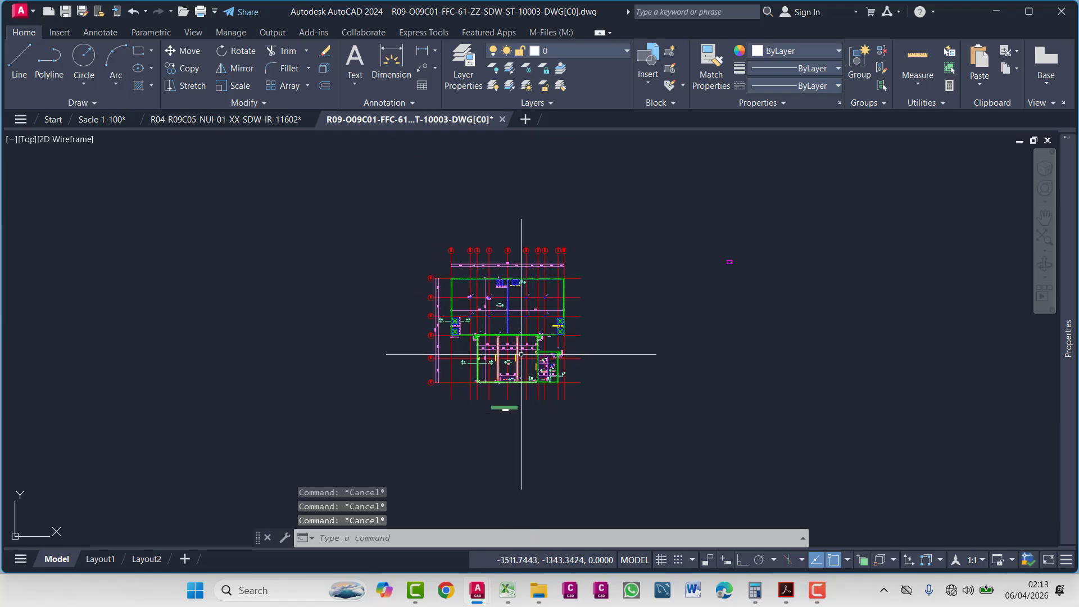
# - Select the entire roof layout plan with a crossing window and clear the selection
pyautogui.scroll(4, 489, 394)
pyautogui.scroll(-2, 472, 388)
pyautogui.moveTo(468, 384)
pyautogui.mouseDown(button='middle')
pyautogui.moveTo(462, 434)
pyautogui.moveTo(473, 476)
pyautogui.mouseUp(button='middle')
pyautogui.click(623, 188)
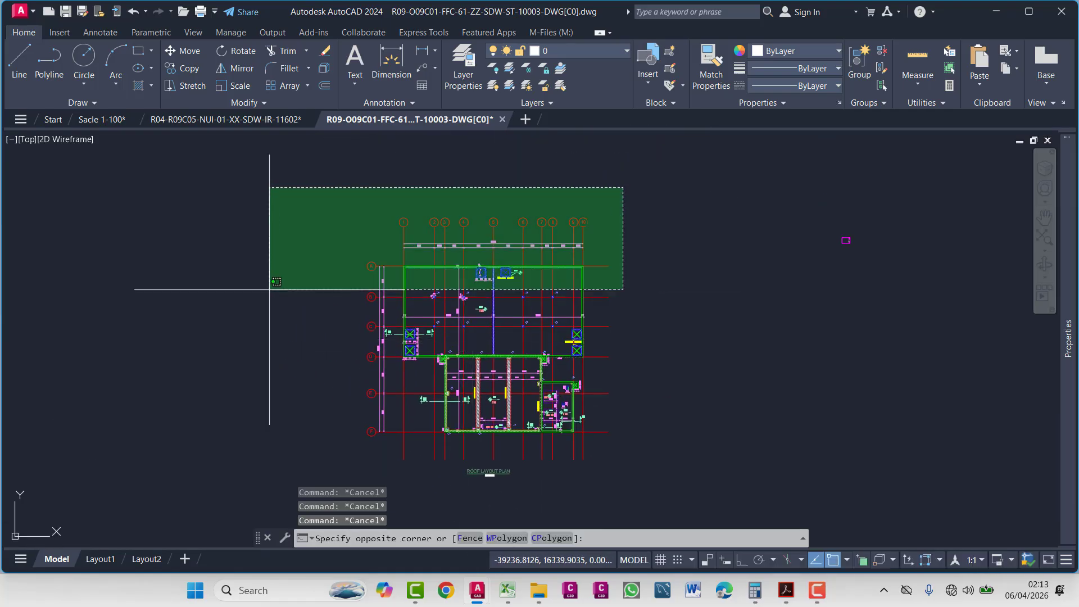
pyautogui.click(267, 513)
pyautogui.press('Escape')
pyautogui.moveTo(613, 355); pyautogui.dragTo(413, 331, button='middle')
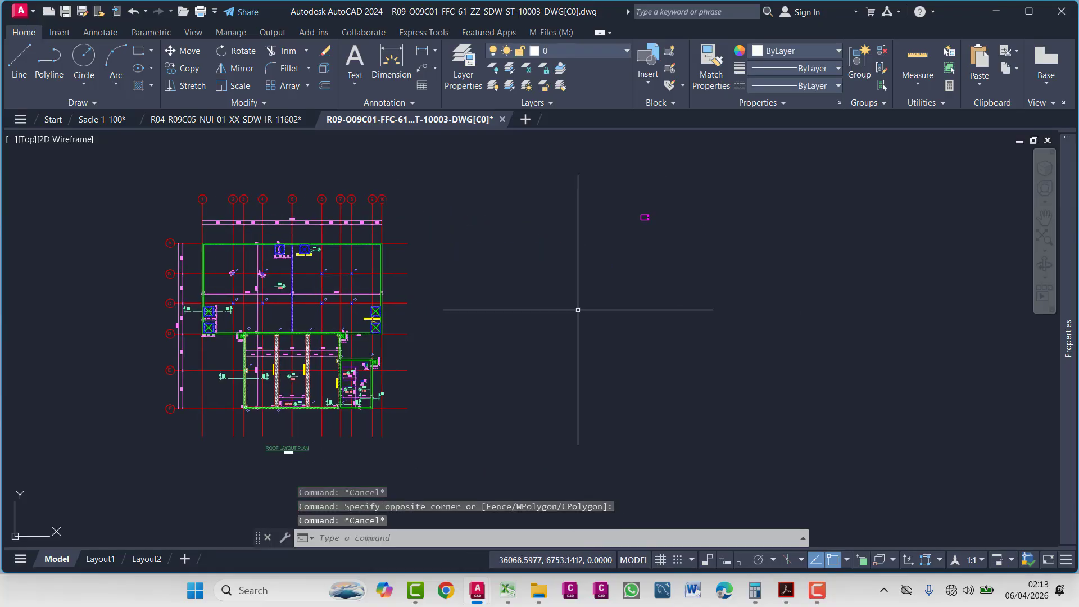
# - Select the small title block frame located to the right of the roof plan
pyautogui.scroll(9, 649, 232)
pyautogui.click(650, 166)
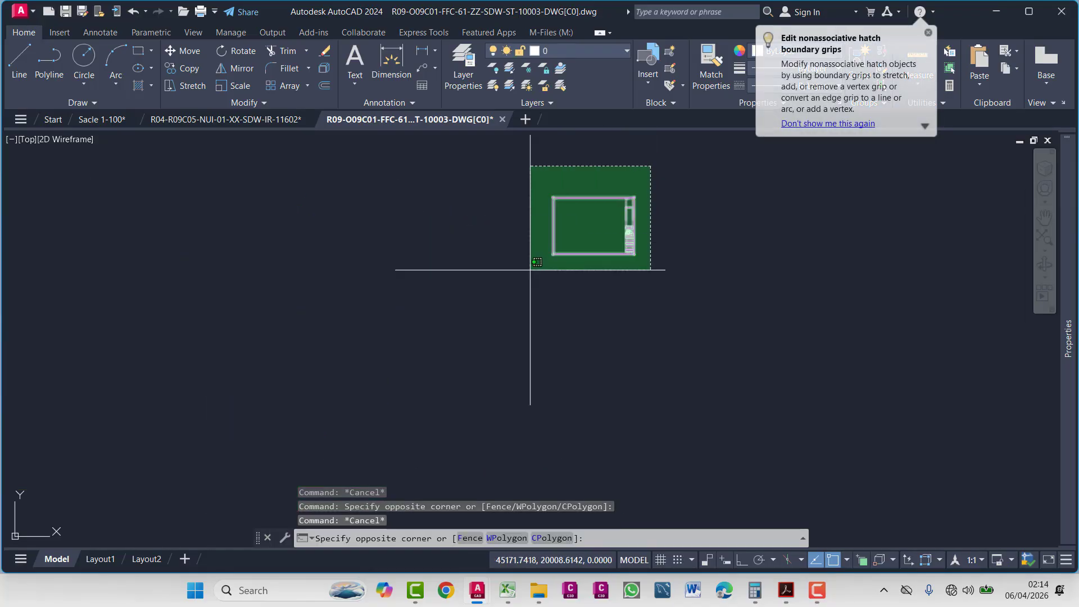
pyautogui.click(529, 272)
pyautogui.scroll(2, 571, 257)
pyautogui.scroll(-6, 540, 260)
pyautogui.moveTo(430, 304); pyautogui.dragTo(445, 304, button='middle')
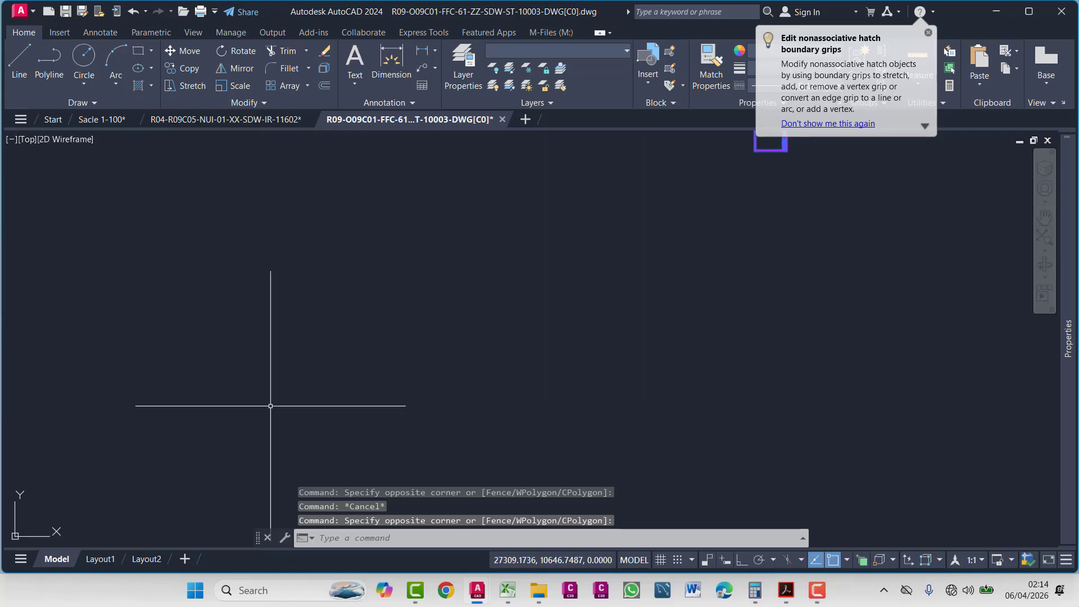
# - Examine the ROOF LAYOUT PLAN title and the scale note beneath the plan
pyautogui.scroll(-6, 440, 349)
pyautogui.moveTo(140, 463); pyautogui.dragTo(415, 280, button='middle')
pyautogui.scroll(4, 419, 332)
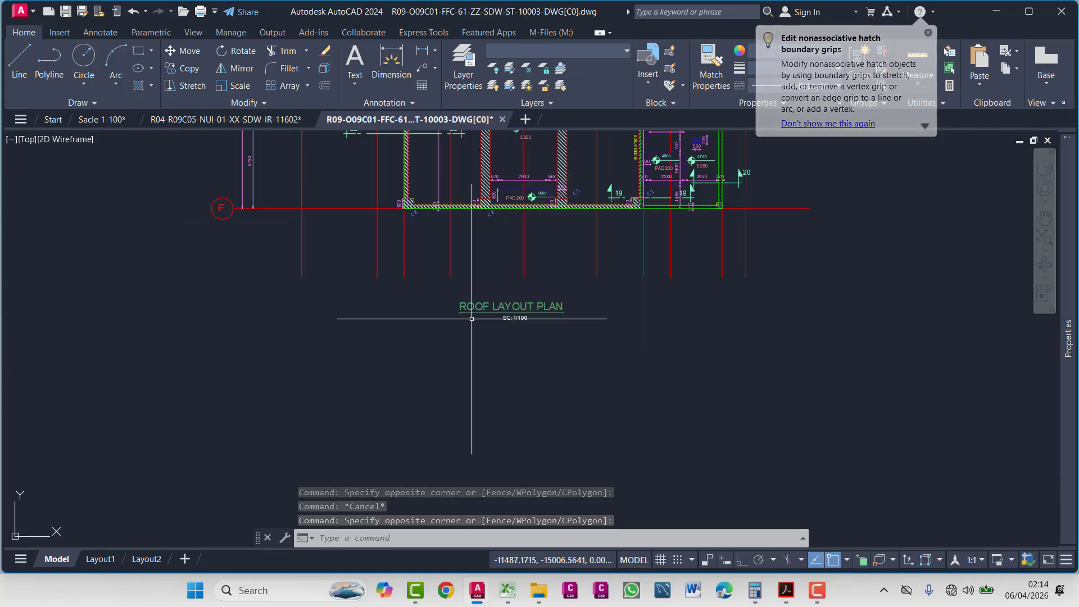
pyautogui.scroll(4, 548, 317)
pyautogui.scroll(6, 471, 329)
pyautogui.scroll(-4, 415, 340)
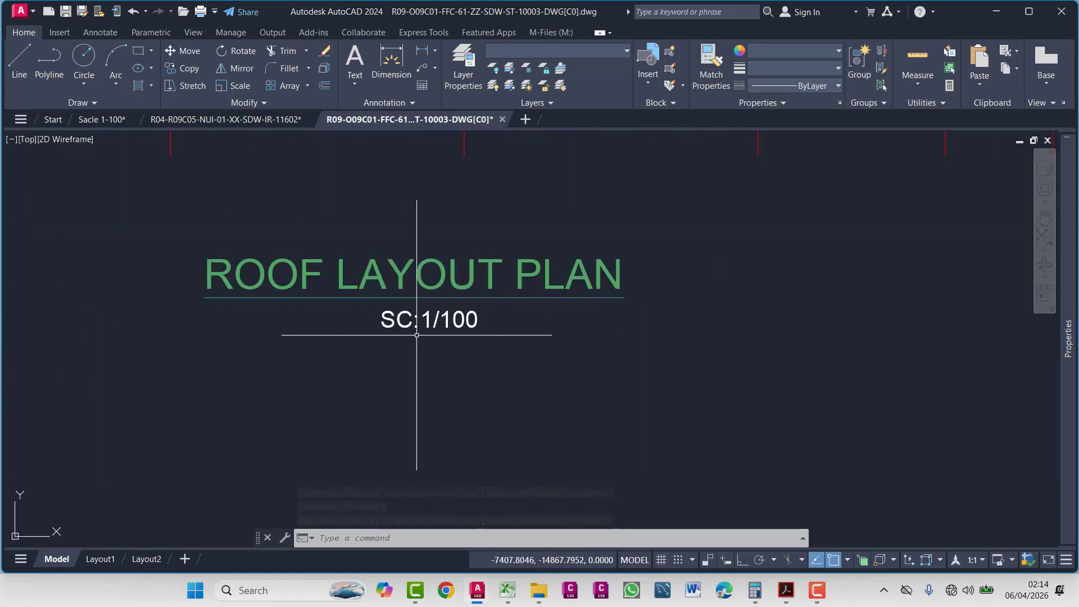
pyautogui.scroll(-4, 417, 335)
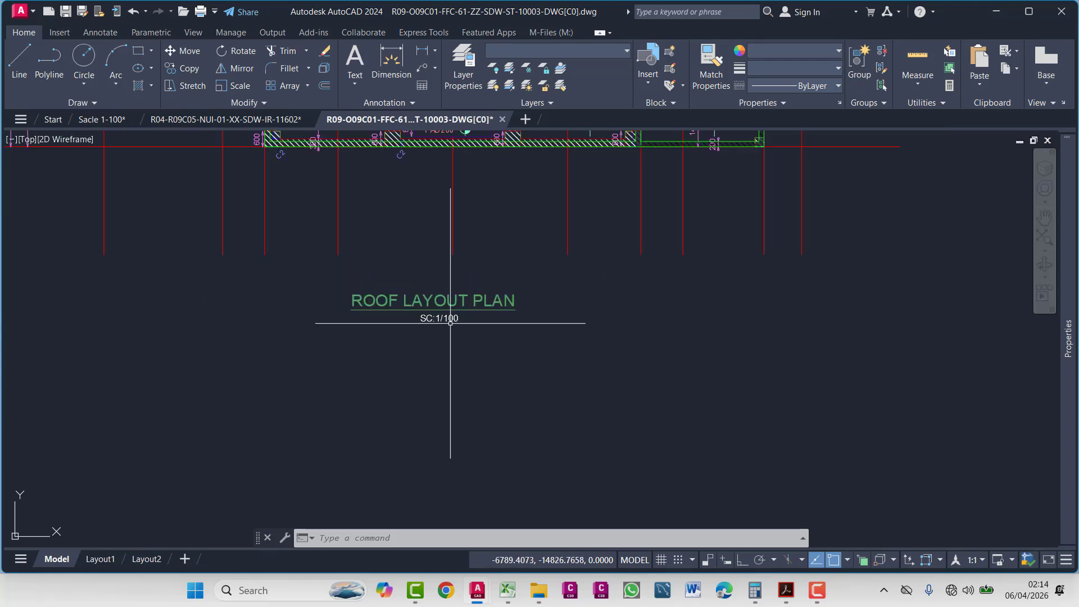
pyautogui.scroll(-2, 406, 382)
pyautogui.scroll(2, 437, 402)
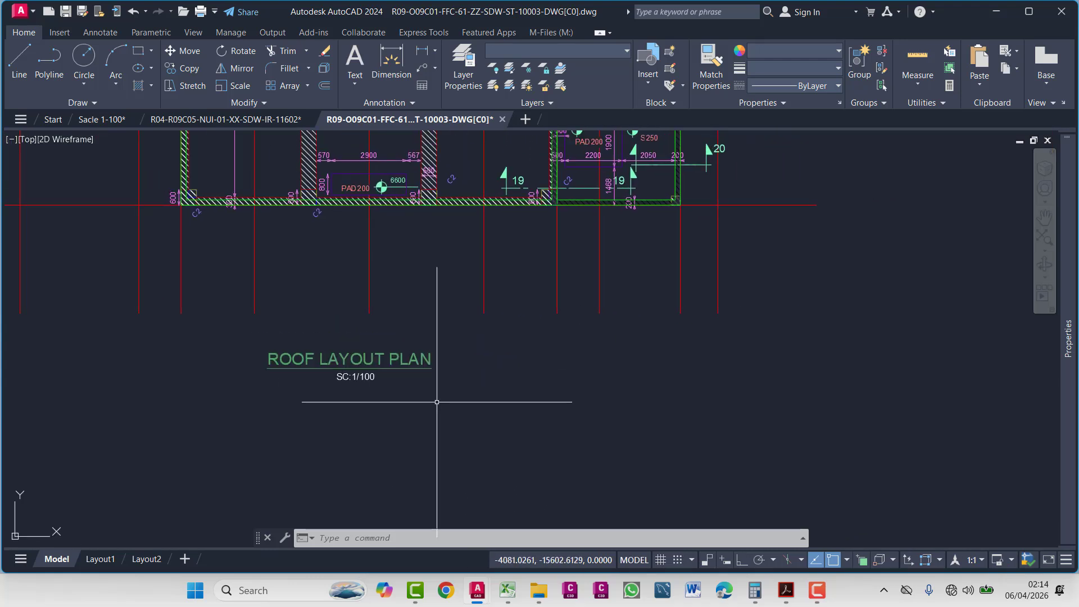
pyautogui.scroll(-6, 354, 337)
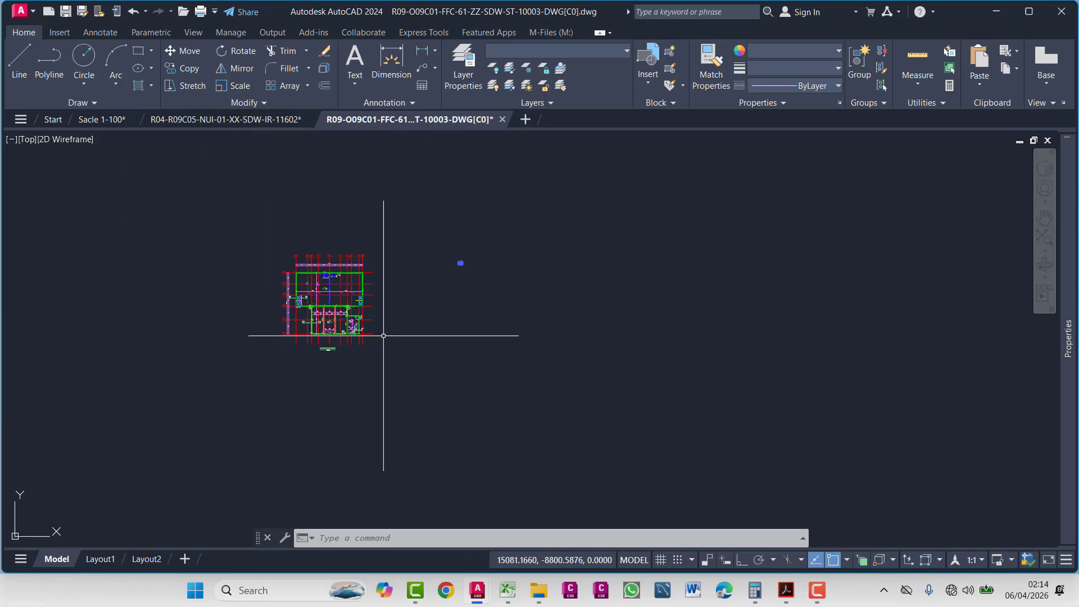
pyautogui.scroll(2, 365, 326)
pyautogui.moveTo(358, 310); pyautogui.dragTo(559, 289, button='middle')
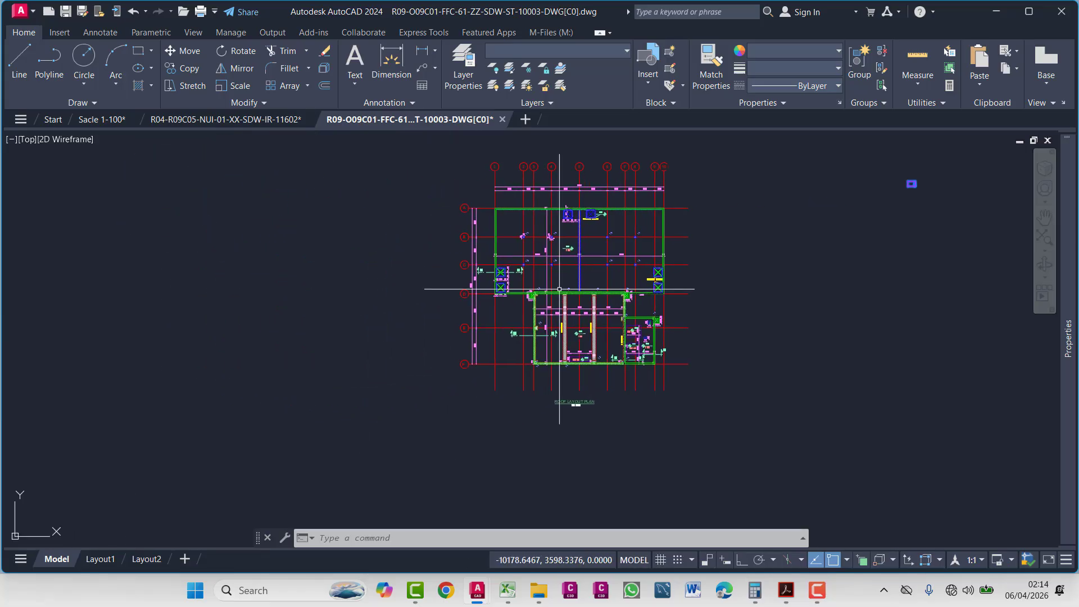
pyautogui.moveTo(610, 206); pyautogui.dragTo(739, 231, button='middle')
pyautogui.press('Escape')
pyautogui.press('Escape')
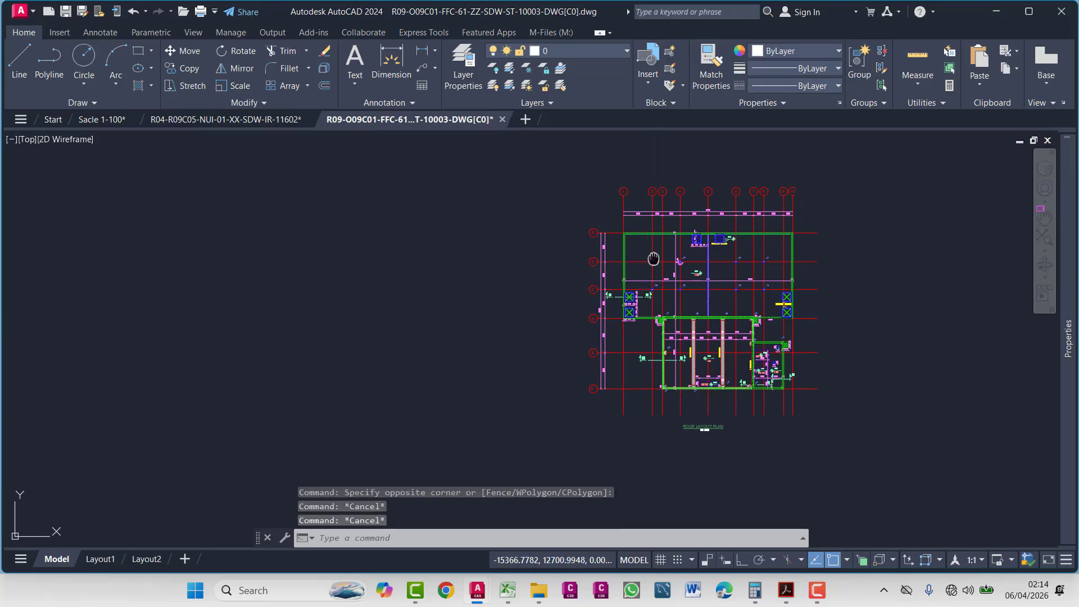
pyautogui.scroll(8, 612, 232)
pyautogui.scroll(-8, 612, 233)
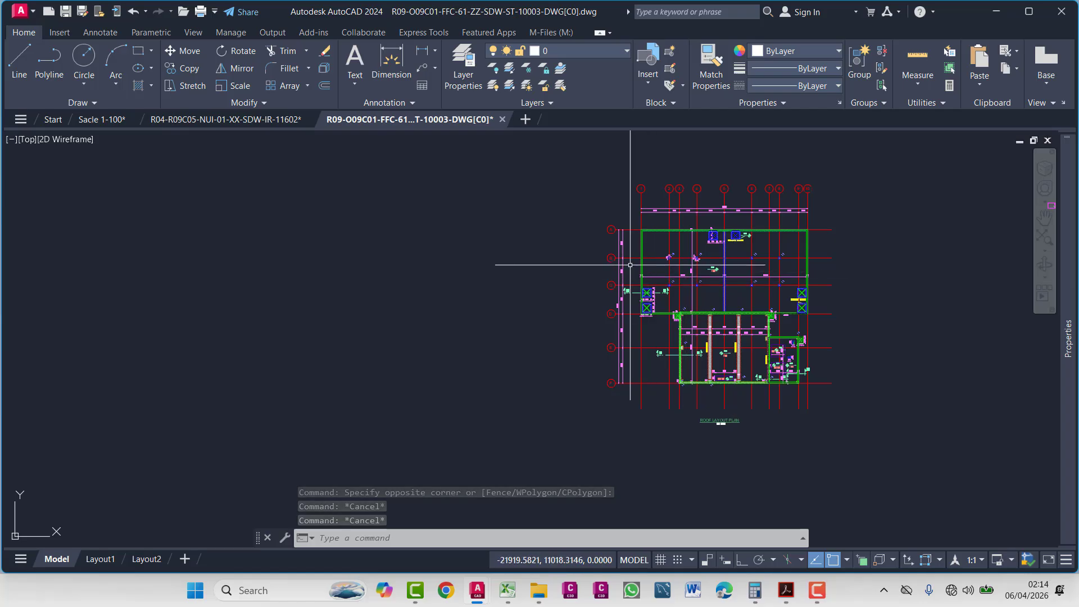
# - Examine the overall dimension and the grid spacing dimensions above the plan between grids 1 and 10
pyautogui.scroll(8, 648, 243)
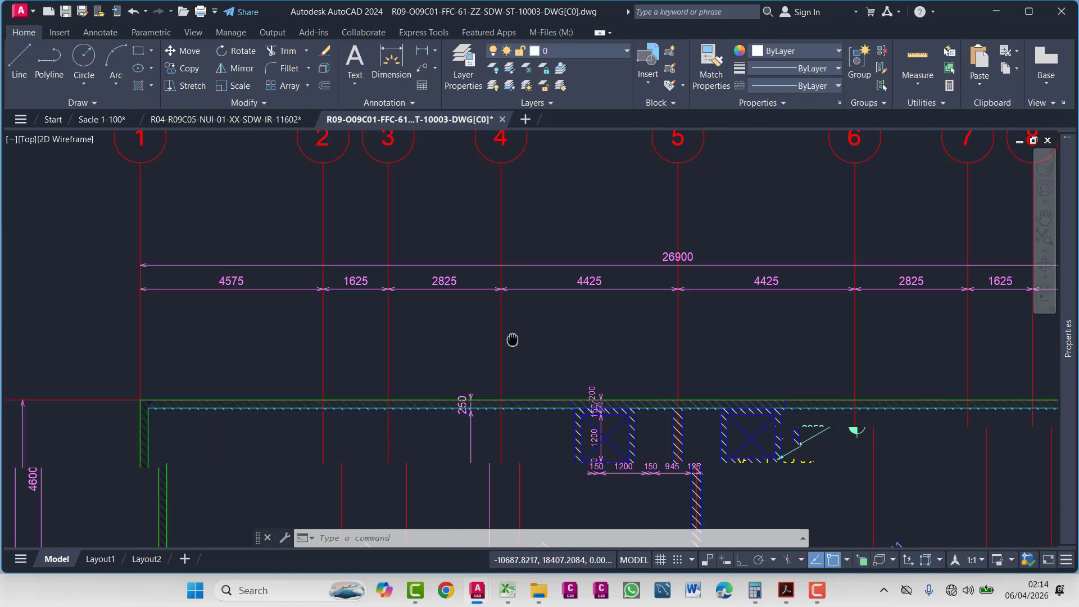
pyautogui.scroll(-3, 511, 337)
pyautogui.scroll(3, 554, 337)
pyautogui.moveTo(474, 329); pyautogui.dragTo(535, 329, button='middle')
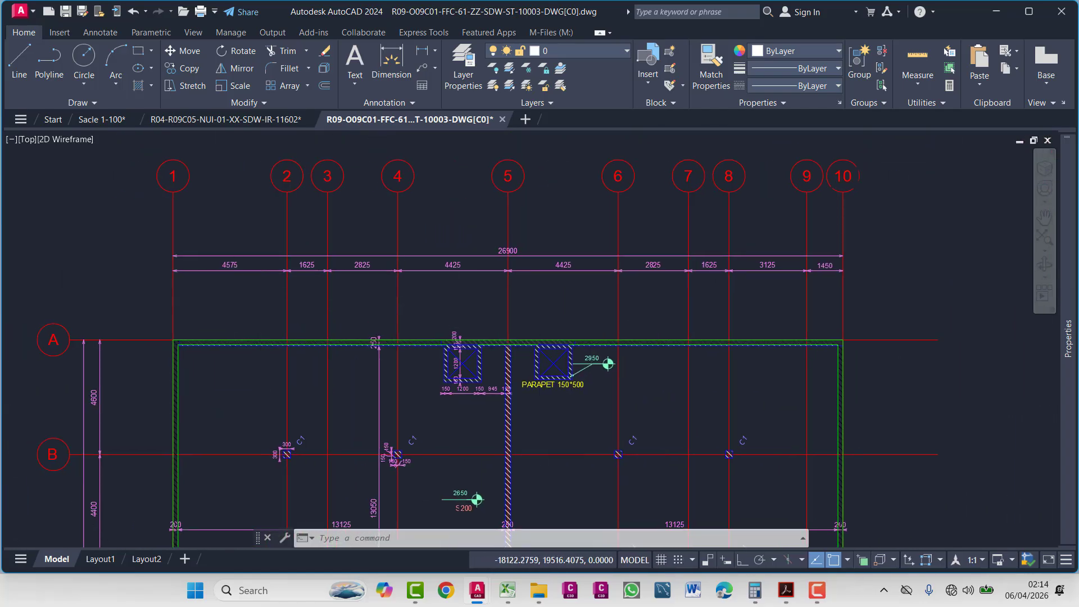
pyautogui.scroll(6, 220, 268)
pyautogui.scroll(-4, 275, 282)
pyautogui.moveTo(174, 316)
pyautogui.mouseDown(button='middle')
pyautogui.moveTo(231, 304)
pyautogui.moveTo(122, 305)
pyautogui.mouseUp(button='middle')
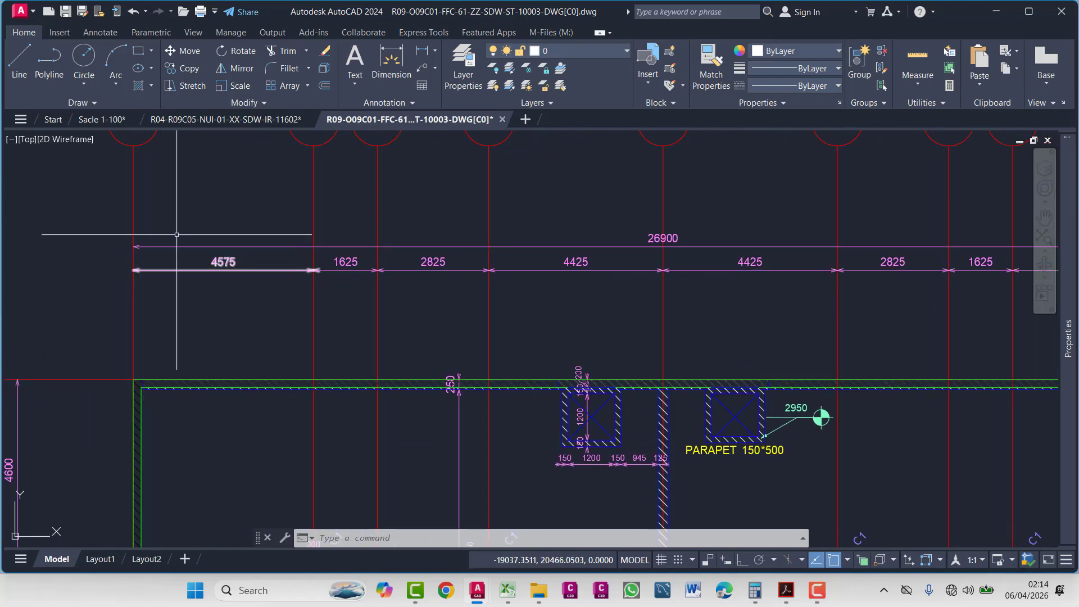
pyautogui.moveTo(214, 277); pyautogui.dragTo(51, 287, button='middle')
pyautogui.scroll(5, 536, 265)
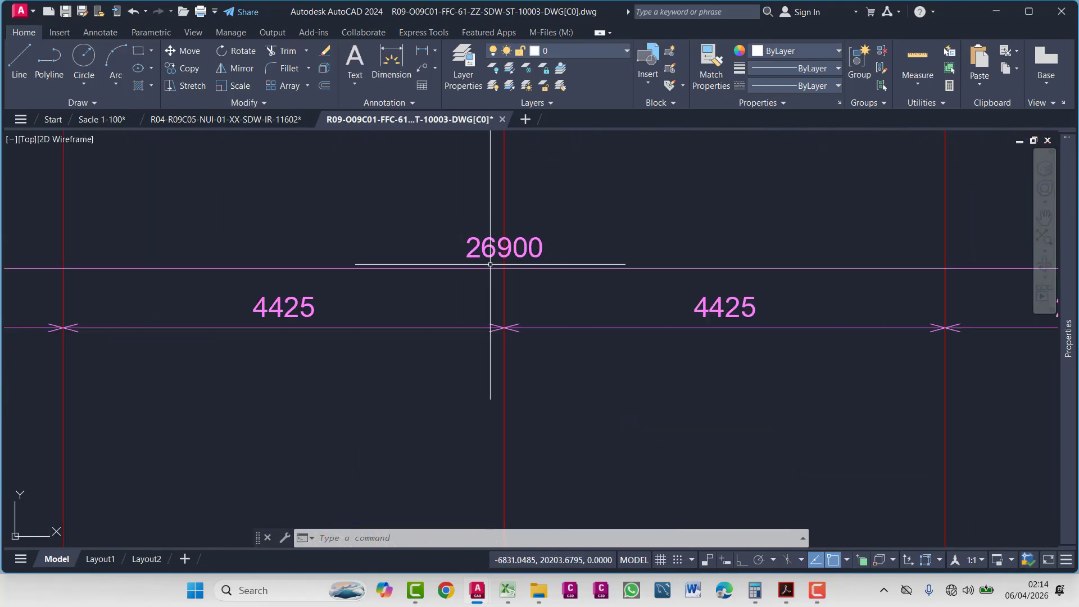
pyautogui.scroll(-6, 540, 263)
pyautogui.scroll(1, 542, 260)
pyautogui.scroll(5, 543, 260)
pyautogui.scroll(-9, 647, 254)
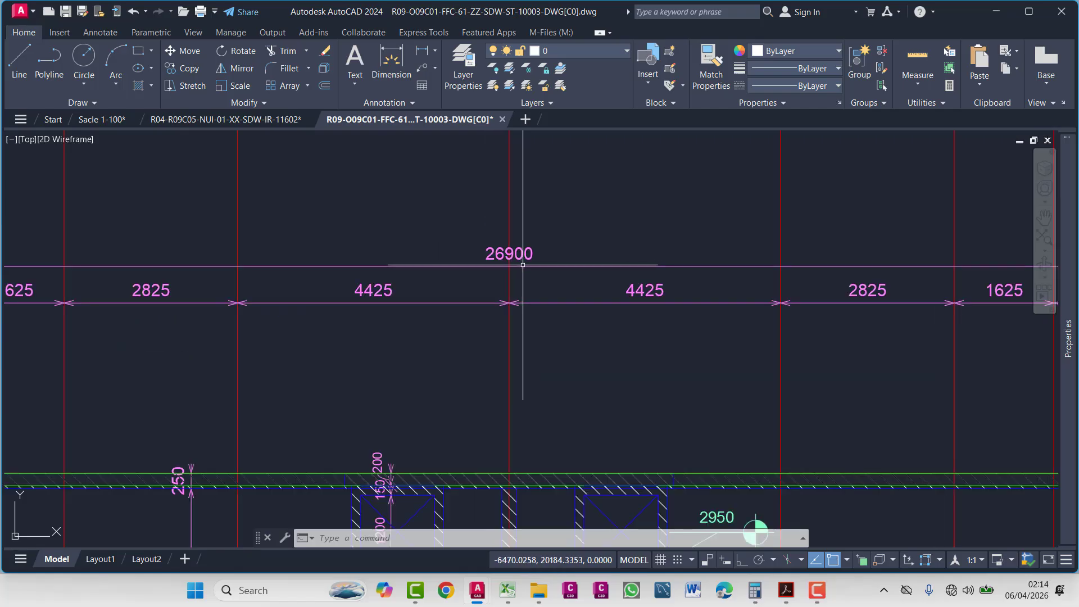
pyautogui.scroll(10, 532, 227)
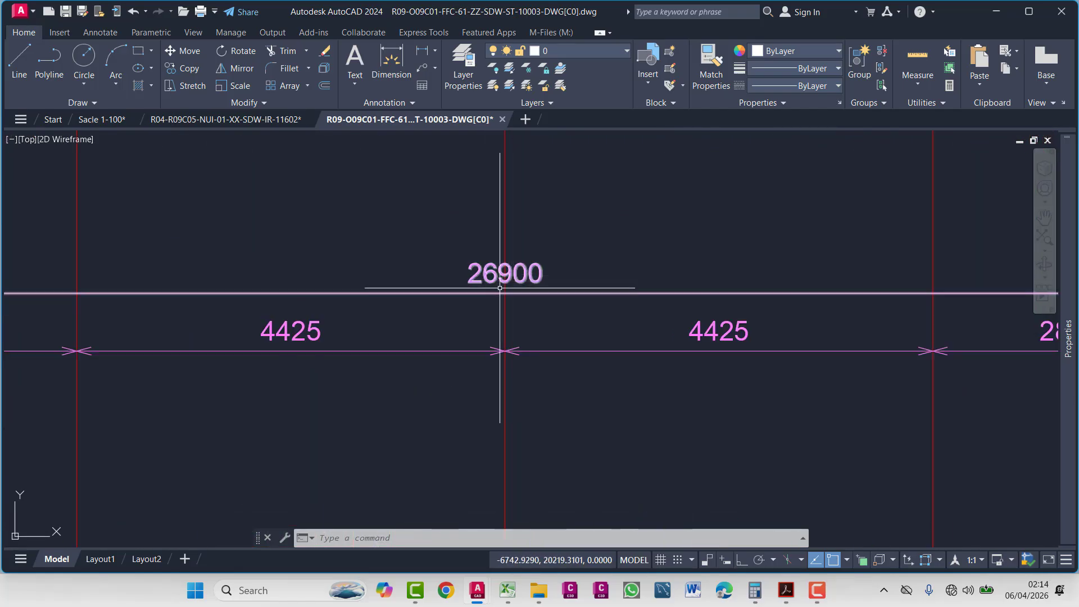
pyautogui.press('Escape')
pyautogui.press('Escape')
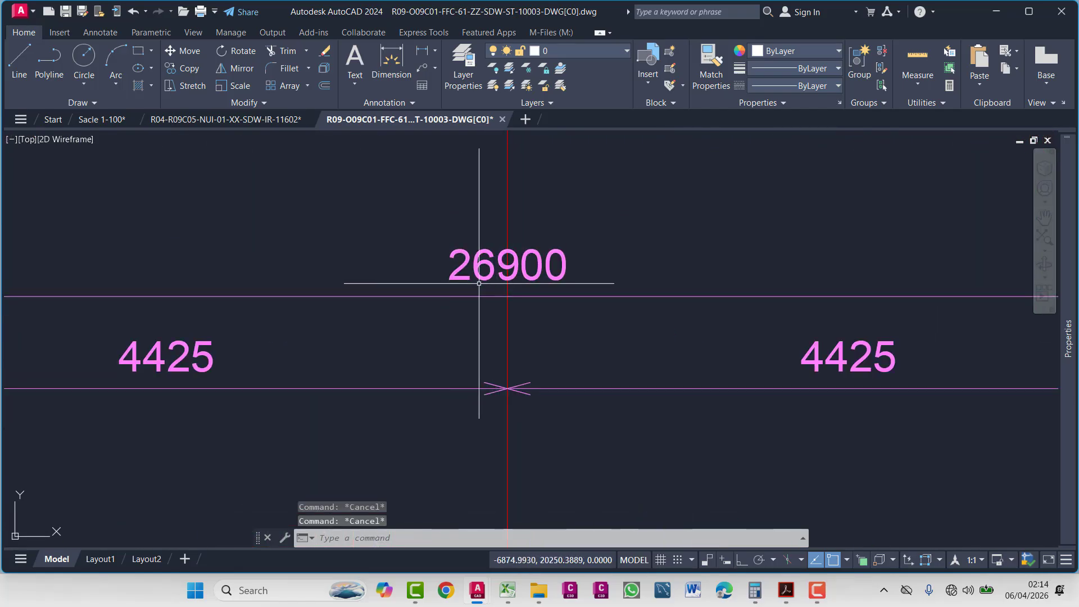
pyautogui.scroll(-10, 546, 281)
pyautogui.scroll(5, 485, 270)
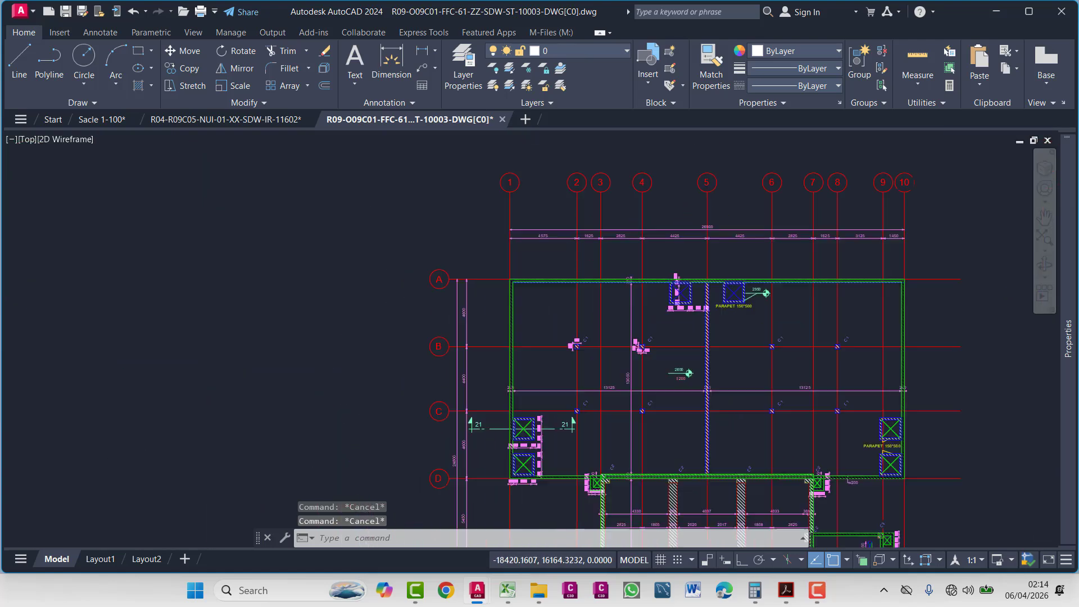
# - Draw a horizontal polyline with Ortho on, from the plan's outer corner at grids A and 1 leftward well past the grid bubbles
pyautogui.write('pl')
pyautogui.press('Return')
pyautogui.click(498, 276)
pyautogui.scroll(-5, 497, 276)
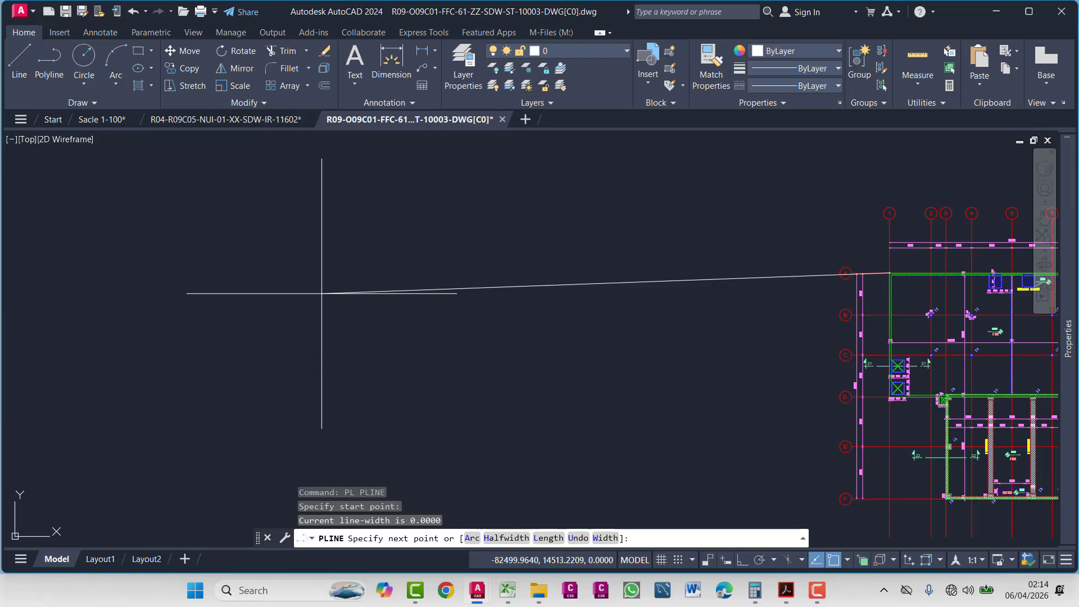
pyautogui.click(370, 275)
pyautogui.press('Escape')
pyautogui.press('Escape')
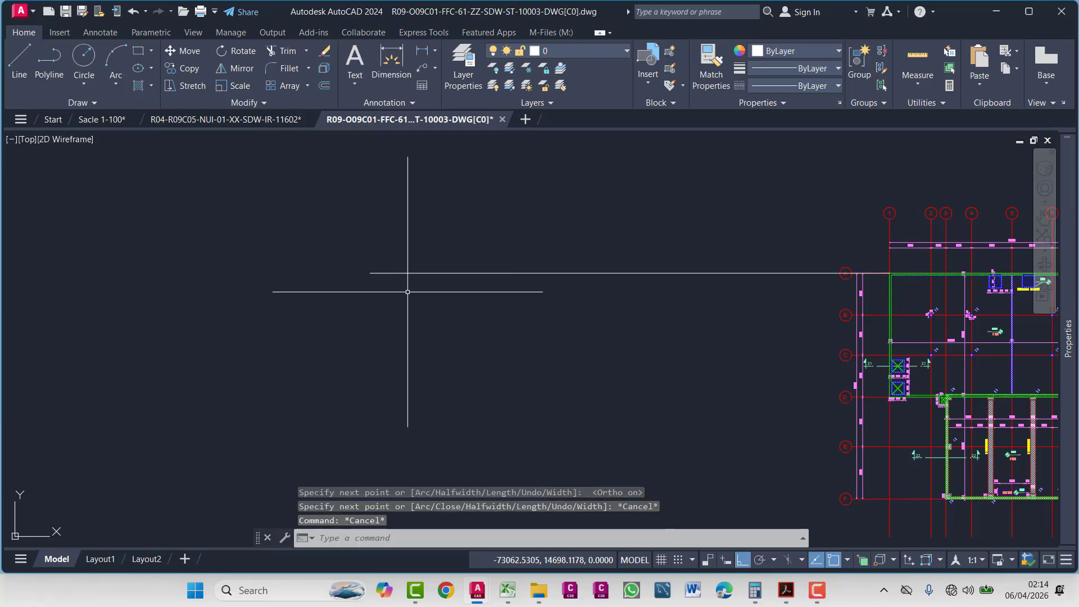
pyautogui.scroll(-3, 501, 313)
pyautogui.scroll(3, 484, 252)
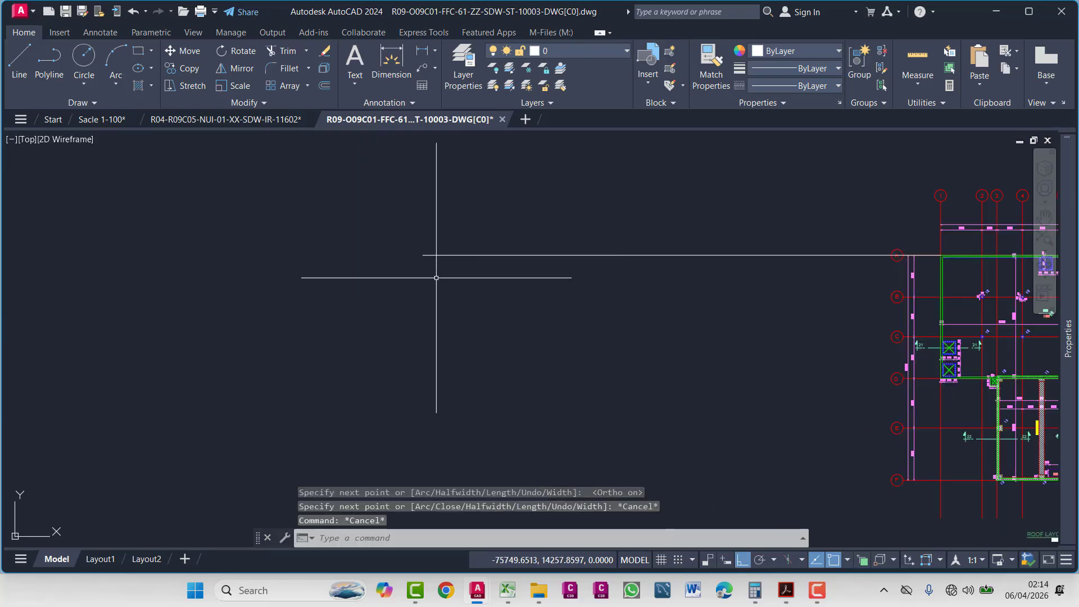
pyautogui.scroll(-2, 467, 292)
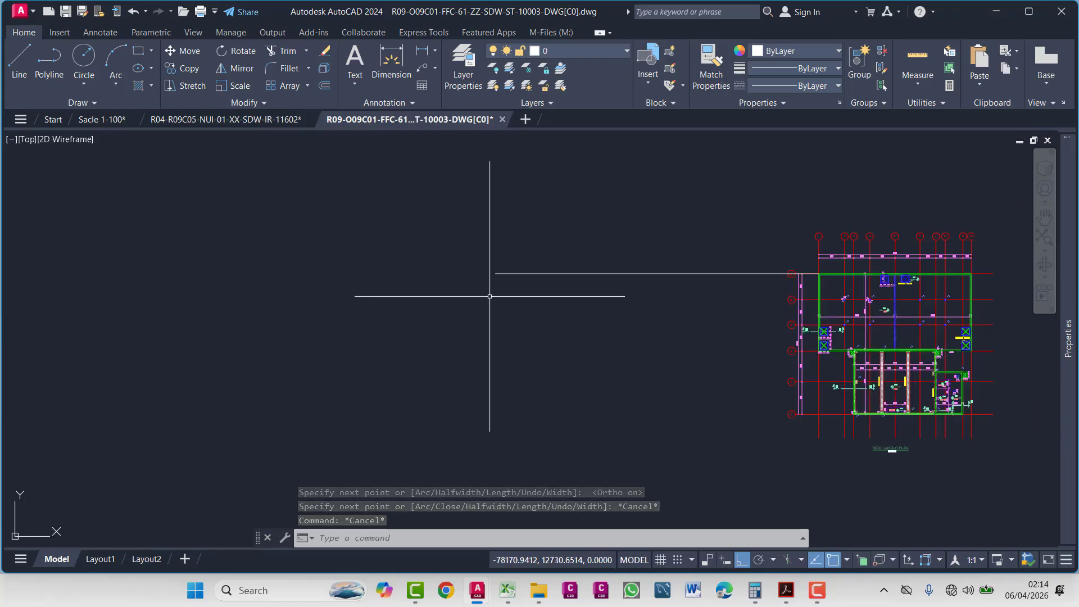
pyautogui.write('pl')
pyautogui.press('Return')
pyautogui.scroll(4, 489, 284)
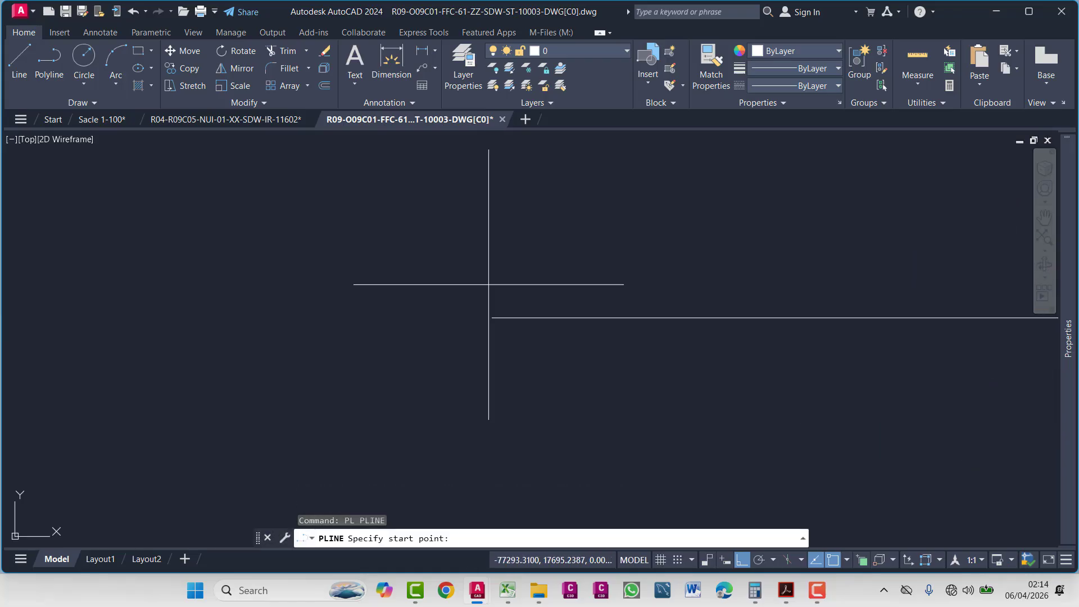
pyautogui.click(492, 317)
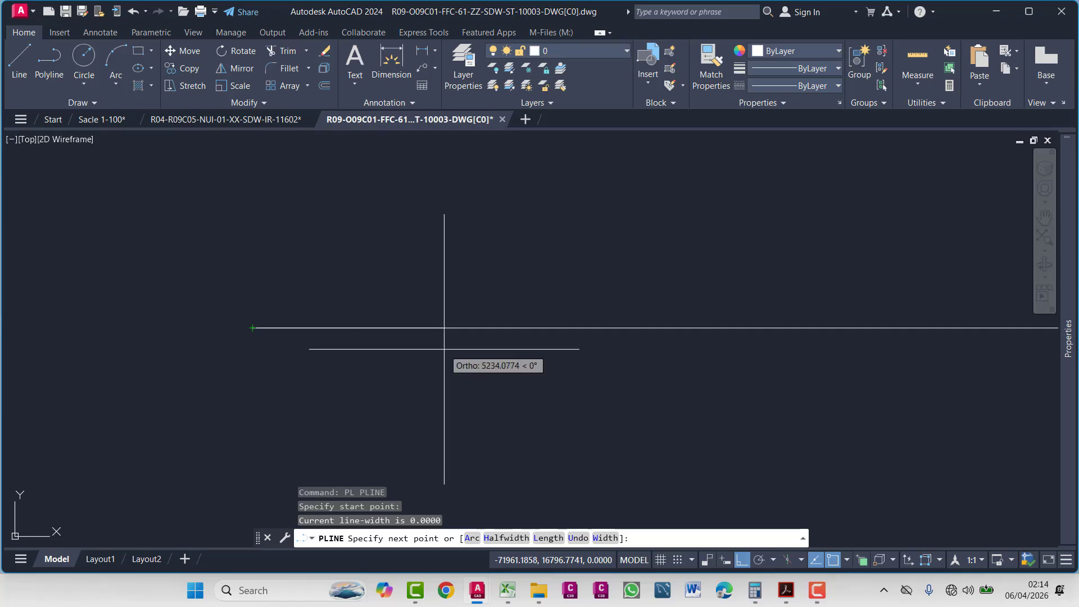
pyautogui.press('Escape')
pyautogui.press('Escape')
pyautogui.press('Escape')
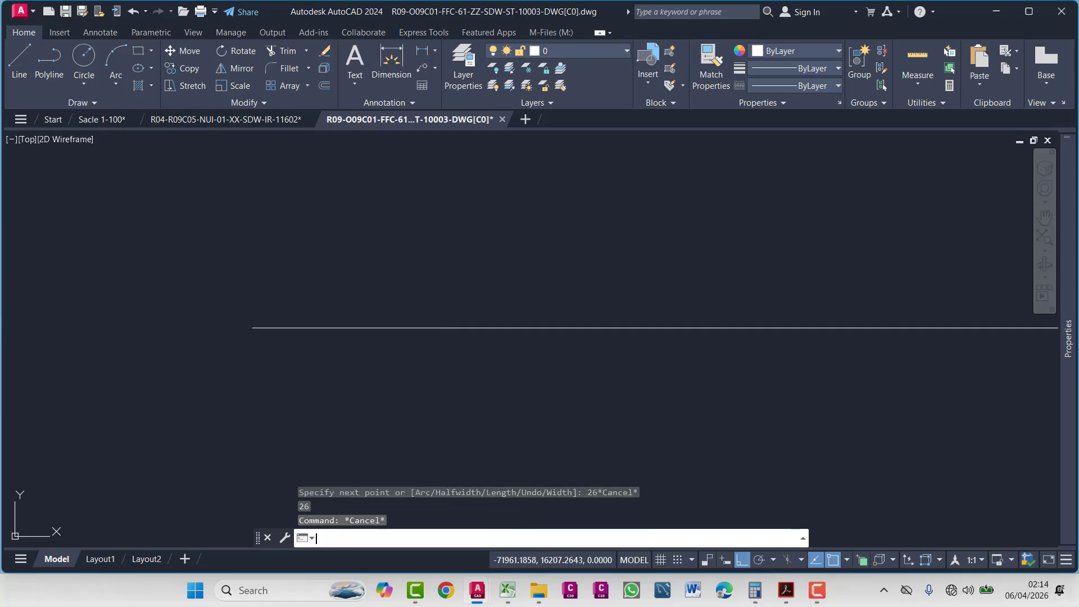
pyautogui.scroll(-4, 438, 349)
pyautogui.moveTo(542, 385)
pyautogui.mouseDown(button='middle')
pyautogui.moveTo(477, 343)
pyautogui.moveTo(530, 338)
pyautogui.mouseUp(button='middle')
pyautogui.click(523, 233)
pyautogui.click(329, 453)
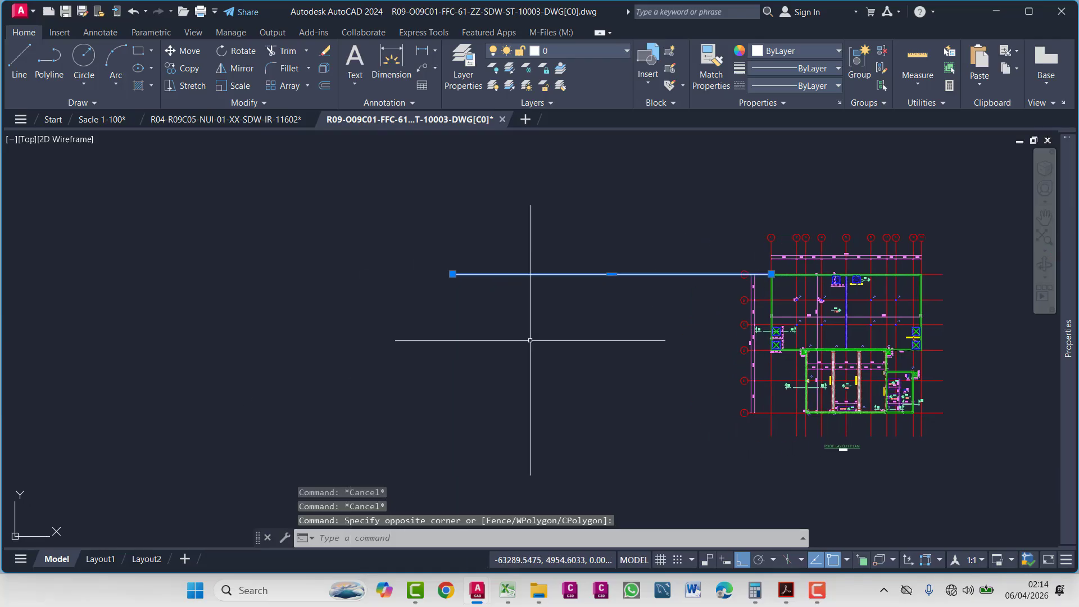
pyautogui.press('Escape')
# - Check the drawing's length type and insertion scale units in the Drawing Units settings, leaving without changes
pyautogui.moveTo(416, 320); pyautogui.dragTo(488, 334, button='middle')
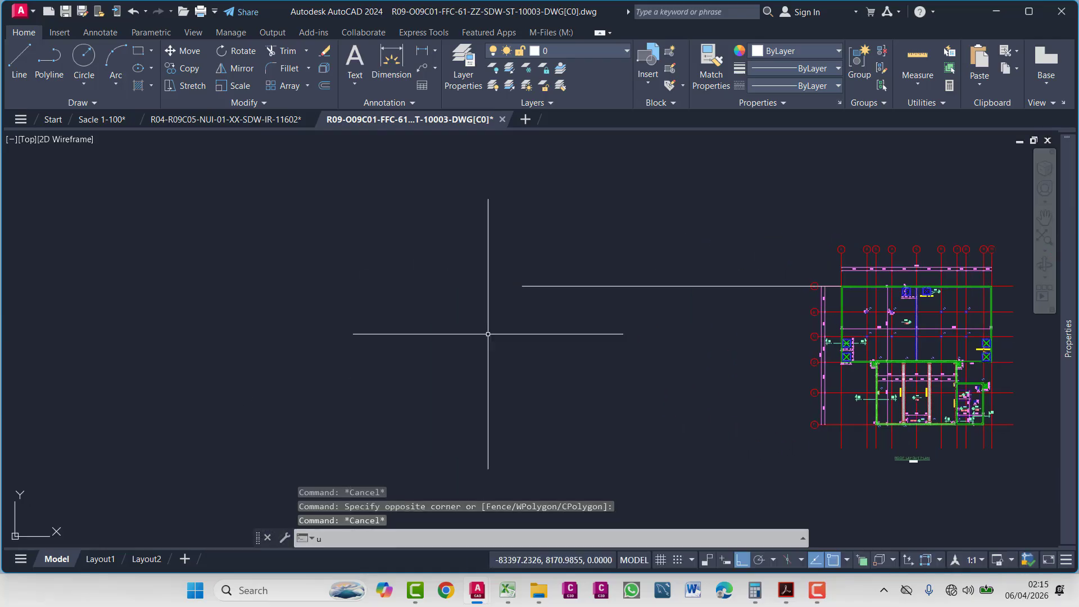
pyautogui.write('UN')
pyautogui.press('Return')
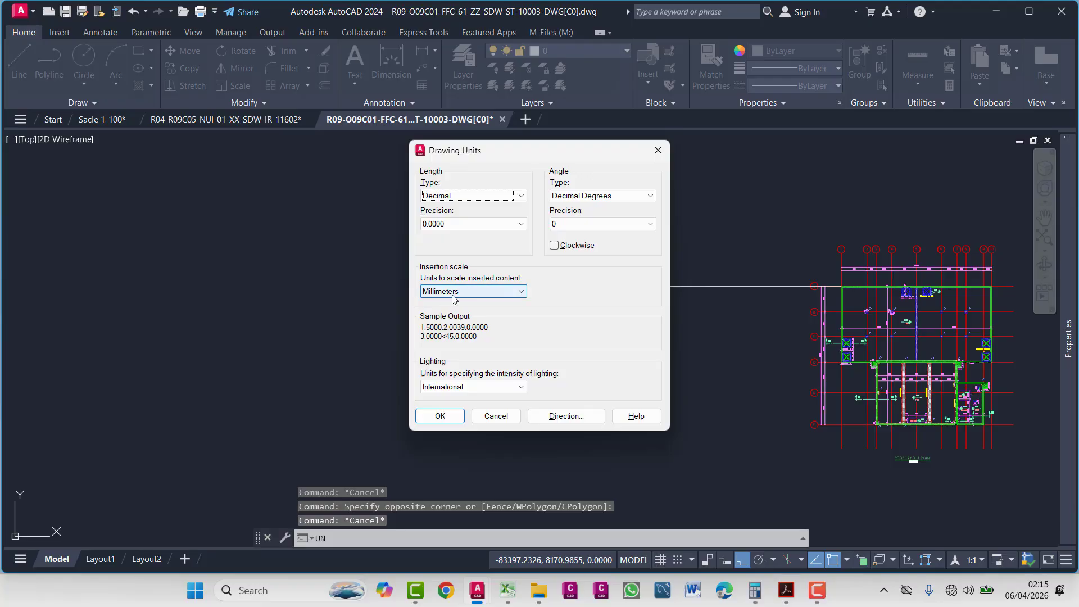
pyautogui.click(495, 416)
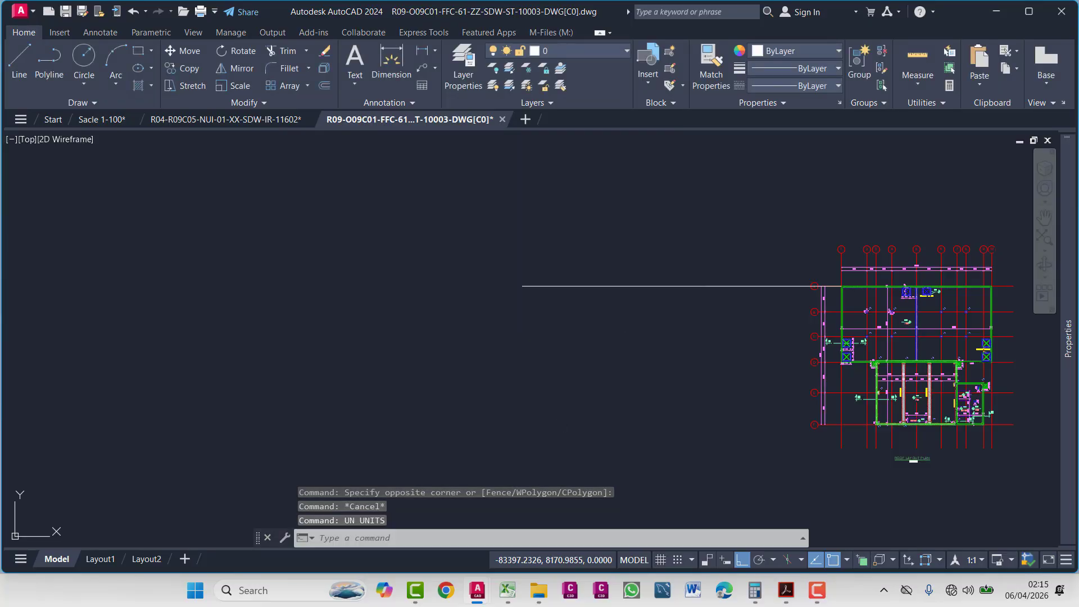
# - Draw a separate horizontal polyline 26900 long to the left of the existing guide line, aligned with its extension
pyautogui.moveTo(547, 274); pyautogui.dragTo(723, 234, button='middle')
pyautogui.write('PL')
pyautogui.press('Return')
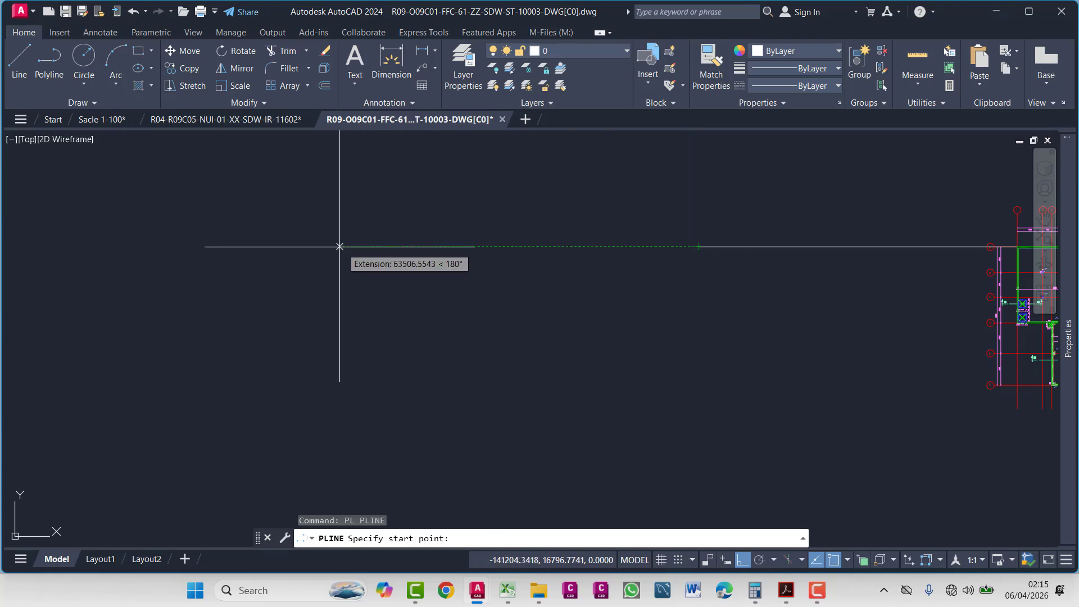
pyautogui.click(225, 247)
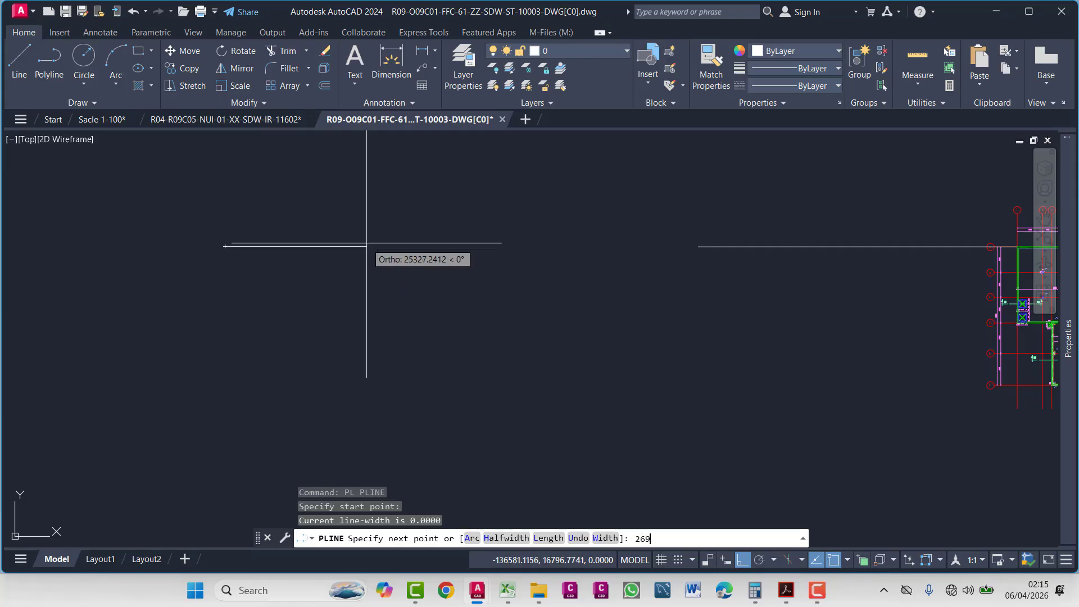
pyautogui.write('26900')
pyautogui.press('Return')
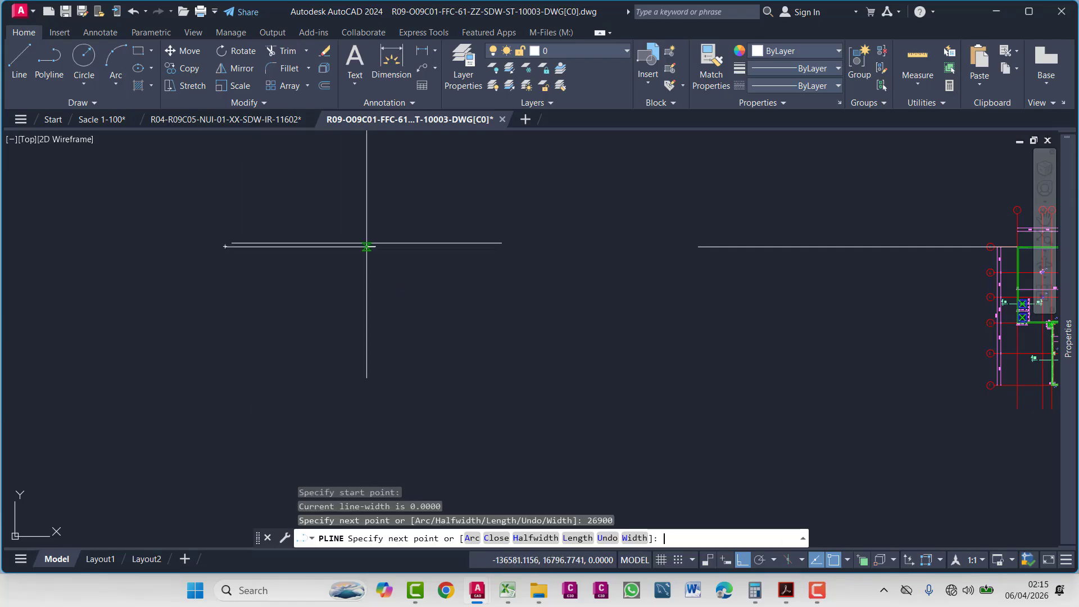
pyautogui.press('Escape')
# - Erase the long horizontal guide polyline extending left from the plan's corner at grid A
pyautogui.click(758, 183)
pyautogui.click(642, 365)
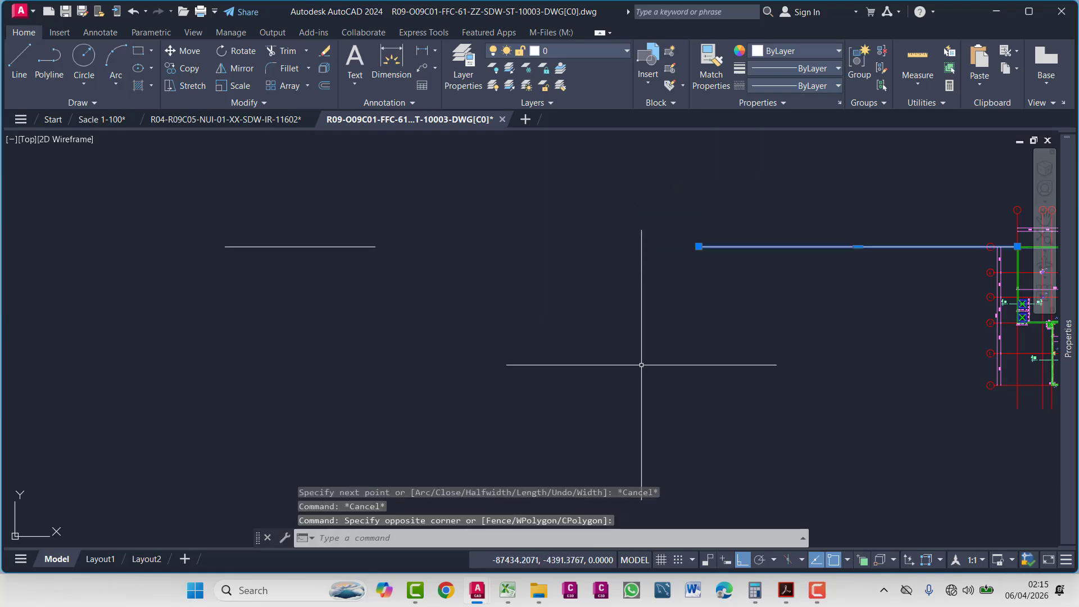
pyautogui.press('Delete')
# - Move the 26900 reference polyline horizontally to the right with Ortho on, closer to the roof layout plan
pyautogui.click(451, 167)
pyautogui.click(256, 314)
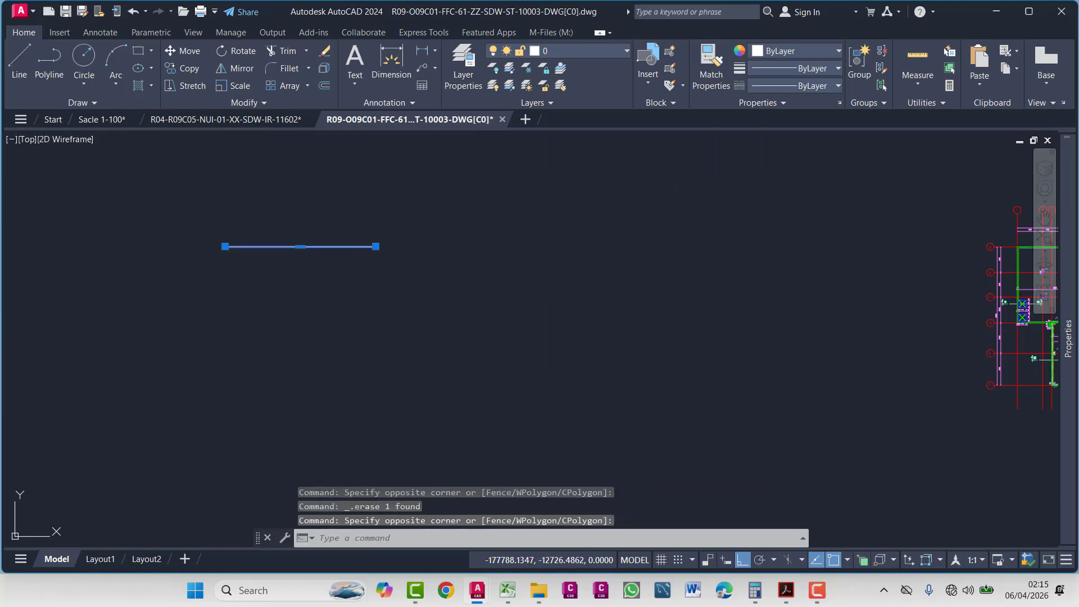
pyautogui.write('m')
pyautogui.press('Return')
pyautogui.click(180, 432)
pyautogui.click(508, 405)
pyautogui.moveTo(959, 316); pyautogui.dragTo(673, 295, button='middle')
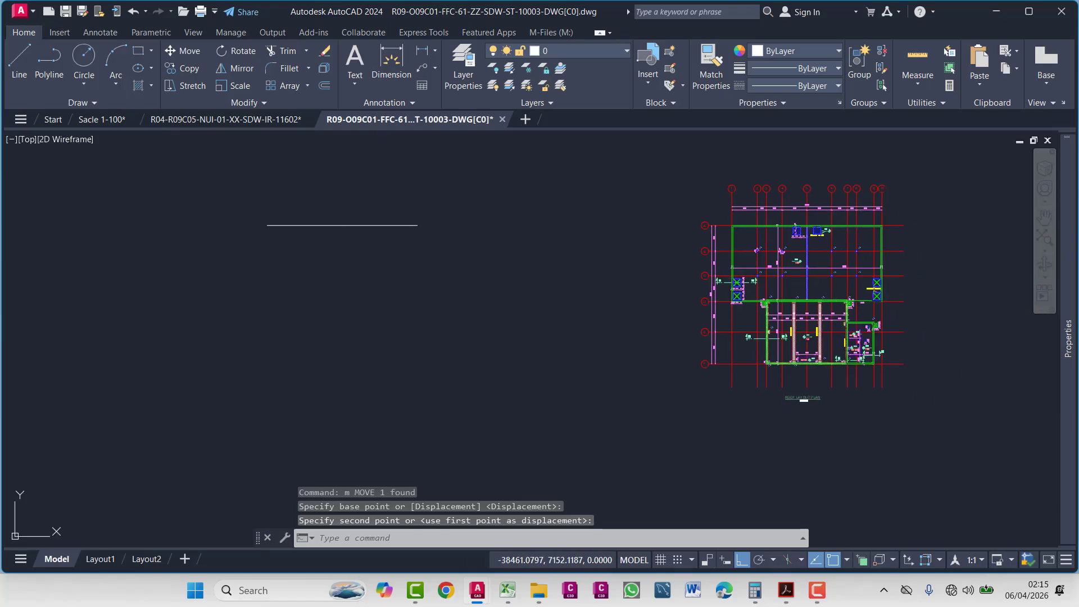
pyautogui.press('Escape')
# - Examine the overall vertical dimension and the grid spacing dimensions along the plan's left side, between grids A and F
pyautogui.scroll(13, 739, 227)
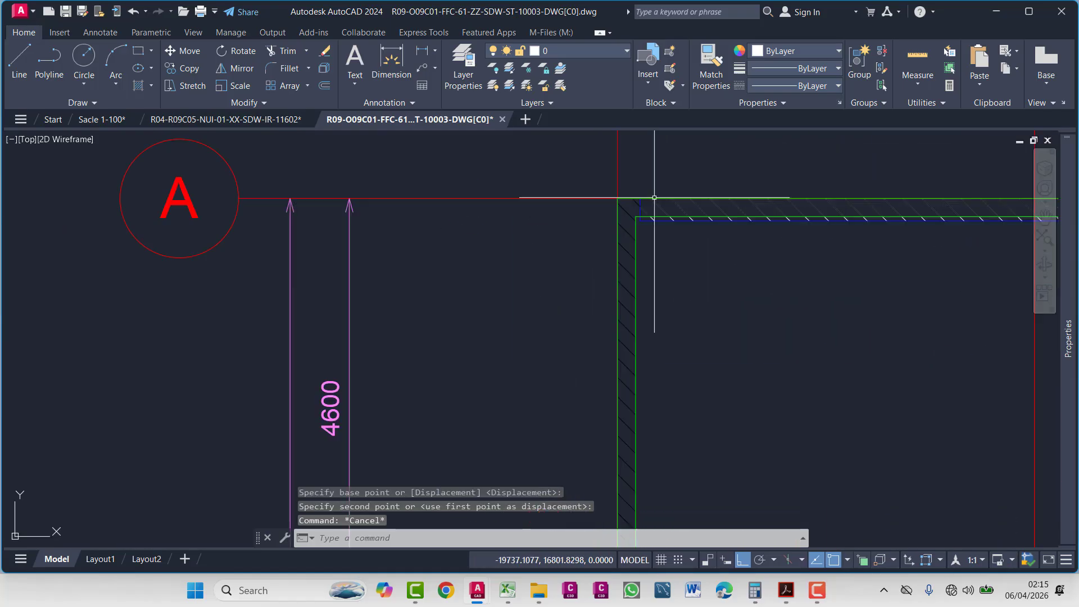
pyautogui.scroll(-12, 654, 198)
pyautogui.scroll(3, 590, 302)
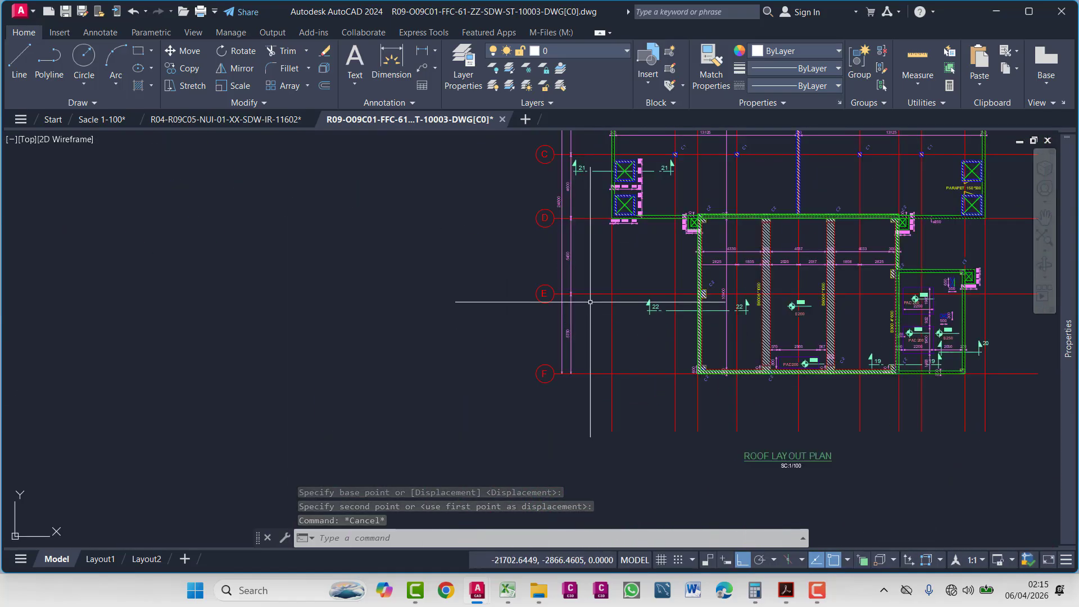
pyautogui.scroll(5, 557, 270)
pyautogui.scroll(-2, 544, 269)
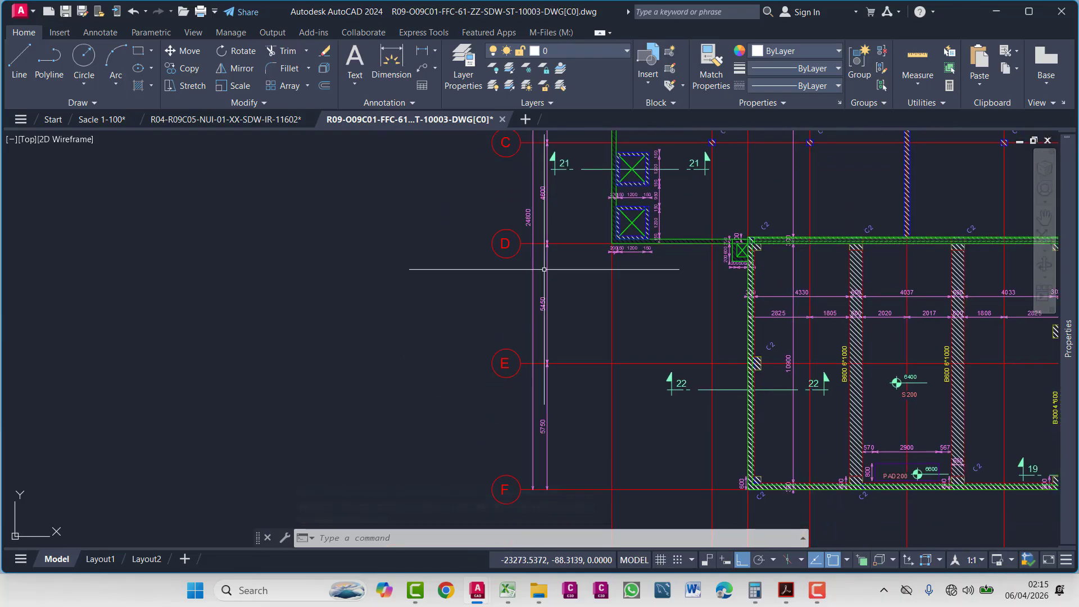
pyautogui.scroll(8, 544, 269)
pyautogui.scroll(-4, 548, 279)
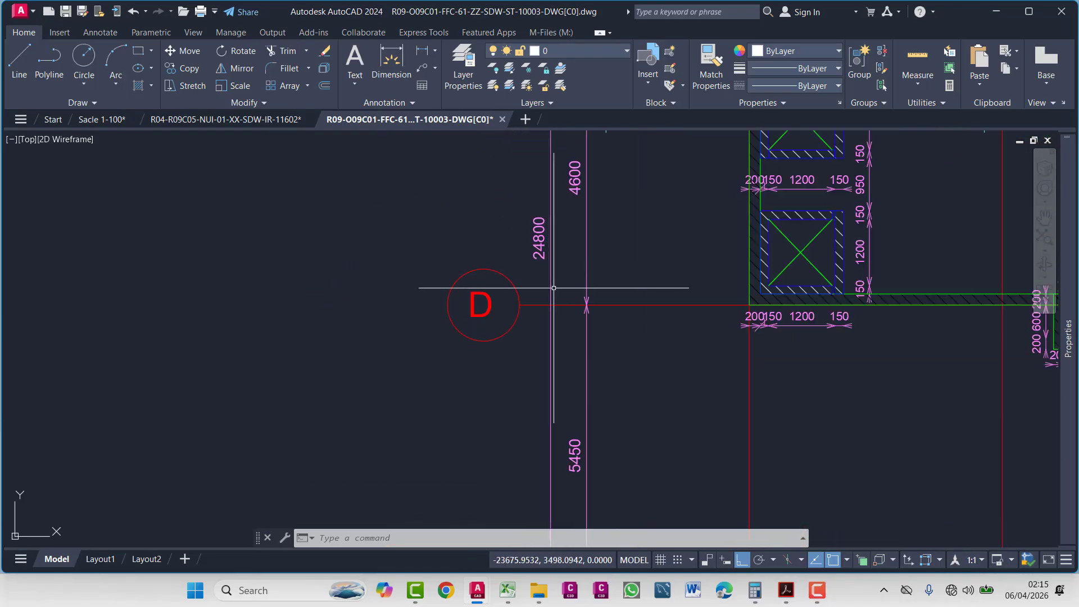
pyautogui.scroll(-5, 554, 288)
pyautogui.scroll(8, 547, 264)
pyautogui.moveTo(532, 237); pyautogui.dragTo(549, 315, button='middle')
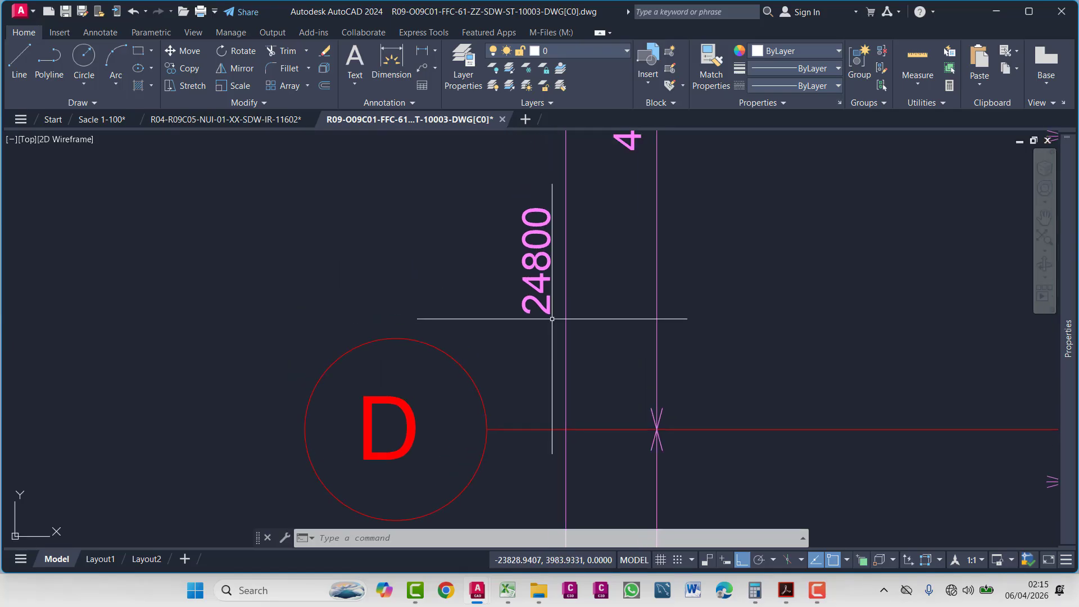
# - Draw a vertical polyline 24800 long downward from the left end of the 26900 reference line
pyautogui.scroll(-12, 550, 303)
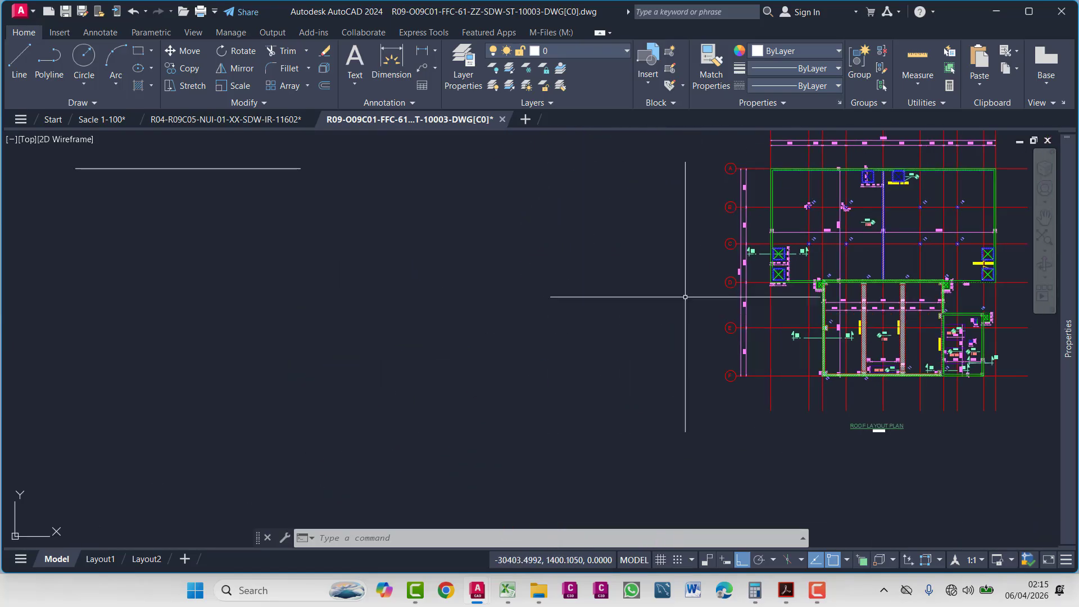
pyautogui.scroll(2, 428, 269)
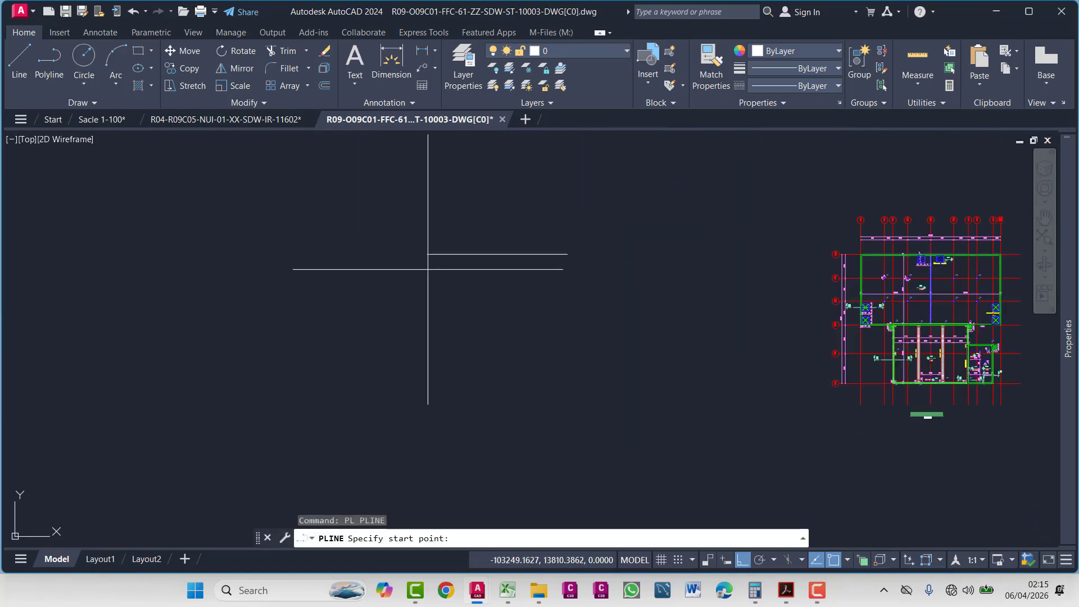
pyautogui.click(428, 254)
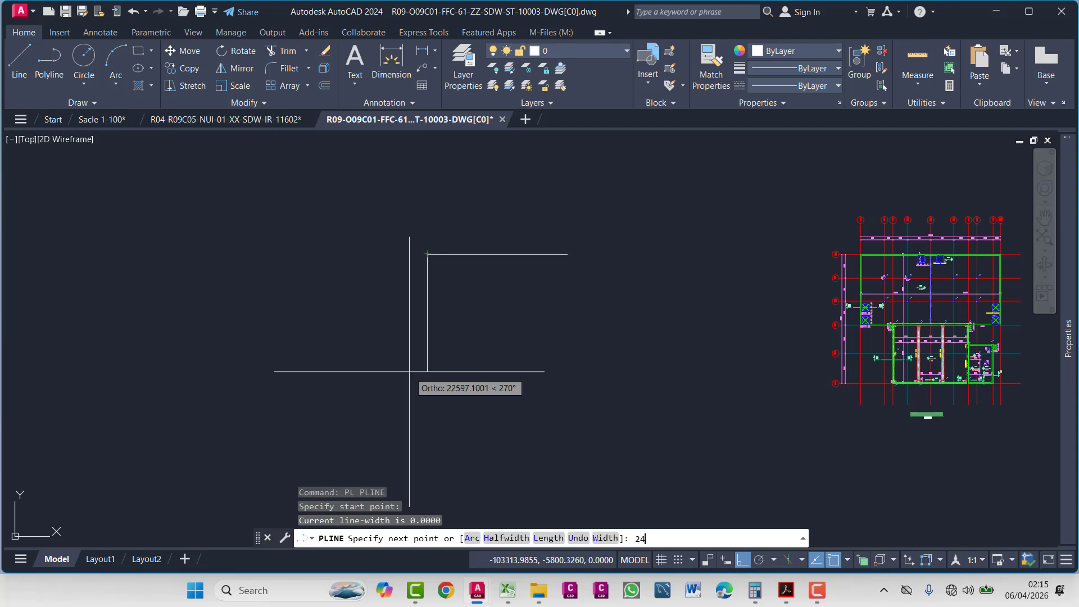
pyautogui.press('Return')
pyautogui.press('Escape')
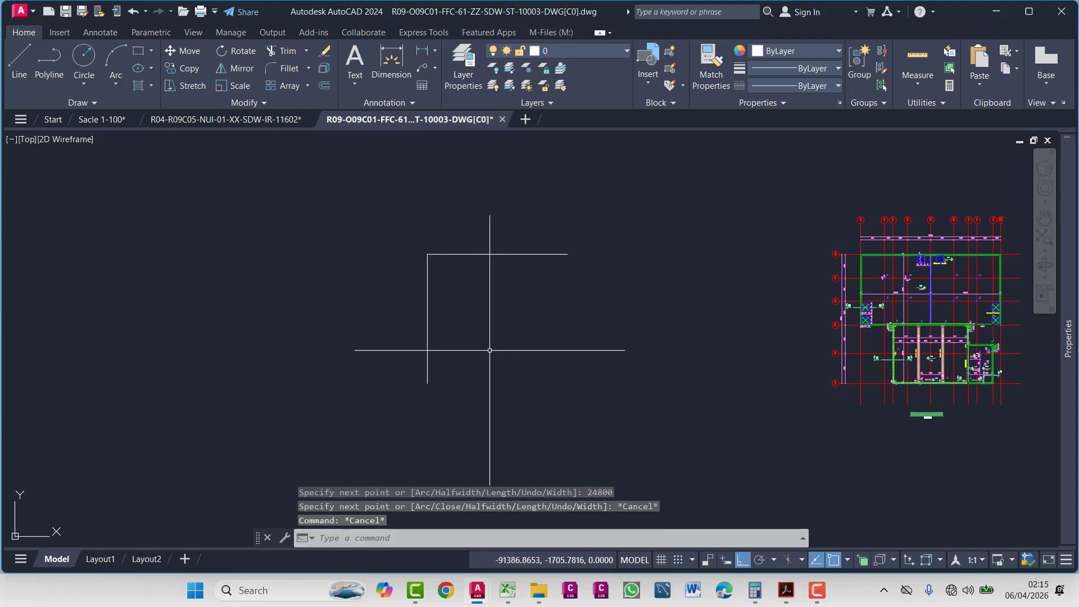
# - Move both reference lines together about 25000 horizontally to the right, toward the roof layout plan
pyautogui.scroll(5, 453, 324)
pyautogui.scroll(-3, 519, 385)
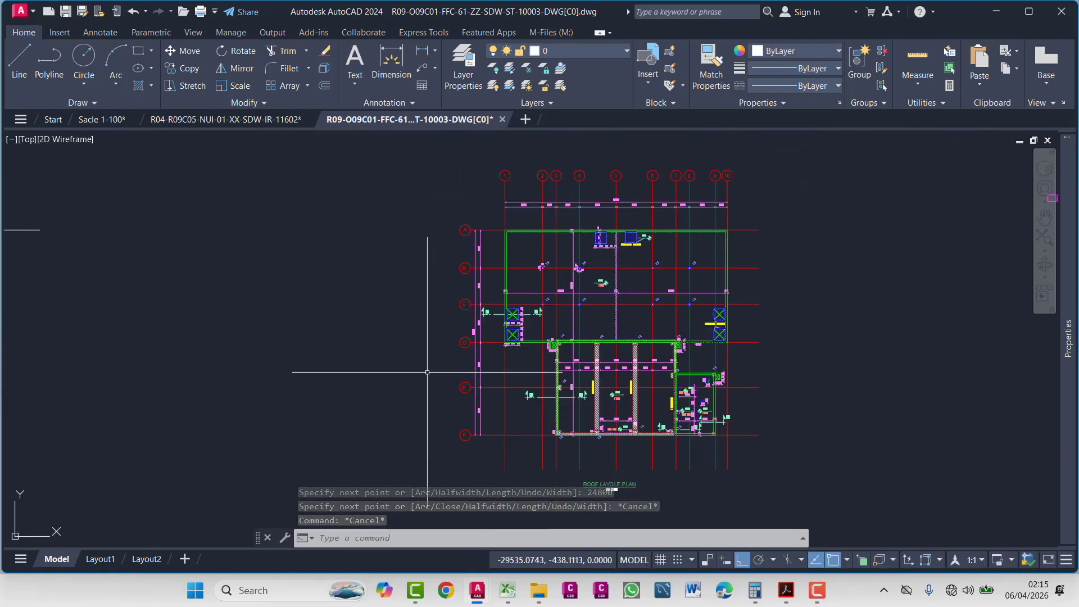
pyautogui.scroll(4, 524, 379)
pyautogui.scroll(-4, 551, 404)
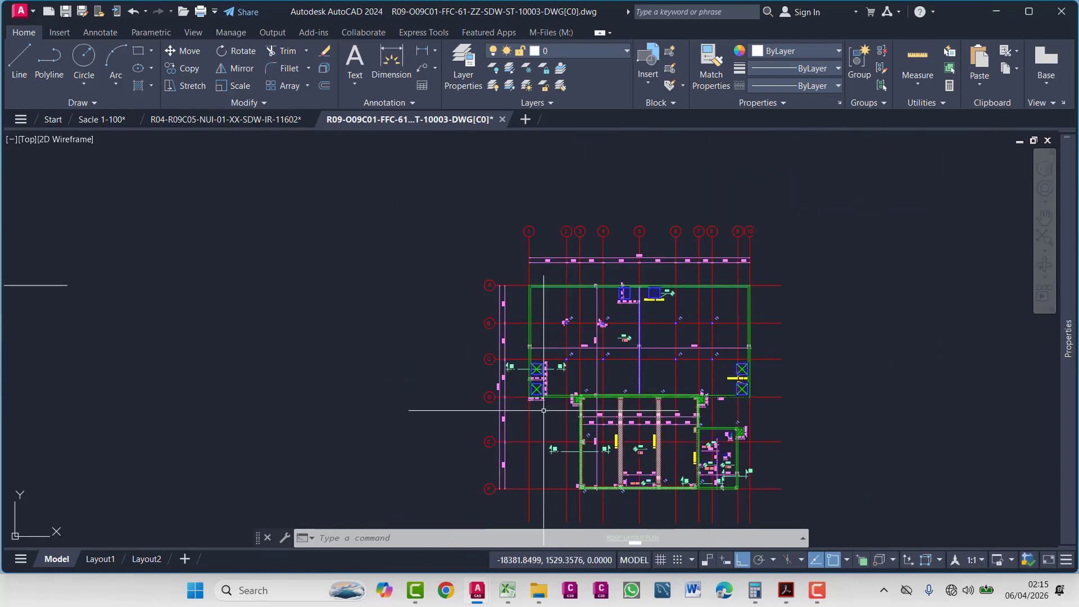
pyautogui.scroll(5, 554, 413)
pyautogui.scroll(-5, 554, 413)
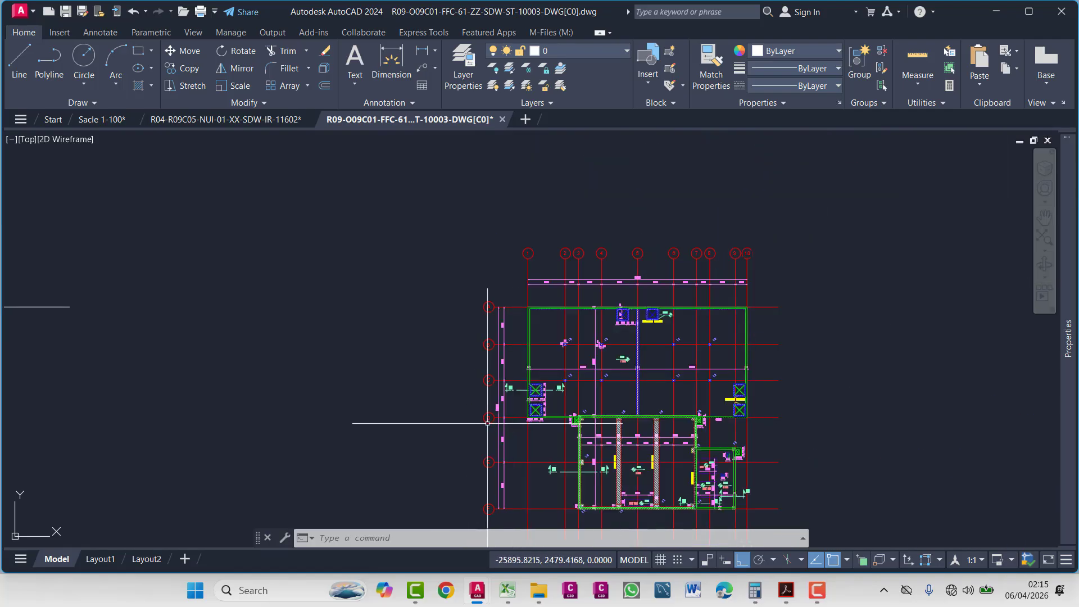
pyautogui.moveTo(336, 413)
pyautogui.mouseDown(button='middle')
pyautogui.moveTo(456, 411)
pyautogui.moveTo(456, 321)
pyautogui.mouseUp(button='middle')
pyautogui.click(388, 166)
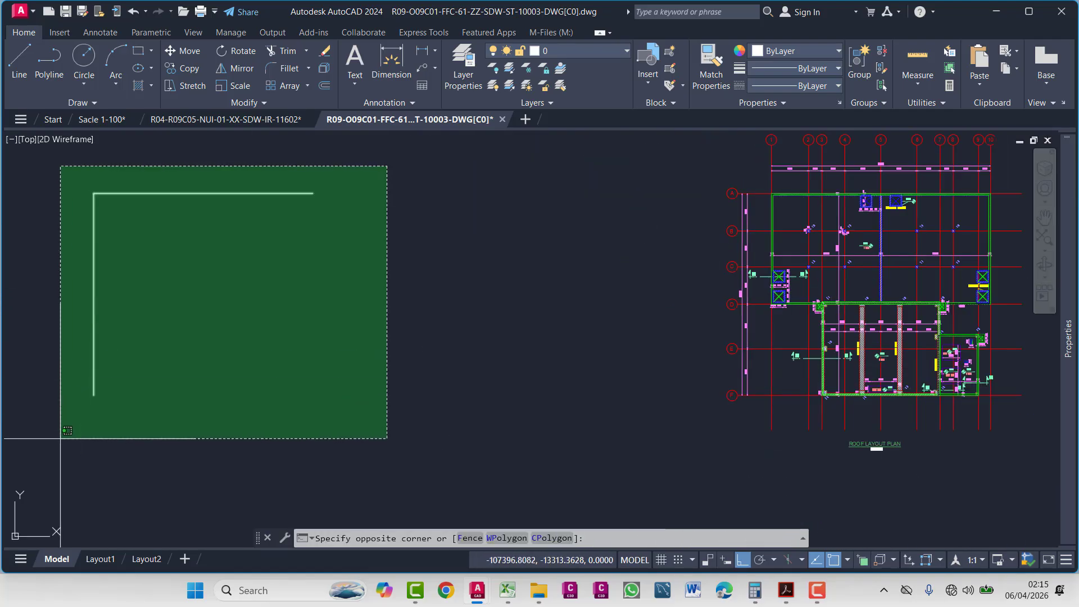
pyautogui.click(68, 436)
pyautogui.write('m')
pyautogui.press('Return')
pyautogui.click(218, 439)
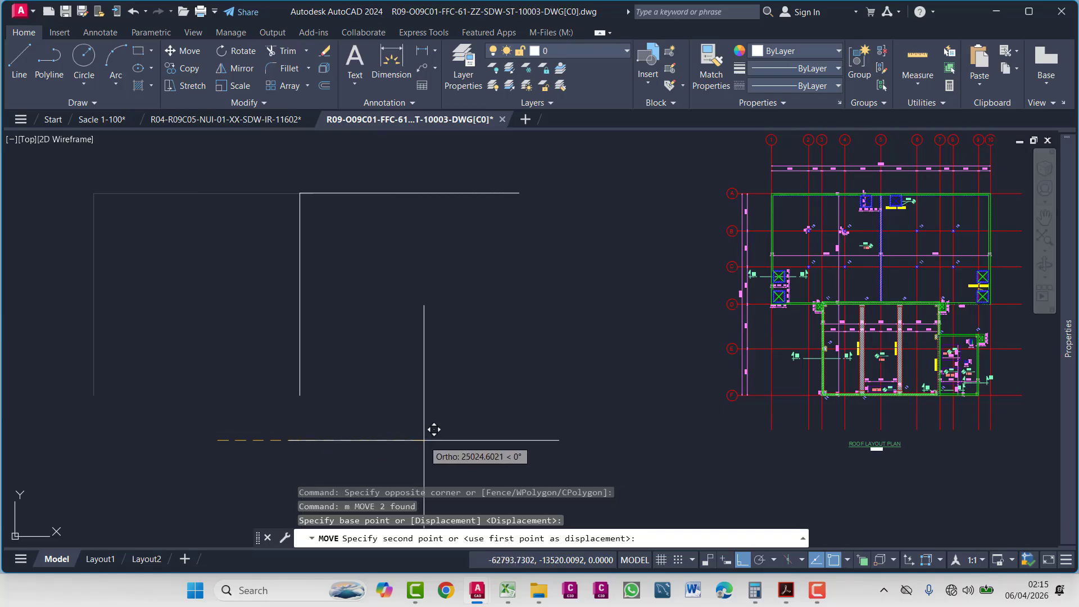
pyautogui.press('Escape')
# - Examine the plan's left outer wall between grids A and D, including its corner and nearby dimensions at grid D
pyautogui.scroll(8, 787, 292)
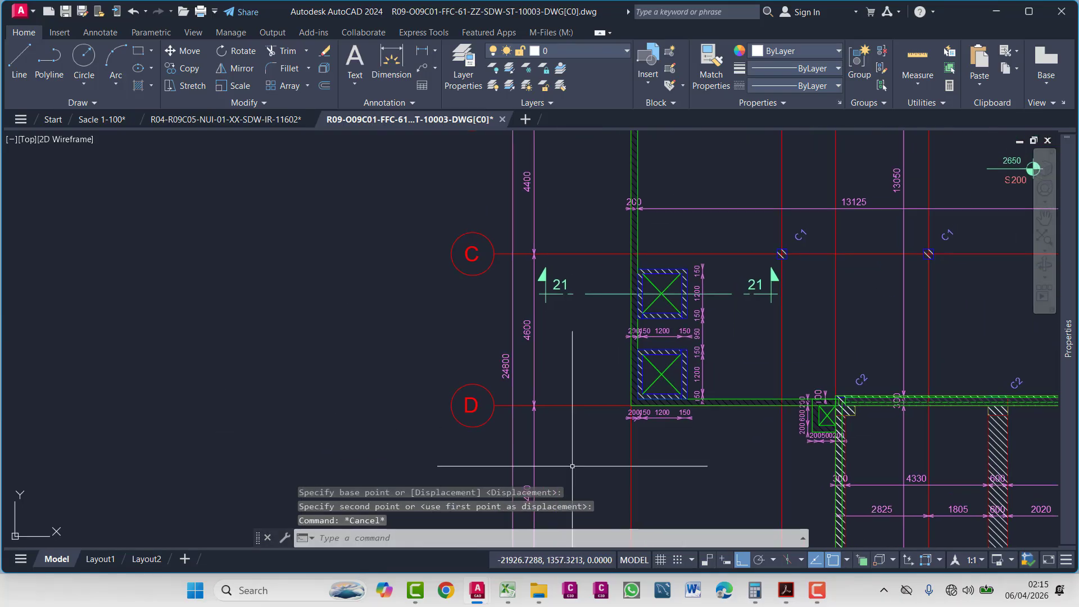
pyautogui.scroll(2, 628, 396)
pyautogui.scroll(-8, 631, 400)
pyautogui.scroll(2, 628, 230)
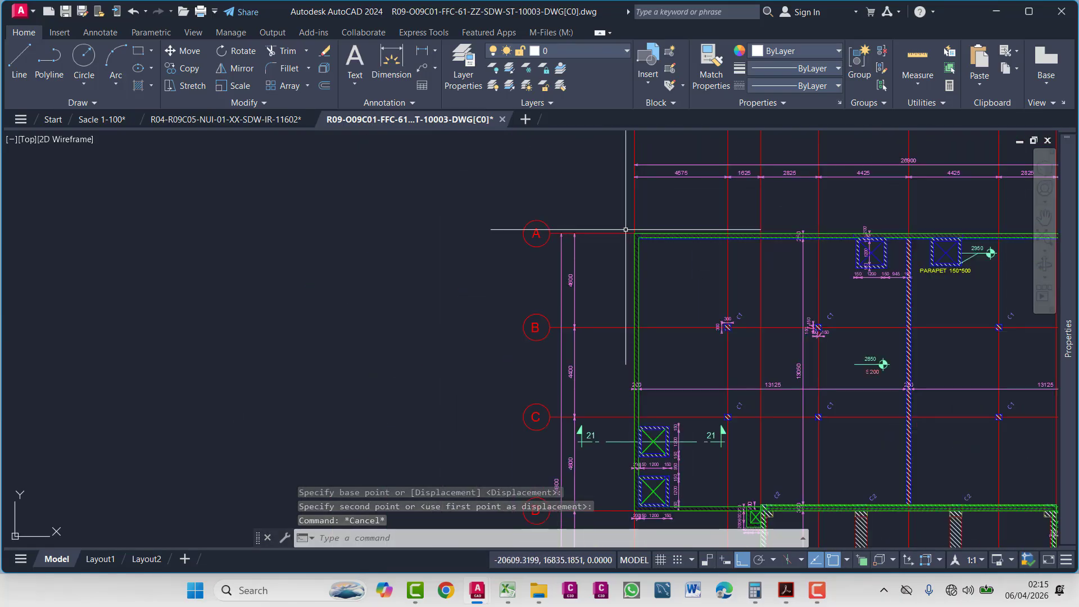
pyautogui.moveTo(648, 392); pyautogui.dragTo(625, 264, button='middle')
pyautogui.scroll(5, 614, 380)
pyautogui.scroll(-4, 583, 397)
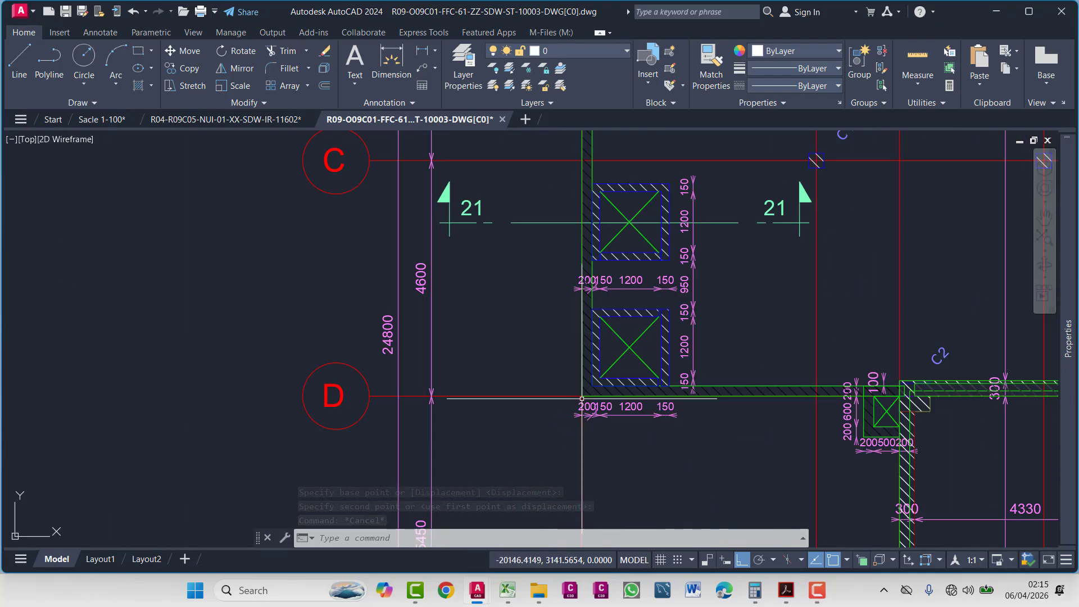
pyautogui.moveTo(582, 396); pyautogui.dragTo(708, 398, button='middle')
pyautogui.moveTo(674, 225); pyautogui.dragTo(658, 410, button='middle')
pyautogui.moveTo(636, 274); pyautogui.dragTo(673, 397, button='middle')
pyautogui.scroll(2, 643, 322)
pyautogui.moveTo(649, 456)
pyautogui.mouseDown(button='middle')
pyautogui.moveTo(665, 427)
pyautogui.moveTo(665, 388)
pyautogui.mouseUp(button='middle')
pyautogui.scroll(-2, 665, 387)
pyautogui.scroll(-1, 583, 402)
pyautogui.moveTo(584, 416); pyautogui.dragTo(848, 414, button='middle')
pyautogui.moveTo(384, 410)
pyautogui.mouseDown(button='middle')
pyautogui.moveTo(471, 403)
pyautogui.moveTo(497, 326)
pyautogui.moveTo(512, 209)
pyautogui.mouseUp(button='middle')
pyautogui.scroll(-1, 437, 342)
pyautogui.press('Escape')
pyautogui.press('Escape')
# - Erase the vertical 24800 polyline, keeping the horizontal reference line
pyautogui.moveTo(543, 381); pyautogui.dragTo(436, 412, button='middle')
pyautogui.scroll(1, 715, 381)
pyautogui.moveTo(693, 475); pyautogui.dragTo(760, 467, button='middle')
pyautogui.scroll(3, 814, 354)
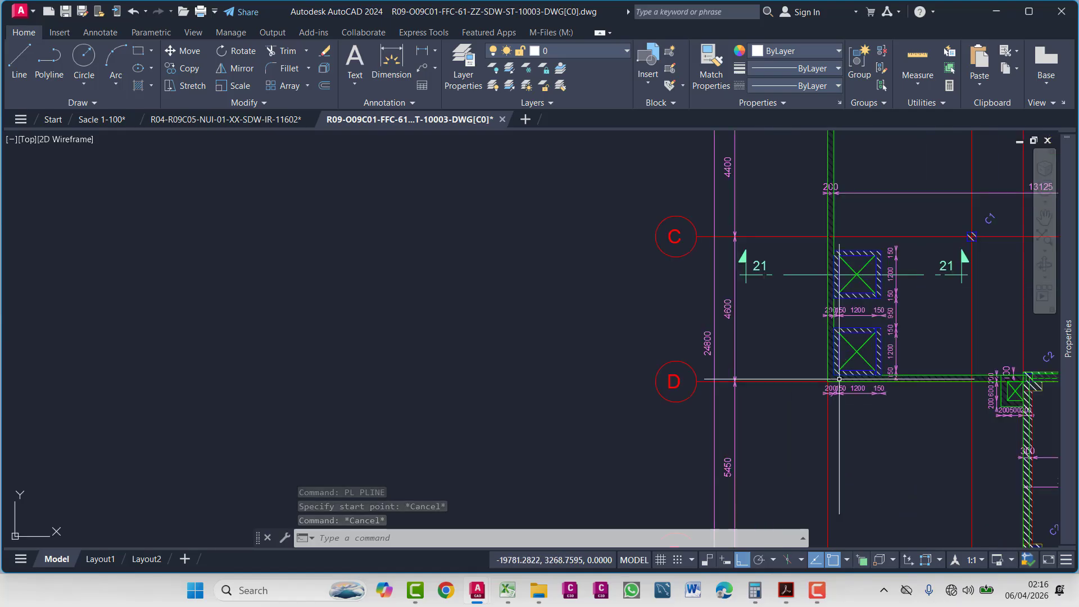
pyautogui.scroll(-3, 818, 377)
pyautogui.moveTo(592, 372); pyautogui.dragTo(841, 394, button='middle')
pyautogui.scroll(1, 568, 375)
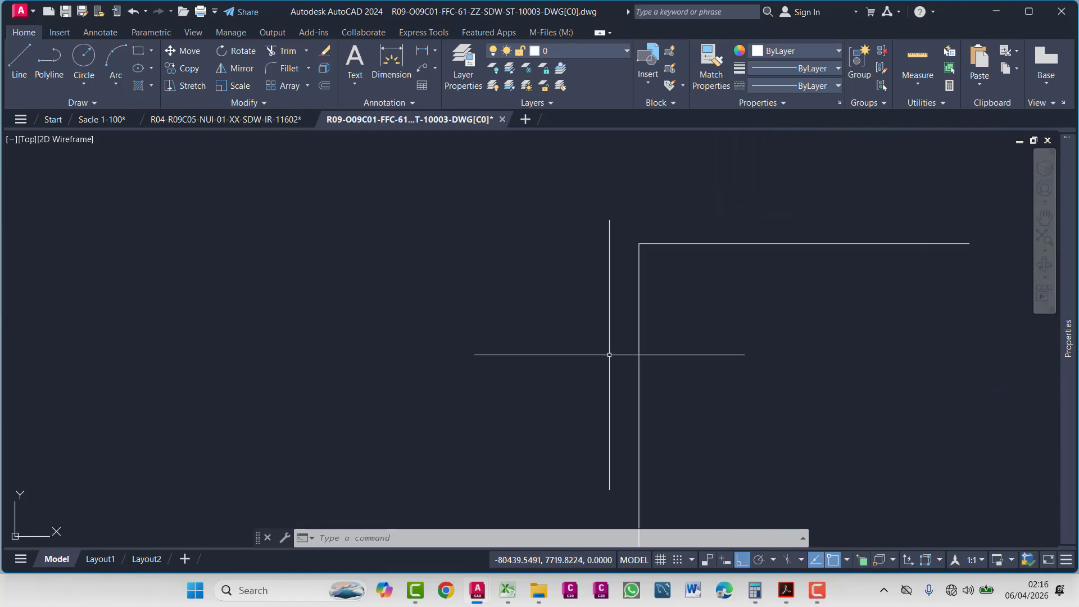
pyautogui.click(688, 357)
pyautogui.click(537, 433)
pyautogui.press('Delete')
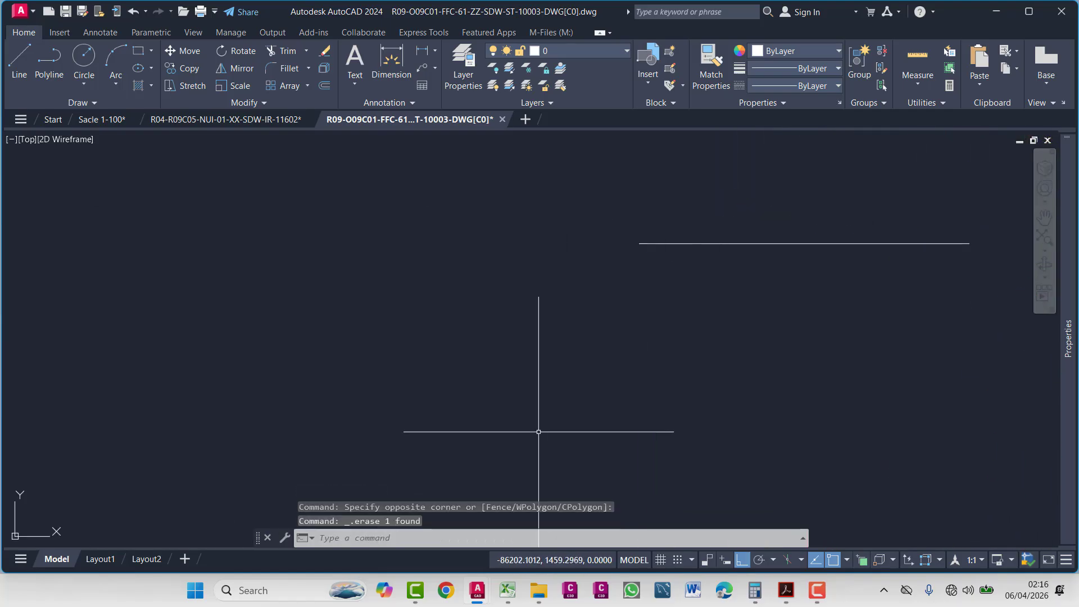
# - Start a polyline at the left end of the horizontal reference line with a vertical segment 4600 long downward
pyautogui.write('PL')
pyautogui.press('Return')
pyautogui.click(639, 243)
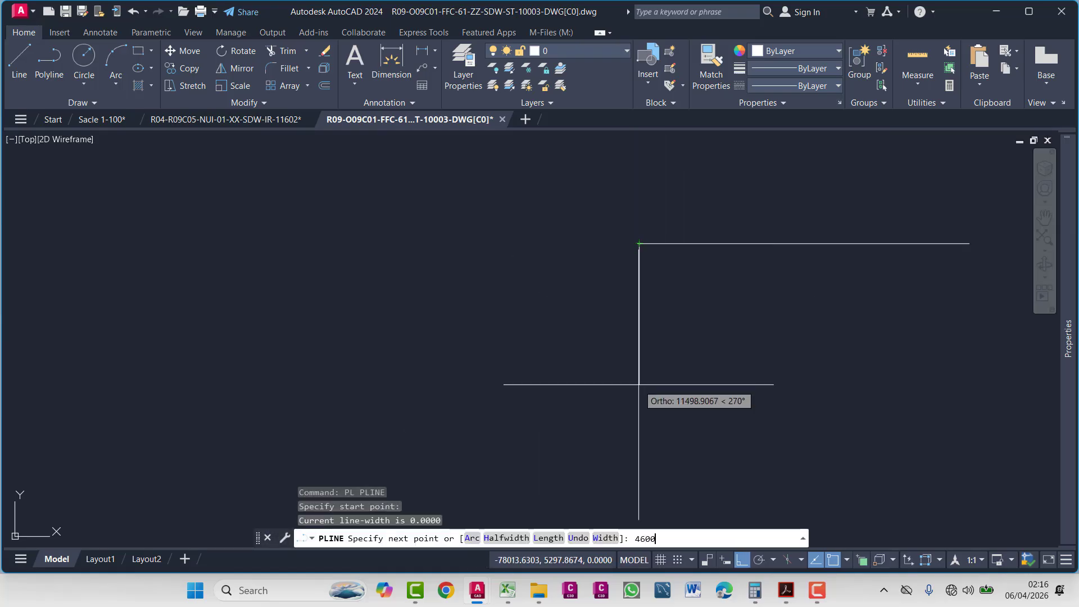
pyautogui.press('Return')
# - Check the spacing between grids B and C on the plan and continue the polyline straight down by 4400
pyautogui.scroll(-2, 881, 369)
pyautogui.moveTo(882, 370); pyautogui.dragTo(518, 396, button='middle')
pyautogui.scroll(1, 602, 377)
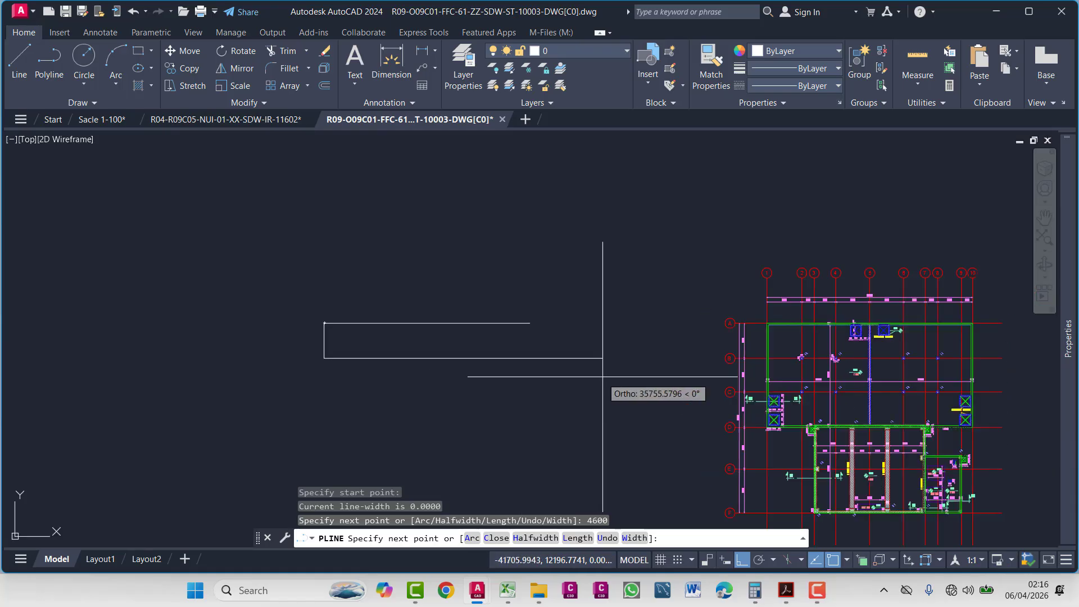
pyautogui.scroll(6, 815, 362)
pyautogui.moveTo(752, 362)
pyautogui.mouseDown(button='middle')
pyautogui.moveTo(582, 339)
pyautogui.moveTo(633, 275)
pyautogui.mouseUp(button='middle')
pyautogui.scroll(8, 605, 312)
pyautogui.scroll(-8, 605, 294)
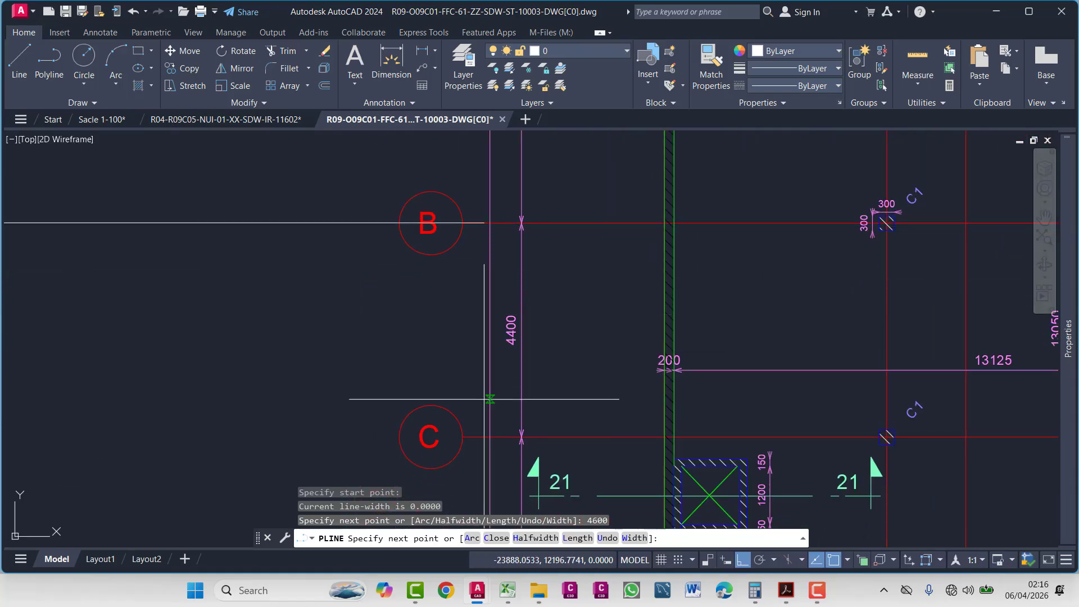
pyautogui.scroll(-7, 534, 344)
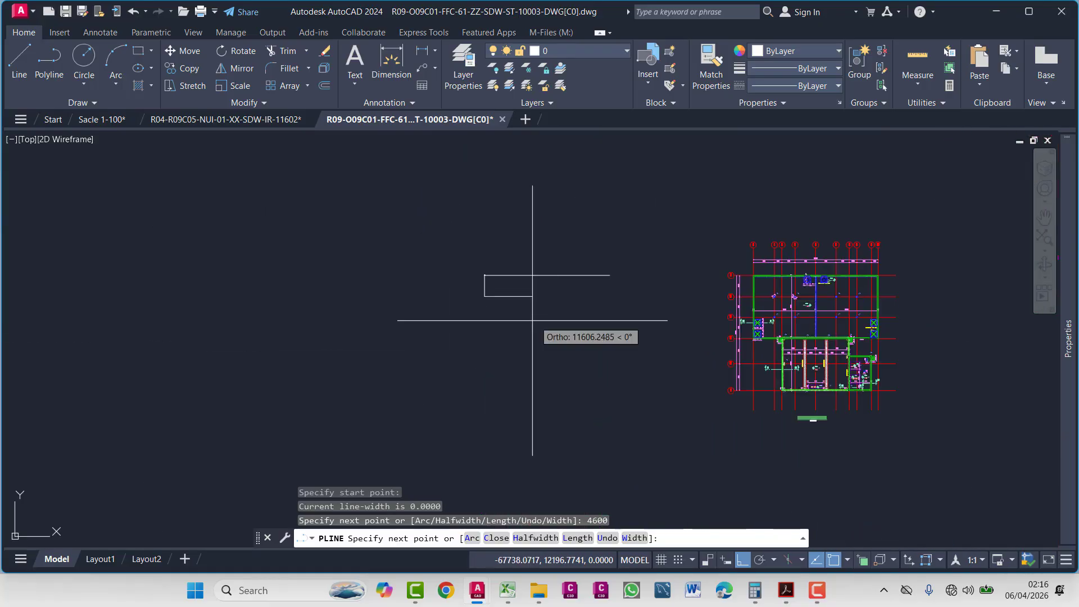
pyautogui.scroll(1, 518, 318)
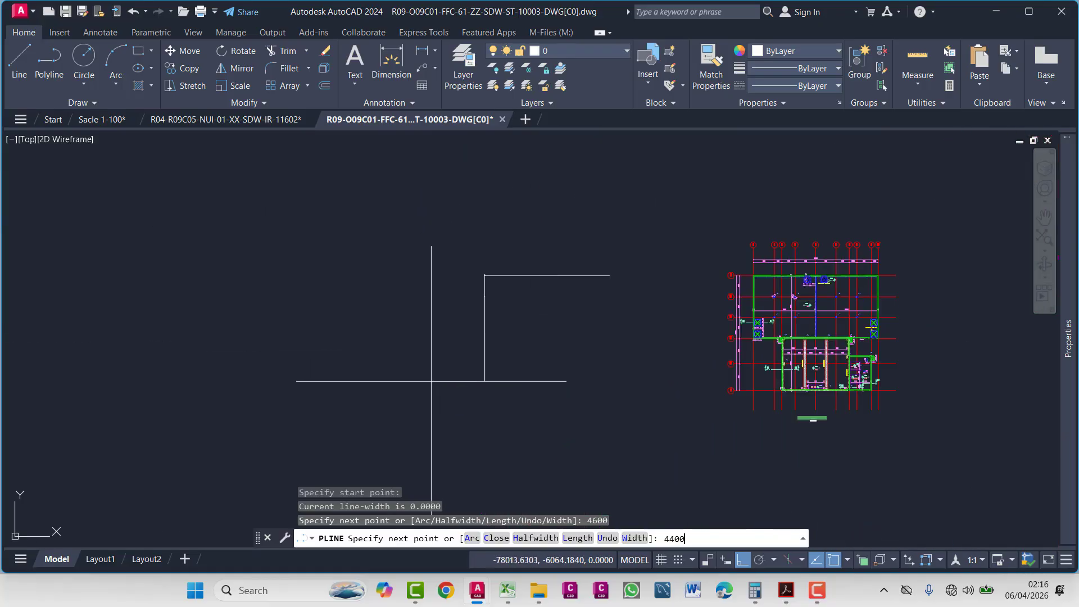
pyautogui.press('Return')
# - Dismiss the offline Autodesk window, check the spacing between grids C and D, and extend the polyline downward by 4600
pyautogui.scroll(5, 745, 316)
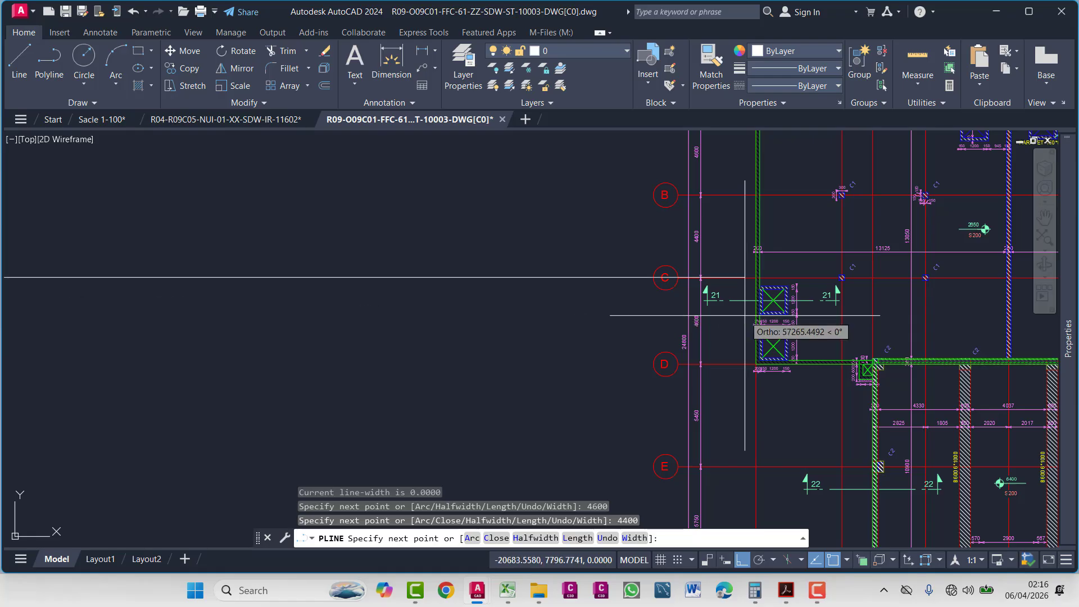
pyautogui.scroll(8, 745, 315)
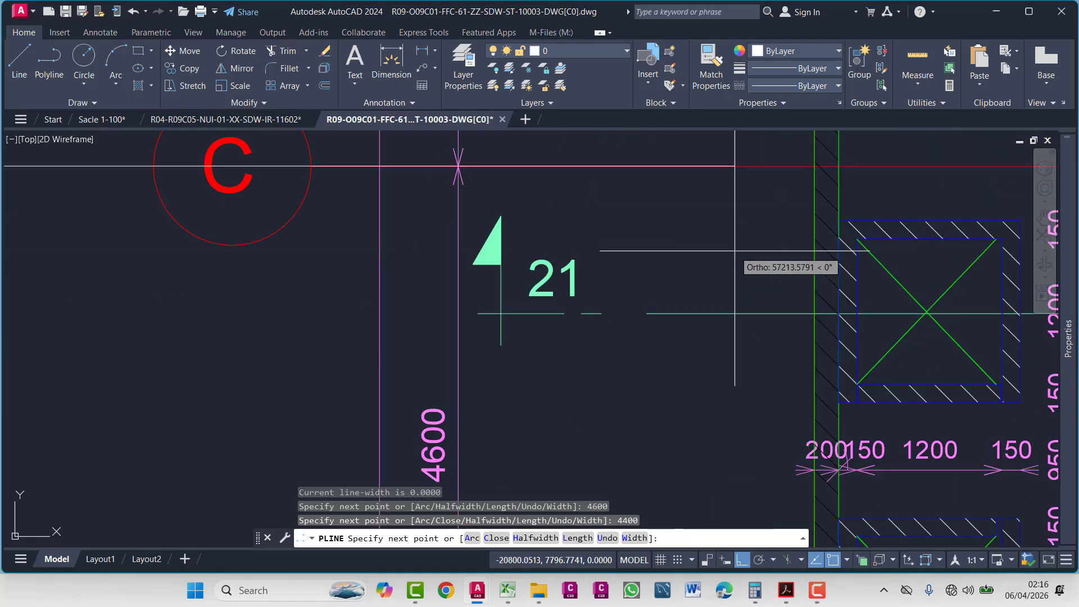
pyautogui.scroll(-3, 735, 251)
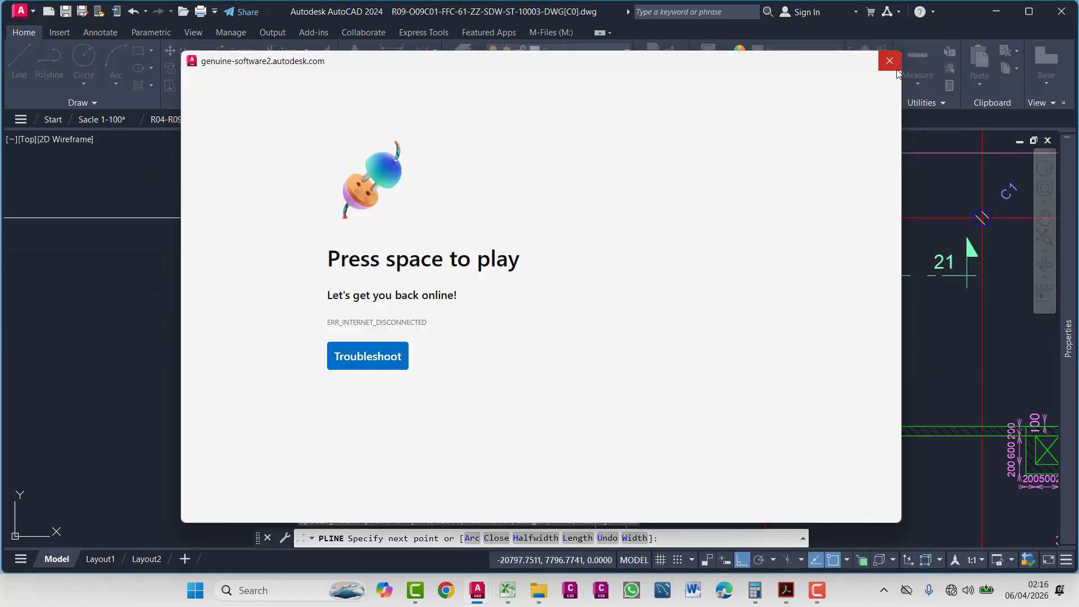
pyautogui.click(894, 65)
pyautogui.moveTo(726, 414); pyautogui.dragTo(726, 314, button='middle')
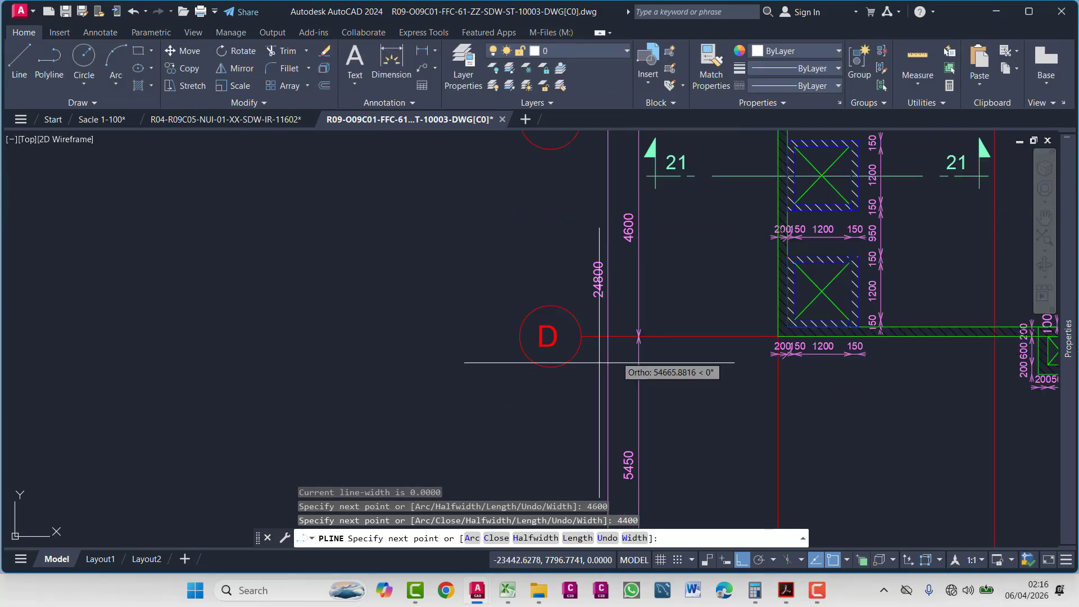
pyautogui.scroll(-8, 635, 271)
pyautogui.moveTo(299, 306); pyautogui.dragTo(534, 297, button='middle')
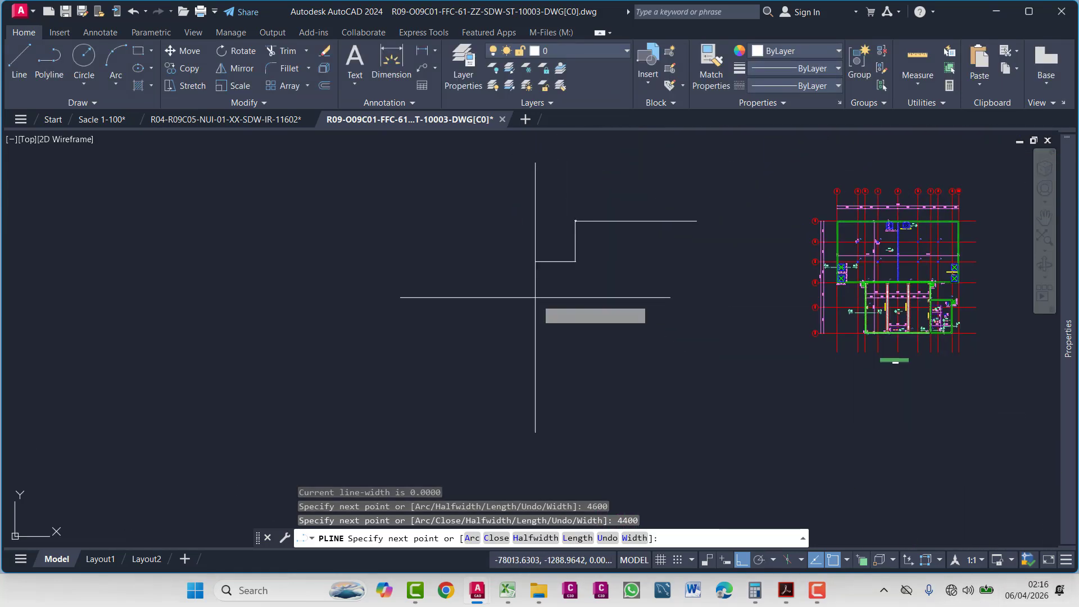
pyautogui.scroll(4, 535, 297)
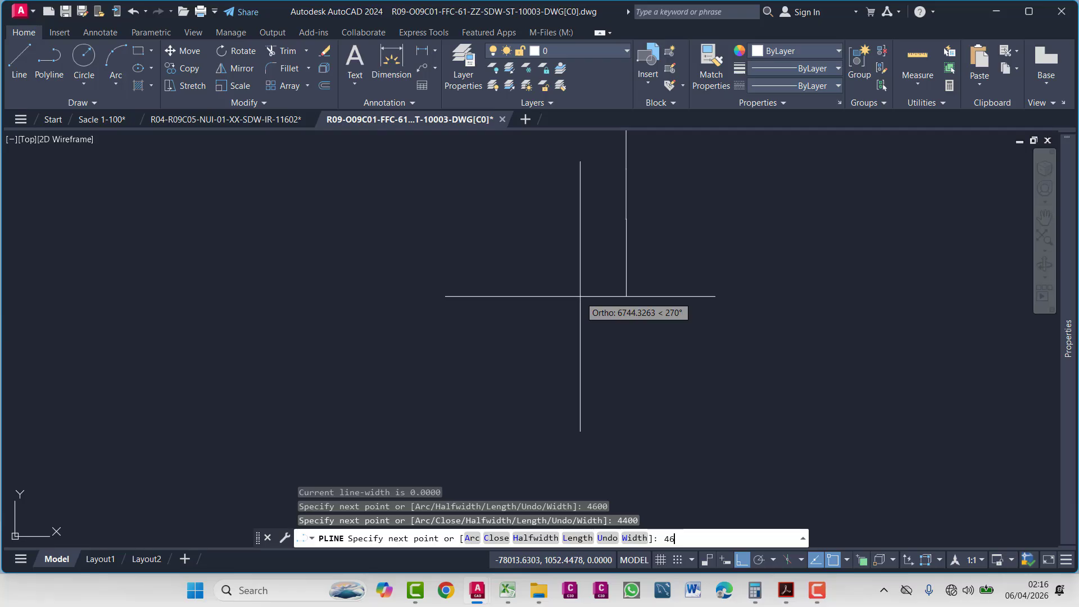
pyautogui.scroll(-4, 730, 315)
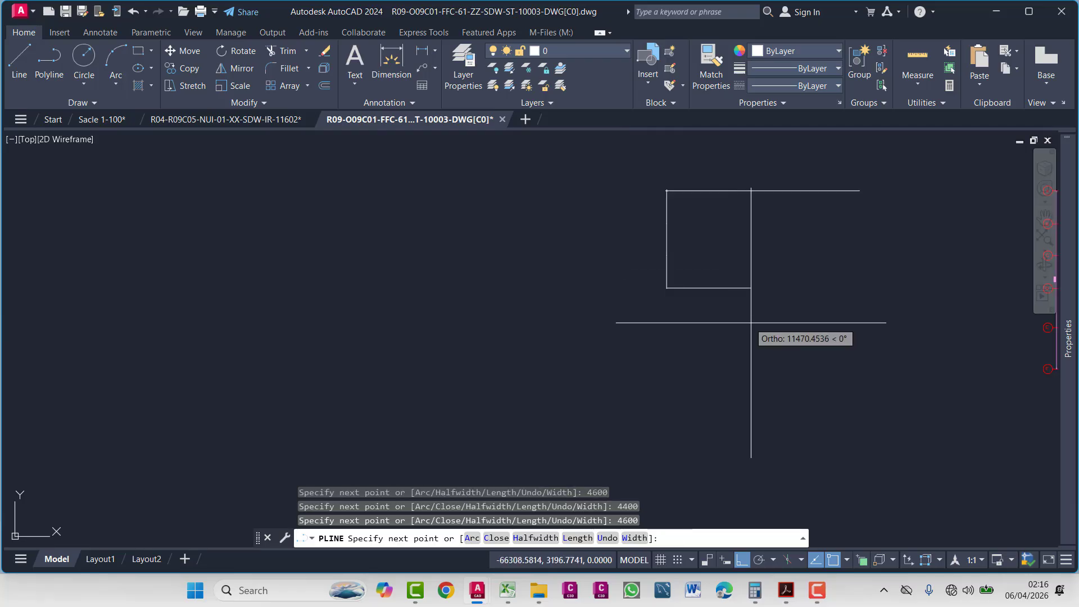
# - Check the plan's overall width, extend the polyline horizontally by 26900, and finish it at the right end of the top line
pyautogui.scroll(4, 827, 300)
pyautogui.moveTo(824, 300); pyautogui.dragTo(528, 320, button='middle')
pyautogui.scroll(-4, 597, 313)
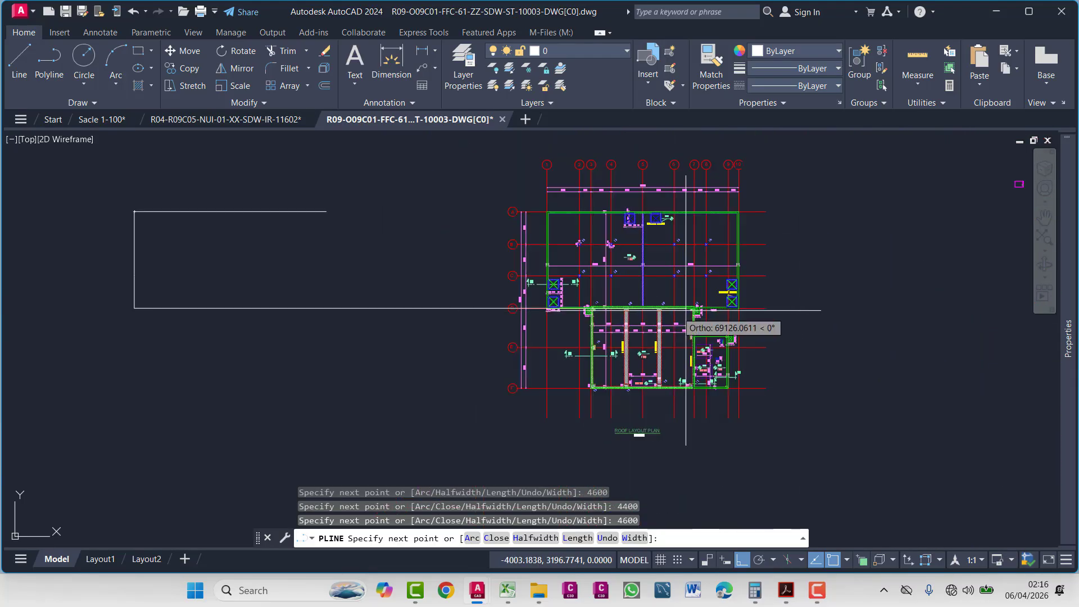
pyautogui.moveTo(685, 308); pyautogui.dragTo(566, 320, button='middle')
pyautogui.scroll(2, 583, 315)
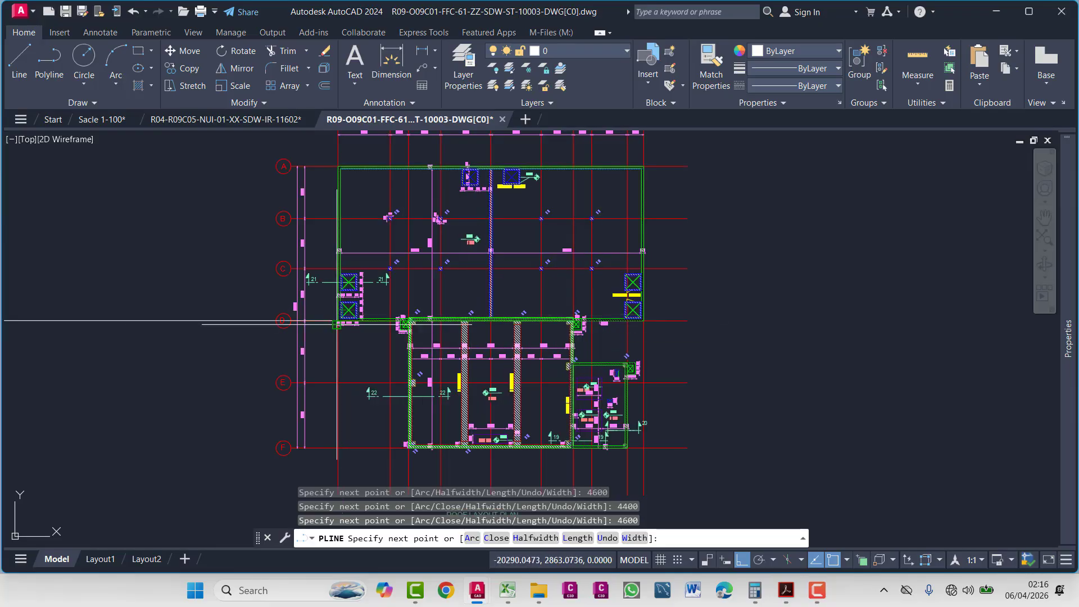
pyautogui.scroll(5, 652, 282)
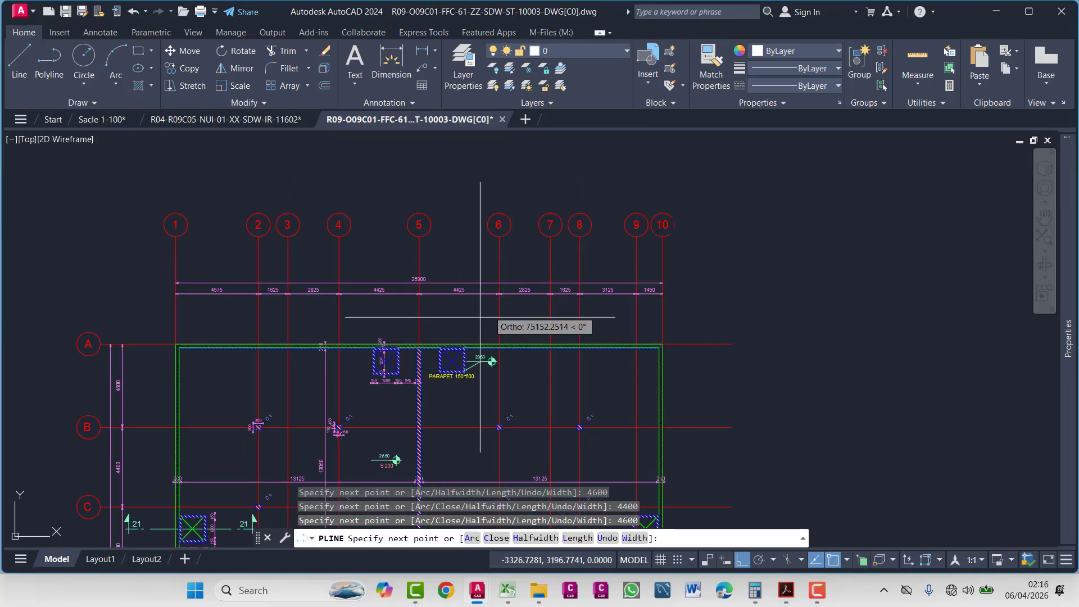
pyautogui.scroll(-6, 564, 361)
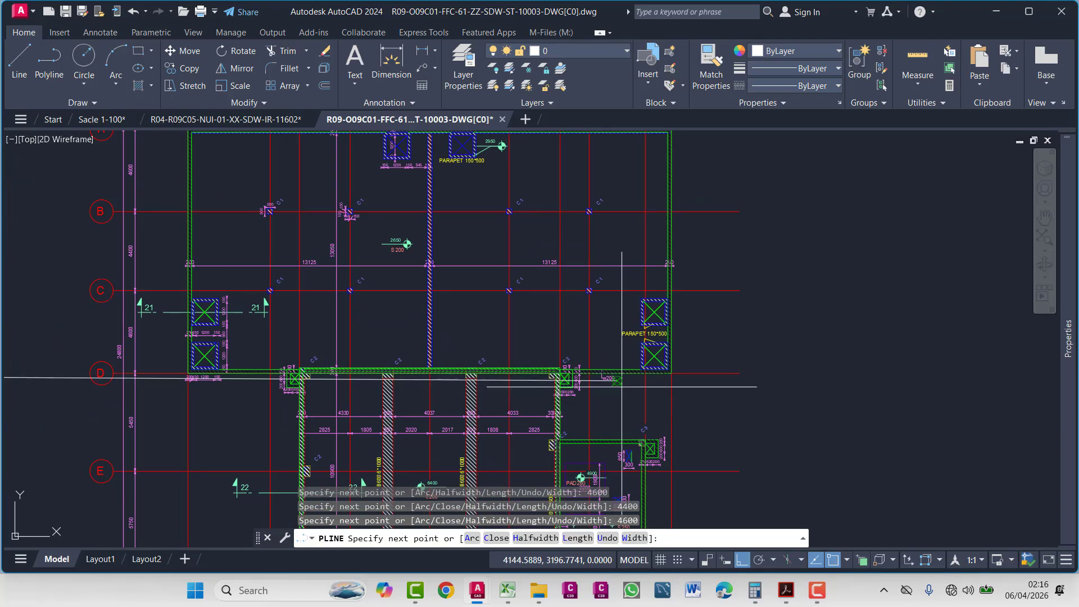
pyautogui.scroll(2, 667, 403)
pyautogui.scroll(2, 631, 407)
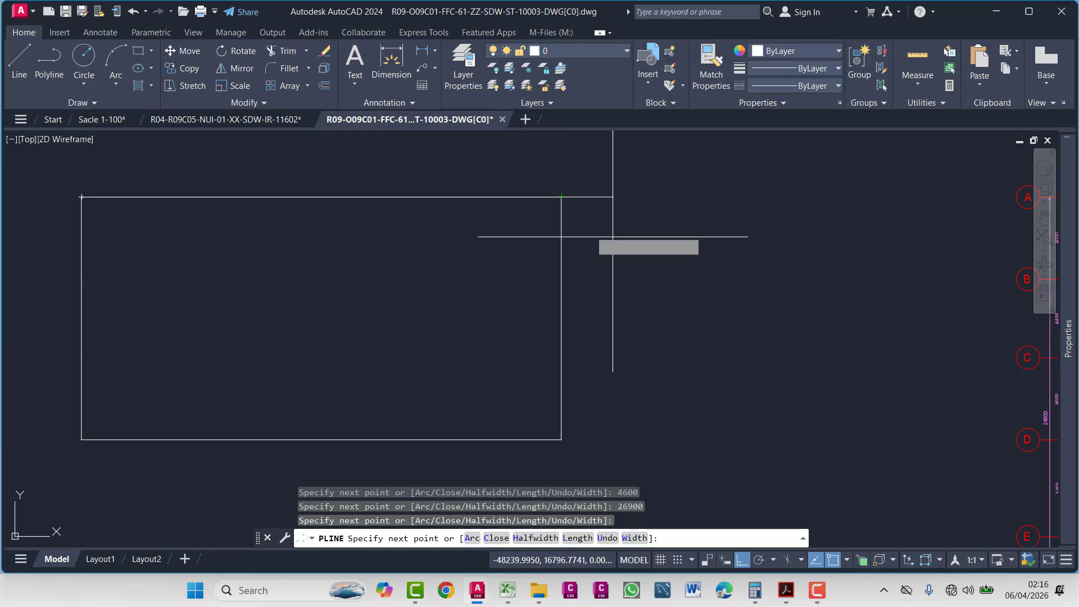
pyautogui.scroll(-3, 612, 237)
pyautogui.press('Escape')
# - Examine the walls, columns and their dimensions where the lower block's left wall meets grid D on the roof plan
pyautogui.scroll(6, 586, 156)
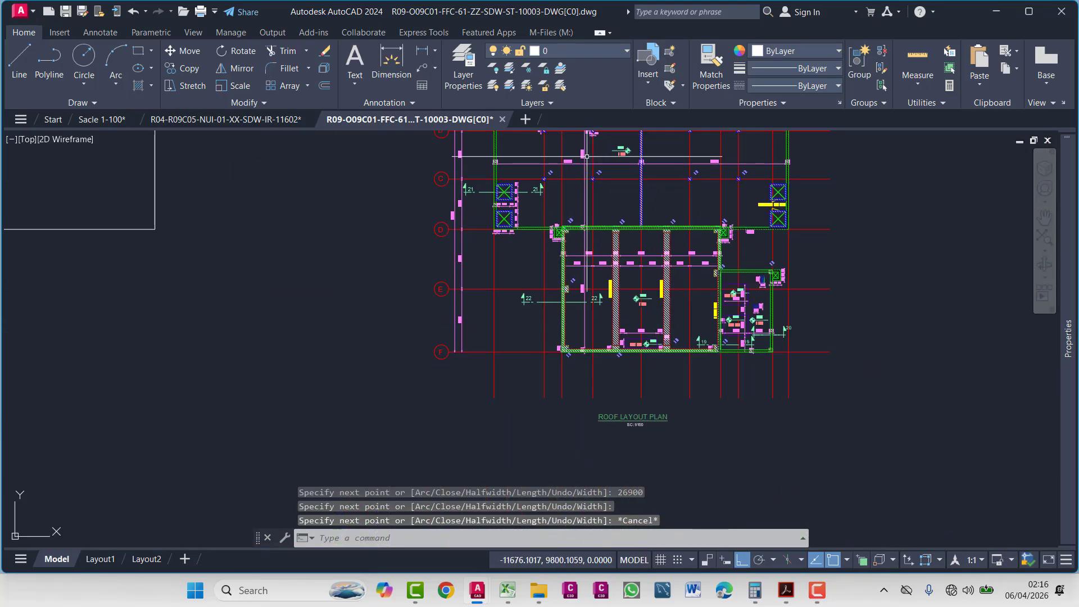
pyautogui.scroll(4, 566, 206)
pyautogui.scroll(2, 592, 287)
pyautogui.moveTo(593, 287); pyautogui.dragTo(520, 246, button='middle')
pyautogui.scroll(5, 465, 202)
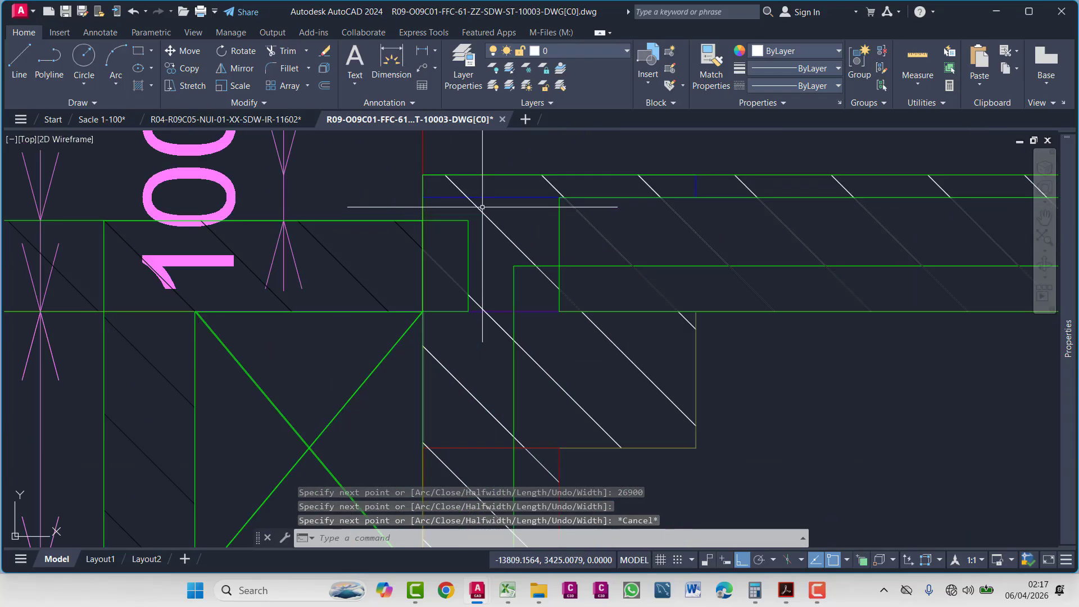
pyautogui.scroll(-4, 633, 199)
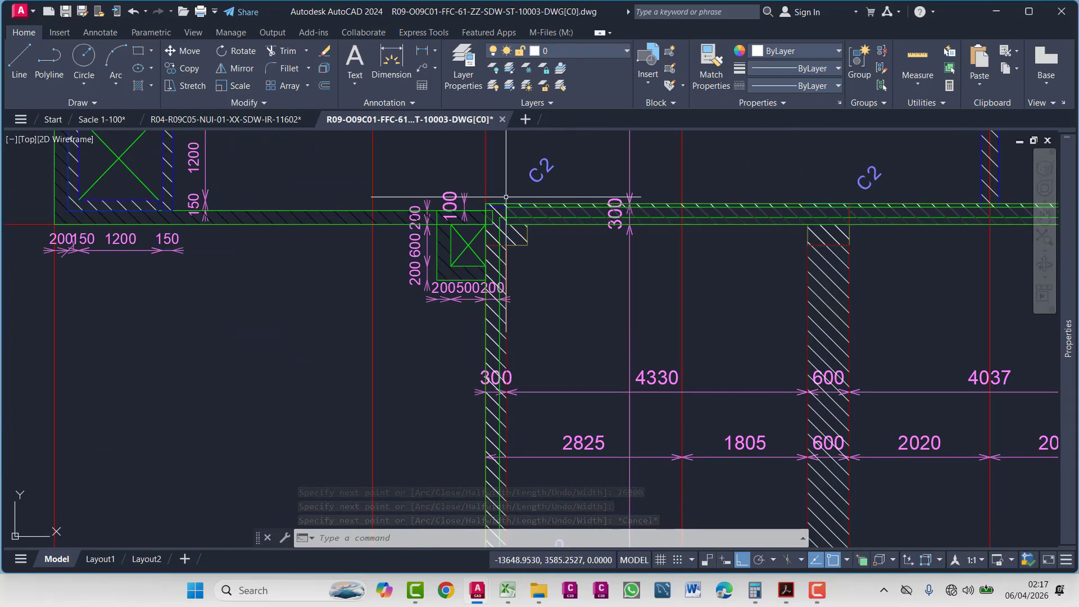
pyautogui.scroll(4, 504, 229)
pyautogui.moveTo(545, 231); pyautogui.dragTo(416, 218, button='middle')
pyautogui.scroll(-4, 461, 225)
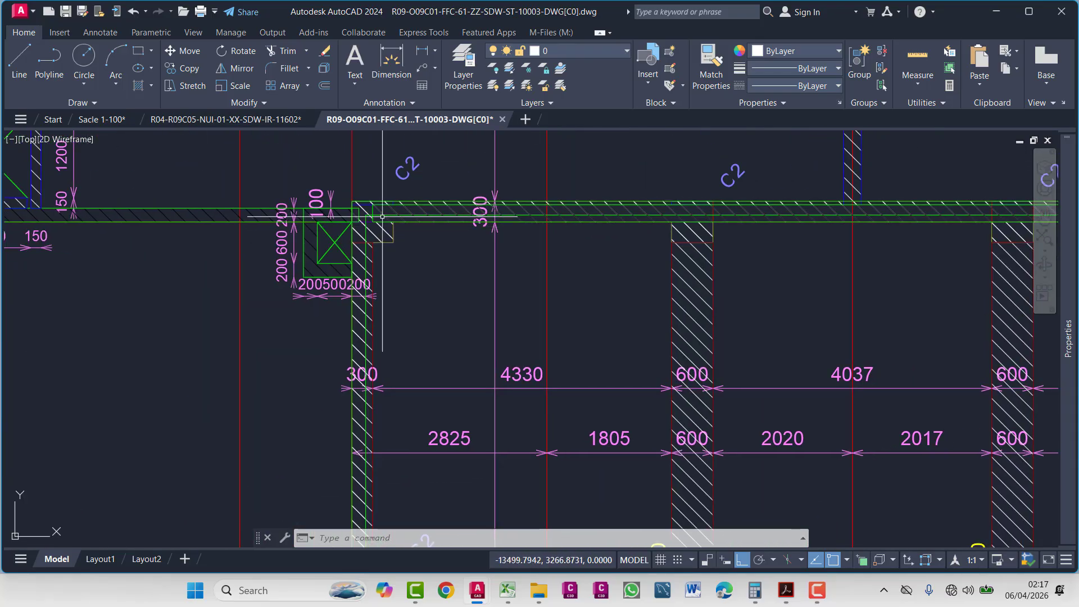
pyautogui.scroll(4, 334, 192)
pyautogui.scroll(-4, 418, 239)
pyautogui.moveTo(378, 255); pyautogui.dragTo(547, 257, button='middle')
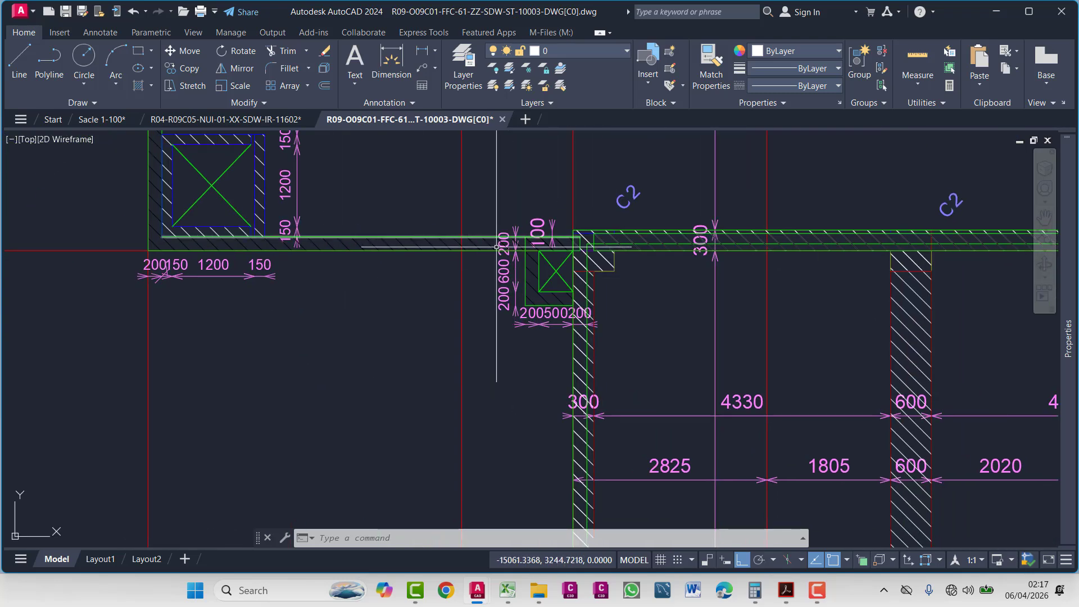
pyautogui.scroll(6, 579, 248)
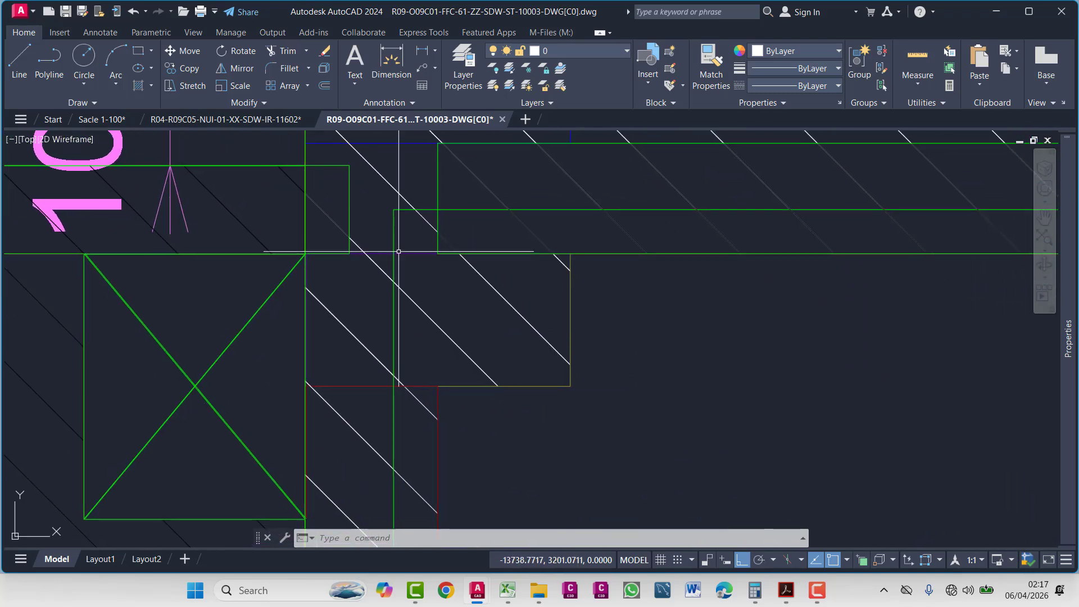
pyautogui.scroll(-10, 530, 266)
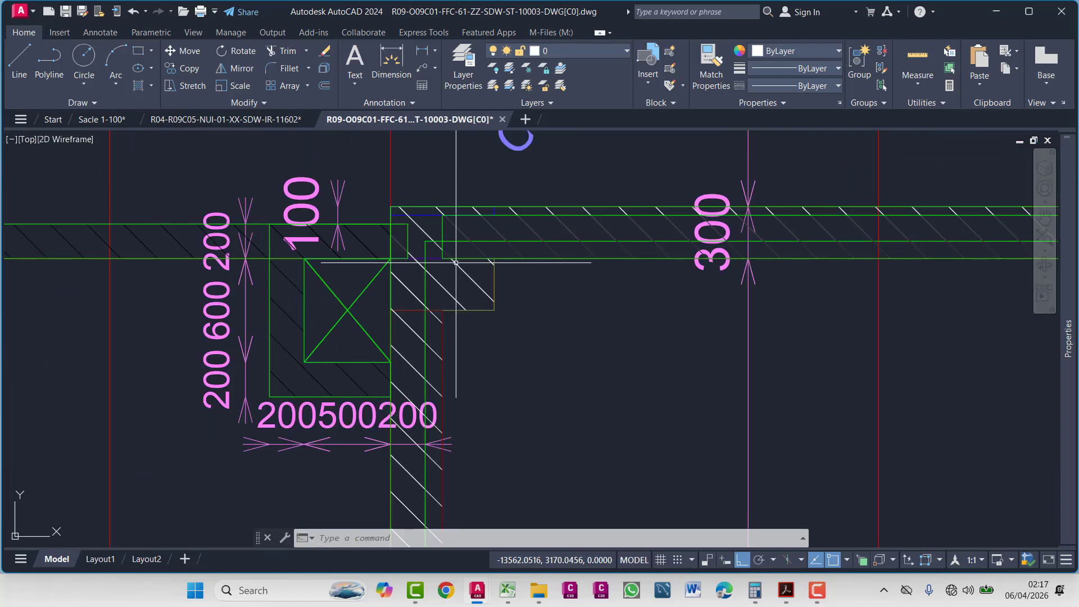
pyautogui.scroll(-3, 540, 298)
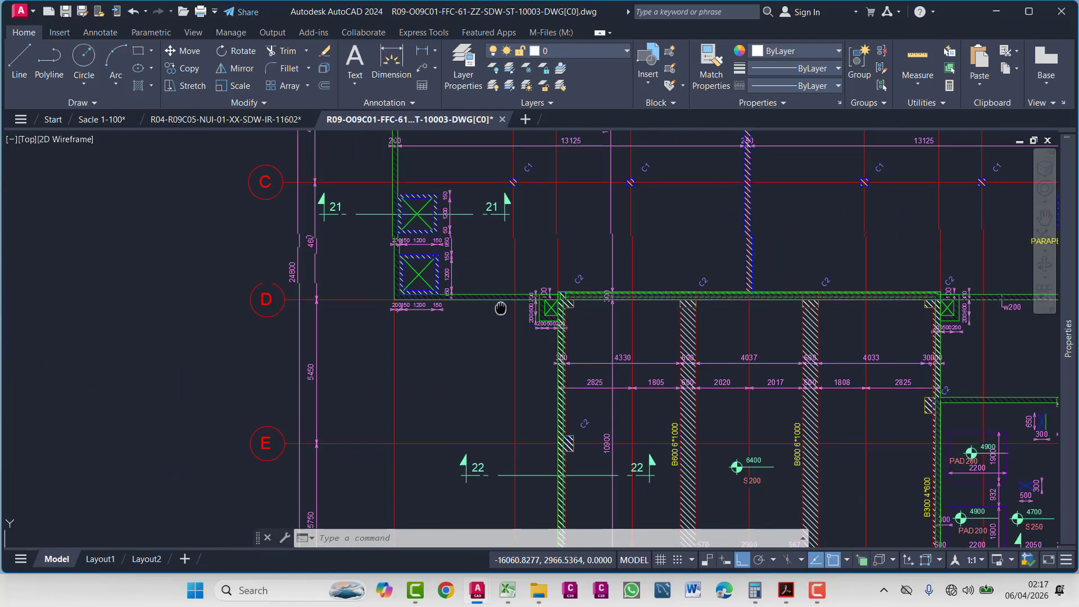
pyautogui.scroll(5, 497, 313)
pyautogui.scroll(-8, 497, 314)
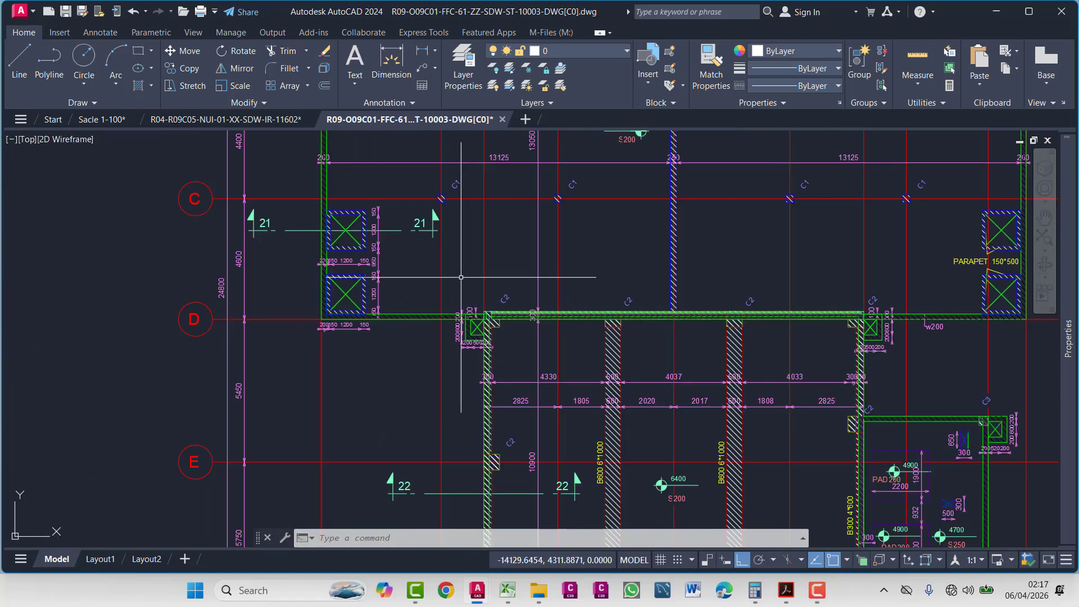
# - Compare the upper block's layout with the dimensions of the lower block's thicker wall along grid D
pyautogui.scroll(3, 445, 311)
pyautogui.scroll(5, 330, 299)
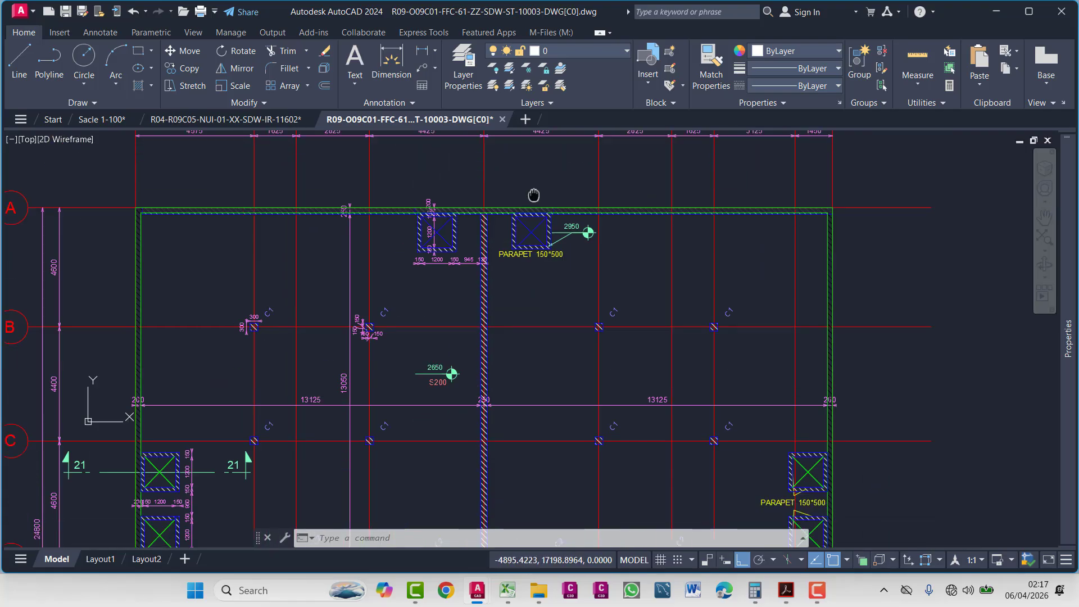
pyautogui.scroll(2, 314, 267)
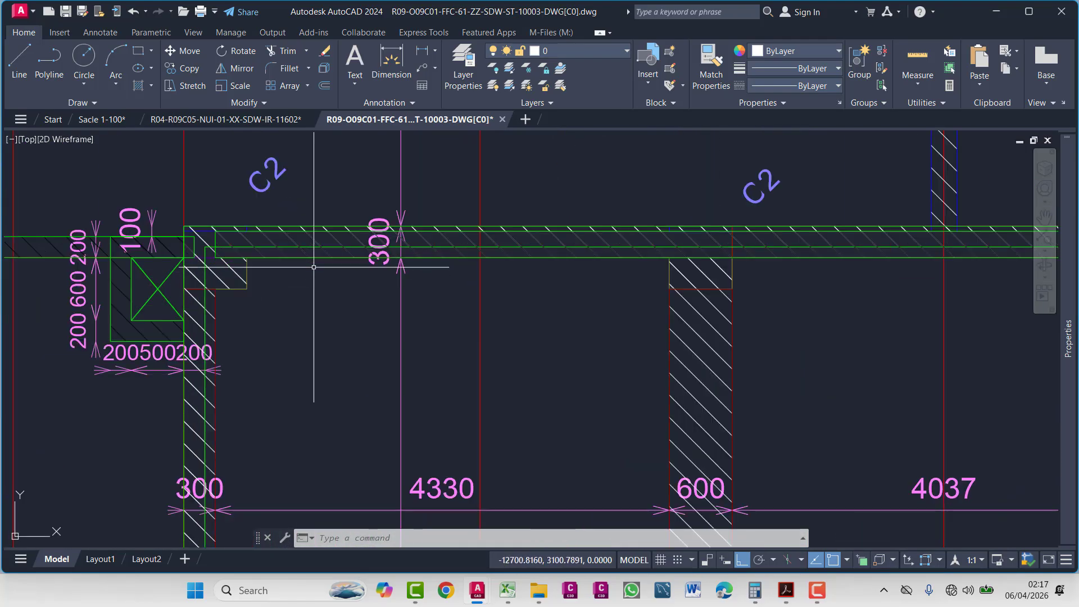
pyautogui.moveTo(263, 253); pyautogui.dragTo(355, 264, button='middle')
pyautogui.scroll(2, 345, 269)
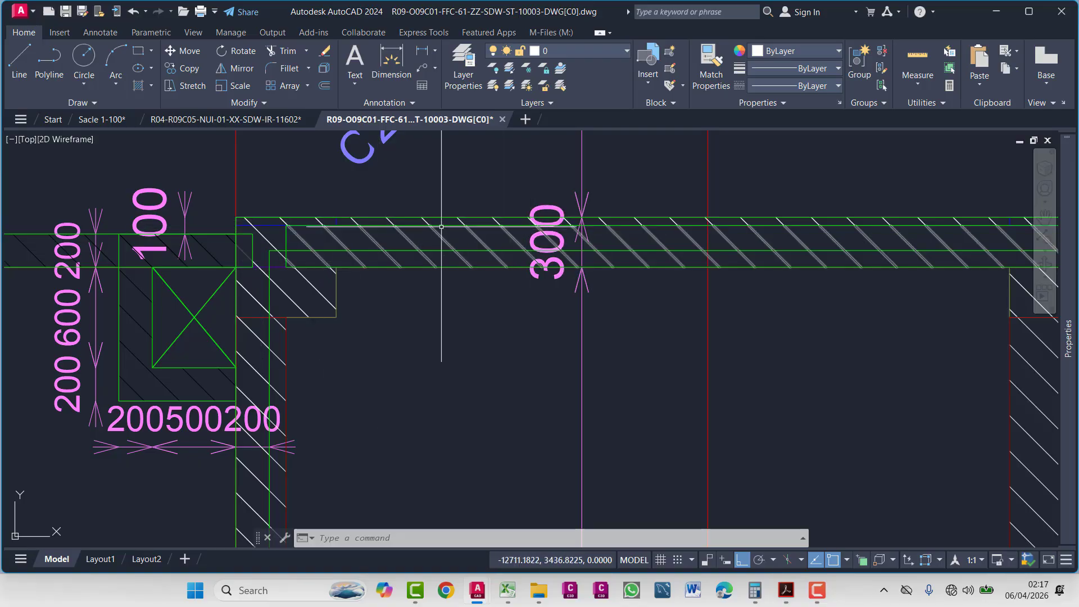
pyautogui.scroll(-10, 482, 268)
pyautogui.scroll(5, 346, 208)
pyautogui.moveTo(347, 208); pyautogui.dragTo(400, 290, button='middle')
# - Join the redrawn top line and the three-sided polyline into one closed outline
pyautogui.press('Escape')
pyautogui.press('Escape')
pyautogui.press('Escape')
pyautogui.click(522, 169)
pyautogui.scroll(-5, 488, 219)
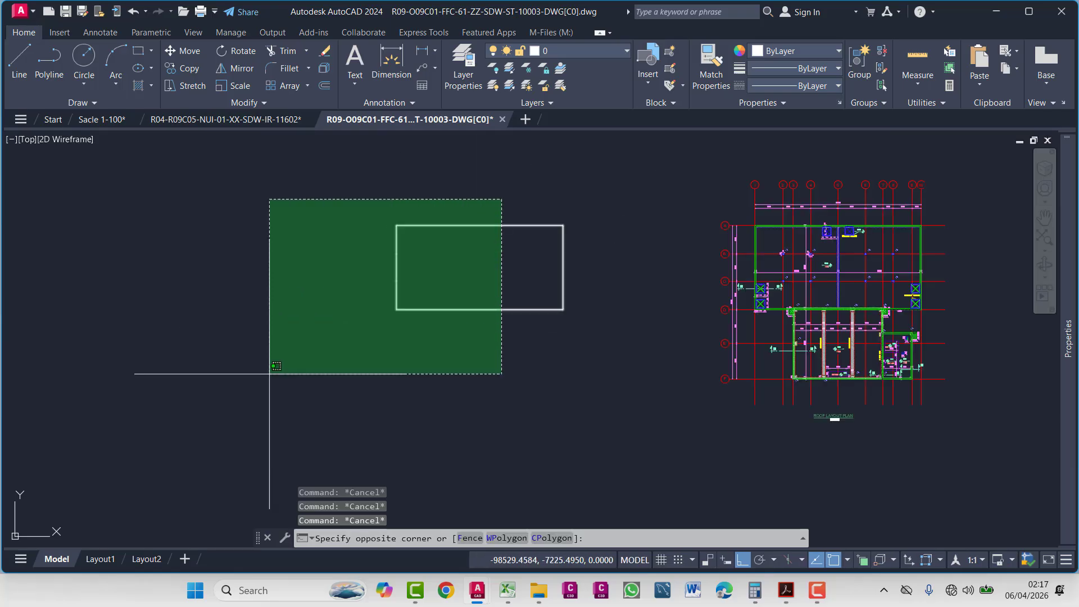
pyautogui.click(269, 374)
pyautogui.write('o')
pyautogui.press('Return')
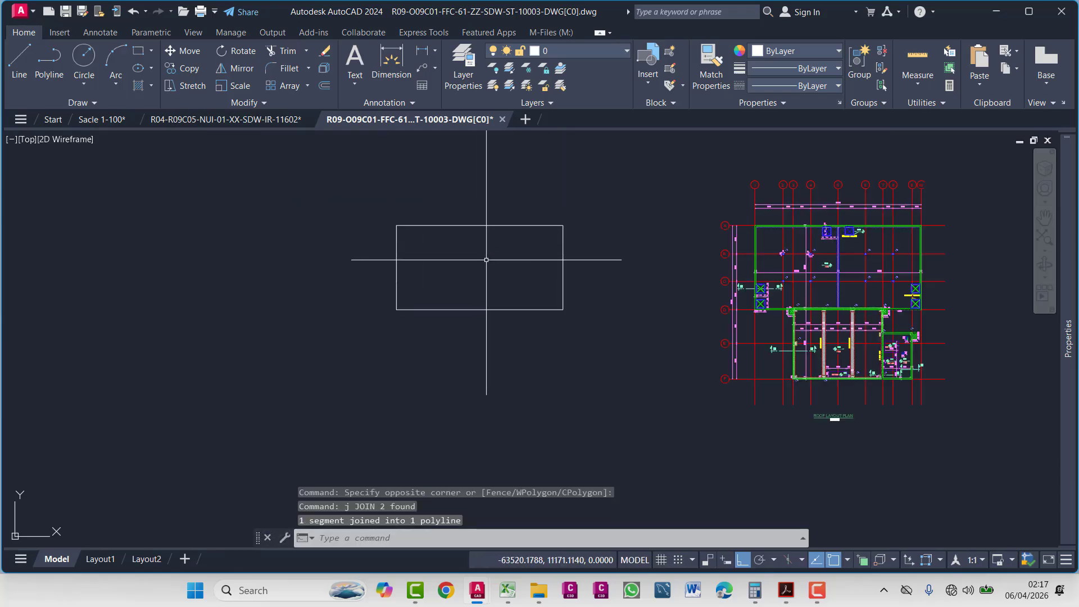
# - Check the thickness dimension of the upper wall along grid A for the offset distance
pyautogui.press('Escape')
pyautogui.write('o')
pyautogui.press('Return')
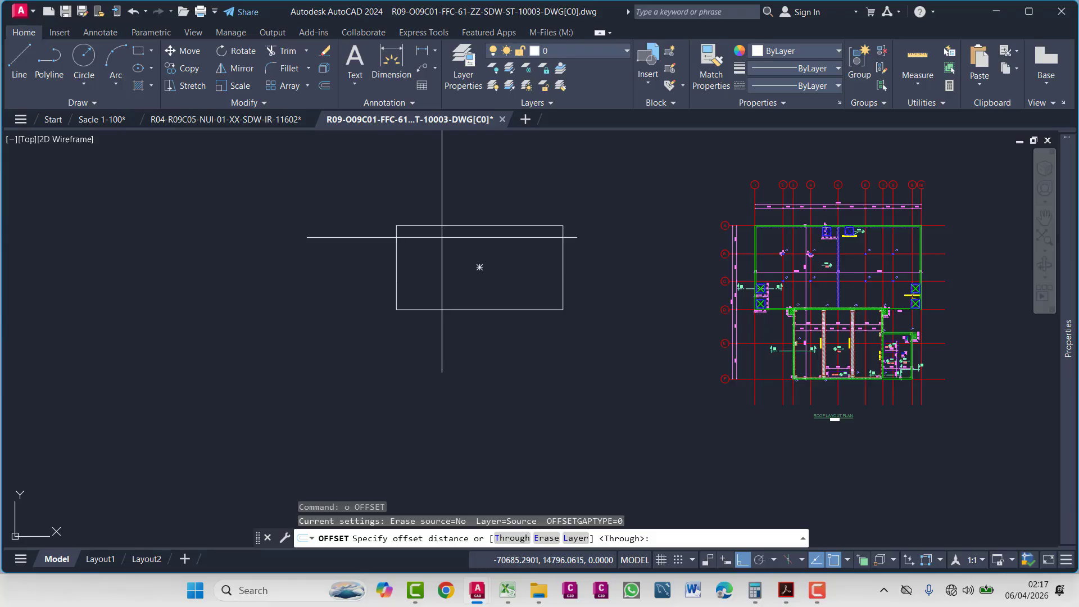
pyautogui.scroll(6, 749, 261)
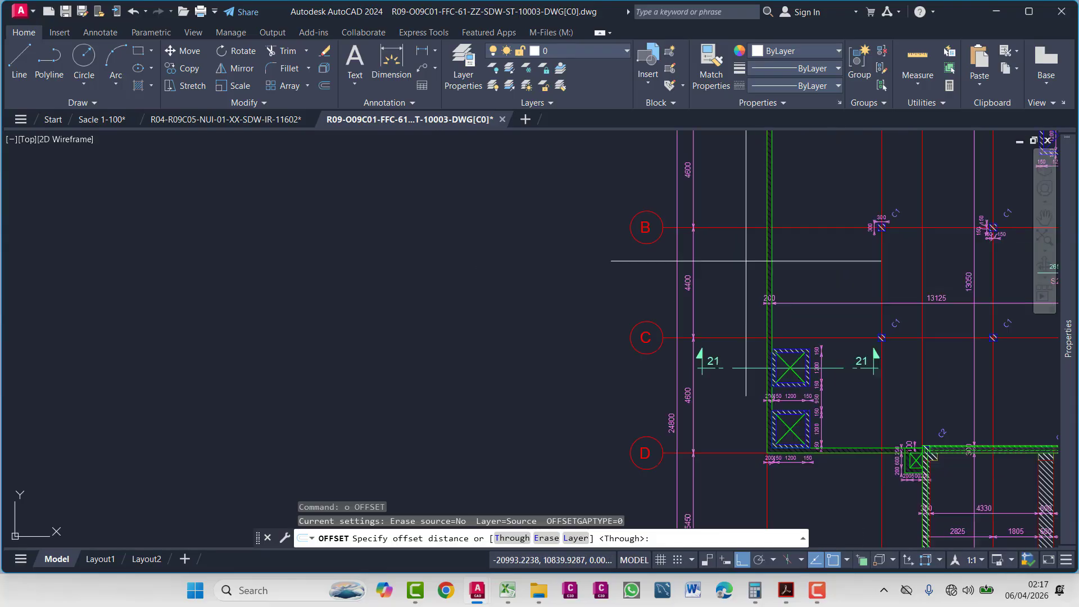
pyautogui.moveTo(748, 260); pyautogui.dragTo(243, 457, button='middle')
pyautogui.scroll(6, 455, 321)
pyautogui.scroll(3, 448, 326)
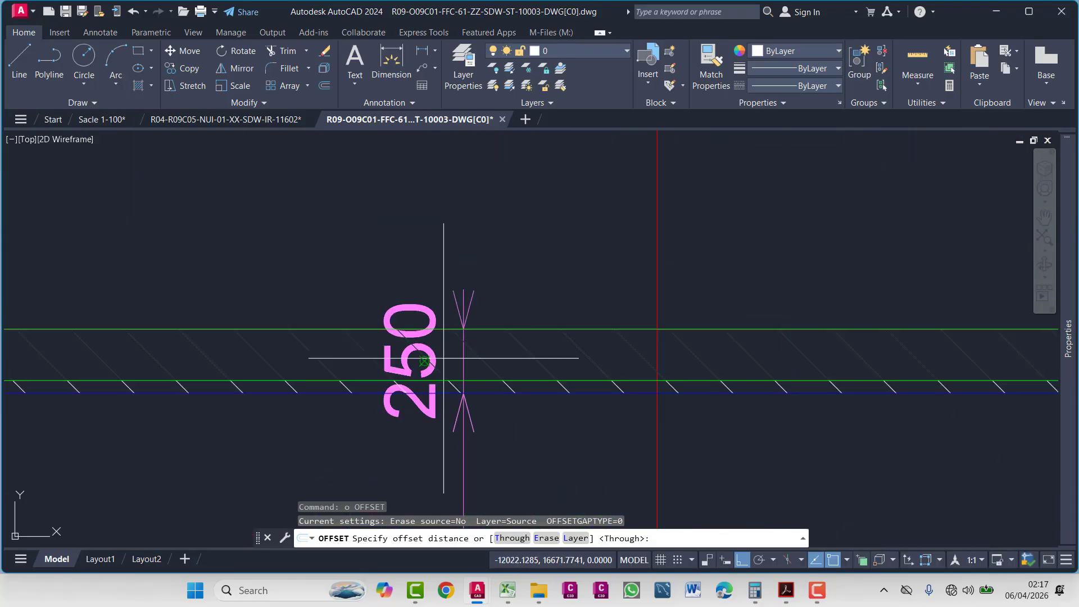
pyautogui.scroll(-1, 448, 356)
pyautogui.scroll(4, 448, 356)
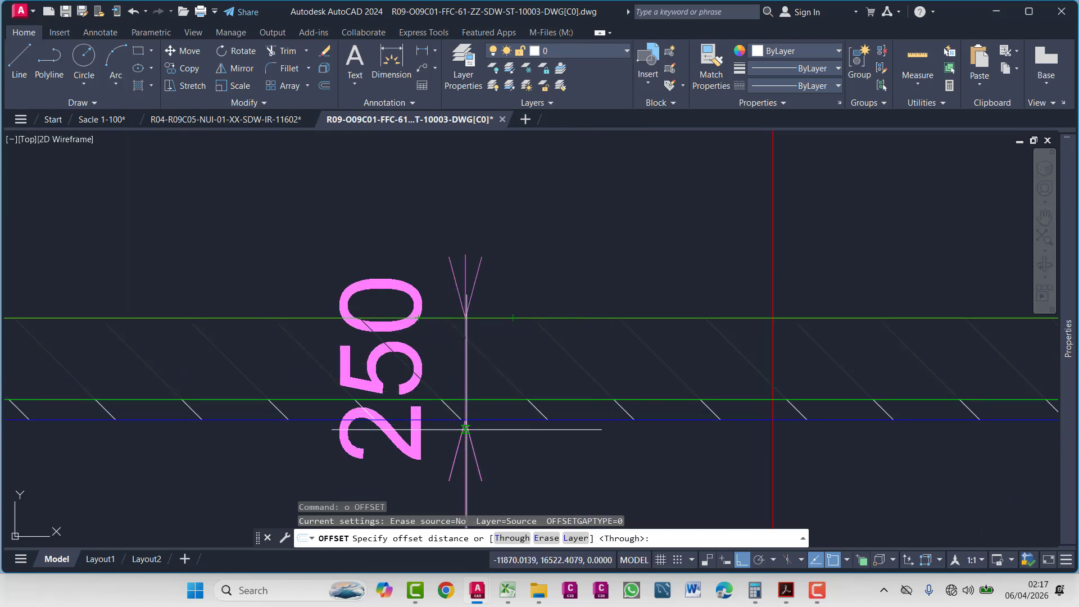
# - Examine the upper wall along grid A from the corner at grid 1 to the corner at grid 10
pyautogui.scroll(-1, 493, 371)
pyautogui.moveTo(333, 417); pyautogui.dragTo(615, 361, button='middle')
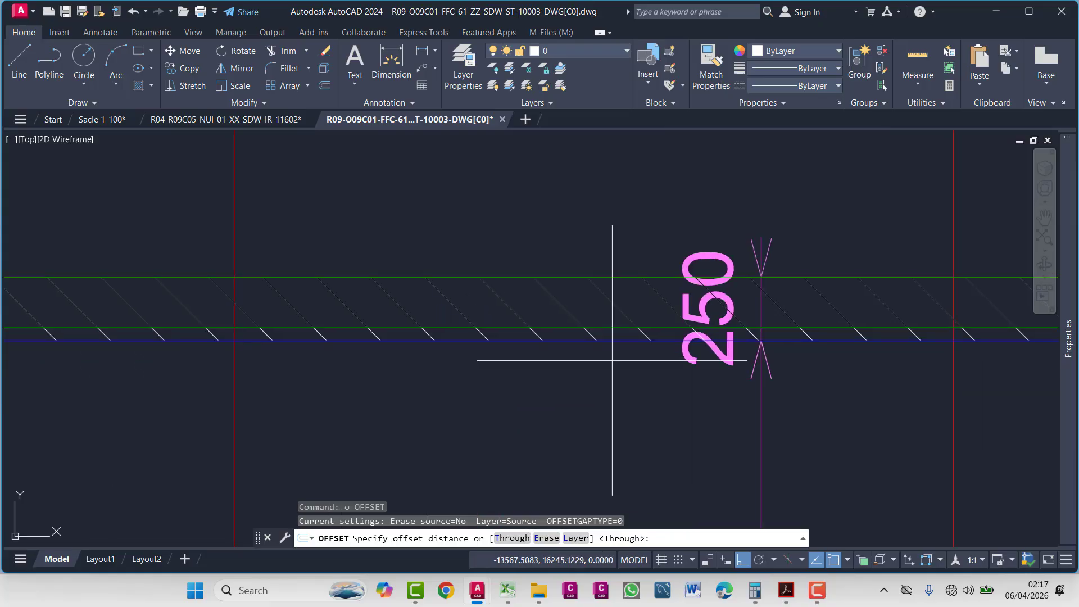
pyautogui.scroll(-2, 523, 360)
pyautogui.moveTo(447, 362); pyautogui.dragTo(641, 331, button='middle')
pyautogui.scroll(-1, 612, 332)
pyautogui.moveTo(336, 342); pyautogui.dragTo(442, 347, button='middle')
pyautogui.scroll(2, 442, 346)
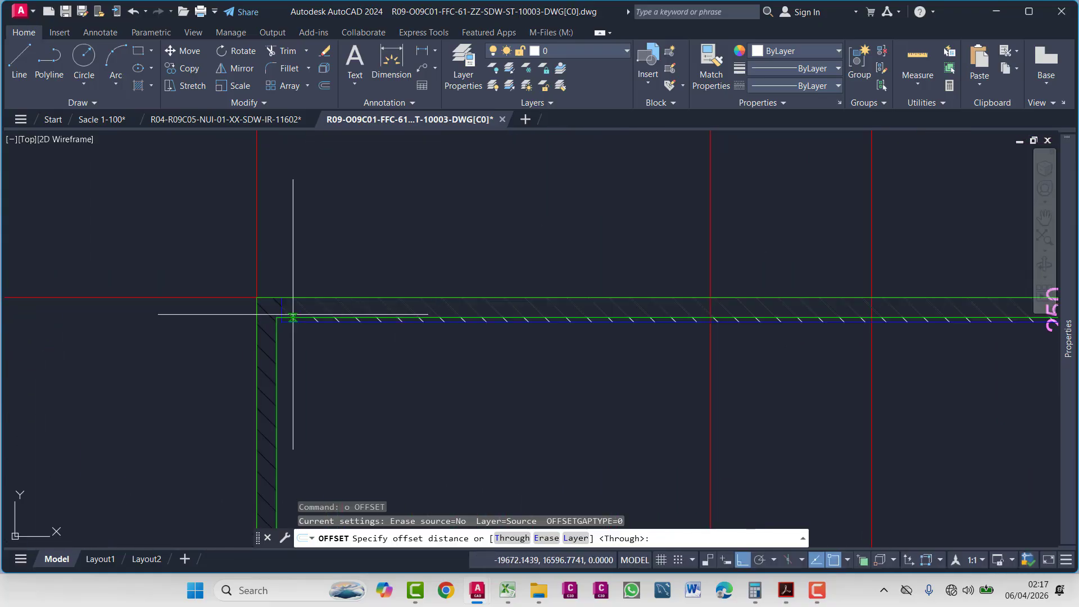
pyautogui.scroll(6, 290, 317)
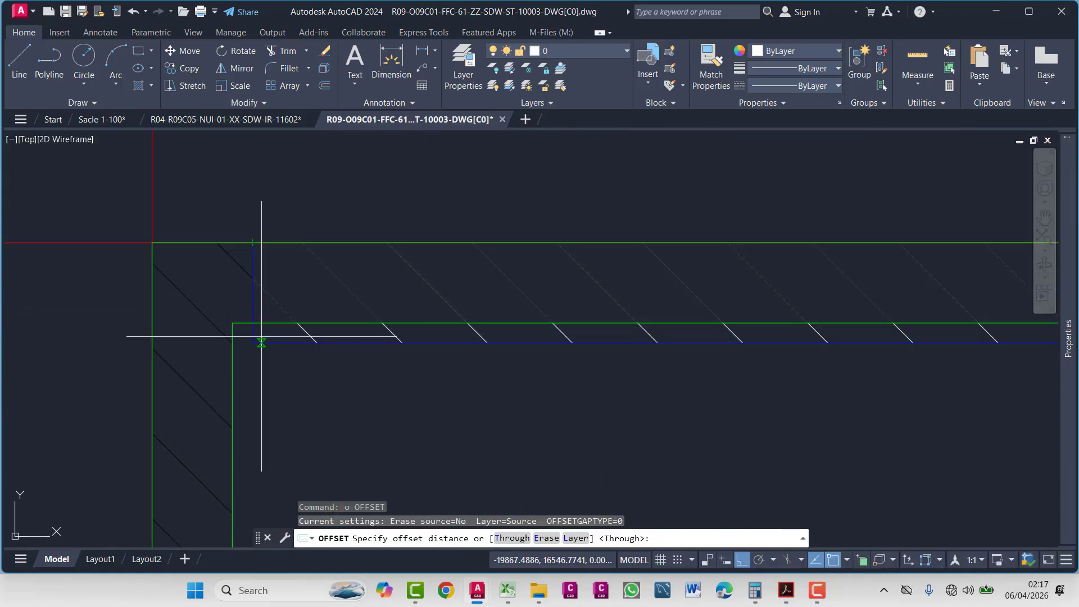
pyautogui.scroll(-2, 261, 332)
pyautogui.moveTo(407, 321); pyautogui.dragTo(677, 321, button='middle')
pyautogui.scroll(-2, 678, 321)
pyautogui.moveTo(759, 326); pyautogui.dragTo(410, 292, button='middle')
pyautogui.moveTo(817, 347); pyautogui.dragTo(405, 303, button='middle')
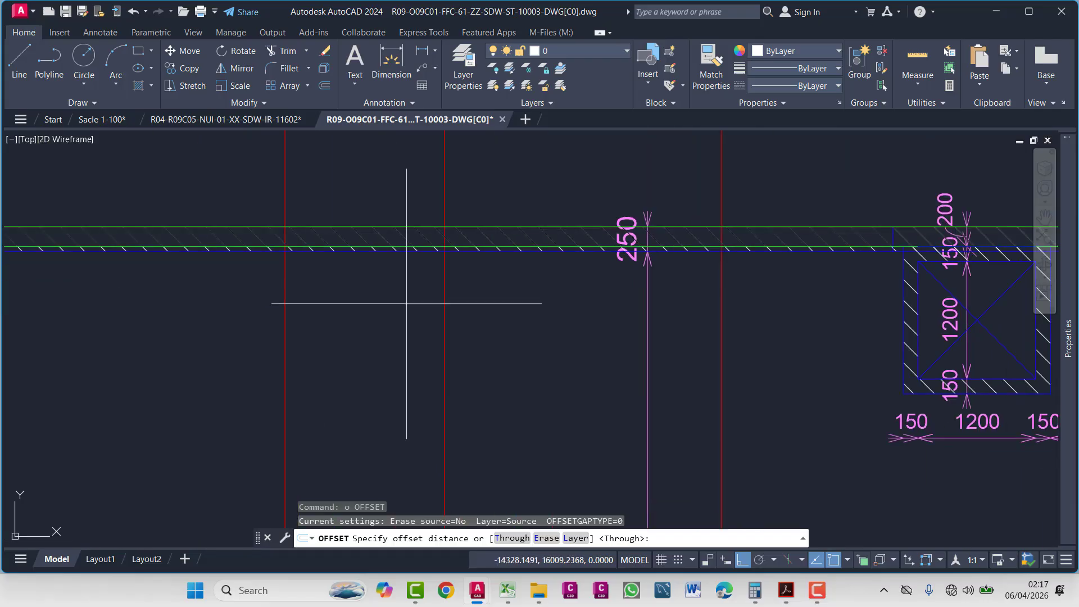
pyautogui.moveTo(877, 307); pyautogui.dragTo(390, 303, button='middle')
pyautogui.scroll(-1, 390, 304)
pyautogui.moveTo(941, 280); pyautogui.dragTo(433, 282, button='middle')
pyautogui.moveTo(696, 276); pyautogui.dragTo(624, 275, button='middle')
pyautogui.scroll(4, 768, 269)
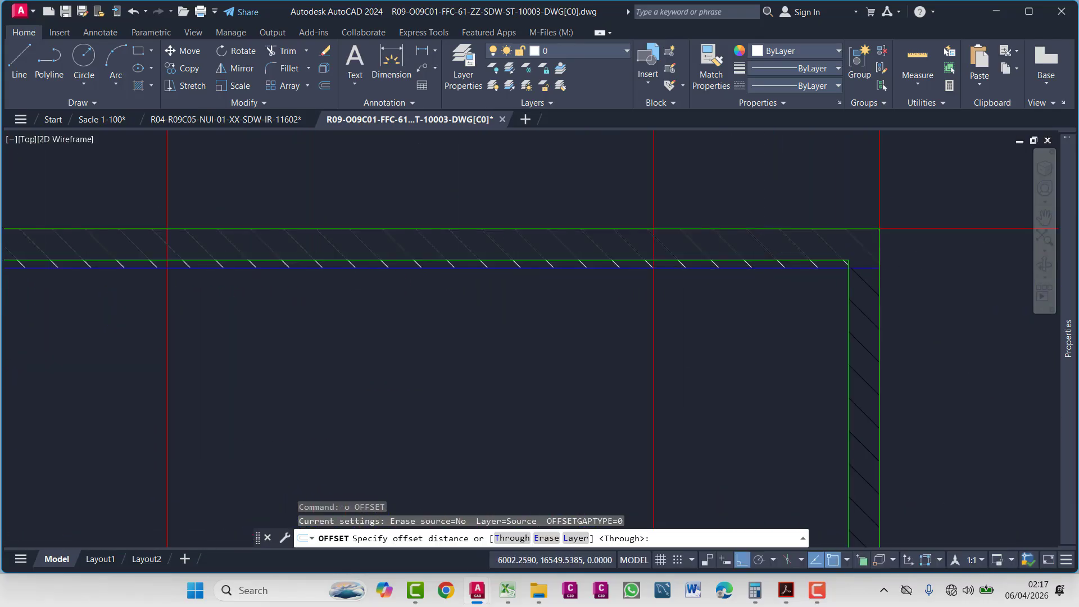
pyautogui.scroll(-8, 711, 275)
pyautogui.scroll(-2, 579, 304)
pyautogui.moveTo(281, 283); pyautogui.dragTo(641, 307, button='middle')
pyautogui.scroll(-4, 643, 305)
pyautogui.moveTo(467, 319); pyautogui.dragTo(691, 297, button='middle')
pyautogui.scroll(4, 615, 285)
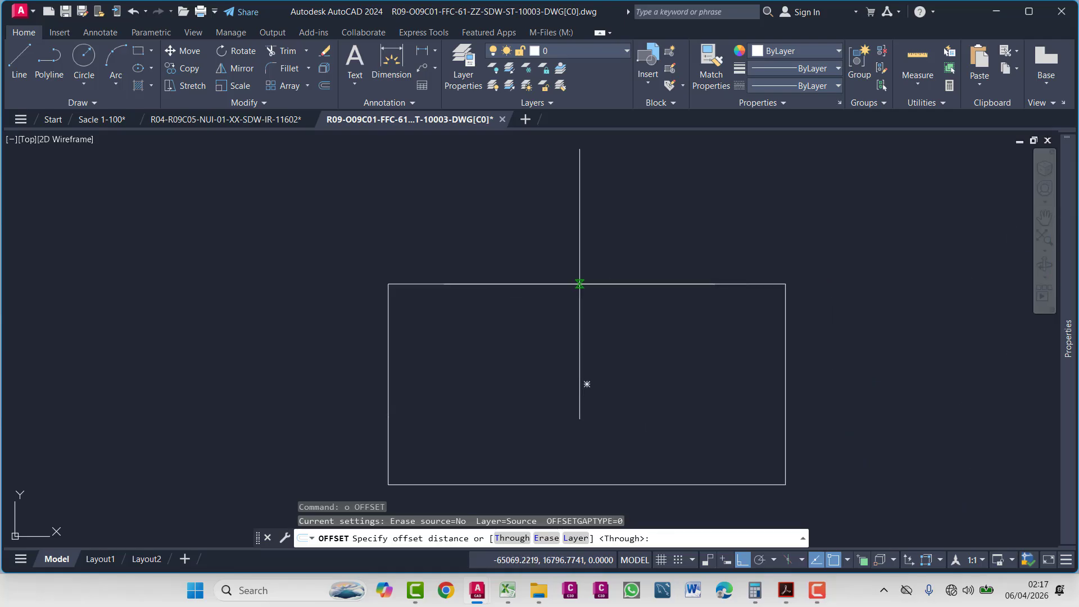
pyautogui.press('Escape')
# - Explode the joined outline into separate lines
pyautogui.click(568, 260)
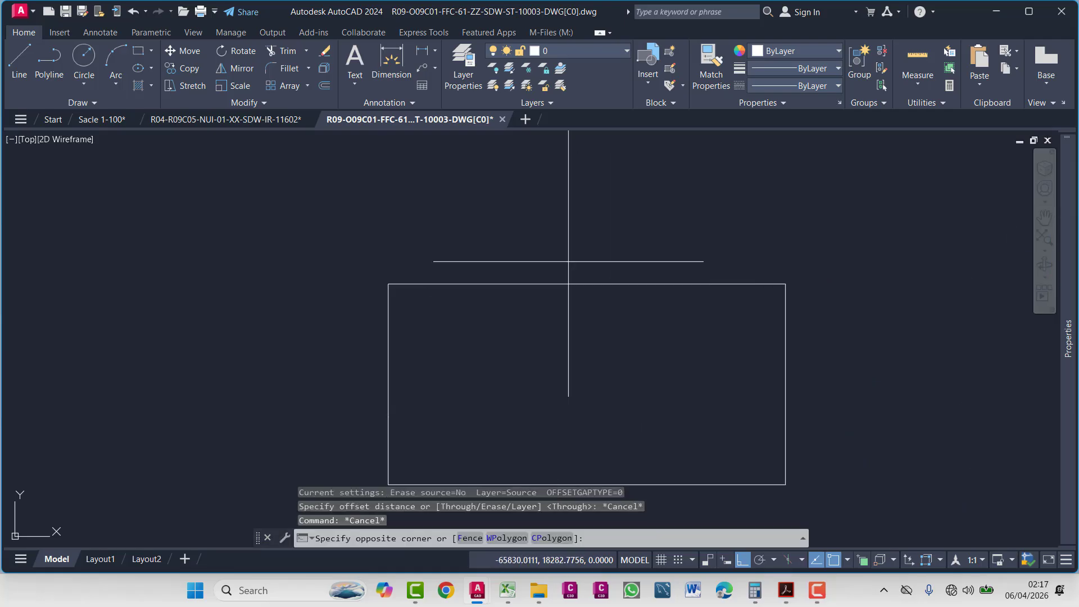
pyautogui.click(523, 338)
pyautogui.write('x')
pyautogui.press('Return')
# - Offset the top line of the redrawn outline 250 inward
pyautogui.write('o')
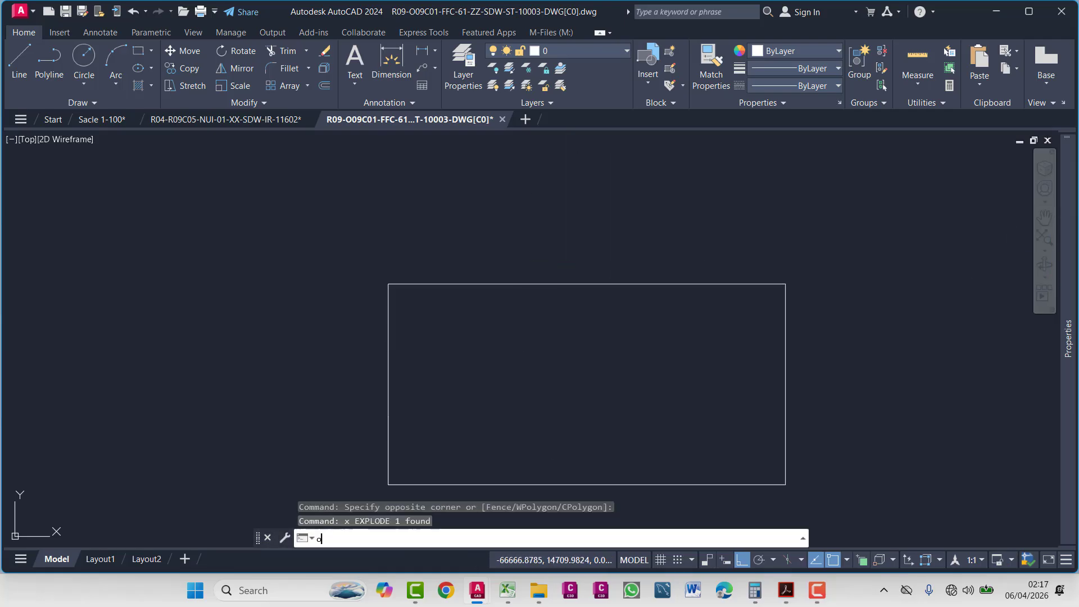
pyautogui.press('Return')
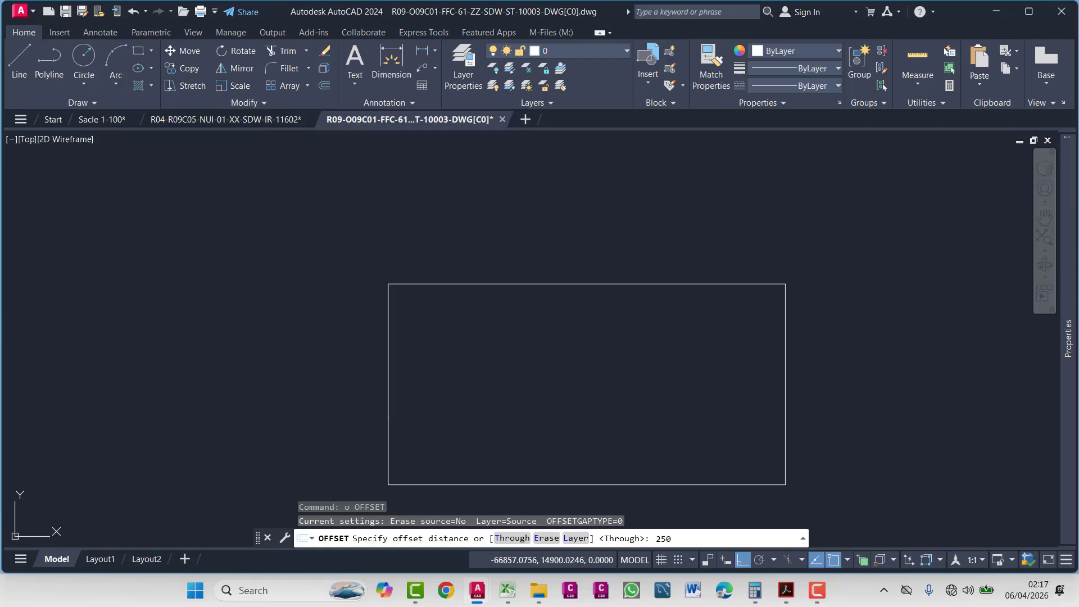
pyautogui.press('Return')
pyautogui.click(632, 284)
pyautogui.click(552, 321)
pyautogui.press('Escape')
# - Examine the wall edges and inner corner near grids A and 1 on the roof plan
pyautogui.scroll(-4, 581, 312)
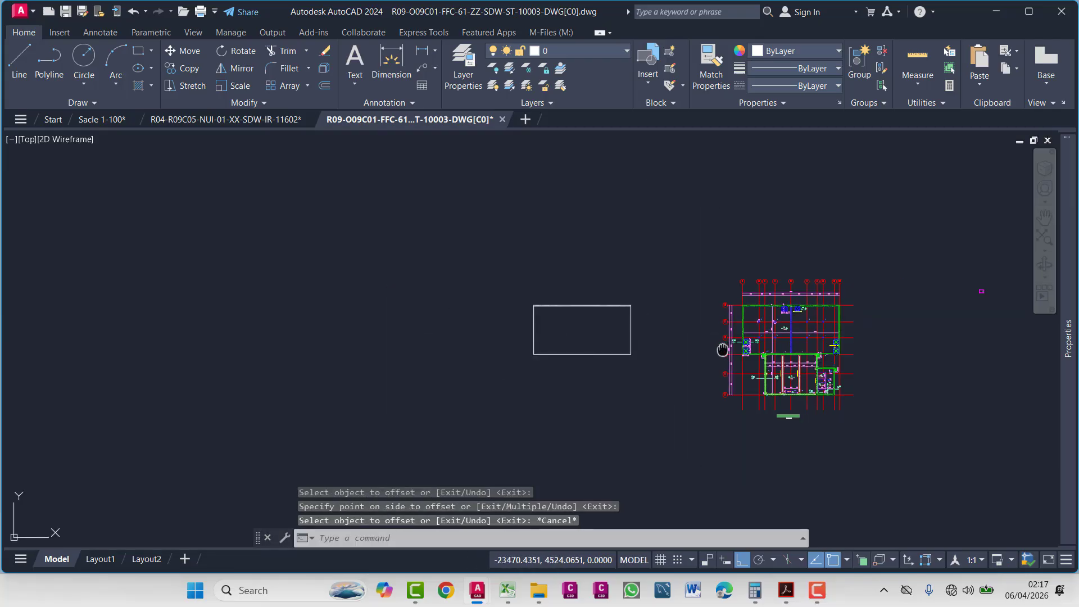
pyautogui.moveTo(723, 350); pyautogui.dragTo(642, 363, button='middle')
pyautogui.scroll(4, 738, 298)
pyautogui.scroll(5, 540, 371)
pyautogui.scroll(5, 535, 335)
pyautogui.moveTo(547, 369)
pyautogui.mouseDown(button='middle')
pyautogui.moveTo(453, 344)
pyautogui.moveTo(578, 329)
pyautogui.mouseUp(button='middle')
pyautogui.scroll(4, 483, 285)
pyautogui.moveTo(455, 308)
pyautogui.mouseDown(button='middle')
pyautogui.moveTo(548, 321)
pyautogui.moveTo(565, 335)
pyautogui.moveTo(532, 377)
pyautogui.mouseUp(button='middle')
pyautogui.scroll(4, 451, 309)
pyautogui.moveTo(506, 333); pyautogui.dragTo(542, 253, button='middle')
pyautogui.scroll(-2, 537, 311)
pyautogui.moveTo(555, 355)
pyautogui.mouseDown(button='middle')
pyautogui.moveTo(493, 313)
pyautogui.moveTo(460, 328)
pyautogui.mouseUp(button='middle')
pyautogui.scroll(-2, 557, 332)
# - Measure the upper wall's thickness near grids A and 1 on the roof plan with a vertical polyline from inner to outer edge
pyautogui.scroll(2, 443, 323)
pyautogui.moveTo(474, 254); pyautogui.dragTo(458, 345, button='middle')
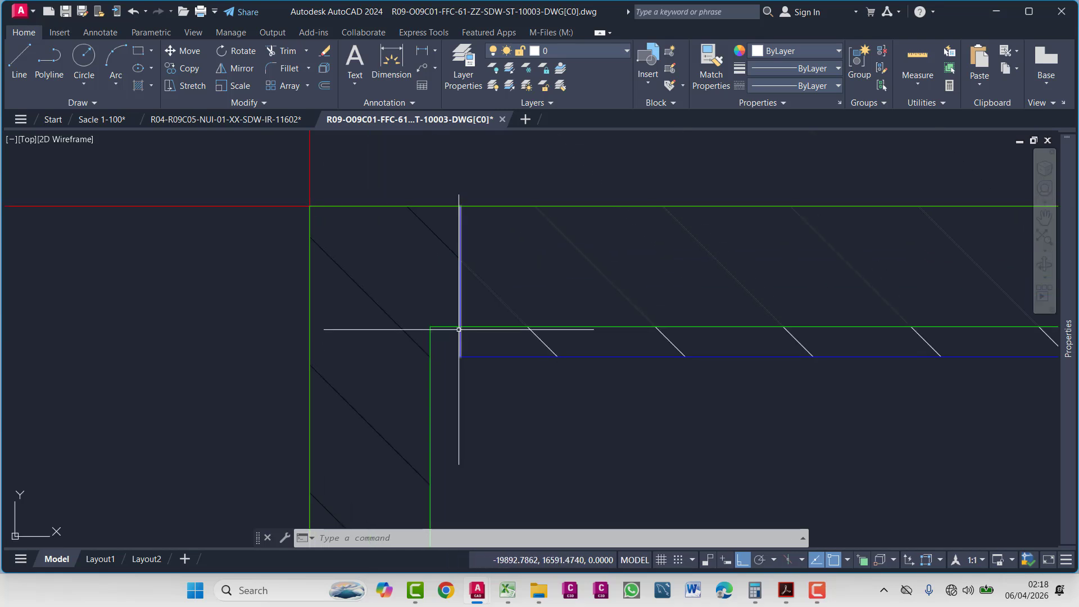
pyautogui.scroll(2, 470, 350)
pyautogui.write('p')
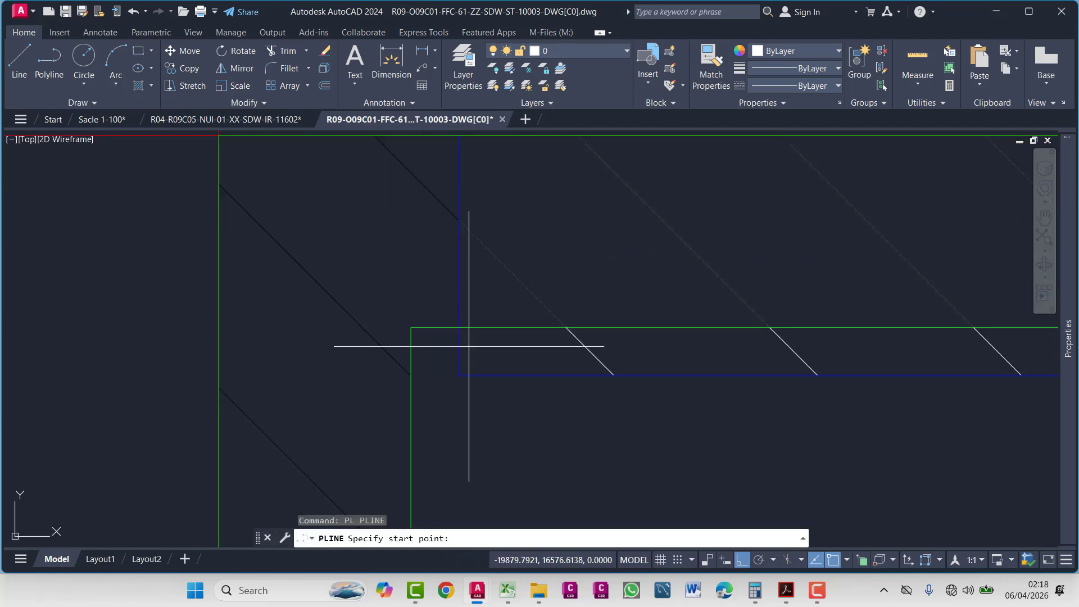
pyautogui.click(459, 328)
pyautogui.moveTo(458, 303); pyautogui.dragTo(464, 438, button='middle')
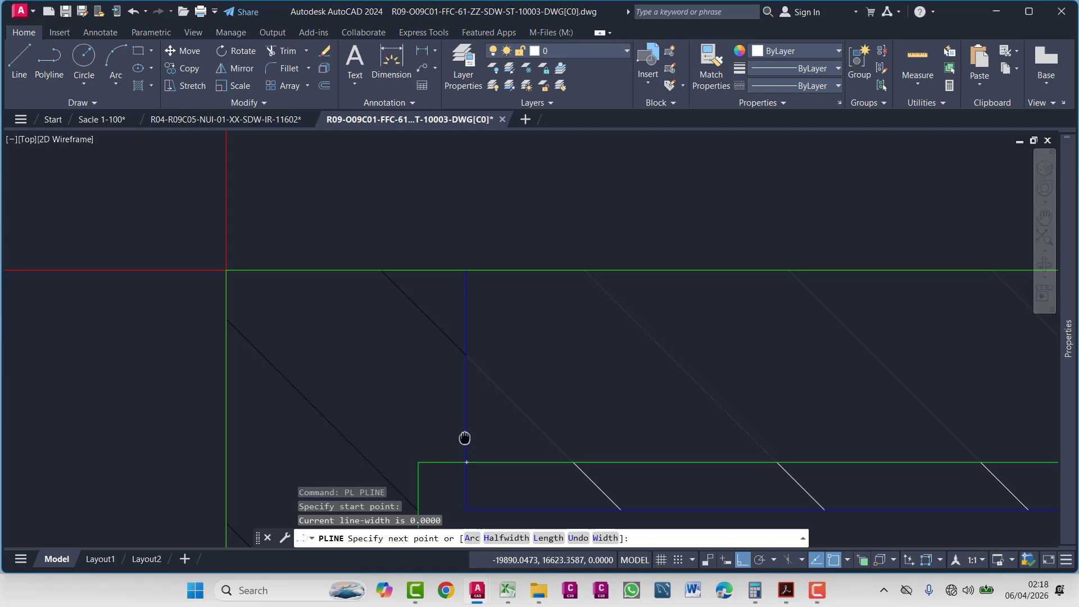
pyautogui.click(467, 271)
pyautogui.press('Escape')
pyautogui.click(469, 307)
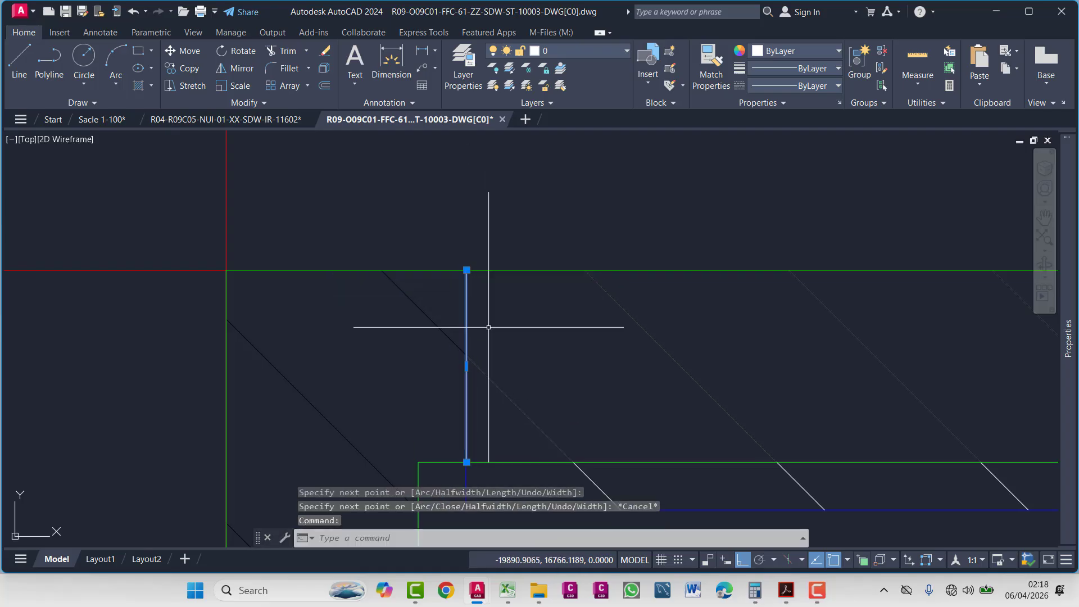
pyautogui.moveTo(1064, 450)
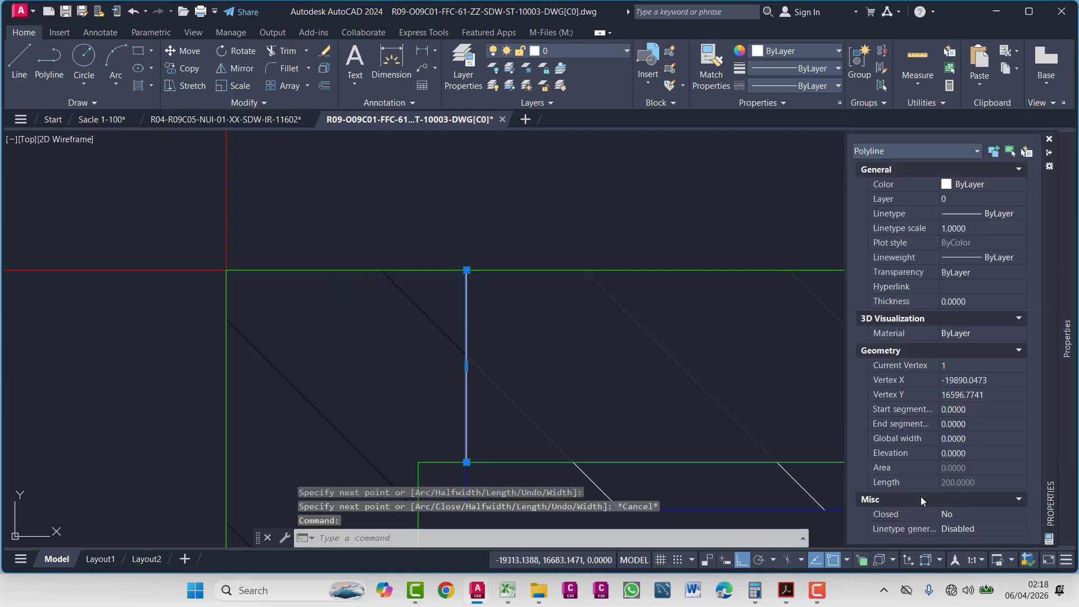
# - Examine the wall junction at grid D near the left C2 column on the roof plan
pyautogui.scroll(-5, 697, 337)
pyautogui.moveTo(566, 309); pyautogui.dragTo(510, 173, button='middle')
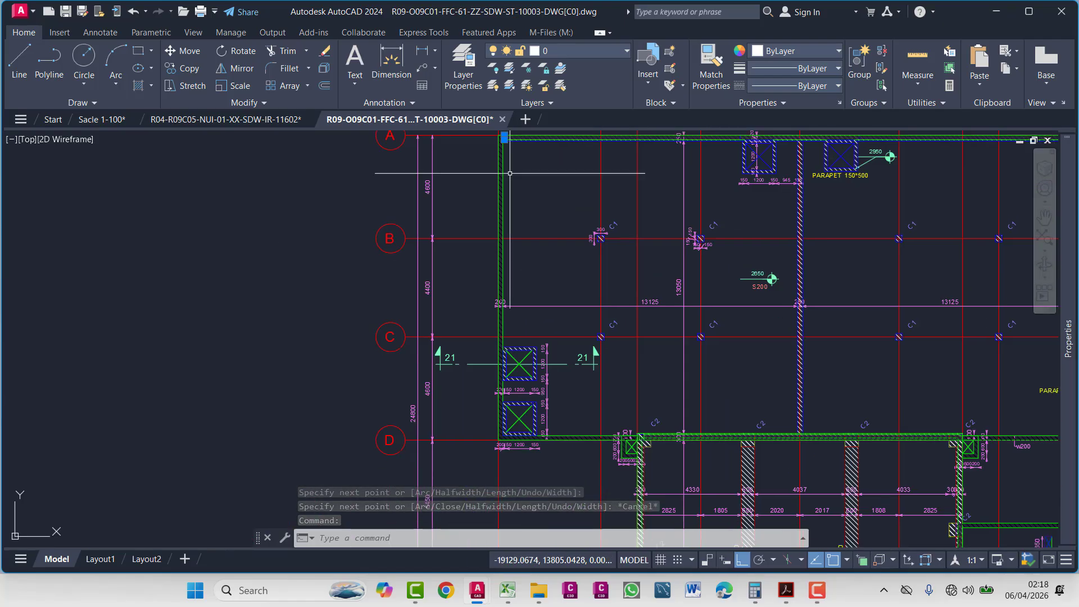
pyautogui.scroll(-2, 650, 326)
pyautogui.scroll(10, 658, 318)
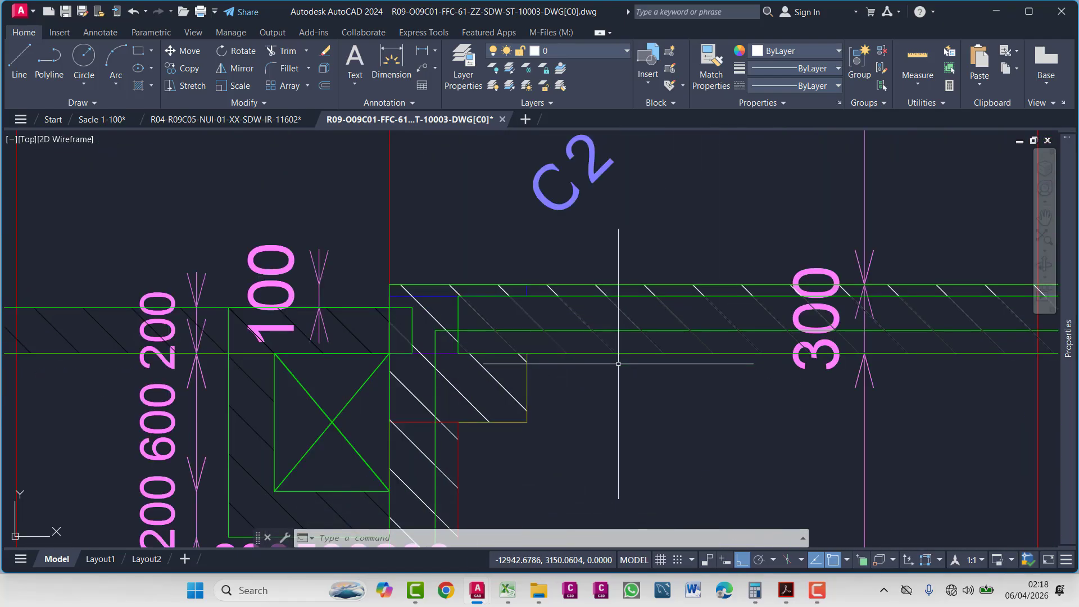
pyautogui.scroll(-10, 521, 312)
pyautogui.moveTo(439, 337); pyautogui.dragTo(588, 467, button='middle')
pyautogui.scroll(-4, 469, 324)
pyautogui.moveTo(269, 300); pyautogui.dragTo(525, 336, button='middle')
pyautogui.press('Escape')
# - Offset the top line of the redrawn outline 200 inward
pyautogui.scroll(5, 502, 330)
pyautogui.press('Escape')
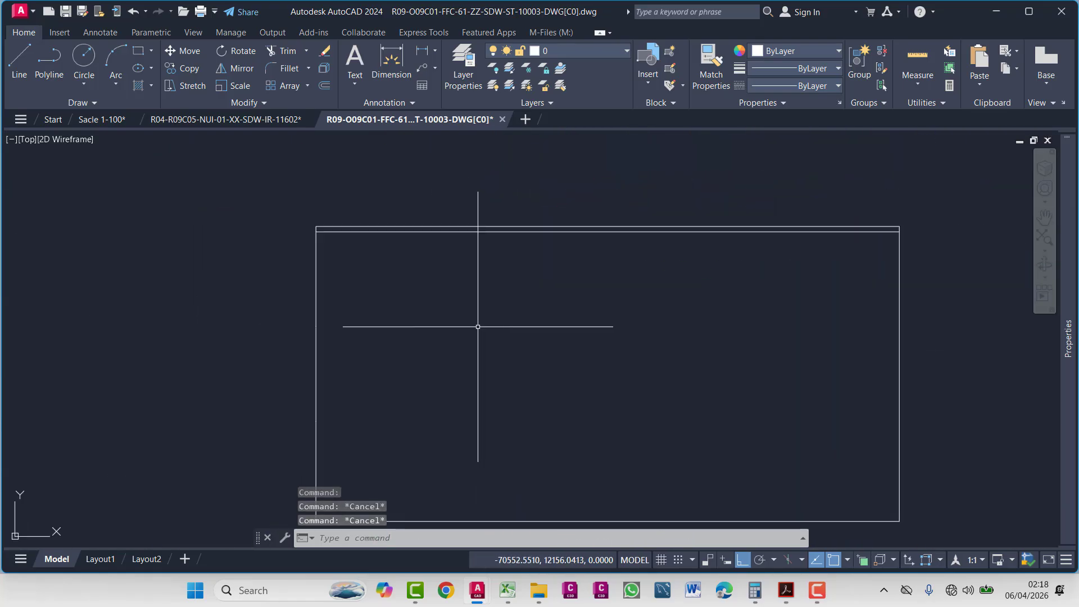
pyautogui.write('o')
pyautogui.press('Return')
pyautogui.scroll(4, 402, 253)
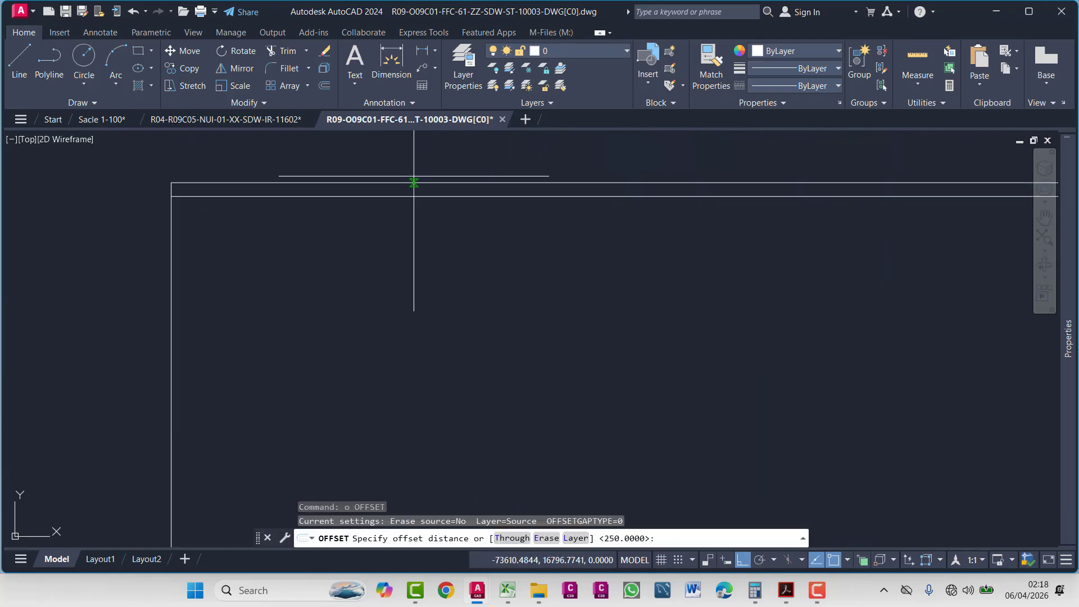
pyautogui.write('200')
pyautogui.press('Return')
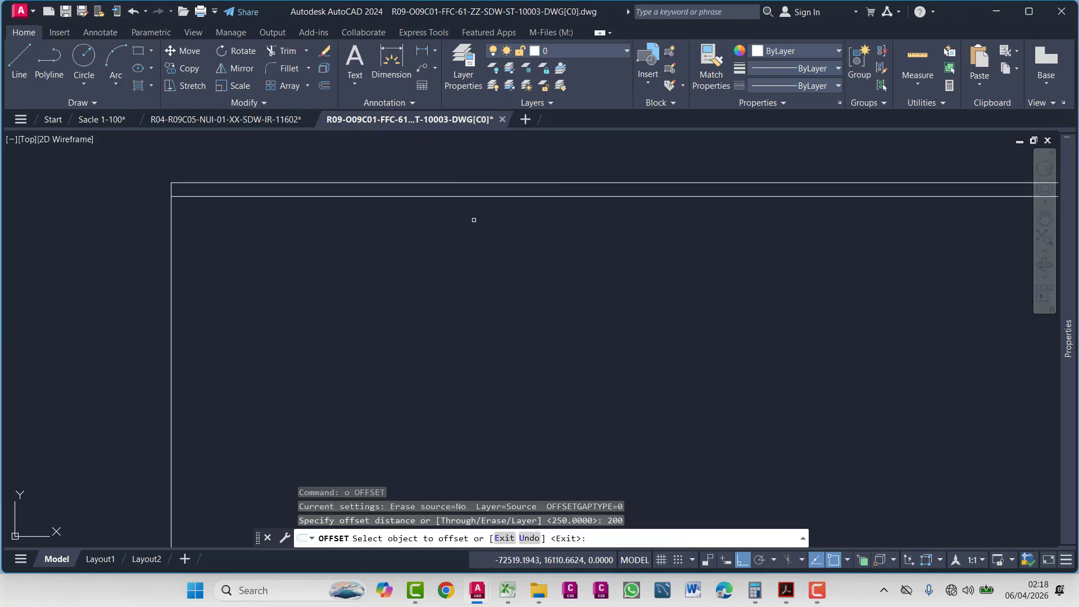
pyautogui.click(432, 183)
pyautogui.scroll(4, 423, 192)
pyautogui.click(422, 191)
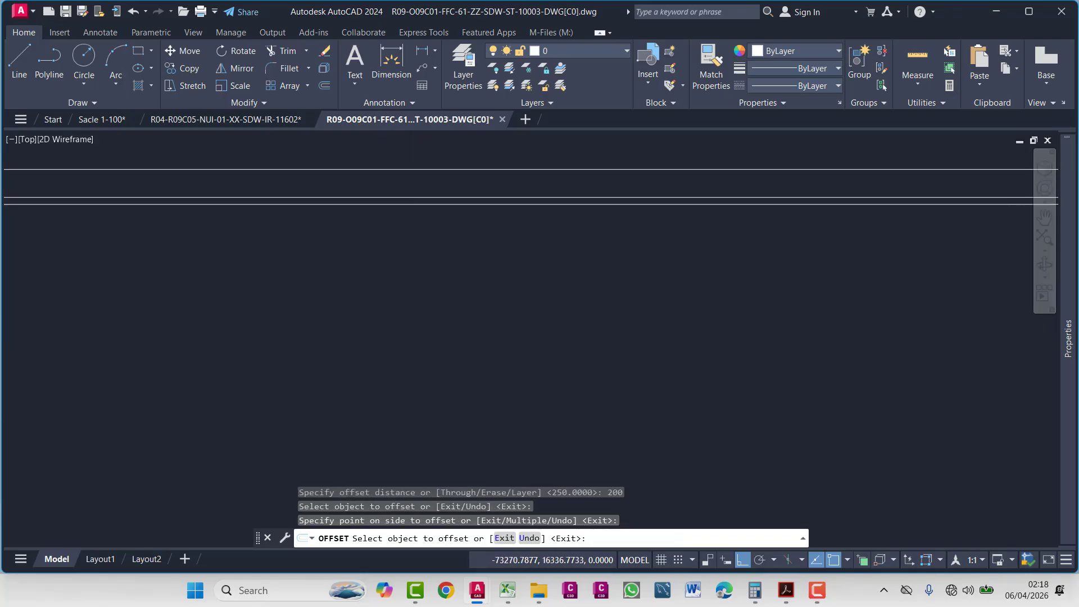
# - Offset the segments of the redrawn outline's left side 200 inward
pyautogui.scroll(-3, 404, 253)
pyautogui.click(374, 226)
pyautogui.click(423, 272)
pyautogui.scroll(-5, 423, 272)
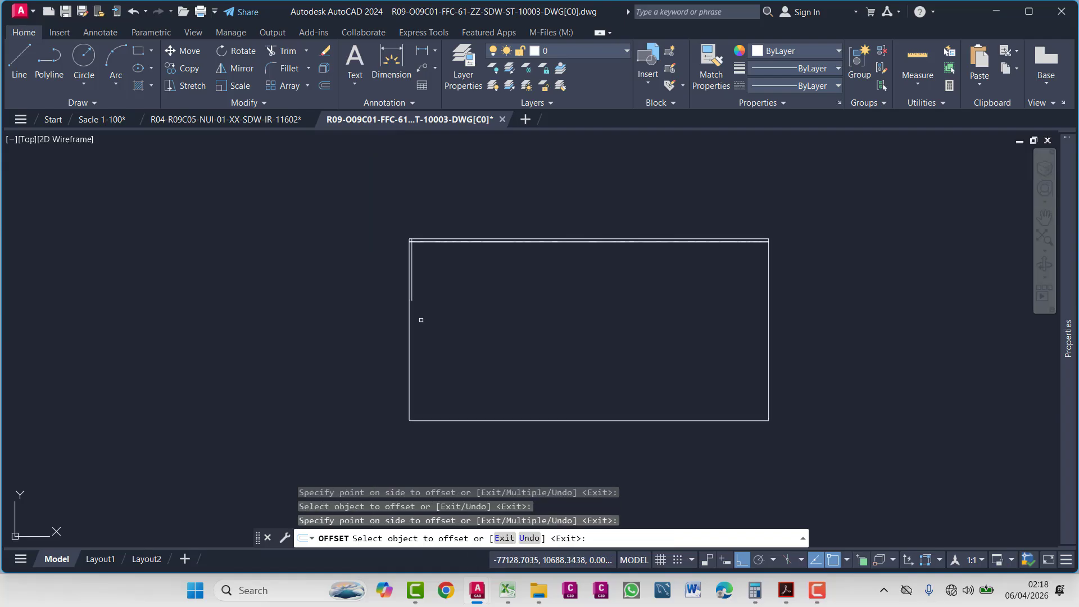
pyautogui.moveTo(415, 342); pyautogui.dragTo(420, 273, button='middle')
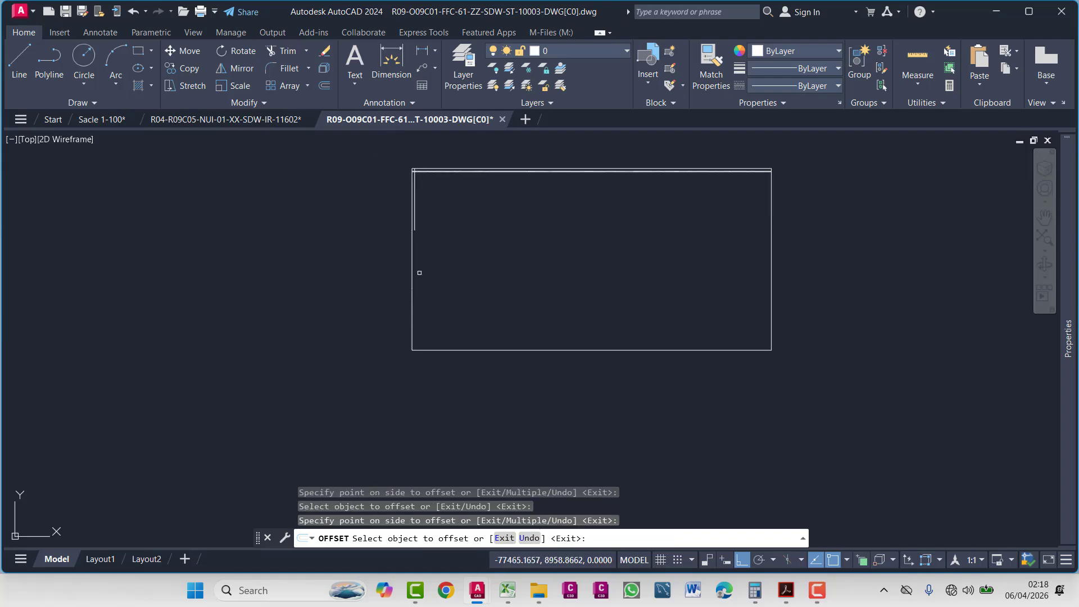
pyautogui.click(411, 321)
pyautogui.click(429, 309)
pyautogui.press('Escape')
# - Join the outer and inner line segments of the redrawn left wall into continuous polylines
pyautogui.click(382, 152)
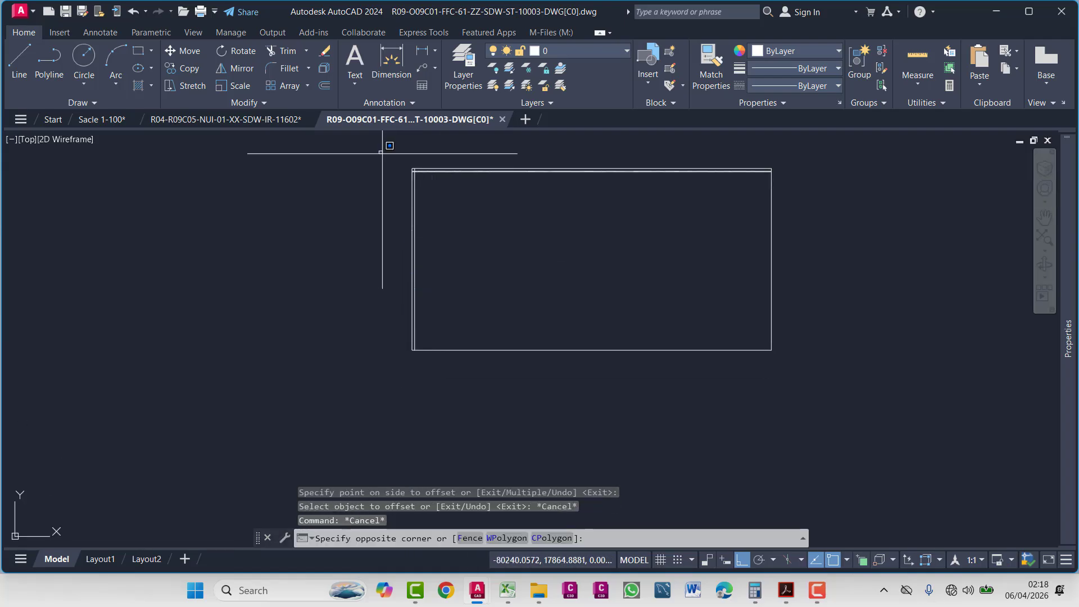
pyautogui.click(452, 376)
pyautogui.write('j')
pyautogui.press('Return')
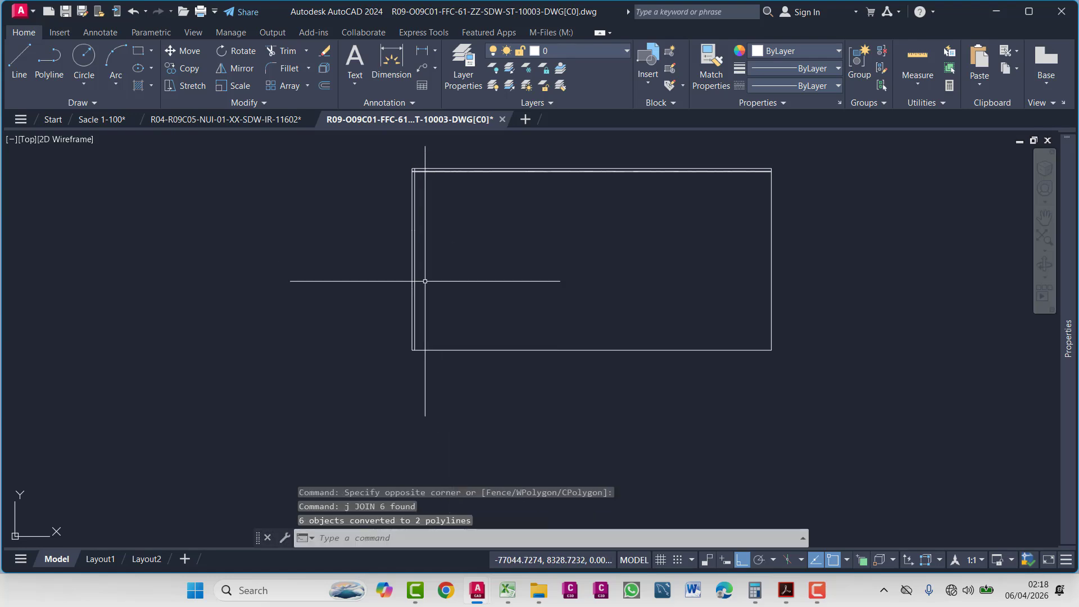
pyautogui.press('Escape')
# - Compare the redrawn outline with the wall corner at grids A and 10 on the roof plan
pyautogui.scroll(2, 400, 264)
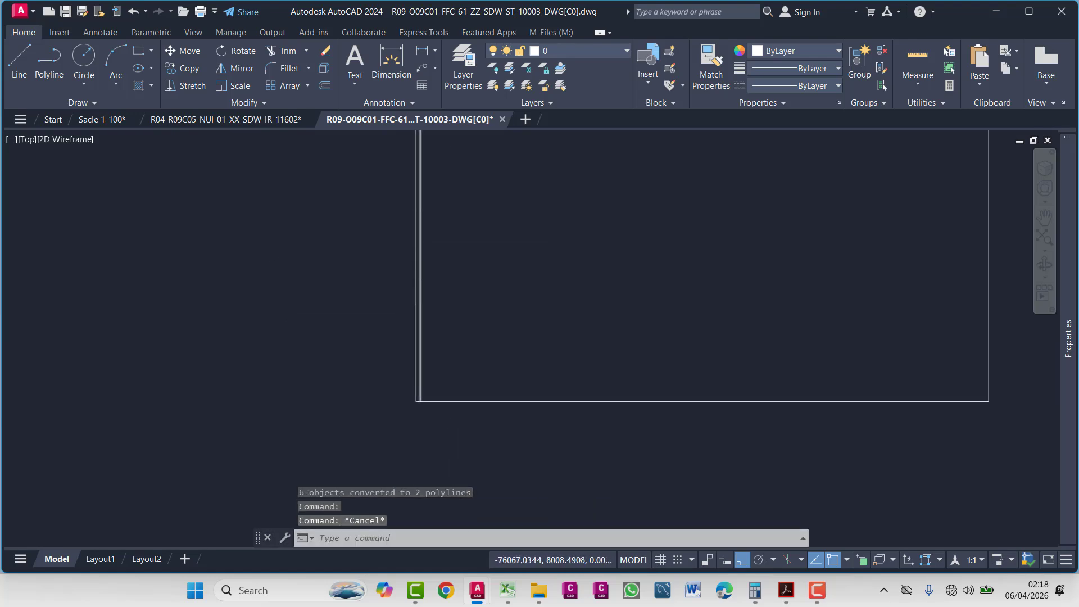
pyautogui.scroll(-2, 457, 300)
pyautogui.moveTo(559, 326); pyautogui.dragTo(497, 338, button='middle')
pyautogui.moveTo(984, 265); pyautogui.dragTo(620, 309, button='middle')
pyautogui.scroll(4, 708, 298)
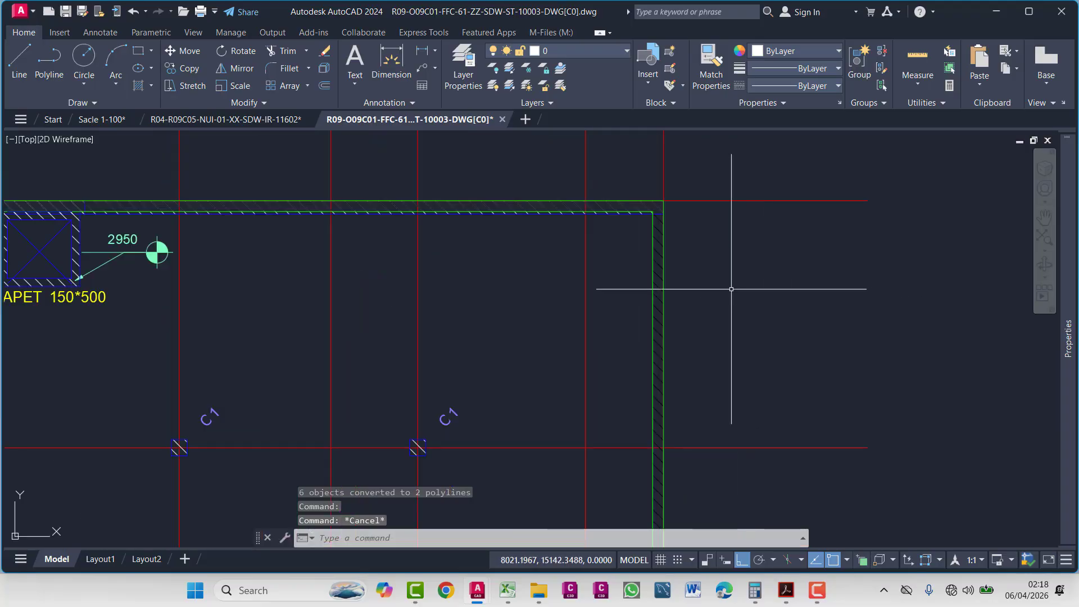
pyautogui.scroll(-6, 624, 301)
pyautogui.moveTo(440, 347); pyautogui.dragTo(833, 277, button='middle')
pyautogui.scroll(2, 532, 246)
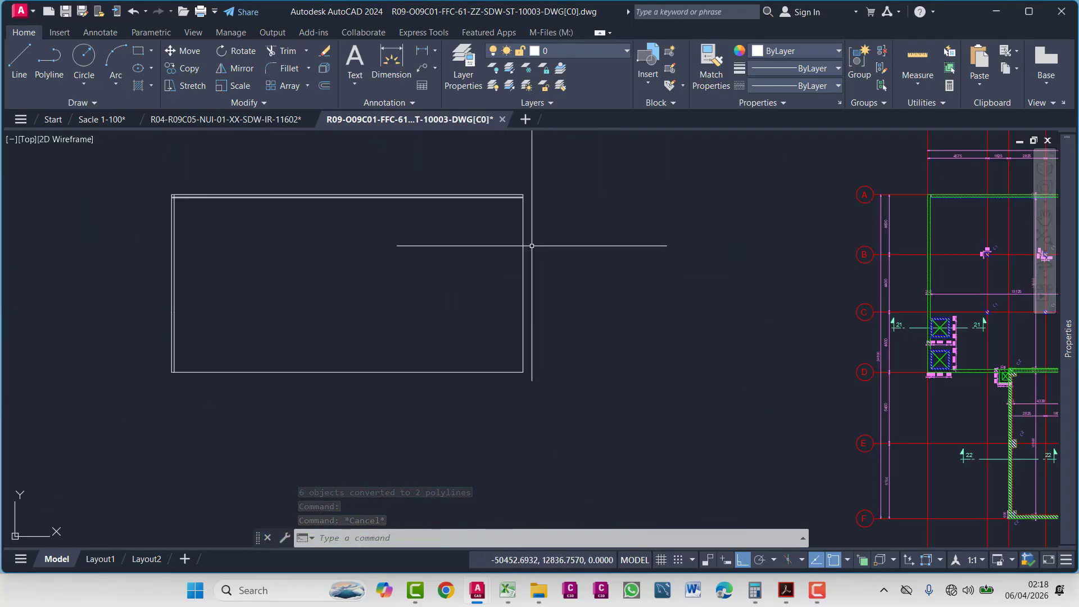
# - Offset the right line of the redrawn outline 200 inward
pyautogui.write('o')
pyautogui.press('Return')
pyautogui.press('Return')
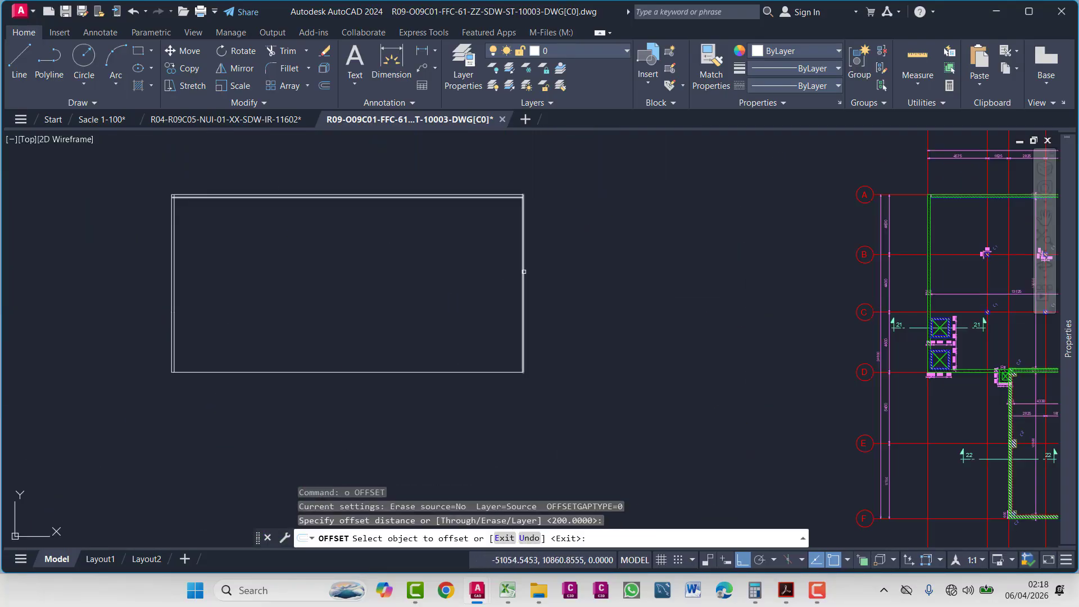
pyautogui.click(524, 271)
pyautogui.click(475, 273)
pyautogui.scroll(-2, 407, 400)
pyautogui.press('Escape')
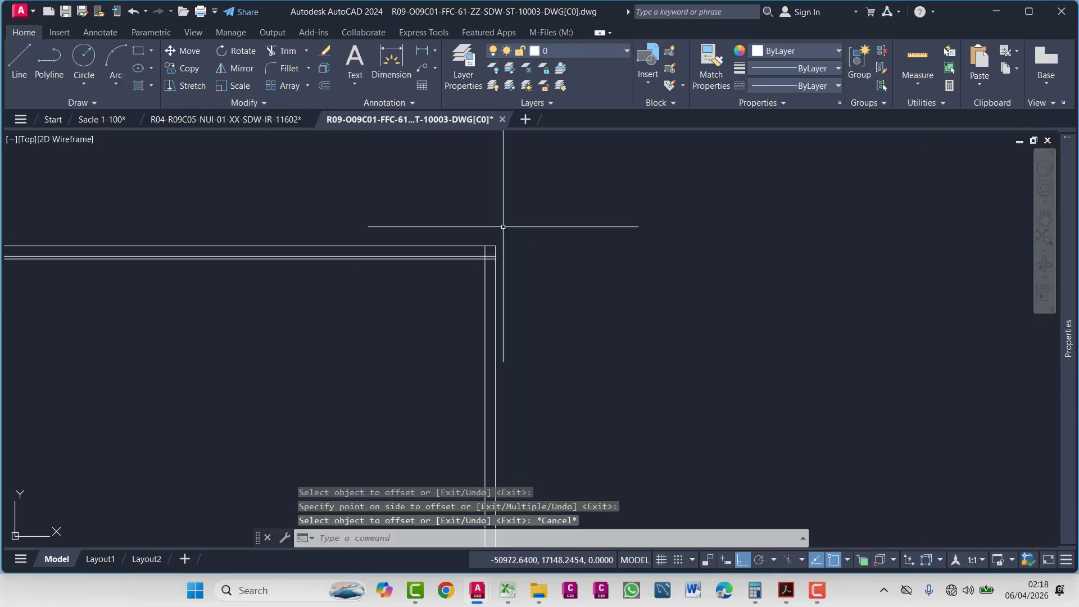
# - Examine the upper wall and its right-hand corner along grid A on the roof plan
pyautogui.scroll(15, 929, 268)
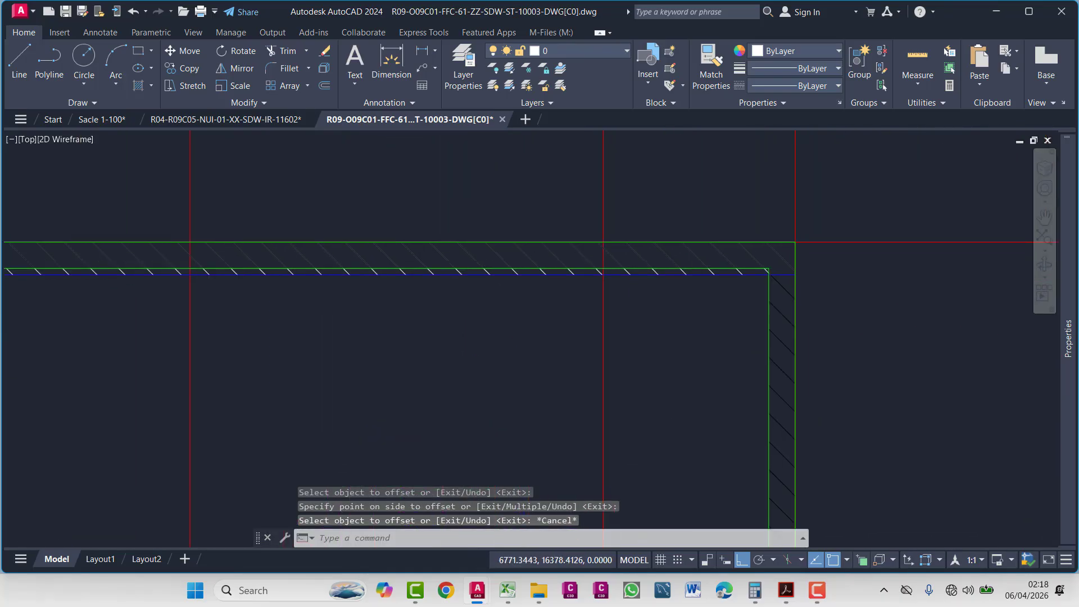
pyautogui.moveTo(823, 283); pyautogui.dragTo(883, 283, button='middle')
pyautogui.scroll(-2, 885, 282)
pyautogui.moveTo(818, 346); pyautogui.dragTo(911, 282, button='middle')
pyautogui.scroll(-6, 905, 287)
pyautogui.moveTo(700, 374); pyautogui.dragTo(903, 309, button='middle')
pyautogui.moveTo(706, 304); pyautogui.dragTo(806, 274, button='middle')
pyautogui.scroll(-5, 790, 213)
# - Examine the lower wall along grid D from the grid 1 corner to the left C2 column on the roof plan
pyautogui.moveTo(471, 331); pyautogui.dragTo(564, 256, button='middle')
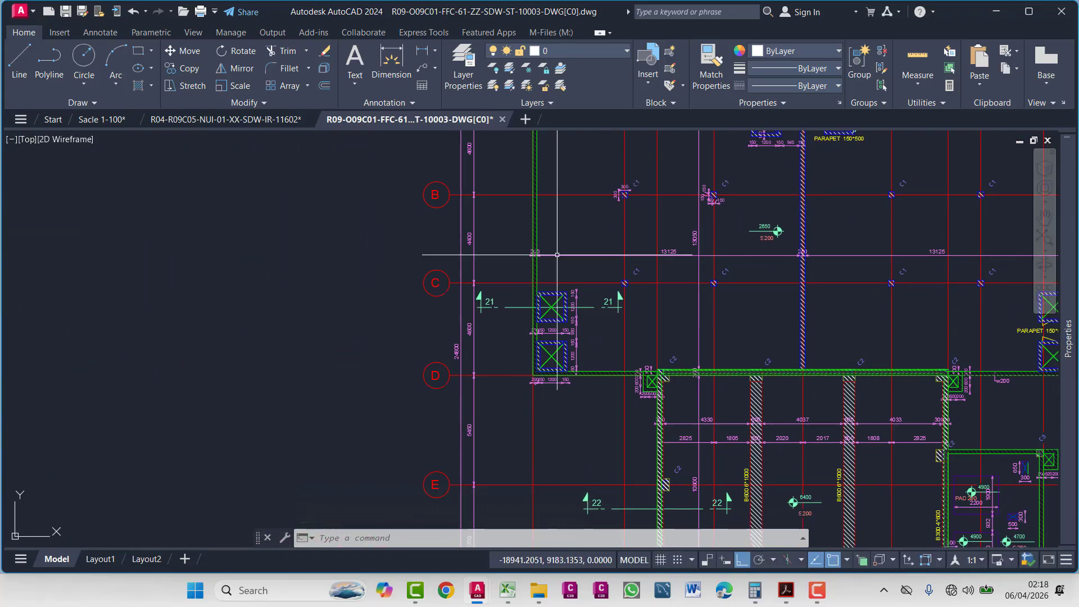
pyautogui.moveTo(563, 324); pyautogui.dragTo(546, 277, button='middle')
pyautogui.scroll(5, 542, 338)
pyautogui.scroll(5, 539, 358)
pyautogui.moveTo(591, 385); pyautogui.dragTo(368, 347, button='middle')
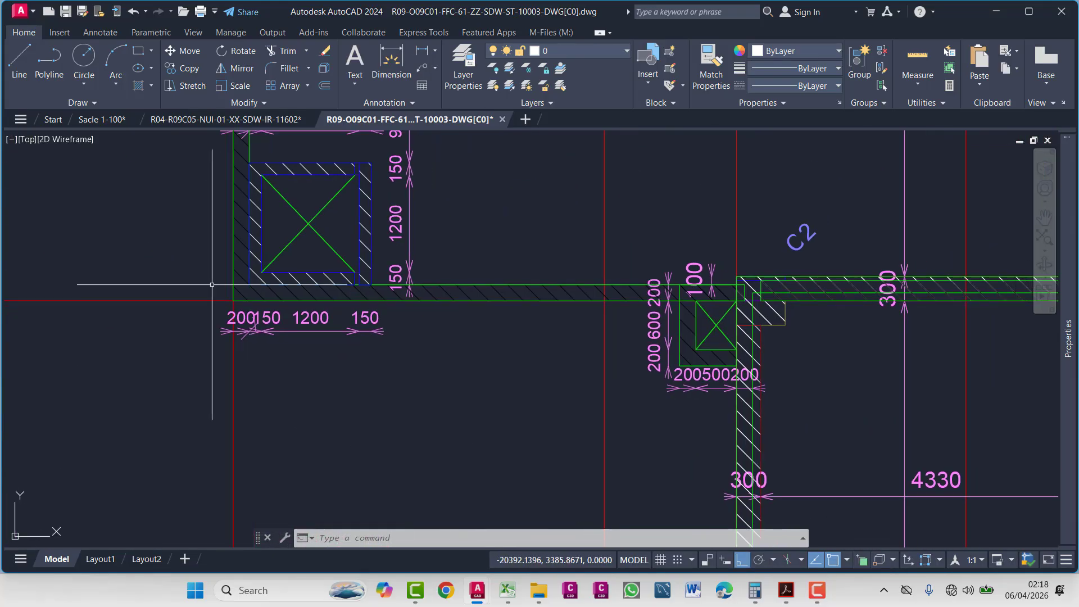
pyautogui.scroll(-5, 243, 310)
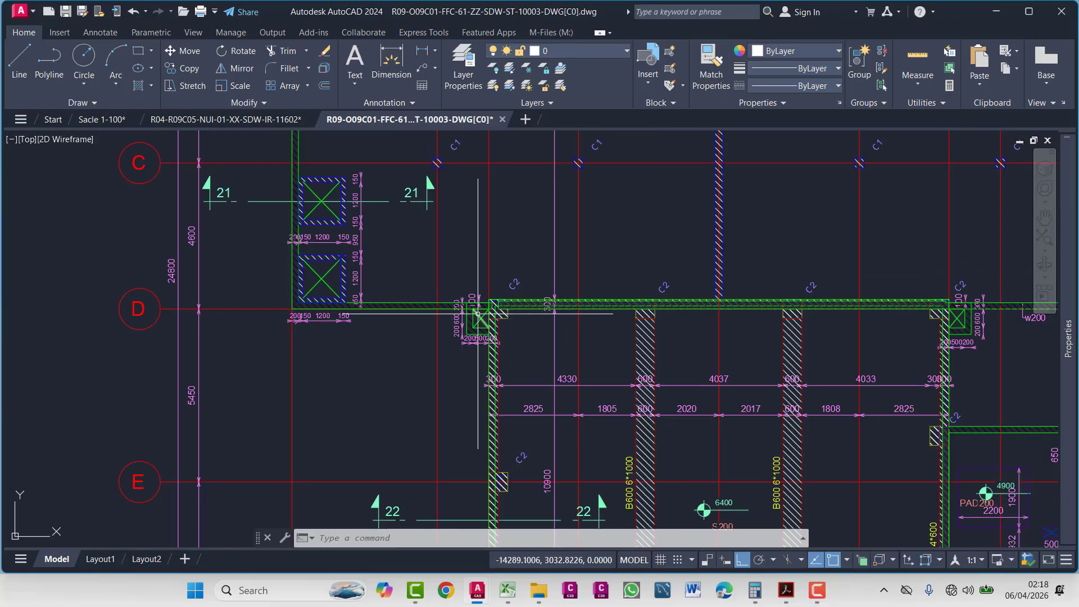
pyautogui.scroll(8, 440, 306)
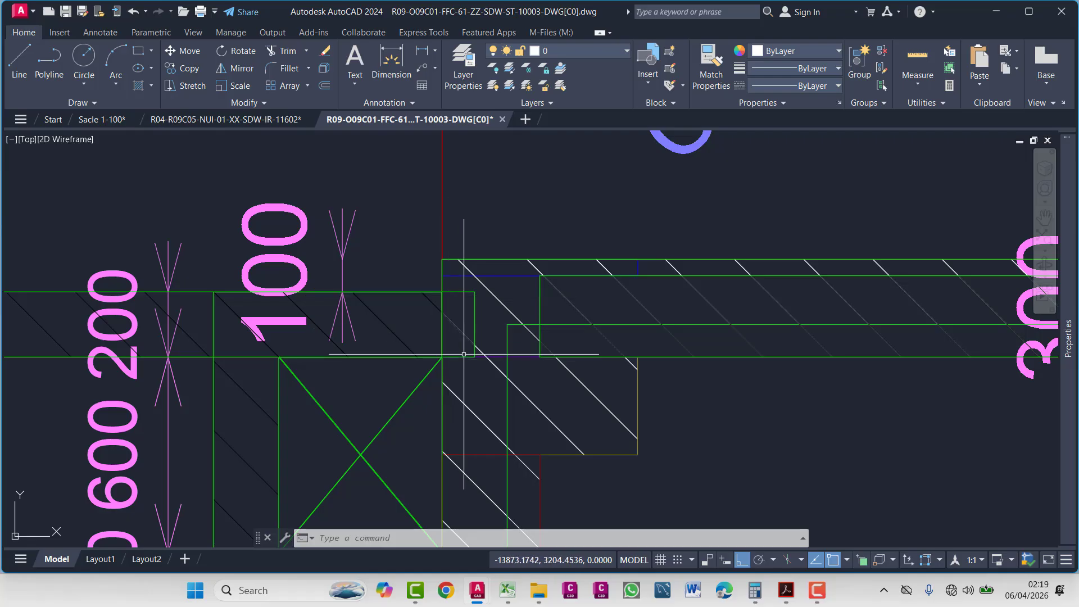
pyautogui.scroll(-6, 265, 345)
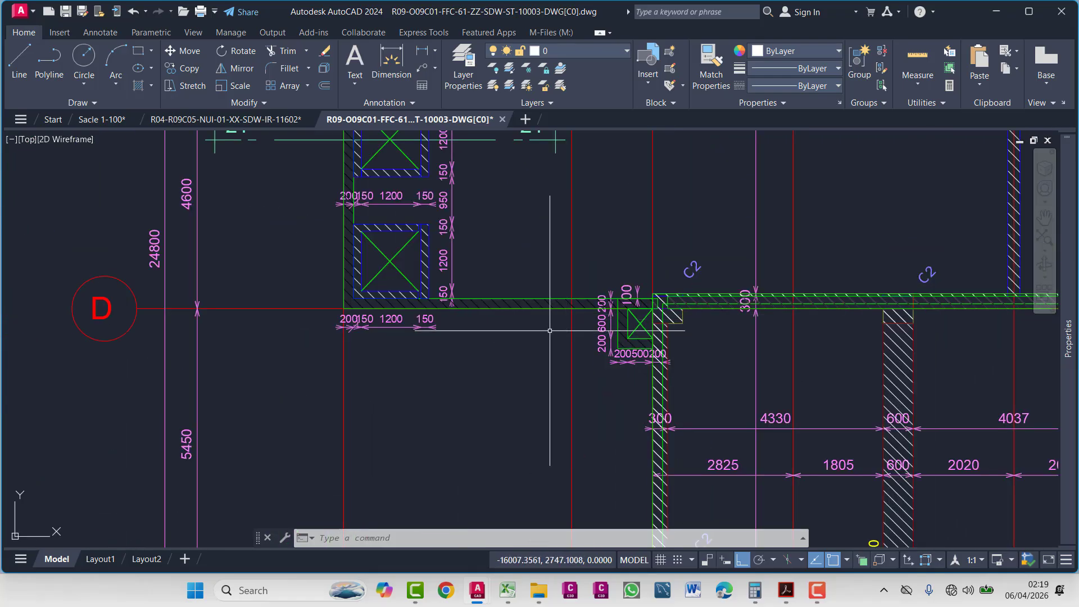
pyautogui.moveTo(550, 331); pyautogui.dragTo(509, 330, button='middle')
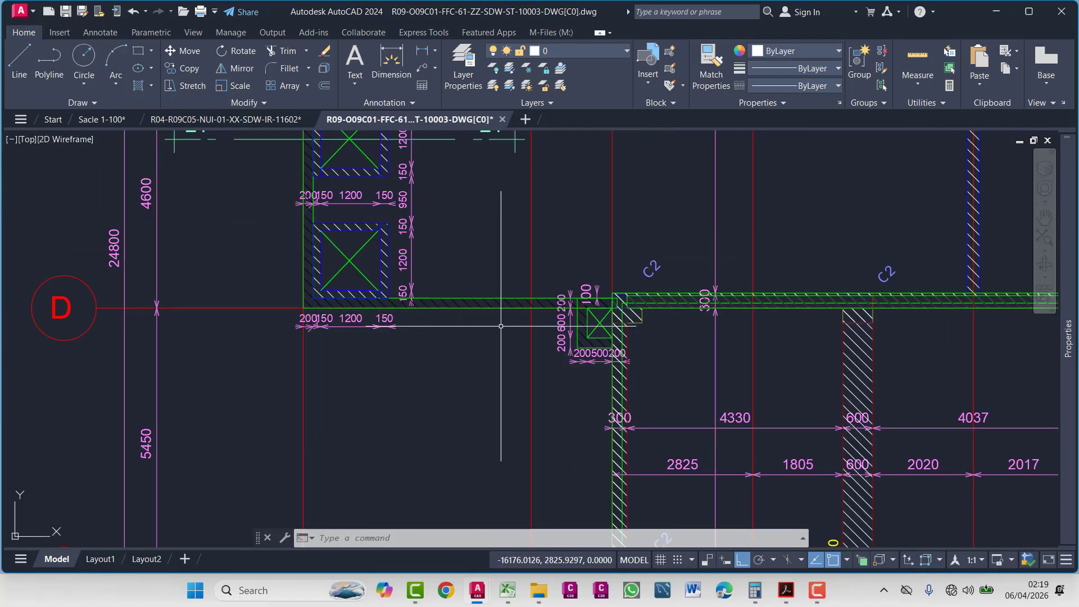
# - Measure the grid D wall's lower edge with a polyline from its end beside the left C2 column to the grid 1 corner
pyautogui.scroll(5, 616, 307)
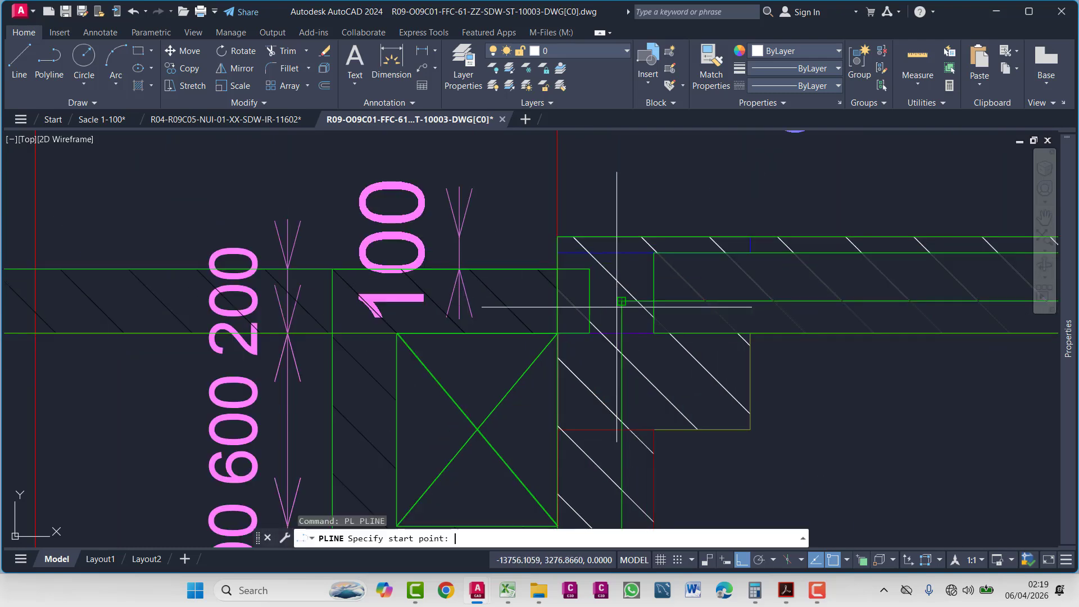
pyautogui.click(589, 332)
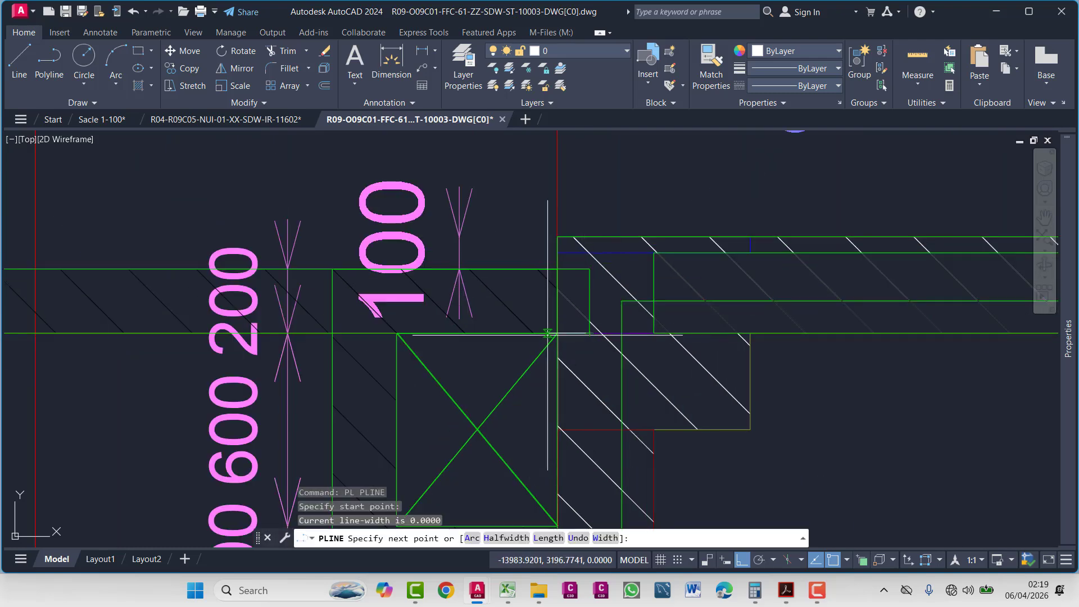
pyautogui.scroll(-4, 545, 337)
pyautogui.moveTo(421, 346); pyautogui.dragTo(821, 357, button='middle')
pyautogui.press('Escape')
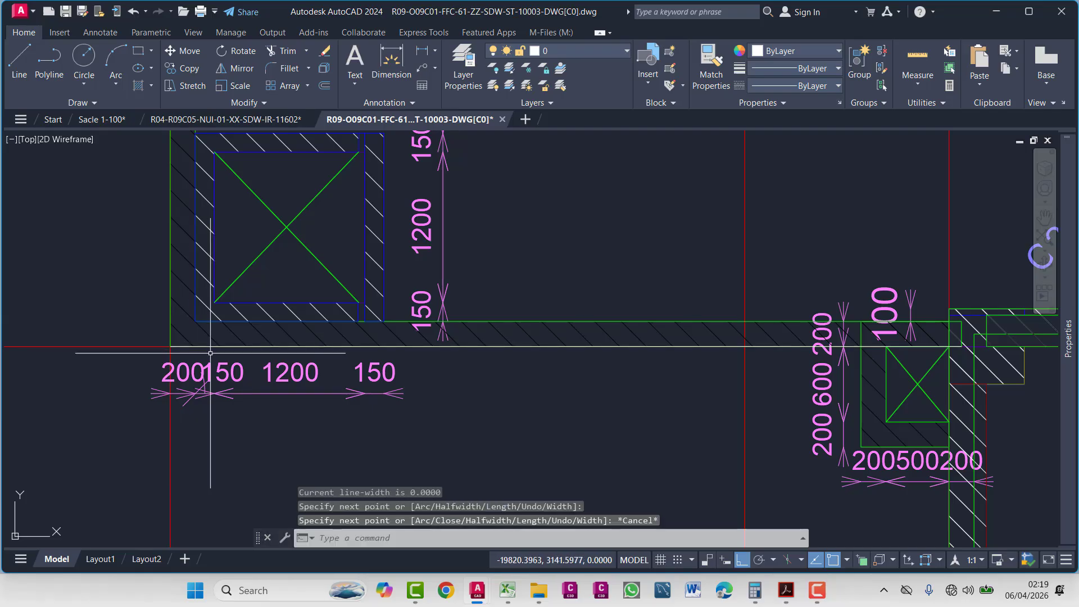
pyautogui.click(202, 345)
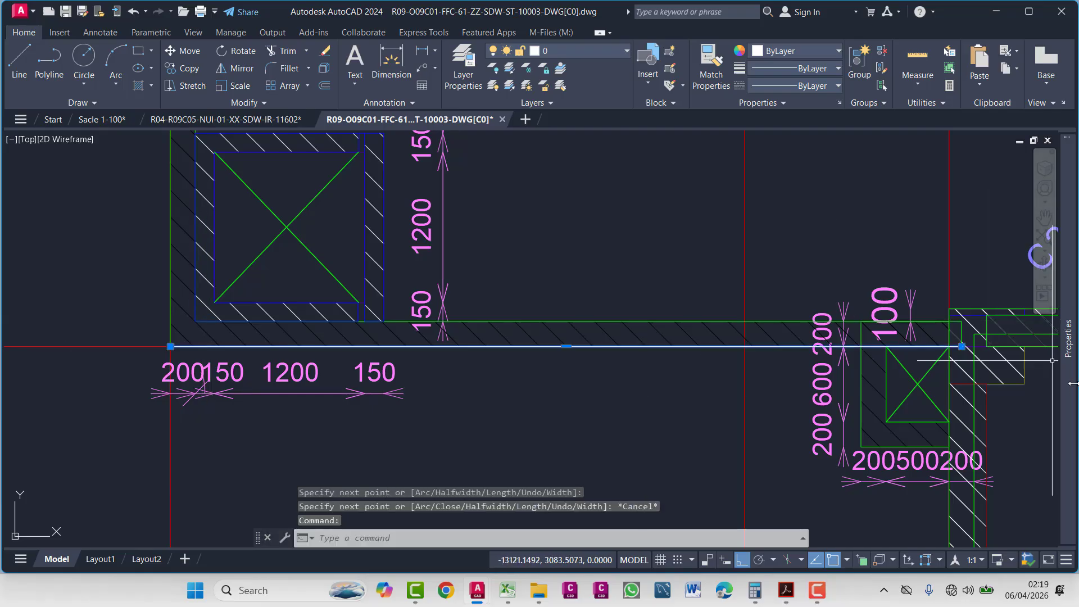
pyautogui.moveTo(1071, 384)
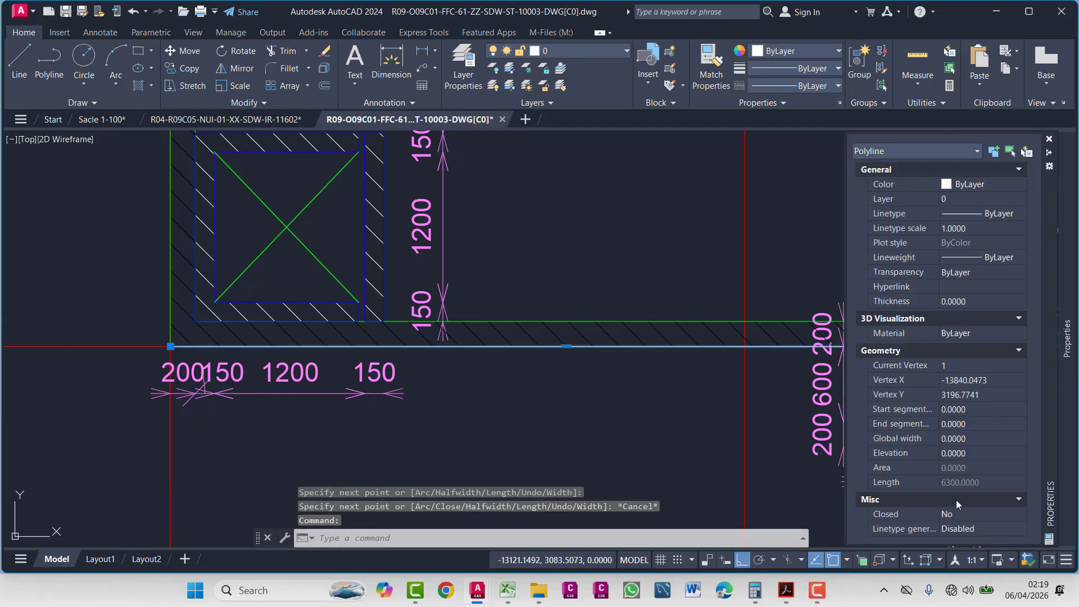
pyautogui.press('Escape')
# - Draw a 6300 line from the lower-left corner of the redrawn outline rightward along its bottom edge
pyautogui.scroll(-10, 668, 319)
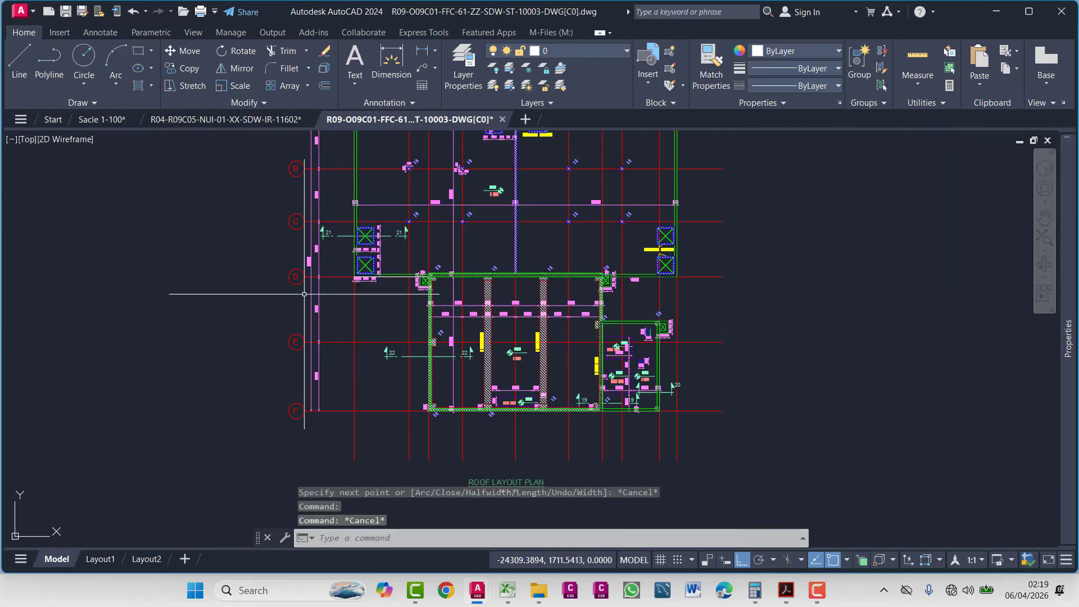
pyautogui.scroll(10, 579, 296)
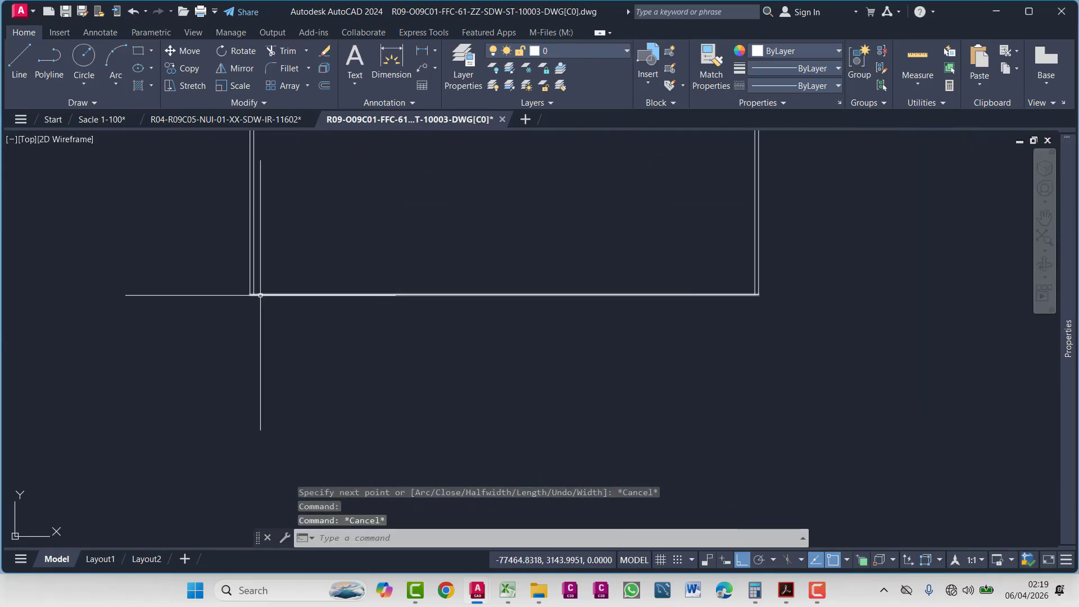
pyautogui.write('l')
pyautogui.press('Return')
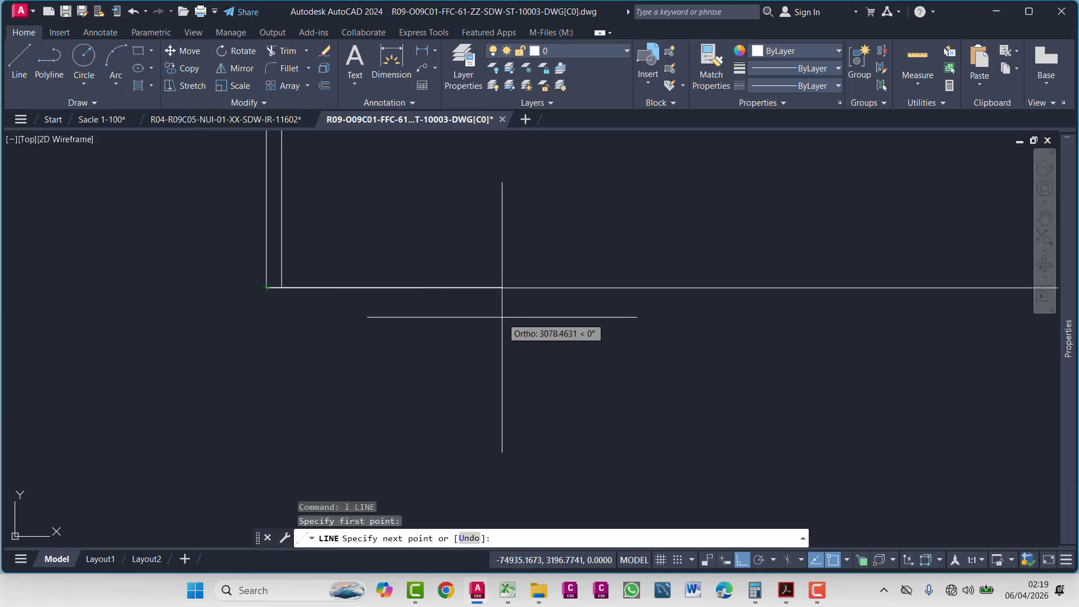
pyautogui.press('Return')
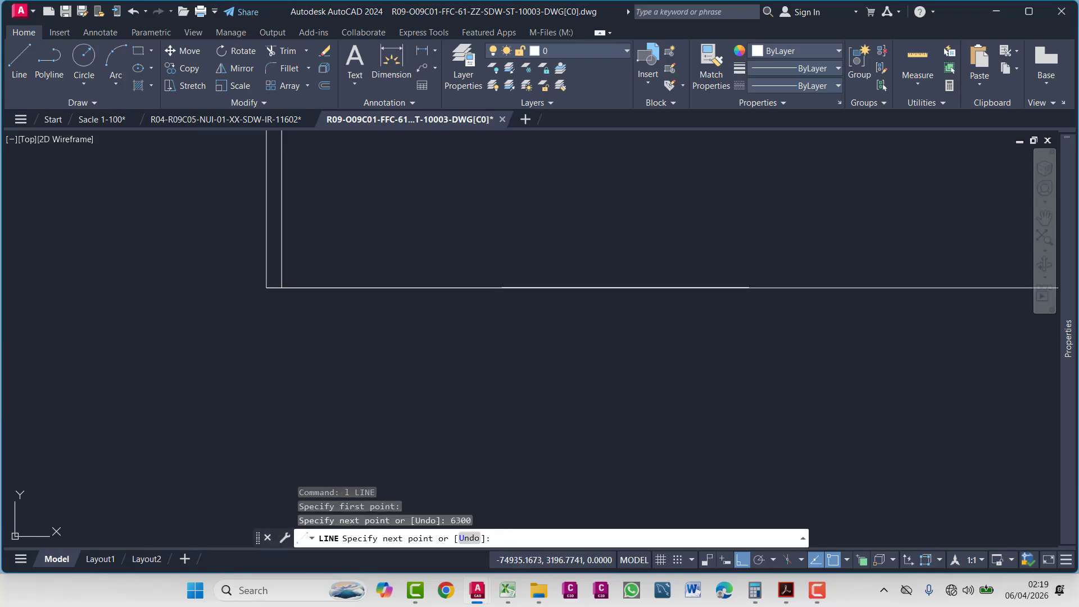
pyautogui.press('Escape')
pyautogui.press('Escape')
# - Offset the 6300 line 200 upward to form the wall thickness at the outline's lower-left corner
pyautogui.write('o')
pyautogui.press('Return')
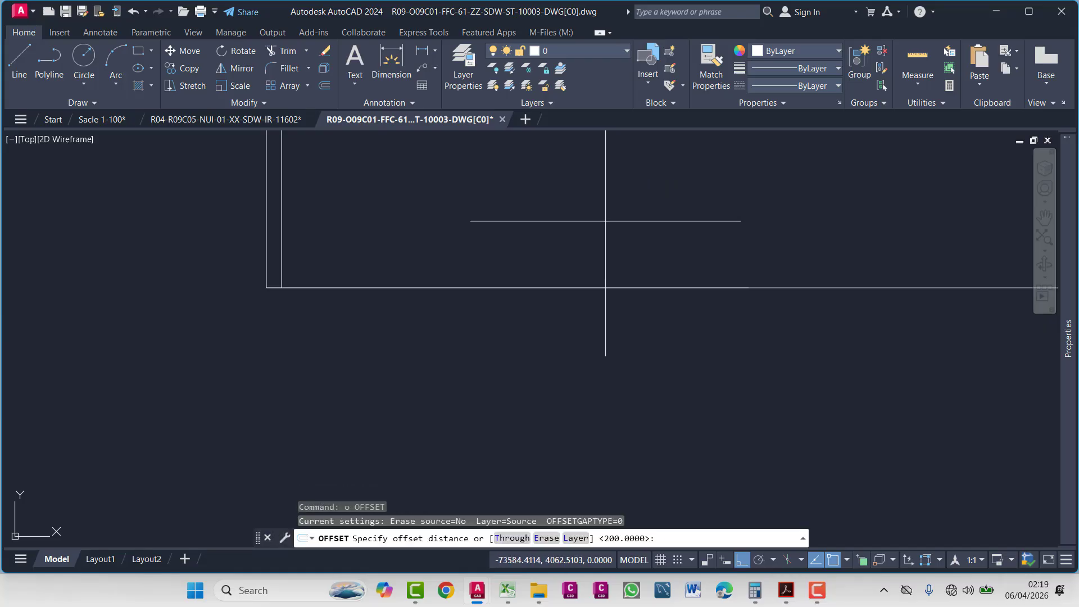
pyautogui.press('Return')
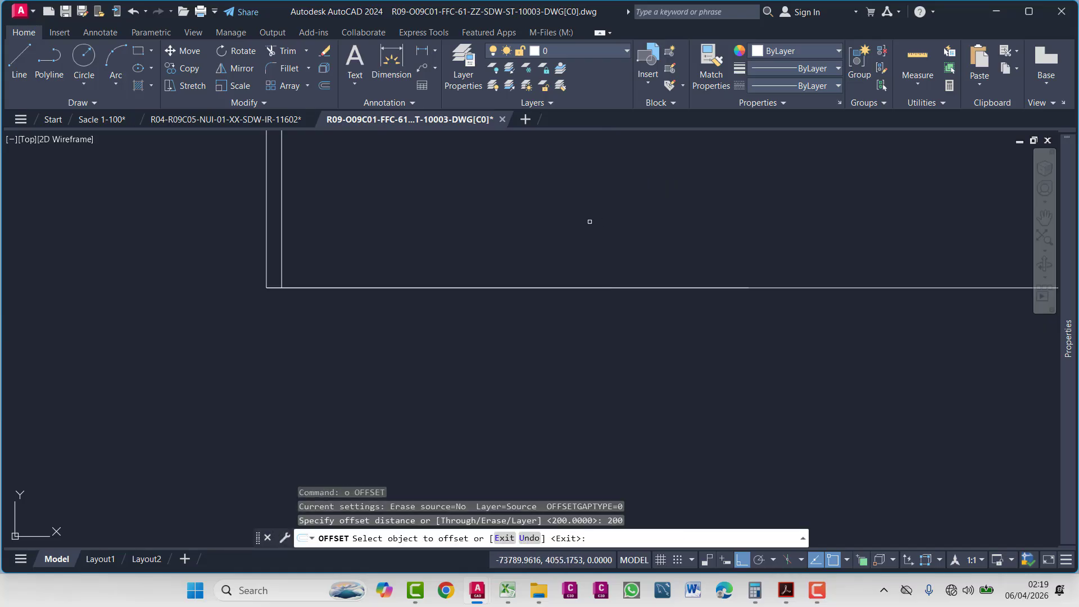
pyautogui.click(526, 287)
pyautogui.click(523, 260)
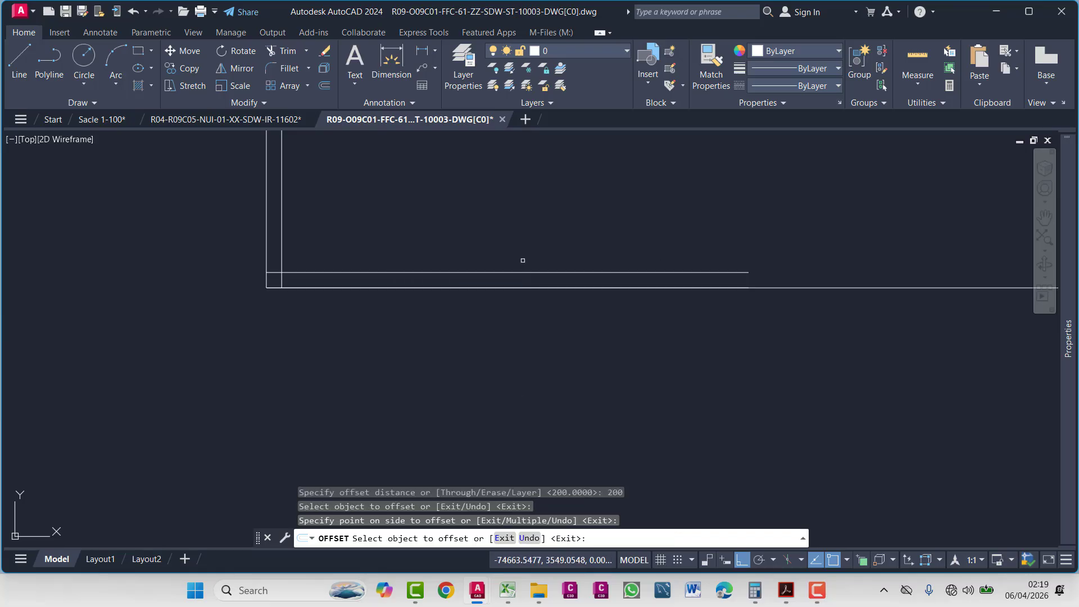
pyautogui.press('Escape')
pyautogui.press('Escape')
# - Examine the grid D wall on the roof plan from the left C2 column to the lower-right corner
pyautogui.moveTo(601, 309); pyautogui.dragTo(389, 289, button='middle')
pyautogui.scroll(-4, 465, 333)
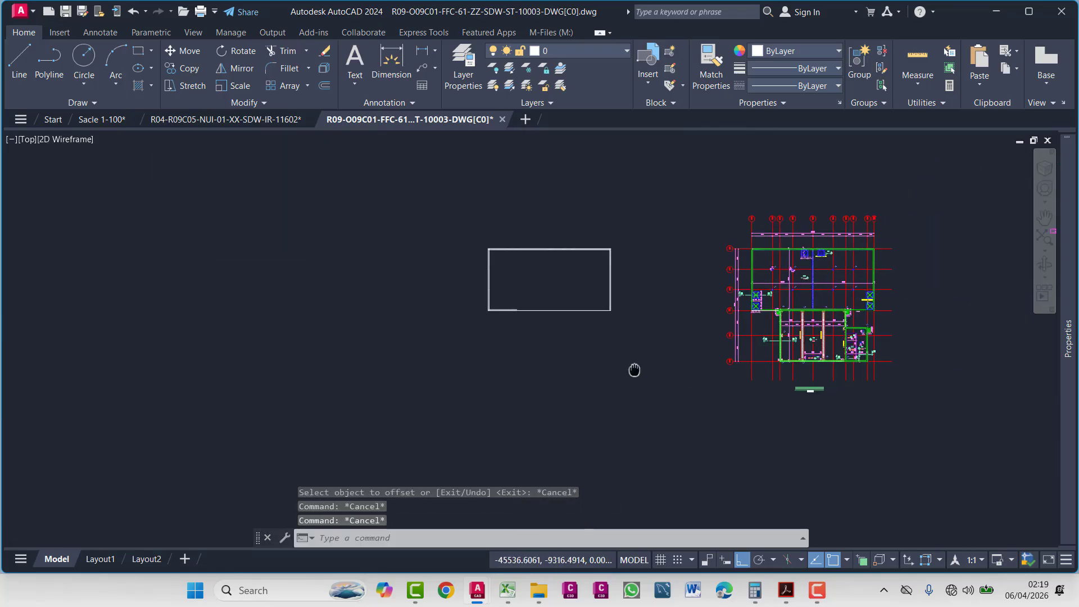
pyautogui.scroll(5, 731, 315)
pyautogui.scroll(2, 877, 289)
pyautogui.scroll(-3, 877, 290)
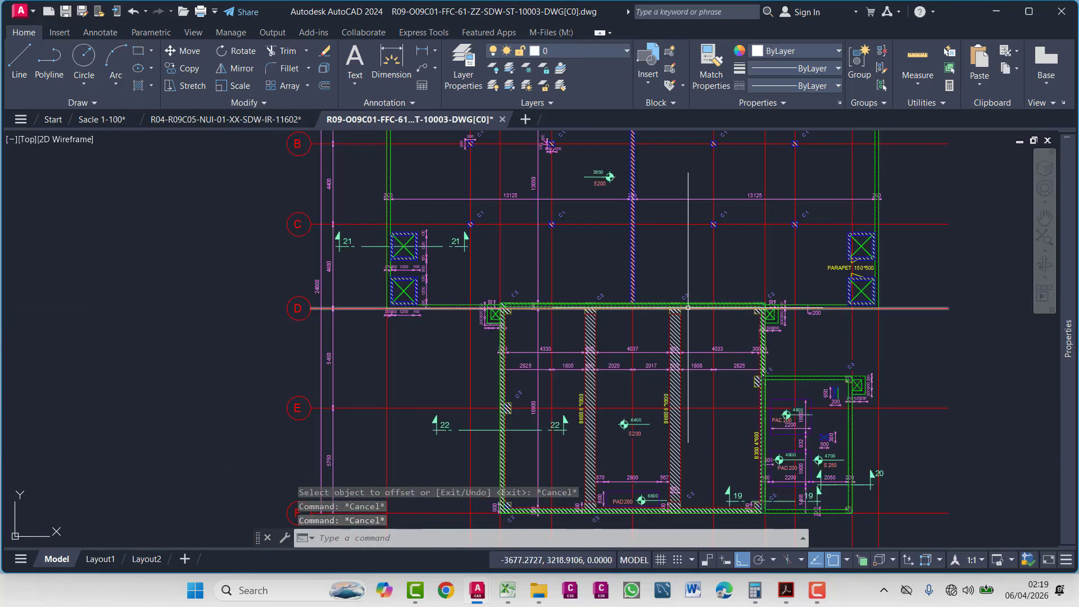
pyautogui.scroll(3, 877, 290)
pyautogui.moveTo(787, 350); pyautogui.dragTo(594, 320, button='middle')
pyautogui.moveTo(517, 304); pyautogui.dragTo(665, 298, button='middle')
pyautogui.scroll(6, 310, 303)
pyautogui.scroll(-4, 345, 296)
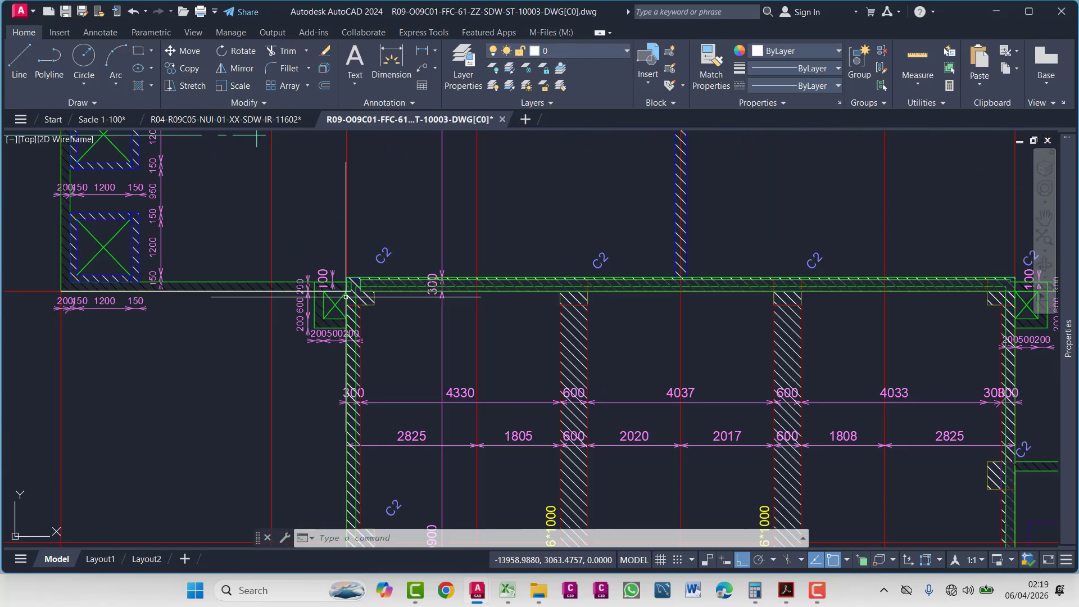
pyautogui.moveTo(437, 293); pyautogui.dragTo(294, 303, button='middle')
pyautogui.scroll(4, 181, 288)
pyautogui.scroll(2, 241, 289)
pyautogui.scroll(-7, 598, 338)
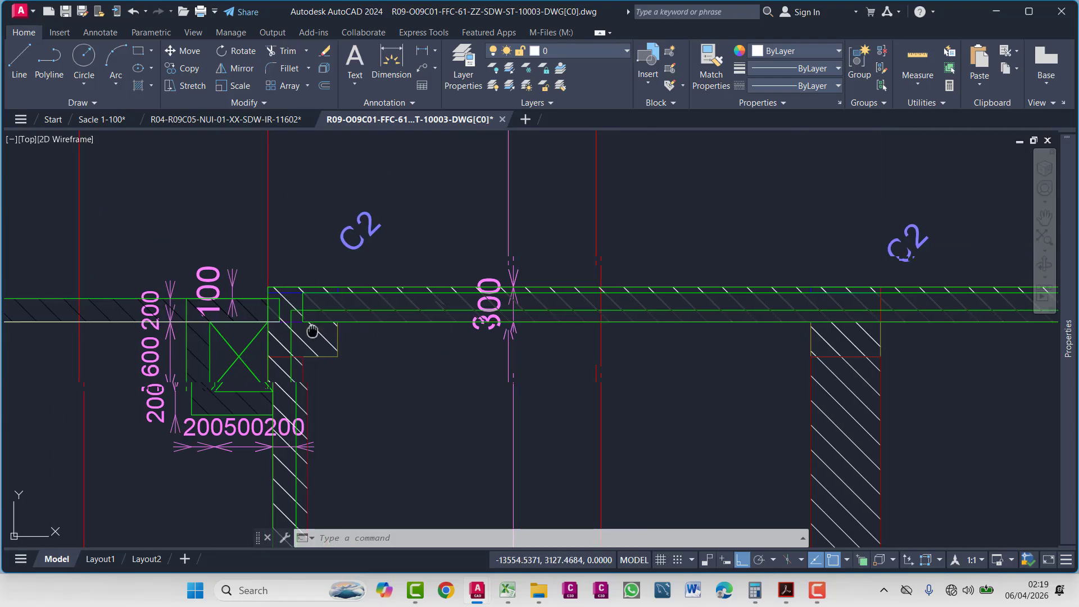
pyautogui.scroll(2, 708, 323)
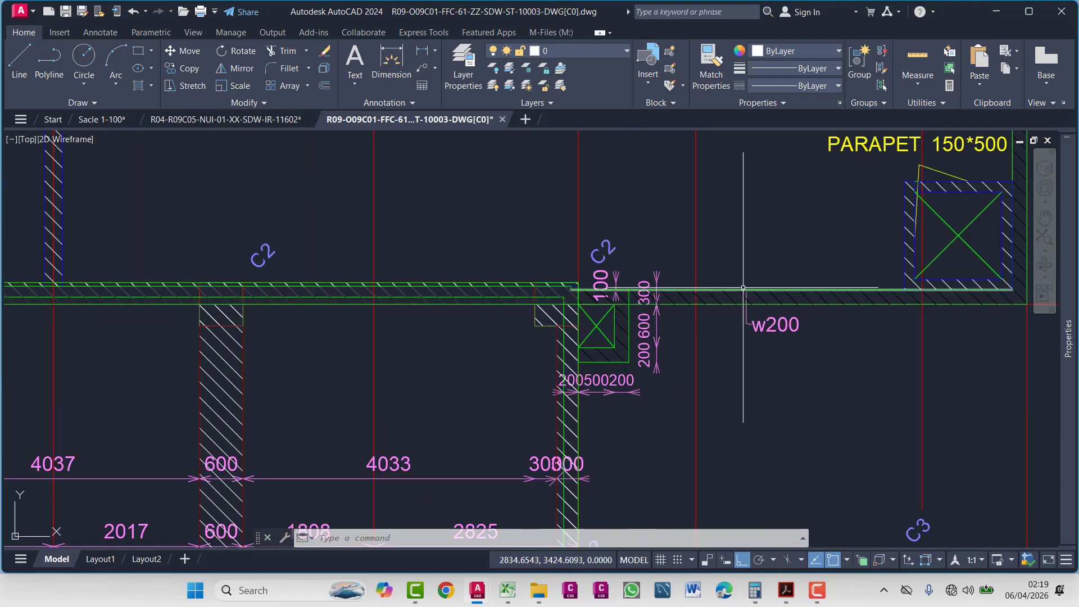
pyautogui.rightClick(714, 299)
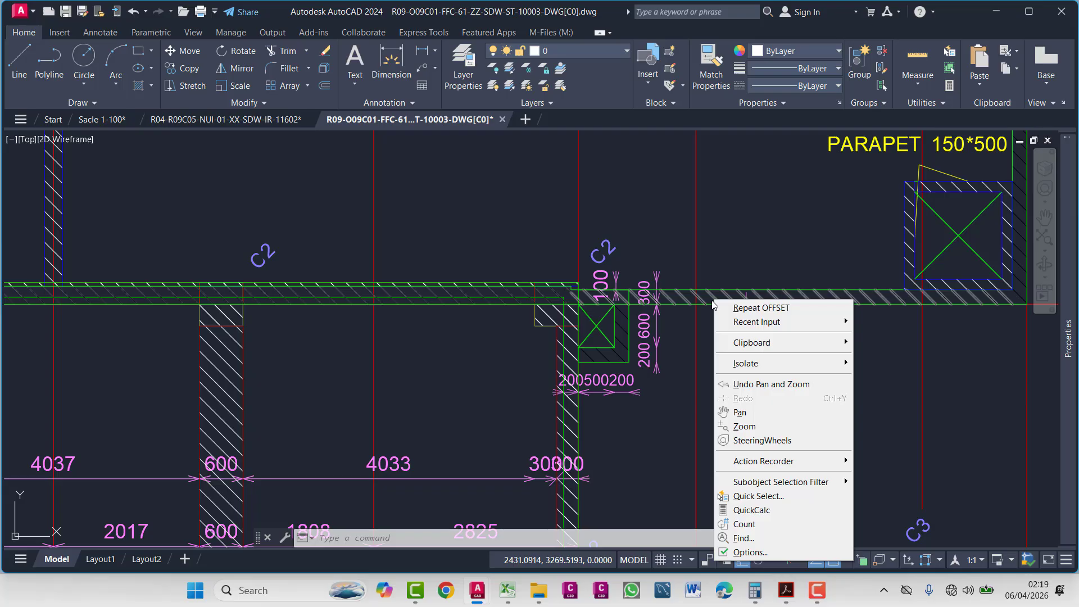
pyautogui.press('Escape')
pyautogui.press('Escape')
pyautogui.press('Escape')
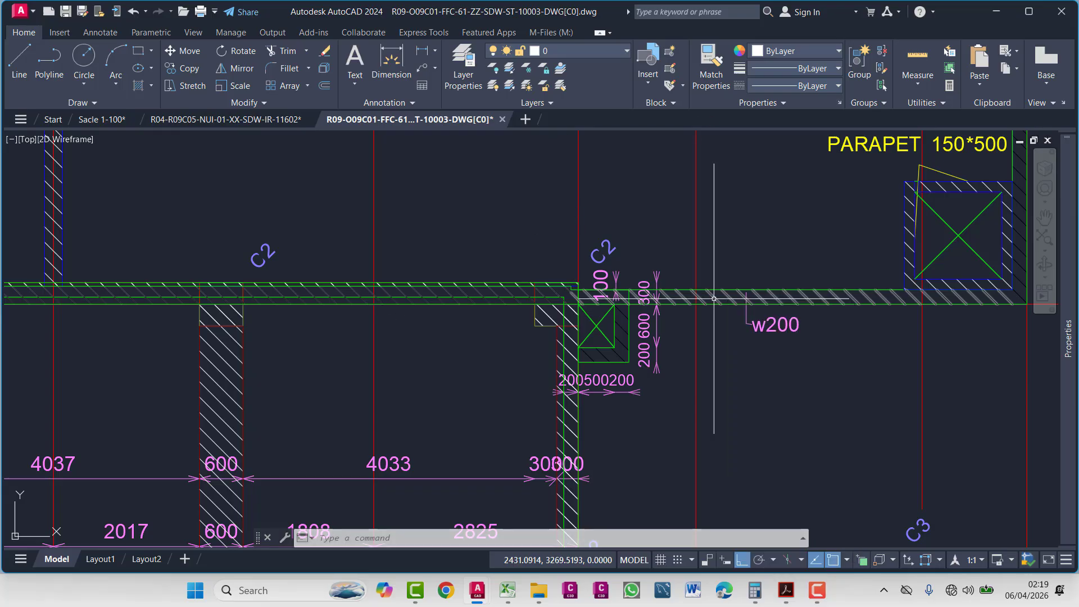
# - Offset the full bottom line of the redrawn outline 200 inward
pyautogui.scroll(-10, 512, 288)
pyautogui.moveTo(511, 288); pyautogui.dragTo(881, 241, button='middle')
pyautogui.scroll(2, 434, 261)
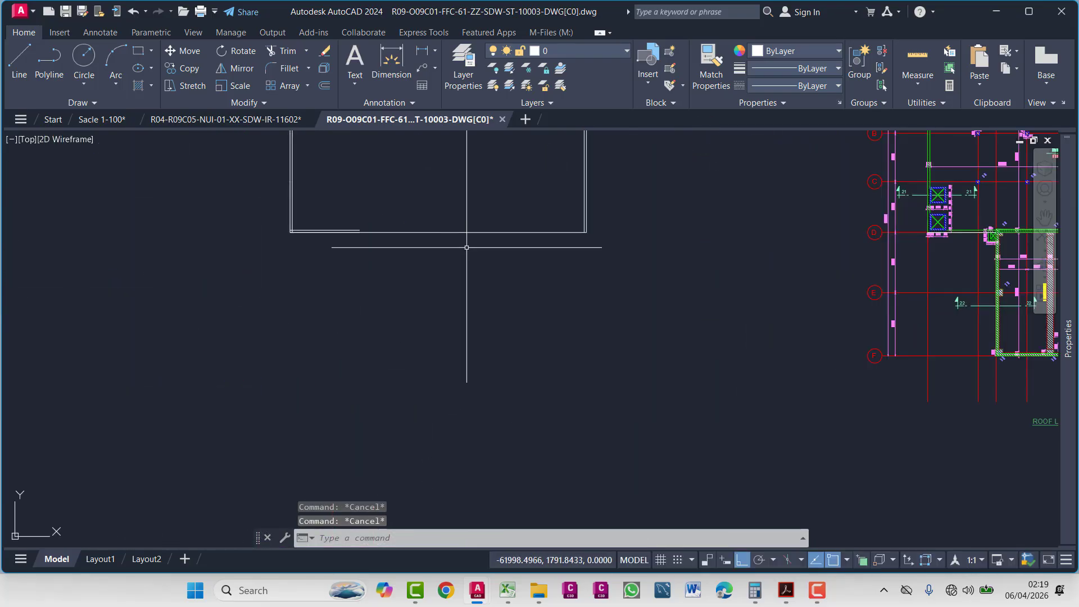
pyautogui.write('o')
pyautogui.press('Return')
pyautogui.scroll(3, 467, 247)
pyautogui.press('Return')
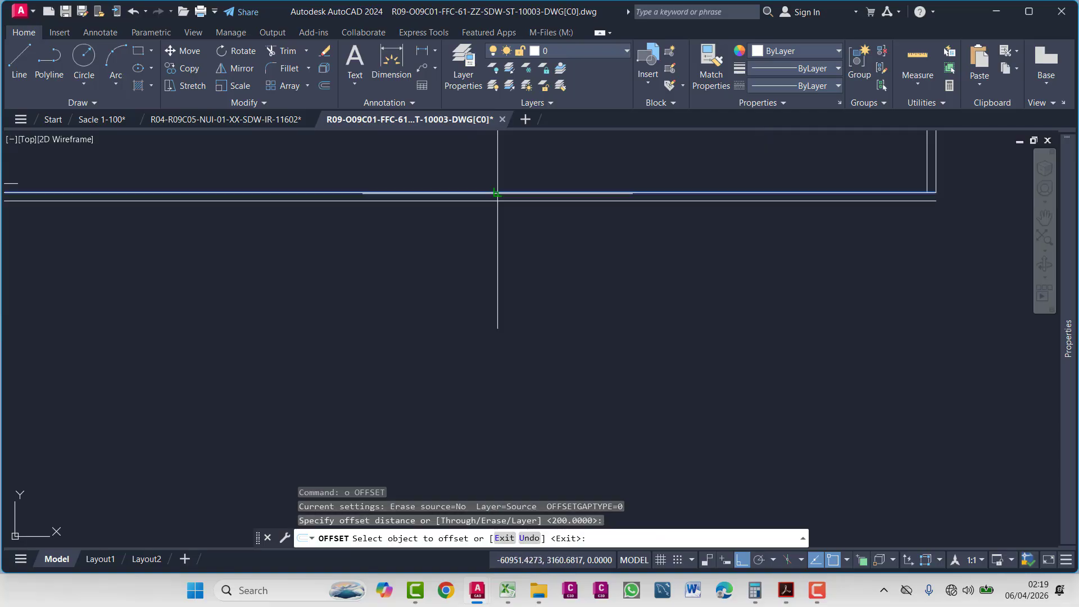
pyautogui.click(497, 192)
pyautogui.click(478, 253)
pyautogui.scroll(-3, 337, 303)
pyautogui.press('Escape')
pyautogui.scroll(3, 340, 262)
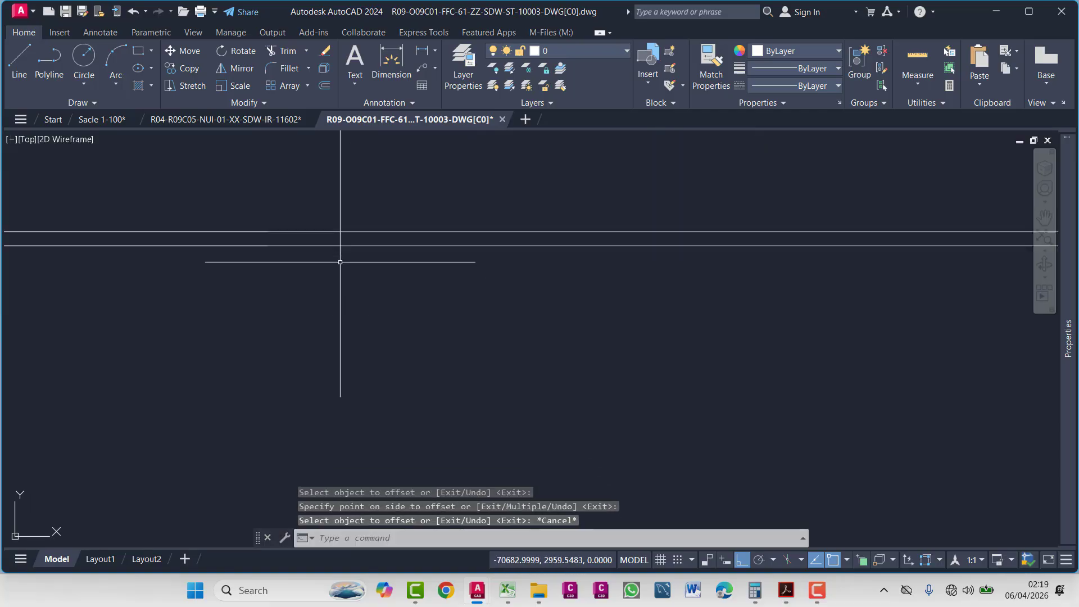
# - Examine the grid D wall's junction with the left C2 column on the plan and compare it with the redrawn lower wall
pyautogui.scroll(-5, 340, 262)
pyautogui.scroll(7, 782, 263)
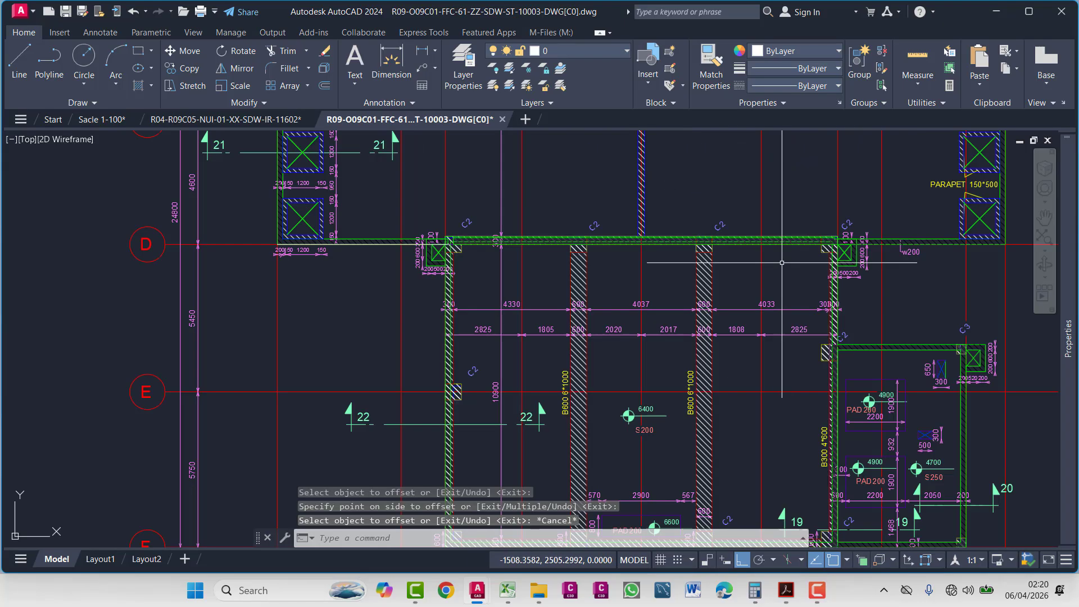
pyautogui.scroll(-5, 602, 306)
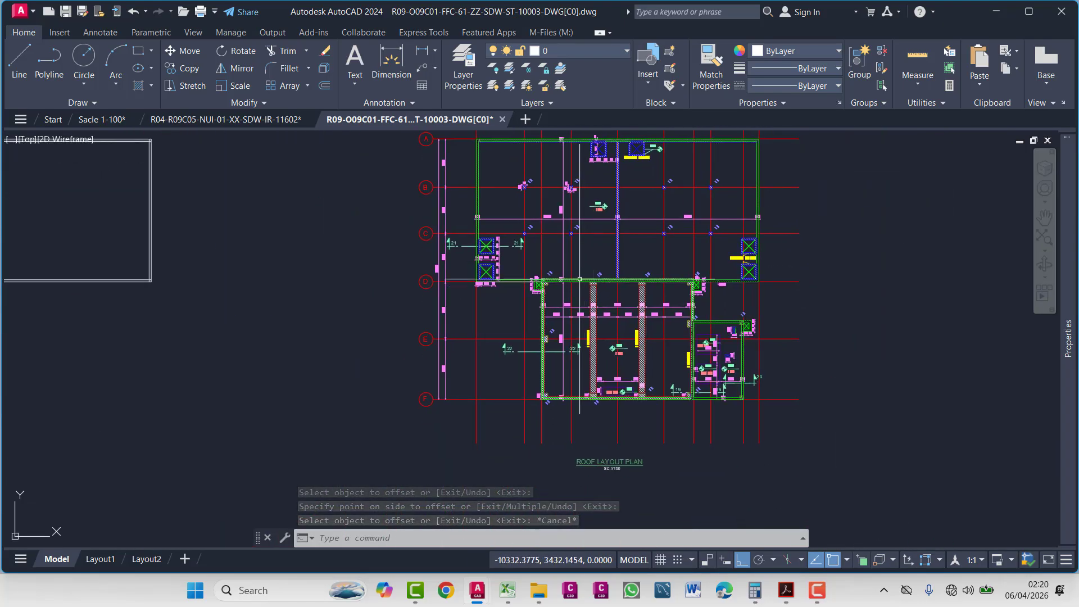
pyautogui.scroll(6, 580, 279)
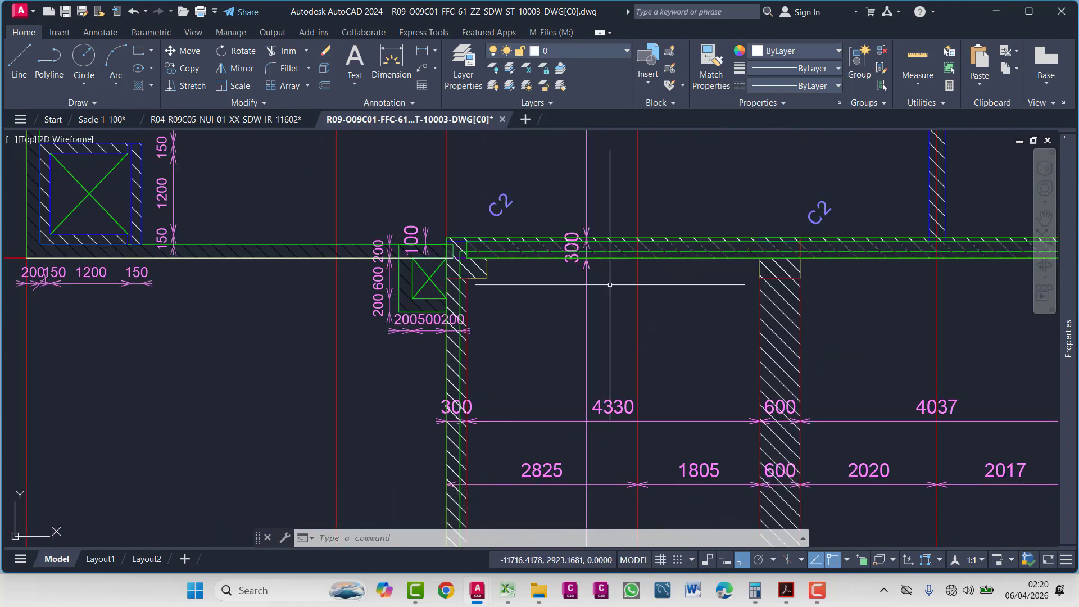
pyautogui.scroll(4, 510, 254)
pyautogui.scroll(3, 406, 262)
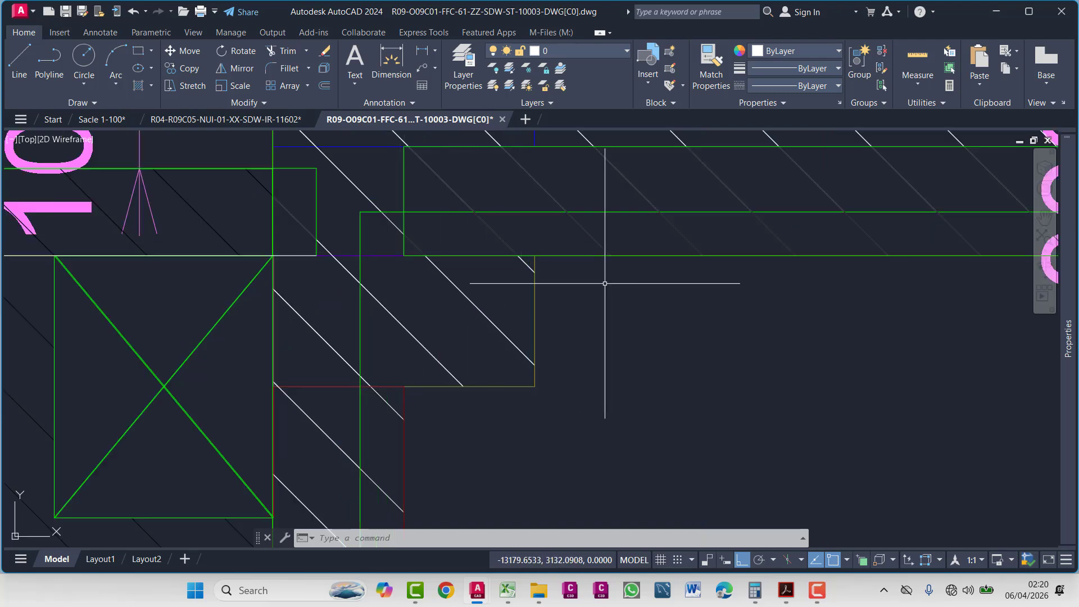
pyautogui.scroll(-1, 586, 301)
pyautogui.moveTo(587, 306)
pyautogui.mouseDown(button='middle')
pyautogui.moveTo(374, 317)
pyautogui.moveTo(486, 302)
pyautogui.moveTo(430, 303)
pyautogui.mouseUp(button='middle')
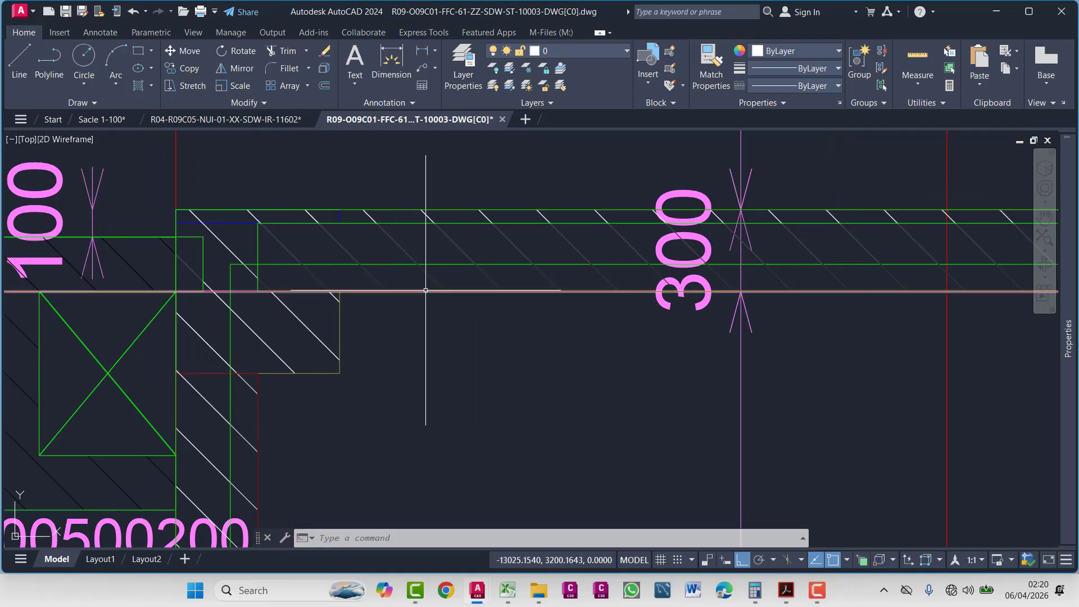
pyautogui.scroll(-6, 426, 290)
pyautogui.moveTo(293, 338); pyautogui.dragTo(676, 307, button='middle')
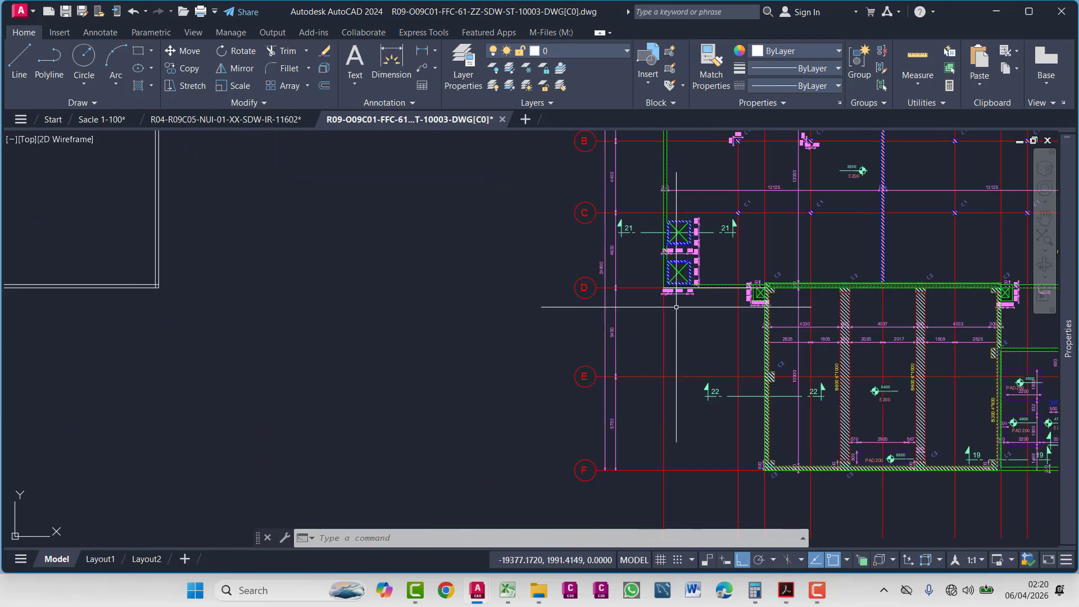
pyautogui.scroll(-2, 391, 288)
pyautogui.moveTo(207, 290); pyautogui.dragTo(631, 304, button='middle')
pyautogui.scroll(2, 631, 304)
pyautogui.scroll(2, 517, 290)
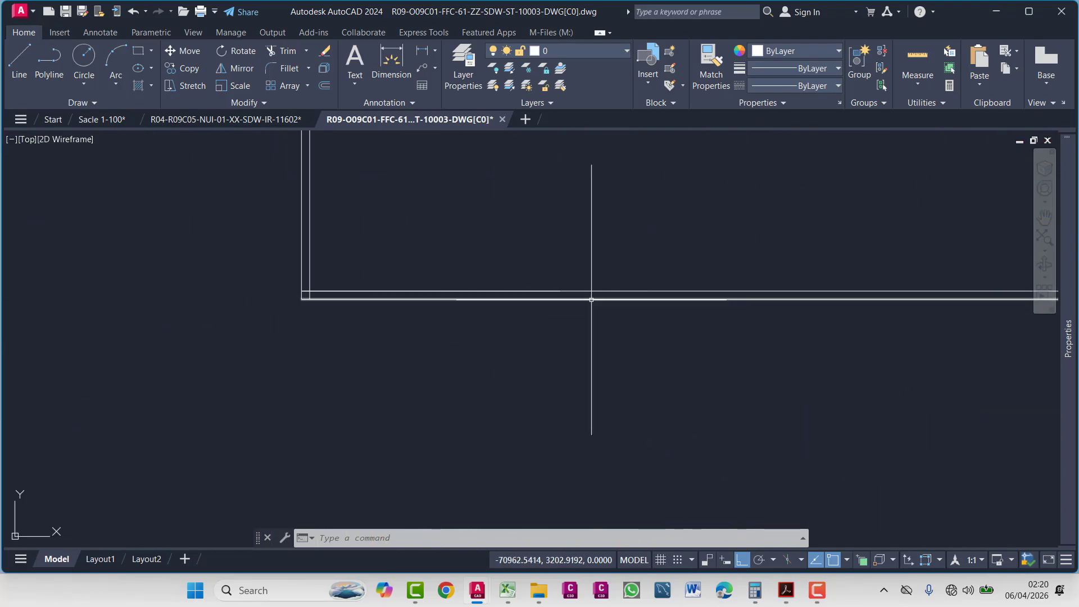
# - Inspect the overlapping wall edges and the 100 step at the left C2 column on the roof plan
pyautogui.scroll(-2, 591, 300)
pyautogui.moveTo(671, 333); pyautogui.dragTo(441, 294, button='middle')
pyautogui.scroll(-3, 603, 307)
pyautogui.moveTo(605, 313)
pyautogui.mouseDown(button='middle')
pyautogui.moveTo(434, 306)
pyautogui.moveTo(543, 312)
pyautogui.mouseUp(button='middle')
pyautogui.scroll(2, 692, 265)
pyautogui.scroll(4, 457, 315)
pyautogui.scroll(1, 564, 316)
pyautogui.scroll(1, 483, 311)
pyautogui.moveTo(476, 332); pyautogui.dragTo(565, 319, button='middle')
pyautogui.scroll(4, 466, 314)
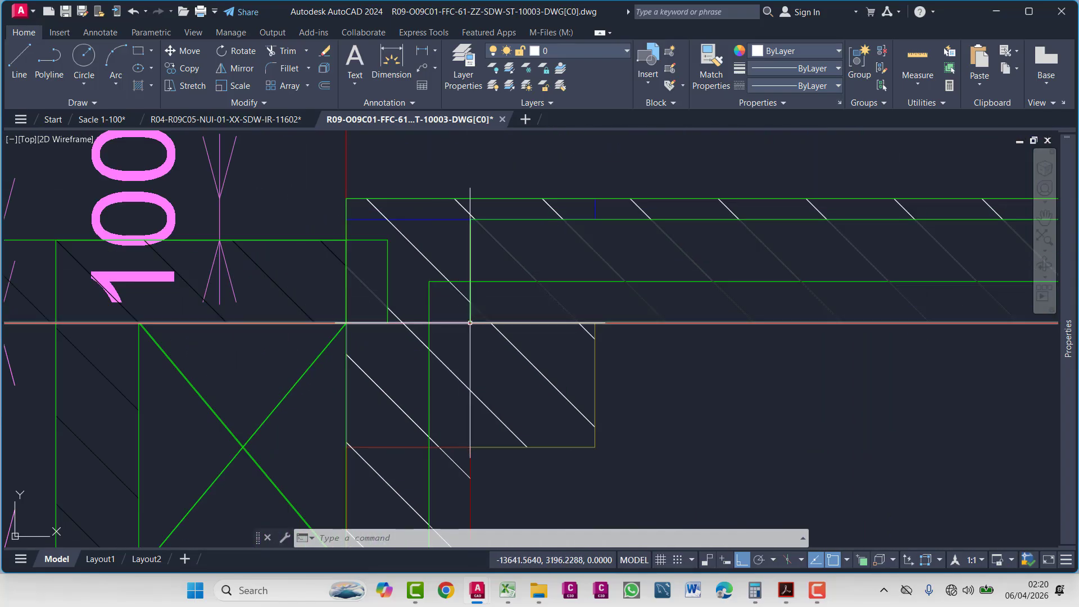
pyautogui.scroll(-4, 470, 322)
pyautogui.scroll(5, 470, 317)
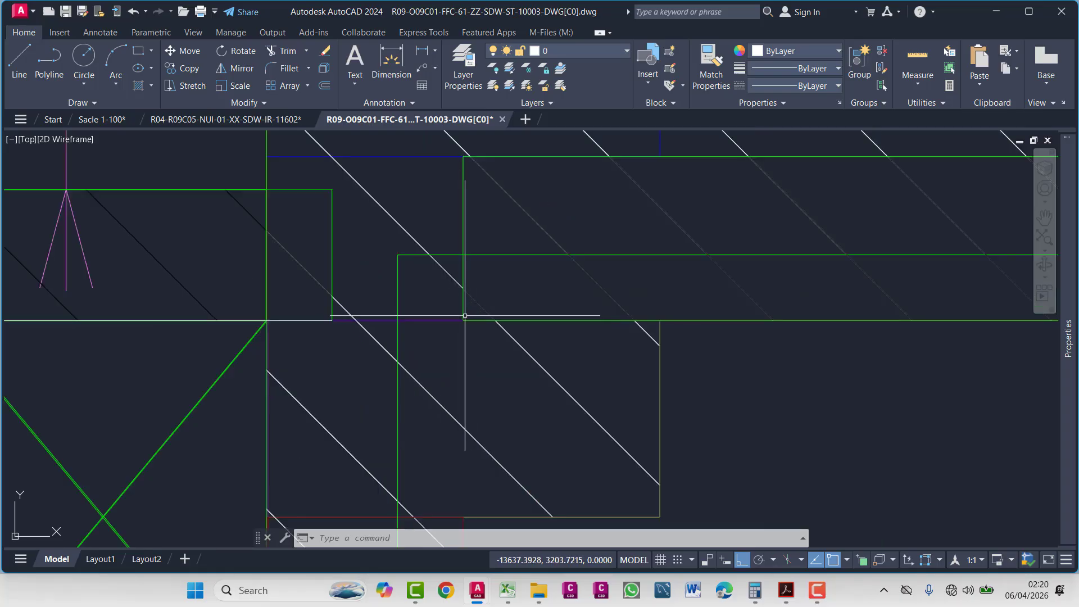
pyautogui.scroll(-2, 314, 319)
pyautogui.scroll(-1, 465, 315)
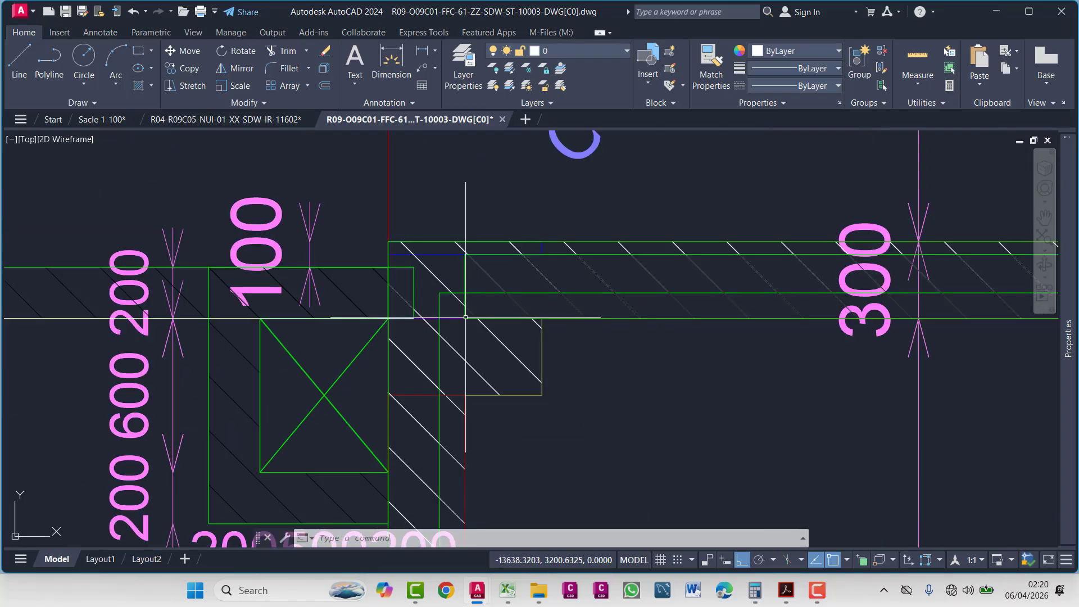
pyautogui.scroll(3, 409, 250)
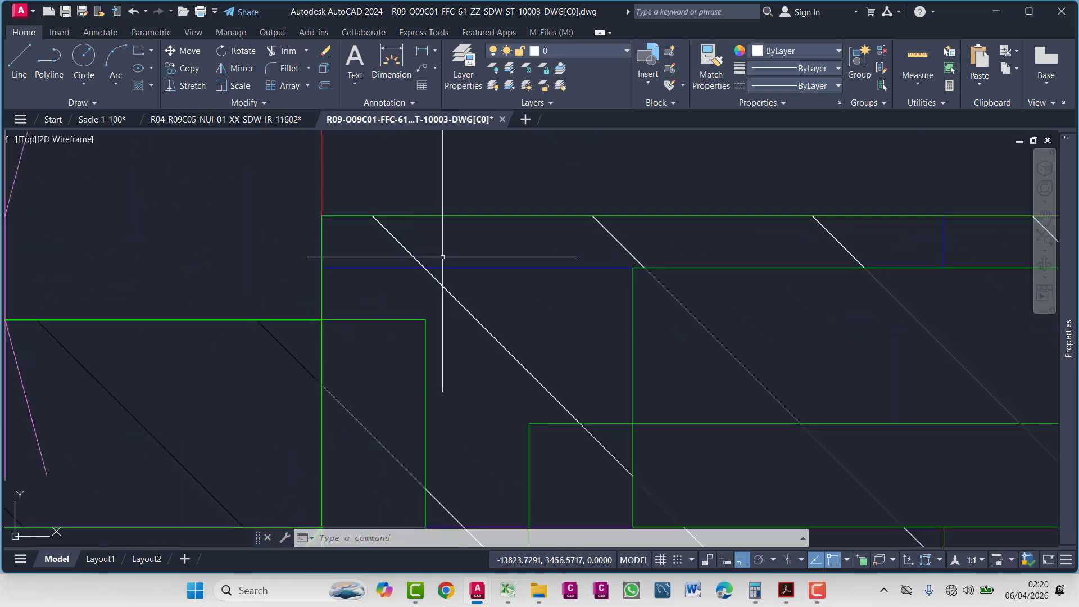
# - Select the grid D wall hatch and trace its extent from the left C2 corner to the right C2 corner
pyautogui.click(412, 253)
pyautogui.scroll(-2, 437, 276)
pyautogui.moveTo(491, 348)
pyautogui.mouseDown(button='middle')
pyautogui.moveTo(454, 296)
pyautogui.moveTo(317, 284)
pyautogui.mouseUp(button='middle')
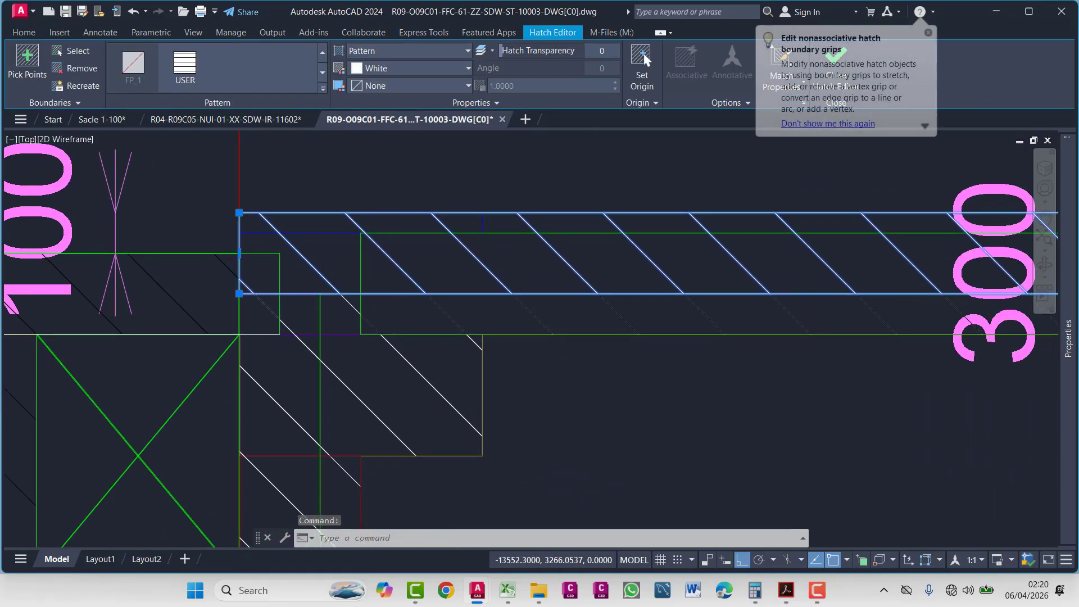
pyautogui.scroll(-4, 337, 287)
pyautogui.moveTo(517, 301); pyautogui.dragTo(381, 285, button='middle')
pyautogui.moveTo(501, 278); pyautogui.dragTo(405, 268, button='middle')
pyautogui.moveTo(558, 282); pyautogui.dragTo(481, 283, button='middle')
pyautogui.scroll(2, 310, 261)
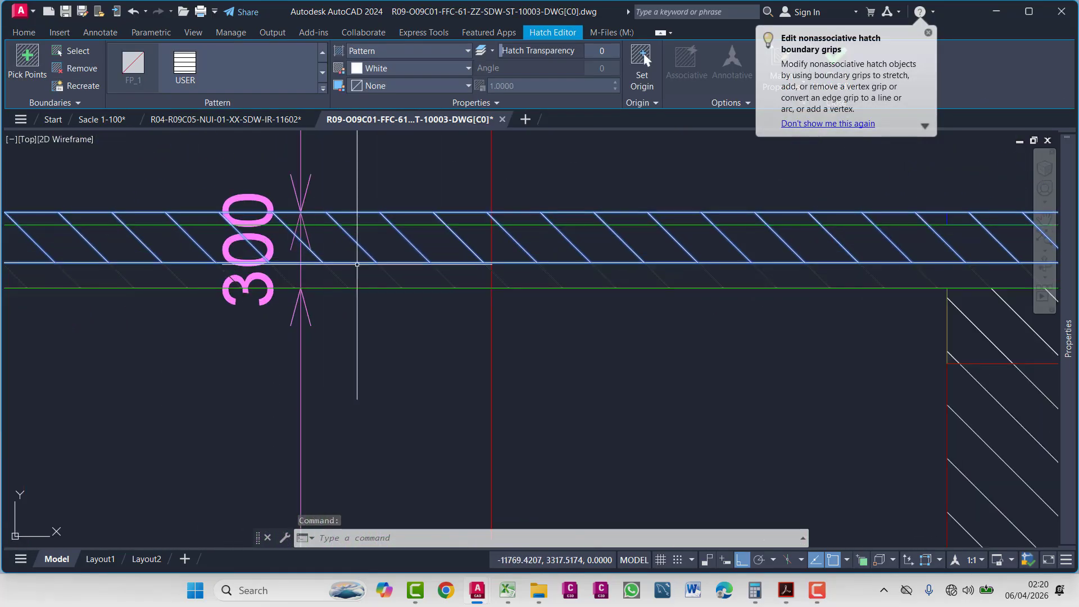
pyautogui.scroll(-6, 356, 261)
pyautogui.moveTo(577, 277); pyautogui.dragTo(363, 292, button='middle')
pyautogui.moveTo(722, 311); pyautogui.dragTo(453, 313, button='middle')
pyautogui.scroll(10, 572, 276)
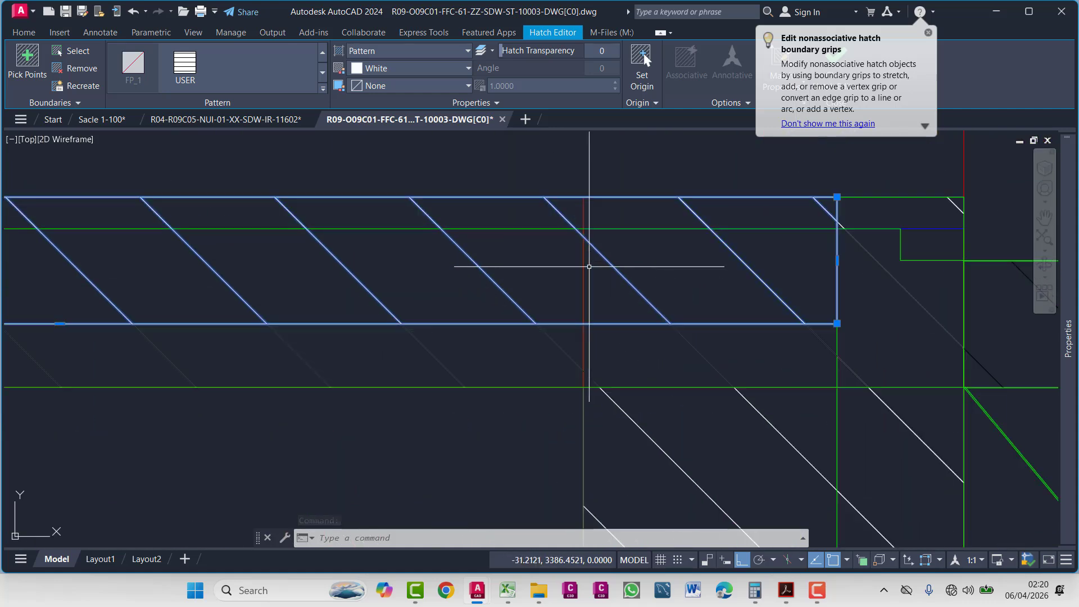
pyautogui.scroll(-4, 679, 292)
pyautogui.moveTo(732, 312); pyautogui.dragTo(621, 284, button='middle')
pyautogui.scroll(2, 627, 290)
pyautogui.press('Escape')
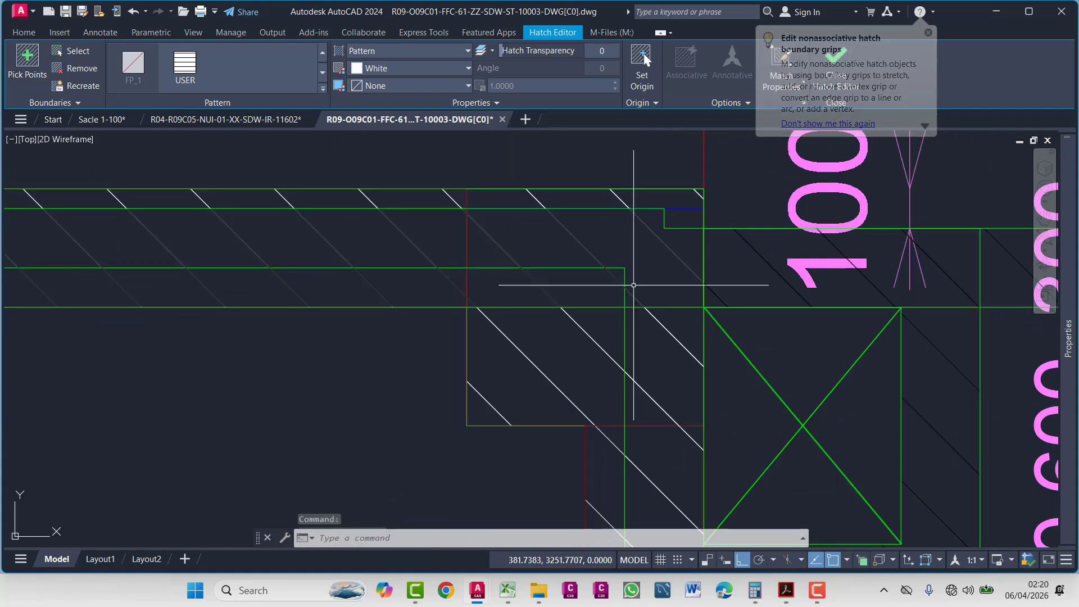
# - Check where the grid D wall hatch ends at the right C2 corner by selecting it again
pyautogui.click(634, 297)
pyautogui.press('Escape')
pyautogui.press('Escape')
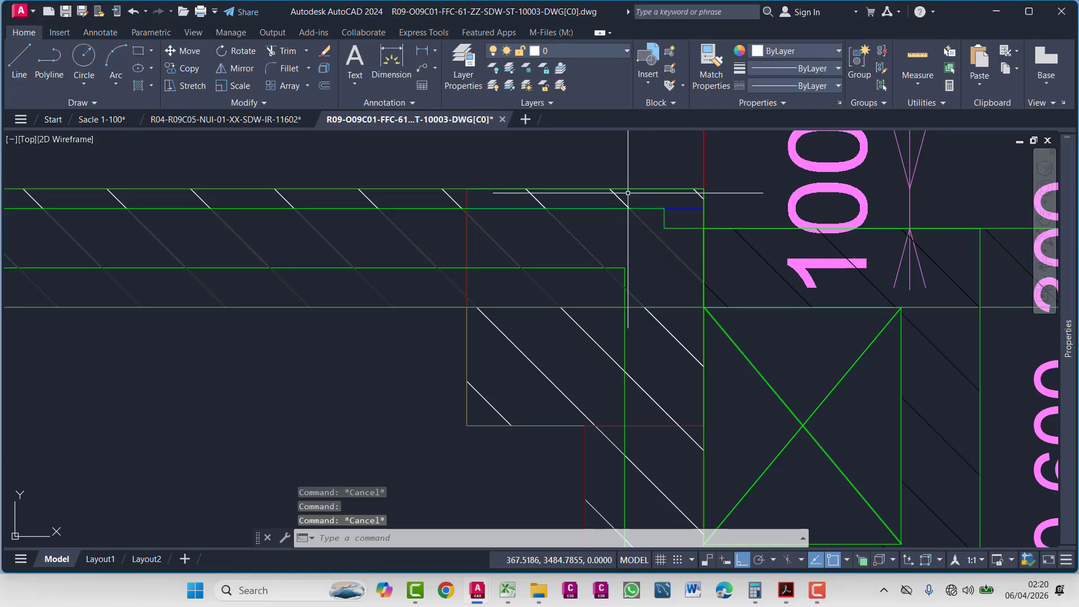
pyautogui.click(622, 253)
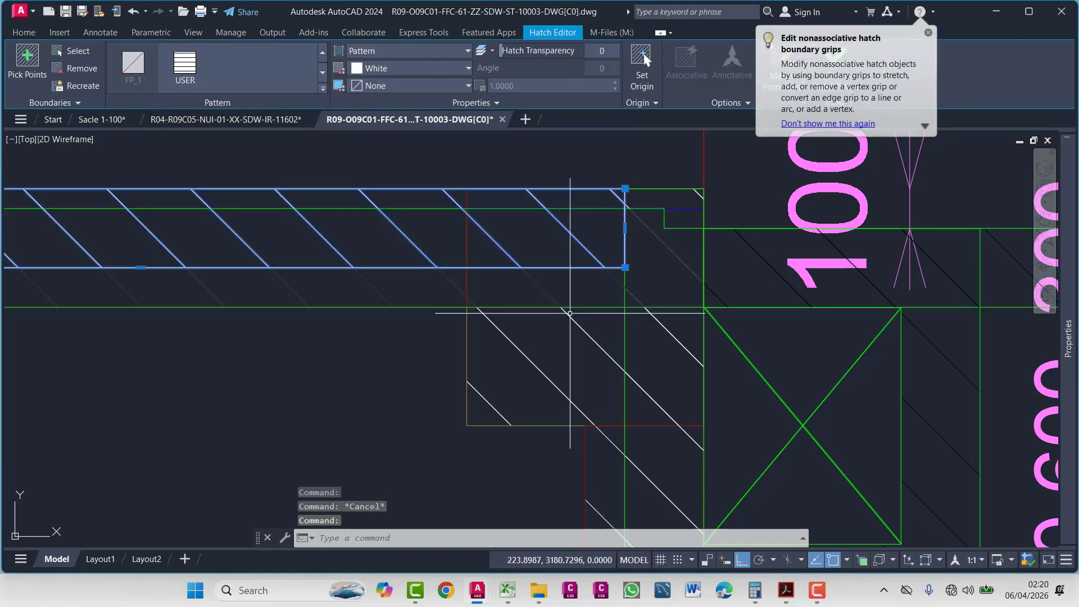
pyautogui.press('Escape')
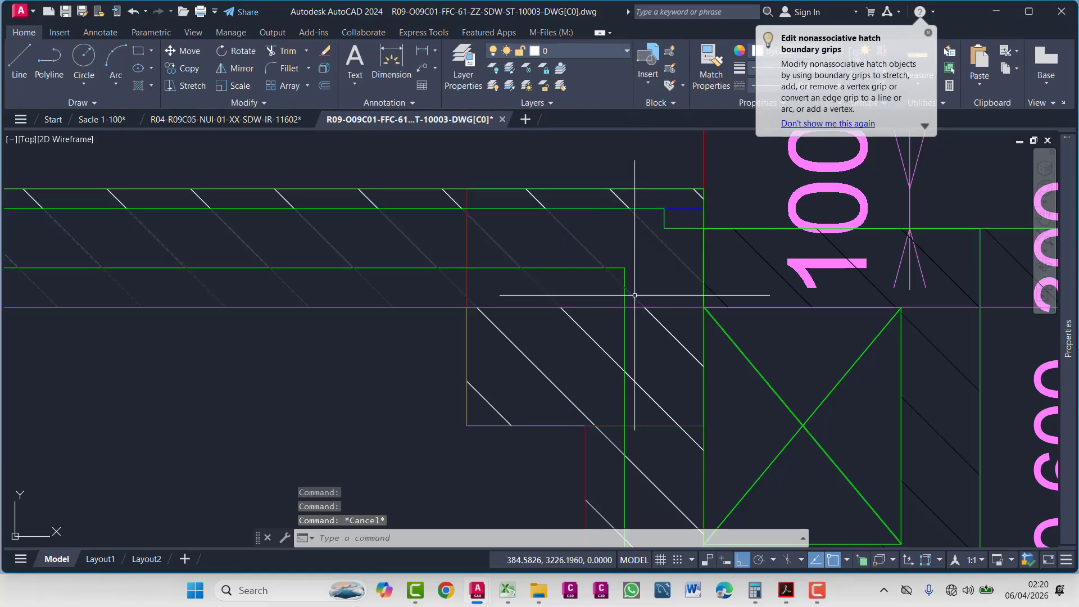
# - Select the grid D wall hatch and follow it back to where it starts at the left C2 corner
pyautogui.click(634, 295)
pyautogui.scroll(-5, 634, 295)
pyautogui.scroll(5, 354, 259)
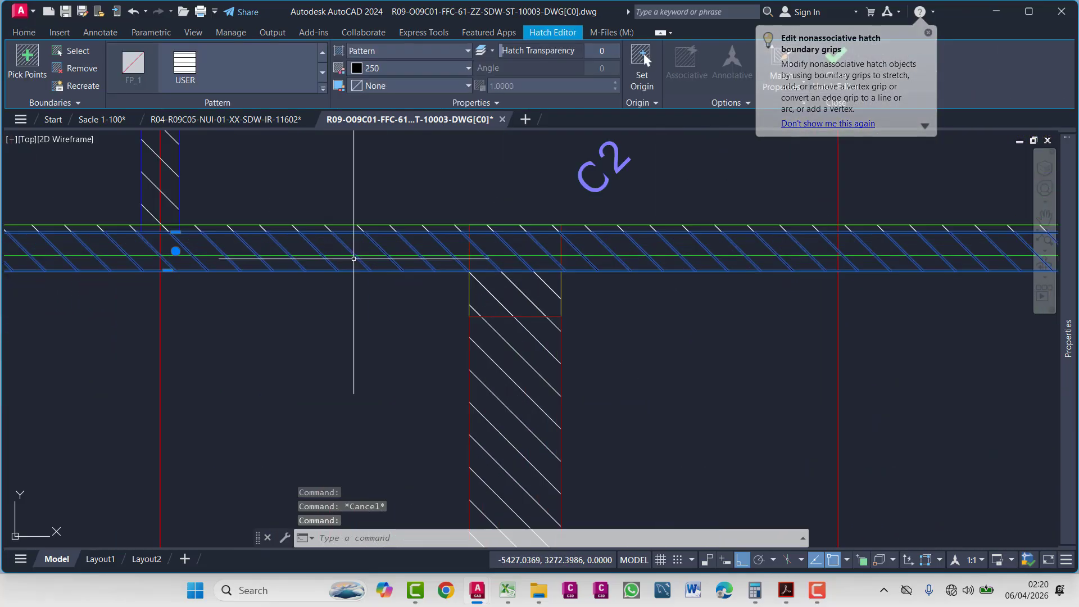
pyautogui.moveTo(353, 259); pyautogui.dragTo(957, 250, button='middle')
pyautogui.moveTo(222, 335); pyautogui.dragTo(675, 275, button='middle')
pyautogui.moveTo(185, 241)
pyautogui.mouseDown(button='middle')
pyautogui.moveTo(443, 302)
pyautogui.moveTo(422, 332)
pyautogui.moveTo(340, 378)
pyautogui.mouseUp(button='middle')
pyautogui.scroll(5, 328, 262)
pyautogui.moveTo(515, 294)
pyautogui.mouseDown(button='middle')
pyautogui.moveTo(429, 339)
pyautogui.moveTo(444, 320)
pyautogui.moveTo(406, 319)
pyautogui.mouseUp(button='middle')
pyautogui.scroll(-2, 429, 337)
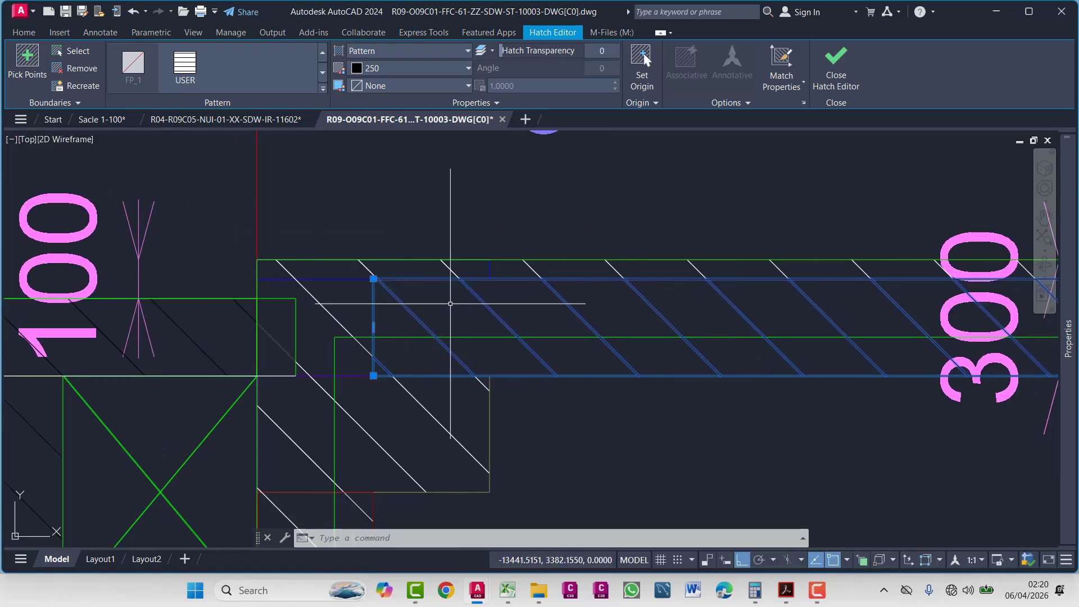
# - Draw a vertical check polyline along the left end of the grid D wall hatch and inspect its properties
pyautogui.press('Escape')
pyautogui.write('pl')
pyautogui.press('Return')
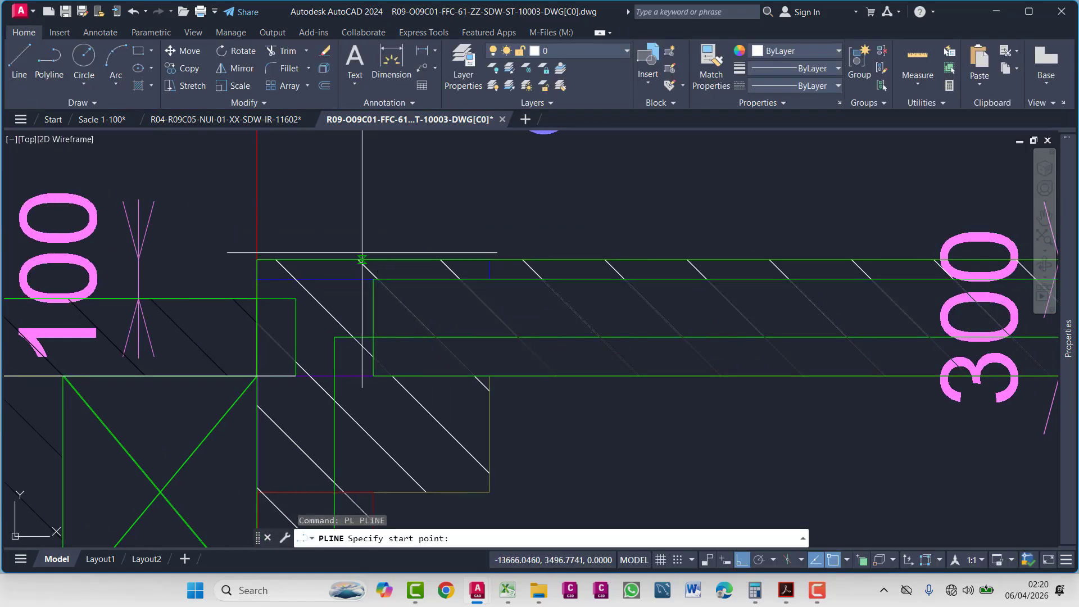
pyautogui.click(374, 278)
pyautogui.click(374, 375)
pyautogui.press('Escape')
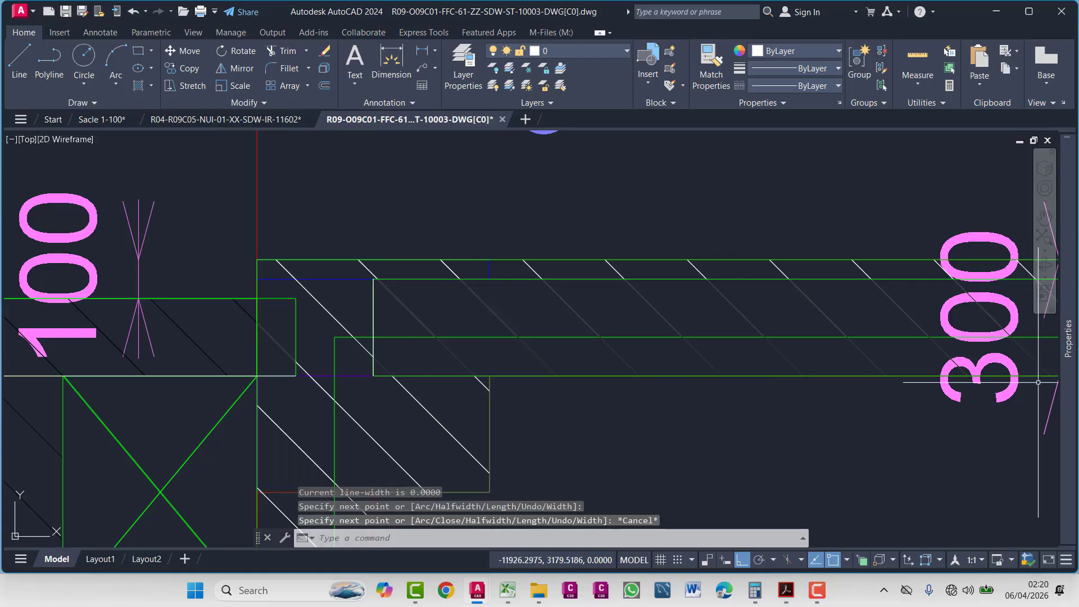
pyautogui.click(371, 315)
pyautogui.press('Escape')
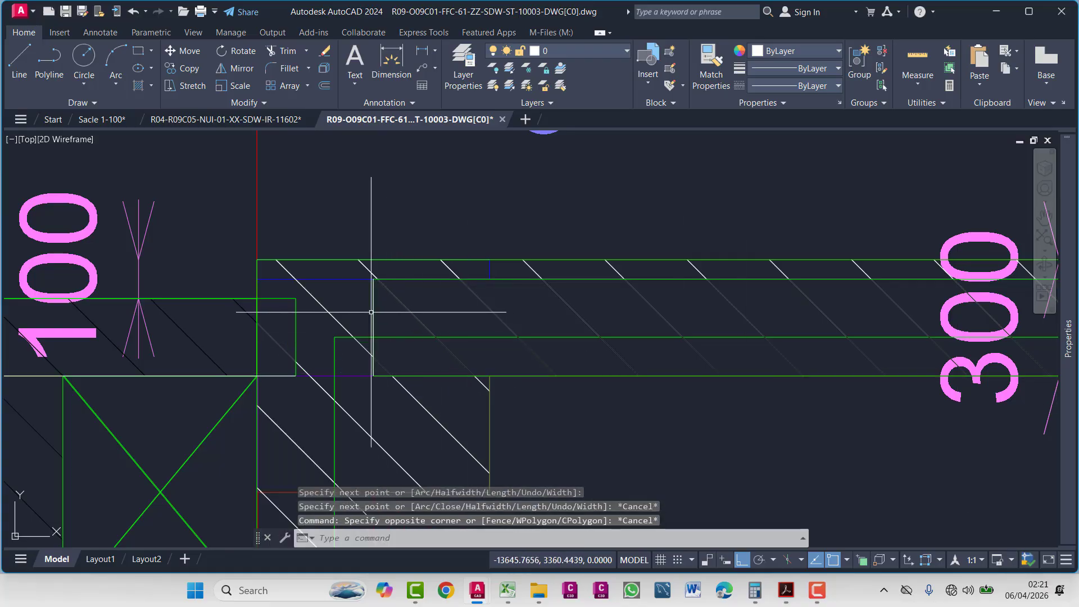
pyautogui.click(372, 313)
pyautogui.press('Escape')
pyautogui.press('Escape')
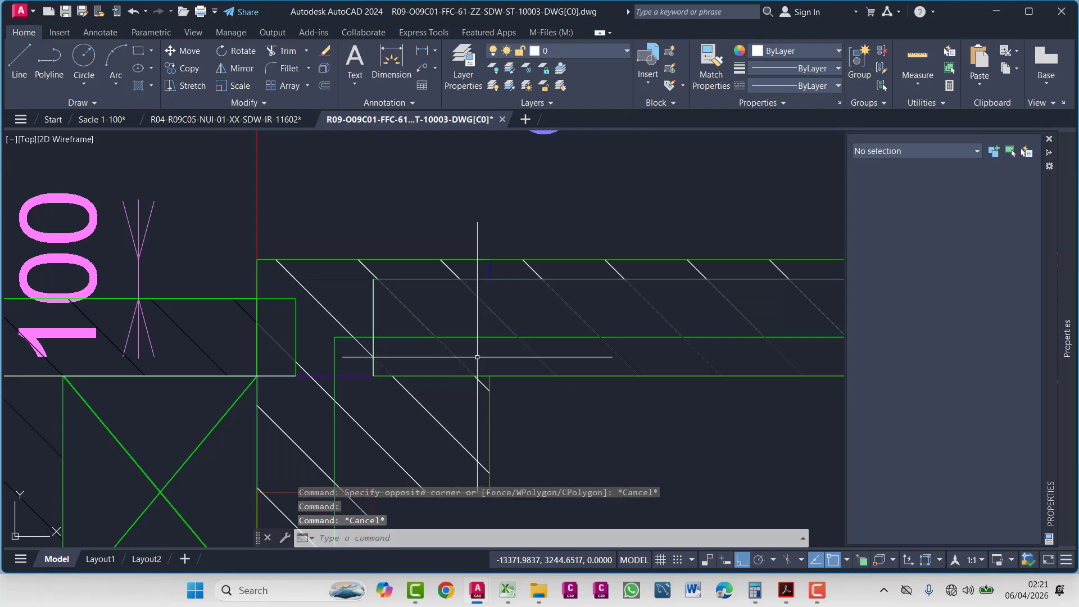
# - Draw a vertical polyline from the hatch's upper-left corner to the wall's outer edge and check its length
pyautogui.scroll(4, 332, 231)
pyautogui.press('Return')
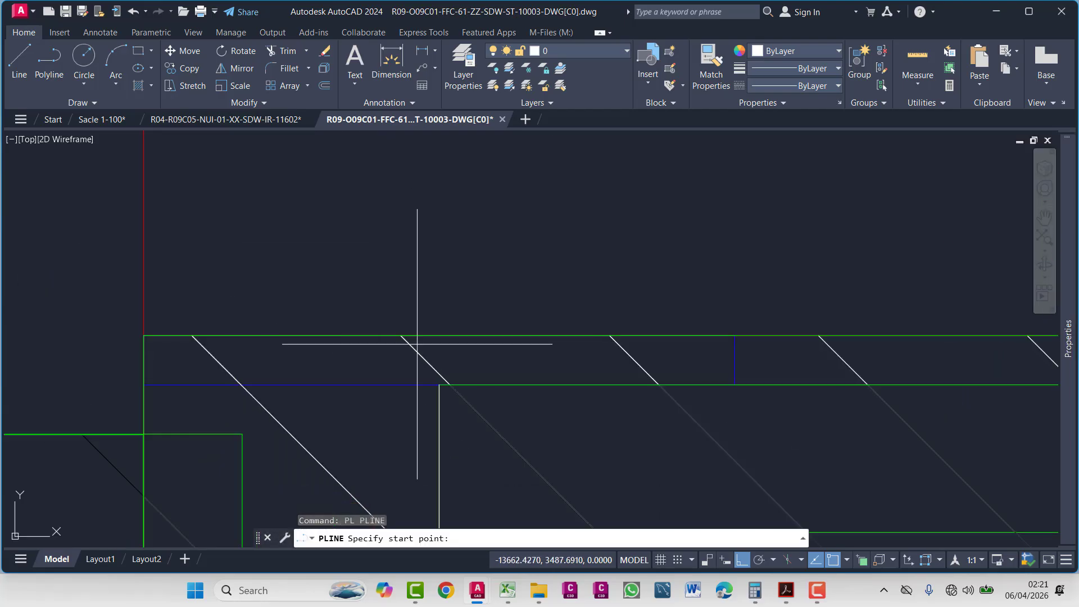
pyautogui.click(439, 384)
pyautogui.click(439, 336)
pyautogui.press('Escape')
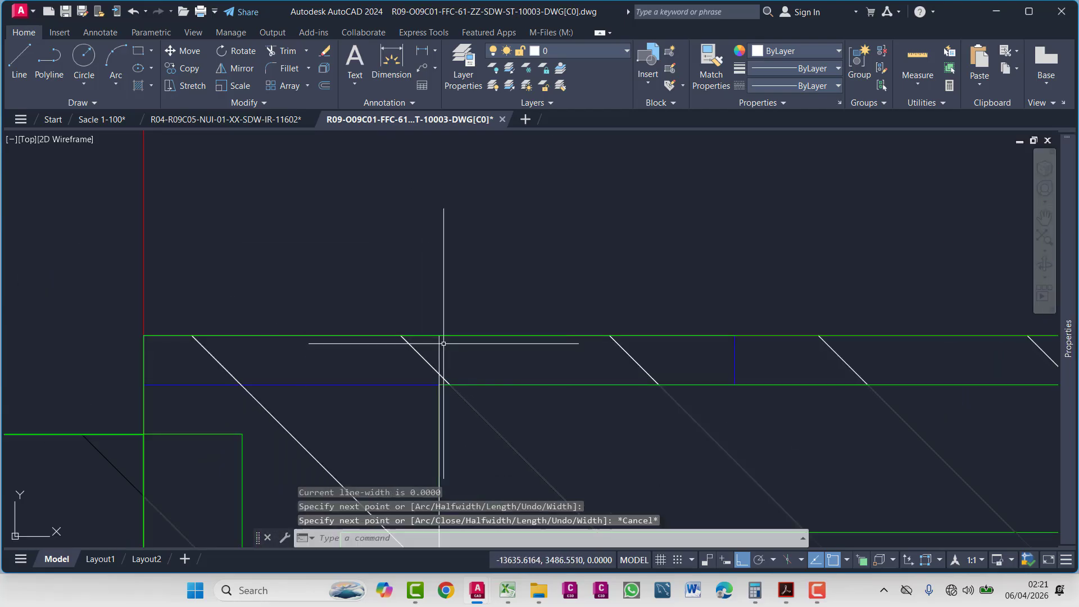
pyautogui.moveTo(1069, 404)
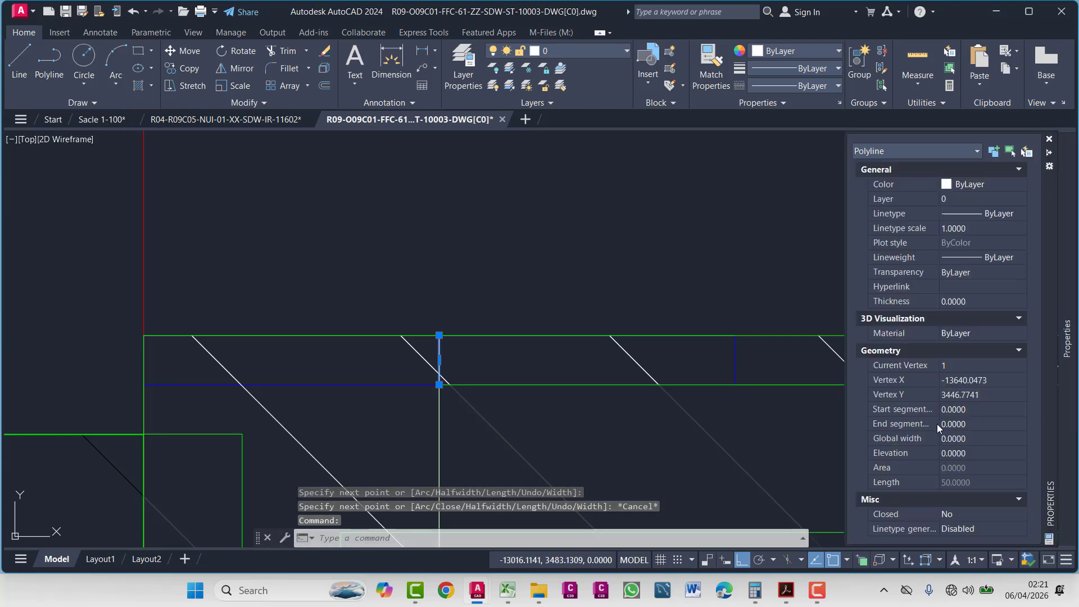
pyautogui.press('Escape')
# - Try erasing the check lines at the hatch's left end together with a window selection, and undo the erase
pyautogui.click(449, 343)
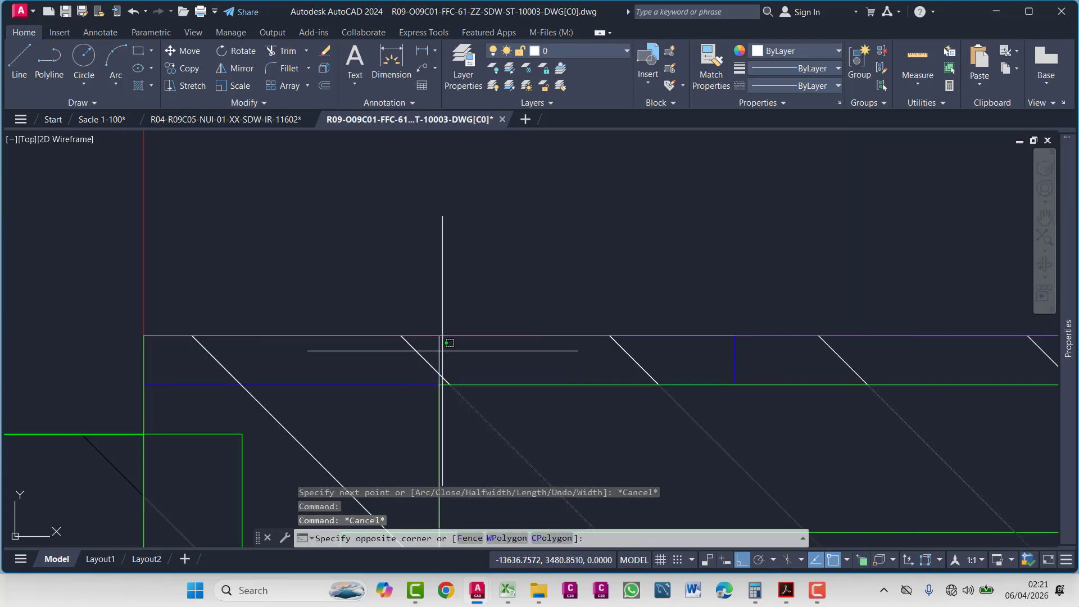
pyautogui.click(438, 354)
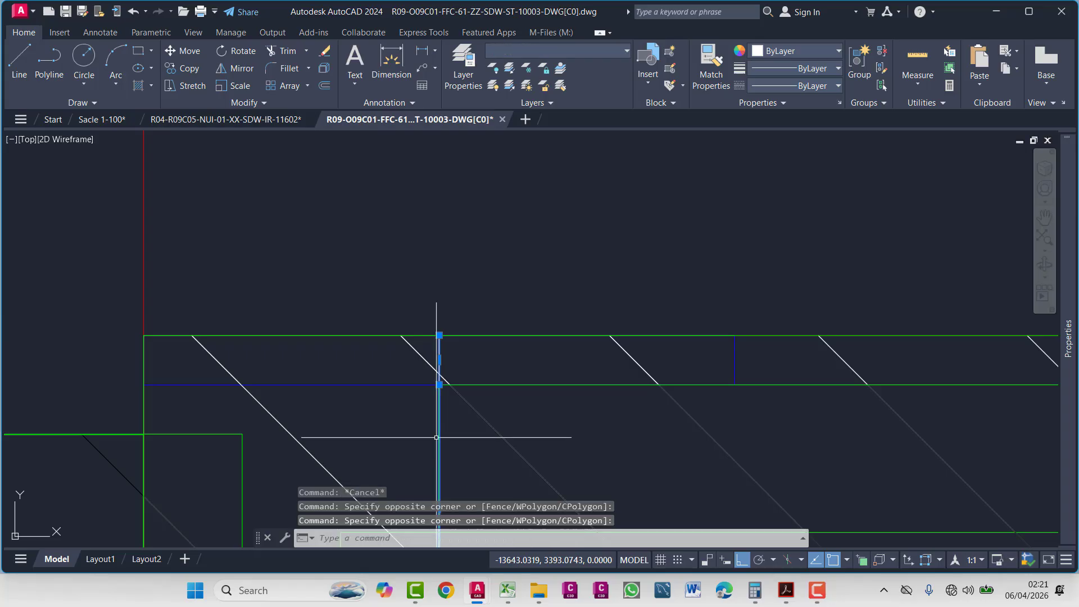
pyautogui.press('Delete')
pyautogui.scroll(-3, 503, 454)
pyautogui.scroll(-1, 503, 454)
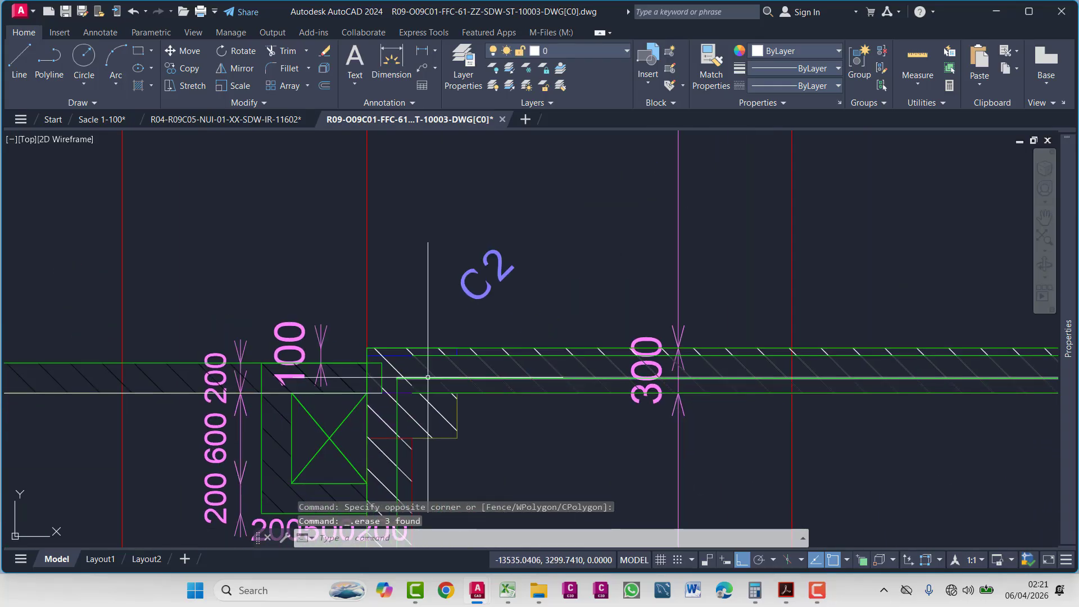
pyautogui.hotkey('ctrl', 'z')
pyautogui.hotkey('ctrl', 'z')
pyautogui.scroll(2, 438, 421)
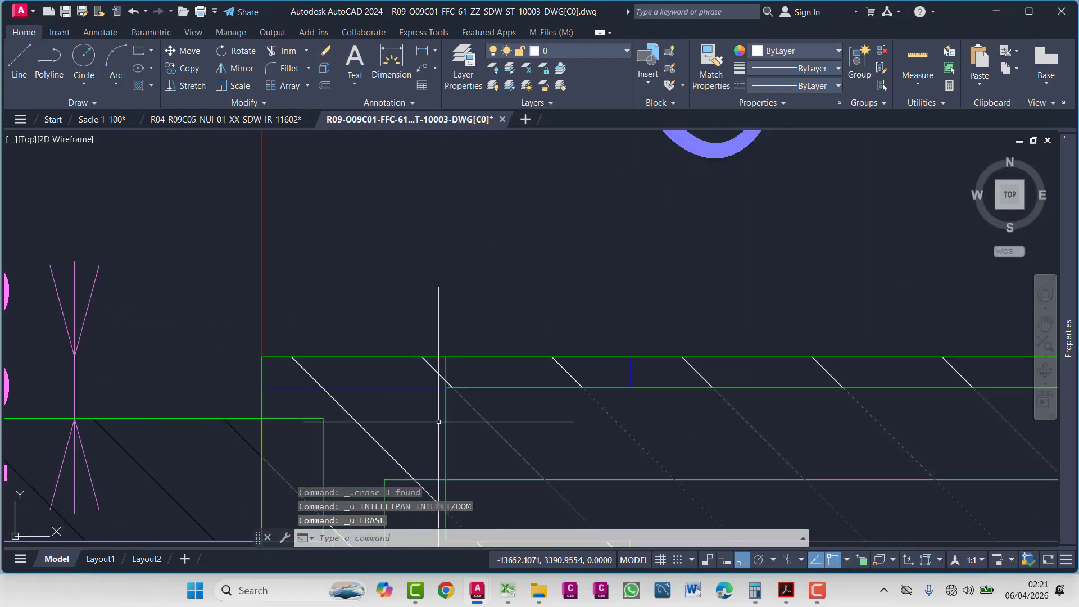
# - Erase only the two vertical check polylines at the left end of the grid D wall hatch
pyautogui.click(447, 425)
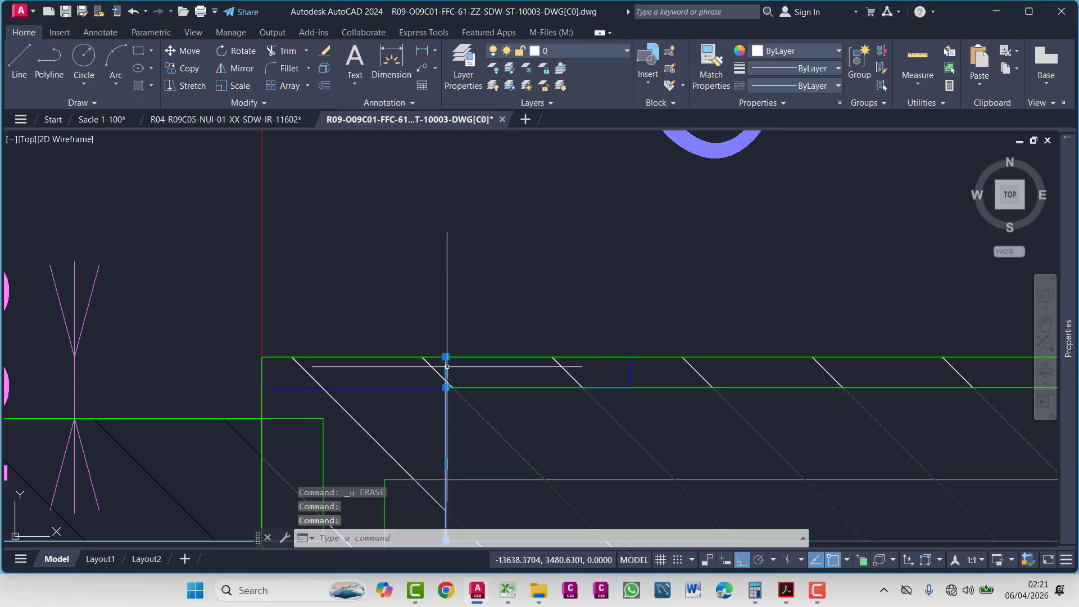
pyautogui.scroll(-2, 478, 423)
pyautogui.moveTo(429, 465)
pyautogui.mouseDown(button='middle')
pyautogui.moveTo(448, 339)
pyautogui.moveTo(541, 356)
pyautogui.moveTo(457, 362)
pyautogui.mouseUp(button='middle')
pyautogui.scroll(1, 541, 358)
pyautogui.scroll(2, 482, 363)
# - Draw a polyline along the lower wall edge from the left wall's end to the hatch's start and check its length
pyautogui.write('pl')
pyautogui.press('Return')
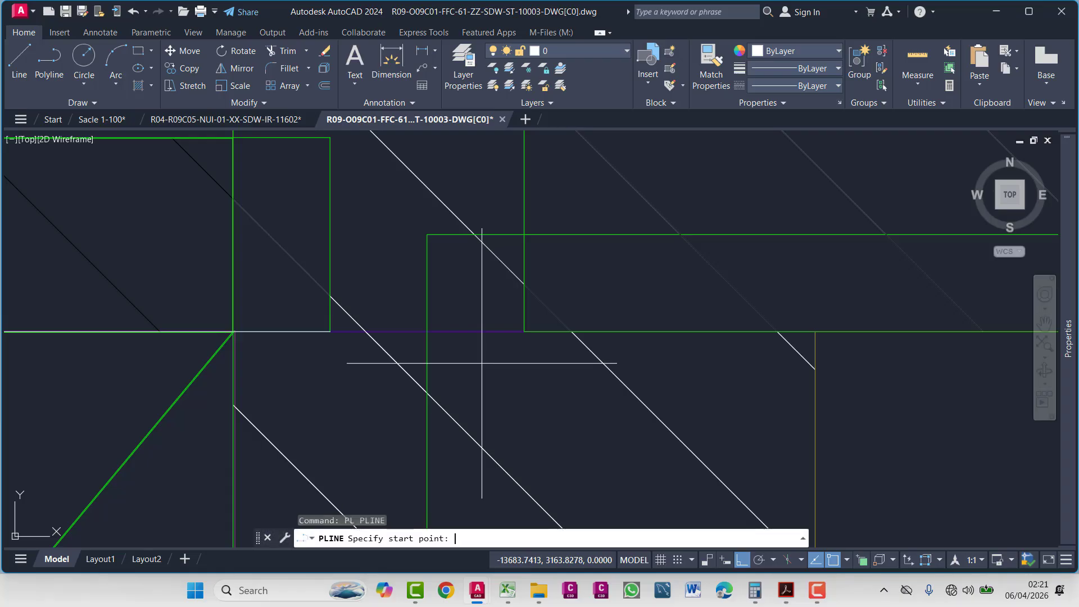
pyautogui.scroll(-3, 374, 342)
pyautogui.moveTo(374, 342); pyautogui.dragTo(374, 365, button='middle')
pyautogui.scroll(2, 374, 365)
pyautogui.click(374, 365)
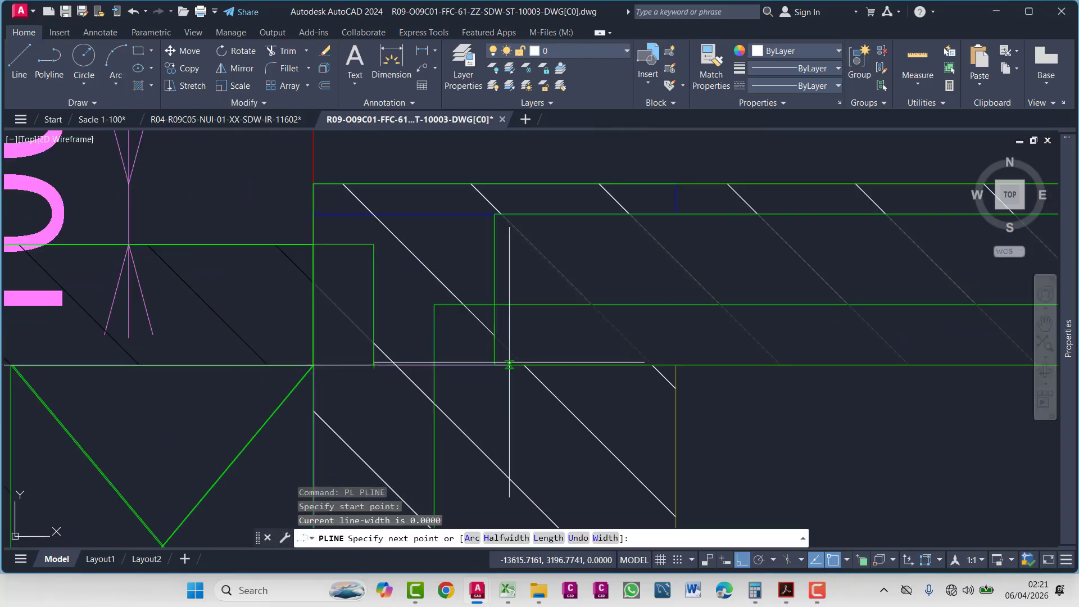
pyautogui.press('Escape')
pyautogui.click(456, 365)
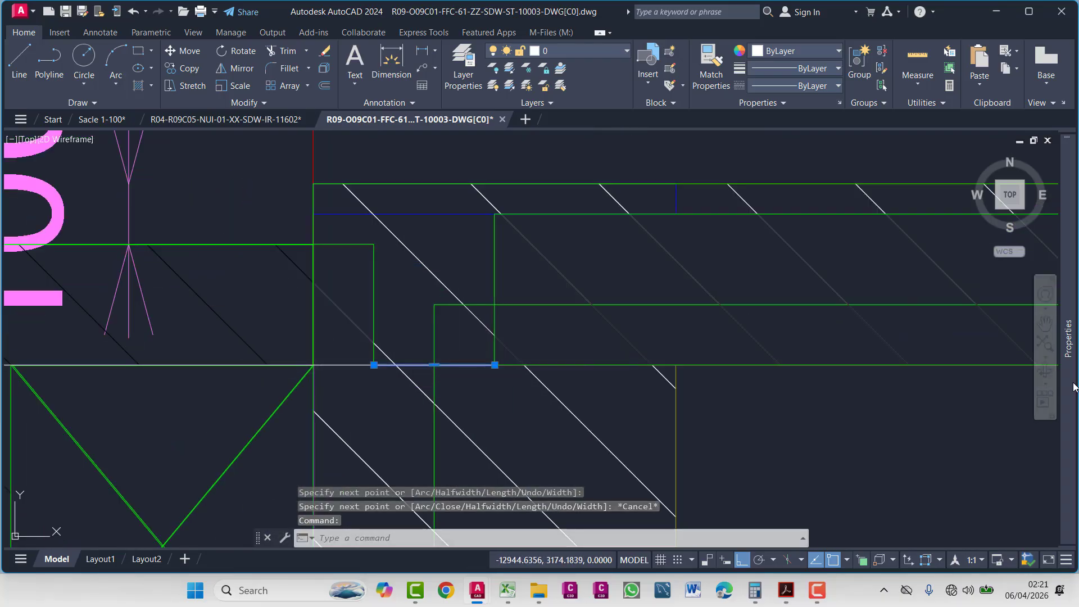
pyautogui.moveTo(1071, 388)
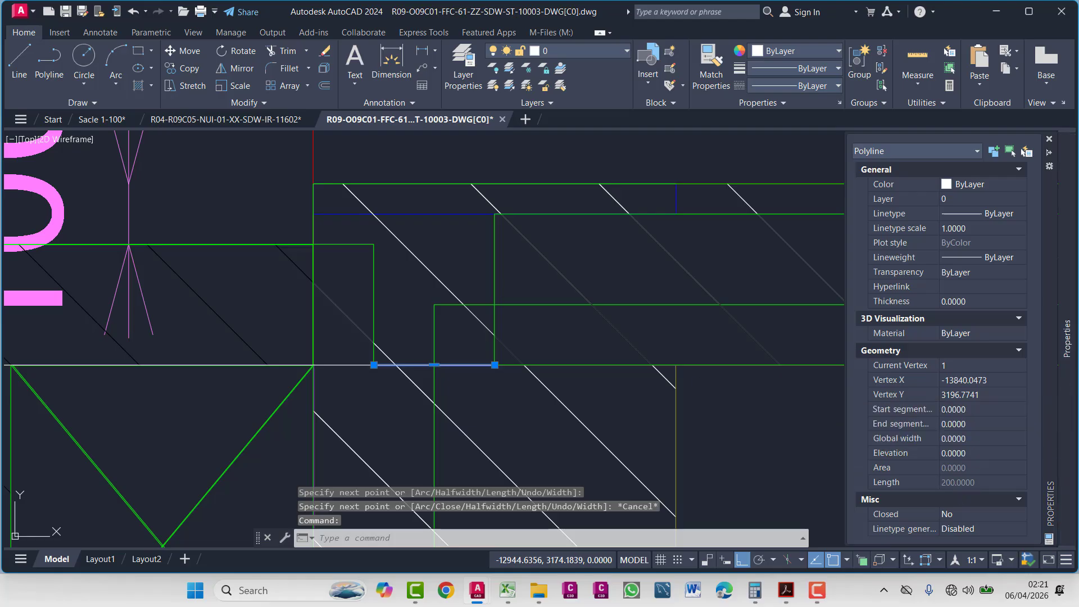
pyautogui.press('Escape')
# - On the redrawn plan, draw a 200 polyline horizontally from the end of the lower wall's short outer line
pyautogui.scroll(-10, 391, 293)
pyautogui.scroll(8, 391, 293)
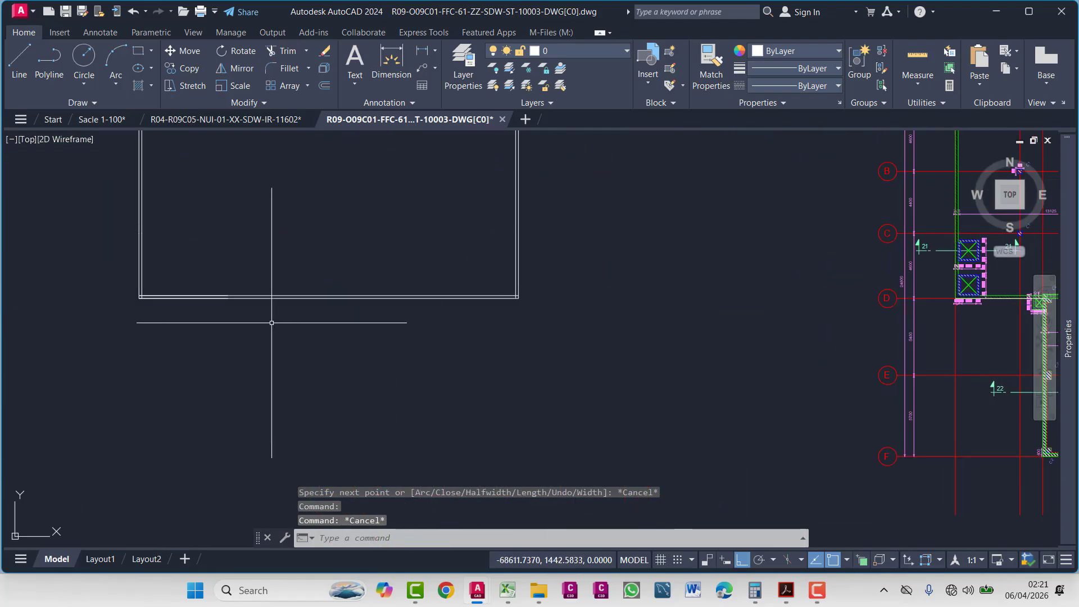
pyautogui.scroll(1, 387, 278)
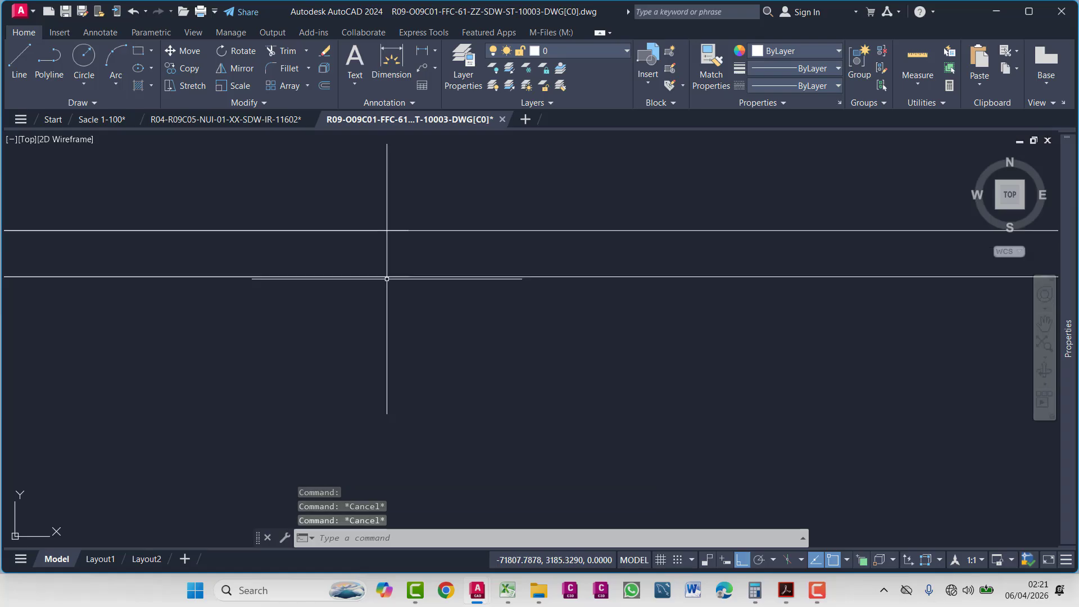
pyautogui.write('pl')
pyautogui.press('Return')
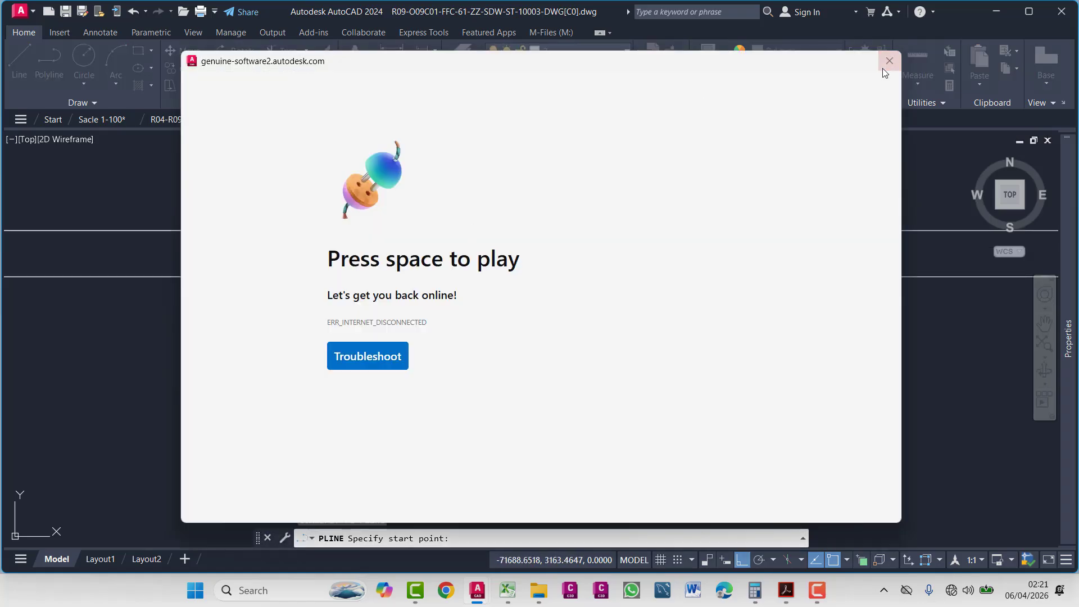
pyautogui.click(889, 61)
pyautogui.click(409, 276)
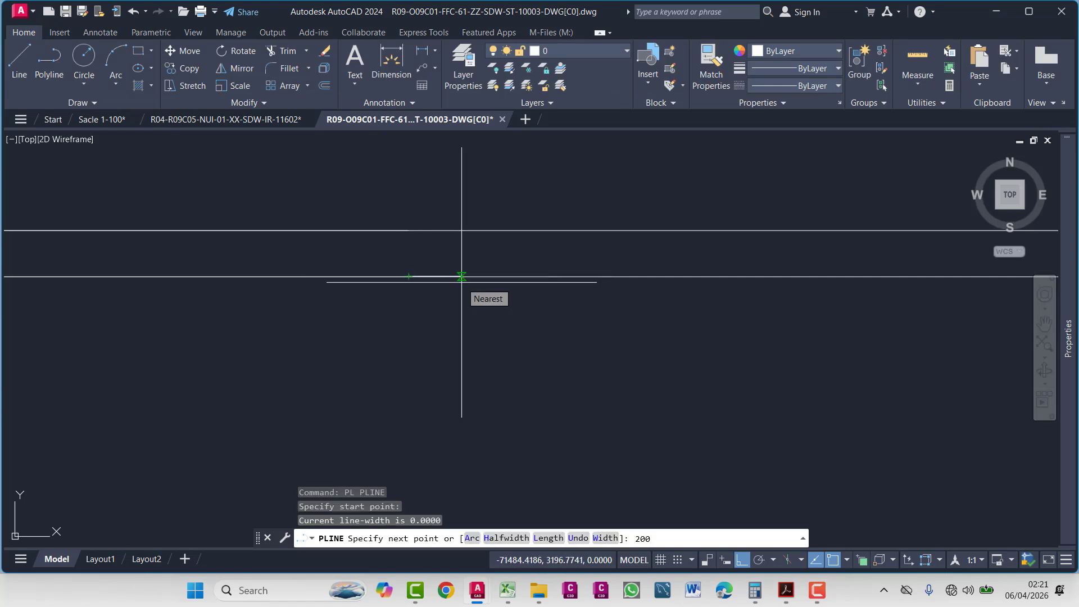
pyautogui.write('200')
pyautogui.press('Return')
pyautogui.press('Escape')
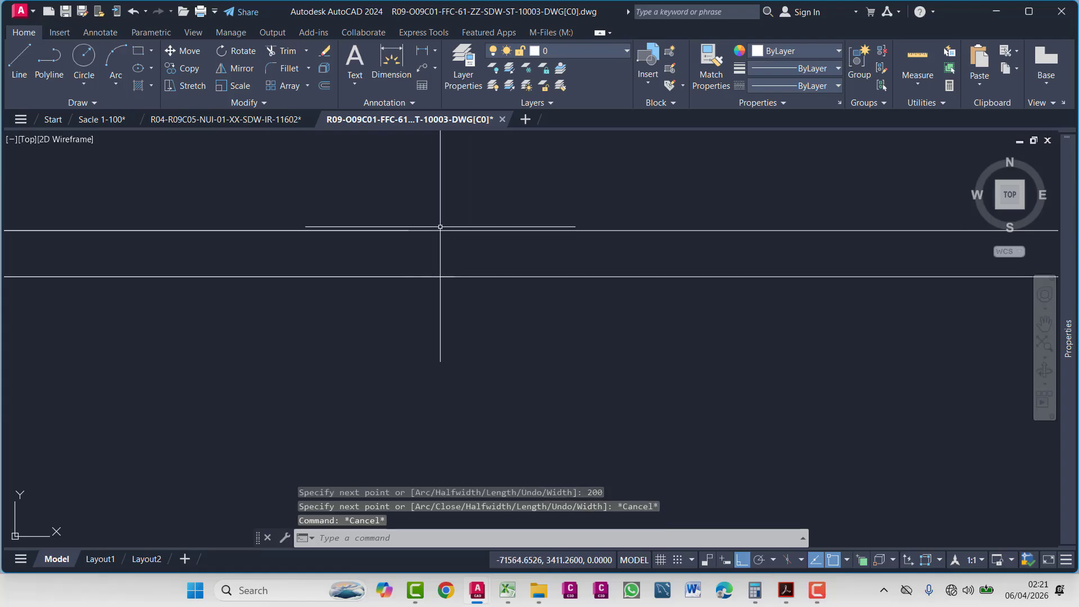
# - Erase the full-length inner line of the redrawn lower wall, keeping the short left stretch
pyautogui.click(434, 230)
pyautogui.scroll(-8, 434, 230)
pyautogui.moveTo(501, 273); pyautogui.dragTo(452, 290, button='middle')
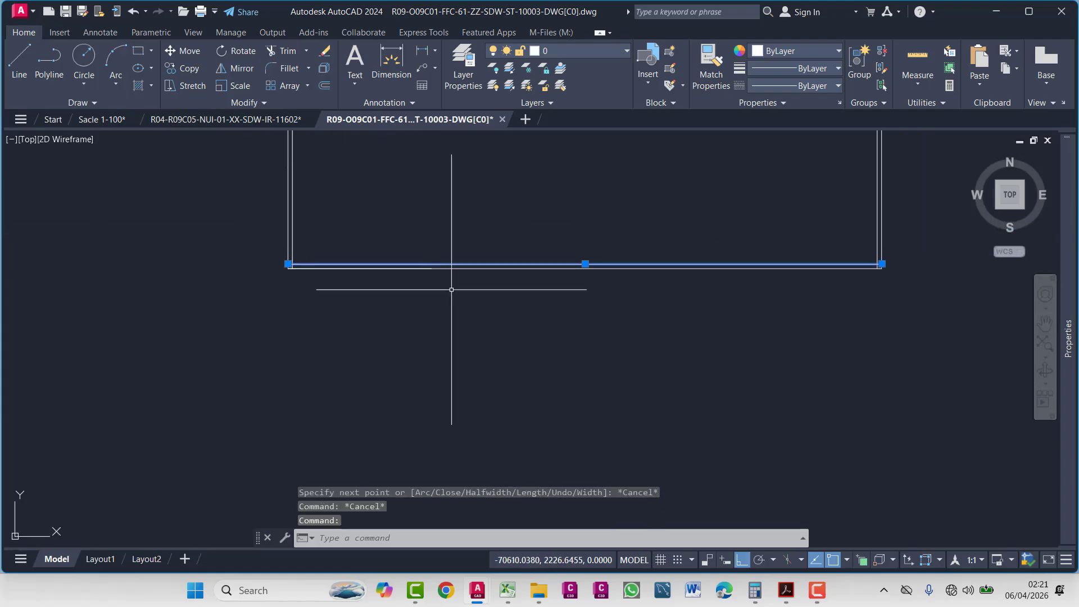
pyautogui.press('Delete')
pyautogui.scroll(4, 445, 267)
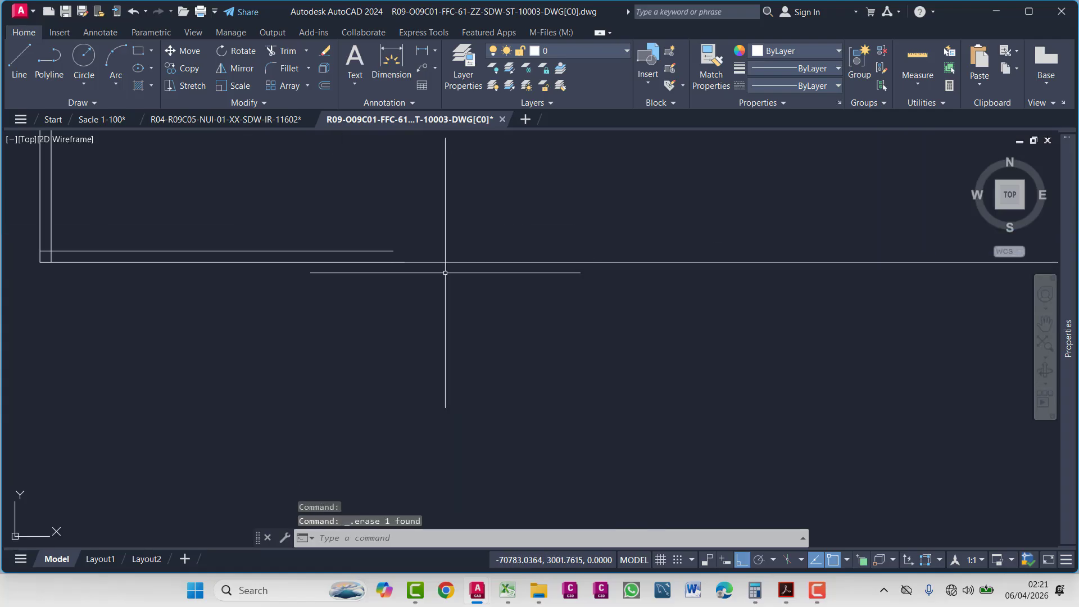
# - Erase the full-length outer line of the redrawn lower wall, keeping the short left line and the 200 segment
pyautogui.click(440, 266)
pyautogui.scroll(2, 449, 267)
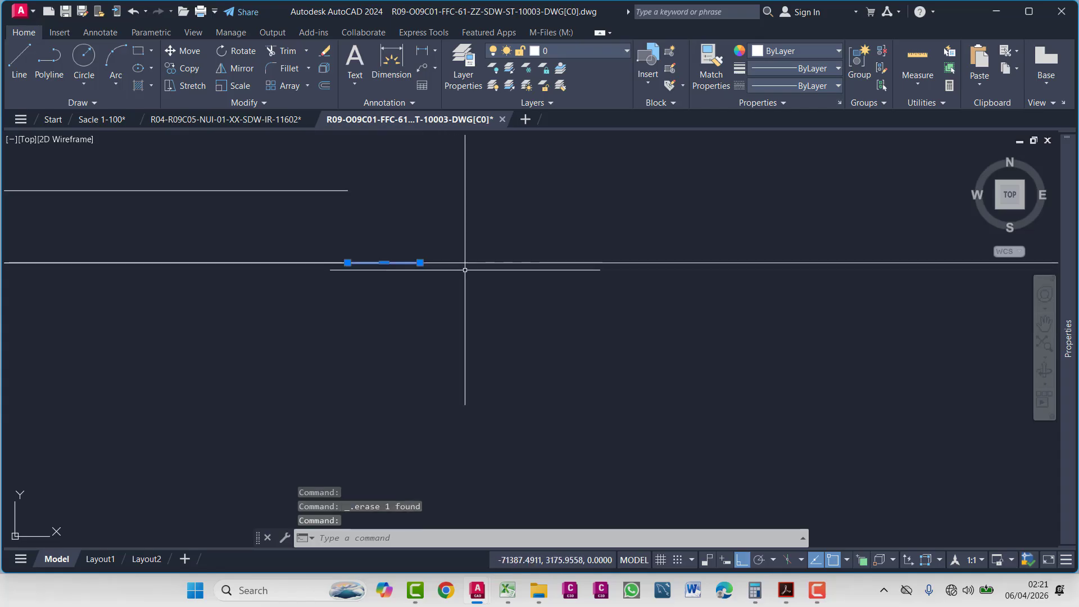
pyautogui.click(466, 284)
pyautogui.press('Escape')
pyautogui.press('Escape')
pyautogui.click(489, 246)
pyautogui.click(466, 279)
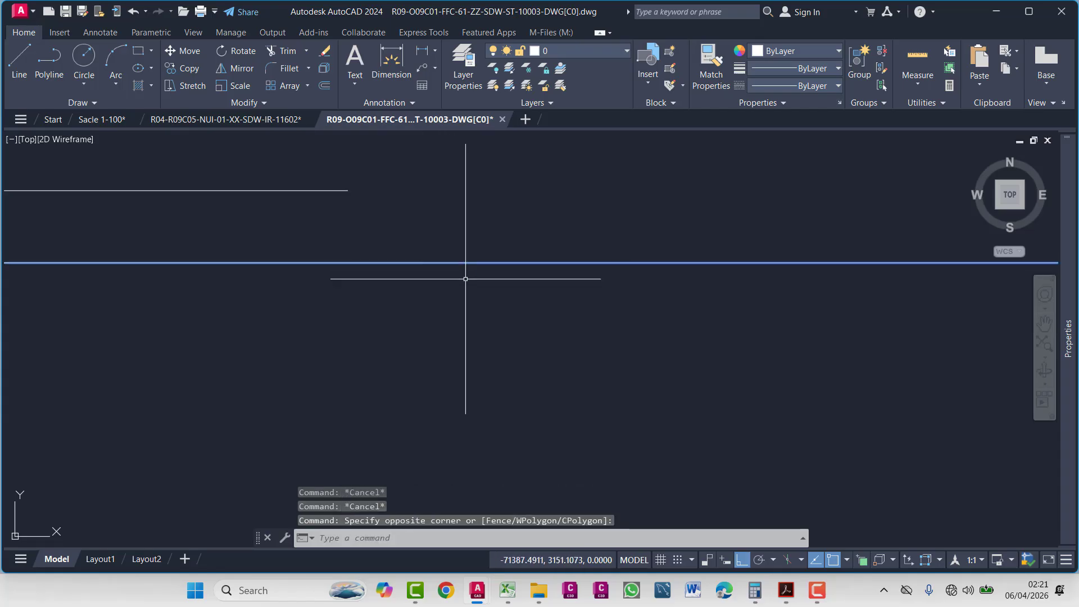
pyautogui.press('Delete')
# - Close the end of the lower wall's left stretch with a vertical polyline from its inner line to its outer line
pyautogui.scroll(-3, 483, 287)
pyautogui.moveTo(518, 321); pyautogui.dragTo(467, 325, button='middle')
pyautogui.scroll(-1, 310, 273)
pyautogui.scroll(2, 309, 272)
pyautogui.click(363, 299)
pyautogui.click(353, 278)
pyautogui.scroll(2, 453, 299)
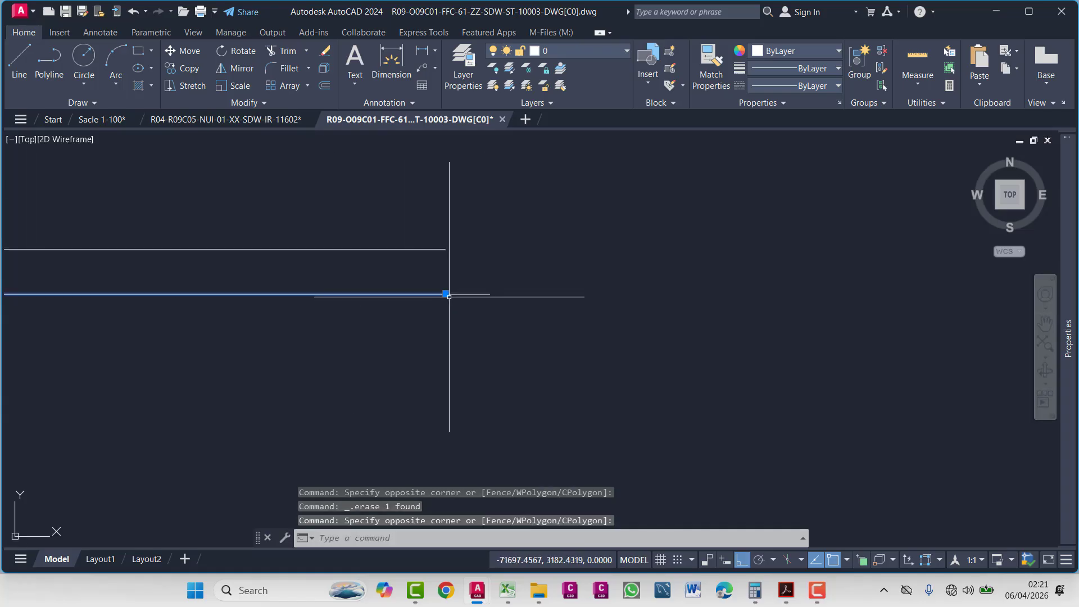
pyautogui.press('Escape')
pyautogui.press('Escape')
pyautogui.write('pl')
pyautogui.press('Return')
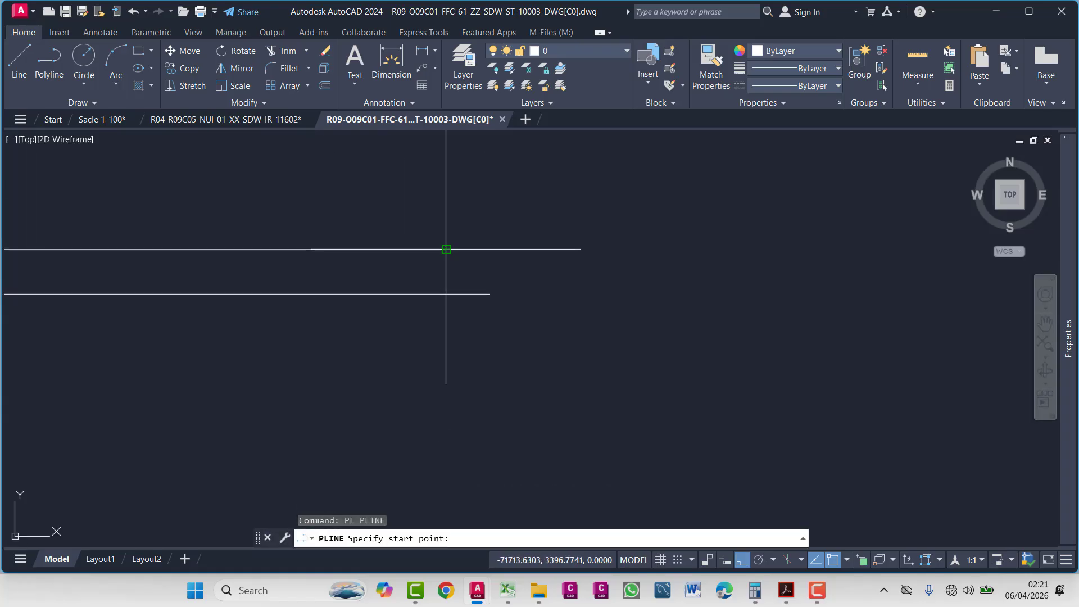
pyautogui.click(446, 249)
pyautogui.click(446, 294)
pyautogui.press('Escape')
# - Draw a polyline from the 200 segment's free end to the lower end of the right wall's outer line
pyautogui.moveTo(446, 294)
pyautogui.mouseDown(button='middle')
pyautogui.moveTo(417, 311)
pyautogui.moveTo(659, 356)
pyautogui.moveTo(435, 330)
pyautogui.moveTo(379, 296)
pyautogui.mouseUp(button='middle')
pyautogui.scroll(2, 551, 301)
pyautogui.scroll(-4, 503, 305)
pyautogui.scroll(6, 320, 289)
pyautogui.write('pl')
pyautogui.press('Return')
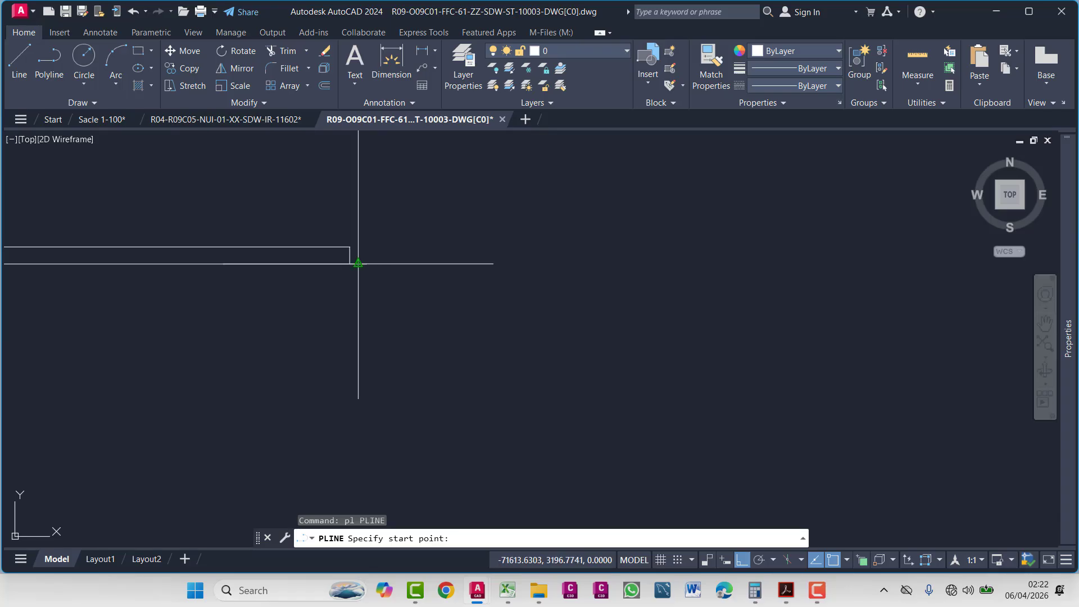
pyautogui.press('Escape')
pyautogui.write('PL')
pyautogui.press('Return')
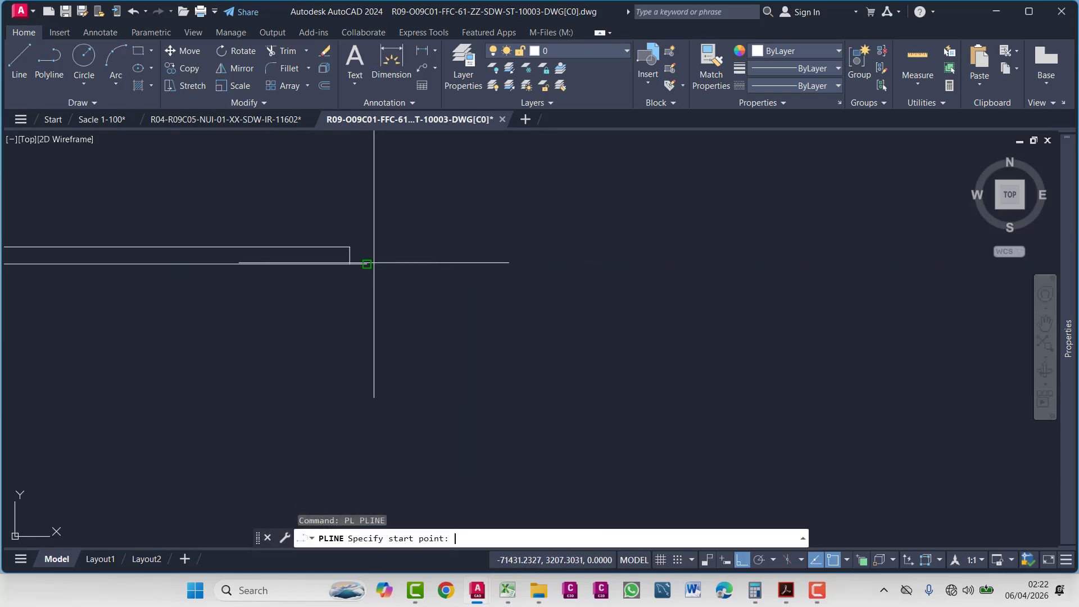
pyautogui.click(368, 265)
pyautogui.scroll(-3, 490, 273)
pyautogui.moveTo(605, 306); pyautogui.dragTo(270, 325, button='middle')
pyautogui.scroll(3, 759, 299)
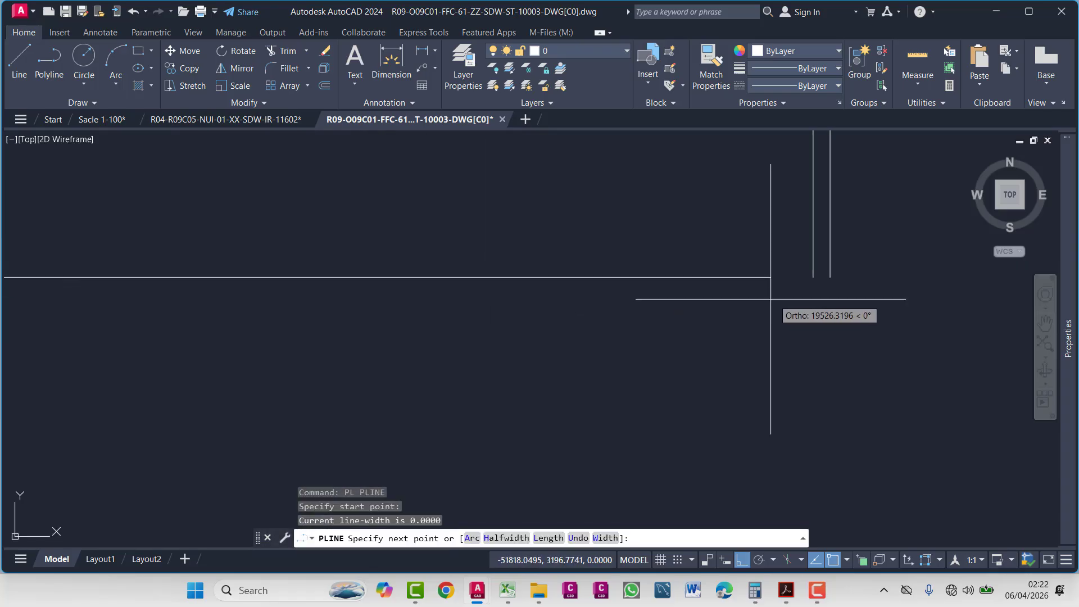
pyautogui.click(827, 277)
pyautogui.press('Escape')
# - Examine the grid D lower wall between the C2 corner and the outer right wall in the original plan
pyautogui.scroll(-5, 795, 302)
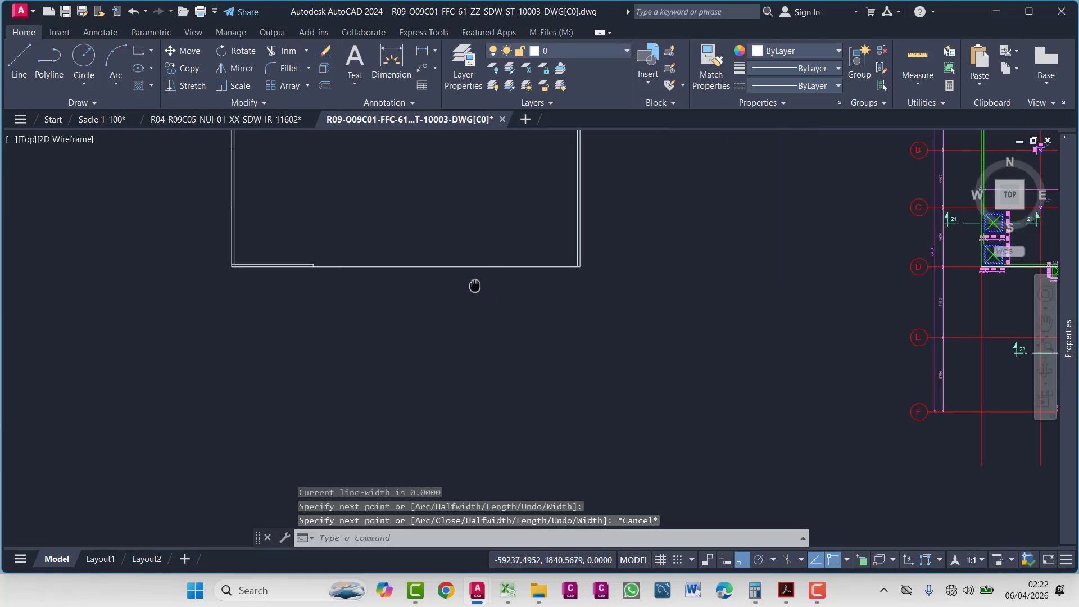
pyautogui.scroll(6, 575, 259)
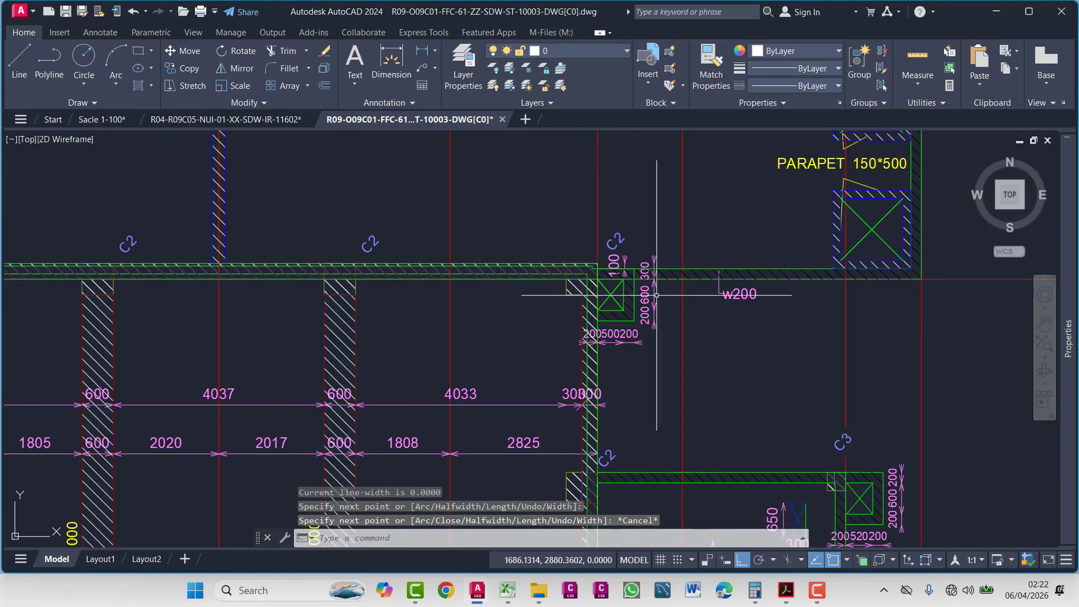
pyautogui.scroll(2, 872, 277)
pyautogui.moveTo(878, 275)
pyautogui.mouseDown(button='middle')
pyautogui.moveTo(675, 324)
pyautogui.moveTo(711, 337)
pyautogui.mouseUp(button='middle')
pyautogui.scroll(-2, 686, 337)
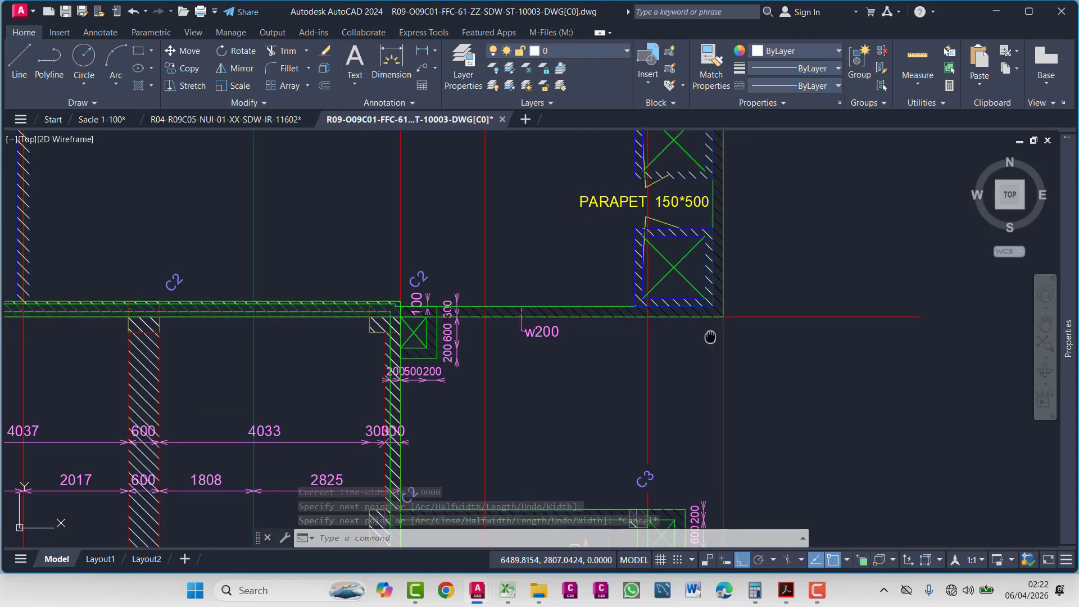
pyautogui.scroll(2, 729, 321)
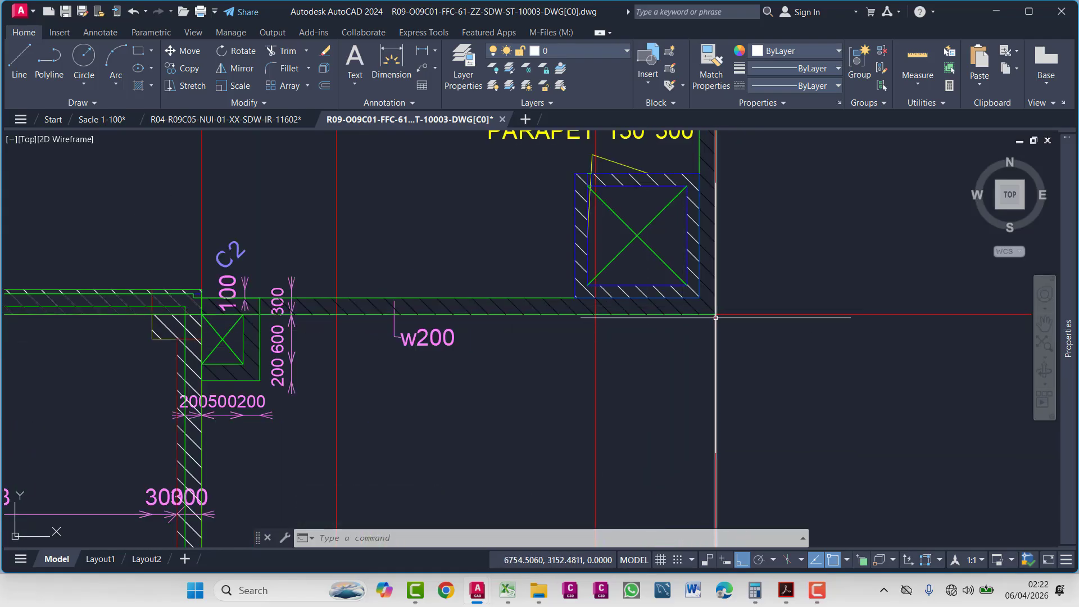
pyautogui.scroll(-7, 371, 324)
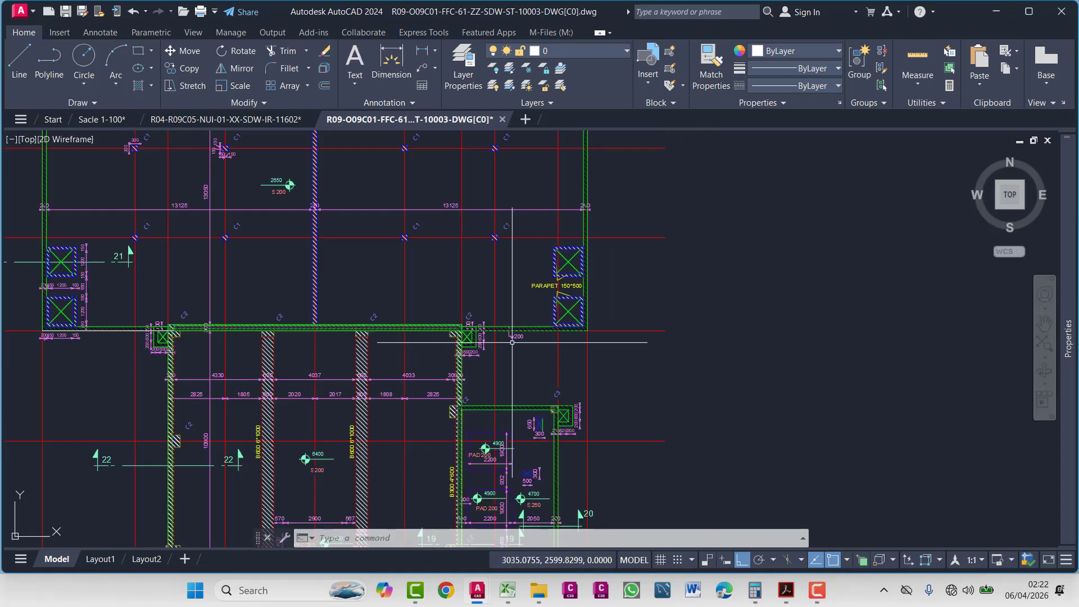
# - Read the grid spacings between grids 7, 8, 9 and 10 above the original plan's upper wall
pyautogui.scroll(-2, 461, 280)
pyautogui.moveTo(461, 280); pyautogui.dragTo(415, 494, button='middle')
pyautogui.scroll(6, 416, 291)
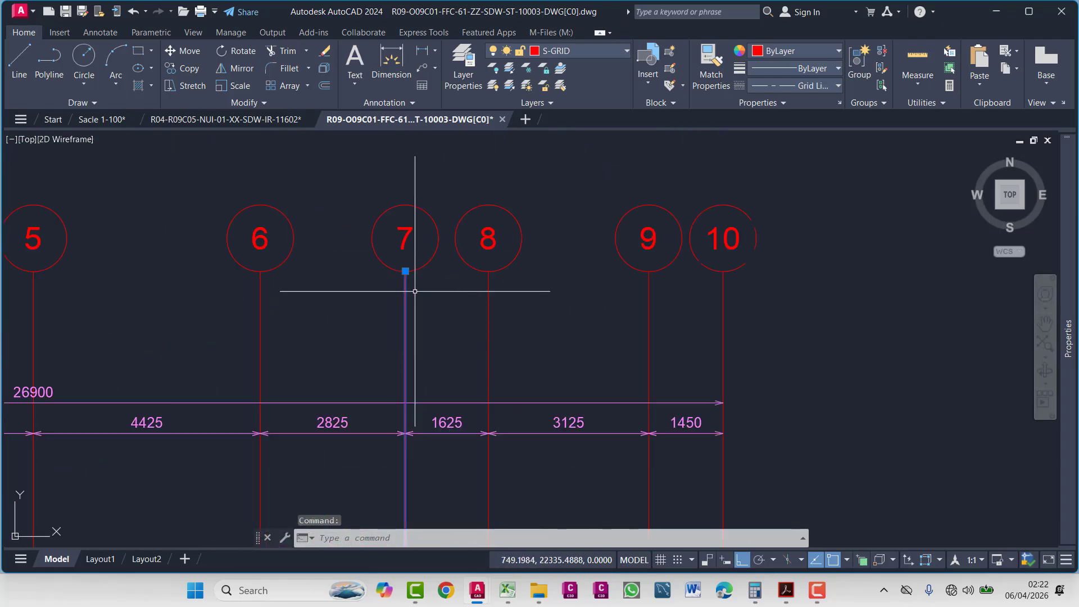
pyautogui.moveTo(416, 291); pyautogui.dragTo(416, 200, button='middle')
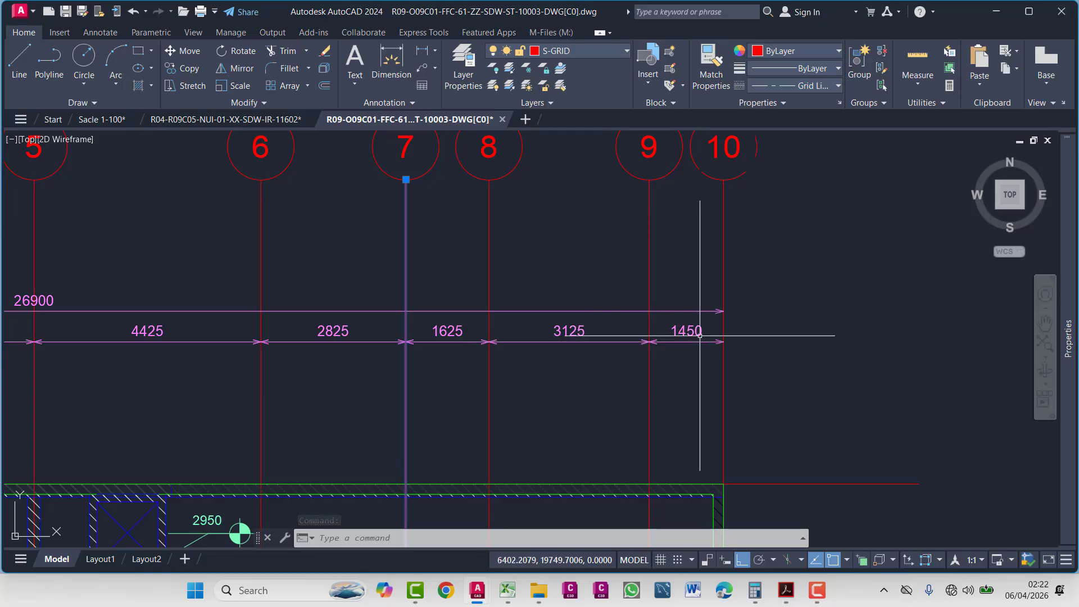
pyautogui.moveTo(595, 349); pyautogui.dragTo(666, 320, button='middle')
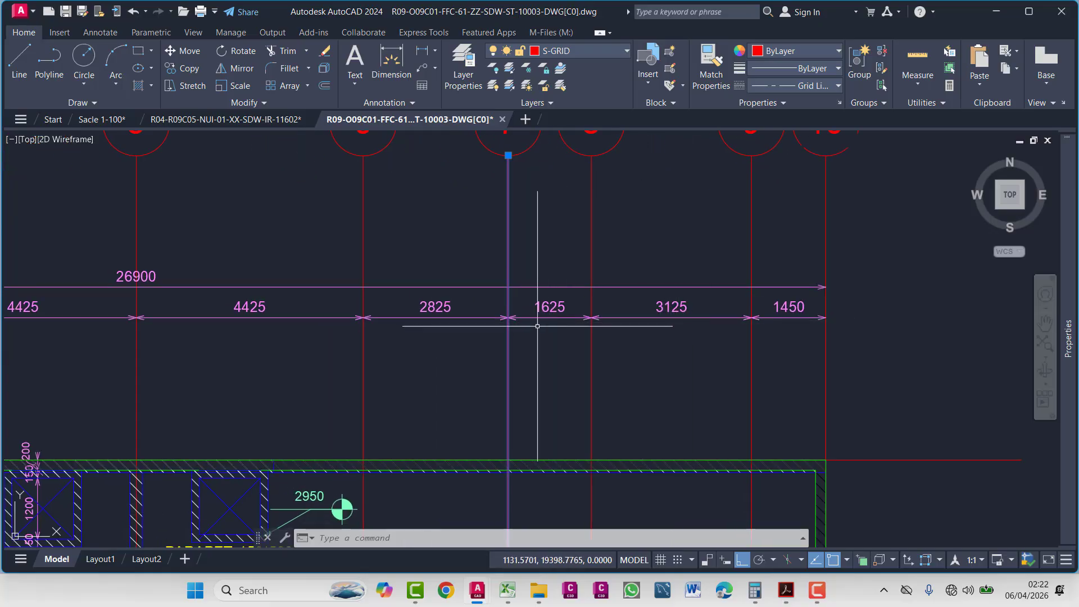
pyautogui.moveTo(538, 327); pyautogui.dragTo(565, 317, button='middle')
pyautogui.scroll(-4, 634, 307)
pyautogui.scroll(-6, 648, 327)
pyautogui.moveTo(562, 362); pyautogui.dragTo(815, 272, button='middle')
pyautogui.scroll(8, 852, 262)
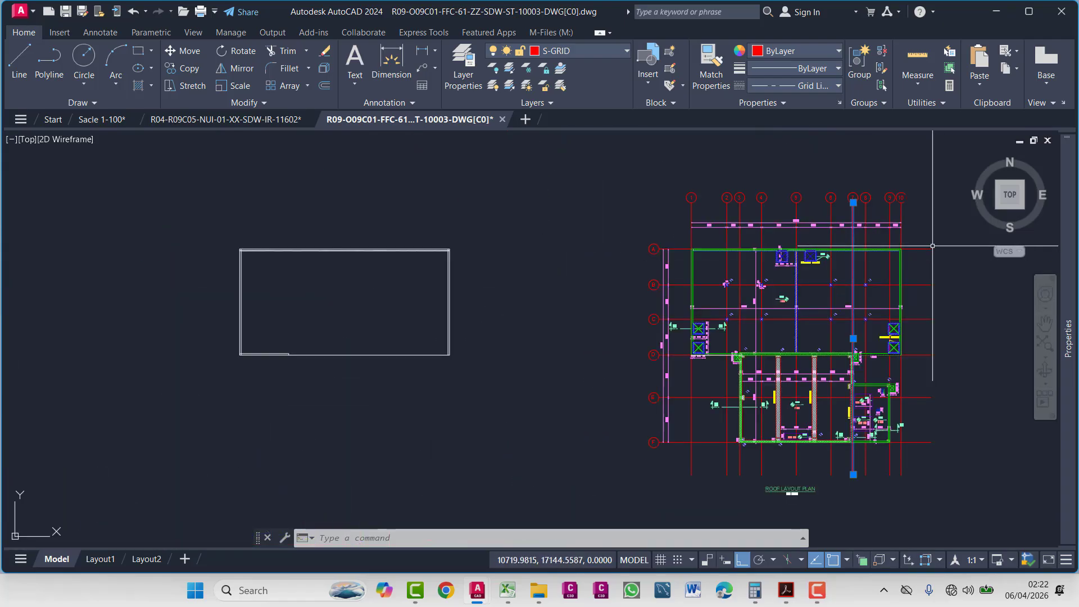
pyautogui.scroll(1, 884, 258)
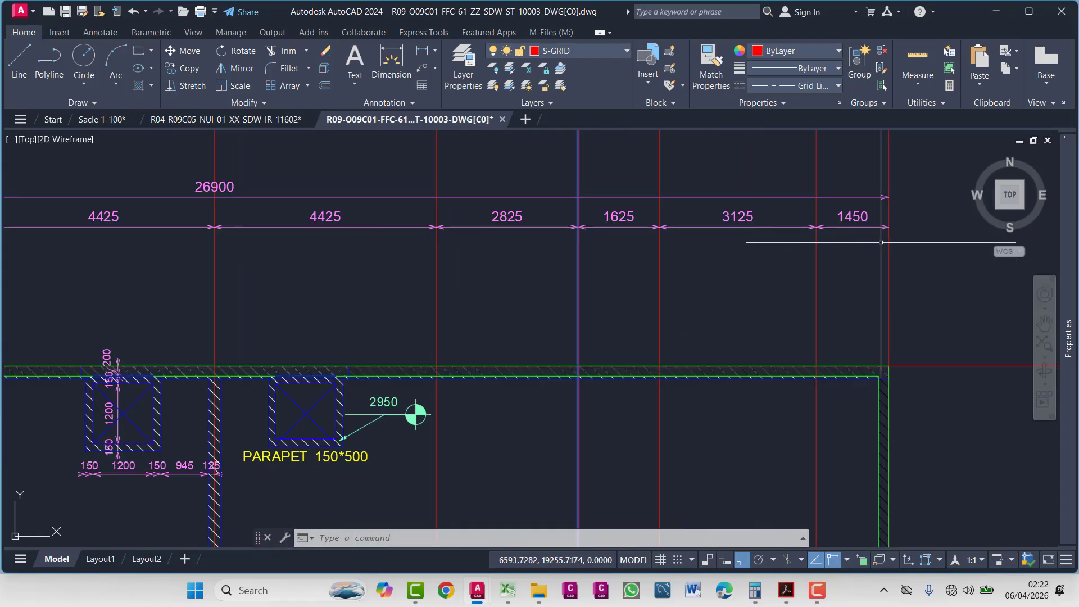
pyautogui.scroll(-7, 884, 258)
pyautogui.press('Escape')
pyautogui.press('Escape')
pyautogui.scroll(4, 441, 338)
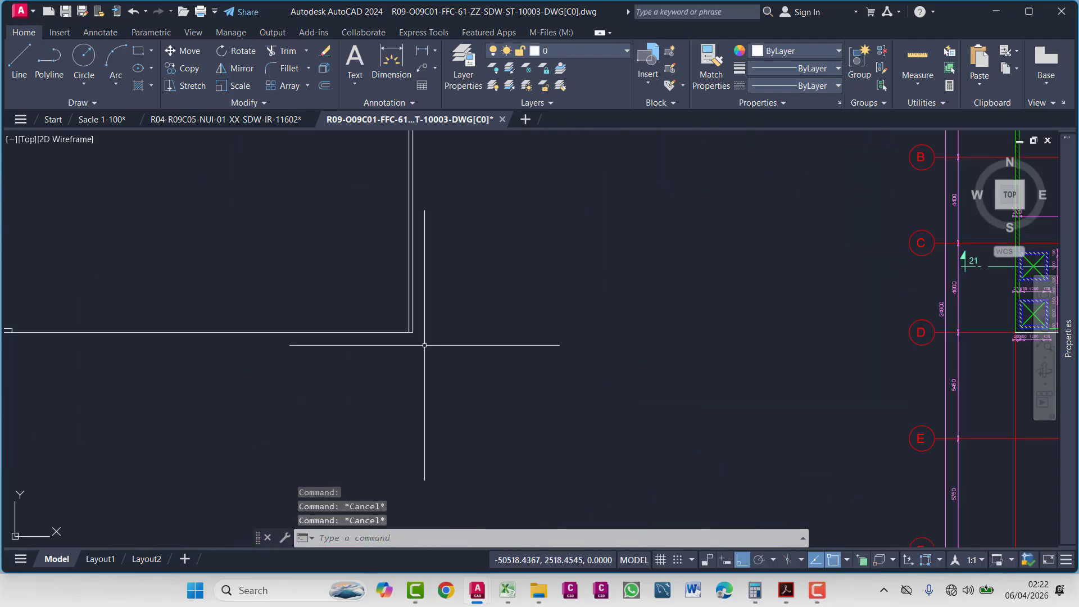
# - Start a polyline at the lower end of the right wall's outer line with a 1450 segment leftward along the lower wall
pyautogui.write('pl')
pyautogui.press('Return')
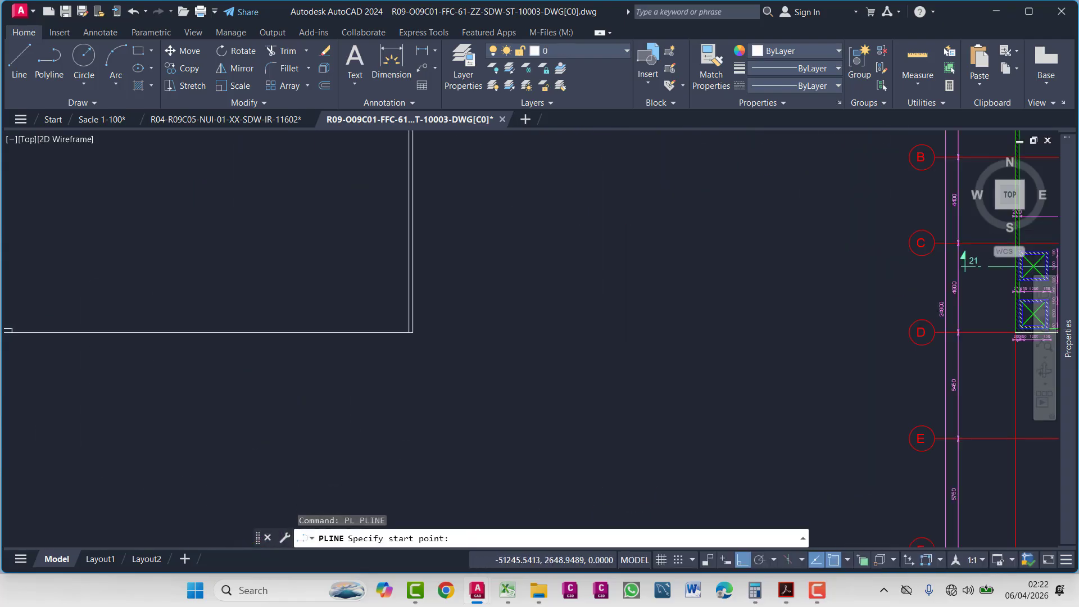
pyautogui.scroll(4, 431, 344)
pyautogui.click(436, 331)
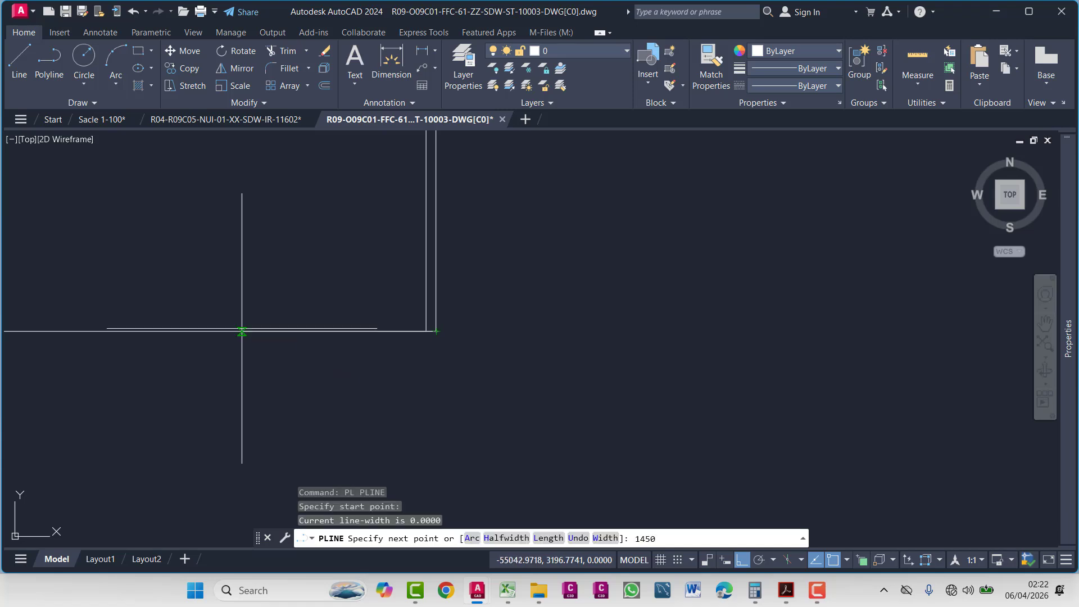
pyautogui.press('Return')
# - Check the spacing between grids 8 and 9 and continue the polyline leftward by 3125 along the lower wall
pyautogui.scroll(-4, 337, 383)
pyautogui.moveTo(481, 313); pyautogui.dragTo(520, 510, button='middle')
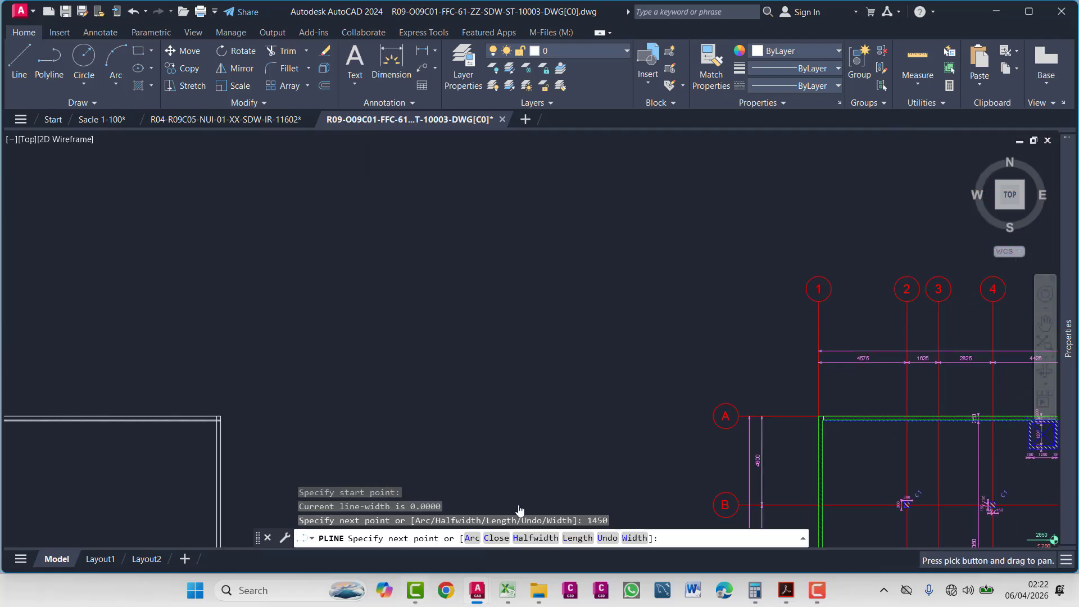
pyautogui.moveTo(800, 332); pyautogui.dragTo(173, 161, button='middle')
pyautogui.moveTo(591, 211); pyautogui.dragTo(547, 300, button='middle')
pyautogui.scroll(4, 650, 342)
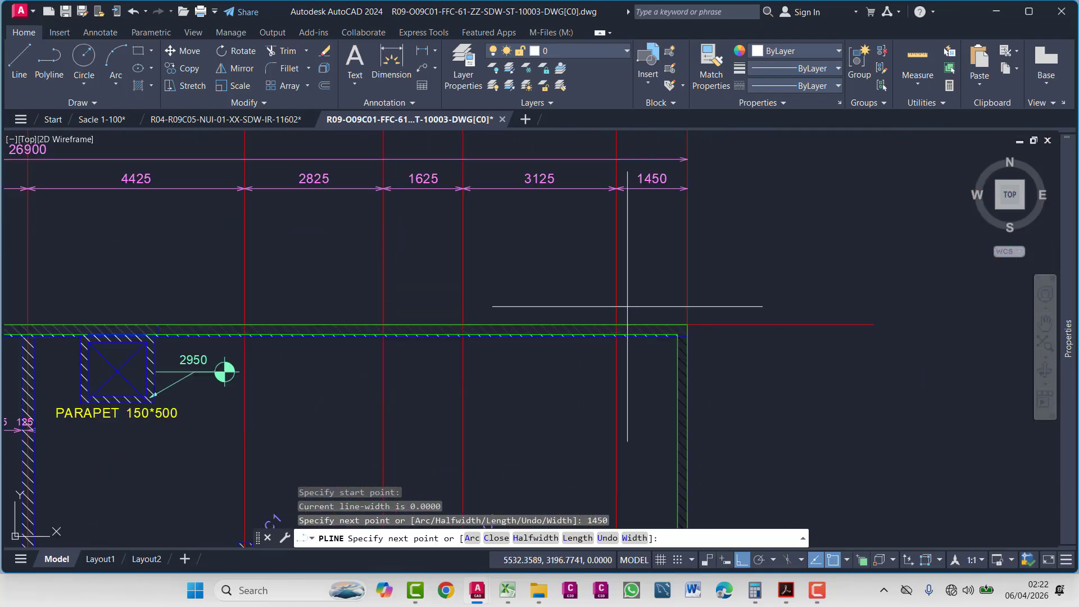
pyautogui.scroll(-6, 579, 258)
pyautogui.scroll(5, 359, 325)
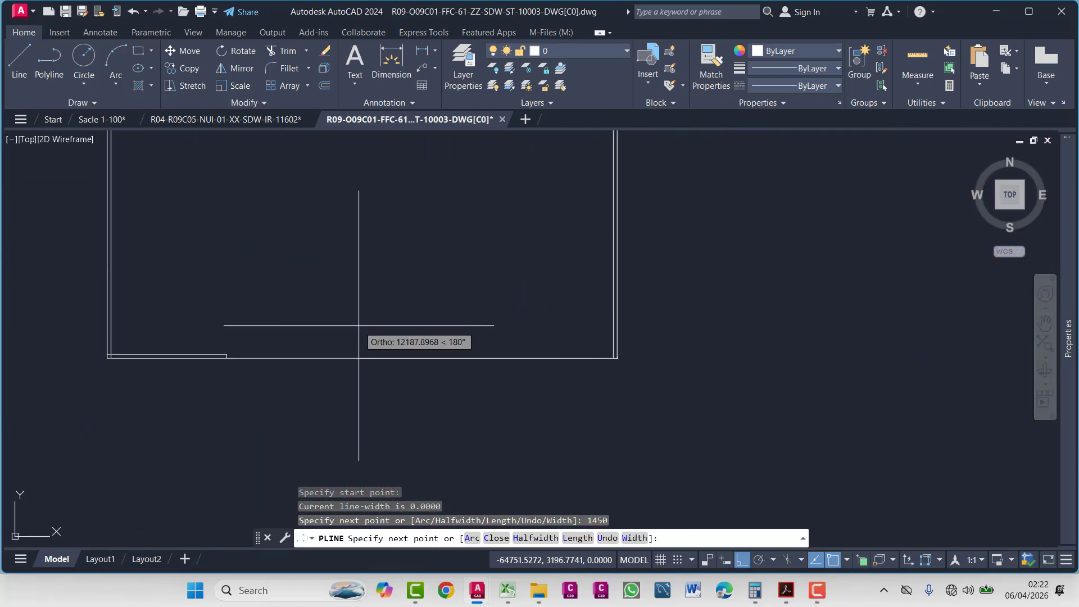
pyautogui.write('3125')
pyautogui.press('Return')
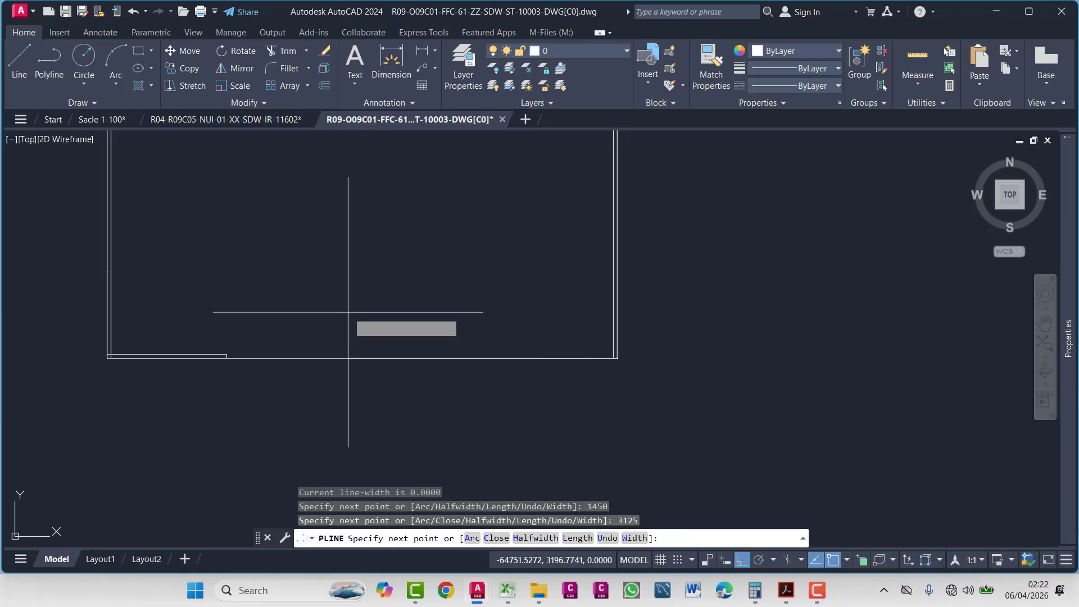
# - Continue the polyline leftward by 1625 for the spacing between grids 7 and 8, and end it with a vertical segment upward
pyautogui.scroll(-2, 491, 247)
pyautogui.scroll(-4, 562, 281)
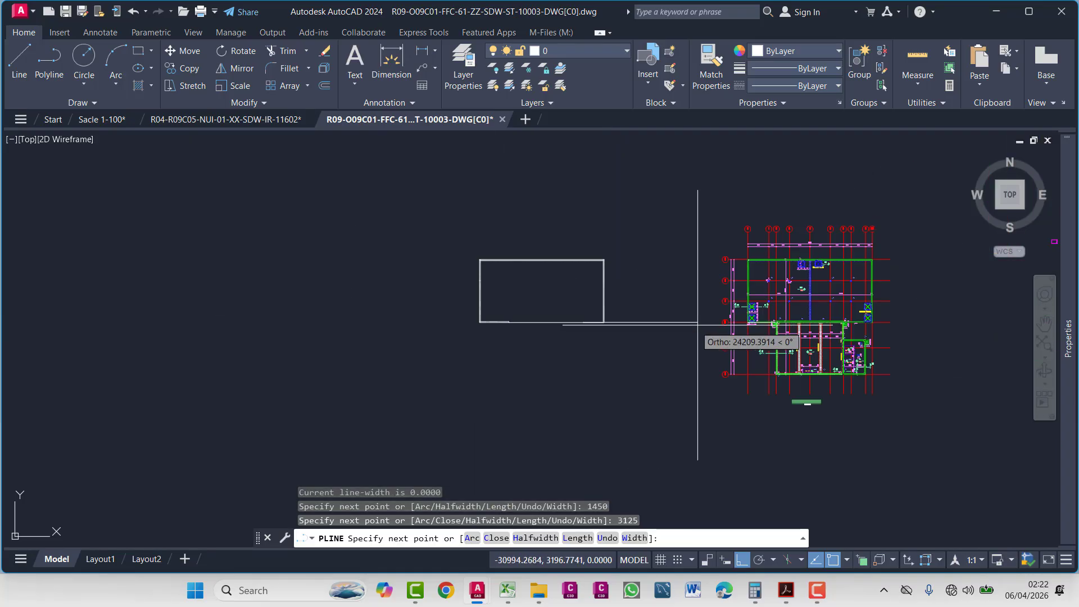
pyautogui.scroll(12, 699, 301)
pyautogui.scroll(-5, 619, 337)
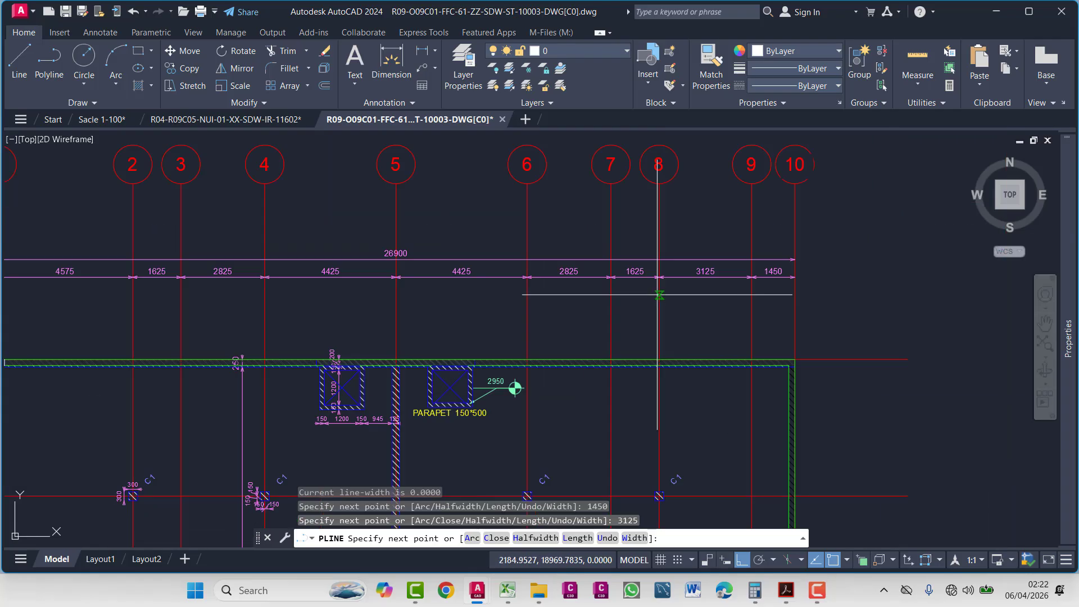
pyautogui.scroll(8, 481, 366)
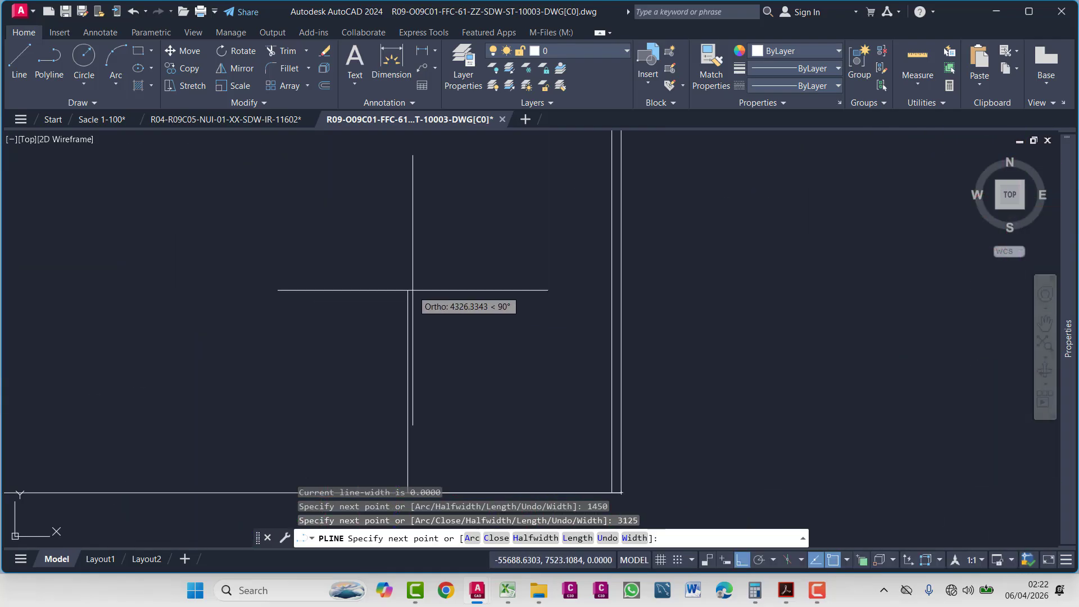
pyautogui.scroll(-3, 413, 290)
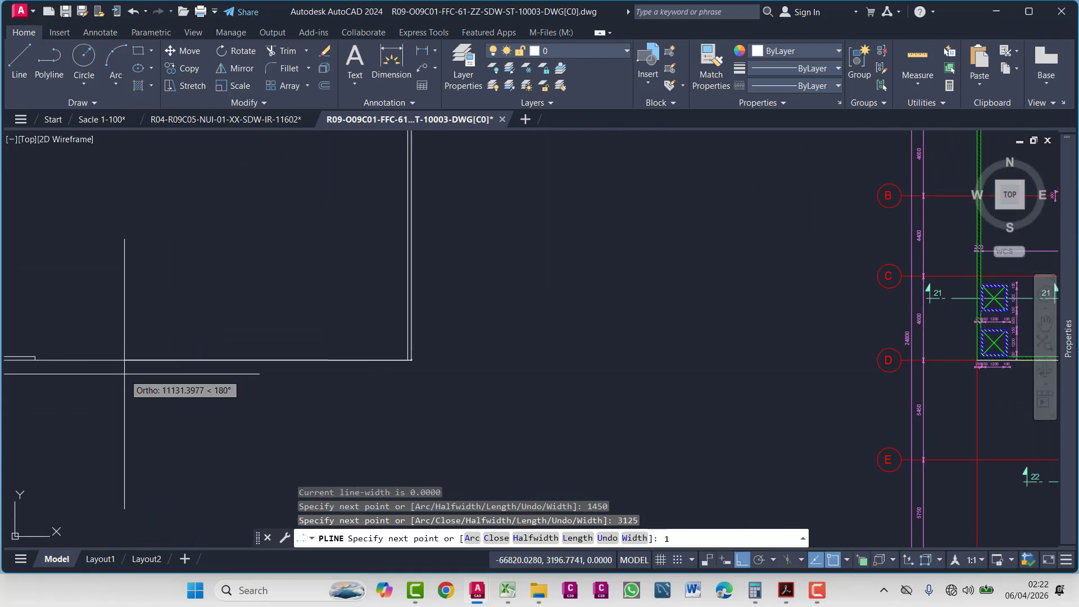
pyautogui.press('Return')
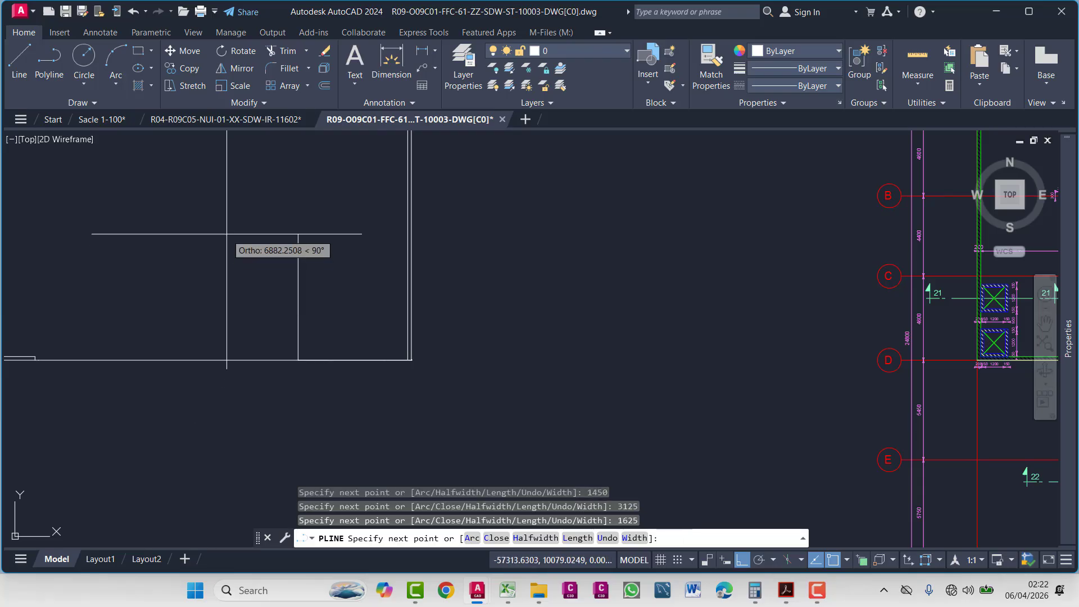
pyautogui.press('Escape')
# - Examine the stepped wall corners and their 100, 200 and 300 dimensions at both C2 ends of the original grid D wall
pyautogui.scroll(3, 304, 349)
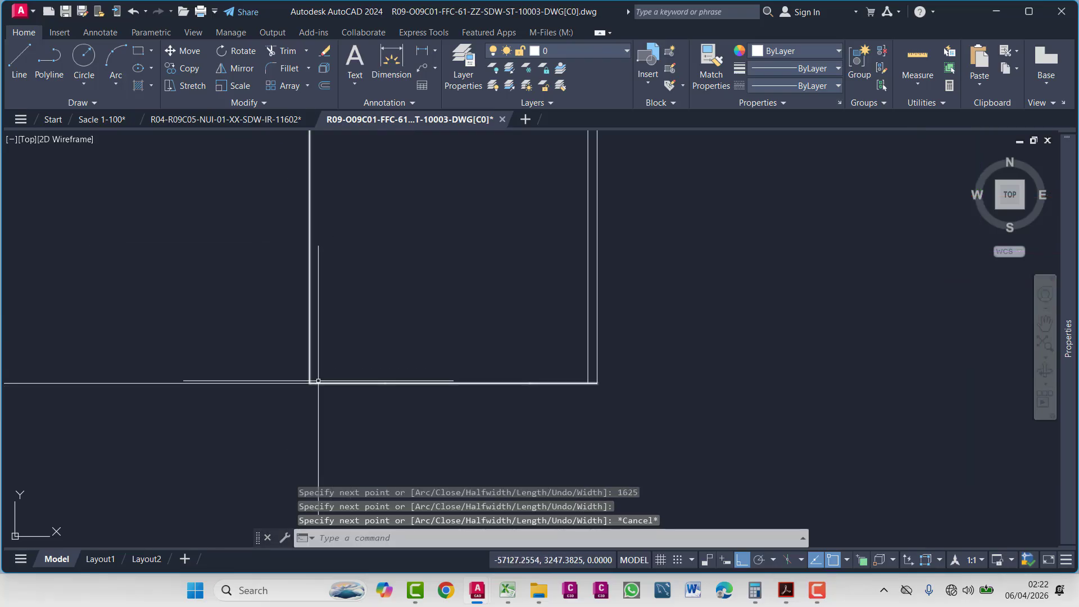
pyautogui.scroll(-3, 314, 367)
pyautogui.scroll(3, 313, 367)
pyautogui.scroll(-5, 312, 367)
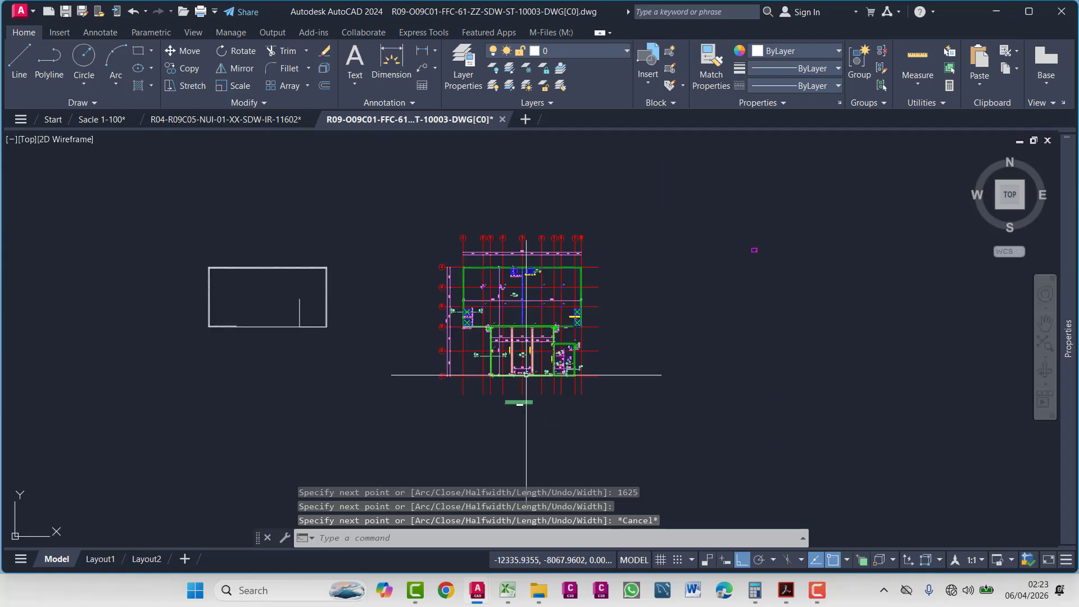
pyautogui.scroll(8, 371, 261)
pyautogui.moveTo(493, 360); pyautogui.dragTo(525, 259, button='middle')
pyautogui.scroll(2, 477, 253)
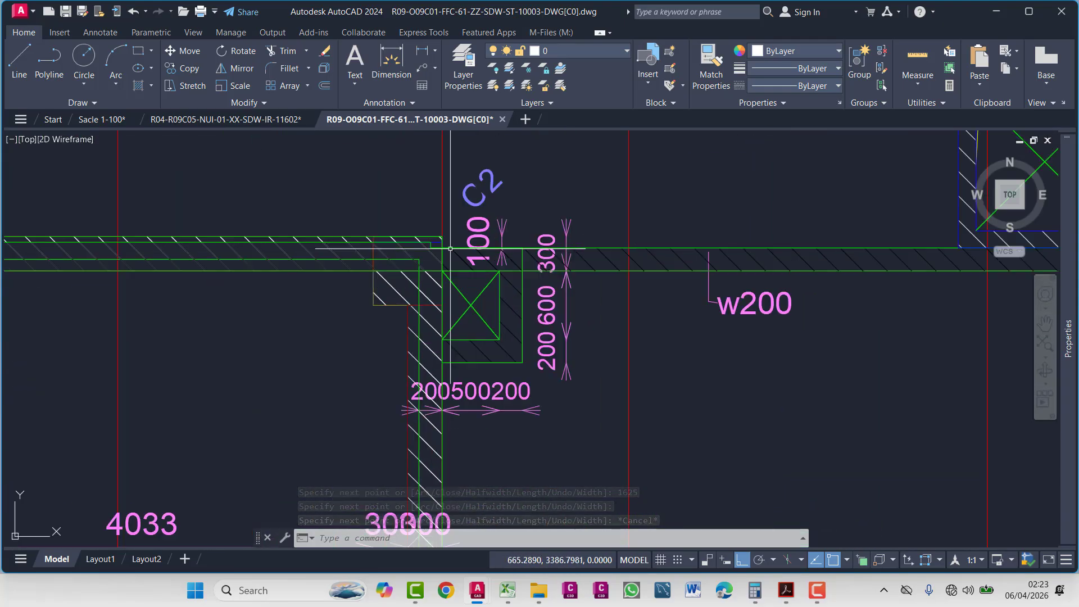
pyautogui.scroll(3, 443, 219)
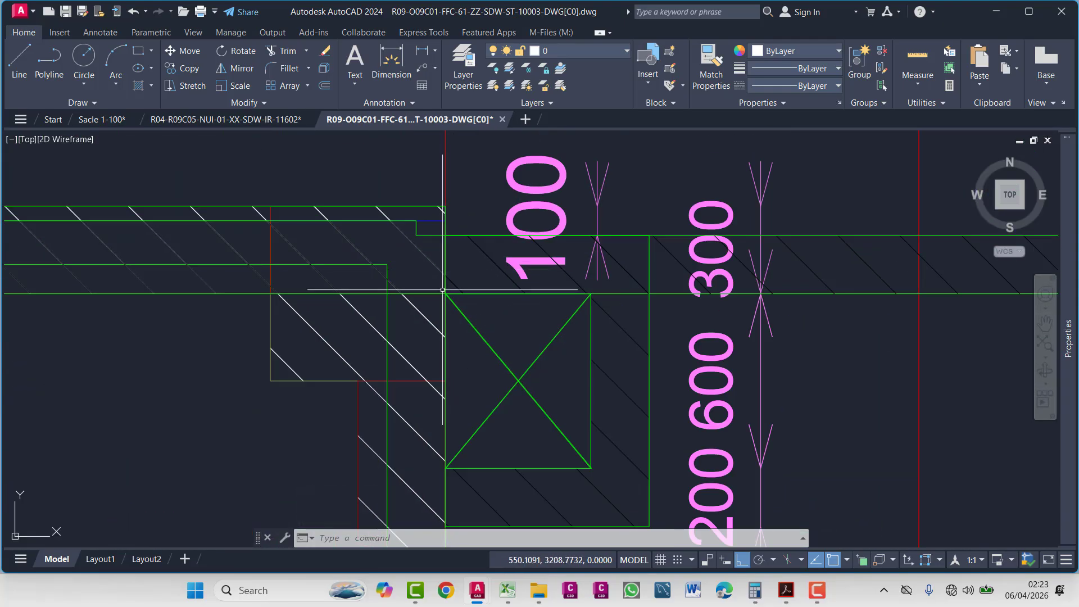
pyautogui.moveTo(448, 289); pyautogui.dragTo(569, 277, button='middle')
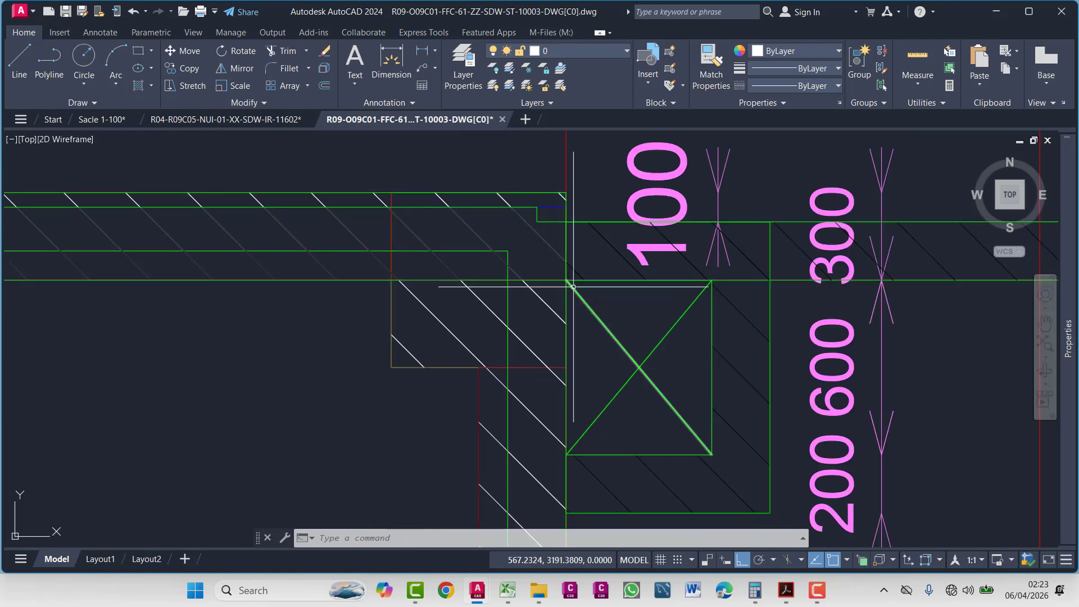
pyautogui.scroll(-5, 574, 284)
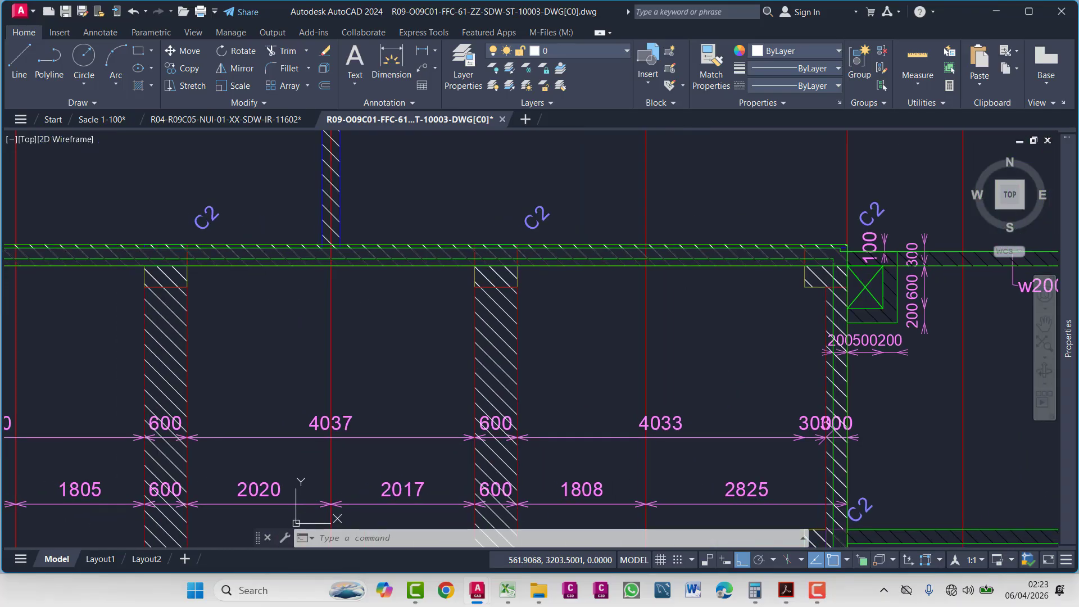
pyautogui.scroll(-2, 413, 339)
pyautogui.moveTo(414, 339); pyautogui.dragTo(668, 310, button='middle')
pyautogui.scroll(8, 299, 293)
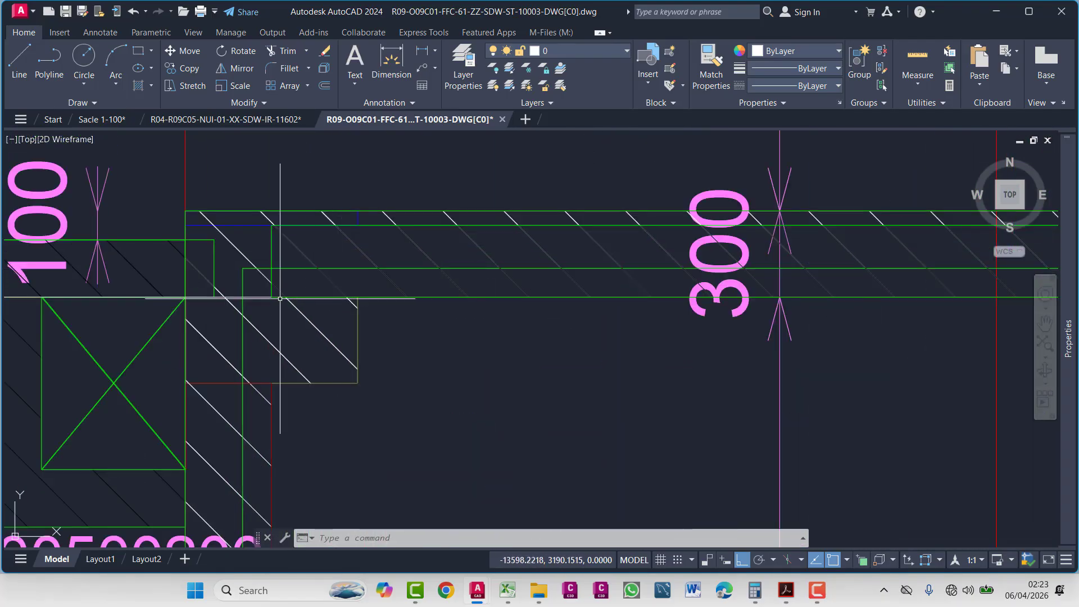
pyautogui.scroll(-12, 591, 180)
pyautogui.scroll(-4, 506, 317)
pyautogui.moveTo(140, 328); pyautogui.dragTo(545, 304, button='middle')
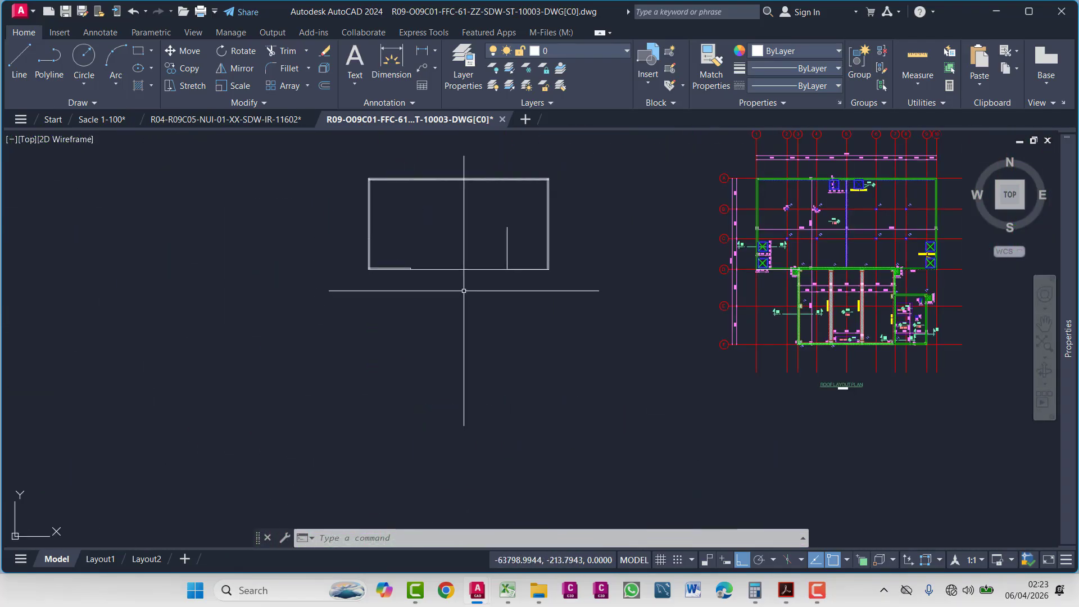
pyautogui.scroll(8, 469, 275)
pyautogui.click(510, 240)
pyautogui.click(480, 271)
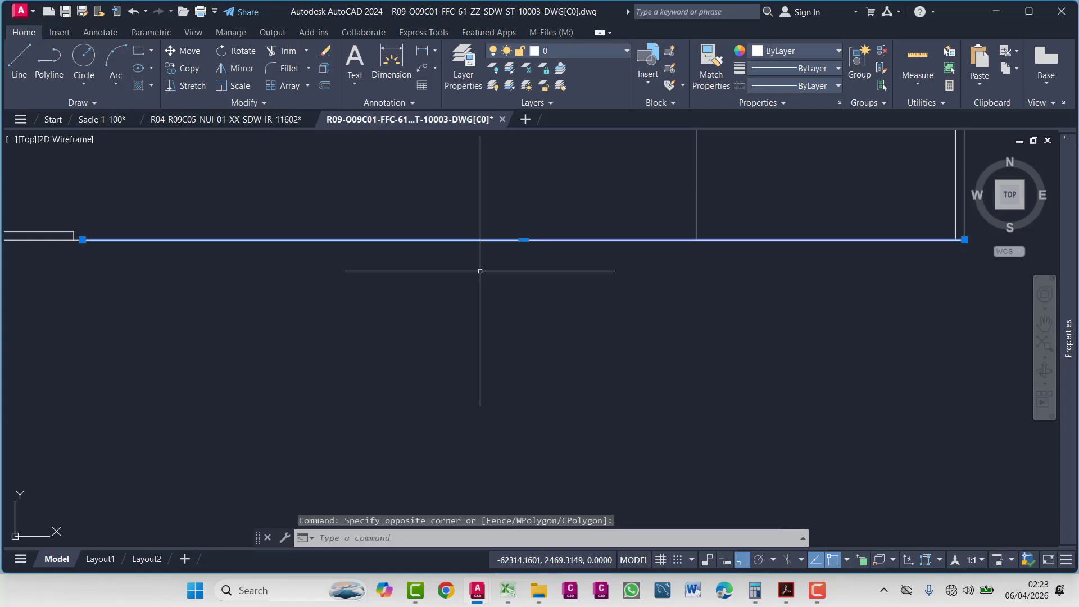
pyautogui.press('Escape')
pyautogui.press('Escape')
pyautogui.press('Escape')
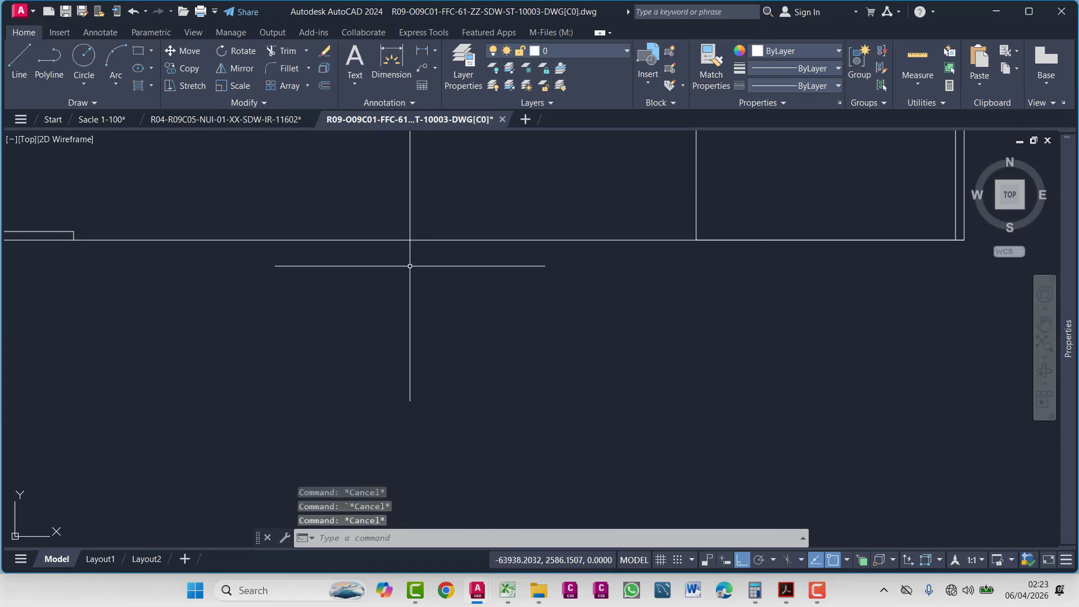
# - Trim the lower wall's outer line between the 200 segment's free end and the vertical line at grid 7
pyautogui.write('tr')
pyautogui.press('Return')
pyautogui.click(501, 240)
pyautogui.press('Escape')
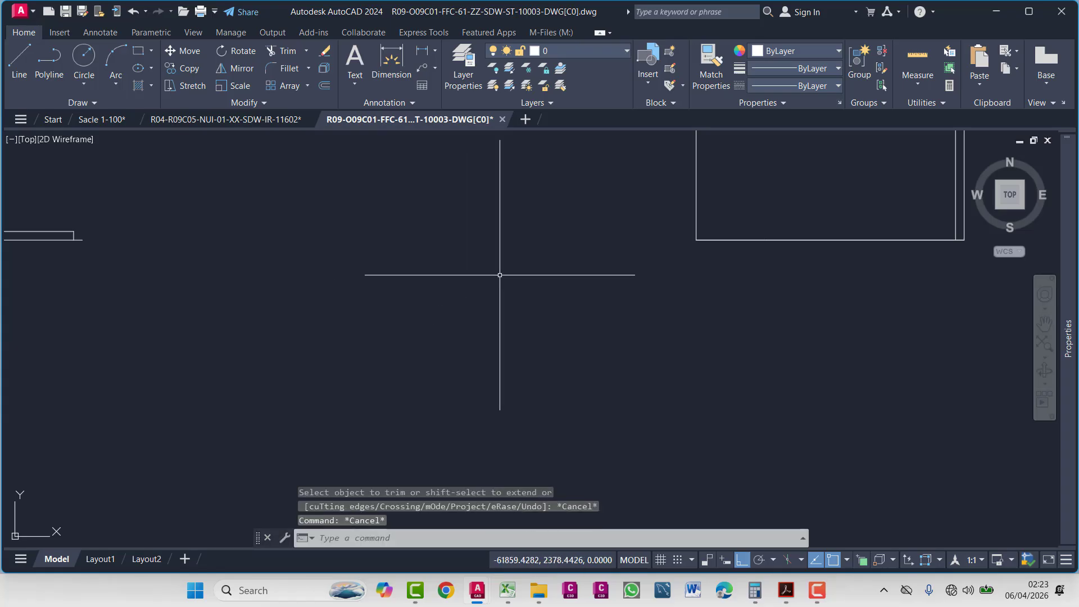
# - Draw a separate polyline from the foot of the grid 7 vertical line to the 200 segment's free end
pyautogui.write('pl')
pyautogui.press('Return')
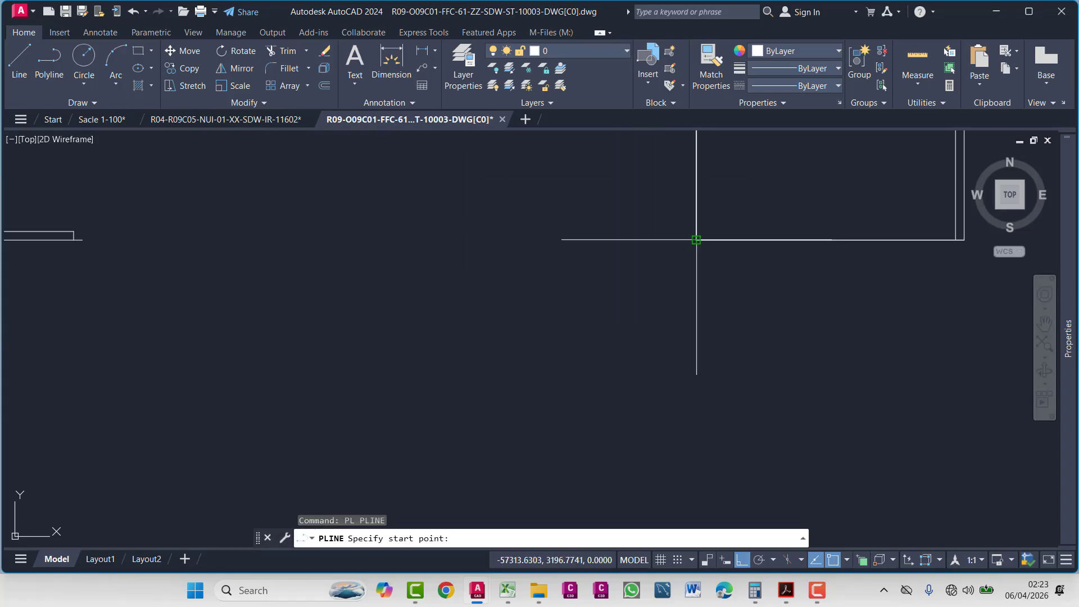
pyautogui.click(696, 240)
pyautogui.click(87, 241)
pyautogui.press('Escape')
pyautogui.press('Escape')
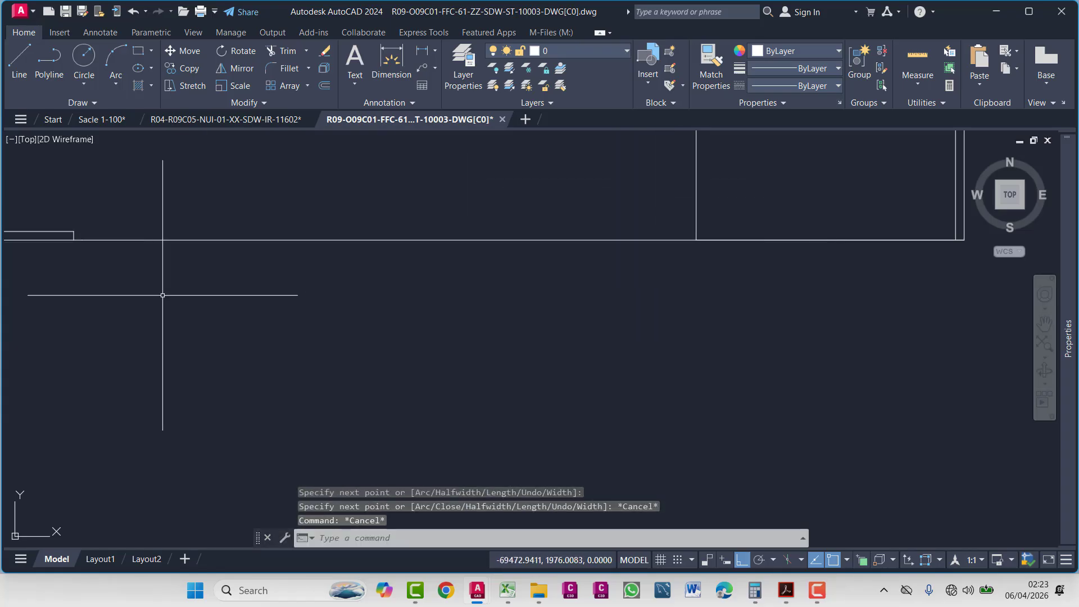
# - Offset the lower wall's outer line that ends at grid 7 upward by 250
pyautogui.moveTo(137, 284); pyautogui.dragTo(200, 302, button='middle')
pyautogui.scroll(6, 130, 269)
pyautogui.scroll(-4, 208, 261)
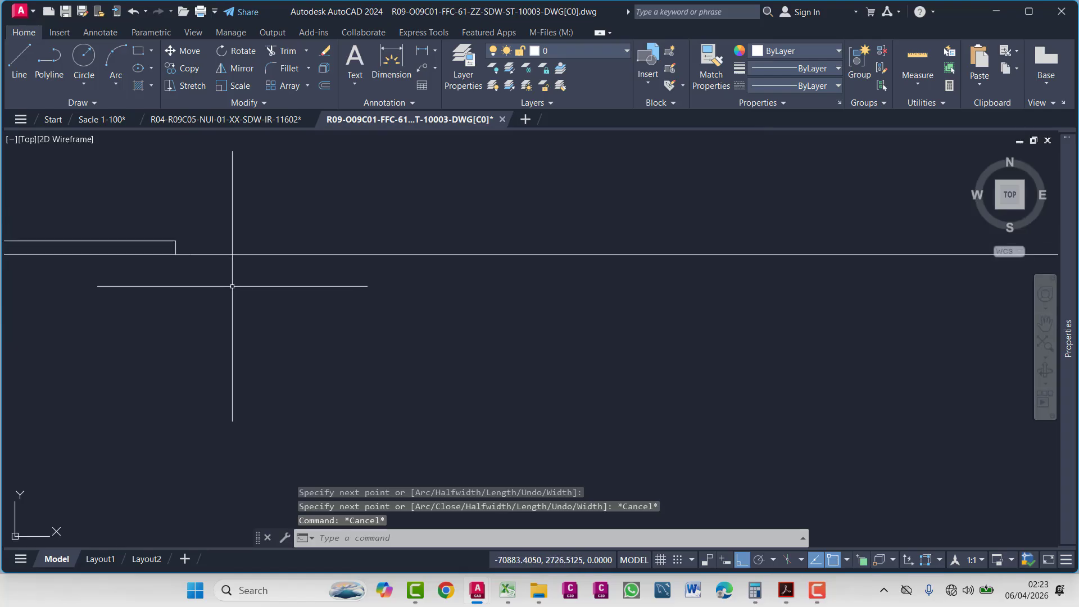
pyautogui.write('o')
pyautogui.press('Return')
pyautogui.write('2')
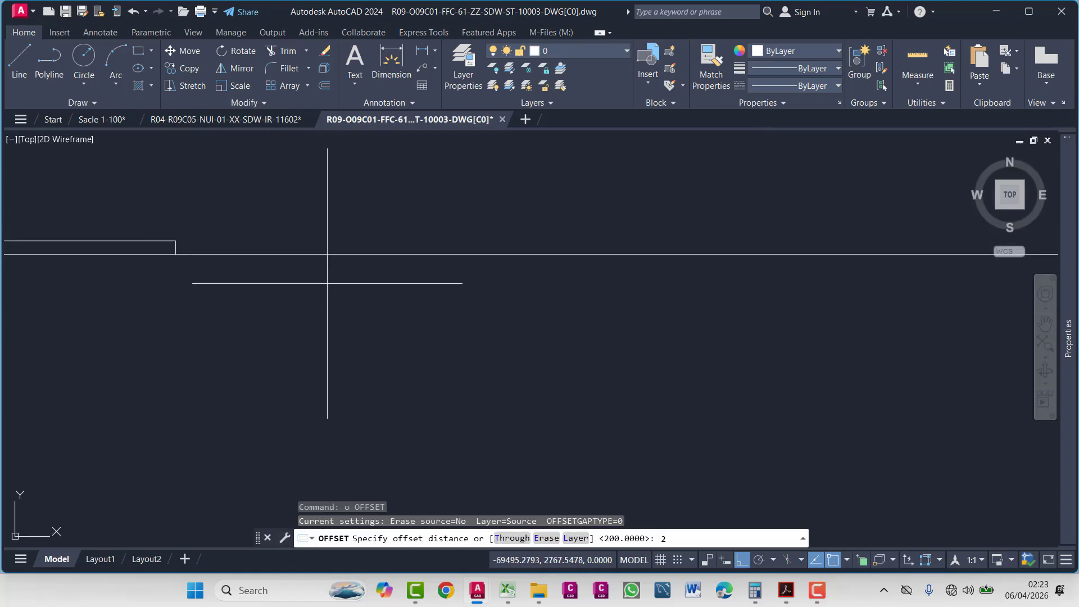
pyautogui.write('50')
pyautogui.press('Return')
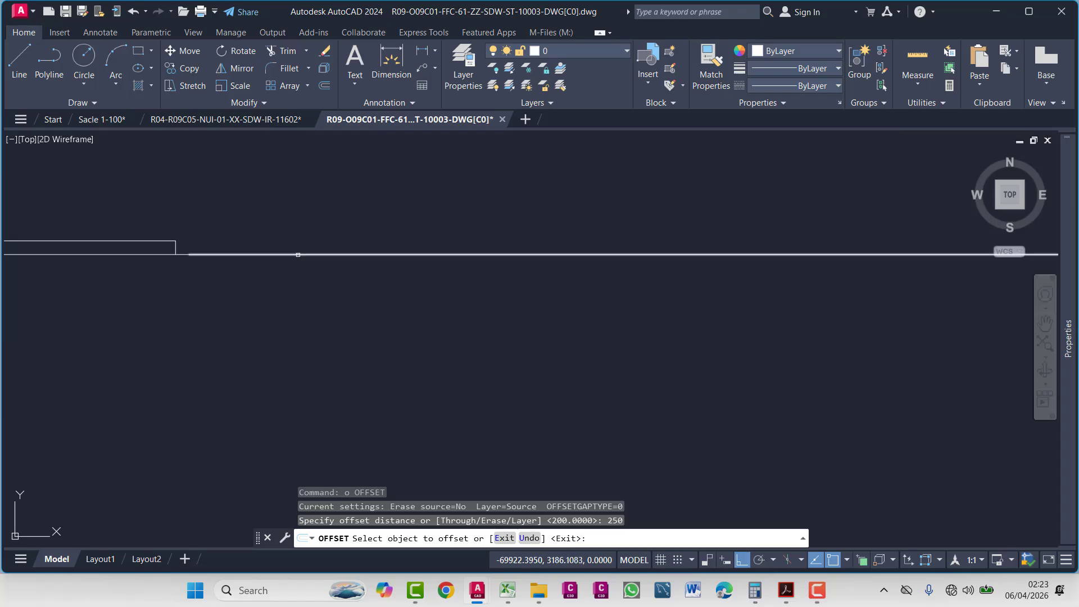
pyautogui.click(298, 255)
pyautogui.click(309, 242)
pyautogui.press('Escape')
# - Offset the new inner line of the lower wall upward by a further 50
pyautogui.write('o')
pyautogui.press('Return')
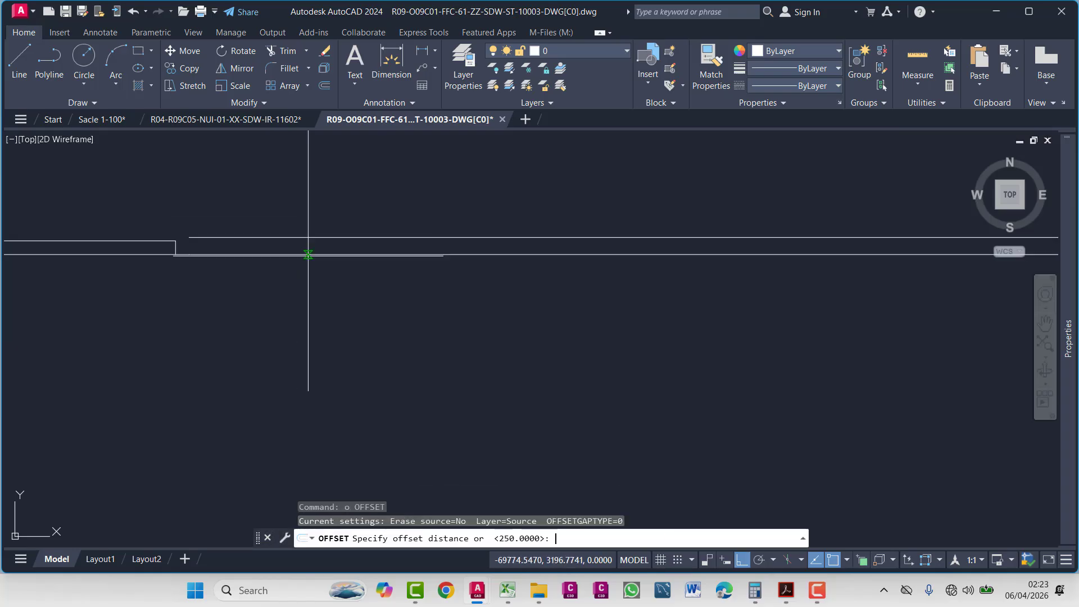
pyautogui.write('50')
pyautogui.press('Return')
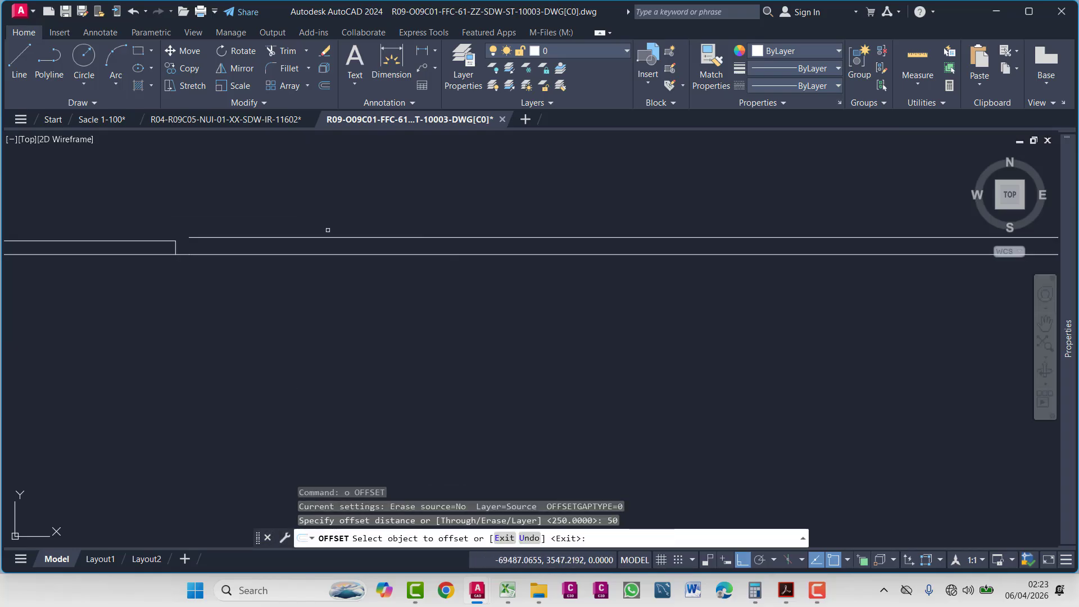
pyautogui.click(339, 237)
pyautogui.click(333, 213)
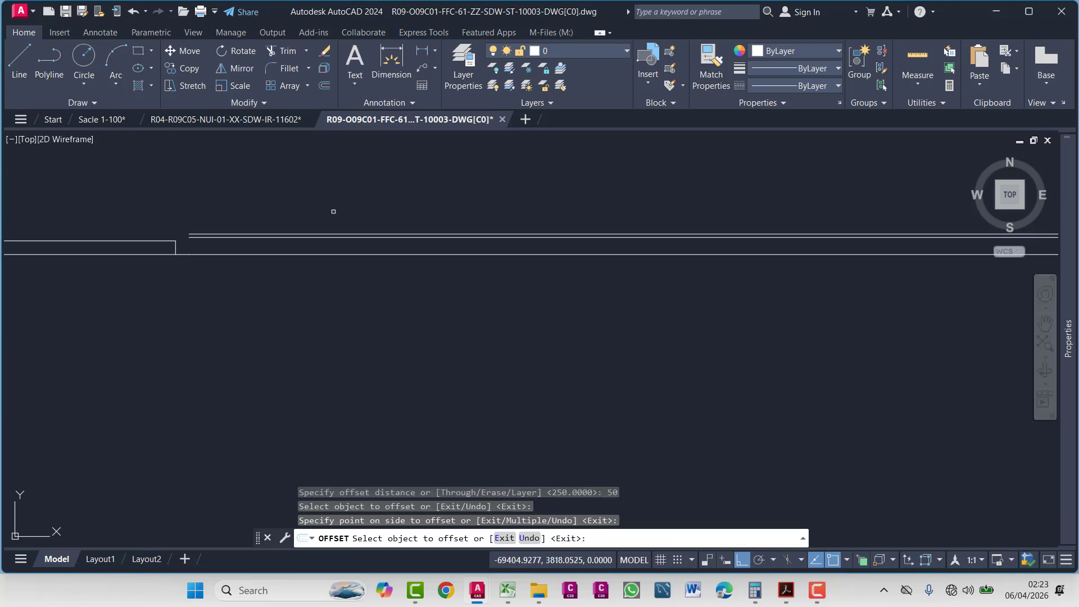
pyautogui.press('Escape')
# - Trim the vertical line at grid 7 above the uppermost offset wall line
pyautogui.scroll(-6, 287, 234)
pyautogui.moveTo(484, 271); pyautogui.dragTo(403, 272, button='middle')
pyautogui.scroll(10, 429, 236)
pyautogui.click(407, 210)
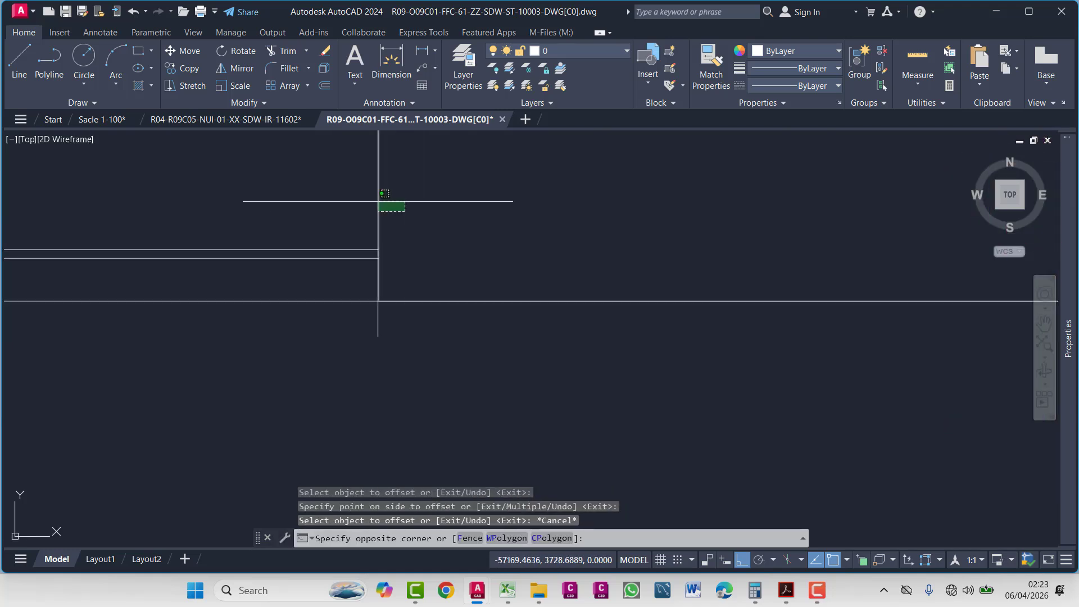
pyautogui.click(329, 169)
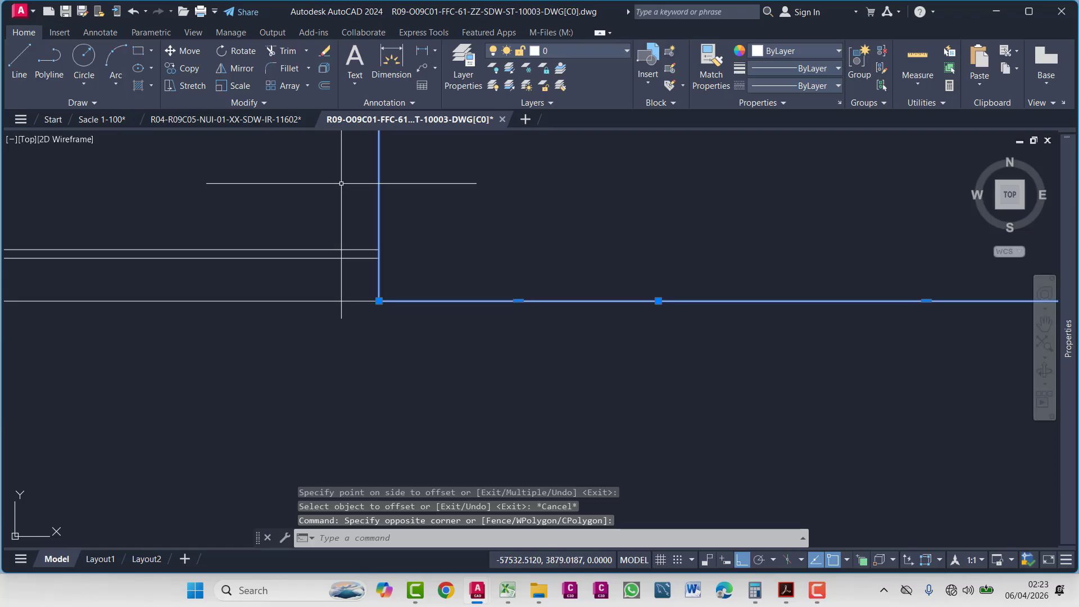
pyautogui.press('Escape')
pyautogui.press('Escape')
pyautogui.write('tr')
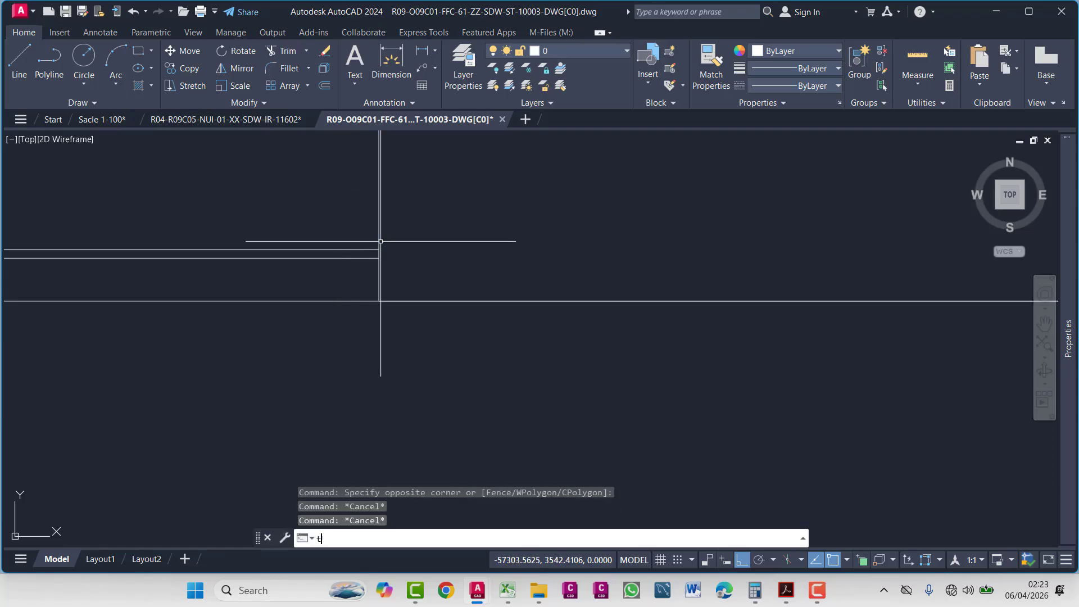
pyautogui.press('Return')
pyautogui.click(408, 192)
pyautogui.click(326, 181)
pyautogui.press('Escape')
pyautogui.scroll(-11, 375, 242)
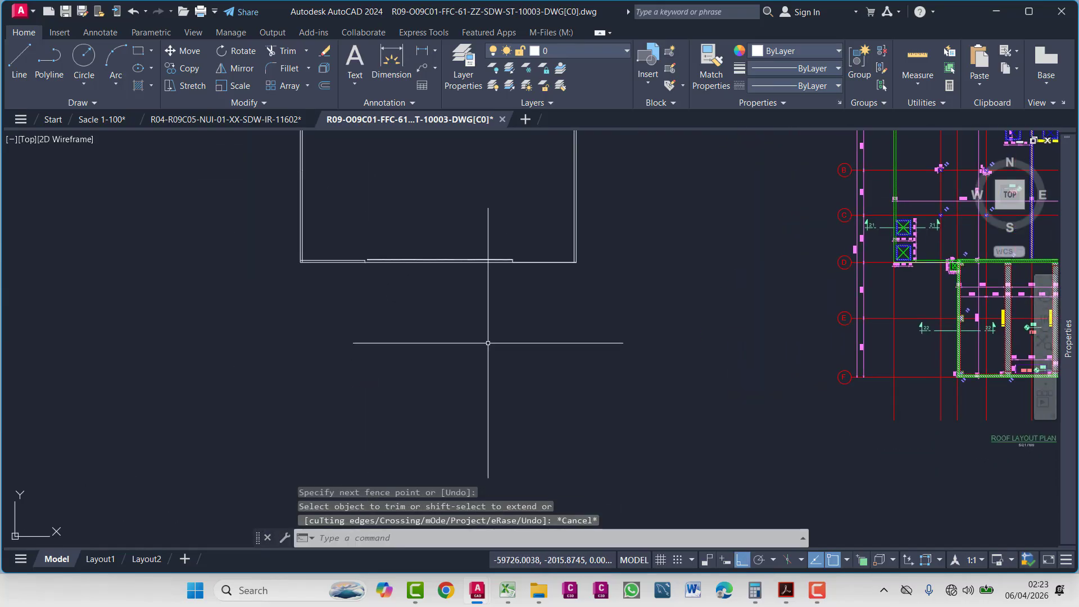
# - Examine the right C2 corner of the original grid D wall, its stepped edges and dimensions, and the adjoining w200 wall
pyautogui.scroll(6, 481, 250)
pyautogui.moveTo(670, 347); pyautogui.dragTo(284, 262, button='middle')
pyautogui.scroll(-2, 708, 349)
pyautogui.scroll(-5, 258, 252)
pyautogui.scroll(2, 721, 272)
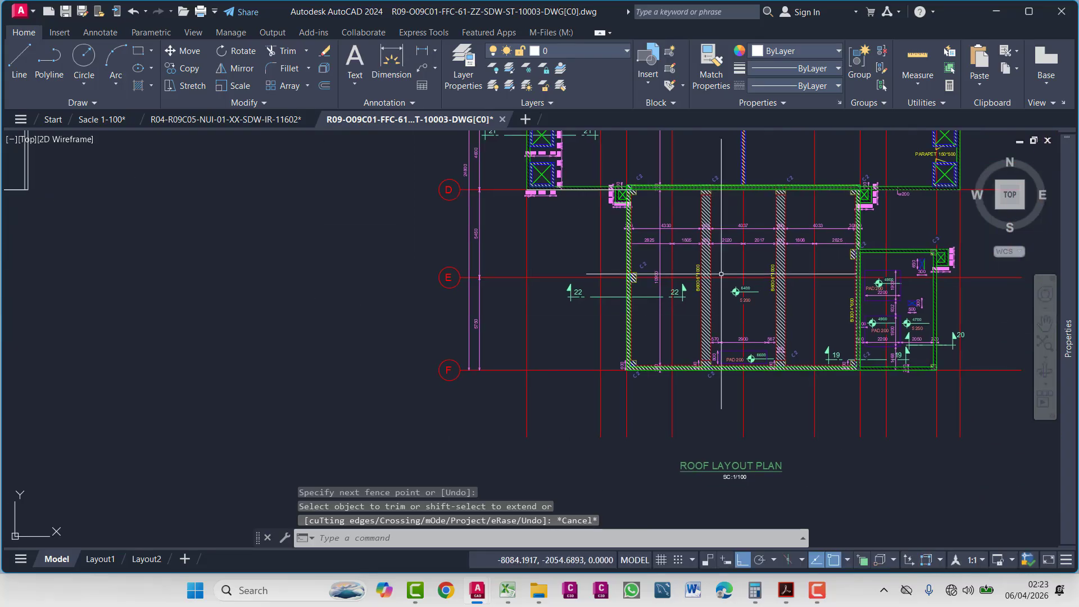
pyautogui.moveTo(721, 272); pyautogui.dragTo(536, 314, button='middle')
pyautogui.scroll(10, 675, 228)
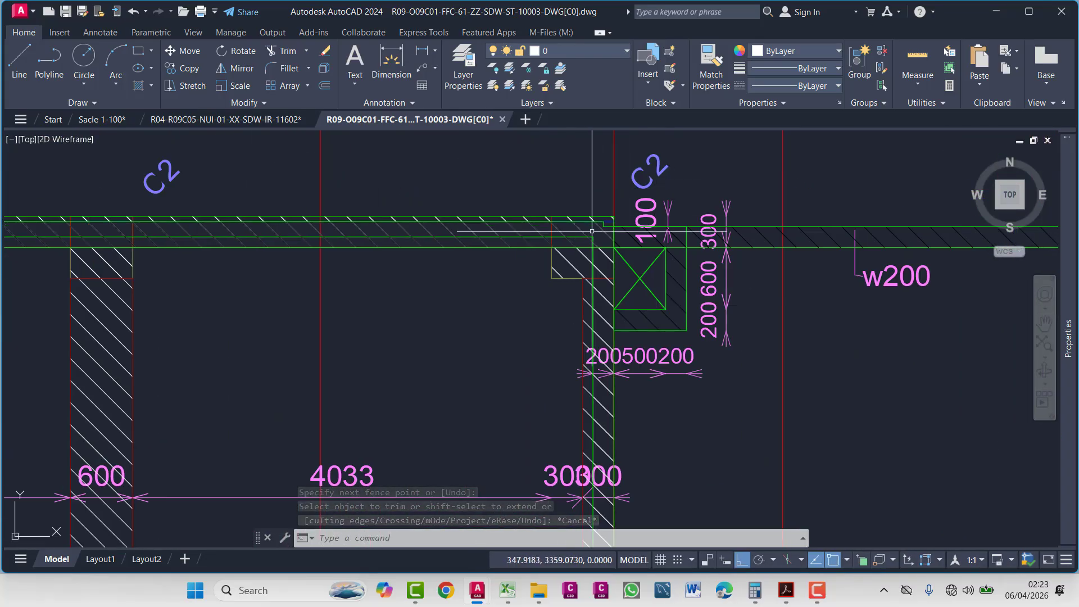
pyautogui.moveTo(587, 279); pyautogui.dragTo(630, 281, button='middle')
pyautogui.scroll(2, 636, 253)
pyautogui.moveTo(725, 215); pyautogui.dragTo(632, 212, button='middle')
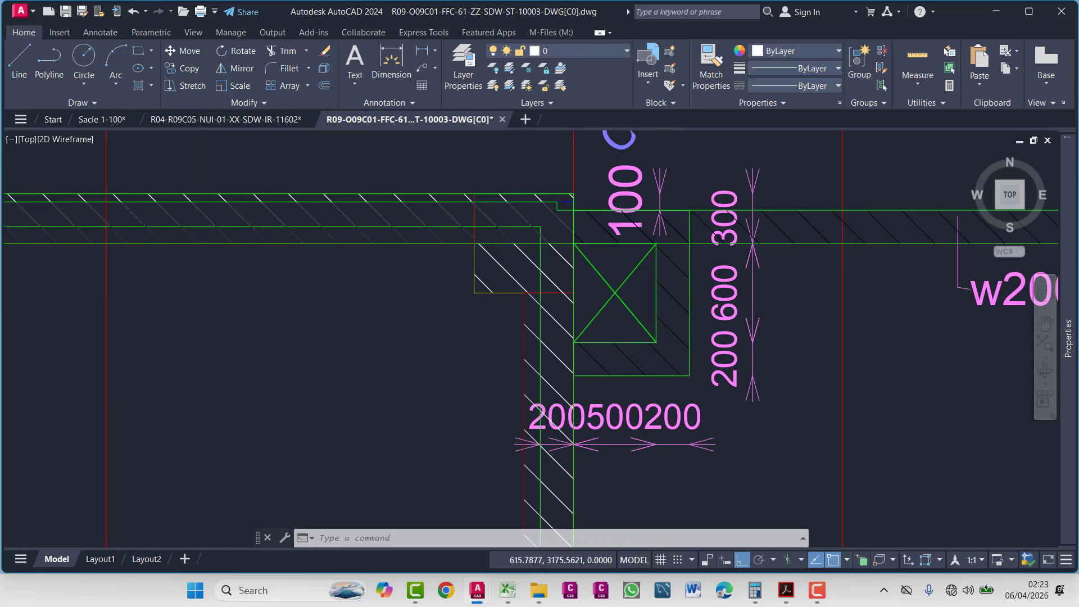
pyautogui.scroll(4, 587, 235)
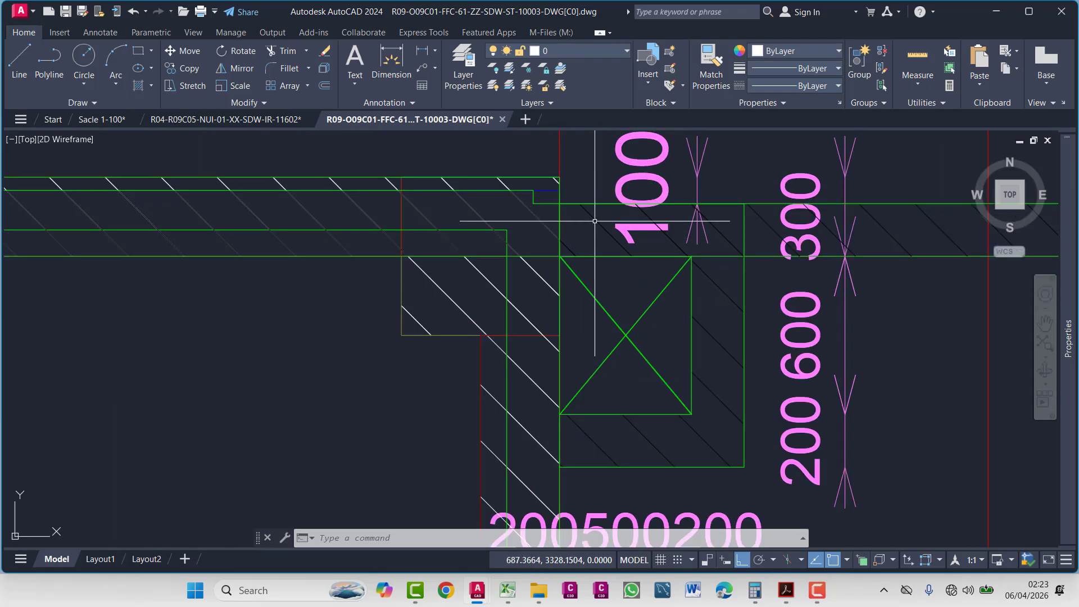
pyautogui.scroll(-6, 608, 218)
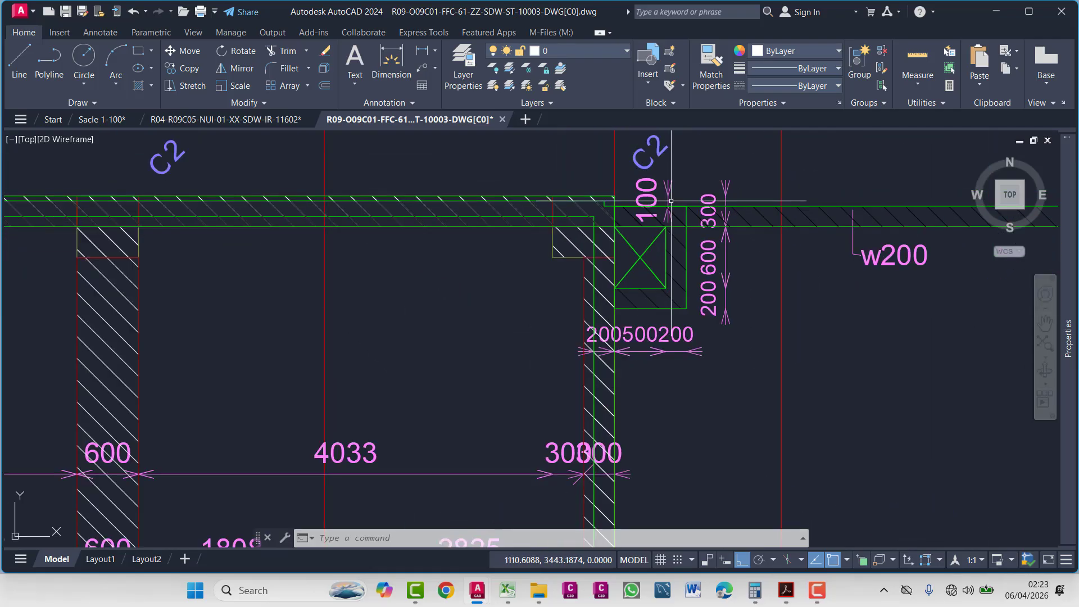
pyautogui.scroll(-2, 541, 247)
pyautogui.scroll(2, 560, 248)
pyautogui.moveTo(643, 235); pyautogui.dragTo(822, 240, button='middle')
pyautogui.scroll(-2, 822, 240)
pyautogui.moveTo(456, 252); pyautogui.dragTo(711, 267, button='middle')
pyautogui.scroll(-5, 712, 266)
pyautogui.scroll(-3, 371, 295)
# - Offset the redrawn lower wall's outer line on the grid 7 line's left side upward by 200
pyautogui.moveTo(219, 310); pyautogui.dragTo(405, 337, button='middle')
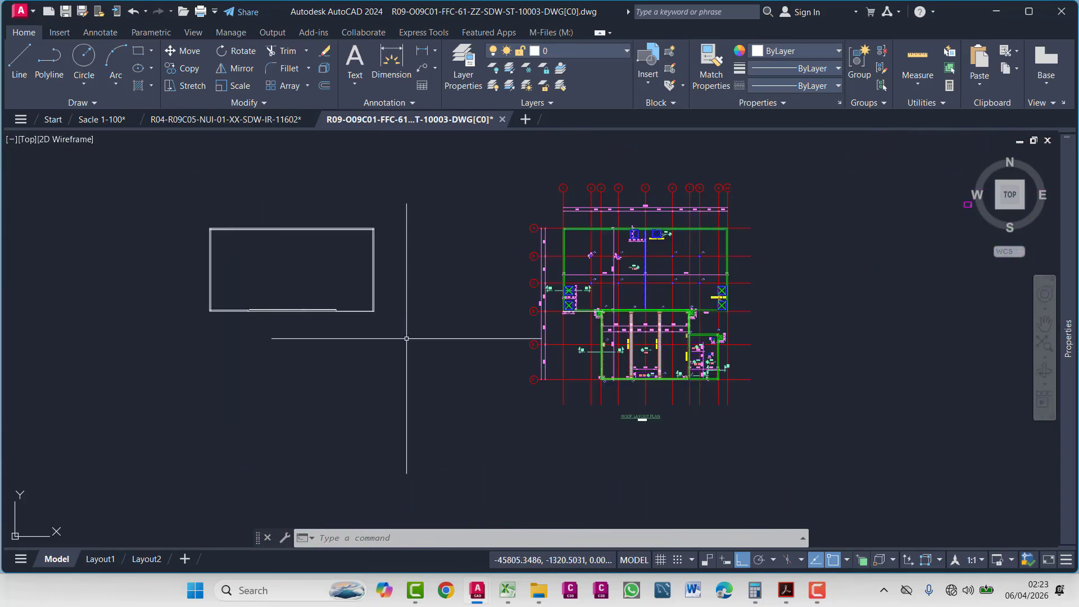
pyautogui.moveTo(282, 327); pyautogui.dragTo(554, 289, button='middle')
pyautogui.scroll(5, 605, 286)
pyautogui.scroll(4, 640, 225)
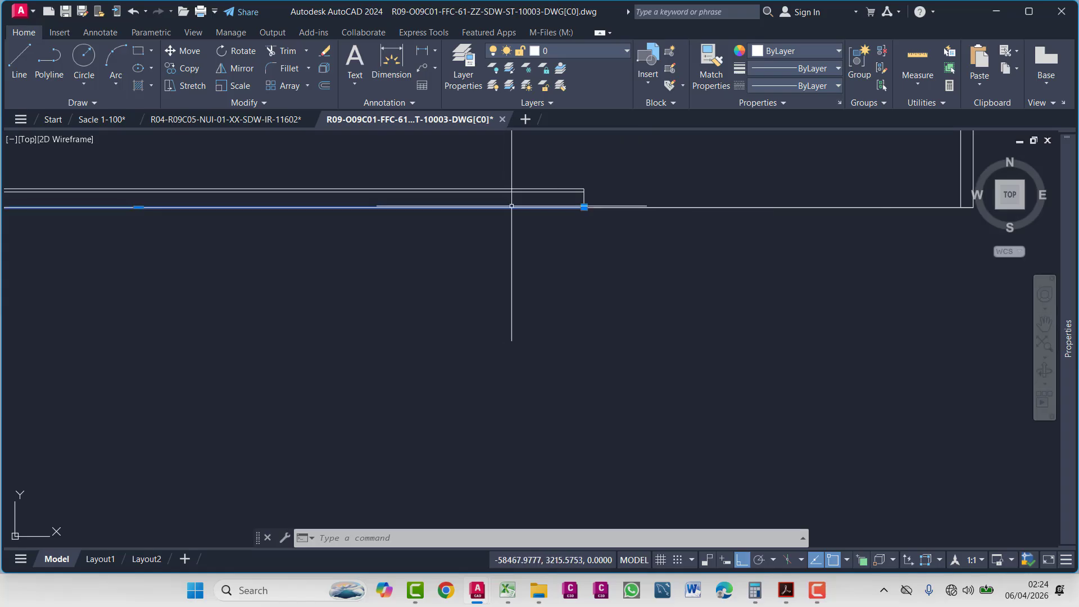
pyautogui.write('o')
pyautogui.press('Return')
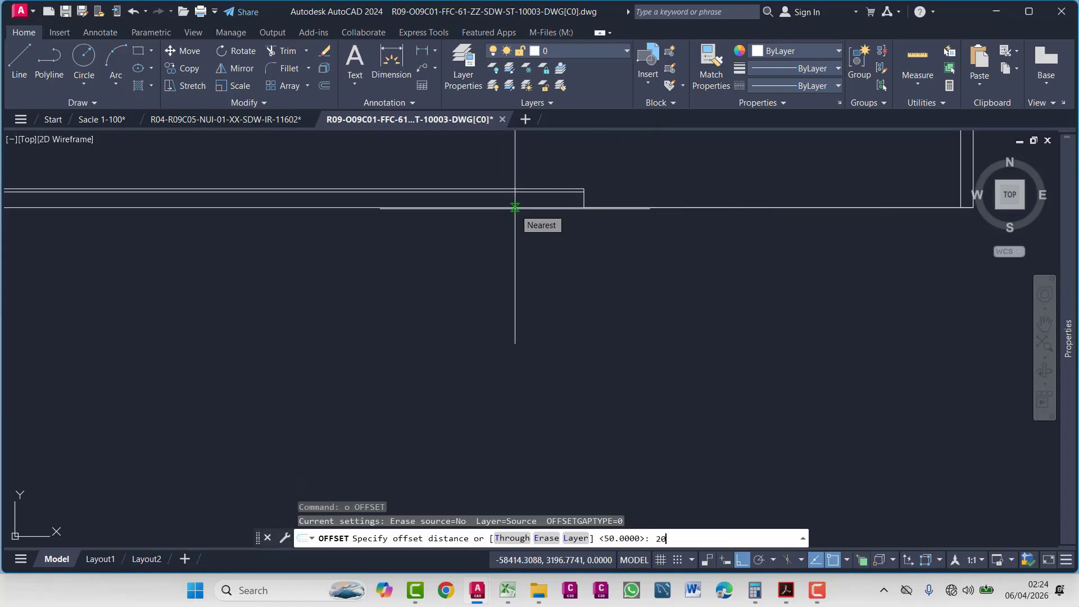
pyautogui.write('200')
pyautogui.press('Return')
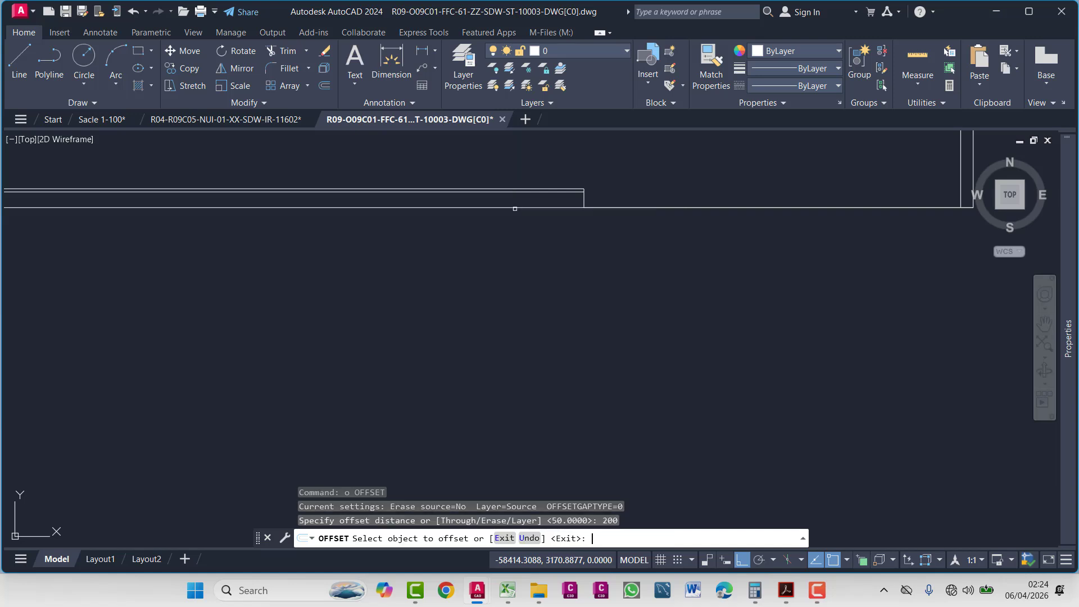
pyautogui.click(515, 208)
pyautogui.scroll(4, 513, 209)
pyautogui.click(529, 184)
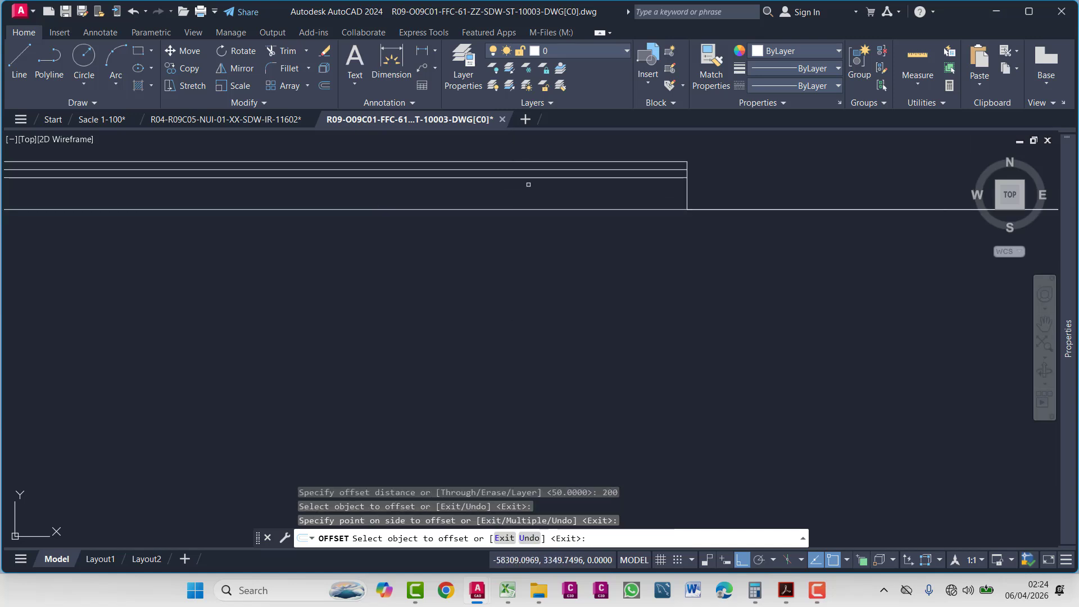
pyautogui.press('Escape')
pyautogui.press('Escape')
pyautogui.press('Escape')
pyautogui.press('Escape')
pyautogui.scroll(5, 683, 220)
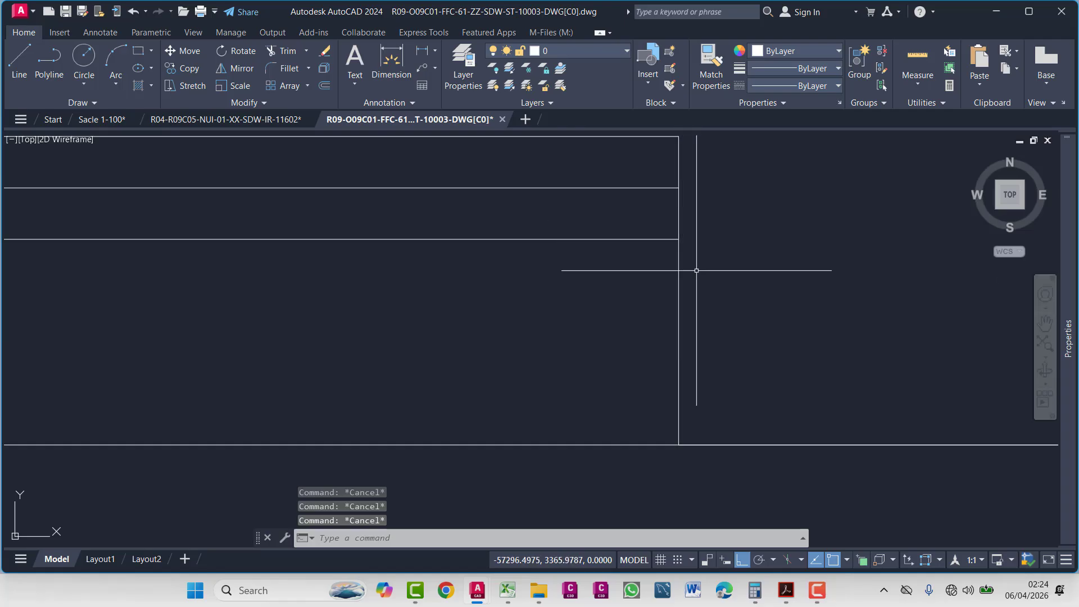
pyautogui.moveTo(686, 359); pyautogui.dragTo(577, 267, button='middle')
pyautogui.scroll(-8, 575, 275)
pyautogui.moveTo(468, 324); pyautogui.dragTo(608, 282, button='middle')
pyautogui.scroll(-2, 618, 284)
pyautogui.moveTo(689, 288); pyautogui.dragTo(450, 301, button='middle')
pyautogui.scroll(2, 438, 287)
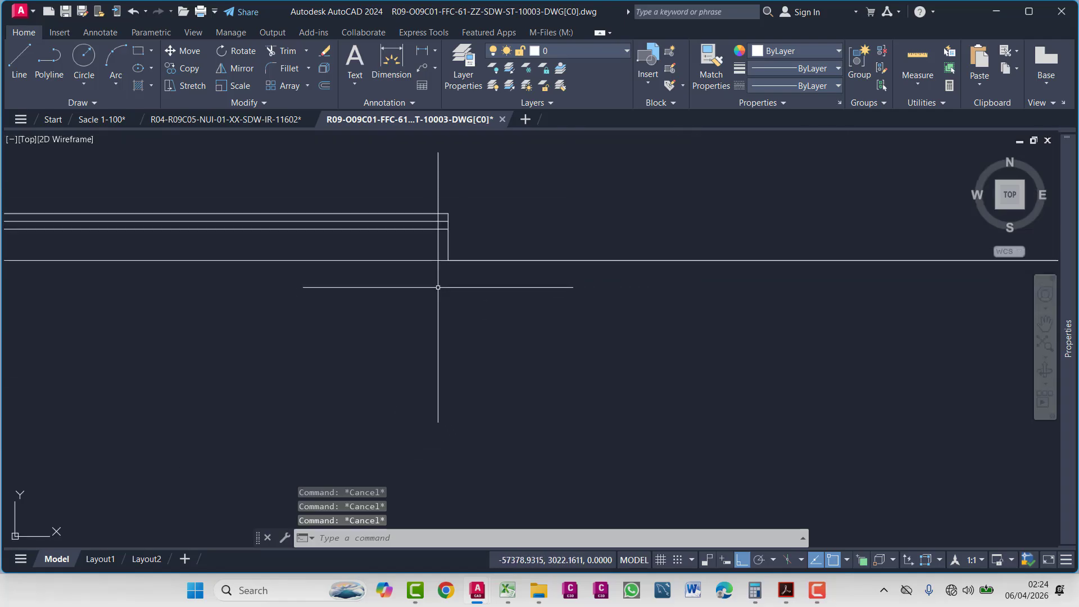
pyautogui.scroll(4, 475, 251)
pyautogui.write('o')
pyautogui.press('Return')
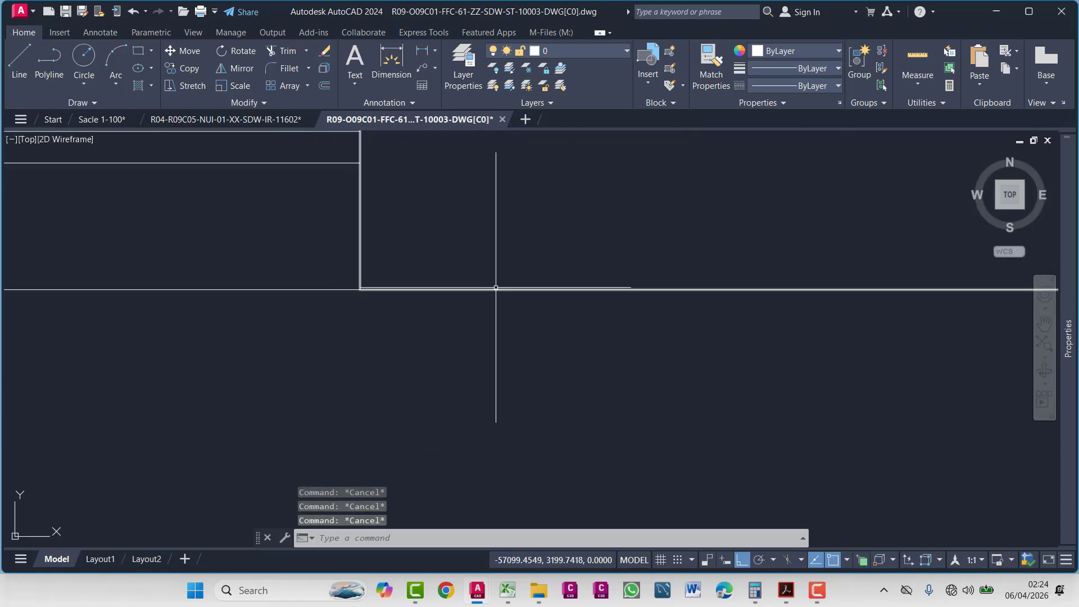
pyautogui.press('Return')
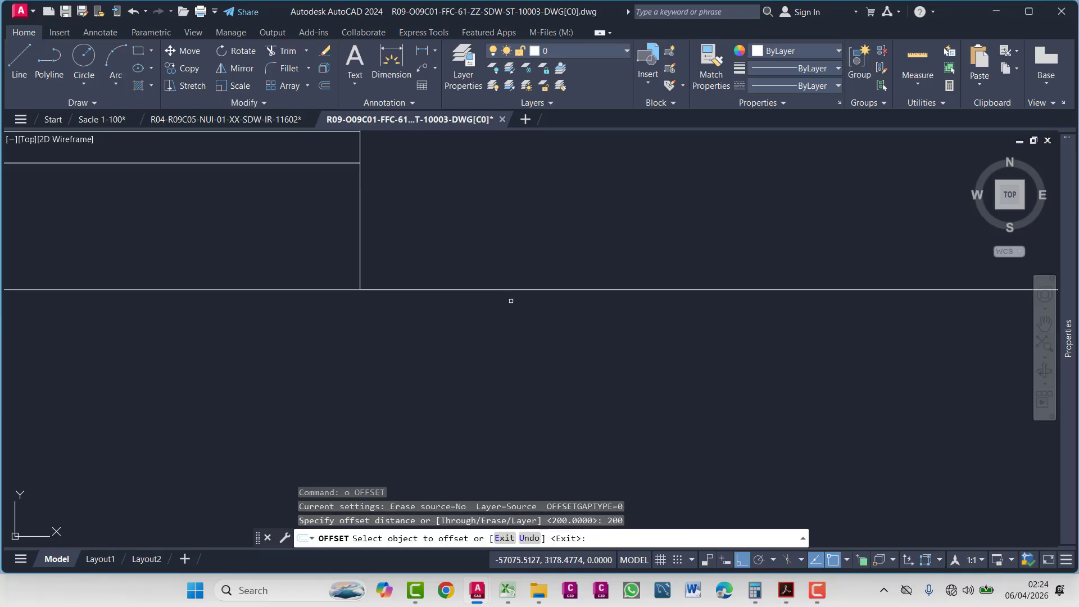
pyautogui.click(511, 289)
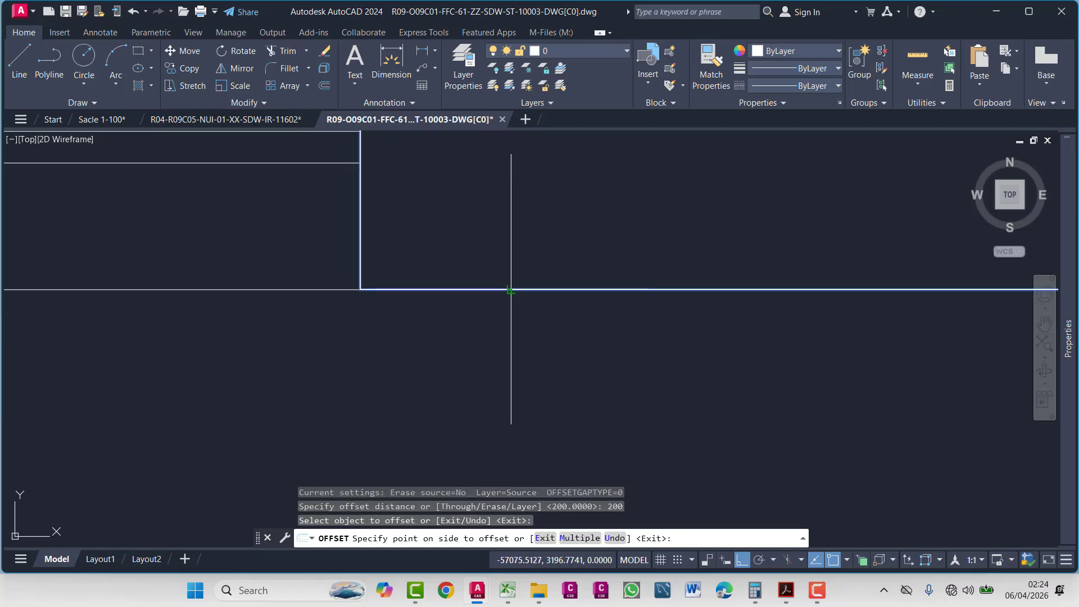
pyautogui.press('Escape')
pyautogui.press('Escape')
pyautogui.press('Escape')
pyautogui.press('Escape')
pyautogui.write('p')
pyautogui.press('Return')
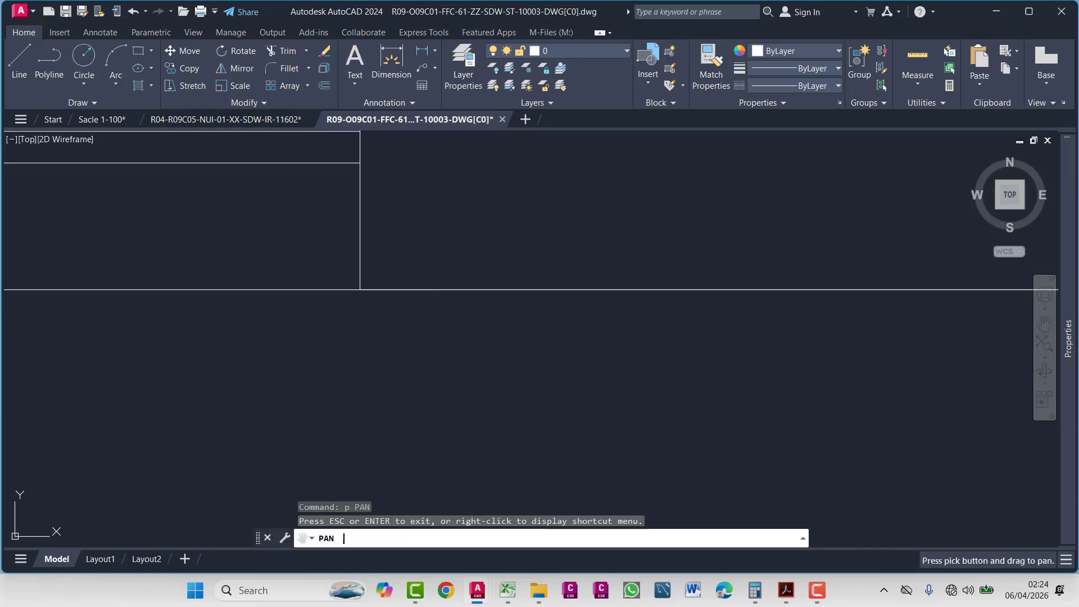
pyautogui.press('Escape')
pyautogui.press('Escape')
# - Draw a separate polyline from the foot of the grid 7 vertical line to the outline's lower-right outer corner
pyautogui.write('pl')
pyautogui.press('Return')
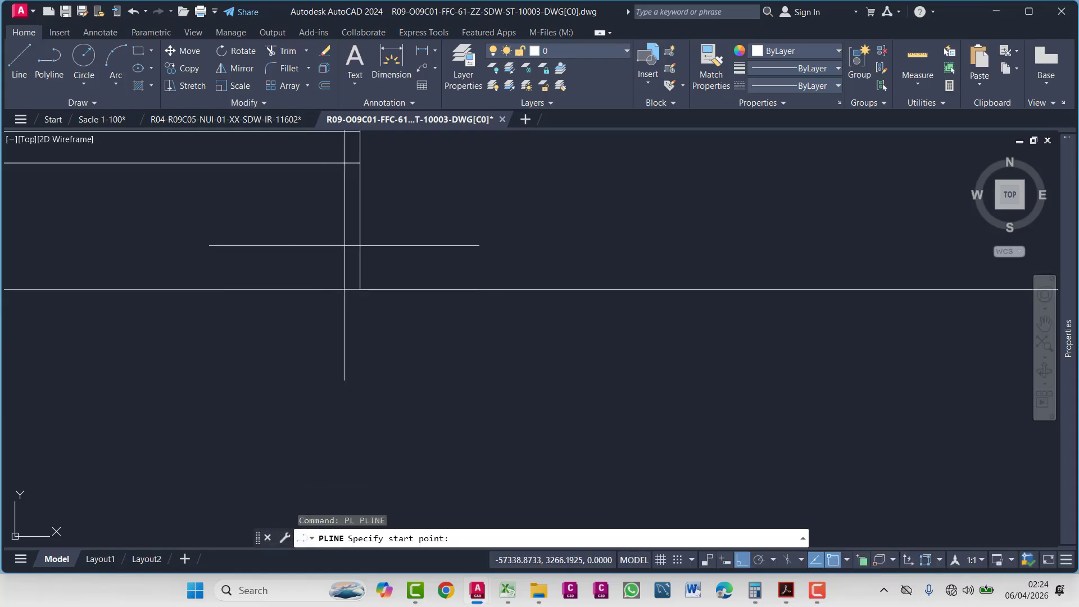
pyautogui.click(361, 290)
pyautogui.scroll(-2, 472, 334)
pyautogui.moveTo(641, 388); pyautogui.dragTo(233, 390, button='middle')
pyautogui.moveTo(936, 330); pyautogui.dragTo(407, 356, button='middle')
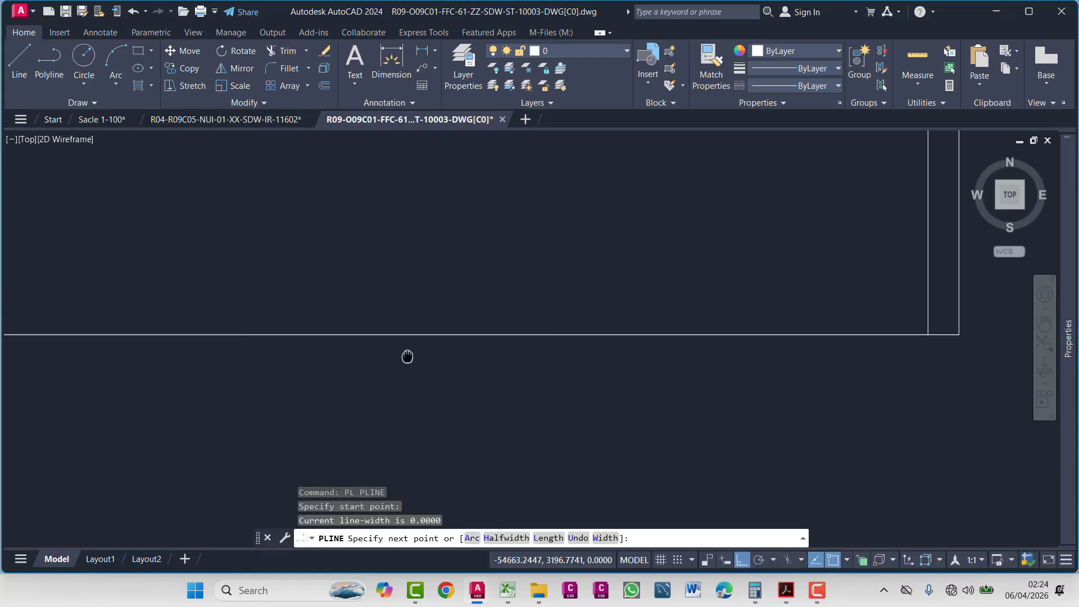
pyautogui.scroll(2, 982, 353)
pyautogui.click(952, 319)
pyautogui.press('Escape')
pyautogui.press('Escape')
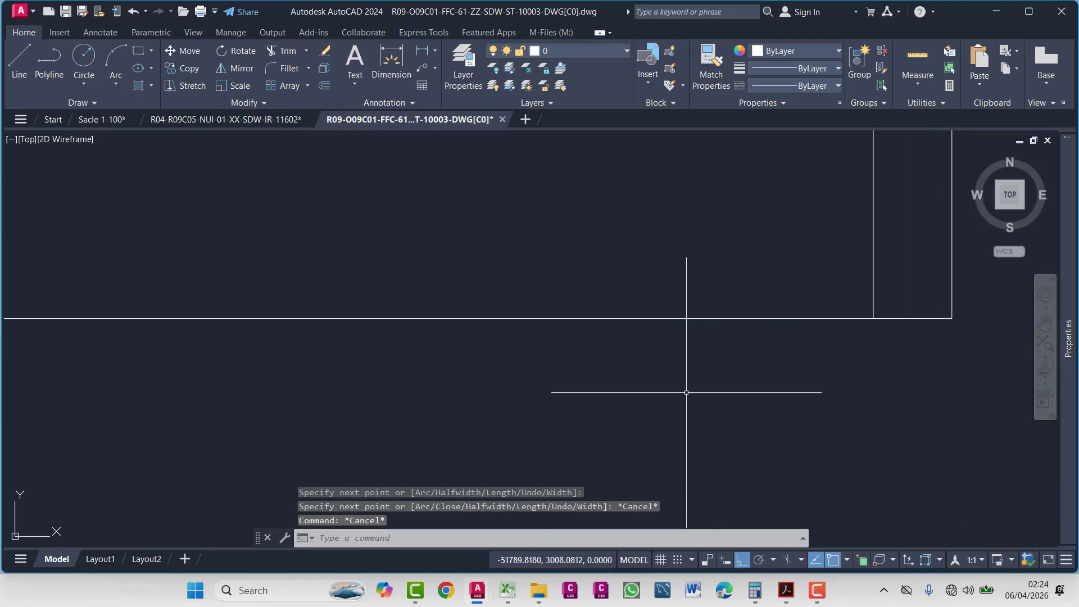
# - Offset the lower wall line between grid 7 and the lower-right corner upward by 200, and erase the duplicate line on the outer edge
pyautogui.write('o')
pyautogui.press('Return')
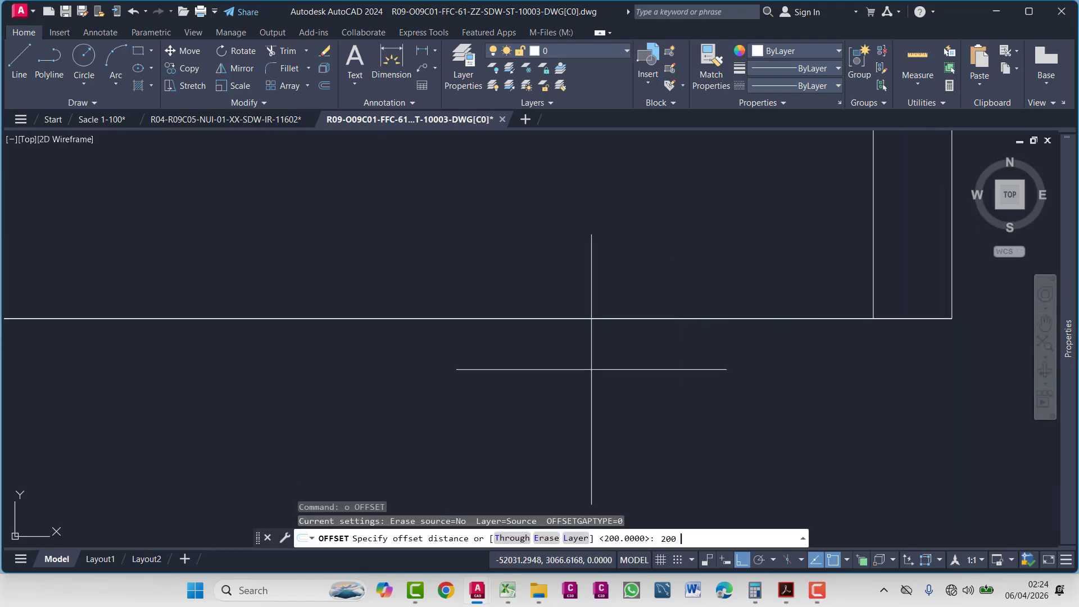
pyautogui.write('200')
pyautogui.press('Return')
pyautogui.click(611, 319)
pyautogui.click(750, 309)
pyautogui.press('Escape')
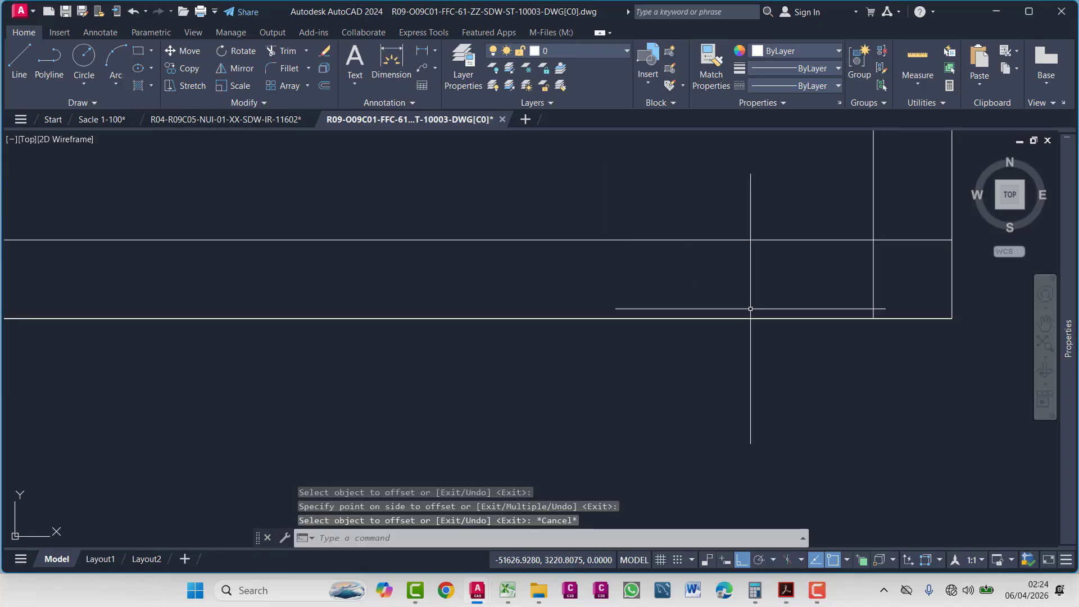
pyautogui.press('Delete')
pyautogui.moveTo(746, 317); pyautogui.dragTo(701, 317, button='middle')
pyautogui.scroll(8, 481, 292)
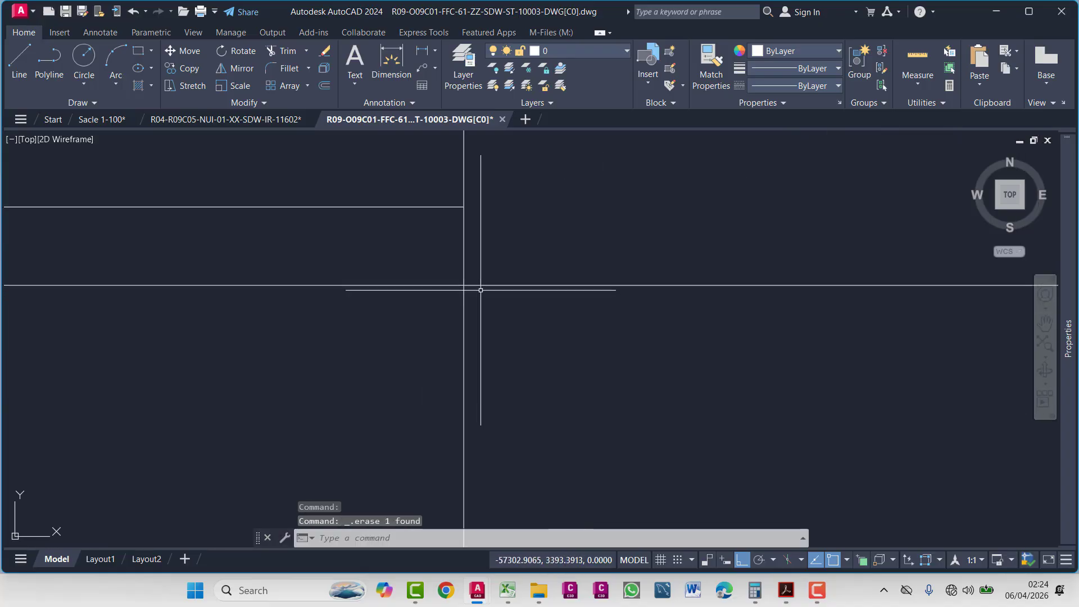
# - Trim the inner vertical and inner horizontal wall lines past their crossing at the outline's lower-right corner
pyautogui.moveTo(495, 377)
pyautogui.mouseDown(button='middle')
pyautogui.moveTo(483, 331)
pyautogui.moveTo(470, 356)
pyautogui.mouseUp(button='middle')
pyautogui.scroll(-4, 478, 314)
pyautogui.moveTo(534, 365); pyautogui.dragTo(385, 321, button='middle')
pyautogui.moveTo(577, 322); pyautogui.dragTo(360, 323, button='middle')
pyautogui.moveTo(559, 298); pyautogui.dragTo(337, 310, button='middle')
pyautogui.scroll(-4, 551, 318)
pyautogui.moveTo(711, 356); pyautogui.dragTo(559, 353, button='middle')
pyautogui.scroll(4, 798, 277)
pyautogui.write('y')
pyautogui.press('Escape')
pyautogui.press('Escape')
pyautogui.scroll(-4, 602, 335)
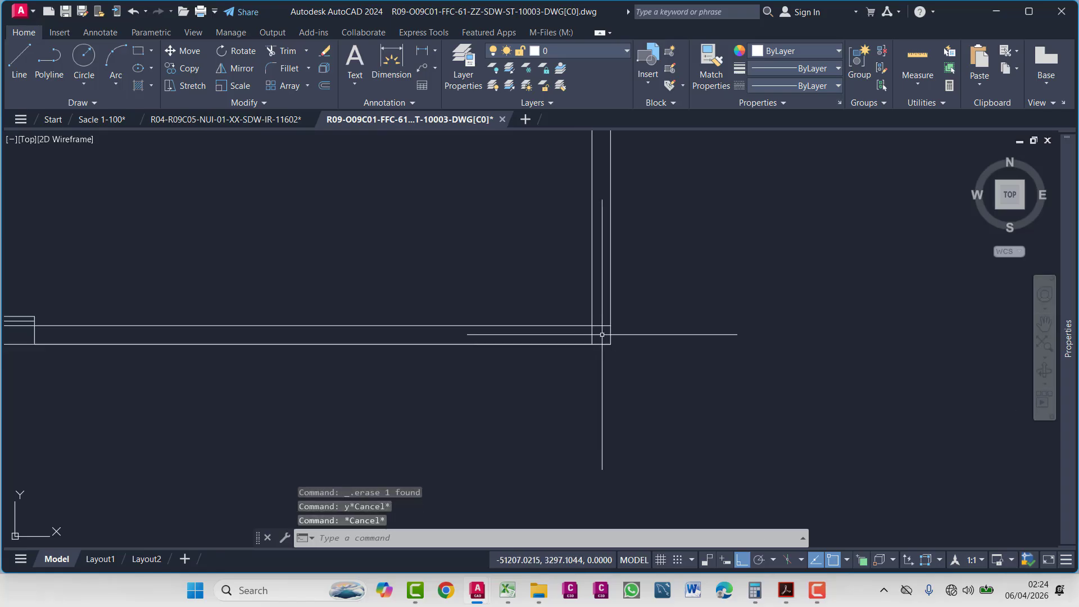
pyautogui.scroll(4, 603, 335)
pyautogui.write('tr')
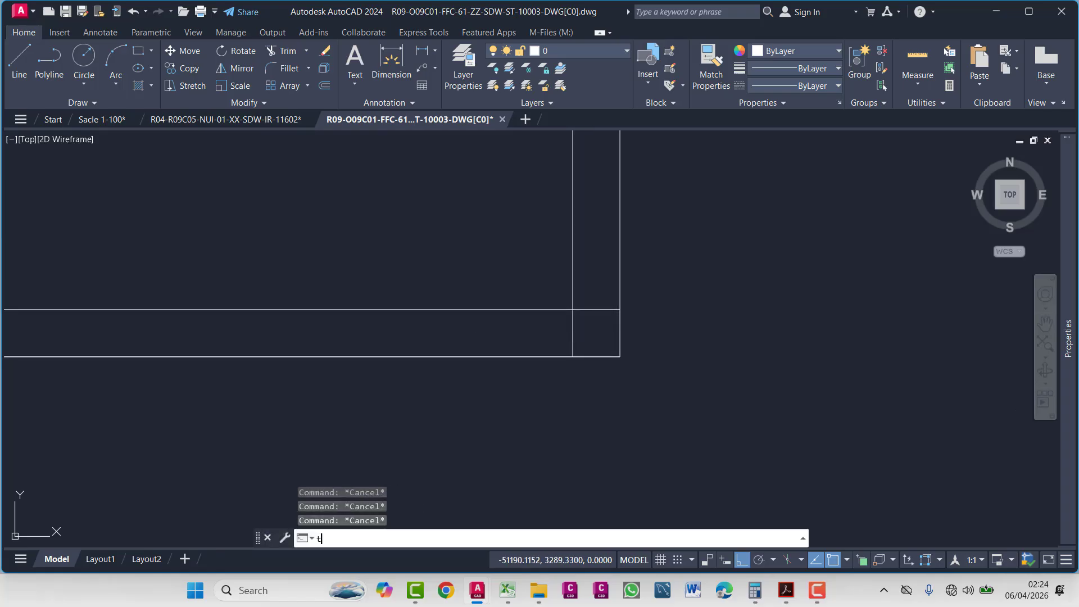
pyautogui.press('Return')
pyautogui.scroll(2, 603, 335)
pyautogui.click(617, 186)
pyautogui.click(484, 338)
pyautogui.click(444, 339)
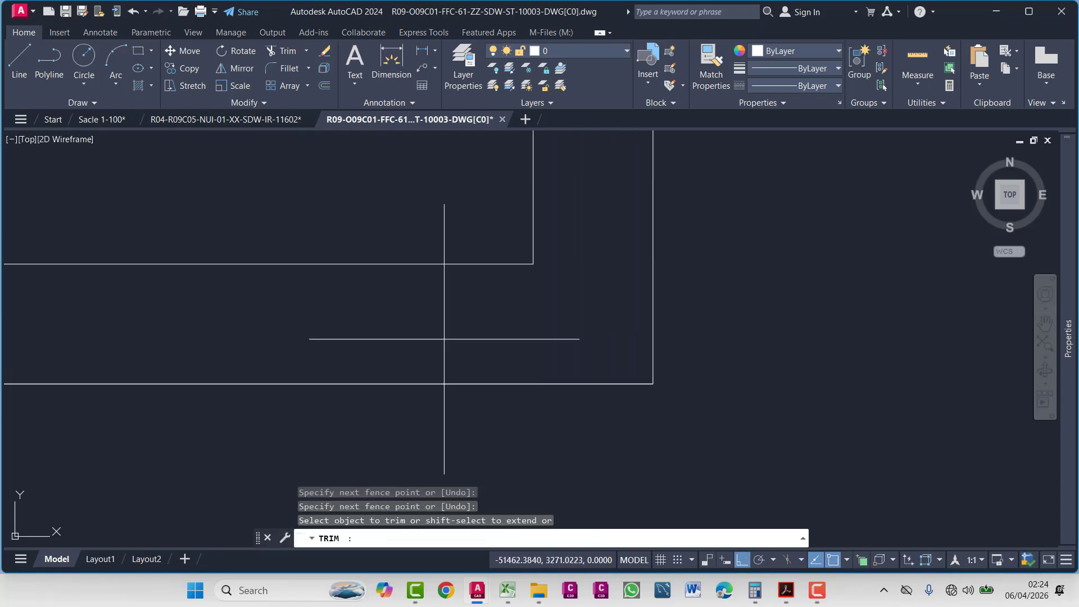
pyautogui.scroll(-5, 543, 353)
pyautogui.click(525, 362)
pyautogui.hotkey('ctrl', 'z')
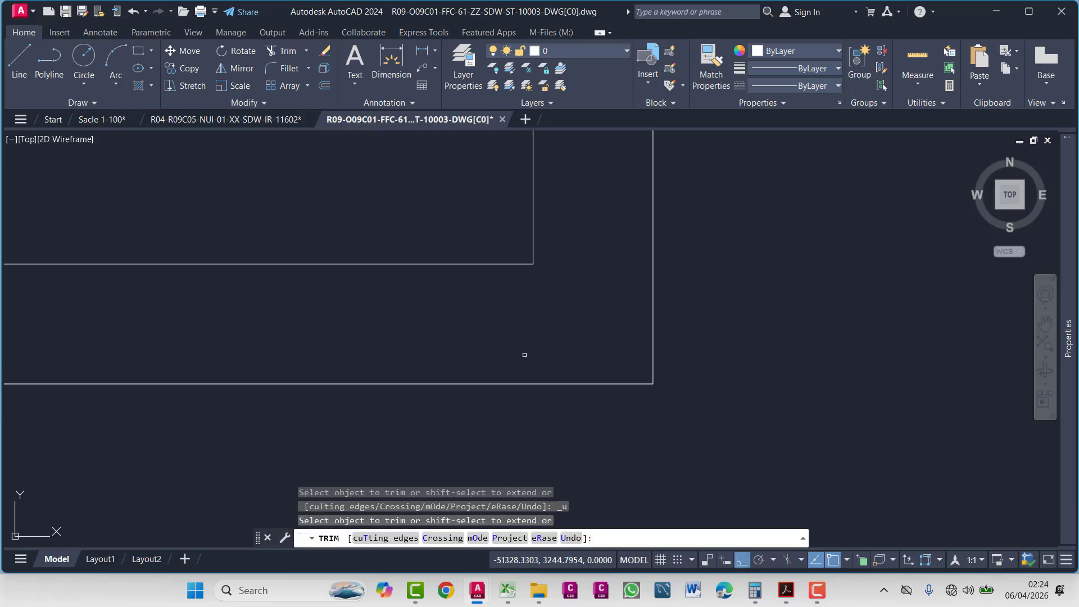
# - Trim the horizontal wall lines and the inner vertical line past their crossing at the outline's upper-right corner
pyautogui.scroll(-4, 592, 286)
pyautogui.moveTo(568, 169); pyautogui.dragTo(510, 504, button='middle')
pyautogui.scroll(6, 577, 389)
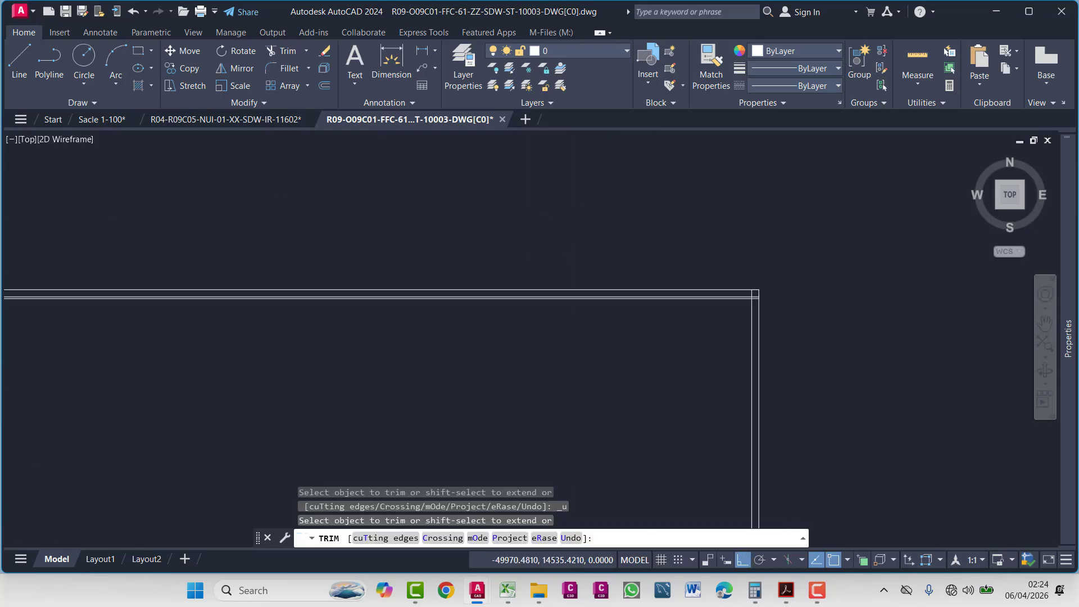
pyautogui.click(623, 395)
pyautogui.click(607, 340)
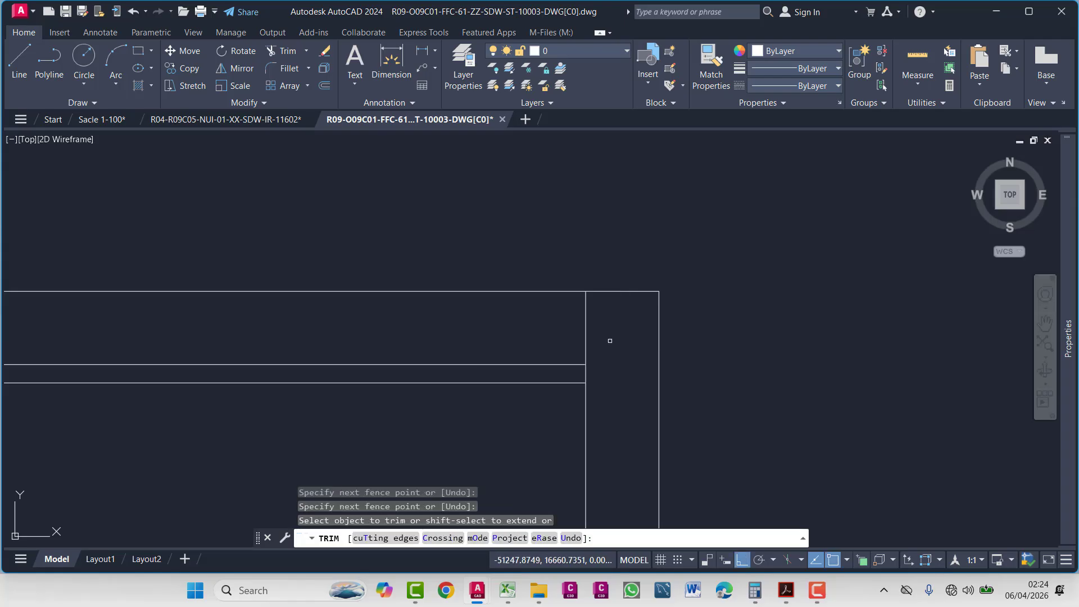
pyautogui.click(541, 311)
pyautogui.press('Return')
# - Trim the inner vertical line and the two inner horizontal lines past their crossing at the outline's upper-left corner
pyautogui.scroll(-6, 562, 329)
pyautogui.moveTo(325, 432); pyautogui.dragTo(936, 299, button='middle')
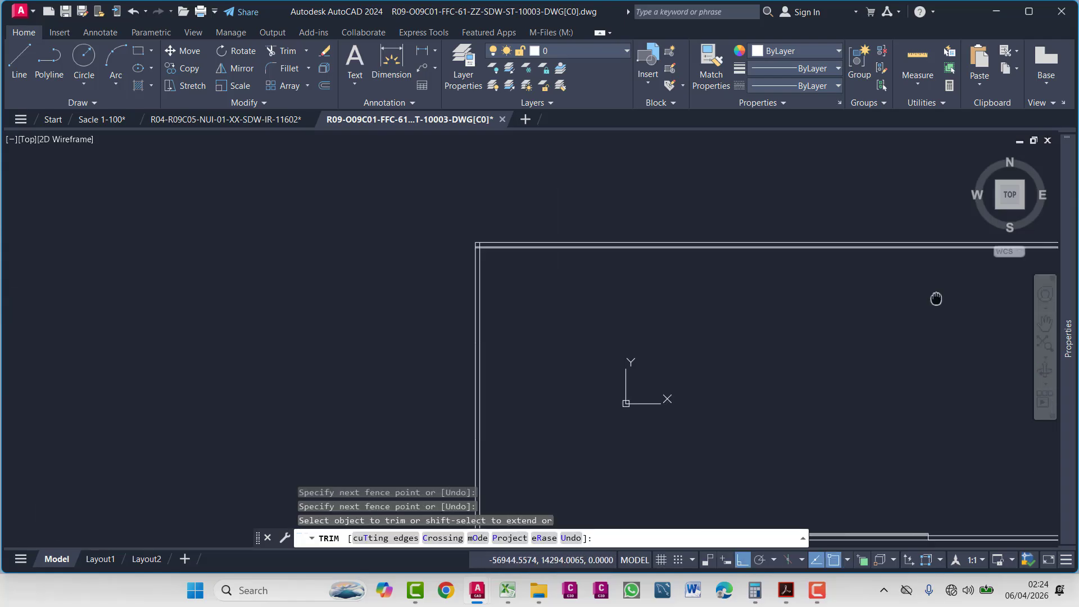
pyautogui.scroll(4, 477, 237)
pyautogui.scroll(2, 484, 310)
pyautogui.click(538, 266)
pyautogui.click(502, 271)
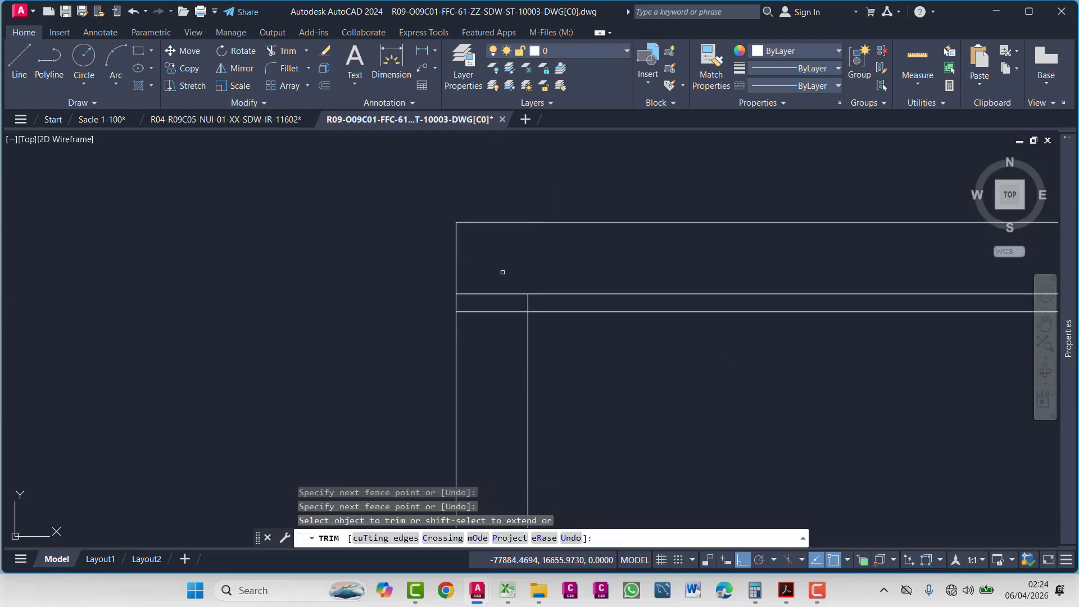
pyautogui.click(519, 266)
# - Trim the inner vertical and inner horizontal wall lines past their crossing at the outline's lower-left corner
pyautogui.scroll(-9, 471, 365)
pyautogui.moveTo(473, 461)
pyautogui.mouseDown(button='middle')
pyautogui.moveTo(523, 239)
pyautogui.moveTo(483, 33)
pyautogui.mouseUp(button='middle')
pyautogui.moveTo(518, 459); pyautogui.dragTo(559, 279, button='middle')
pyautogui.scroll(4, 558, 283)
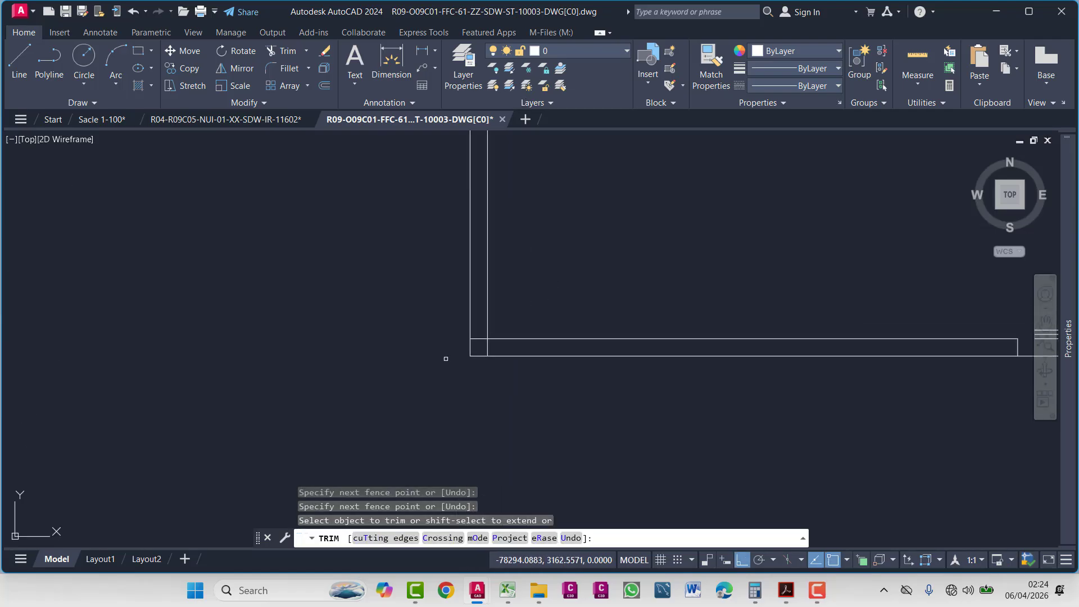
pyautogui.scroll(6, 446, 360)
pyautogui.click(584, 323)
pyautogui.click(642, 313)
pyautogui.press('Escape')
pyautogui.press('Escape')
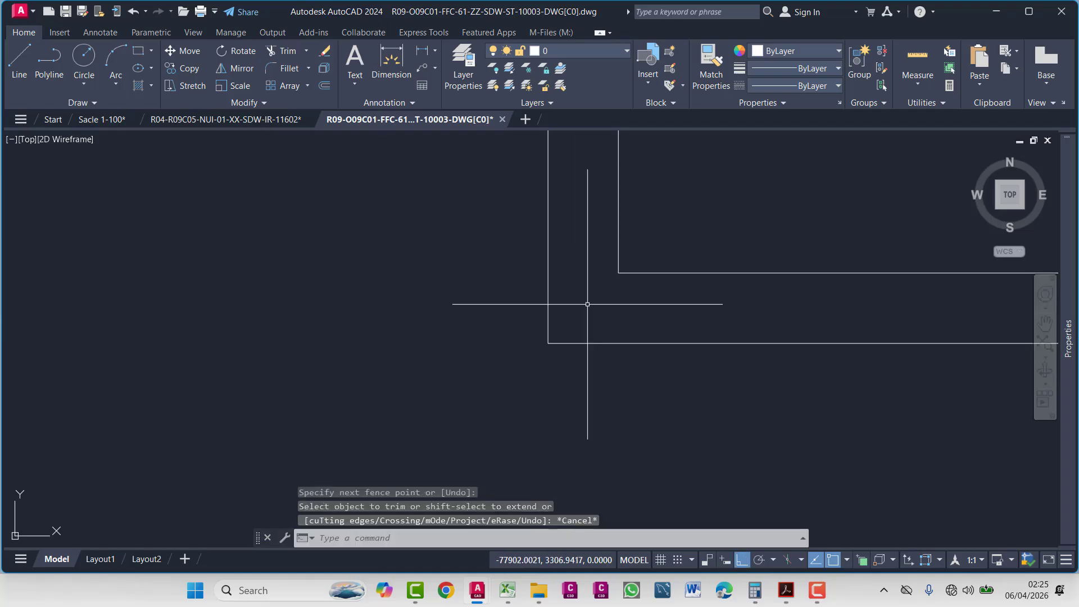
# - Examine how the green and blue wall lines meet at the original plan's upper-left corner on grid A
pyautogui.scroll(-6, 687, 362)
pyautogui.scroll(5, 781, 276)
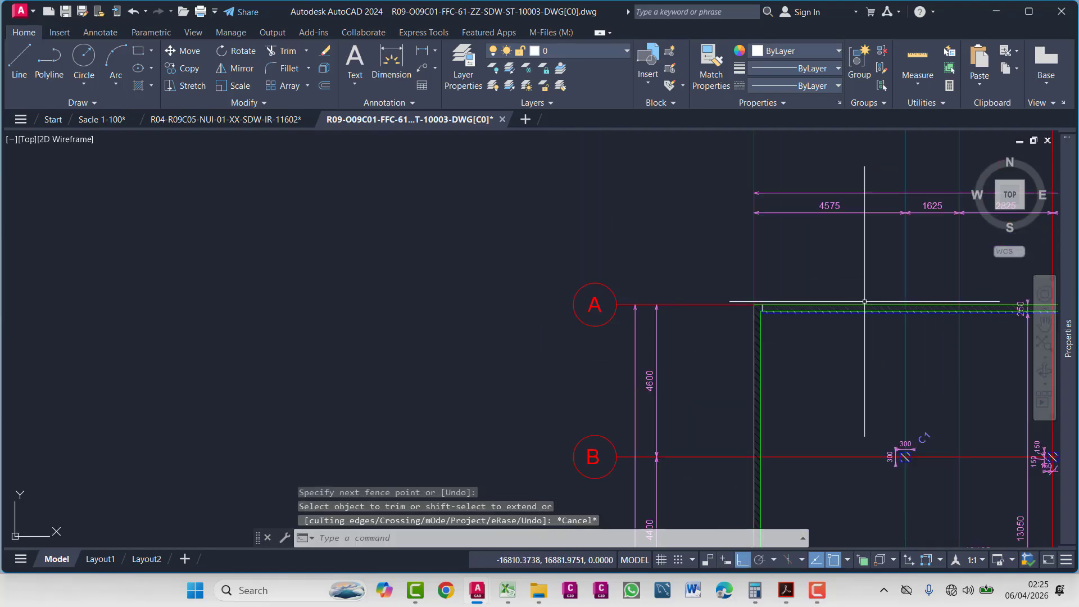
pyautogui.scroll(-1, 759, 277)
pyautogui.scroll(3, 735, 278)
pyautogui.scroll(6, 735, 279)
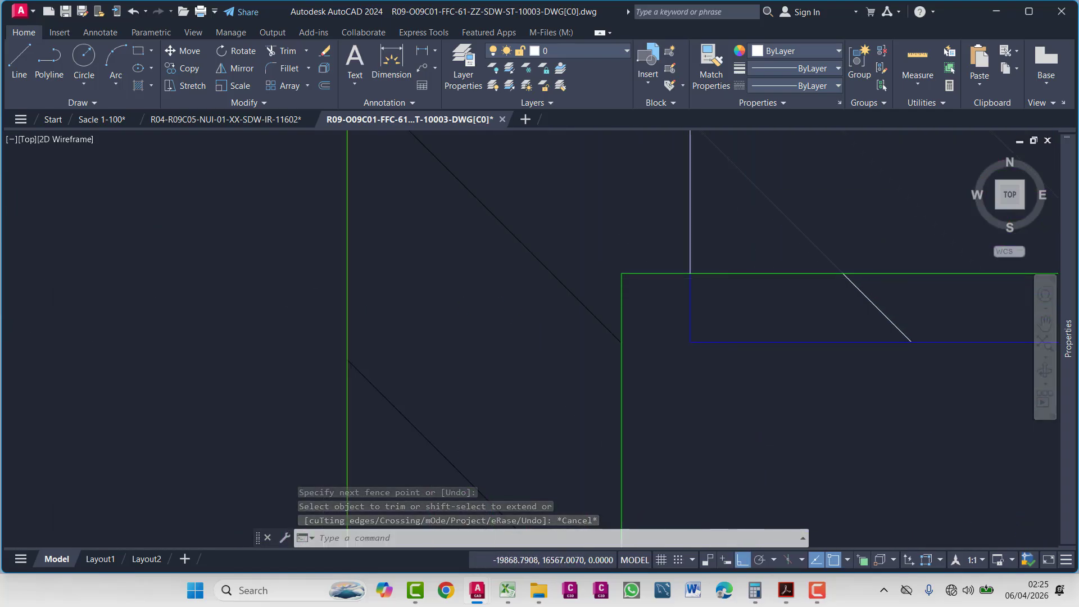
pyautogui.scroll(-4, 706, 335)
pyautogui.click(706, 325)
pyautogui.moveTo(712, 331); pyautogui.dragTo(571, 326, button='middle')
pyautogui.scroll(2, 573, 334)
pyautogui.scroll(-4, 574, 335)
pyautogui.scroll(2, 566, 326)
pyautogui.press('Escape')
pyautogui.press('Escape')
pyautogui.press('Escape')
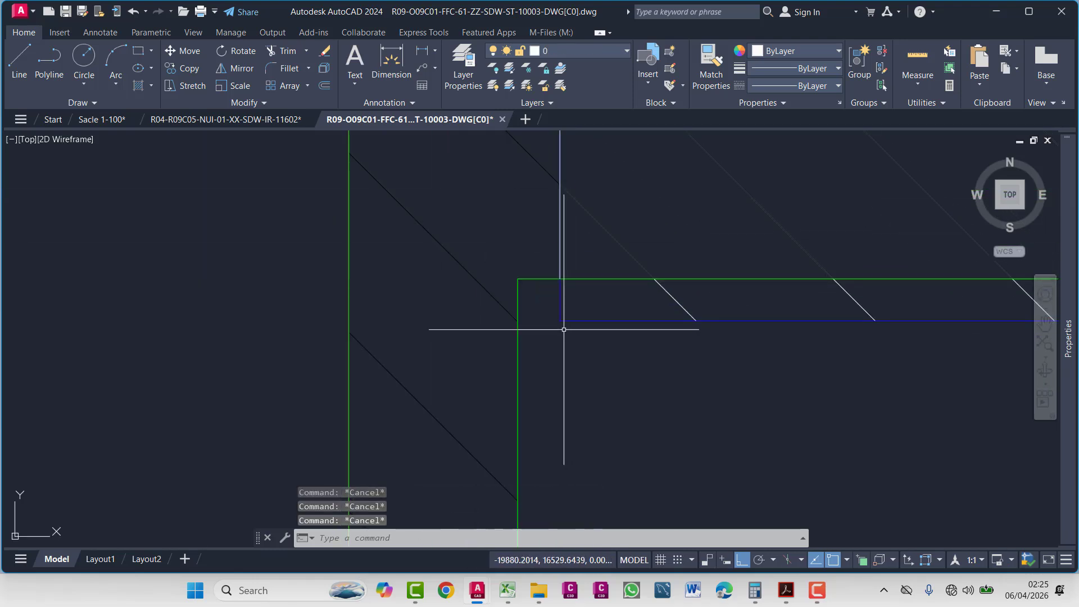
# - Draw a short polyline from the blue line's left end to the left wall's inner green line and check its properties
pyautogui.scroll(1, 564, 329)
pyautogui.write('pl')
pyautogui.press('Return')
pyautogui.scroll(2, 564, 328)
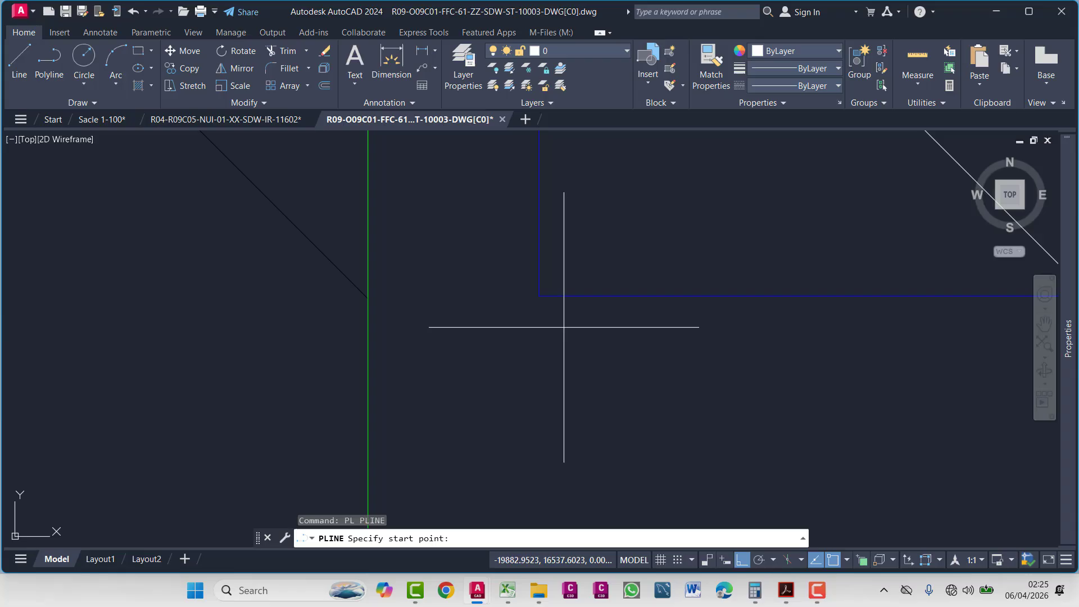
pyautogui.click(540, 295)
pyautogui.click(368, 295)
pyautogui.press('Escape')
pyautogui.click(434, 277)
pyautogui.click(419, 312)
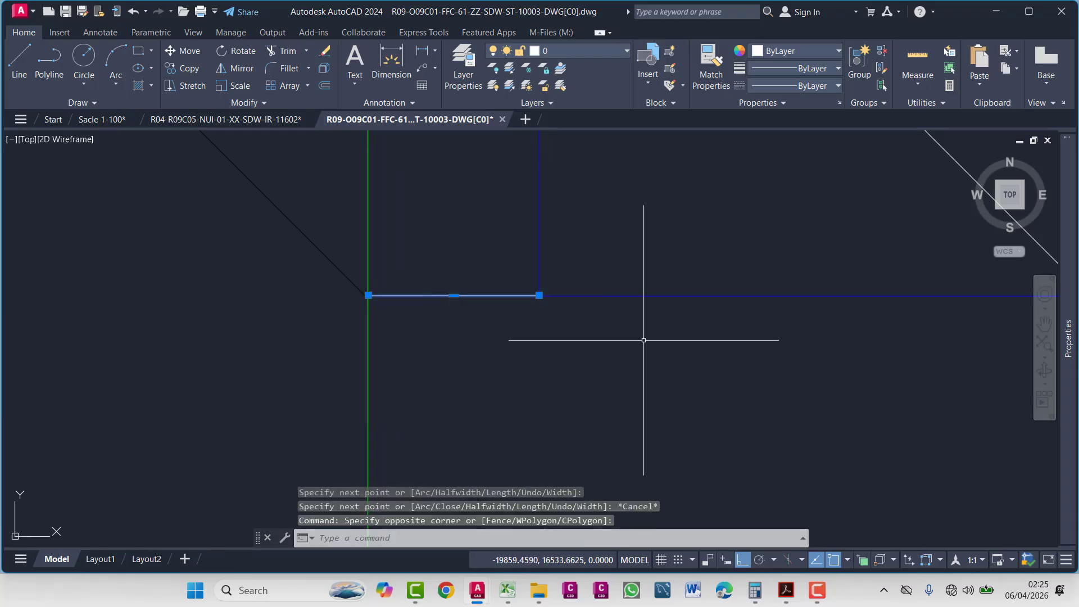
pyautogui.moveTo(1070, 384)
pyautogui.press('Escape')
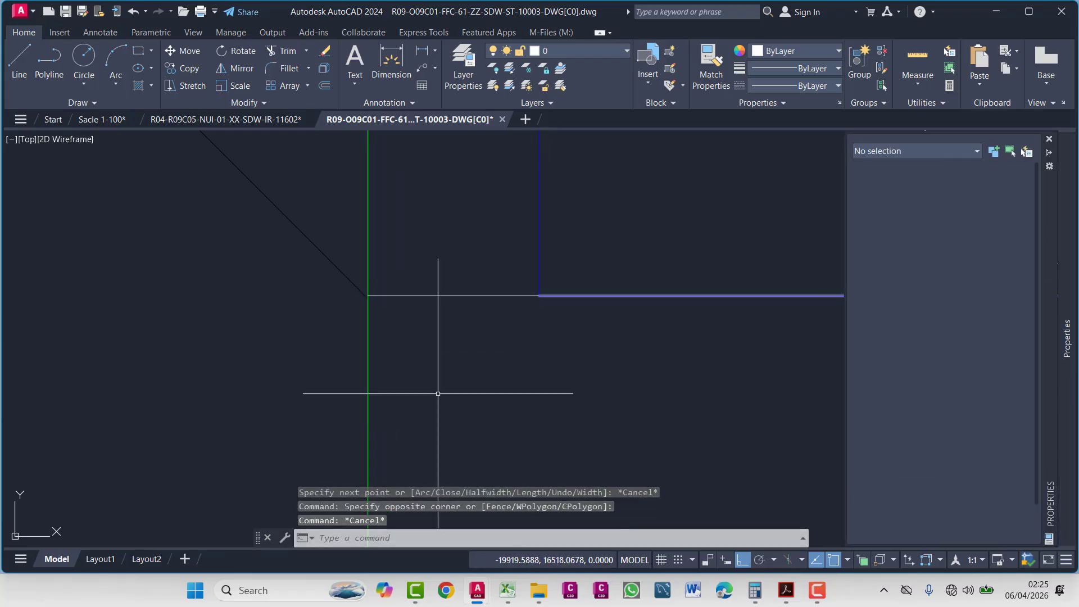
# - Erase the short measuring polyline at the original plan's upper-left corner
pyautogui.press('Escape')
pyautogui.click(467, 242)
pyautogui.click(412, 352)
pyautogui.press('Delete')
# - Draw a short vertical polyline down the redrawn outline's outer left edge from its upper-left corner
pyautogui.scroll(-6, 429, 362)
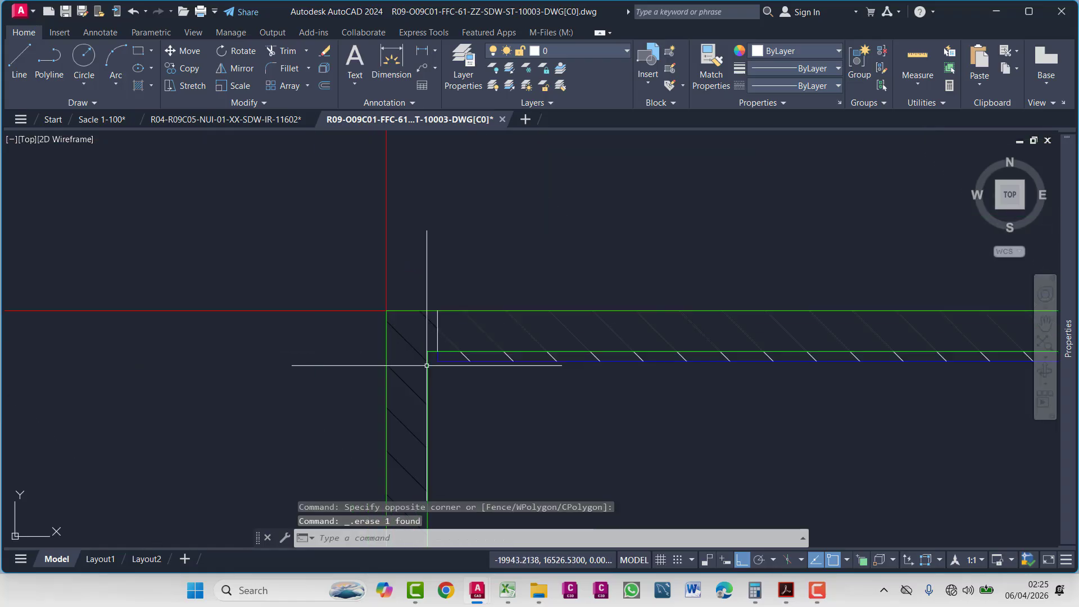
pyautogui.moveTo(285, 357); pyautogui.dragTo(572, 331, button='middle')
pyautogui.scroll(4, 415, 309)
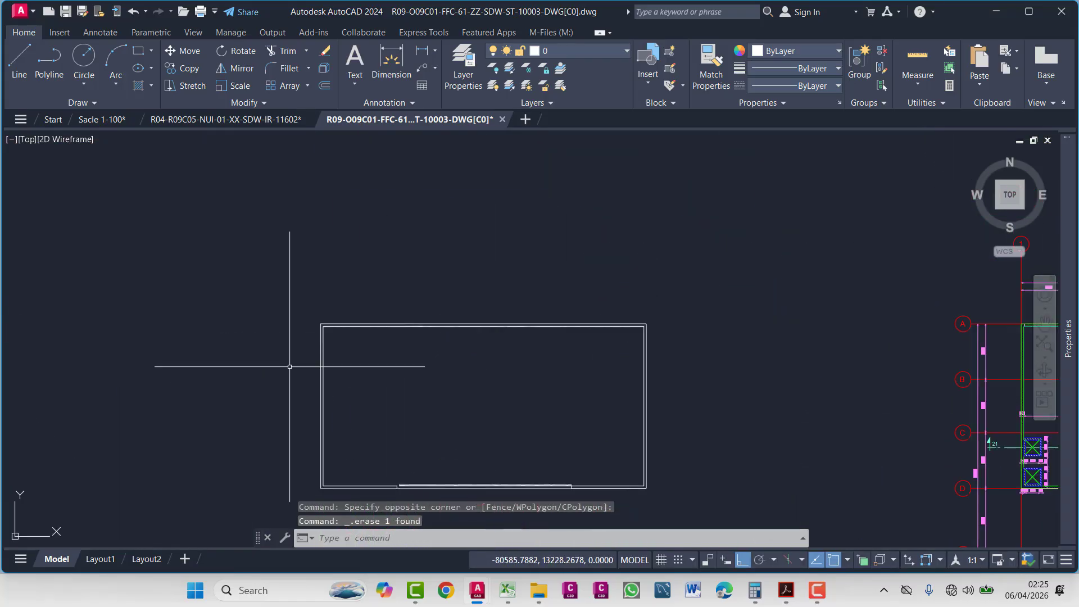
pyautogui.scroll(6, 290, 365)
pyautogui.scroll(2, 495, 253)
pyautogui.scroll(2, 404, 221)
pyautogui.moveTo(377, 212); pyautogui.dragTo(426, 299, button='middle')
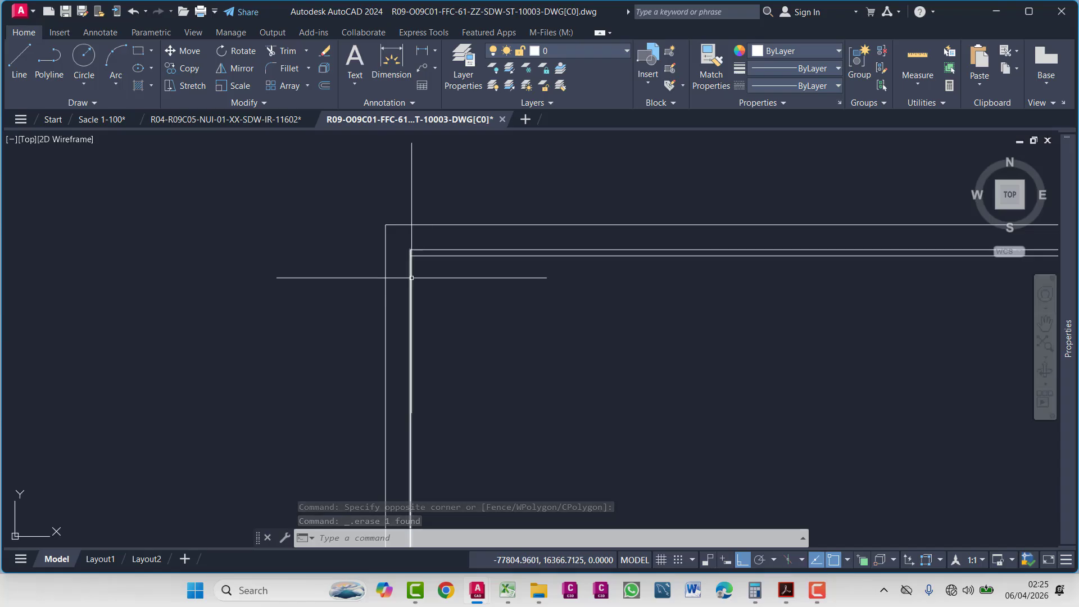
pyautogui.write('pl')
pyautogui.press('Return')
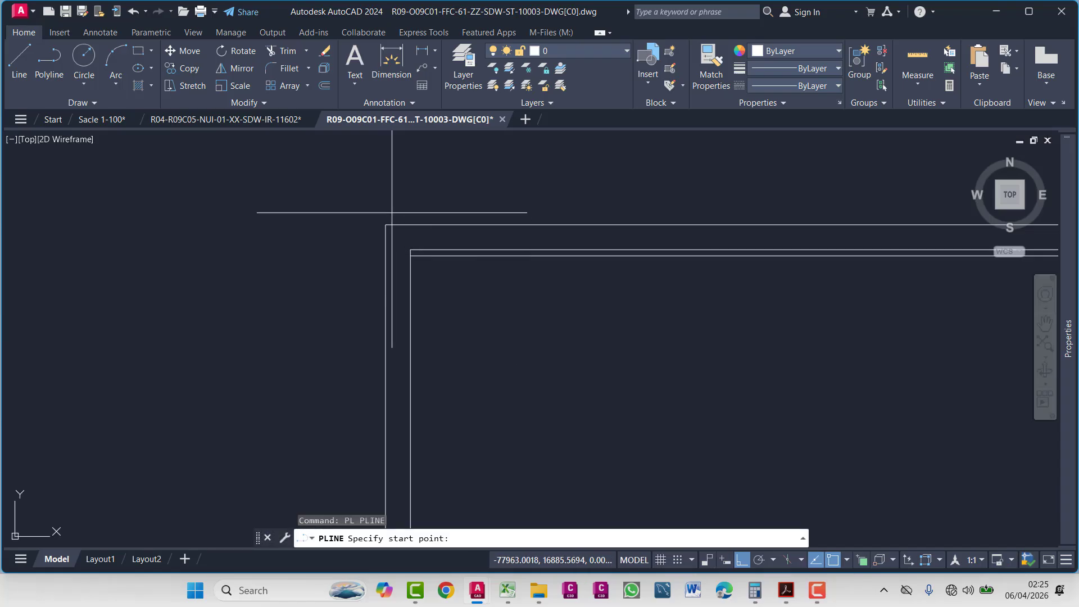
pyautogui.click(386, 224)
pyautogui.press('Escape')
# - Try to offset the short polyline on the outer left edge inward by 50
pyautogui.write('o')
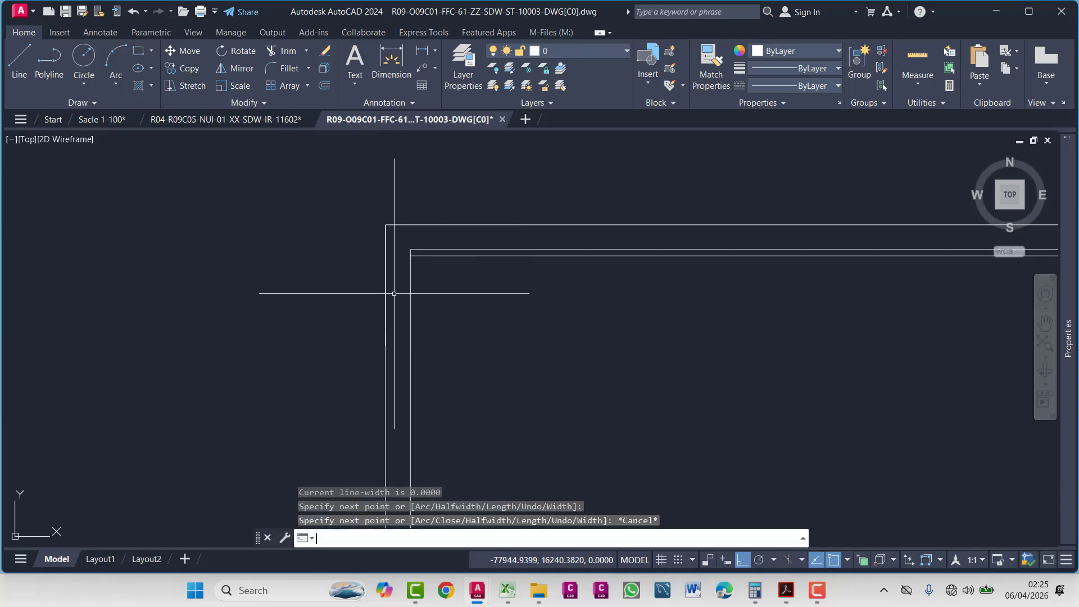
pyautogui.press('Return')
pyautogui.write('50')
pyautogui.press('Return')
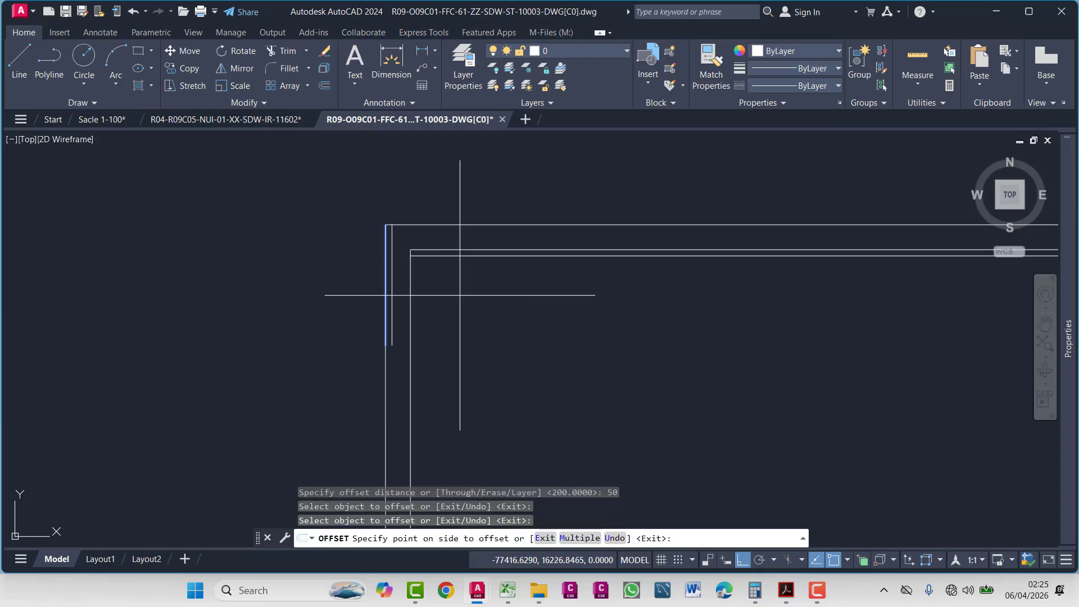
pyautogui.press('Escape')
pyautogui.press('Escape')
pyautogui.press('Escape')
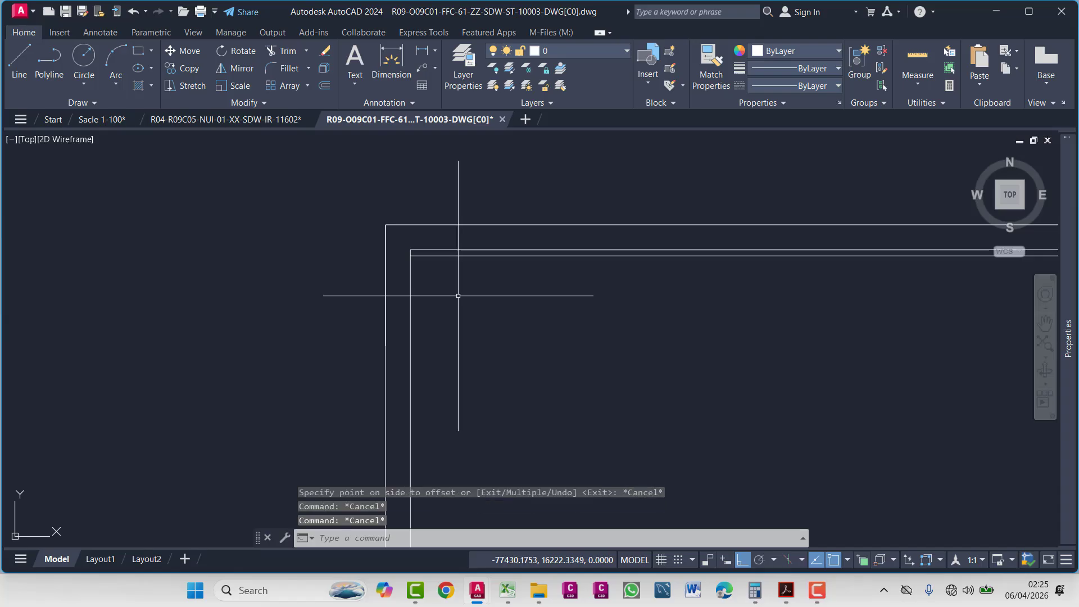
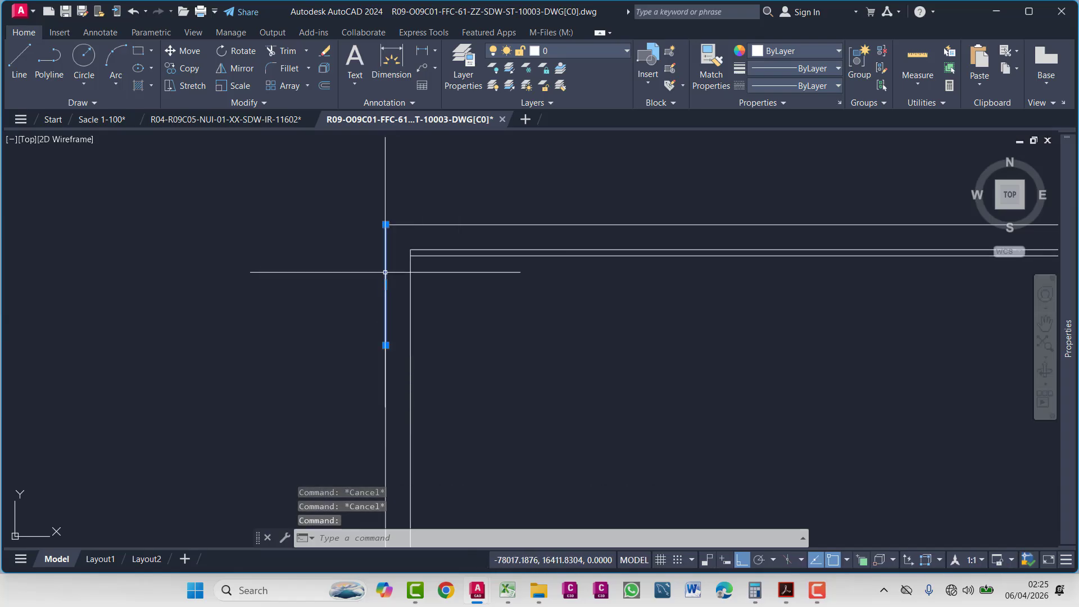
# - Draw a short vertical polyline down the inner wall face from its upper-left corner and offset it inward by 50
pyautogui.write('p')
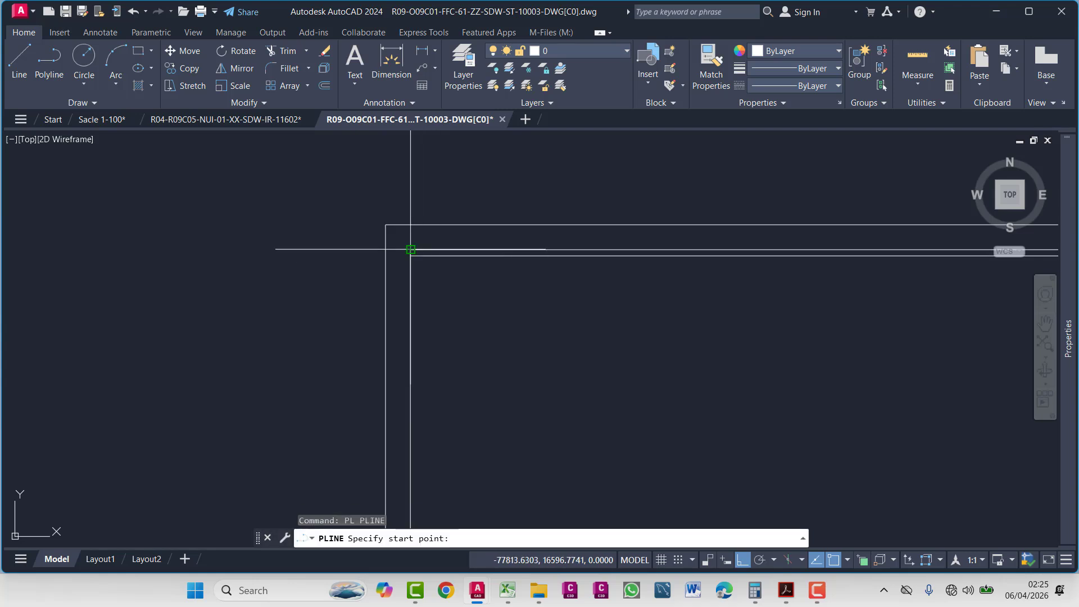
pyautogui.click(411, 249)
pyautogui.press('Escape')
pyautogui.write('o')
pyautogui.press('Return')
pyautogui.press('Return')
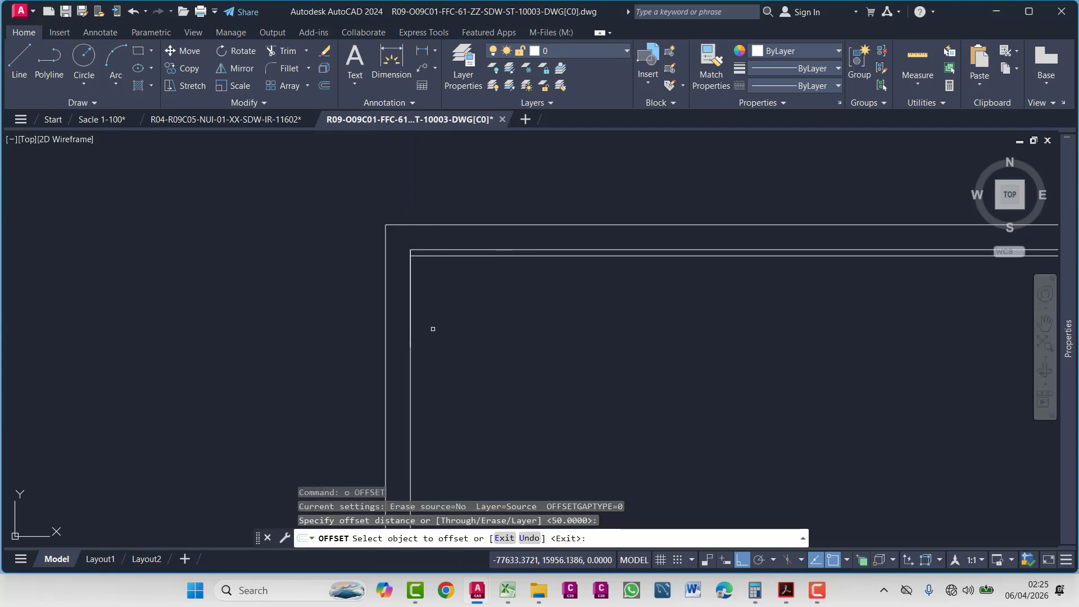
pyautogui.click(412, 297)
pyautogui.click(429, 295)
pyautogui.press('Escape')
pyautogui.scroll(8, 404, 273)
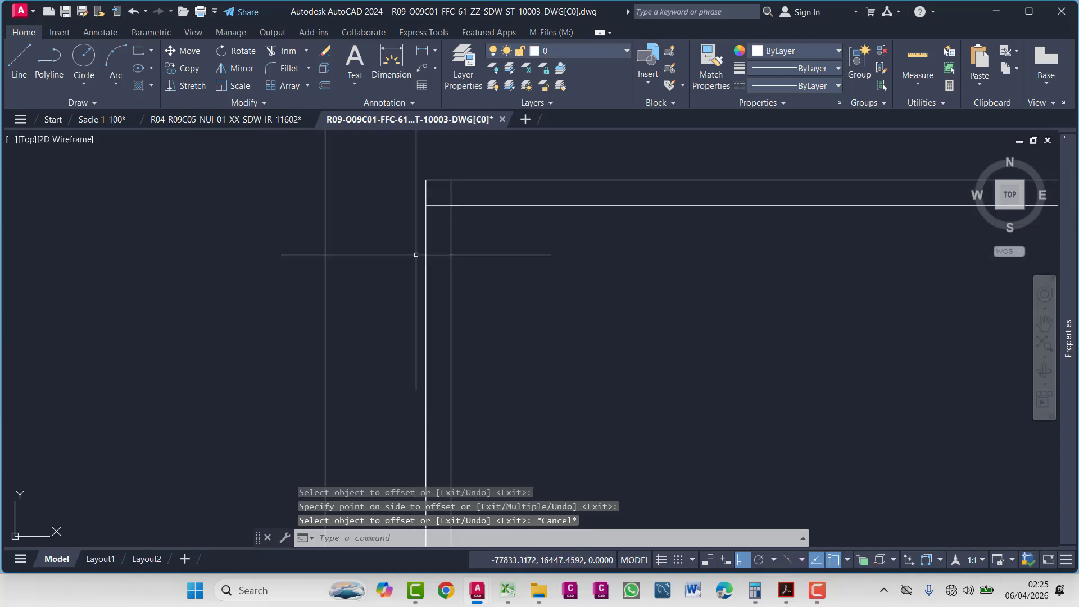
# - Try to extend the offset line at the redrawn upper-left corner up to the outer wall edge
pyautogui.moveTo(417, 253); pyautogui.dragTo(409, 367, button='middle')
pyautogui.press('Escape')
pyautogui.press('Escape')
pyautogui.press('Escape')
pyautogui.scroll(-2, 434, 314)
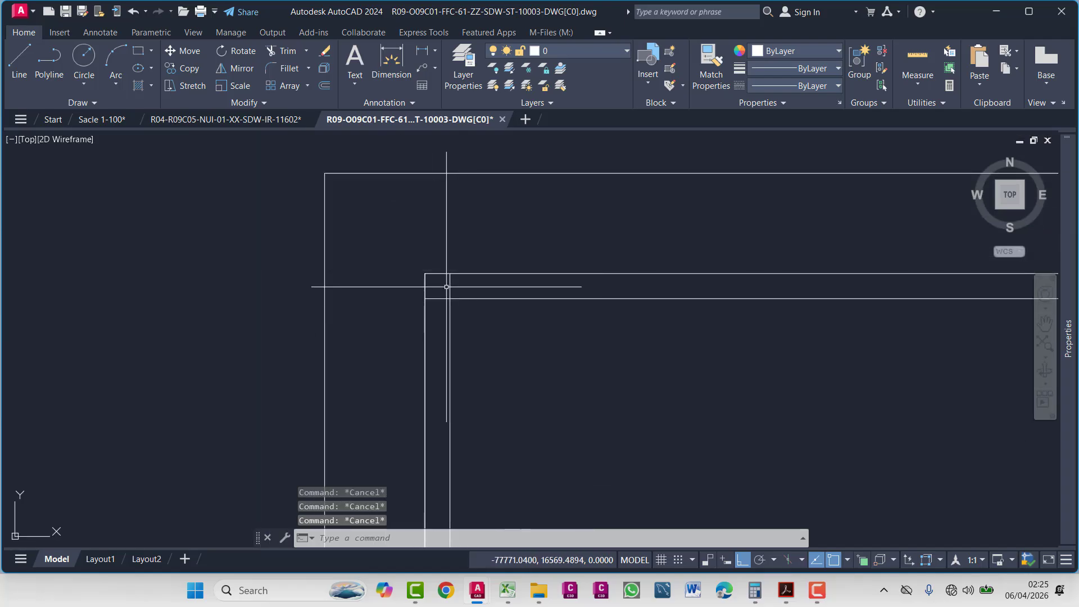
pyautogui.scroll(4, 446, 286)
pyautogui.write('ex')
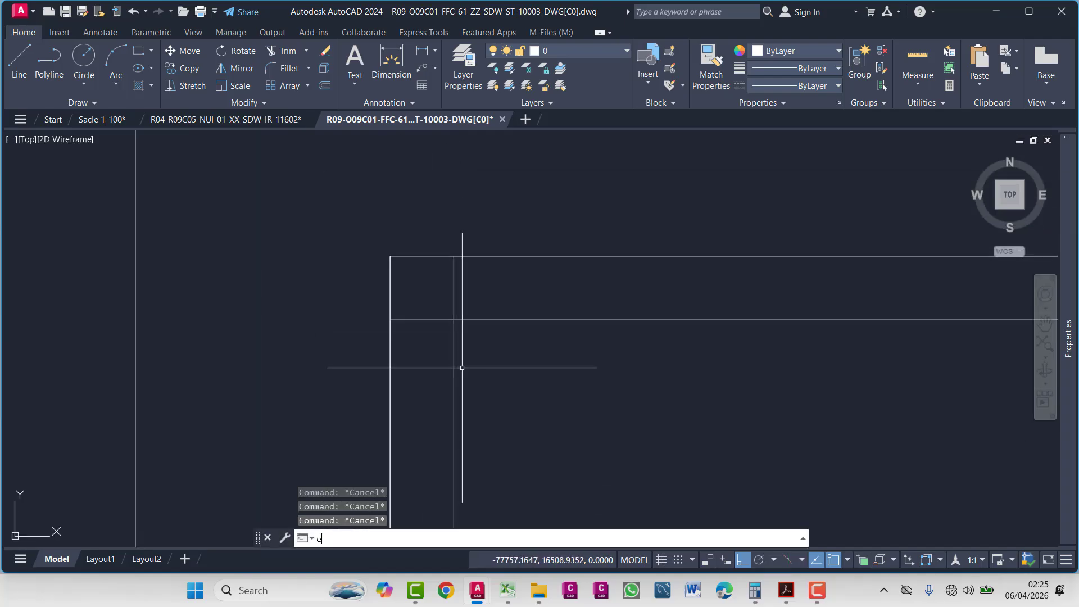
pyautogui.press('Return')
pyautogui.moveTo(478, 385)
pyautogui.mouseDown()
pyautogui.moveTo(451, 371)
pyautogui.moveTo(432, 329)
pyautogui.mouseUp()
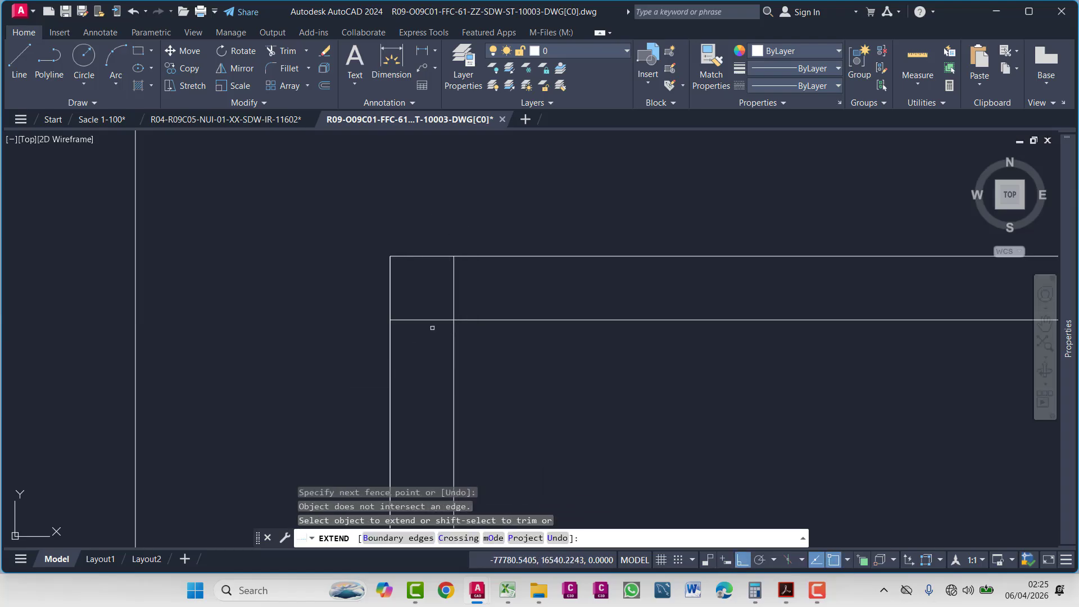
pyautogui.moveTo(463, 283); pyautogui.dragTo(430, 278)
pyautogui.press('Escape')
pyautogui.press('Escape')
pyautogui.press('Escape')
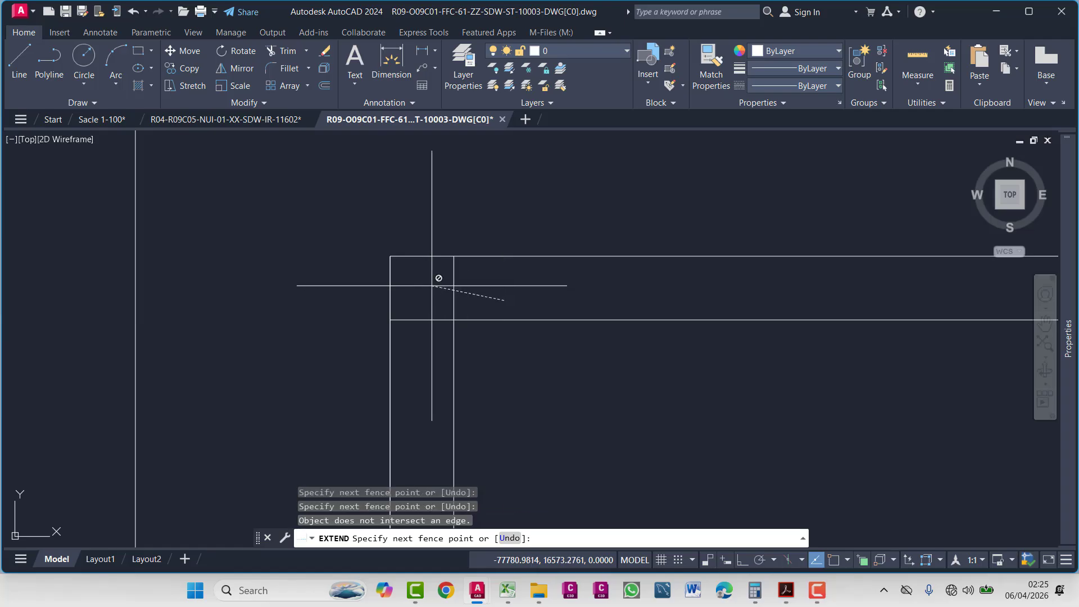
pyautogui.press('Escape')
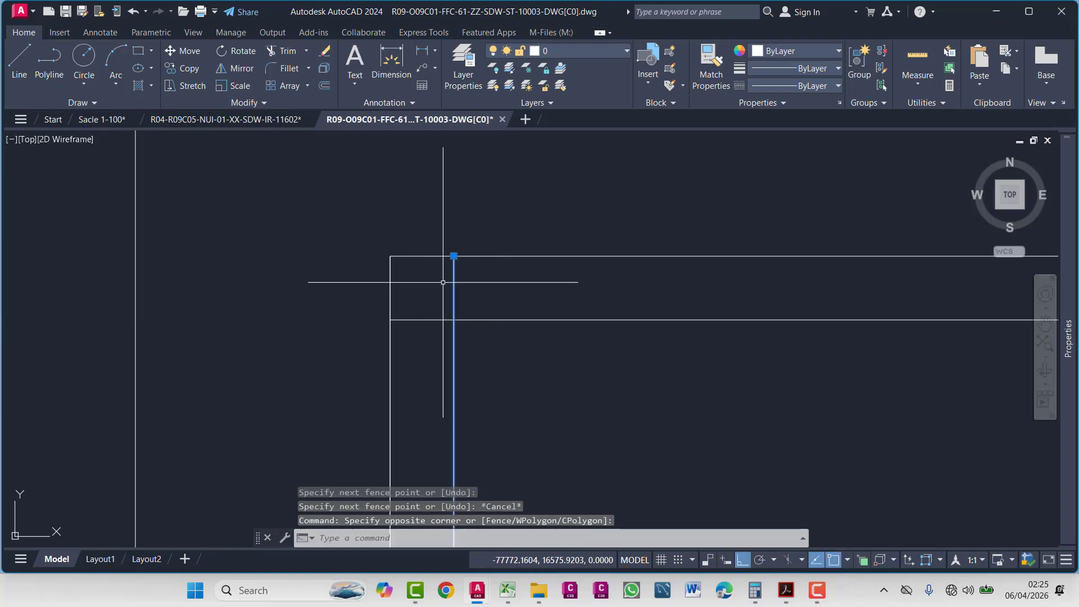
# - Stretch the offset line's upper end past the outer wall's top edge and trim off the overshoot
pyautogui.click(454, 257)
pyautogui.moveTo(454, 256); pyautogui.dragTo(444, 456, button='middle')
pyautogui.click(454, 204)
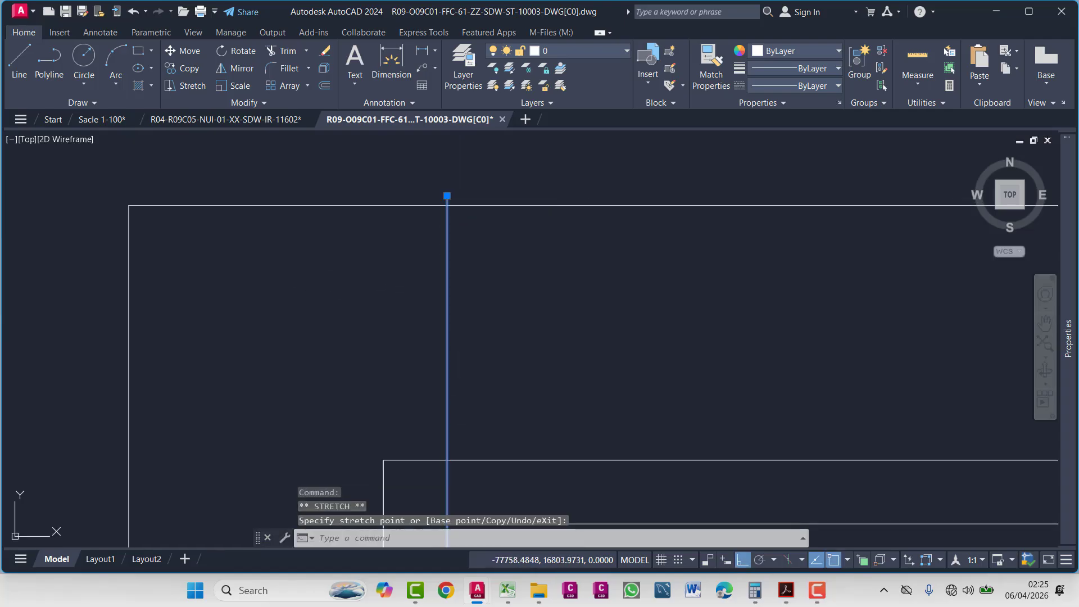
pyautogui.press('Escape')
pyautogui.write('TR')
pyautogui.press('Return')
pyautogui.scroll(3, 446, 203)
pyautogui.click(449, 201)
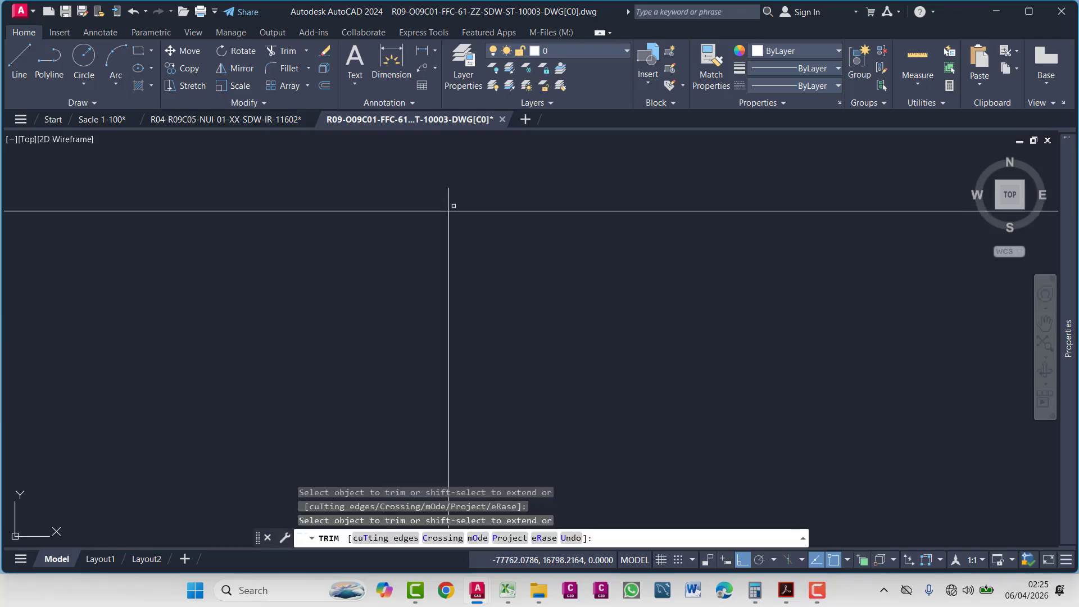
pyautogui.moveTo(450, 192); pyautogui.dragTo(424, 178)
# - Trim the offset line below the lower inner horizontal line and trim that line's stub beyond the offset line
pyautogui.scroll(-5, 445, 210)
pyautogui.moveTo(431, 428); pyautogui.dragTo(463, 223, button='middle')
pyautogui.scroll(2, 463, 224)
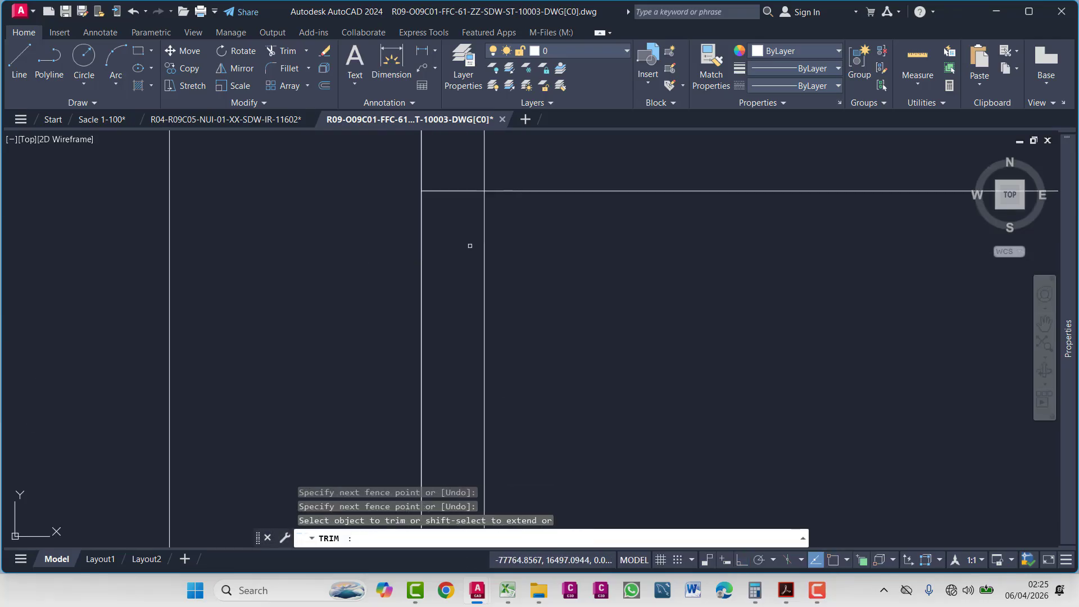
pyautogui.moveTo(478, 242); pyautogui.dragTo(521, 242)
pyautogui.scroll(-2, 493, 241)
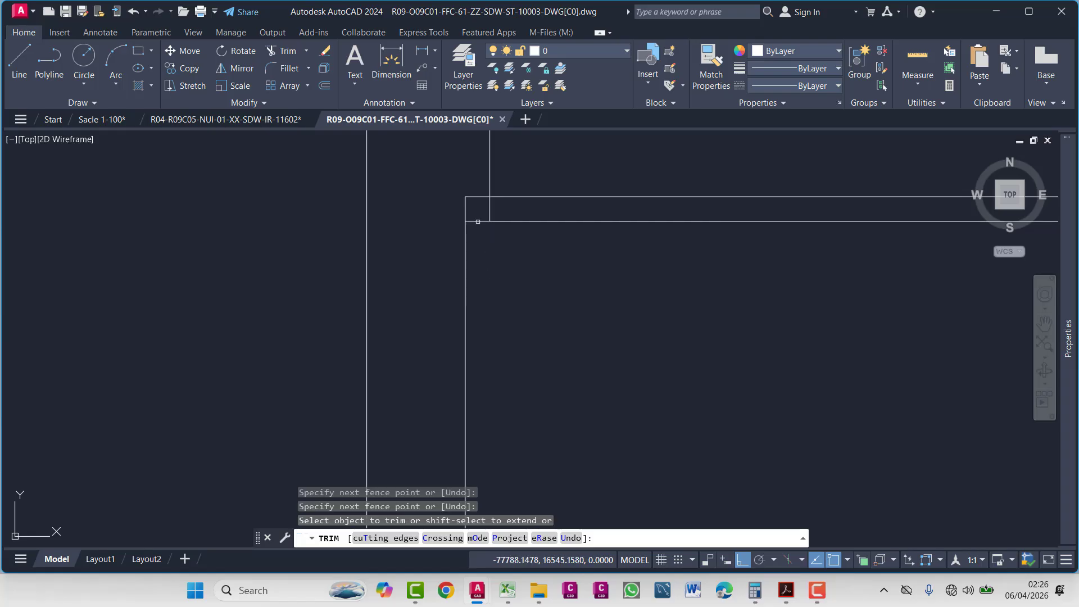
pyautogui.press('Escape')
pyautogui.press('Escape')
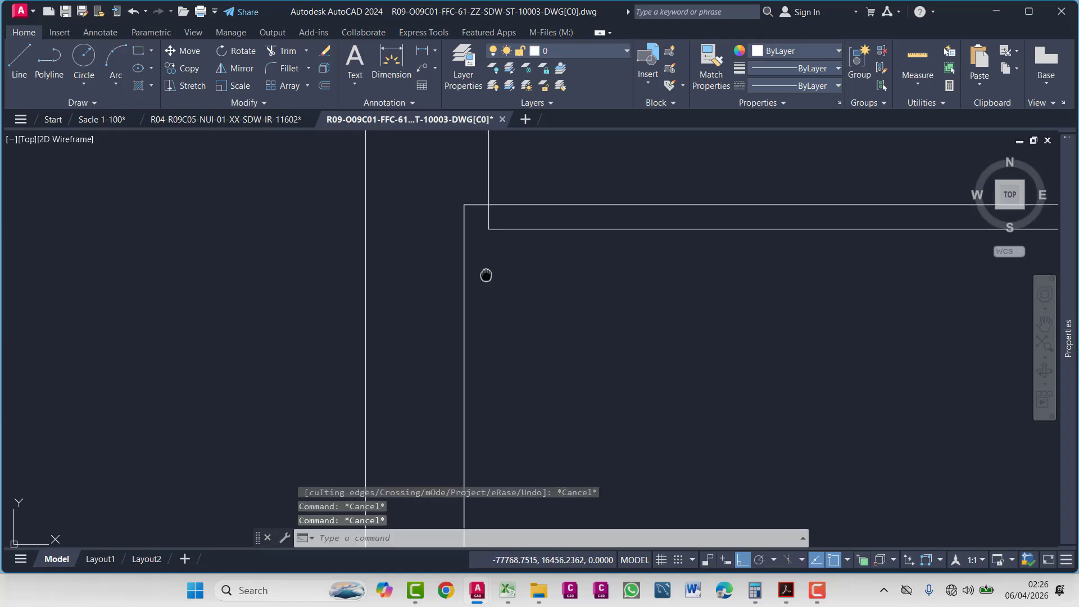
# - Erase the short construction polyline on the inner left wall face at the upper-left corner
pyautogui.moveTo(484, 272); pyautogui.dragTo(413, 318, button='middle')
pyautogui.press('Delete')
pyautogui.scroll(-4, 474, 313)
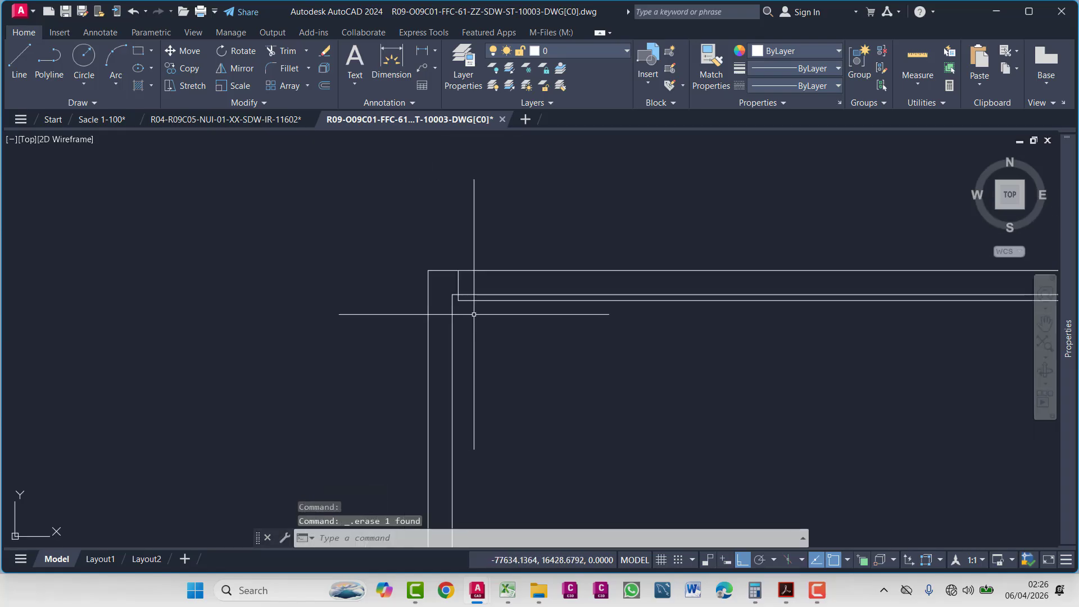
# - Compare the redrawn upper-left corner with the original plan's corner and examine the redrawn lower-left wall
pyautogui.moveTo(584, 374)
pyautogui.mouseDown(button='middle')
pyautogui.moveTo(347, 295)
pyautogui.moveTo(386, 335)
pyautogui.mouseUp(button='middle')
pyautogui.scroll(-2, 361, 297)
pyautogui.scroll(-3, 664, 303)
pyautogui.moveTo(725, 324); pyautogui.dragTo(560, 325, button='middle')
pyautogui.scroll(15, 624, 284)
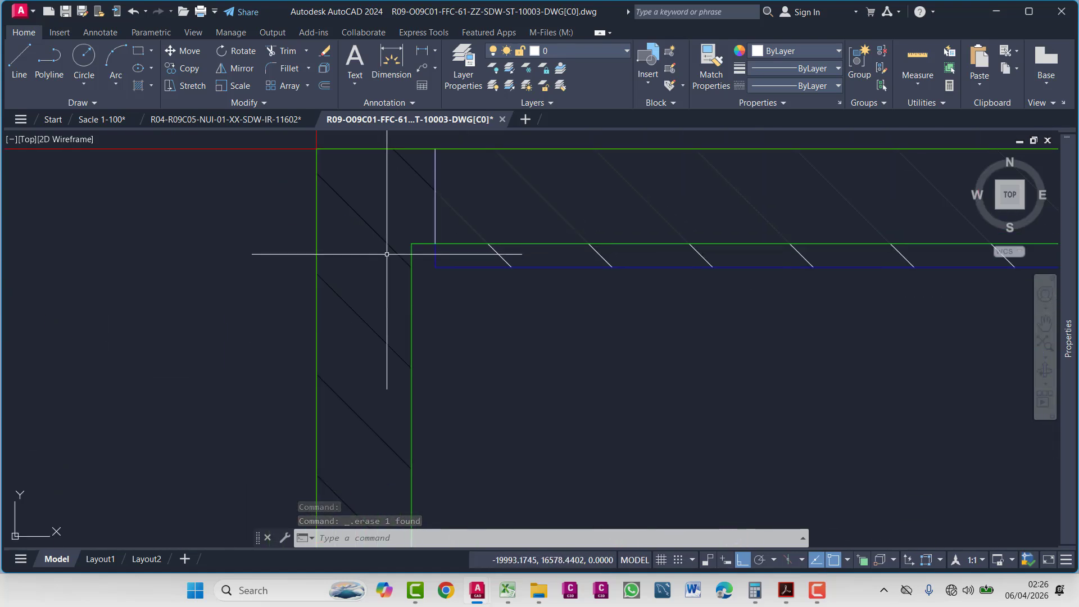
pyautogui.scroll(-10, 387, 254)
pyautogui.moveTo(440, 361); pyautogui.dragTo(551, 304, button='middle')
pyautogui.scroll(10, 537, 323)
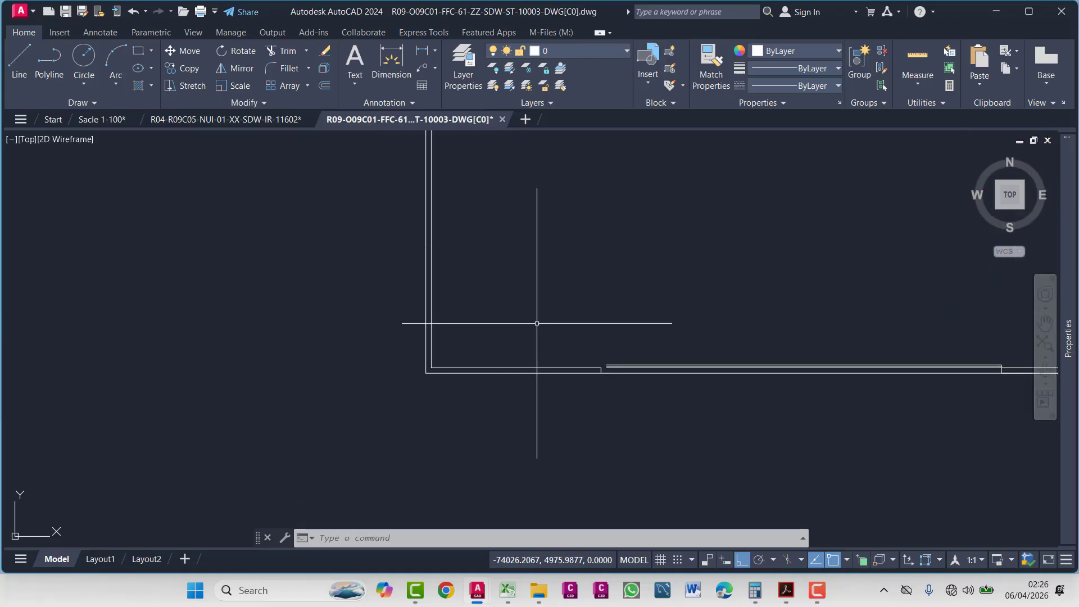
pyautogui.scroll(-8, 534, 344)
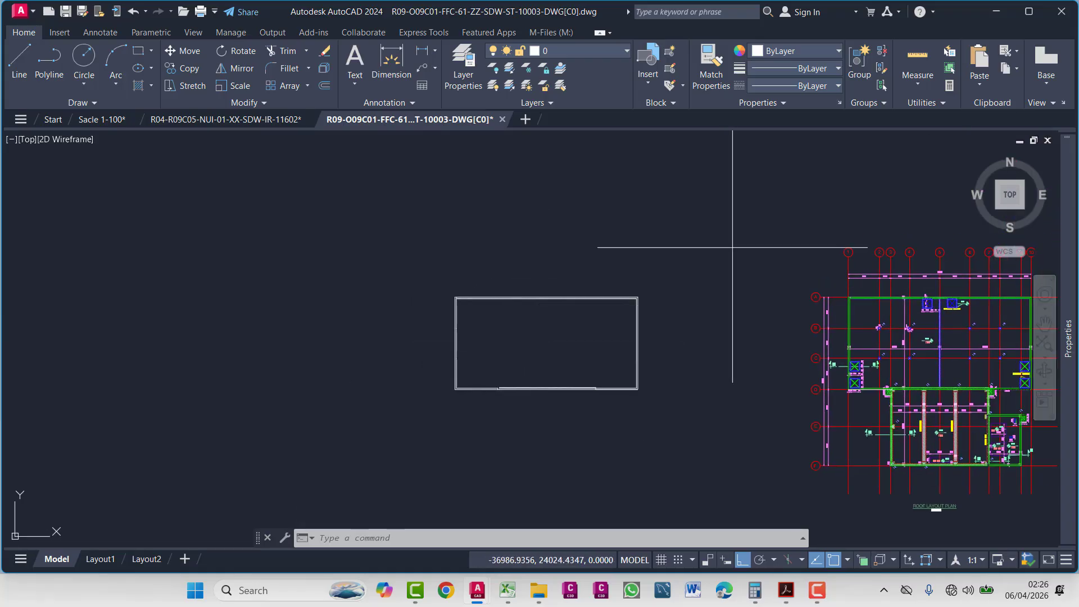
# - Join all the lines of the redrawn outline into polylines
pyautogui.click(734, 244)
pyautogui.click(413, 432)
pyautogui.write('j')
pyautogui.press('Return')
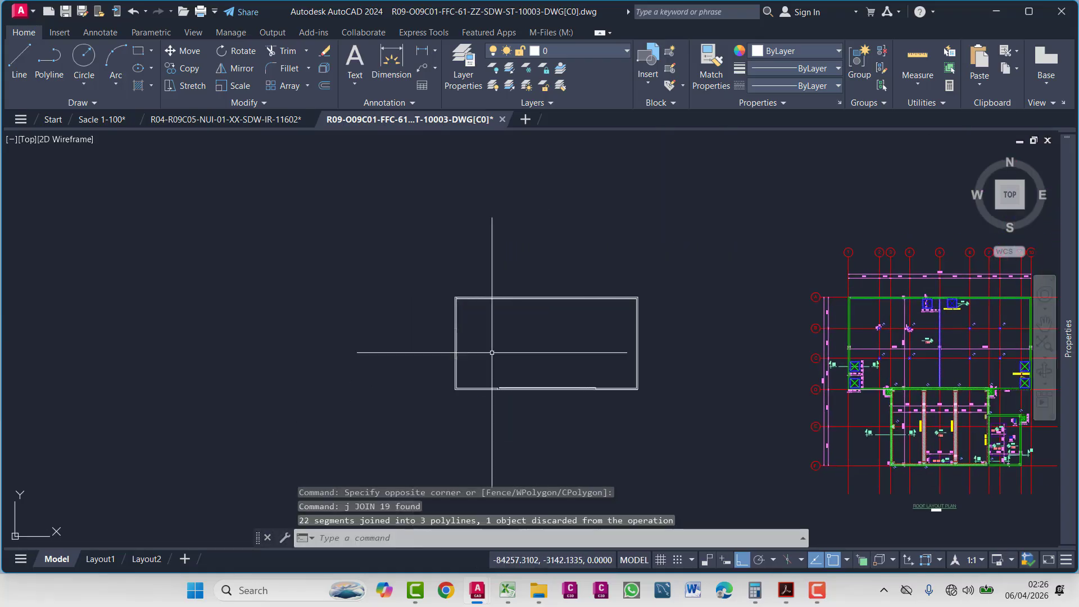
pyautogui.scroll(5, 483, 338)
pyautogui.press('Escape')
pyautogui.write('j')
pyautogui.press('Return')
pyautogui.moveTo(416, 339); pyautogui.dragTo(374, 265, button='middle')
pyautogui.scroll(10, 388, 247)
pyautogui.press('Escape')
pyautogui.press('Escape')
pyautogui.press('Escape')
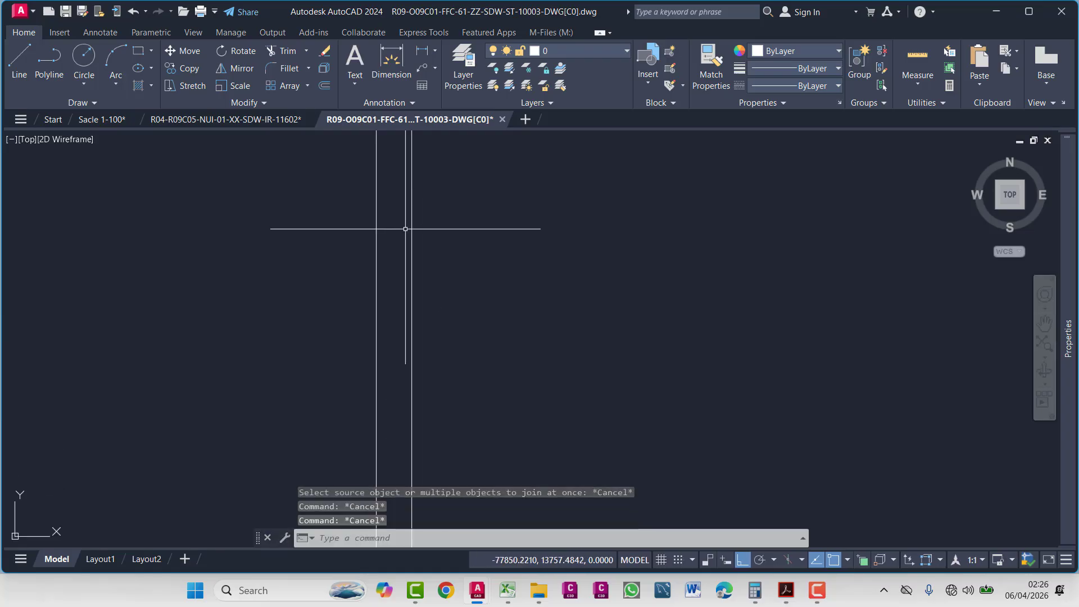
# - Fill the band between the redrawn wall's outer and inner faces with a SOLID hatch
pyautogui.write('h')
pyautogui.press('Return')
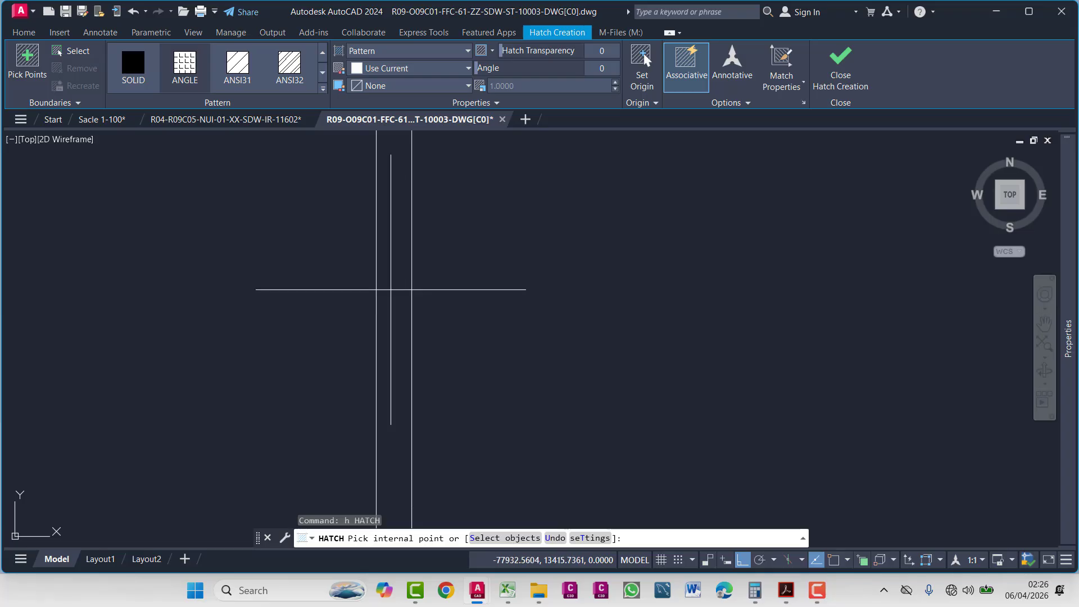
pyautogui.click(392, 290)
pyautogui.scroll(-9, 394, 293)
pyautogui.moveTo(458, 338)
pyautogui.mouseDown(button='middle')
pyautogui.moveTo(465, 362)
pyautogui.moveTo(296, 275)
pyautogui.mouseUp(button='middle')
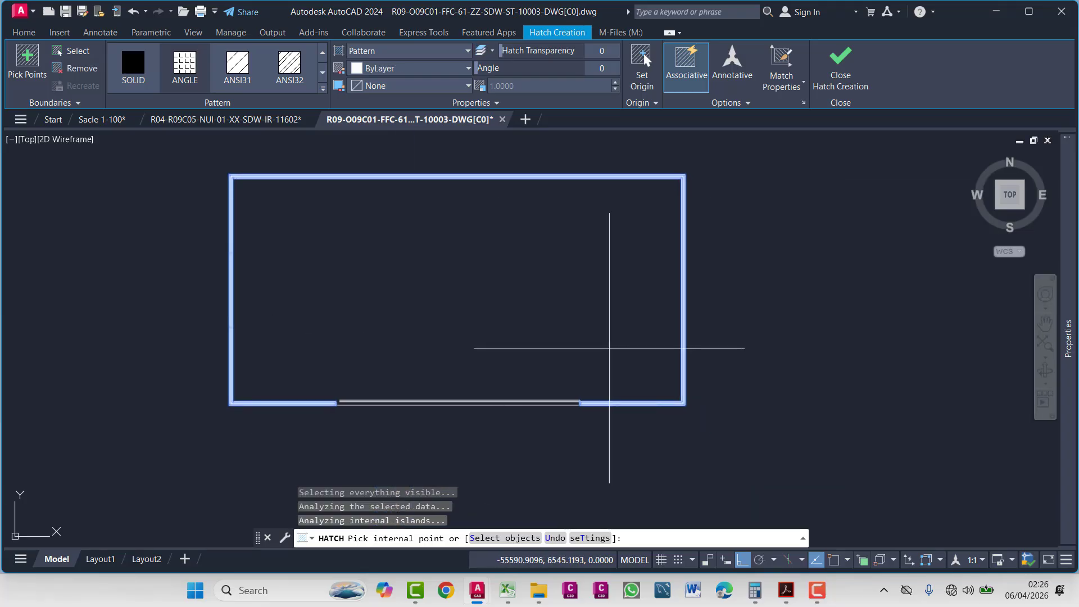
pyautogui.moveTo(652, 402); pyautogui.dragTo(450, 334, button='middle')
pyautogui.moveTo(274, 351); pyautogui.dragTo(358, 348, button='middle')
pyautogui.scroll(6, 427, 323)
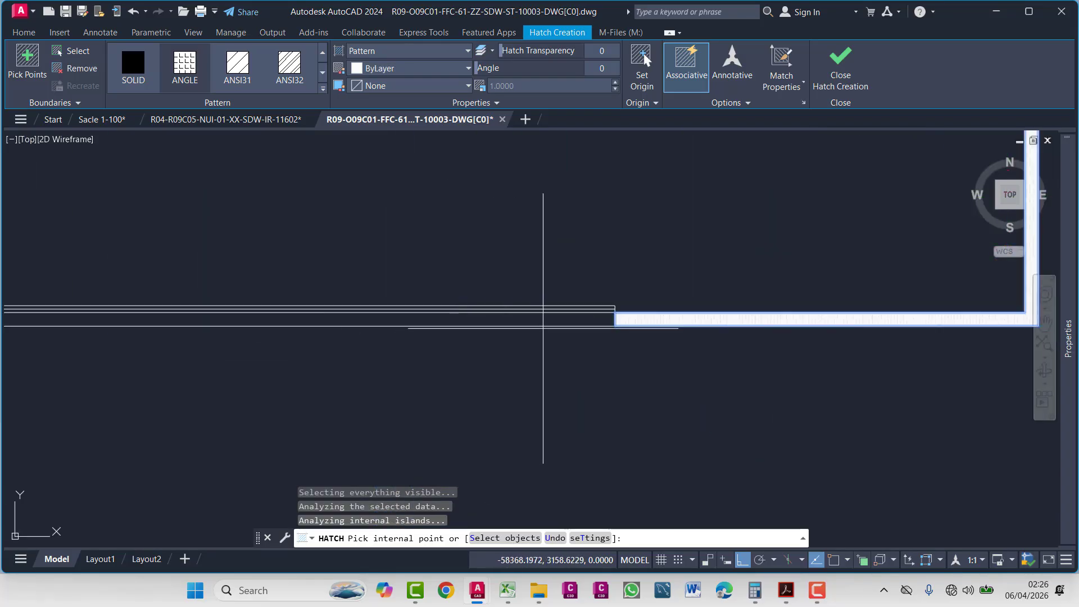
pyautogui.scroll(-2, 569, 342)
pyautogui.scroll(-2, 780, 367)
pyautogui.moveTo(781, 367); pyautogui.dragTo(374, 332, button='middle')
pyautogui.moveTo(860, 383); pyautogui.dragTo(477, 332, button='middle')
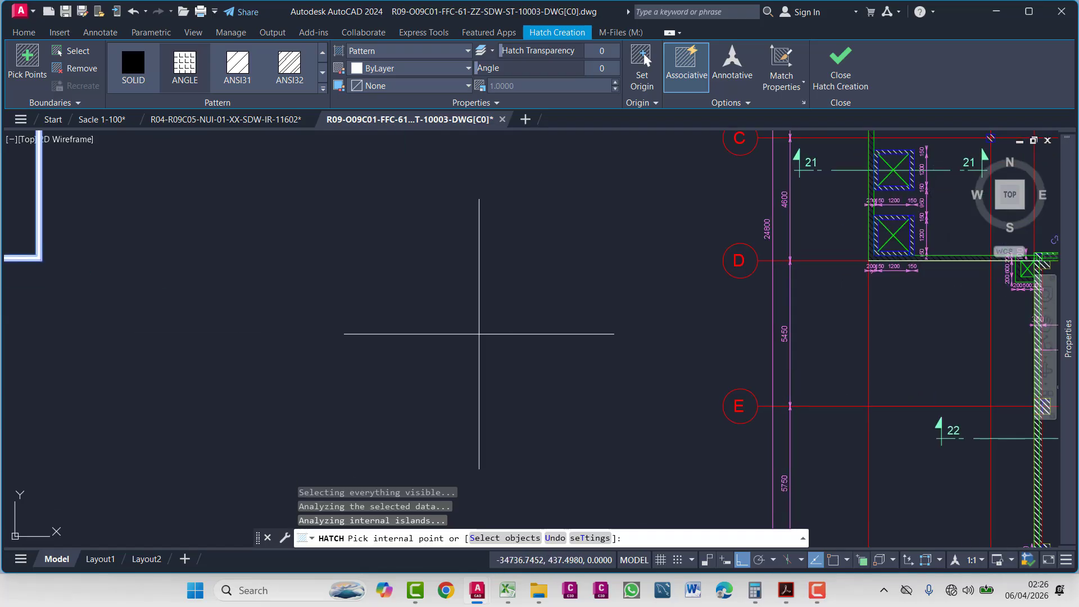
pyautogui.scroll(-4, 489, 335)
pyautogui.moveTo(647, 348); pyautogui.dragTo(371, 334, button='middle')
pyautogui.scroll(7, 484, 253)
pyautogui.scroll(-7, 378, 308)
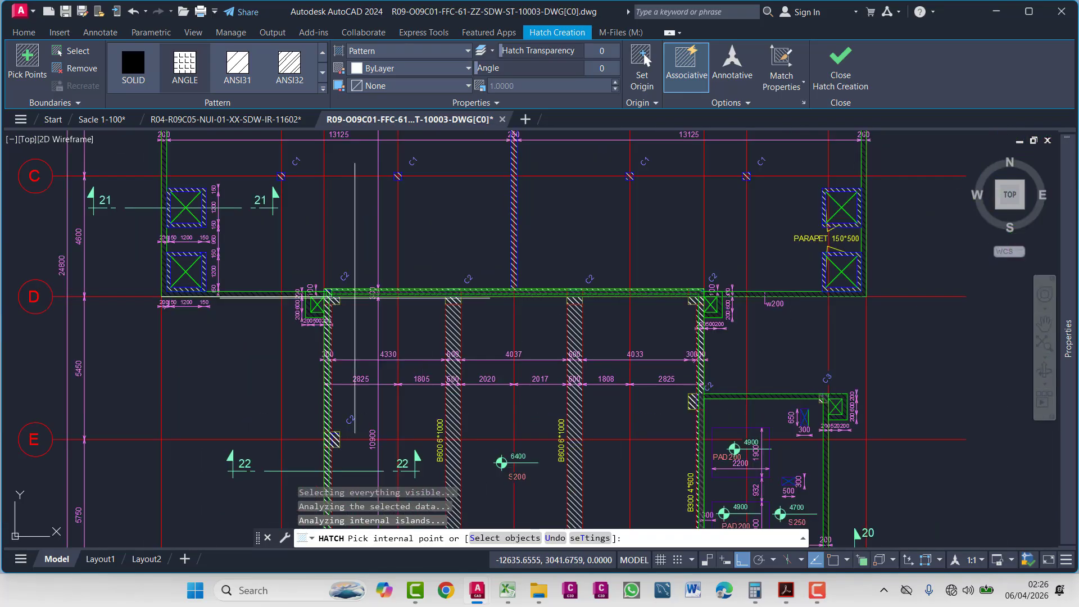
pyautogui.press('Escape')
# - Select the original plan's left wall hatch and close the offline web window that covers the drawing
pyautogui.scroll(10, 378, 308)
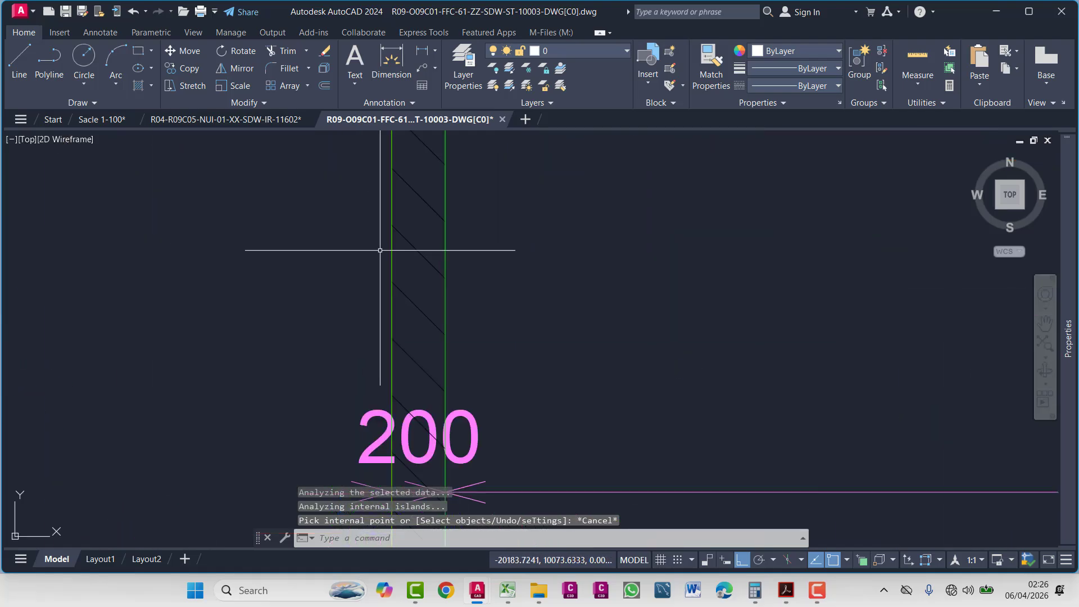
pyautogui.click(410, 243)
pyautogui.scroll(-10, 424, 265)
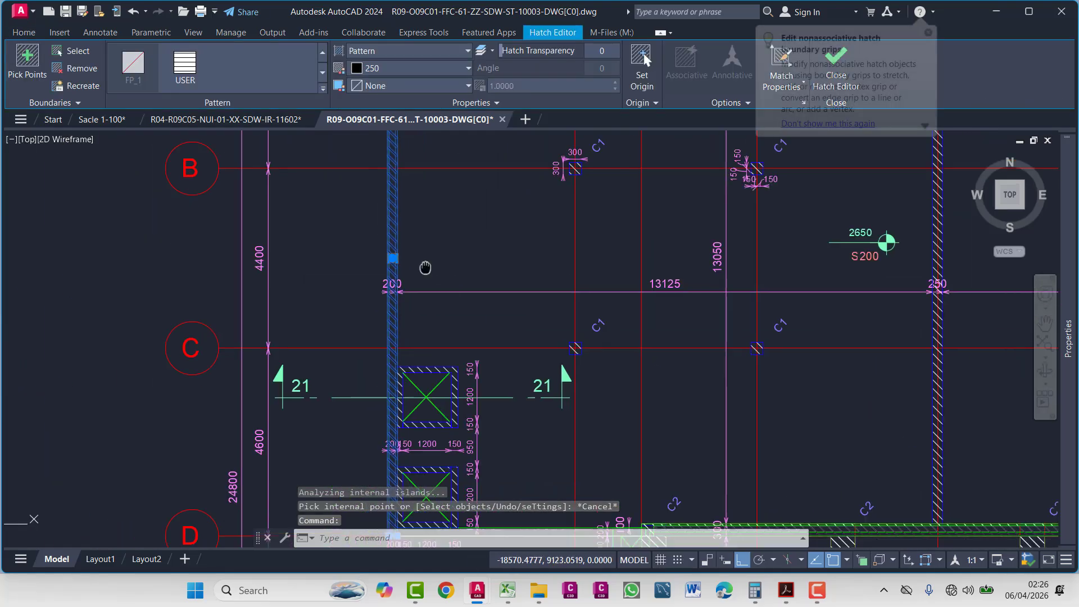
pyautogui.moveTo(514, 313); pyautogui.dragTo(514, 292, button='middle')
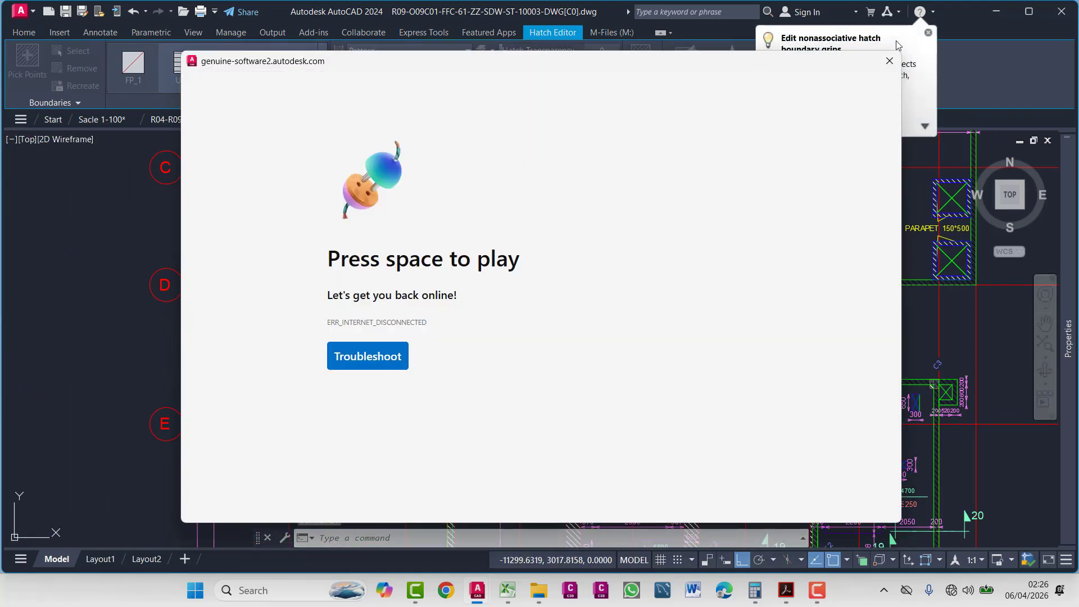
pyautogui.click(890, 61)
pyautogui.scroll(-2, 489, 313)
pyautogui.moveTo(662, 313); pyautogui.dragTo(413, 354, button='middle')
pyautogui.moveTo(338, 332)
pyautogui.mouseDown(button='middle')
pyautogui.moveTo(431, 484)
pyautogui.moveTo(429, 353)
pyautogui.mouseUp(button='middle')
pyautogui.scroll(9, 275, 346)
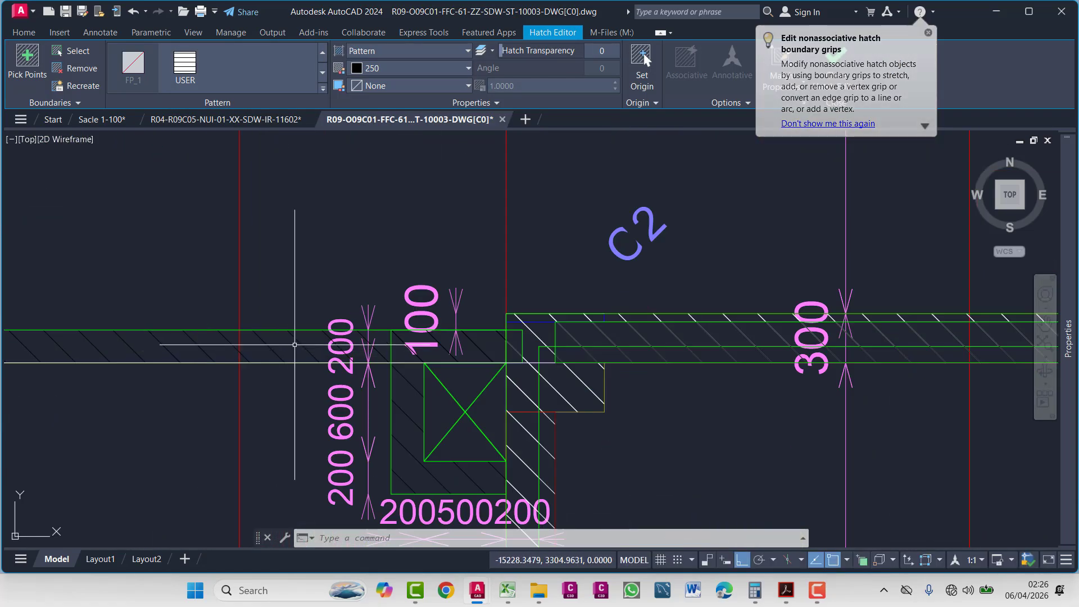
# - Add the hatches of the original wall along grid D, on both sides of the first C2 column, to the selection
pyautogui.click(270, 346)
pyautogui.scroll(-2, 316, 364)
pyautogui.moveTo(591, 372); pyautogui.dragTo(489, 366, button='middle')
pyautogui.scroll(2, 489, 366)
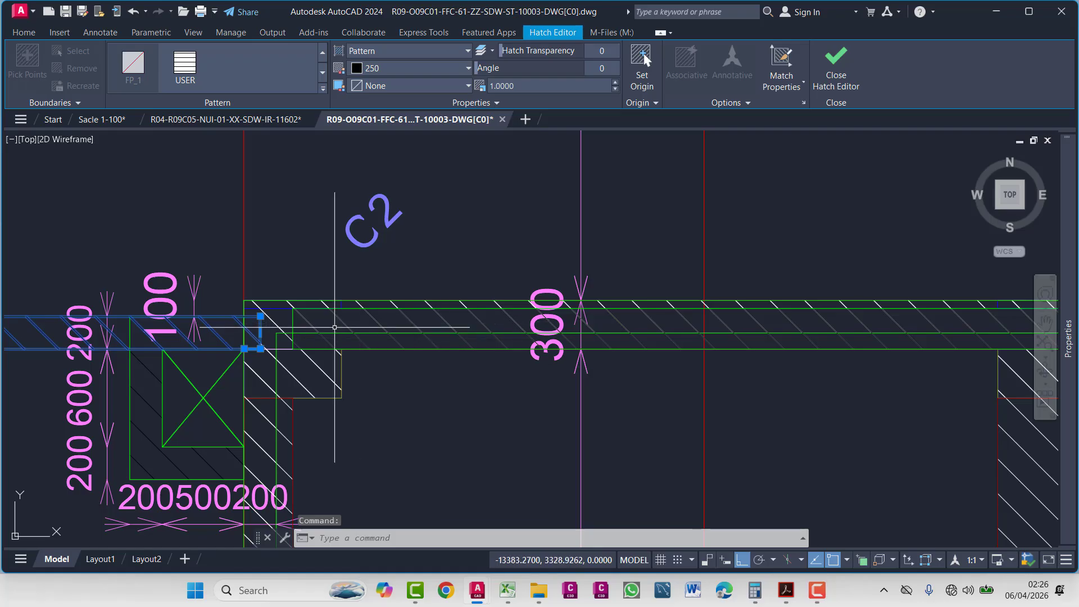
pyautogui.click(306, 323)
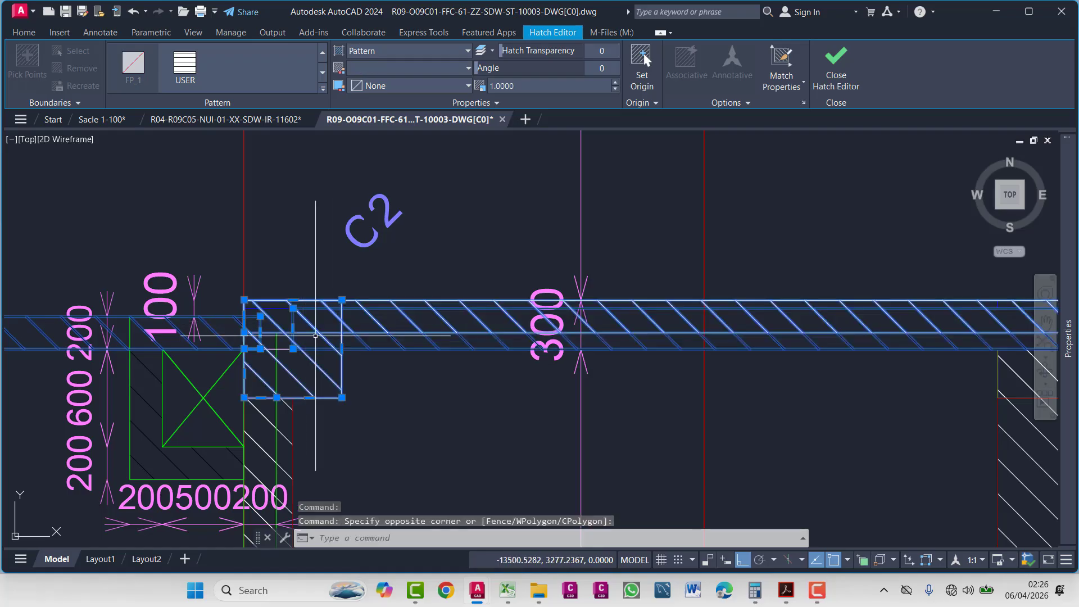
pyautogui.scroll(-4, 448, 374)
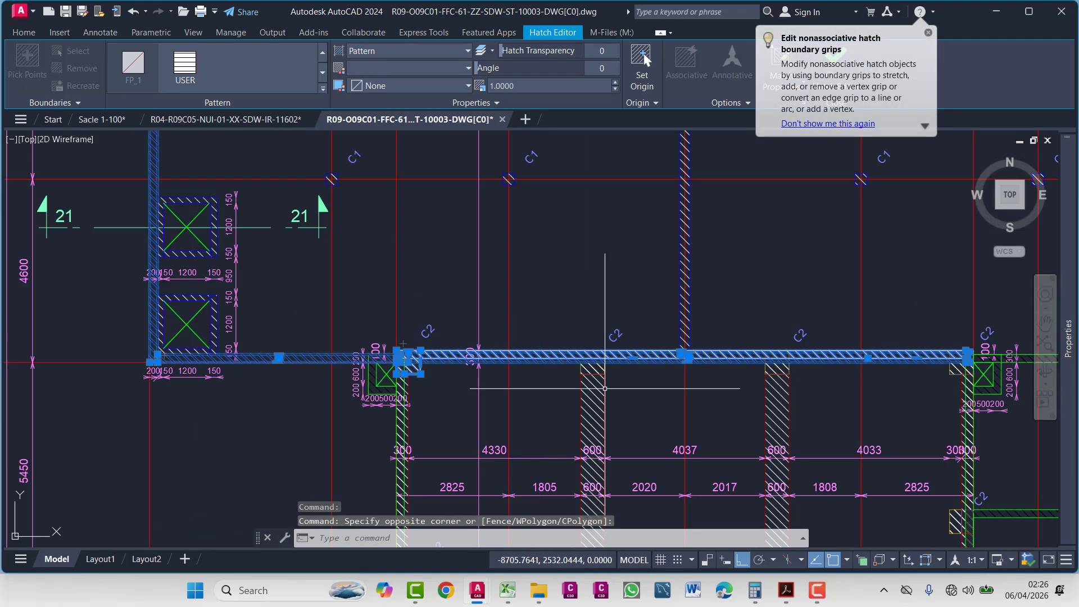
# - Add the original wall hatch along grid D, just beyond the far C2 column, to the selection and clear the selection
pyautogui.moveTo(814, 388); pyautogui.dragTo(291, 332, button='middle')
pyautogui.scroll(4, 384, 306)
pyautogui.moveTo(632, 313); pyautogui.dragTo(360, 317, button='middle')
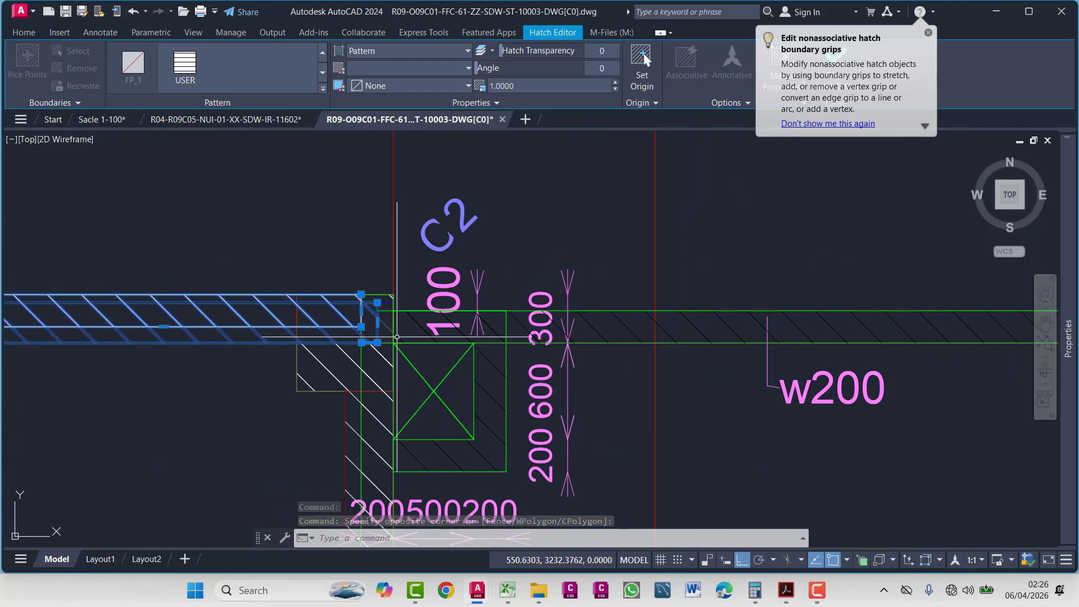
pyautogui.scroll(4, 404, 352)
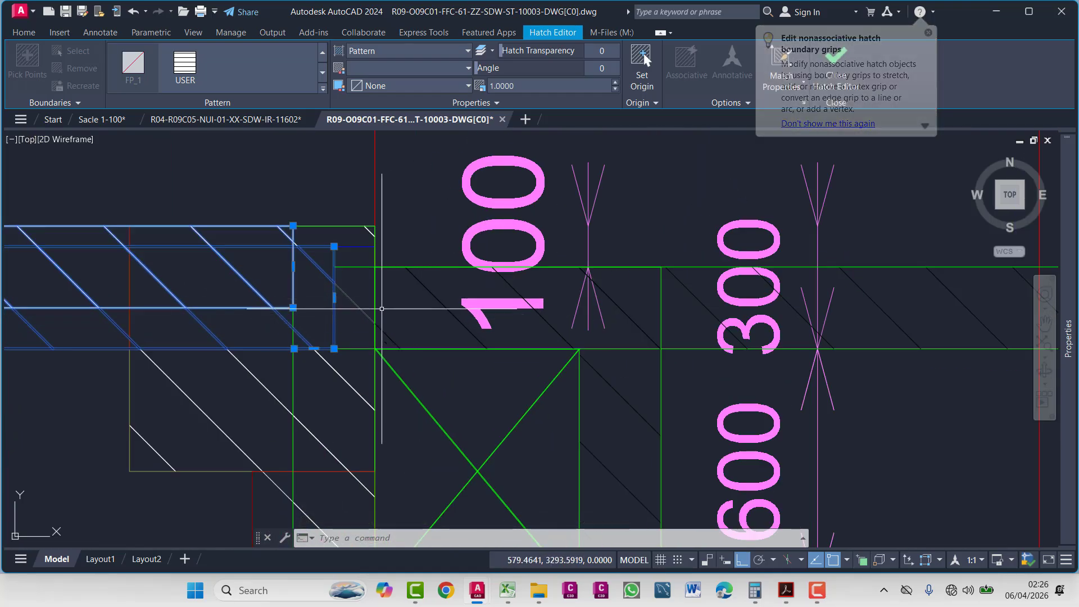
pyautogui.click(424, 296)
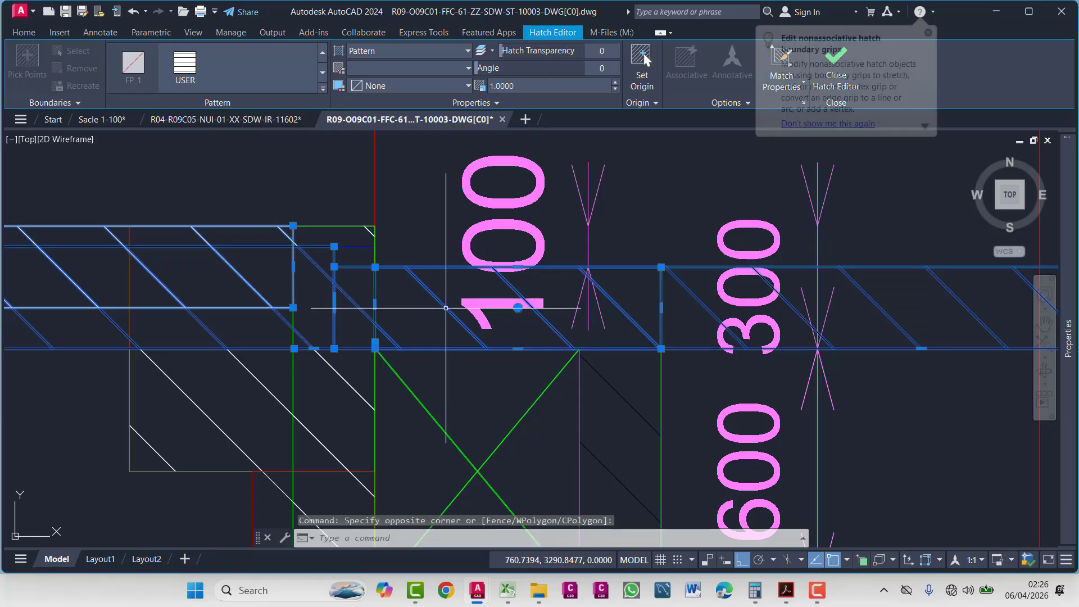
pyautogui.scroll(-10, 495, 319)
pyautogui.moveTo(365, 352); pyautogui.dragTo(643, 319, button='middle')
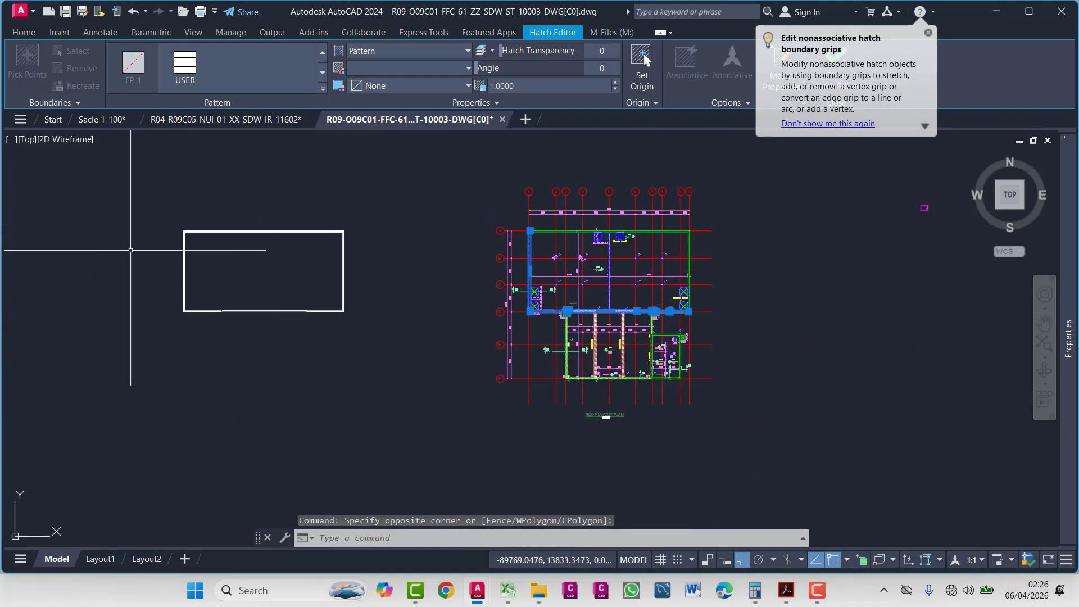
pyautogui.press('Escape')
# - Match the redrawn wall's solid hatch to the properties of the original plan's left wall hatch
pyautogui.write('ma')
pyautogui.press('Return')
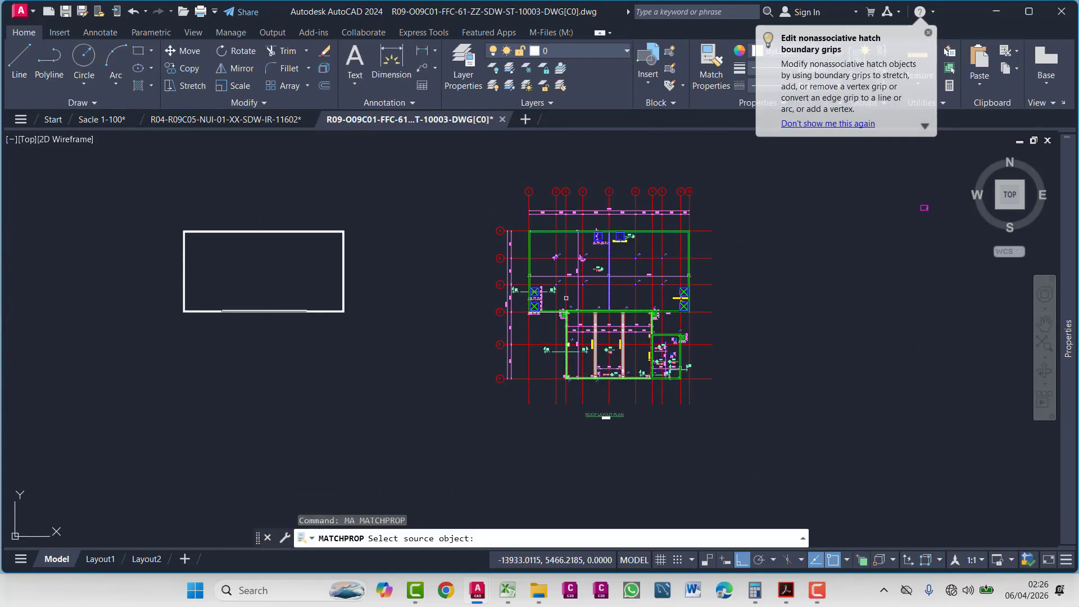
pyautogui.scroll(8, 519, 191)
pyautogui.scroll(4, 519, 191)
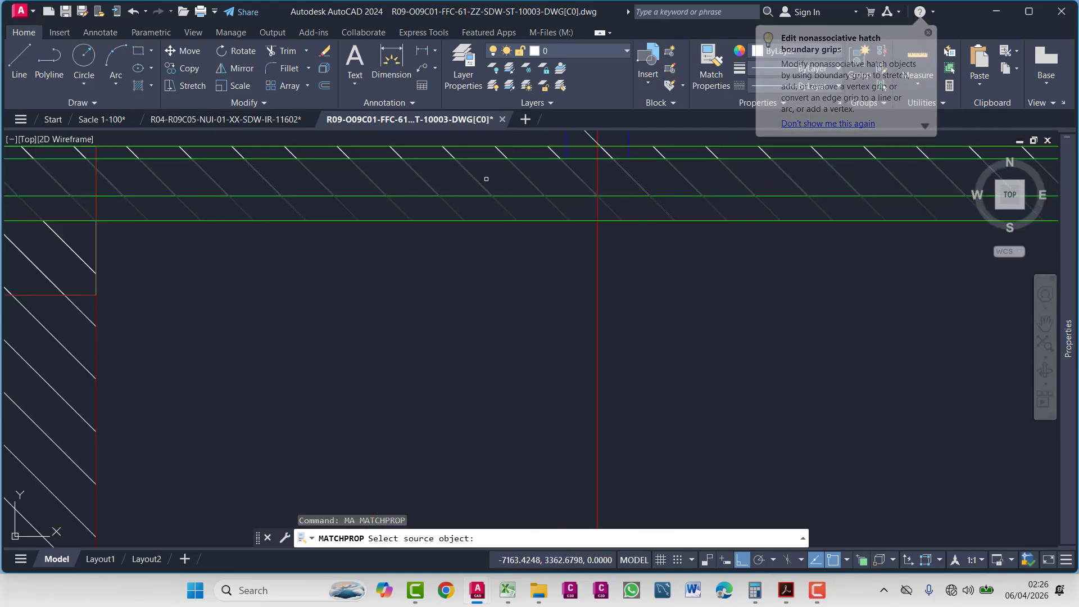
pyautogui.scroll(-8, 557, 212)
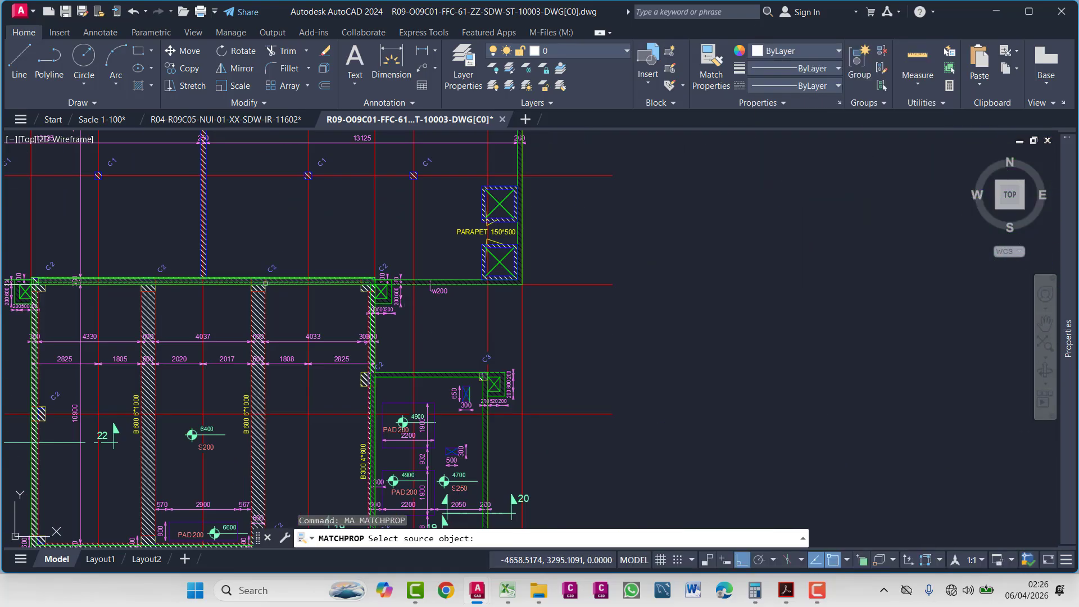
pyautogui.scroll(-3, 414, 365)
pyautogui.scroll(3, 369, 419)
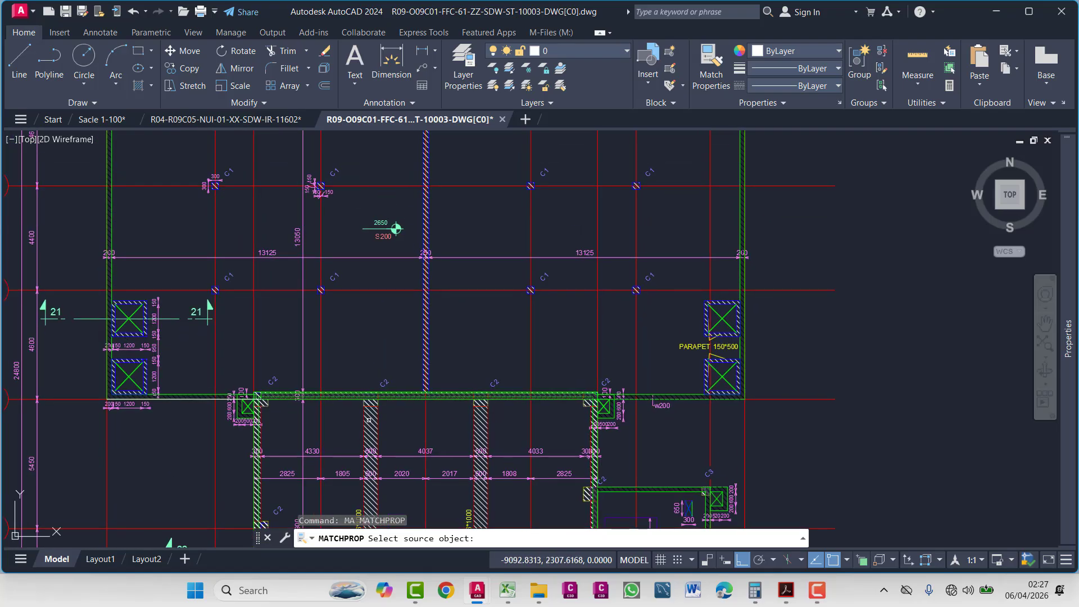
pyautogui.scroll(5, 106, 233)
pyautogui.click(154, 243)
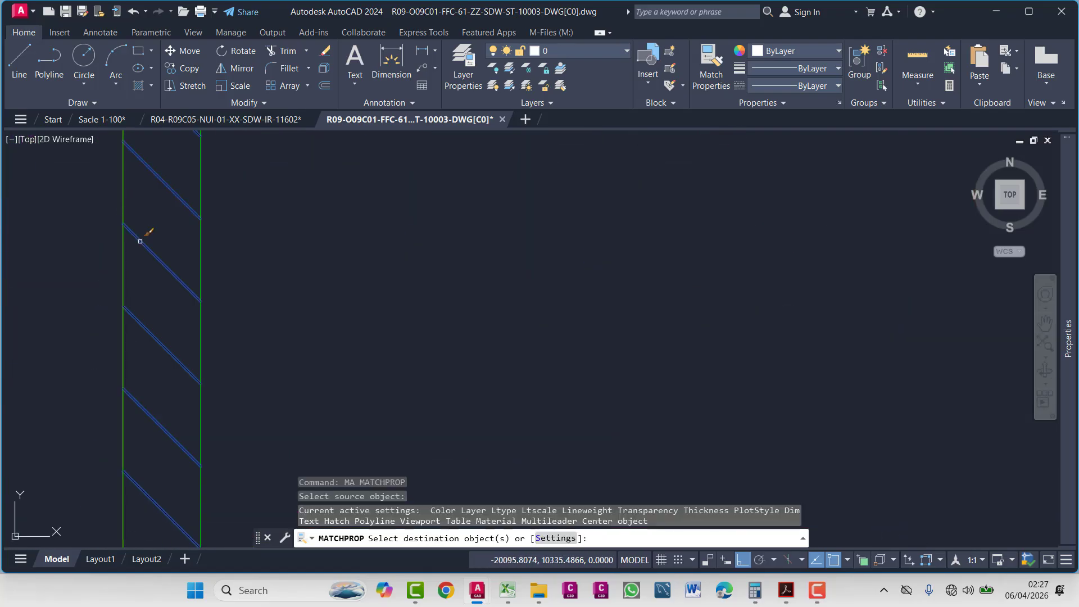
pyautogui.scroll(-8, 143, 234)
pyautogui.scroll(2, 254, 283)
pyautogui.scroll(6, 254, 283)
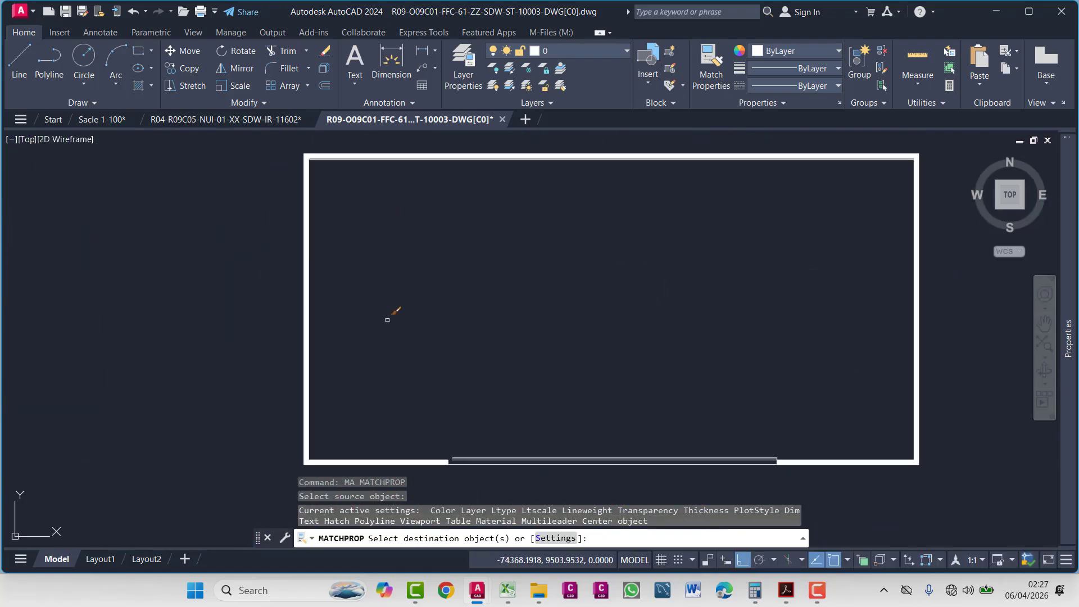
pyautogui.click(214, 306)
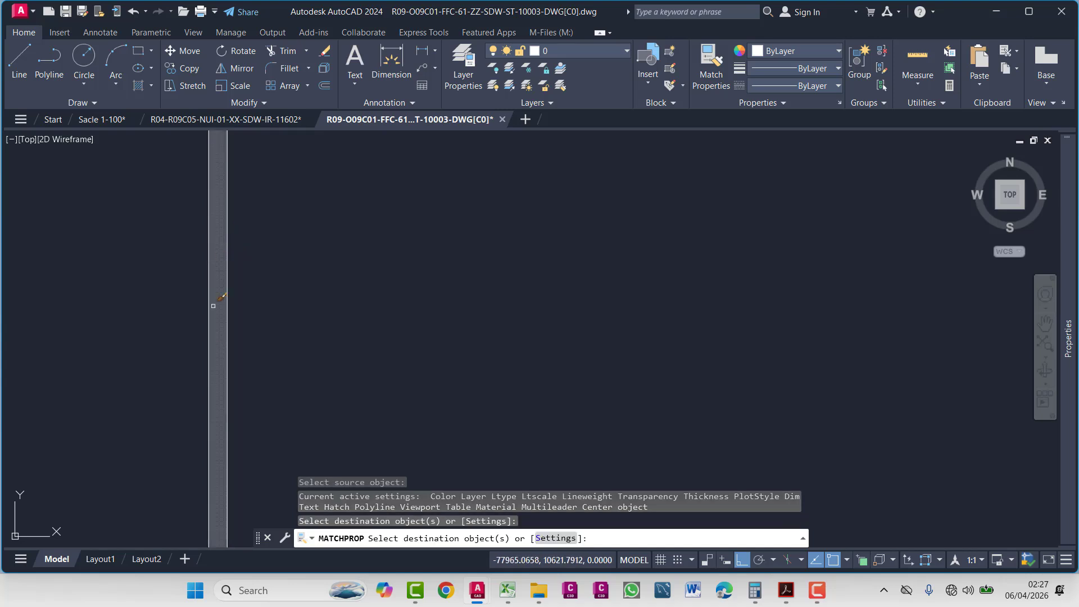
pyautogui.press('Escape')
# - Change the redrawn wall's hatch pattern to ANSI32
pyautogui.click(220, 369)
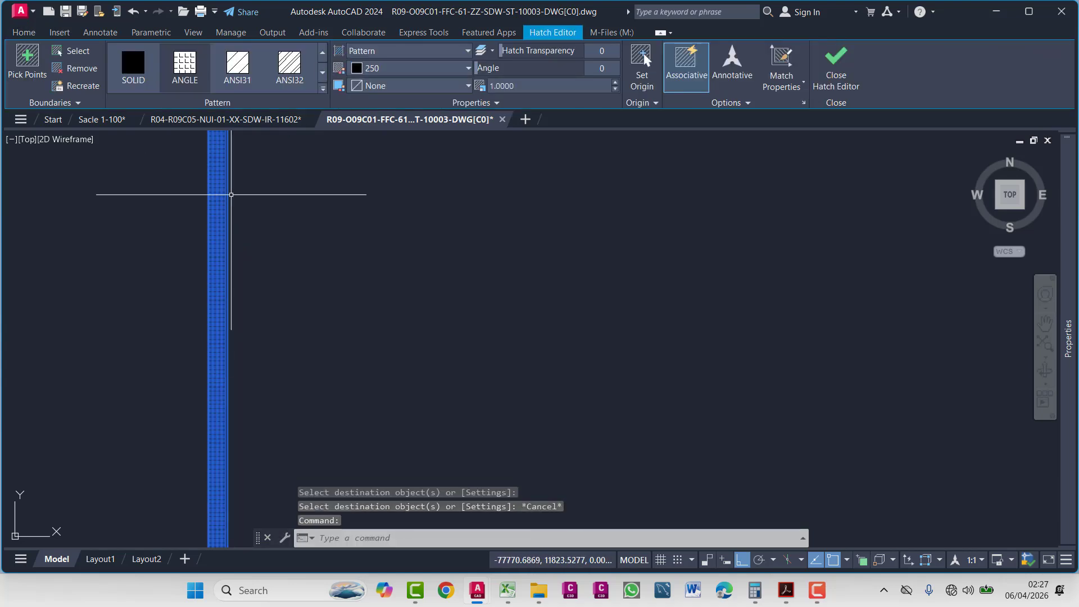
pyautogui.click(251, 78)
pyautogui.click(302, 67)
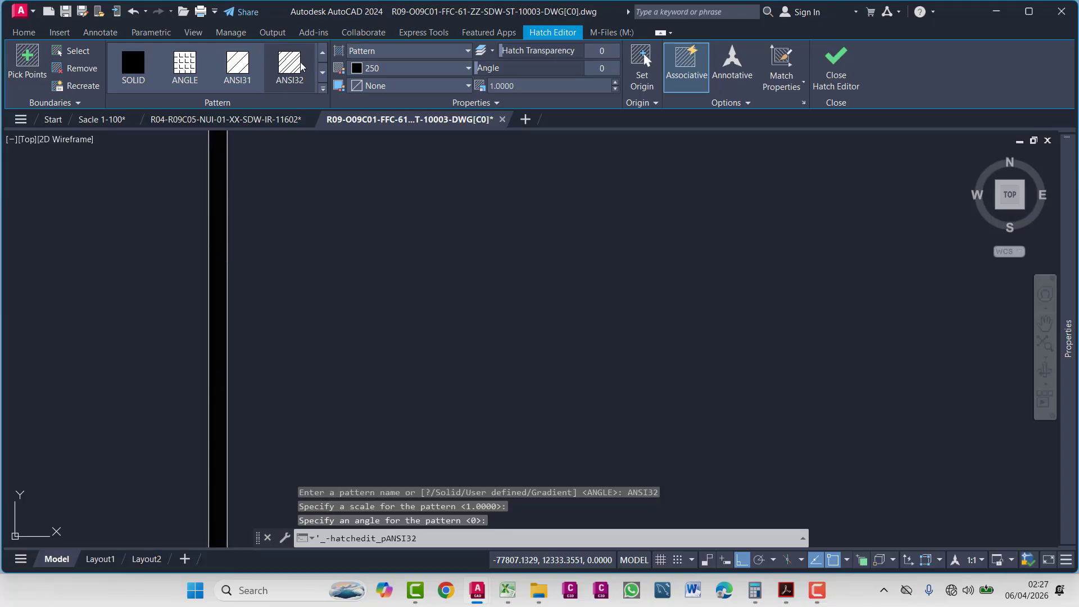
pyautogui.press('Escape')
pyautogui.press('Escape')
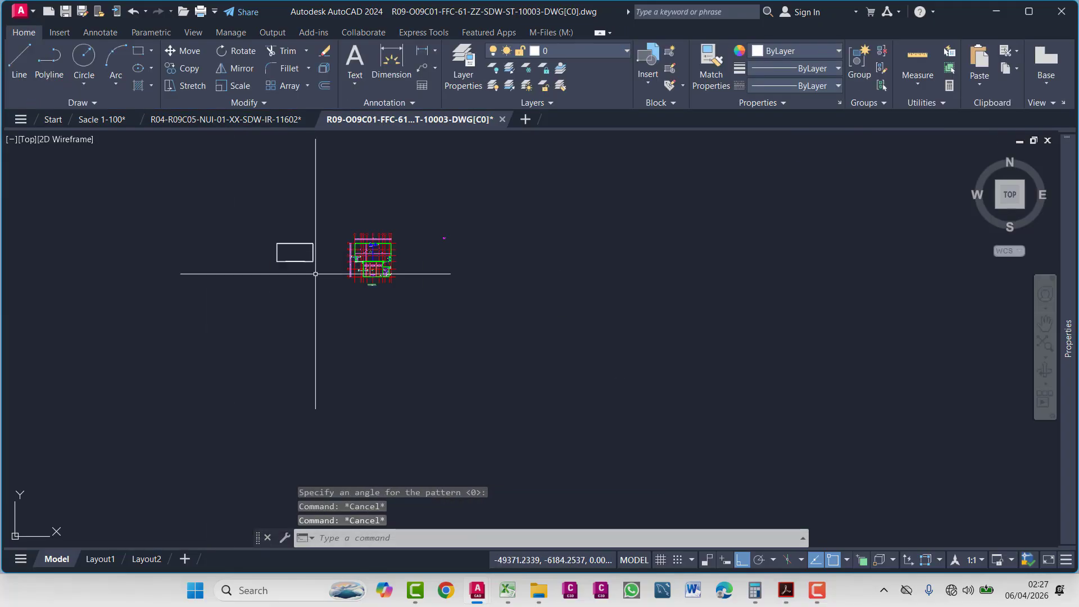
# - Examine how the original walls along grid D meet at the C2 columns on both ends of the thicker wall
pyautogui.scroll(4, 210, 267)
pyautogui.press('Escape')
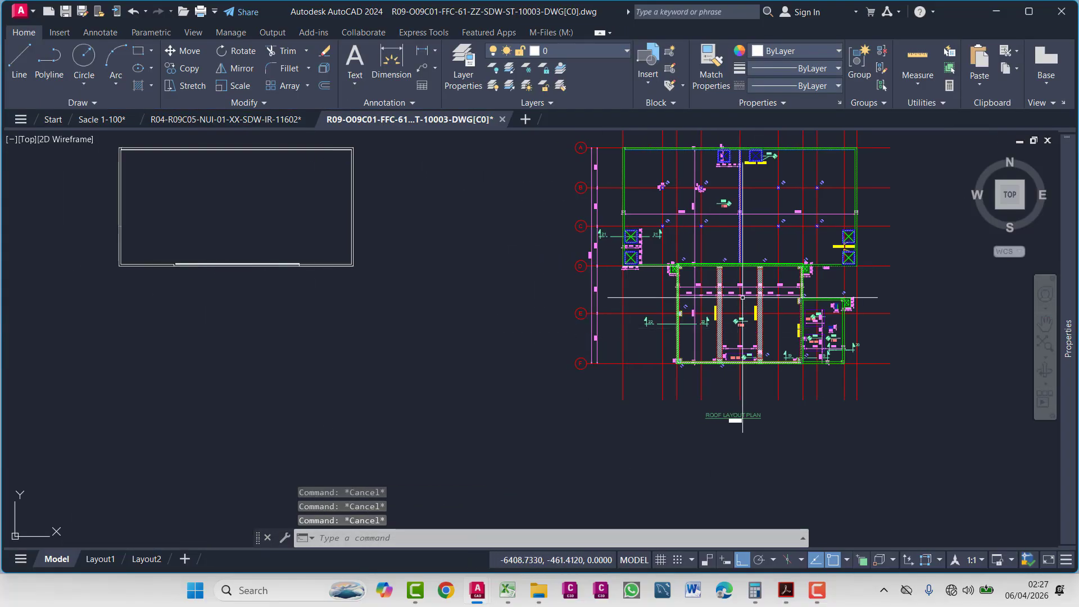
pyautogui.scroll(10, 678, 268)
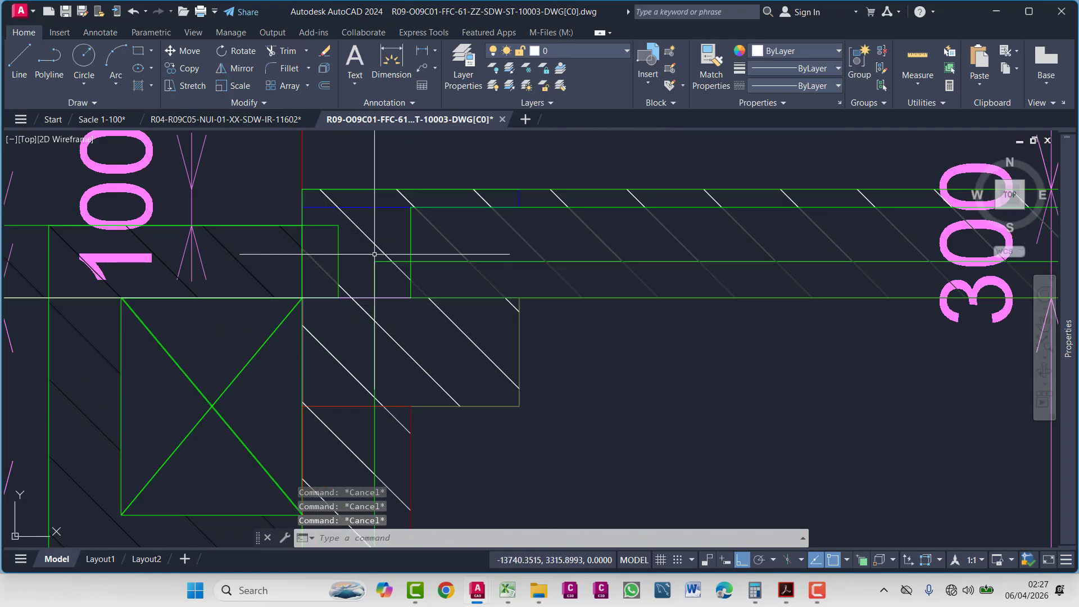
pyautogui.moveTo(374, 254); pyautogui.dragTo(336, 256, button='middle')
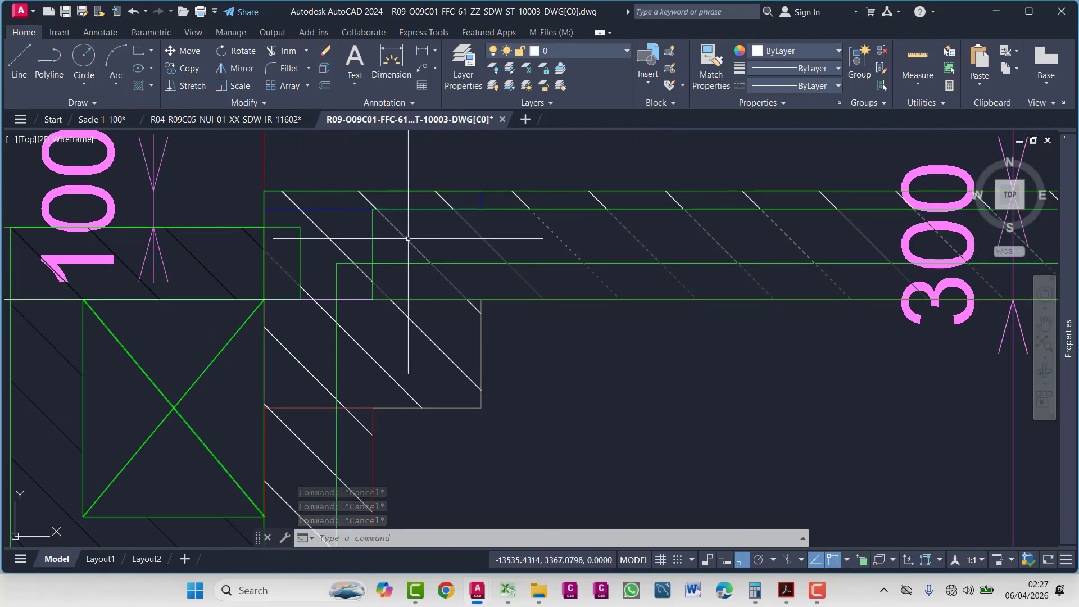
pyautogui.moveTo(625, 235); pyautogui.dragTo(397, 246, button='middle')
pyautogui.scroll(-4, 397, 246)
pyautogui.moveTo(677, 267)
pyautogui.mouseDown(button='middle')
pyautogui.moveTo(378, 270)
pyautogui.moveTo(400, 267)
pyautogui.mouseUp(button='middle')
pyautogui.moveTo(912, 249); pyautogui.dragTo(363, 247, button='middle')
pyautogui.moveTo(835, 249); pyautogui.dragTo(386, 273, button='middle')
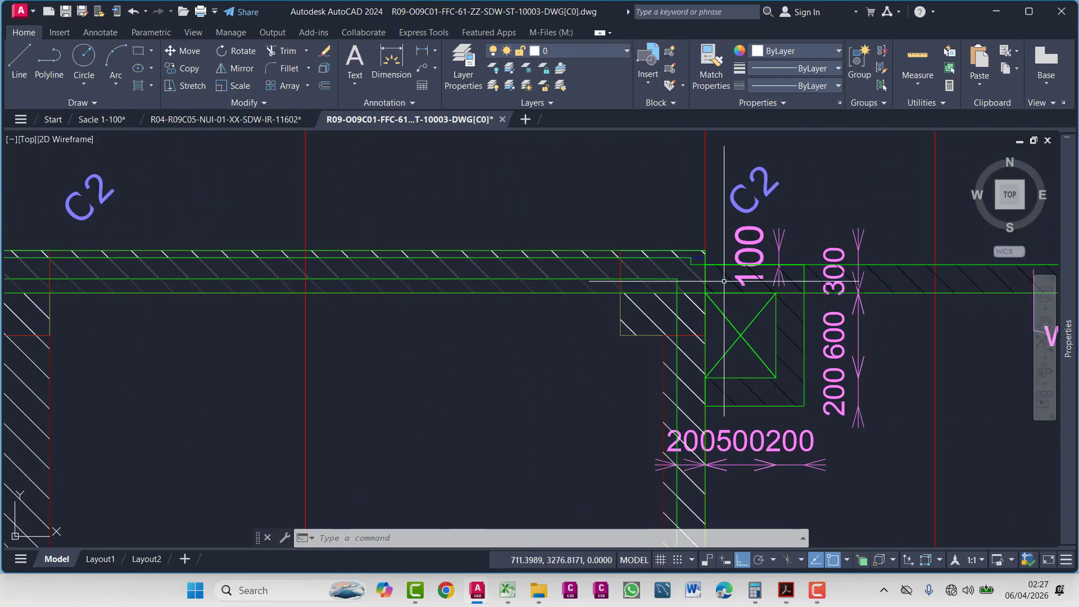
pyautogui.scroll(2, 715, 264)
pyautogui.scroll(-5, 677, 261)
pyautogui.scroll(9, 675, 281)
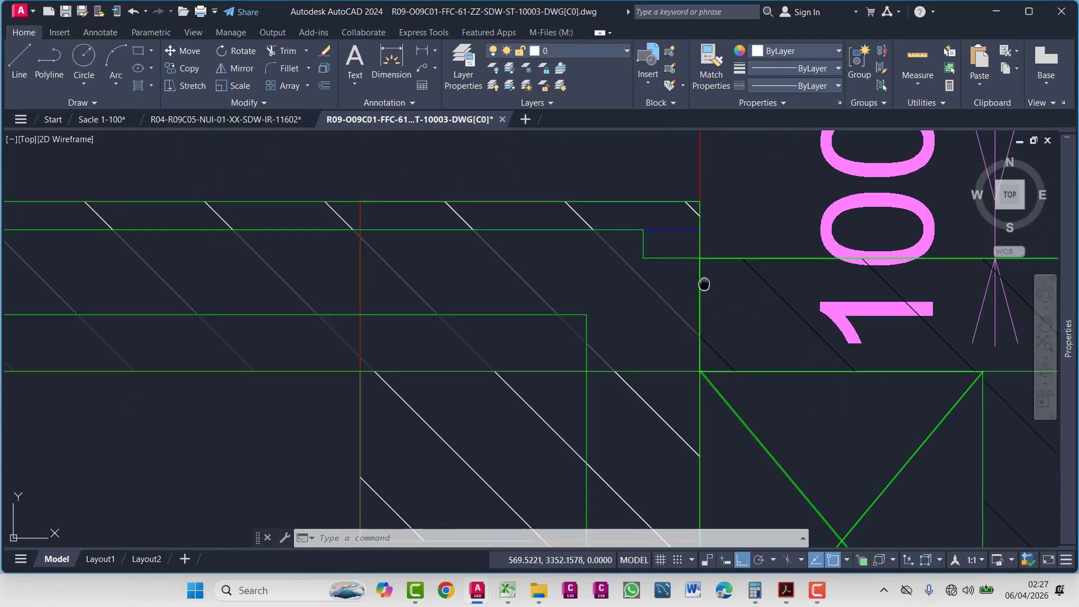
pyautogui.scroll(-2, 655, 332)
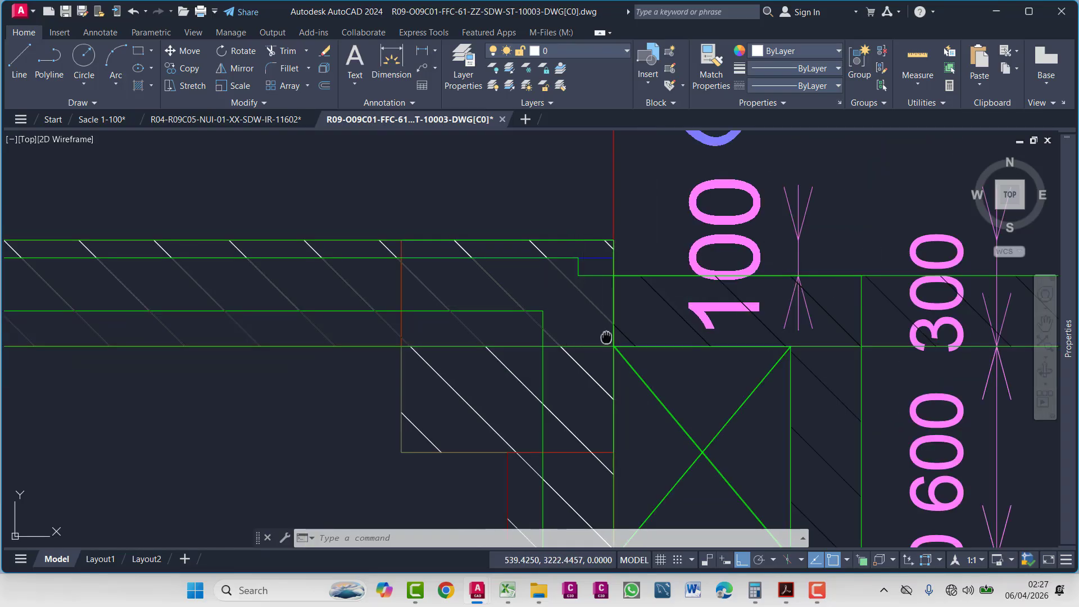
pyautogui.press('Escape')
pyautogui.press('Escape')
pyautogui.press('Escape')
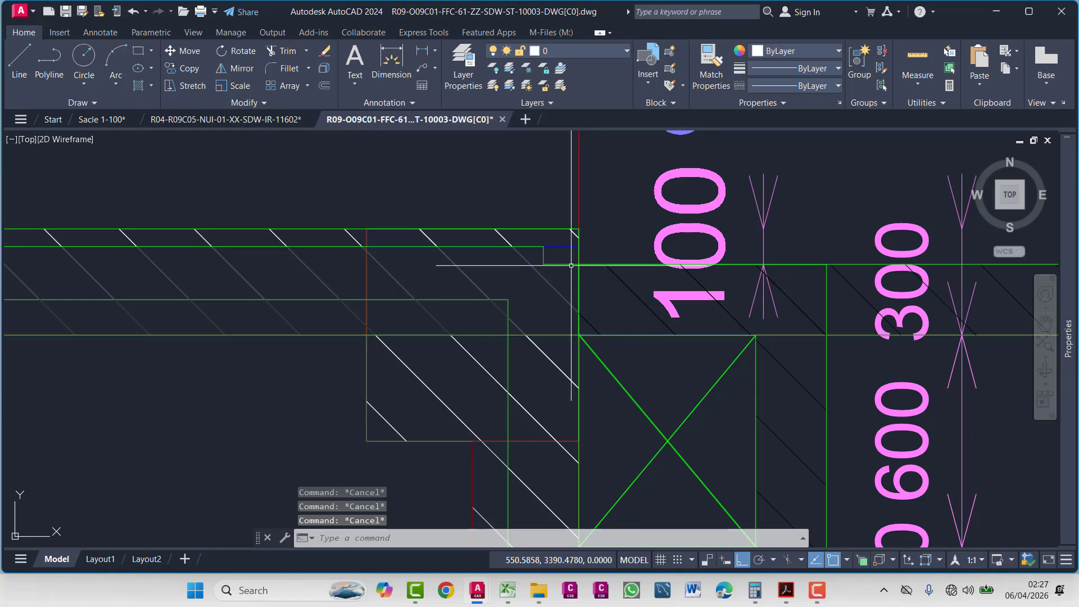
# - Delete the hatch between the redrawn wall's outer and inner faces
pyautogui.scroll(-10, 542, 248)
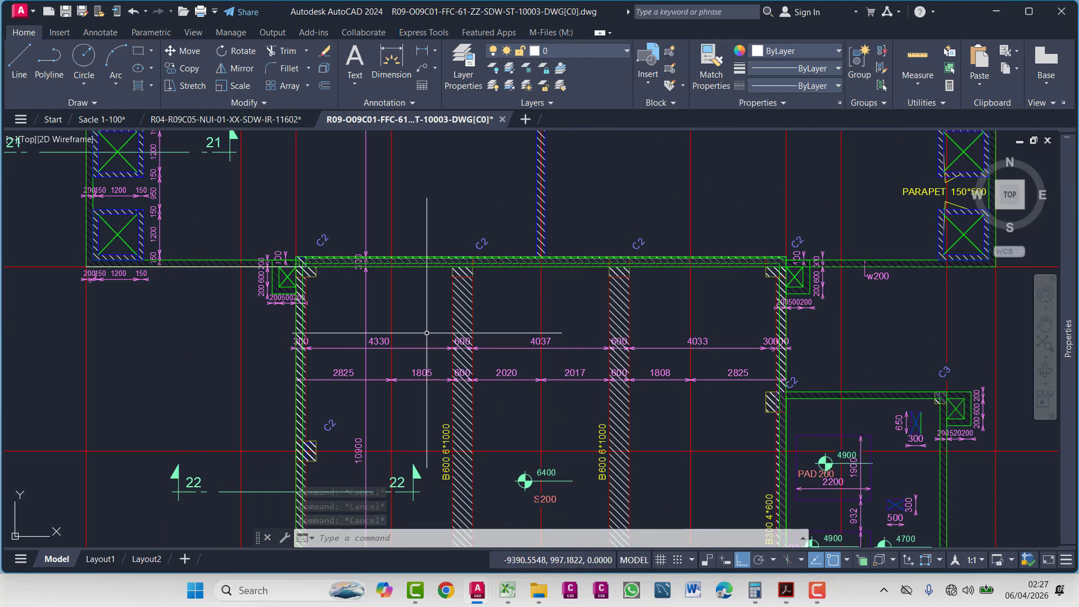
pyautogui.scroll(10, 321, 296)
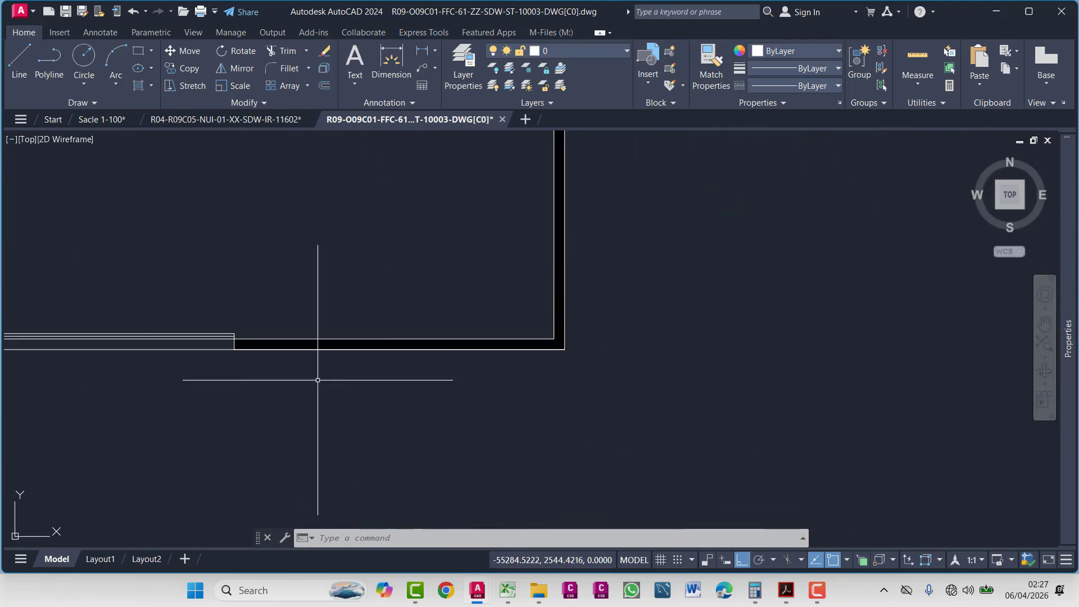
pyautogui.moveTo(224, 366); pyautogui.dragTo(395, 332, button='middle')
pyautogui.click(458, 327)
pyautogui.rightClick(458, 327)
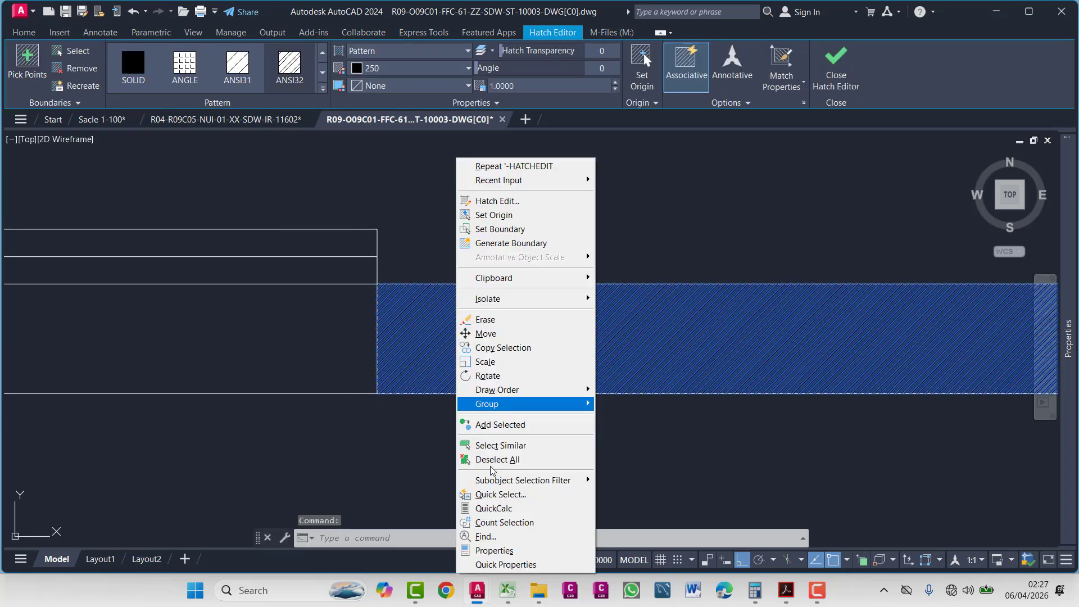
pyautogui.click(422, 438)
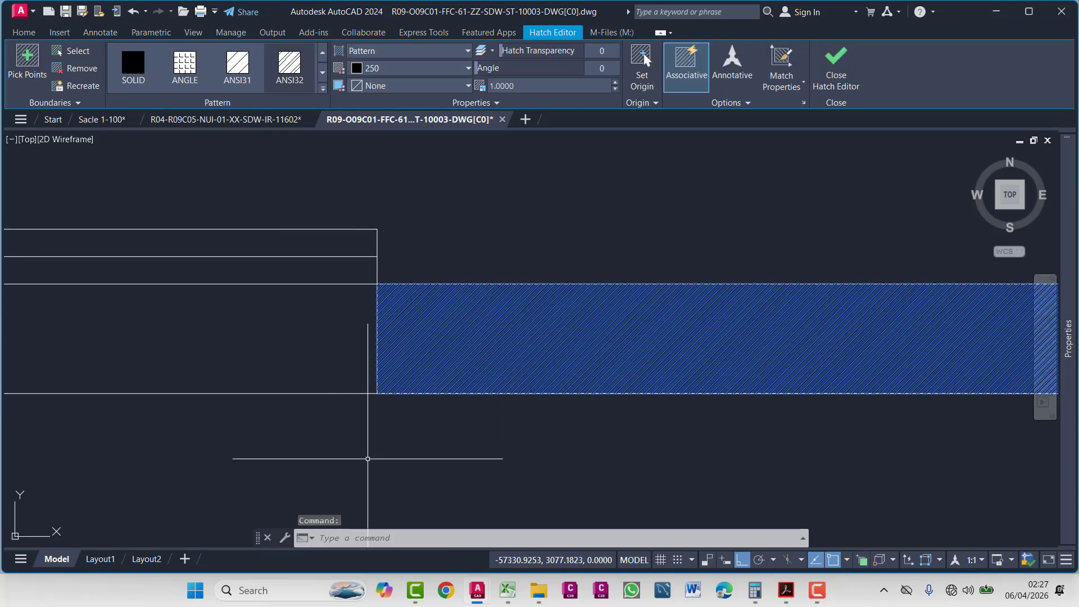
pyautogui.press('Delete')
# - Compare the right end of the redrawn thicker bottom wall with the original plan's junction at the right C2 column
pyautogui.scroll(2, 447, 264)
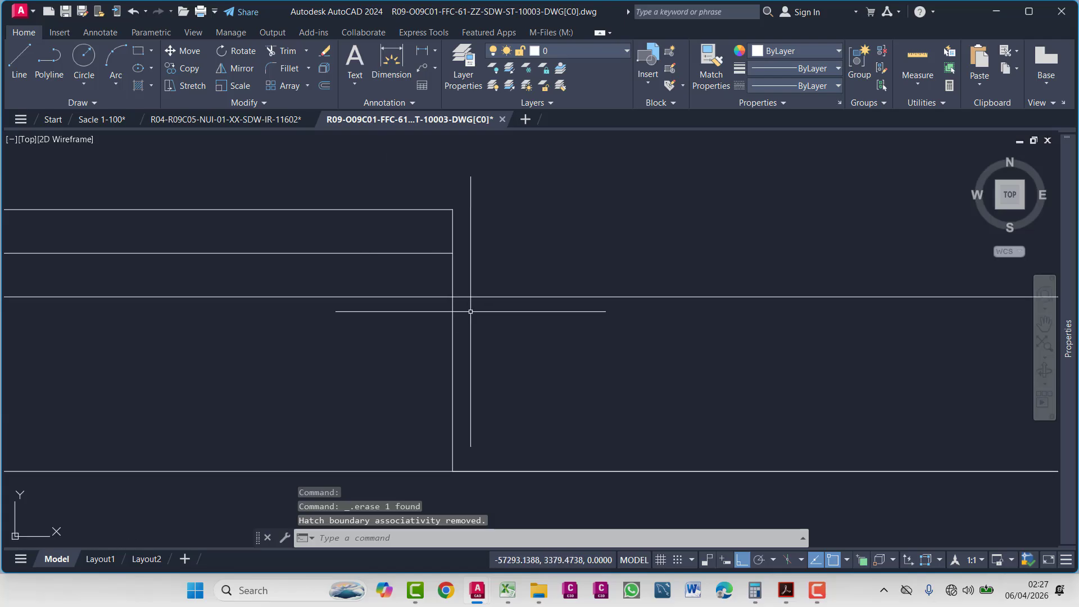
pyautogui.scroll(-4, 465, 307)
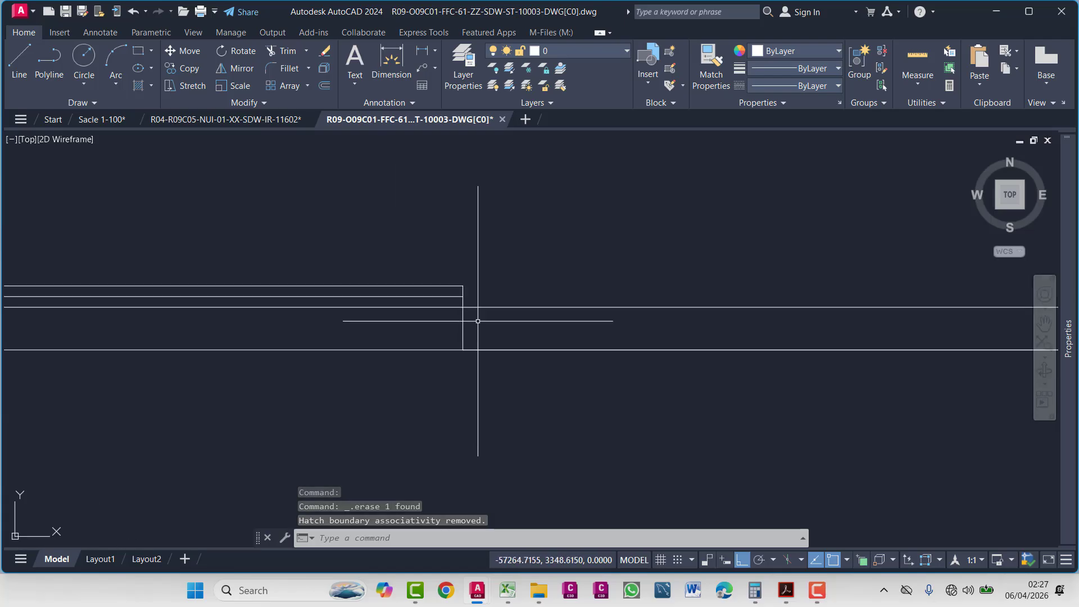
pyautogui.moveTo(419, 309)
pyautogui.mouseDown(button='middle')
pyautogui.moveTo(352, 328)
pyautogui.moveTo(561, 387)
pyautogui.moveTo(304, 342)
pyautogui.mouseUp(button='middle')
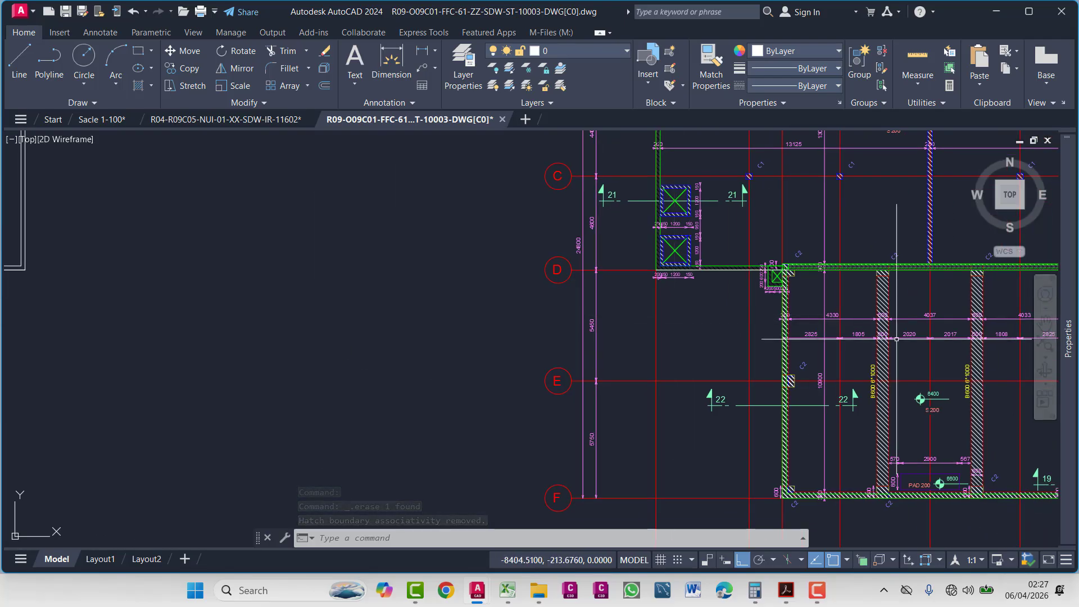
pyautogui.moveTo(911, 323); pyautogui.dragTo(384, 318, button='middle')
pyautogui.scroll(4, 428, 222)
pyautogui.scroll(4, 765, 372)
pyautogui.moveTo(765, 371); pyautogui.dragTo(586, 346, button='middle')
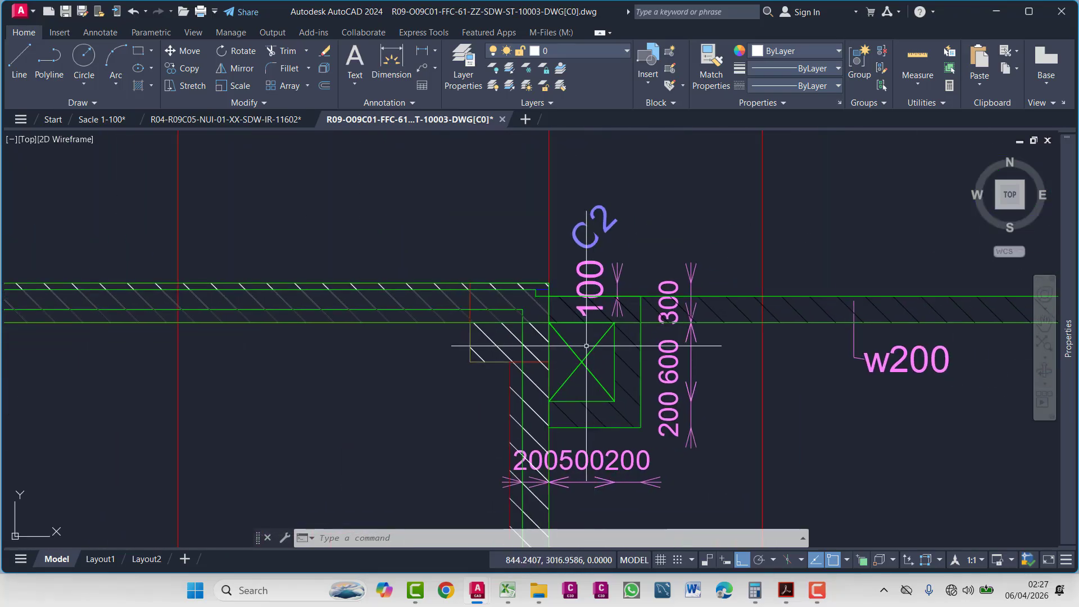
pyautogui.scroll(4, 480, 277)
pyautogui.scroll(4, 623, 320)
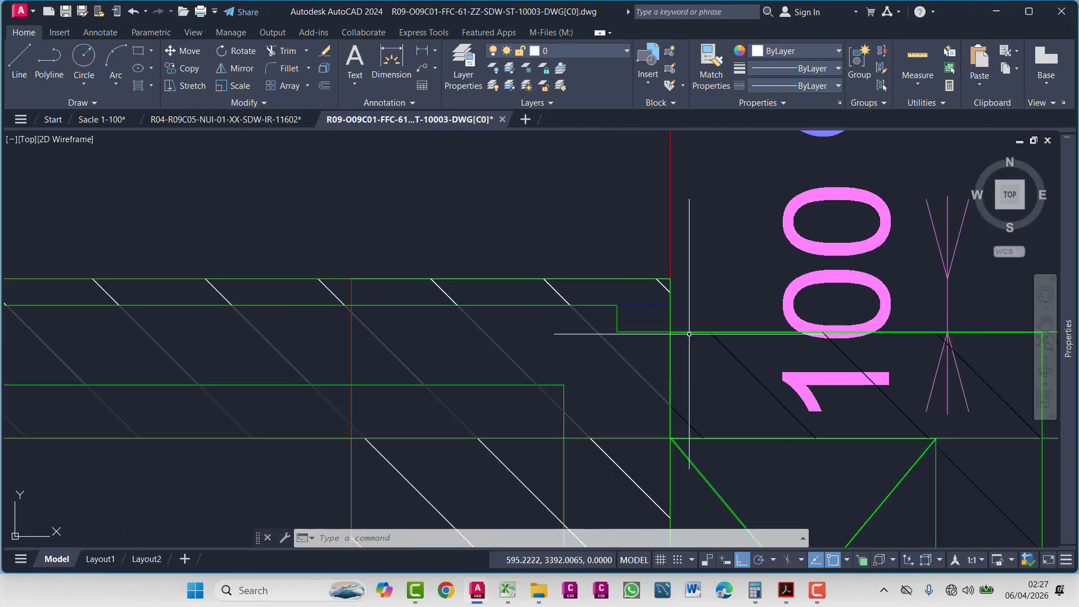
pyautogui.press('Escape')
pyautogui.press('Escape')
pyautogui.press('Escape')
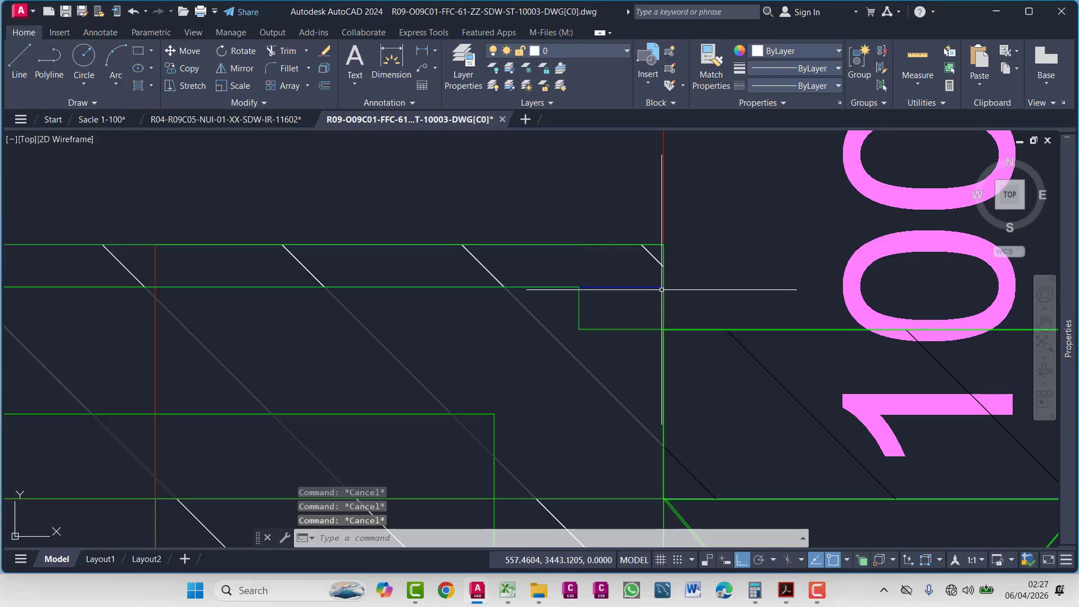
pyautogui.scroll(2, 663, 289)
pyautogui.write('p')
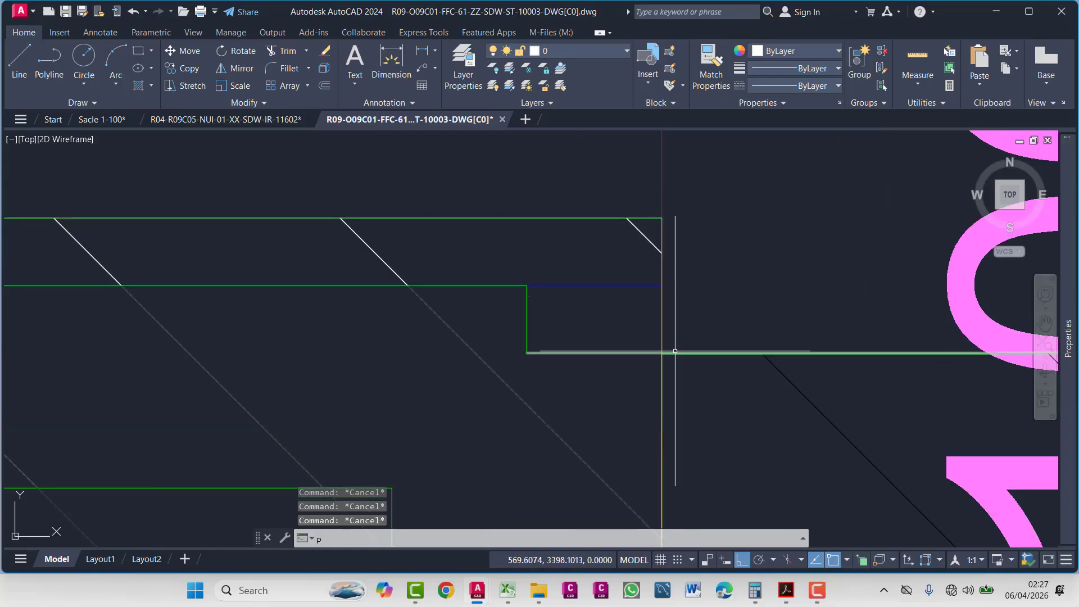
pyautogui.write('l')
pyautogui.press('Return')
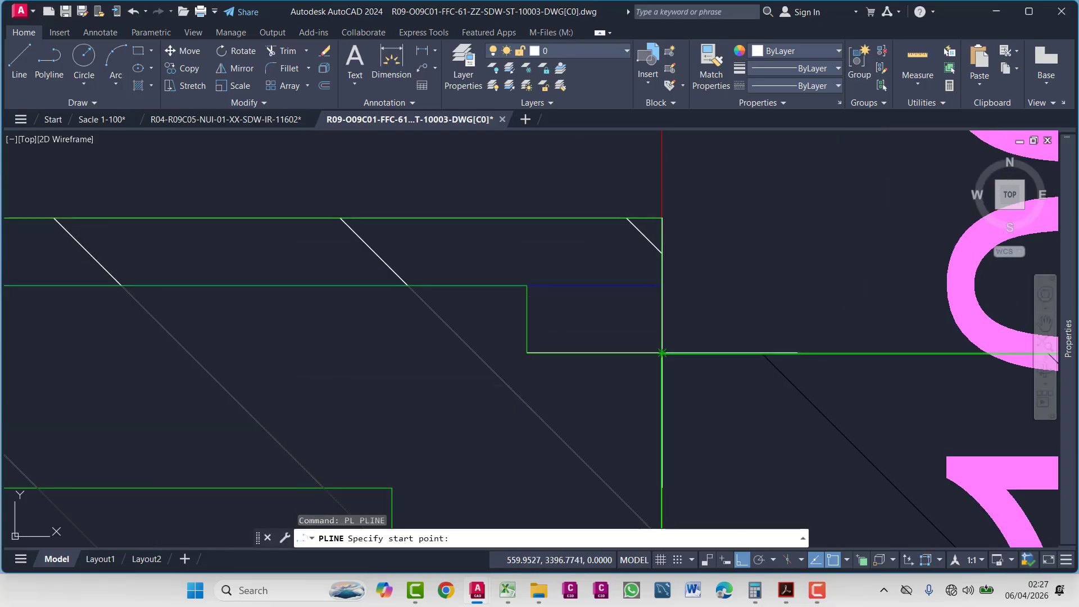
pyautogui.scroll(-3, 674, 337)
pyautogui.press('Escape')
pyautogui.press('Escape')
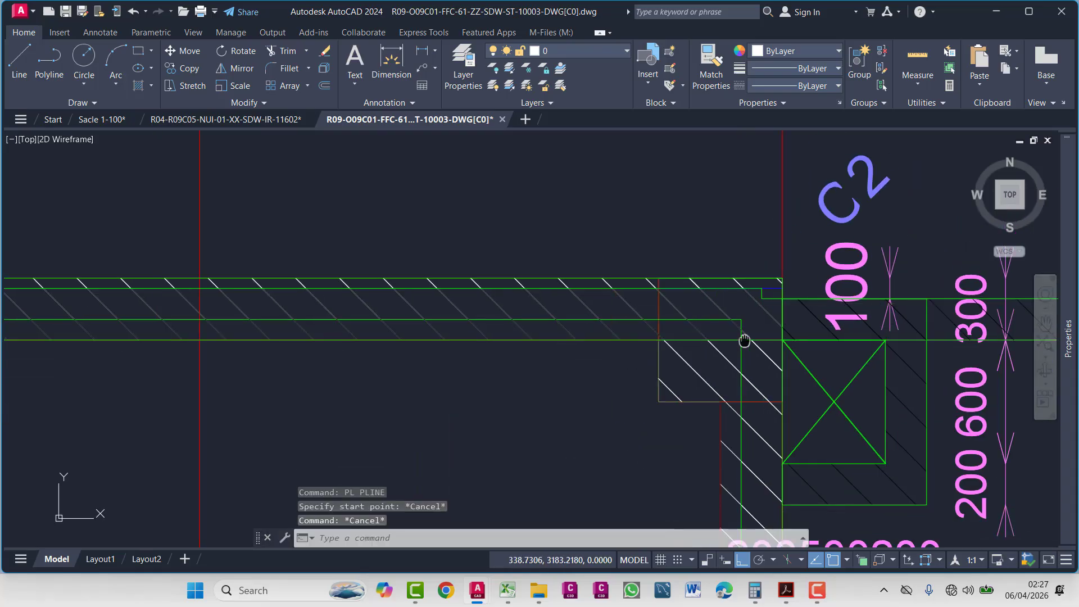
# - Examine the original thick wall along grid D from the right C2 column back to the left C2 column
pyautogui.moveTo(744, 341); pyautogui.dragTo(767, 330, button='middle')
pyautogui.moveTo(559, 325); pyautogui.dragTo(783, 285, button='middle')
pyautogui.moveTo(642, 293); pyautogui.dragTo(875, 276, button='middle')
pyautogui.scroll(-4, 640, 311)
pyautogui.moveTo(487, 316)
pyautogui.mouseDown(button='middle')
pyautogui.moveTo(581, 335)
pyautogui.moveTo(810, 337)
pyautogui.mouseUp(button='middle')
pyautogui.moveTo(320, 347)
pyautogui.mouseDown(button='middle')
pyautogui.moveTo(583, 361)
pyautogui.moveTo(752, 332)
pyautogui.mouseUp(button='middle')
pyautogui.scroll(4, 692, 283)
pyautogui.moveTo(334, 327); pyautogui.dragTo(550, 329, button='middle')
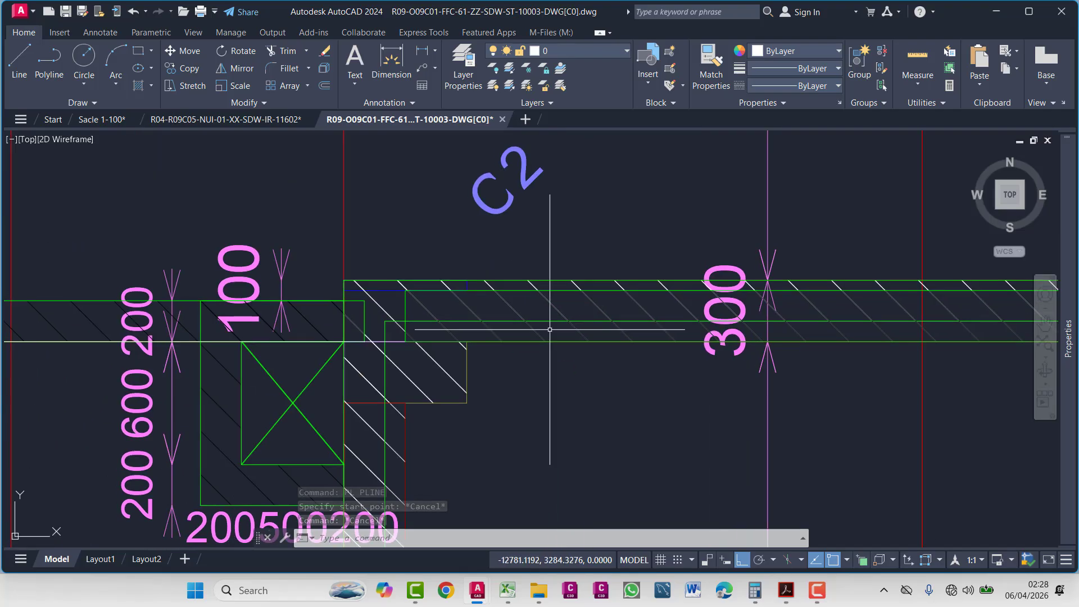
# - Compare the original wall's lines at the left C2 column on grid D with the ends of the redrawn thicker wall
pyautogui.scroll(2, 432, 359)
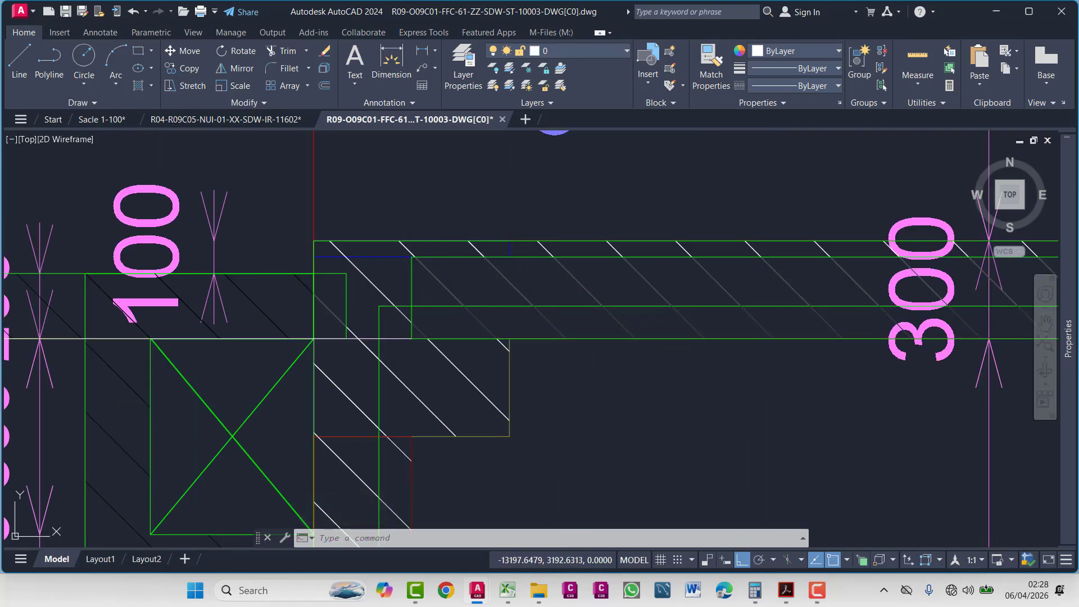
pyautogui.press('Escape')
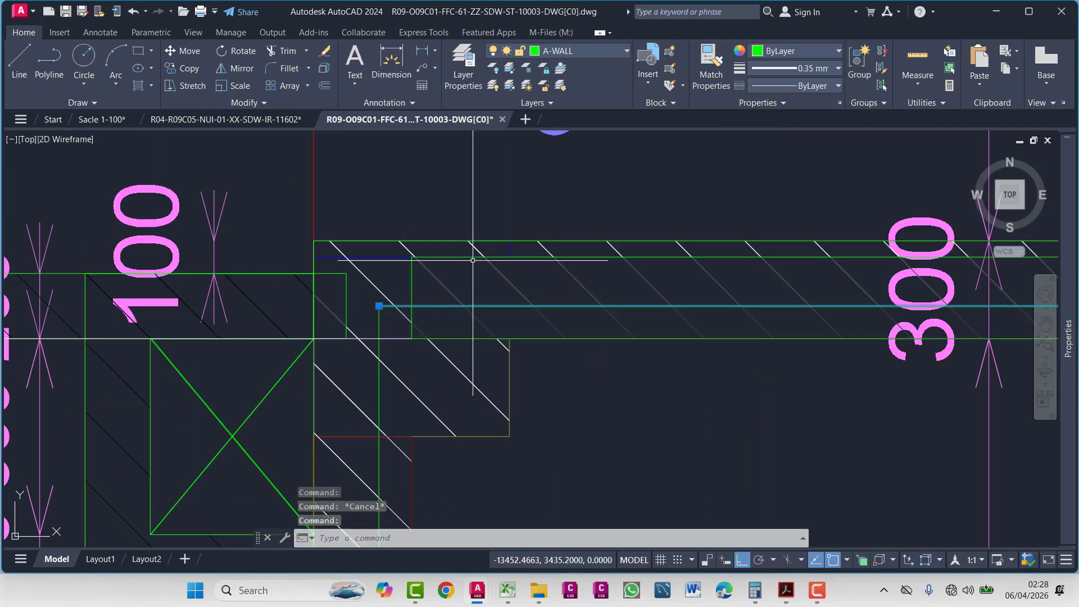
pyautogui.press('Escape')
pyautogui.scroll(-8, 477, 267)
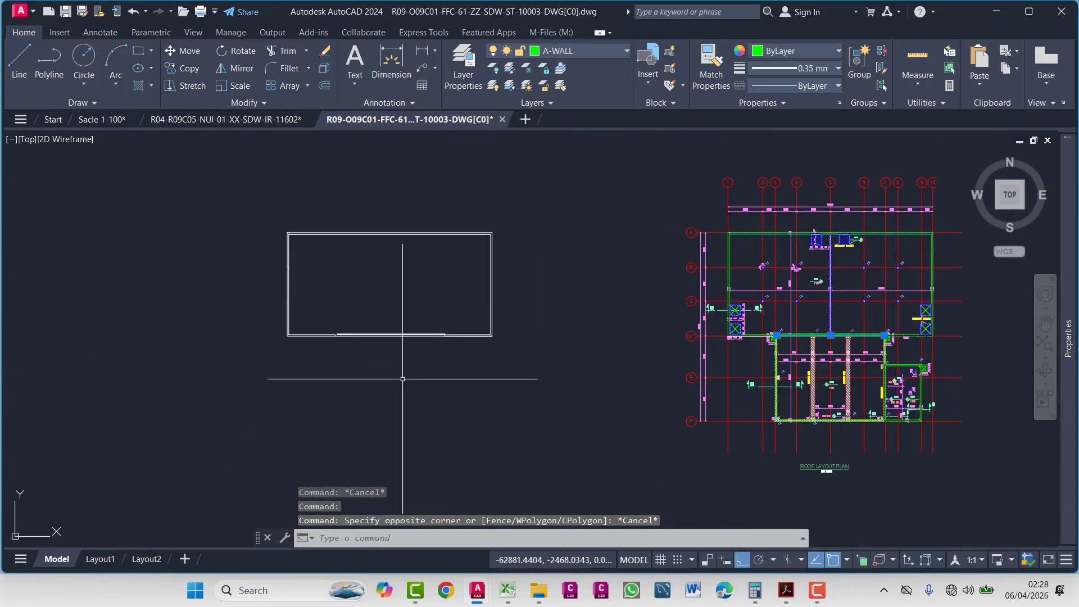
pyautogui.scroll(4, 420, 296)
pyautogui.scroll(10, 419, 296)
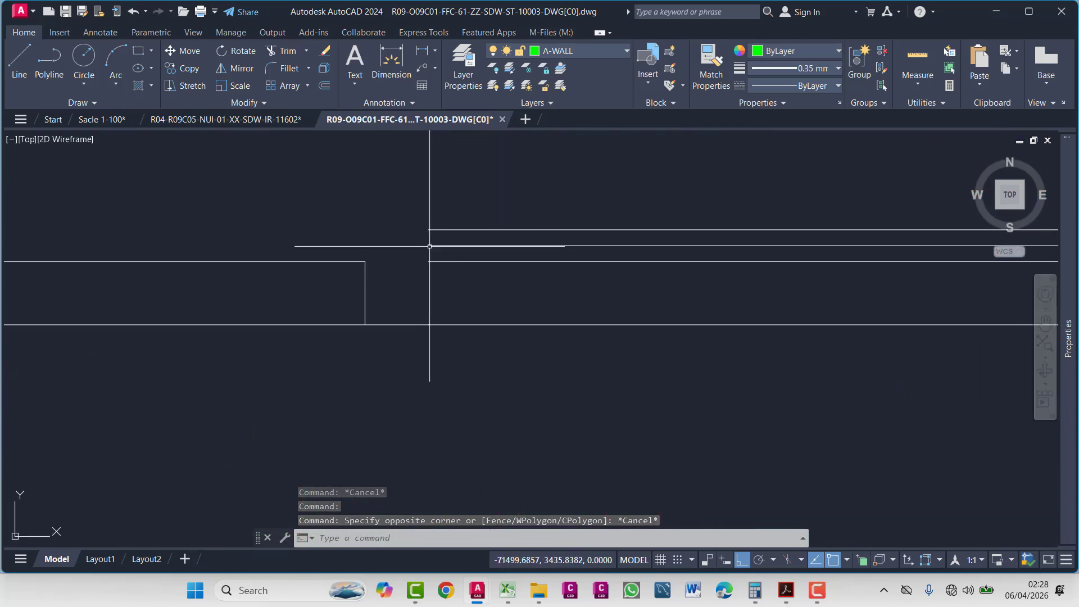
pyautogui.scroll(-3, 494, 308)
pyautogui.moveTo(866, 340); pyautogui.dragTo(444, 283, button='middle')
pyautogui.scroll(-3, 444, 282)
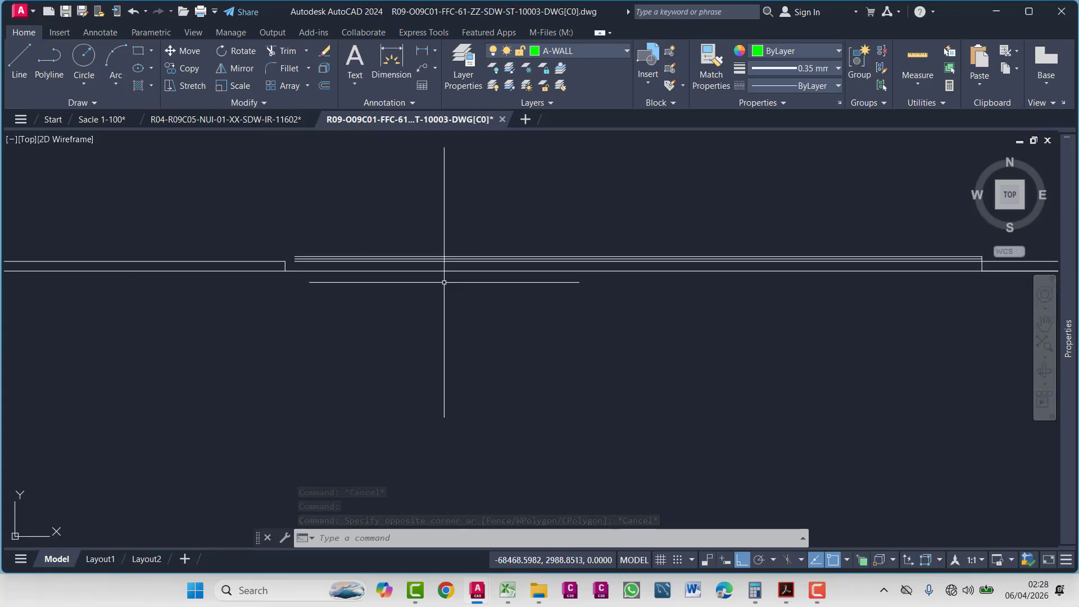
pyautogui.moveTo(782, 298); pyautogui.dragTo(315, 312, button='middle')
pyautogui.scroll(-8, 706, 349)
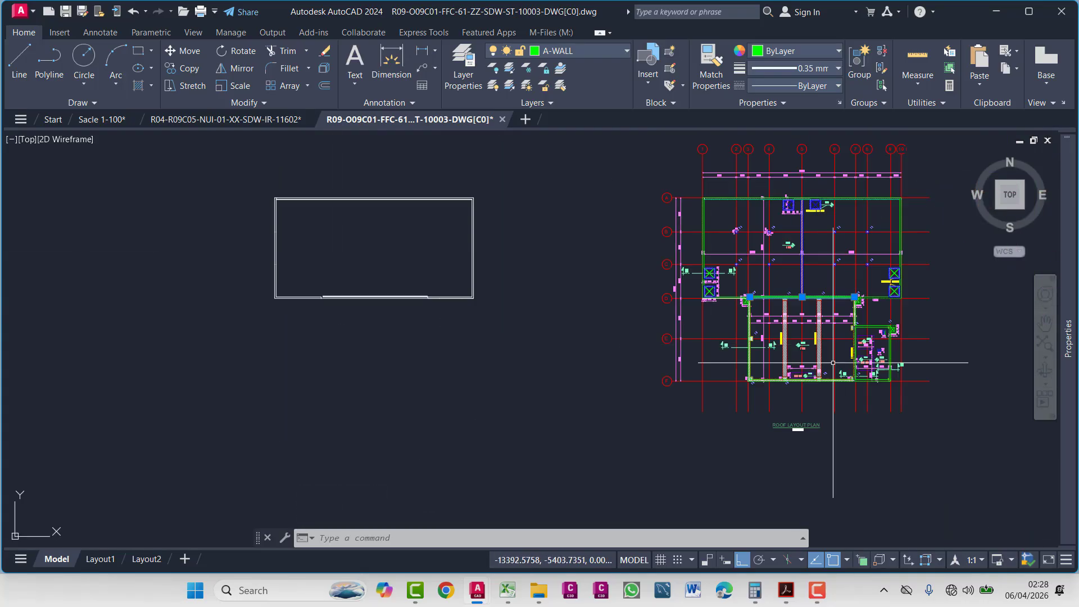
# - Trace the original wall's lower inner line and its vertical return between the right and left C2 columns
pyautogui.scroll(6, 673, 375)
pyautogui.scroll(8, 673, 375)
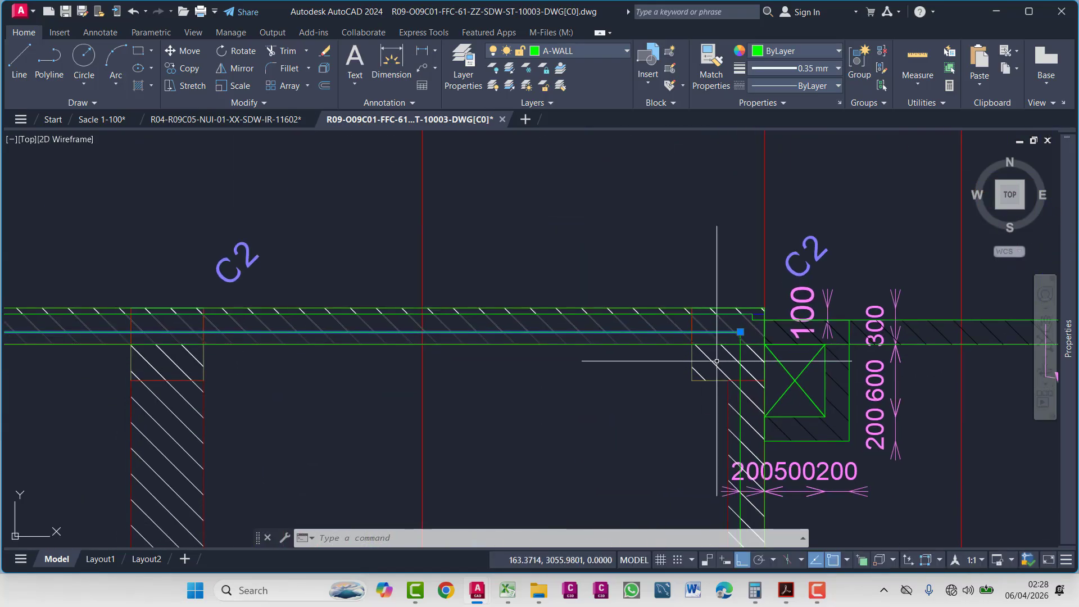
pyautogui.press('Escape')
pyautogui.press('Escape')
pyautogui.click(771, 352)
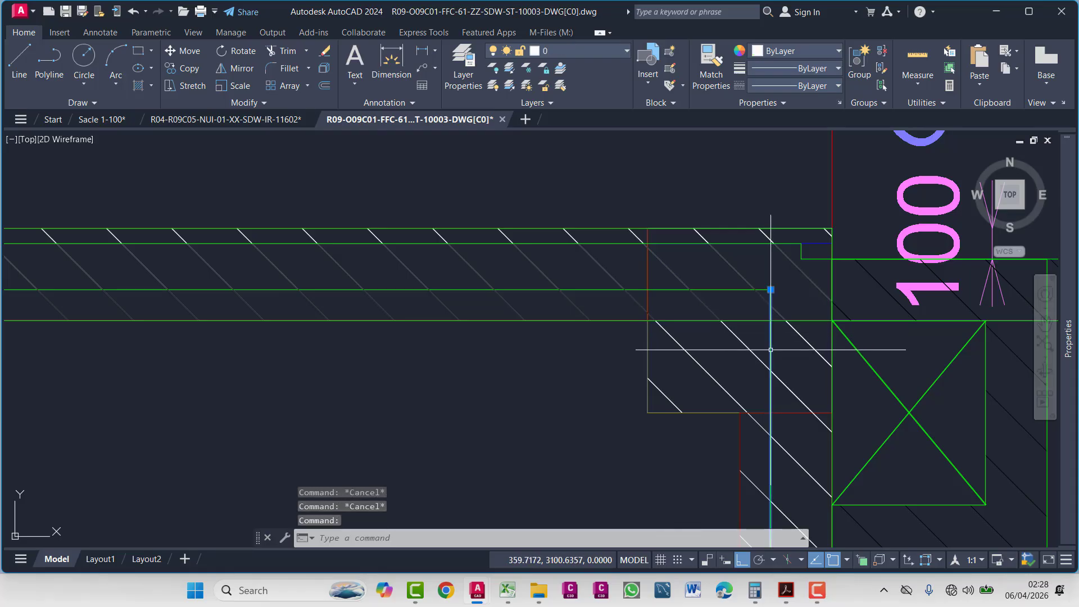
pyautogui.scroll(-4, 776, 349)
pyautogui.click(695, 245)
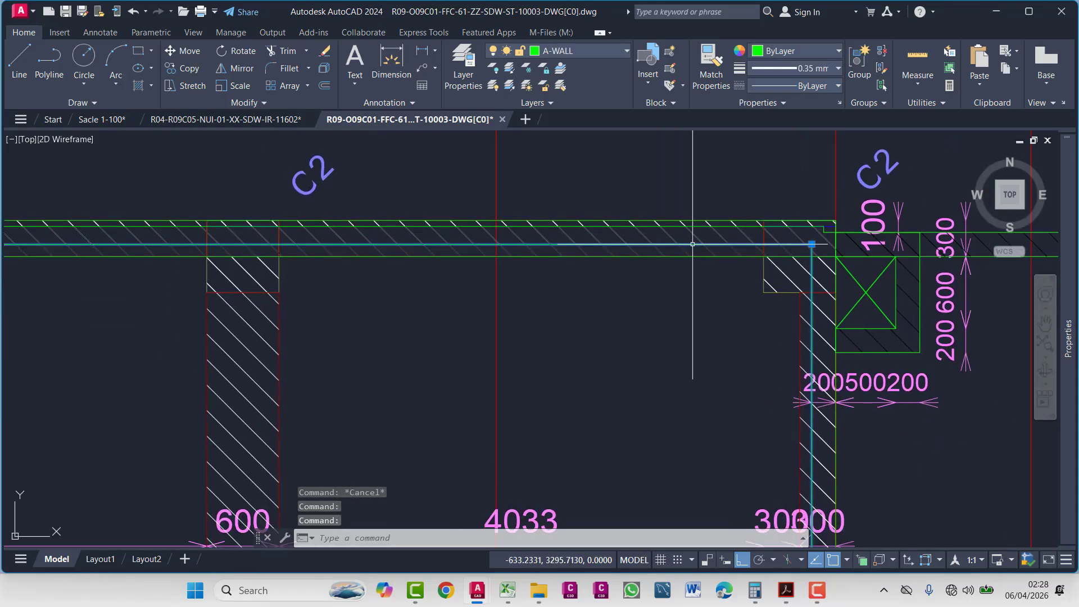
pyautogui.scroll(-2, 694, 245)
pyautogui.moveTo(368, 348); pyautogui.dragTo(810, 328, button='middle')
pyautogui.moveTo(464, 265); pyautogui.dragTo(702, 287, button='middle')
pyautogui.scroll(4, 330, 232)
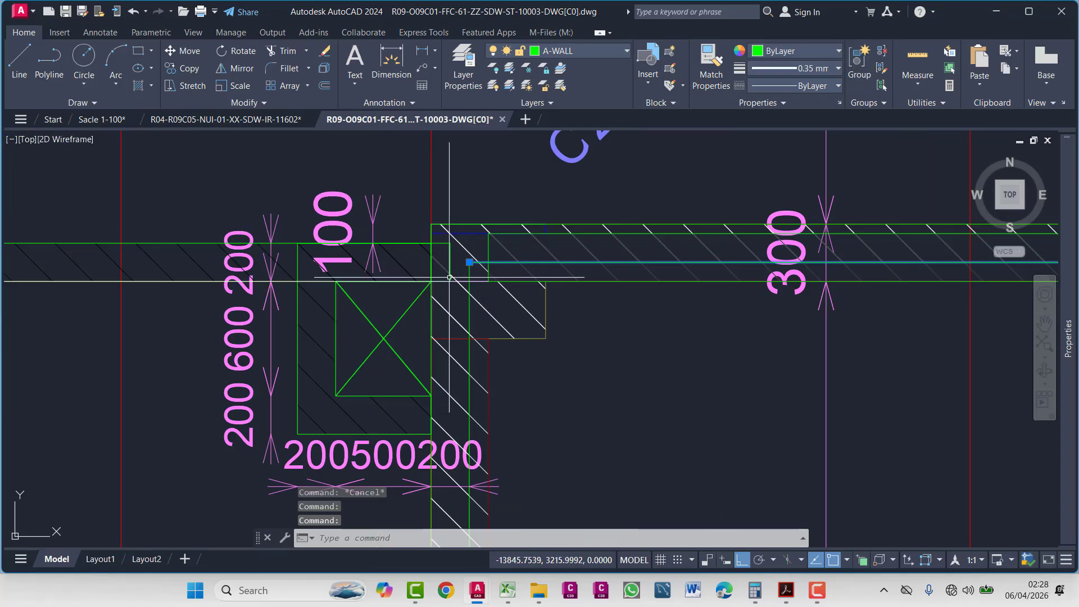
pyautogui.press('Escape')
pyautogui.press('Escape')
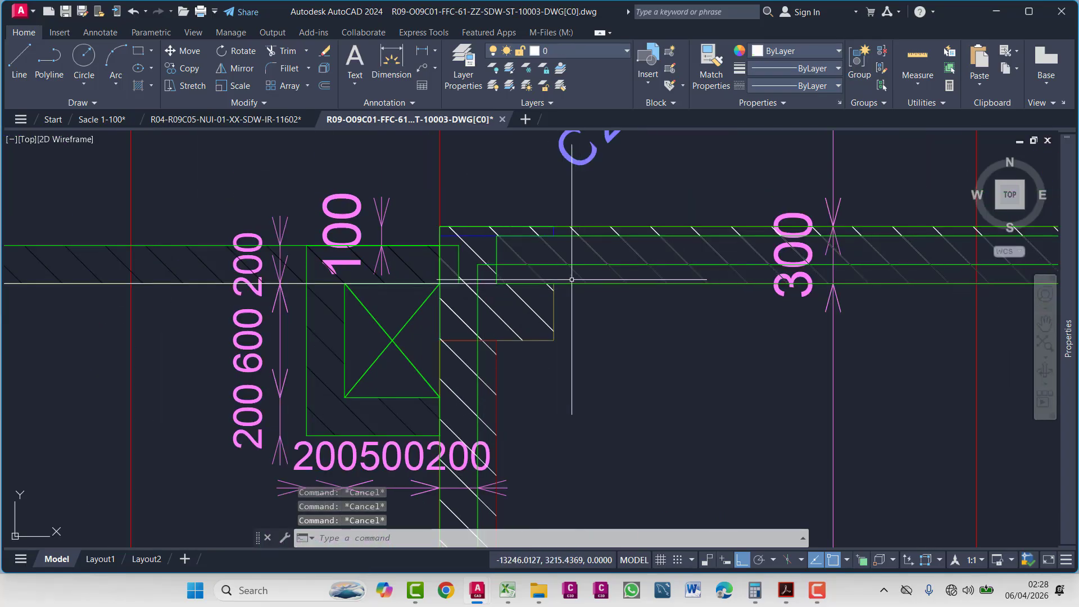
# - Check the gap between the original wall's lower inner line and bottom face with a temporary polyline at the left C2 column
pyautogui.write('pl')
pyautogui.press('Return')
pyautogui.scroll(4, 472, 259)
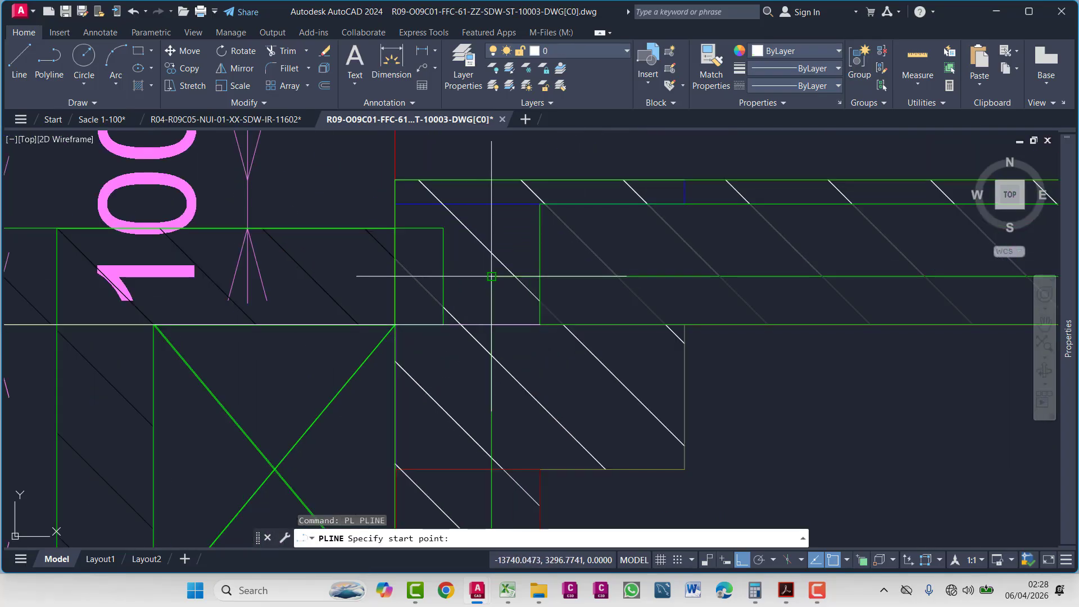
pyautogui.click(491, 343)
pyautogui.click(491, 324)
pyautogui.press('Escape')
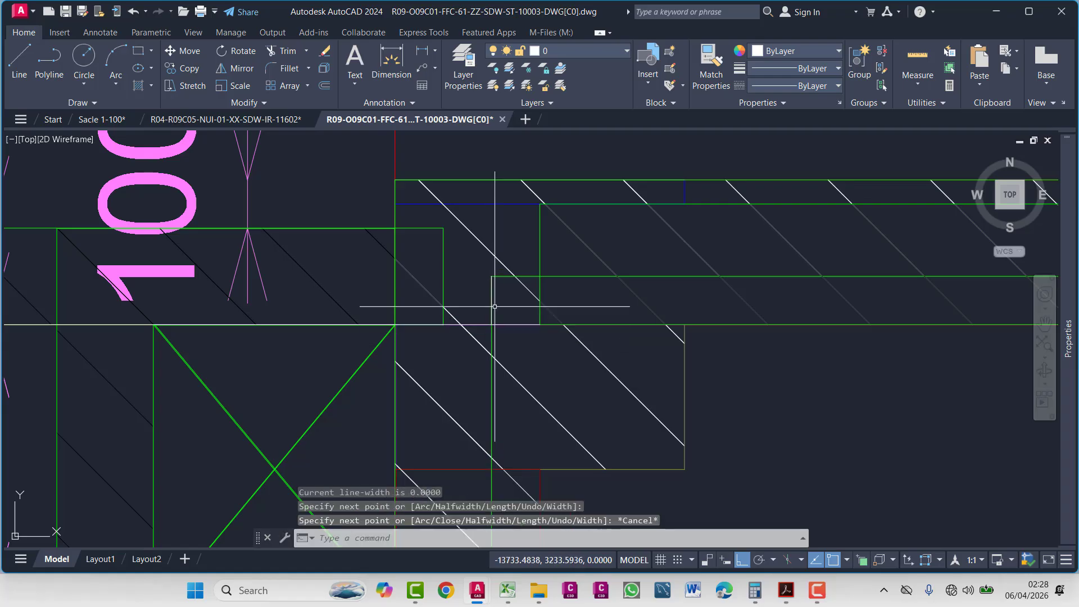
pyautogui.click(493, 305)
pyautogui.moveTo(1072, 459)
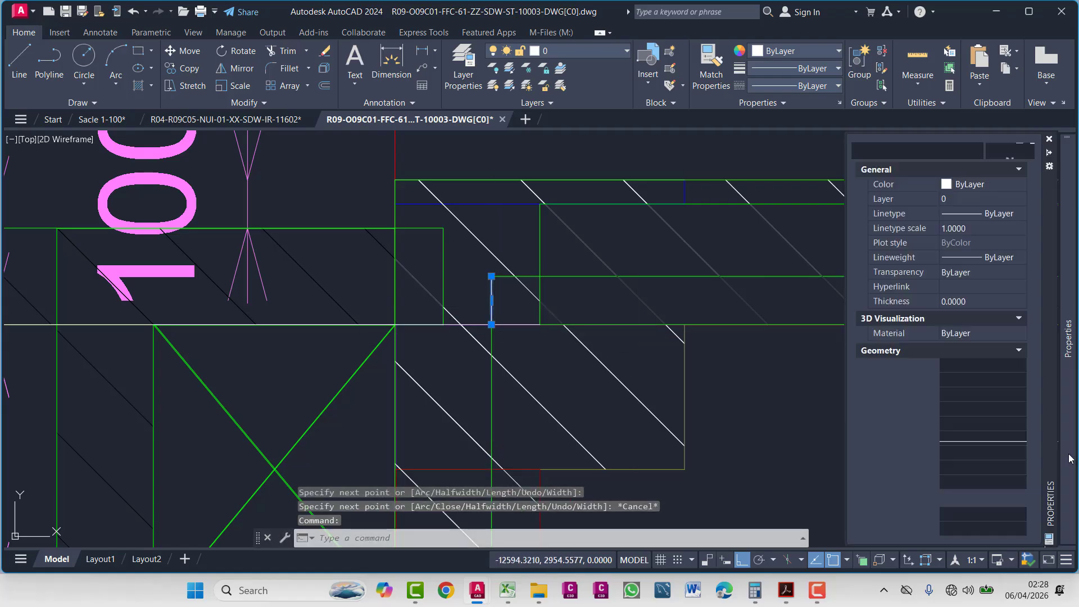
pyautogui.press('Escape')
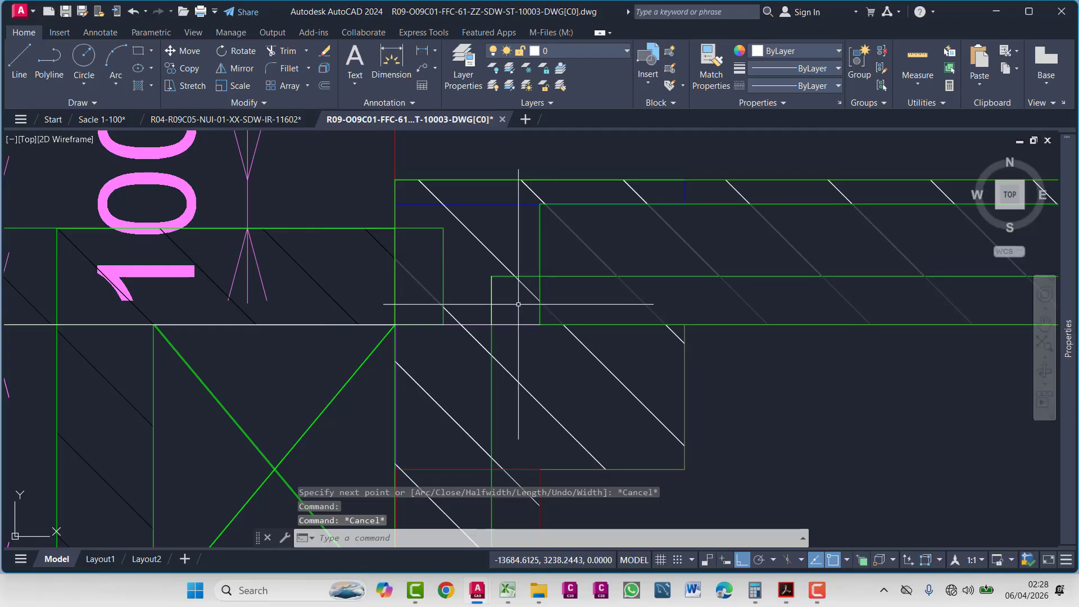
pyautogui.press('Escape')
pyautogui.click(492, 287)
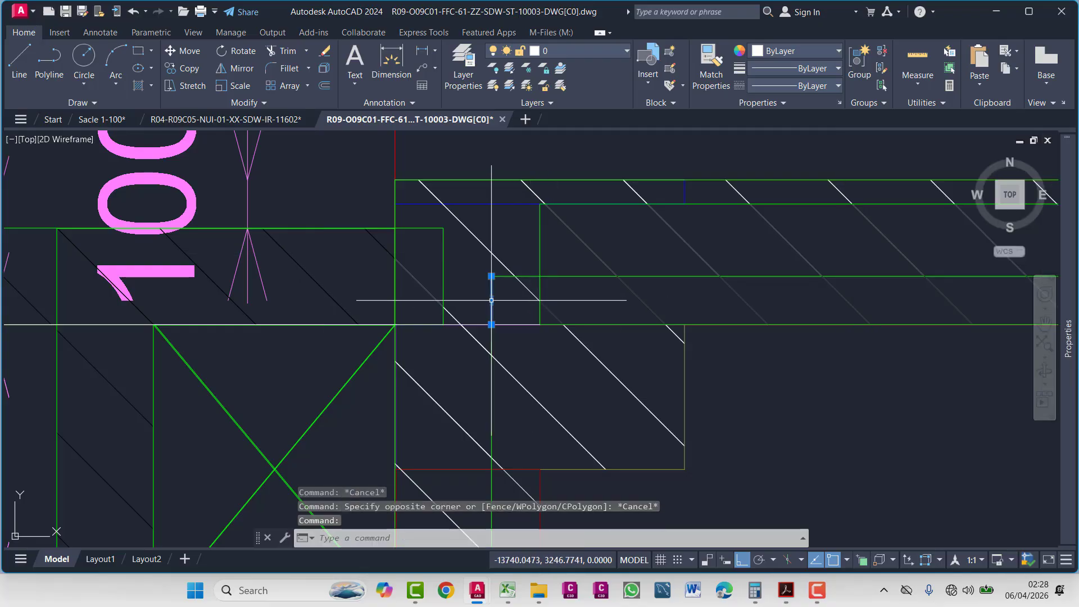
pyautogui.moveTo(493, 301)
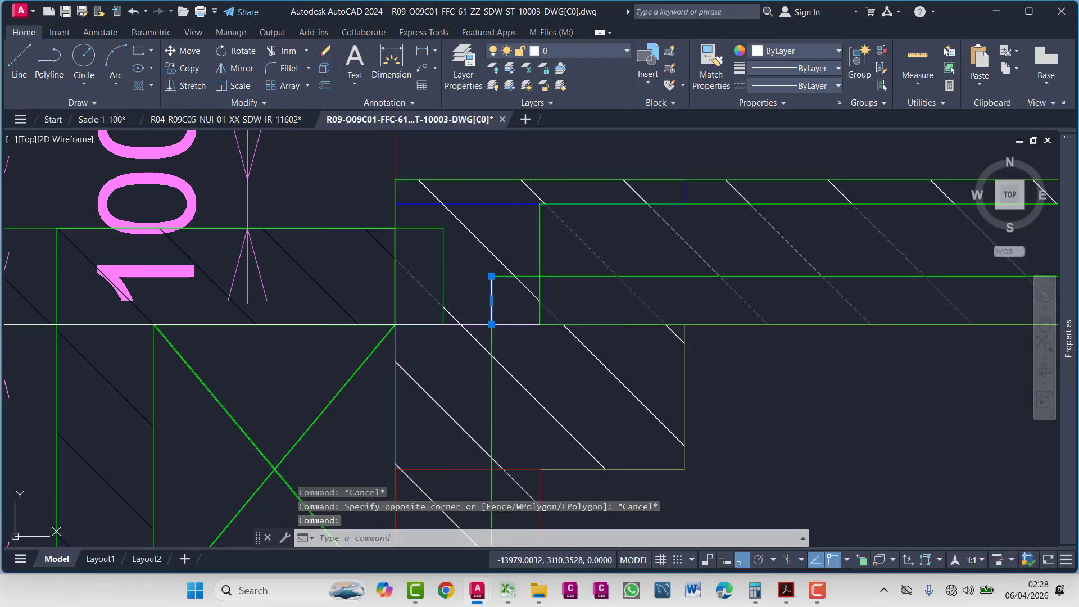
pyautogui.press('Delete')
# - Offset the bottom face line of the redrawn thicker wall 100 upward into the wall
pyautogui.scroll(-15, 491, 301)
pyautogui.moveTo(183, 336); pyautogui.dragTo(477, 341, button='middle')
pyautogui.scroll(6, 347, 321)
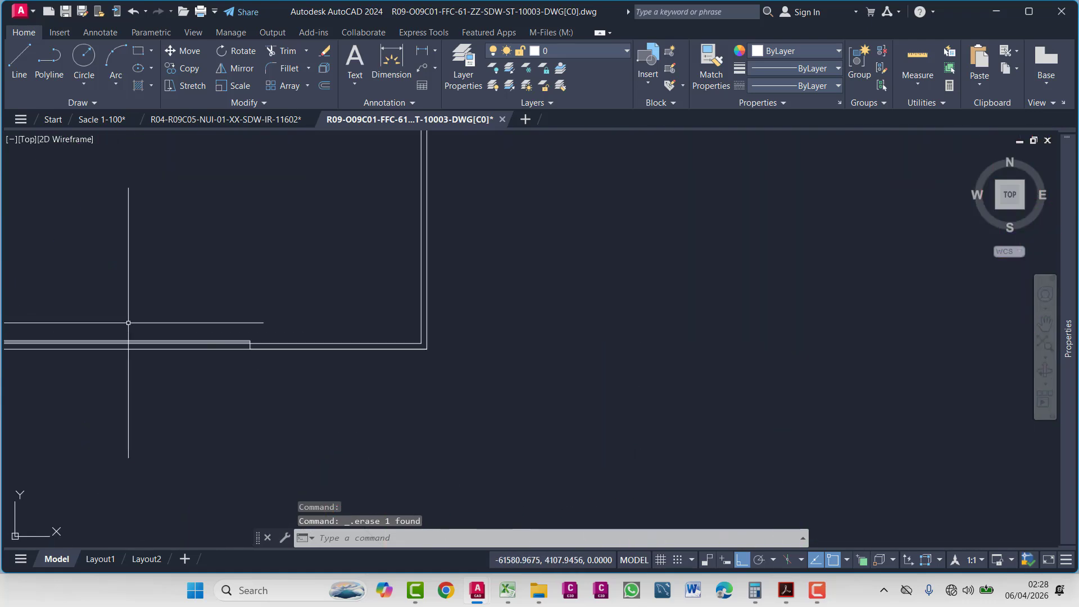
pyautogui.moveTo(128, 322); pyautogui.dragTo(449, 326, button='middle')
pyautogui.scroll(4, 450, 384)
pyautogui.write('o')
pyautogui.press('Return')
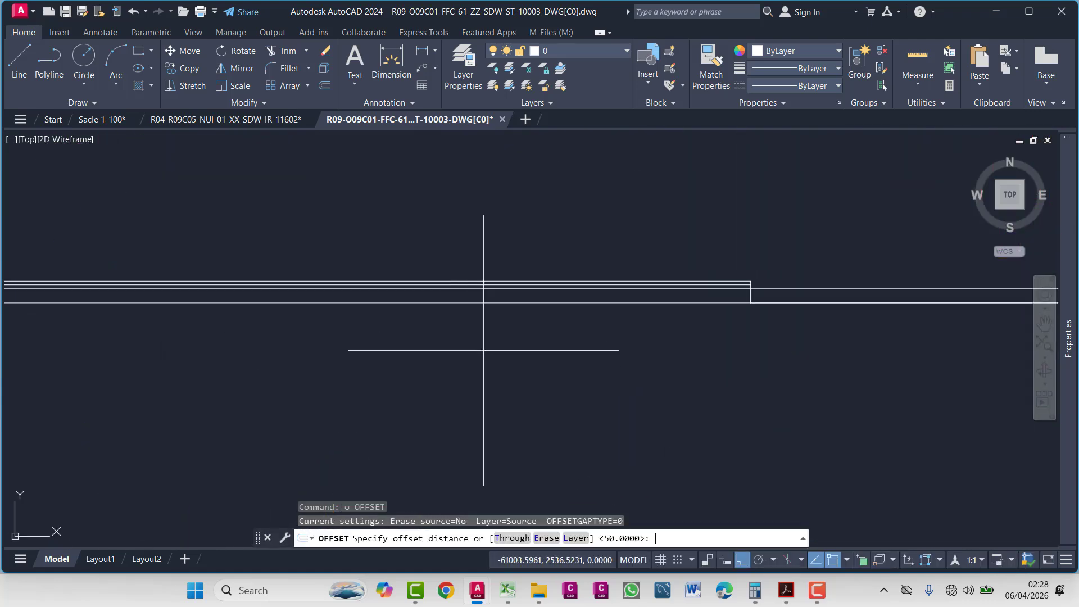
pyautogui.press('Return')
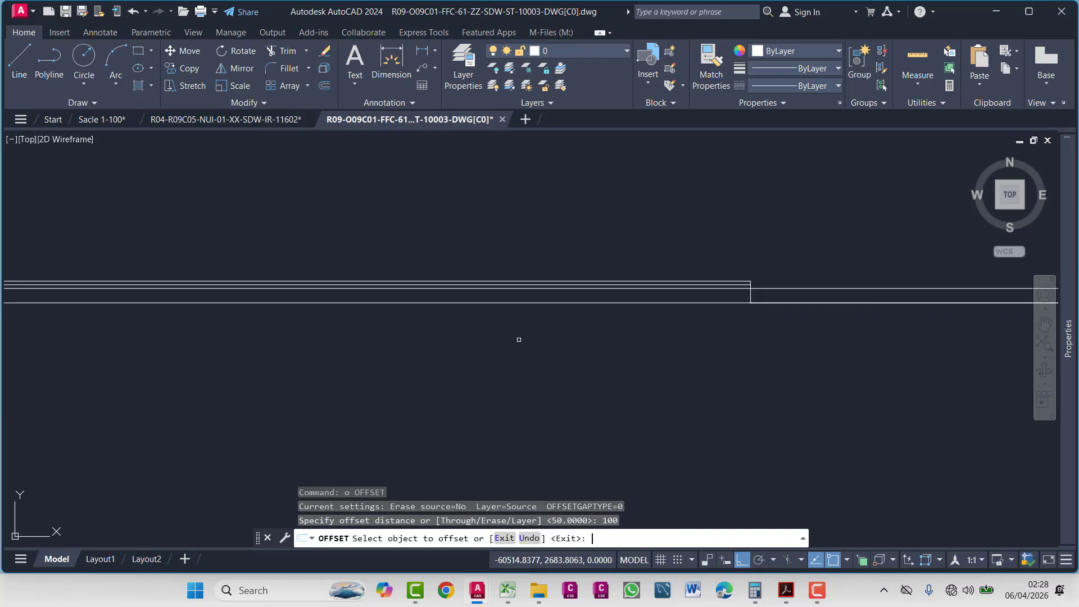
pyautogui.click(507, 303)
pyautogui.press('Escape')
pyautogui.press('Escape')
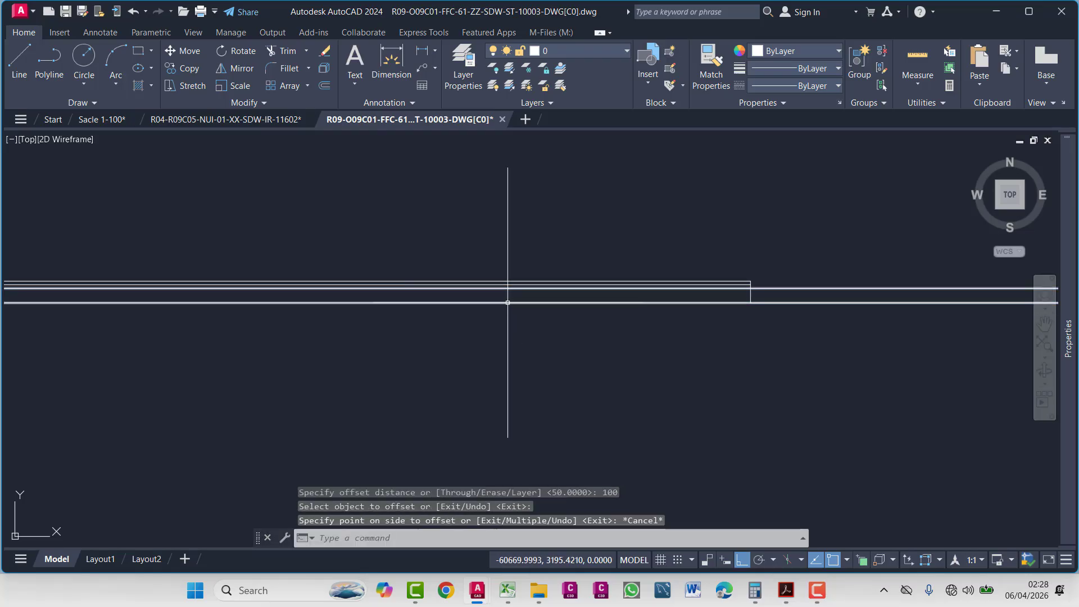
pyautogui.click(507, 302)
pyautogui.write('o')
pyautogui.press('Return')
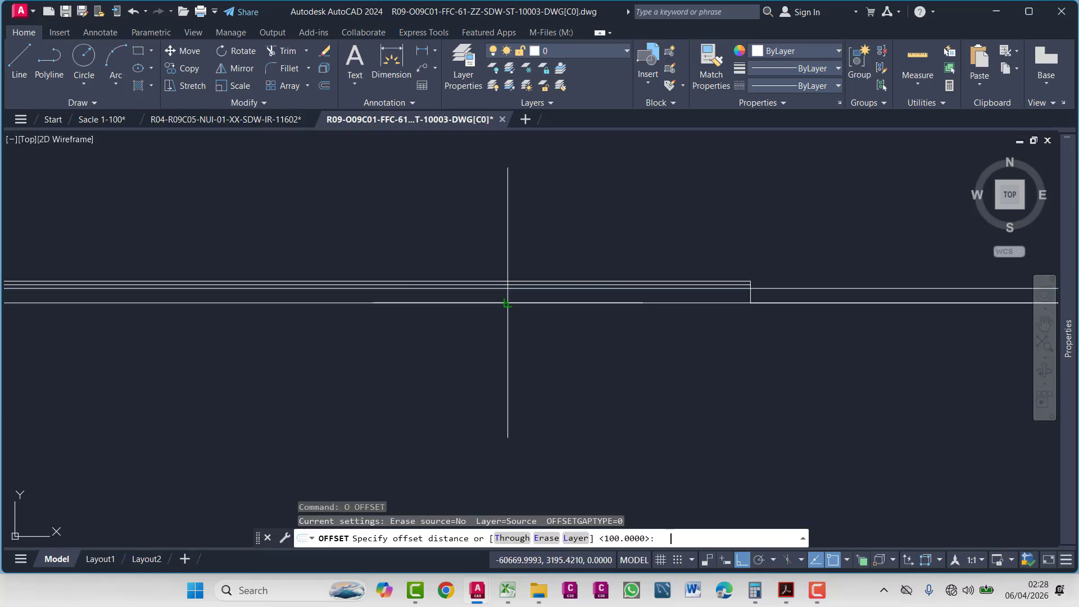
pyautogui.press('Return')
pyautogui.click(508, 302)
pyautogui.click(506, 270)
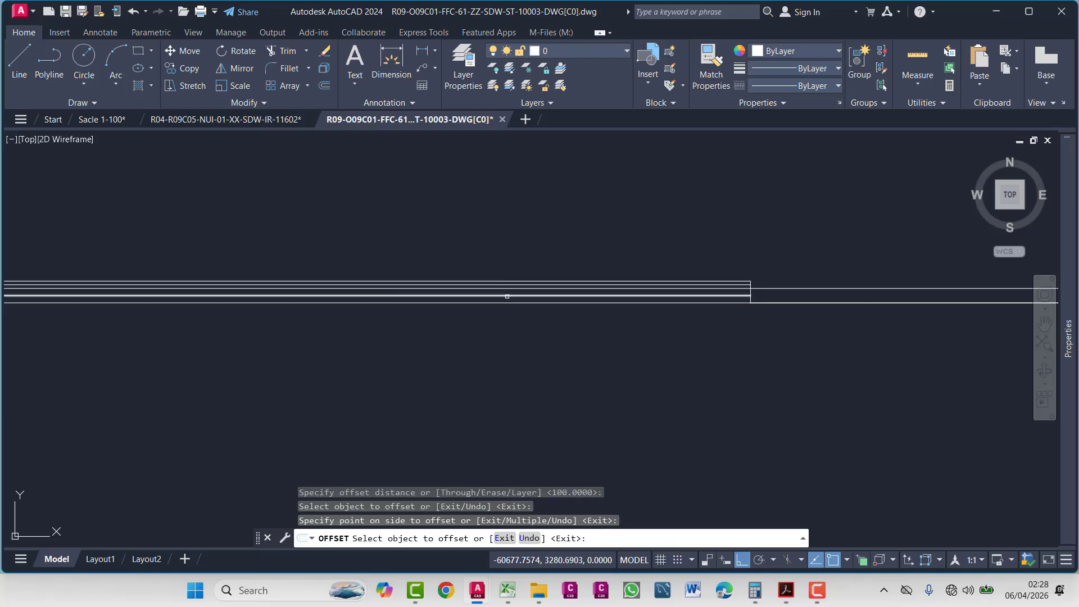
# - Draw a vertical polyline from the left end of the new inner line down to the redrawn wall's bottom face
pyautogui.moveTo(478, 307); pyautogui.dragTo(612, 322, button='middle')
pyautogui.moveTo(338, 327); pyautogui.dragTo(484, 348, button='middle')
pyautogui.scroll(5, 376, 328)
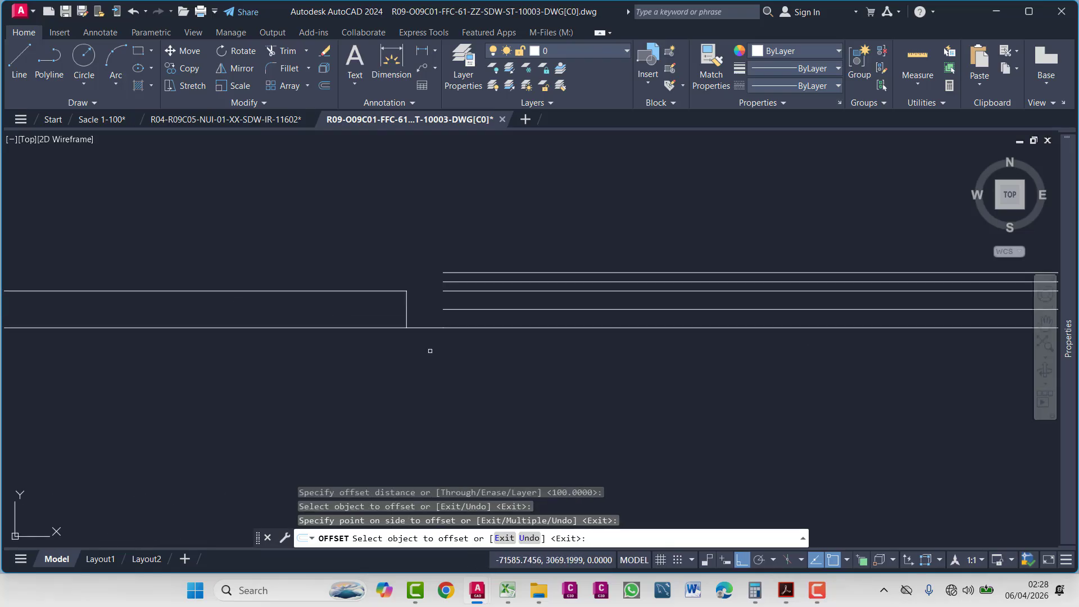
pyautogui.press('Escape')
pyautogui.press('Escape')
pyautogui.write('pl')
pyautogui.press('Return')
pyautogui.scroll(4, 449, 315)
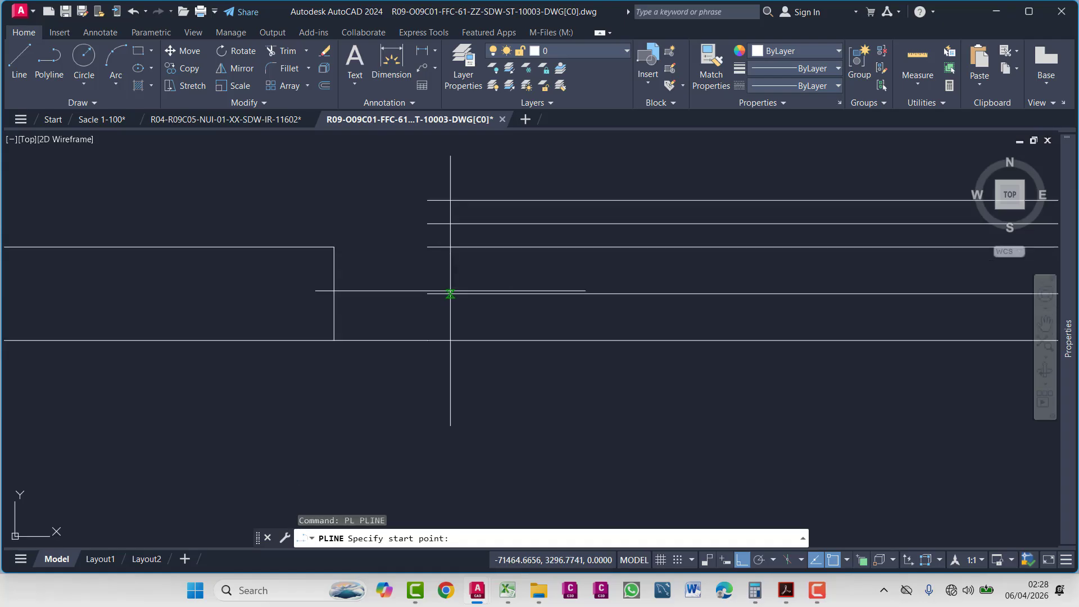
pyautogui.click(427, 294)
pyautogui.click(427, 340)
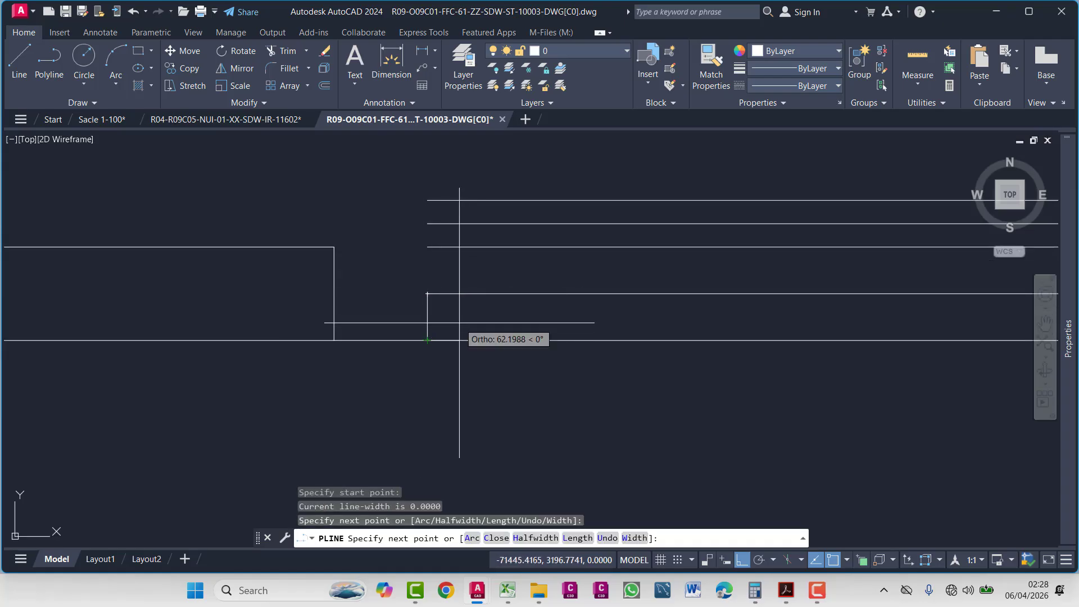
pyautogui.press('Escape')
# - Compare the redrawn thicker wall's right end with the stepped junction at the original's right C2 column
pyautogui.scroll(-4, 459, 325)
pyautogui.moveTo(503, 343); pyautogui.dragTo(392, 346, button='middle')
pyautogui.scroll(-3, 540, 350)
pyautogui.moveTo(800, 407); pyautogui.dragTo(342, 381, button='middle')
pyautogui.scroll(5, 684, 315)
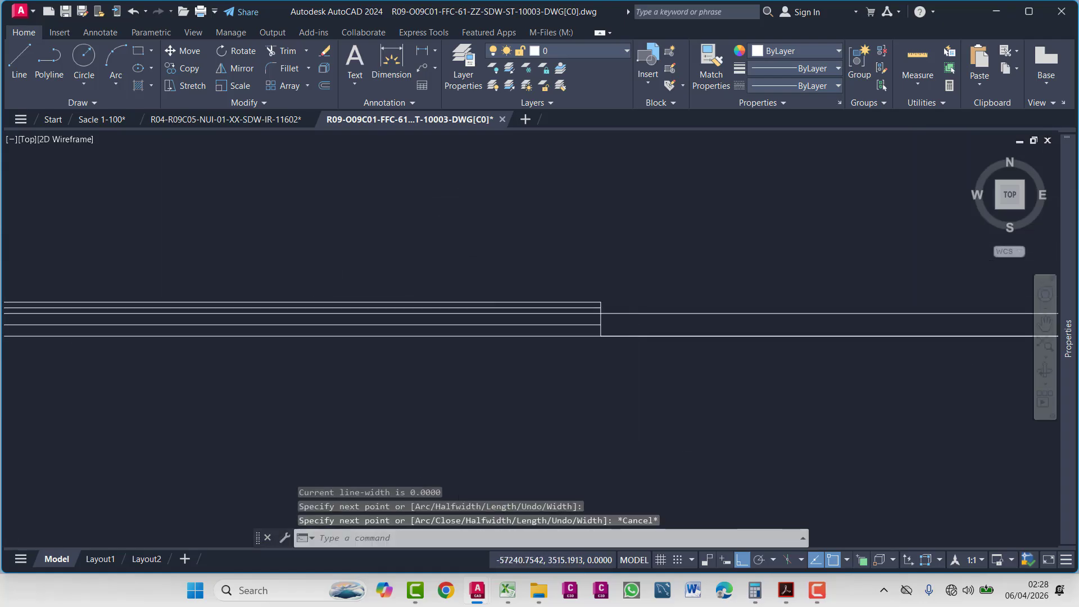
pyautogui.moveTo(595, 366); pyautogui.dragTo(503, 323, button='middle')
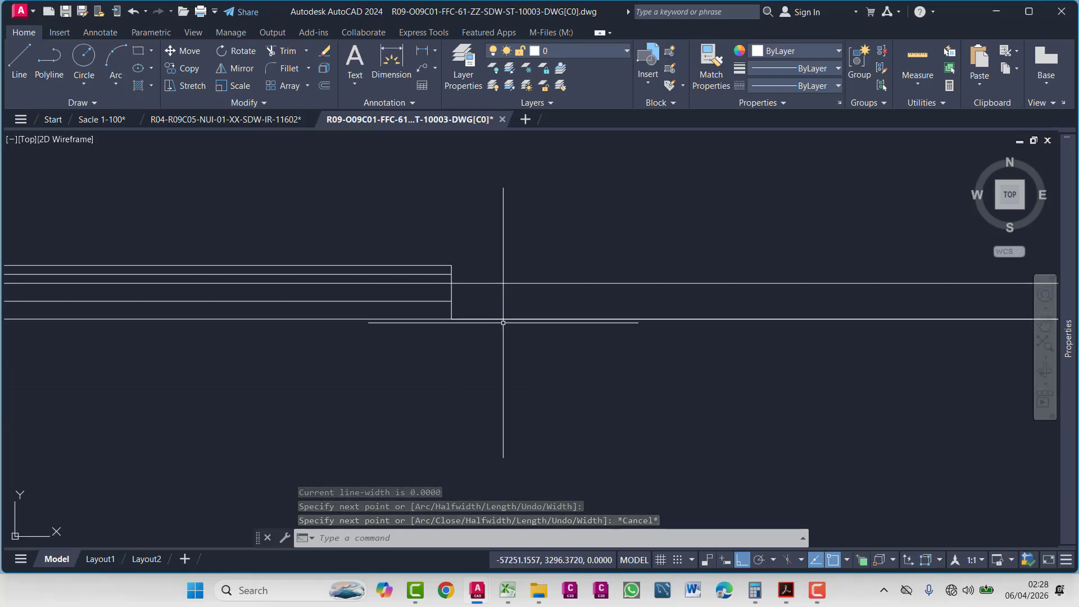
pyautogui.scroll(-10, 849, 310)
pyautogui.moveTo(864, 365); pyautogui.dragTo(381, 296, button='middle')
pyautogui.moveTo(769, 320); pyautogui.dragTo(409, 320, button='middle')
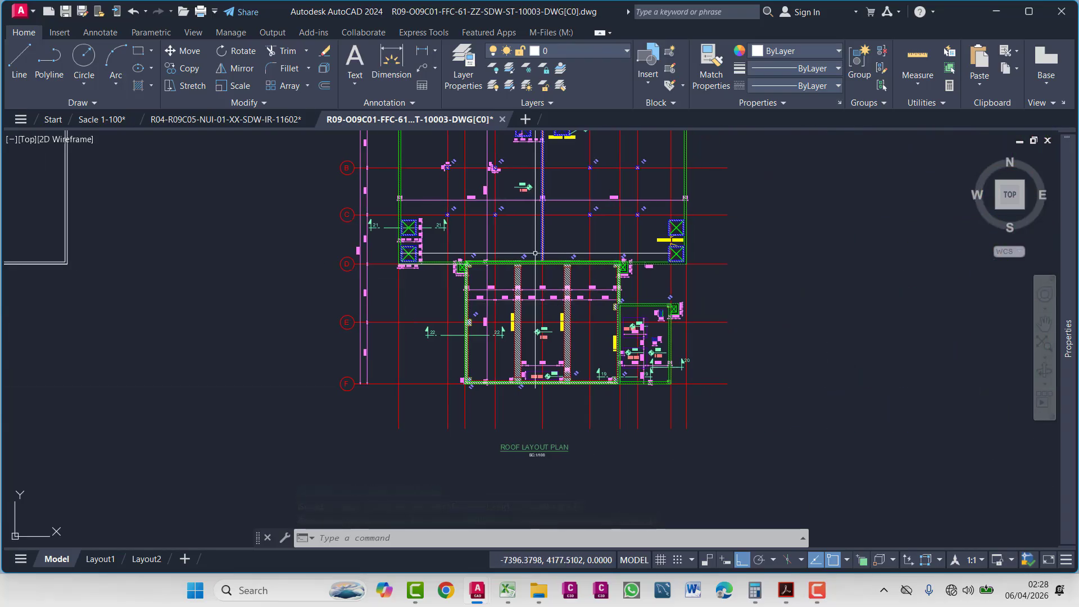
pyautogui.scroll(2, 626, 215)
pyautogui.scroll(10, 607, 273)
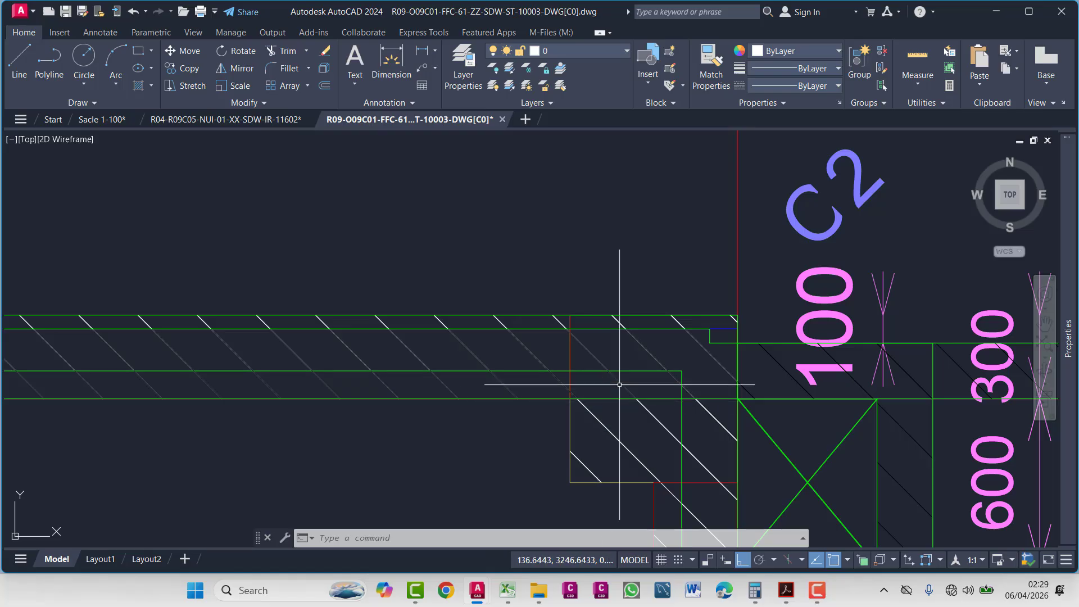
pyautogui.scroll(2, 710, 341)
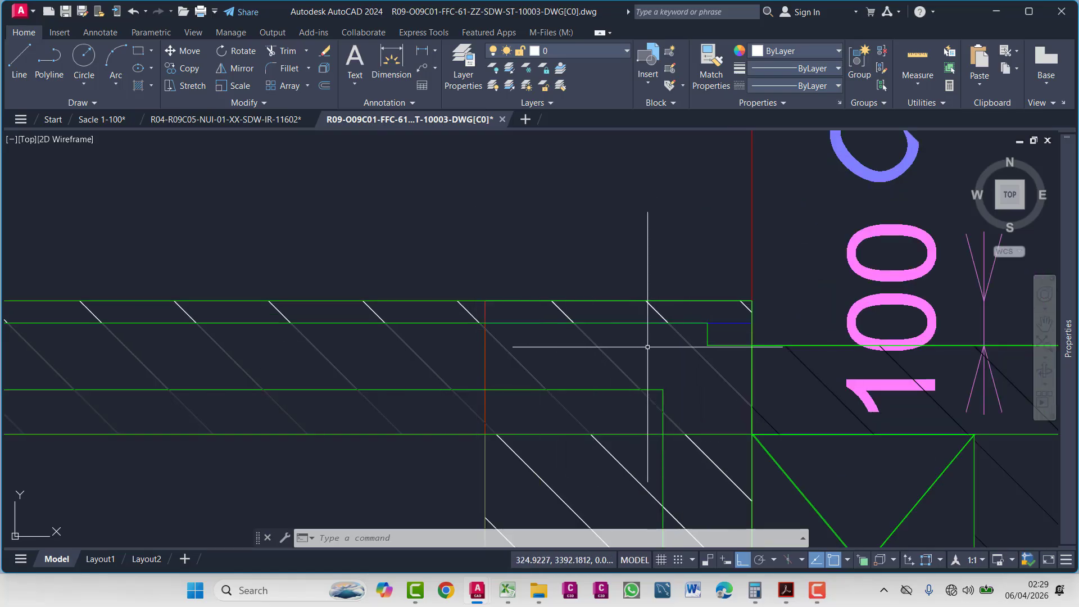
pyautogui.moveTo(732, 357); pyautogui.dragTo(649, 351, button='middle')
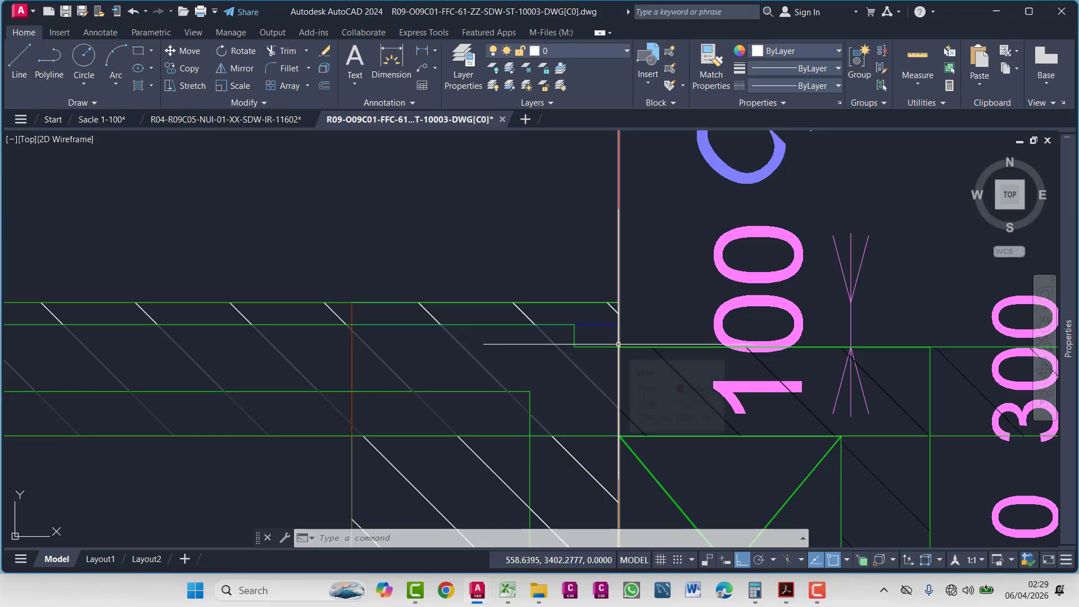
# - Recheck the redrawn wall's right end, and examine the original's small notch and inner line corner beside the right C2 column
pyautogui.press('Escape')
pyautogui.scroll(-8, 641, 352)
pyautogui.moveTo(661, 358); pyautogui.dragTo(823, 318, button='middle')
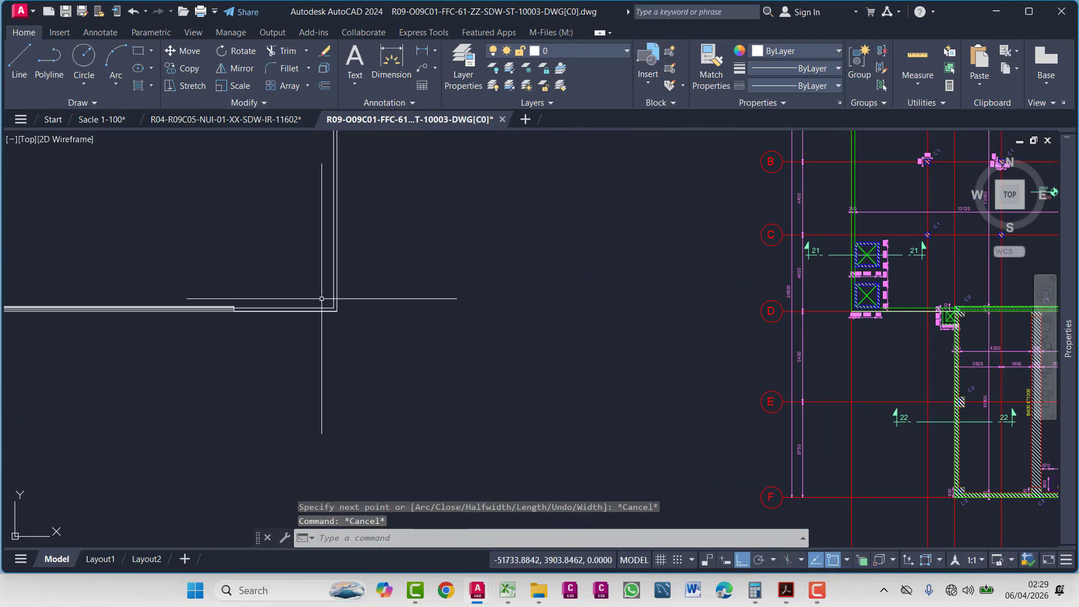
pyautogui.scroll(4, 325, 318)
pyautogui.moveTo(238, 313); pyautogui.dragTo(381, 335, button='middle')
pyautogui.moveTo(720, 369); pyautogui.dragTo(235, 336, button='middle')
pyautogui.moveTo(984, 380); pyautogui.dragTo(60, 329, button='middle')
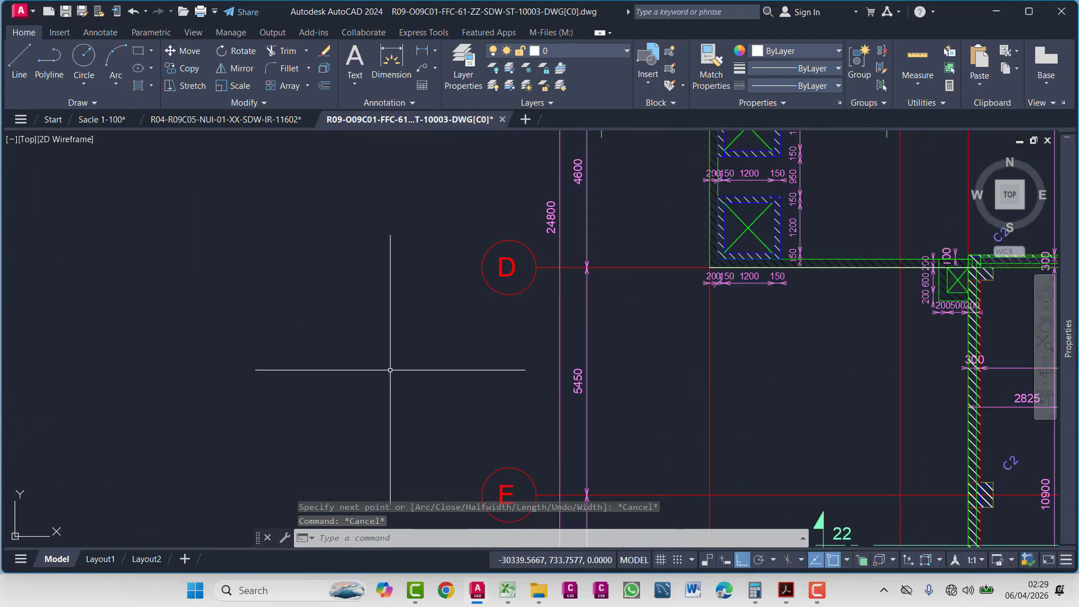
pyautogui.moveTo(914, 320); pyautogui.dragTo(82, 340, button='middle')
pyautogui.scroll(6, 745, 274)
pyautogui.scroll(5, 655, 267)
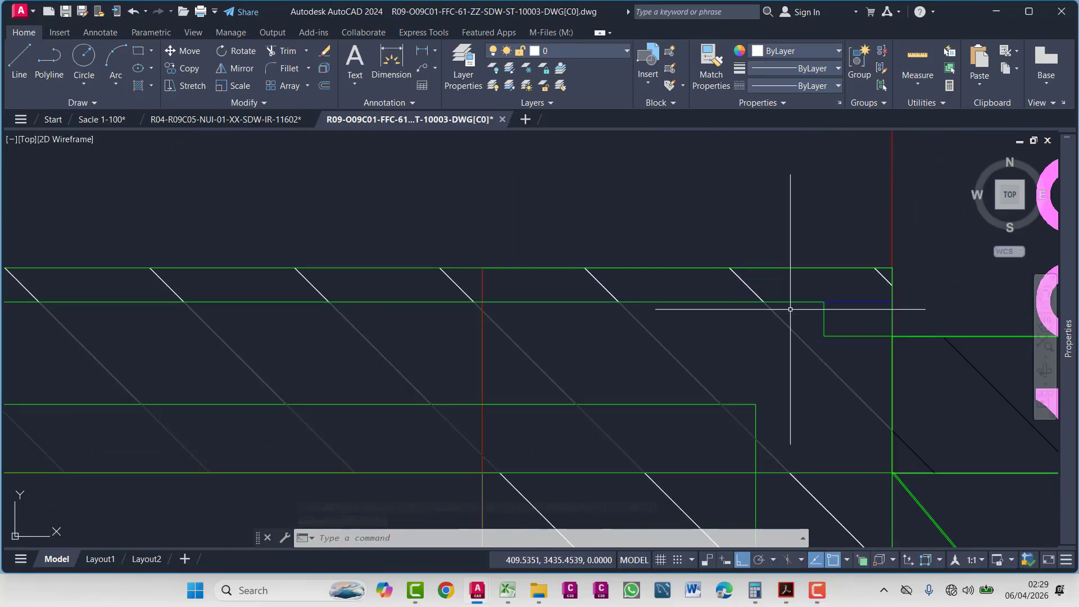
# - Measure the width of the original's notch beside the right C2 column using a temporary polyline along its bottom edge, and erase that polyline
pyautogui.moveTo(790, 309); pyautogui.dragTo(671, 330, button='middle')
pyautogui.write('pl')
pyautogui.press('Return')
pyautogui.scroll(5, 709, 323)
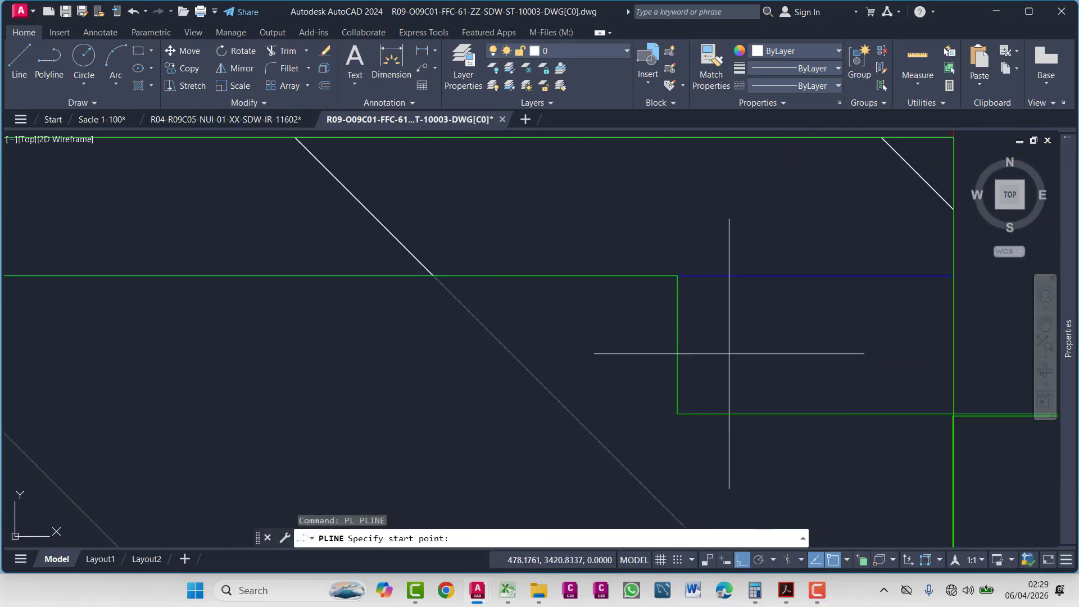
pyautogui.click(677, 414)
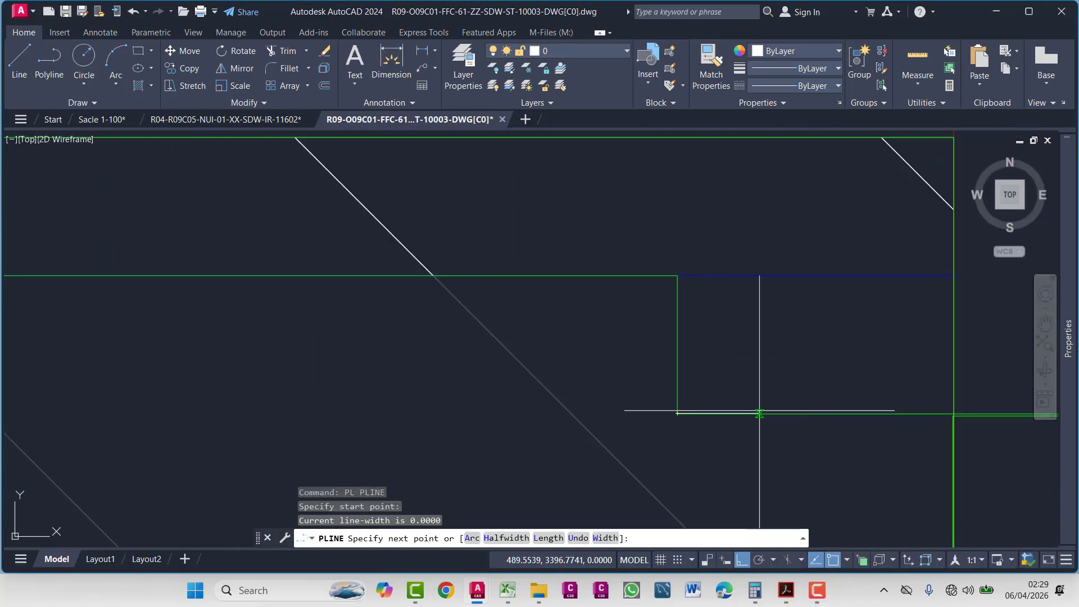
pyautogui.click(954, 415)
pyautogui.press('Escape')
pyautogui.click(927, 414)
pyautogui.moveTo(1074, 395)
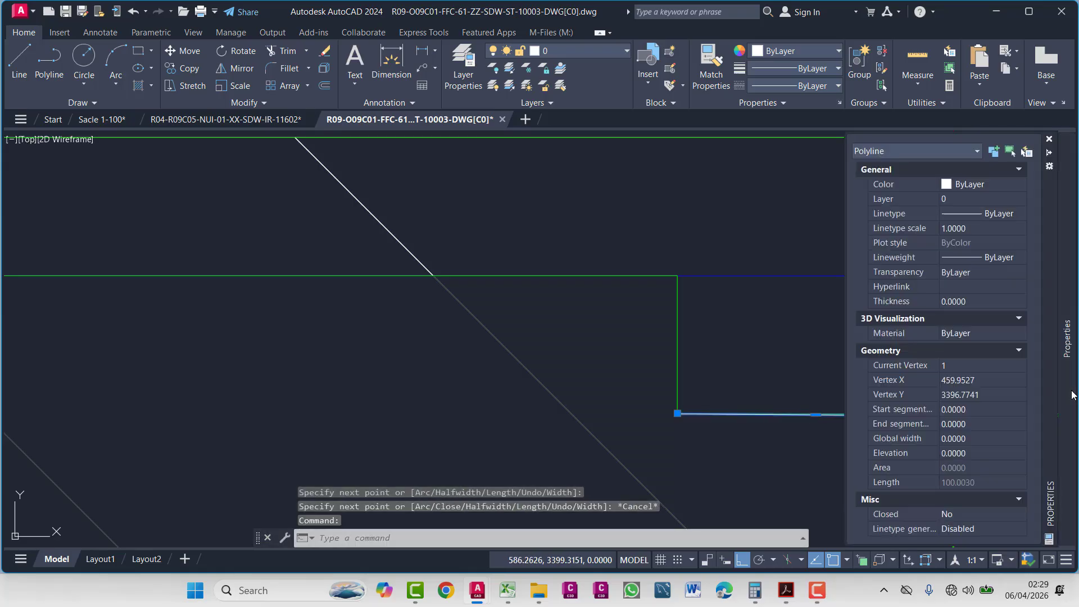
pyautogui.press('Escape')
pyautogui.click(770, 415)
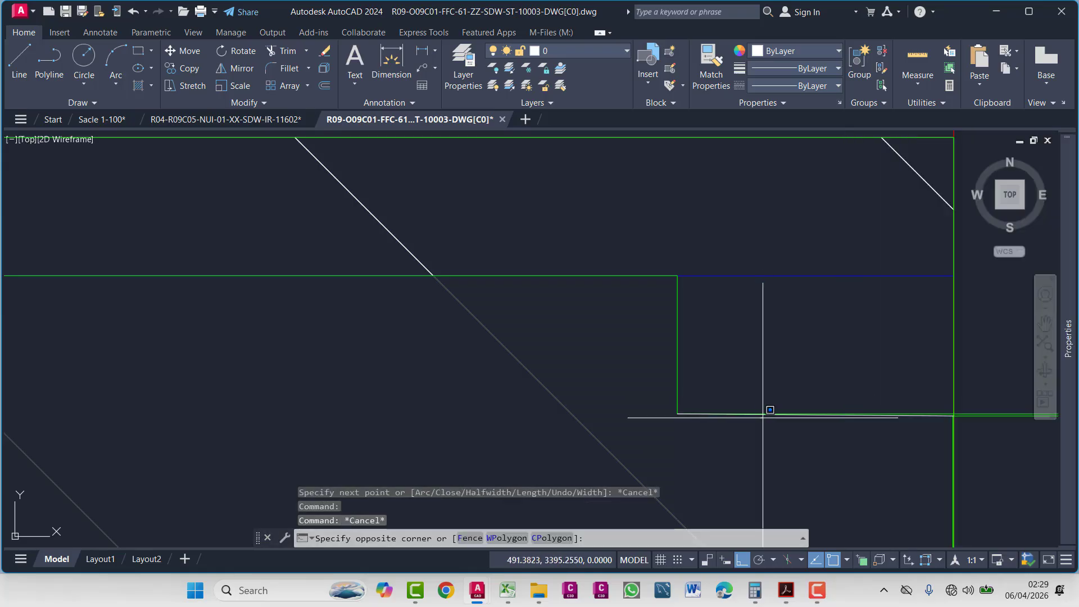
pyautogui.press('Escape')
pyautogui.press('Delete')
pyautogui.scroll(-8, 402, 429)
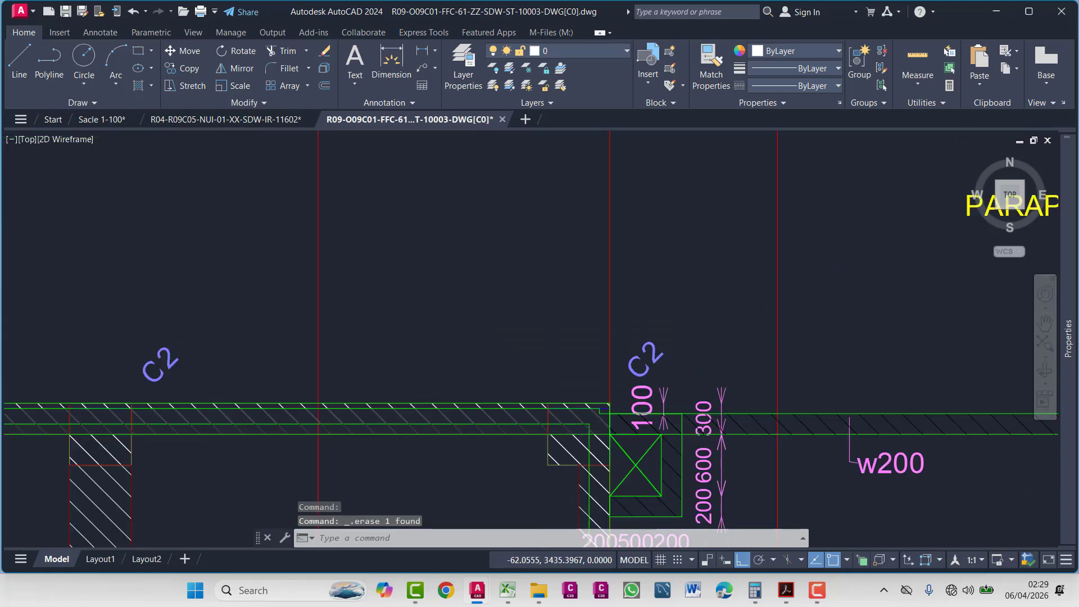
# - Draw a horizontal polyline 100 long leftward from the redrawn thicker wall's right end, level with the adjoining wall's inner line
pyautogui.scroll(-2, 402, 429)
pyautogui.moveTo(435, 430); pyautogui.dragTo(999, 408, button='middle')
pyautogui.moveTo(735, 394); pyautogui.dragTo(412, 371, button='middle')
pyautogui.scroll(10, 412, 371)
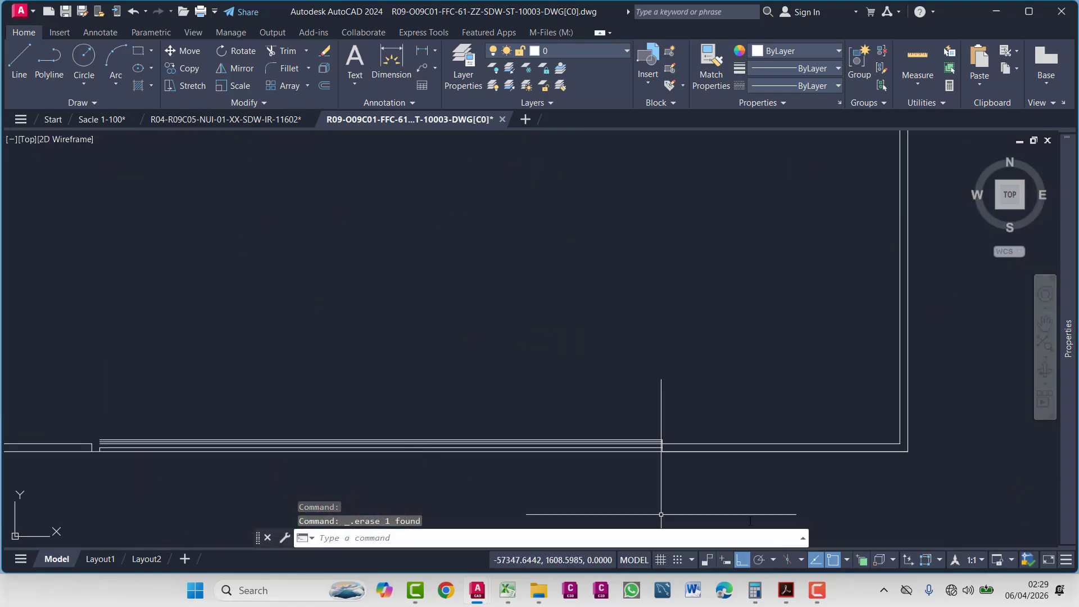
pyautogui.scroll(4, 669, 423)
pyautogui.scroll(8, 643, 480)
pyautogui.moveTo(657, 476); pyautogui.dragTo(694, 388, button='middle')
pyautogui.scroll(2, 694, 388)
pyautogui.moveTo(720, 350); pyautogui.dragTo(779, 352, button='middle')
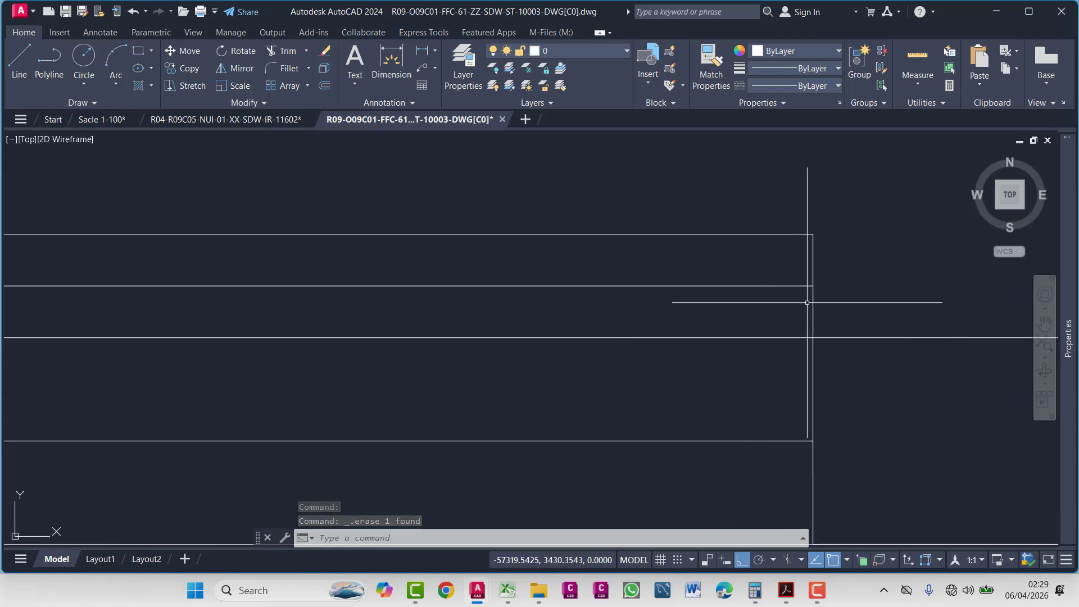
pyautogui.scroll(-1, 787, 288)
pyautogui.scroll(-1, 787, 310)
pyautogui.moveTo(792, 325); pyautogui.dragTo(750, 328, button='middle')
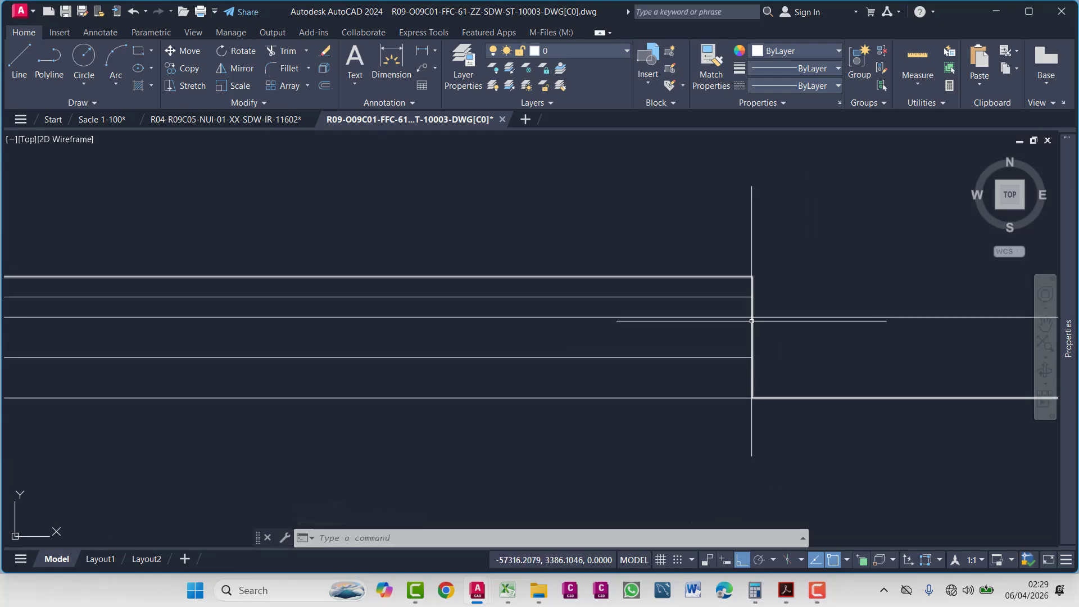
pyautogui.scroll(1, 751, 321)
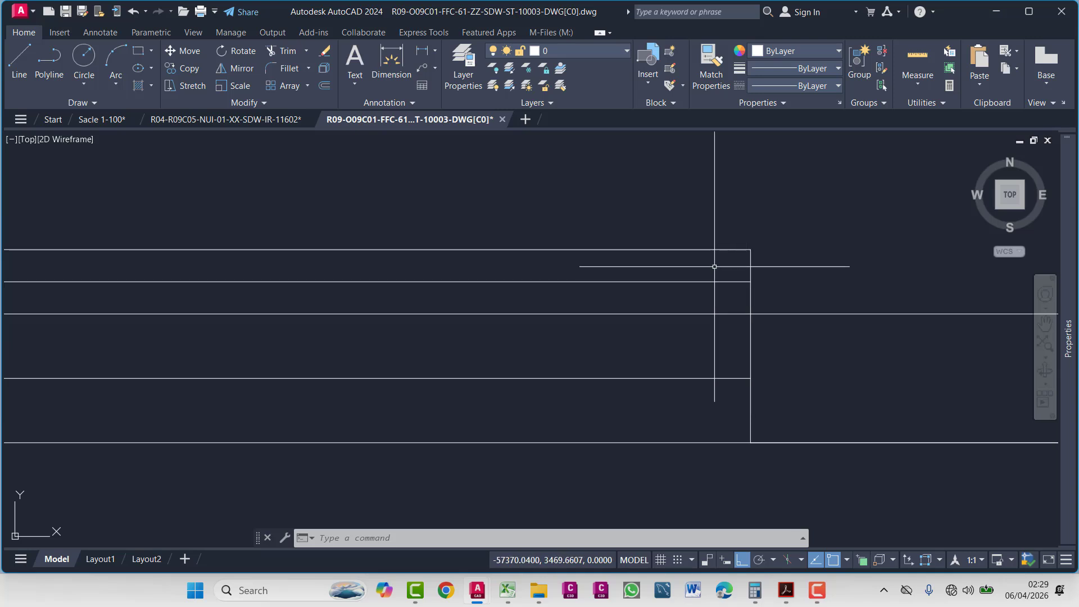
pyautogui.press('Return')
pyautogui.click(751, 314)
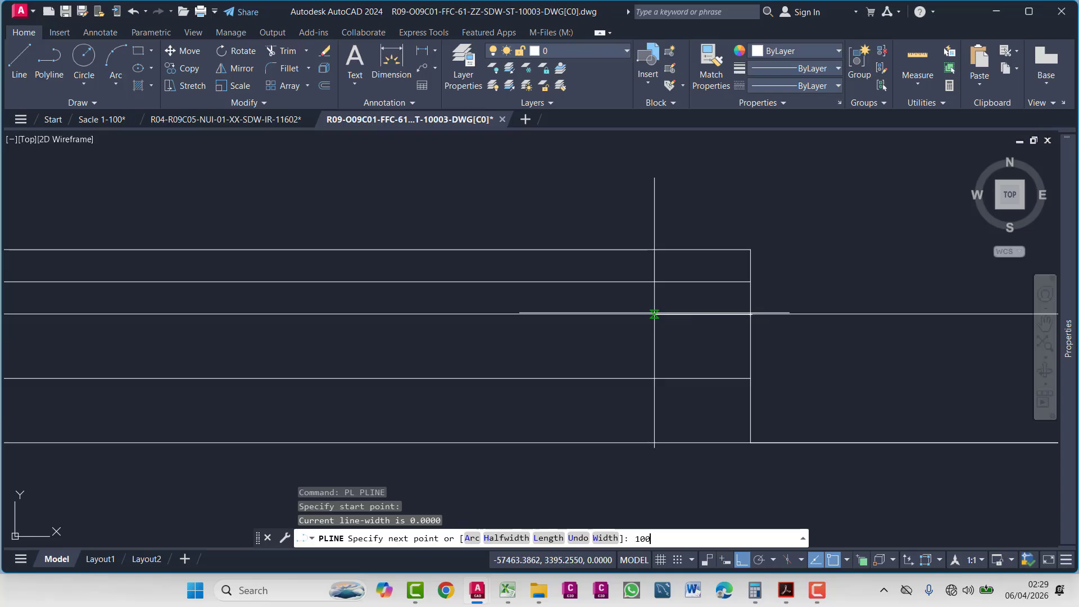
pyautogui.press('Return')
pyautogui.click(674, 73)
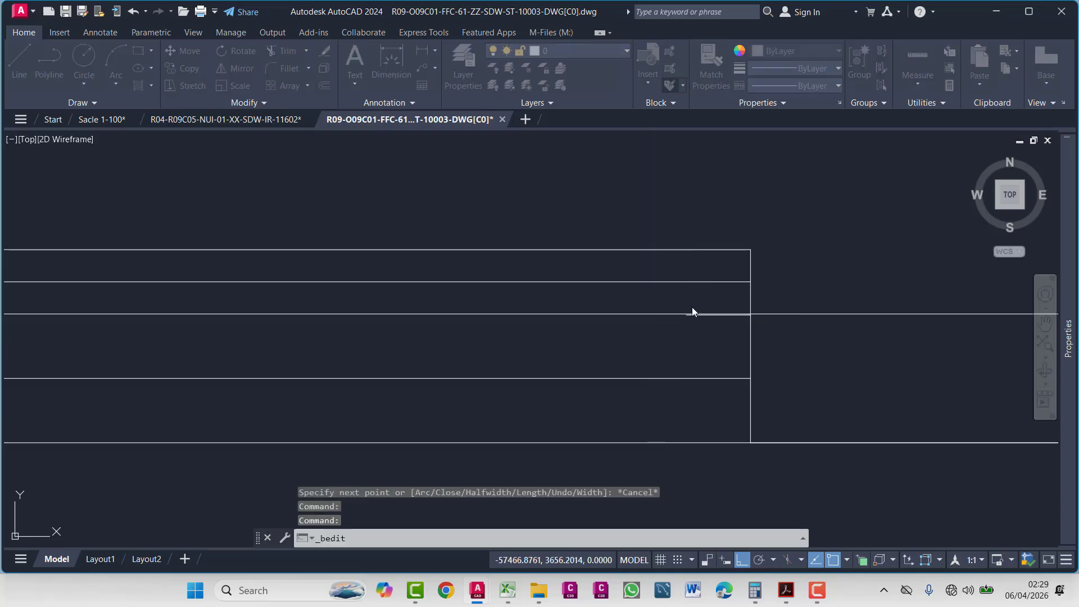
pyautogui.click(589, 387)
# - Move the short polyline up so its right end sits where the wall's end edge meets the adjoining wall's inner line
pyautogui.scroll(3, 739, 309)
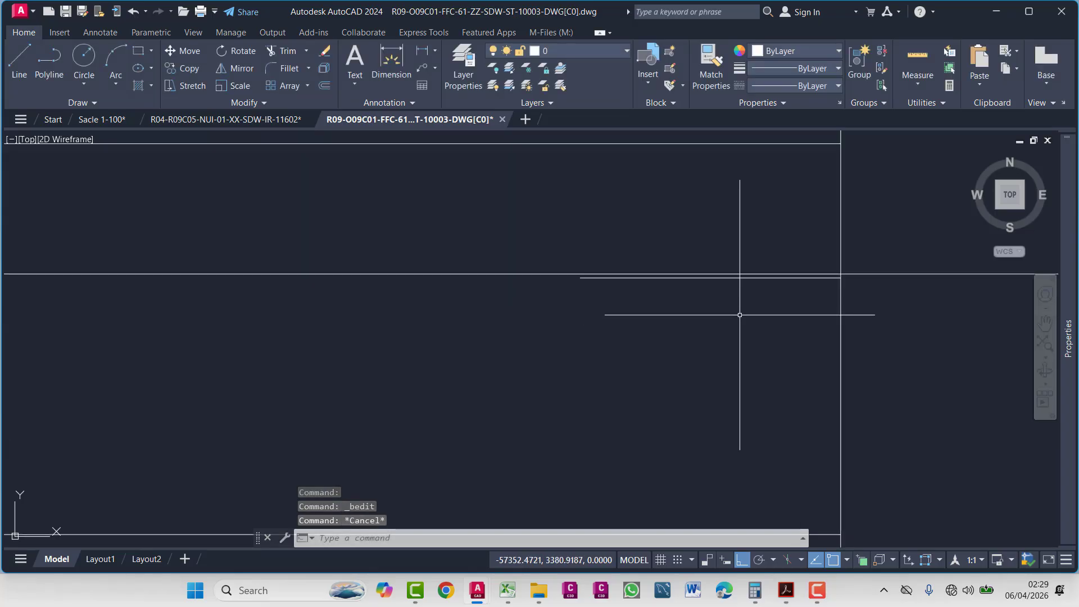
pyautogui.scroll(-3, 601, 280)
pyautogui.scroll(2, 614, 275)
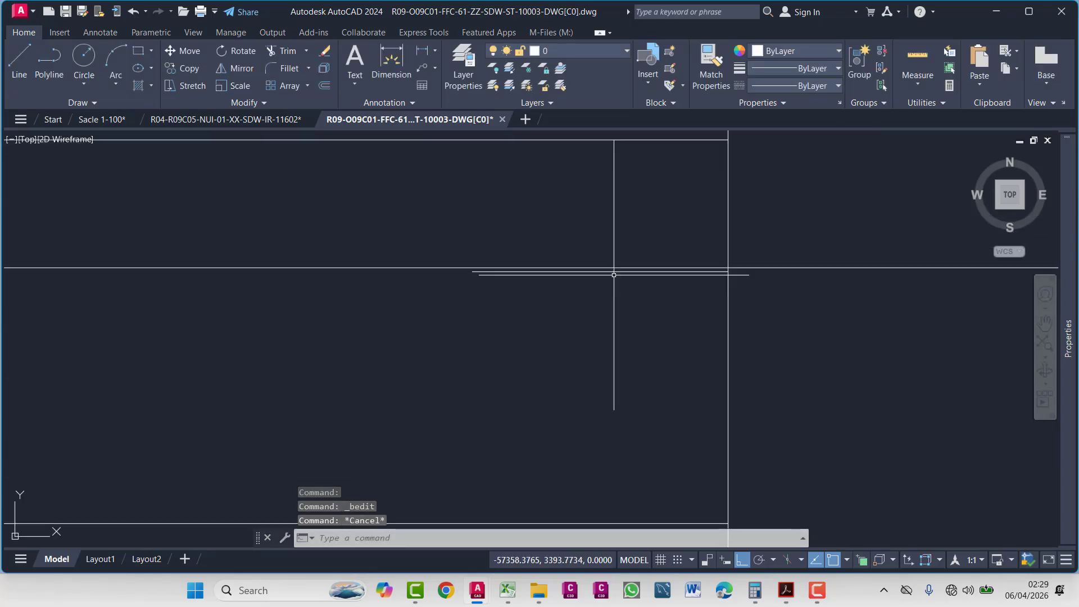
pyautogui.write('m')
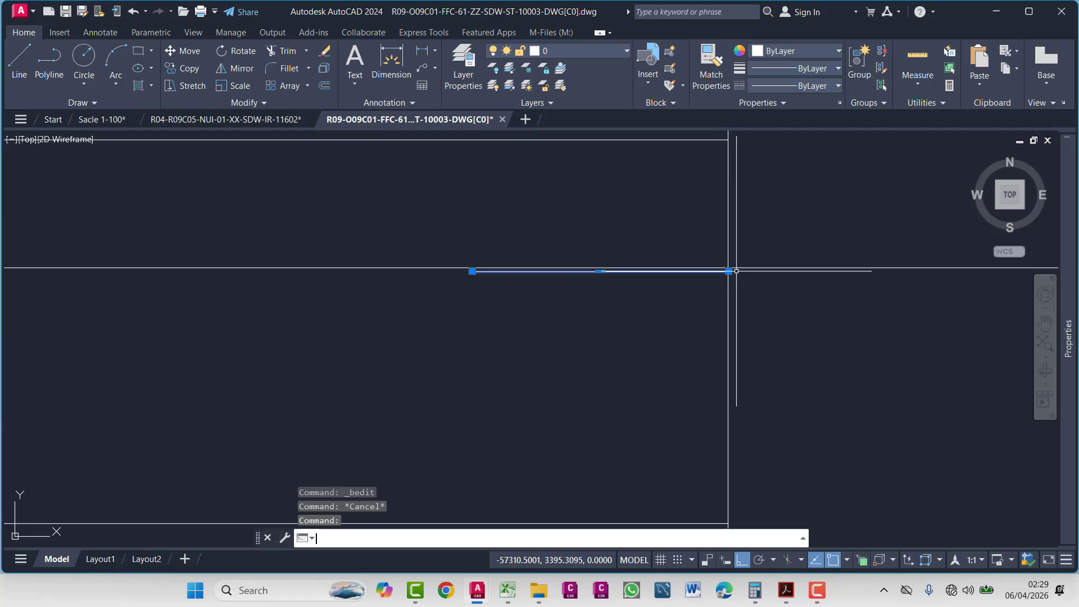
pyautogui.press('Return')
pyautogui.scroll(5, 704, 273)
pyautogui.click(637, 314)
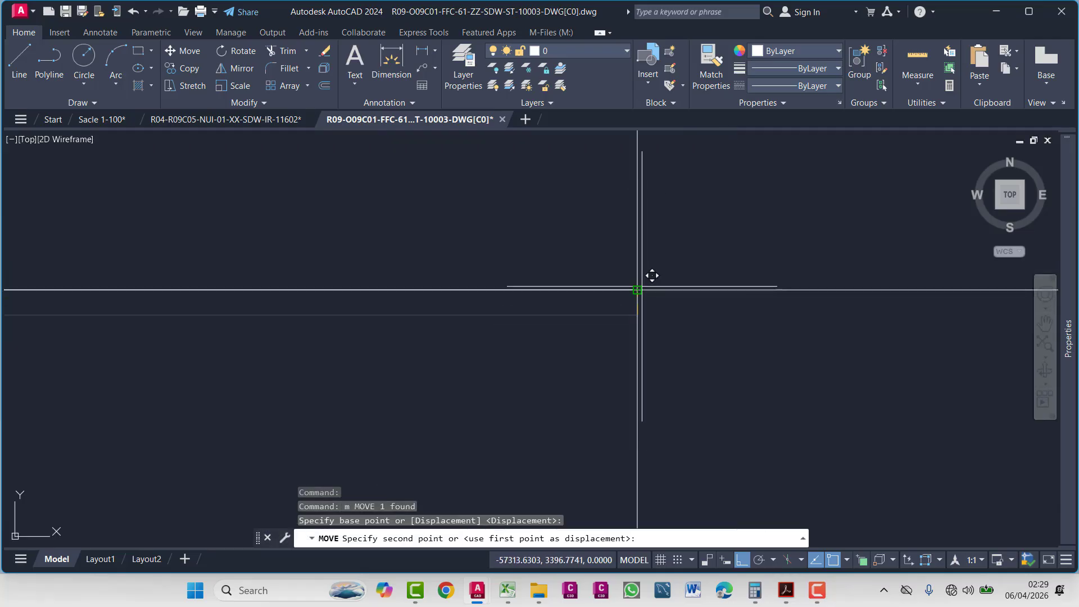
pyautogui.click(638, 289)
pyautogui.scroll(-3, 622, 349)
pyautogui.press('Escape')
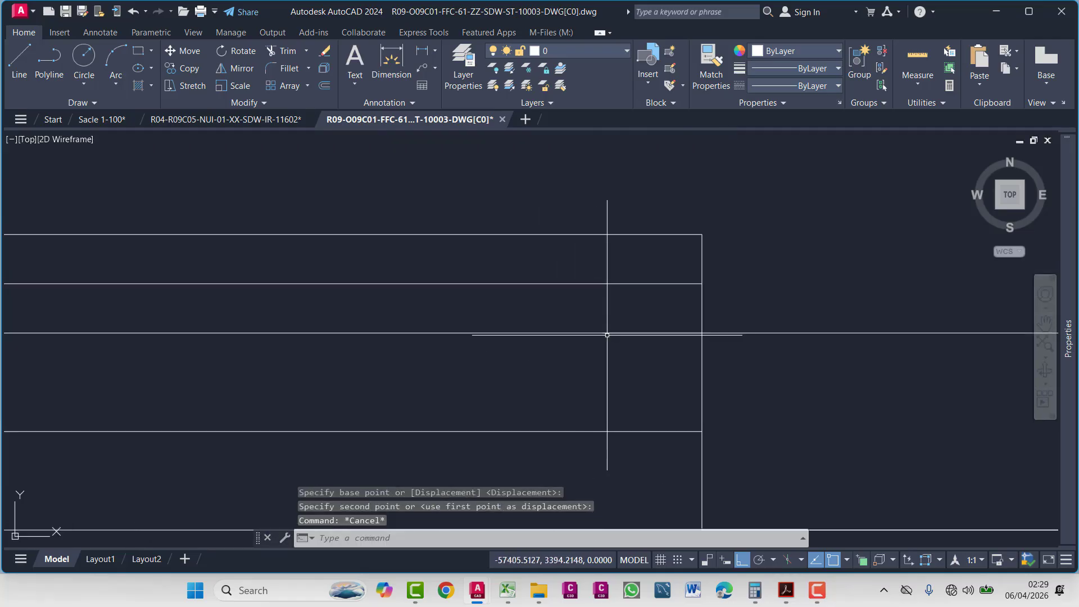
# - Draw a vertical polyline from the short polyline's left end up past the redrawn wall's top face
pyautogui.write('pl')
pyautogui.press('Return')
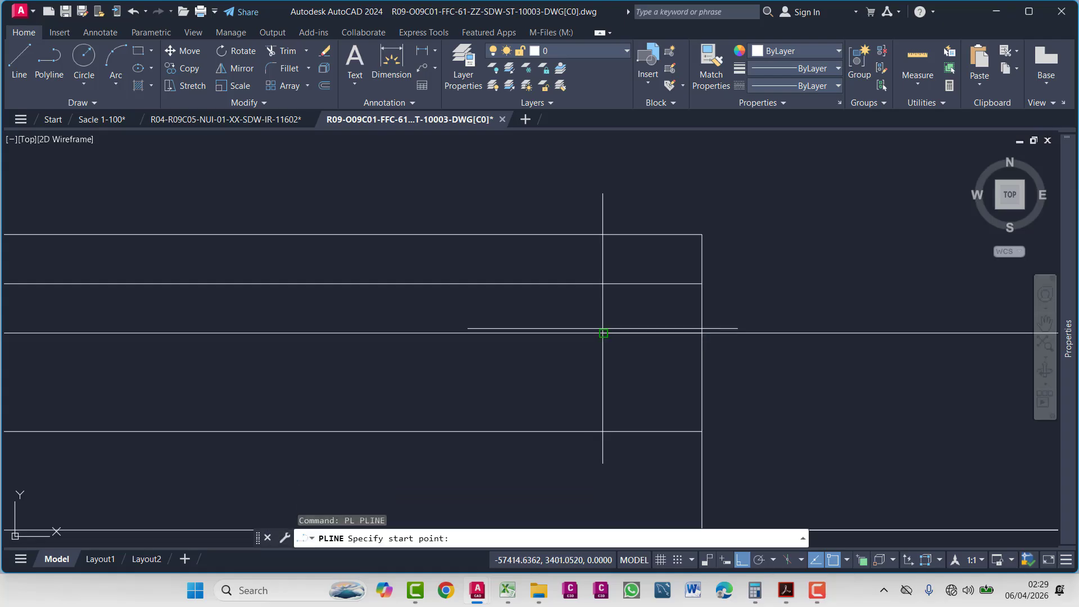
pyautogui.click(603, 333)
pyautogui.press('Escape')
pyautogui.press('Escape')
# - Trim the inner line to the left of the vertical polyline and the vertical's overshoot above the wall's top face
pyautogui.press('Escape')
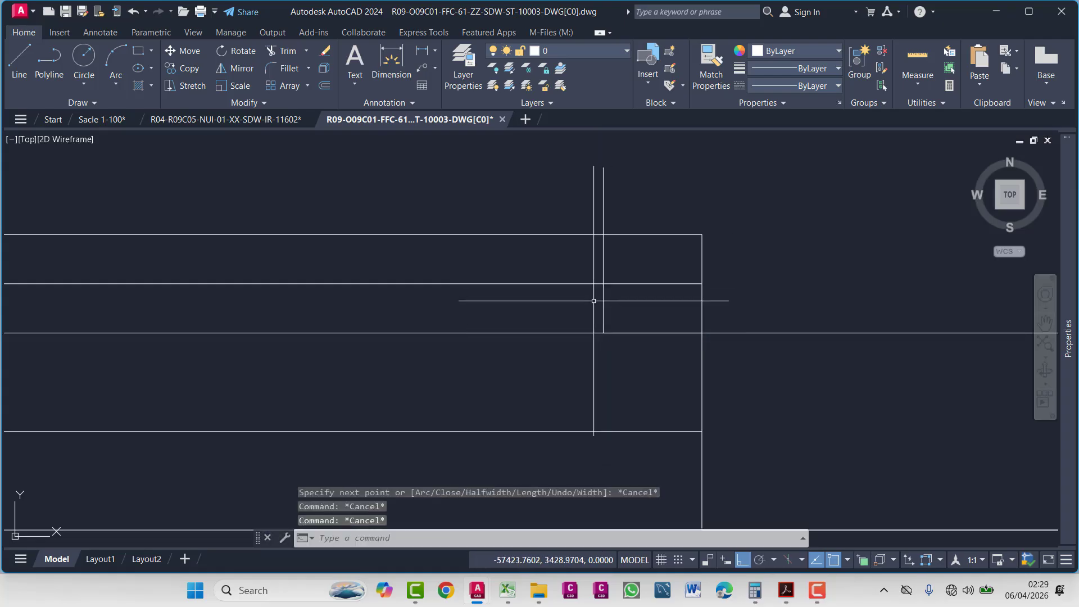
pyautogui.write('tr')
pyautogui.press('space')
pyautogui.click(573, 324)
pyautogui.click(535, 352)
pyautogui.press('Escape')
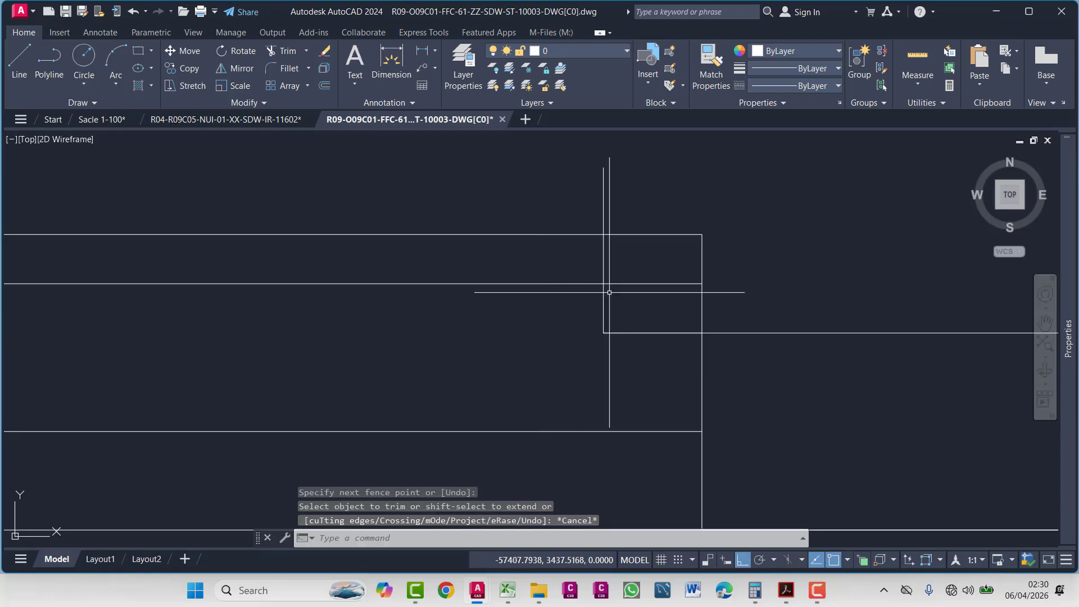
pyautogui.press('Escape')
pyautogui.write('tr')
pyautogui.press('space')
pyautogui.click(617, 200)
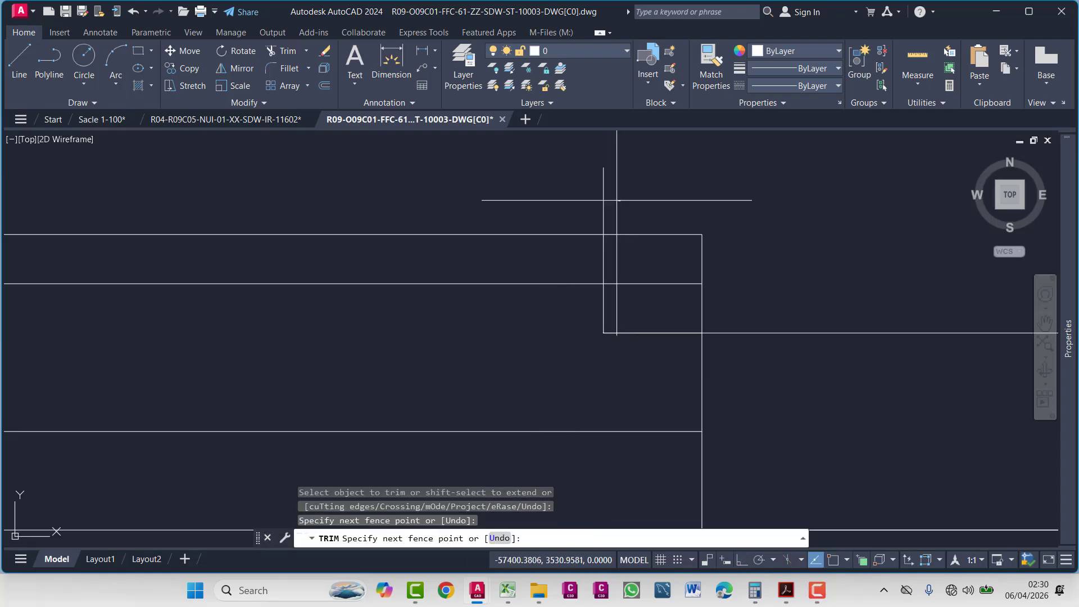
pyautogui.click(569, 197)
pyautogui.press('Escape')
# - Examine the redrawn wall's right corner and compare it with the original's stepped junction beside the right C2 column
pyautogui.scroll(-3, 640, 216)
pyautogui.moveTo(614, 218); pyautogui.dragTo(711, 230, button='middle')
pyautogui.scroll(1, 712, 230)
pyautogui.scroll(6, 785, 287)
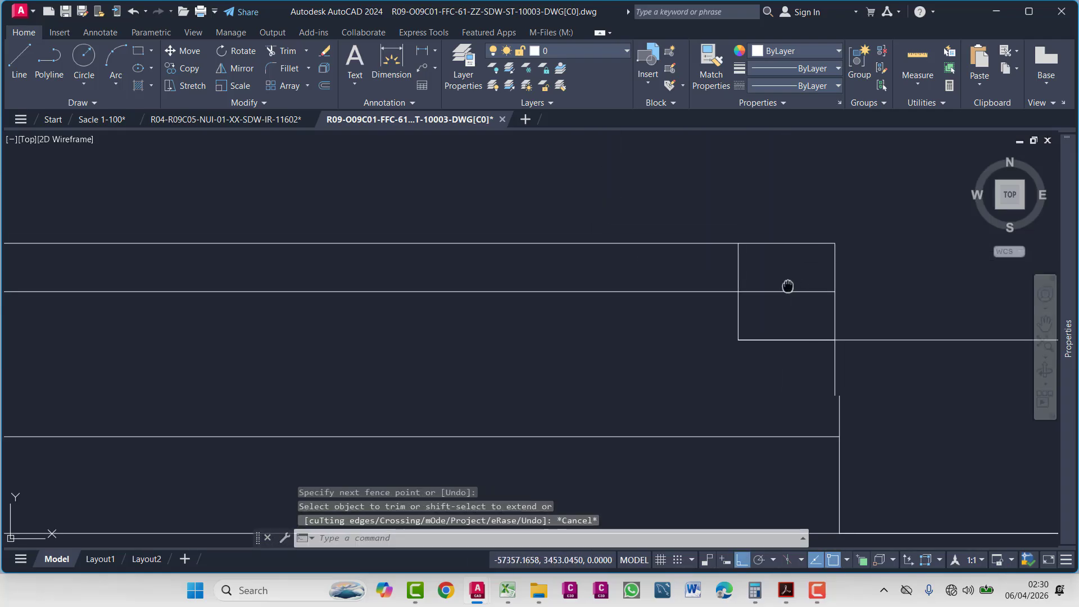
pyautogui.moveTo(592, 288); pyautogui.dragTo(558, 281, button='middle')
pyautogui.click(630, 287)
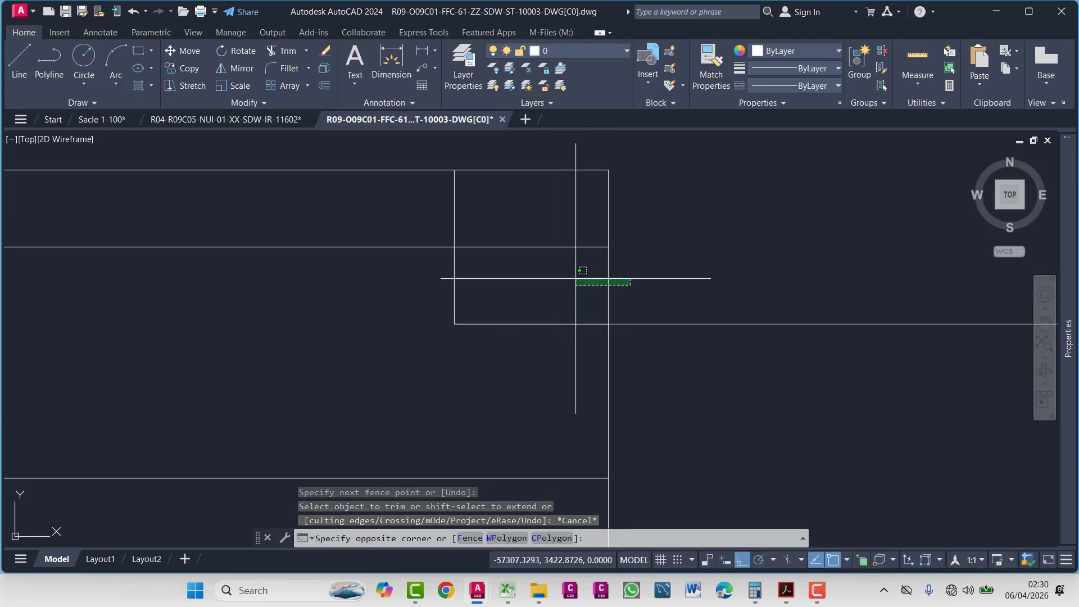
pyautogui.click(543, 276)
pyautogui.press('Escape')
pyautogui.scroll(-2, 616, 283)
pyautogui.scroll(2, 618, 288)
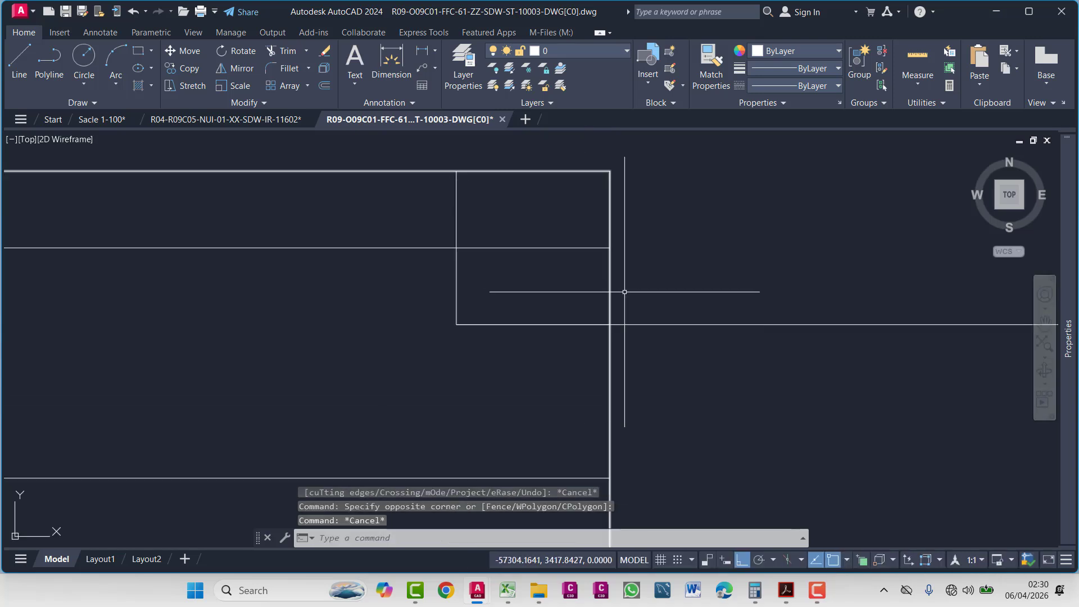
pyautogui.scroll(-14, 623, 294)
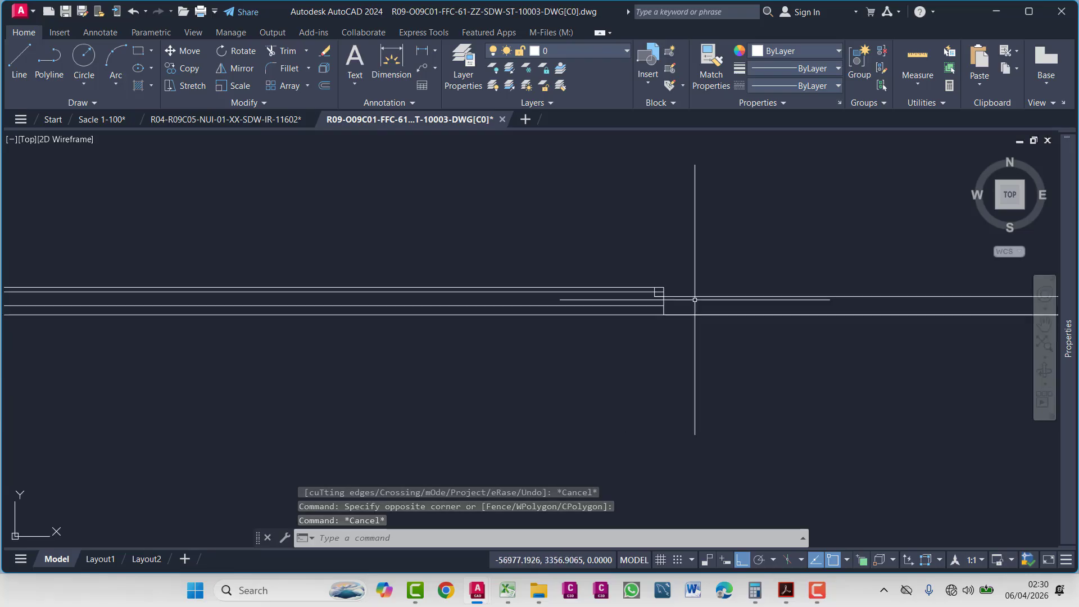
pyautogui.moveTo(799, 310); pyautogui.dragTo(417, 273, button='middle')
pyautogui.scroll(-4, 460, 277)
pyautogui.moveTo(858, 307); pyautogui.dragTo(547, 316, button='middle')
pyautogui.moveTo(864, 352); pyautogui.dragTo(60, 352, button='middle')
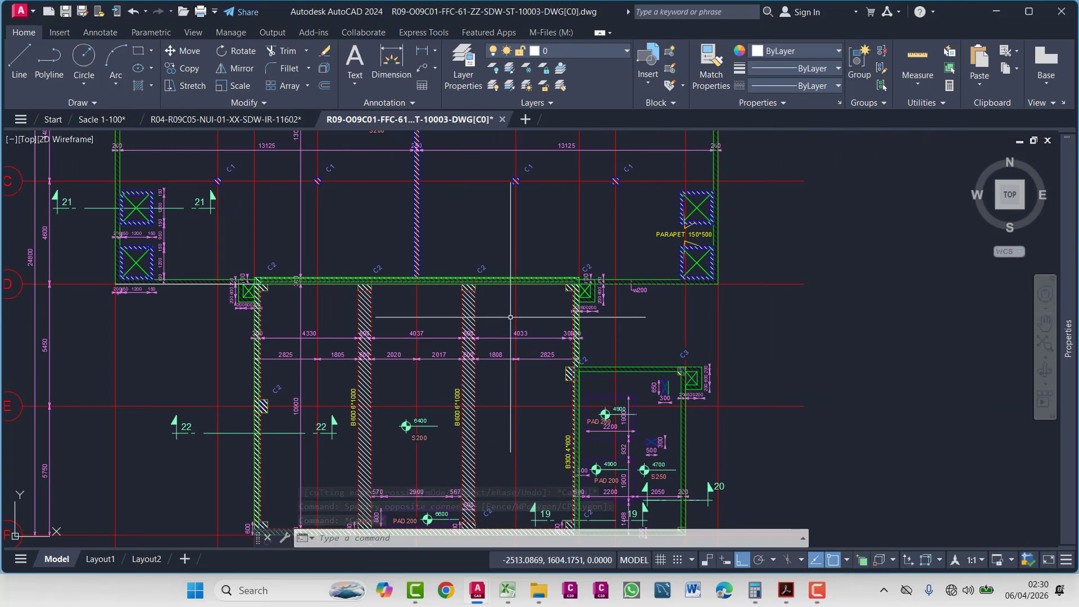
pyautogui.scroll(4, 511, 313)
pyautogui.scroll(4, 703, 245)
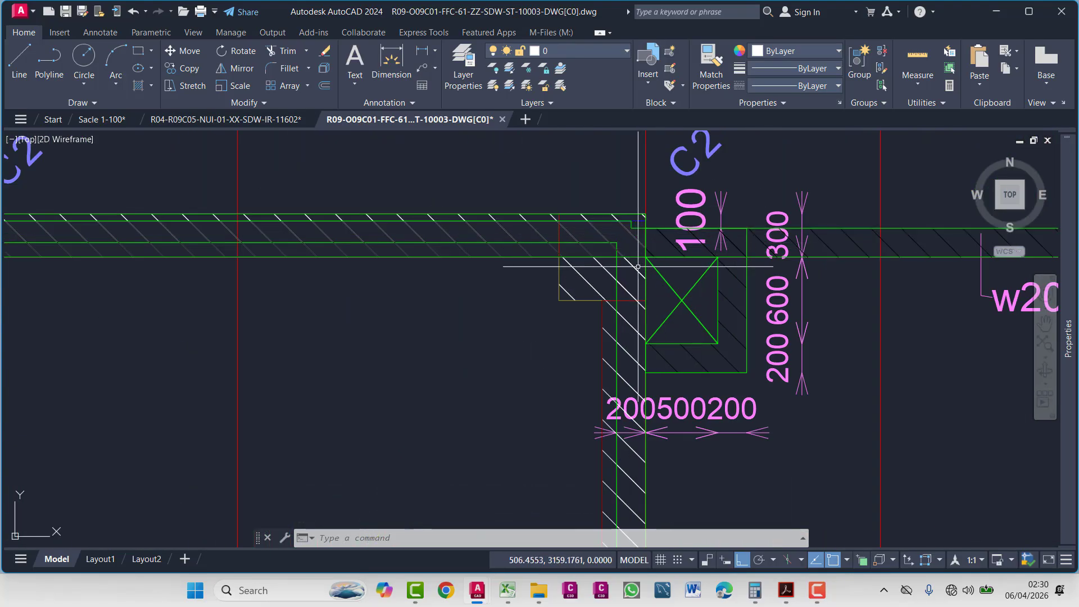
pyautogui.press('Escape')
pyautogui.press('Escape')
# - Trim the vertical above the upper inner line, and trim that inner line between the vertical and the wall's right end
pyautogui.scroll(-10, 639, 264)
pyautogui.moveTo(395, 336); pyautogui.dragTo(993, 372, button='middle')
pyautogui.scroll(10, 458, 334)
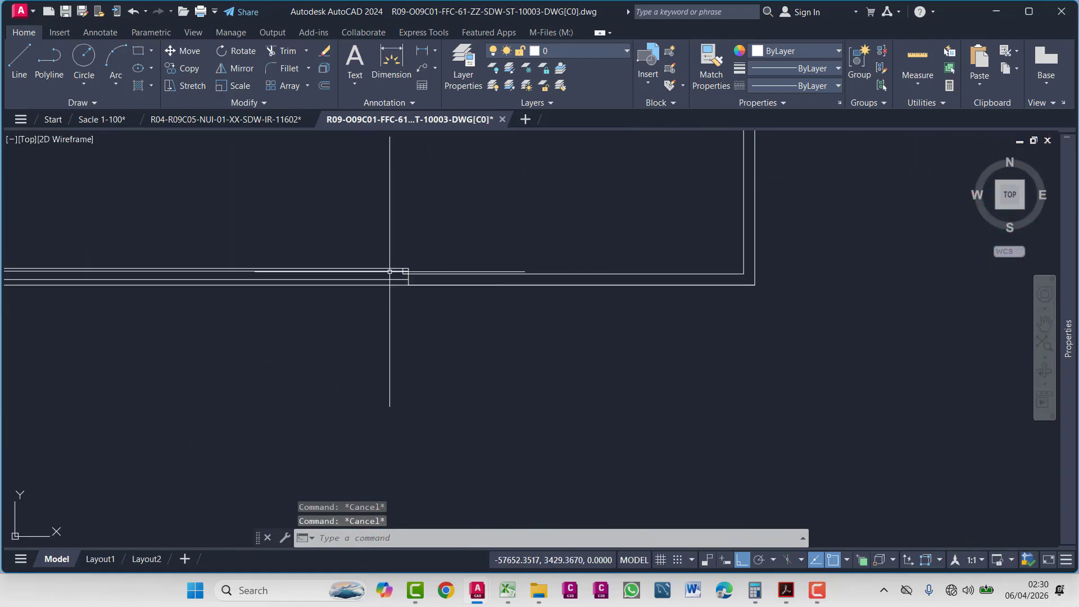
pyautogui.write('tr')
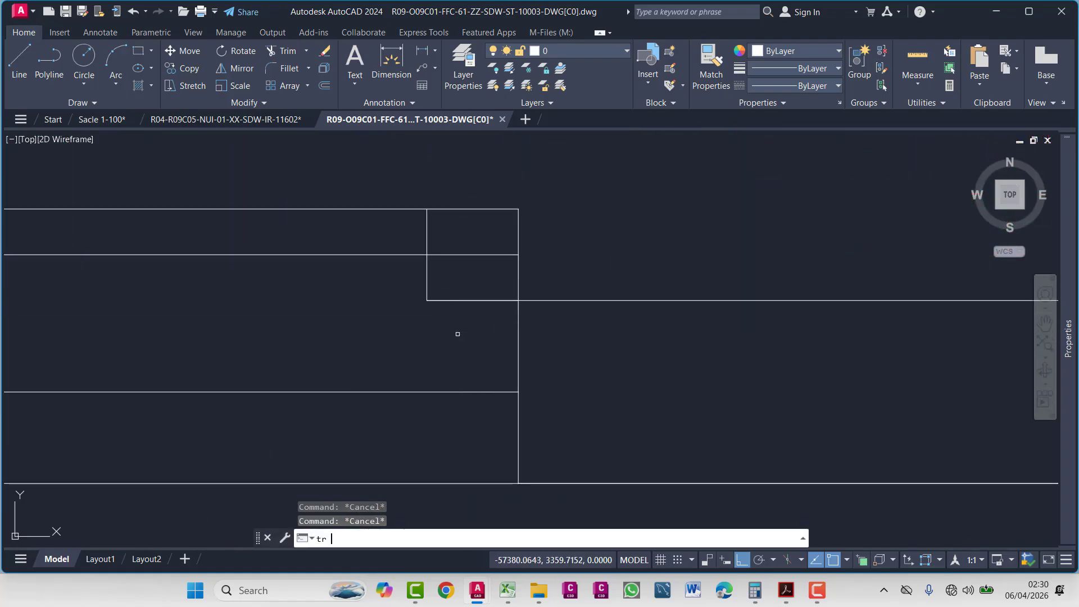
pyautogui.press('space')
pyautogui.click(425, 236)
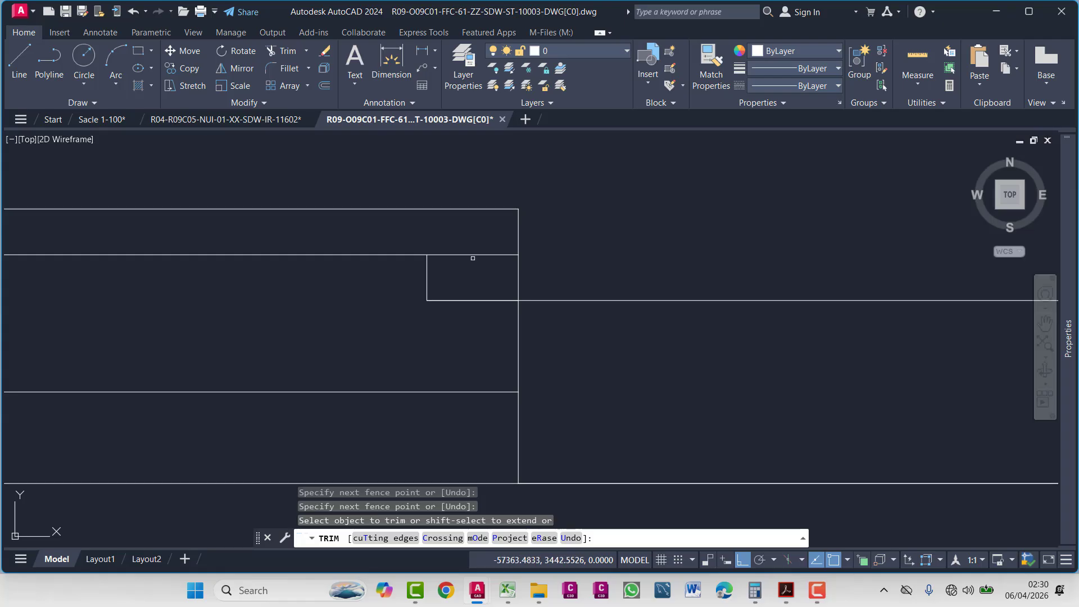
pyautogui.click(472, 255)
pyautogui.scroll(-4, 412, 301)
pyautogui.moveTo(388, 336)
pyautogui.mouseDown(button='middle')
pyautogui.moveTo(581, 345)
pyautogui.moveTo(679, 327)
pyautogui.mouseUp(button='middle')
pyautogui.press('Escape')
# - Mirror the short stepped polyline from the redrawn wall's right end to its left end about the wall's midpoint, keeping the source objects
pyautogui.scroll(-2, 542, 331)
pyautogui.click(714, 242)
pyautogui.click(758, 364)
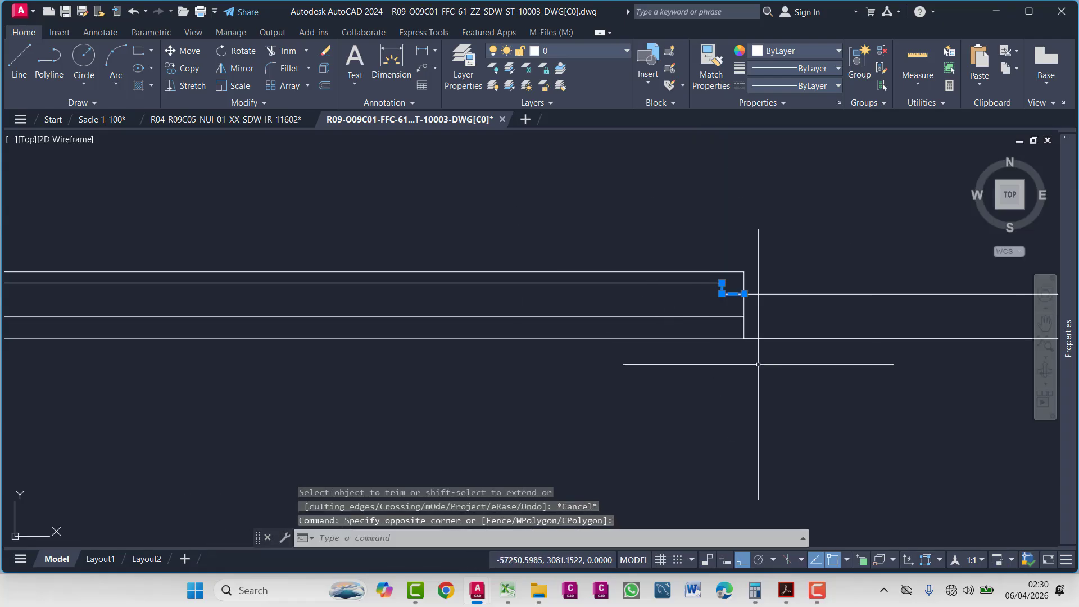
pyautogui.write('mi')
pyautogui.press('Return')
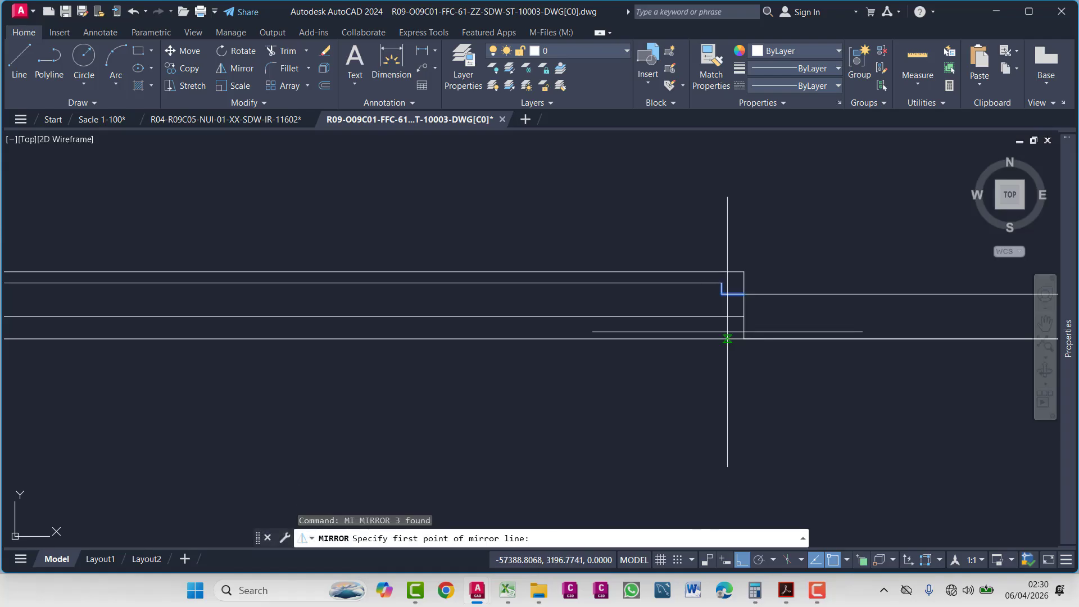
pyautogui.scroll(-3, 341, 341)
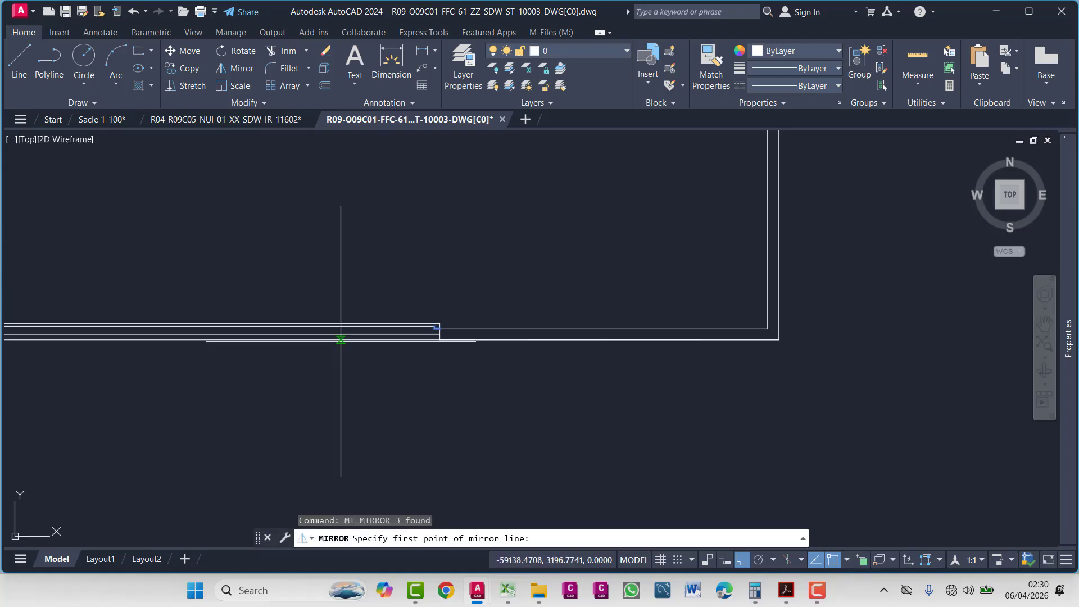
pyautogui.moveTo(342, 340); pyautogui.dragTo(898, 345, button='middle')
pyautogui.scroll(-1, 701, 368)
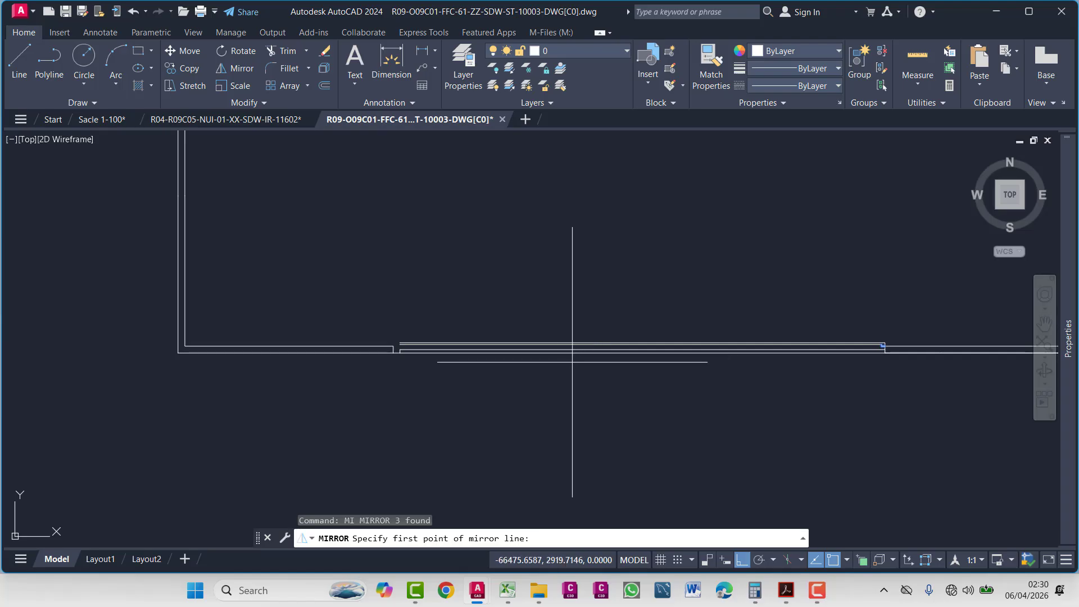
pyautogui.click(642, 352)
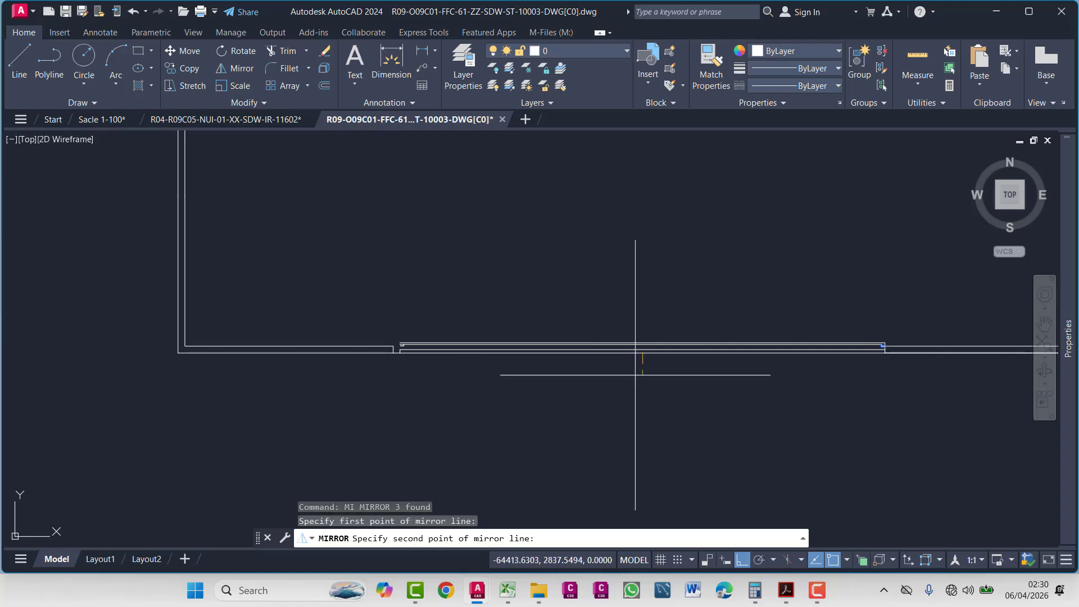
pyautogui.click(636, 434)
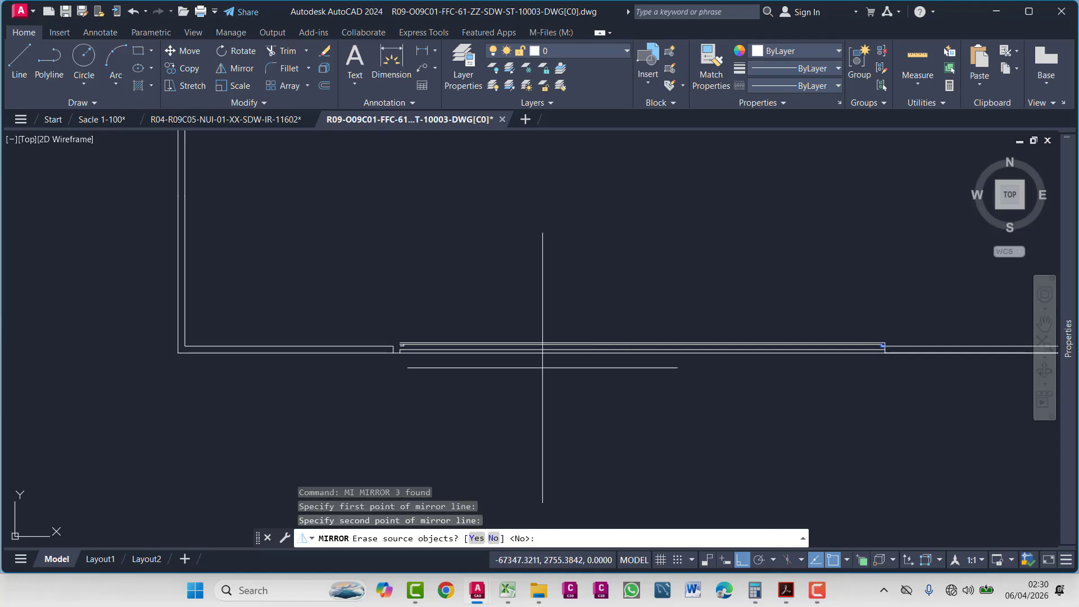
pyautogui.click(492, 538)
pyautogui.press('Escape')
# - Draw a vertical polyline closing the redrawn wall's left end between its top and bottom faces
pyautogui.scroll(3, 394, 349)
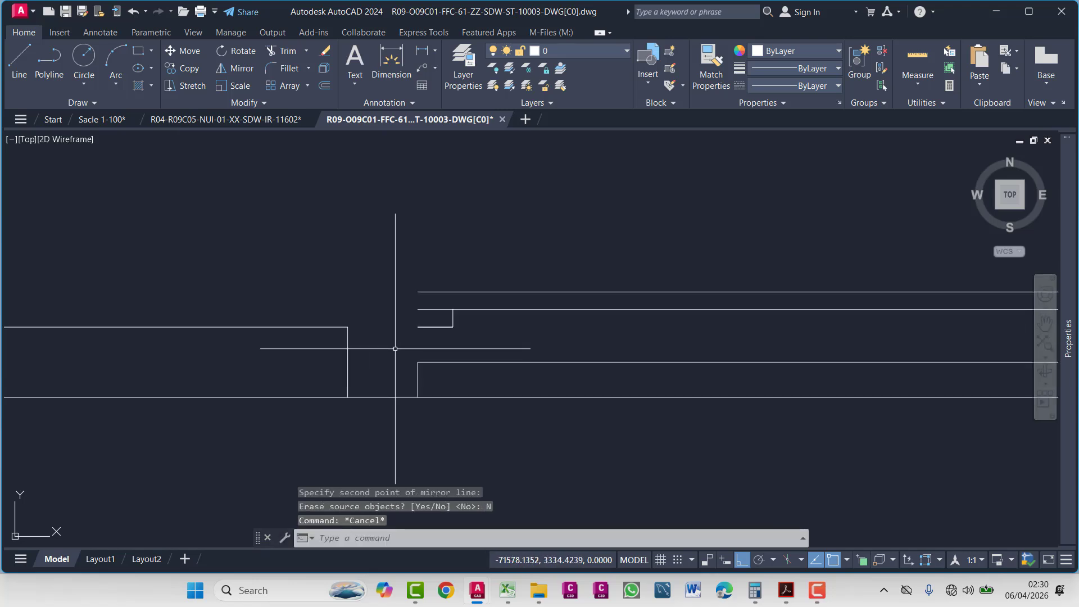
pyautogui.write('pl')
pyautogui.press('Return')
pyautogui.click(409, 397)
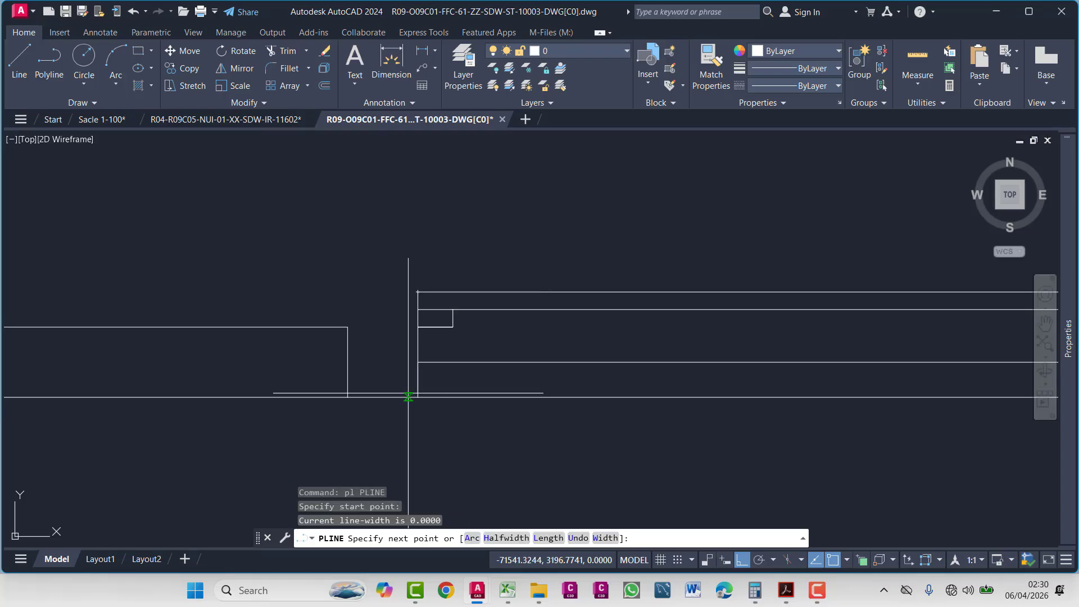
pyautogui.press('Escape')
# - Trim the upper inner line between the redrawn wall's left end and the mirrored step
pyautogui.press('Escape')
pyautogui.write('tr')
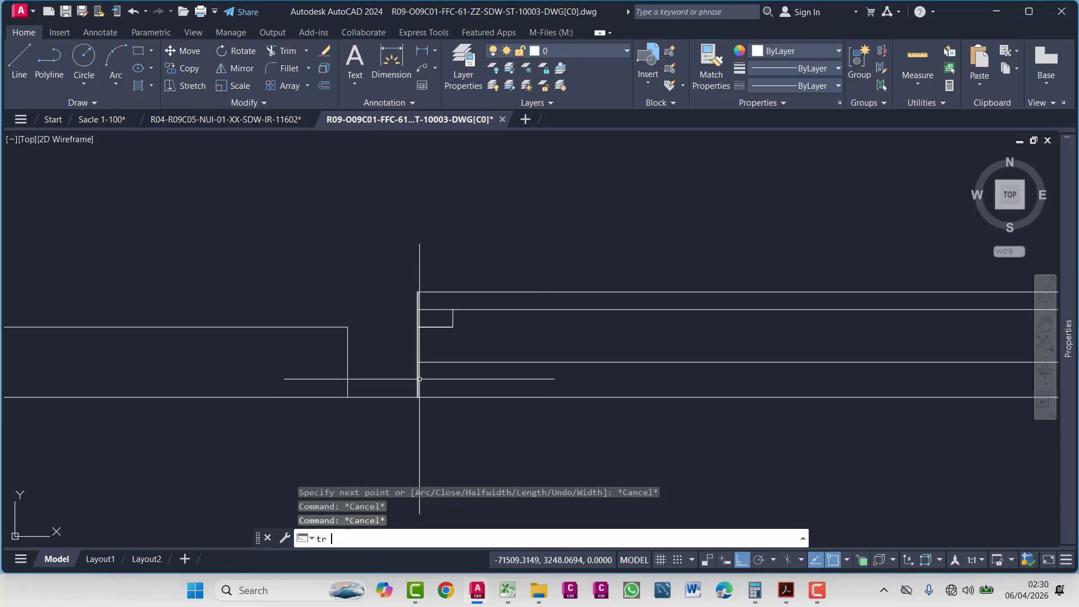
pyautogui.press('Return')
pyautogui.click(436, 310)
pyautogui.scroll(-10, 436, 320)
pyautogui.press('Escape')
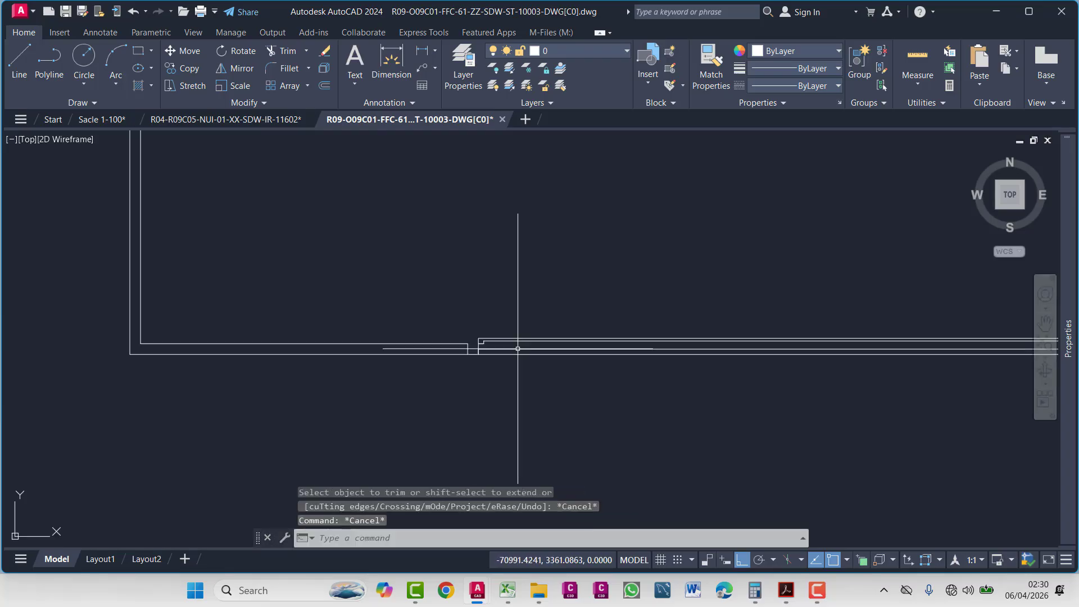
# - Examine the original grid D wall's left and right end junctions beside the C2 columns, comparing their steps and overlapping lines
pyautogui.scroll(8, 500, 231)
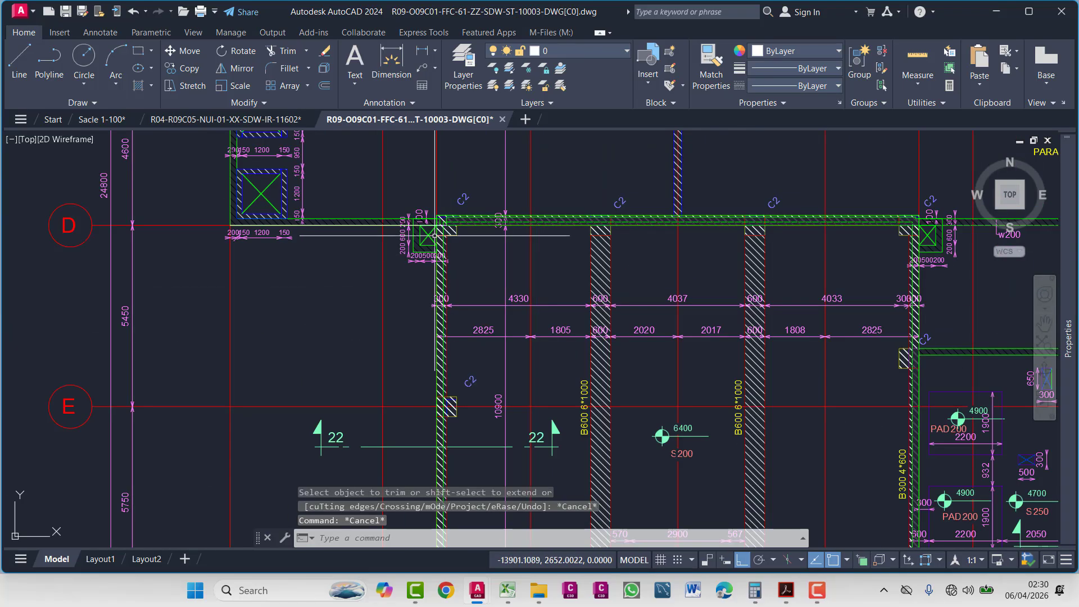
pyautogui.scroll(-8, 375, 270)
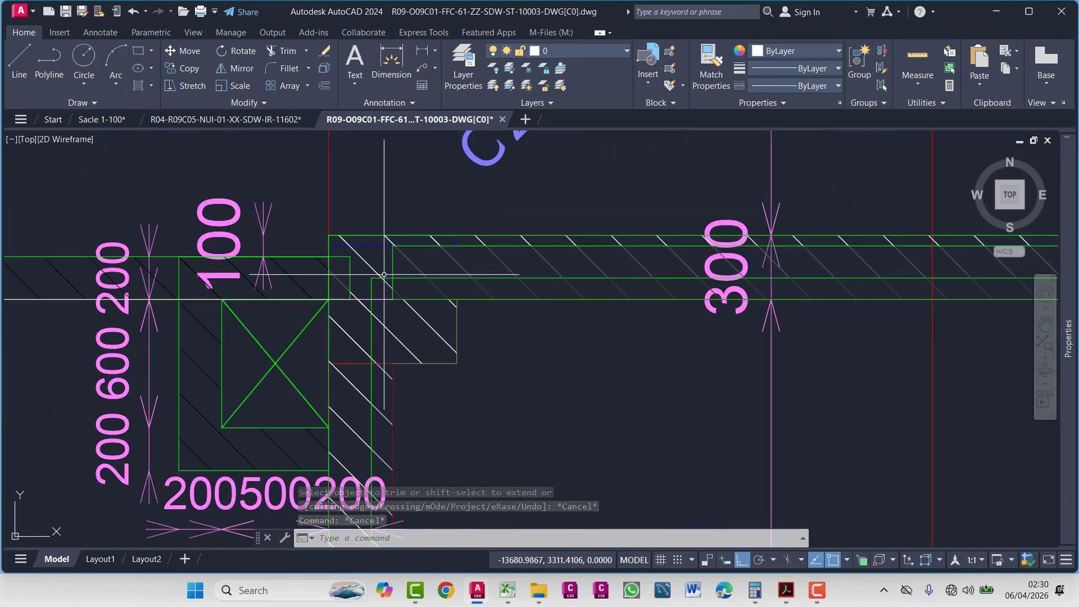
pyautogui.scroll(8, 421, 261)
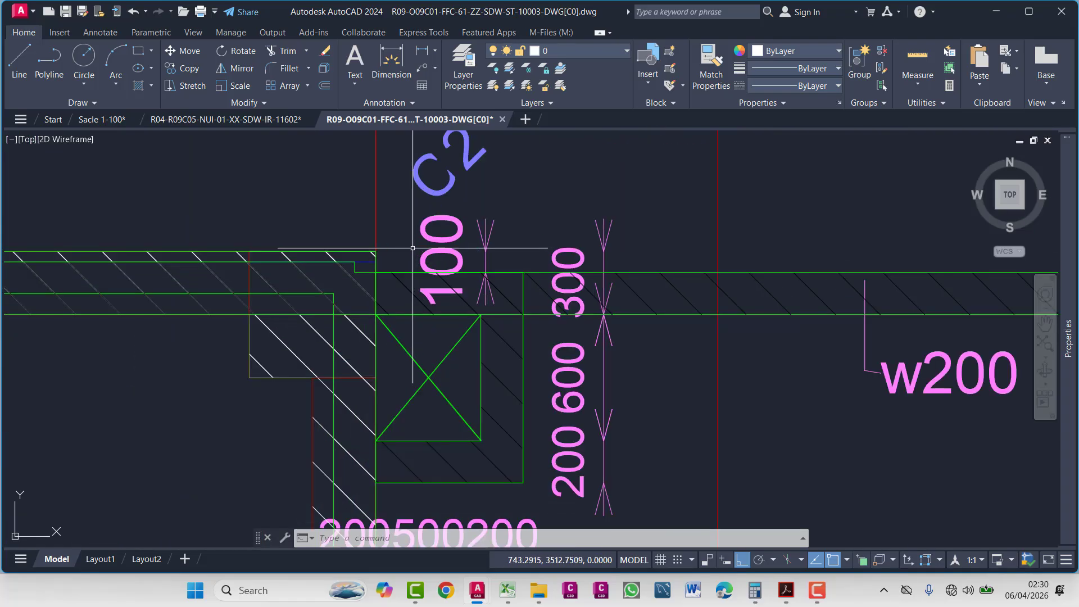
pyautogui.scroll(-5, 603, 350)
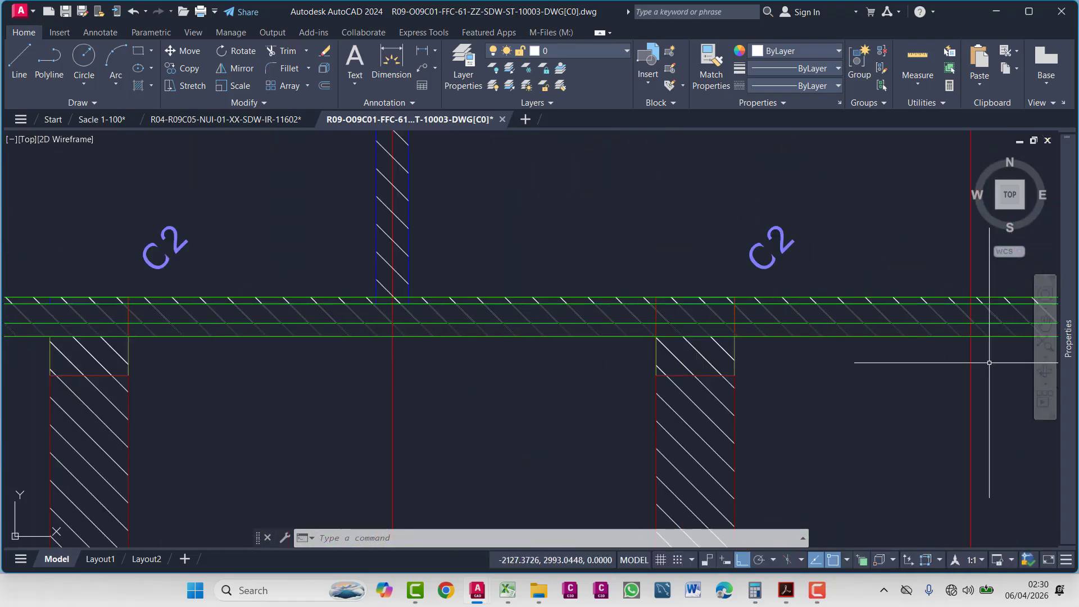
pyautogui.scroll(6, 458, 386)
pyautogui.scroll(2, 539, 297)
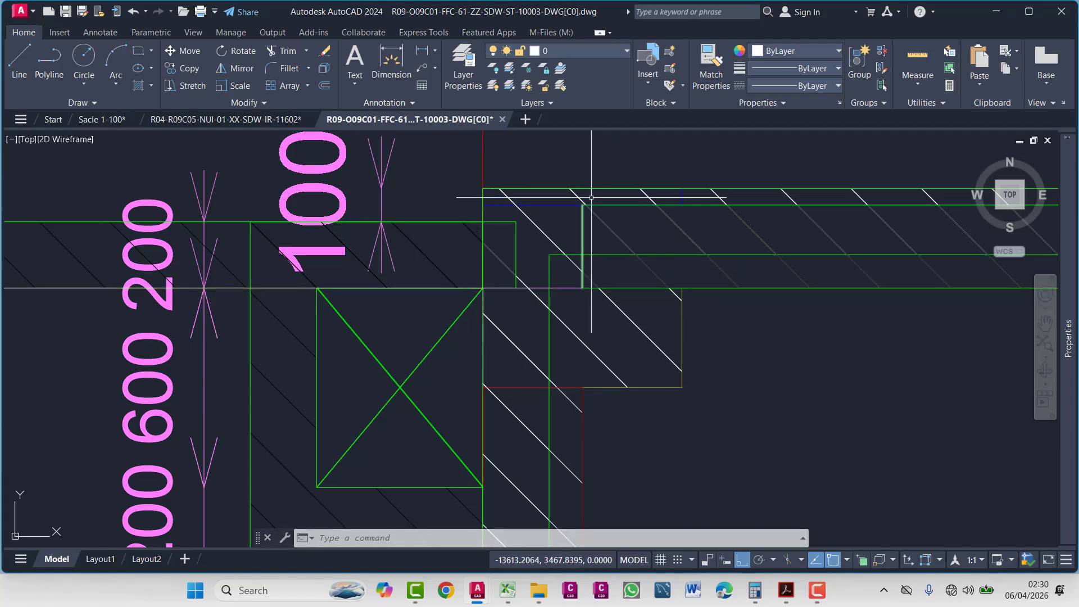
pyautogui.scroll(2, 607, 221)
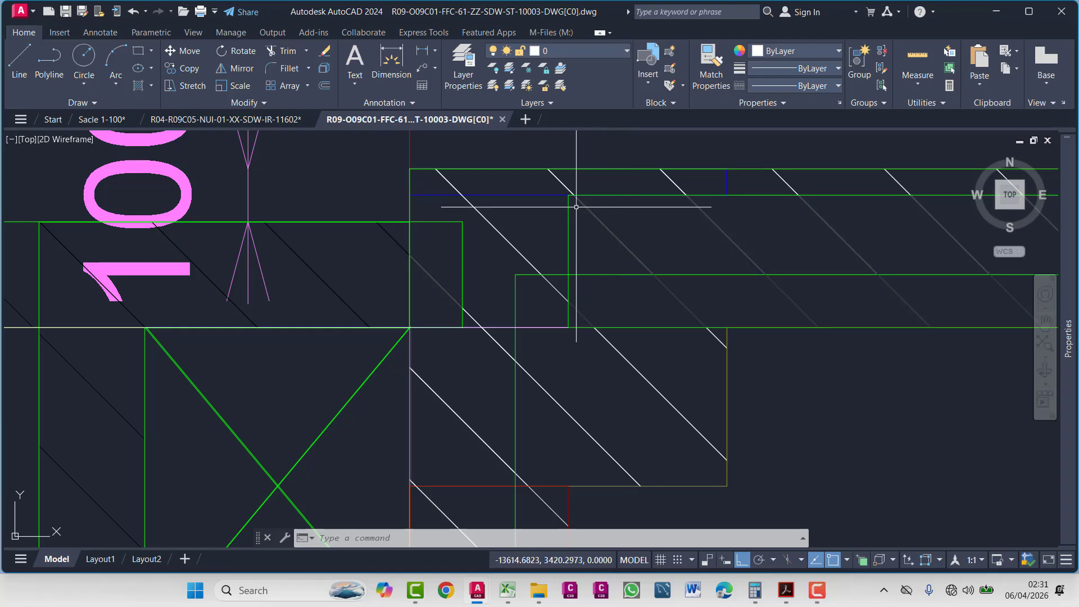
pyautogui.scroll(2, 553, 327)
pyautogui.press('Escape')
pyautogui.press('Escape')
pyautogui.press('Escape')
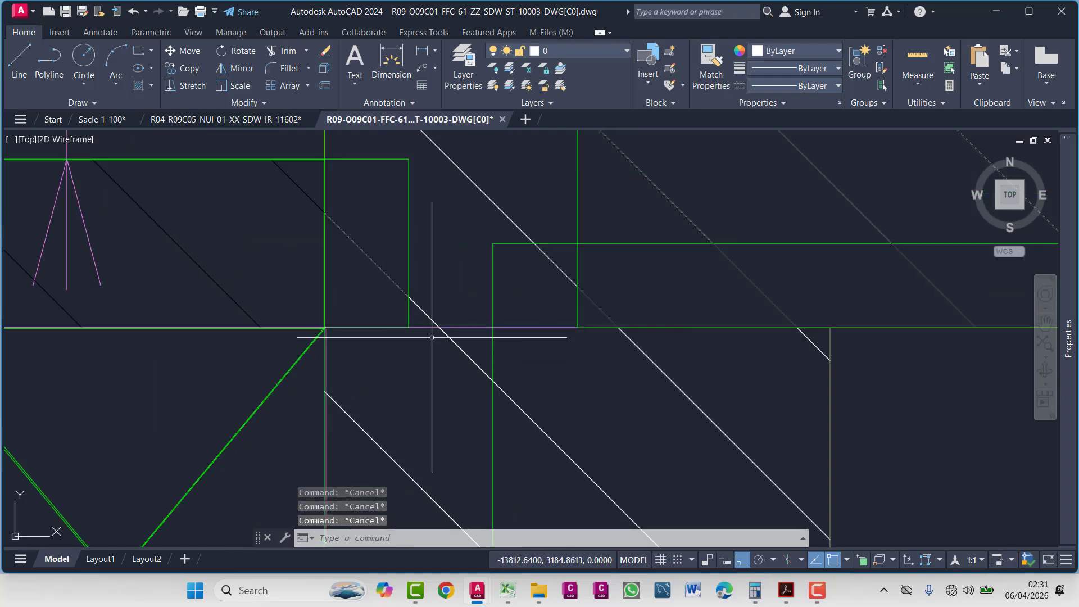
# - Draw a polyline along the original's left junction from the column's upper corner to the foot of the inner vertical line, and select it for checking
pyautogui.write('PL')
pyautogui.press('Return')
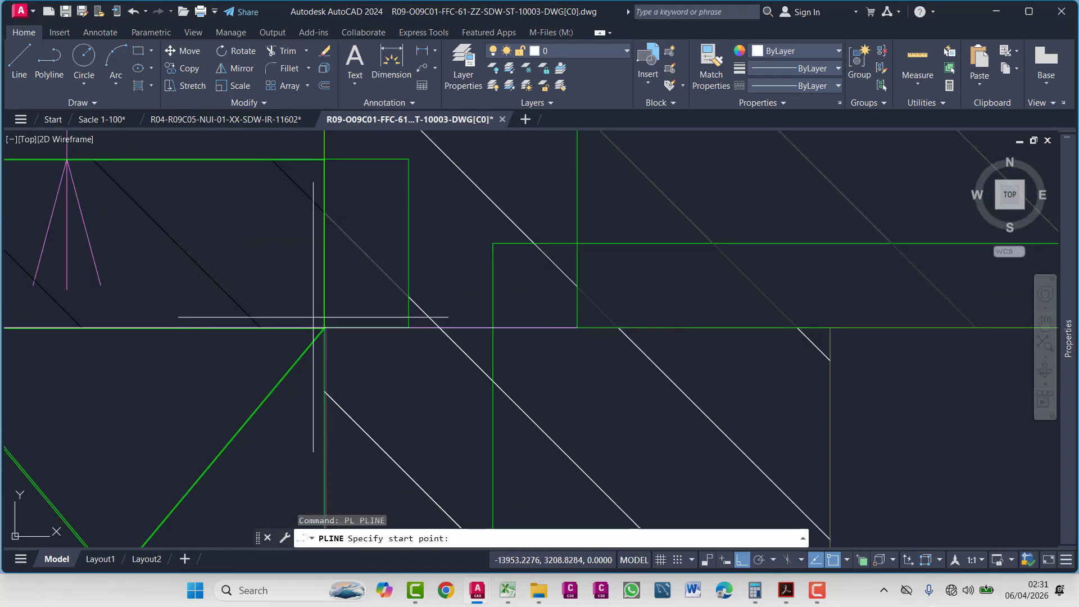
pyautogui.click(326, 327)
pyautogui.click(577, 328)
pyautogui.press('Escape')
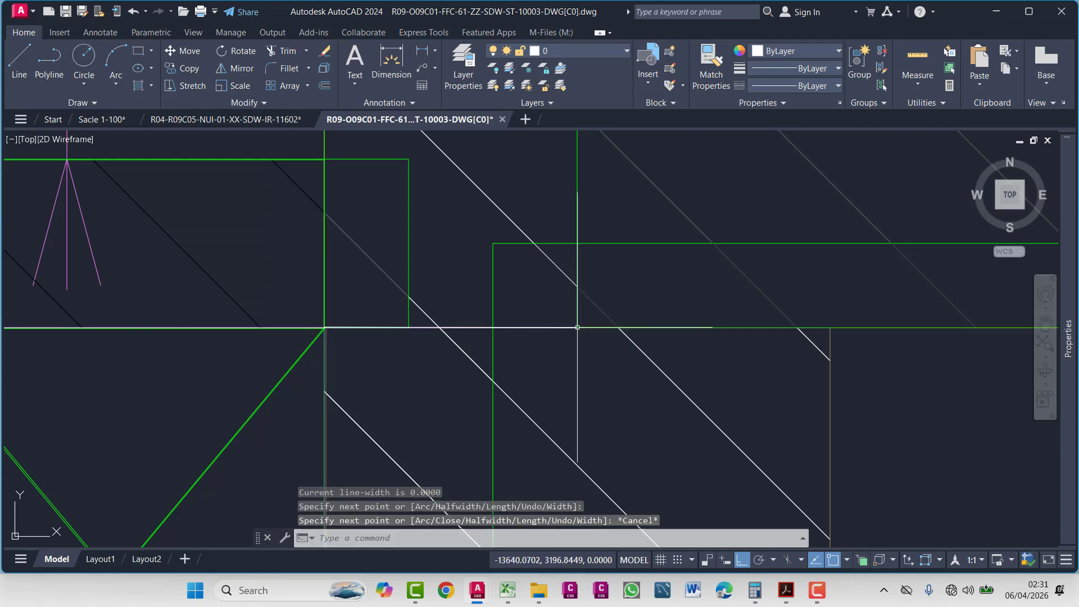
pyautogui.click(567, 316)
pyautogui.press('Escape')
pyautogui.click(556, 328)
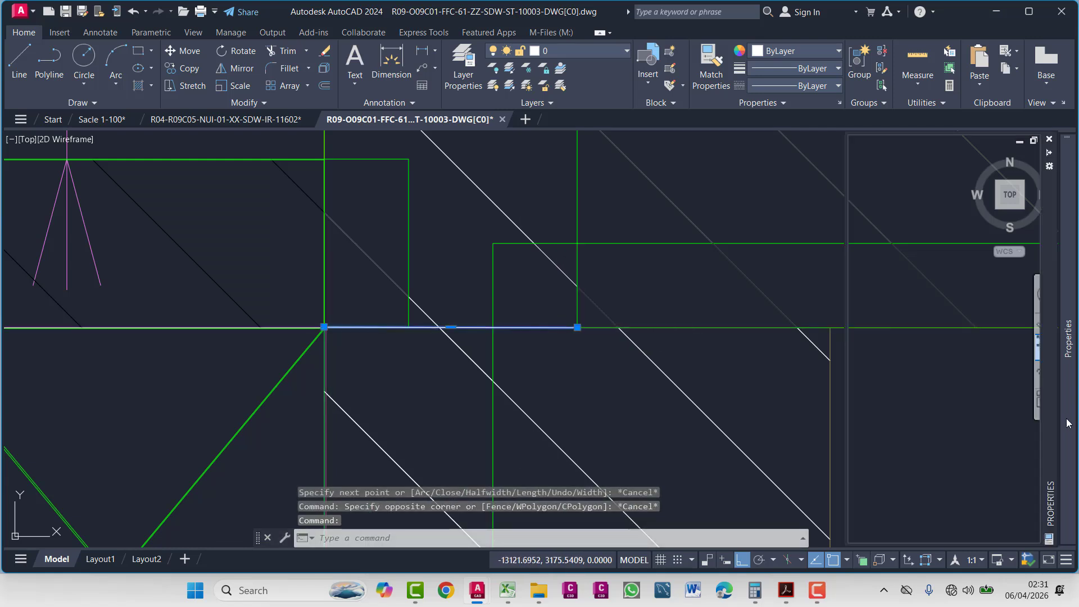
pyautogui.moveTo(1067, 421)
pyautogui.press('Escape')
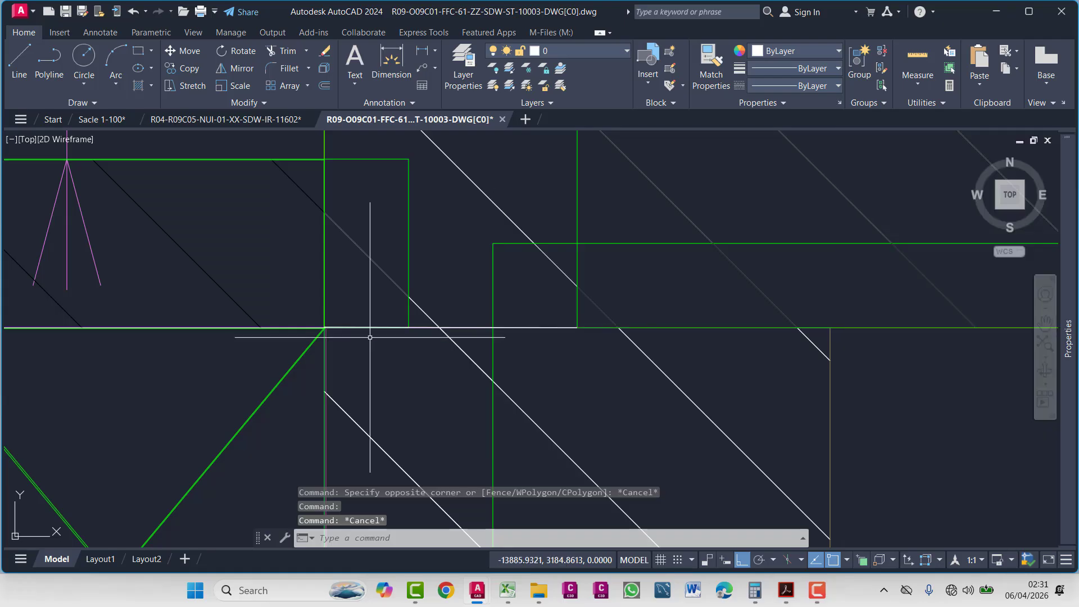
# - Draw a vertical polyline from the column's upper corner to the original wall's top-left corner
pyautogui.moveTo(506, 199)
pyautogui.mouseDown(button='middle')
pyautogui.moveTo(463, 207)
pyautogui.moveTo(568, 248)
pyautogui.mouseUp(button='middle')
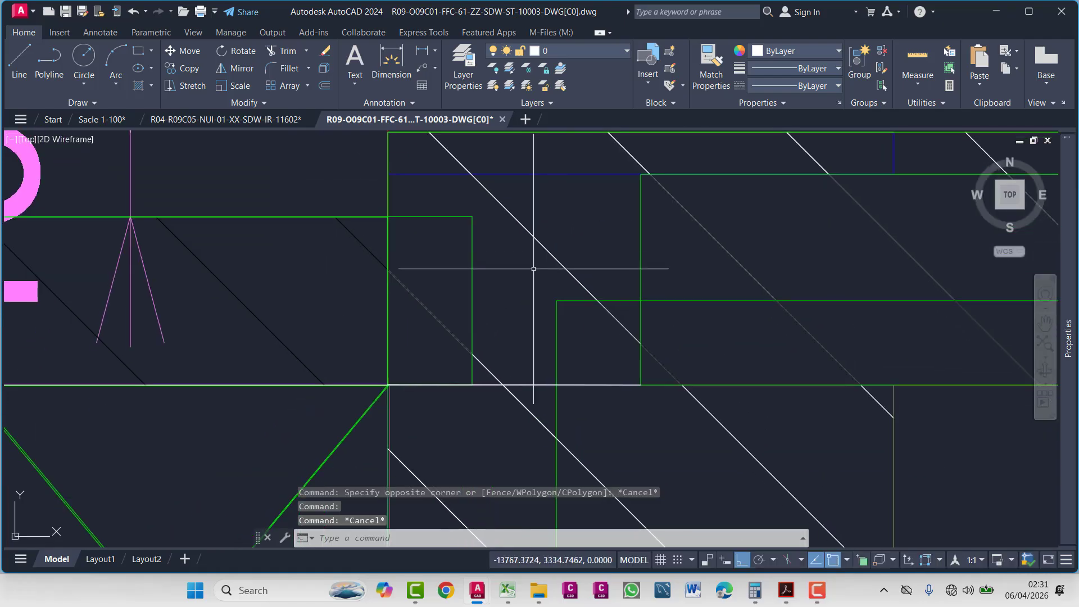
pyautogui.write('pl')
pyautogui.press('Return')
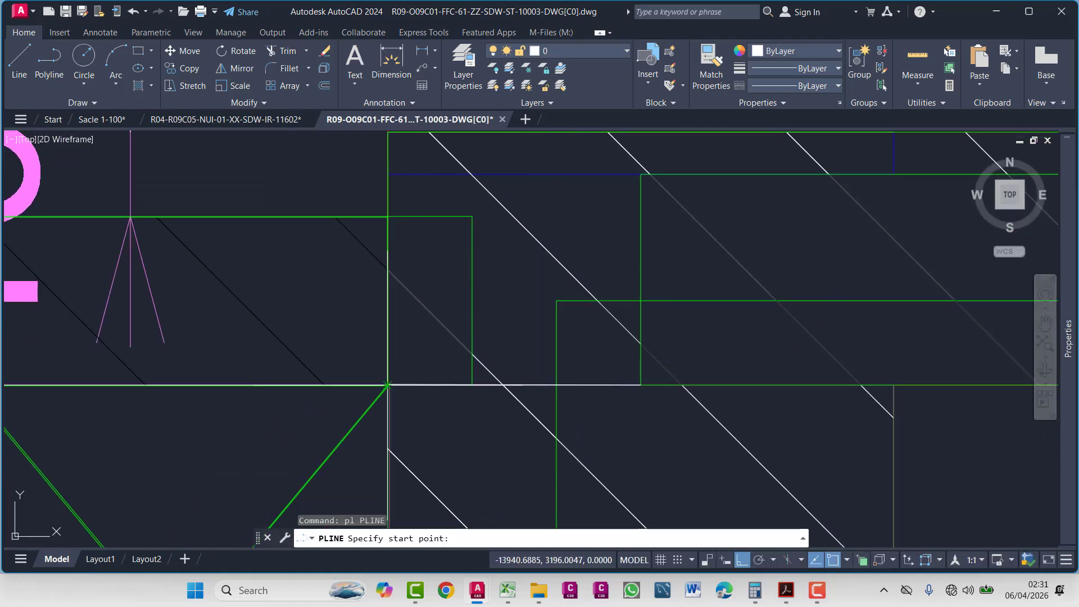
pyautogui.click(387, 385)
pyautogui.moveTo(400, 179); pyautogui.dragTo(365, 288, button='middle')
pyautogui.click(353, 242)
pyautogui.press('Escape')
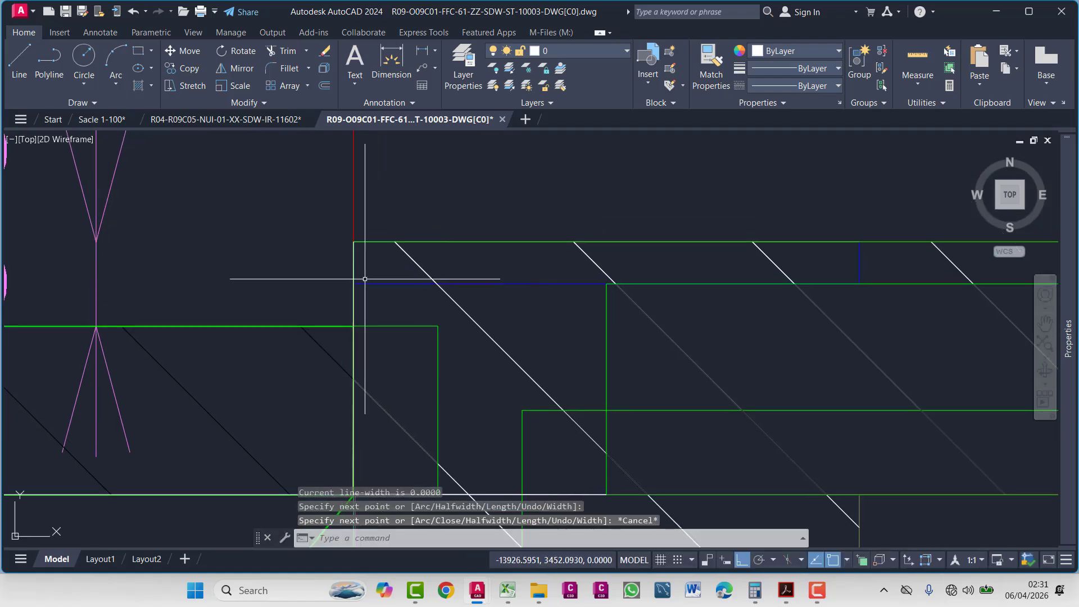
# - Check the vertical polyline's length in its properties and delete the polyline
pyautogui.click(354, 276)
pyautogui.press('Escape')
pyautogui.click(353, 276)
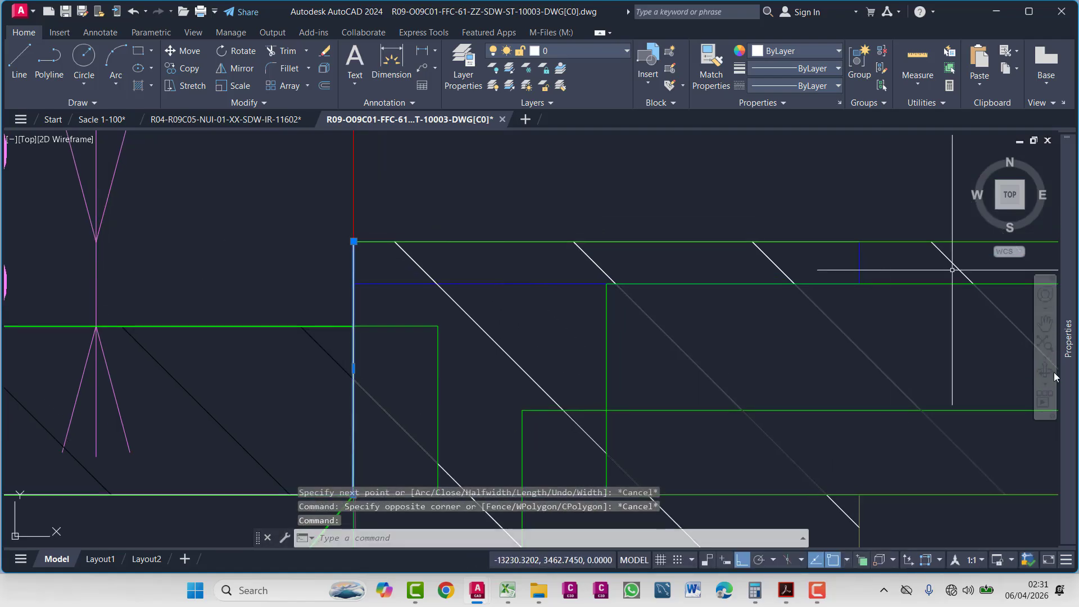
pyautogui.moveTo(1054, 372)
pyautogui.press('Escape')
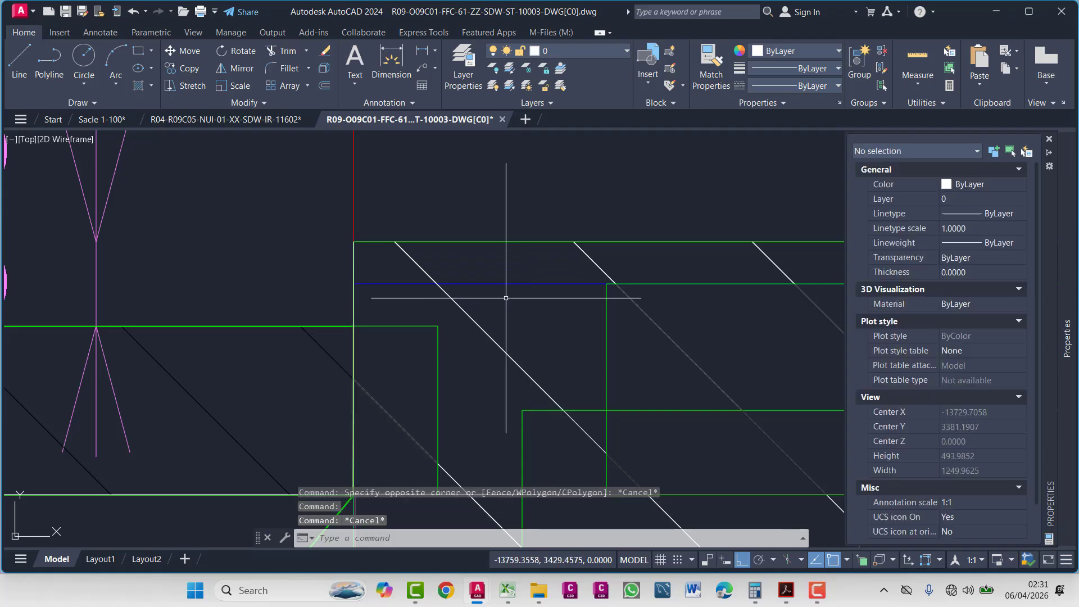
pyautogui.moveTo(542, 305); pyautogui.dragTo(562, 240, button='middle')
pyautogui.click(375, 199)
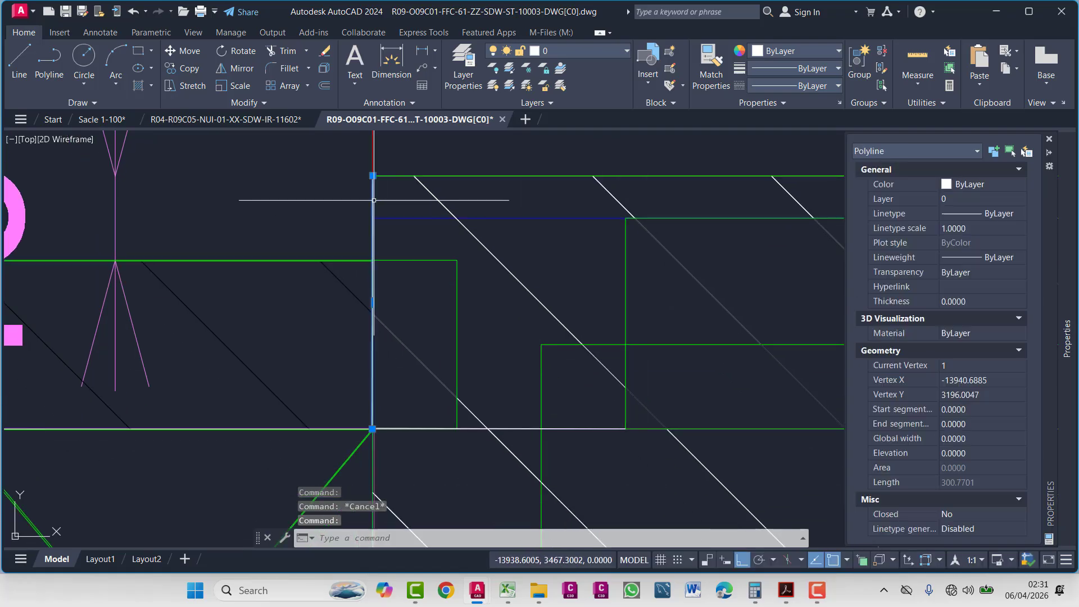
pyautogui.press('Delete')
# - Inspect the redrawn wall's left junction and select the short bottom segment across the gap between the two wall ends
pyautogui.scroll(-10, 444, 368)
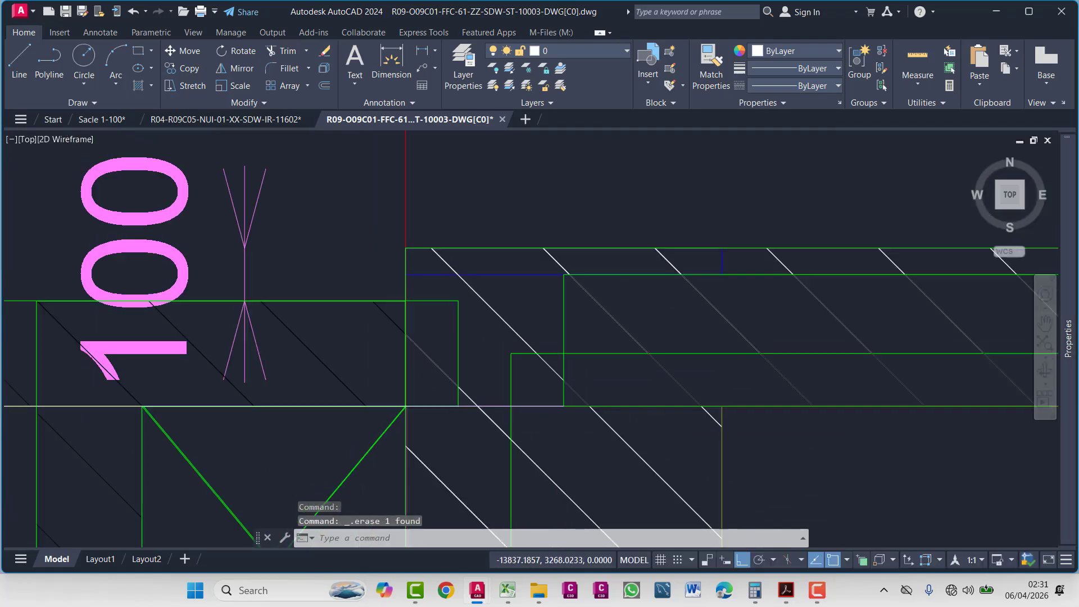
pyautogui.moveTo(409, 362); pyautogui.dragTo(870, 257, button='middle')
pyautogui.scroll(-6, 533, 281)
pyautogui.moveTo(403, 297); pyautogui.dragTo(606, 276, button='middle')
pyautogui.scroll(-4, 450, 281)
pyautogui.scroll(11, 470, 240)
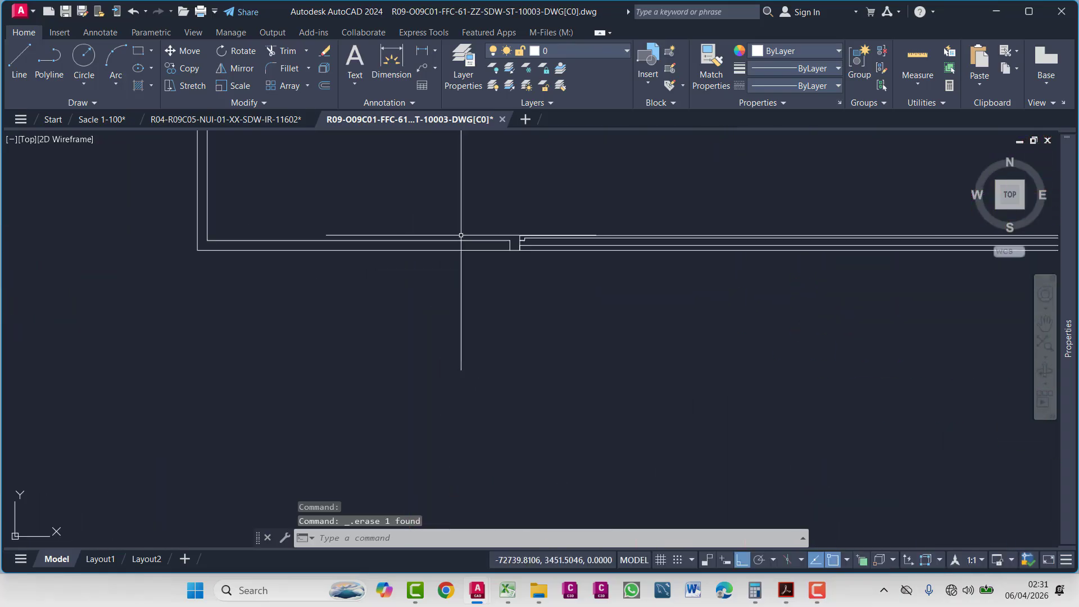
pyautogui.scroll(5, 550, 275)
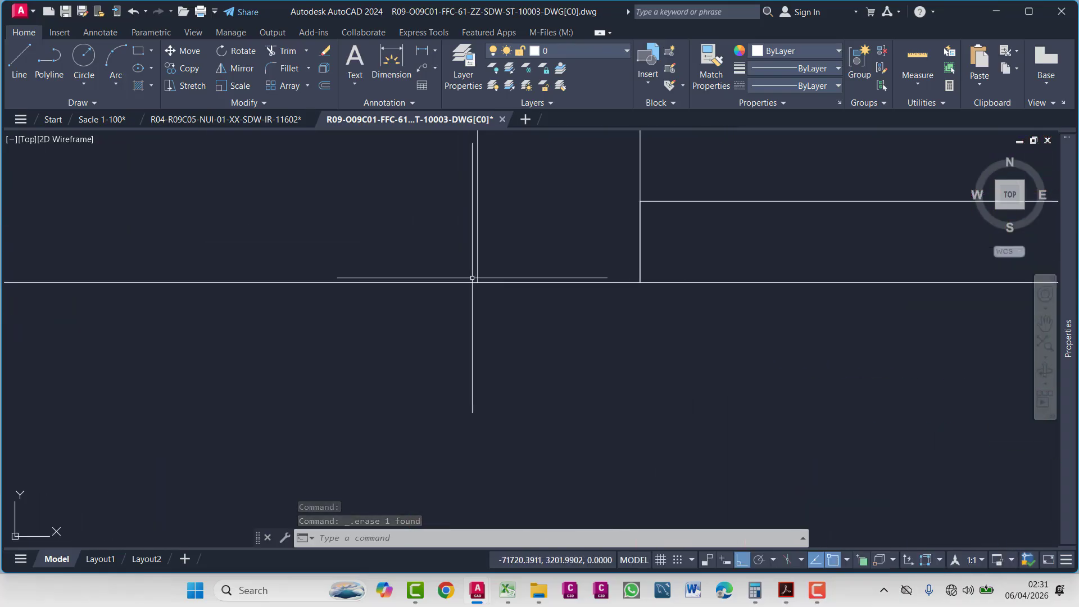
pyautogui.click(516, 282)
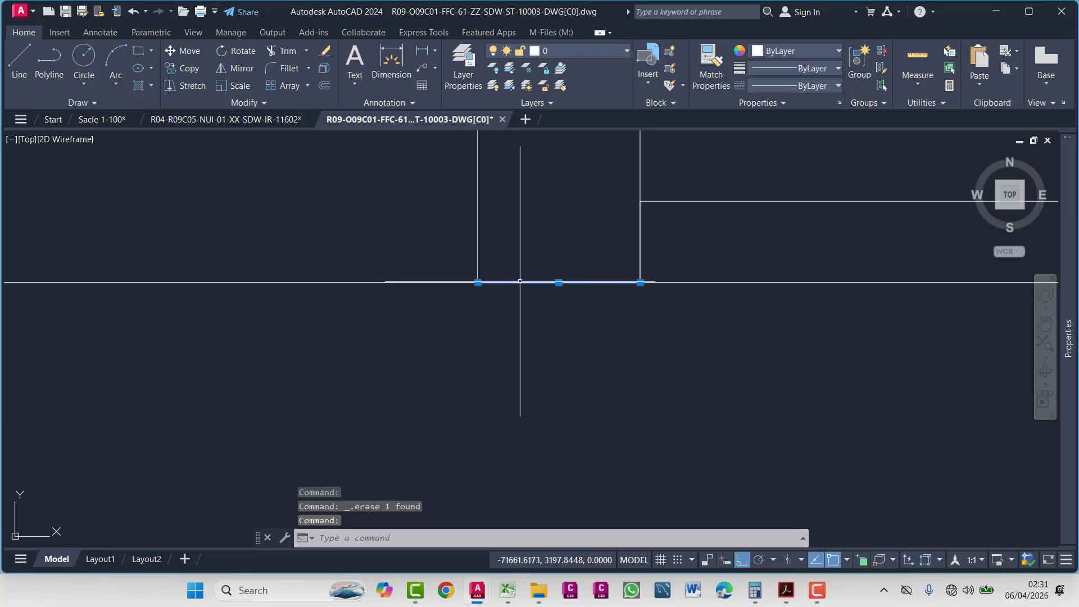
pyautogui.scroll(-4, 520, 281)
pyautogui.scroll(4, 579, 292)
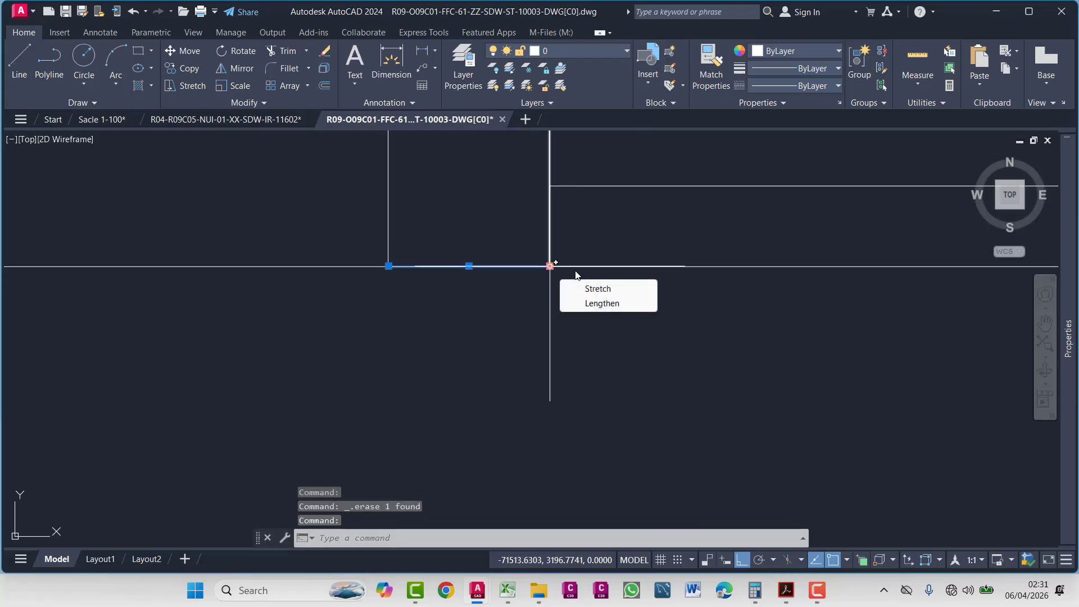
pyautogui.scroll(-2, 603, 227)
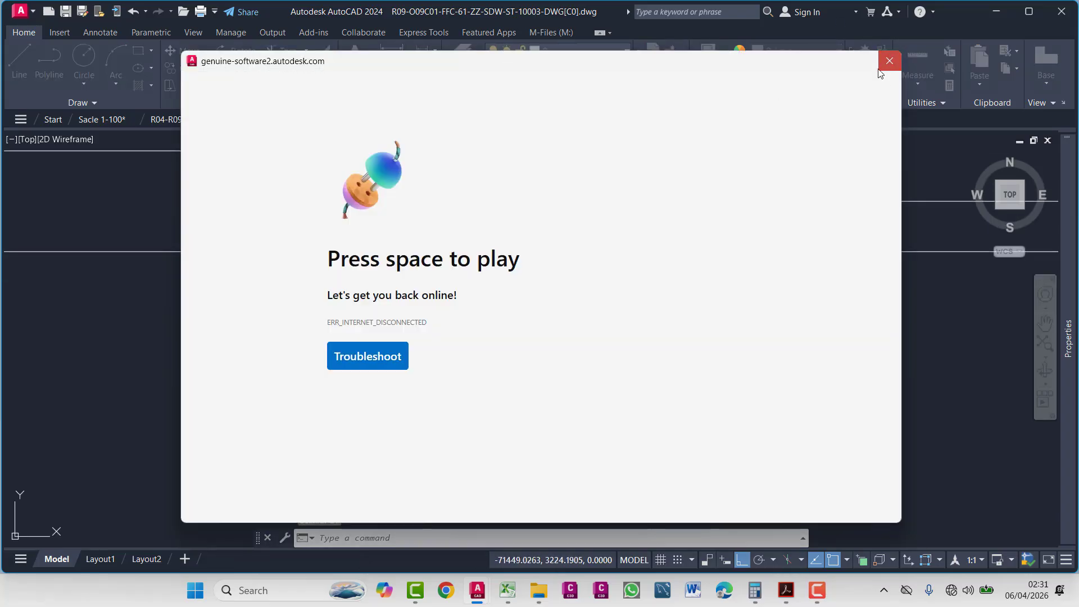
# - Close the Autodesk web dialog and compare the redrawn gap with the original's left junction beside the column
pyautogui.click(887, 62)
pyautogui.scroll(4, 619, 269)
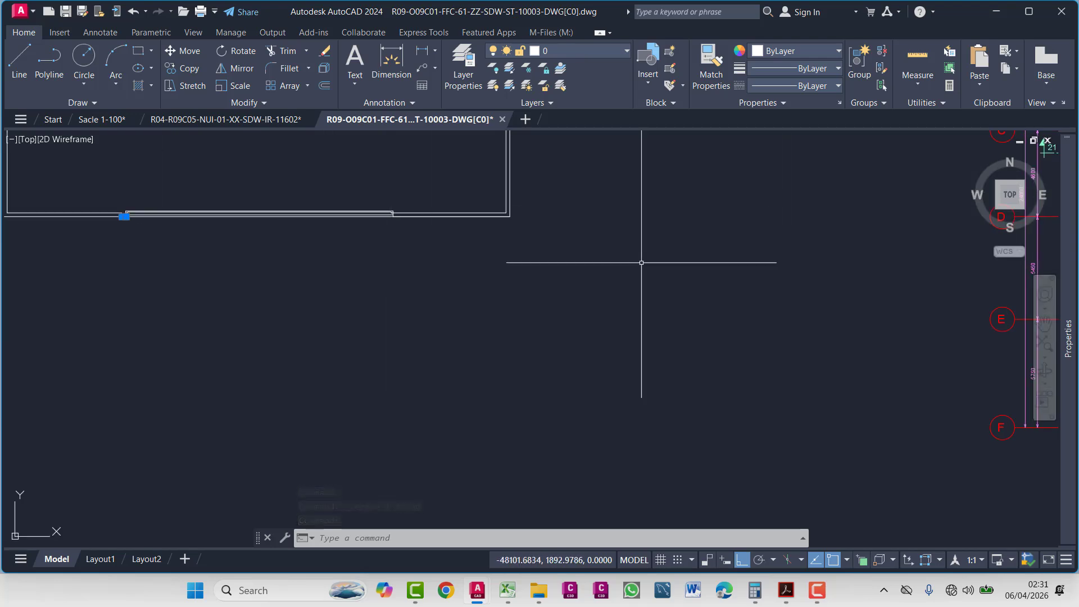
pyautogui.scroll(10, 642, 262)
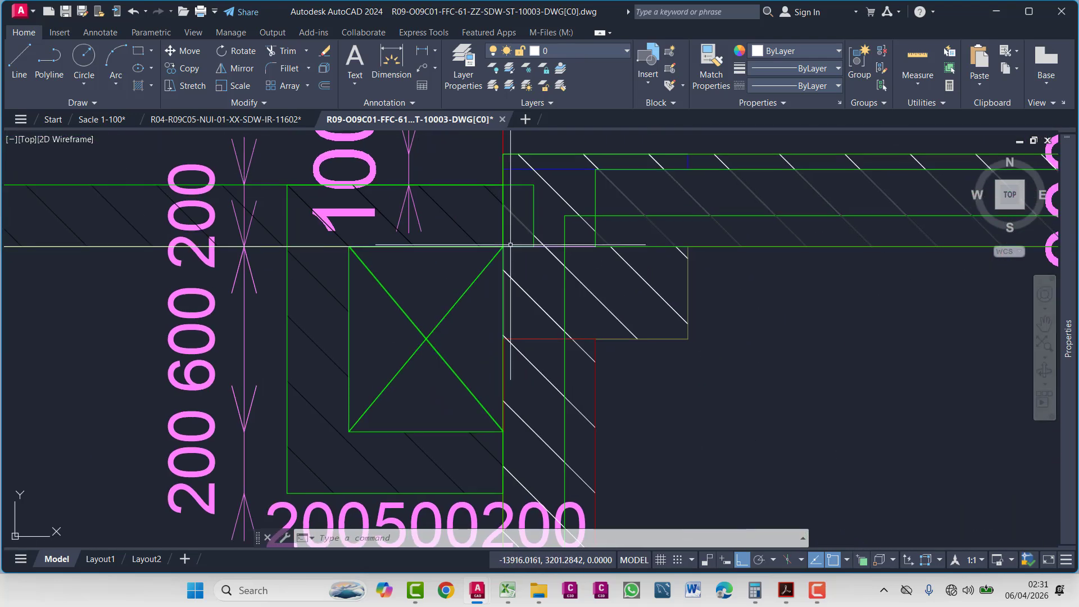
# - Examine how the wall lines meet at the original plan's left junction beside the crossed column
pyautogui.scroll(4, 564, 244)
pyautogui.scroll(-4, 574, 254)
pyautogui.moveTo(595, 252)
pyautogui.mouseDown(button='middle')
pyautogui.moveTo(527, 298)
pyautogui.moveTo(533, 264)
pyautogui.mouseUp(button='middle')
pyautogui.scroll(4, 546, 280)
pyautogui.press('Escape')
pyautogui.press('Escape')
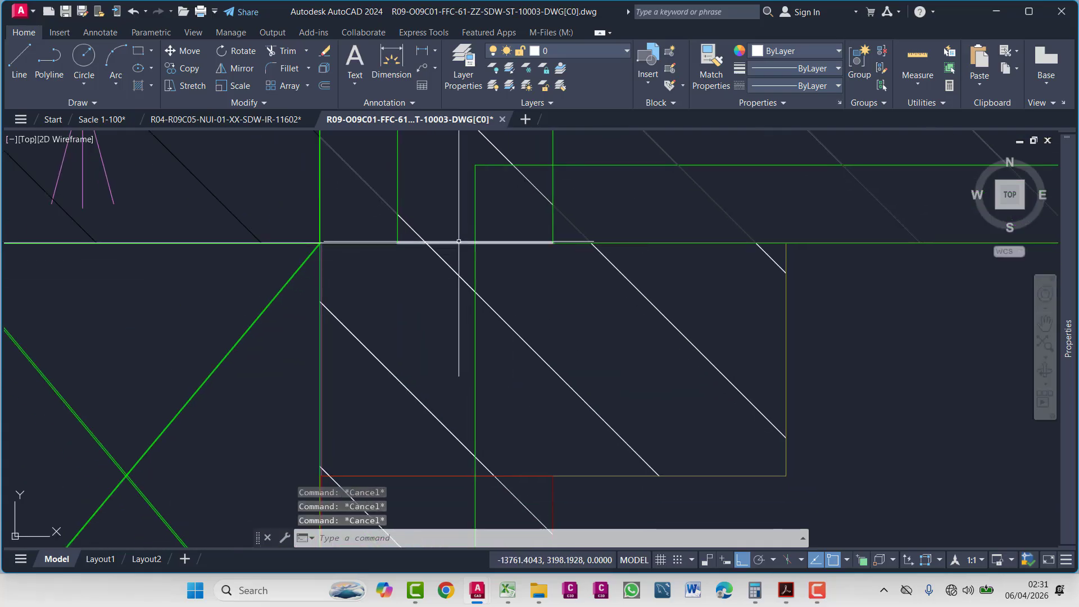
pyautogui.scroll(-4, 459, 242)
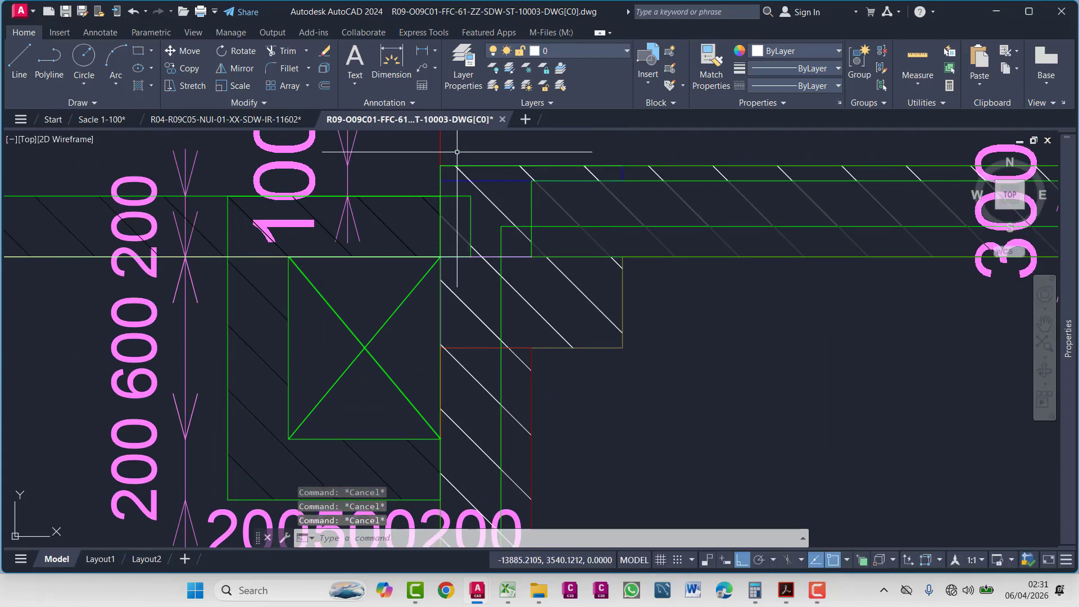
pyautogui.scroll(2, 485, 256)
# - Draw a short horizontal polyline along the original junction's bottom line, from the left wall's end to the inner vertical line, and check its length
pyautogui.write('p')
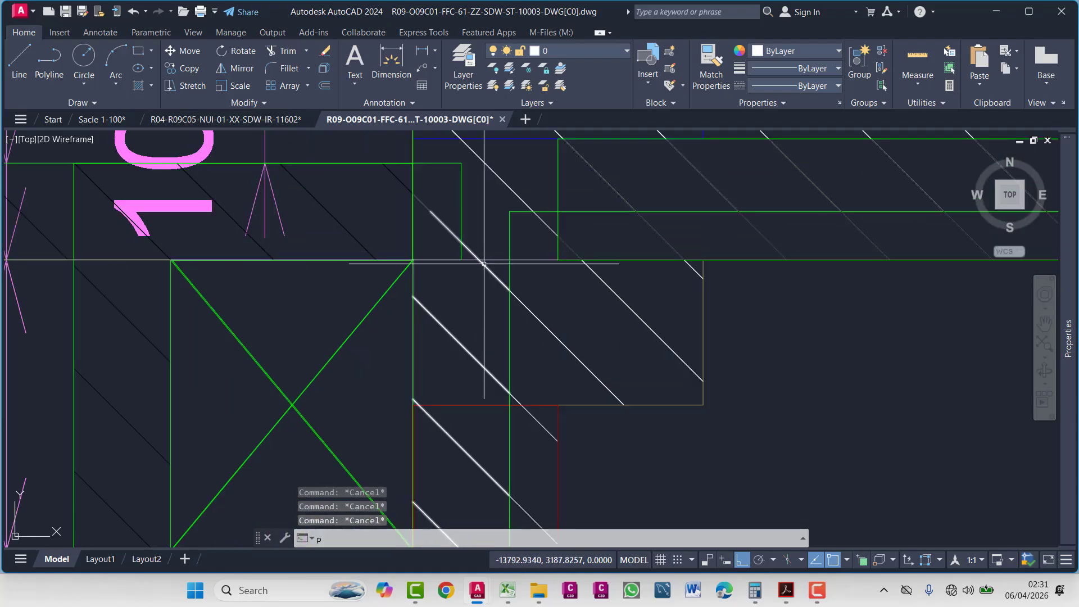
pyautogui.write('l')
pyautogui.press('Return')
pyautogui.scroll(3, 484, 263)
pyautogui.click(439, 263)
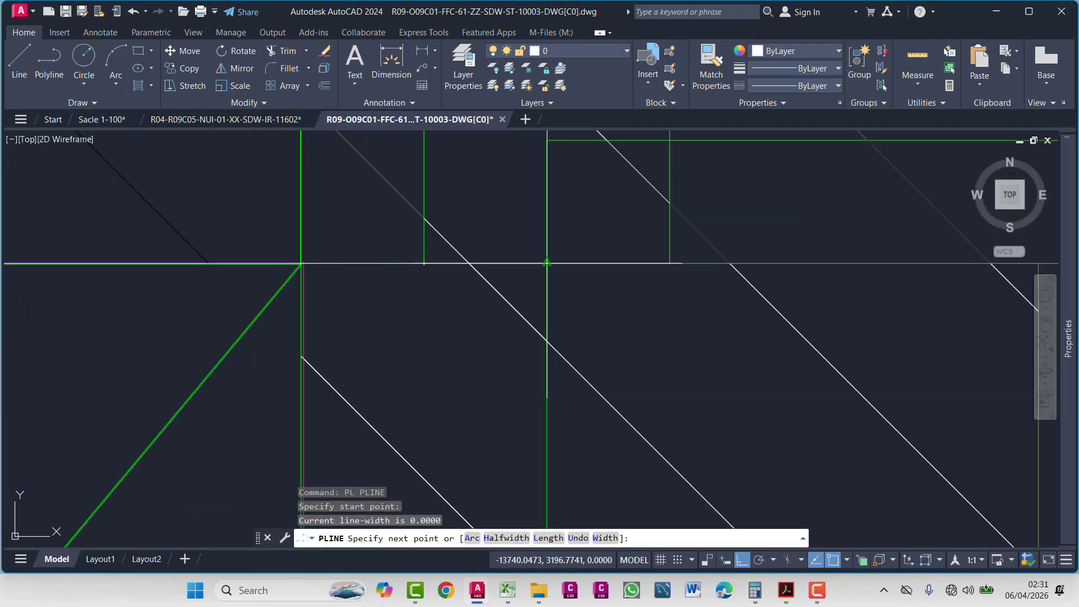
pyautogui.click(547, 262)
pyautogui.press('Escape')
pyautogui.click(529, 262)
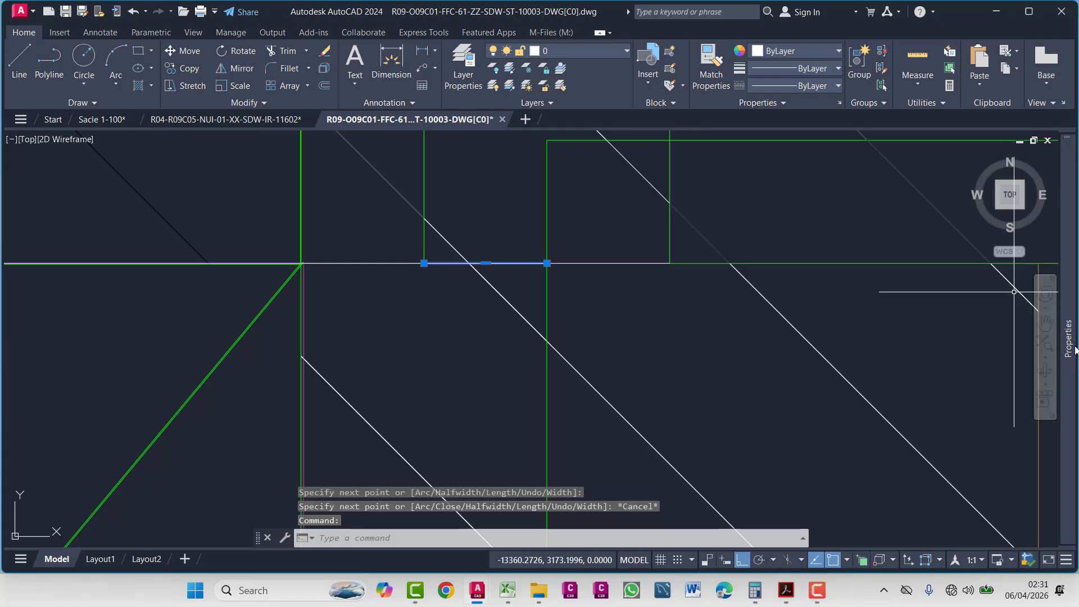
pyautogui.moveTo(1071, 350)
pyautogui.press('Escape')
pyautogui.press('Escape')
# - Check the length of the short bottom segment across the gap between the two redrawn wall ends
pyautogui.scroll(-10, 783, 264)
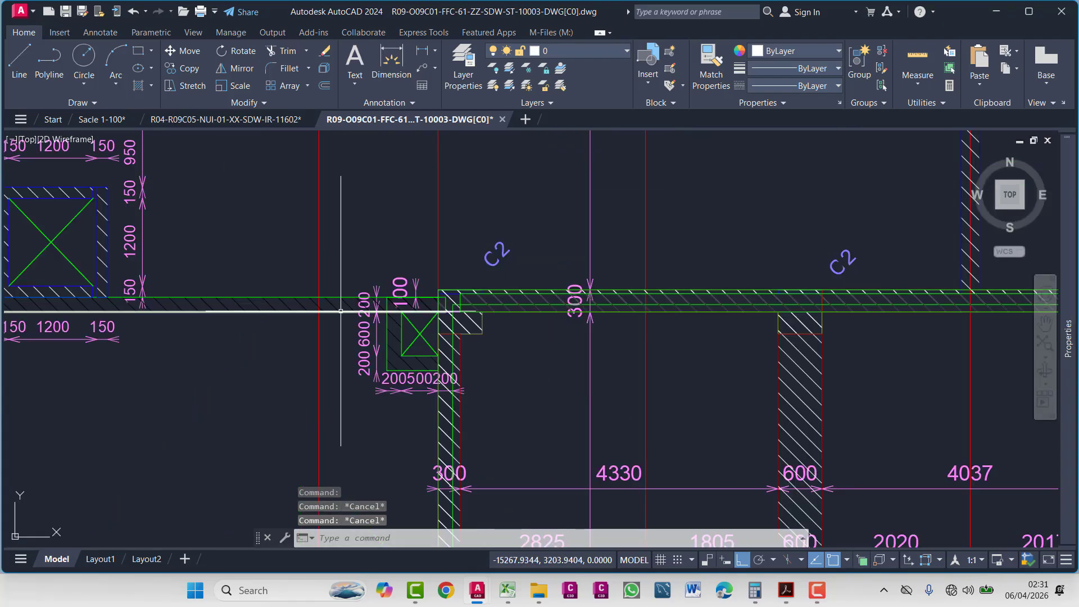
pyautogui.scroll(8, 247, 235)
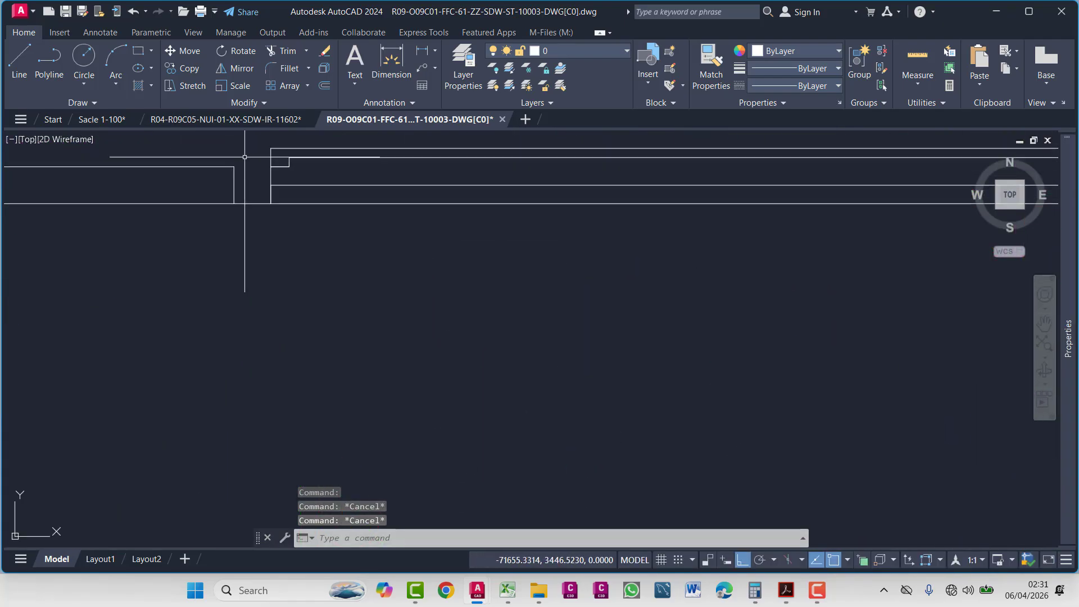
pyautogui.click(248, 232)
pyautogui.click(246, 235)
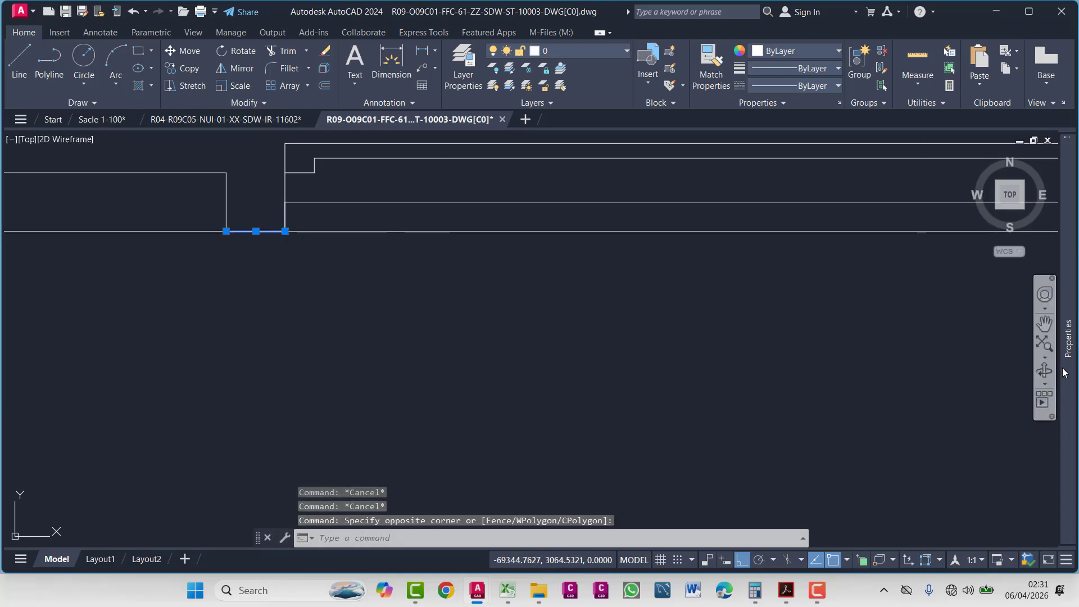
pyautogui.moveTo(1071, 378)
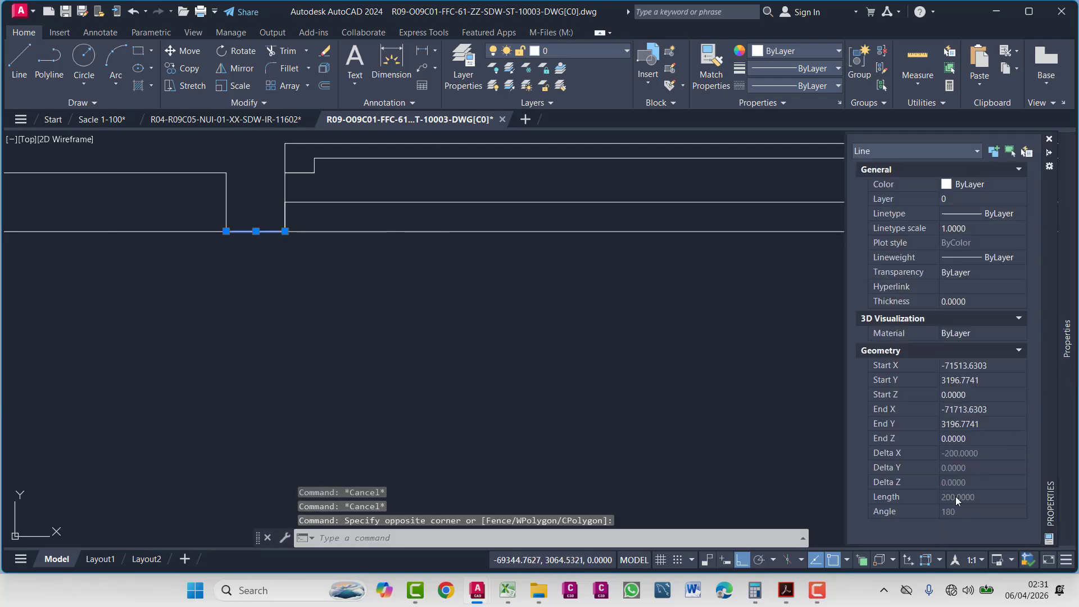
pyautogui.moveTo(197, 228); pyautogui.dragTo(493, 313, button='middle')
pyautogui.press('Escape')
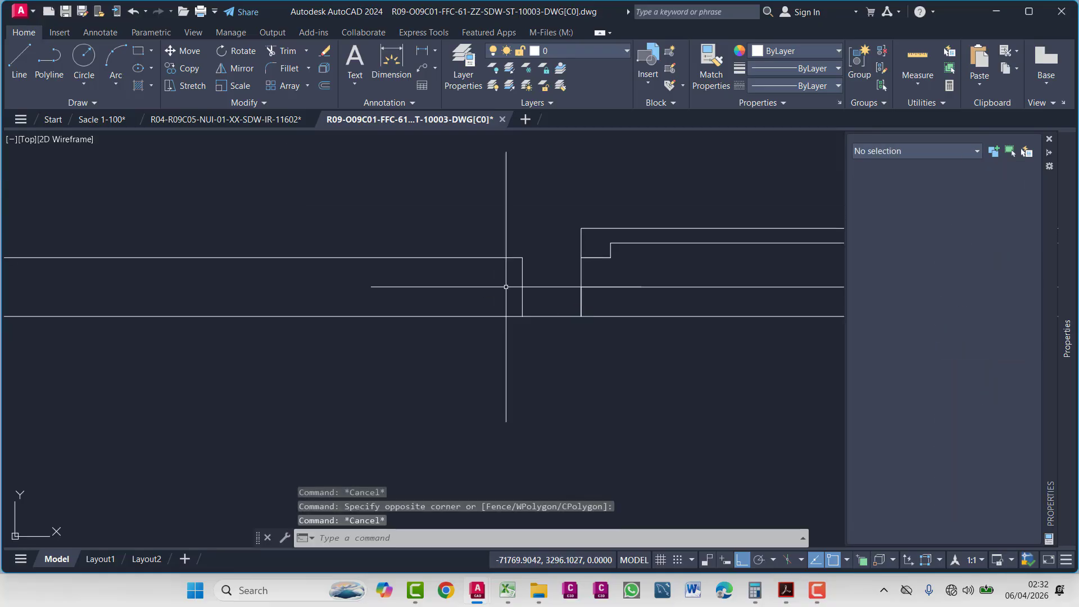
pyautogui.scroll(2, 569, 325)
pyautogui.click(560, 309)
pyautogui.click(532, 339)
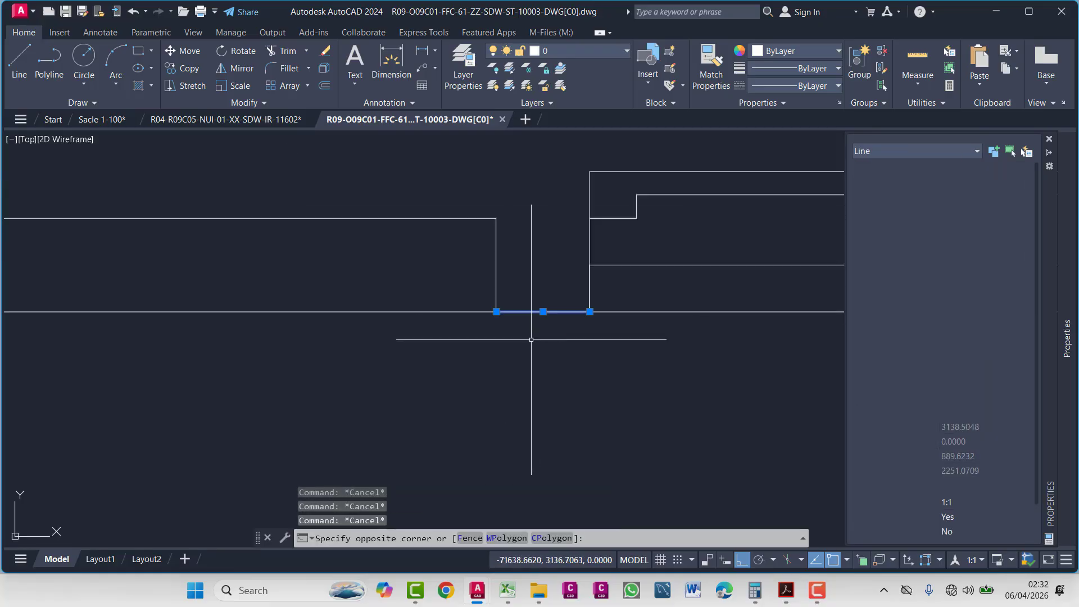
pyautogui.scroll(-5, 556, 268)
pyautogui.moveTo(533, 314); pyautogui.dragTo(596, 279, button='middle')
pyautogui.press('Escape')
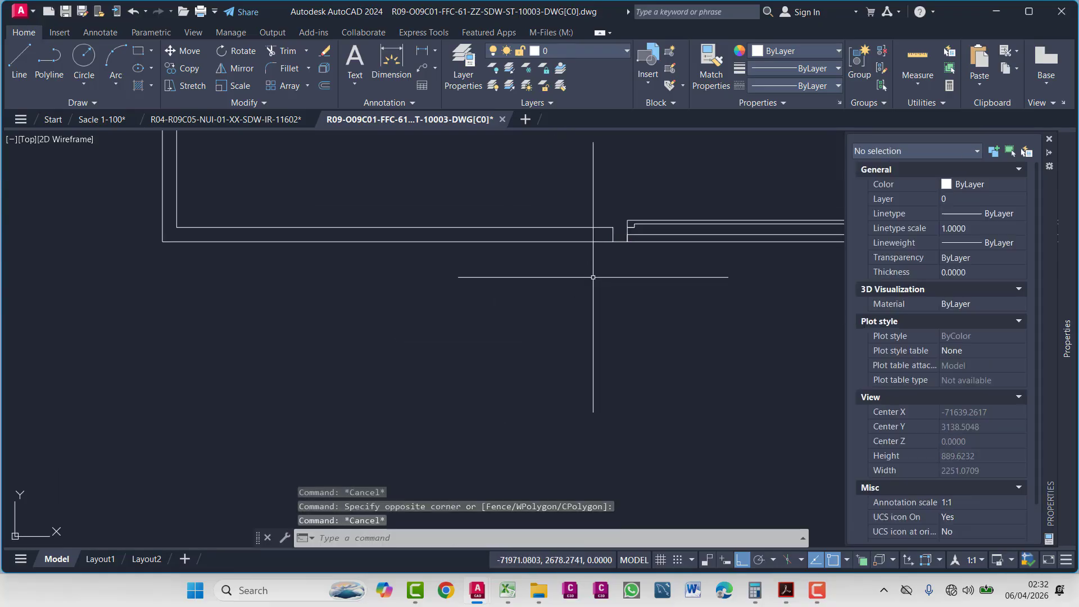
# - Draw a polyline along the redrawn left wall's bottom edge, from its outer corner to the wall end at the gap
pyautogui.press('Escape')
pyautogui.write('pl')
pyautogui.press('Return')
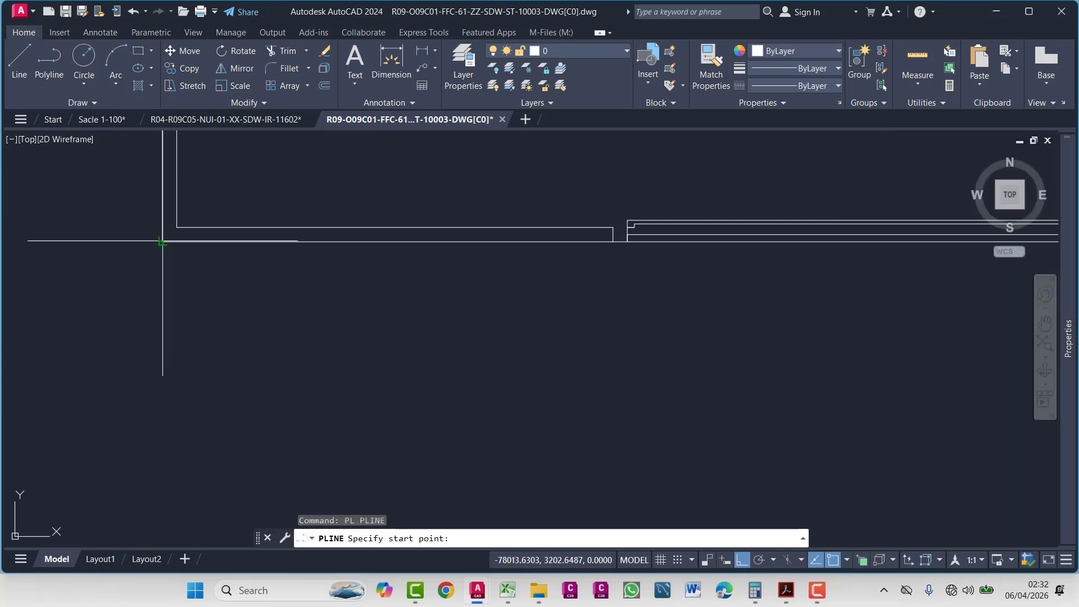
pyautogui.click(162, 241)
pyautogui.scroll(5, 621, 239)
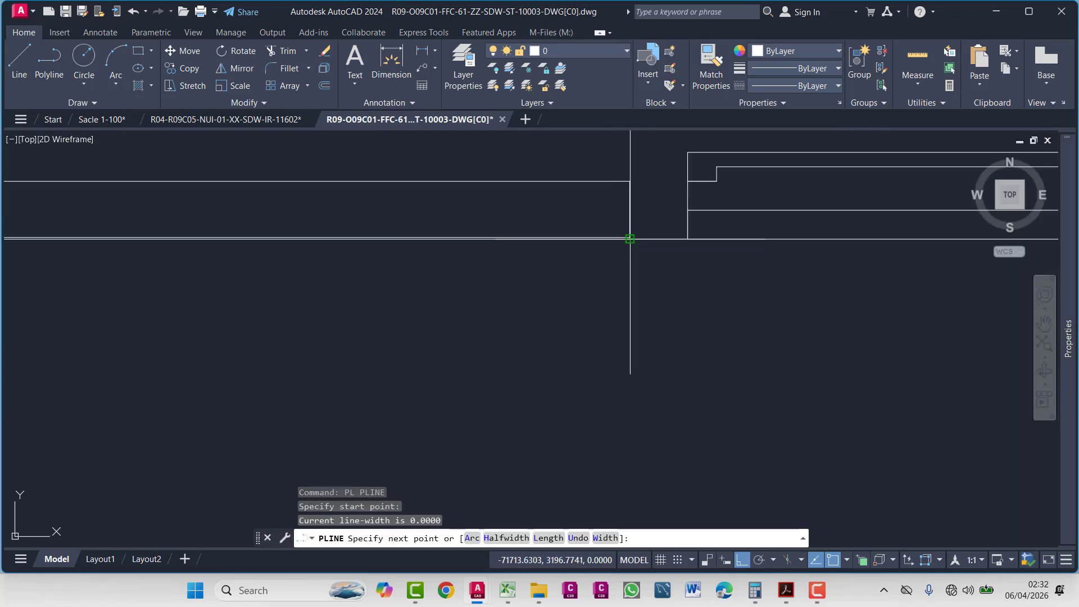
pyautogui.click(630, 239)
pyautogui.press('Escape')
# - Select the bottom-edge polyline to check its properties, and delete the polyline
pyautogui.click(584, 246)
pyautogui.click(575, 235)
pyautogui.press('Escape')
pyautogui.click(612, 242)
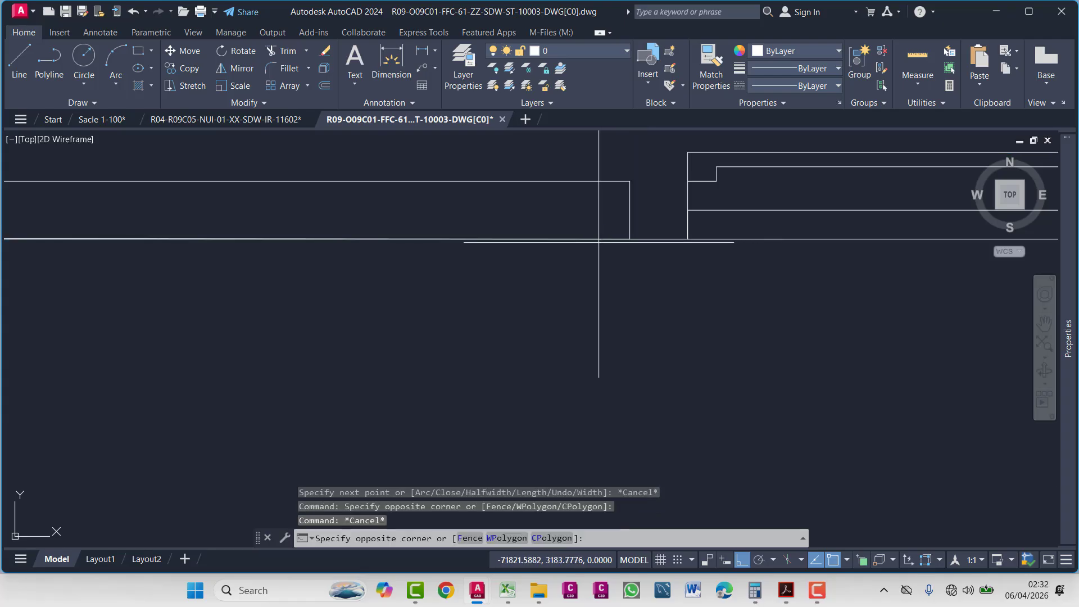
pyautogui.press('Escape')
pyautogui.click(600, 239)
pyautogui.moveTo(1074, 325)
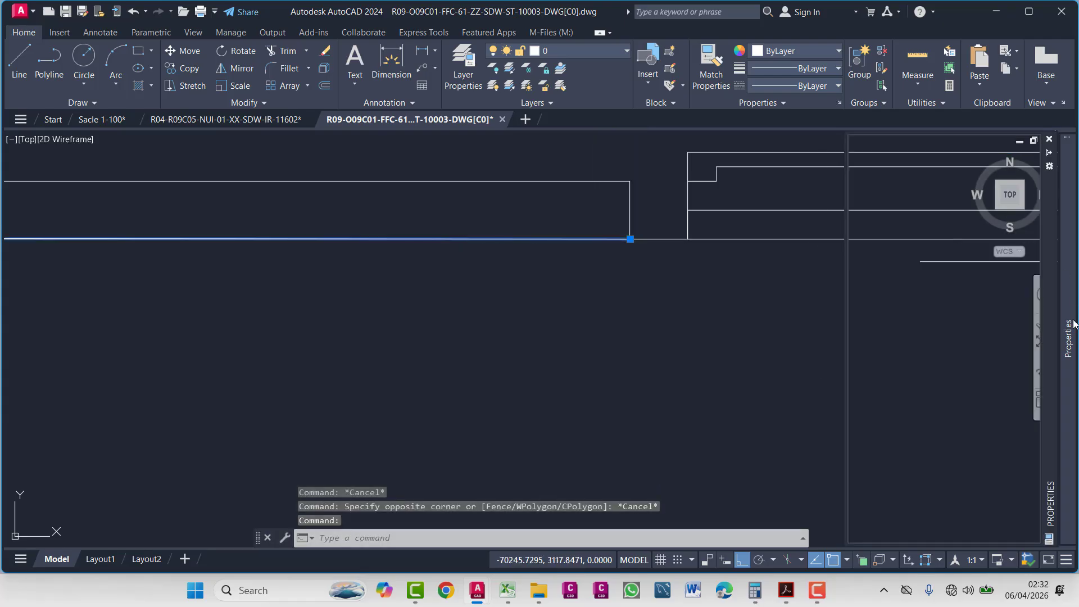
pyautogui.press('Escape')
pyautogui.press('Escape')
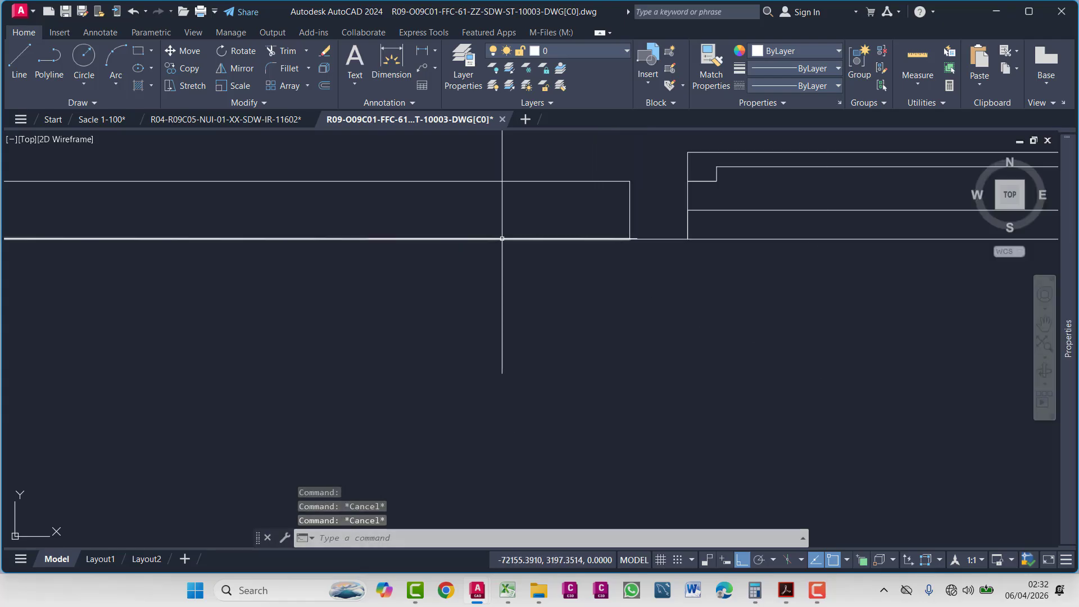
pyautogui.click(504, 238)
pyautogui.press('Delete')
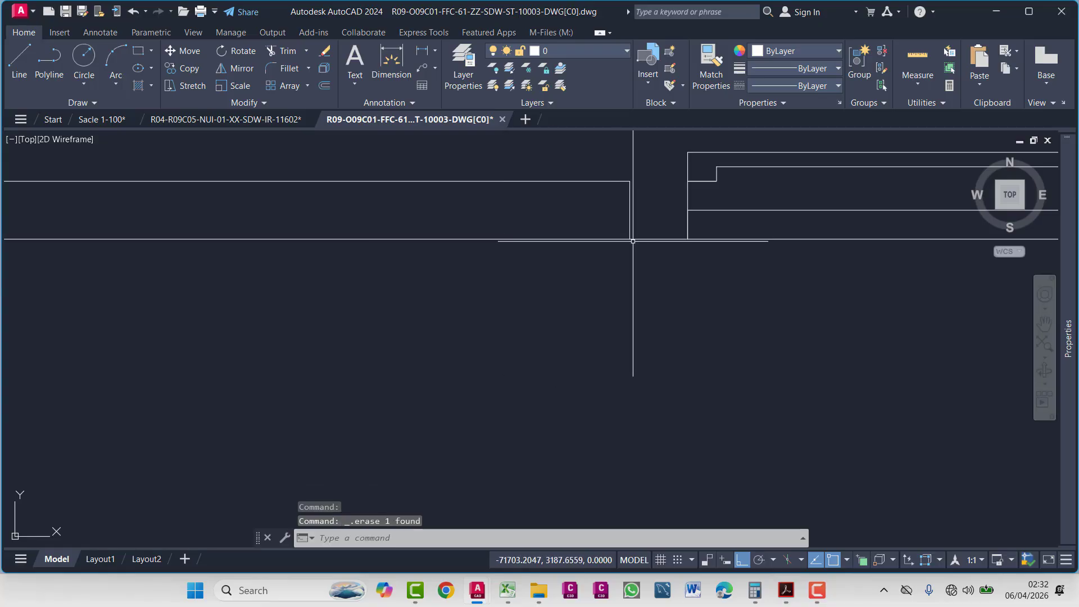
# - Compare the original plan's left junction on grid D with the redrawn gap between the wall ends
pyautogui.scroll(-10, 633, 241)
pyautogui.moveTo(695, 299); pyautogui.dragTo(384, 208, button='middle')
pyautogui.moveTo(474, 172)
pyautogui.mouseDown(button='middle')
pyautogui.moveTo(356, 185)
pyautogui.moveTo(391, 249)
pyautogui.mouseUp(button='middle')
pyautogui.moveTo(725, 356)
pyautogui.mouseDown(button='middle')
pyautogui.moveTo(617, 332)
pyautogui.moveTo(419, 253)
pyautogui.mouseUp(button='middle')
pyautogui.scroll(-6, 617, 333)
pyautogui.moveTo(672, 214); pyautogui.dragTo(457, 193, button='middle')
pyautogui.scroll(2, 458, 193)
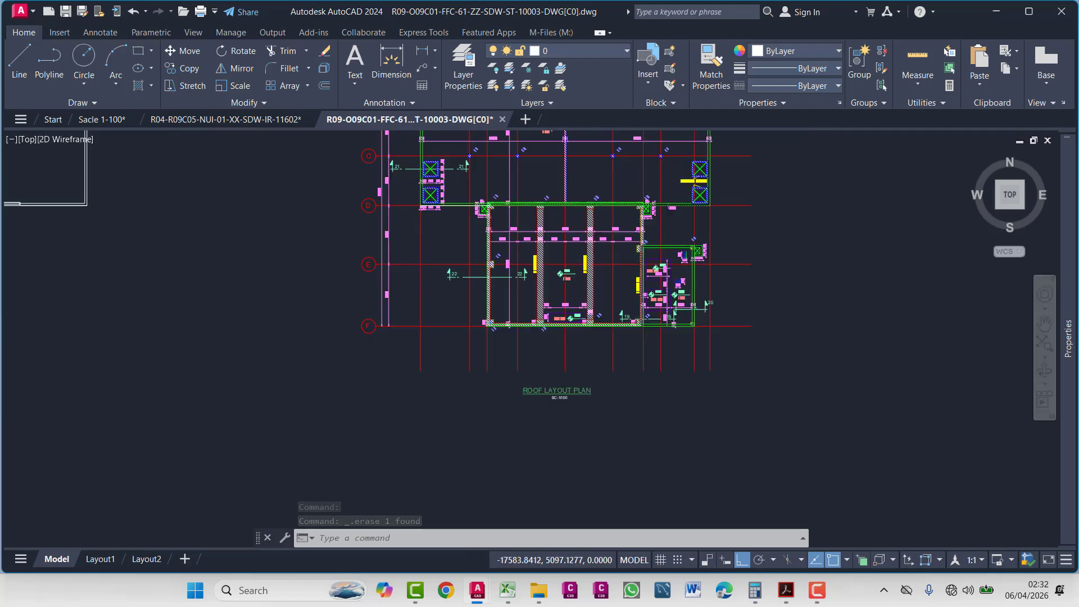
pyautogui.scroll(10, 459, 185)
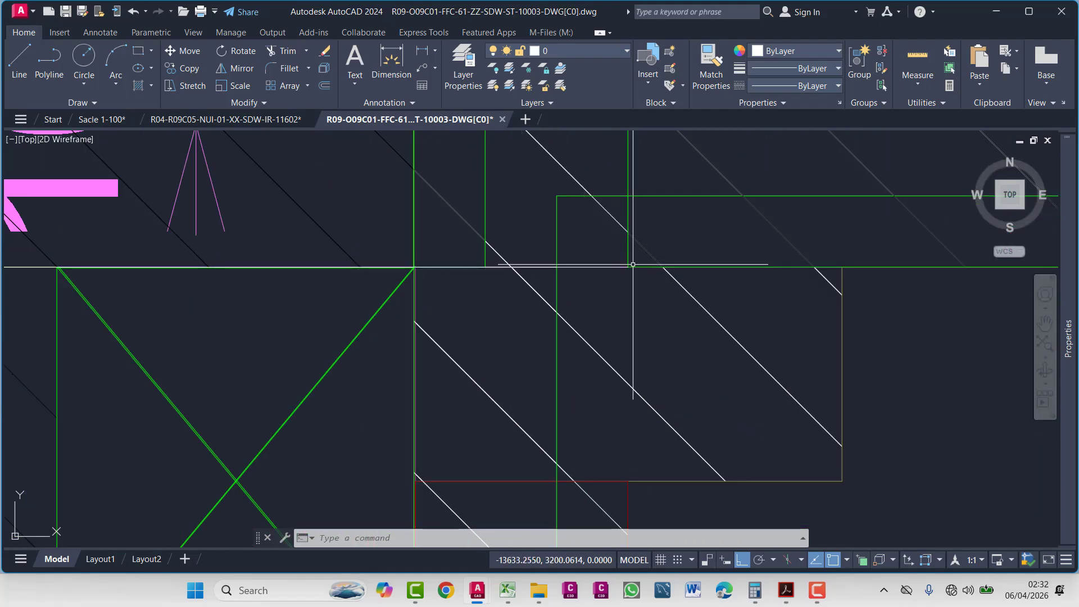
pyautogui.moveTo(633, 264)
pyautogui.mouseDown(button='middle')
pyautogui.moveTo(514, 321)
pyautogui.moveTo(530, 301)
pyautogui.mouseUp(button='middle')
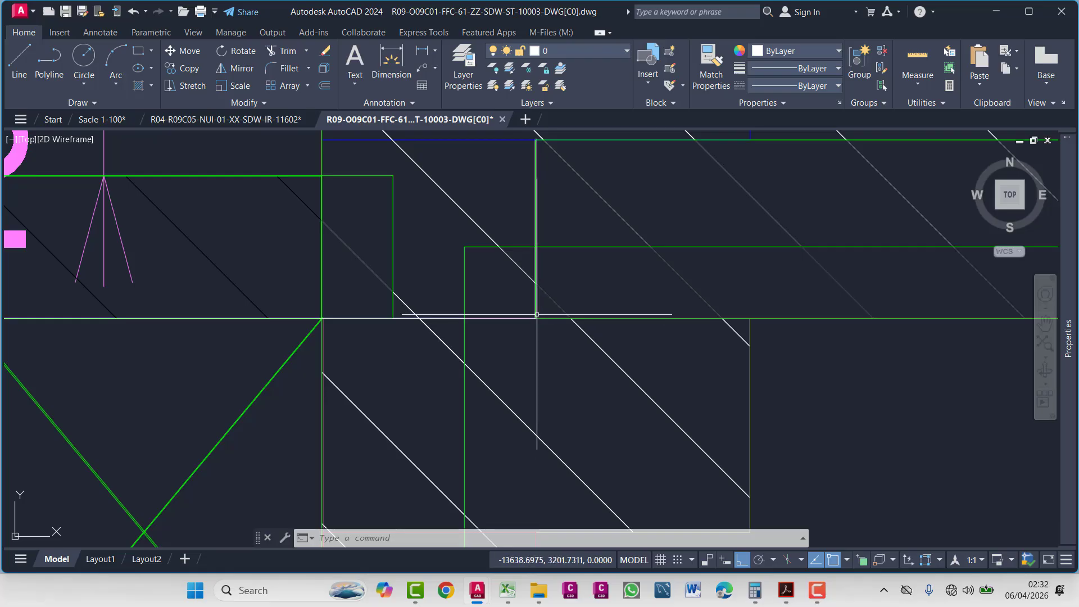
pyautogui.scroll(-2, 537, 314)
pyautogui.scroll(4, 528, 325)
pyautogui.scroll(-2, 529, 323)
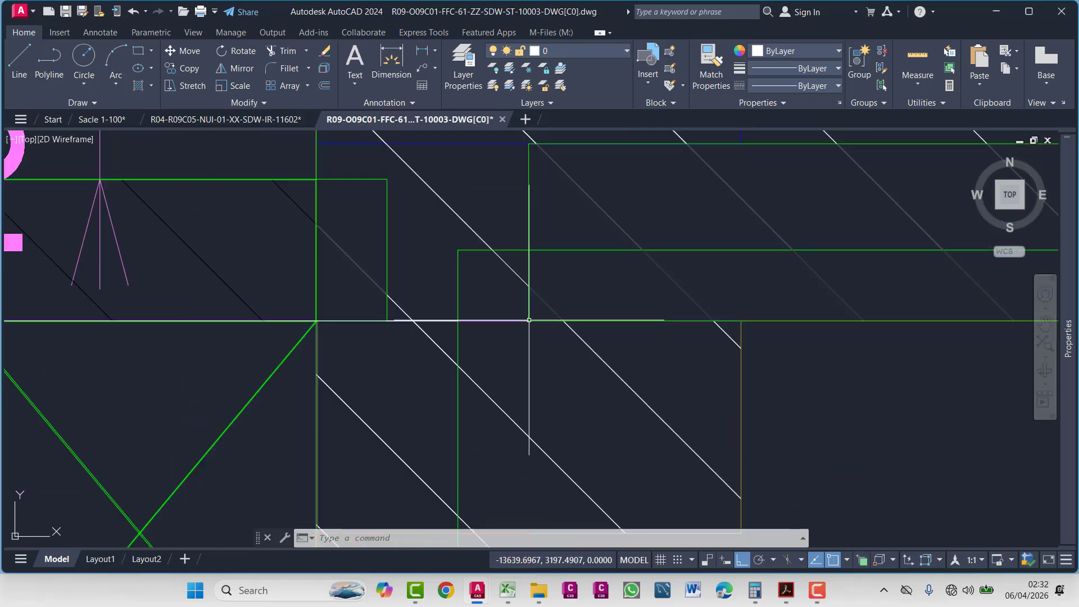
pyautogui.moveTo(529, 318); pyautogui.dragTo(539, 347, button='middle')
pyautogui.scroll(-10, 487, 297)
pyautogui.moveTo(488, 294); pyautogui.dragTo(636, 299, button='middle')
pyautogui.scroll(-8, 534, 292)
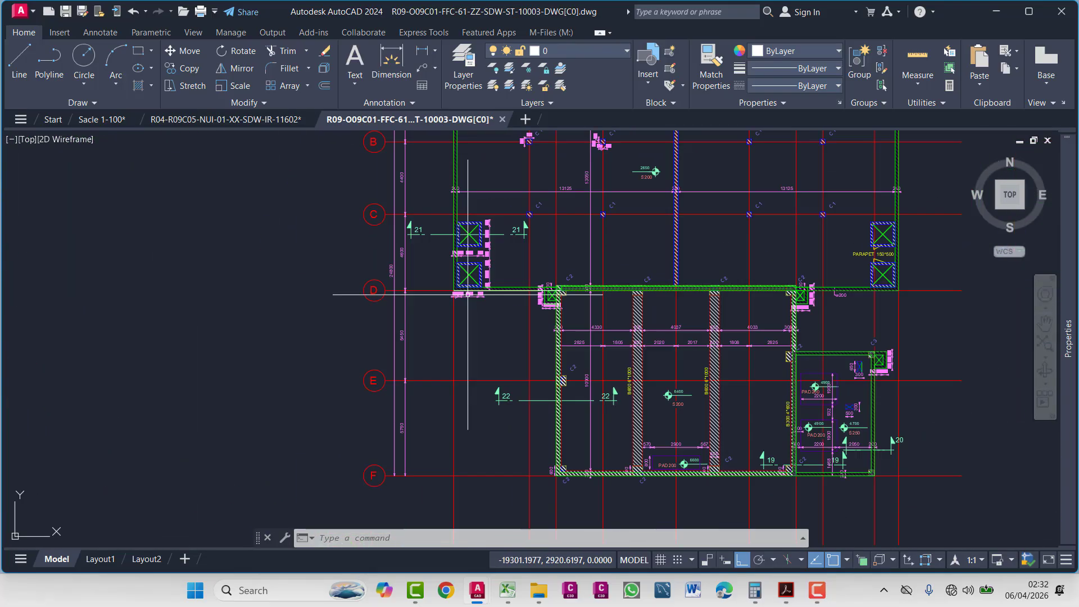
pyautogui.moveTo(140, 310); pyautogui.dragTo(672, 324, button='middle')
pyautogui.scroll(4, 431, 326)
pyautogui.scroll(2, 429, 323)
pyautogui.write('r')
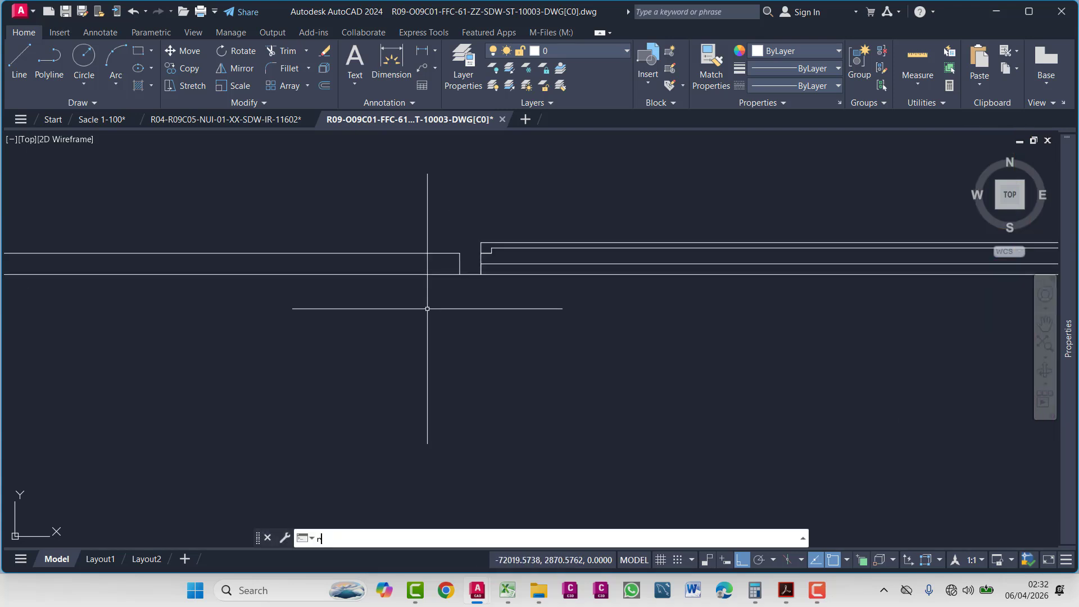
pyautogui.write('ec')
pyautogui.press('Return')
pyautogui.click(300, 350)
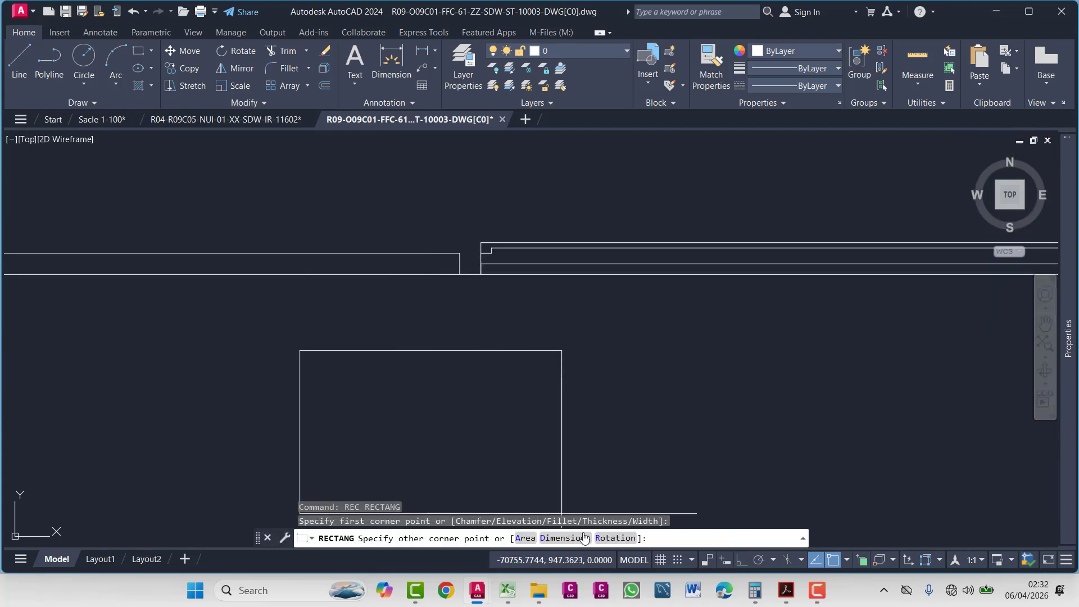
pyautogui.click(567, 538)
pyautogui.write('300')
pyautogui.press('Return')
pyautogui.write('3')
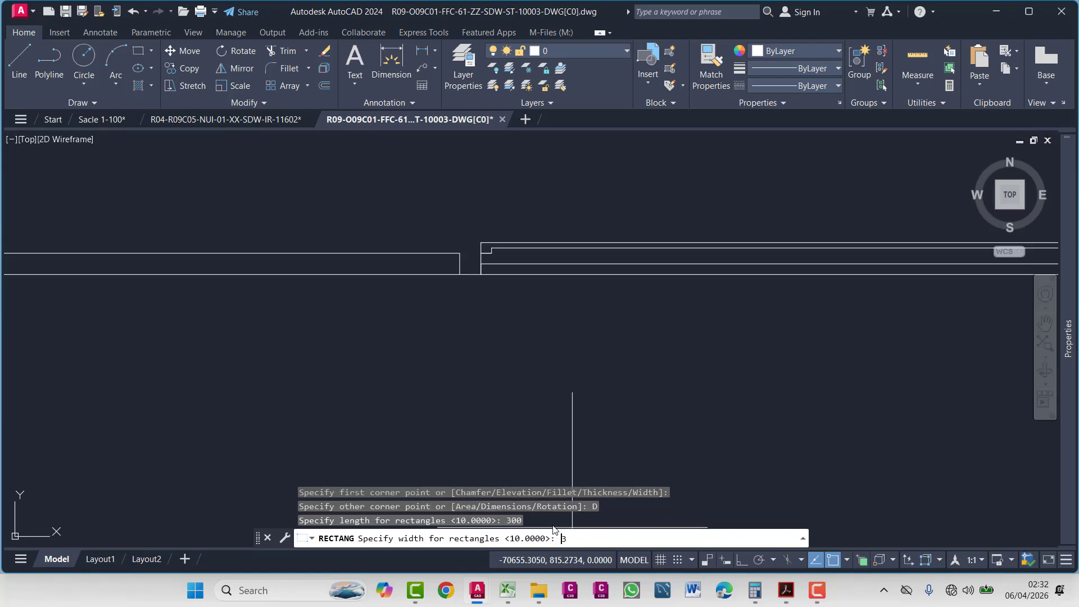
pyautogui.write('00')
pyautogui.press('Return')
pyautogui.press('Escape')
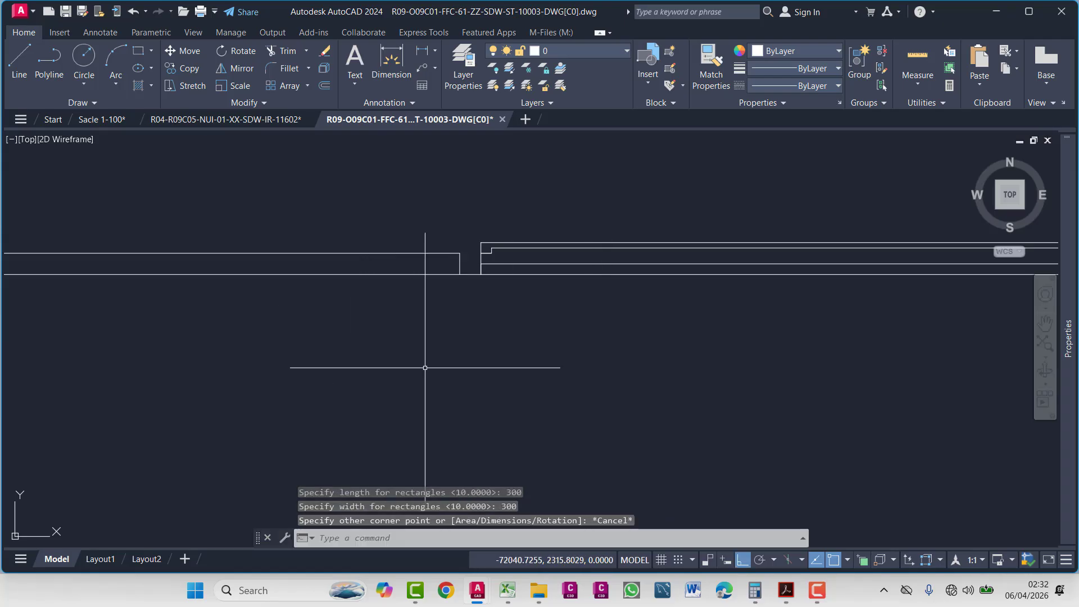
# - Draw a 300 by 300 rectangle in the empty space below the redrawn junction
pyautogui.press('Return')
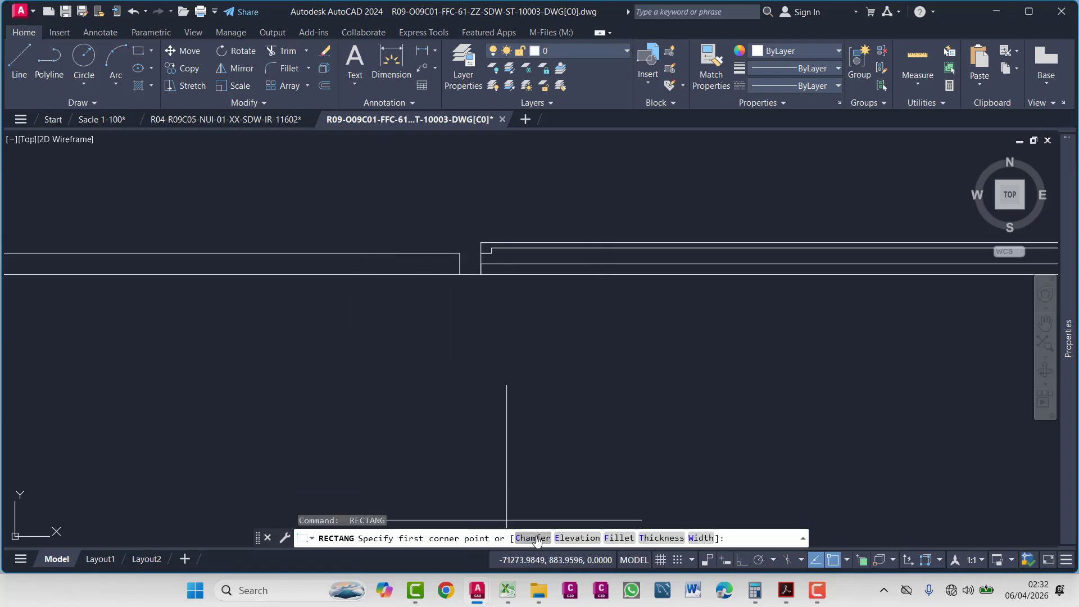
pyautogui.click(451, 385)
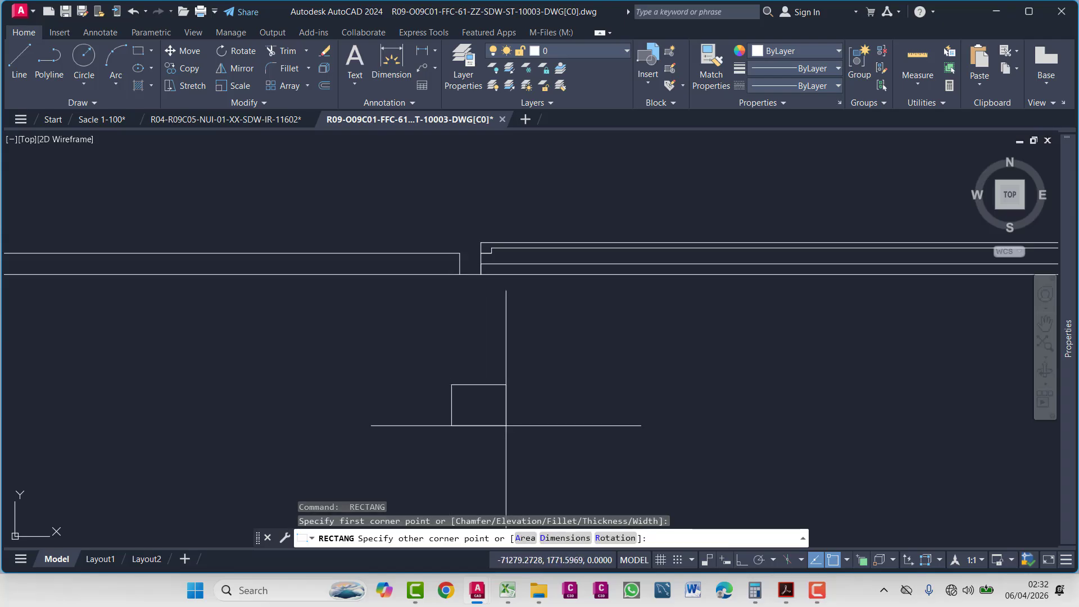
pyautogui.click(544, 538)
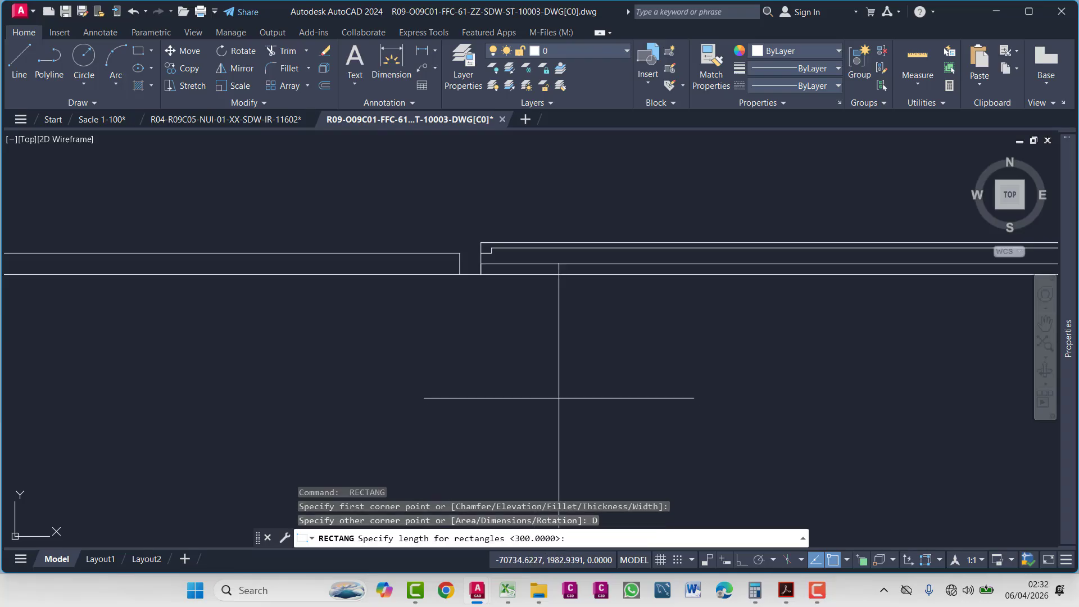
pyautogui.press('Return')
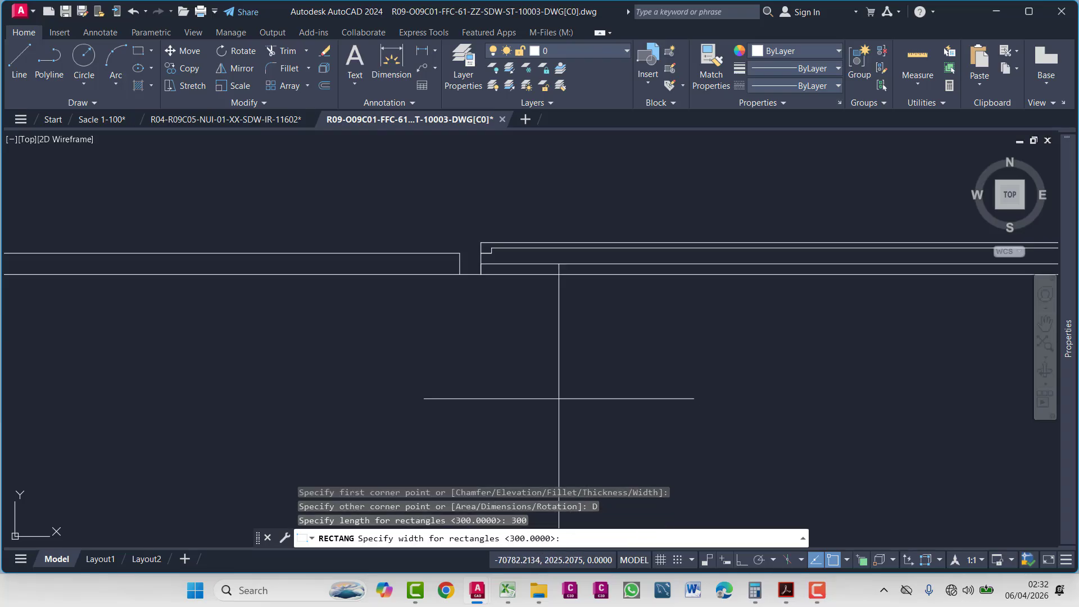
pyautogui.write('300')
pyautogui.press('Return')
pyautogui.click(559, 398)
pyautogui.press('Escape')
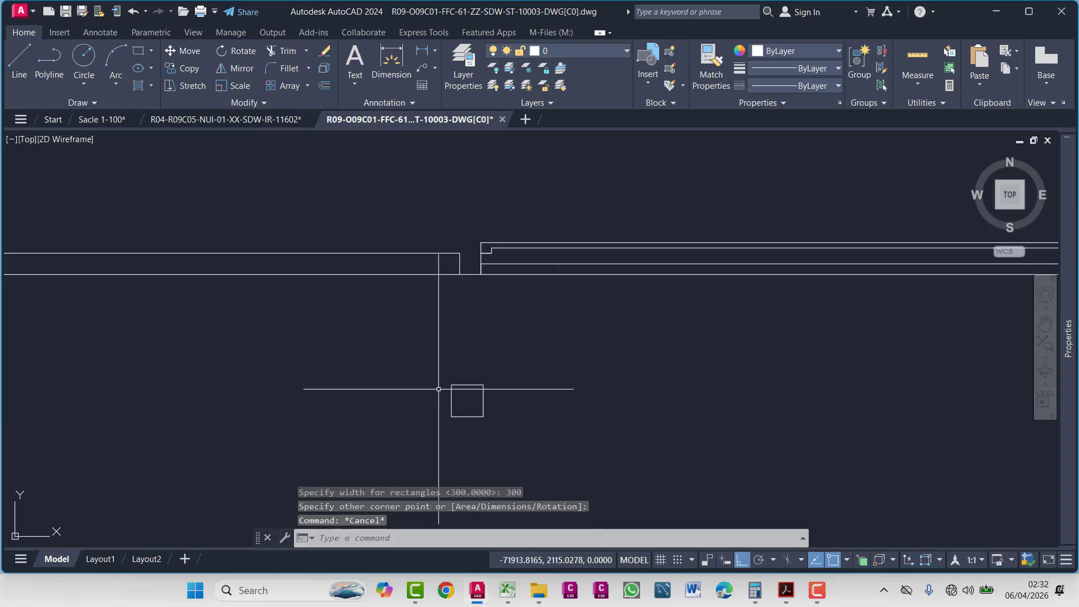
# - Move the 300 by 300 square so its lower-right corner sits on the stepped wall's lower-left corner at the gap
pyautogui.click(509, 350)
pyautogui.click(479, 391)
pyautogui.write('m')
pyautogui.press('Return')
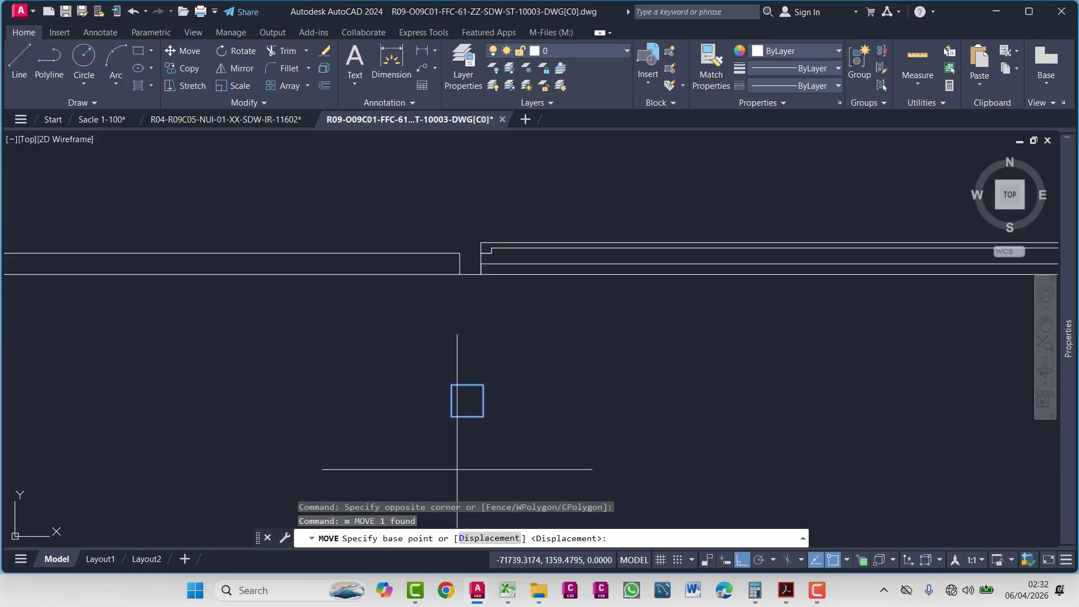
pyautogui.scroll(4, 472, 466)
pyautogui.click(489, 340)
pyautogui.moveTo(495, 152); pyautogui.dragTo(496, 497, button='middle')
pyautogui.scroll(2, 506, 461)
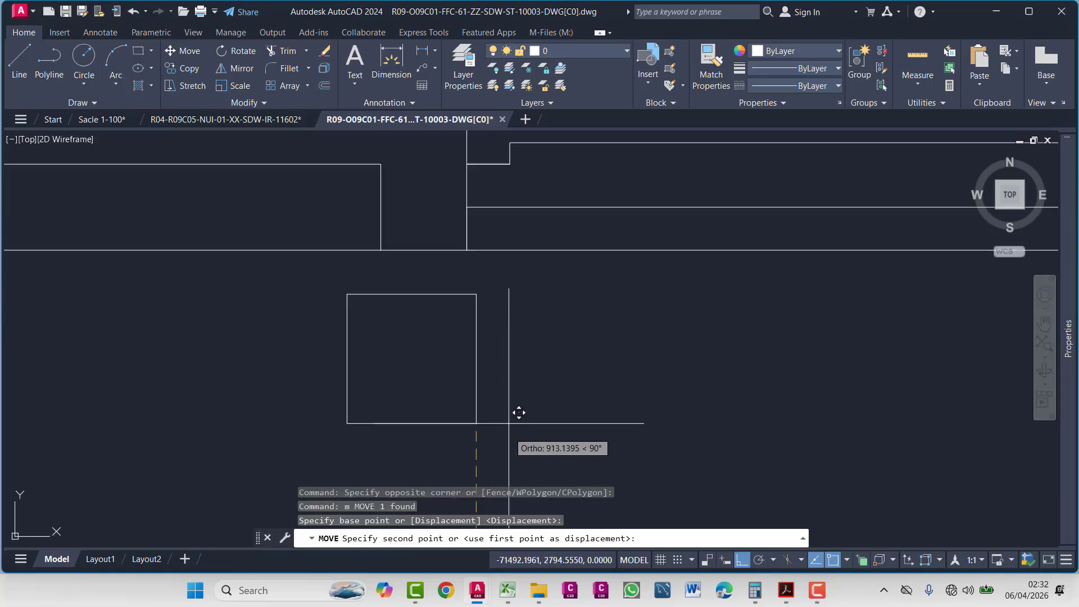
pyautogui.scroll(2, 506, 269)
pyautogui.moveTo(504, 272); pyautogui.dragTo(512, 500, button='middle')
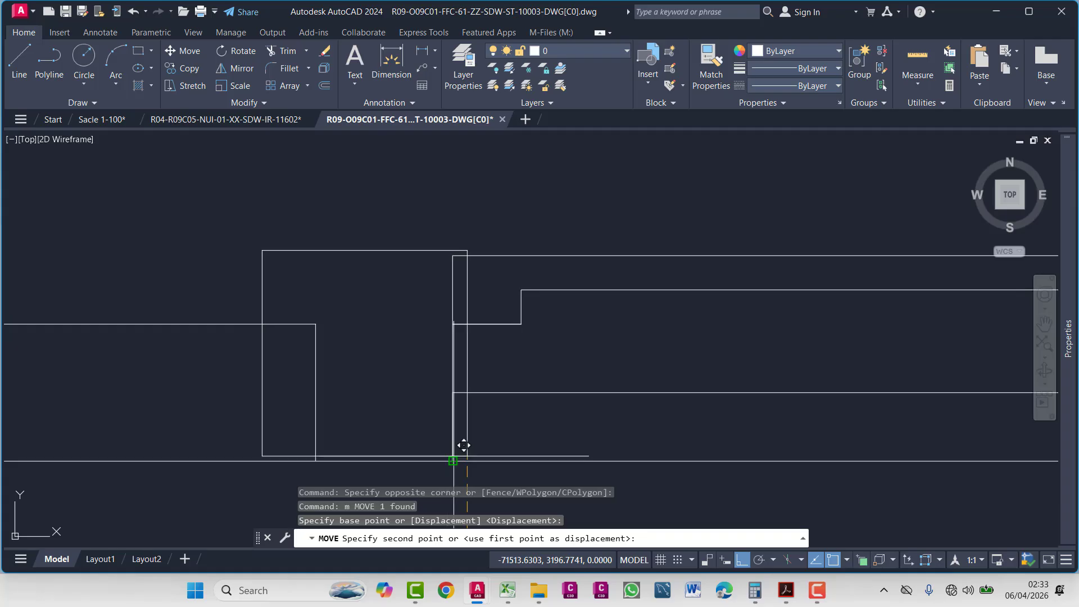
pyautogui.press('Escape')
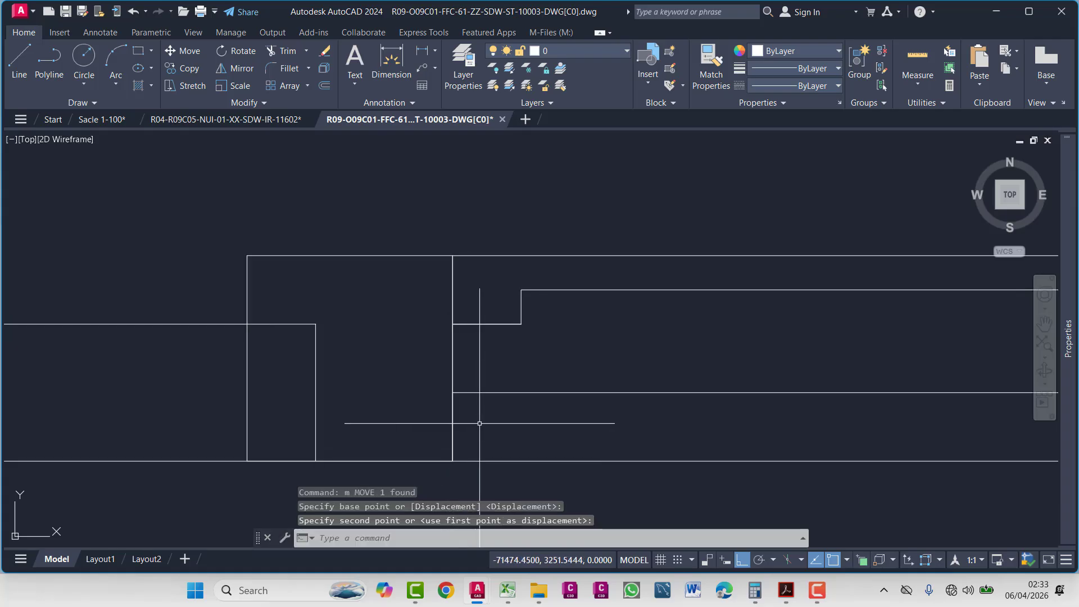
pyautogui.scroll(-4, 481, 422)
pyautogui.scroll(2, 483, 421)
pyautogui.press('Escape')
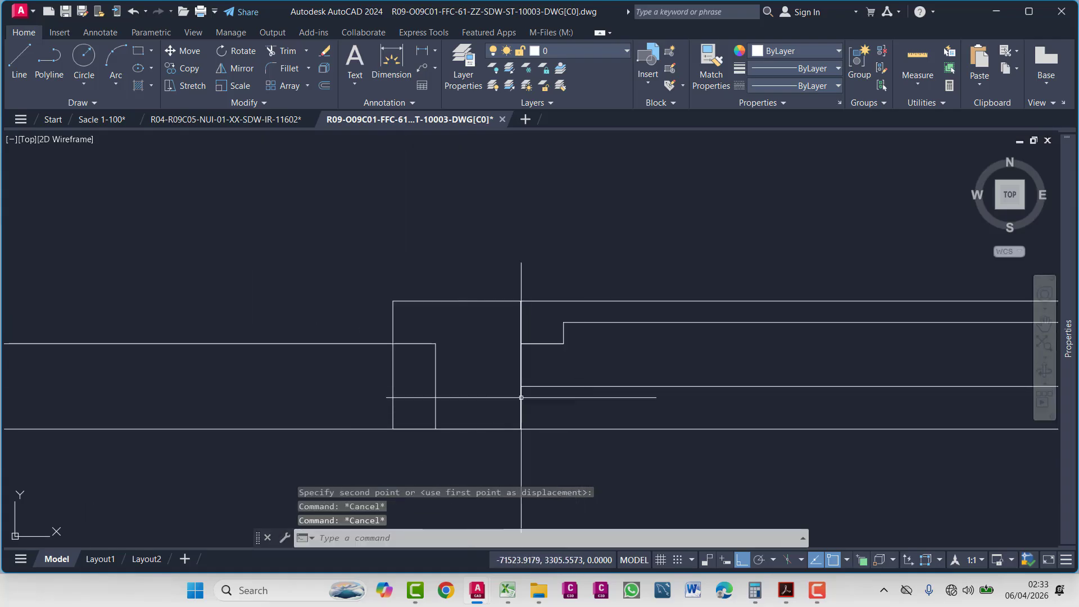
# - Examine how the inner wall line turns down at the original plan's left junction on grid D
pyautogui.scroll(-5, 521, 398)
pyautogui.scroll(-5, 402, 339)
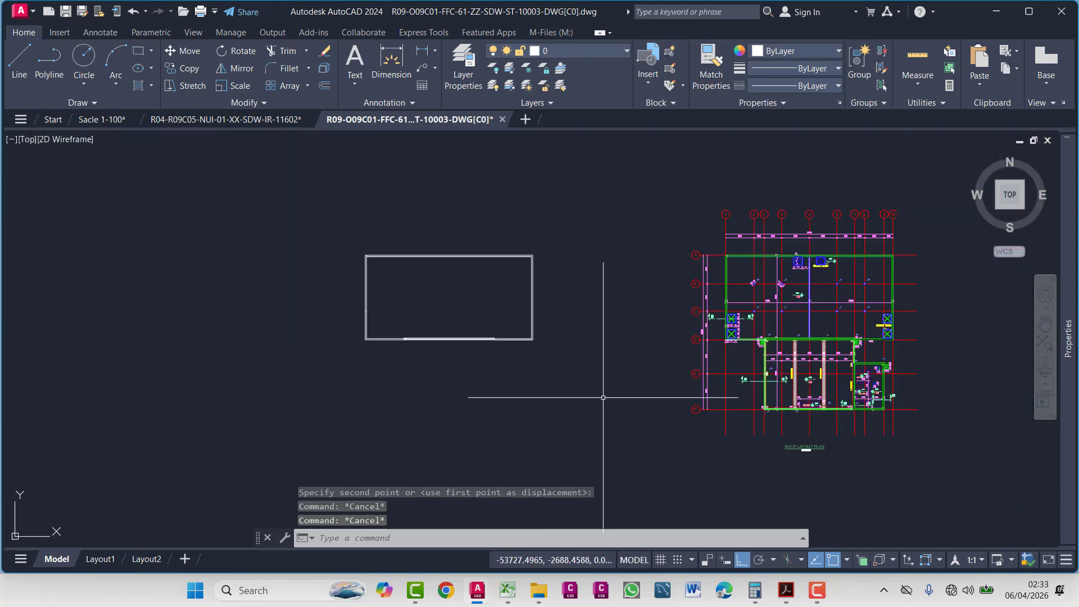
pyautogui.moveTo(778, 390); pyautogui.dragTo(381, 332, button='middle')
pyautogui.scroll(3, 381, 320)
pyautogui.scroll(2, 340, 172)
pyautogui.moveTo(391, 249); pyautogui.dragTo(437, 272, button='middle')
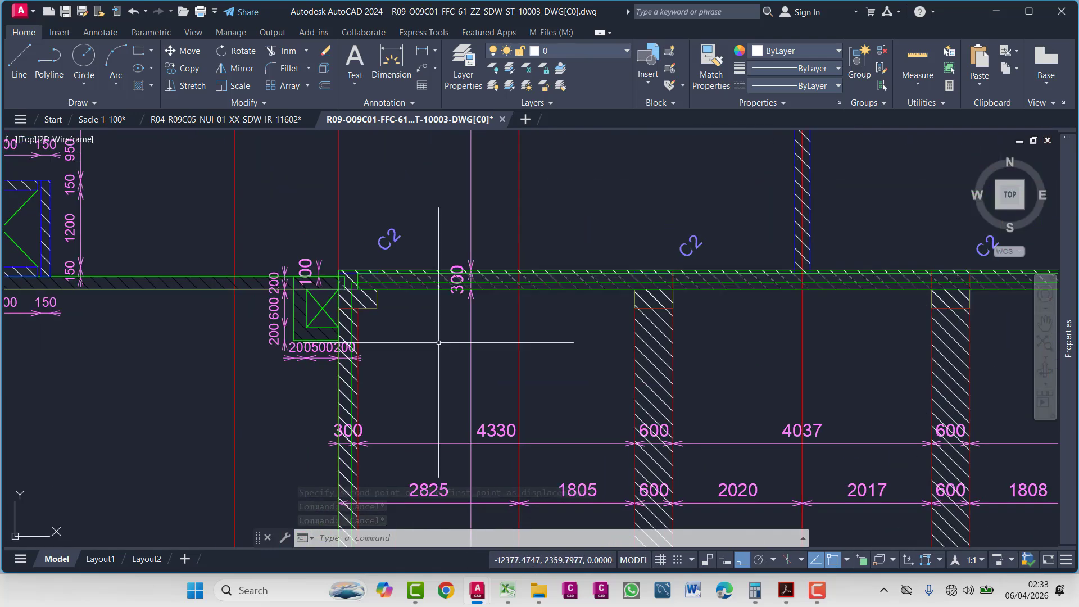
pyautogui.scroll(6, 423, 326)
pyautogui.scroll(4, 415, 322)
pyautogui.moveTo(414, 322); pyautogui.dragTo(422, 375, button='middle')
pyautogui.scroll(-2, 422, 375)
pyautogui.moveTo(470, 309); pyautogui.dragTo(400, 312, button='middle')
pyautogui.scroll(2, 346, 322)
pyautogui.moveTo(317, 309); pyautogui.dragTo(443, 312, button='middle')
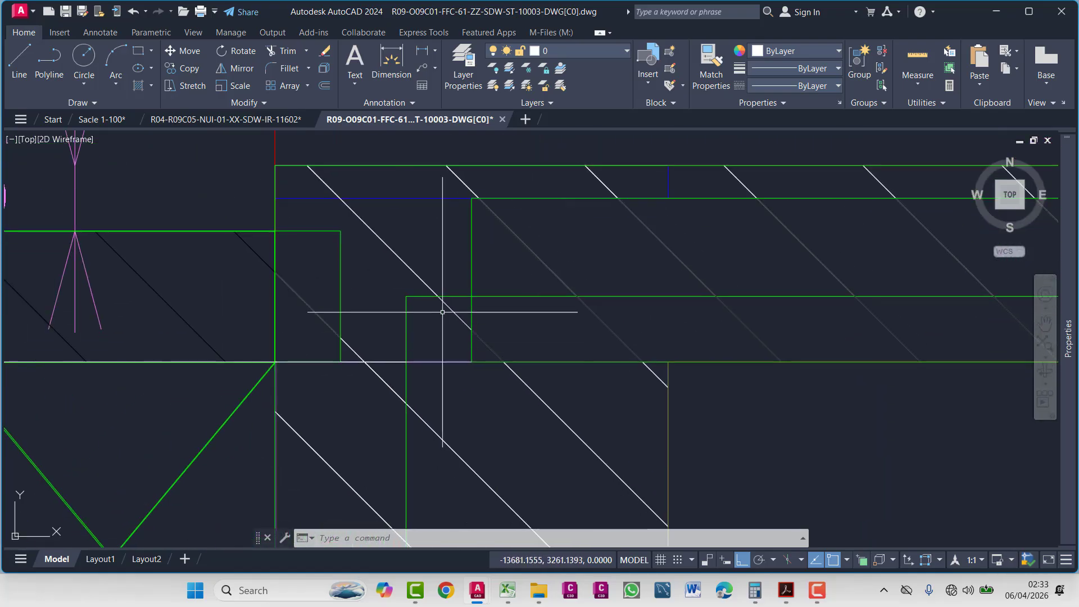
pyautogui.click(531, 298)
pyautogui.press('Escape')
pyautogui.click(533, 297)
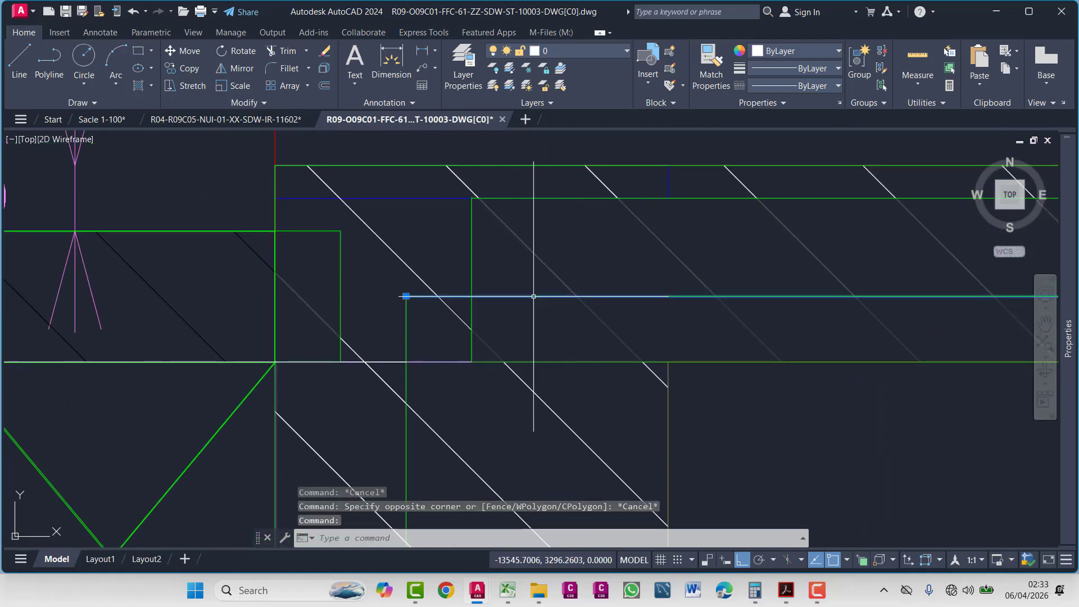
pyautogui.scroll(-4, 454, 293)
pyautogui.moveTo(546, 375)
pyautogui.mouseDown(button='middle')
pyautogui.moveTo(454, 293)
pyautogui.moveTo(433, 352)
pyautogui.moveTo(475, 337)
pyautogui.mouseUp(button='middle')
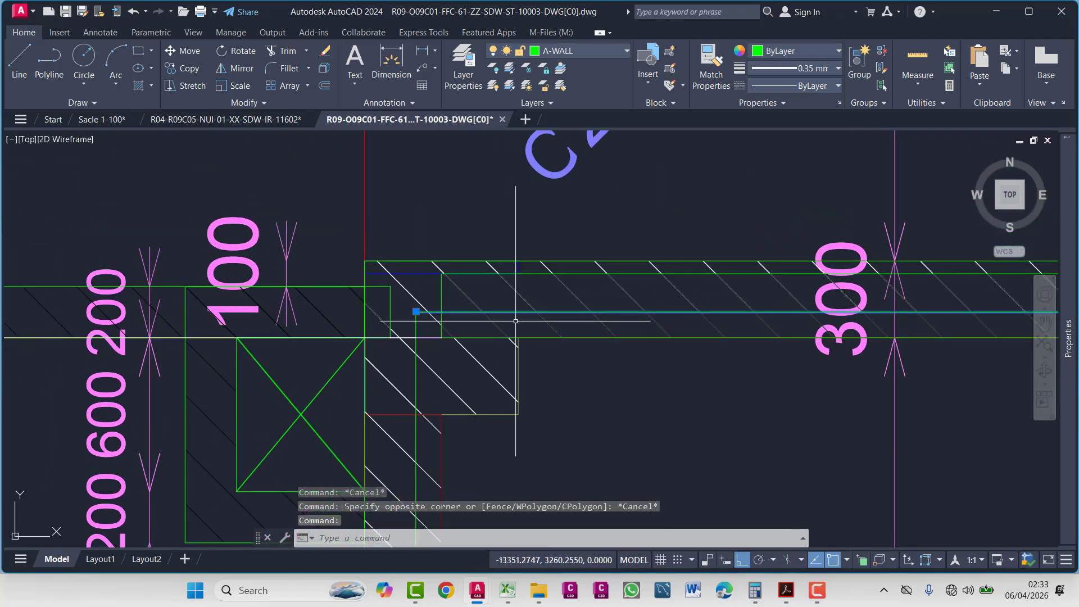
pyautogui.scroll(2, 512, 315)
pyautogui.scroll(-6, 458, 308)
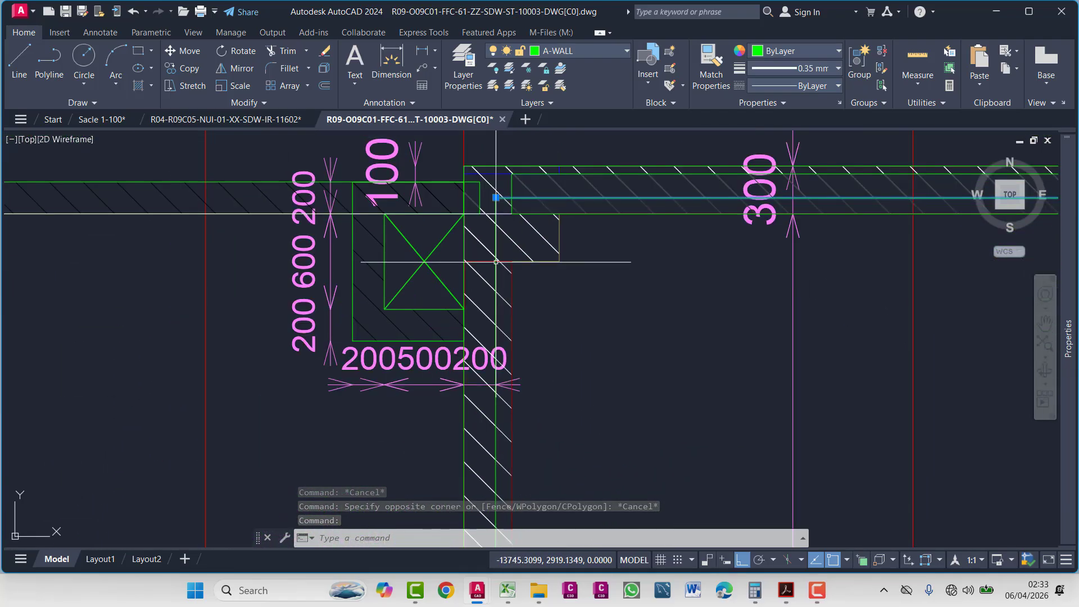
pyautogui.scroll(4, 479, 293)
pyautogui.scroll(-6, 439, 310)
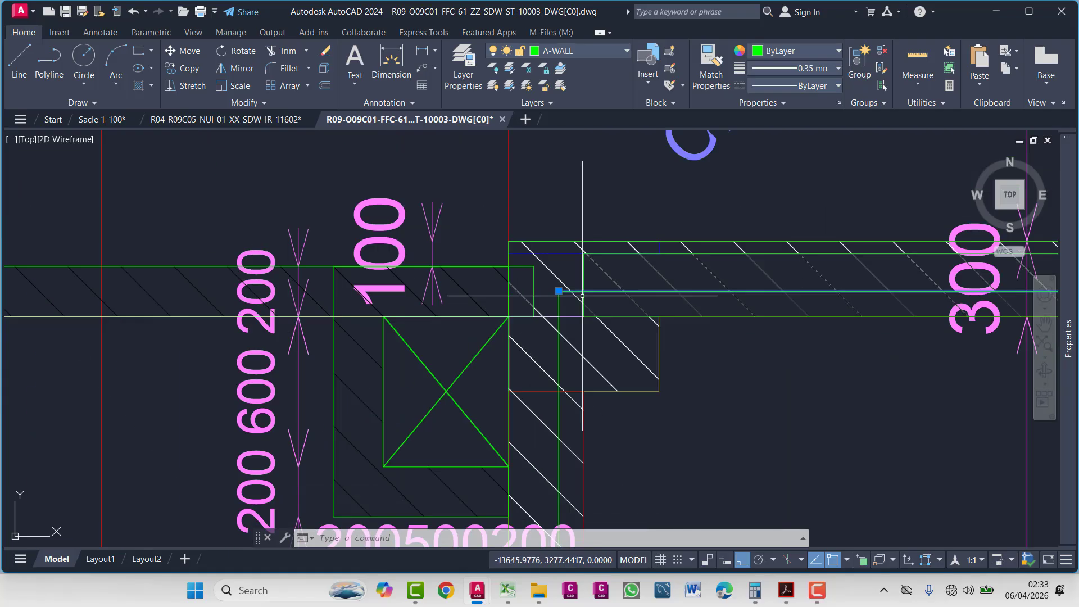
# - Draw a polyline from the lower inner wall line's left end, 100 to the left and about 348 straight down
pyautogui.scroll(-5, 438, 310)
pyautogui.scroll(8, 361, 325)
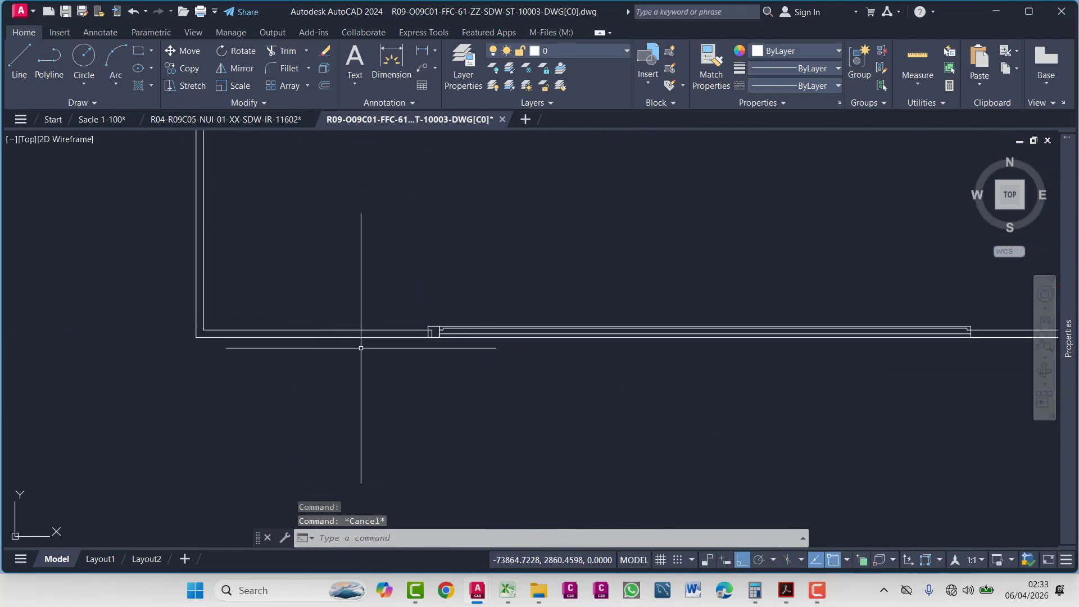
pyautogui.scroll(4, 530, 308)
pyautogui.click(523, 230)
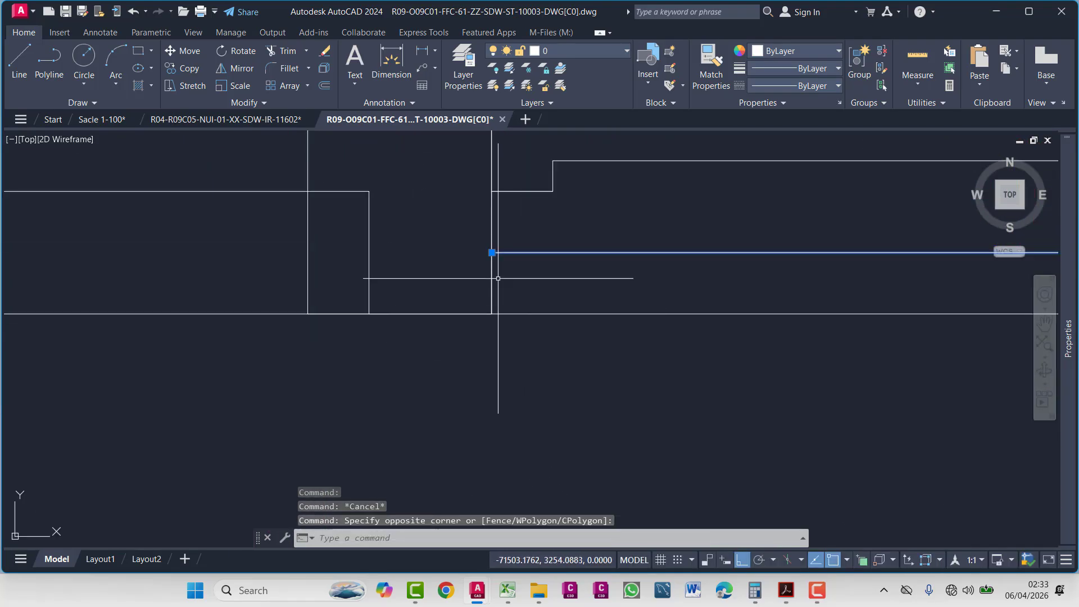
pyautogui.press('Escape')
pyautogui.write('pl')
pyautogui.press('Return')
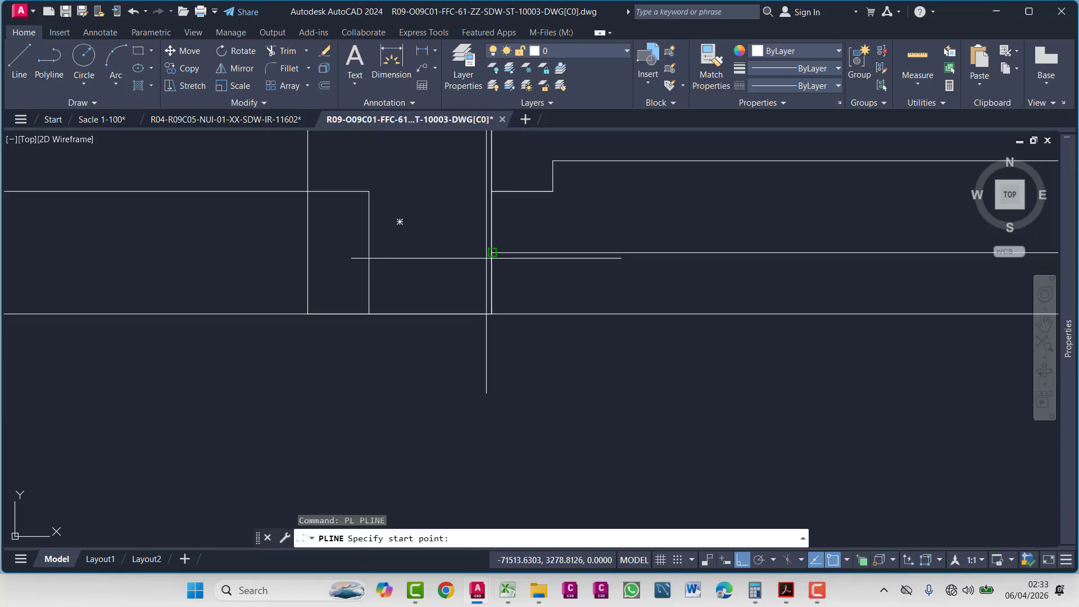
pyautogui.click(492, 252)
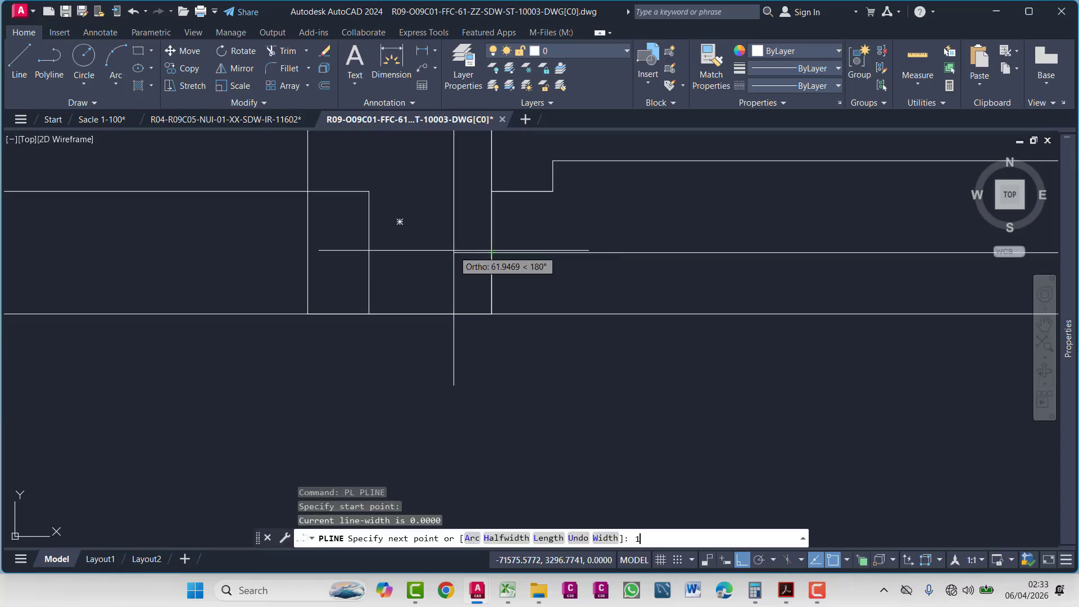
pyautogui.write('100')
pyautogui.press('Return')
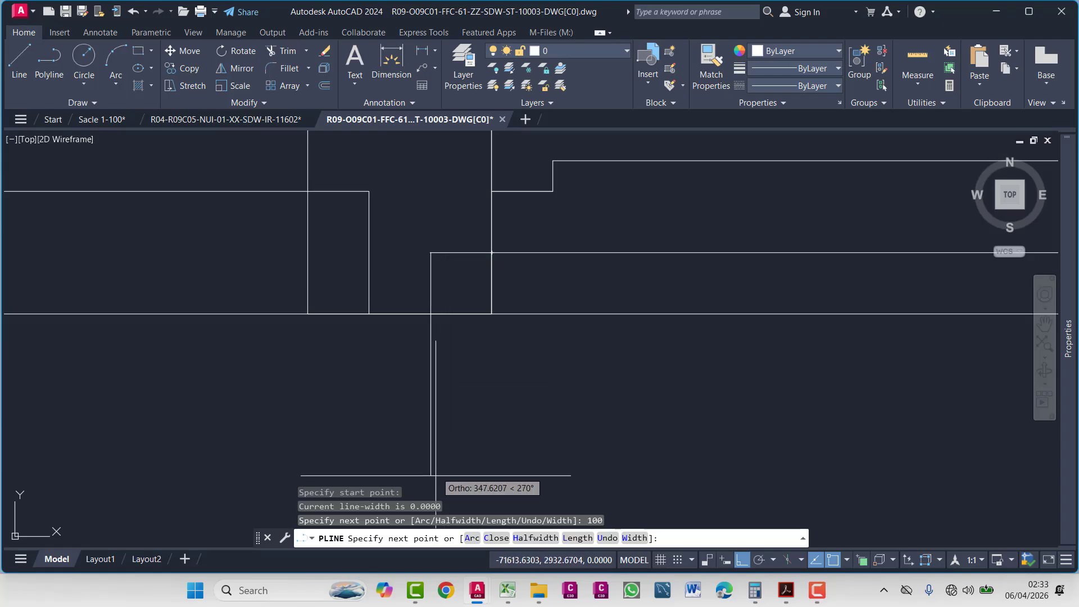
pyautogui.press('Escape')
pyautogui.press('Escape')
# - Delete the short step lines at the left end of the redrawn grid D wall
pyautogui.scroll(-2, 473, 434)
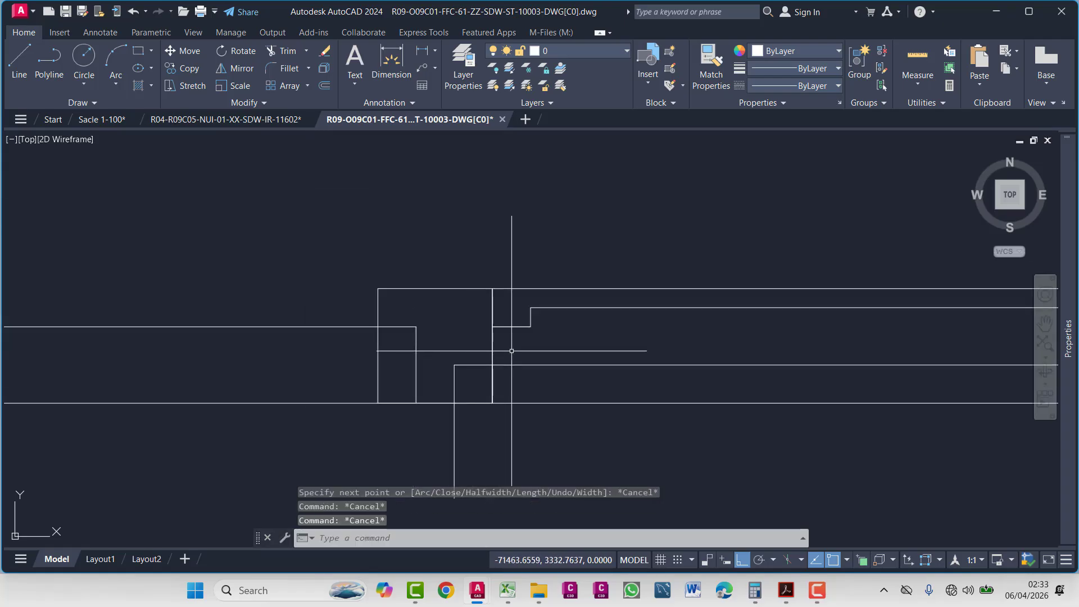
pyautogui.moveTo(491, 319); pyautogui.dragTo(439, 325, button='middle')
pyautogui.click(501, 332)
pyautogui.click(471, 321)
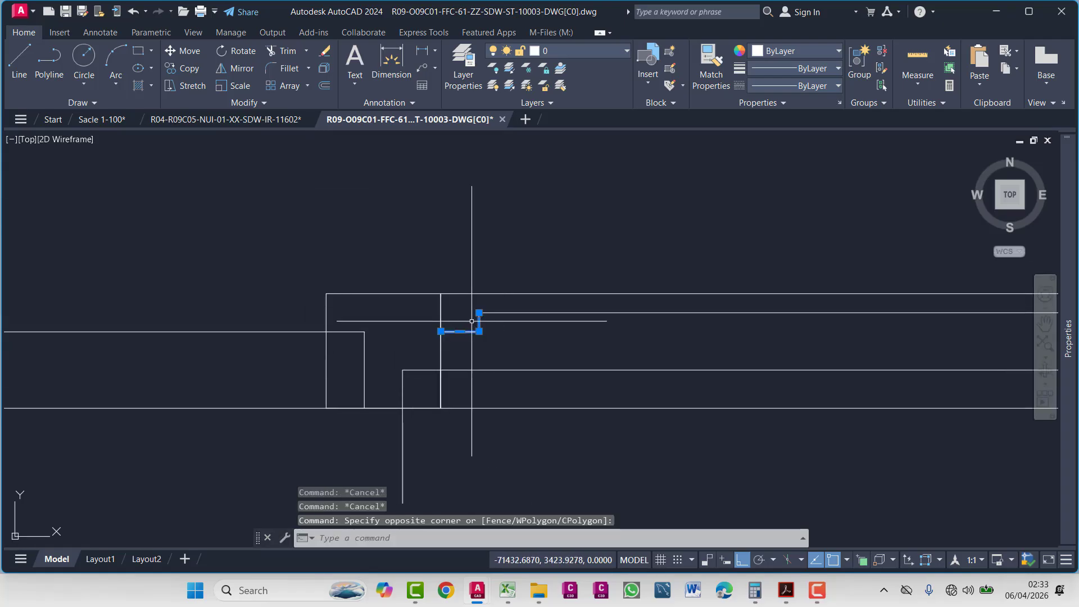
pyautogui.press('Delete')
# - Examine the upper inner line and the vertical wall end at the original plan's left junction on grid D
pyautogui.scroll(-5, 456, 310)
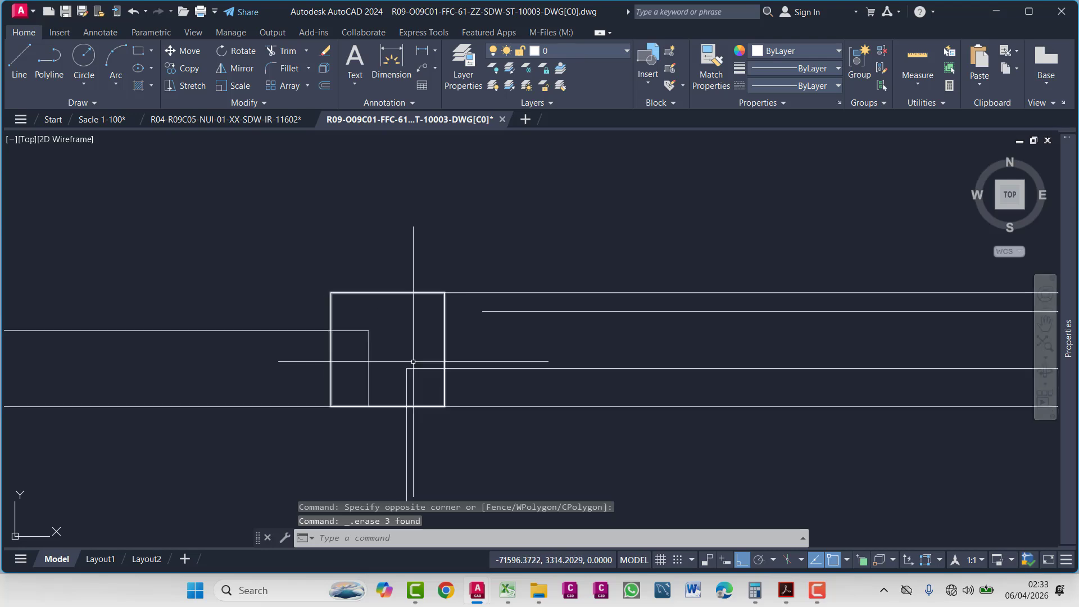
pyautogui.scroll(-2, 530, 311)
pyautogui.moveTo(807, 397); pyautogui.dragTo(414, 397, button='middle')
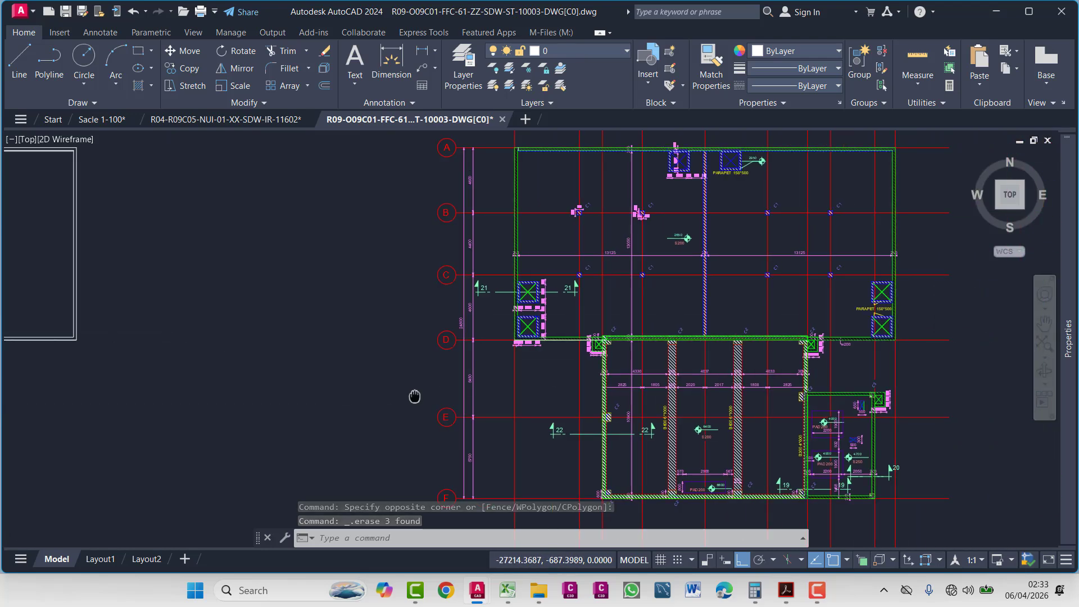
pyautogui.scroll(10, 701, 349)
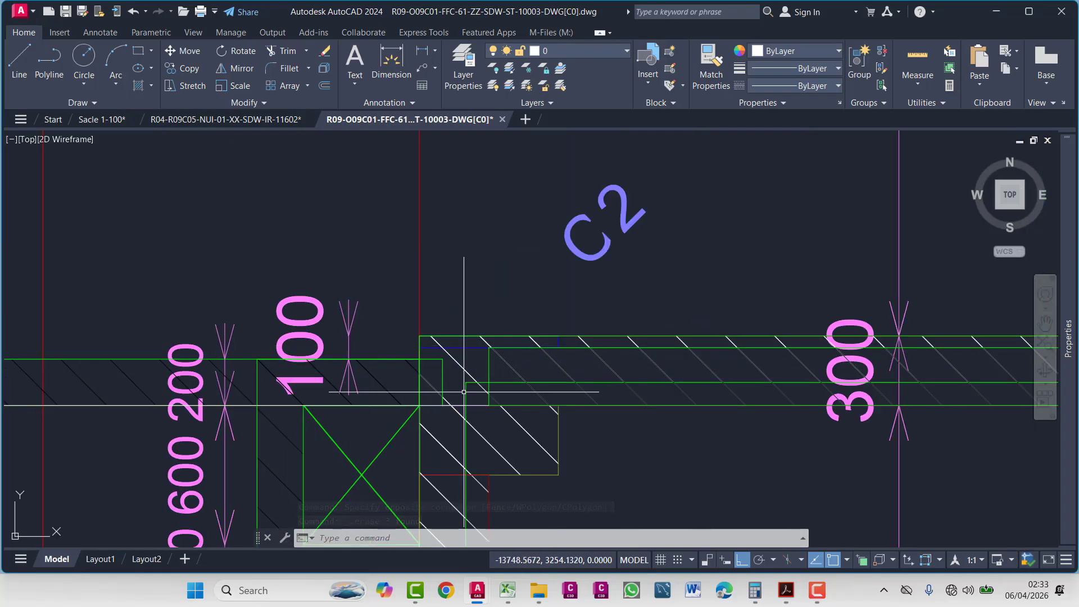
pyautogui.moveTo(534, 319); pyautogui.dragTo(537, 310, button='middle')
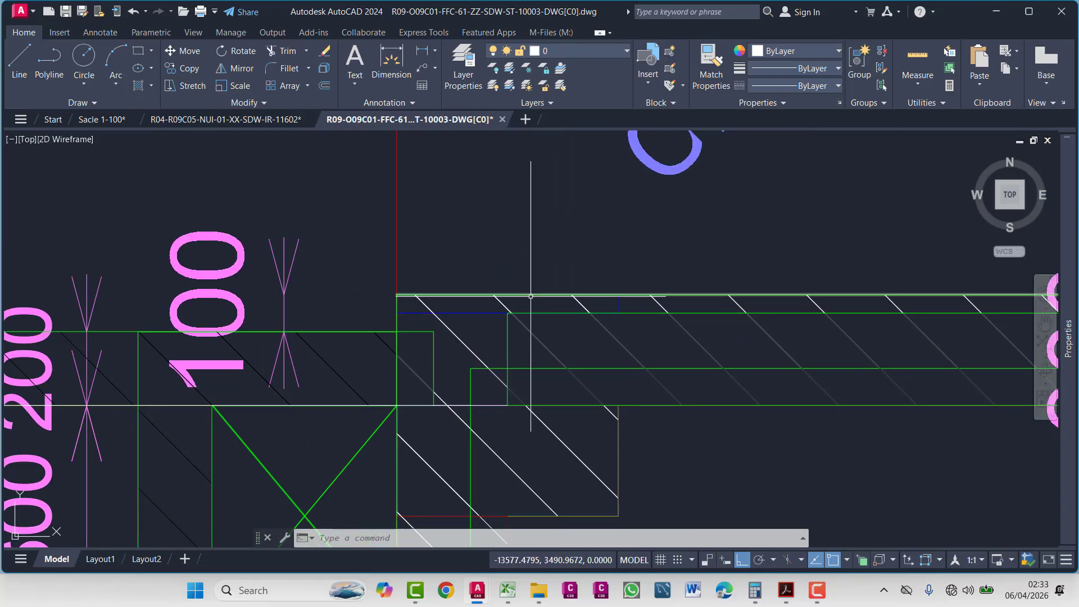
pyautogui.scroll(4, 528, 318)
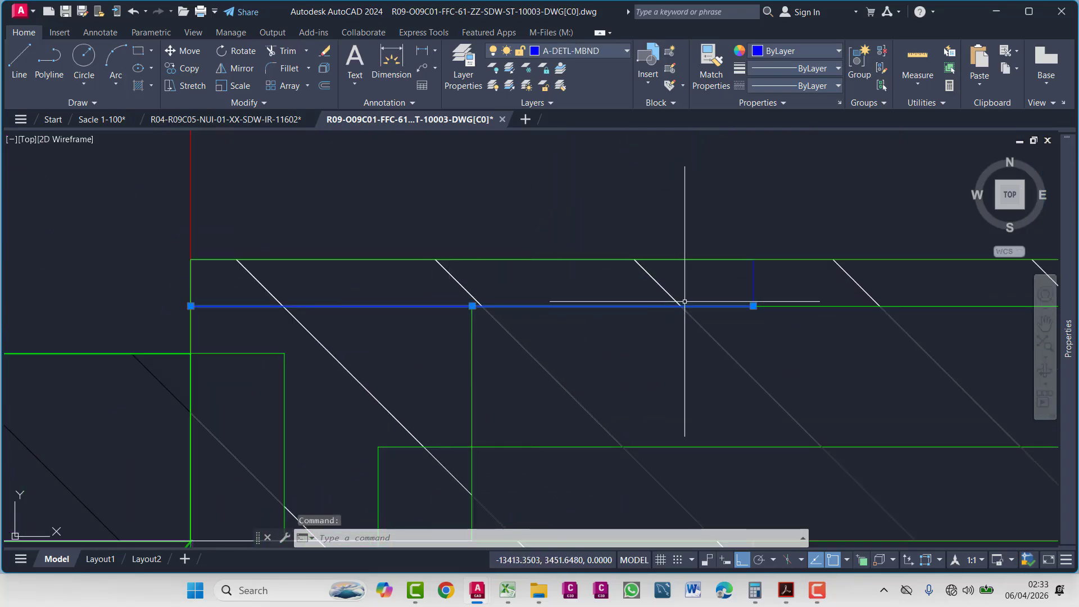
pyautogui.scroll(-4, 517, 349)
pyautogui.press('Escape')
pyautogui.press('Escape')
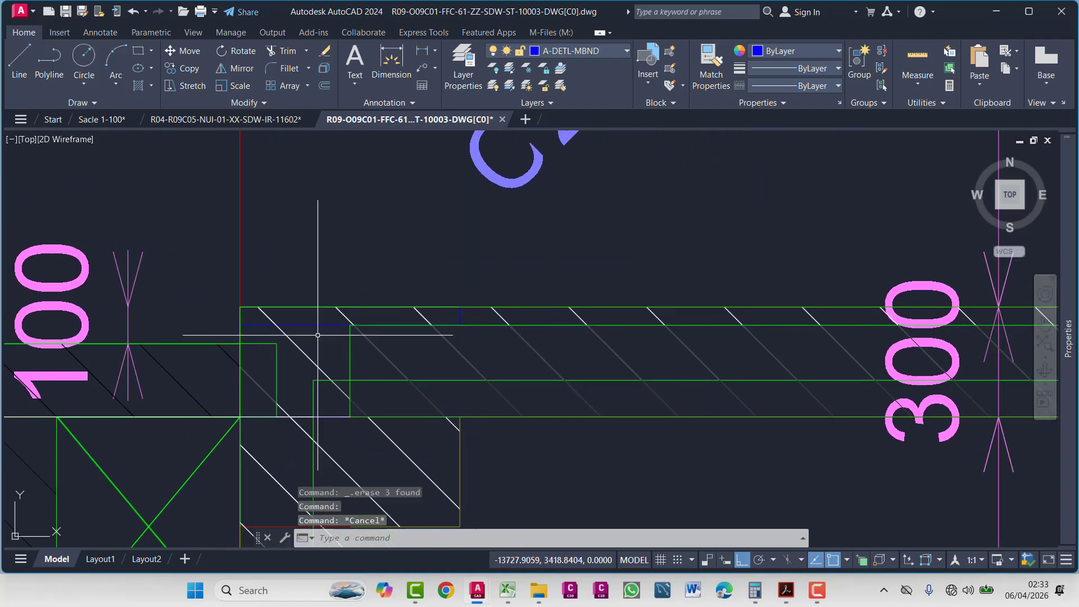
pyautogui.scroll(2, 427, 327)
pyautogui.press('Escape')
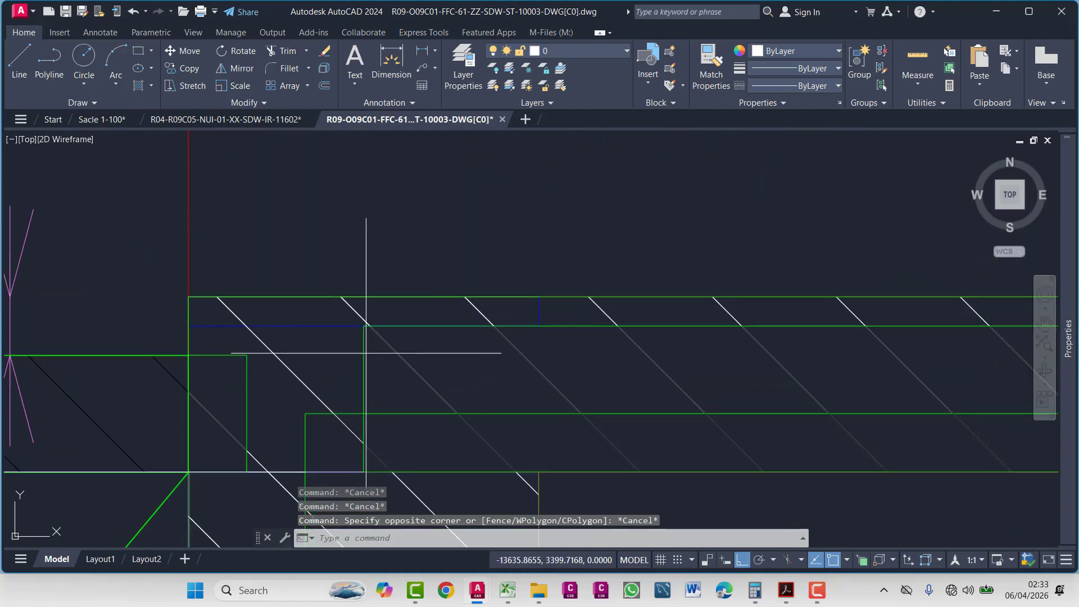
pyautogui.moveTo(373, 438); pyautogui.dragTo(373, 438, button='middle')
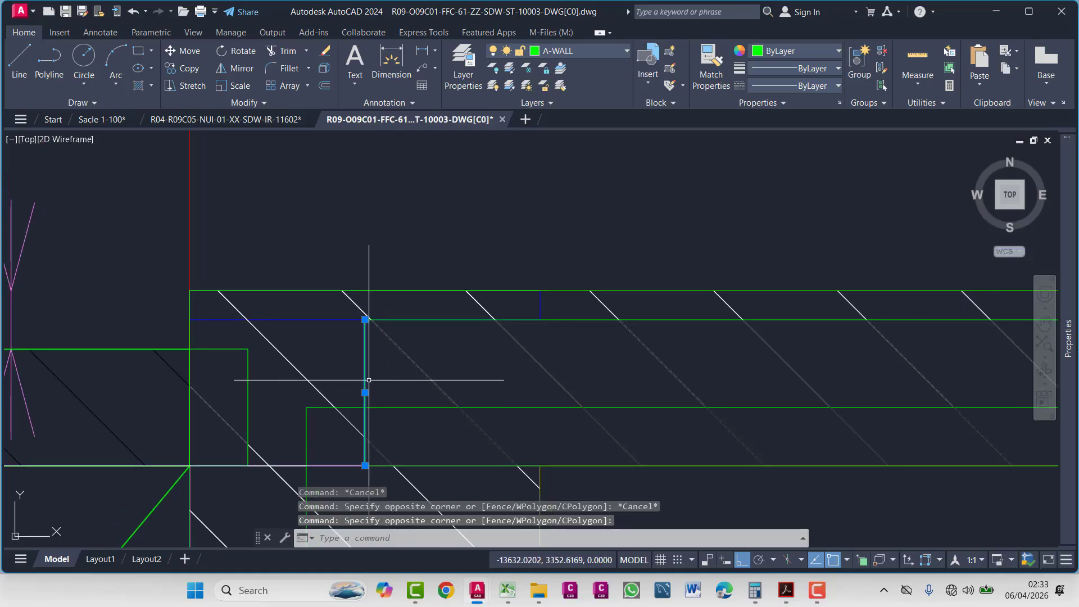
pyautogui.moveTo(386, 369); pyautogui.dragTo(433, 317, button='middle')
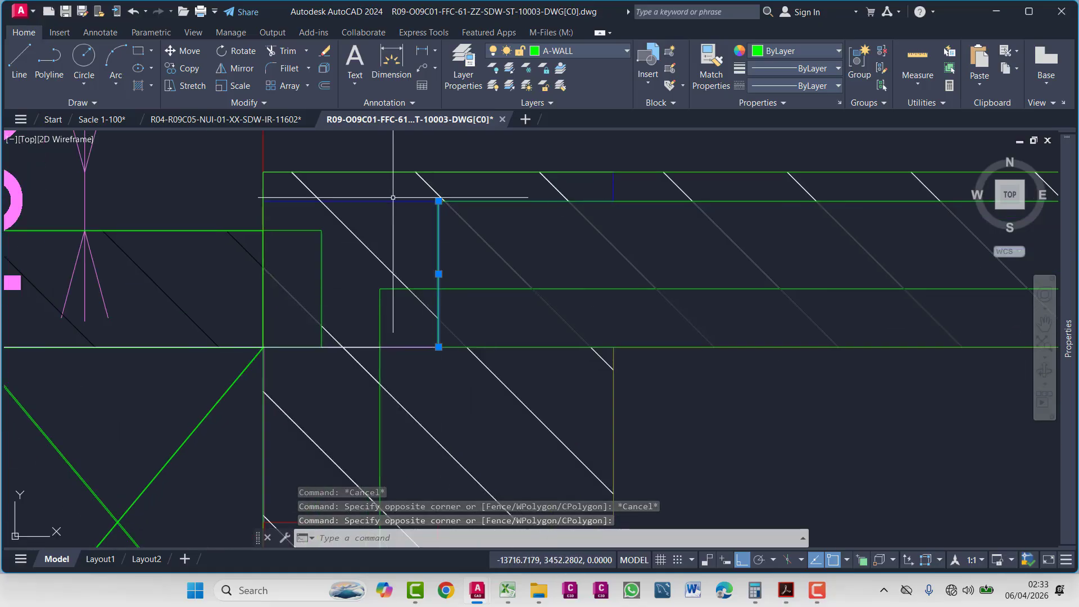
pyautogui.press('Escape')
# - Inspect the redrawn grid D wall from the square at the left junction to the right stepped end
pyautogui.scroll(-10, 444, 253)
pyautogui.moveTo(196, 343); pyautogui.dragTo(805, 366, button='middle')
pyautogui.scroll(-4, 805, 366)
pyautogui.moveTo(371, 346); pyautogui.dragTo(563, 299, button='middle')
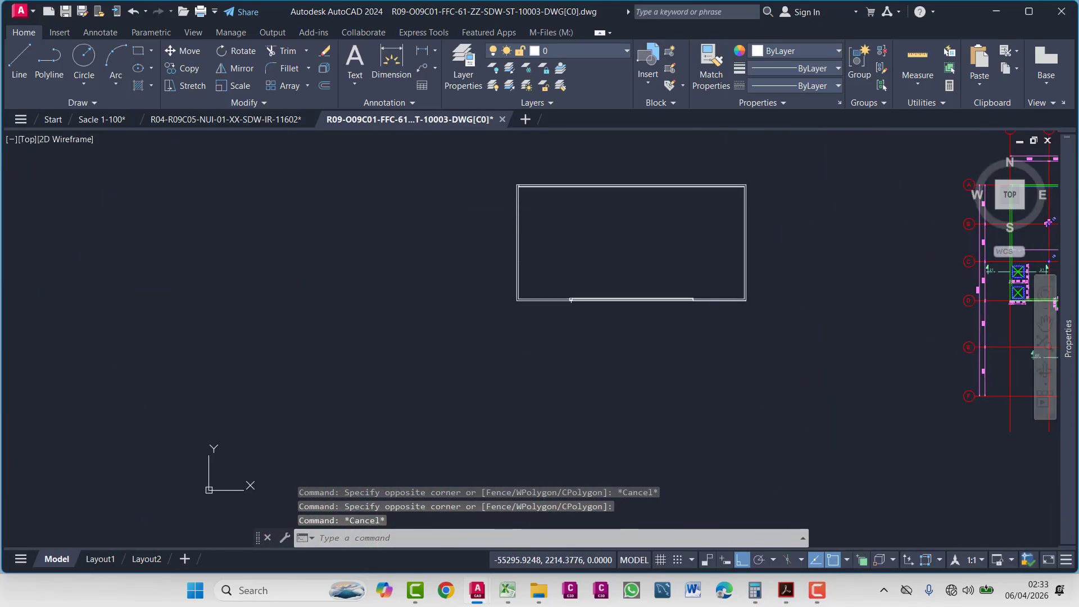
pyautogui.scroll(6, 563, 299)
pyautogui.scroll(5, 620, 323)
pyautogui.moveTo(451, 286); pyautogui.dragTo(310, 306, button='middle')
pyautogui.scroll(1, 523, 286)
pyautogui.scroll(-2, 609, 265)
pyautogui.scroll(-4, 506, 272)
pyautogui.moveTo(703, 292); pyautogui.dragTo(152, 303, button='middle')
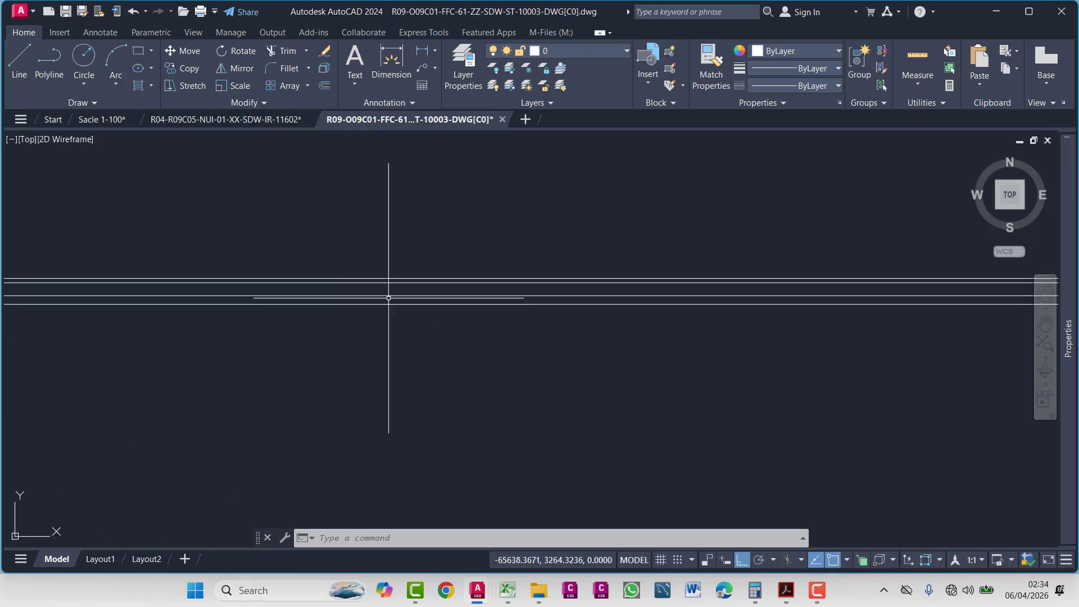
pyautogui.moveTo(857, 304); pyautogui.dragTo(290, 304, button='middle')
pyautogui.scroll(8, 529, 293)
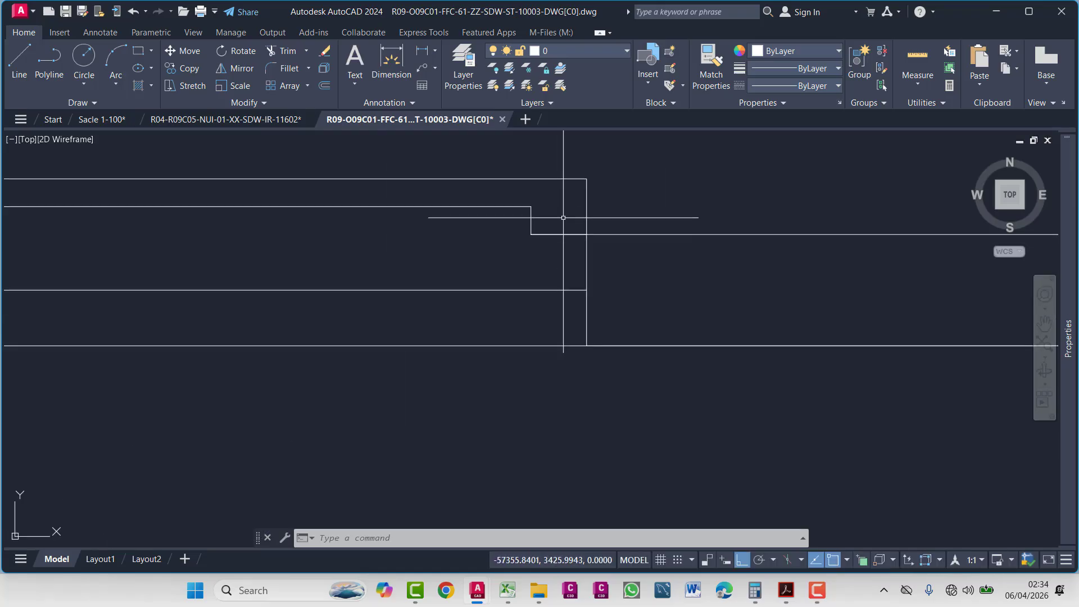
pyautogui.click(563, 218)
pyautogui.click(553, 256)
pyautogui.write('ex')
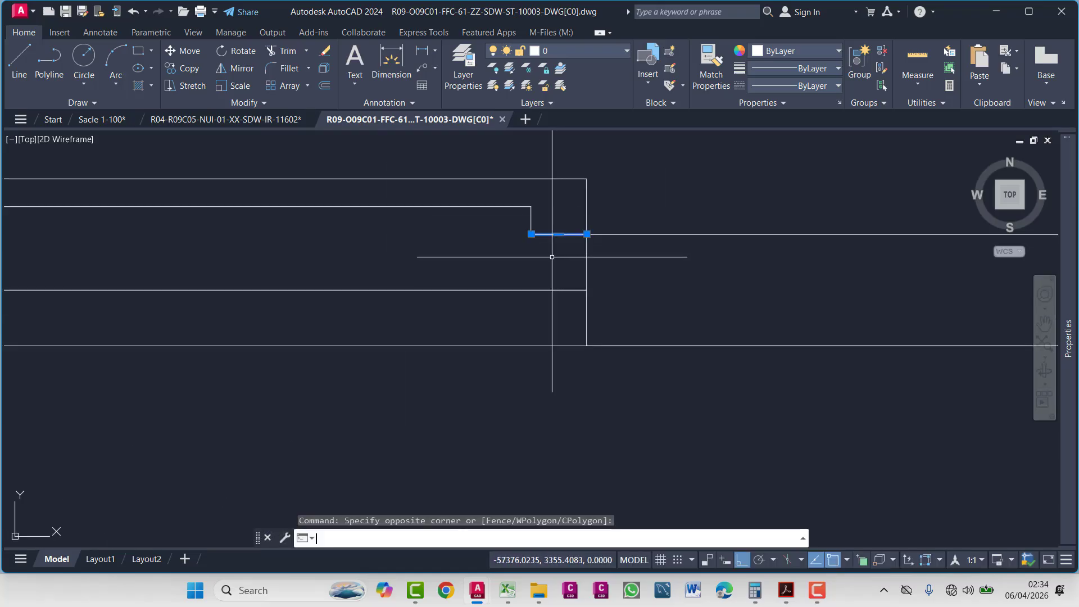
pyautogui.press('Return')
pyautogui.moveTo(557, 221); pyautogui.dragTo(519, 265)
pyautogui.press('Escape')
# - Draw a horizontal polyline from the foot of the grid D wall's right step leftwards past the left junction square
pyautogui.write('pl')
pyautogui.press('Return')
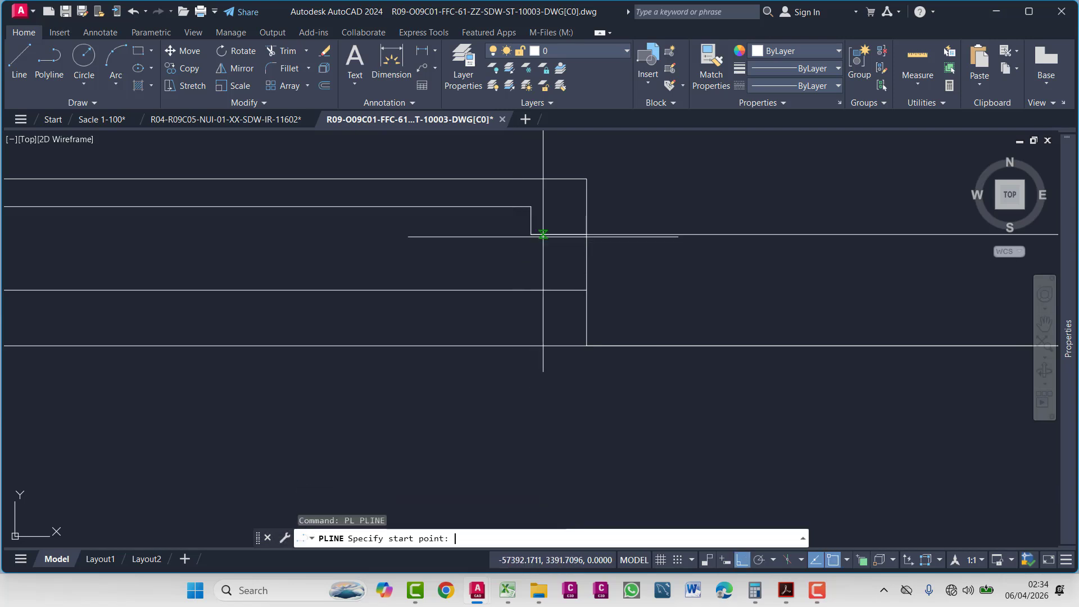
pyautogui.click(531, 234)
pyautogui.scroll(-4, 497, 247)
pyautogui.moveTo(426, 296); pyautogui.dragTo(1037, 381, button='middle')
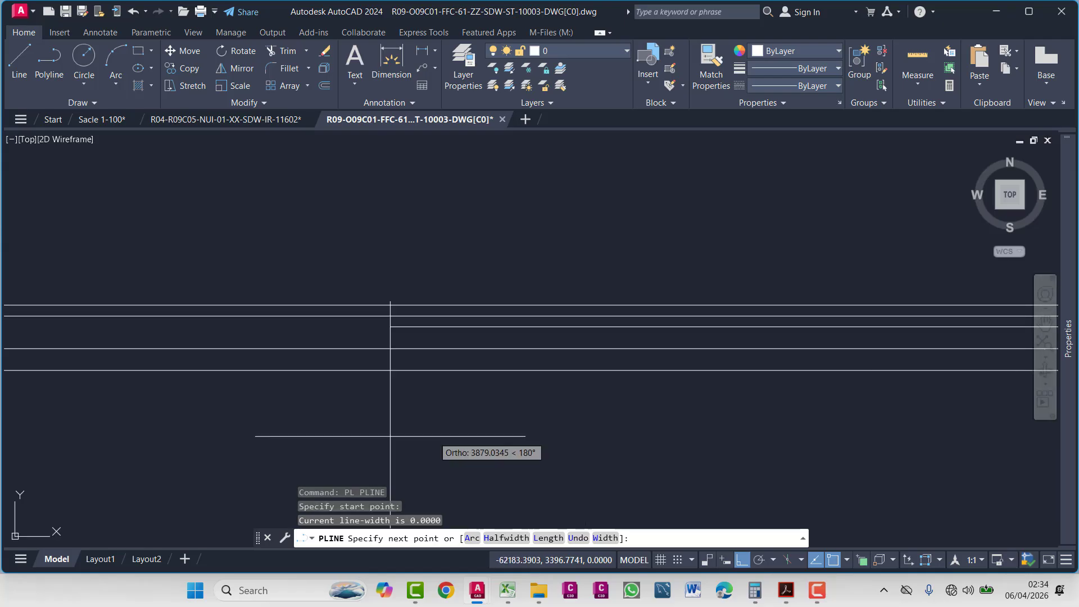
pyautogui.moveTo(390, 436); pyautogui.dragTo(826, 299, button='middle')
pyautogui.scroll(-2, 492, 282)
pyautogui.moveTo(492, 282); pyautogui.dragTo(1007, 291, button='middle')
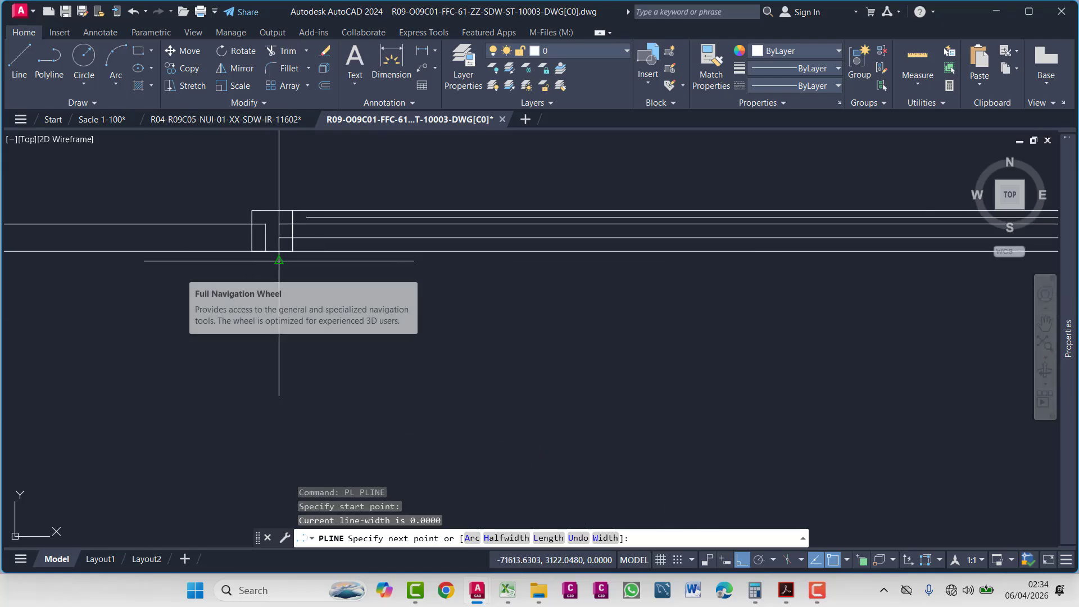
pyautogui.scroll(4, 253, 250)
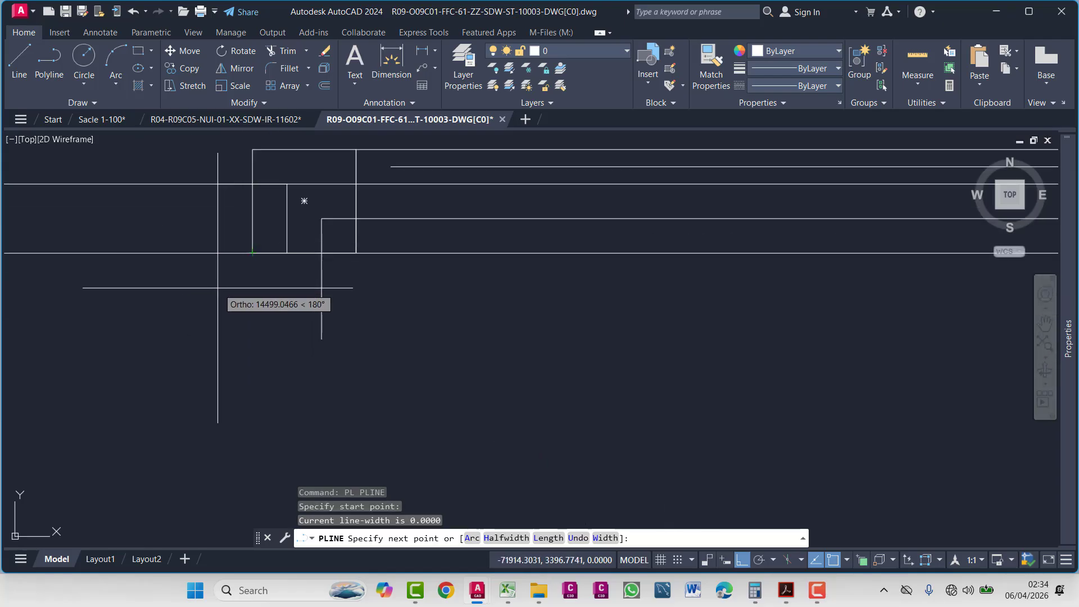
pyautogui.click(218, 278)
pyautogui.press('Escape')
# - Delete the upper inner wall line and the long polyline just drawn through the left junction
pyautogui.scroll(4, 355, 185)
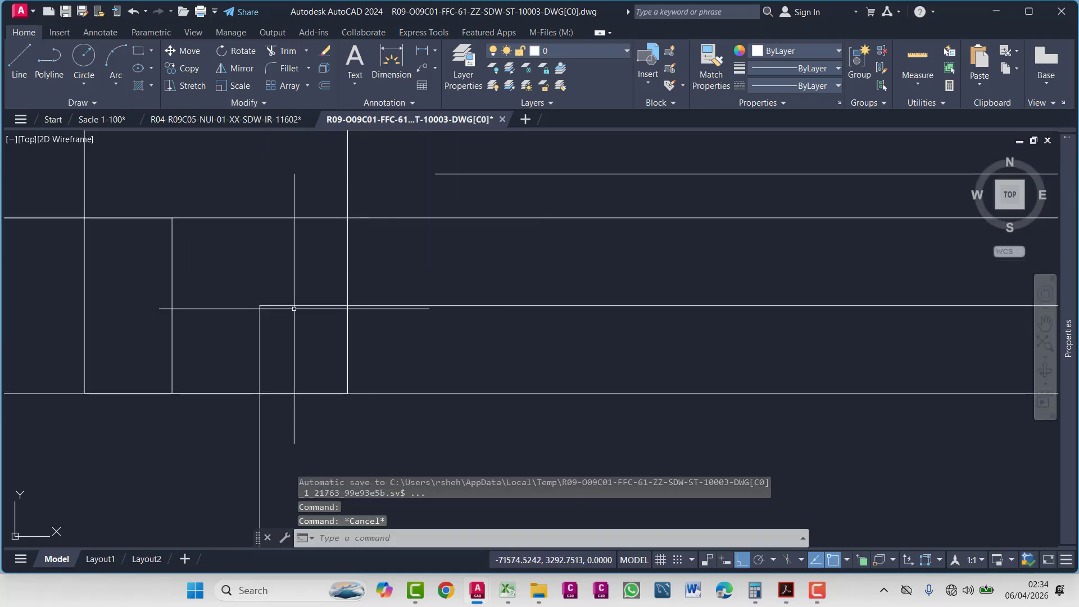
pyautogui.click(466, 173)
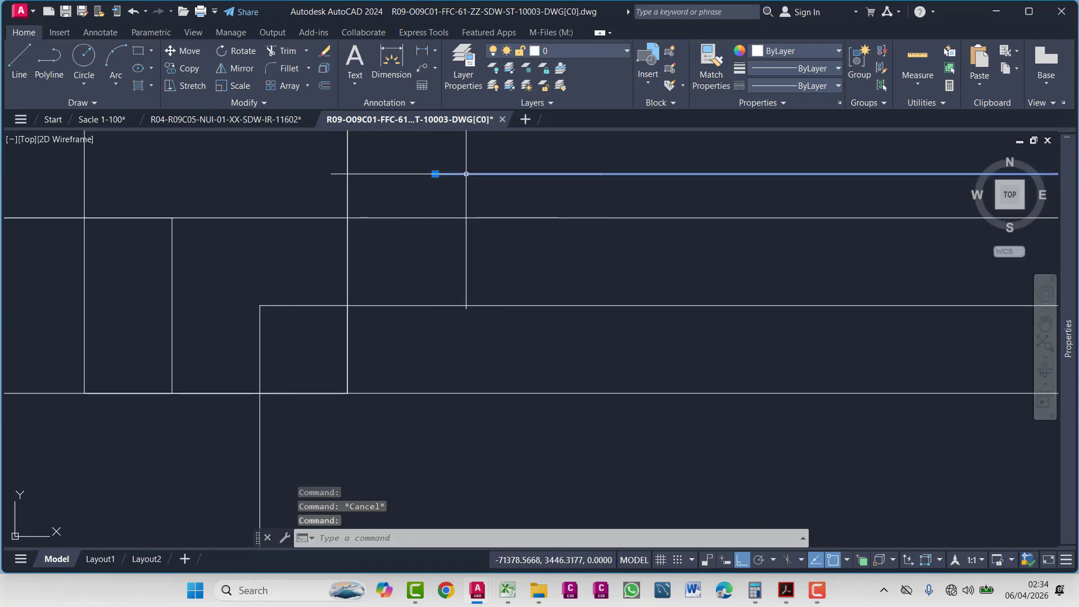
pyautogui.click(314, 194)
pyautogui.press('Delete')
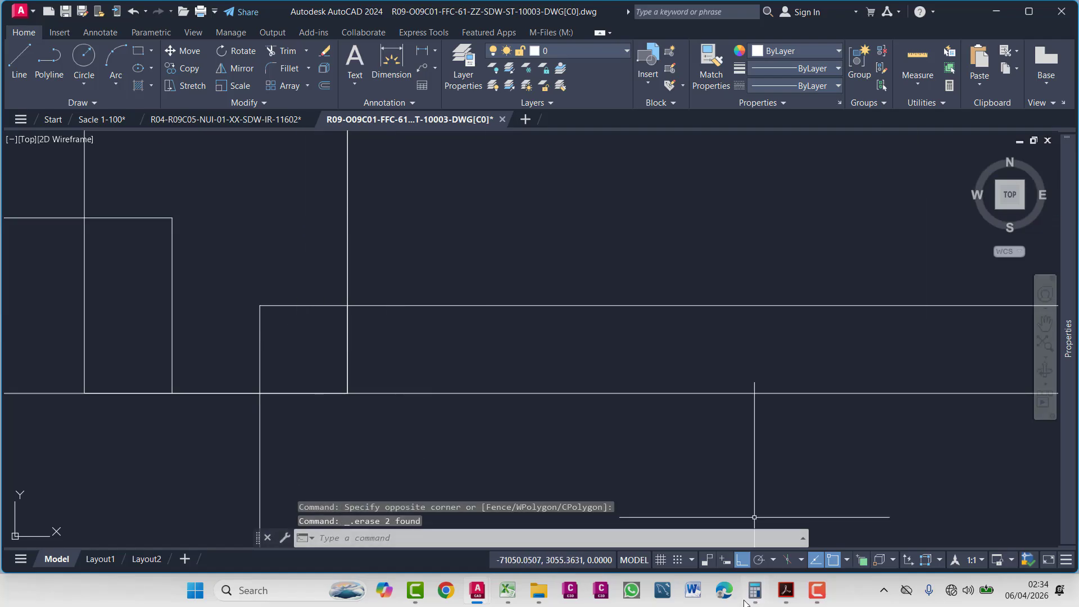
# - Undo the line deletion, the long polyline and the last extend
pyautogui.scroll(-3, 755, 517)
pyautogui.hotkey('ctrl', 'z')
pyautogui.hotkey('ctrl', 'z')
pyautogui.hotkey('ctrl', 'z')
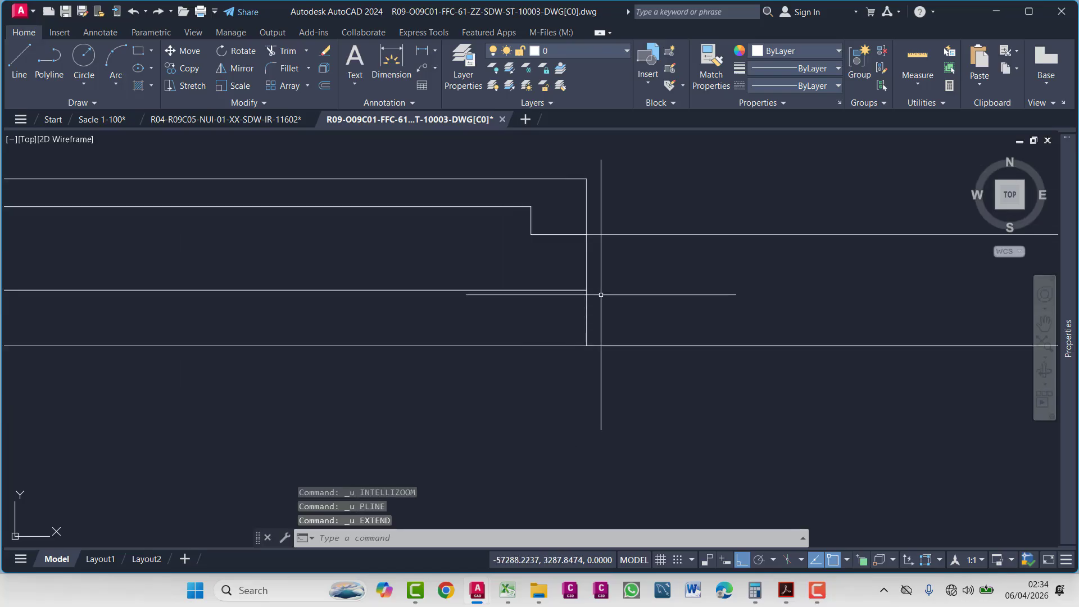
# - Examine how the inner lines and vertical wall end meet at the original plan's left junction on grid D
pyautogui.scroll(-8, 601, 295)
pyautogui.scroll(3, 494, 325)
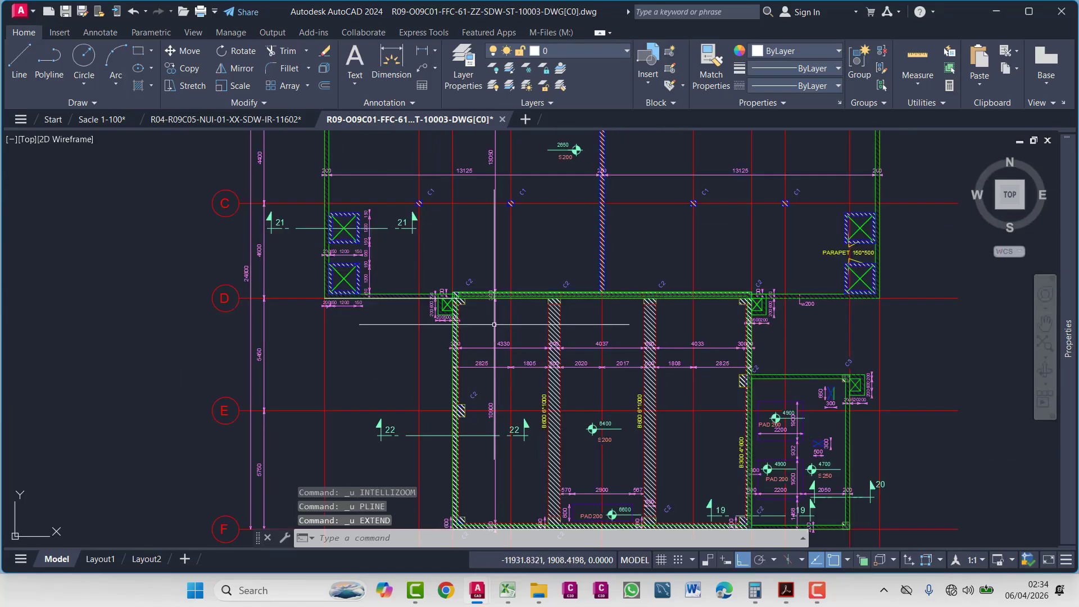
pyautogui.scroll(8, 494, 325)
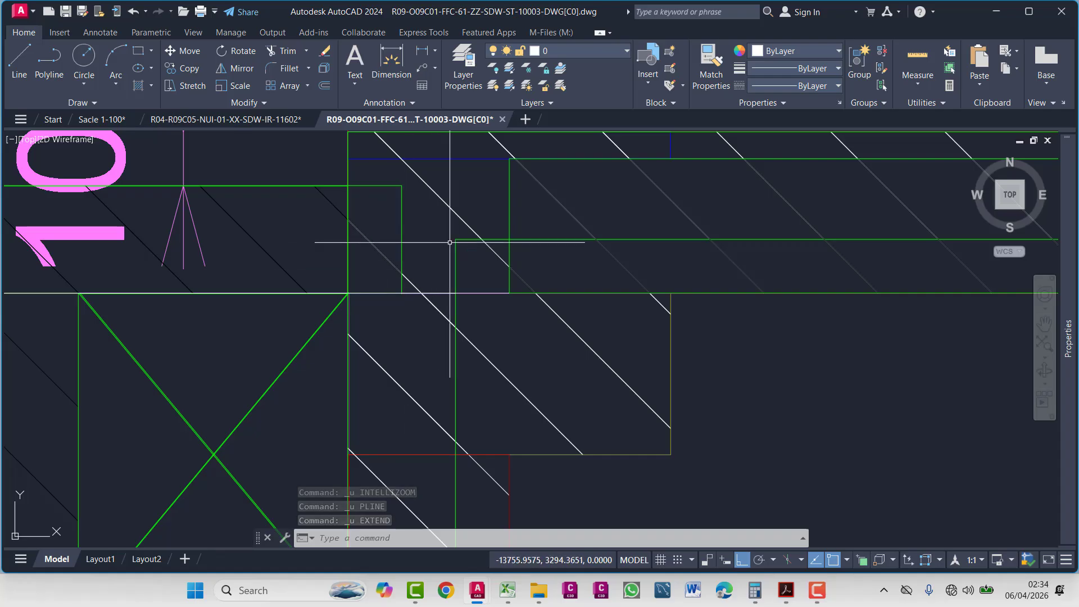
pyautogui.moveTo(449, 242); pyautogui.dragTo(449, 407, button='middle')
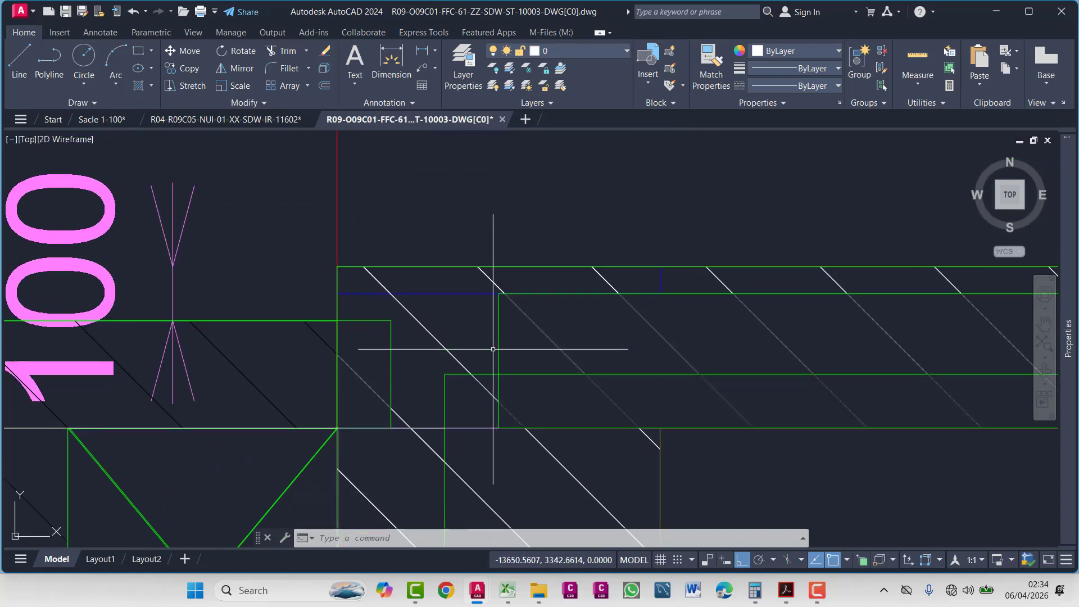
pyautogui.scroll(-10, 510, 282)
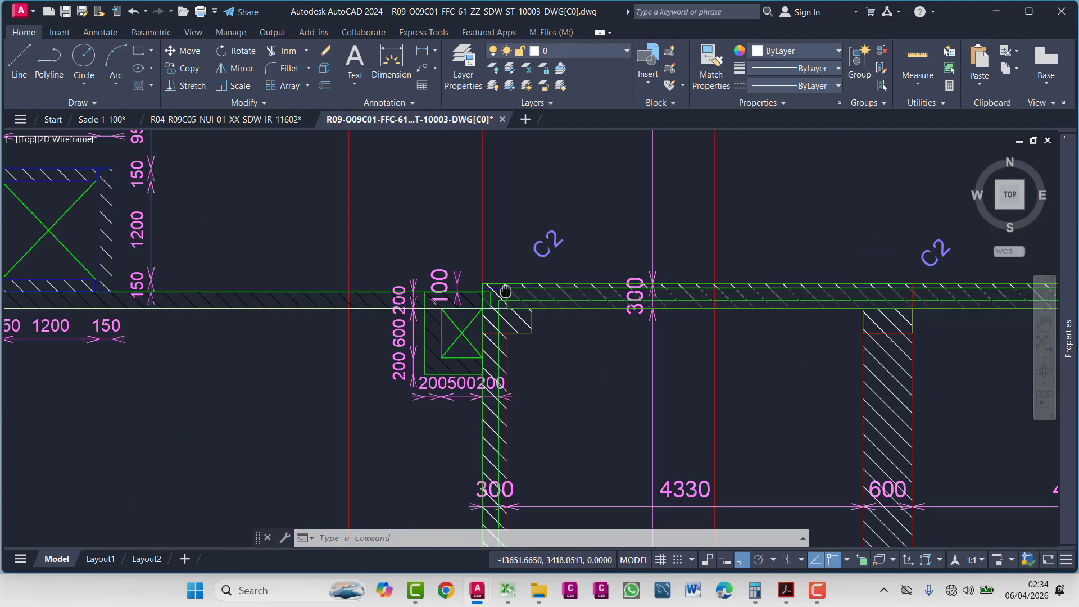
pyautogui.scroll(5, 421, 324)
pyautogui.scroll(6, 344, 278)
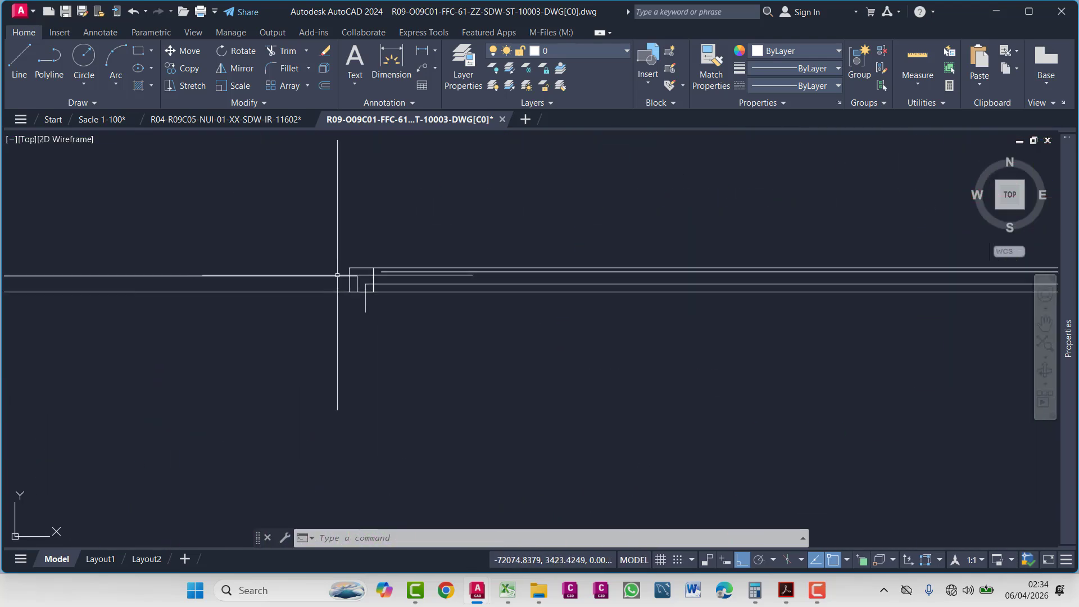
# - Extend the redrawn upper inner wall line's left end to the vertical line on the right side of the junction square
pyautogui.moveTo(361, 308); pyautogui.dragTo(353, 303, button='middle')
pyautogui.scroll(2, 382, 306)
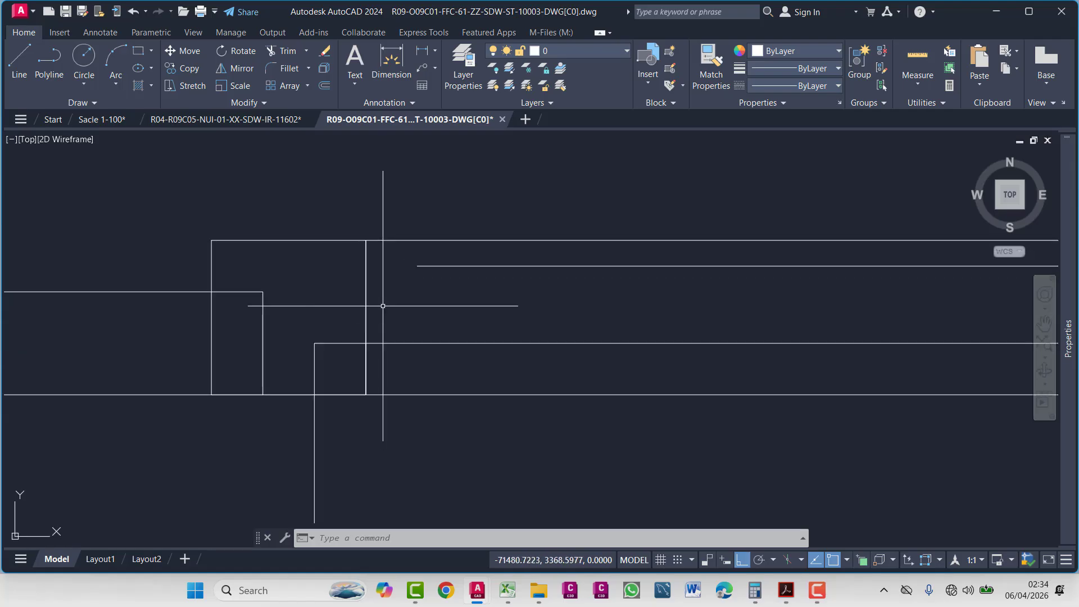
pyautogui.write('ex')
pyautogui.press('space')
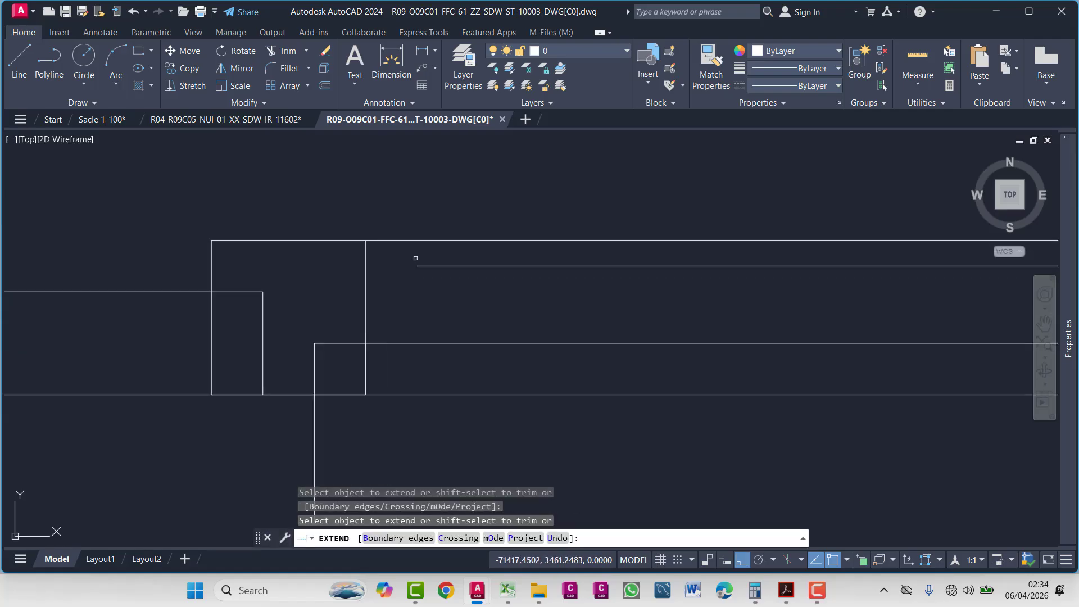
pyautogui.click(431, 254)
pyautogui.click(414, 291)
pyautogui.press('Escape')
pyautogui.press('Escape')
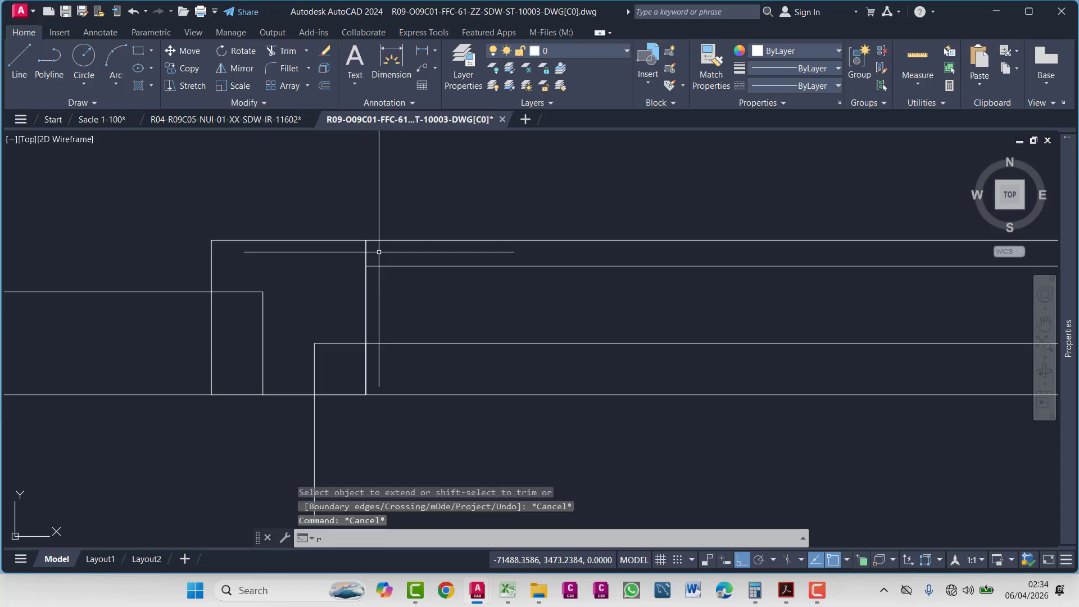
# - Trim the junction's right vertical line above the upper inner line so they form a corner
pyautogui.write('tr')
pyautogui.press('space')
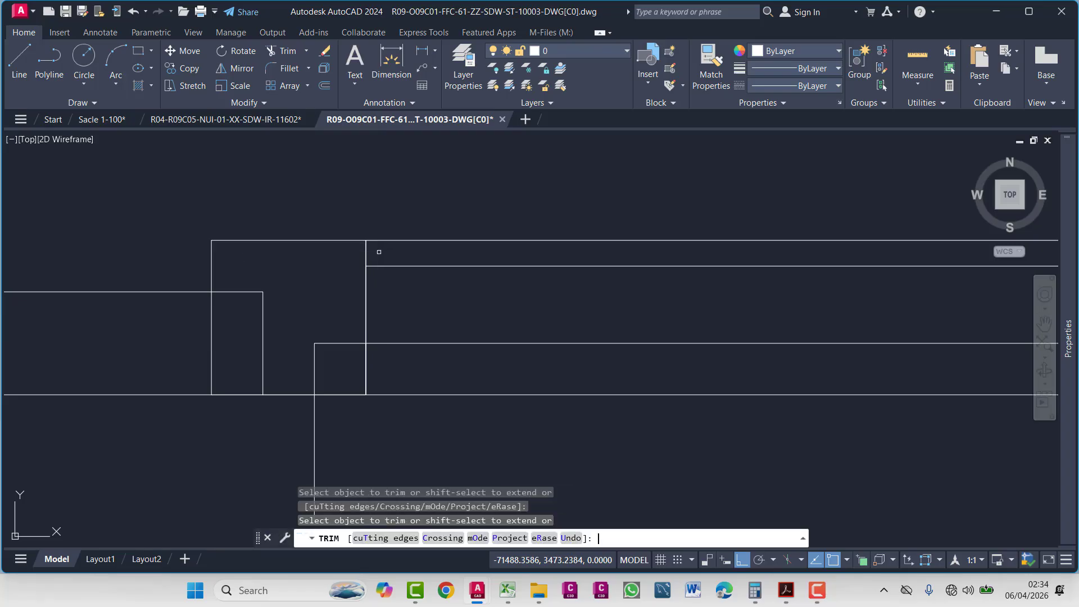
pyautogui.click(363, 252)
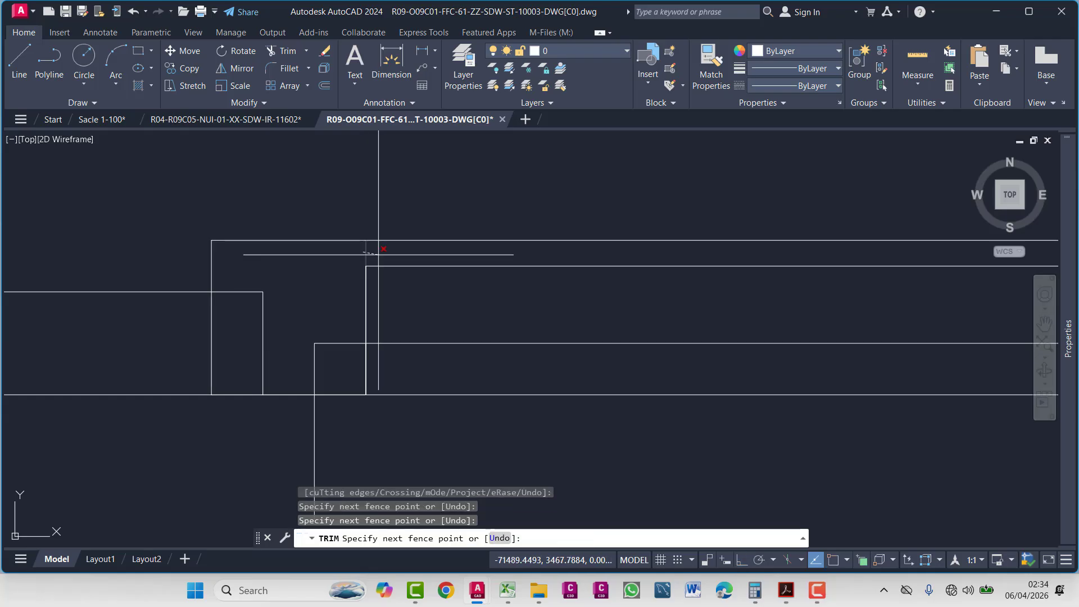
pyautogui.press('Escape')
# - Inspect the redrawn grid D wall from the trimmed left junction along its length to the right end
pyautogui.scroll(-4, 343, 348)
pyautogui.moveTo(390, 403); pyautogui.dragTo(350, 398, button='middle')
pyautogui.scroll(4, 298, 292)
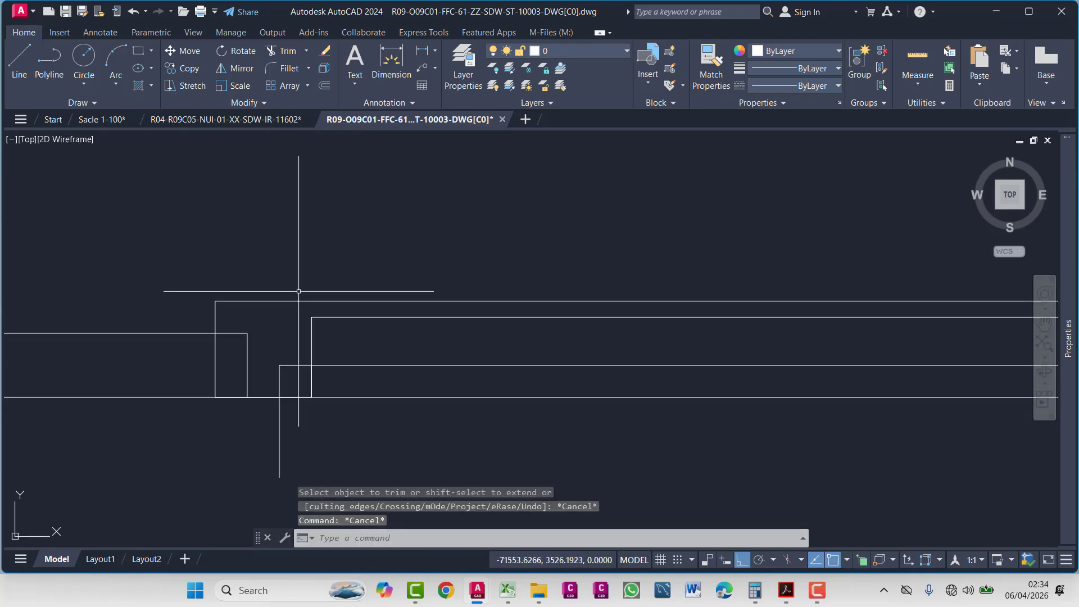
pyautogui.moveTo(359, 358); pyautogui.dragTo(255, 338, button='middle')
pyautogui.scroll(-4, 255, 337)
pyautogui.moveTo(400, 410); pyautogui.dragTo(242, 376, button='middle')
pyautogui.scroll(-2, 249, 371)
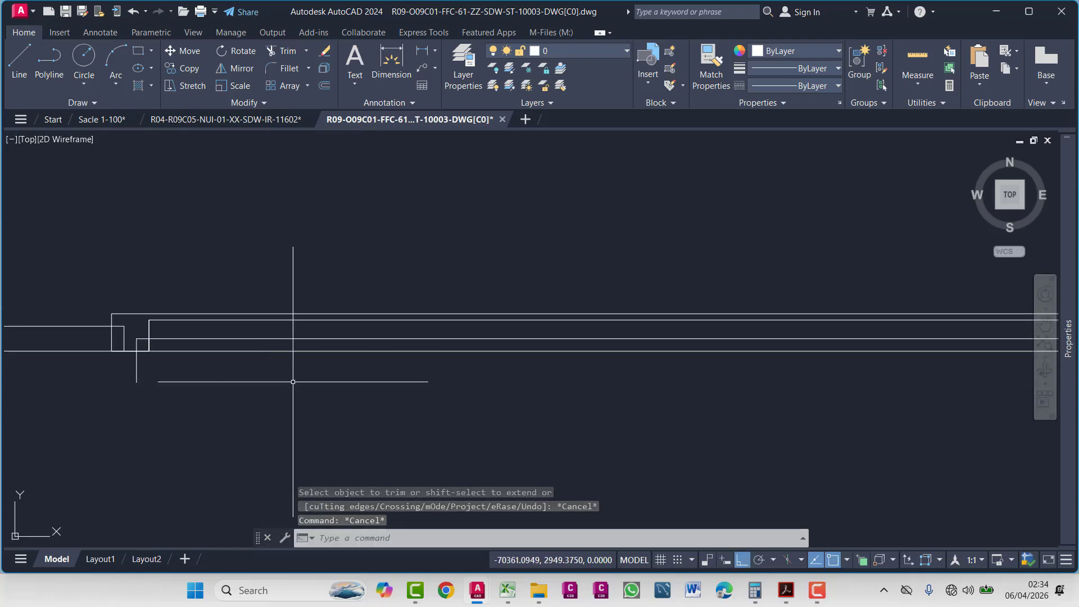
pyautogui.moveTo(496, 419); pyautogui.dragTo(332, 362, button='middle')
pyautogui.scroll(-4, 332, 361)
pyautogui.moveTo(587, 385); pyautogui.dragTo(472, 373, button='middle')
pyautogui.scroll(2, 724, 331)
pyautogui.scroll(-6, 724, 331)
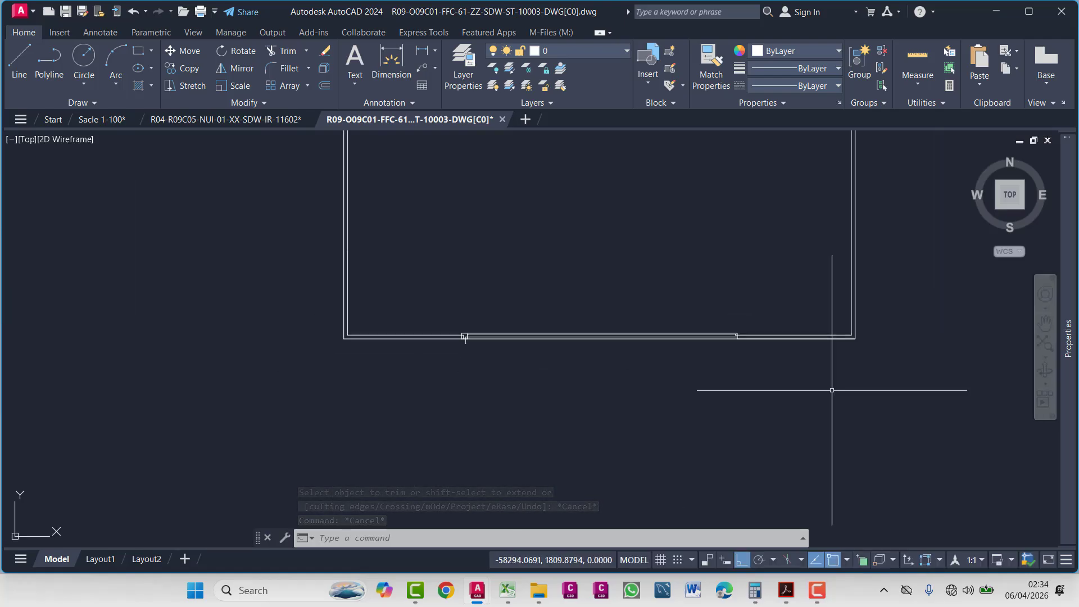
# - Examine the original plan's right junction on grid D, including the stepped upper line, lower inner line and crossed square opening
pyautogui.moveTo(956, 401); pyautogui.dragTo(292, 326, button='middle')
pyautogui.scroll(-2, 306, 332)
pyautogui.scroll(2, 857, 301)
pyautogui.scroll(8, 858, 298)
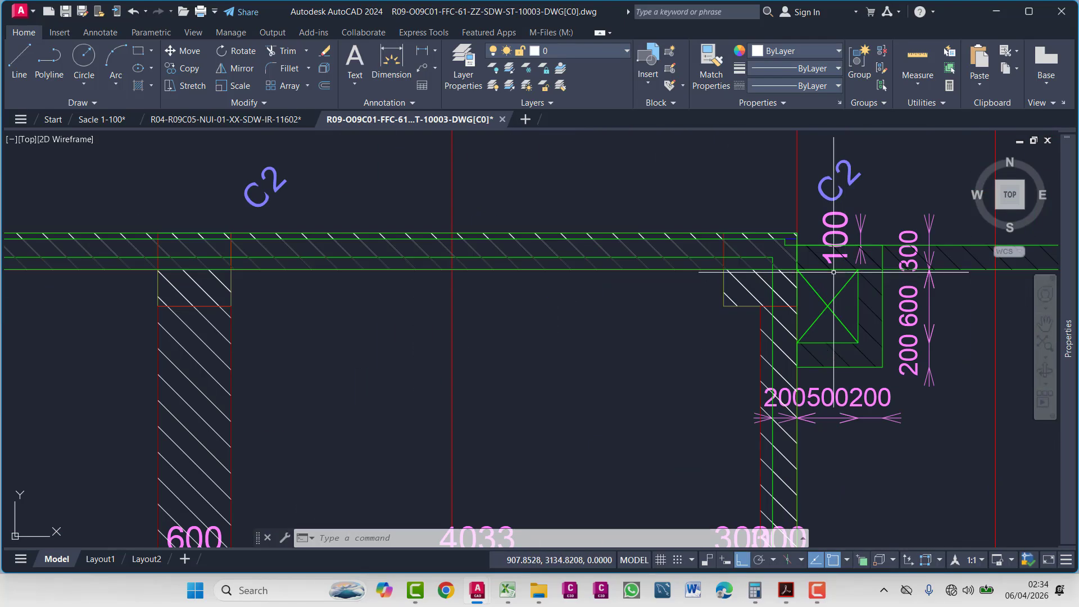
pyautogui.scroll(-2, 676, 245)
pyautogui.scroll(2, 677, 244)
pyautogui.scroll(2, 676, 244)
pyautogui.moveTo(691, 267)
pyautogui.mouseDown(button='middle')
pyautogui.moveTo(694, 251)
pyautogui.moveTo(688, 264)
pyautogui.mouseUp(button='middle')
pyautogui.scroll(-5, 669, 345)
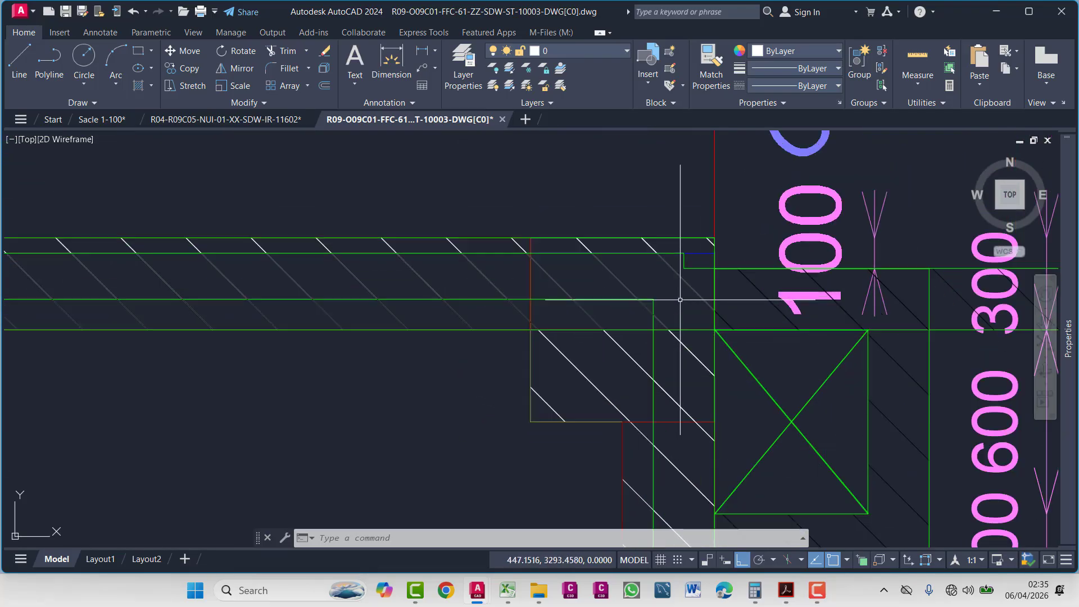
pyautogui.scroll(2, 670, 345)
pyautogui.scroll(-6, 670, 346)
pyautogui.scroll(-10, 540, 337)
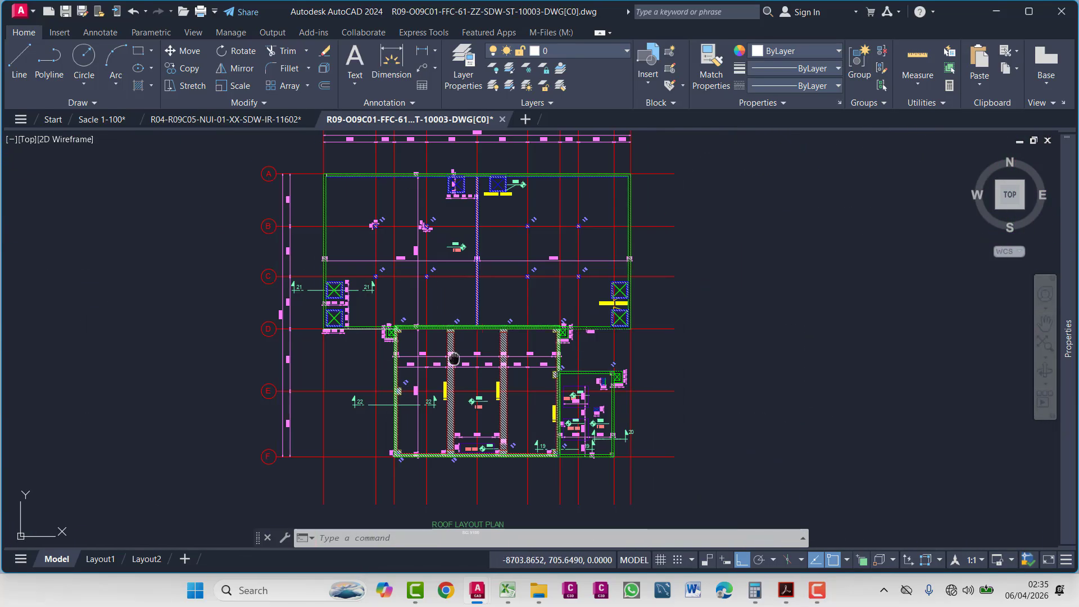
# - Compare the redrawn wall's right stepped end with the original's opening and 200 wide wall on grid D
pyautogui.scroll(5, 294, 302)
pyautogui.scroll(4, 422, 270)
pyautogui.scroll(3, 372, 218)
pyautogui.scroll(2, 372, 219)
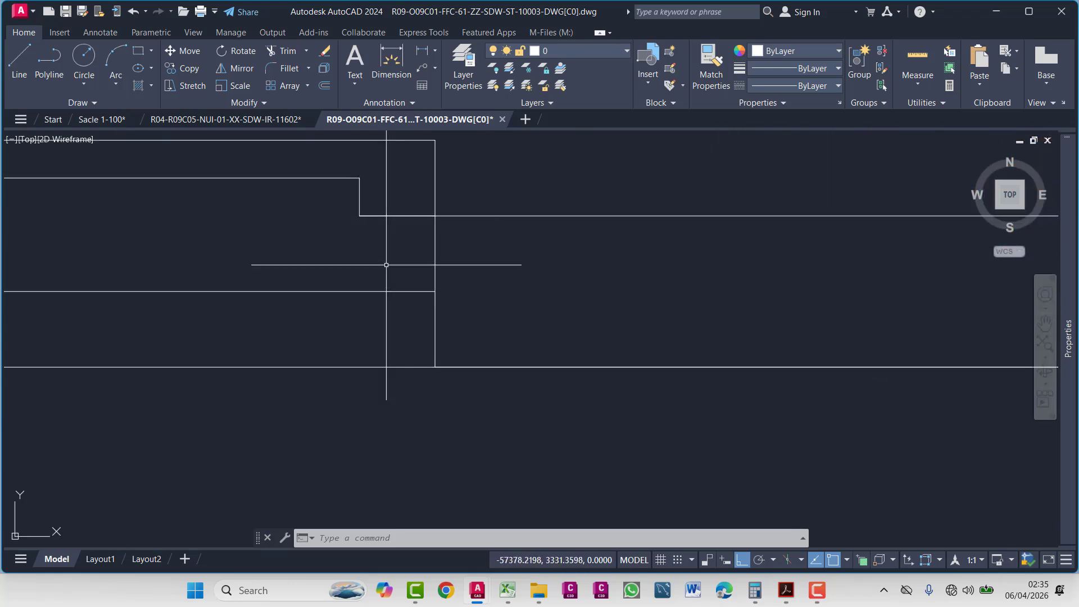
pyautogui.scroll(-6, 414, 296)
pyautogui.scroll(4, 422, 285)
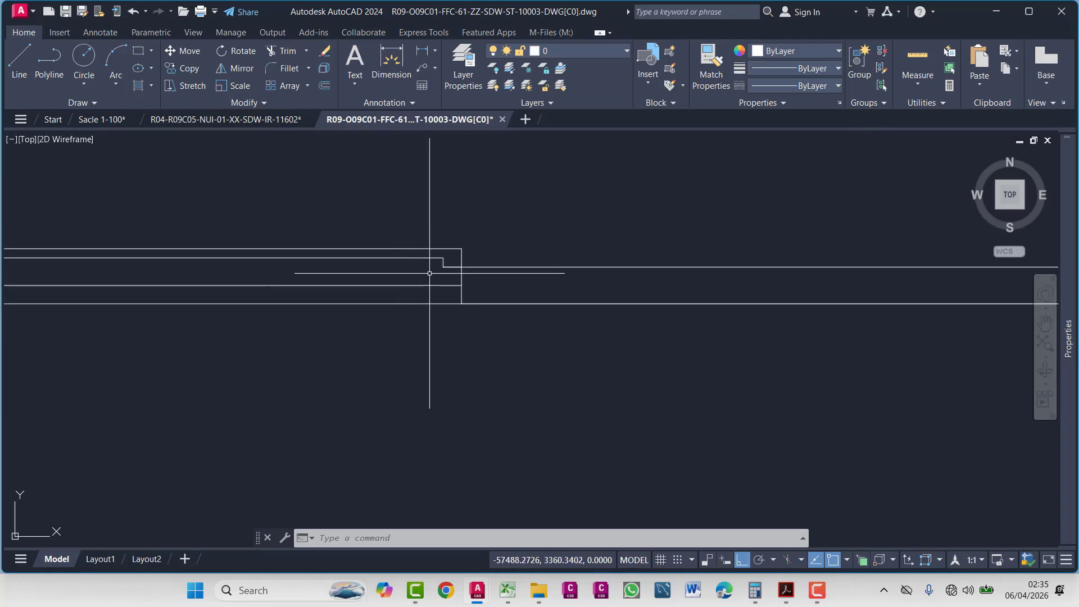
pyautogui.scroll(-10, 465, 400)
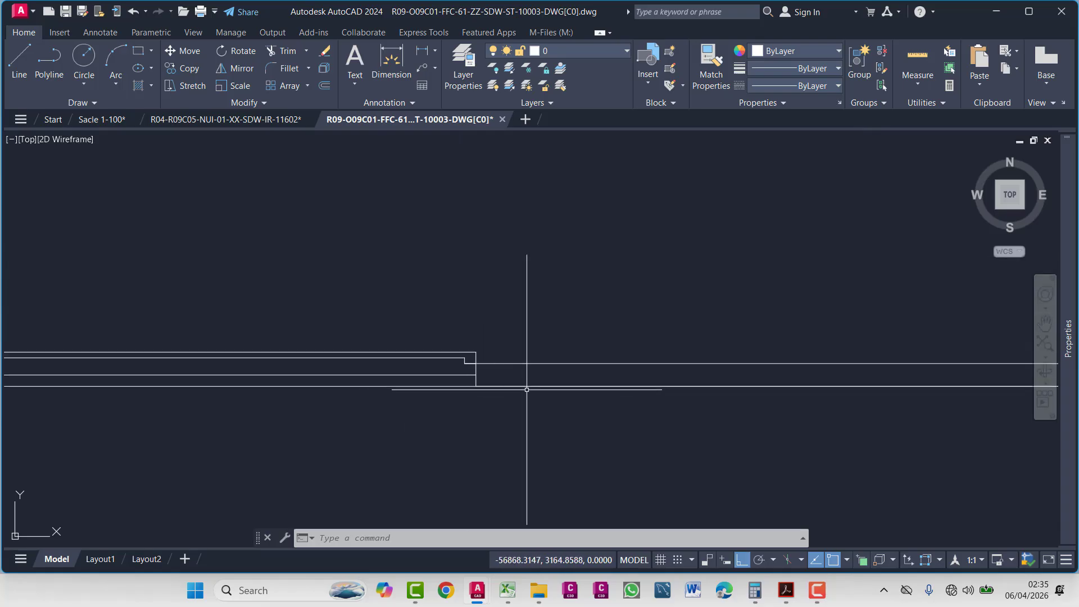
pyautogui.moveTo(722, 450); pyautogui.dragTo(178, 332, button='middle')
pyautogui.moveTo(671, 304)
pyautogui.mouseDown(button='middle')
pyautogui.moveTo(52, 361)
pyautogui.moveTo(174, 290)
pyautogui.mouseUp(button='middle')
pyautogui.scroll(6, 489, 315)
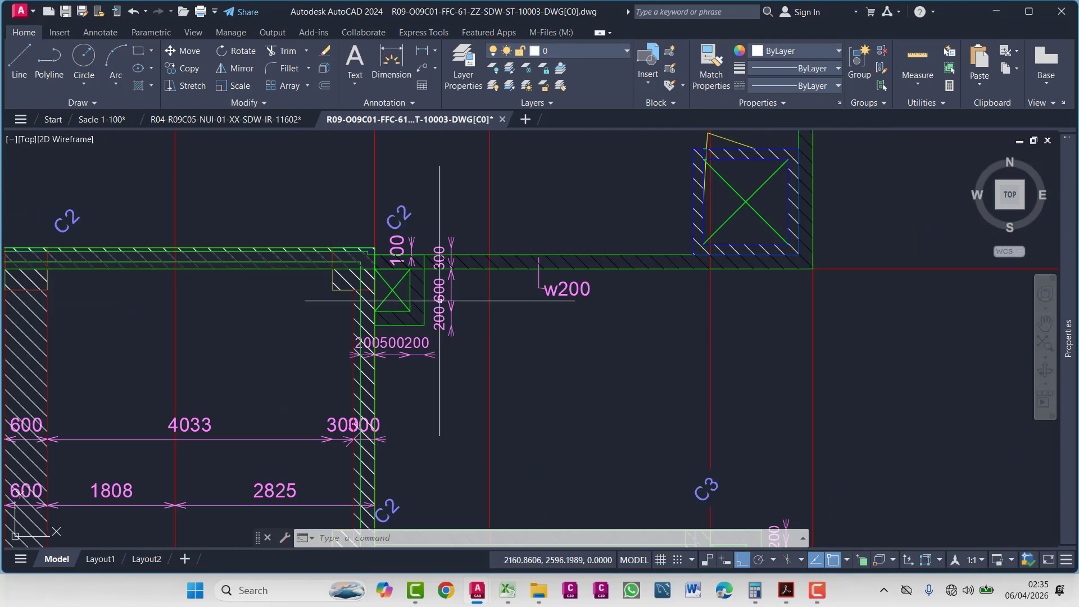
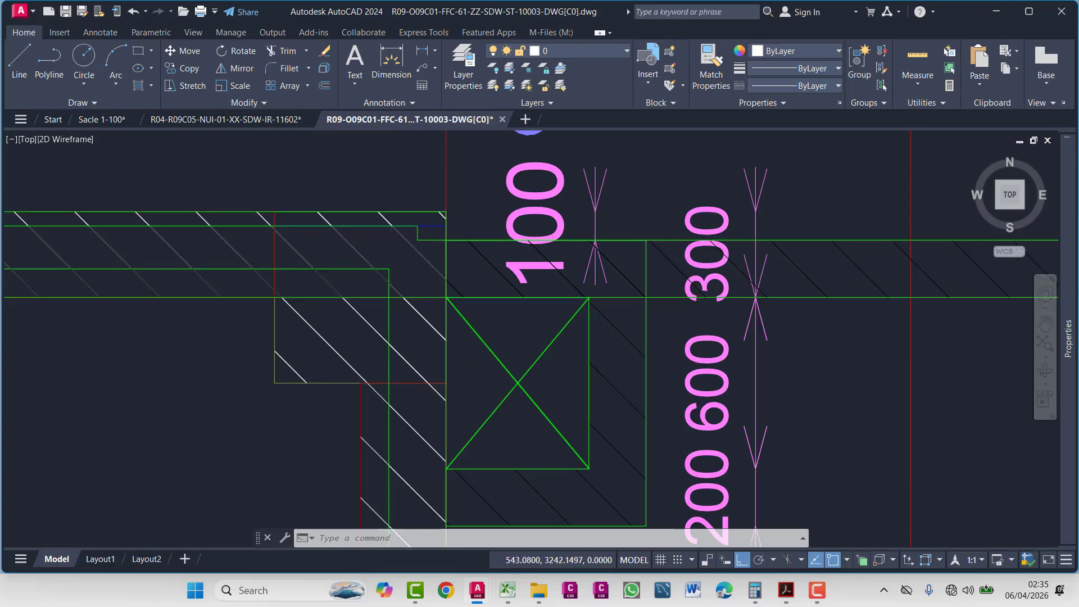
# - Draw a vertical helper polyline downward from the stepped corner of the original's right junction, crossing the grid D line
pyautogui.scroll(4, 441, 287)
pyautogui.scroll(-4, 432, 298)
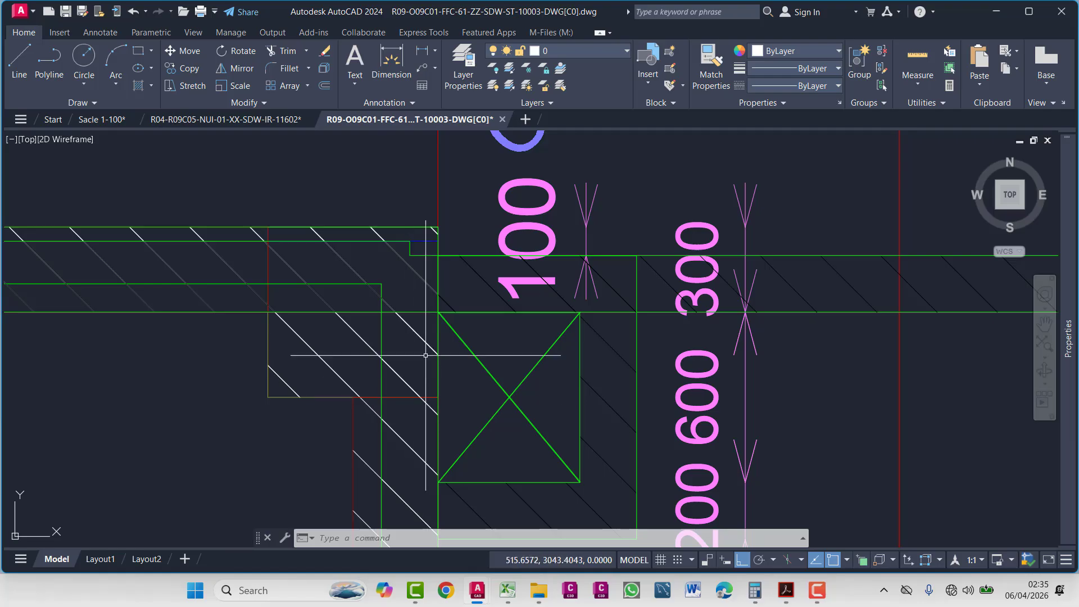
pyautogui.scroll(2, 417, 274)
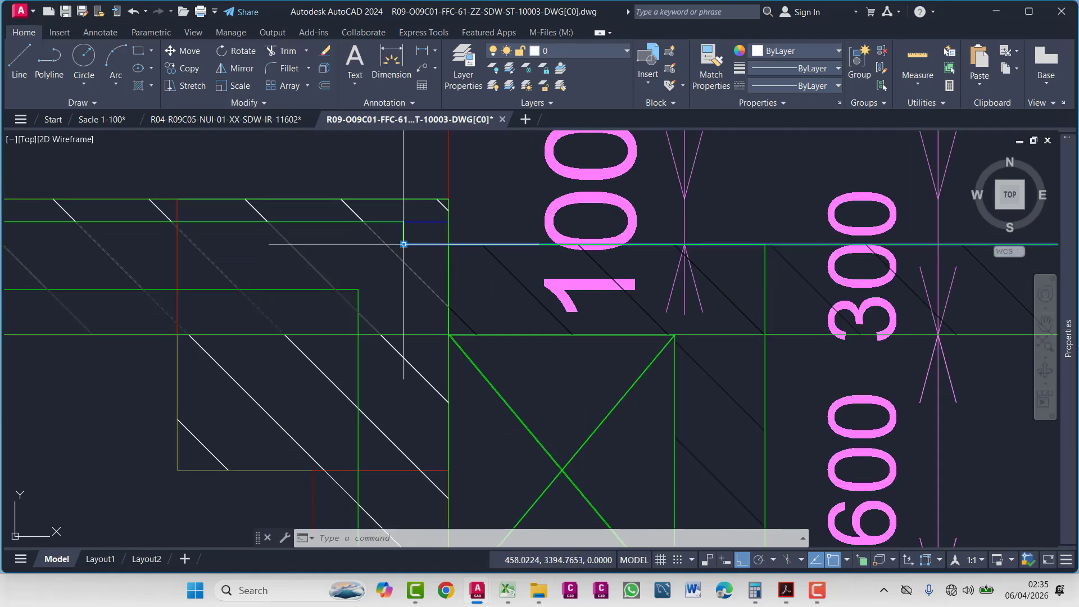
pyautogui.press('Escape')
pyautogui.press('Escape')
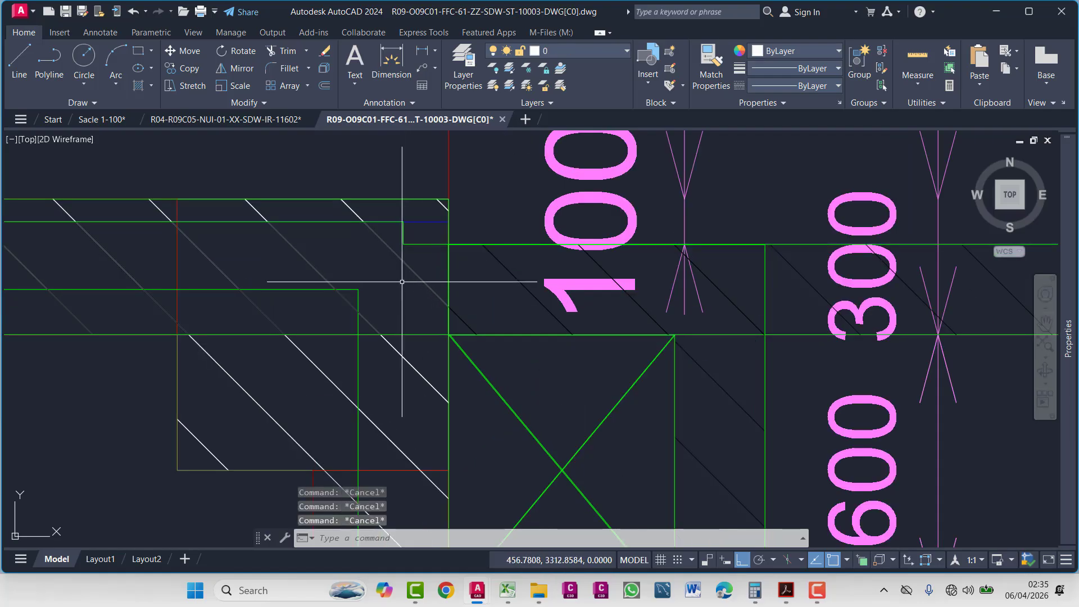
pyautogui.write('pl')
pyautogui.press('Return')
pyautogui.doubleClick(404, 243)
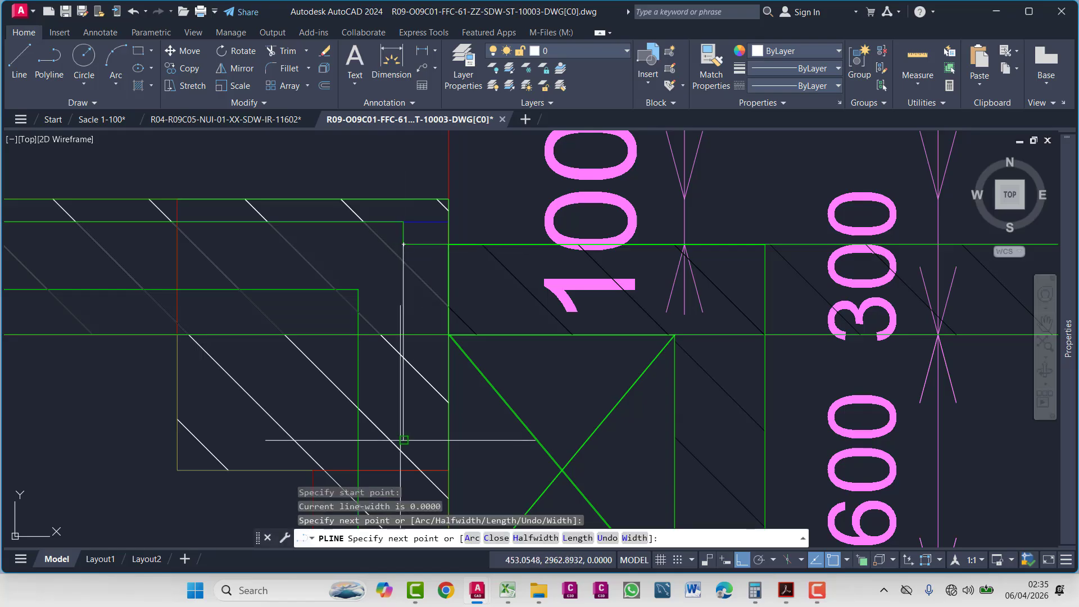
pyautogui.press('Escape')
# - Copy the helper line from the original's step corner to the matching step corner at the redrawn wall's right junction
pyautogui.click(398, 305)
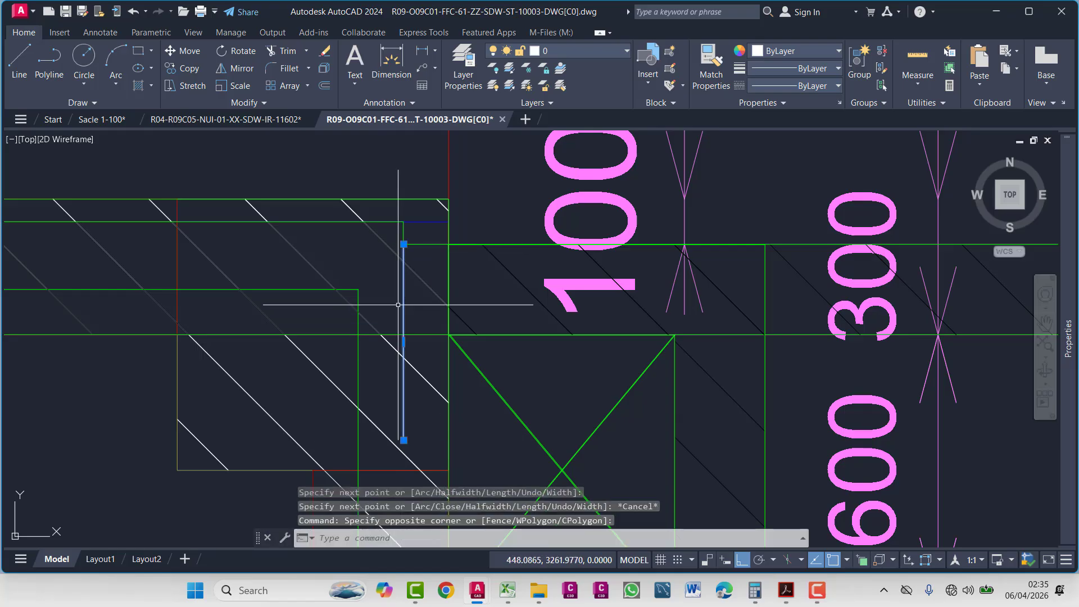
pyautogui.write('co')
pyautogui.press('Return')
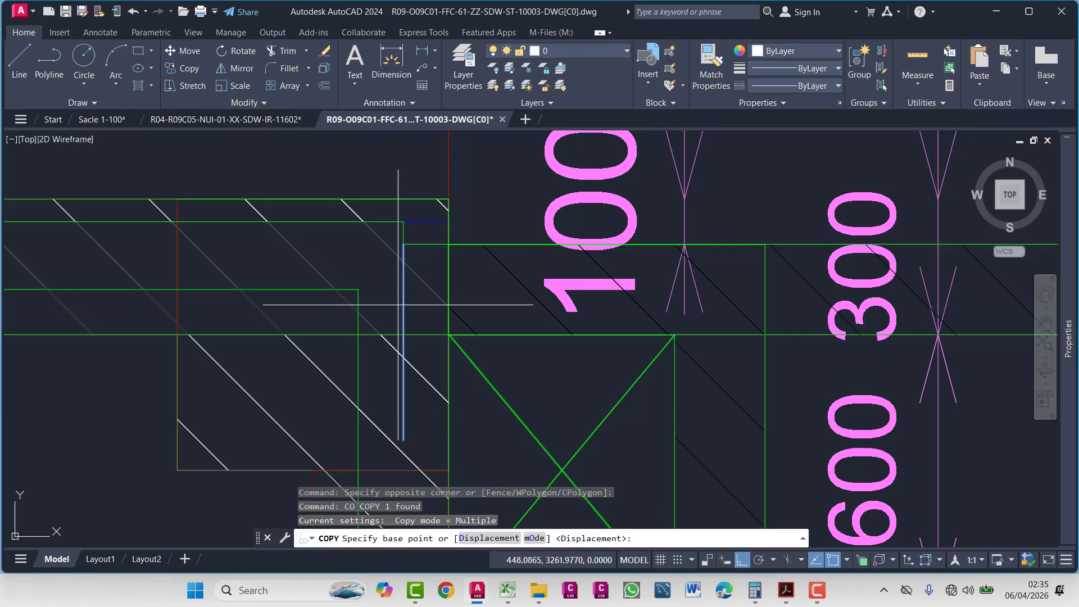
pyautogui.click(403, 244)
pyautogui.scroll(-6, 579, 247)
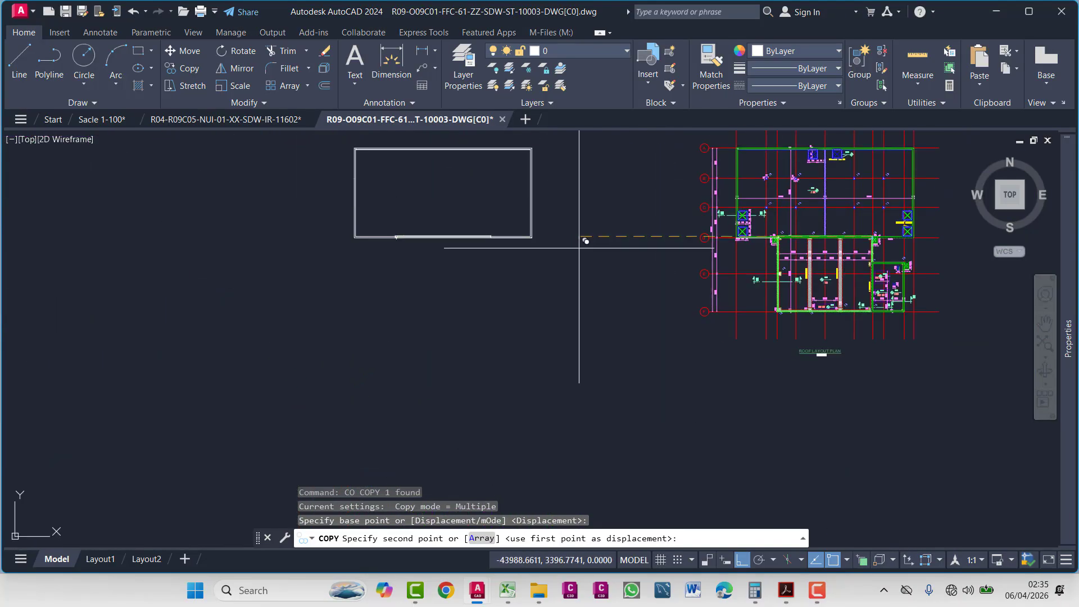
pyautogui.scroll(8, 579, 248)
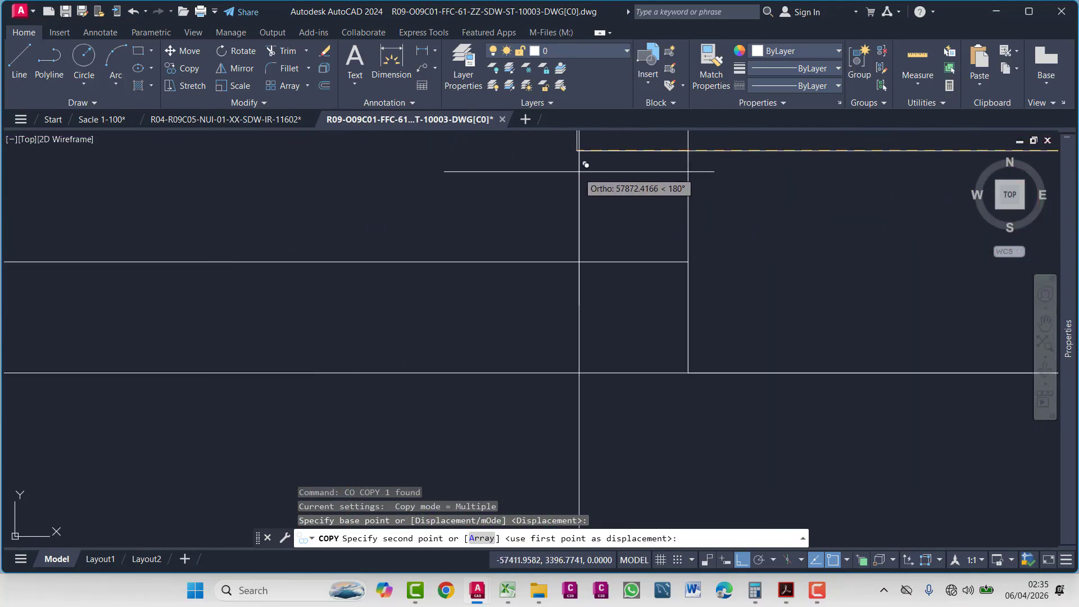
pyautogui.click(574, 155)
pyautogui.press('Escape')
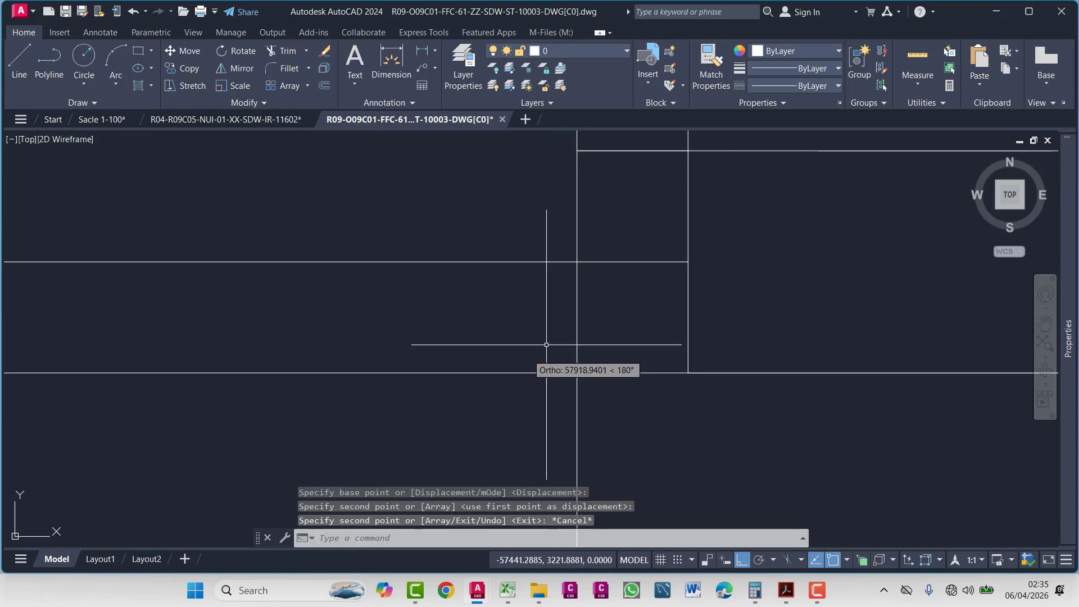
# - Draw a temporary horizontal polyline on the original's lower wall line, from the vertical helper line to the inner green vertical line
pyautogui.scroll(-3, 554, 269)
pyautogui.scroll(-4, 546, 289)
pyautogui.moveTo(772, 348); pyautogui.dragTo(380, 275, button='middle')
pyautogui.moveTo(635, 328); pyautogui.dragTo(44, 308, button='middle')
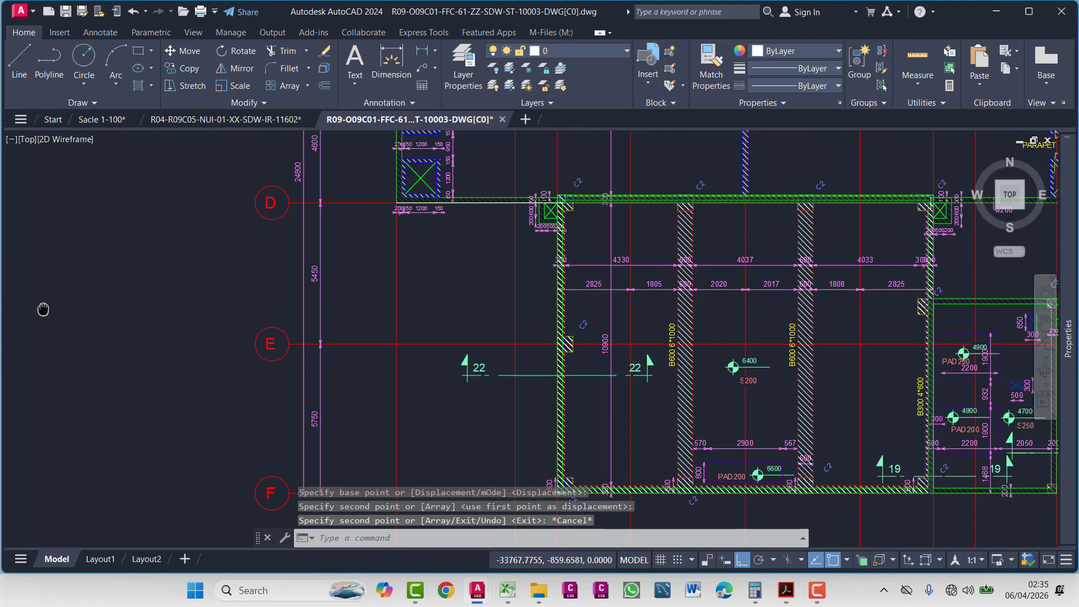
pyautogui.moveTo(956, 332); pyautogui.dragTo(705, 337, button='middle')
pyautogui.scroll(4, 621, 326)
pyautogui.moveTo(621, 327); pyautogui.dragTo(616, 305, button='middle')
pyautogui.scroll(-5, 615, 305)
pyautogui.scroll(12, 623, 348)
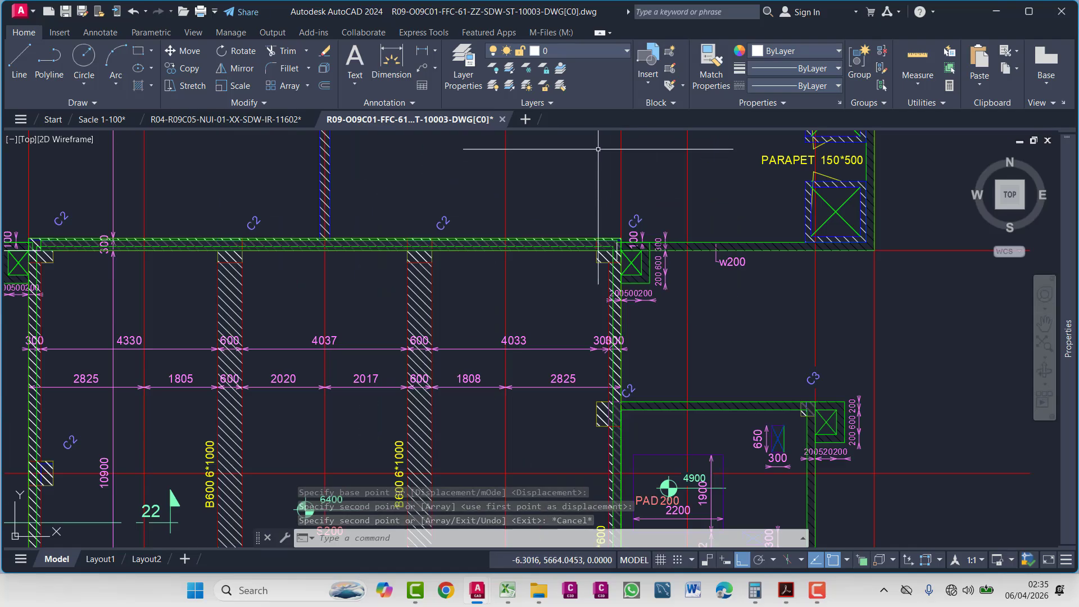
pyautogui.moveTo(623, 348); pyautogui.dragTo(624, 309, button='middle')
pyautogui.click(605, 331)
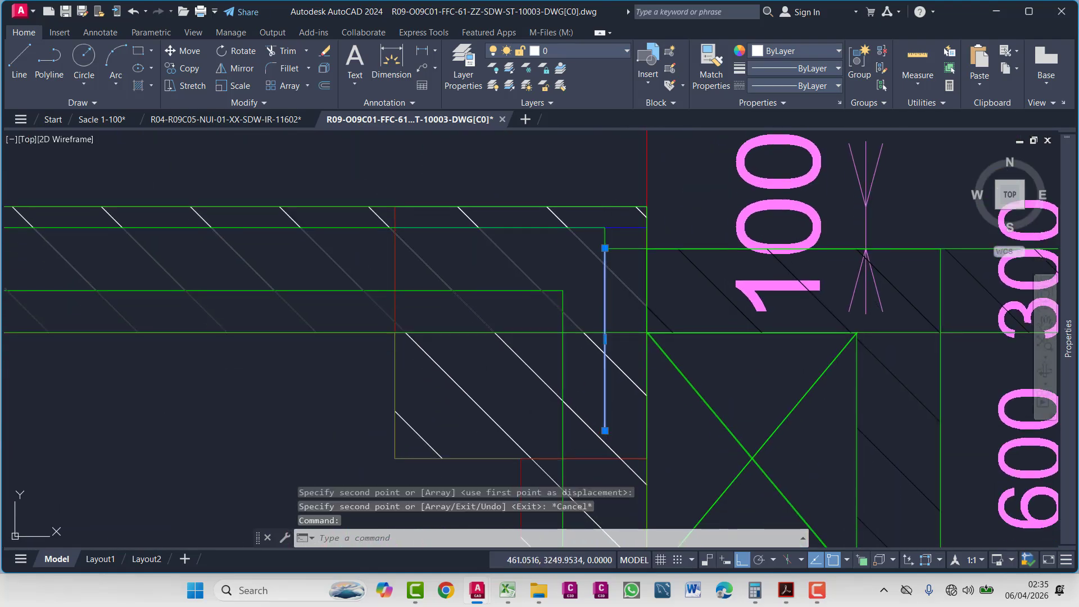
pyautogui.press('Escape')
pyautogui.press('Escape')
pyautogui.press('Escape')
pyautogui.write('pl')
pyautogui.press('Return')
pyautogui.scroll(6, 606, 323)
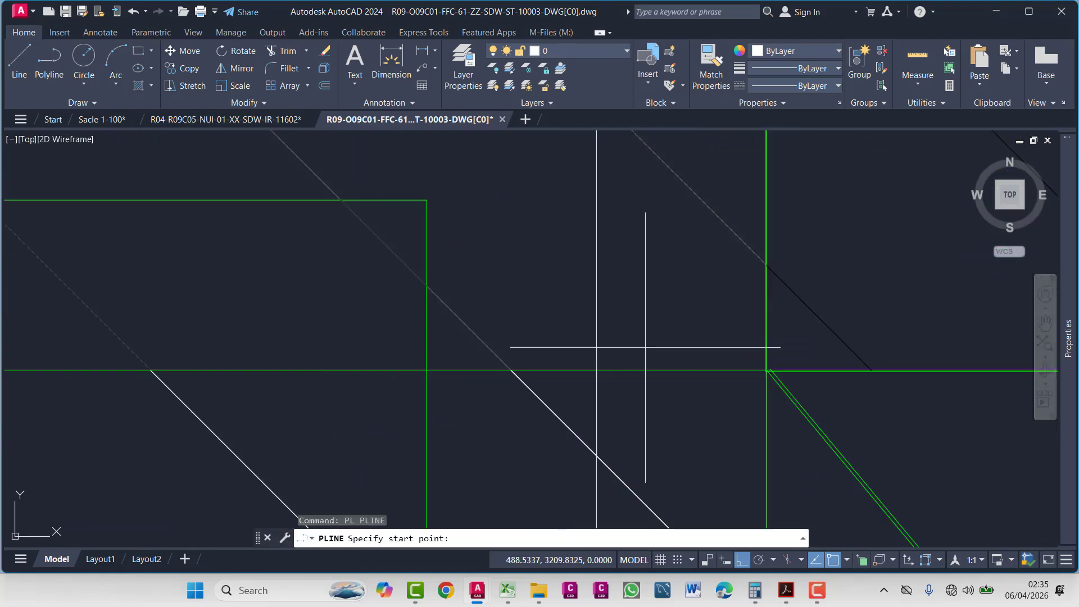
pyautogui.click(596, 370)
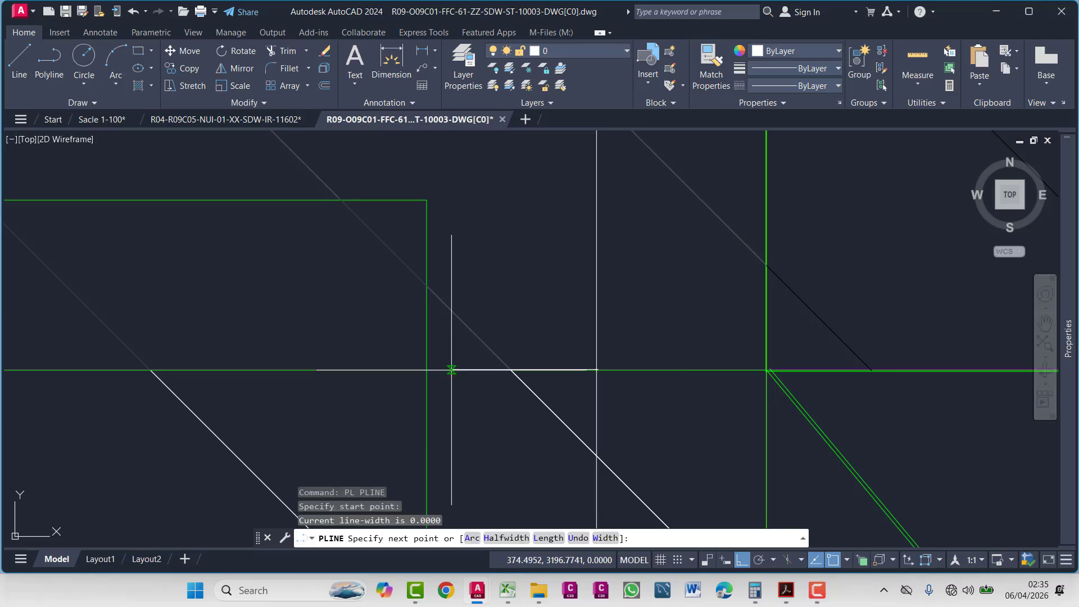
pyautogui.click(427, 371)
pyautogui.press('Escape')
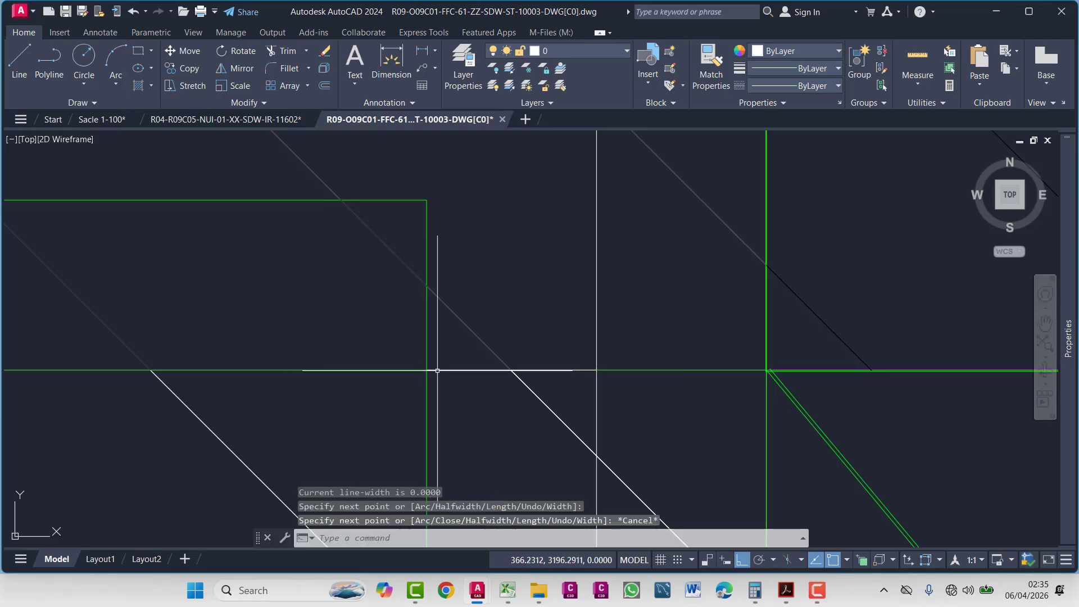
# - Check the temporary horizontal polyline's length in its properties and erase it
pyautogui.click(437, 370)
pyautogui.moveTo(1070, 377)
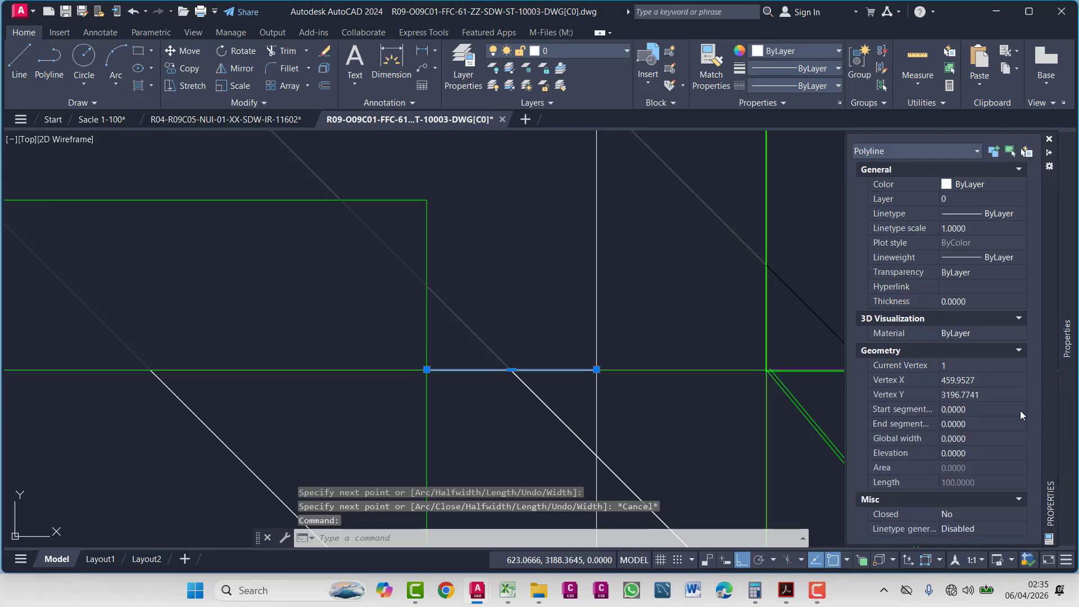
pyautogui.press('Escape')
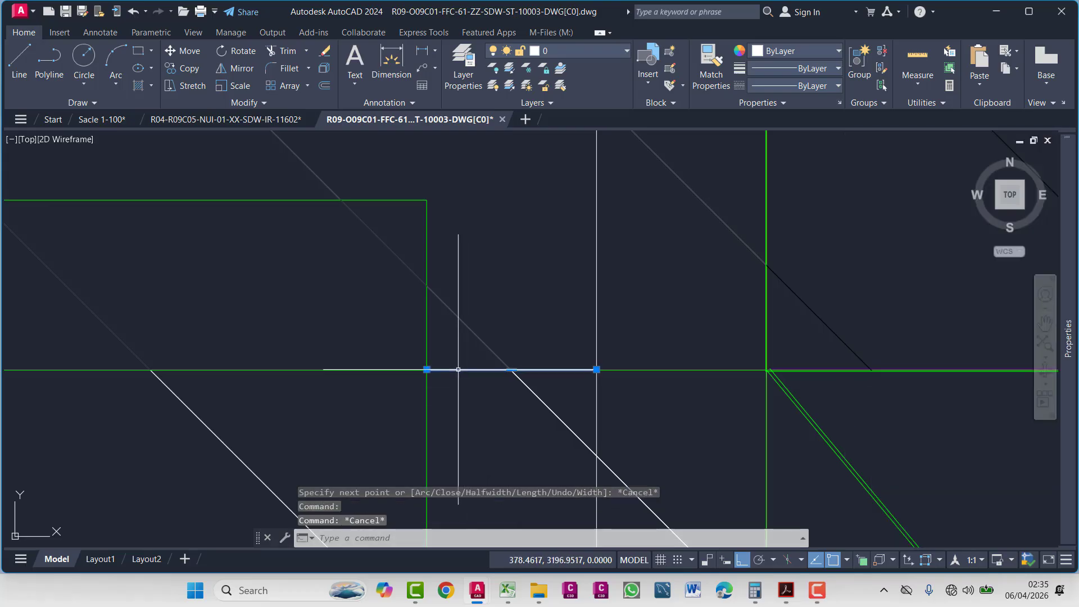
pyautogui.press('Delete')
# - Offset the copied vertical line at the redrawn right junction 100 to the left
pyautogui.scroll(-8, 458, 369)
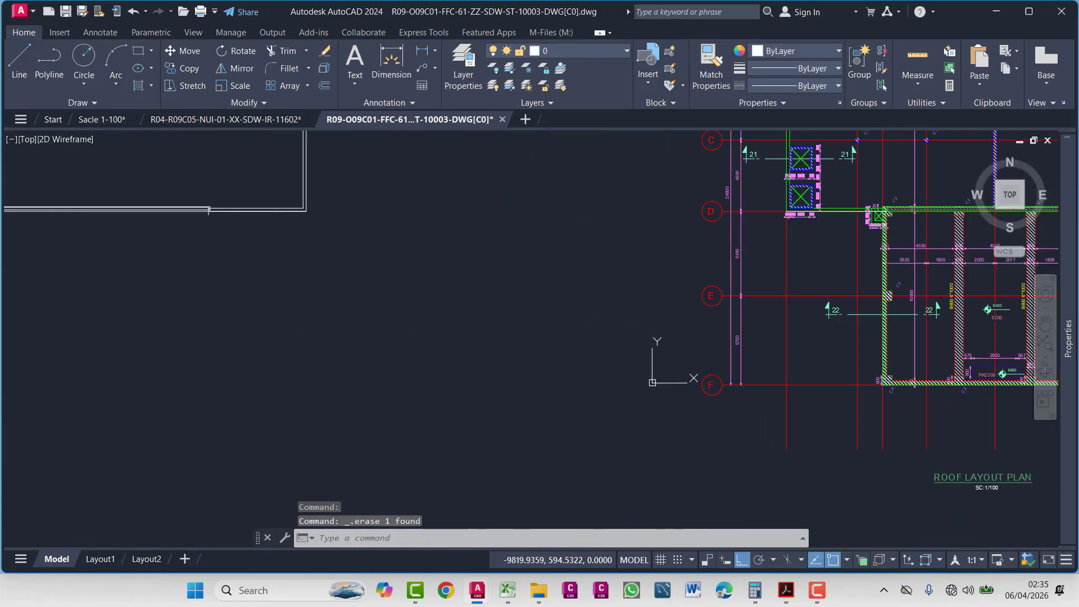
pyautogui.scroll(-2, 674, 358)
pyautogui.scroll(9, 495, 301)
pyautogui.moveTo(443, 310); pyautogui.dragTo(504, 324, button='middle')
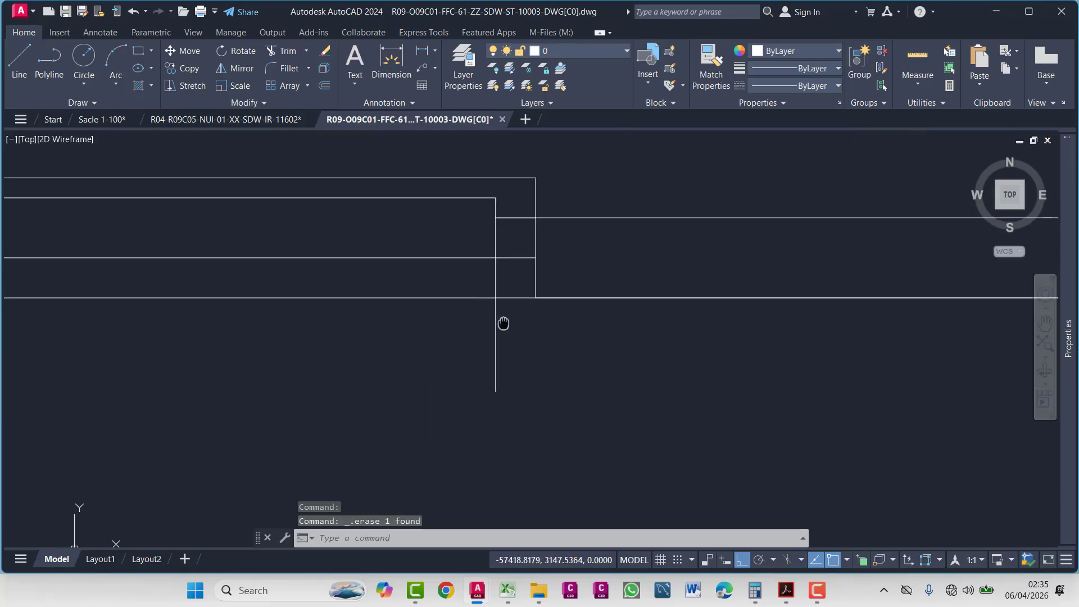
pyautogui.write('o')
pyautogui.press('Return')
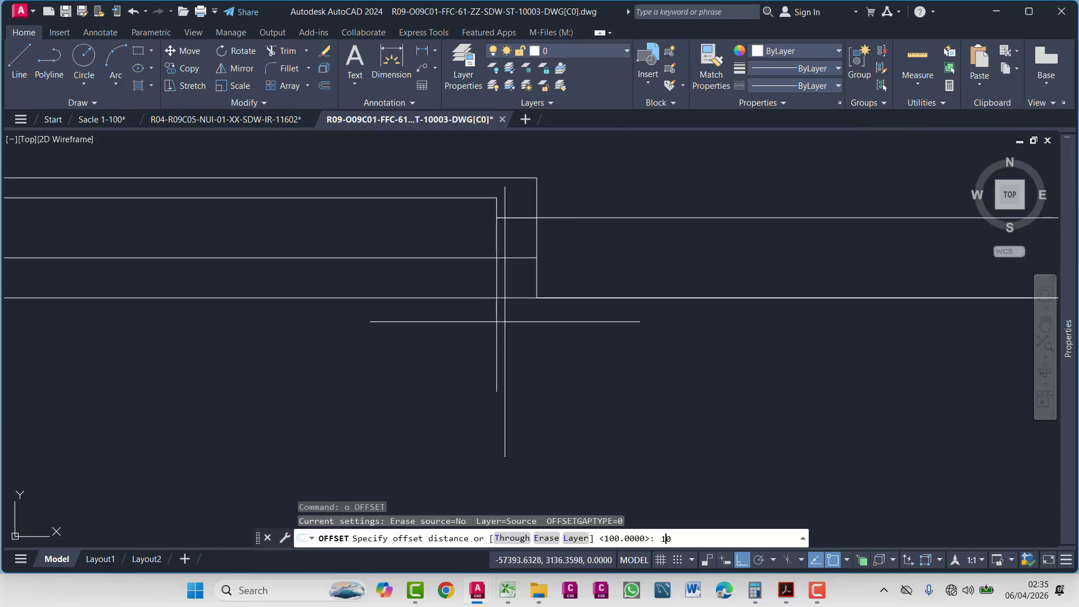
pyautogui.press('Return')
pyautogui.click(497, 336)
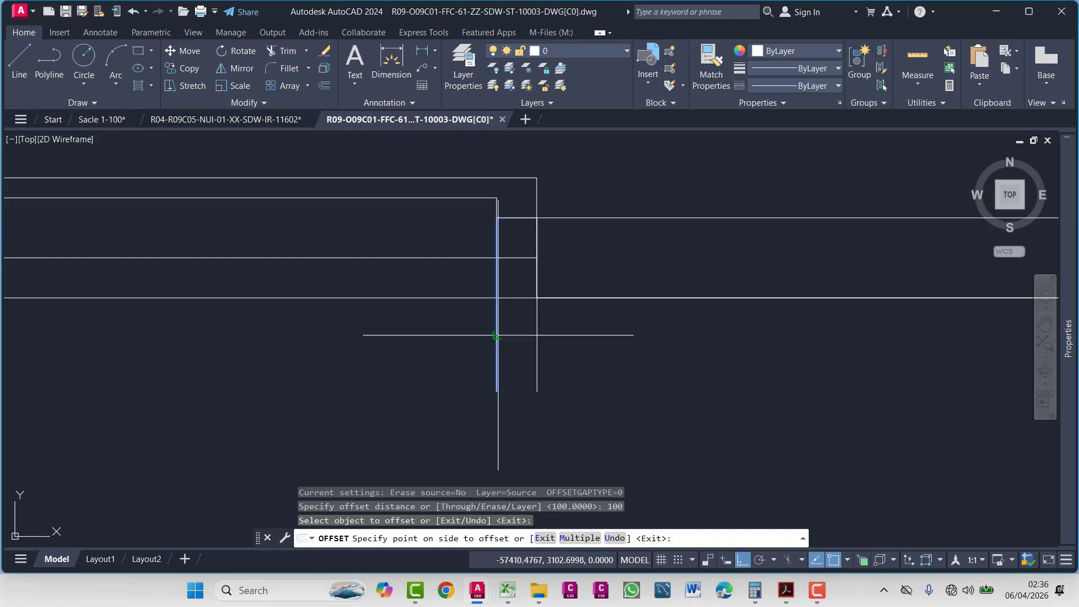
pyautogui.click(453, 321)
pyautogui.press('Escape')
pyautogui.press('Escape')
pyautogui.press('Escape')
# - Trim the offset vertical line above the lower inner line and the inner line beyond it so they form a corner
pyautogui.moveTo(475, 269); pyautogui.dragTo(482, 324, button='middle')
pyautogui.scroll(2, 473, 331)
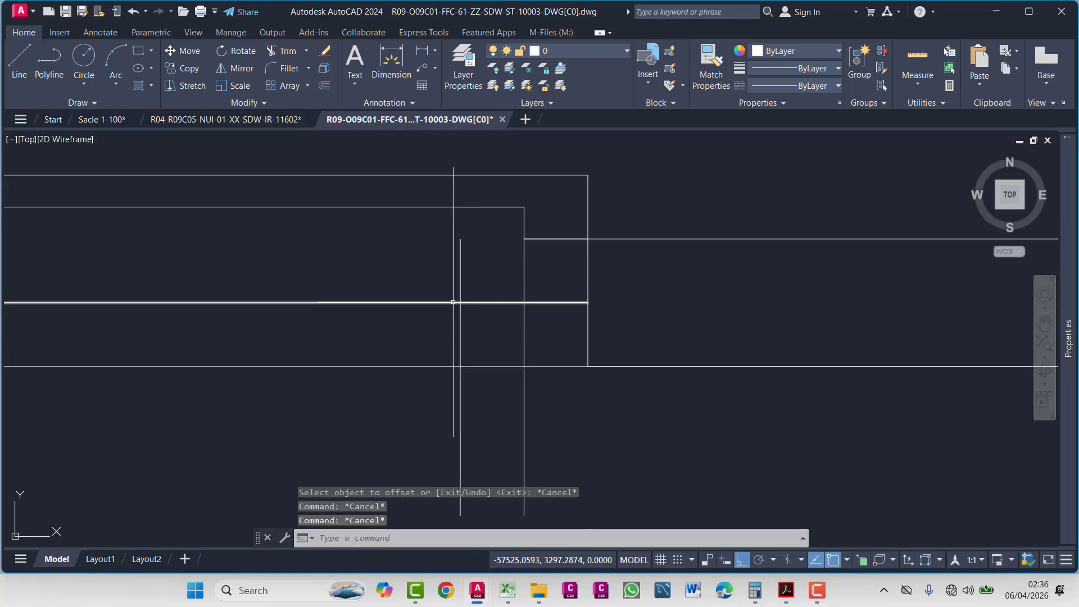
pyautogui.write('t')
pyautogui.press('Return')
pyautogui.click(442, 269)
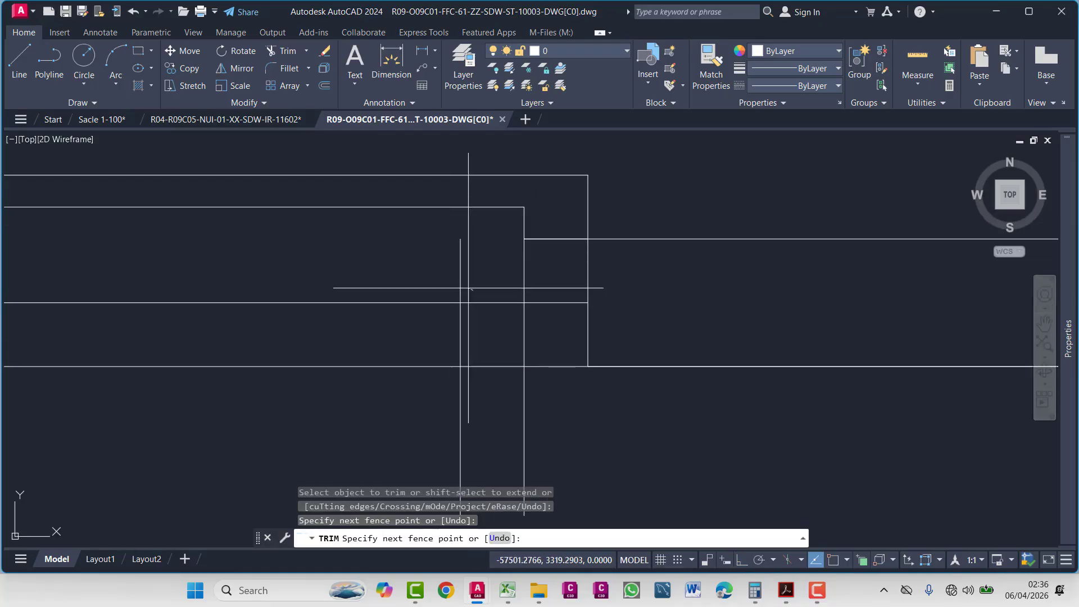
pyautogui.click(492, 313)
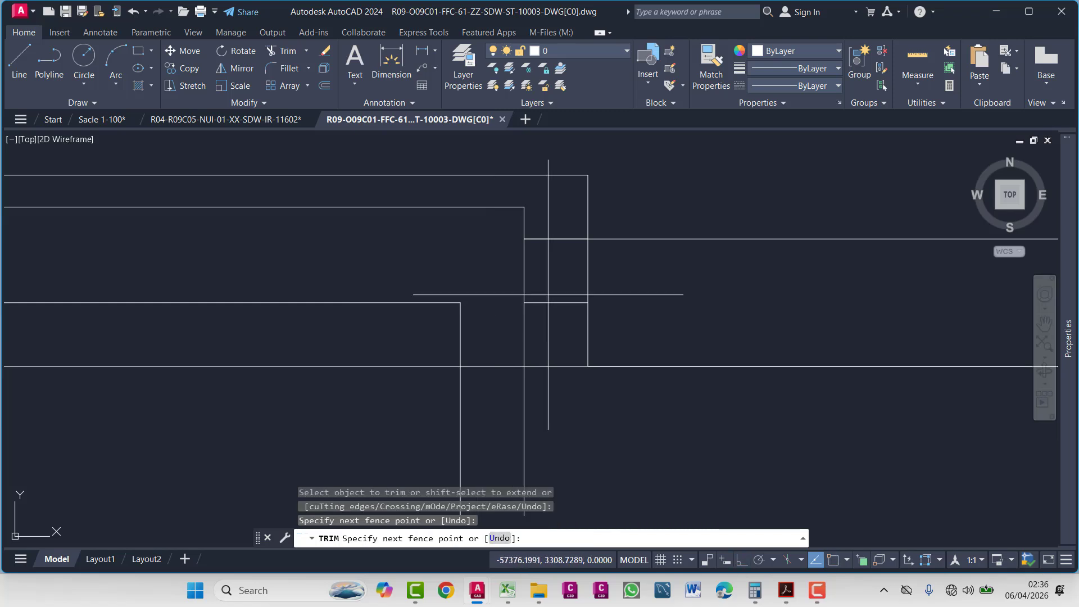
# - Trim away the inner line's leftover stub and the copied vertical line's remainder below the wall
pyautogui.press('Return')
pyautogui.moveTo(529, 420); pyautogui.dragTo(578, 330, button='middle')
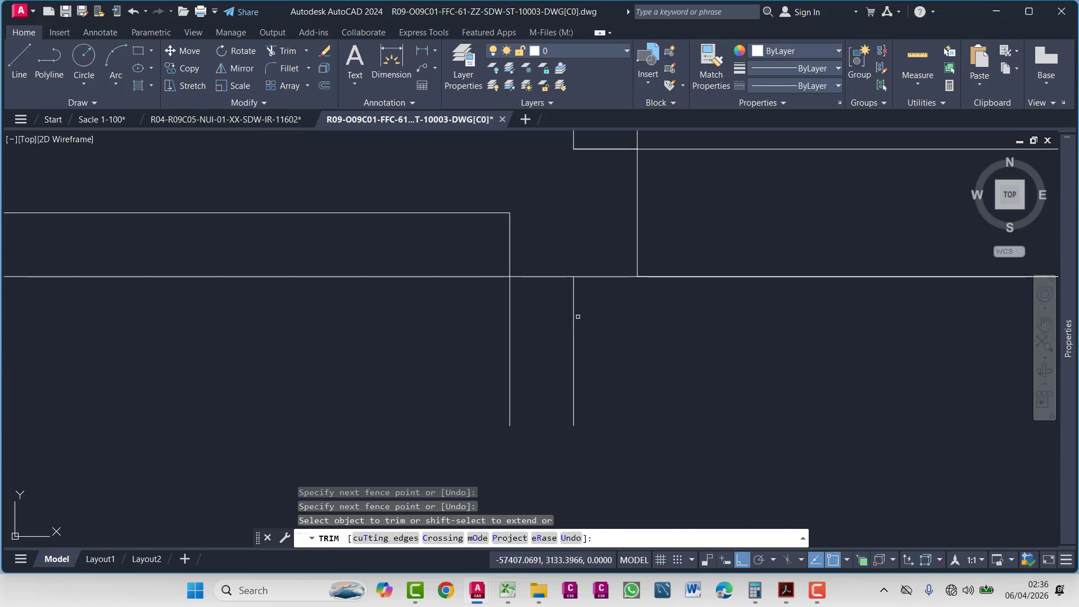
pyautogui.click(612, 355)
pyautogui.click(562, 386)
pyautogui.press('Escape')
pyautogui.scroll(-5, 532, 299)
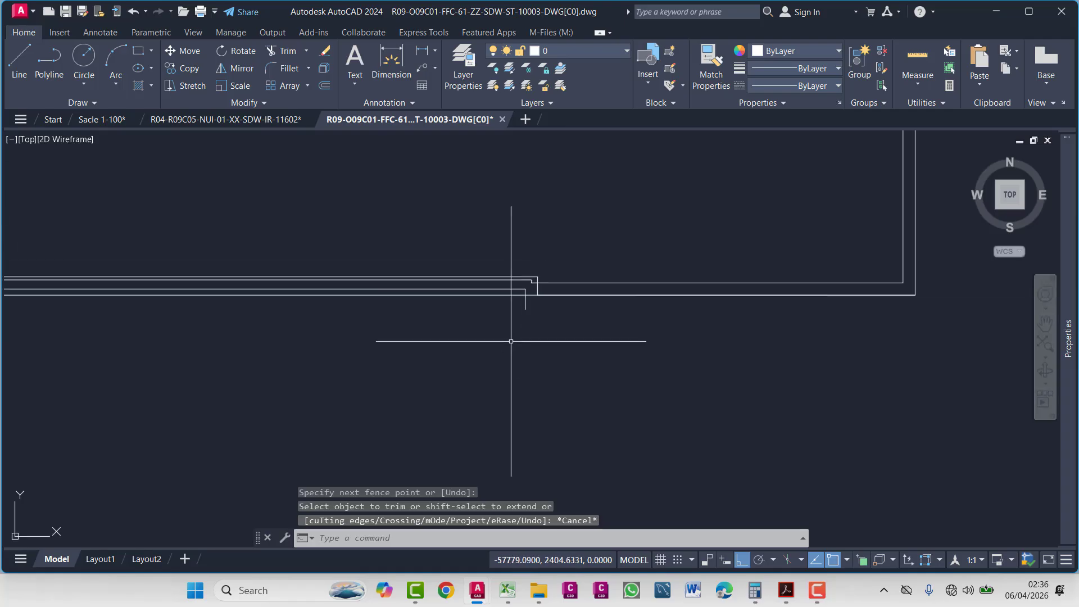
# - Inspect the redrawn grid D wall between its left and right junctions and the adjoining outer walls
pyautogui.moveTo(513, 335)
pyautogui.mouseDown(button='middle')
pyautogui.moveTo(675, 230)
pyautogui.moveTo(685, 365)
pyautogui.mouseUp(button='middle')
pyautogui.moveTo(169, 416); pyautogui.dragTo(818, 163, button='middle')
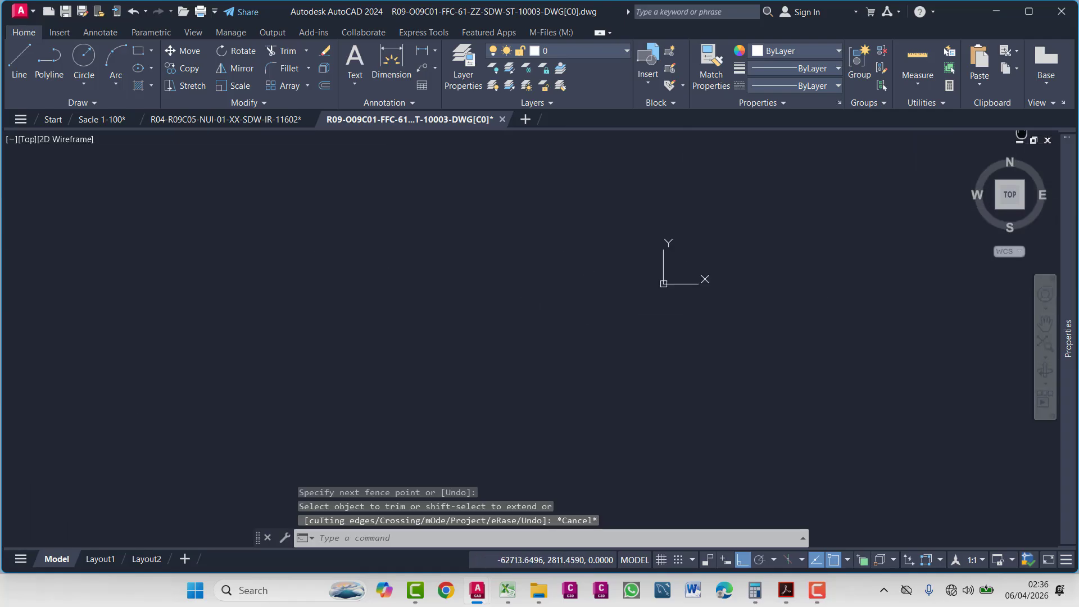
pyautogui.moveTo(560, 193); pyautogui.dragTo(647, 375, button='middle')
pyautogui.scroll(-2, 560, 308)
pyautogui.moveTo(657, 311); pyautogui.dragTo(239, 370, button='middle')
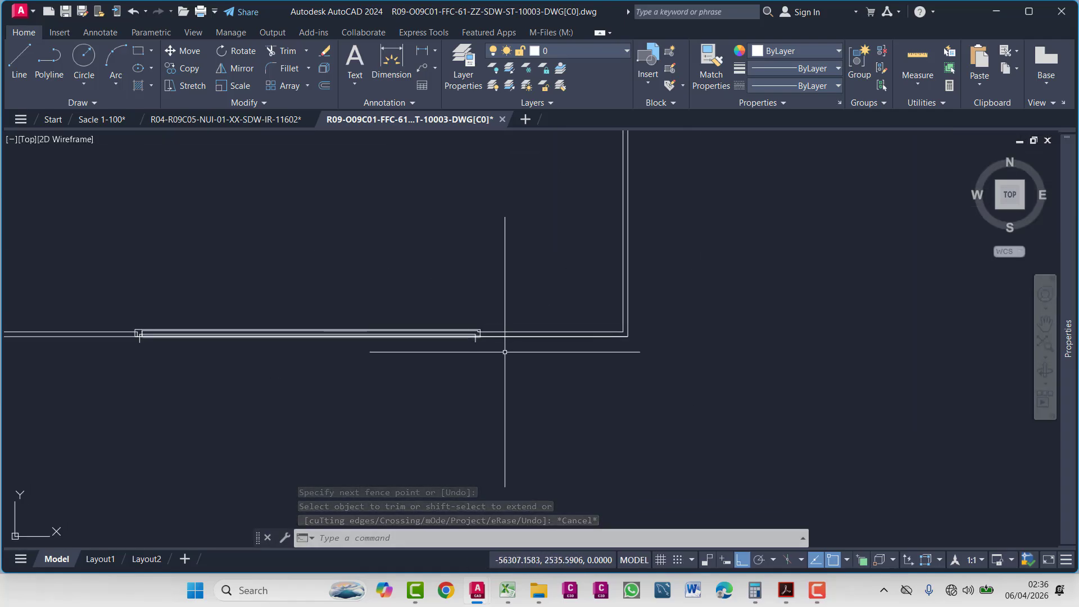
pyautogui.scroll(4, 484, 336)
pyautogui.scroll(-4, 412, 346)
pyautogui.moveTo(396, 347); pyautogui.dragTo(702, 321, button='middle')
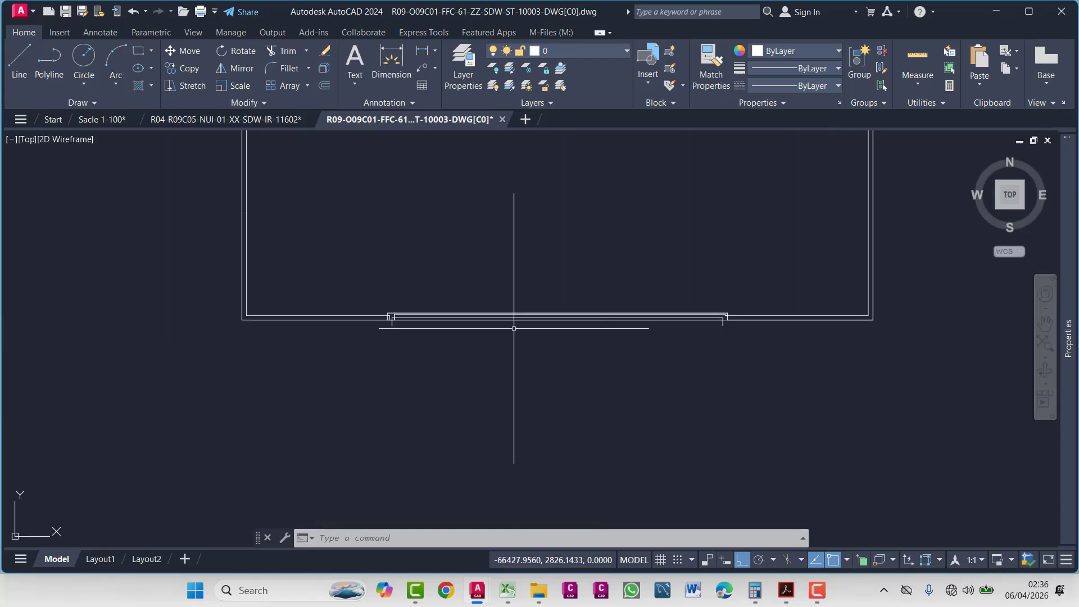
pyautogui.scroll(3, 427, 325)
pyautogui.scroll(-3, 558, 335)
pyautogui.scroll(3, 525, 330)
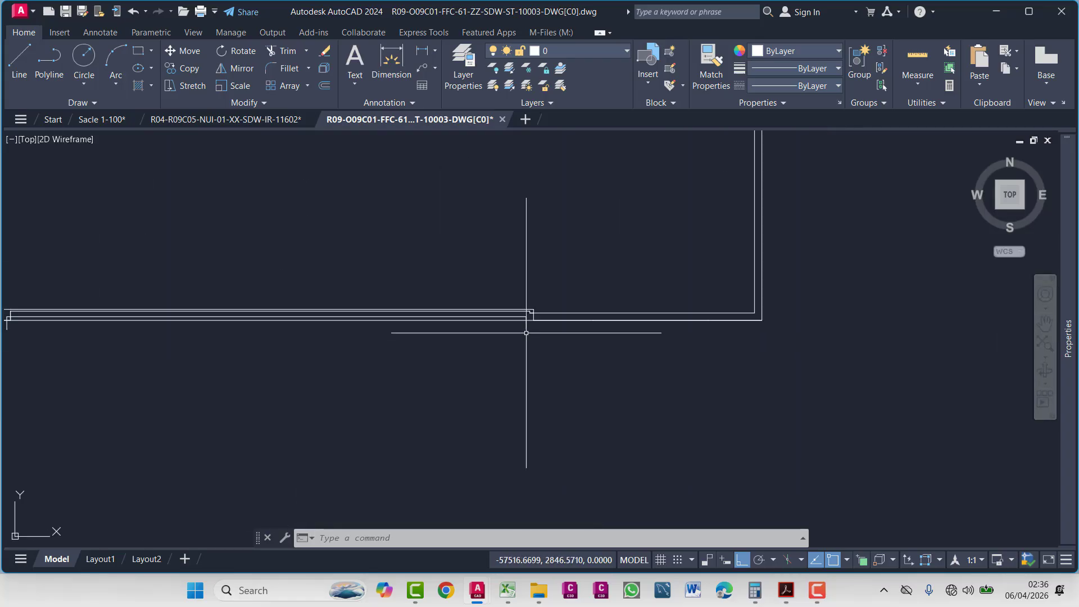
pyautogui.scroll(-5, 752, 332)
# - Erase the vertical helper line from the original plan's right junction on grid D
pyautogui.moveTo(751, 332); pyautogui.dragTo(597, 314, button='middle')
pyautogui.scroll(10, 597, 314)
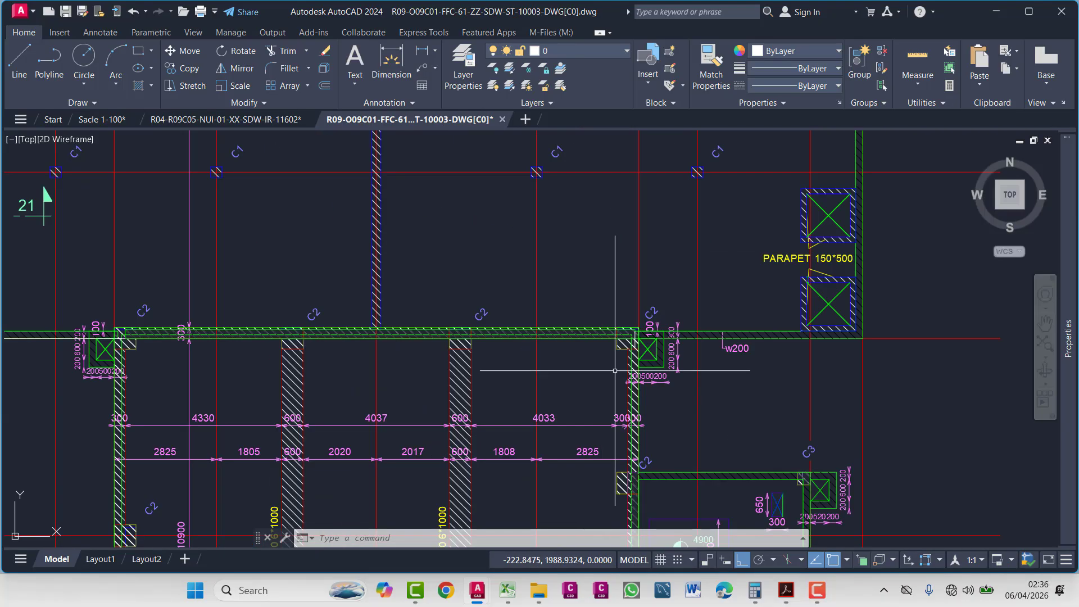
pyautogui.moveTo(610, 372)
pyautogui.mouseDown(button='middle')
pyautogui.moveTo(542, 387)
pyautogui.moveTo(565, 349)
pyautogui.moveTo(576, 403)
pyautogui.moveTo(609, 387)
pyautogui.moveTo(599, 375)
pyautogui.mouseUp(button='middle')
pyautogui.press('Delete')
pyautogui.scroll(-3, 562, 358)
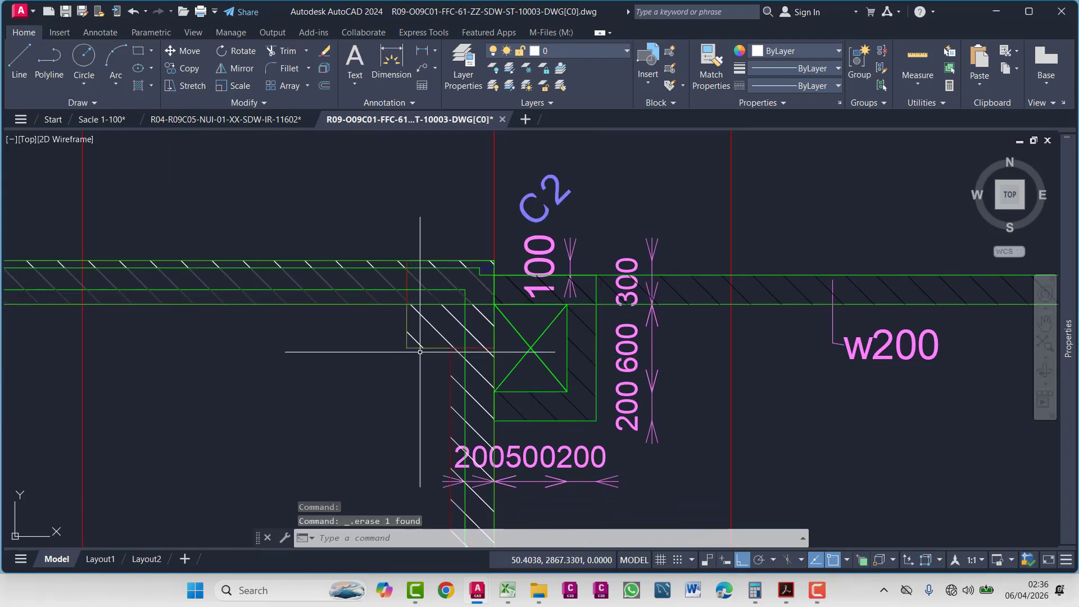
# - Examine the original plan's right junction on grid D, including the C2 column and the beam lines beside it
pyautogui.scroll(2, 464, 264)
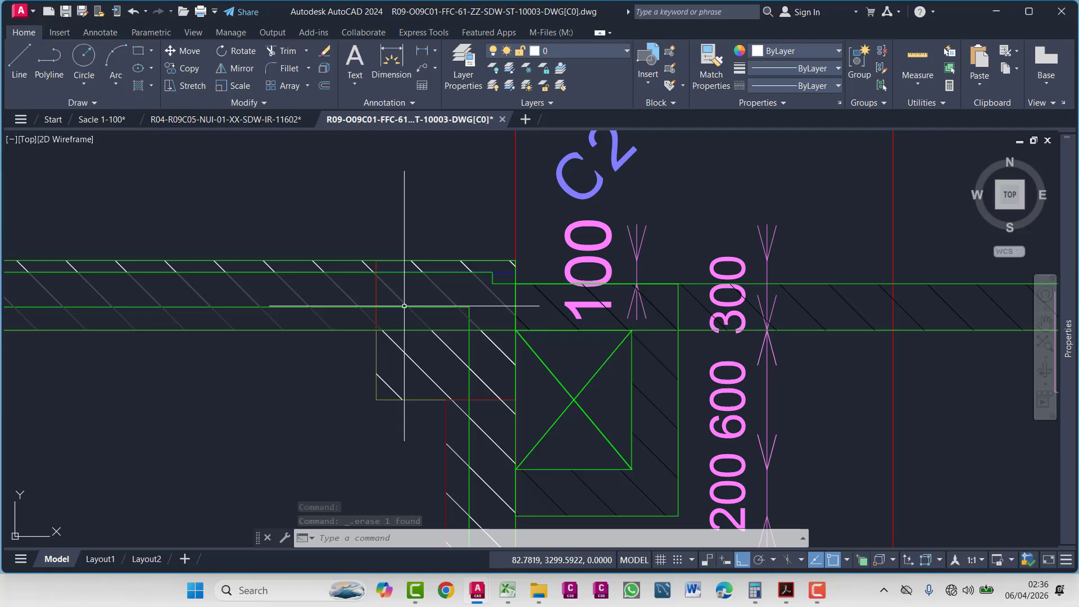
pyautogui.click(375, 287)
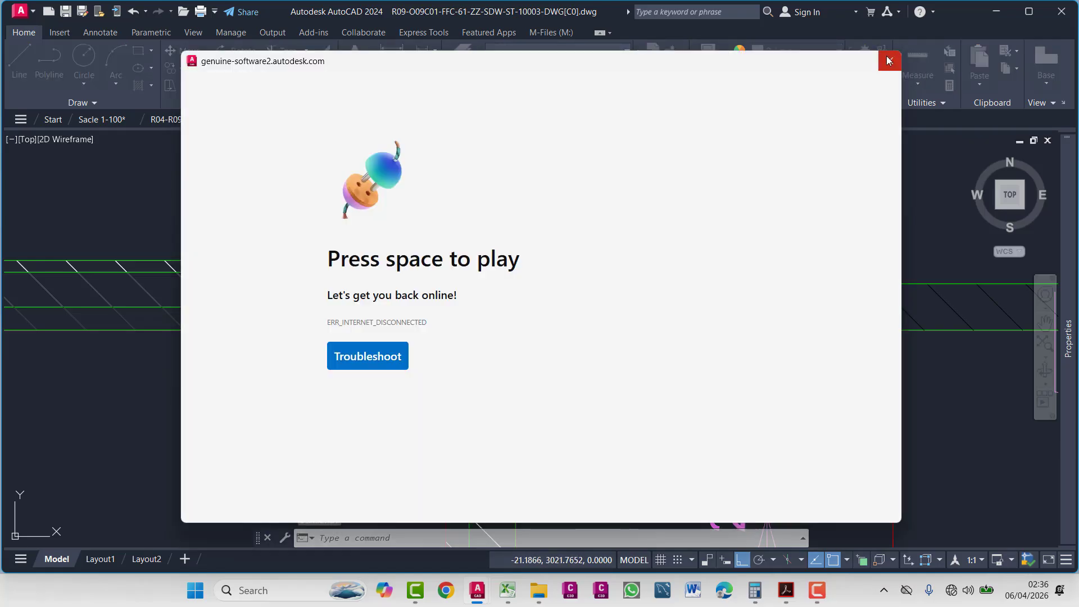
pyautogui.click(882, 63)
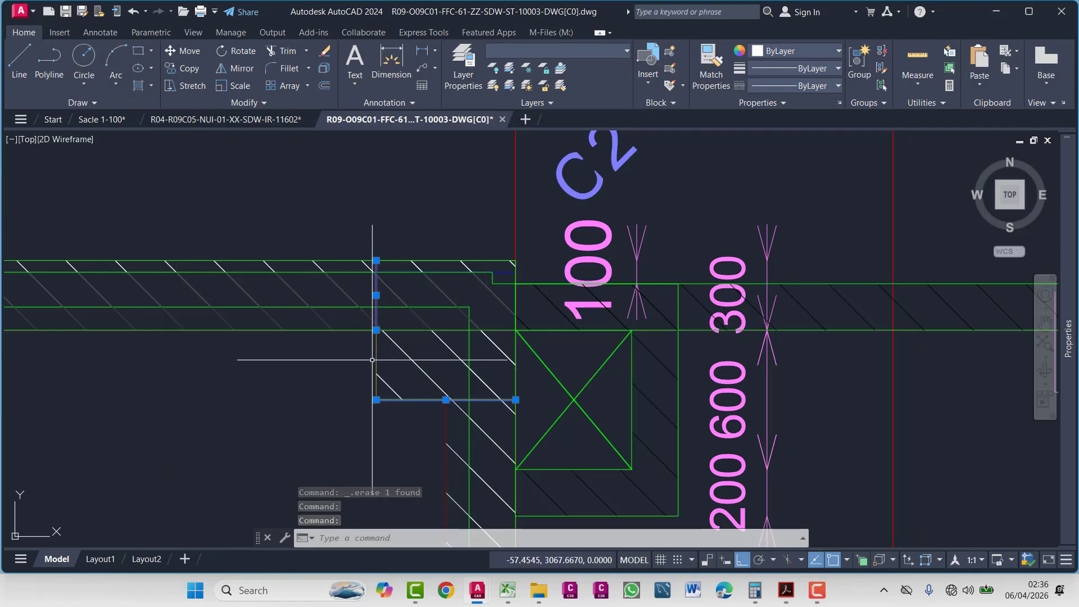
pyautogui.moveTo(475, 399); pyautogui.dragTo(550, 334, button='middle')
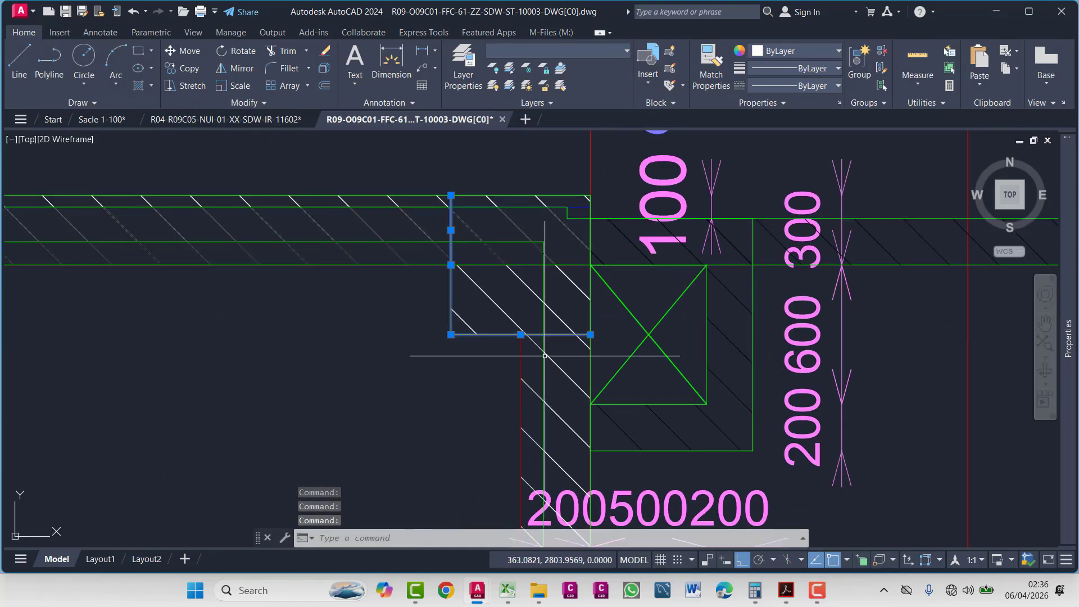
pyautogui.scroll(-10, 525, 359)
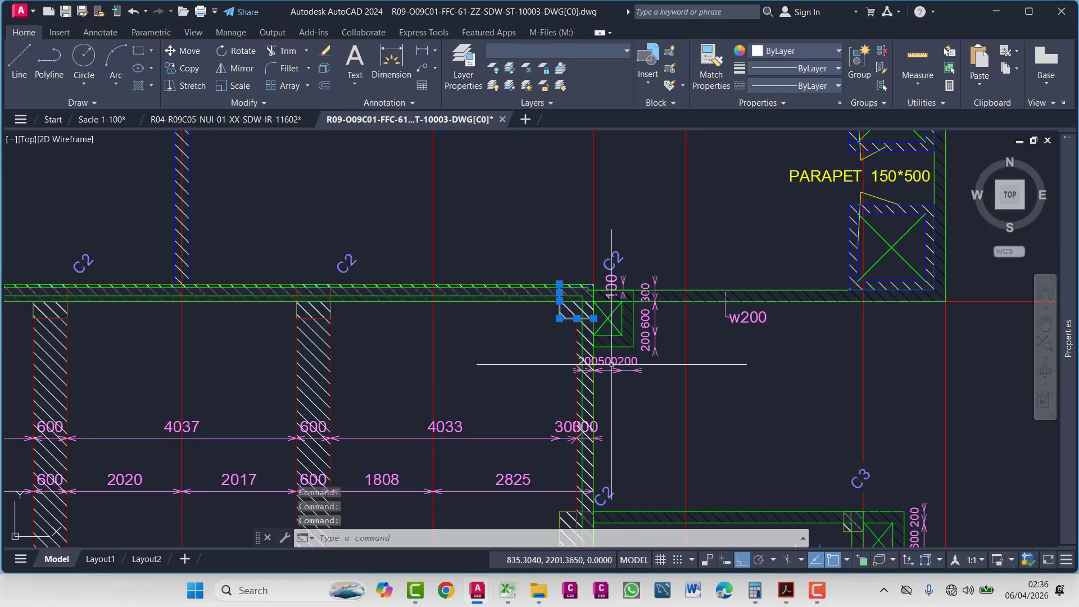
pyautogui.moveTo(554, 296); pyautogui.dragTo(693, 330, button='middle')
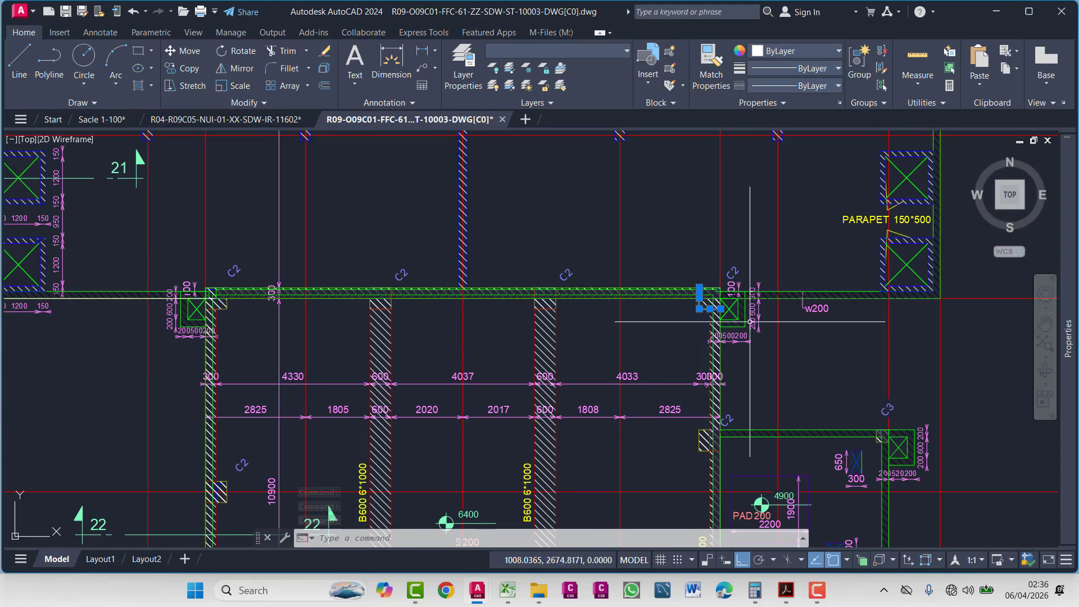
pyautogui.scroll(6, 750, 321)
pyautogui.moveTo(693, 257)
pyautogui.mouseDown(button='middle')
pyautogui.moveTo(680, 344)
pyautogui.moveTo(706, 264)
pyautogui.mouseUp(button='middle')
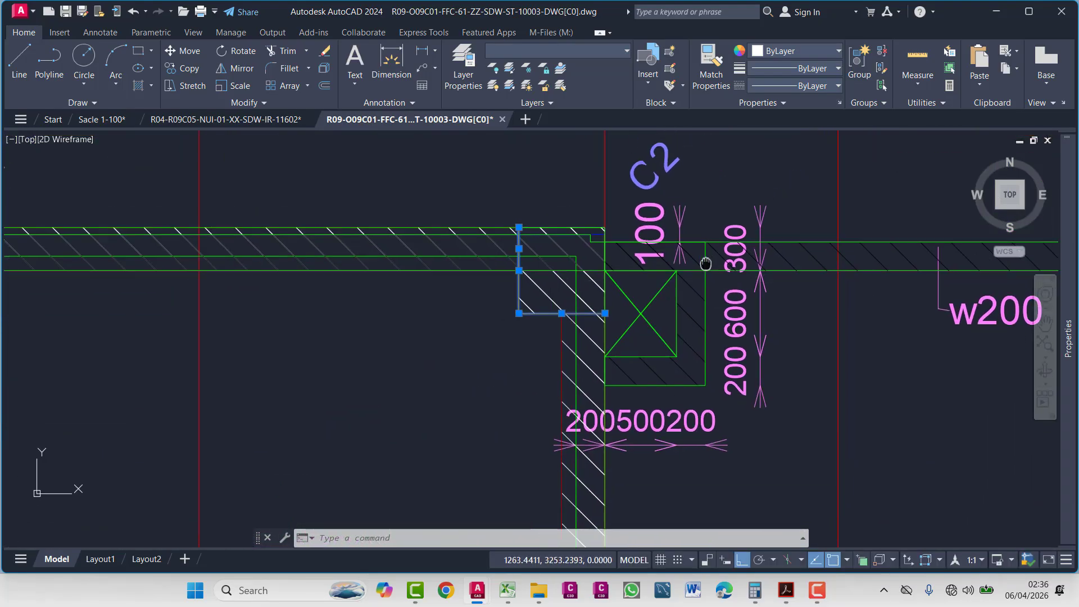
pyautogui.moveTo(667, 319); pyautogui.dragTo(741, 325, button='middle')
pyautogui.press('Escape')
pyautogui.press('Escape')
# - Examine the original roof plan's grid lines and walls between grids A and F
pyautogui.scroll(-12, 620, 263)
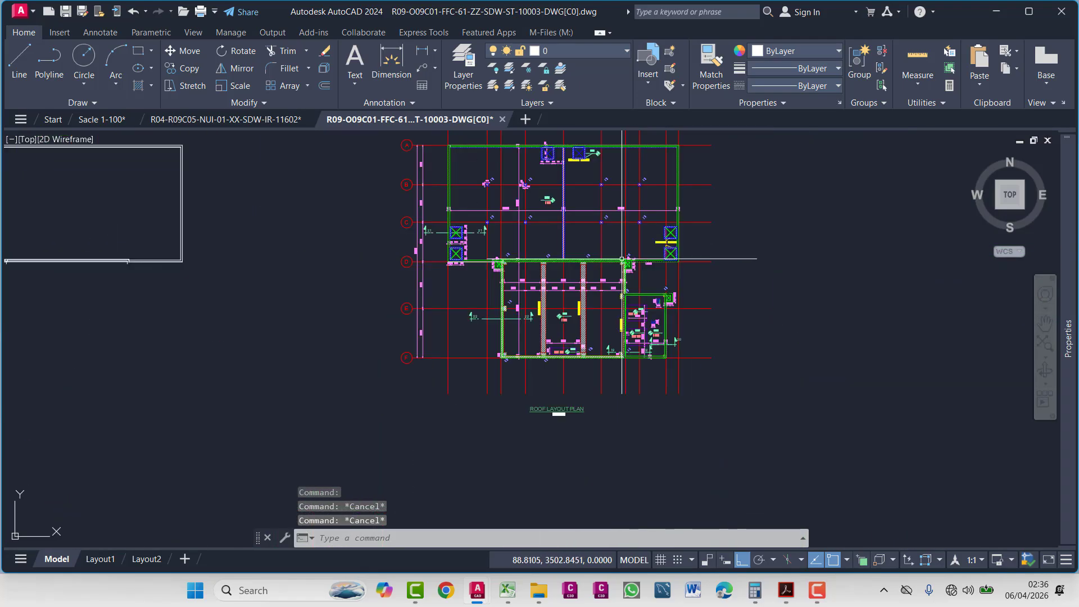
pyautogui.moveTo(622, 259); pyautogui.dragTo(663, 330, button='middle')
pyautogui.scroll(4, 586, 297)
pyautogui.scroll(-2, 646, 295)
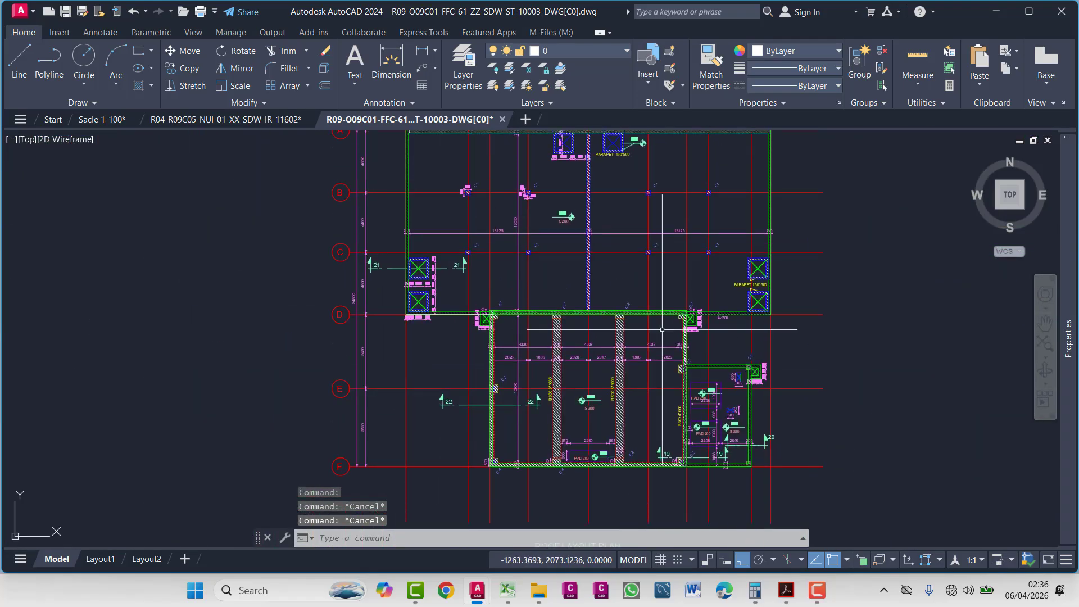
pyautogui.scroll(2, 674, 321)
pyautogui.moveTo(835, 329); pyautogui.dragTo(646, 300, button='middle')
pyautogui.moveTo(544, 309); pyautogui.dragTo(689, 350, button='middle')
pyautogui.moveTo(567, 326); pyautogui.dragTo(626, 351, button='middle')
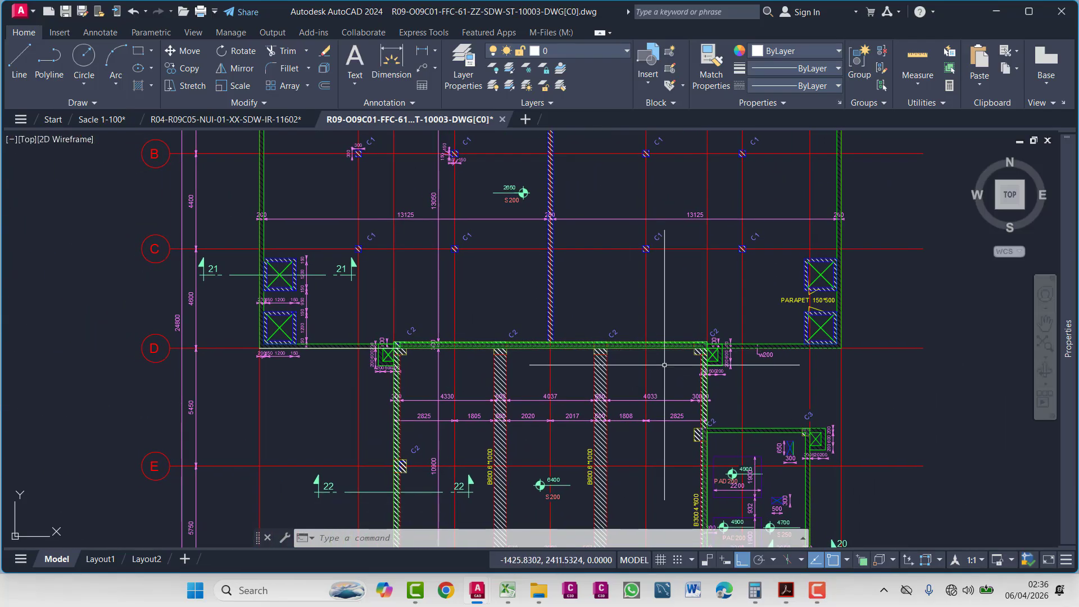
pyautogui.moveTo(562, 319); pyautogui.dragTo(599, 384, button='middle')
pyautogui.moveTo(666, 430); pyautogui.dragTo(672, 355, button='middle')
pyautogui.scroll(2, 660, 403)
pyautogui.scroll(-4, 672, 355)
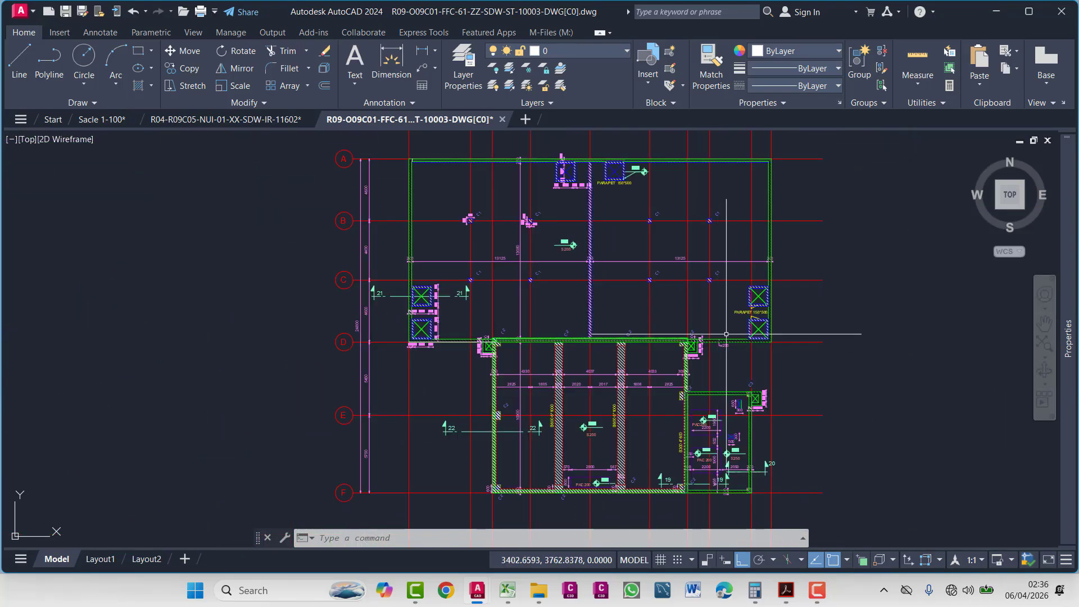
pyautogui.moveTo(726, 334); pyautogui.dragTo(729, 395, button='middle')
pyautogui.click(796, 193)
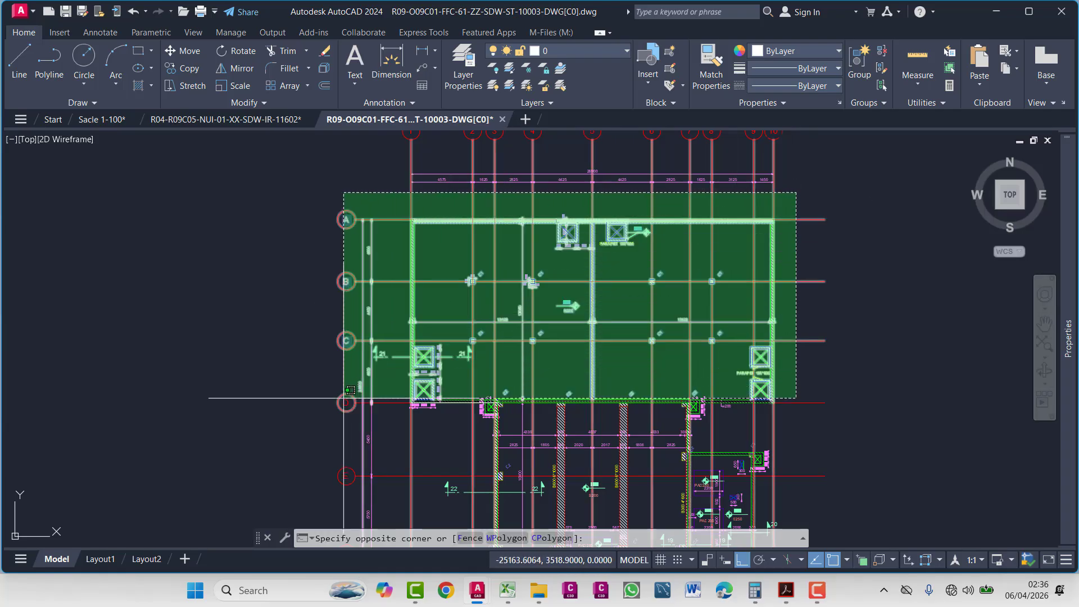
pyautogui.click(343, 398)
pyautogui.press('Escape')
# - Examine the original plan's grid A wall, its C1 columns and the grid spacing dimensions from the outer corner
pyautogui.scroll(6, 555, 438)
pyautogui.scroll(-4, 444, 338)
pyautogui.moveTo(419, 290); pyautogui.dragTo(468, 477, button='middle')
pyautogui.scroll(6, 346, 256)
pyautogui.scroll(4, 297, 181)
pyautogui.scroll(-8, 450, 254)
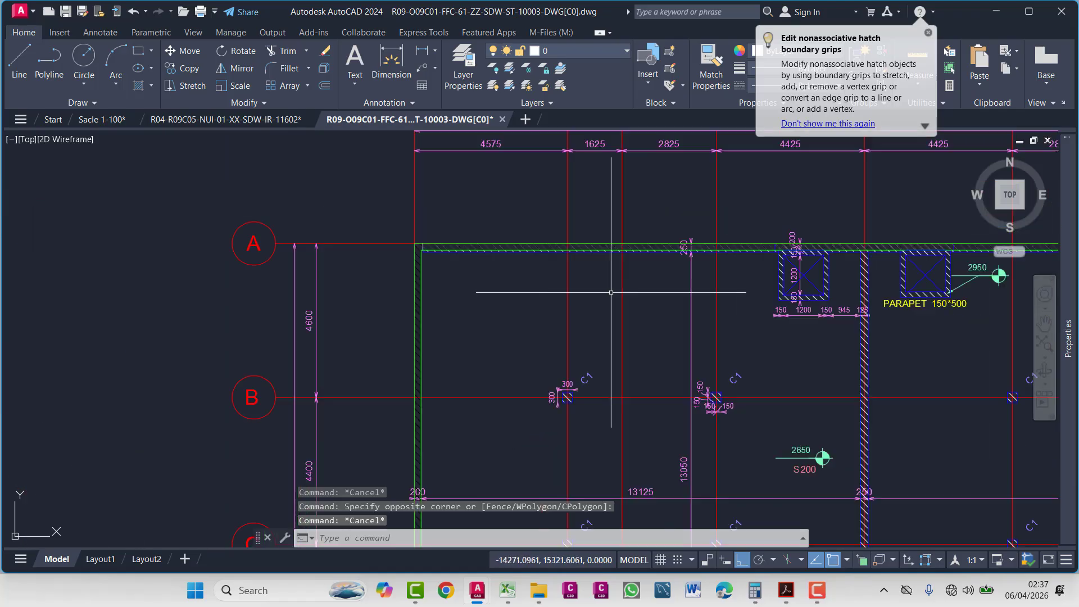
pyautogui.moveTo(613, 292); pyautogui.dragTo(435, 313, button='middle')
pyautogui.moveTo(556, 285); pyautogui.dragTo(481, 287, button='middle')
pyautogui.scroll(-3, 481, 258)
pyautogui.moveTo(596, 357); pyautogui.dragTo(499, 328, button='middle')
pyautogui.scroll(3, 475, 288)
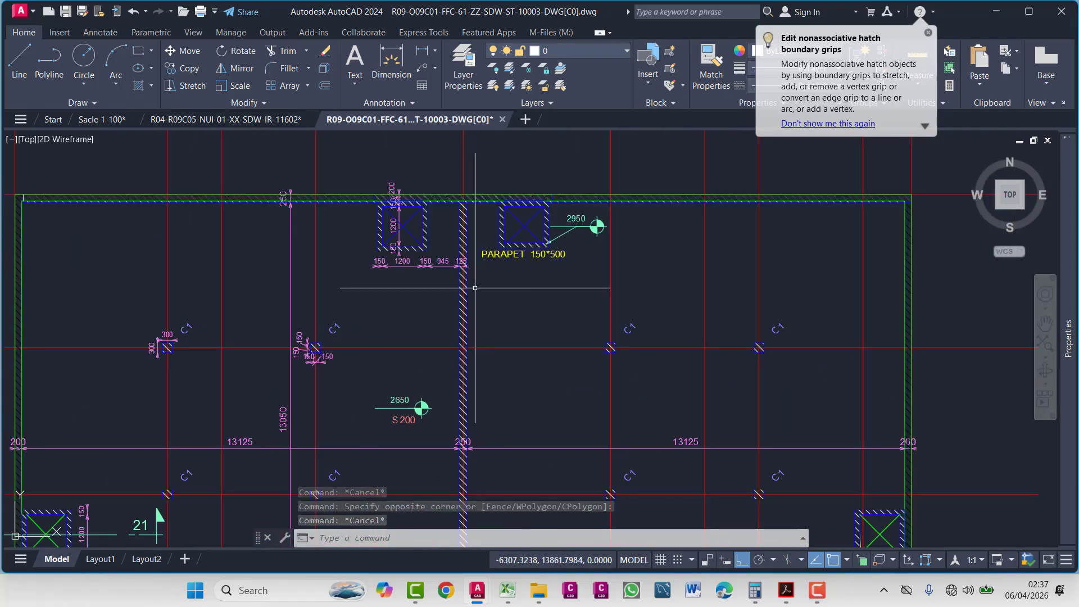
pyautogui.scroll(4, 417, 236)
pyautogui.scroll(-12, 461, 271)
pyautogui.moveTo(449, 274); pyautogui.dragTo(513, 257, button='middle')
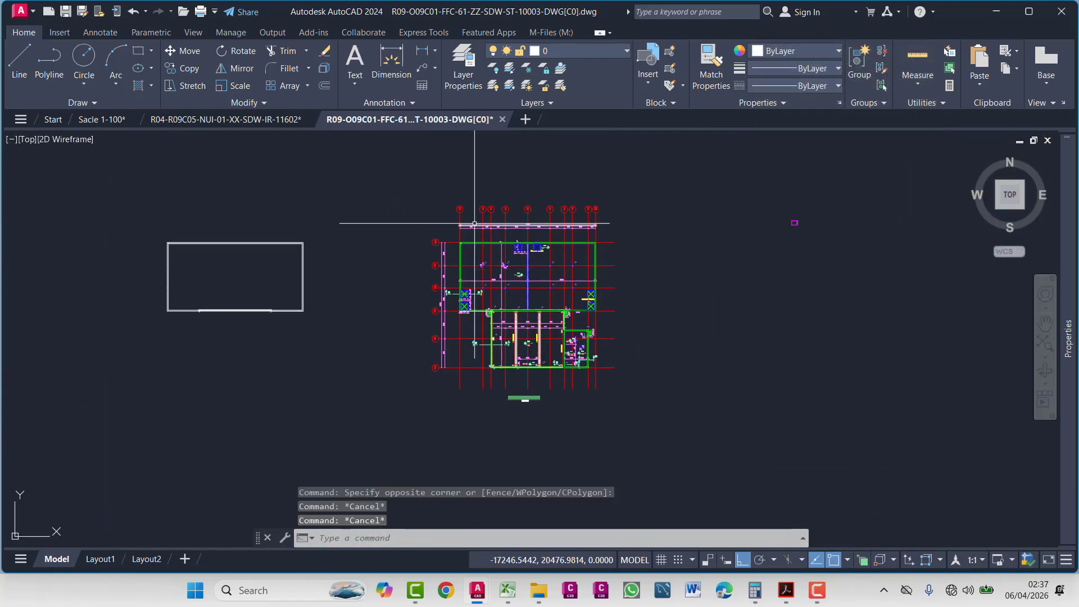
# - Compare the redrawn wall outline with the original plan's grid 1 and grid A lines
pyautogui.scroll(3, 475, 223)
pyautogui.scroll(-6, 393, 268)
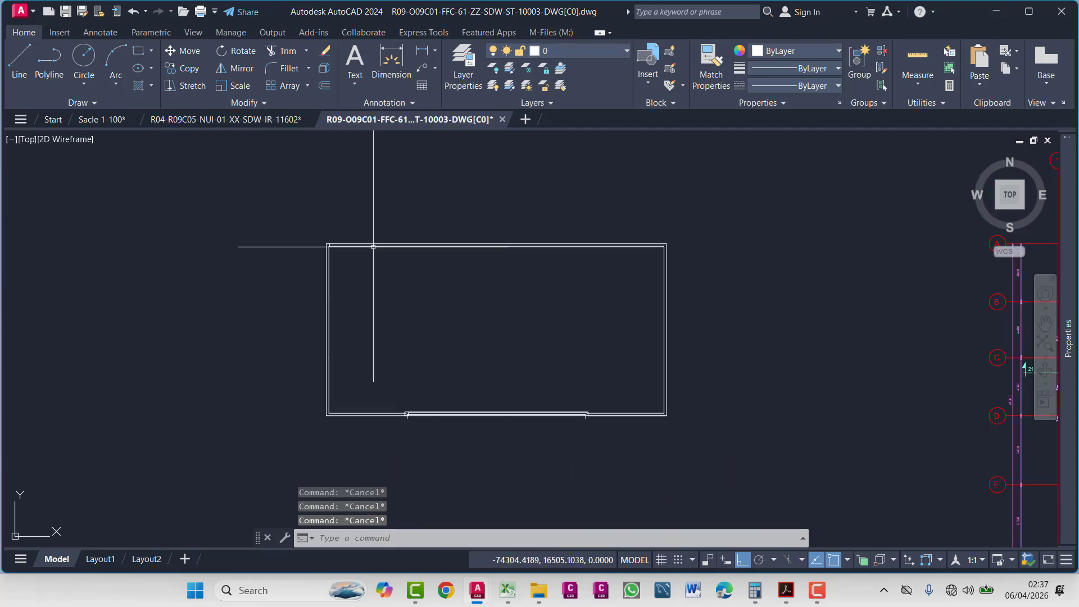
pyautogui.moveTo(619, 339); pyautogui.dragTo(469, 322, button='middle')
pyautogui.scroll(-4, 469, 306)
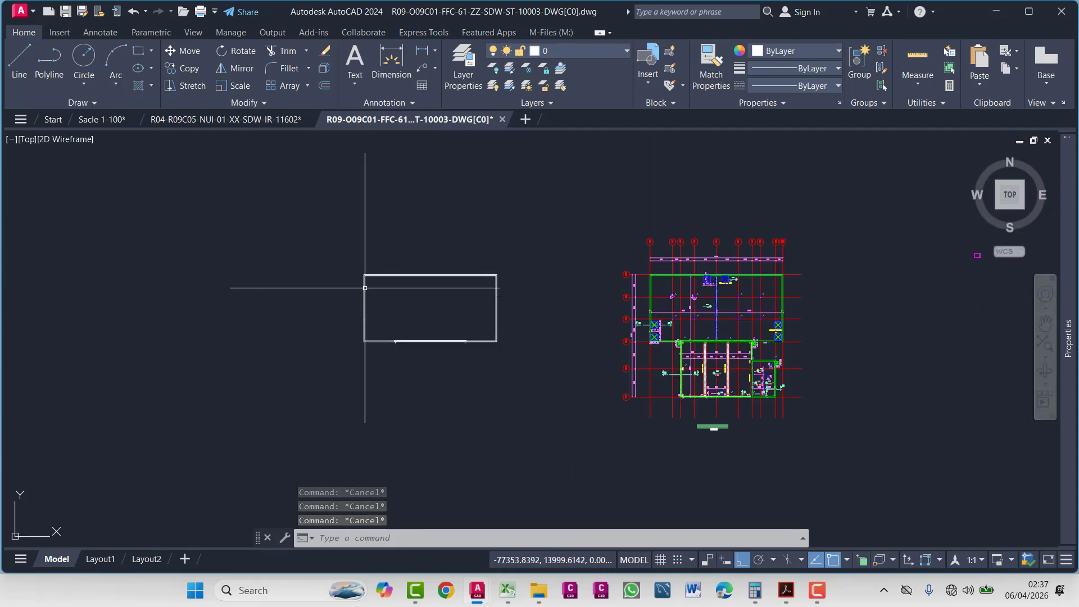
pyautogui.scroll(4, 692, 251)
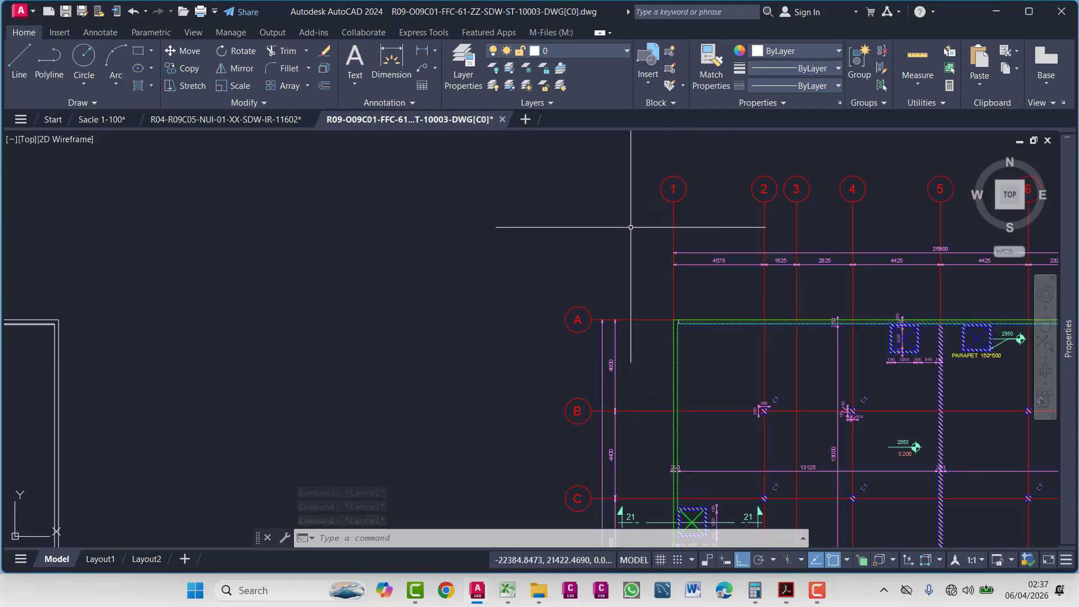
pyautogui.scroll(-2, 658, 265)
pyautogui.scroll(-2, 643, 292)
pyautogui.moveTo(574, 306); pyautogui.dragTo(789, 252, button='middle')
# - Draw a vertical polyline upward from the redrawn outline's upper-left outer corner as the first grid line
pyautogui.scroll(4, 569, 241)
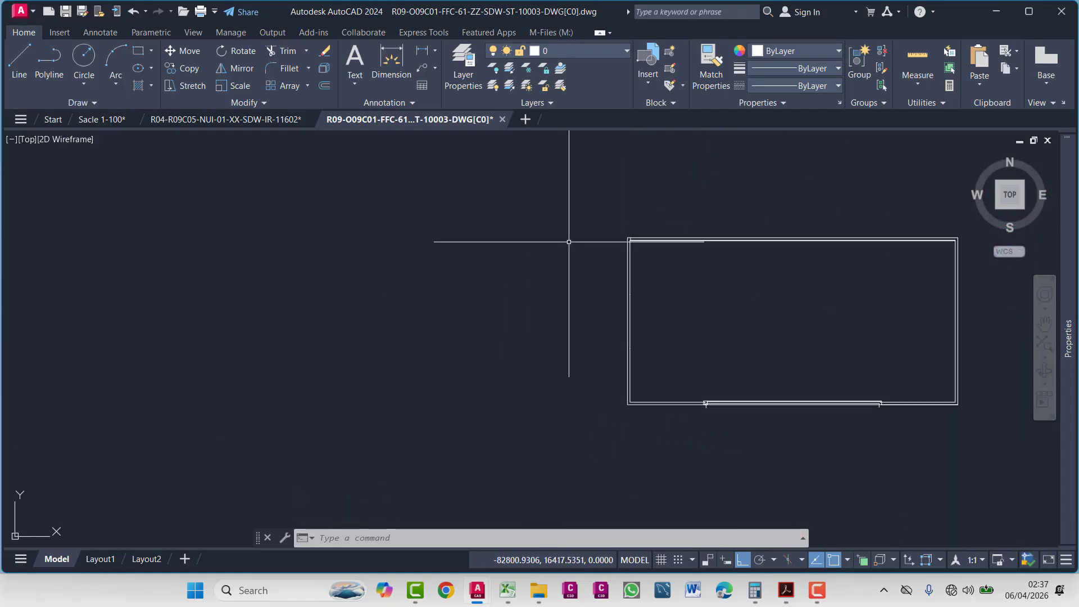
pyautogui.write('pl')
pyautogui.press('Return')
pyautogui.scroll(4, 619, 242)
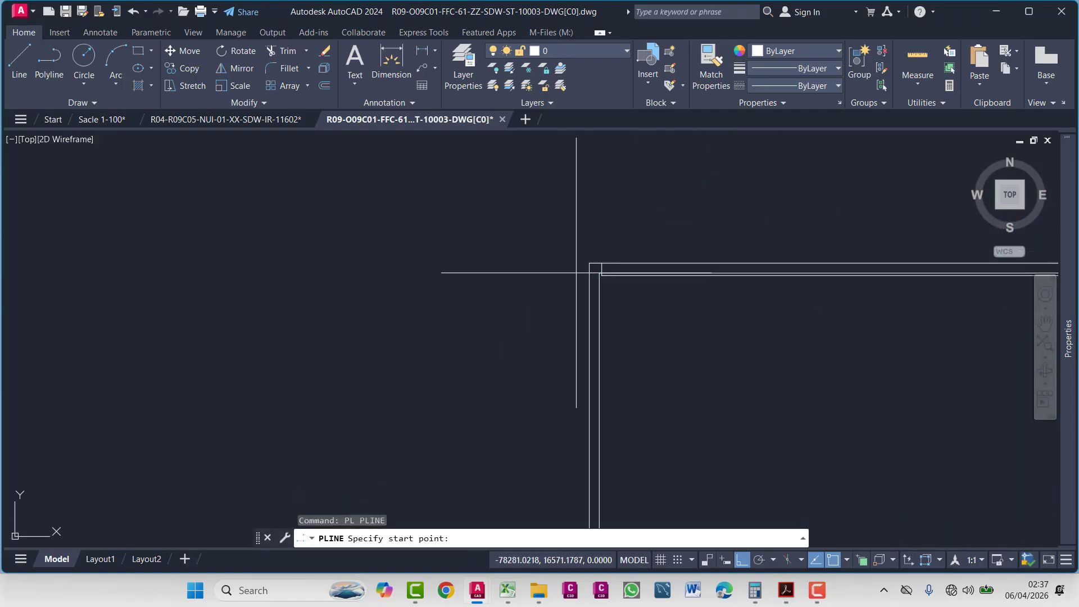
pyautogui.click(590, 262)
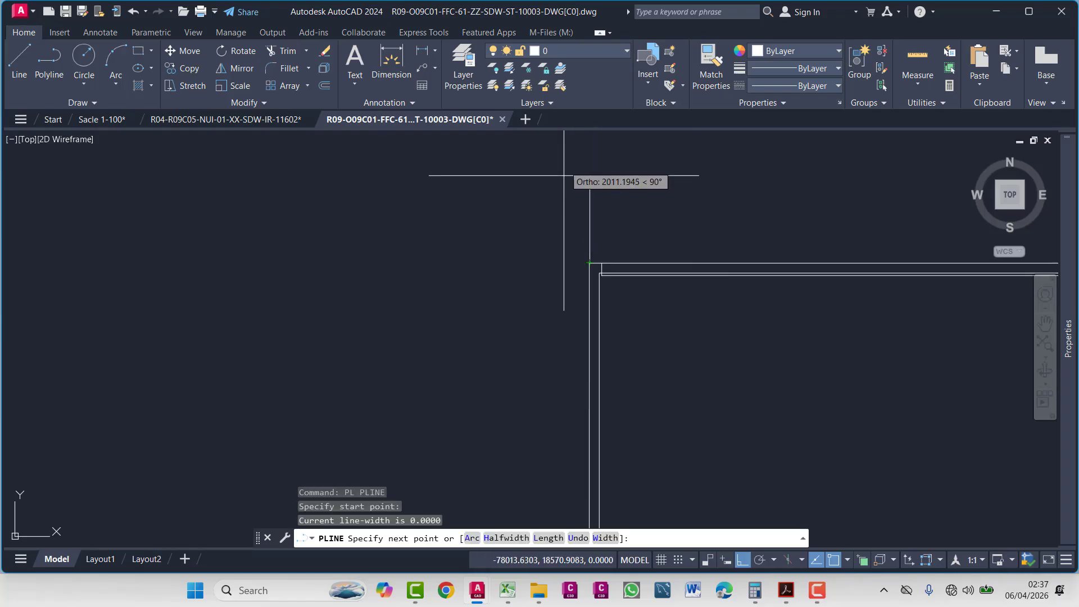
pyautogui.scroll(-2, 567, 284)
pyautogui.click(579, 230)
pyautogui.press('Escape')
# - Stretch the vertical polyline's lower end straight down past the redrawn grid D wall
pyautogui.moveTo(589, 295); pyautogui.dragTo(590, 246, button='middle')
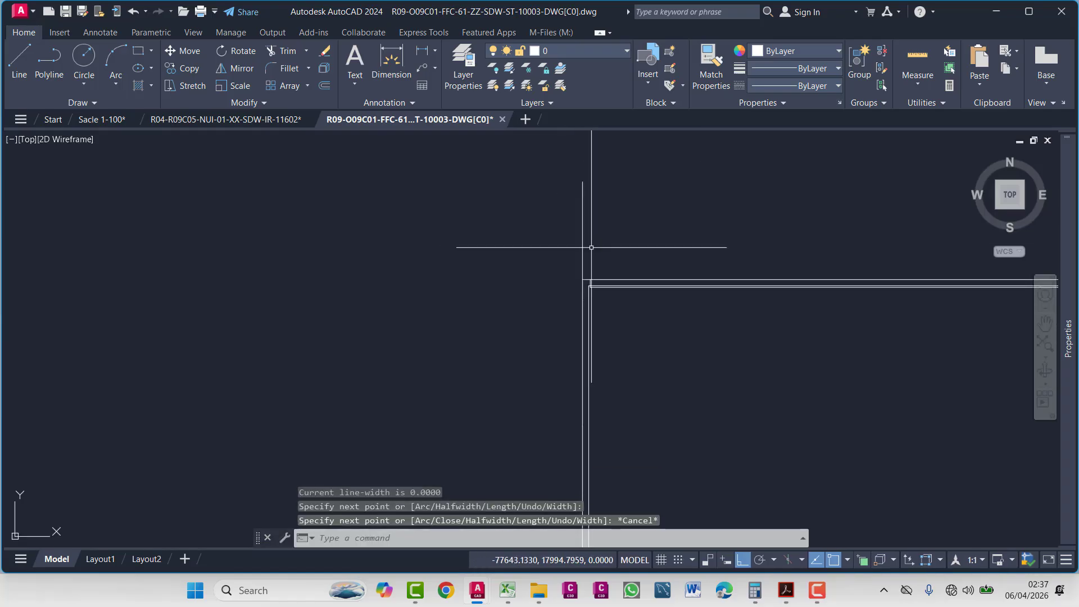
pyautogui.click(602, 237)
pyautogui.click(564, 238)
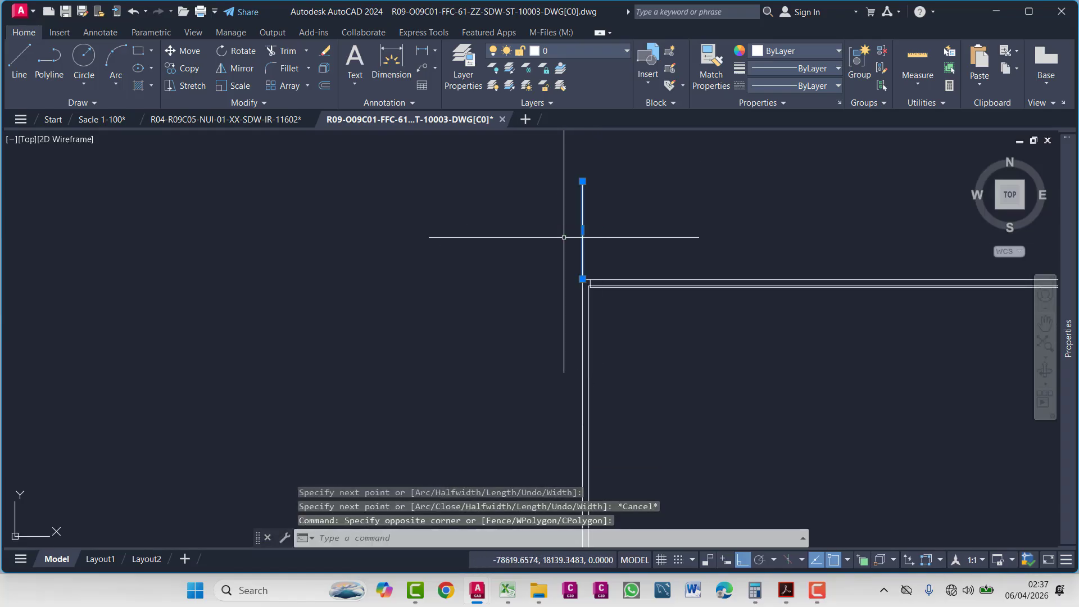
pyautogui.click(583, 279)
pyautogui.scroll(-3, 574, 332)
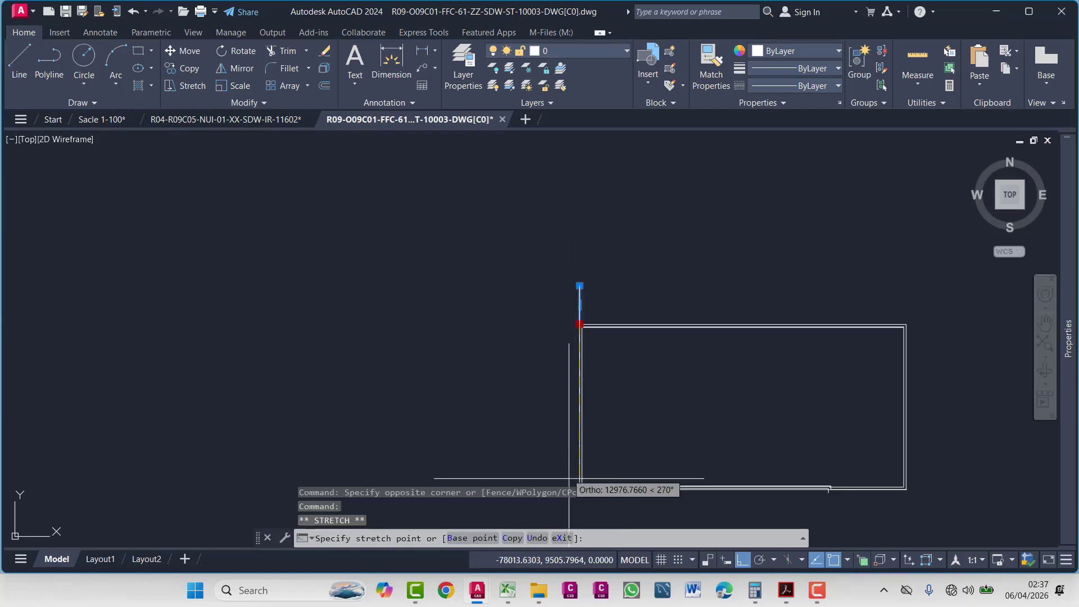
pyautogui.moveTo(429, 407); pyautogui.dragTo(422, 246, button='middle')
pyautogui.click(547, 425)
pyautogui.press('Escape')
pyautogui.scroll(-2, 547, 425)
pyautogui.moveTo(543, 388); pyautogui.dragTo(545, 398, button='middle')
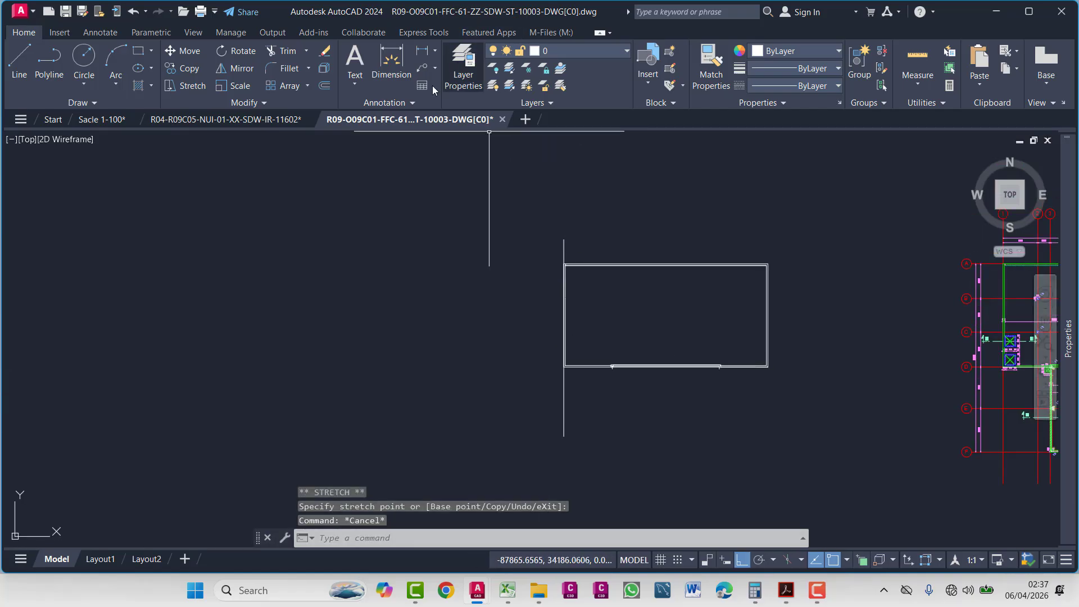
# - Create a layer named Grid Lines with red colour 10
pyautogui.click(471, 88)
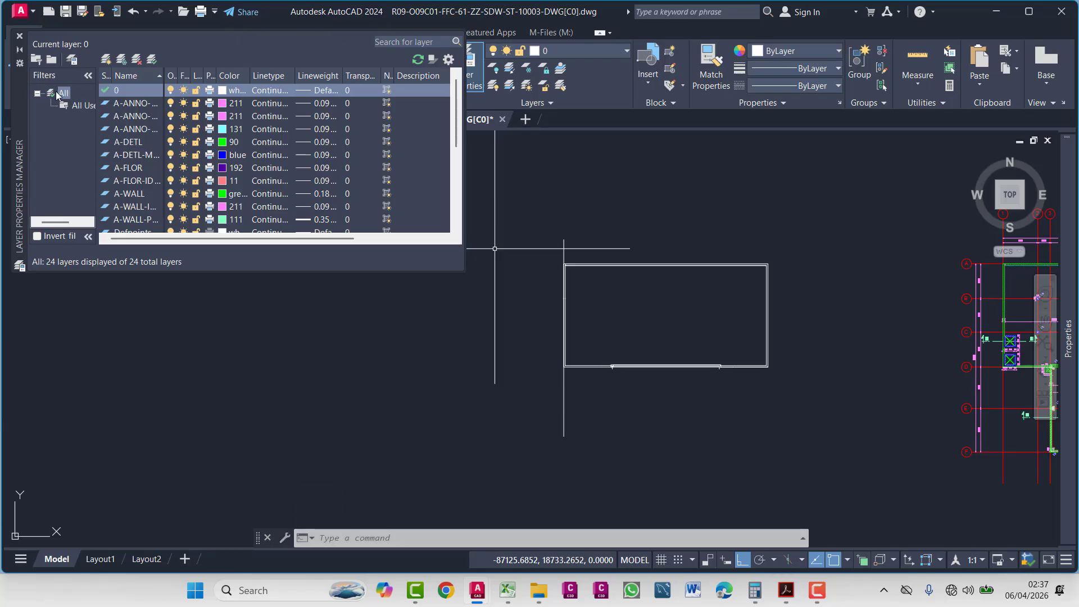
pyautogui.click(105, 60)
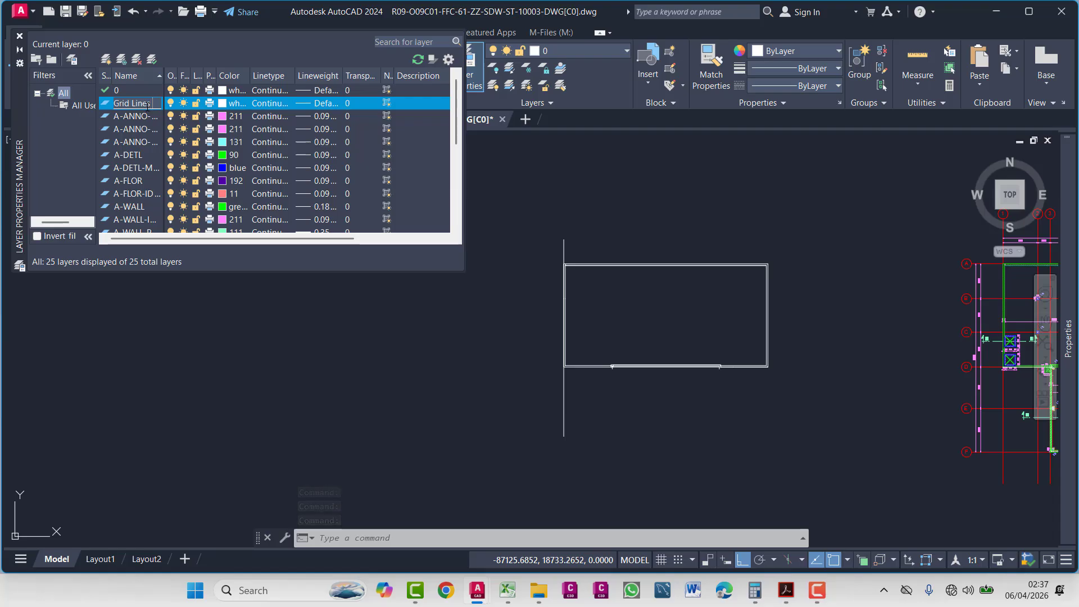
pyautogui.click(223, 107)
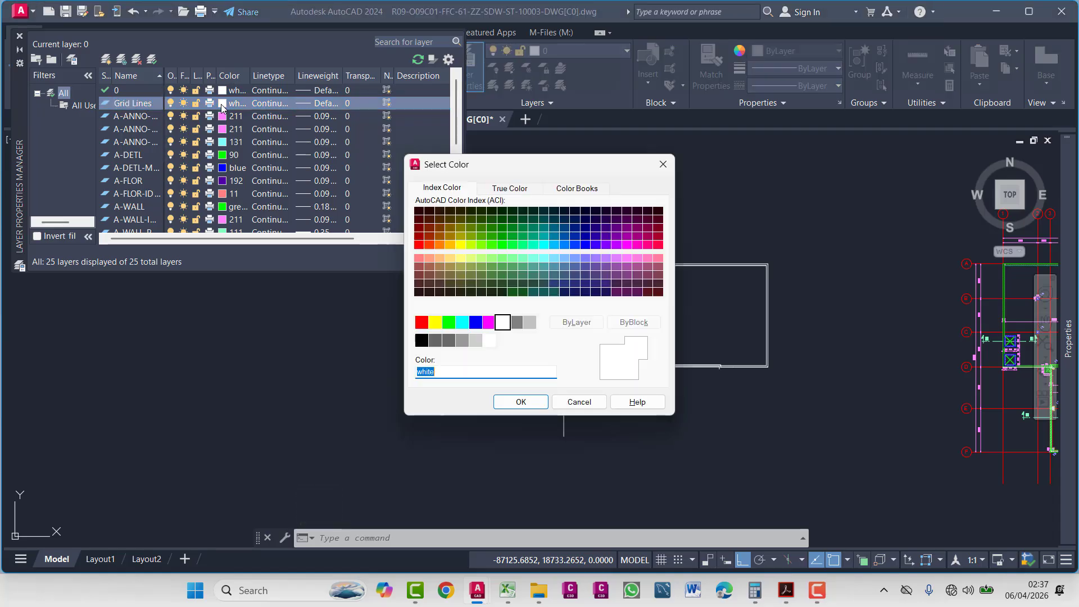
pyautogui.click(419, 245)
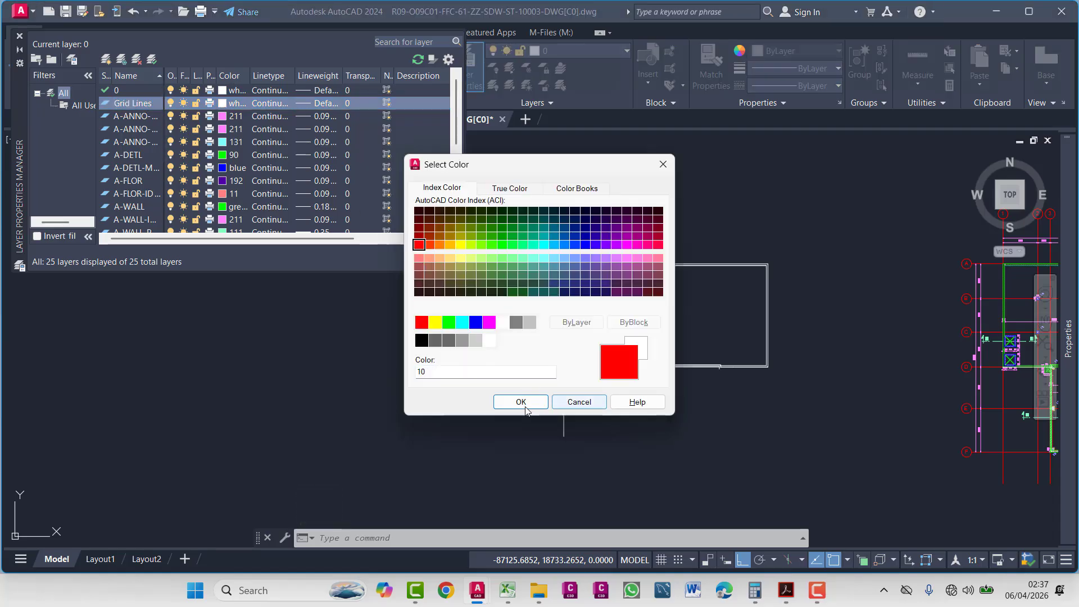
pyautogui.click(521, 402)
pyautogui.click(395, 330)
pyautogui.press('Escape')
pyautogui.press('Escape')
pyautogui.press('Escape')
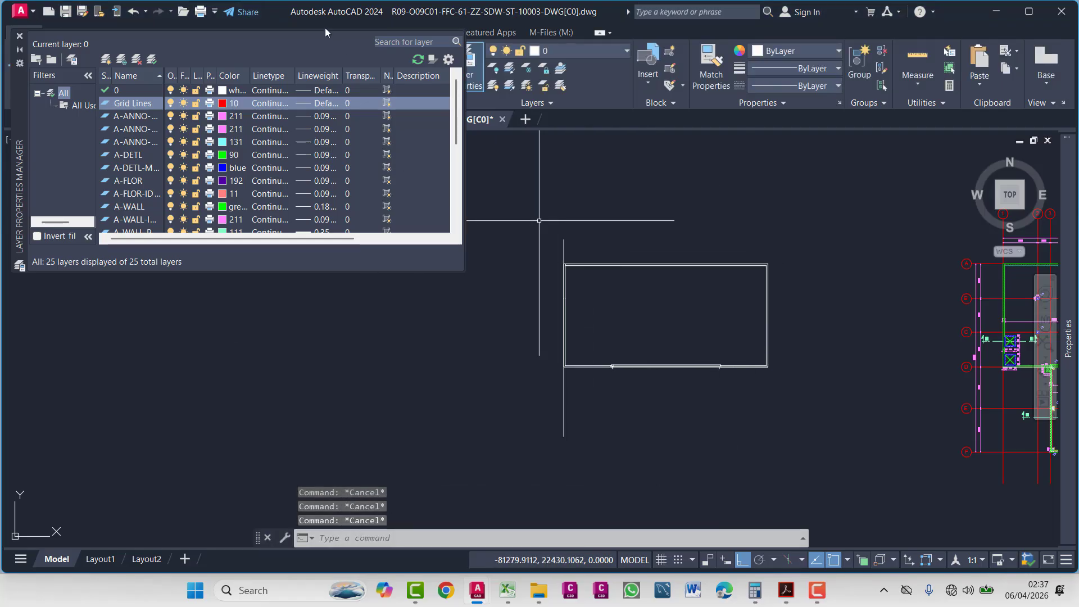
pyautogui.click(21, 36)
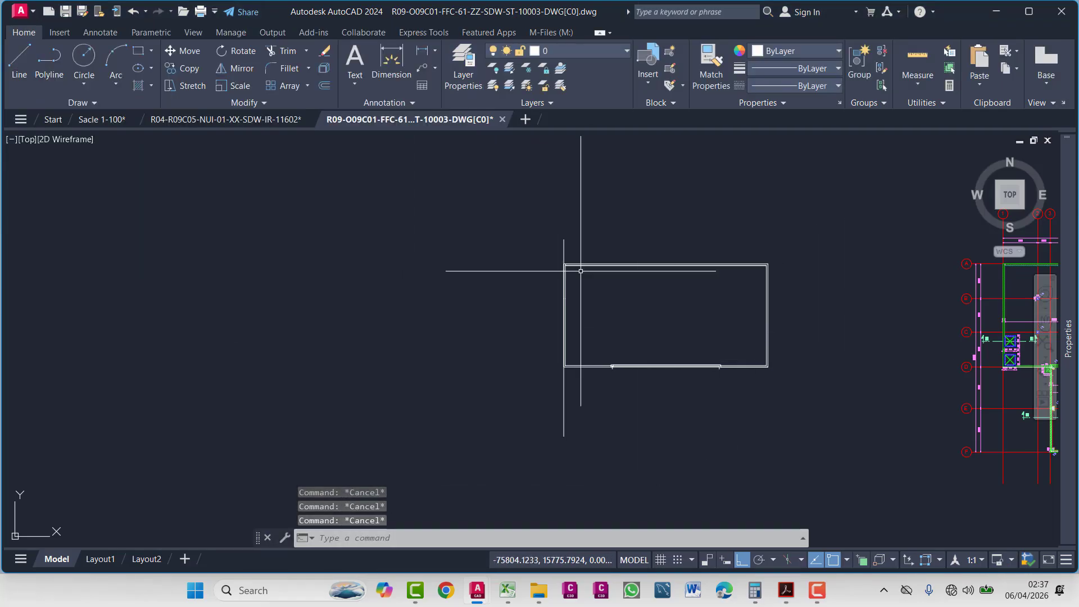
# - Assign the redrawn plan's vertical grid polyline to the Grid Lines layer
pyautogui.scroll(3, 573, 259)
pyautogui.click(570, 231)
pyautogui.click(541, 163)
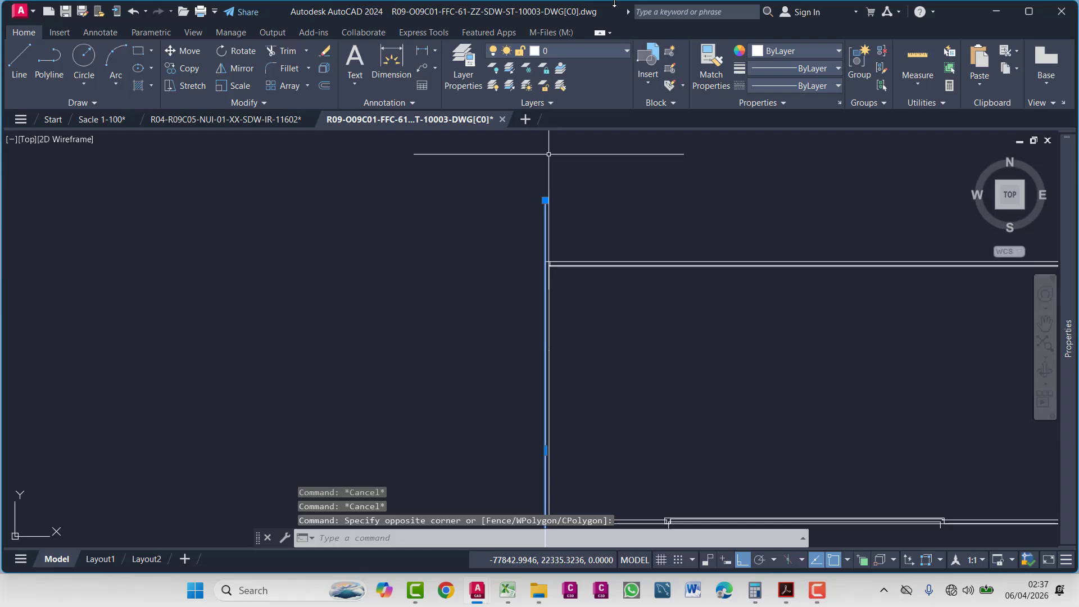
pyautogui.click(583, 50)
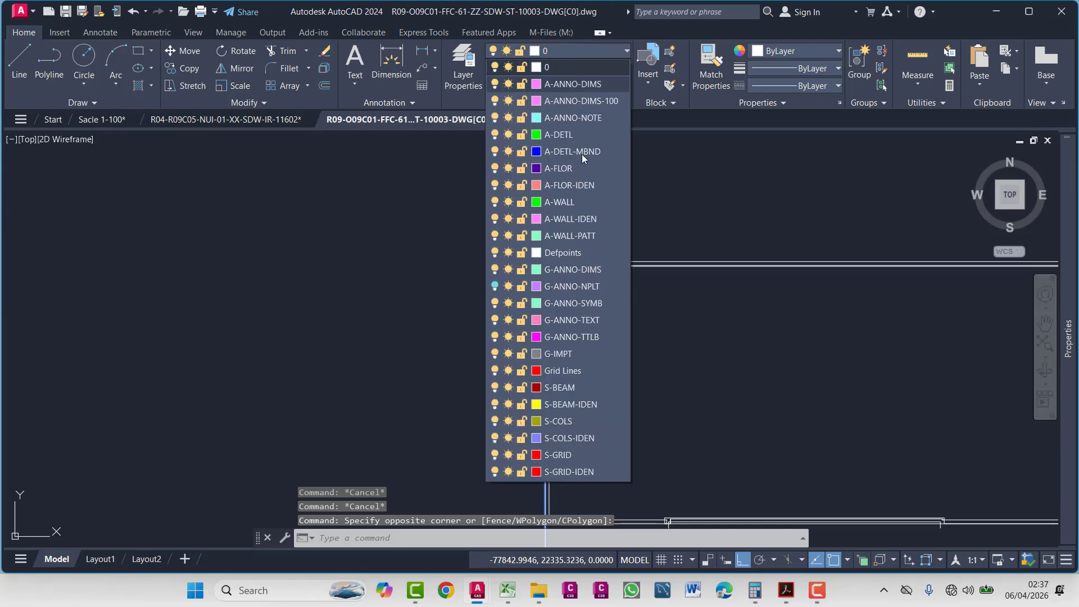
pyautogui.click(578, 369)
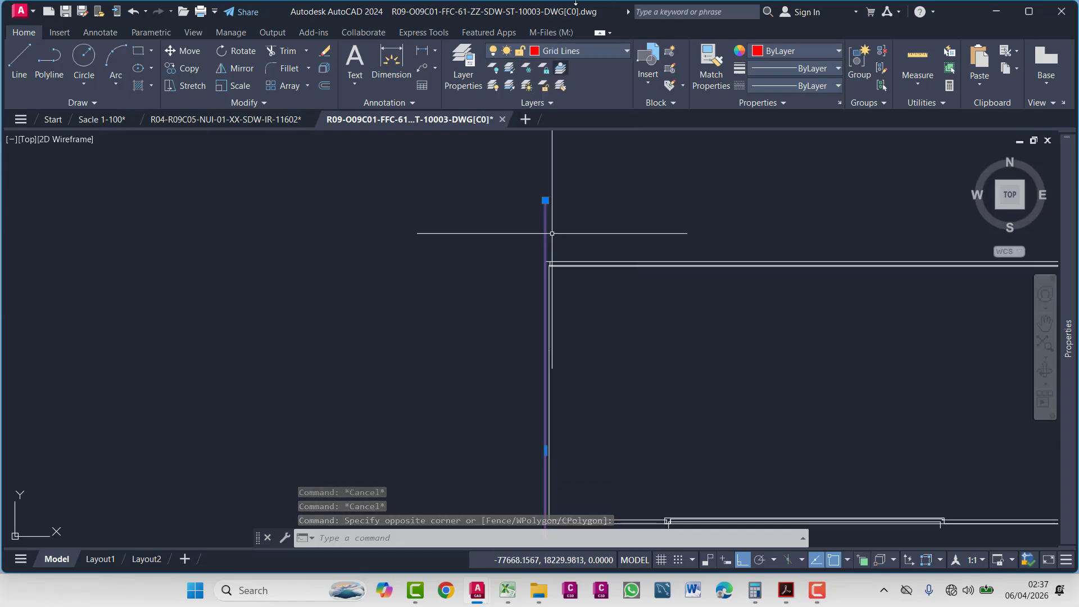
pyautogui.click(563, 51)
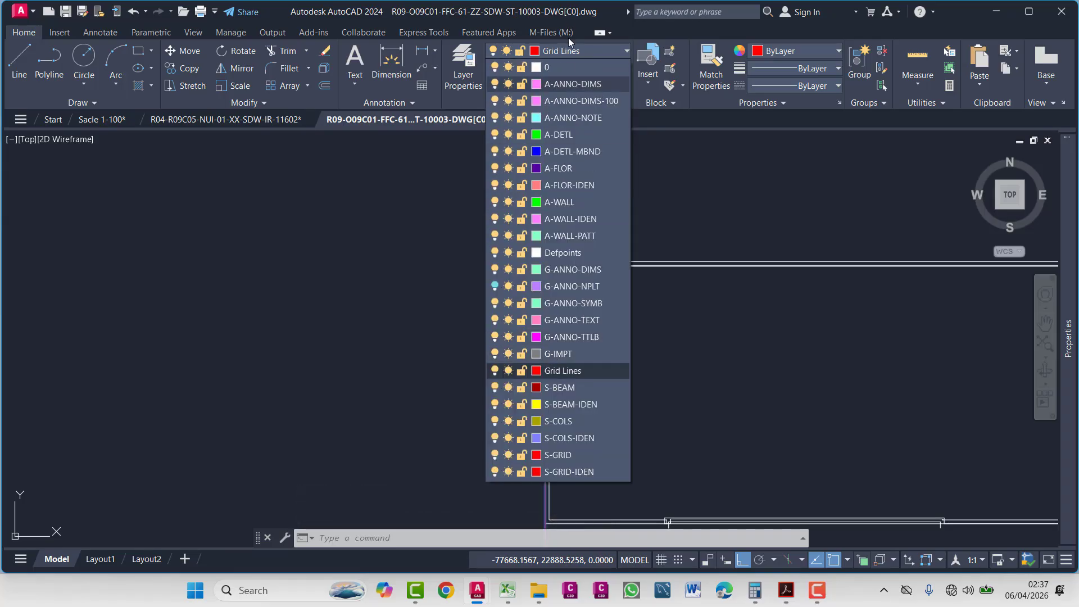
pyautogui.click(340, 243)
pyautogui.press('Escape')
pyautogui.press('Escape')
# - Rename the Grid Lines layer to 01 Grid Lines and keep layer 0 as the current layer
pyautogui.click(464, 76)
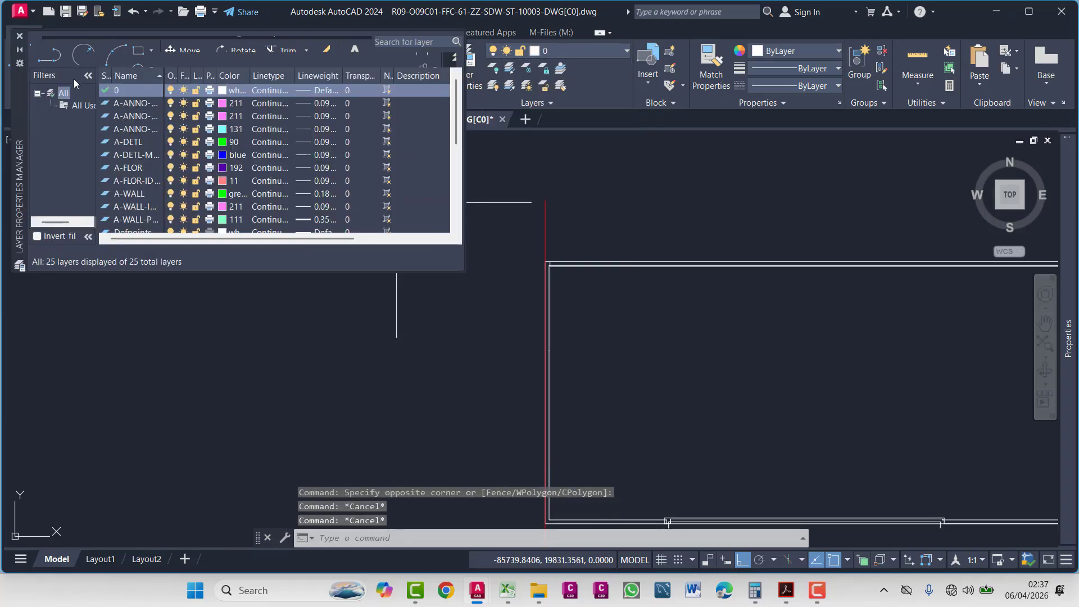
pyautogui.scroll(-1, 143, 204)
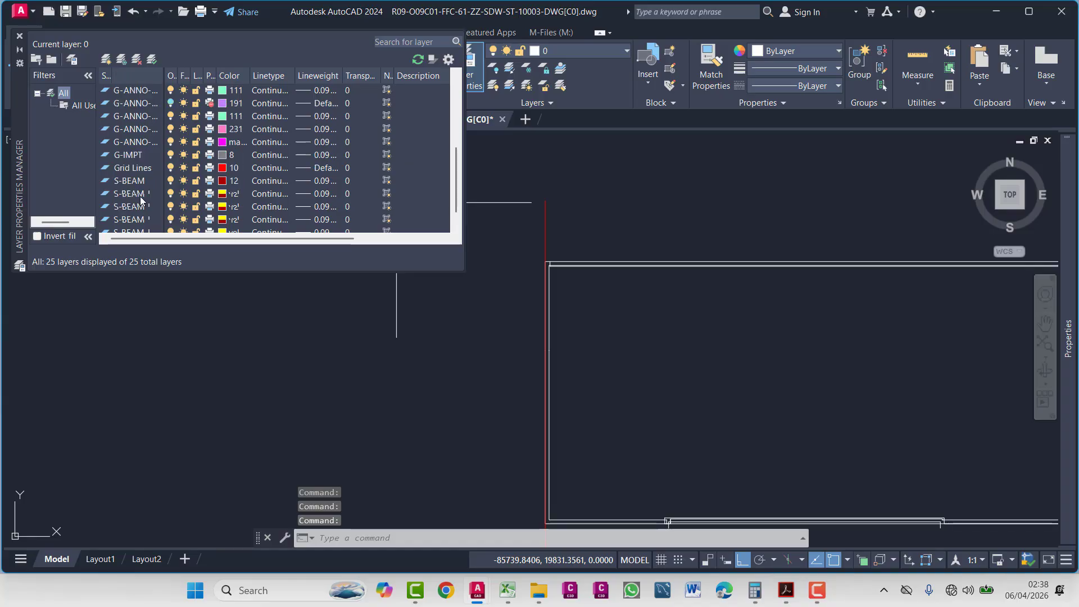
pyautogui.click(135, 169)
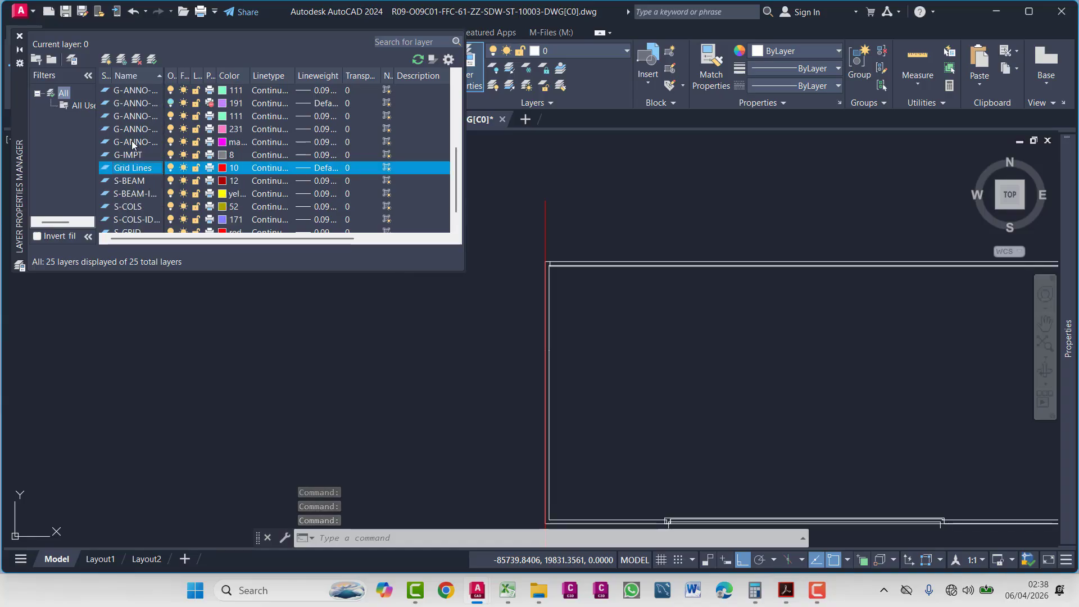
pyautogui.doubleClick(141, 169)
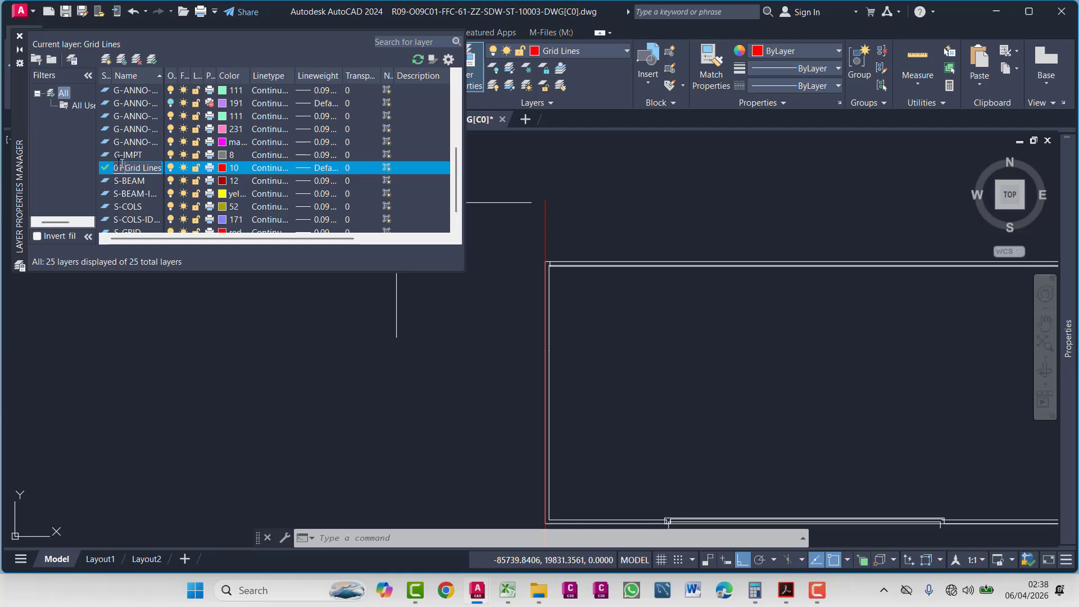
pyautogui.click(84, 128)
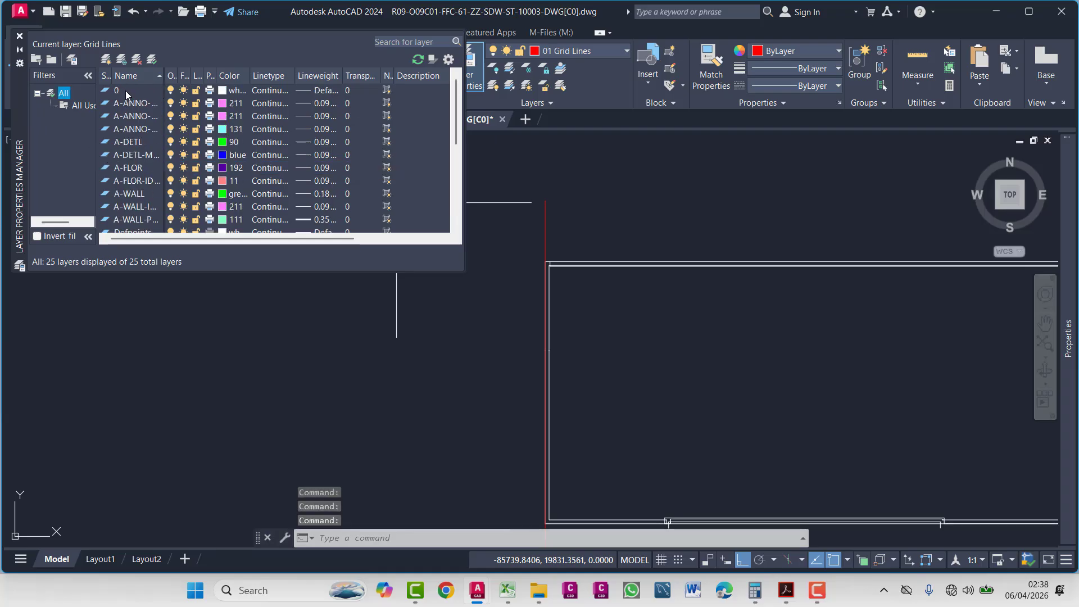
pyautogui.doubleClick(126, 94)
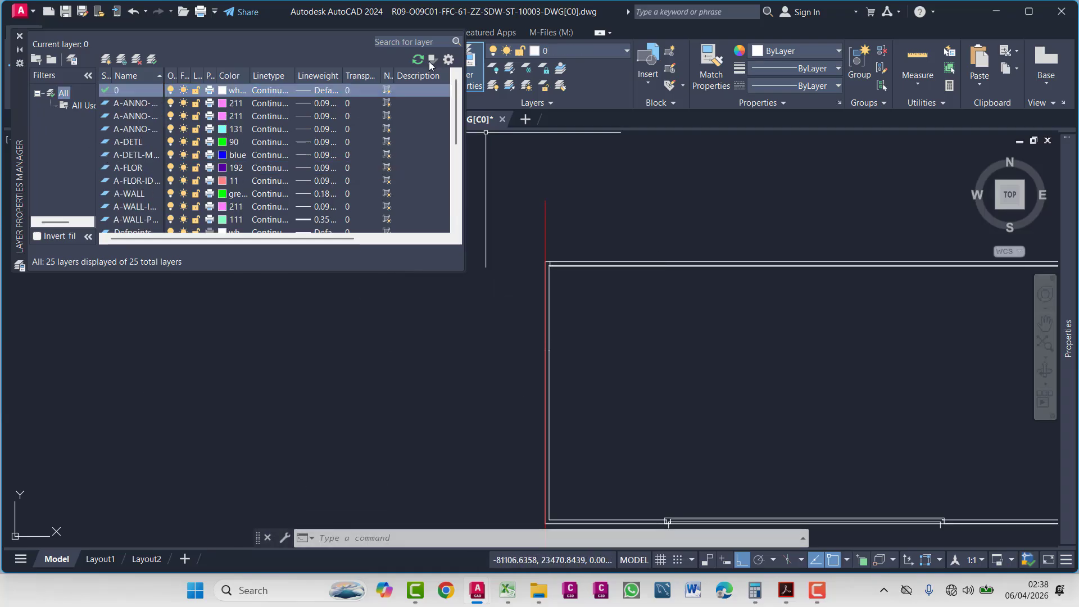
pyautogui.click(19, 37)
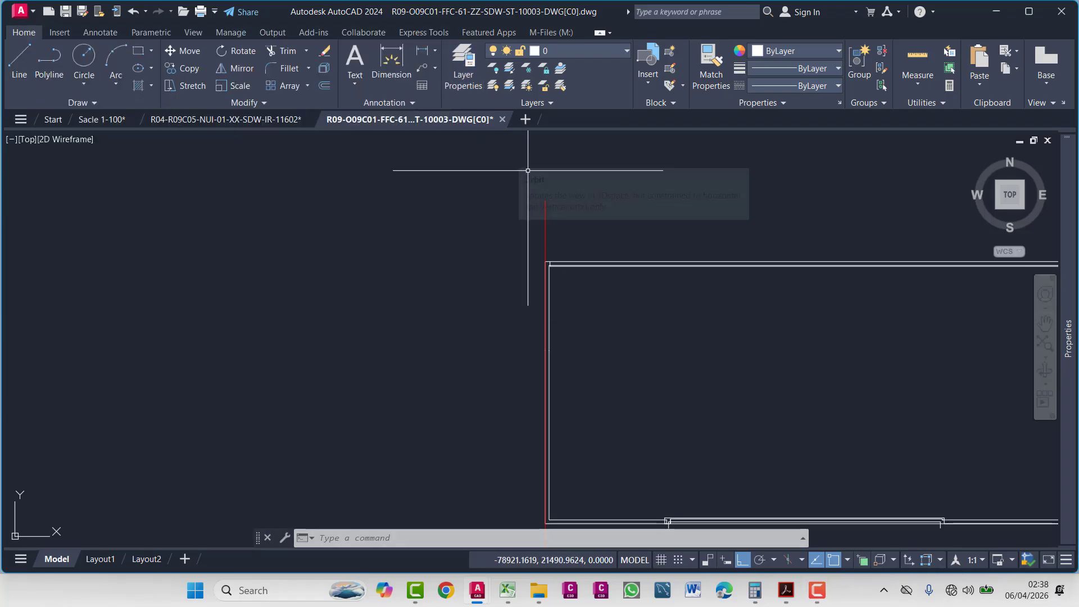
# - Draw a grid bubble circle centred on the upper end of the red vertical grid line
pyautogui.moveTo(561, 214); pyautogui.dragTo(436, 291, button='middle')
pyautogui.scroll(4, 436, 291)
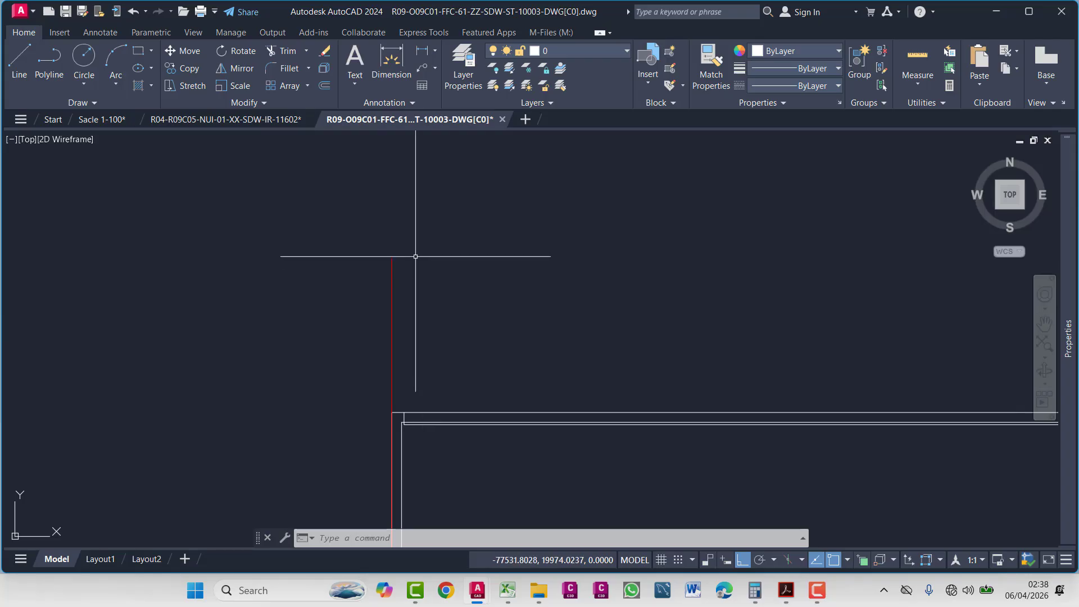
pyautogui.write('c')
pyautogui.press('Return')
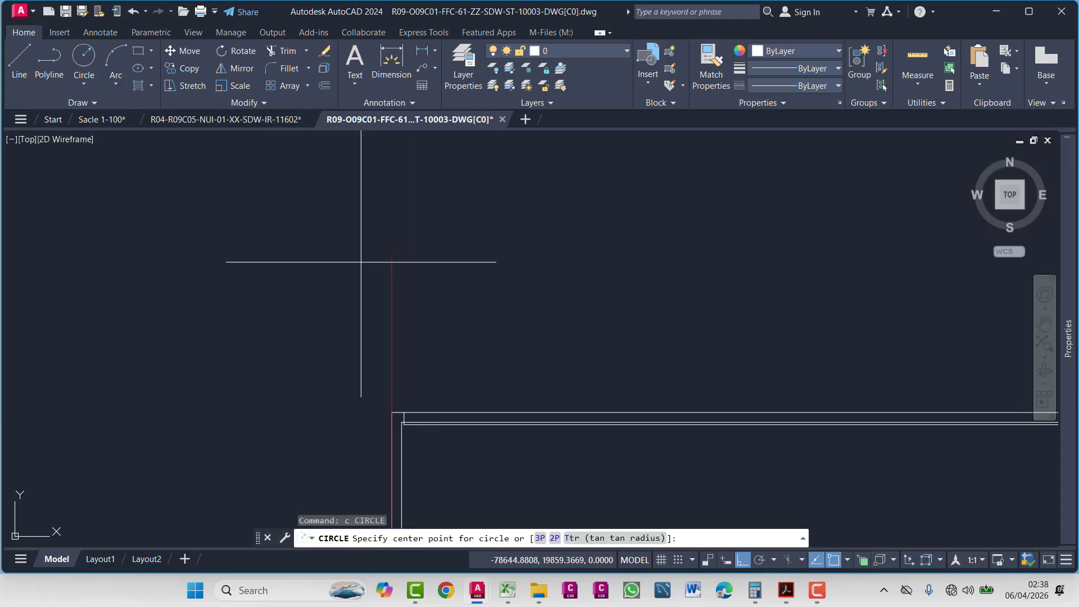
pyautogui.click(392, 258)
pyautogui.click(392, 292)
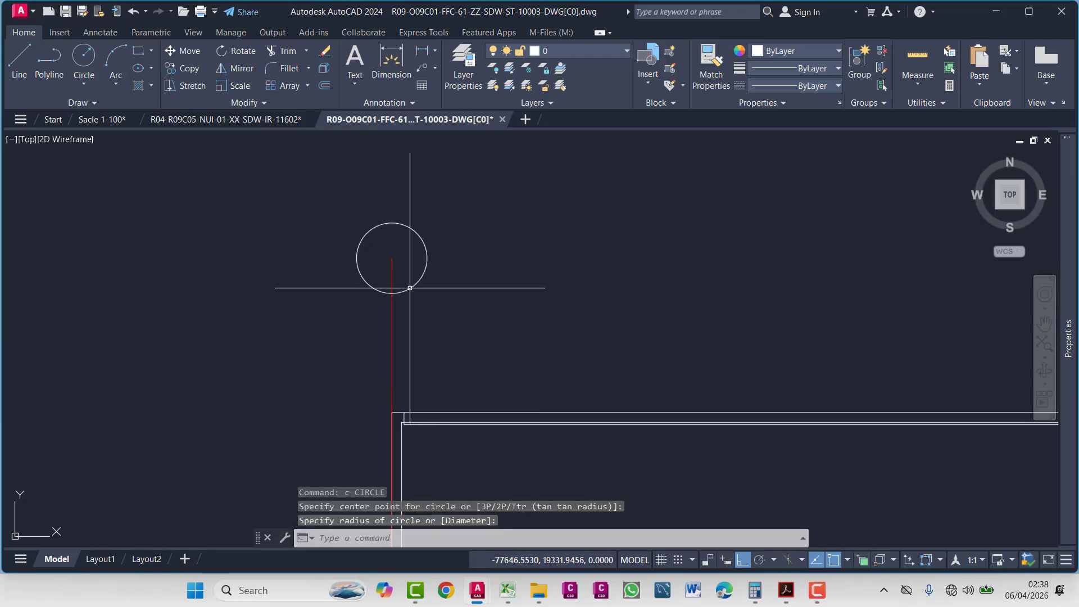
pyautogui.press('Escape')
pyautogui.press('Escape')
pyautogui.press('Escape')
pyautogui.scroll(-10, 426, 243)
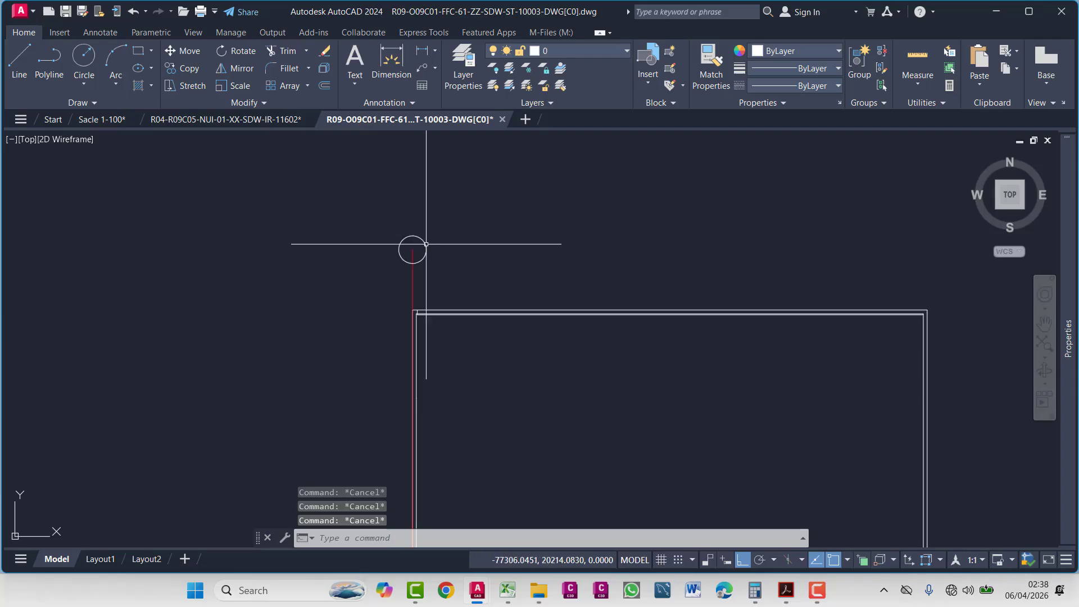
# - Examine the circle and number text of the original plan's grid 1 bubble
pyautogui.moveTo(520, 296); pyautogui.dragTo(467, 321, button='middle')
pyautogui.scroll(4, 587, 275)
pyautogui.scroll(6, 814, 259)
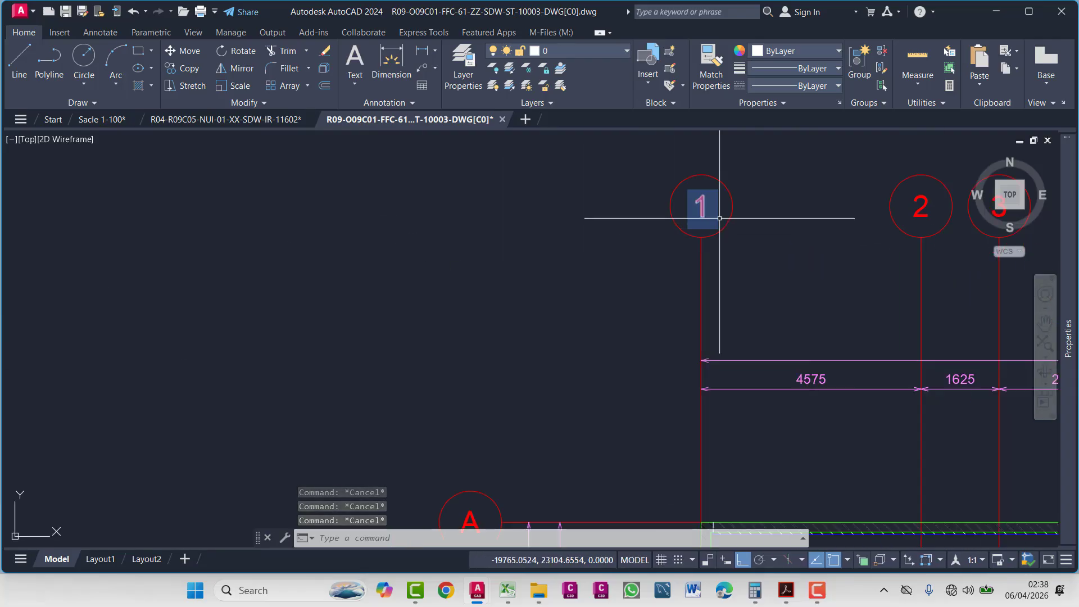
pyautogui.click(740, 159)
pyautogui.click(637, 221)
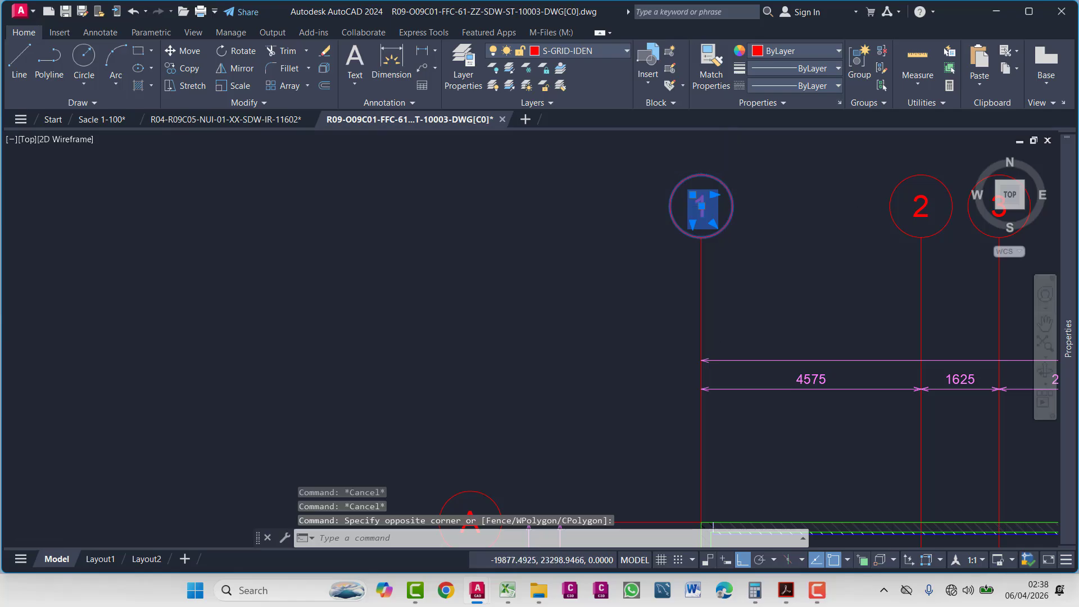
pyautogui.scroll(6, 716, 210)
pyautogui.press('Escape')
pyautogui.click(675, 203)
pyautogui.click(643, 199)
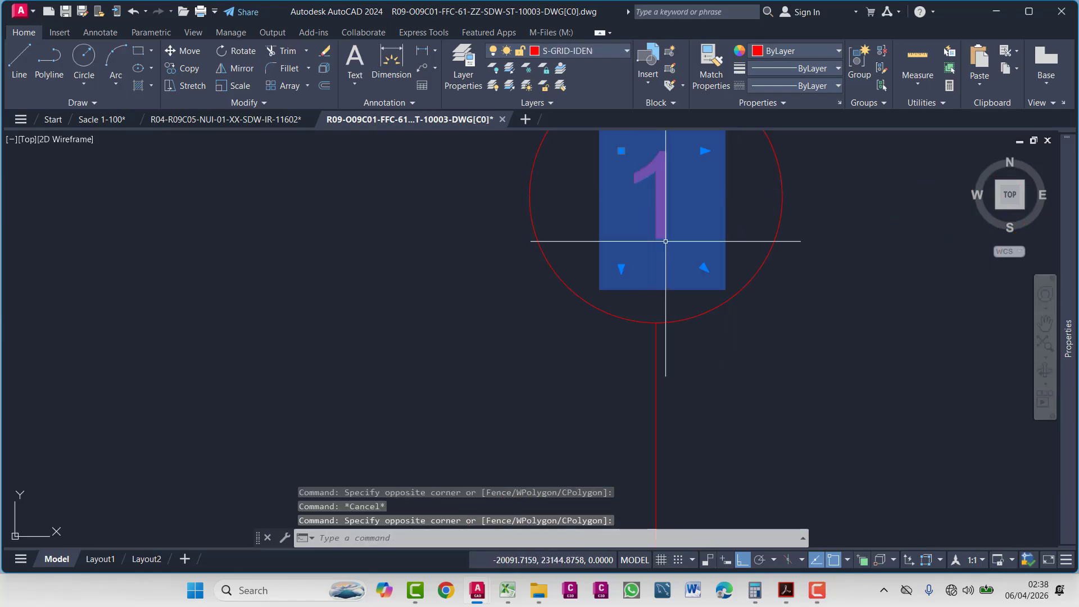
pyautogui.scroll(-10, 666, 245)
pyautogui.moveTo(571, 276); pyautogui.dragTo(697, 229, button='middle')
pyautogui.press('Escape')
pyautogui.scroll(8, 274, 253)
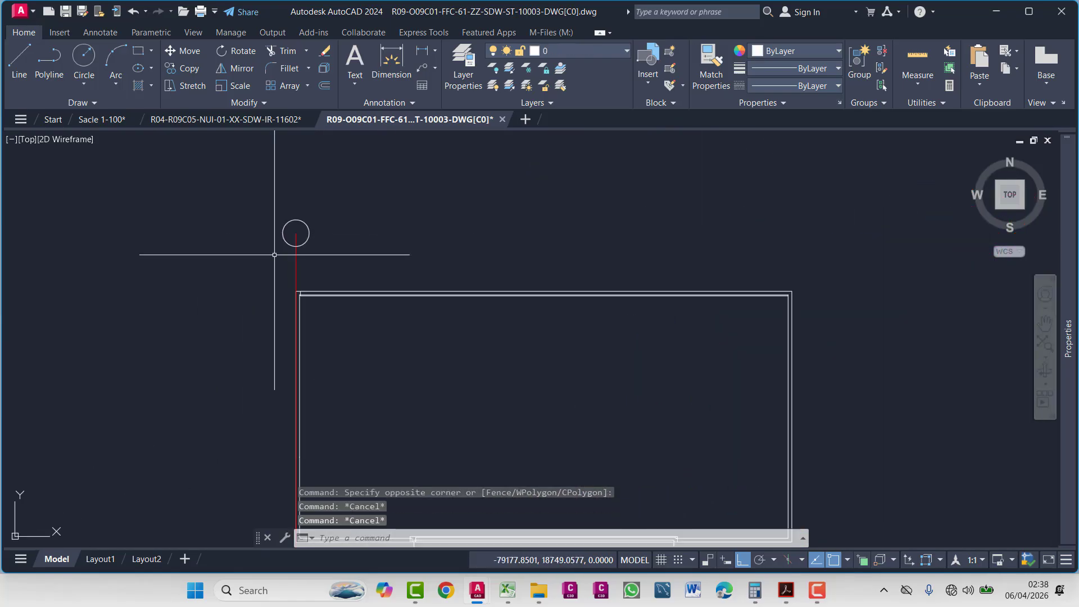
pyautogui.write('mt')
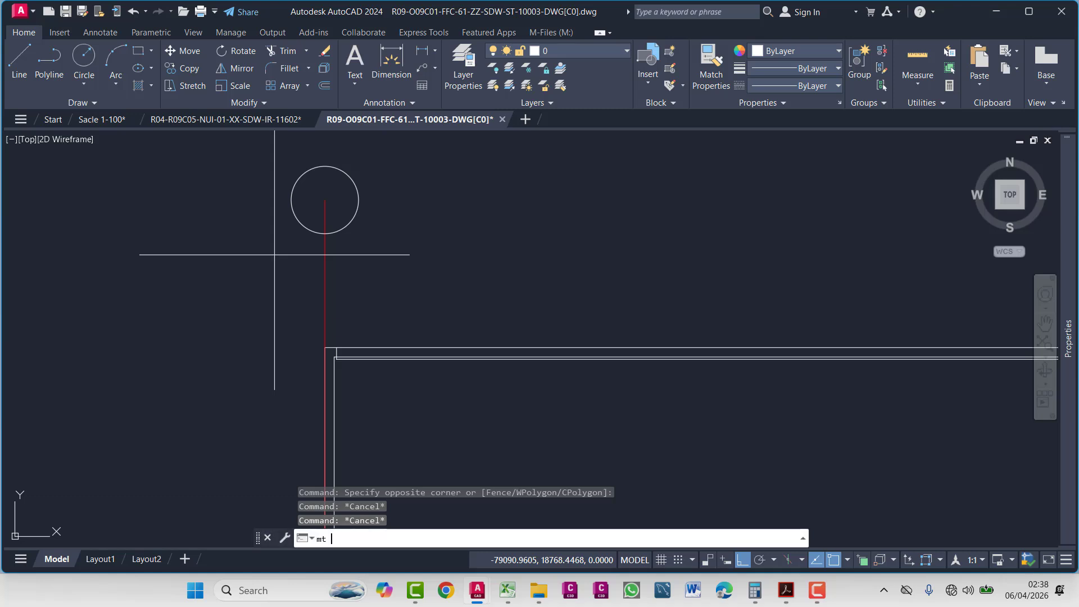
pyautogui.press('Return')
pyautogui.click(499, 214)
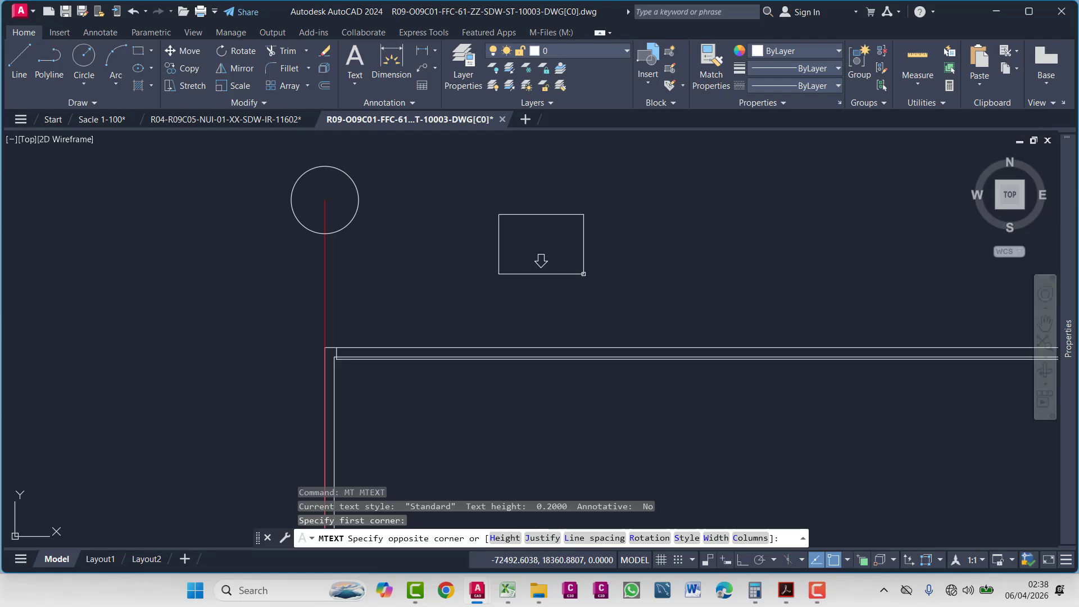
pyautogui.click(583, 274)
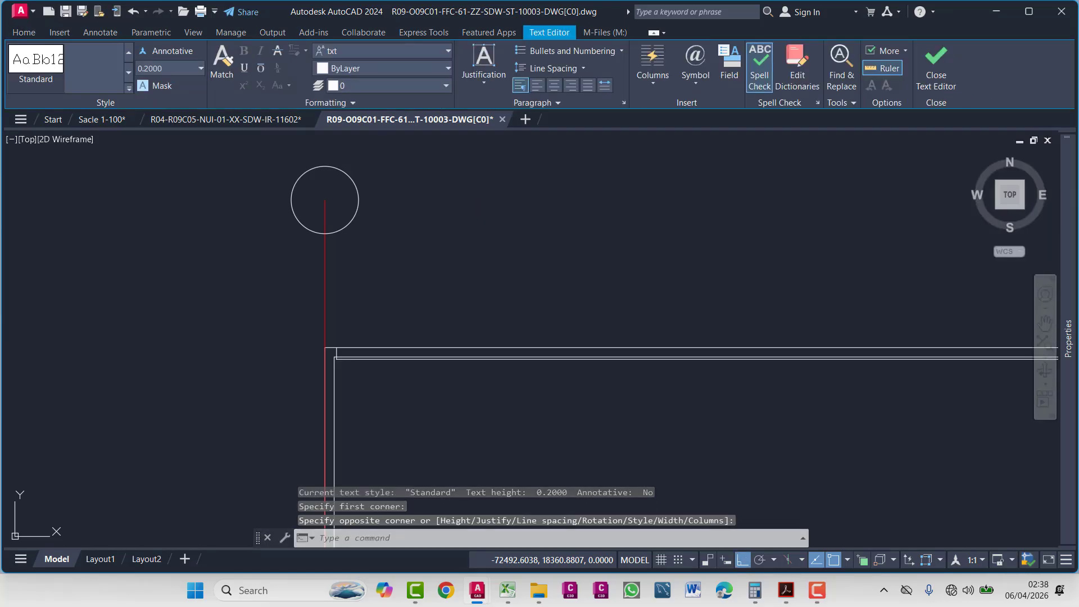
pyautogui.click(539, 241)
pyautogui.write('1')
pyautogui.press('Return')
pyautogui.click(513, 210)
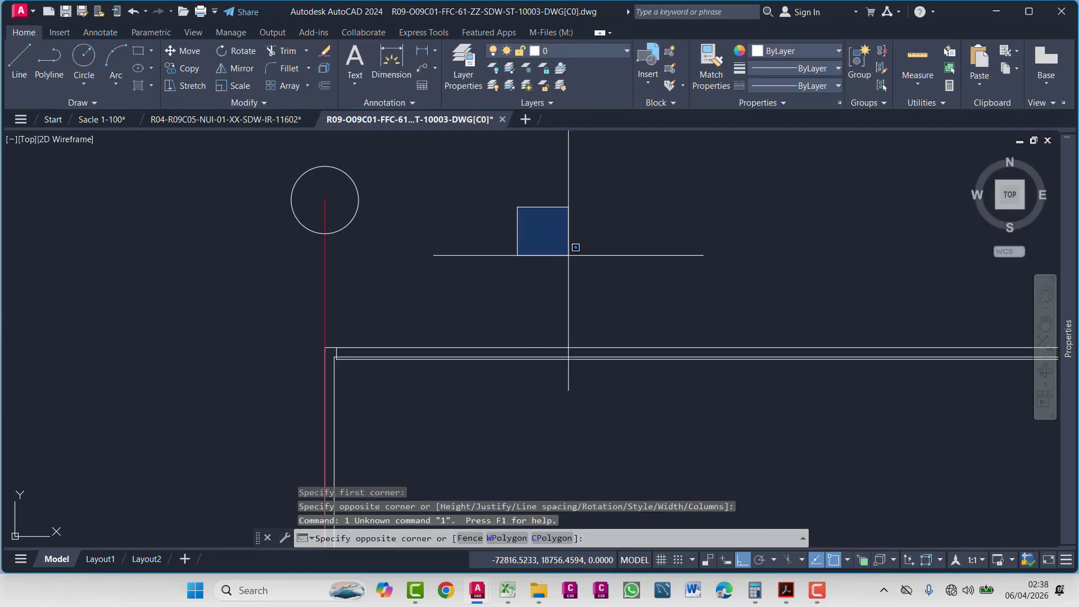
pyautogui.press('Escape')
pyautogui.press('Escape')
pyautogui.write('my')
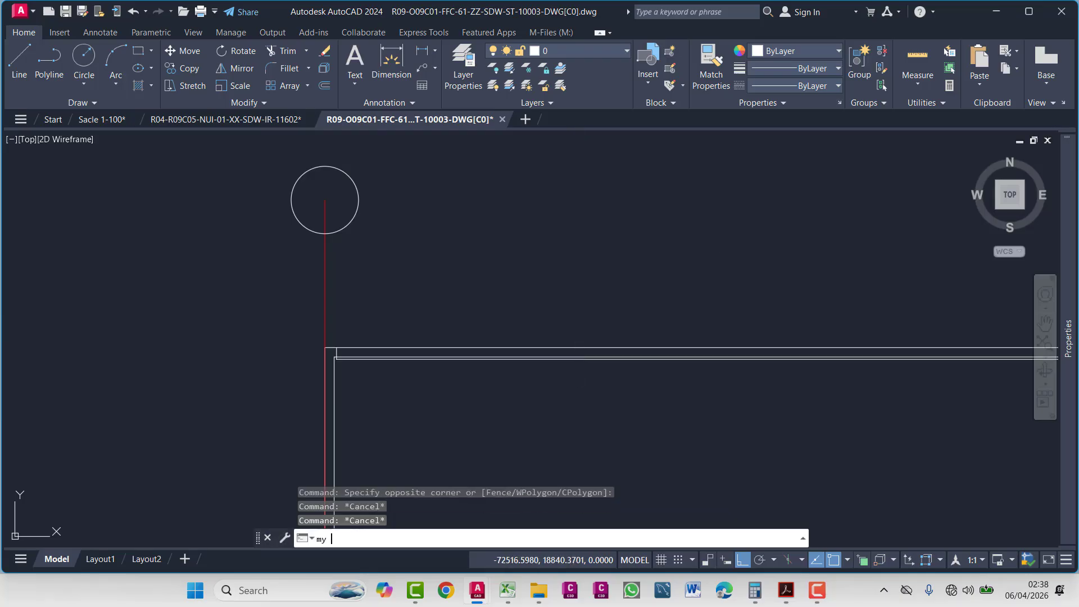
pyautogui.press('Return')
pyautogui.press('Escape')
pyautogui.press('Escape')
pyautogui.press('Escape')
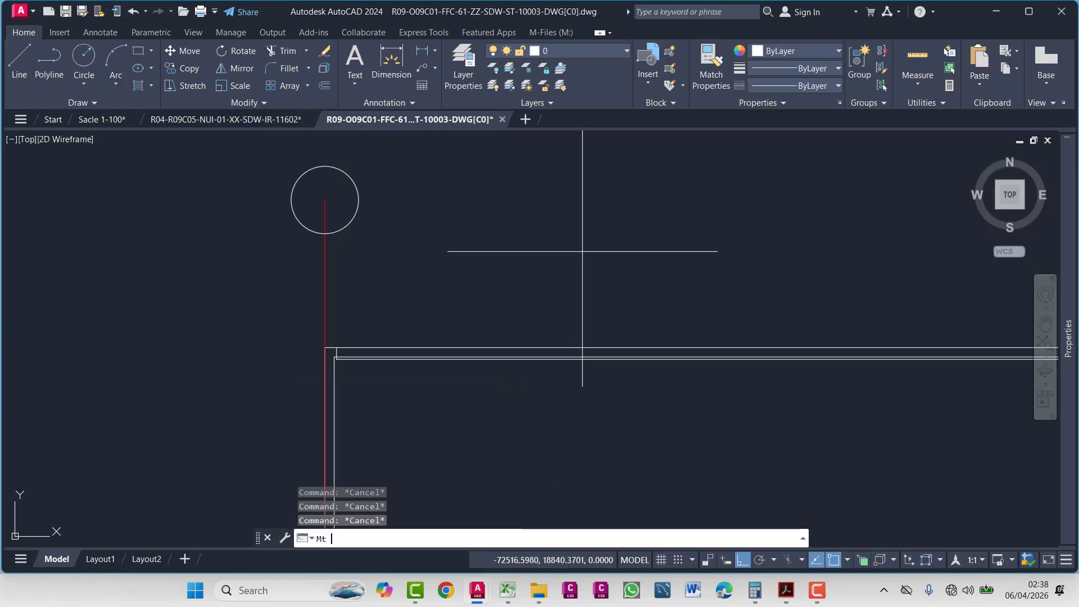
# - Place multiline text reading 1 in the empty area beside the new grid bubble, above the upper wall
pyautogui.write('Mt')
pyautogui.press('Return')
pyautogui.click(545, 251)
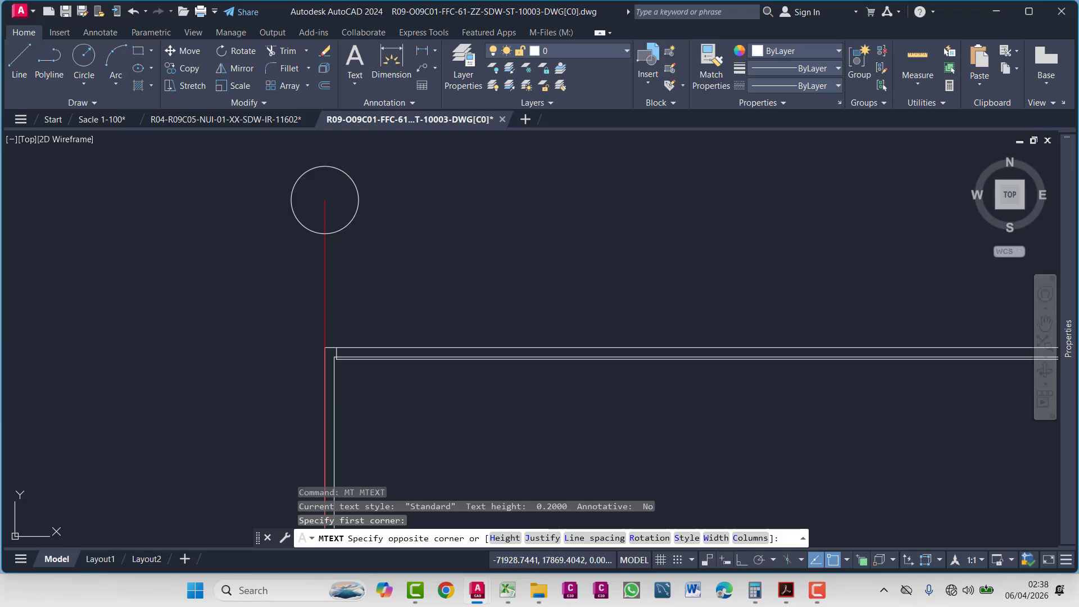
pyautogui.click(743, 298)
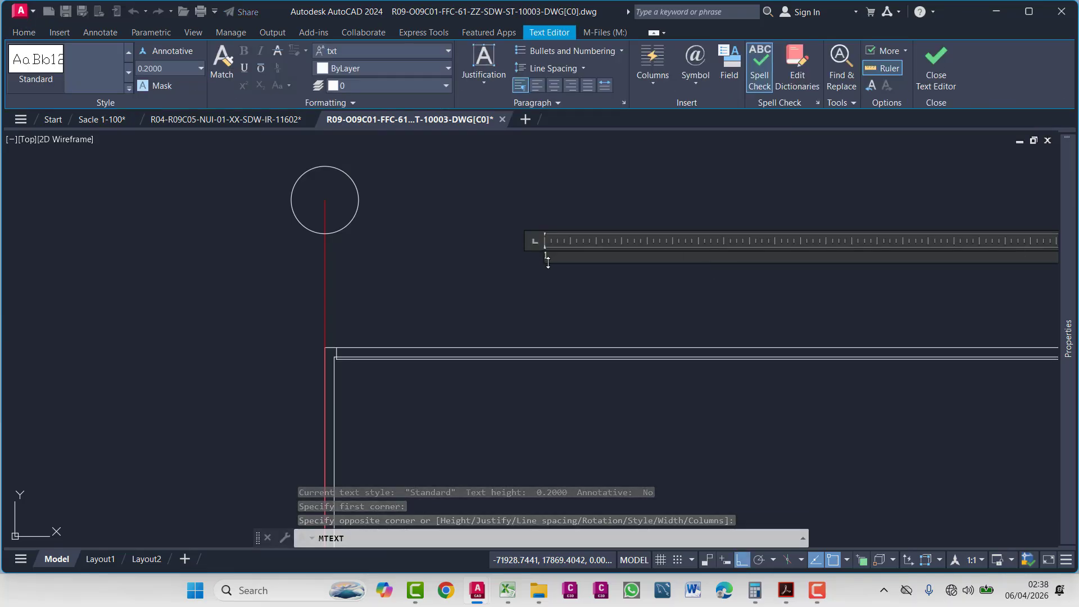
pyautogui.write('1')
pyautogui.press('Return')
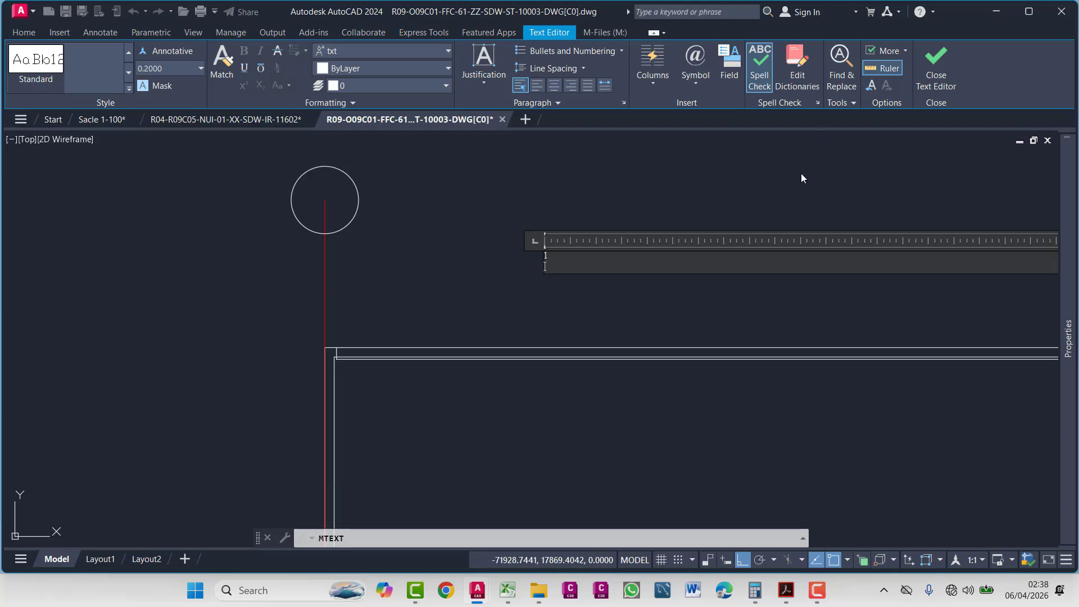
pyautogui.click(936, 65)
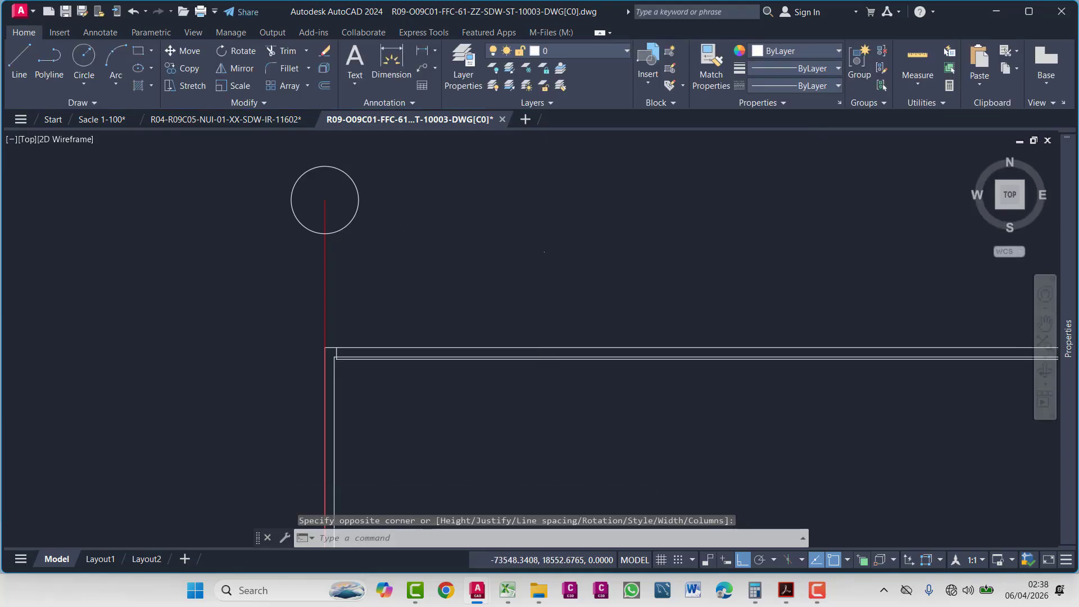
pyautogui.scroll(4, 545, 252)
pyautogui.click(521, 274)
pyautogui.write('sc')
pyautogui.press('space')
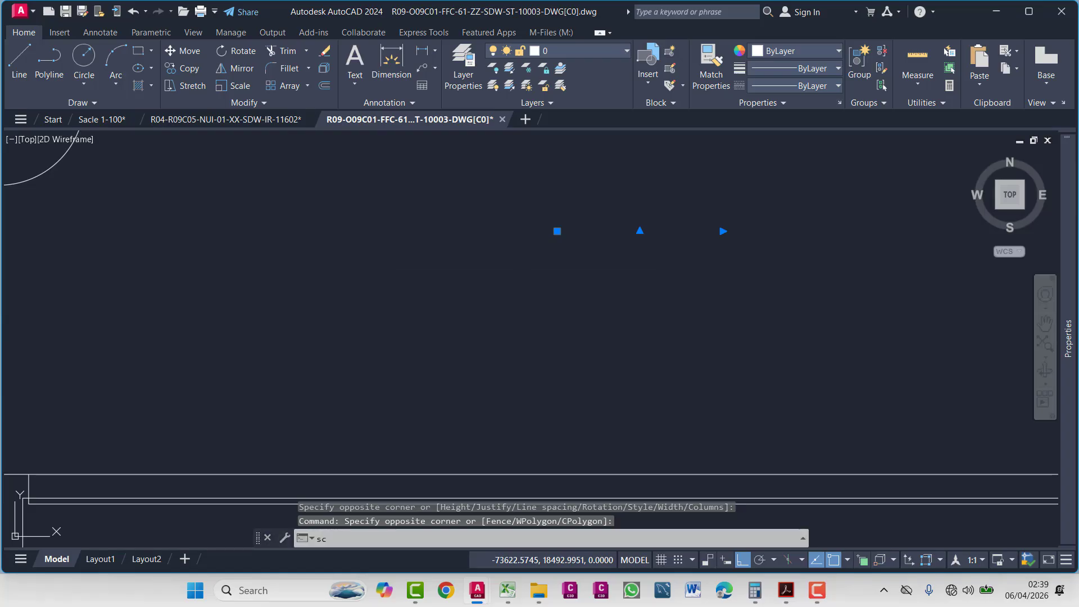
pyautogui.click(557, 171)
pyautogui.scroll(-4, 583, 250)
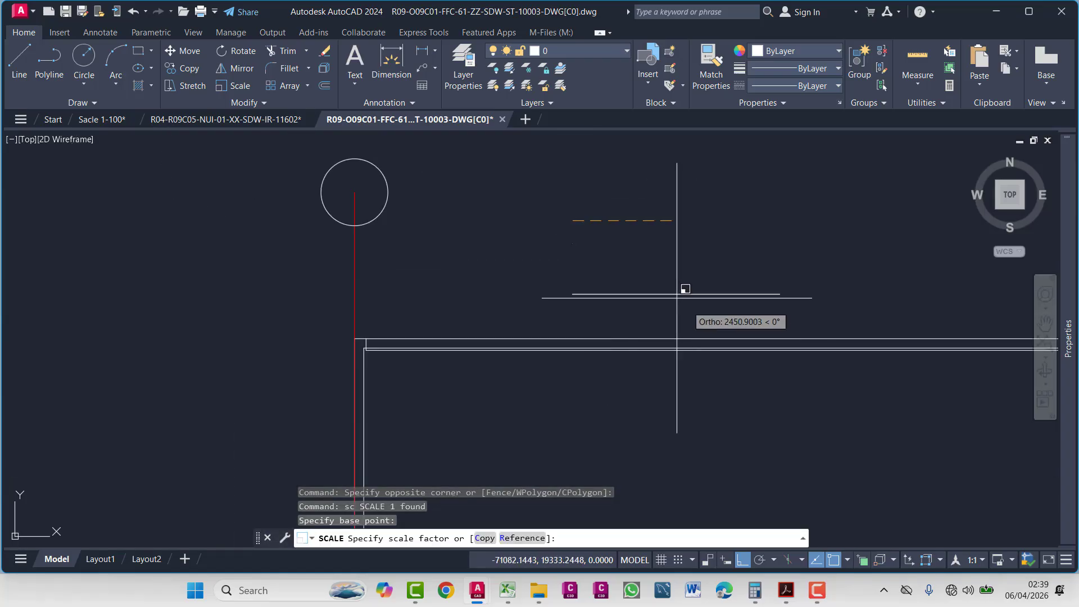
pyautogui.press('Escape')
pyautogui.press('Escape')
# - Scale up the multiline text 1 freehand from a base point just beside it
pyautogui.click(555, 276)
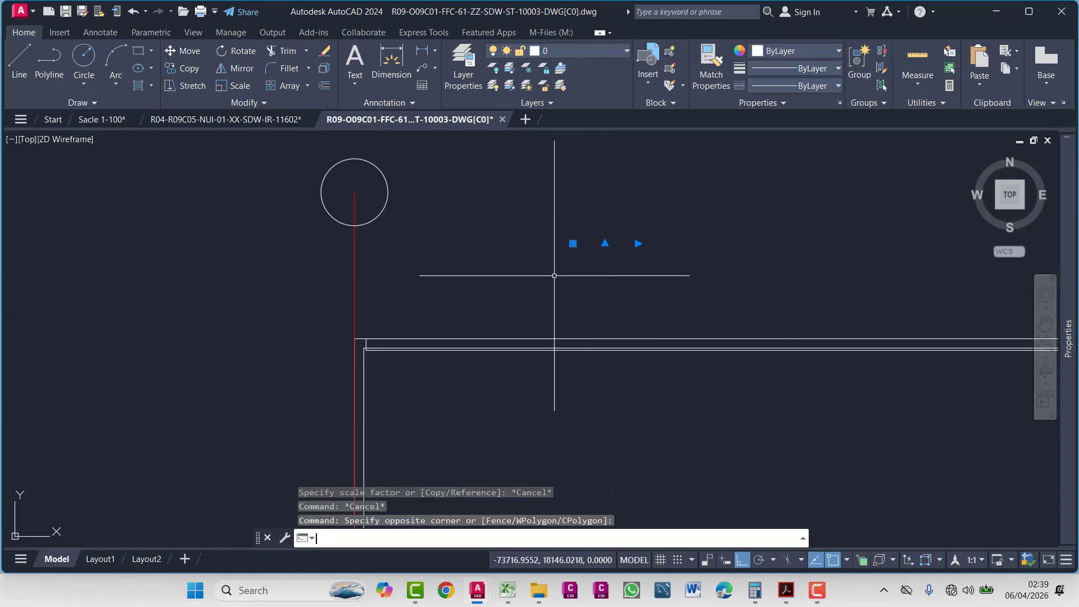
pyautogui.write('sc')
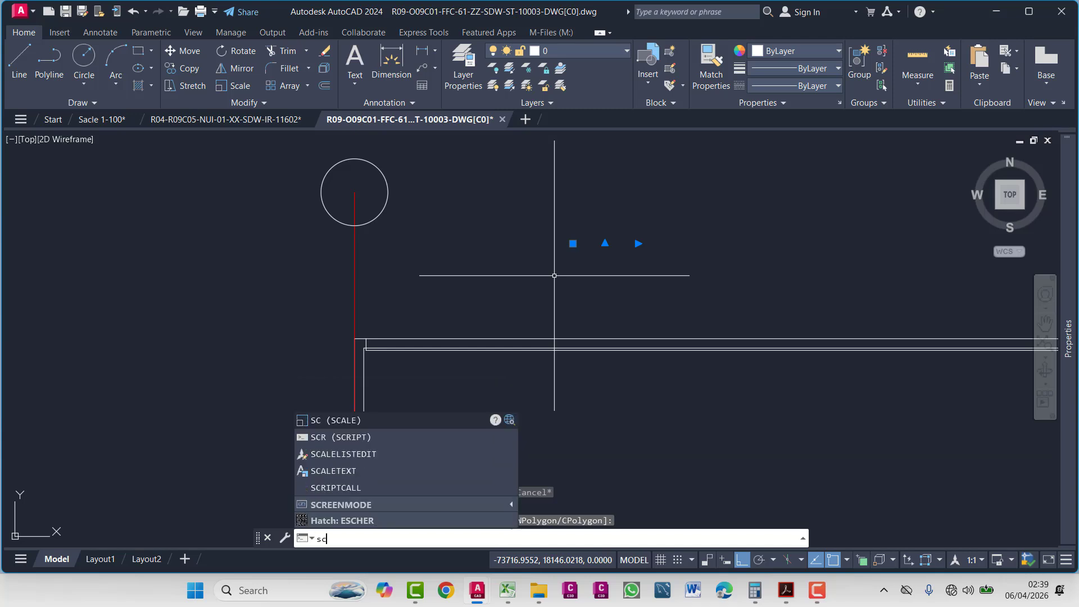
pyautogui.press('Return')
pyautogui.click(641, 269)
pyautogui.click(738, 355)
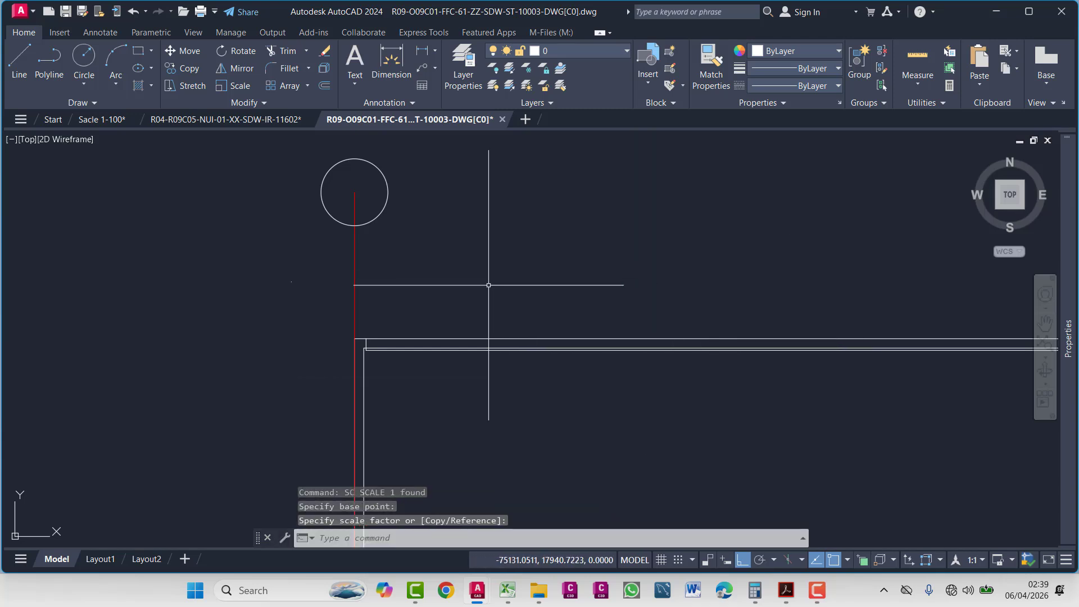
# - Set the text height of the multiline text 1 beside the new grid bubble to 250
pyautogui.scroll(2, 306, 275)
pyautogui.click(306, 274)
pyautogui.click(273, 316)
pyautogui.scroll(5, 271, 287)
pyautogui.scroll(3, 271, 268)
pyautogui.moveTo(304, 266); pyautogui.dragTo(402, 234, button='middle')
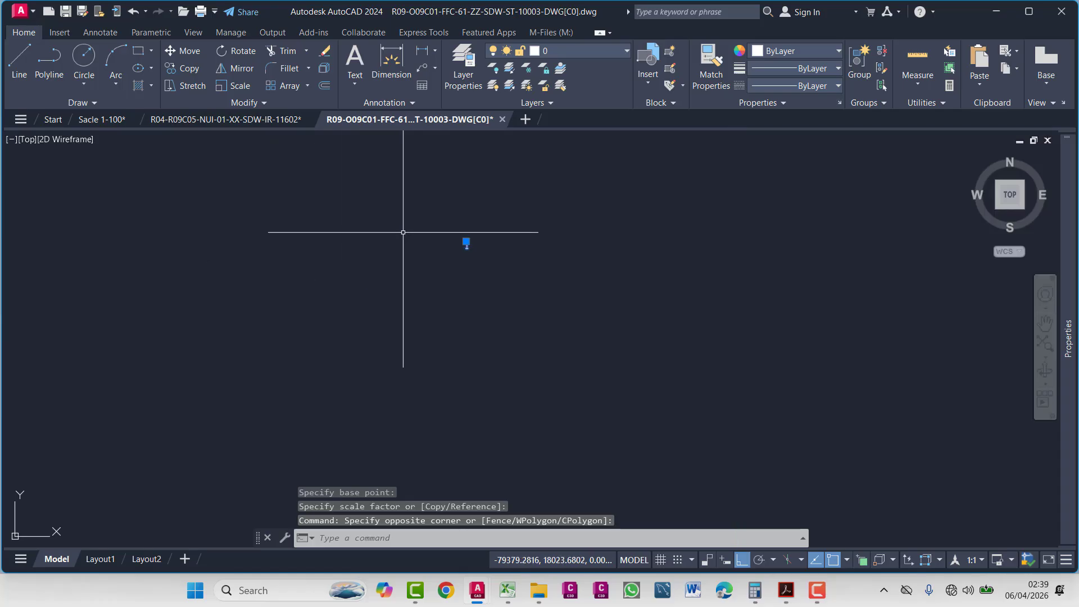
pyautogui.scroll(4, 450, 233)
pyautogui.moveTo(488, 232); pyautogui.dragTo(388, 299, button='middle')
pyautogui.scroll(5, 390, 311)
pyautogui.scroll(-9, 413, 301)
pyautogui.scroll(-14, 444, 294)
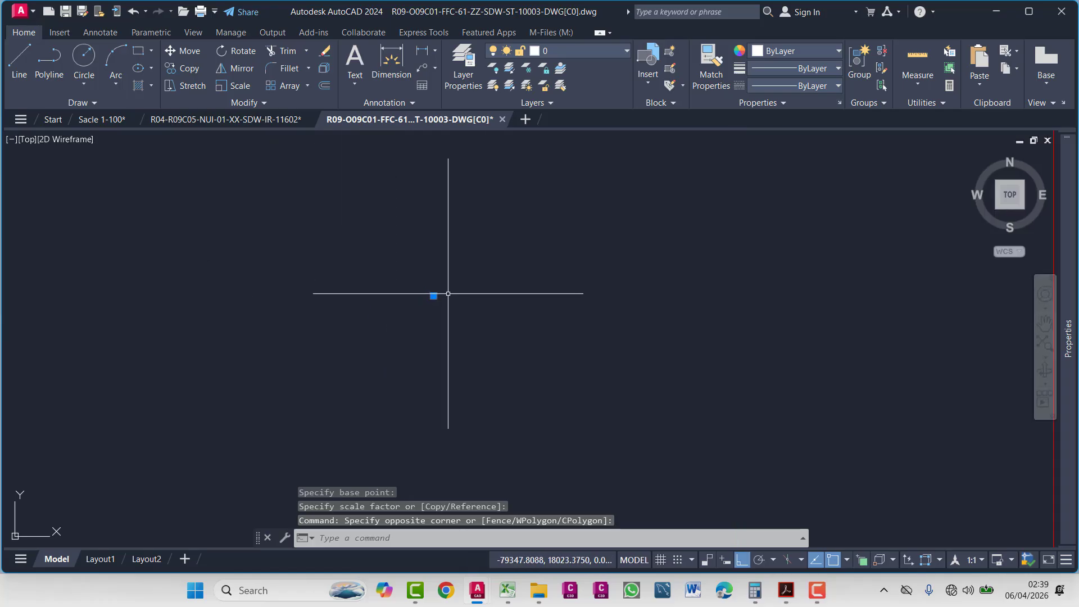
pyautogui.moveTo(507, 268); pyautogui.dragTo(443, 274, button='middle')
pyautogui.moveTo(1075, 342)
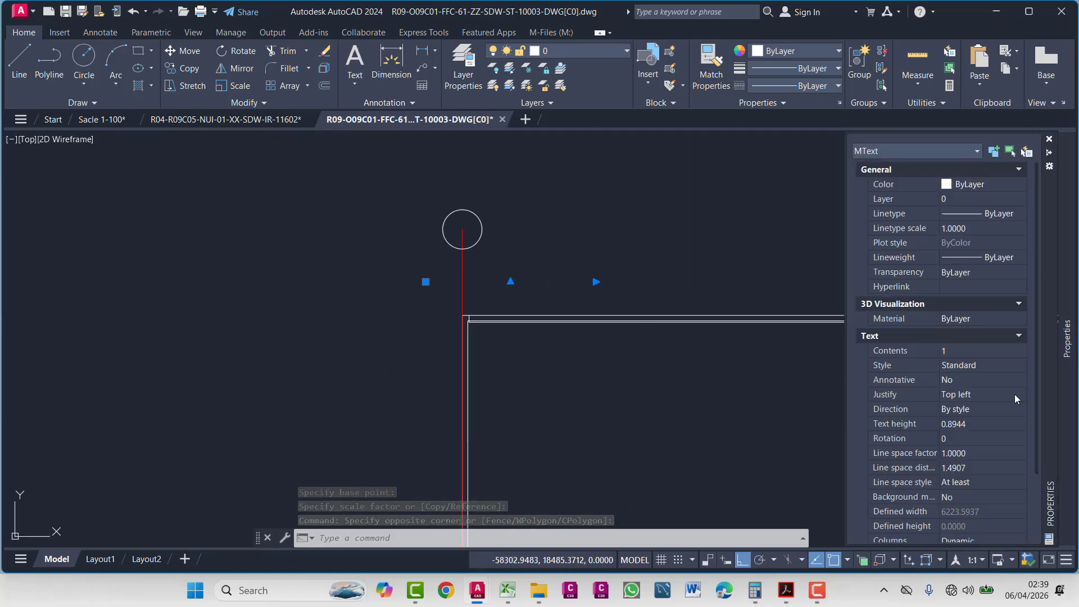
pyautogui.click(933, 423)
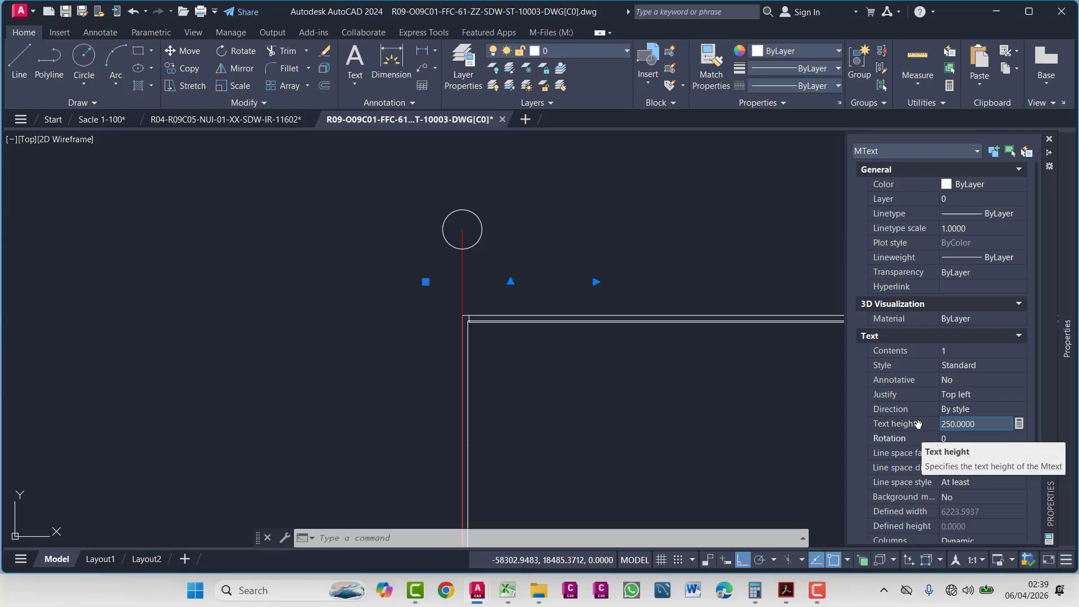
pyautogui.press('Escape')
# - Examine the text height and font of the number inside the original plan's grid 1 bubble
pyautogui.scroll(-2, 437, 265)
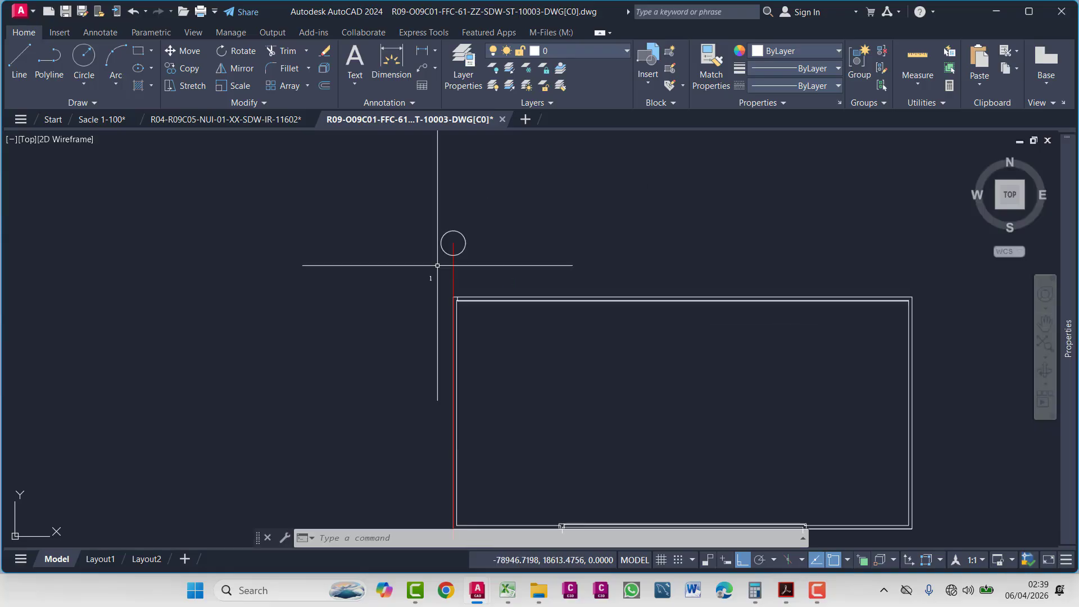
pyautogui.scroll(-3, 700, 329)
pyautogui.scroll(8, 747, 264)
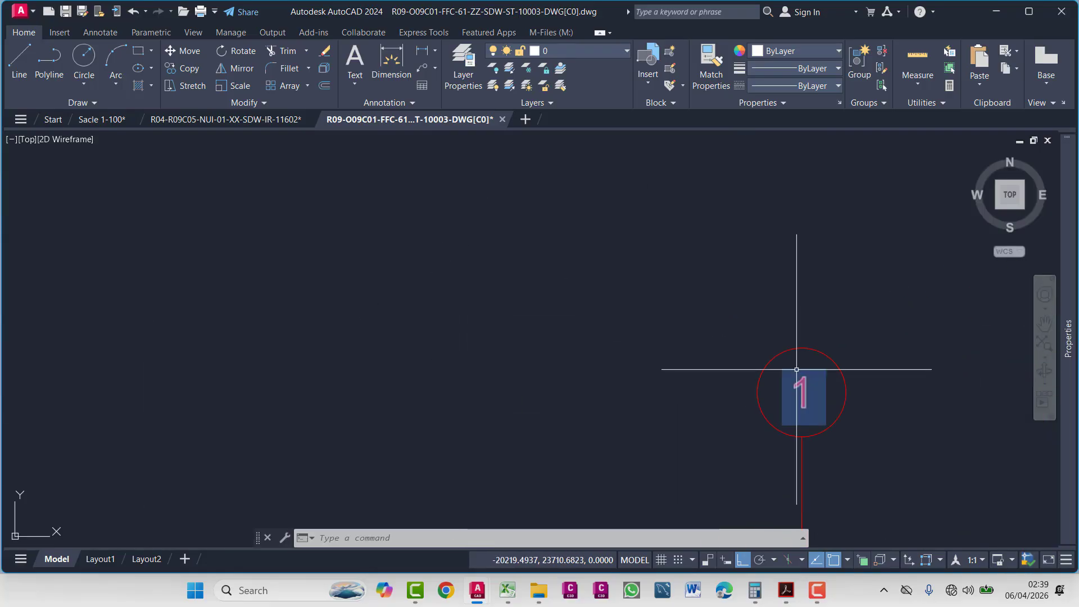
pyautogui.click(799, 375)
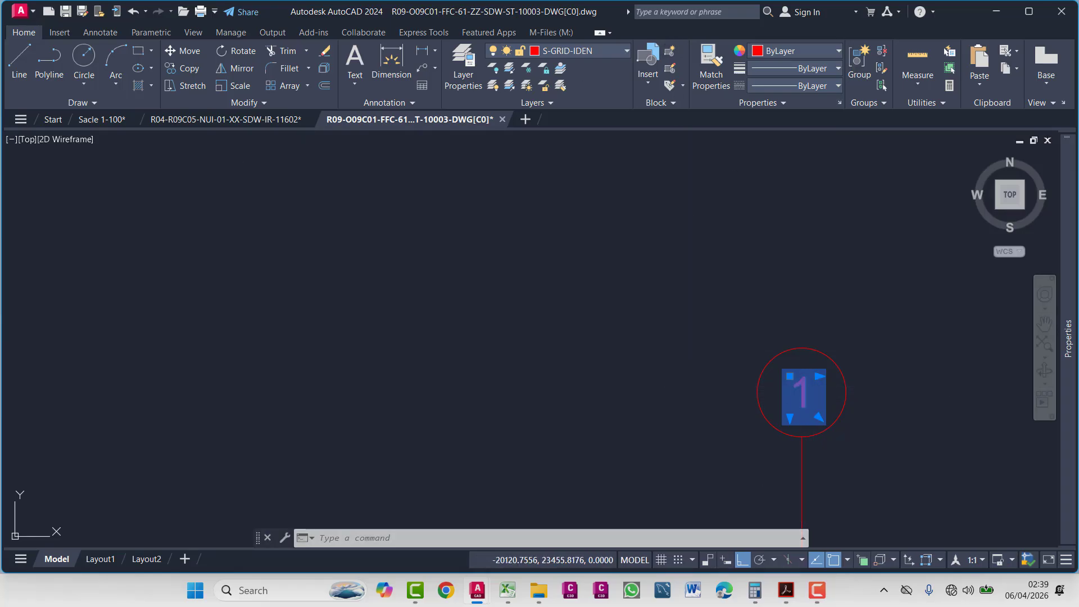
pyautogui.doubleClick(801, 392)
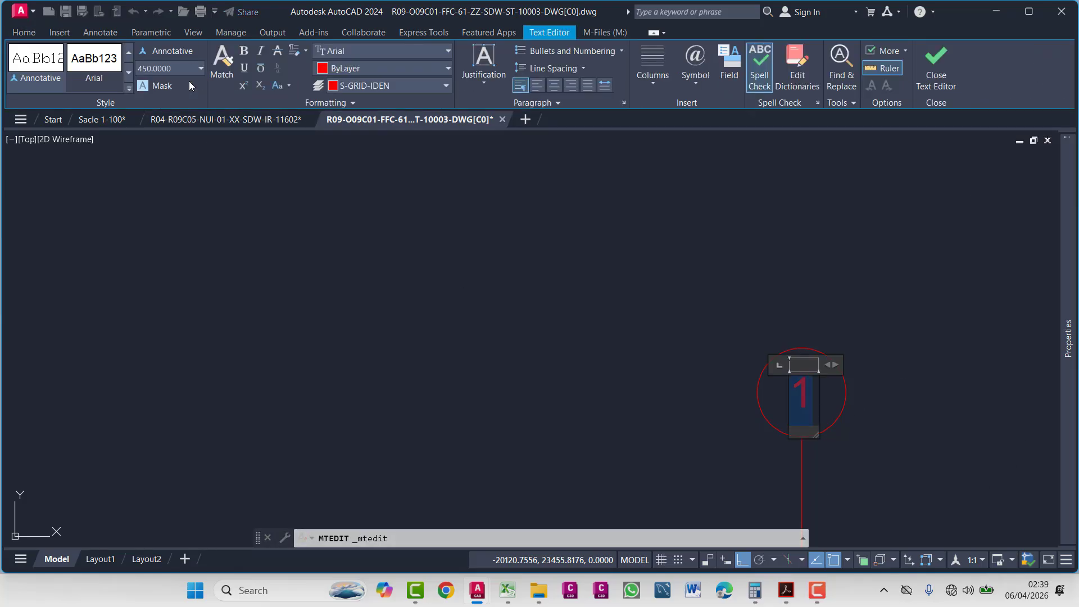
pyautogui.press('Escape')
pyautogui.press('Escape')
pyautogui.press('Escape')
# - Set the text height of the multiline text 1 beside the new grid bubble to 450
pyautogui.scroll(-10, 311, 292)
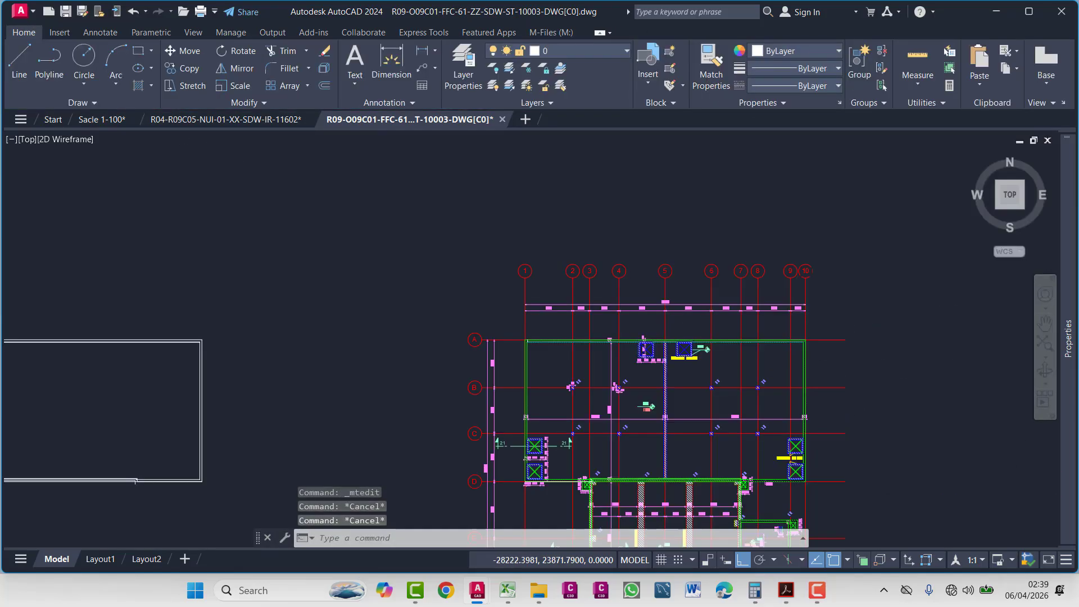
pyautogui.moveTo(222, 312); pyautogui.dragTo(377, 301, button='middle')
pyautogui.scroll(8, 337, 284)
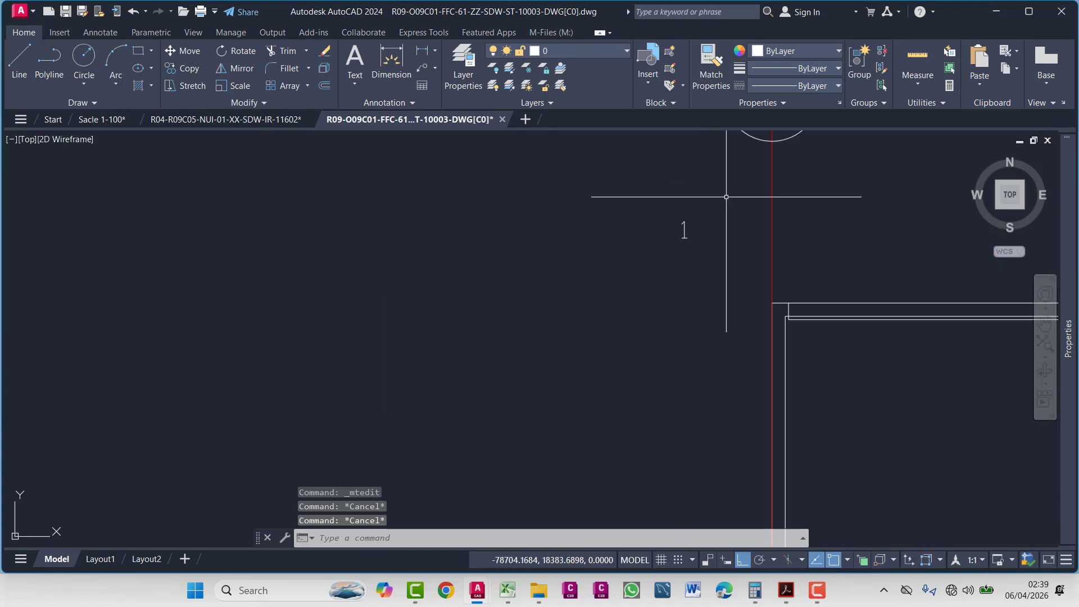
pyautogui.click(592, 300)
pyautogui.moveTo(1067, 300)
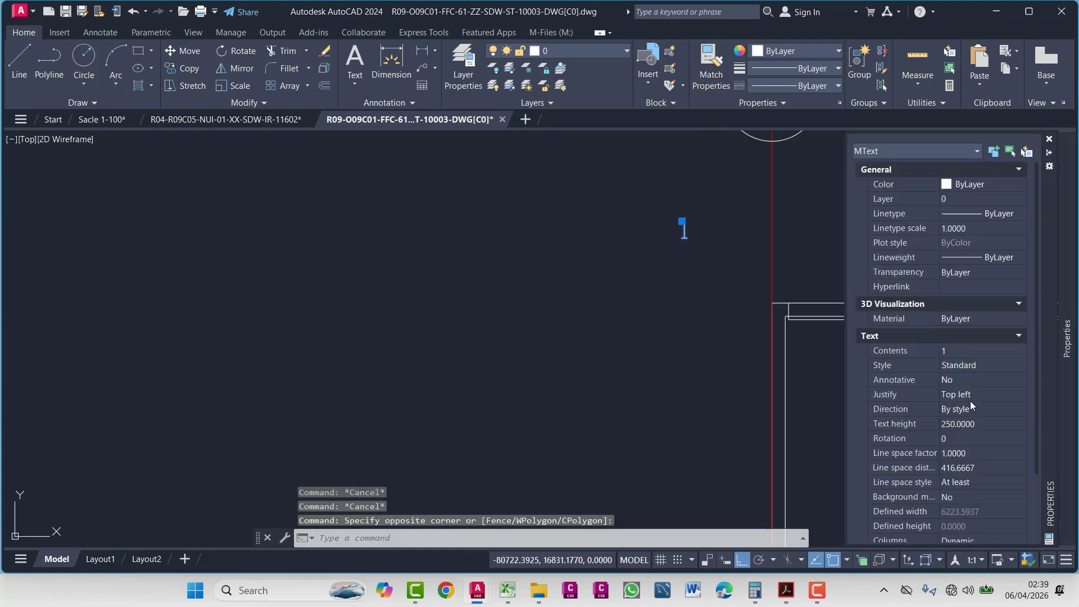
pyautogui.click(963, 424)
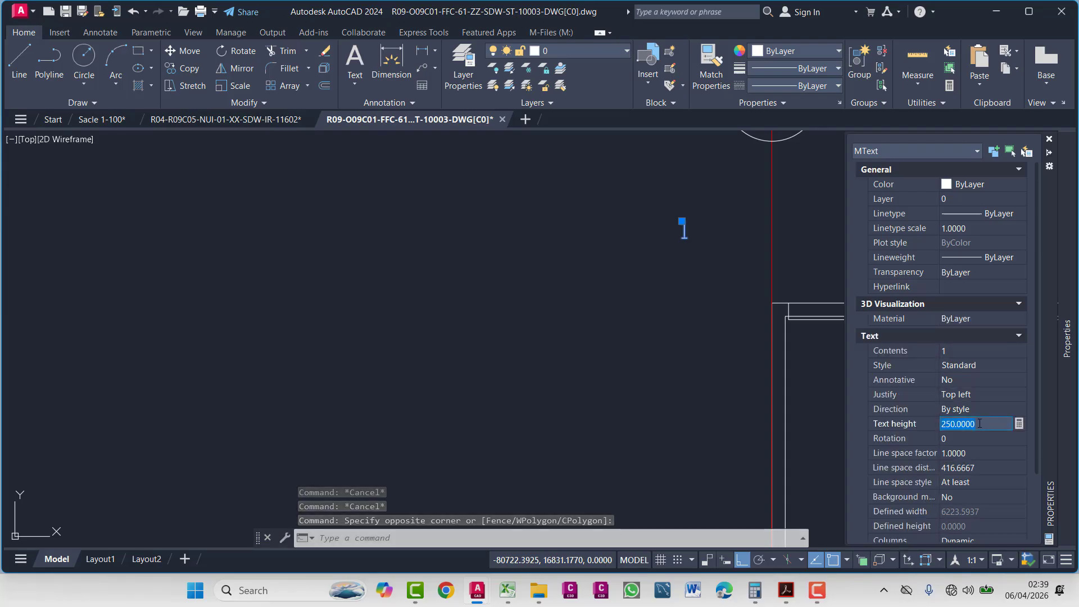
pyautogui.write('450')
pyautogui.press('Tab')
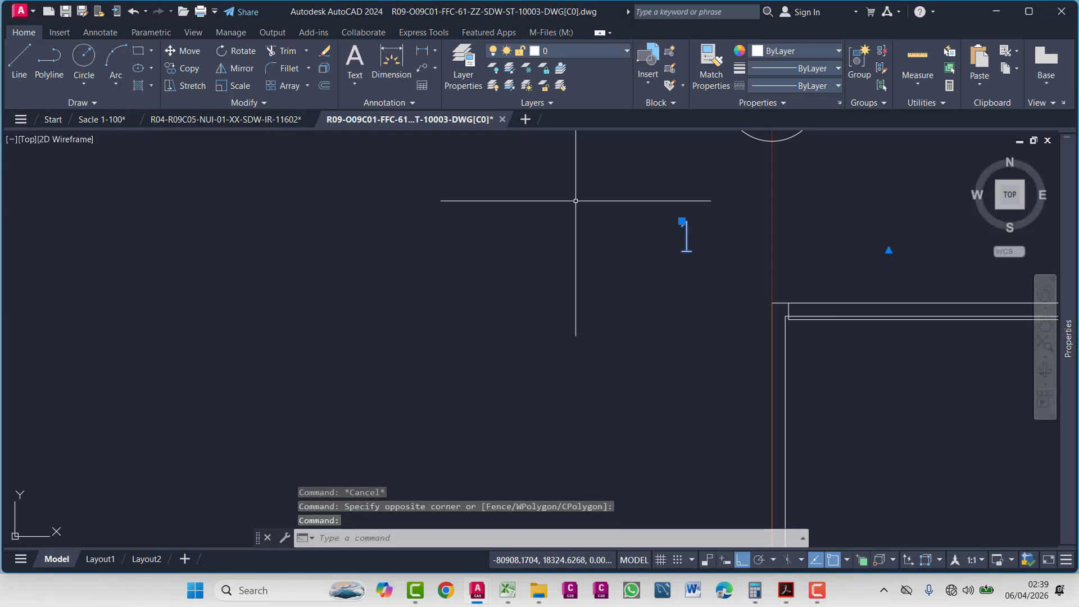
# - Change the font of the new grid number 1 to Arial
pyautogui.doubleClick(685, 232)
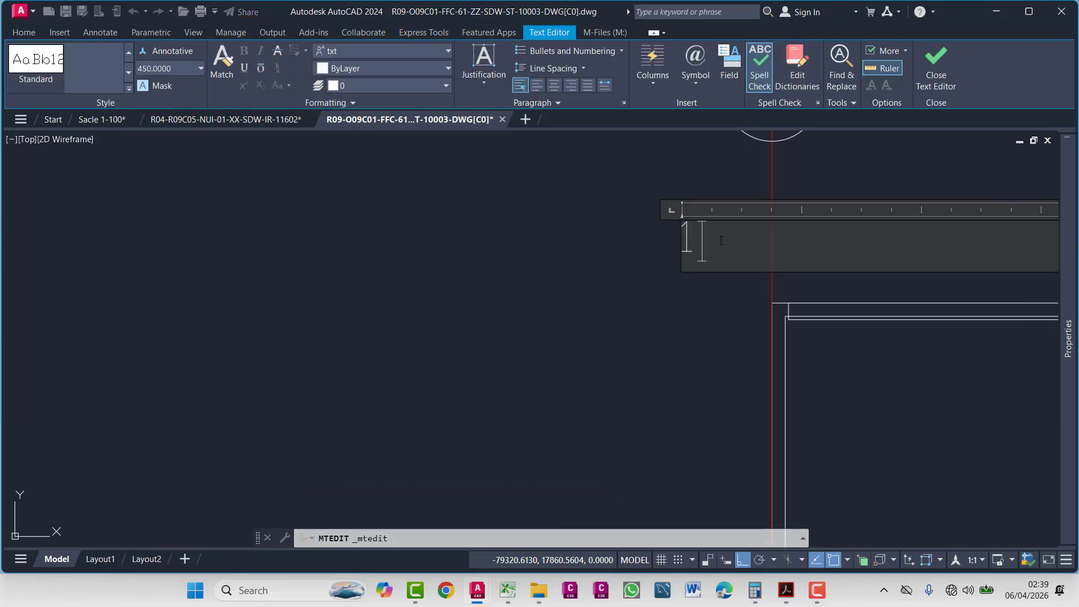
pyautogui.click(333, 51)
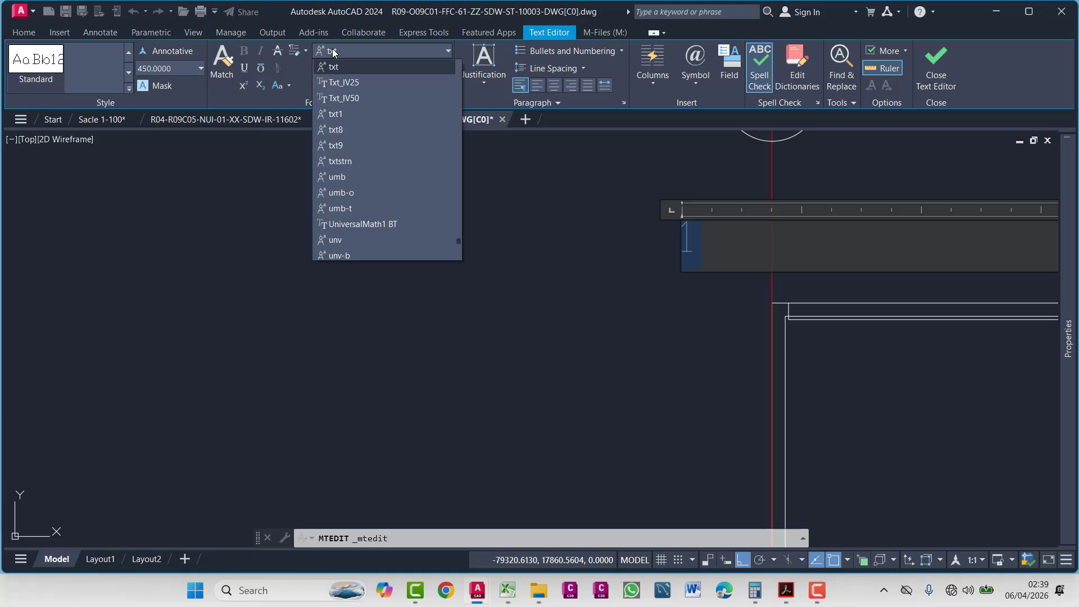
pyautogui.scroll(10, 384, 180)
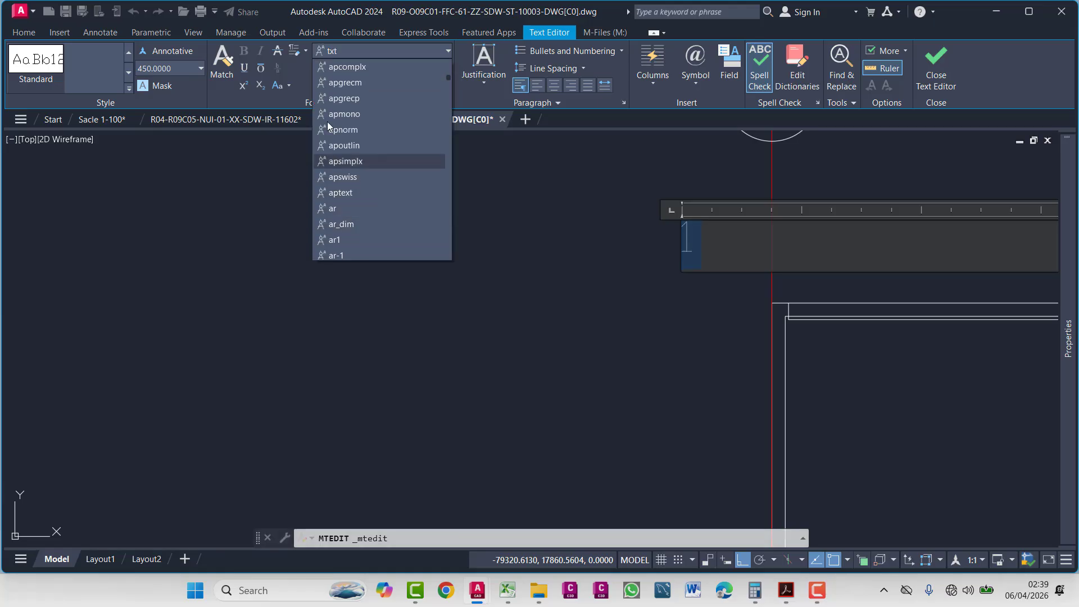
pyautogui.scroll(-4, 352, 166)
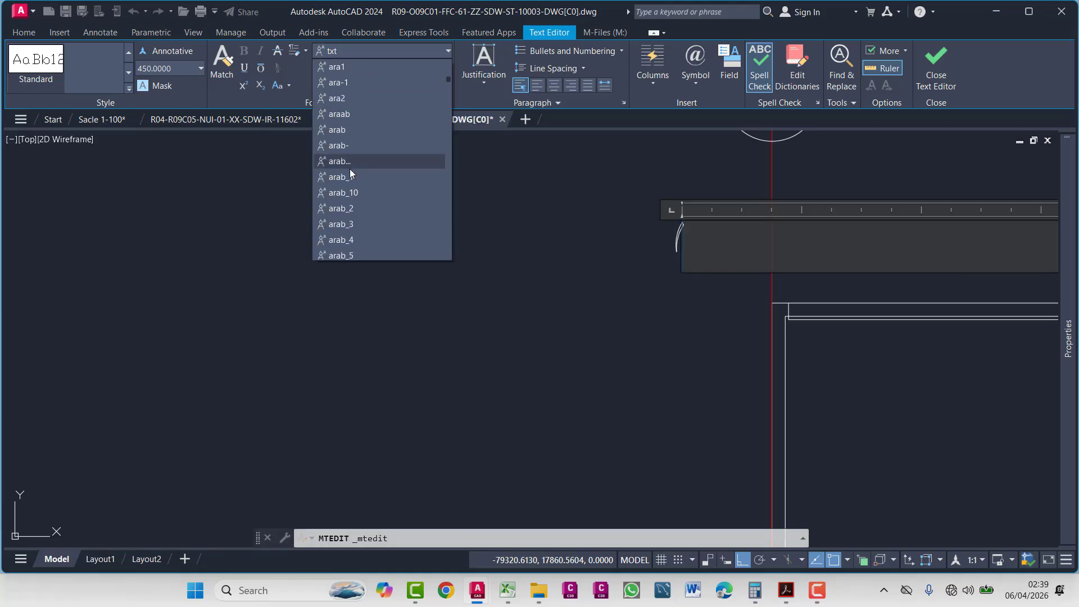
pyautogui.scroll(-5, 357, 172)
pyautogui.moveTo(450, 81); pyautogui.dragTo(436, 103)
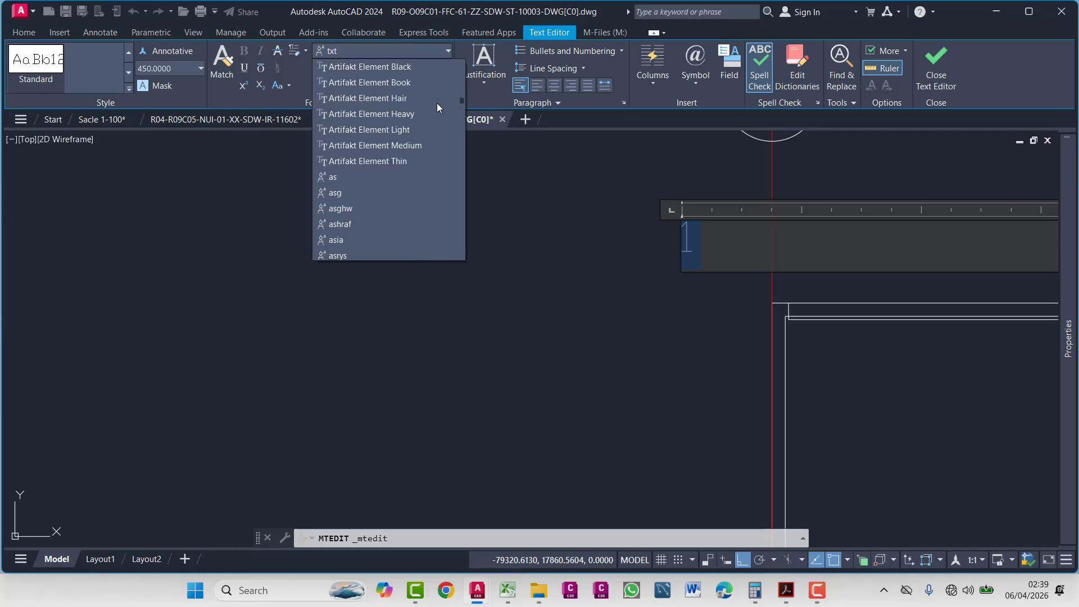
pyautogui.scroll(2, 347, 73)
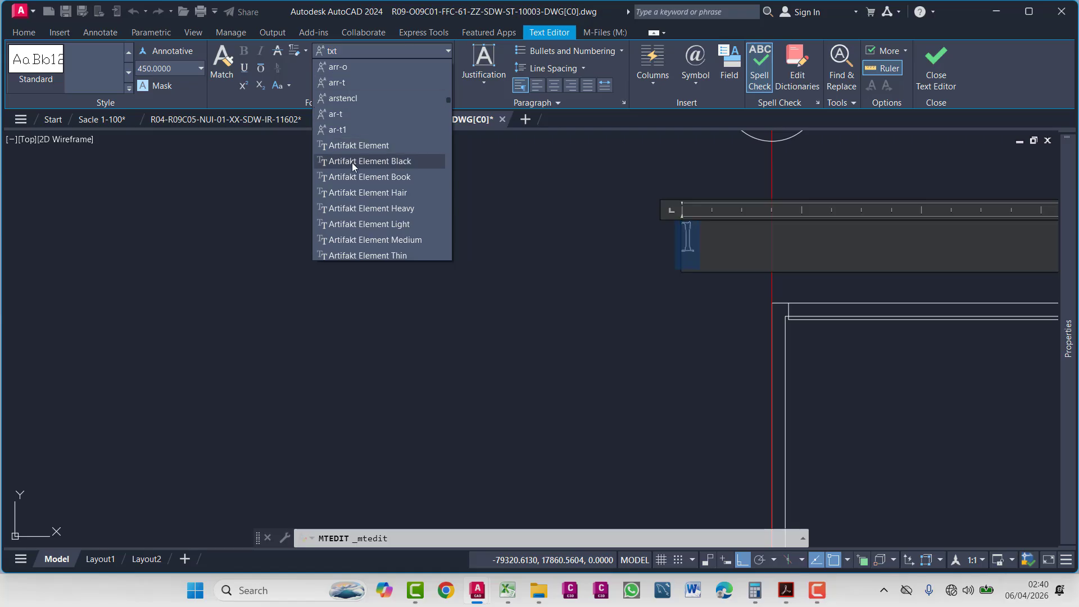
pyautogui.scroll(-1, 363, 145)
pyautogui.scroll(-4, 358, 173)
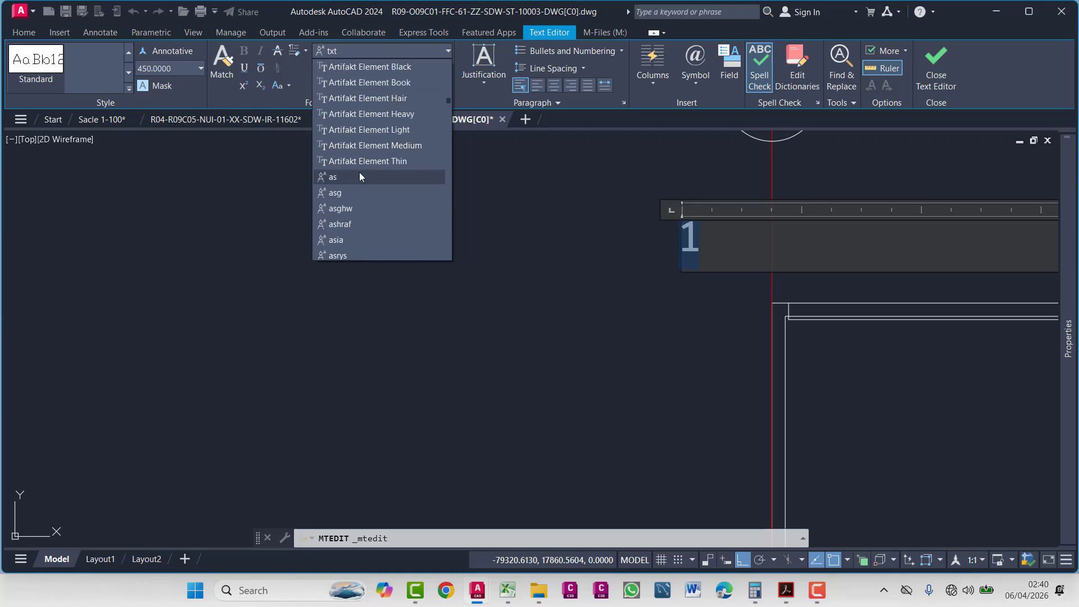
pyautogui.scroll(-8, 357, 178)
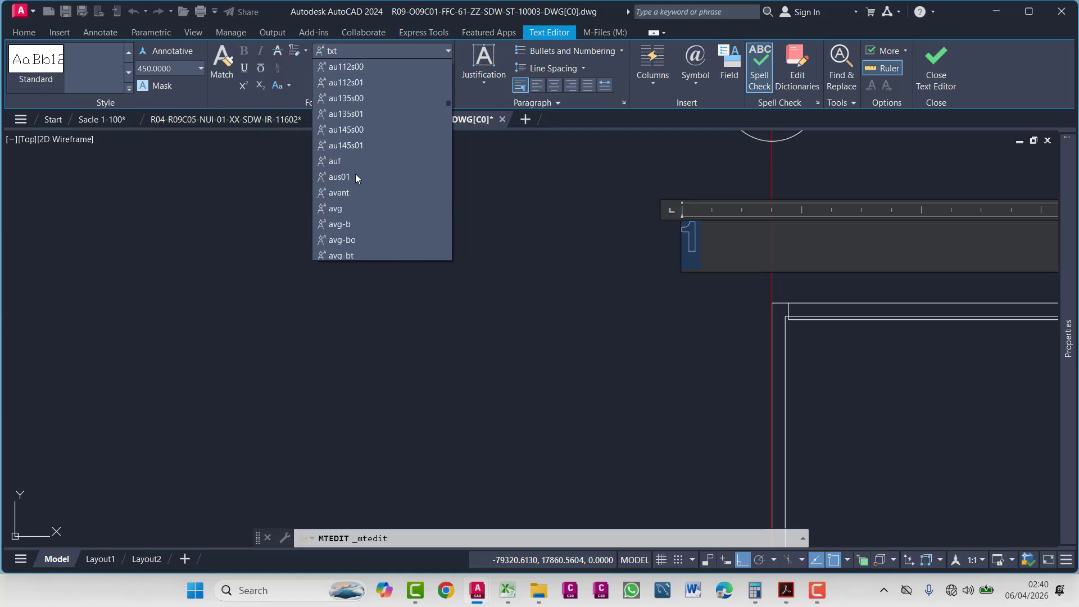
pyautogui.scroll(3, 356, 177)
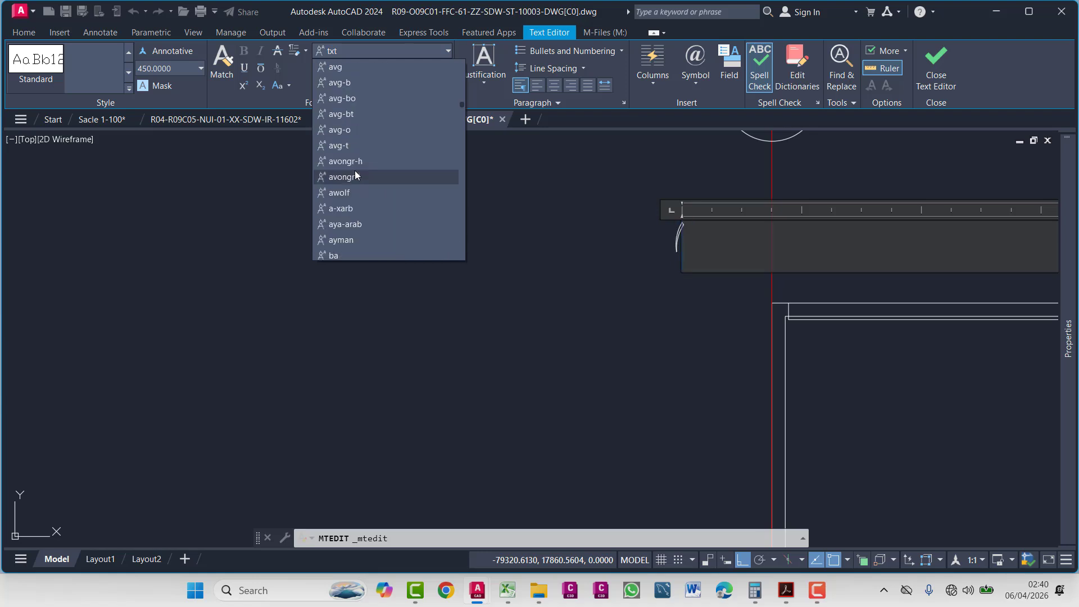
pyautogui.scroll(6, 356, 172)
pyautogui.scroll(4, 345, 111)
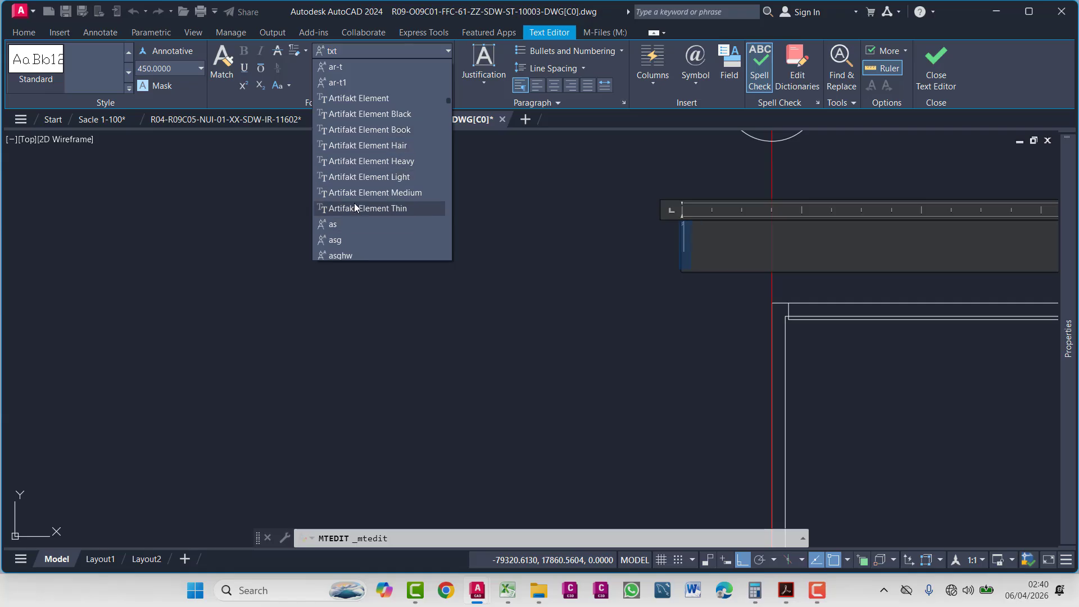
pyautogui.scroll(5, 354, 205)
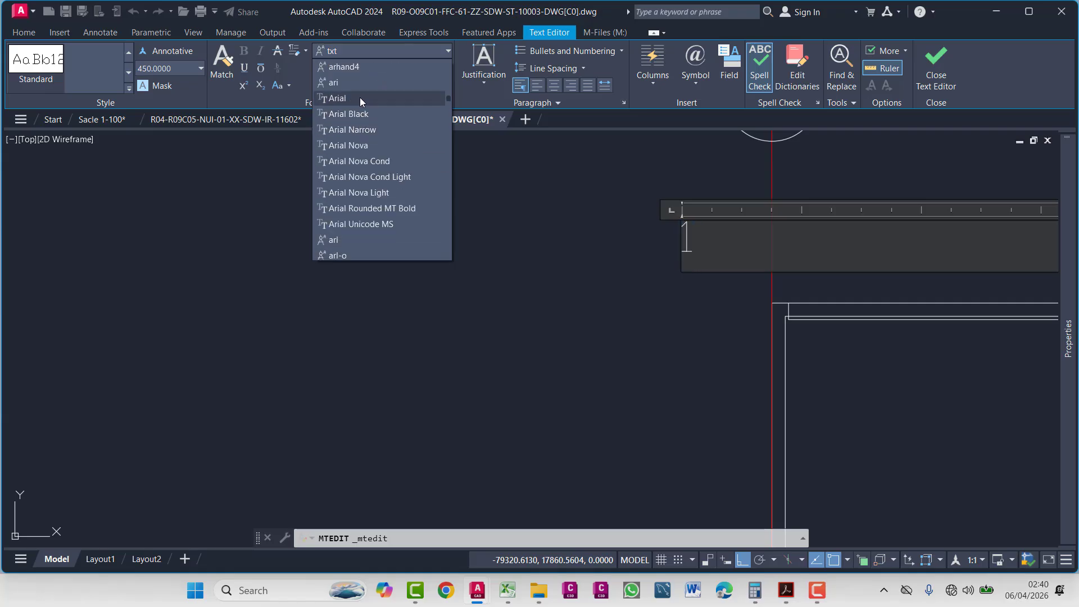
pyautogui.click(360, 100)
pyautogui.click(732, 454)
pyautogui.press('Escape')
# - Turn ortho off and move the number 1 into the centre of the new grid bubble circle
pyautogui.click(725, 176)
pyautogui.click(619, 313)
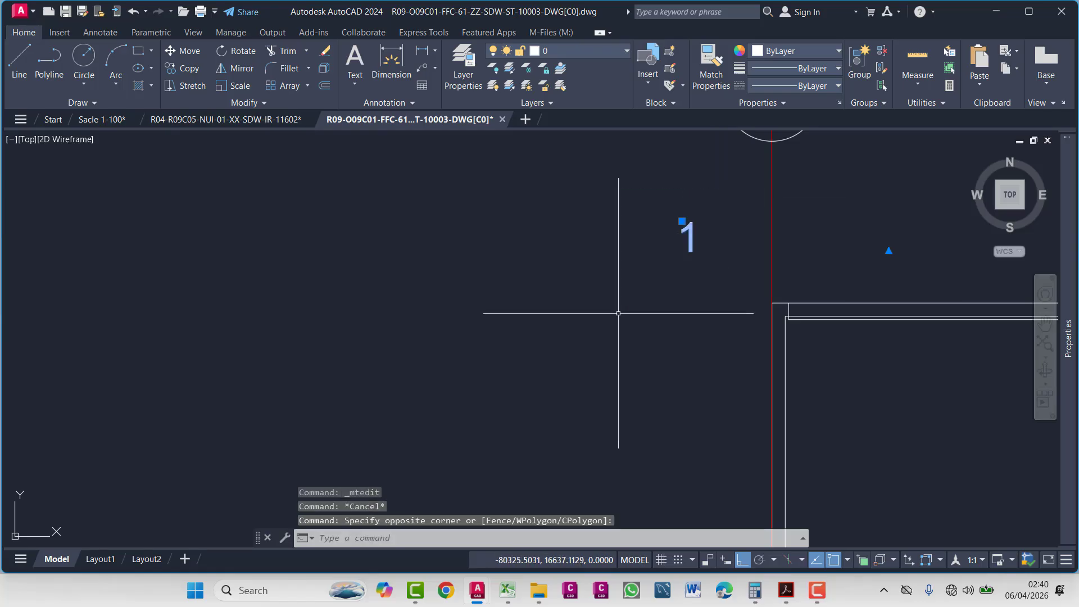
pyautogui.write('m')
pyautogui.press('Return')
pyautogui.click(668, 358)
pyautogui.moveTo(701, 254); pyautogui.dragTo(517, 471, button='middle')
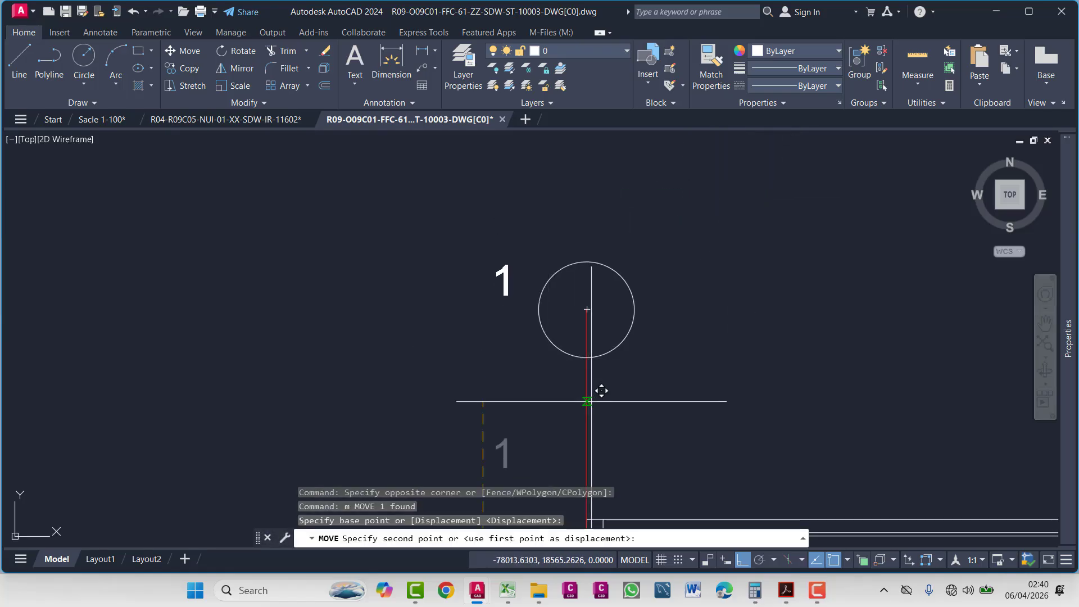
pyautogui.press('F8')
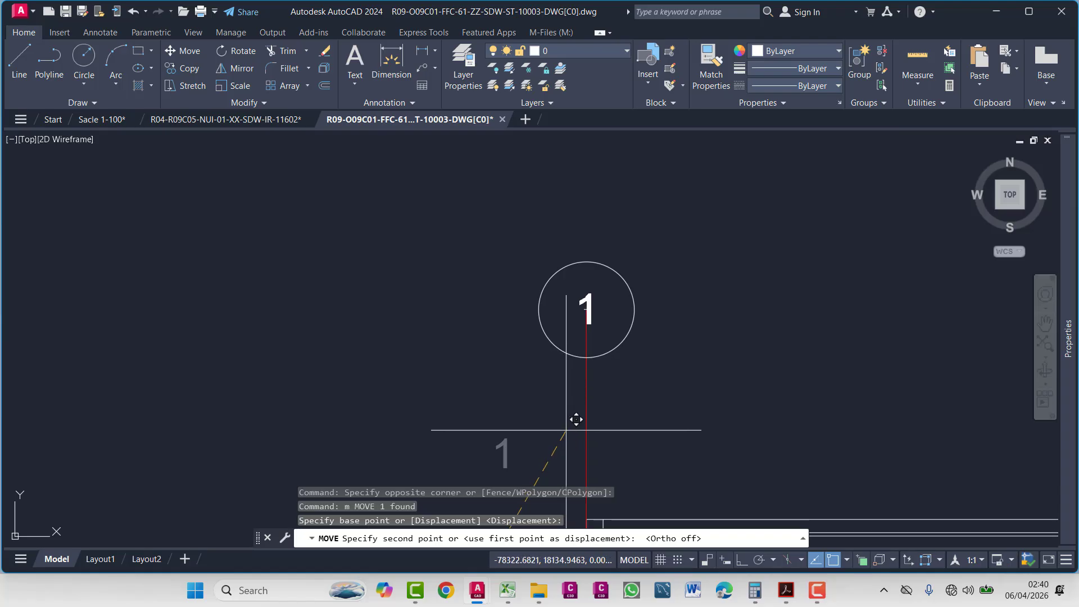
pyautogui.press('Escape')
# - Trim the red grid line inside the bubble circle and erase the leftover segment behind the number 1
pyautogui.press('Escape')
pyautogui.scroll(3, 595, 351)
pyautogui.write('tr')
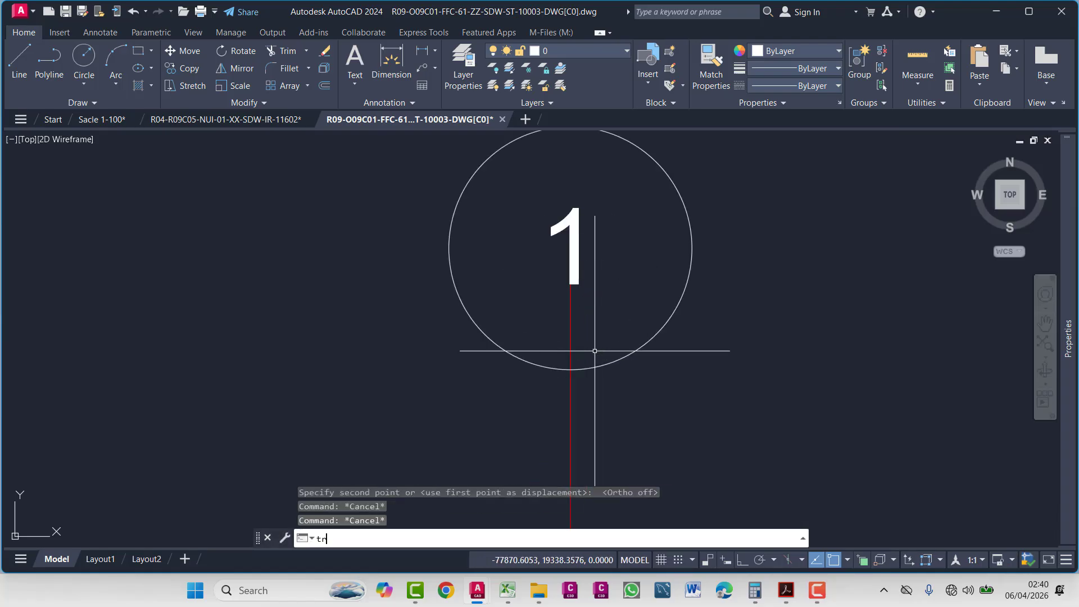
pyautogui.press('Return')
pyautogui.moveTo(584, 332); pyautogui.dragTo(538, 308)
pyautogui.press('Escape')
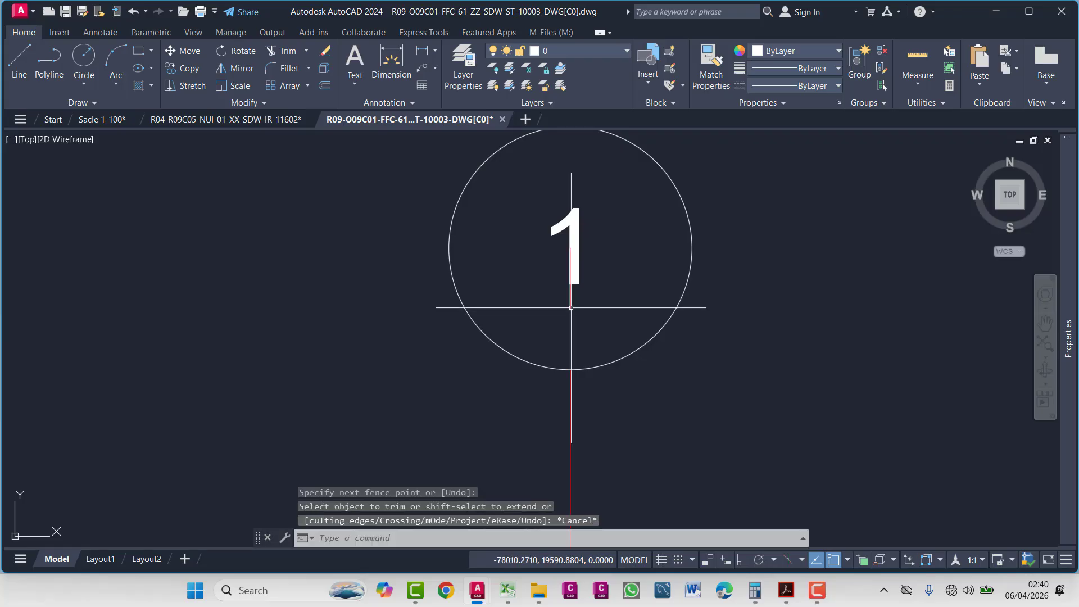
pyautogui.click(571, 309)
pyautogui.moveTo(571, 310)
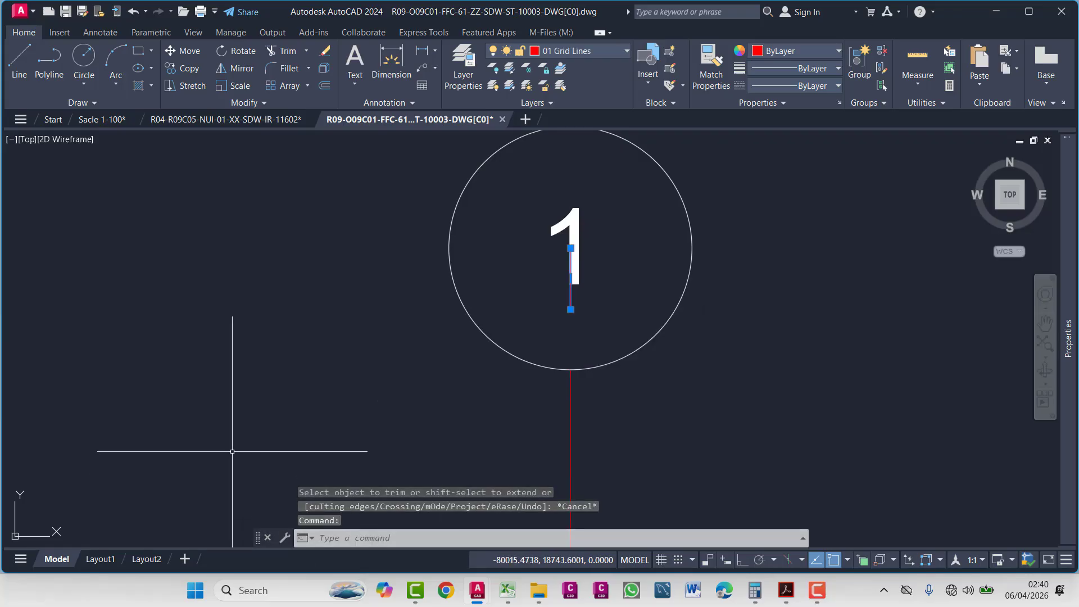
pyautogui.press('Delete')
# - Assign the bubble circle, its number 1 and the vertical grid line to the 01 Grid Lines layer
pyautogui.scroll(-3, 545, 433)
pyautogui.moveTo(545, 433); pyautogui.dragTo(386, 399, button='middle')
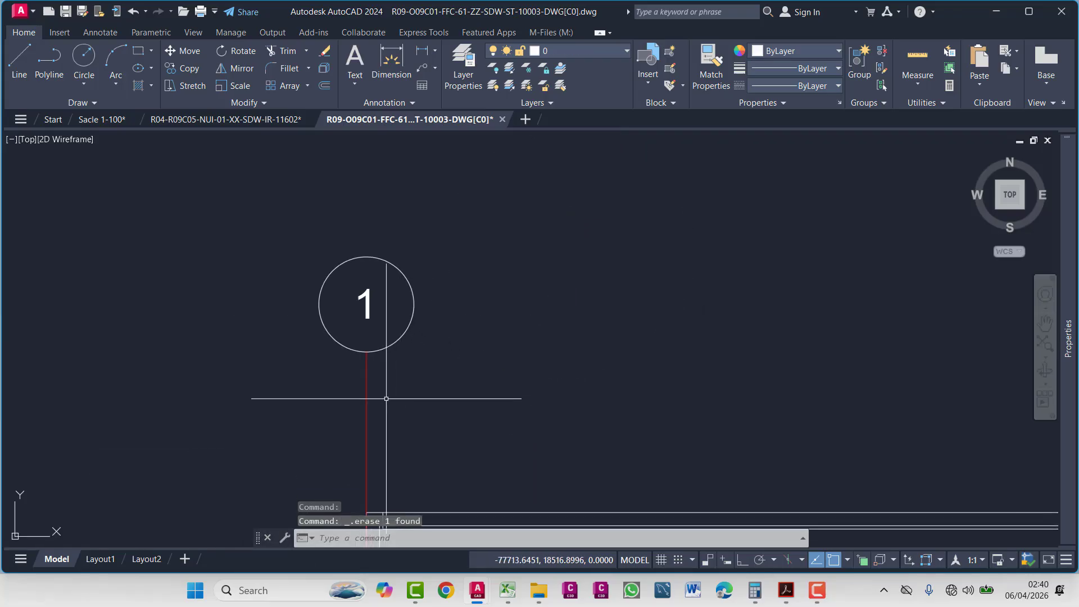
pyautogui.click(356, 382)
pyautogui.click(336, 369)
pyautogui.press('Escape')
pyautogui.click(416, 231)
pyautogui.click(213, 456)
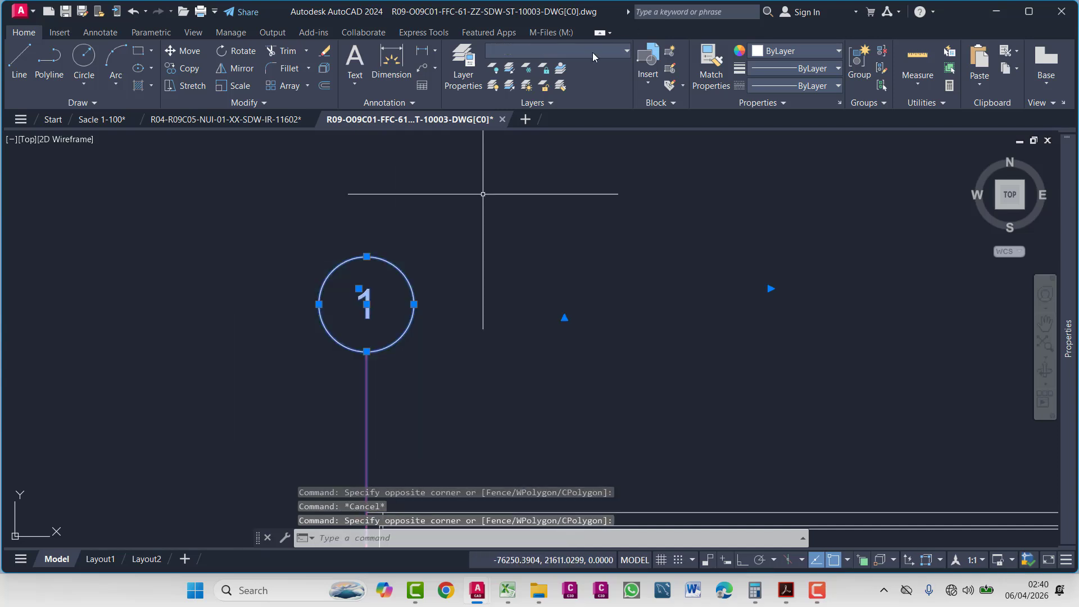
pyautogui.click(552, 56)
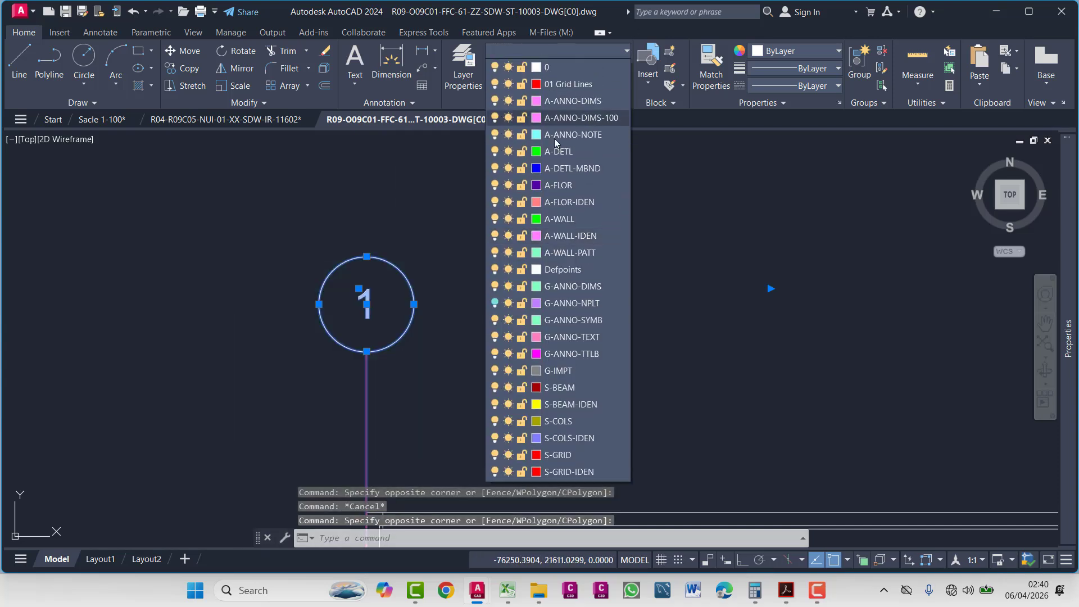
pyautogui.click(553, 83)
pyautogui.press('Escape')
# - Offset the redrawn grid line 1 by 4575 to the right, following the original plan's spacing
pyautogui.scroll(-8, 381, 321)
pyautogui.moveTo(492, 297); pyautogui.dragTo(387, 337, button='middle')
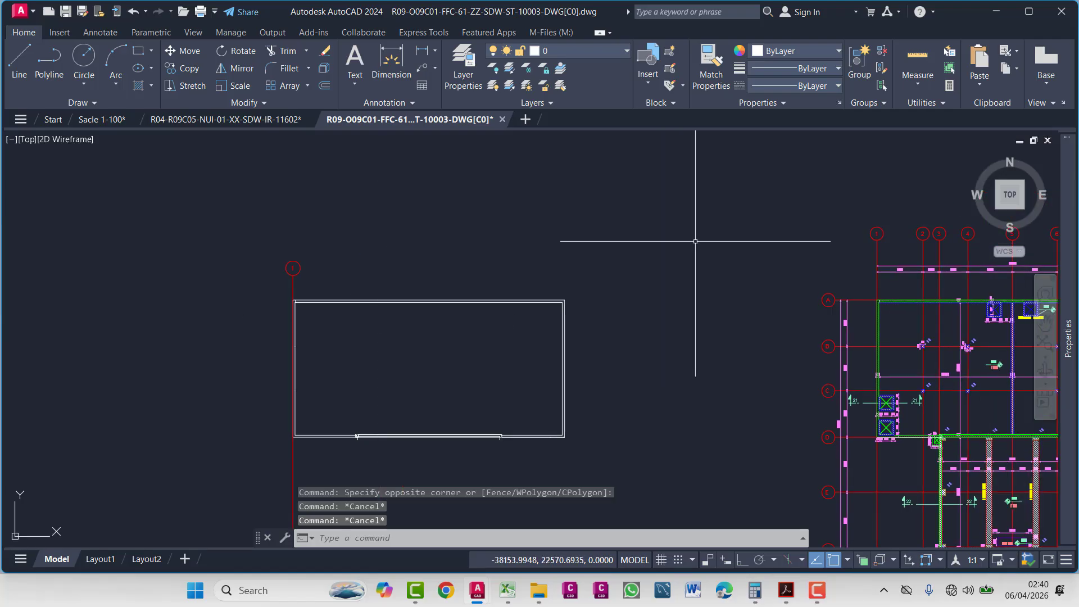
pyautogui.scroll(4, 865, 296)
pyautogui.scroll(4, 629, 303)
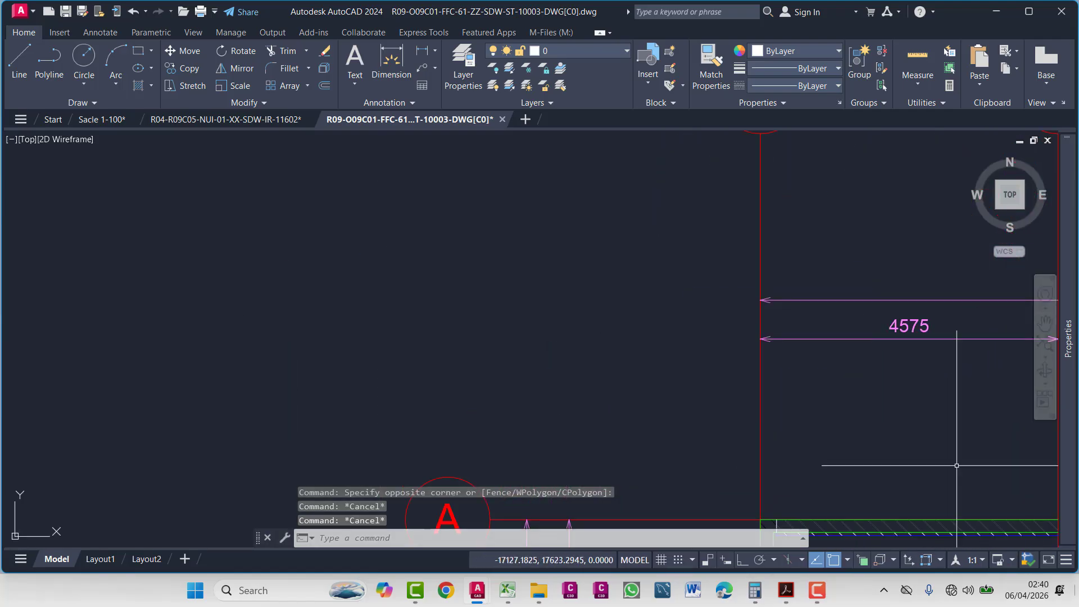
pyautogui.scroll(-10, 805, 316)
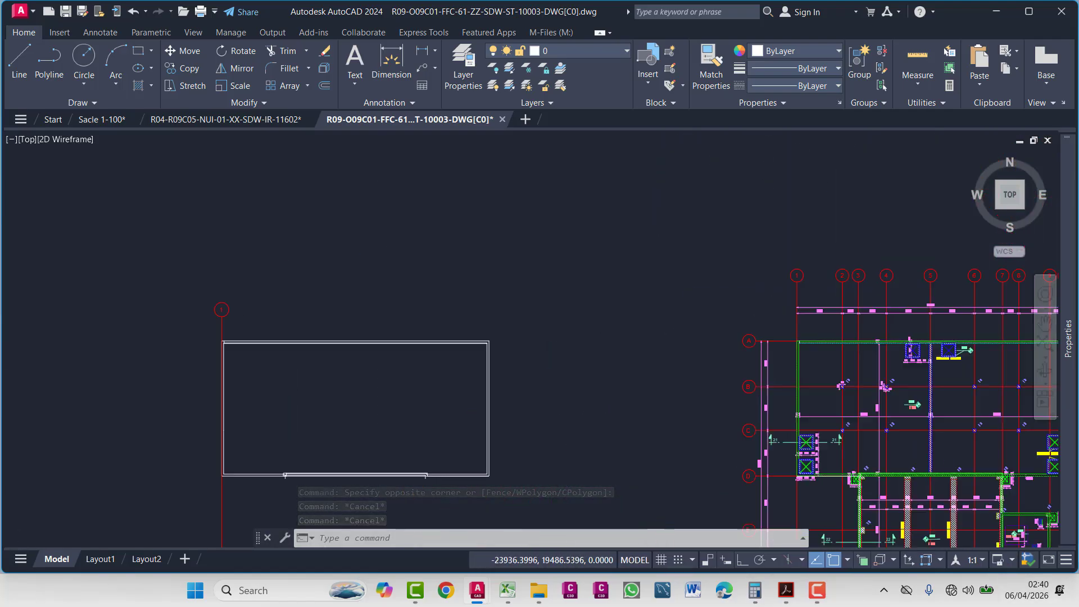
pyautogui.moveTo(444, 353); pyautogui.dragTo(693, 352, button='middle')
pyautogui.scroll(4, 886, 267)
pyautogui.write('o')
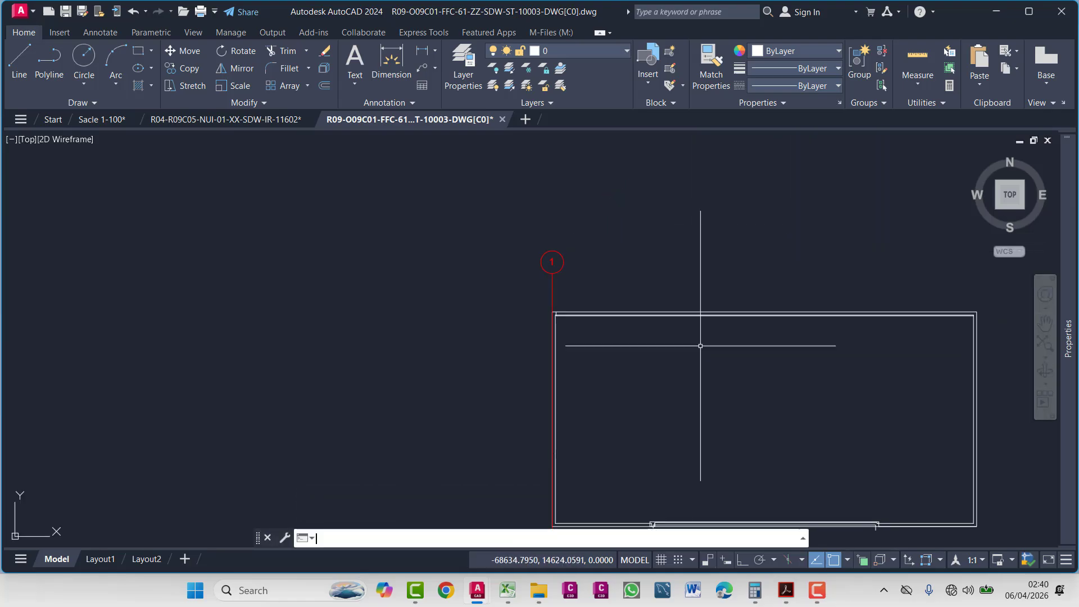
pyautogui.press('Escape')
pyautogui.press('Escape')
pyautogui.write('o')
pyautogui.press('Return')
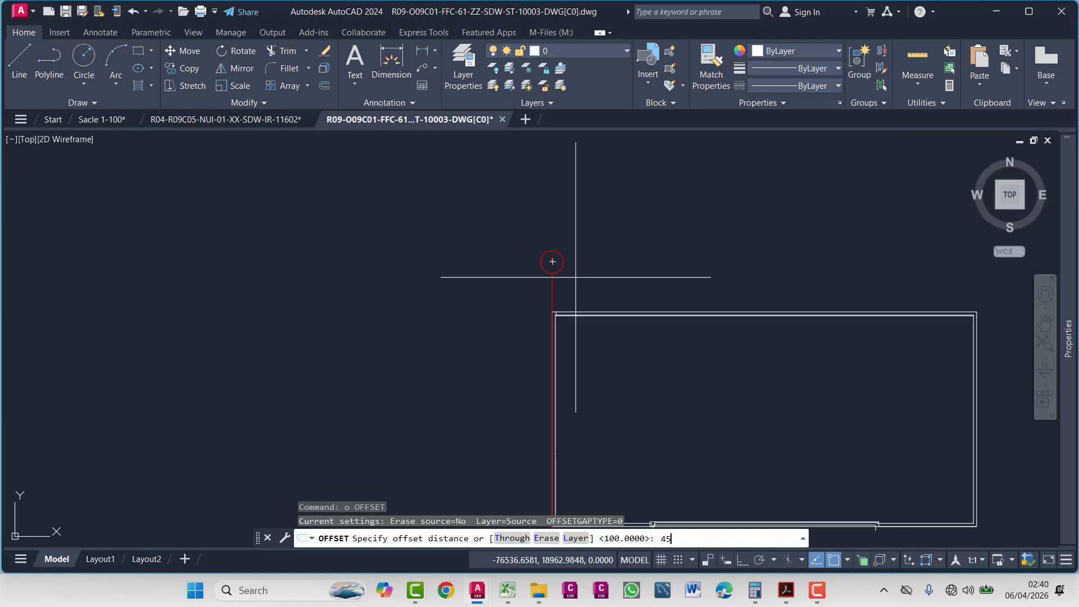
pyautogui.write('4575')
pyautogui.press('Return')
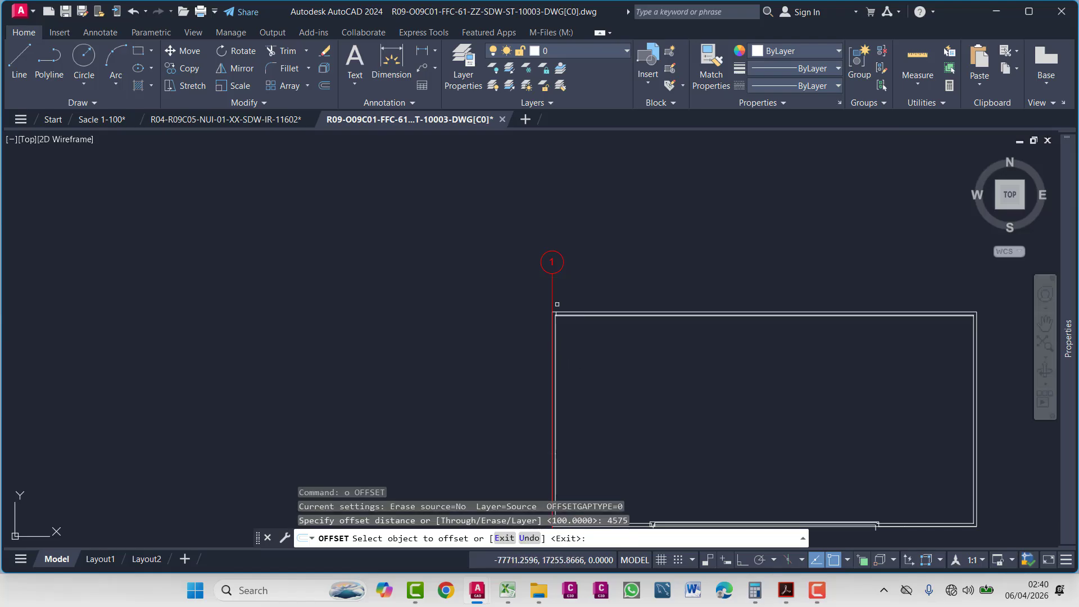
pyautogui.click(558, 304)
pyautogui.click(629, 337)
pyautogui.press('Escape')
# - Copy the grid 1 bubble and its number onto the upper end of the newly offset grid line
pyautogui.click(579, 239)
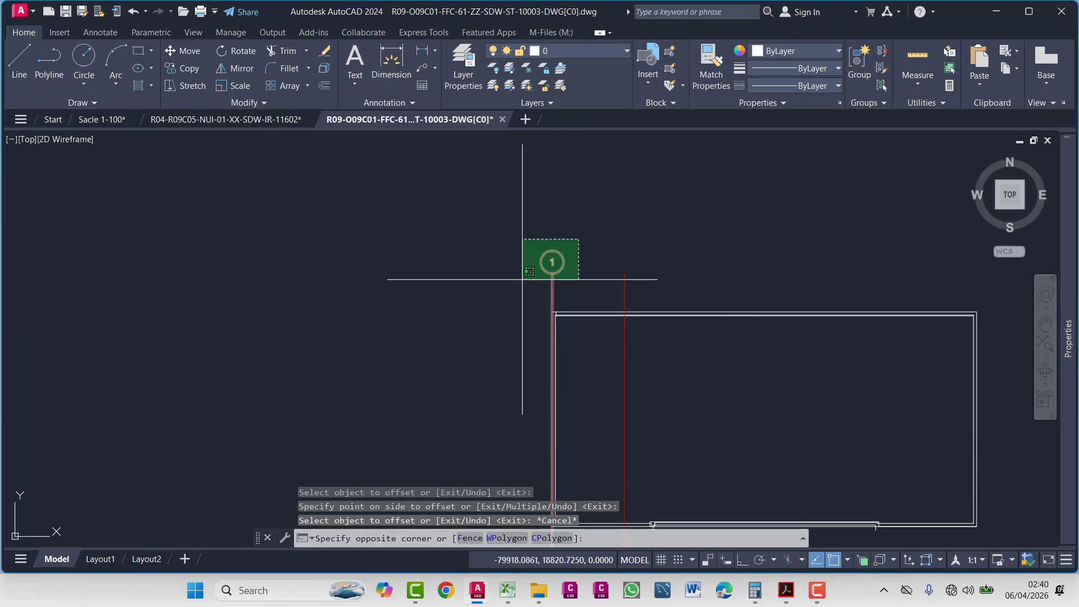
pyautogui.click(522, 271)
pyautogui.scroll(4, 564, 268)
pyautogui.write('co')
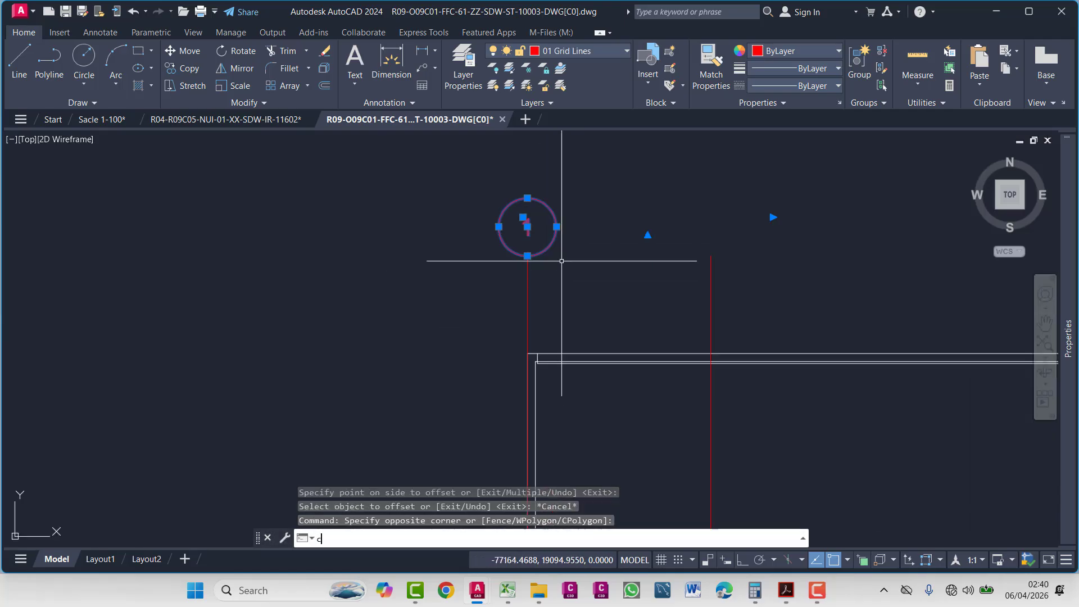
pyautogui.press('Return')
pyautogui.click(528, 256)
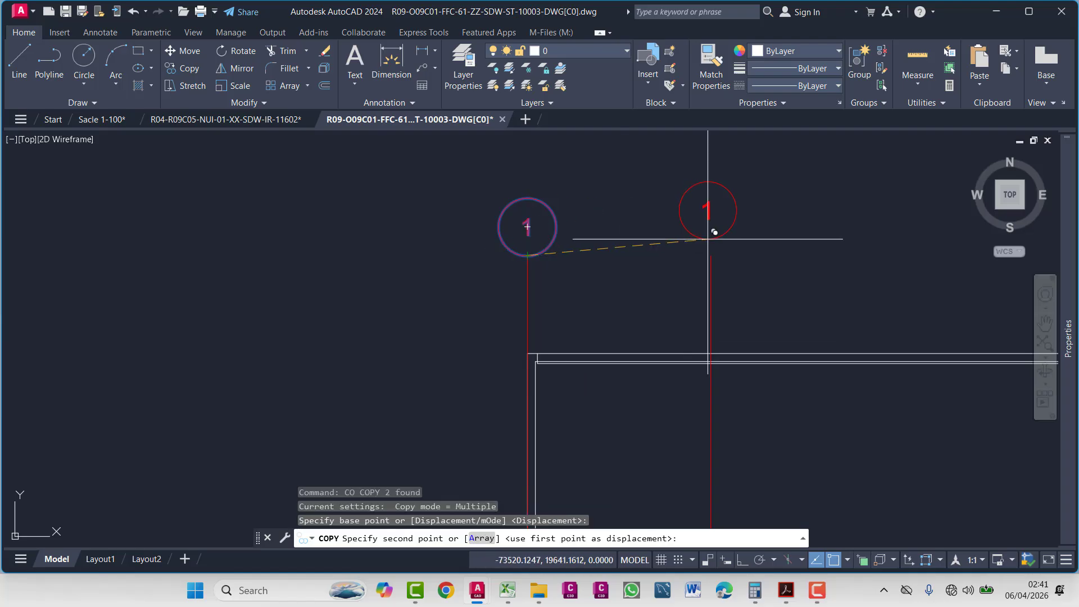
pyautogui.scroll(4, 713, 247)
pyautogui.click(696, 258)
pyautogui.press('Escape')
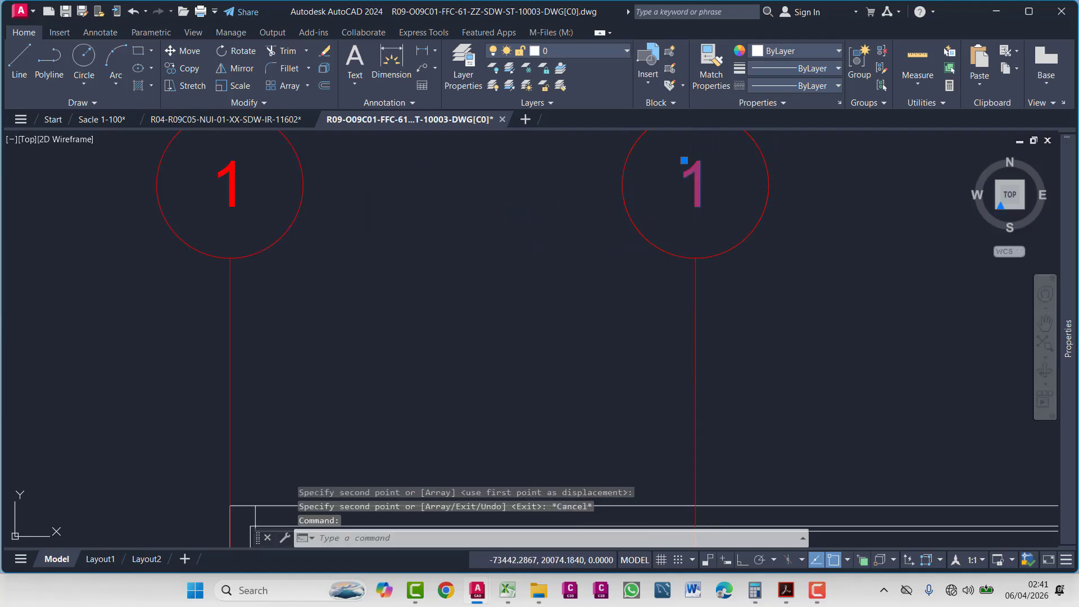
# - Change the number in the copied grid bubble to 2
pyautogui.doubleClick(692, 184)
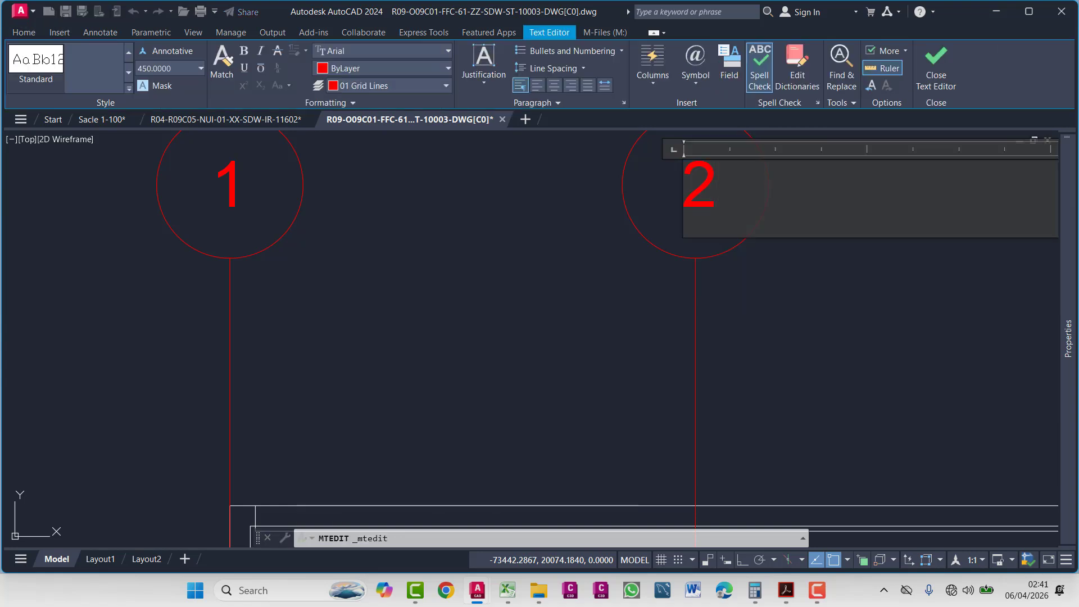
pyautogui.click(582, 316)
pyautogui.press('Escape')
pyautogui.scroll(-14, 678, 242)
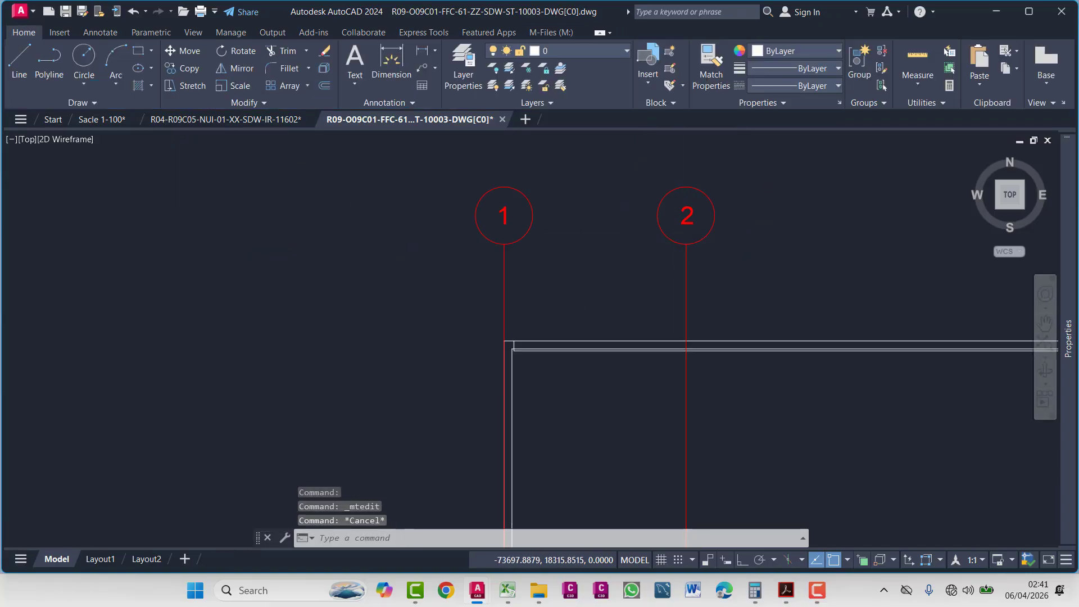
# - Turn ortho on and move grid lines 1 and 2 with their bubbles straight up, farther above the roof outline
pyautogui.moveTo(663, 388); pyautogui.dragTo(419, 282, button='middle')
pyautogui.scroll(2, 522, 233)
pyautogui.scroll(5, 618, 214)
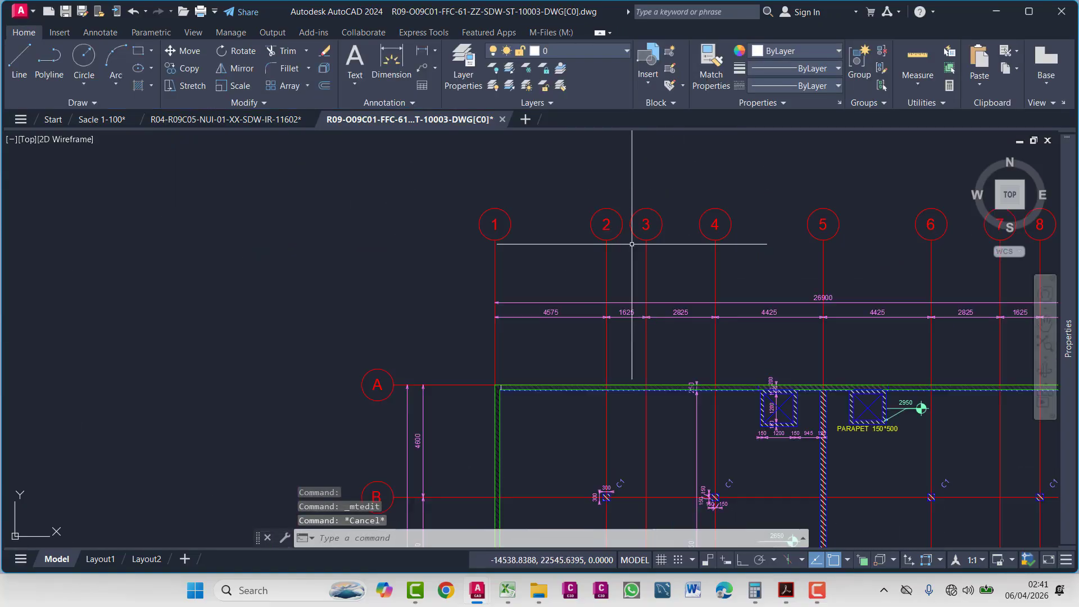
pyautogui.scroll(-8, 607, 276)
pyautogui.scroll(6, 450, 264)
pyautogui.scroll(2, 402, 257)
pyautogui.click(463, 167)
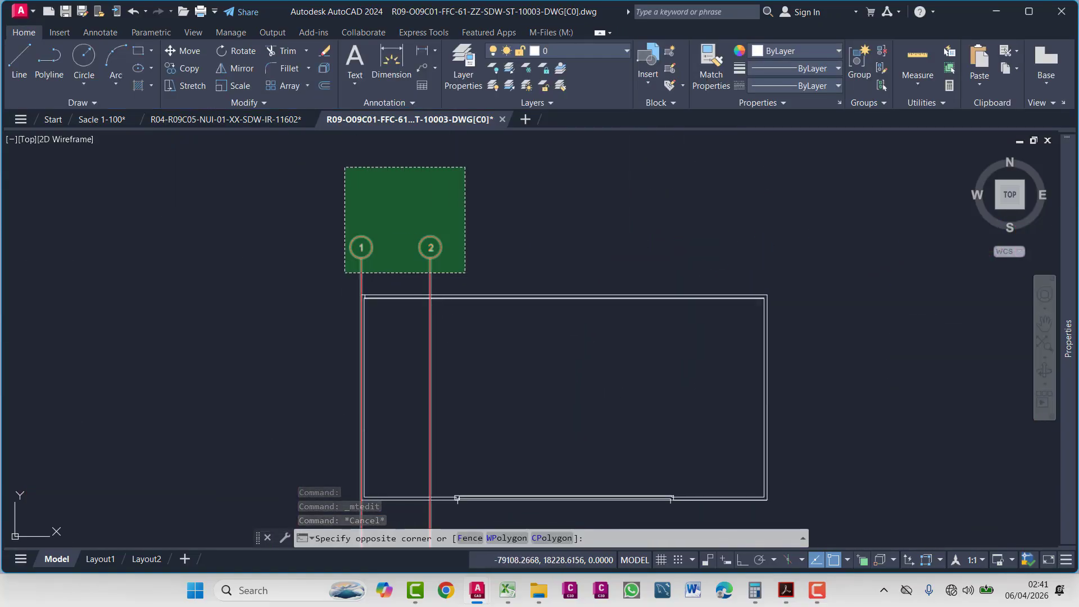
pyautogui.click(345, 245)
pyautogui.write('m')
pyautogui.press('Return')
pyautogui.click(393, 387)
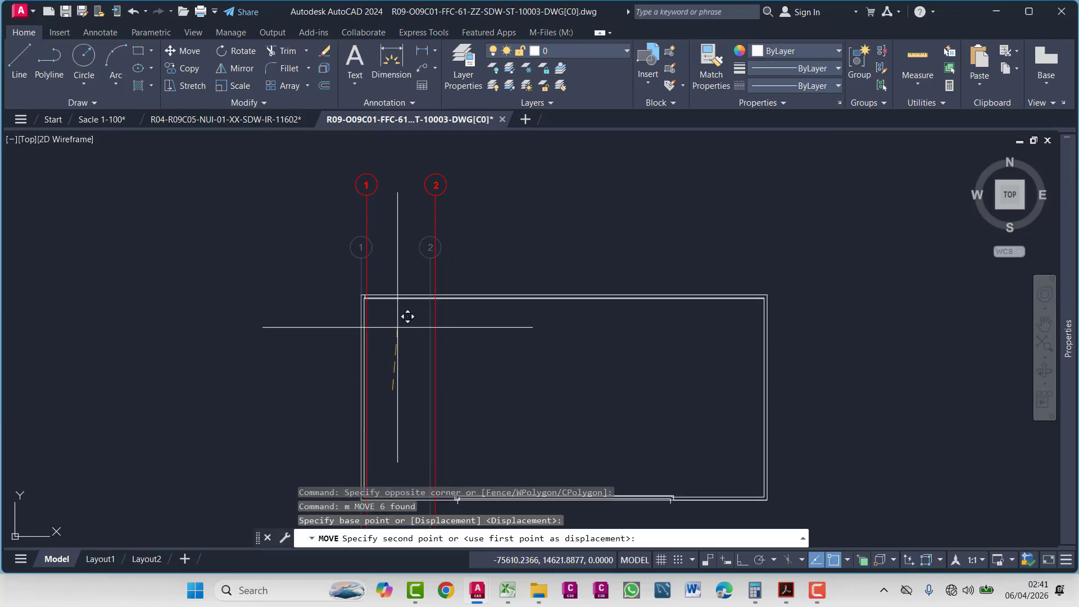
pyautogui.press('F8')
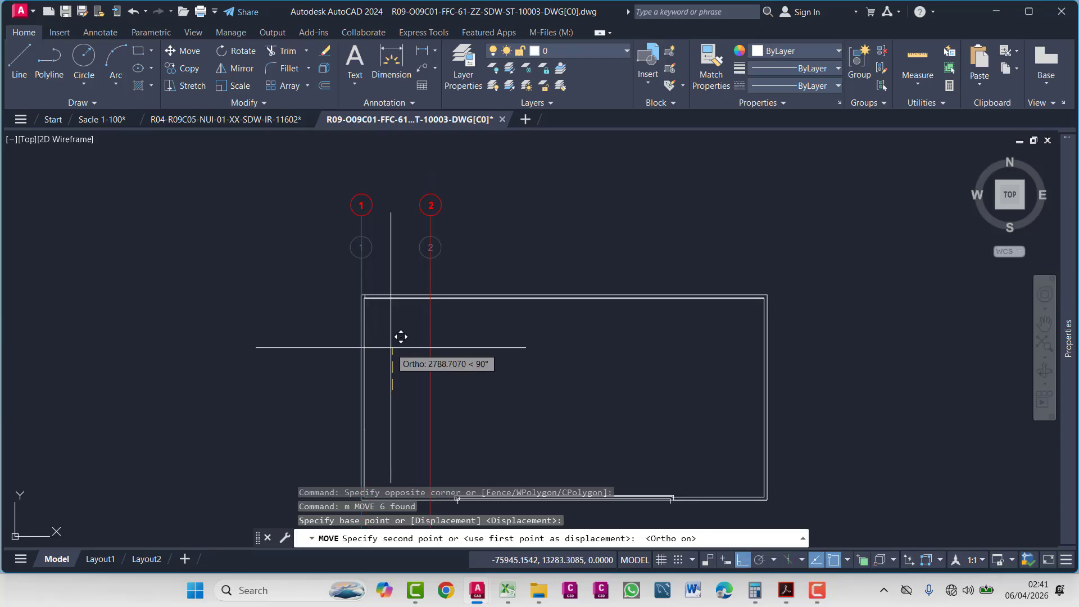
pyautogui.press('Escape')
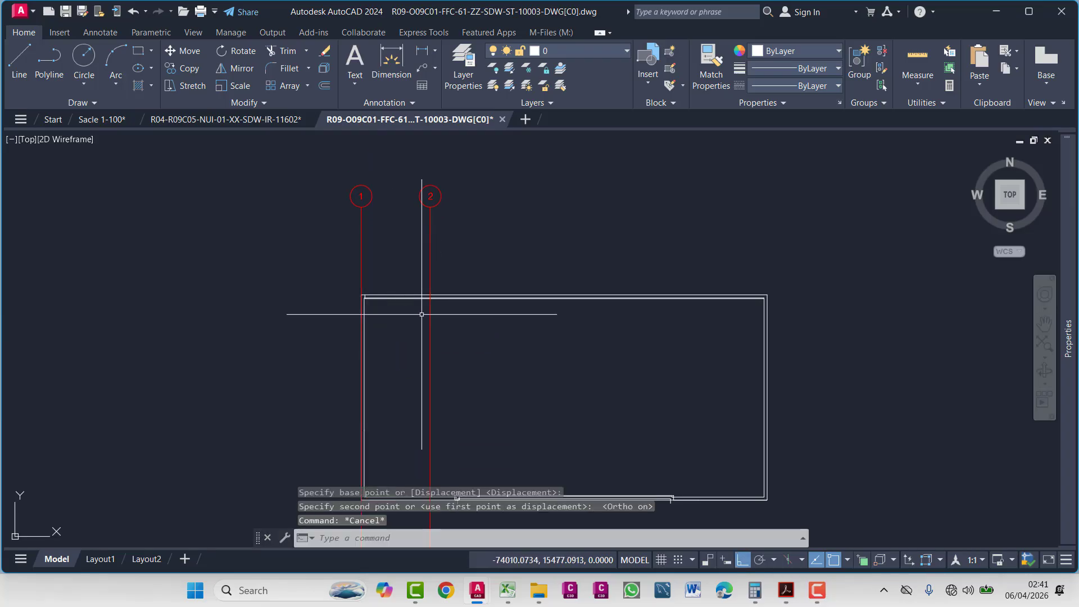
# - Offset grid line 2 by 1625 to the right for the third grid line and close the Autodesk pop-up window
pyautogui.scroll(-3, 418, 323)
pyautogui.scroll(1, 424, 253)
pyautogui.scroll(4, 350, 279)
pyautogui.scroll(-4, 467, 258)
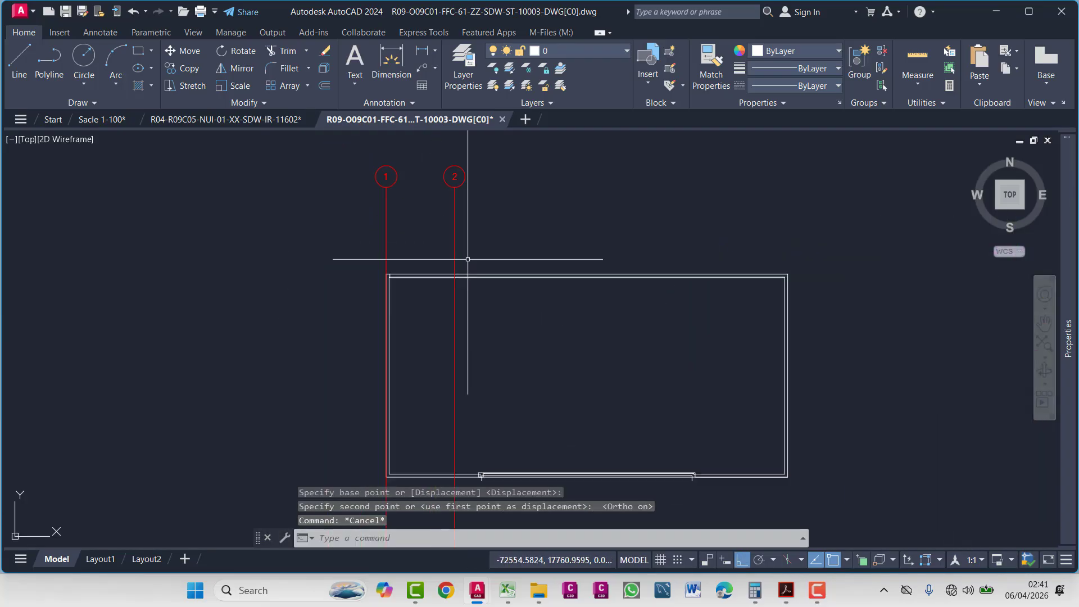
pyautogui.moveTo(925, 251); pyautogui.dragTo(750, 290, button='middle')
pyautogui.scroll(6, 659, 310)
pyautogui.scroll(2, 674, 324)
pyautogui.scroll(-4, 599, 268)
pyautogui.moveTo(346, 338); pyautogui.dragTo(804, 319, button='middle')
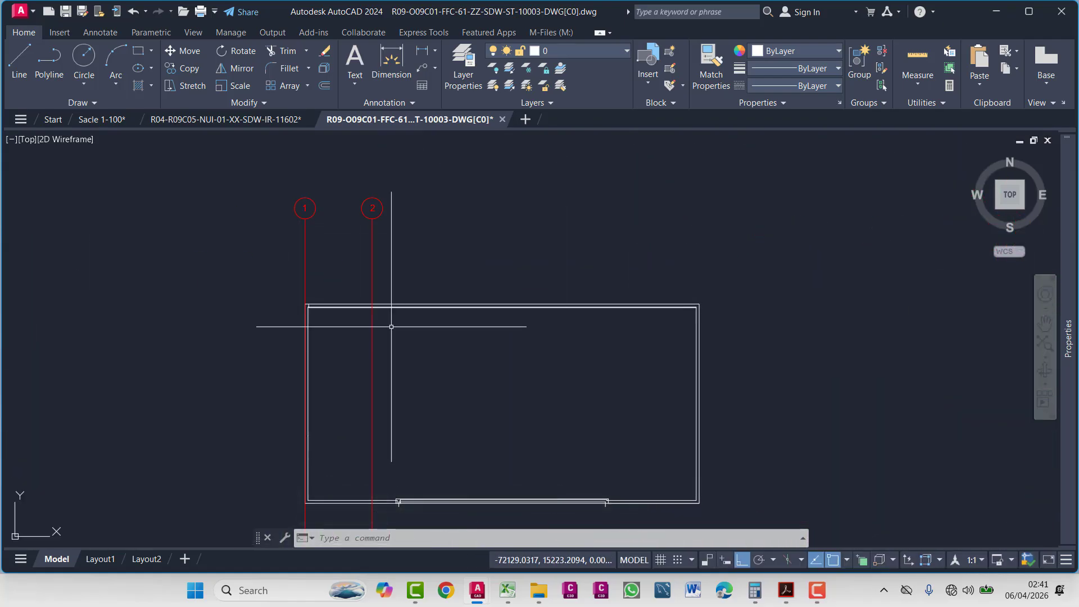
pyautogui.write('o')
pyautogui.press('Return')
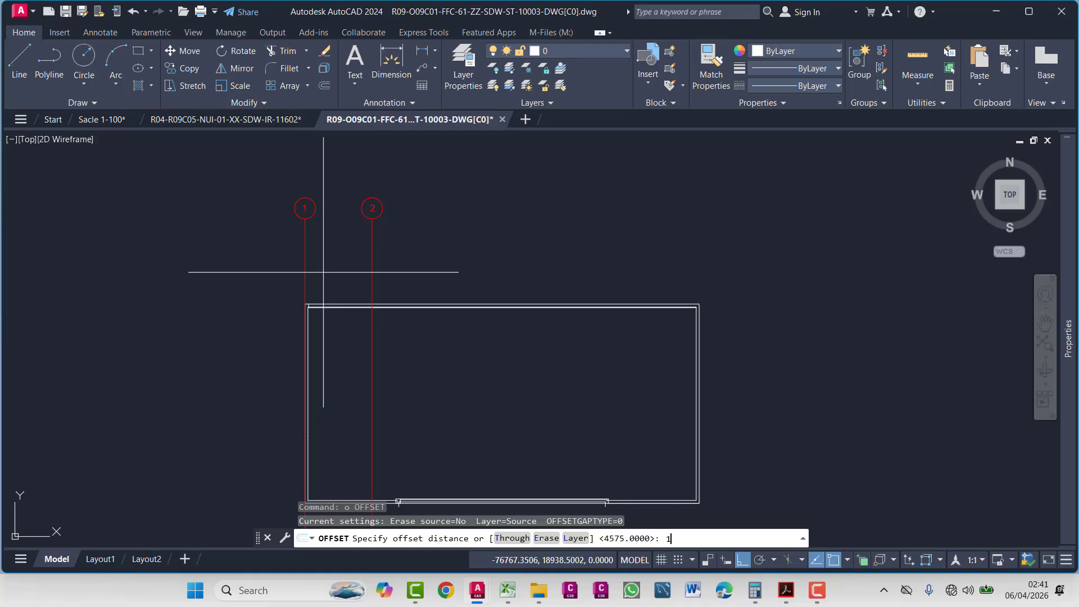
pyautogui.press('Return')
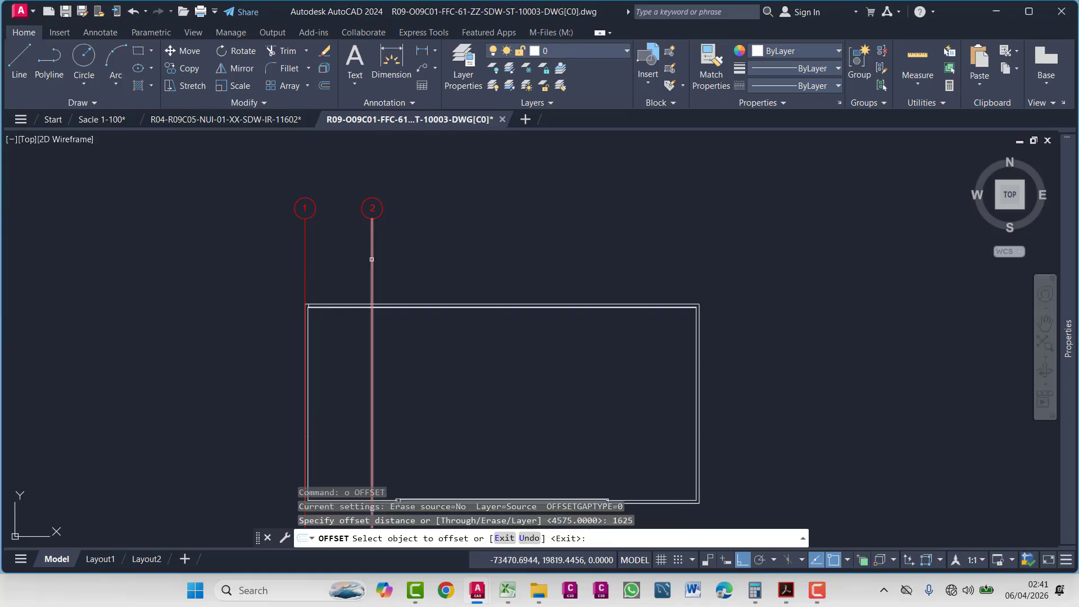
pyautogui.click(372, 260)
pyautogui.click(442, 272)
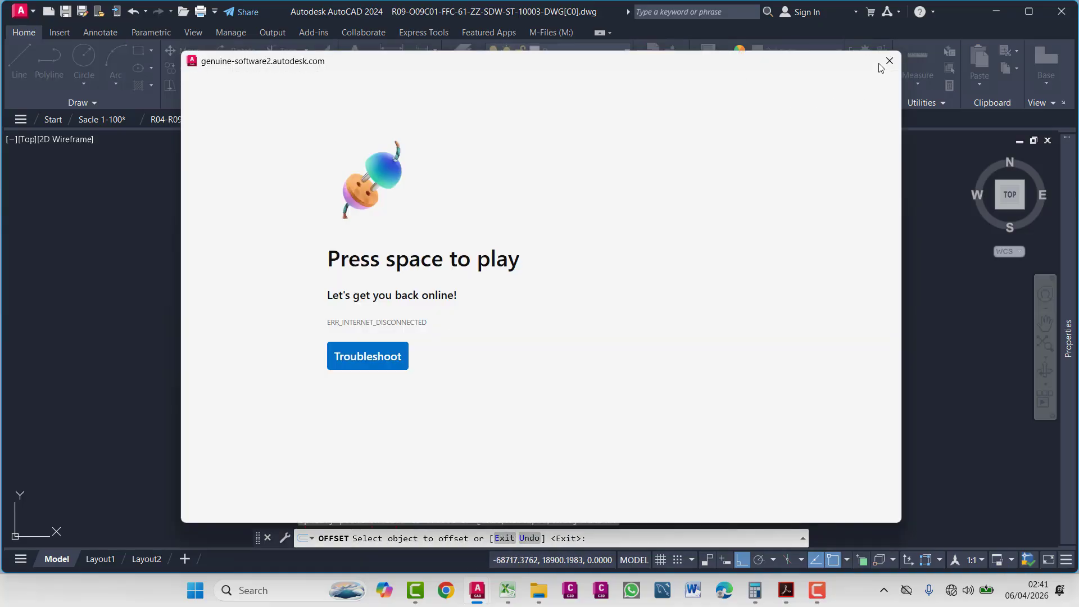
pyautogui.click(890, 61)
# - Offset the third grid line by 2825 to the right to create the fourth grid line
pyautogui.moveTo(516, 284); pyautogui.dragTo(388, 271, button='middle')
pyautogui.moveTo(666, 297); pyautogui.dragTo(310, 323, button='middle')
pyautogui.press('Escape')
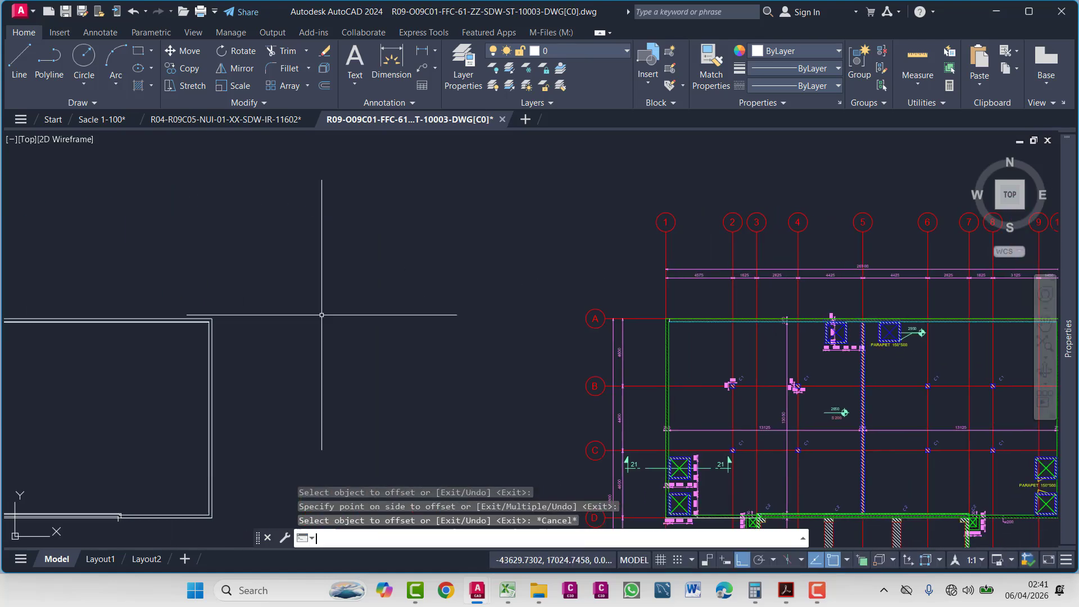
pyautogui.scroll(8, 801, 272)
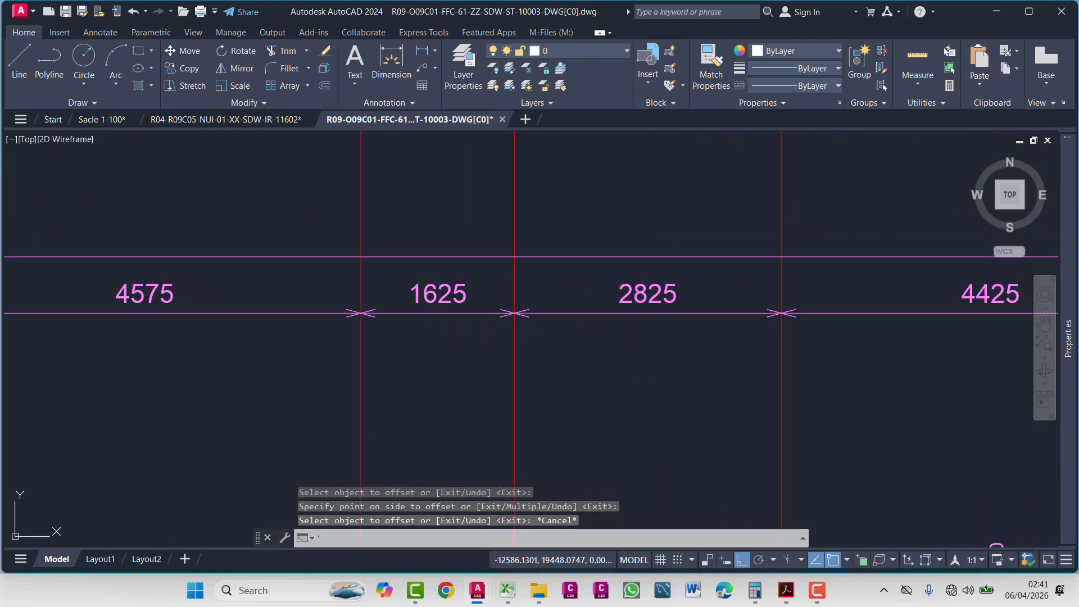
pyautogui.press('Return')
pyautogui.scroll(-6, 472, 279)
pyautogui.moveTo(475, 281); pyautogui.dragTo(765, 256, button='middle')
pyautogui.scroll(-4, 310, 283)
pyautogui.moveTo(253, 299); pyautogui.dragTo(540, 301, button='middle')
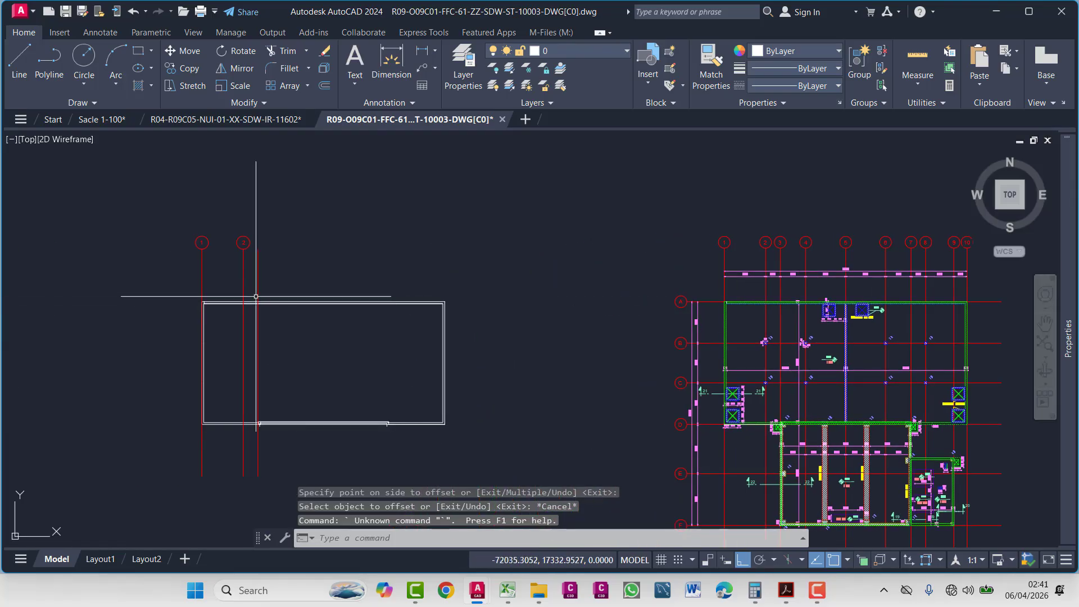
pyautogui.scroll(4, 256, 296)
pyautogui.write('o')
pyautogui.press('Return')
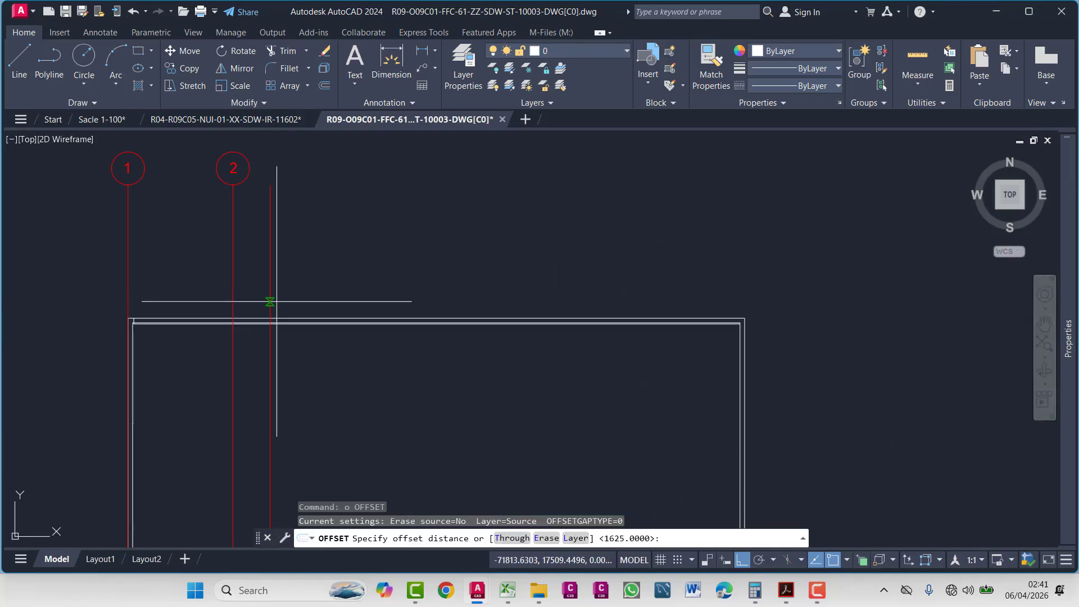
pyautogui.write('2825')
pyautogui.press('Return')
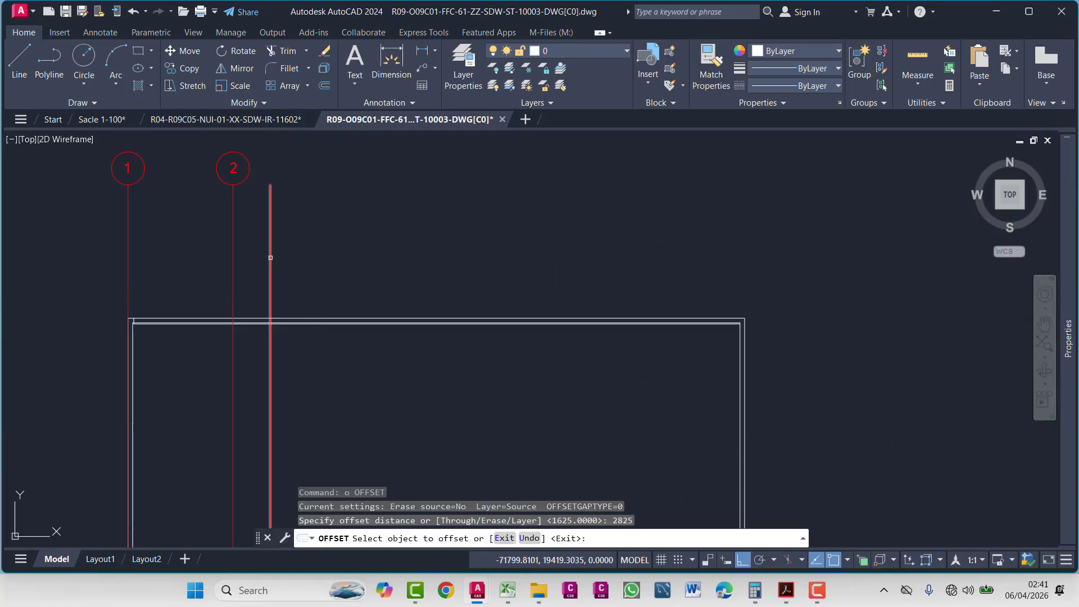
pyautogui.click(270, 258)
pyautogui.click(304, 269)
# - Offset the fourth grid line by 4425 to the right to create the fifth grid line
pyautogui.scroll(-5, 565, 310)
pyautogui.scroll(8, 625, 294)
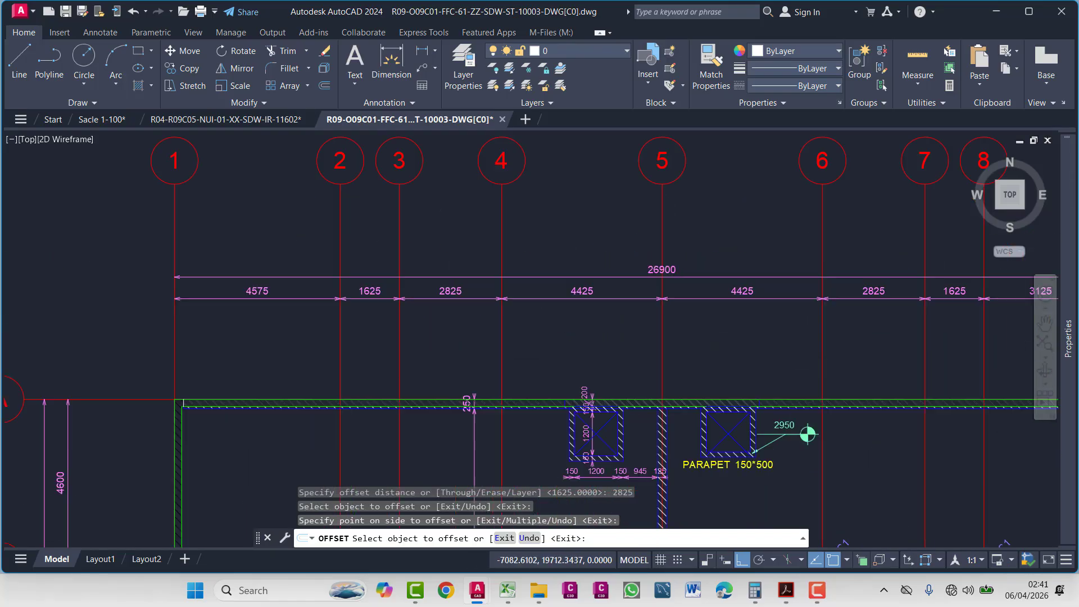
pyautogui.moveTo(636, 304); pyautogui.dragTo(593, 311, button='middle')
pyautogui.scroll(-10, 529, 296)
pyautogui.click(492, 305)
pyautogui.moveTo(238, 338); pyautogui.dragTo(478, 317, button='middle')
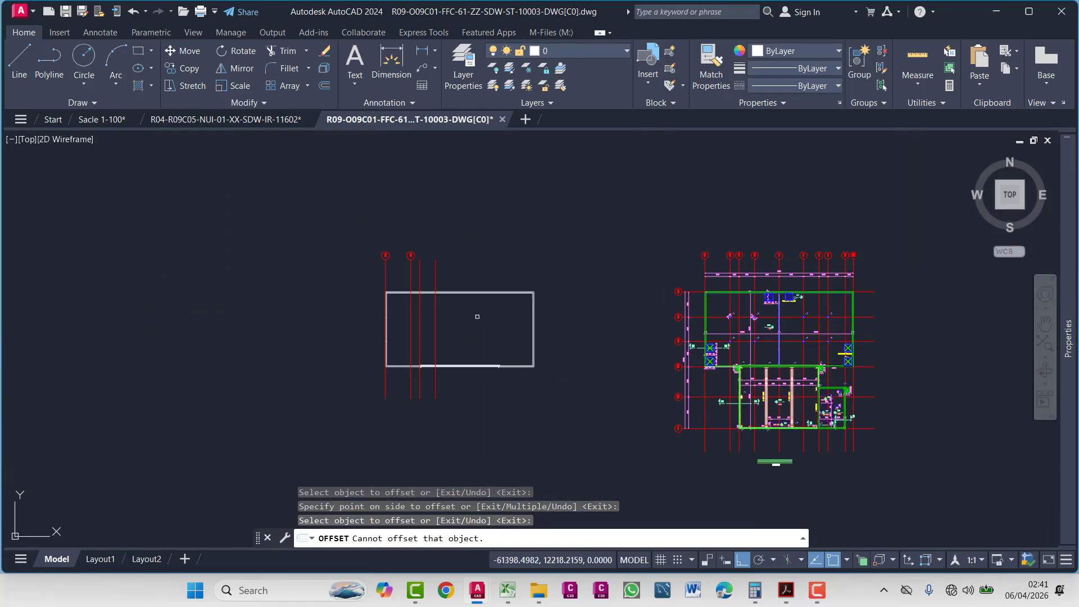
pyautogui.press('Return')
pyautogui.press('Return')
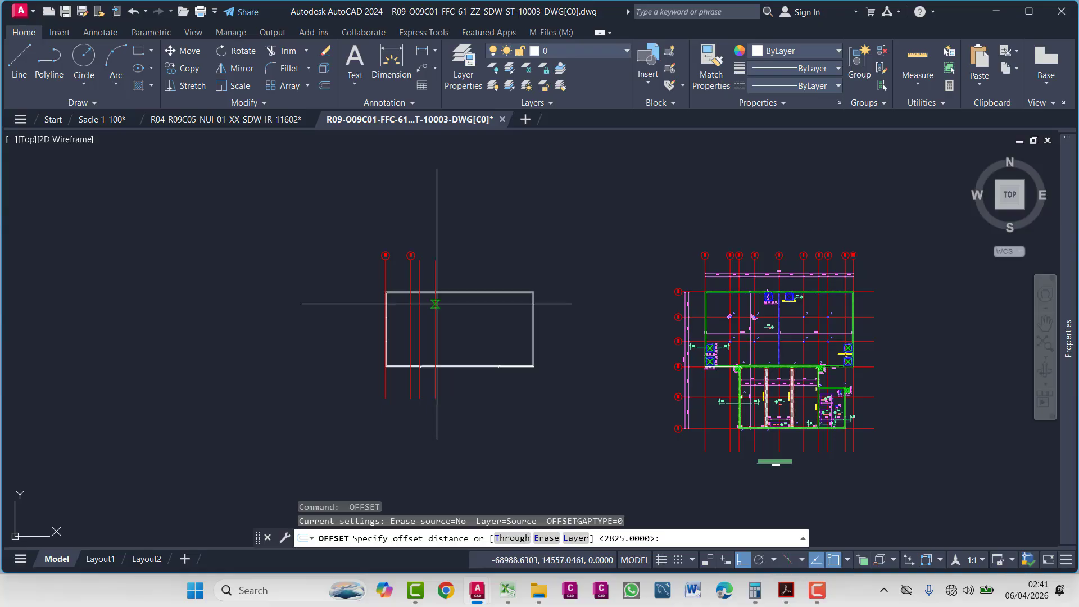
pyautogui.press('Return')
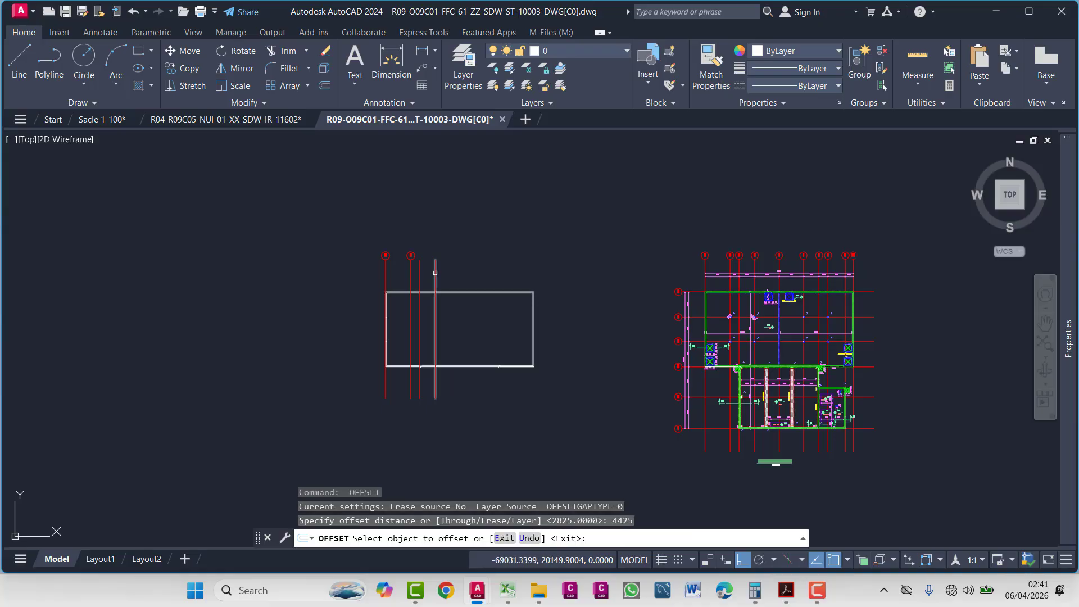
pyautogui.click(435, 273)
pyautogui.click(459, 270)
# - Offset the fifth grid line to the right by the same 4425 distance to create the sixth grid line
pyautogui.scroll(8, 700, 297)
pyautogui.click(700, 298)
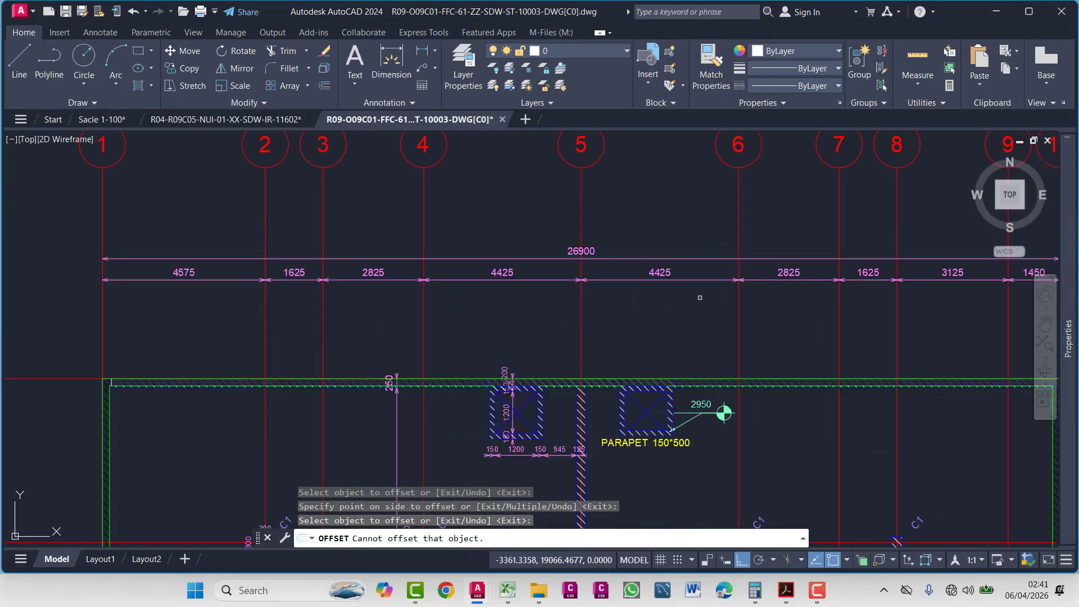
pyautogui.scroll(4, 700, 297)
pyautogui.scroll(-6, 699, 299)
pyautogui.moveTo(389, 320); pyautogui.dragTo(912, 282, button='middle')
pyautogui.scroll(-6, 616, 290)
pyautogui.moveTo(349, 296); pyautogui.dragTo(518, 281, button='middle')
pyautogui.scroll(4, 583, 272)
pyautogui.click(628, 269)
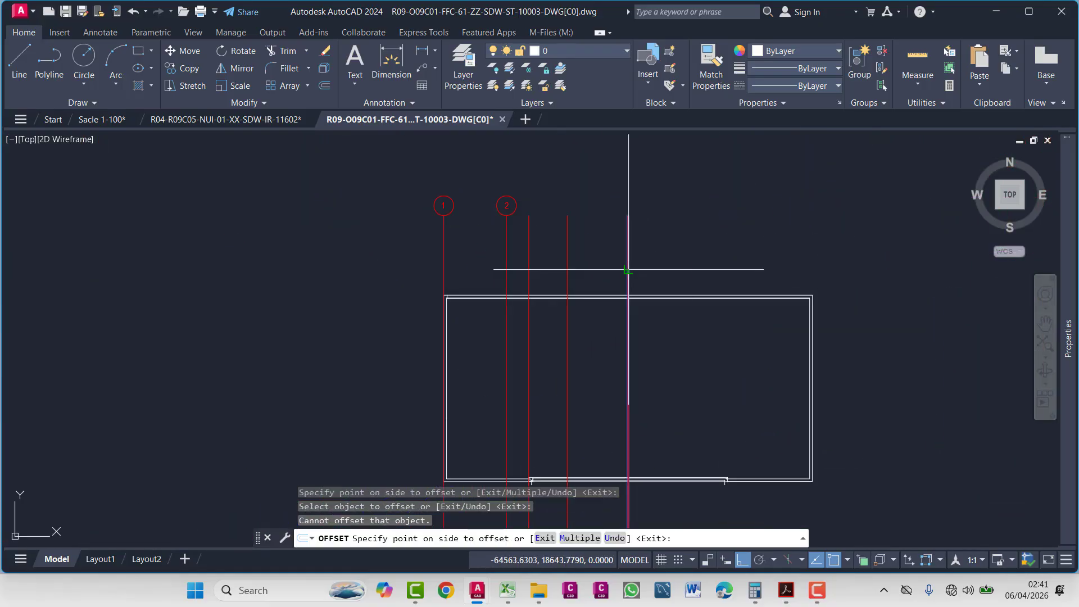
pyautogui.click(670, 272)
pyautogui.scroll(-2, 844, 325)
pyautogui.moveTo(844, 325); pyautogui.dragTo(267, 348, button='middle')
pyautogui.scroll(6, 625, 317)
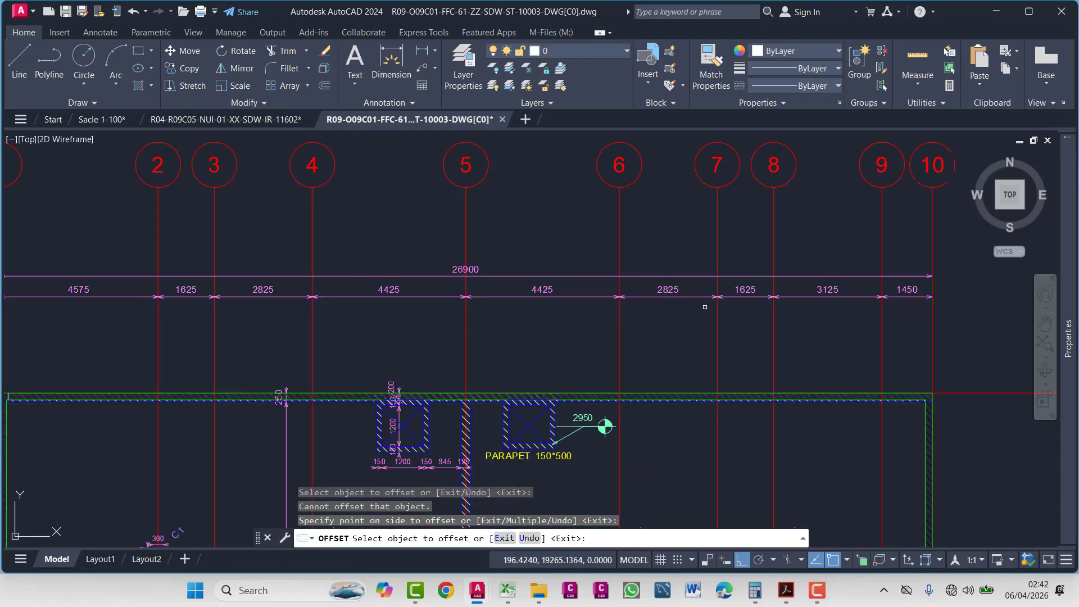
pyautogui.scroll(-6, 544, 494)
pyautogui.scroll(2, 272, 286)
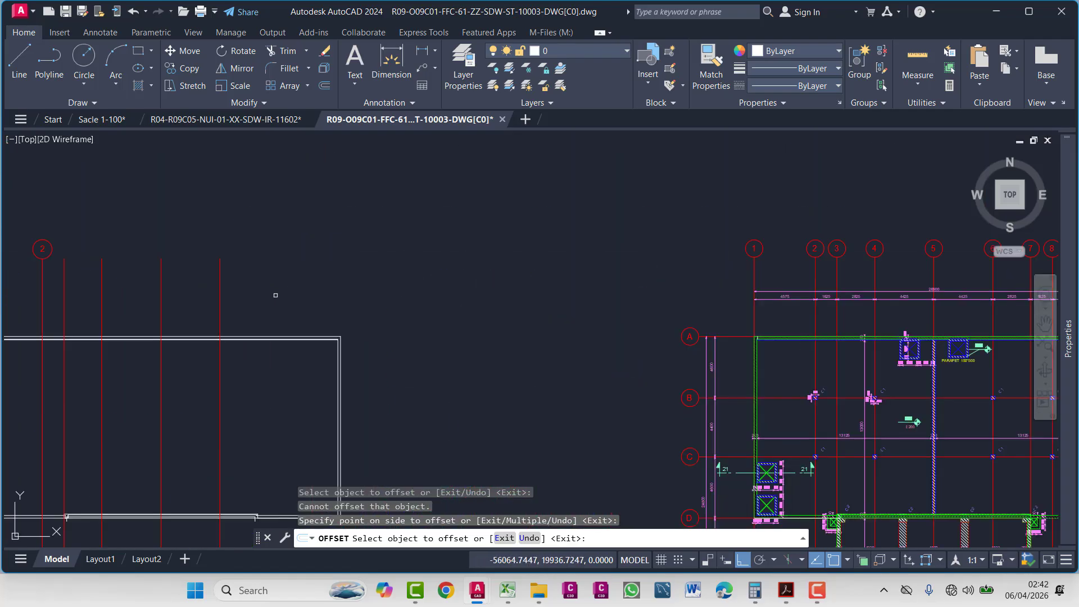
pyautogui.press('Escape')
pyautogui.write('o')
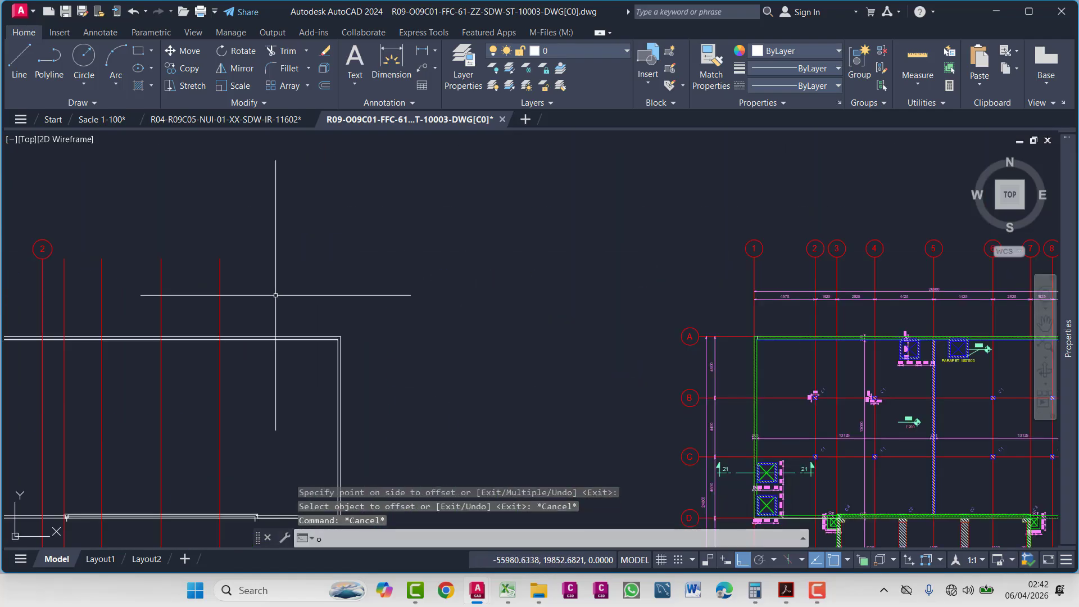
pyautogui.press('Return')
pyautogui.write('28253')
pyautogui.press('Return')
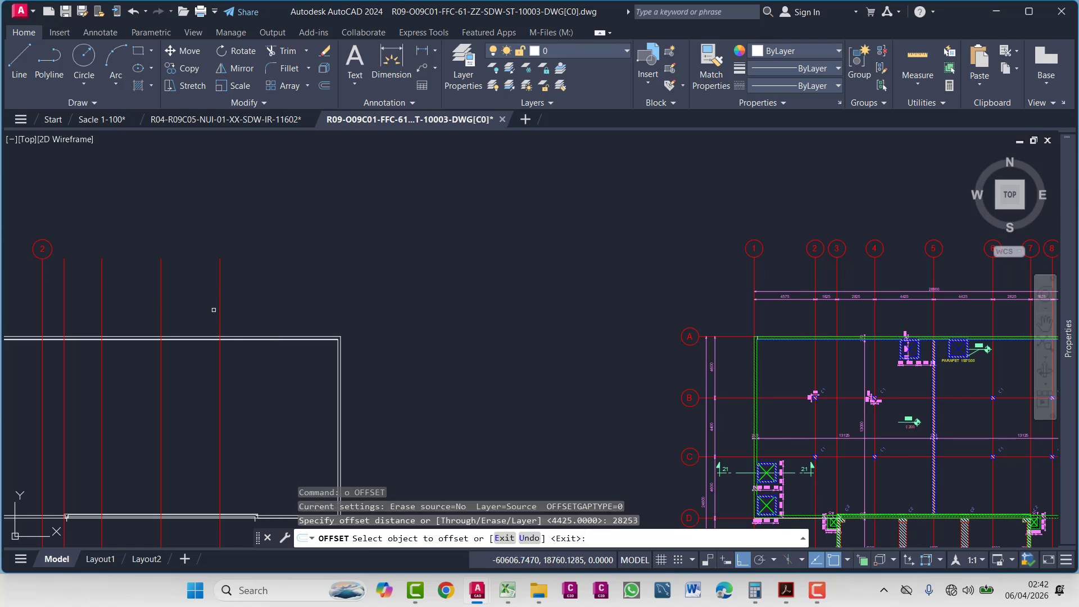
pyautogui.click(219, 309)
pyautogui.press('Escape')
pyautogui.press('Escape')
# - Offset the sixth grid line by 2825 to the right to create the seventh grid line
pyautogui.write('o')
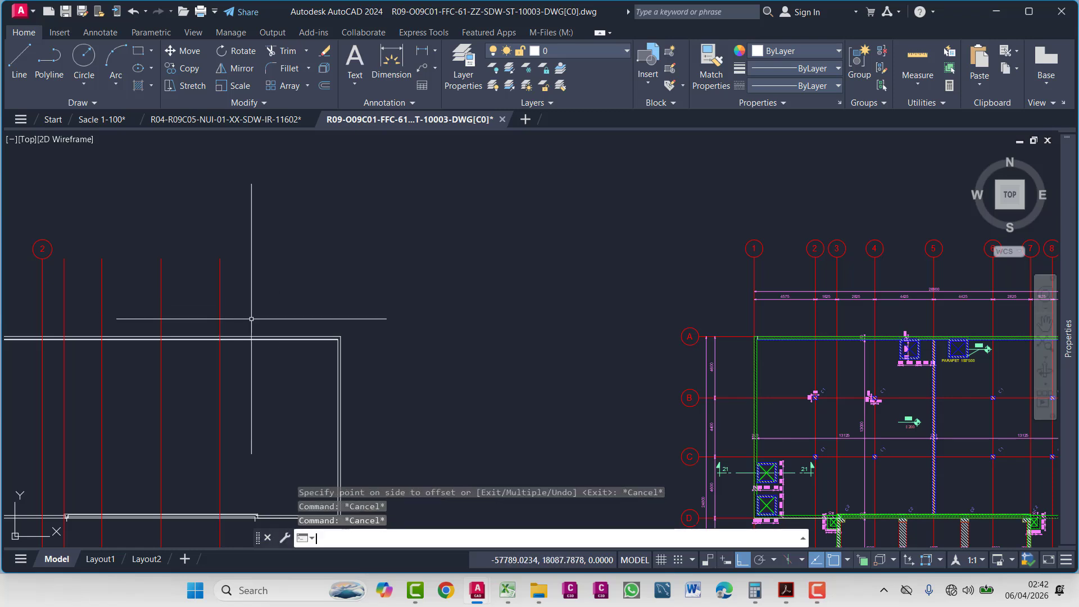
pyautogui.press('Return')
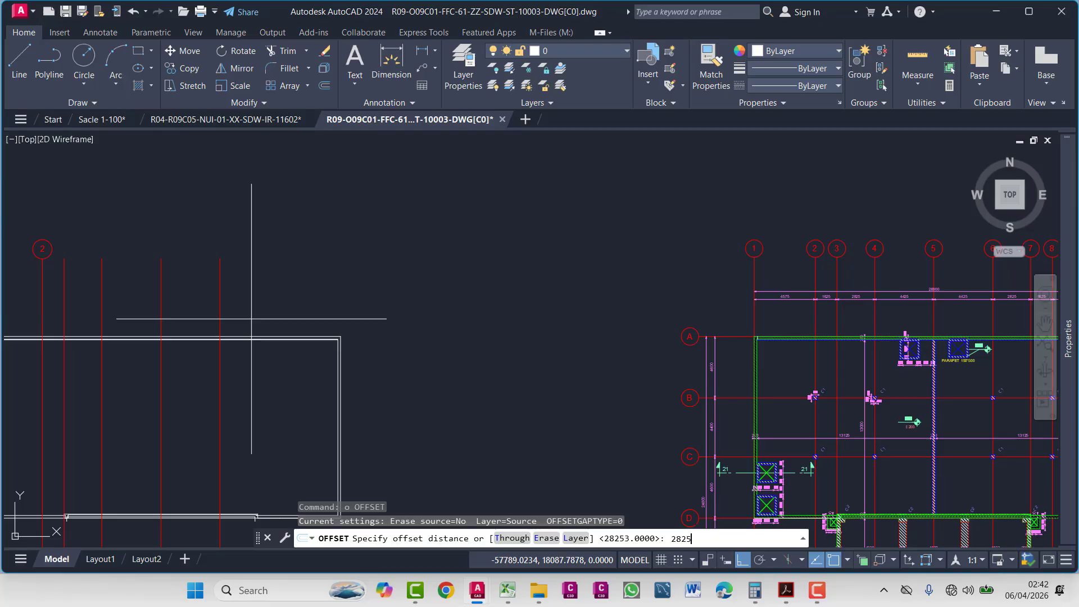
pyautogui.press('Return')
pyautogui.click(219, 310)
pyautogui.click(394, 292)
pyautogui.scroll(-2, 523, 278)
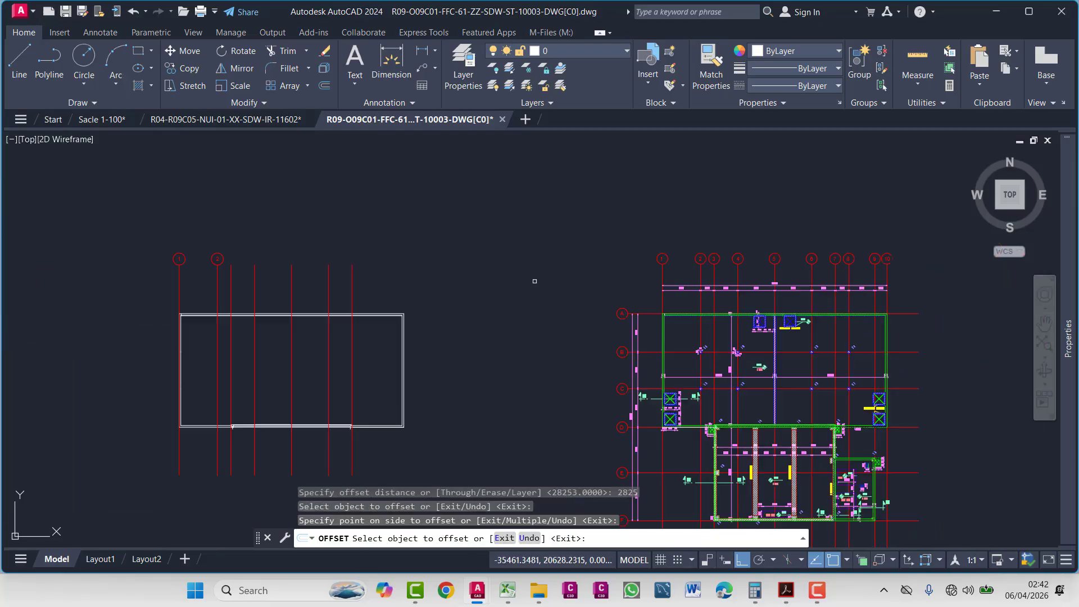
pyautogui.scroll(4, 833, 293)
pyautogui.moveTo(866, 292); pyautogui.dragTo(581, 311, button='middle')
pyautogui.scroll(-5, 588, 310)
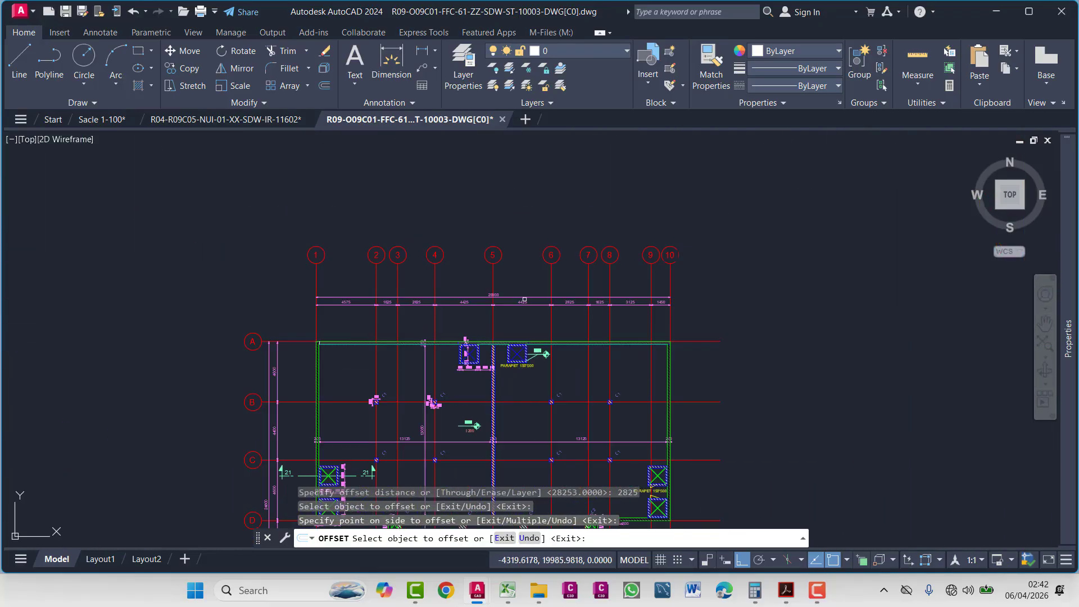
pyautogui.moveTo(261, 315); pyautogui.dragTo(407, 297, button='middle')
pyautogui.scroll(4, 408, 276)
pyautogui.press('Escape')
pyautogui.write('o')
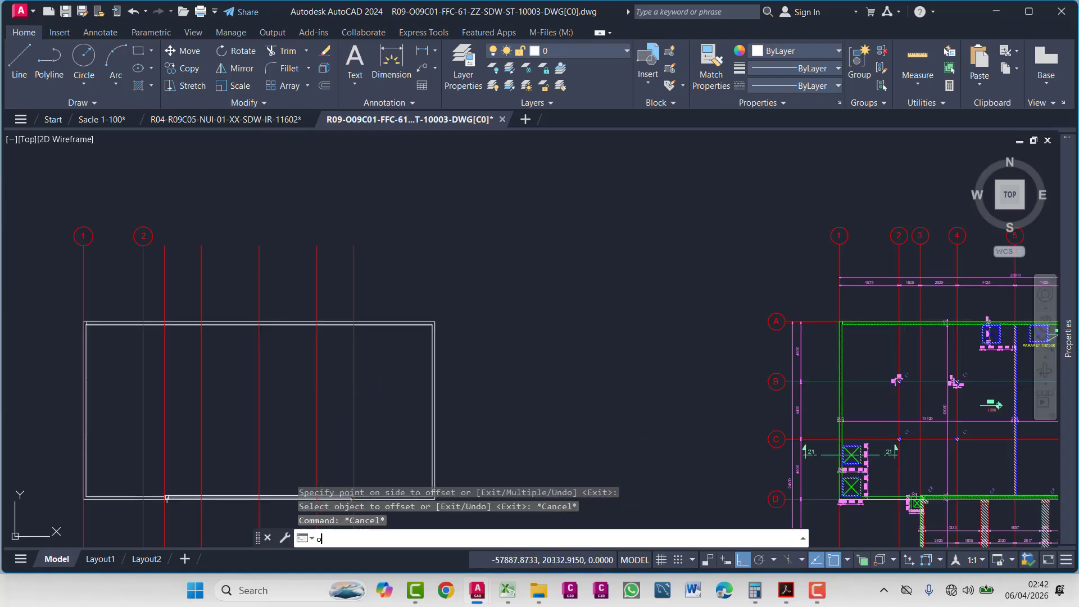
pyautogui.press('Return')
pyautogui.write('16253')
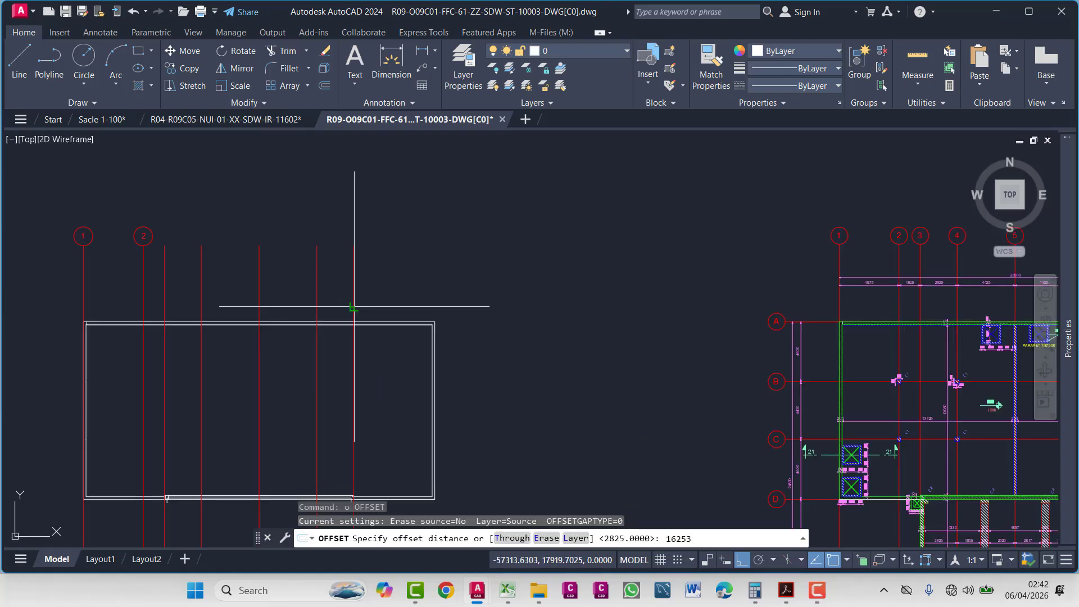
pyautogui.press('Escape')
pyautogui.press('Escape')
# - Offset the seventh grid line by 1625 to the right to create the eighth grid line
pyautogui.write('o')
pyautogui.press('Return')
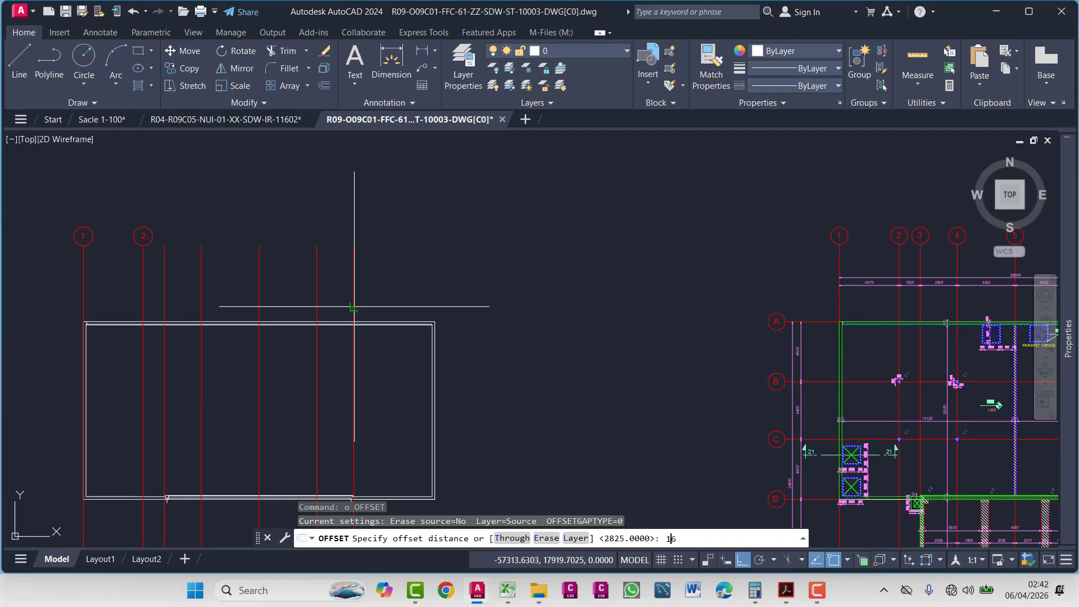
pyautogui.write('1625')
pyautogui.press('Return')
pyautogui.click(354, 294)
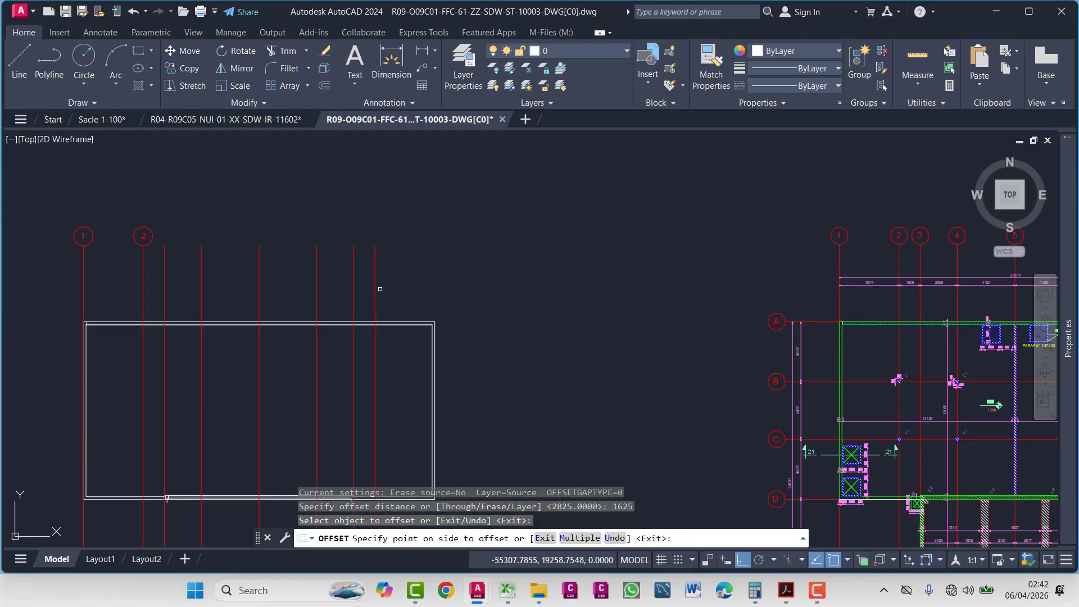
pyautogui.click(378, 284)
# - Offset the eighth grid line by 3125 to the right, the original spacing, to create the ninth grid line
pyautogui.scroll(-4, 501, 325)
pyautogui.scroll(10, 616, 324)
pyautogui.moveTo(661, 307); pyautogui.dragTo(555, 315, button='middle')
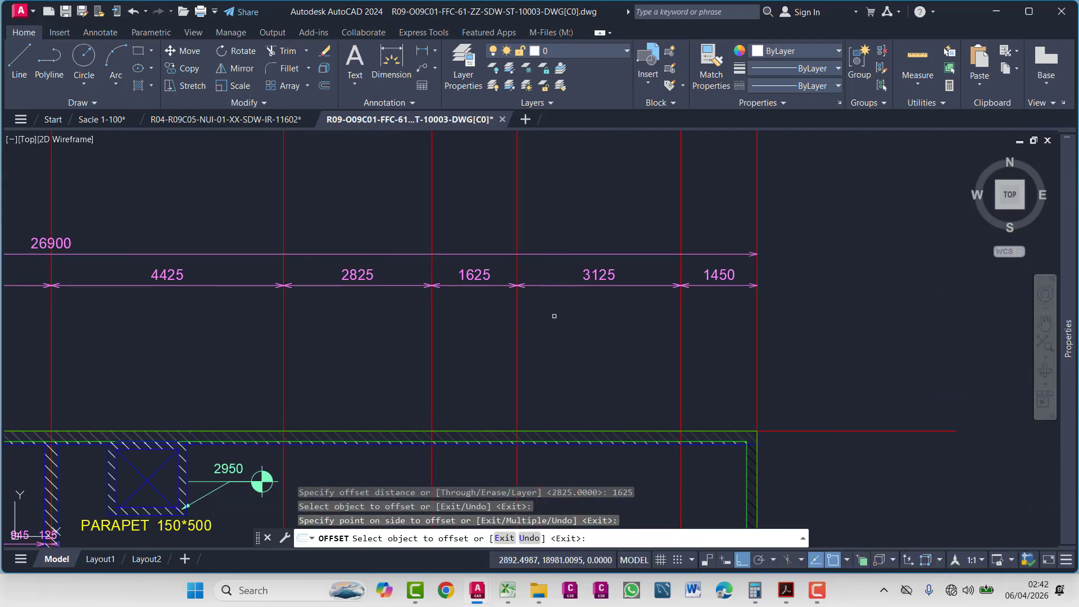
pyautogui.scroll(-4, 554, 315)
pyautogui.click(407, 301)
pyautogui.scroll(-4, 407, 302)
pyautogui.moveTo(407, 302); pyautogui.dragTo(765, 285, button='middle')
pyautogui.press('Escape')
pyautogui.scroll(4, 360, 283)
pyautogui.write('o')
pyautogui.press('Return')
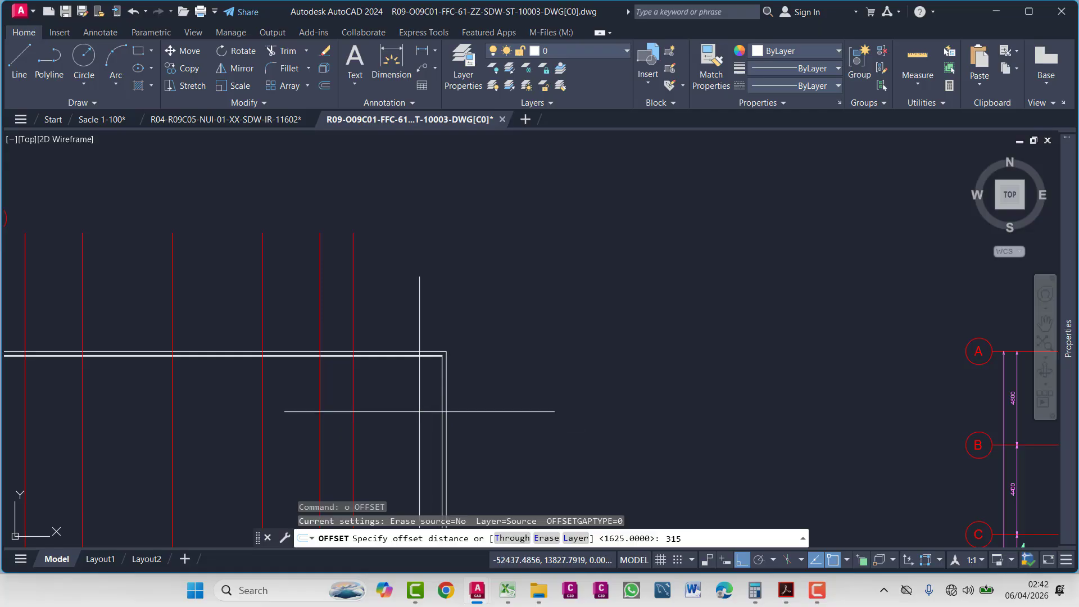
pyautogui.press('Return')
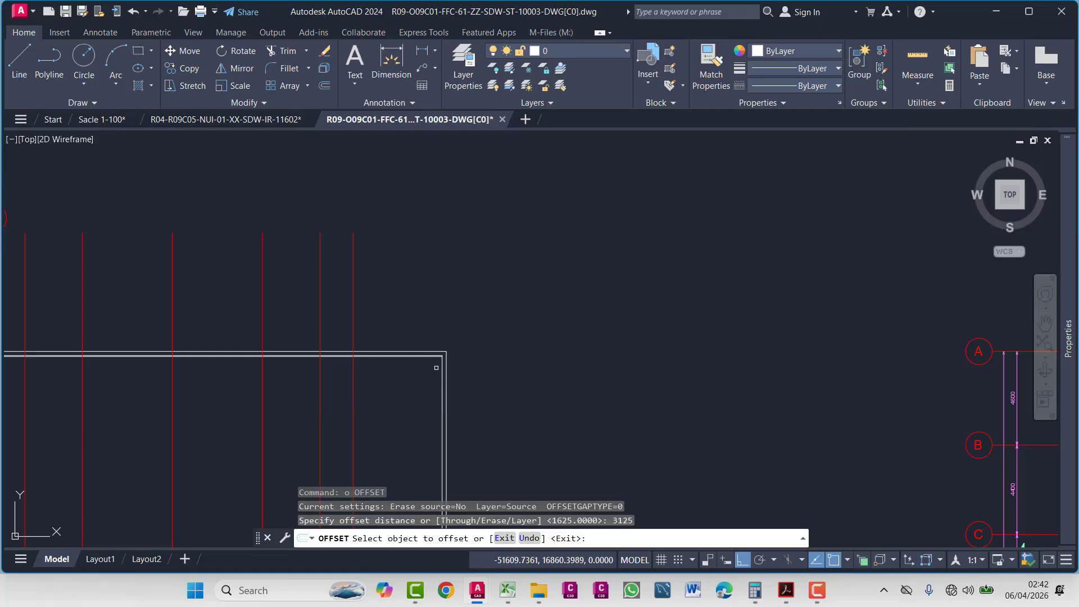
pyautogui.click(354, 304)
pyautogui.click(409, 295)
# - Offset the ninth grid line by 1450 to the right to create the tenth grid line and end the Offset command
pyautogui.scroll(-3, 494, 330)
pyautogui.moveTo(701, 488); pyautogui.dragTo(362, 508, button='middle')
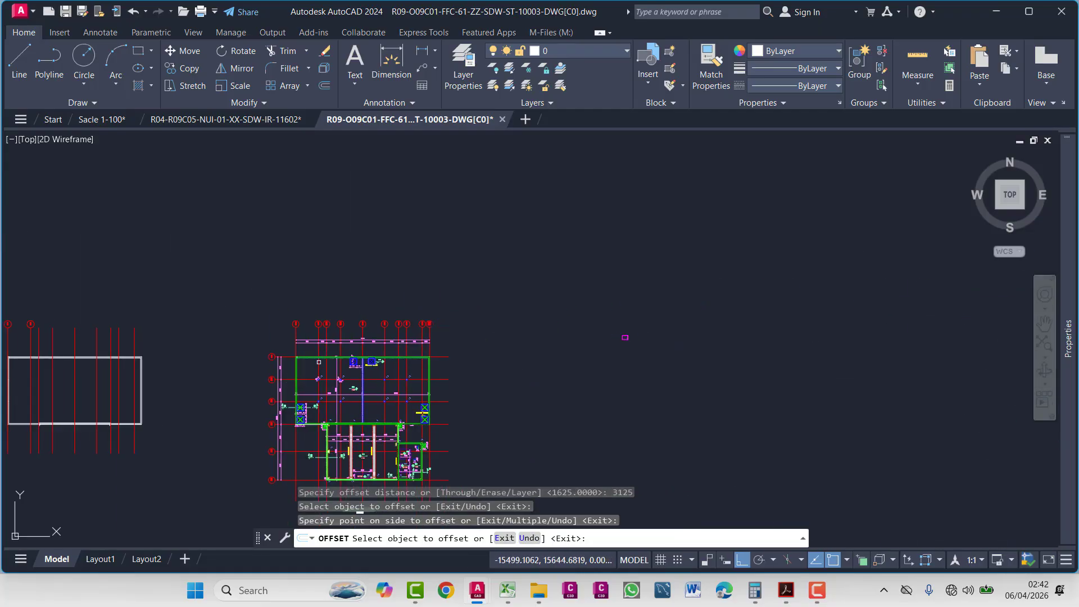
pyautogui.click(370, 339)
pyautogui.scroll(2, 371, 333)
pyautogui.scroll(6, 533, 347)
pyautogui.click(337, 386)
pyautogui.scroll(-8, 382, 363)
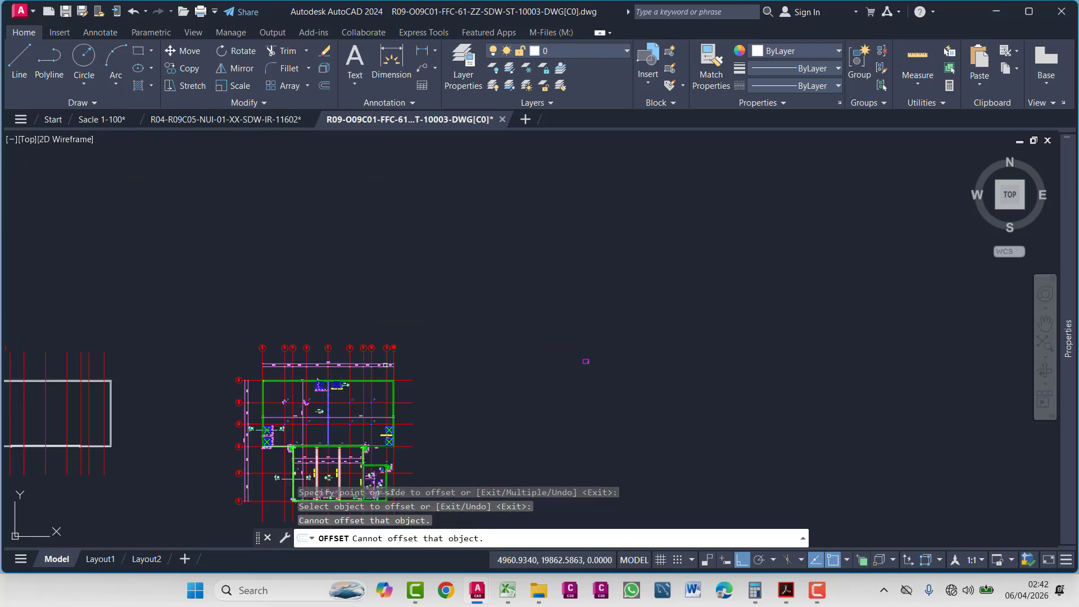
pyautogui.moveTo(585, 362); pyautogui.dragTo(841, 267, button='middle')
pyautogui.scroll(7, 333, 266)
pyautogui.press('Escape')
pyautogui.press('Escape')
pyautogui.press('Escape')
pyautogui.write('o')
pyautogui.press('Return')
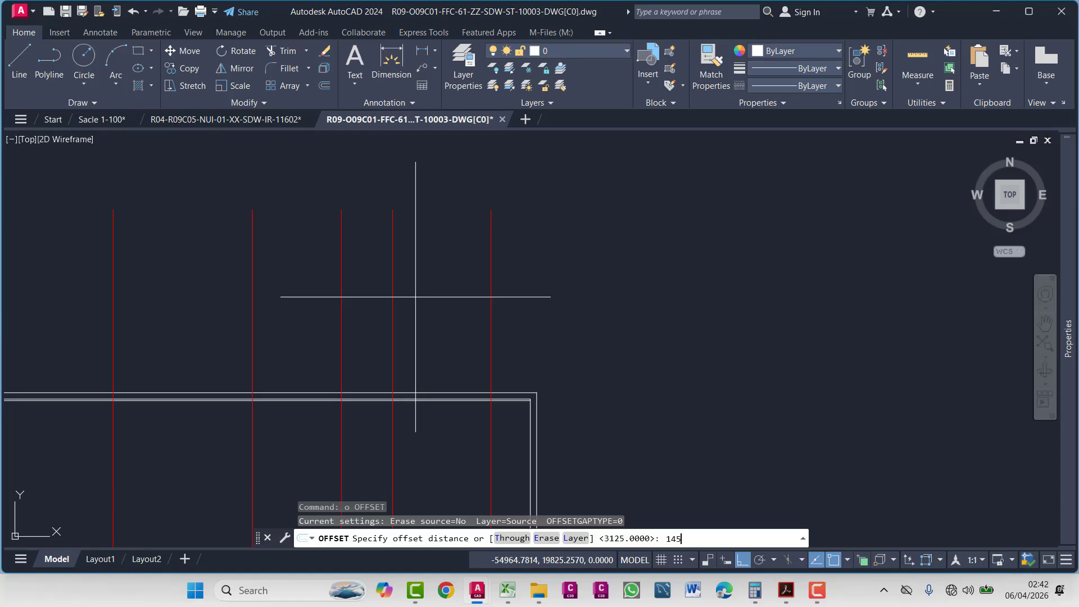
pyautogui.write('1450')
pyautogui.press('Return')
pyautogui.click(492, 326)
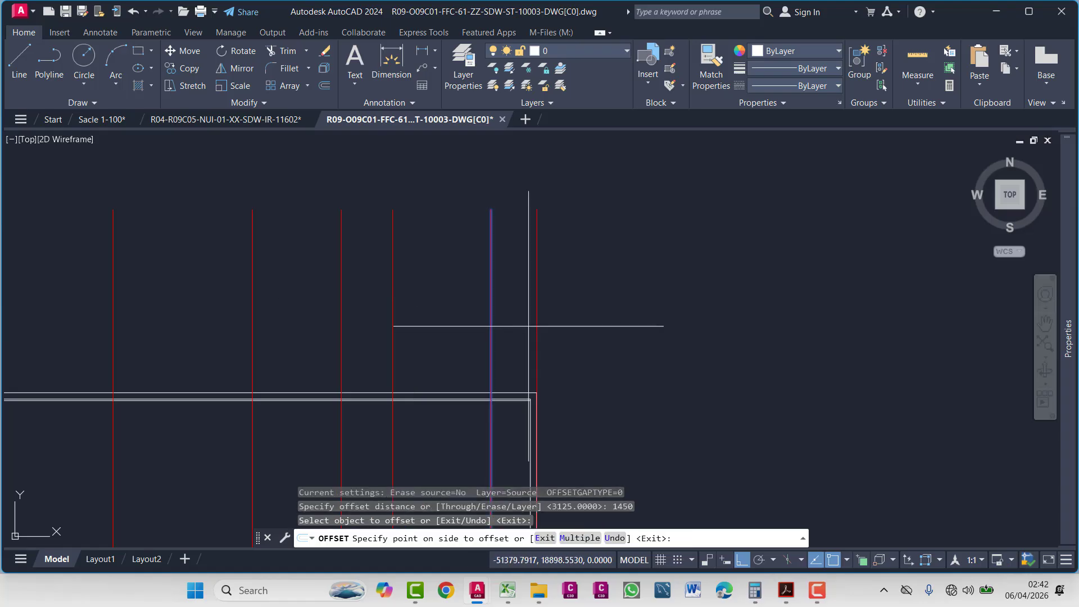
pyautogui.click(530, 329)
pyautogui.press('Escape')
pyautogui.scroll(-6, 531, 332)
pyautogui.scroll(4, 306, 257)
pyautogui.click(253, 242)
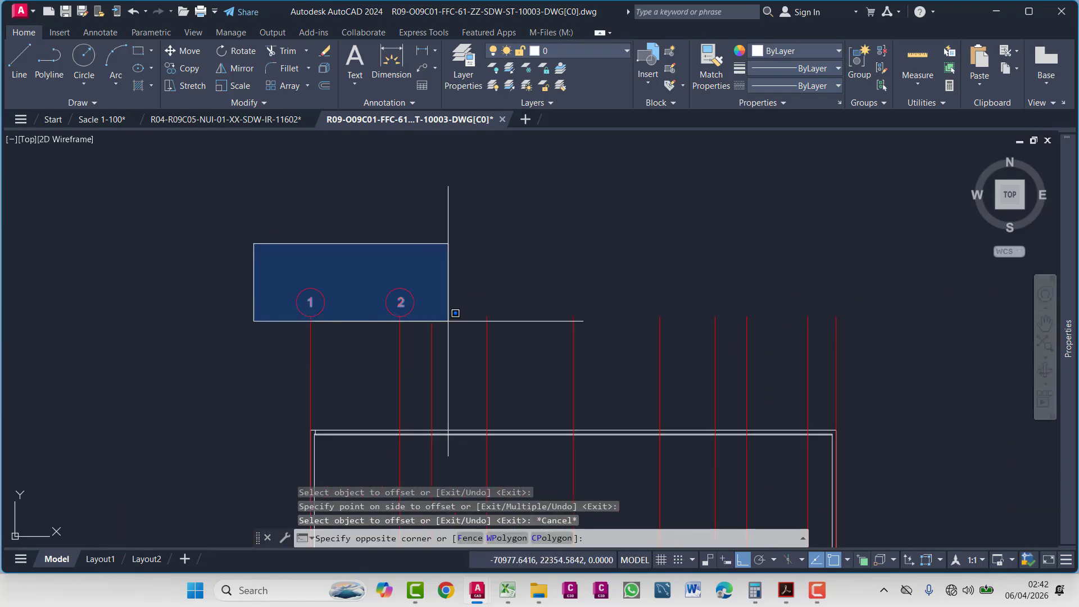
pyautogui.click(430, 322)
pyautogui.write('co')
pyautogui.press('Return')
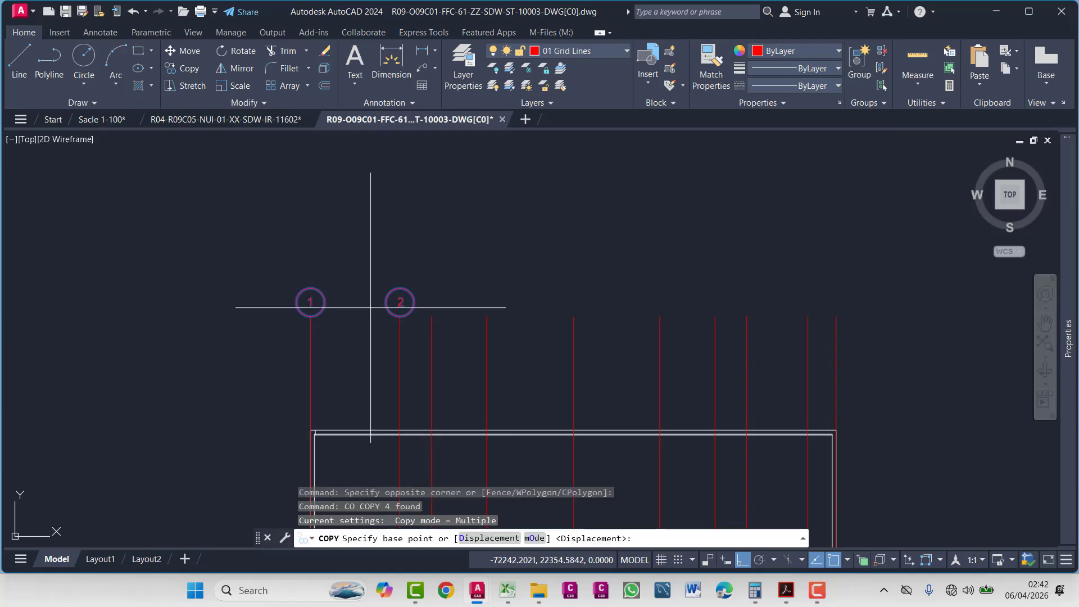
pyautogui.scroll(4, 307, 315)
pyautogui.click(313, 315)
pyautogui.press('Escape')
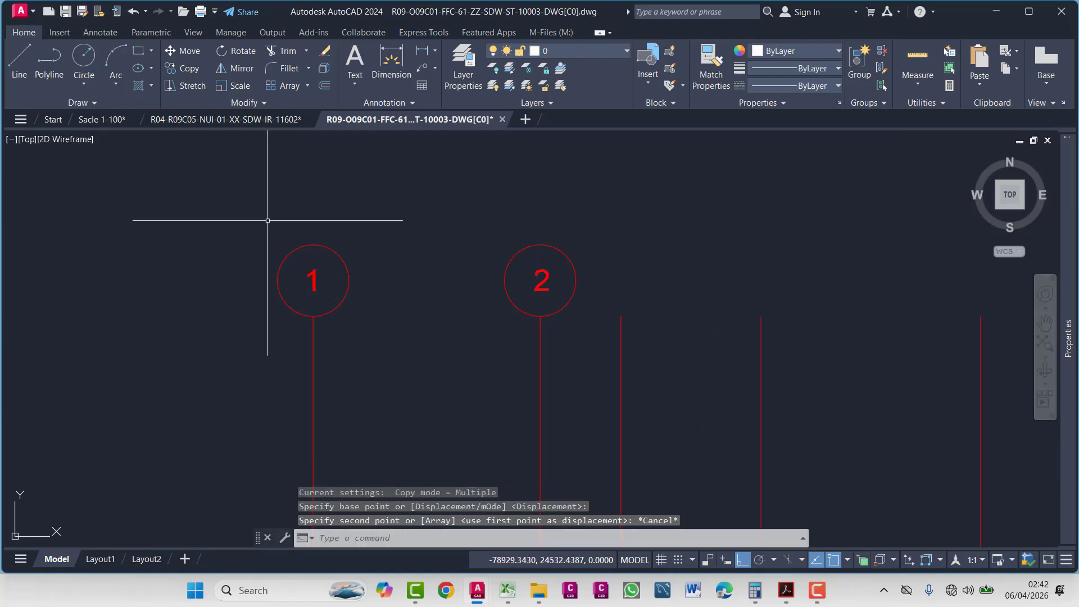
# - Copy grid bubble 1 with its number from the circle's bottom point onto the upper ends of the third and fourth grid lines
pyautogui.click(264, 217)
pyautogui.click(386, 357)
pyautogui.write('c')
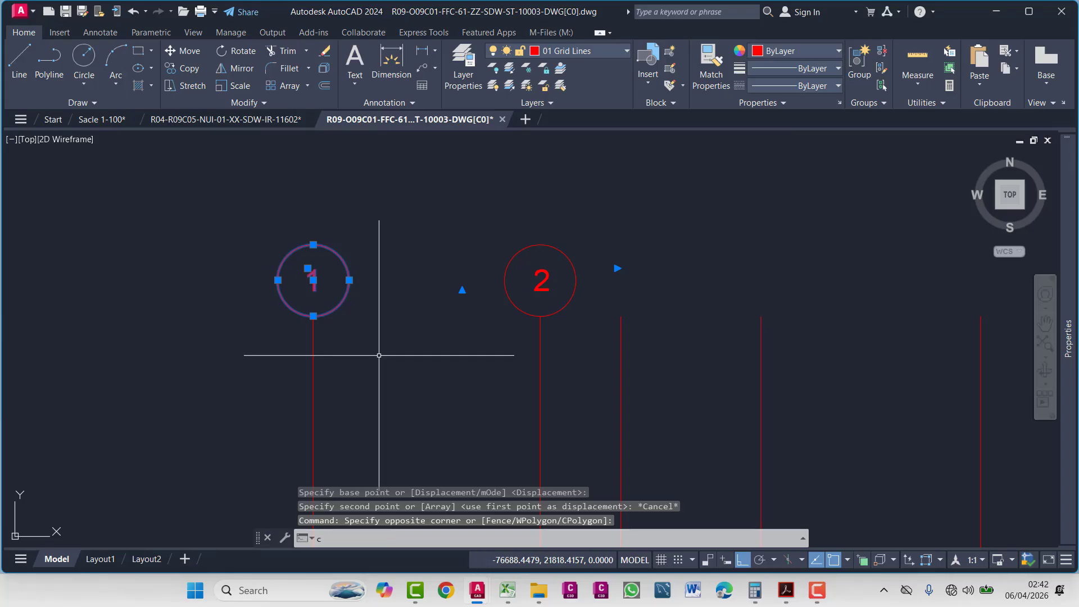
pyautogui.write('o')
pyautogui.press('Return')
pyautogui.click(313, 316)
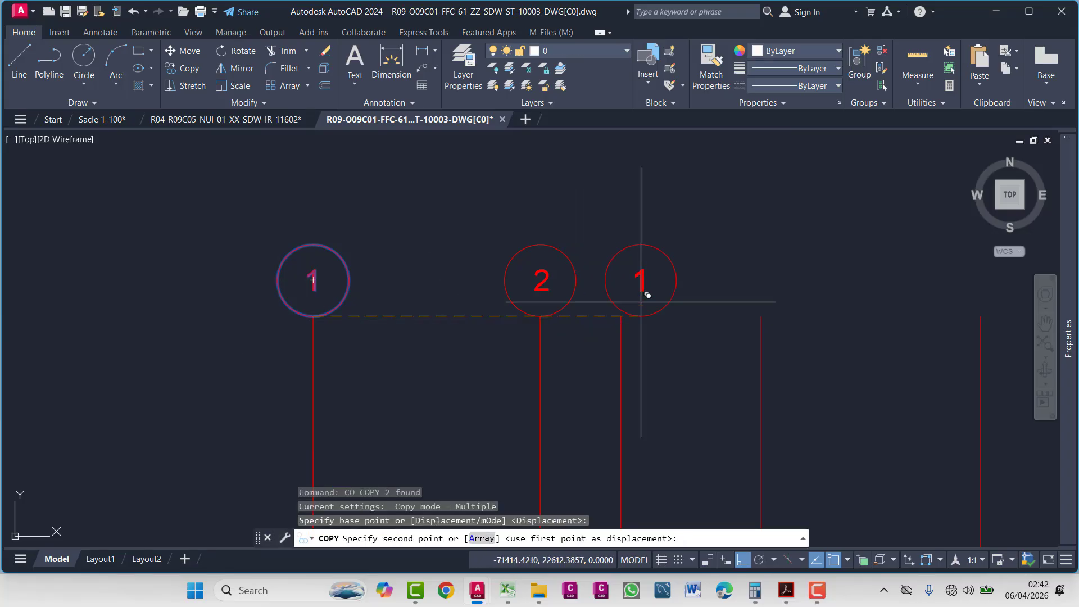
pyautogui.click(620, 316)
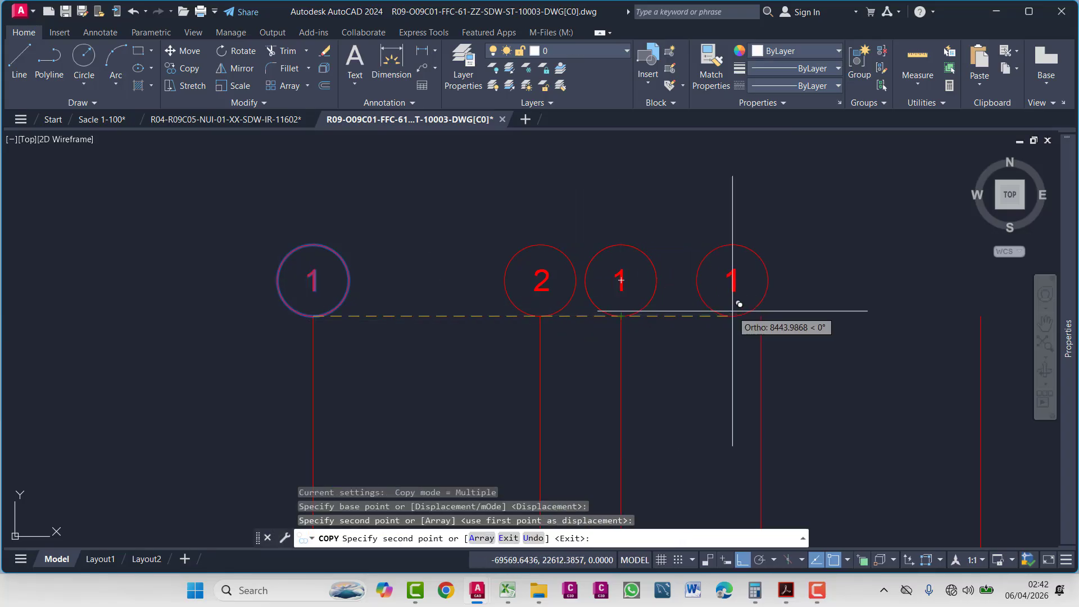
pyautogui.click(761, 316)
# - Place further copies of bubble 1 on the upper ends of the fifth to tenth grid lines and end the copying
pyautogui.moveTo(872, 373); pyautogui.dragTo(315, 373, button='middle')
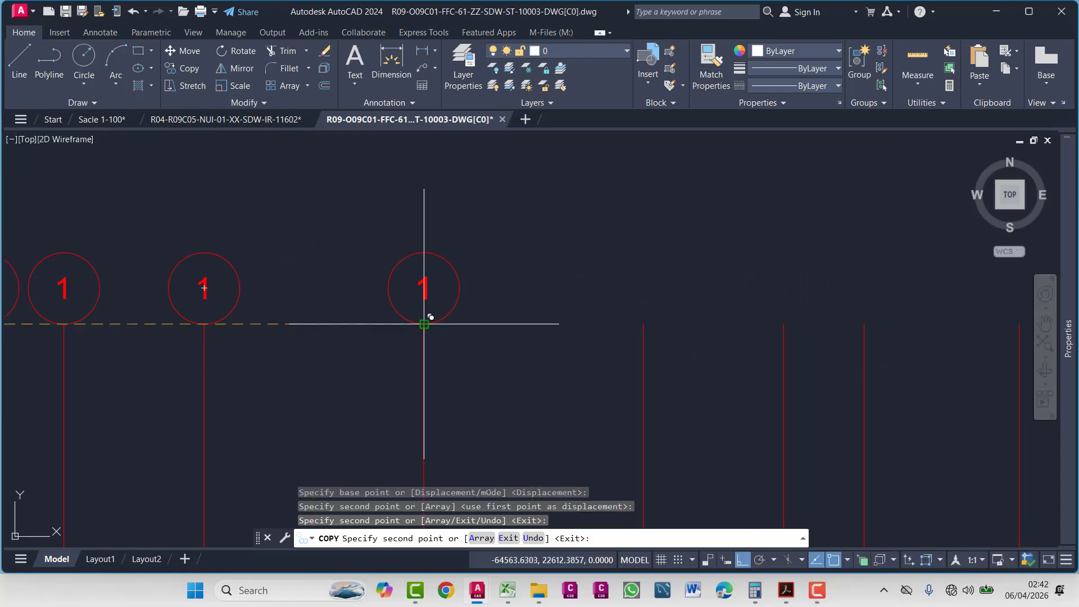
pyautogui.click(425, 315)
pyautogui.click(644, 325)
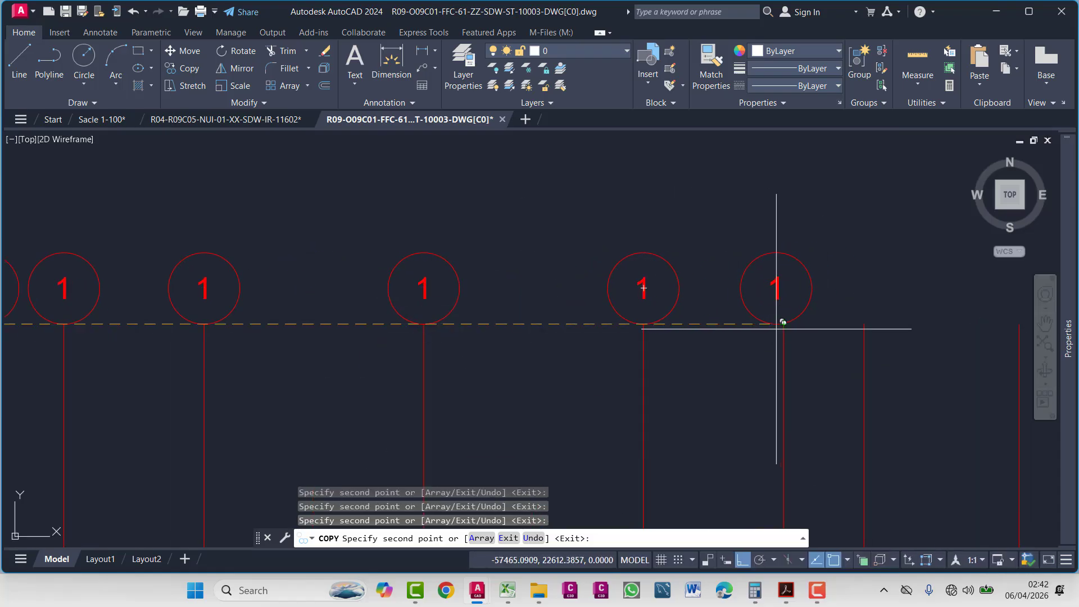
pyautogui.click(783, 324)
pyautogui.moveTo(783, 324); pyautogui.dragTo(393, 330, button='middle')
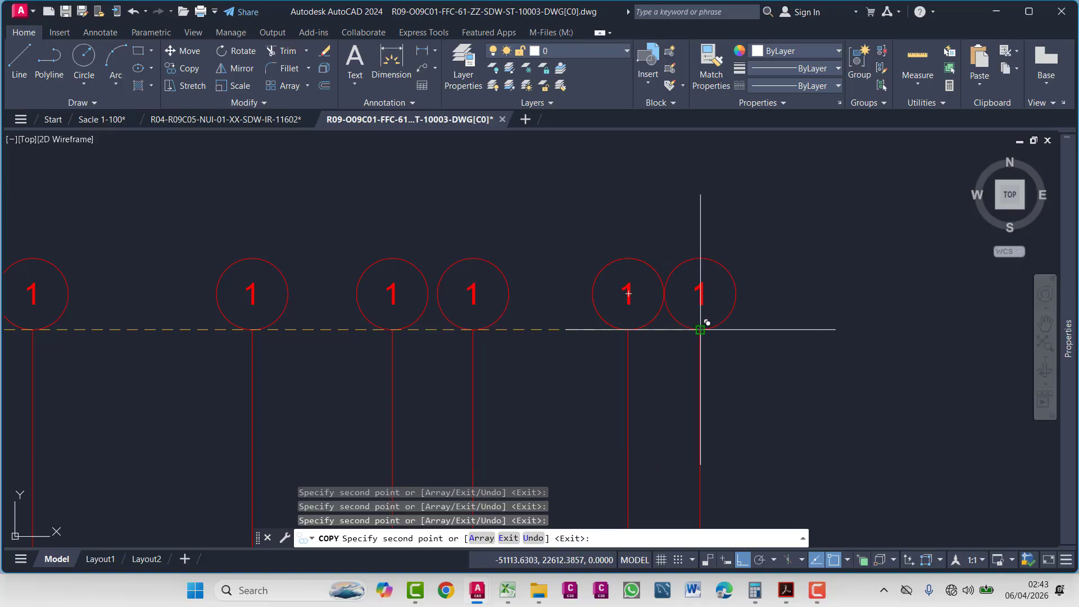
pyautogui.click(701, 330)
pyautogui.scroll(-1, 679, 347)
pyautogui.moveTo(496, 378); pyautogui.dragTo(677, 342, button='middle')
pyautogui.press('Escape')
# - Compare the spacing of the last two copied bubbles with bubbles 9 and 10 in the original plan
pyautogui.moveTo(313, 356)
pyautogui.mouseDown(button='middle')
pyautogui.moveTo(557, 338)
pyautogui.moveTo(456, 323)
pyautogui.mouseUp(button='middle')
pyautogui.scroll(-1, 536, 335)
pyautogui.scroll(4, 771, 301)
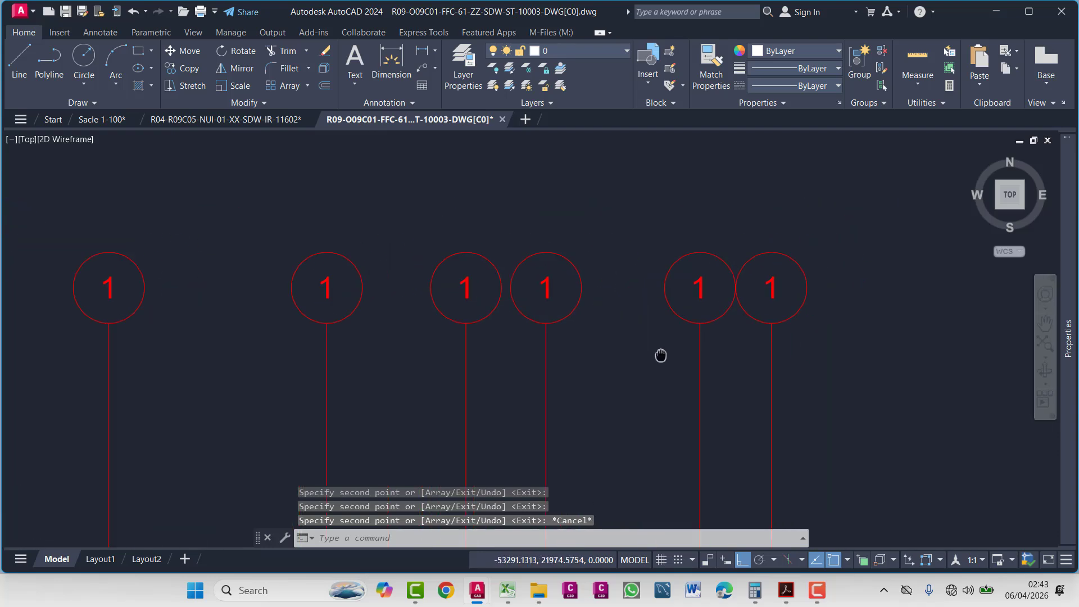
pyautogui.scroll(-8, 723, 308)
pyautogui.moveTo(723, 309); pyautogui.dragTo(502, 345, button='middle')
pyautogui.scroll(8, 863, 347)
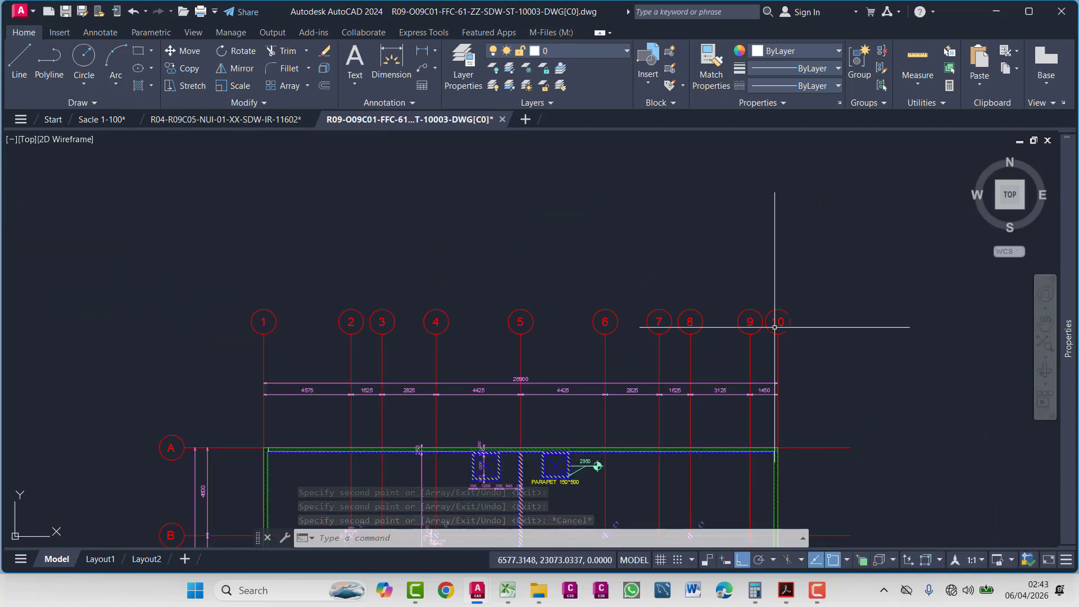
pyautogui.scroll(-10, 675, 318)
pyautogui.moveTo(403, 350); pyautogui.dragTo(765, 321, button='middle')
pyautogui.scroll(10, 649, 281)
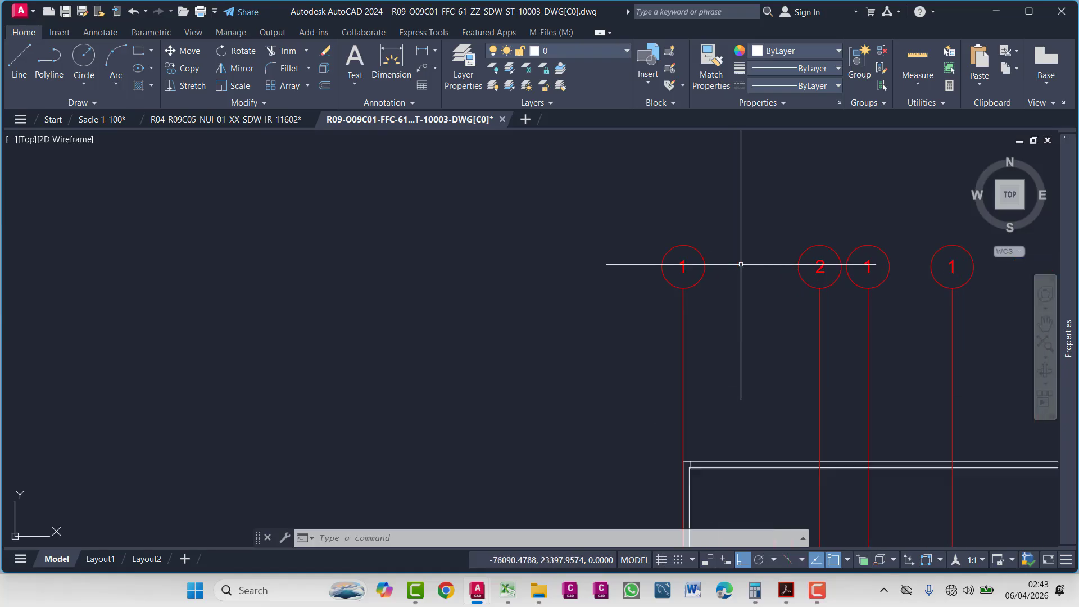
# - Shrink the circle of grid bubble 1 around its number by stretching its radius inward
pyautogui.click(673, 238)
pyautogui.click(648, 275)
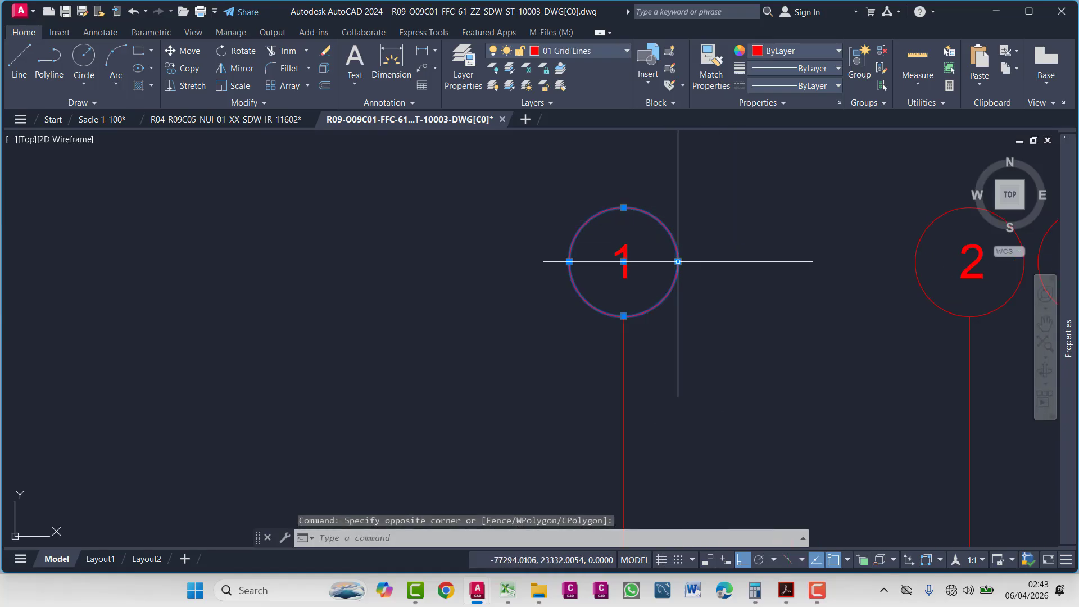
pyautogui.click(678, 261)
pyautogui.press('Escape')
pyautogui.press('Escape')
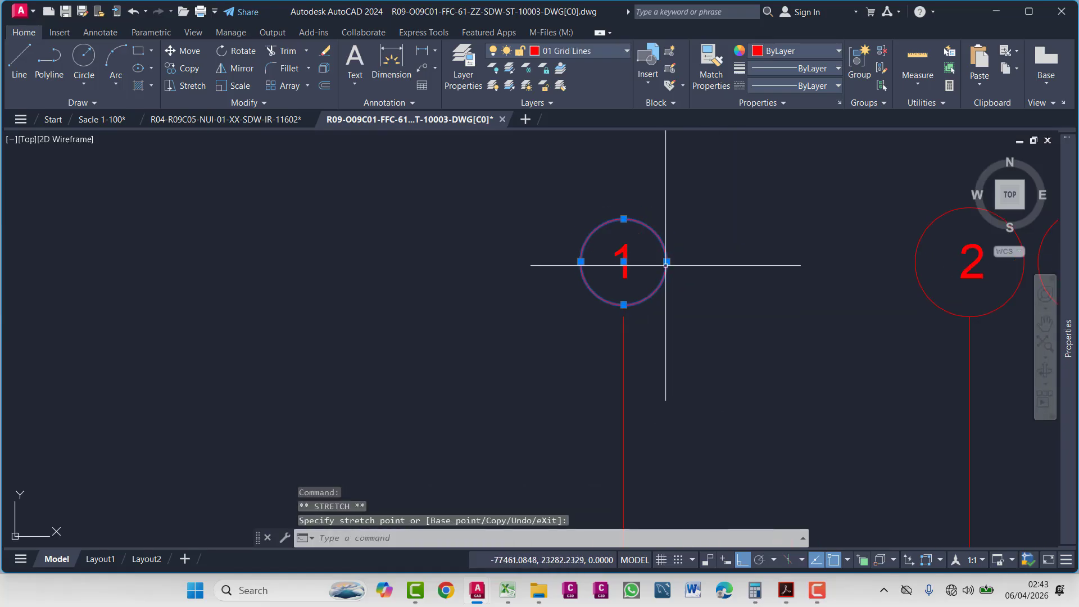
# - Move grid bubble 1 with its number from the circle's bottom point down onto the first grid line's upper end
pyautogui.scroll(2, 649, 313)
pyautogui.click(592, 267)
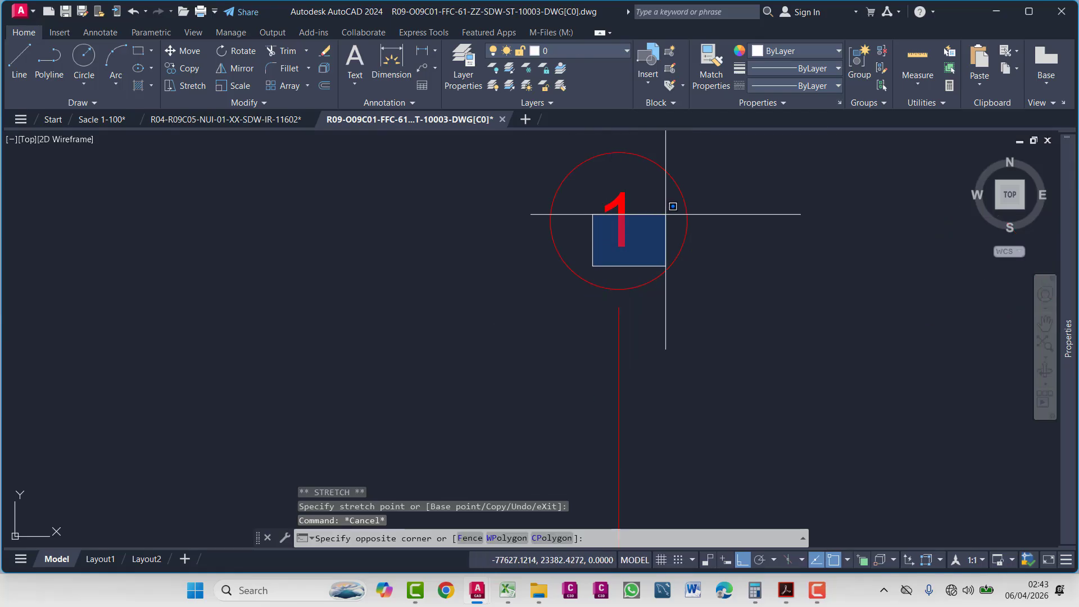
pyautogui.press('Escape')
pyautogui.press('Escape')
pyautogui.click(689, 184)
pyautogui.click(562, 270)
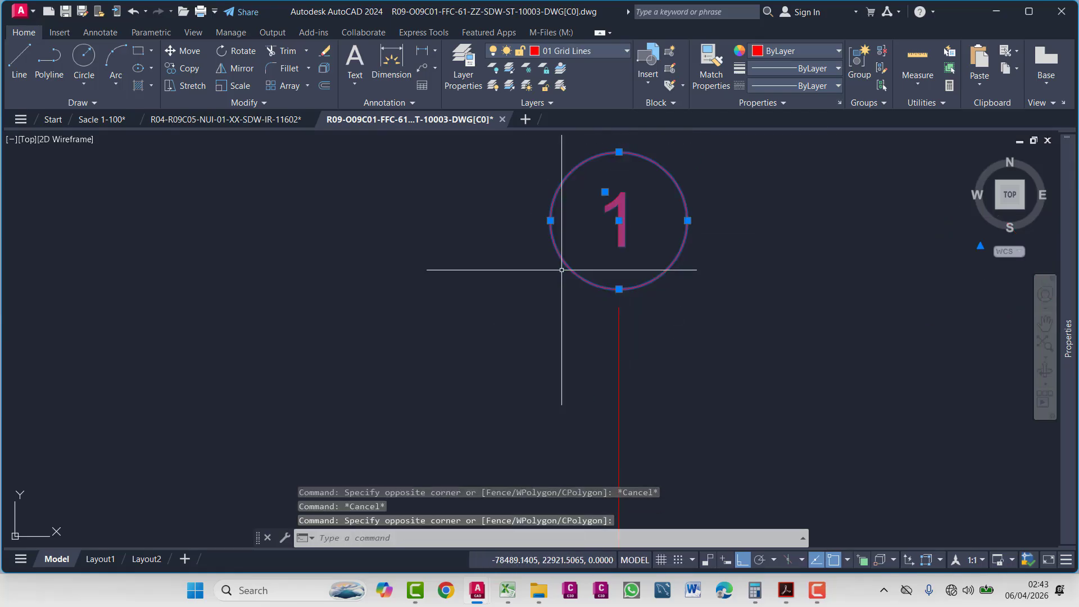
pyautogui.write('m')
pyautogui.press('Return')
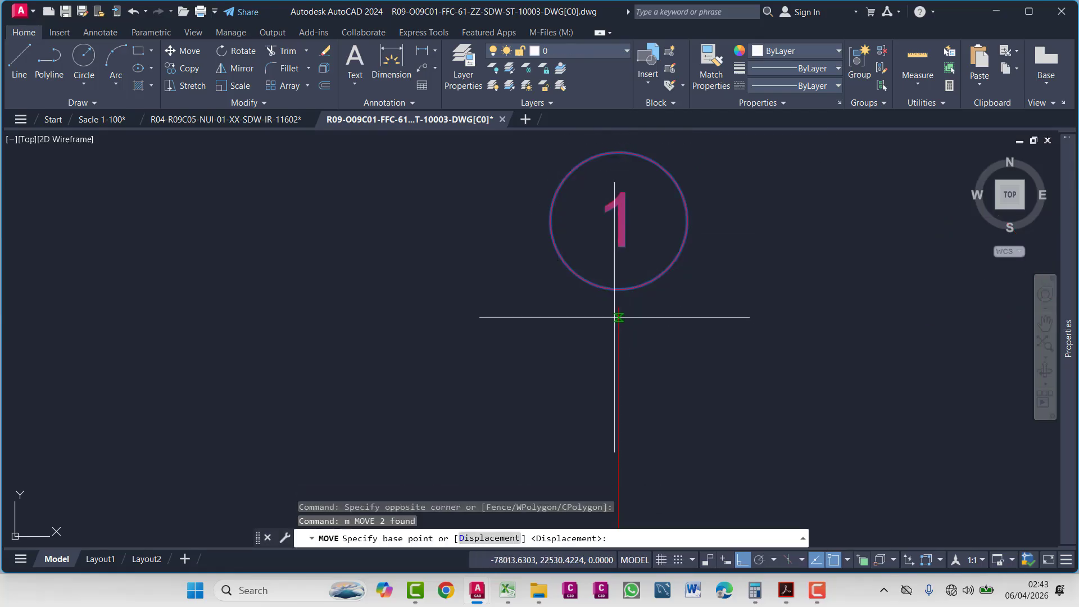
pyautogui.click(620, 289)
pyautogui.click(620, 307)
pyautogui.press('Escape')
# - Delete the larger grid bubbles with their numbers from the second to tenth grid lines
pyautogui.scroll(-2, 701, 318)
pyautogui.moveTo(813, 345); pyautogui.dragTo(385, 398, button='middle')
pyautogui.scroll(-3, 386, 303)
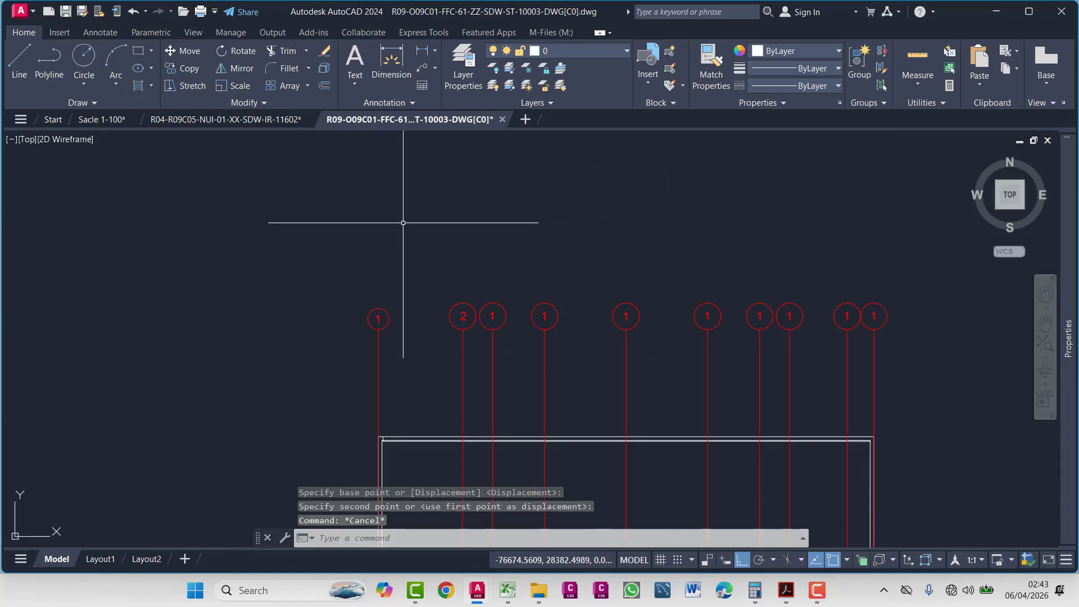
pyautogui.click(380, 223)
pyautogui.click(923, 363)
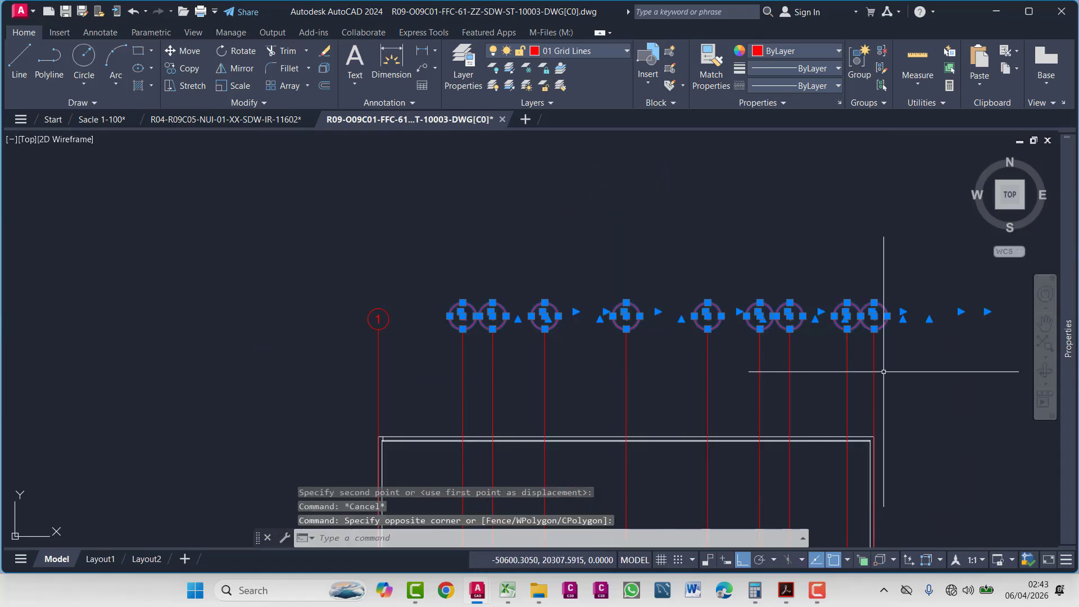
pyautogui.press('Delete')
# - Copy the reduced bubble 1 with its number from its bottom point onto the upper ends of the second and third grid lines
pyautogui.click(349, 288)
pyautogui.click(405, 340)
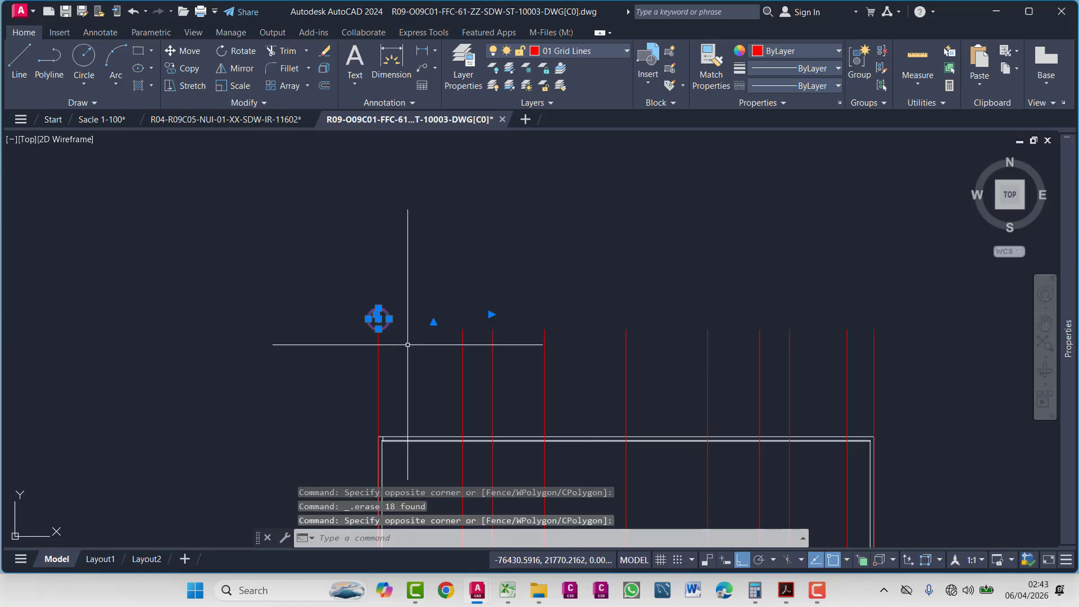
pyautogui.write('co')
pyautogui.press('Return')
pyautogui.scroll(3, 394, 334)
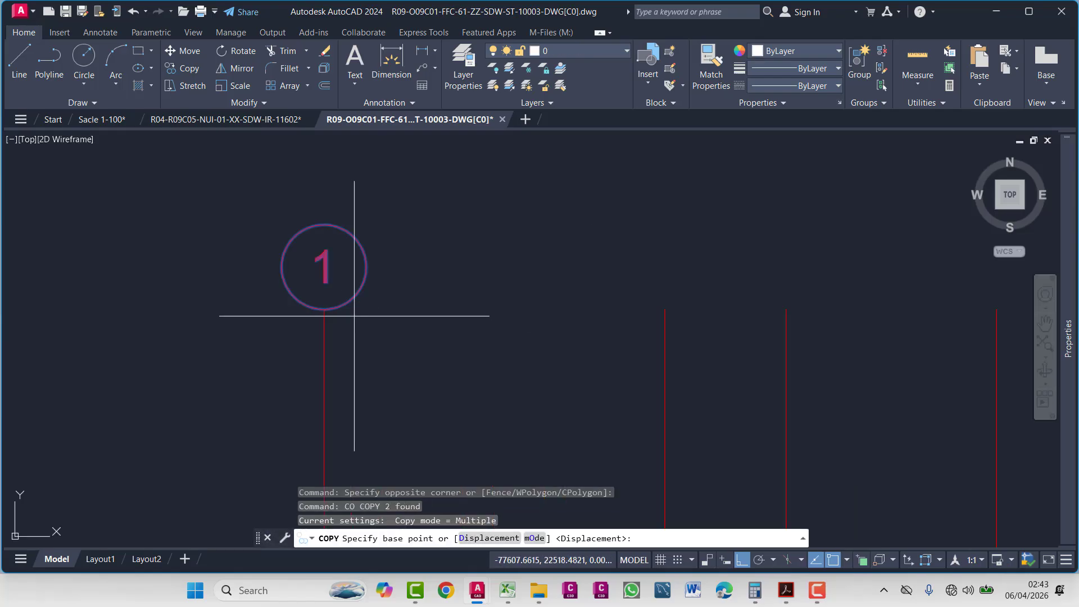
pyautogui.click(324, 309)
pyautogui.click(665, 309)
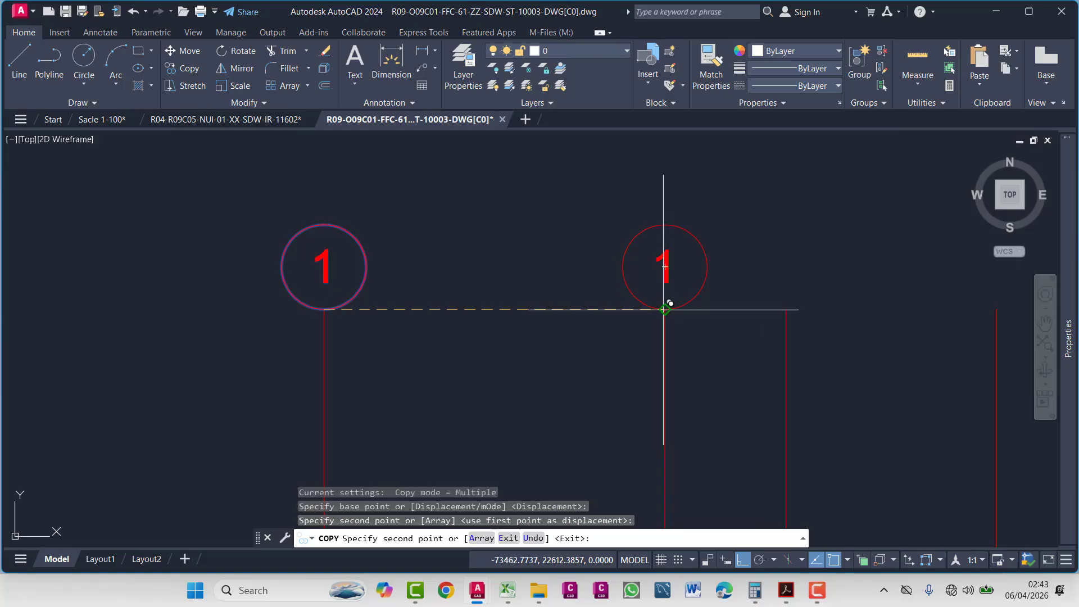
pyautogui.click(786, 310)
# - Place further copies of bubble 1 on the upper ends of the fourth, fifth and sixth grid lines
pyautogui.moveTo(857, 344); pyautogui.dragTo(379, 385, button='middle')
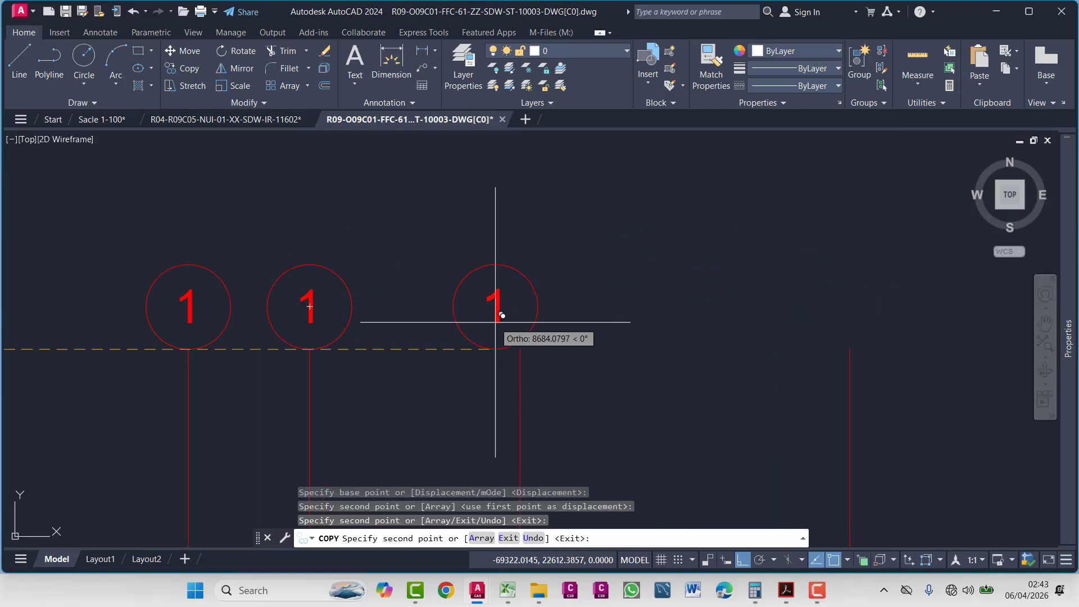
pyautogui.click(520, 349)
pyautogui.moveTo(838, 349); pyautogui.dragTo(566, 323, button='middle')
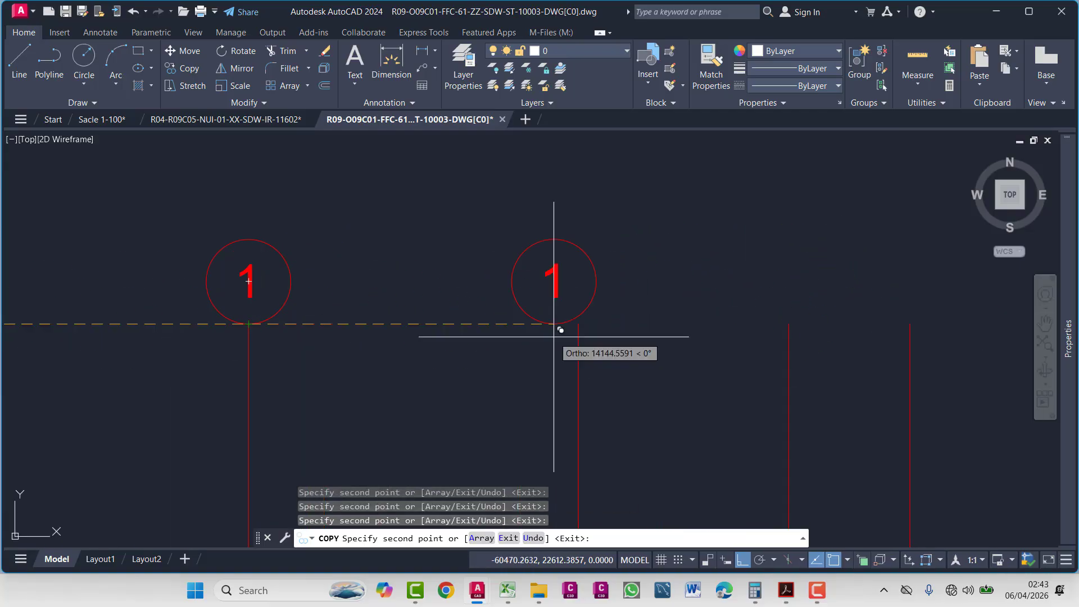
pyautogui.click(580, 325)
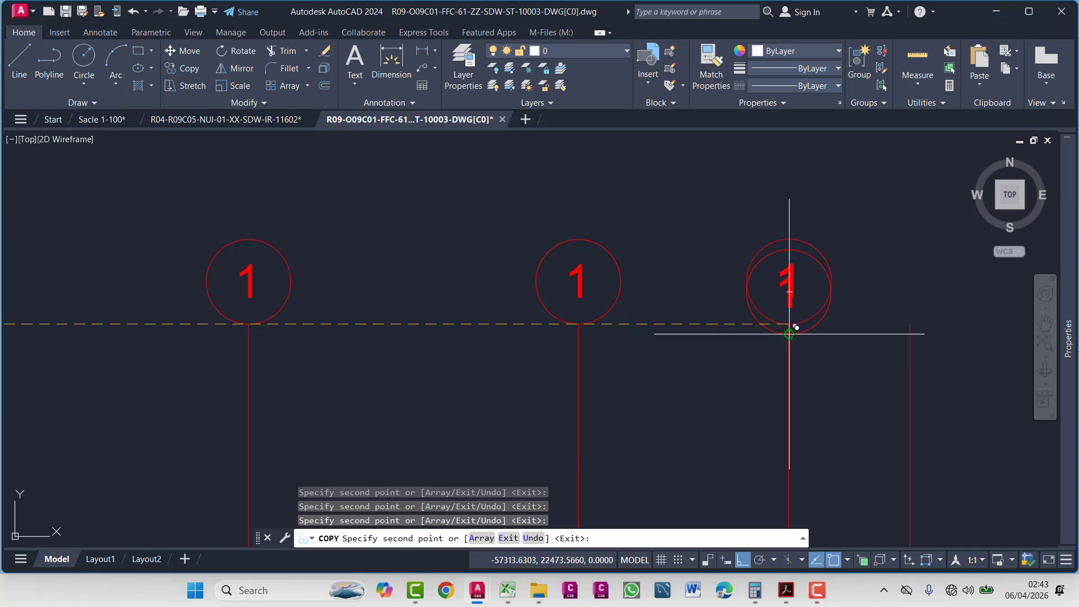
# - Undo the misplaced copy, place bubble copies on the upper ends of the seventh to tenth grid lines and end the copying
pyautogui.hotkey('ctrl', 'z')
pyautogui.click(789, 324)
pyautogui.moveTo(832, 337); pyautogui.dragTo(271, 375, button='middle')
pyautogui.click(350, 364)
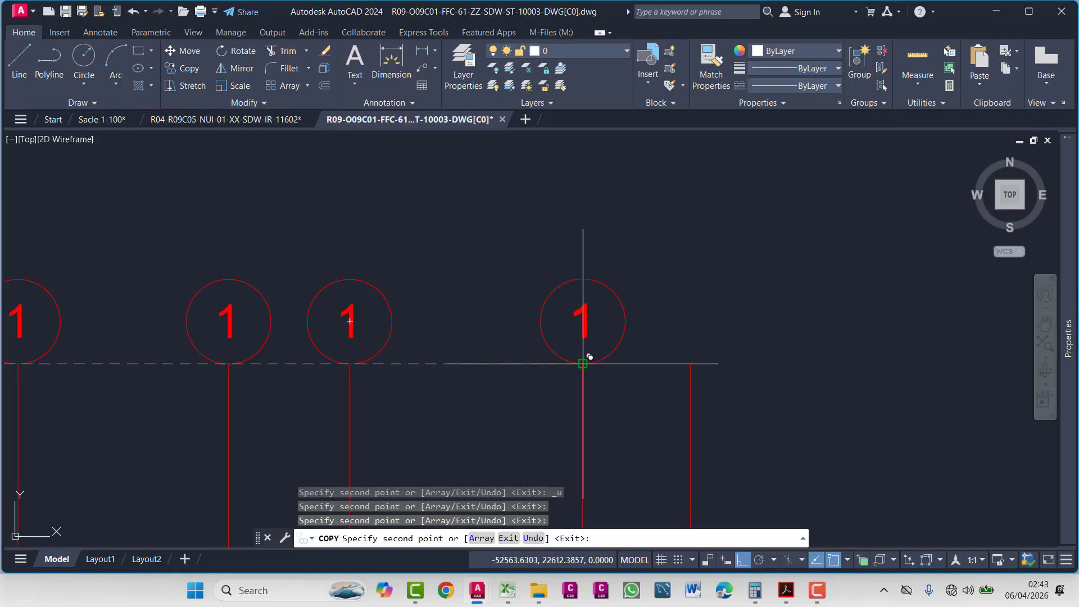
pyautogui.click(691, 364)
pyautogui.scroll(-5, 727, 282)
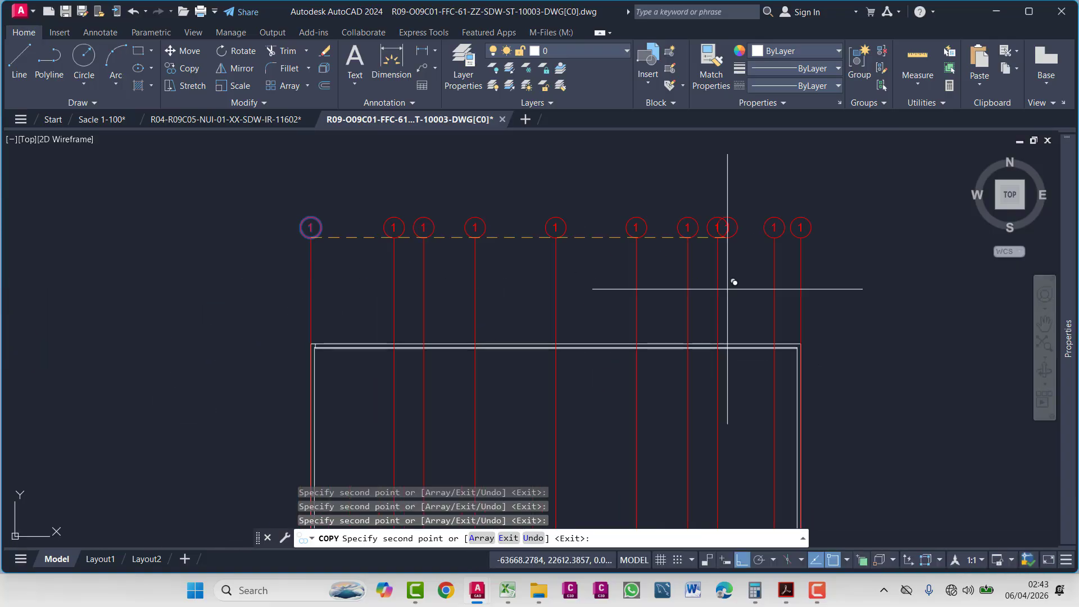
pyautogui.press('Escape')
# - Renumber the bubbles on the second and third grid lines as 2 and 3
pyautogui.scroll(4, 401, 235)
pyautogui.click(401, 235)
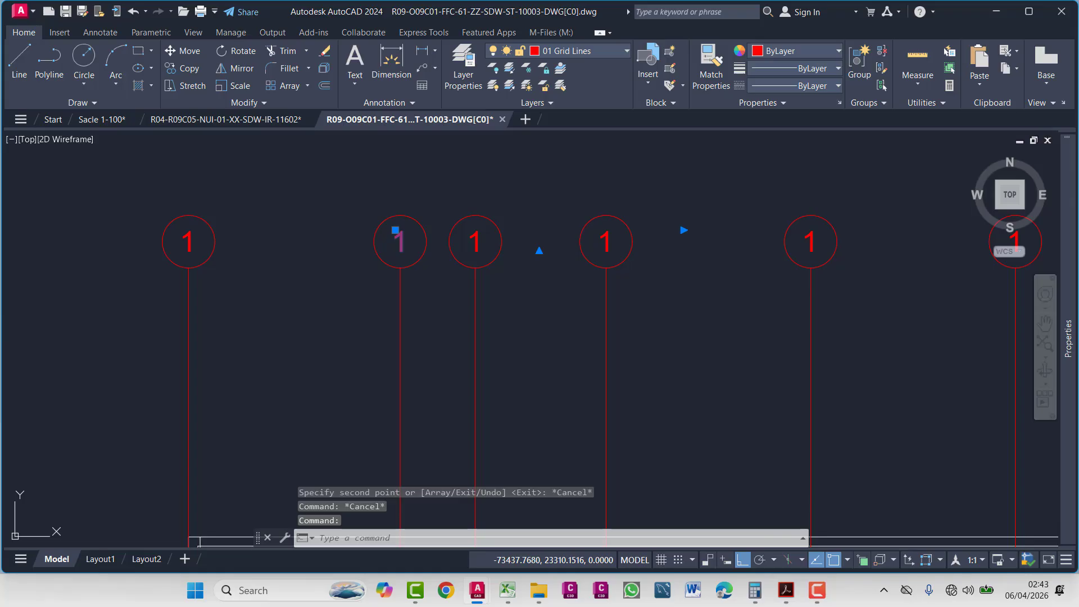
pyautogui.doubleClick(400, 241)
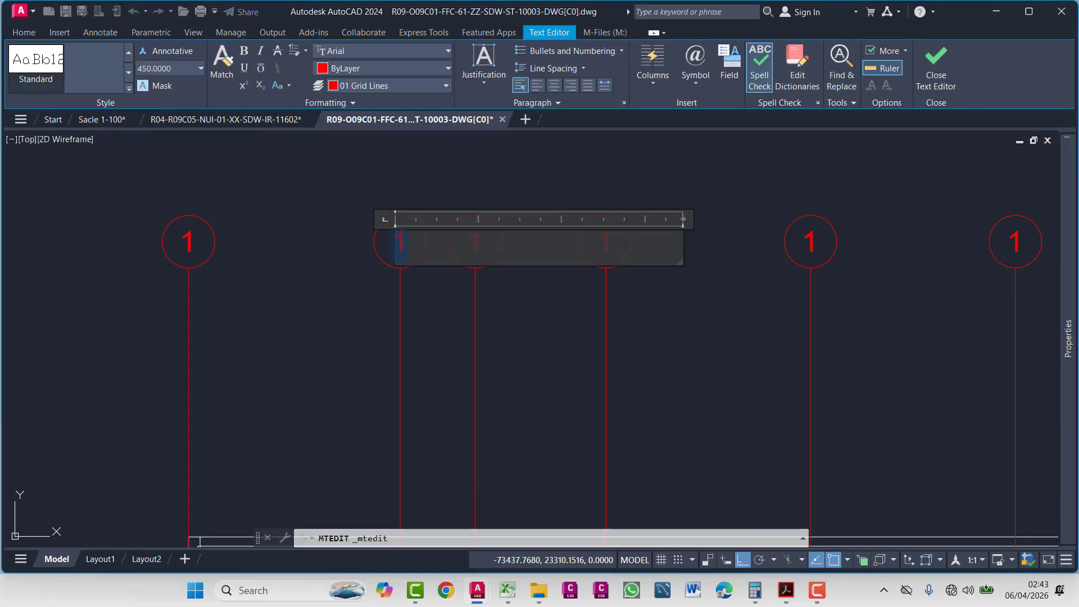
pyautogui.click(466, 357)
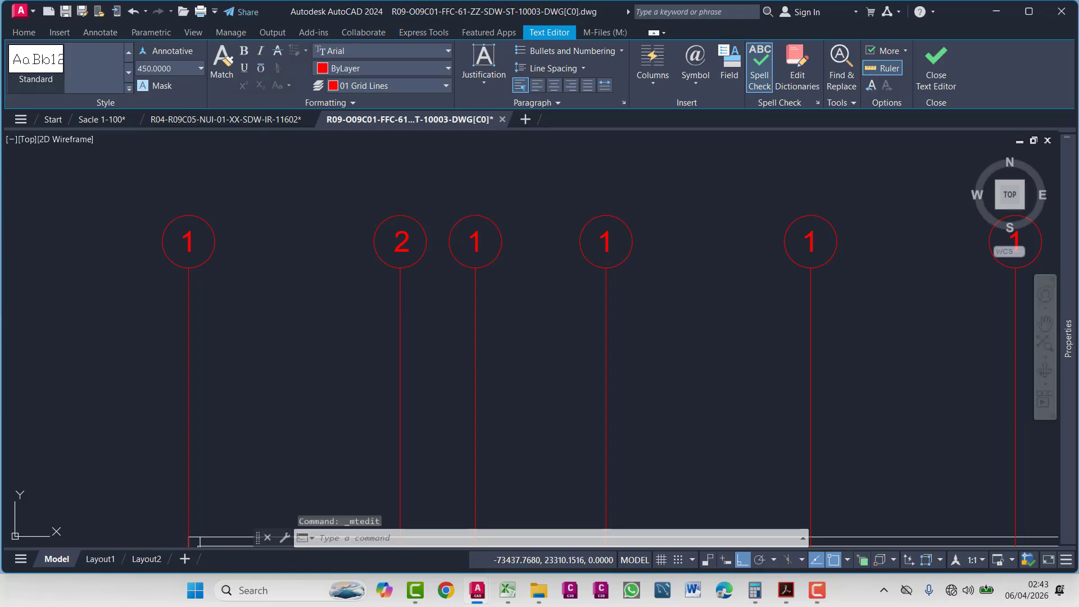
pyautogui.click(479, 238)
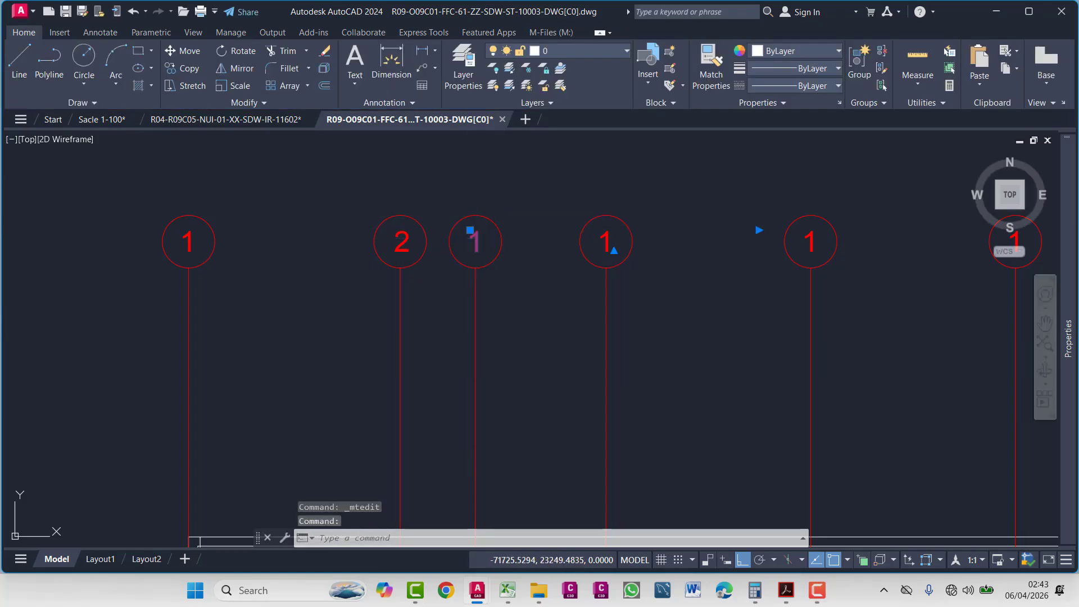
pyautogui.doubleClick(475, 241)
pyautogui.press('BackSpace')
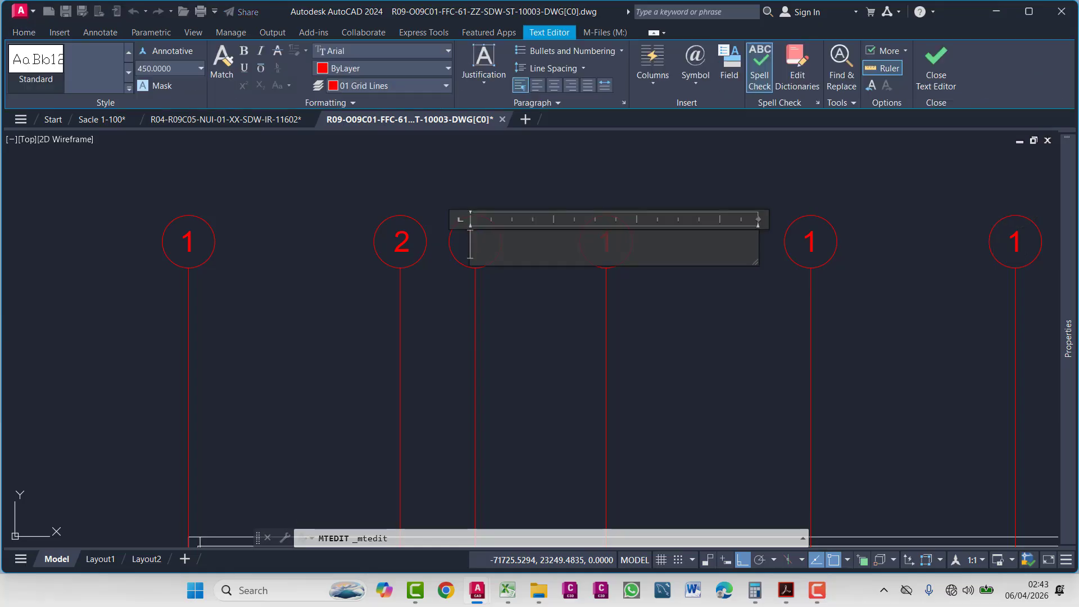
pyautogui.click(585, 368)
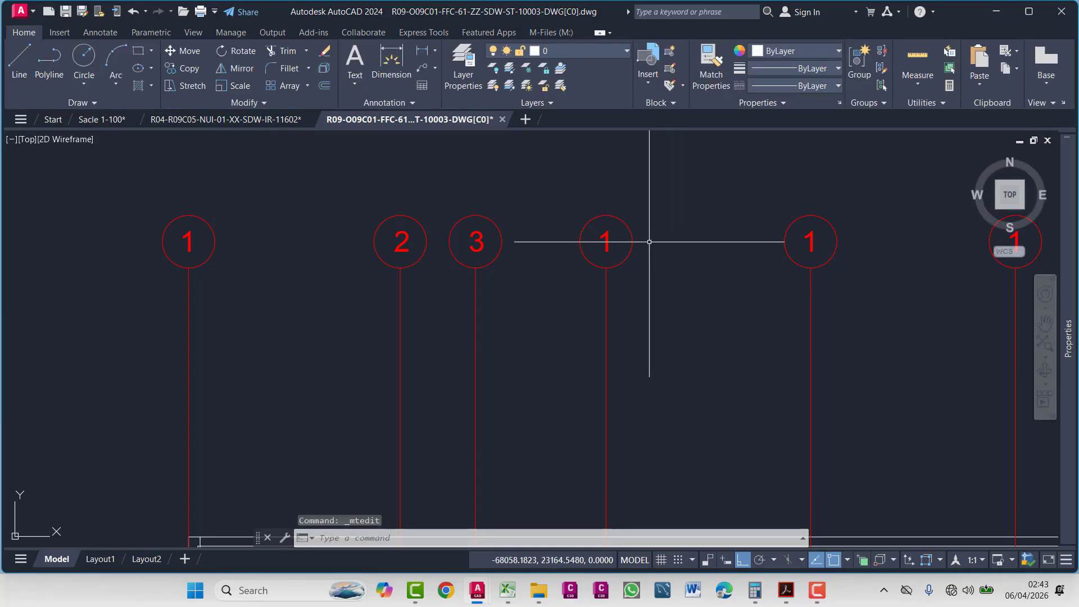
# - Renumber the bubbles on the fourth and fifth grid lines as 4 and 5
pyautogui.click(598, 232)
pyautogui.click(608, 239)
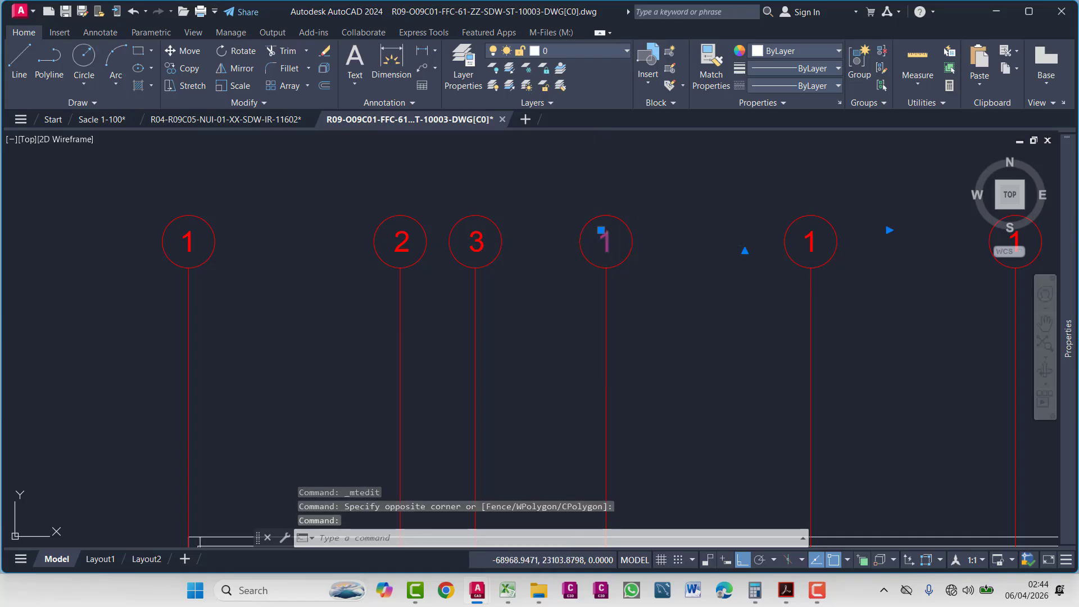
pyautogui.doubleClick(608, 242)
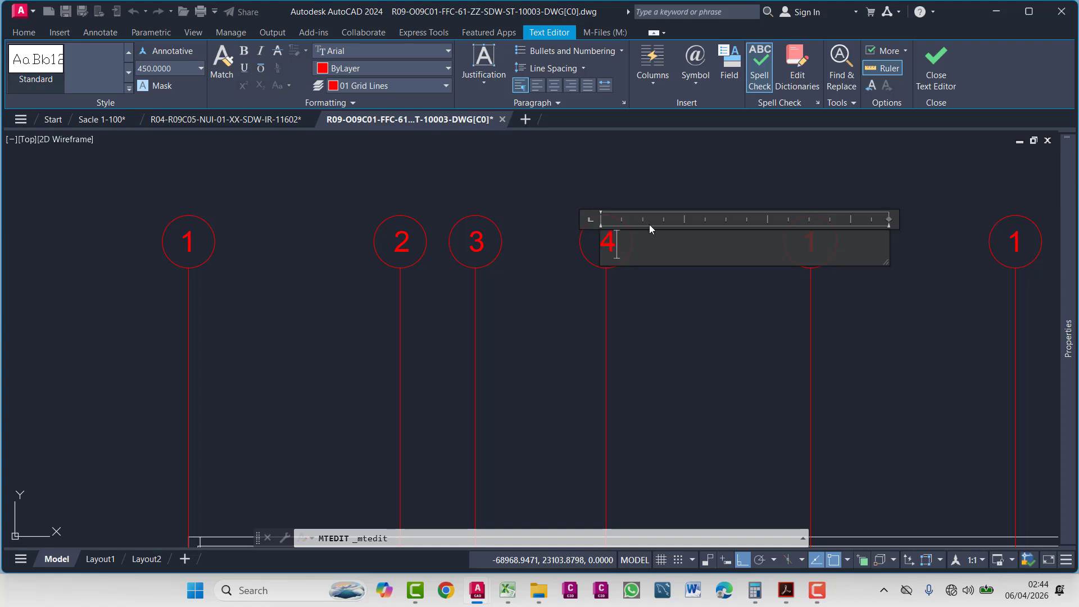
pyautogui.click(683, 303)
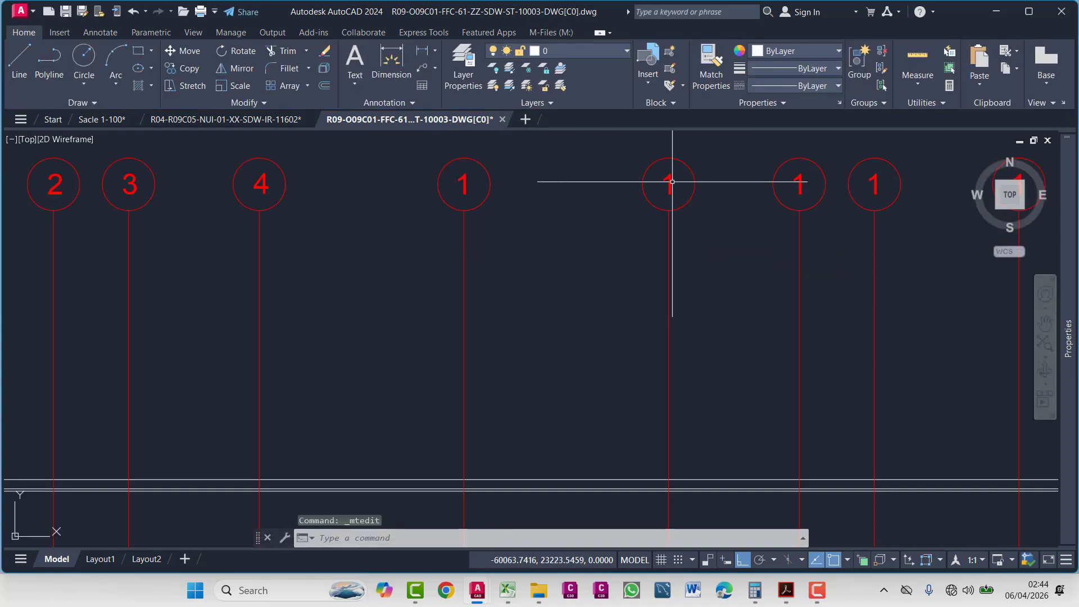
pyautogui.click(461, 174)
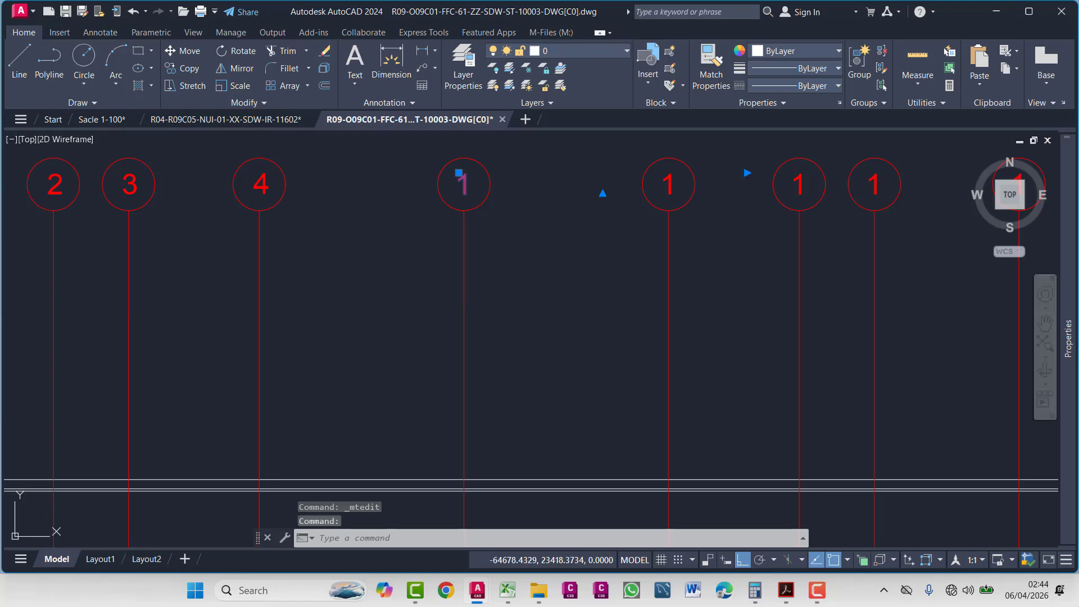
pyautogui.doubleClick(461, 181)
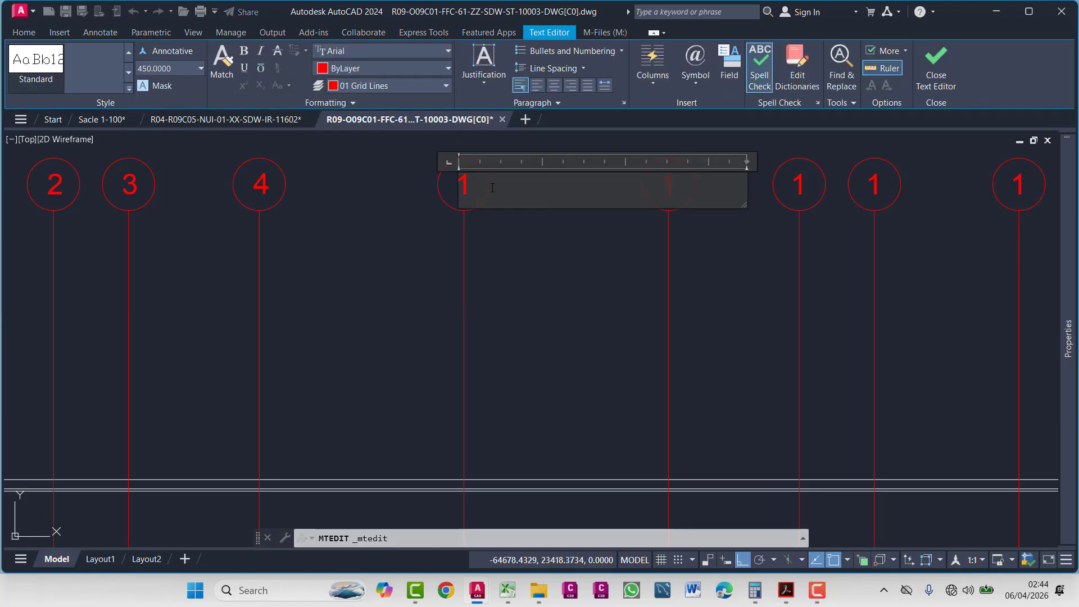
pyautogui.click(509, 280)
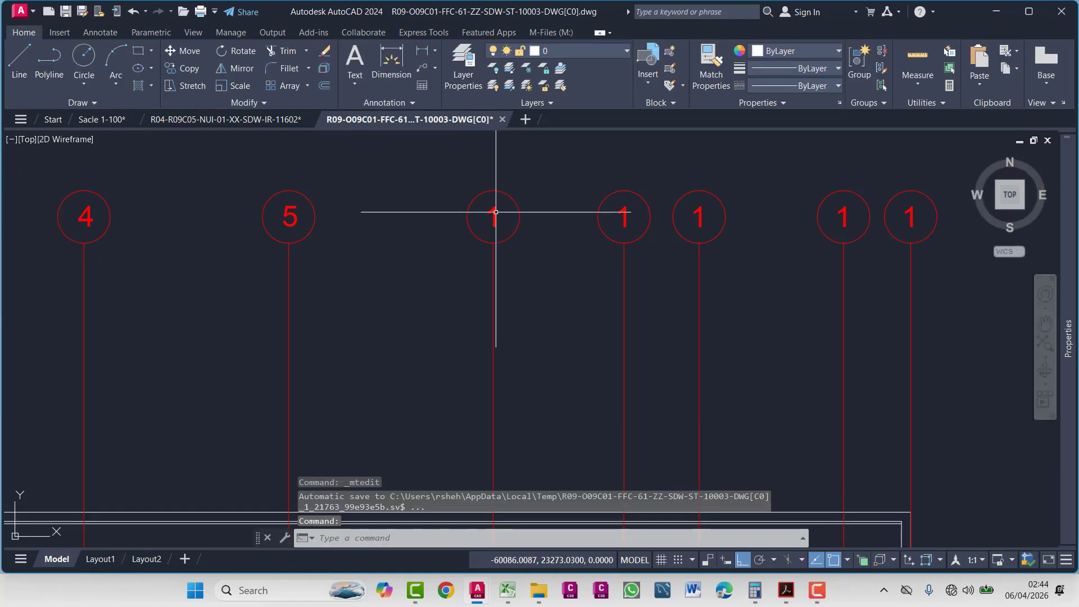
# - Renumber the bubbles on the sixth and seventh grid lines as 6 and 7
pyautogui.click(496, 212)
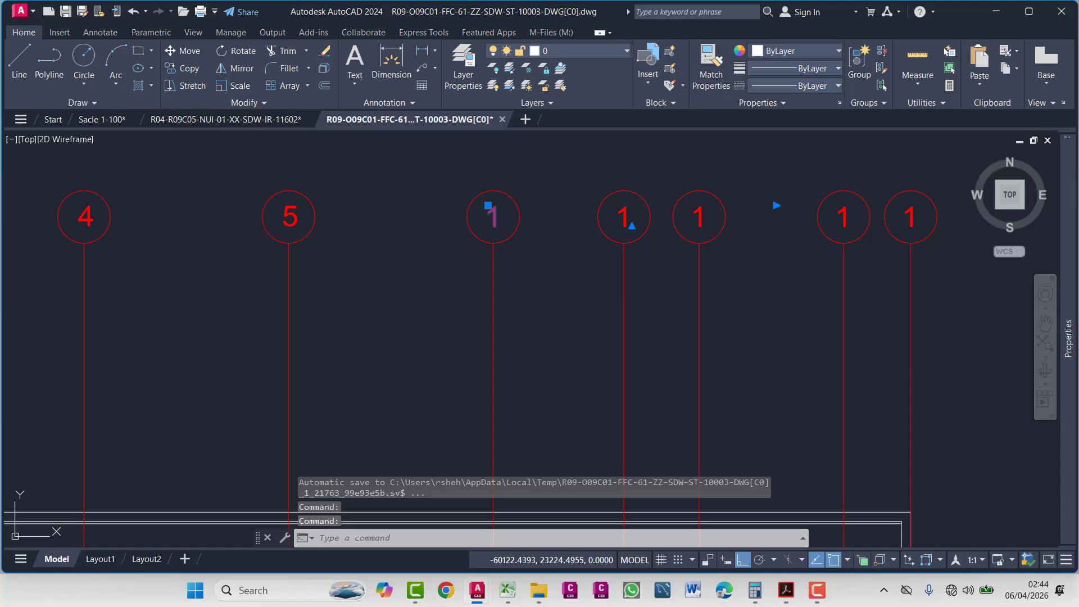
pyautogui.doubleClick(493, 217)
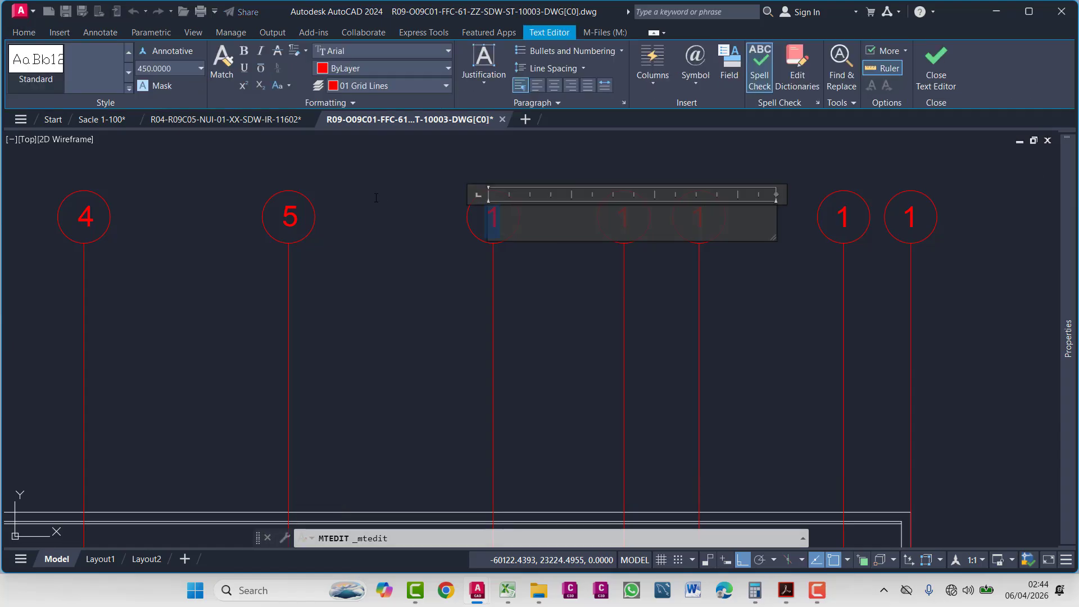
pyautogui.click(455, 331)
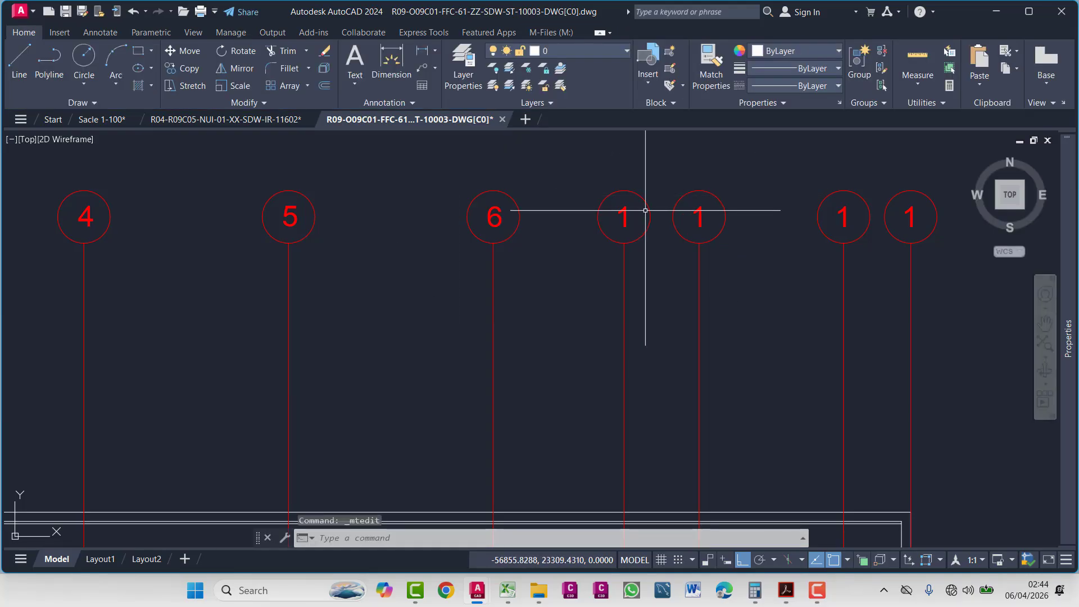
pyautogui.click(624, 214)
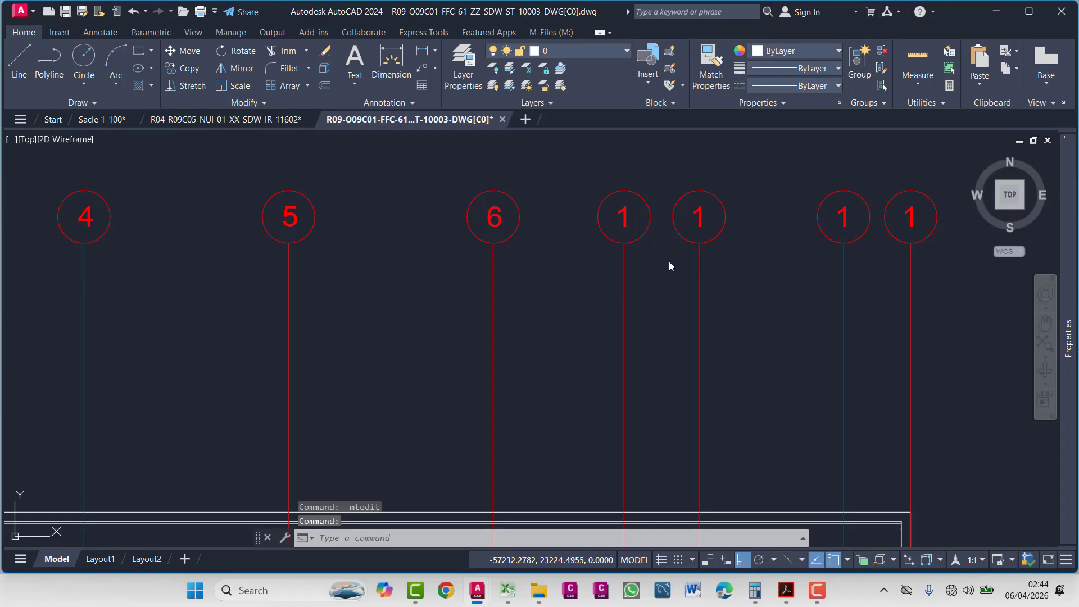
pyautogui.doubleClick(618, 221)
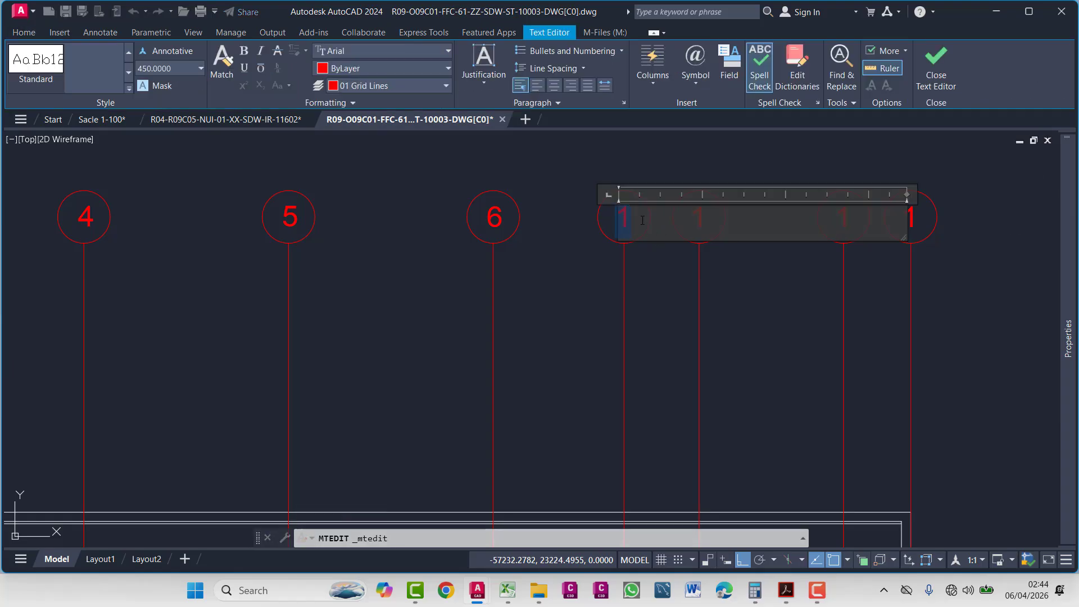
pyautogui.click(657, 281)
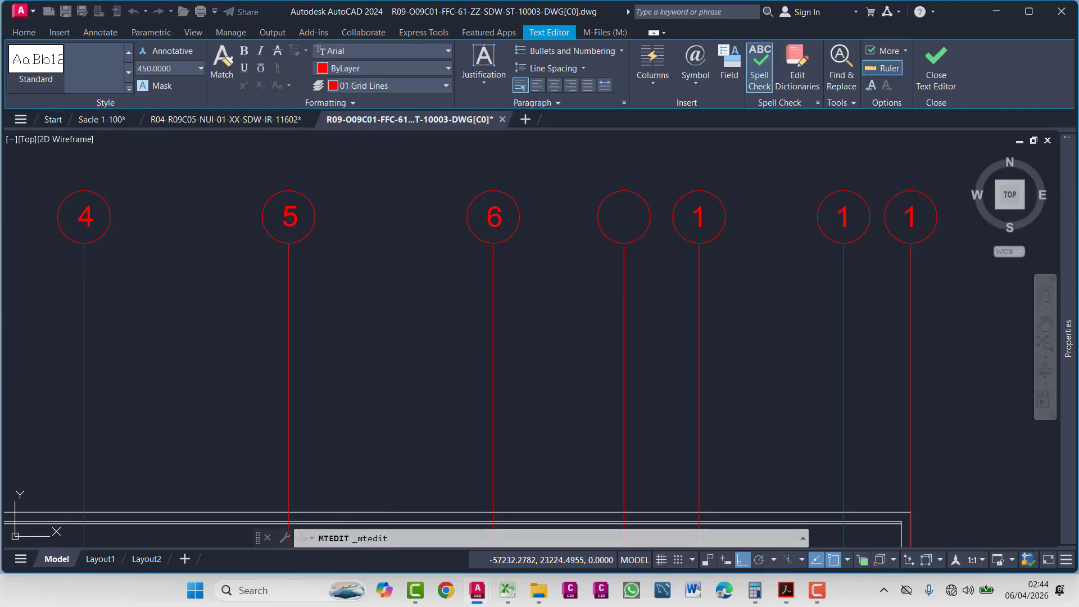
# - Renumber the bubbles on the eighth and ninth grid lines as 8 and 9
pyautogui.click(694, 206)
pyautogui.click(701, 221)
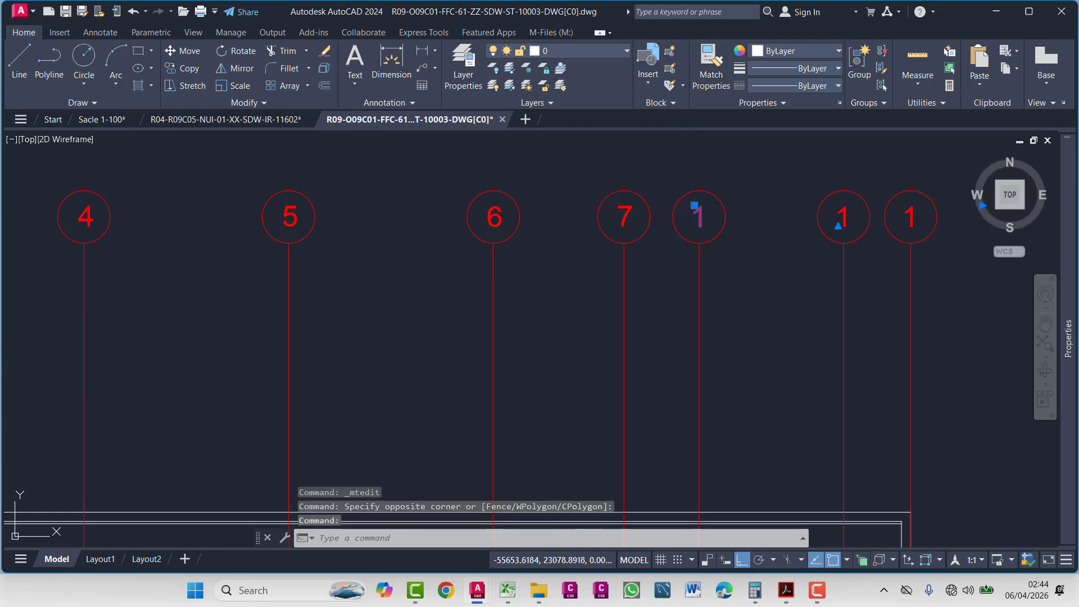
pyautogui.doubleClick(670, 210)
pyautogui.write('8')
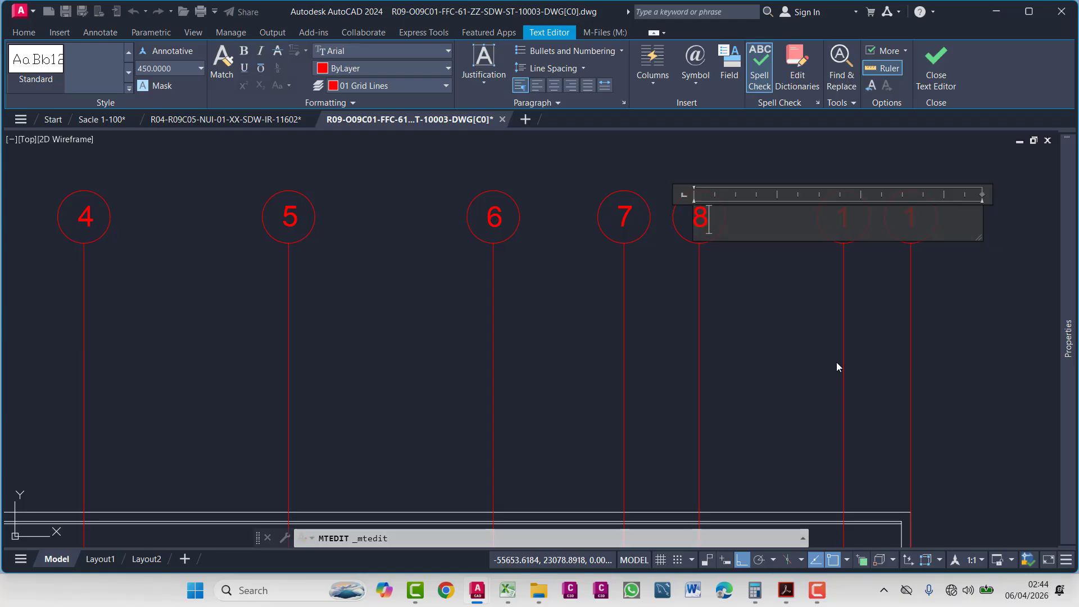
pyautogui.click(770, 287)
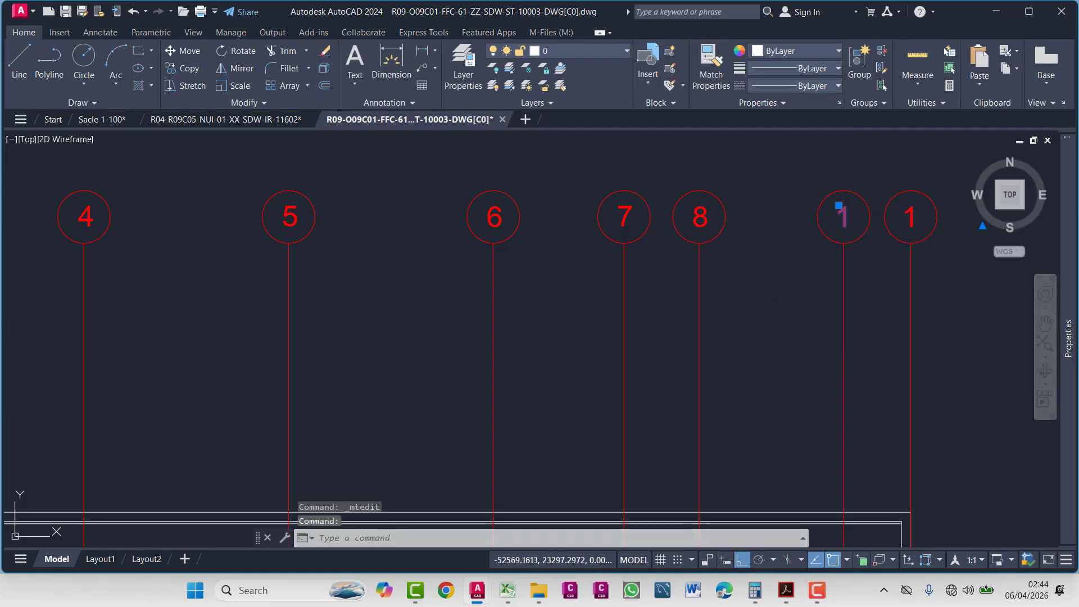
pyautogui.doubleClick(839, 207)
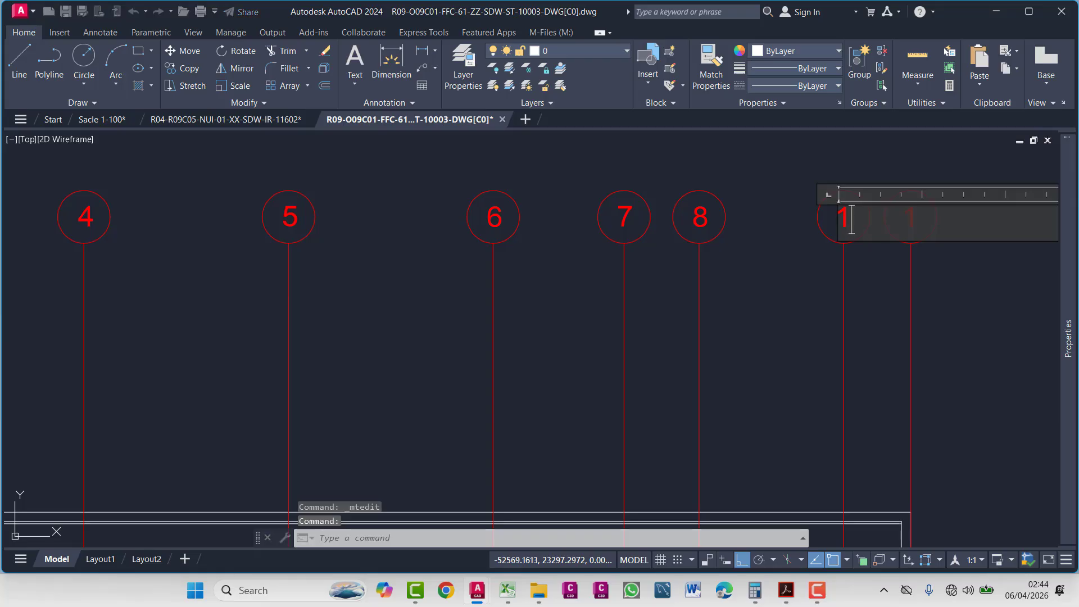
pyautogui.write('9')
pyautogui.click(852, 285)
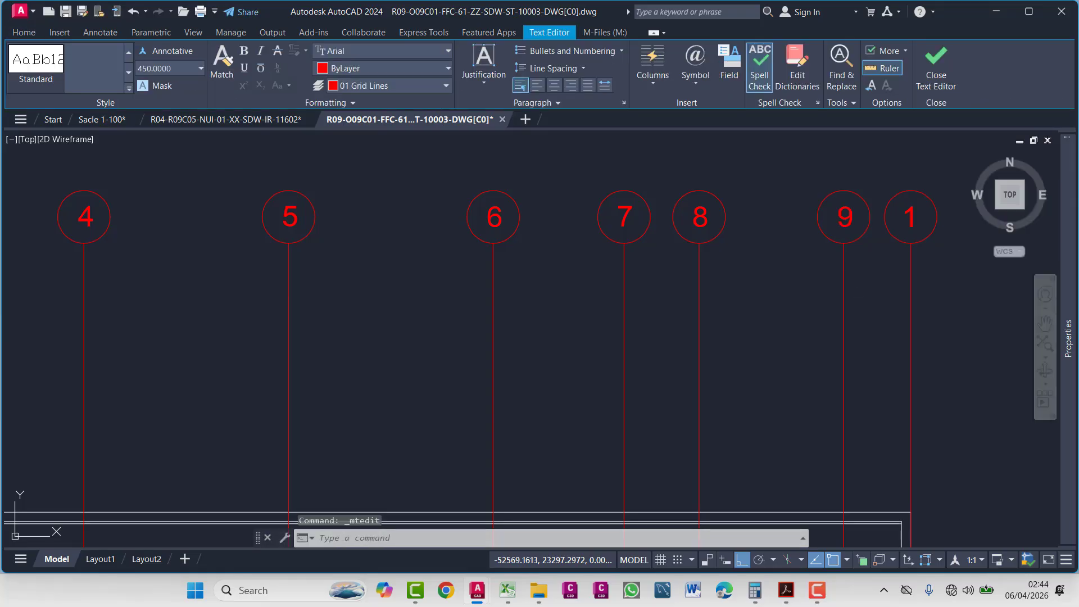
# - Renumber the bubble on the tenth grid line as 10
pyautogui.click(913, 203)
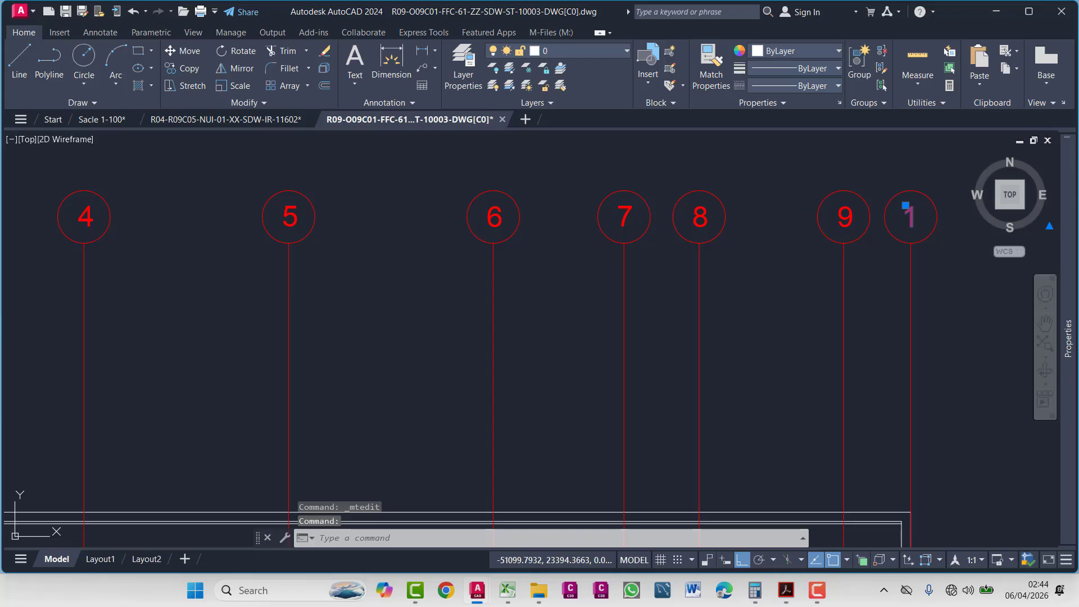
pyautogui.doubleClick(911, 213)
pyautogui.press('BackSpace')
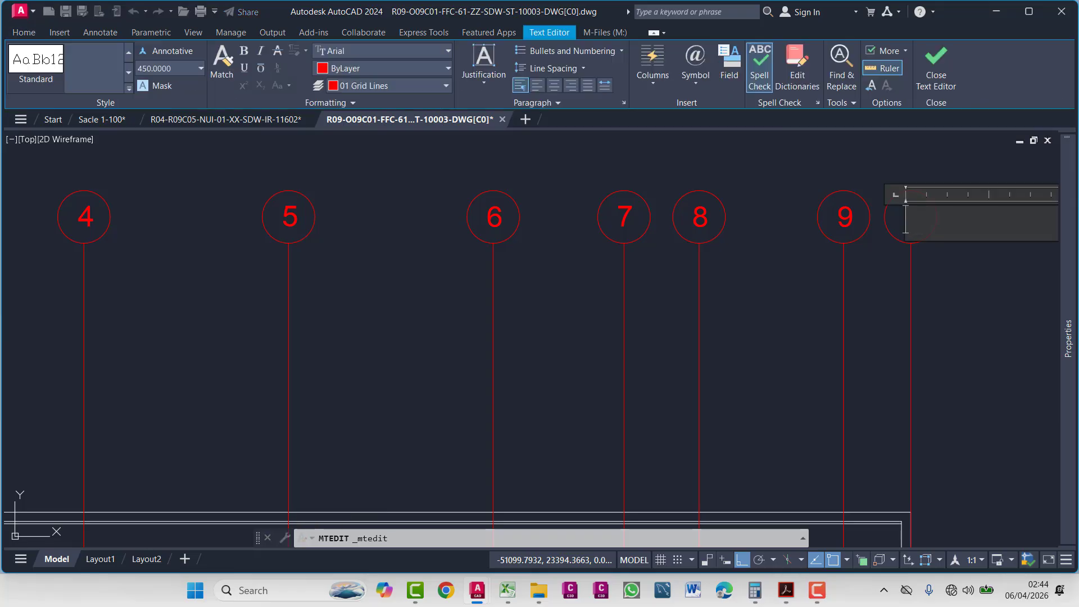
pyautogui.click(854, 306)
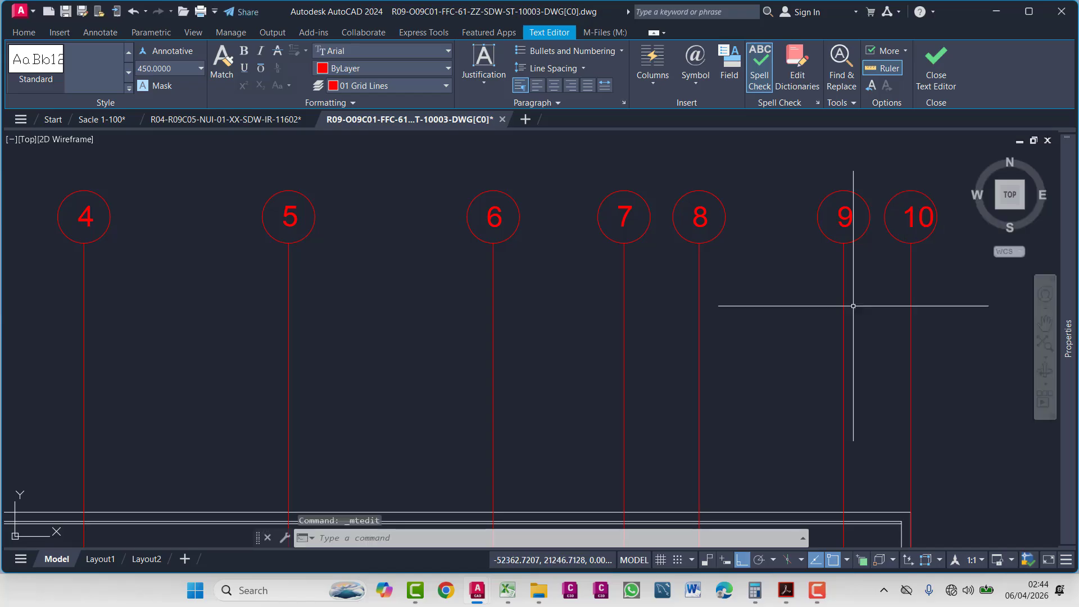
# - Move the number 10 within its bubble to centre it, using the text's lower-left node as the base point
pyautogui.scroll(8, 899, 208)
pyautogui.click(878, 173)
pyautogui.click(911, 268)
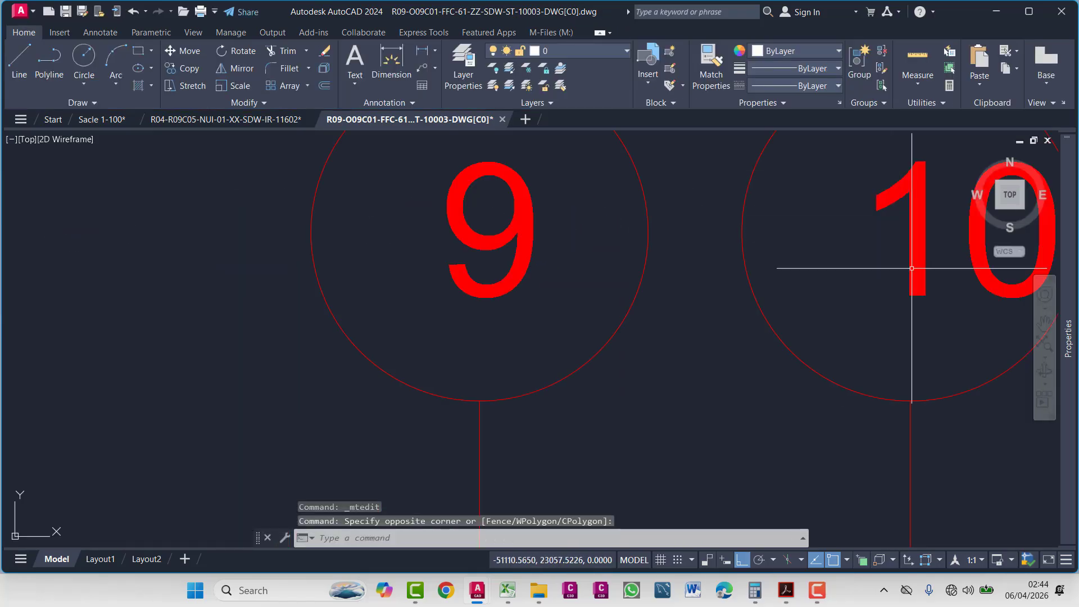
pyautogui.click(935, 268)
pyautogui.click(888, 287)
pyautogui.write('m')
pyautogui.press('Return')
pyautogui.scroll(-3, 910, 296)
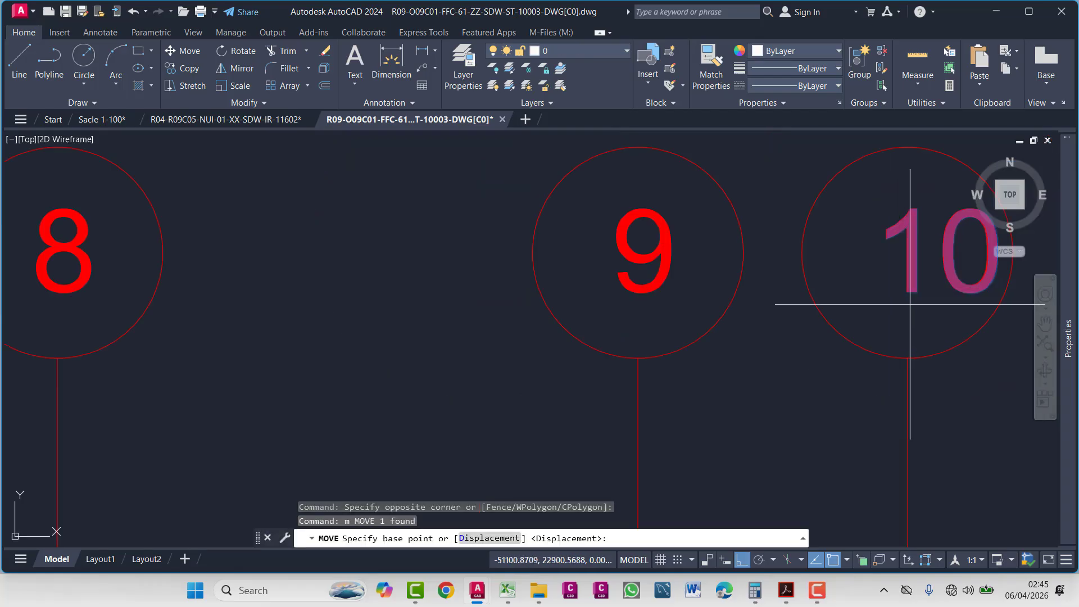
pyautogui.click(886, 293)
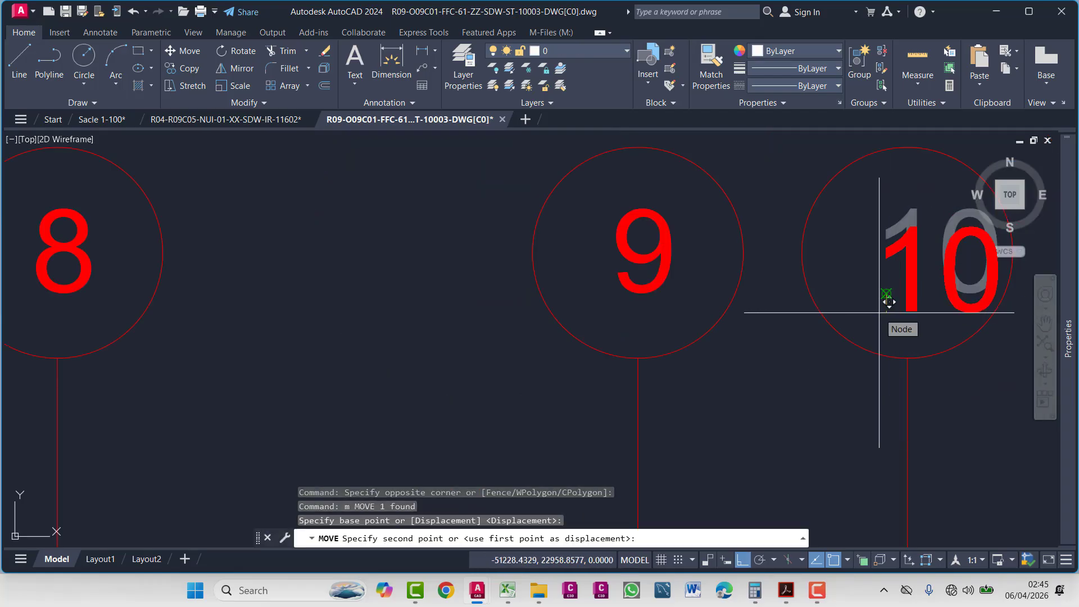
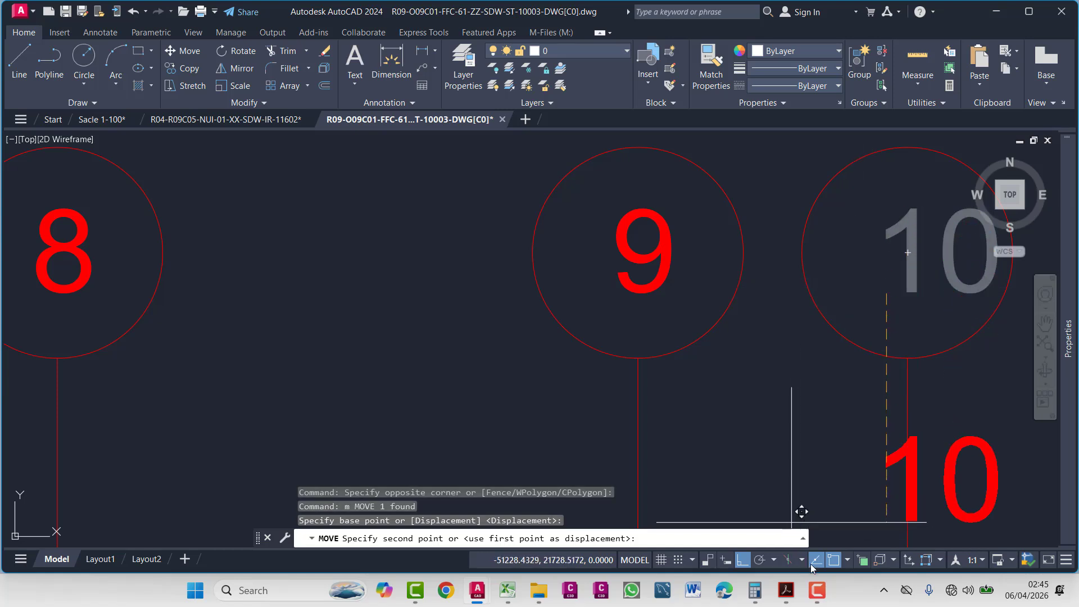
# - Place the number 10 at the centre of its bubble and turn object snap back on
pyautogui.click(861, 302)
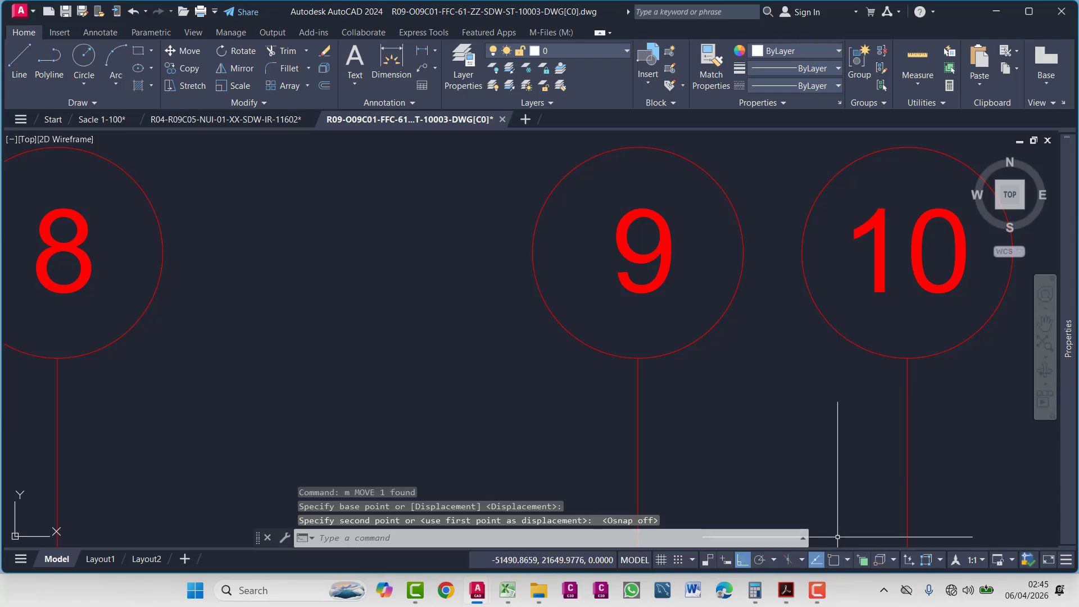
pyautogui.click(835, 560)
# - Examine the lettered horizontal grid lines of the original roof layout plan and where the first one meets the outer wall
pyautogui.scroll(-11, 823, 213)
pyautogui.moveTo(775, 264)
pyautogui.mouseDown(button='middle')
pyautogui.moveTo(773, 278)
pyautogui.moveTo(883, 146)
pyautogui.moveTo(637, 291)
pyautogui.mouseUp(button='middle')
pyautogui.scroll(-2, 802, 211)
pyautogui.moveTo(739, 261); pyautogui.dragTo(578, 294, button='middle')
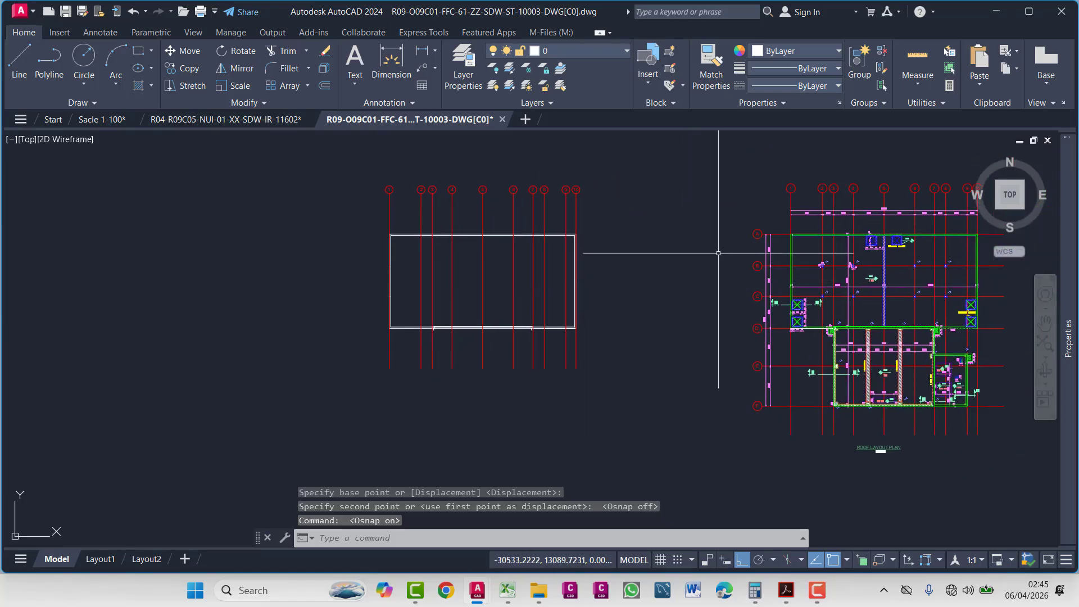
pyautogui.moveTo(791, 235); pyautogui.dragTo(806, 235, button='middle')
pyautogui.scroll(4, 806, 235)
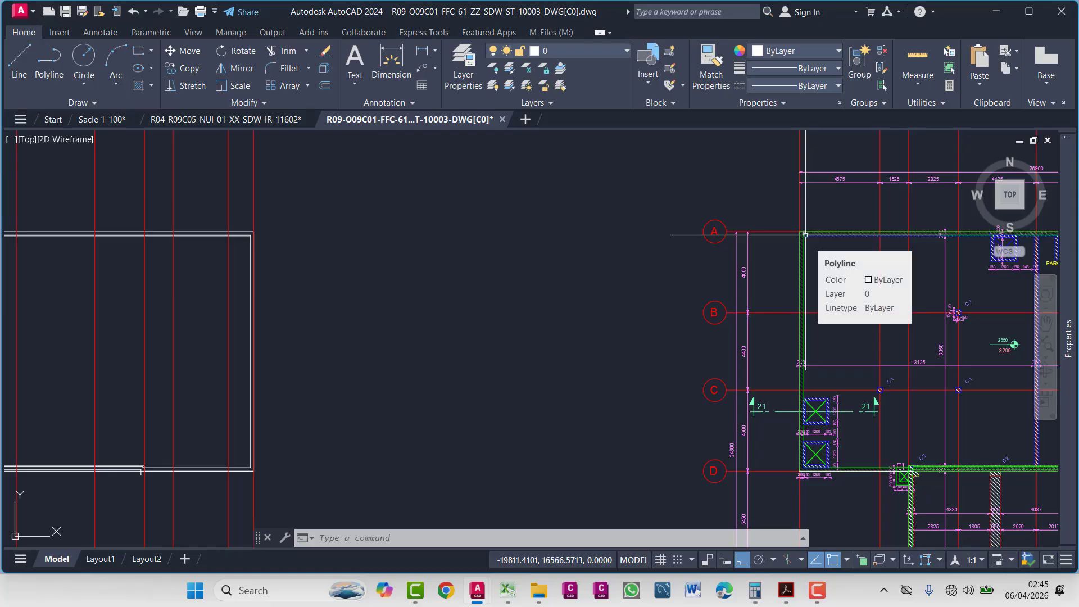
pyautogui.scroll(-4, 806, 235)
pyautogui.moveTo(878, 260); pyautogui.dragTo(783, 265, button='middle')
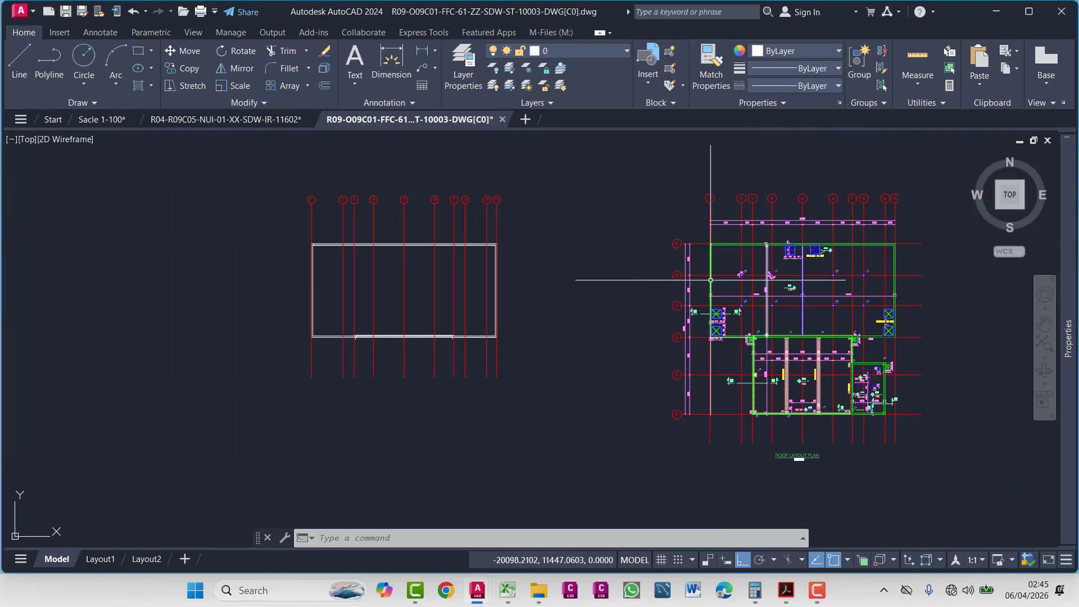
pyautogui.scroll(4, 686, 277)
pyautogui.scroll(-2, 680, 251)
# - Draw a horizontal polyline along the upper wall's outer edge, extending past vertical grid lines 1 and 10
pyautogui.moveTo(560, 280); pyautogui.dragTo(737, 283, button='middle')
pyautogui.moveTo(269, 263); pyautogui.dragTo(313, 306, button='middle')
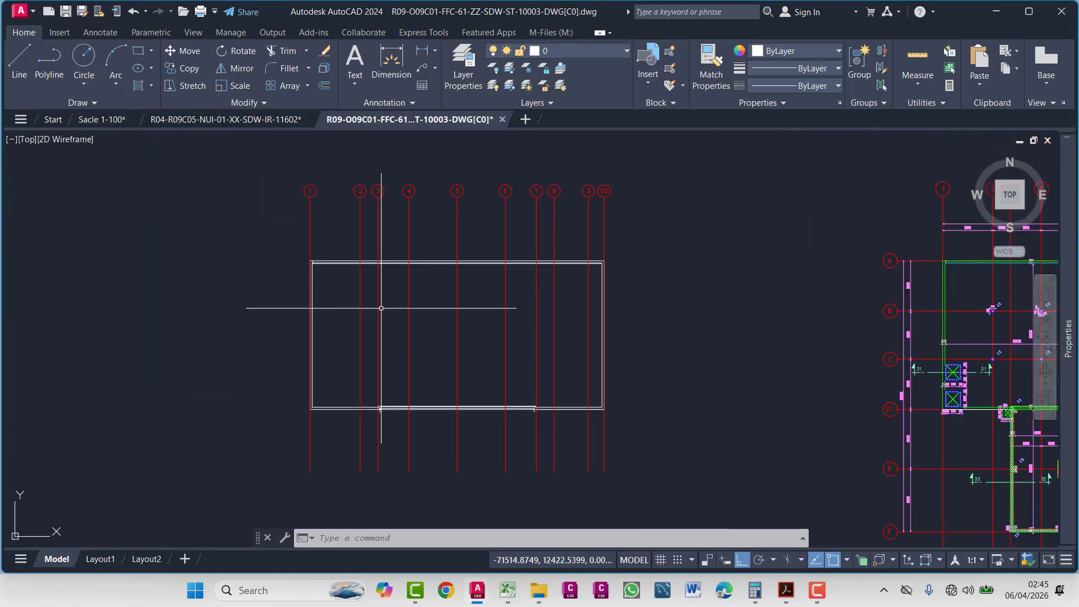
pyautogui.write('pl')
pyautogui.press('Return')
pyautogui.scroll(4, 270, 231)
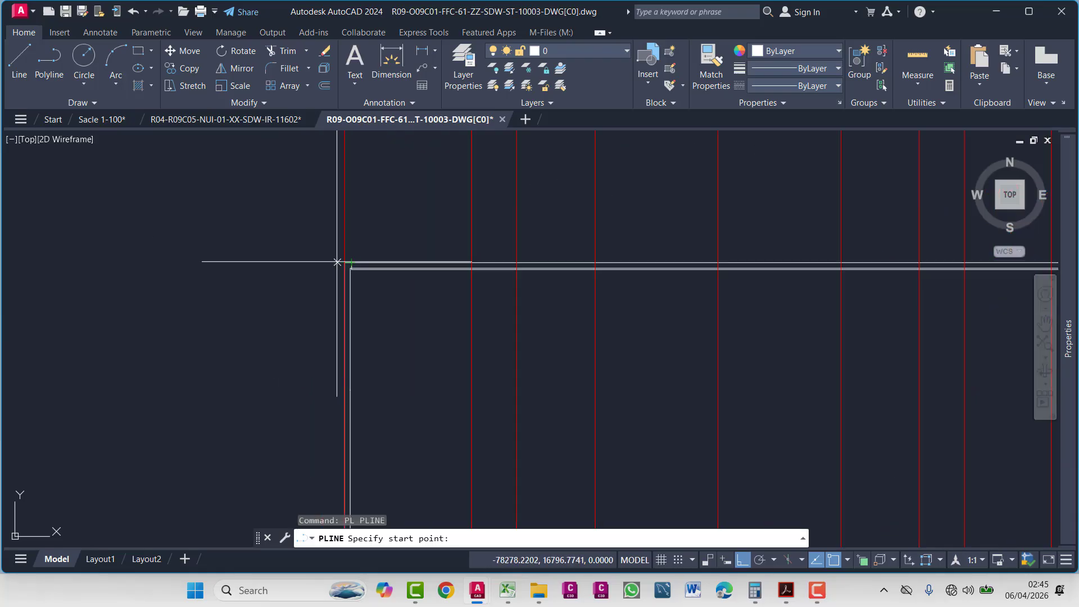
pyautogui.click(237, 262)
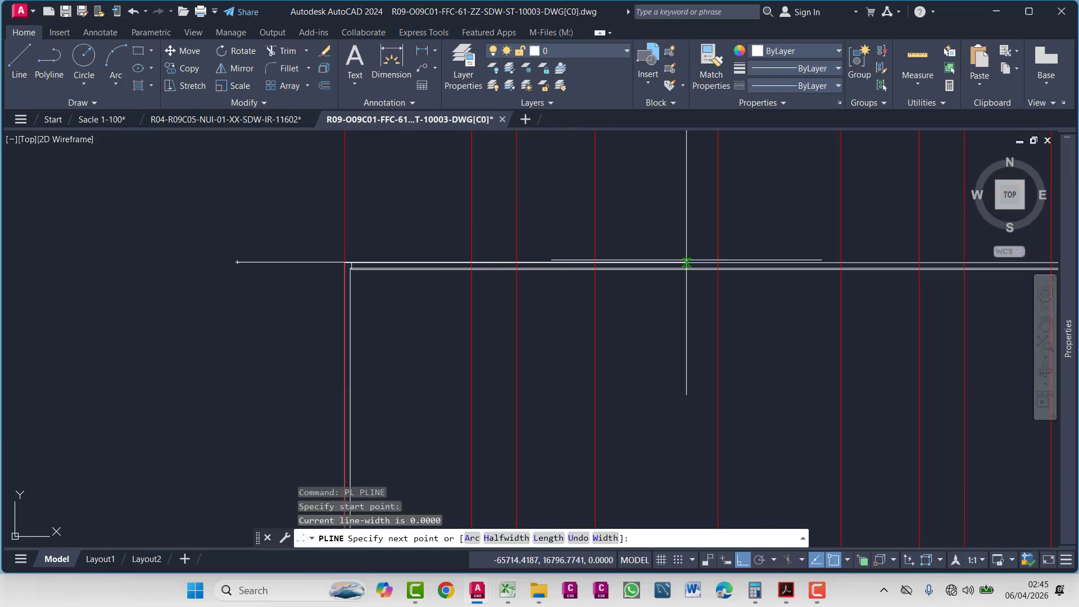
pyautogui.moveTo(711, 261); pyautogui.dragTo(371, 277, button='middle')
pyautogui.moveTo(869, 306); pyautogui.dragTo(497, 312, button='middle')
pyautogui.click(661, 293)
pyautogui.scroll(-4, 533, 285)
pyautogui.moveTo(428, 317); pyautogui.dragTo(747, 313, button='middle')
pyautogui.press('Escape')
# - Move the new horizontal line sideways so that it extends further beyond vertical grid line 1
pyautogui.scroll(2, 459, 268)
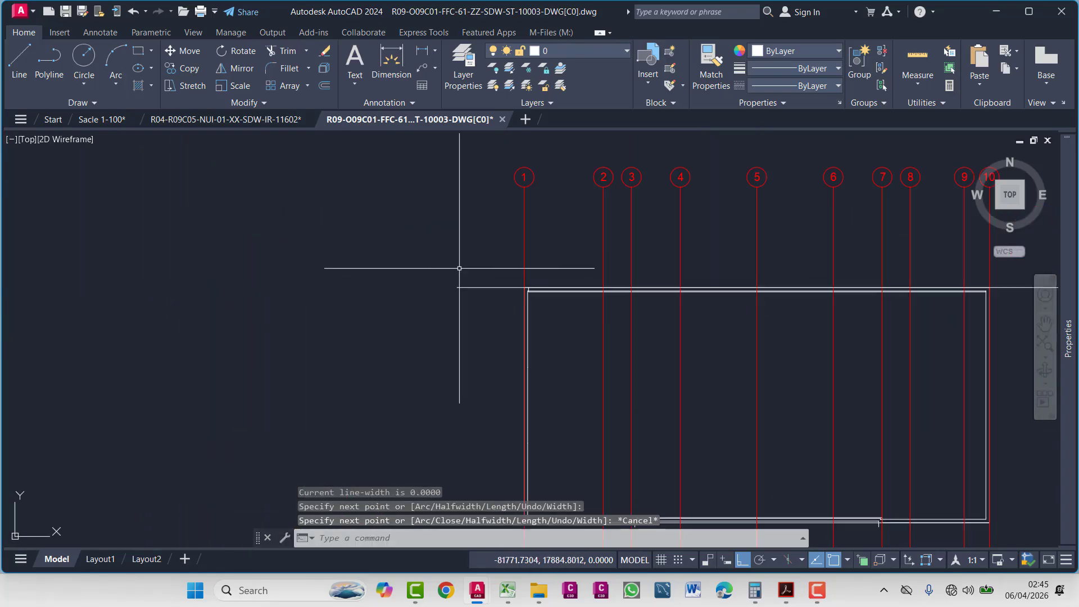
pyautogui.click(481, 265)
pyautogui.click(433, 335)
pyautogui.write('m')
pyautogui.press('space')
pyautogui.click(524, 367)
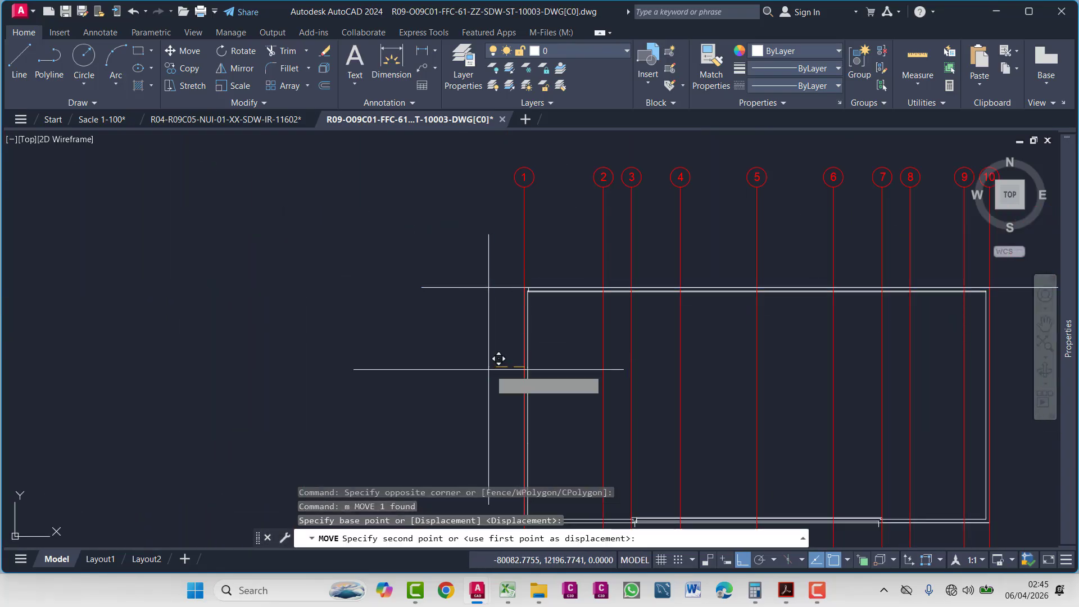
pyautogui.press('Escape')
pyautogui.press('Escape')
pyautogui.press('Escape')
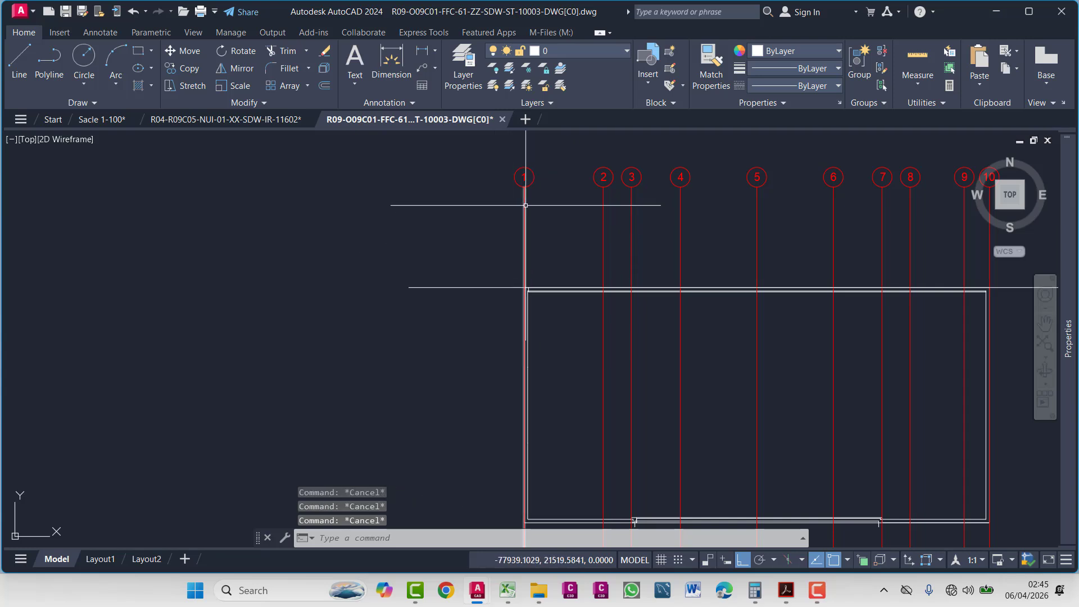
# - Move bubble 1 with its number from the first vertical grid line to the left end of the horizontal line, touching it at the circle's quadrant
pyautogui.click(532, 156)
pyautogui.click(505, 183)
pyautogui.scroll(4, 507, 184)
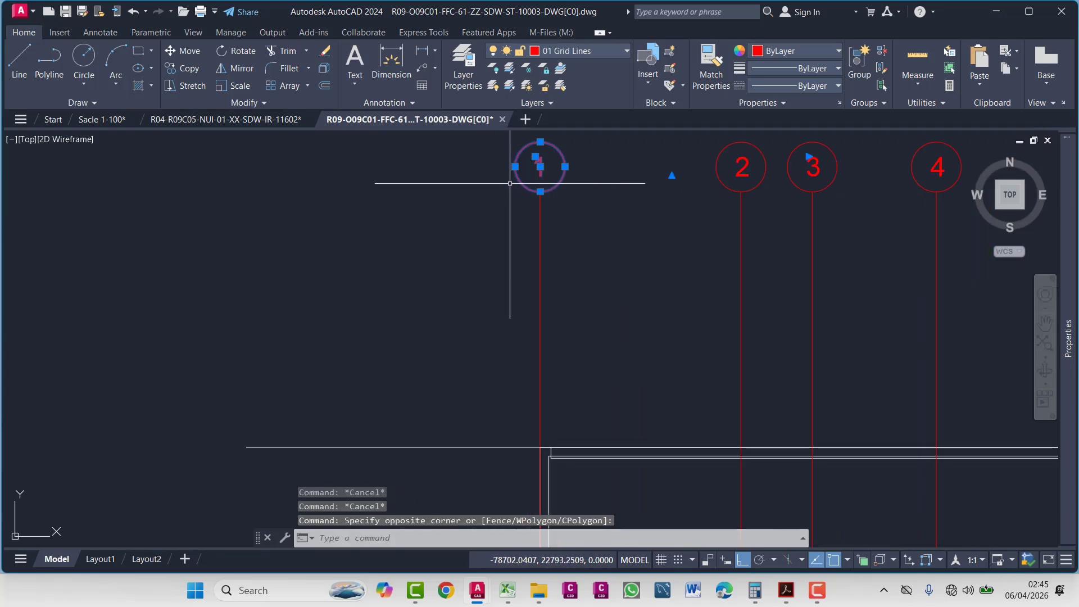
pyautogui.write('m')
pyautogui.press('Return')
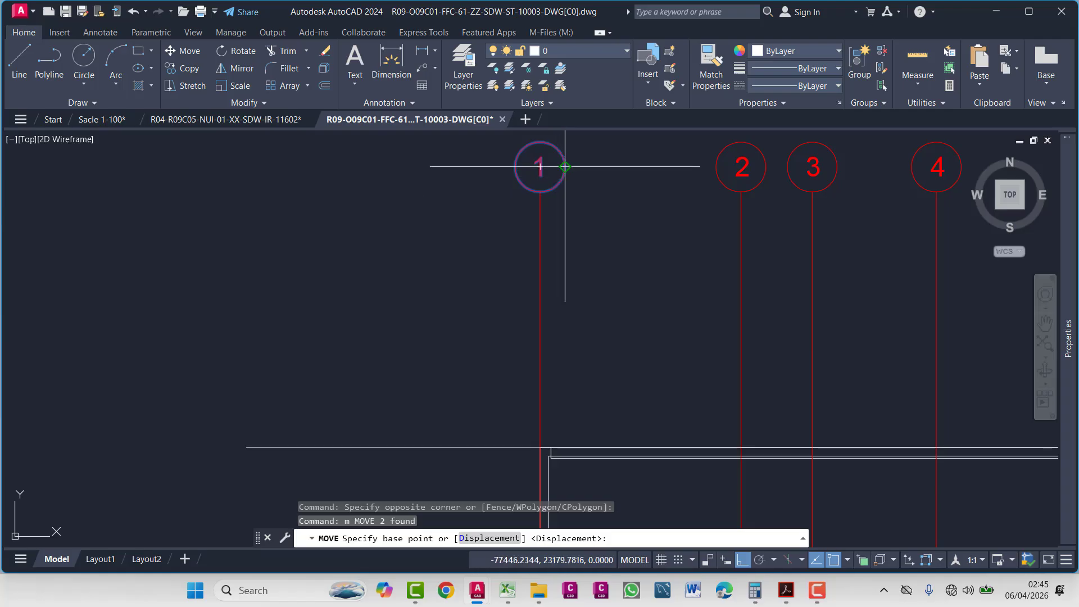
pyautogui.click(540, 166)
pyautogui.scroll(-3, 337, 354)
pyautogui.click(356, 362)
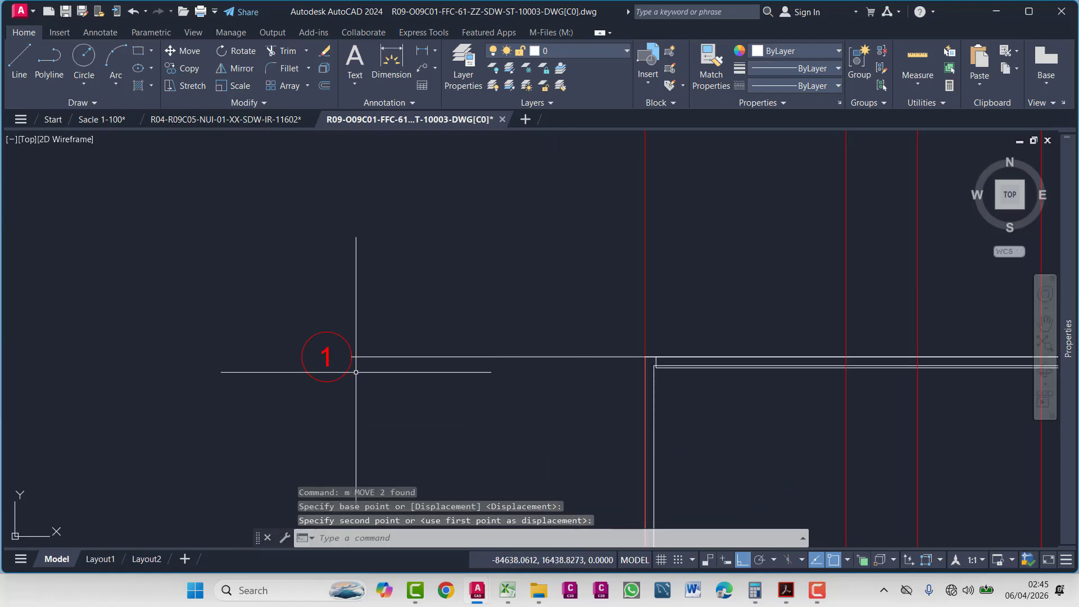
pyautogui.press('Escape')
pyautogui.scroll(-3, 521, 330)
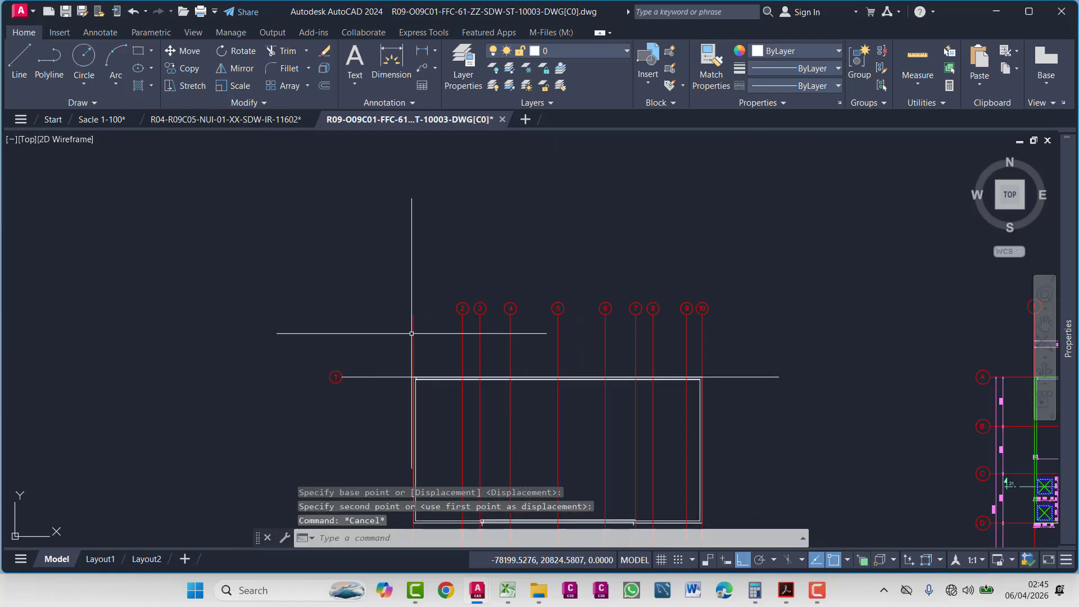
pyautogui.hotkey('ctrl', 'c')
pyautogui.press('Escape')
pyautogui.click(331, 369)
pyautogui.click(303, 421)
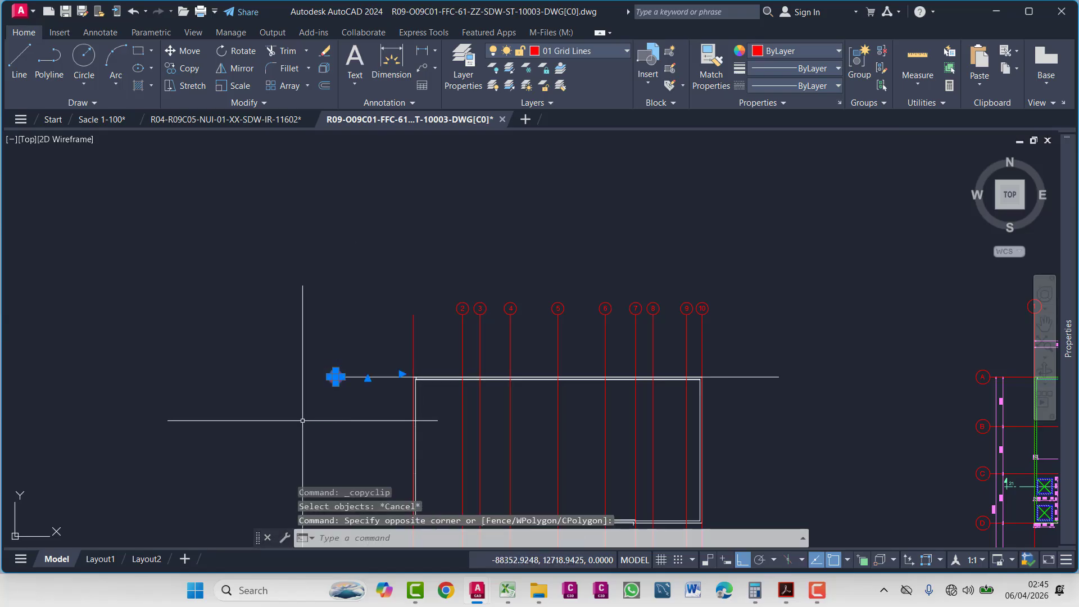
pyautogui.write('cc')
pyautogui.press('Return')
pyautogui.scroll(5, 343, 378)
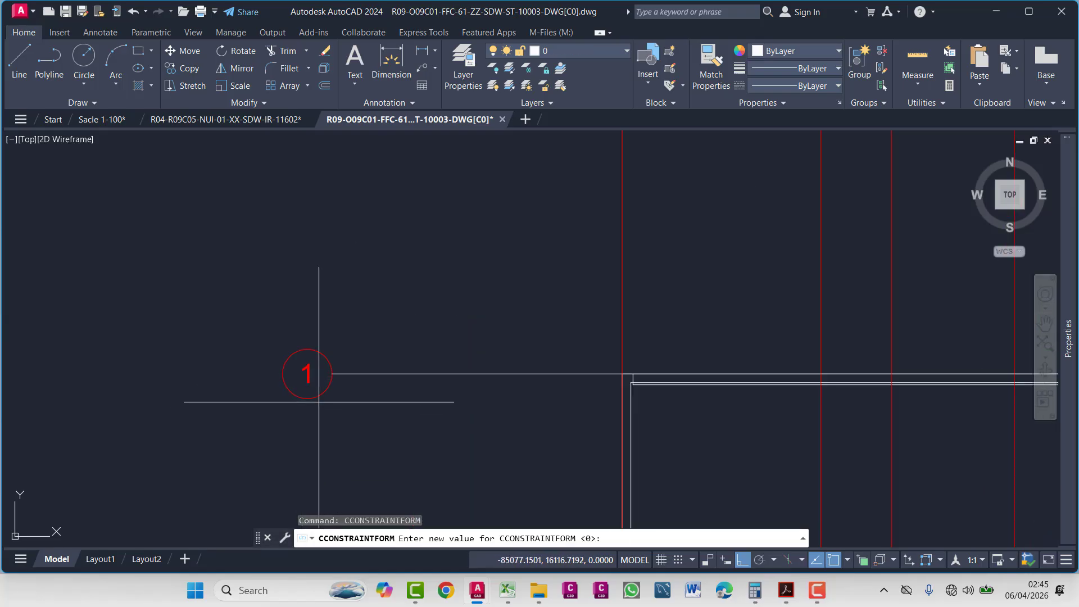
pyautogui.press('Escape')
# - Copy the numbered bubble from the horizontal line back onto the upper end of the first vertical grid line
pyautogui.click(327, 296)
pyautogui.click(247, 436)
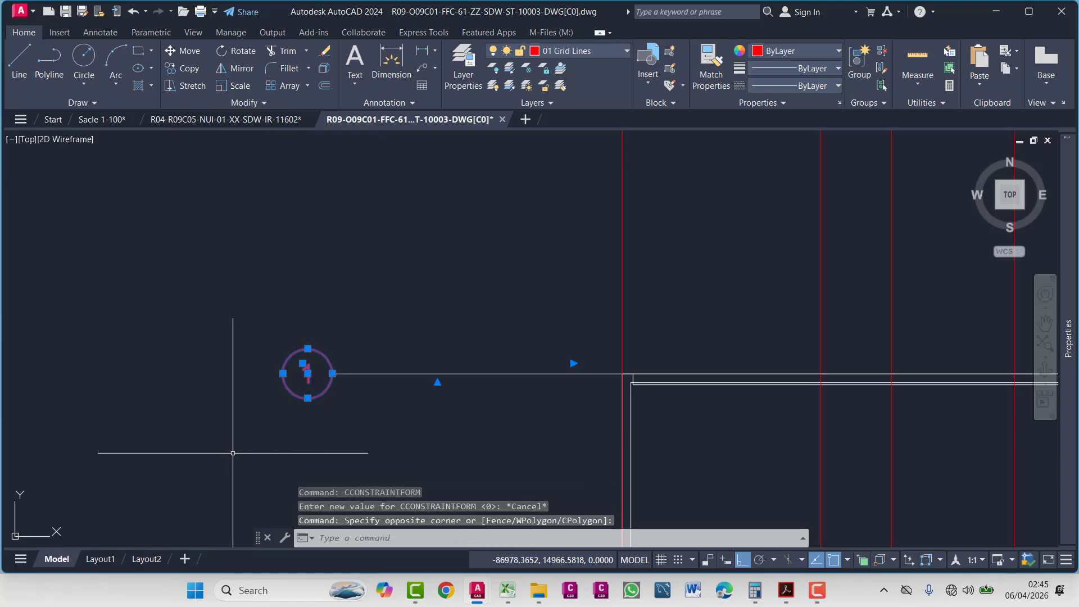
pyautogui.write('co')
pyautogui.press('Return')
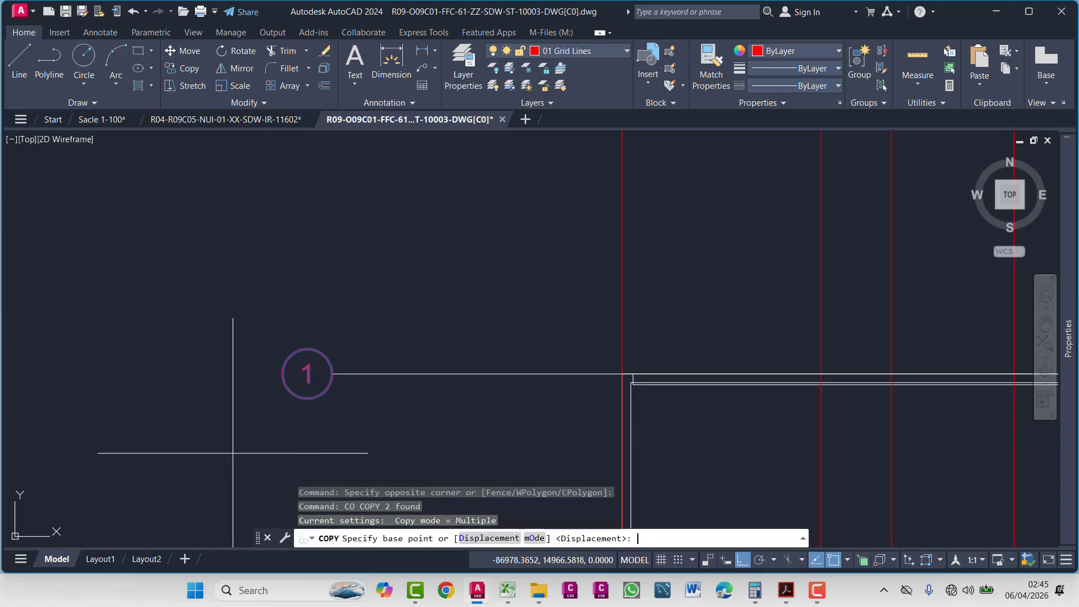
pyautogui.click(307, 375)
pyautogui.moveTo(493, 277); pyautogui.dragTo(340, 524, button='middle')
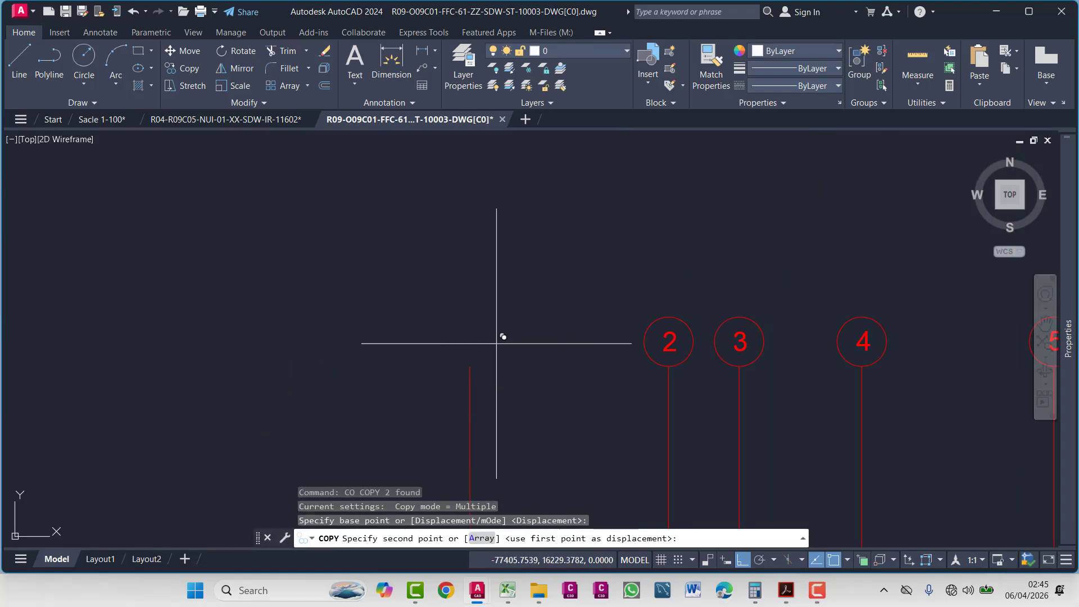
pyautogui.click(470, 367)
pyautogui.scroll(-4, 412, 390)
pyautogui.moveTo(412, 390); pyautogui.dragTo(490, 257, button='middle')
pyautogui.press('Escape')
pyautogui.press('Escape')
# - Assign the horizontal line along the upper wall to the 01 Grid Lines layer
pyautogui.scroll(4, 465, 302)
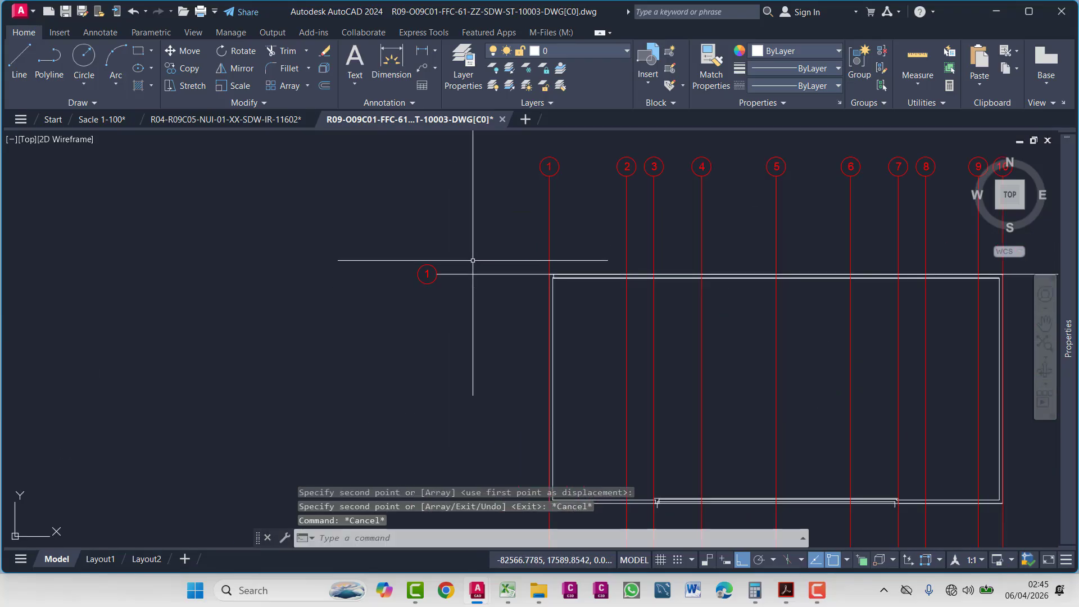
pyautogui.click(473, 261)
pyautogui.click(442, 317)
pyautogui.click(579, 50)
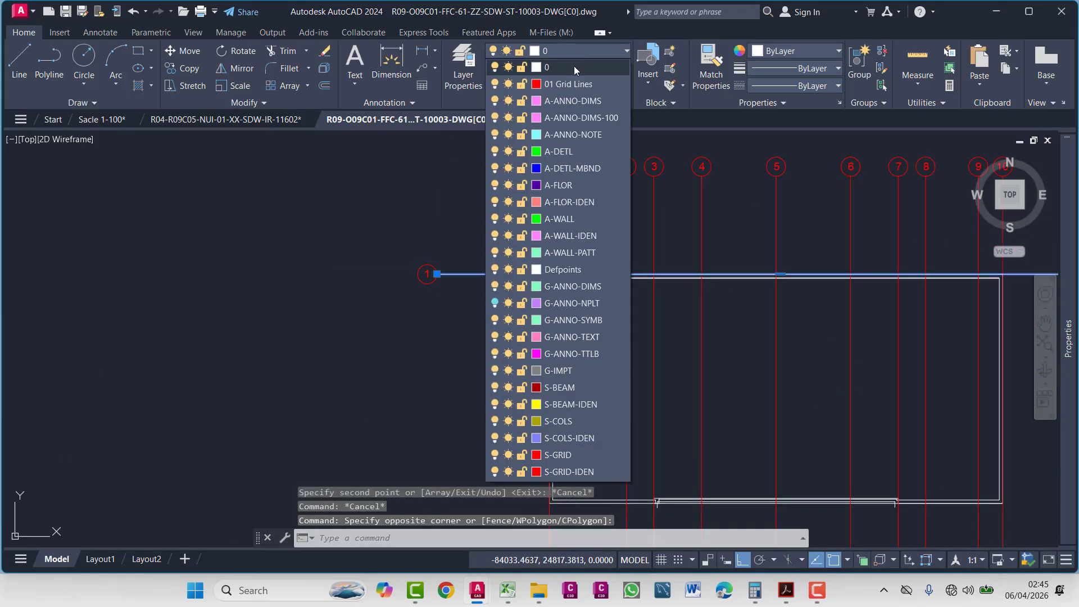
pyautogui.click(569, 83)
pyautogui.click(447, 231)
pyautogui.press('Escape')
pyautogui.press('Escape')
pyautogui.press('Escape')
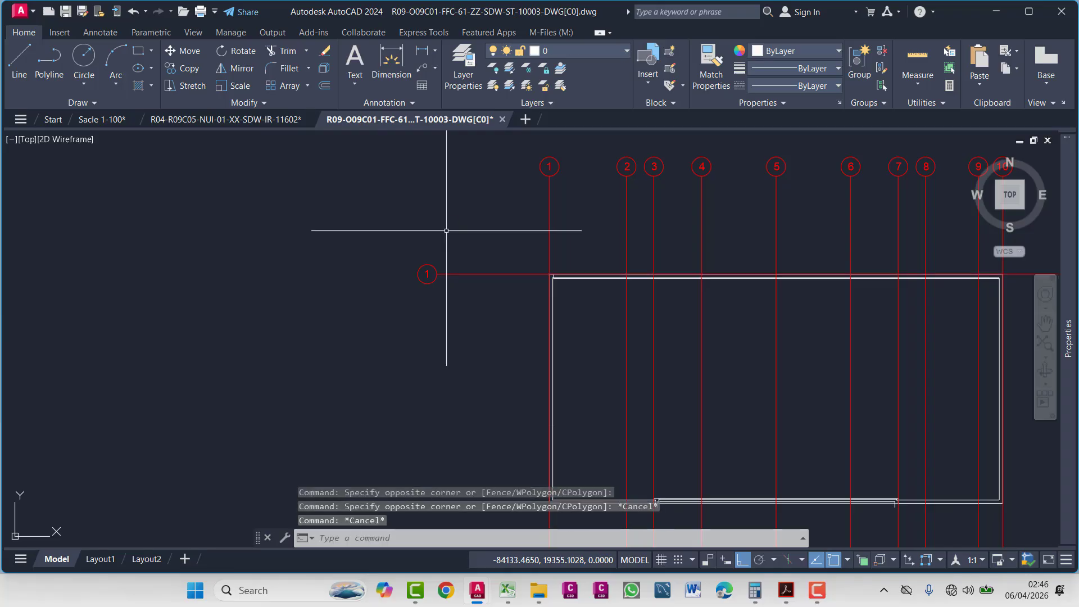
pyautogui.click(502, 254)
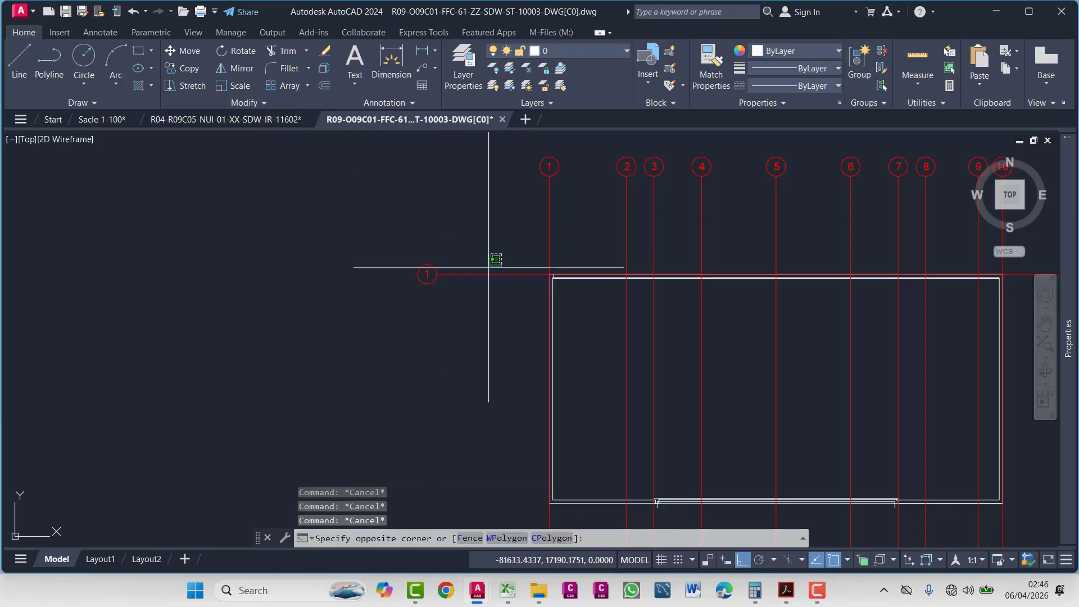
pyautogui.press('Escape')
pyautogui.press('Escape')
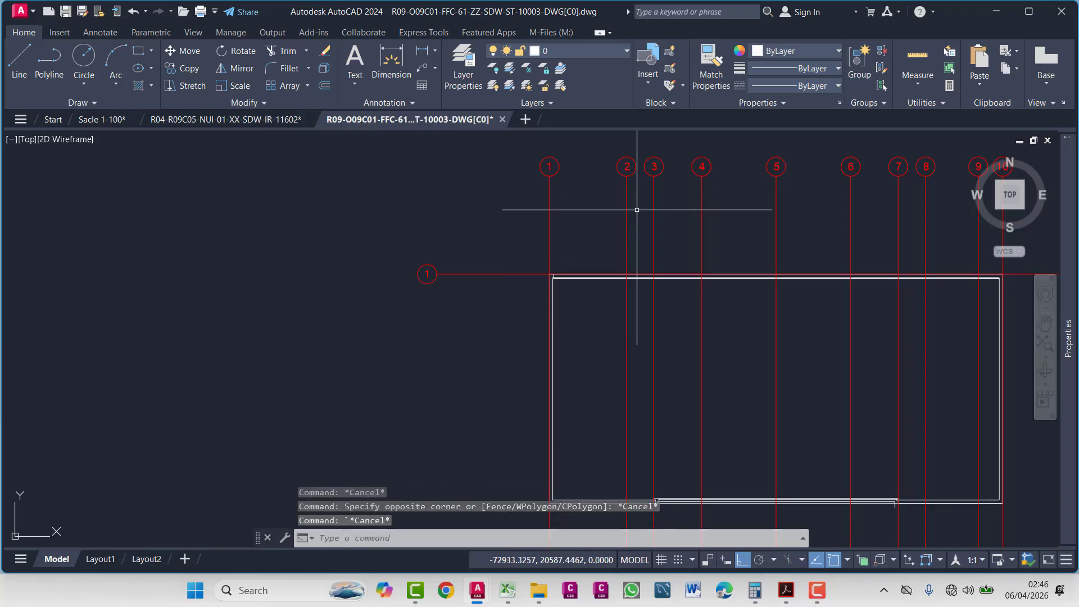
pyautogui.click(625, 208)
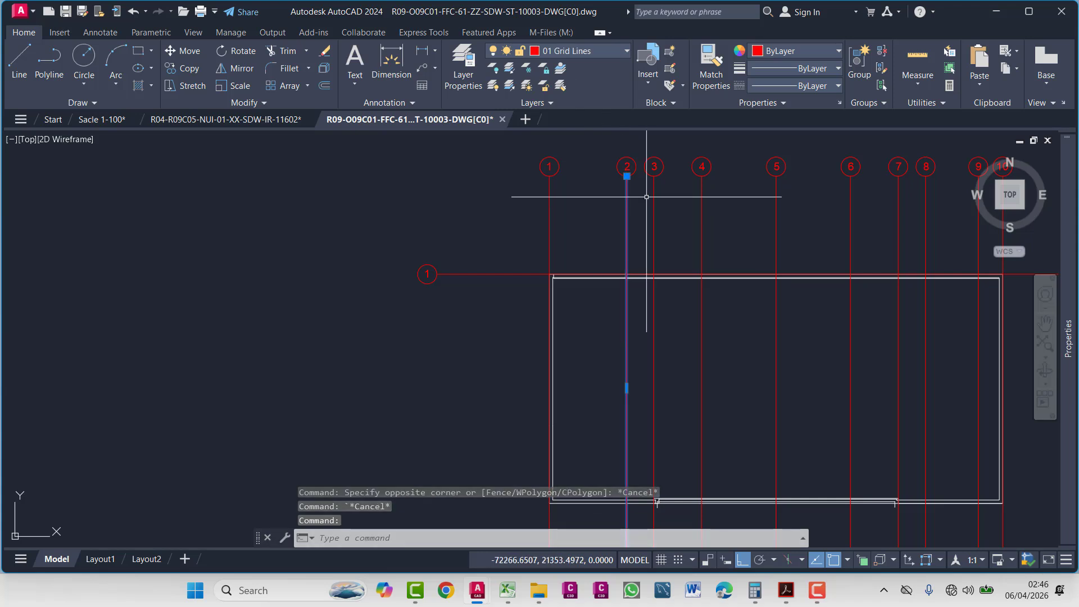
pyautogui.press('Escape')
pyautogui.press('Escape')
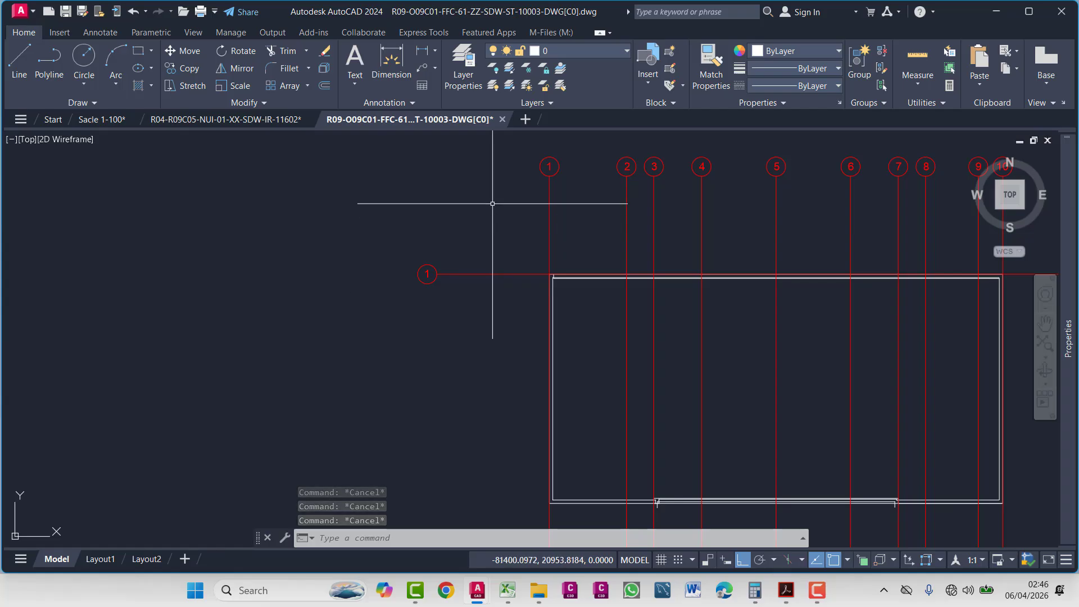
# - Change the text in the horizontal grid line's bubble to A
pyautogui.scroll(5, 457, 289)
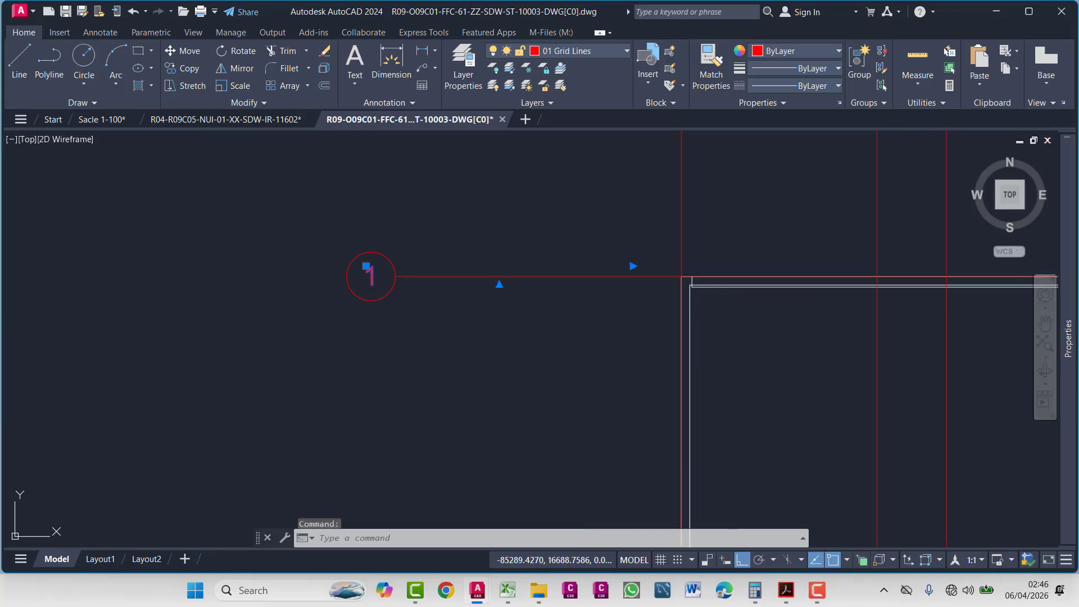
pyautogui.doubleClick(386, 272)
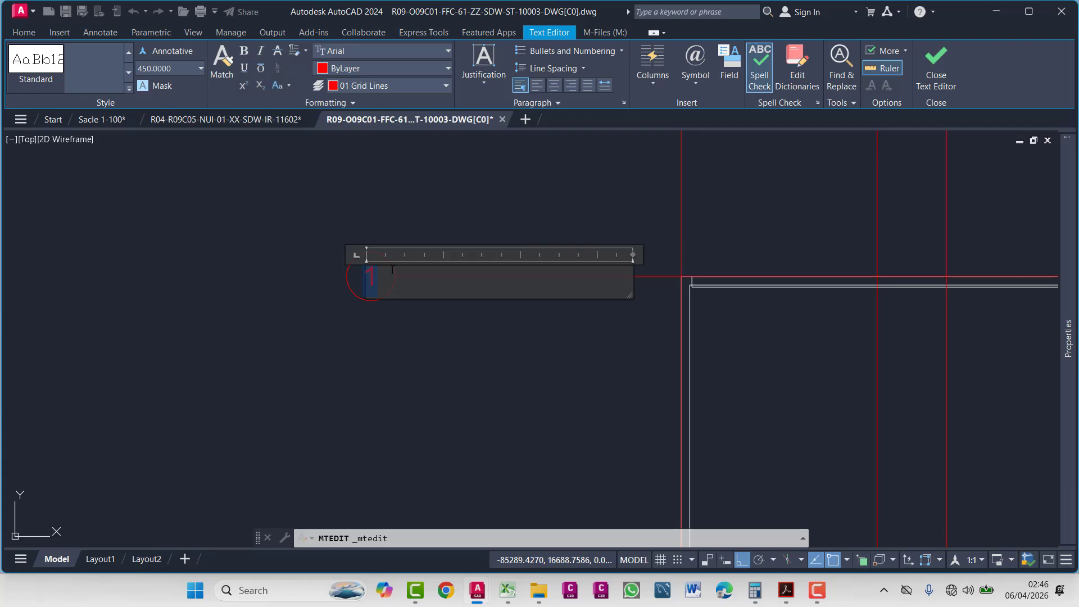
pyautogui.click(363, 205)
pyautogui.press('Escape')
# - Move the letter A horizontally within its bubble to centre it, with object snap turned off
pyautogui.scroll(2, 366, 298)
pyautogui.click(385, 247)
pyautogui.click(374, 260)
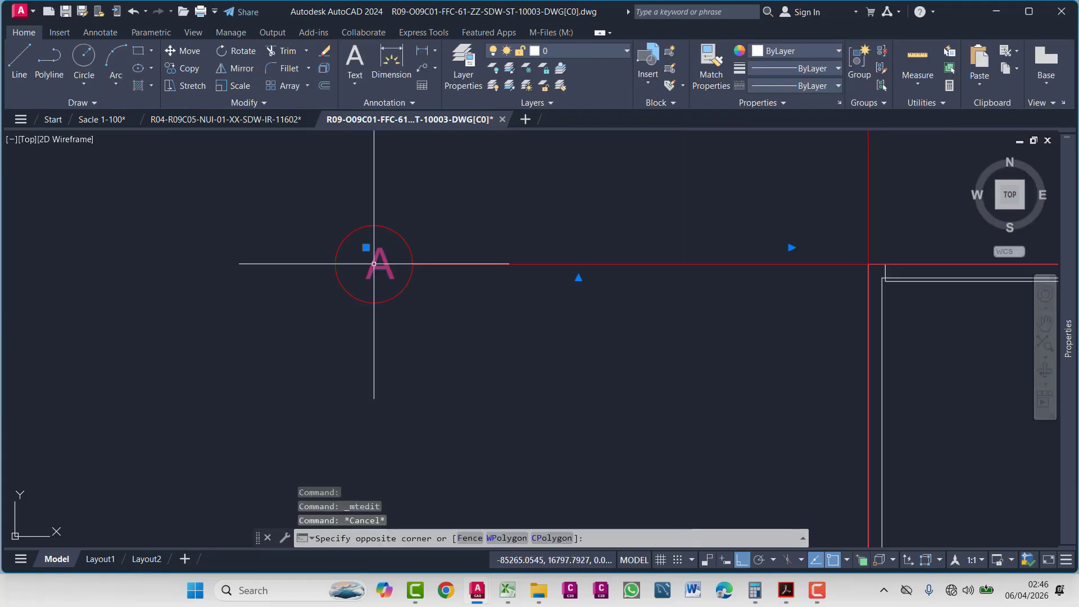
pyautogui.write('m')
pyautogui.press('Return')
pyautogui.scroll(2, 382, 295)
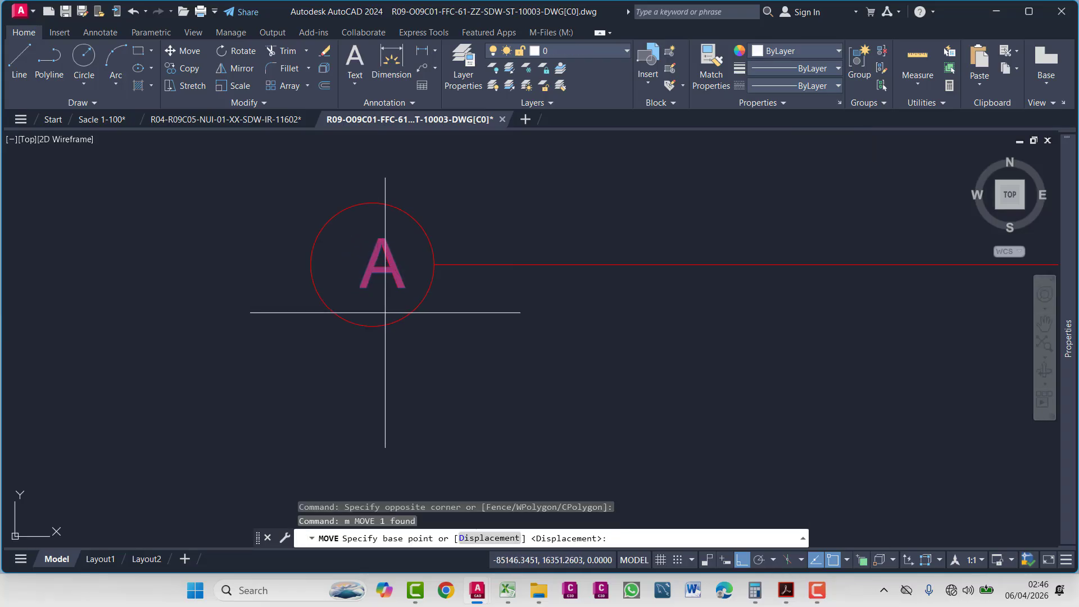
pyautogui.click(385, 308)
pyautogui.scroll(2, 380, 304)
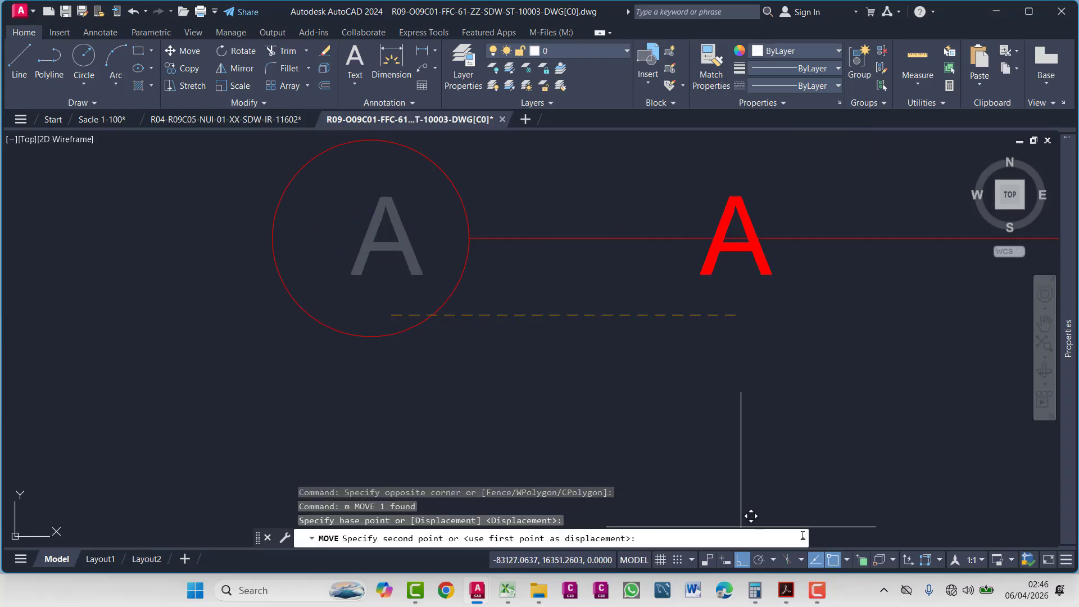
pyautogui.press('F3')
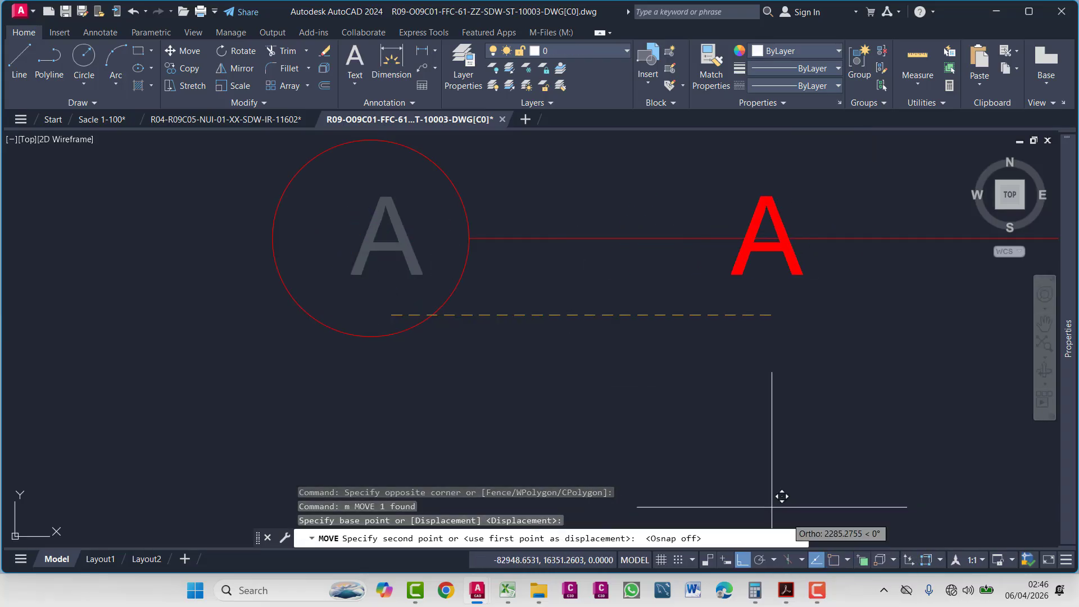
pyautogui.click(373, 289)
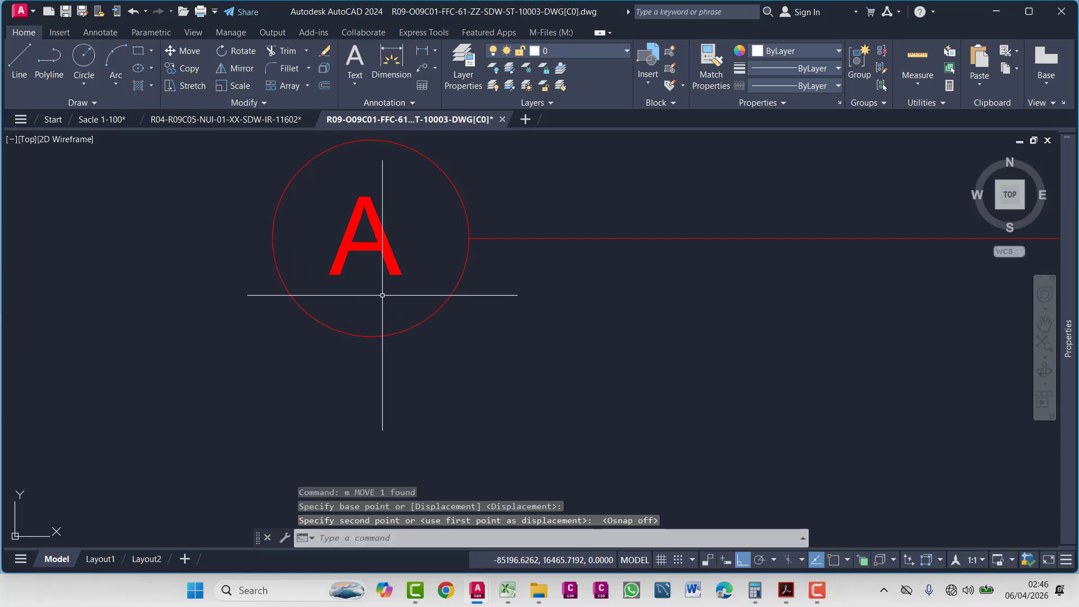
# - Close the offline web pop-up and nudge the letter A horizontally to the centre of its grid bubble
pyautogui.scroll(-4, 427, 322)
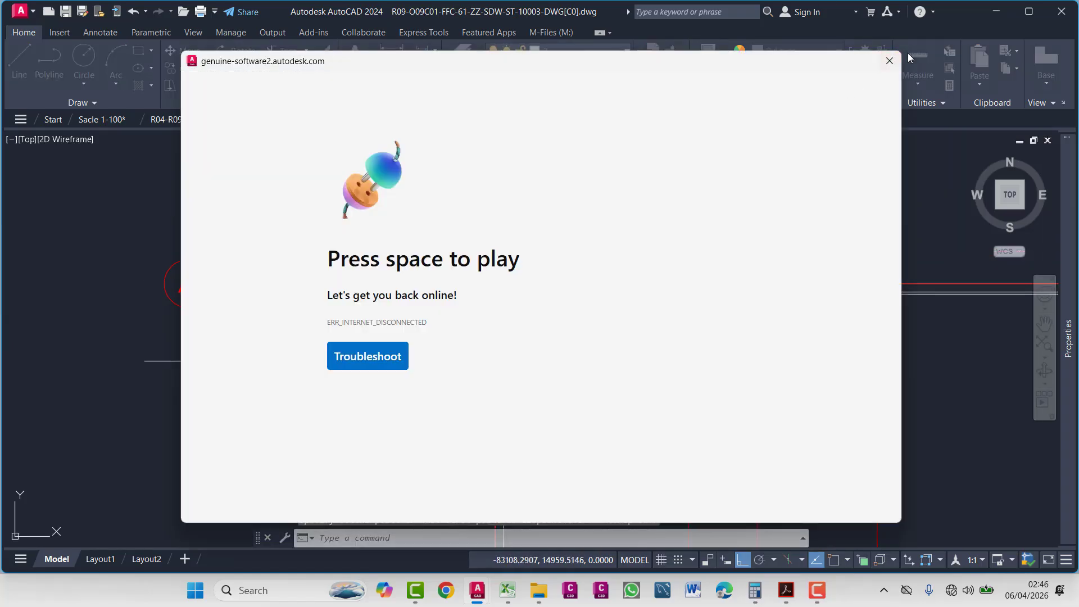
pyautogui.click(890, 60)
pyautogui.scroll(6, 183, 284)
pyautogui.click(239, 275)
pyautogui.click(185, 310)
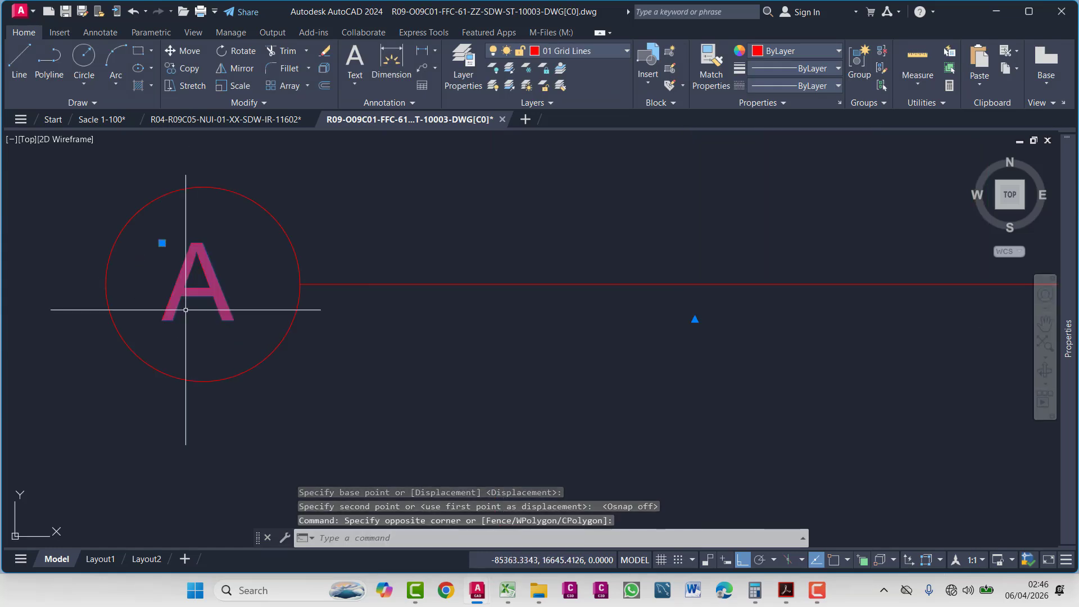
pyautogui.write('m')
pyautogui.press('Return')
pyautogui.scroll(3, 185, 309)
pyautogui.click(193, 313)
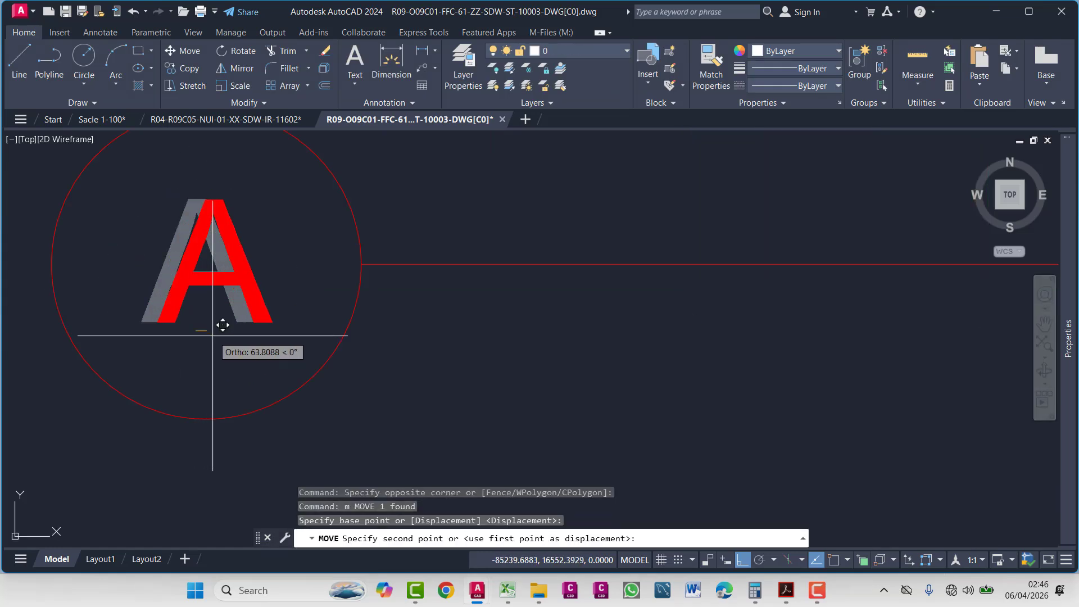
pyautogui.scroll(-5, 220, 289)
pyautogui.scroll(-8, 233, 284)
pyautogui.moveTo(374, 282); pyautogui.dragTo(153, 329, button='middle')
pyautogui.scroll(-2, 405, 267)
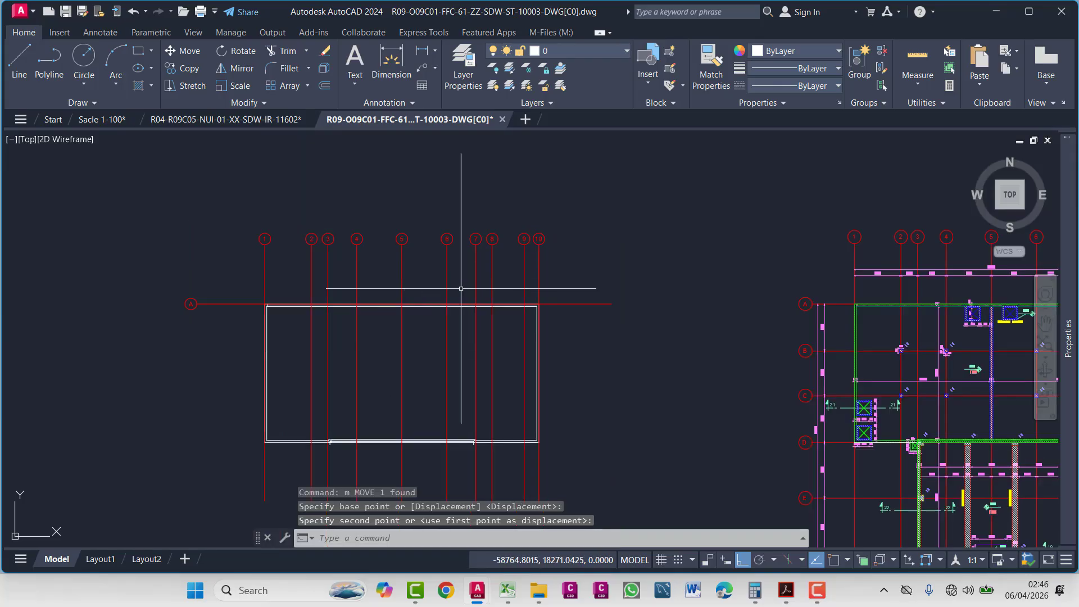
pyautogui.moveTo(483, 274); pyautogui.dragTo(521, 234, button='middle')
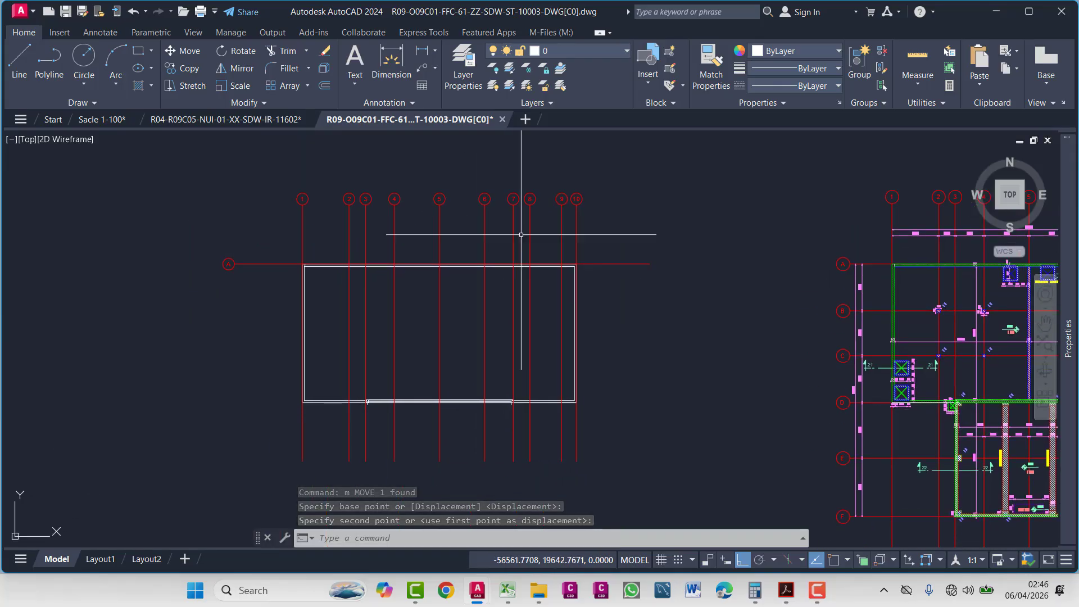
pyautogui.scroll(4, 322, 189)
pyautogui.click(222, 172)
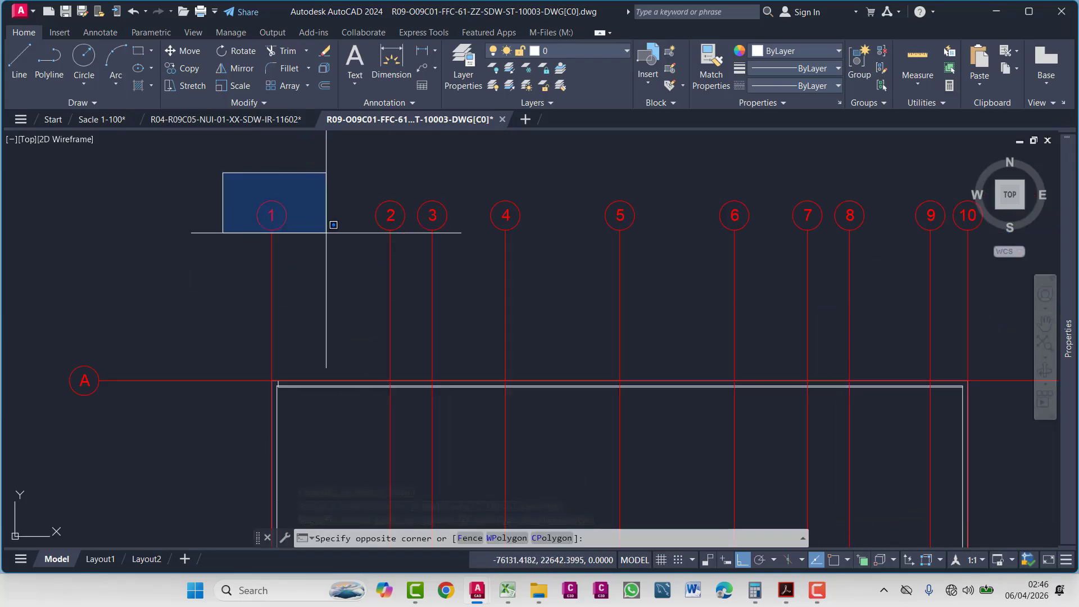
pyautogui.click(332, 239)
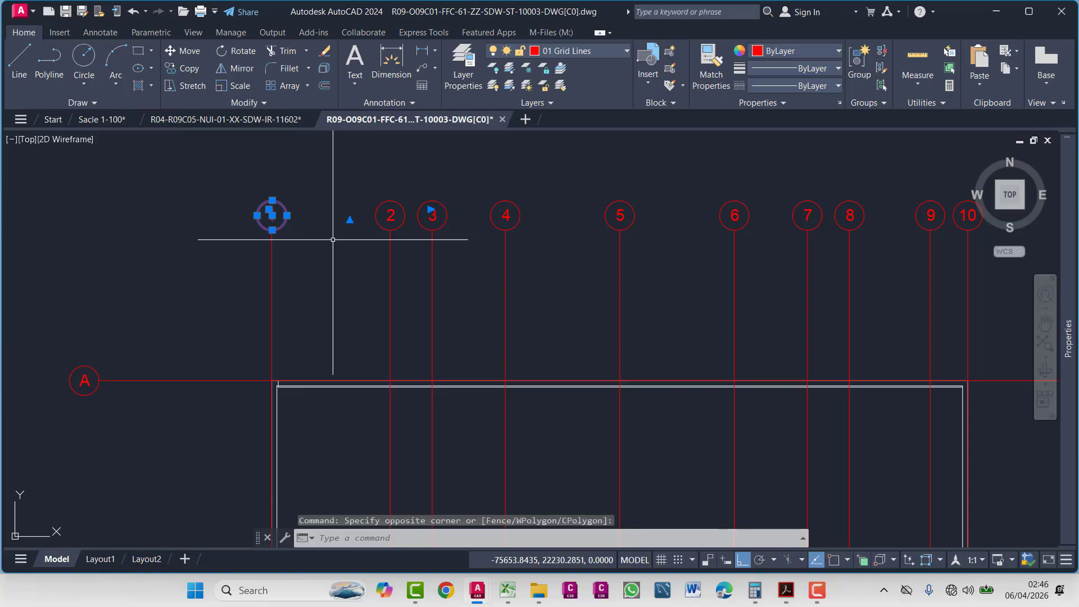
pyautogui.scroll(-4, 312, 205)
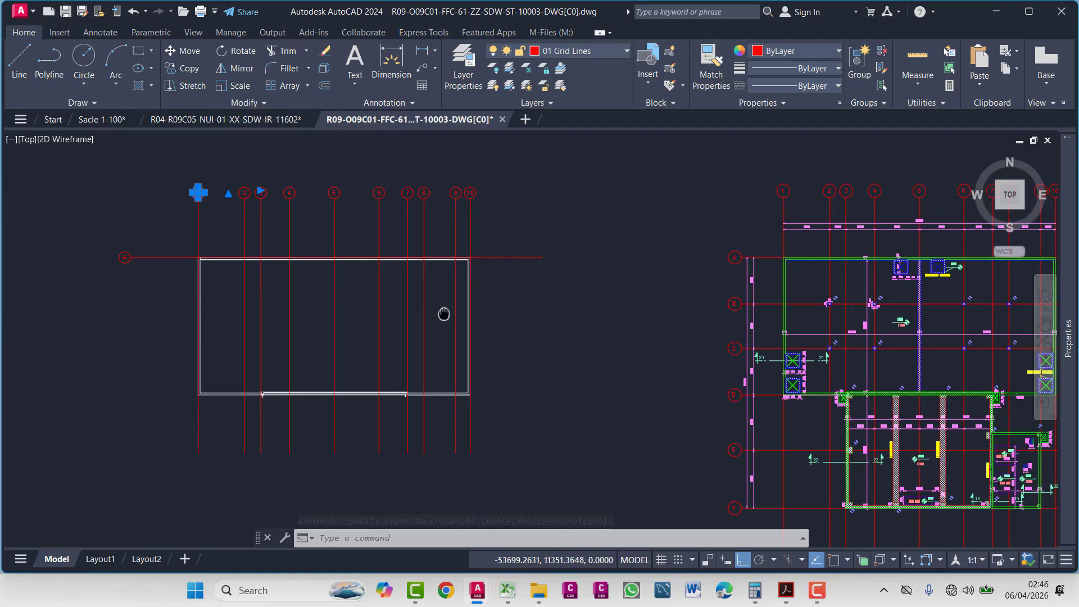
pyautogui.press('Escape')
# - Offset horizontal grid line A 4600 downward to create the second horizontal grid line
pyautogui.moveTo(443, 311); pyautogui.dragTo(247, 310, button='middle')
pyautogui.scroll(6, 646, 251)
pyautogui.moveTo(646, 251); pyautogui.dragTo(565, 236, button='middle')
pyautogui.scroll(2, 600, 181)
pyautogui.scroll(-10, 541, 276)
pyautogui.scroll(3, 304, 334)
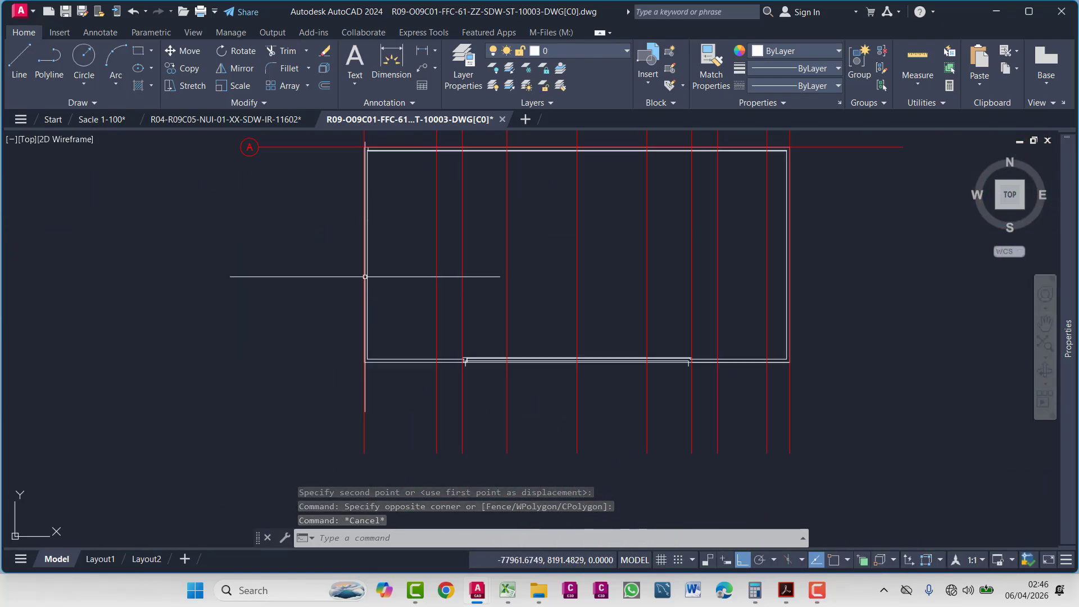
pyautogui.scroll(2, 361, 197)
pyautogui.write('o')
pyautogui.press('Return')
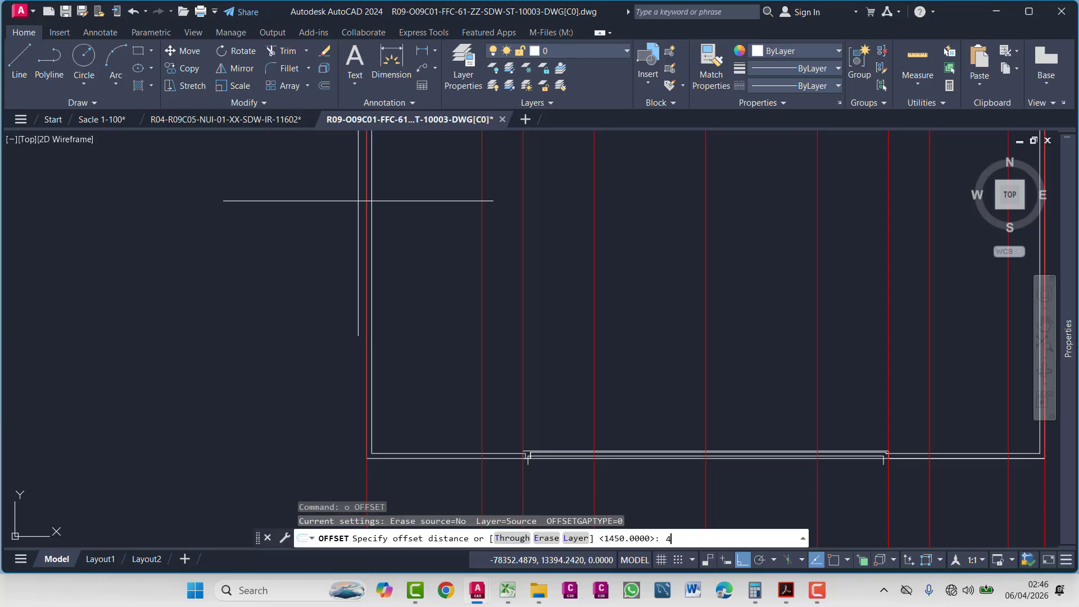
pyautogui.press('Return')
pyautogui.moveTo(354, 144); pyautogui.dragTo(349, 260, button='middle')
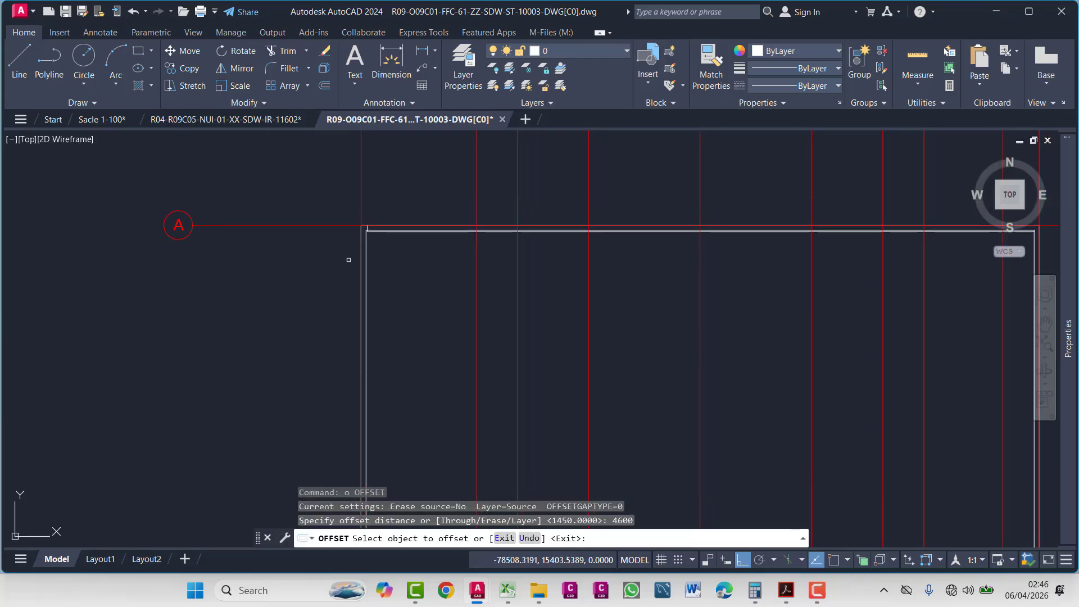
pyautogui.click(287, 226)
pyautogui.click(283, 338)
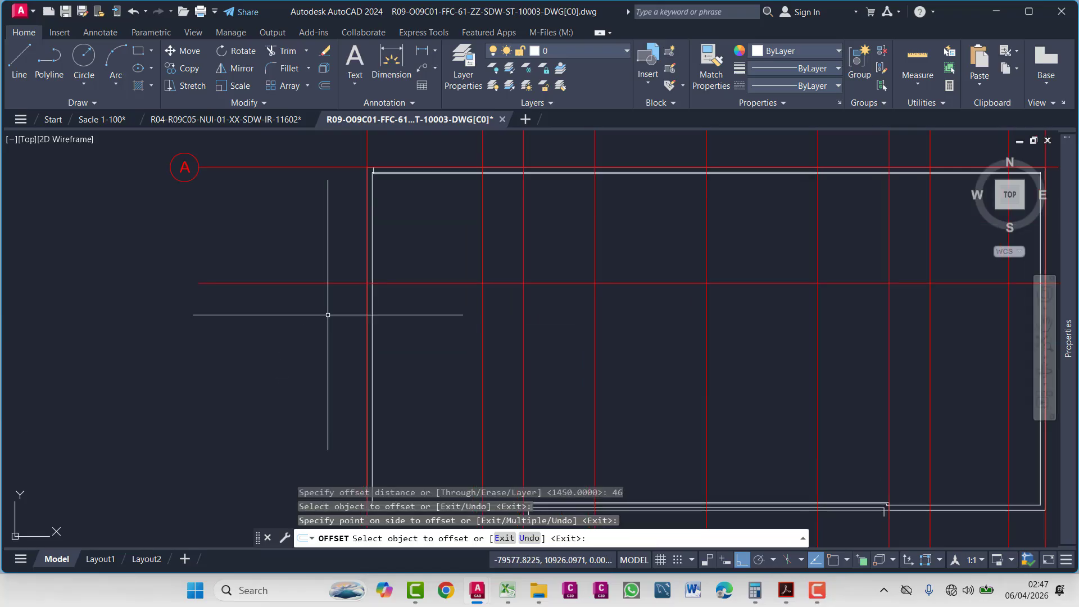
pyautogui.press('Escape')
# - Offset the second horizontal grid line 4400 downward, matching the B to C spacing on the original plan
pyautogui.scroll(-5, 337, 337)
pyautogui.moveTo(351, 354); pyautogui.dragTo(332, 355, button='middle')
pyautogui.scroll(5, 715, 323)
pyautogui.moveTo(690, 381); pyautogui.dragTo(682, 328, button='middle')
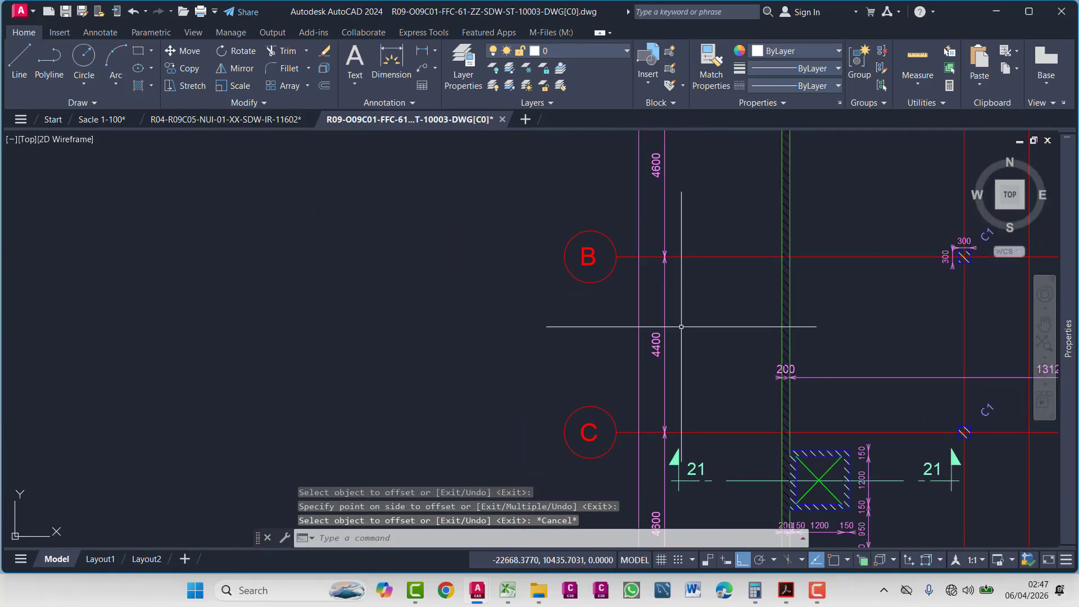
pyautogui.scroll(-5, 522, 345)
pyautogui.moveTo(361, 350); pyautogui.dragTo(602, 300, button='middle')
pyautogui.press('Return')
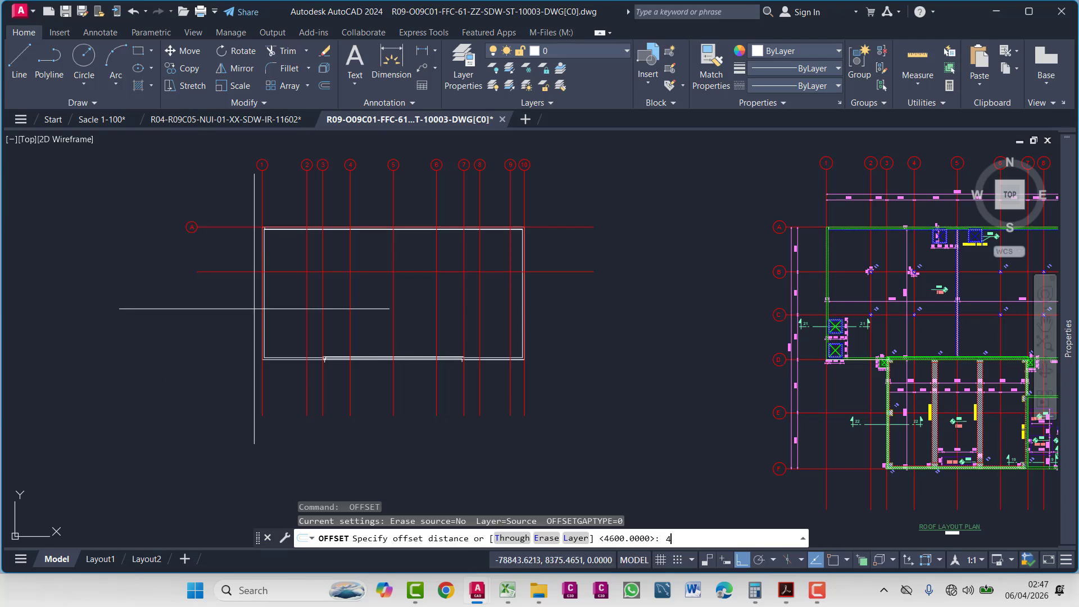
pyautogui.press('Return')
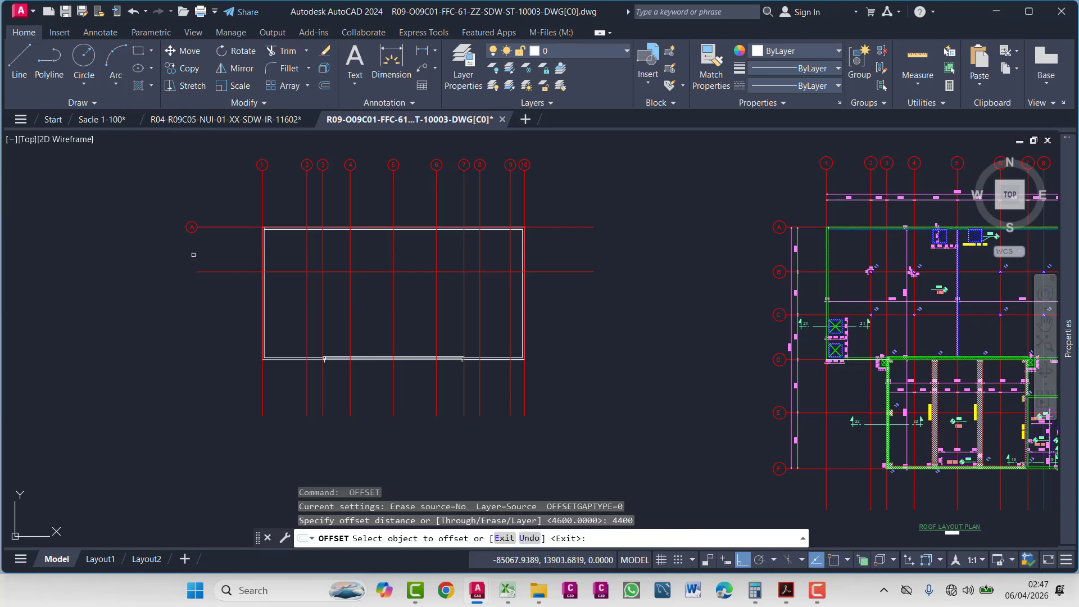
pyautogui.click(234, 272)
pyautogui.click(234, 324)
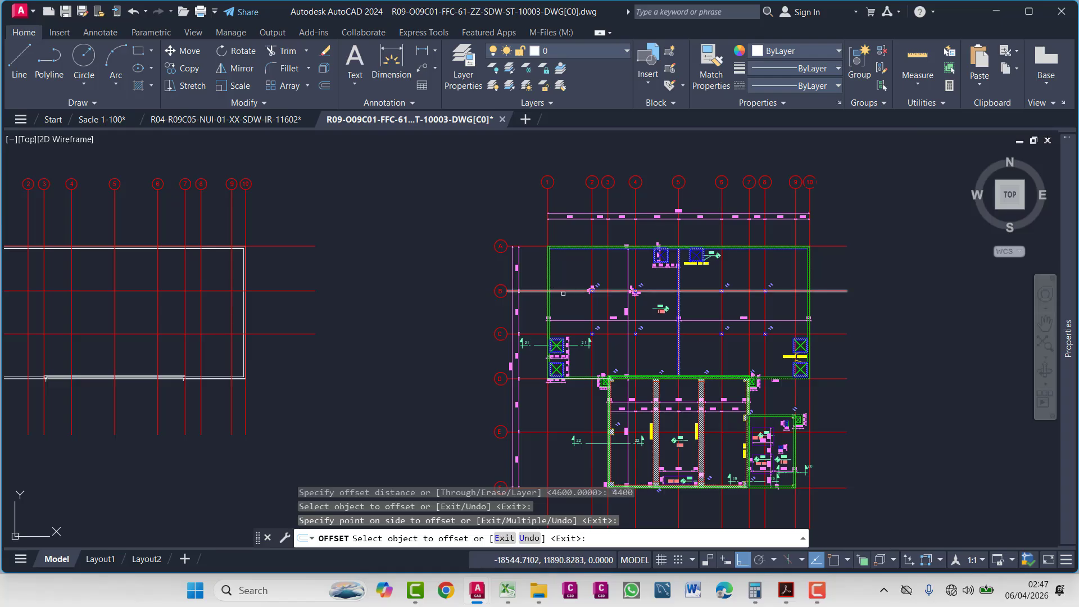
# - Try to offset the third horizontal grid line 4600 downward, following the C to D spacing on the original plan
pyautogui.scroll(6, 551, 316)
pyautogui.moveTo(517, 374); pyautogui.dragTo(540, 300, button='middle')
pyautogui.moveTo(452, 406); pyautogui.dragTo(483, 317, button='middle')
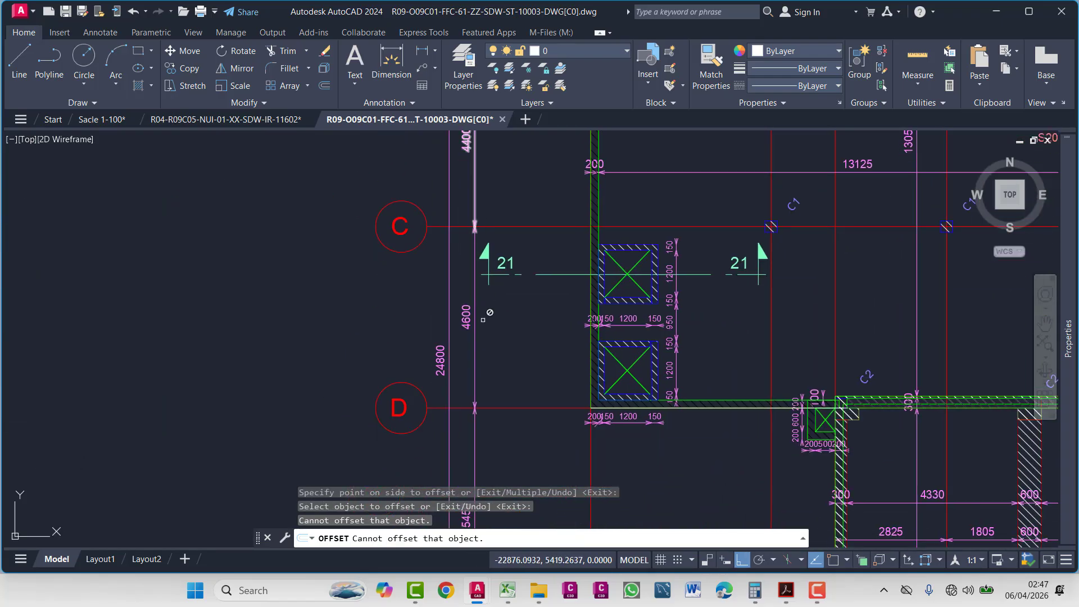
pyautogui.moveTo(394, 394); pyautogui.dragTo(442, 321, button='middle')
pyautogui.scroll(-2, 444, 326)
pyautogui.moveTo(245, 347); pyautogui.dragTo(679, 299, button='middle')
pyautogui.write('o')
pyautogui.press('space')
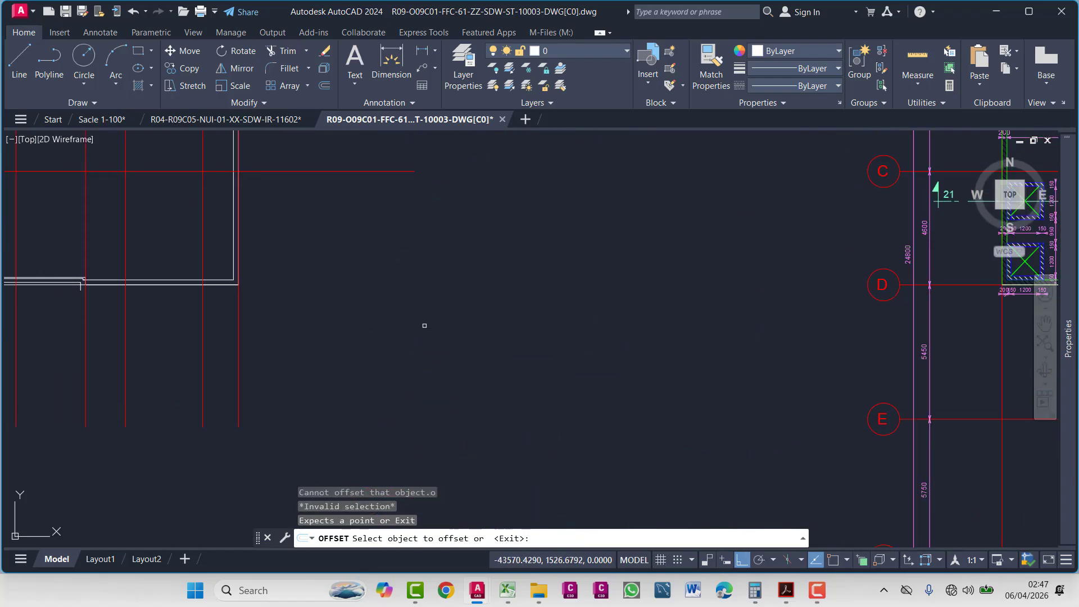
pyautogui.scroll(-2, 425, 326)
pyautogui.moveTo(286, 308); pyautogui.dragTo(511, 299, button='middle')
pyautogui.moveTo(226, 262); pyautogui.dragTo(424, 282, button='middle')
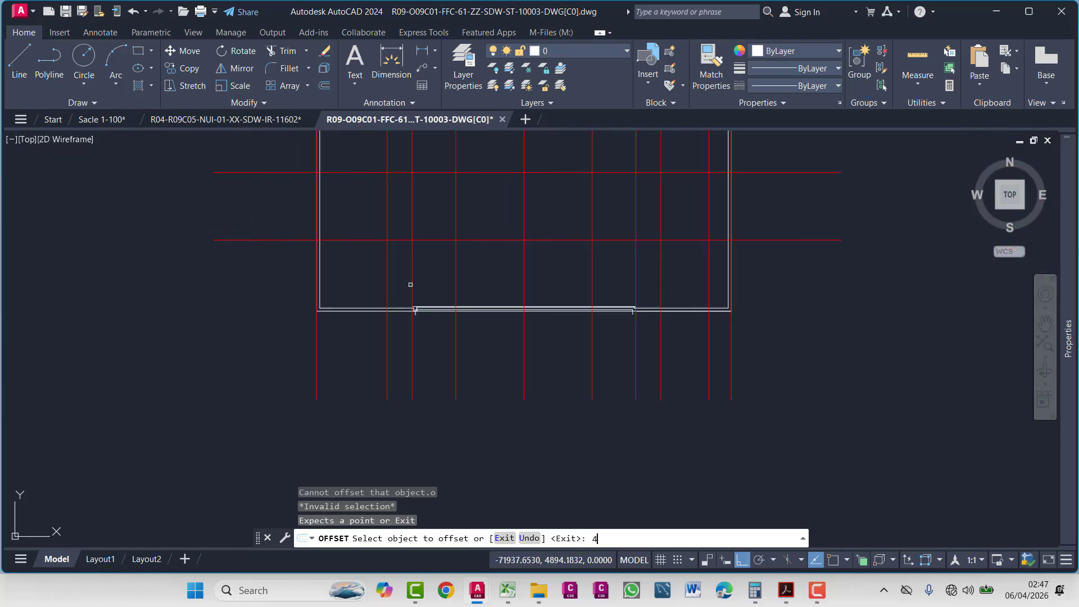
pyautogui.press('Return')
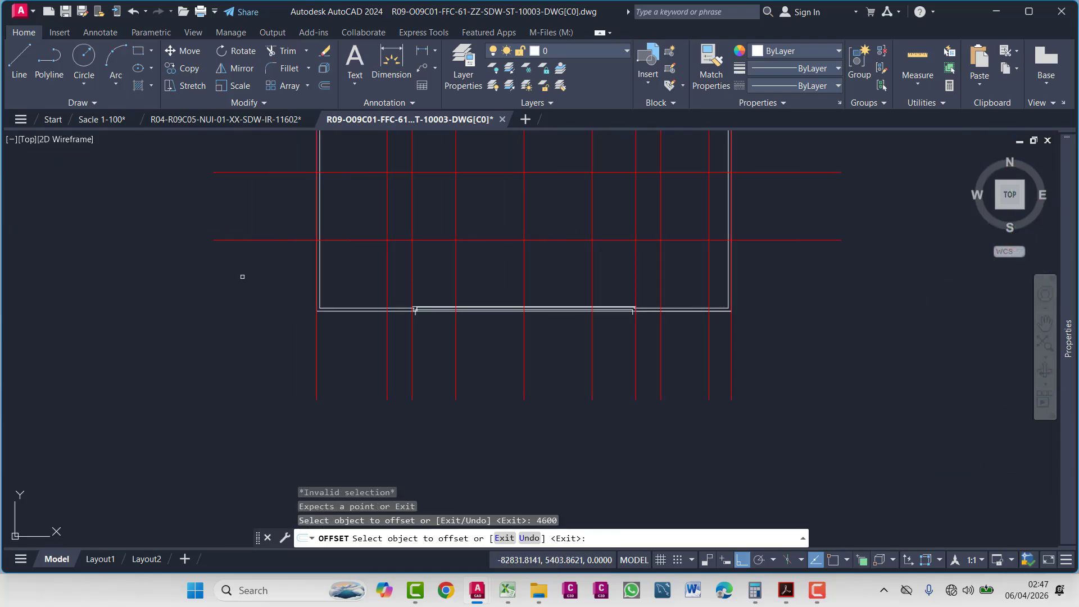
pyautogui.click(258, 240)
pyautogui.click(264, 312)
pyautogui.scroll(-5, 264, 312)
pyautogui.press('Escape')
pyautogui.press('Escape')
# - Offset horizontal grid line A 24800 downward to create the lowest horizontal grid line, matching F on the original plan
pyautogui.scroll(8, 484, 292)
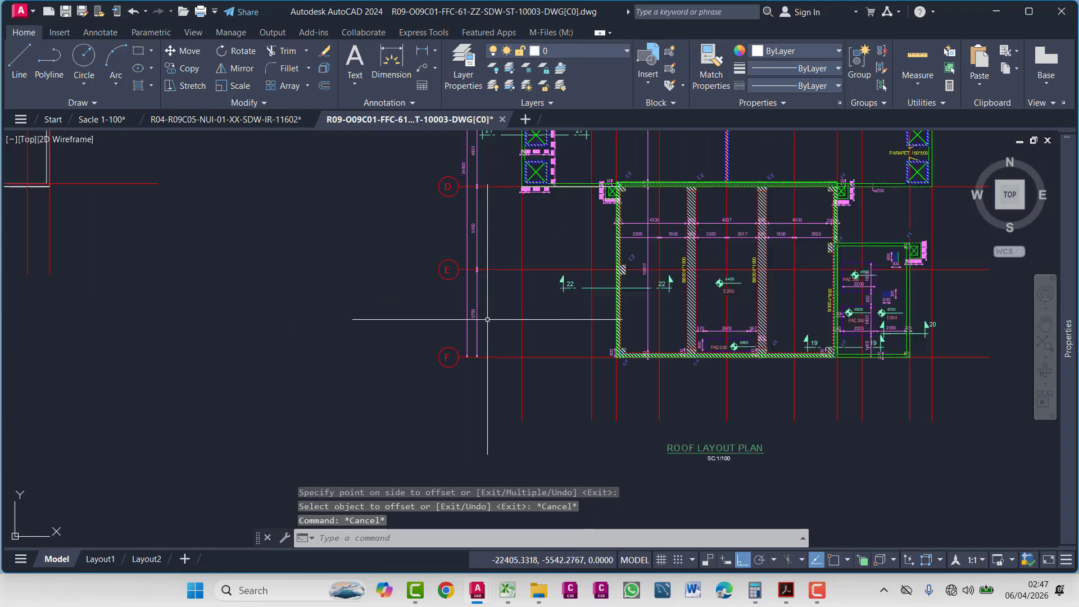
pyautogui.scroll(6, 459, 307)
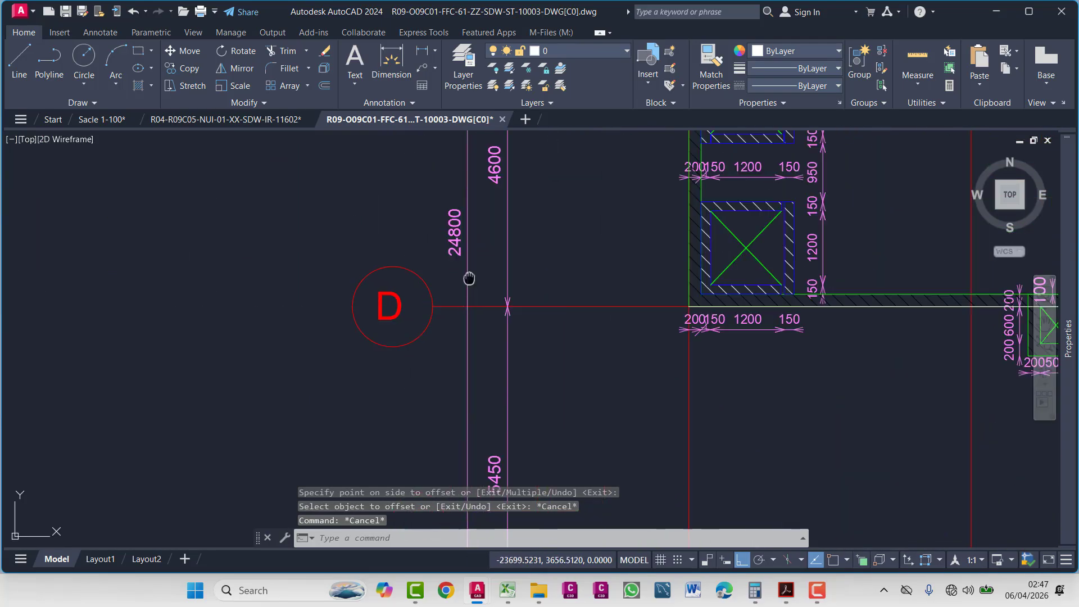
pyautogui.scroll(-5, 449, 298)
pyautogui.scroll(3, 348, 307)
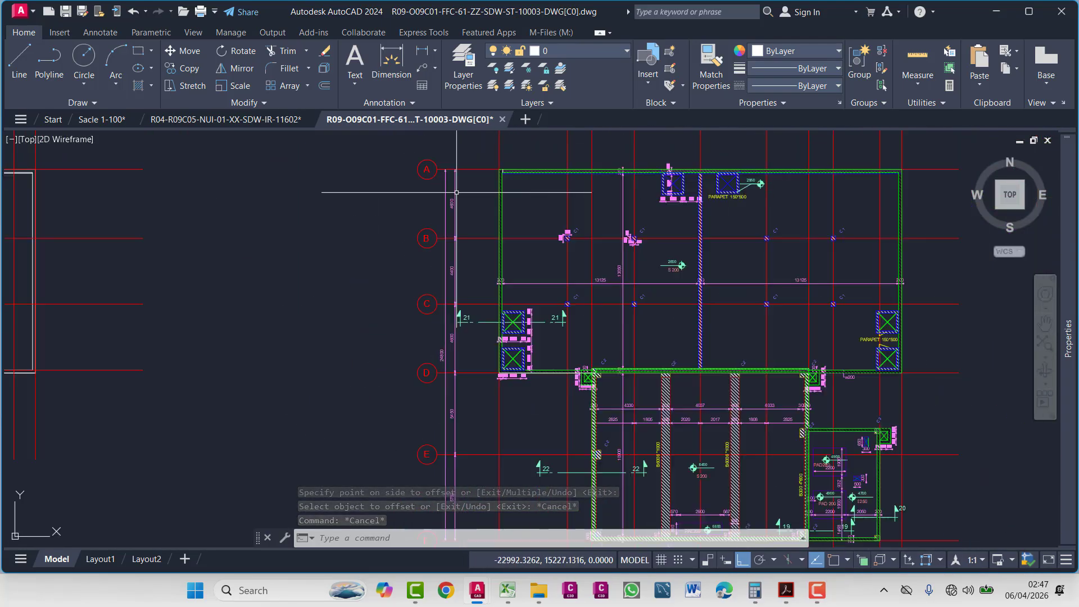
pyautogui.scroll(2, 443, 334)
pyautogui.scroll(2, 464, 270)
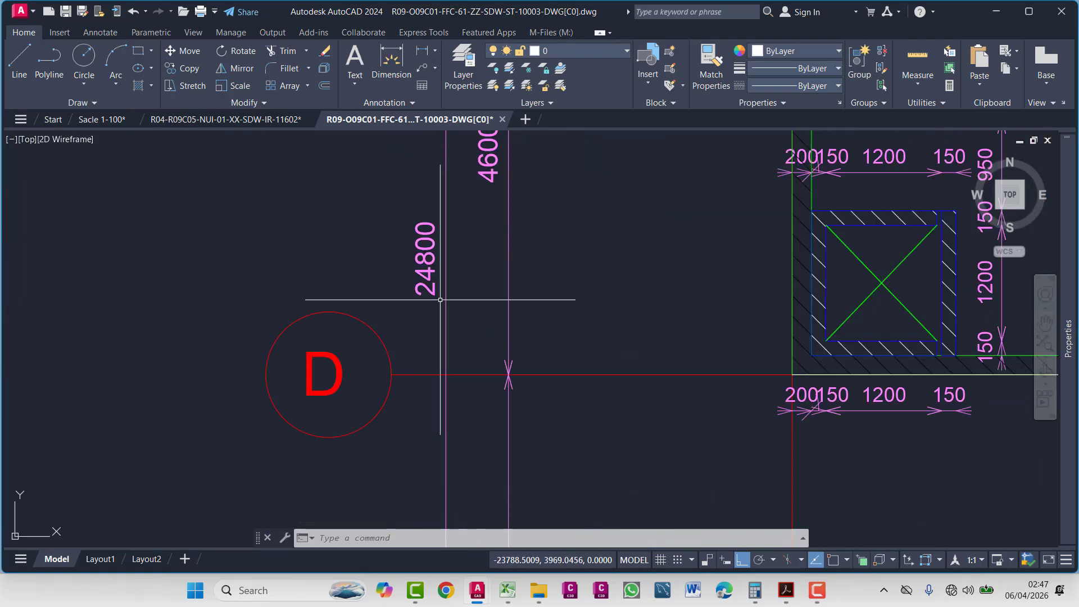
pyautogui.scroll(-8, 495, 276)
pyautogui.moveTo(482, 255); pyautogui.dragTo(483, 254, button='middle')
pyautogui.write('o')
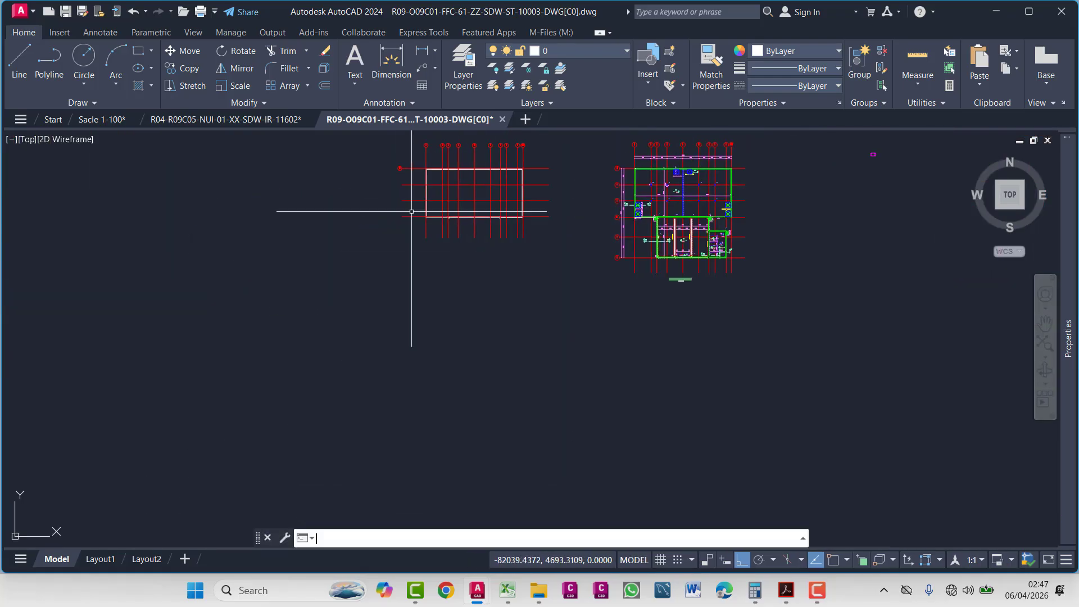
pyautogui.press('Return')
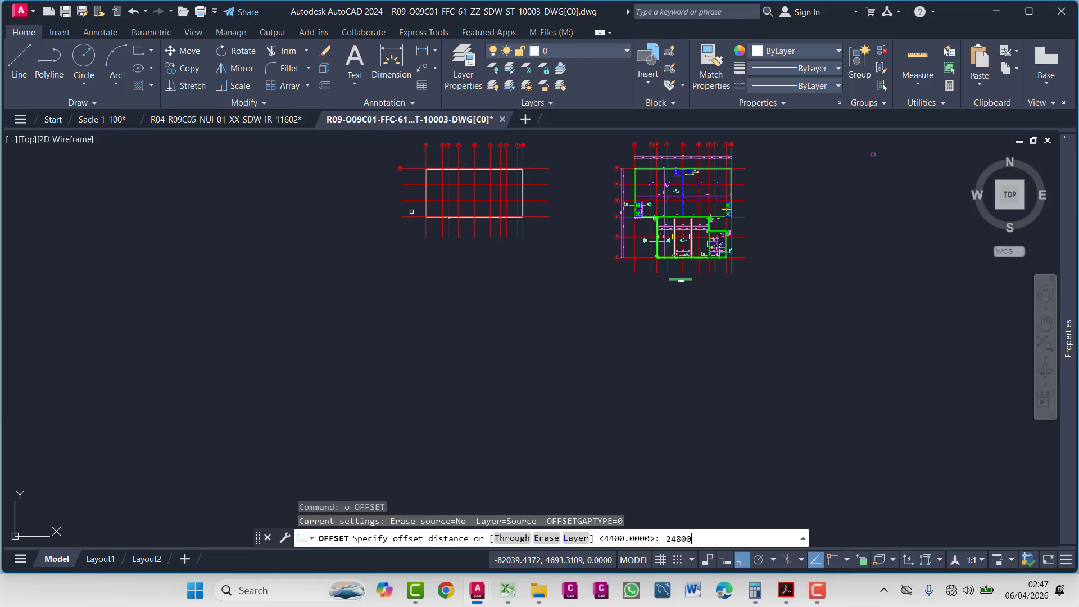
pyautogui.press('Return')
pyautogui.click(413, 169)
pyautogui.click(418, 247)
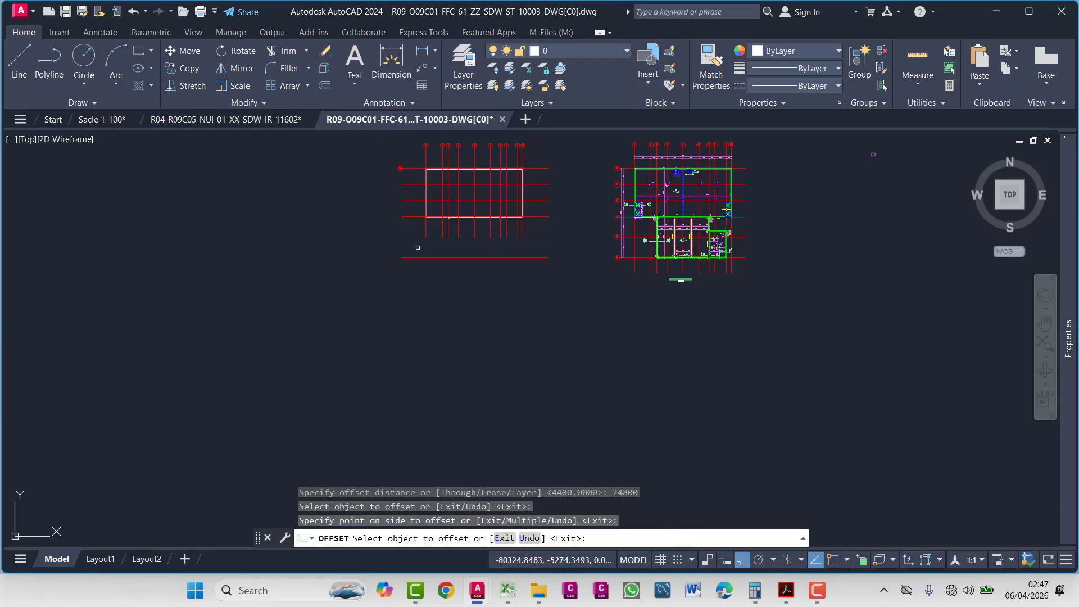
pyautogui.scroll(4, 412, 242)
pyautogui.press('Escape')
pyautogui.press('Escape')
pyautogui.press('Escape')
pyautogui.click(724, 220)
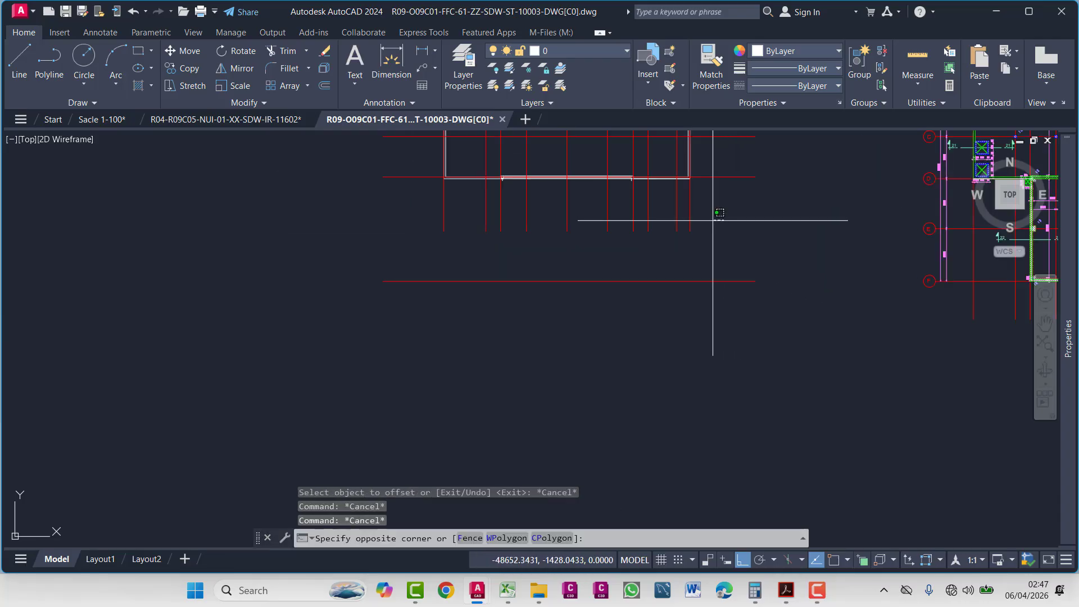
pyautogui.press('Escape')
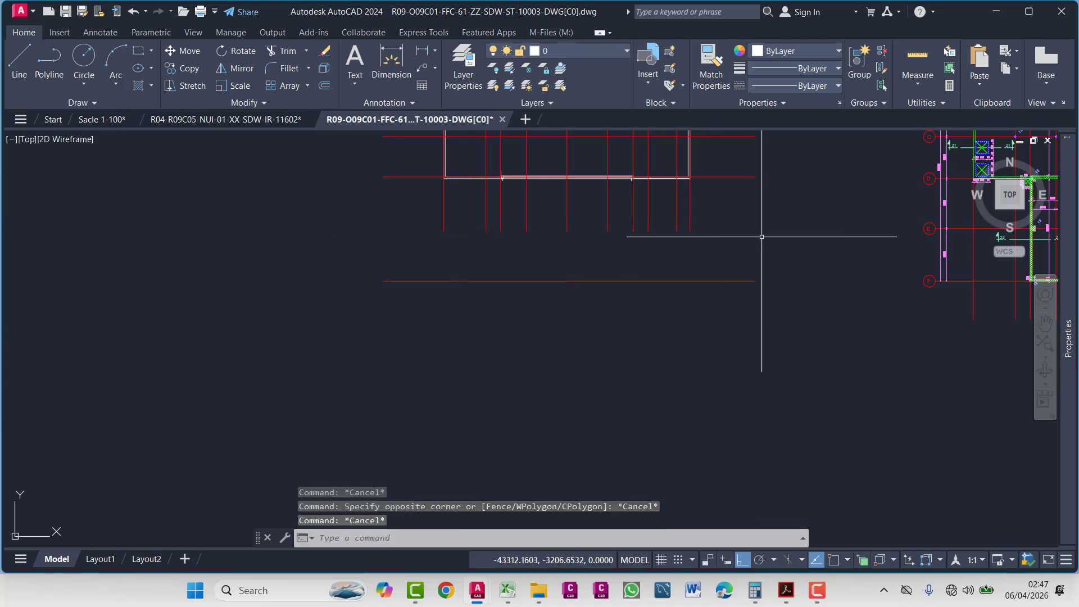
pyautogui.write('tr')
pyautogui.press('Return')
pyautogui.click(691, 205)
pyautogui.moveTo(686, 206); pyautogui.dragTo(658, 210)
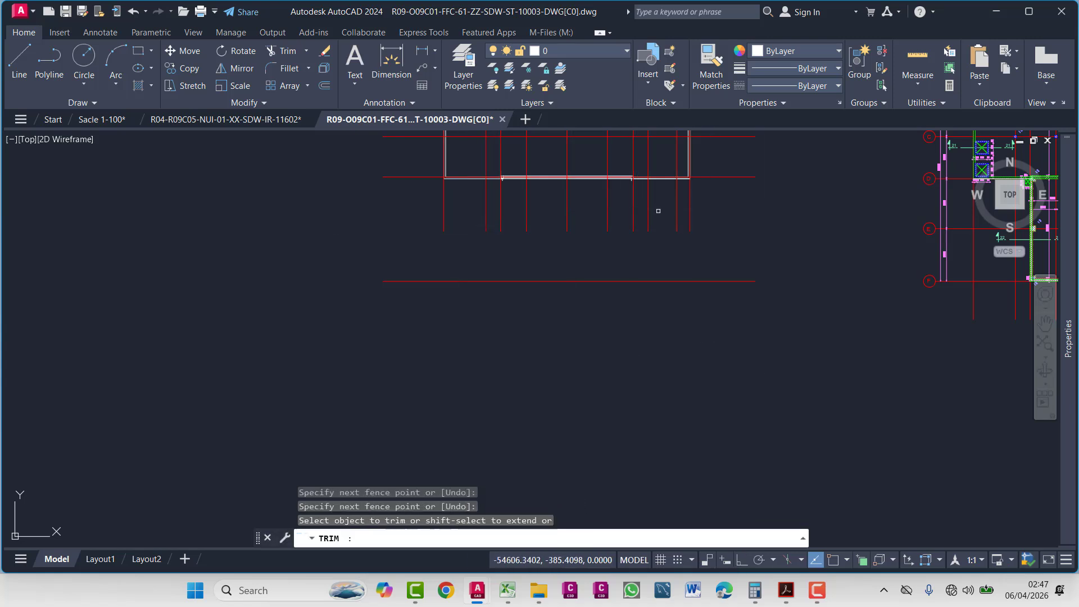
pyautogui.press('Escape')
pyautogui.press('Escape')
pyautogui.press('Escape')
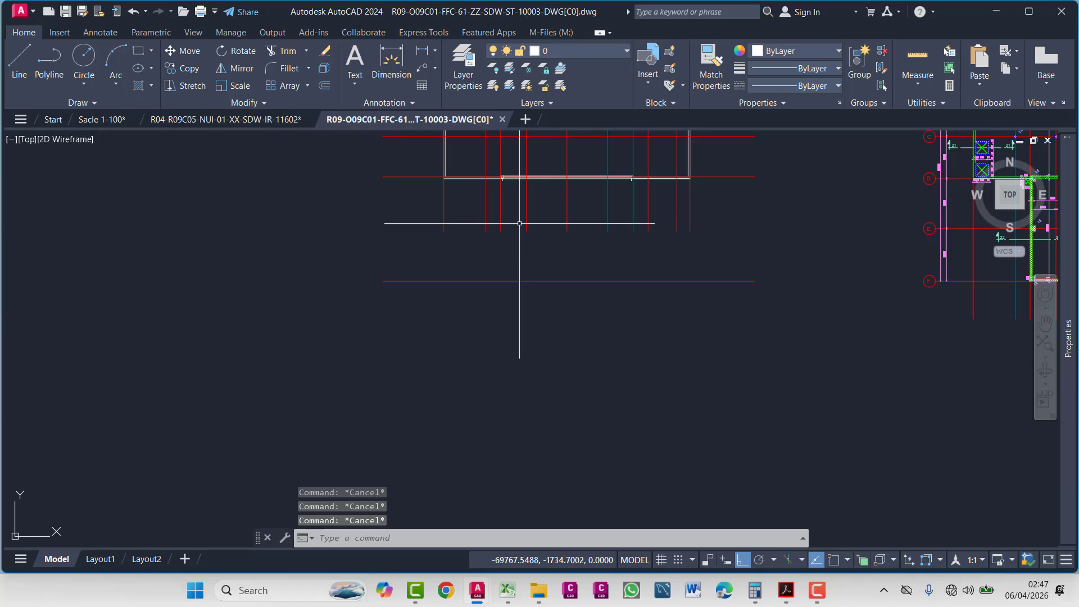
# - Extend the lower ends of all ten vertical grid lines to the lowest horizontal grid line
pyautogui.write('ex')
pyautogui.press('Return')
pyautogui.moveTo(722, 221); pyautogui.dragTo(666, 217)
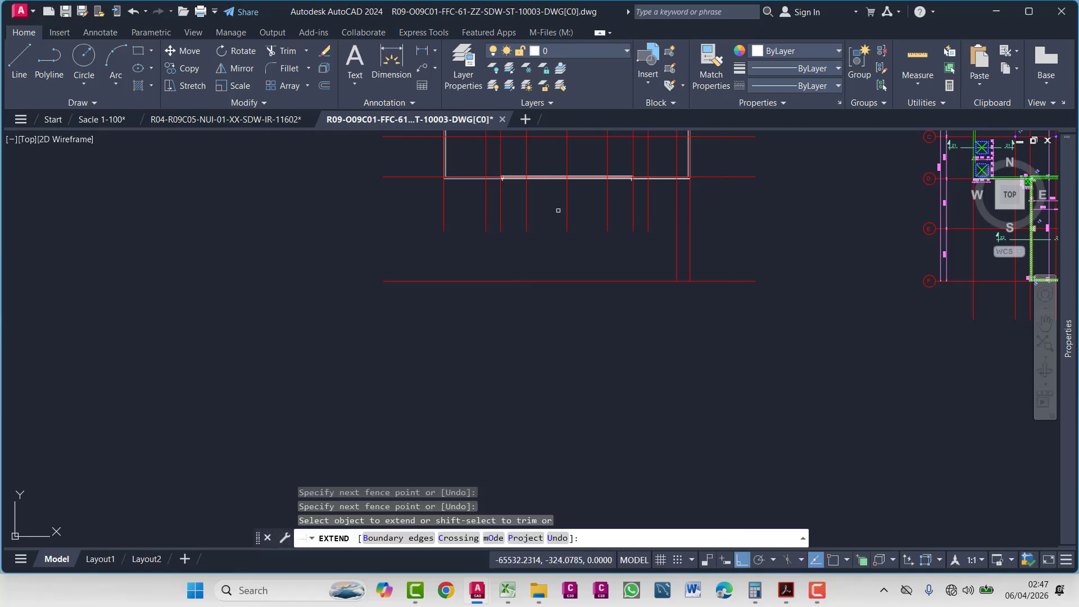
pyautogui.moveTo(391, 213)
pyautogui.mouseDown()
pyautogui.moveTo(655, 202)
pyautogui.moveTo(740, 214)
pyautogui.moveTo(723, 212)
pyautogui.mouseUp()
pyautogui.press('Escape')
pyautogui.press('Escape')
pyautogui.press('Escape')
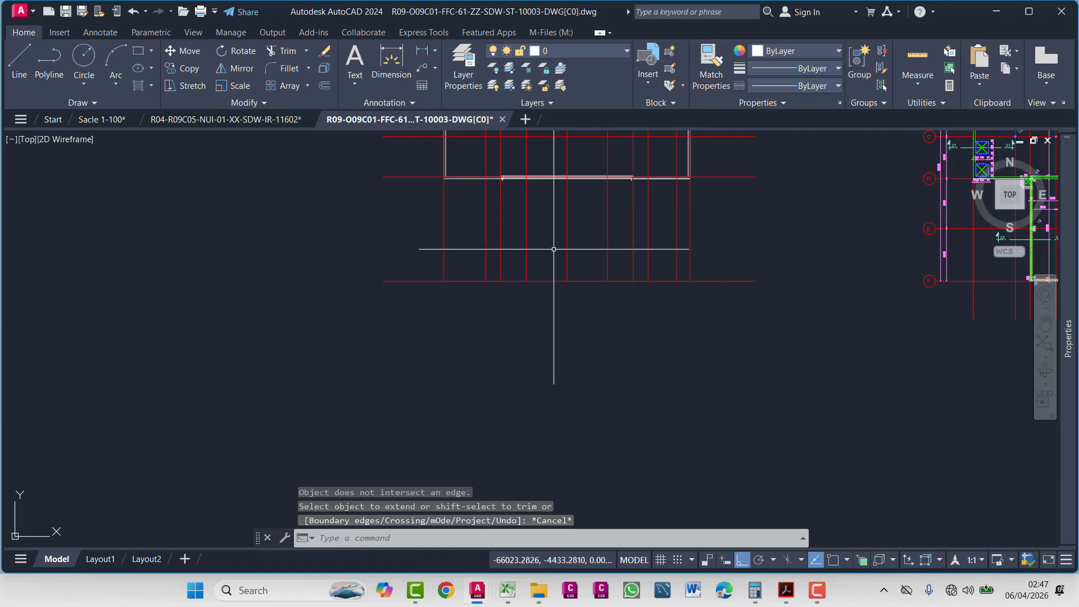
pyautogui.write('o')
pyautogui.press('space')
pyautogui.click(378, 348)
pyautogui.click(791, 375)
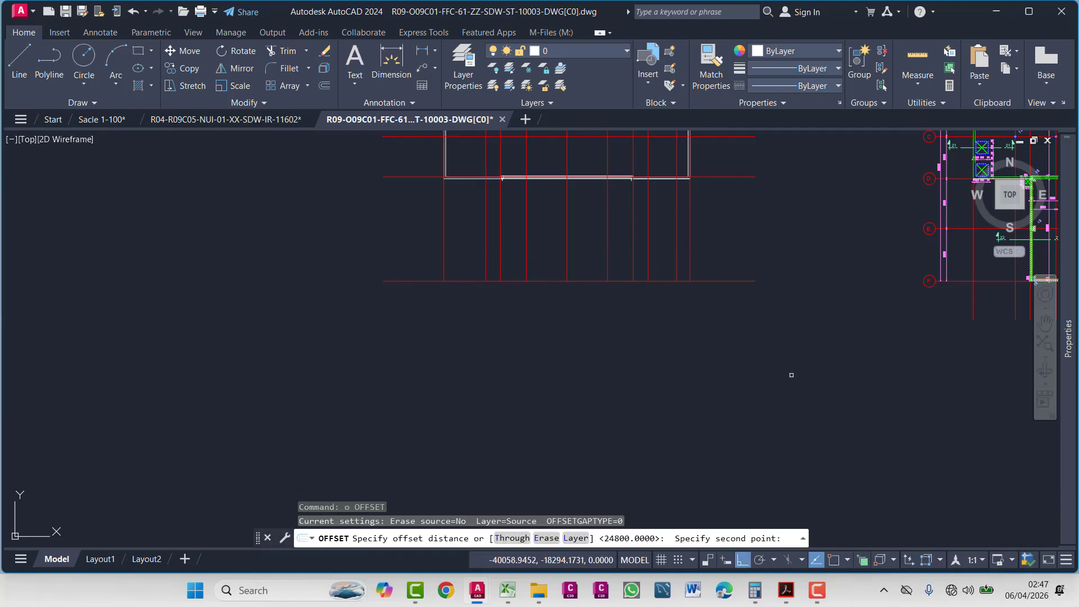
pyautogui.press('Escape')
# - Draw a horizontal boundary line a short distance below the lowest horizontal grid line, spanning all ten vertical grid lines
pyautogui.write('l')
pyautogui.press('space')
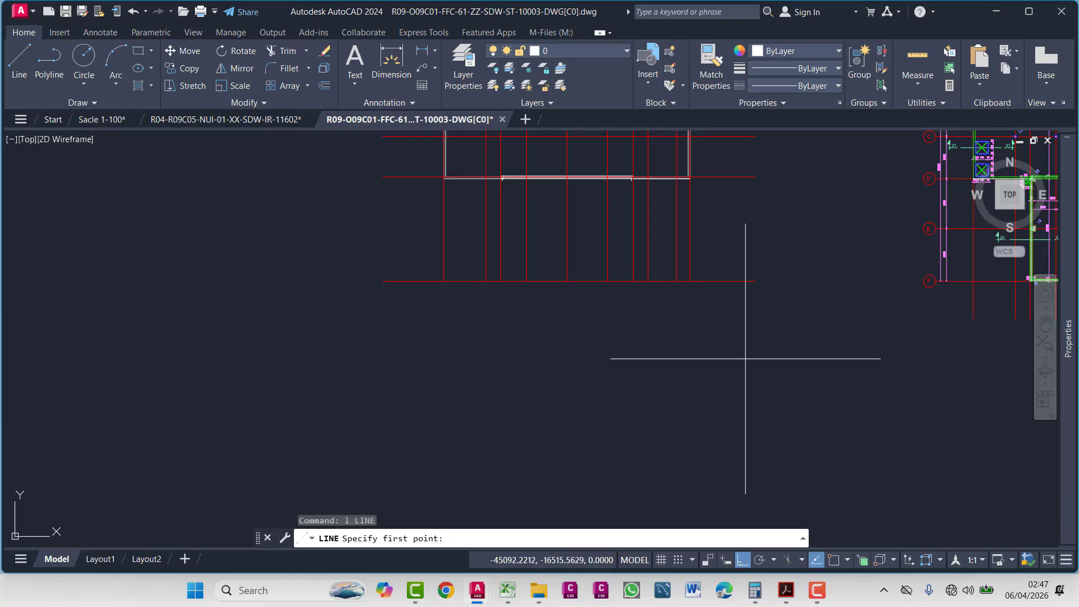
pyautogui.click(743, 360)
pyautogui.click(393, 371)
pyautogui.press('Escape')
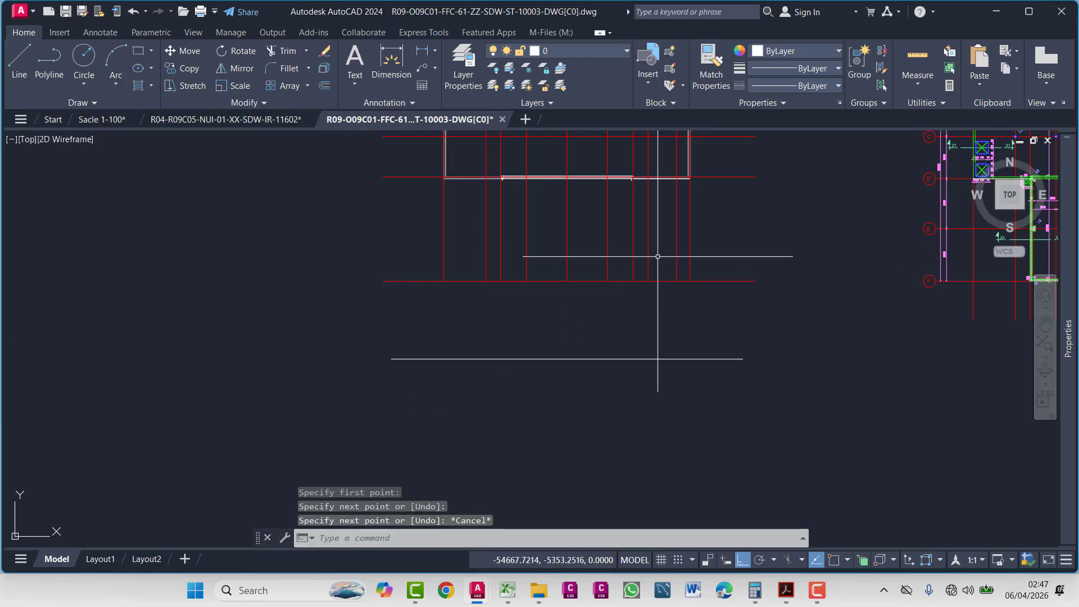
pyautogui.press('space')
pyautogui.press('space')
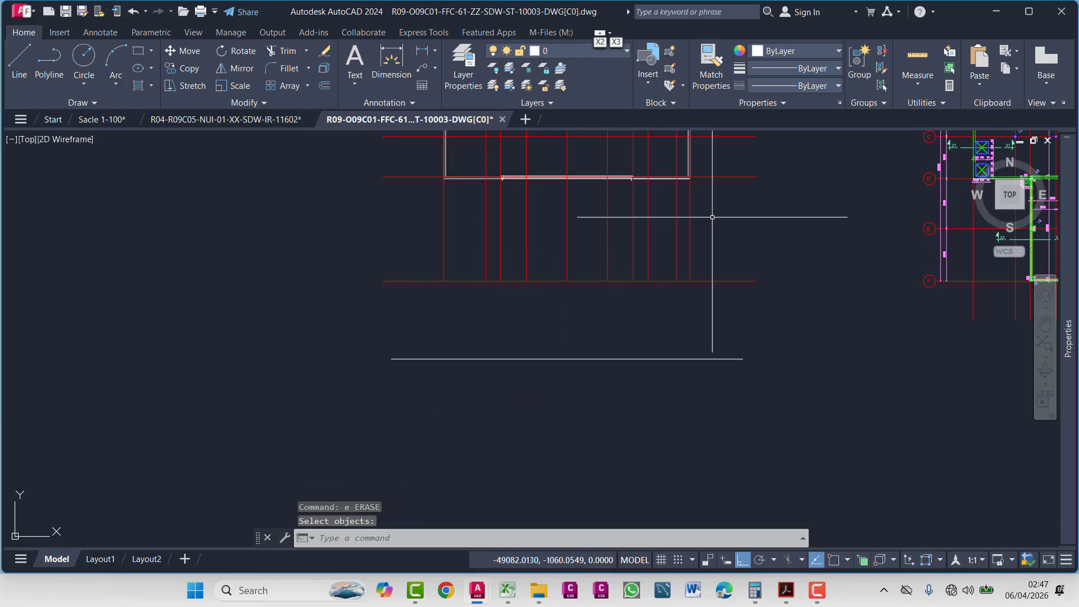
pyautogui.click(713, 221)
pyautogui.click(387, 236)
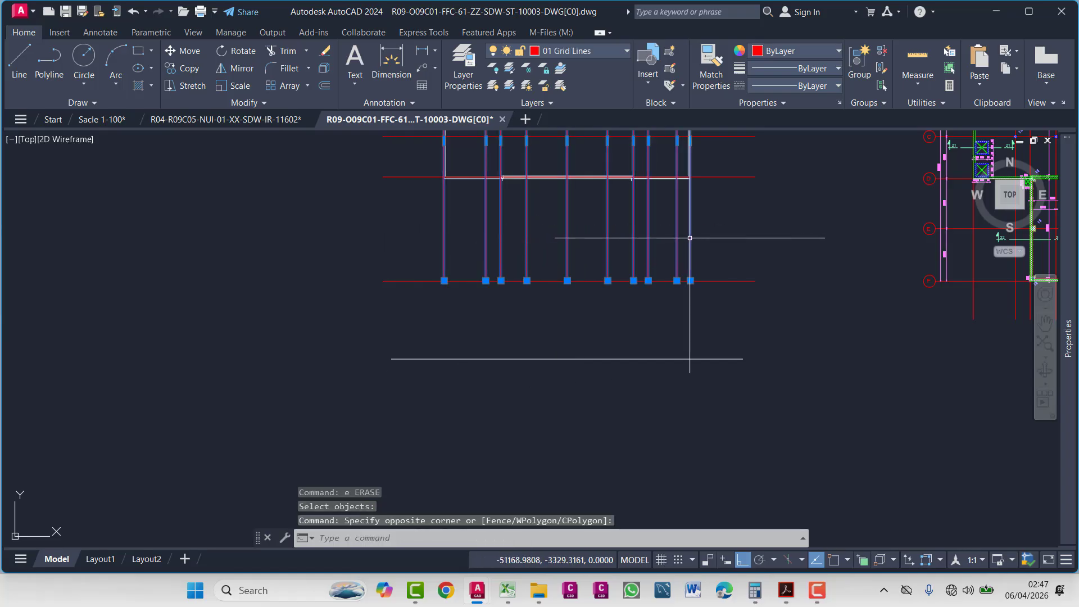
pyautogui.scroll(-3, 687, 229)
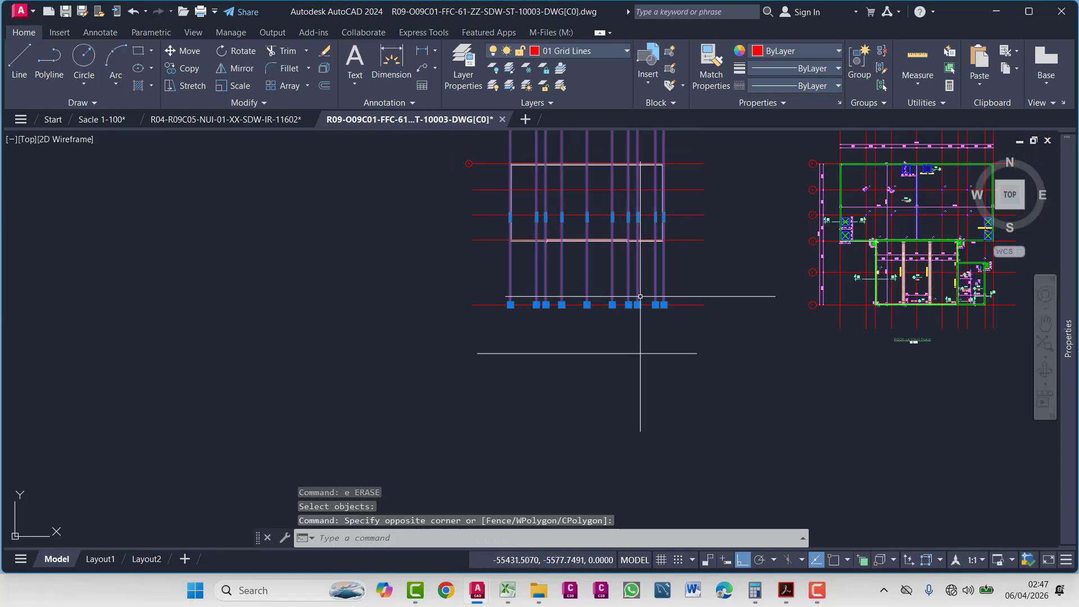
pyautogui.scroll(5, 641, 296)
pyautogui.scroll(-6, 574, 281)
pyautogui.press('Escape')
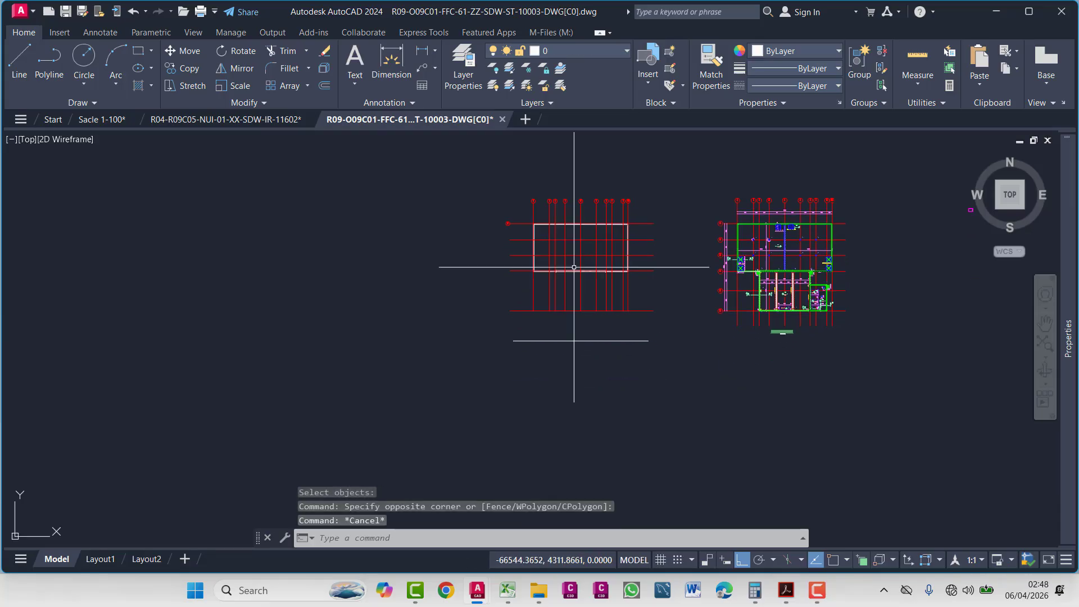
# - Extend the lower ends of all ten vertical grid lines down to the white boundary line using a fence selection
pyautogui.write('ex')
pyautogui.press('Return')
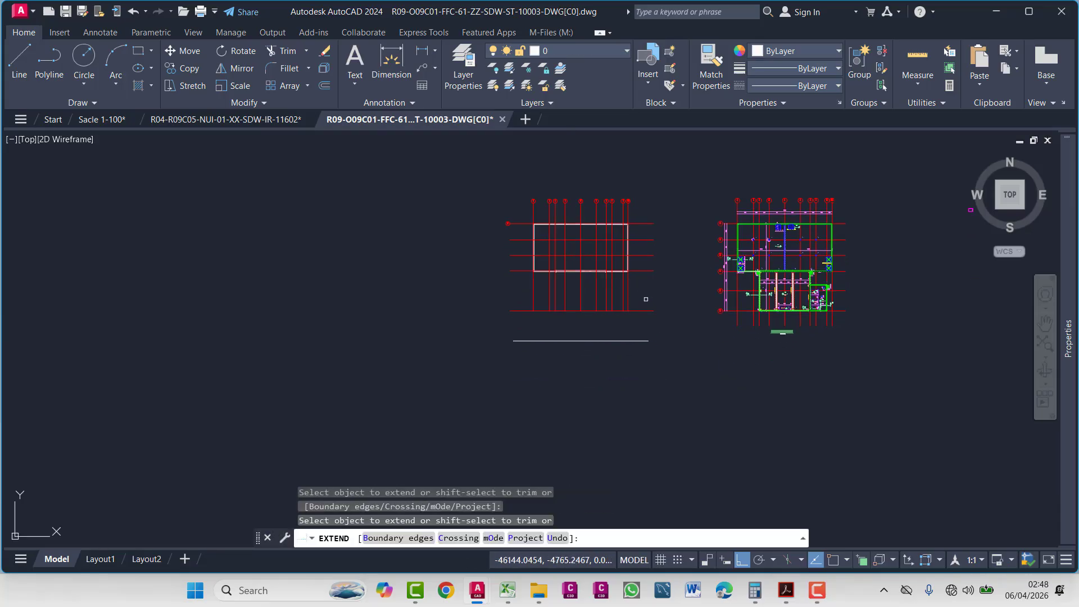
pyautogui.click(646, 299)
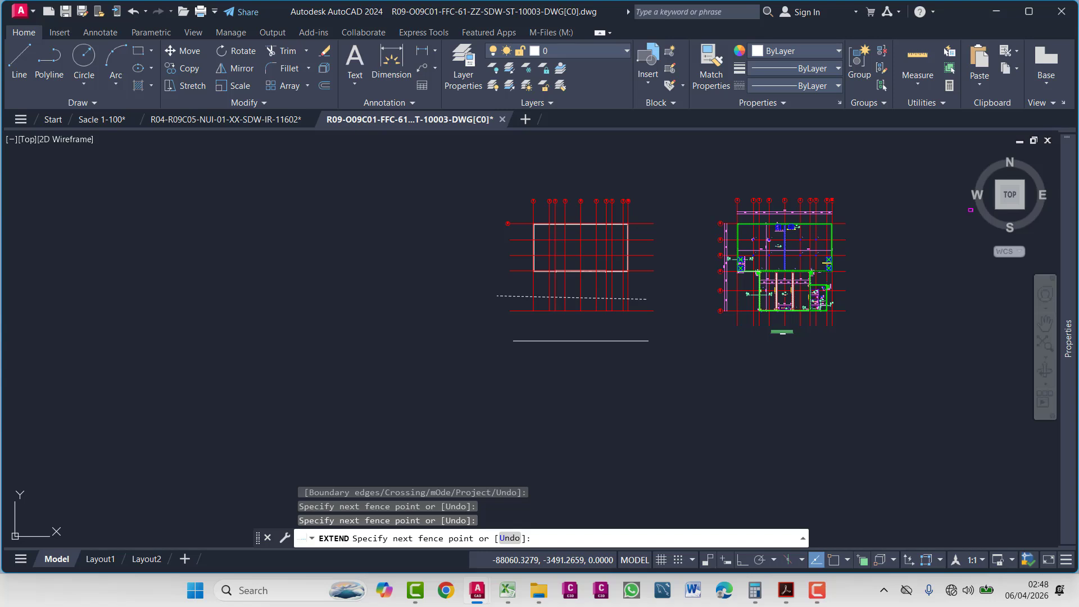
pyautogui.press('Return')
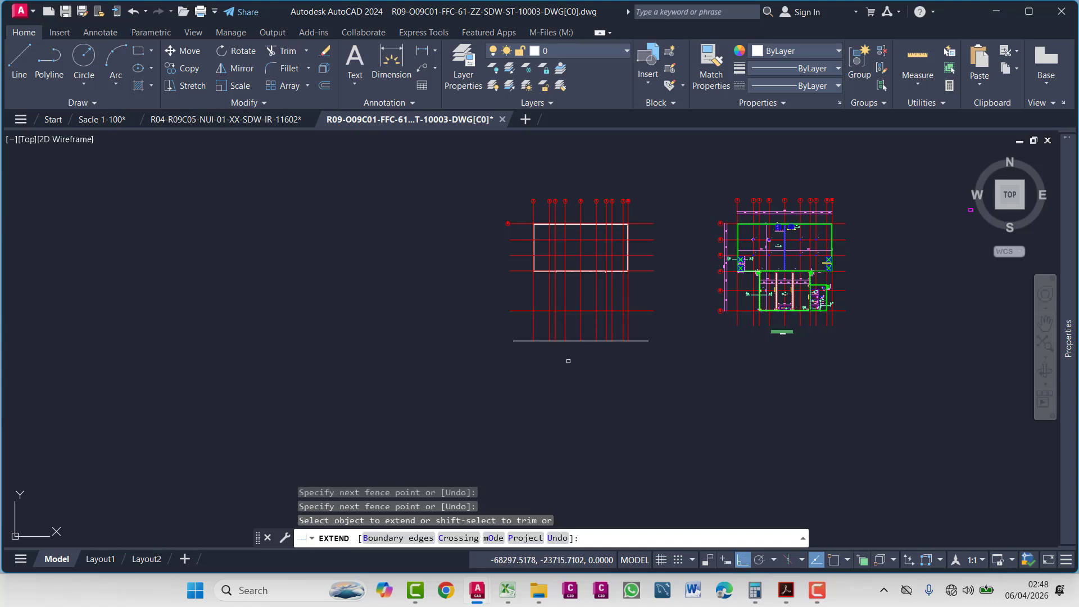
pyautogui.press('Escape')
# - Delete the white horizontal boundary line below the lowest horizontal grid line
pyautogui.scroll(4, 530, 334)
pyautogui.click(531, 337)
pyautogui.click(451, 412)
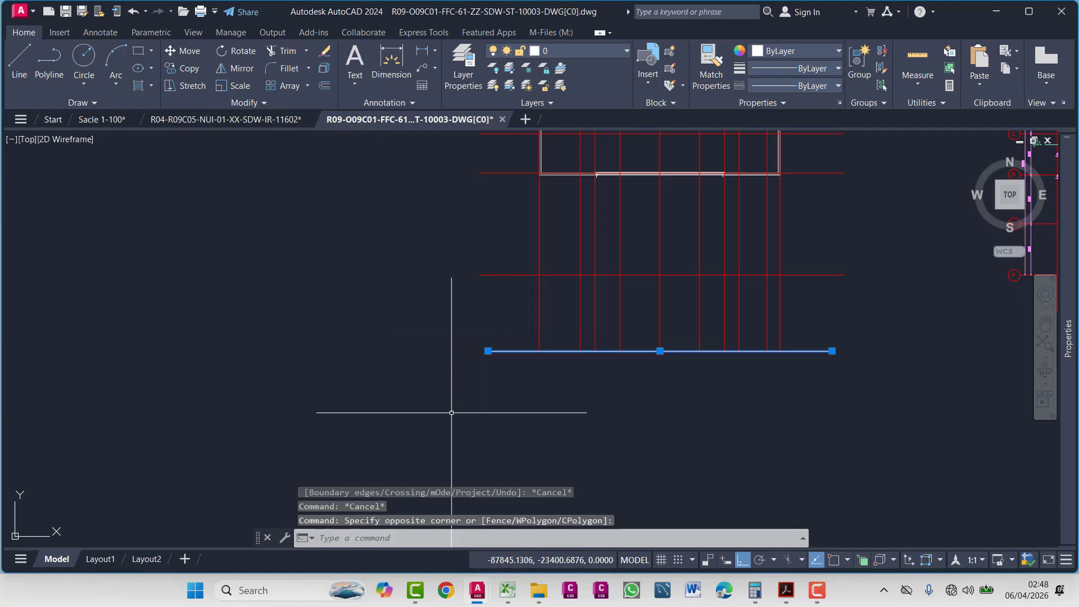
pyautogui.press('Delete')
# - Examine the lower grid bubbles and the E to F spacing on the original plan against the redrawn grid
pyautogui.scroll(-2, 663, 338)
pyautogui.scroll(-2, 572, 356)
pyautogui.scroll(3, 593, 379)
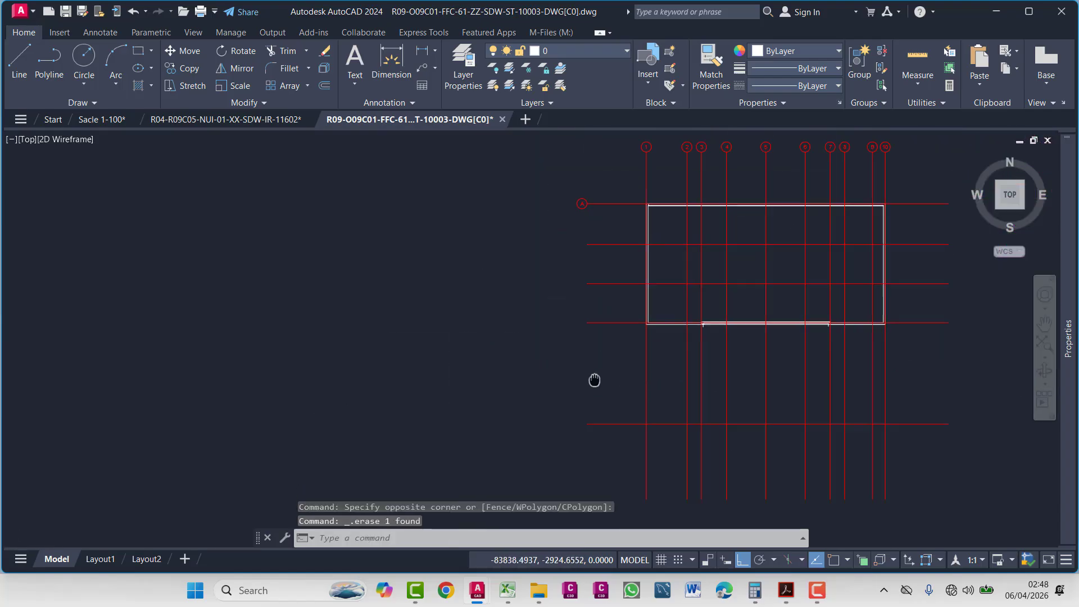
pyautogui.moveTo(593, 378); pyautogui.dragTo(394, 371, button='middle')
pyautogui.scroll(2, 887, 298)
pyautogui.scroll(4, 843, 388)
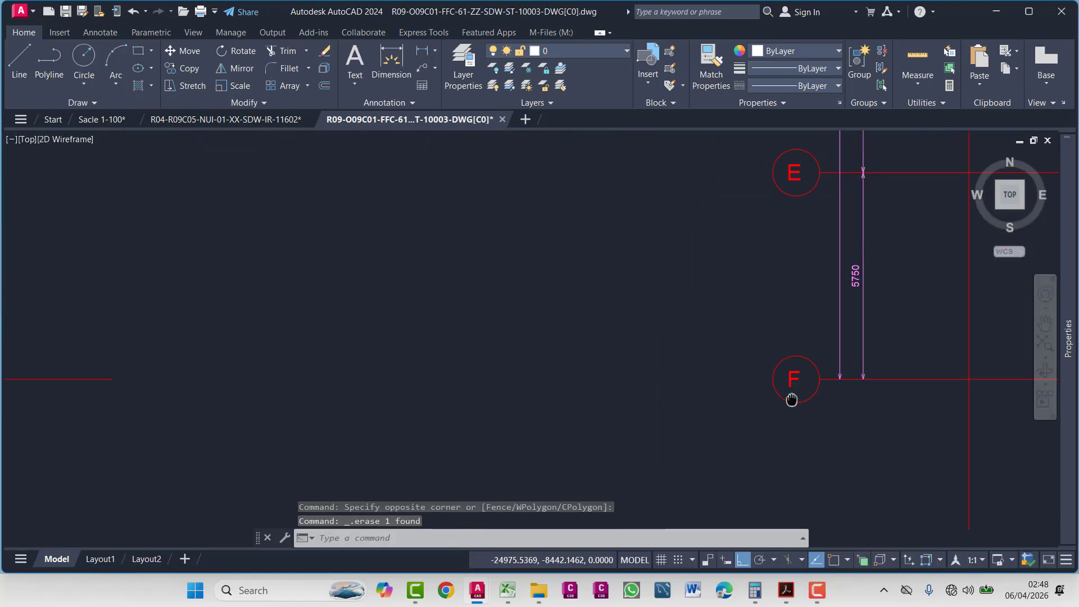
pyautogui.scroll(-5, 797, 366)
pyautogui.scroll(2, 796, 366)
pyautogui.scroll(-3, 780, 355)
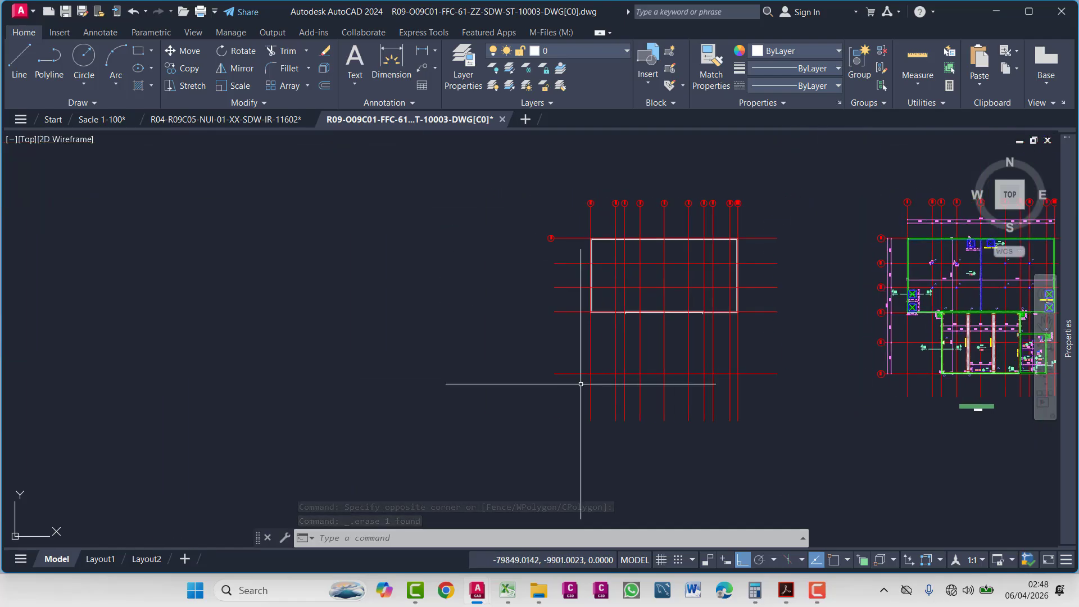
# - Copy grid bubble A with its letter to the left end of the second horizontal grid line, with object snap on
pyautogui.scroll(4, 552, 241)
pyautogui.click(547, 168)
pyautogui.click(522, 215)
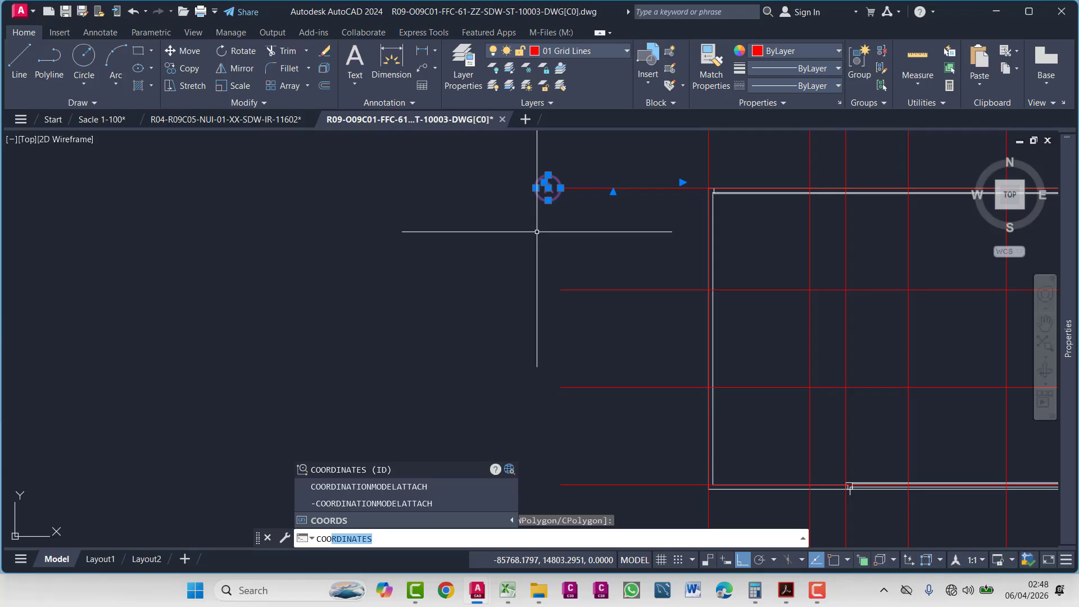
pyautogui.press('Return')
pyautogui.scroll(2, 560, 185)
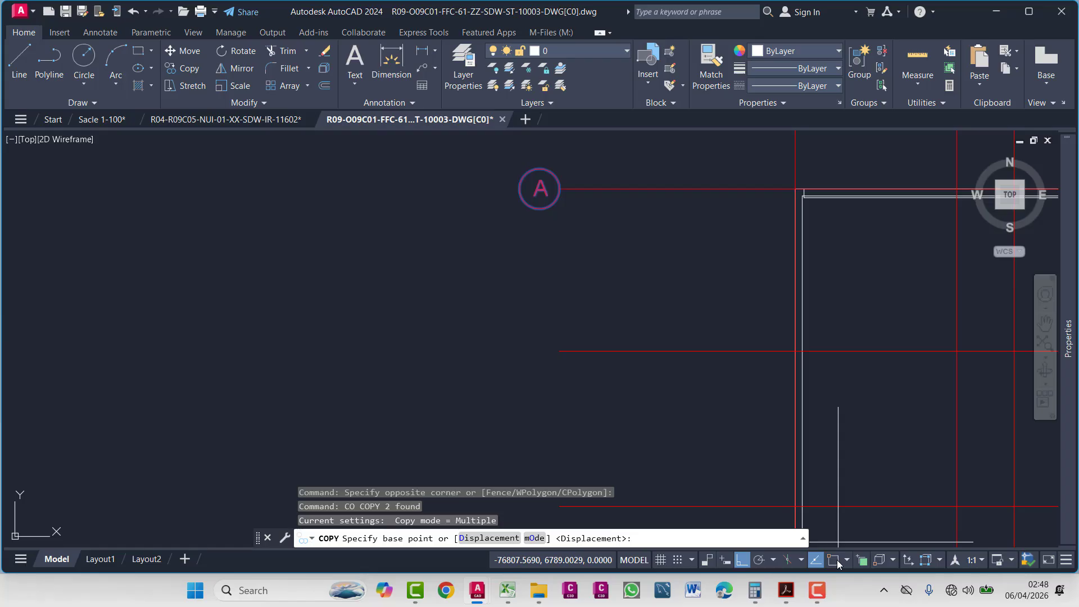
pyautogui.scroll(-4, 591, 295)
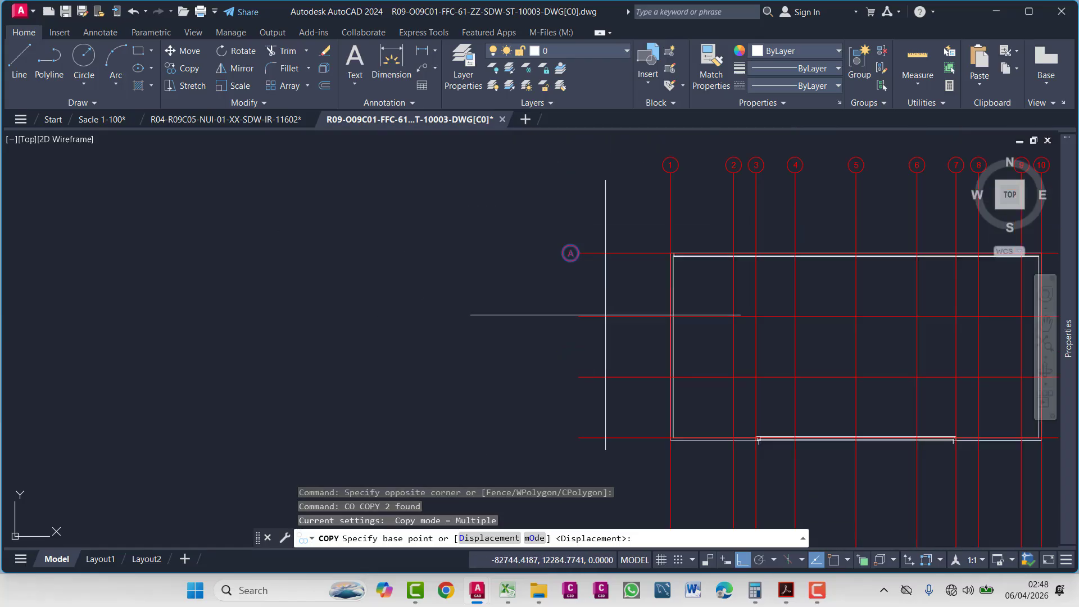
pyautogui.moveTo(614, 347); pyautogui.dragTo(553, 297, button='middle')
pyautogui.scroll(4, 526, 241)
pyautogui.moveTo(493, 205); pyautogui.dragTo(502, 285, button='middle')
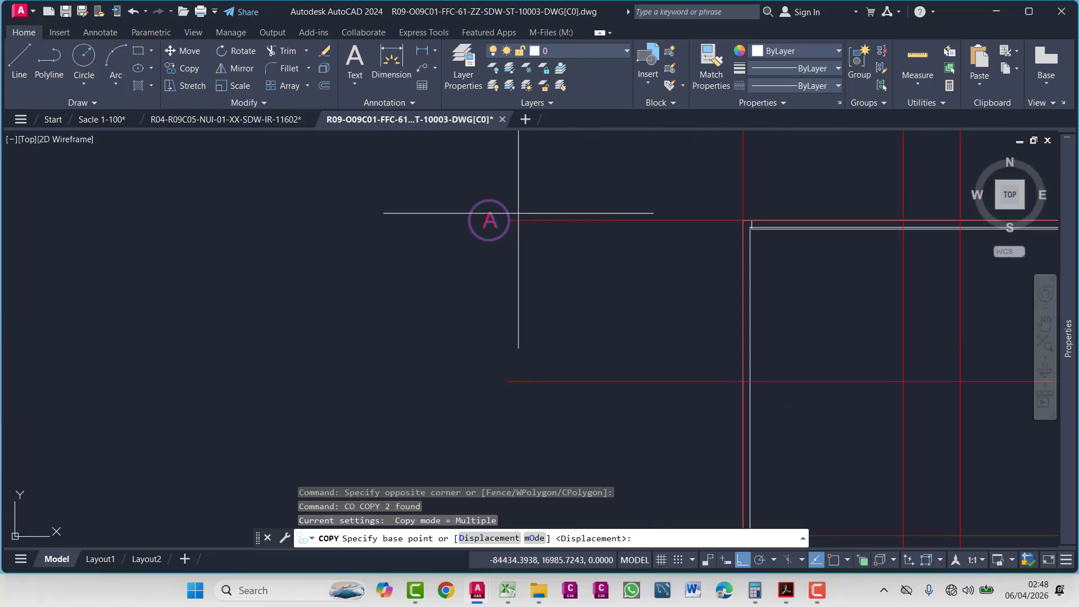
pyautogui.scroll(4, 518, 212)
pyautogui.scroll(-4, 492, 248)
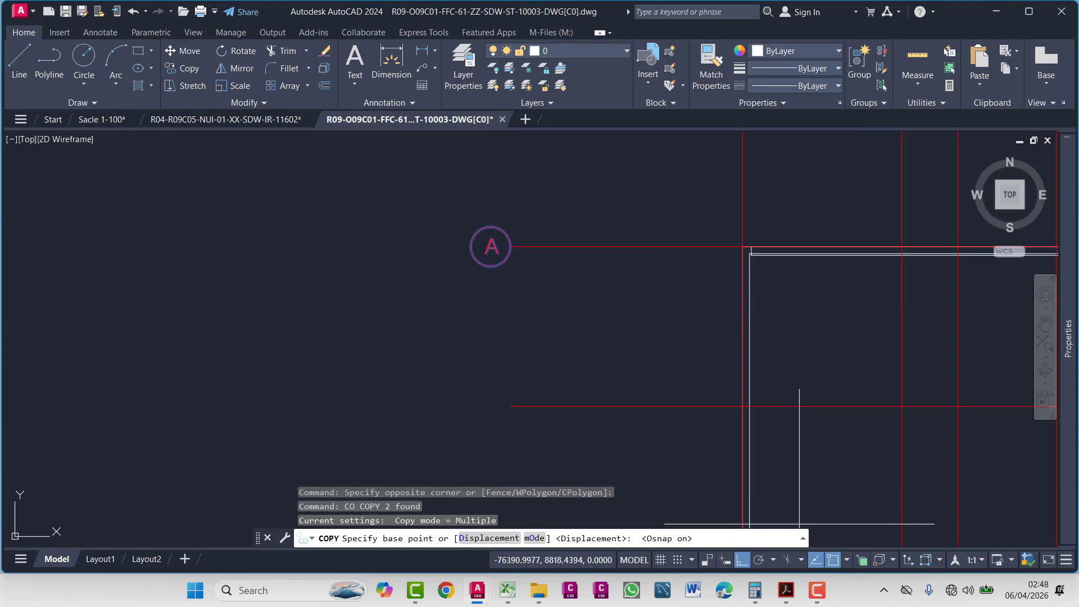
pyautogui.click(511, 247)
pyautogui.moveTo(490, 329); pyautogui.dragTo(496, 242, button='middle')
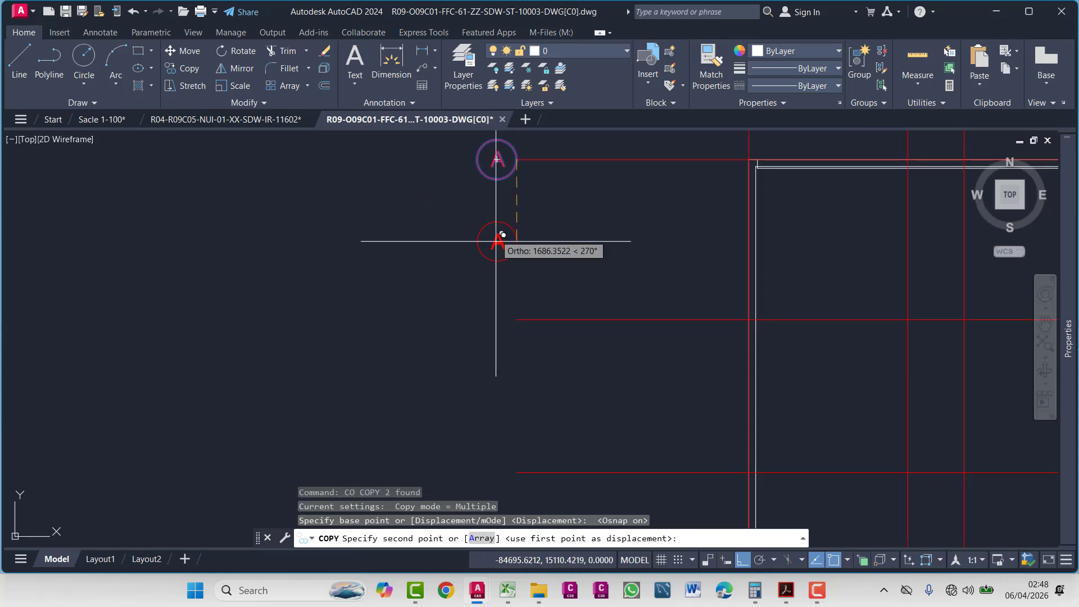
pyautogui.click(497, 321)
# - Place further copies of the bubble at the left ends of the third, fourth and lowest horizontal grid lines
pyautogui.moveTo(520, 324); pyautogui.dragTo(544, 228, button='middle')
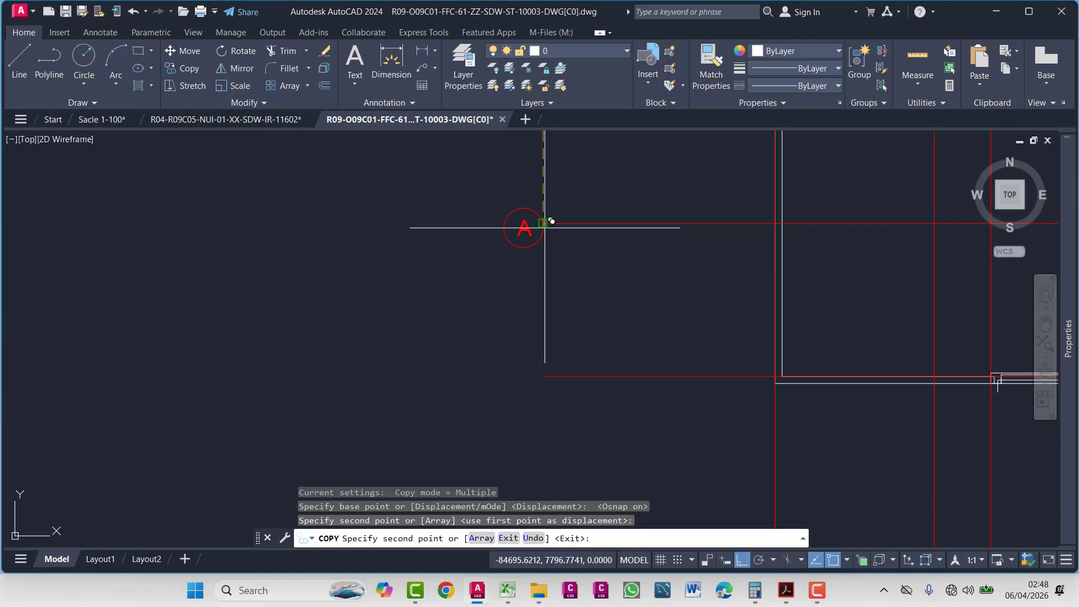
pyautogui.click(544, 228)
pyautogui.click(544, 373)
pyautogui.moveTo(542, 362); pyautogui.dragTo(559, 137, button='middle')
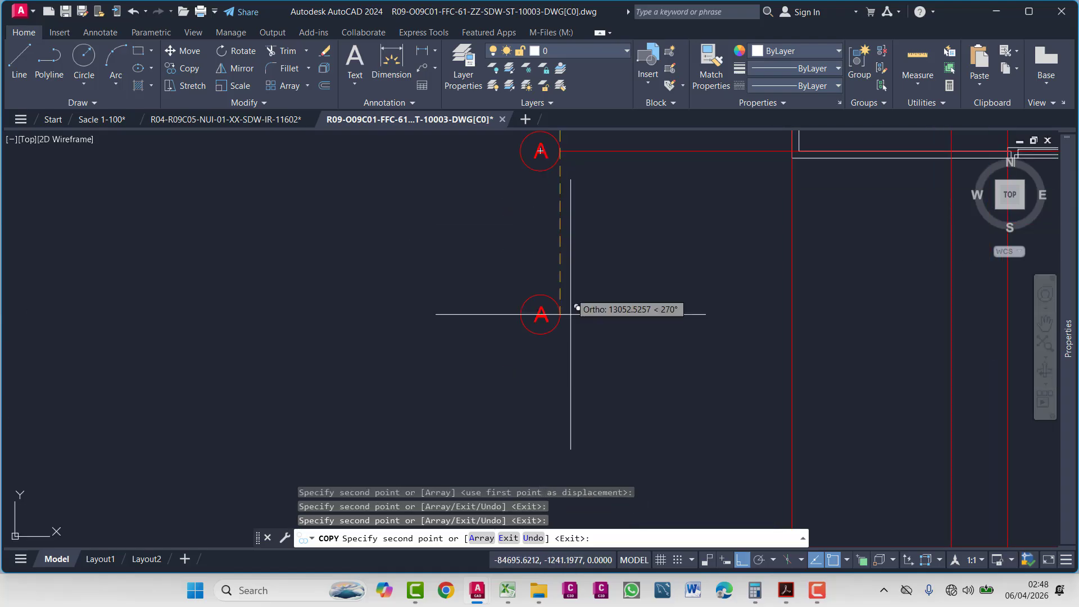
pyautogui.scroll(-4, 571, 315)
pyautogui.moveTo(577, 407); pyautogui.dragTo(569, 344, button='middle')
pyautogui.scroll(2, 568, 344)
pyautogui.click(557, 338)
pyautogui.scroll(-4, 515, 284)
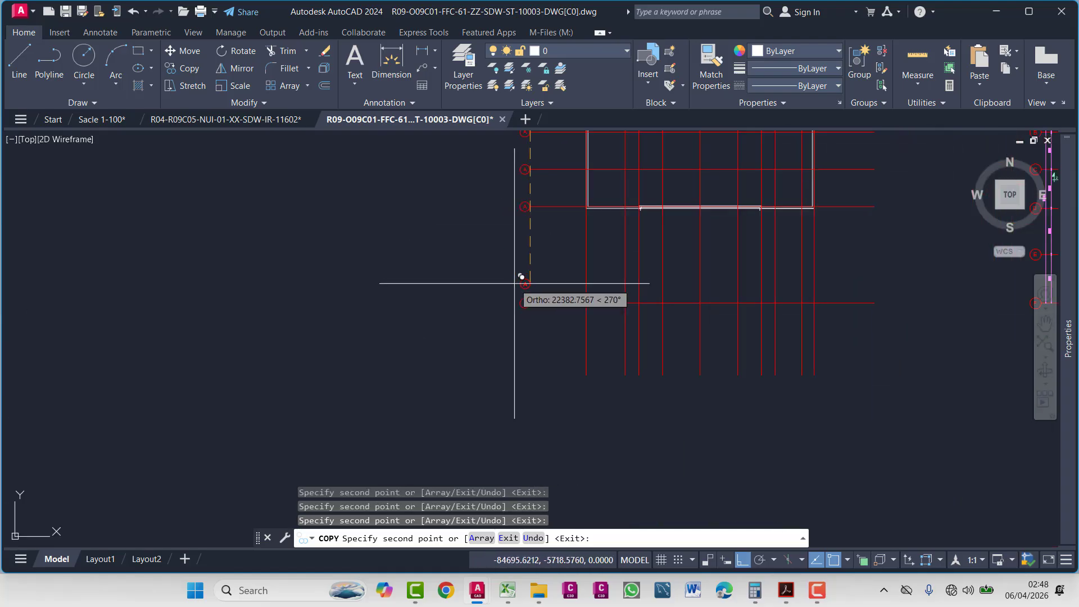
pyautogui.press('Escape')
# - Change the letter in the second horizontal grid line's bubble to B
pyautogui.moveTo(537, 211); pyautogui.dragTo(500, 343, button='middle')
pyautogui.scroll(5, 490, 270)
pyautogui.click(493, 245)
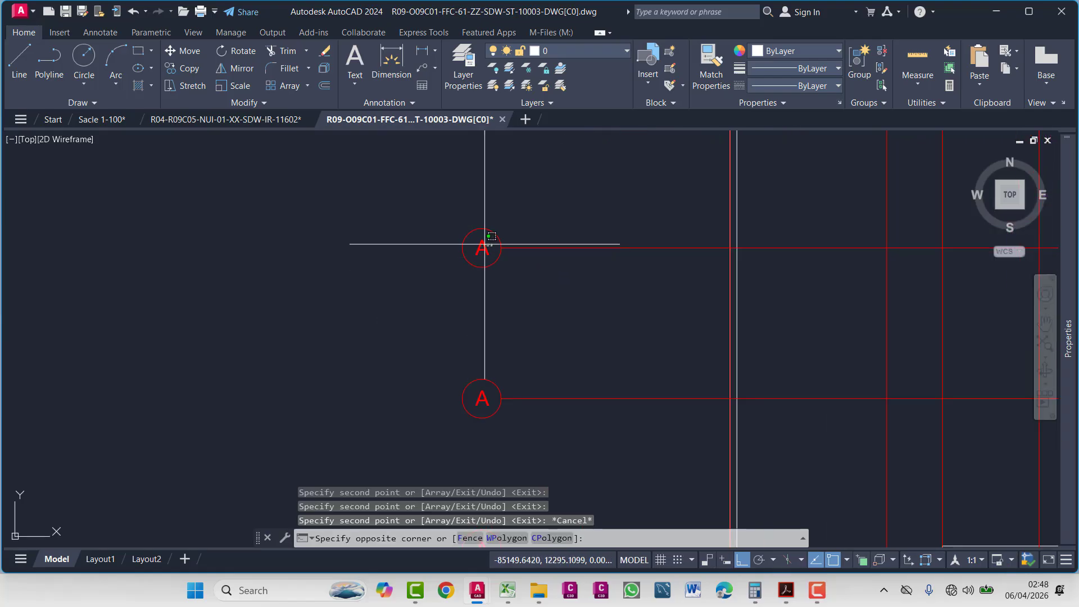
pyautogui.click(485, 244)
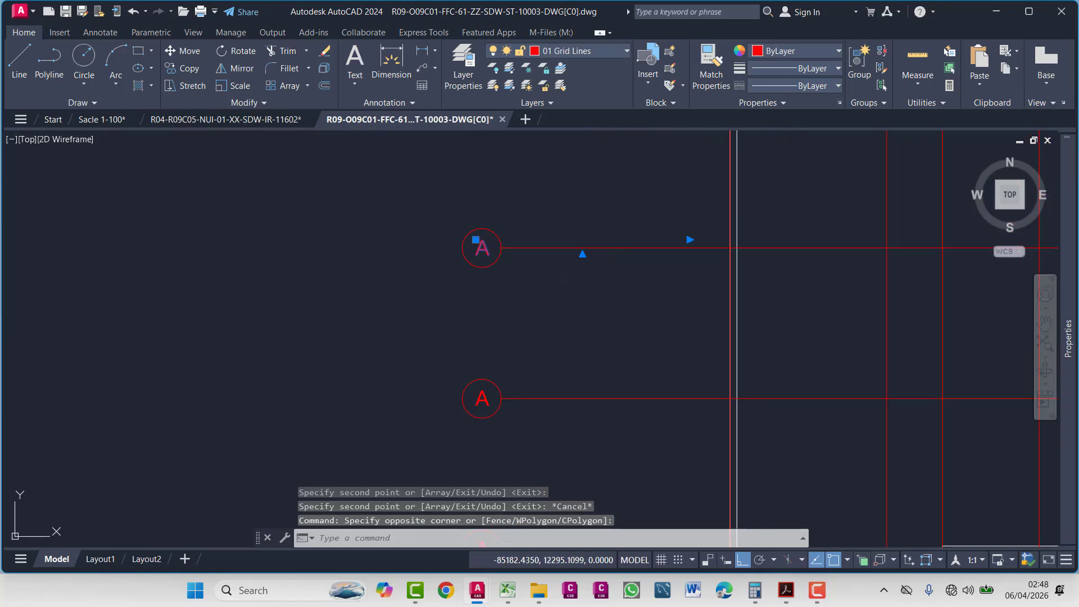
pyautogui.doubleClick(479, 237)
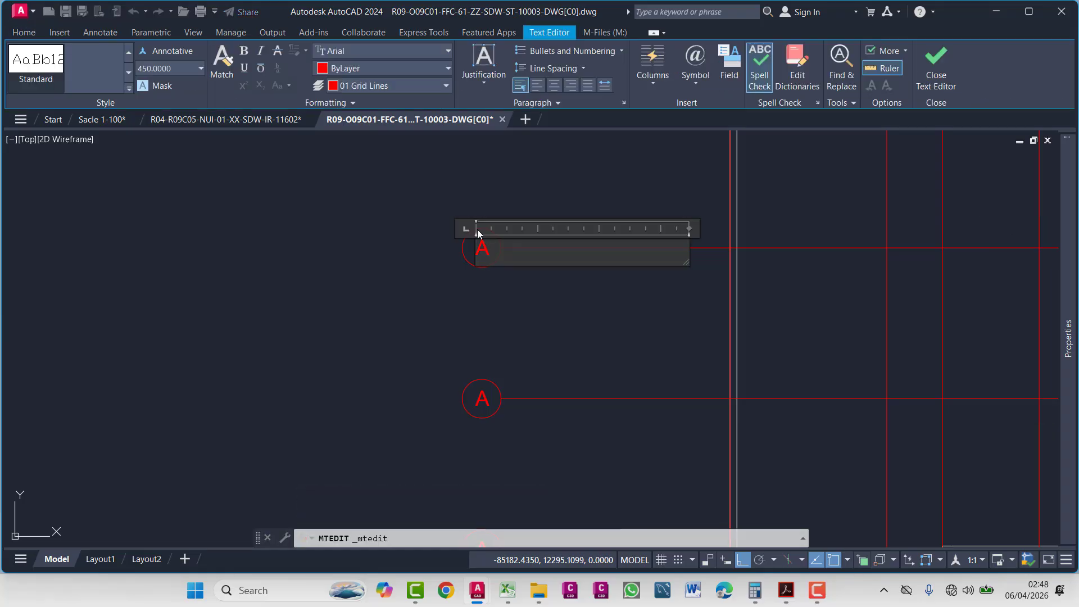
pyautogui.write('N')
pyautogui.click(495, 298)
# - Change the letter in the third horizontal grid line's bubble to C
pyautogui.moveTo(516, 369); pyautogui.dragTo(555, 181, button='middle')
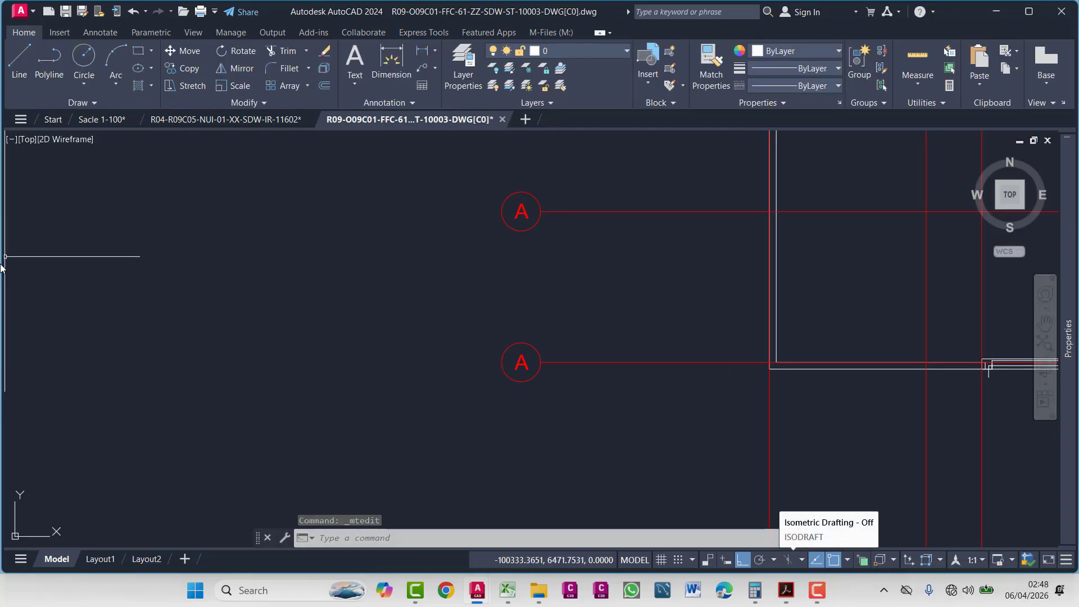
pyautogui.scroll(-4, 514, 337)
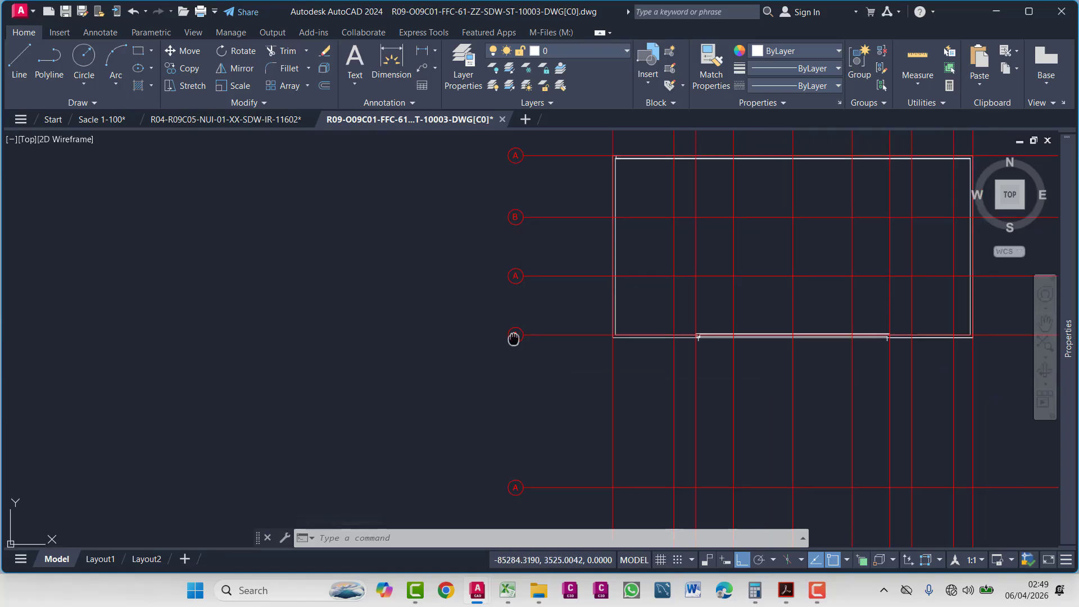
pyautogui.scroll(2, 512, 247)
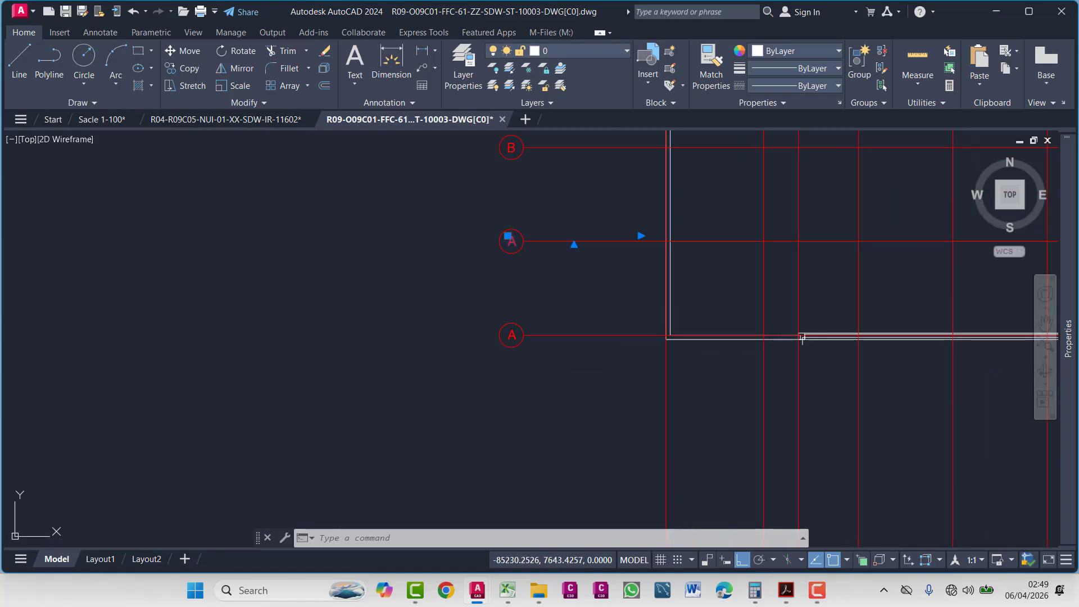
pyautogui.doubleClick(512, 242)
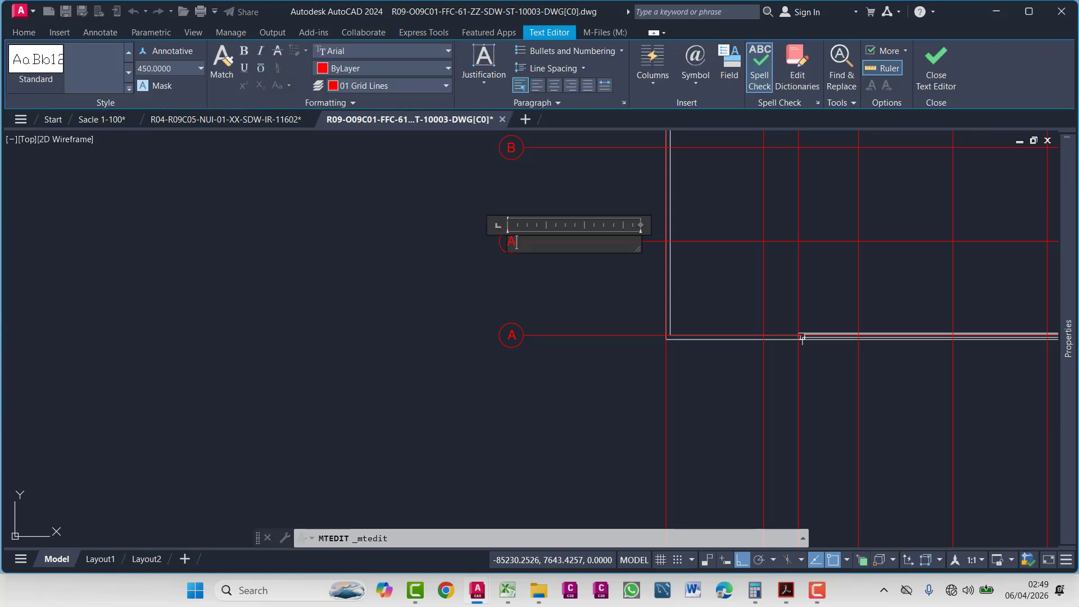
pyautogui.click(510, 333)
# - Change the letter in the fourth horizontal grid line's bubble to D
pyautogui.click(511, 335)
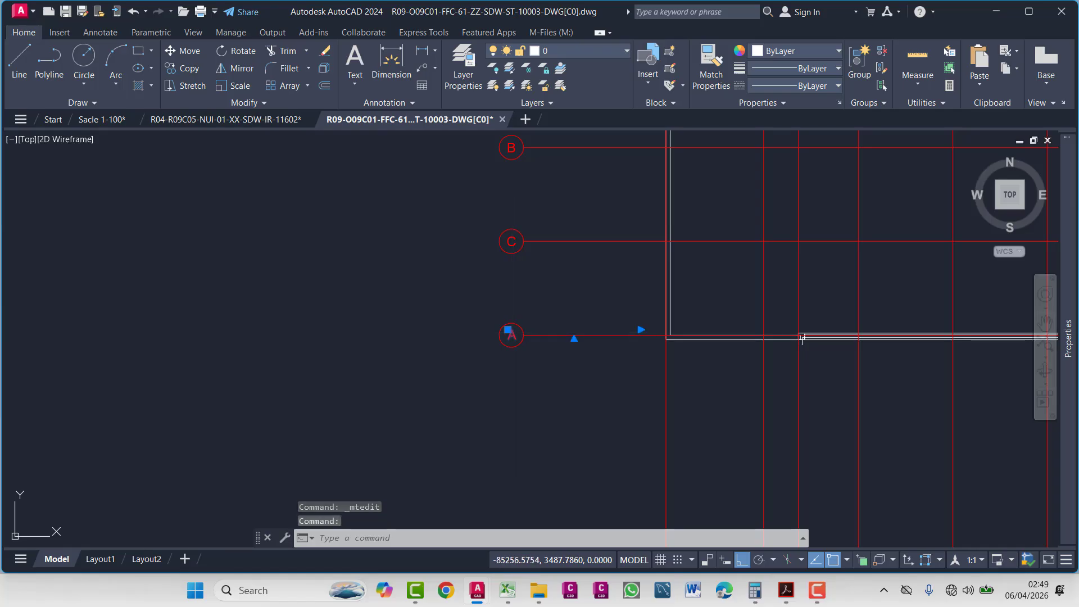
pyautogui.doubleClick(513, 337)
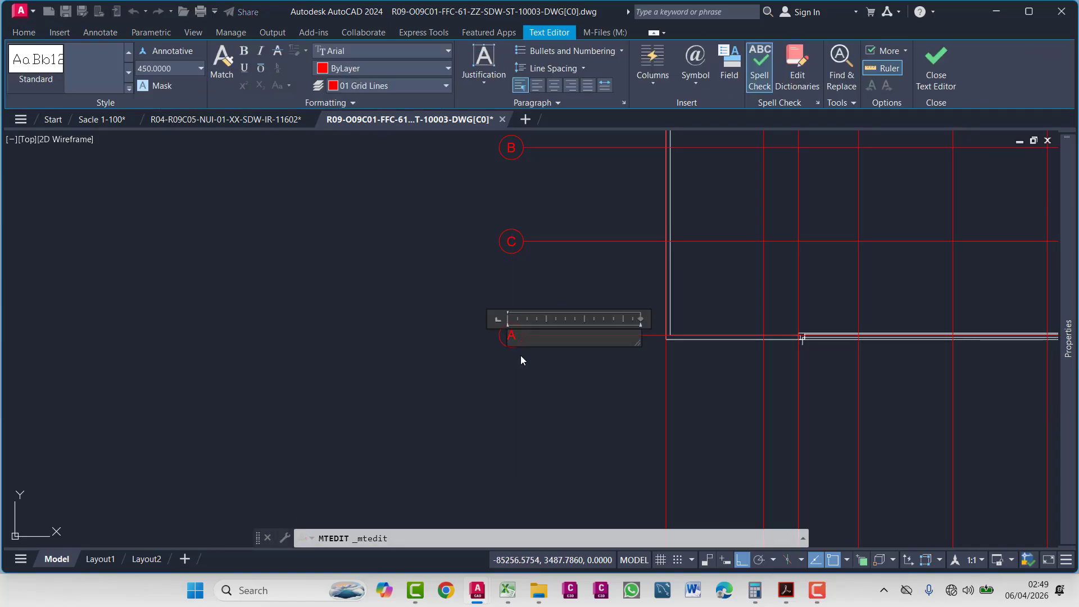
pyautogui.write('D')
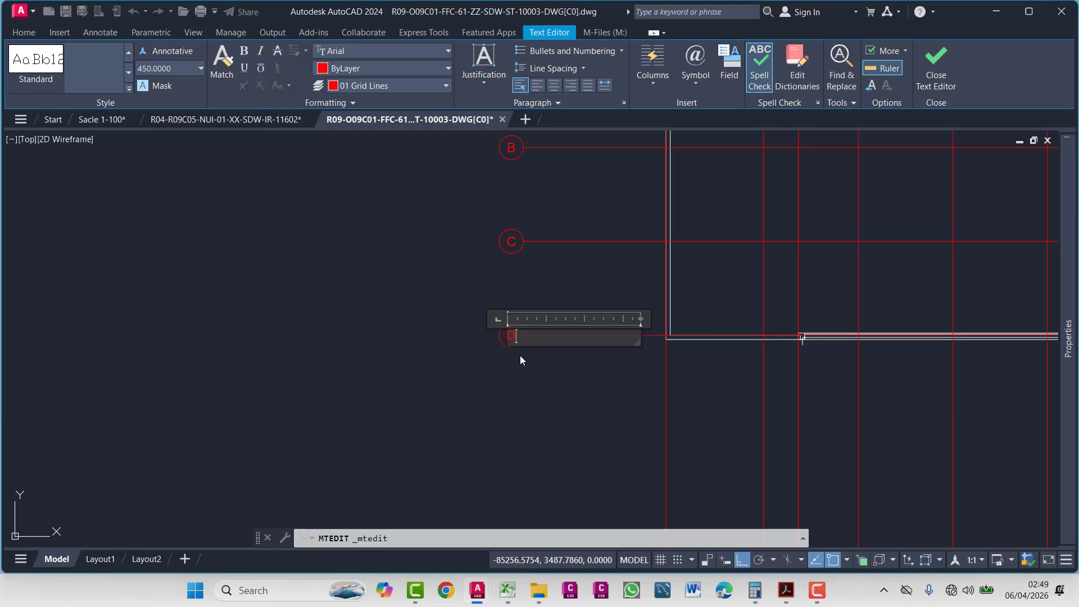
pyautogui.click(586, 283)
pyautogui.press('Escape')
# - Examine the spacing dimensions between grid lines D, E and F in the original roof layout plan
pyautogui.scroll(-6, 527, 330)
pyautogui.moveTo(773, 339); pyautogui.dragTo(567, 254, button='middle')
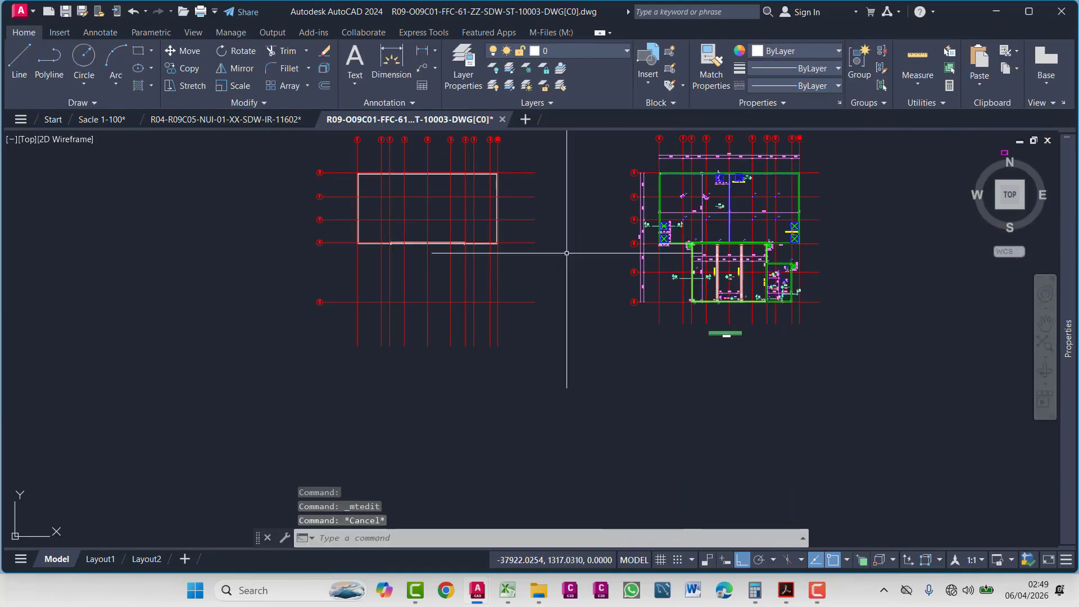
pyautogui.scroll(6, 656, 255)
pyautogui.scroll(4, 612, 299)
pyautogui.moveTo(612, 300); pyautogui.dragTo(586, 335, button='middle')
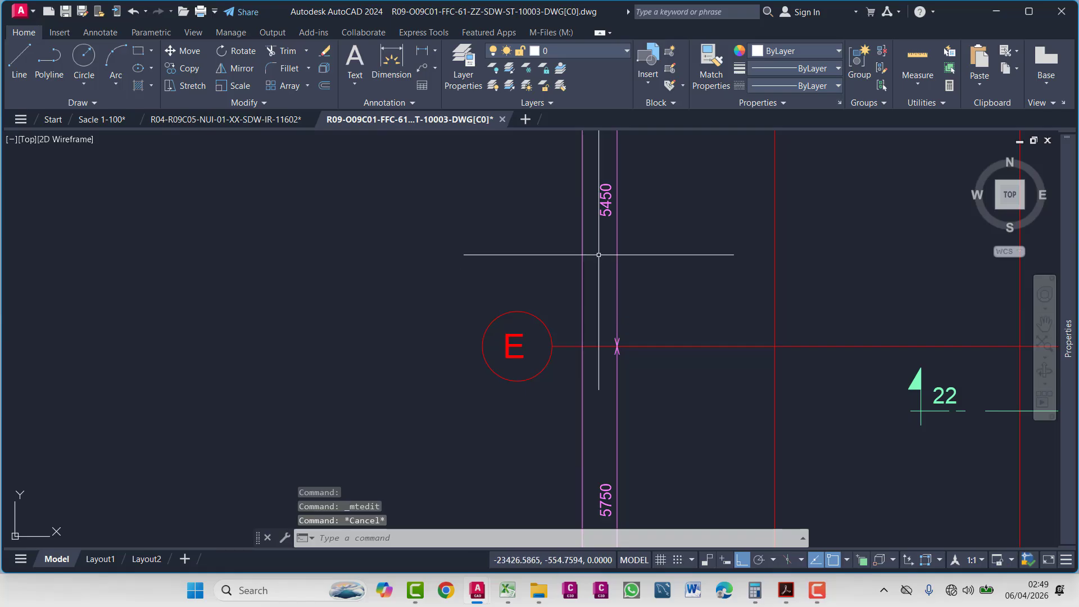
pyautogui.moveTo(601, 263); pyautogui.dragTo(622, 302, button='middle')
pyautogui.scroll(-4, 604, 283)
pyautogui.scroll(-2, 602, 283)
pyautogui.moveTo(457, 331); pyautogui.dragTo(616, 335, button='middle')
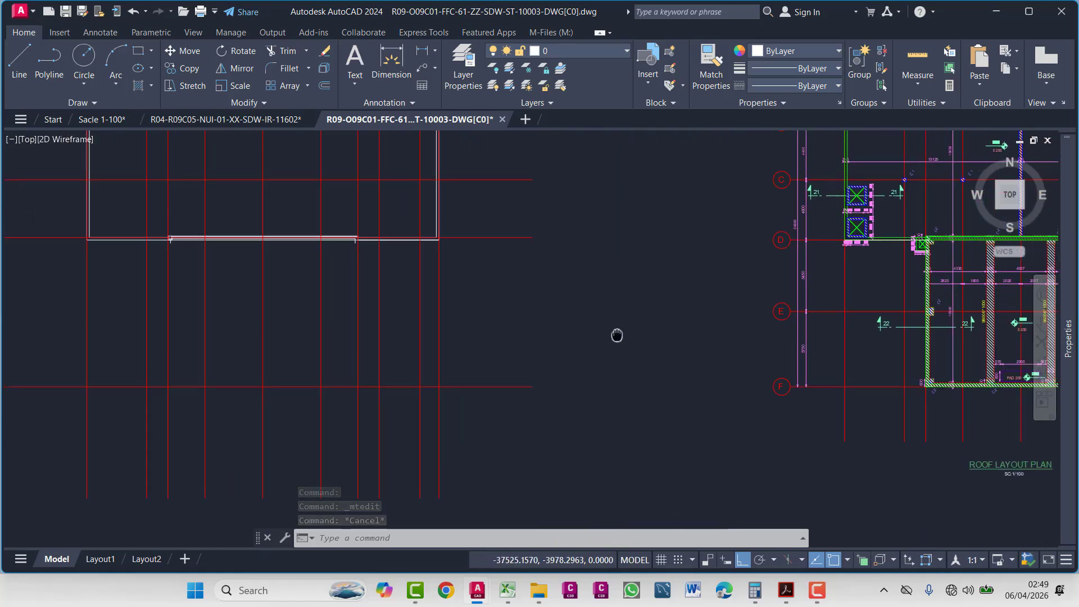
pyautogui.scroll(4, 901, 271)
pyautogui.scroll(4, 614, 253)
pyautogui.scroll(-6, 783, 241)
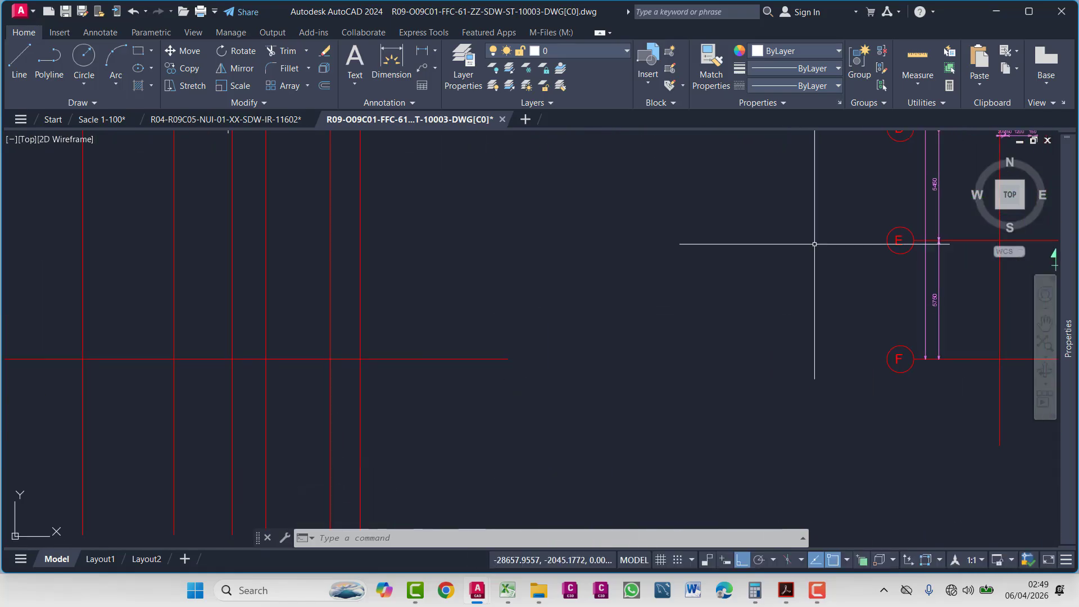
# - Offset horizontal grid line D of the redrawn plan downward by 5450 to create the missing grid line E
pyautogui.write('o')
pyautogui.press('Return')
pyautogui.write('545')
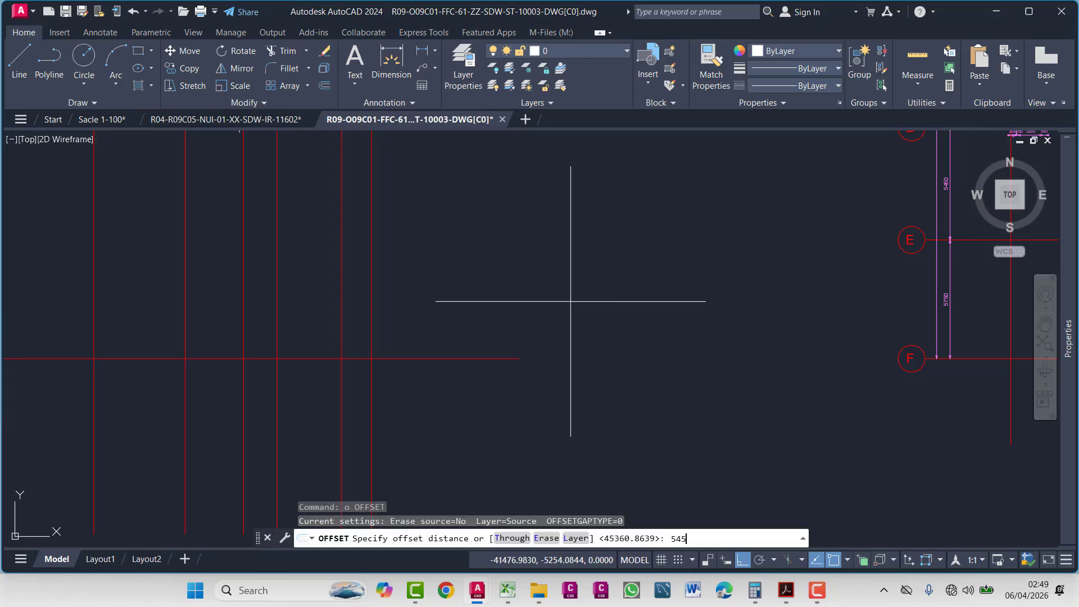
pyautogui.write('0')
pyautogui.press('Return')
pyautogui.scroll(-6, 353, 287)
pyautogui.scroll(2, 353, 288)
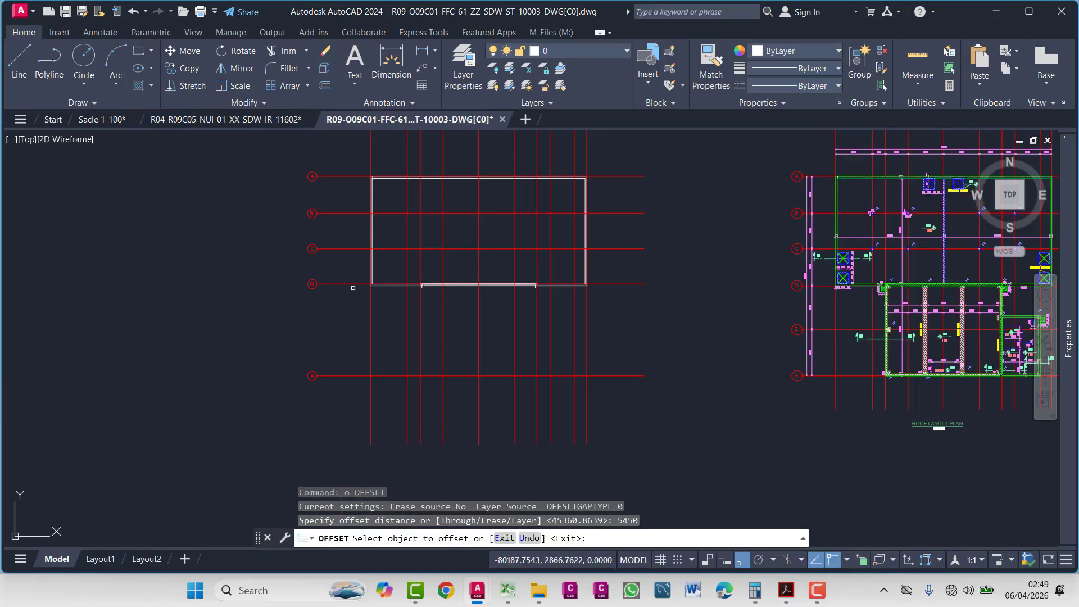
pyautogui.click(348, 284)
pyautogui.click(292, 326)
pyautogui.scroll(4, 293, 274)
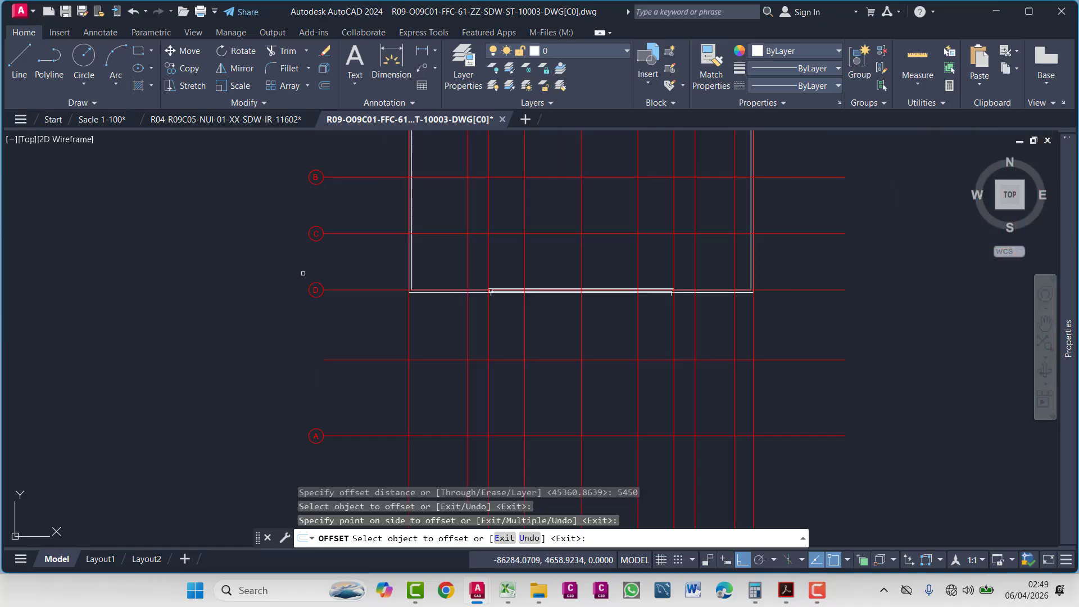
pyautogui.press('Escape')
# - Copy the D bubble with its letter to the left end of the new horizontal grid line below it
pyautogui.click(293, 274)
pyautogui.click(333, 313)
pyautogui.write('co')
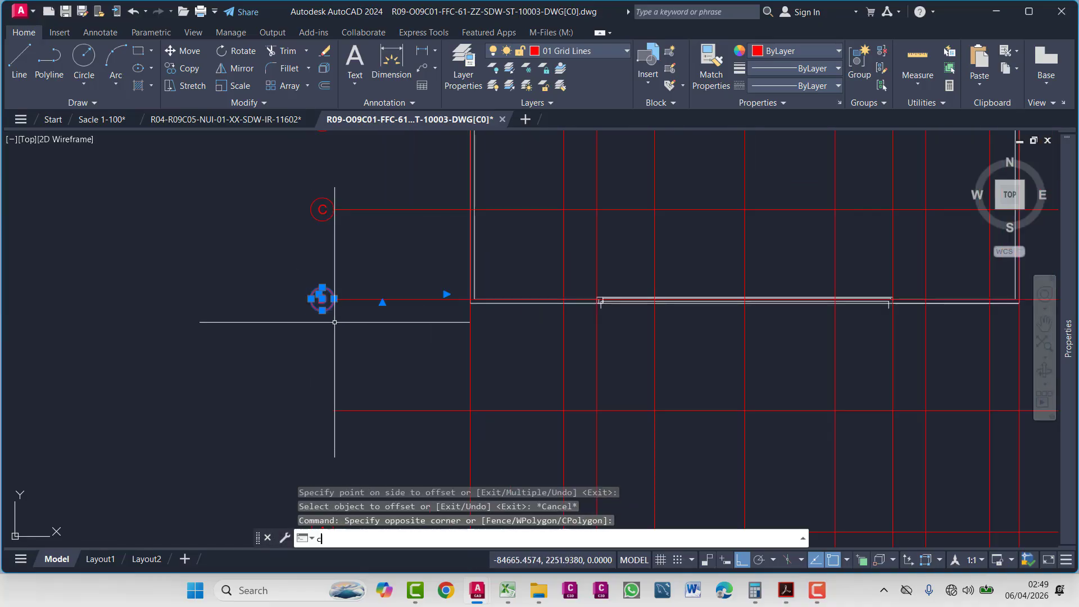
pyautogui.press('Return')
pyautogui.click(322, 299)
pyautogui.click(323, 411)
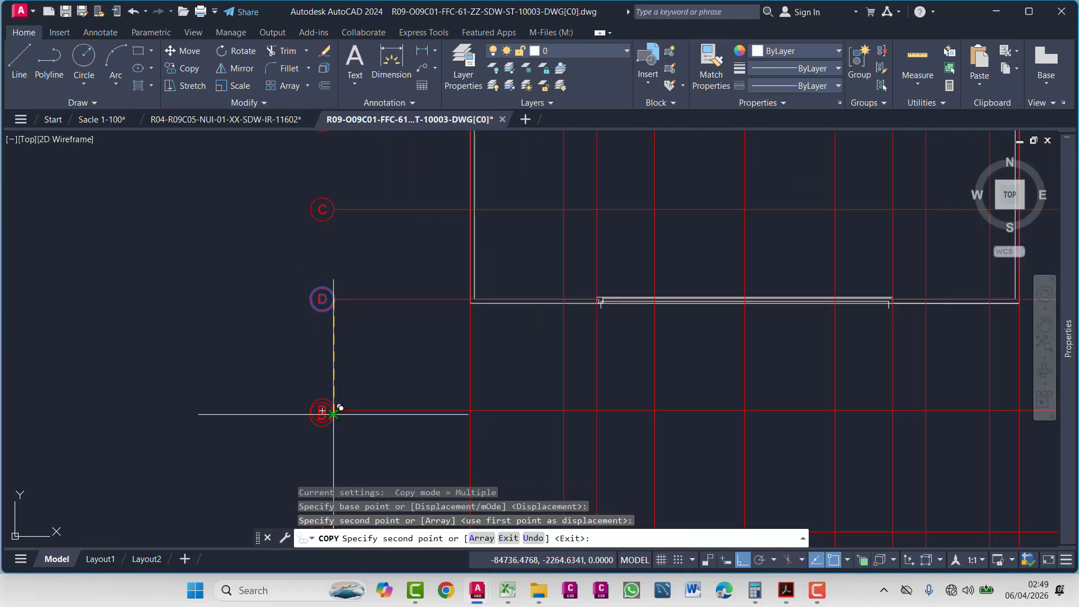
pyautogui.press('Escape')
# - Change the letter in the copied bubble on the fifth horizontal grid line to E
pyautogui.scroll(2, 324, 416)
pyautogui.click(323, 414)
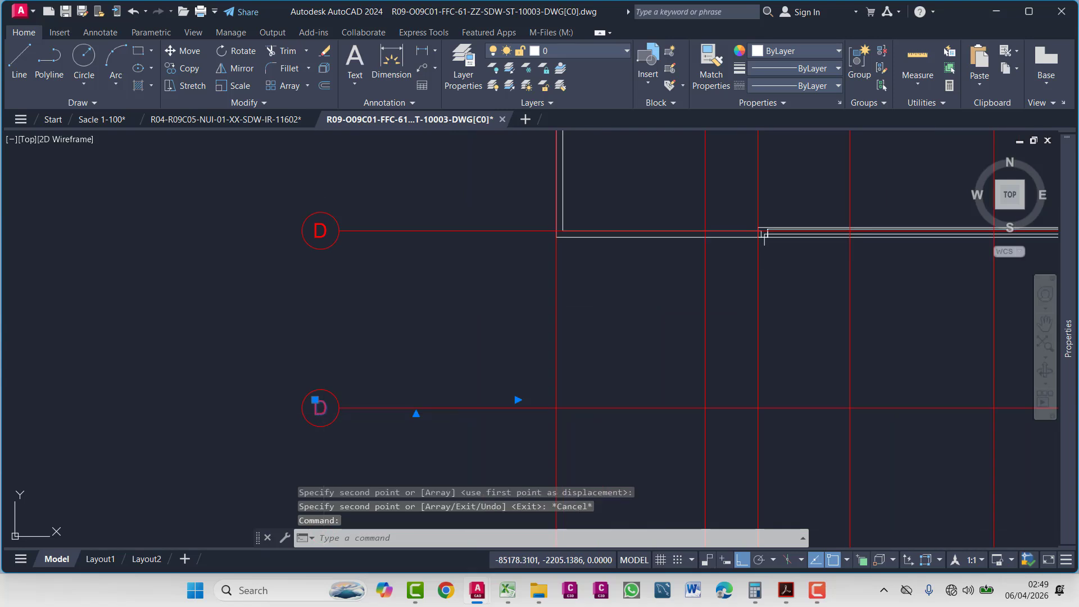
pyautogui.doubleClick(325, 416)
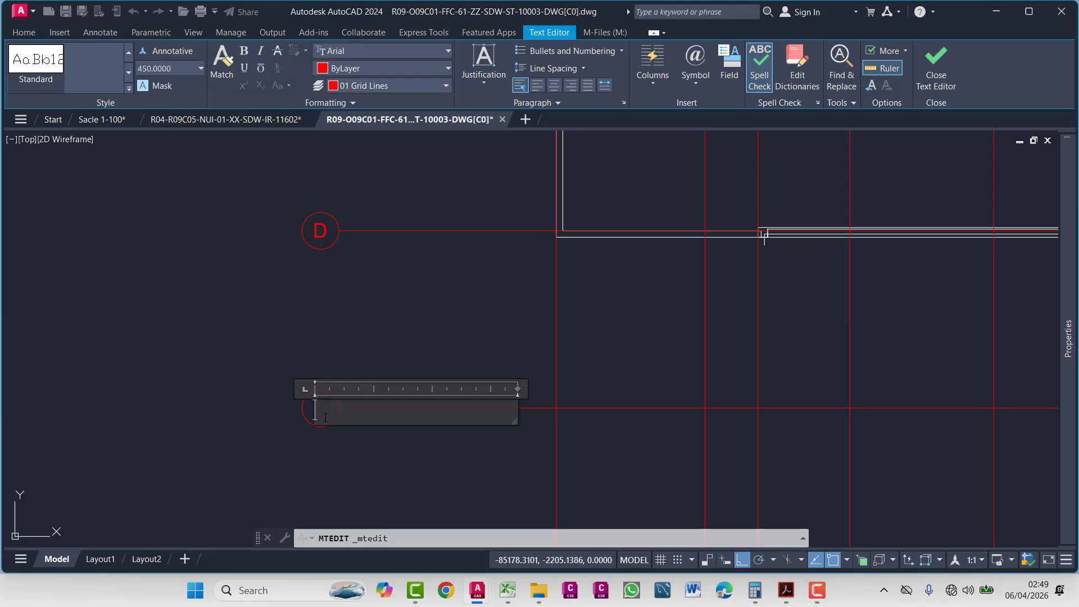
pyautogui.press('Escape')
# - Change the letter in the lowest horizontal grid line's bubble to F
pyautogui.scroll(4, 343, 303)
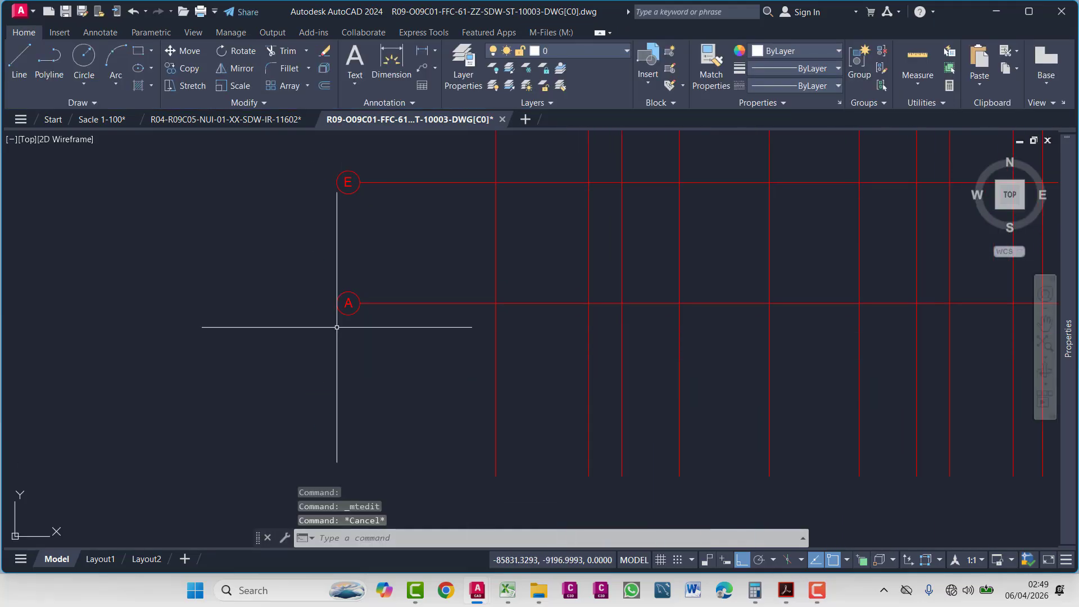
pyautogui.click(348, 285)
pyautogui.press('Escape')
pyautogui.click(357, 290)
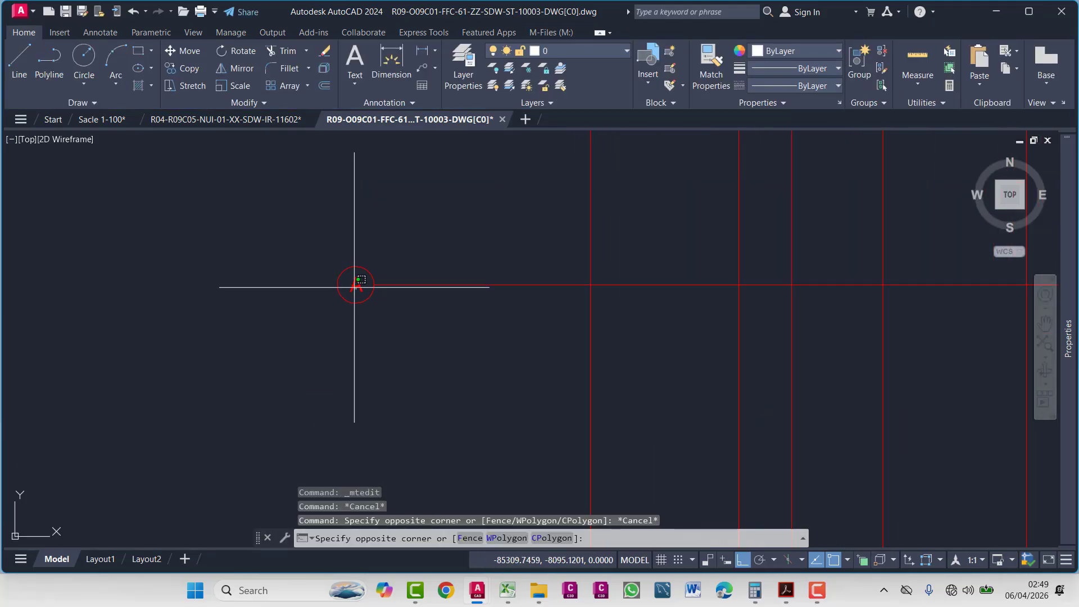
pyautogui.click(354, 287)
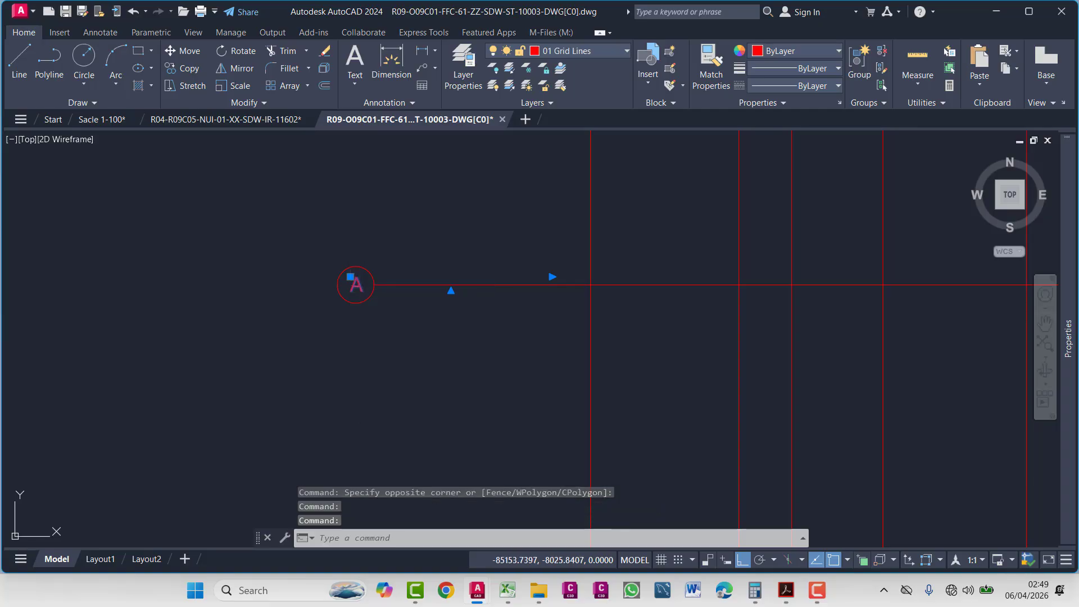
pyautogui.doubleClick(357, 284)
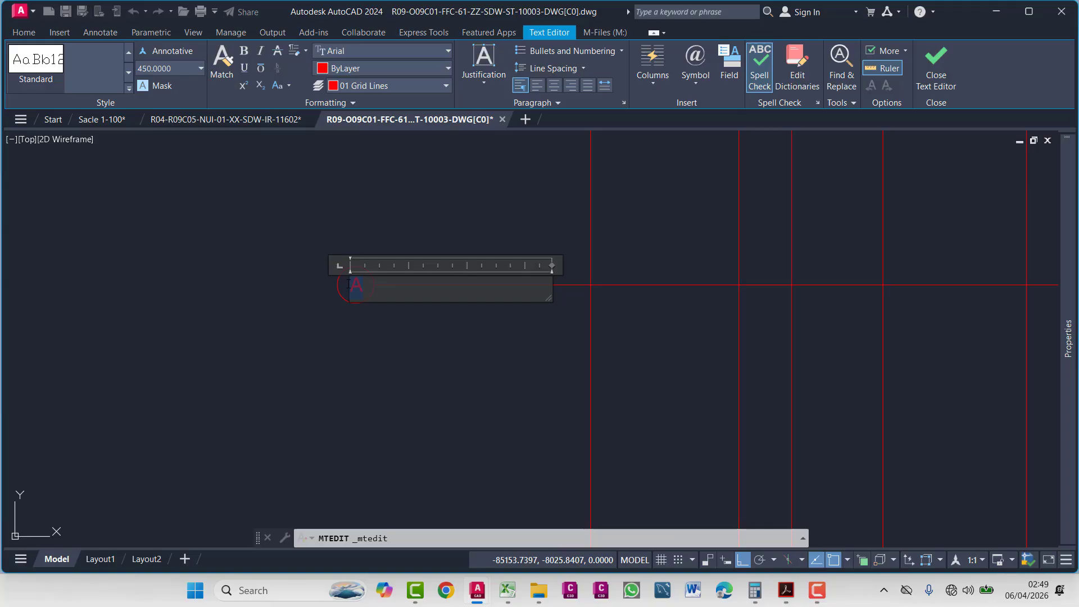
pyautogui.press('Escape')
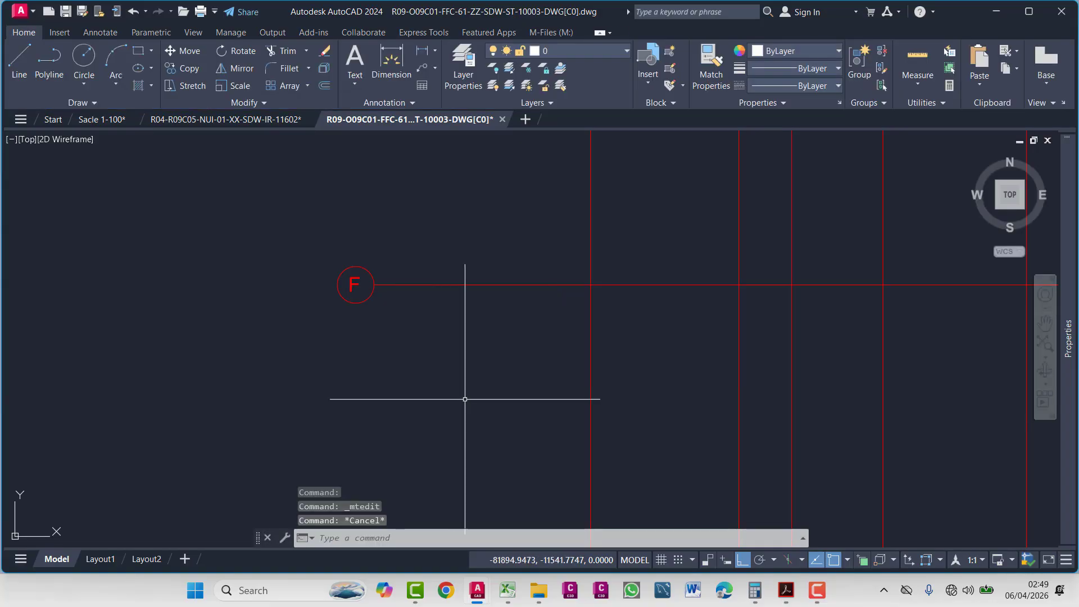
# - Examine the walls, beams and dimensions of the original plan's lower section between grid lines D and F
pyautogui.scroll(-8, 463, 398)
pyautogui.scroll(5, 554, 310)
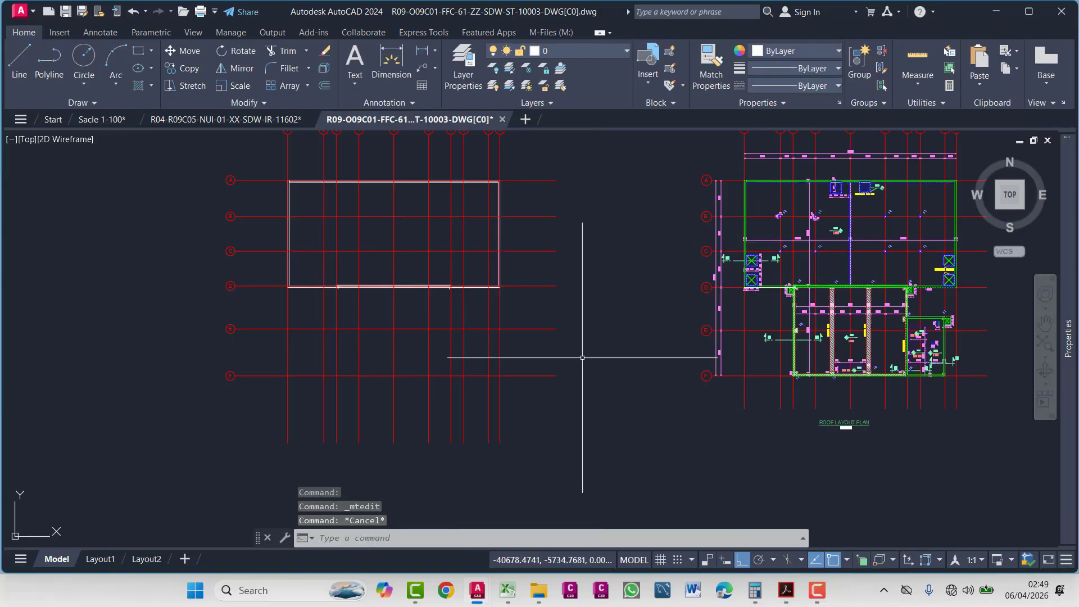
pyautogui.scroll(-2, 571, 316)
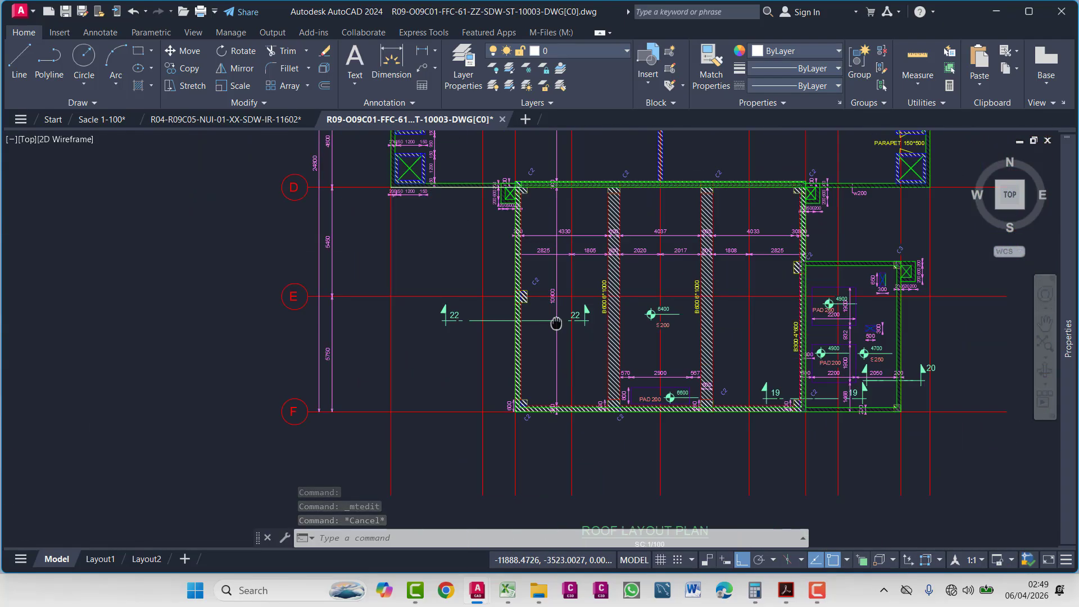
pyautogui.scroll(4, 554, 260)
pyautogui.moveTo(554, 259)
pyautogui.mouseDown(button='middle')
pyautogui.moveTo(540, 340)
pyautogui.moveTo(462, 244)
pyautogui.mouseUp(button='middle')
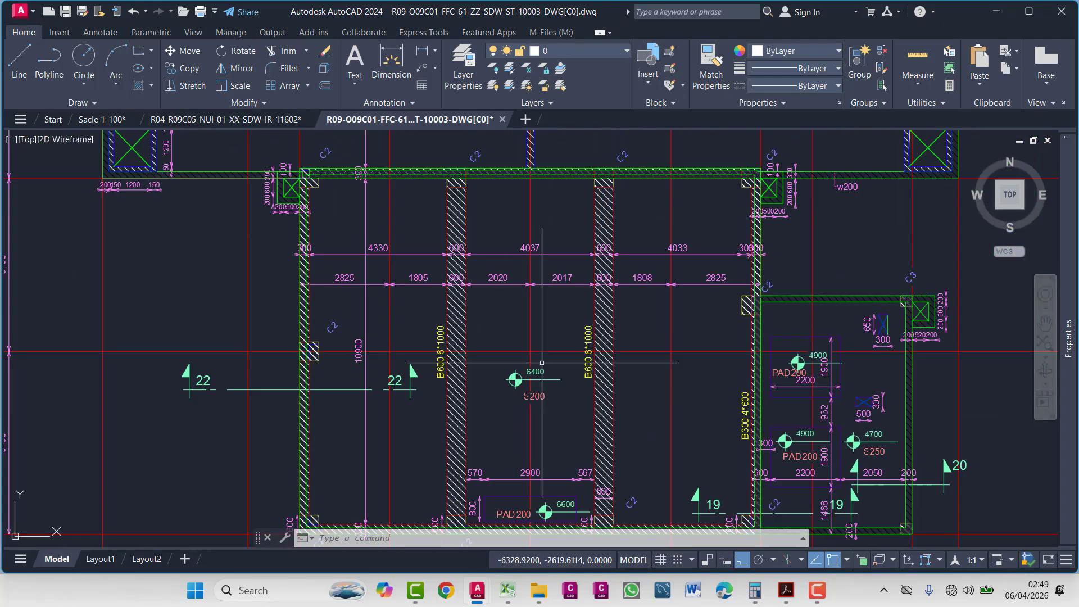
pyautogui.moveTo(542, 364); pyautogui.dragTo(490, 256, button='middle')
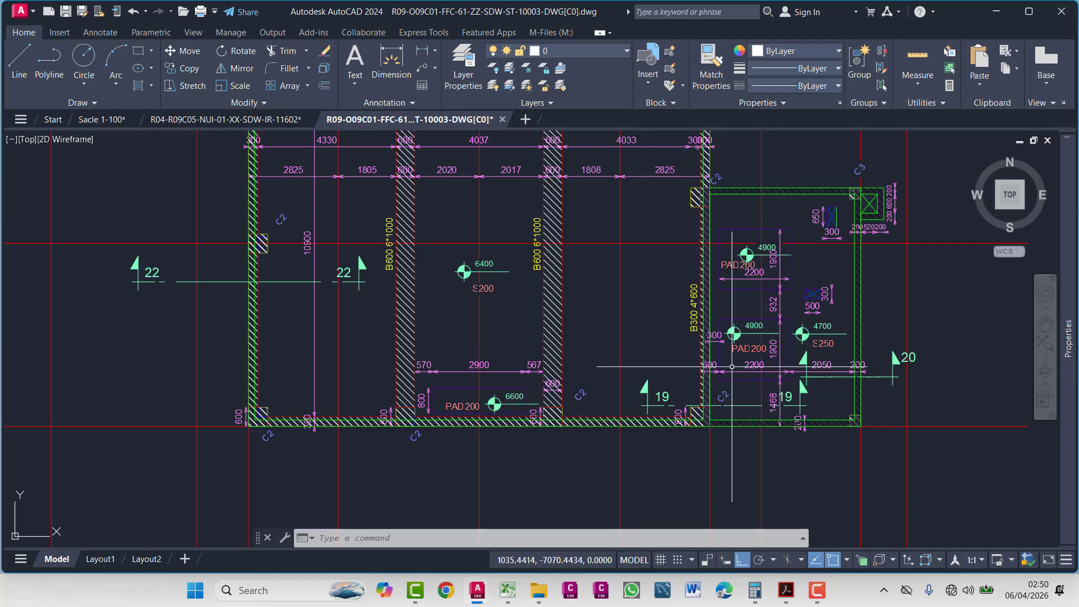
pyautogui.moveTo(633, 228)
pyautogui.mouseDown(button='middle')
pyautogui.moveTo(631, 371)
pyautogui.moveTo(667, 374)
pyautogui.moveTo(643, 397)
pyautogui.moveTo(600, 332)
pyautogui.mouseUp(button='middle')
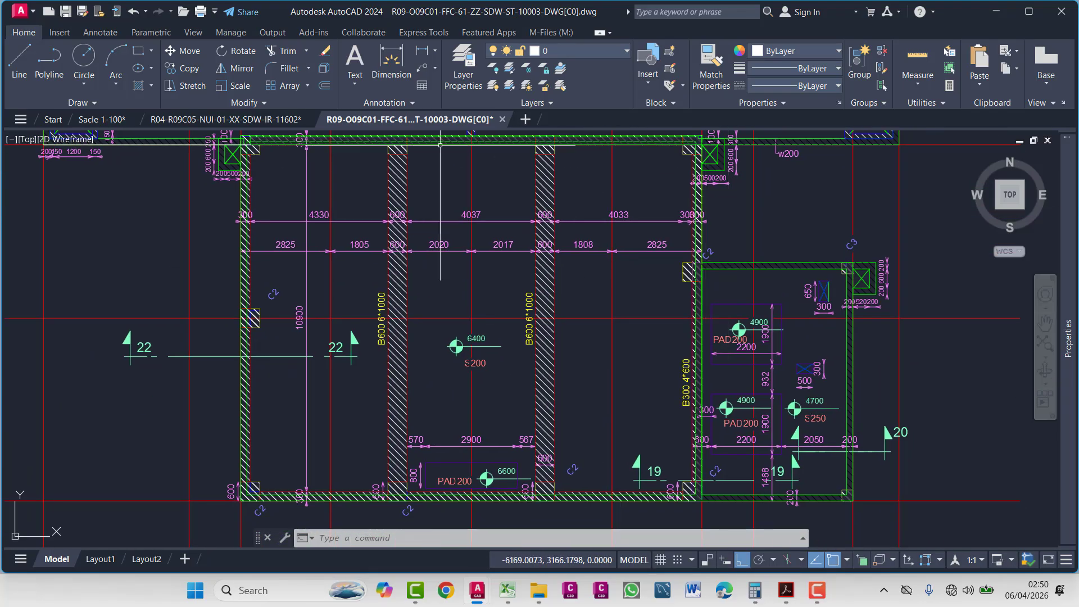
pyautogui.scroll(-5, 441, 145)
pyautogui.scroll(2, 575, 198)
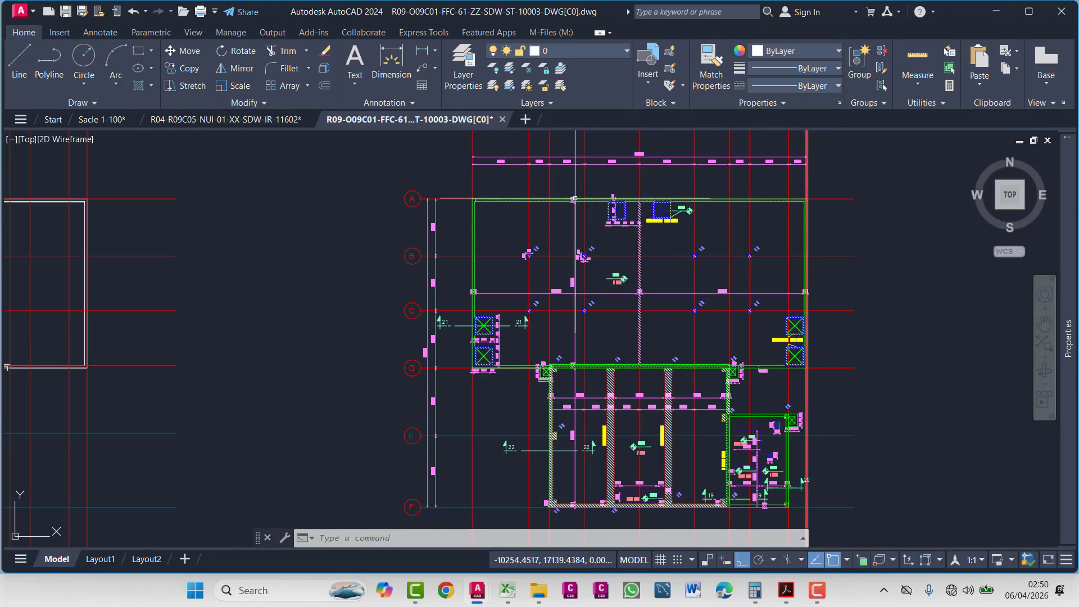
pyautogui.moveTo(736, 390); pyautogui.dragTo(761, 248, button='middle')
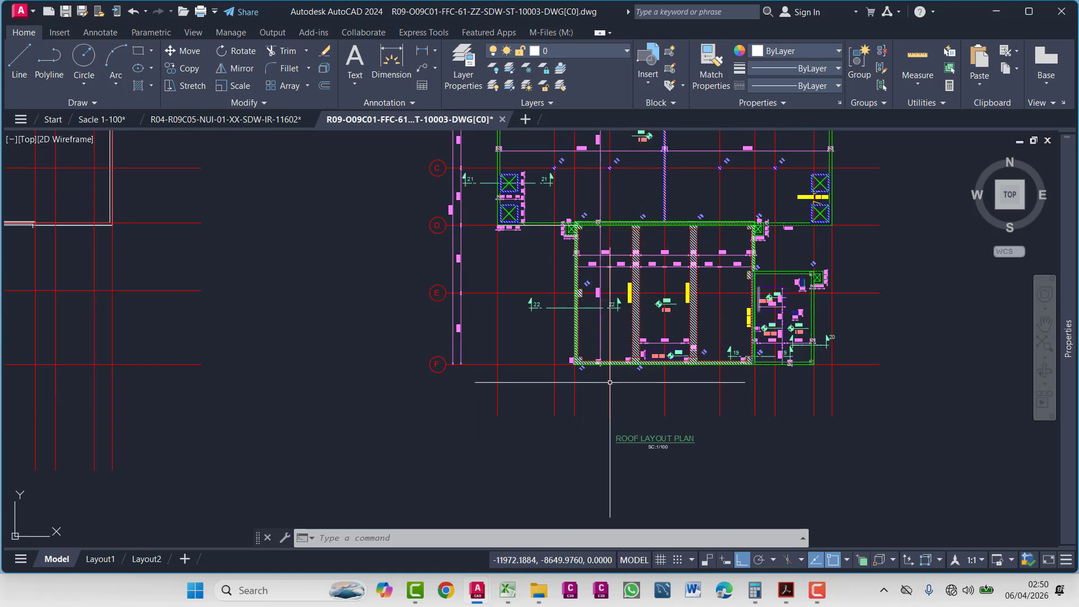
pyautogui.scroll(6, 574, 234)
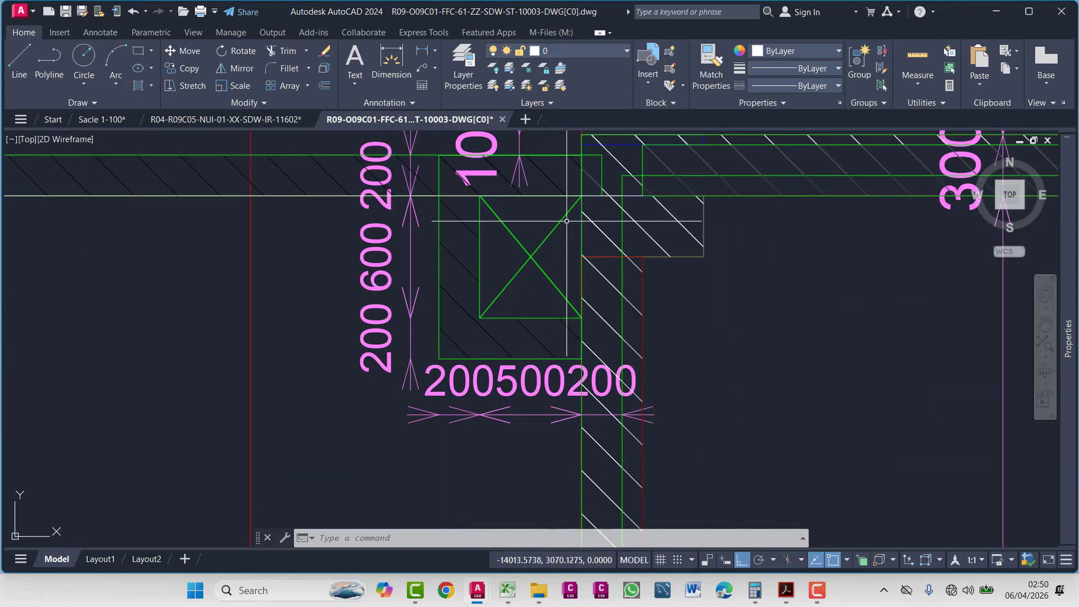
pyautogui.scroll(-2, 571, 222)
pyautogui.moveTo(602, 268); pyautogui.dragTo(603, 228, button='middle')
pyautogui.write('pl')
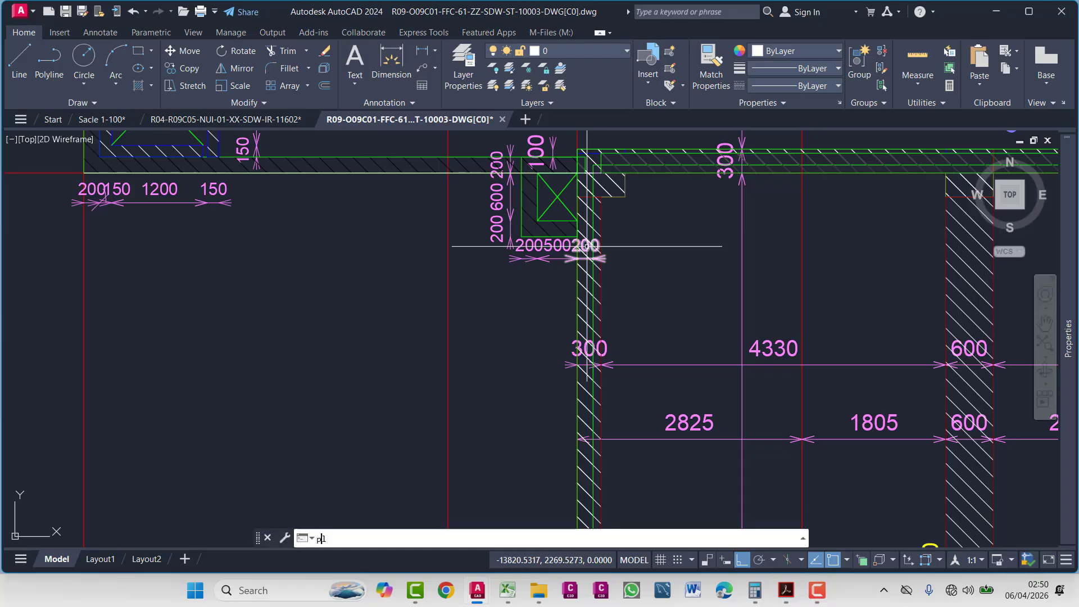
pyautogui.press('Return')
pyautogui.scroll(4, 577, 174)
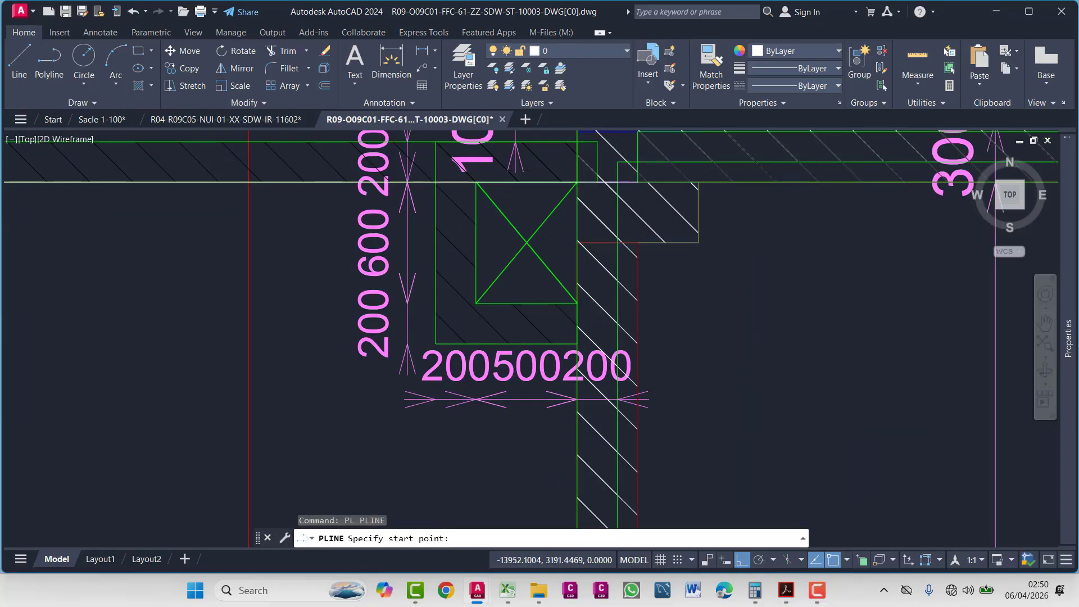
pyautogui.scroll(-6, 580, 181)
pyautogui.moveTo(581, 211); pyautogui.dragTo(620, 193, button='middle')
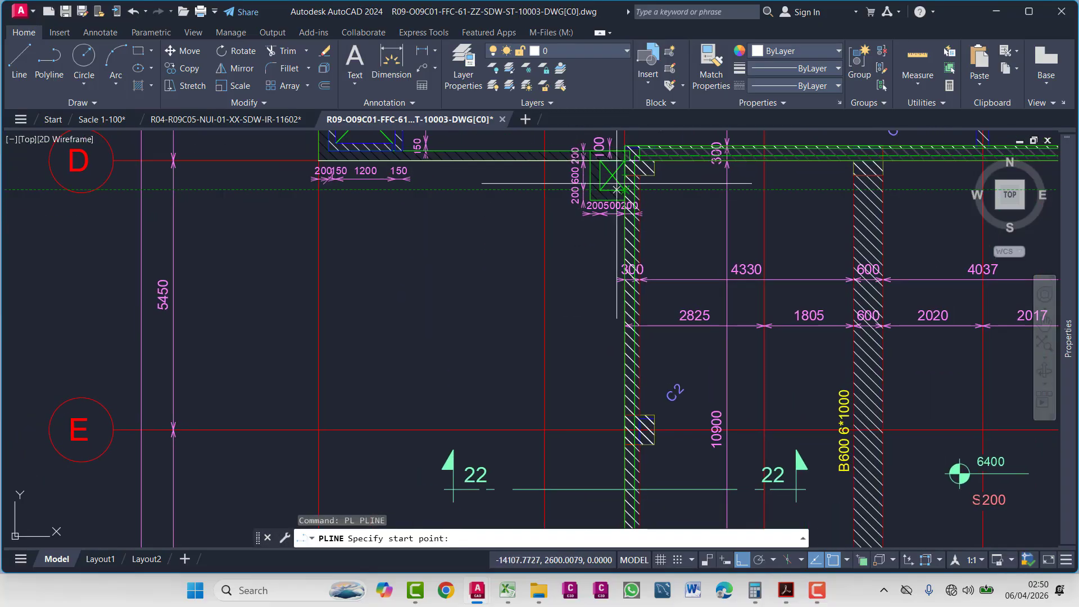
pyautogui.press('Escape')
# - Examine the original plan's lower-section left wall, its corner and crossed opening at grid line D, and the dimensions down to F
pyautogui.scroll(2, 624, 197)
pyautogui.scroll(-2, 628, 201)
pyautogui.moveTo(627, 238); pyautogui.dragTo(652, 212, button='middle')
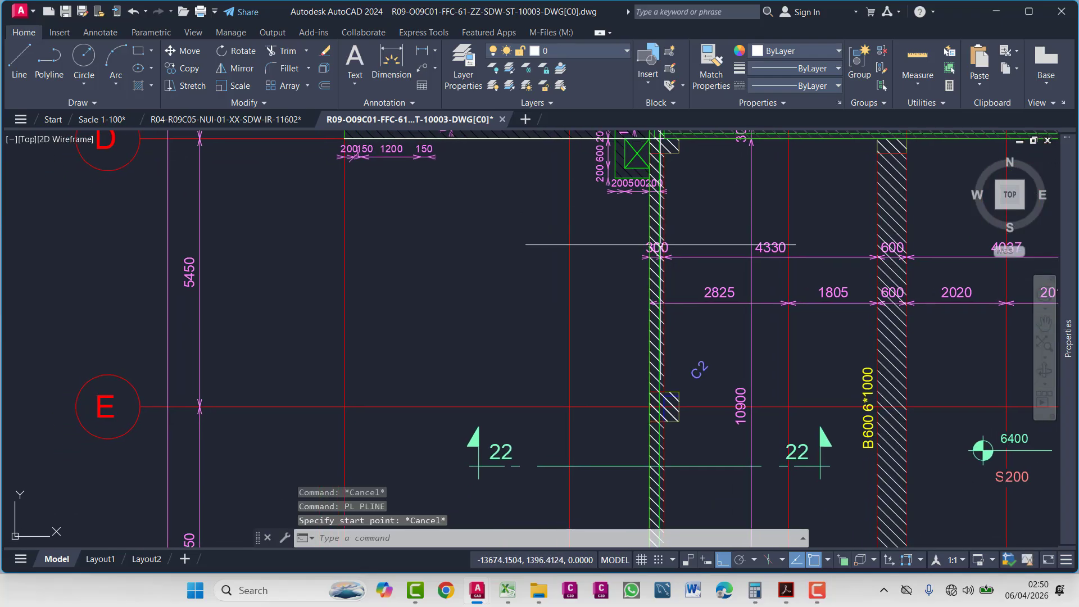
pyautogui.scroll(-5, 506, 266)
pyautogui.scroll(2, 506, 266)
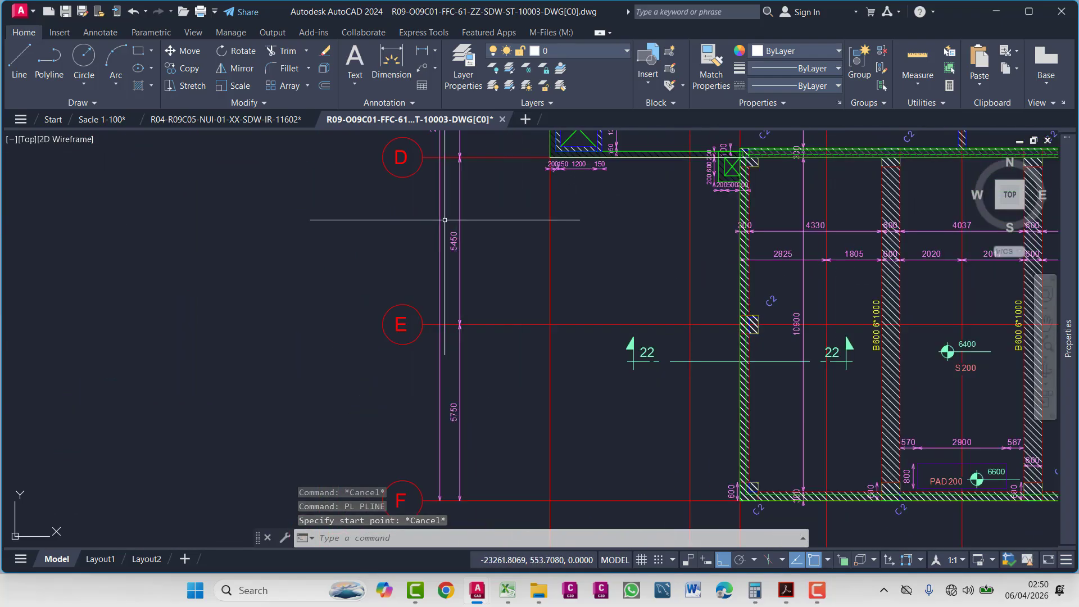
pyautogui.scroll(2, 461, 259)
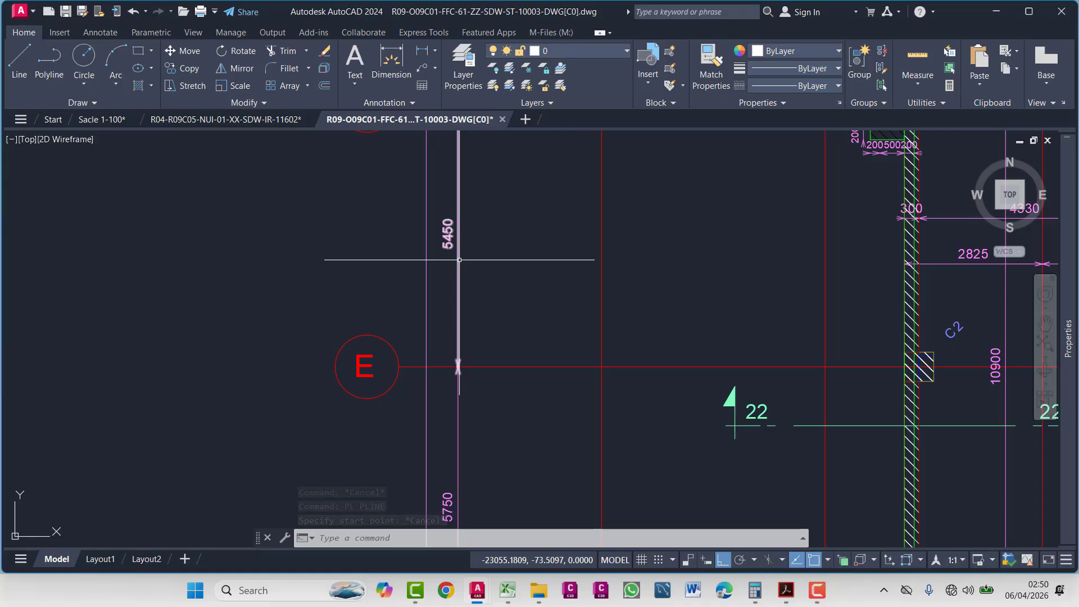
pyautogui.scroll(-2, 459, 260)
pyautogui.moveTo(460, 268); pyautogui.dragTo(501, 175, button='middle')
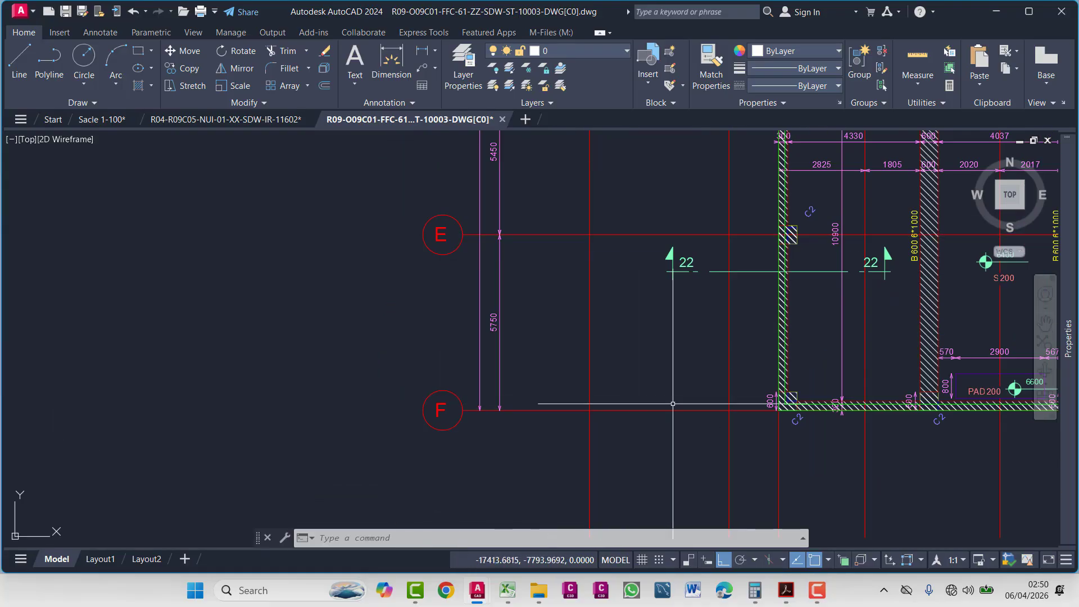
pyautogui.scroll(-4, 673, 403)
pyautogui.scroll(2, 809, 296)
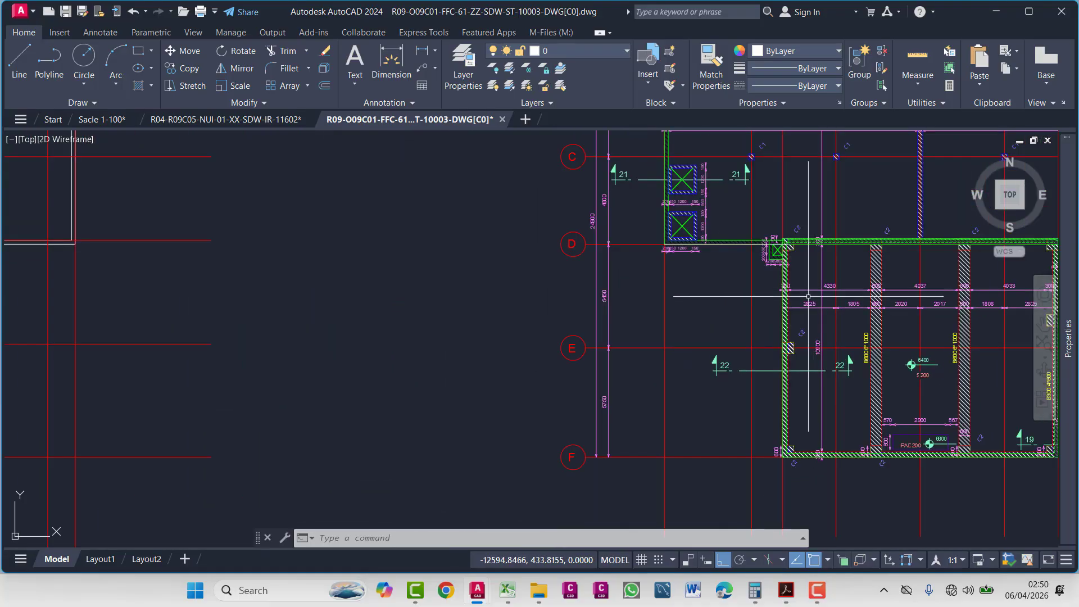
pyautogui.scroll(7, 804, 270)
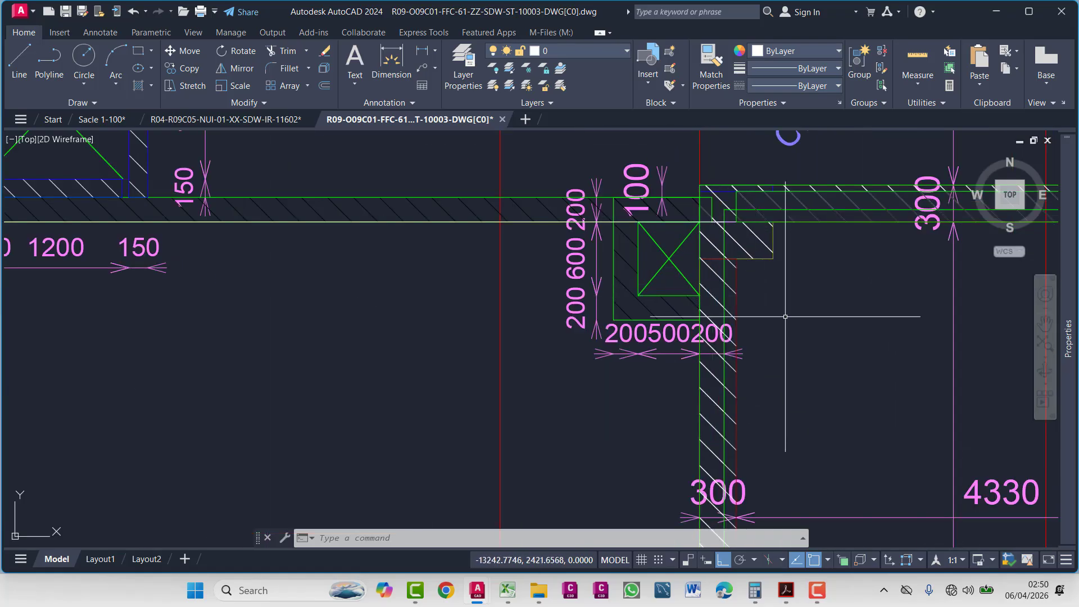
pyautogui.moveTo(770, 352); pyautogui.dragTo(754, 402, button='middle')
pyautogui.scroll(4, 690, 274)
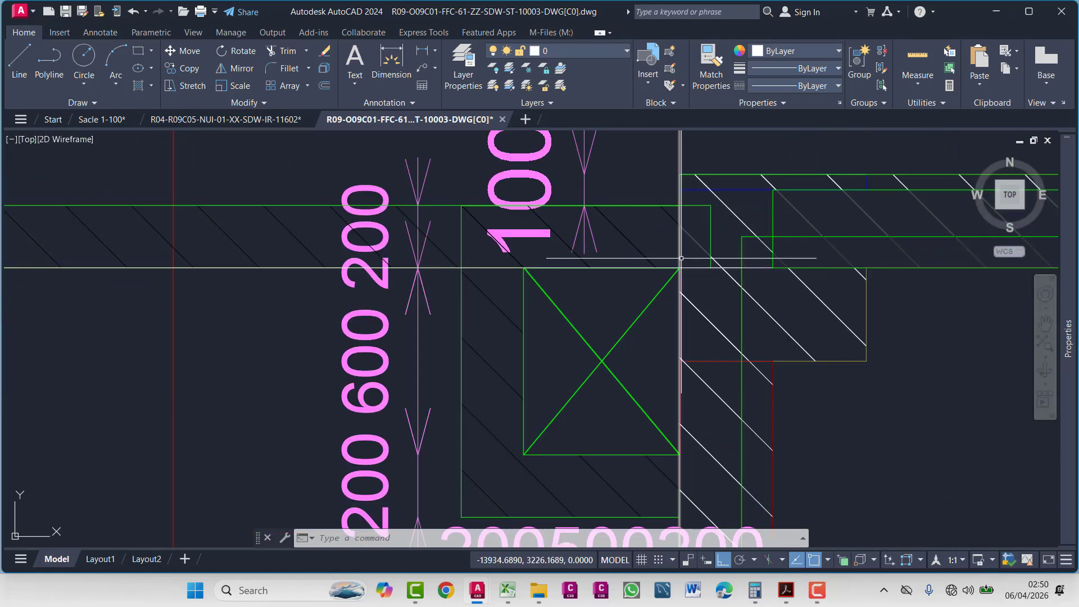
pyautogui.scroll(-8, 682, 268)
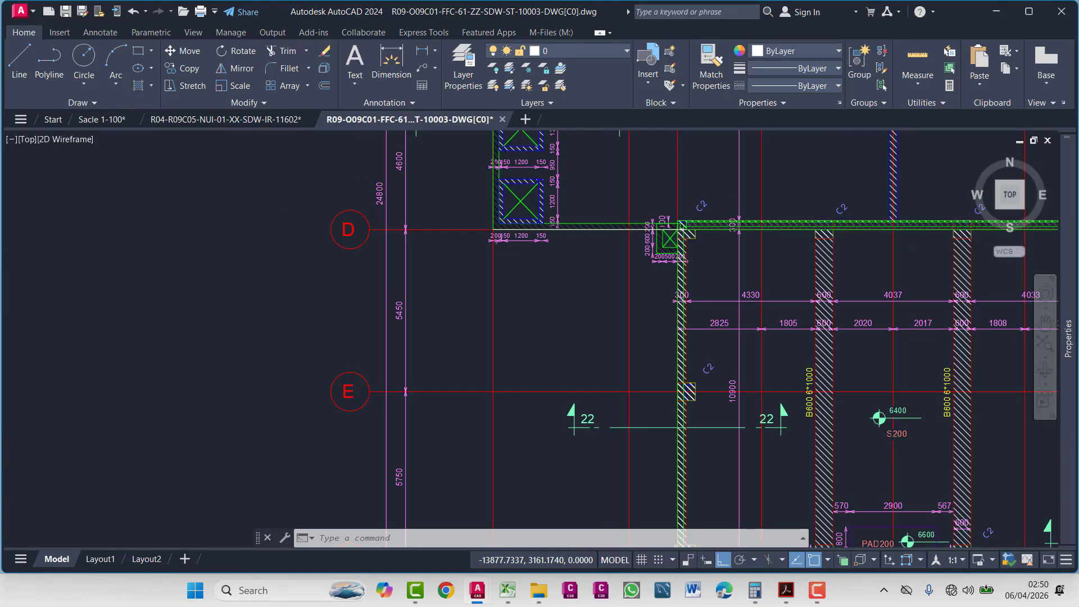
# - Draw a polyline for the redrawn plan's lower-section left wall, from the corner at grid line D straight down to grid line F
pyautogui.moveTo(688, 356); pyautogui.dragTo(667, 167, button='middle')
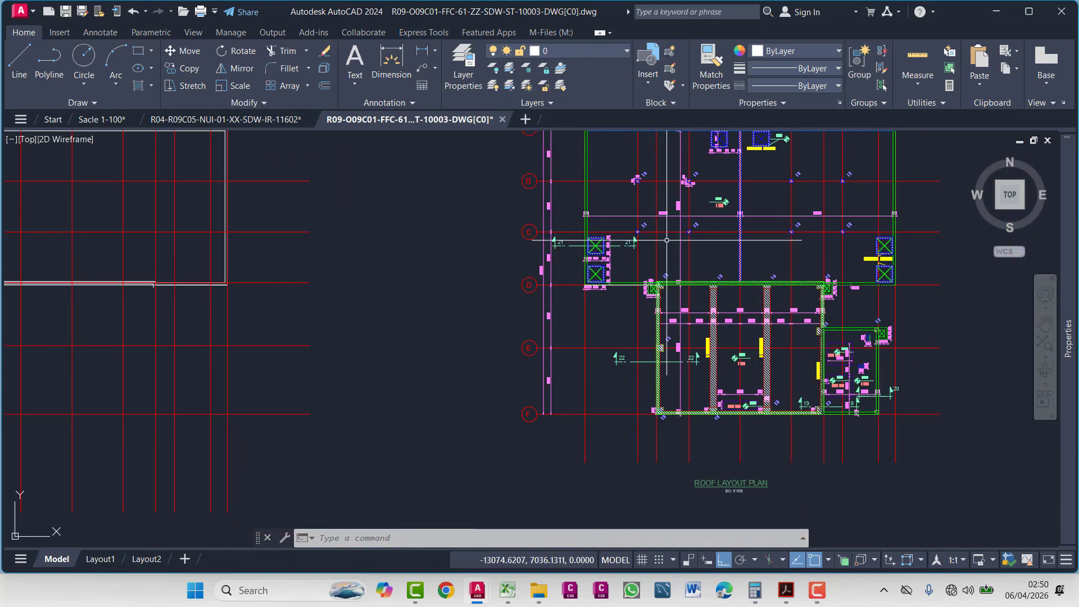
pyautogui.moveTo(668, 252); pyautogui.dragTo(653, 192, button='middle')
pyautogui.scroll(2, 639, 370)
pyautogui.scroll(-4, 638, 370)
pyautogui.moveTo(639, 370); pyautogui.dragTo(886, 280, button='middle')
pyautogui.scroll(2, 477, 227)
pyautogui.write('pl')
pyautogui.press('space')
pyautogui.scroll(2, 470, 196)
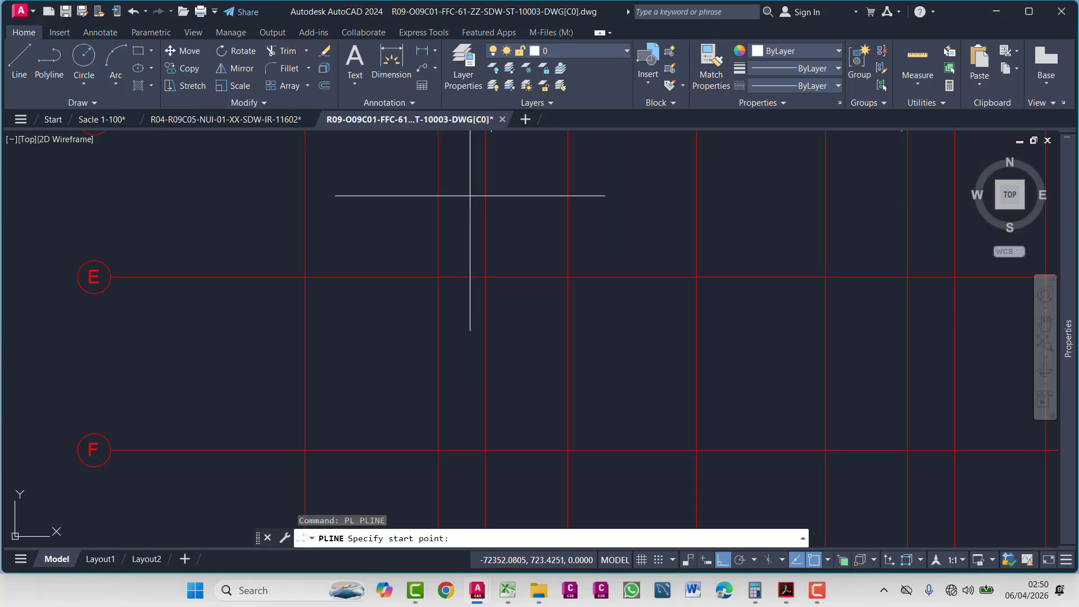
pyautogui.moveTo(485, 136); pyautogui.dragTo(505, 226, button='middle')
pyautogui.scroll(3, 508, 224)
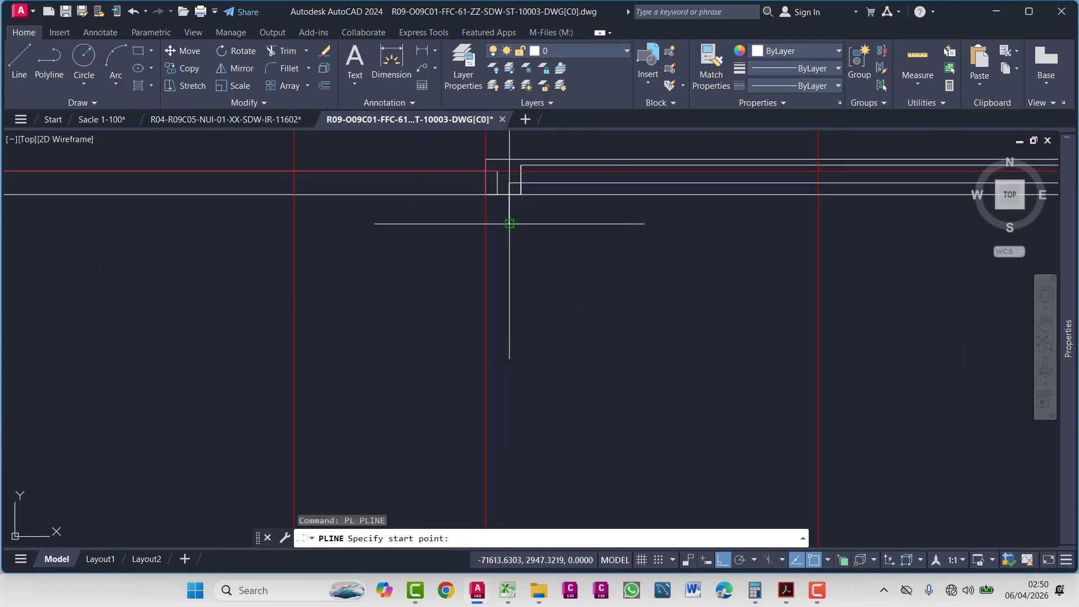
pyautogui.click(486, 194)
pyautogui.scroll(-3, 486, 225)
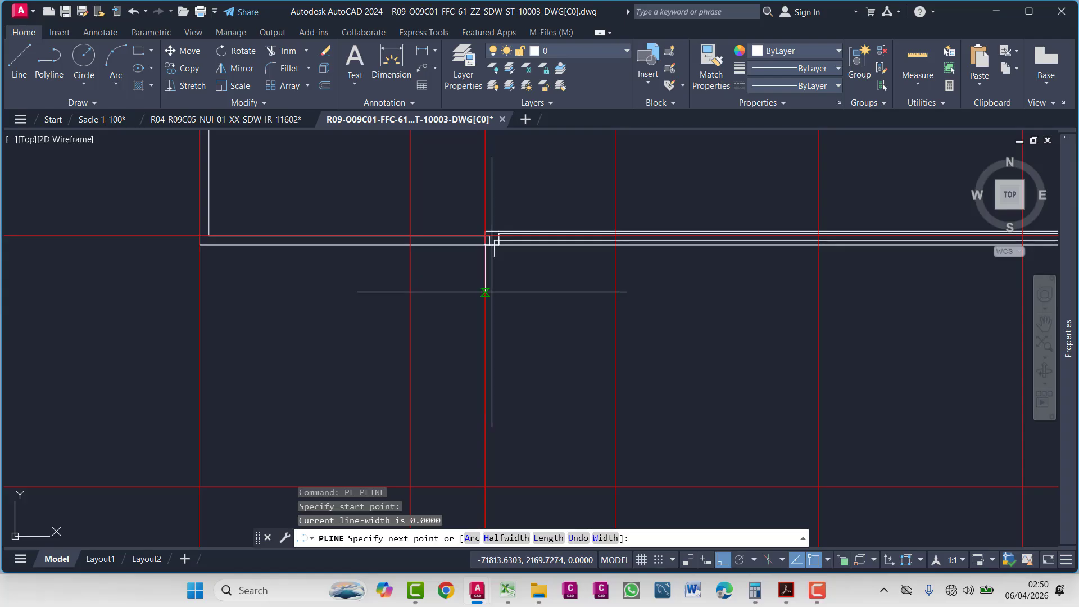
pyautogui.scroll(2, 488, 262)
pyautogui.scroll(-2, 489, 260)
pyautogui.moveTo(489, 260); pyautogui.dragTo(499, 309, button='middle')
pyautogui.moveTo(517, 434); pyautogui.dragTo(499, 164, button='middle')
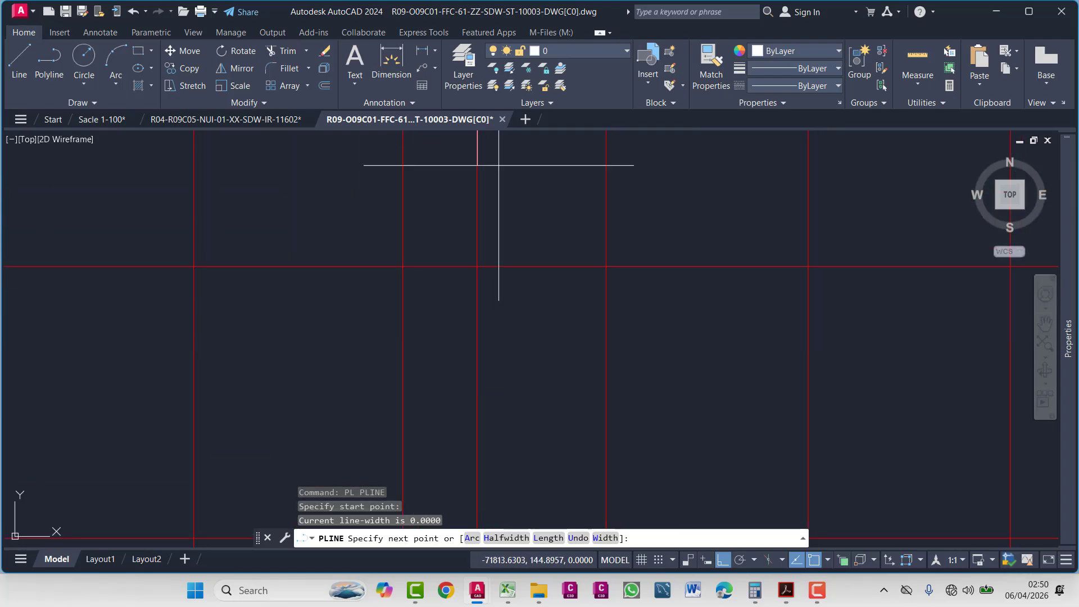
pyautogui.scroll(-2, 498, 359)
pyautogui.moveTo(495, 263); pyautogui.dragTo(504, 164, button='middle')
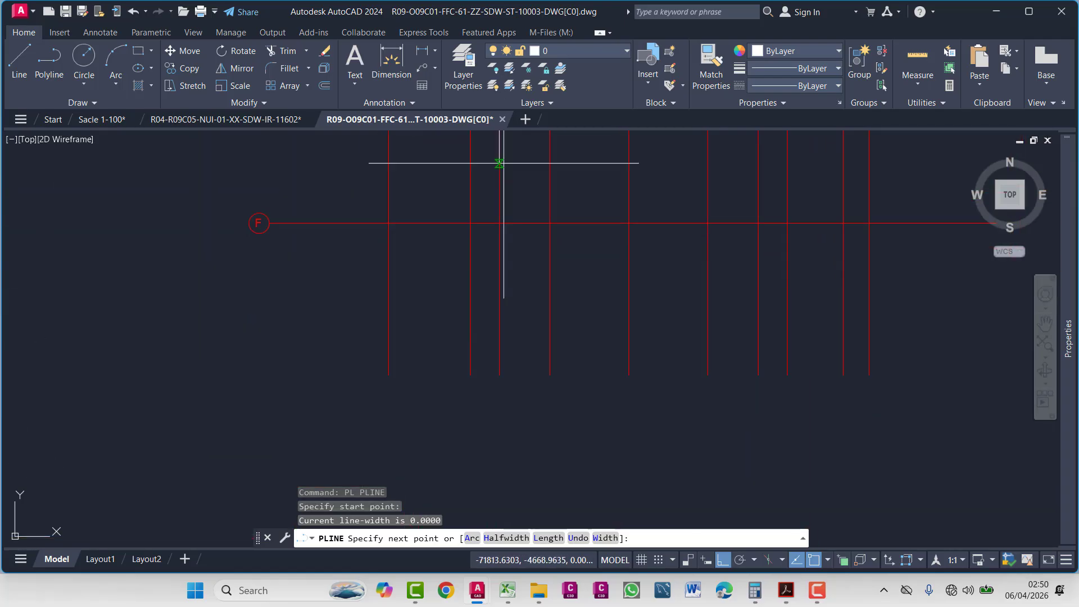
pyautogui.click(499, 223)
pyautogui.press('Escape')
# - Compare the short stepped polyline at the redrawn lower section's left corner on grid line D with the original plan's corner
pyautogui.scroll(-3, 544, 234)
pyautogui.scroll(2, 542, 225)
pyautogui.scroll(2, 542, 197)
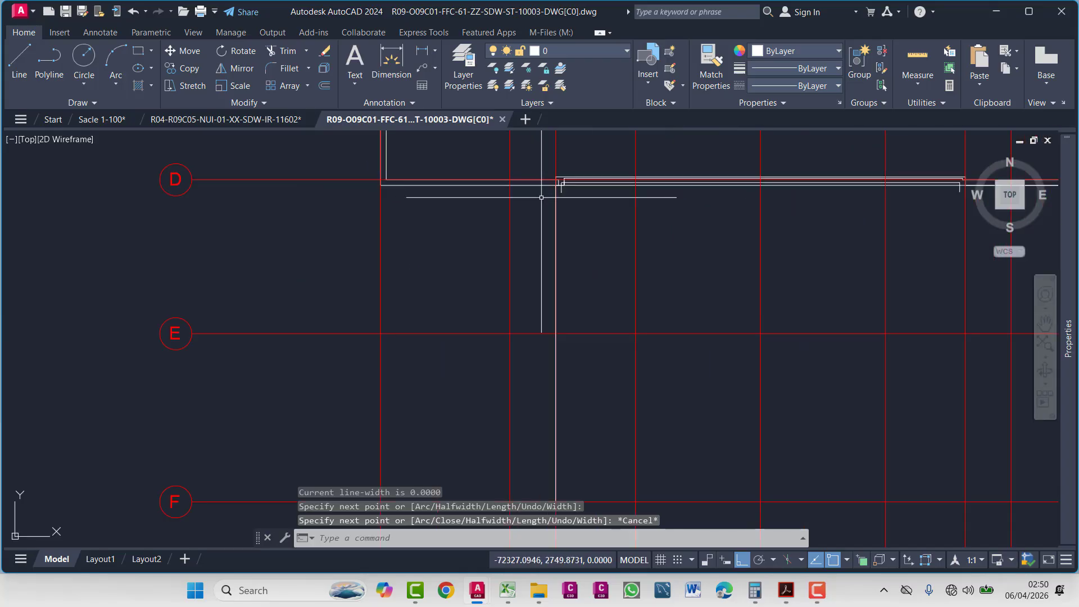
pyautogui.scroll(5, 541, 197)
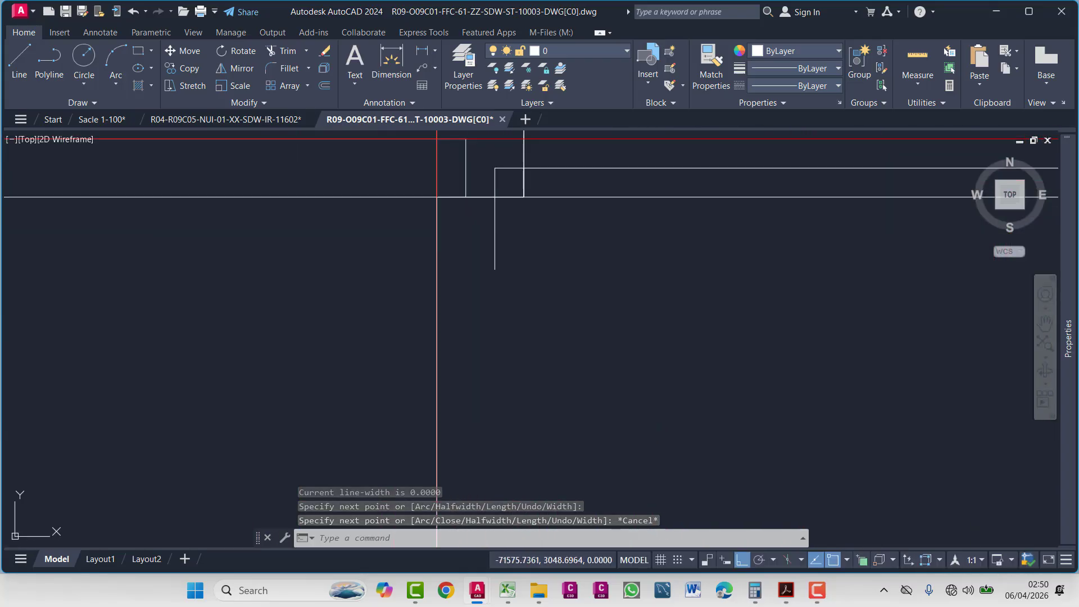
pyautogui.click(528, 229)
pyautogui.click(484, 250)
pyautogui.scroll(-6, 509, 250)
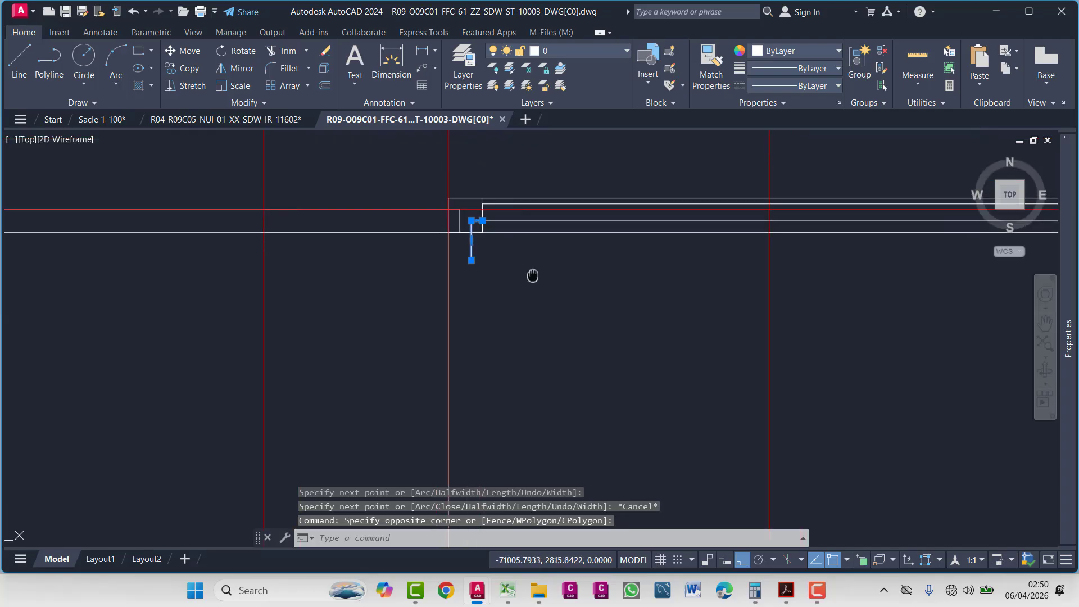
pyautogui.scroll(3, 398, 239)
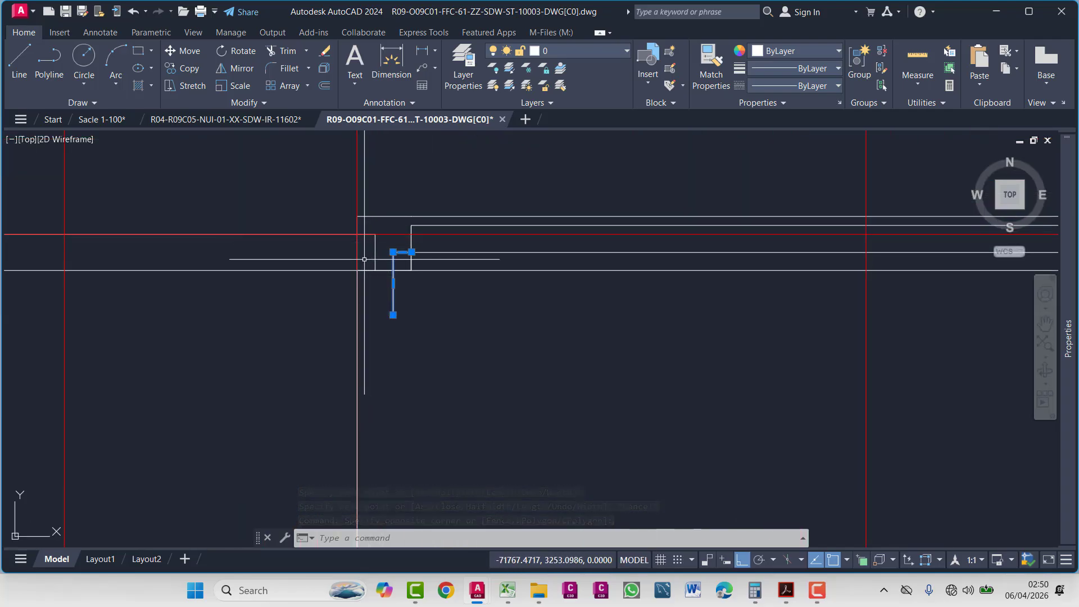
pyautogui.scroll(-8, 365, 259)
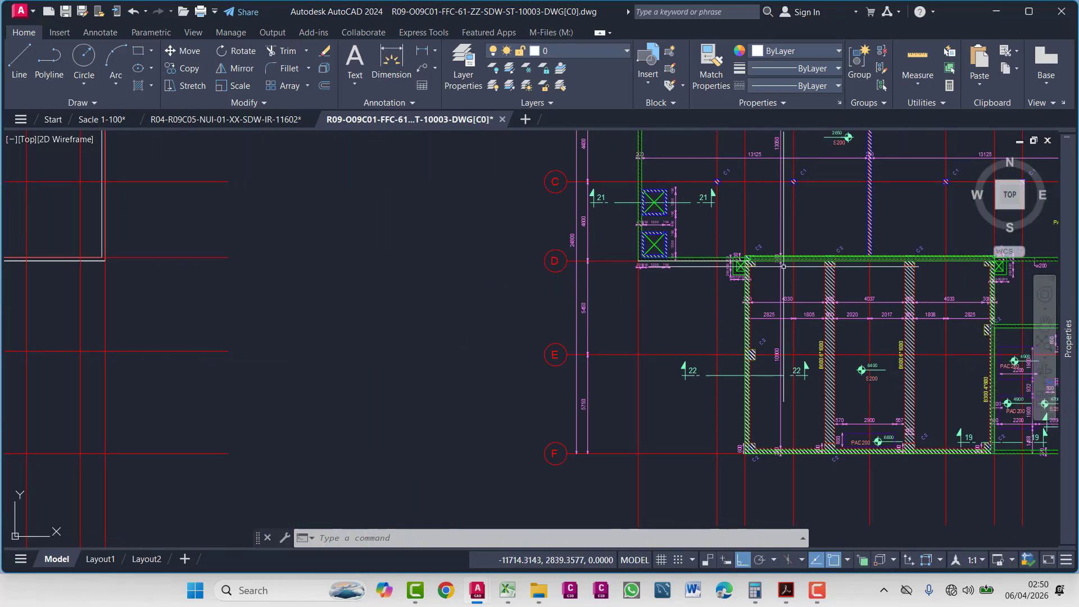
pyautogui.scroll(12, 784, 266)
pyautogui.moveTo(681, 265)
pyautogui.mouseDown(button='middle')
pyautogui.moveTo(680, 310)
pyautogui.moveTo(737, 303)
pyautogui.moveTo(675, 265)
pyautogui.mouseUp(button='middle')
pyautogui.scroll(4, 689, 283)
pyautogui.scroll(-2, 649, 262)
pyautogui.moveTo(624, 269); pyautogui.dragTo(657, 267, button='middle')
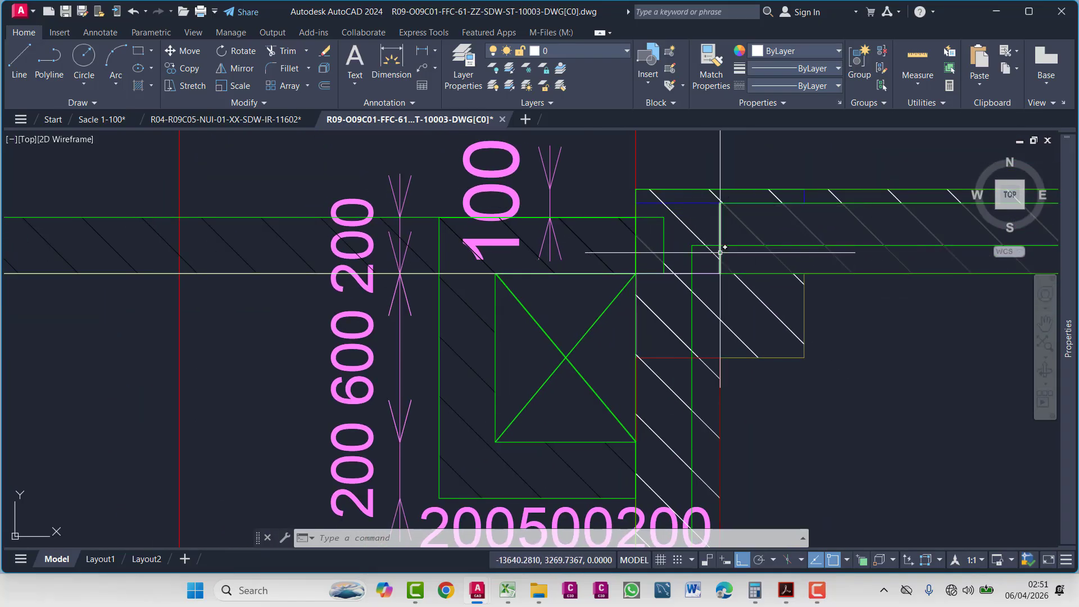
pyautogui.scroll(-8, 724, 247)
pyautogui.moveTo(641, 269)
pyautogui.mouseDown(button='middle')
pyautogui.moveTo(616, 280)
pyautogui.moveTo(906, 287)
pyautogui.mouseUp(button='middle')
# - Delete the short stepped polyline that hangs below grid line D at the redrawn lower section's left corner
pyautogui.scroll(12, 399, 281)
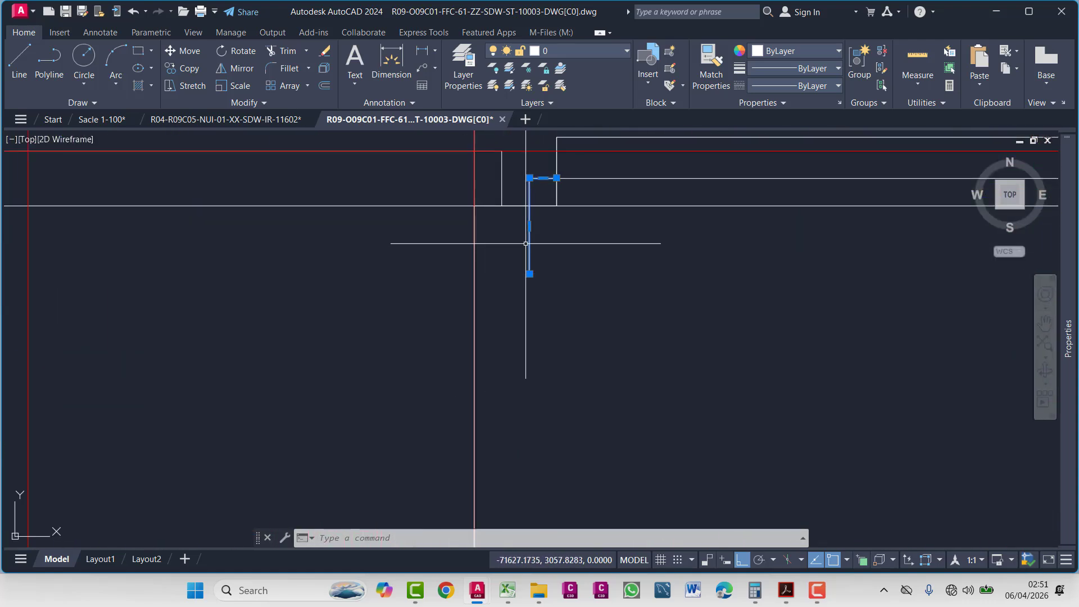
pyautogui.moveTo(526, 244); pyautogui.dragTo(526, 273, button='middle')
pyautogui.press('Escape')
pyautogui.press('Escape')
pyautogui.press('Escape')
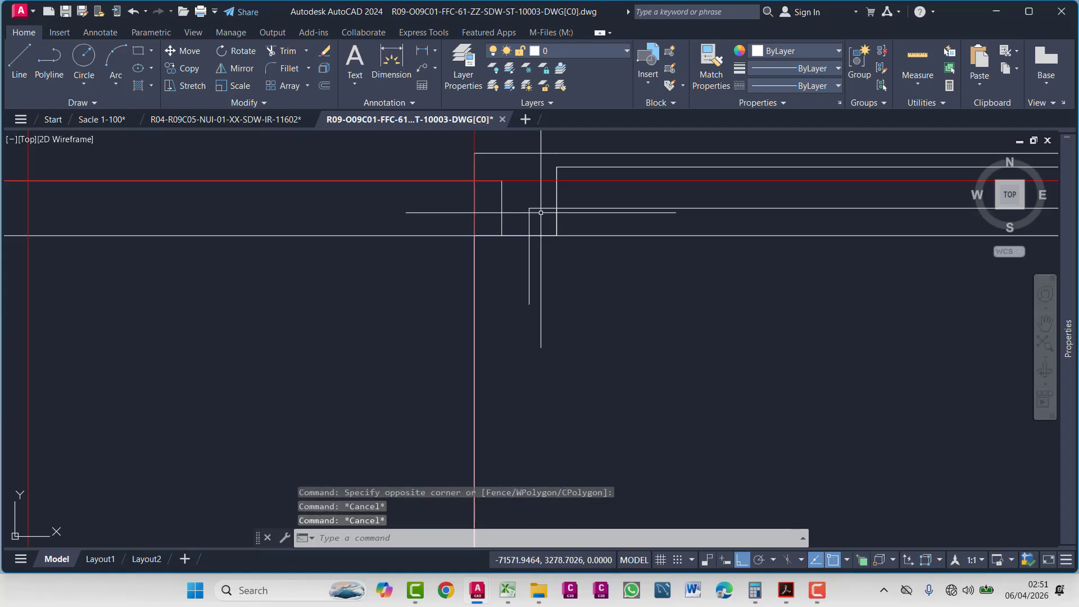
pyautogui.click(543, 201)
pyautogui.click(529, 213)
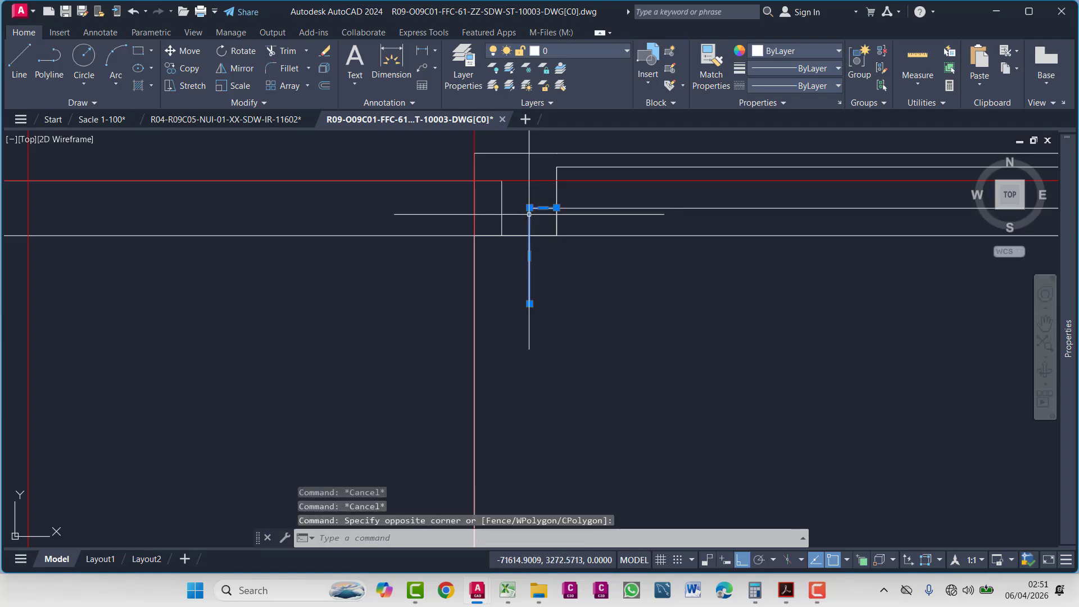
pyautogui.press('Delete')
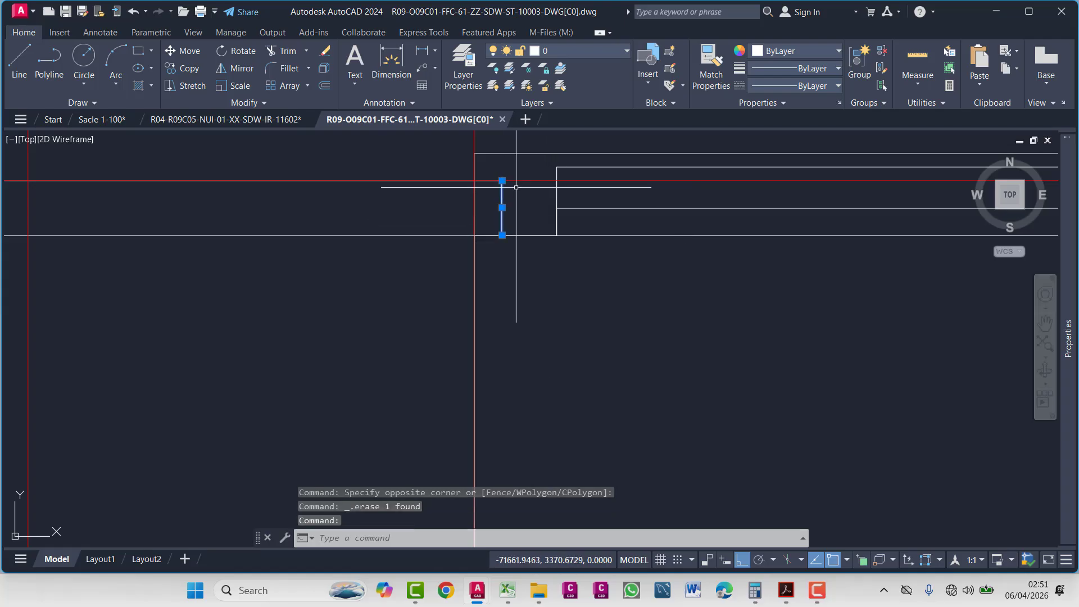
pyautogui.press('Escape')
pyautogui.press('Escape')
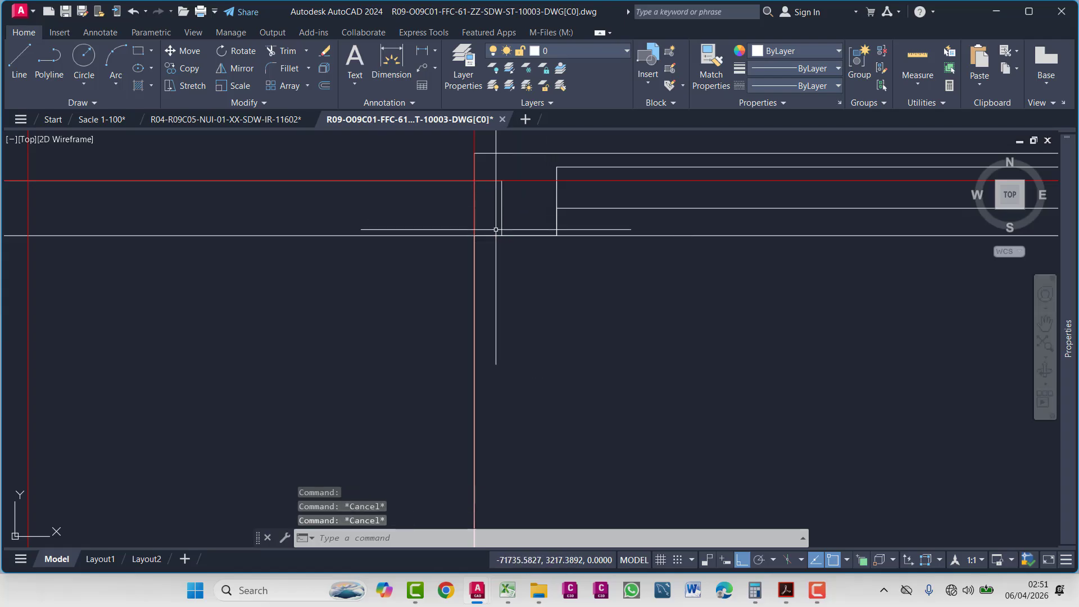
# - Select the wall lines at the redrawn corner on grid line D, extend the selection to all similar objects, and join them
pyautogui.scroll(-2, 493, 232)
pyautogui.moveTo(491, 234); pyautogui.dragTo(597, 226, button='middle')
pyautogui.scroll(2, 572, 204)
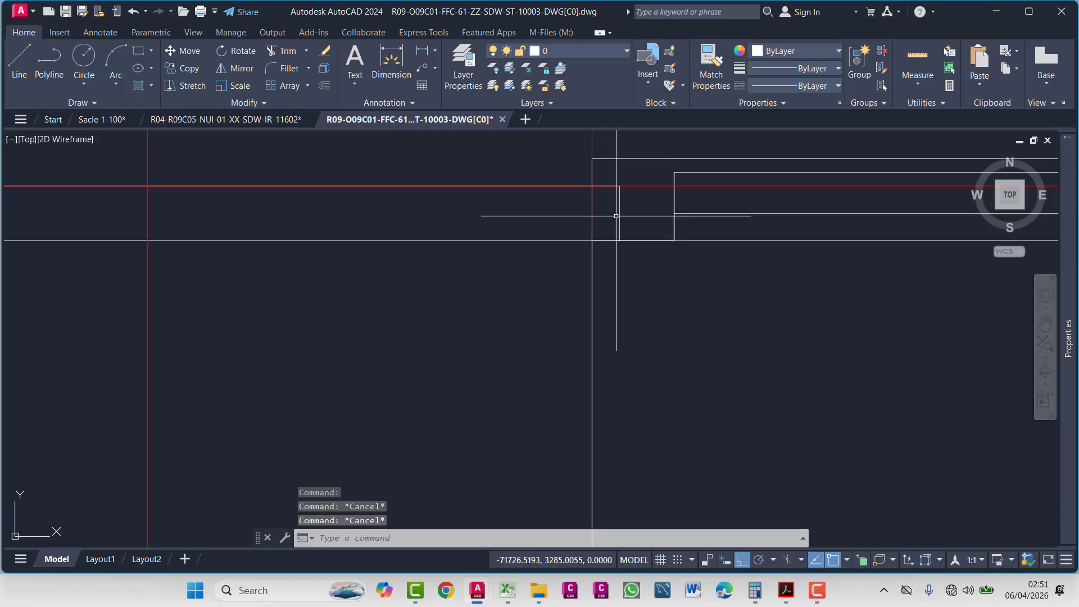
pyautogui.click(624, 213)
pyautogui.click(542, 239)
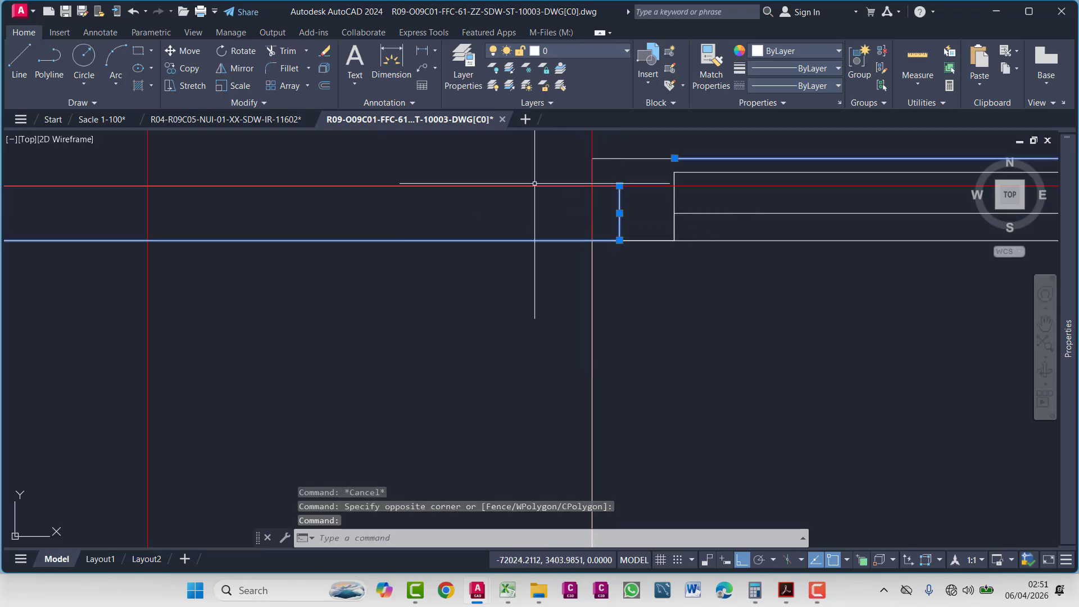
pyautogui.click(537, 240)
pyautogui.click(595, 204)
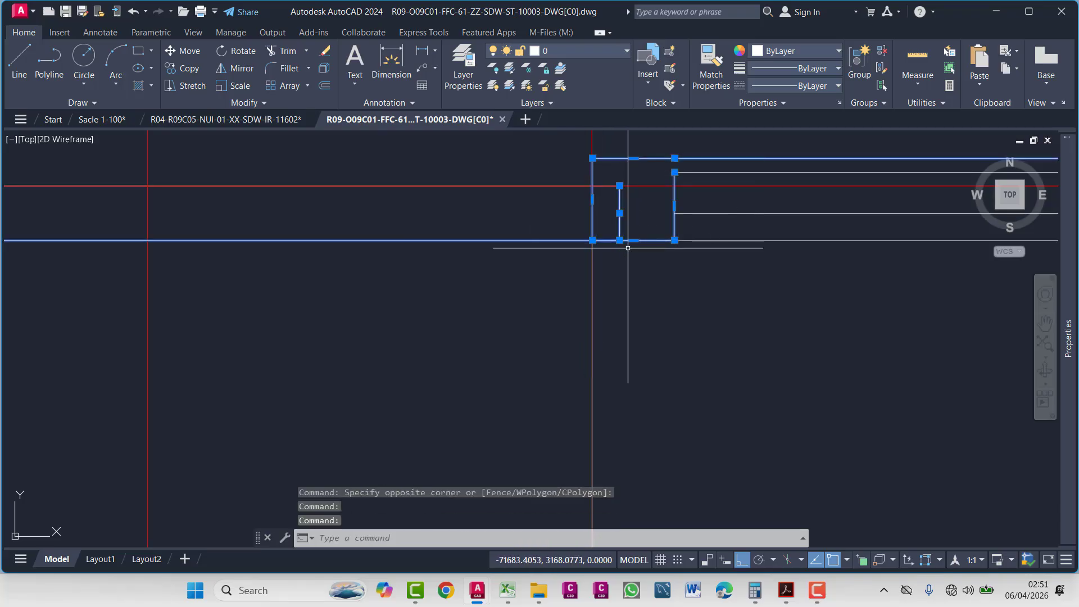
pyautogui.rightClick(661, 344)
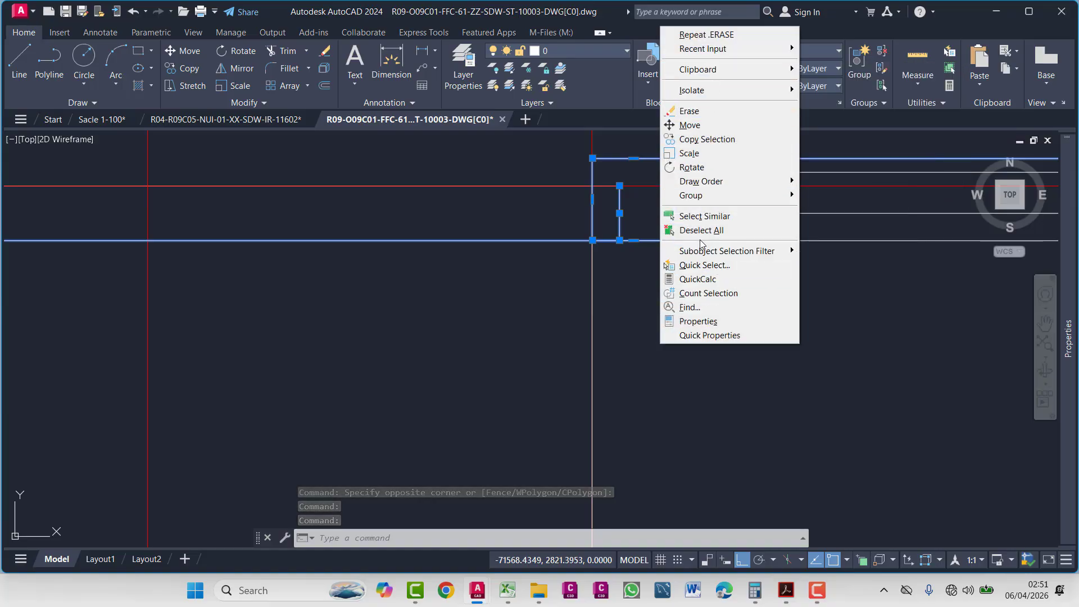
pyautogui.click(705, 217)
pyautogui.scroll(-5, 633, 255)
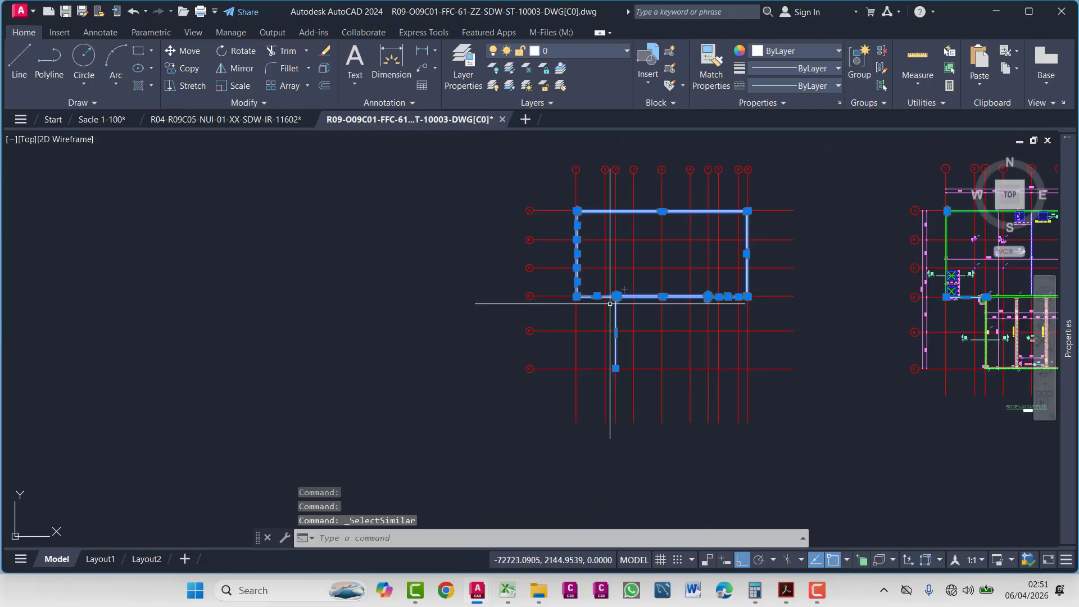
pyautogui.write('j')
pyautogui.press('Return')
pyautogui.scroll(4, 616, 315)
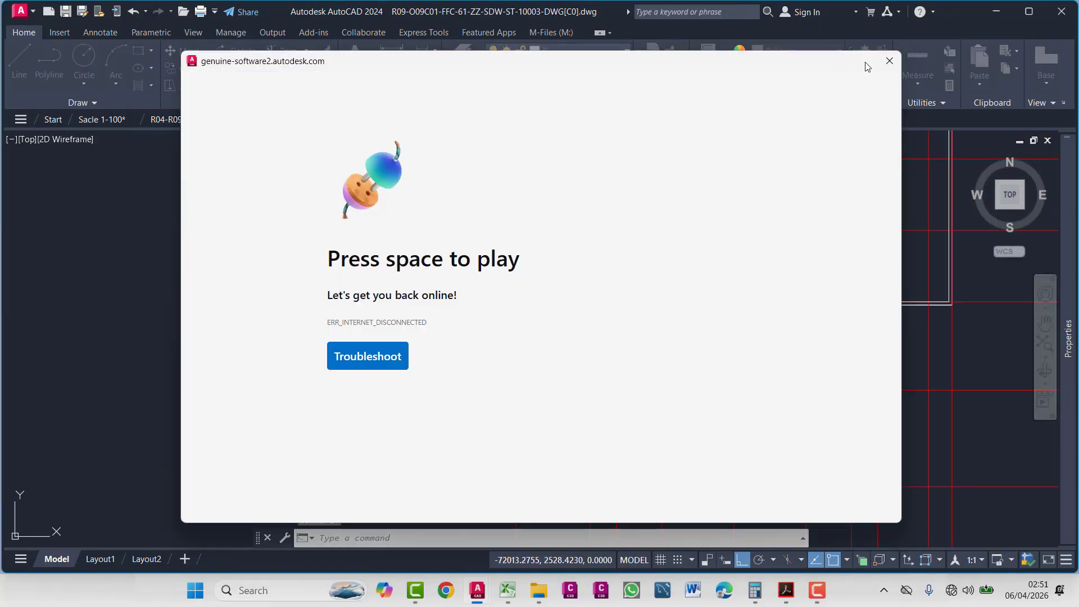
pyautogui.click(889, 60)
# - Select all polylines similar to the joined wall line and bring them to the front of the draw order
pyautogui.rightClick(556, 326)
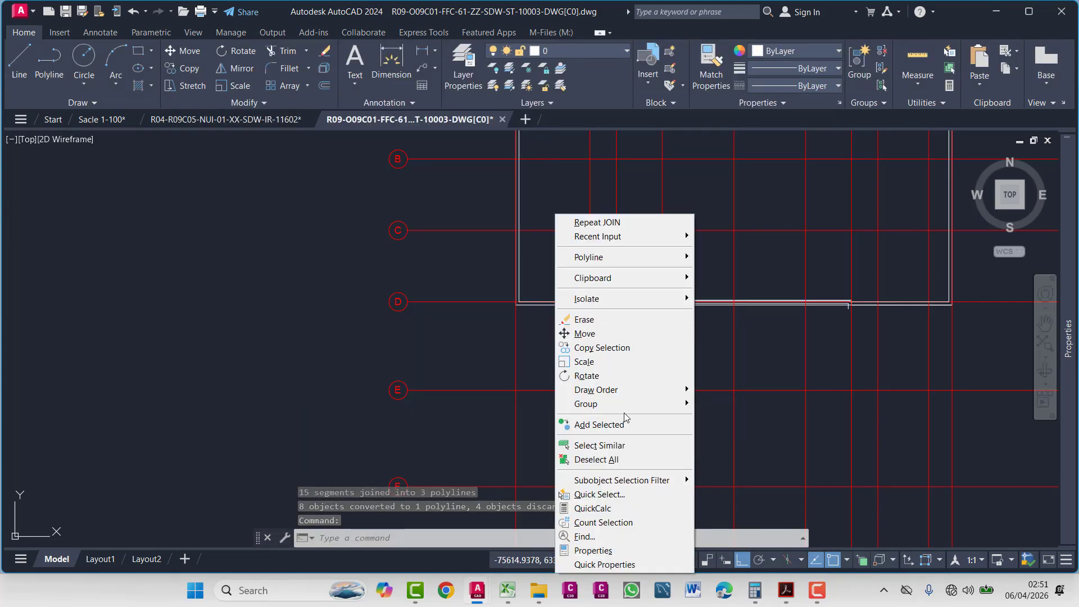
pyautogui.click(599, 445)
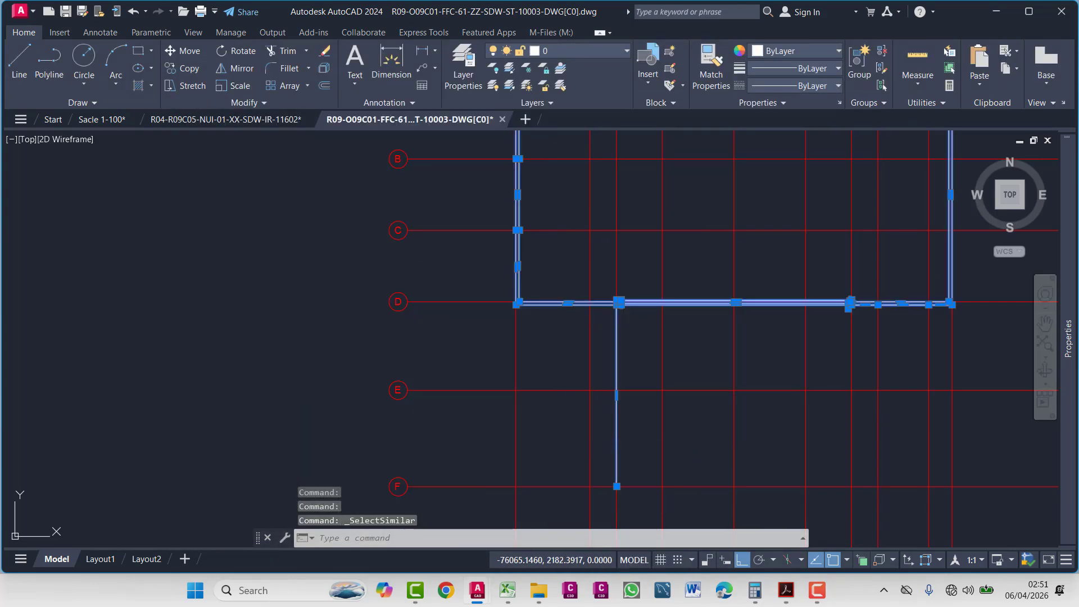
pyautogui.rightClick(549, 320)
pyautogui.moveTo(610, 158)
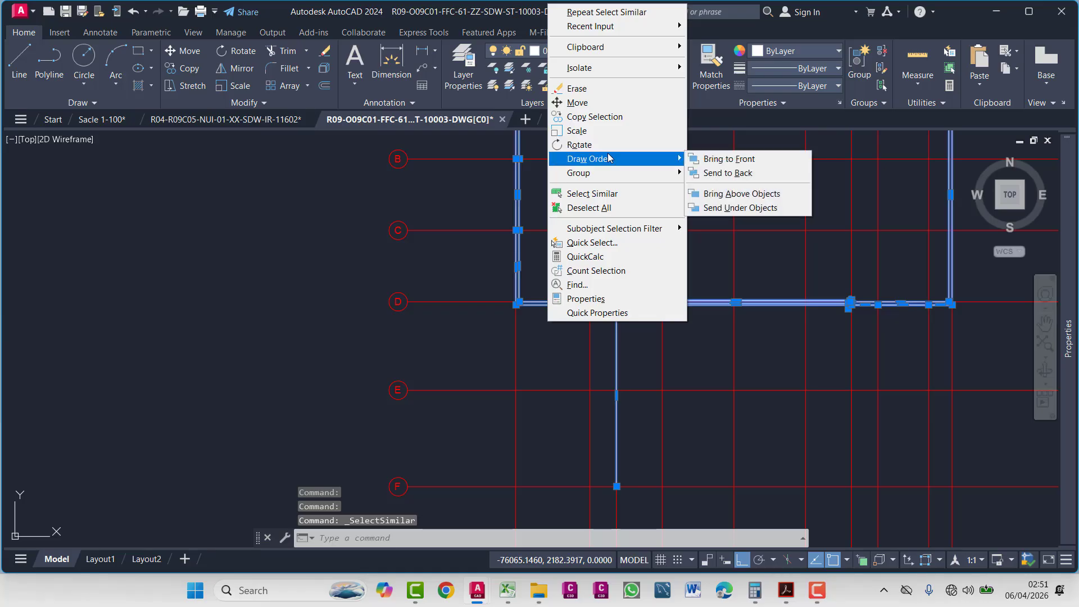
pyautogui.click(730, 159)
pyautogui.press('Escape')
# - Examine the joined wall lines around the redrawn lower section's left corner at grid line D
pyautogui.scroll(4, 616, 315)
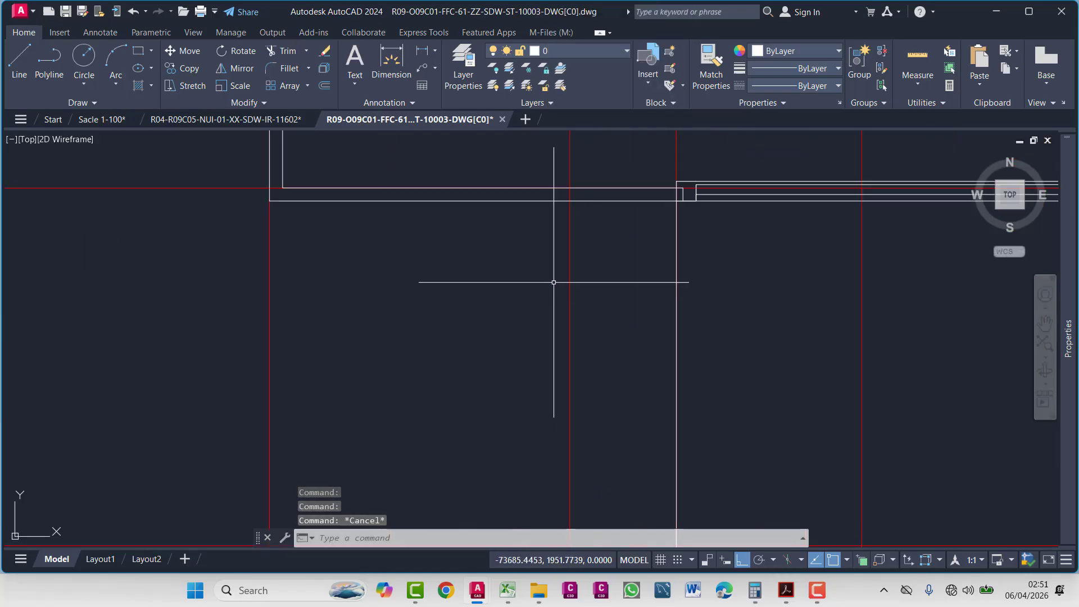
pyautogui.moveTo(616, 305)
pyautogui.mouseDown(button='middle')
pyautogui.moveTo(576, 300)
pyautogui.moveTo(562, 321)
pyautogui.moveTo(537, 292)
pyautogui.moveTo(526, 298)
pyautogui.mouseUp(button='middle')
pyautogui.scroll(4, 584, 305)
pyautogui.scroll(-2, 530, 285)
pyautogui.scroll(6, 500, 303)
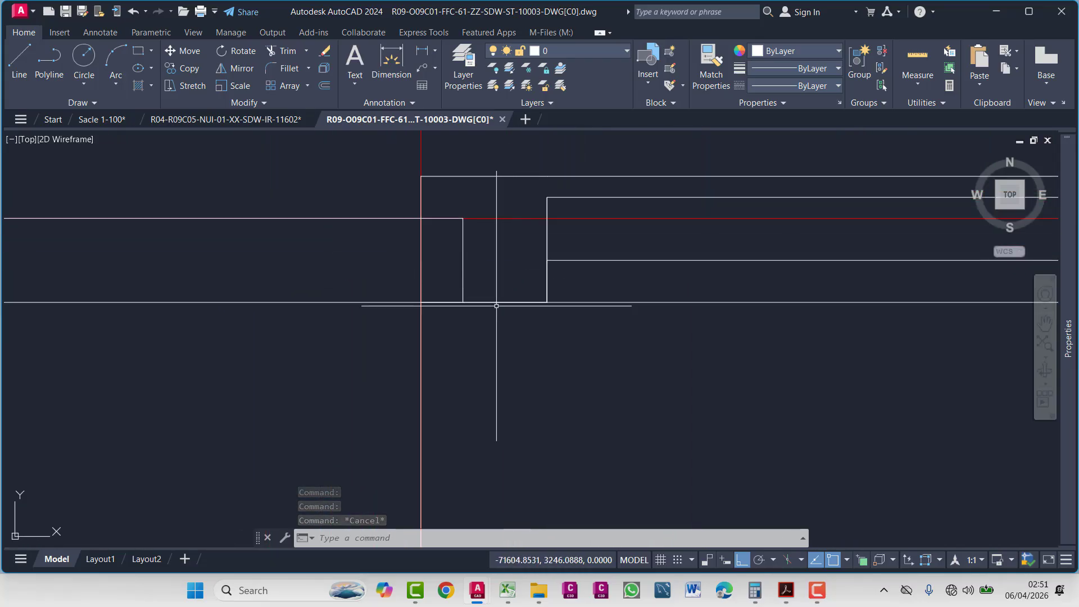
pyautogui.scroll(-4, 458, 293)
pyautogui.scroll(4, 497, 251)
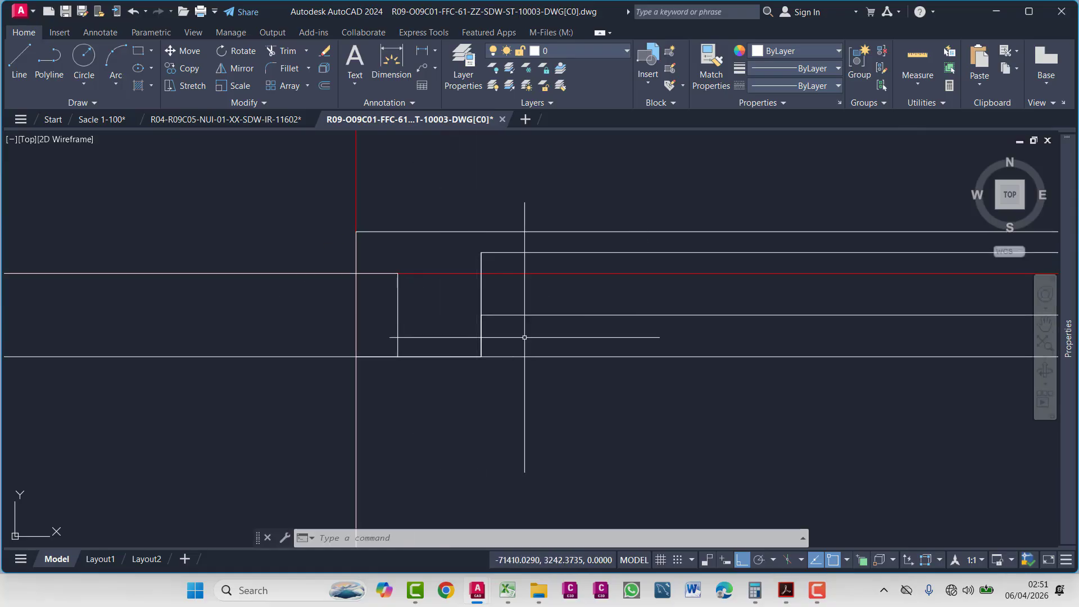
# - Examine how the wall lines, hatching and crossed opening meet at the original plan's lower-section left corner on grid line D
pyautogui.scroll(-5, 562, 338)
pyautogui.moveTo(635, 394); pyautogui.dragTo(379, 353, button='middle')
pyautogui.scroll(8, 800, 250)
pyautogui.scroll(4, 726, 228)
pyautogui.moveTo(714, 232); pyautogui.dragTo(662, 254, button='middle')
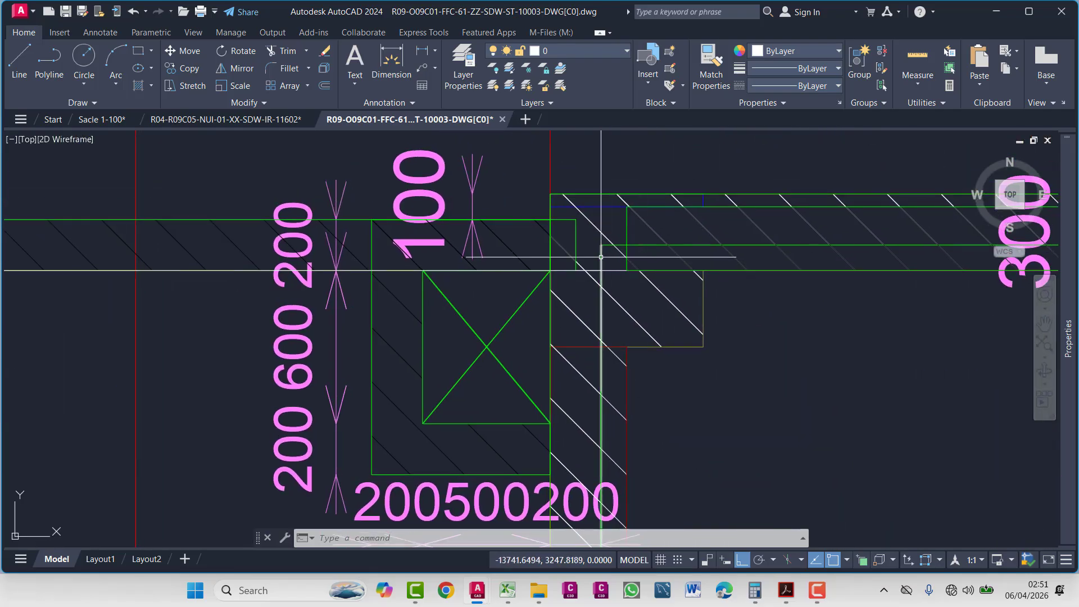
pyautogui.scroll(1, 612, 252)
pyautogui.scroll(-2, 706, 236)
pyautogui.moveTo(732, 248); pyautogui.dragTo(641, 250, button='middle')
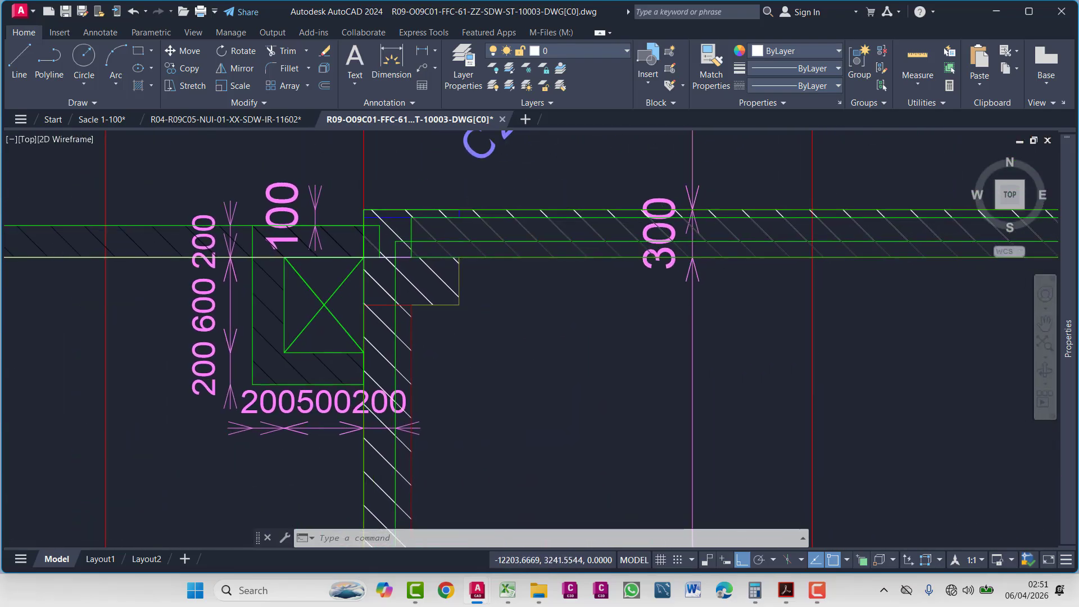
pyautogui.moveTo(443, 254); pyautogui.dragTo(583, 248, button='middle')
pyautogui.scroll(4, 651, 241)
pyautogui.scroll(-4, 695, 256)
pyautogui.scroll(4, 582, 248)
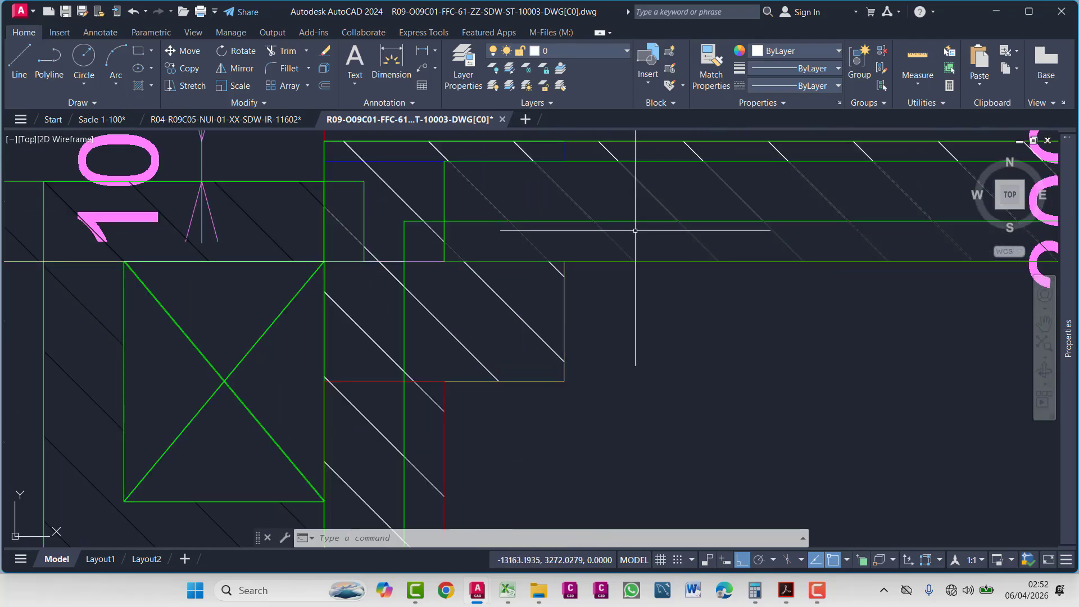
# - Measure the gap between the original wall's lower edge and inner line at the corner by drawing a polyline across it and viewing its properties
pyautogui.press('Return')
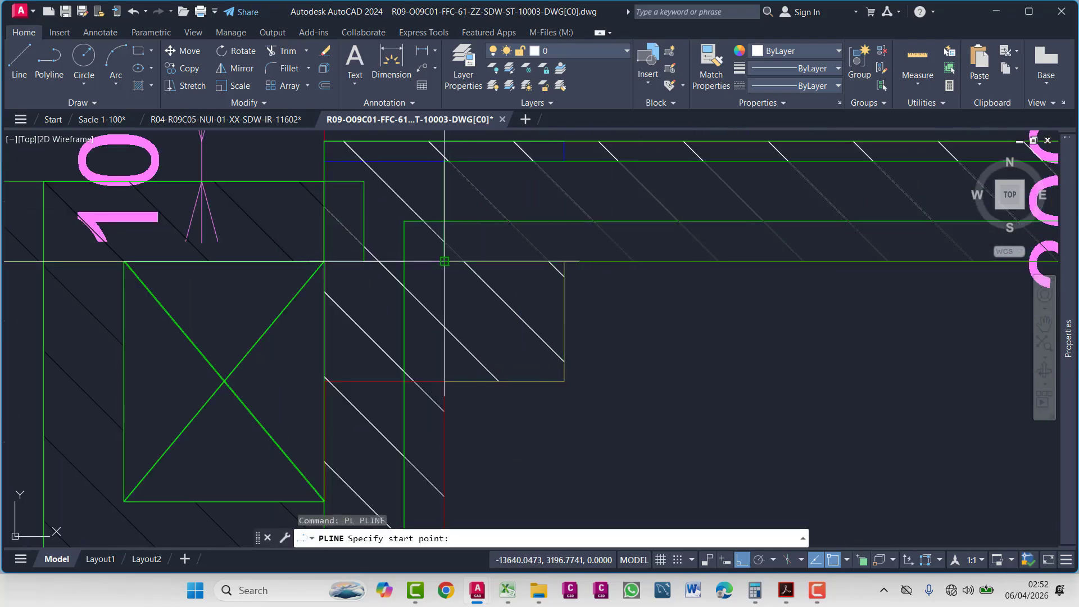
pyautogui.click(444, 260)
pyautogui.click(444, 221)
pyautogui.press('Escape')
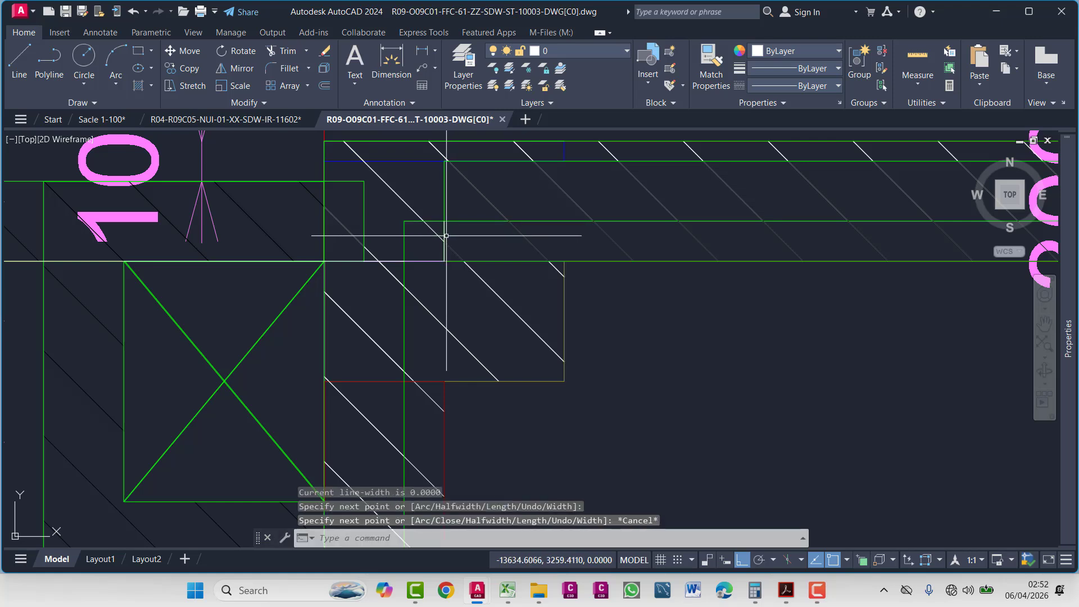
pyautogui.press('Escape')
pyautogui.click(444, 240)
pyautogui.moveTo(1068, 356)
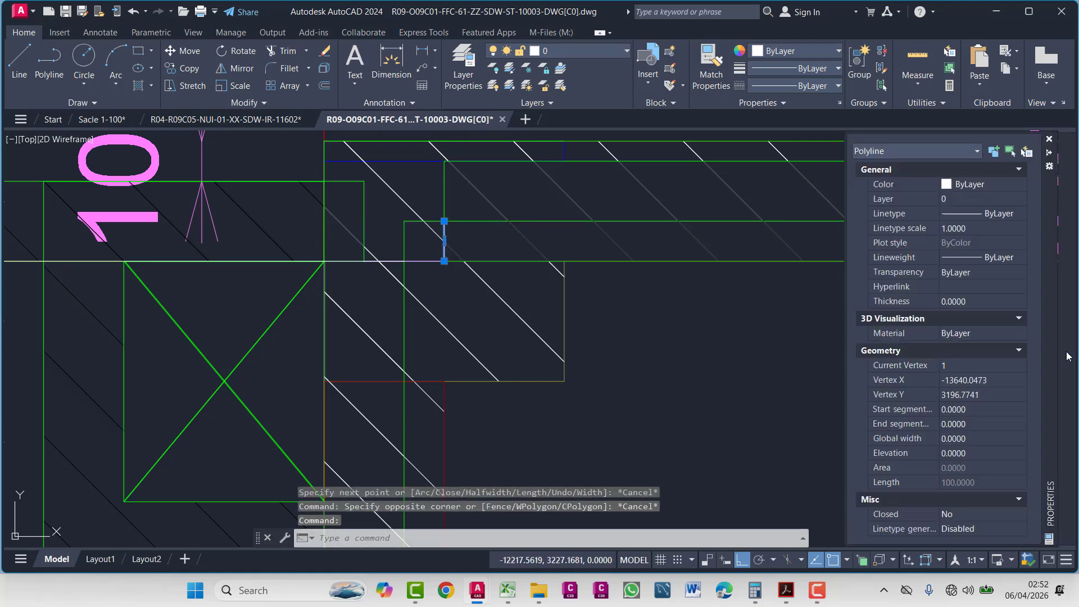
# - Delete the temporary measuring polyline at the original plan's lower-section corner
pyautogui.press('Escape')
pyautogui.press('Escape')
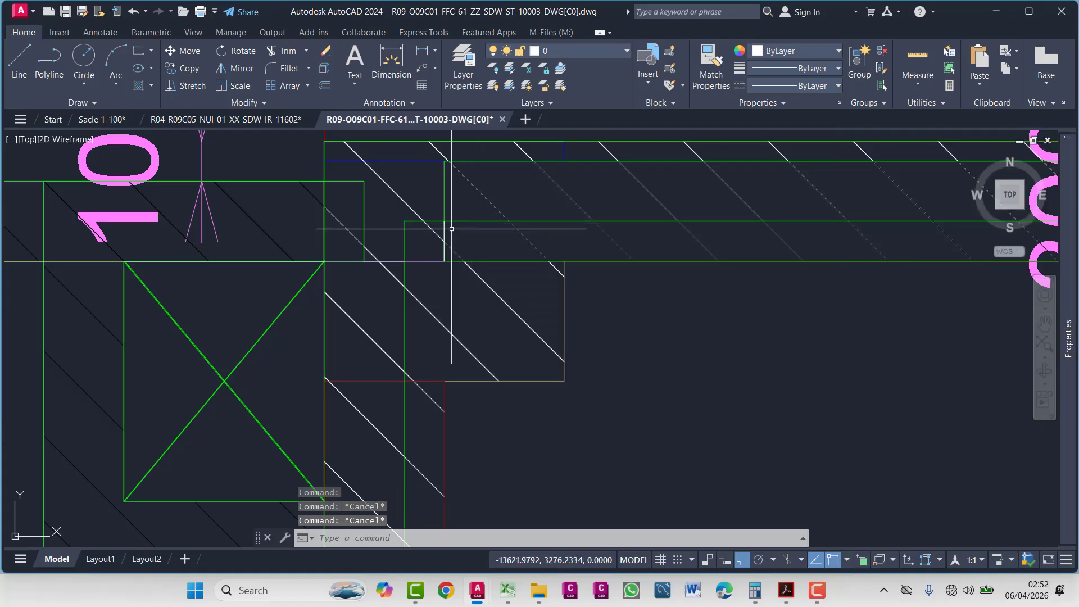
pyautogui.press('Delete')
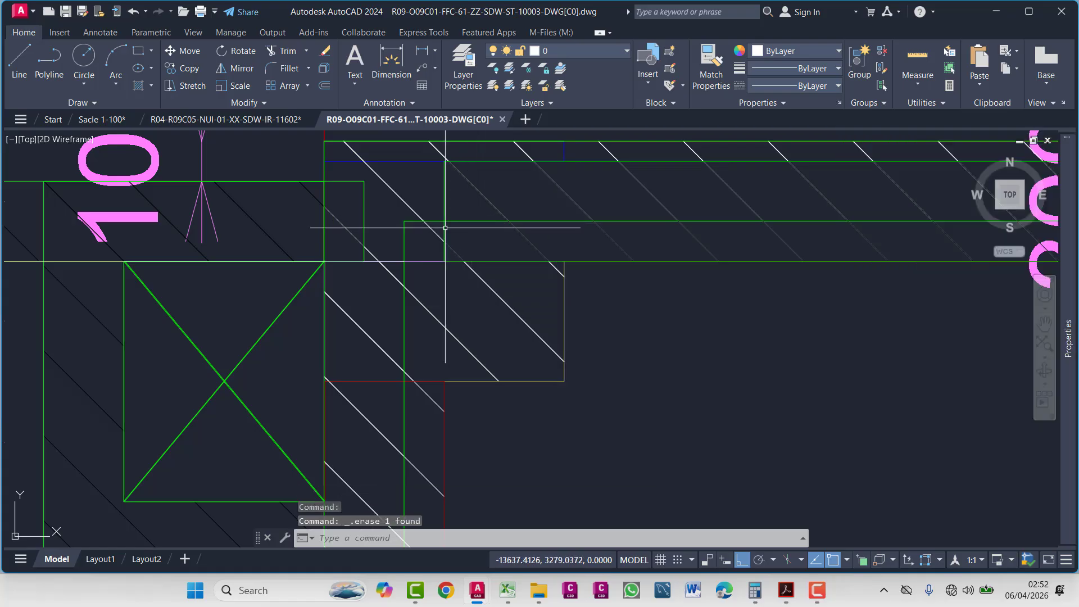
# - Draw a short horizontal polyline along the redrawn wall's lower edge, from the inner vertical's foot about 100 mm toward the outer corner
pyautogui.scroll(-4, 566, 244)
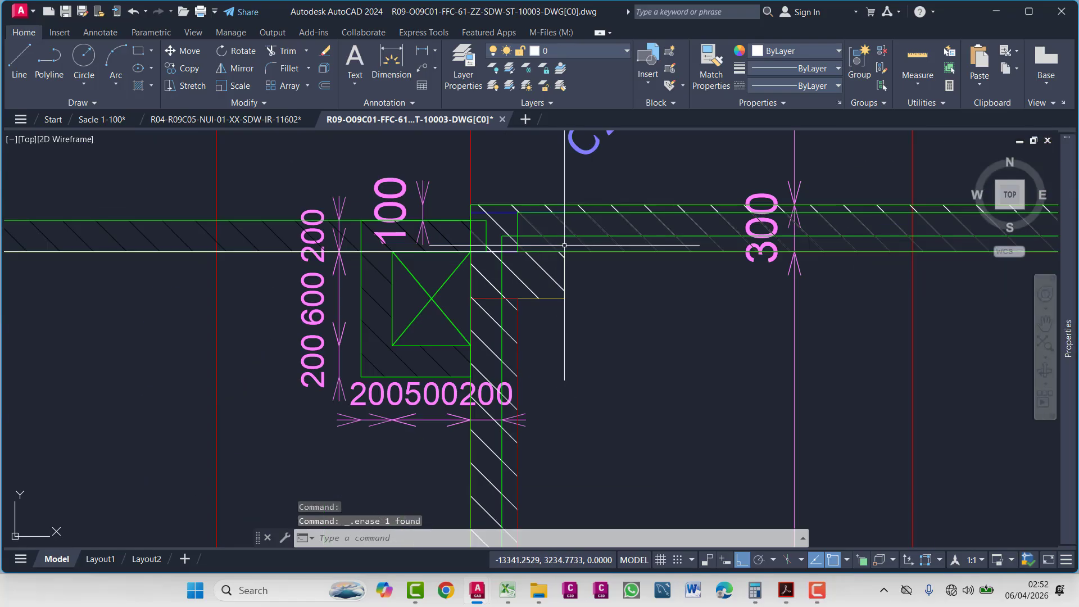
pyautogui.moveTo(252, 337); pyautogui.dragTo(697, 261, button='middle')
pyautogui.scroll(-2, 696, 261)
pyautogui.moveTo(509, 288); pyautogui.dragTo(1026, 269, button='middle')
pyautogui.moveTo(650, 296); pyautogui.dragTo(1012, 296, button='middle')
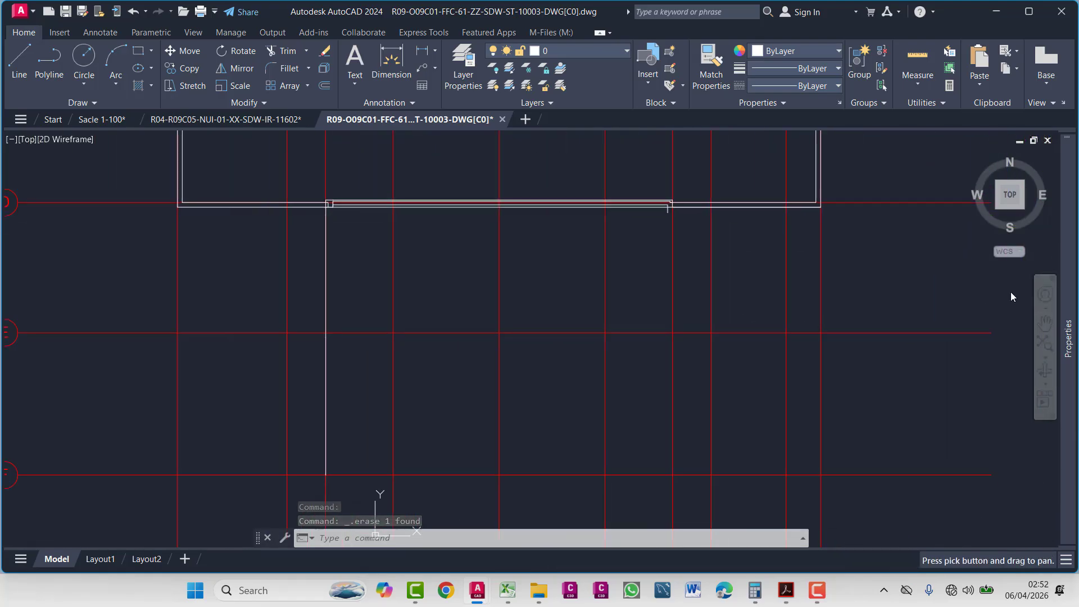
pyautogui.scroll(4, 344, 202)
pyautogui.scroll(2, 362, 224)
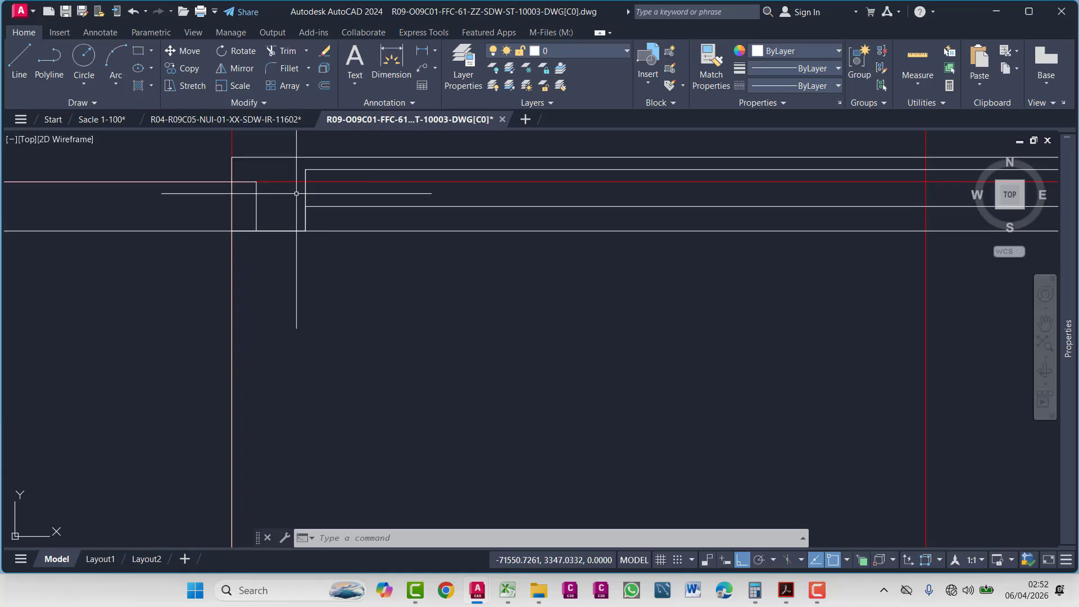
pyautogui.click(323, 207)
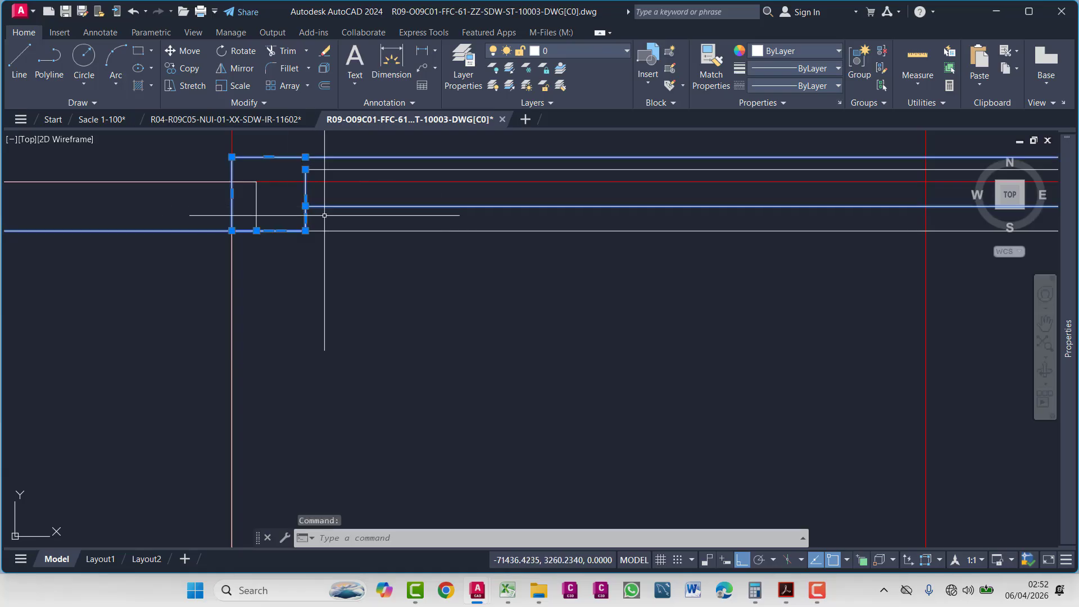
pyautogui.press('Escape')
pyautogui.press('Escape')
pyautogui.press('Escape')
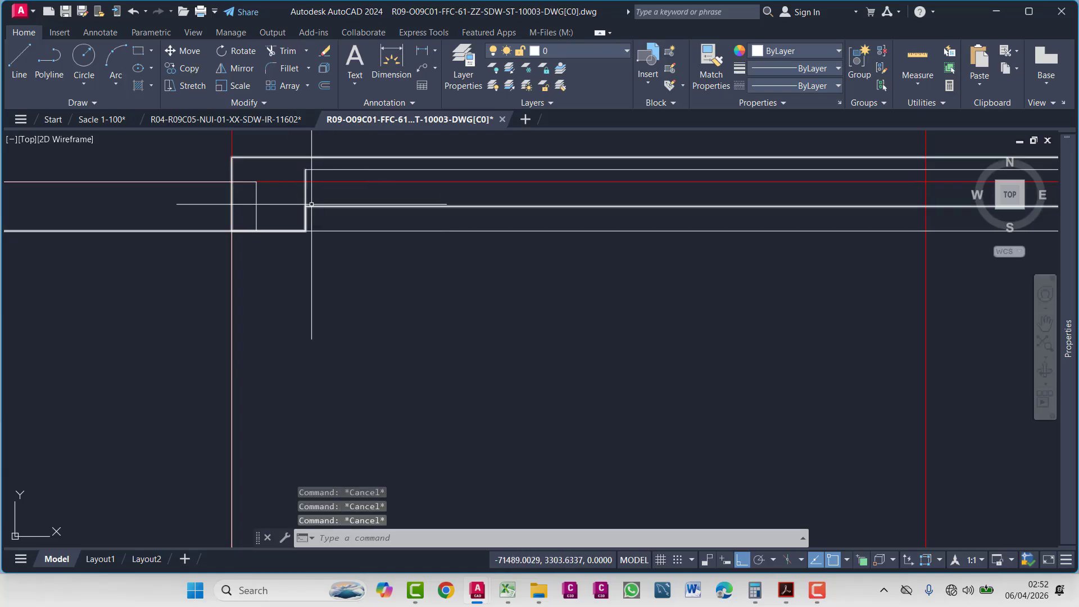
pyautogui.write('pl')
pyautogui.press('Return')
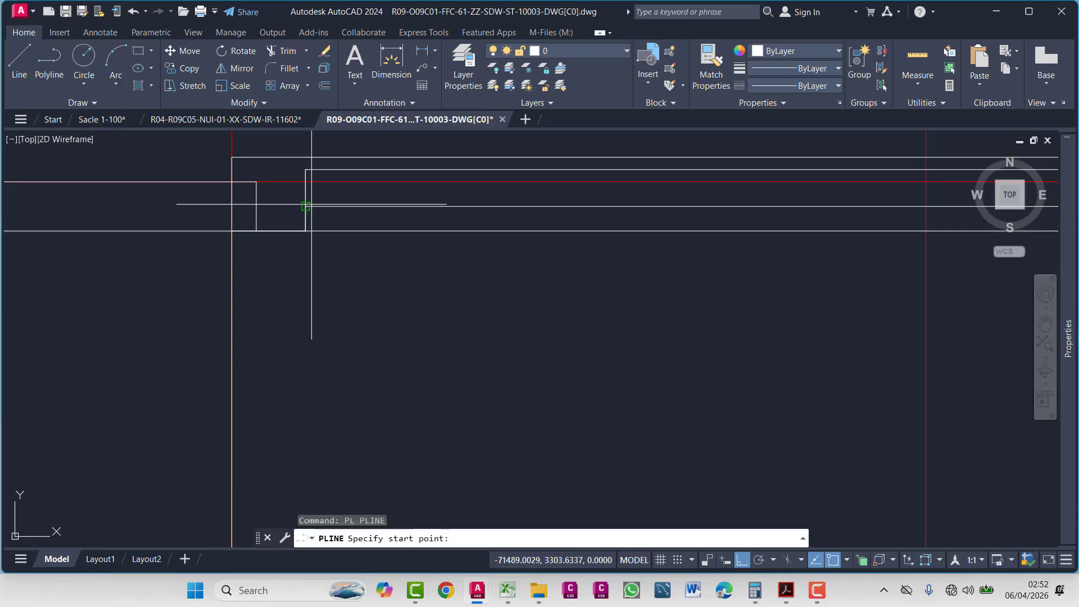
pyautogui.click(305, 231)
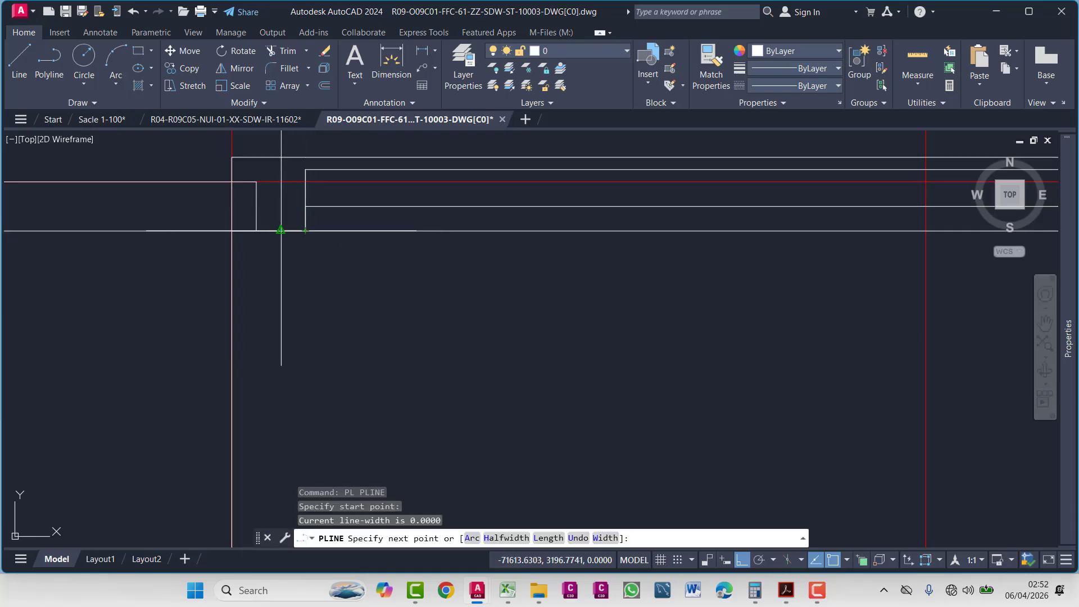
pyautogui.click(281, 230)
pyautogui.press('Escape')
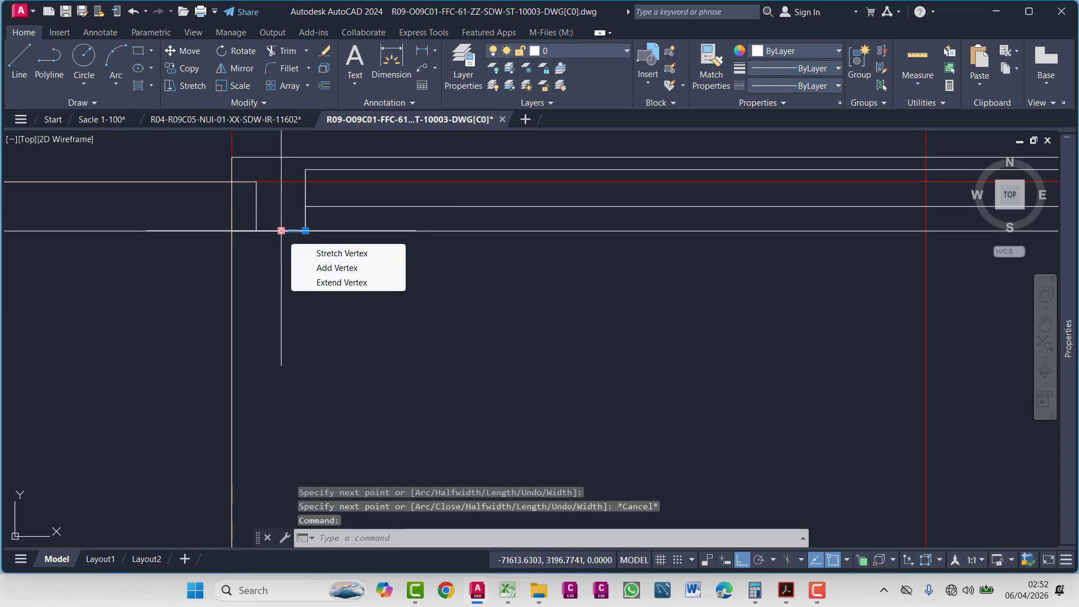
pyautogui.press('Escape')
# - Draw a polyline 100 mm up from the short line's end and another horizontally across to the start of the inner wall line
pyautogui.write('pl')
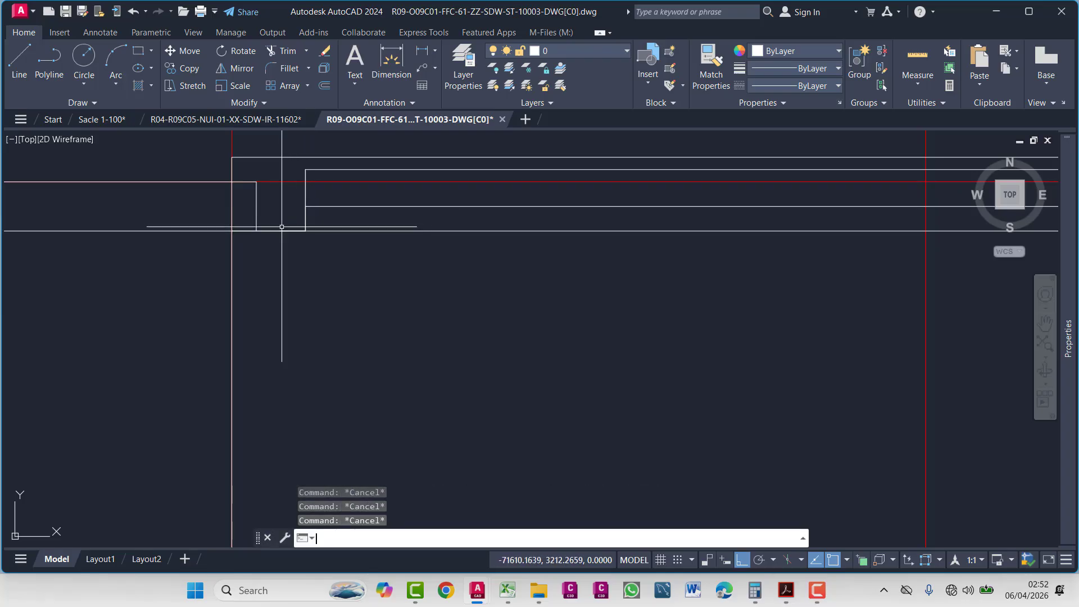
pyautogui.press('Return')
pyautogui.click(281, 230)
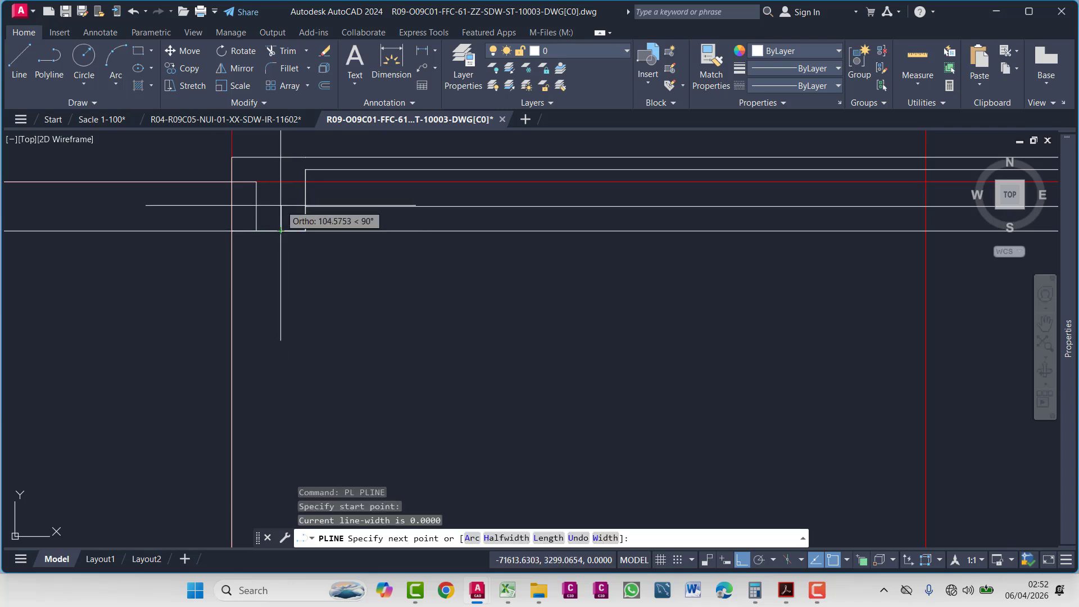
pyautogui.click(281, 206)
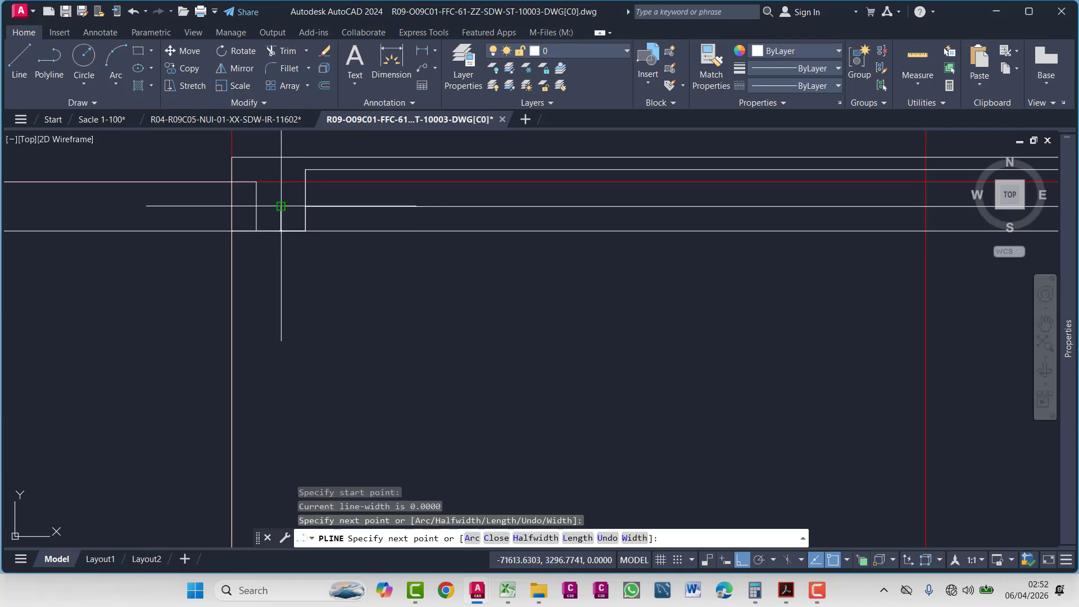
pyautogui.press('Escape')
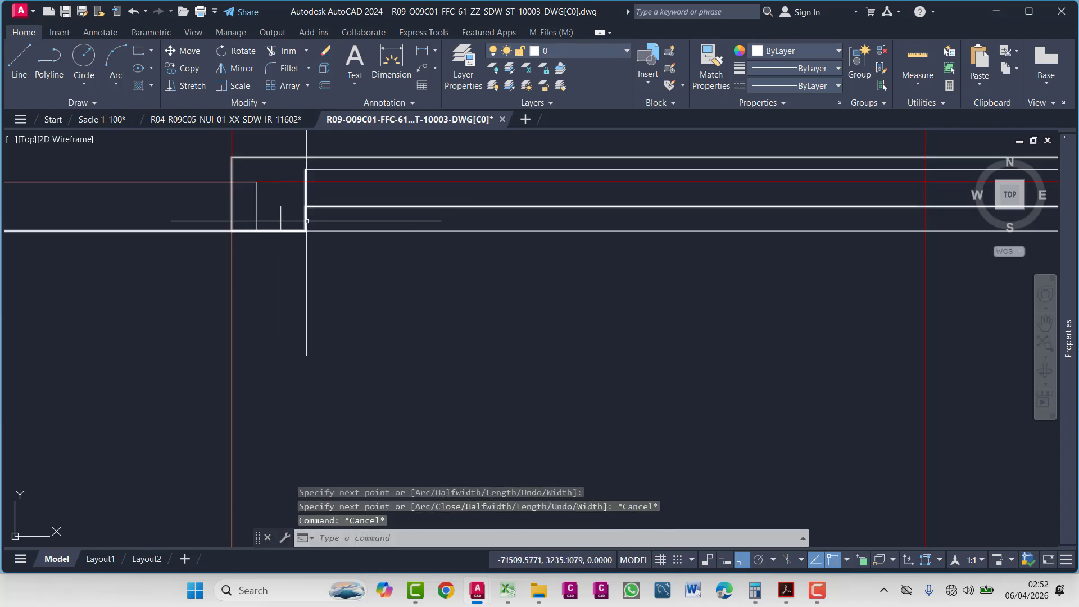
pyautogui.write('pl')
pyautogui.press('Return')
pyautogui.click(281, 207)
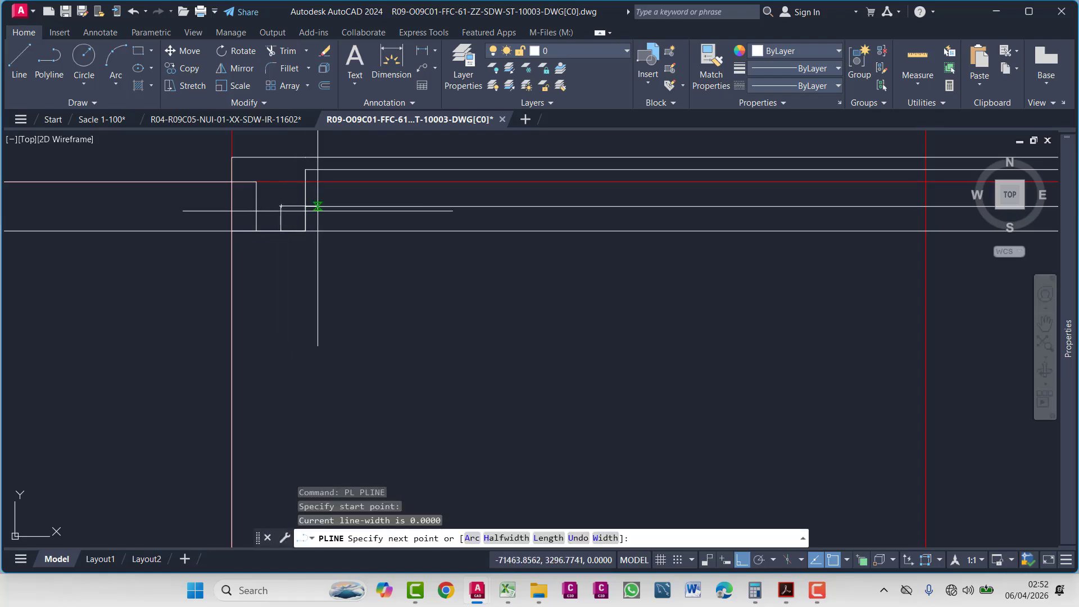
pyautogui.click(305, 207)
pyautogui.press('Escape')
pyautogui.write('tr')
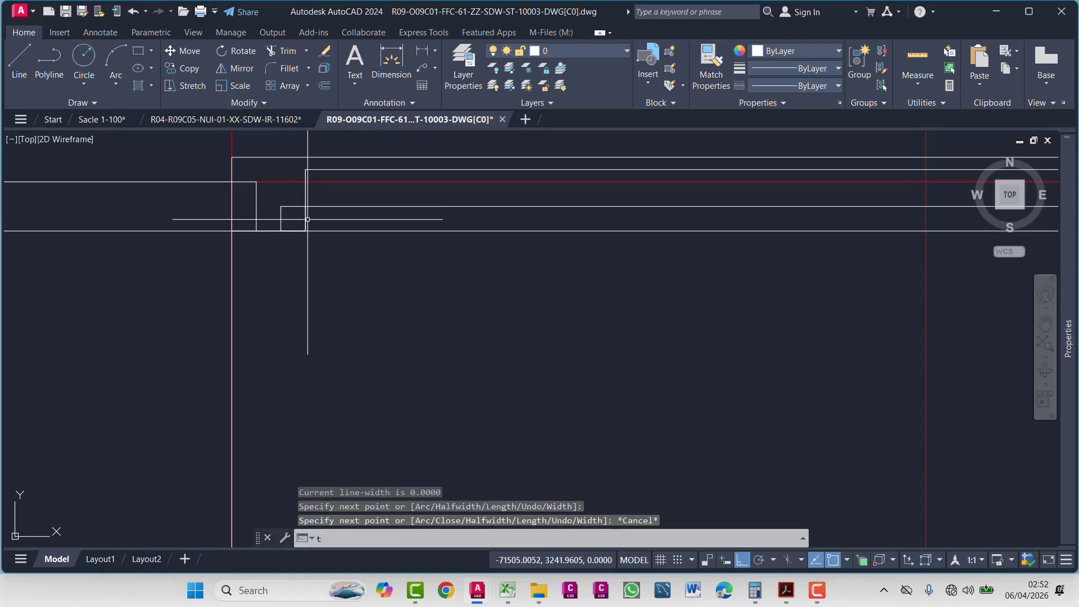
pyautogui.press('Return')
pyautogui.click(307, 219)
pyautogui.scroll(4, 307, 218)
pyautogui.click(306, 220)
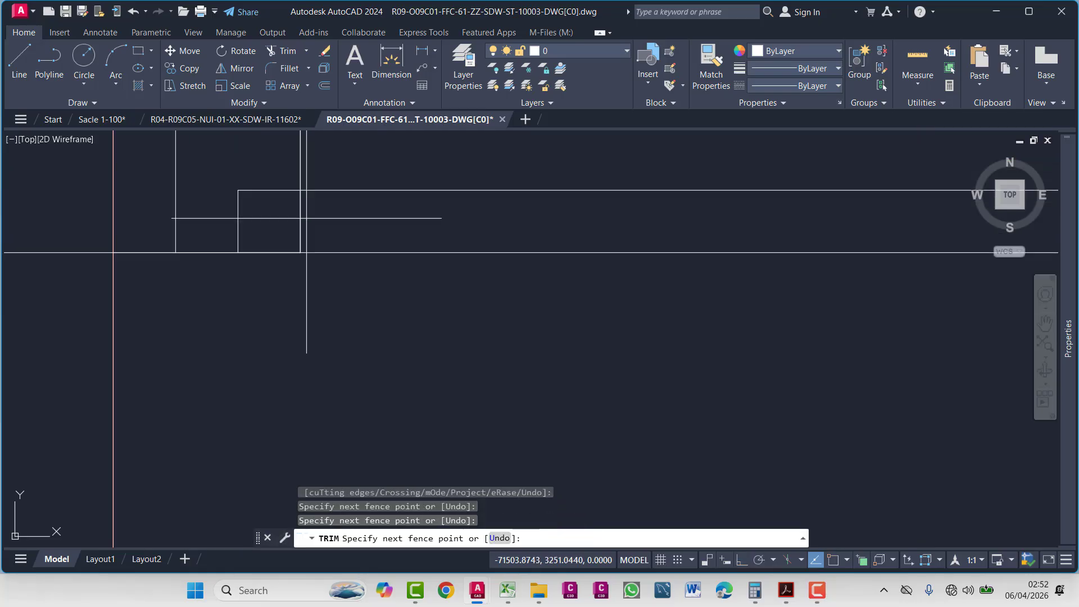
pyautogui.press('Escape')
pyautogui.press('Escape')
# - Delete the short horizontal helper line along the lower edge of the redrawn wall corner
pyautogui.click(285, 253)
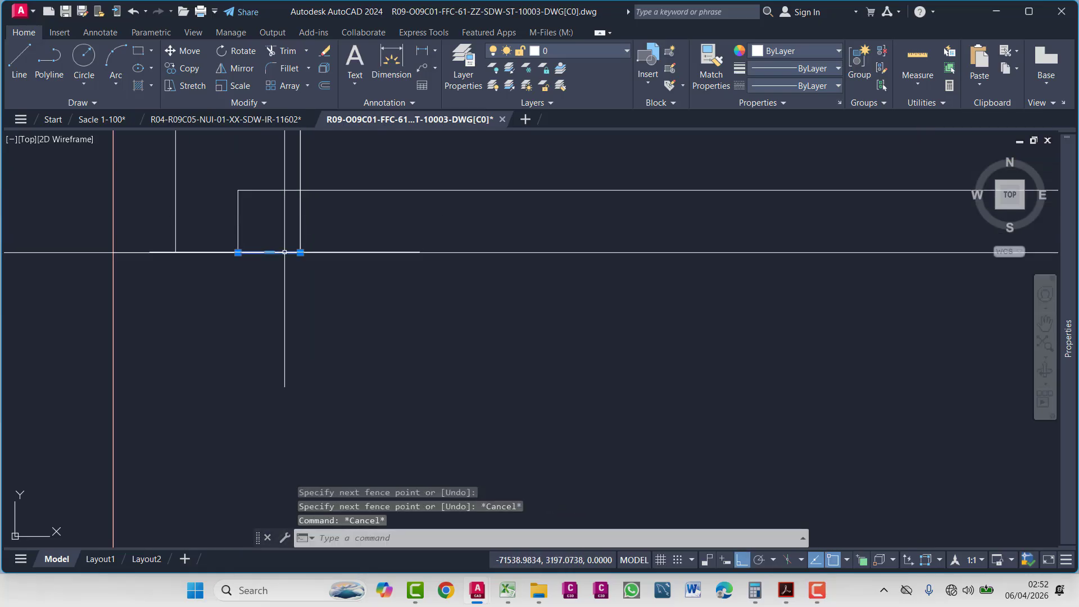
pyautogui.press('Delete')
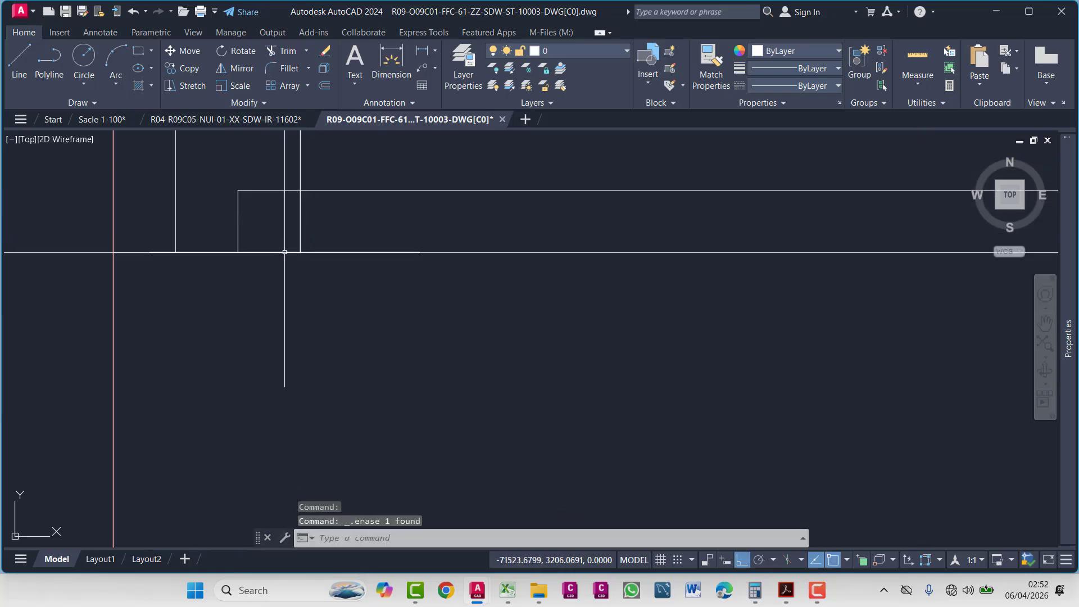
pyautogui.click(300, 221)
pyautogui.press('Escape')
pyautogui.press('Escape')
pyautogui.press('Escape')
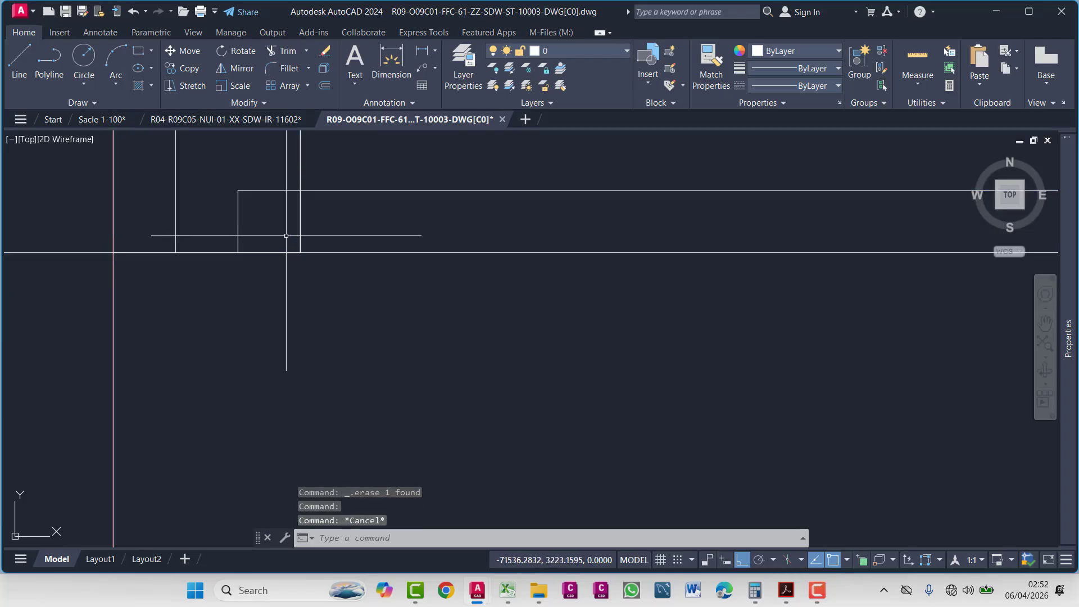
# - Select the new corner segments and wall lines with all similar polylines, and join them
pyautogui.click(273, 179)
pyautogui.click(212, 217)
pyautogui.click(359, 179)
pyautogui.click(276, 213)
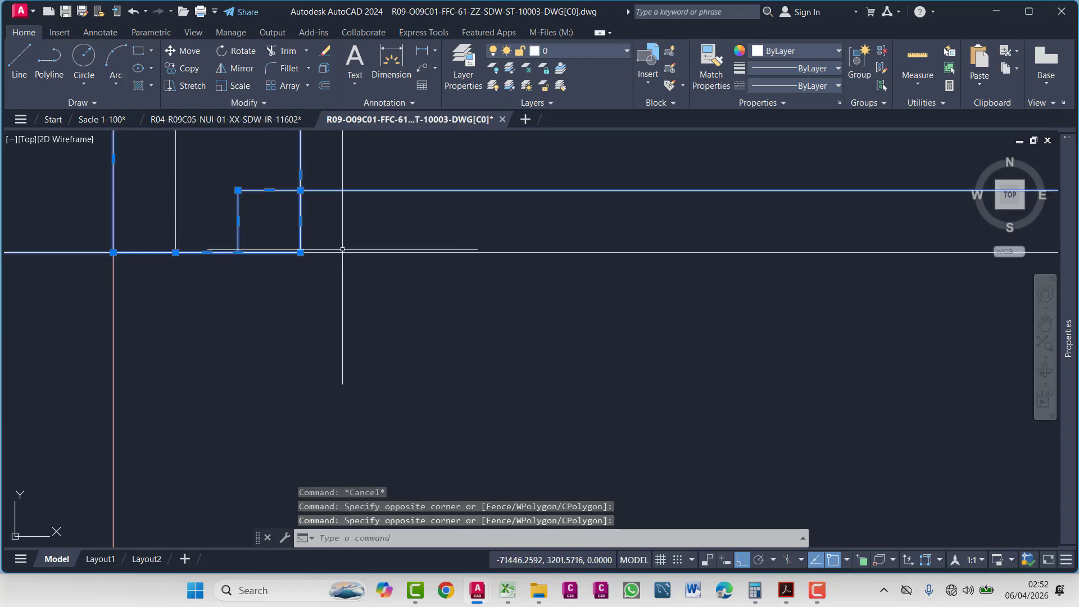
pyautogui.click(339, 251)
pyautogui.rightClick(336, 256)
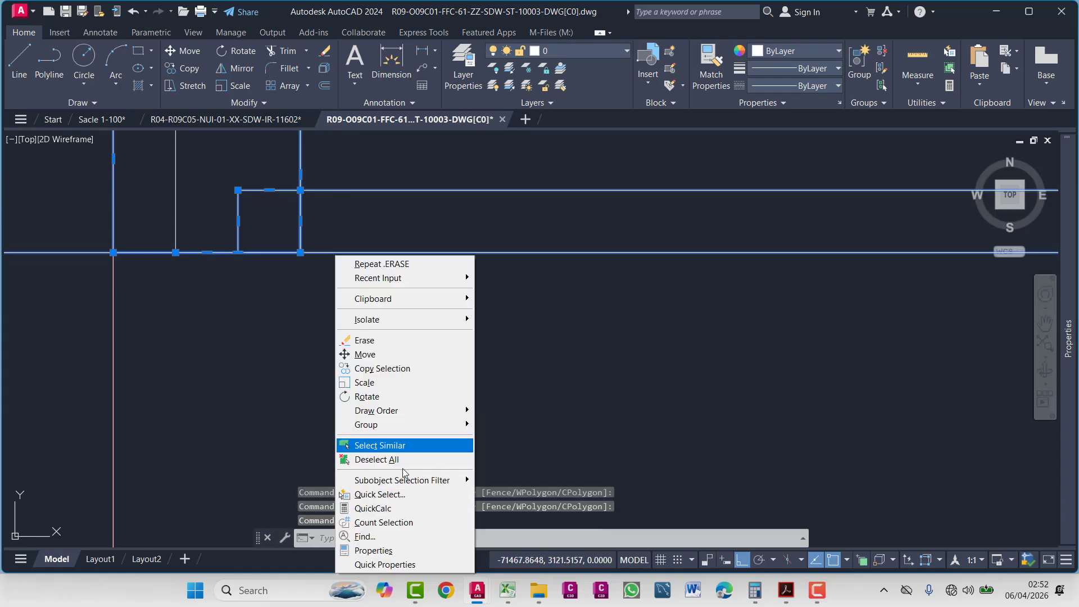
pyautogui.click(387, 446)
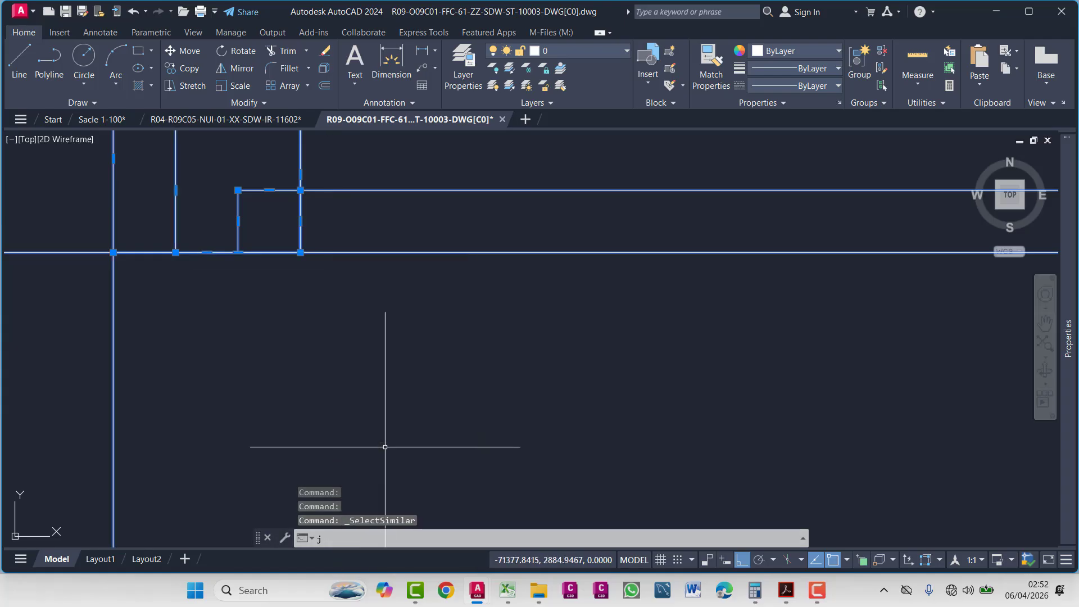
pyautogui.write('j')
pyautogui.press('Return')
pyautogui.scroll(-5, 330, 282)
pyautogui.press('Escape')
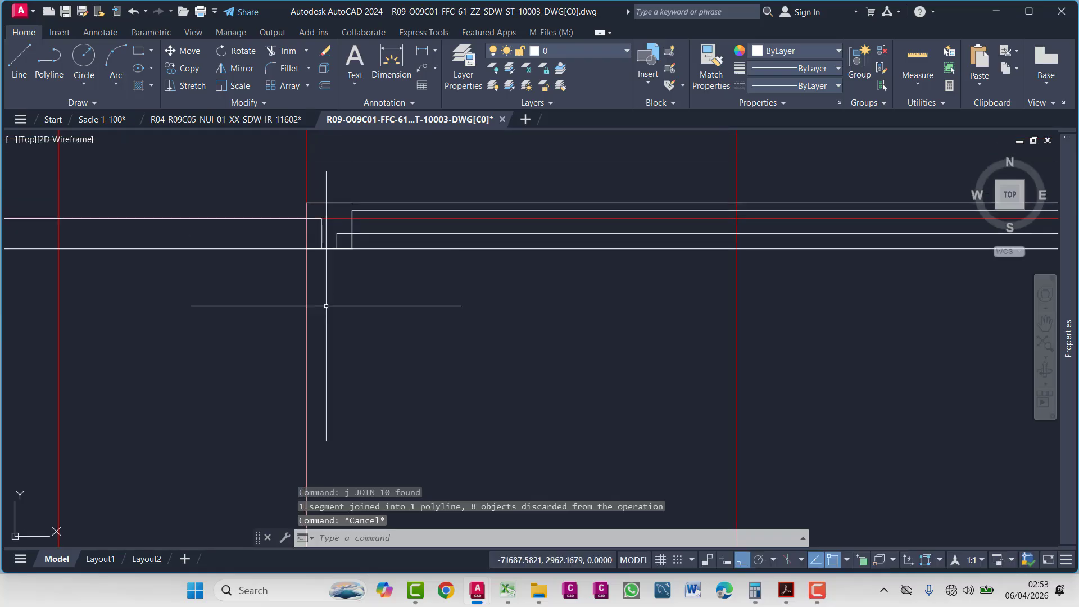
# - Examine the original plan's vertical wall below the grid line D corner, including its line spacing and width dimensions
pyautogui.scroll(-8, 326, 306)
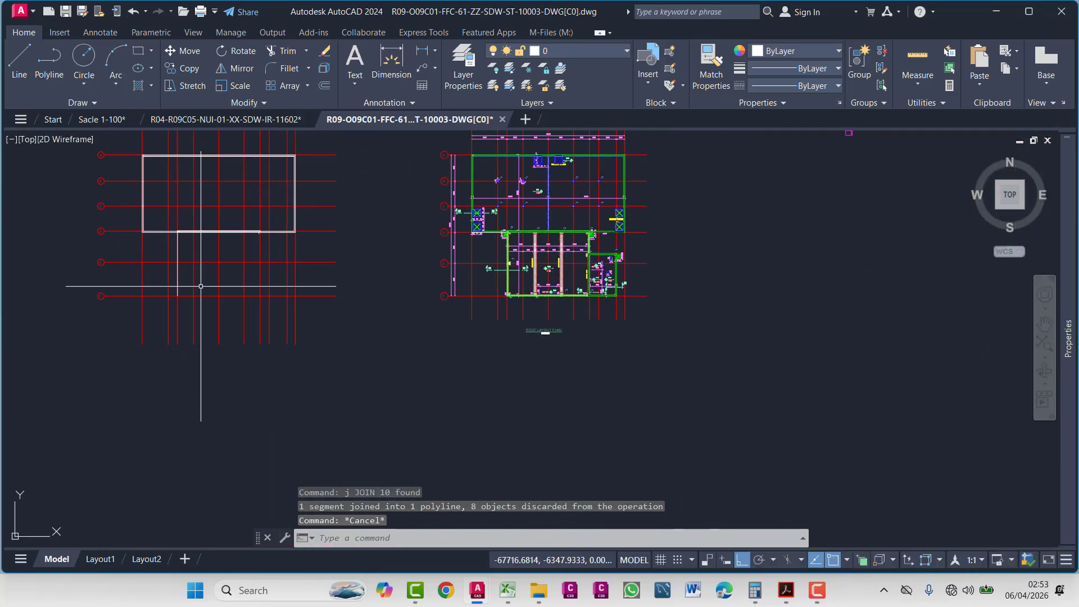
pyautogui.scroll(10, 564, 249)
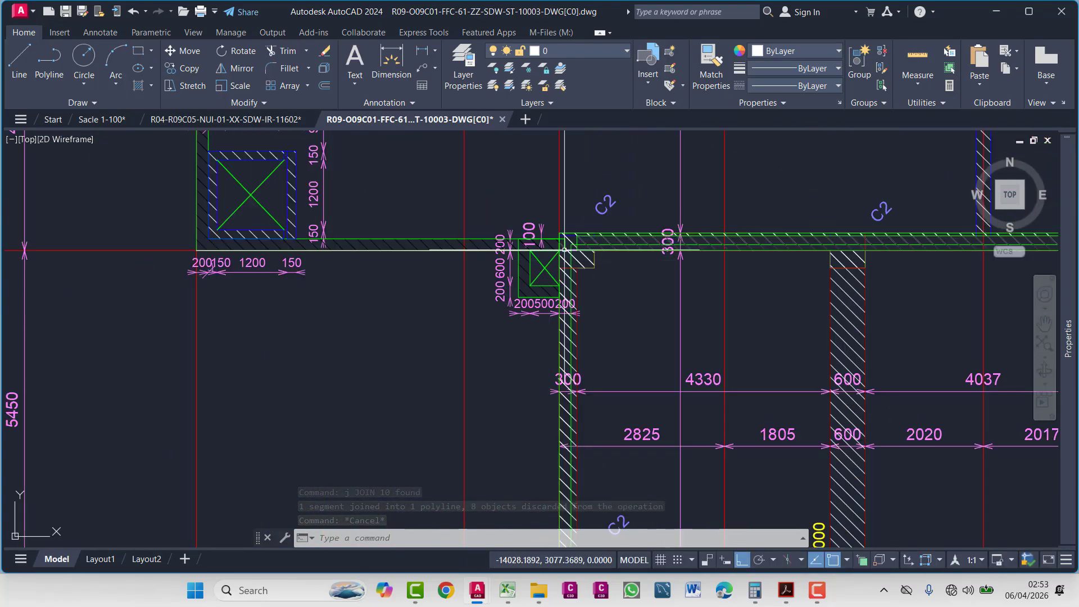
pyautogui.scroll(6, 564, 249)
pyautogui.scroll(-3, 493, 272)
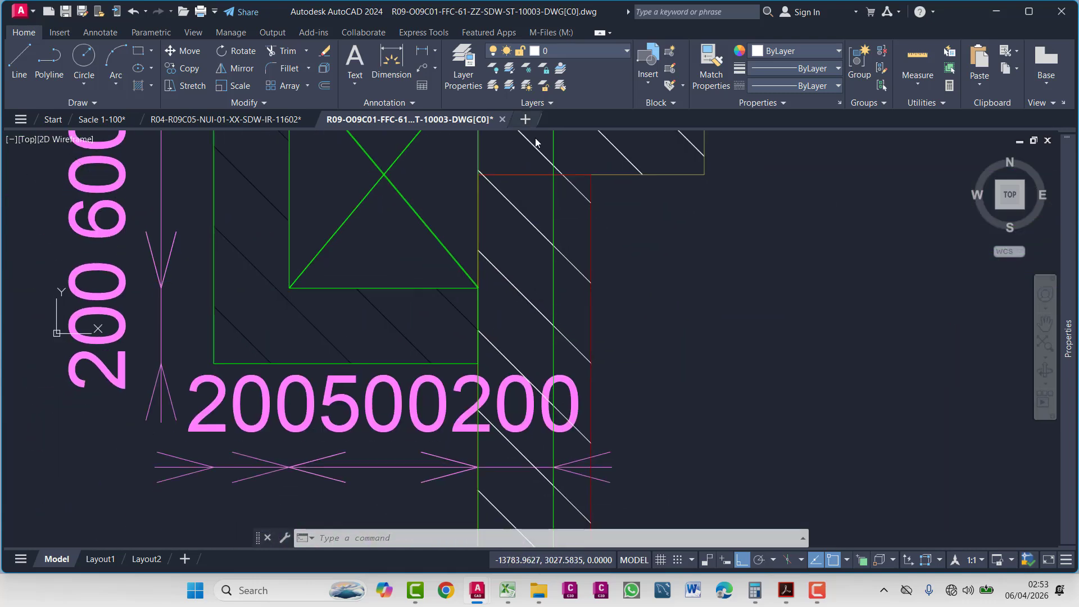
pyautogui.scroll(3, 531, 340)
pyautogui.scroll(-3, 532, 340)
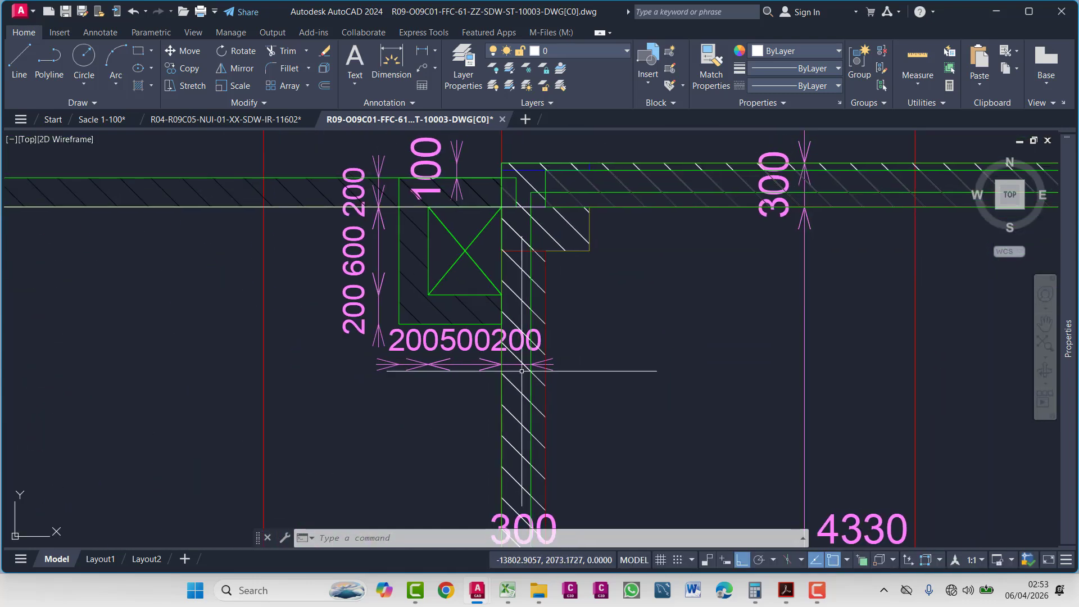
pyautogui.scroll(2, 493, 424)
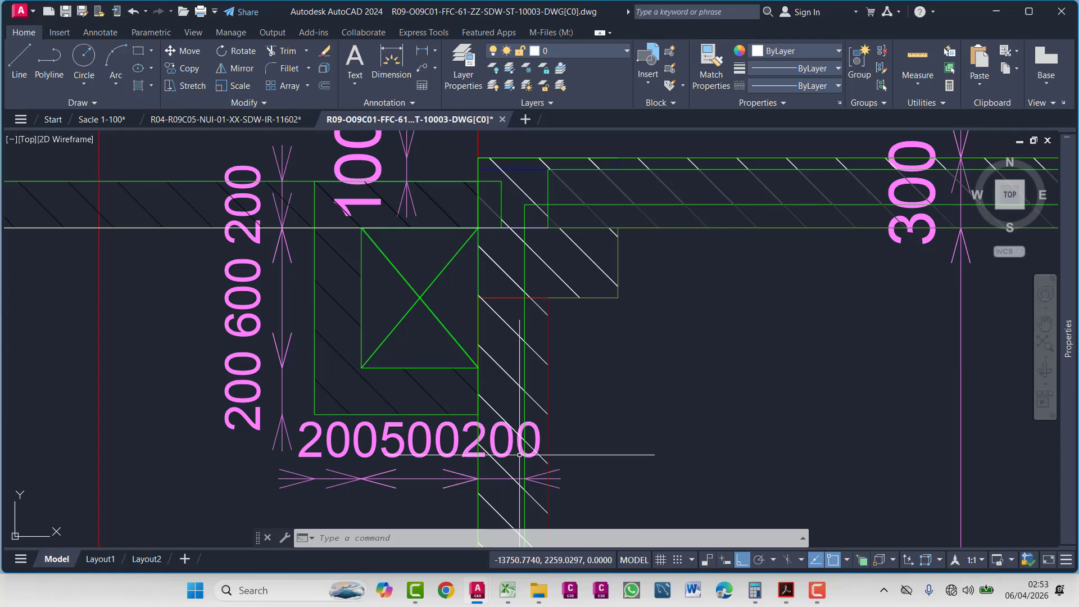
pyautogui.scroll(-5, 493, 424)
pyautogui.moveTo(393, 378); pyautogui.dragTo(749, 262, button='middle')
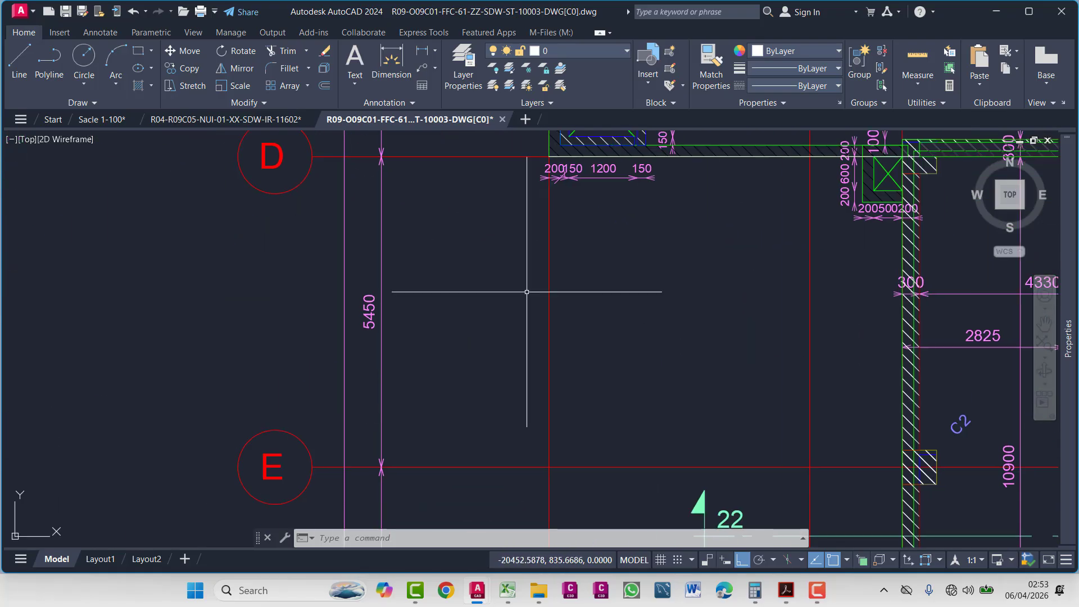
# - Offset the redrawn lower section's vertical wall line between grid lines D and F 200 mm inward
pyautogui.scroll(-8, 528, 292)
pyautogui.moveTo(343, 346); pyautogui.dragTo(809, 269, button='middle')
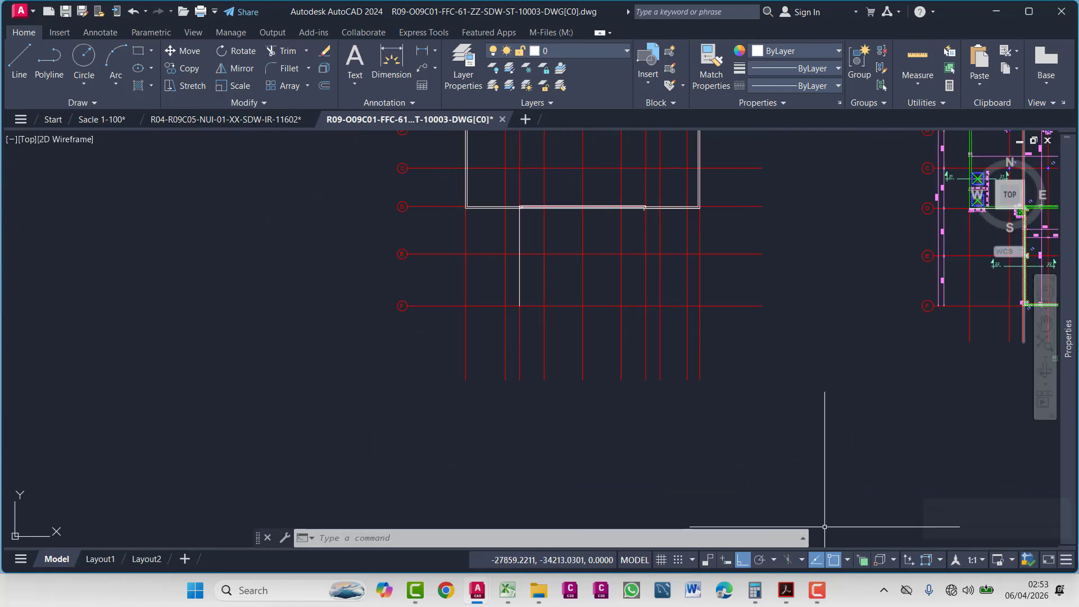
pyautogui.scroll(4, 520, 224)
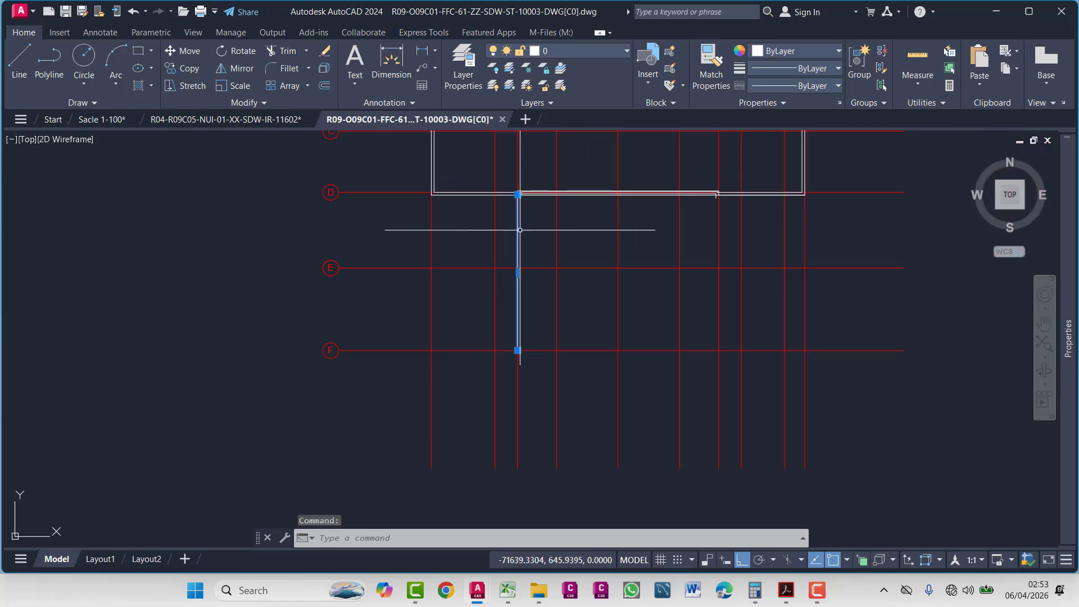
pyautogui.press('Escape')
pyautogui.press('Escape')
pyautogui.write('o')
pyautogui.press('Return')
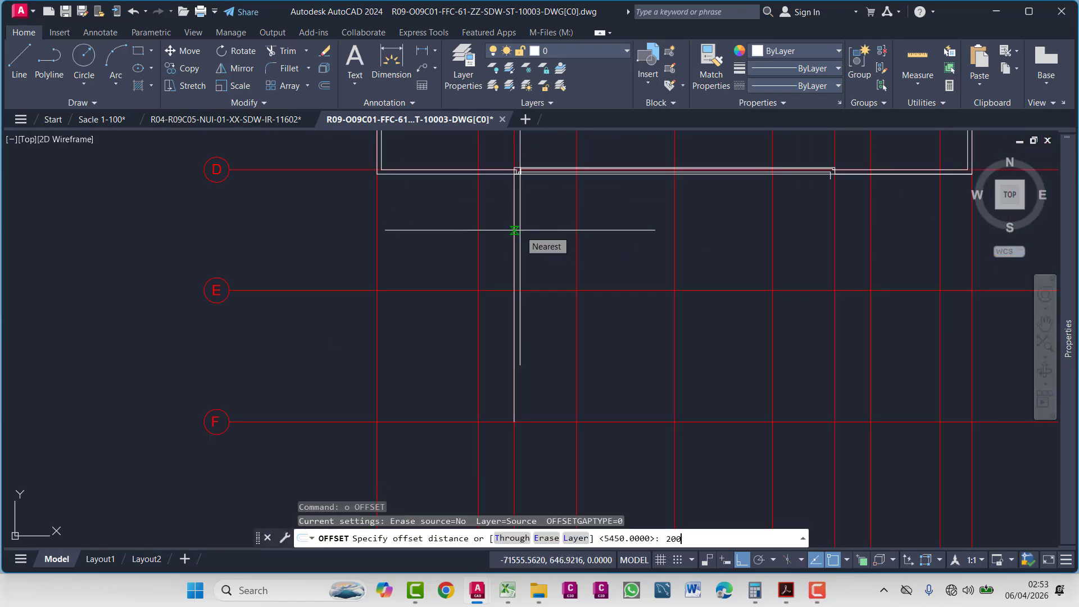
pyautogui.write('200')
pyautogui.press('Return')
pyautogui.click(514, 229)
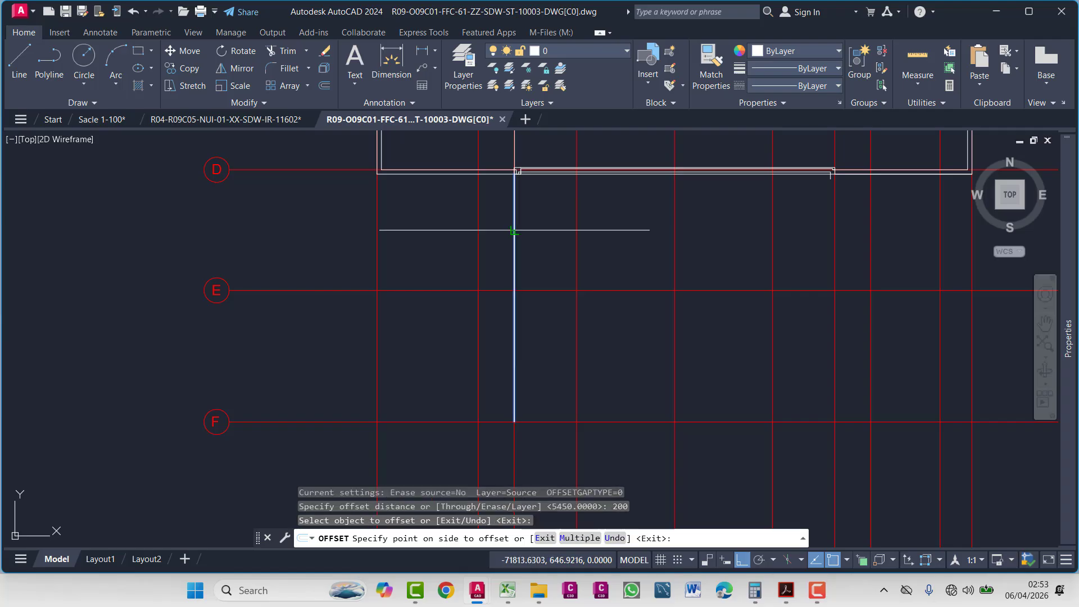
pyautogui.click(526, 231)
pyautogui.scroll(9, 523, 178)
pyautogui.moveTo(513, 175); pyautogui.dragTo(471, 314, button='middle')
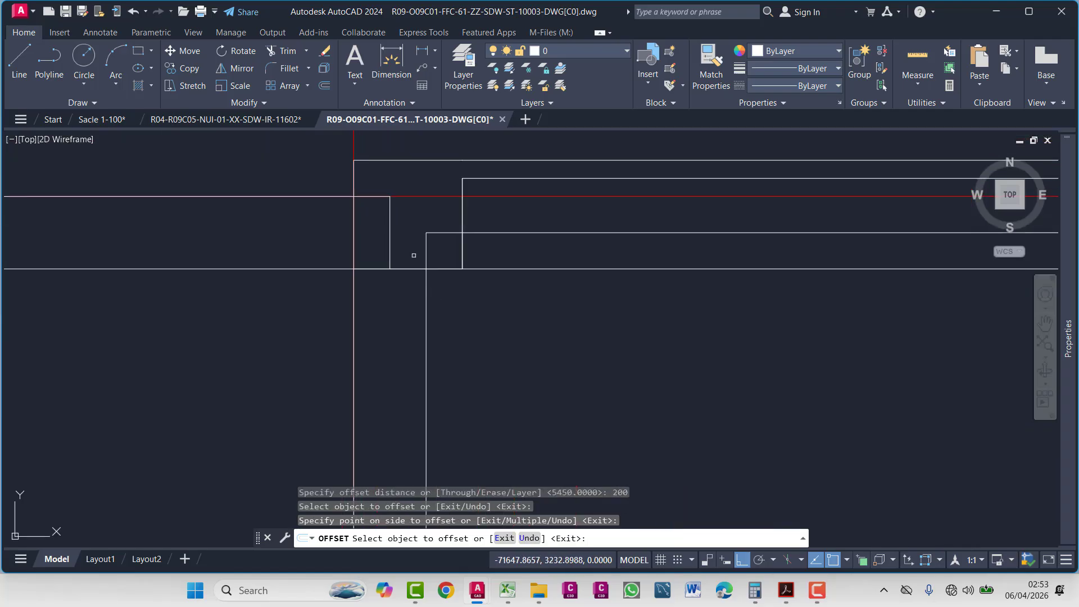
# - Join the offset vertical wall line with the small corner polyline at the redrawn grid line D corner
pyautogui.press('Escape')
pyautogui.click(427, 251)
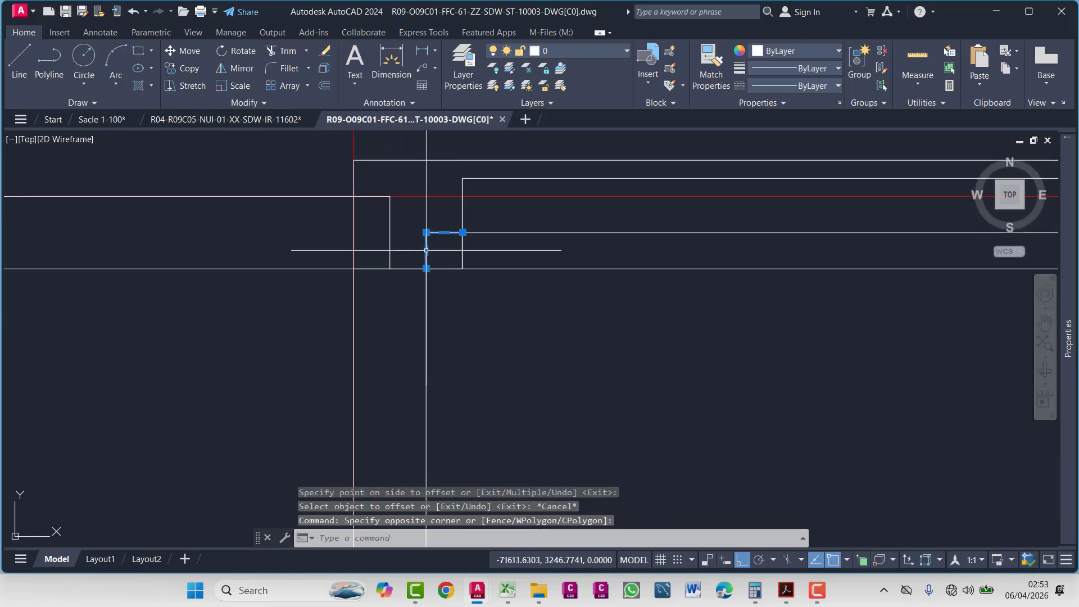
pyautogui.click(434, 328)
pyautogui.click(412, 312)
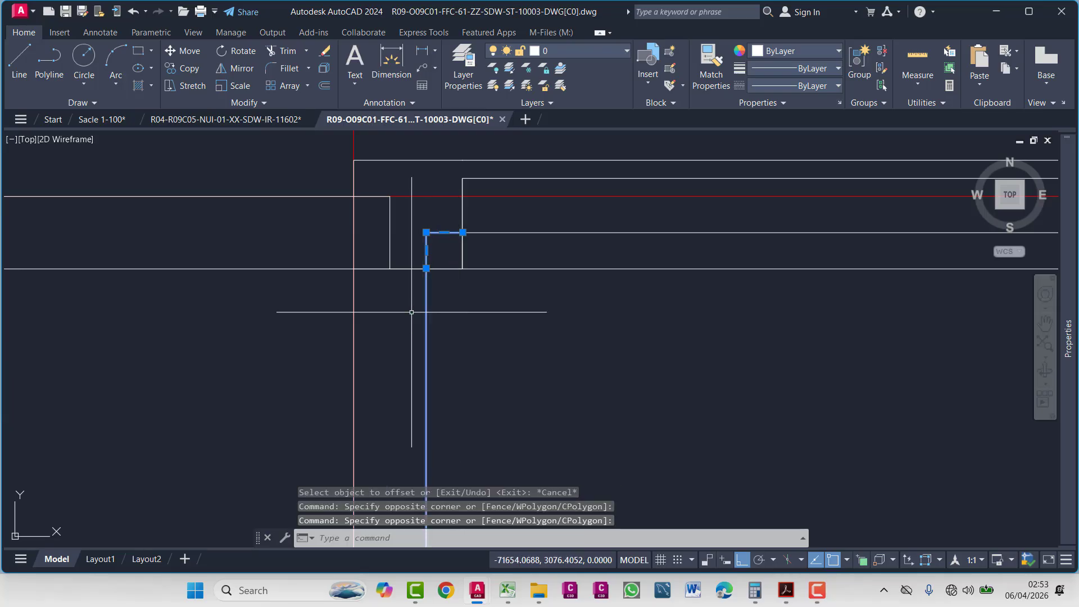
pyautogui.write('j')
pyautogui.press('Return')
pyautogui.scroll(-3, 427, 291)
pyautogui.moveTo(429, 357); pyautogui.dragTo(420, 291, button='middle')
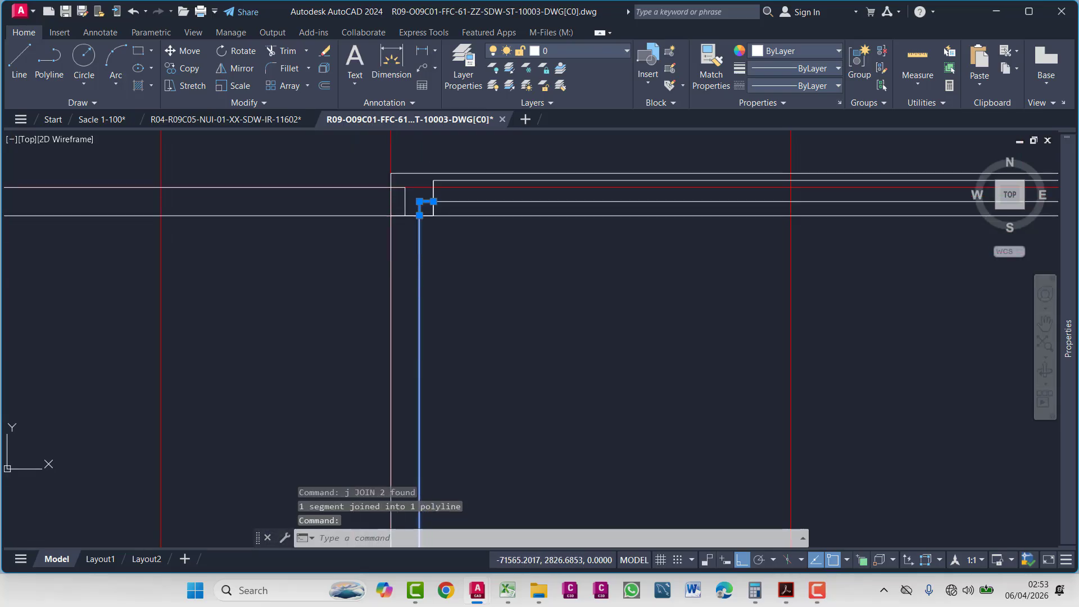
pyautogui.scroll(-3, 418, 290)
pyautogui.press('Escape')
# - Examine the bottom wall along grid line F on the original plan, including its end corners and wall thickness dimensions
pyautogui.moveTo(395, 411); pyautogui.dragTo(425, 295, button='middle')
pyautogui.scroll(-3, 426, 296)
pyautogui.moveTo(433, 428); pyautogui.dragTo(422, 294, button='middle')
pyautogui.scroll(-5, 386, 301)
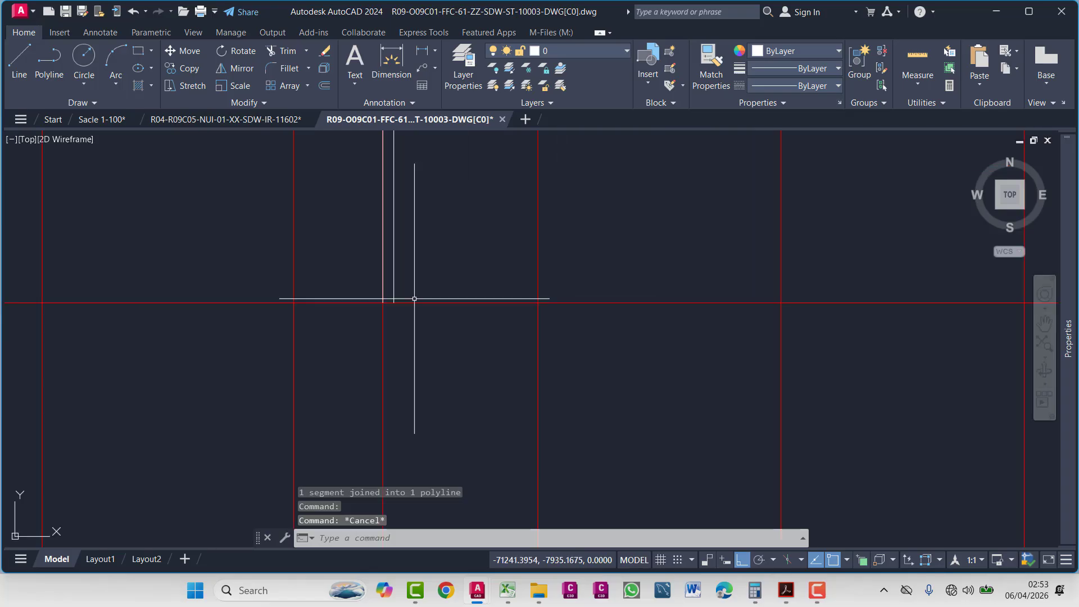
pyautogui.scroll(-2, 577, 345)
pyautogui.scroll(10, 462, 356)
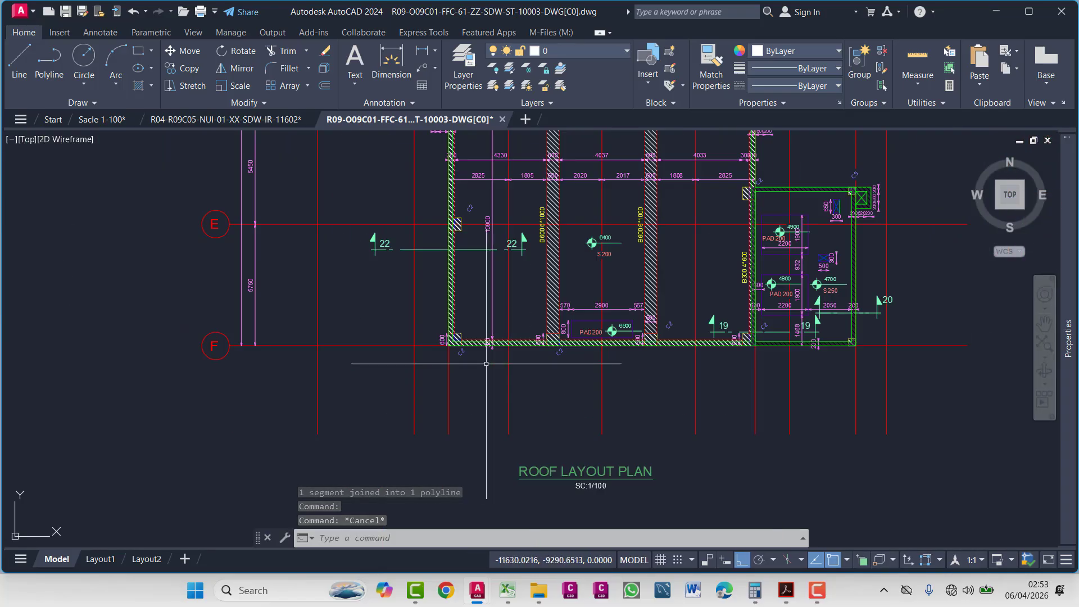
pyautogui.moveTo(463, 356); pyautogui.dragTo(411, 325, button='middle')
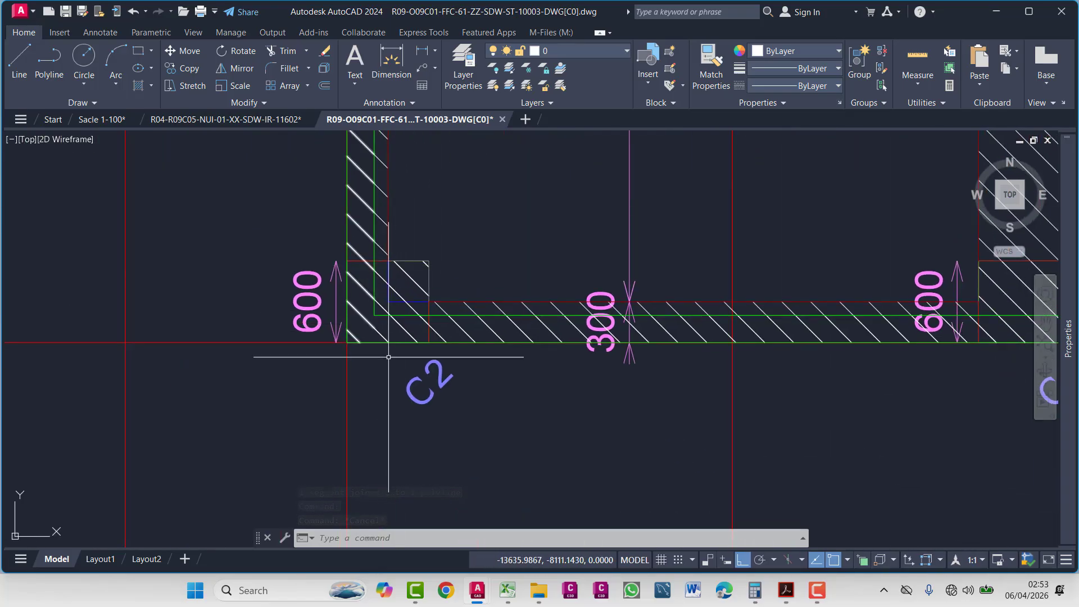
pyautogui.scroll(-3, 392, 348)
pyautogui.moveTo(898, 381); pyautogui.dragTo(496, 380, button='middle')
pyautogui.scroll(-2, 496, 380)
pyautogui.moveTo(604, 396); pyautogui.dragTo(416, 401, button='middle')
pyautogui.scroll(2, 577, 369)
pyautogui.scroll(-2, 617, 376)
pyautogui.scroll(-4, 616, 375)
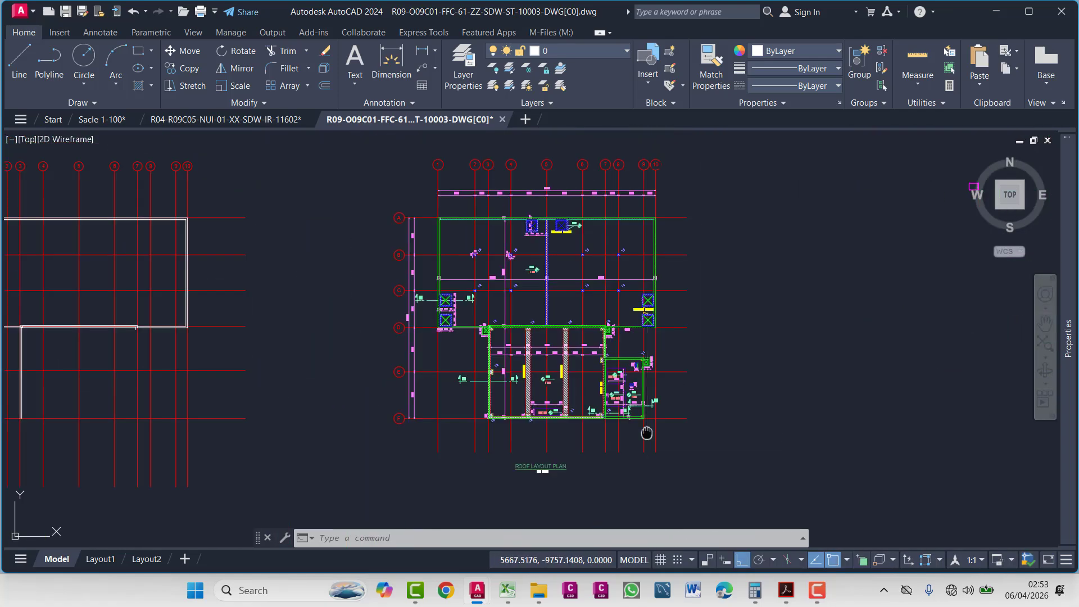
pyautogui.scroll(2, 596, 402)
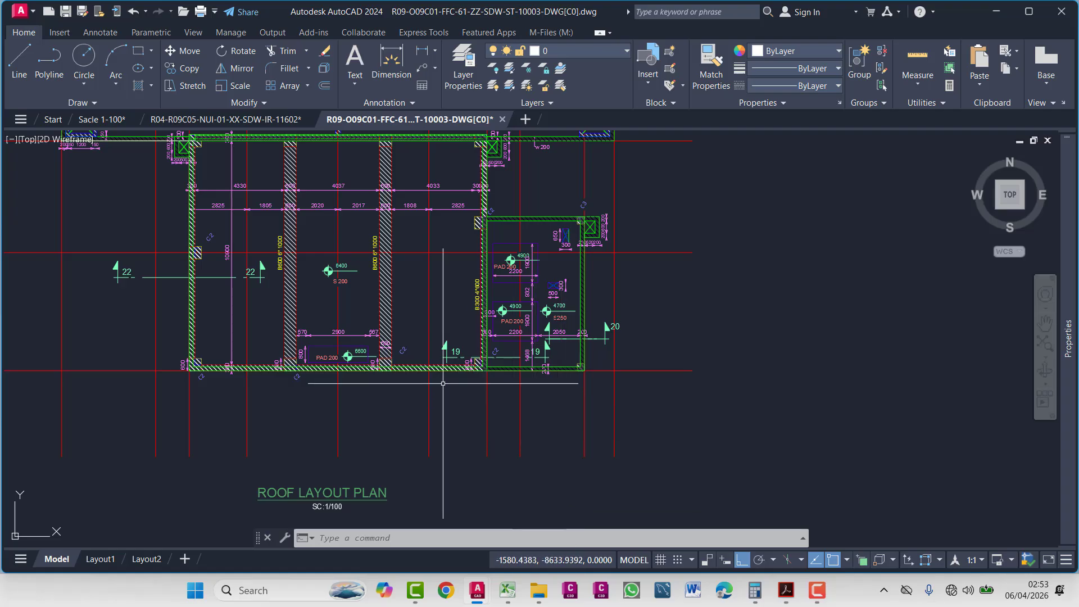
pyautogui.scroll(4, 443, 383)
pyautogui.moveTo(585, 374); pyautogui.dragTo(434, 373, button='middle')
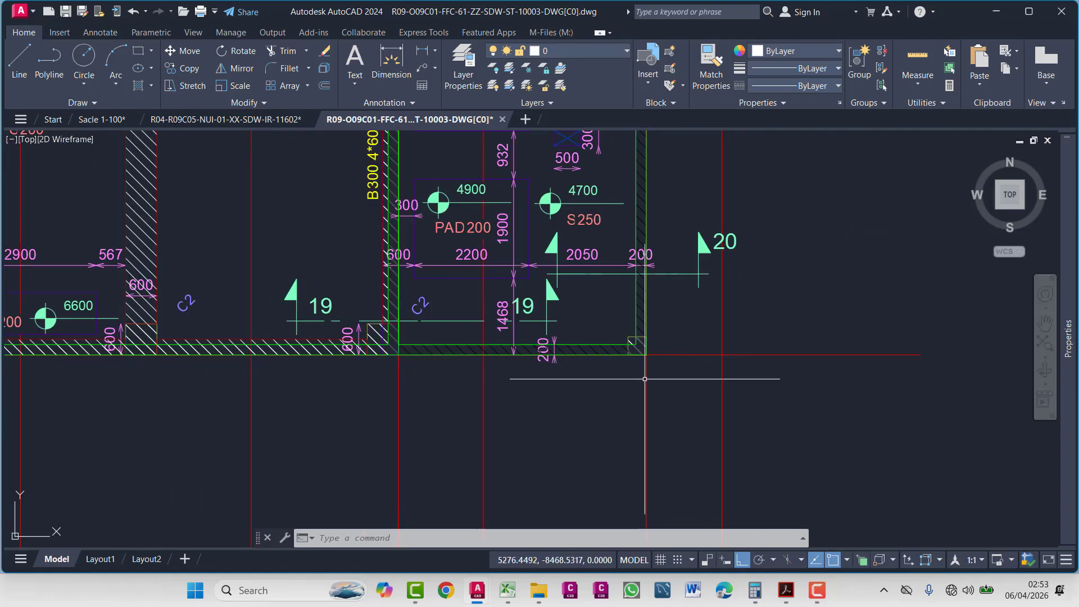
pyautogui.scroll(4, 452, 344)
pyautogui.scroll(-12, 447, 375)
pyautogui.moveTo(108, 379); pyautogui.dragTo(396, 338, button='middle')
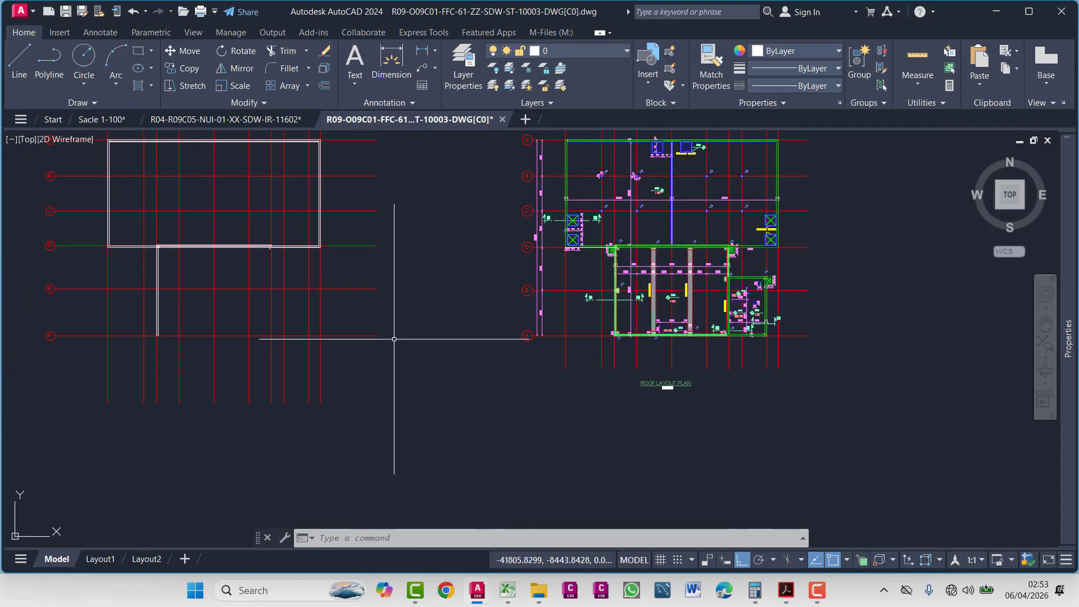
# - Draw a polyline along grid line F of the redrawn plan, from the vertical wall at grid line 3 to grid line 9
pyautogui.scroll(4, 129, 372)
pyautogui.write('pl')
pyautogui.press('Return')
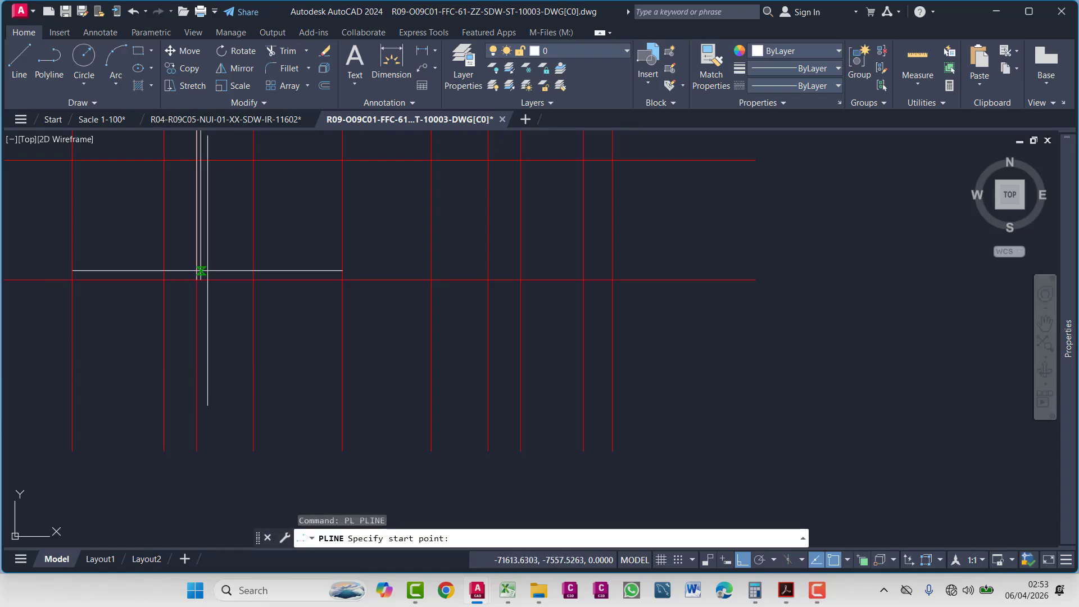
pyautogui.scroll(3, 196, 280)
pyautogui.click(199, 277)
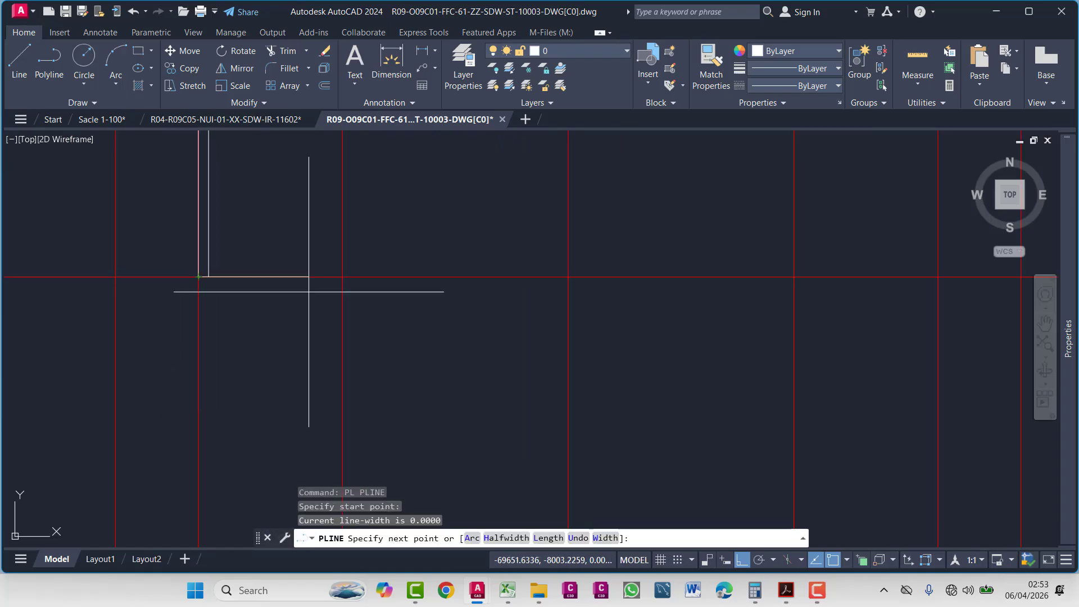
pyautogui.scroll(-2, 410, 385)
pyautogui.click(627, 330)
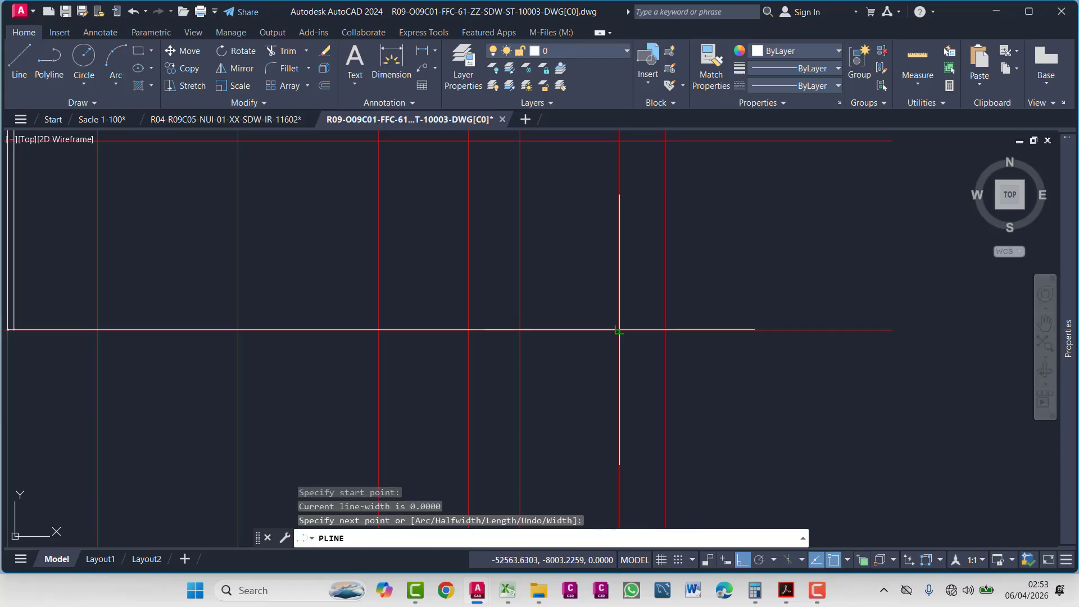
pyautogui.scroll(-4, 622, 330)
pyautogui.scroll(3, 611, 272)
pyautogui.scroll(-5, 611, 272)
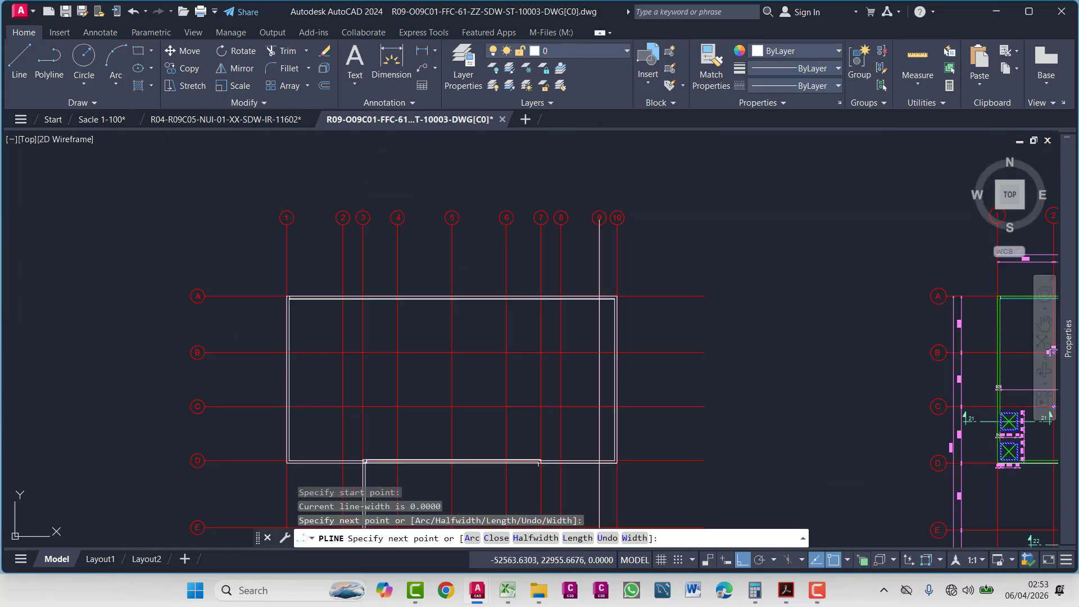
pyautogui.press('Escape')
pyautogui.press('Escape')
# - Offset the new bottom wall line along grid line F 200 mm inward
pyautogui.scroll(4, 604, 350)
pyautogui.write('o')
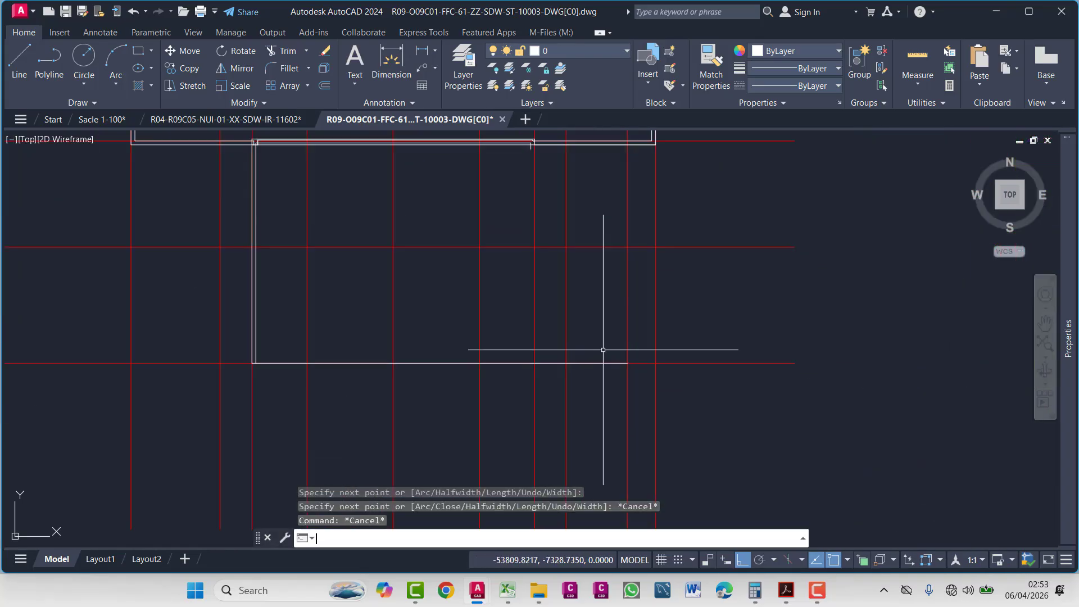
pyautogui.press('Return')
pyautogui.write('200')
pyautogui.press('Return')
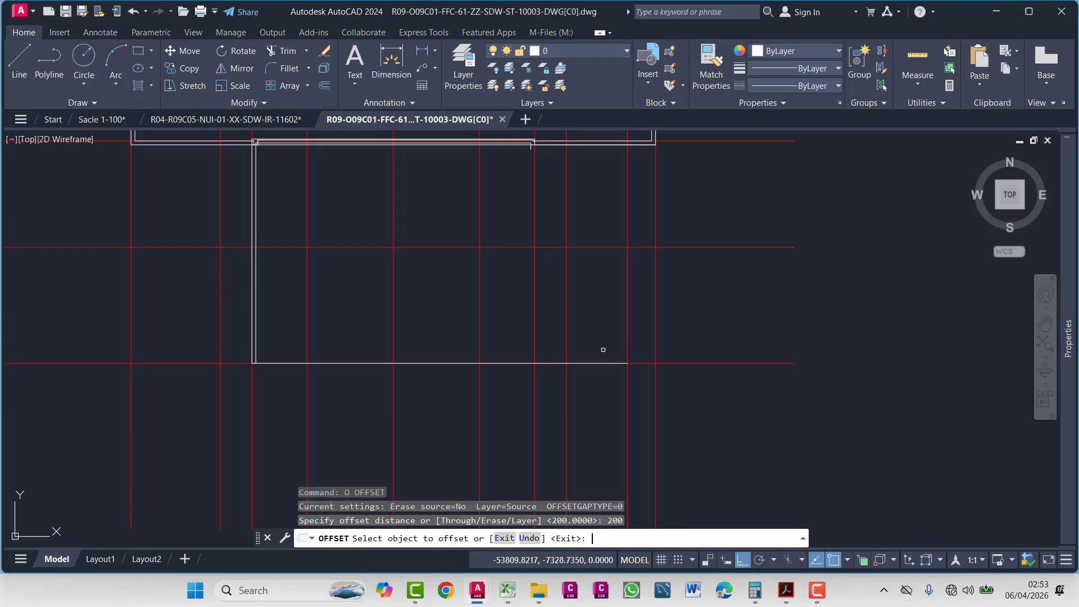
pyautogui.click(604, 363)
pyautogui.click(597, 297)
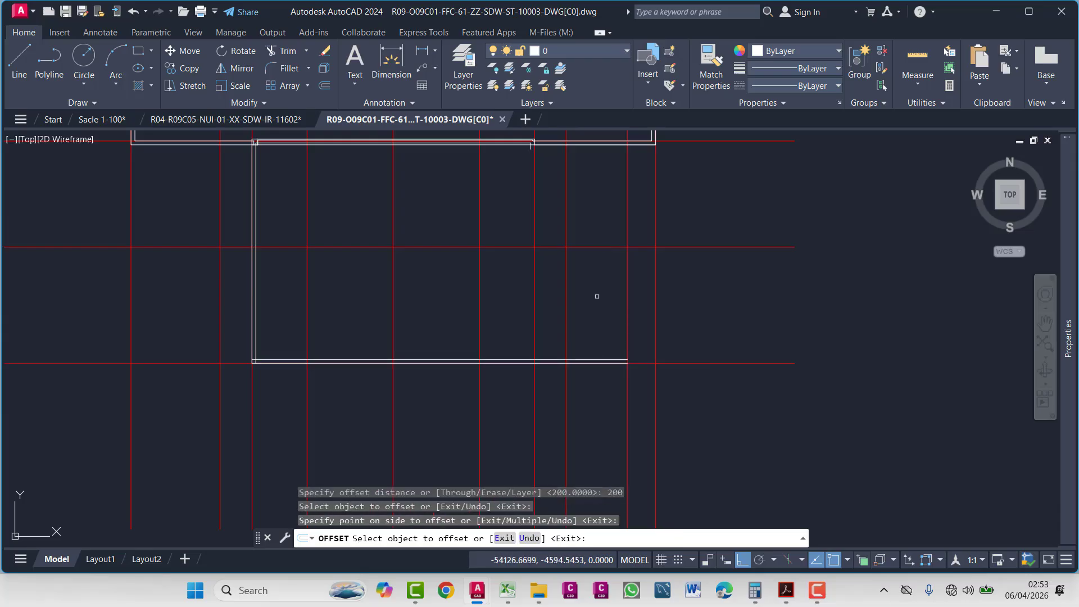
pyautogui.press('Escape')
# - Trim the overlapping inner wall line ends at the corner of grid lines 3 and F
pyautogui.scroll(4, 240, 328)
pyautogui.scroll(8, 278, 415)
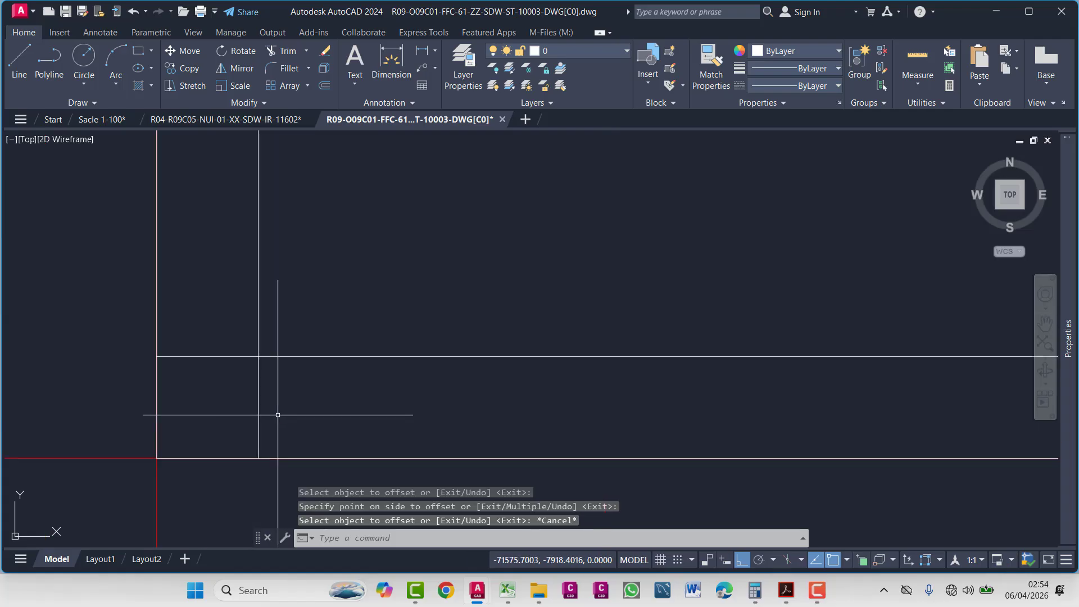
pyautogui.write('tr')
pyautogui.press('Return')
pyautogui.moveTo(278, 415)
pyautogui.mouseDown()
pyautogui.moveTo(265, 422)
pyautogui.moveTo(224, 386)
pyautogui.moveTo(186, 324)
pyautogui.mouseUp()
pyautogui.press('Escape')
pyautogui.scroll(-10, 186, 325)
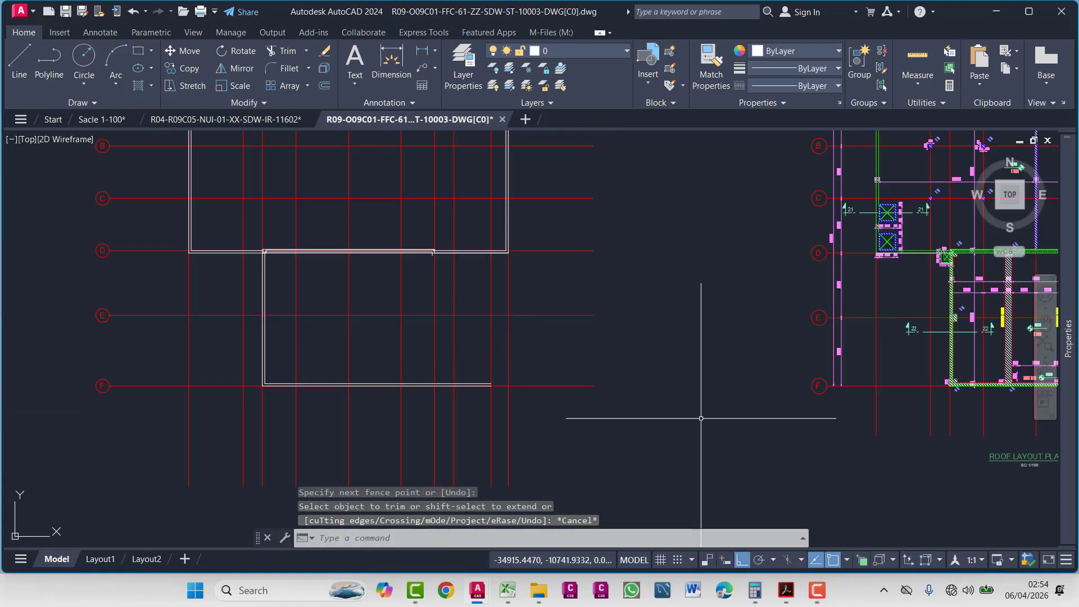
# - Compare the redrawn outline with the original plan, and examine the original side room's walls and corner along grid line F
pyautogui.scroll(-6, 278, 330)
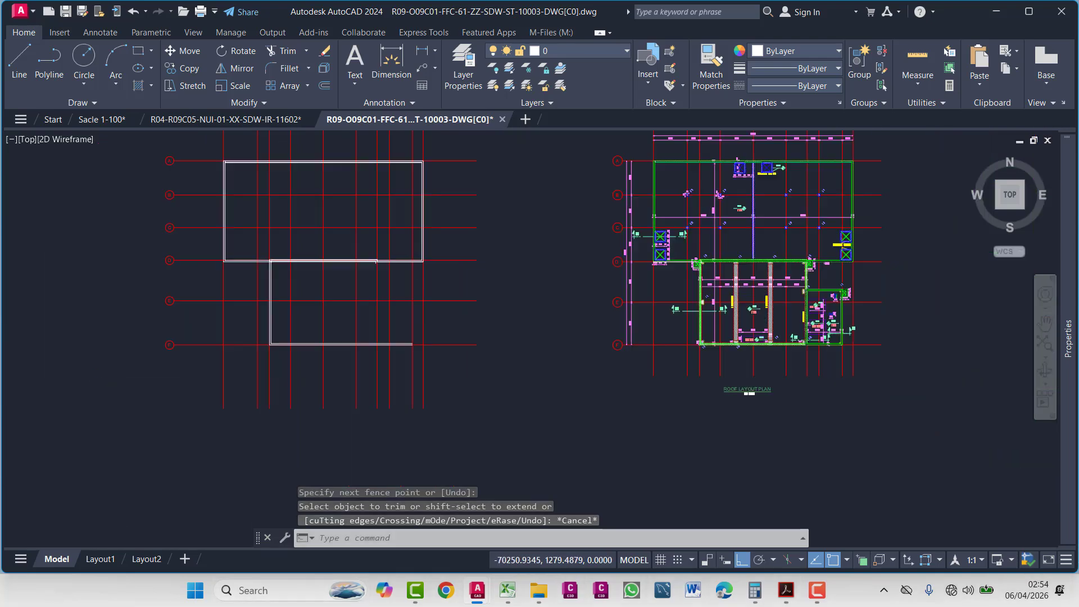
pyautogui.scroll(4, 289, 342)
pyautogui.moveTo(290, 342); pyautogui.dragTo(298, 299, button='middle')
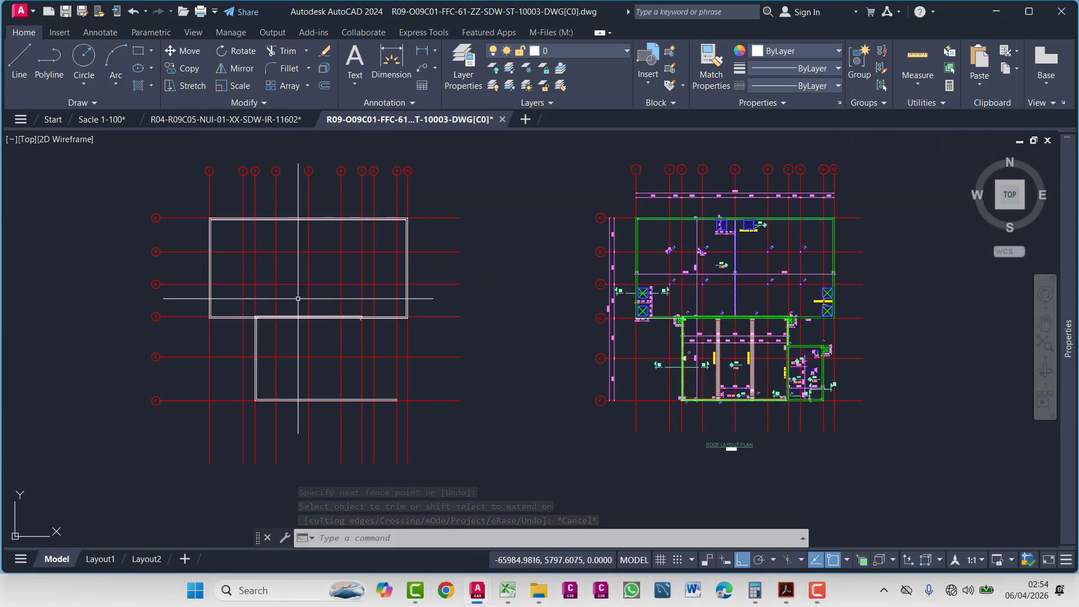
pyautogui.scroll(4, 278, 333)
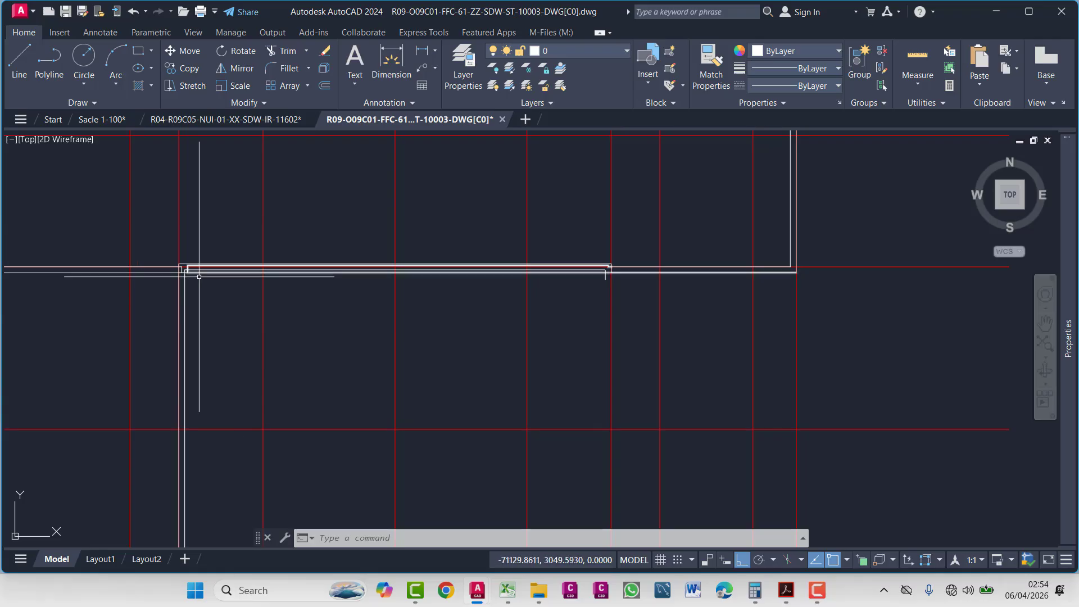
pyautogui.scroll(-3, 198, 277)
pyautogui.scroll(3, 200, 278)
pyautogui.scroll(-4, 182, 275)
pyautogui.moveTo(481, 309); pyautogui.dragTo(410, 308, button='middle')
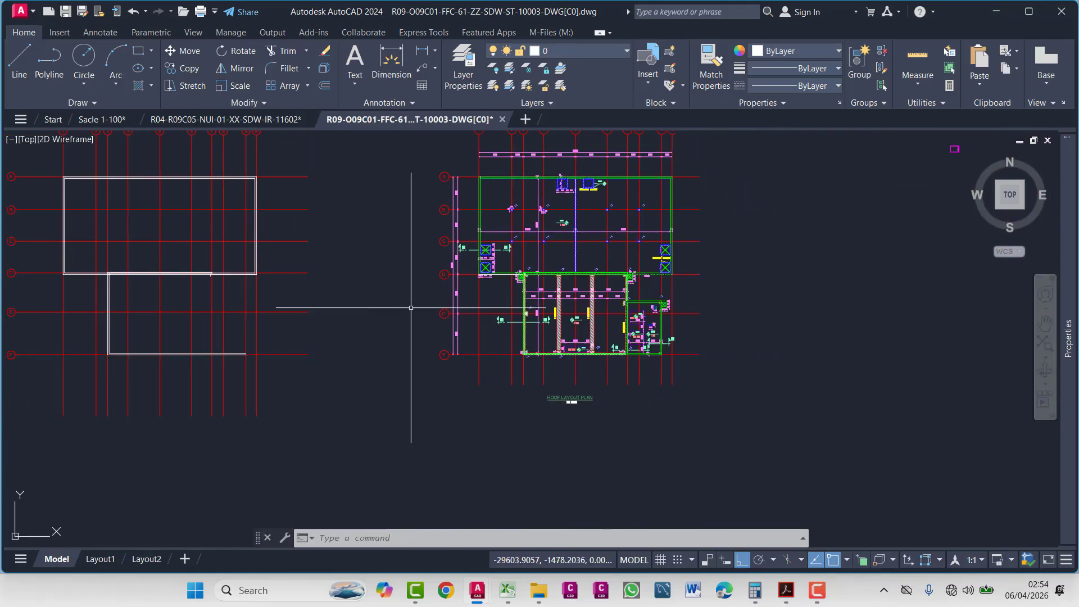
pyautogui.scroll(1, 602, 356)
pyautogui.scroll(2, 605, 369)
pyautogui.scroll(2, 518, 368)
pyautogui.moveTo(707, 335); pyautogui.dragTo(403, 395, button='middle')
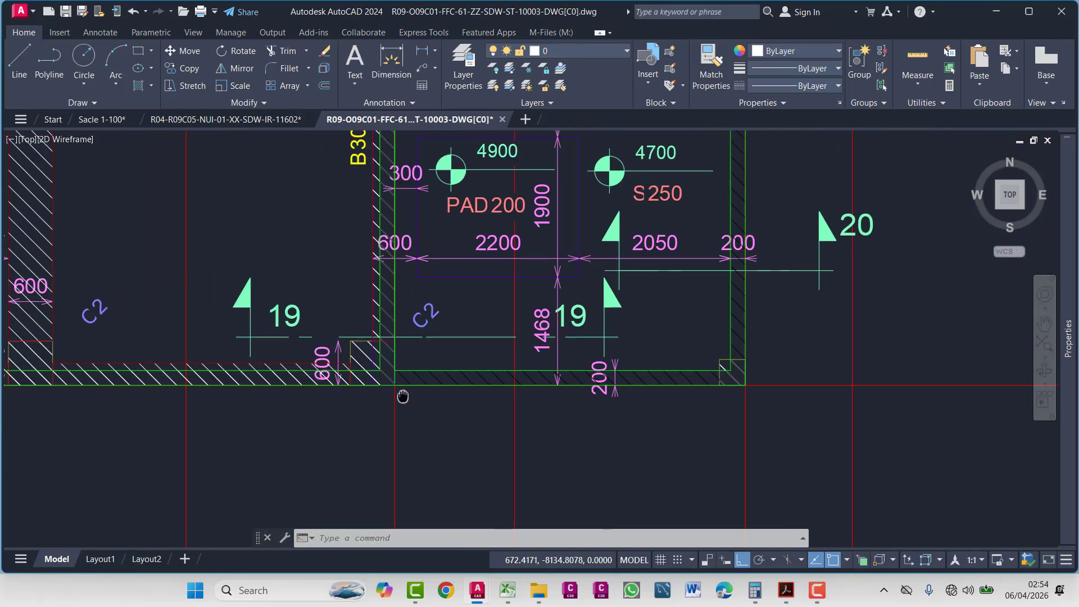
pyautogui.moveTo(663, 398); pyautogui.dragTo(565, 406, button='middle')
pyautogui.scroll(-4, 565, 406)
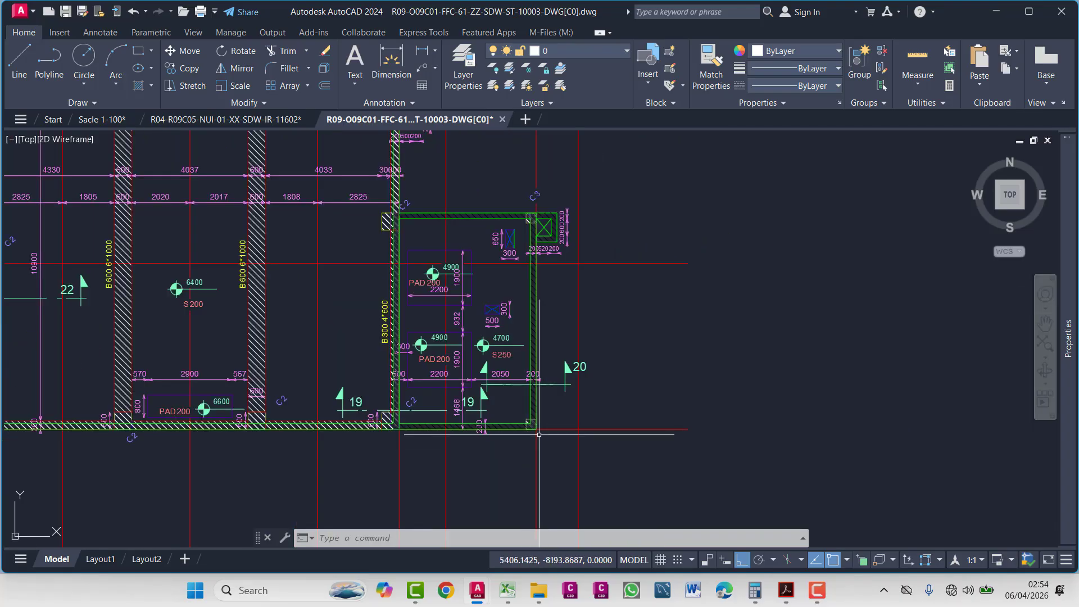
pyautogui.moveTo(537, 434)
pyautogui.mouseDown(button='middle')
pyautogui.moveTo(523, 465)
pyautogui.moveTo(530, 425)
pyautogui.moveTo(598, 404)
pyautogui.mouseUp(button='middle')
pyautogui.moveTo(547, 380); pyautogui.dragTo(691, 385, button='middle')
pyautogui.moveTo(470, 353); pyautogui.dragTo(495, 360, button='middle')
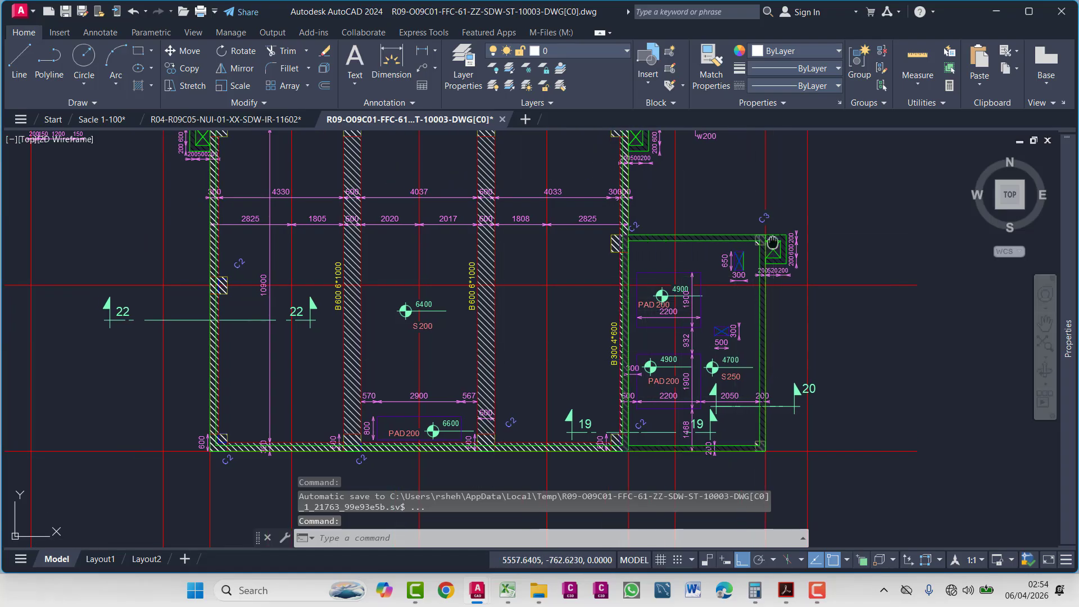
# - Examine the original side room's upper wall between columns C2 and C3, with its shaft and surrounding wall dimensions
pyautogui.moveTo(555, 226); pyautogui.dragTo(420, 226, button='middle')
pyautogui.scroll(5, 420, 226)
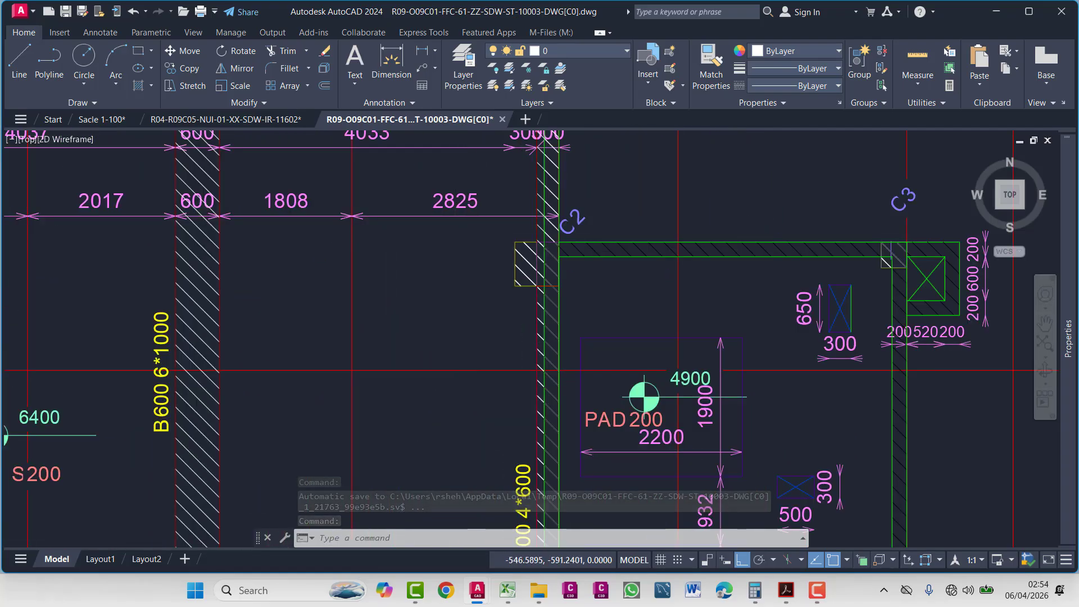
pyautogui.scroll(-4, 299, 321)
pyautogui.moveTo(299, 321)
pyautogui.mouseDown(button='middle')
pyautogui.moveTo(534, 276)
pyautogui.moveTo(518, 295)
pyautogui.mouseUp(button='middle')
pyautogui.scroll(2, 549, 252)
pyautogui.moveTo(572, 334); pyautogui.dragTo(442, 343, button='middle')
pyautogui.scroll(-2, 522, 302)
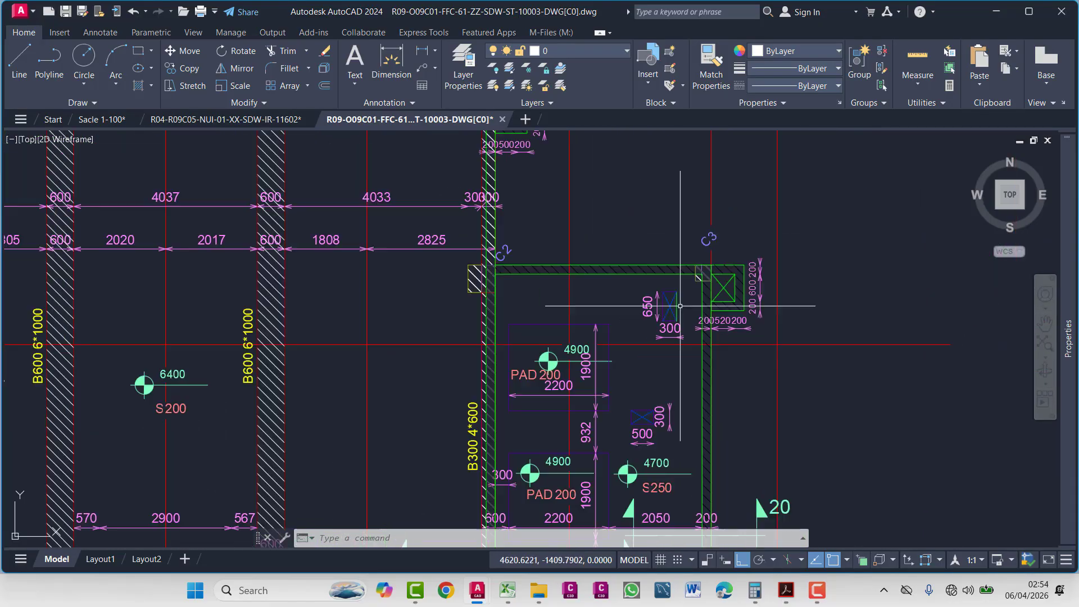
pyautogui.moveTo(690, 329); pyautogui.dragTo(578, 259, button='middle')
pyautogui.scroll(-4, 640, 290)
pyautogui.moveTo(452, 296); pyautogui.dragTo(349, 352, button='middle')
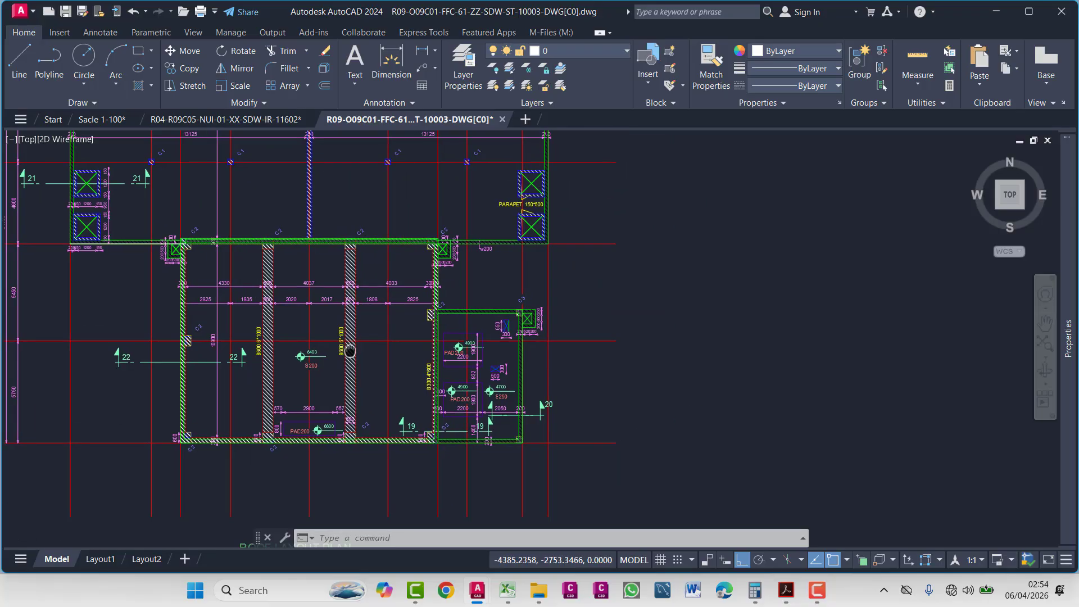
pyautogui.scroll(2, 452, 326)
pyautogui.scroll(2, 451, 329)
pyautogui.scroll(-2, 449, 331)
pyautogui.moveTo(446, 355)
pyautogui.mouseDown(button='middle')
pyautogui.moveTo(460, 327)
pyautogui.moveTo(446, 389)
pyautogui.mouseUp(button='middle')
pyautogui.scroll(2, 503, 330)
pyautogui.moveTo(563, 304)
pyautogui.mouseDown(button='middle')
pyautogui.moveTo(504, 347)
pyautogui.moveTo(504, 398)
pyautogui.mouseUp(button='middle')
pyautogui.moveTo(321, 304)
pyautogui.mouseDown(button='middle')
pyautogui.moveTo(394, 320)
pyautogui.moveTo(472, 272)
pyautogui.mouseUp(button='middle')
pyautogui.scroll(2, 444, 207)
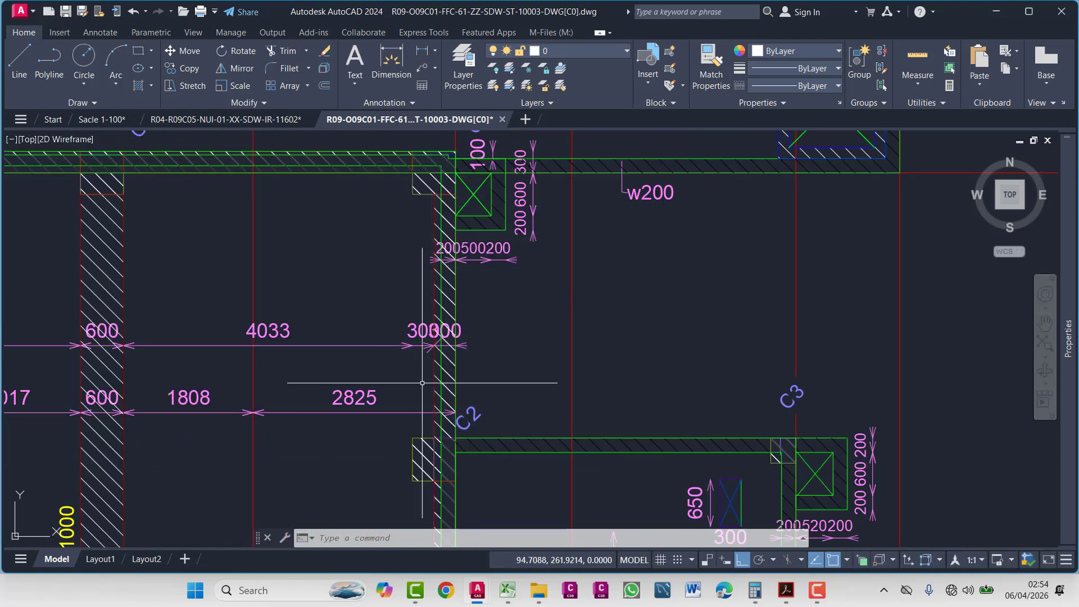
pyautogui.moveTo(422, 383); pyautogui.dragTo(437, 266, button='middle')
pyautogui.scroll(-2, 446, 360)
pyautogui.moveTo(505, 334); pyautogui.dragTo(442, 327, button='middle')
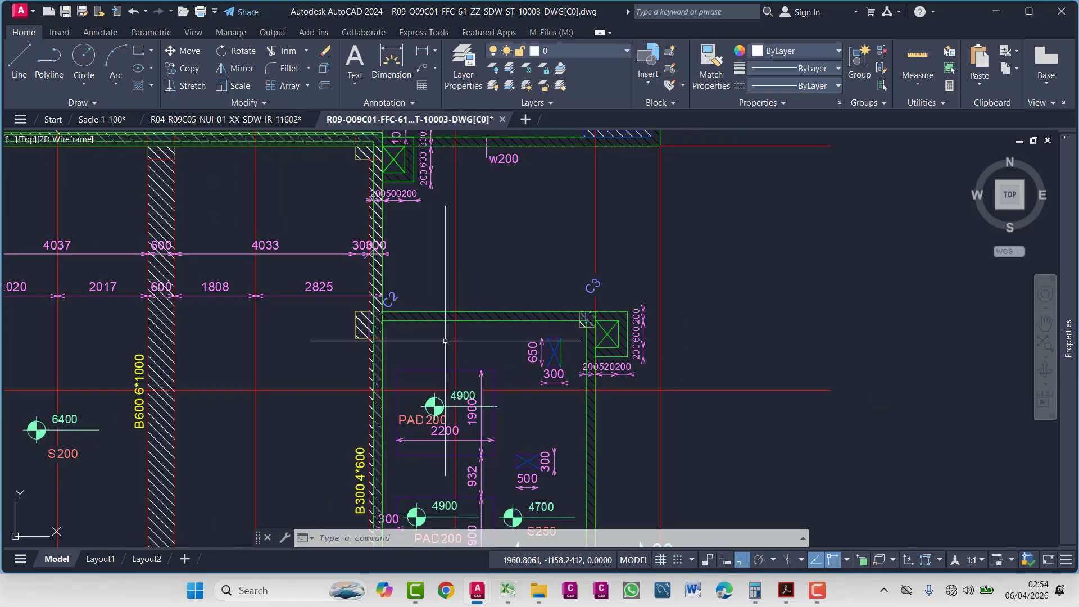
pyautogui.moveTo(530, 343); pyautogui.dragTo(479, 283, button='middle')
# - Trace the original side room's outer wall with a polyline from column C3 to grid line F, and check its properties
pyautogui.write('l')
pyautogui.press('Return')
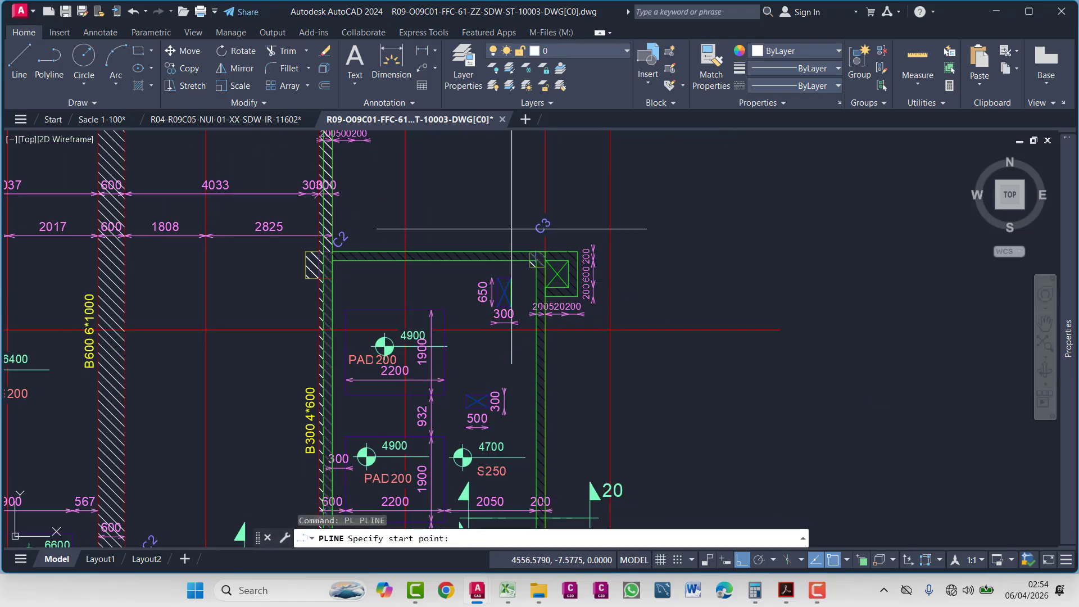
pyautogui.click(545, 251)
pyautogui.scroll(-5, 545, 253)
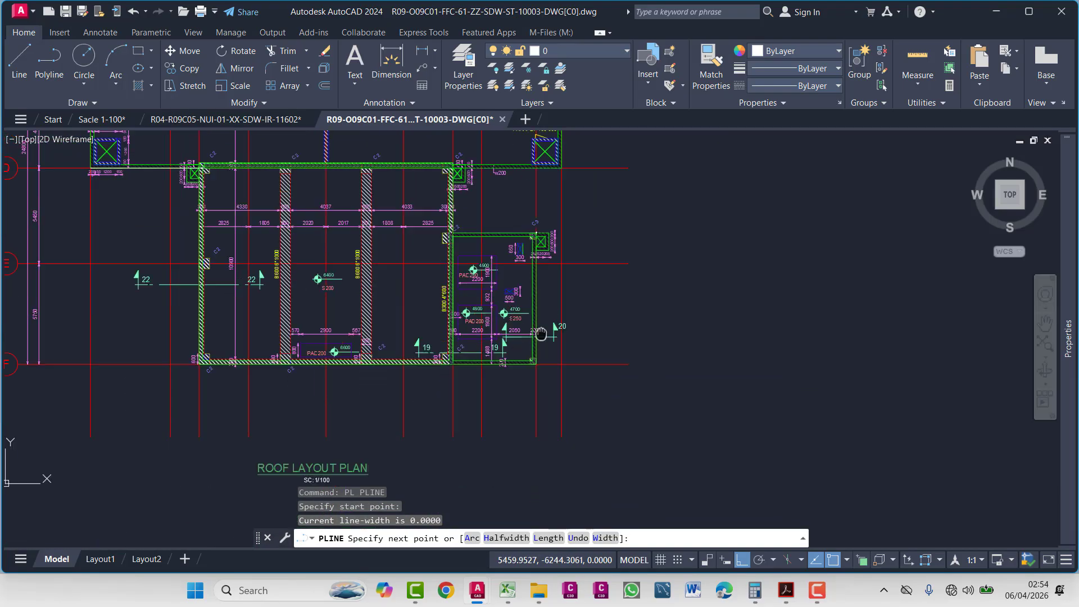
pyautogui.scroll(5, 523, 266)
pyautogui.click(519, 267)
pyautogui.press('Escape')
pyautogui.click(519, 250)
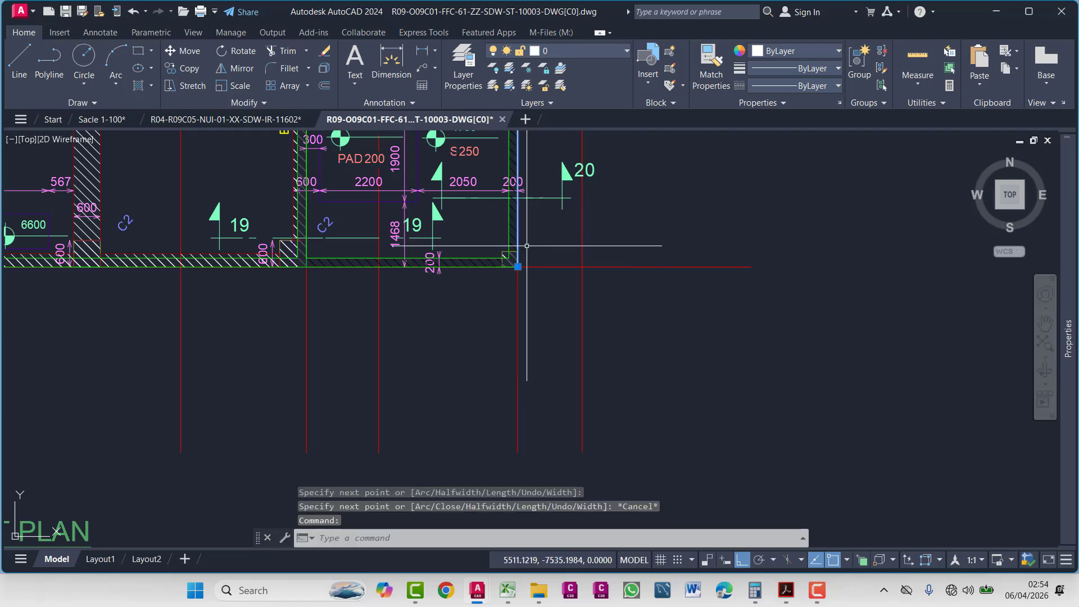
pyautogui.moveTo(1075, 354)
pyautogui.press('Escape')
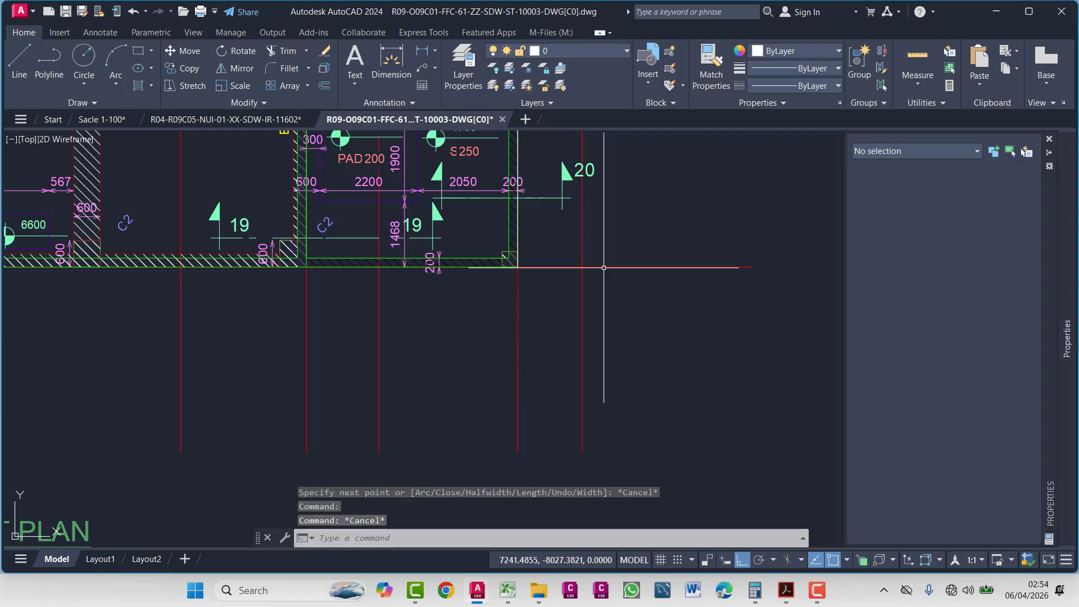
# - Erase the measuring polyline traced over the original side room's outer wall
pyautogui.press('Escape')
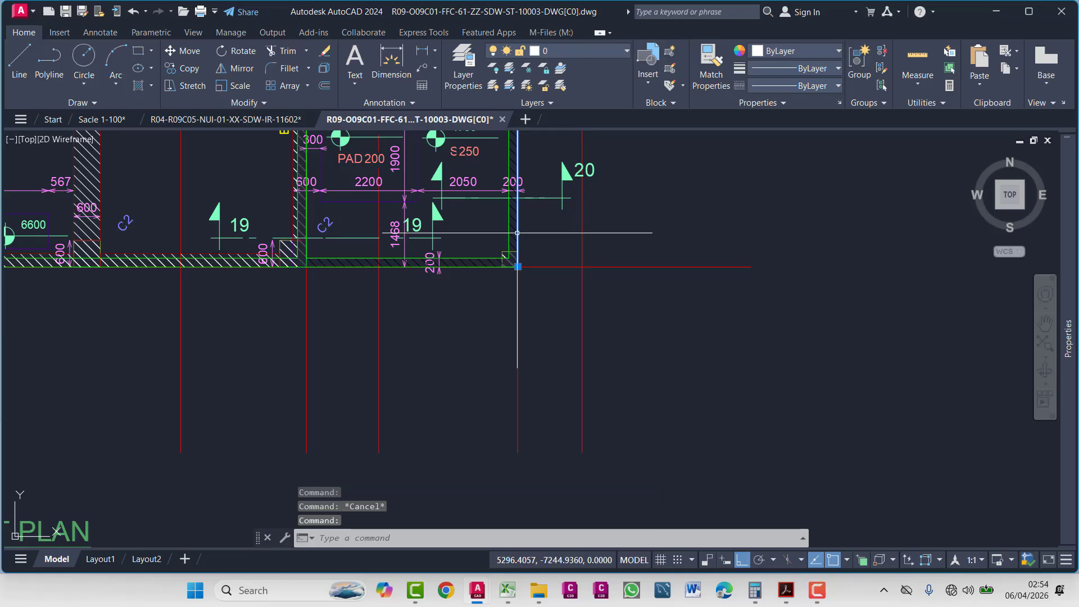
pyautogui.click(517, 233)
pyautogui.press('Delete')
pyautogui.scroll(-10, 518, 233)
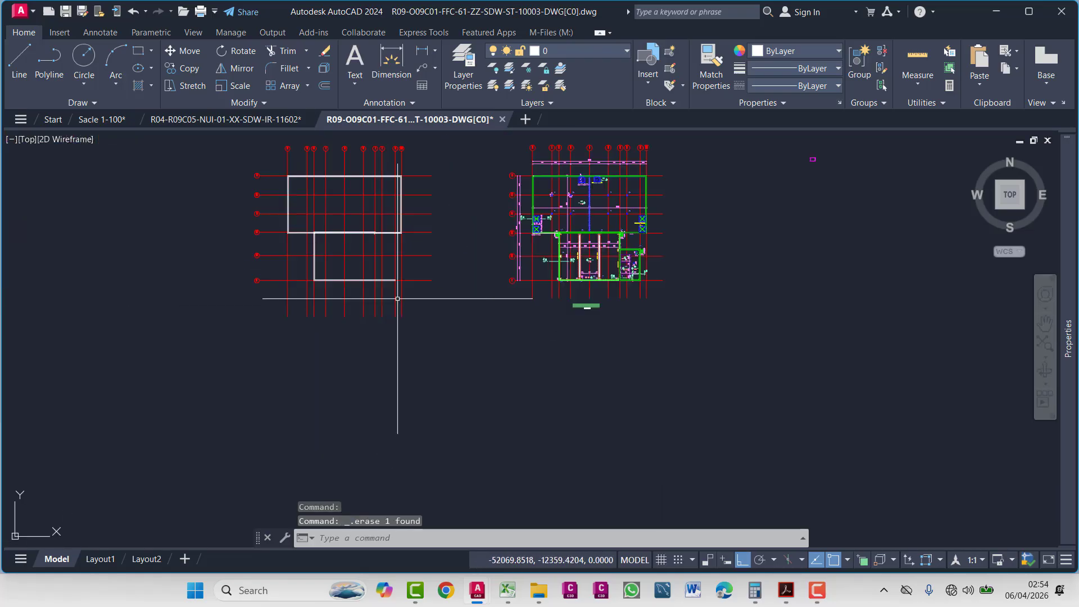
# - Draw a 7500 long polyline straight up from the outer end of the redrawn bottom wall on grid line F
pyautogui.write('pl')
pyautogui.press('Return')
pyautogui.scroll(10, 394, 232)
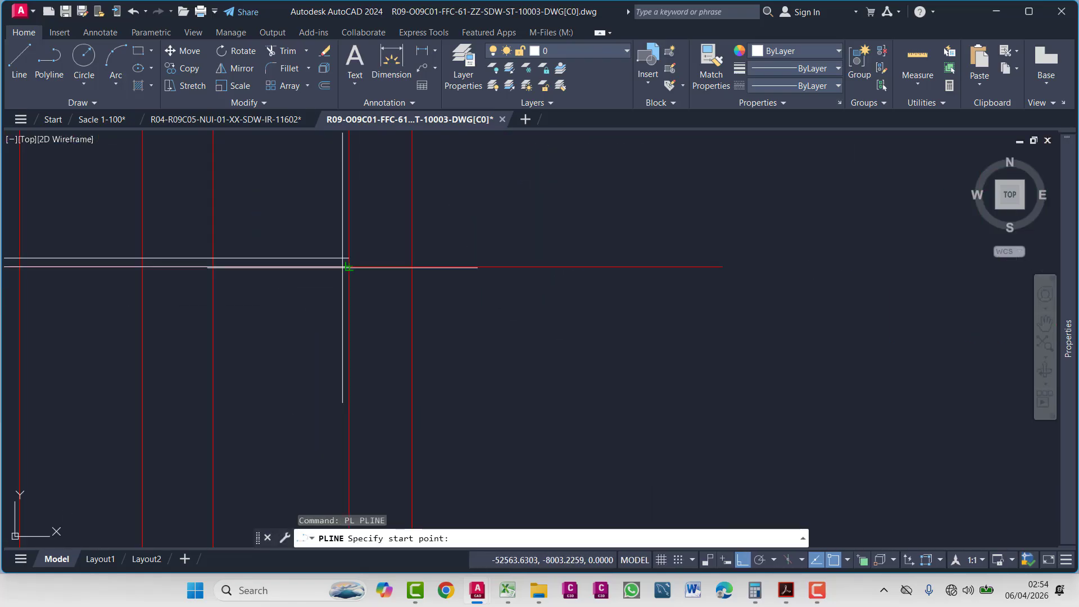
pyautogui.click(349, 266)
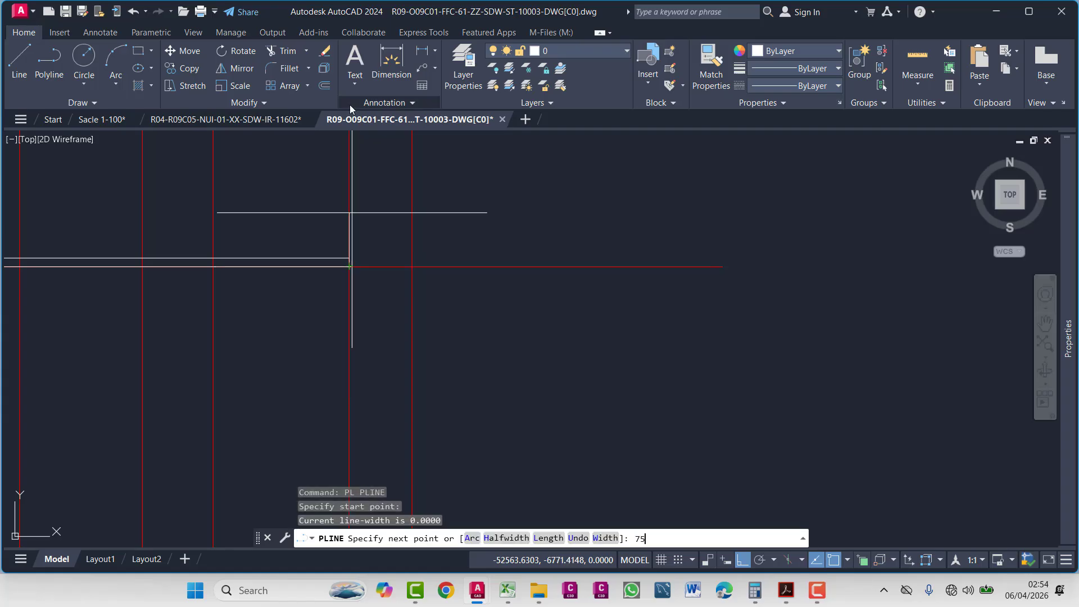
pyautogui.write('7500')
pyautogui.press('Return')
pyautogui.scroll(-5, 289, 362)
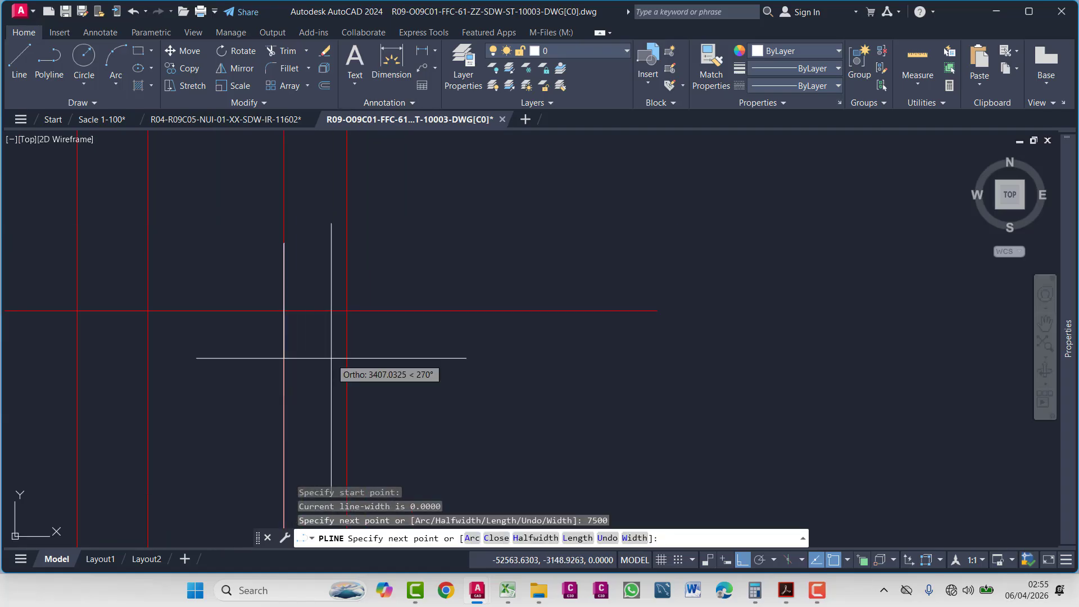
pyautogui.press('Escape')
pyautogui.press('Escape')
pyautogui.scroll(-4, 468, 266)
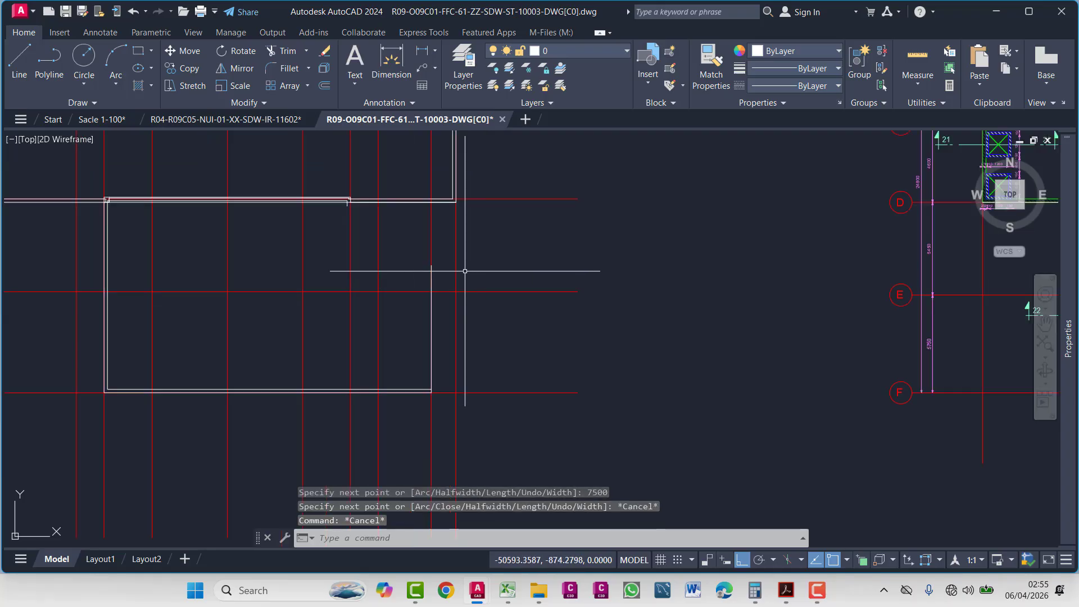
# - Examine the original lower section and side room, including the wall between columns C2 and C3 and the horizontal dimension rows
pyautogui.moveTo(405, 275); pyautogui.dragTo(439, 246, button='middle')
pyautogui.moveTo(536, 285); pyautogui.dragTo(244, 320, button='middle')
pyautogui.scroll(10, 815, 270)
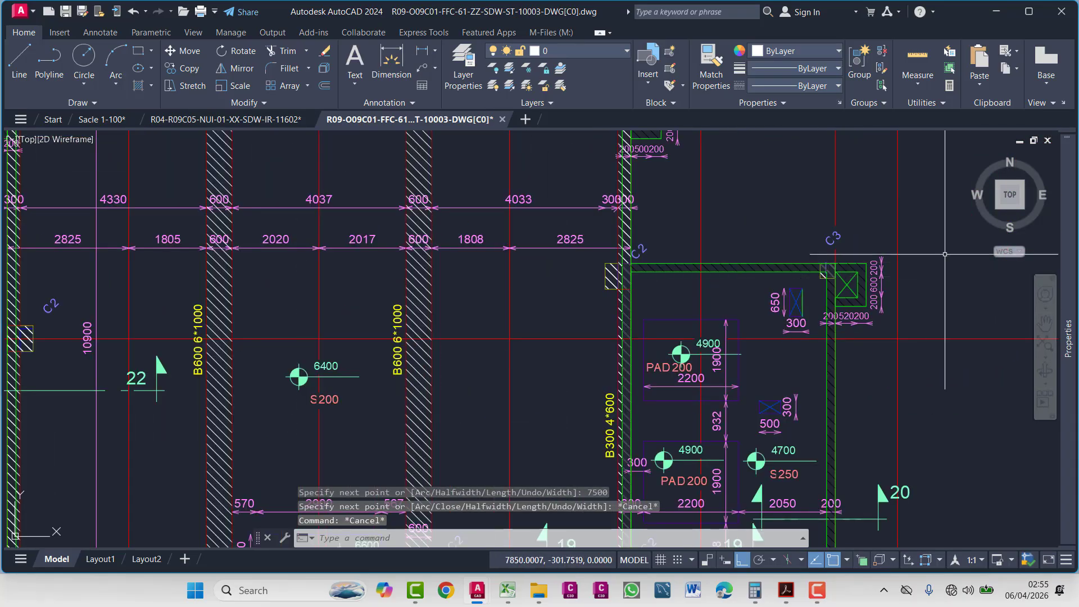
pyautogui.scroll(-4, 818, 316)
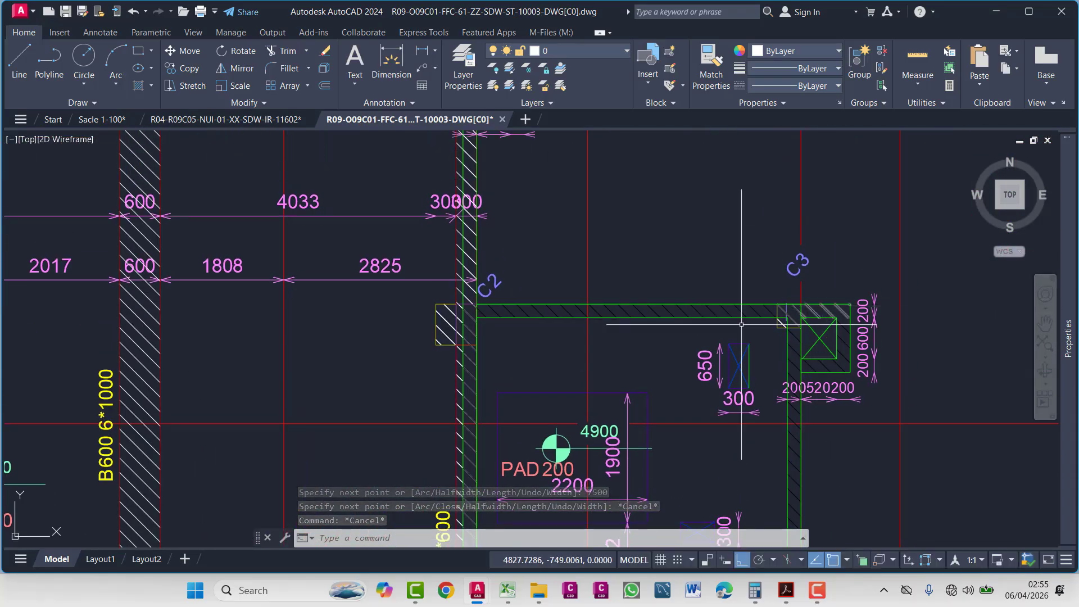
pyautogui.scroll(-6, 515, 317)
pyautogui.moveTo(499, 323); pyautogui.dragTo(540, 315, button='middle')
pyautogui.scroll(4, 538, 316)
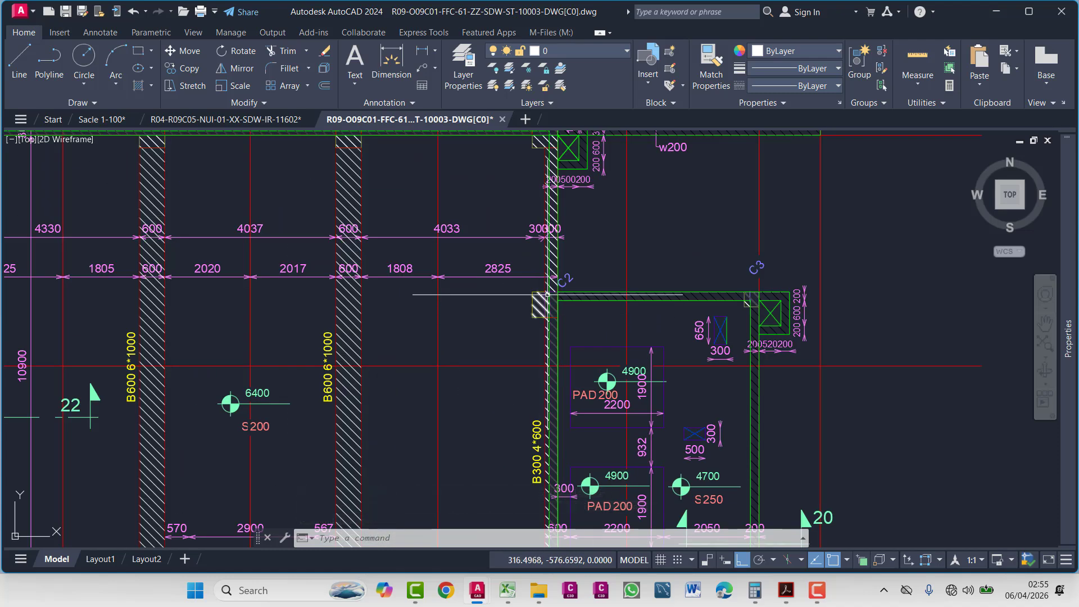
pyautogui.scroll(-4, 548, 294)
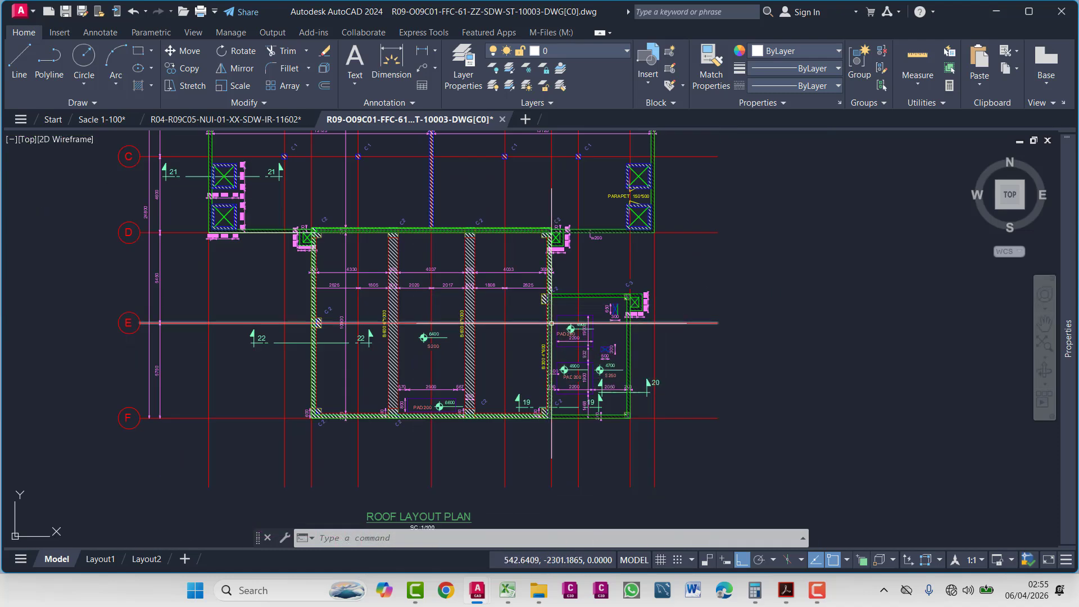
pyautogui.scroll(3, 565, 298)
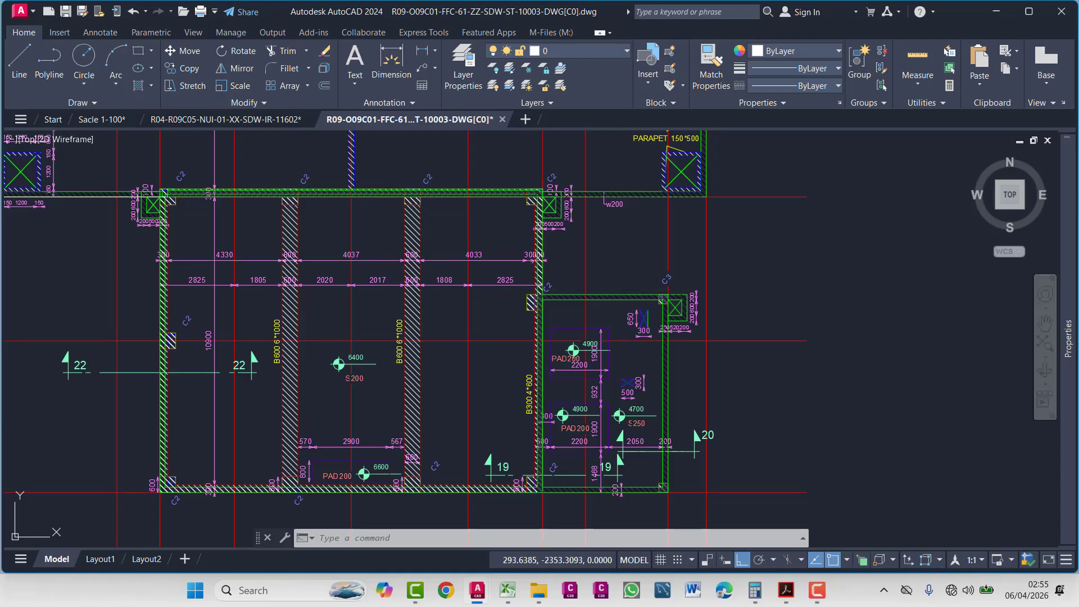
pyautogui.moveTo(536, 343); pyautogui.dragTo(540, 323, button='middle')
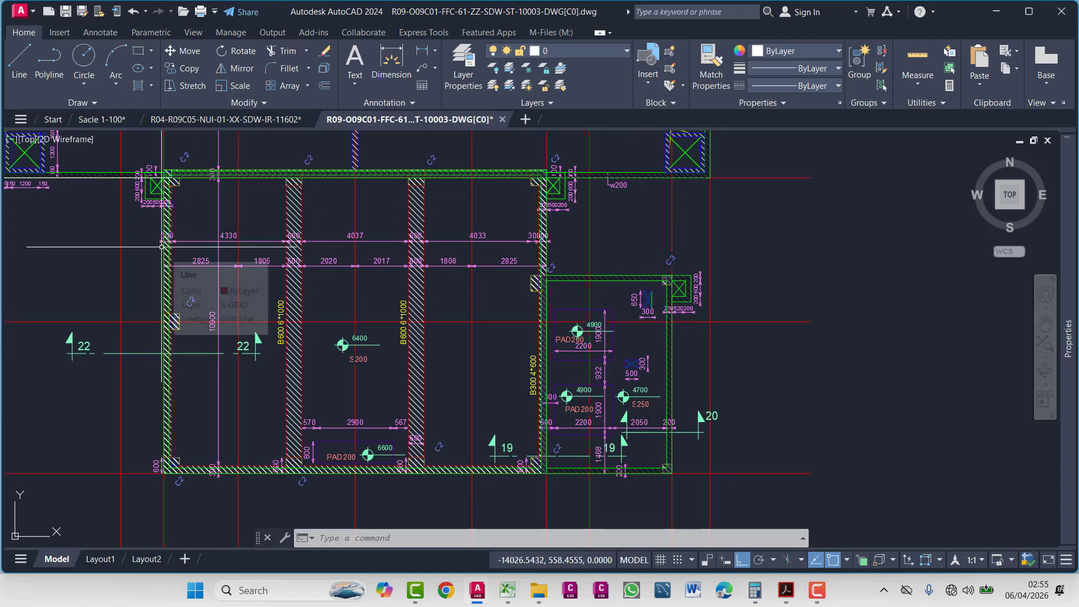
pyautogui.scroll(2, 163, 248)
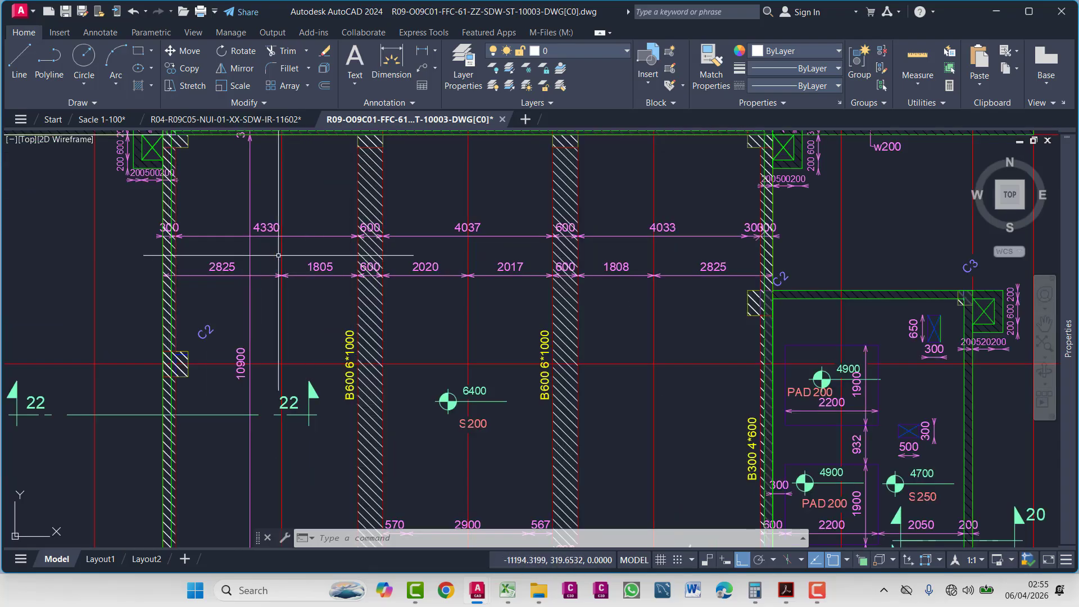
# - Switch to Calculator and add the original lower section's upper row of widths: 4330, 600, 4037 and 600
pyautogui.click(755, 591)
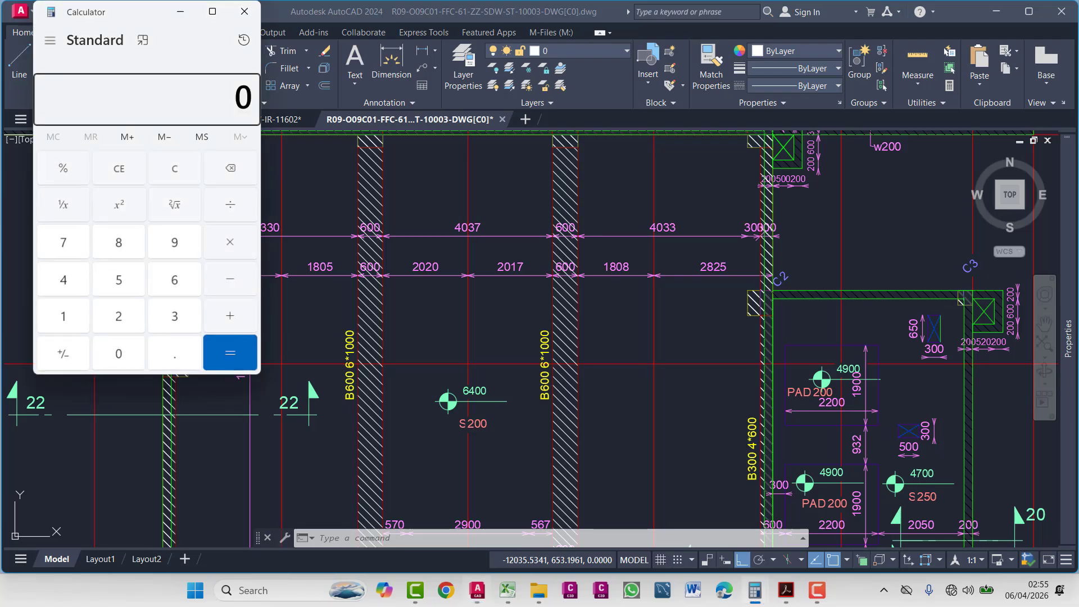
pyautogui.moveTo(112, 15); pyautogui.dragTo(79, 231)
pyautogui.click(378, 289)
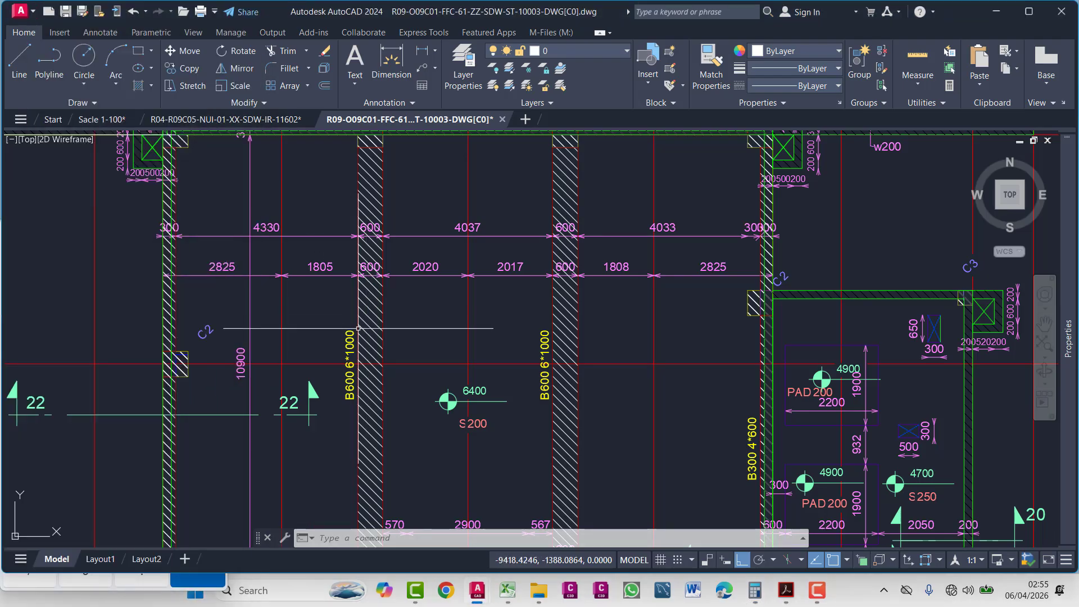
pyautogui.scroll(-3, 602, 281)
pyautogui.moveTo(602, 281)
pyautogui.mouseDown(button='middle')
pyautogui.moveTo(573, 330)
pyautogui.moveTo(566, 321)
pyautogui.mouseUp(button='middle')
pyautogui.scroll(2, 566, 321)
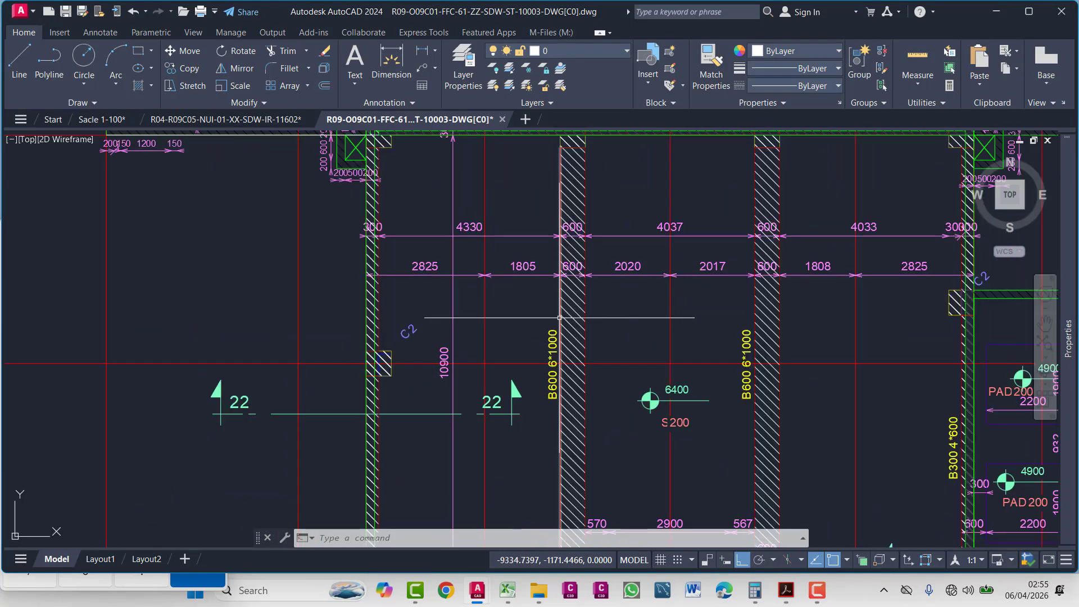
pyautogui.moveTo(755, 591)
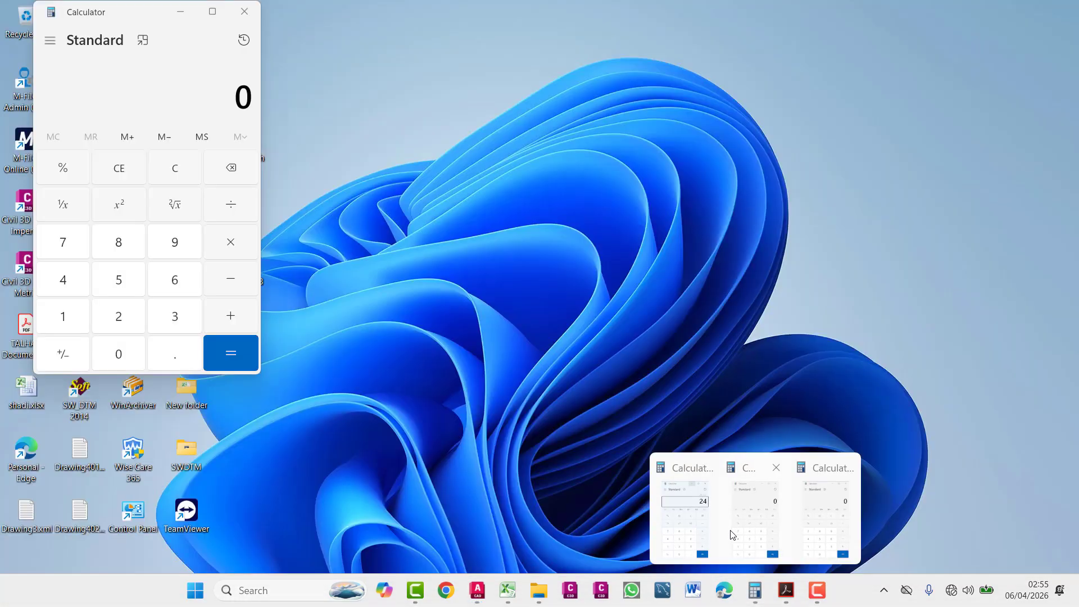
pyautogui.click(839, 515)
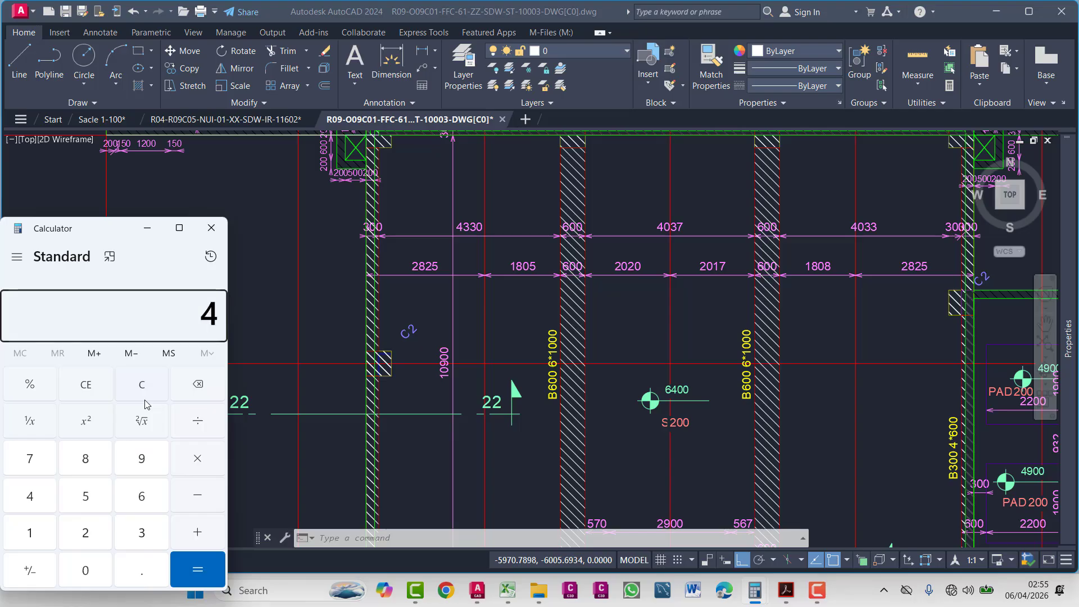
pyautogui.write('4330')
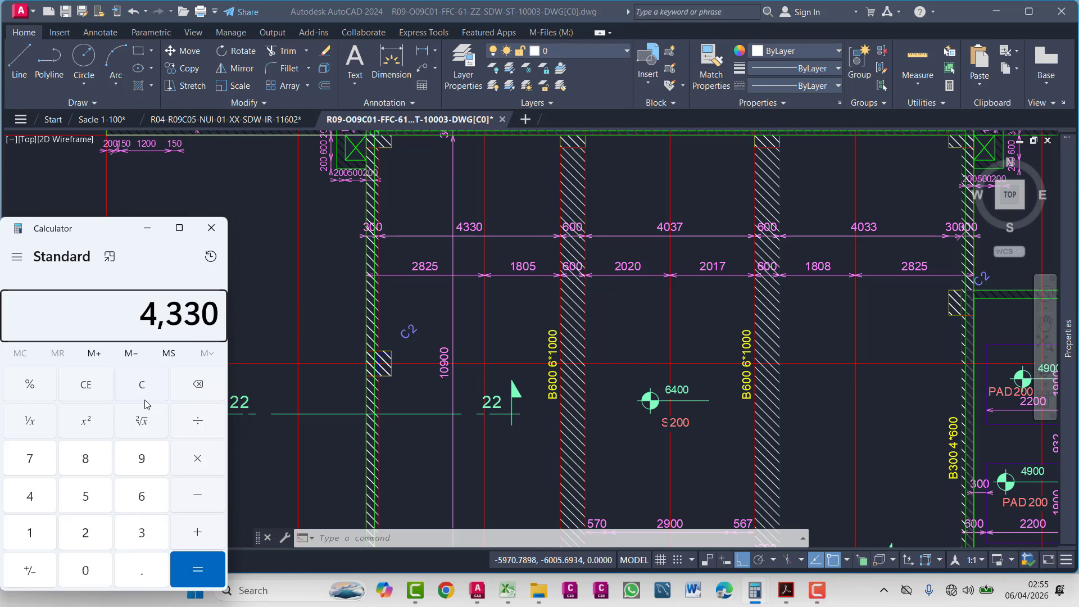
pyautogui.write('6')
pyautogui.write('403')
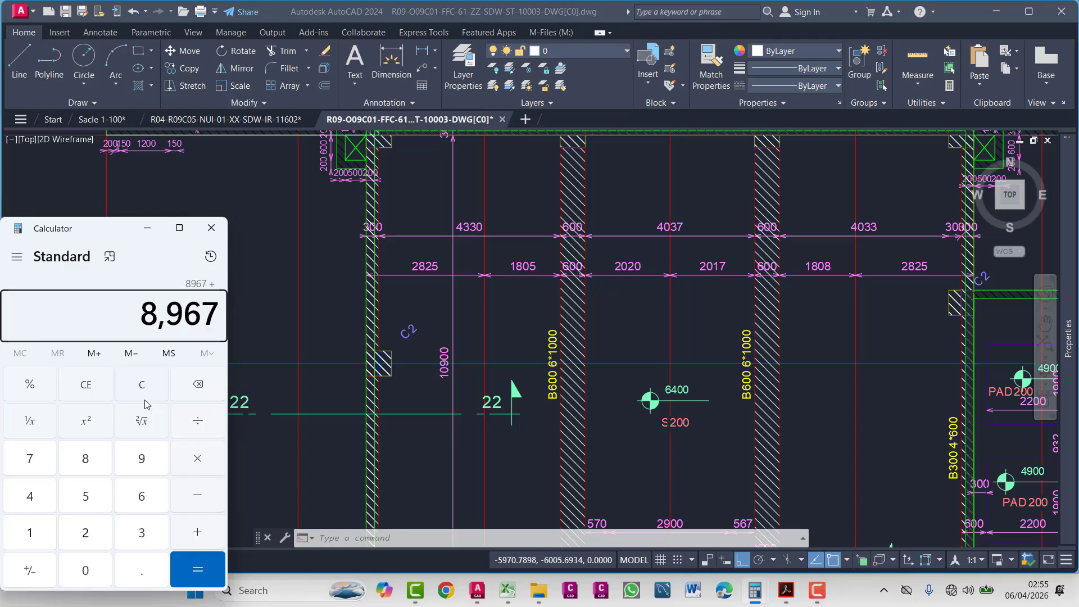
pyautogui.write('600+')
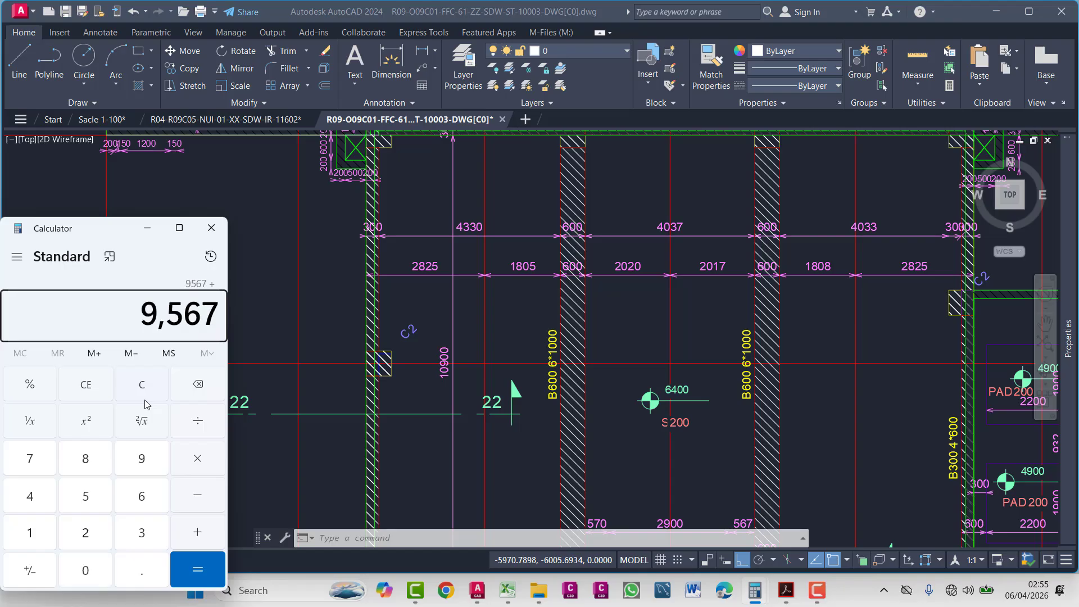
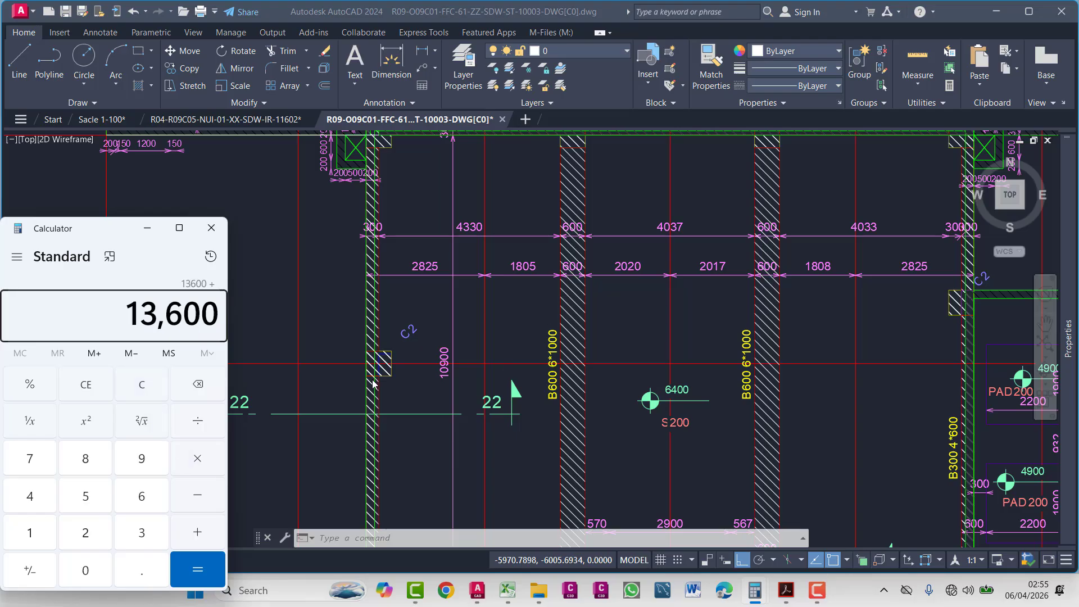
# - Add 200 to the running total of 13600 and close the calculator
pyautogui.write('200')
pyautogui.press('Return')
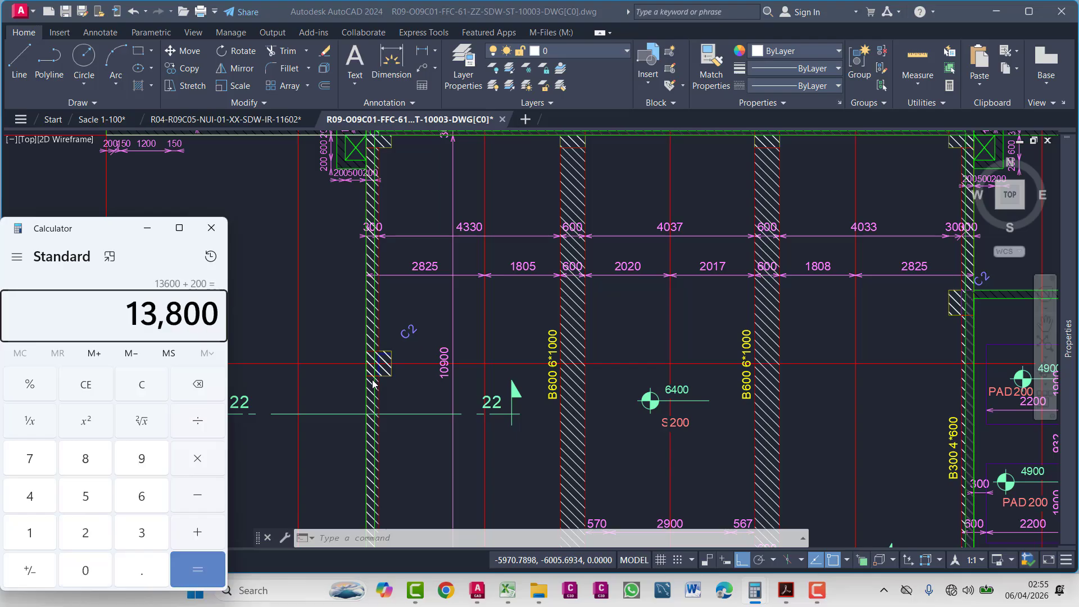
pyautogui.click(212, 228)
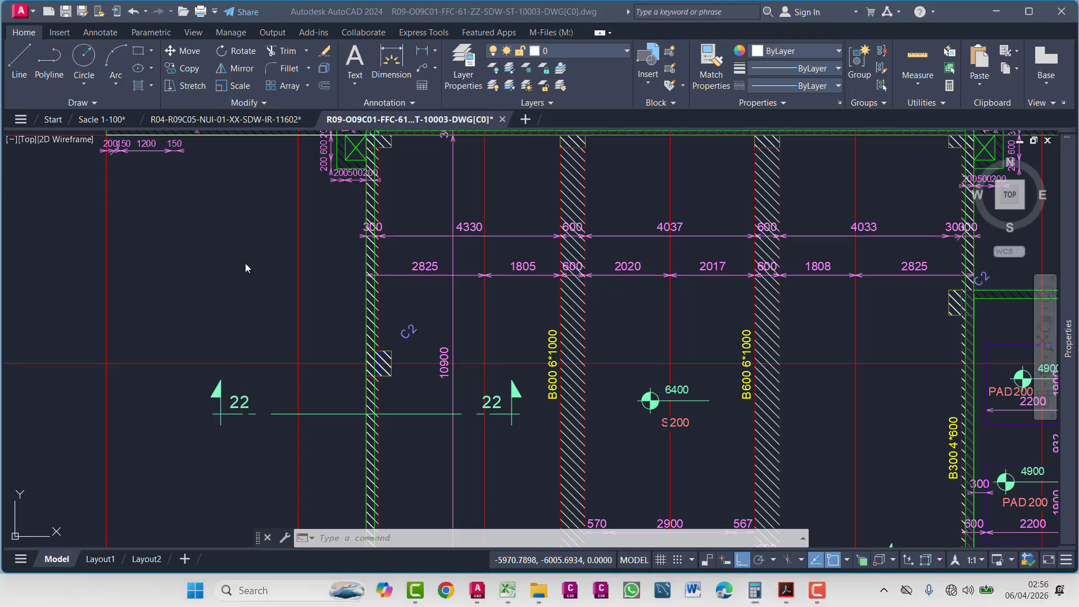
# - Offset the inner line of the lower room's west wall 13800 towards the east
pyautogui.scroll(-5, 246, 263)
pyautogui.scroll(2, 373, 257)
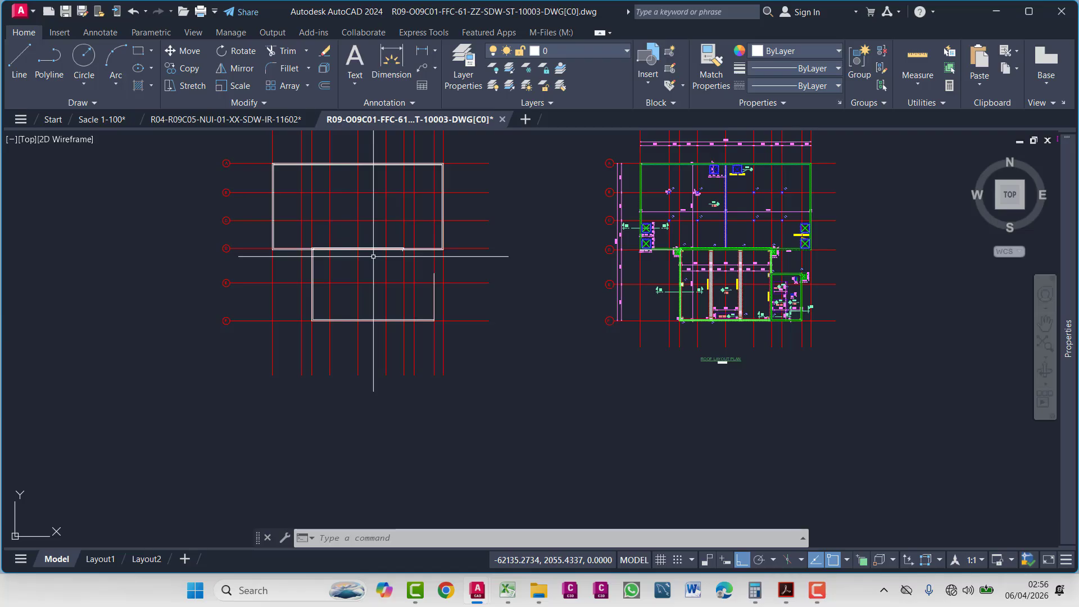
pyautogui.scroll(10, 548, 260)
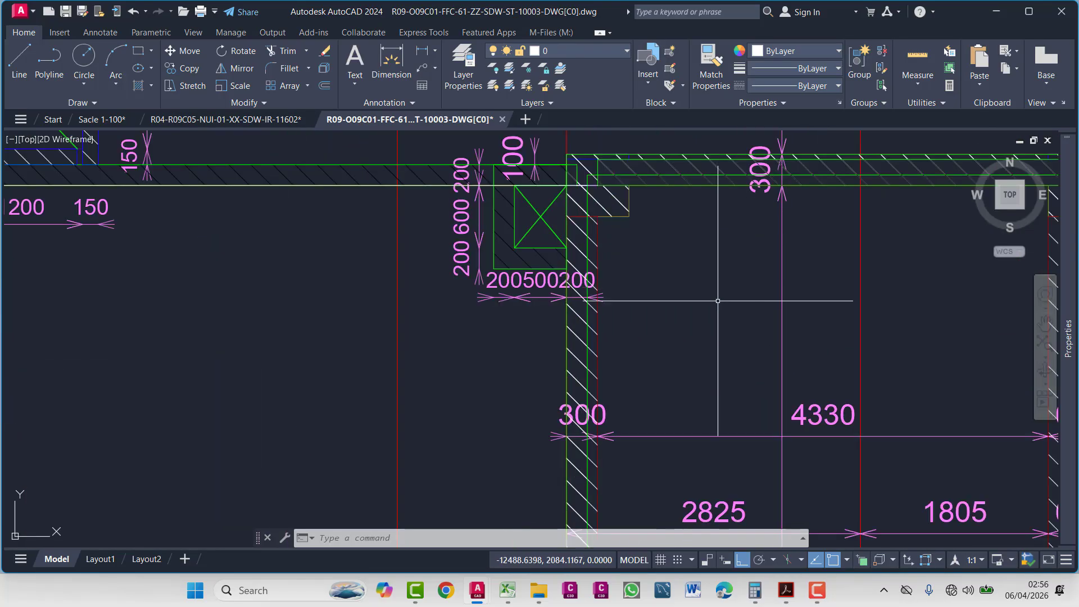
pyautogui.scroll(-10, 315, 343)
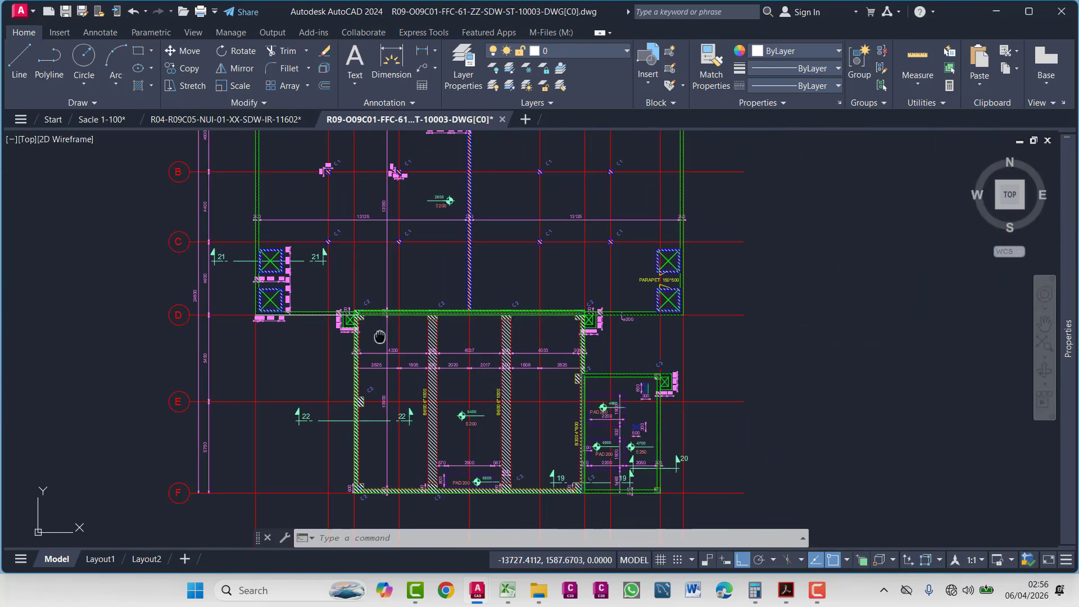
pyautogui.scroll(8, 225, 326)
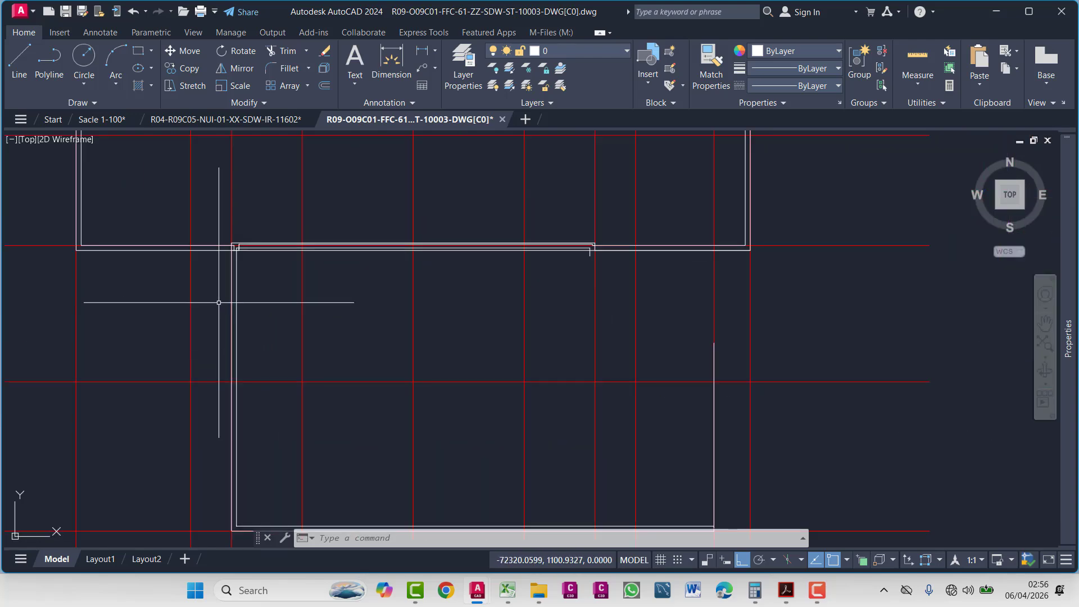
pyautogui.write('o')
pyautogui.press('Return')
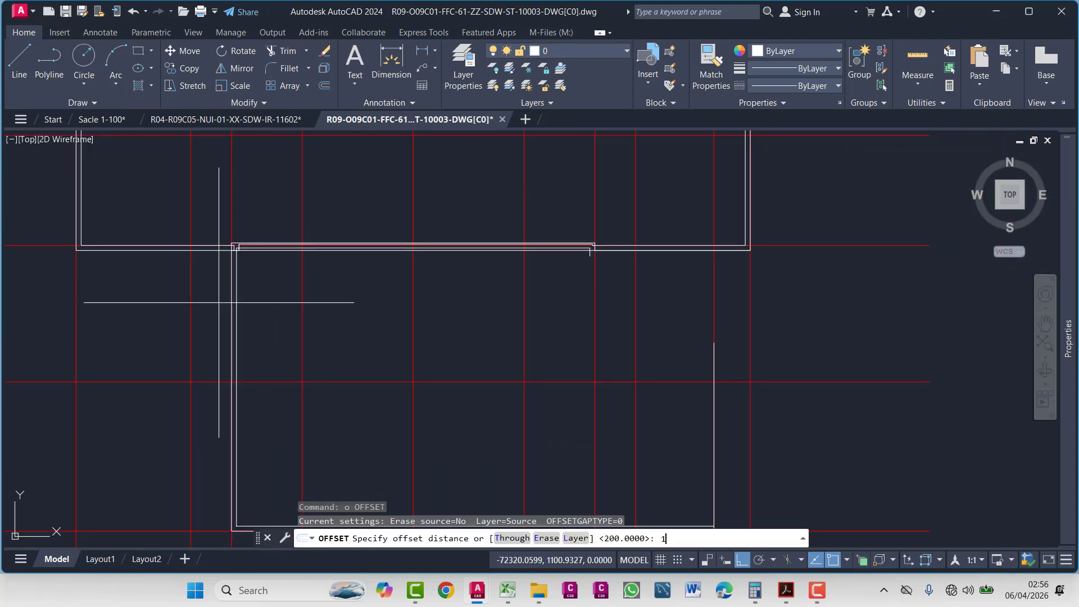
pyautogui.press('Return')
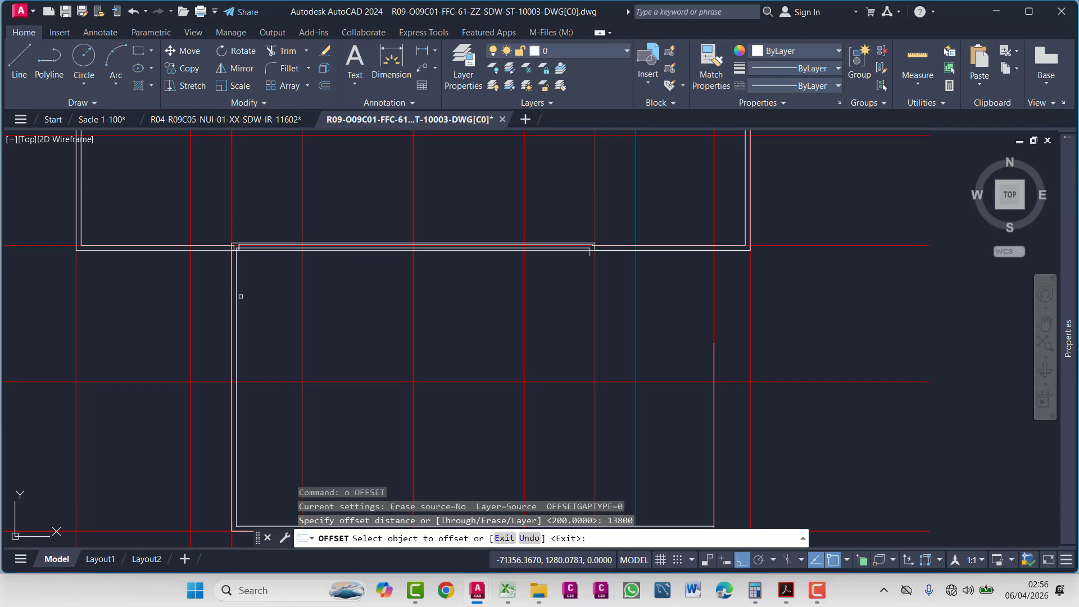
pyautogui.click(236, 299)
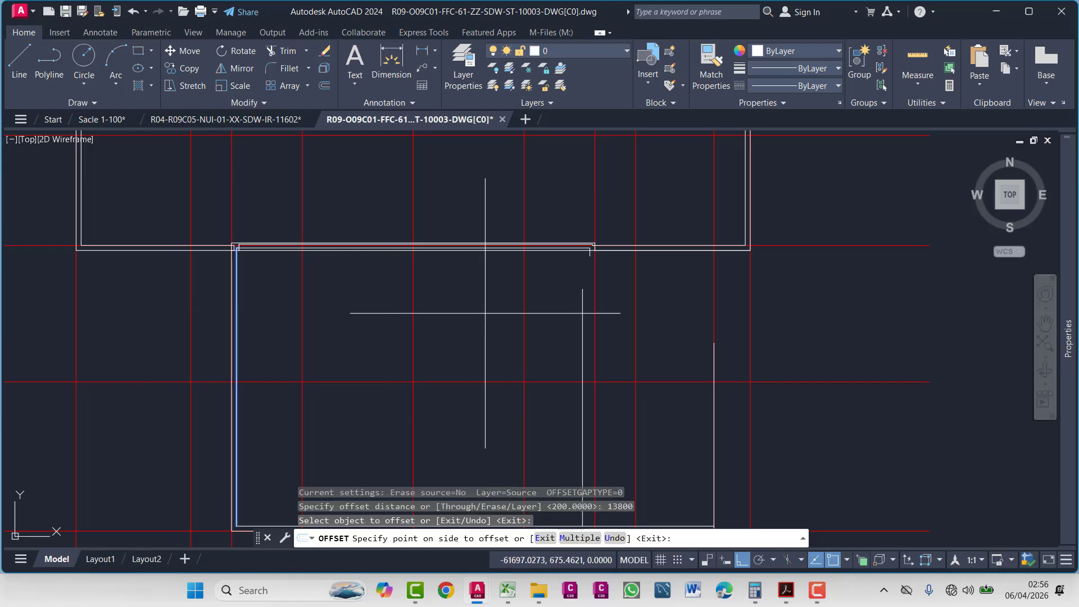
pyautogui.moveTo(577, 323); pyautogui.dragTo(453, 193, button='middle')
pyautogui.scroll(-2, 495, 344)
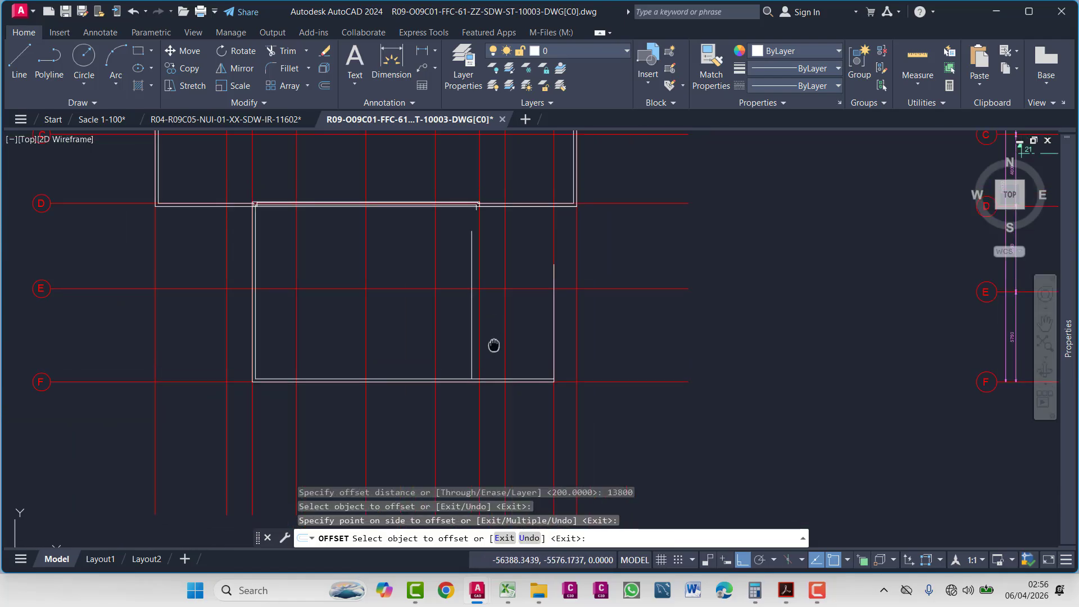
pyautogui.press('Escape')
pyautogui.press('Escape')
pyautogui.press('Escape')
# - Compare the offset line with the lower hall's east wall in the dimensioned roof layout plan
pyautogui.scroll(2, 481, 328)
pyautogui.moveTo(481, 327); pyautogui.dragTo(482, 379, button='middle')
pyautogui.scroll(2, 461, 179)
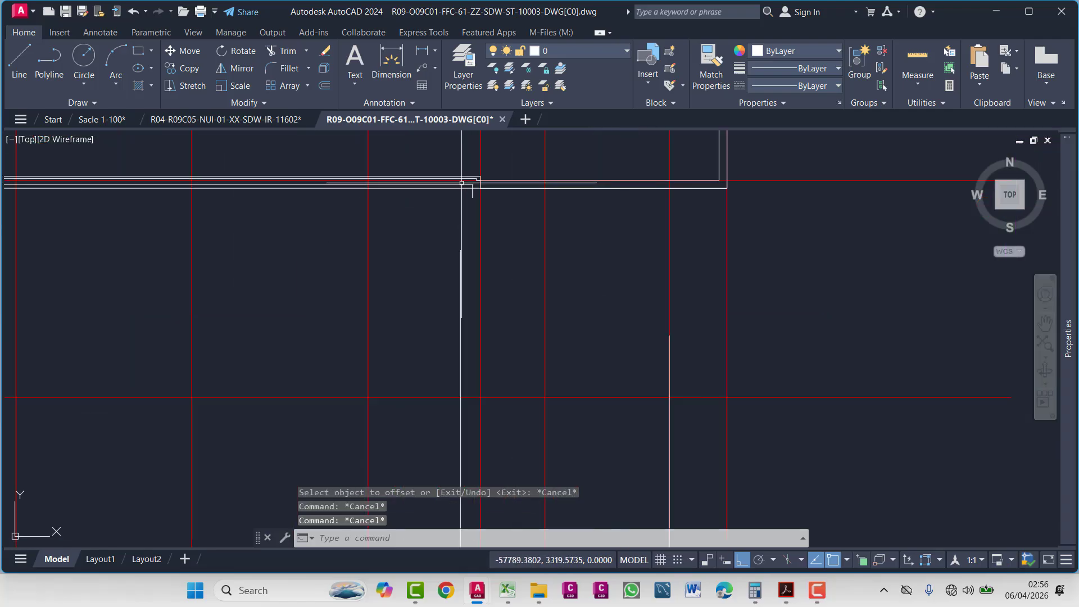
pyautogui.scroll(-4, 479, 228)
pyautogui.moveTo(512, 293)
pyautogui.mouseDown(button='middle')
pyautogui.moveTo(479, 296)
pyautogui.moveTo(479, 320)
pyautogui.moveTo(361, 272)
pyautogui.mouseUp(button='middle')
pyautogui.scroll(4, 451, 239)
pyautogui.scroll(-2, 381, 278)
pyautogui.moveTo(562, 305); pyautogui.dragTo(215, 313, button='middle')
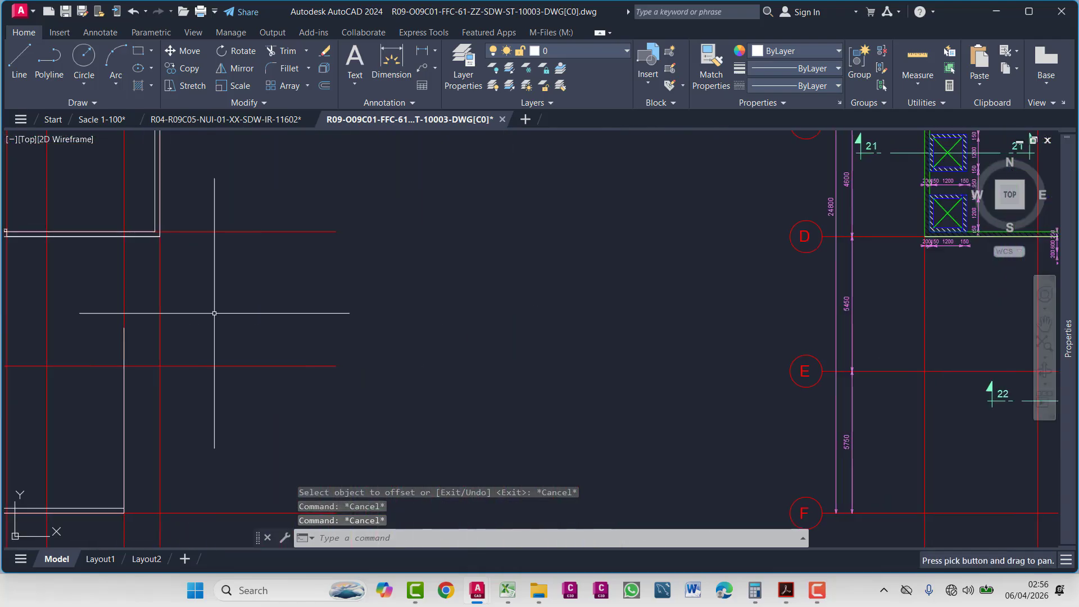
pyautogui.scroll(-2, 585, 310)
pyautogui.moveTo(613, 308); pyautogui.dragTo(378, 304, button='middle')
pyautogui.moveTo(865, 308); pyautogui.dragTo(647, 313, button='middle')
pyautogui.scroll(5, 647, 312)
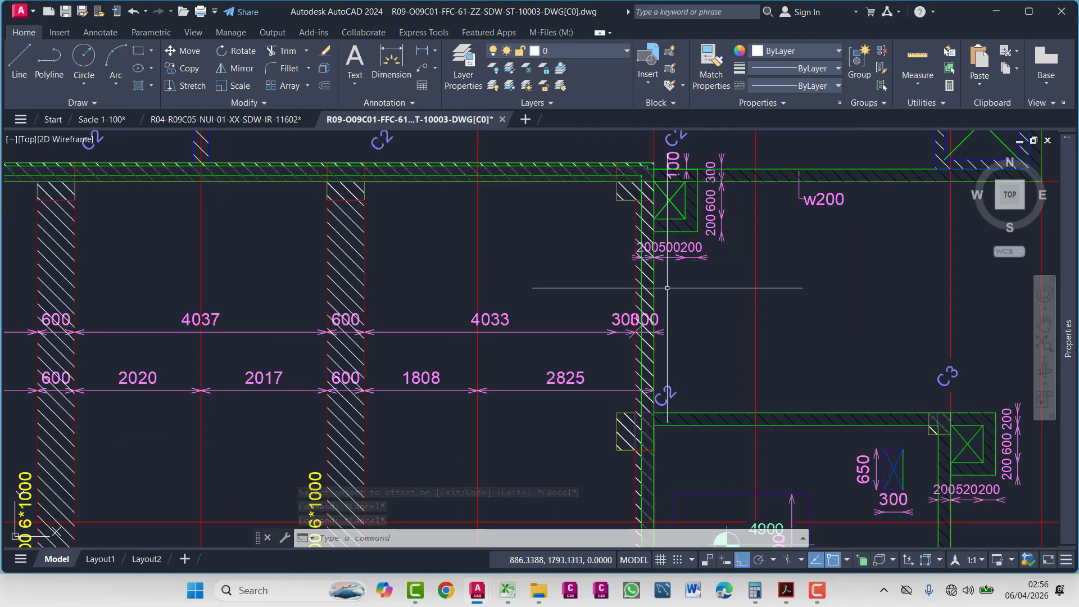
# - Select the east wall's hatch in the roof layout plan and examine its corner at grid D, dismissing the pop-up window
pyautogui.click(642, 257)
pyautogui.scroll(-5, 626, 384)
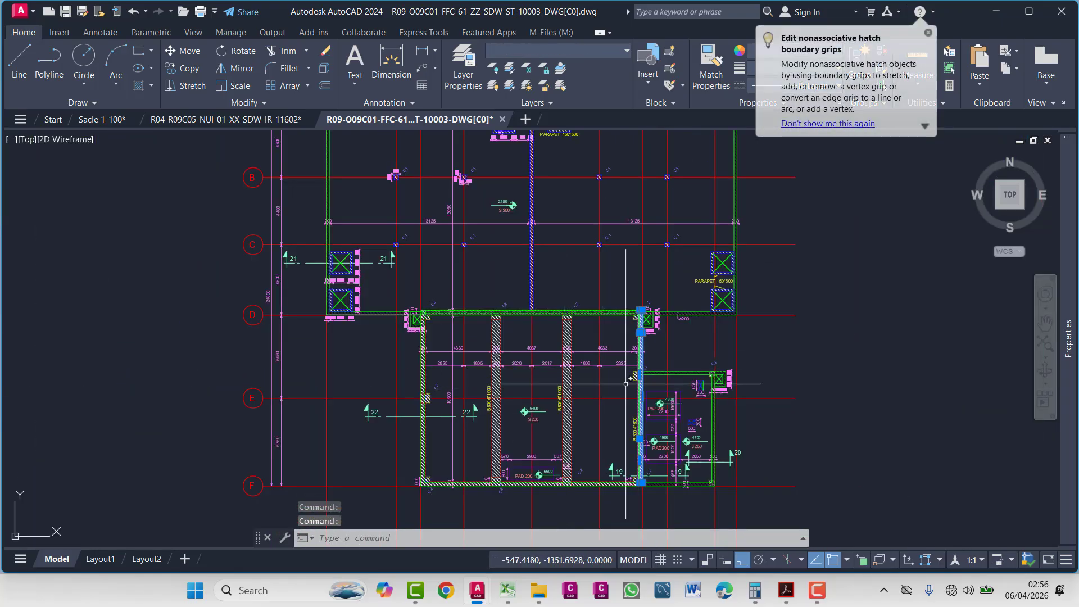
pyautogui.scroll(-2, 626, 384)
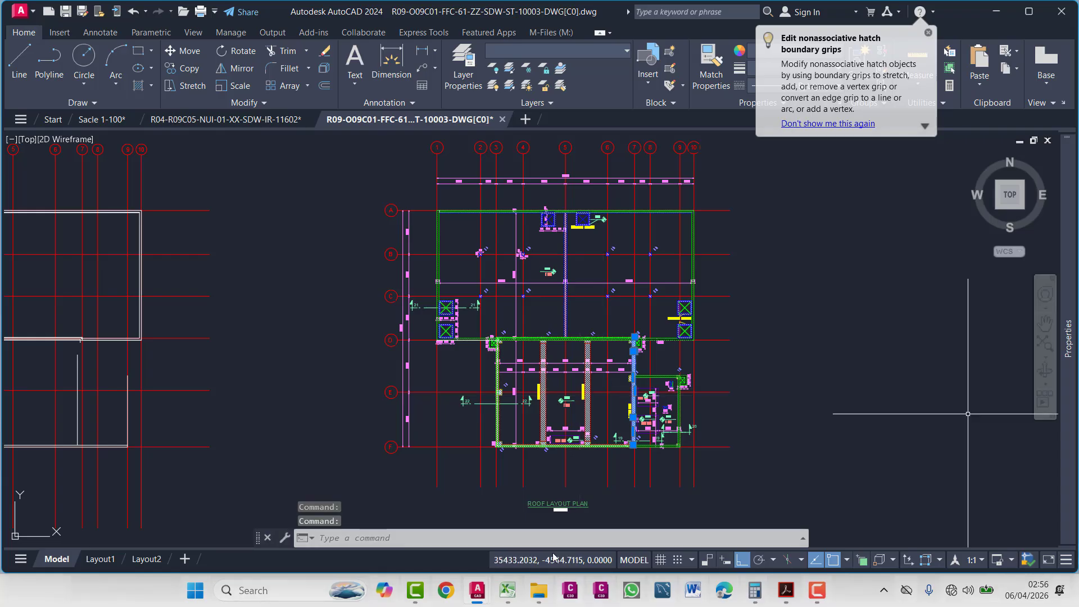
pyautogui.scroll(4, 652, 359)
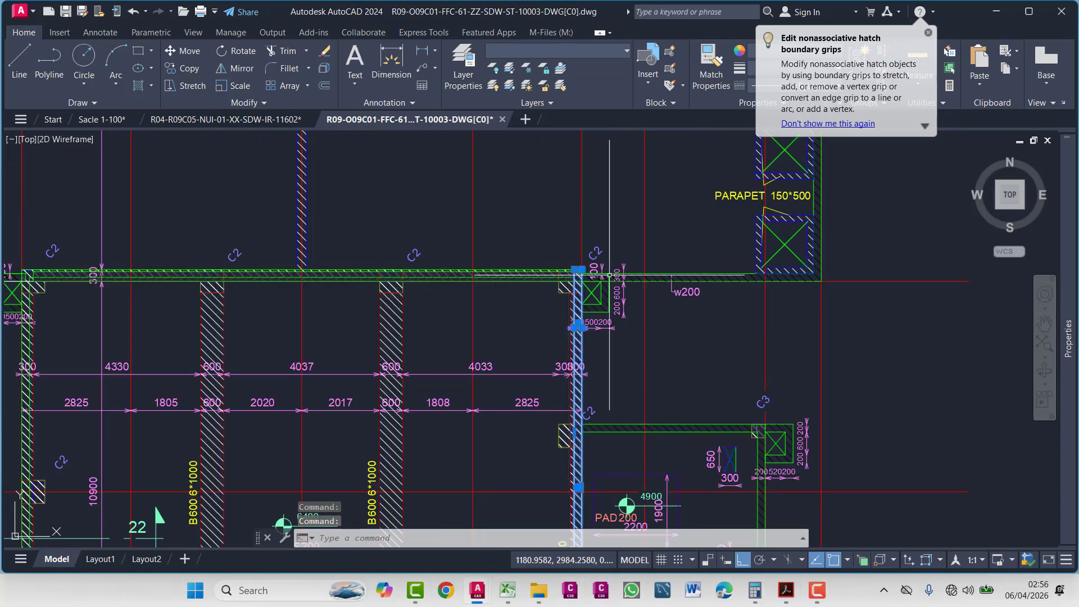
pyautogui.scroll(2, 603, 300)
pyautogui.moveTo(570, 311); pyautogui.dragTo(599, 306, button='middle')
pyautogui.scroll(2, 594, 265)
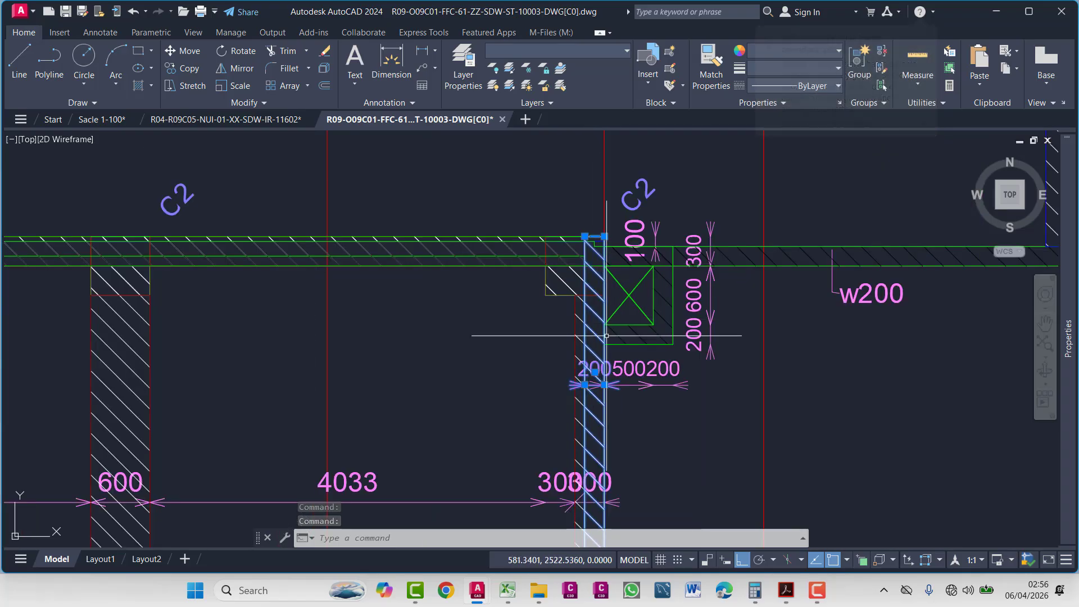
pyautogui.scroll(-4, 628, 201)
pyautogui.moveTo(615, 372); pyautogui.dragTo(609, 358, button='middle')
pyautogui.moveTo(609, 358); pyautogui.dragTo(612, 397)
pyautogui.scroll(8, 612, 221)
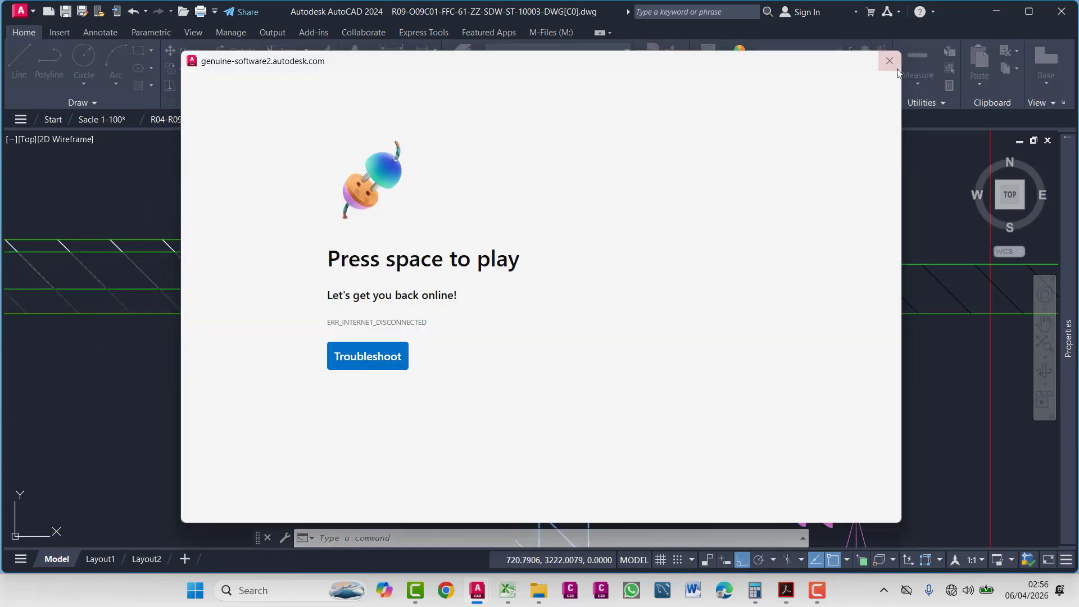
pyautogui.click(896, 68)
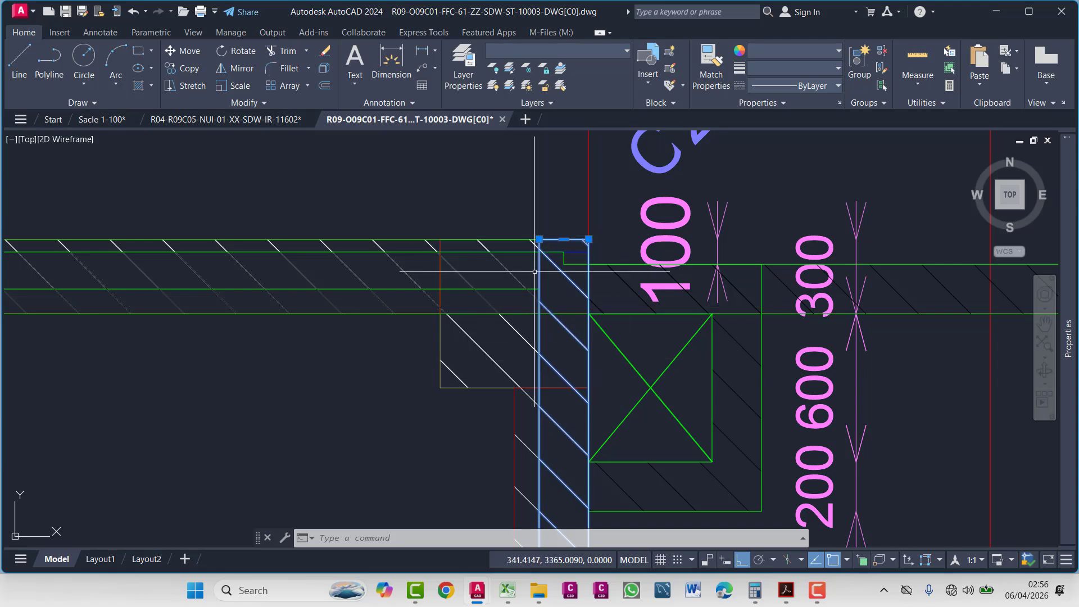
pyautogui.scroll(-3, 542, 331)
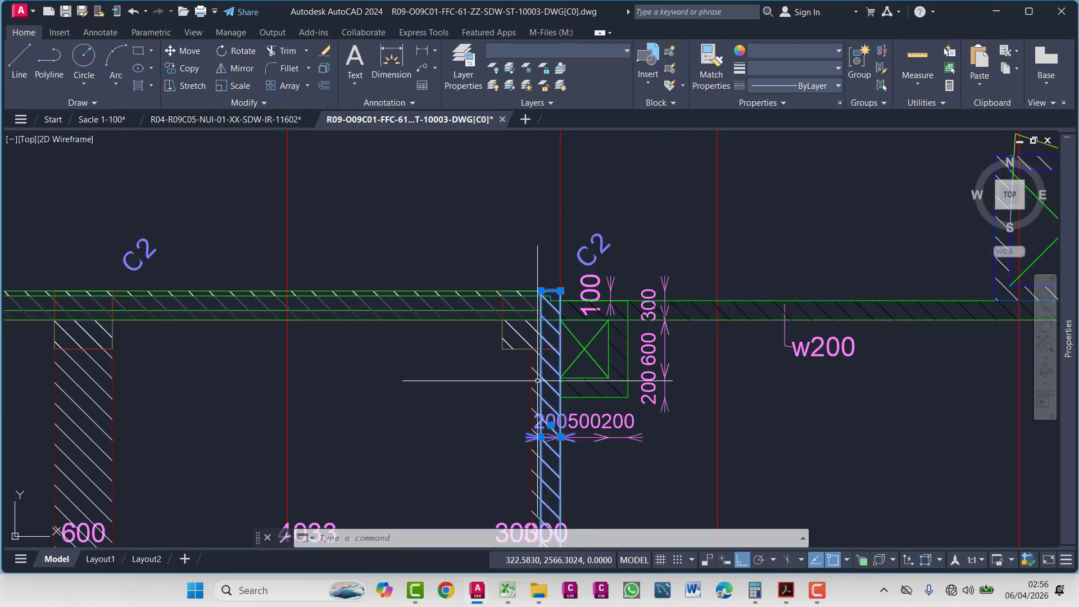
pyautogui.scroll(-6, 538, 381)
pyautogui.moveTo(449, 337)
pyautogui.mouseDown(button='middle')
pyautogui.moveTo(435, 342)
pyautogui.moveTo(852, 344)
pyautogui.mouseUp(button='middle')
pyautogui.moveTo(585, 344); pyautogui.dragTo(699, 393, button='middle')
pyautogui.scroll(4, 476, 276)
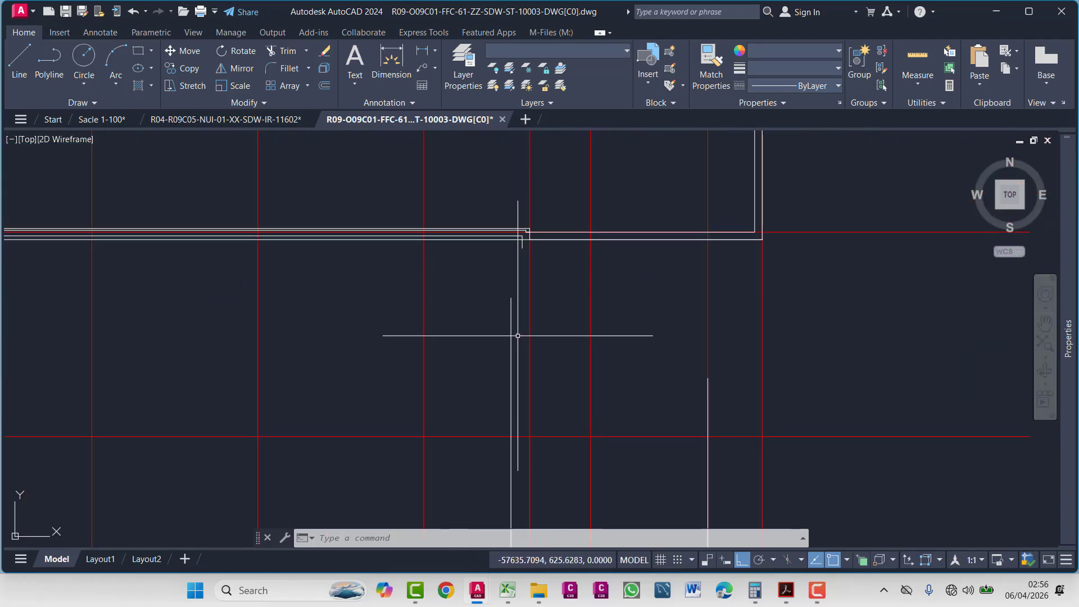
# - Draw a horizontal polyline from the offset line's upper end to the adjacent grid line and check its length
pyautogui.write('pl')
pyautogui.press('Return')
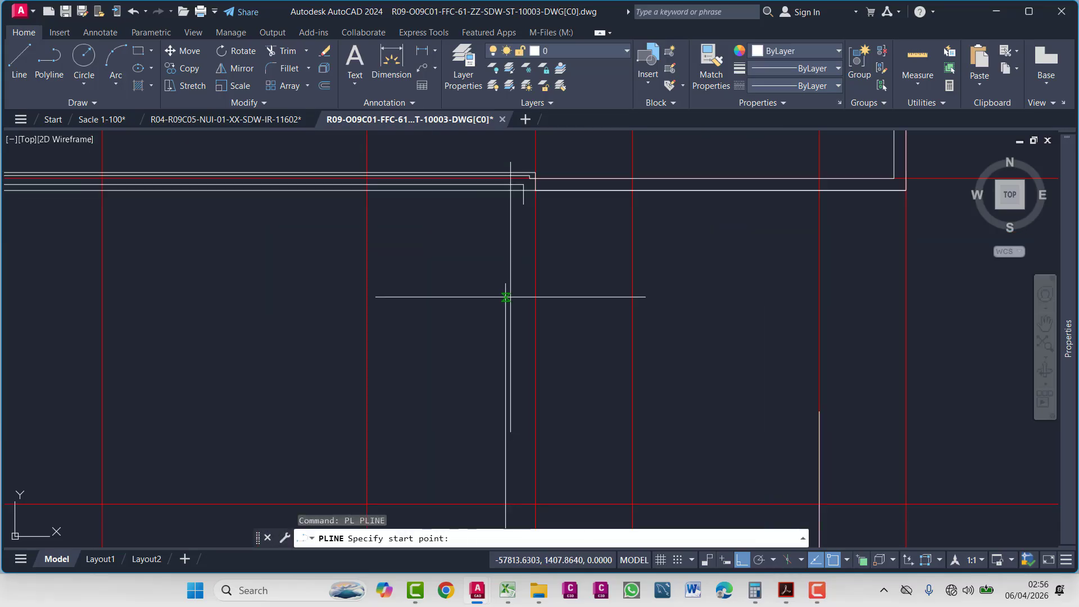
pyautogui.click(506, 284)
pyautogui.click(536, 283)
pyautogui.press('Escape')
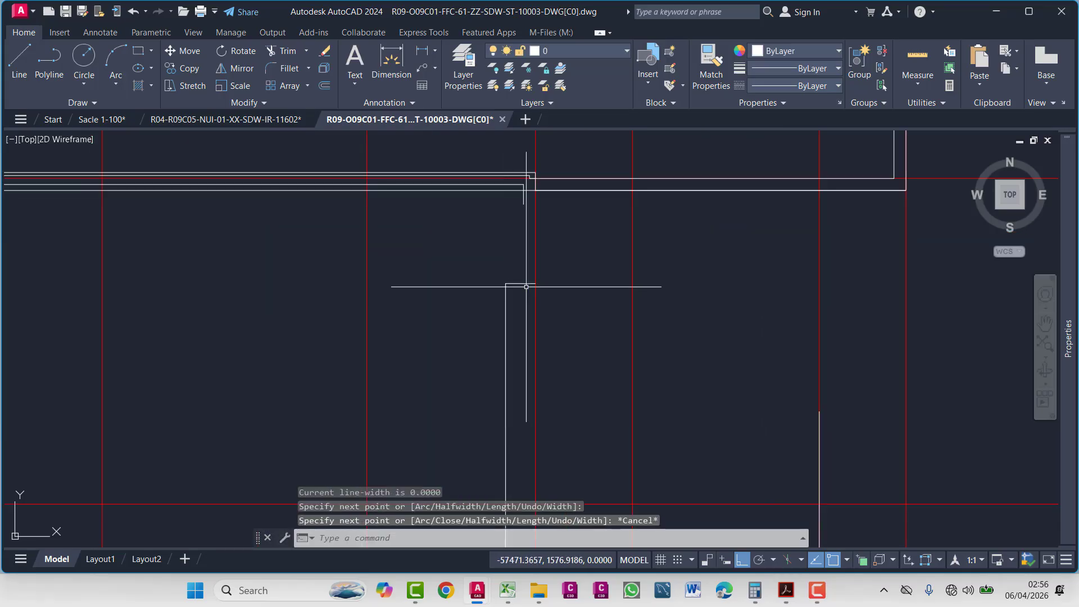
pyautogui.click(525, 284)
pyautogui.moveTo(1070, 384)
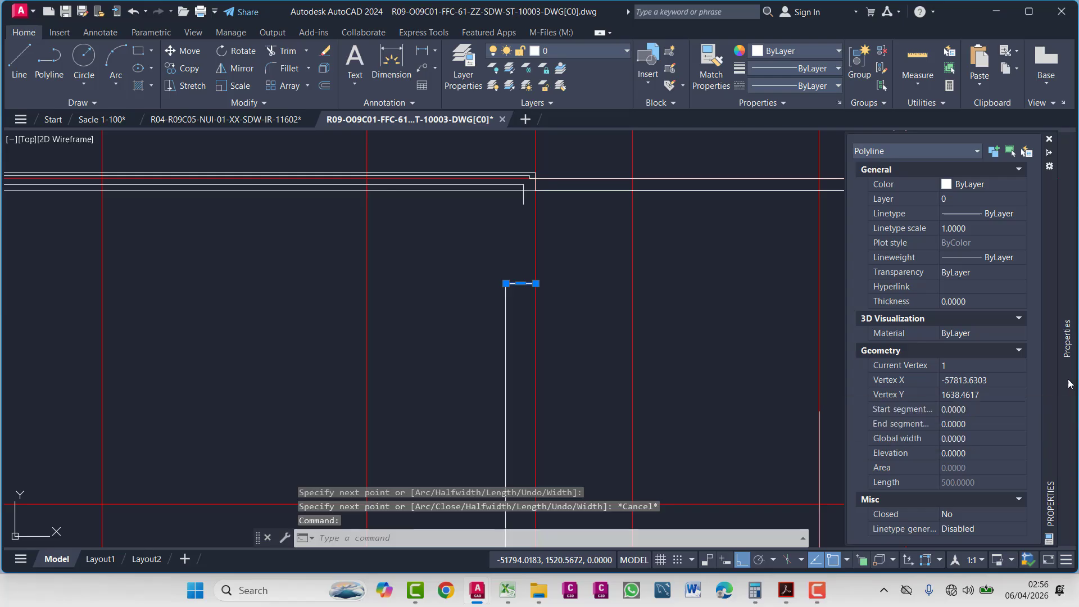
# - Erase the short test polyline together with the 13800 offset line
pyautogui.click(530, 261)
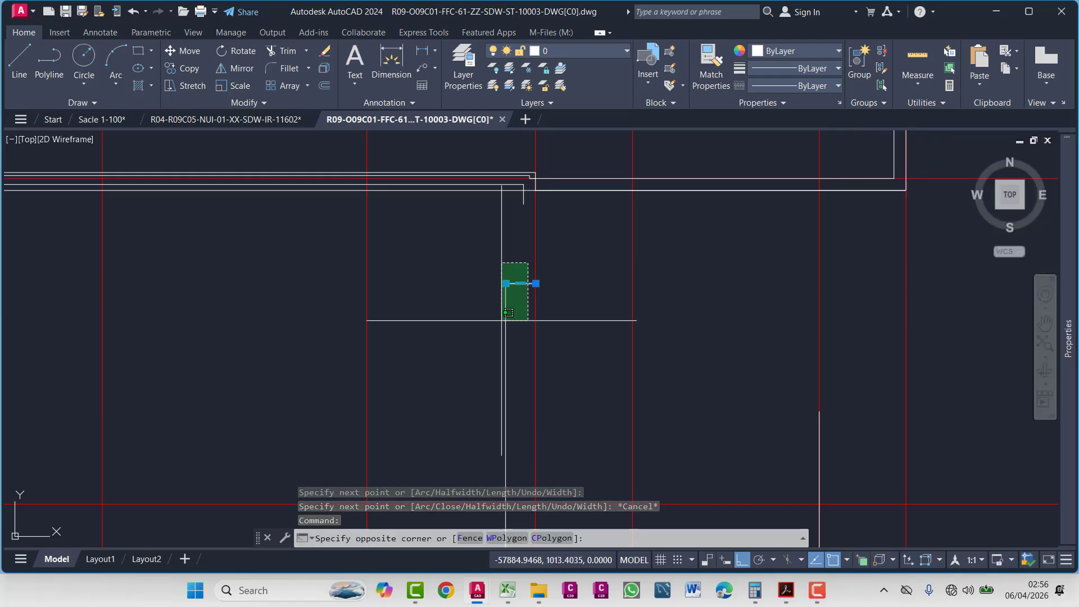
pyautogui.press('Delete')
pyautogui.scroll(-8, 506, 337)
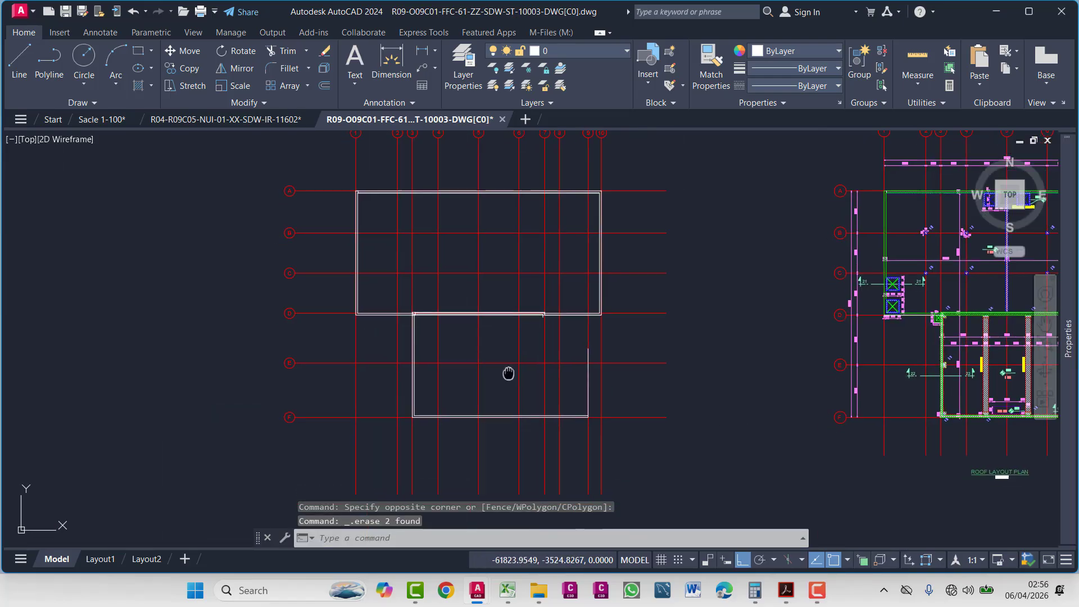
# - Use the calculator to start a new wall spacing sum with 100 plus the 4330 dimension beside the west wall
pyautogui.press('XF86Calculator')
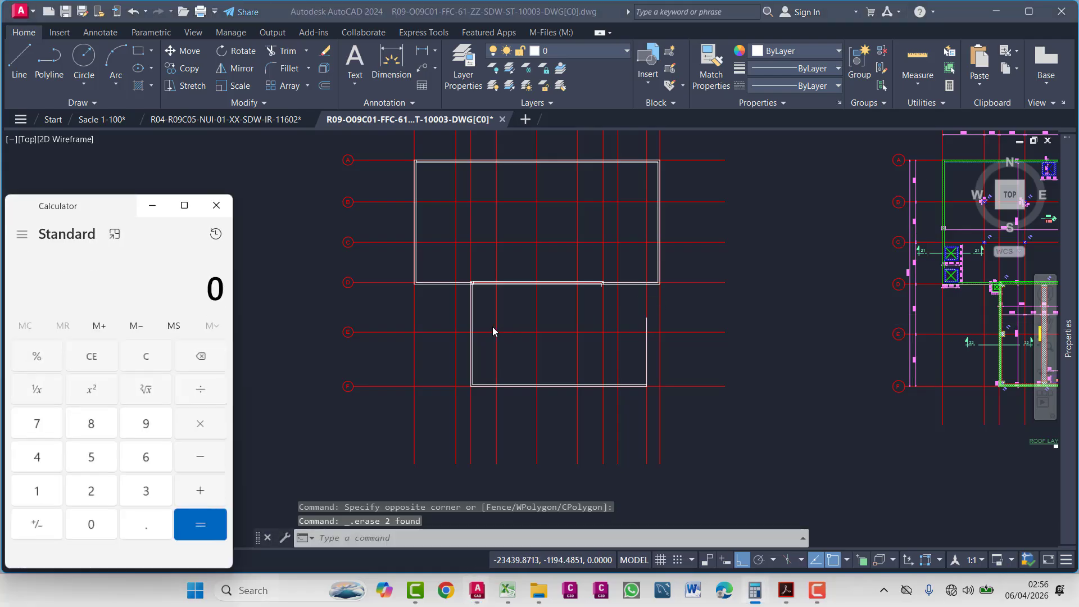
pyautogui.click(874, 406)
pyautogui.scroll(8, 807, 349)
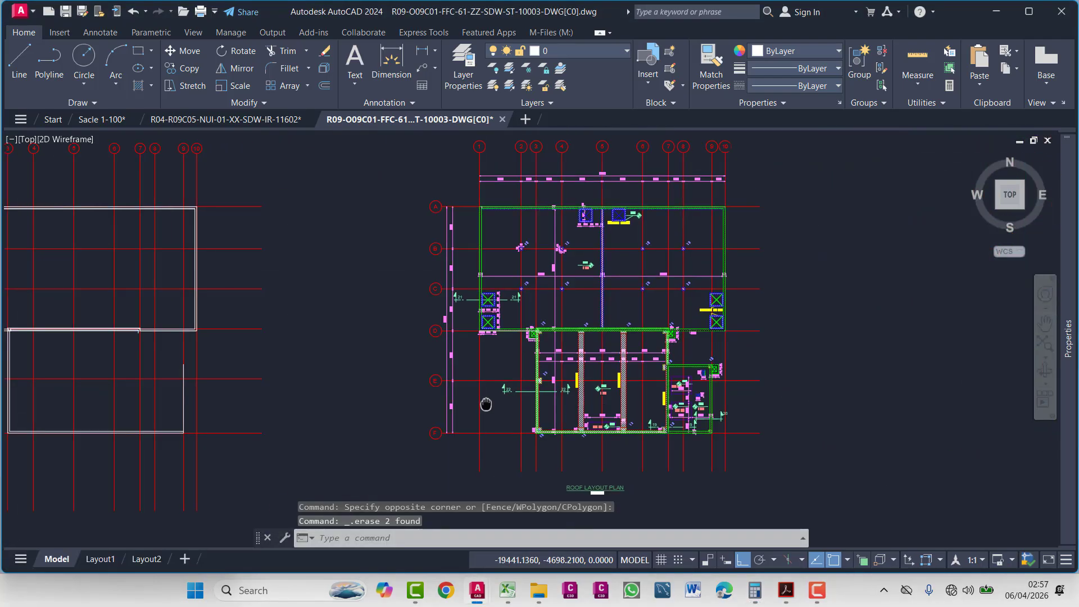
pyautogui.scroll(4, 639, 301)
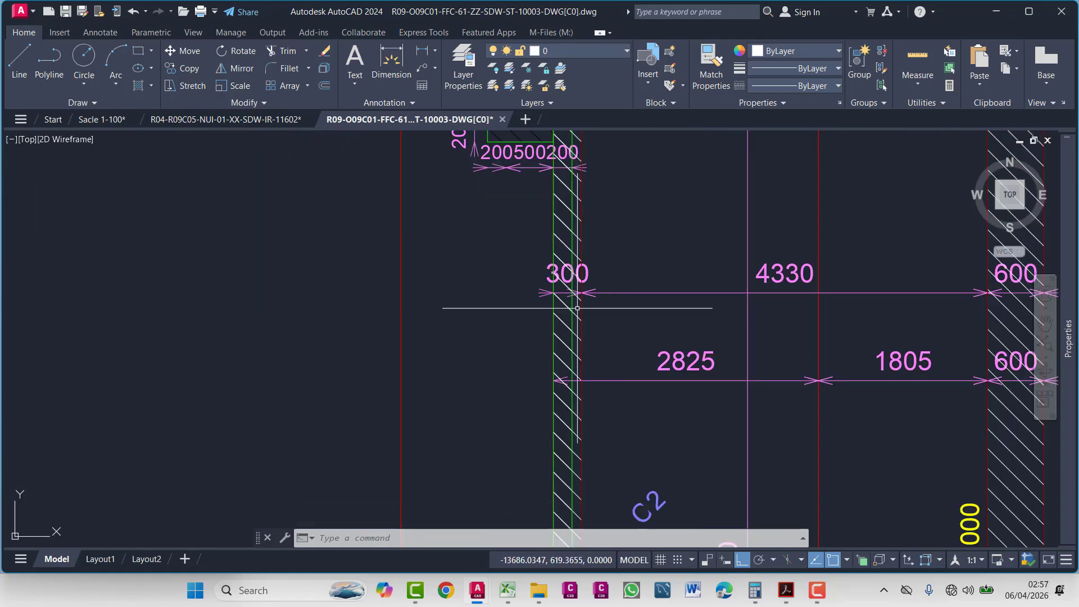
pyautogui.scroll(4, 561, 301)
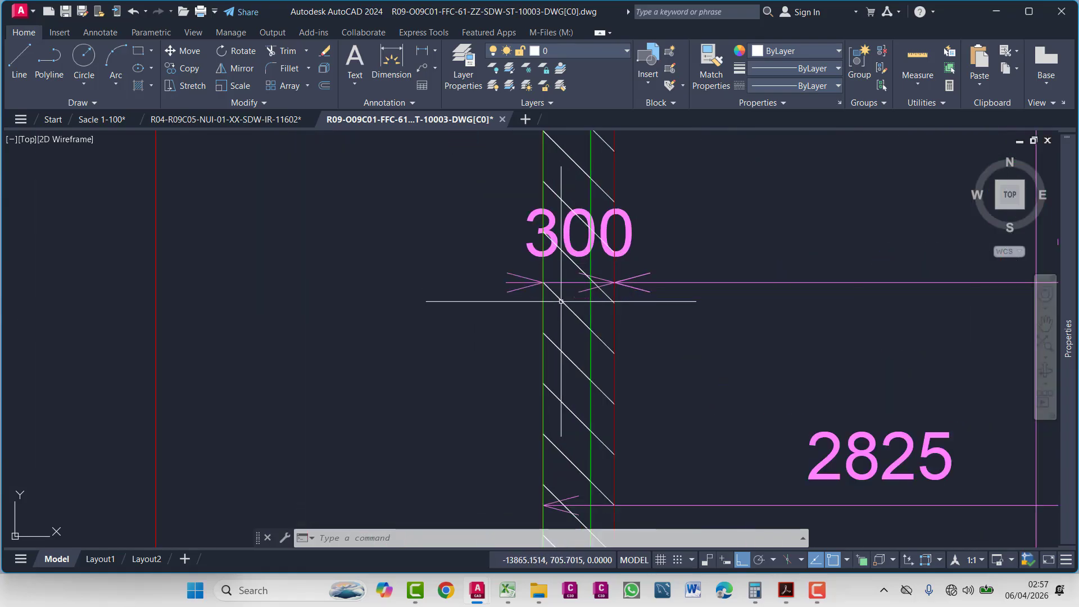
pyautogui.scroll(-4, 559, 289)
pyautogui.moveTo(561, 290); pyautogui.dragTo(620, 320, button='middle')
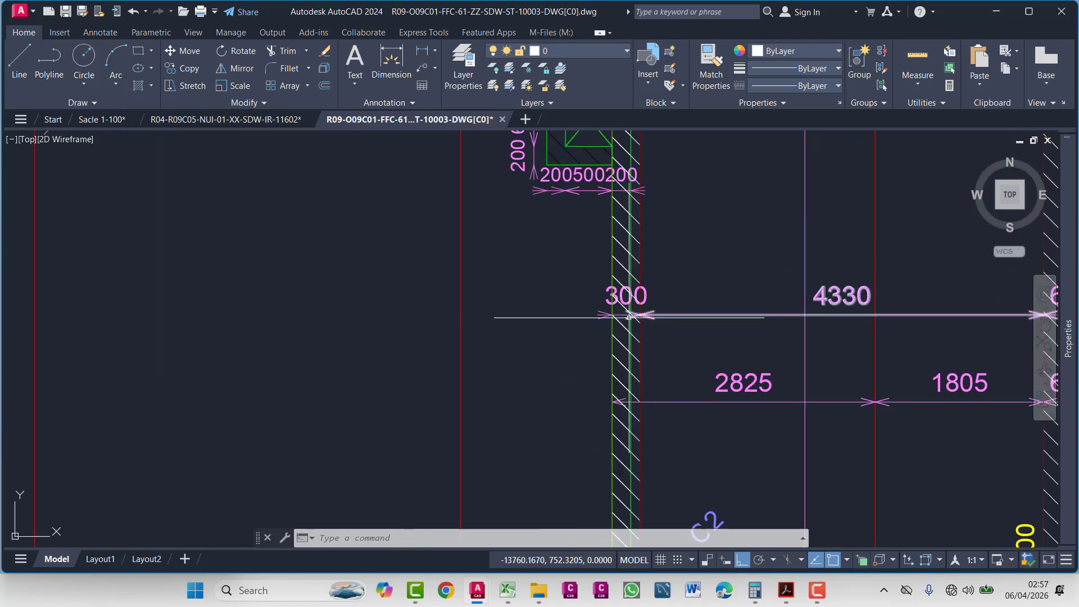
pyautogui.hotkey('alt', 'Tab')
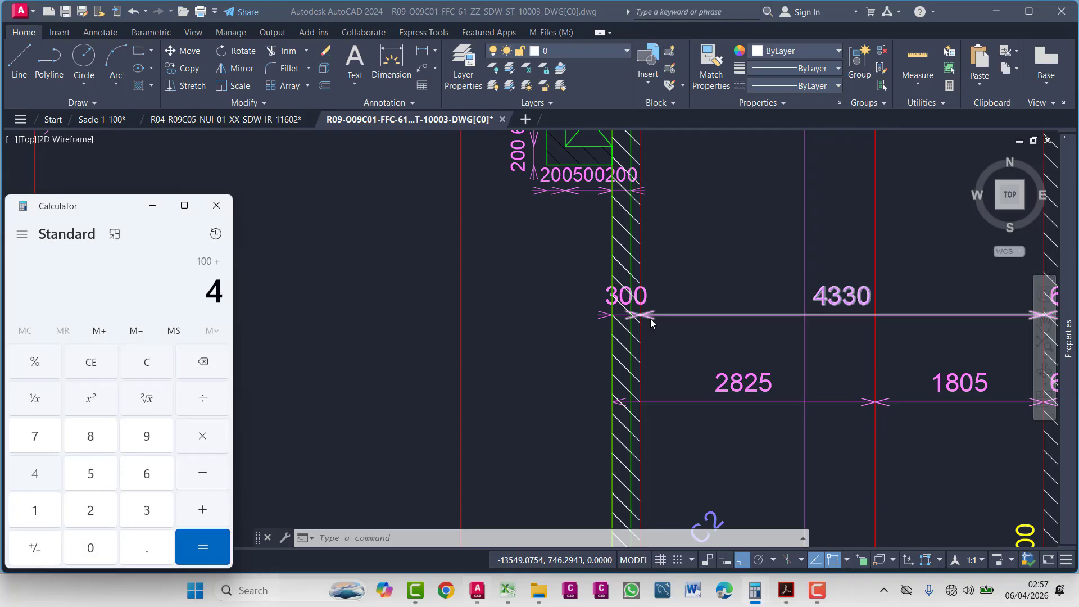
pyautogui.write('330')
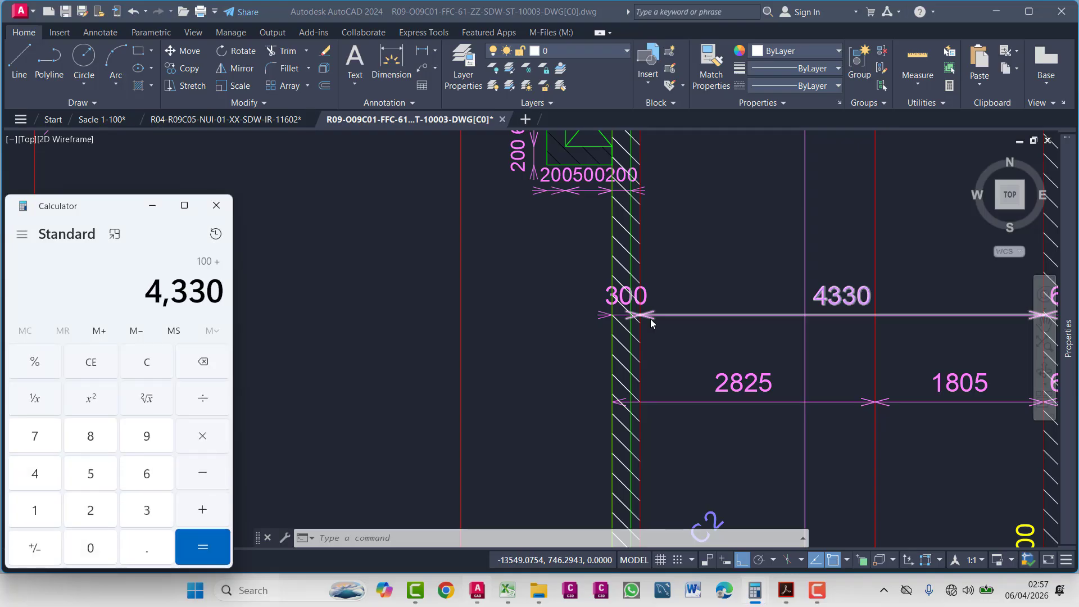
# - Examine the upper dimension row in the roof layout plan from the west wall to the overlapping dimensions at the east wall
pyautogui.click(695, 288)
pyautogui.scroll(-3, 540, 289)
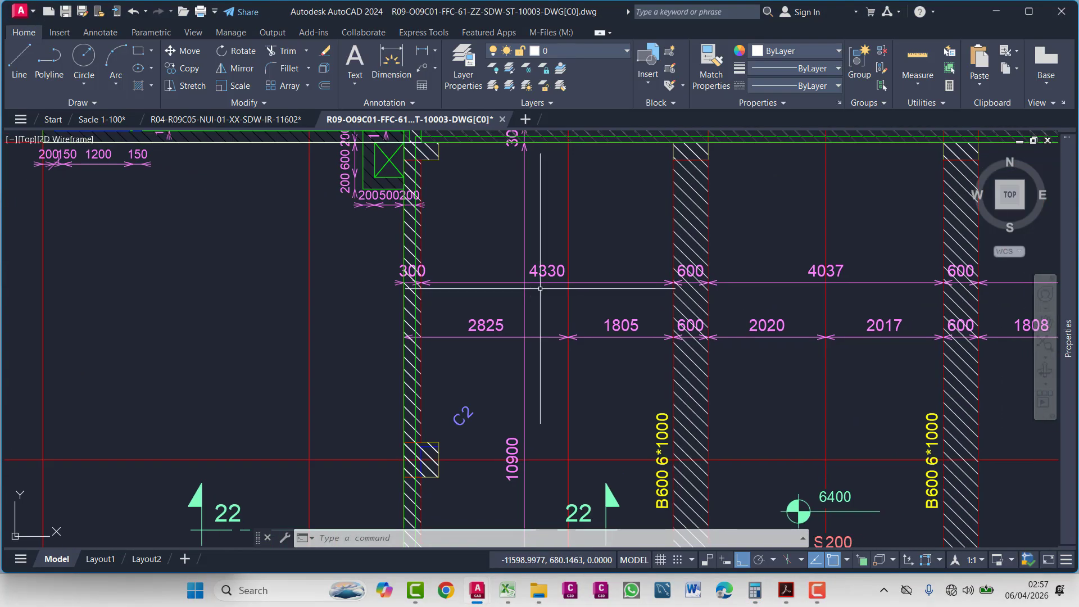
pyautogui.scroll(2, 690, 291)
pyautogui.moveTo(688, 291); pyautogui.dragTo(667, 297, button='middle')
pyautogui.moveTo(855, 314); pyautogui.dragTo(616, 304, button='middle')
pyautogui.moveTo(773, 298); pyautogui.dragTo(559, 288, button='middle')
pyautogui.moveTo(724, 318); pyautogui.dragTo(592, 321, button='middle')
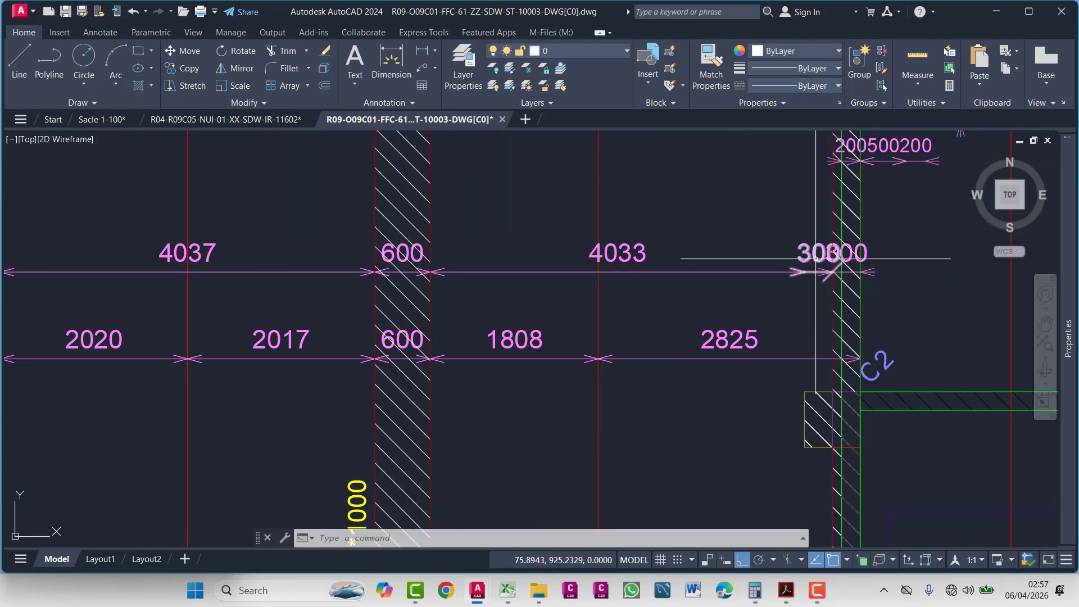
pyautogui.scroll(2, 820, 262)
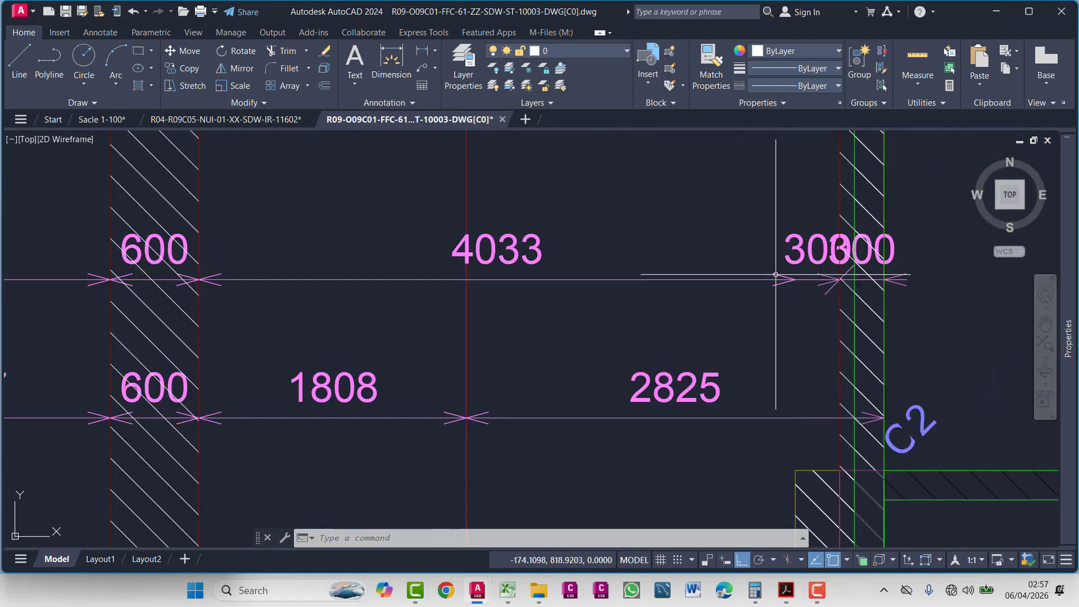
pyautogui.scroll(3, 844, 268)
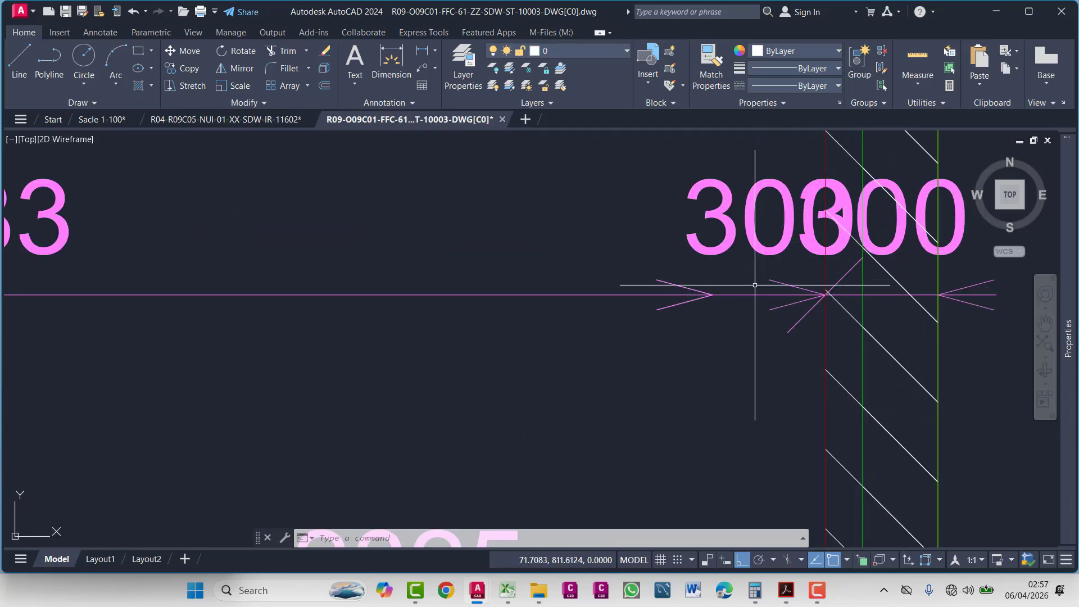
pyautogui.scroll(-1, 849, 285)
pyautogui.scroll(-4, 849, 285)
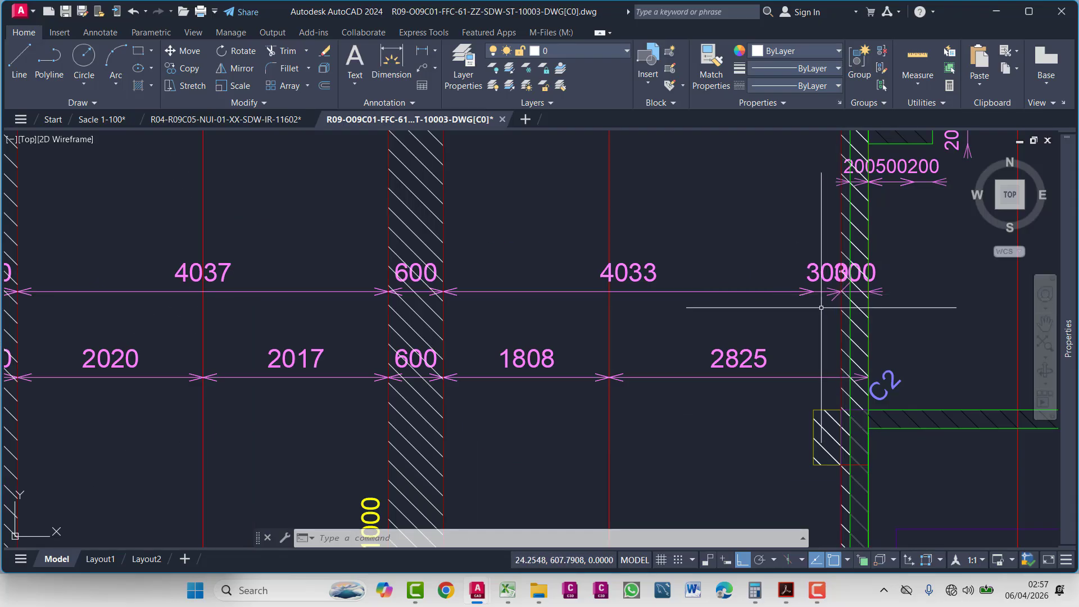
pyautogui.scroll(2, 774, 293)
pyautogui.scroll(-2, 787, 298)
pyautogui.scroll(5, 351, 292)
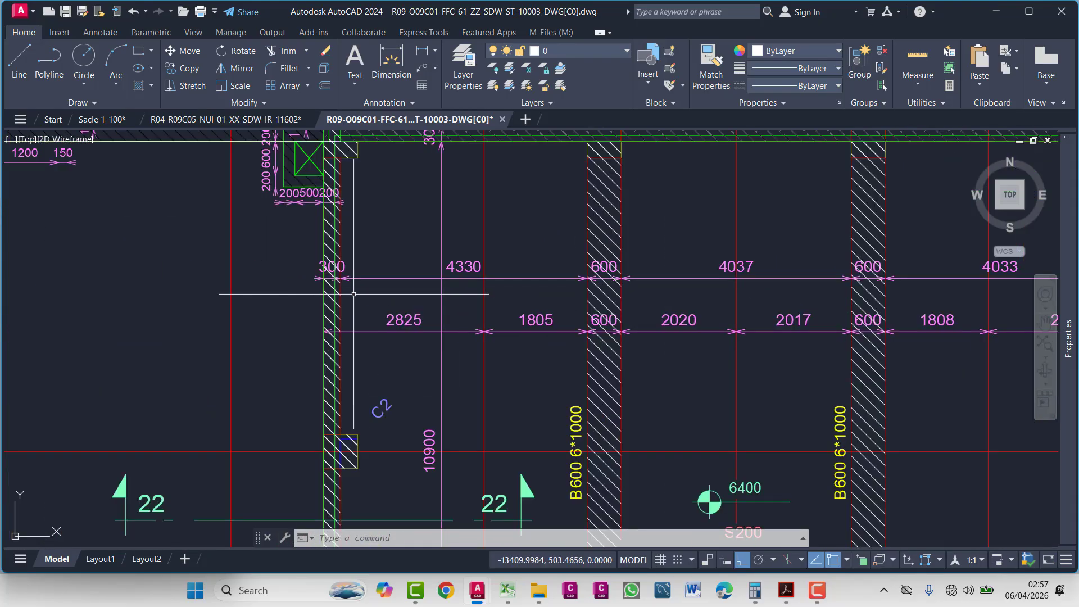
pyautogui.scroll(-5, 322, 271)
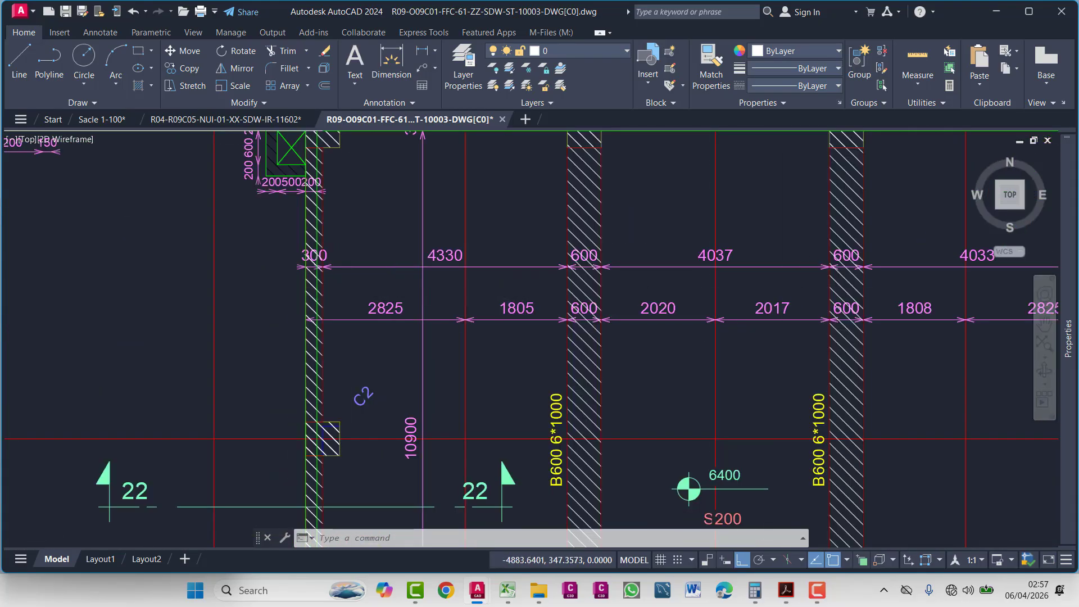
pyautogui.scroll(5, 494, 309)
pyautogui.moveTo(625, 313)
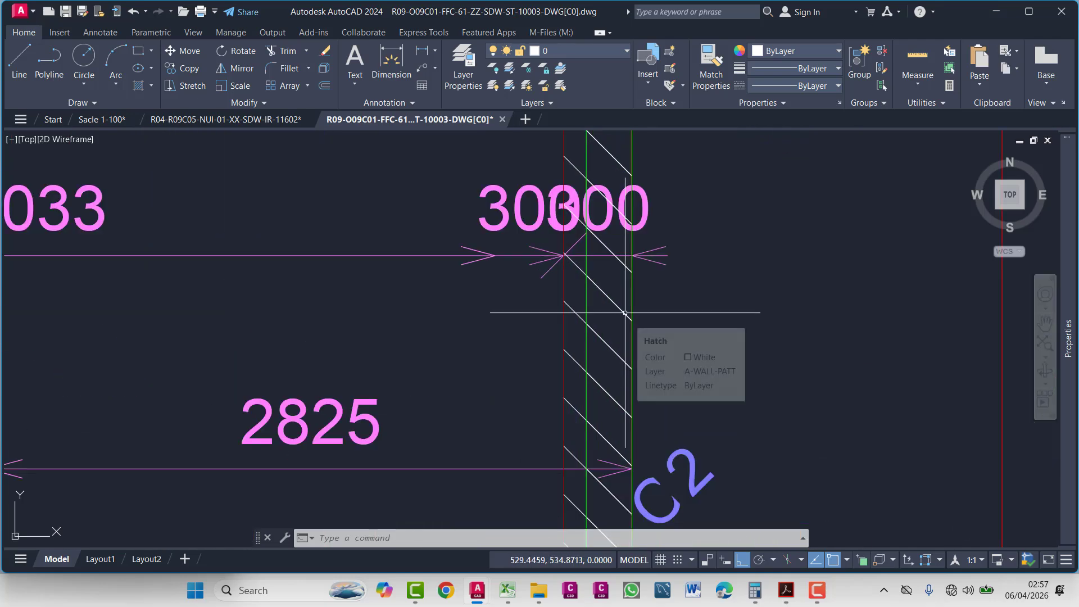
# - Undo the erasure of the vertical offset line and its short horizontal test polyline on the copied grid
pyautogui.scroll(-11, 626, 312)
pyautogui.moveTo(470, 367); pyautogui.dragTo(822, 320, button='middle')
pyautogui.moveTo(365, 308); pyautogui.dragTo(535, 333, button='middle')
pyautogui.scroll(5, 335, 370)
pyautogui.moveTo(335, 370); pyautogui.dragTo(532, 264, button='middle')
pyautogui.scroll(-5, 532, 263)
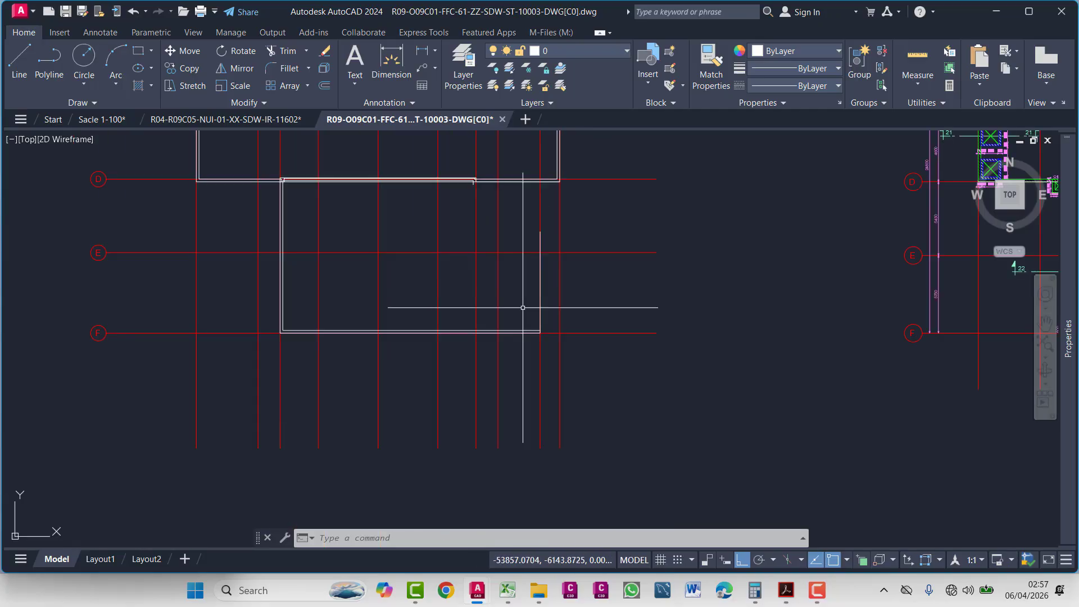
pyautogui.moveTo(523, 308); pyautogui.dragTo(525, 308, button='middle')
pyautogui.scroll(8, 477, 209)
pyautogui.moveTo(477, 210); pyautogui.dragTo(524, 313, button='middle')
pyautogui.hotkey('ctrl', 'z')
pyautogui.hotkey('ctrl', 'z')
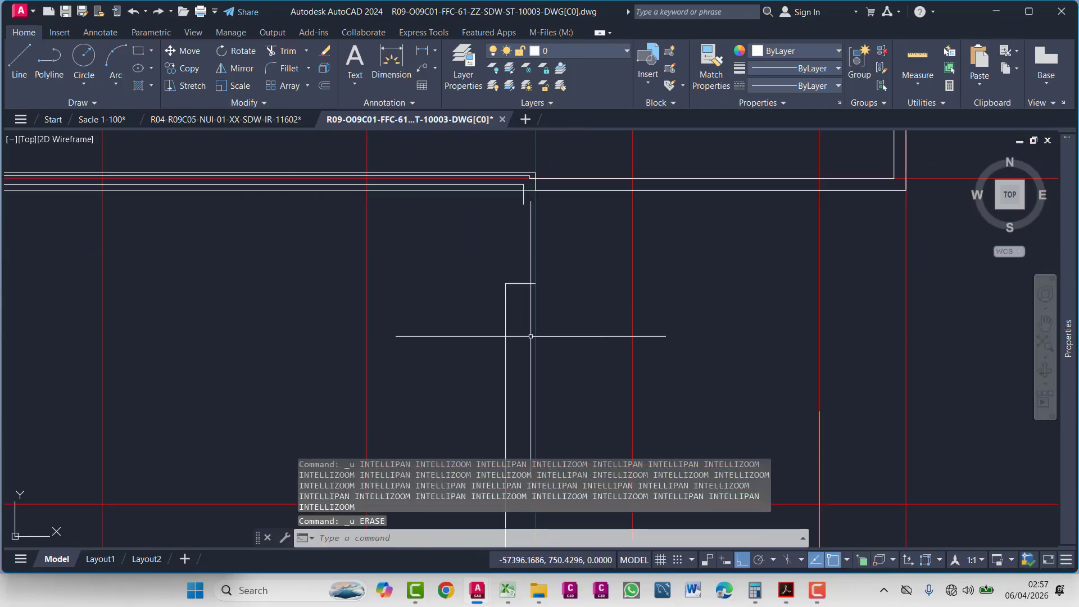
pyautogui.scroll(-3, 526, 331)
pyautogui.press('Escape')
pyautogui.click(526, 285)
pyautogui.press('Escape')
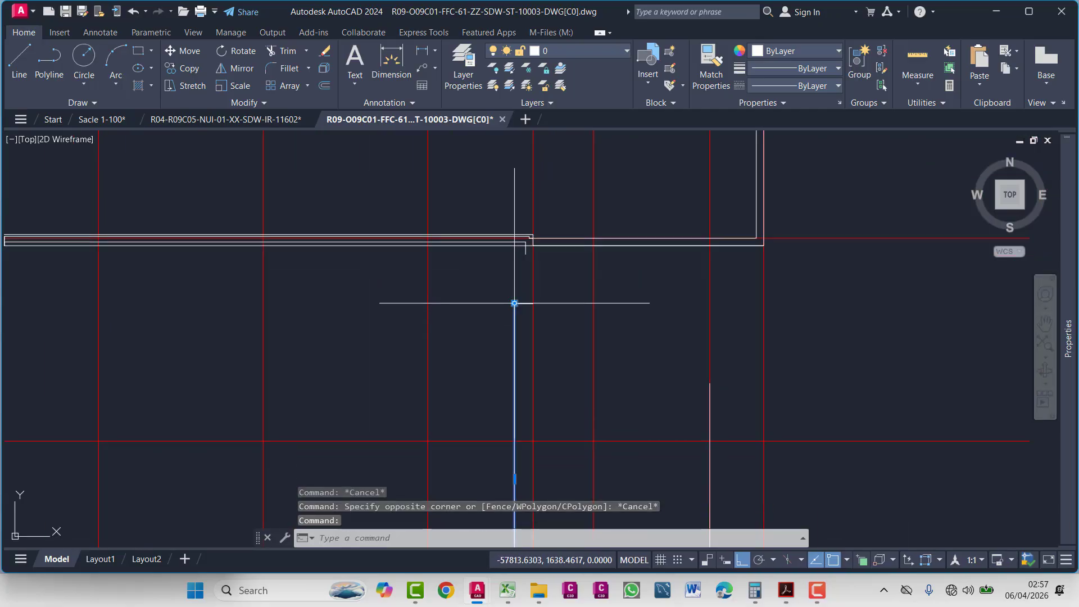
pyautogui.click(515, 304)
pyautogui.moveTo(524, 303)
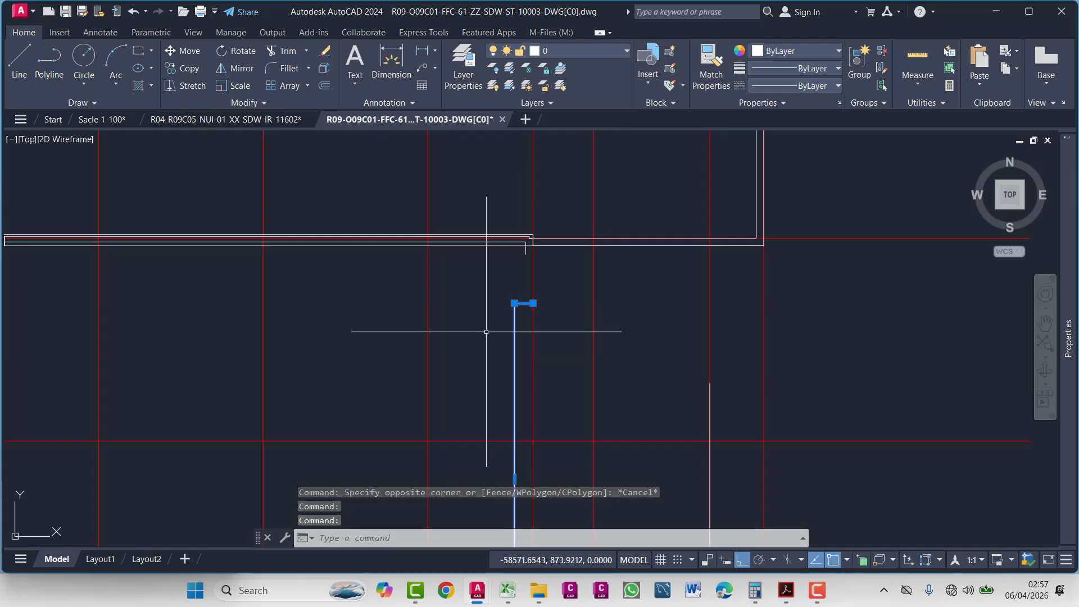
pyautogui.press('Delete')
pyautogui.hotkey('ctrl', 'z')
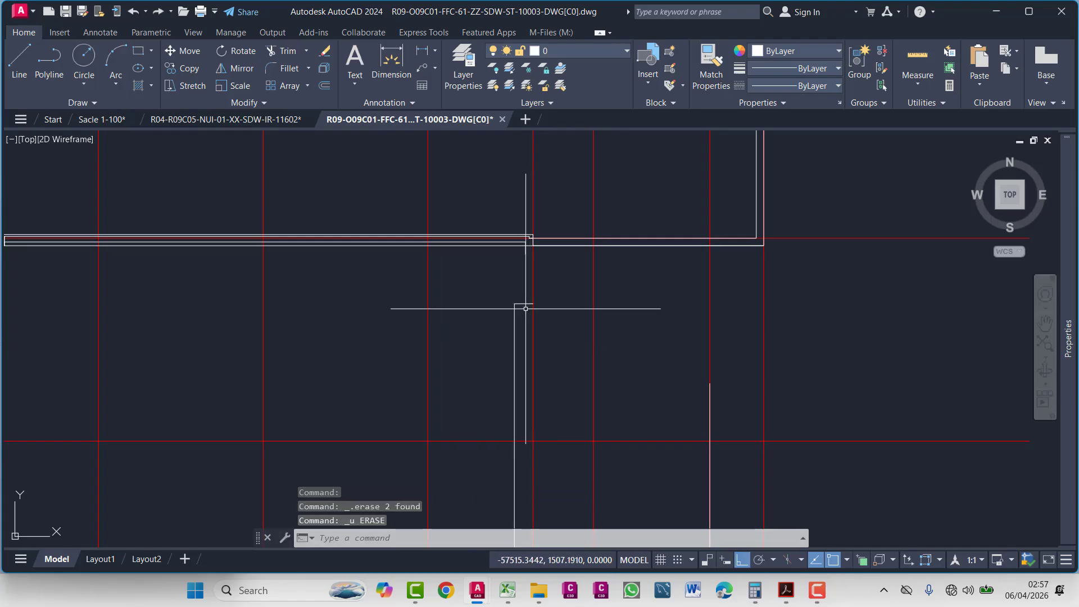
# - Erase only the short horizontal test polyline at the vertical offset line's upper end
pyautogui.click(524, 304)
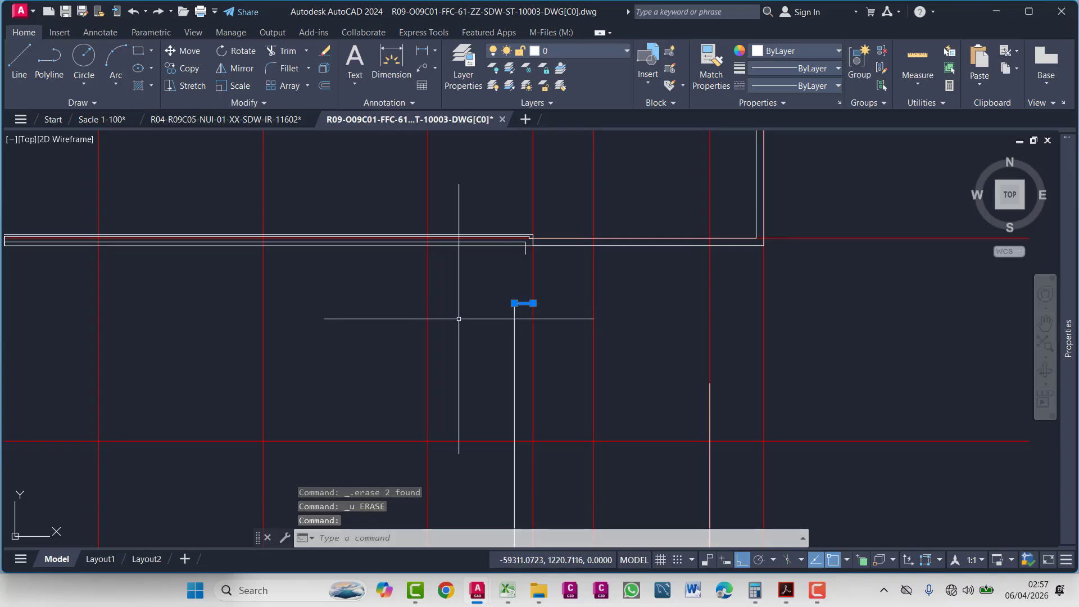
pyautogui.press('Delete')
# - Select the vertical grid line along the east wall in the roof layout plan and trace it up to its grid bubble
pyautogui.scroll(-6, 530, 301)
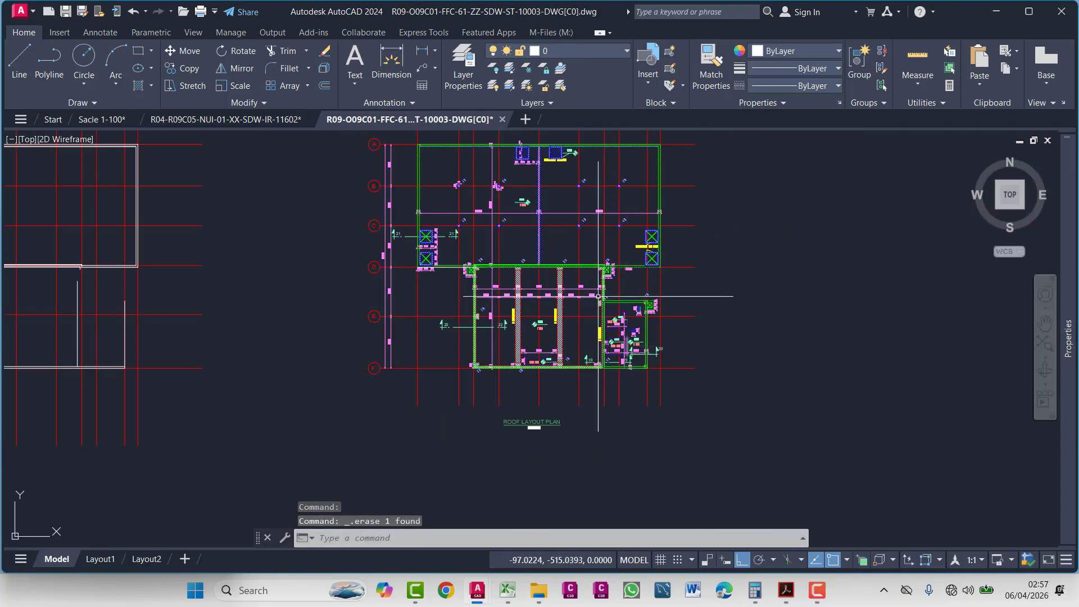
pyautogui.scroll(10, 599, 297)
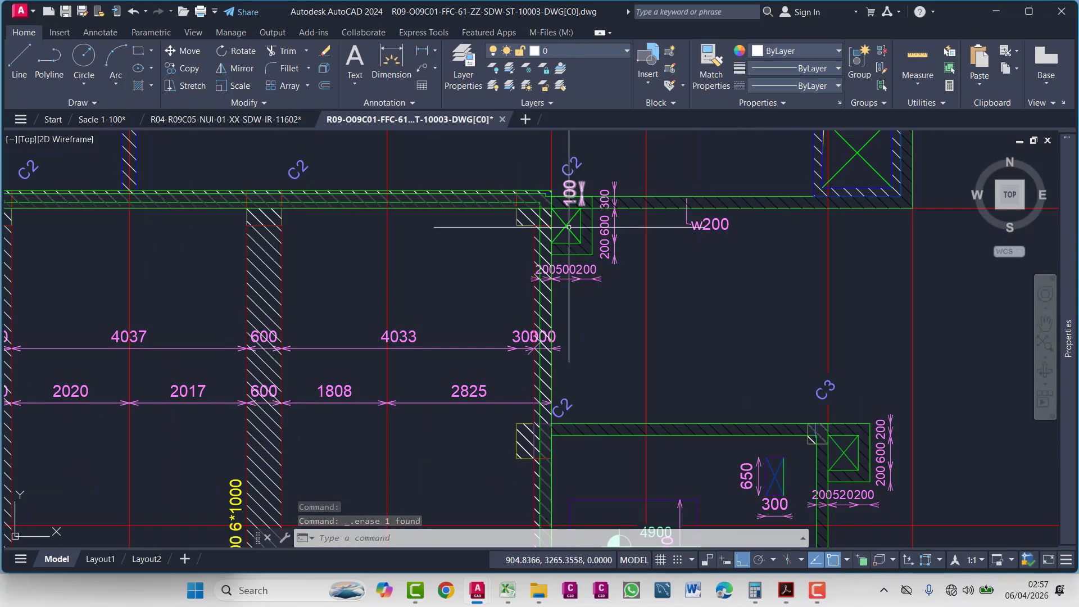
pyautogui.scroll(-2, 556, 427)
pyautogui.scroll(4, 538, 353)
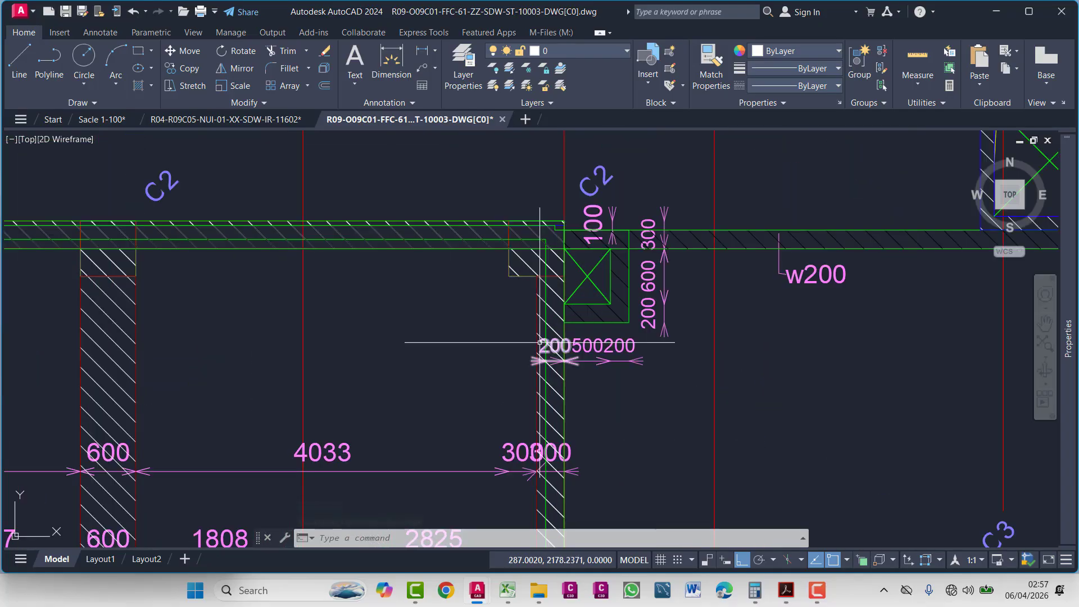
pyautogui.click(571, 217)
pyautogui.press('Escape')
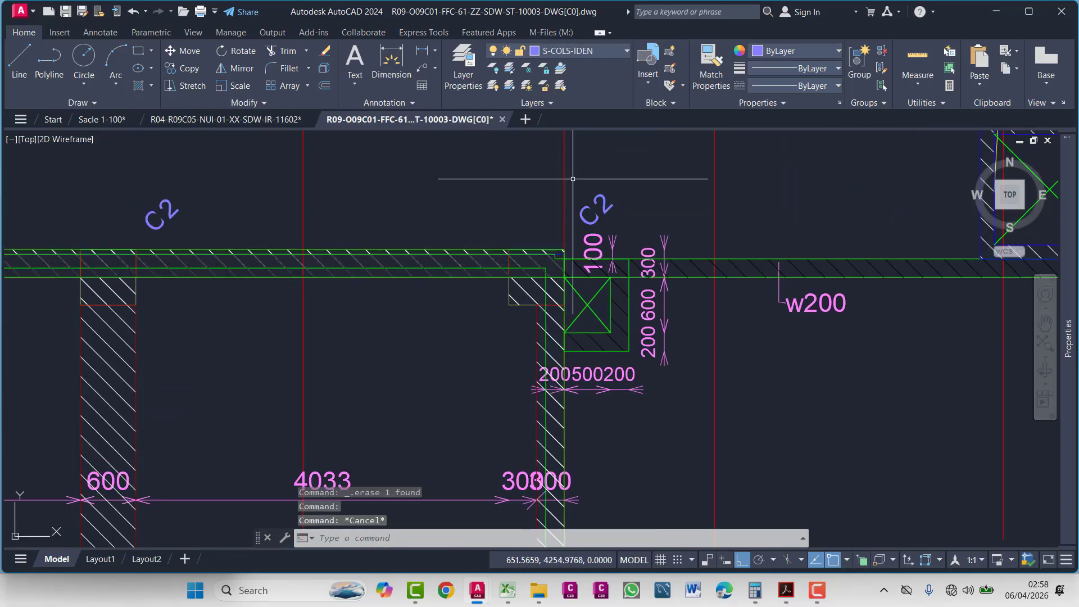
pyautogui.click(573, 177)
pyautogui.click(552, 170)
pyautogui.scroll(-2, 551, 355)
pyautogui.moveTo(569, 483); pyautogui.dragTo(564, 204, button='middle')
pyautogui.moveTo(568, 276); pyautogui.dragTo(566, 297, button='middle')
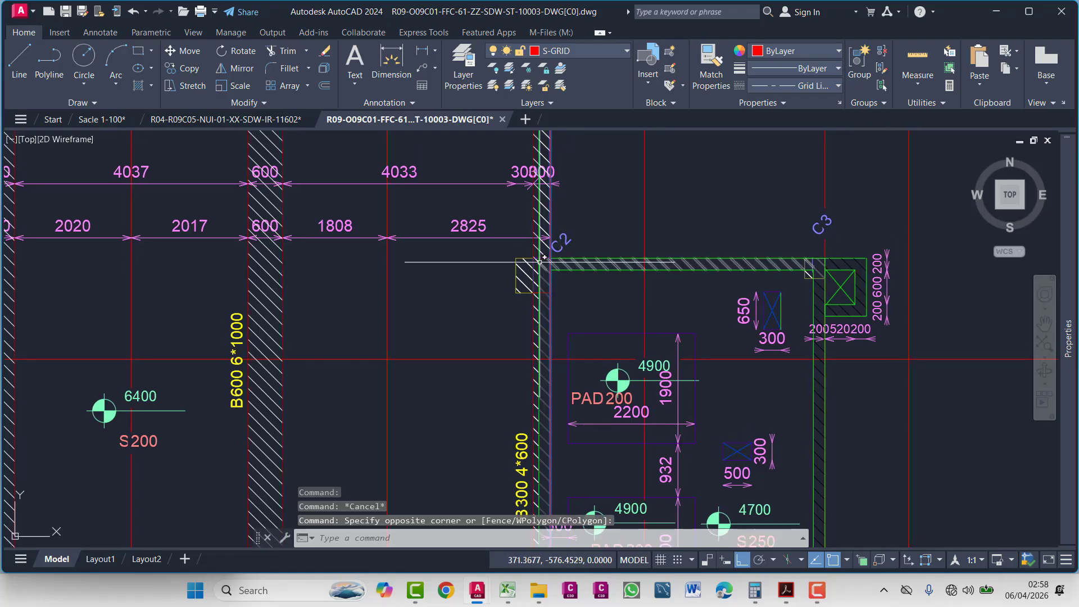
pyautogui.scroll(3, 542, 263)
pyautogui.scroll(-6, 586, 296)
pyautogui.scroll(-3, 587, 300)
pyautogui.moveTo(587, 244); pyautogui.dragTo(578, 301, button='middle')
pyautogui.scroll(3, 581, 225)
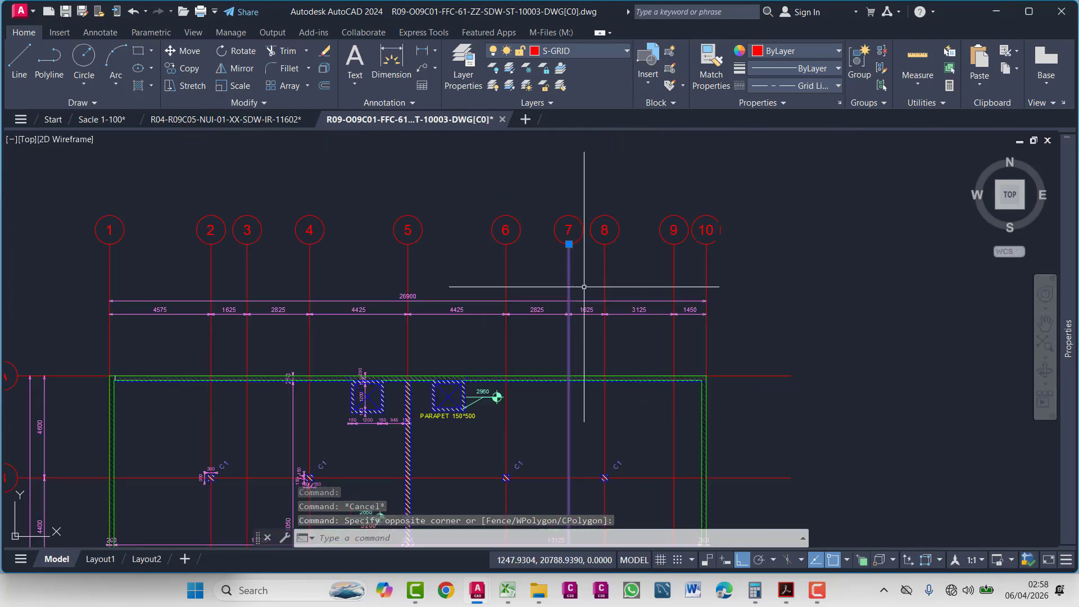
# - Draw a horizontal polyline on the copied grid from the upper end of the grid 9 wall line to grid line 7
pyautogui.scroll(-2, 583, 287)
pyautogui.moveTo(494, 405)
pyautogui.mouseDown(button='middle')
pyautogui.moveTo(605, 279)
pyautogui.moveTo(731, 174)
pyautogui.mouseUp(button='middle')
pyautogui.scroll(6, 475, 255)
pyautogui.press('Escape')
pyautogui.press('Escape')
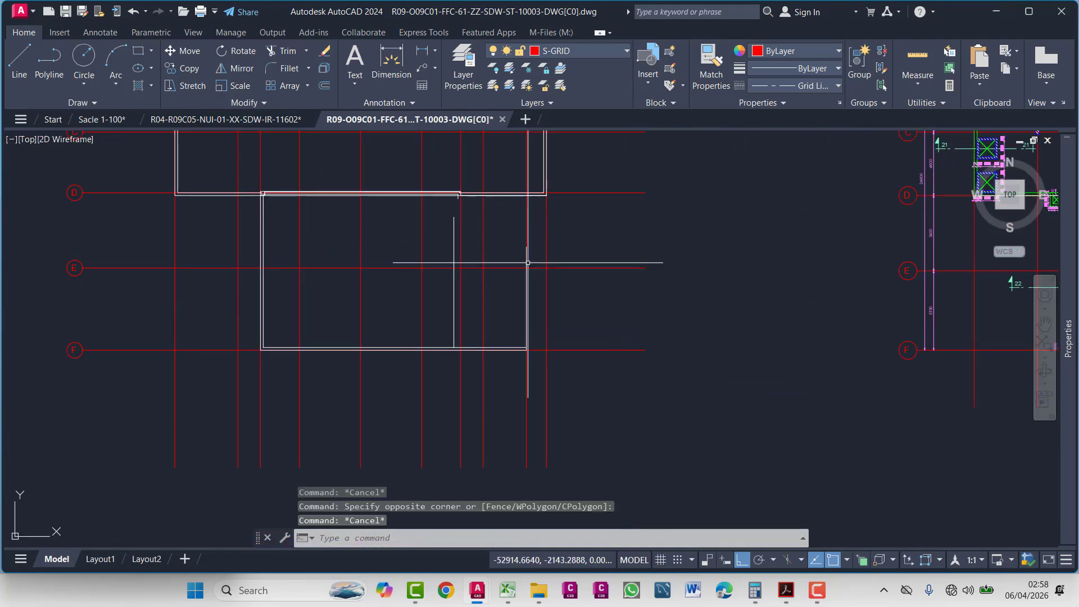
pyautogui.write('PL')
pyautogui.press('Return')
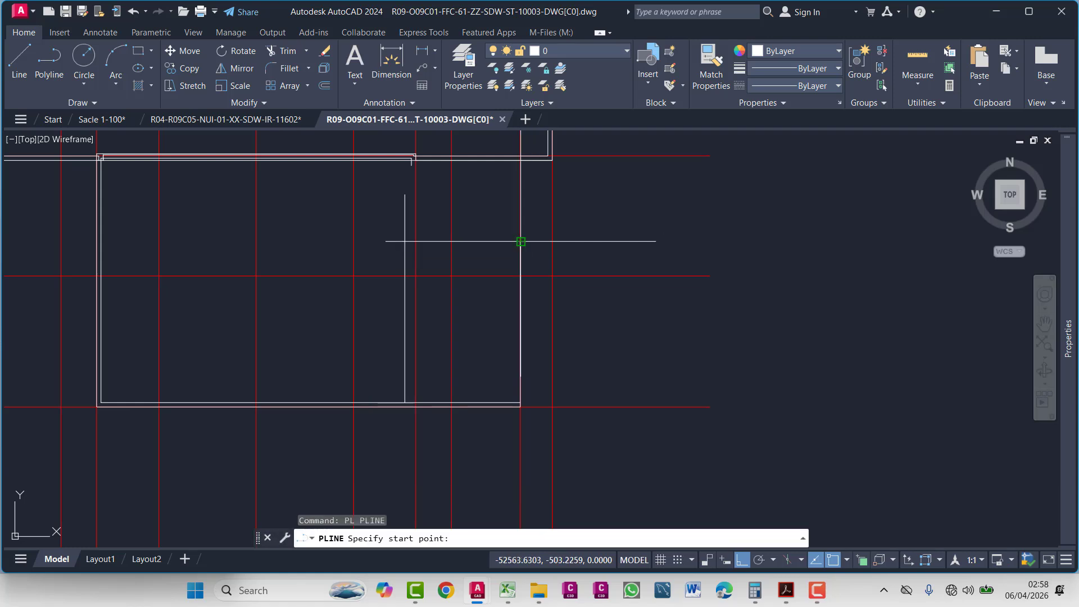
pyautogui.click(520, 242)
pyautogui.click(415, 242)
pyautogui.press('Escape')
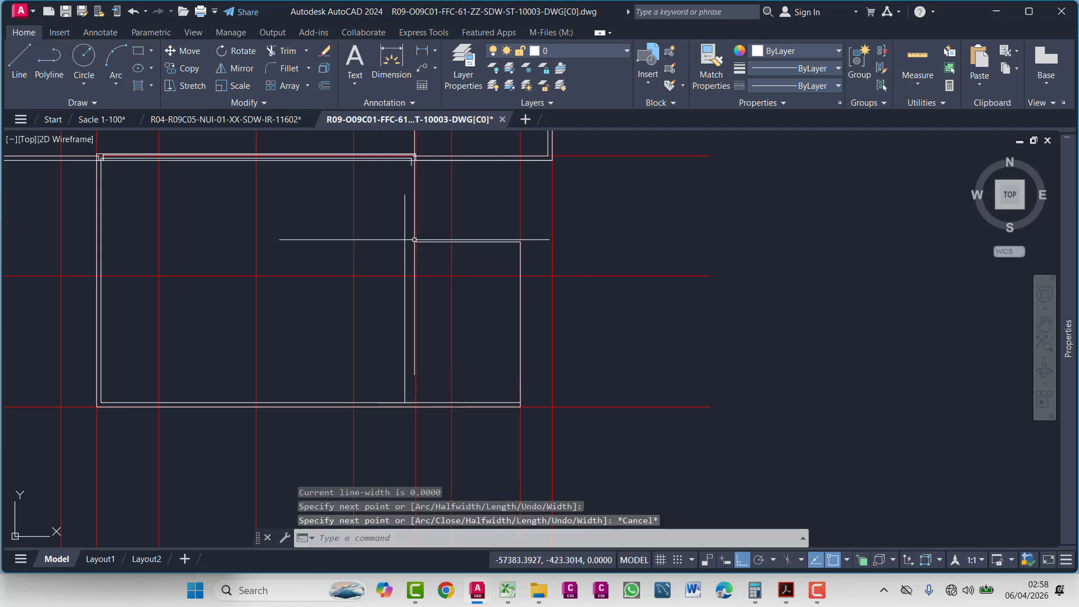
# - Erase the vertical 13800 offset line just west of grid line 7
pyautogui.click(405, 233)
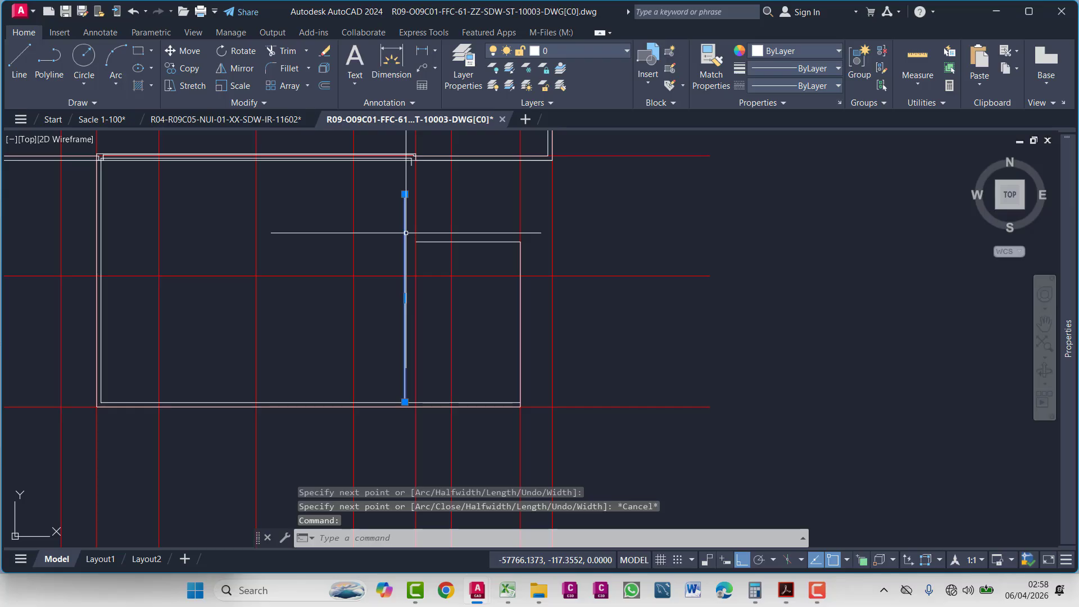
pyautogui.press('Delete')
pyautogui.scroll(4, 420, 173)
pyautogui.moveTo(416, 173); pyautogui.dragTo(425, 251, button='middle')
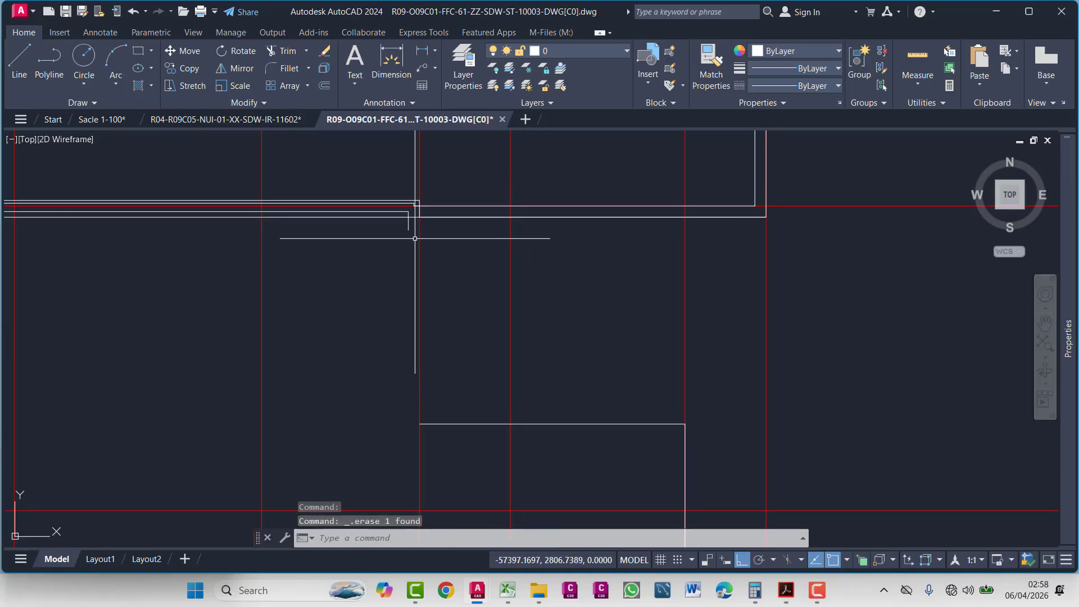
pyautogui.write('ex')
pyautogui.press('space')
pyautogui.scroll(4, 412, 217)
pyautogui.moveTo(412, 233); pyautogui.dragTo(388, 240)
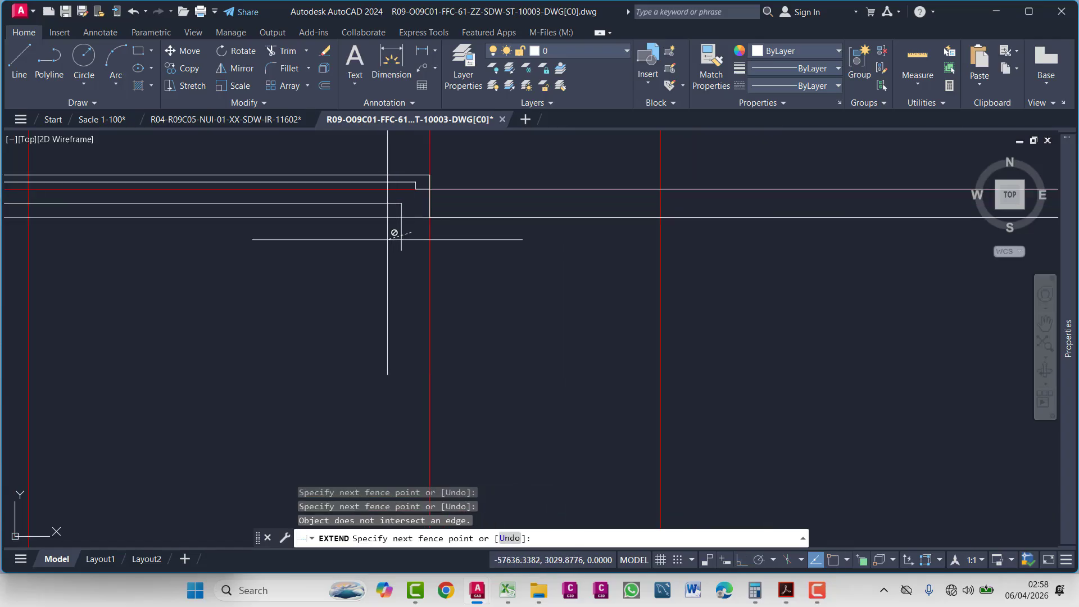
pyautogui.press('Escape')
# - Stretch the short inner wall line near grids D and 7 down to the south wall's inner line near grid F
pyautogui.click(401, 239)
pyautogui.click(402, 250)
pyautogui.scroll(-2, 401, 276)
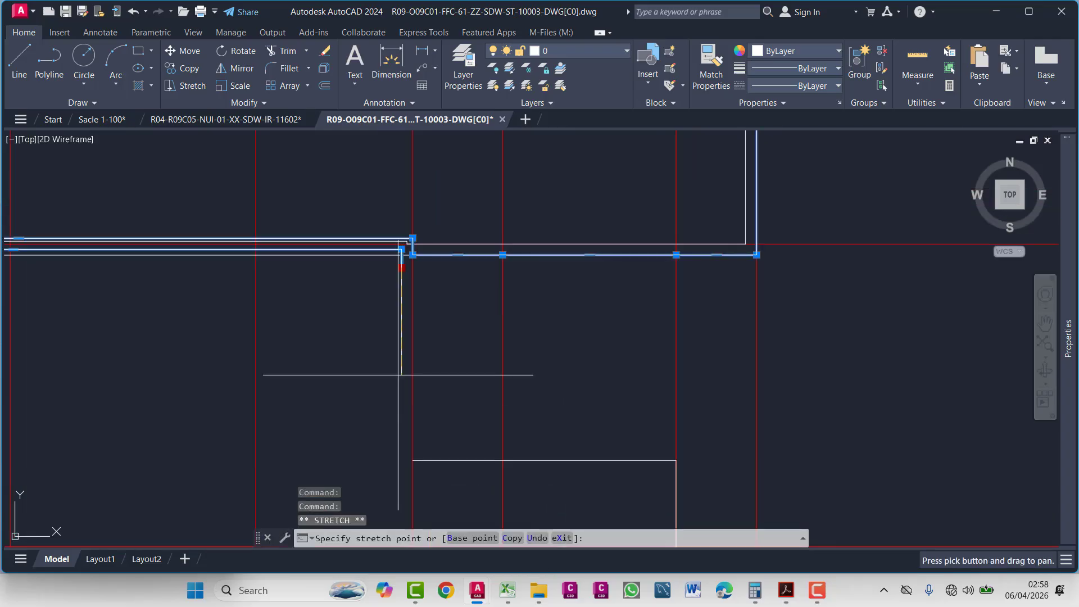
pyautogui.scroll(-2, 399, 373)
pyautogui.moveTo(387, 438); pyautogui.dragTo(380, 165, button='middle')
pyautogui.scroll(4, 388, 292)
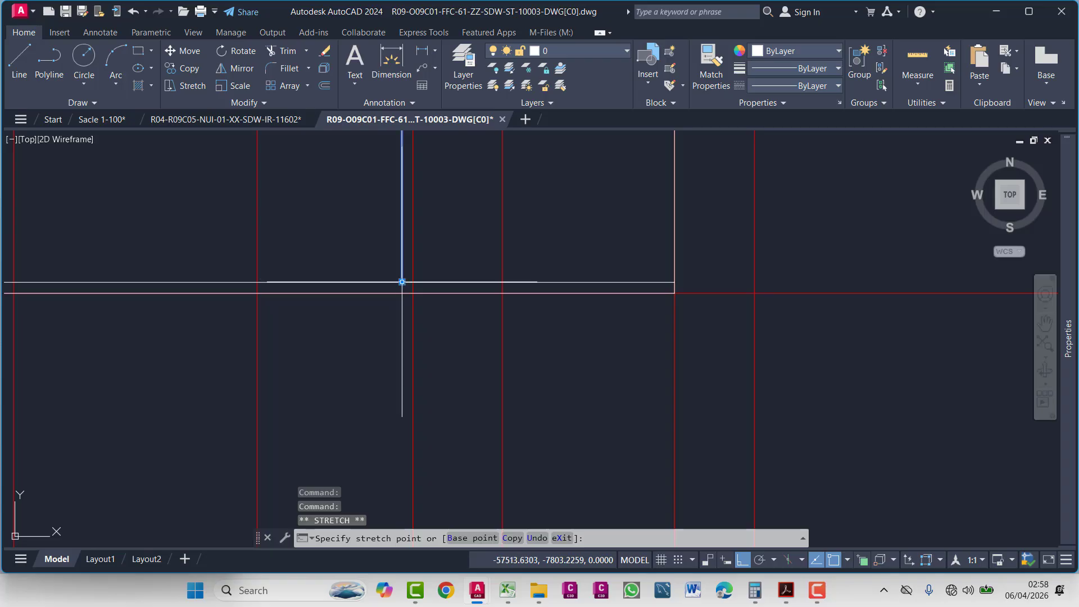
pyautogui.press('Escape')
# - Offset the stretched inner wall polyline 200 to the east to form the wall's outer face
pyautogui.moveTo(407, 288); pyautogui.dragTo(415, 418, button='middle')
pyautogui.write('o')
pyautogui.press('Return')
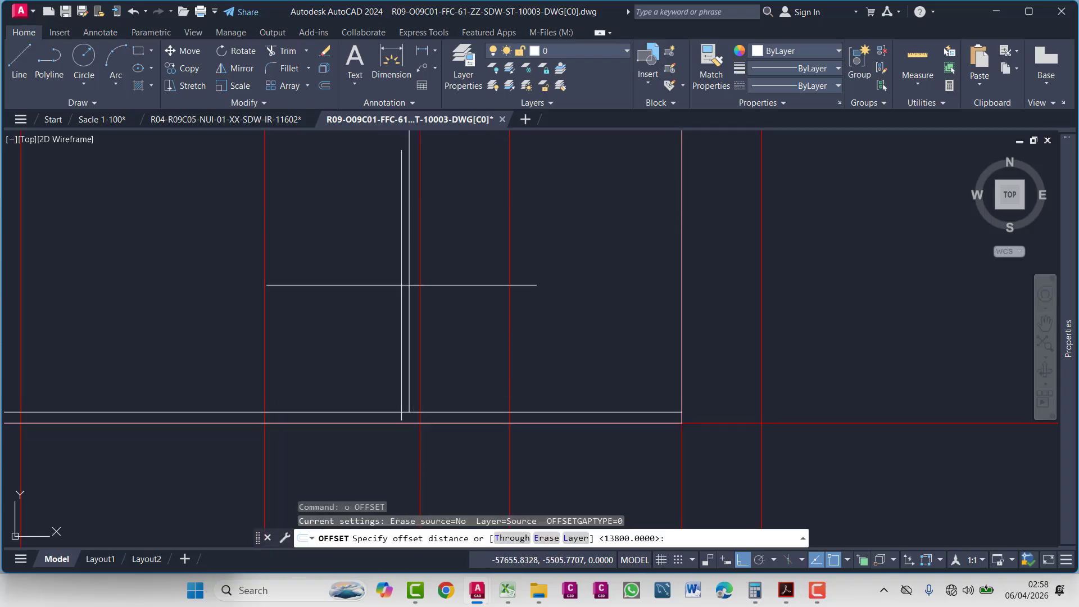
pyautogui.moveTo(401, 280); pyautogui.dragTo(407, 367, button='middle')
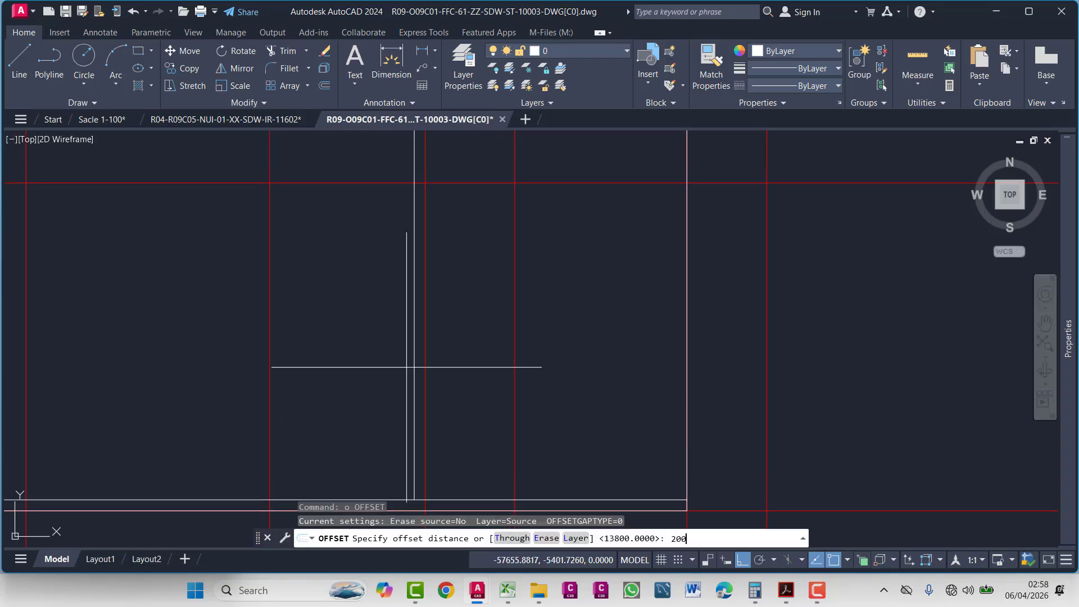
pyautogui.press('Return')
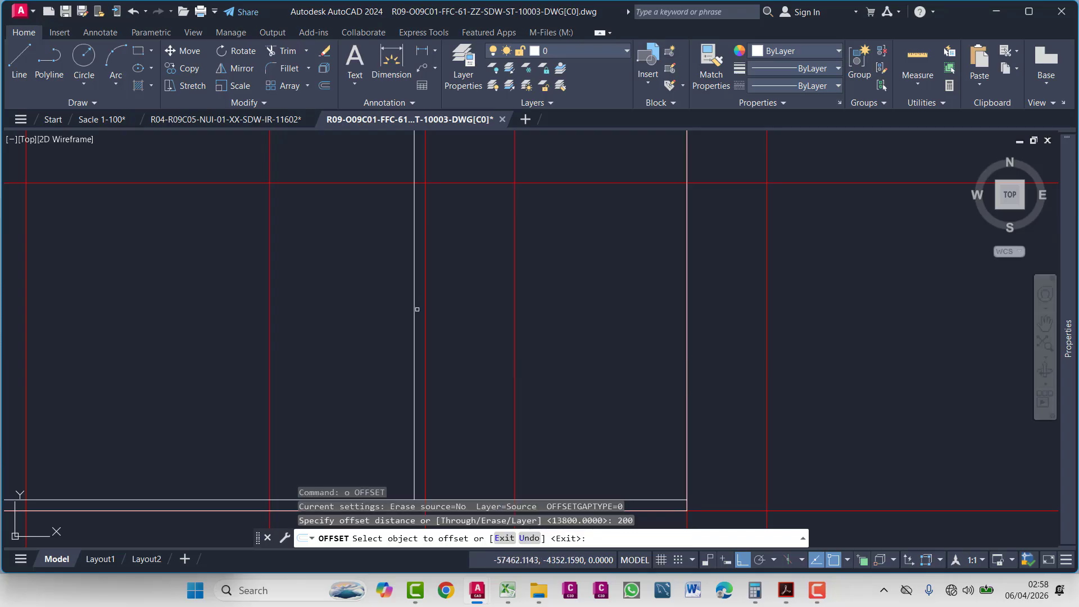
pyautogui.click(418, 309)
pyautogui.click(432, 311)
pyautogui.moveTo(434, 289)
pyautogui.mouseDown(button='middle')
pyautogui.moveTo(444, 332)
pyautogui.moveTo(441, 316)
pyautogui.mouseUp(button='middle')
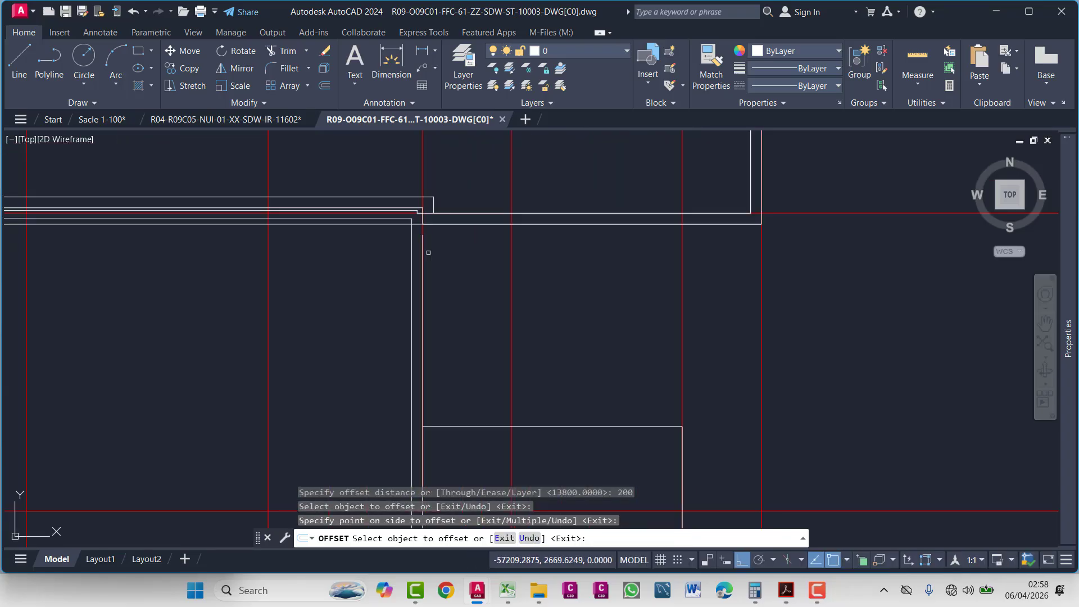
pyautogui.scroll(4, 428, 252)
pyautogui.press('Escape')
# - Stretch the upper end of the new offset line along grid 7 up to the wall outline at grid D
pyautogui.click(415, 230)
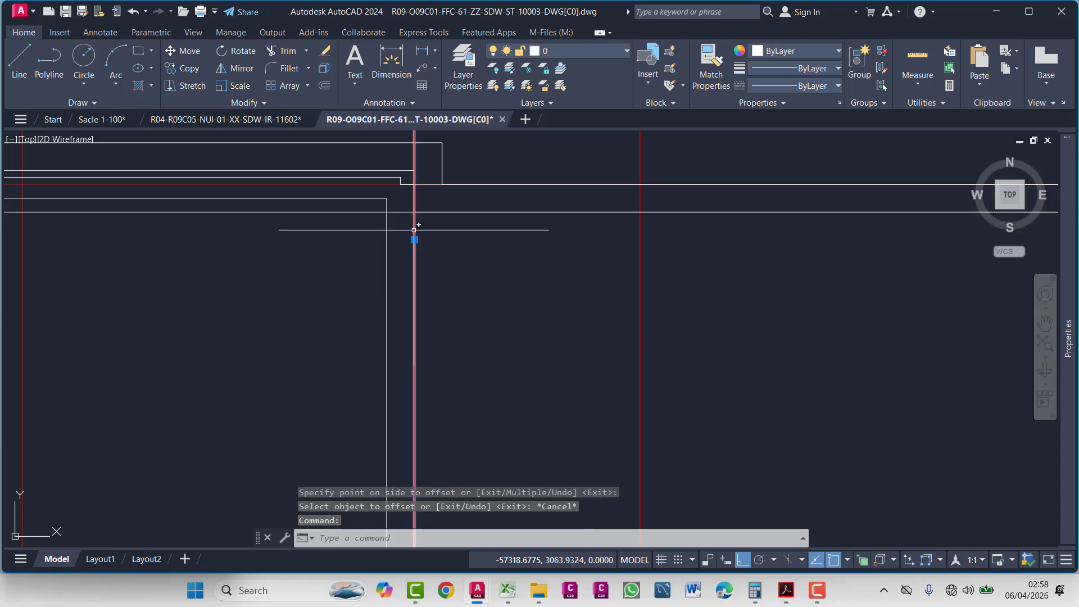
pyautogui.click(414, 240)
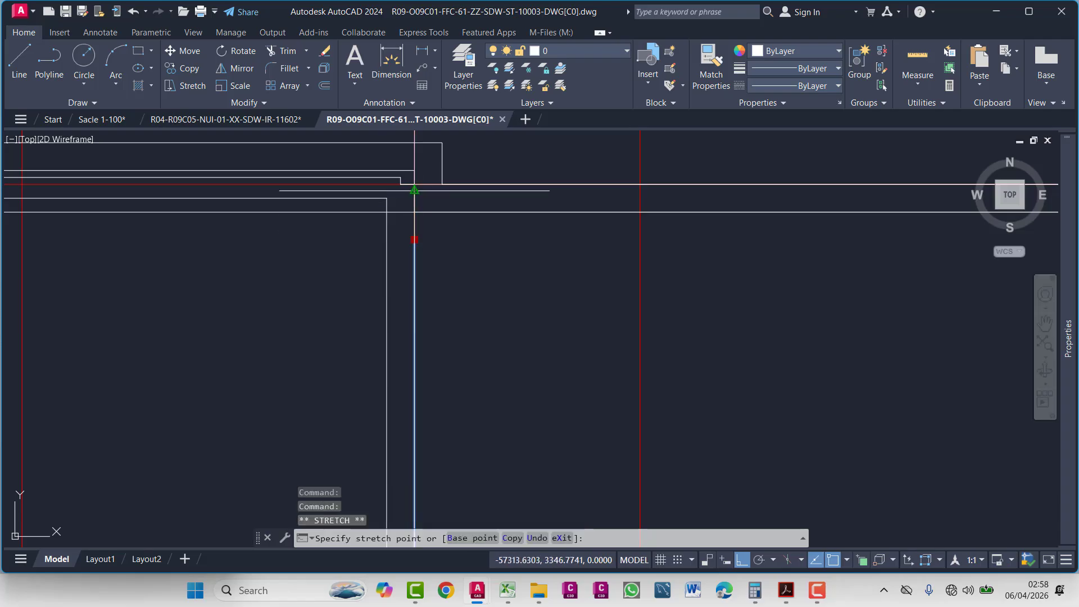
pyautogui.press('Escape')
pyautogui.press('Escape')
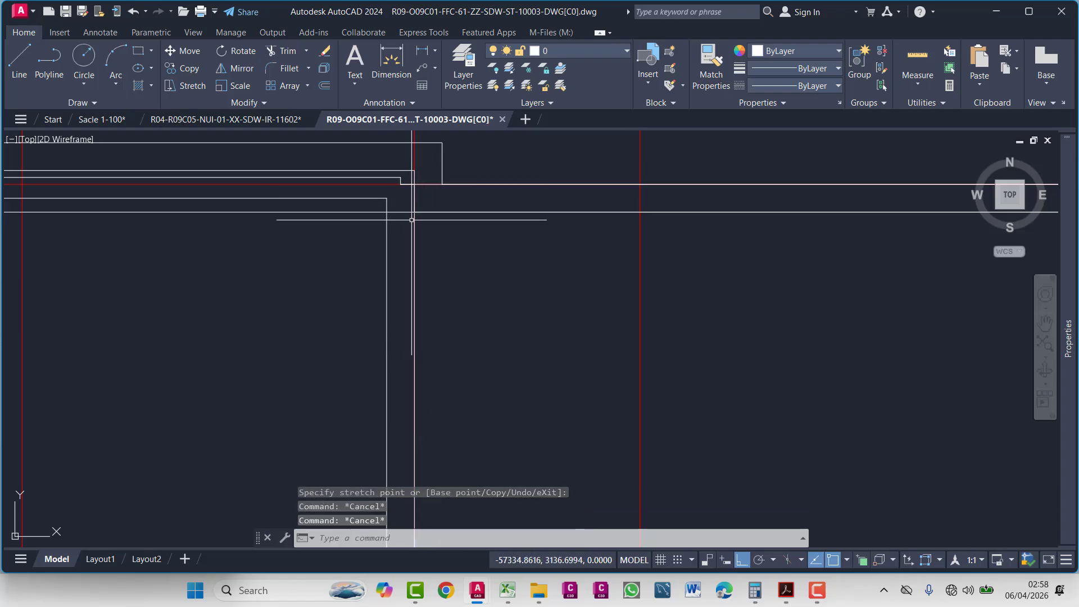
# - Select the wall lines meeting near grids D and 7 with all similar polylines, and join them
pyautogui.click(415, 233)
pyautogui.click(445, 214)
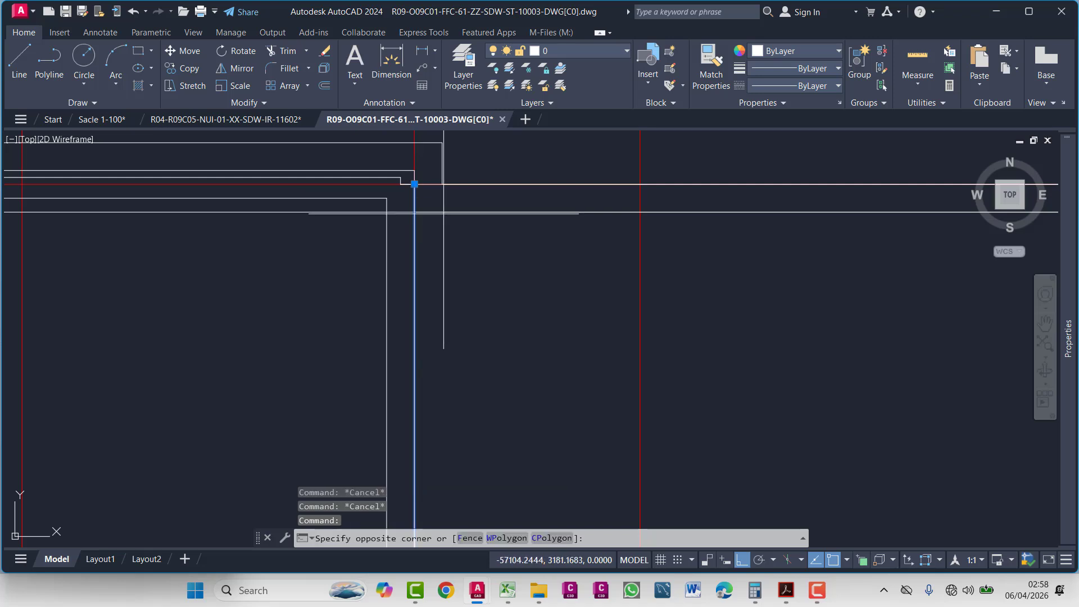
pyautogui.rightClick(444, 214)
pyautogui.moveTo(450, 276)
pyautogui.click(437, 232)
pyautogui.click(437, 223)
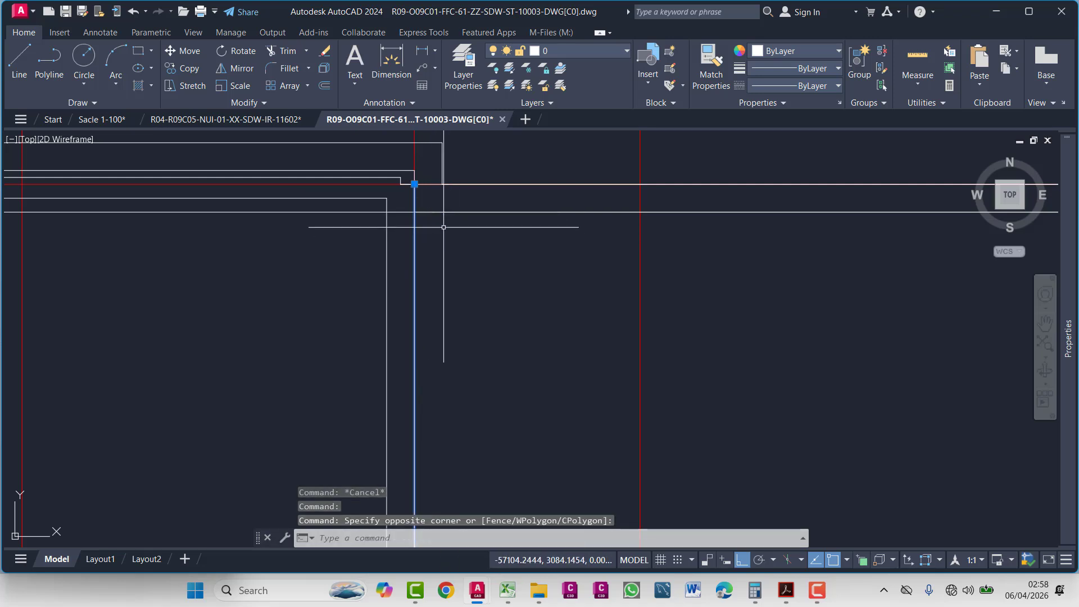
pyautogui.click(436, 213)
pyautogui.rightClick(444, 249)
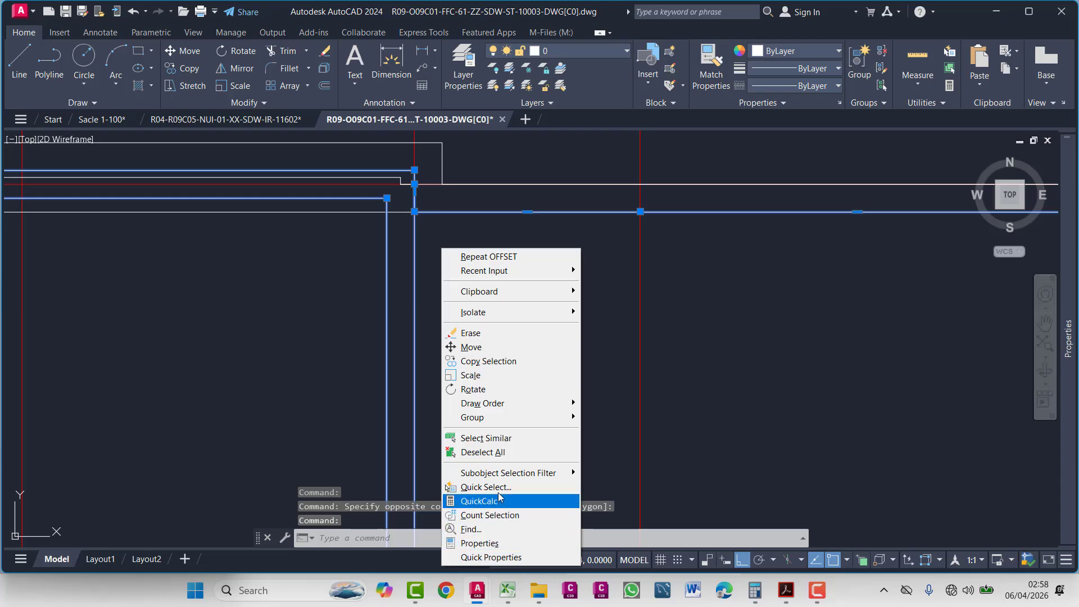
pyautogui.click(490, 438)
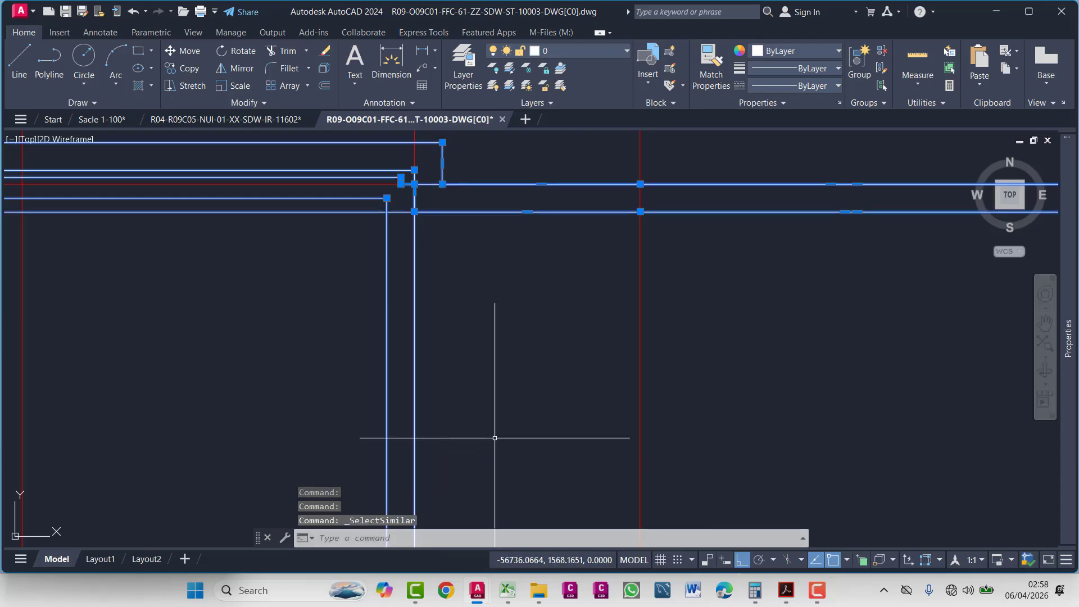
pyautogui.write('j')
pyautogui.press('Return')
pyautogui.scroll(-2, 494, 337)
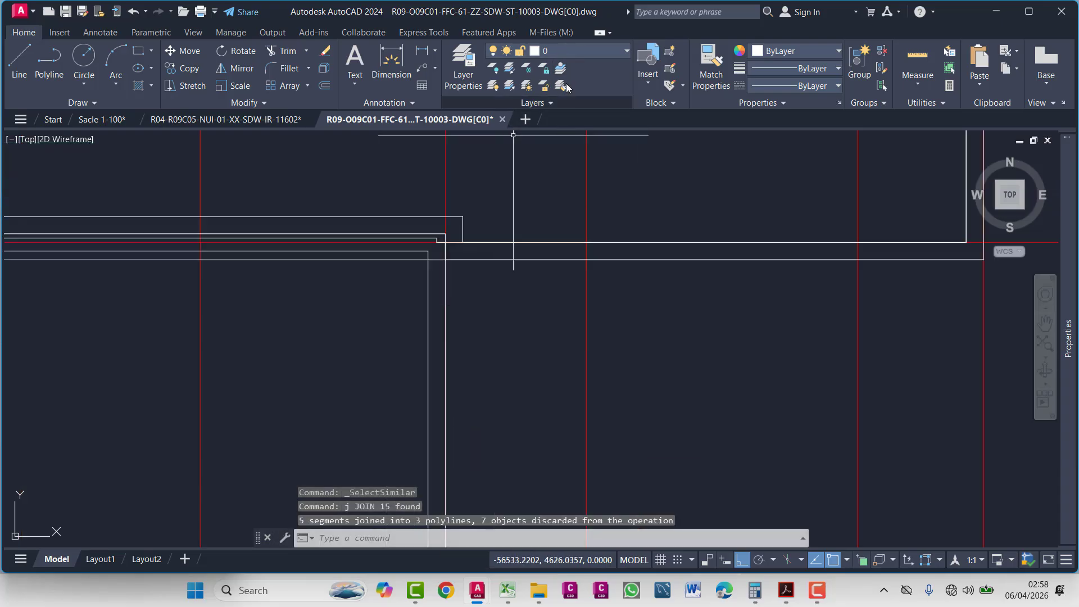
pyautogui.click(562, 52)
pyautogui.press('Escape')
# - Compare the redrawn wall outlines between grids D and F with the original roof layout plan
pyautogui.scroll(-5, 487, 322)
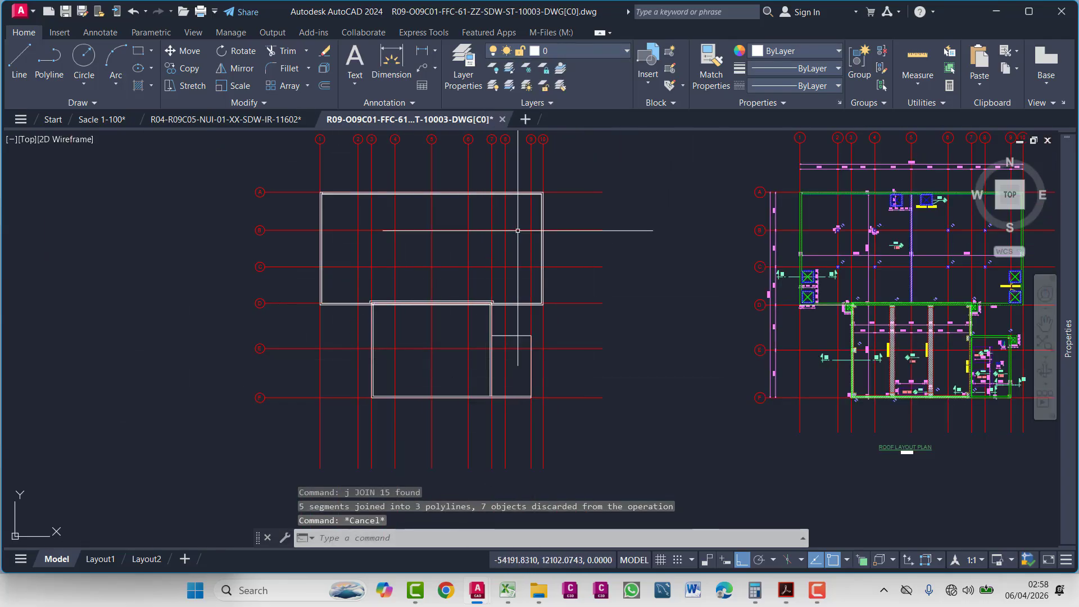
pyautogui.scroll(10, 421, 363)
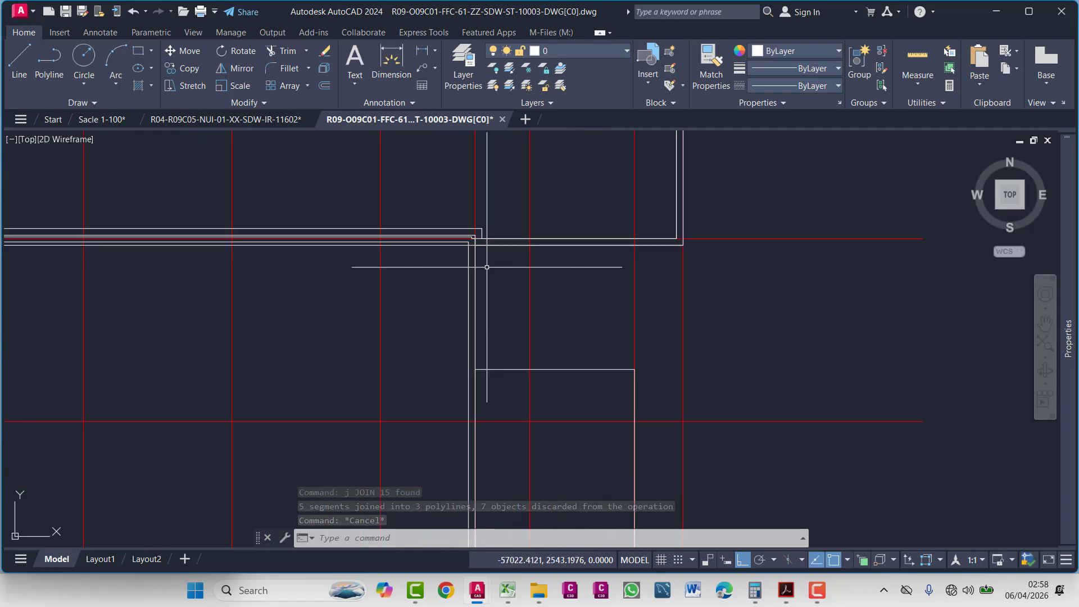
pyautogui.moveTo(489, 366)
pyautogui.mouseDown(button='middle')
pyautogui.moveTo(455, 276)
pyautogui.moveTo(534, 291)
pyautogui.mouseUp(button='middle')
pyautogui.scroll(-2, 549, 316)
pyautogui.moveTo(569, 341); pyautogui.dragTo(482, 208, button='middle')
pyautogui.scroll(-4, 525, 304)
pyautogui.moveTo(539, 405); pyautogui.dragTo(492, 397, button='middle')
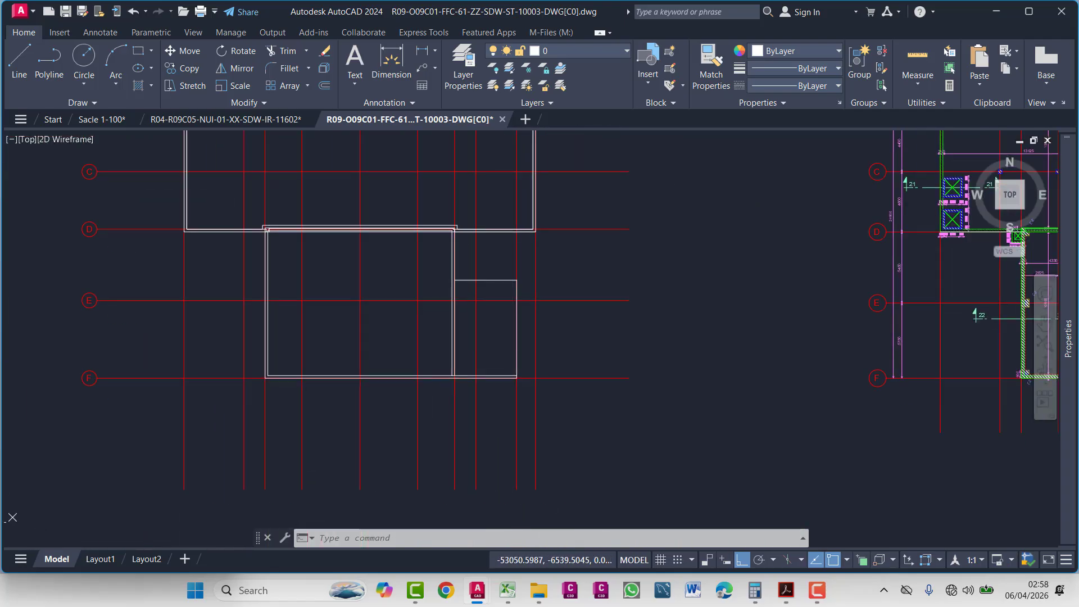
pyautogui.scroll(2, 441, 374)
pyautogui.scroll(-2, 444, 372)
pyautogui.moveTo(728, 371); pyautogui.dragTo(394, 374, button='middle')
pyautogui.moveTo(678, 299); pyautogui.dragTo(461, 323, button='middle')
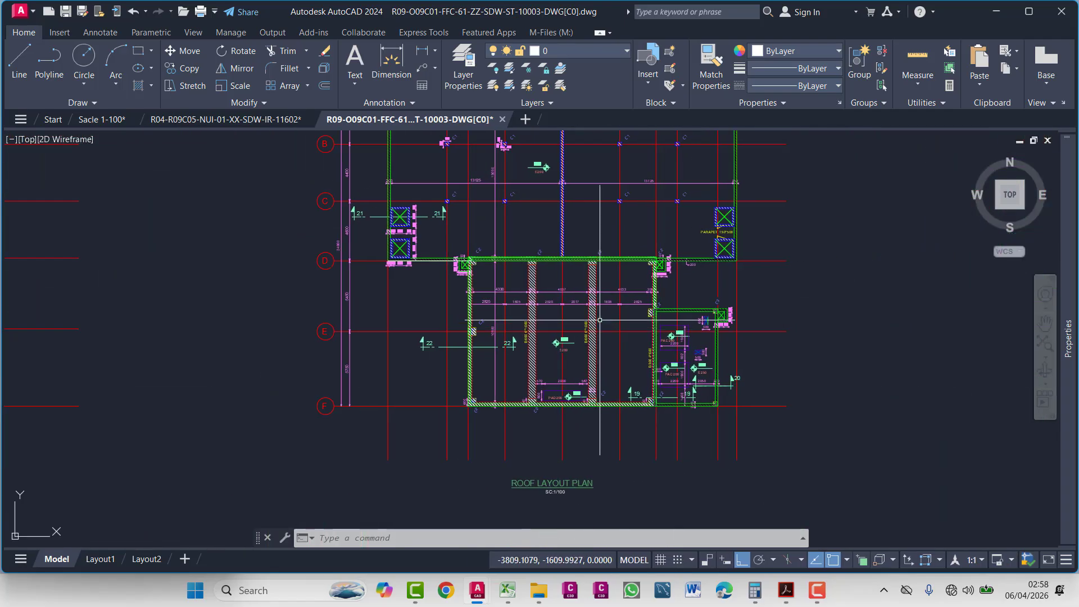
# - Examine the original plan's east wall and the B300 beam edges along grid 7 between grids D and F
pyautogui.scroll(2, 601, 320)
pyautogui.scroll(6, 693, 301)
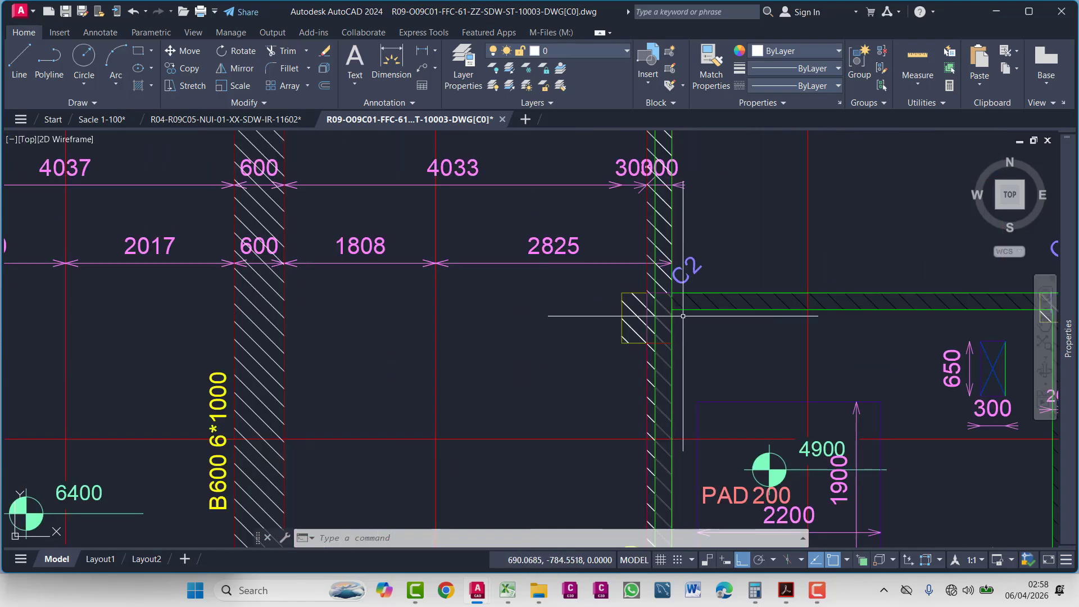
pyautogui.moveTo(653, 283); pyautogui.dragTo(656, 365, button='middle')
pyautogui.scroll(-2, 660, 309)
pyautogui.moveTo(662, 284); pyautogui.dragTo(658, 337, button='middle')
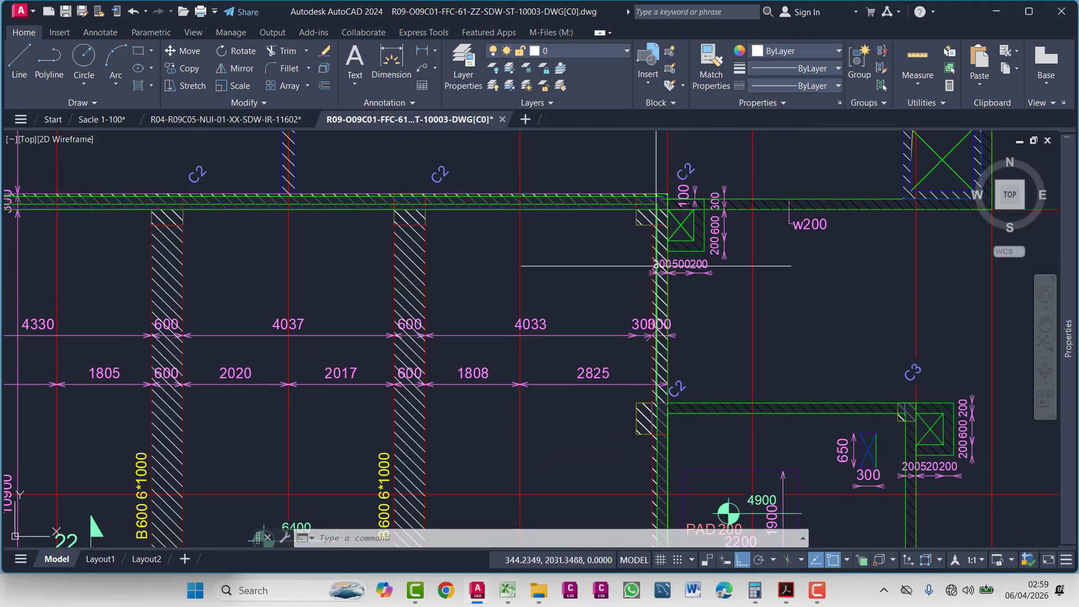
pyautogui.scroll(2, 656, 266)
pyautogui.scroll(2, 654, 230)
pyautogui.scroll(-2, 643, 270)
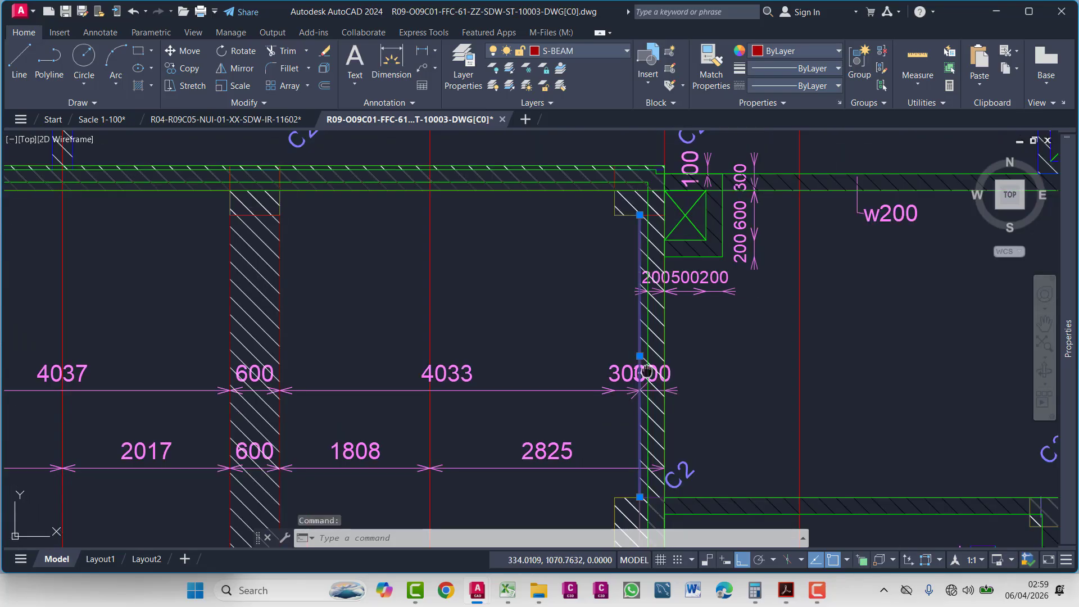
pyautogui.moveTo(650, 416); pyautogui.dragTo(636, 192, button='middle')
pyautogui.moveTo(644, 384); pyautogui.dragTo(641, 319, button='middle')
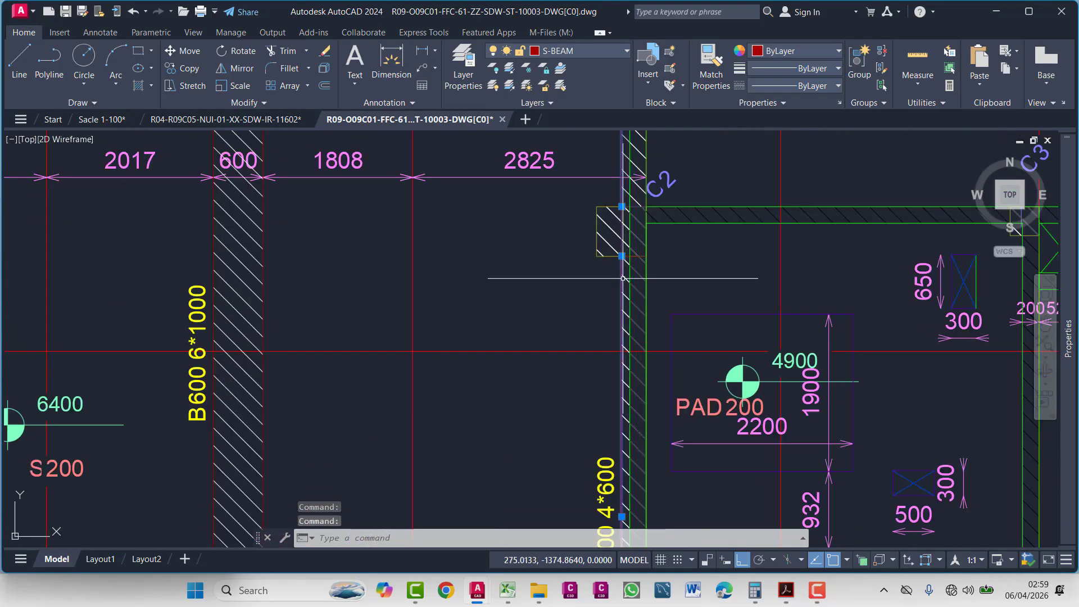
pyautogui.scroll(-4, 616, 336)
pyautogui.moveTo(622, 457); pyautogui.dragTo(641, 411, button='middle')
pyautogui.moveTo(608, 236); pyautogui.dragTo(668, 350, button='middle')
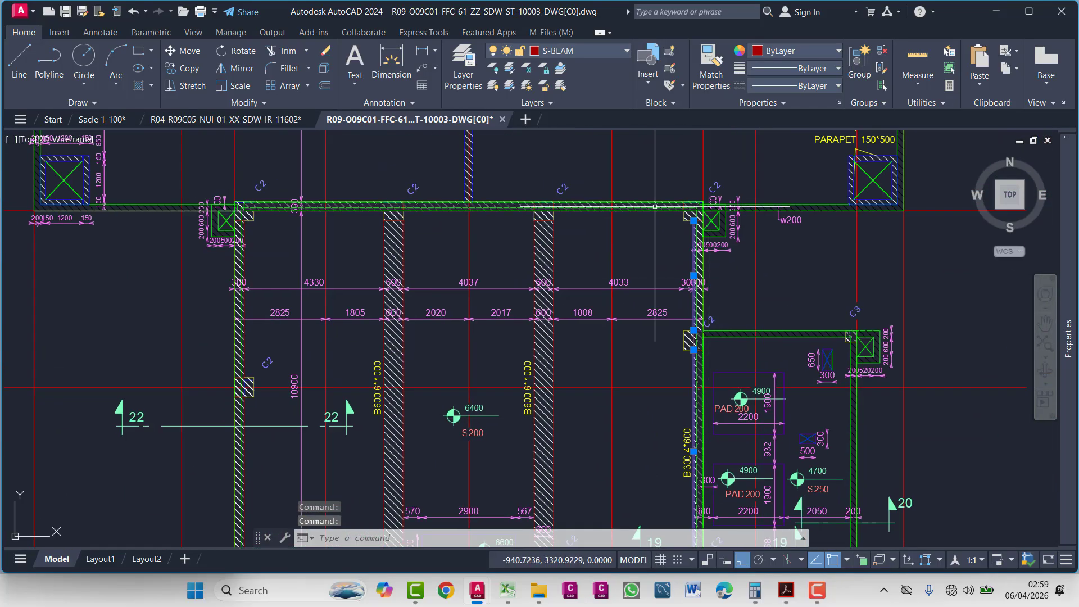
pyautogui.moveTo(637, 280); pyautogui.dragTo(718, 246, button='middle')
pyautogui.press('Escape')
pyautogui.press('Escape')
pyautogui.moveTo(805, 330); pyautogui.dragTo(640, 326, button='middle')
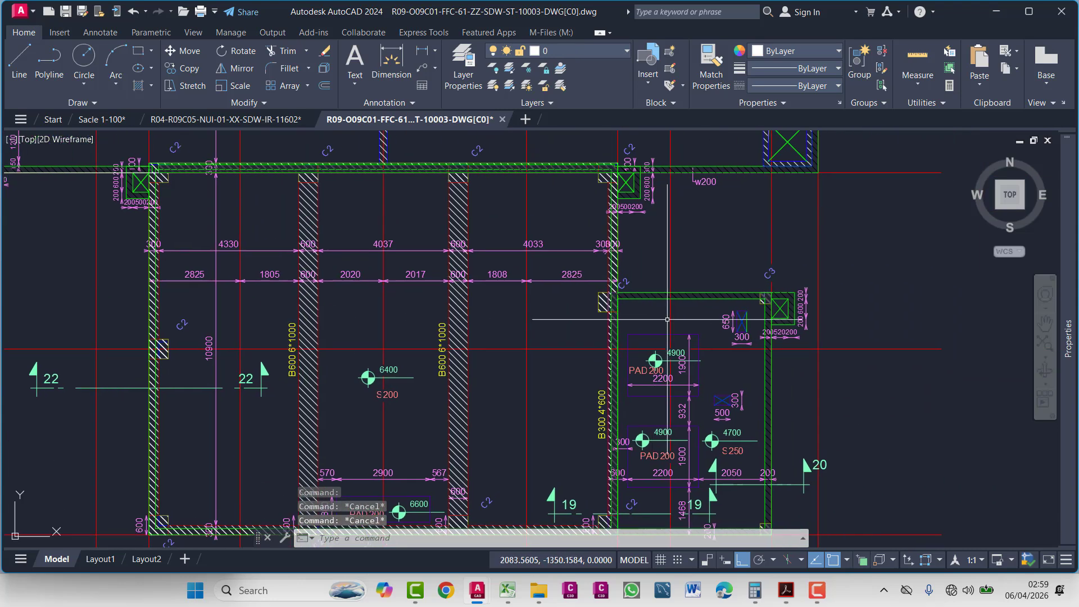
# - Inspect the two hatched B600 beams and their spacing dimensions south of grid D in the original plan
pyautogui.scroll(-3, 667, 320)
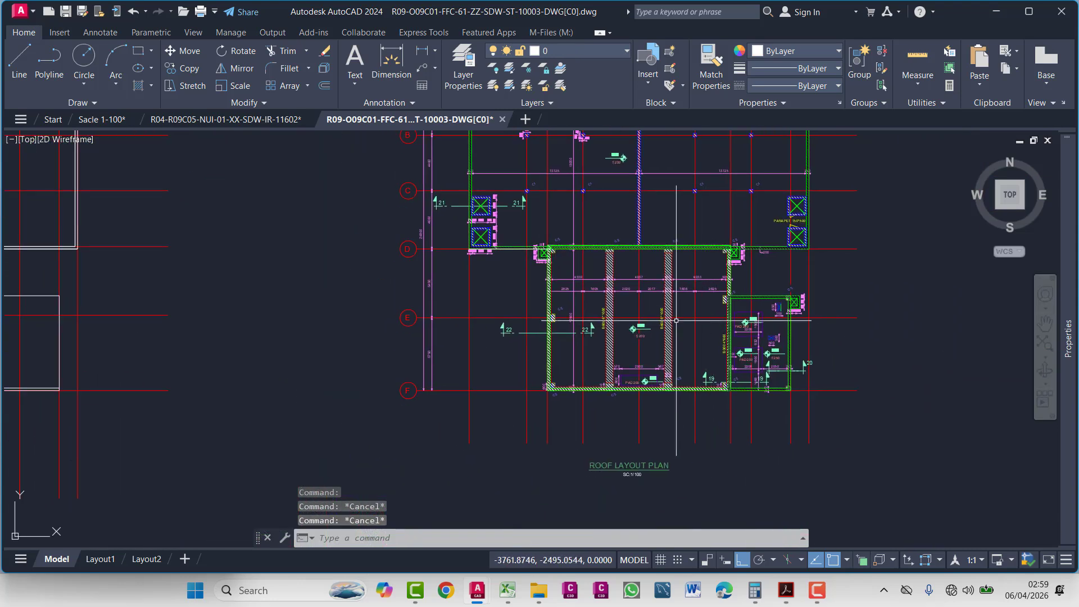
pyautogui.scroll(5, 710, 303)
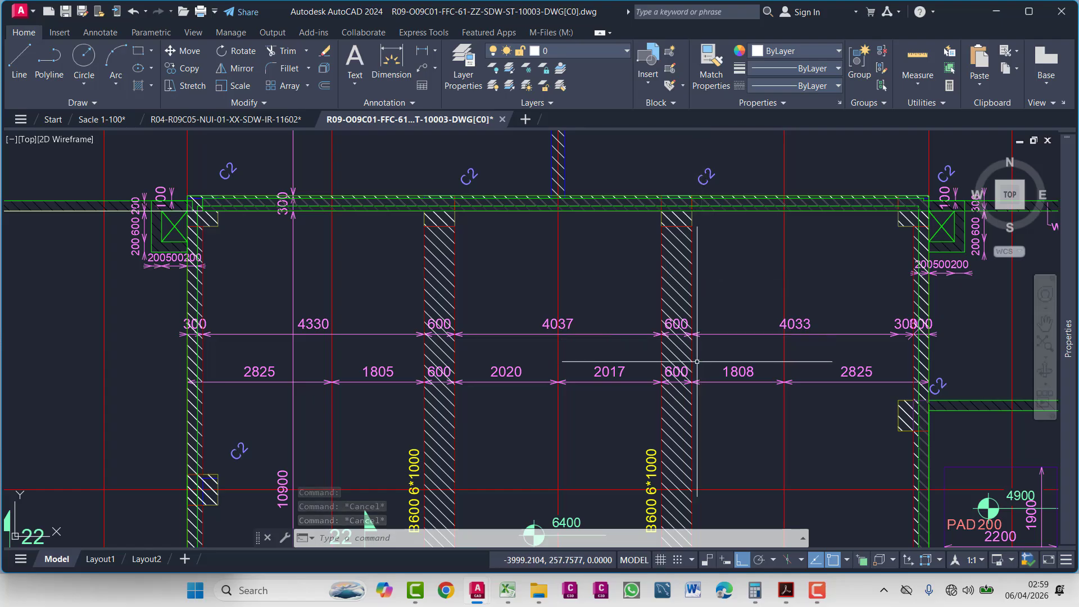
pyautogui.click(674, 255)
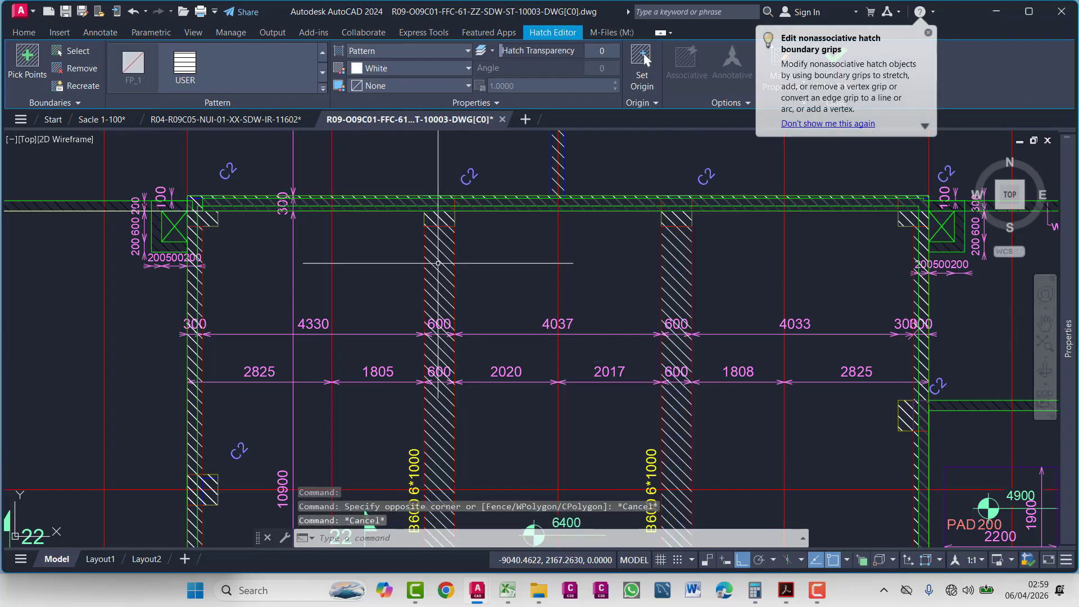
pyautogui.press('Escape')
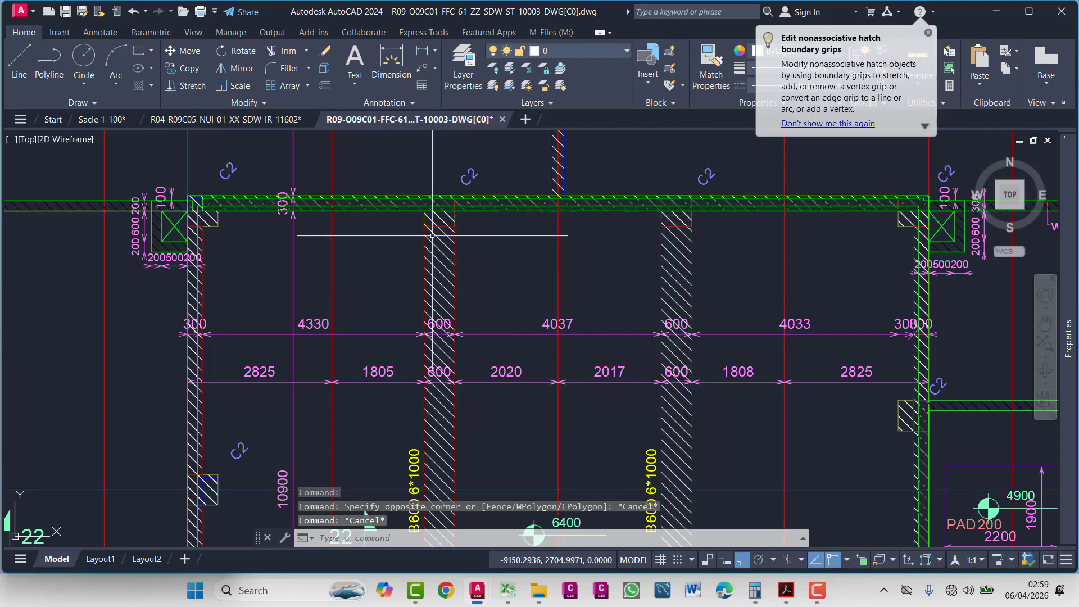
pyautogui.scroll(4, 435, 234)
pyautogui.scroll(-6, 407, 173)
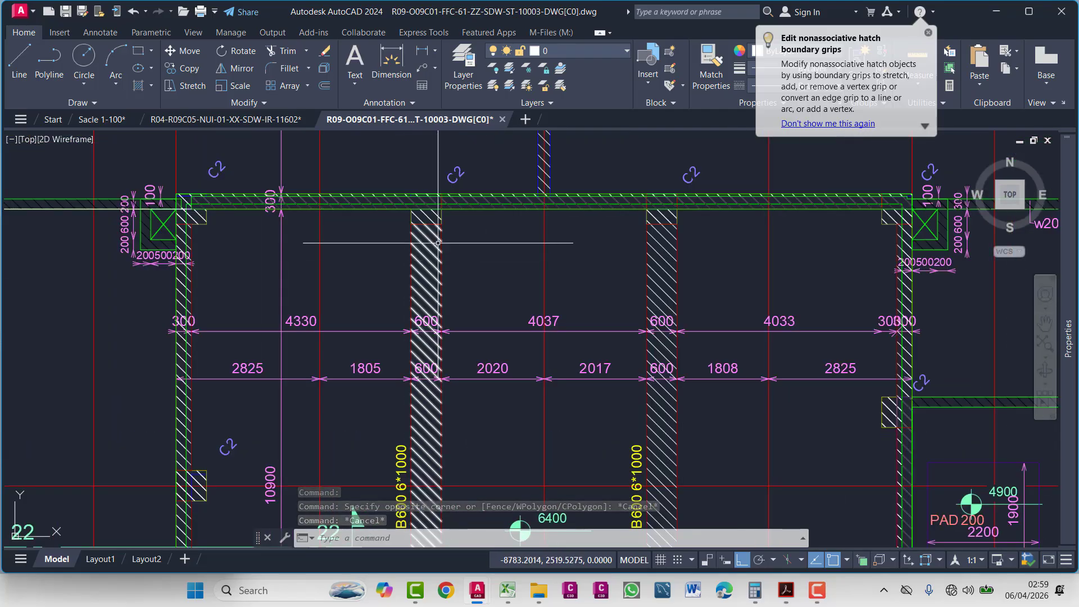
pyautogui.scroll(2, 323, 234)
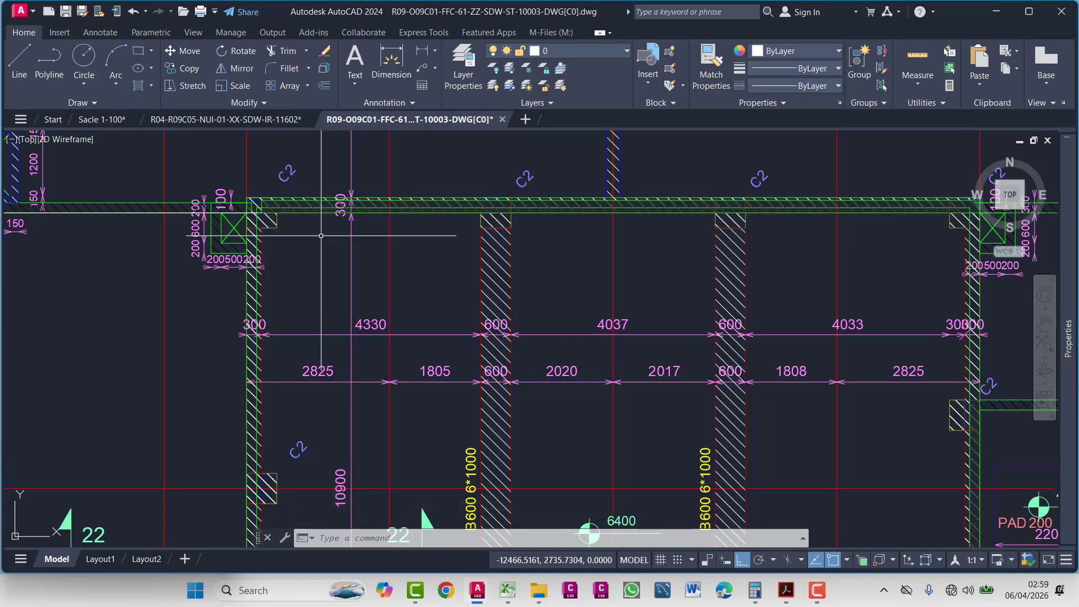
# - Measure from the west wall's inner face to the near edge of the first B600 beam with a temporary polyline
pyautogui.write('pl')
pyautogui.press('Return')
pyautogui.scroll(2, 348, 212)
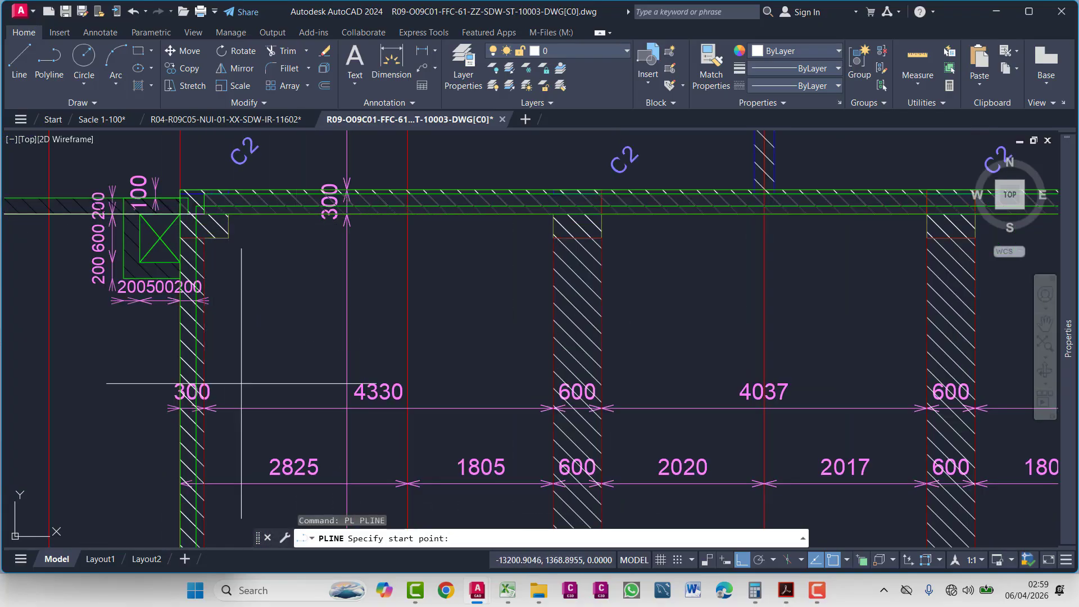
pyautogui.scroll(3, 186, 411)
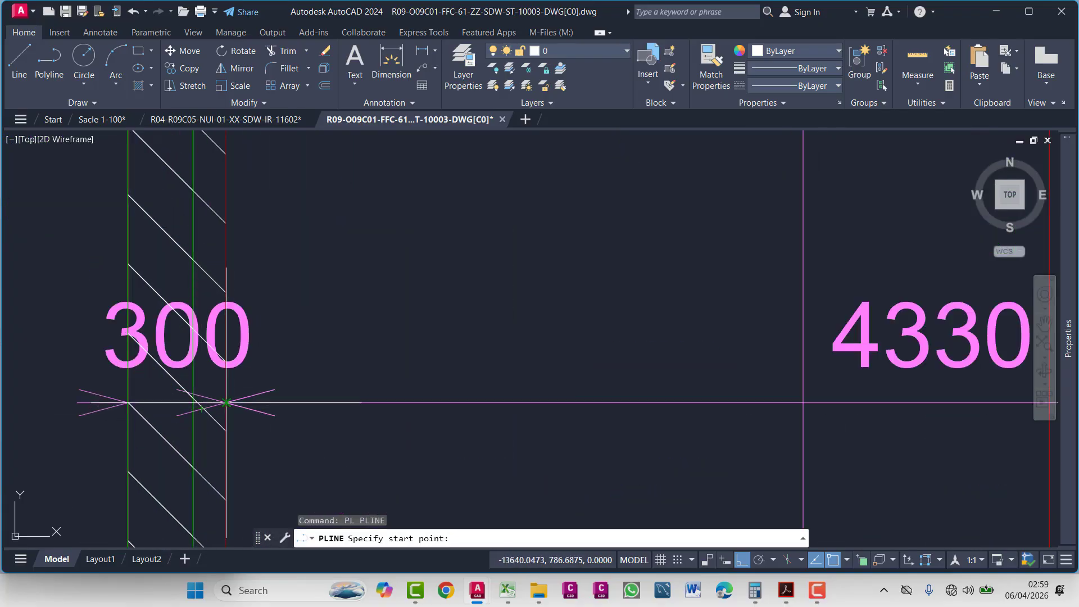
pyautogui.click(194, 403)
pyautogui.scroll(-2, 256, 410)
pyautogui.moveTo(418, 401); pyautogui.dragTo(217, 436, button='middle')
pyautogui.click(594, 444)
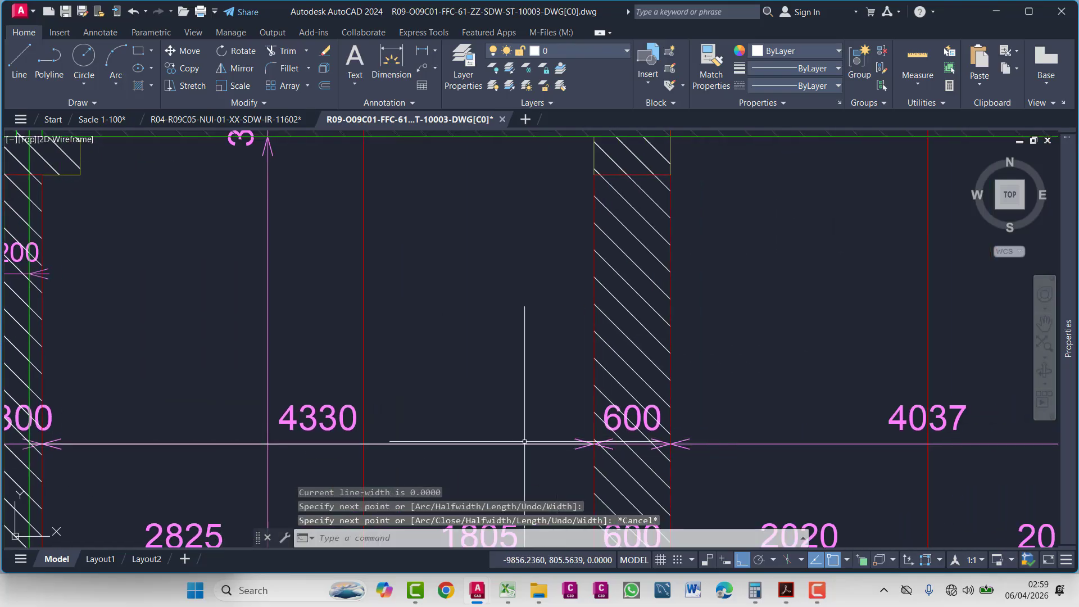
pyautogui.press('Escape')
pyautogui.moveTo(1074, 371)
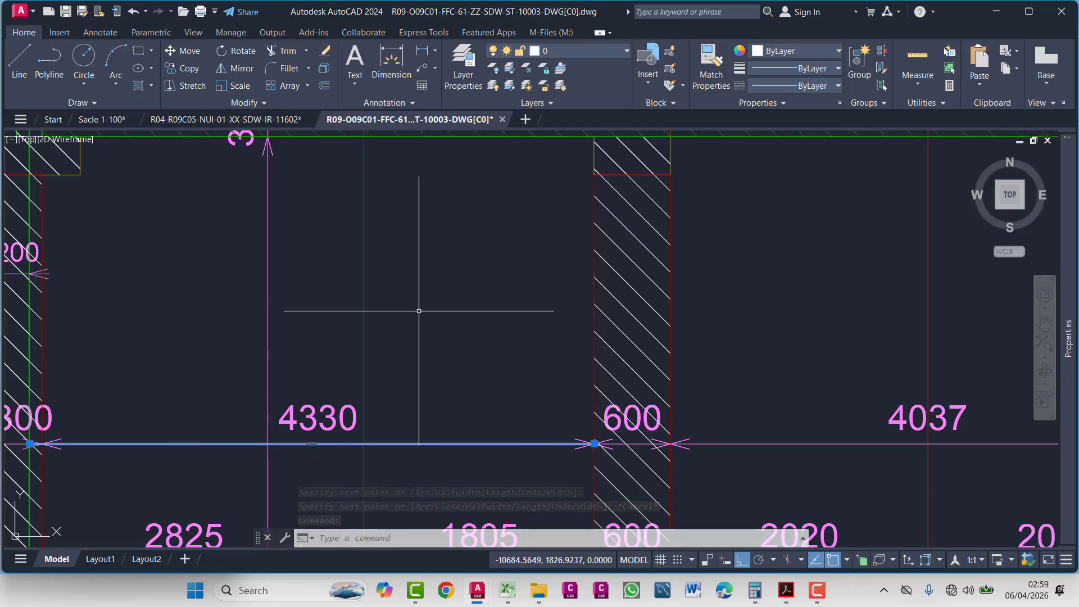
pyautogui.moveTo(1071, 493)
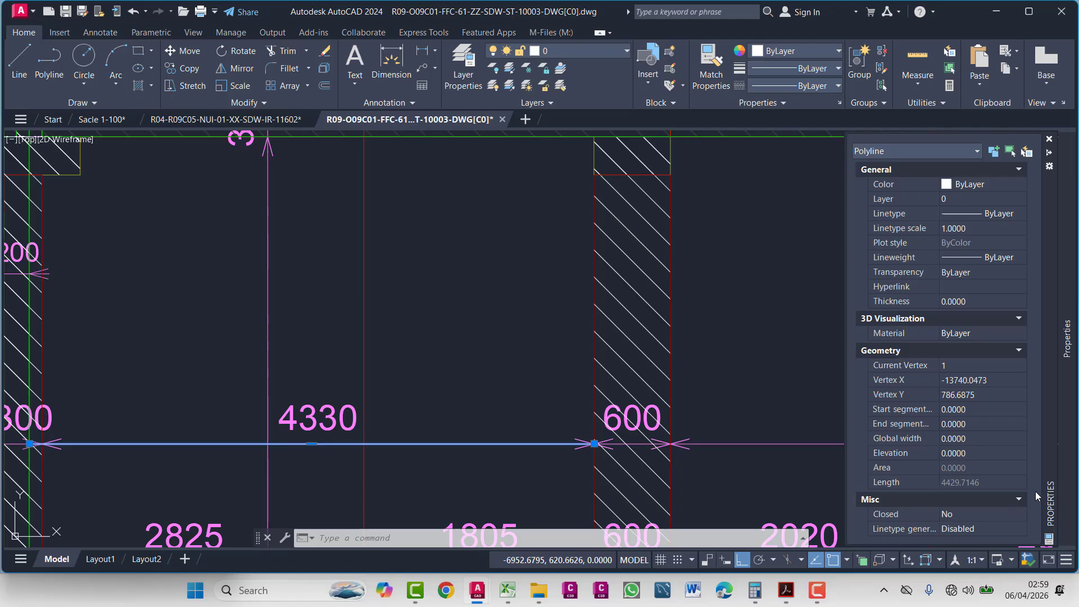
# - Check both ends of the temporary measuring polyline and erase it
pyautogui.scroll(10, 596, 450)
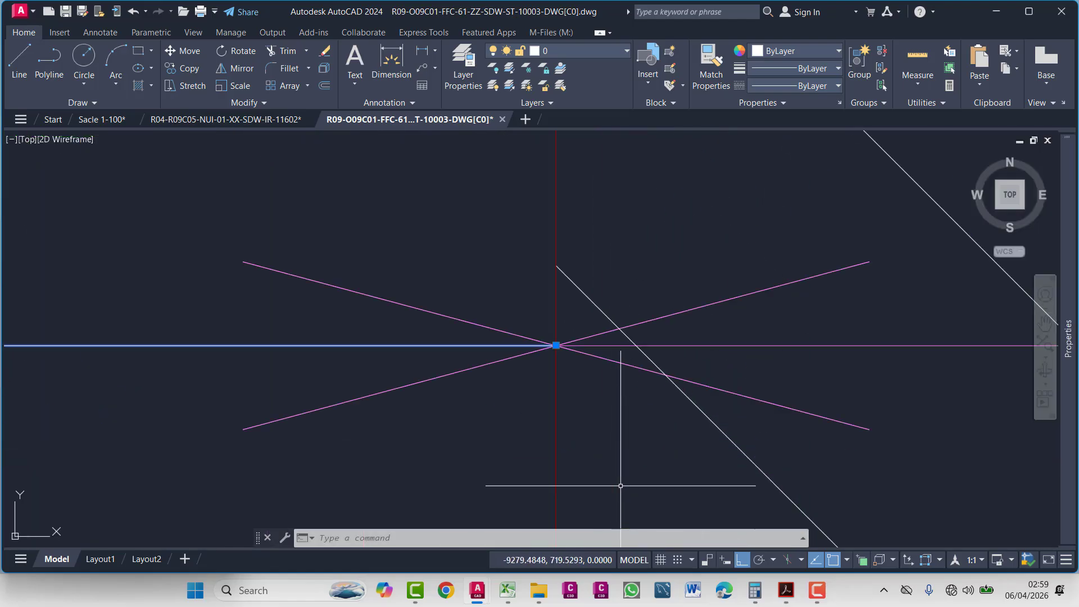
pyautogui.scroll(-10, 553, 370)
pyautogui.scroll(-3, 554, 369)
pyautogui.scroll(10, 603, 416)
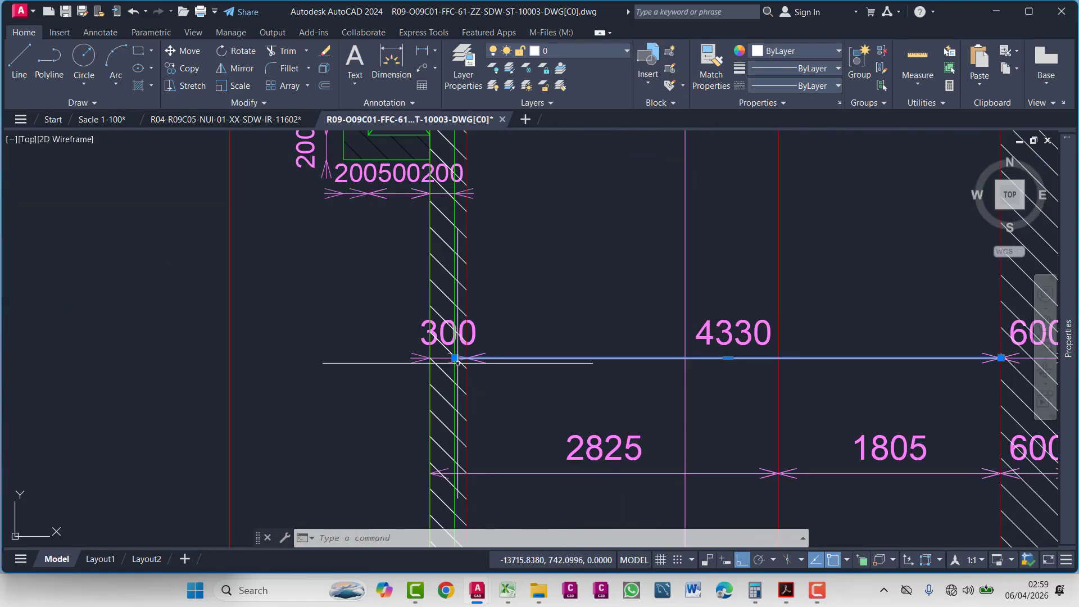
pyautogui.scroll(-6, 562, 394)
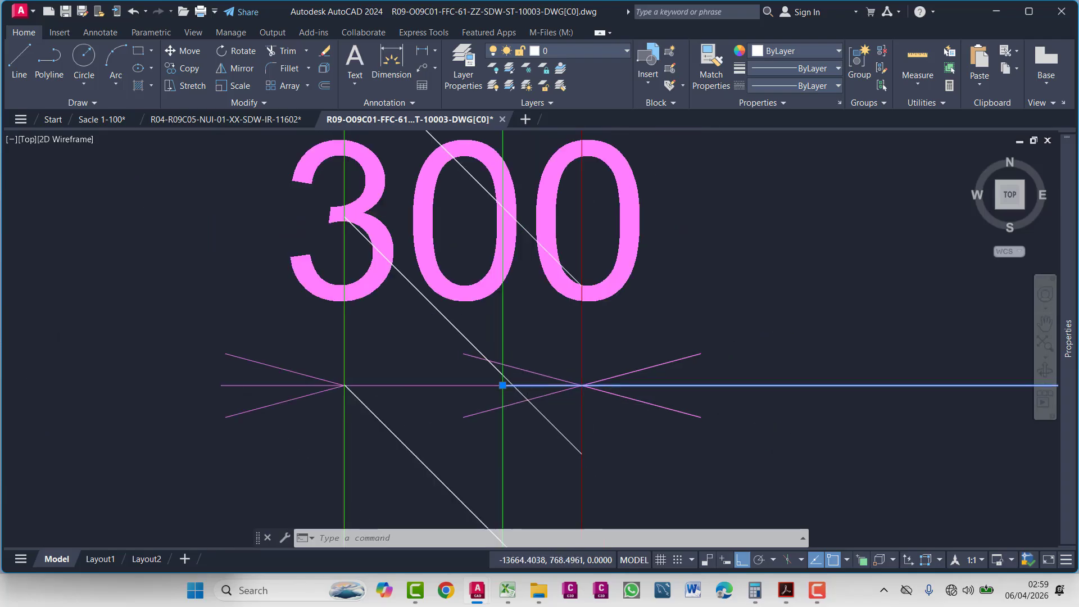
pyautogui.press('Delete')
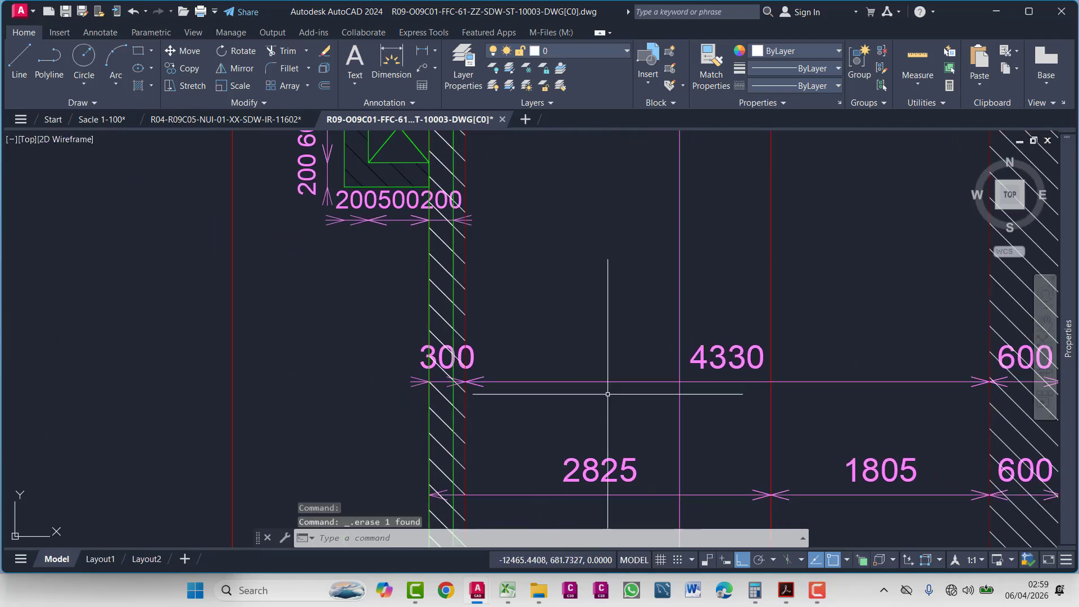
pyautogui.scroll(-10, 613, 377)
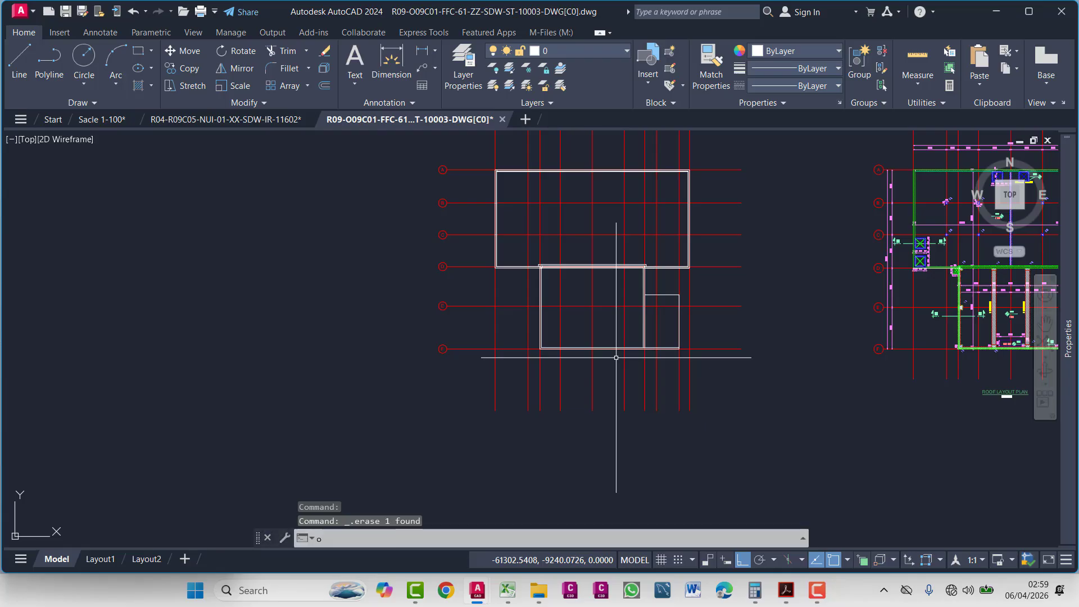
pyautogui.press('Return')
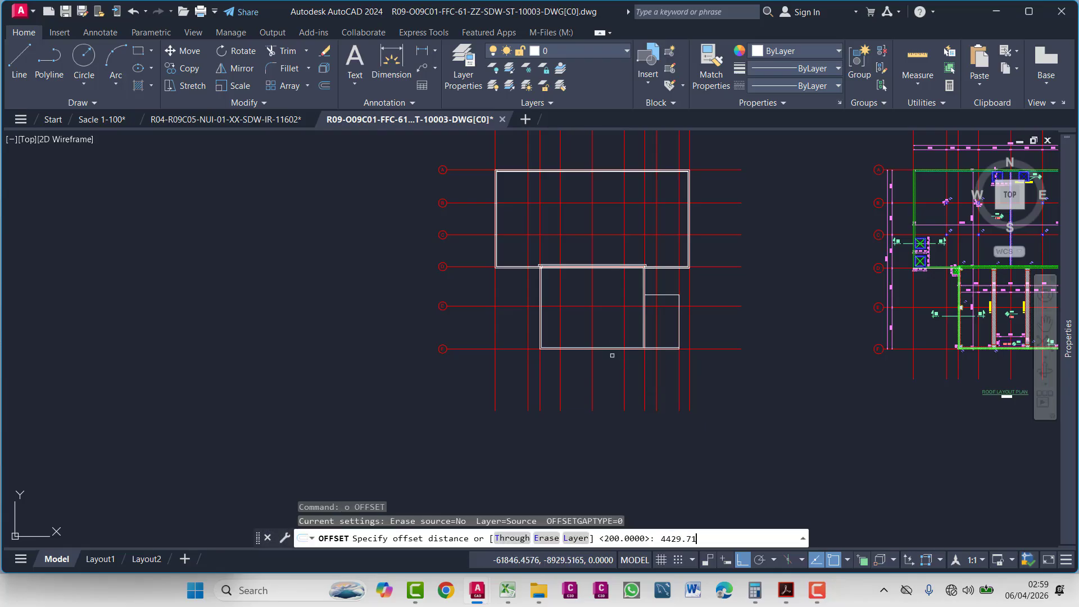
pyautogui.press('Return')
pyautogui.scroll(5, 663, 292)
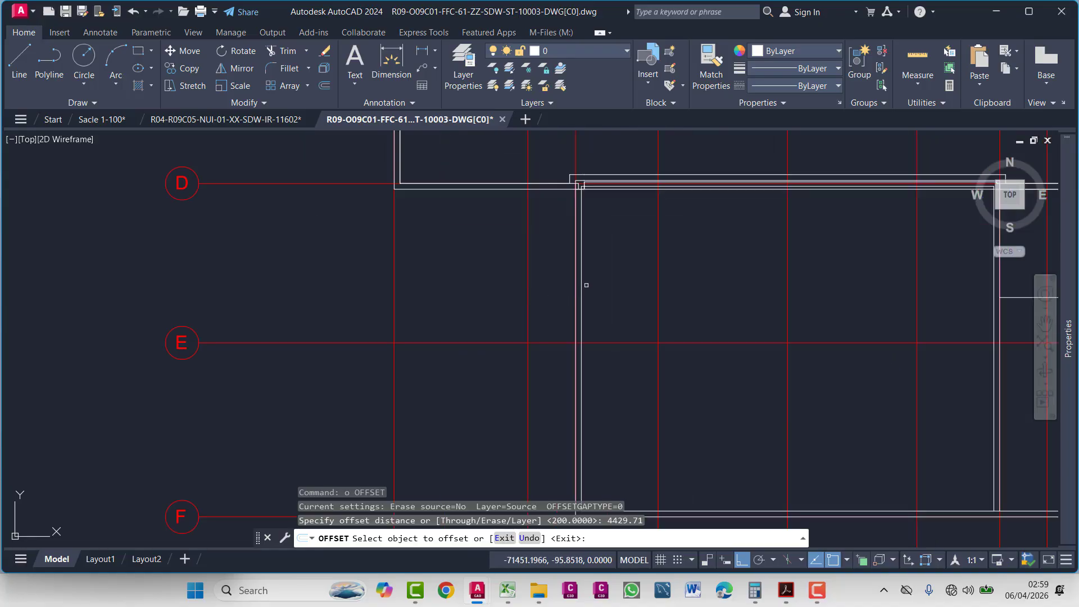
pyautogui.click(581, 284)
pyautogui.press('Escape')
pyautogui.press('Escape')
pyautogui.press('Escape')
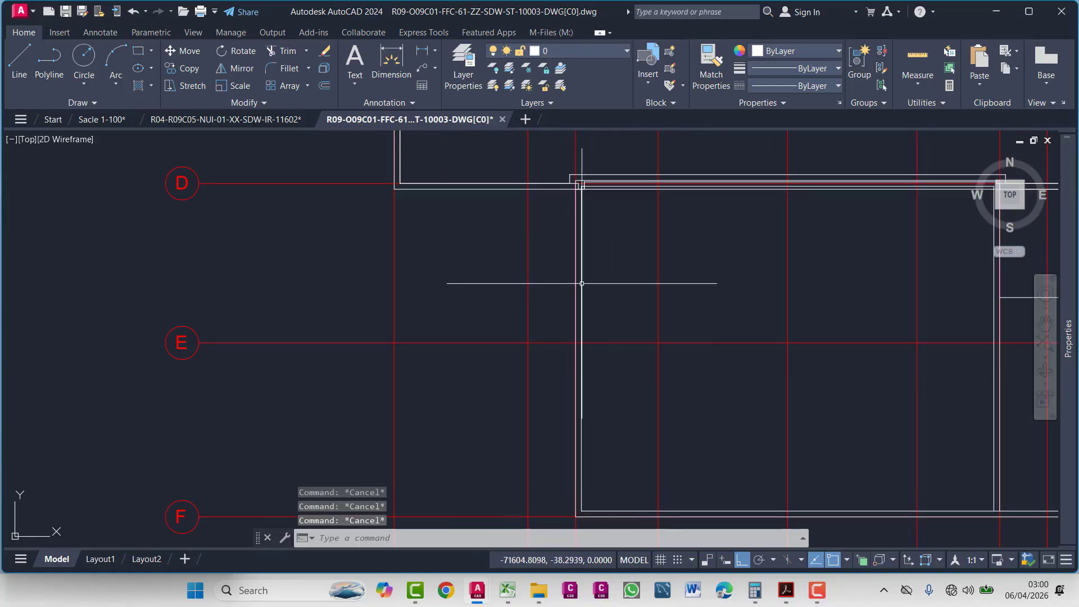
# - Draw a helper polyline along the west wall's inner face from grid D down to the inner corner at grid F
pyautogui.write('pl')
pyautogui.press('Return')
pyautogui.click(582, 187)
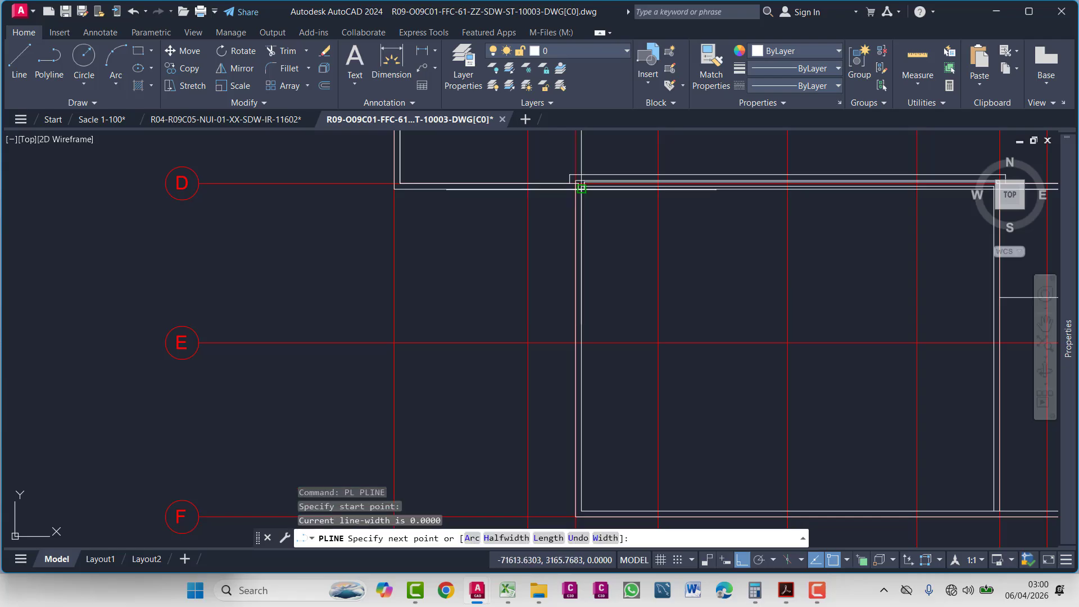
pyautogui.scroll(-2, 568, 348)
pyautogui.moveTo(578, 461); pyautogui.dragTo(556, 329, button='middle')
pyautogui.scroll(4, 556, 328)
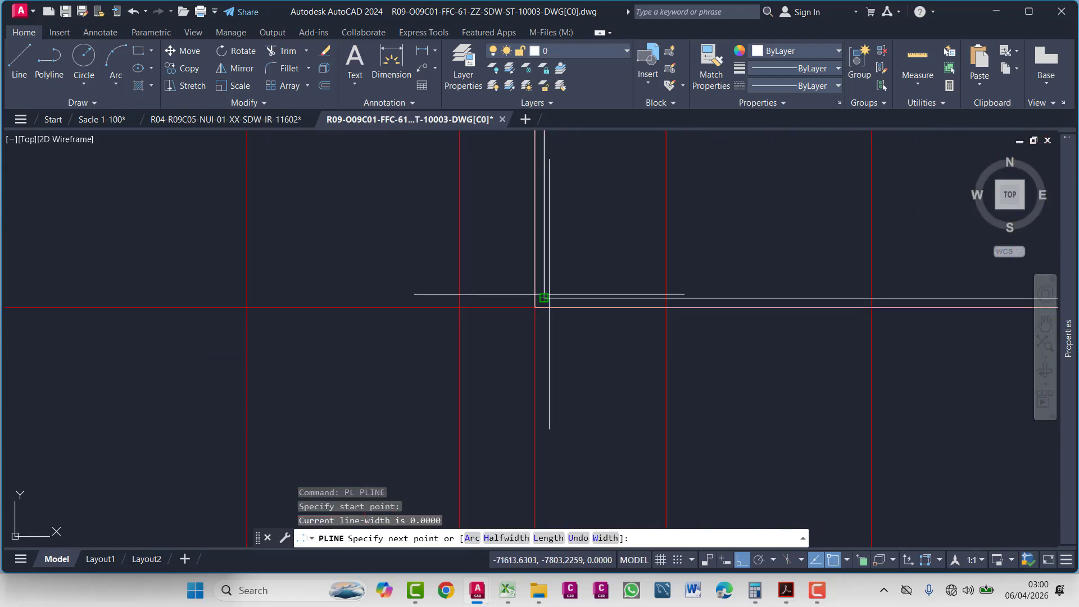
pyautogui.click(549, 294)
pyautogui.press('Escape')
pyautogui.press('Escape')
pyautogui.press('Escape')
# - Offset the helper polyline 4429.71 to the east to form the first B600 beam's near edge
pyautogui.write('o')
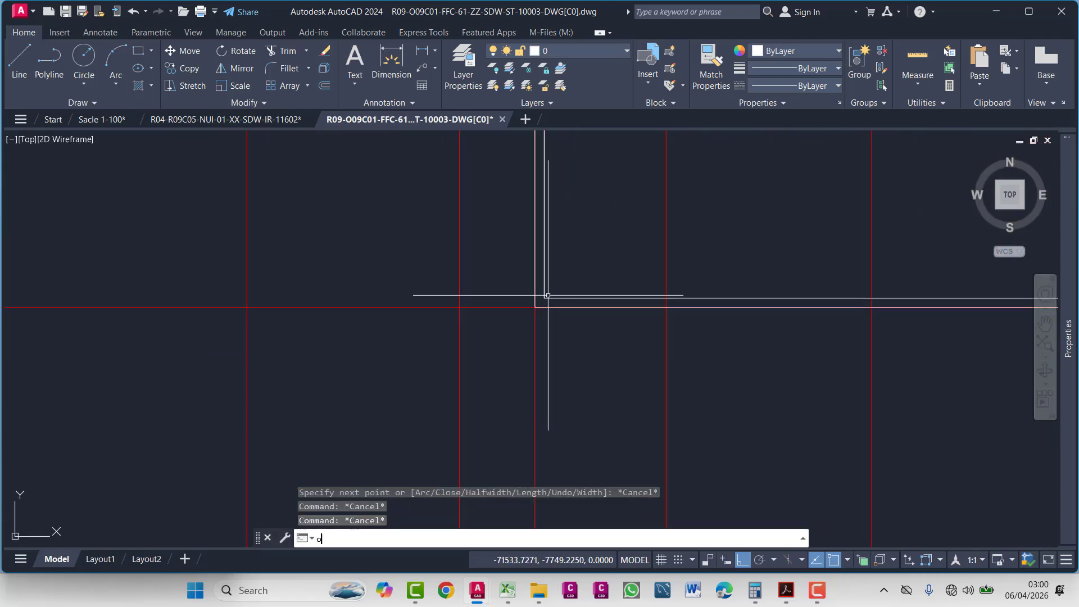
pyautogui.press('Return')
pyautogui.press('Return')
pyautogui.click(545, 275)
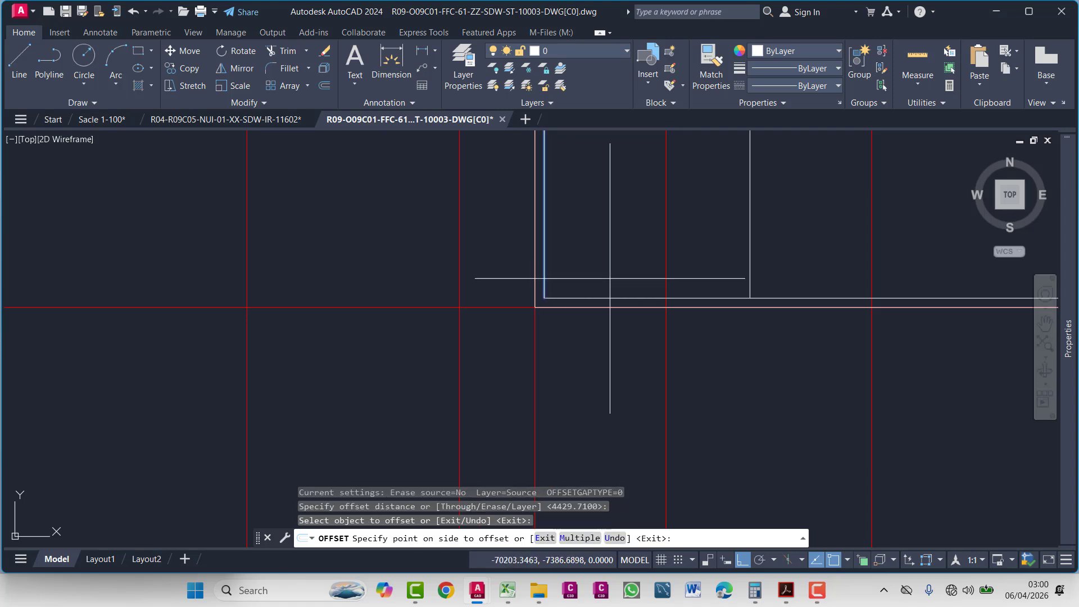
pyautogui.moveTo(666, 291); pyautogui.dragTo(571, 412, button='middle')
pyautogui.click(623, 330)
pyautogui.scroll(-2, 626, 330)
pyautogui.moveTo(718, 355); pyautogui.dragTo(670, 342, button='middle')
pyautogui.press('Escape')
pyautogui.press('Escape')
pyautogui.press('Escape')
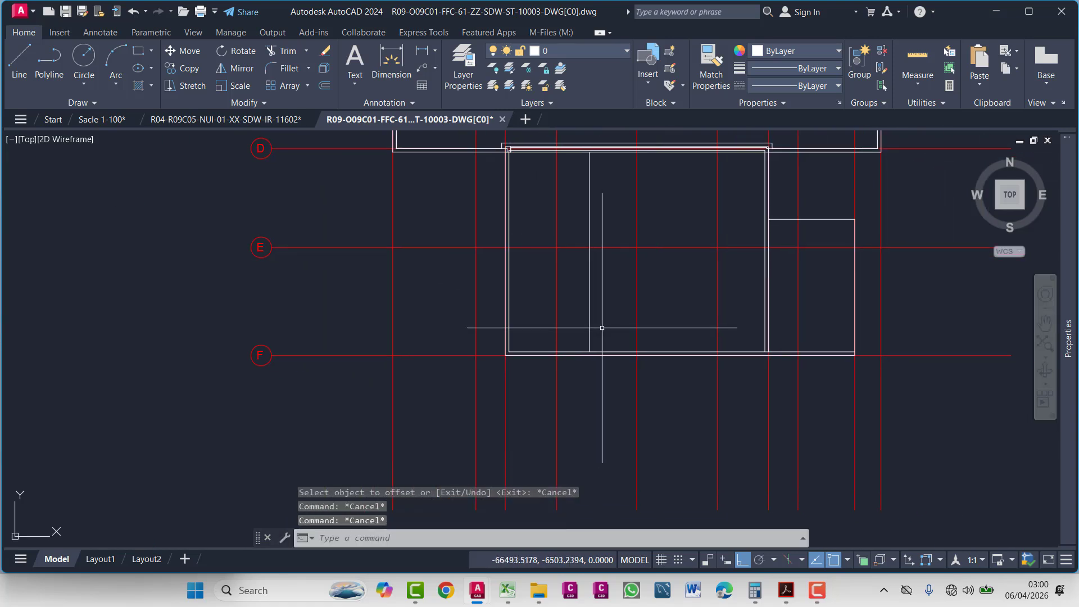
# - Offset the first beam's west edge 600 to the east, and erase the helper polyline on the west wall's inner face
pyautogui.write('o')
pyautogui.press('Return')
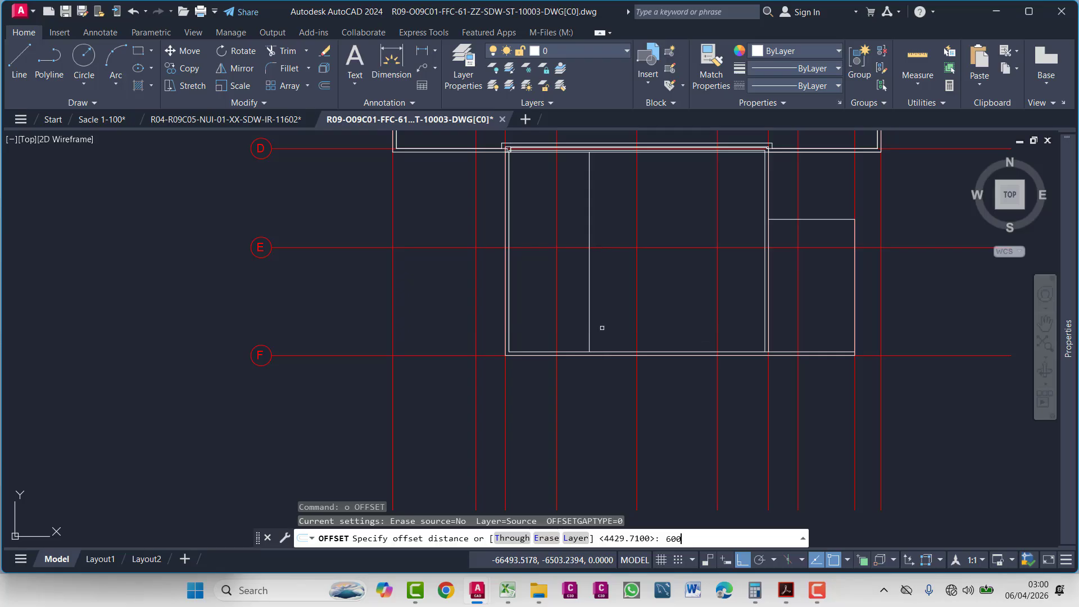
pyautogui.press('Return')
pyautogui.click(590, 293)
pyautogui.click(627, 294)
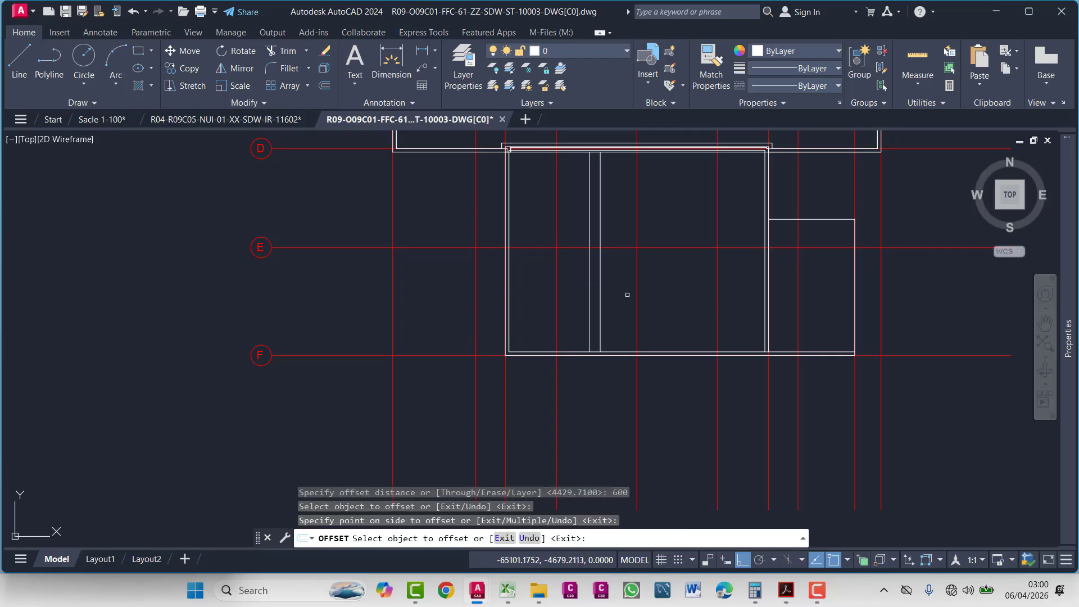
pyautogui.press('Escape')
pyautogui.click(510, 227)
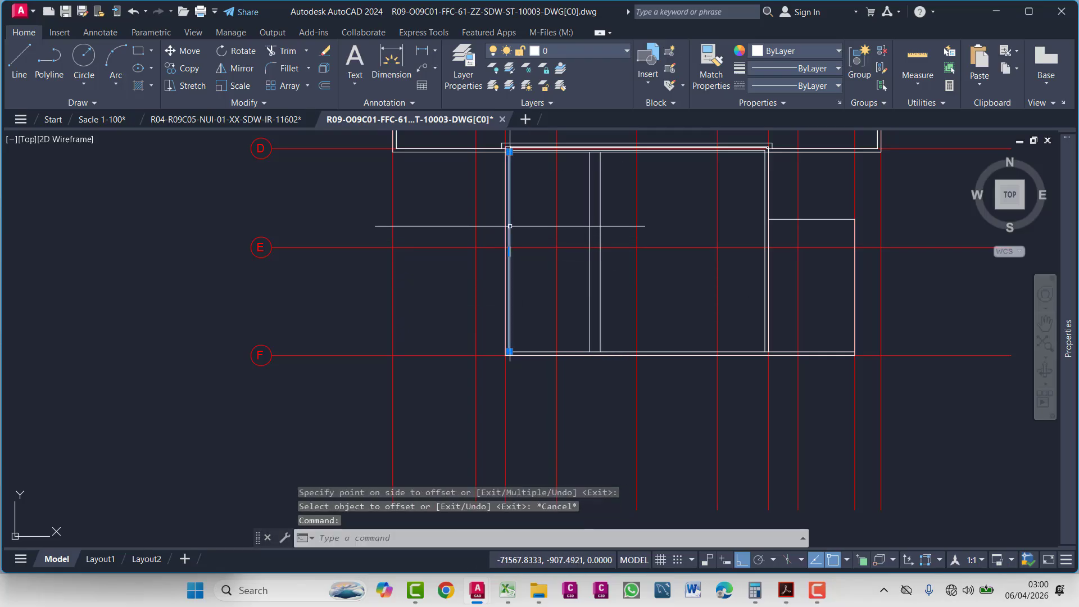
pyautogui.press('Delete')
# - Check the beam spacing on the original plan and offset the first beam's east edge 4037 to the east
pyautogui.scroll(-2, 565, 250)
pyautogui.moveTo(659, 319); pyautogui.dragTo(449, 326, button='middle')
pyautogui.scroll(6, 886, 317)
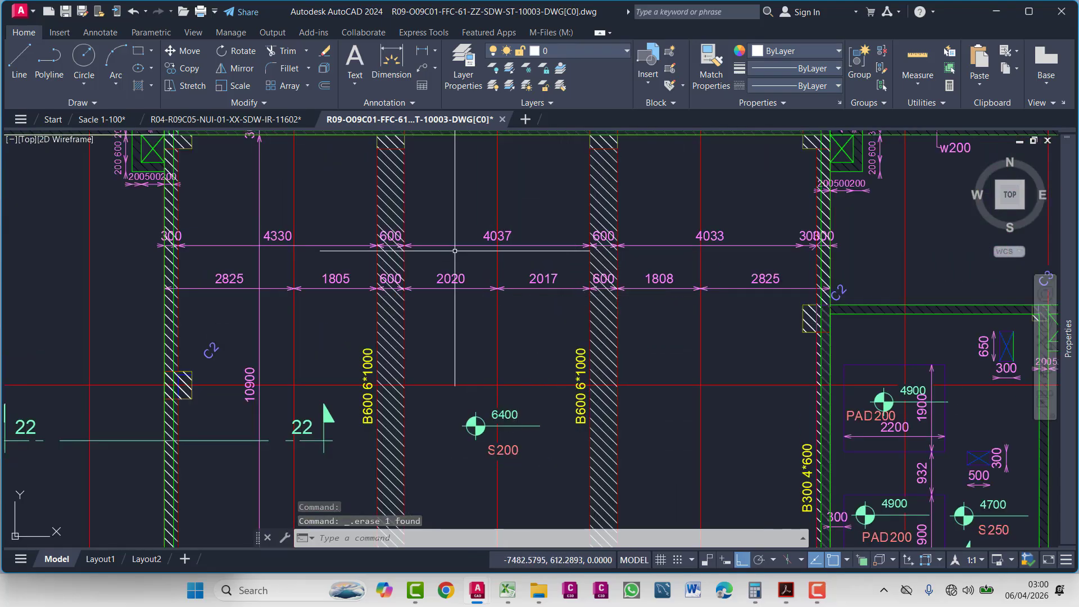
pyautogui.scroll(4, 456, 251)
pyautogui.scroll(-2, 551, 275)
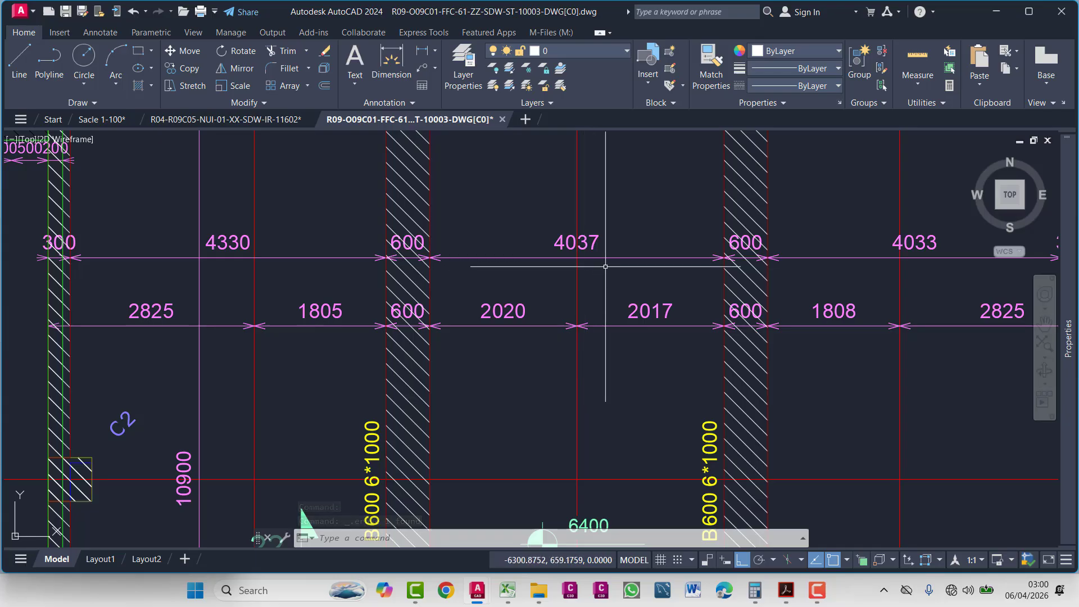
pyautogui.scroll(-6, 605, 267)
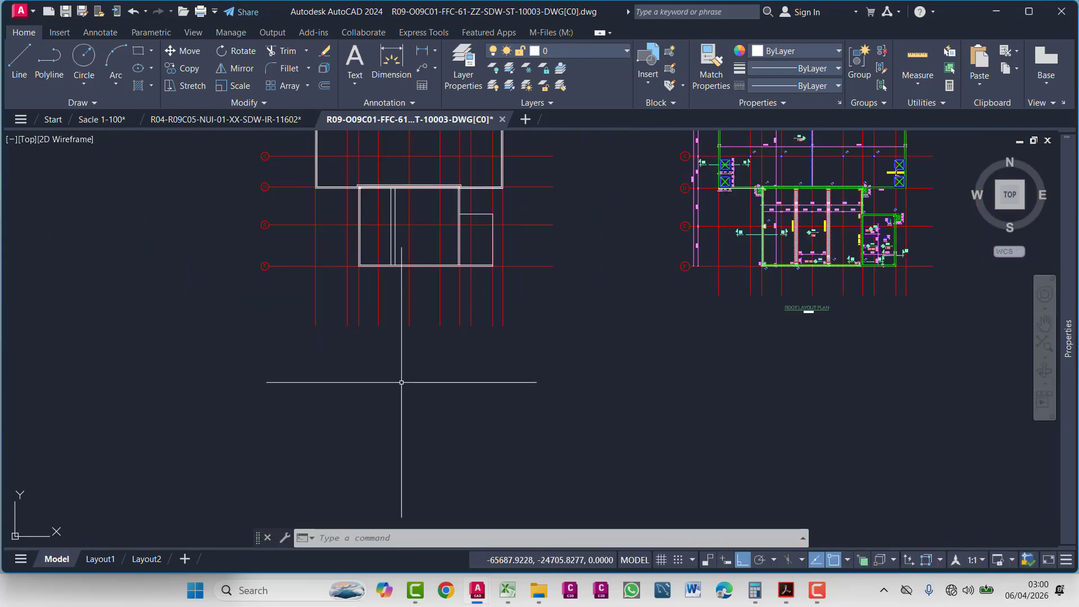
pyautogui.write('o')
pyautogui.press('Return')
pyautogui.scroll(4, 397, 338)
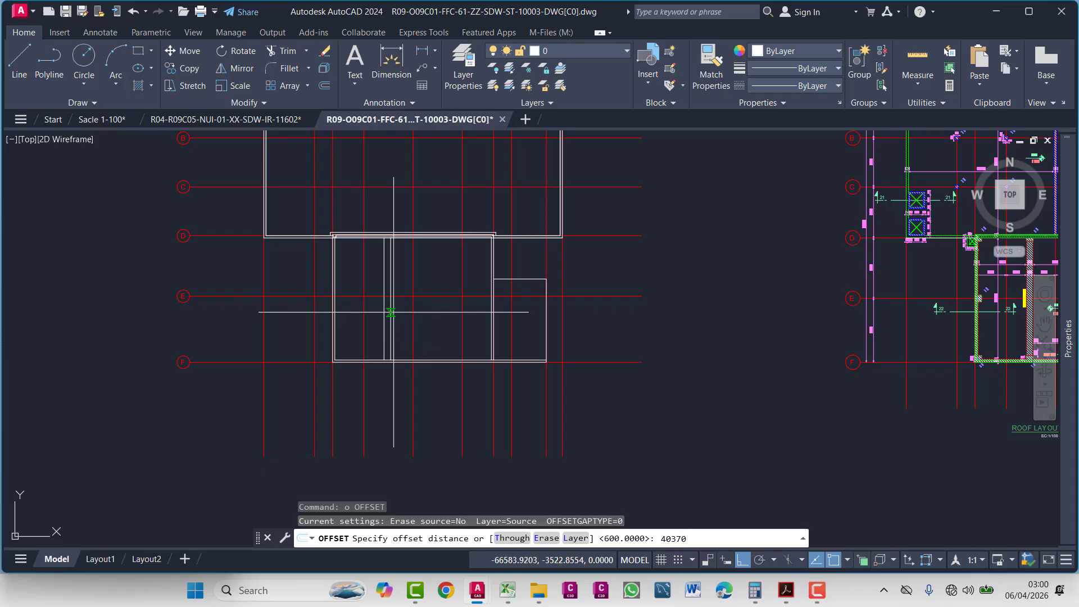
pyautogui.press('Return')
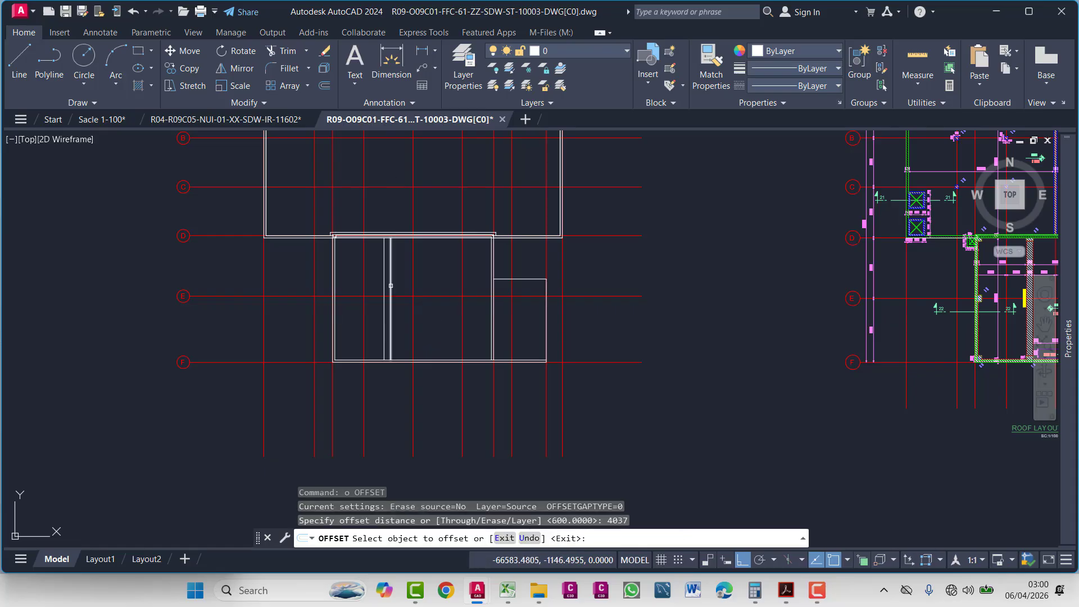
pyautogui.click(391, 286)
pyautogui.click(438, 286)
pyautogui.press('Escape')
# - Try offsetting the second beam's west edge by 600 on its west side, and undo that offset
pyautogui.press('Return')
pyautogui.write('6')
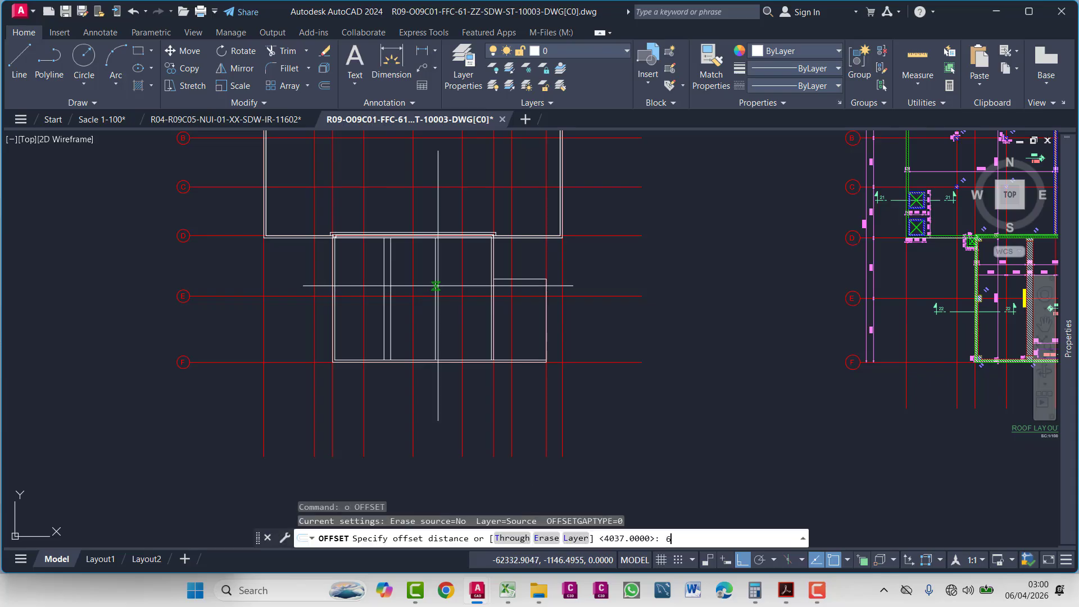
pyautogui.write('00')
pyautogui.press('Return')
pyautogui.click(436, 278)
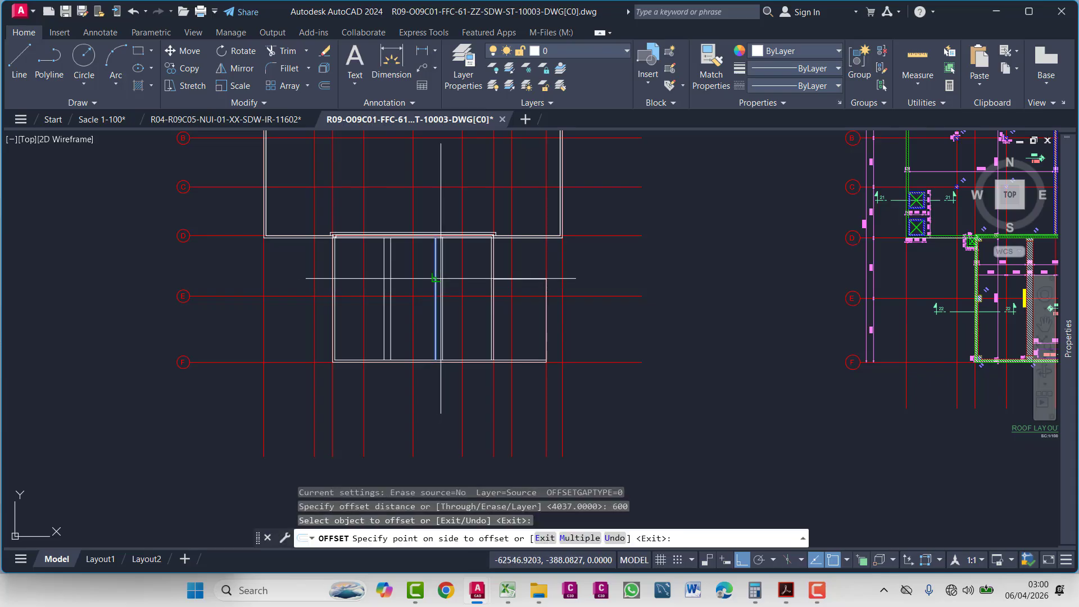
pyautogui.click(419, 281)
pyautogui.press('Escape')
pyautogui.hotkey('ctrl', 'z')
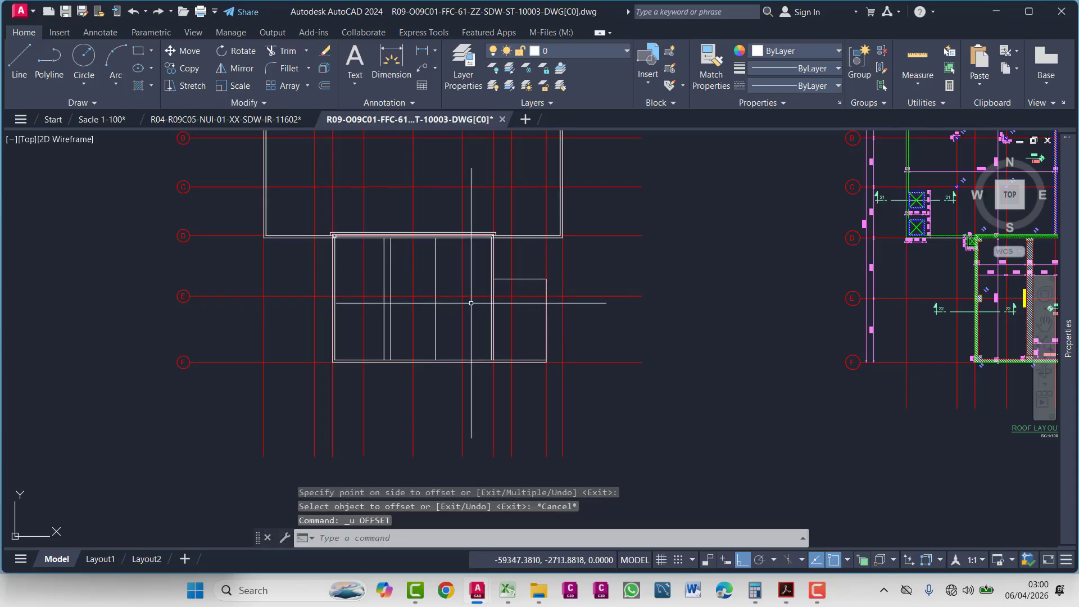
# - Offset the second beam's west edge 600 to the east to complete the second B600 beam
pyautogui.write('o')
pyautogui.press('Return')
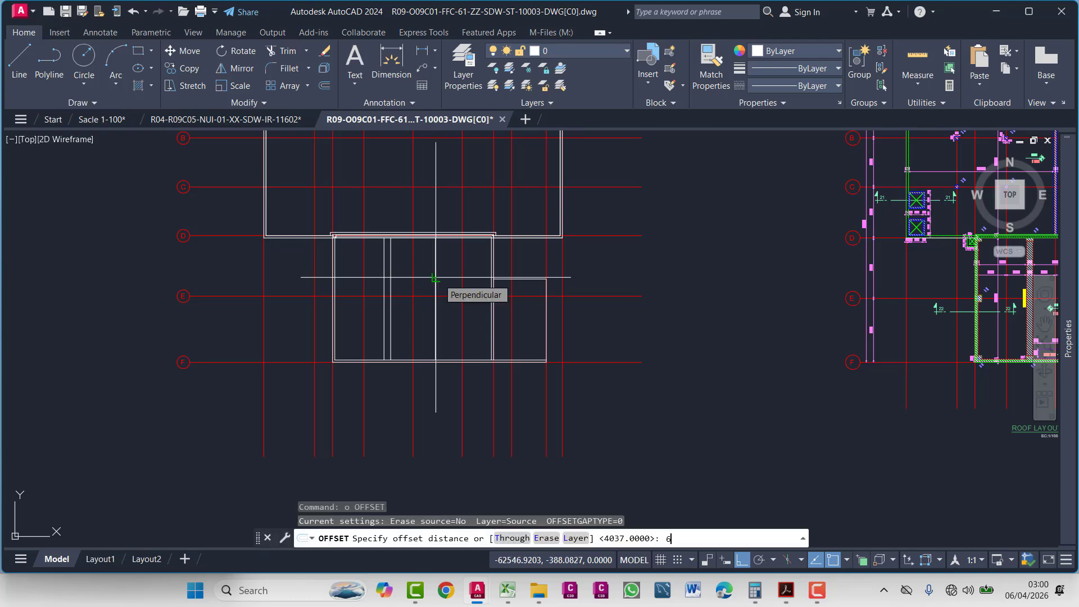
pyautogui.write('600')
pyautogui.press('Return')
pyautogui.click(437, 281)
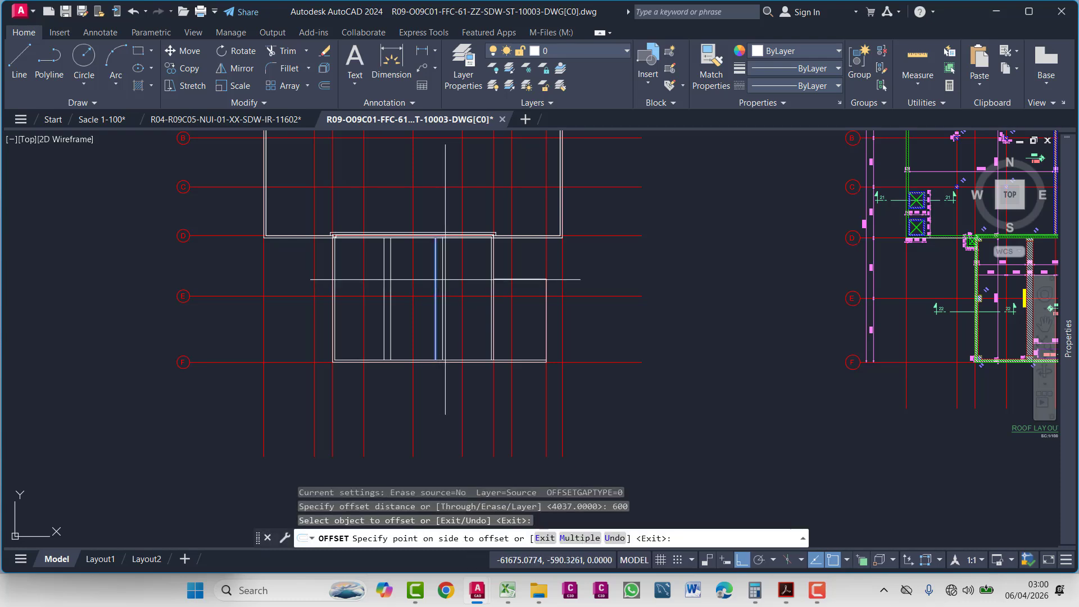
pyautogui.click(444, 281)
pyautogui.scroll(-3, 476, 281)
pyautogui.scroll(5, 485, 284)
pyautogui.scroll(-3, 485, 284)
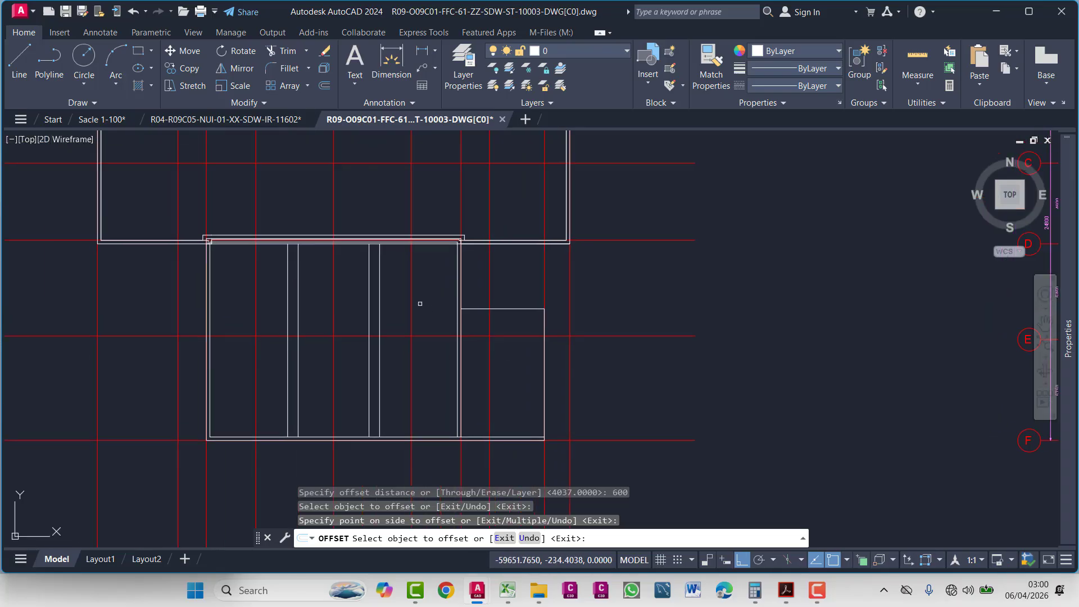
pyautogui.press('Escape')
# - Examine the small room east of grid 7 and its pad dimensions on the original roof layout plan
pyautogui.moveTo(822, 354); pyautogui.dragTo(526, 342, button='middle')
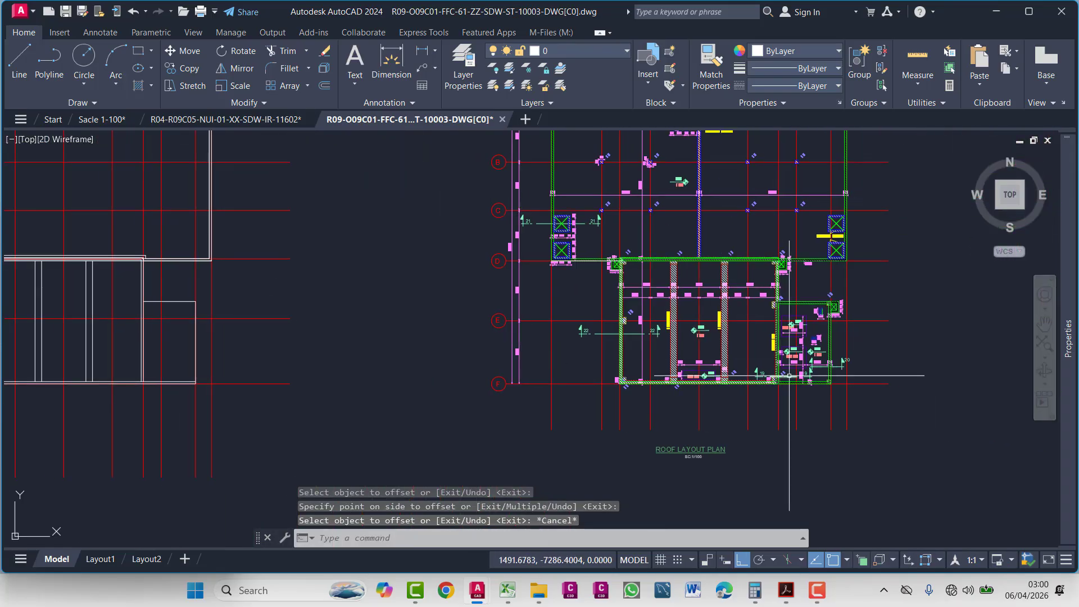
pyautogui.scroll(2, 788, 375)
pyautogui.moveTo(787, 375); pyautogui.dragTo(588, 360, button='middle')
pyautogui.scroll(4, 665, 291)
pyautogui.scroll(-2, 619, 295)
pyautogui.scroll(-5, 619, 295)
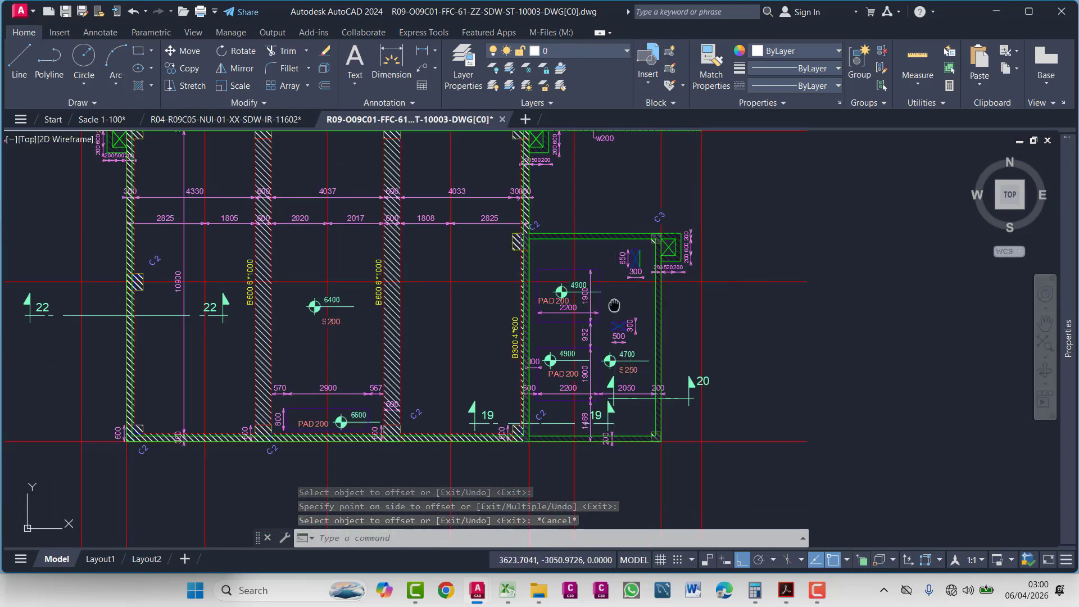
pyautogui.scroll(2, 318, 311)
pyautogui.press('Escape')
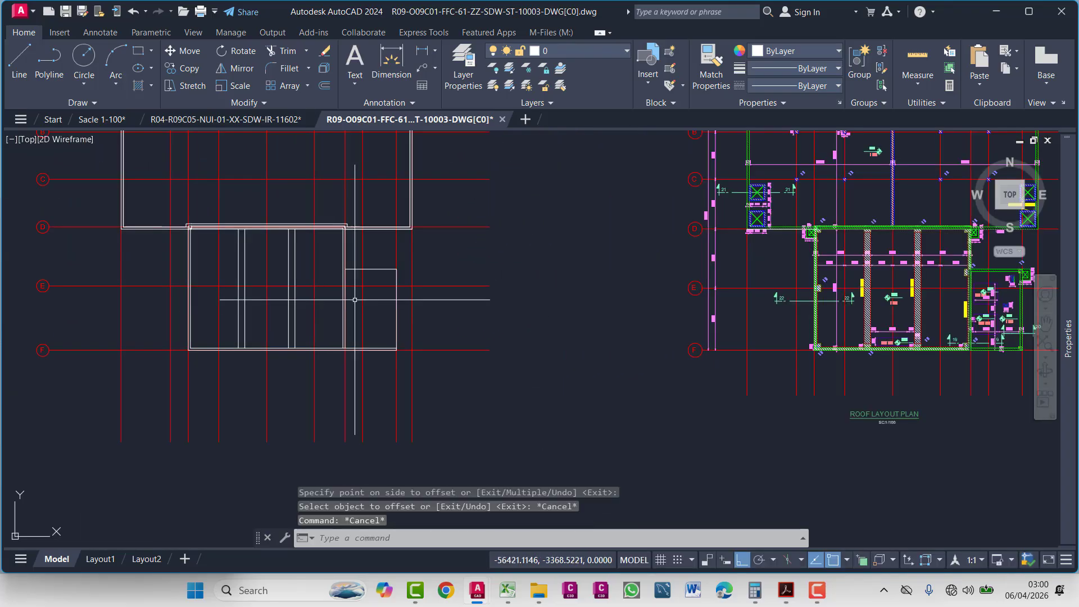
# - Inspect the C1 column at grids 2 and B on the original plan, including its size dimensions
pyautogui.scroll(-4, 365, 292)
pyautogui.moveTo(371, 292); pyautogui.dragTo(410, 332, button='middle')
pyautogui.scroll(4, 535, 281)
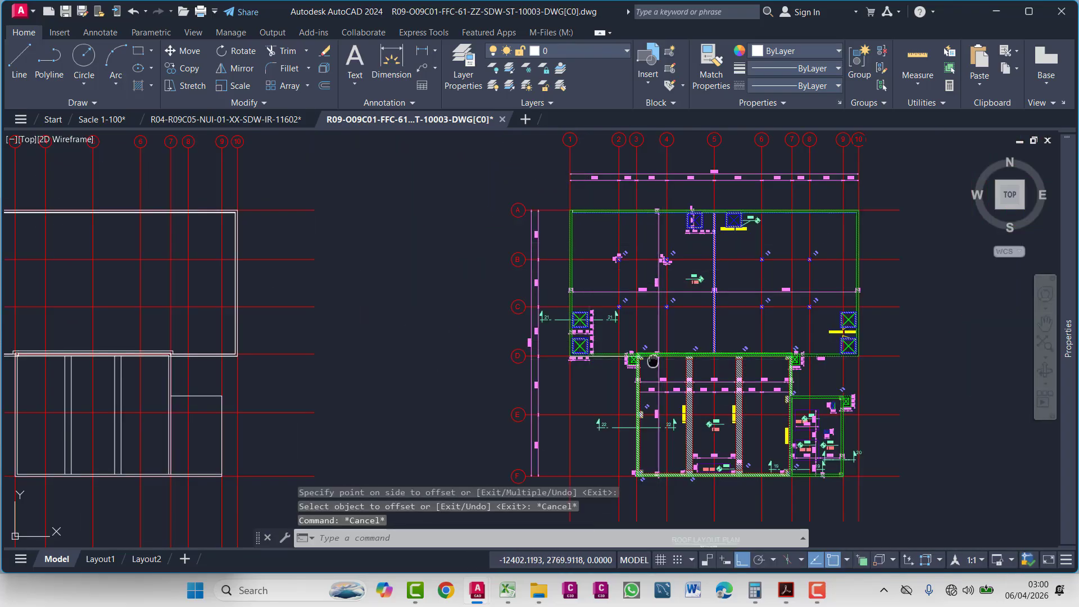
pyautogui.moveTo(653, 361); pyautogui.dragTo(629, 358, button='middle')
pyautogui.scroll(6, 594, 365)
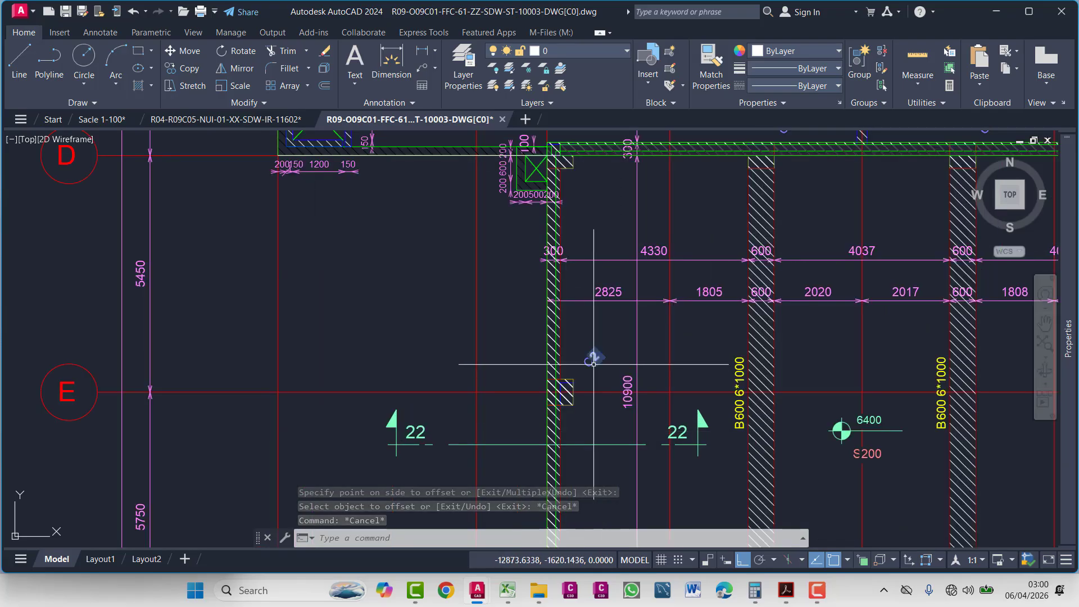
pyautogui.scroll(-6, 594, 364)
pyautogui.scroll(8, 511, 285)
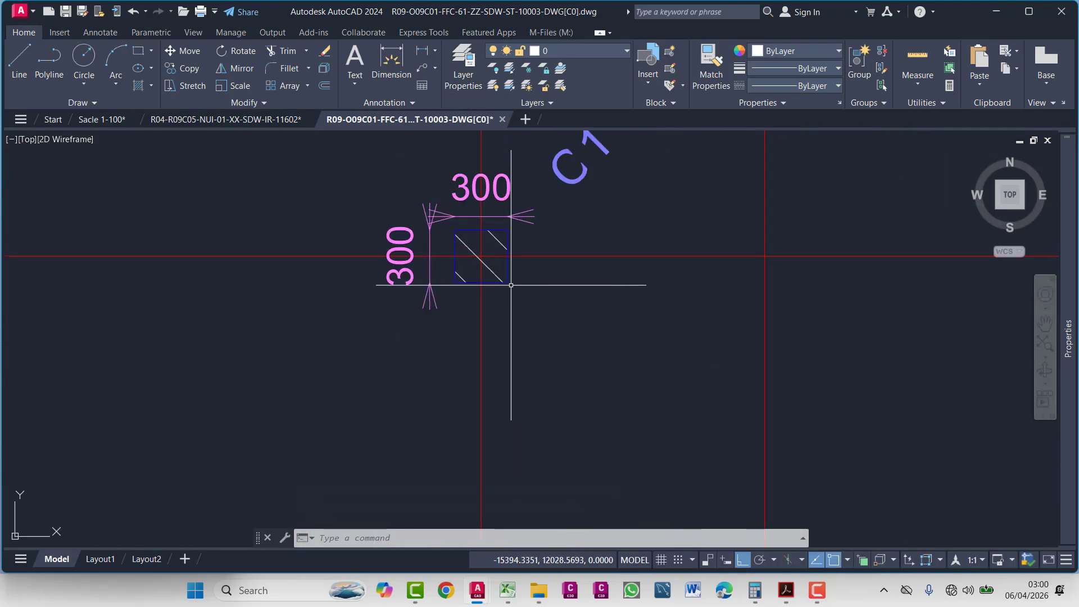
pyautogui.moveTo(511, 285); pyautogui.dragTo(559, 303, button='middle')
pyautogui.scroll(-8, 518, 276)
pyautogui.moveTo(406, 313); pyautogui.dragTo(646, 301, button='middle')
pyautogui.moveTo(164, 348); pyautogui.dragTo(596, 324, button='middle')
pyautogui.moveTo(251, 309); pyautogui.dragTo(474, 327, button='middle')
# - Draw a 300 by 300 column rectangle on the copied grid, with its southwest corner at the intersection of grids 2 and B
pyautogui.press('Escape')
pyautogui.press('Escape')
pyautogui.press('Escape')
pyautogui.write('e')
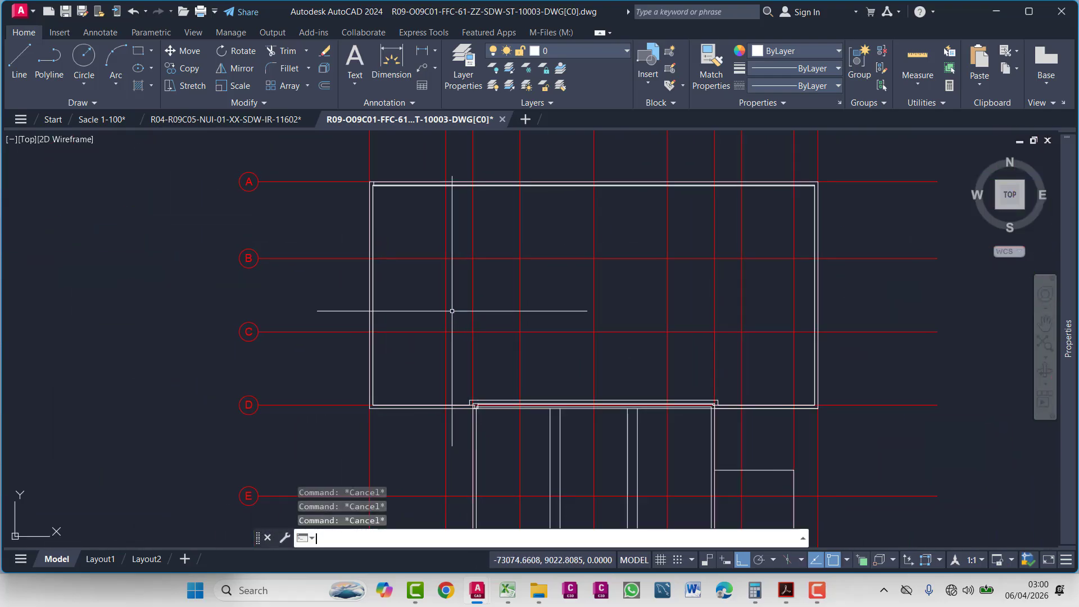
pyautogui.press('Escape')
pyautogui.write('rec')
pyautogui.press('Return')
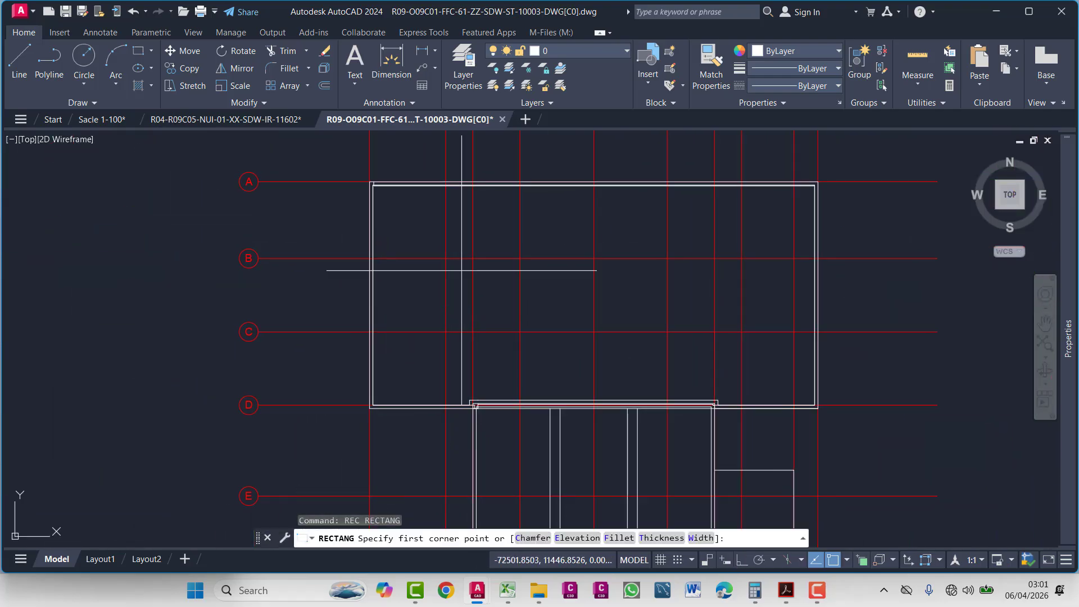
pyautogui.scroll(5, 418, 280)
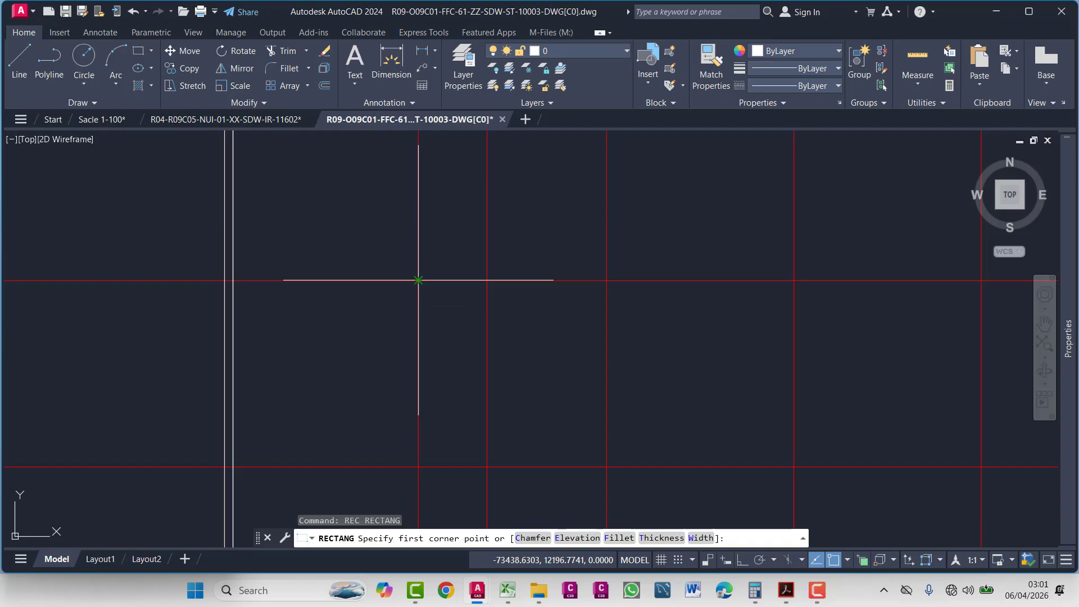
pyautogui.scroll(-5, 419, 280)
pyautogui.moveTo(845, 313); pyautogui.dragTo(504, 313, button='middle')
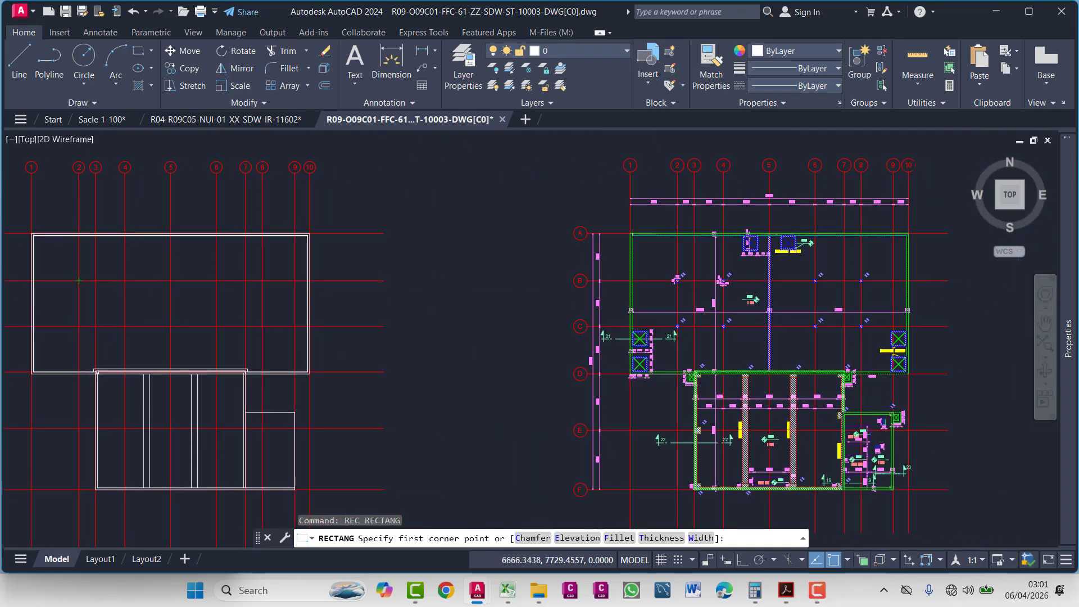
pyautogui.scroll(2, 626, 271)
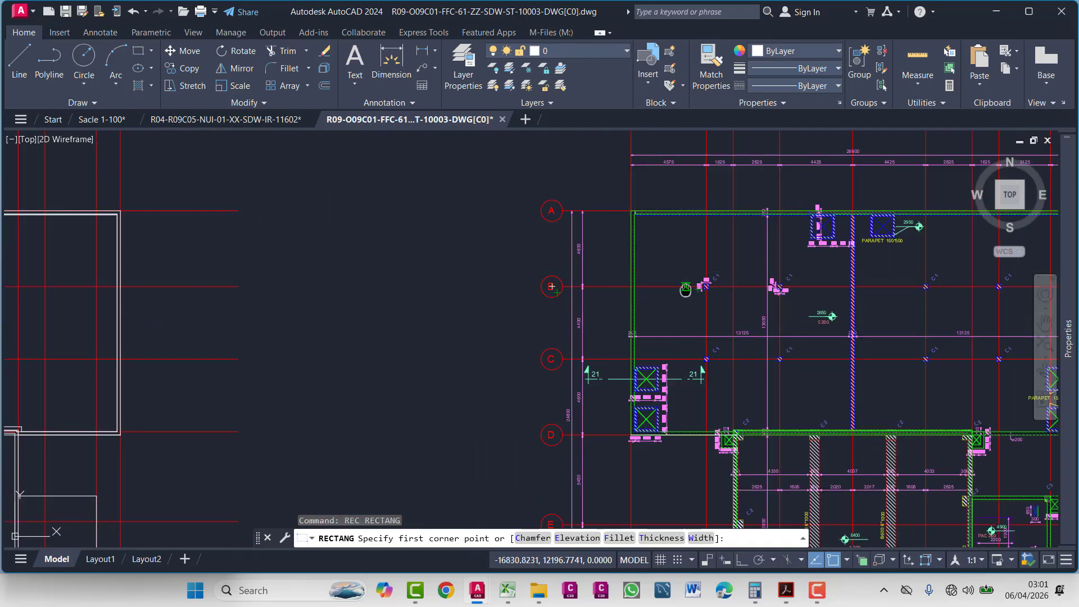
pyautogui.moveTo(686, 290)
pyautogui.mouseDown(button='middle')
pyautogui.moveTo(657, 402)
pyautogui.moveTo(736, 240)
pyautogui.mouseUp(button='middle')
pyautogui.moveTo(155, 415); pyautogui.dragTo(782, 414, button='middle')
pyautogui.moveTo(574, 452); pyautogui.dragTo(576, 504, button='middle')
pyautogui.moveTo(394, 236); pyautogui.dragTo(394, 301, button='middle')
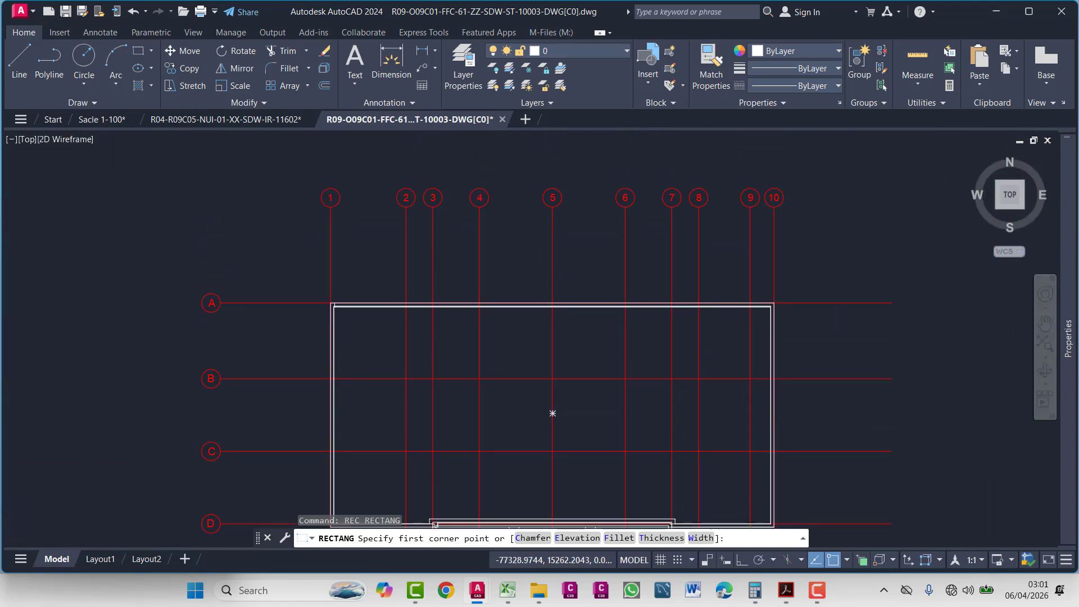
pyautogui.click(406, 378)
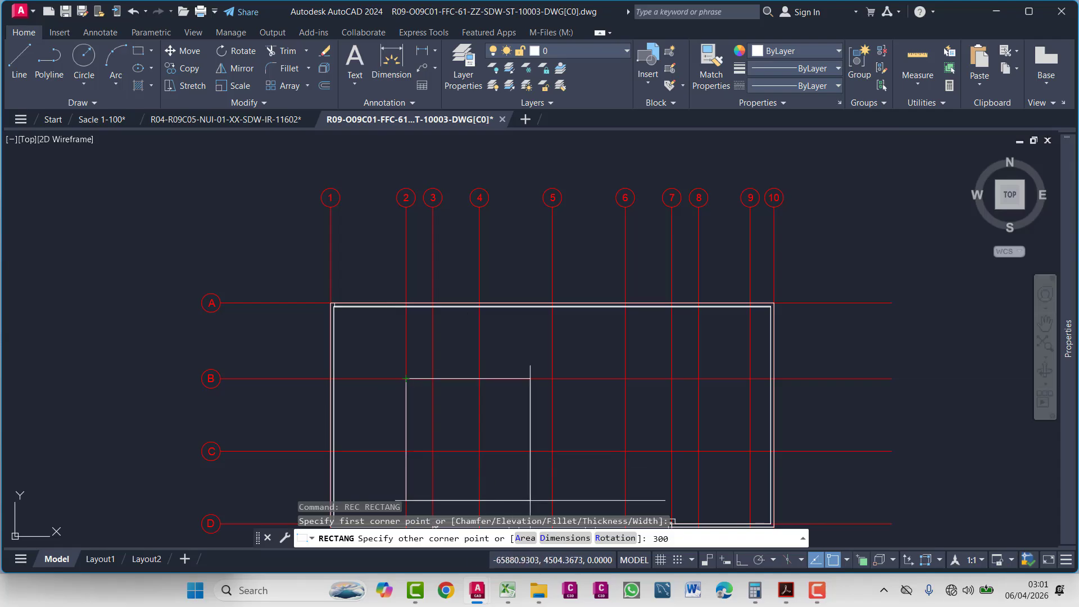
pyautogui.click(565, 538)
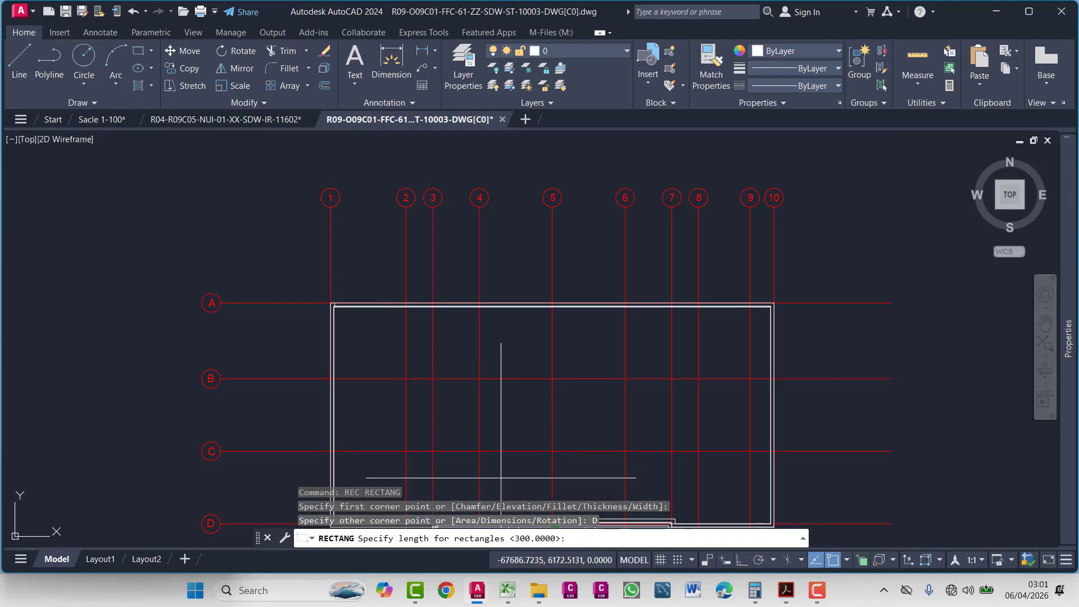
pyautogui.press('Return')
pyautogui.press('Return')
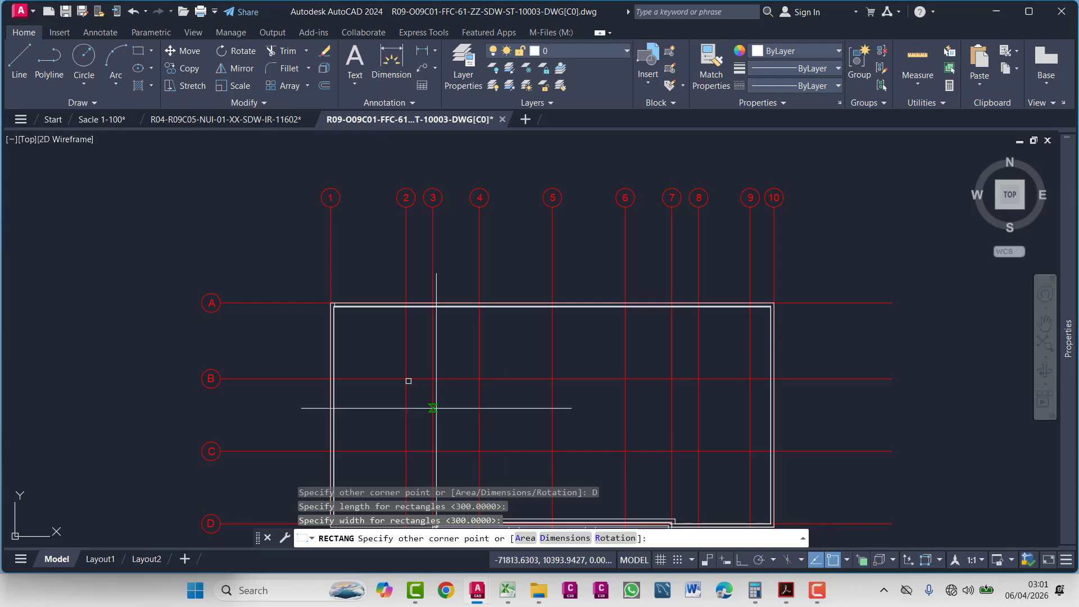
pyautogui.press('Escape')
pyautogui.scroll(5, 416, 361)
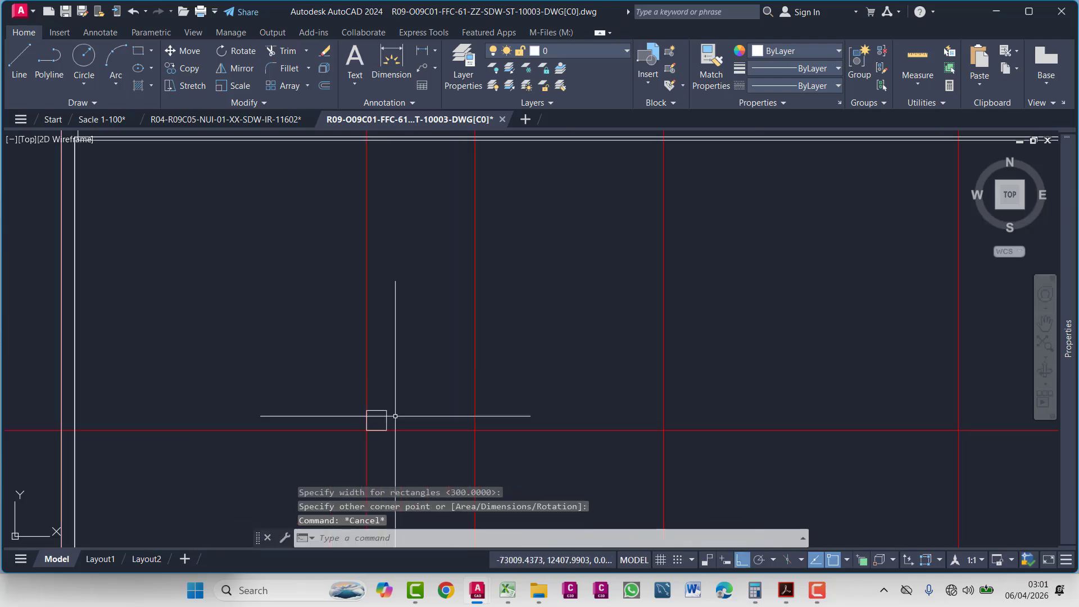
# - Move the 300 by 300 column rectangle so its centre sits on the intersection of grids 2 and B
pyautogui.click(381, 401)
pyautogui.click(381, 400)
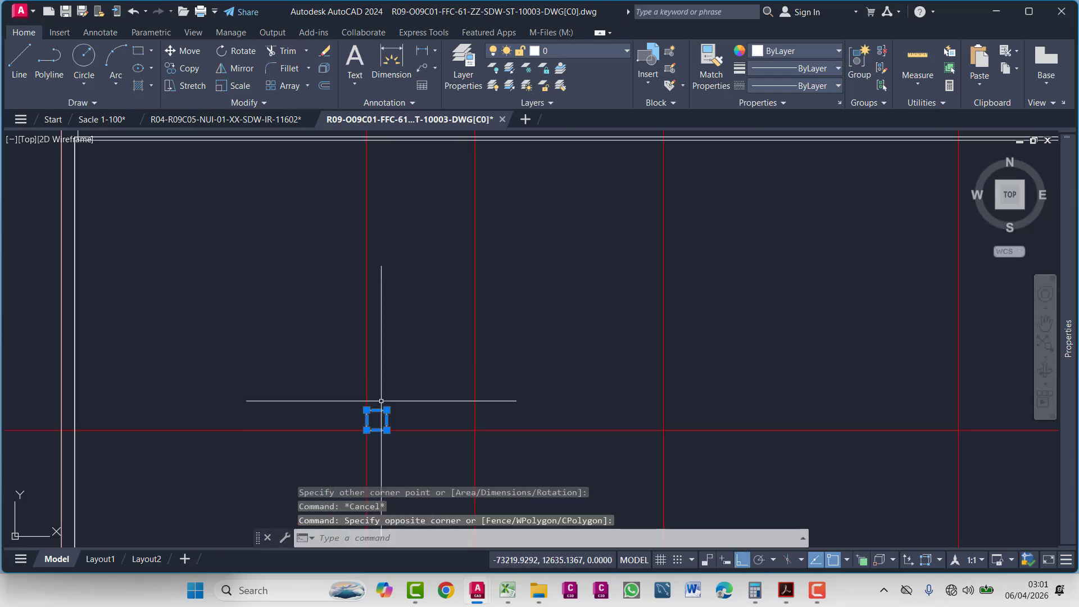
pyautogui.write('m')
pyautogui.press('Return')
pyautogui.click(376, 423)
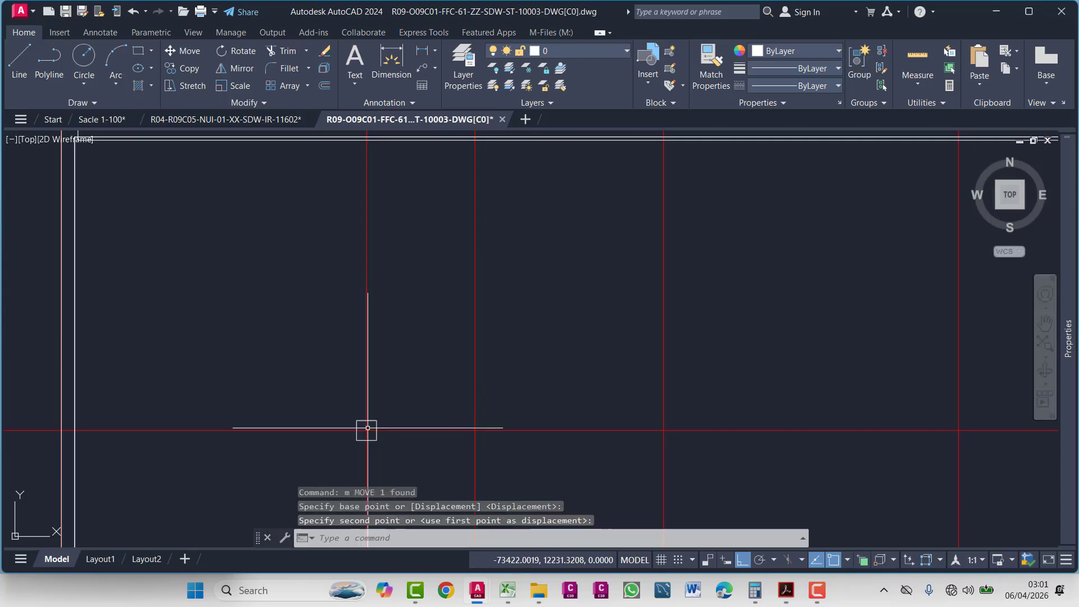
pyautogui.scroll(5, 368, 428)
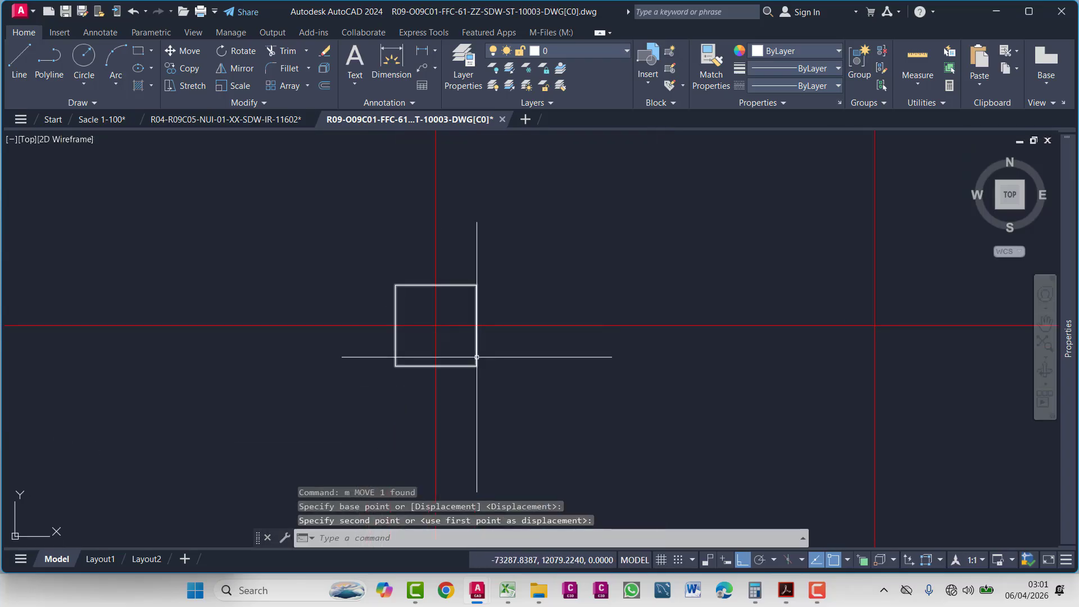
pyautogui.press('Escape')
pyautogui.press('Escape')
# - Create a new layer named "02 Colums" for the columns
pyautogui.click(479, 284)
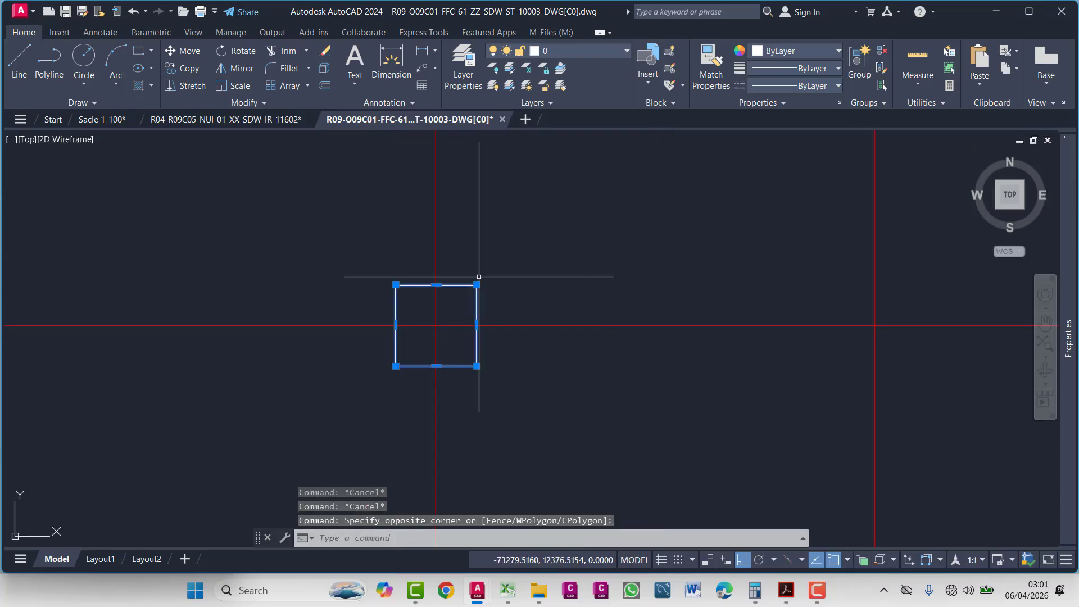
pyautogui.click(459, 80)
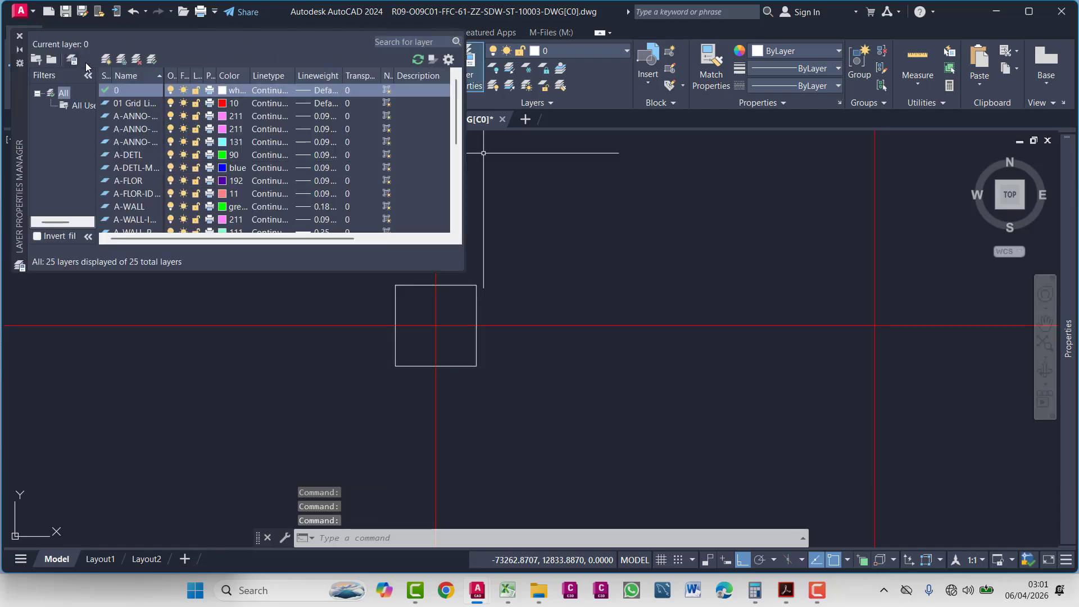
pyautogui.click(107, 60)
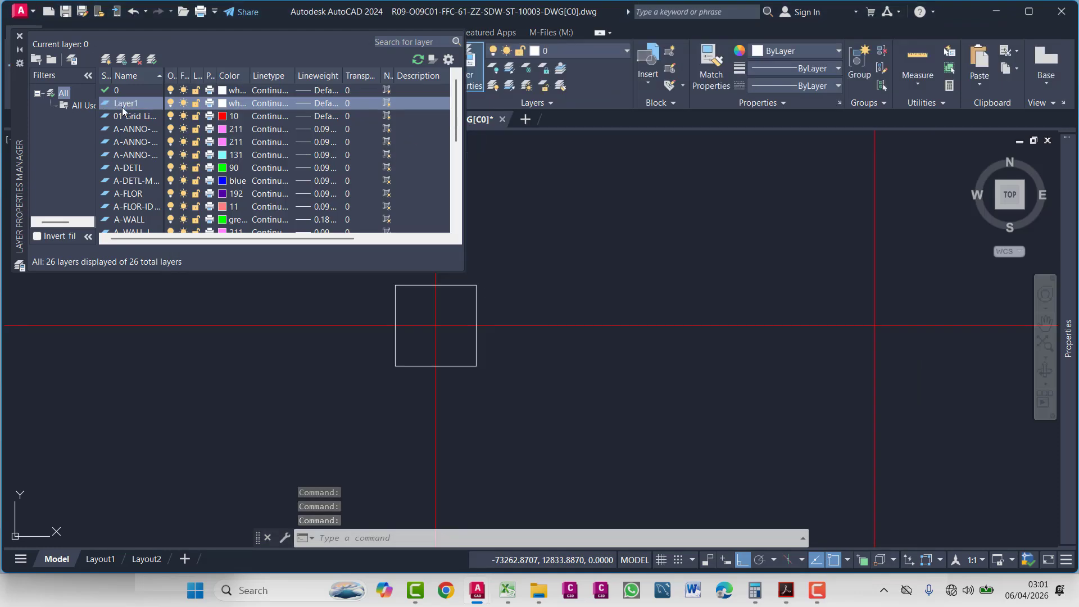
pyautogui.press('F2')
pyautogui.press('F2')
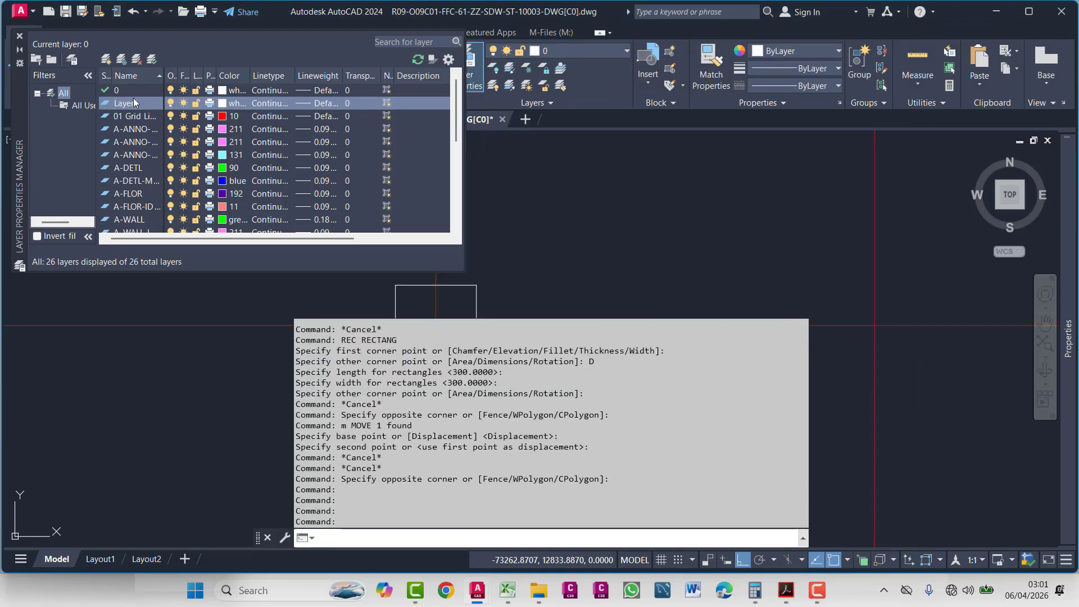
pyautogui.click(142, 100)
pyautogui.click(143, 102)
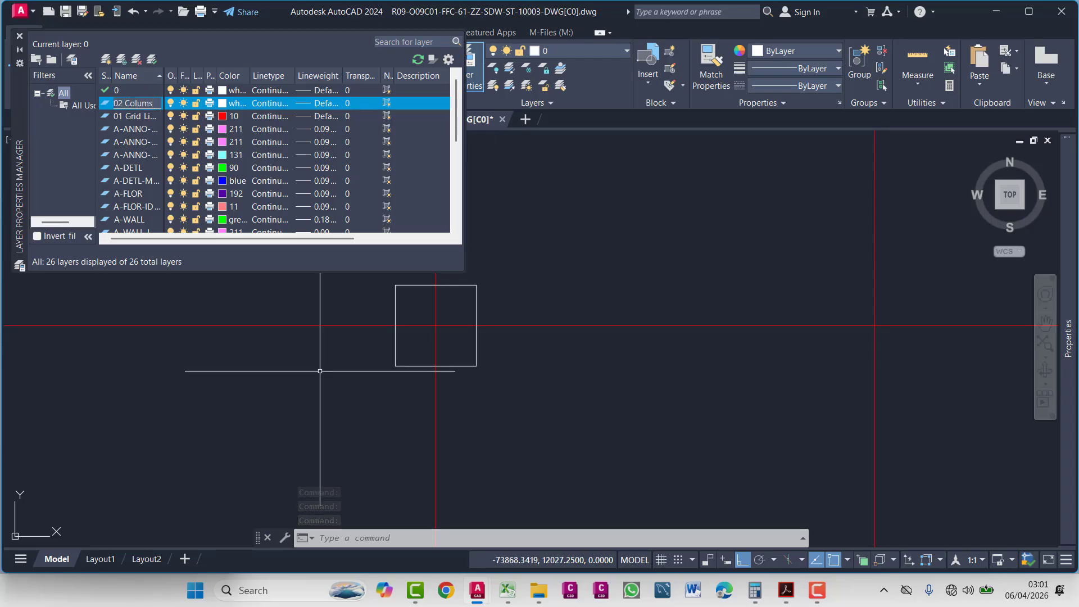
# - Set the colour of the 02 Colums layer to blue and close the layer manager
pyautogui.click(223, 104)
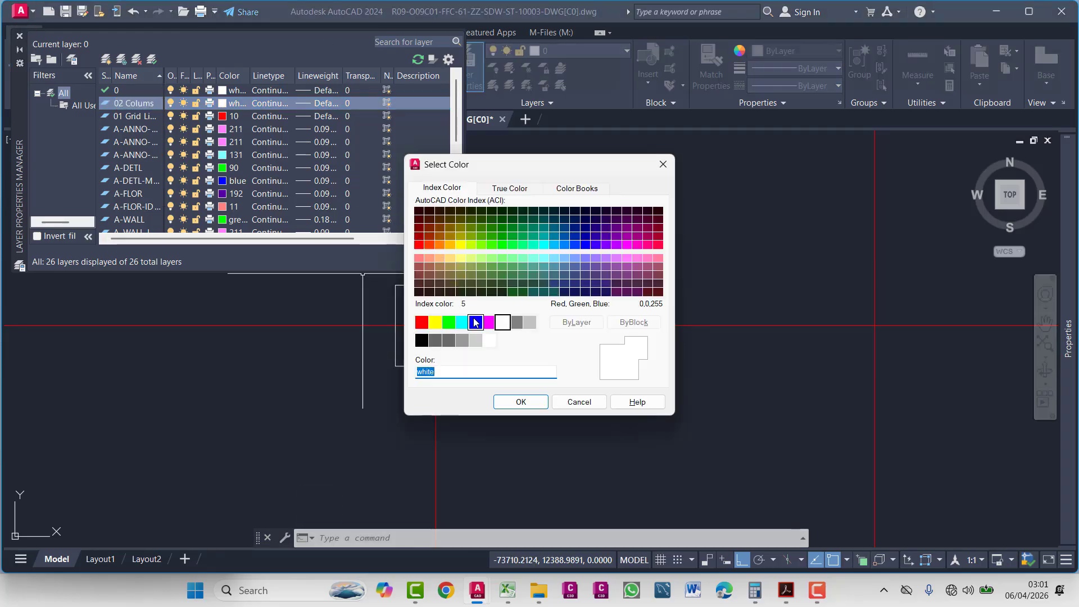
pyautogui.click(521, 401)
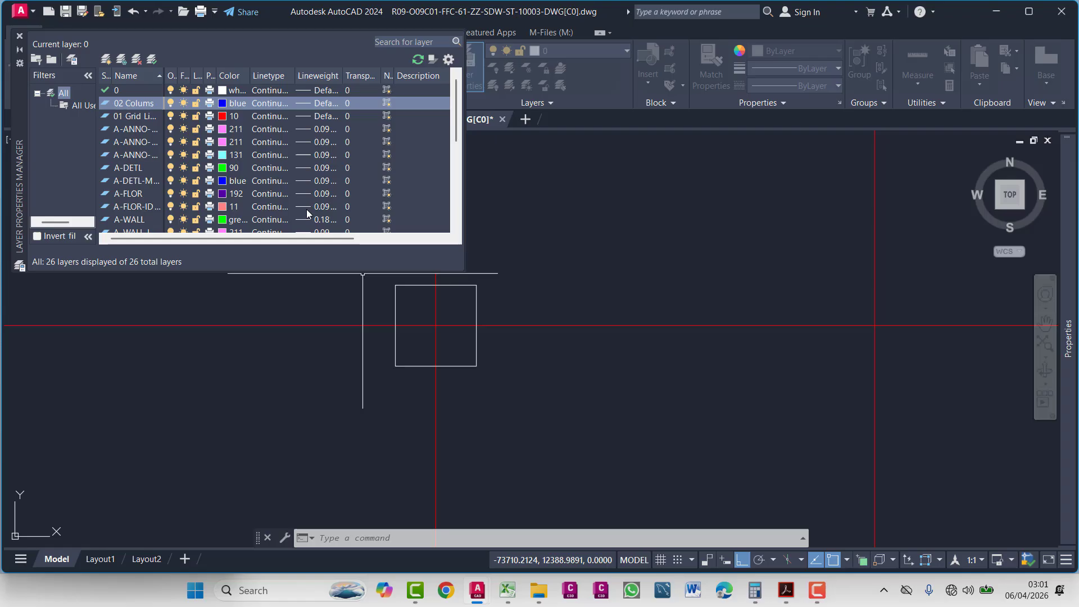
pyautogui.press('Escape')
pyautogui.press('Escape')
pyautogui.press('Escape')
pyautogui.click(19, 36)
pyautogui.press('Escape')
pyautogui.press('Escape')
# - Assign the column rectangle at grids 2 and B to the 02 Colums layer
pyautogui.click(482, 272)
pyautogui.click(465, 303)
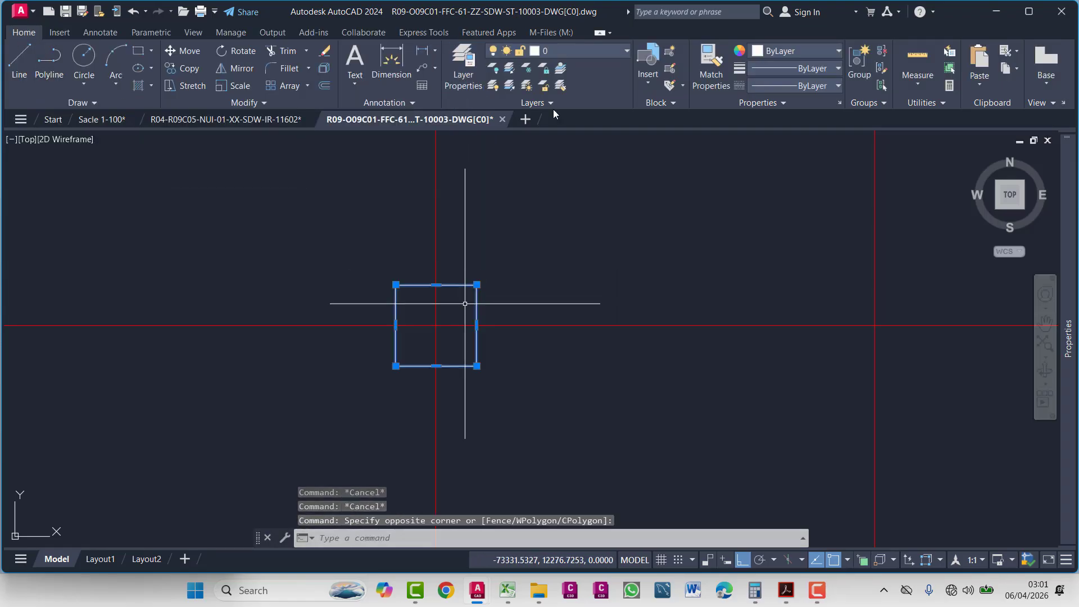
pyautogui.click(549, 52)
pyautogui.click(561, 103)
pyautogui.click(536, 326)
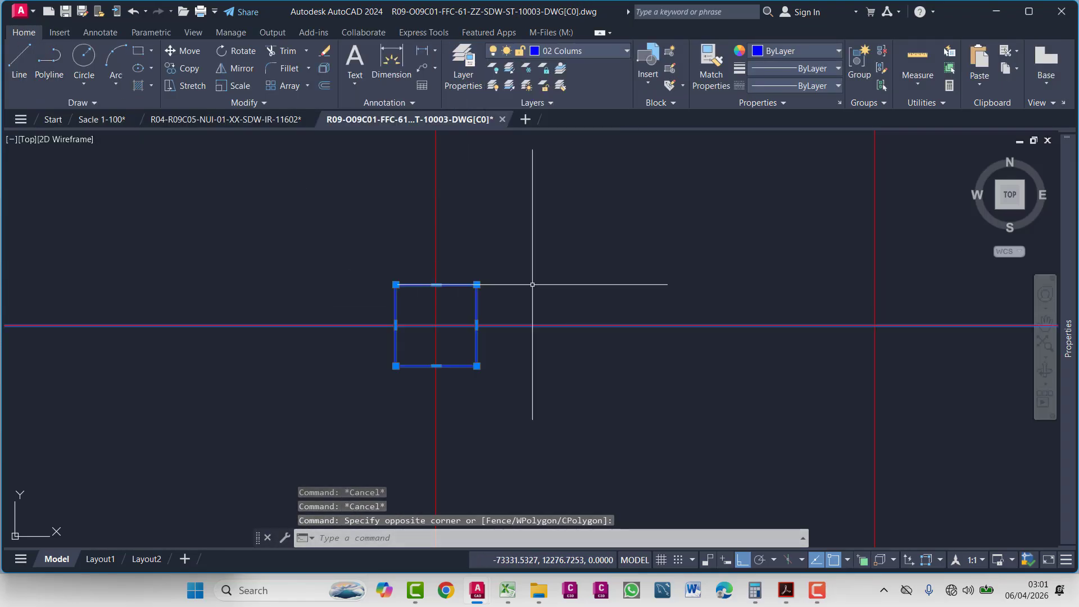
pyautogui.click(532, 285)
pyautogui.press('Escape')
pyautogui.press('Escape')
pyautogui.press('Escape')
# - Examine the C1 columns at grids 2 and 4 on grid B of the original plan, including their dimensions
pyautogui.scroll(-8, 434, 309)
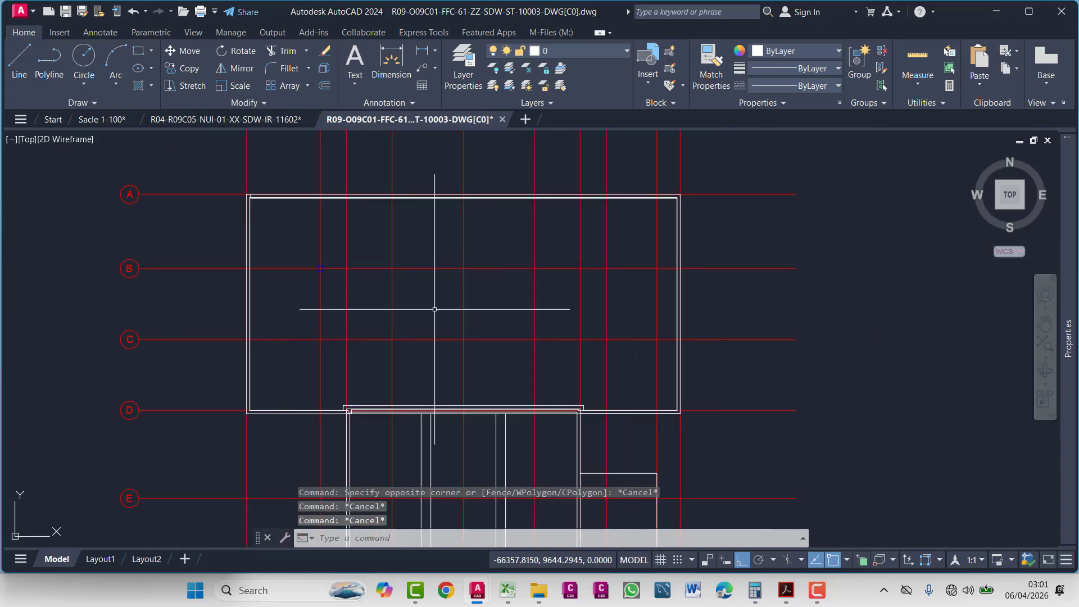
pyautogui.scroll(-3, 771, 265)
pyautogui.scroll(6, 819, 285)
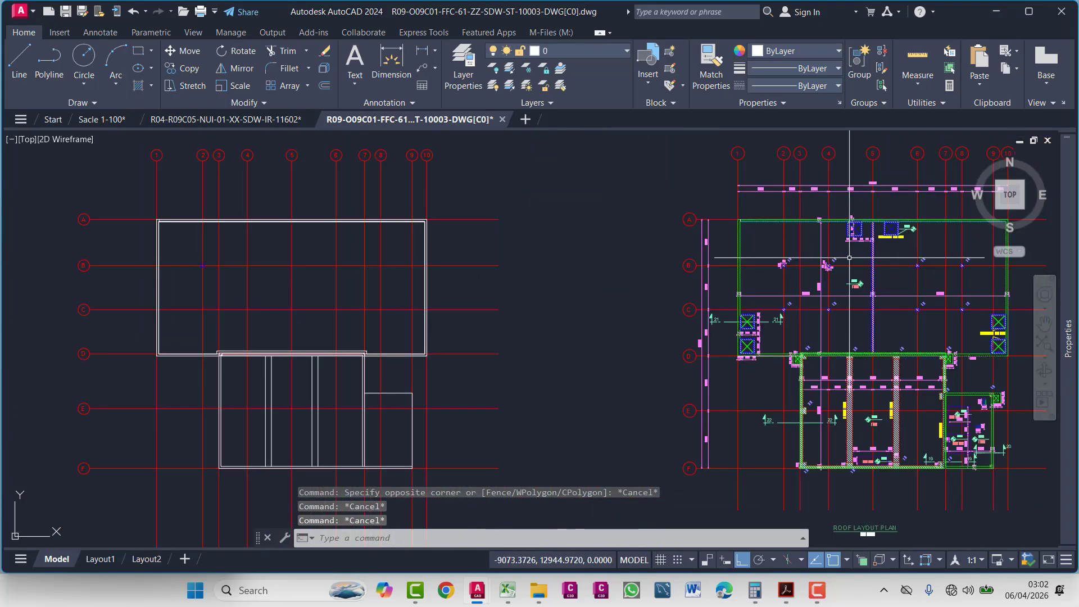
pyautogui.scroll(2, 819, 285)
pyautogui.moveTo(673, 304); pyautogui.dragTo(511, 446, button='middle')
pyautogui.scroll(-2, 520, 417)
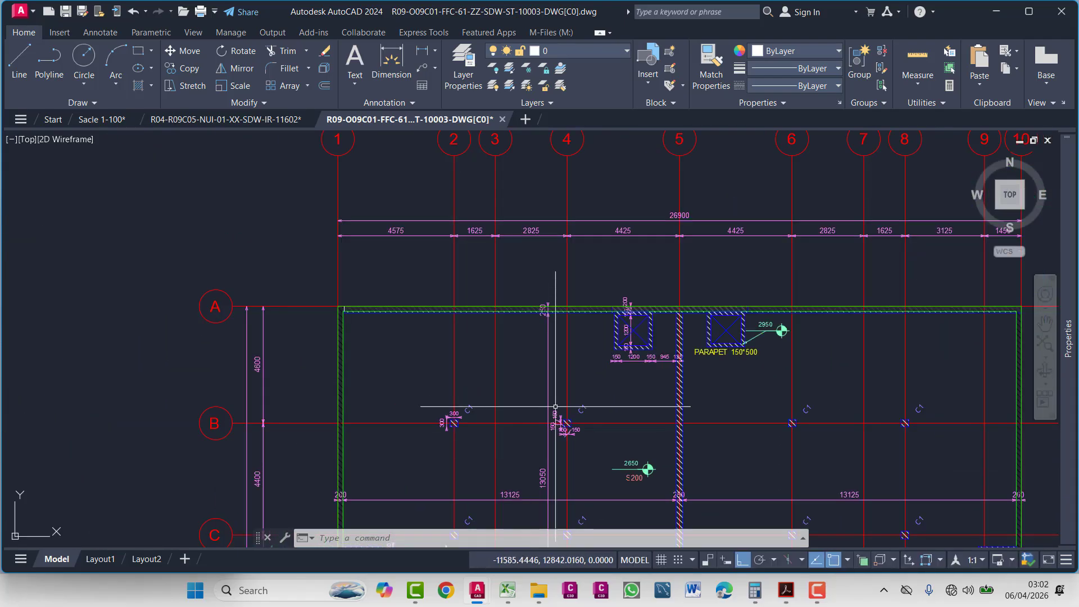
pyautogui.moveTo(564, 468)
pyautogui.mouseDown(button='middle')
pyautogui.moveTo(558, 377)
pyautogui.moveTo(836, 298)
pyautogui.mouseUp(button='middle')
pyautogui.scroll(2, 558, 376)
pyautogui.scroll(-2, 770, 312)
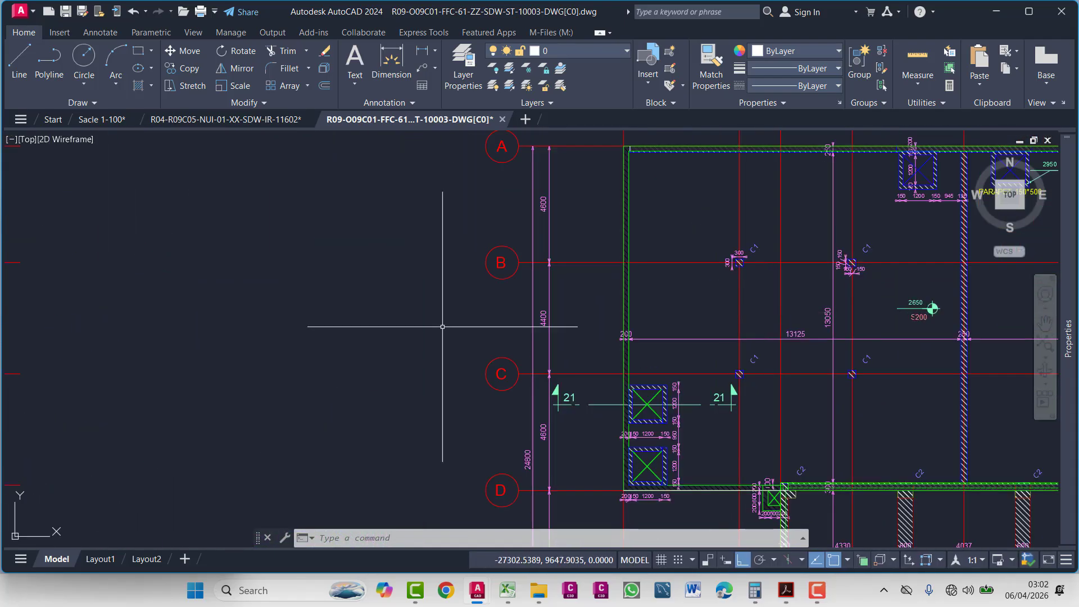
pyautogui.scroll(-2, 421, 329)
pyautogui.moveTo(416, 328)
pyautogui.mouseDown(button='middle')
pyautogui.moveTo(607, 342)
pyautogui.moveTo(727, 334)
pyautogui.mouseUp(button='middle')
pyautogui.moveTo(984, 312)
pyautogui.mouseDown(button='middle')
pyautogui.moveTo(501, 319)
pyautogui.moveTo(632, 344)
pyautogui.moveTo(694, 286)
pyautogui.mouseUp(button='middle')
pyautogui.scroll(8, 635, 344)
pyautogui.scroll(2, 708, 246)
pyautogui.scroll(2, 734, 254)
pyautogui.scroll(-2, 734, 254)
pyautogui.scroll(-2, 733, 255)
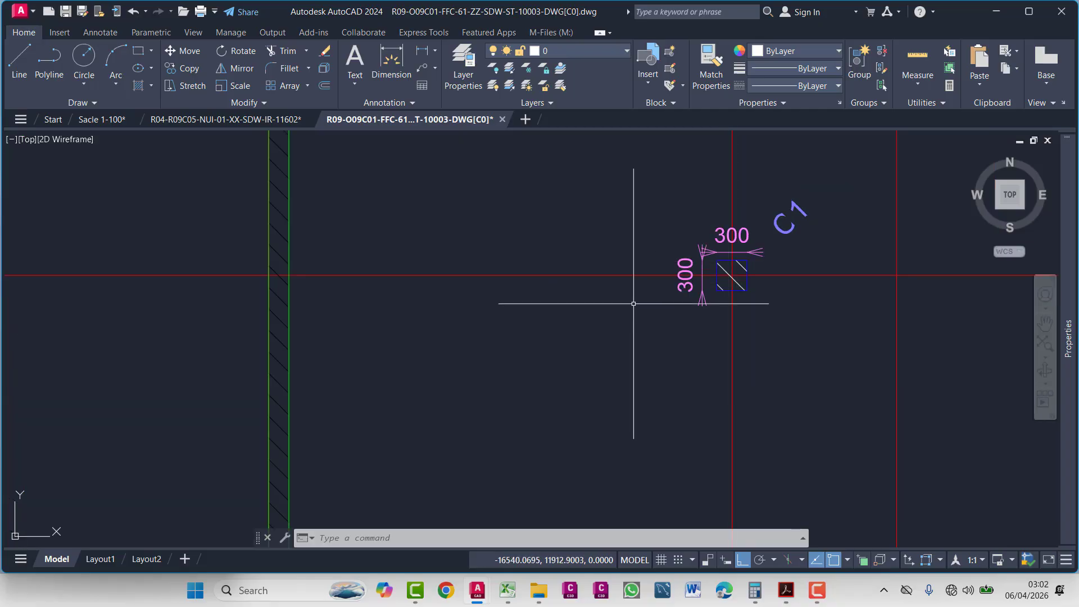
pyautogui.scroll(-6, 634, 298)
pyautogui.moveTo(600, 294); pyautogui.dragTo(763, 279, button='middle')
pyautogui.scroll(6, 810, 275)
pyautogui.scroll(-2, 855, 271)
pyautogui.moveTo(833, 308)
pyautogui.mouseDown(button='middle')
pyautogui.moveTo(767, 303)
pyautogui.moveTo(753, 316)
pyautogui.mouseUp(button='middle')
pyautogui.scroll(-2, 787, 303)
pyautogui.scroll(-4, 795, 306)
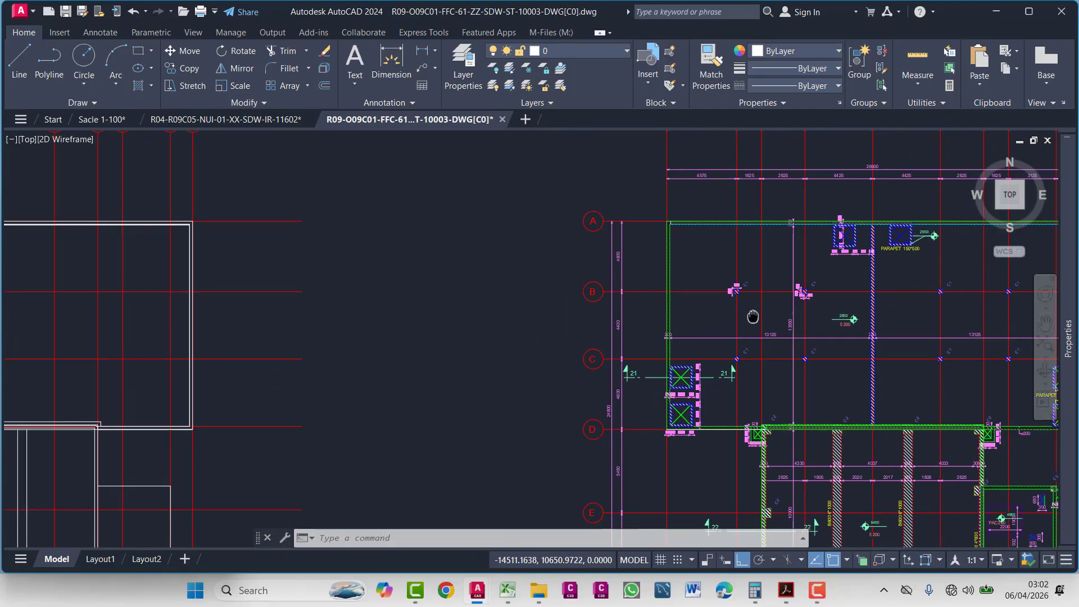
# - Check the C1 column positions along grids B and C across the upper slab of the original plan
pyautogui.scroll(2, 800, 333)
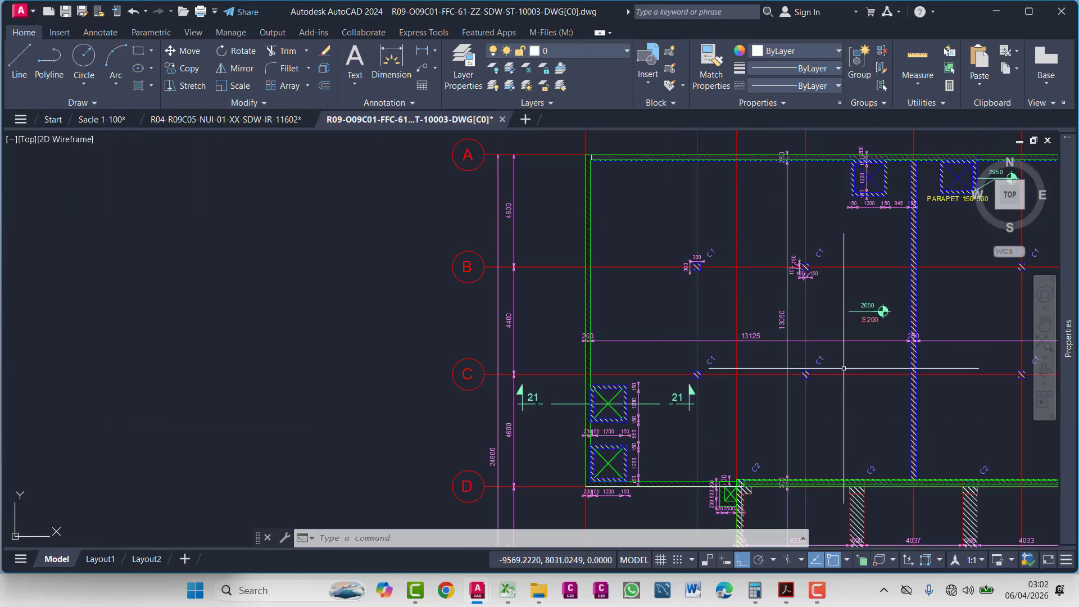
pyautogui.moveTo(834, 378)
pyautogui.mouseDown(button='middle')
pyautogui.moveTo(677, 327)
pyautogui.moveTo(647, 430)
pyautogui.mouseUp(button='middle')
pyautogui.scroll(2, 663, 337)
pyautogui.moveTo(582, 288); pyautogui.dragTo(438, 296, button='middle')
pyautogui.moveTo(486, 412); pyautogui.dragTo(524, 334, button='middle')
pyautogui.scroll(-4, 603, 340)
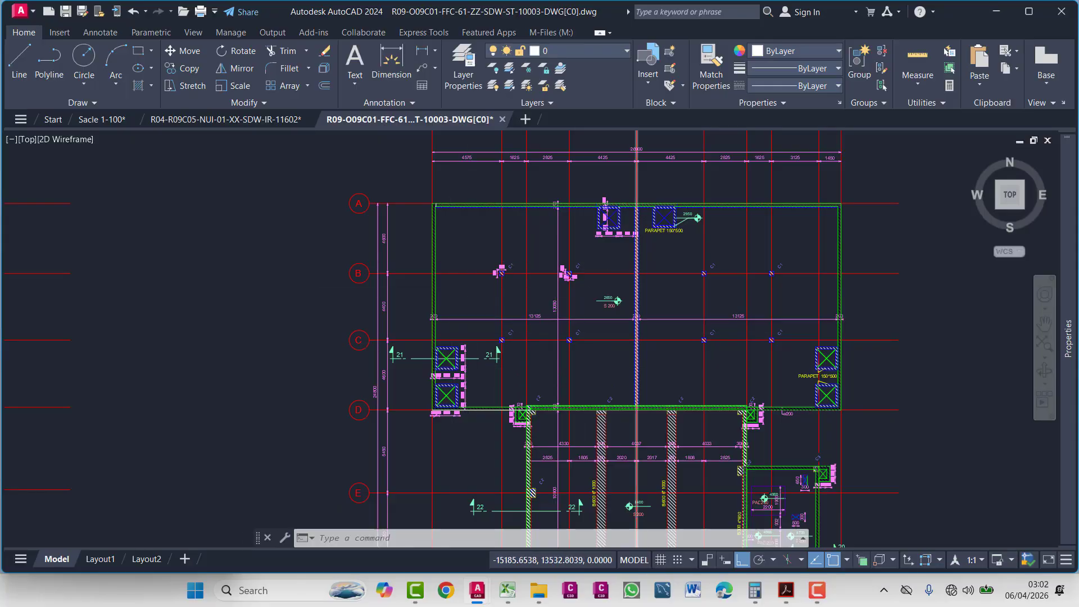
pyautogui.scroll(4, 573, 306)
pyautogui.scroll(-3, 495, 307)
pyautogui.scroll(1, 779, 254)
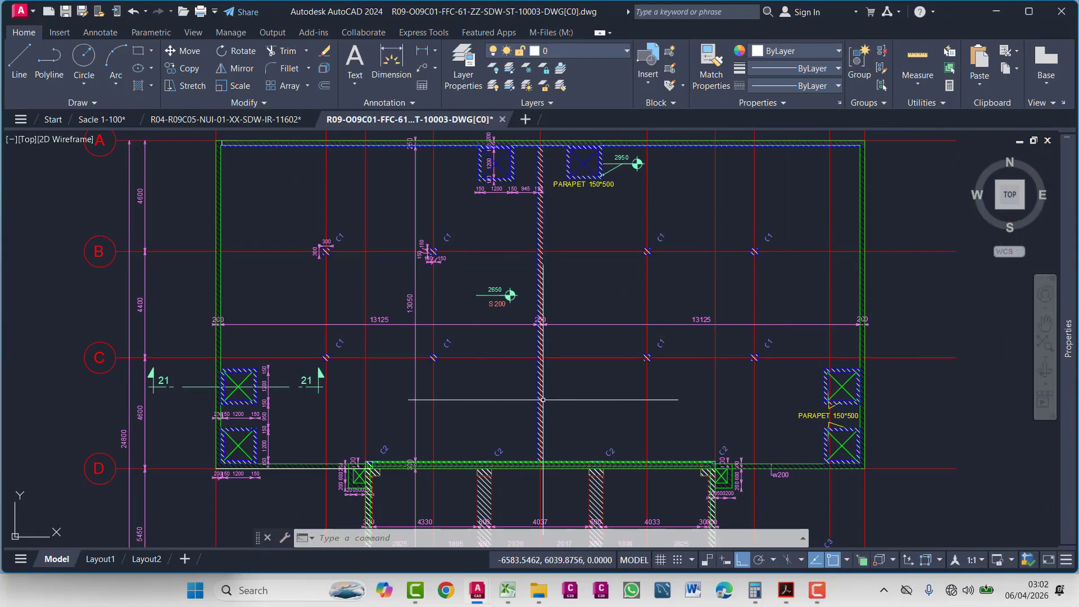
pyautogui.scroll(3, 355, 261)
pyautogui.scroll(-3, 371, 276)
pyautogui.scroll(-4, 342, 300)
# - Copy the blue column by its centre from grids 2 and B to the intersection of grids 4 and B
pyautogui.moveTo(340, 304); pyautogui.dragTo(941, 259, button='middle')
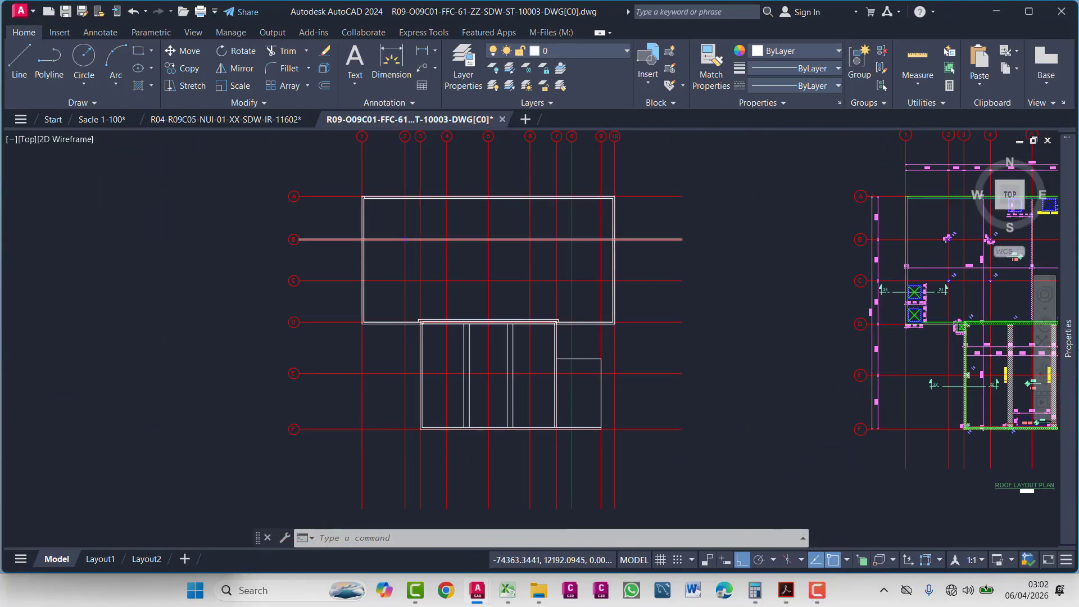
pyautogui.scroll(10, 406, 241)
pyautogui.click(426, 211)
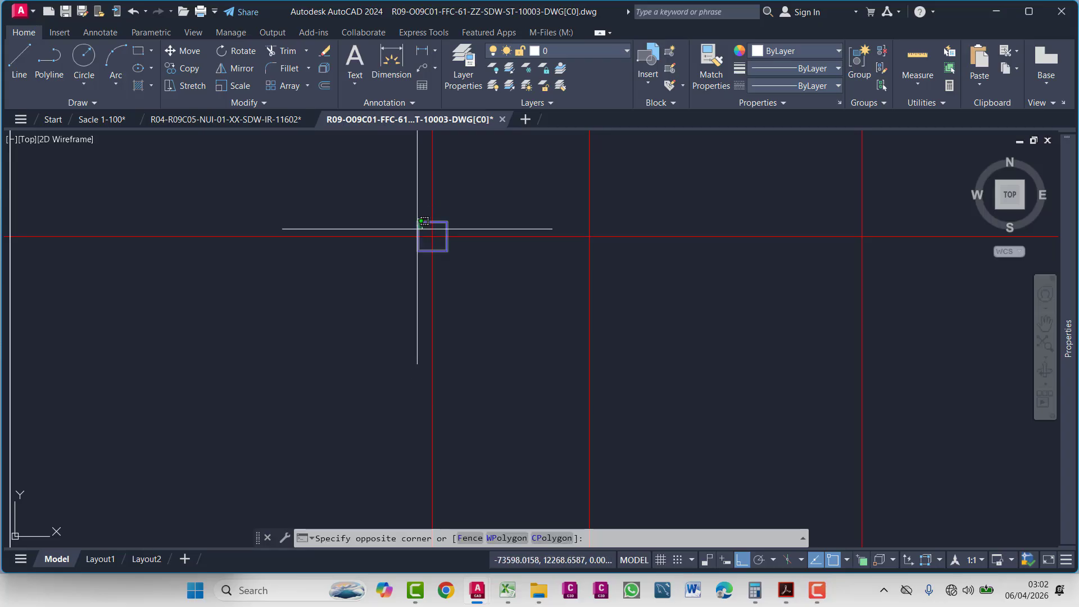
pyautogui.click(425, 221)
pyautogui.write('co')
pyautogui.press('Return')
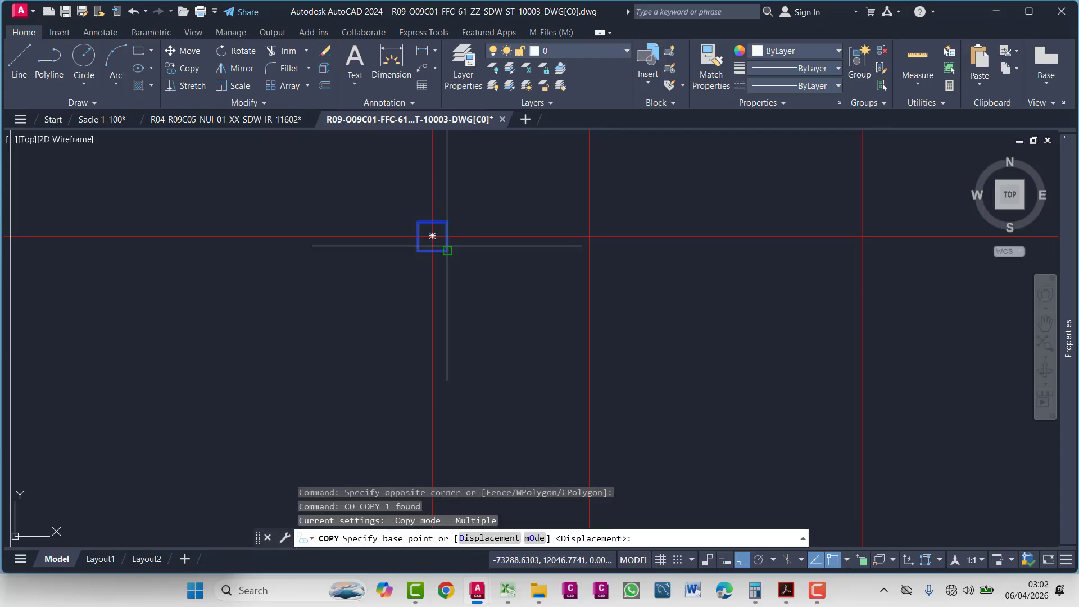
pyautogui.click(432, 235)
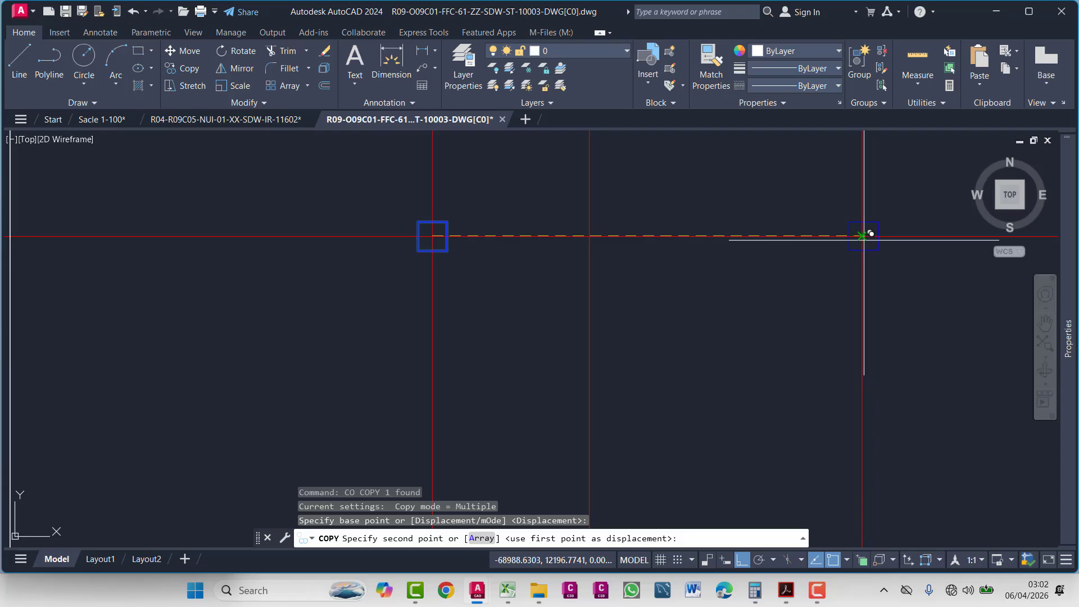
# - Place another copy of the column at the intersection of grids 6 and B, matching the original plan
pyautogui.scroll(-5, 863, 236)
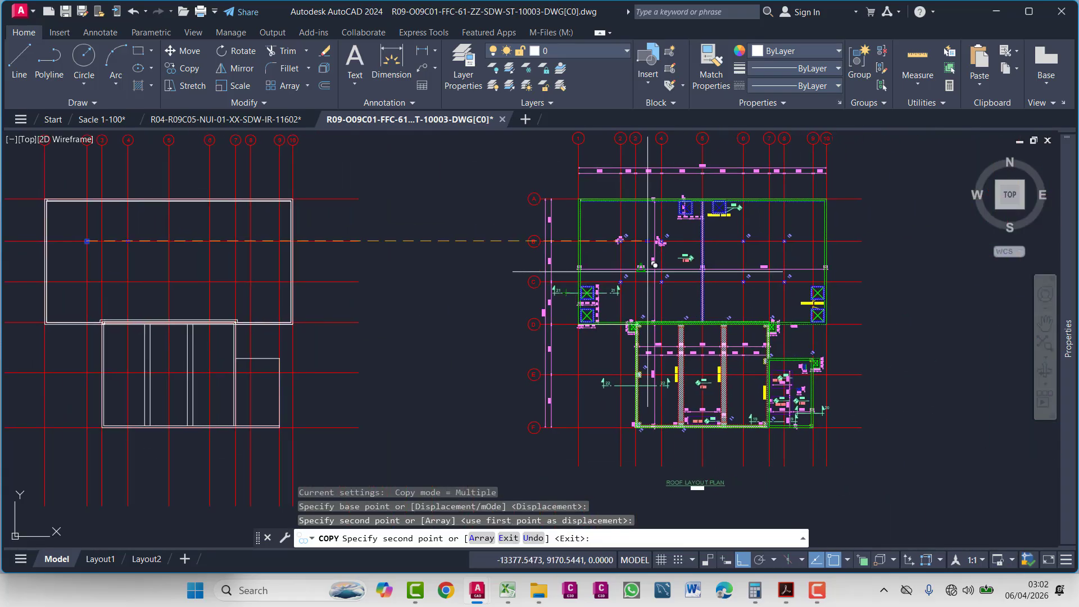
pyautogui.scroll(3, 684, 254)
pyautogui.moveTo(861, 236); pyautogui.dragTo(737, 180, button='middle')
pyautogui.scroll(-4, 482, 283)
pyautogui.scroll(5, 494, 242)
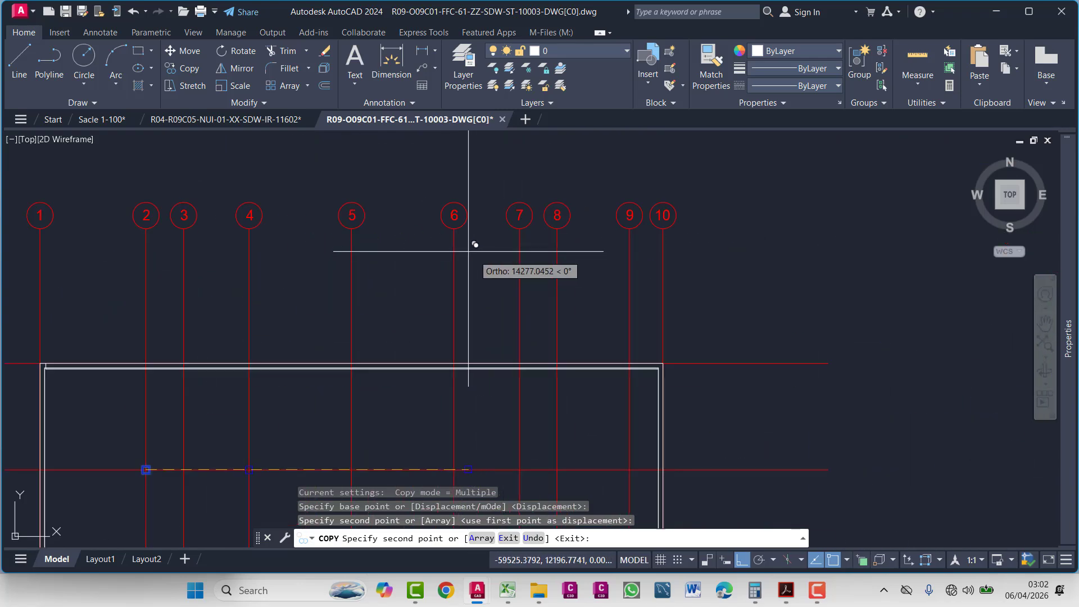
pyautogui.moveTo(449, 396); pyautogui.dragTo(466, 260, button='middle')
pyautogui.scroll(2, 478, 315)
pyautogui.click(470, 323)
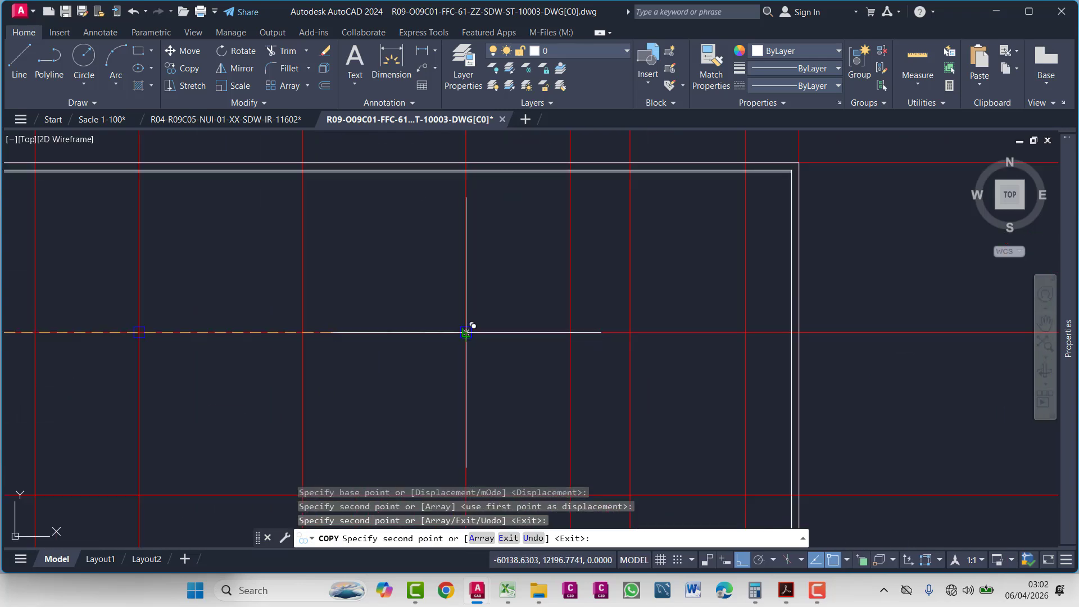
# - Check the easternmost C1 column on the original plan and place a column copy at grids 8 and B
pyautogui.scroll(-5, 477, 326)
pyautogui.moveTo(486, 331); pyautogui.dragTo(436, 341, button='middle')
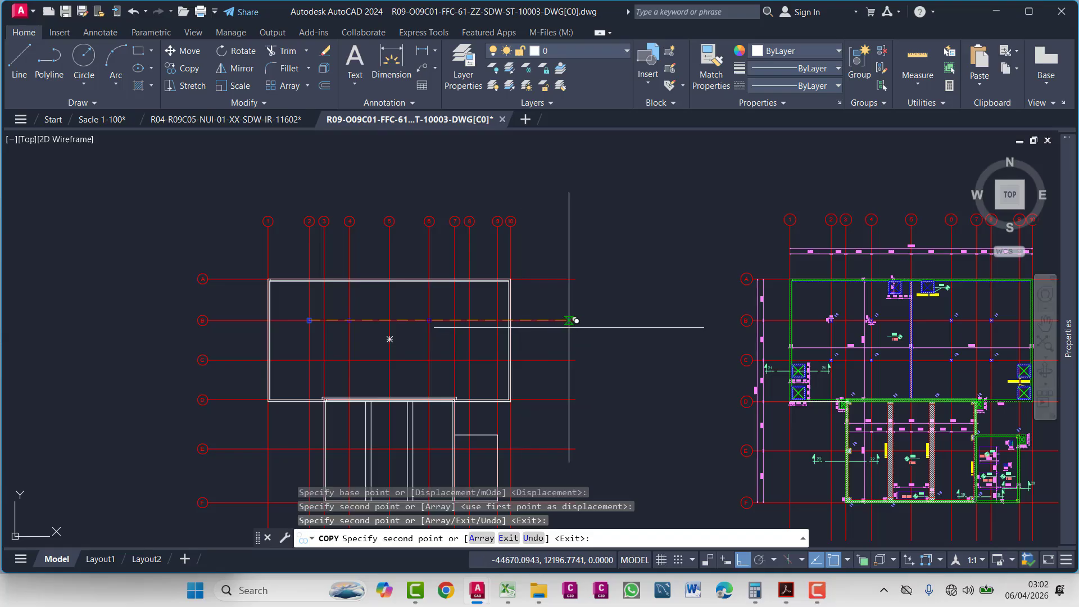
pyautogui.scroll(7, 759, 343)
pyautogui.moveTo(775, 350); pyautogui.dragTo(668, 396, button='middle')
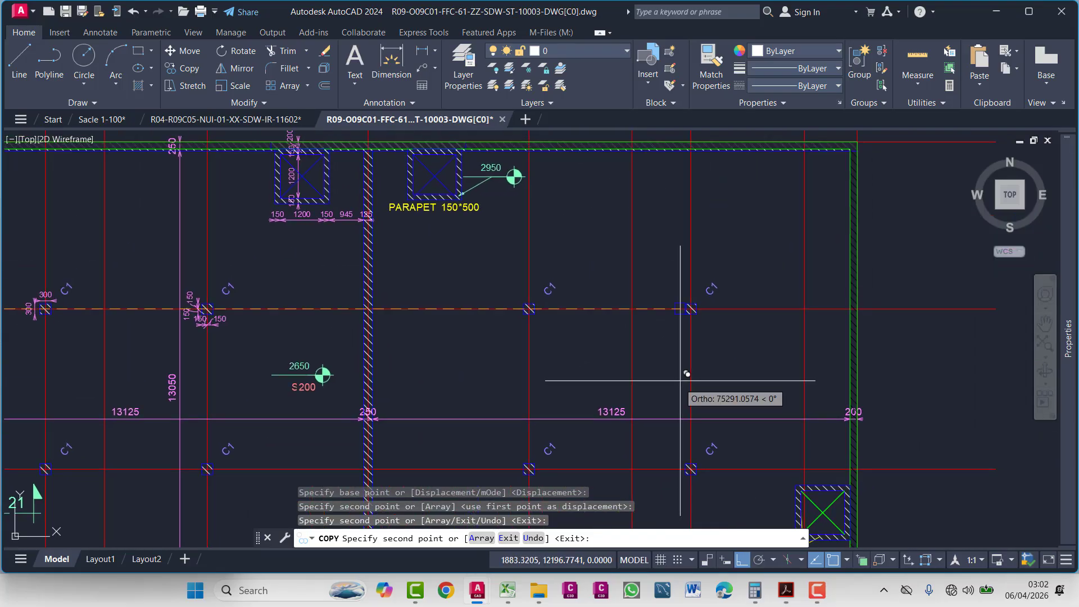
pyautogui.moveTo(706, 258)
pyautogui.mouseDown(button='middle')
pyautogui.moveTo(690, 369)
pyautogui.moveTo(632, 521)
pyautogui.mouseUp(button='middle')
pyautogui.scroll(-2, 636, 387)
pyautogui.moveTo(636, 387); pyautogui.dragTo(664, 205, button='middle')
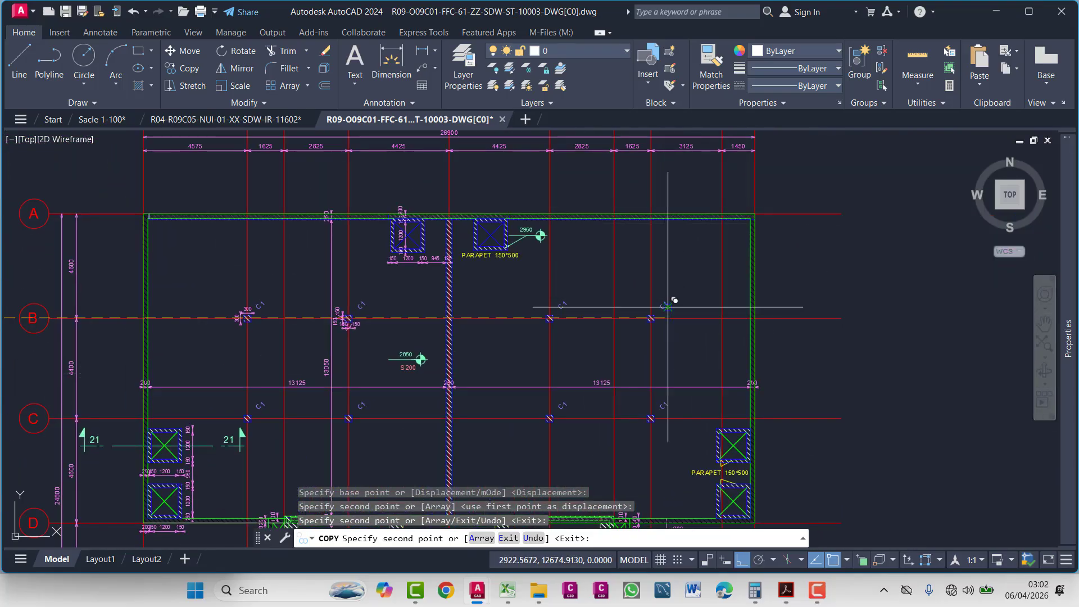
pyautogui.scroll(-4, 371, 254)
pyautogui.moveTo(366, 253)
pyautogui.mouseDown(button='middle')
pyautogui.moveTo(588, 310)
pyautogui.moveTo(956, 347)
pyautogui.mouseUp(button='middle')
pyautogui.scroll(4, 510, 414)
pyautogui.moveTo(632, 312); pyautogui.dragTo(571, 439, button='middle')
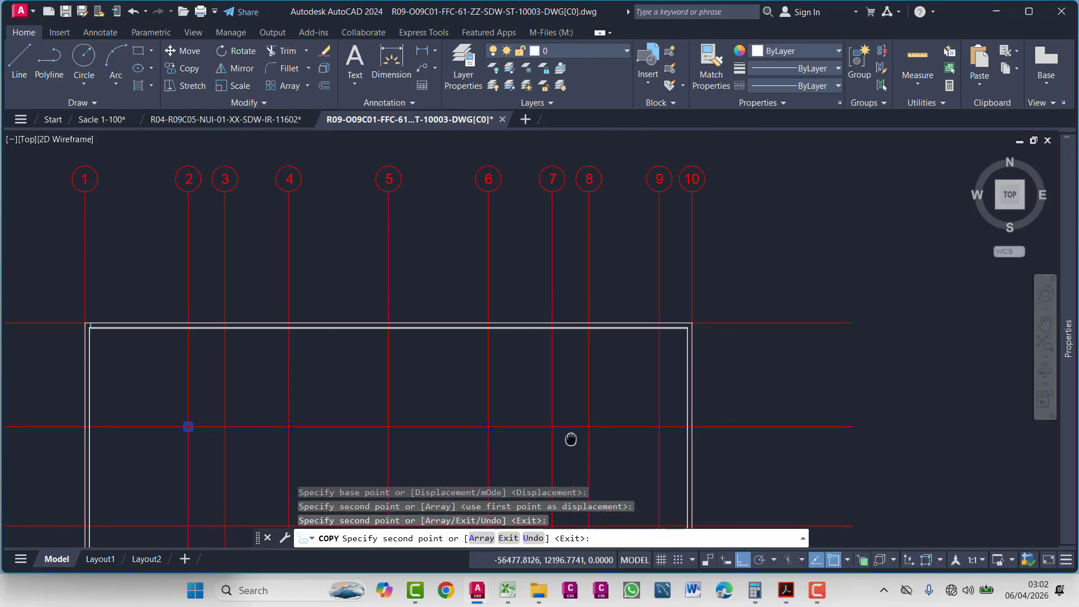
pyautogui.scroll(4, 593, 426)
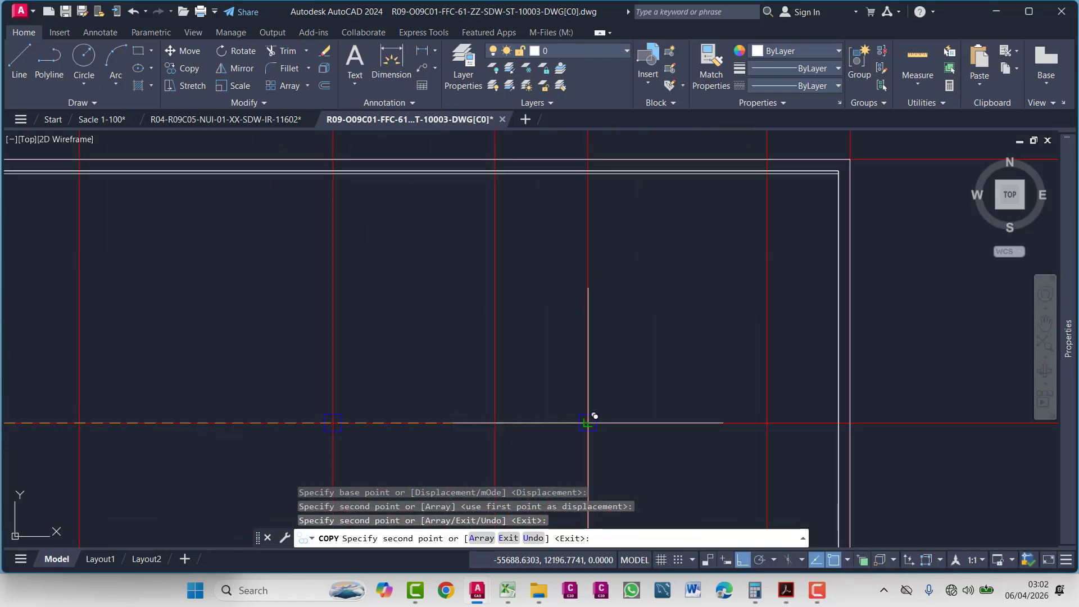
pyautogui.click(588, 422)
# - Check the C1 column positions along grid C on the original roof layout plan and finish copying columns along grid B
pyautogui.scroll(-6, 613, 331)
pyautogui.moveTo(571, 380)
pyautogui.mouseDown(button='middle')
pyautogui.moveTo(677, 260)
pyautogui.moveTo(552, 304)
pyautogui.moveTo(397, 310)
pyautogui.mouseUp(button='middle')
pyautogui.moveTo(696, 303); pyautogui.dragTo(603, 325, button='middle')
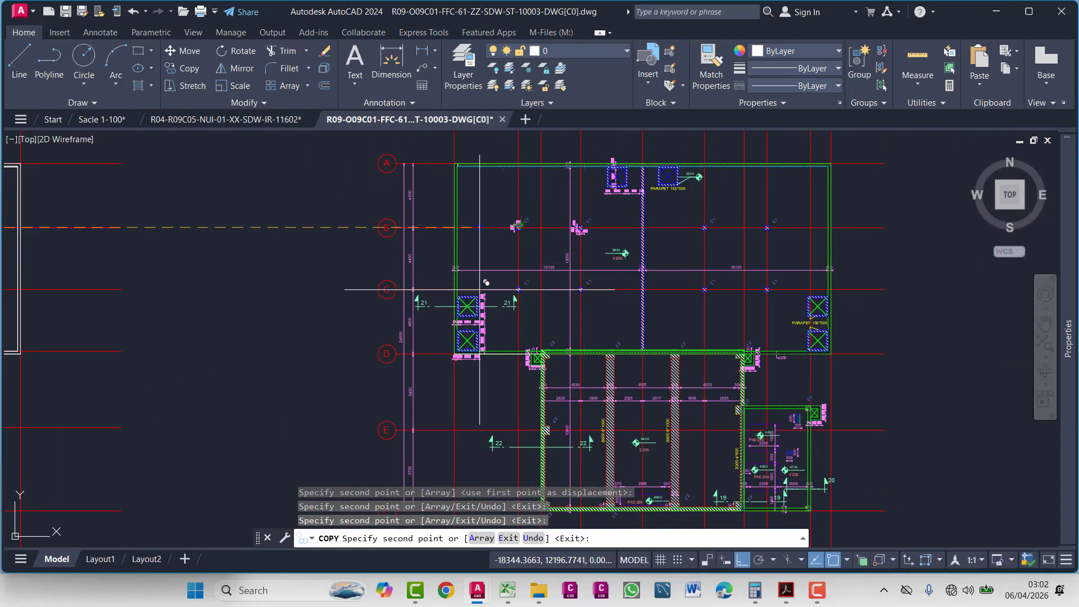
pyautogui.moveTo(758, 310); pyautogui.dragTo(770, 259, button='middle')
pyautogui.scroll(2, 541, 299)
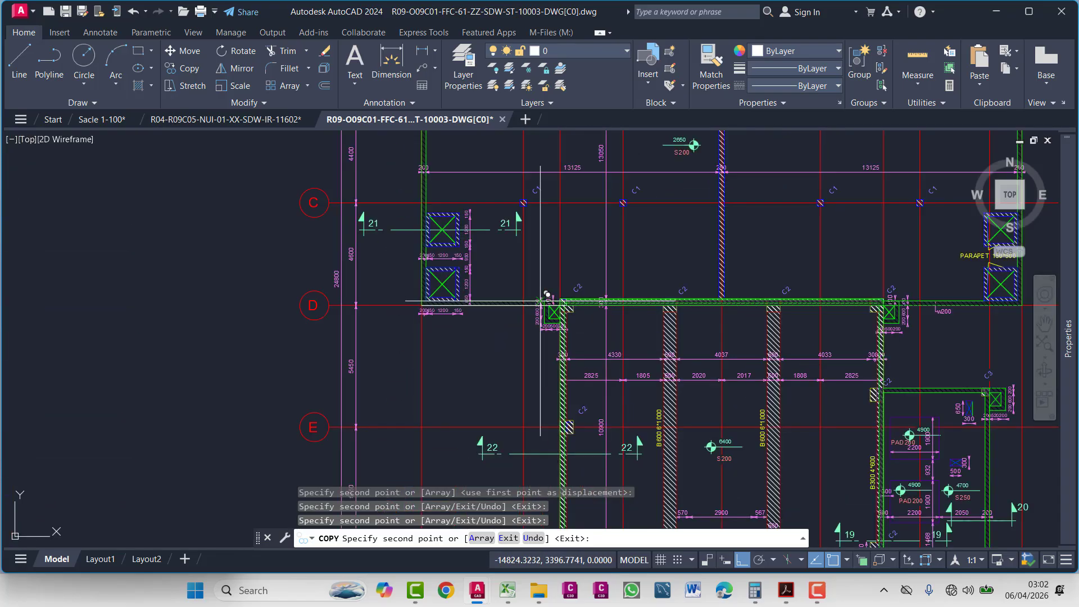
pyautogui.scroll(-5, 596, 316)
pyautogui.press('Escape')
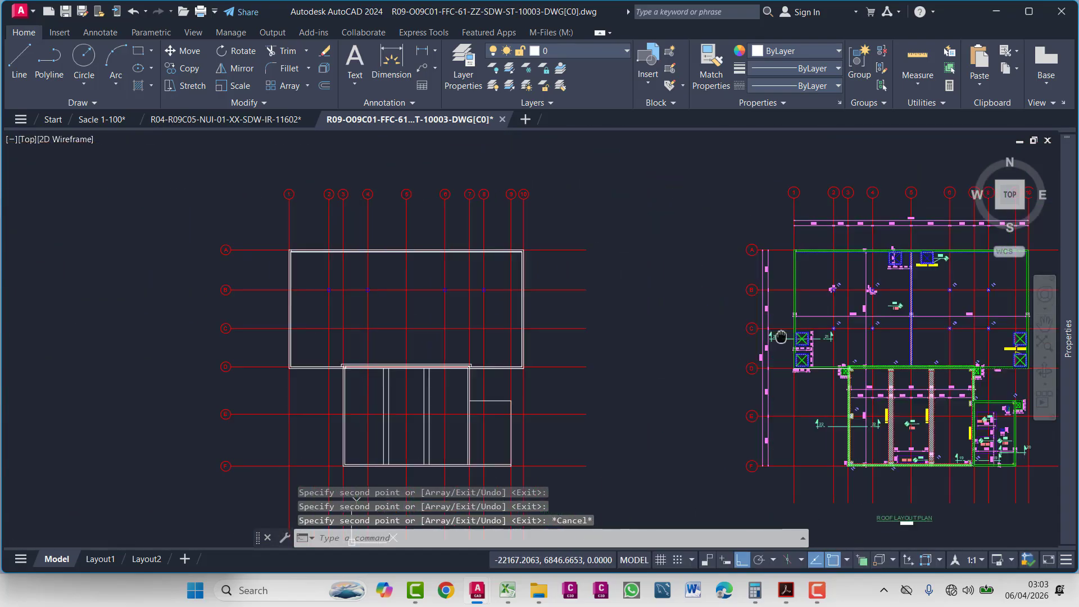
# - Copy the four blue columns on grid B down to grid C, using the intersection of grids 2 and B as base point
pyautogui.click(314, 270)
pyautogui.click(510, 307)
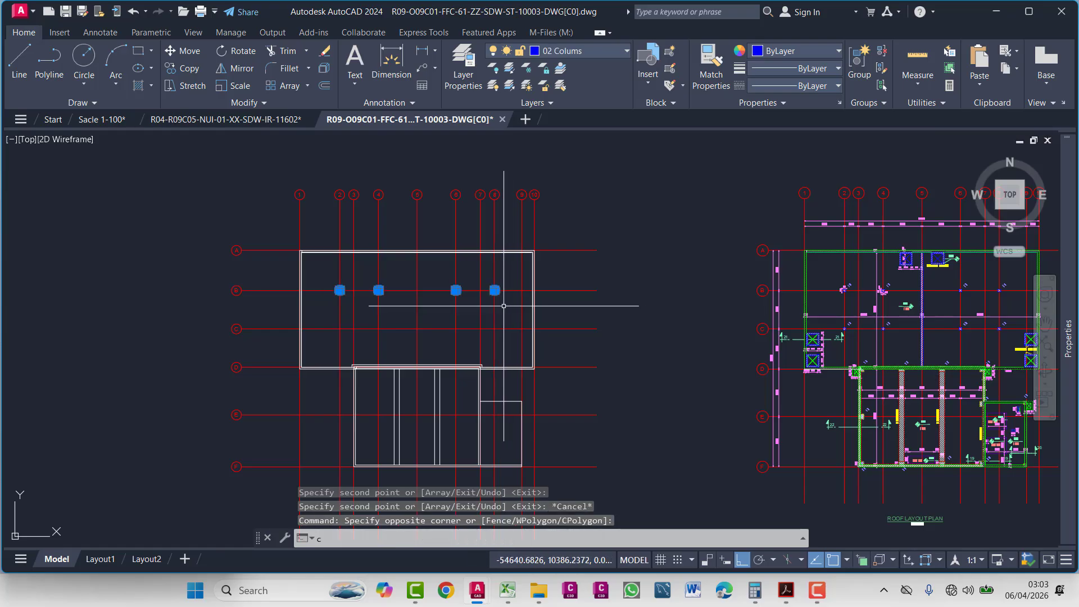
pyautogui.press('Return')
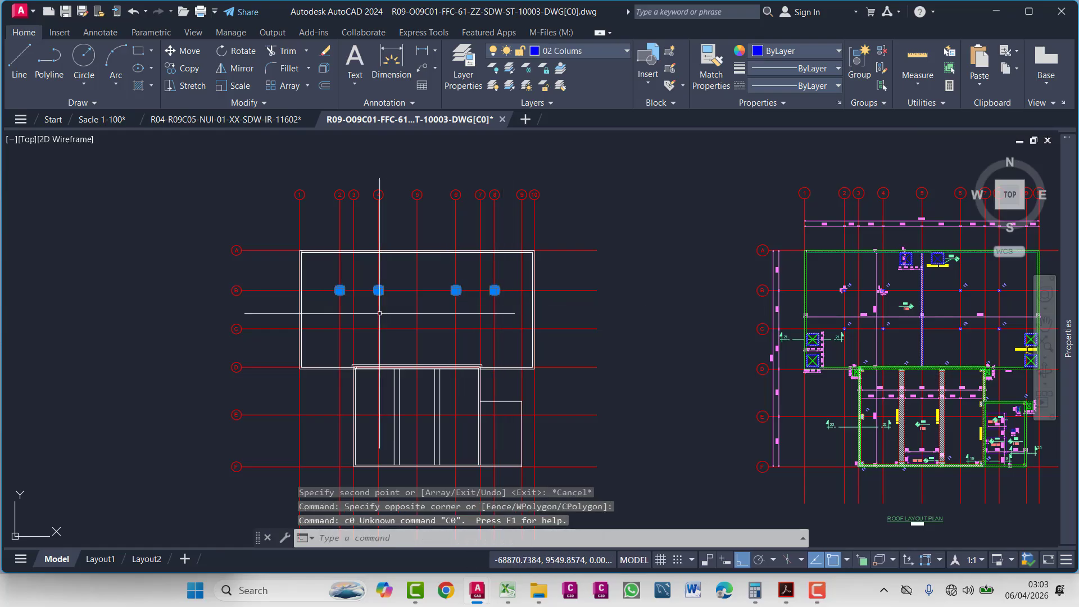
pyautogui.write('co')
pyautogui.press('Return')
pyautogui.scroll(6, 360, 308)
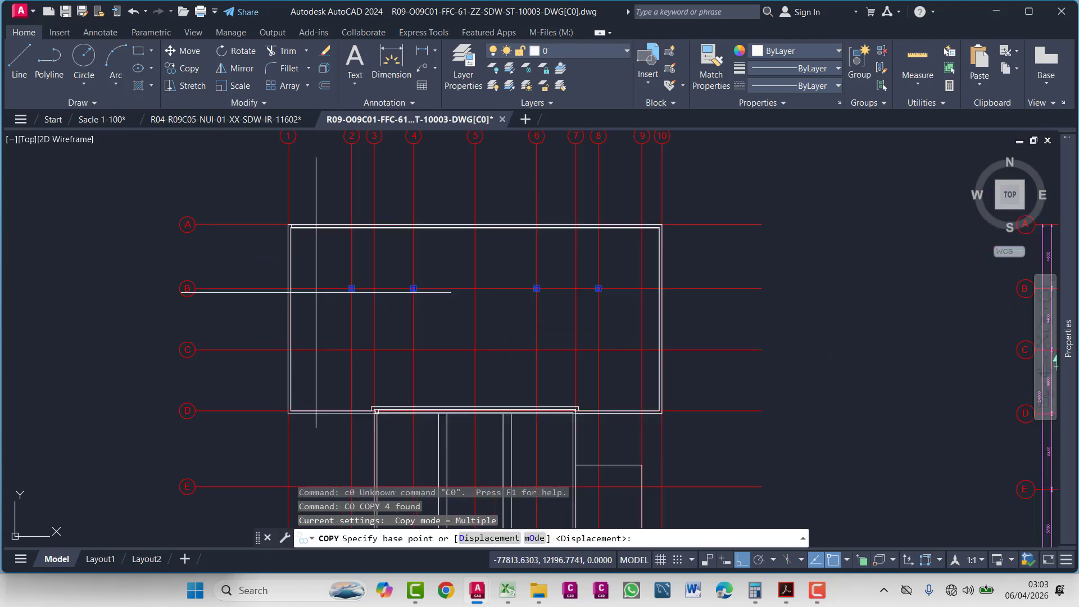
pyautogui.click(390, 306)
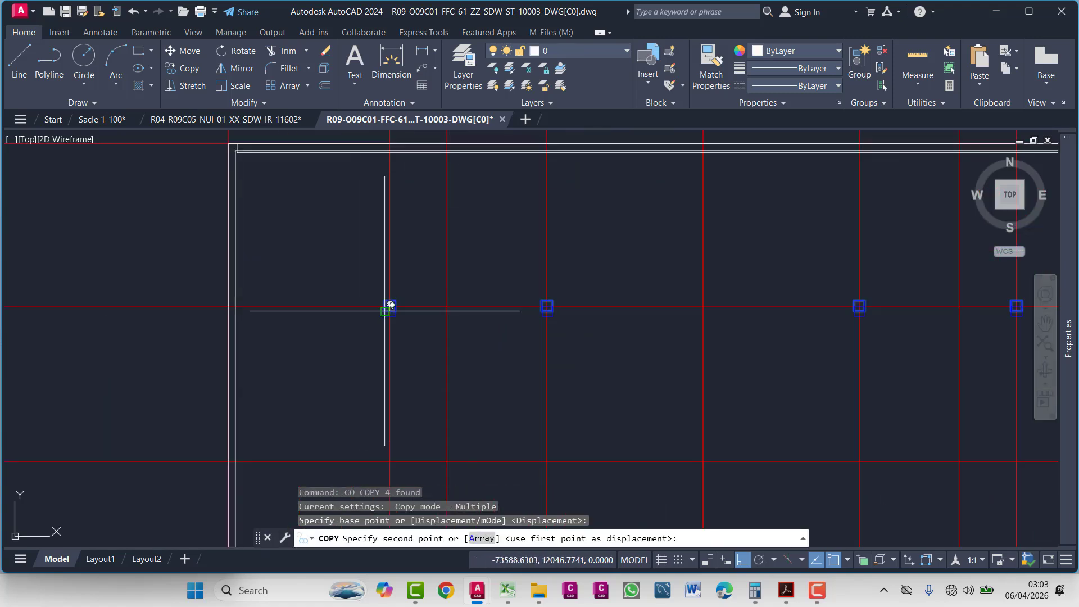
pyautogui.scroll(3, 393, 346)
pyautogui.click(391, 348)
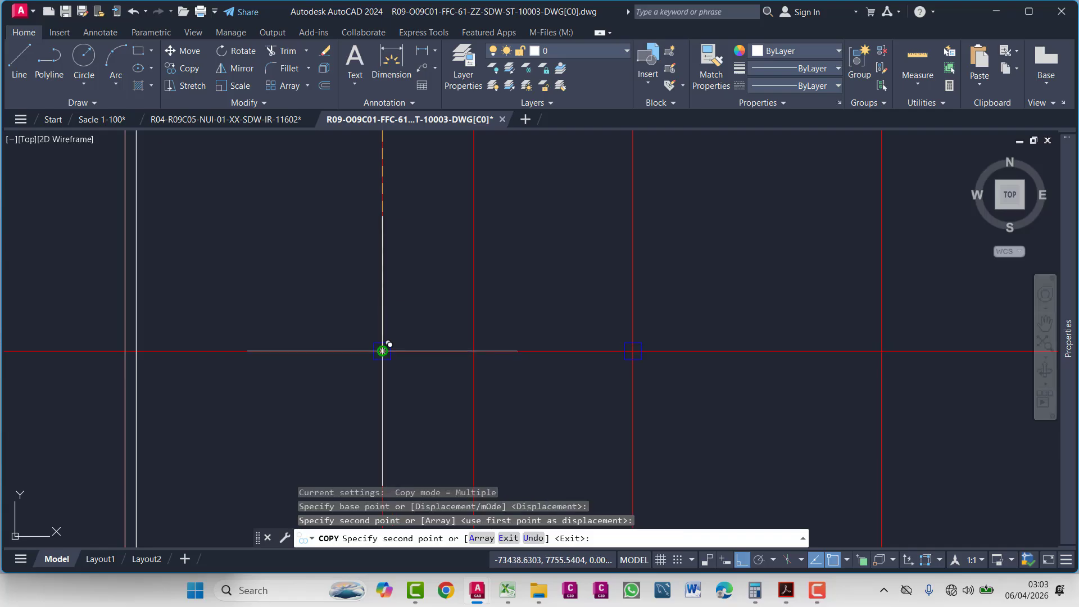
pyautogui.scroll(-5, 591, 360)
pyautogui.scroll(3, 495, 337)
pyautogui.press('Escape')
pyautogui.scroll(-3, 479, 336)
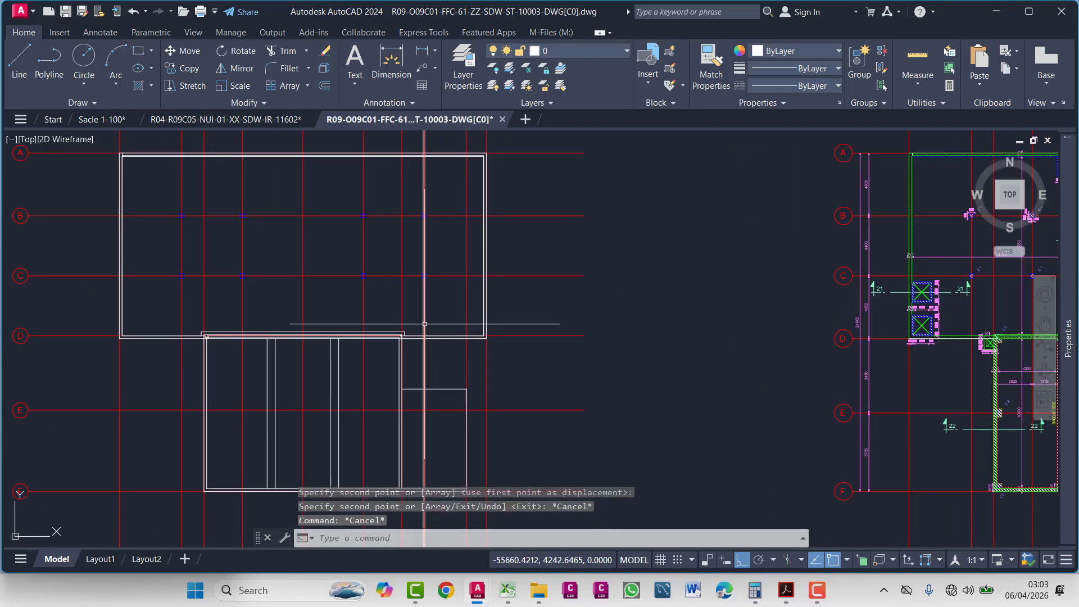
# - Examine the outline of the C2 column at grids 3 and D and the one at grid E on the original plan
pyautogui.moveTo(482, 252); pyautogui.dragTo(257, 240, button='middle')
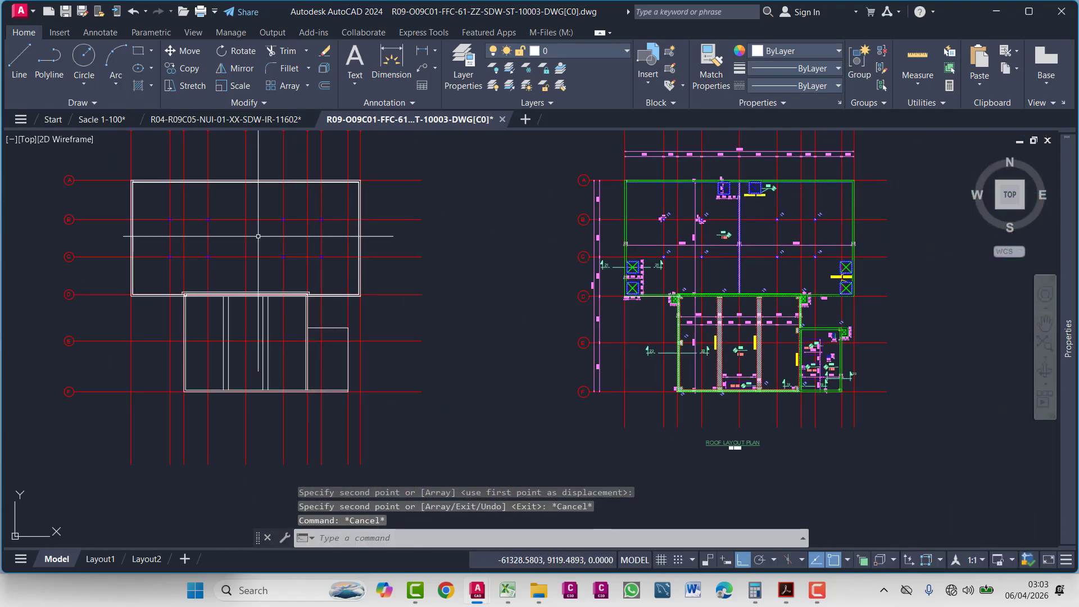
pyautogui.moveTo(376, 341); pyautogui.dragTo(314, 322, button='middle')
pyautogui.scroll(4, 635, 270)
pyautogui.scroll(8, 634, 270)
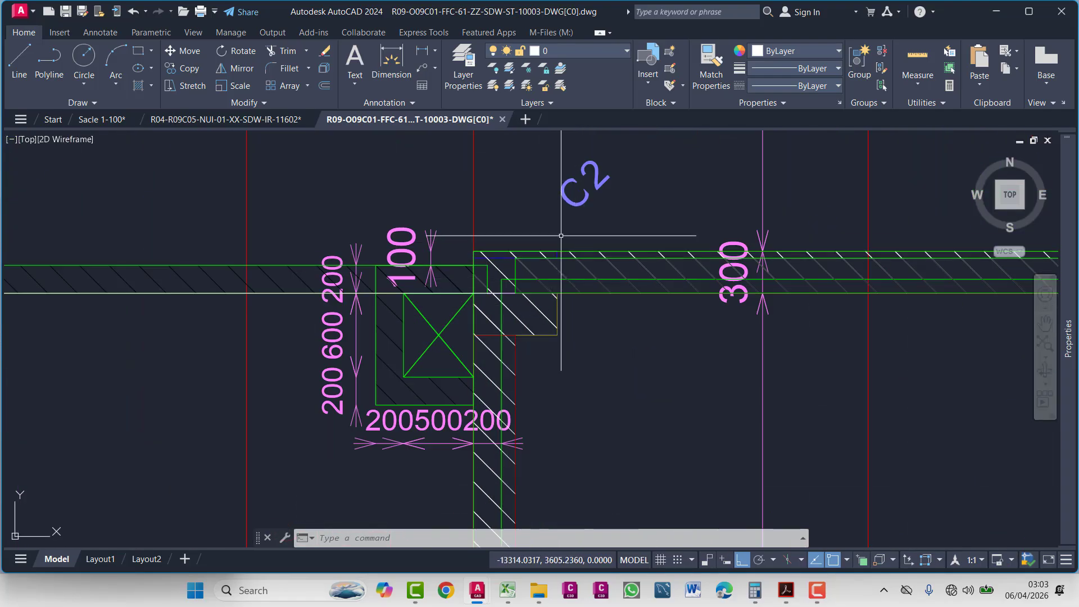
pyautogui.scroll(2, 520, 264)
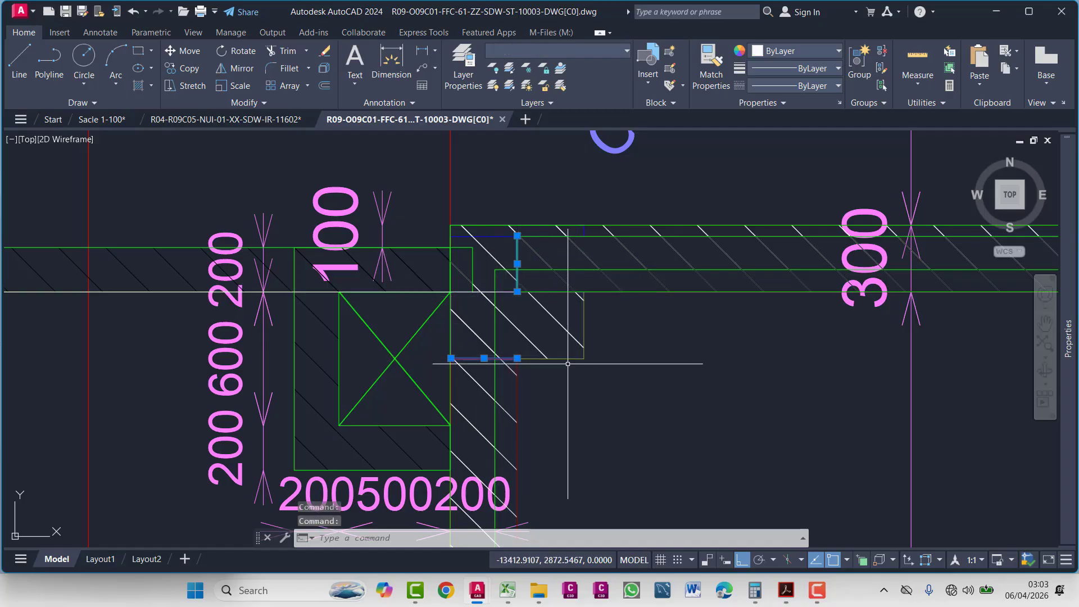
pyautogui.scroll(-6, 606, 268)
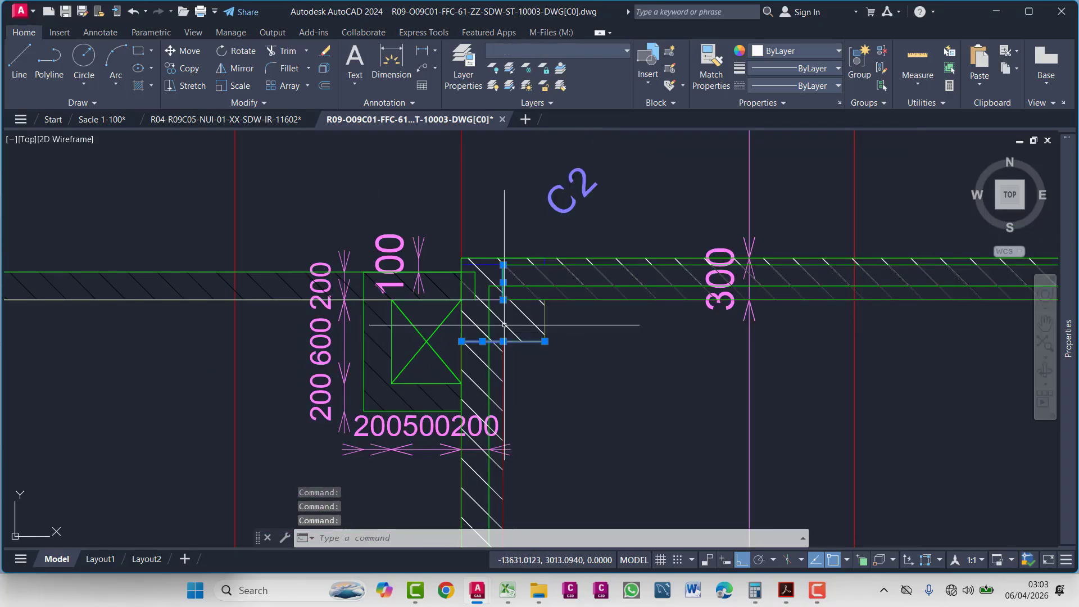
pyautogui.scroll(4, 423, 256)
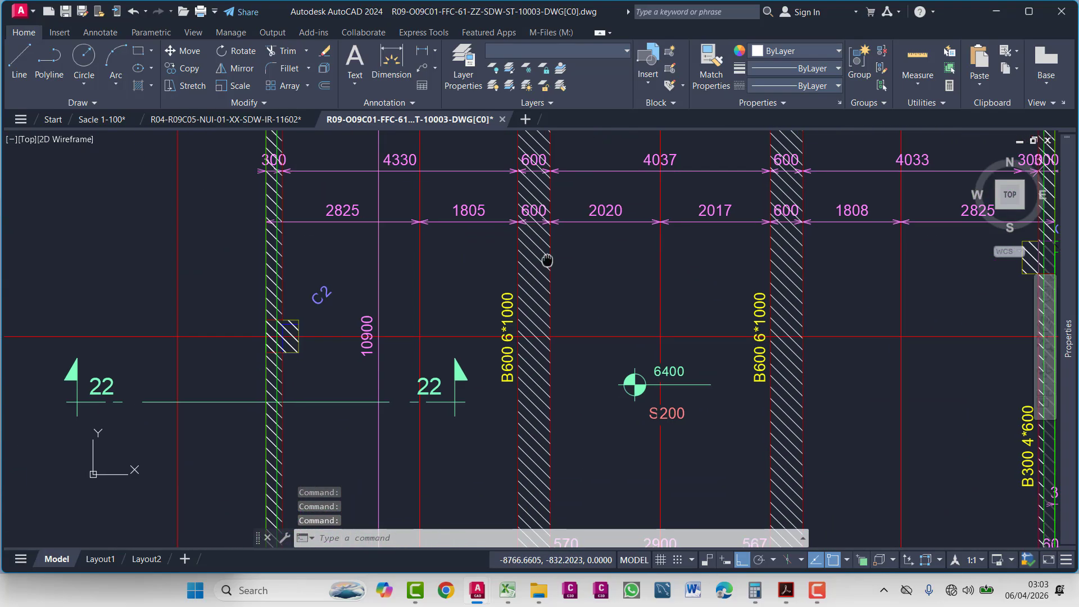
pyautogui.press('Escape')
pyautogui.press('Escape')
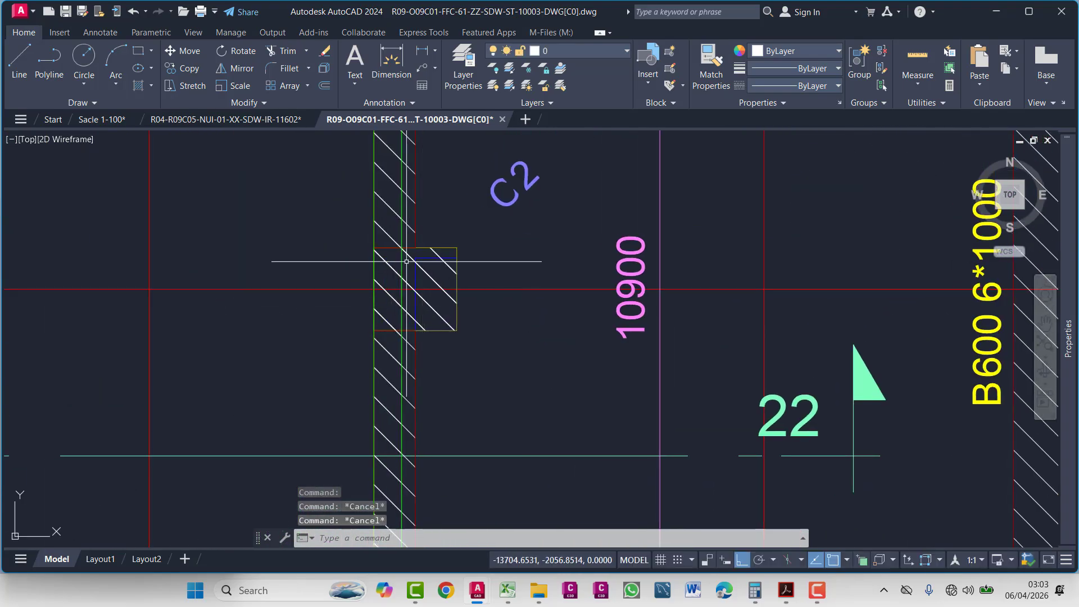
# - Examine the C2 columns around the lower slab on the original plan, from grid D down to grid F and across to grid 7
pyautogui.write('pl')
pyautogui.press('Return')
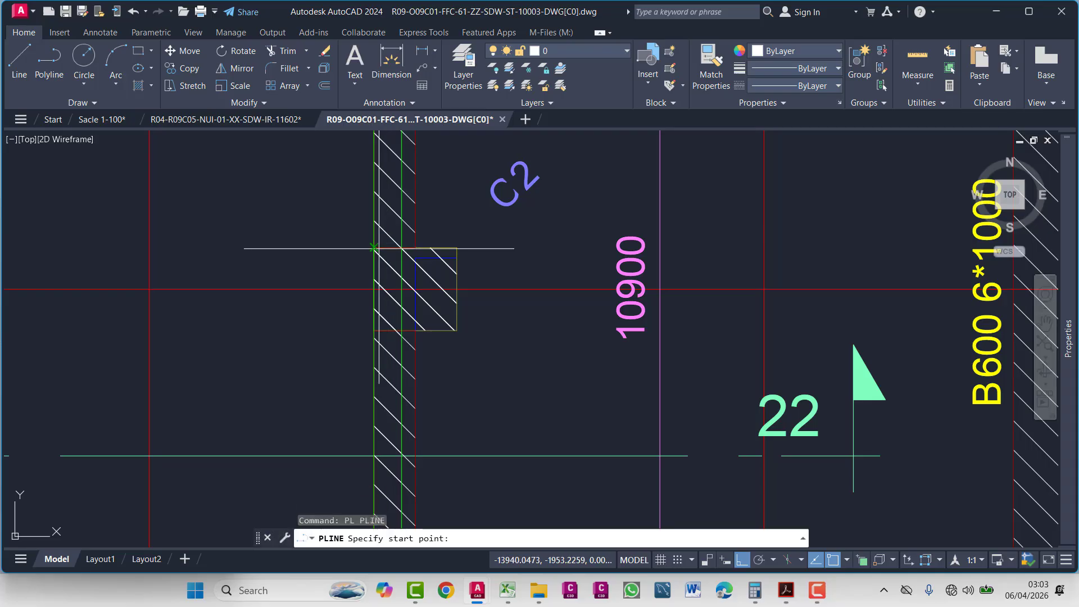
pyautogui.scroll(-4, 433, 266)
pyautogui.moveTo(433, 266); pyautogui.dragTo(418, 362, button='middle')
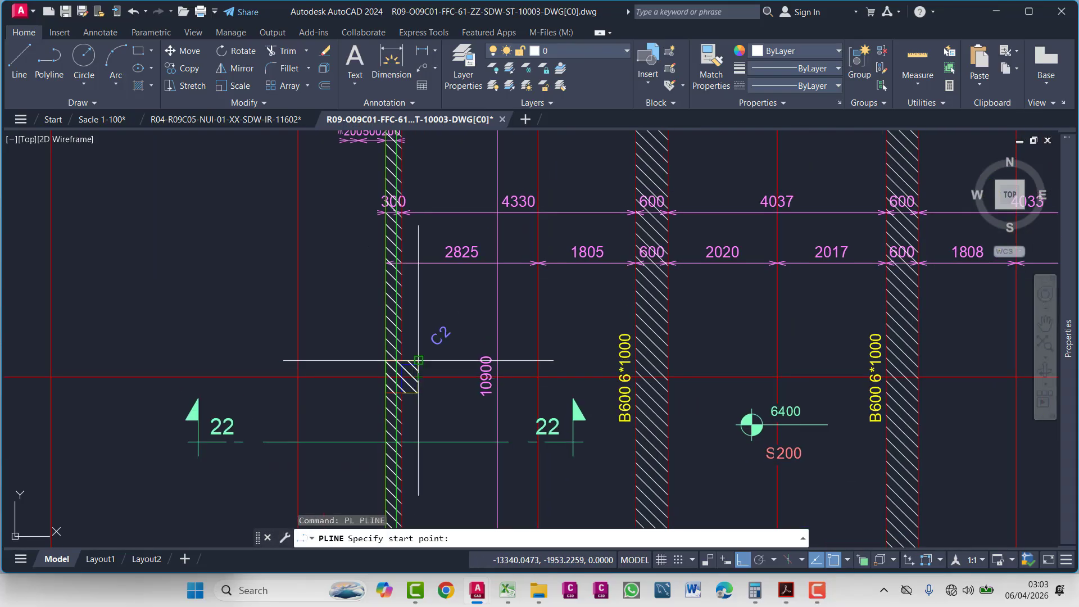
pyautogui.moveTo(430, 298)
pyautogui.mouseDown(button='middle')
pyautogui.moveTo(388, 421)
pyautogui.moveTo(440, 491)
pyautogui.mouseUp(button='middle')
pyautogui.scroll(4, 381, 288)
pyautogui.scroll(-6, 380, 289)
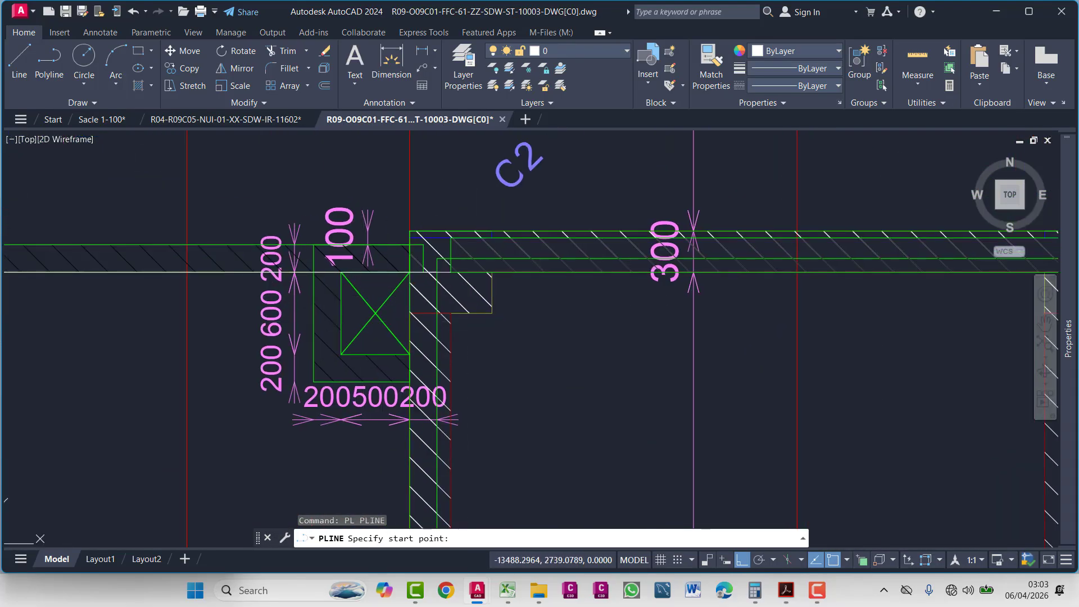
pyautogui.scroll(4, 725, 259)
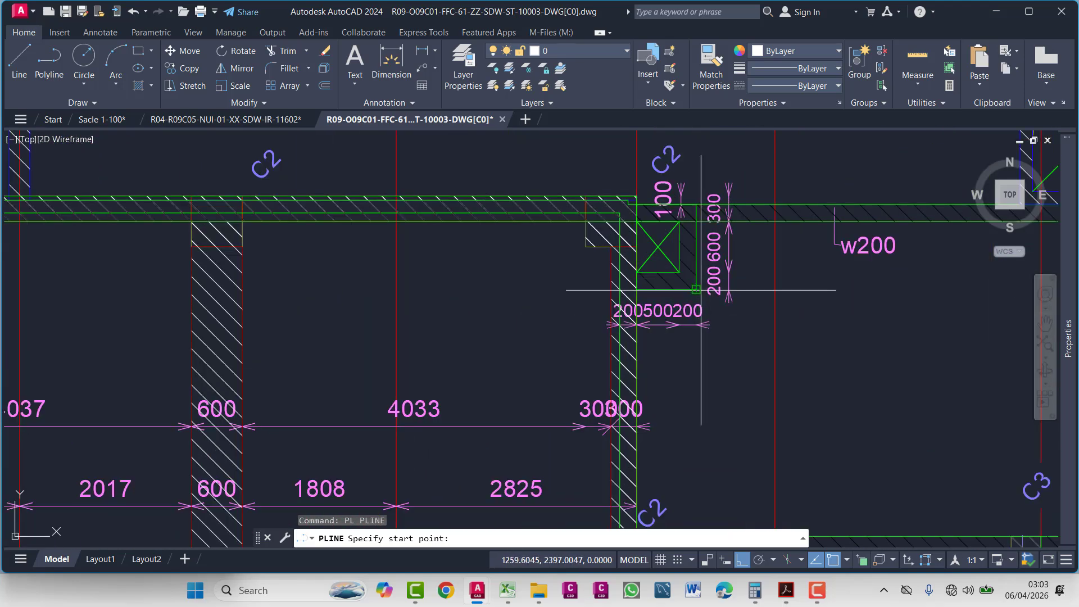
pyautogui.moveTo(611, 264)
pyautogui.mouseDown(button='middle')
pyautogui.moveTo(651, 173)
pyautogui.moveTo(738, 242)
pyautogui.mouseUp(button='middle')
pyautogui.scroll(-2, 651, 173)
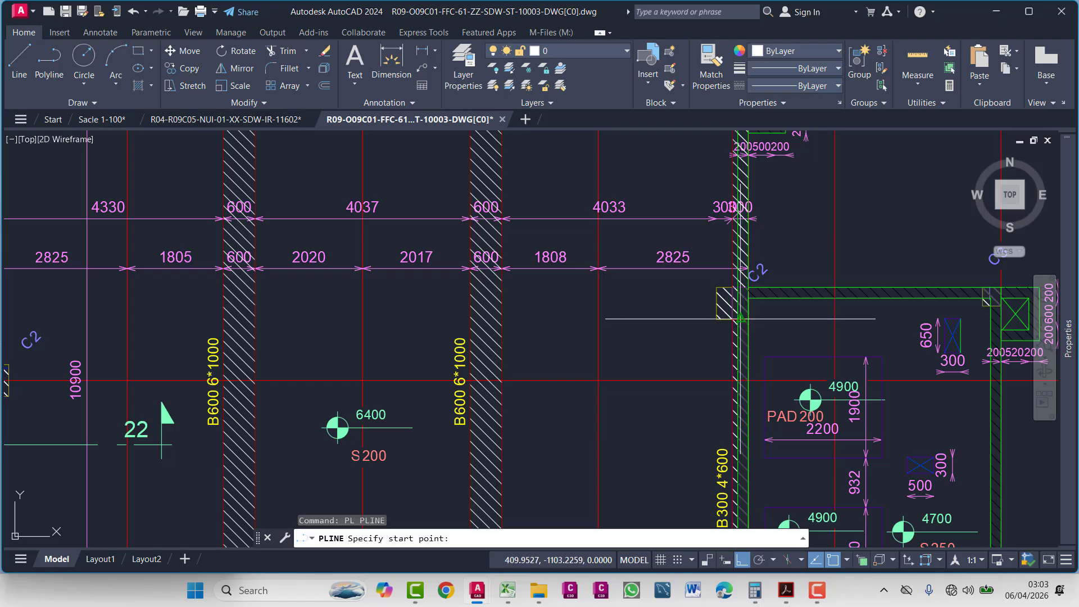
pyautogui.moveTo(743, 318); pyautogui.dragTo(782, 247, button='middle')
pyautogui.moveTo(737, 337)
pyautogui.mouseDown(button='middle')
pyautogui.moveTo(772, 258)
pyautogui.moveTo(814, 403)
pyautogui.mouseUp(button='middle')
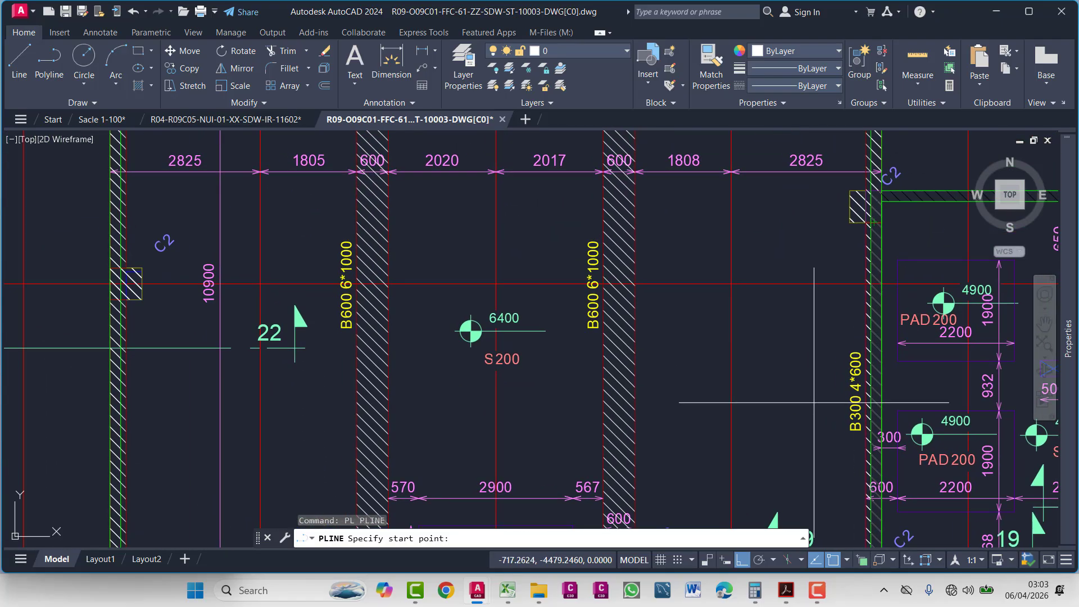
pyautogui.moveTo(562, 339); pyautogui.dragTo(353, 337, button='middle')
pyautogui.scroll(-4, 443, 256)
pyautogui.moveTo(443, 256)
pyautogui.mouseDown(button='middle')
pyautogui.moveTo(566, 292)
pyautogui.moveTo(673, 367)
pyautogui.mouseUp(button='middle')
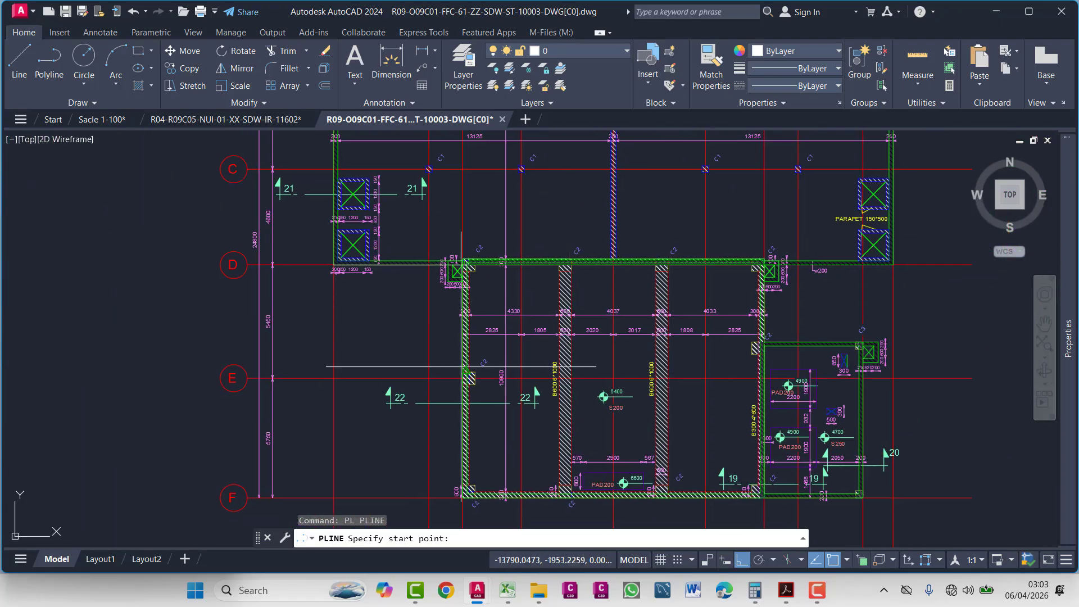
pyautogui.moveTo(461, 367); pyautogui.dragTo(561, 328, button='middle')
pyautogui.scroll(4, 566, 267)
pyautogui.moveTo(566, 265)
pyautogui.mouseDown(button='middle')
pyautogui.moveTo(503, 323)
pyautogui.moveTo(470, 299)
pyautogui.mouseUp(button='middle')
pyautogui.scroll(2, 444, 257)
pyautogui.moveTo(590, 539)
pyautogui.mouseDown(button='middle')
pyautogui.moveTo(548, 522)
pyautogui.moveTo(518, 390)
pyautogui.mouseUp(button='middle')
pyautogui.moveTo(500, 394); pyautogui.dragTo(510, 318, button='middle')
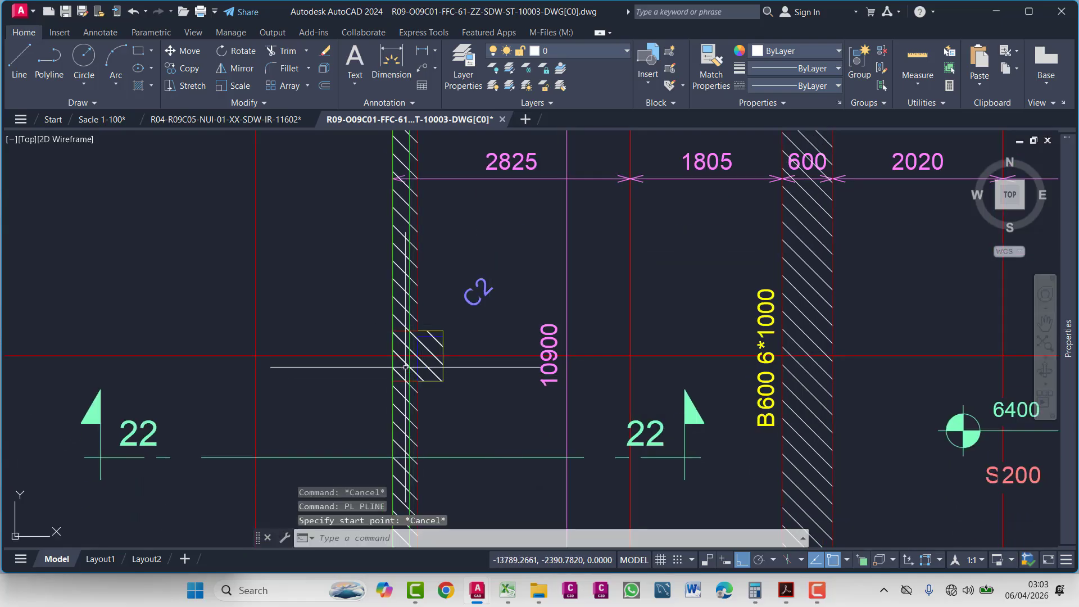
pyautogui.press('Escape')
pyautogui.press('Escape')
pyautogui.press('Escape')
pyautogui.write('pl')
pyautogui.press('Return')
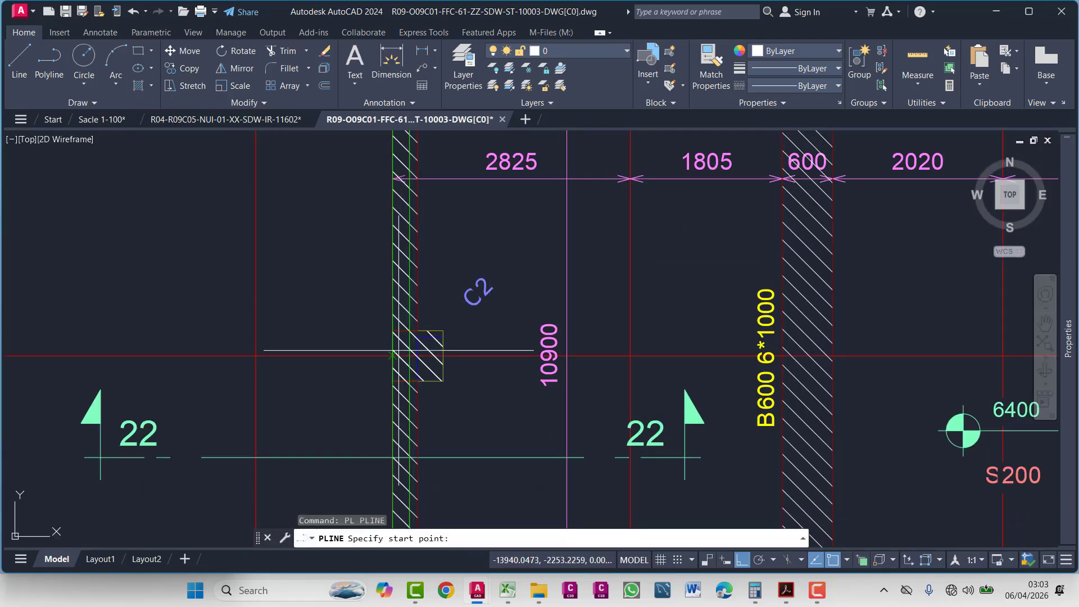
pyautogui.press('Escape')
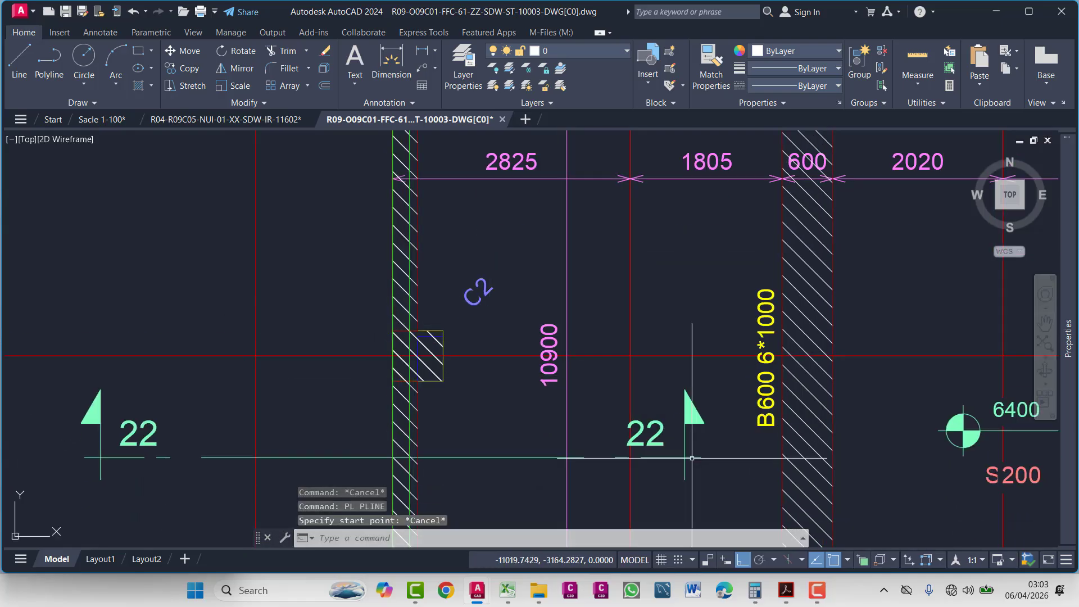
# - Switch to File Explorer and check the ST-30001 and ST-30002 PDFs in the 2-Shop Drawing FIRE RESERVOIR PUMPING STATION folder
pyautogui.moveTo(539, 591)
pyautogui.click(550, 522)
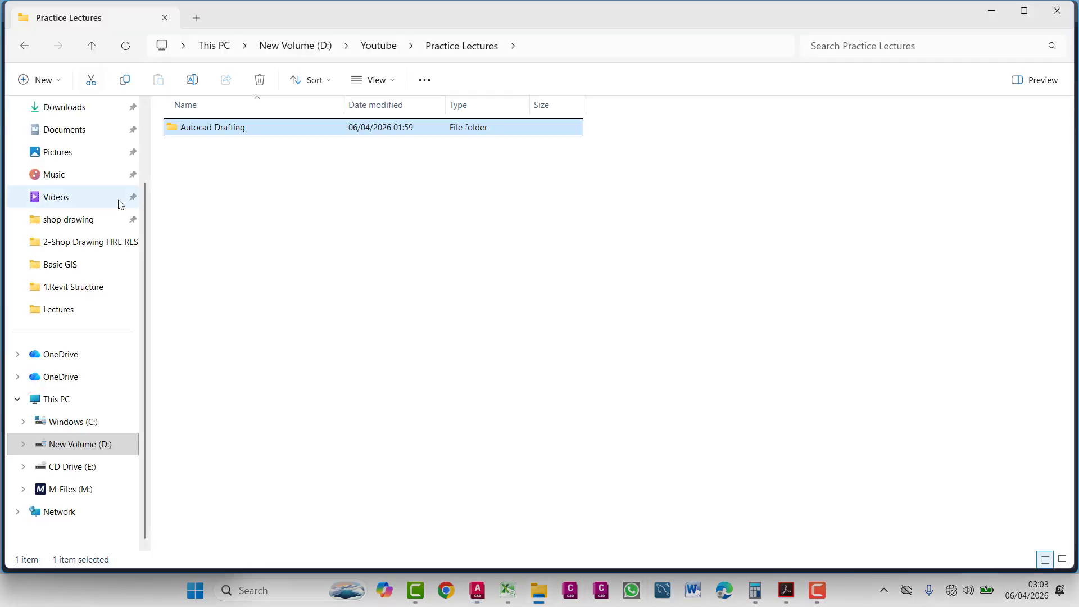
pyautogui.click(92, 241)
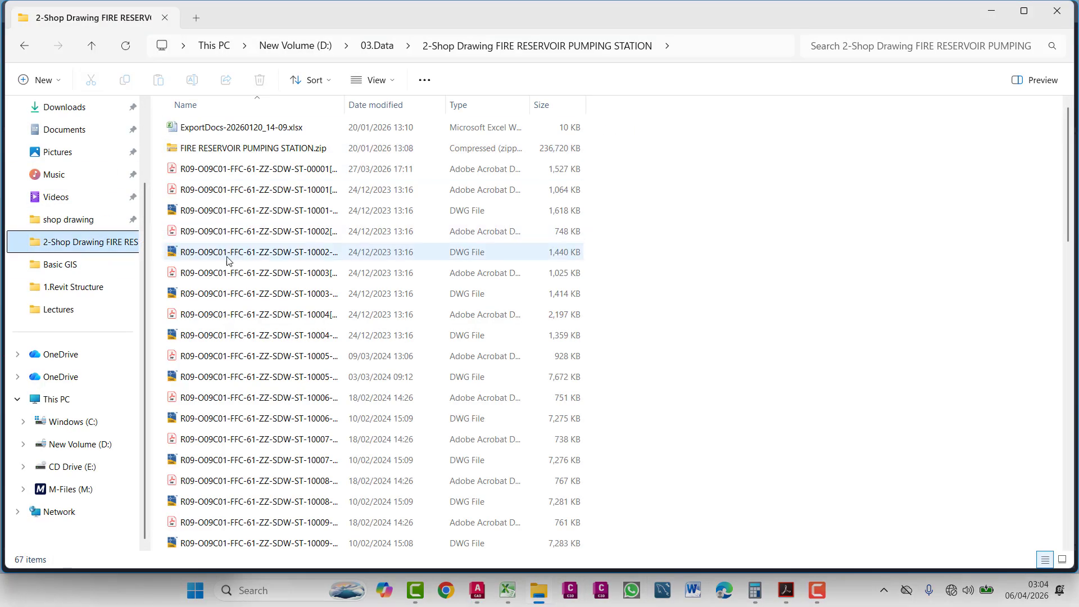
pyautogui.scroll(-10, 248, 330)
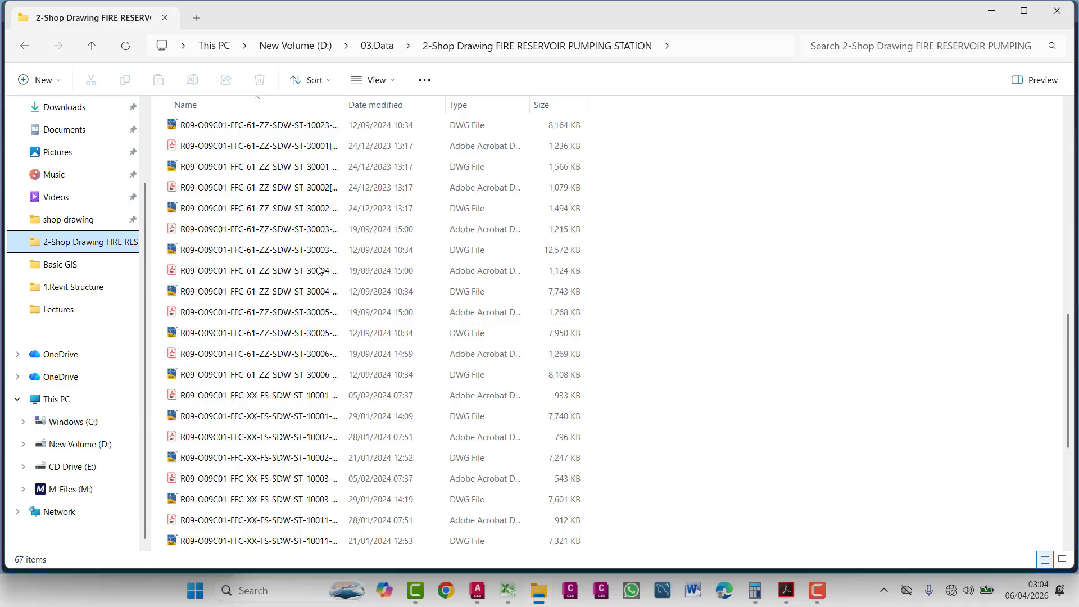
pyautogui.doubleClick(320, 147)
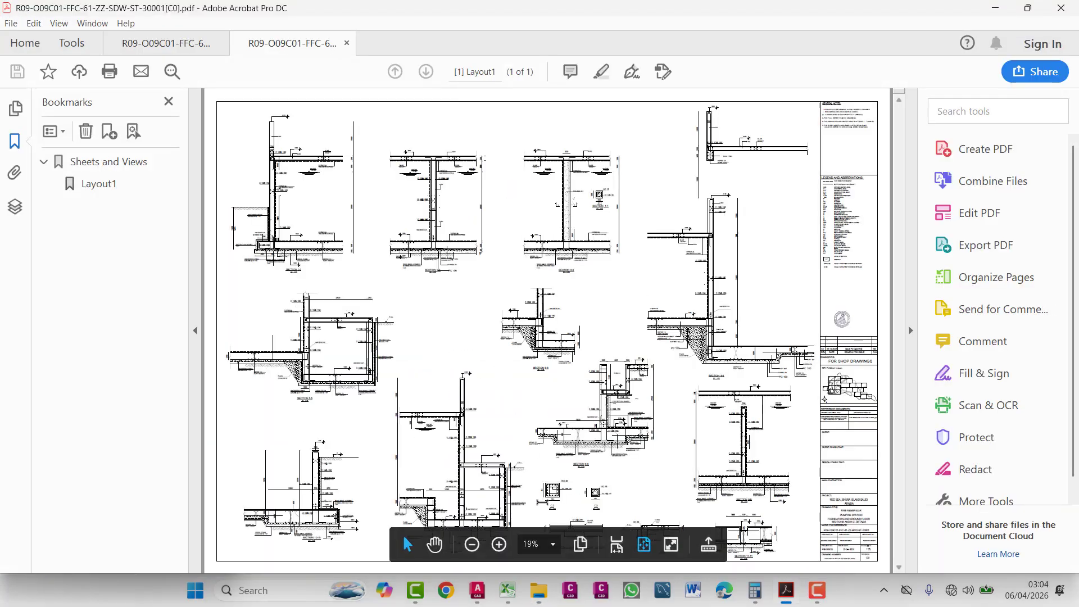
pyautogui.click(993, 8)
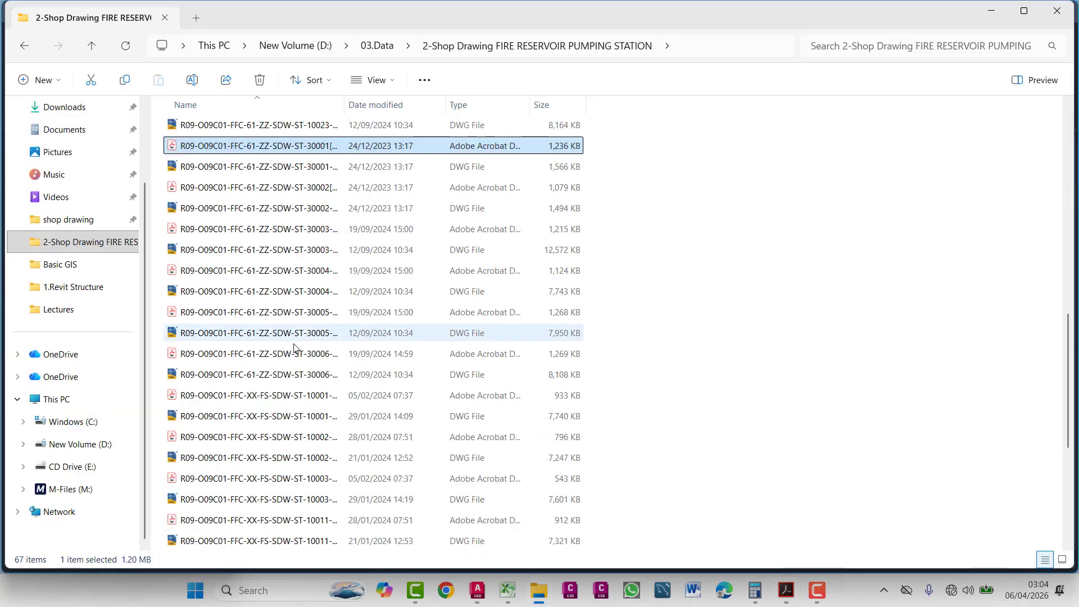
pyautogui.doubleClick(314, 186)
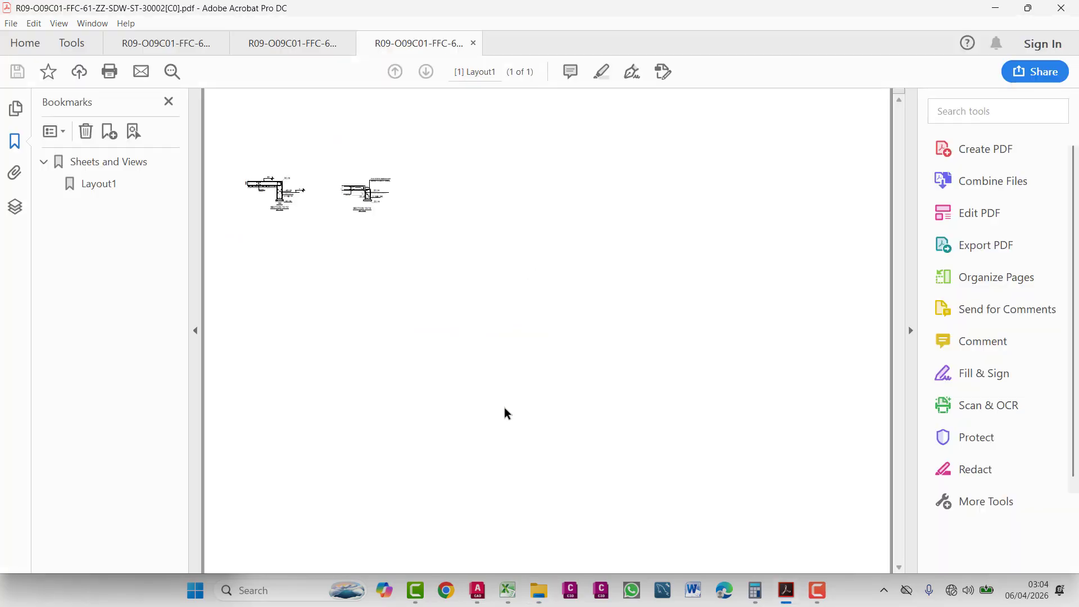
pyautogui.click(995, 8)
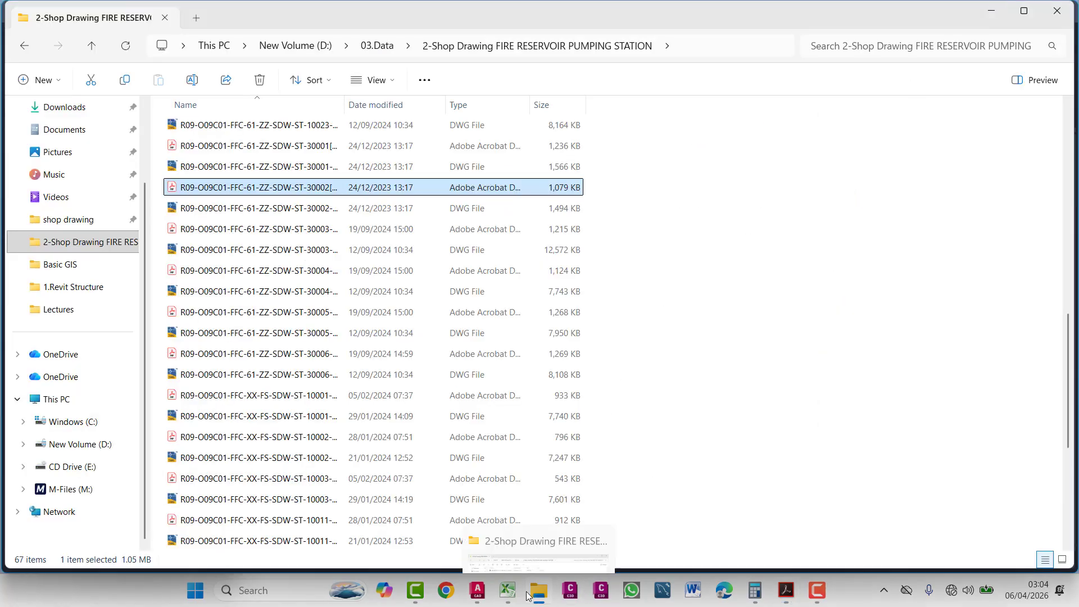
# - Switch to Excel and open the recent workbook Log for Details Drawings.xlsx
pyautogui.moveTo(501, 575)
pyautogui.click(545, 535)
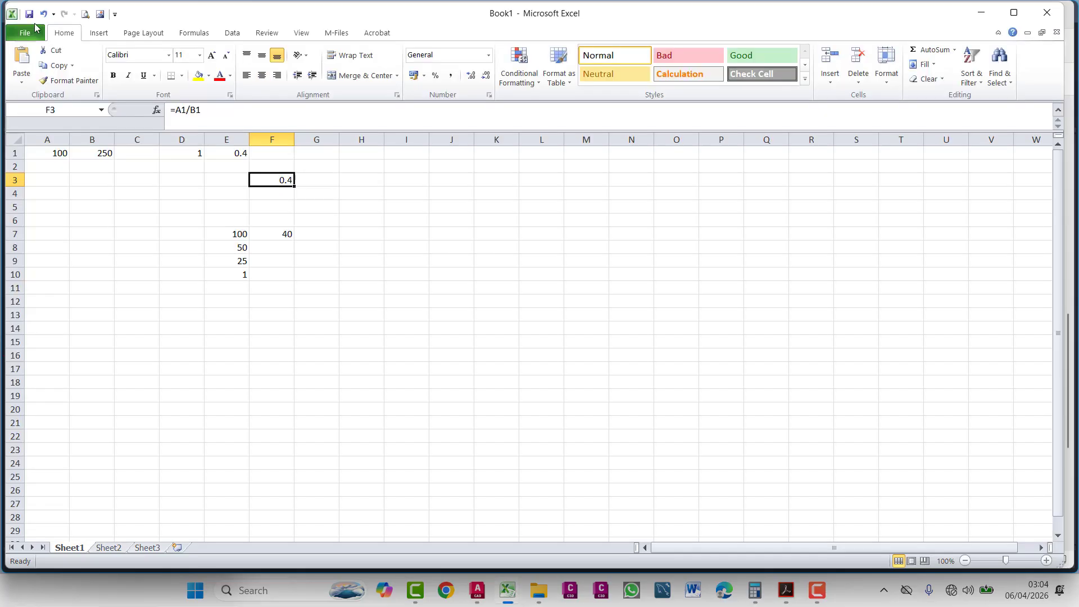
pyautogui.click(22, 33)
pyautogui.click(51, 269)
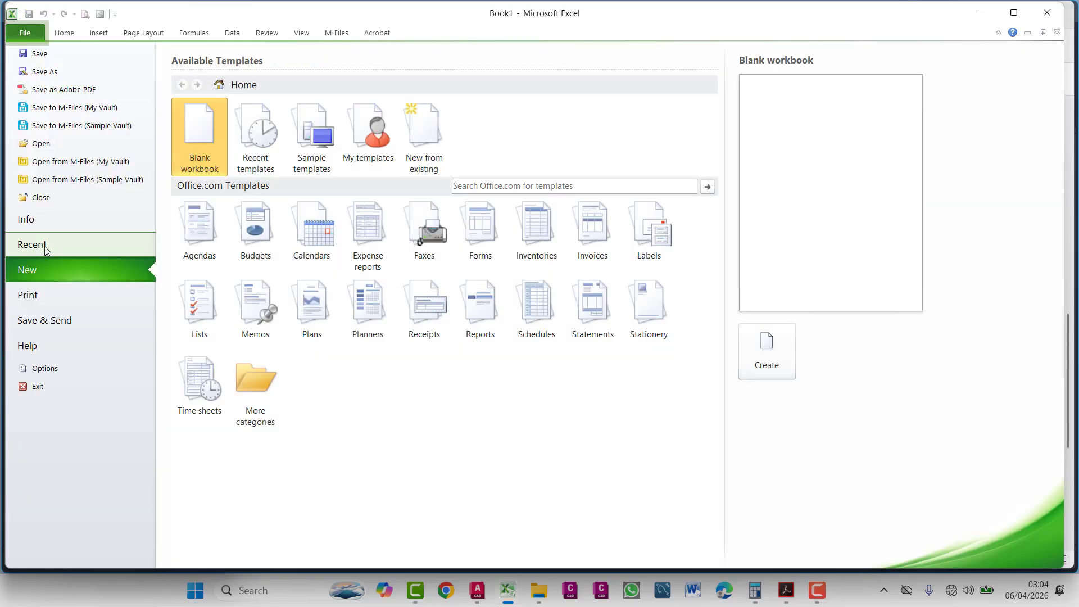
pyautogui.click(28, 244)
pyautogui.click(244, 152)
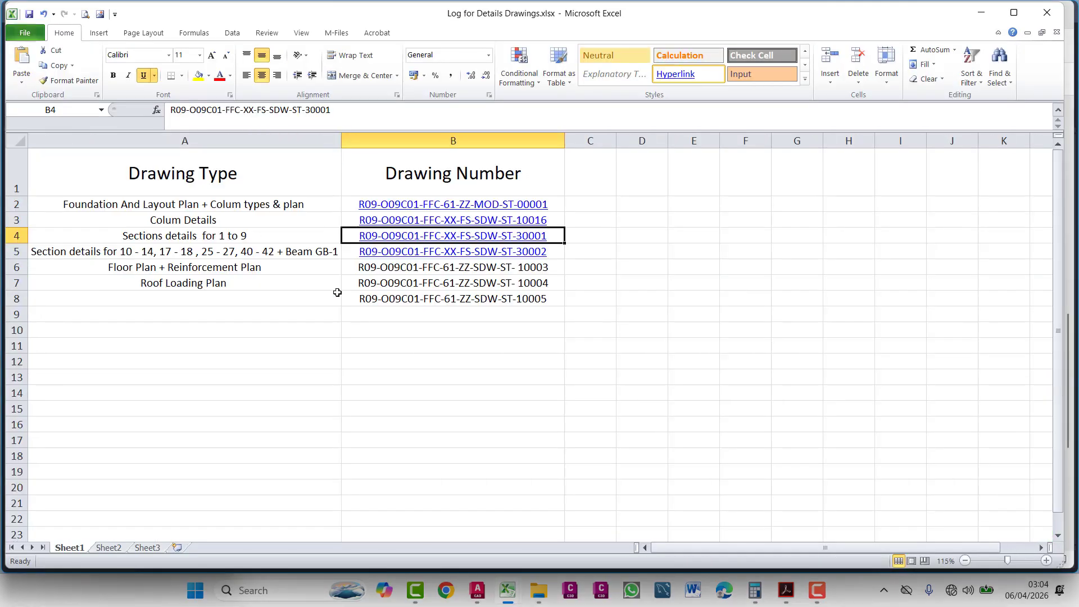
# - Open the column details drawing R09-O09C01-FFC-XX-FS-SDW-ST-10016 linked in the log and examine the C2 section in the column schedule
pyautogui.click(175, 223)
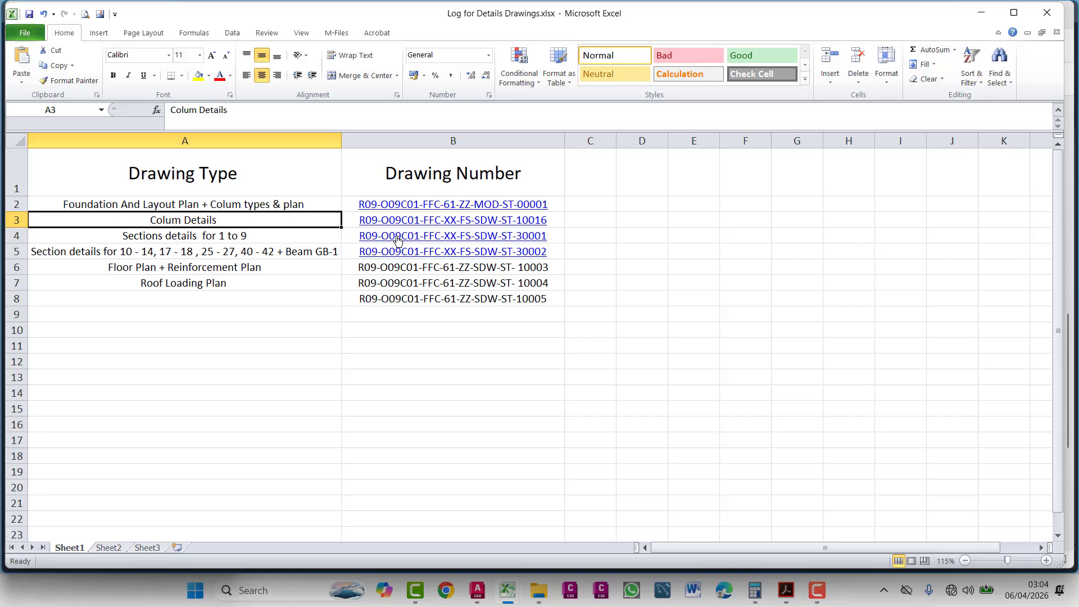
pyautogui.click(498, 221)
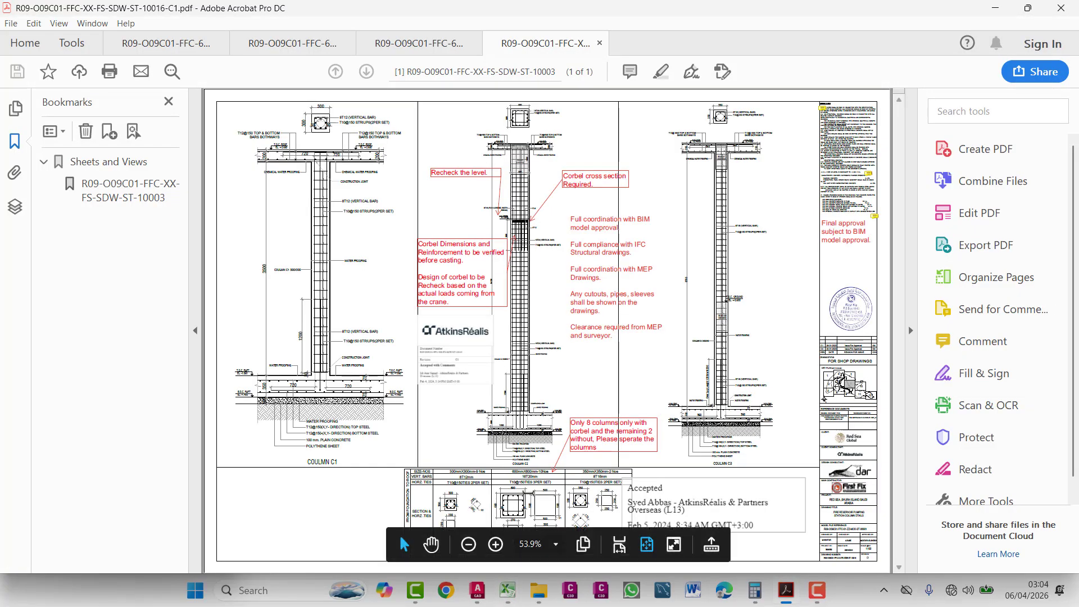
pyautogui.keyDown('ctrl'); pyautogui.scroll(7, 523, 508); pyautogui.keyUp('ctrl')
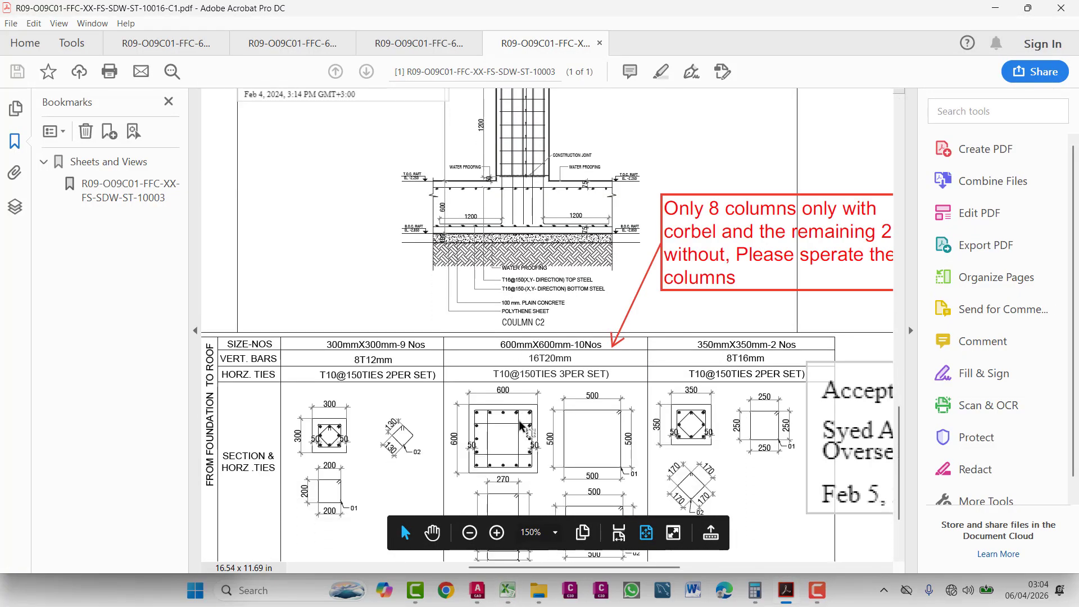
pyautogui.scroll(-3, 514, 475)
pyautogui.keyDown('ctrl'); pyautogui.scroll(1, 522, 200); pyautogui.keyUp('ctrl')
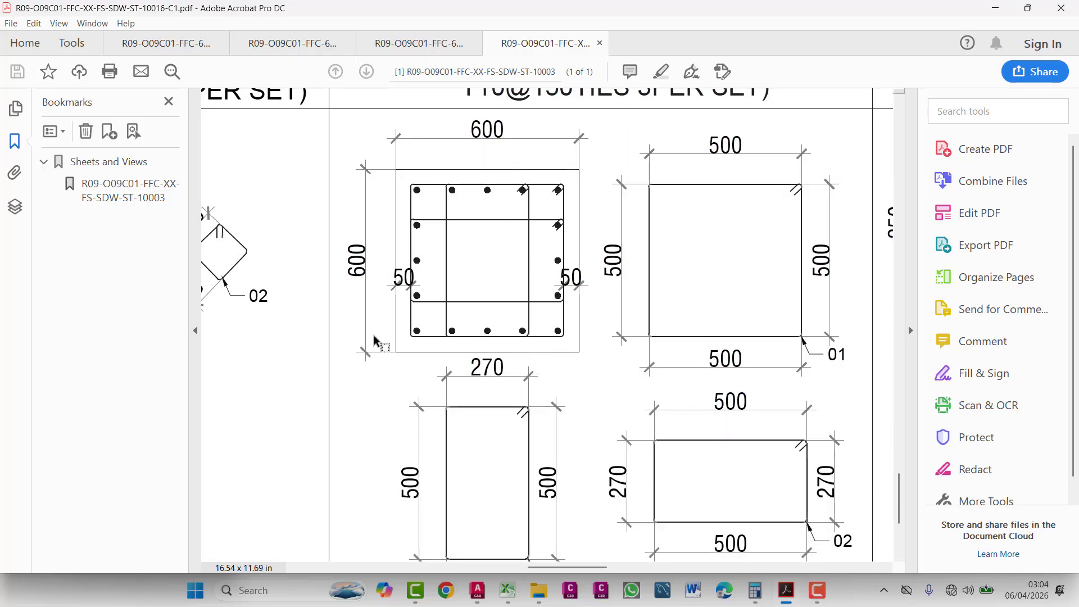
pyautogui.keyDown('ctrl'); pyautogui.scroll(-5, 503, 332); pyautogui.keyUp('ctrl')
pyautogui.keyDown('ctrl'); pyautogui.scroll(2, 524, 215); pyautogui.keyUp('ctrl')
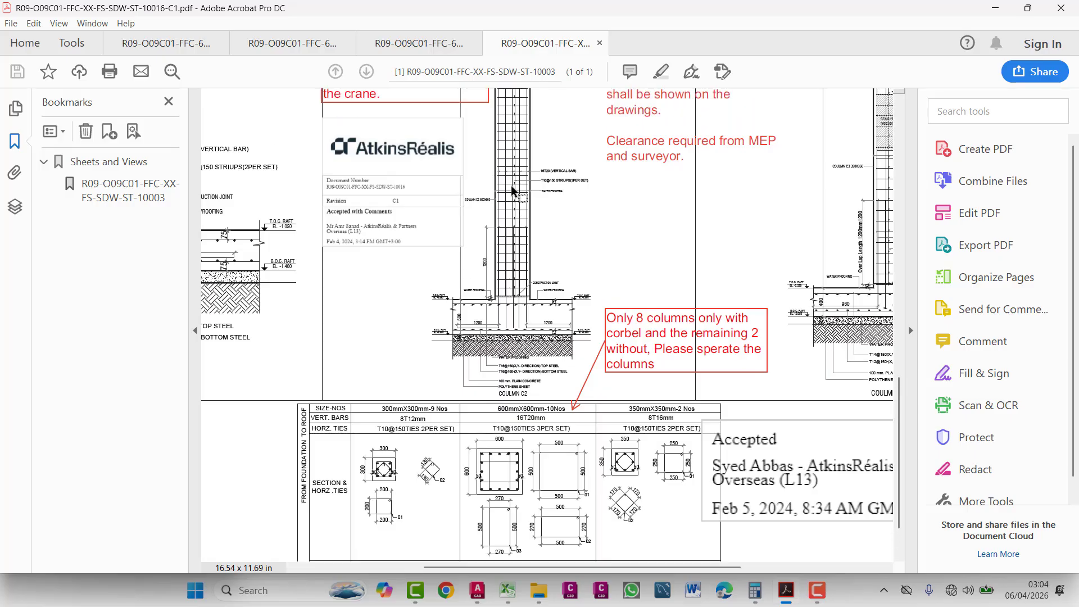
# - Examine the C2 column elevation from the raft up to the roof slab, then its plan section at the head
pyautogui.scroll(3, 524, 215)
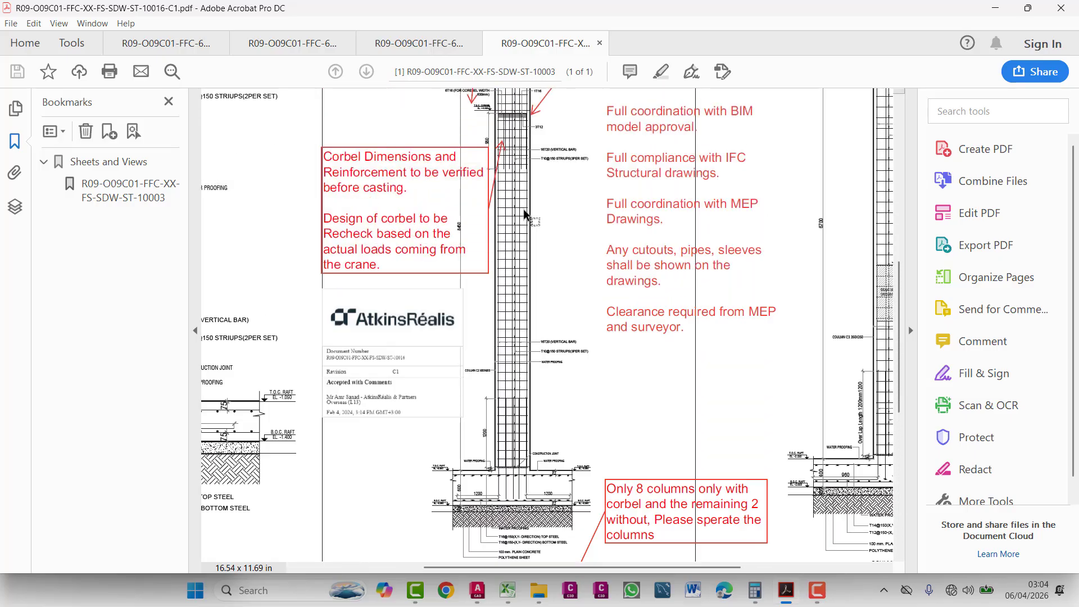
pyautogui.scroll(2, 524, 214)
pyautogui.keyDown('ctrl'); pyautogui.scroll(-1, 516, 131); pyautogui.keyUp('ctrl')
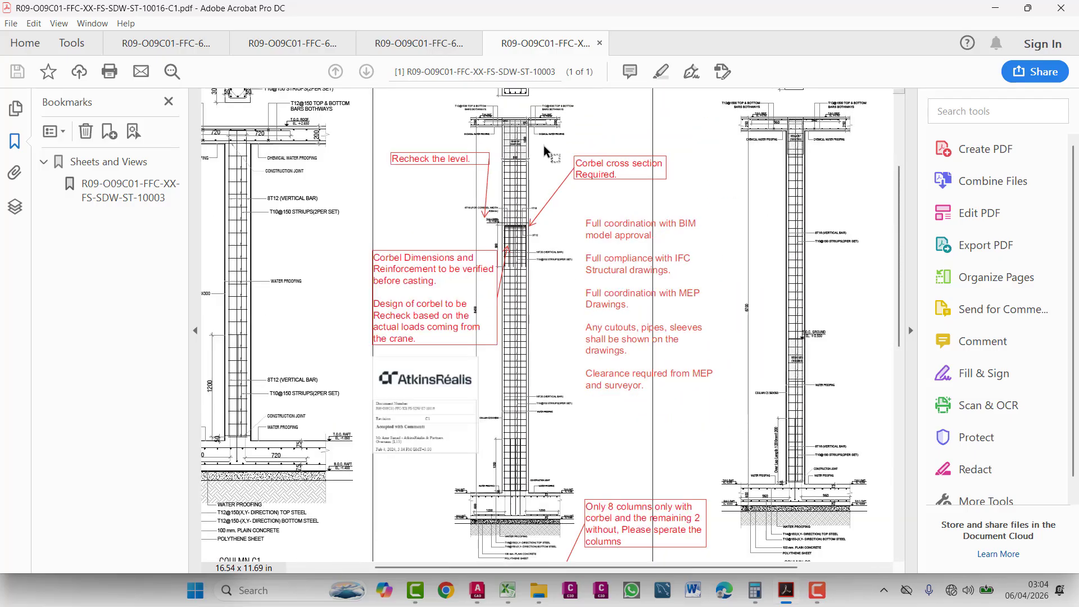
pyautogui.keyDown('ctrl'); pyautogui.scroll(5, 517, 130); pyautogui.keyUp('ctrl')
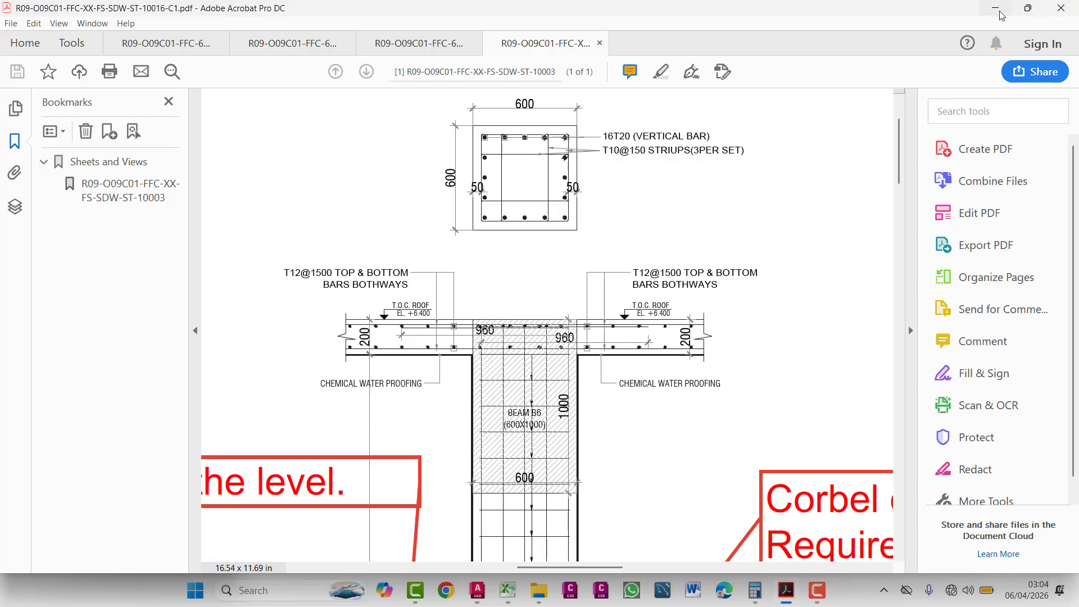
# - Leave the column details PDF, the Excel log and the file folder, and switch back to the AutoCAD drawing
pyautogui.click(1000, 12)
pyautogui.moveTo(1000, 13)
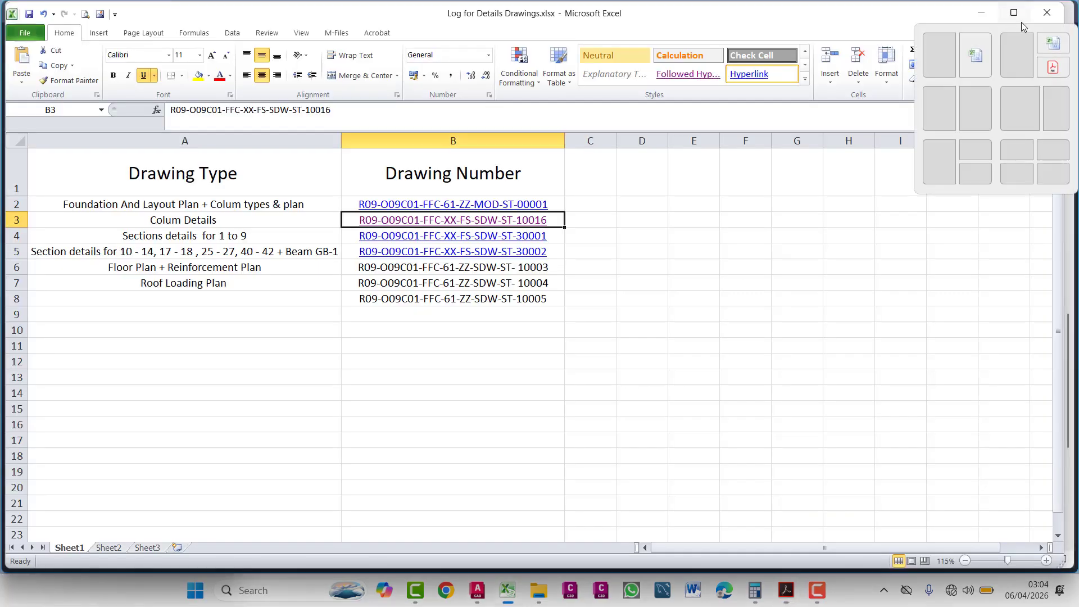
pyautogui.click(990, 11)
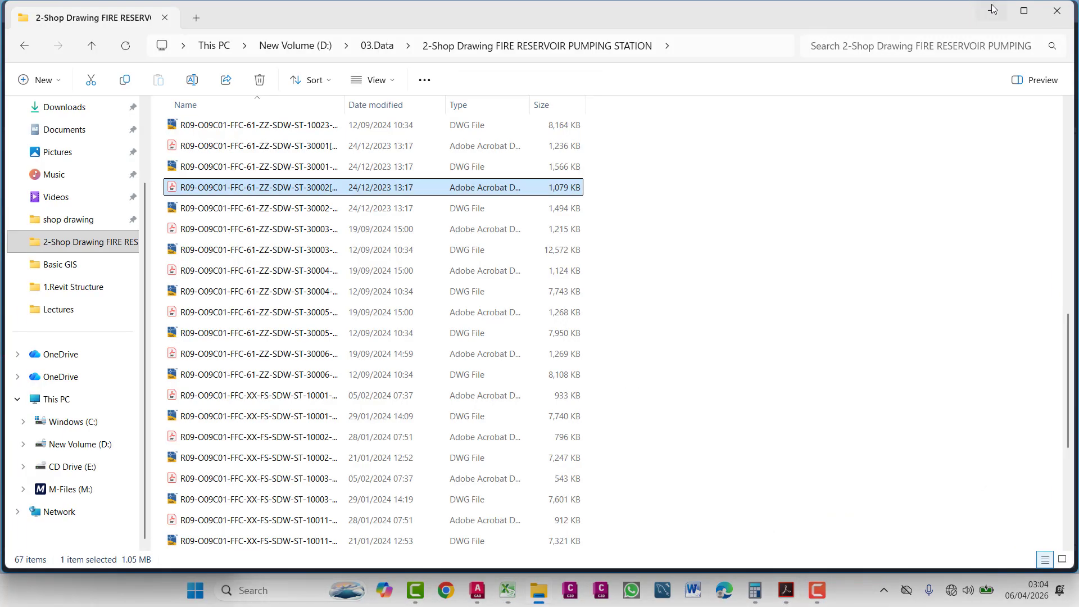
pyautogui.click(992, 10)
# - Examine the C2 columns at grid E and at grids 3 and D on the original roof layout plan
pyautogui.scroll(-3, 514, 339)
pyautogui.scroll(6, 514, 340)
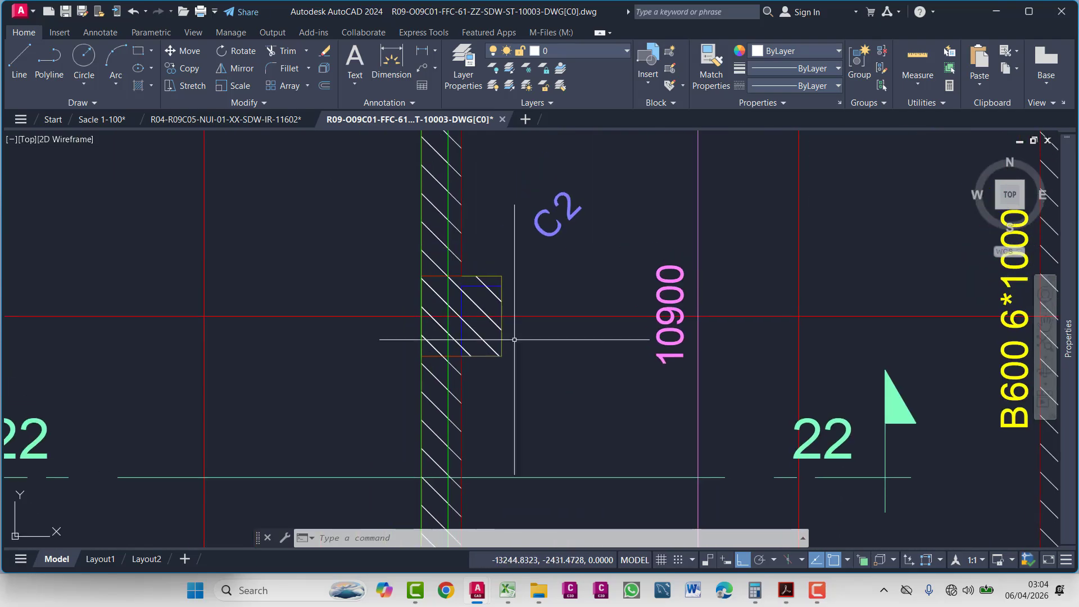
pyautogui.scroll(-6, 493, 288)
pyautogui.moveTo(497, 298)
pyautogui.mouseDown(button='middle')
pyautogui.moveTo(508, 371)
pyautogui.moveTo(493, 448)
pyautogui.mouseUp(button='middle')
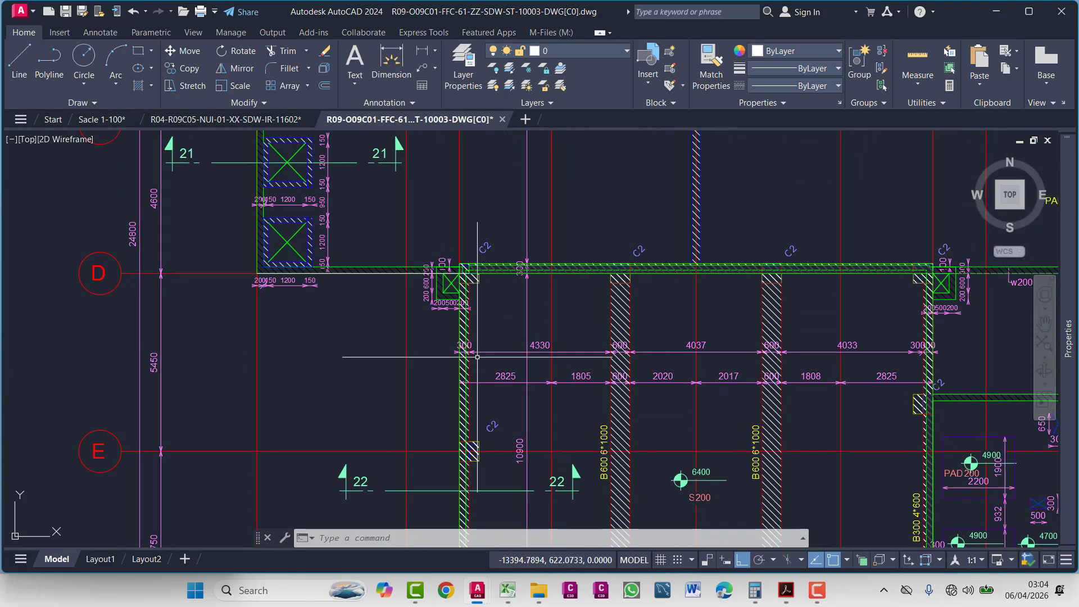
pyautogui.scroll(8, 503, 285)
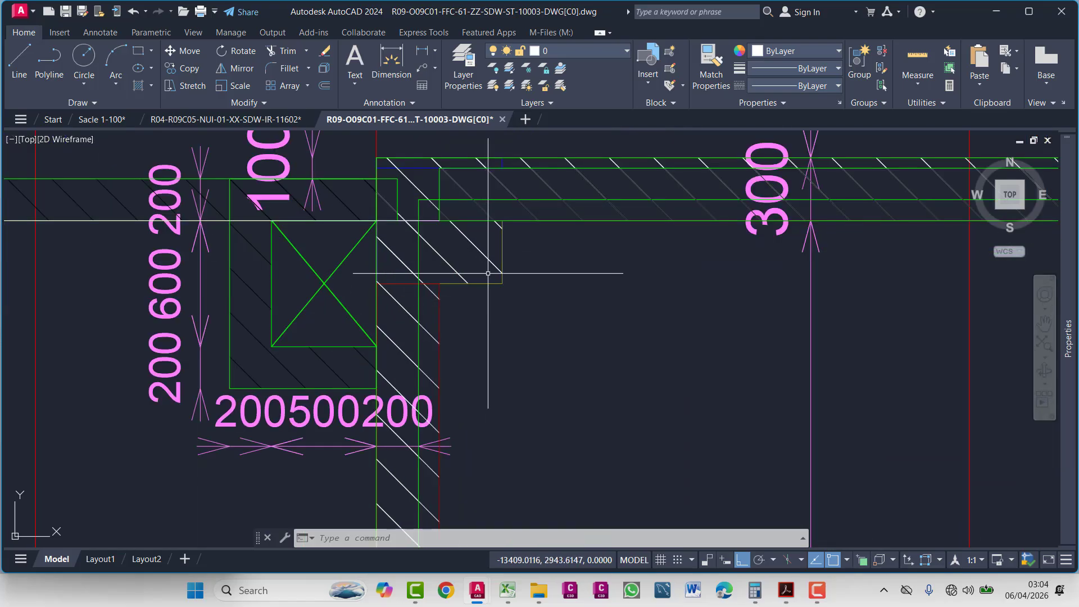
pyautogui.scroll(-2, 527, 357)
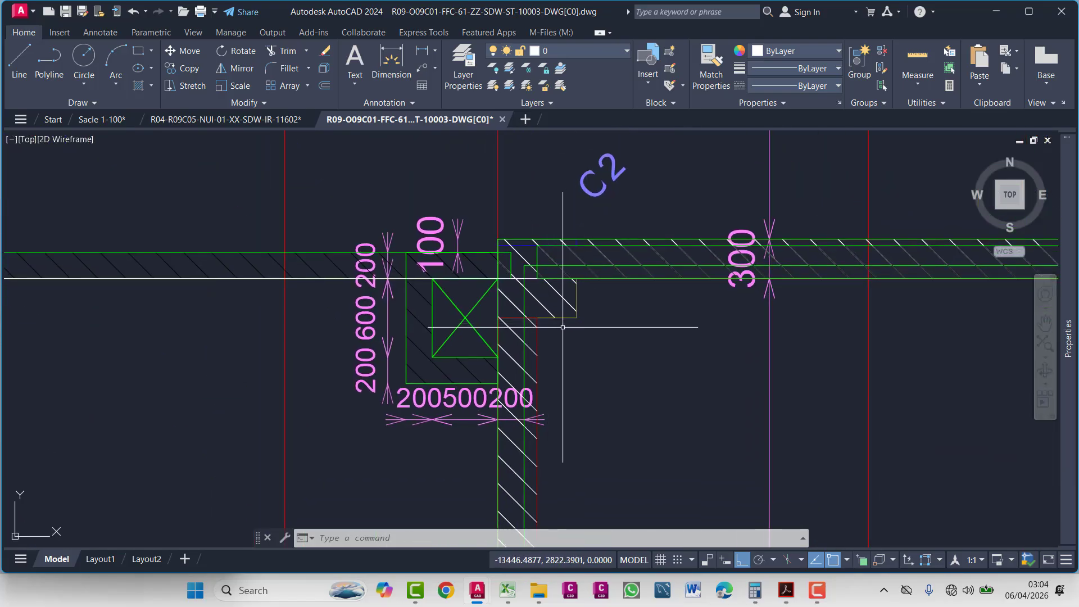
pyautogui.scroll(-4, 548, 305)
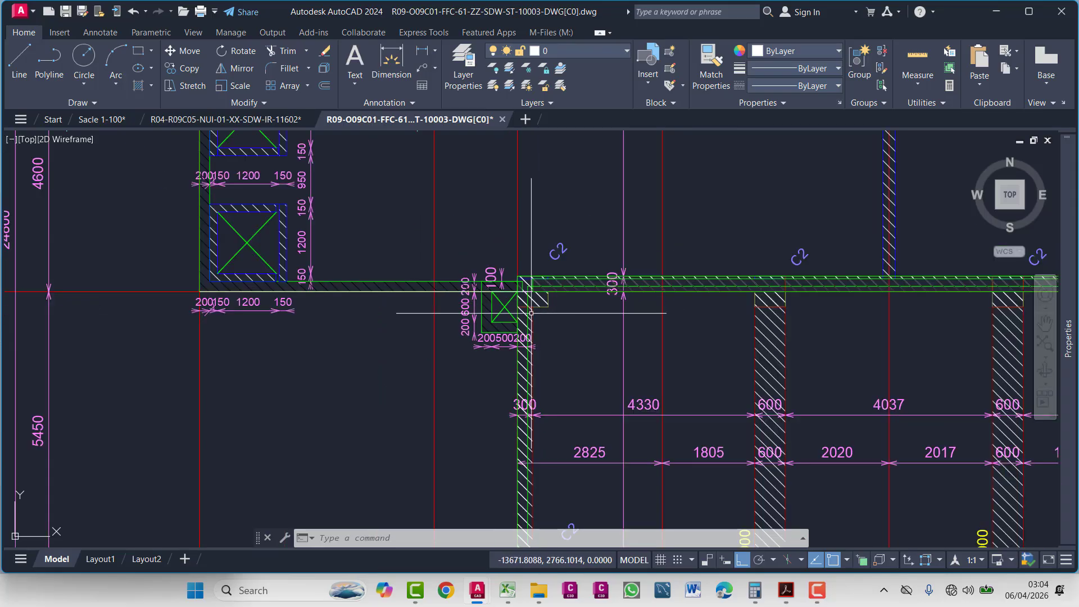
pyautogui.scroll(2, 518, 279)
pyautogui.moveTo(407, 337); pyautogui.dragTo(579, 339, button='middle')
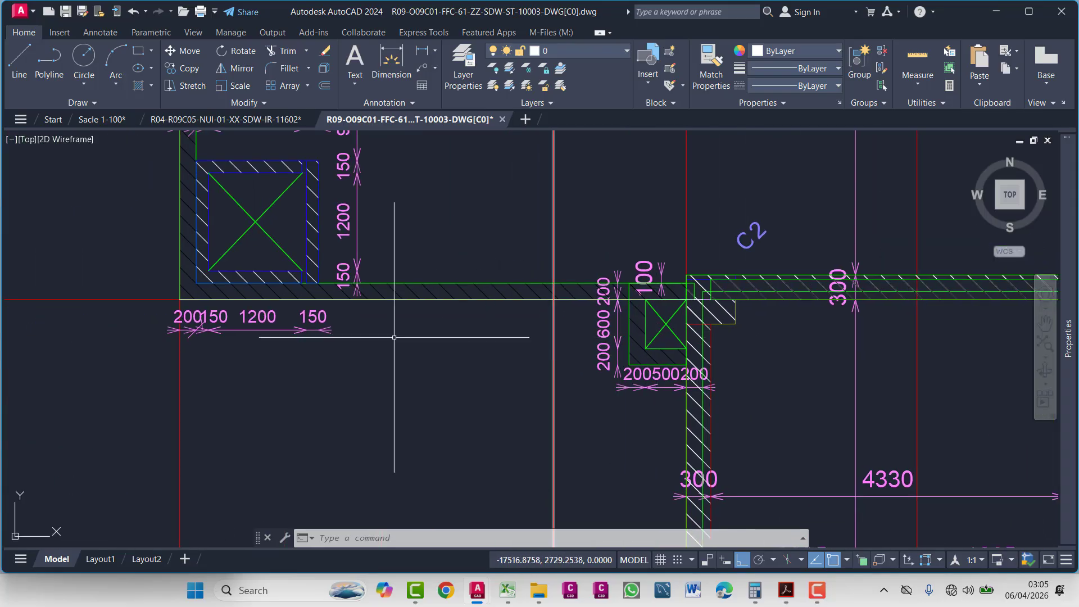
# - Highlight grid line D on the original plan and examine how the C2 columns along it sit relative to it
pyautogui.click(135, 290)
pyautogui.click(106, 350)
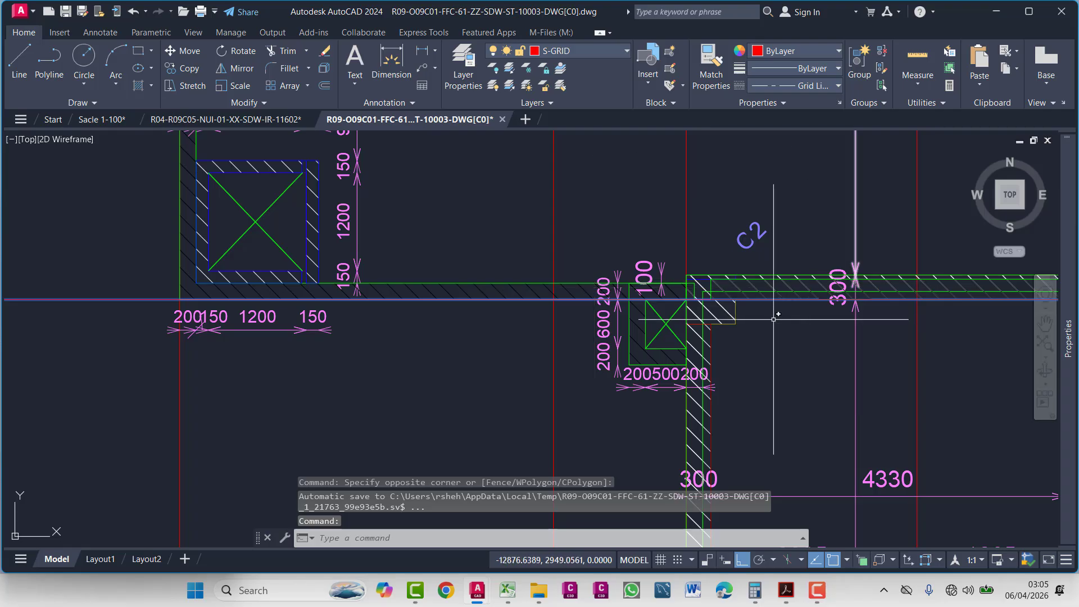
pyautogui.scroll(5, 774, 319)
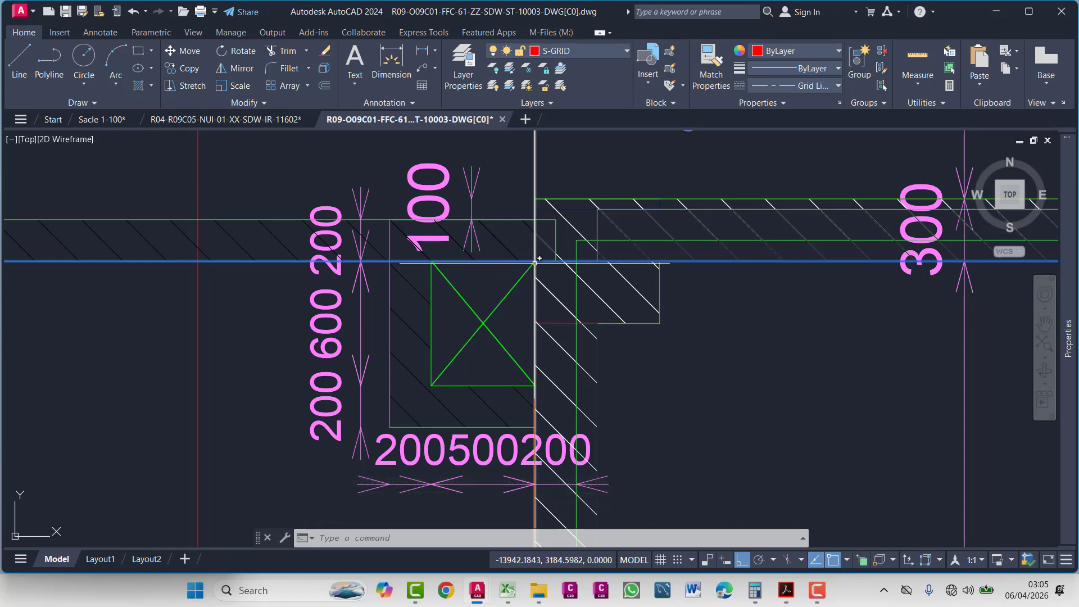
pyautogui.scroll(-5, 568, 290)
pyautogui.scroll(5, 769, 305)
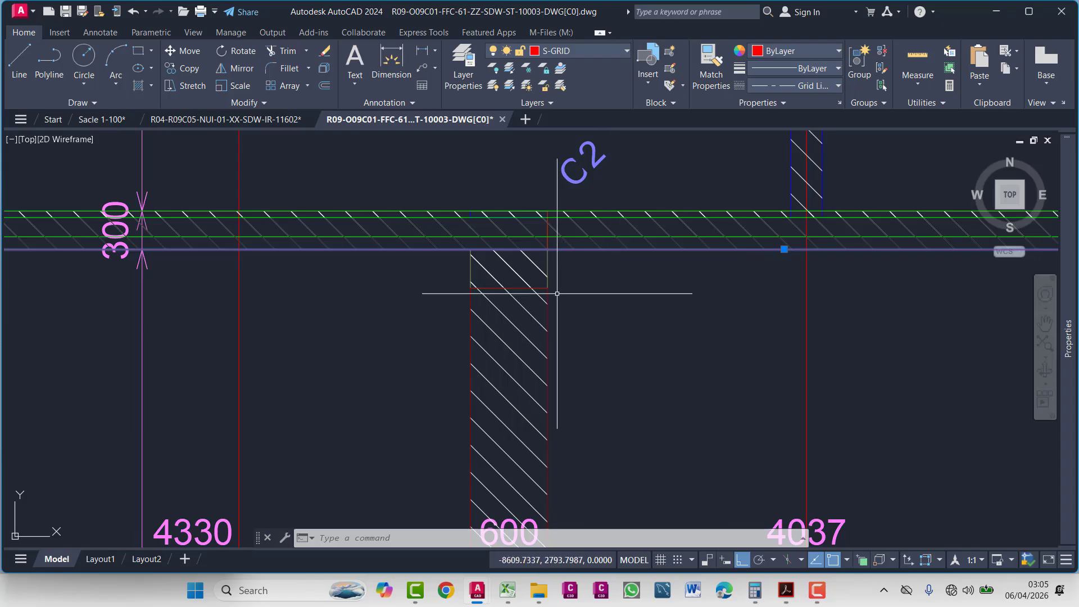
pyautogui.scroll(-8, 554, 265)
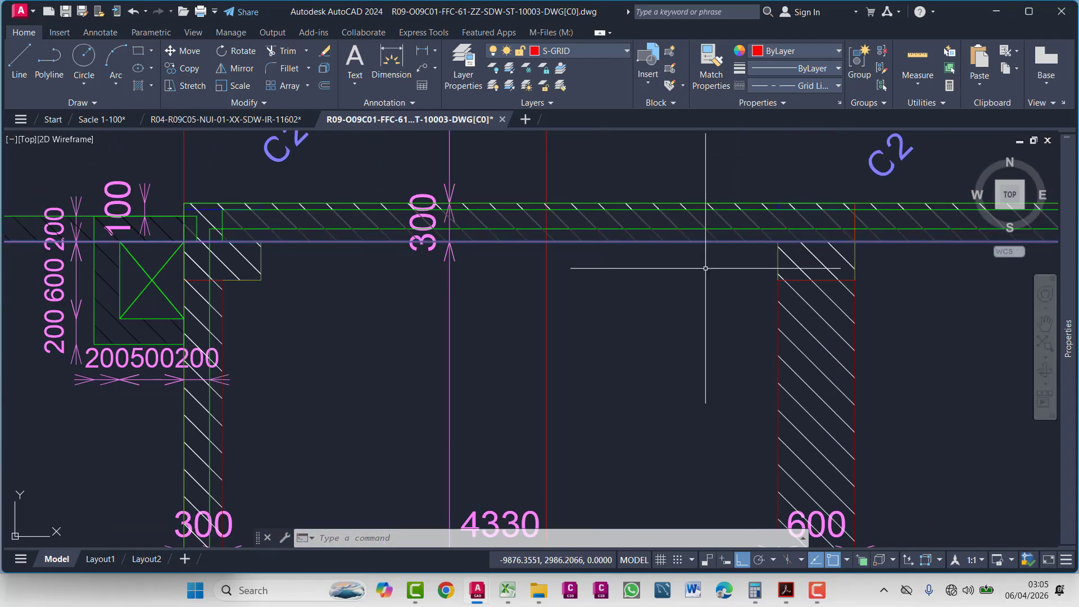
pyautogui.moveTo(542, 352); pyautogui.dragTo(652, 356, button='middle')
pyautogui.press('Escape')
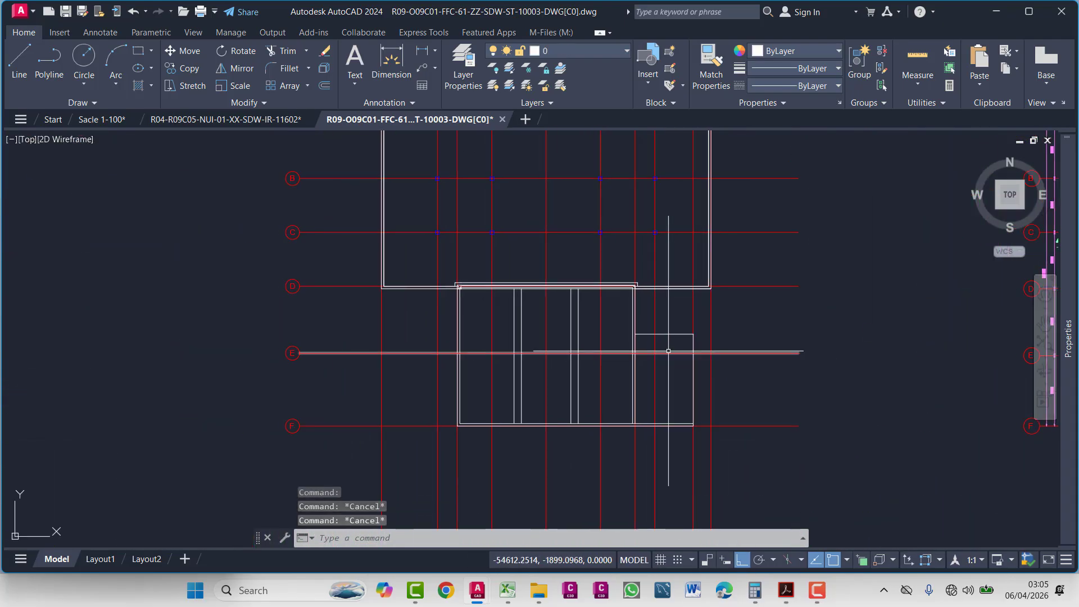
pyautogui.write('RE')
pyautogui.press('Return')
pyautogui.click(109, 316)
pyautogui.click(169, 363)
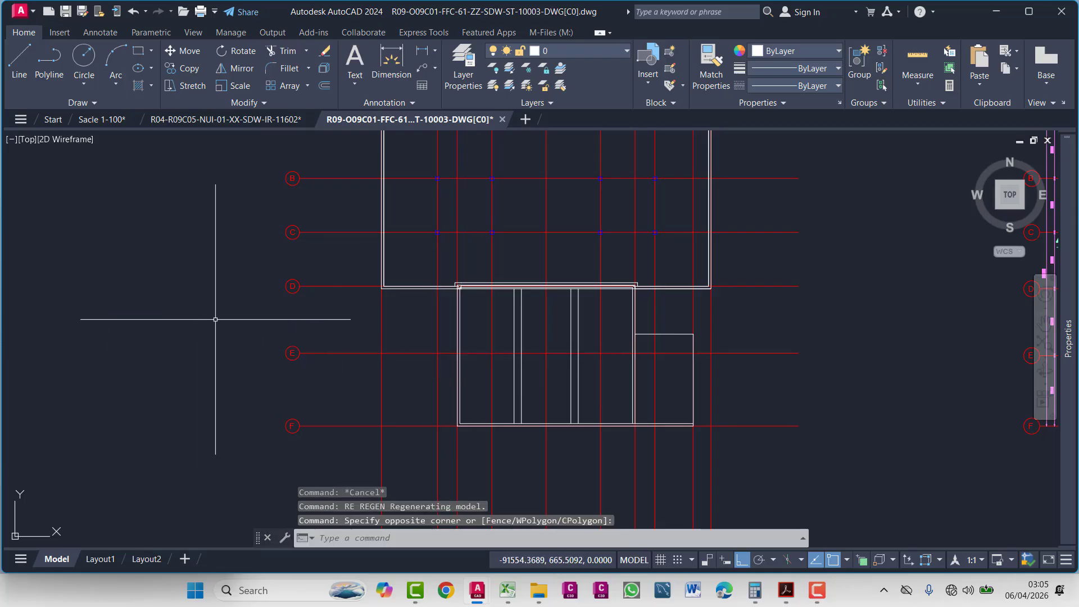
pyautogui.press('Escape')
pyautogui.press('Escape')
# - Draw a 600 by 600 rectangle for the C2 column in the empty area beside the redrawn plan, near grid D
pyautogui.write('rec')
pyautogui.press('Return')
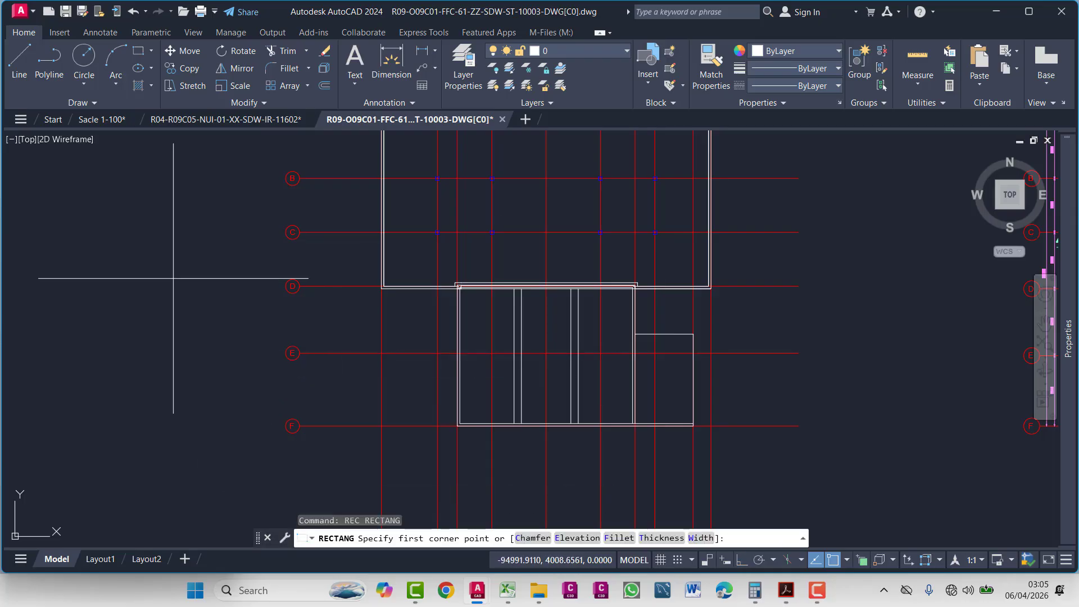
pyautogui.click(174, 278)
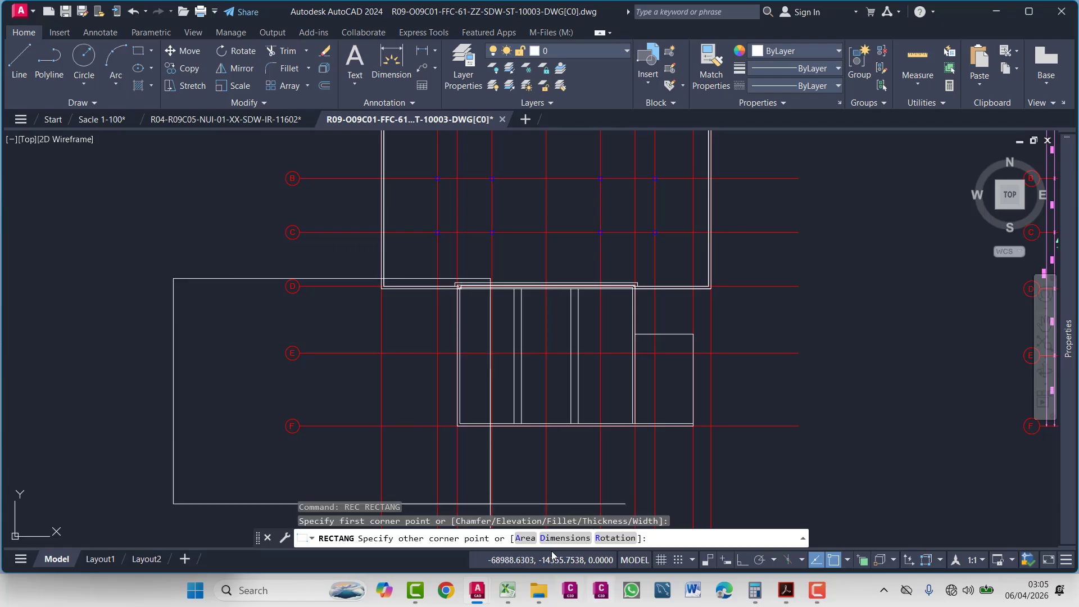
pyautogui.click(565, 538)
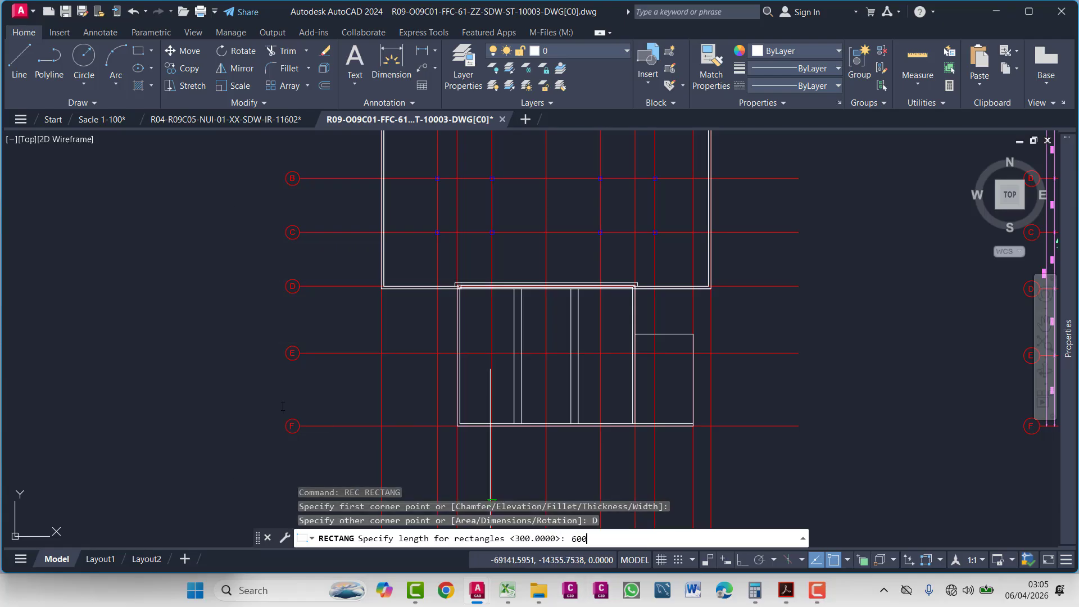
pyautogui.write('600')
pyautogui.press('Return')
pyautogui.write('6')
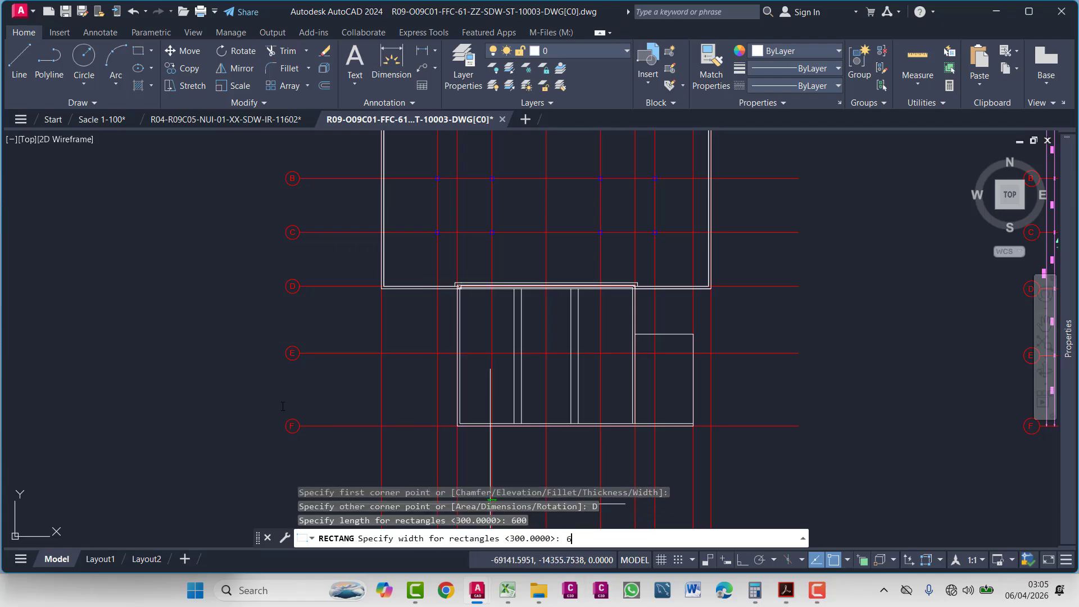
pyautogui.press('Return')
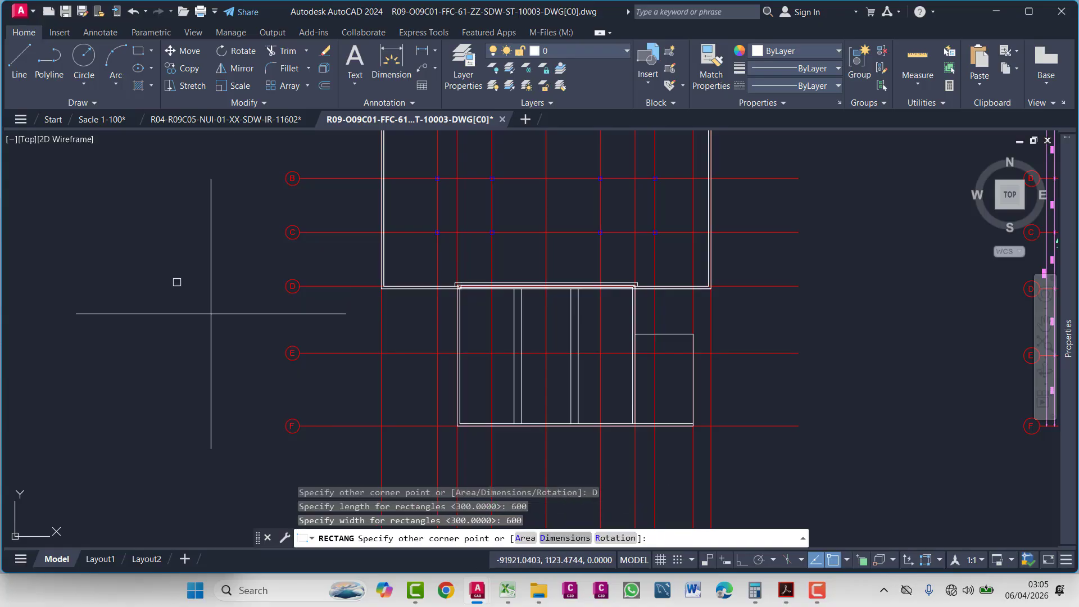
pyautogui.press('Escape')
pyautogui.scroll(4, 198, 294)
pyautogui.click(159, 241)
pyautogui.click(134, 286)
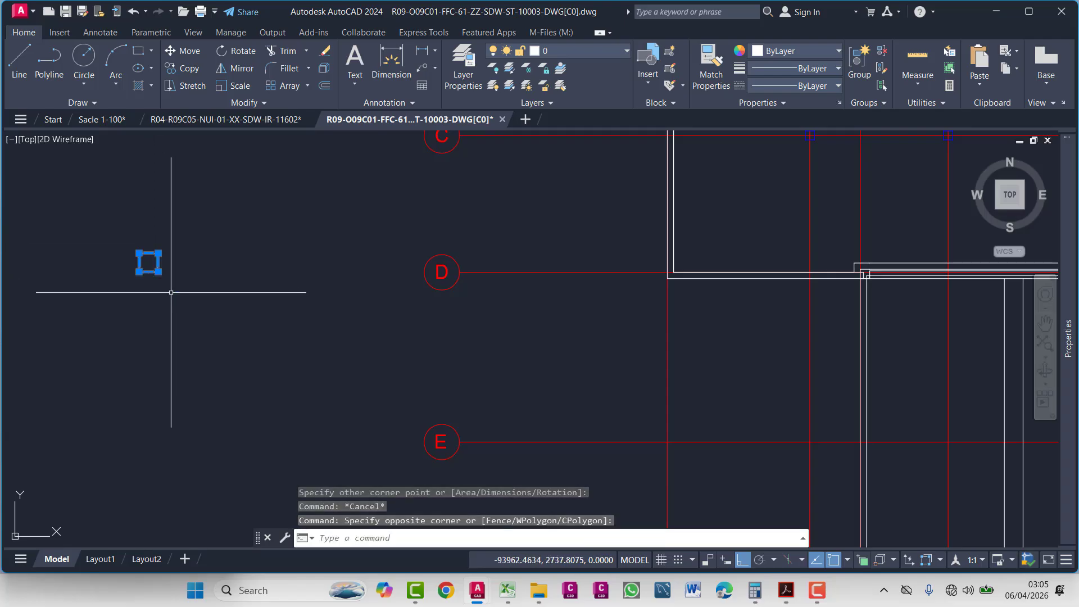
pyautogui.write('m')
pyautogui.press('Return')
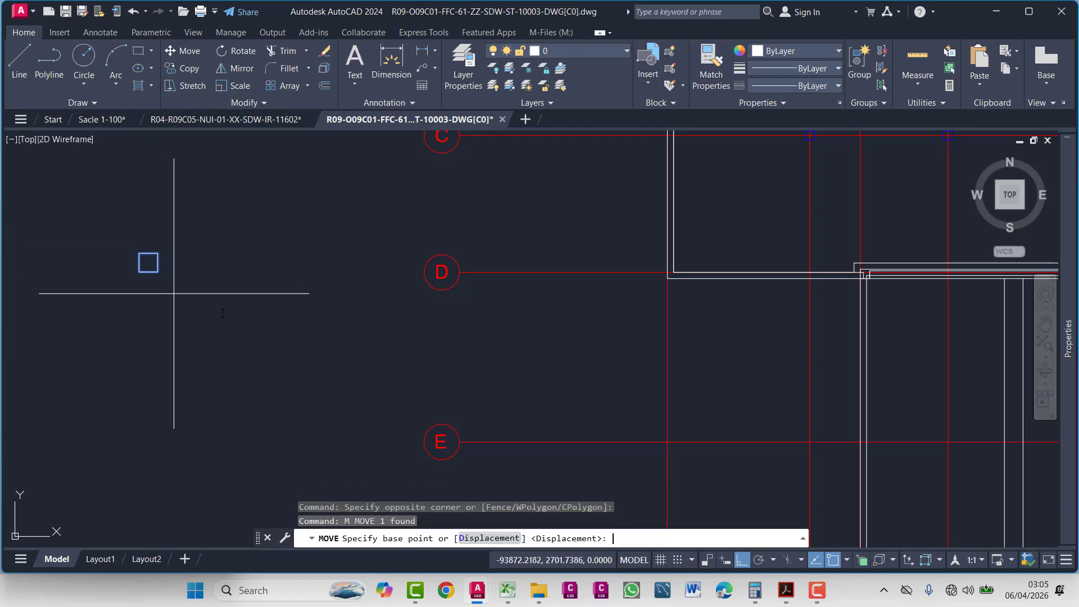
pyautogui.press('Escape')
pyautogui.scroll(-8, 212, 281)
pyautogui.scroll(8, 748, 341)
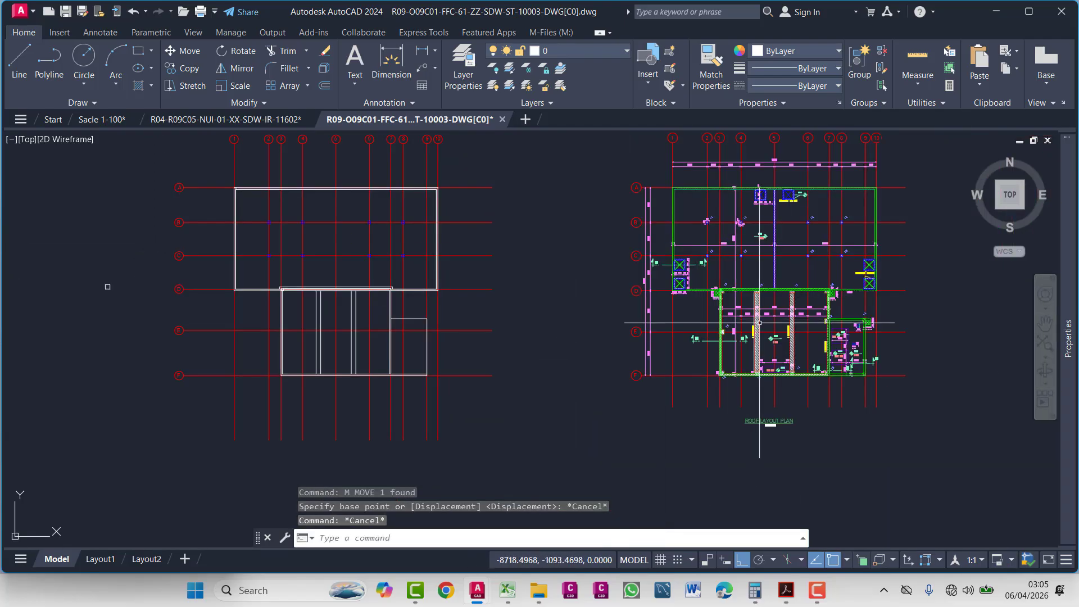
pyautogui.scroll(2, 547, 274)
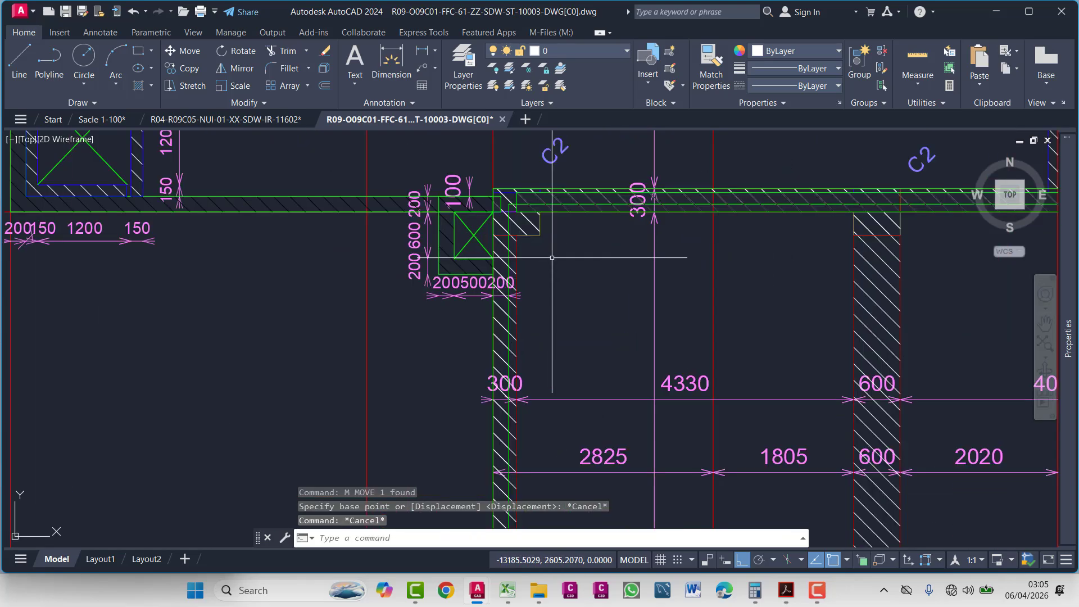
pyautogui.scroll(-7, 511, 206)
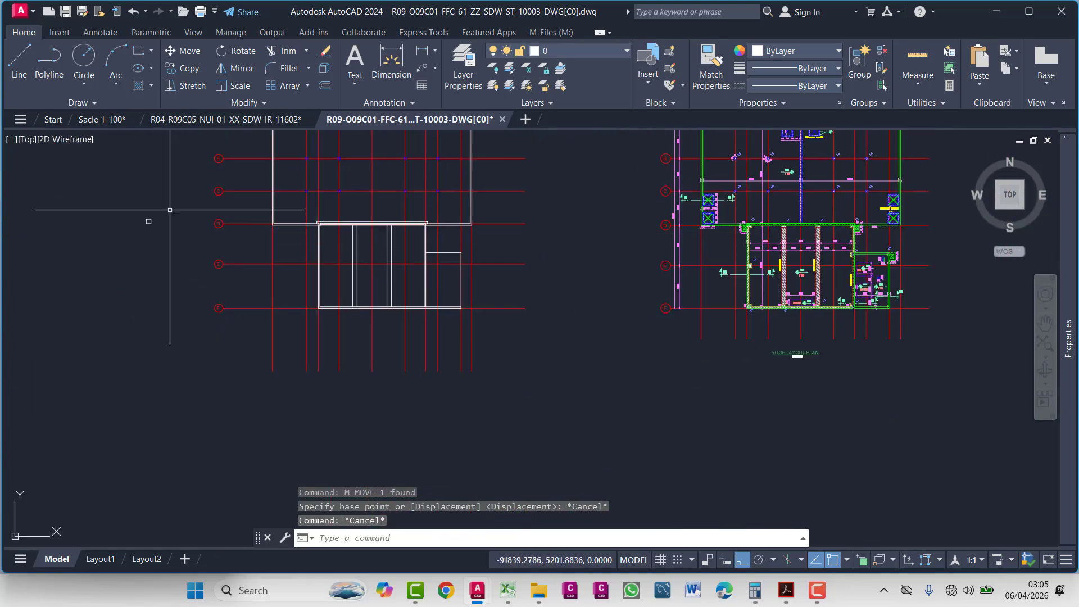
pyautogui.click(123, 275)
pyautogui.write('m')
pyautogui.press('space')
pyautogui.scroll(9, 148, 221)
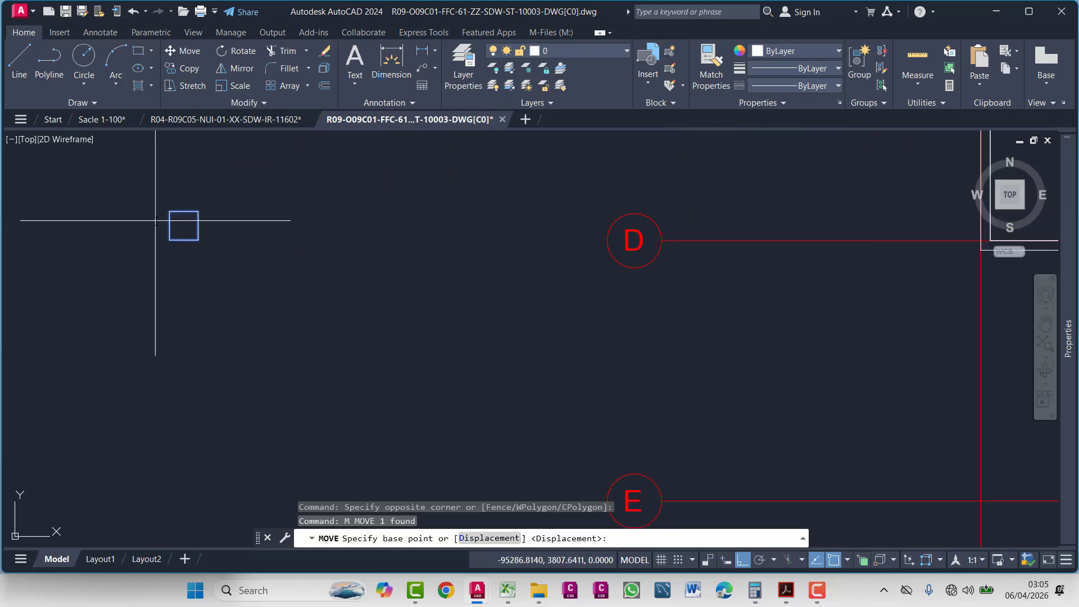
pyautogui.press('Escape')
pyautogui.press('Escape')
pyautogui.press('Escape')
# - Move the 600 by 600 column square onto the original plan, just above grid D near the corner C2 column
pyautogui.click(234, 294)
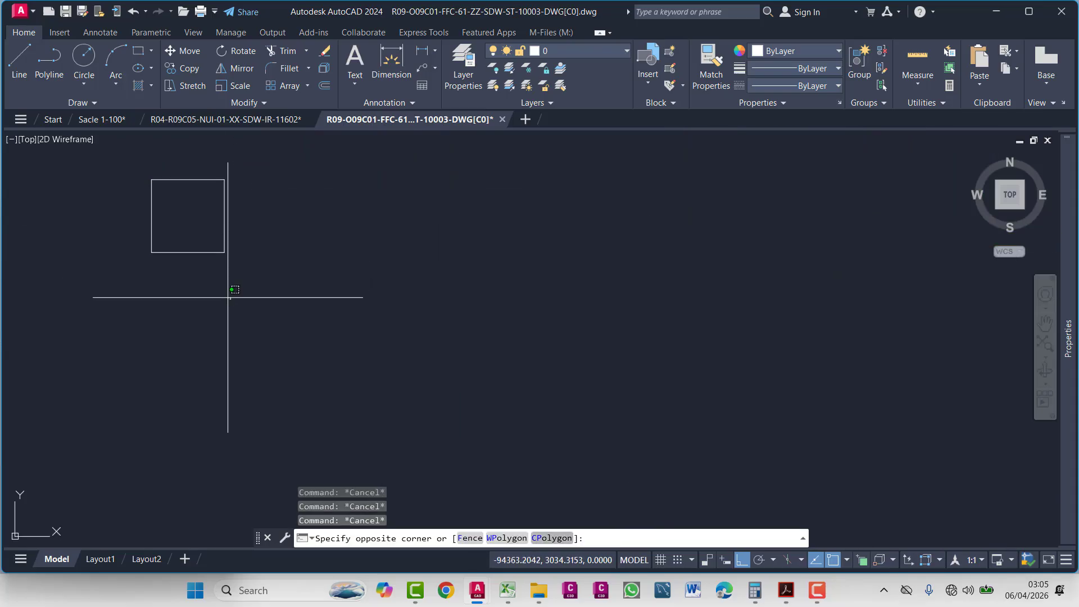
pyautogui.click(163, 217)
pyautogui.press('Return')
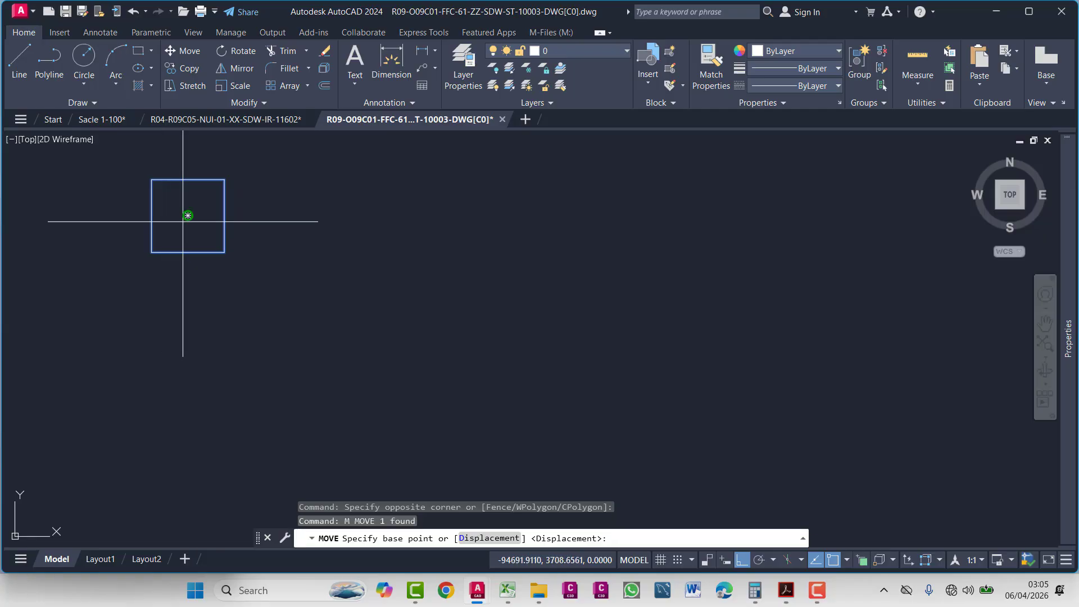
pyautogui.click(187, 216)
pyautogui.scroll(-6, 200, 320)
pyautogui.moveTo(605, 339)
pyautogui.mouseDown(button='middle')
pyautogui.moveTo(642, 287)
pyautogui.moveTo(472, 267)
pyautogui.moveTo(624, 354)
pyautogui.mouseUp(button='middle')
pyautogui.scroll(4, 488, 273)
pyautogui.click(618, 247)
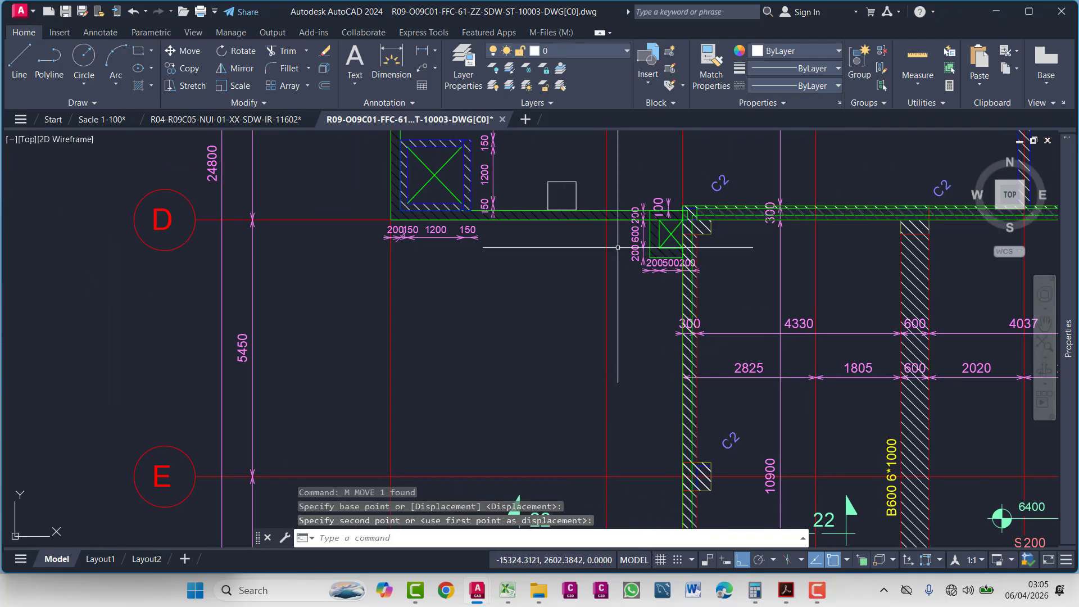
pyautogui.moveTo(649, 282)
pyautogui.mouseDown(button='middle')
pyautogui.moveTo(472, 251)
pyautogui.moveTo(474, 311)
pyautogui.mouseUp(button='middle')
pyautogui.scroll(4, 497, 259)
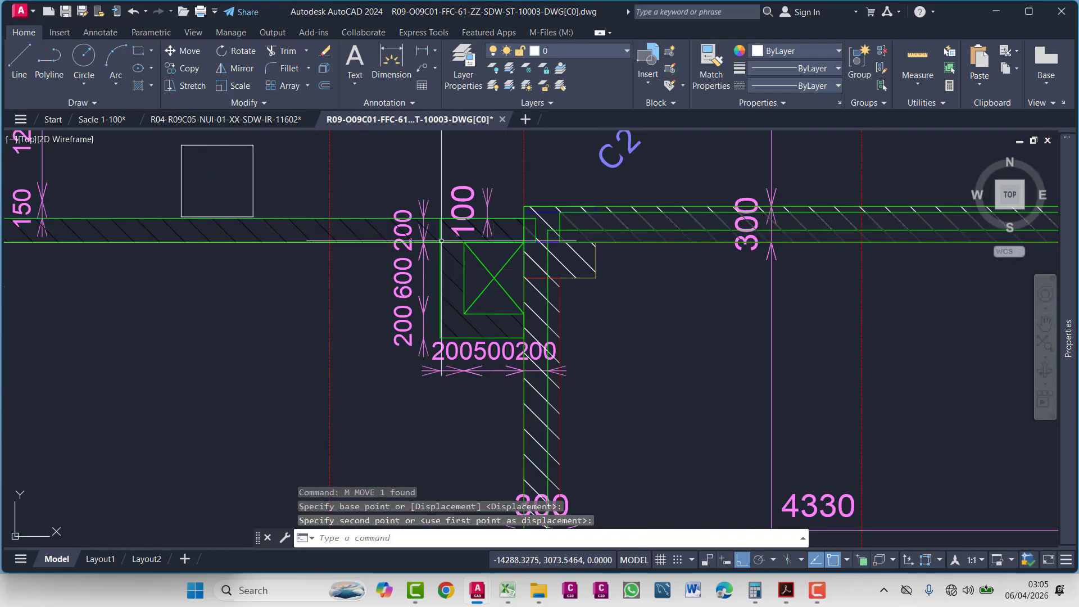
# - Try to move the square by its corner onto the corner C2 column of the original plan, and undo that move
pyautogui.click(262, 162)
pyautogui.click(243, 178)
pyautogui.press('Return')
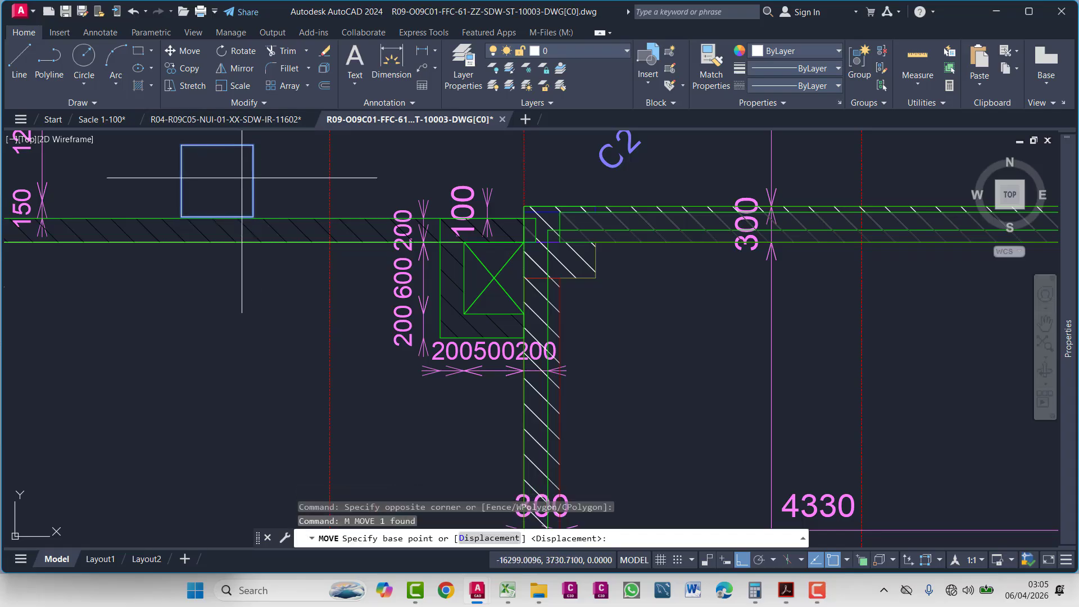
pyautogui.click(181, 145)
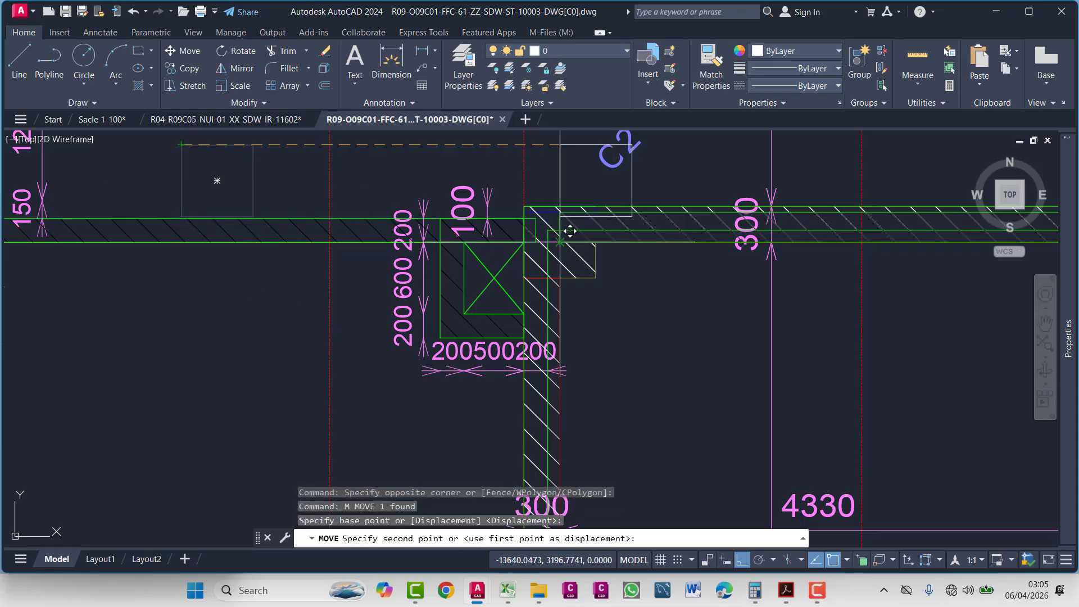
pyautogui.click(534, 195)
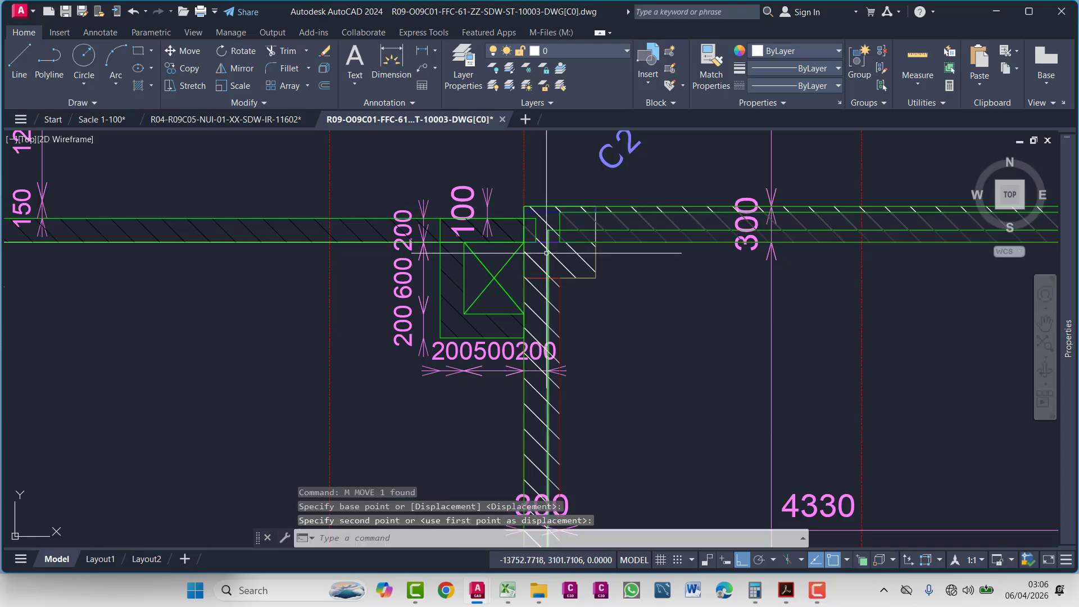
pyautogui.hotkey('ctrl', 'z')
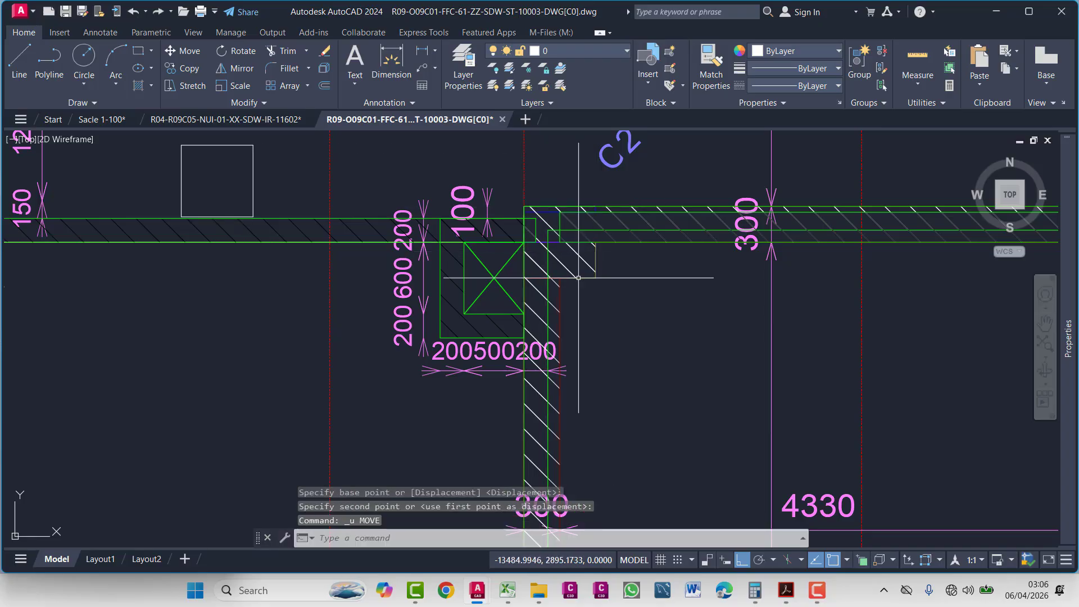
# - Highlight grid line D on the original plan and examine how the corner C2 column sits against the grid and walls
pyautogui.moveTo(386, 229); pyautogui.dragTo(409, 246, button='middle')
pyautogui.scroll(-4, 527, 268)
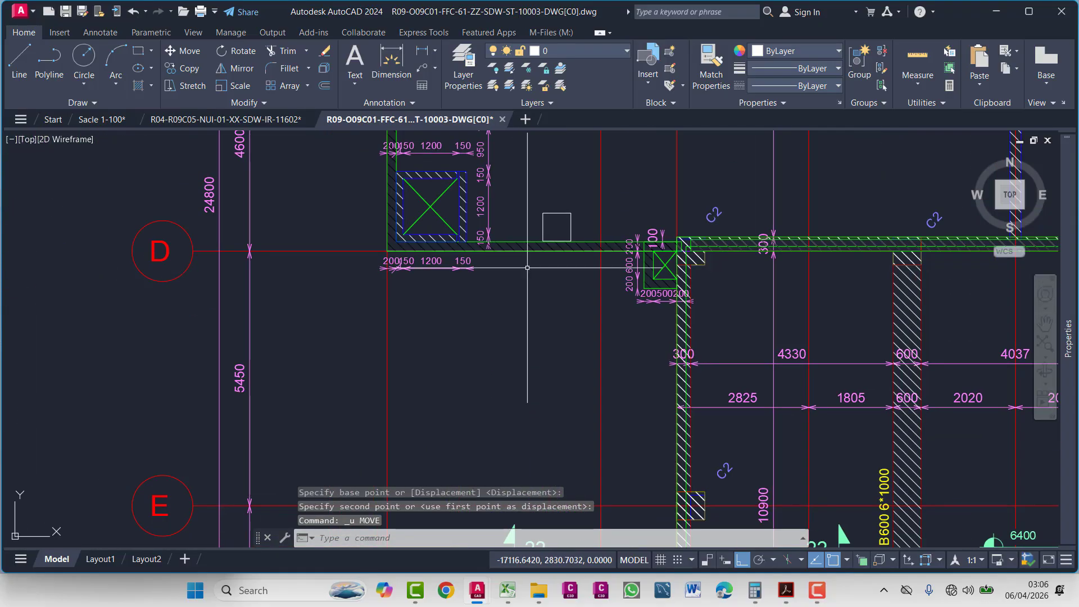
pyautogui.click(309, 228)
pyautogui.click(290, 273)
pyautogui.moveTo(749, 279); pyautogui.dragTo(525, 302, button='middle')
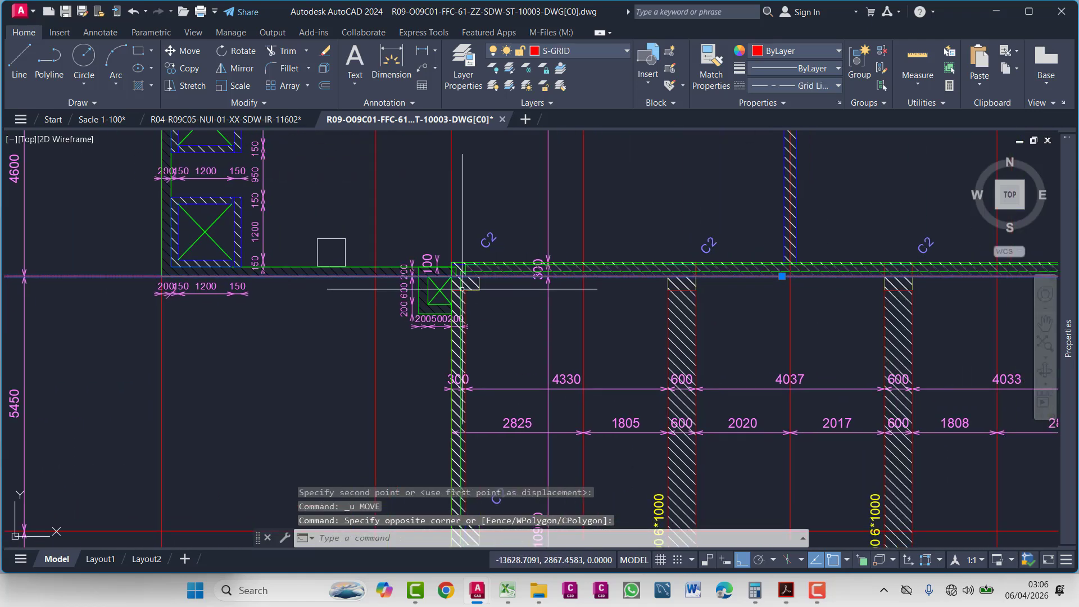
pyautogui.scroll(4, 458, 285)
pyautogui.moveTo(418, 282); pyautogui.dragTo(492, 291, button='middle')
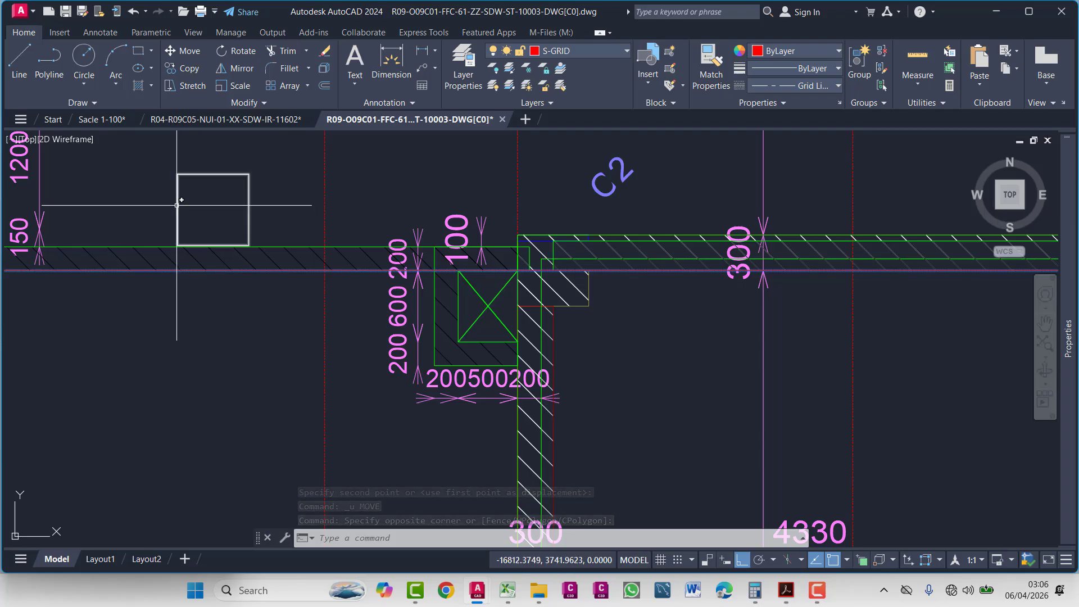
pyautogui.scroll(-4, 186, 210)
pyautogui.moveTo(239, 260)
pyautogui.mouseDown(button='middle')
pyautogui.moveTo(515, 300)
pyautogui.moveTo(646, 283)
pyautogui.moveTo(463, 330)
pyautogui.mouseUp(button='middle')
pyautogui.scroll(-2, 464, 330)
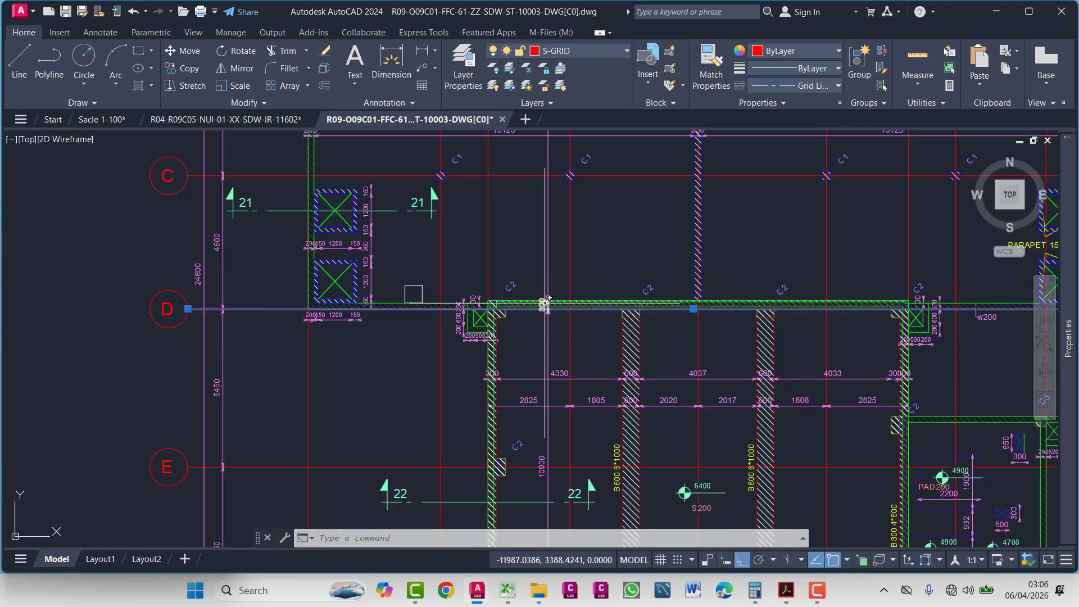
pyautogui.scroll(-5, 464, 301)
pyautogui.scroll(5, 465, 219)
pyautogui.moveTo(464, 228); pyautogui.dragTo(463, 287, button='middle')
pyautogui.scroll(-5, 462, 287)
pyautogui.scroll(5, 458, 371)
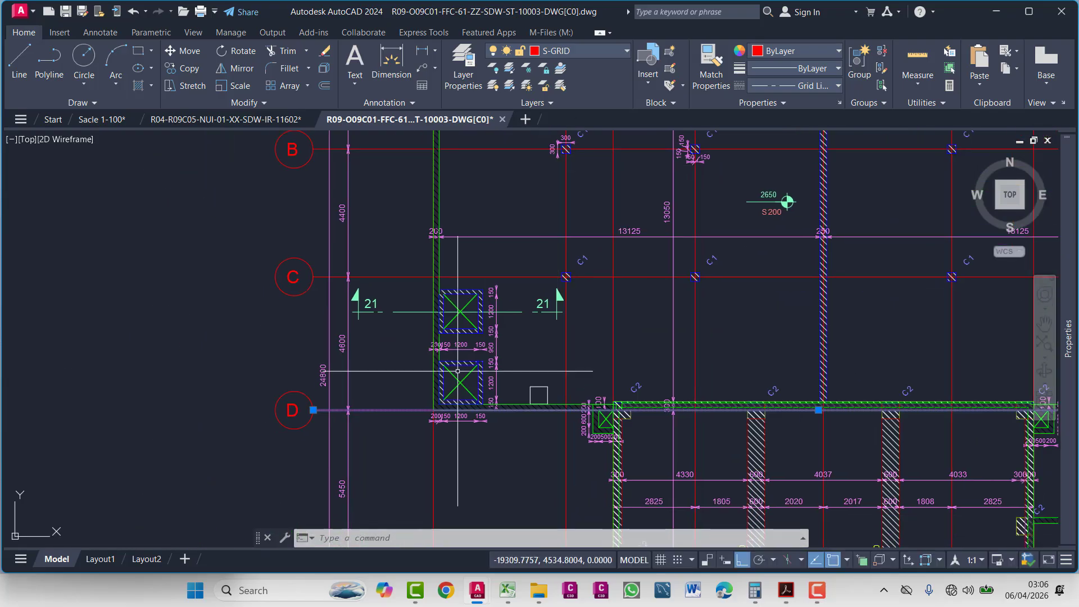
pyautogui.moveTo(548, 399); pyautogui.dragTo(522, 365)
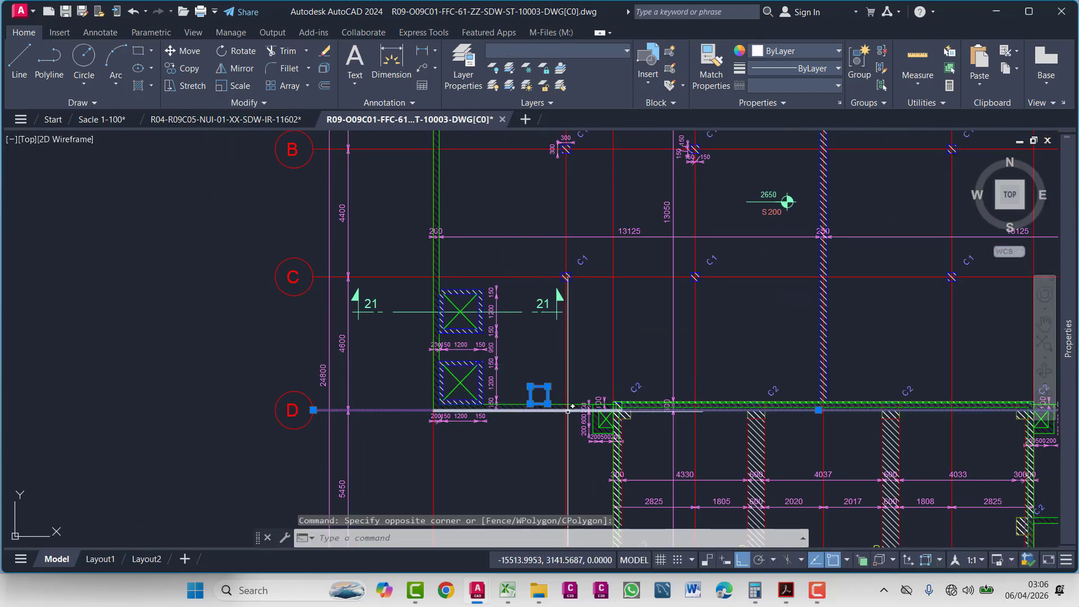
pyautogui.press('Escape')
# - Move the column square from its centre to the inner wall corner at grid D on the redrawn plan, flush with the outer wall lines
pyautogui.click(544, 394)
pyautogui.click(523, 370)
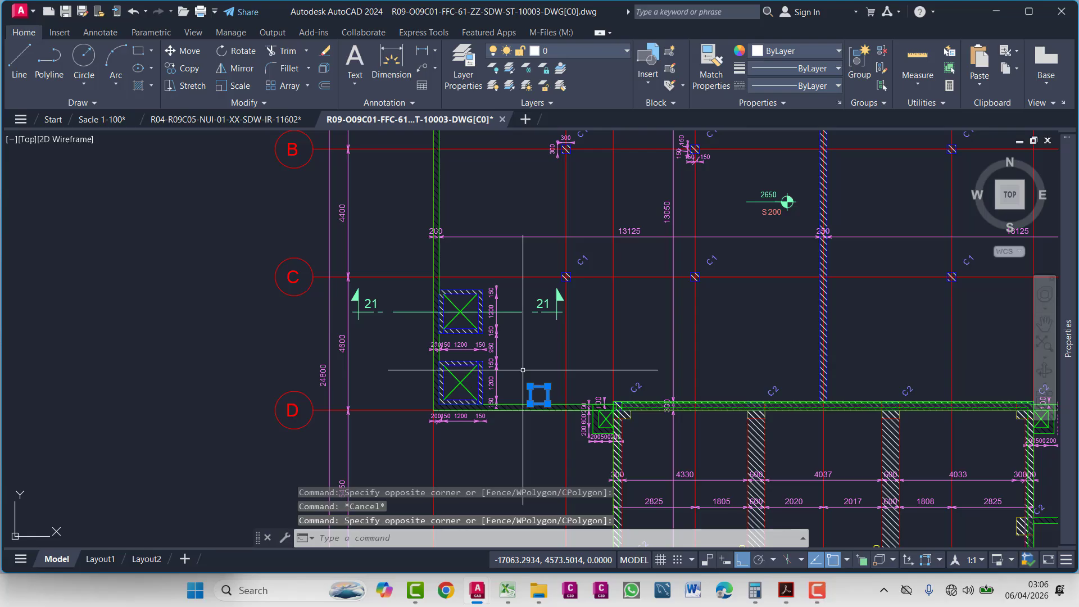
pyautogui.write('m')
pyautogui.press('Return')
pyautogui.scroll(6, 523, 370)
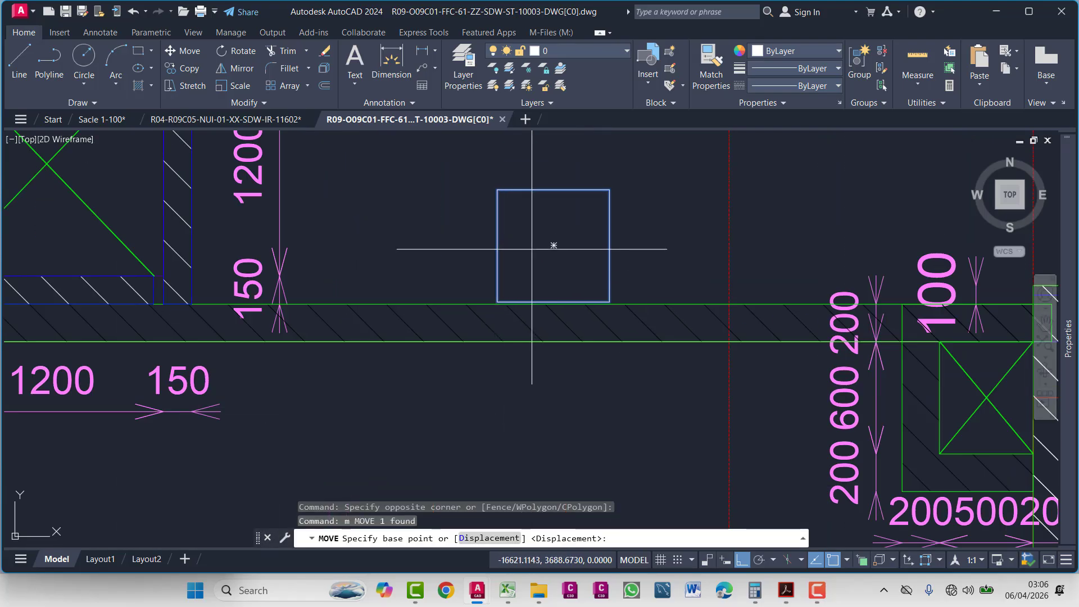
pyautogui.click(554, 246)
pyautogui.scroll(-6, 494, 241)
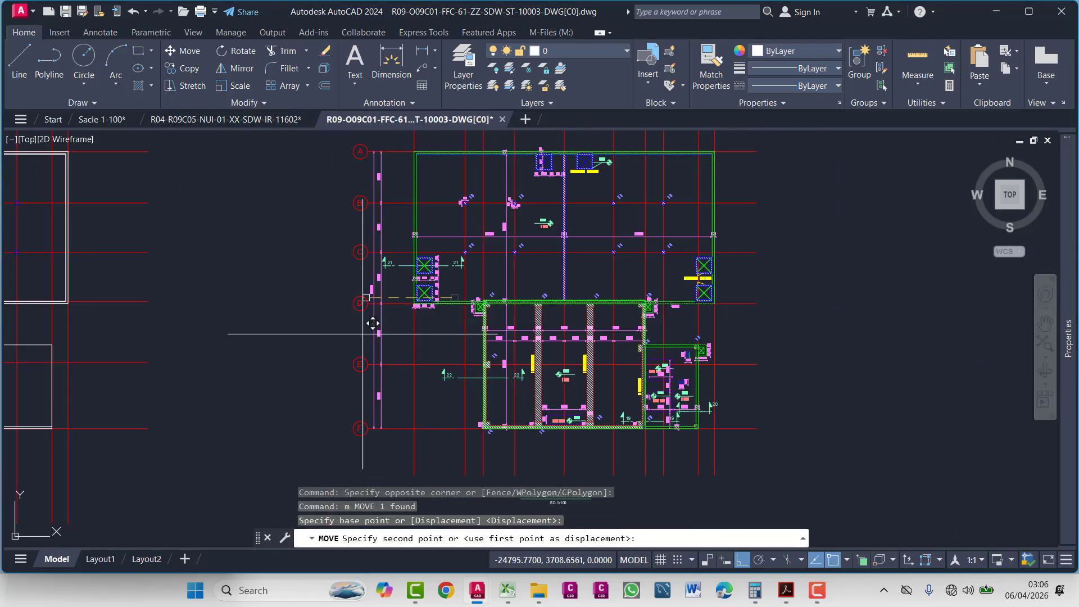
pyautogui.moveTo(464, 230); pyautogui.dragTo(543, 248, button='middle')
pyautogui.scroll(6, 579, 248)
pyautogui.moveTo(664, 278); pyautogui.dragTo(532, 321, button='middle')
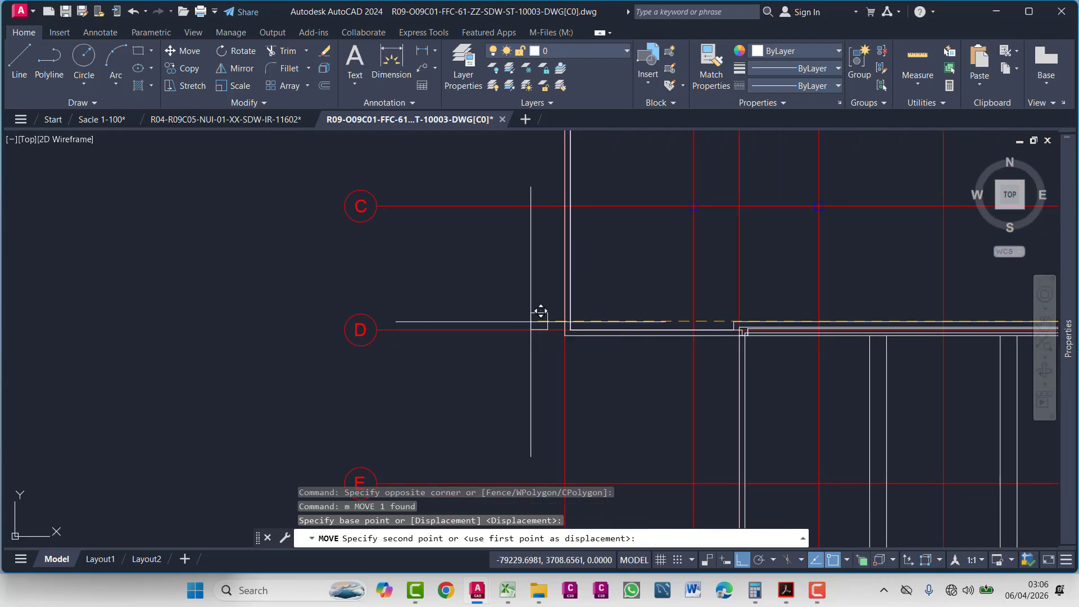
pyautogui.moveTo(683, 355); pyautogui.dragTo(630, 358, button='middle')
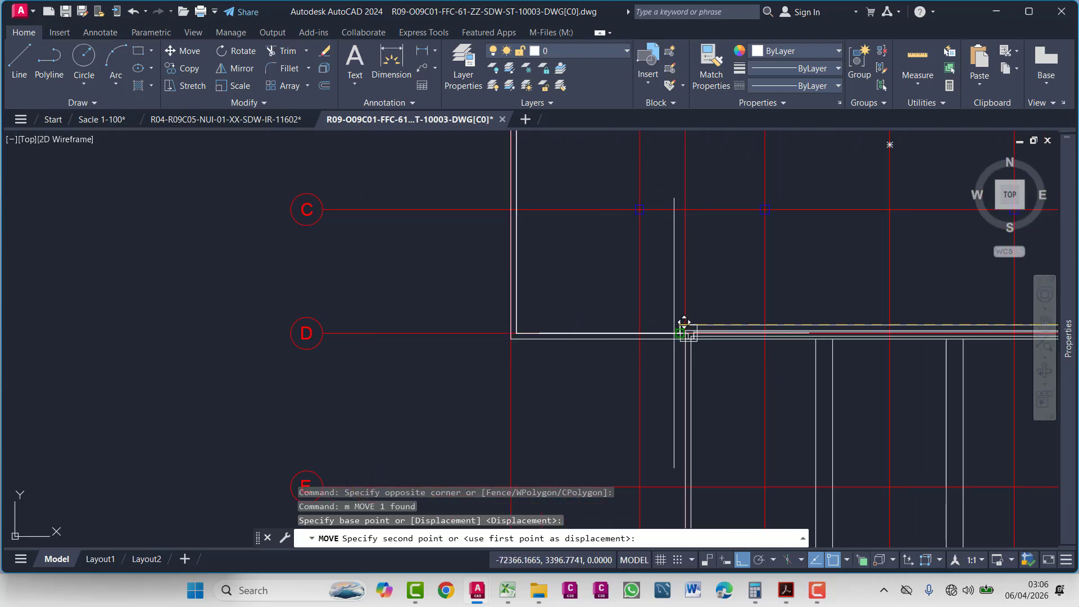
pyautogui.scroll(5, 684, 321)
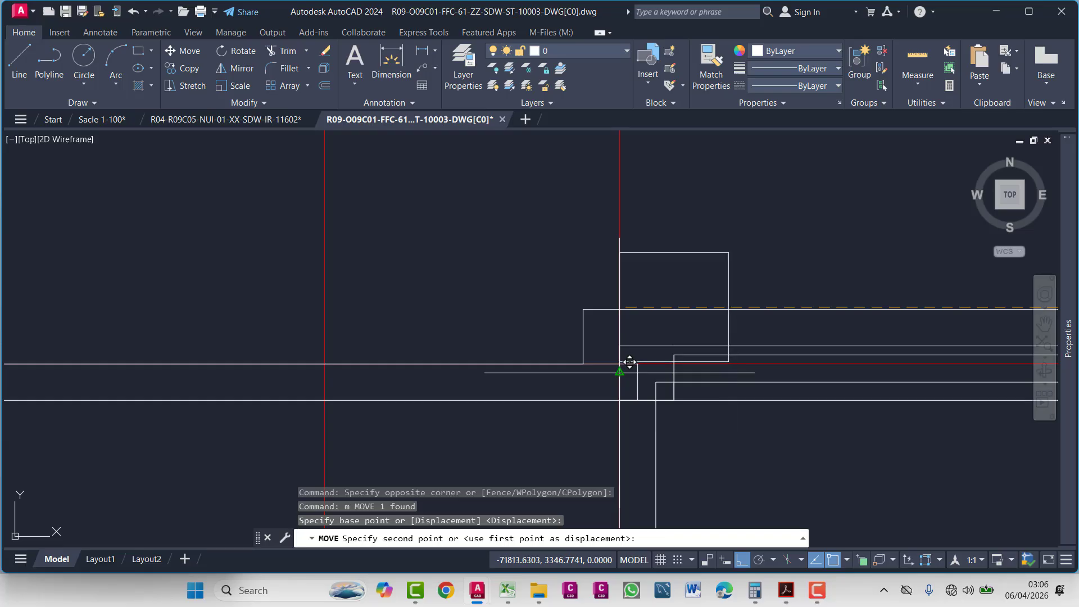
pyautogui.click(620, 365)
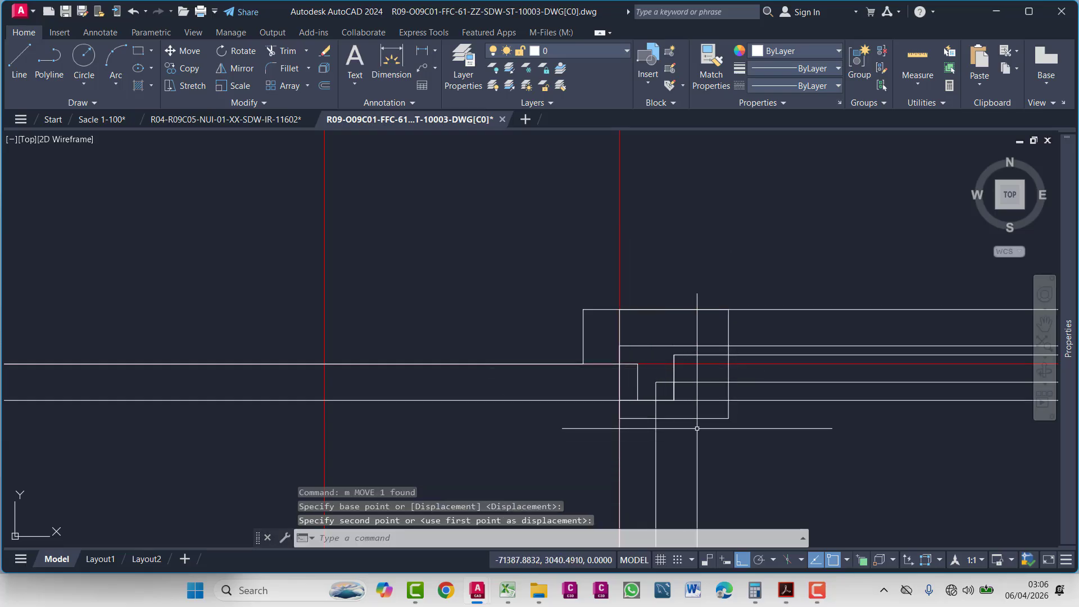
pyautogui.scroll(-5, 697, 428)
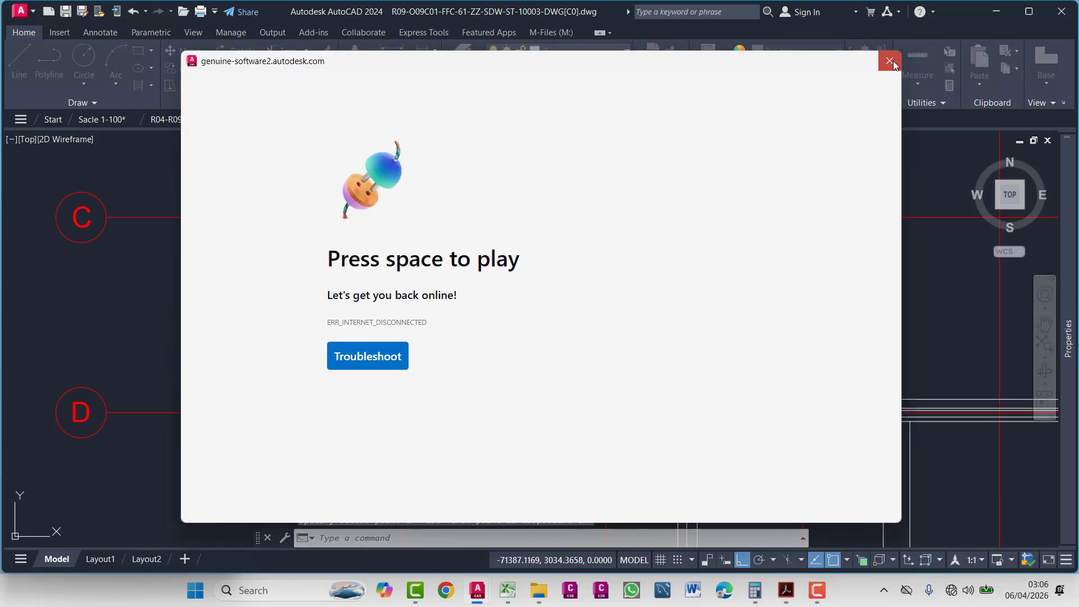
# - Dismiss the Autodesk pop-up window and assign the placed column square to the 02 Colums layer
pyautogui.click(891, 60)
pyautogui.scroll(5, 469, 310)
pyautogui.press('Escape')
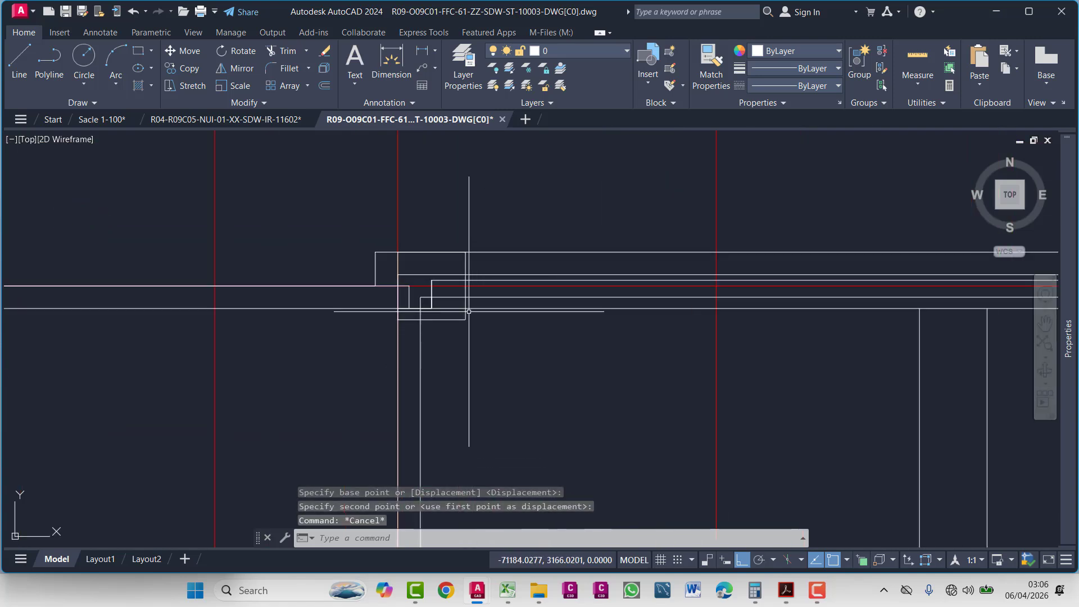
pyautogui.click(551, 52)
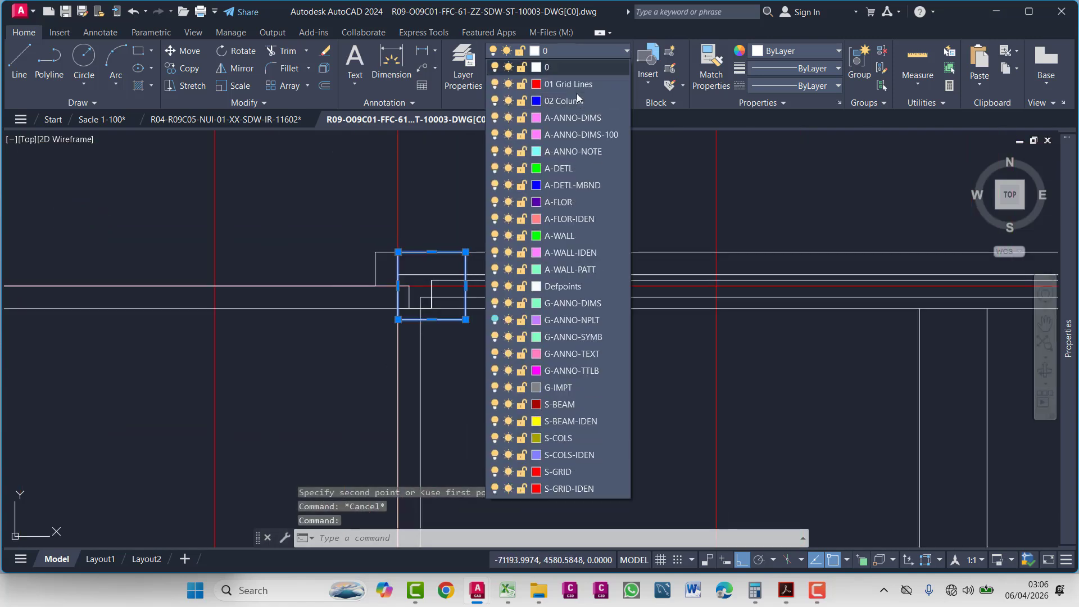
pyautogui.click(571, 101)
pyautogui.press('Escape')
pyautogui.press('Escape')
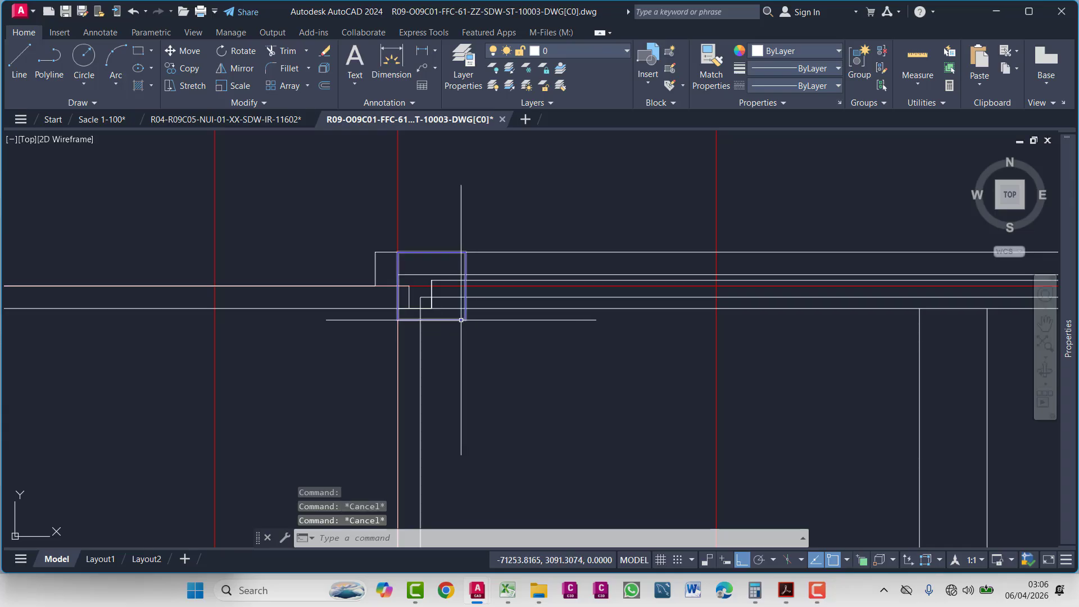
pyautogui.click(462, 320)
# - Examine the edges of the second C2 column along grid D on the original plan, where the 600 wide beam meets the wall
pyautogui.scroll(-4, 491, 330)
pyautogui.scroll(-4, 531, 357)
pyautogui.moveTo(531, 357); pyautogui.dragTo(375, 283, button='middle')
pyautogui.moveTo(679, 297); pyautogui.dragTo(252, 261, button='middle')
pyautogui.scroll(-4, 253, 261)
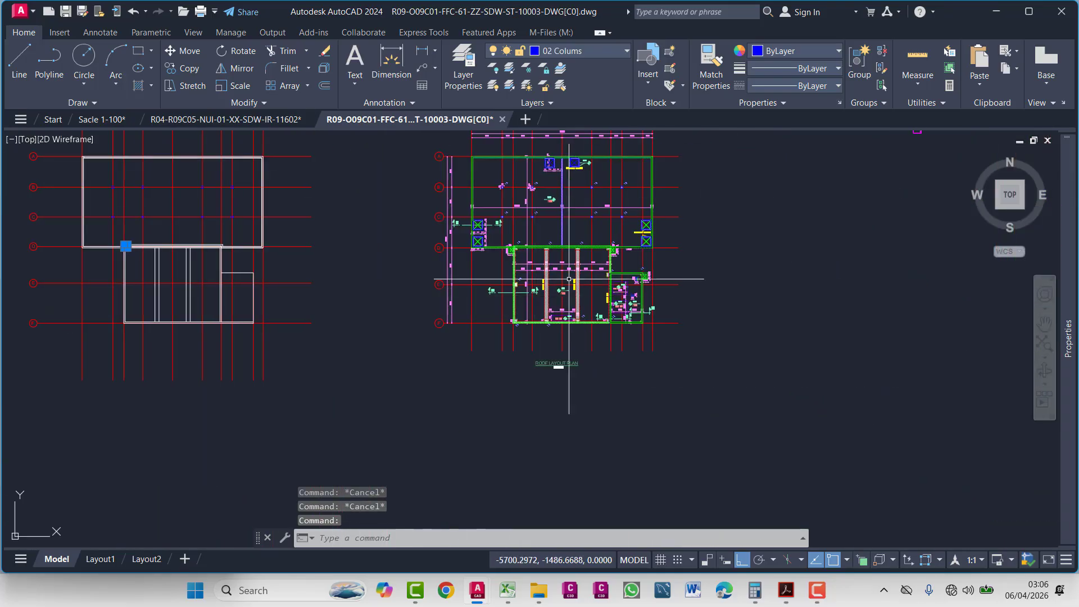
pyautogui.scroll(4, 589, 242)
pyautogui.scroll(6, 398, 267)
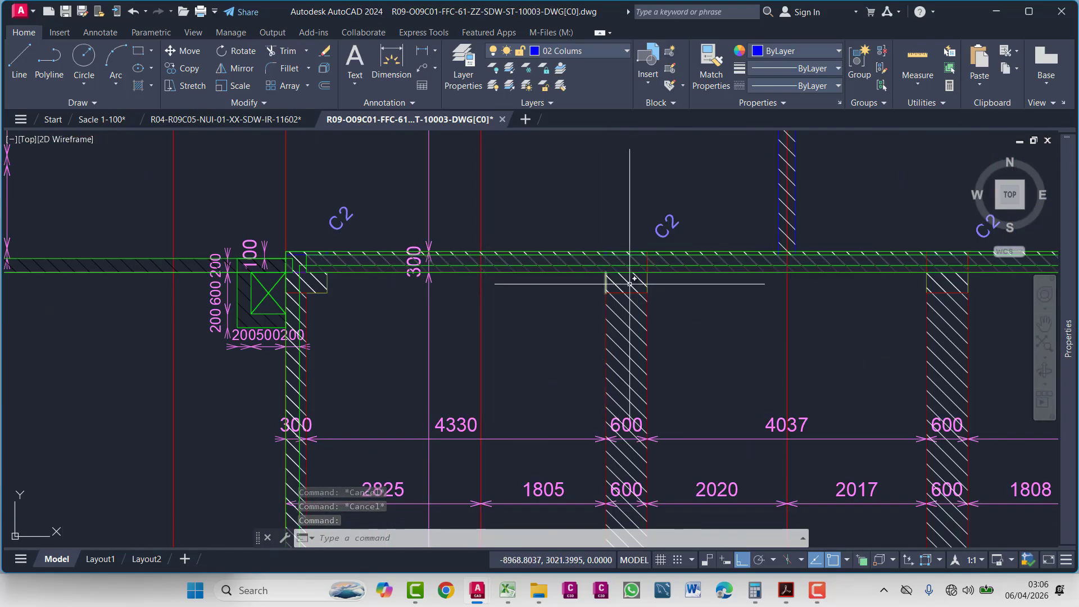
pyautogui.scroll(2, 630, 284)
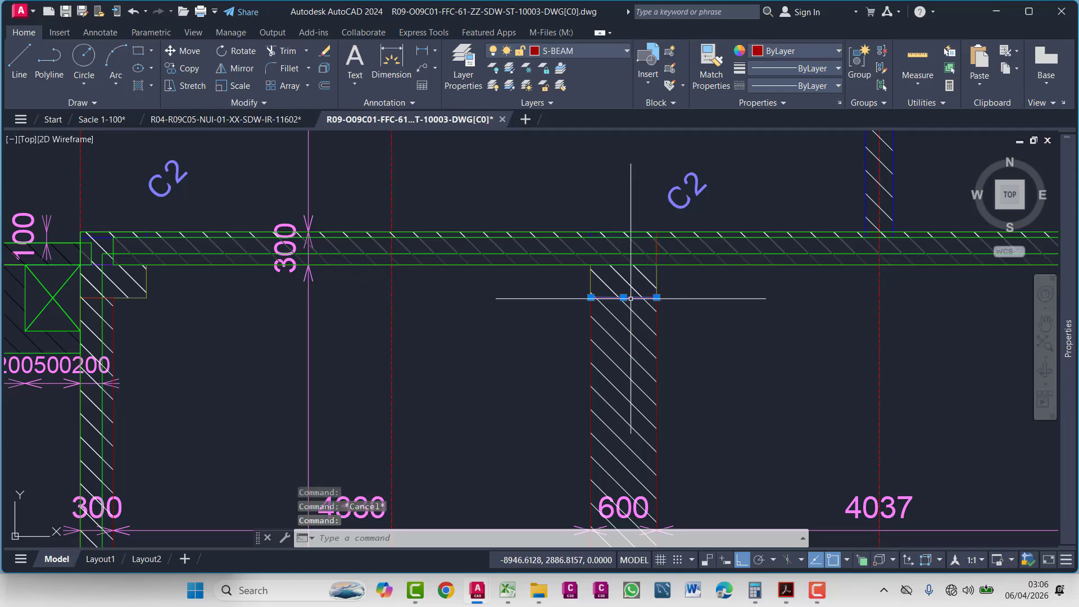
pyautogui.press('Escape')
pyautogui.press('Escape')
pyautogui.scroll(9, 655, 270)
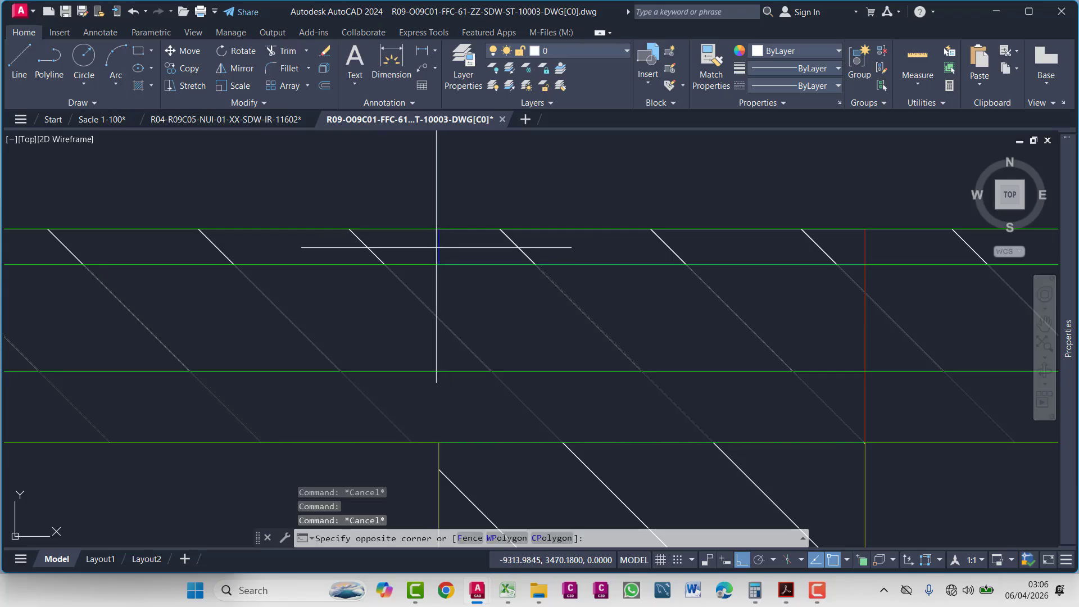
pyautogui.click(441, 246)
pyautogui.click(422, 247)
pyautogui.scroll(-7, 470, 236)
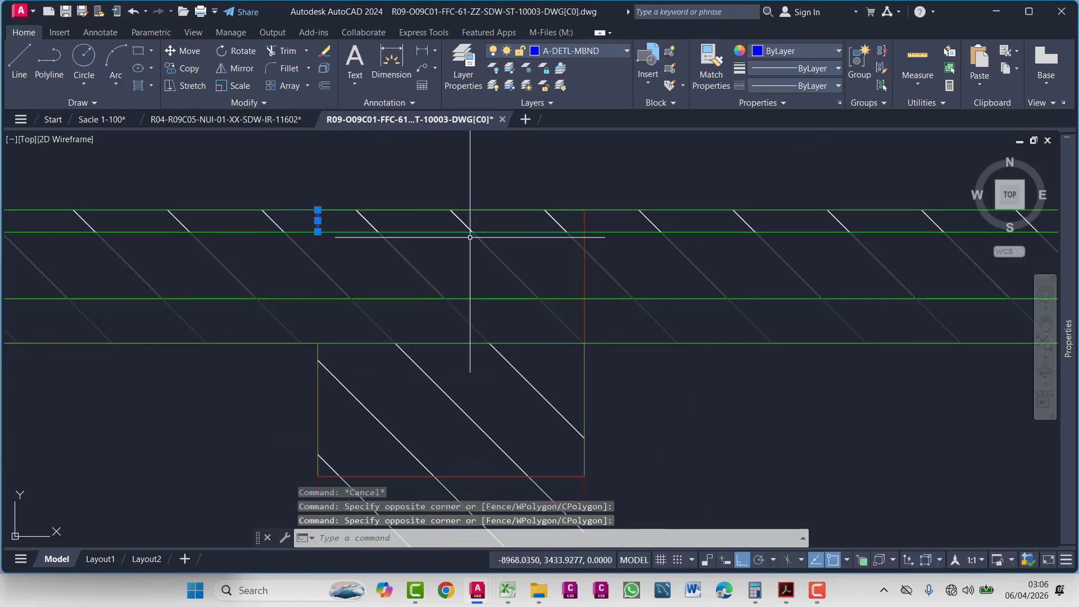
pyautogui.moveTo(530, 303); pyautogui.dragTo(677, 283, button='middle')
pyautogui.moveTo(321, 306); pyautogui.dragTo(523, 281, button='middle')
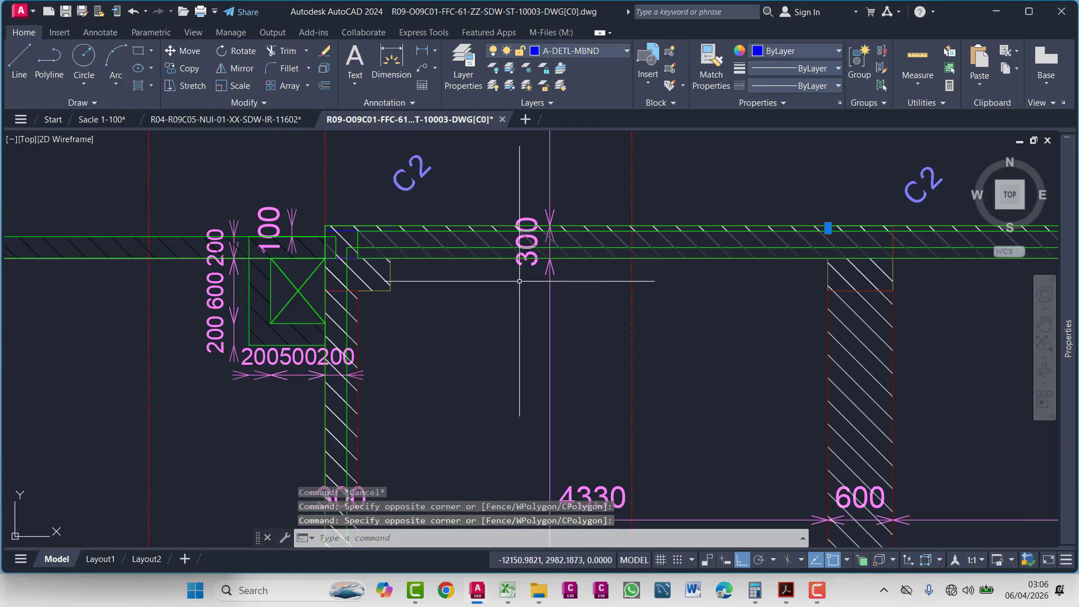
pyautogui.moveTo(97, 282); pyautogui.dragTo(419, 287, button='middle')
pyautogui.scroll(-2, 419, 287)
pyautogui.scroll(-2, 419, 287)
pyautogui.moveTo(279, 294); pyautogui.dragTo(398, 287, button='middle')
pyautogui.press('Escape')
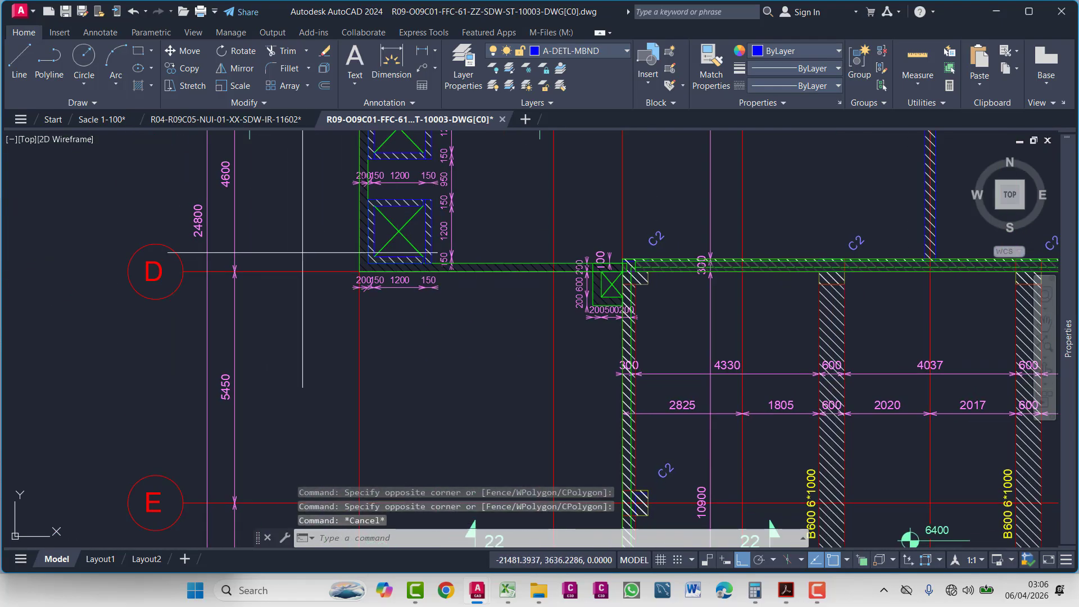
# - Highlight grid line D on the original plan again and examine how the C2 columns at the two 600 wide beams align with it
pyautogui.click(301, 251)
pyautogui.click(284, 276)
pyautogui.moveTo(706, 338)
pyautogui.mouseDown(button='middle')
pyautogui.moveTo(398, 332)
pyautogui.moveTo(269, 306)
pyautogui.mouseUp(button='middle')
pyautogui.moveTo(487, 272); pyautogui.dragTo(481, 307, button='middle')
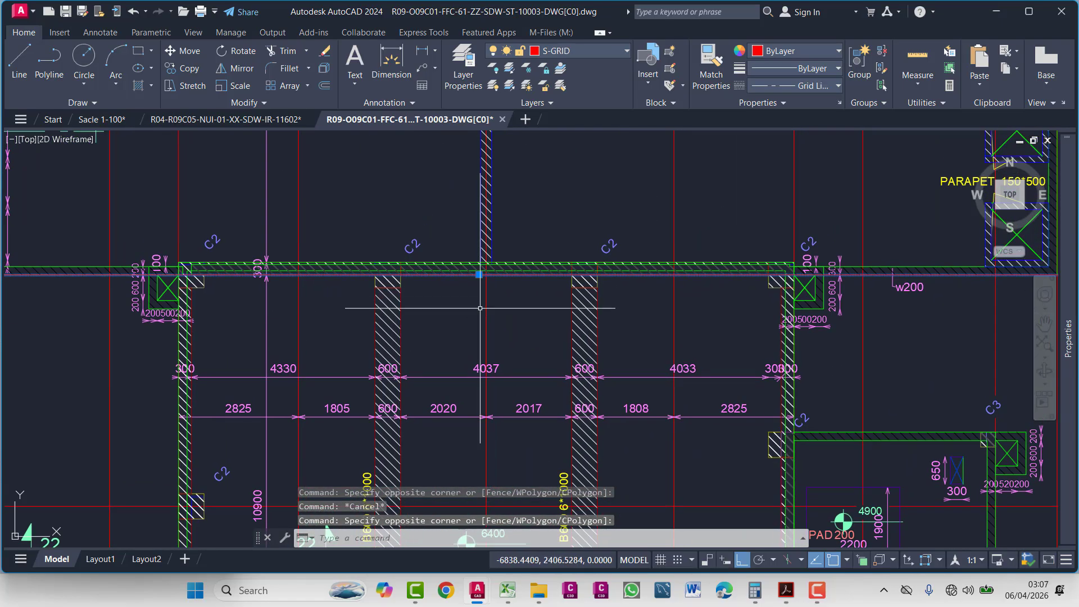
pyautogui.scroll(2, 397, 293)
pyautogui.moveTo(381, 301)
pyautogui.mouseDown(button='middle')
pyautogui.moveTo(493, 320)
pyautogui.moveTo(538, 277)
pyautogui.mouseUp(button='middle')
pyautogui.scroll(1, 503, 279)
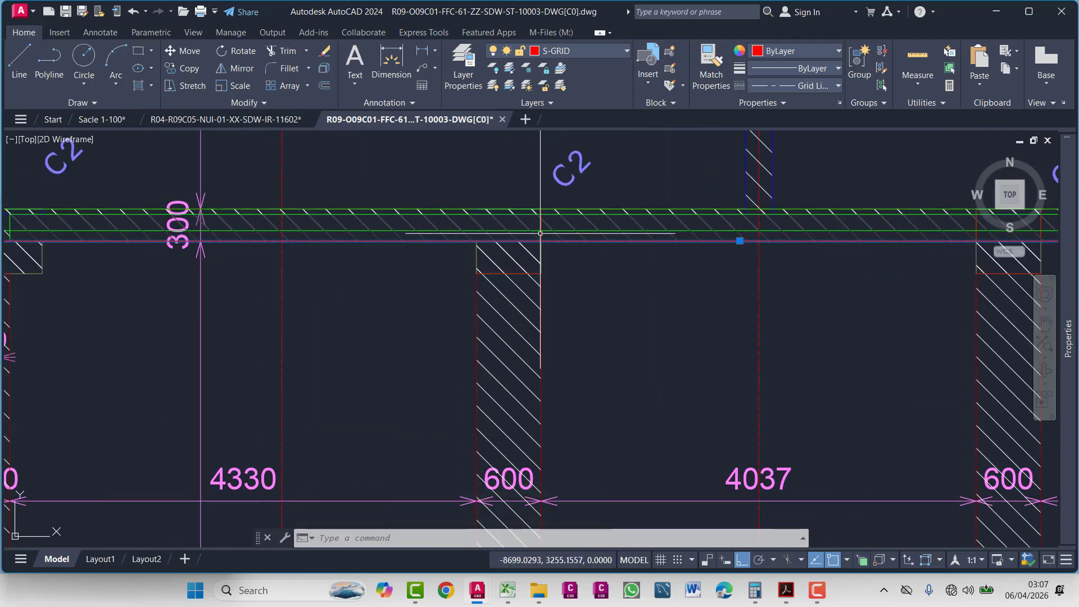
pyautogui.scroll(-2, 540, 233)
pyautogui.scroll(1, 540, 233)
pyautogui.scroll(-6, 540, 233)
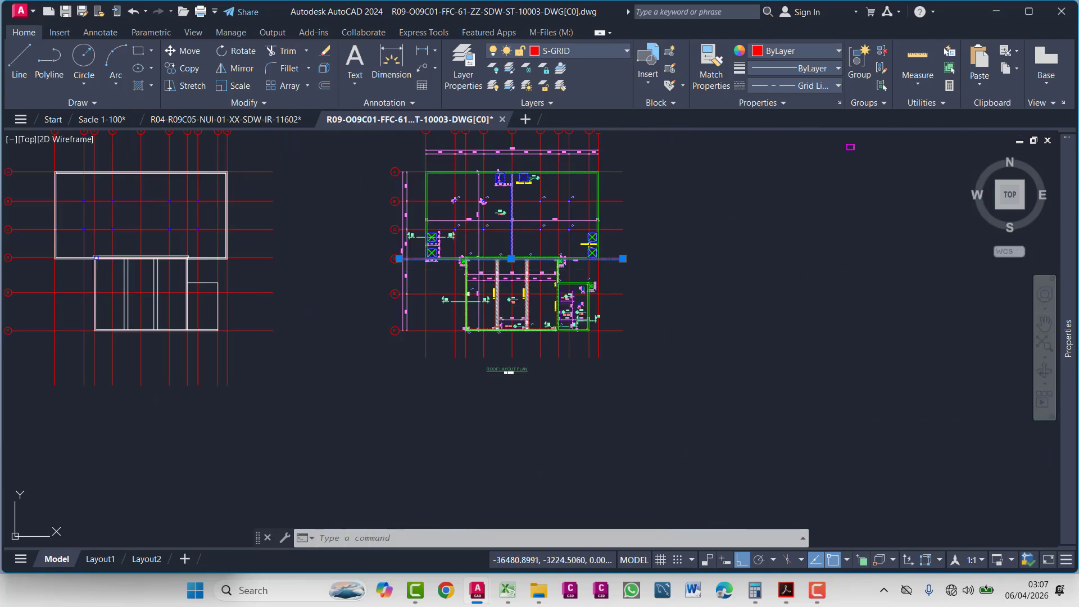
# - Move the column square from its lower corner along grid D to the first 600 wide beam, aligning its sides with the beam edges
pyautogui.scroll(-3, 427, 273)
pyautogui.scroll(6, 406, 279)
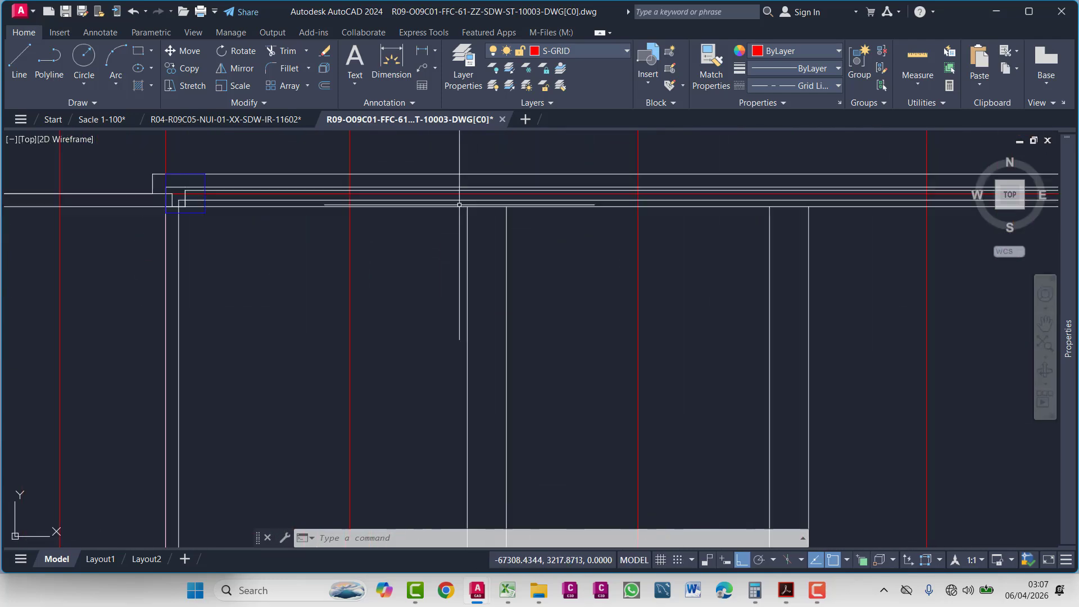
pyautogui.scroll(-3, 475, 267)
pyautogui.scroll(5, 594, 253)
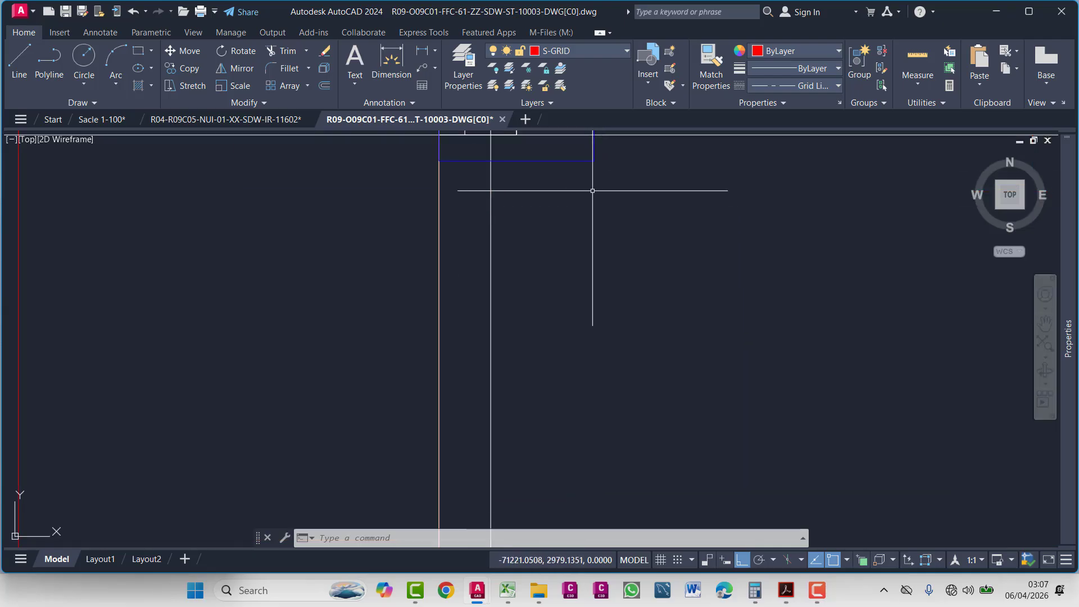
pyautogui.write('m')
pyautogui.press('Return')
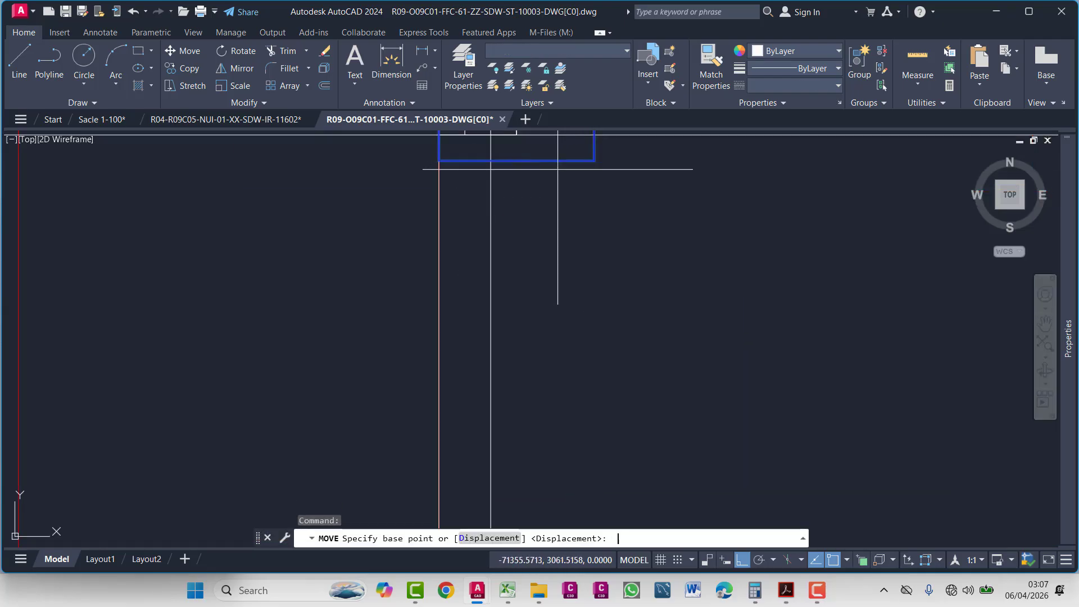
pyautogui.click(439, 161)
pyautogui.scroll(-4, 495, 202)
pyautogui.moveTo(677, 272); pyautogui.dragTo(325, 313, button='middle')
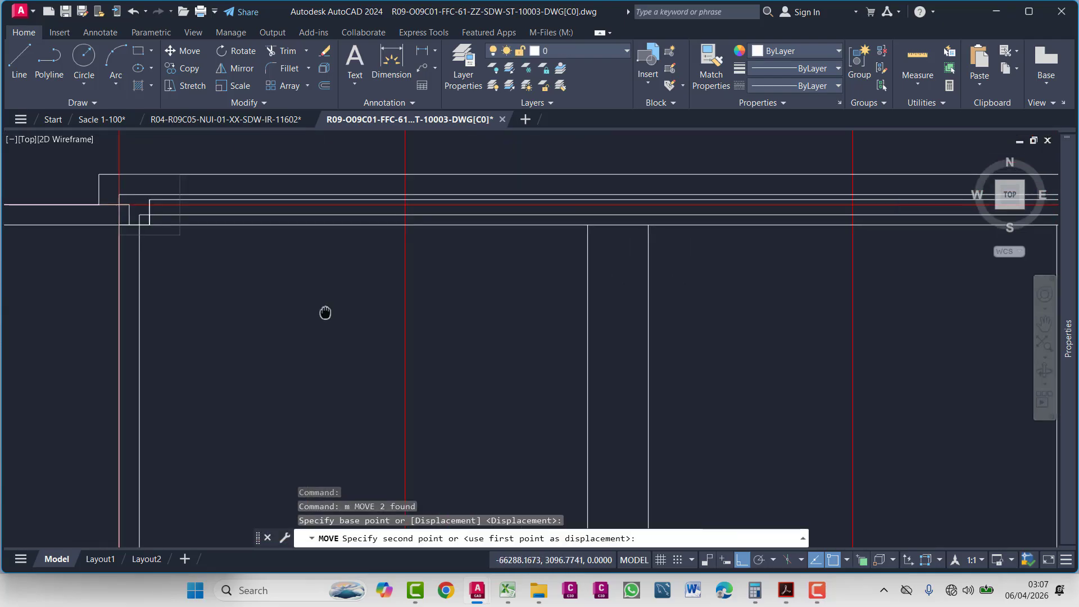
pyautogui.scroll(2, 513, 269)
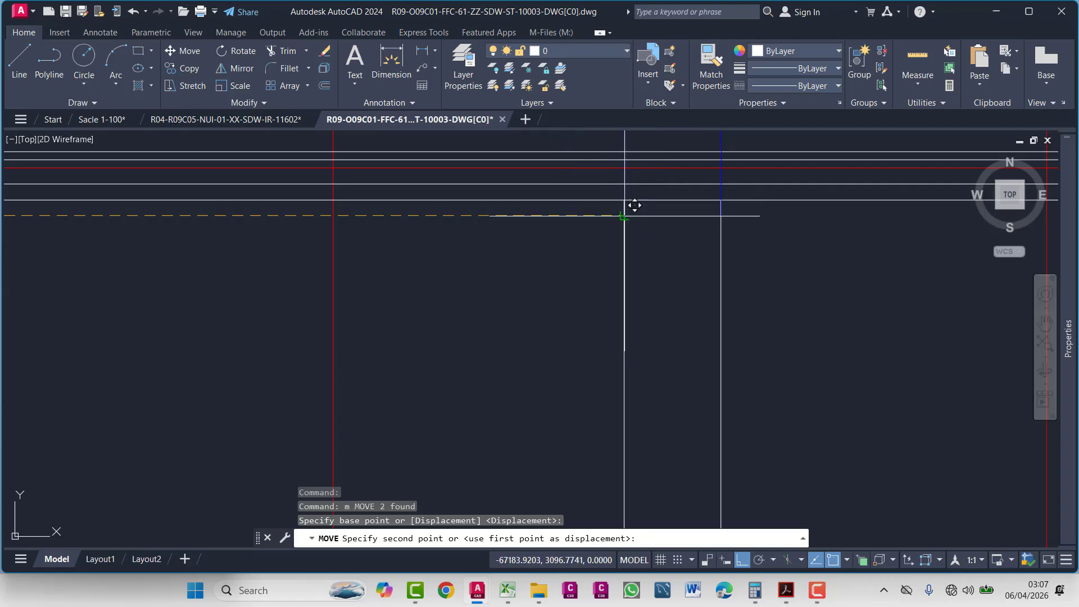
pyautogui.click(625, 216)
# - Move the column square at the first 600 wide beam down so its upper edge sits on the second wall line from the outside
pyautogui.scroll(-2, 579, 315)
pyautogui.moveTo(561, 364); pyautogui.dragTo(484, 320, button='middle')
pyautogui.moveTo(589, 323); pyautogui.dragTo(499, 373, button='middle')
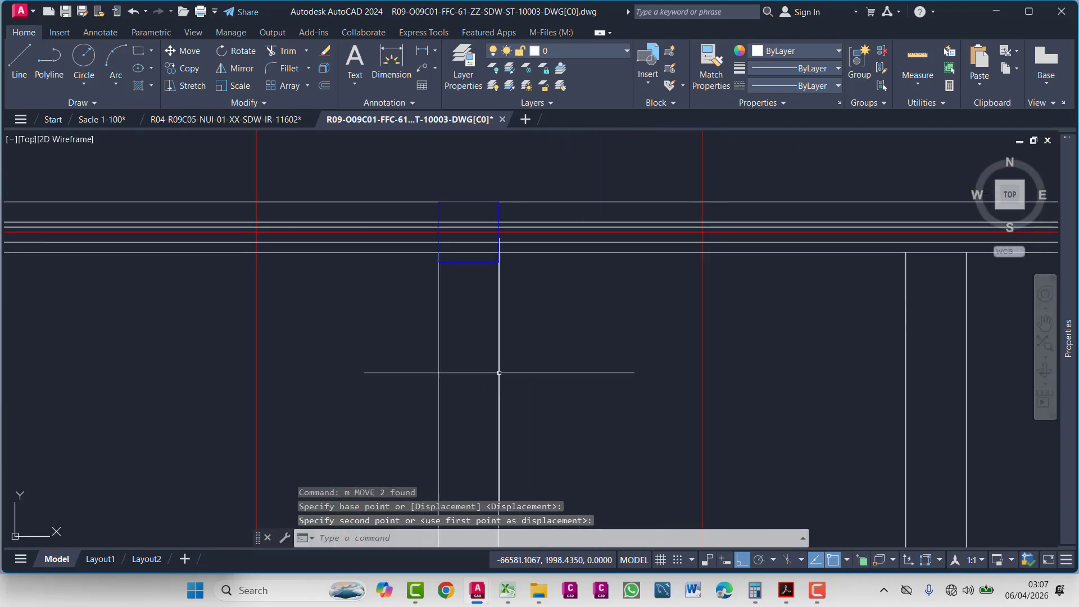
pyautogui.scroll(-4, 499, 373)
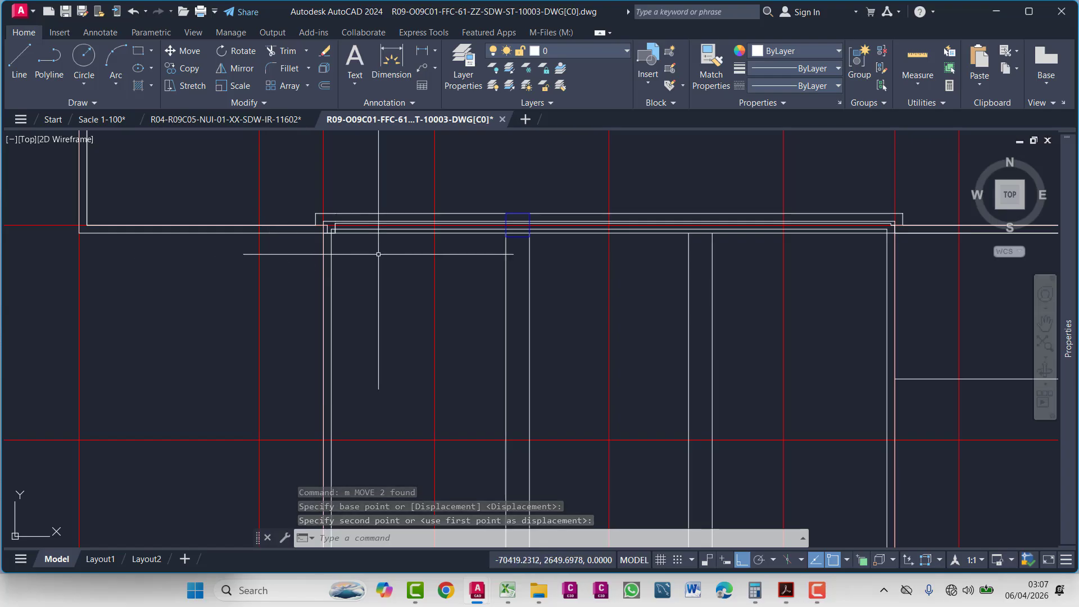
pyautogui.scroll(3, 401, 229)
pyautogui.scroll(1, 424, 225)
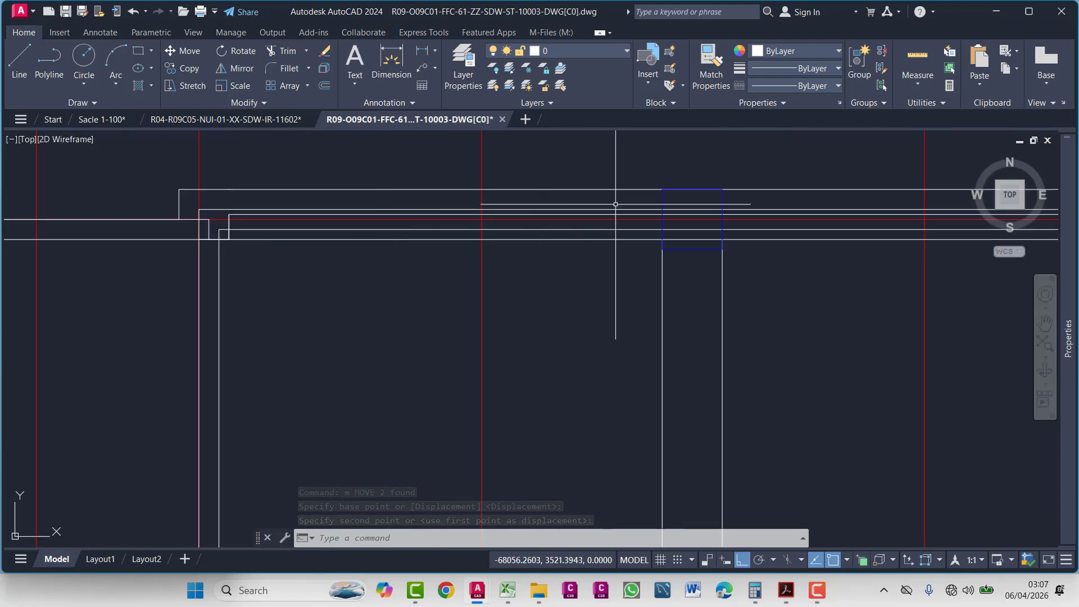
pyautogui.click(663, 203)
pyautogui.write('m')
pyautogui.press('Return')
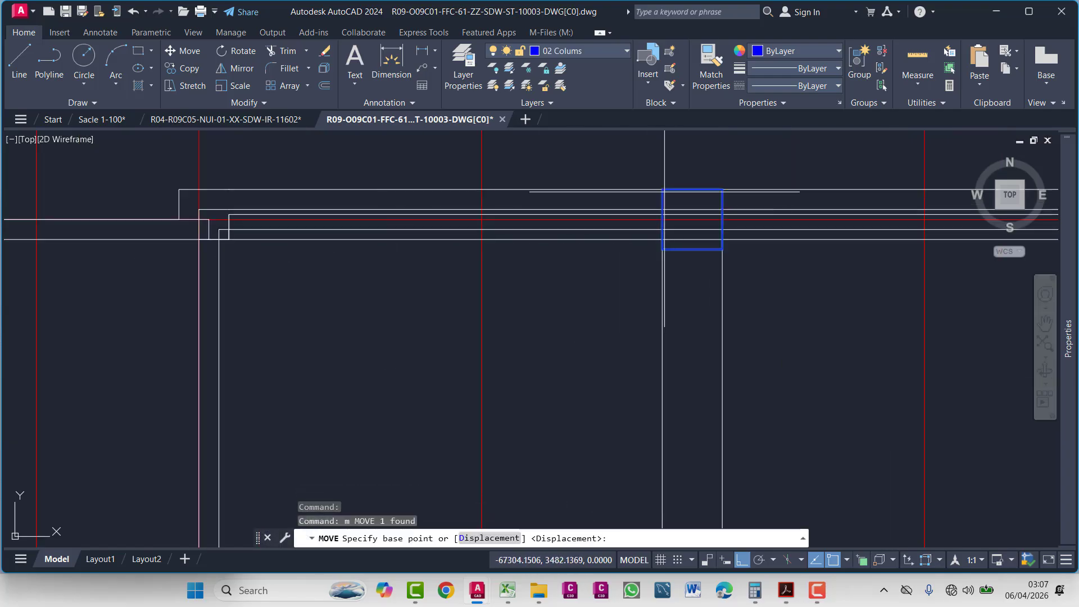
pyautogui.scroll(4, 664, 192)
pyautogui.click(654, 200)
pyautogui.press('Escape')
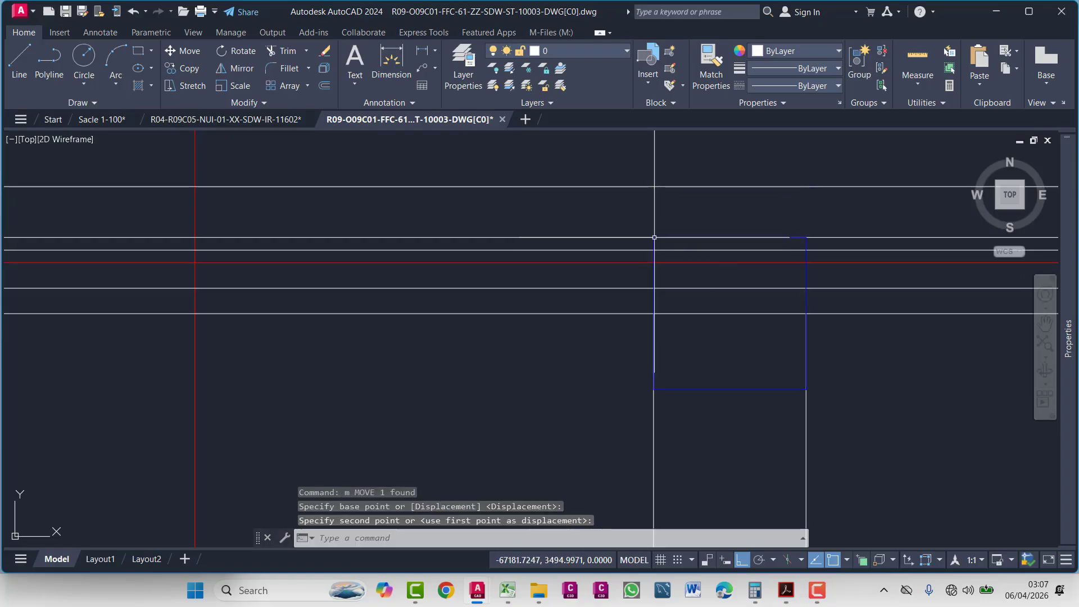
pyautogui.scroll(-10, 568, 298)
pyautogui.scroll(8, 569, 290)
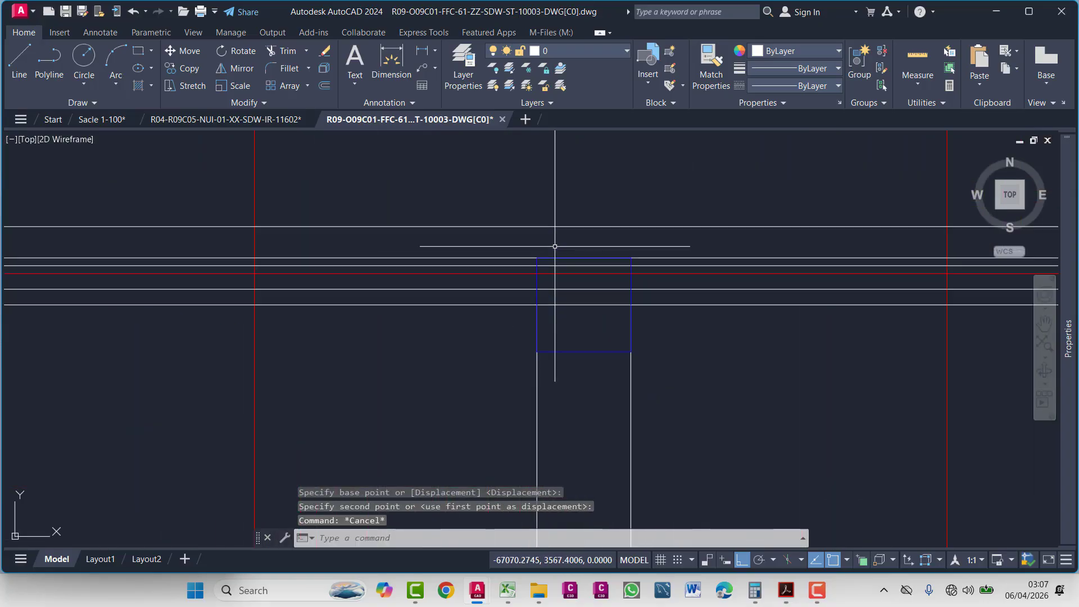
# - Examine the end line of the first 600 wide beam below grid D on the original plan to check the column's lower edge
pyautogui.scroll(-10, 582, 252)
pyautogui.moveTo(808, 284); pyautogui.dragTo(442, 282, button='middle')
pyautogui.moveTo(804, 299); pyautogui.dragTo(221, 299, button='middle')
pyautogui.scroll(8, 528, 248)
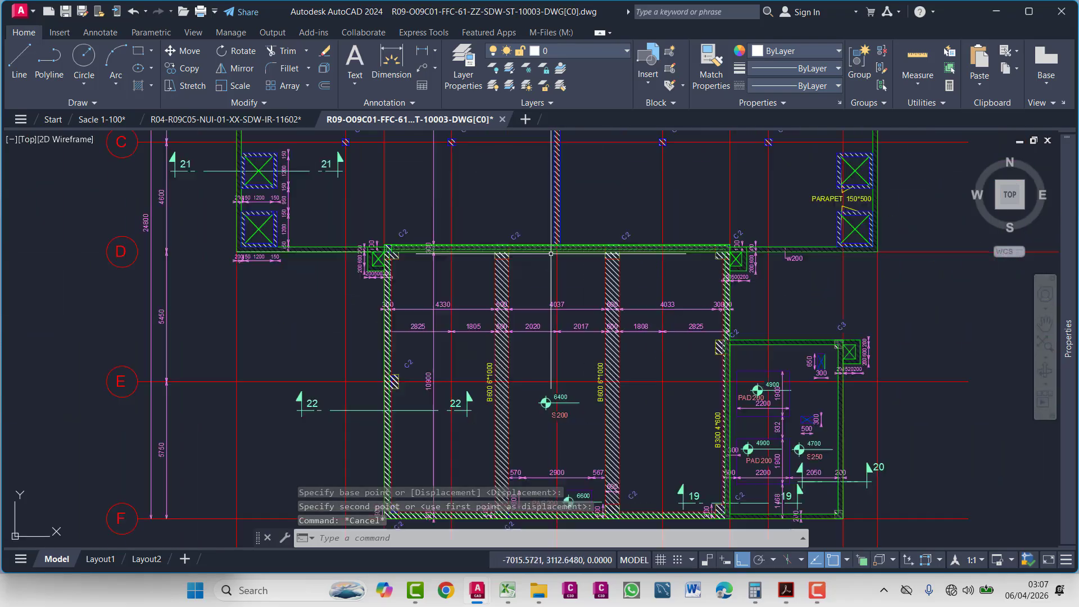
pyautogui.moveTo(598, 263); pyautogui.dragTo(451, 268, button='middle')
pyautogui.moveTo(341, 292); pyautogui.dragTo(487, 310, button='middle')
pyautogui.scroll(4, 383, 308)
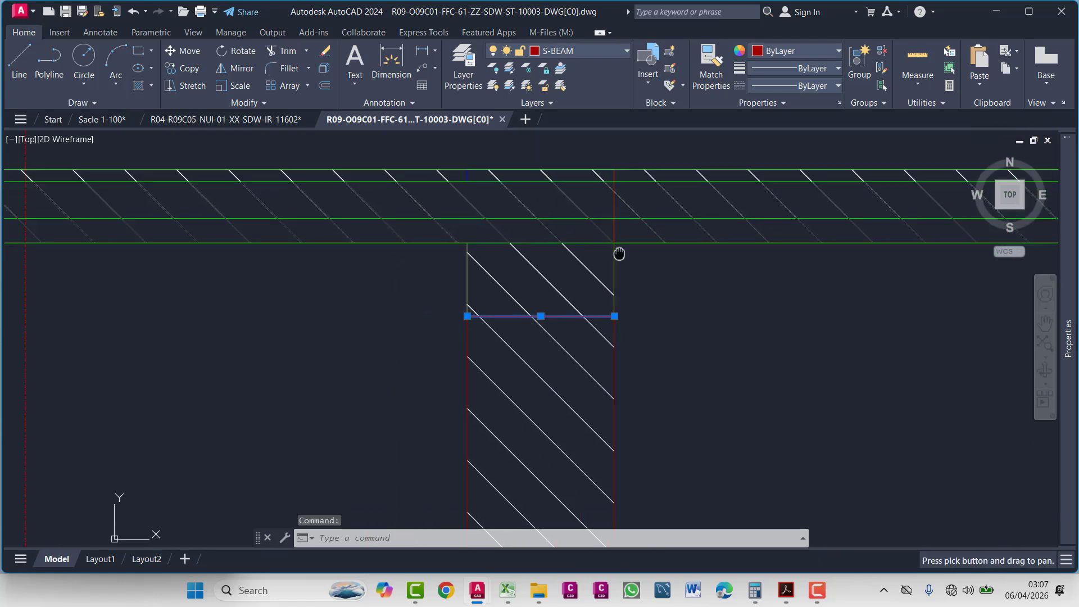
pyautogui.scroll(-4, 647, 265)
pyautogui.press('Escape')
pyautogui.press('Escape')
pyautogui.hotkey('ctrl', 'v')
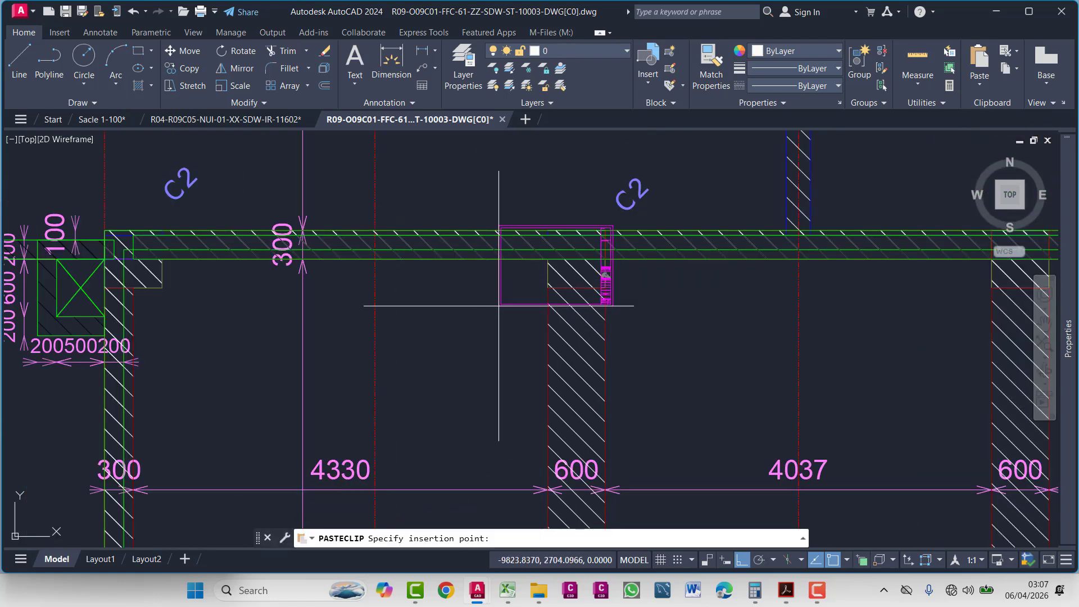
pyautogui.press('Escape')
pyautogui.scroll(-8, 476, 279)
pyautogui.moveTo(476, 278); pyautogui.dragTo(476, 289, button='middle')
pyautogui.scroll(6, 193, 264)
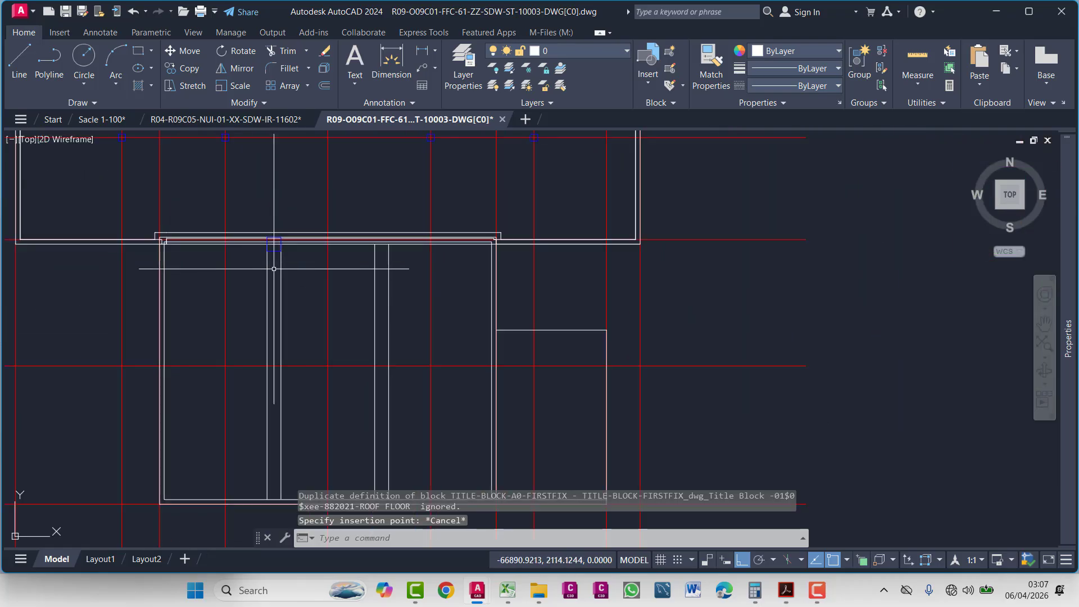
pyautogui.click(263, 256)
pyautogui.moveTo(263, 257)
pyautogui.click(321, 305)
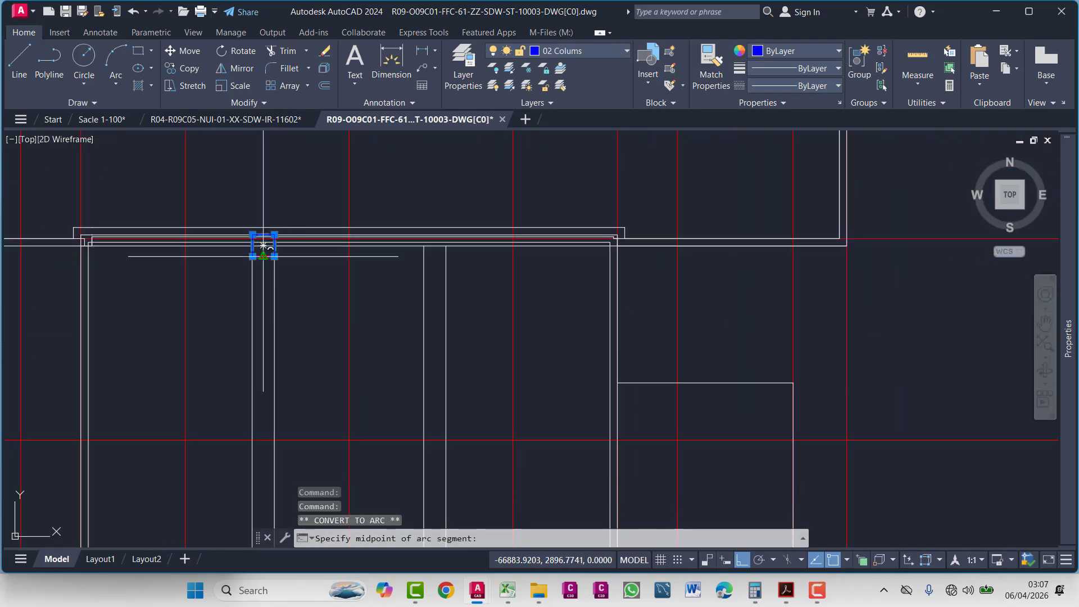
pyautogui.write('o')
pyautogui.press('Return')
pyautogui.scroll(3, 242, 222)
pyautogui.press('Escape')
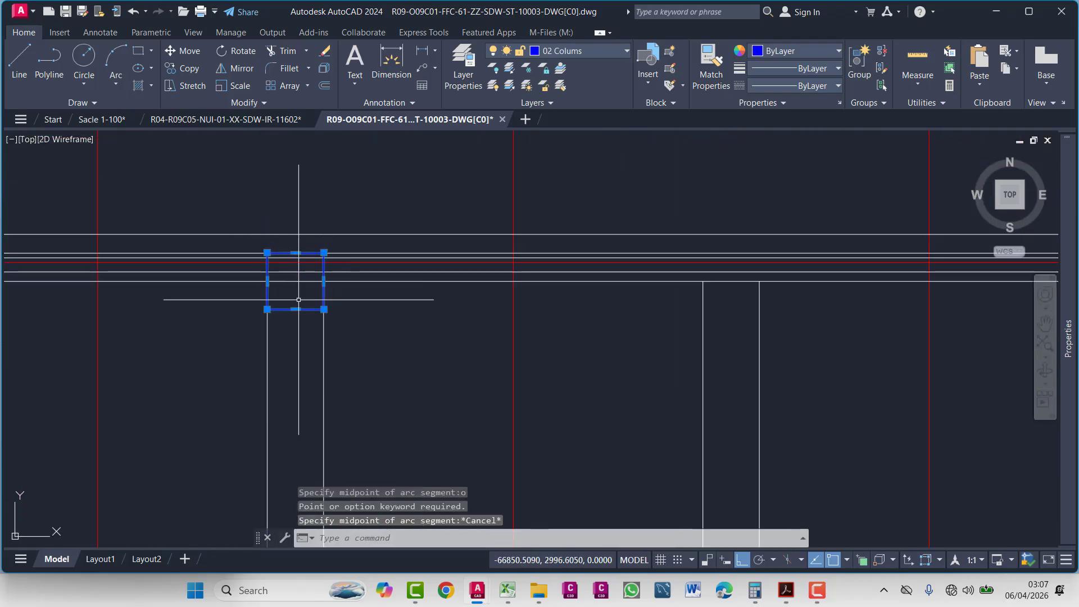
# - Start copying the column square by its upper corner and bring the copy to the first 600 wide beam on the original plan's grid D
pyautogui.write('co')
pyautogui.press('Return')
pyautogui.click(267, 262)
pyautogui.scroll(2, 274, 260)
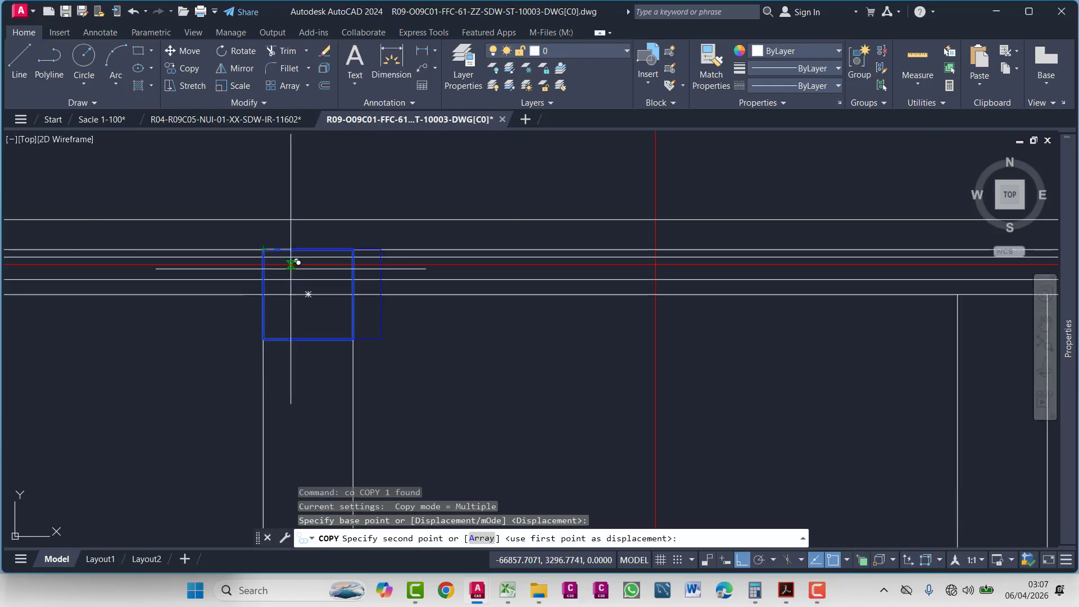
pyautogui.scroll(-9, 646, 327)
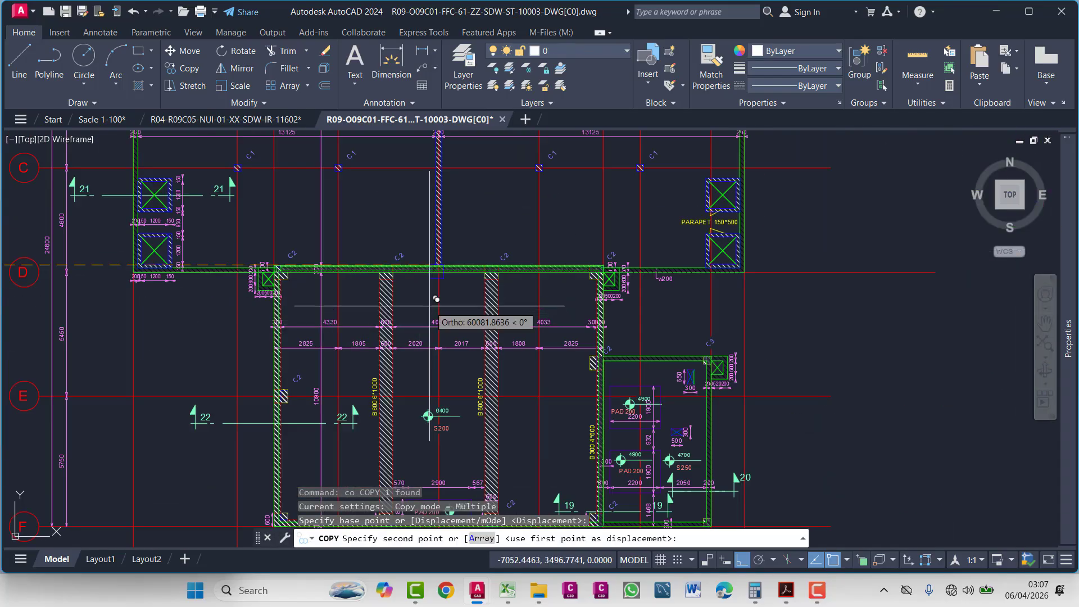
pyautogui.scroll(2, 436, 299)
pyautogui.scroll(6, 371, 255)
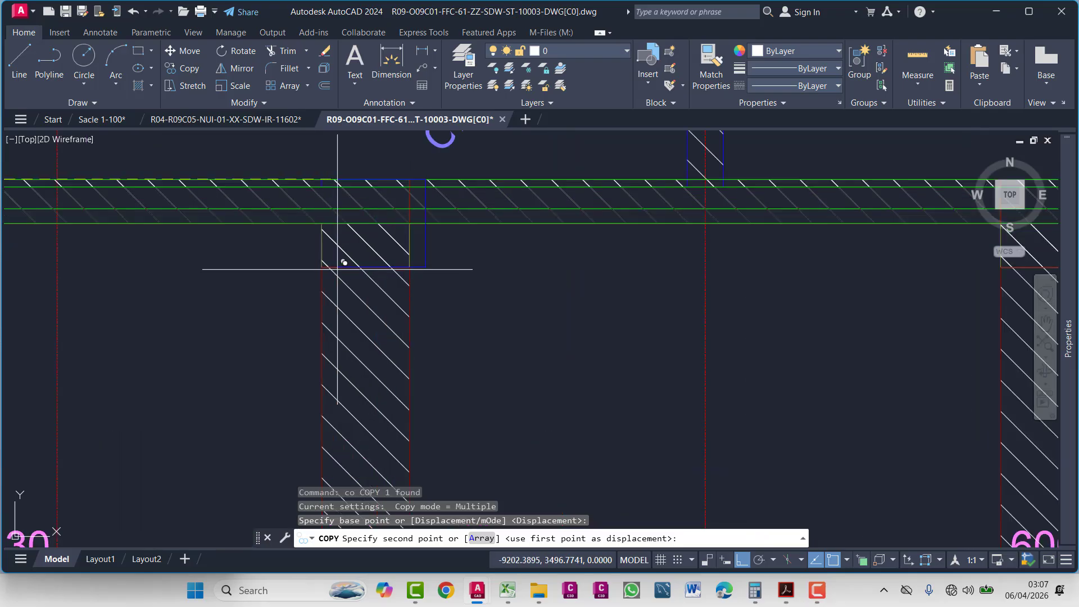
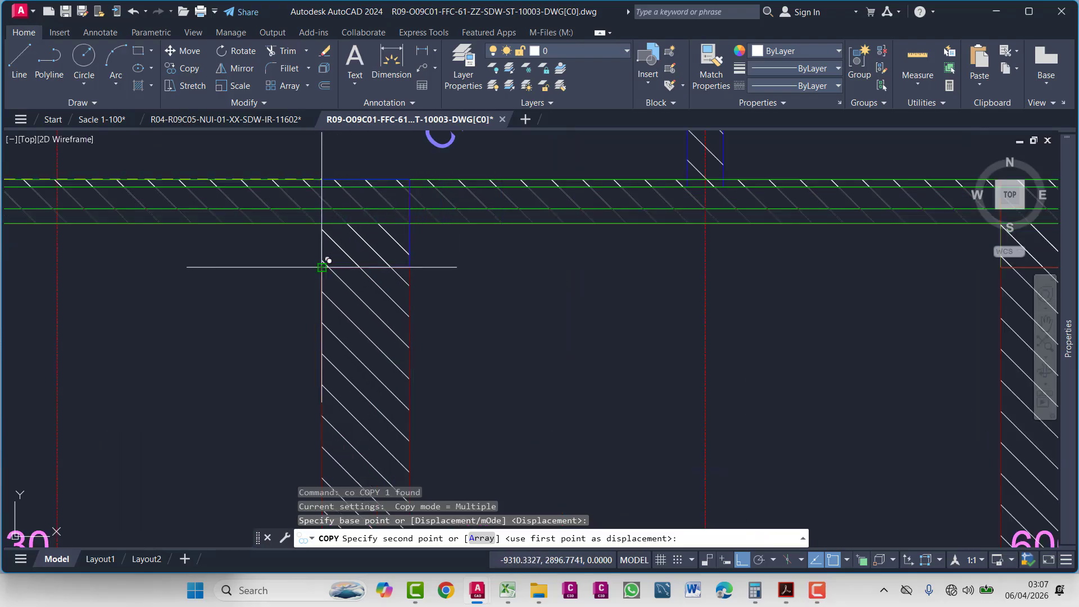
# - Place the column copy with its upper corner on the end line of the original plan's first 600 wide beam
pyautogui.click(322, 267)
pyautogui.press('Escape')
pyautogui.press('Escape')
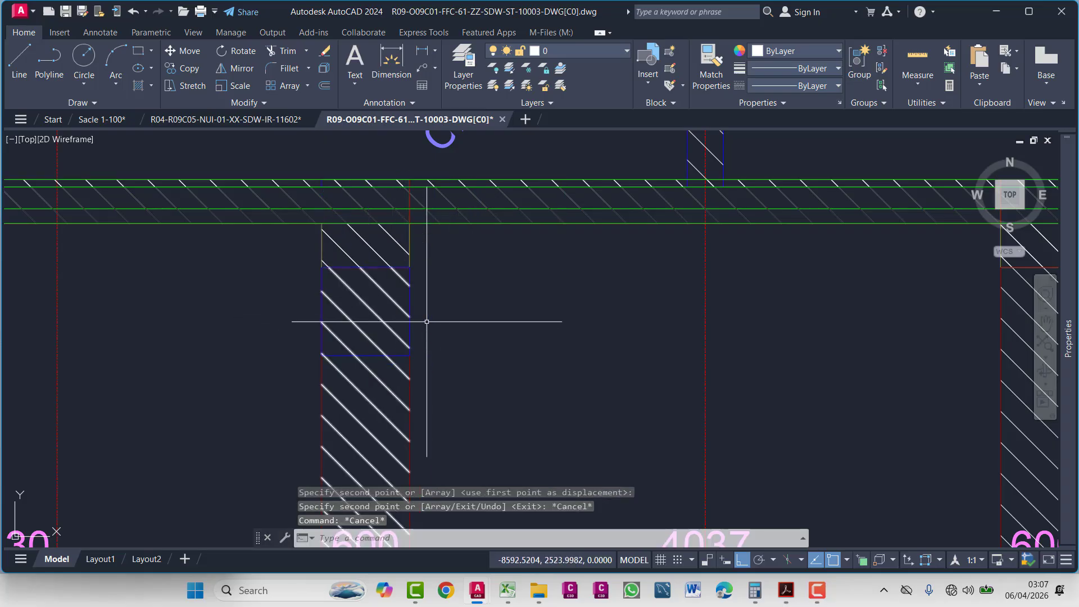
# - Move the copied column on the original plan up by its lower corner so its lower edge sits on the beam's end line
pyautogui.click(409, 326)
pyautogui.write('m')
pyautogui.press('Return')
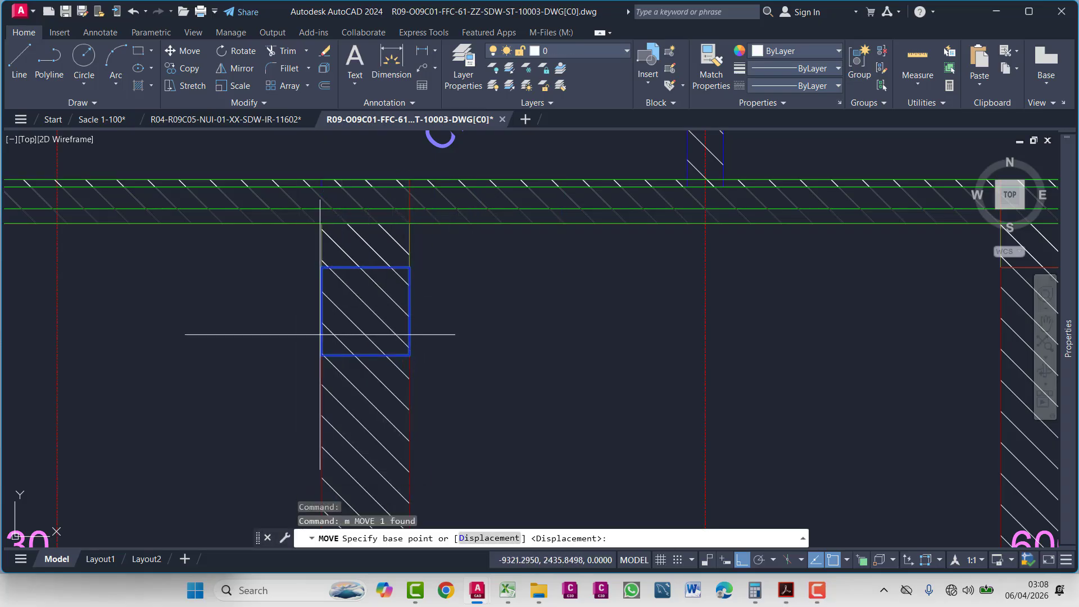
pyautogui.click(322, 355)
pyautogui.click(322, 267)
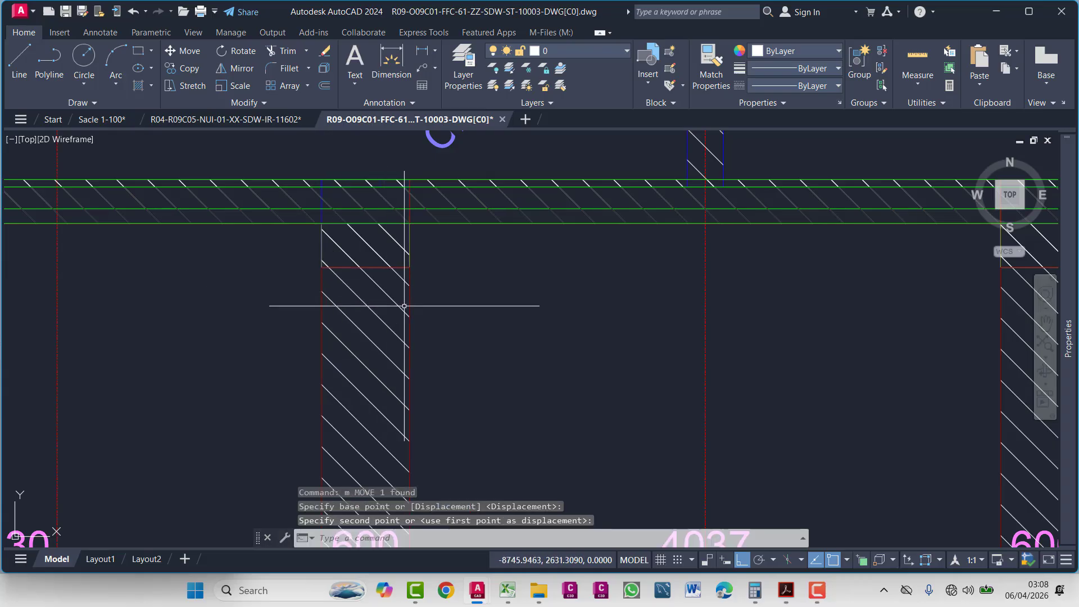
# - Move the redrawn plan's column at the first 600 wide beam up so its upper edge sits on the outermost wall line
pyautogui.scroll(-2, 349, 250)
pyautogui.scroll(-6, 363, 250)
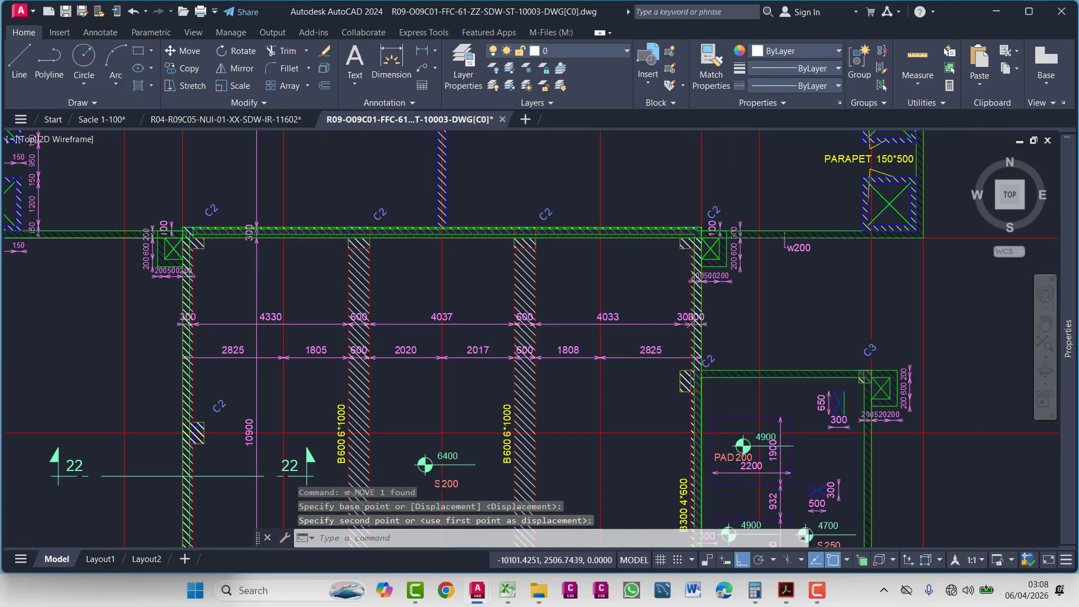
pyautogui.scroll(3, 458, 354)
pyautogui.scroll(6, 458, 354)
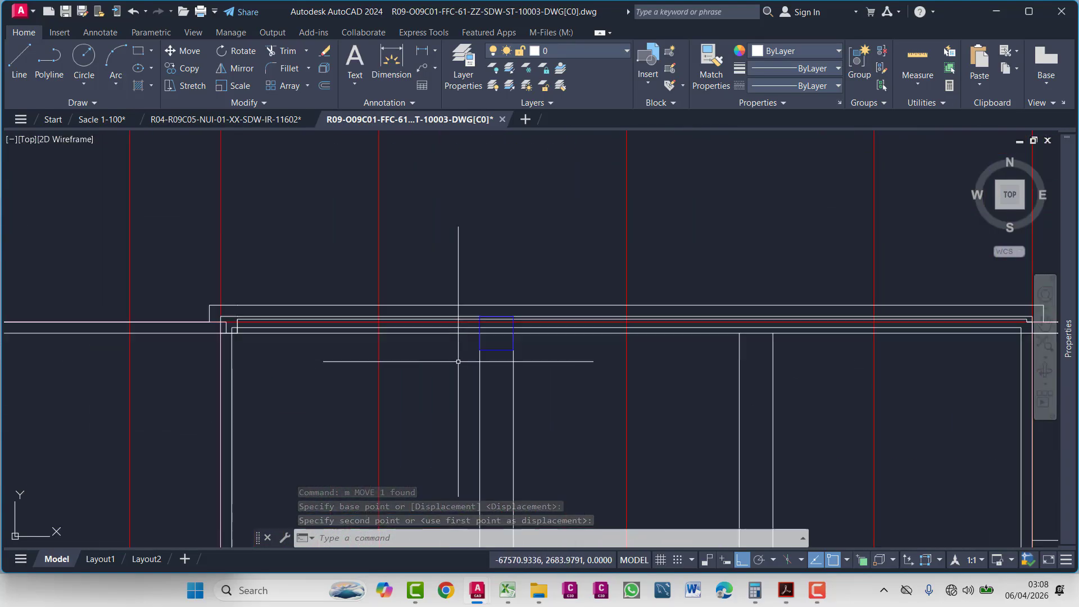
pyautogui.moveTo(498, 345); pyautogui.dragTo(537, 341, button='middle')
pyautogui.scroll(2, 538, 340)
pyautogui.click(535, 336)
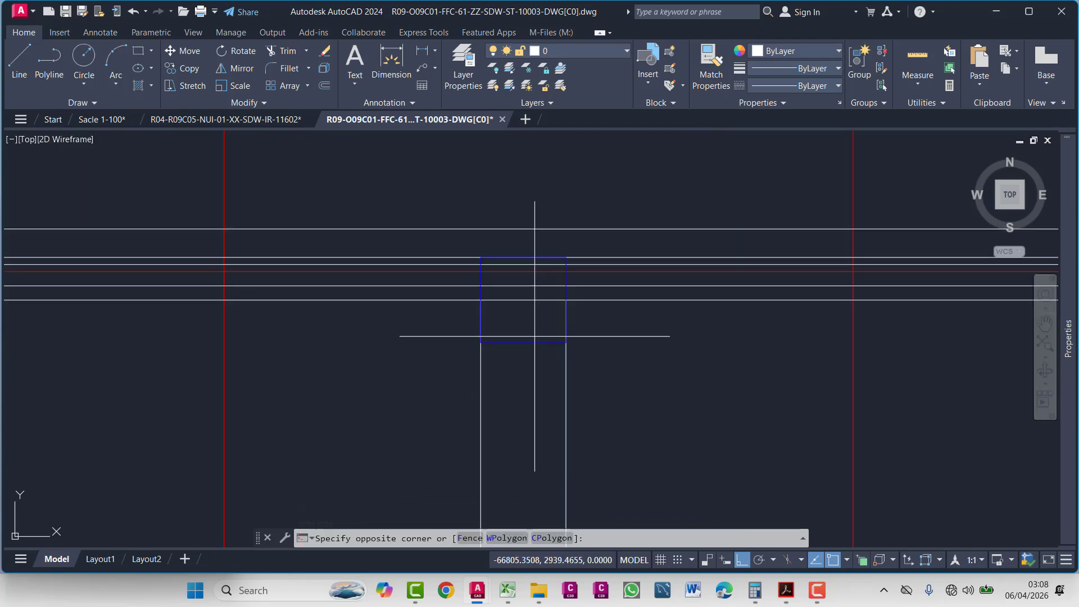
pyautogui.click(520, 354)
pyautogui.write('m')
pyautogui.press('Return')
pyautogui.click(523, 298)
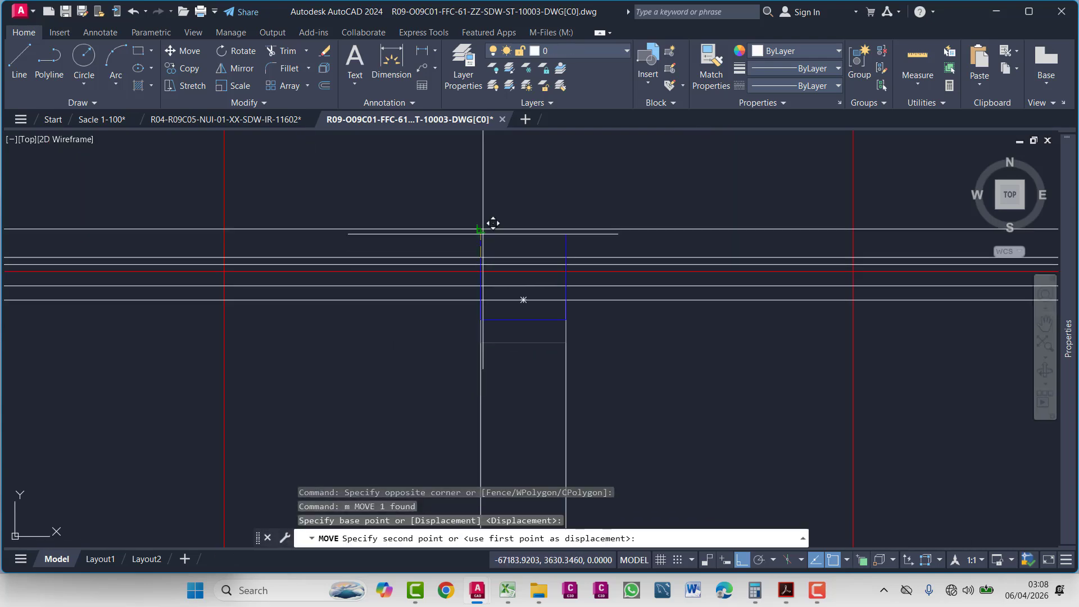
pyautogui.press('Escape')
# - Examine the C2 columns along grid D on the original plan, from the first 600 wide beam to the eastern corner
pyautogui.scroll(-8, 586, 324)
pyautogui.moveTo(585, 324); pyautogui.dragTo(106, 261, button='middle')
pyautogui.scroll(-2, 408, 273)
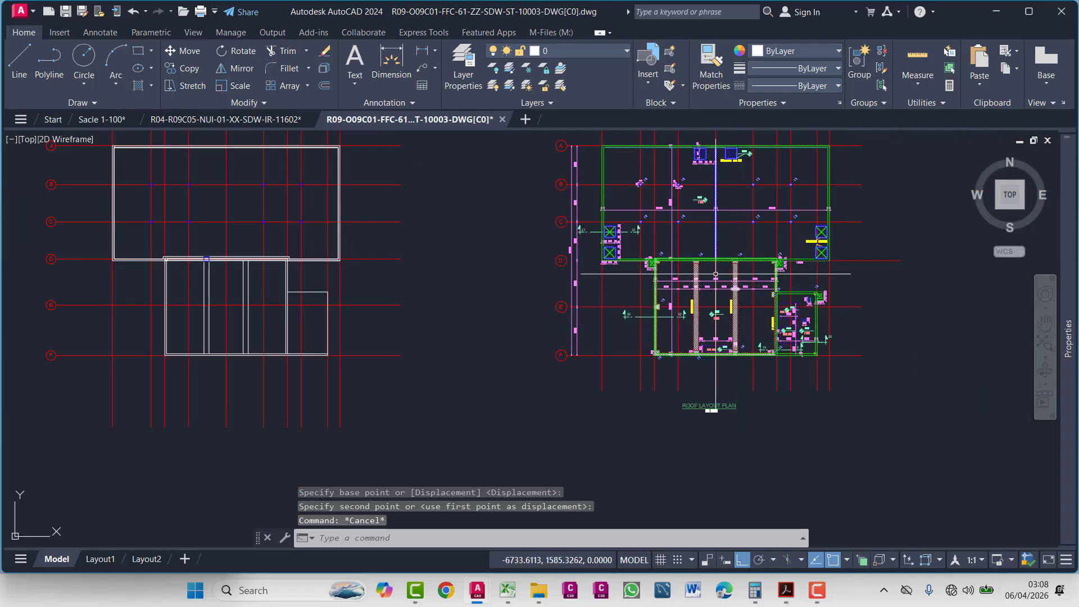
pyautogui.scroll(8, 675, 261)
pyautogui.moveTo(725, 341); pyautogui.dragTo(310, 264, button='middle')
pyautogui.scroll(4, 398, 253)
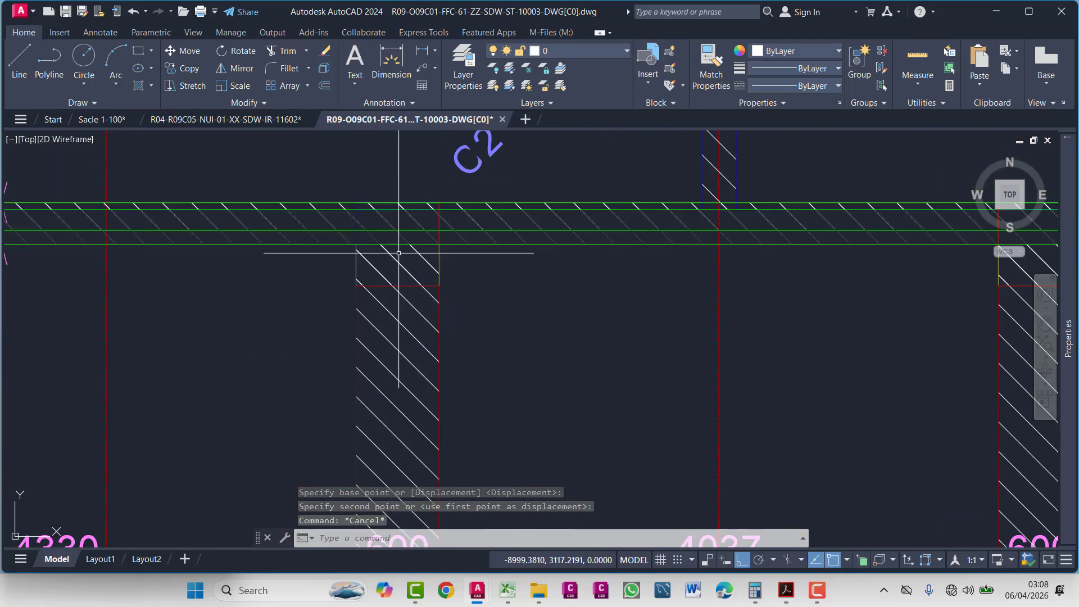
pyautogui.click(356, 222)
pyautogui.moveTo(484, 275); pyautogui.dragTo(184, 306, button='middle')
pyautogui.moveTo(598, 287); pyautogui.dragTo(448, 294, button='middle')
pyautogui.scroll(-2, 619, 306)
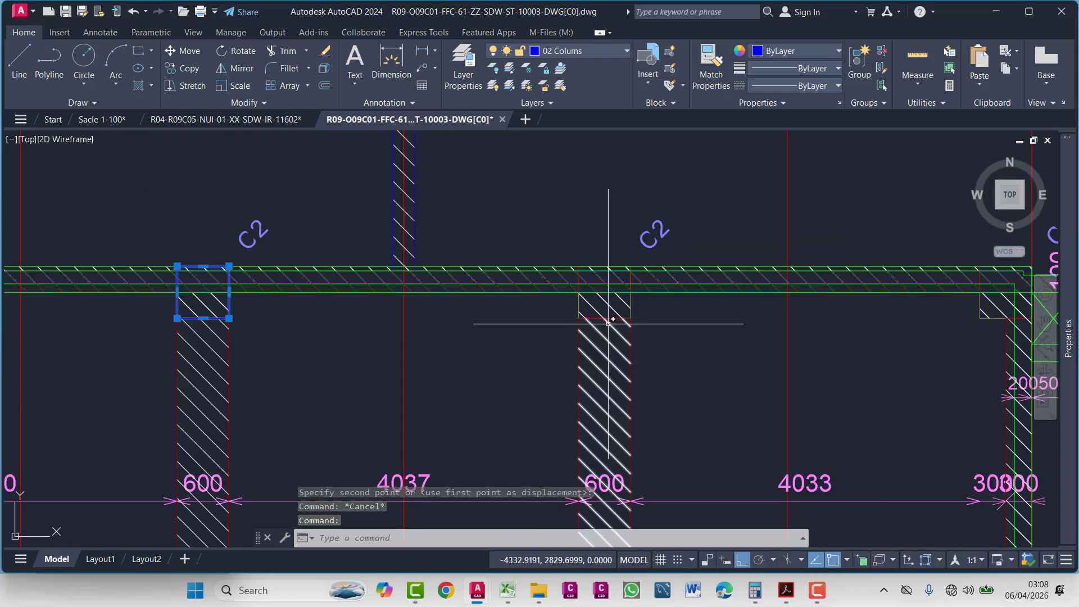
pyautogui.moveTo(610, 313); pyautogui.dragTo(366, 303, button='middle')
pyautogui.scroll(2, 588, 263)
pyautogui.scroll(2, 589, 262)
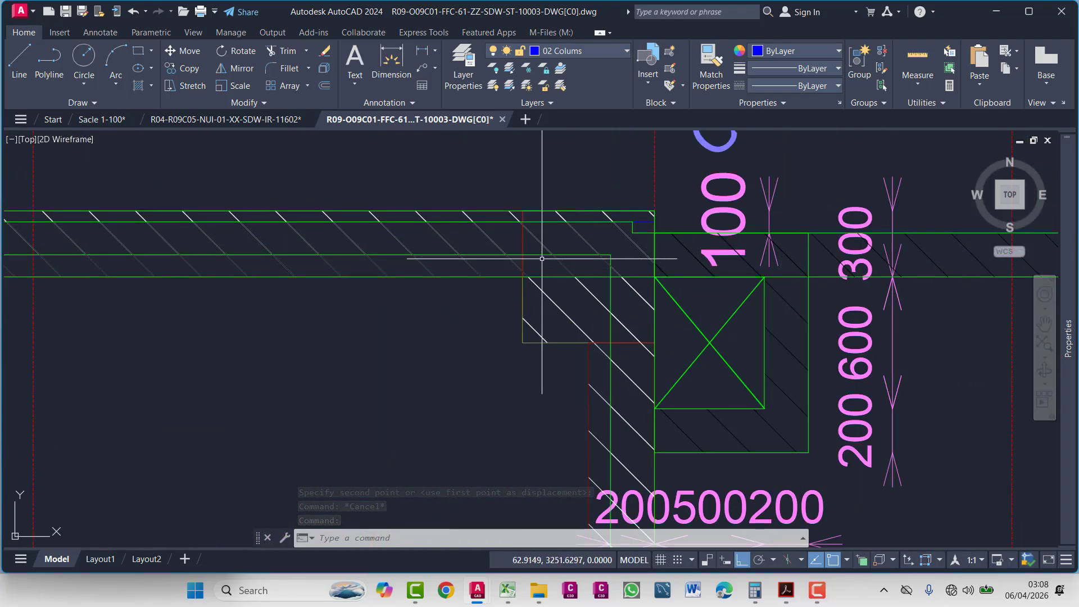
pyautogui.scroll(-6, 556, 337)
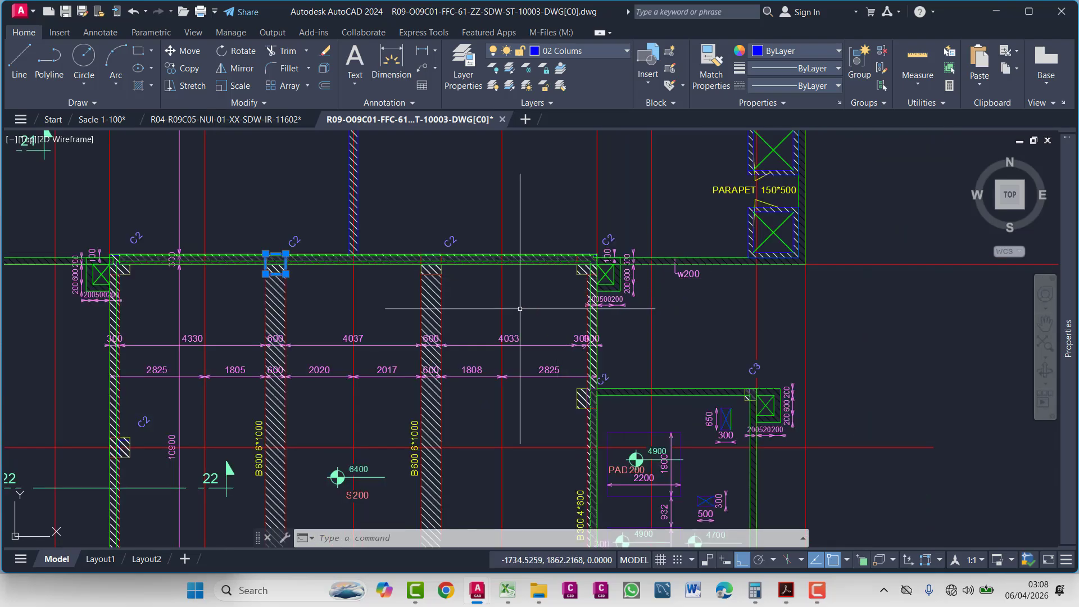
# - Check how the eastern corner C2 column sits against the crossing grid lines at grid D on the original plan
pyautogui.scroll(4, 637, 287)
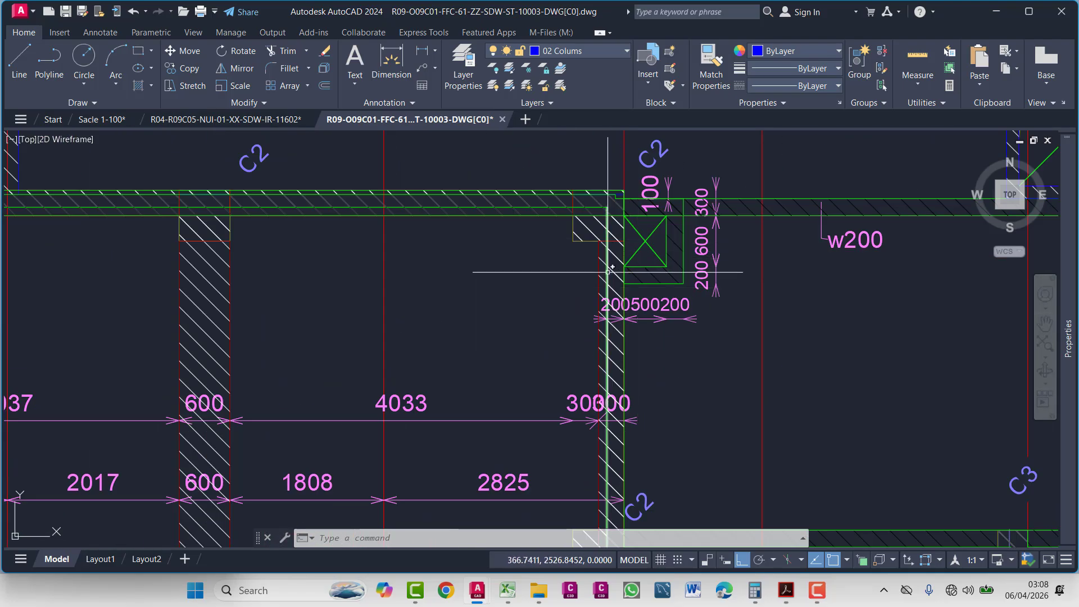
pyautogui.scroll(-2, 608, 272)
pyautogui.moveTo(904, 267); pyautogui.dragTo(680, 286, button='middle')
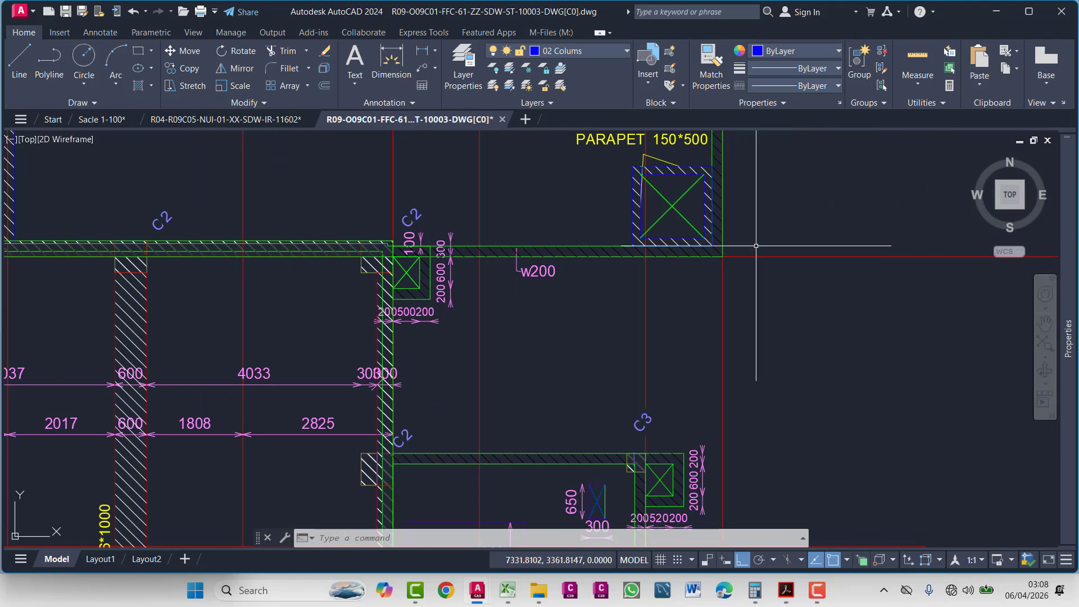
pyautogui.click(755, 251)
pyautogui.click(746, 266)
pyautogui.scroll(4, 395, 241)
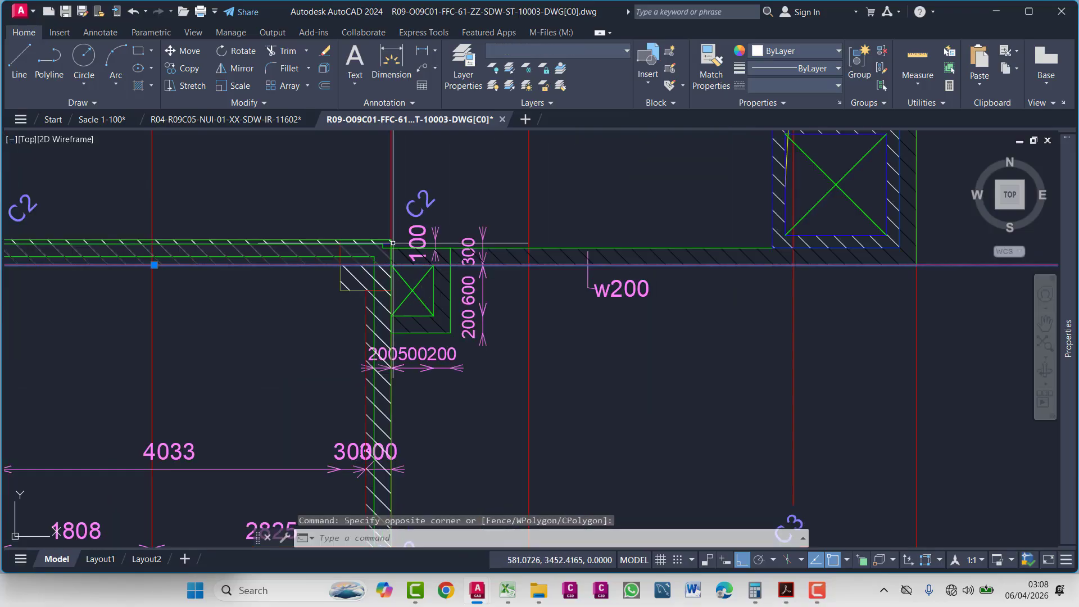
pyautogui.scroll(-10, 364, 193)
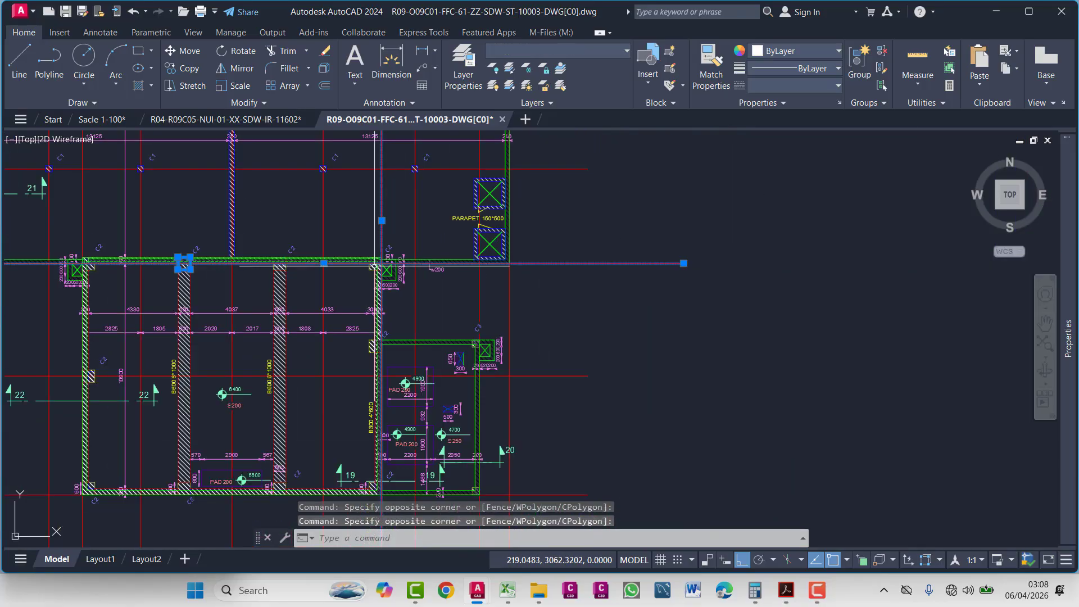
pyautogui.press('Escape')
pyautogui.scroll(8, 403, 267)
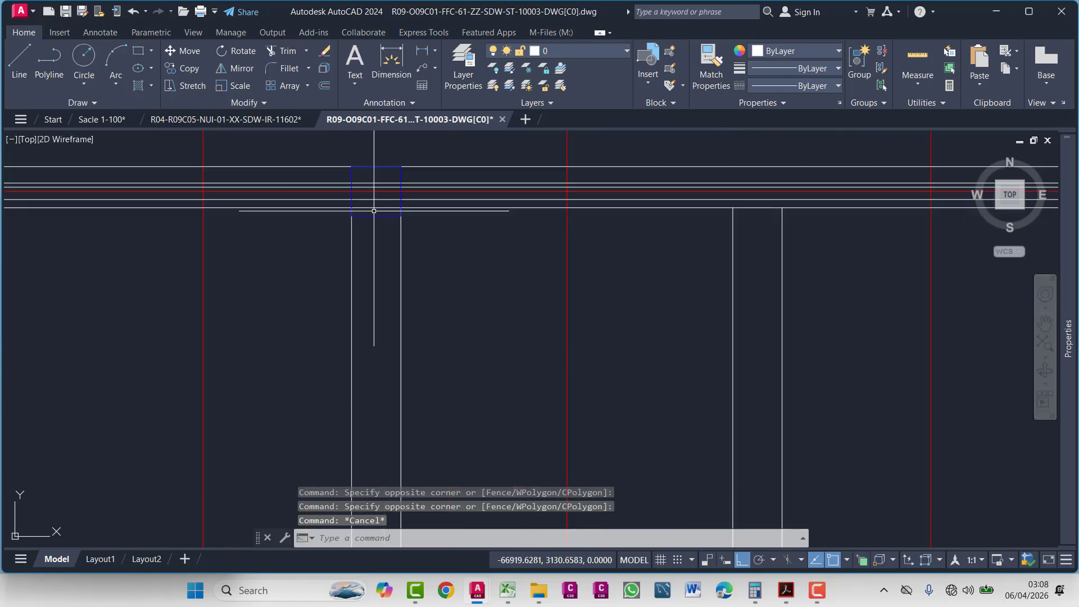
pyautogui.click(380, 217)
pyautogui.moveTo(376, 215)
pyautogui.click(416, 262)
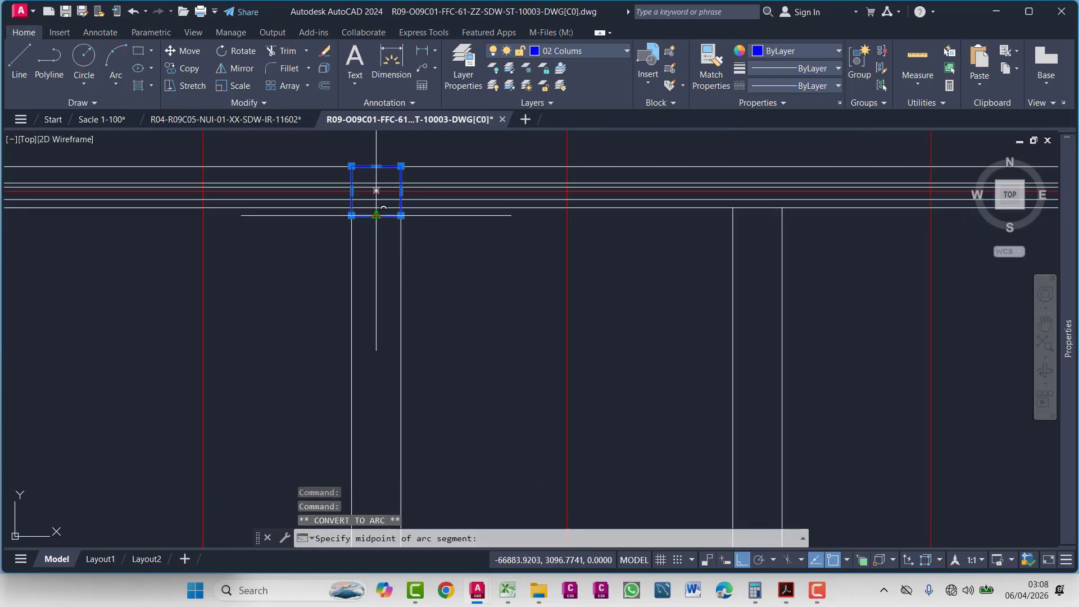
pyautogui.write('o')
pyautogui.press('Return')
pyautogui.press('Escape')
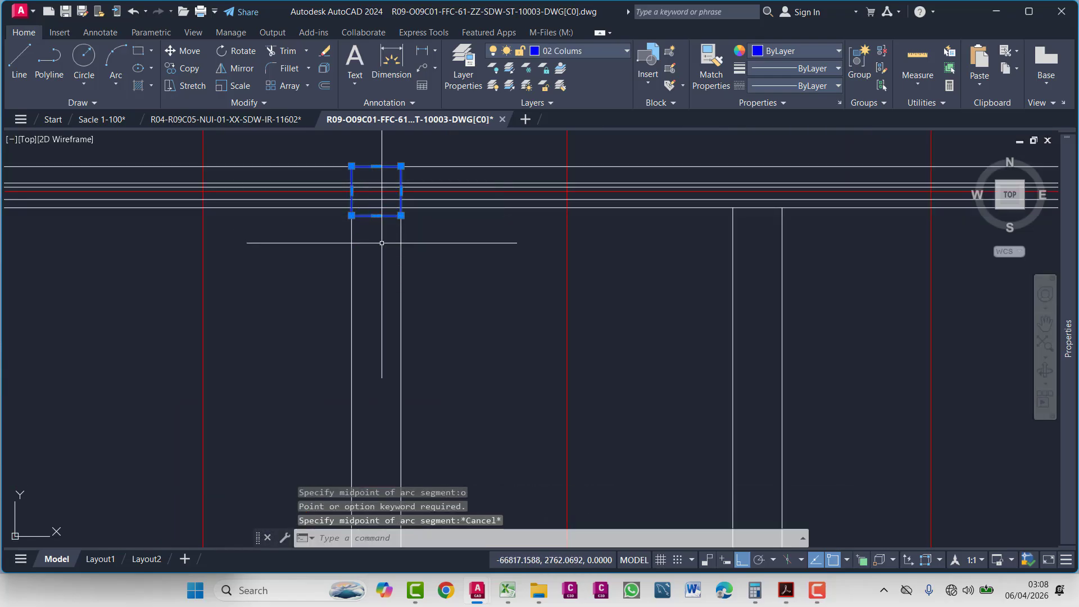
# - Copy the column square by its lower corner from the first 600 wide beam to the matching side of the second beam
pyautogui.write('co')
pyautogui.press('Return')
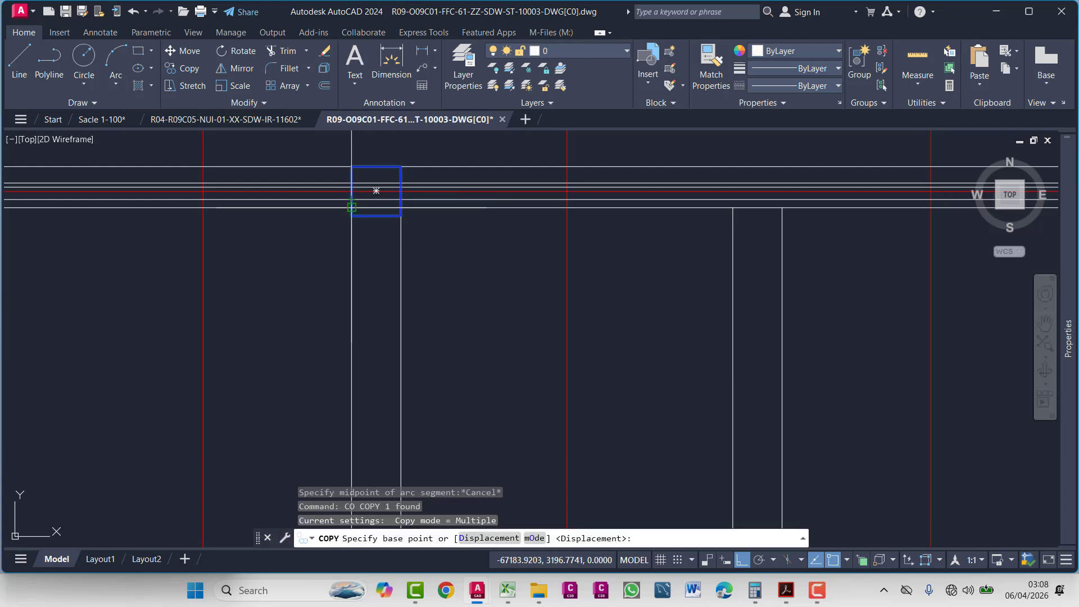
pyautogui.click(352, 216)
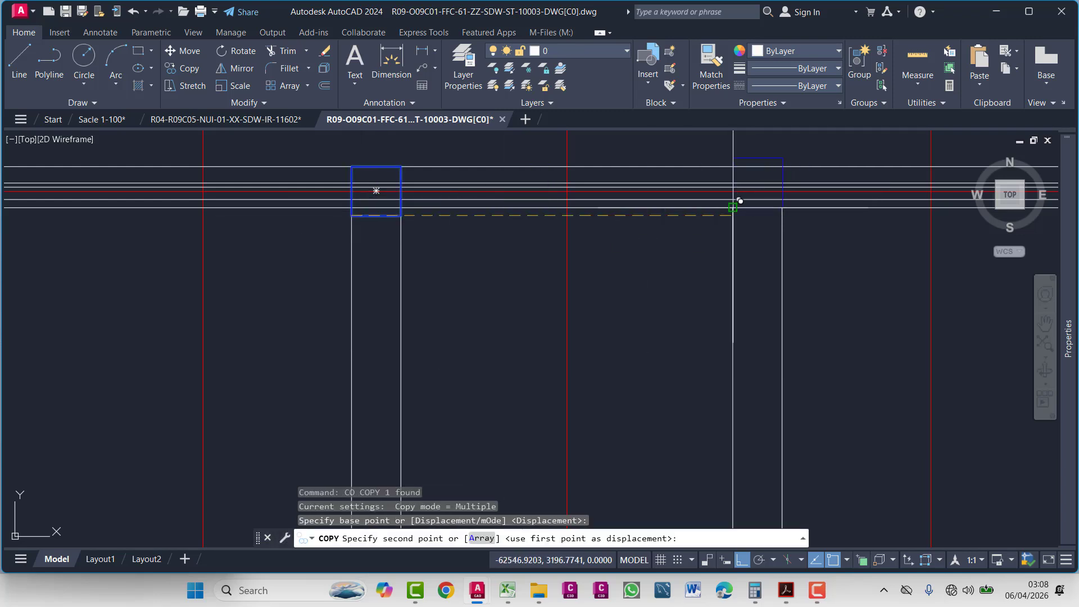
pyautogui.click(733, 216)
pyautogui.moveTo(845, 263); pyautogui.dragTo(536, 295, button='middle')
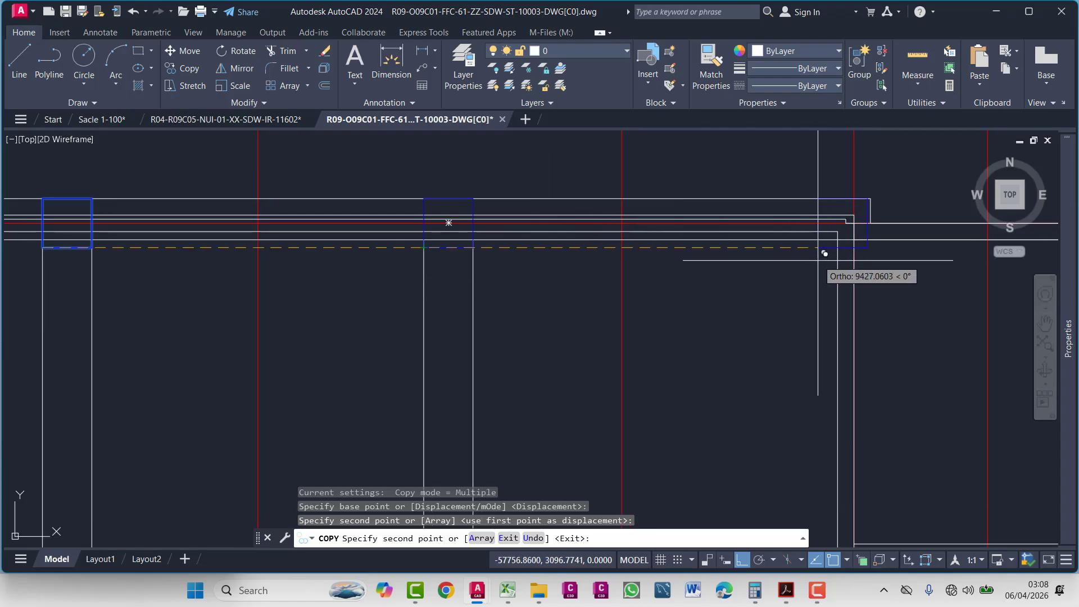
pyautogui.press('Escape')
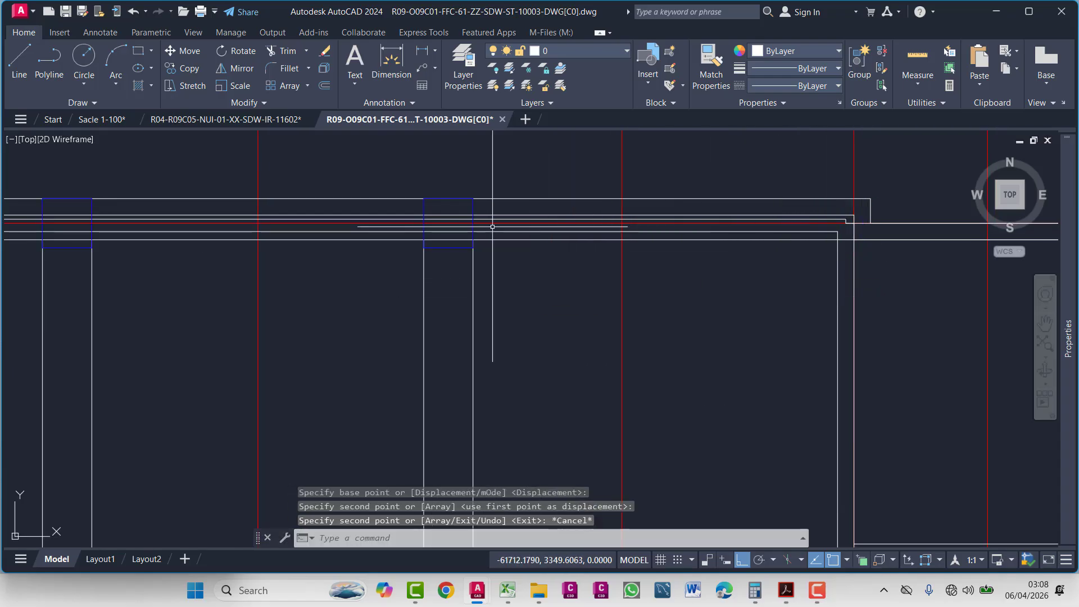
# - Copy the second beam's column by its east side midpoint onto the grid D intersection at the lower block's eastern corner
pyautogui.click(478, 211)
pyautogui.click(470, 208)
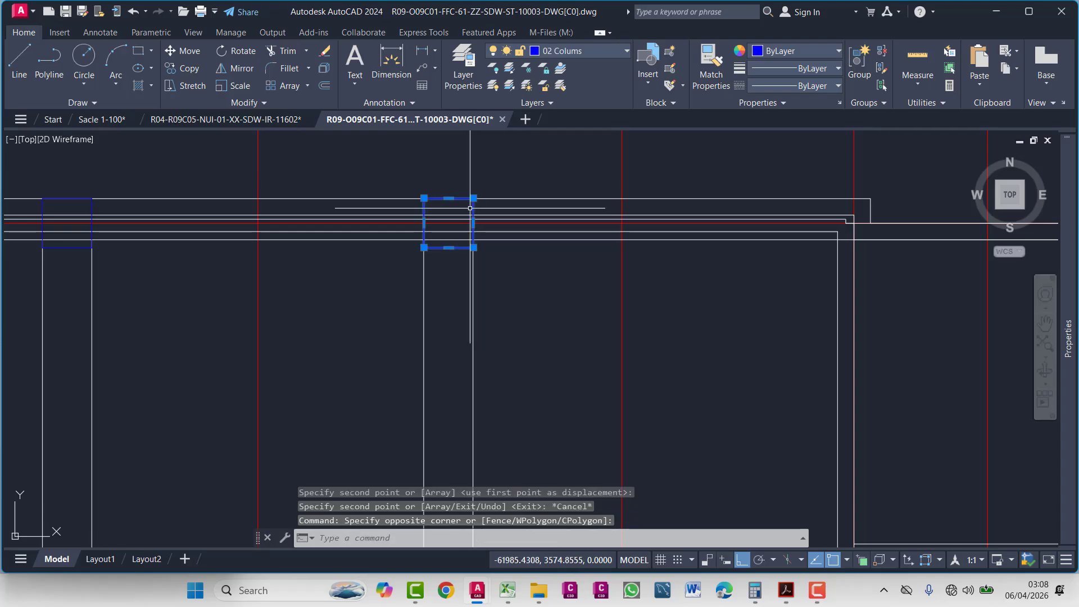
pyautogui.write('co')
pyautogui.press('Return')
pyautogui.scroll(4, 498, 242)
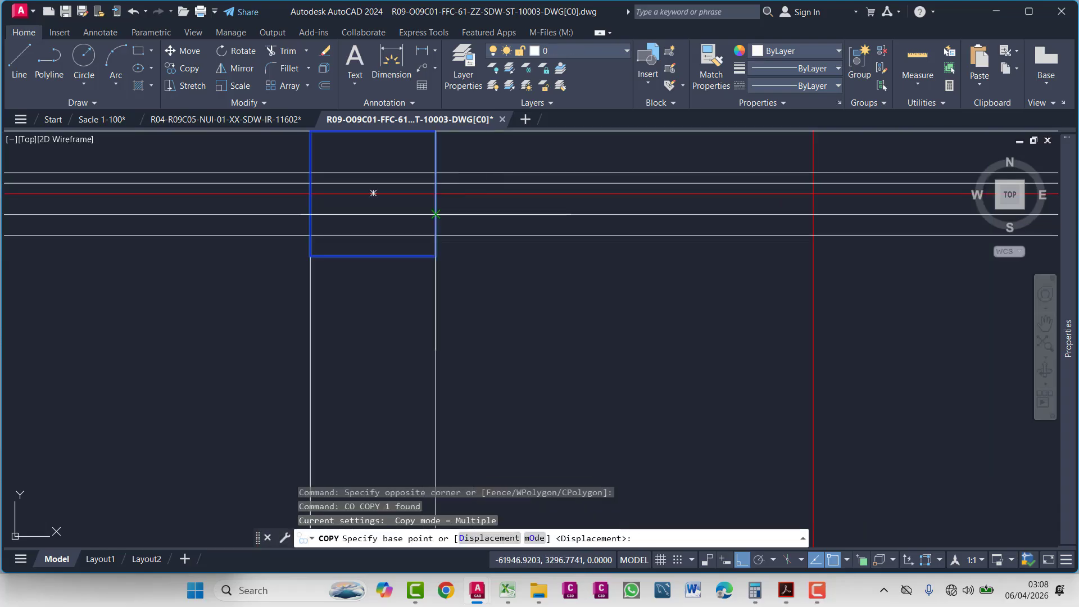
pyautogui.click(436, 193)
pyautogui.scroll(-2, 482, 236)
pyautogui.moveTo(888, 216); pyautogui.dragTo(465, 243, button='middle')
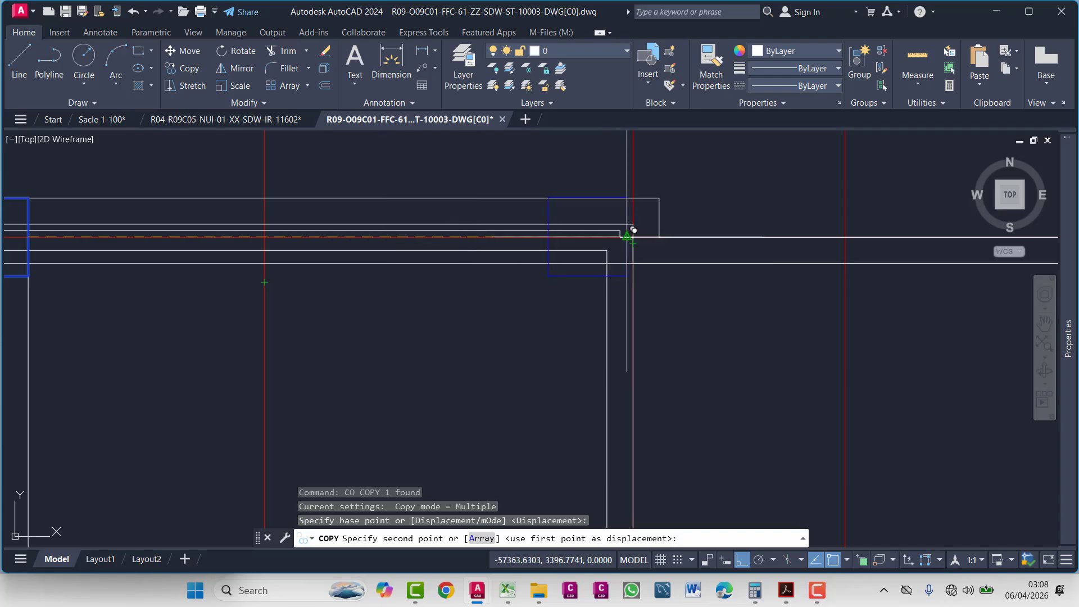
pyautogui.click(633, 237)
pyautogui.press('Escape')
# - Compare the redrawn lower block with the original roof layout plan to find the columns still missing
pyautogui.scroll(-6, 557, 288)
pyautogui.moveTo(527, 391); pyautogui.dragTo(609, 258, button='middle')
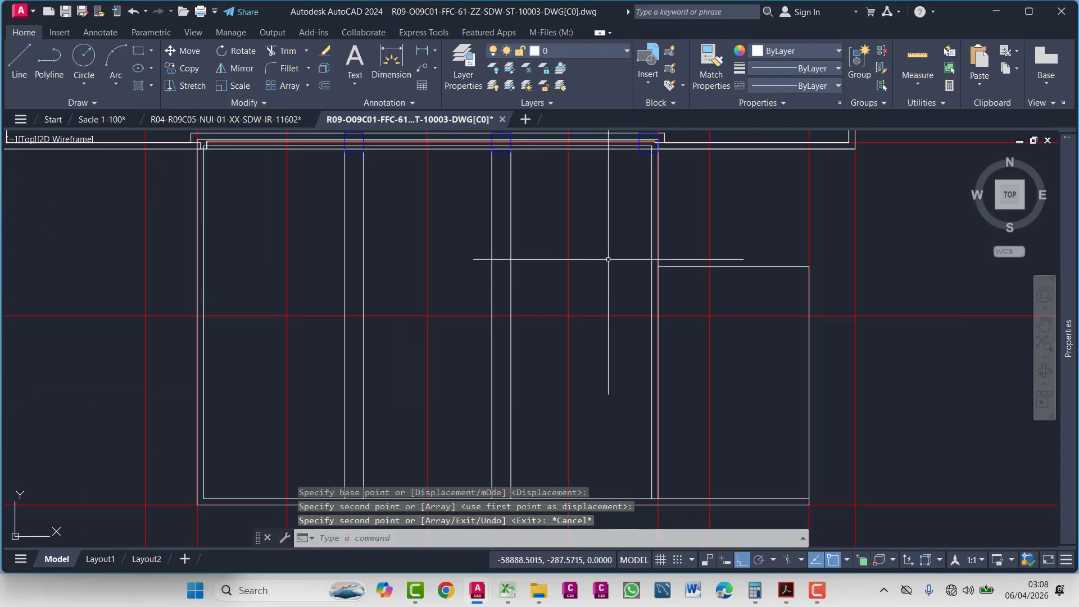
pyautogui.scroll(-2, 609, 258)
pyautogui.moveTo(518, 312); pyautogui.dragTo(506, 353, button='middle')
pyautogui.scroll(-2, 554, 264)
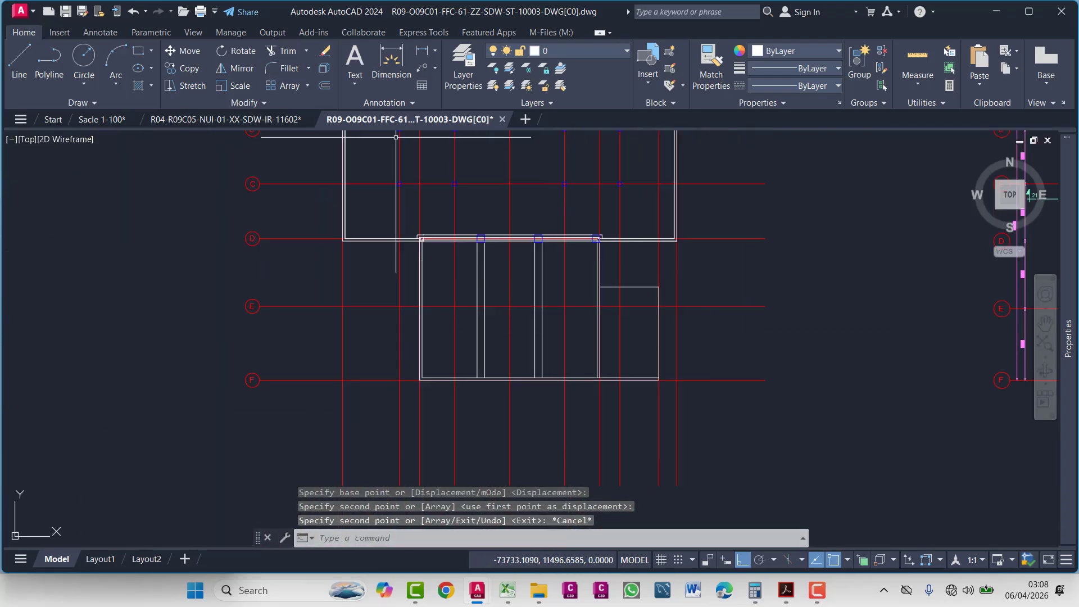
pyautogui.scroll(-2, 961, 285)
pyautogui.scroll(-2, 864, 341)
pyautogui.moveTo(809, 351); pyautogui.dragTo(392, 233, button='middle')
pyautogui.moveTo(548, 199); pyautogui.dragTo(521, 313, button='middle')
pyautogui.scroll(4, 614, 276)
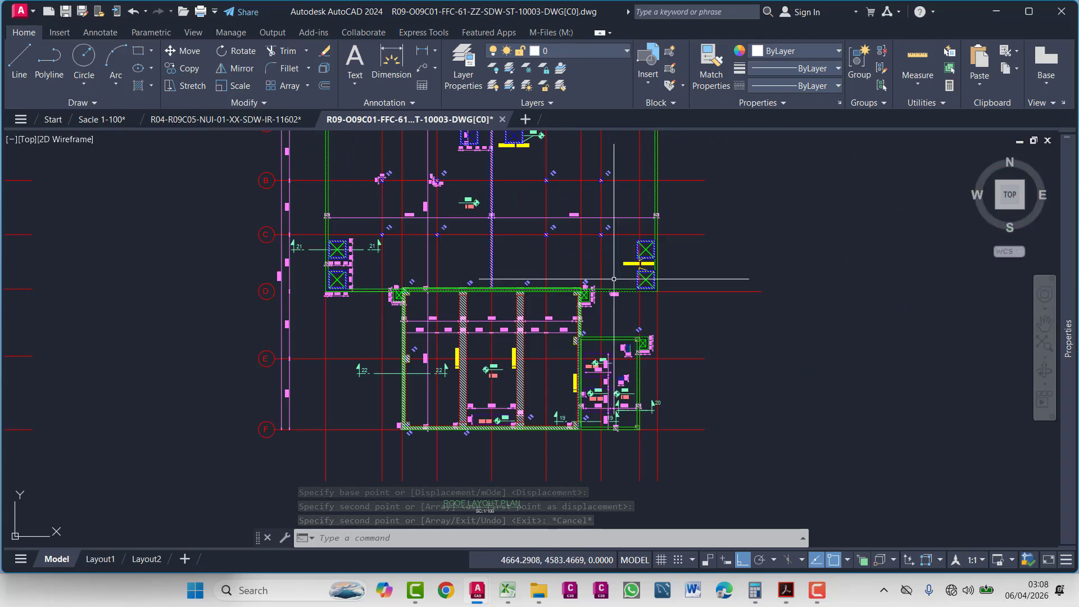
pyautogui.moveTo(442, 388); pyautogui.dragTo(497, 254, button='middle')
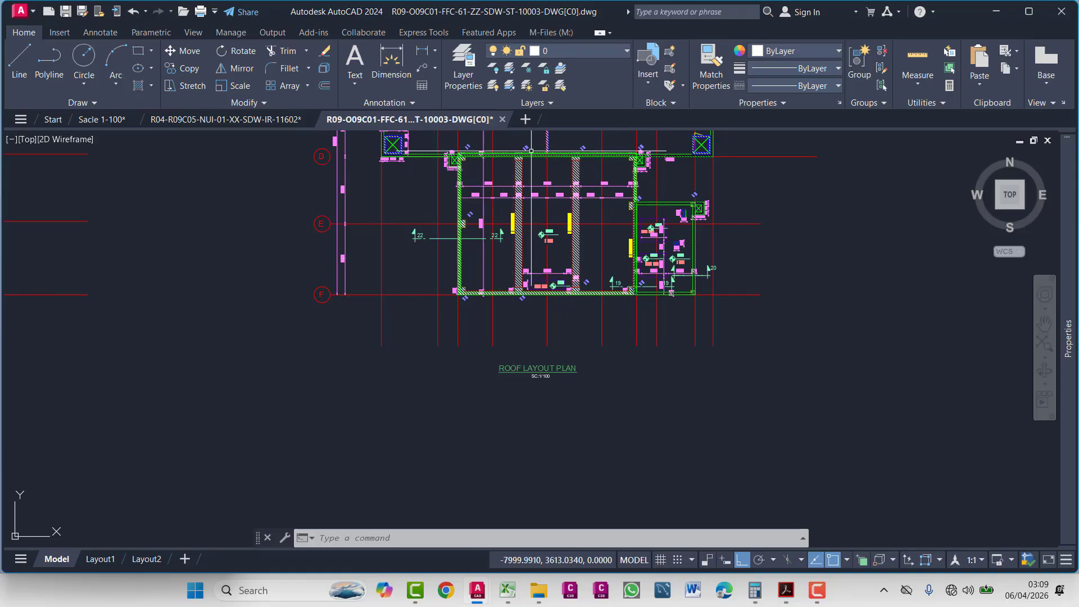
pyautogui.scroll(-2, 510, 220)
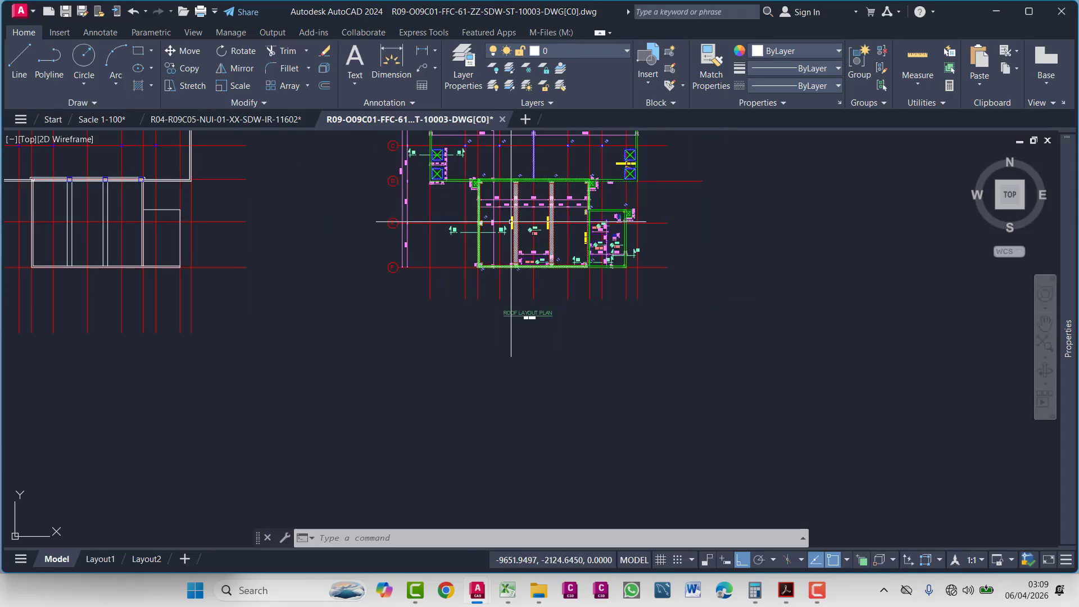
pyautogui.moveTo(397, 266); pyautogui.dragTo(602, 229, button='middle')
pyautogui.scroll(3, 450, 153)
pyautogui.scroll(-1, 506, 214)
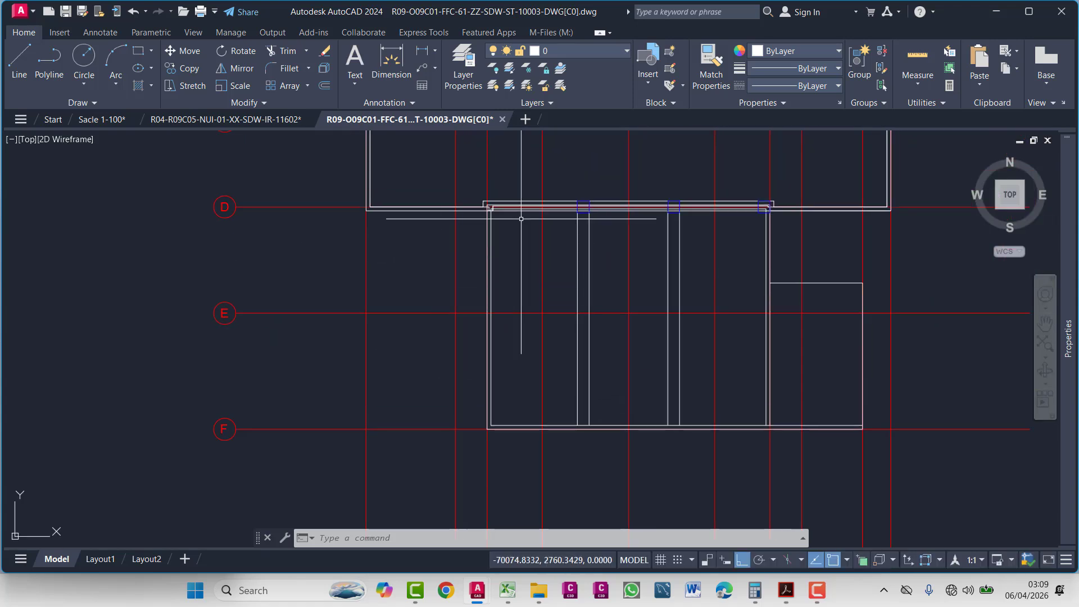
# - Copy the first beam's column by its west side midpoint onto the grid D intersection at the lower block's western corner
pyautogui.scroll(5, 463, 169)
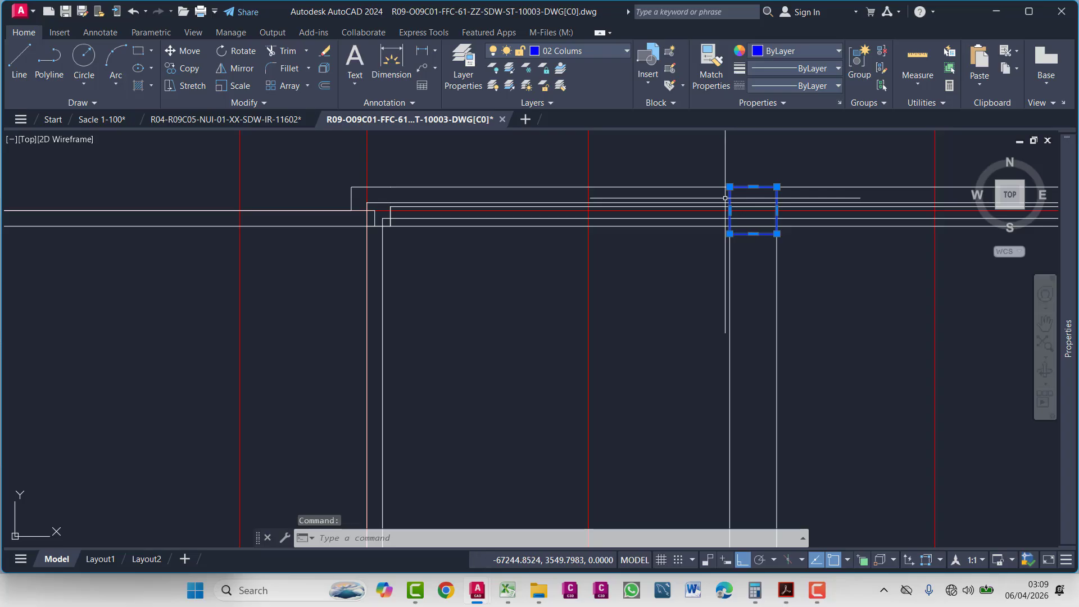
pyautogui.write('co')
pyautogui.press('Return')
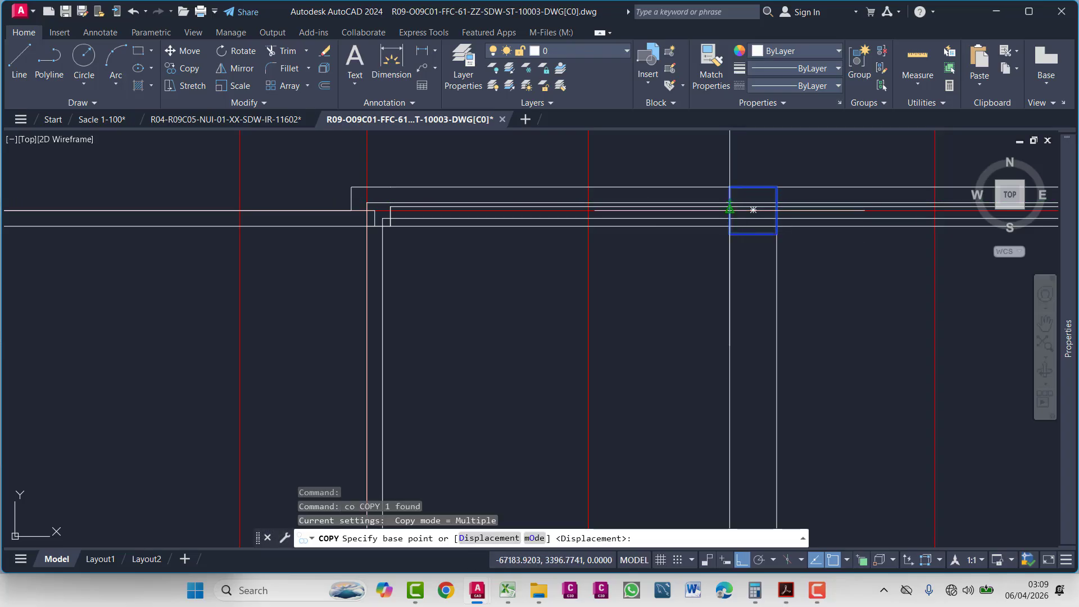
pyautogui.click(730, 209)
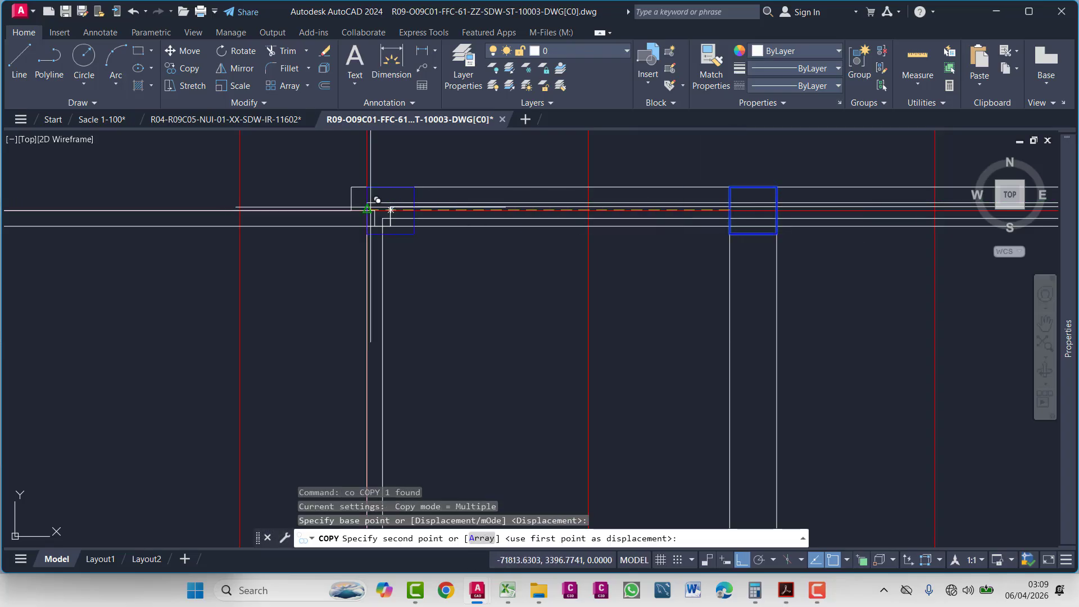
pyautogui.press('Escape')
# - Mirror the four grid D columns about a horizontal line near grid E towards grid F, keeping the source columns
pyautogui.scroll(-4, 388, 213)
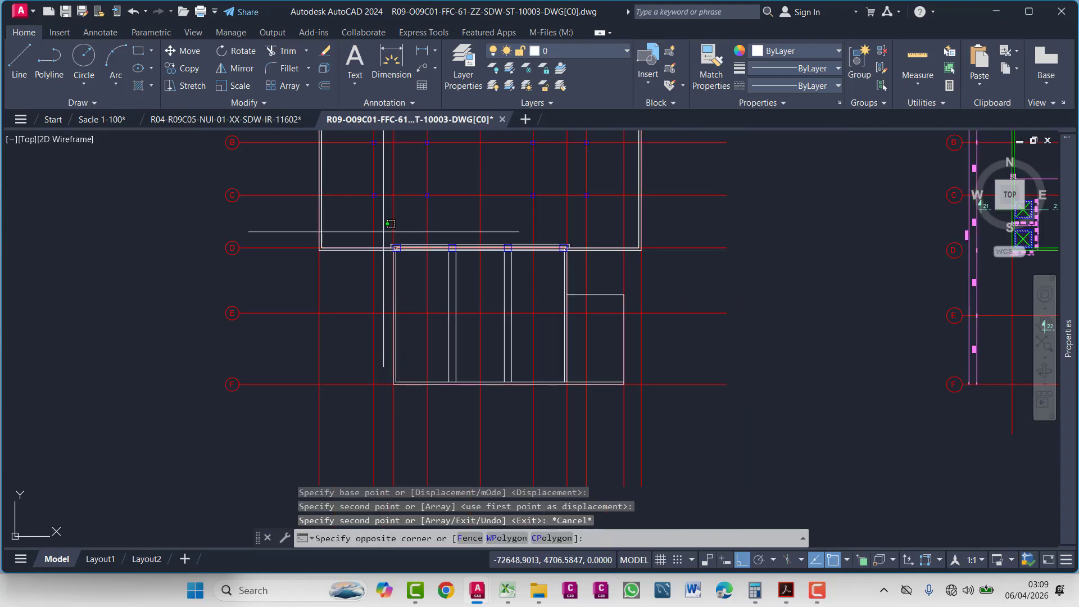
pyautogui.click(638, 255)
pyautogui.scroll(8, 431, 251)
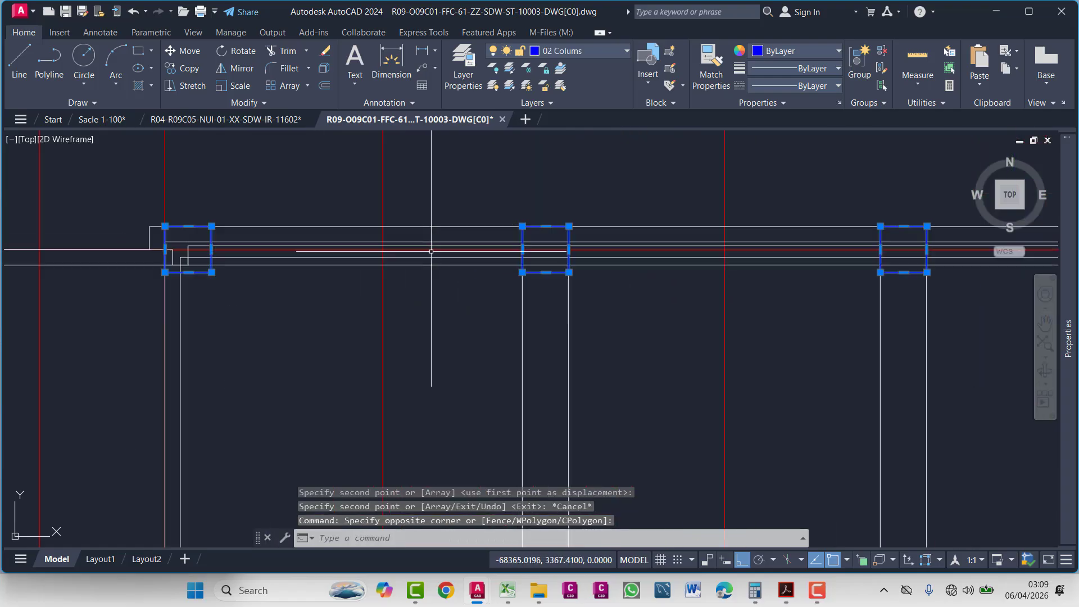
pyautogui.scroll(-10, 542, 278)
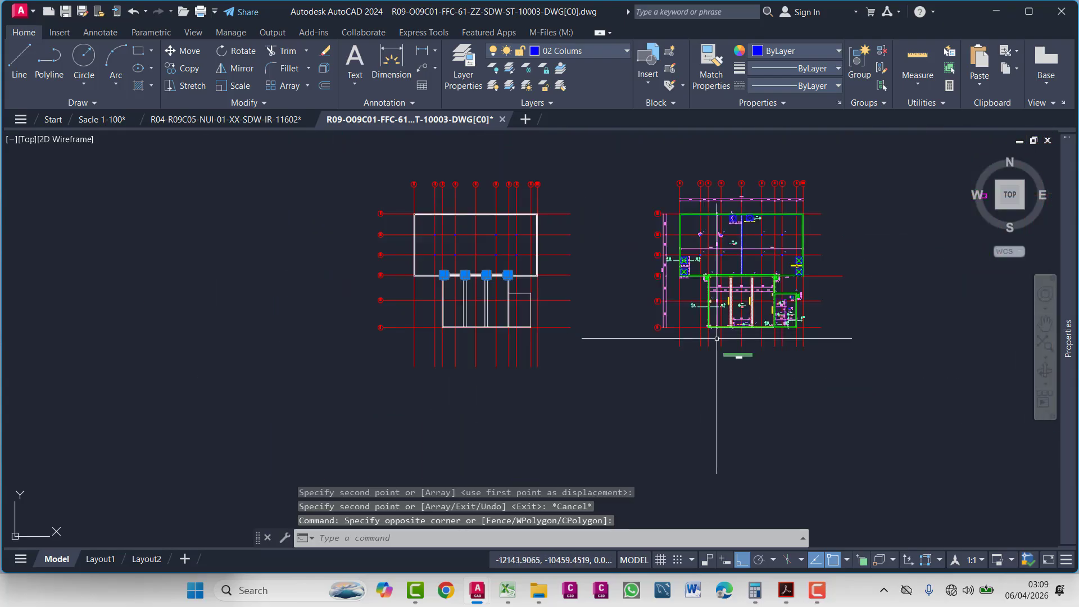
pyautogui.scroll(10, 717, 338)
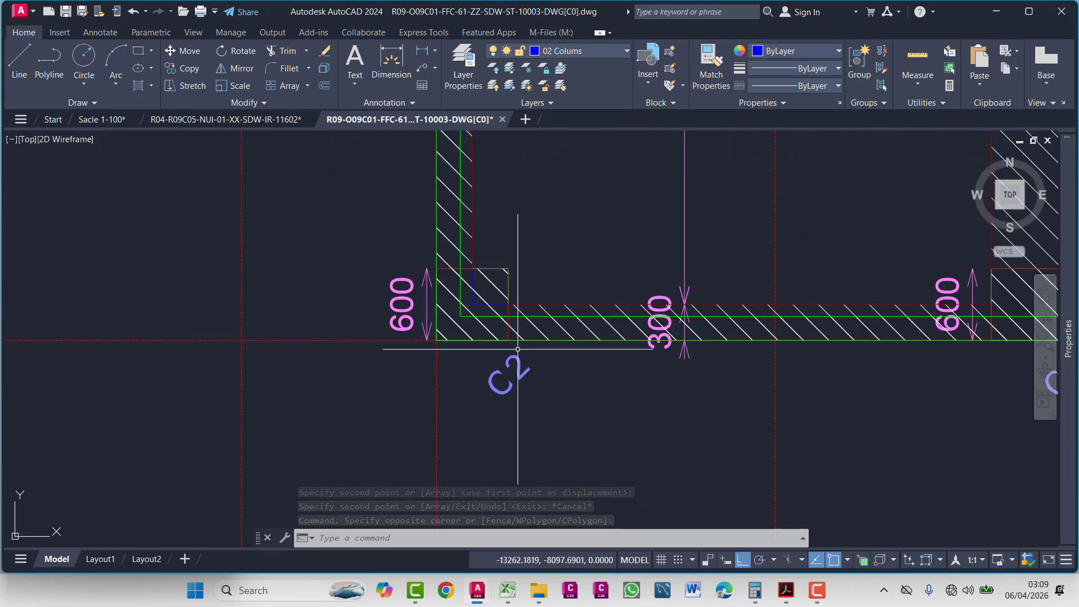
pyautogui.scroll(-6, 518, 349)
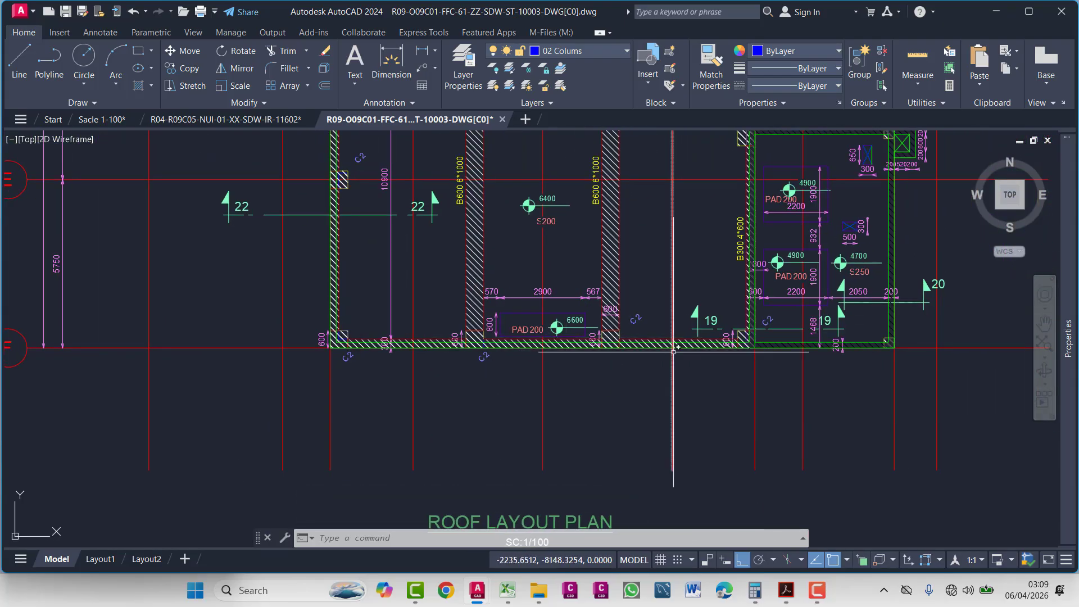
pyautogui.scroll(4, 750, 347)
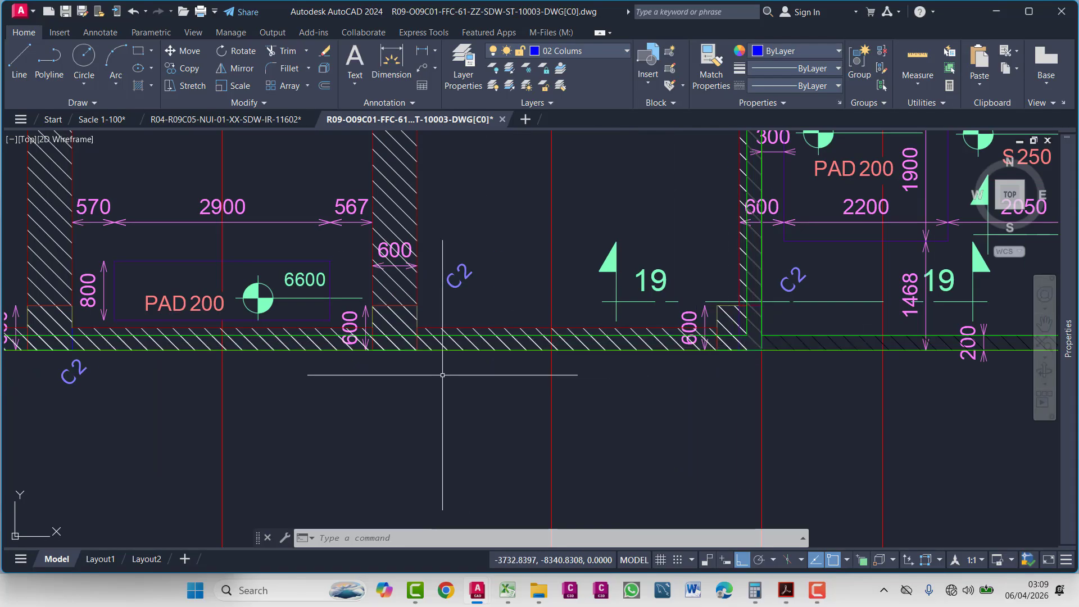
pyautogui.scroll(-8, 443, 375)
pyautogui.write('MIRROR')
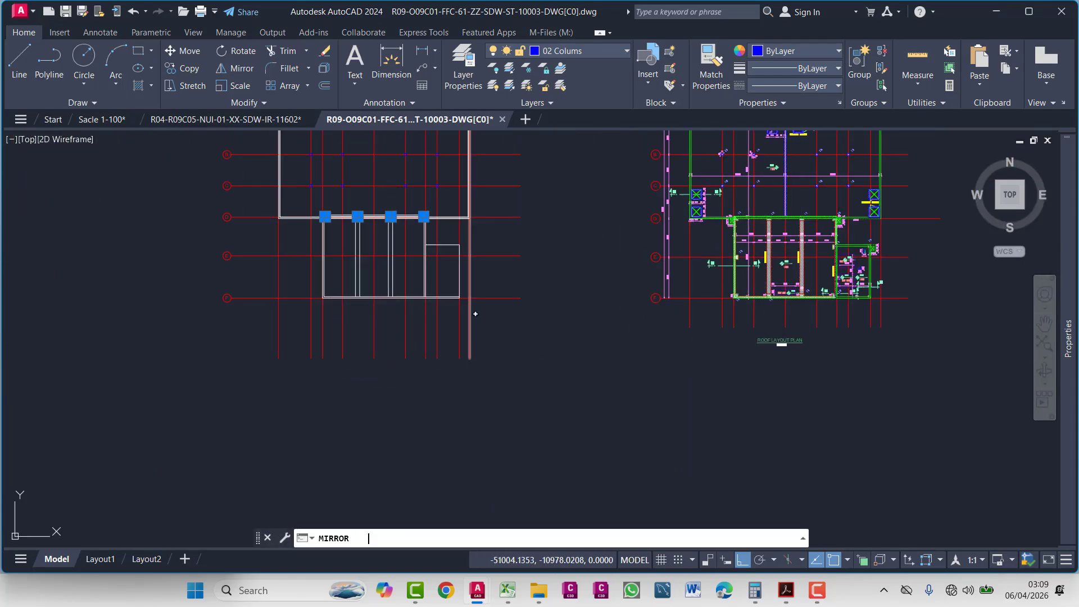
pyautogui.press('Return')
pyautogui.scroll(2, 365, 275)
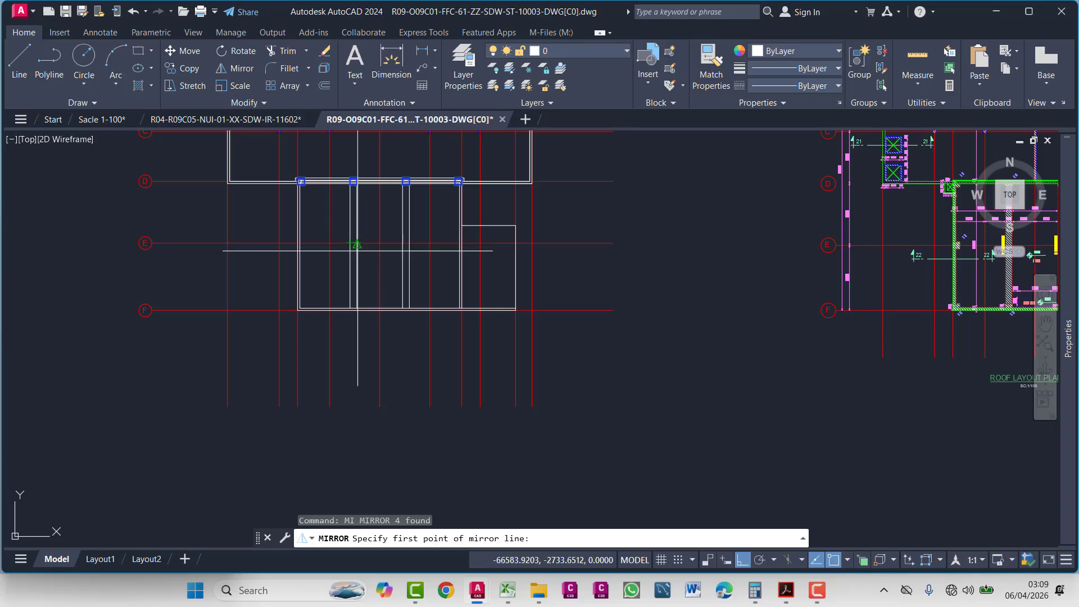
pyautogui.click(357, 245)
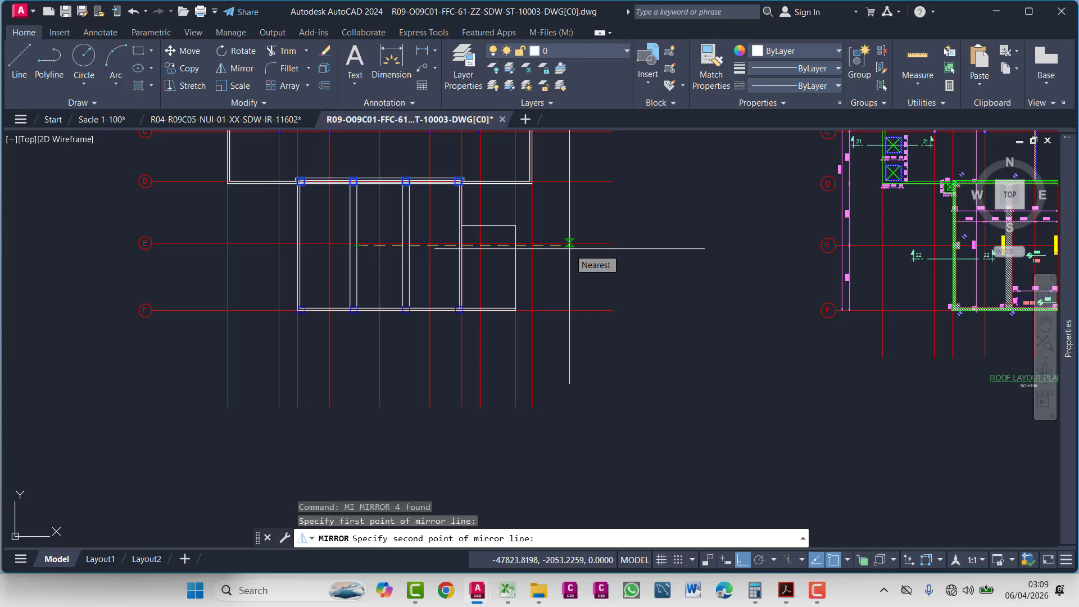
pyautogui.click(569, 245)
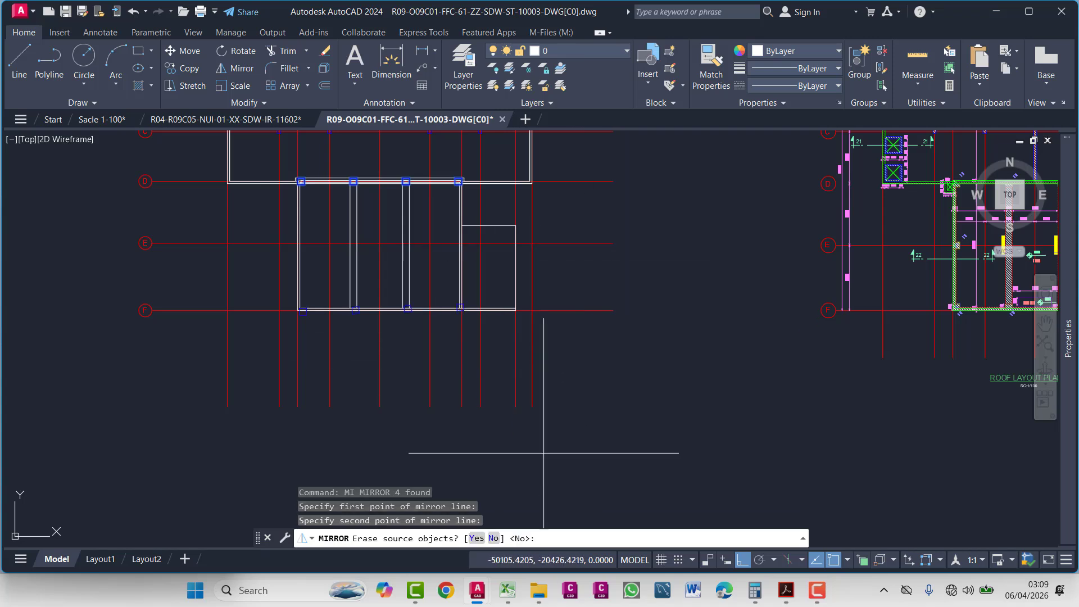
pyautogui.click(493, 539)
# - Move the four mirrored columns by the western column's west side midpoint onto the lower block's outer corner at grid F
pyautogui.scroll(6, 390, 309)
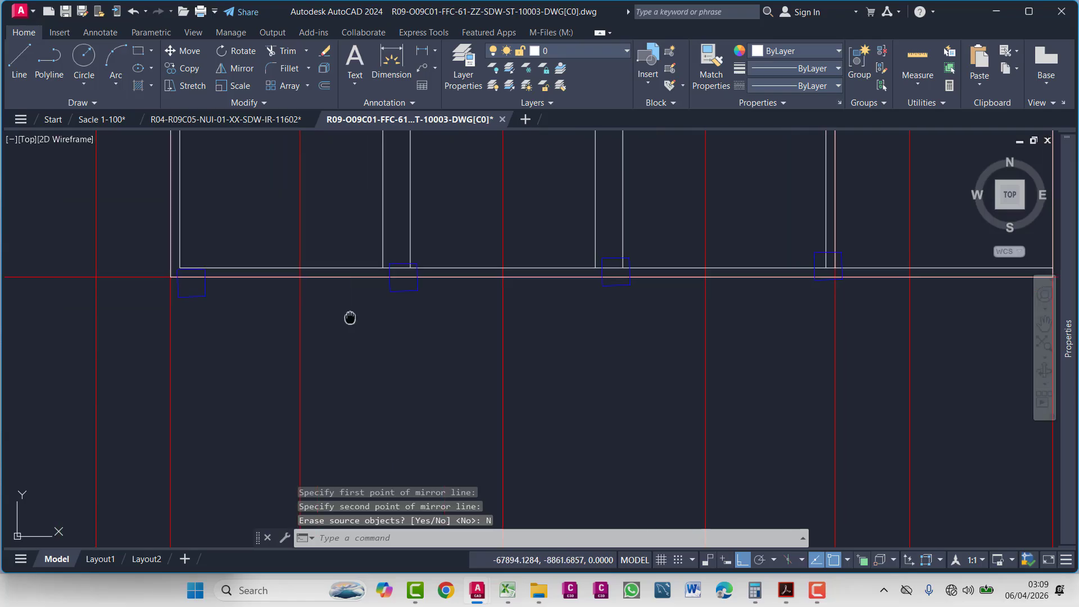
pyautogui.click(250, 251)
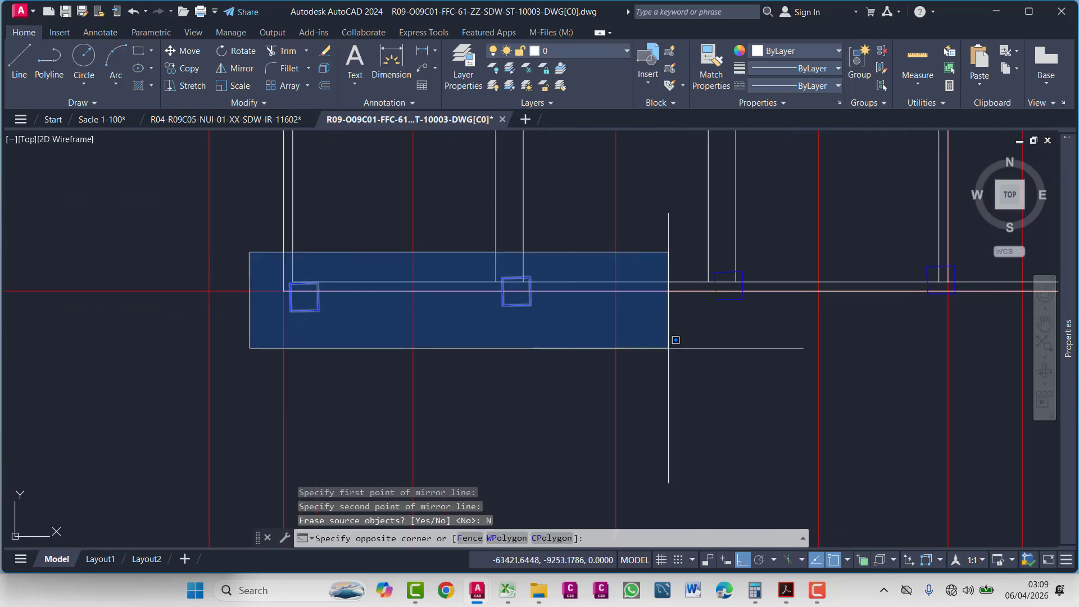
pyautogui.moveTo(679, 347); pyautogui.dragTo(629, 393, button='middle')
pyautogui.click(590, 362)
pyautogui.scroll(-3, 459, 350)
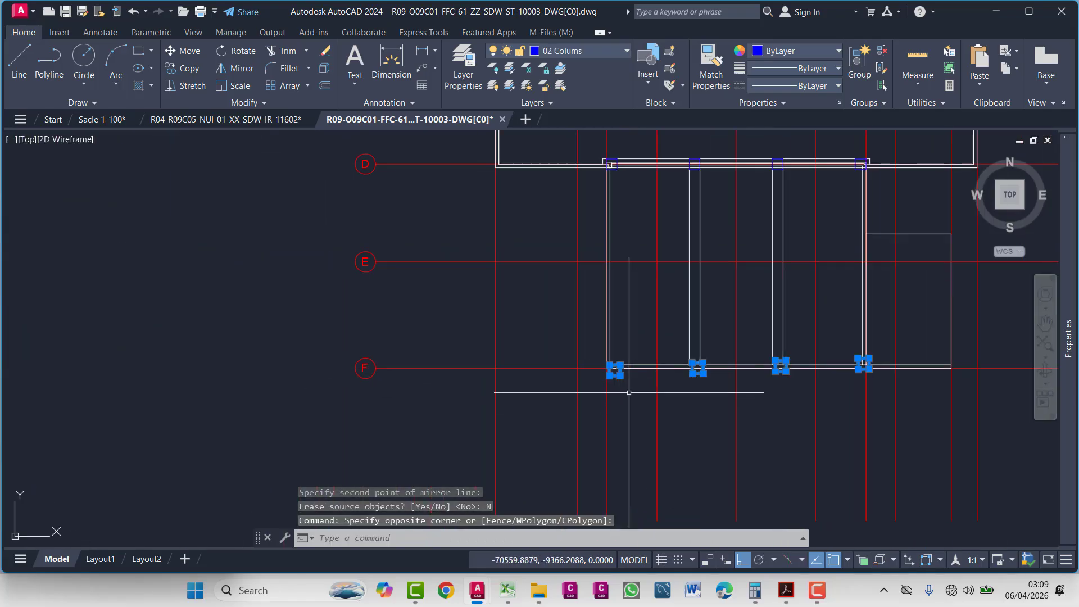
pyautogui.scroll(5, 628, 393)
pyautogui.write('m')
pyautogui.press('Return')
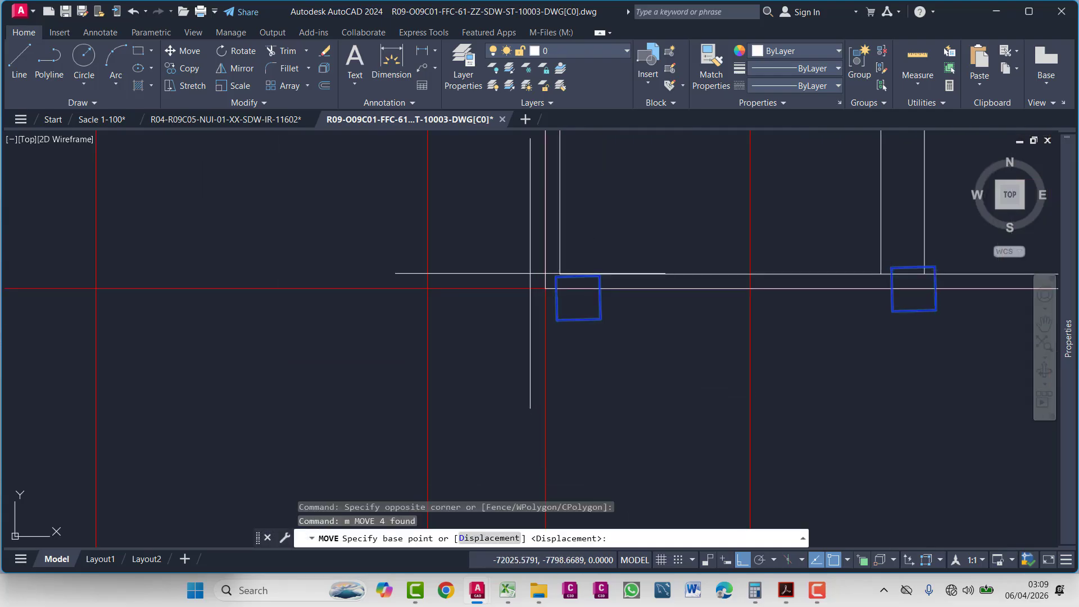
pyautogui.click(556, 296)
pyautogui.click(547, 284)
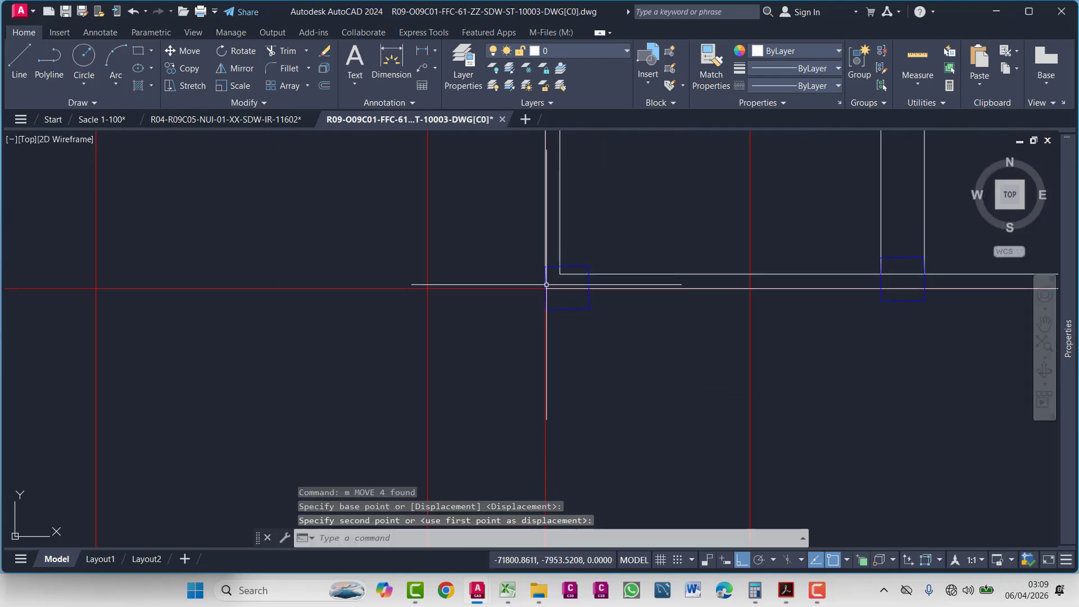
pyautogui.moveTo(650, 327); pyautogui.dragTo(418, 356, button='middle')
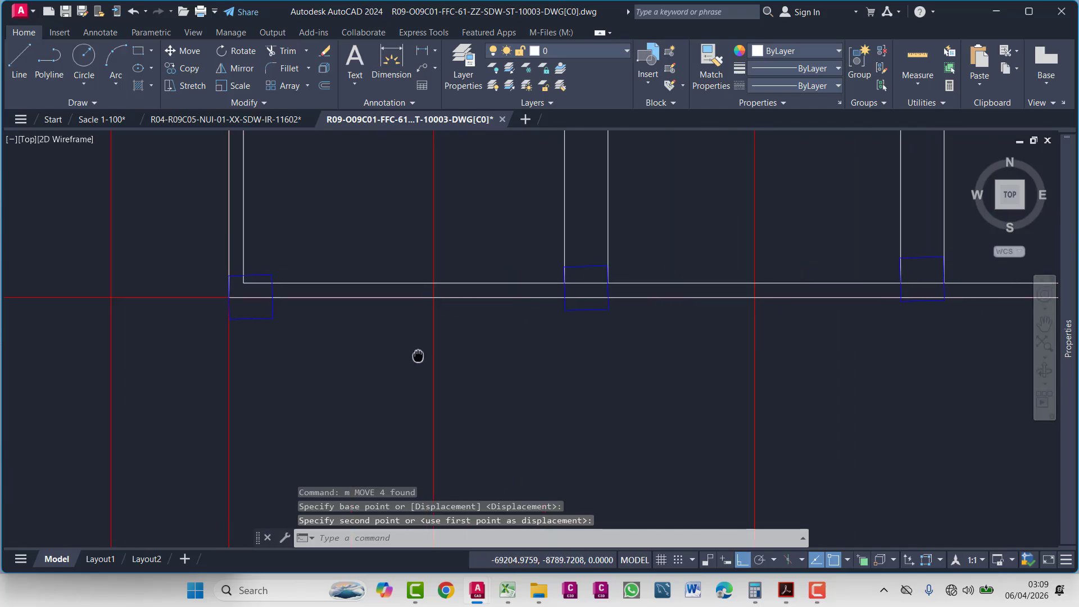
pyautogui.scroll(4, 526, 296)
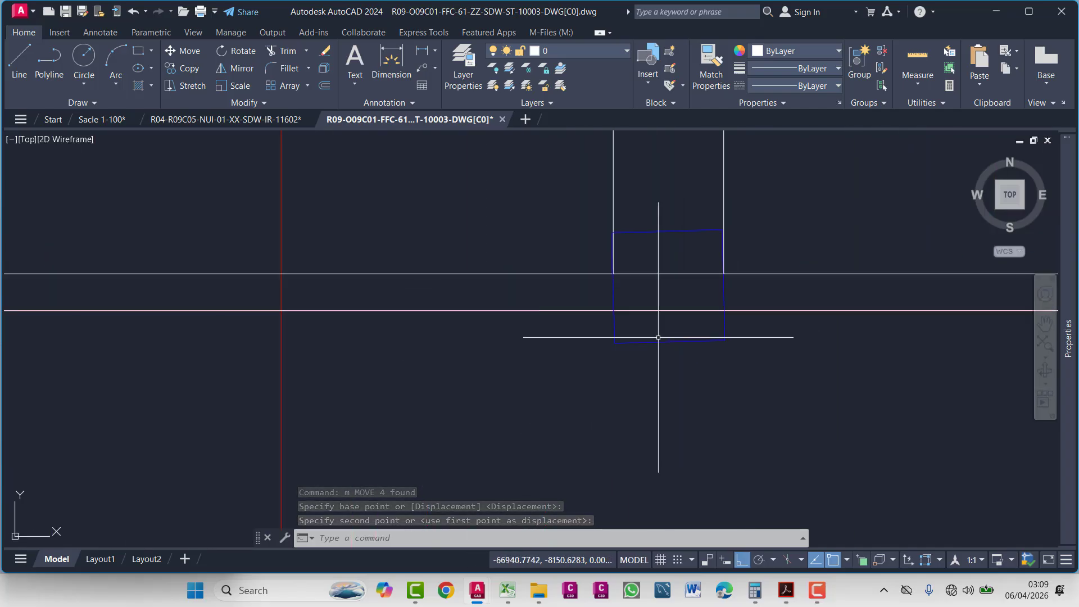
# - Undo both the move and the mirroring of the four columns along grid F
pyautogui.hotkey('ctrl', 'z')
pyautogui.hotkey('ctrl', 'z')
pyautogui.hotkey('ctrl', 'z')
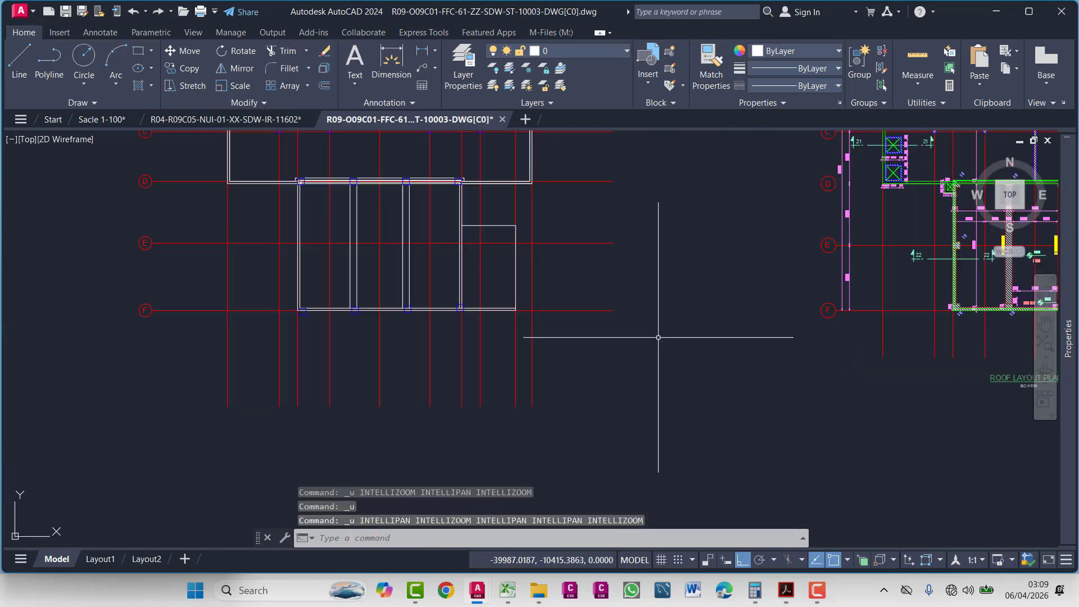
pyautogui.hotkey('ctrl', 'z')
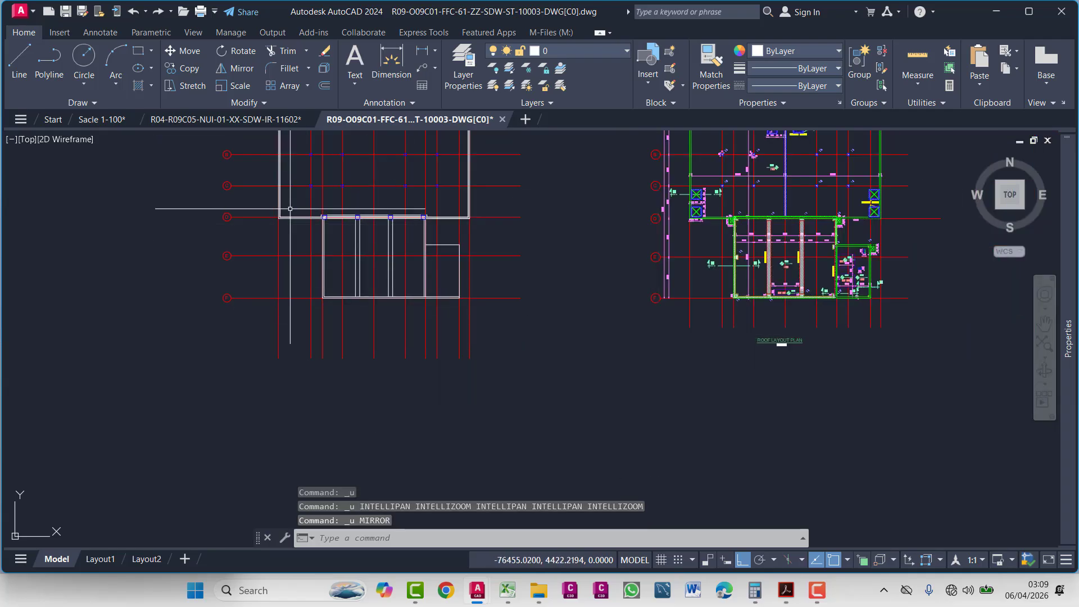
# - Check how the western corner C2 column sits against grid F on the original roof layout plan
pyautogui.scroll(8, 751, 309)
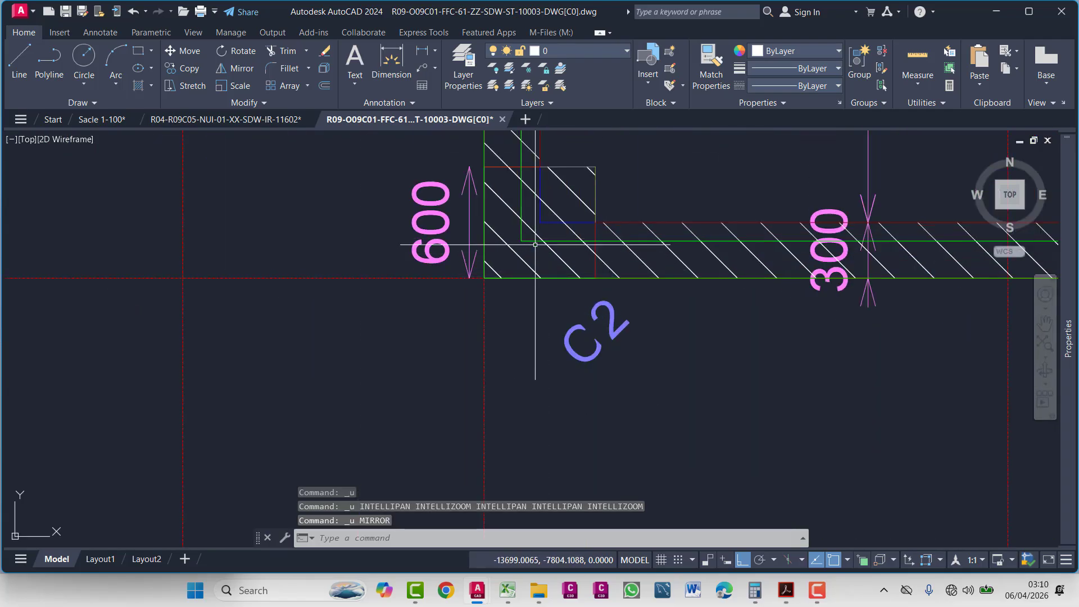
pyautogui.scroll(-10, 535, 245)
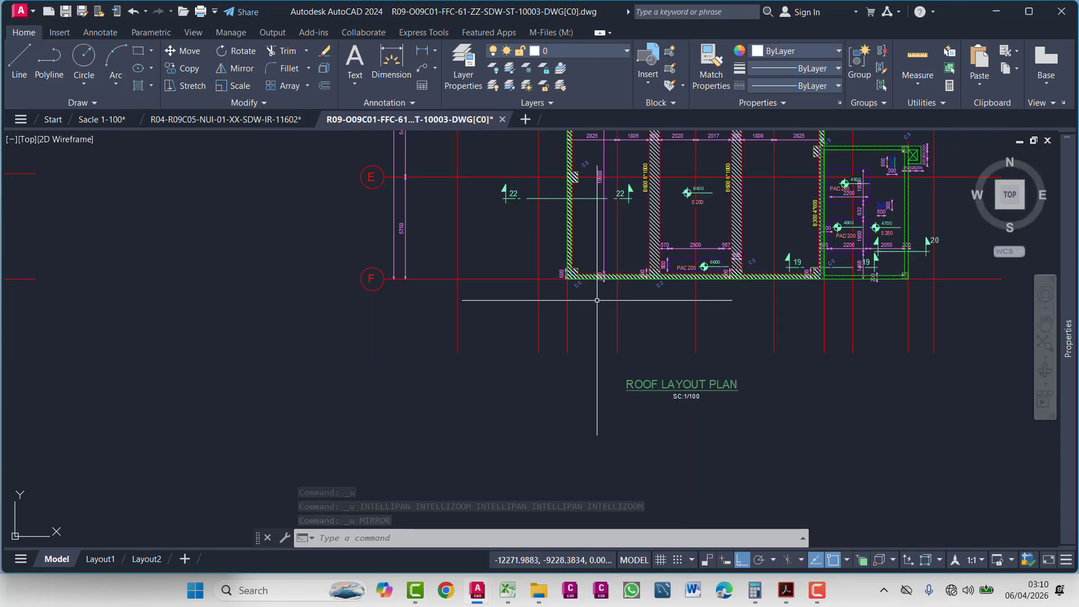
pyautogui.scroll(-2, 591, 299)
pyautogui.moveTo(419, 264); pyautogui.dragTo(798, 293, button='middle')
pyautogui.scroll(4, 337, 183)
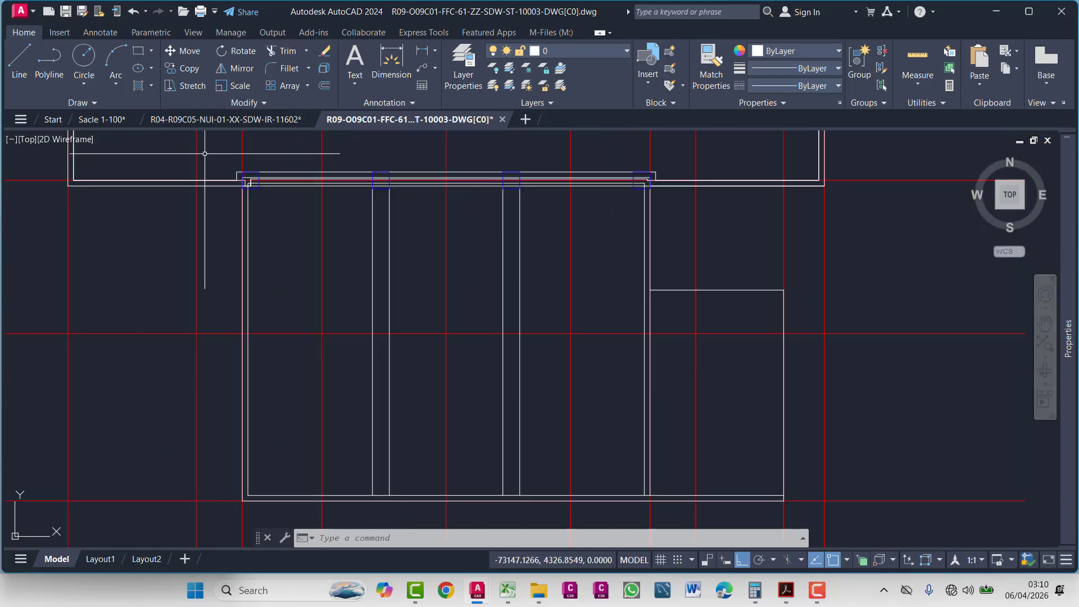
# - Copy the four grid D columns by the western column's southwest corner onto the lower block's outer corner at grid F
pyautogui.click(204, 153)
pyautogui.click(648, 212)
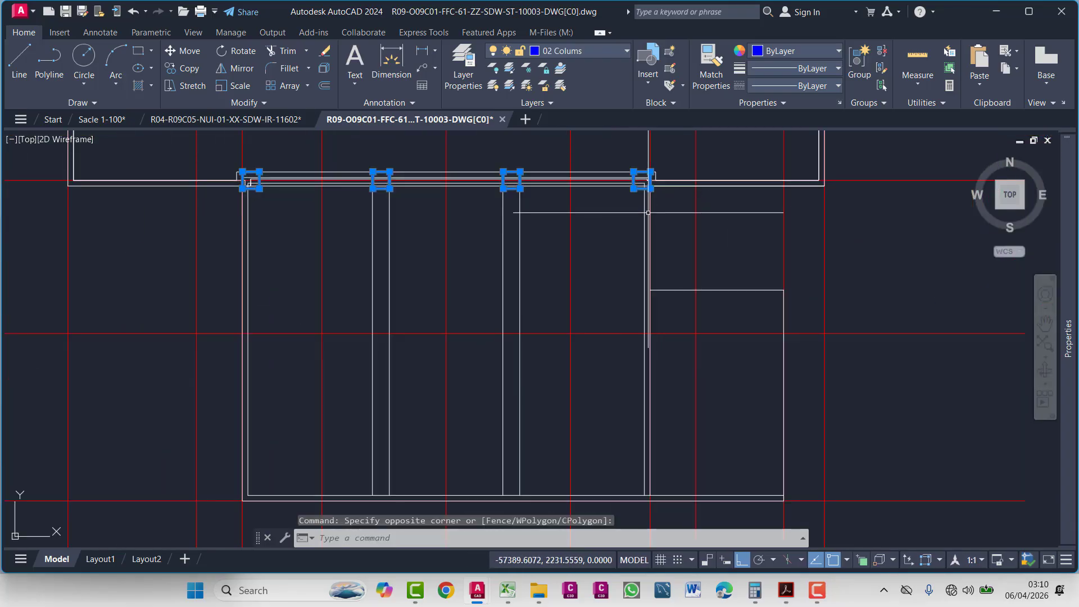
pyautogui.write('co')
pyautogui.press('Return')
pyautogui.scroll(4, 212, 178)
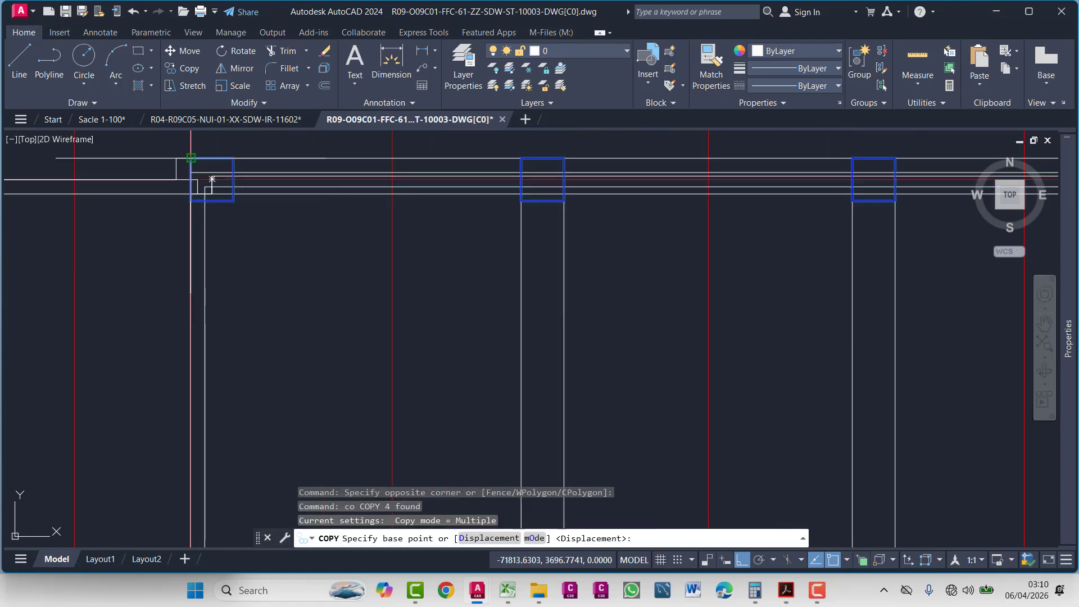
pyautogui.scroll(-4, 588, 306)
pyautogui.moveTo(922, 365); pyautogui.dragTo(204, 351, button='middle')
pyautogui.moveTo(877, 416); pyautogui.dragTo(506, 334, button='middle')
pyautogui.moveTo(843, 452); pyautogui.dragTo(408, 384, button='middle')
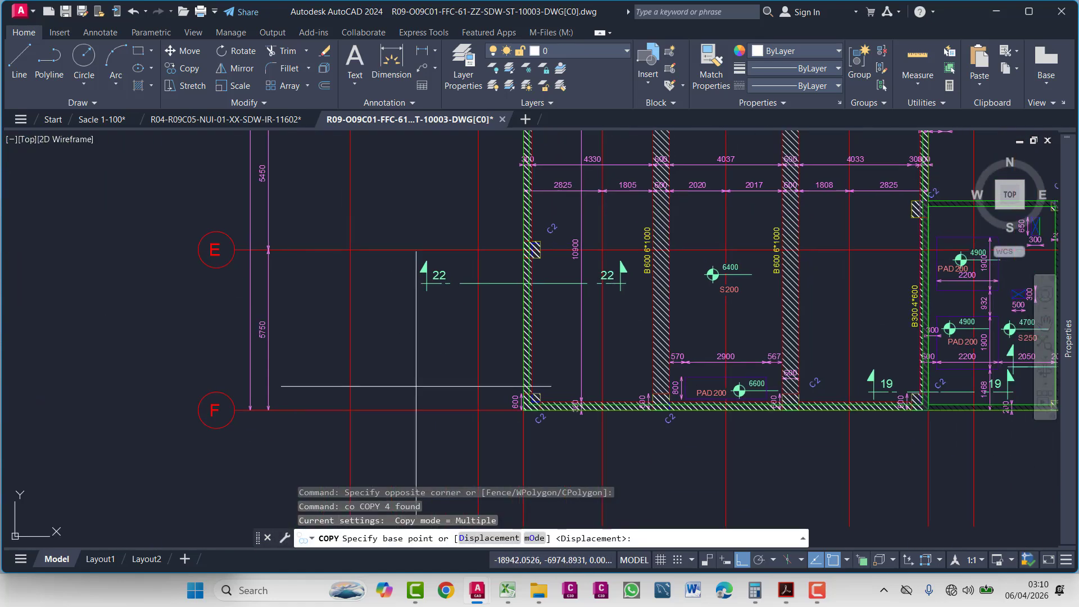
pyautogui.scroll(4, 503, 415)
pyautogui.scroll(-10, 554, 408)
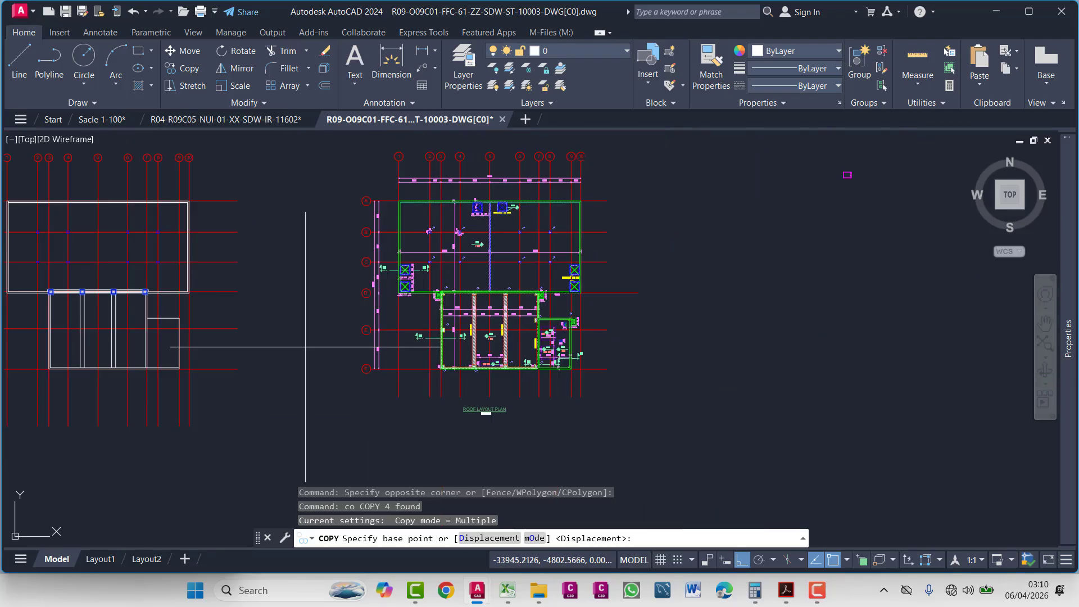
pyautogui.moveTo(304, 347); pyautogui.dragTo(688, 365, button='middle')
pyautogui.scroll(10, 475, 312)
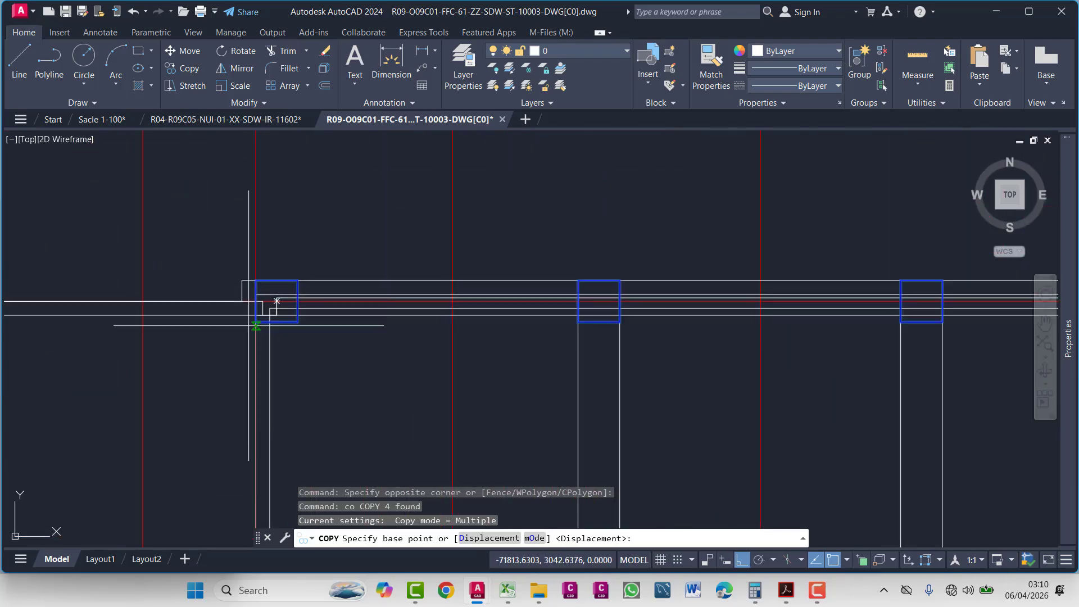
pyautogui.click(255, 322)
pyautogui.scroll(-4, 288, 325)
pyautogui.moveTo(290, 490); pyautogui.dragTo(389, 151, button='middle')
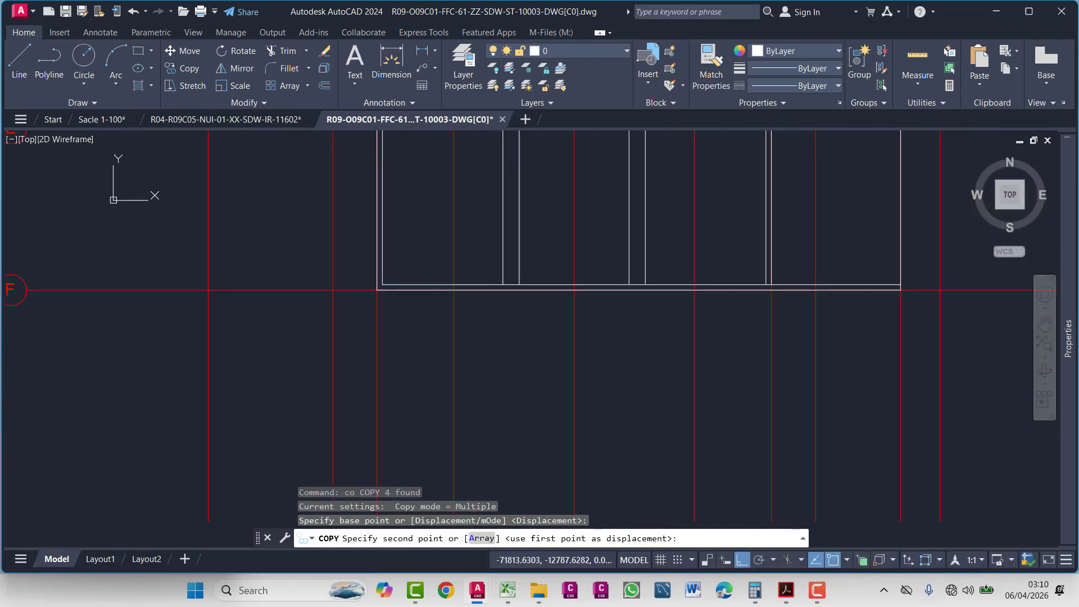
pyautogui.scroll(4, 388, 281)
pyautogui.scroll(4, 390, 358)
pyautogui.click(390, 373)
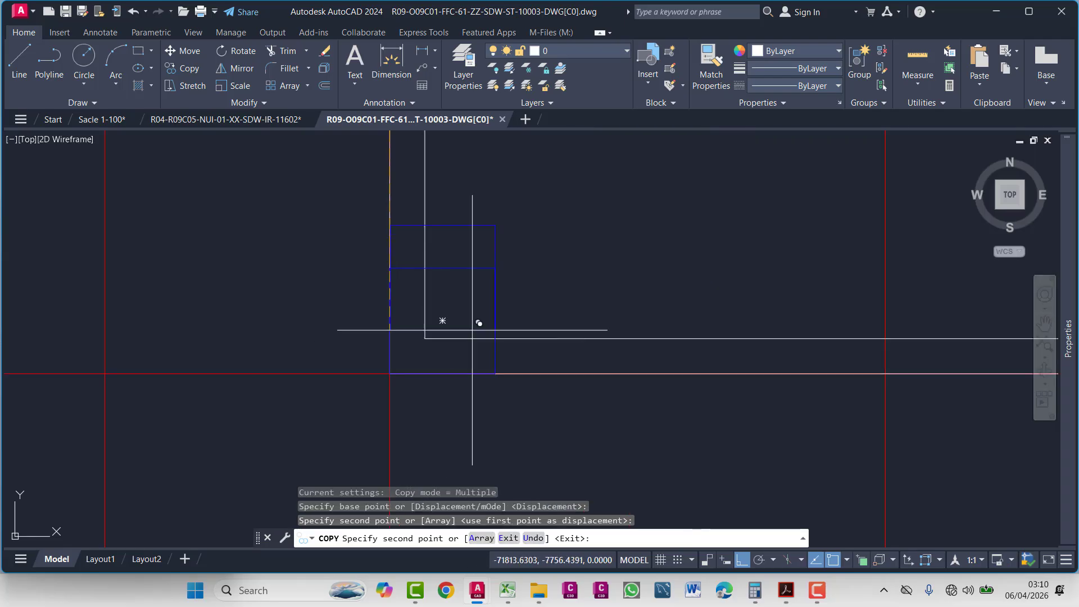
pyautogui.scroll(-4, 476, 331)
pyautogui.moveTo(625, 373); pyautogui.dragTo(207, 366, button='middle')
pyautogui.moveTo(573, 380); pyautogui.dragTo(267, 383, button='middle')
pyautogui.press('Escape')
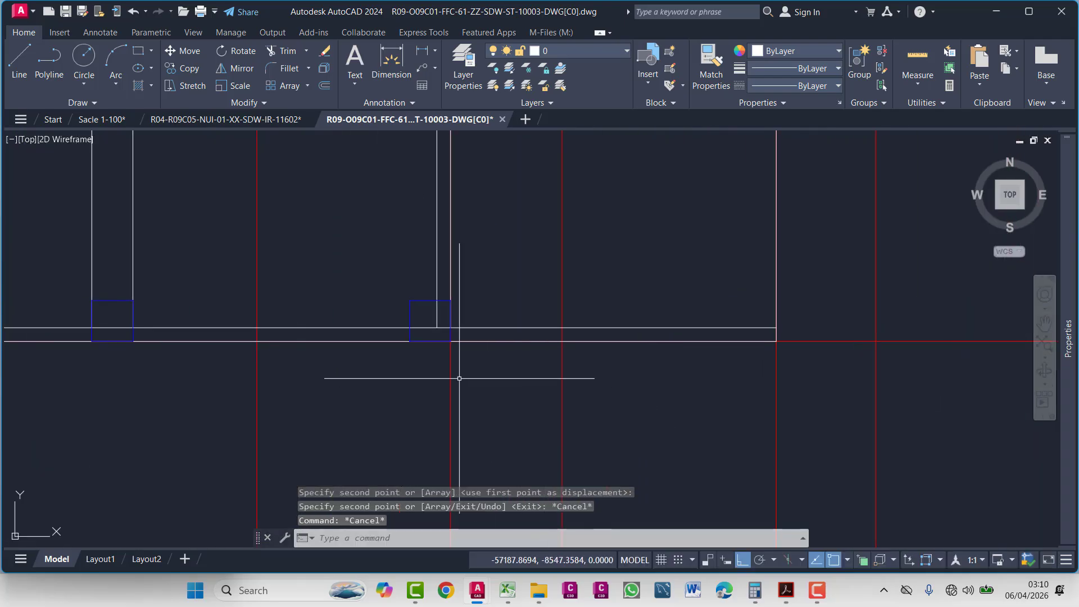
# - Compare the redrawn plan with the original roof layout plan, examining the columns around the eastern annex and upper block
pyautogui.scroll(-5, 458, 374)
pyautogui.scroll(2, 499, 346)
pyautogui.scroll(-2, 516, 345)
pyautogui.moveTo(615, 345); pyautogui.dragTo(516, 342, button='middle')
pyautogui.scroll(2, 746, 327)
pyautogui.moveTo(797, 286); pyautogui.dragTo(742, 326, button='middle')
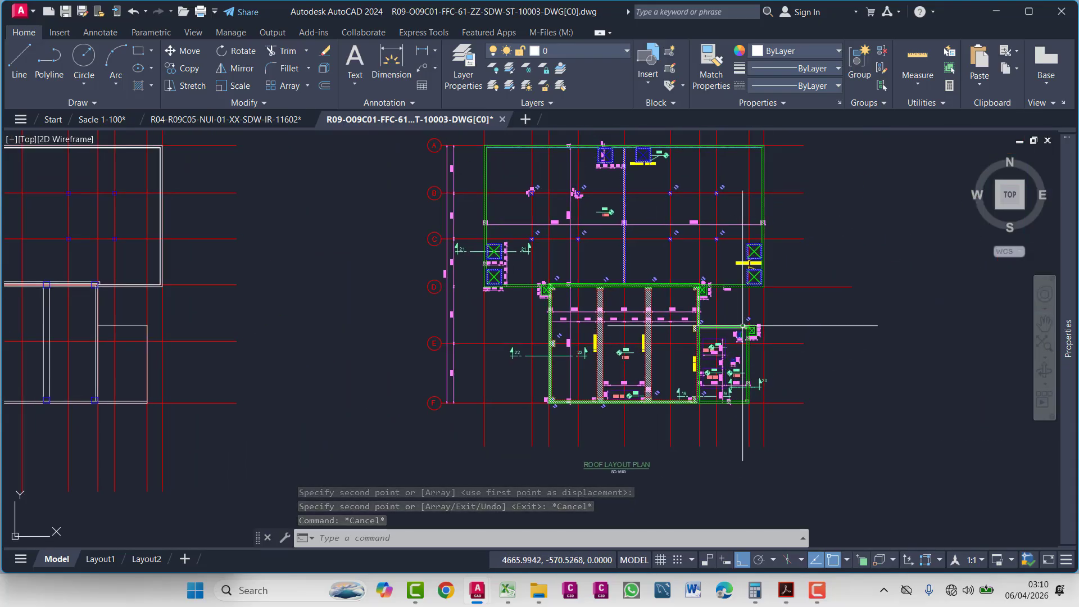
pyautogui.moveTo(640, 372)
pyautogui.mouseDown(button='middle')
pyautogui.moveTo(641, 383)
pyautogui.moveTo(706, 401)
pyautogui.mouseUp(button='middle')
pyautogui.moveTo(704, 362); pyautogui.dragTo(715, 428, button='middle')
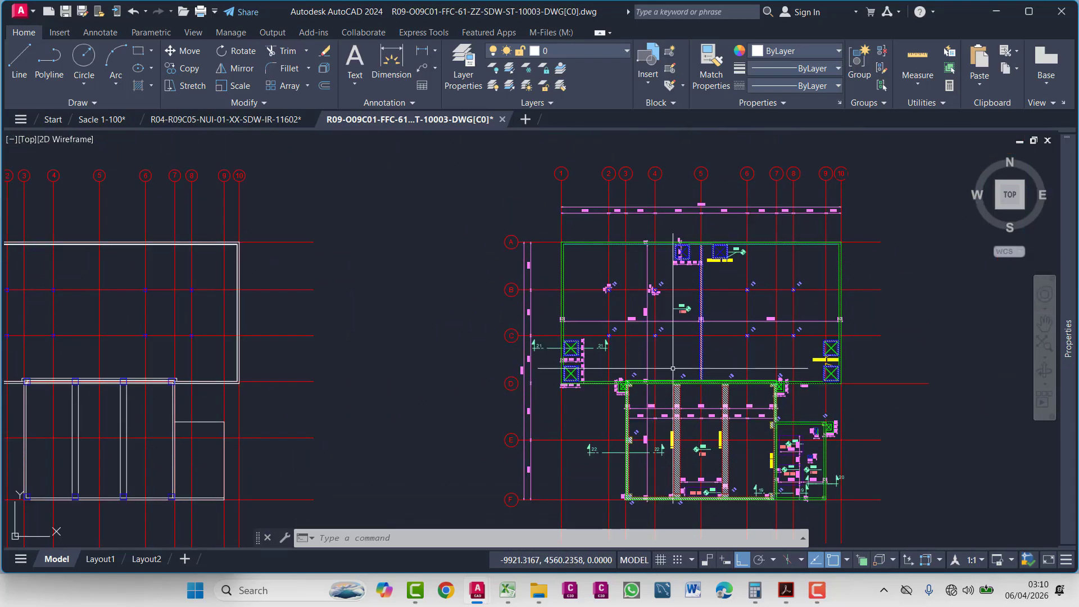
# - Examine the wall along grid 5 on the original roof layout plan, including its dimensions near grid A
pyautogui.scroll(4, 712, 332)
pyautogui.moveTo(709, 376)
pyautogui.mouseDown(button='middle')
pyautogui.moveTo(690, 450)
pyautogui.moveTo(607, 215)
pyautogui.moveTo(617, 462)
pyautogui.mouseUp(button='middle')
pyautogui.moveTo(622, 230); pyautogui.dragTo(626, 372, button='middle')
pyautogui.scroll(2, 627, 368)
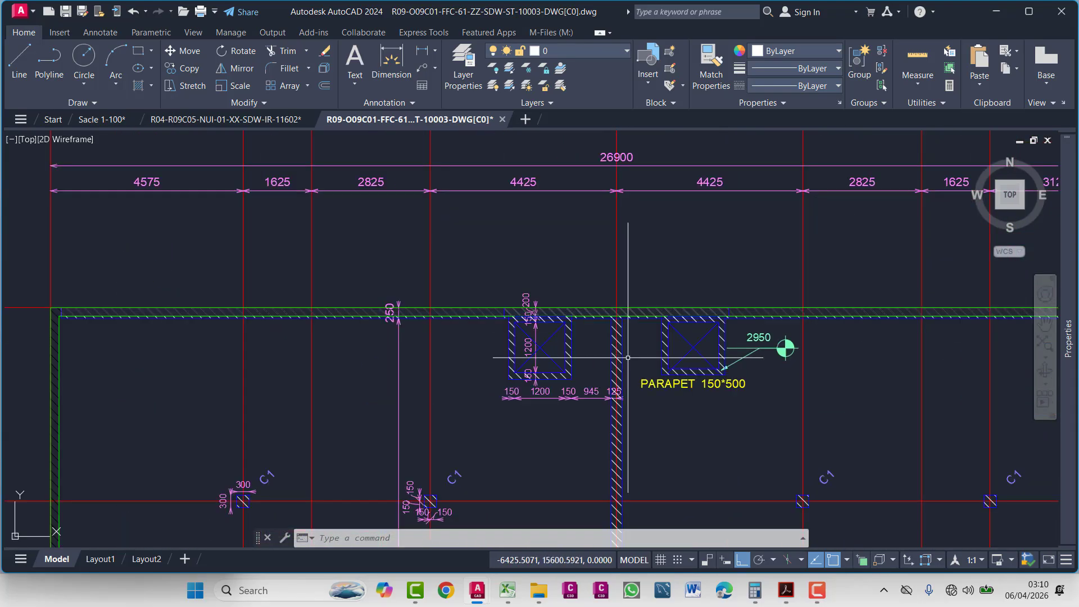
pyautogui.scroll(3, 628, 358)
pyautogui.scroll(-3, 628, 385)
pyautogui.moveTo(617, 278); pyautogui.dragTo(597, 454, button='middle')
pyautogui.scroll(2, 611, 235)
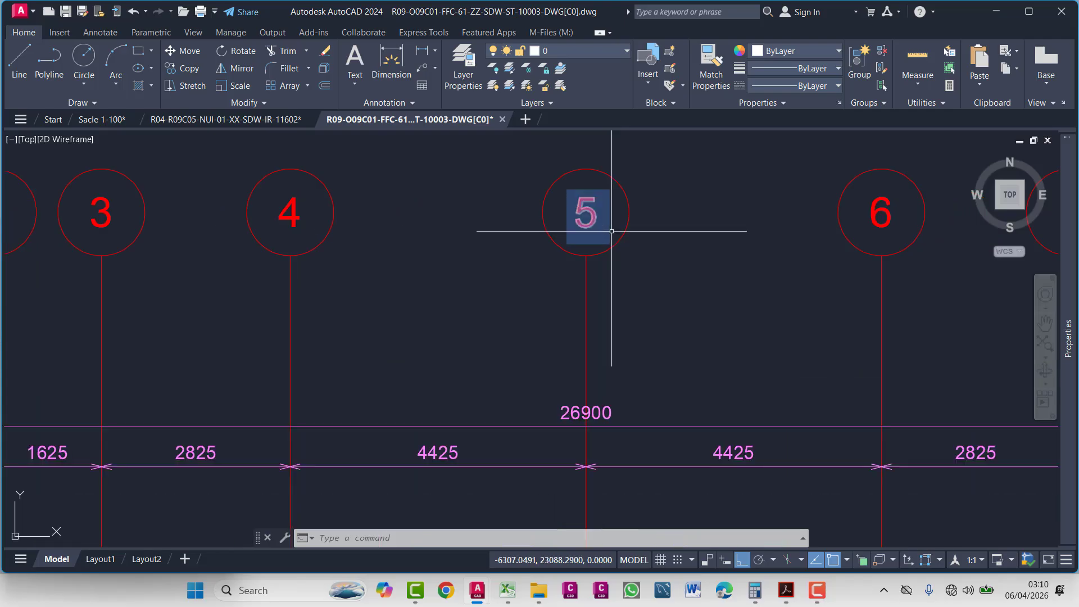
pyautogui.scroll(-6, 585, 212)
pyautogui.scroll(8, 590, 362)
pyautogui.moveTo(515, 458); pyautogui.dragTo(523, 227, button='middle')
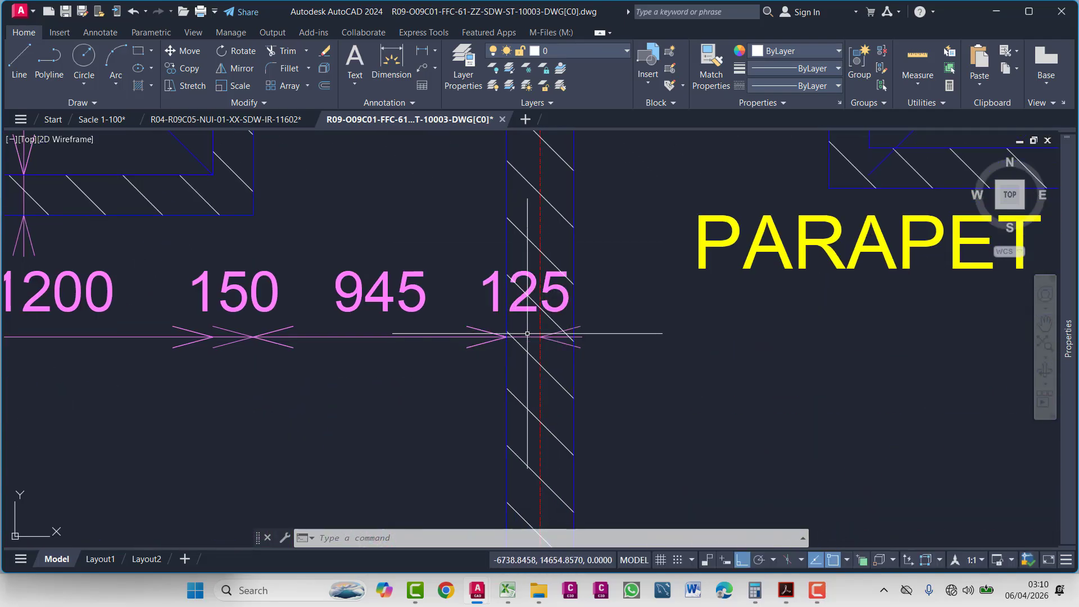
pyautogui.scroll(-6, 522, 334)
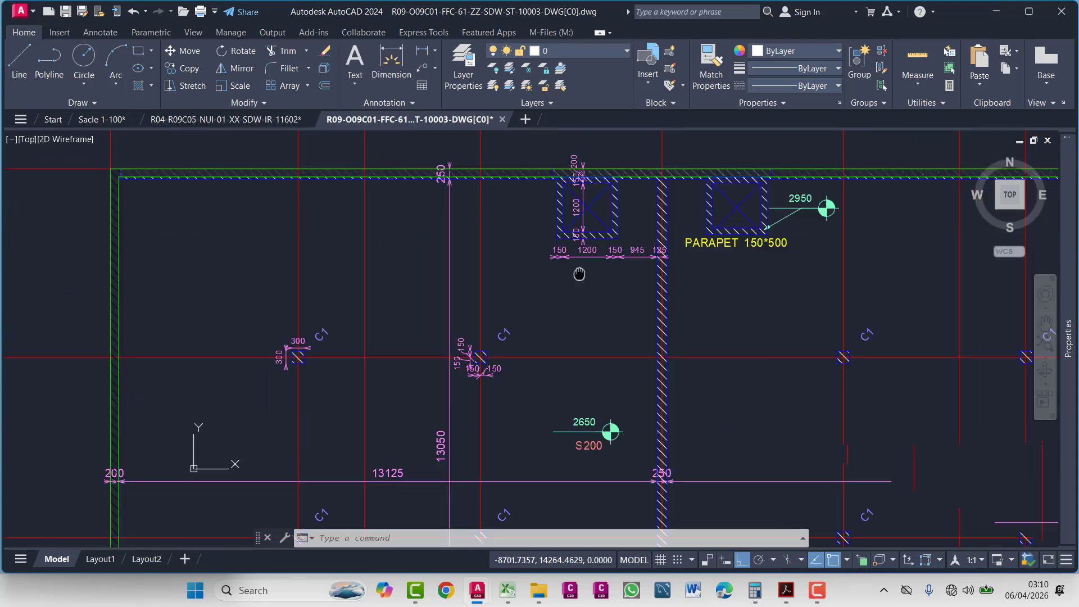
pyautogui.moveTo(14, 341); pyautogui.dragTo(636, 291, button='middle')
pyautogui.press('Escape')
pyautogui.press('Escape')
pyautogui.press('Escape')
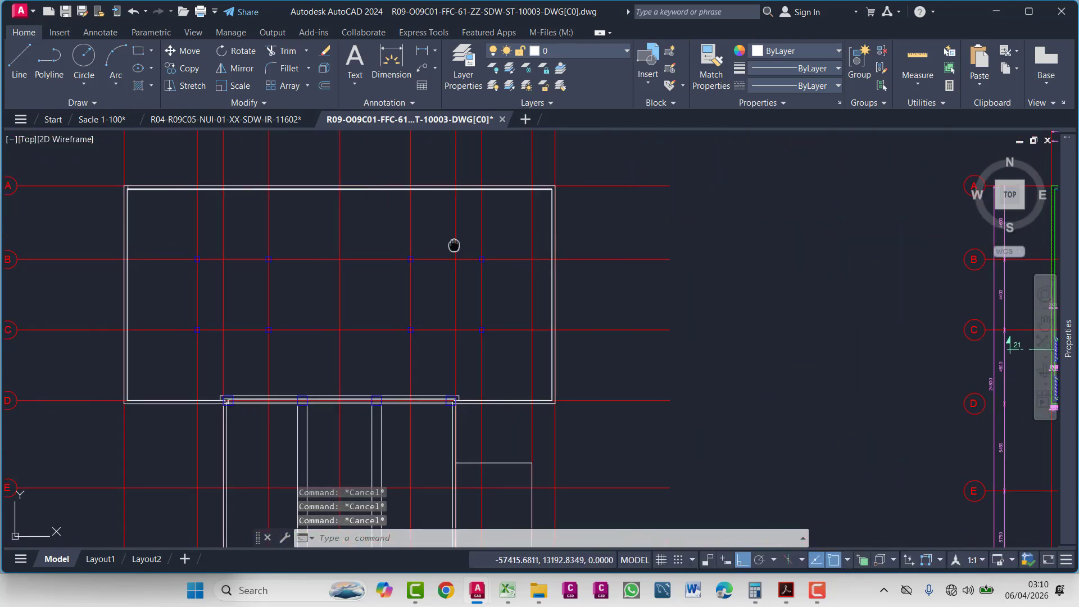
# - Offset the grid 5 line by 125 to both its west and east sides on the redrawn plan
pyautogui.moveTo(454, 246); pyautogui.dragTo(468, 262, button='middle')
pyautogui.scroll(-2, 469, 262)
pyautogui.write('o')
pyautogui.press('Return')
pyautogui.scroll(4, 406, 246)
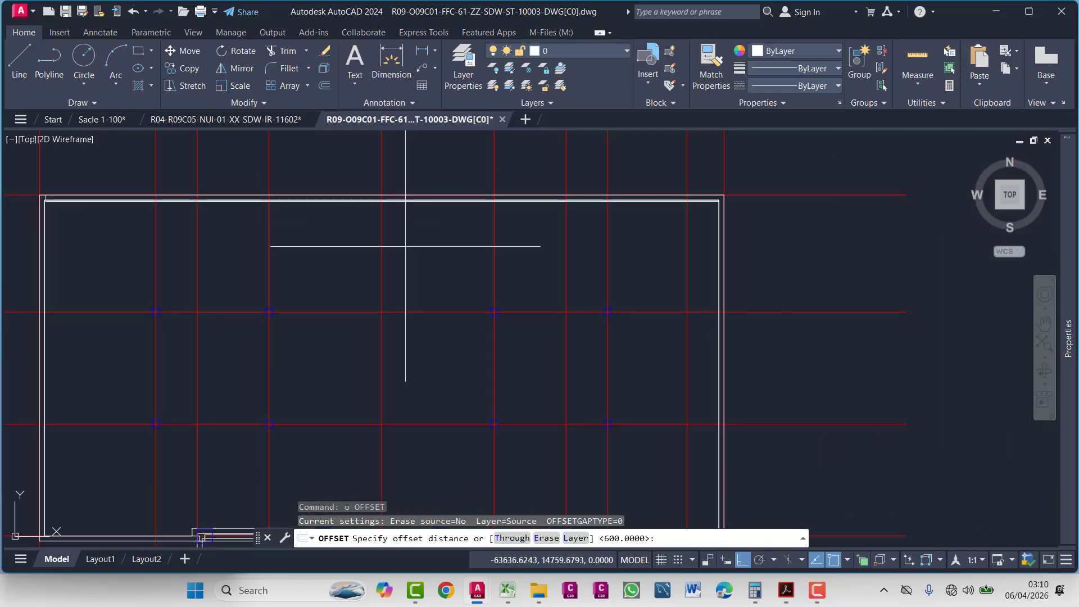
pyautogui.scroll(-3, 389, 214)
pyautogui.scroll(3, 382, 272)
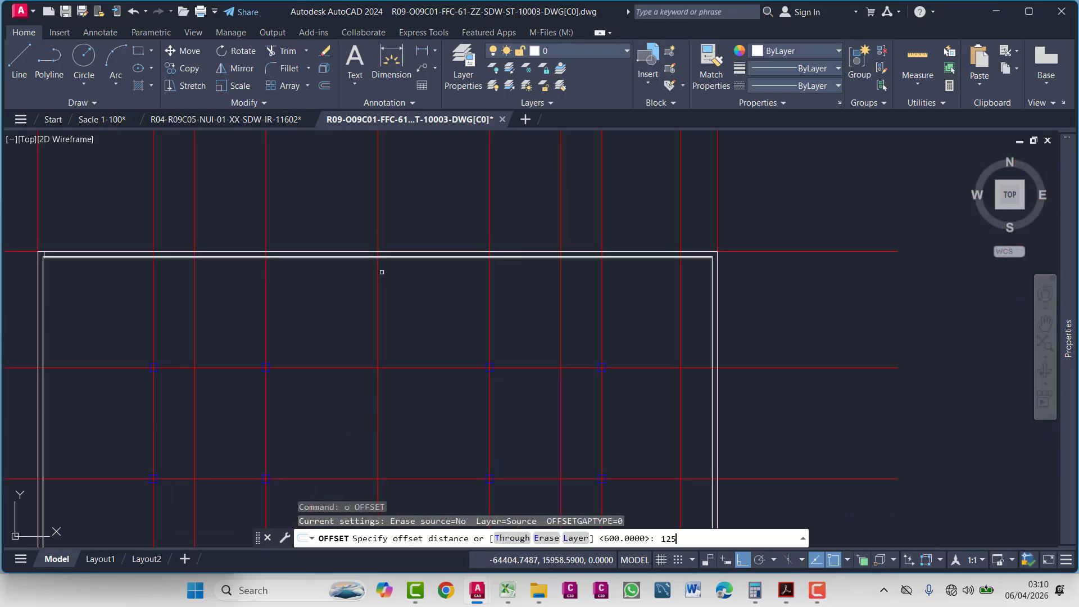
pyautogui.write('125')
pyautogui.press('Return')
pyautogui.click(377, 289)
pyautogui.click(386, 294)
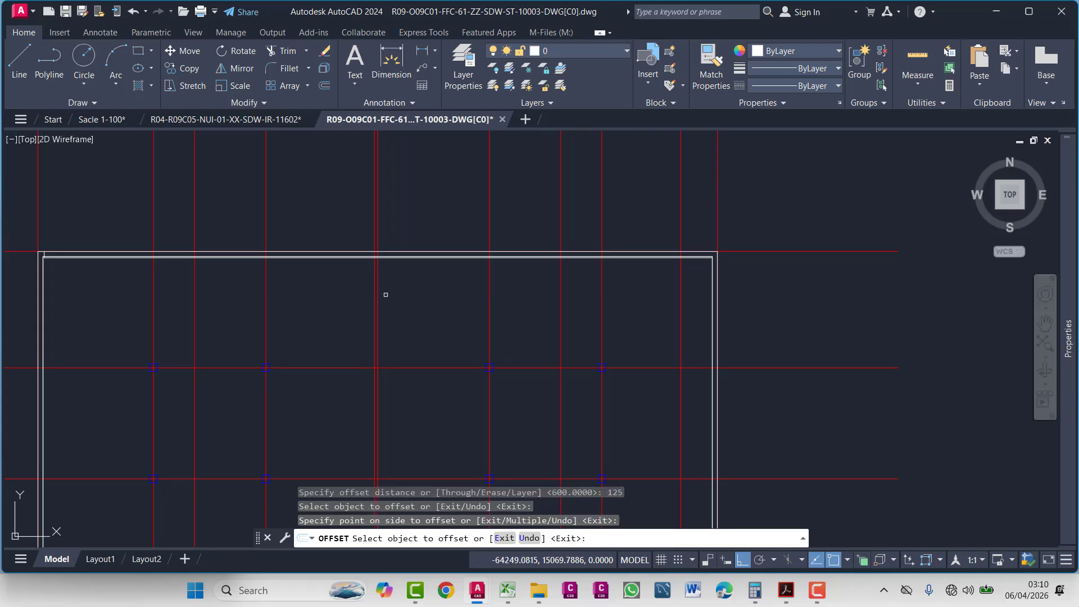
pyautogui.click(380, 291)
pyautogui.click(386, 296)
pyautogui.press('Escape')
pyautogui.press('Escape')
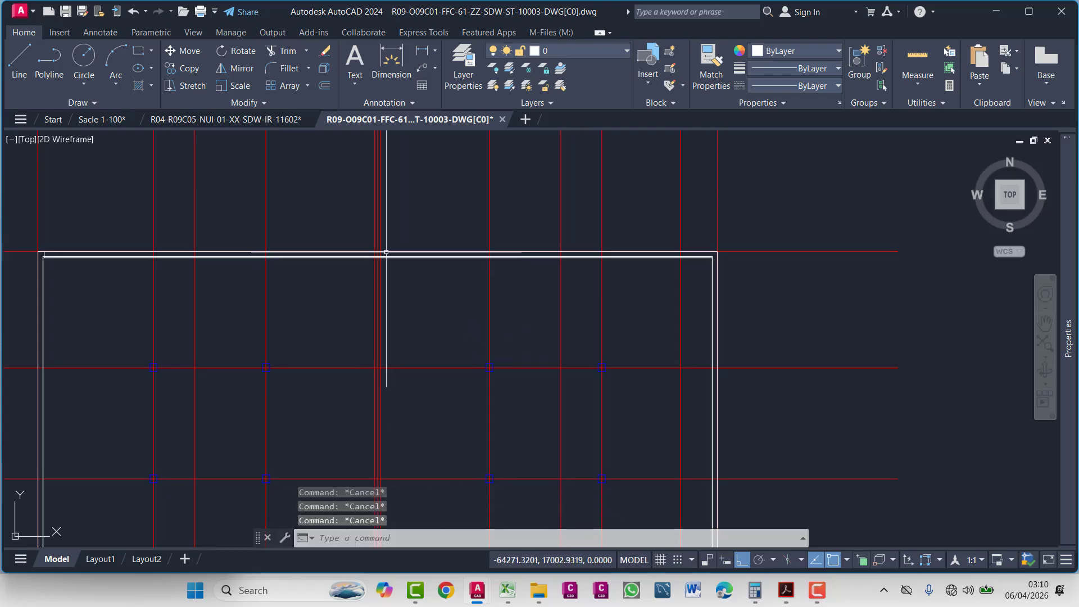
# - Put the two offset lines beside grid 5 on layer 0
pyautogui.click(381, 236)
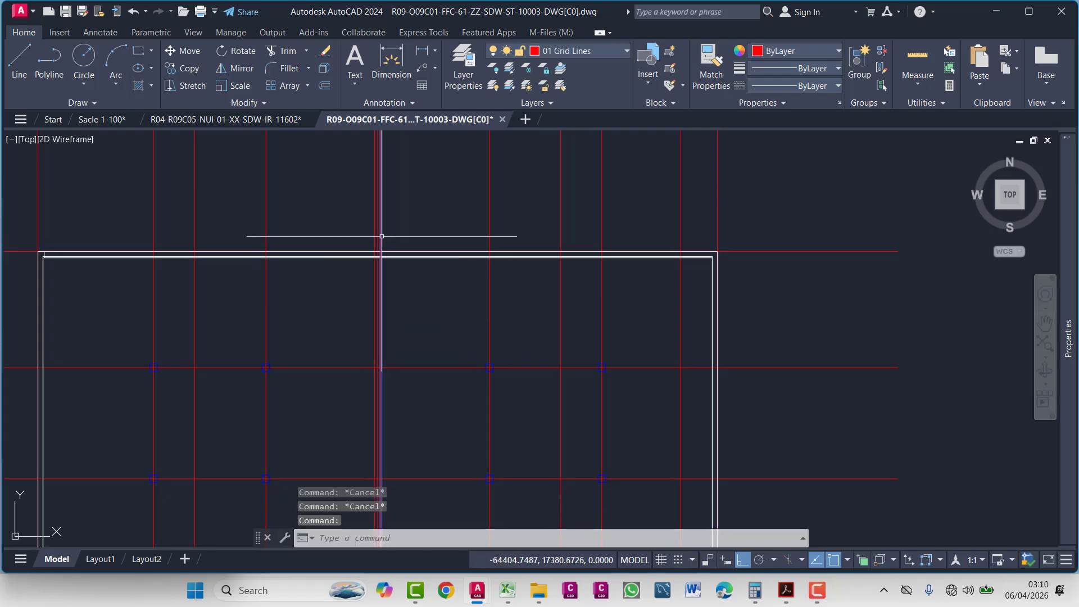
pyautogui.click(537, 52)
pyautogui.click(548, 63)
pyautogui.press('Escape')
pyautogui.press('Escape')
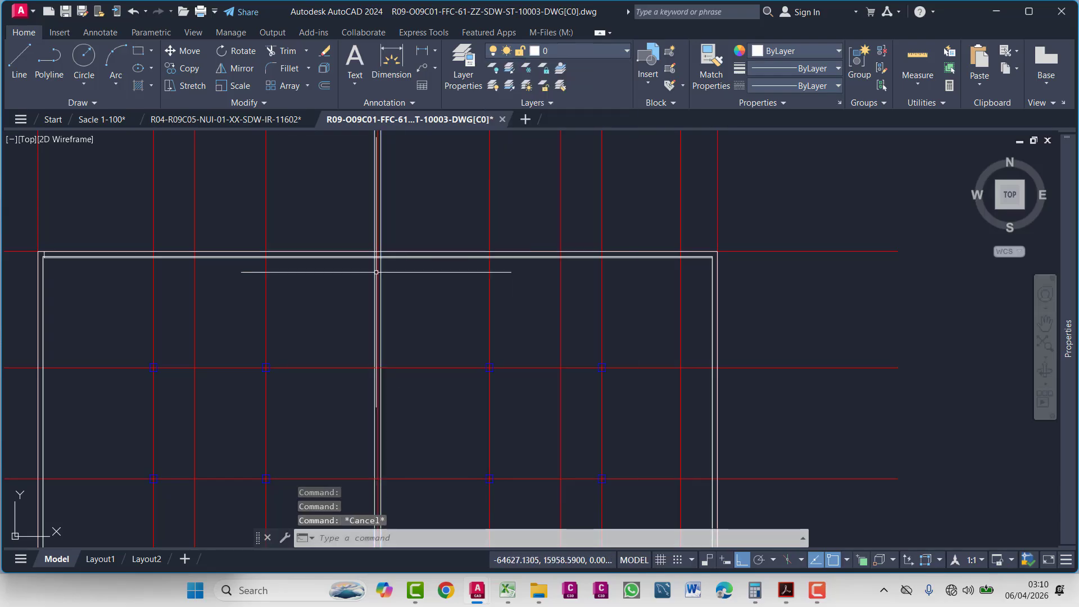
# - Trim off the parts of both grid 5 wall lines that extend north of the grid A wall's outer line
pyautogui.scroll(3, 352, 300)
pyautogui.write('tr')
pyautogui.press('Return')
pyautogui.moveTo(419, 169); pyautogui.dragTo(424, 295, button='middle')
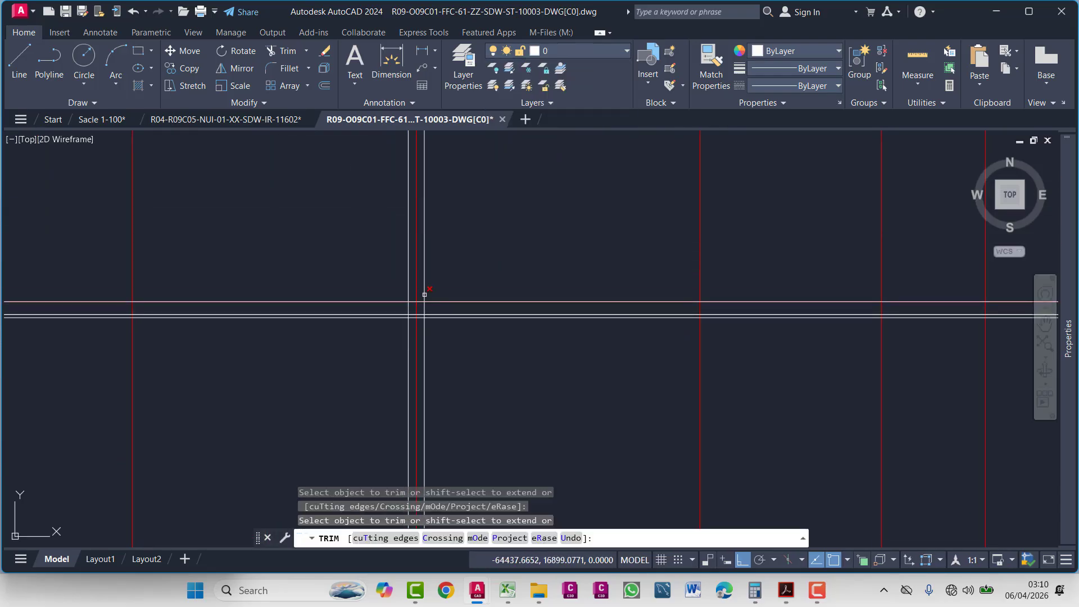
pyautogui.scroll(6, 427, 295)
pyautogui.click(428, 296)
pyautogui.click(410, 288)
pyautogui.click(354, 304)
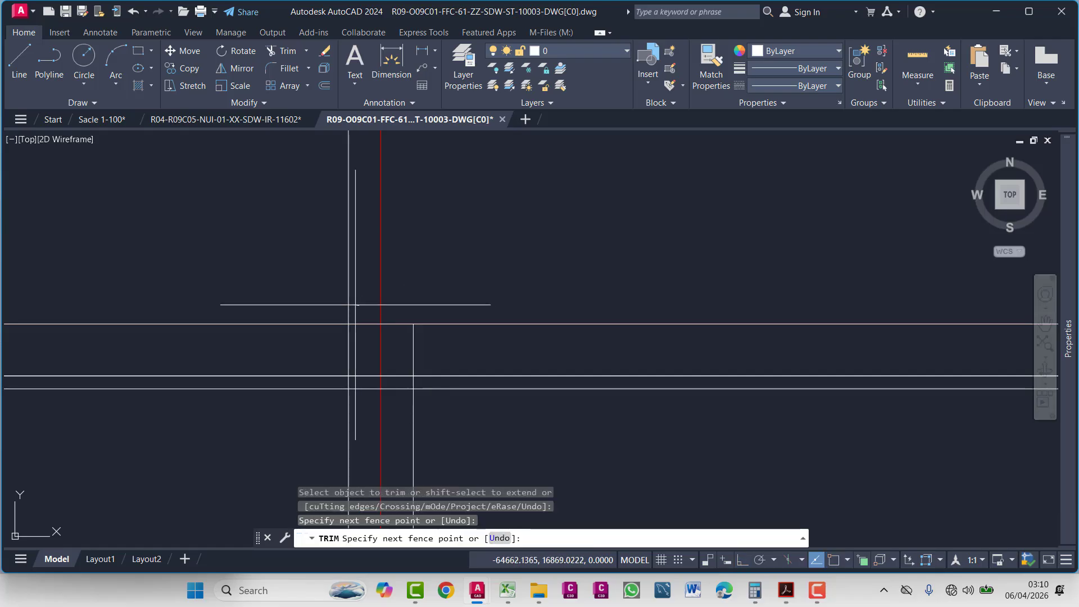
pyautogui.click(337, 306)
# - Trim both grid 5 wall lines between the outer and middle lines of the grid A wall
pyautogui.click(363, 349)
pyautogui.click(334, 345)
pyautogui.click(434, 357)
pyautogui.click(402, 348)
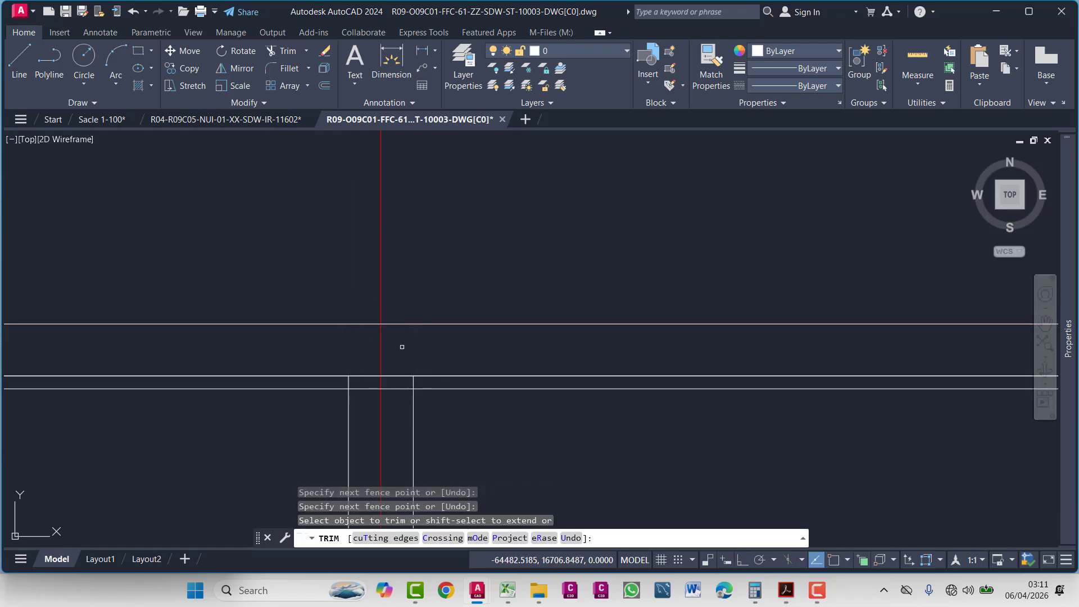
# - Check on the original plan how the grid 5 wall meets the wall along grid A
pyautogui.scroll(2, 419, 374)
pyautogui.scroll(-2, 480, 405)
pyautogui.click(767, 341)
pyautogui.scroll(-3, 767, 340)
pyautogui.moveTo(896, 368); pyautogui.dragTo(433, 341, button='middle')
pyautogui.scroll(-3, 246, 356)
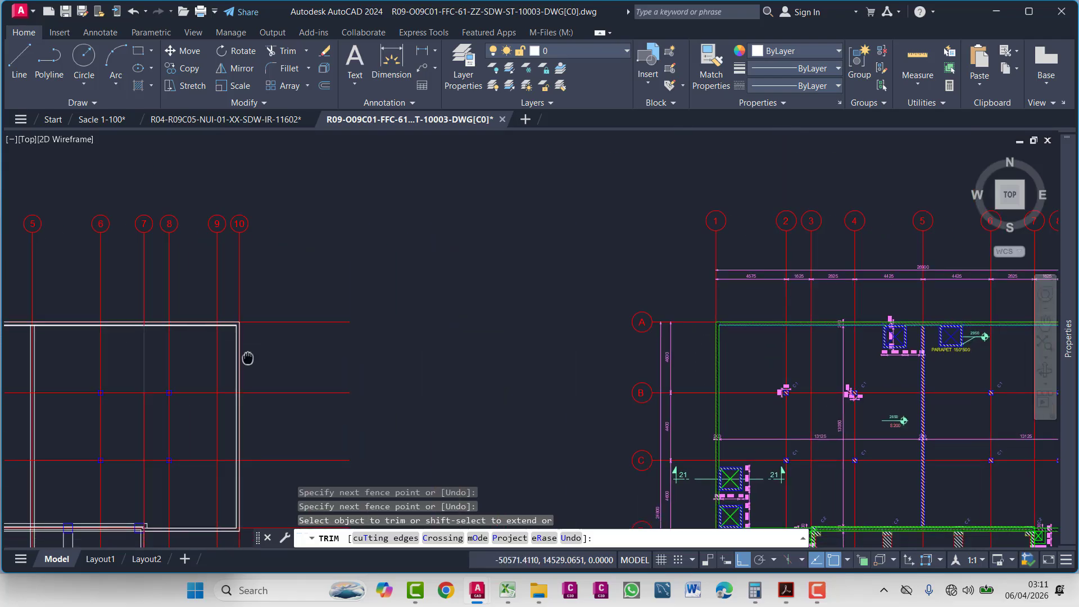
pyautogui.scroll(5, 937, 323)
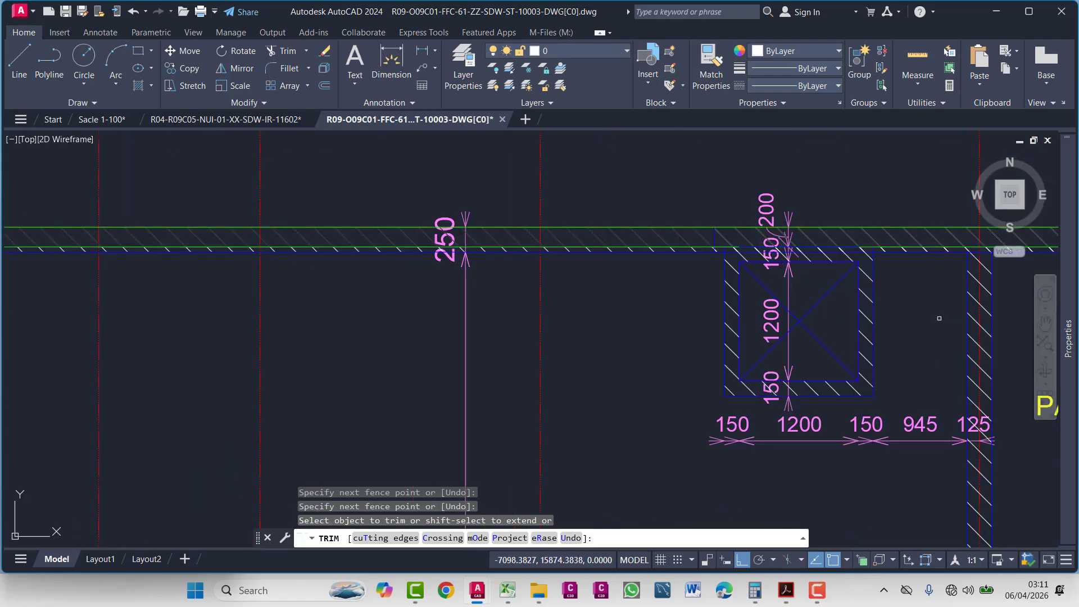
pyautogui.scroll(2, 968, 274)
pyautogui.moveTo(971, 261); pyautogui.dragTo(857, 314, button='middle')
pyautogui.click(855, 309)
pyautogui.scroll(2, 897, 288)
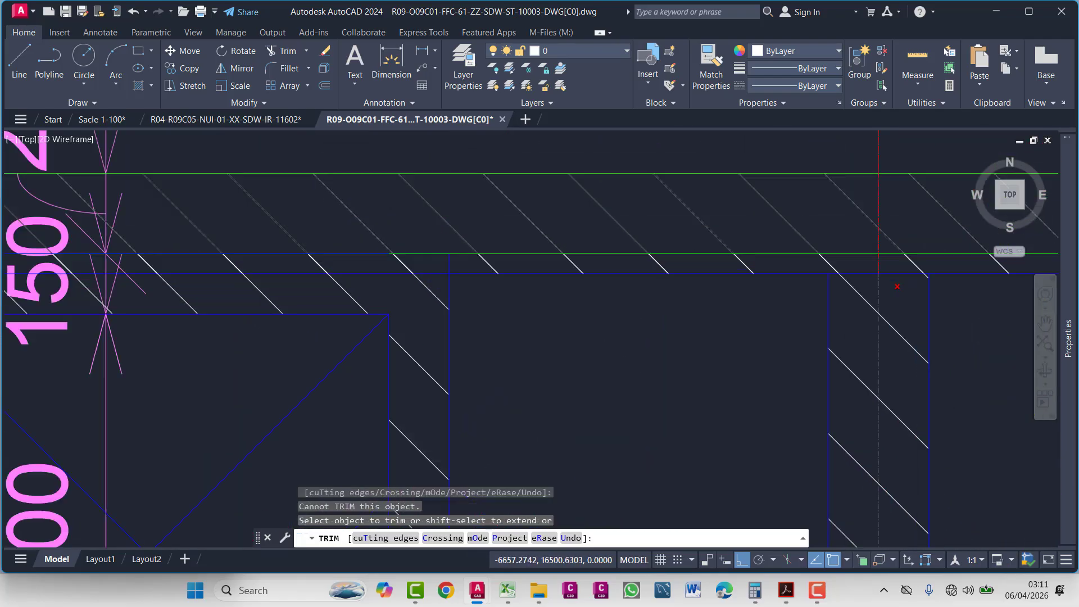
pyautogui.scroll(-5, 888, 294)
pyautogui.scroll(5, 635, 289)
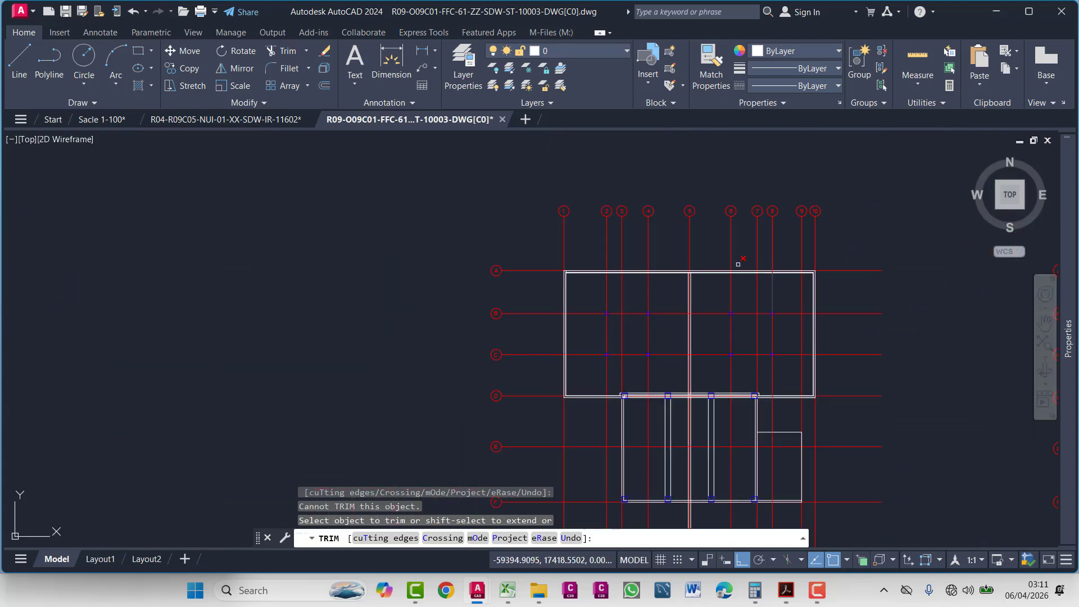
# - Trim both grid 5 wall lines back to the innermost line of the grid A wall
pyautogui.scroll(3, 669, 288)
pyautogui.scroll(4, 736, 247)
pyautogui.click(762, 242)
pyautogui.click(735, 242)
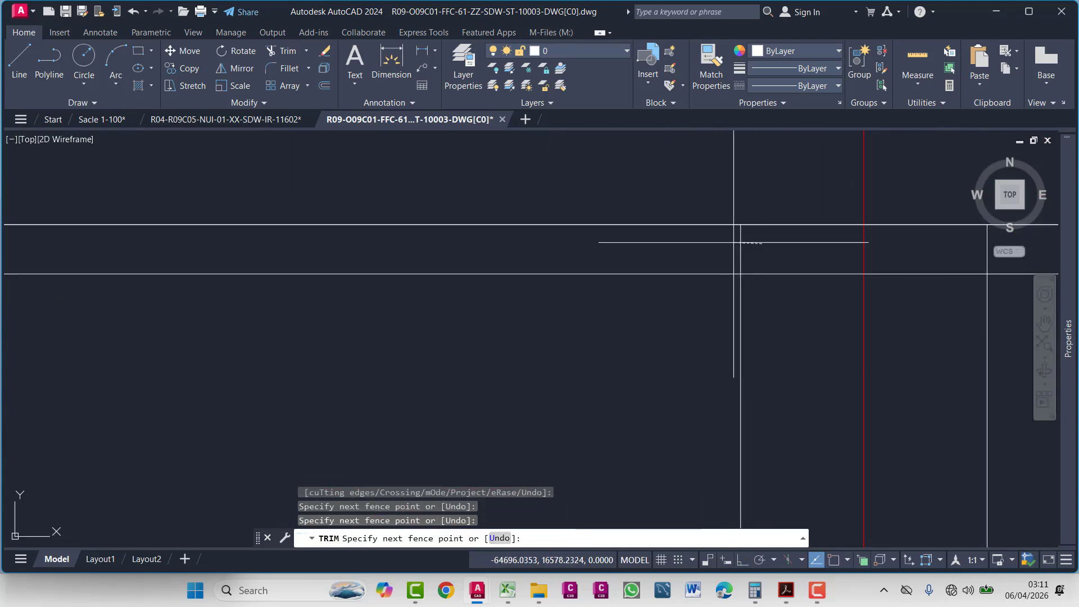
pyautogui.moveTo(752, 250); pyautogui.dragTo(366, 275, button='middle')
pyautogui.click(664, 267)
pyautogui.click(558, 257)
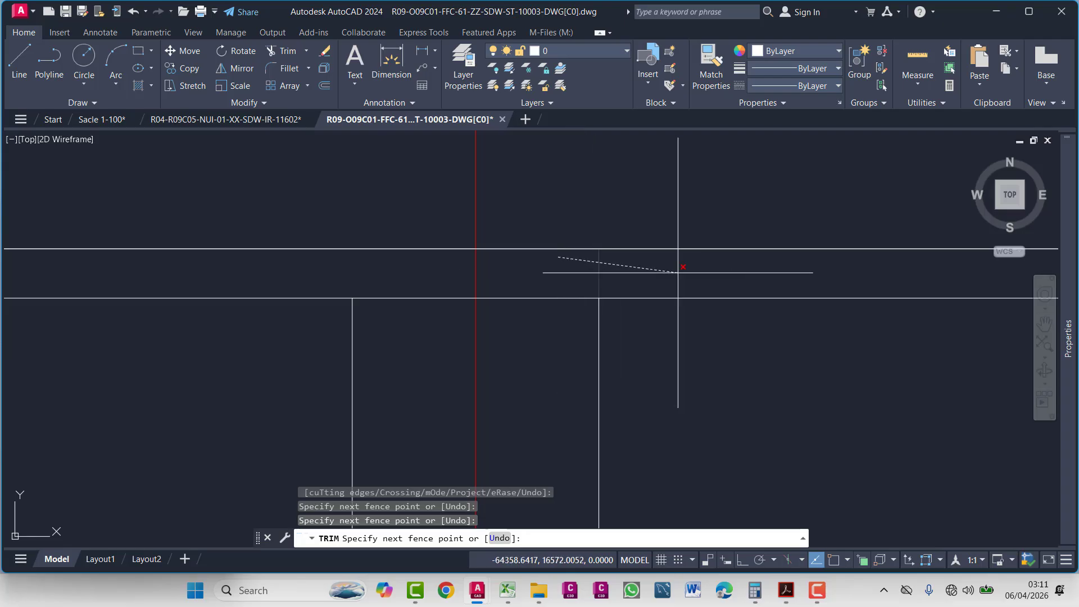
pyautogui.press('Return')
# - Trim the grid 5 wall lines between the two northernmost lines of the grid D wall
pyautogui.scroll(-6, 573, 345)
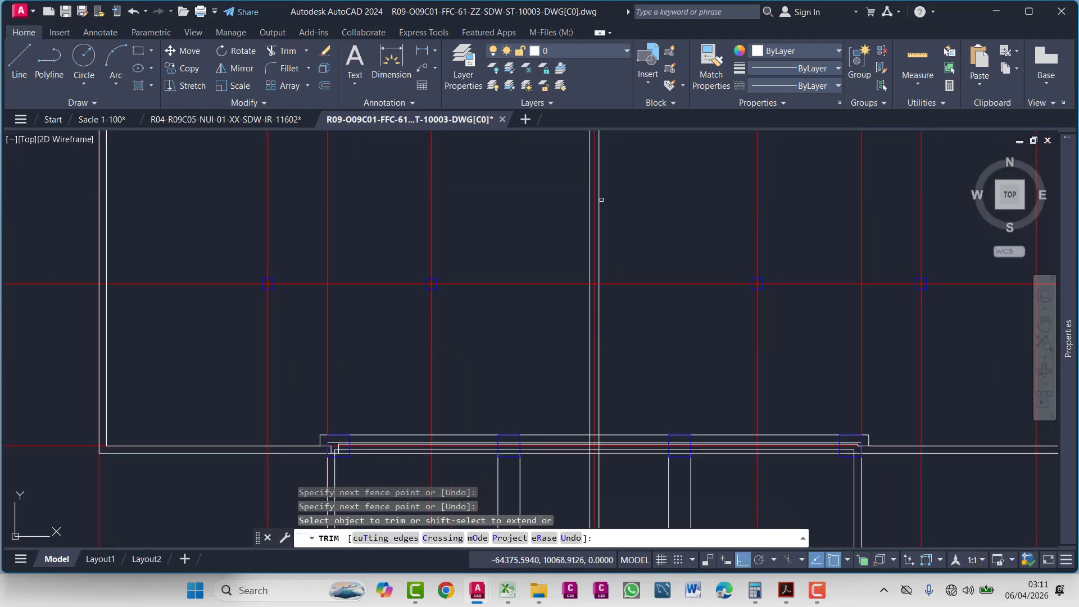
pyautogui.scroll(-2, 602, 199)
pyautogui.moveTo(611, 313); pyautogui.dragTo(565, 241, button='middle')
pyautogui.scroll(3, 545, 302)
pyautogui.scroll(4, 568, 242)
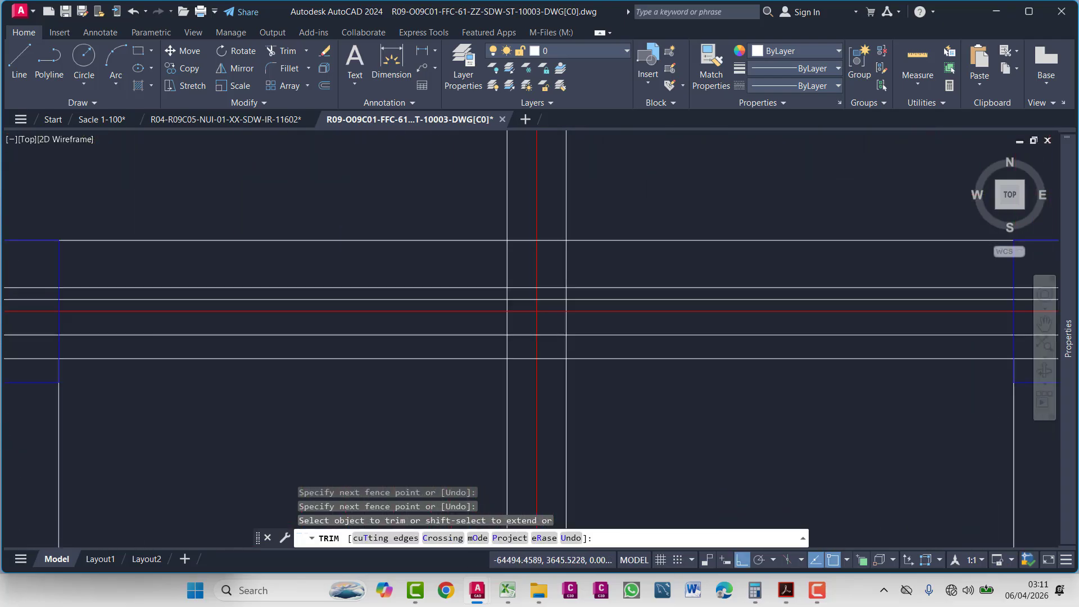
pyautogui.click(567, 262)
pyautogui.press('Escape')
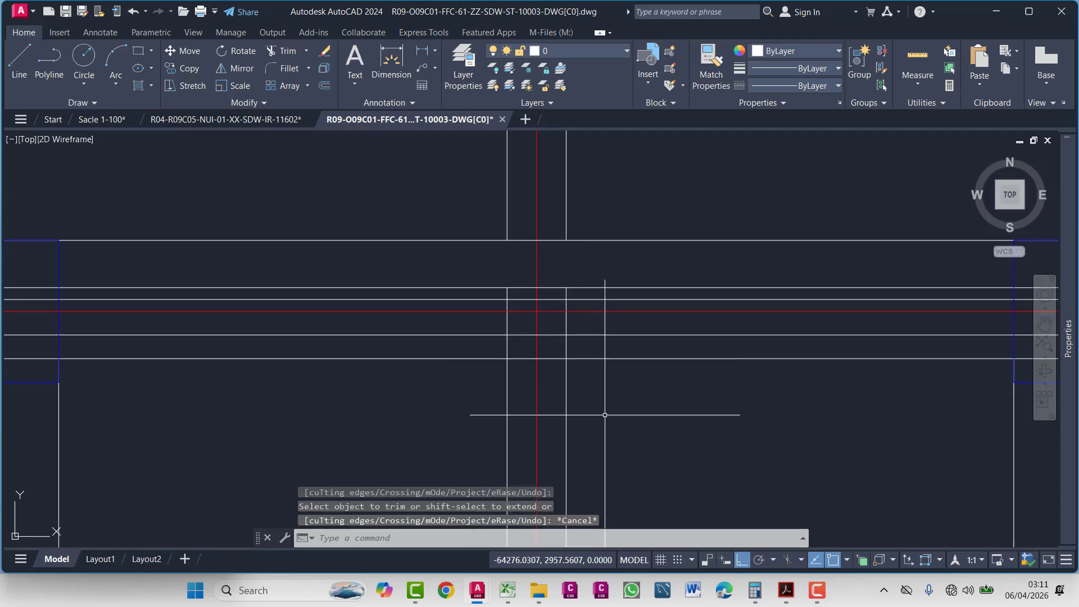
# - Erase the two leftover grid 5 wall lines running south through the grid D wall
pyautogui.click(591, 412)
pyautogui.click(501, 400)
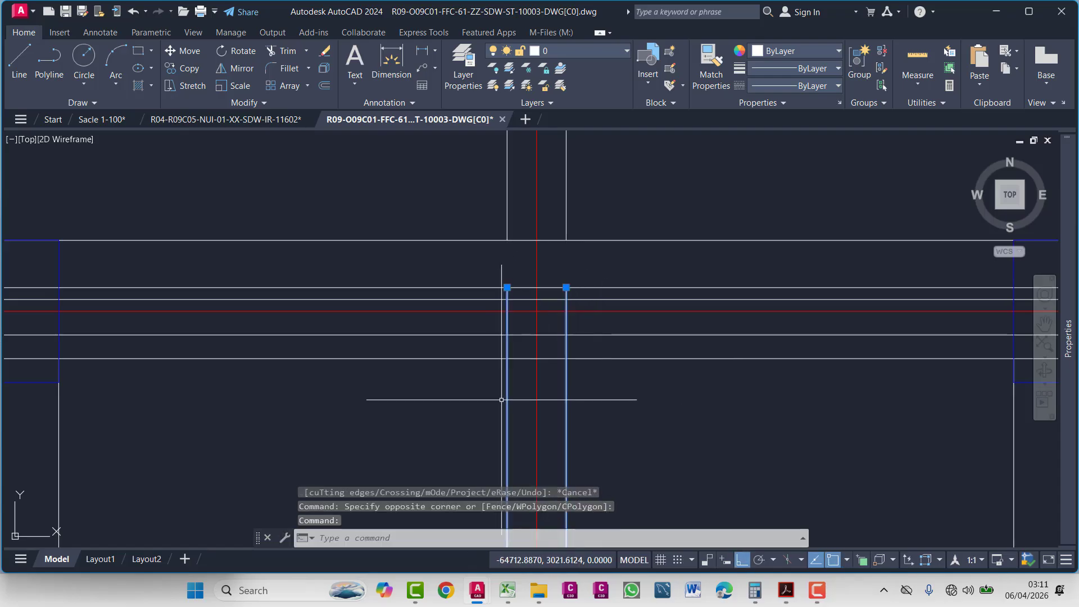
pyautogui.press('Delete')
# - Examine the dimensions of the square opening west of the grid 5 wall on the original plan
pyautogui.scroll(-6, 501, 399)
pyautogui.moveTo(535, 393)
pyautogui.mouseDown(button='middle')
pyautogui.moveTo(535, 362)
pyautogui.moveTo(628, 346)
pyautogui.moveTo(447, 405)
pyautogui.mouseUp(button='middle')
pyautogui.moveTo(677, 335); pyautogui.dragTo(371, 330, button='middle')
pyautogui.scroll(6, 740, 237)
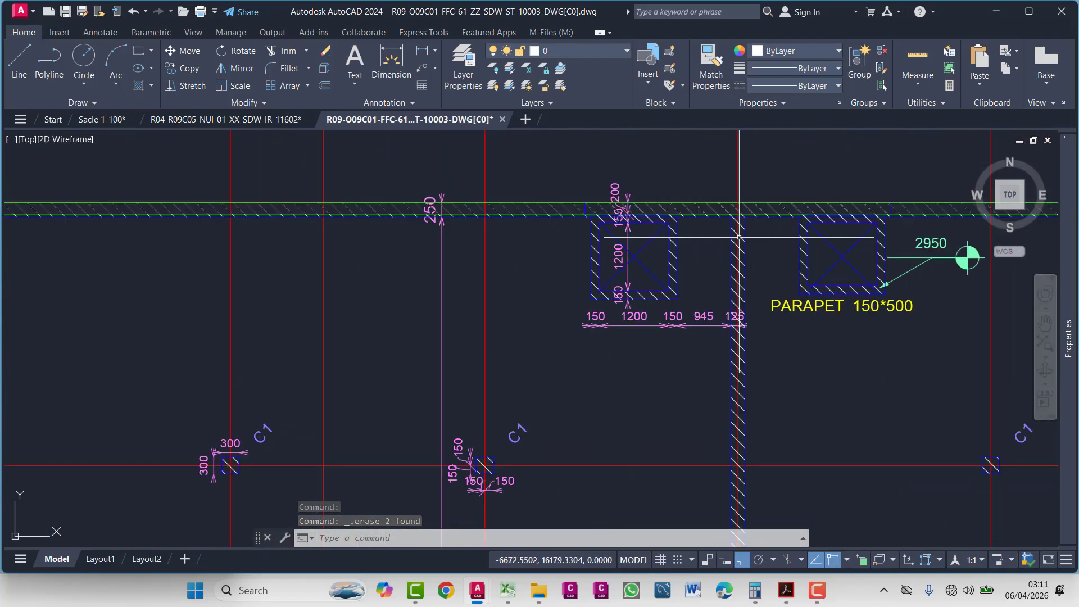
pyautogui.scroll(4, 748, 269)
pyautogui.scroll(-2, 629, 337)
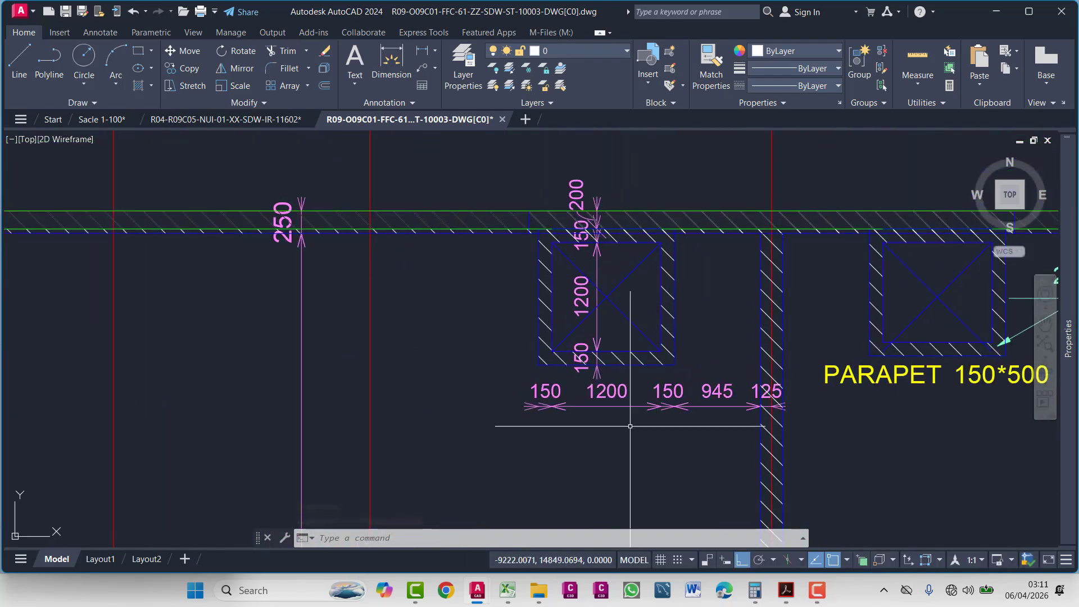
pyautogui.moveTo(707, 404); pyautogui.dragTo(473, 333, button='middle')
pyautogui.moveTo(708, 307); pyautogui.dragTo(798, 311, button='middle')
pyautogui.scroll(4, 624, 359)
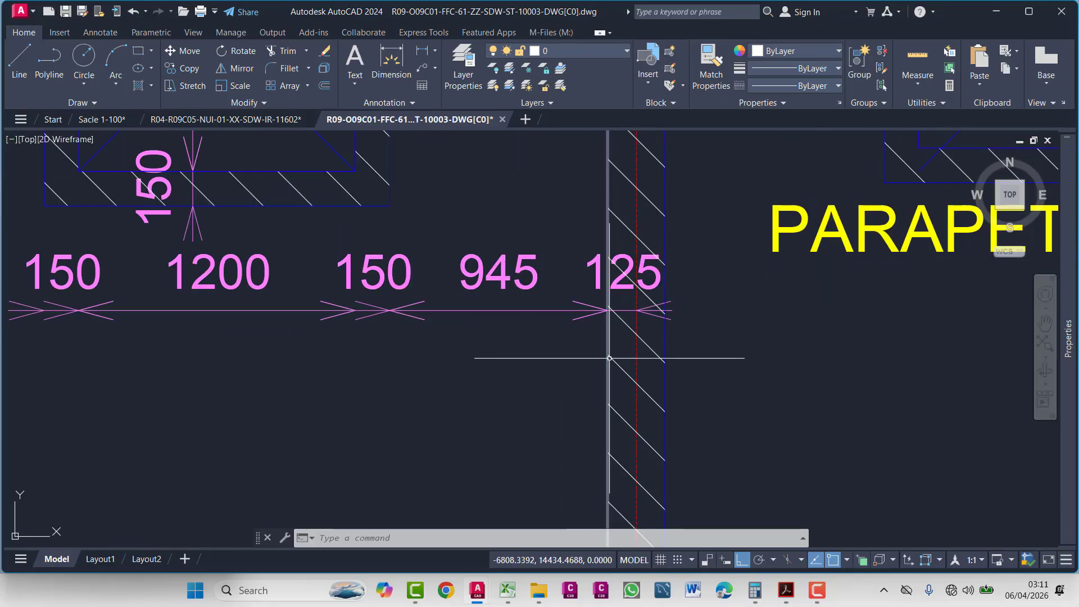
pyautogui.scroll(-4, 609, 358)
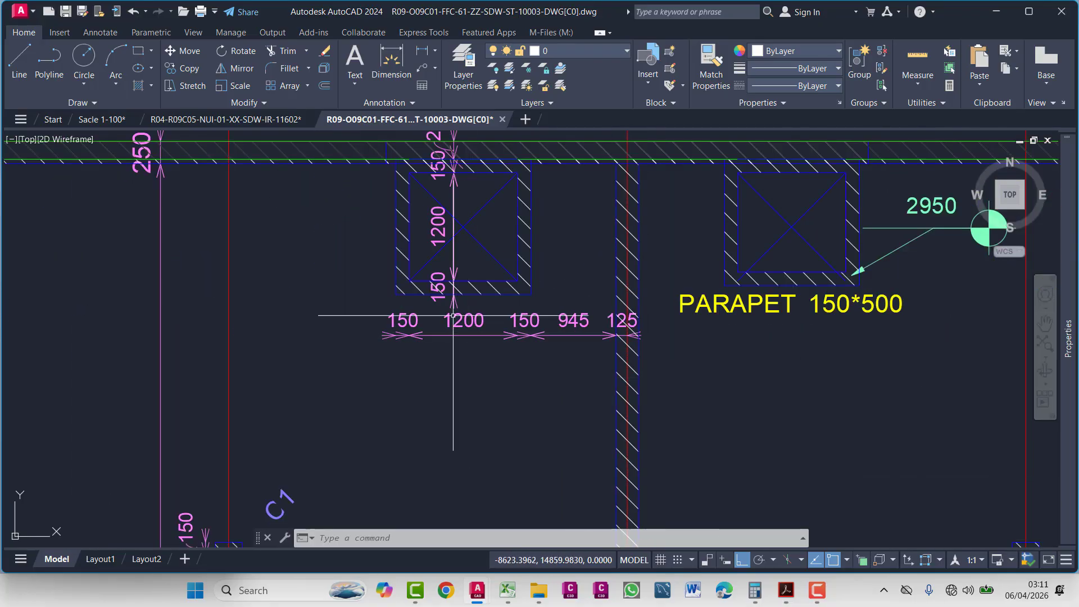
pyautogui.scroll(4, 617, 333)
pyautogui.moveTo(609, 347); pyautogui.dragTo(677, 345, button='middle')
pyautogui.scroll(-4, 555, 326)
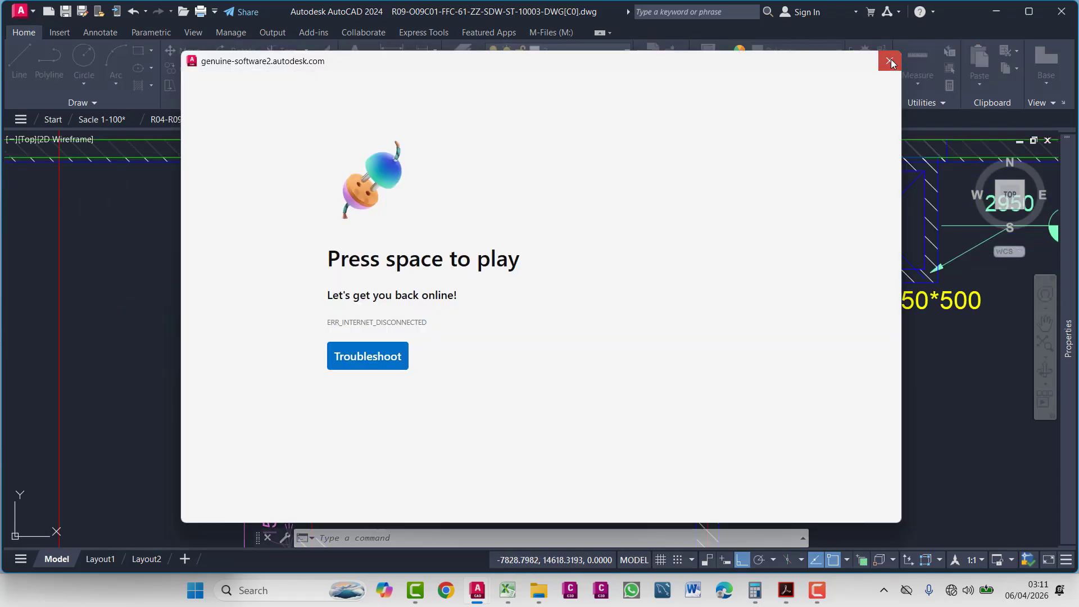
# - Close the Autodesk genuine-software window and return to the redrawn plan's upper block
pyautogui.click(890, 60)
pyautogui.scroll(-8, 543, 332)
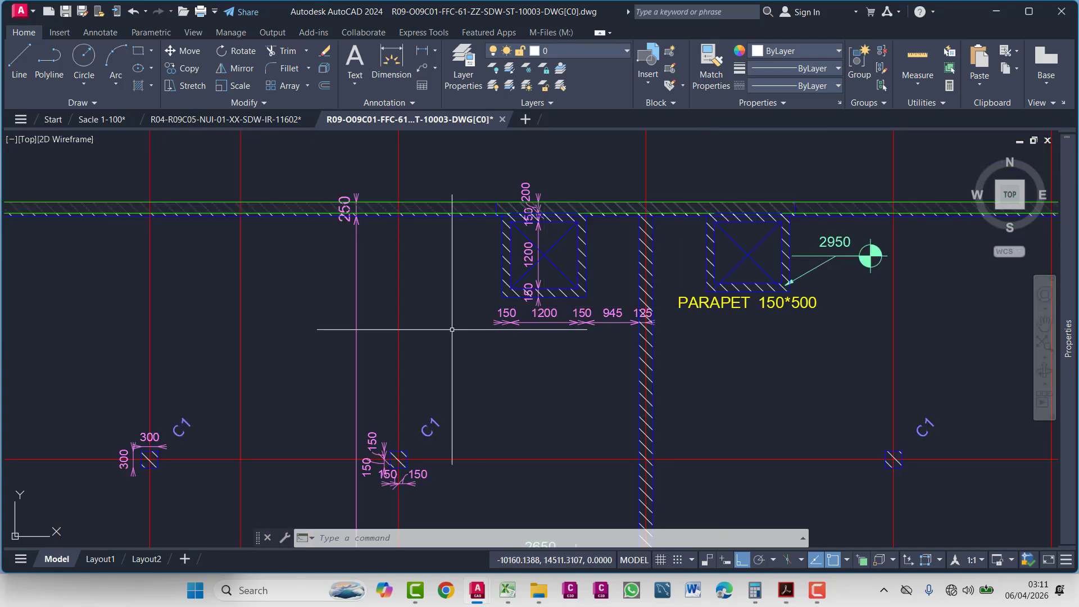
pyautogui.moveTo(292, 337)
pyautogui.mouseDown(button='middle')
pyautogui.moveTo(484, 343)
pyautogui.moveTo(844, 305)
pyautogui.mouseUp(button='middle')
pyautogui.moveTo(179, 336); pyautogui.dragTo(520, 325, button='middle')
pyautogui.scroll(4, 520, 324)
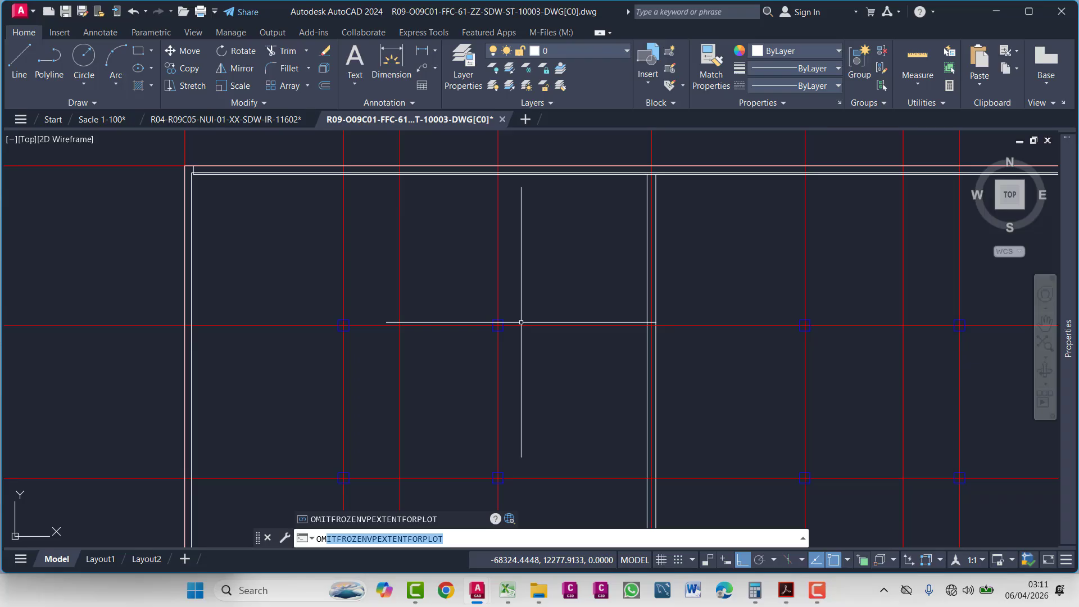
pyautogui.write('945')
pyautogui.press('Return')
pyautogui.press('Escape')
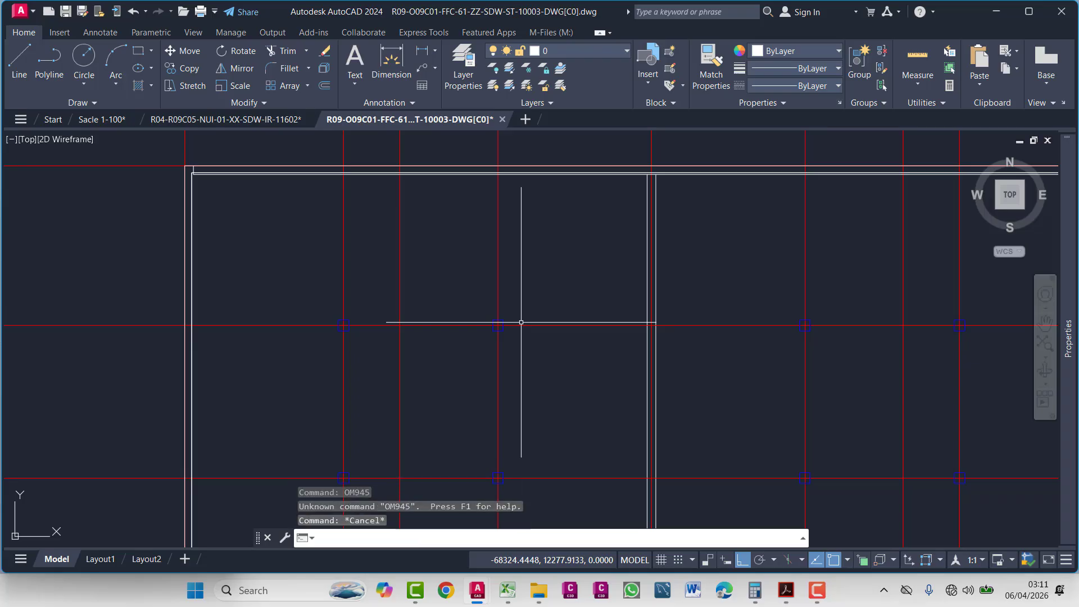
# - Offset the western line of the grid 5 wall by 945 to the west
pyautogui.write('o')
pyautogui.press('Return')
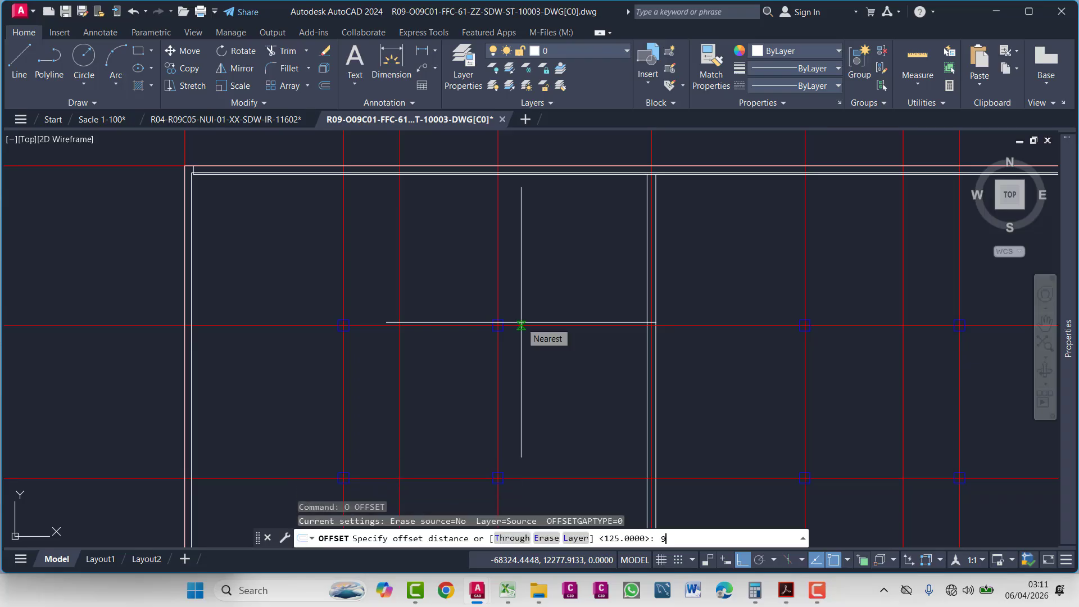
pyautogui.press('Return')
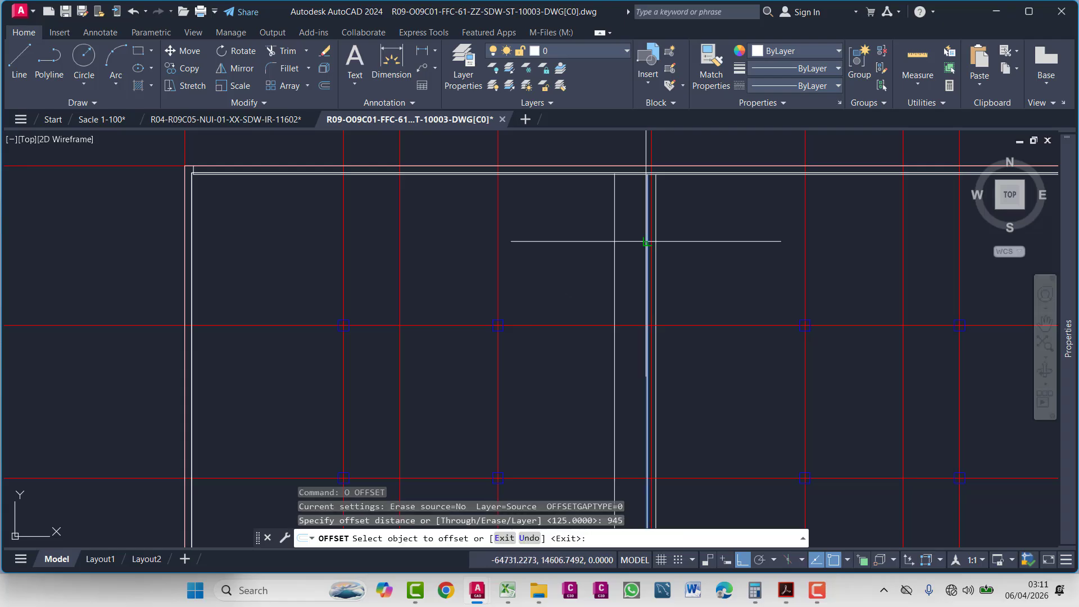
pyautogui.click(646, 241)
pyautogui.click(622, 258)
pyautogui.moveTo(618, 264); pyautogui.dragTo(607, 304, button='middle')
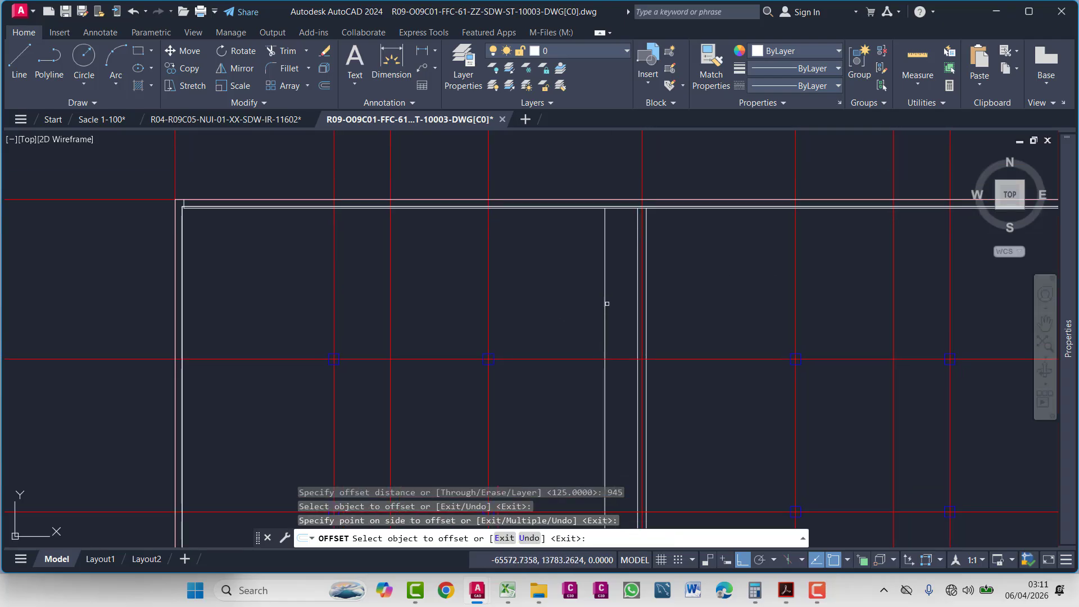
# - Offset the new line west of the grid 5 wall by 150 to the west to form the opening's eastern side
pyautogui.press('Escape')
pyautogui.write('o')
pyautogui.press('Return')
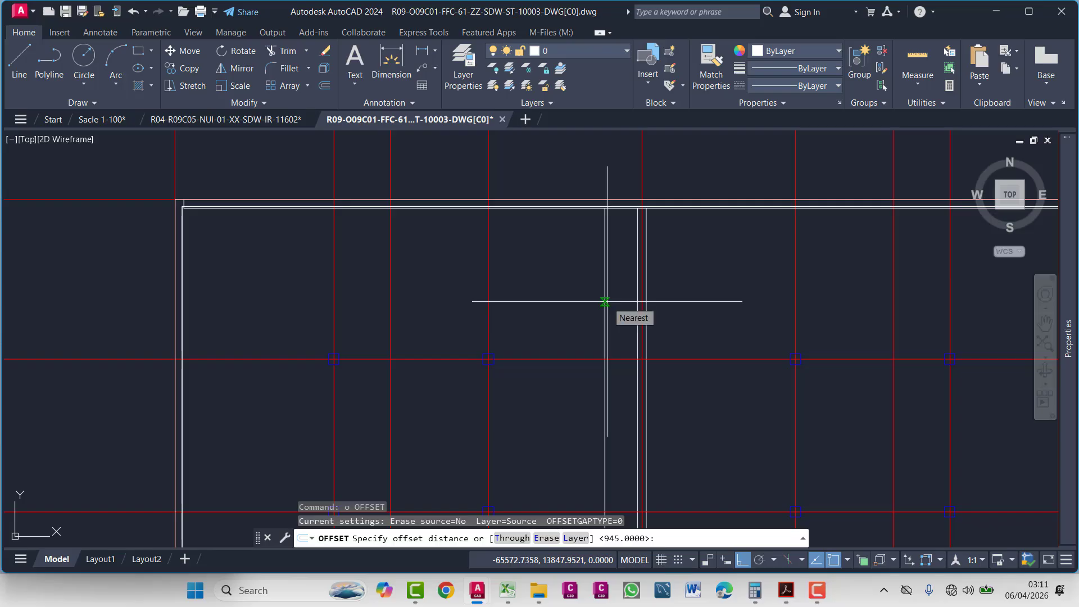
pyautogui.write('150')
pyautogui.press('Return')
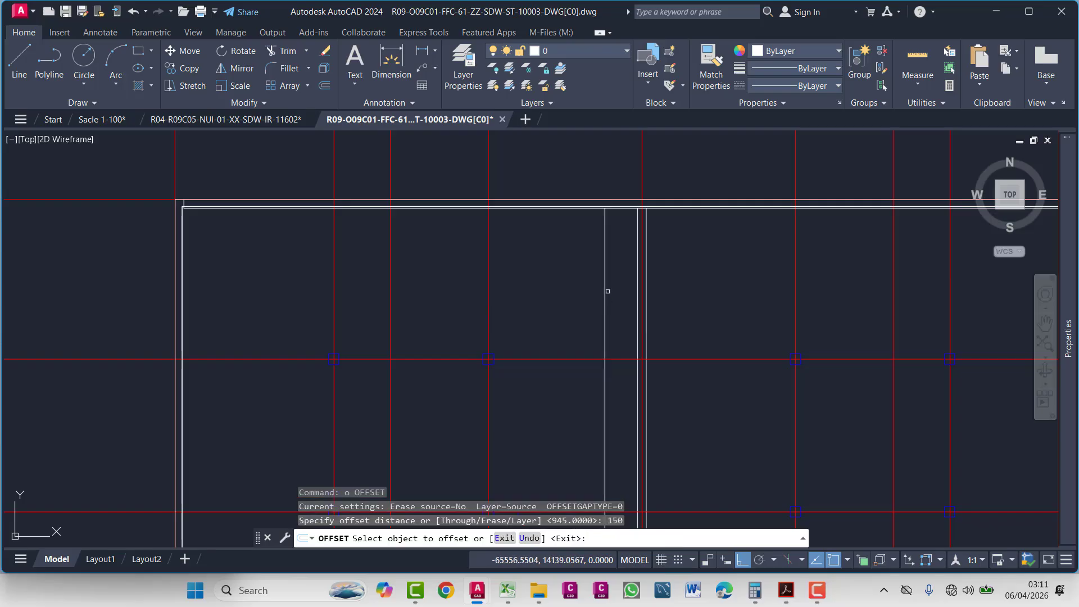
pyautogui.click(606, 291)
pyautogui.click(596, 295)
pyautogui.press('Escape')
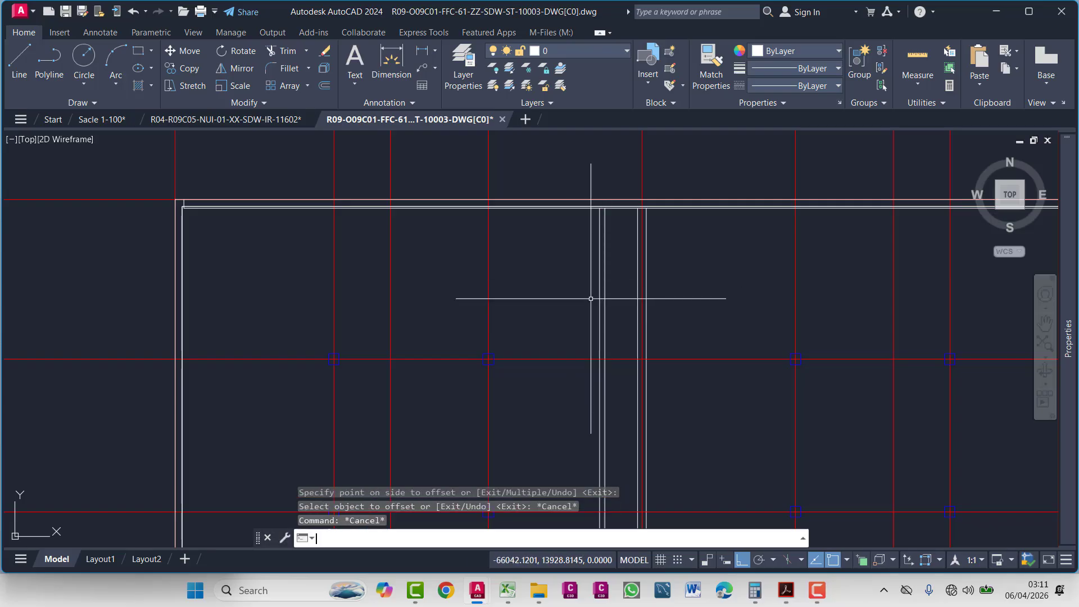
# - Offset the inner line of the opening's eastern side by 1200 to the west
pyautogui.write('o')
pyautogui.press('Return')
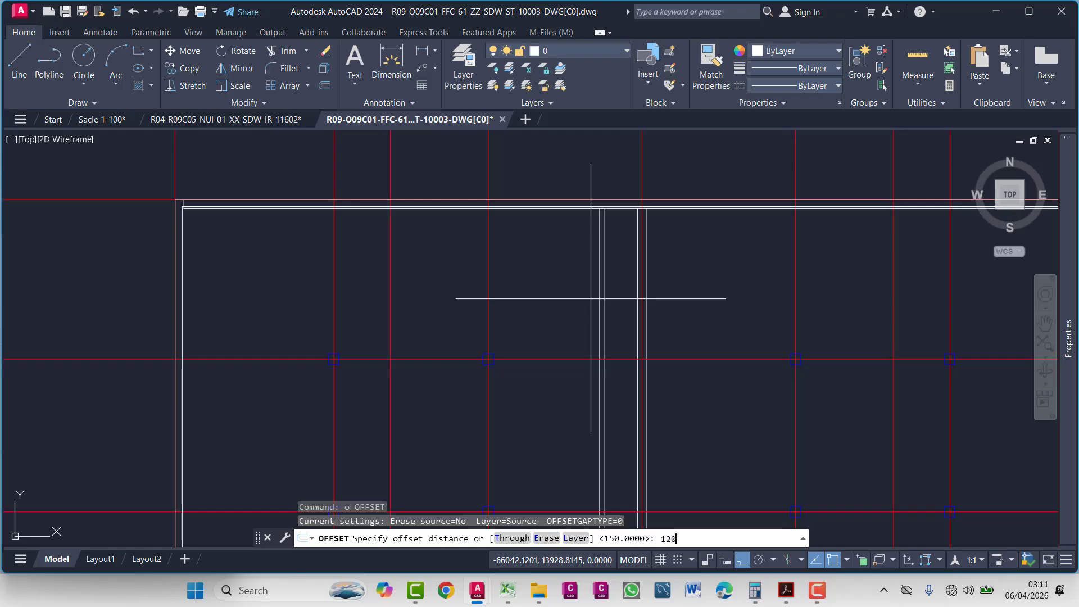
pyautogui.write('1200')
pyautogui.press('Return')
pyautogui.click(605, 284)
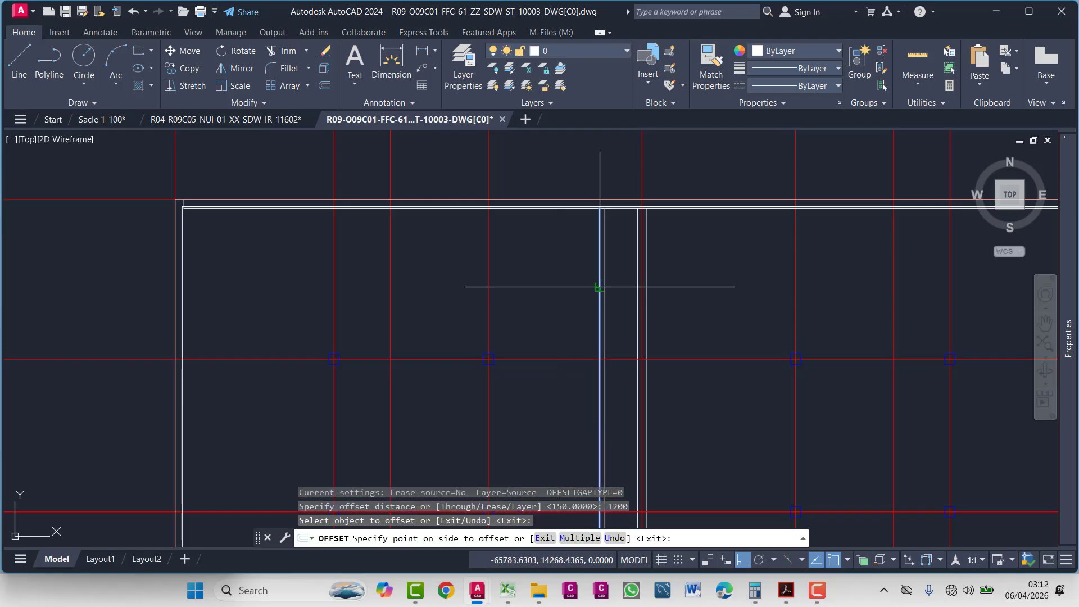
pyautogui.click(566, 287)
pyautogui.press('Escape')
# - Offset the opening's western inner line by 150 to the west
pyautogui.write('o')
pyautogui.press('Return')
pyautogui.write('1')
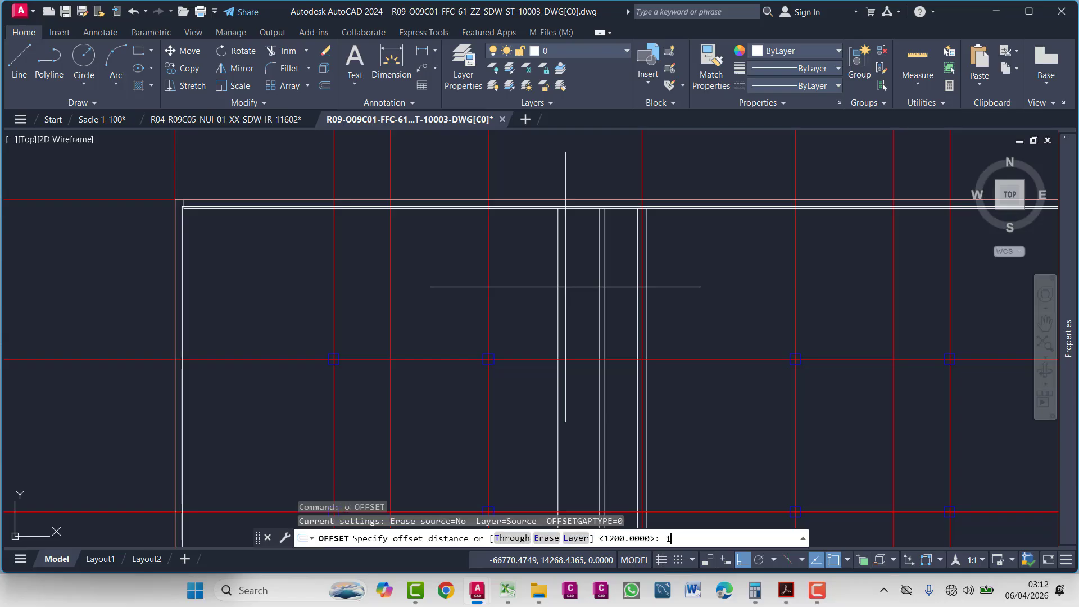
pyautogui.write('50')
pyautogui.press('Return')
pyautogui.click(561, 299)
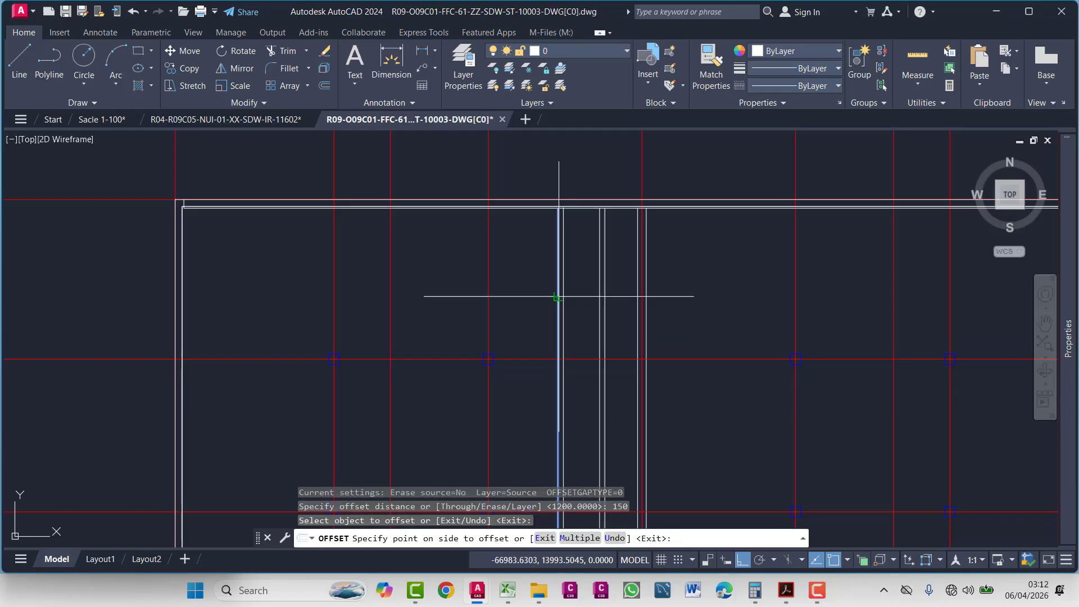
pyautogui.click(550, 297)
# - Examine the north-south dimensions of the square opening west of the grid 5 wall on the original plan
pyautogui.scroll(-5, 767, 386)
pyautogui.moveTo(767, 385); pyautogui.dragTo(439, 351, button='middle')
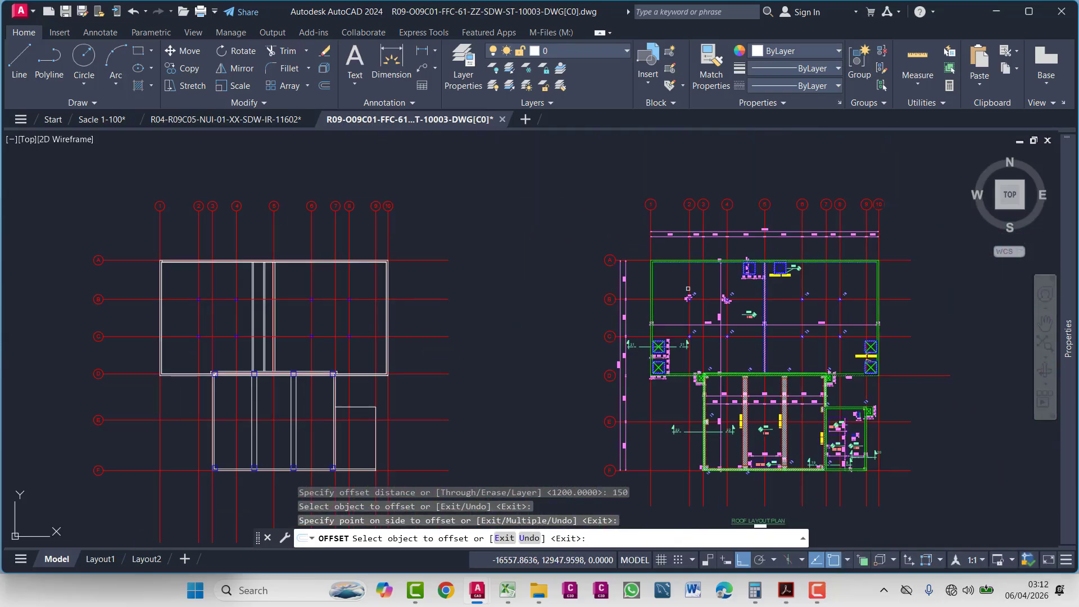
pyautogui.click(770, 270)
pyautogui.scroll(12, 771, 270)
pyautogui.moveTo(673, 175); pyautogui.dragTo(652, 273, button='middle')
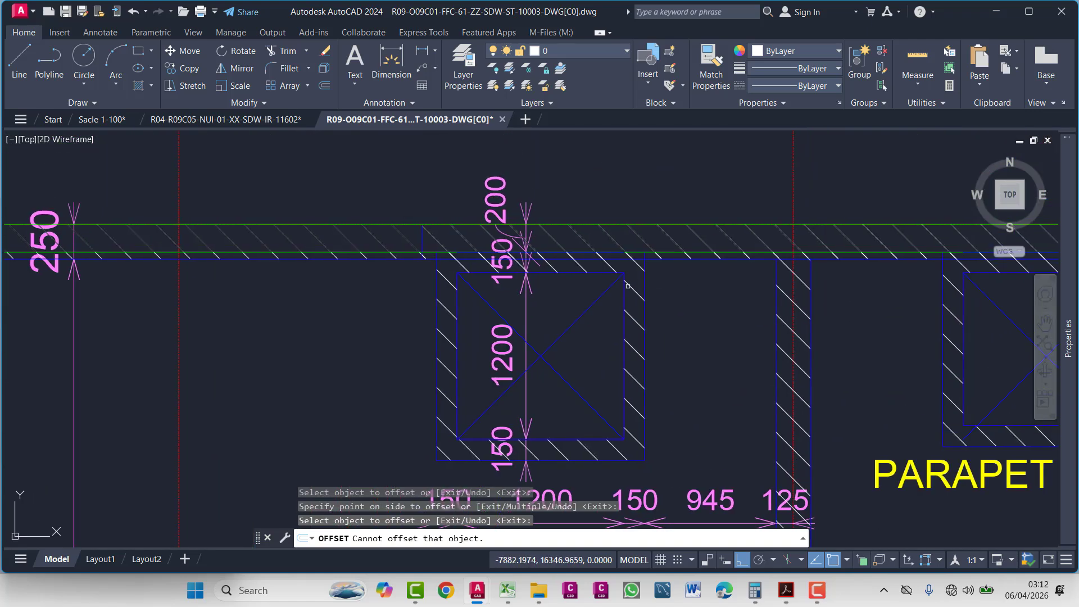
pyautogui.scroll(3, 541, 280)
pyautogui.moveTo(543, 282); pyautogui.dragTo(592, 284, button='middle')
pyautogui.scroll(2, 574, 254)
pyautogui.moveTo(627, 424); pyautogui.dragTo(641, 324, button='middle')
pyautogui.scroll(-3, 641, 324)
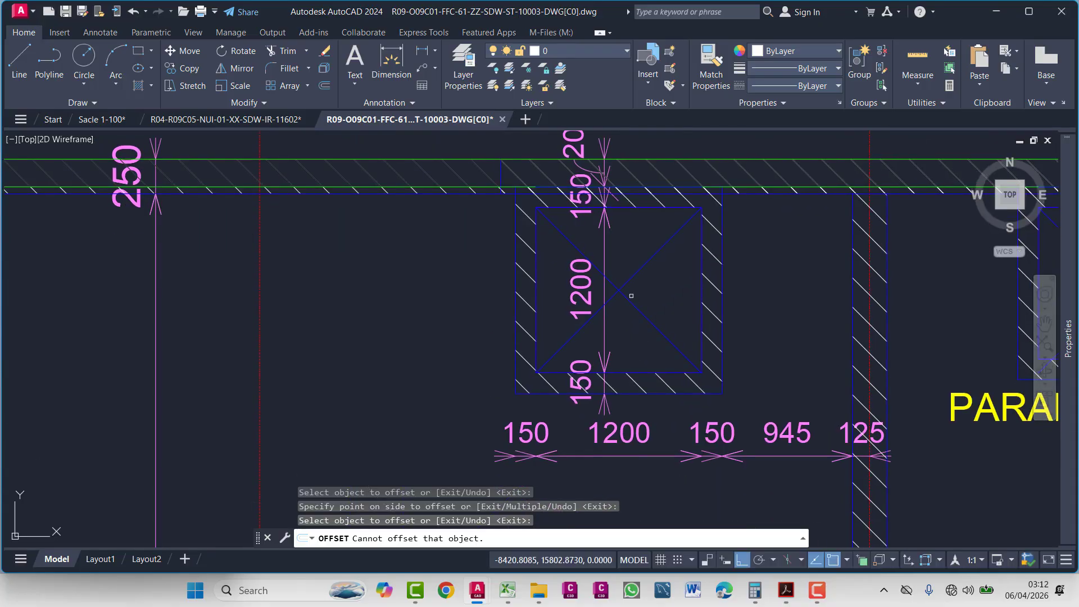
pyautogui.click(630, 297)
pyautogui.scroll(4, 619, 385)
pyautogui.click(619, 384)
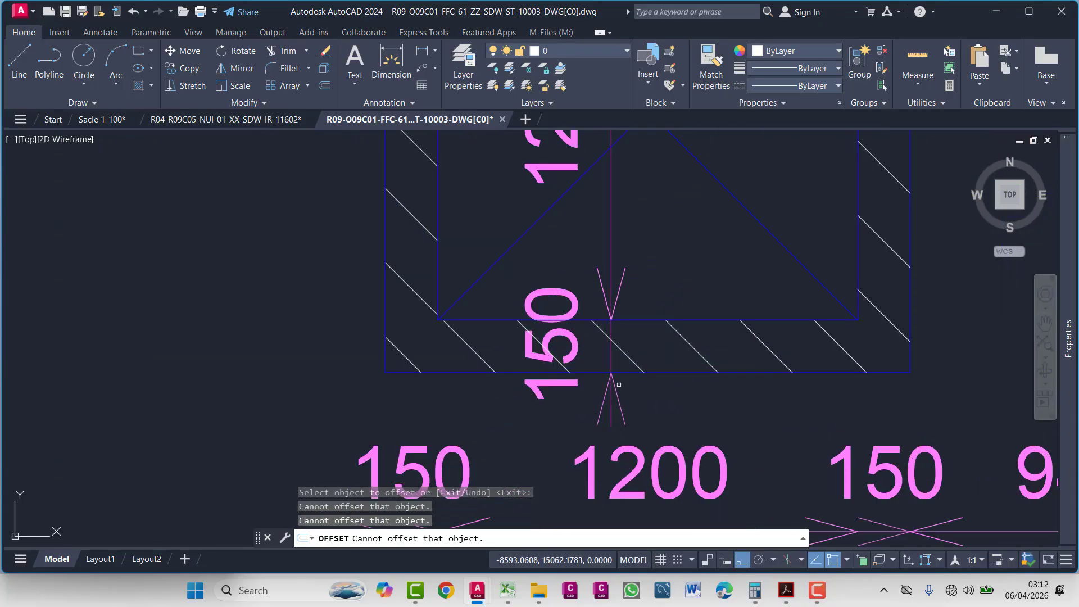
pyautogui.moveTo(627, 416)
pyautogui.mouseDown(button='middle')
pyautogui.moveTo(631, 349)
pyautogui.moveTo(627, 419)
pyautogui.mouseUp(button='middle')
pyautogui.scroll(-2, 631, 349)
pyautogui.moveTo(608, 304); pyautogui.dragTo(588, 380, button='middle')
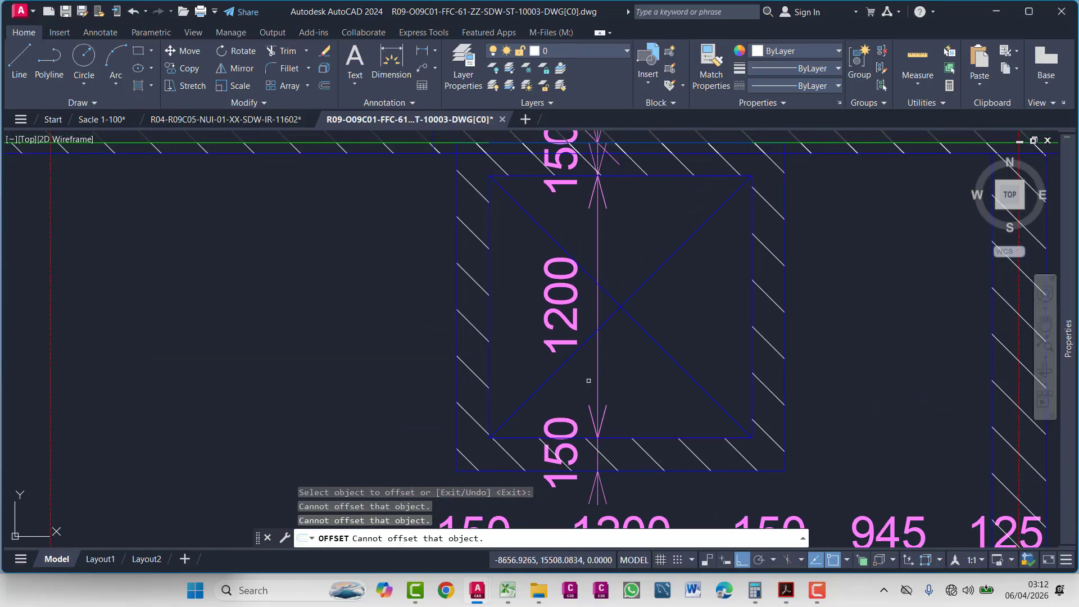
pyautogui.moveTo(597, 242); pyautogui.dragTo(588, 381, button='middle')
pyautogui.scroll(2, 586, 300)
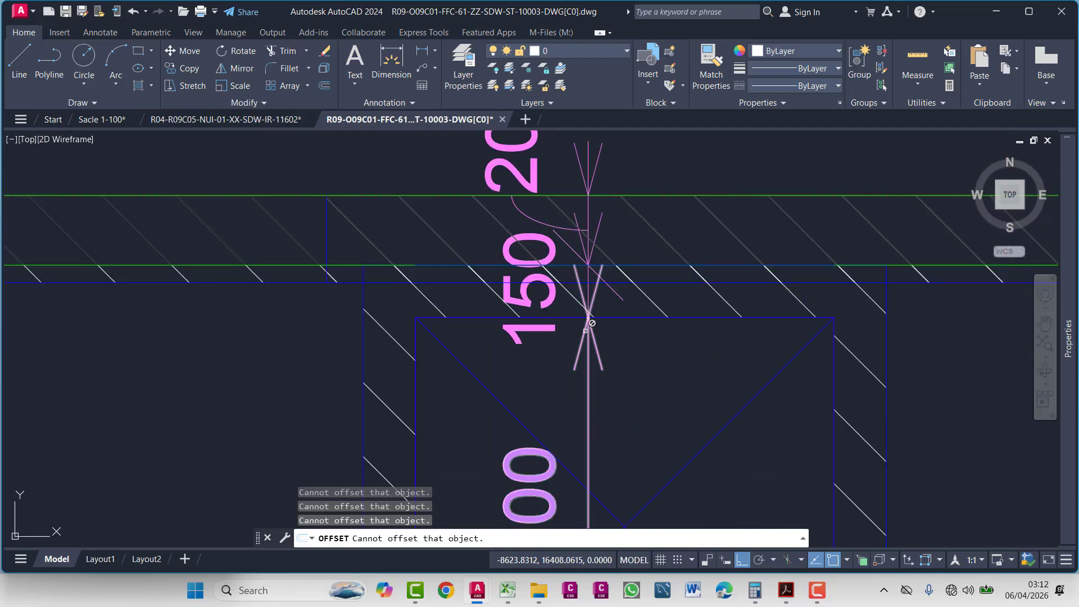
pyautogui.scroll(-12, 590, 315)
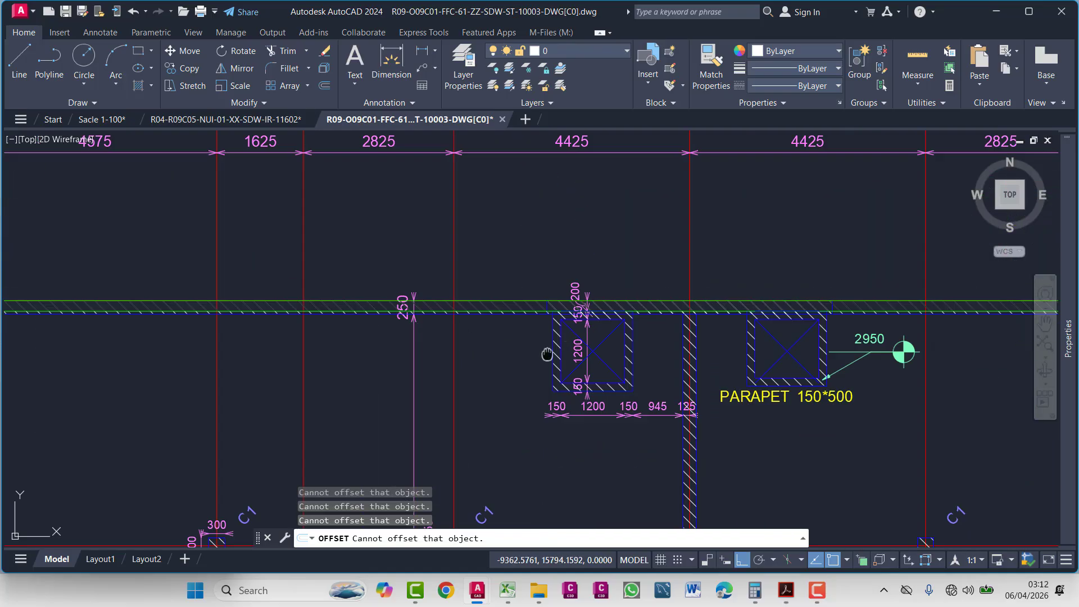
# - Draw a polyline on the redrawn plan along the grid A wall's inner face, from the opening's westernmost line to the grid 5 wall
pyautogui.moveTo(438, 374); pyautogui.dragTo(979, 285, button='middle')
pyautogui.moveTo(318, 334); pyautogui.dragTo(884, 306, button='middle')
pyautogui.moveTo(504, 278); pyautogui.dragTo(825, 296, button='middle')
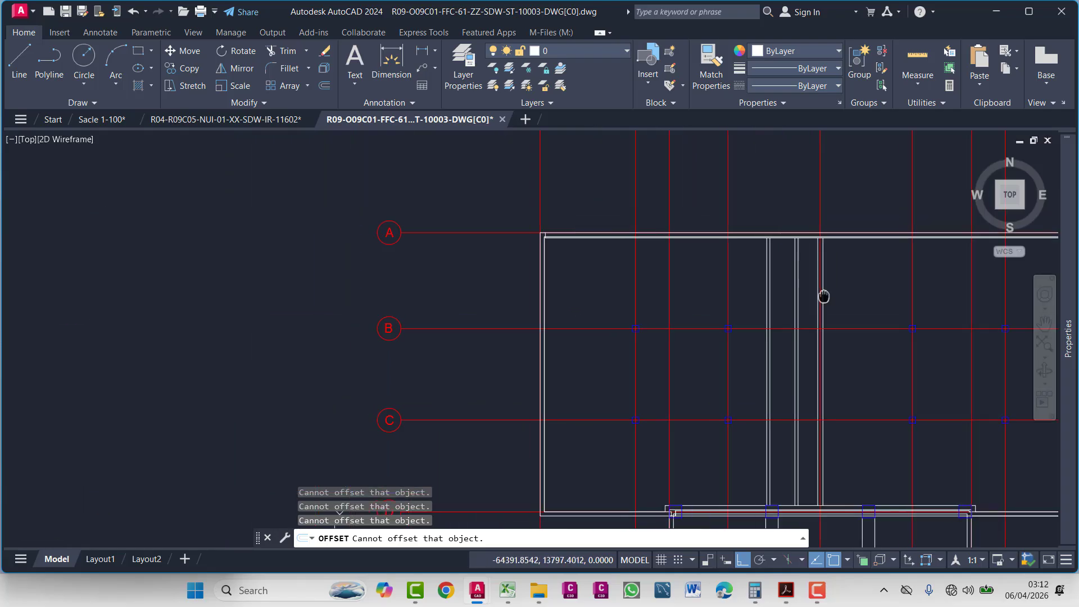
pyautogui.scroll(8, 770, 294)
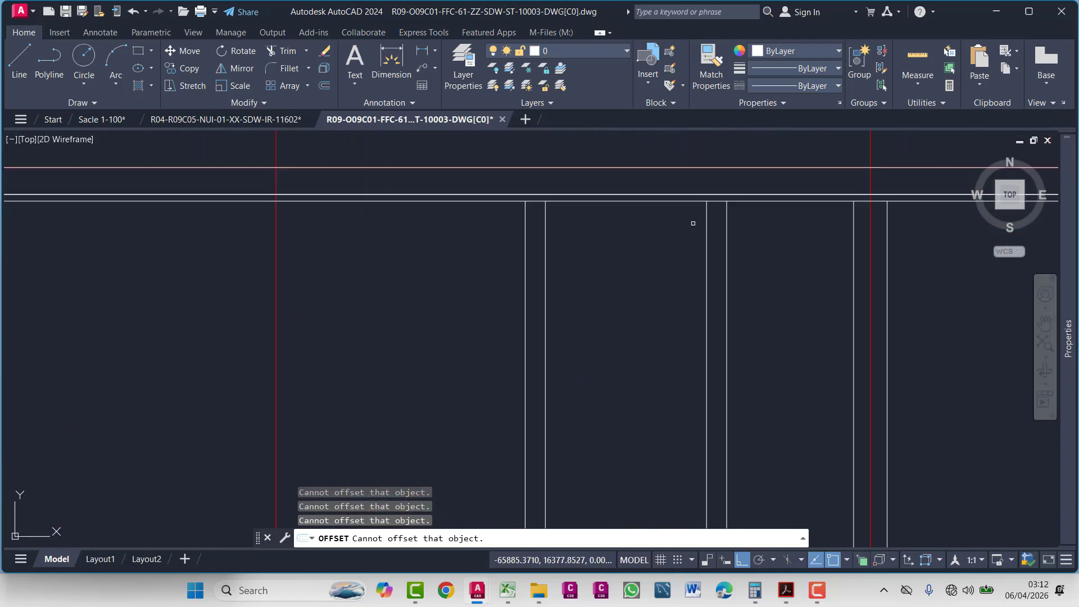
pyautogui.press('Escape')
pyautogui.press('Escape')
pyautogui.press('Escape')
pyautogui.write('o')
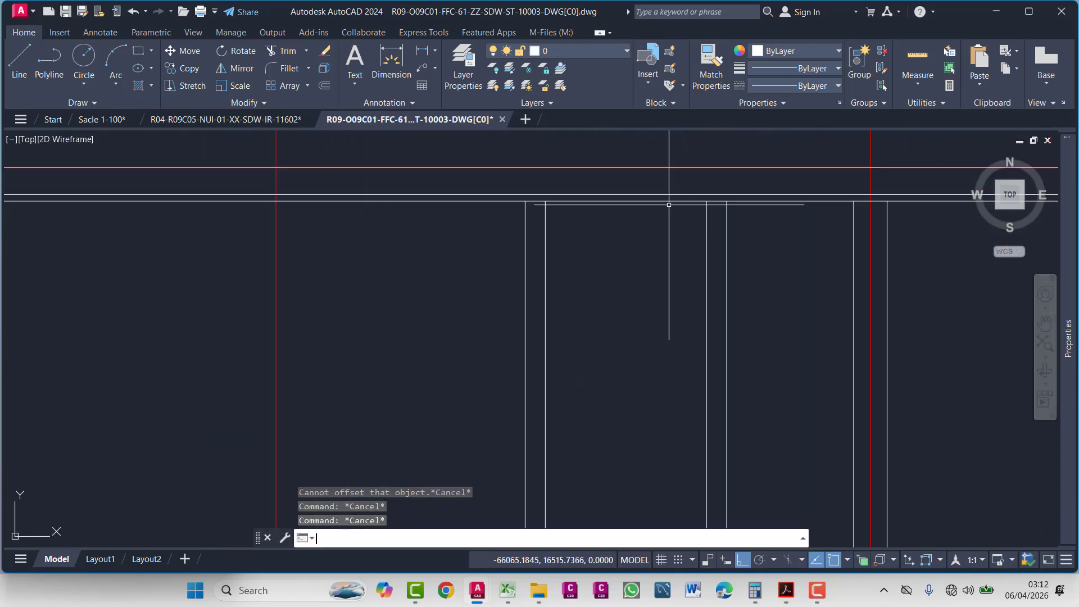
pyautogui.write('pl')
pyautogui.press('Return')
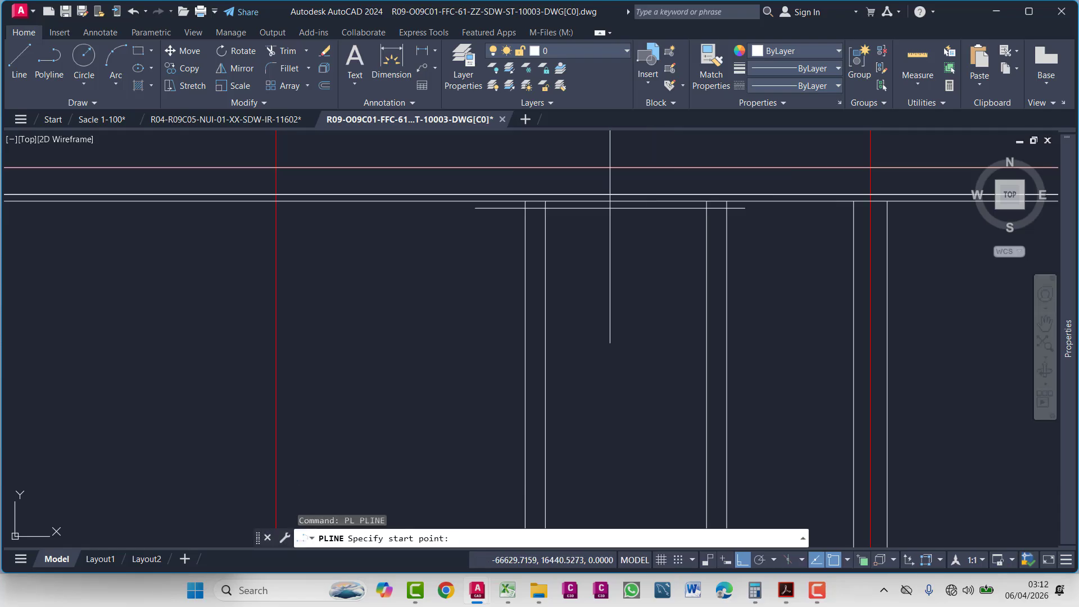
pyautogui.click(531, 200)
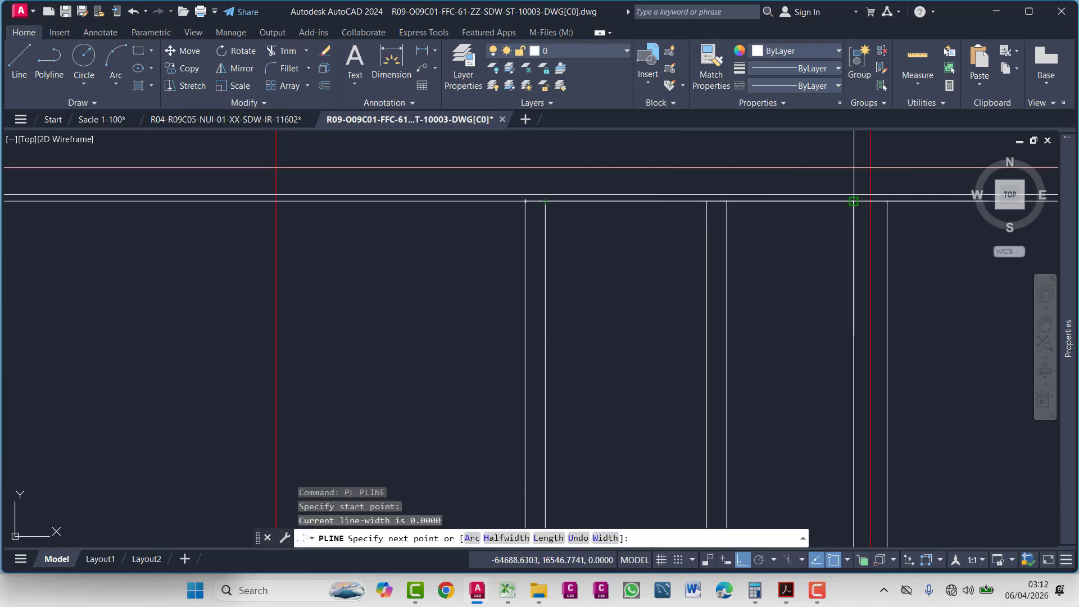
pyautogui.click(853, 201)
pyautogui.press('Escape')
# - Offset the new polyline by 1500 to the south to form the opening's outer southern edge
pyautogui.write('o')
pyautogui.press('Return')
pyautogui.write('1')
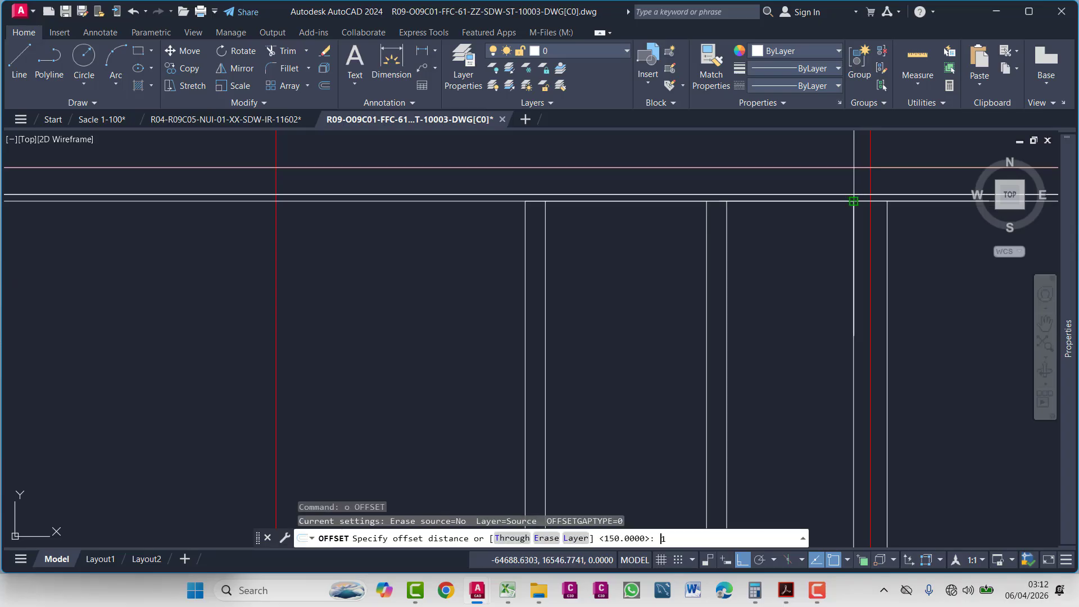
pyautogui.write('500')
pyautogui.press('Return')
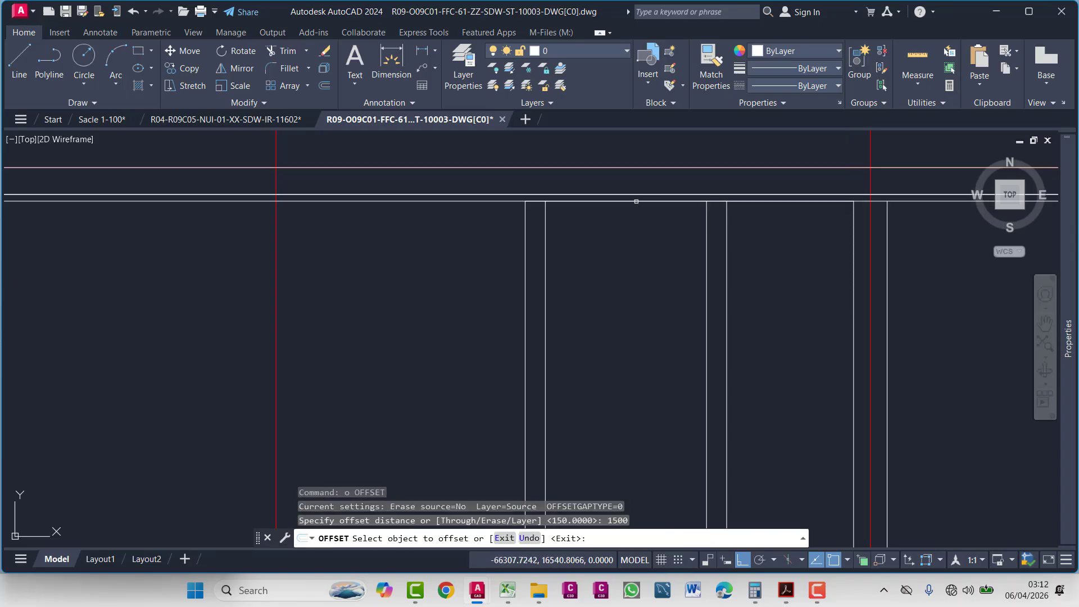
pyautogui.click(636, 201)
pyautogui.click(726, 241)
pyautogui.press('Escape')
pyautogui.press('Escape')
pyautogui.press('Escape')
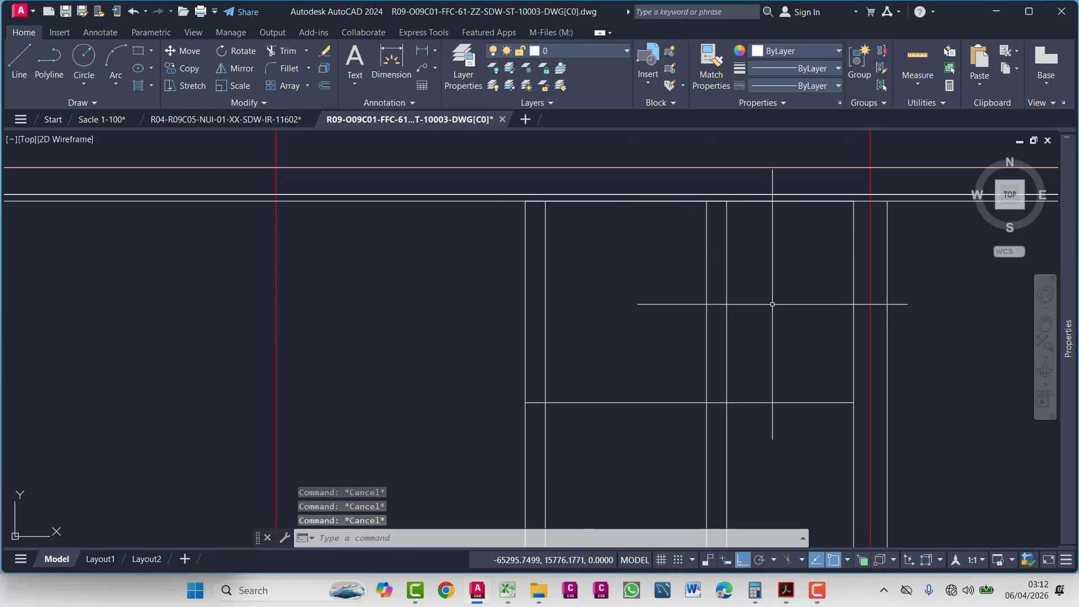
# - Trim the southern edge east of the opening and the four vertical lines running south past it
pyautogui.write('re')
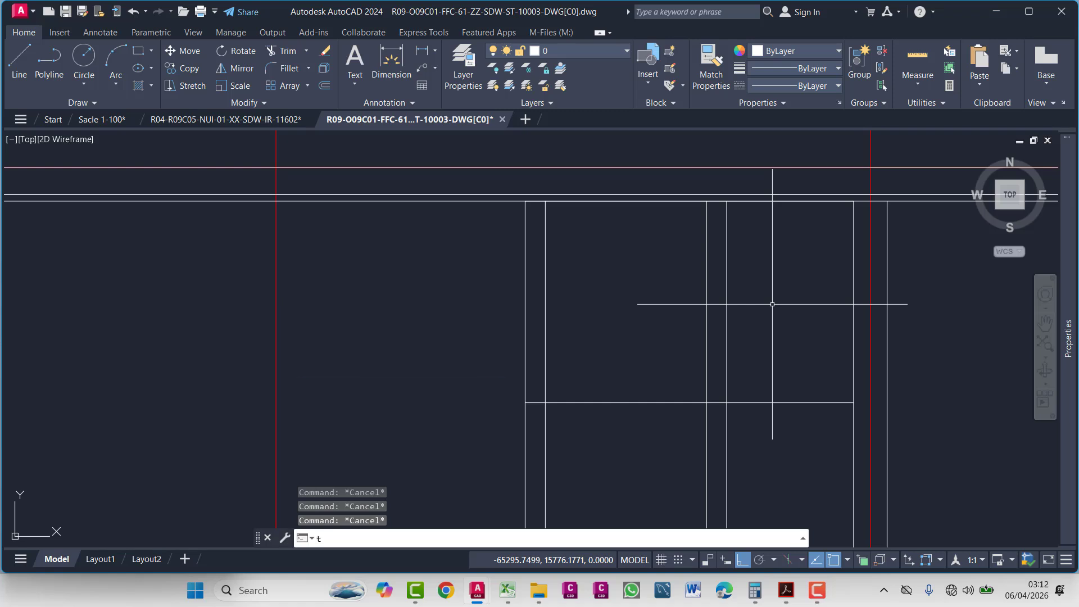
pyautogui.click(795, 332)
pyautogui.click(770, 442)
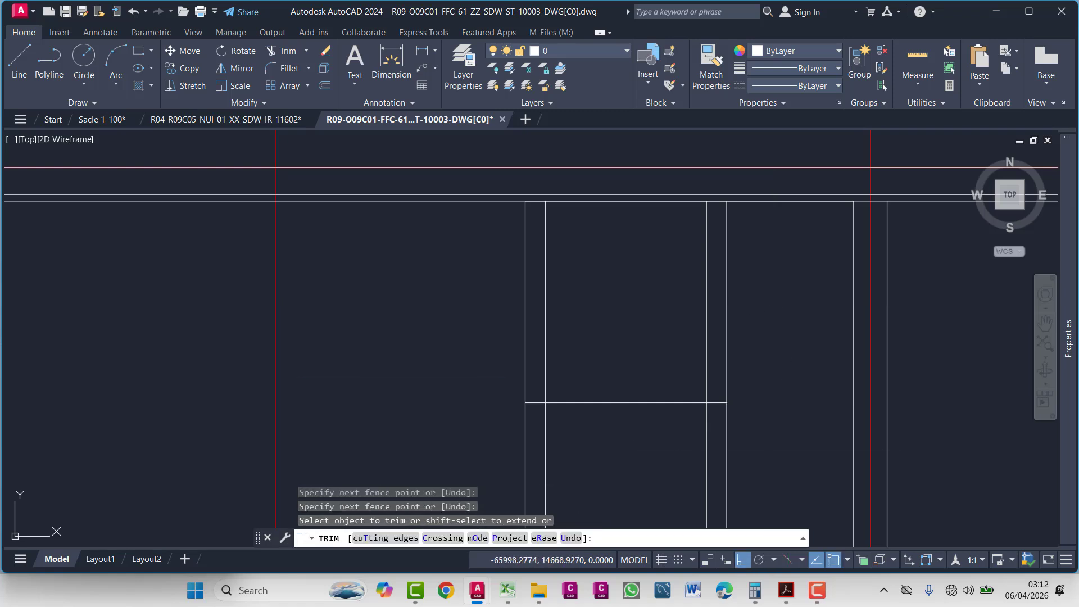
pyautogui.click(678, 453)
pyautogui.press('Return')
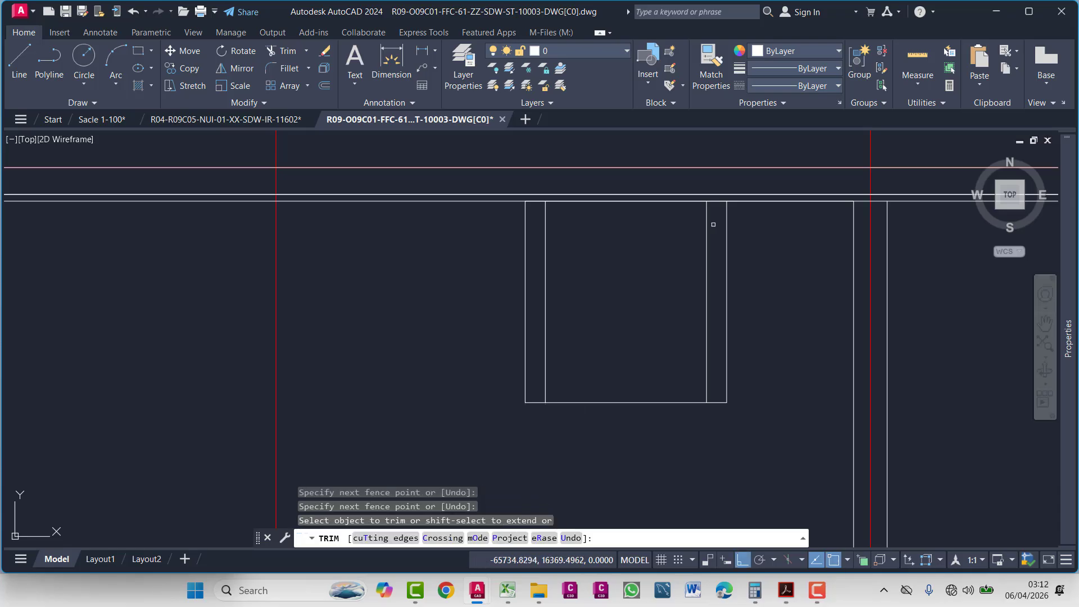
# - Offset the opening's southern edge by 150 to the north
pyautogui.scroll(2, 587, 206)
pyautogui.moveTo(673, 386); pyautogui.dragTo(712, 258, button='middle')
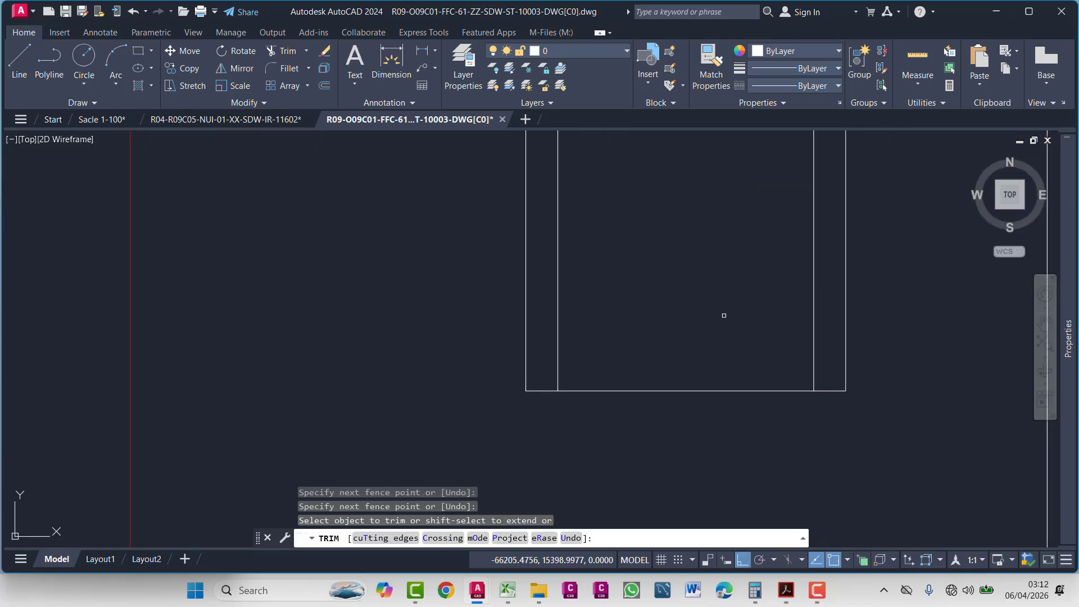
pyautogui.press('Escape')
pyautogui.write('o')
pyautogui.press('Return')
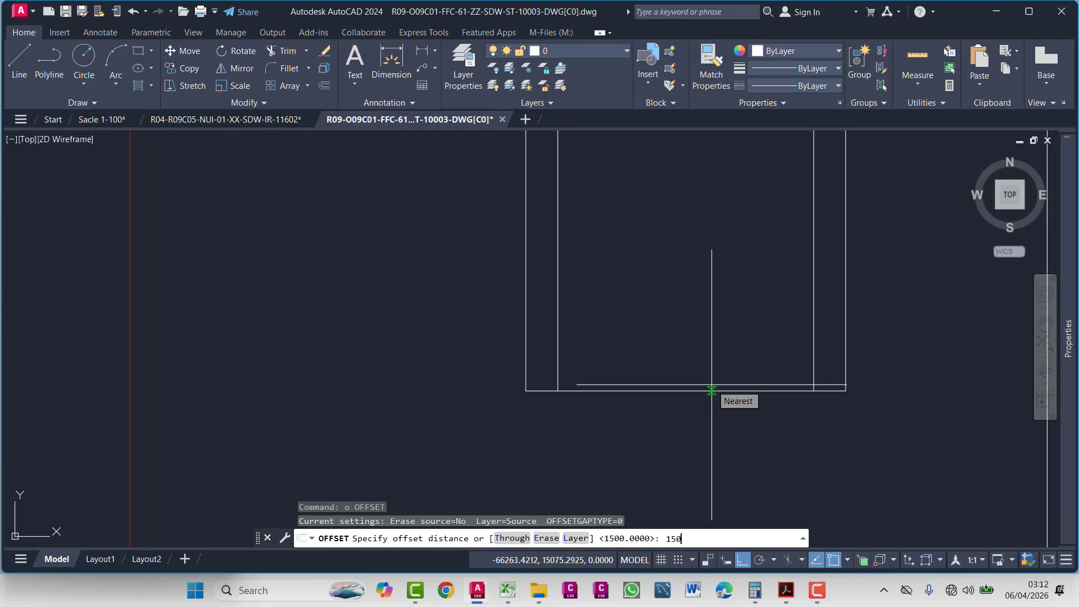
pyautogui.write('150')
pyautogui.press('Return')
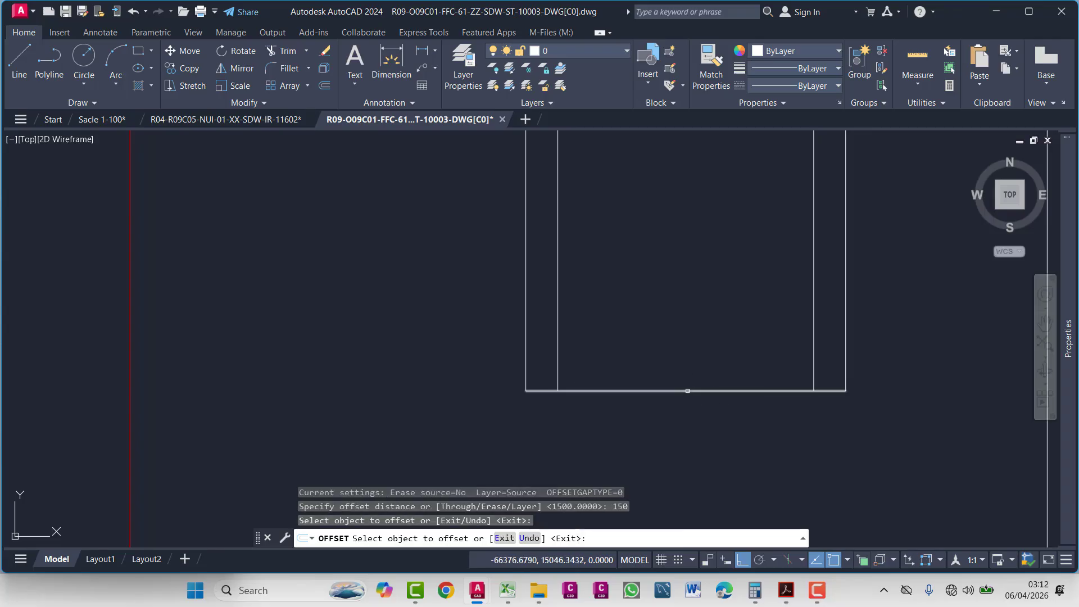
pyautogui.click(688, 391)
pyautogui.click(615, 377)
pyautogui.press('Escape')
pyautogui.write('tr')
pyautogui.press('space')
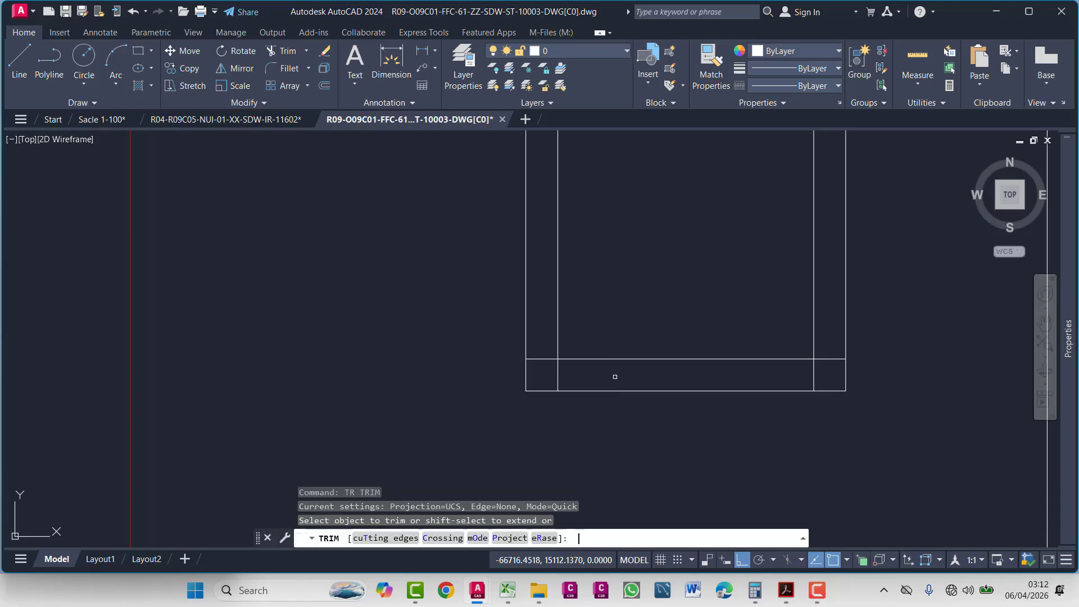
pyautogui.press('Escape')
pyautogui.press('Escape')
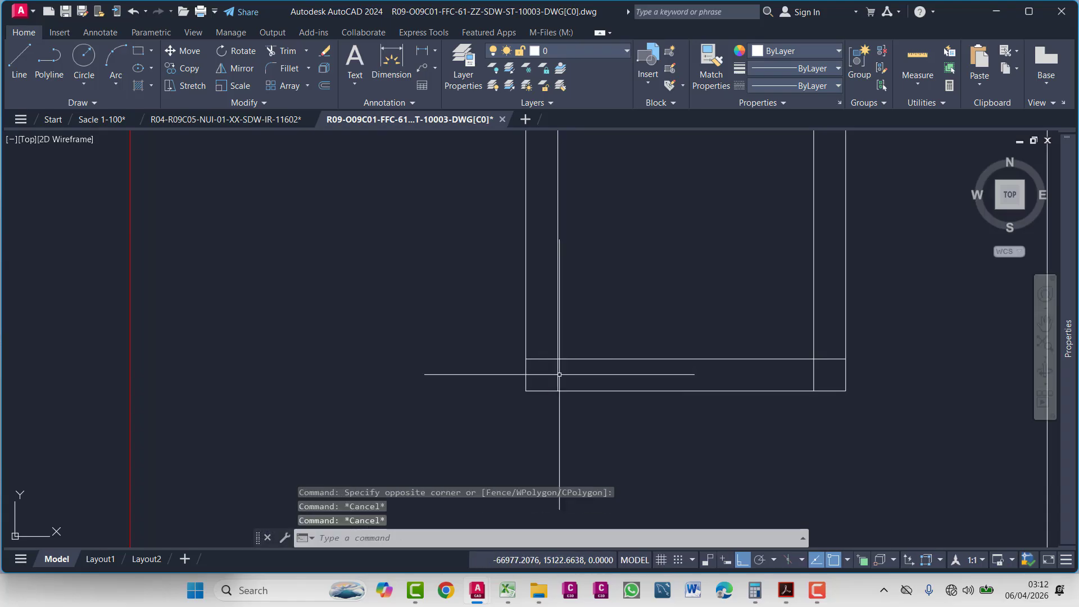
# - Trim the overlapping inner lines at the opening's two southern corners to leave a clean inner outline
pyautogui.write('tr')
pyautogui.press('space')
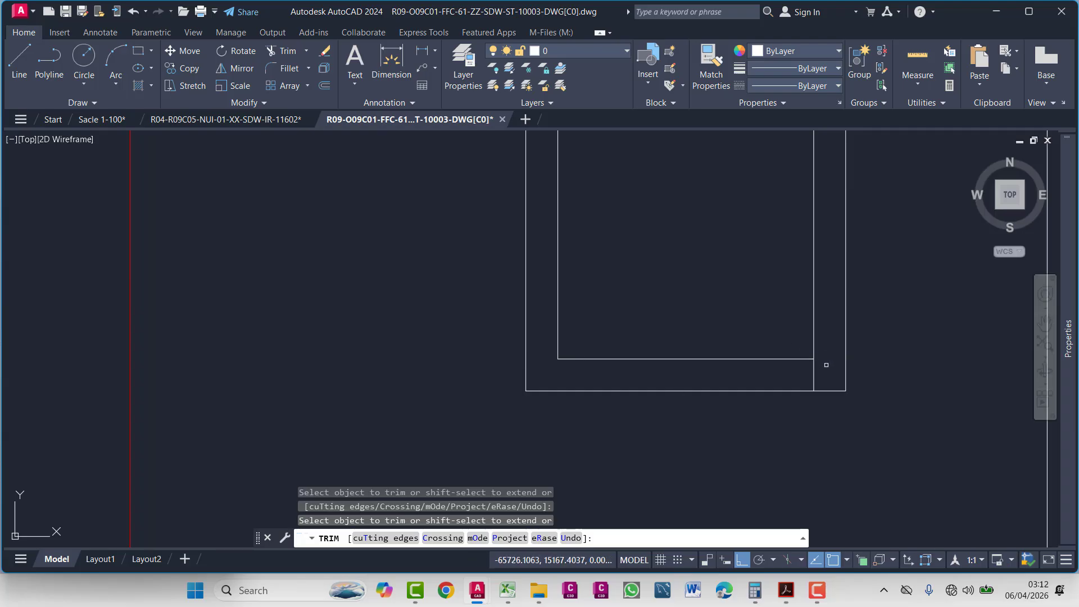
pyautogui.moveTo(811, 377); pyautogui.dragTo(822, 373)
pyautogui.scroll(-3, 818, 299)
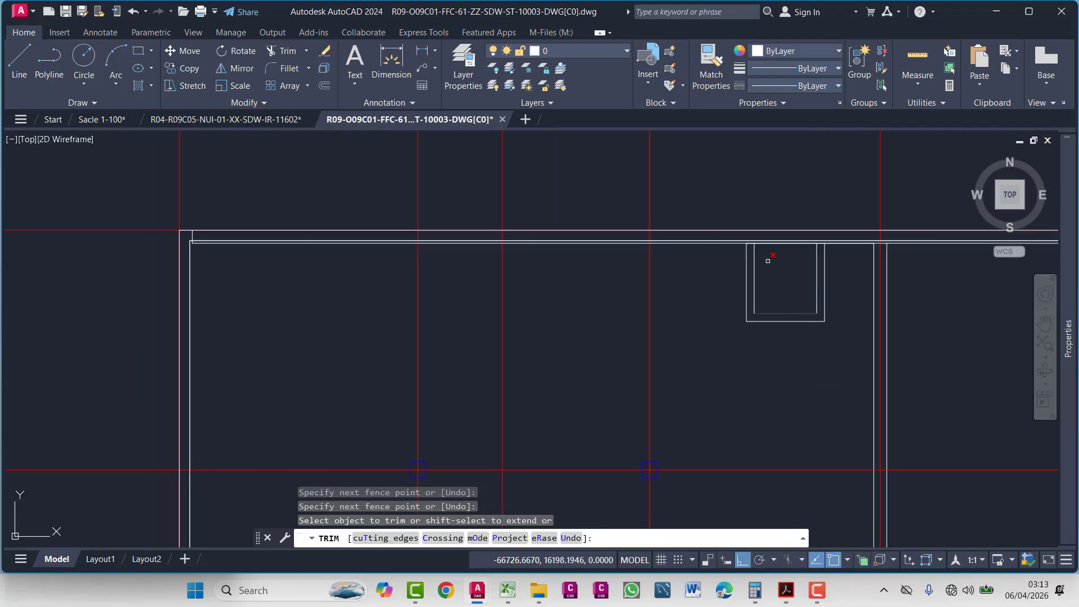
pyautogui.scroll(2, 771, 257)
pyautogui.scroll(2, 731, 253)
pyautogui.press('Escape')
pyautogui.press('Escape')
pyautogui.press('Escape')
pyautogui.scroll(-2, 819, 362)
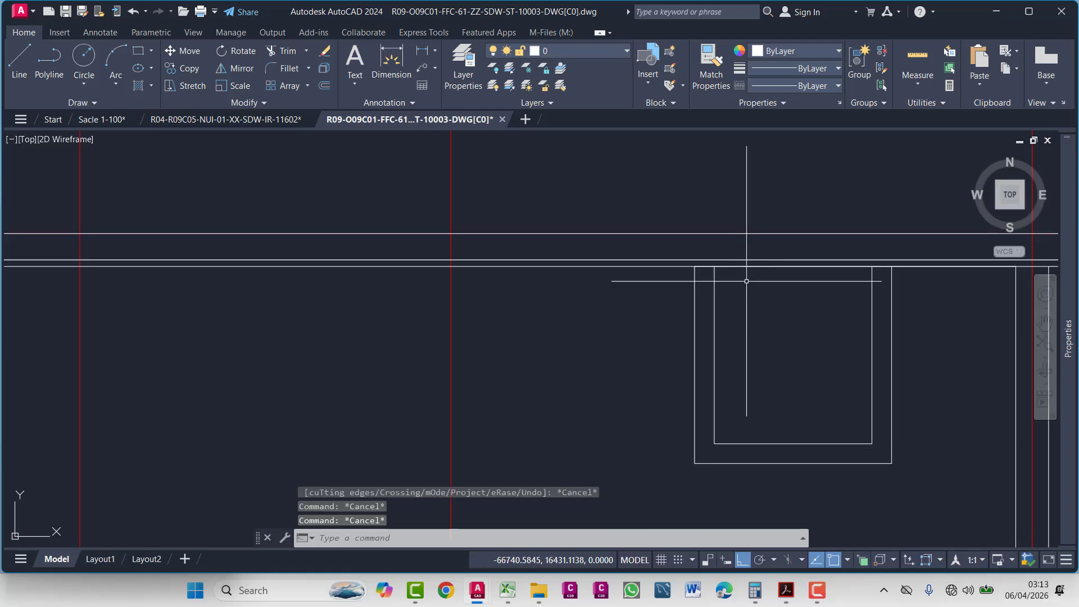
# - Offset the north wall's inner line by 150 to the south across the square opening
pyautogui.write('o')
pyautogui.press('space')
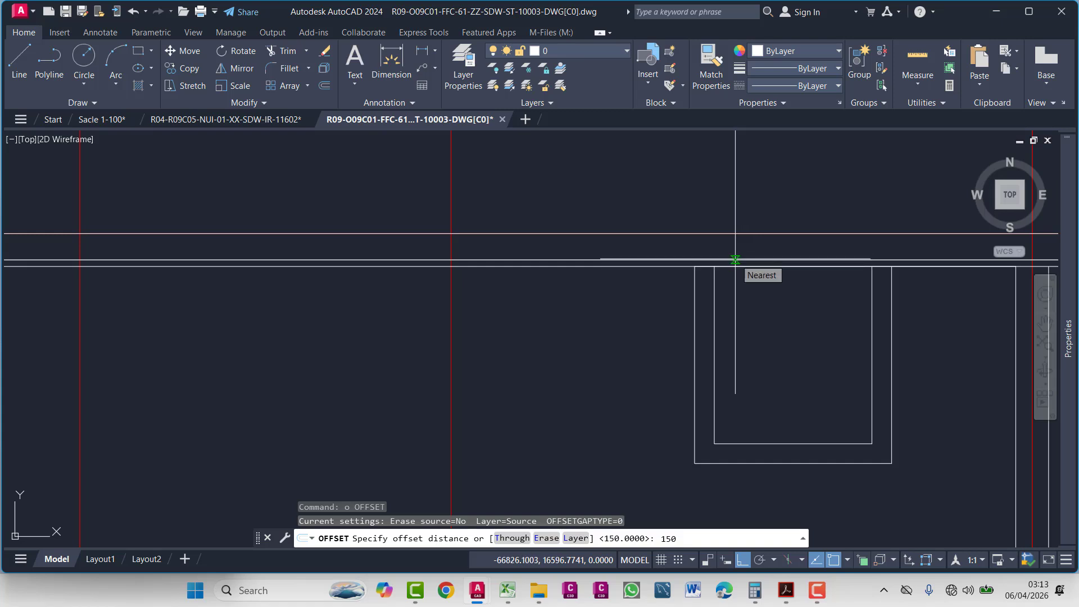
pyautogui.press('Return')
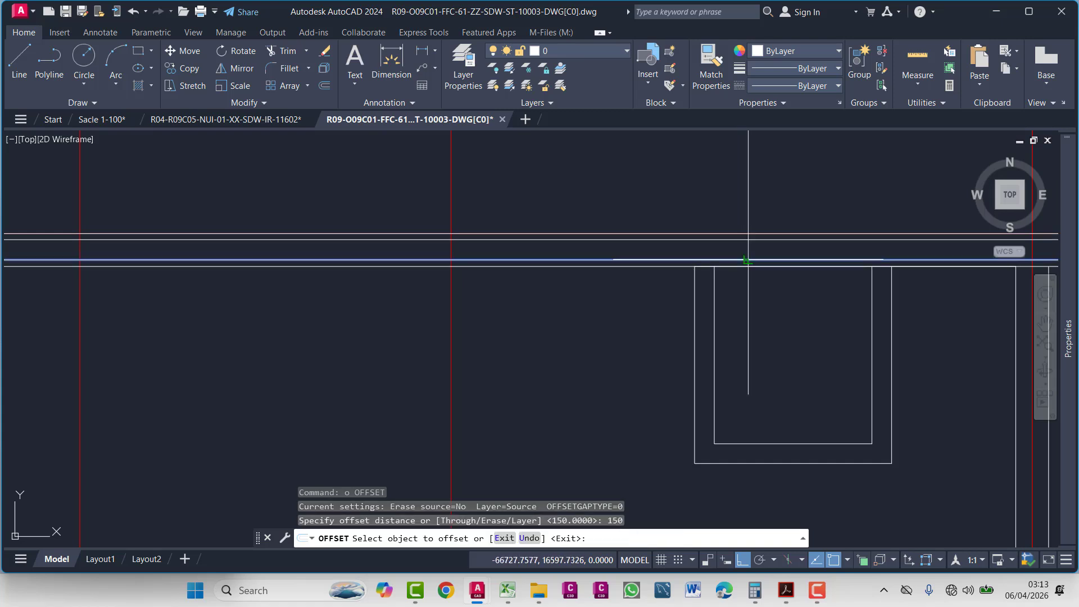
pyautogui.click(749, 259)
pyautogui.click(715, 289)
pyautogui.press('Escape')
pyautogui.press('Escape')
pyautogui.press('Escape')
# - Trim the overlapping inner lines at the opening's northwest corner
pyautogui.write('tr')
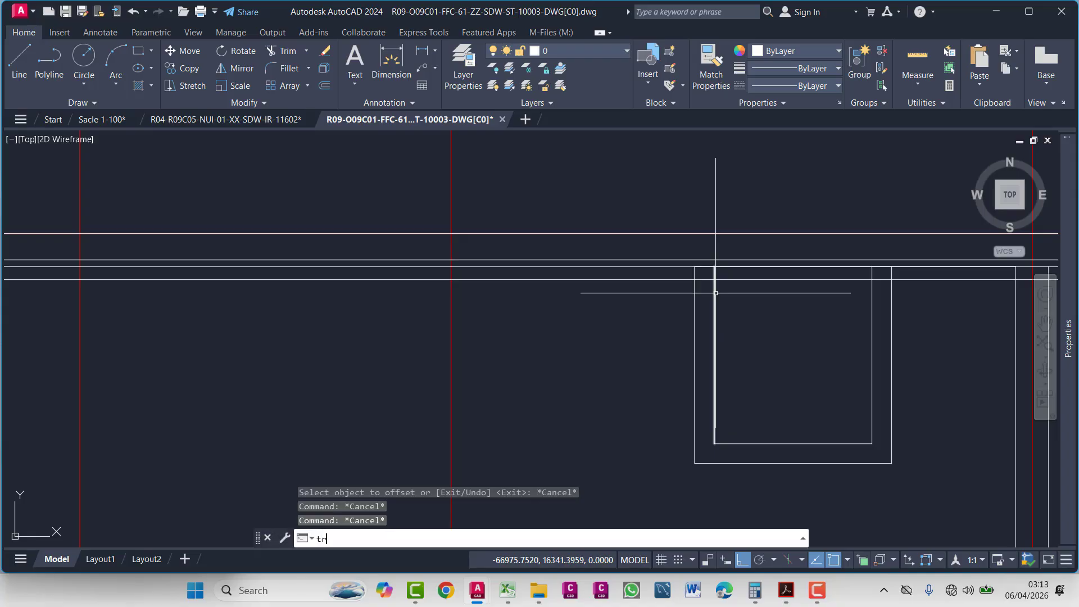
pyautogui.press('space')
pyautogui.scroll(3, 754, 276)
pyautogui.click(760, 266)
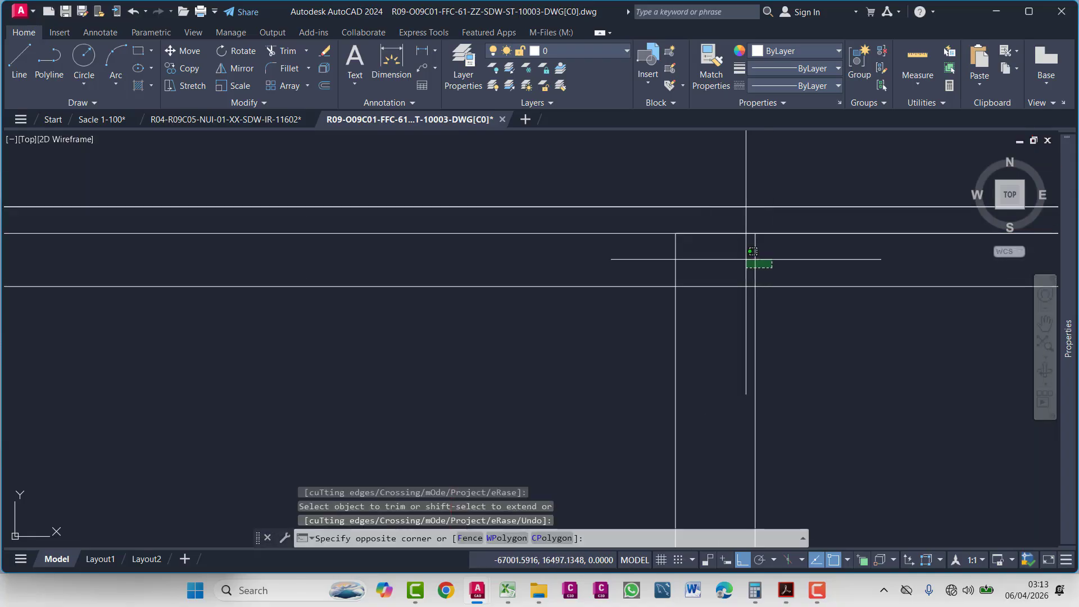
pyautogui.press('Escape')
pyautogui.write('tr')
pyautogui.press('space')
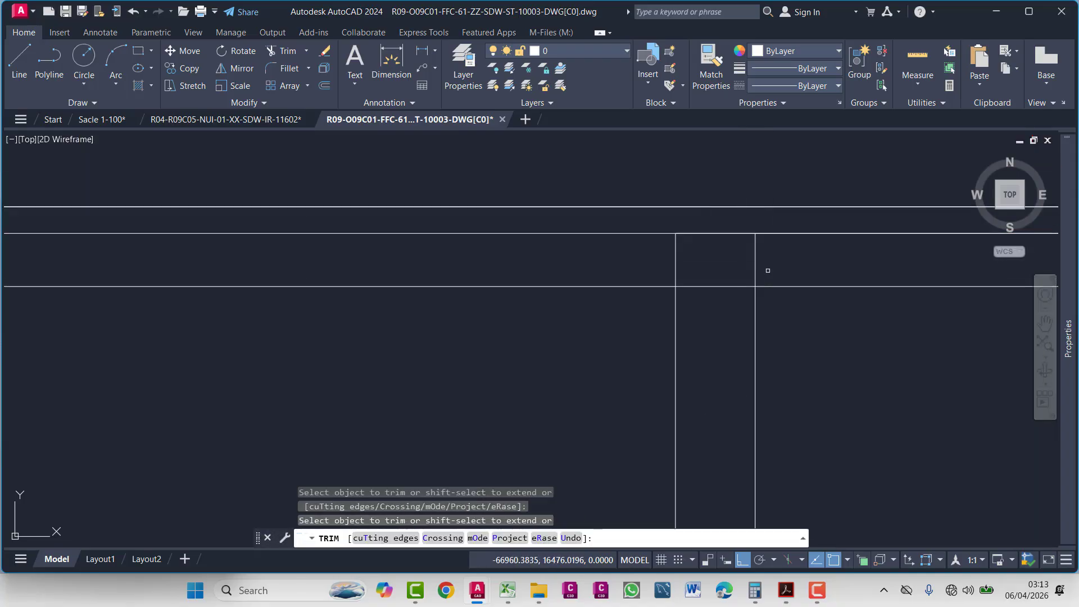
pyautogui.click(737, 265)
pyautogui.click(780, 265)
pyautogui.click(728, 276)
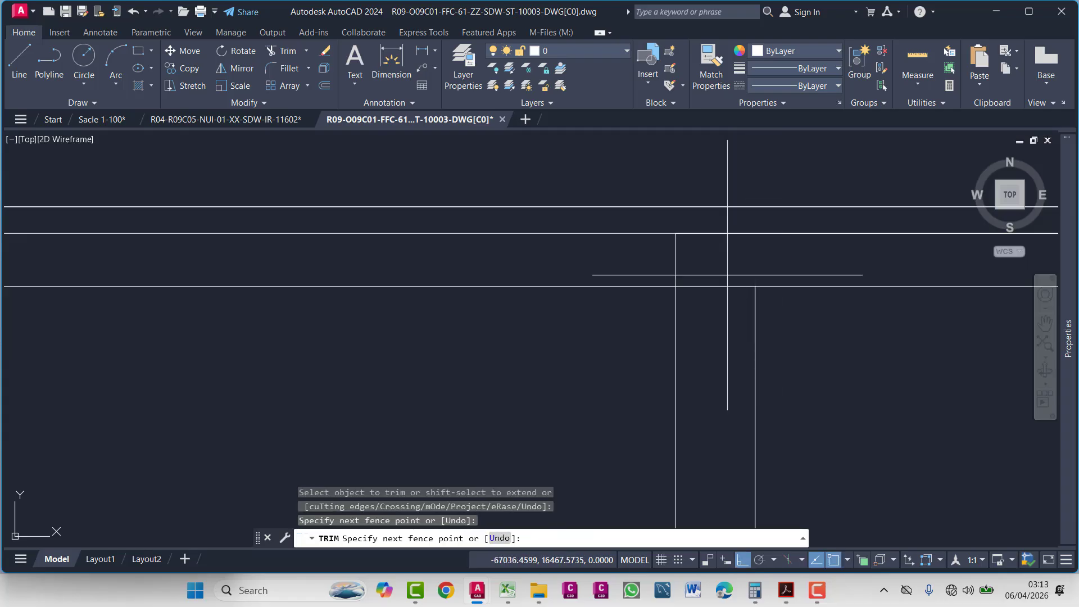
pyautogui.click(729, 306)
# - Trim the overlapping inner lines at the opening's northeast corner
pyautogui.scroll(-2, 746, 326)
pyautogui.scroll(2, 731, 315)
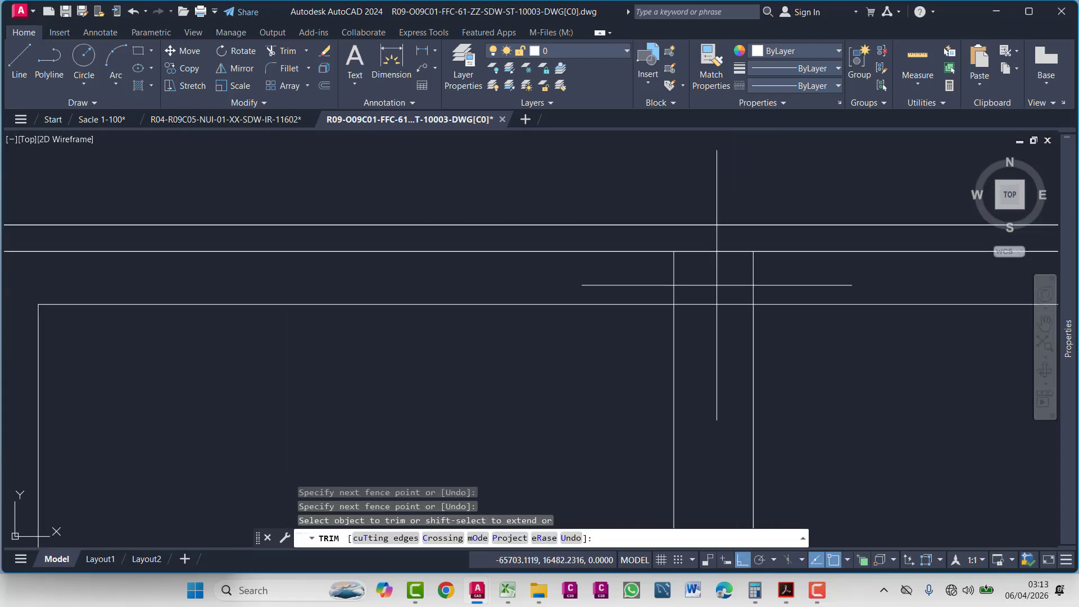
pyautogui.click(709, 292)
pyautogui.click(638, 273)
pyautogui.press('Escape')
# - Delete the leftover pieces of the offset line east and west of the opening
pyautogui.click(839, 288)
pyautogui.click(810, 326)
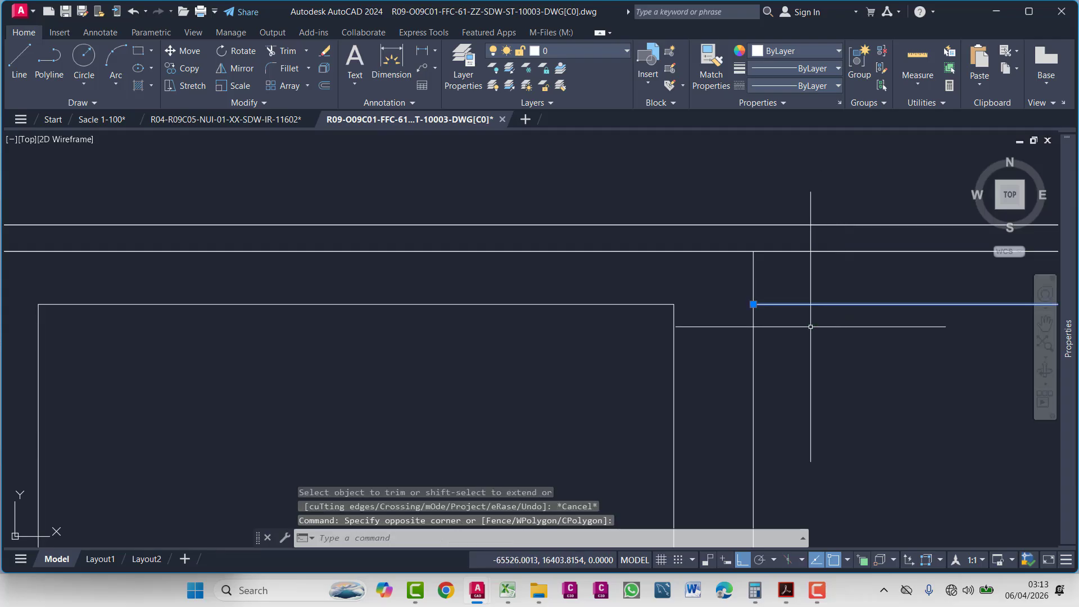
pyautogui.press('Delete')
pyautogui.scroll(-2, 813, 327)
pyautogui.moveTo(603, 357); pyautogui.dragTo(840, 322, button='middle')
pyautogui.click(621, 279)
pyautogui.click(598, 310)
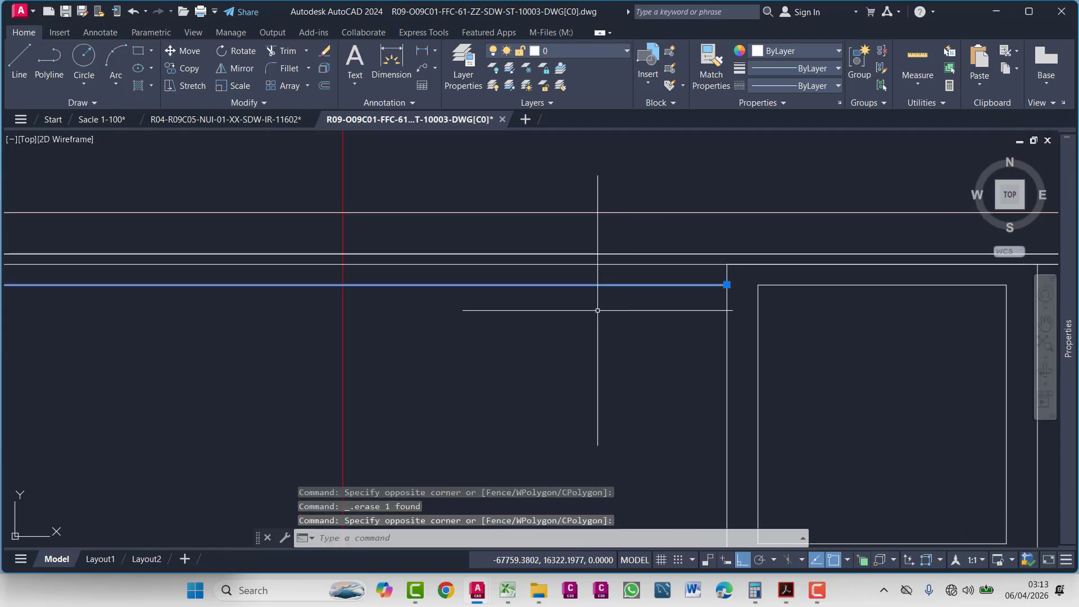
pyautogui.press('Delete')
# - Mirror the selected outer and inner opening lines across the grid 5 line, keeping the source objects
pyautogui.scroll(-2, 653, 296)
pyautogui.moveTo(948, 449); pyautogui.dragTo(670, 391, button='middle')
pyautogui.click(552, 305)
pyautogui.click(259, 413)
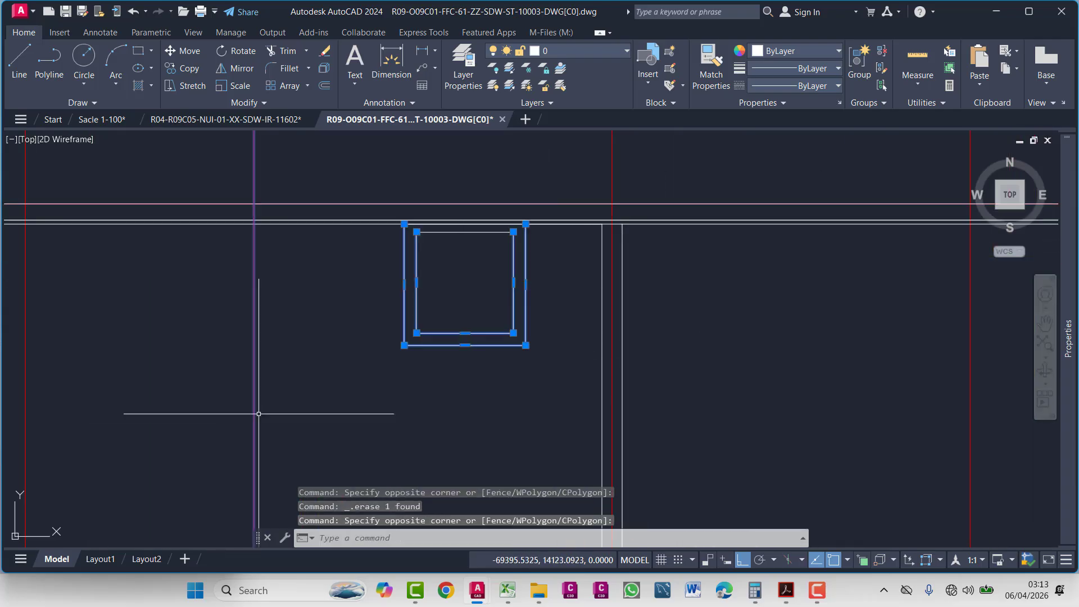
pyautogui.press('Escape')
pyautogui.click(554, 294)
pyautogui.press('Escape')
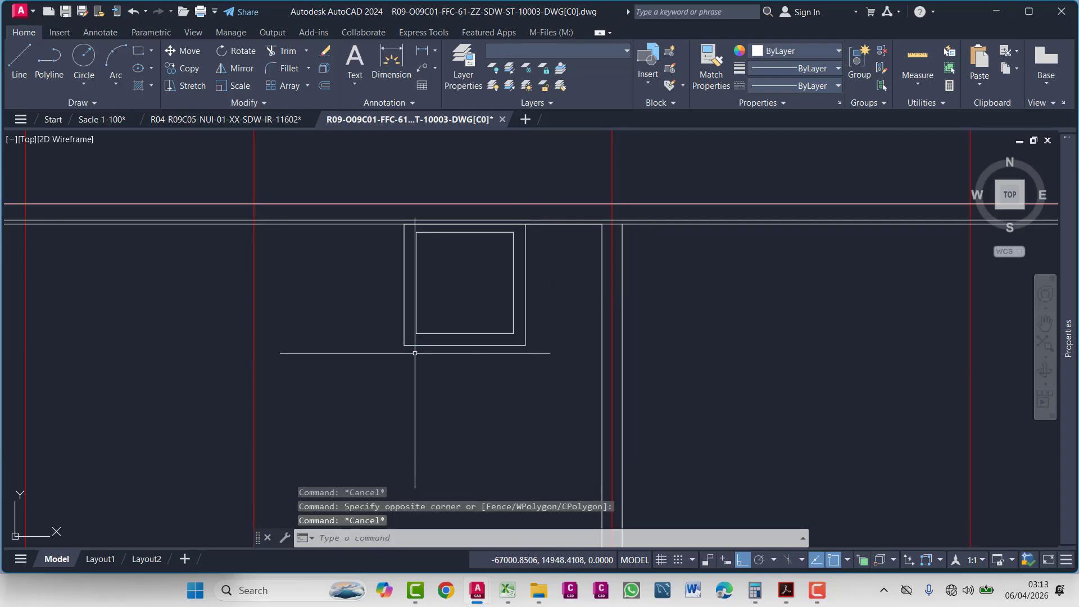
pyautogui.click(554, 298)
pyautogui.click(361, 401)
pyautogui.write('mi')
pyautogui.press('Return')
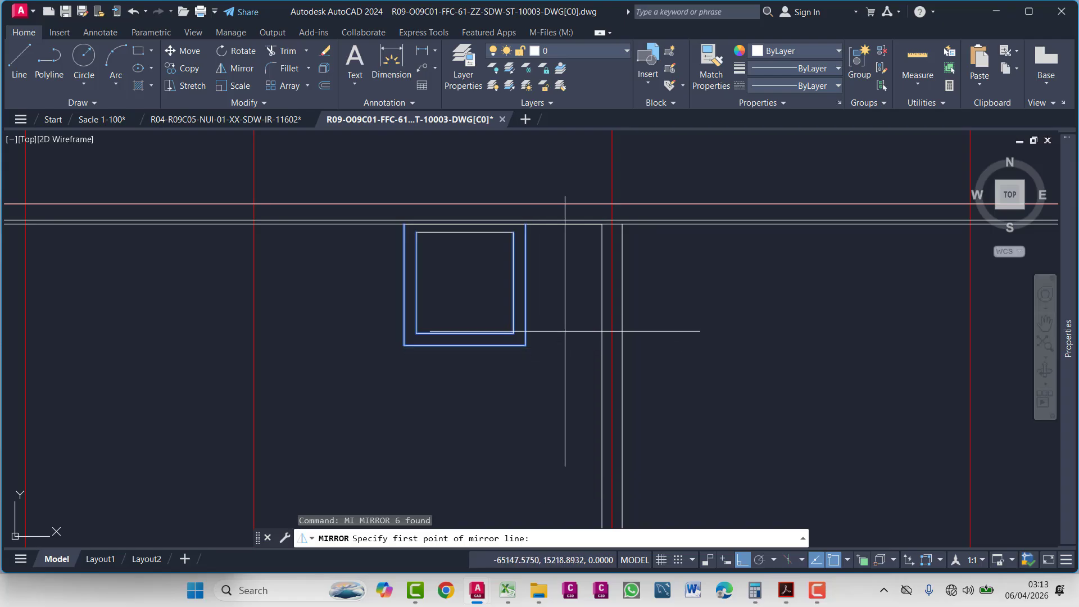
pyautogui.click(668, 454)
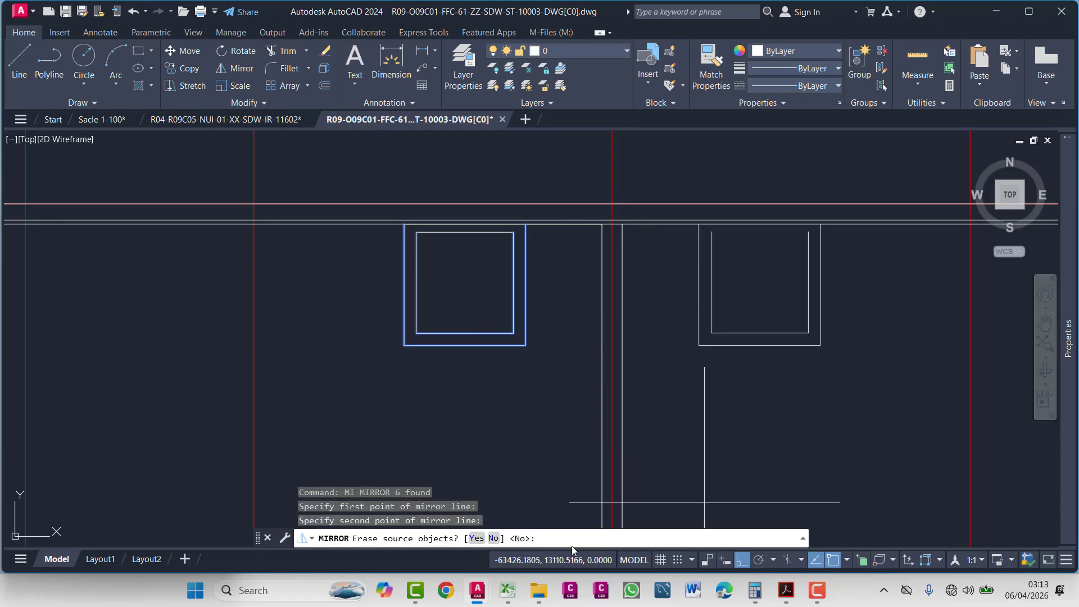
pyautogui.click(494, 538)
# - Examine the original roof plan's square openings beside the grid 5 wall and along the west and east walls between grids C and D
pyautogui.scroll(-6, 730, 320)
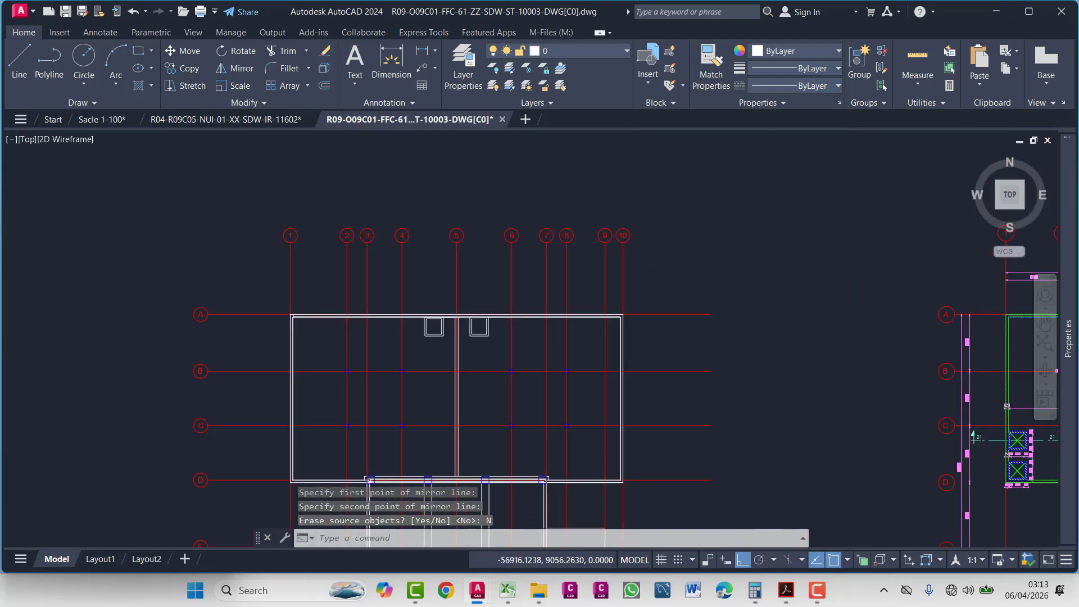
pyautogui.scroll(6, 729, 320)
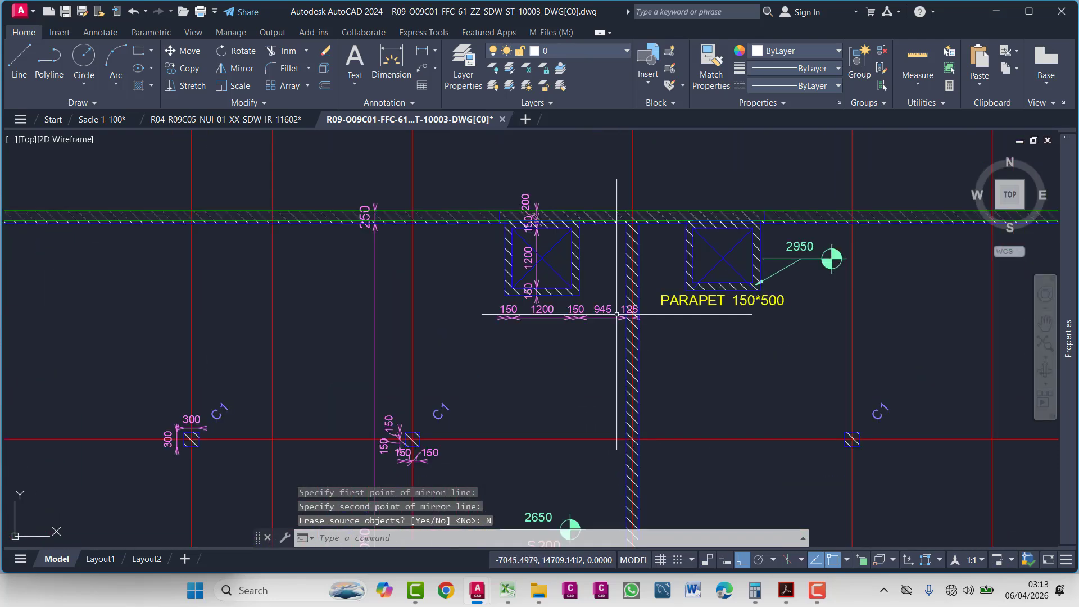
pyautogui.scroll(-4, 737, 360)
pyautogui.scroll(-6, 752, 322)
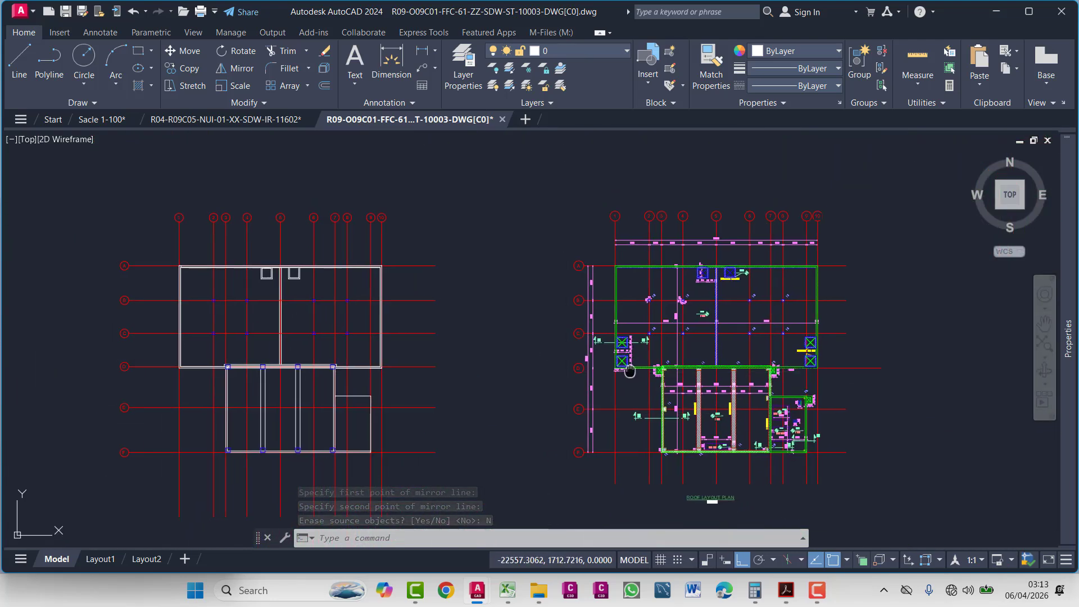
pyautogui.scroll(8, 679, 322)
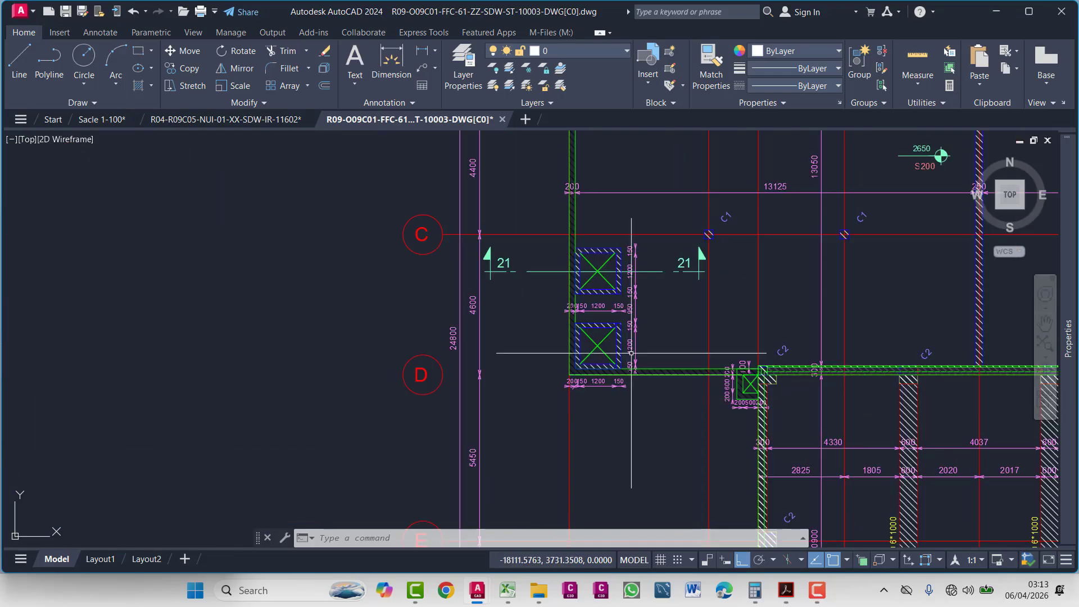
pyautogui.scroll(-2, 624, 336)
pyautogui.scroll(2, 603, 371)
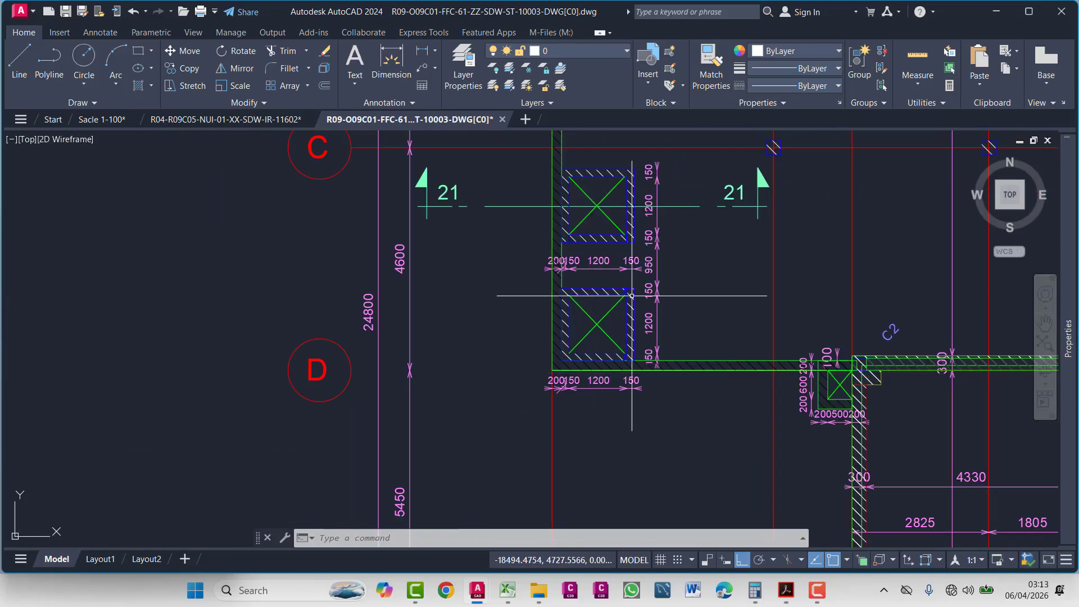
pyautogui.scroll(-4, 631, 294)
pyautogui.moveTo(703, 330); pyautogui.dragTo(429, 396, button='middle')
pyautogui.scroll(-2, 621, 271)
pyautogui.scroll(8, 725, 337)
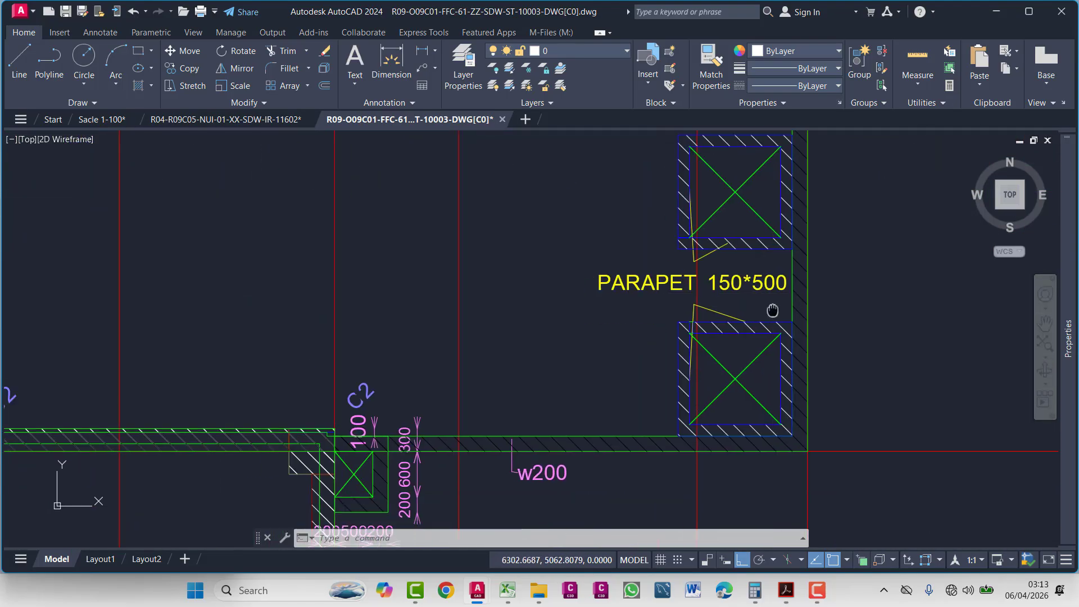
pyautogui.scroll(-1, 771, 315)
pyautogui.moveTo(691, 399)
pyautogui.mouseDown(button='middle')
pyautogui.moveTo(725, 363)
pyautogui.moveTo(752, 371)
pyautogui.mouseUp(button='middle')
pyautogui.moveTo(696, 341); pyautogui.dragTo(721, 349, button='middle')
pyautogui.scroll(-4, 641, 309)
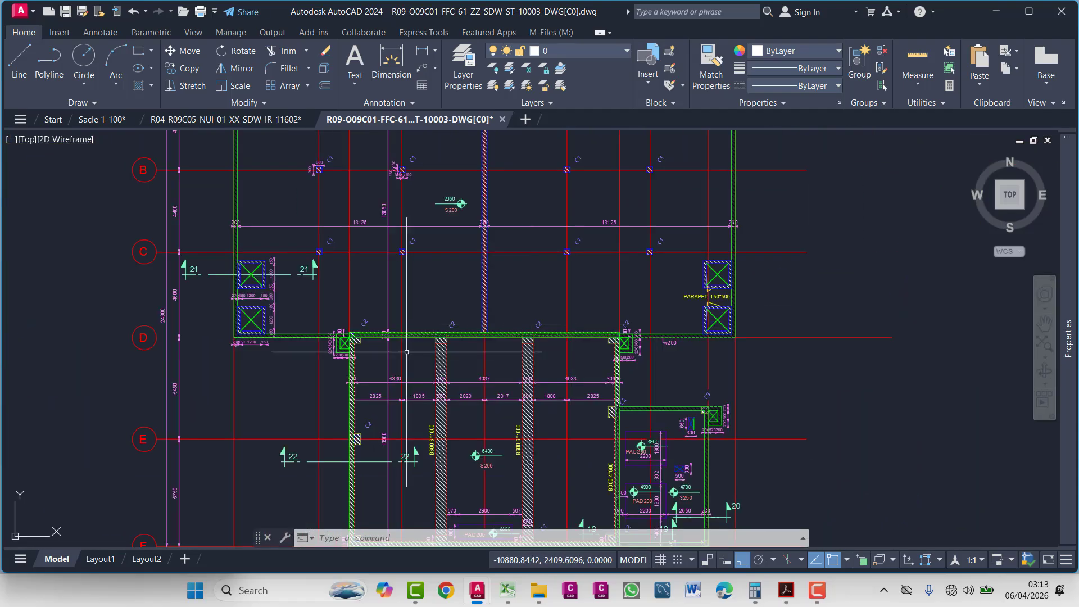
pyautogui.moveTo(404, 352); pyautogui.dragTo(633, 338, button='middle')
pyautogui.scroll(2, 364, 257)
pyautogui.moveTo(532, 293); pyautogui.dragTo(380, 305, button='middle')
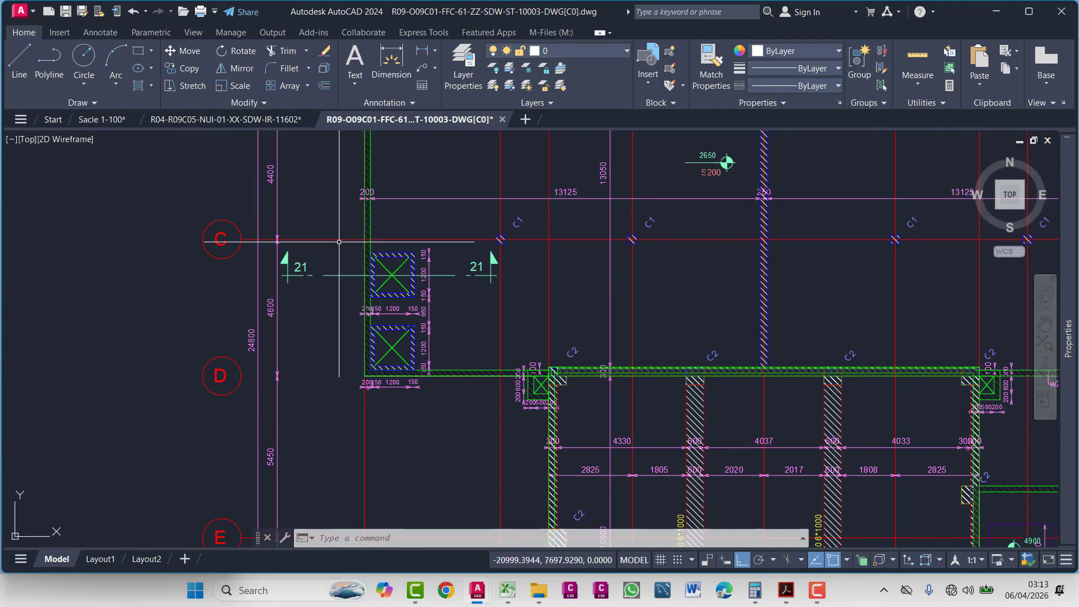
# - Examine the wall thicknesses, opening sizes and spacing dimensioned at the two west-wall openings north of grid D in the original plan
pyautogui.scroll(-2, 383, 278)
pyautogui.scroll(2, 408, 292)
pyautogui.moveTo(411, 292)
pyautogui.mouseDown(button='middle')
pyautogui.moveTo(419, 320)
pyautogui.moveTo(467, 250)
pyautogui.moveTo(456, 304)
pyautogui.mouseUp(button='middle')
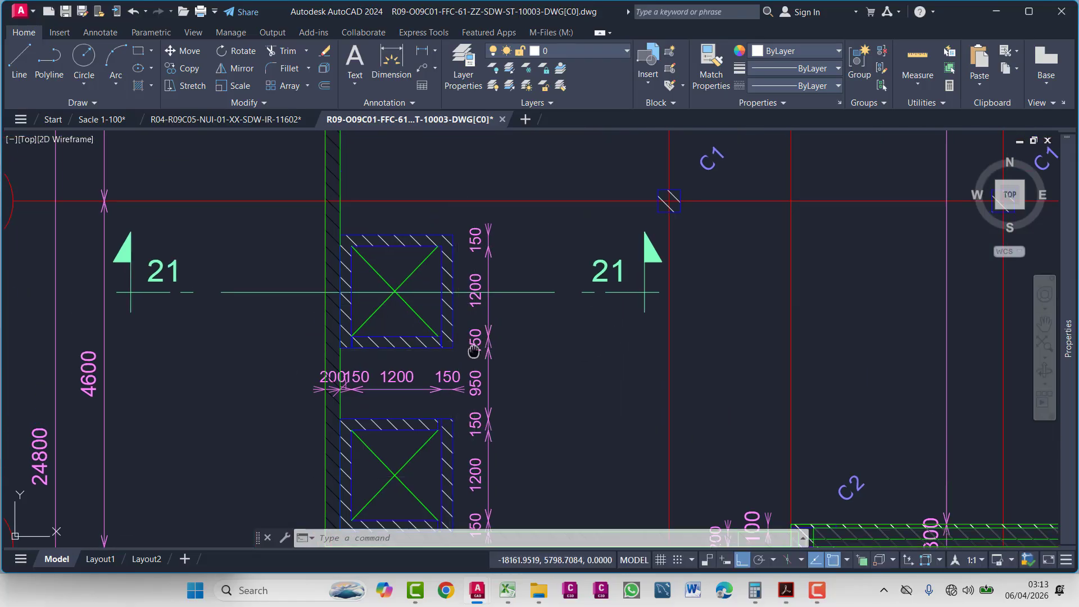
pyautogui.moveTo(474, 351); pyautogui.dragTo(546, 149, button='middle')
pyautogui.scroll(2, 539, 226)
pyautogui.scroll(-2, 539, 226)
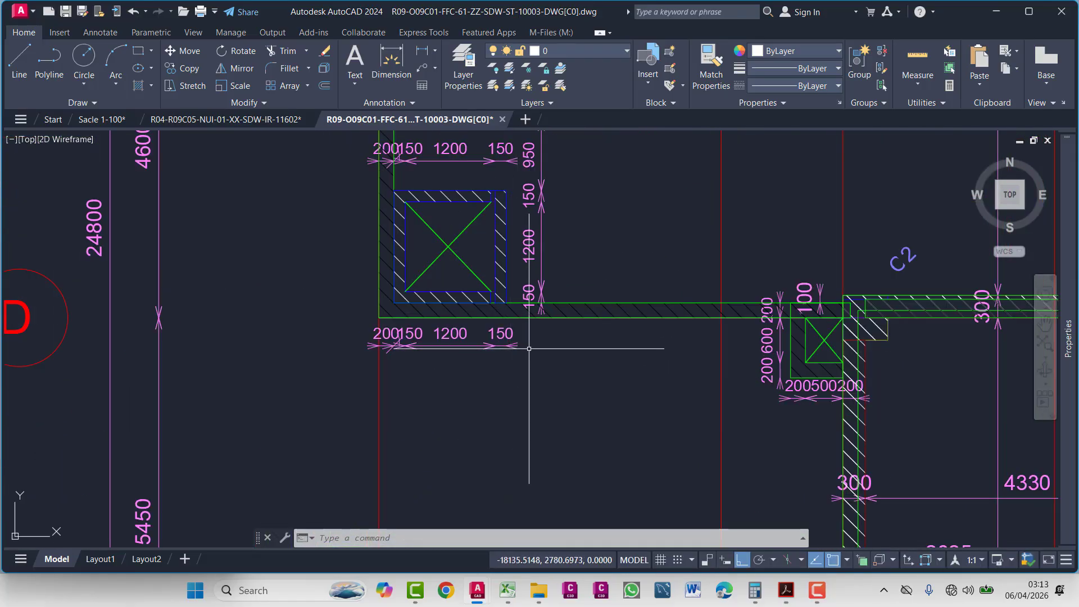
pyautogui.moveTo(536, 326); pyautogui.dragTo(537, 365, button='middle')
pyautogui.scroll(3, 525, 369)
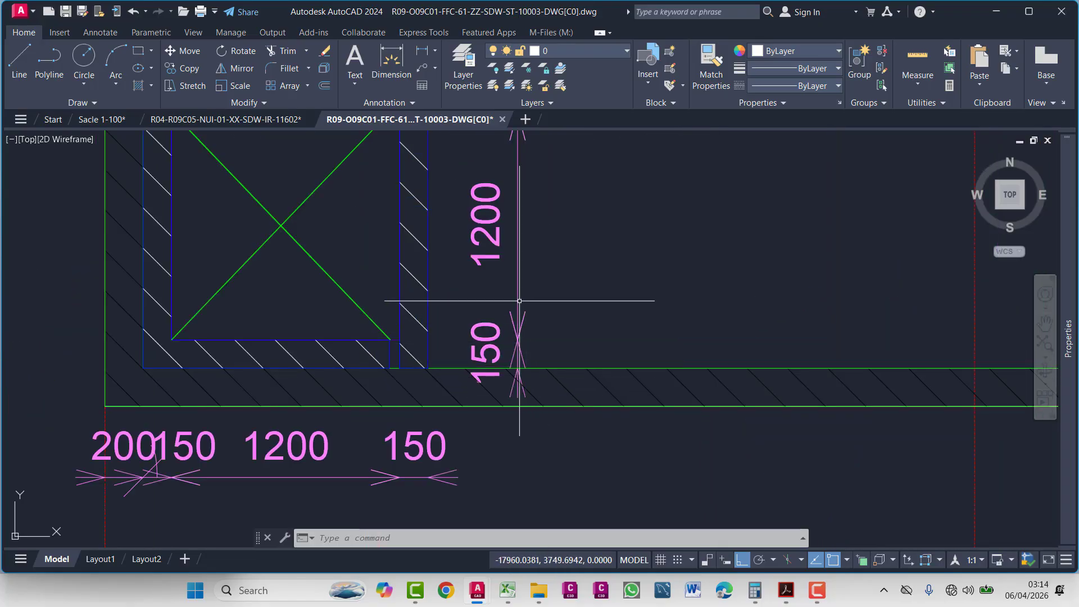
pyautogui.scroll(3, 520, 372)
pyautogui.press('Escape')
pyautogui.click(511, 330)
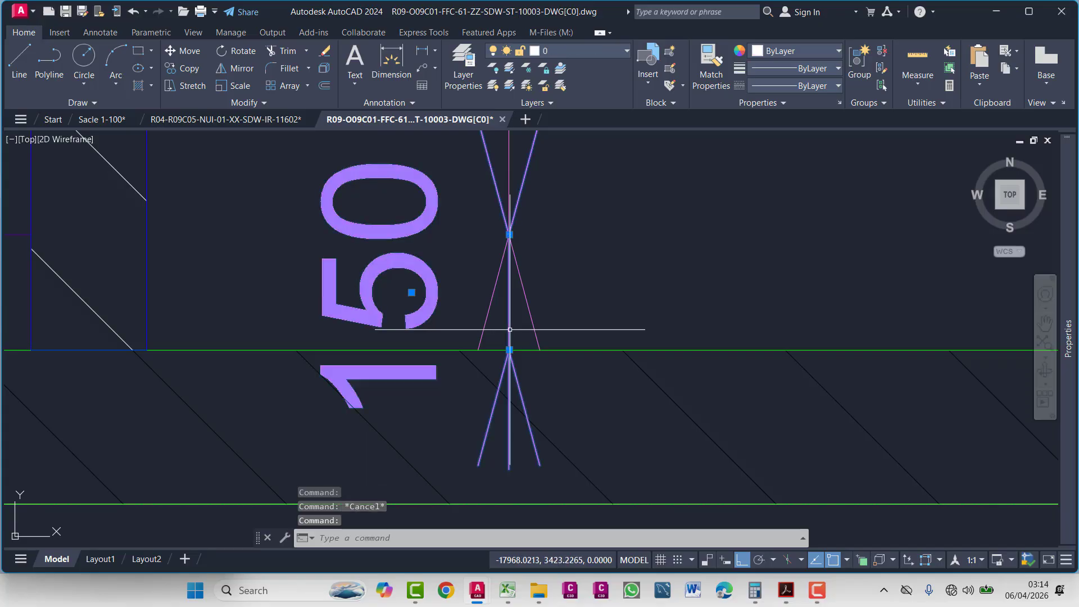
pyautogui.scroll(-1, 354, 372)
pyautogui.moveTo(357, 364); pyautogui.dragTo(611, 377, button='middle')
pyautogui.scroll(-4, 488, 286)
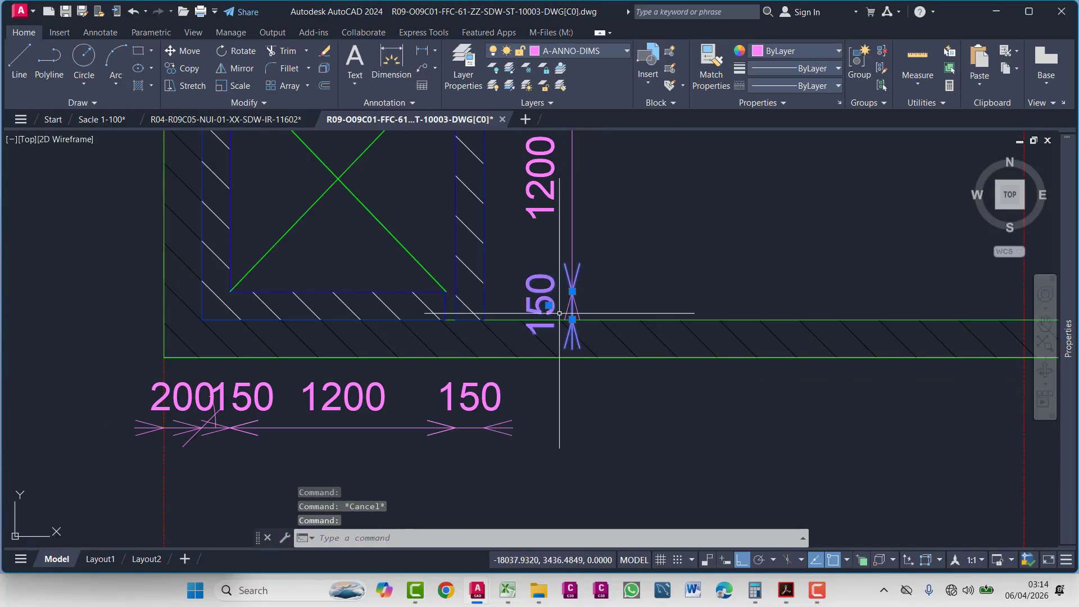
pyautogui.moveTo(559, 314); pyautogui.dragTo(551, 386, button='middle')
pyautogui.press('Escape')
pyautogui.scroll(-2, 555, 222)
pyautogui.moveTo(555, 222); pyautogui.dragTo(556, 341, button='middle')
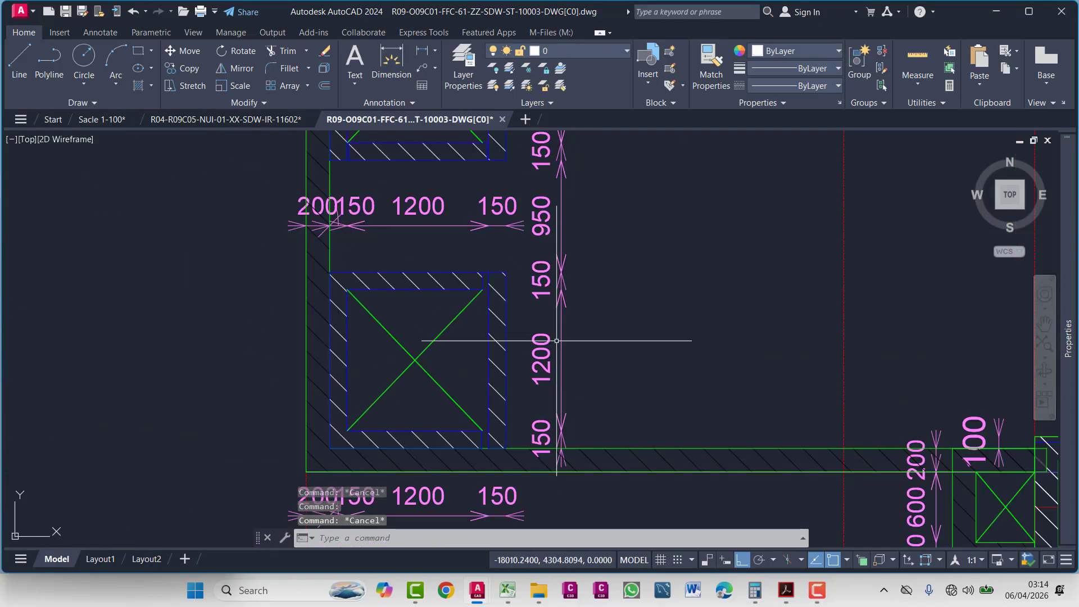
pyautogui.scroll(-10, 590, 334)
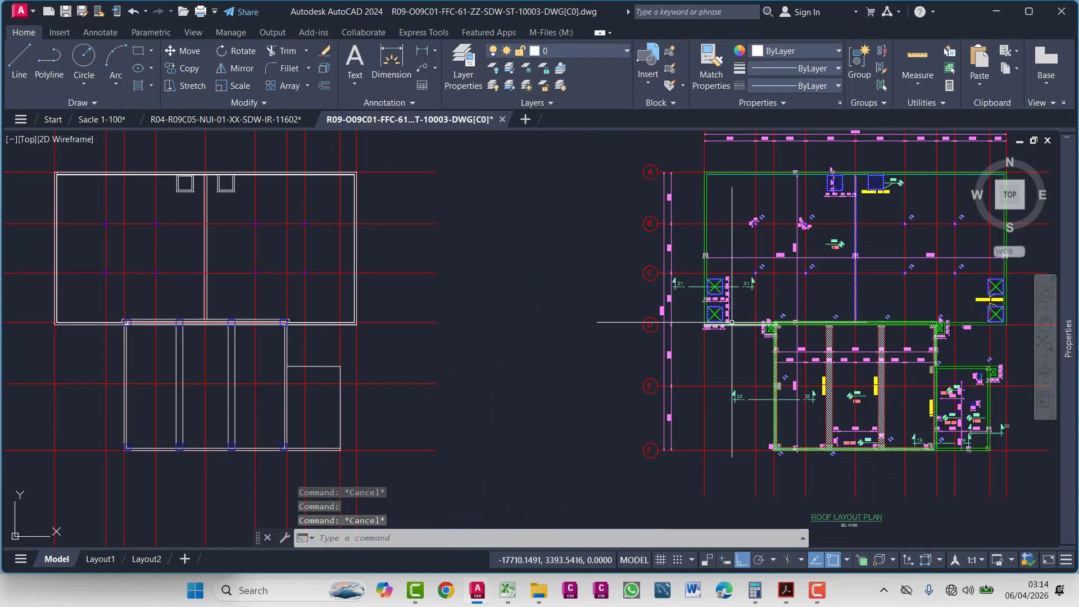
# - Draw a short horizontal polyline on the copied plan, running east along grid D from the outer face of the west wall
pyautogui.scroll(4, 732, 322)
pyautogui.scroll(-6, 697, 341)
pyautogui.moveTo(292, 376); pyautogui.dragTo(484, 371, button='middle')
pyautogui.scroll(4, 468, 335)
pyautogui.scroll(2, 498, 332)
pyautogui.press('Escape')
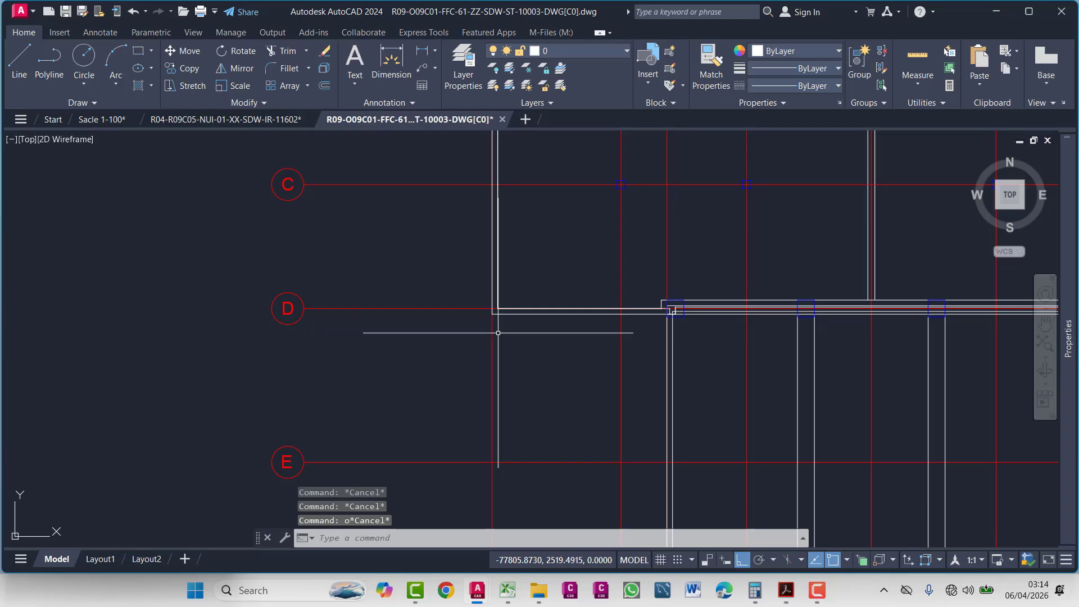
pyautogui.write('pl')
pyautogui.press('Return')
pyautogui.scroll(3, 478, 326)
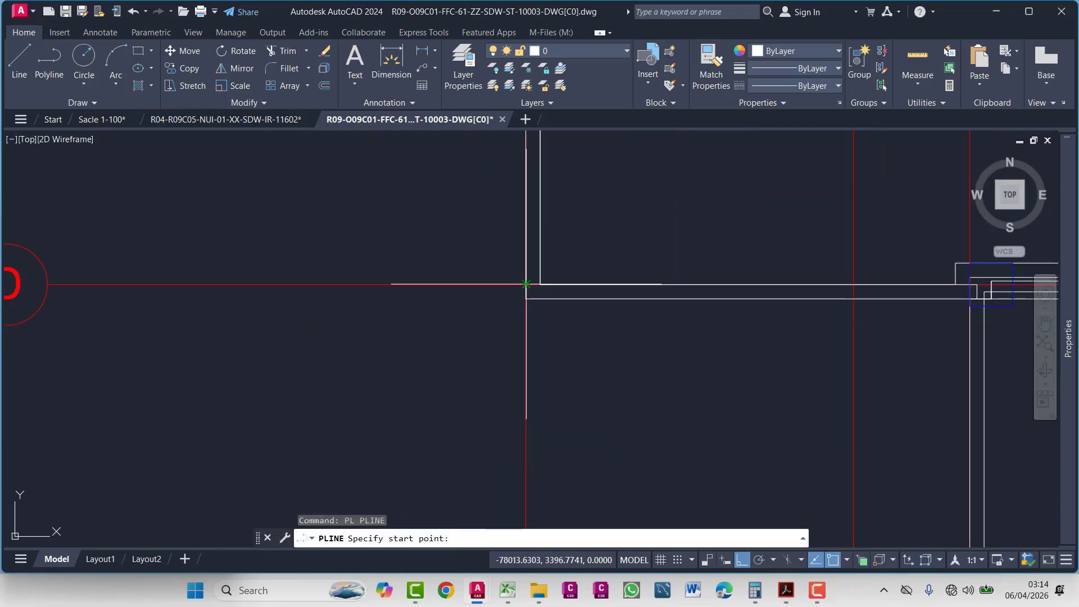
pyautogui.click(526, 284)
pyautogui.click(672, 285)
pyautogui.press('Escape')
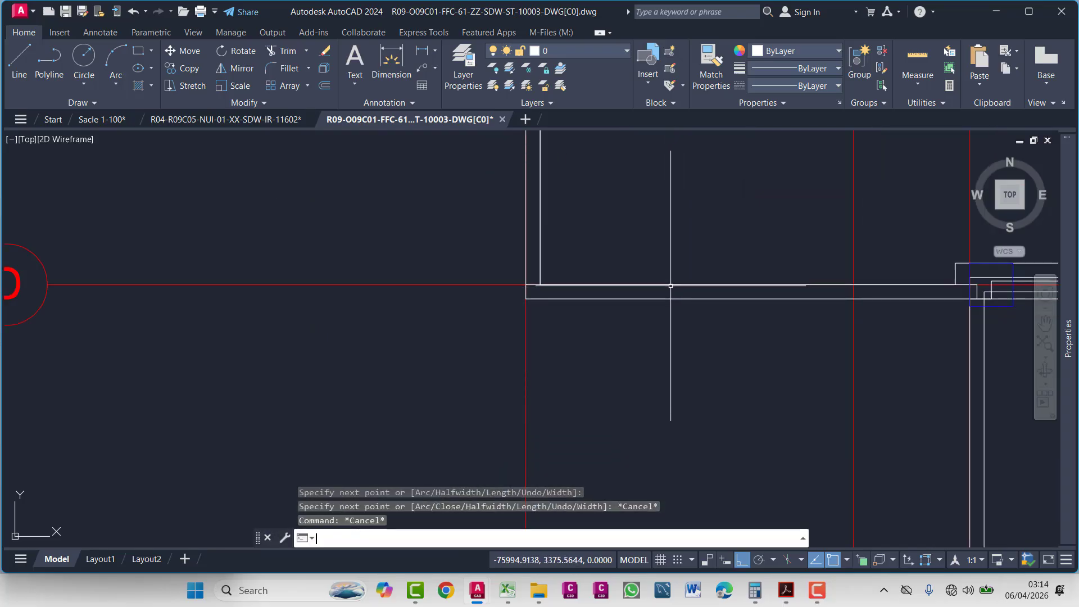
# - Offset the new polyline by 150 to the north
pyautogui.write('o')
pyautogui.press('Return')
pyautogui.press('Return')
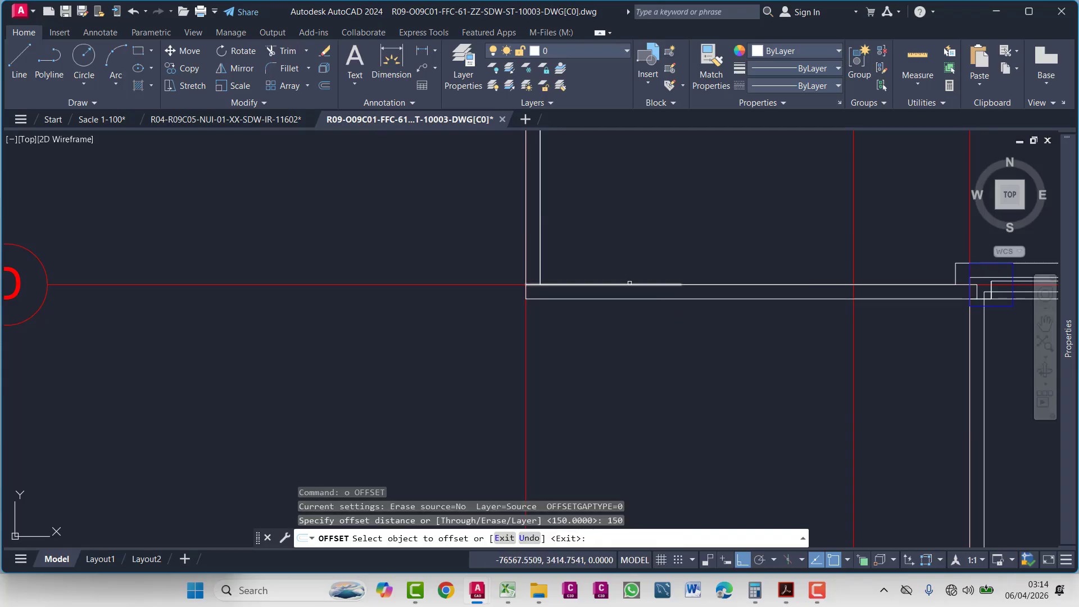
pyautogui.click(669, 285)
pyautogui.click(664, 279)
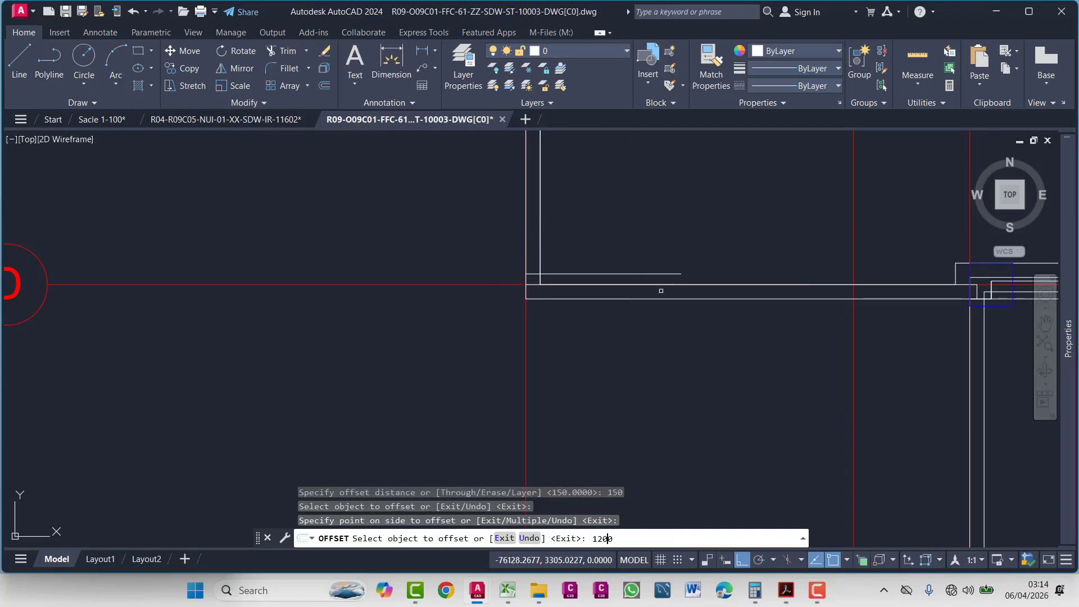
pyautogui.write('1200')
pyautogui.press('Return')
pyautogui.click(643, 274)
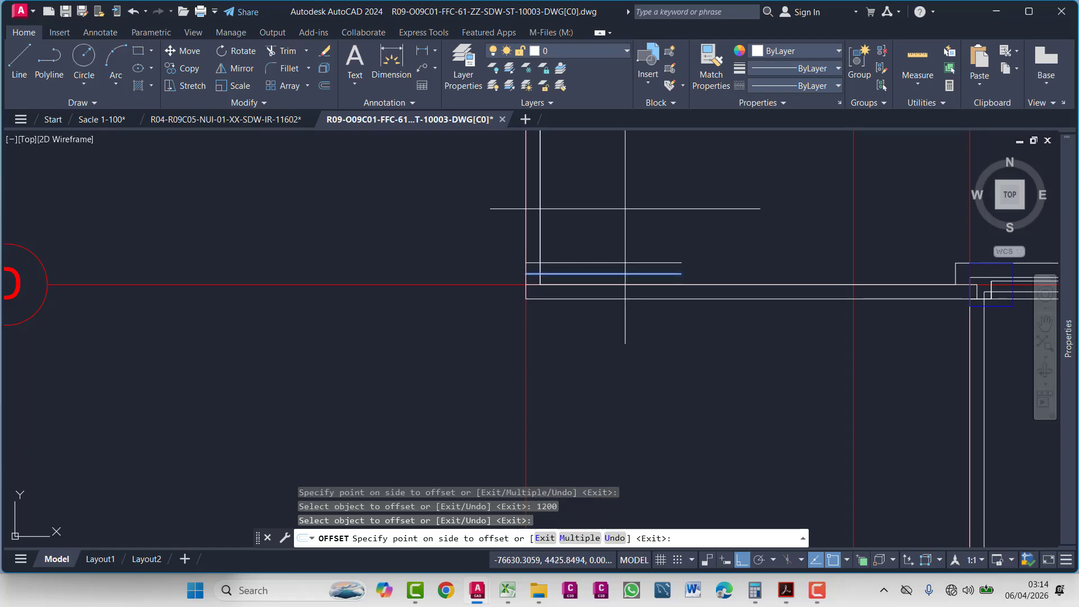
pyautogui.click(648, 256)
pyautogui.press('Escape')
pyautogui.click(639, 262)
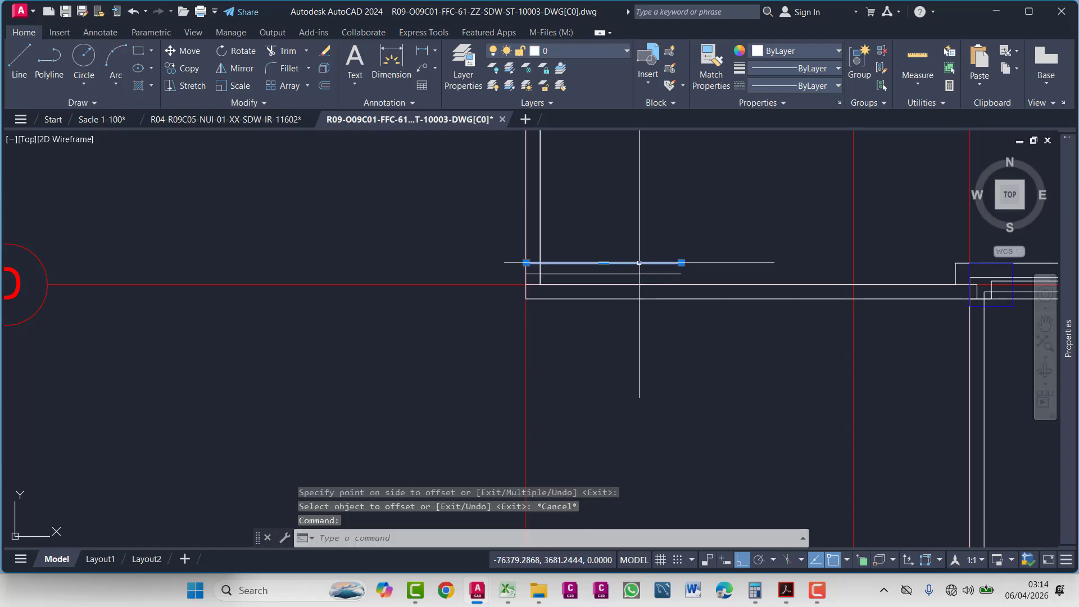
pyautogui.press('Delete')
# - Offset the upper short horizontal line north of grid D by 1200 to the north
pyautogui.write('o')
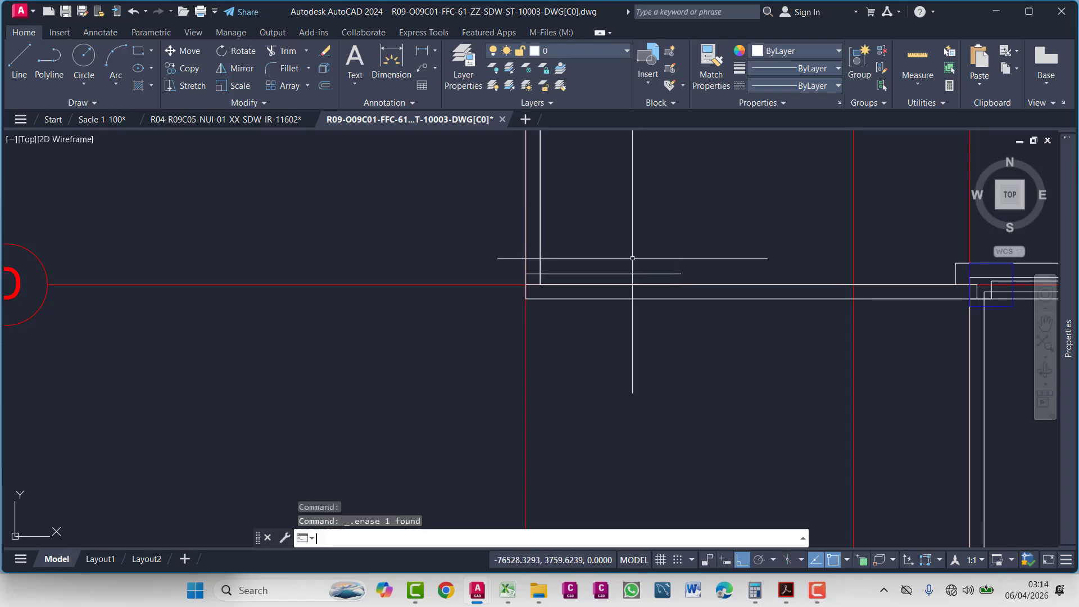
pyautogui.press('Return')
pyautogui.write('1200')
pyautogui.press('Return')
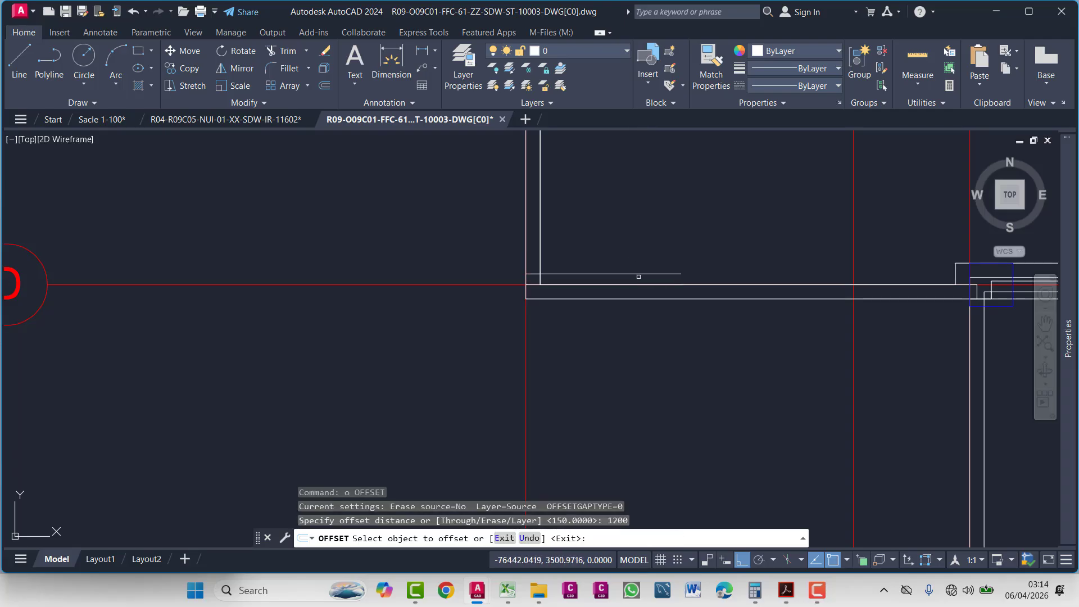
pyautogui.click(634, 275)
pyautogui.click(626, 230)
pyautogui.press('Escape')
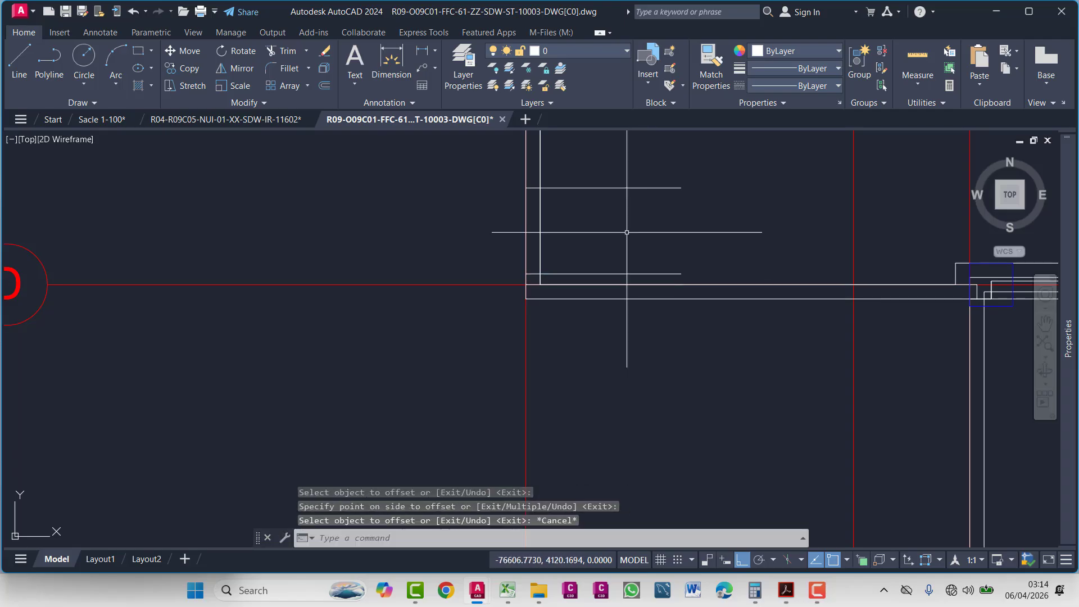
# - Offset the new northernmost horizontal line by 150 to the north
pyautogui.write('o')
pyautogui.press('Return')
pyautogui.write('150')
pyautogui.press('Return')
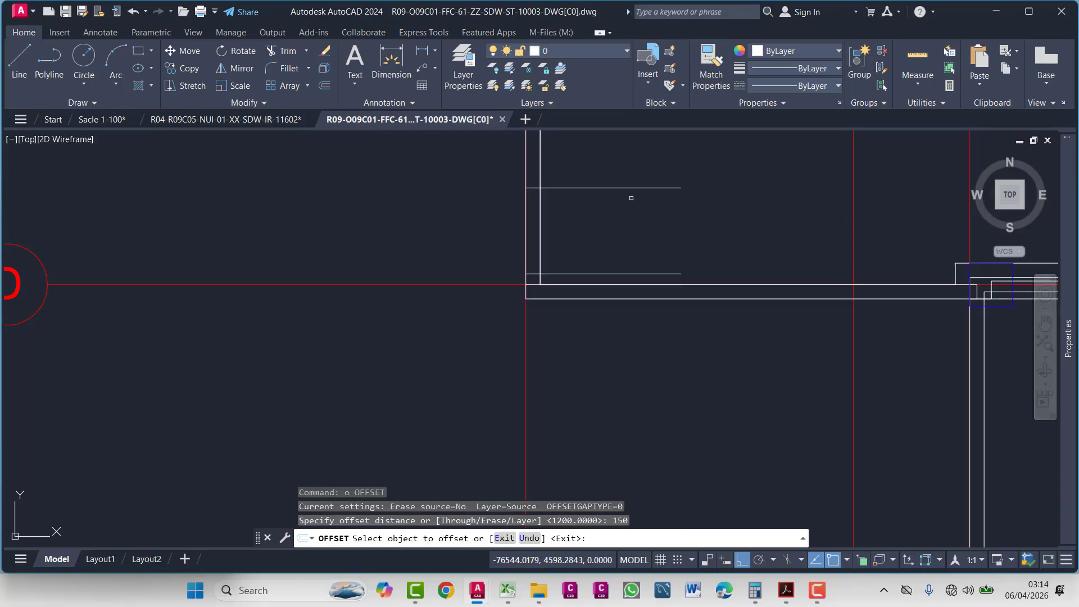
pyautogui.click(621, 188)
pyautogui.click(624, 170)
pyautogui.press('Escape')
# - Examine the wall thicknesses and opening size dimensioned around the west-wall opening just north of grid D in the original plan
pyautogui.scroll(-5, 632, 220)
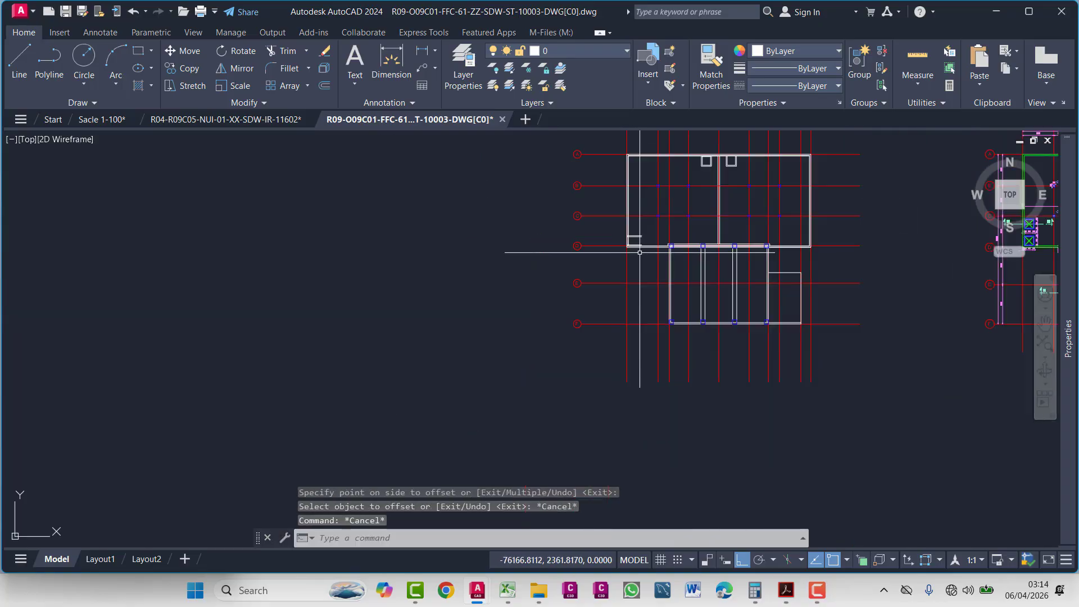
pyautogui.scroll(3, 549, 253)
pyautogui.scroll(8, 531, 283)
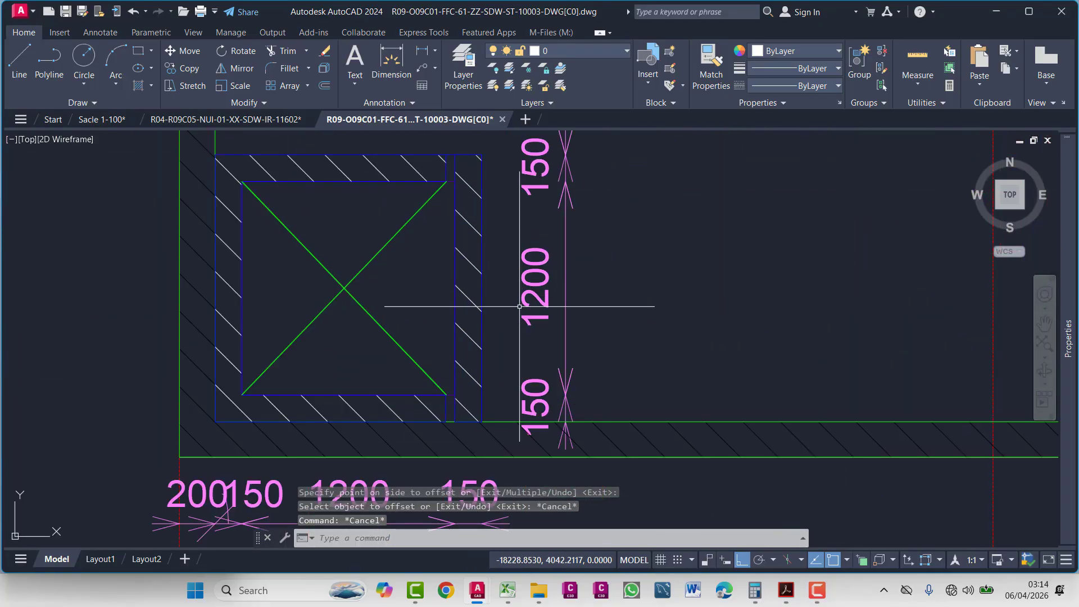
pyautogui.moveTo(518, 315); pyautogui.dragTo(598, 254, button='middle')
pyautogui.scroll(-2, 591, 298)
pyautogui.moveTo(593, 302)
pyautogui.mouseDown(button='middle')
pyautogui.moveTo(588, 340)
pyautogui.moveTo(616, 332)
pyautogui.mouseUp(button='middle')
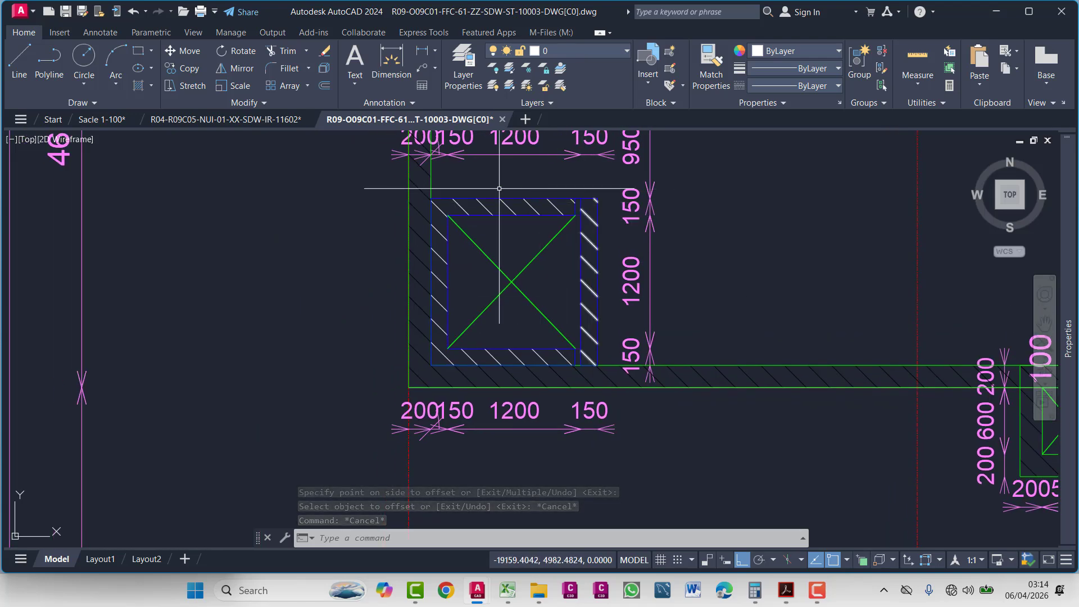
pyautogui.scroll(-4, 566, 266)
pyautogui.moveTo(538, 276)
pyautogui.mouseDown(button='middle')
pyautogui.moveTo(547, 287)
pyautogui.moveTo(672, 286)
pyautogui.mouseUp(button='middle')
pyautogui.scroll(-4, 672, 287)
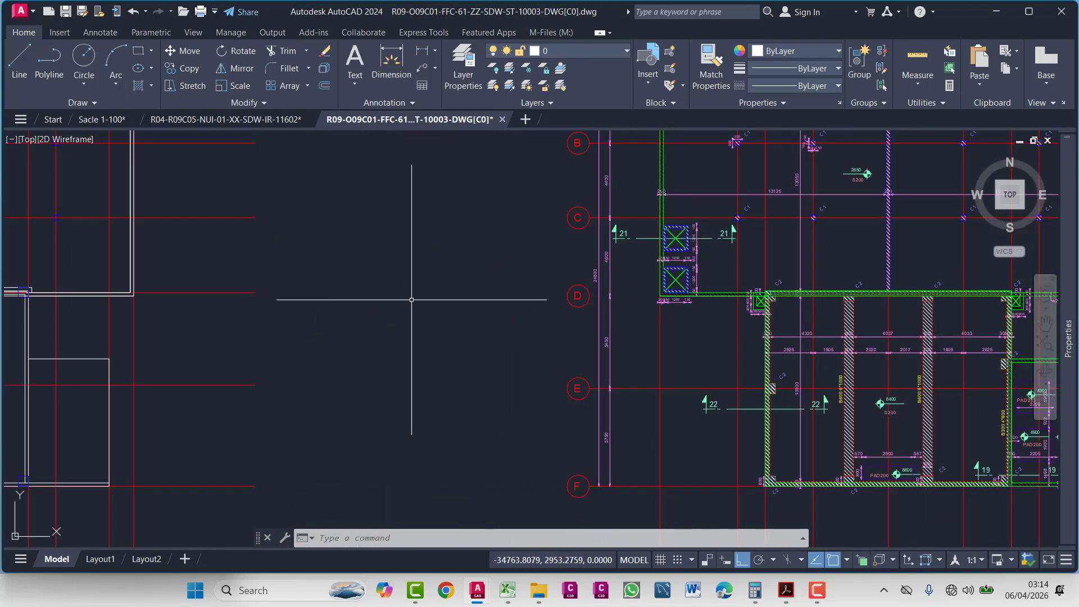
# - Draw a vertical polyline on the copied plan joining the east ends of the short horizontal lines, from the northernmost line down to grid D
pyautogui.moveTo(111, 296); pyautogui.dragTo(484, 246, button='middle')
pyautogui.moveTo(203, 266); pyautogui.dragTo(406, 315, button='middle')
pyautogui.scroll(-4, 406, 316)
pyautogui.moveTo(338, 300); pyautogui.dragTo(424, 292, button='middle')
pyautogui.scroll(4, 424, 292)
pyautogui.scroll(4, 469, 306)
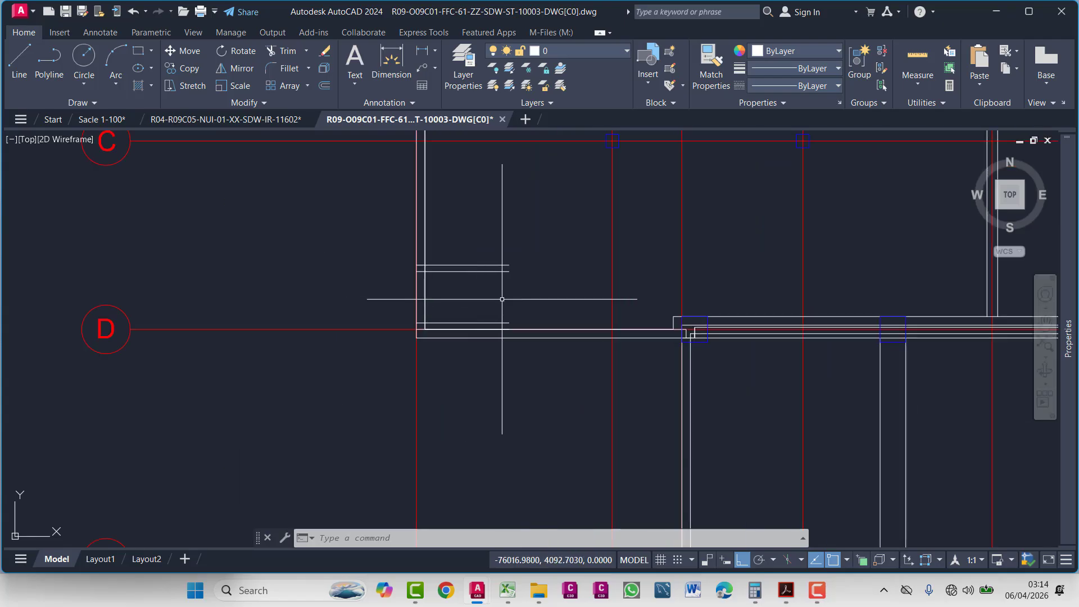
pyautogui.scroll(2, 502, 299)
pyautogui.press('Escape')
pyautogui.press('Escape')
pyautogui.press('Escape')
pyautogui.write('pl')
pyautogui.press('Return')
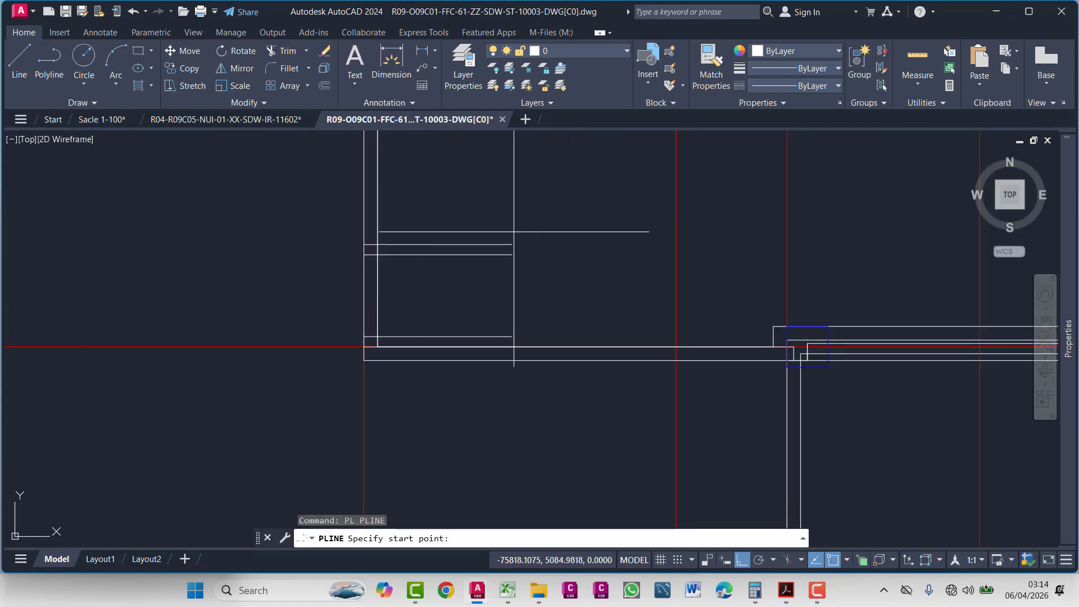
pyautogui.click(512, 244)
pyautogui.press('Escape')
pyautogui.press('Escape')
pyautogui.press('Escape')
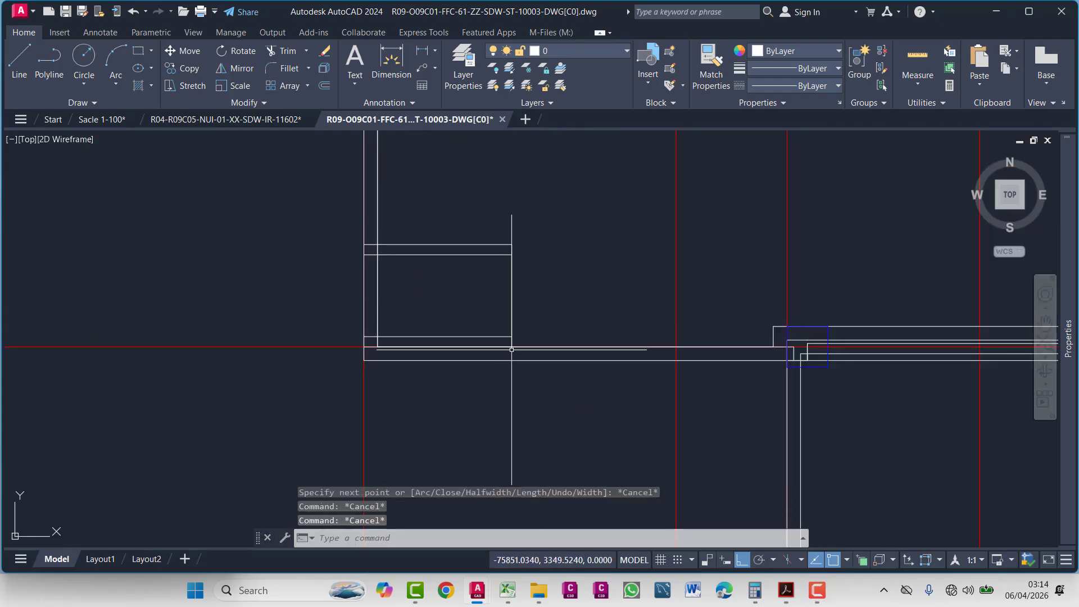
# - Offset the vertical line at the east ends of the short lines by 150 to the west
pyautogui.write('o')
pyautogui.press('Return')
pyautogui.write('150')
pyautogui.press('Return')
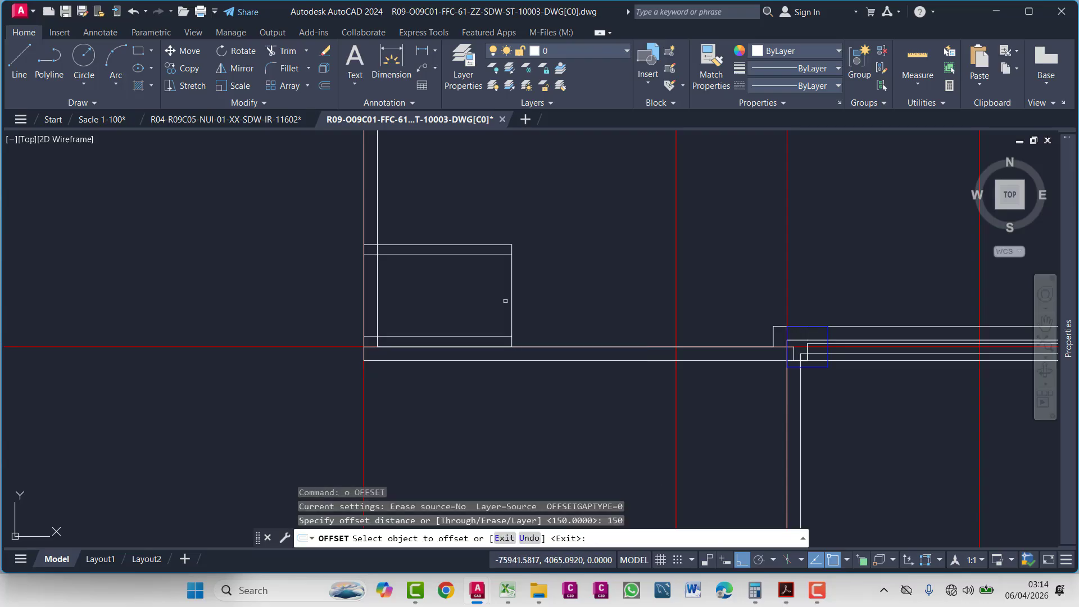
pyautogui.click(513, 292)
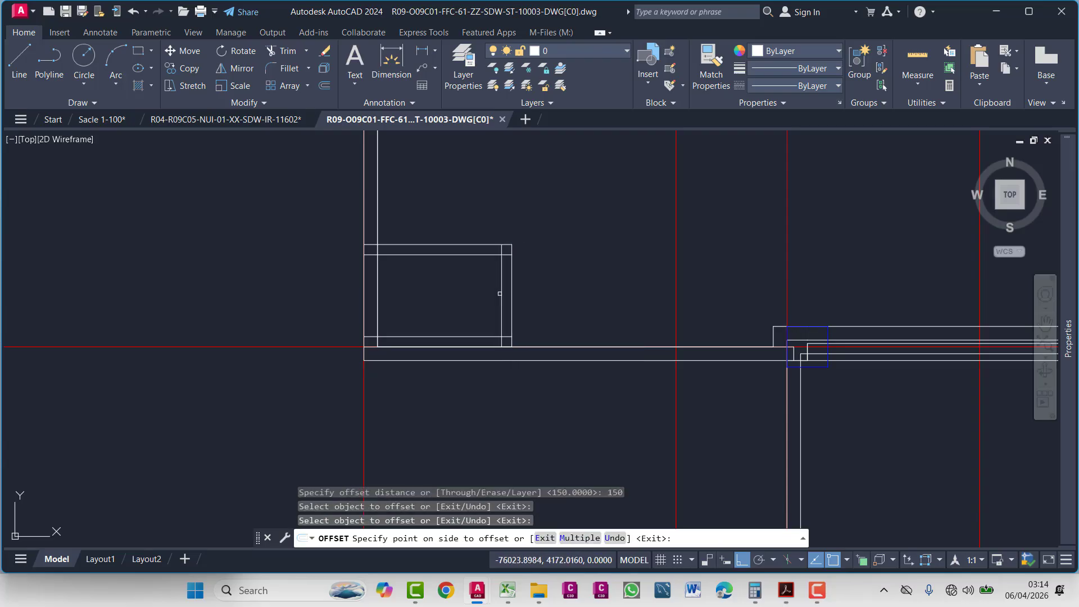
pyautogui.click(500, 294)
pyautogui.press('Escape')
# - Examine the horizontal dimension chain below the original west-wall opening nearest grid D, from the outer wall face to the opening's east side
pyautogui.scroll(-6, 441, 318)
pyautogui.moveTo(463, 313); pyautogui.dragTo(341, 318, button='middle')
pyautogui.scroll(2, 326, 330)
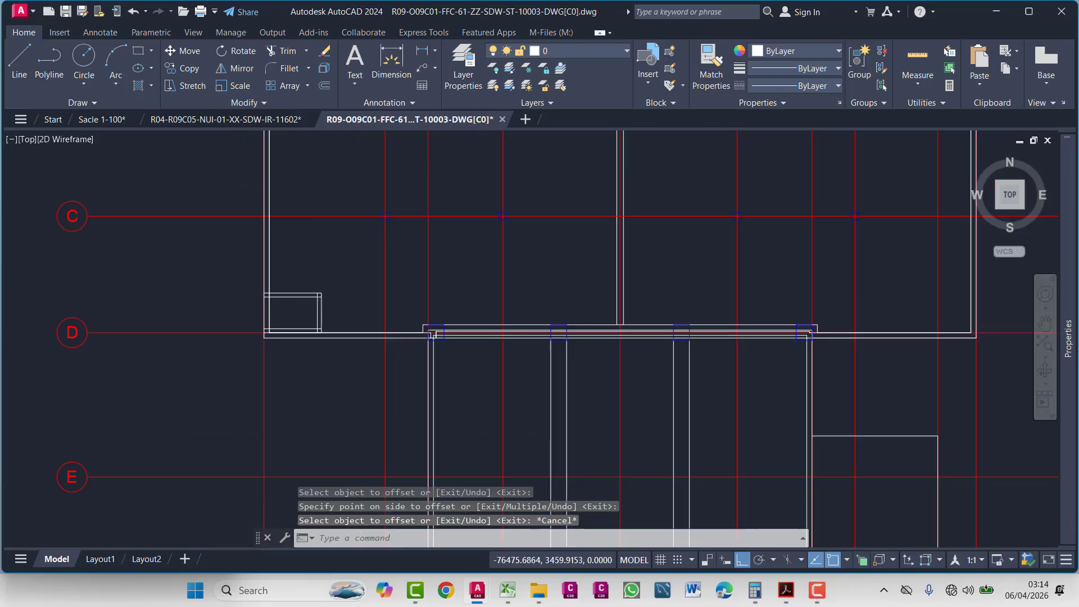
pyautogui.moveTo(844, 344); pyautogui.dragTo(270, 330, button='middle')
pyautogui.scroll(-4, 723, 332)
pyautogui.moveTo(759, 331); pyautogui.dragTo(658, 328, button='middle')
pyautogui.scroll(8, 787, 325)
pyautogui.moveTo(774, 328); pyautogui.dragTo(756, 329, button='middle')
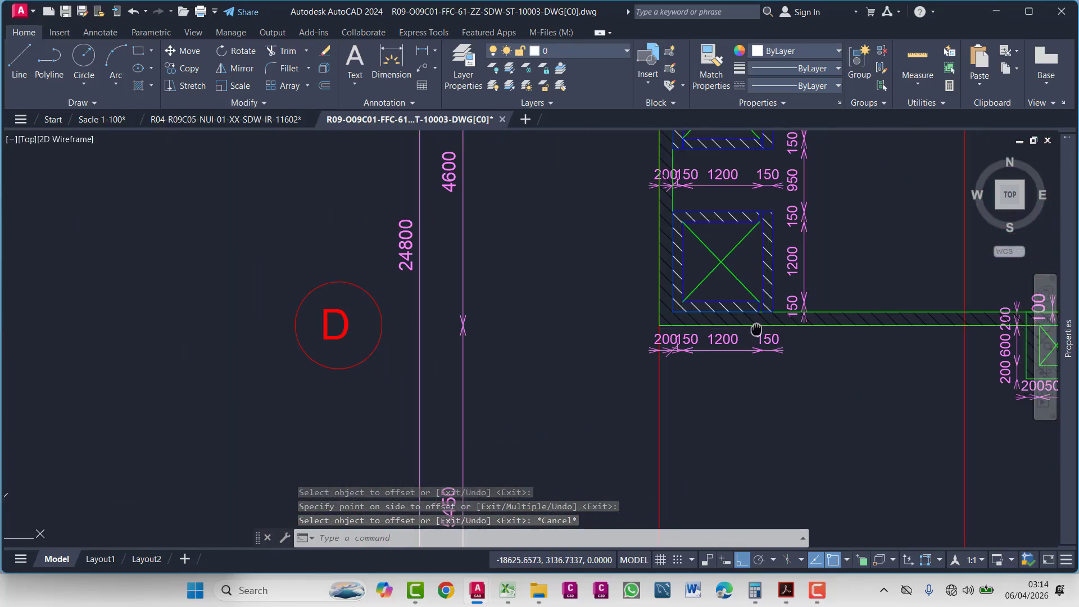
pyautogui.scroll(2, 656, 349)
pyautogui.scroll(5, 652, 310)
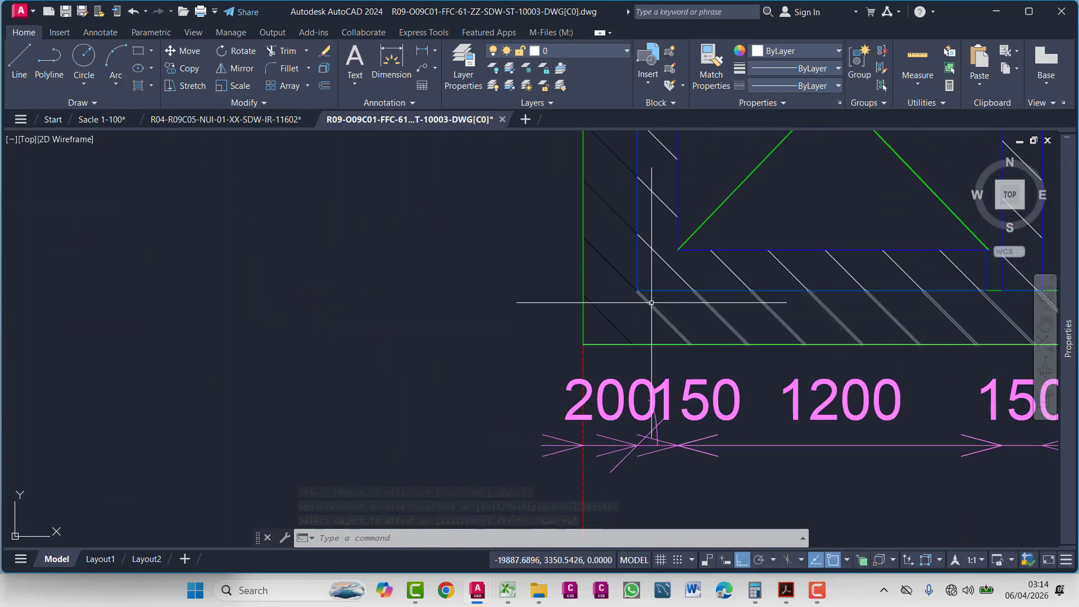
pyautogui.scroll(-2, 652, 302)
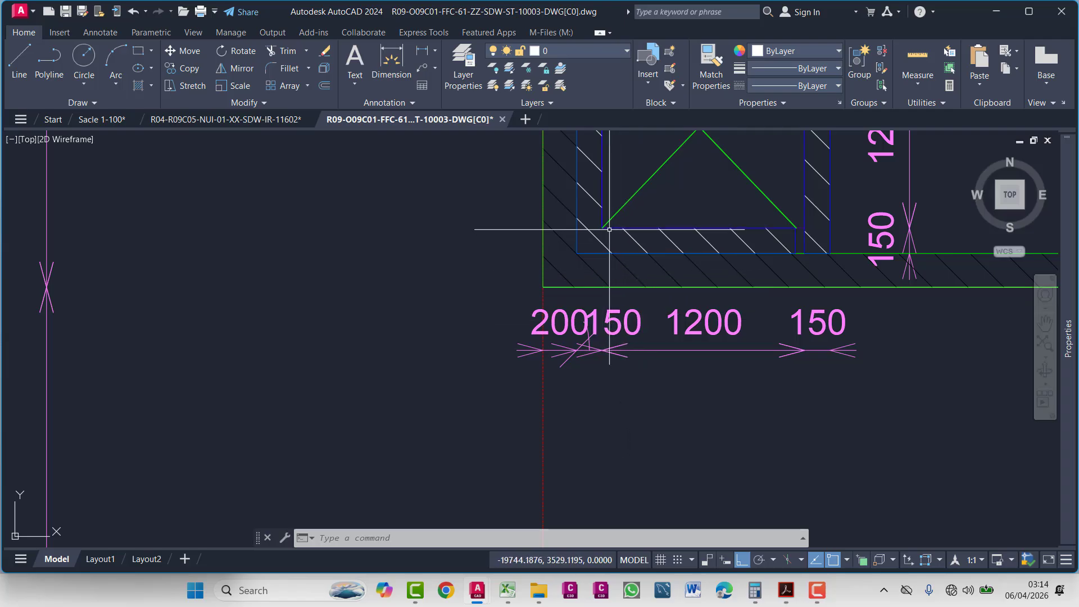
pyautogui.click(638, 349)
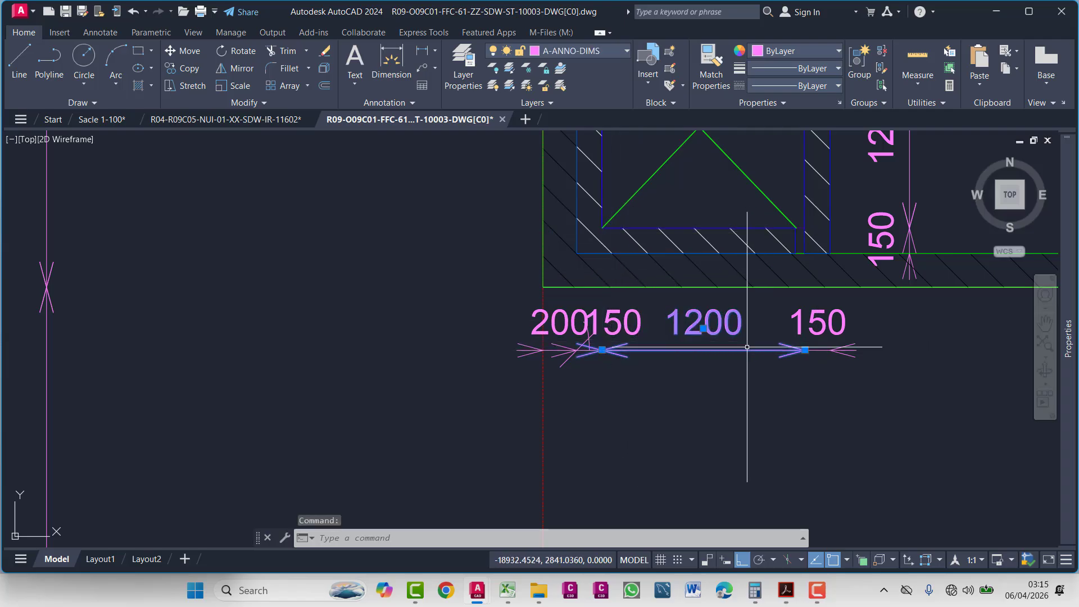
# - Draw a vertical polyline on the copied plan along the west wall's inner face, between the opening's inner north line and grid D
pyautogui.scroll(-2, 811, 359)
pyautogui.scroll(-6, 744, 361)
pyautogui.moveTo(499, 410); pyautogui.dragTo(599, 343, button='middle')
pyautogui.moveTo(156, 388); pyautogui.dragTo(638, 349, button='middle')
pyautogui.scroll(-2, 639, 349)
pyautogui.moveTo(139, 298); pyautogui.dragTo(515, 276, button='middle')
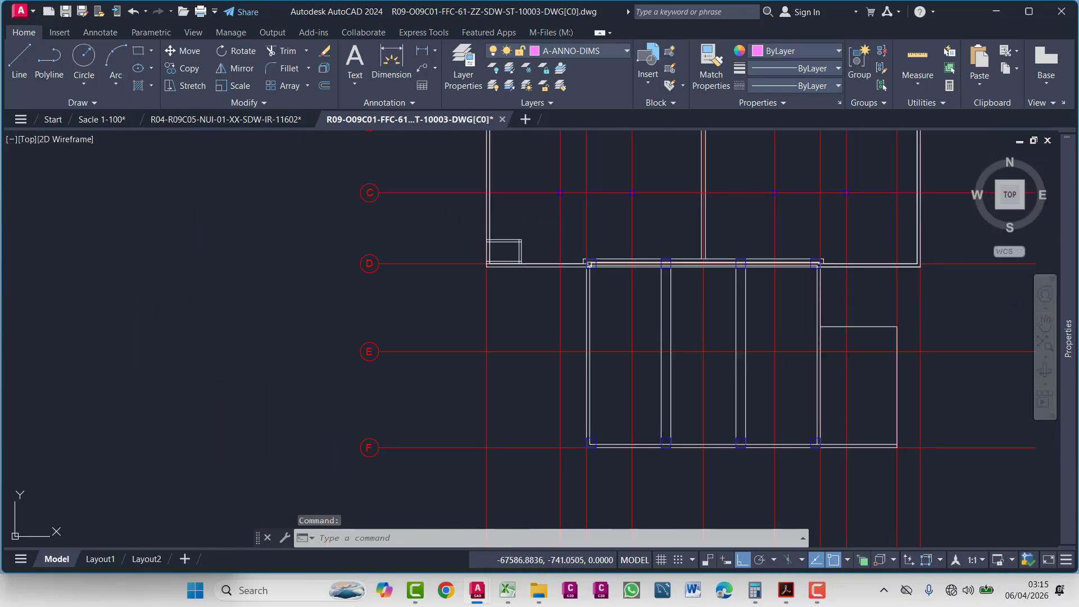
pyautogui.press('Escape')
pyautogui.scroll(2, 500, 253)
pyautogui.press('Escape')
pyautogui.press('Escape')
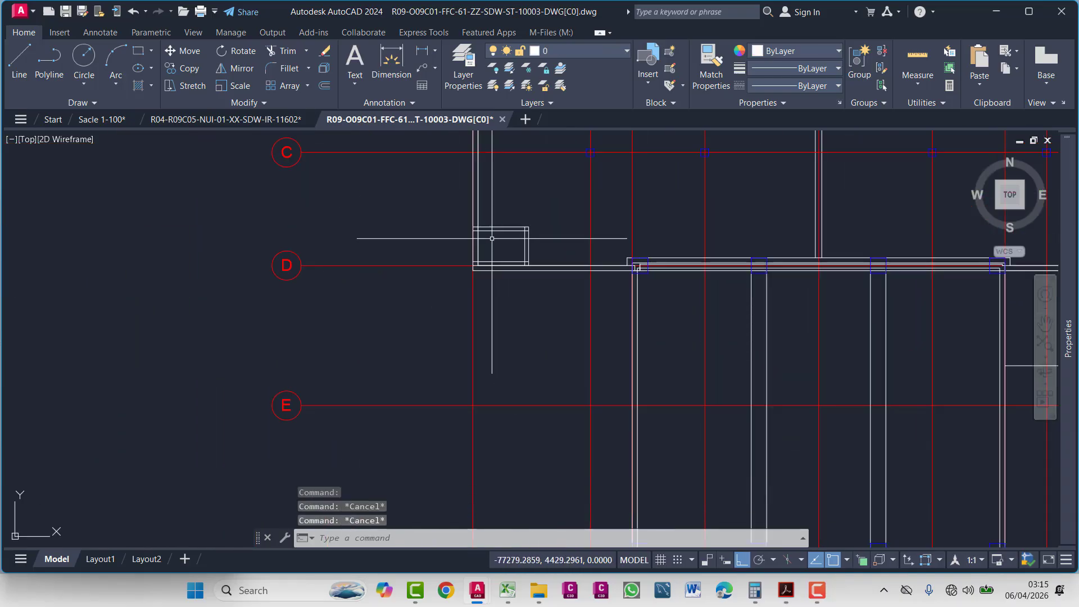
pyautogui.write('pl')
pyautogui.press('Return')
pyautogui.scroll(3, 478, 232)
pyautogui.click(478, 334)
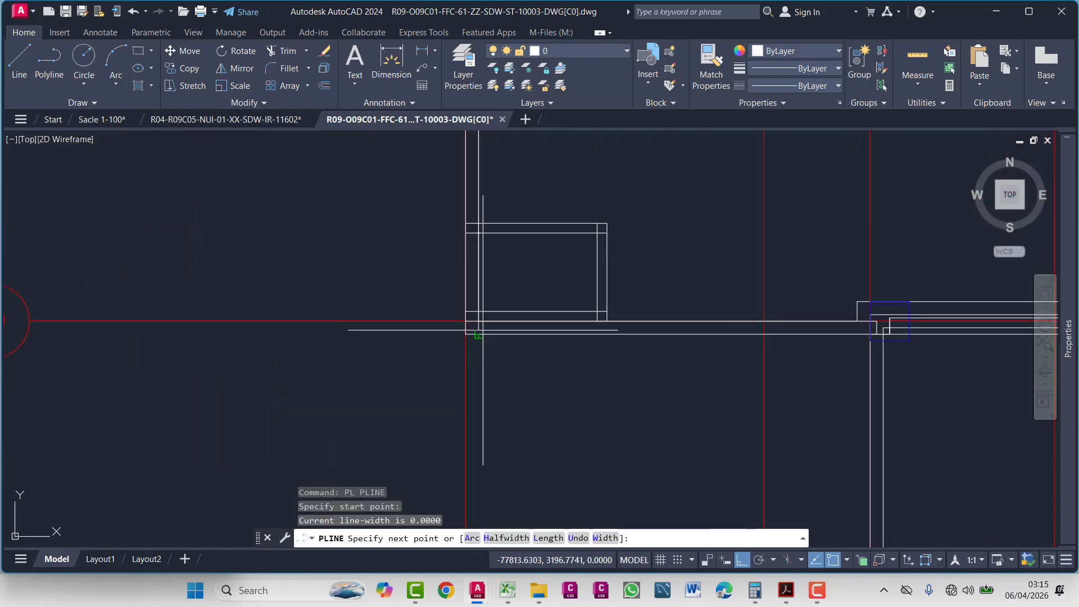
pyautogui.click(478, 321)
pyautogui.press('Escape')
# - Compare the copied plan's southwest corner with the dimensioned opening in the original plan to check its horizontal offsets
pyautogui.scroll(-2, 505, 396)
pyautogui.moveTo(505, 396); pyautogui.dragTo(524, 311, button='middle')
pyautogui.scroll(-1, 527, 332)
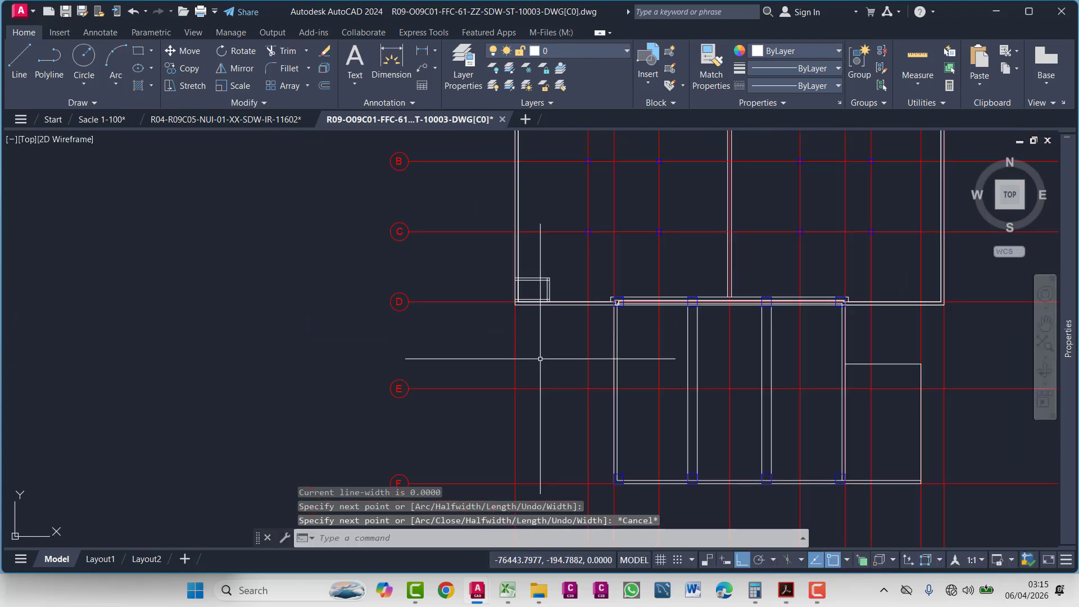
pyautogui.moveTo(537, 356); pyautogui.dragTo(484, 352, button='middle')
pyautogui.scroll(-3, 485, 352)
pyautogui.scroll(8, 445, 281)
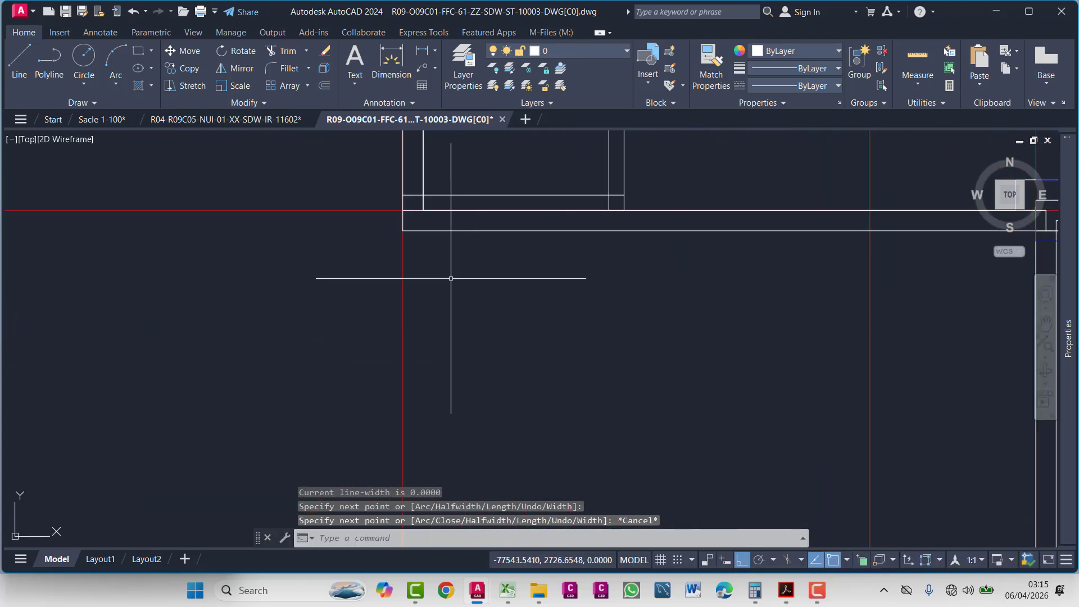
pyautogui.scroll(-5, 444, 313)
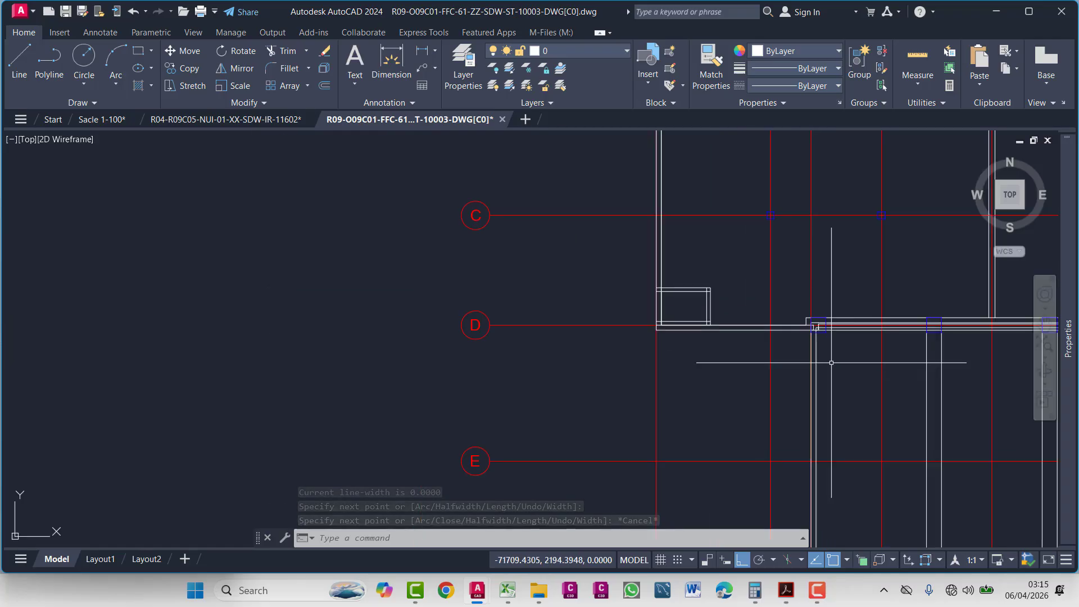
pyautogui.scroll(-4, 535, 375)
pyautogui.moveTo(536, 375); pyautogui.dragTo(414, 363, button='middle')
pyautogui.scroll(8, 735, 328)
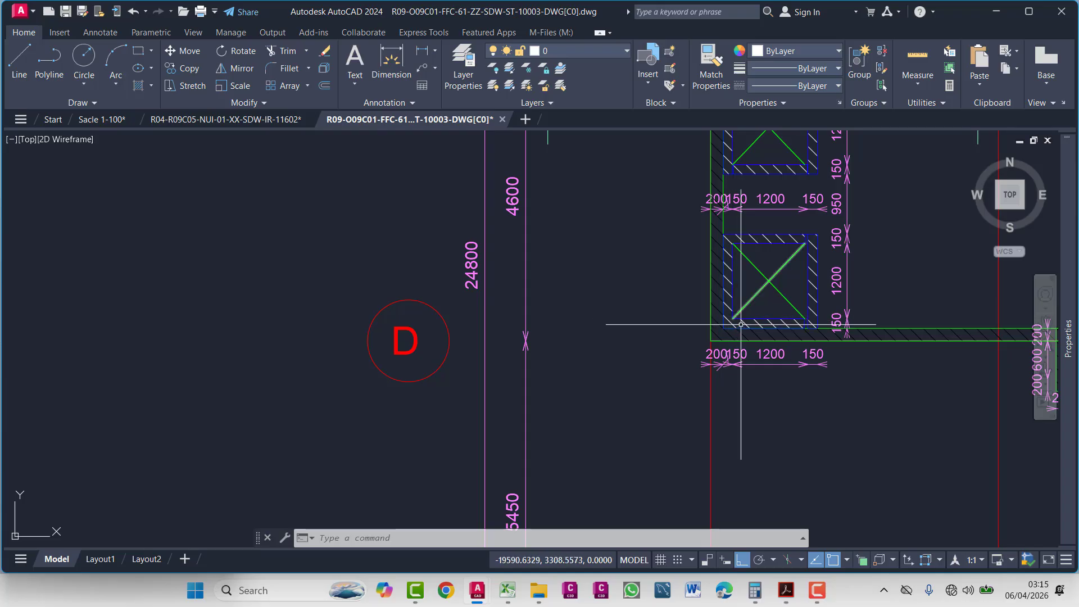
# - Offset the vertical polyline on the west wall's inner face by 150 to the east
pyautogui.scroll(-10, 726, 337)
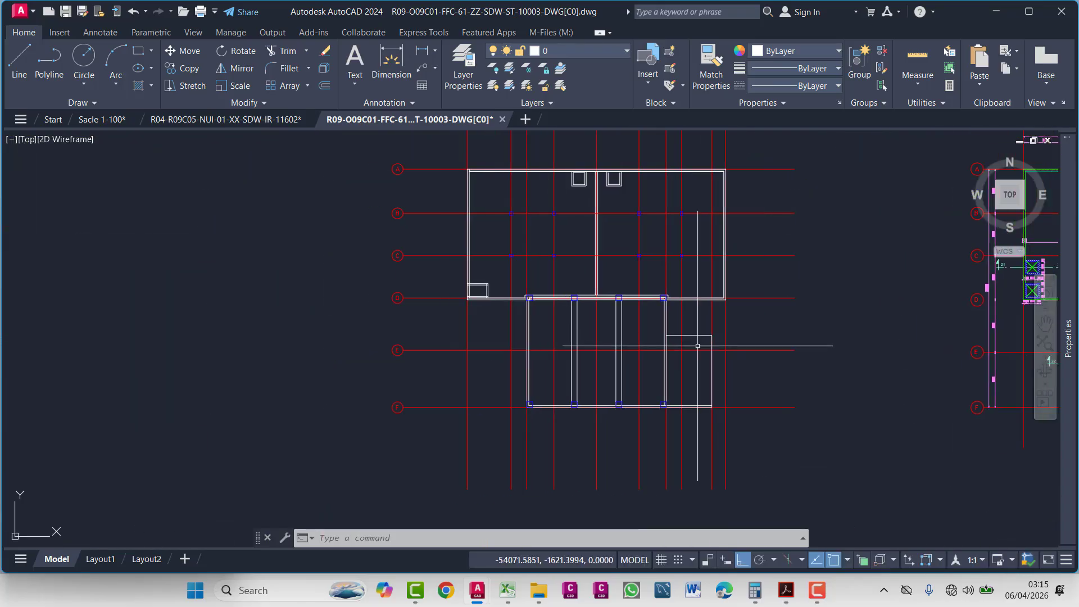
pyautogui.write('o')
pyautogui.press('Return')
pyautogui.scroll(6, 476, 304)
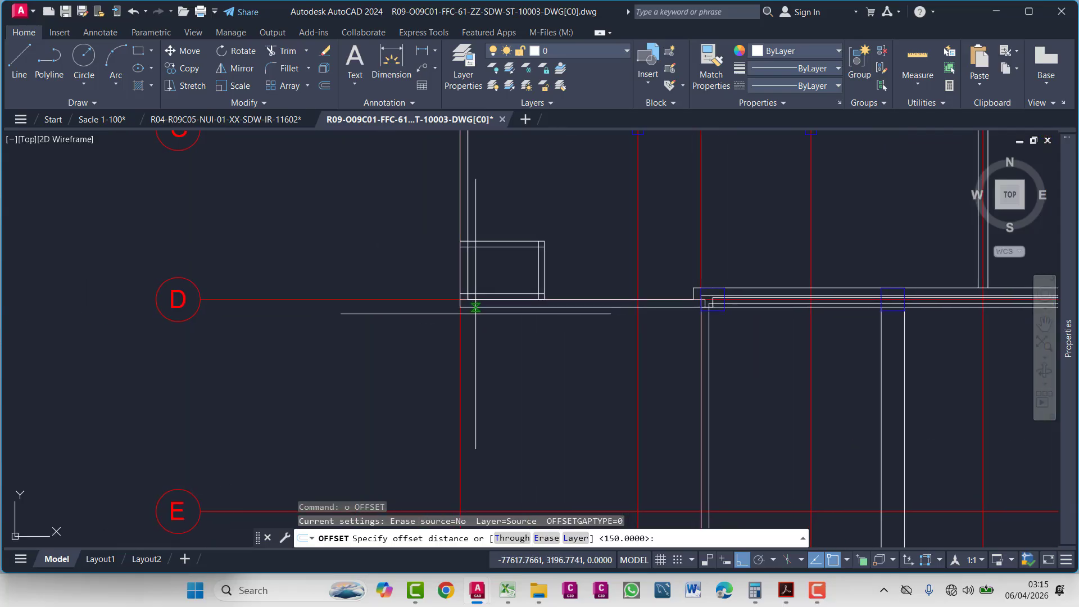
pyautogui.press('Return')
pyautogui.scroll(3, 466, 298)
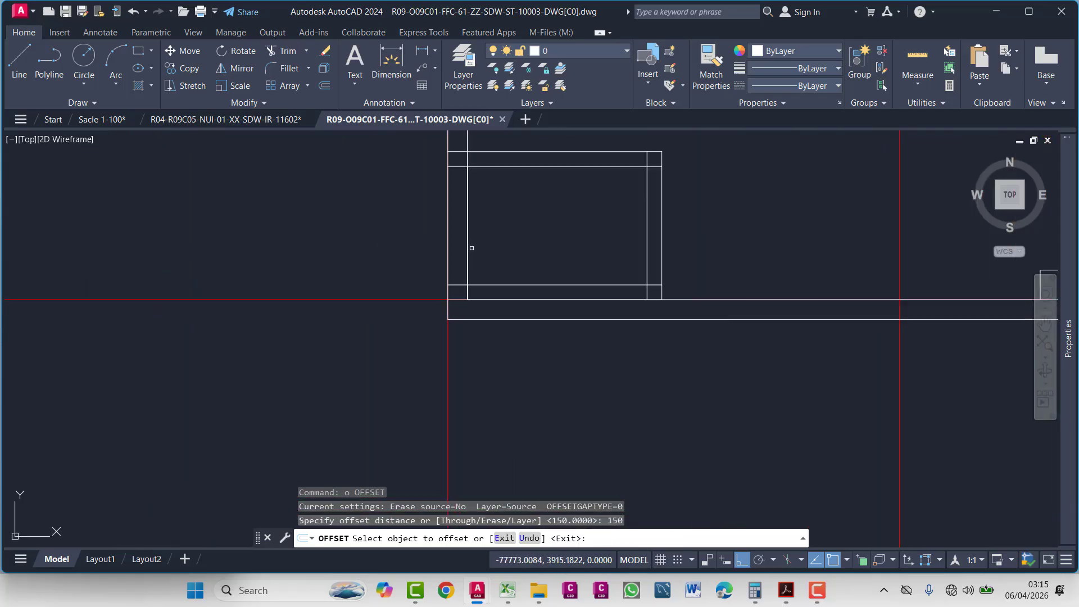
pyautogui.click(466, 242)
pyautogui.click(531, 240)
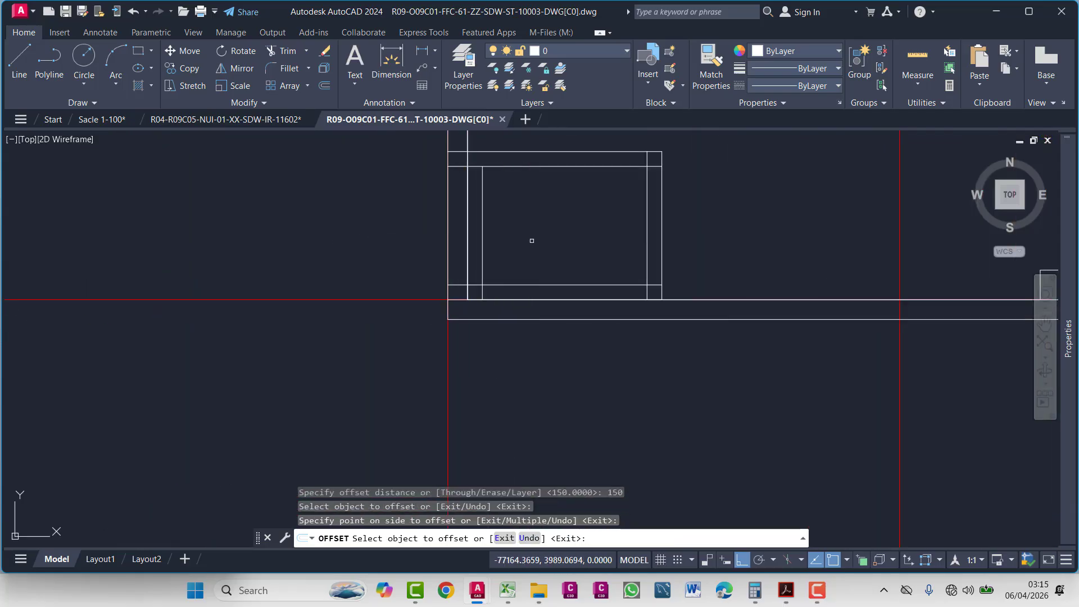
pyautogui.press('Escape')
# - Offset the opening's inner west line by 1200 to the east
pyautogui.write('o')
pyautogui.press('Return')
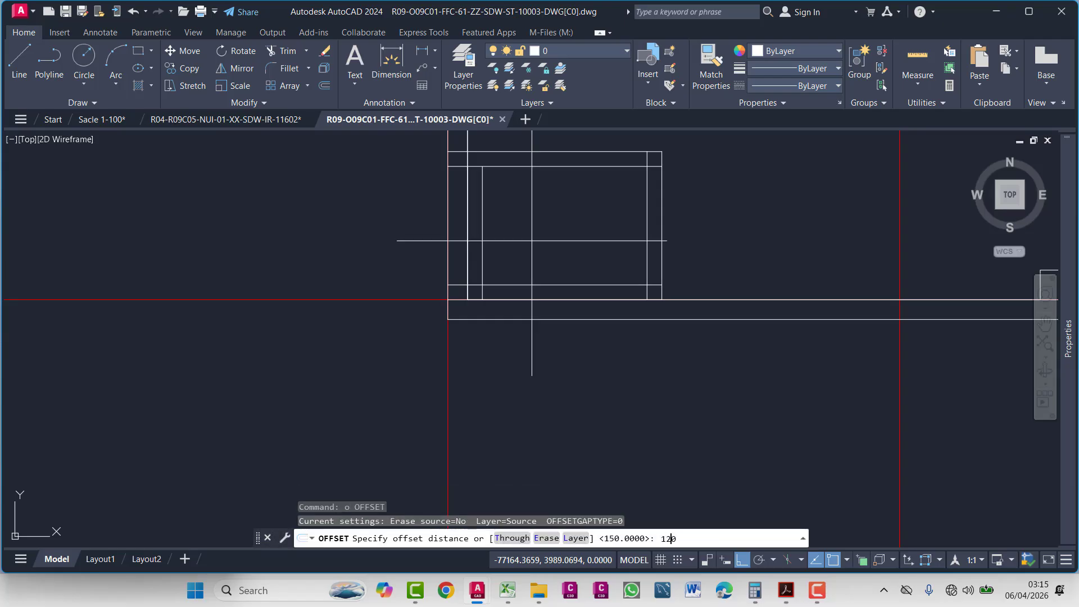
pyautogui.press('Return')
pyautogui.click(482, 260)
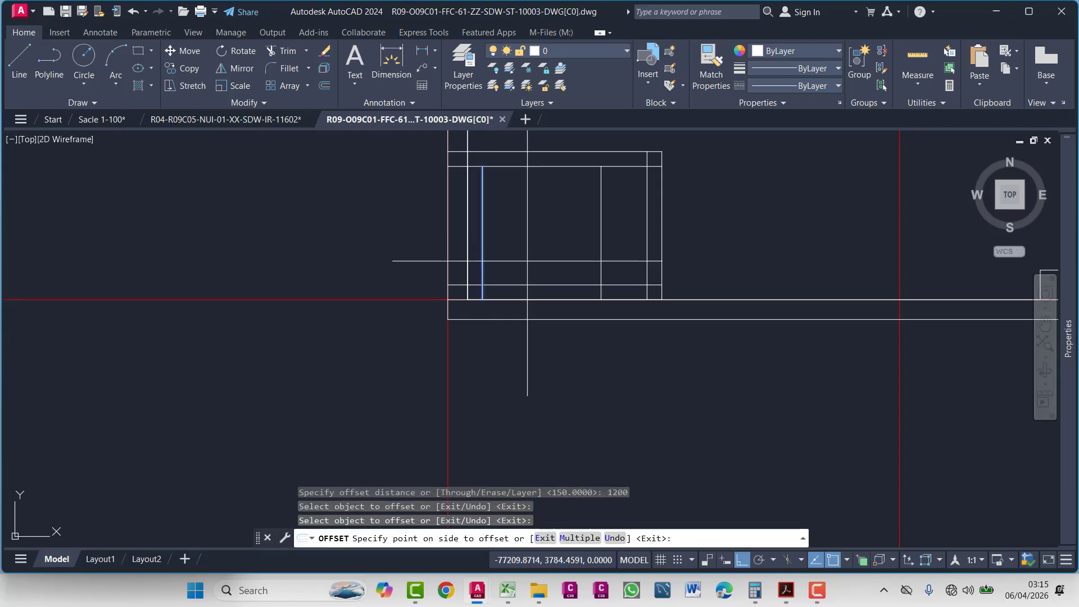
pyautogui.click(556, 271)
pyautogui.press('Escape')
# - Offset the opening's new inner east line by 150 to the east
pyautogui.write('o')
pyautogui.press('Return')
pyautogui.write('1')
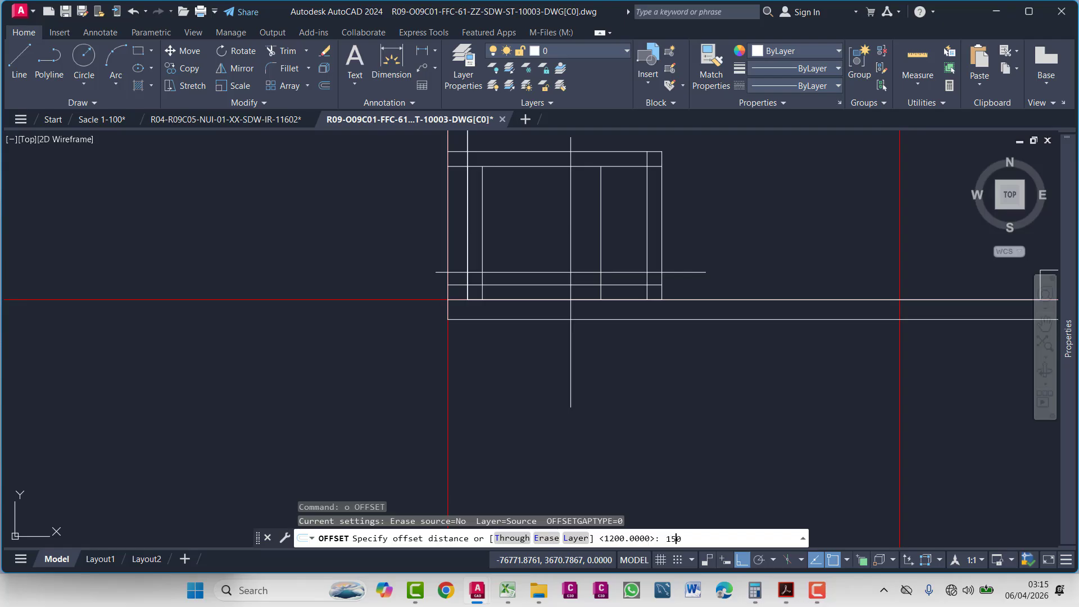
pyautogui.write('50')
pyautogui.press('Return')
pyautogui.click(600, 264)
pyautogui.click(624, 259)
pyautogui.press('Escape')
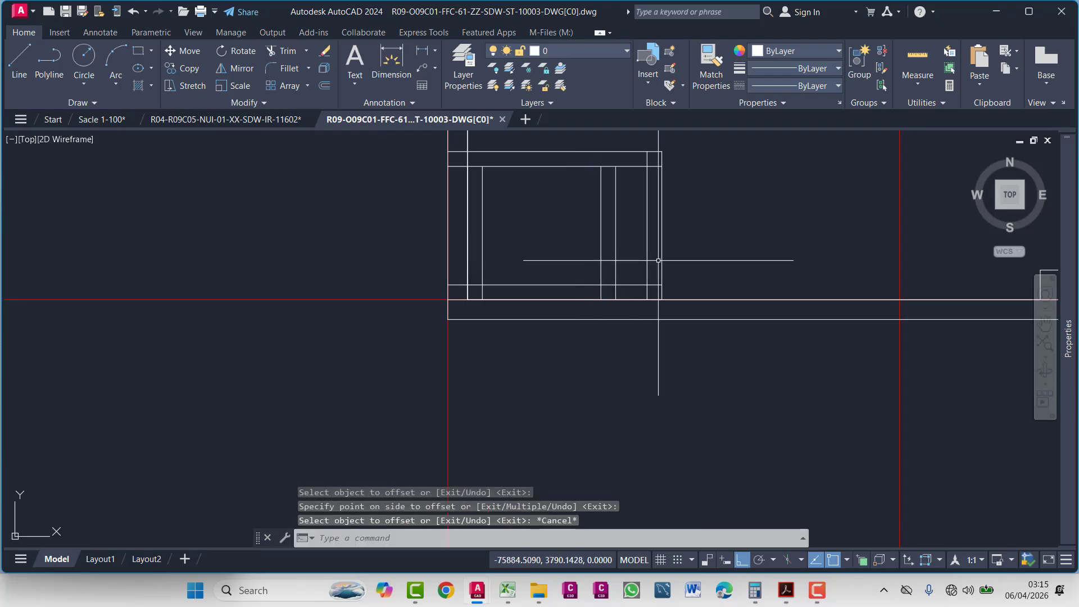
# - Erase the two leftover vertical lines at the east ends of the opening's horizontal lines
pyautogui.click(693, 235)
pyautogui.click(644, 255)
pyautogui.press('Delete')
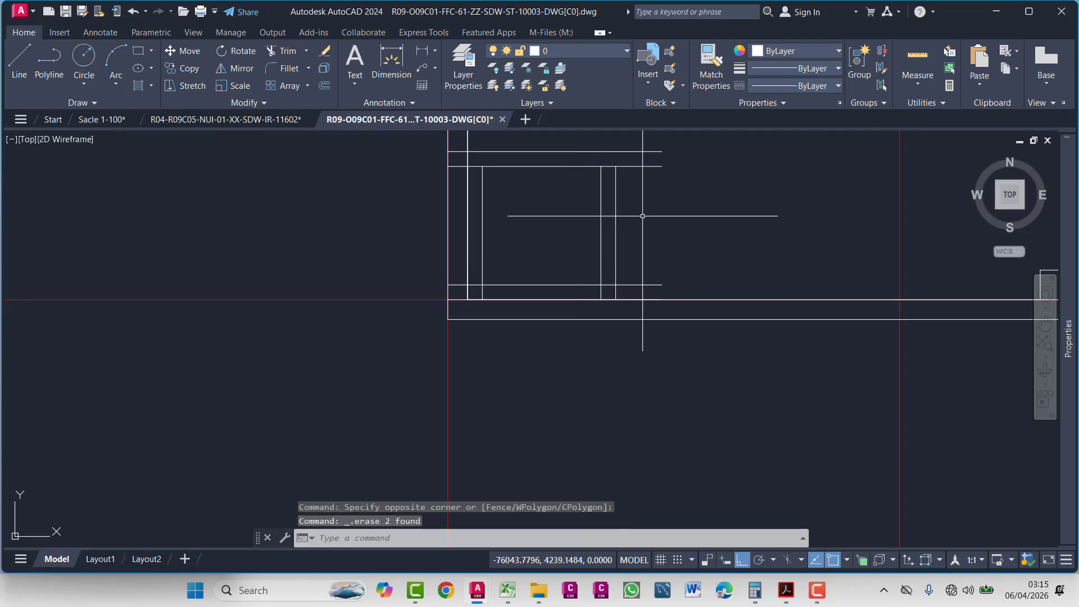
# - Try to trim the opening's north horizontal lines where they run past its east side, and undo the trim
pyautogui.write('tr')
pyautogui.press('Return')
pyautogui.click(626, 167)
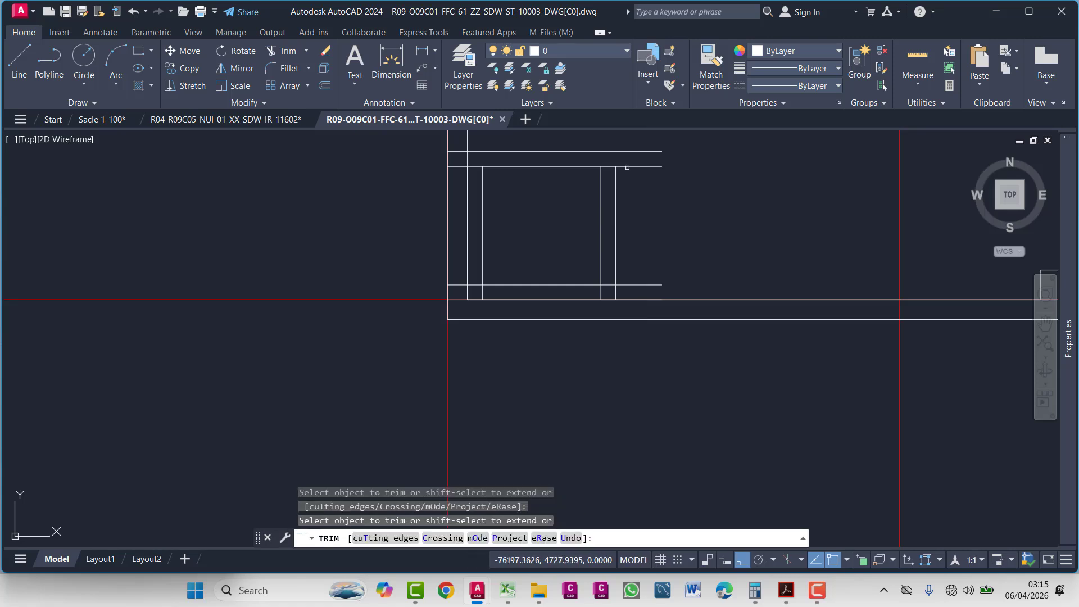
pyautogui.click(642, 145)
pyautogui.press('Return')
pyautogui.hotkey('ctrl', 'z')
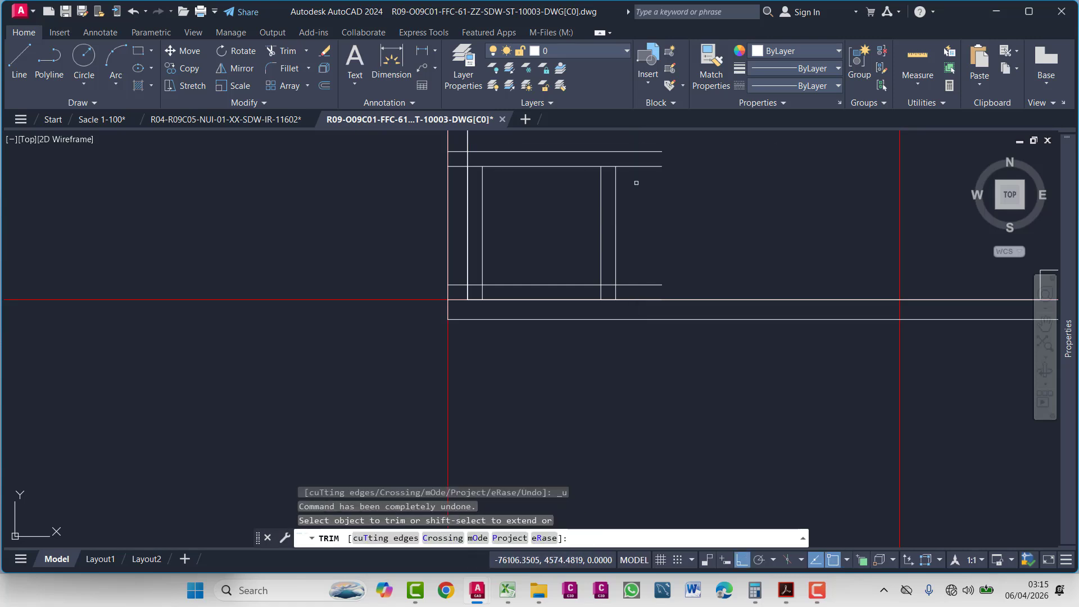
pyautogui.press('Escape')
pyautogui.click(631, 196)
pyautogui.click(583, 208)
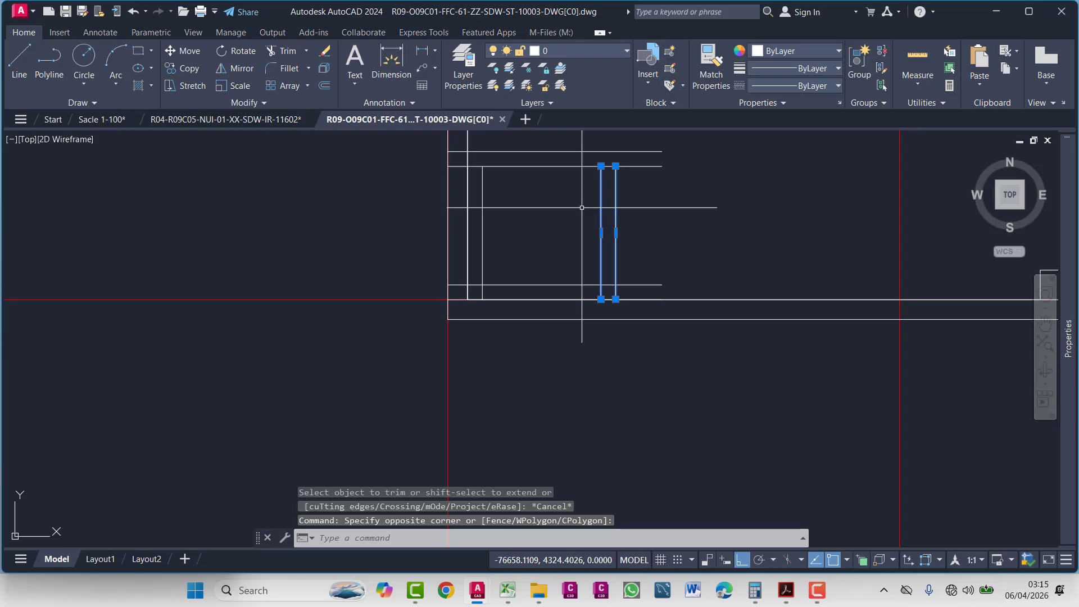
pyautogui.write('ex')
pyautogui.press('Return')
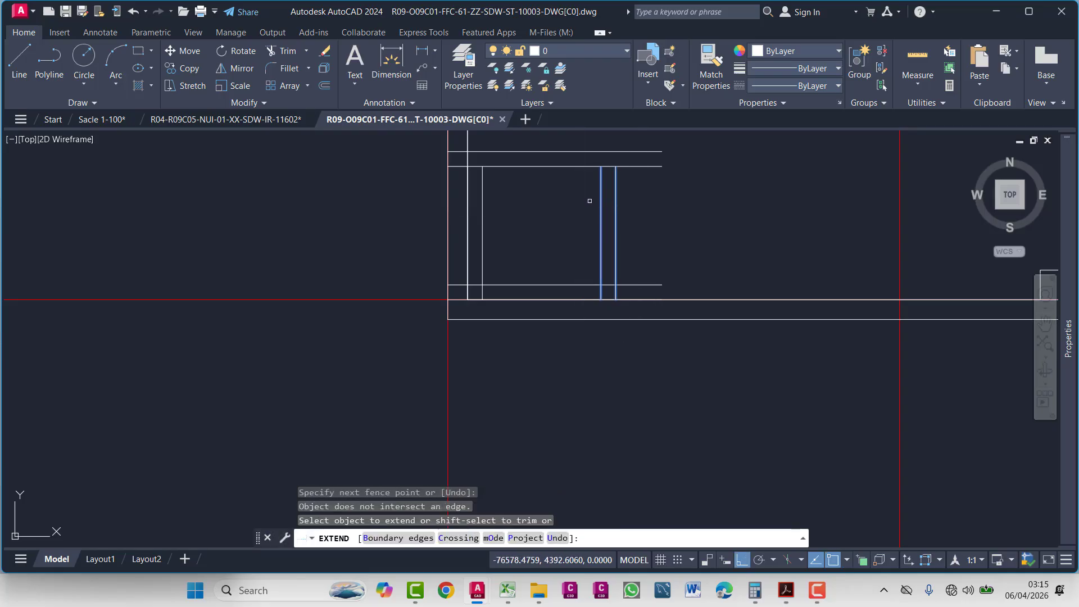
pyautogui.press('Escape')
# - Extend the opening's two east vertical lines north to its outer north line
pyautogui.press('Escape')
pyautogui.write('ex')
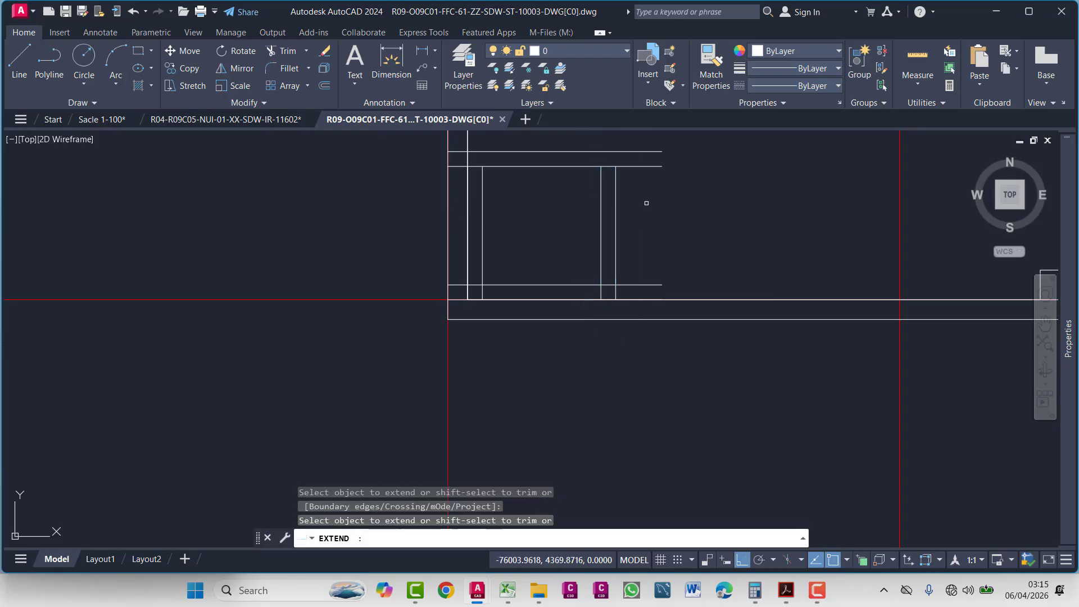
pyautogui.click(647, 203)
pyautogui.click(577, 197)
pyautogui.press('Escape')
pyautogui.write('`')
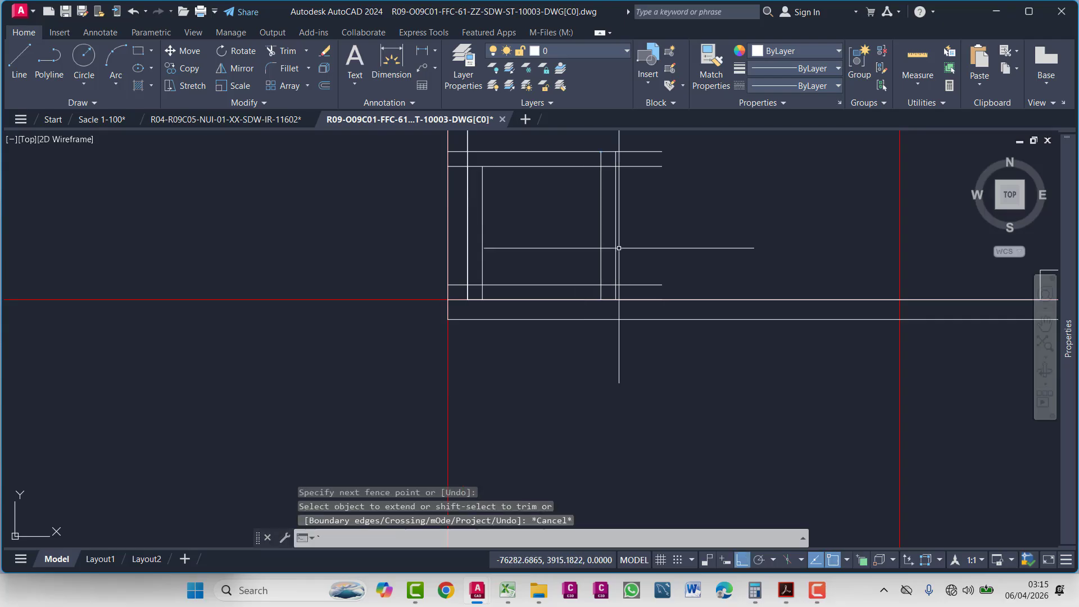
pyautogui.write('tr')
# - Trim the surplus line ends around the opening's north side to leave clean inner and outer corners
pyautogui.press('Return')
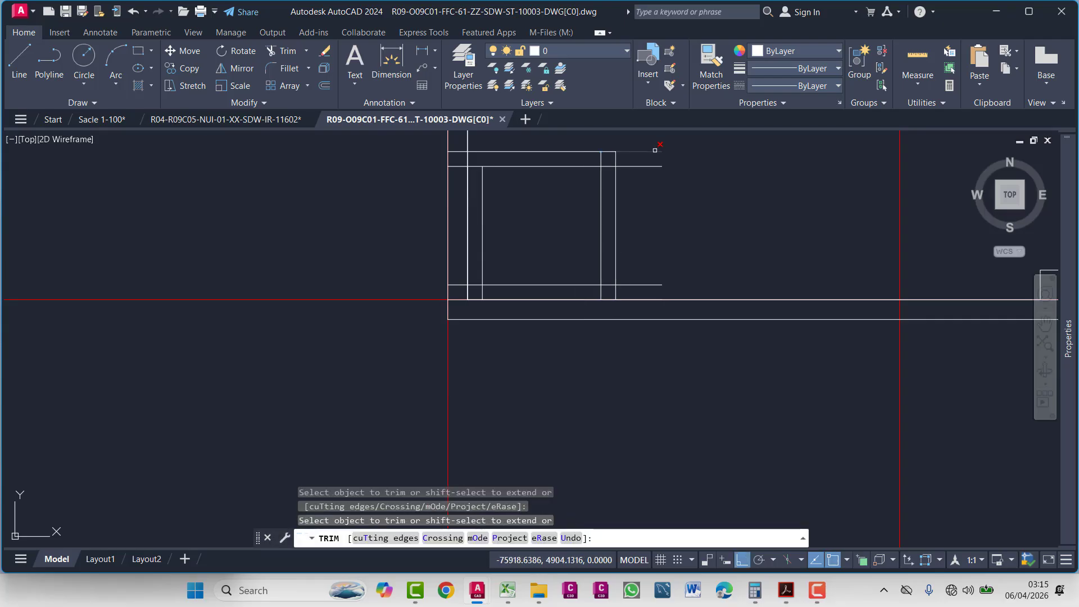
pyautogui.click(667, 138)
pyautogui.click(649, 177)
pyautogui.scroll(2, 607, 167)
pyautogui.click(606, 167)
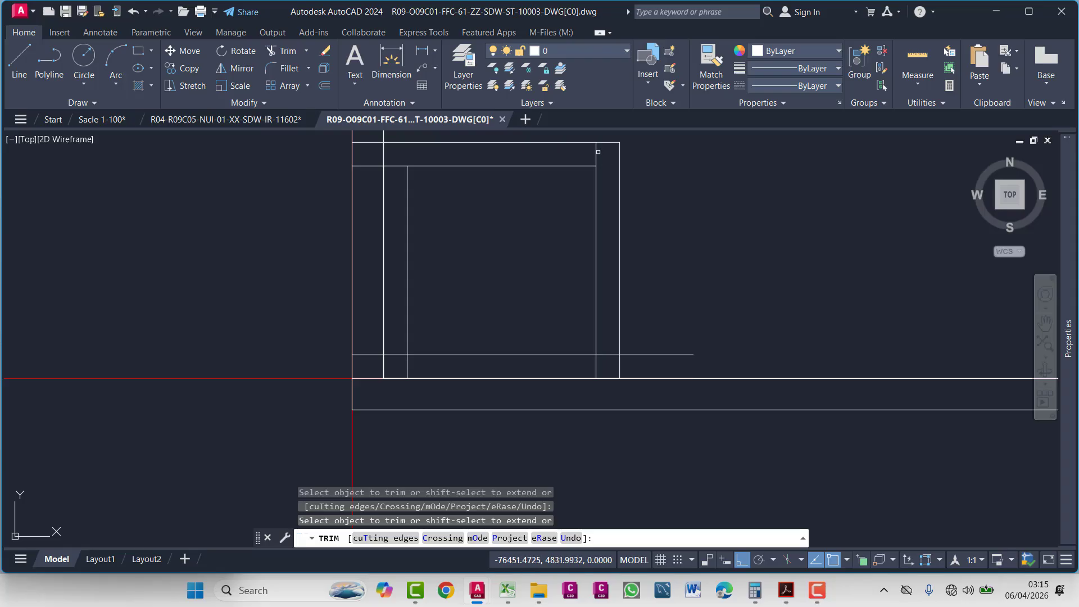
pyautogui.click(398, 163)
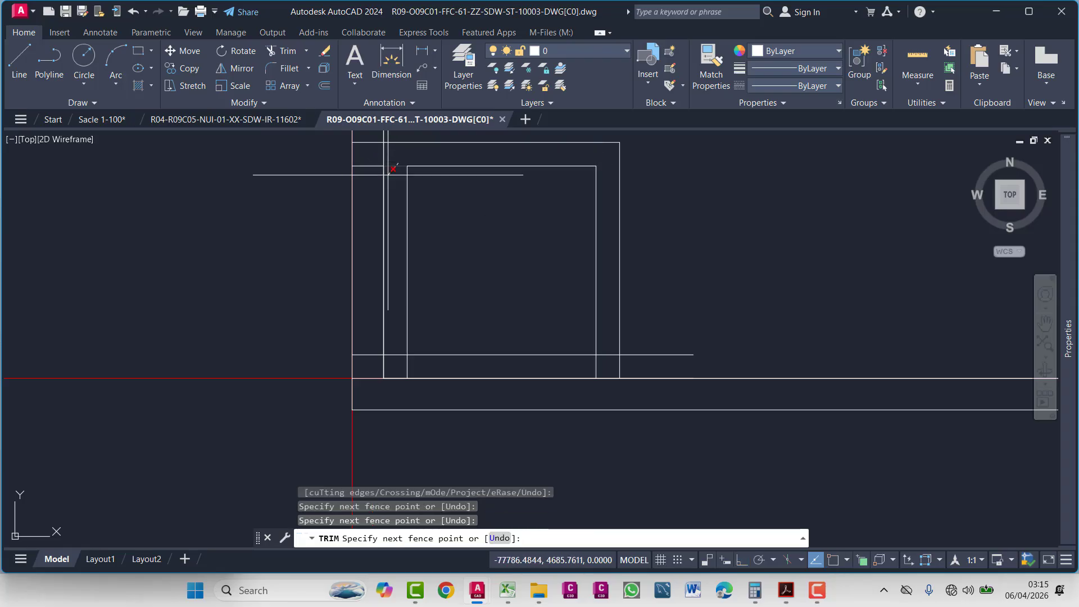
pyautogui.click(374, 163)
pyautogui.press('Return')
pyautogui.click(368, 135)
pyautogui.click(368, 174)
pyautogui.press('Return')
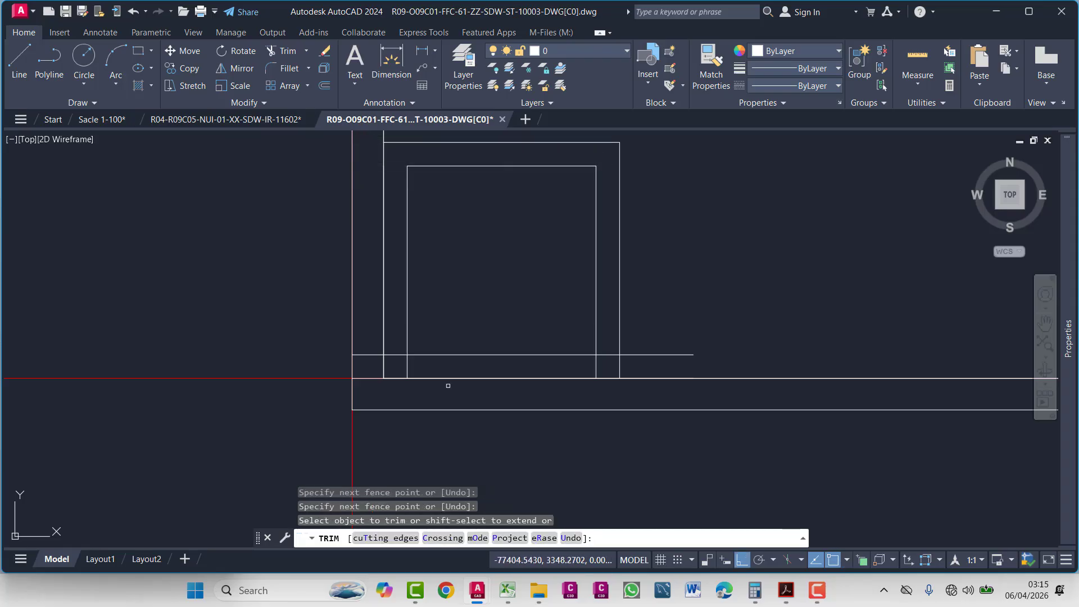
# - Trim the inner south line and the inner vertical lines' south ends to close the opening's inner square
pyautogui.click(393, 352)
pyautogui.click(394, 363)
pyautogui.press('Return')
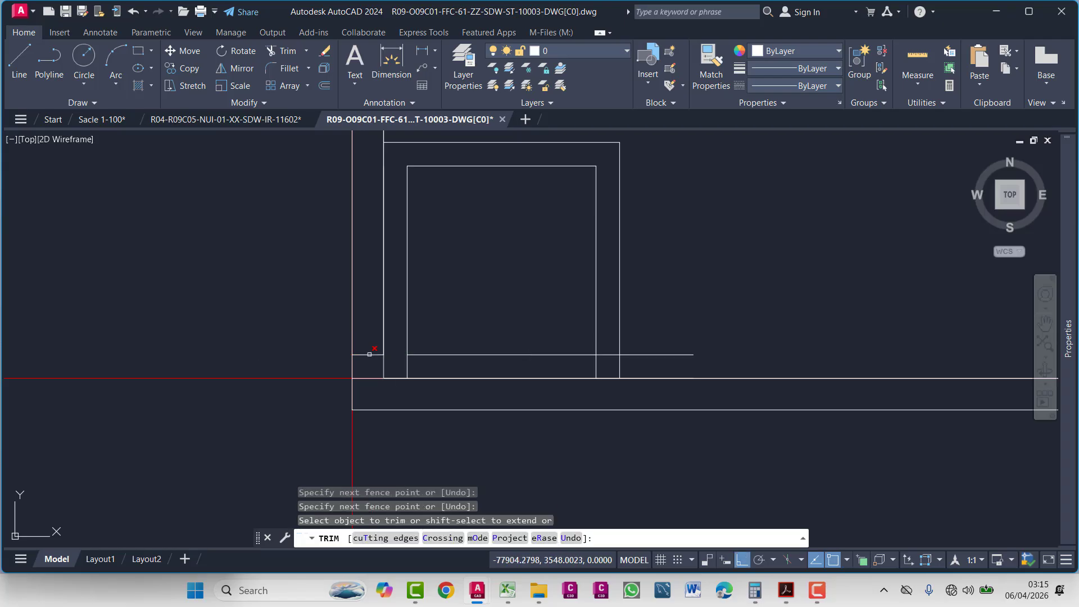
pyautogui.click(368, 349)
pyautogui.click(367, 363)
pyautogui.press('Return')
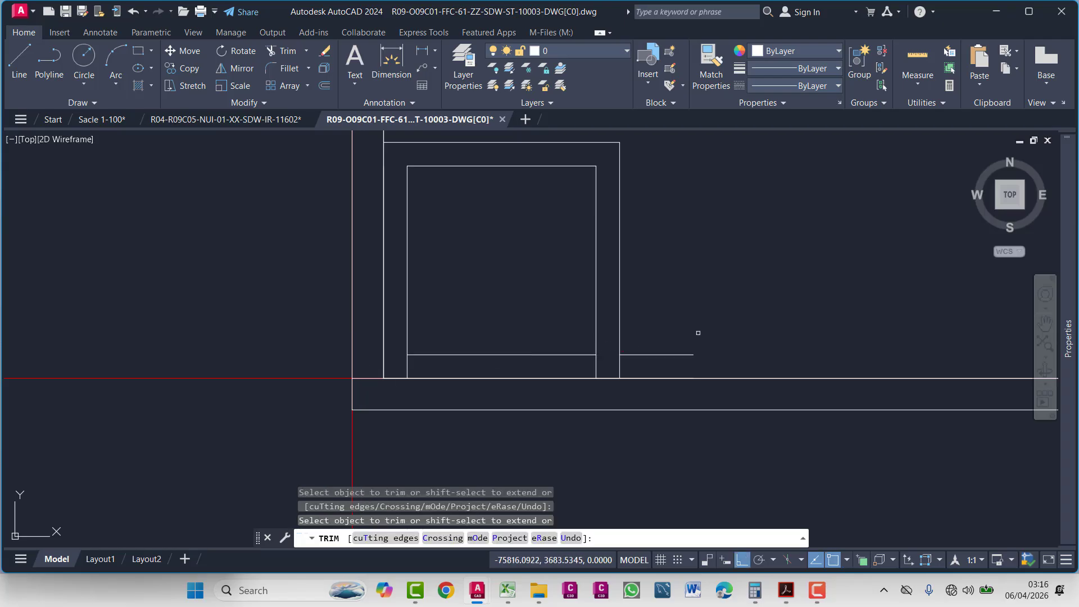
pyautogui.click(696, 333)
pyautogui.click(671, 361)
pyautogui.press('Return')
pyautogui.click(598, 368)
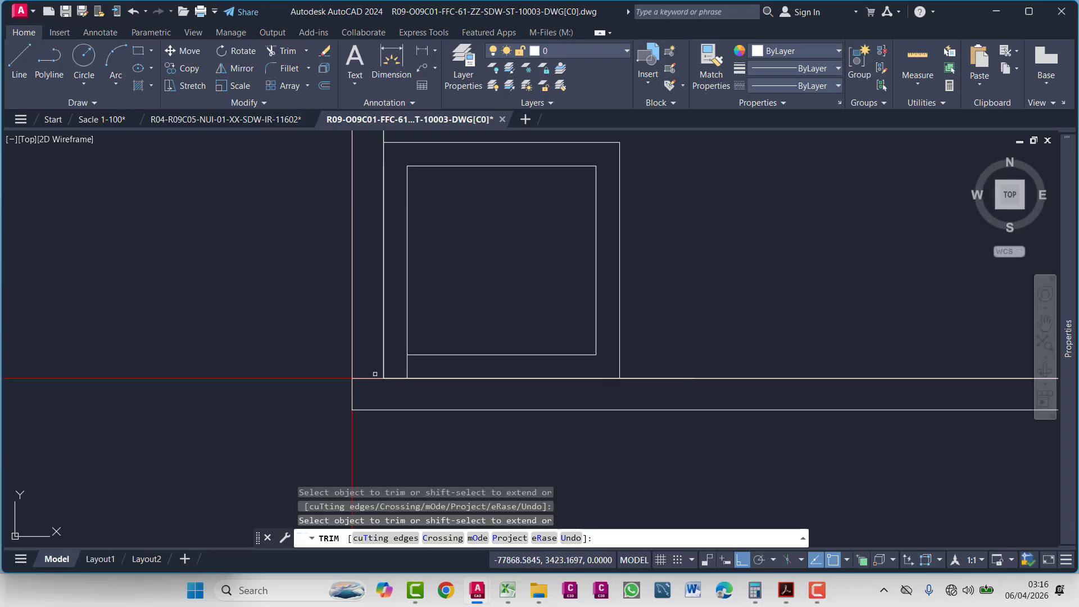
pyautogui.click(409, 374)
pyautogui.press('Escape')
pyautogui.scroll(-2, 554, 398)
pyautogui.press('Escape')
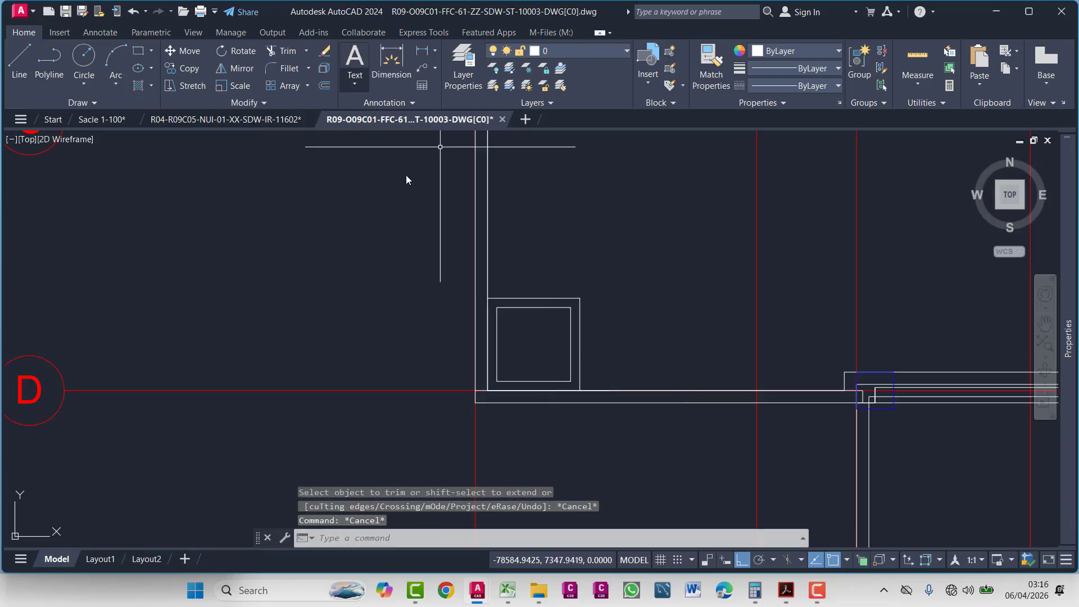
# - Examine the dimensions between the two west-wall openings north of grid D in the original plan
pyautogui.scroll(-2, 474, 270)
pyautogui.moveTo(515, 320); pyautogui.dragTo(530, 344, button='middle')
pyautogui.scroll(-6, 530, 344)
pyautogui.moveTo(772, 391)
pyautogui.mouseDown(button='middle')
pyautogui.moveTo(588, 347)
pyautogui.moveTo(447, 352)
pyautogui.mouseUp(button='middle')
pyautogui.scroll(4, 506, 299)
pyautogui.scroll(6, 619, 269)
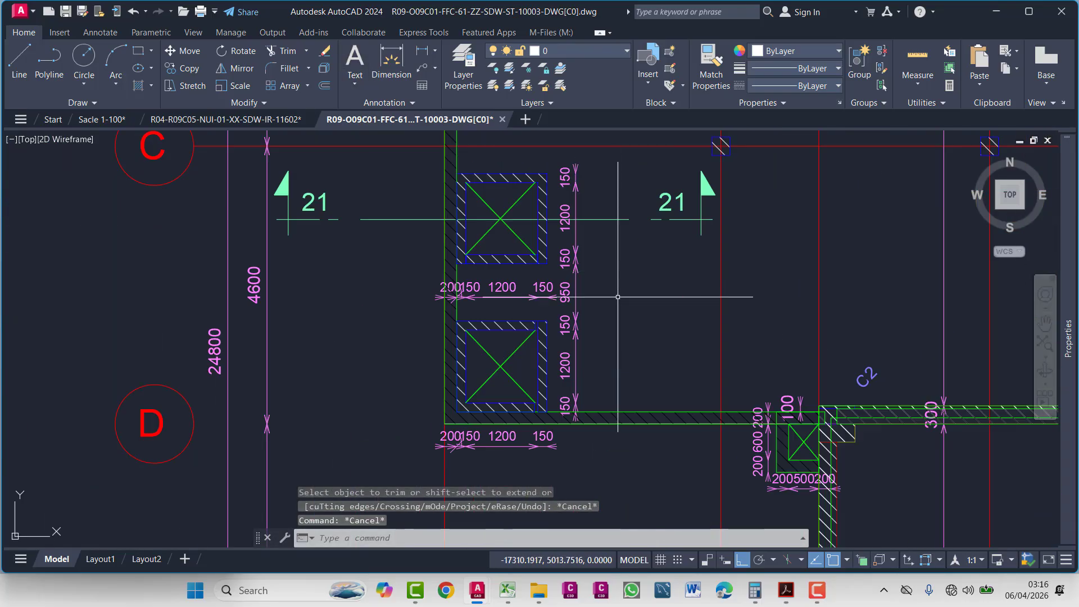
pyautogui.scroll(2, 557, 322)
pyautogui.moveTo(557, 324)
pyautogui.mouseDown(button='middle')
pyautogui.moveTo(530, 330)
pyautogui.moveTo(575, 356)
pyautogui.moveTo(562, 336)
pyautogui.moveTo(585, 310)
pyautogui.mouseUp(button='middle')
pyautogui.scroll(-4, 584, 312)
pyautogui.moveTo(50, 459); pyautogui.dragTo(405, 362, button='middle')
pyautogui.scroll(-4, 354, 367)
pyautogui.moveTo(28, 344); pyautogui.dragTo(362, 319, button='middle')
pyautogui.moveTo(140, 315); pyautogui.dragTo(336, 309, button='middle')
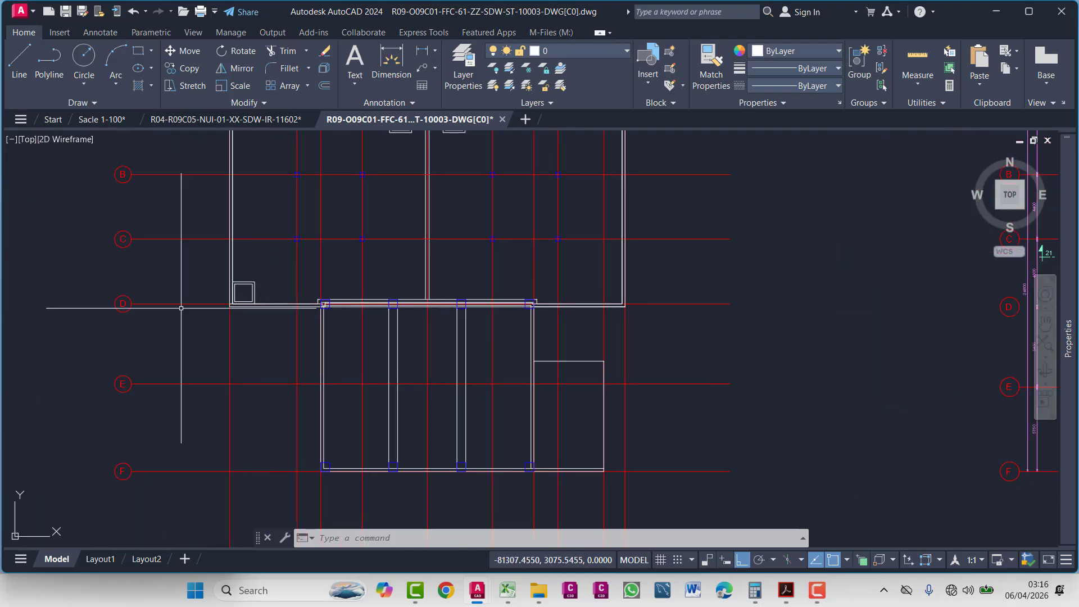
# - Join the line segments of the southwest opening in the copied plan into polylines
pyautogui.scroll(2, 180, 308)
pyautogui.click(240, 251)
pyautogui.click(349, 331)
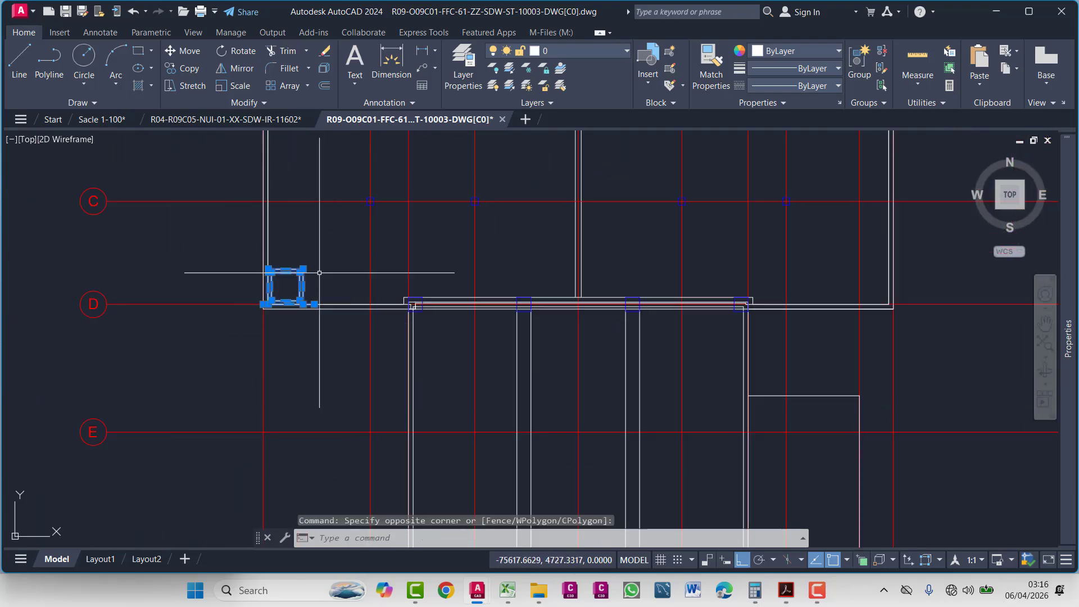
pyautogui.scroll(2, 319, 273)
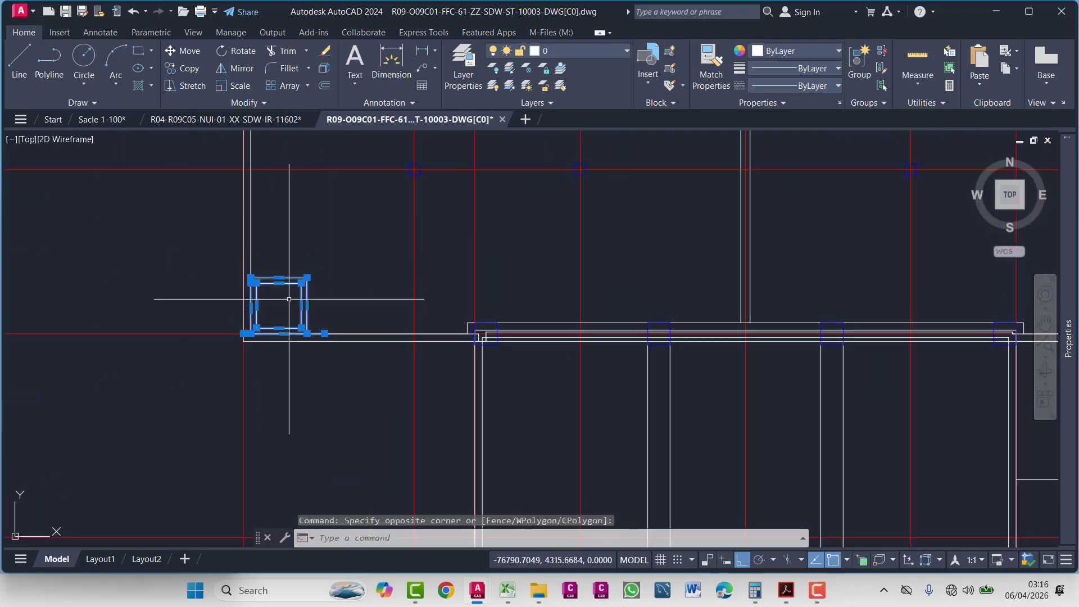
pyautogui.click(332, 267)
pyautogui.press('Escape')
pyautogui.press('Escape')
pyautogui.press('Escape')
pyautogui.click(185, 253)
pyautogui.click(378, 401)
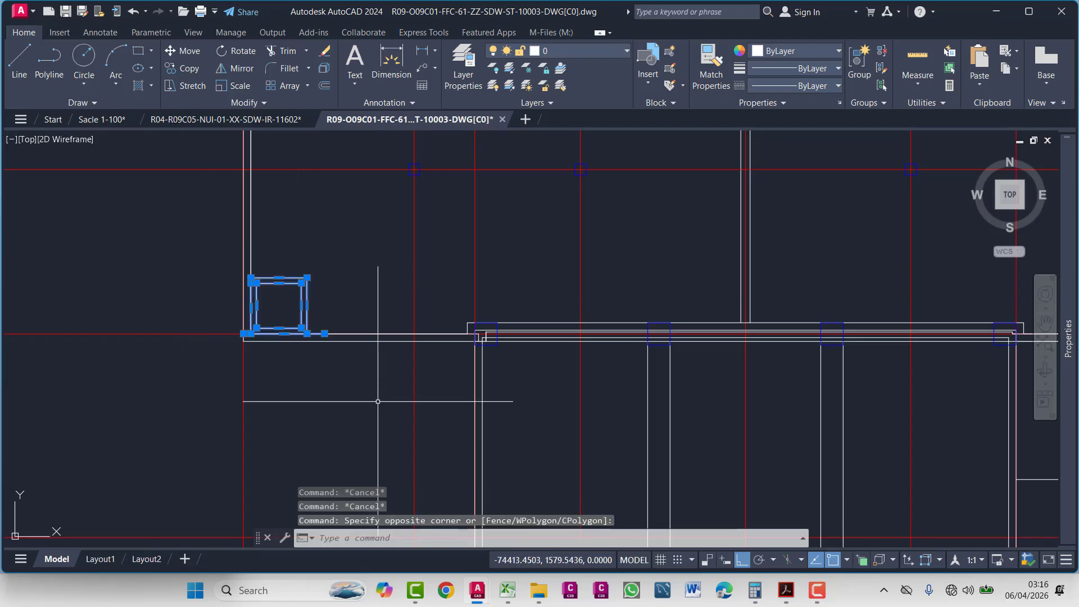
pyautogui.write('j')
pyautogui.press('Return')
pyautogui.click(311, 262)
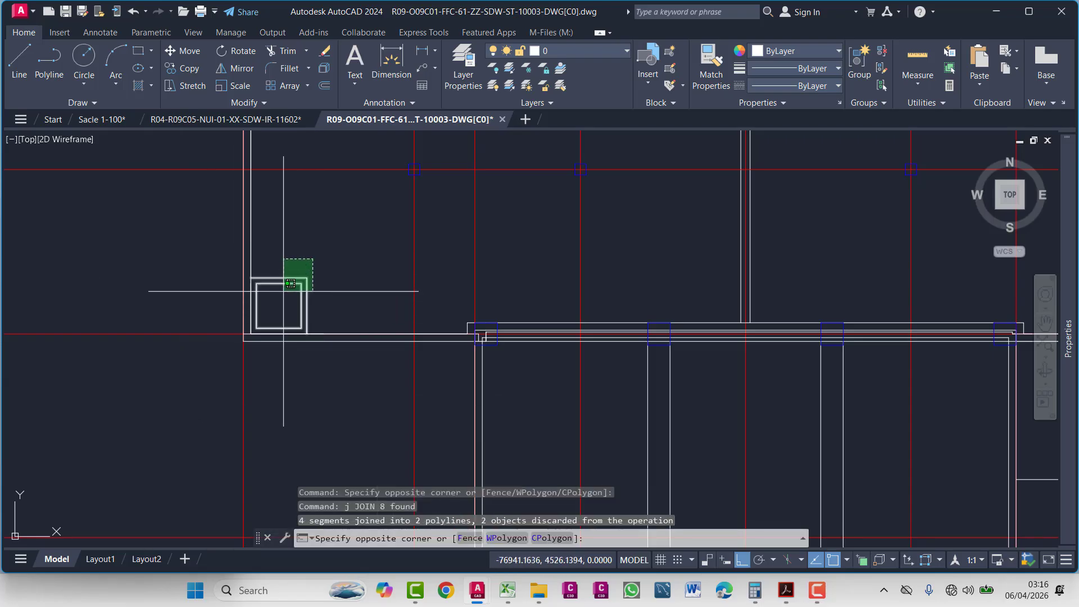
pyautogui.click(265, 301)
pyautogui.scroll(6, 261, 309)
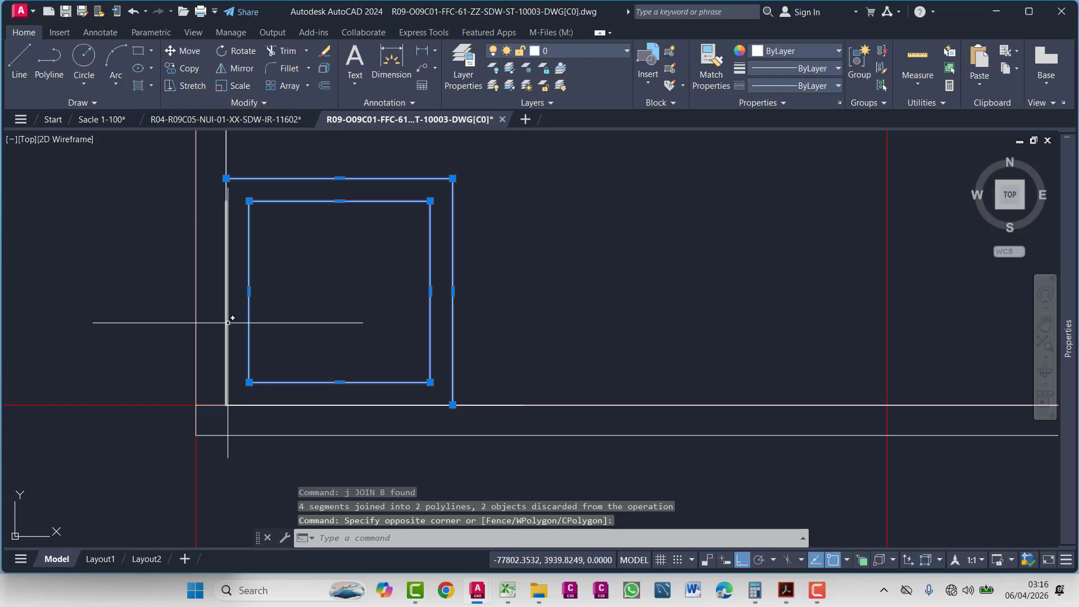
pyautogui.click(227, 322)
pyautogui.scroll(-3, 257, 373)
pyautogui.click(277, 391)
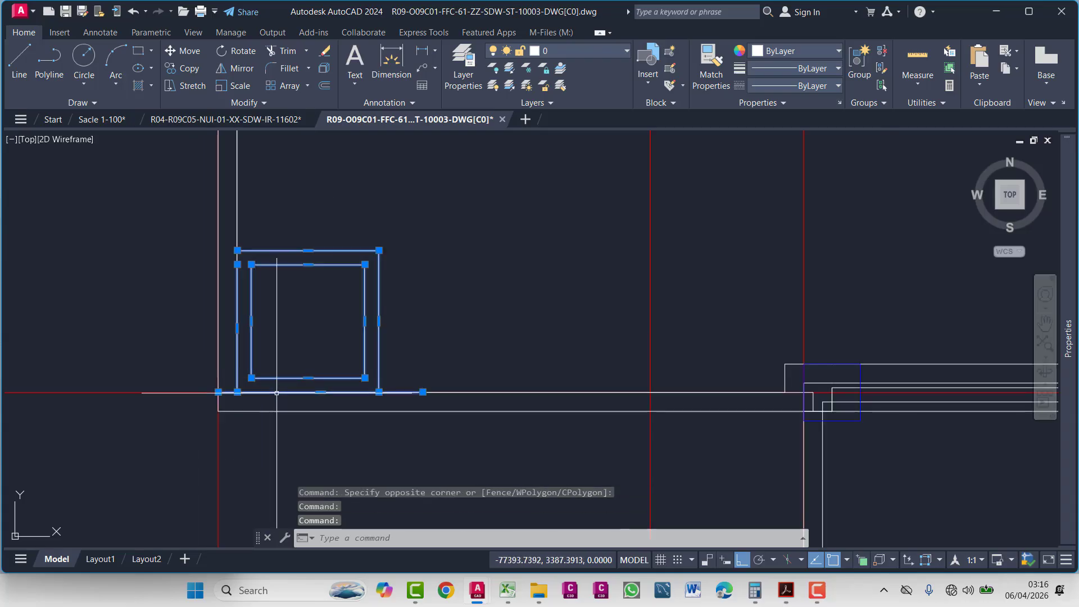
pyautogui.write('o')
pyautogui.press('Return')
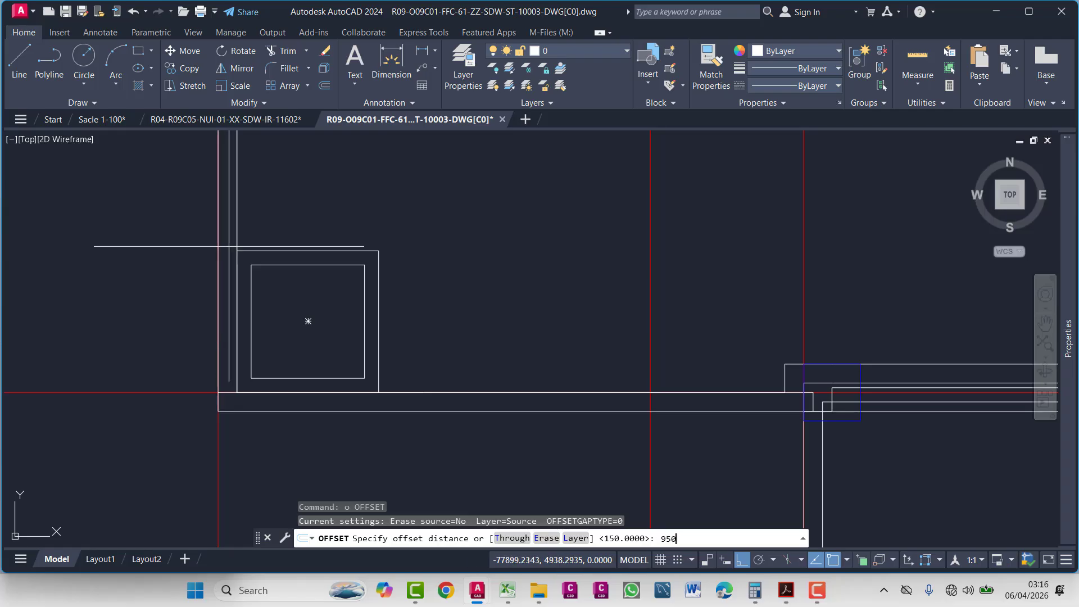
pyautogui.write('950')
pyautogui.press('Return')
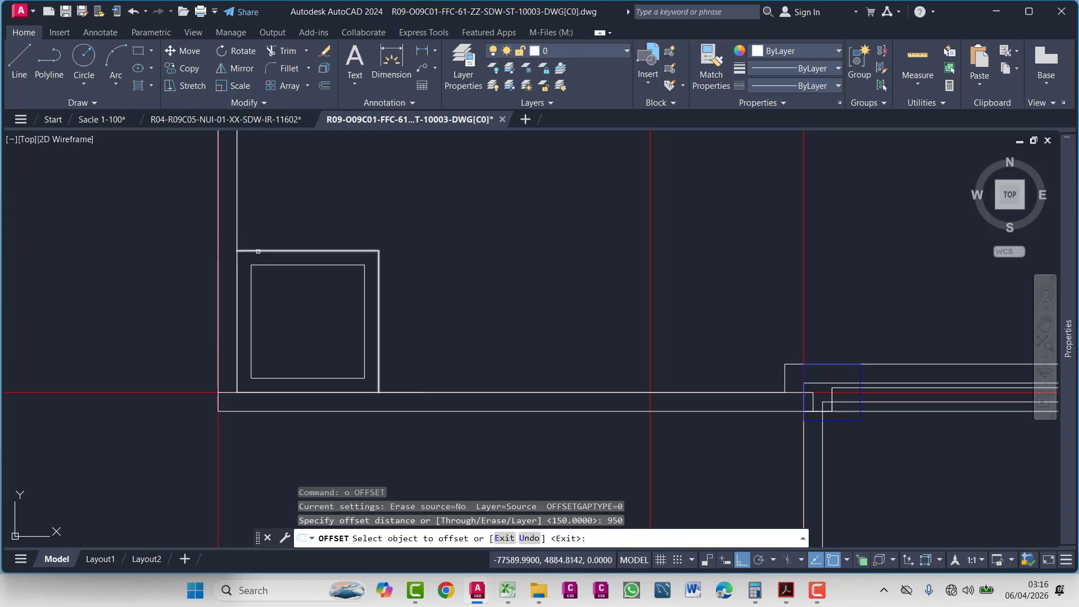
pyautogui.press('Escape')
pyautogui.press('Escape')
pyautogui.press('Escape')
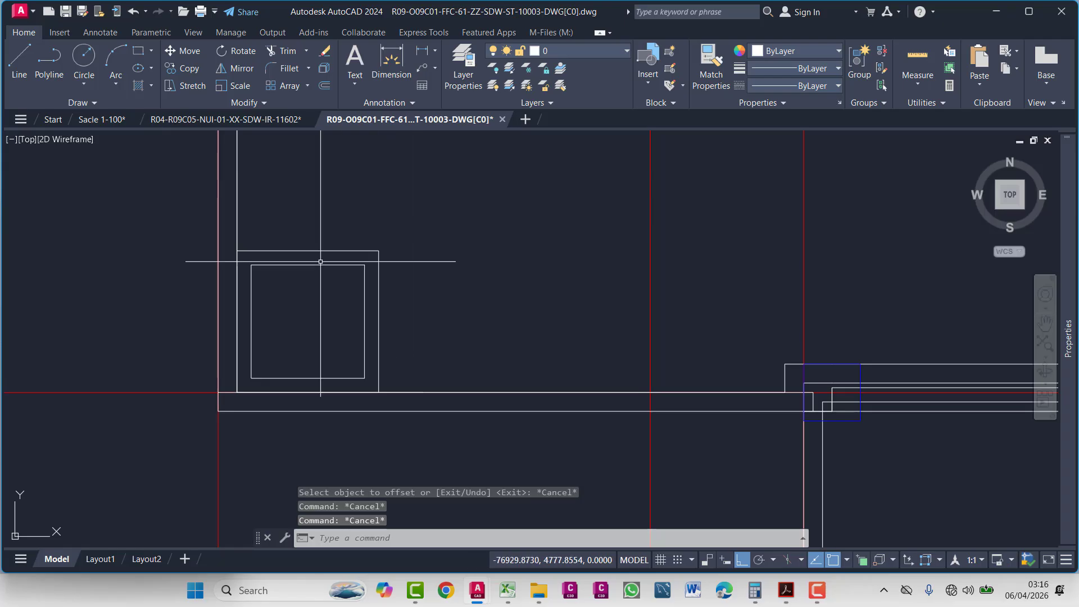
pyautogui.write('o')
pyautogui.press('Return')
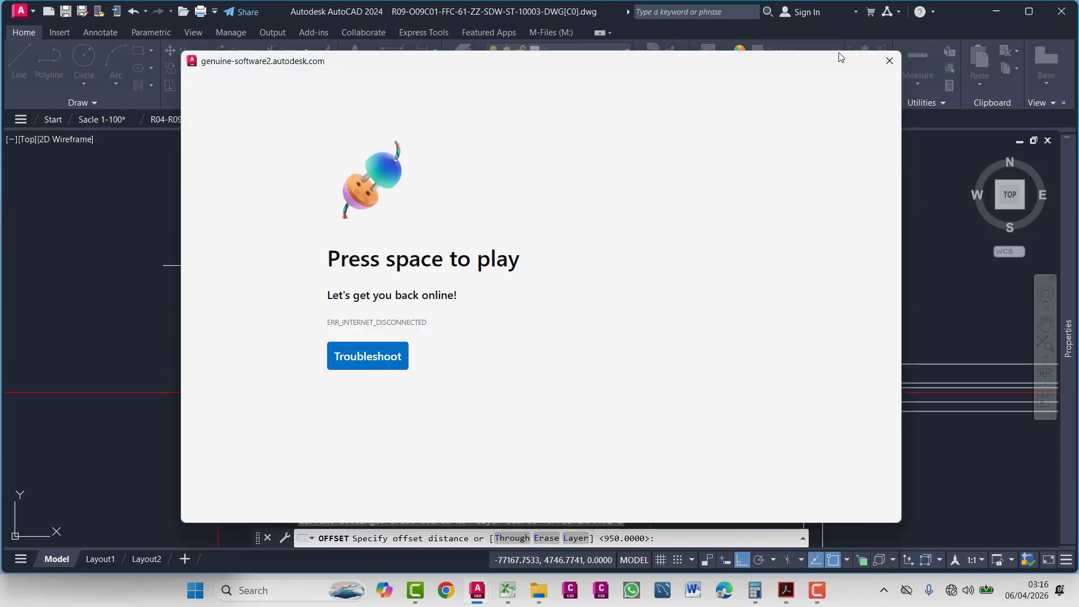
pyautogui.click(890, 61)
pyautogui.write('9')
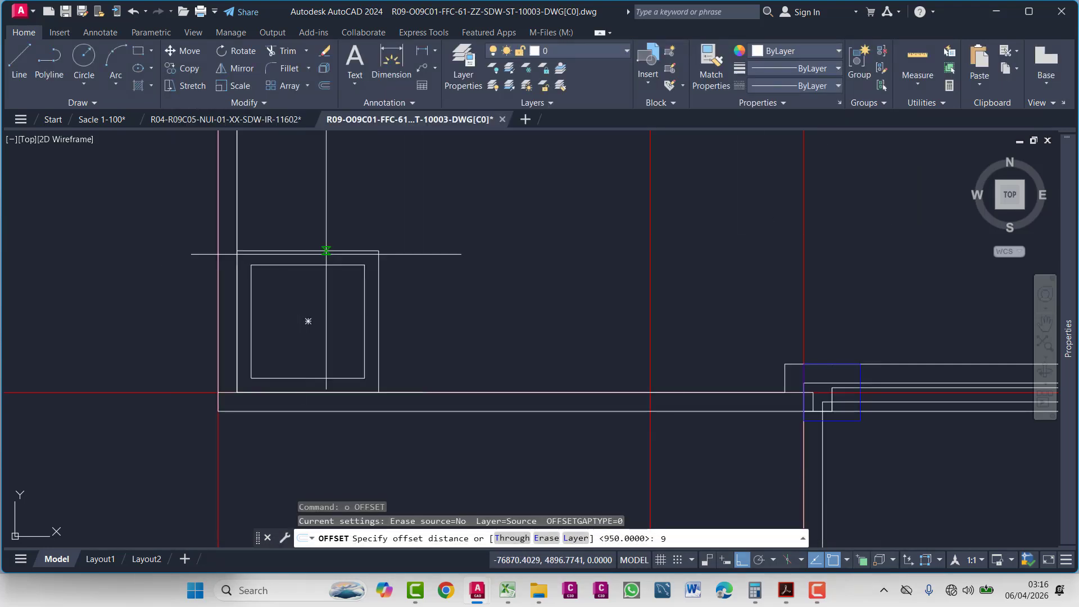
pyautogui.press('Return')
pyautogui.click(300, 252)
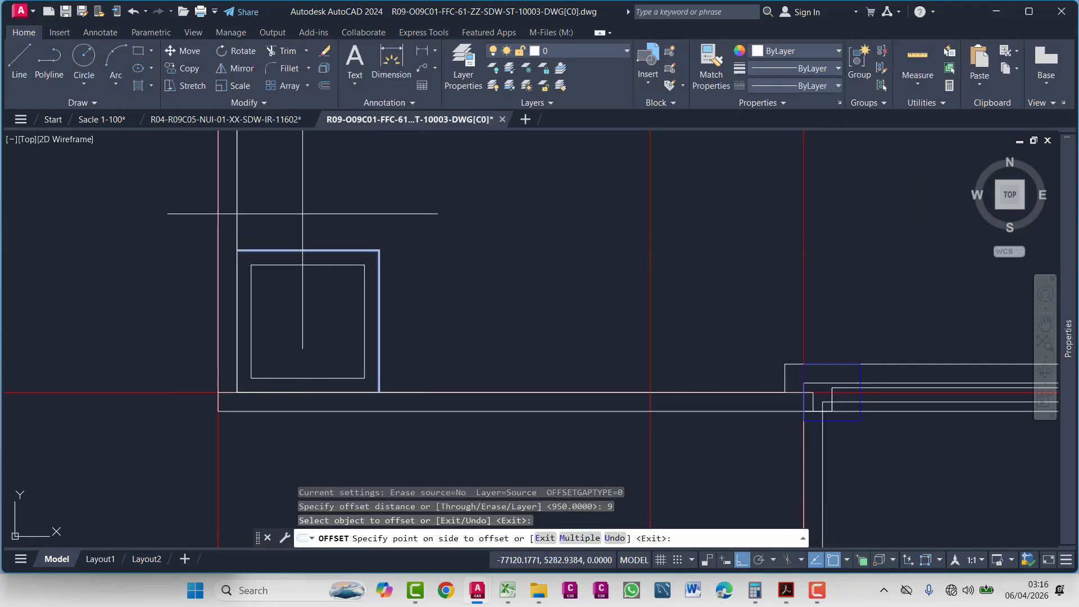
pyautogui.press('Escape')
pyautogui.press('Escape')
pyautogui.press('Escape')
# - Draw a horizontal polyline from the opening's outer northwest corner eastward past its east side
pyautogui.write('pl')
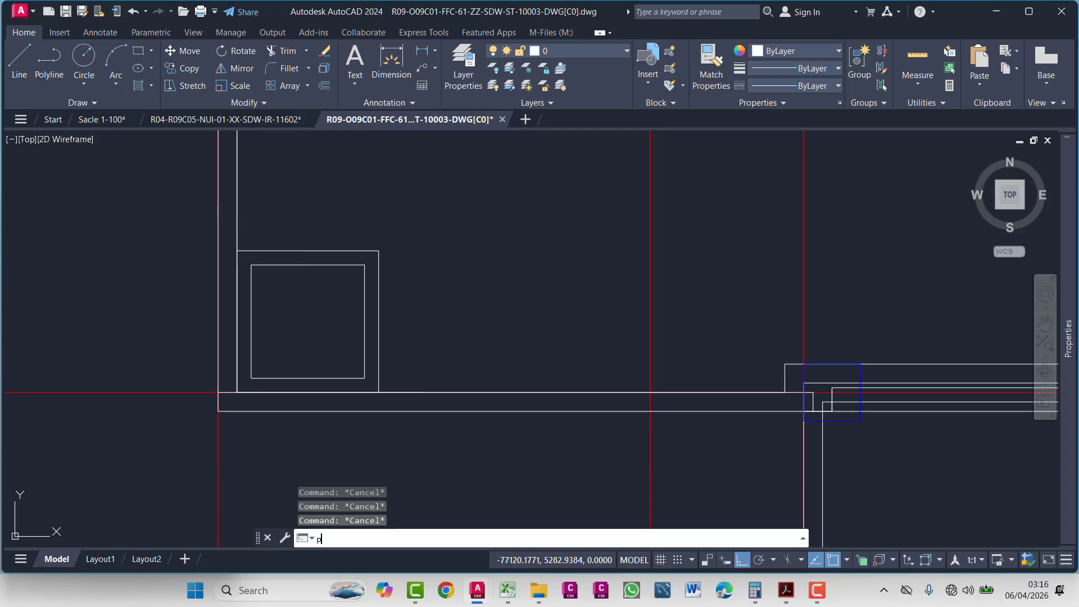
pyautogui.press('Return')
pyautogui.click(237, 251)
pyautogui.click(590, 230)
pyautogui.press('Escape')
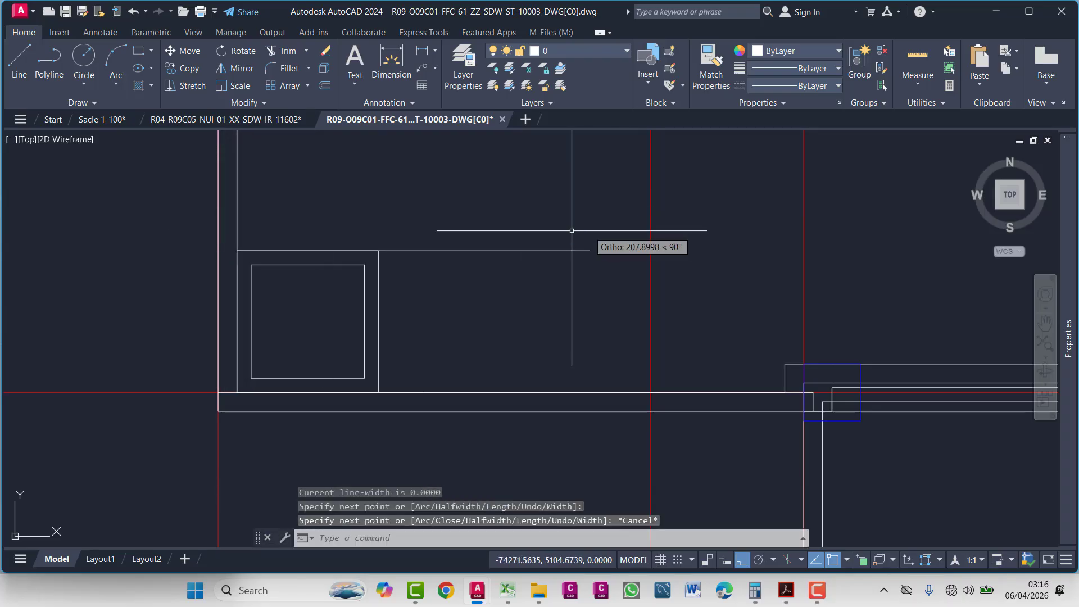
pyautogui.click(529, 232)
pyautogui.click(492, 290)
pyautogui.press('Escape')
# - Offset the horizontal polyline on the opening's north edge by 950 to the north and erase the original polyline
pyautogui.write('o')
pyautogui.press('Return')
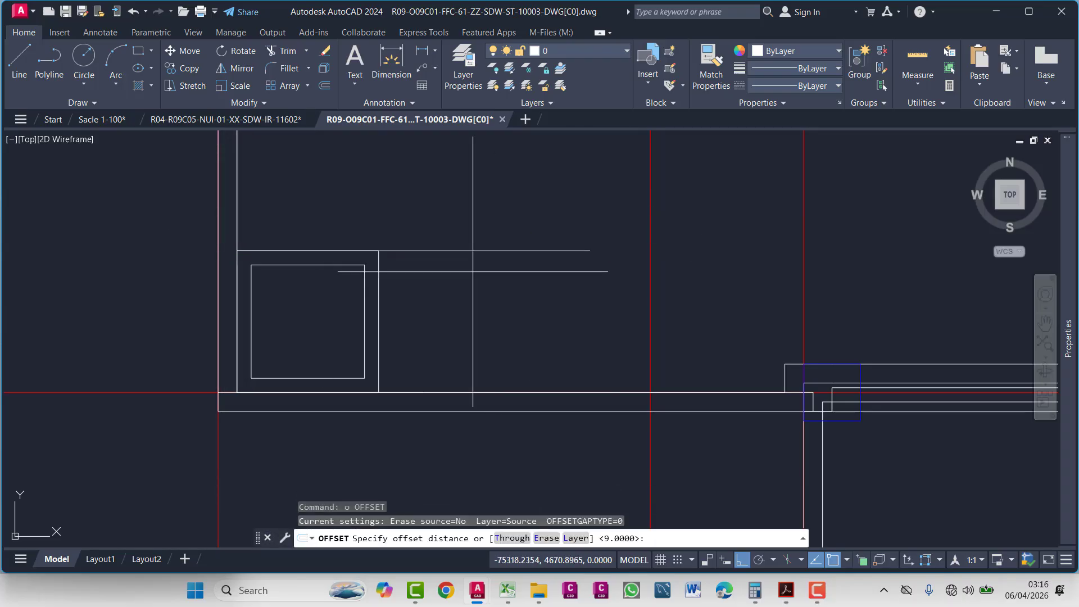
pyautogui.write('950')
pyautogui.press('Return')
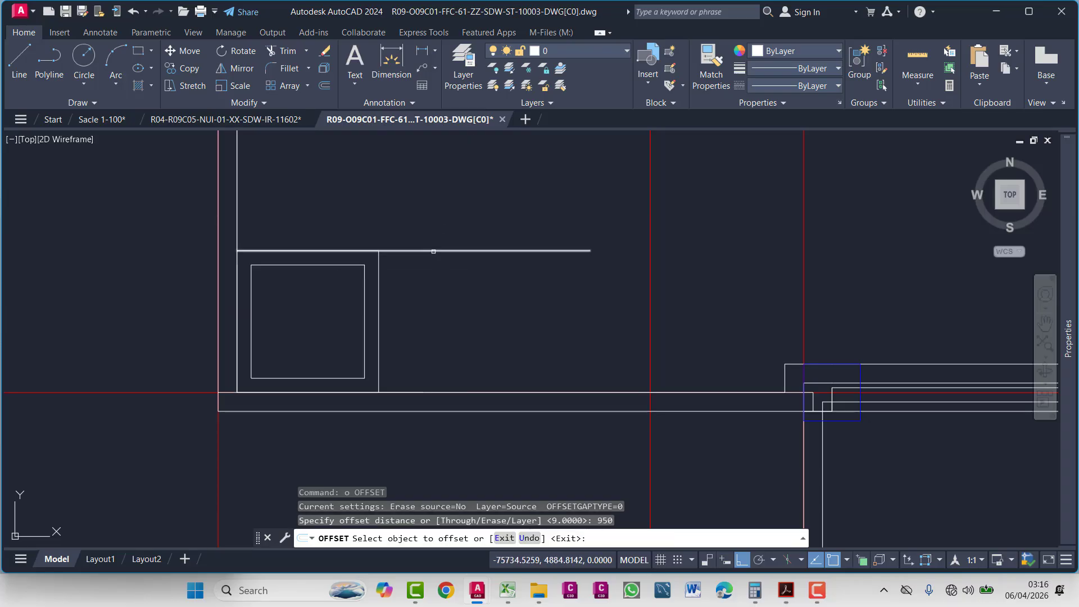
pyautogui.click(434, 251)
pyautogui.click(419, 209)
pyautogui.press('Escape')
pyautogui.click(433, 232)
pyautogui.click(412, 284)
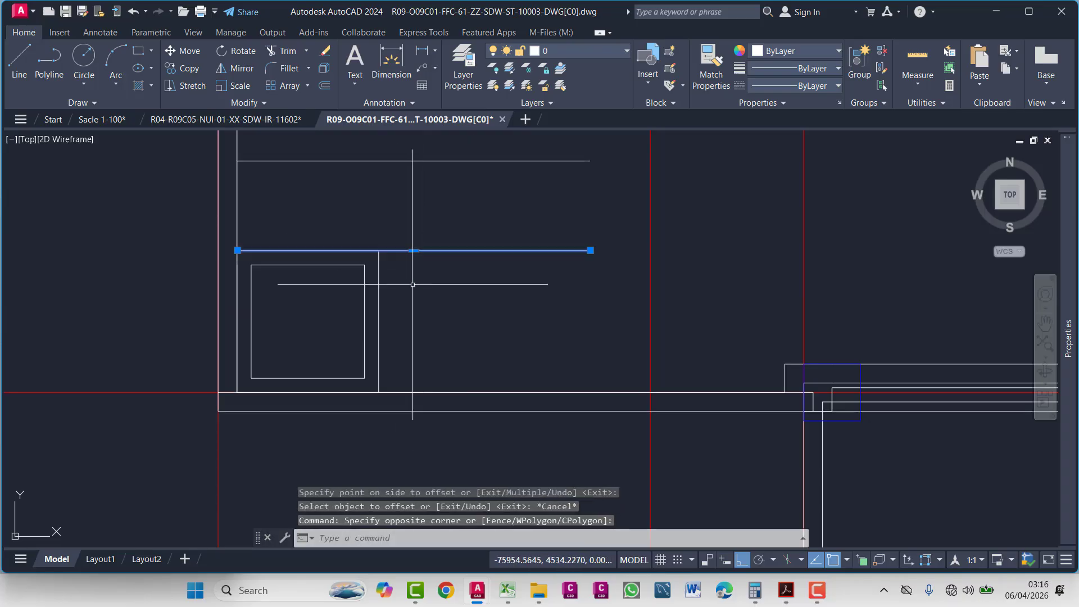
pyautogui.press('Delete')
# - Copy the southwest opening's outlines from the inner wall corner north to the west end of the offset guide polyline
pyautogui.click(411, 228)
pyautogui.click(277, 345)
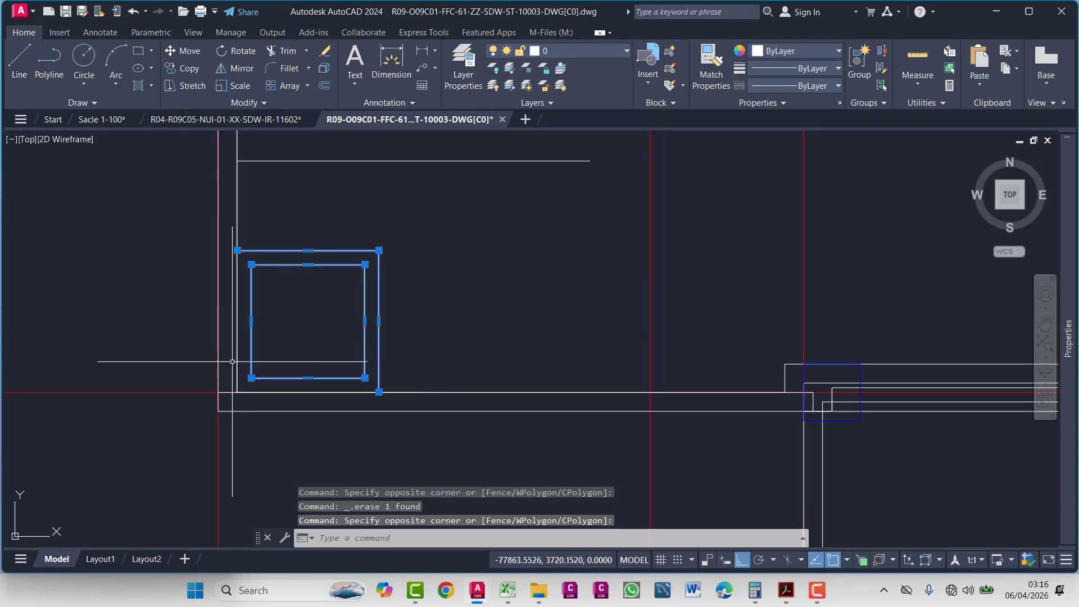
pyautogui.click(255, 391)
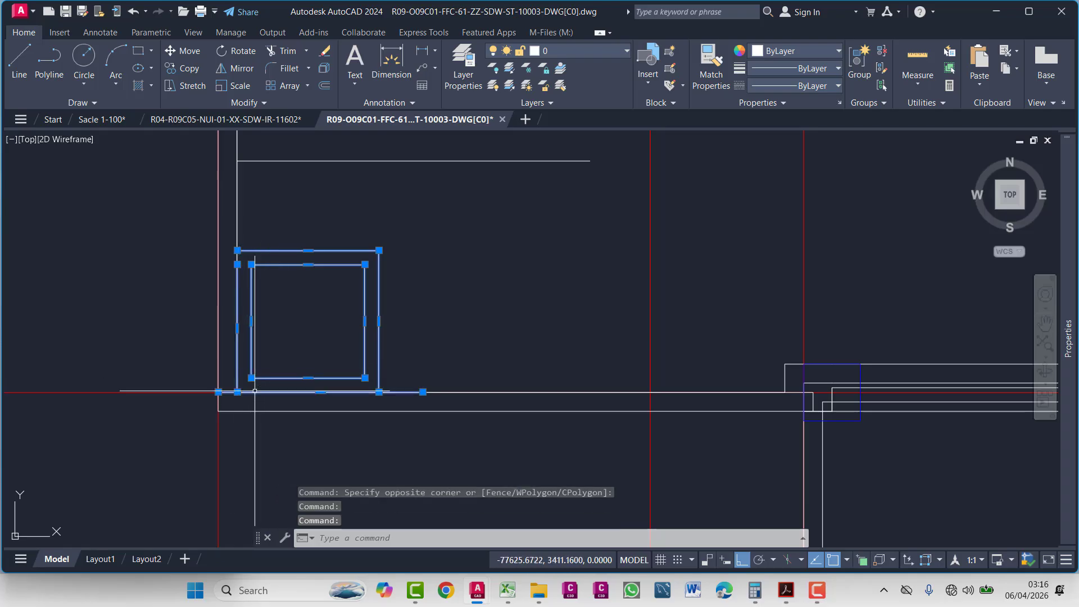
pyautogui.write('co')
pyautogui.press('Return')
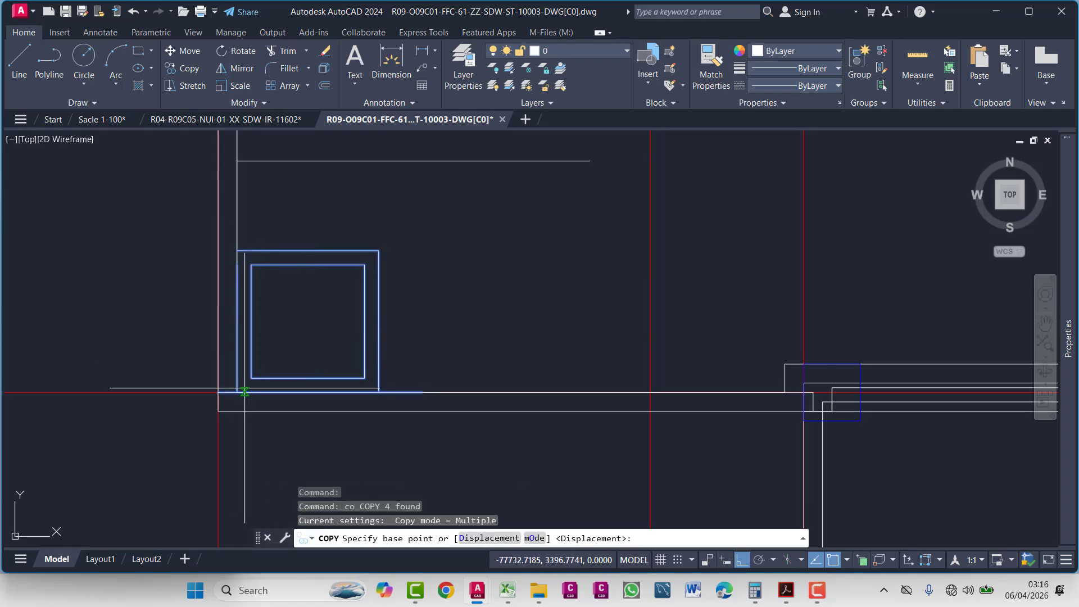
pyautogui.click(244, 392)
pyautogui.moveTo(243, 387); pyautogui.dragTo(237, 523, button='middle')
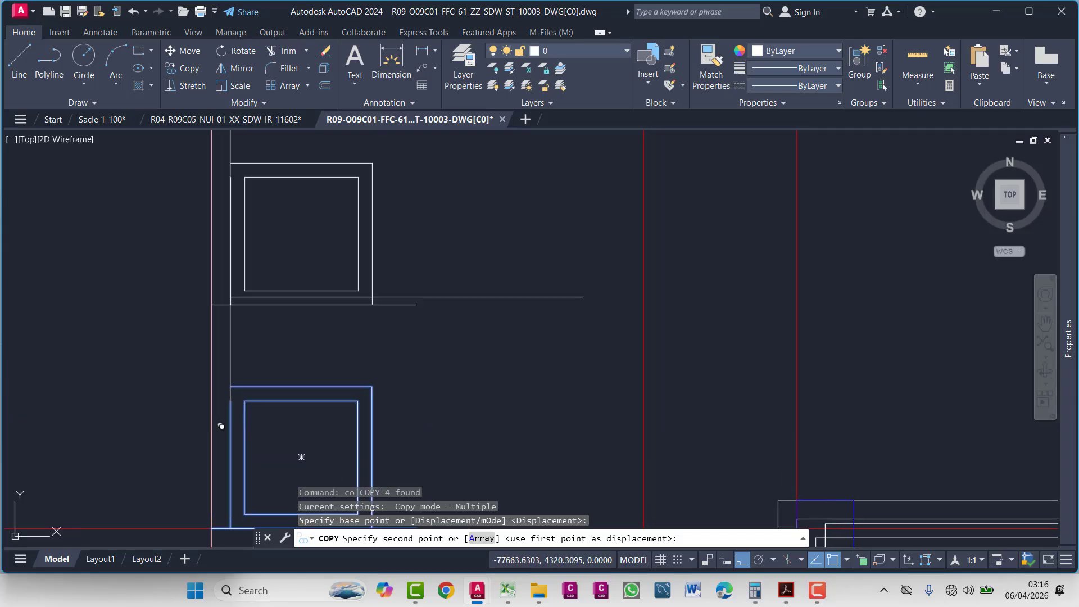
pyautogui.click(230, 297)
pyautogui.press('Escape')
pyautogui.press('Escape')
# - Erase the guide polyline and trim the overhanging ends of the copied opening's south edge
pyautogui.click(488, 264)
pyautogui.click(438, 316)
pyautogui.press('Delete')
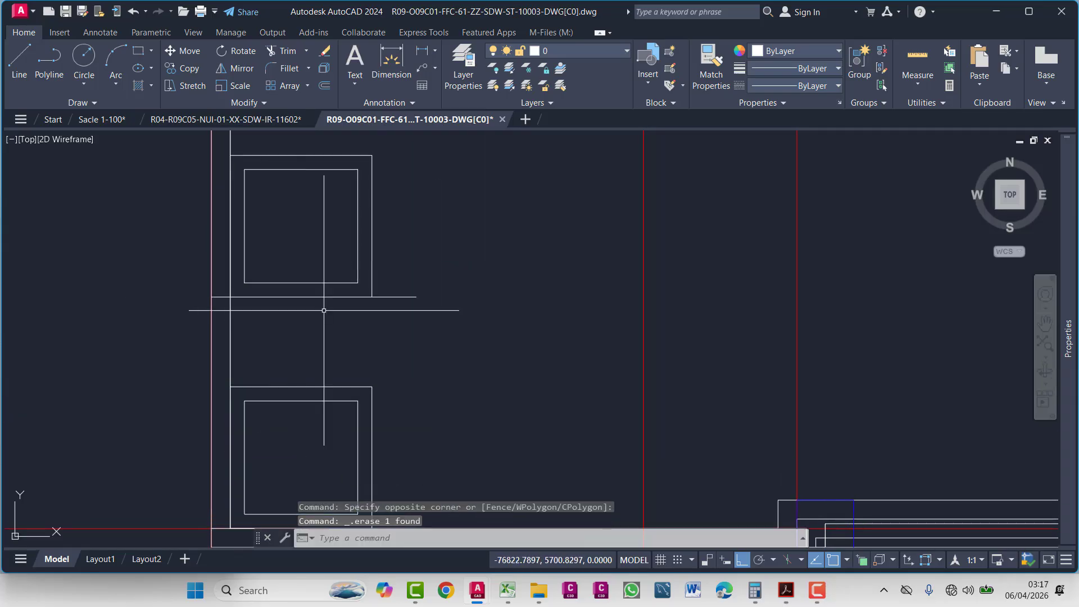
pyautogui.scroll(4, 205, 322)
pyautogui.write('tr')
pyautogui.press('Return')
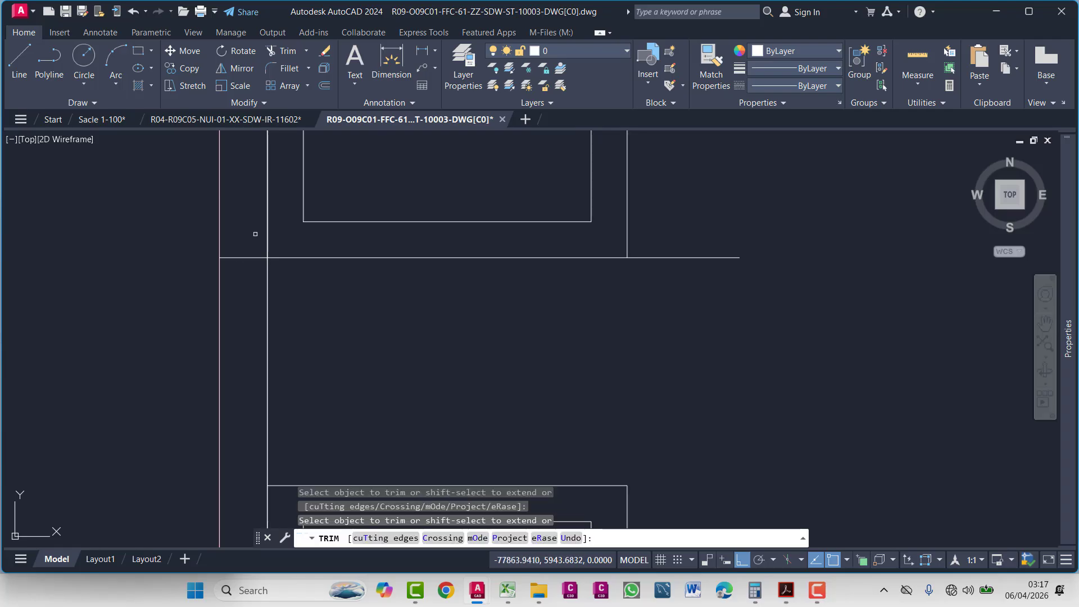
pyautogui.moveTo(255, 234); pyautogui.dragTo(232, 281)
pyautogui.press('Escape')
pyautogui.scroll(-5, 698, 289)
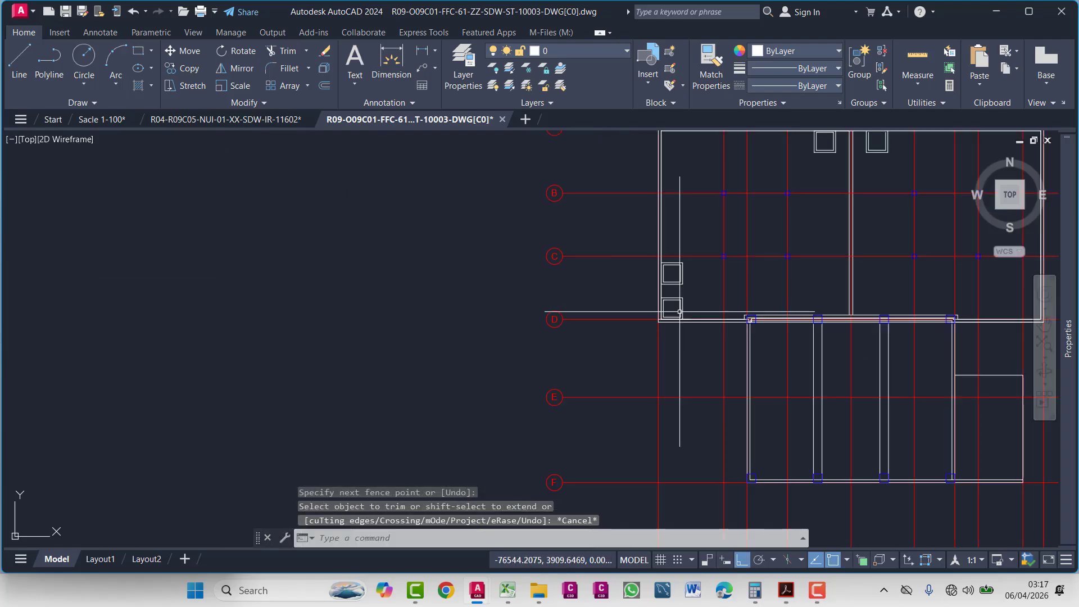
# - Examine the dimensions and positions of the west-wall and east-wall openings north of grid D in the original plan
pyautogui.scroll(-2, 733, 325)
pyautogui.scroll(8, 871, 312)
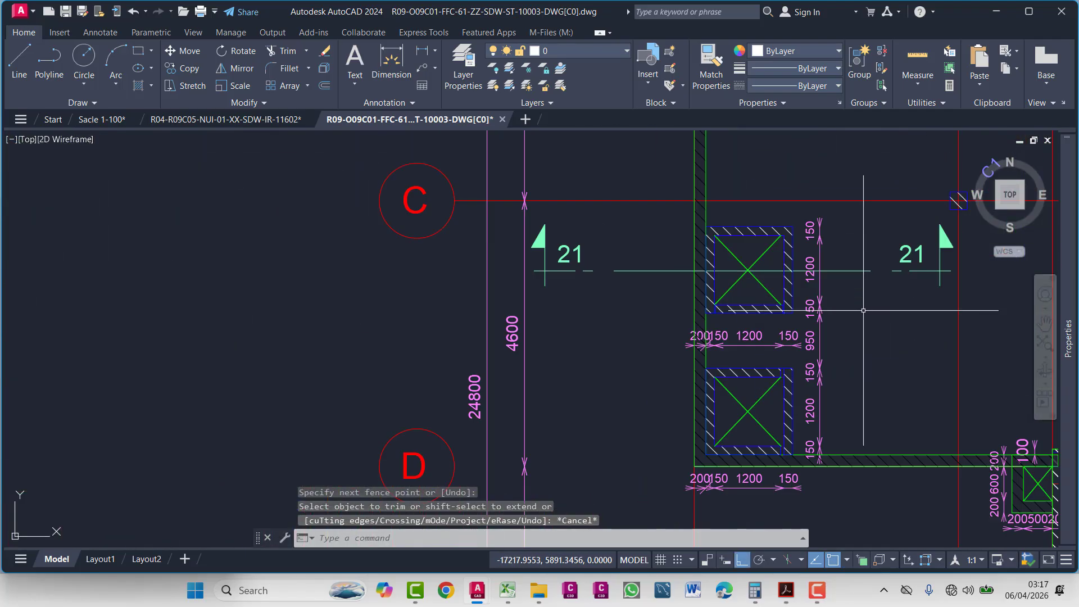
pyautogui.moveTo(869, 307); pyautogui.dragTo(714, 347, button='middle')
pyautogui.scroll(-2, 802, 331)
pyautogui.moveTo(801, 332); pyautogui.dragTo(752, 332, button='middle')
pyautogui.scroll(2, 759, 321)
pyautogui.click(712, 331)
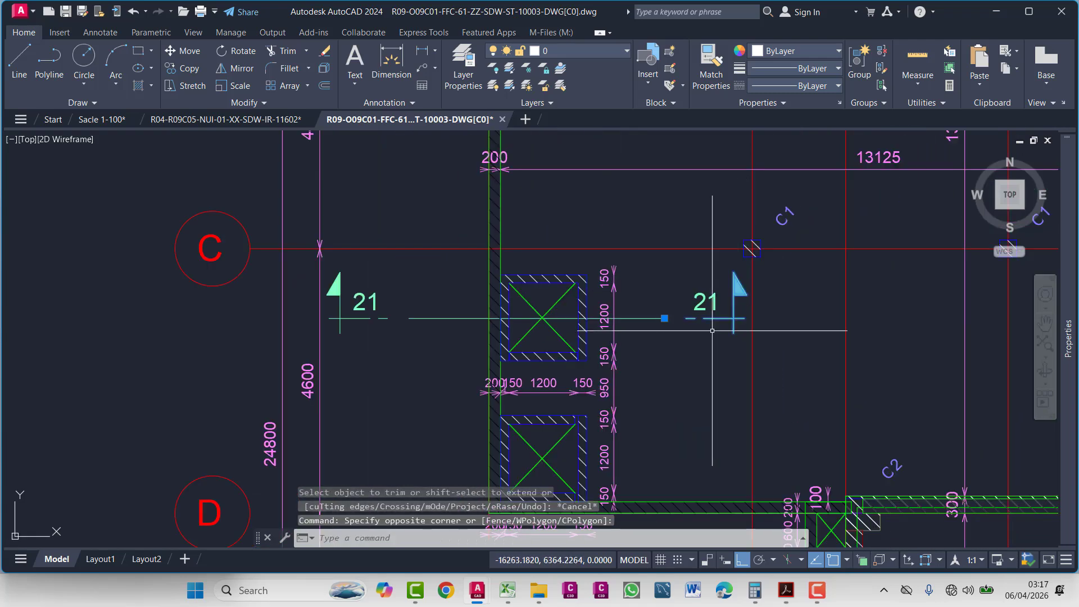
pyautogui.click(370, 363)
pyautogui.moveTo(379, 362); pyautogui.dragTo(433, 352, button='middle')
pyautogui.press('Escape')
pyautogui.press('Escape')
pyautogui.scroll(-4, 630, 343)
pyautogui.moveTo(690, 357); pyautogui.dragTo(522, 339, button='middle')
pyautogui.moveTo(737, 361); pyautogui.dragTo(651, 346, button='middle')
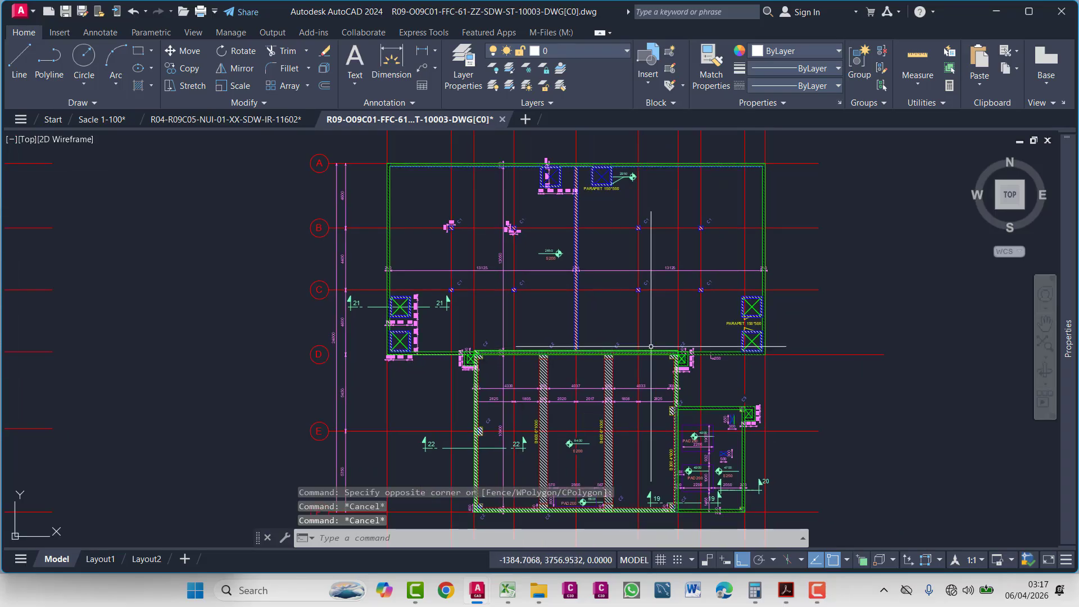
pyautogui.scroll(4, 763, 309)
pyautogui.moveTo(758, 323); pyautogui.dragTo(757, 324, button='middle')
pyautogui.scroll(-5, 756, 324)
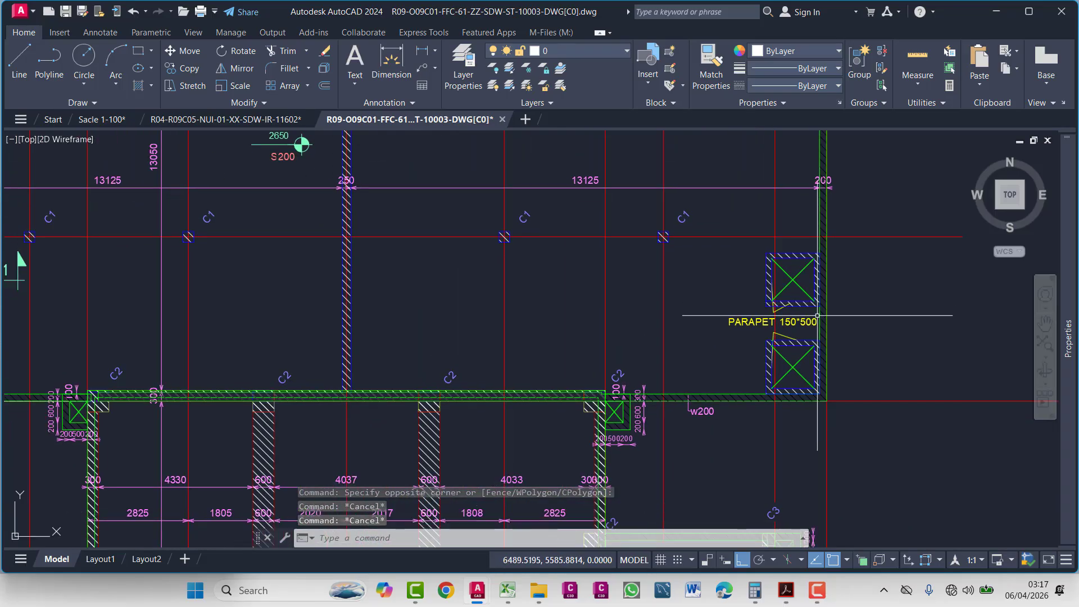
pyautogui.scroll(3, 590, 333)
pyautogui.scroll(2, 364, 244)
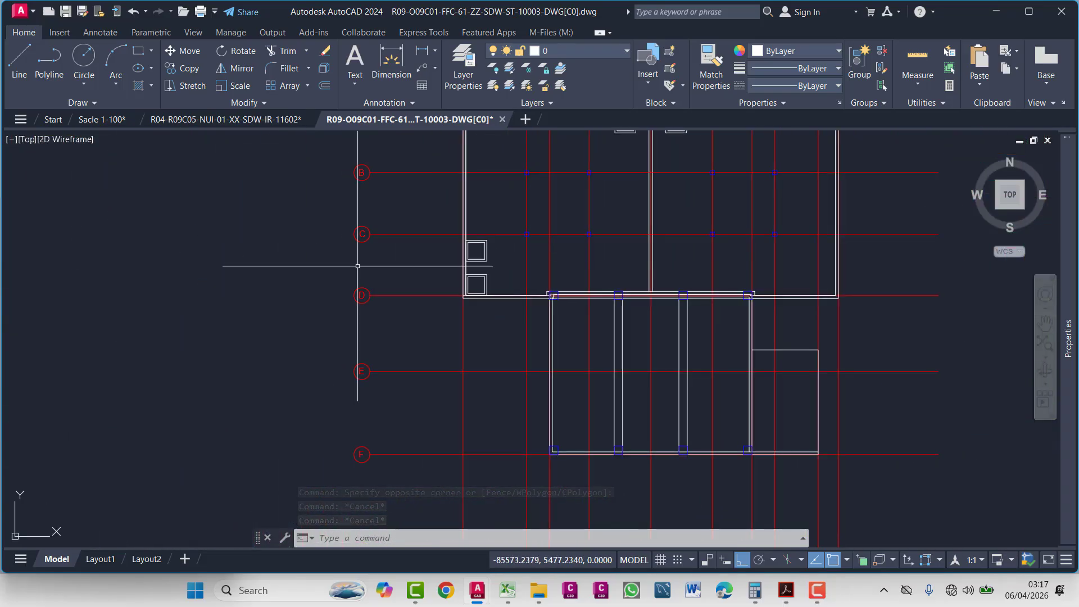
# - Copy both west-wall openings horizontally to the inner southeast corner of the east wall in the copied plan
pyautogui.click(473, 210)
pyautogui.click(558, 353)
pyautogui.scroll(5, 546, 337)
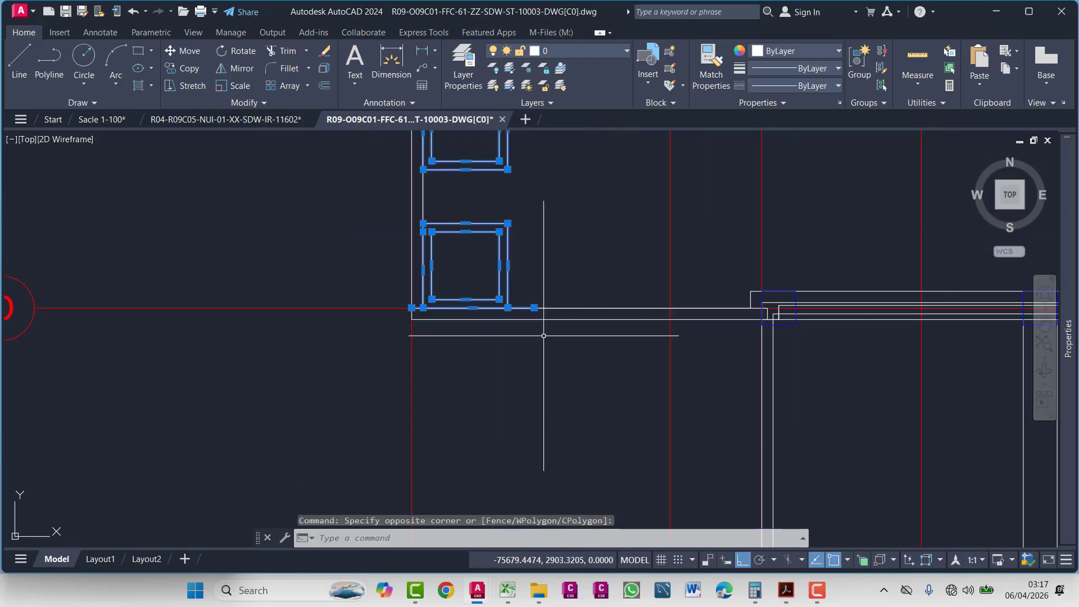
pyautogui.write('co')
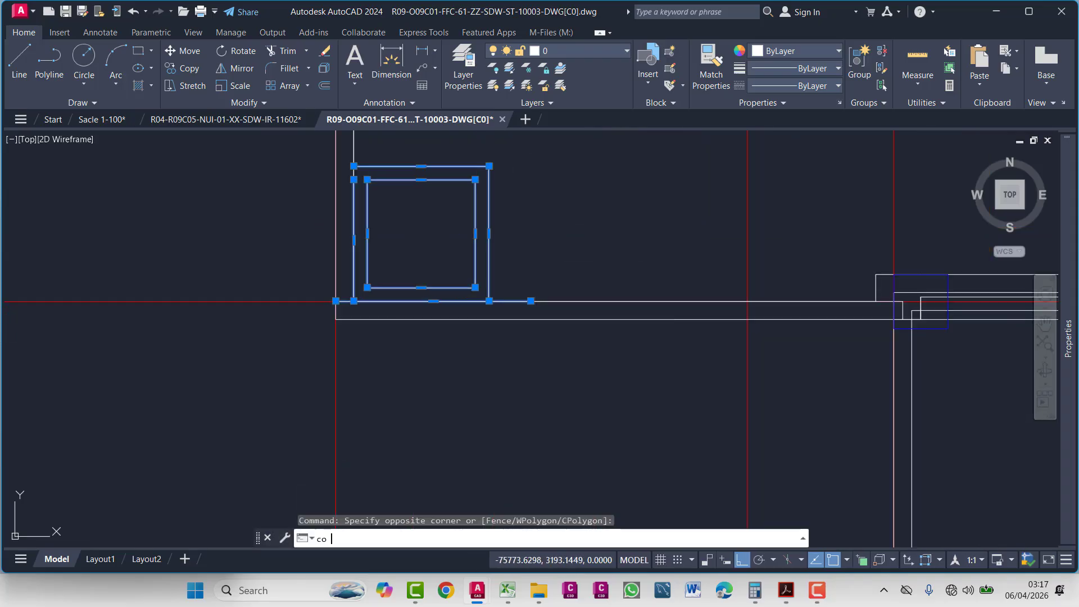
pyautogui.press('Return')
pyautogui.click(487, 301)
pyautogui.scroll(-4, 541, 304)
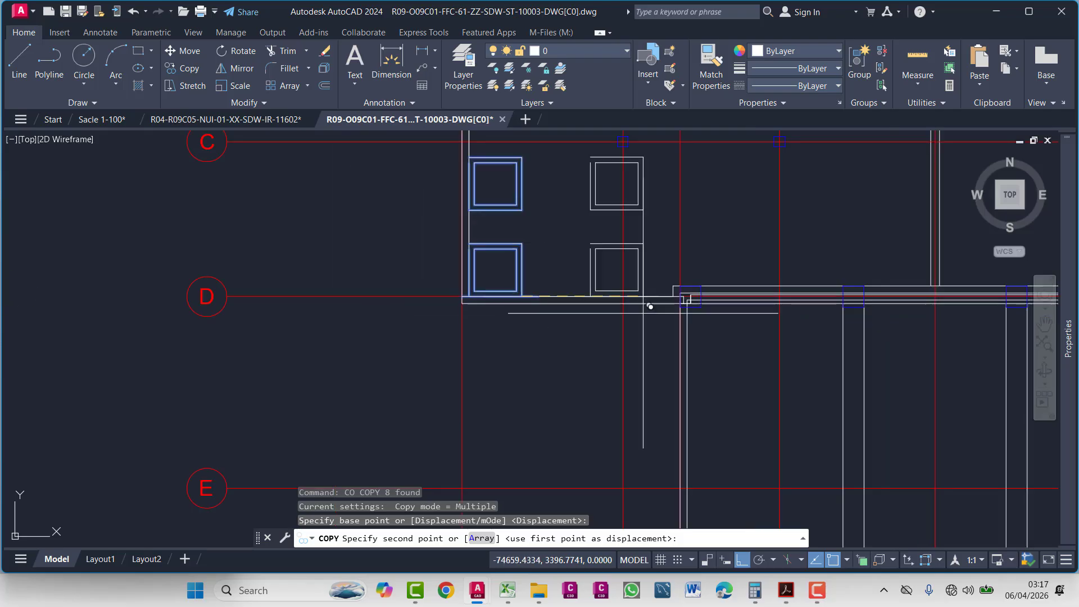
pyautogui.moveTo(832, 309); pyautogui.dragTo(234, 331, button='middle')
pyautogui.scroll(2, 756, 323)
pyautogui.moveTo(789, 329); pyautogui.dragTo(609, 330, button='middle')
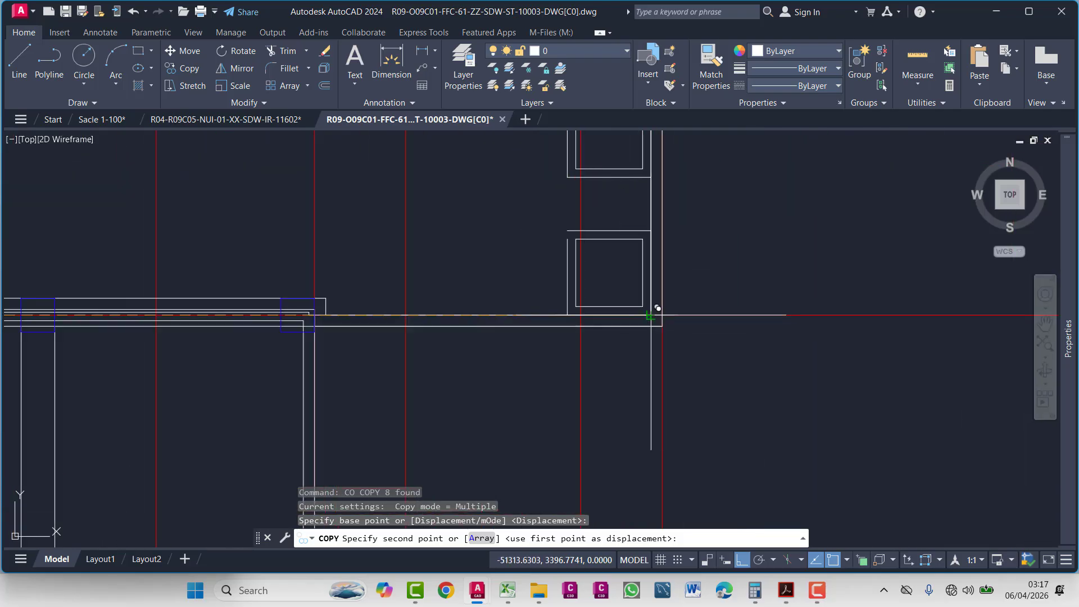
pyautogui.click(657, 309)
pyautogui.press('Escape')
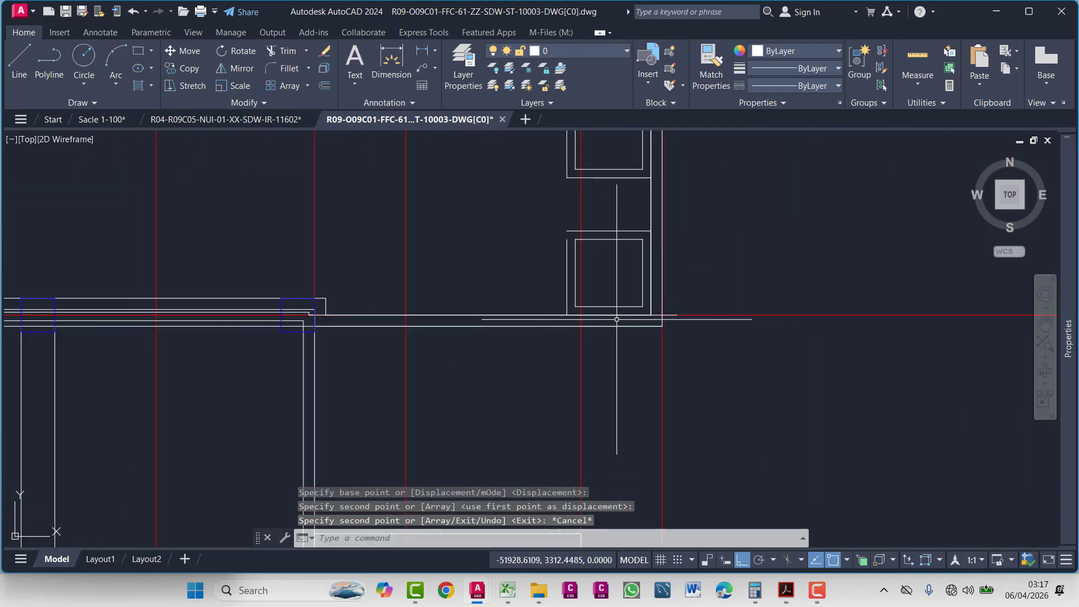
# - Shorten the copied baseline at the southeast opening so that it ends at the east wall's inner corner
pyautogui.scroll(2, 612, 281)
pyautogui.scroll(3, 687, 332)
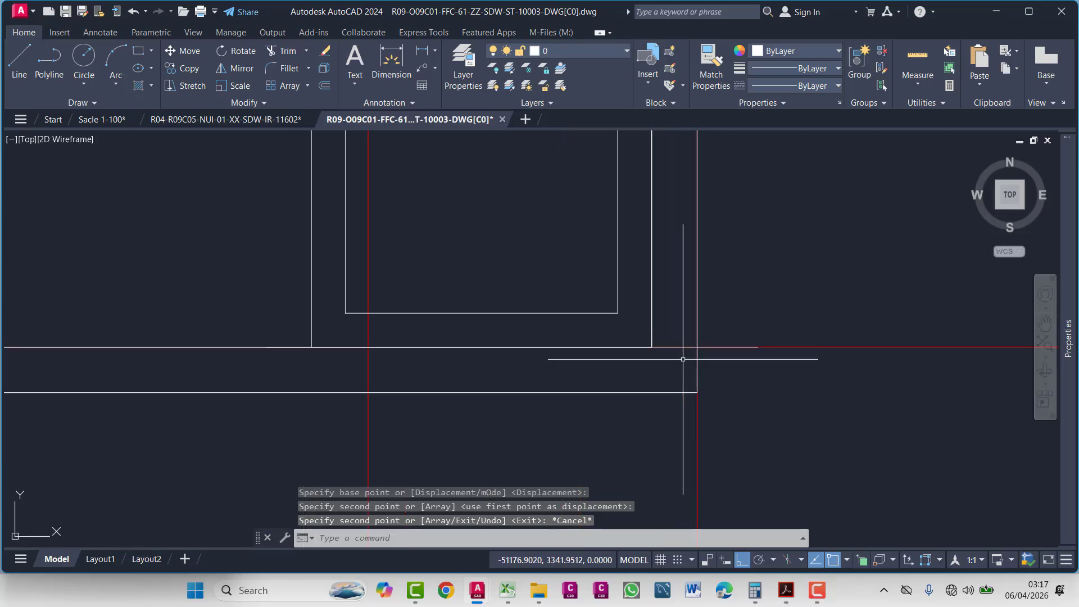
pyautogui.click(686, 333)
pyautogui.scroll(-3, 782, 376)
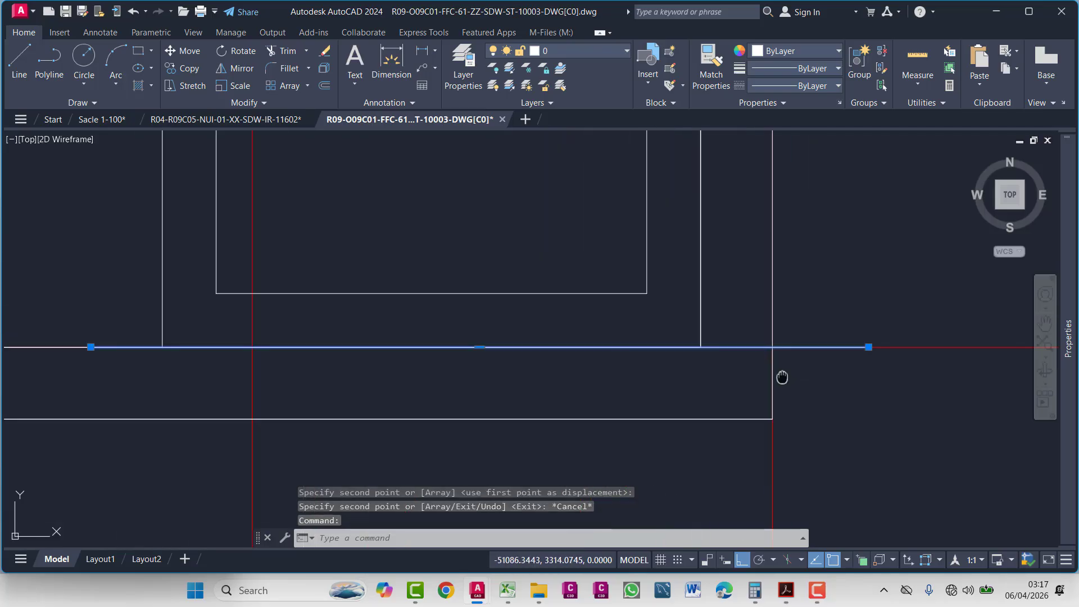
pyautogui.scroll(1, 808, 349)
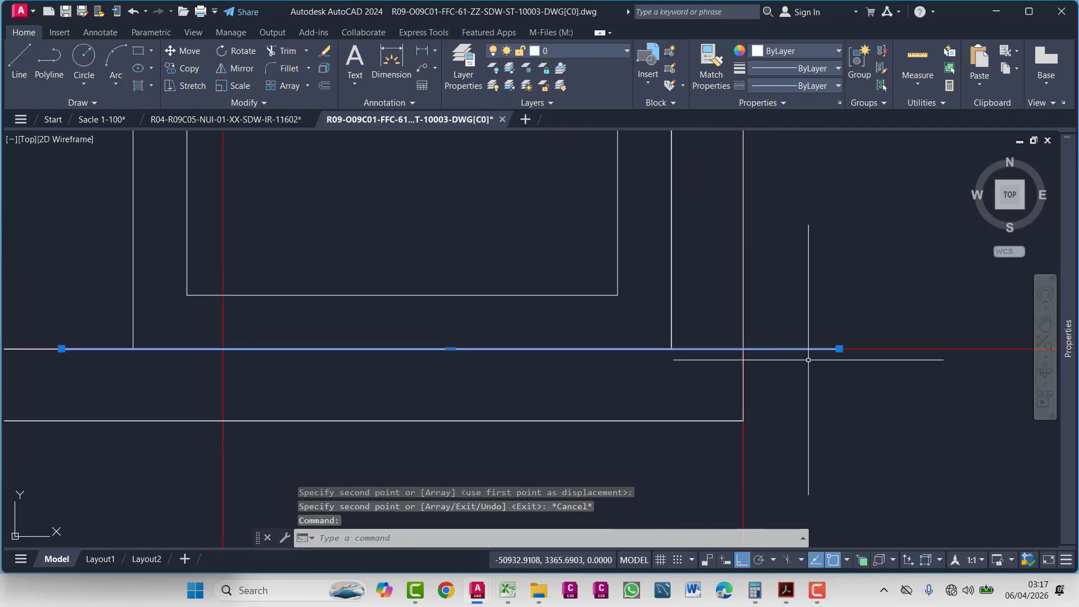
pyautogui.click(840, 349)
pyautogui.press('Escape')
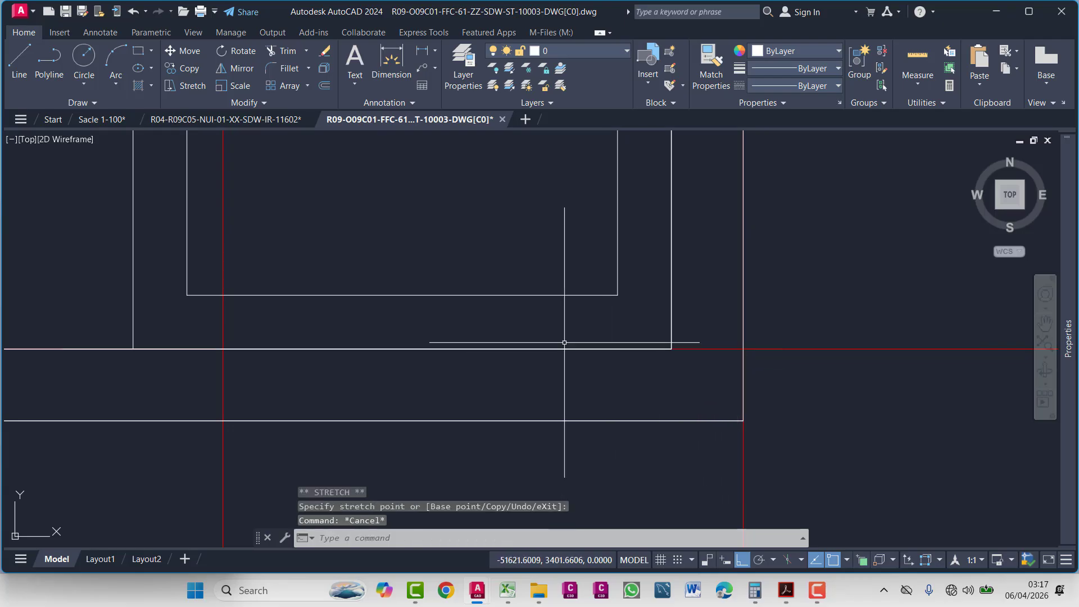
pyautogui.scroll(-3, 571, 355)
pyautogui.scroll(2, 572, 355)
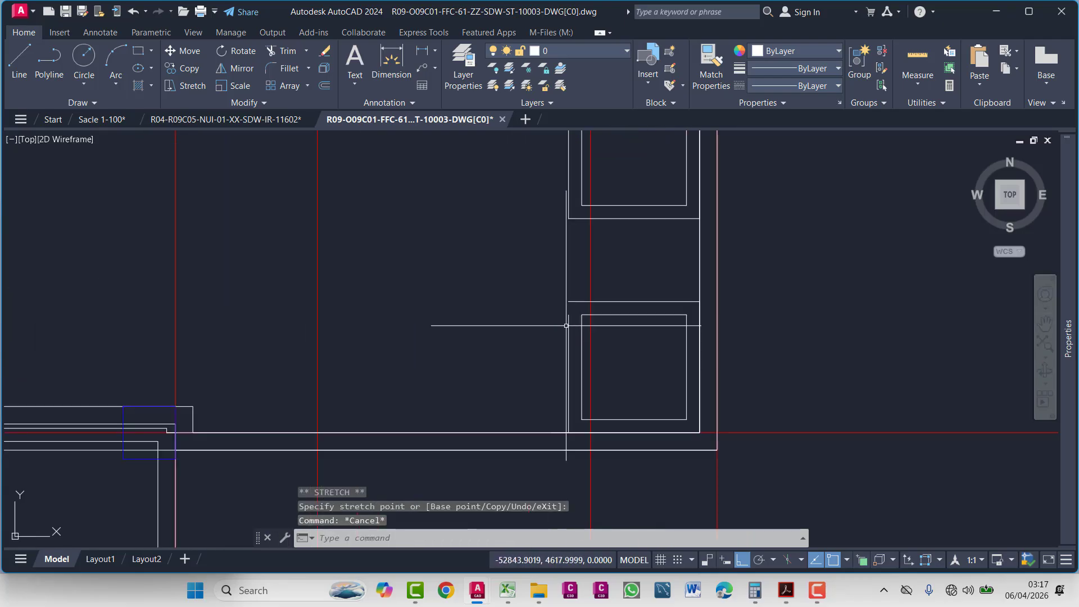
# - Draw a polyline along the west side of the east-wall openings up to the northern opening's northwest corner
pyautogui.write('pl')
pyautogui.press('Return')
pyautogui.click(569, 302)
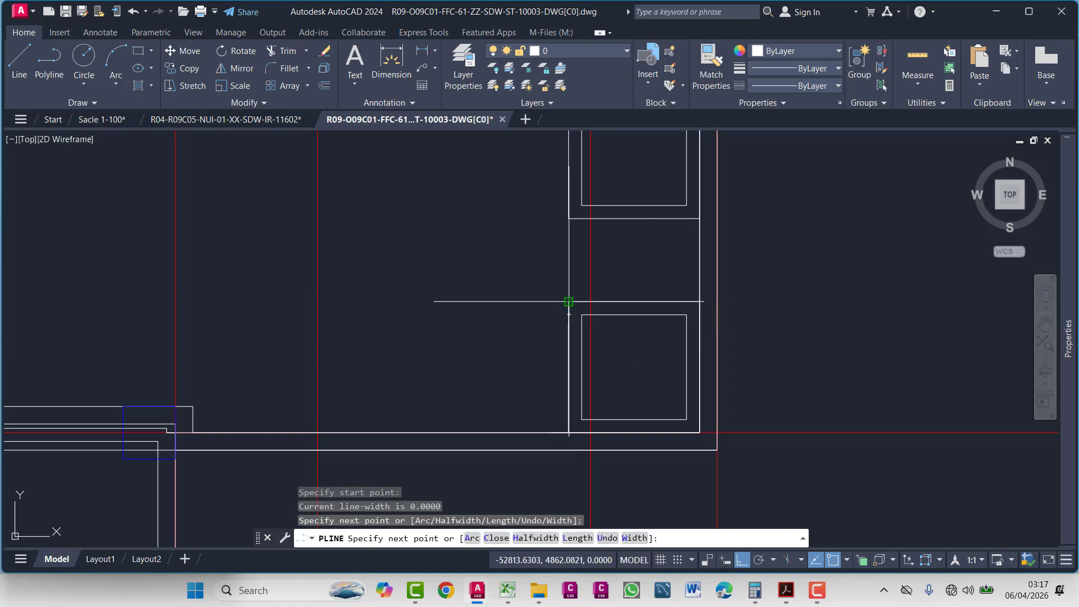
pyautogui.moveTo(569, 302); pyautogui.dragTo(577, 429, button='middle')
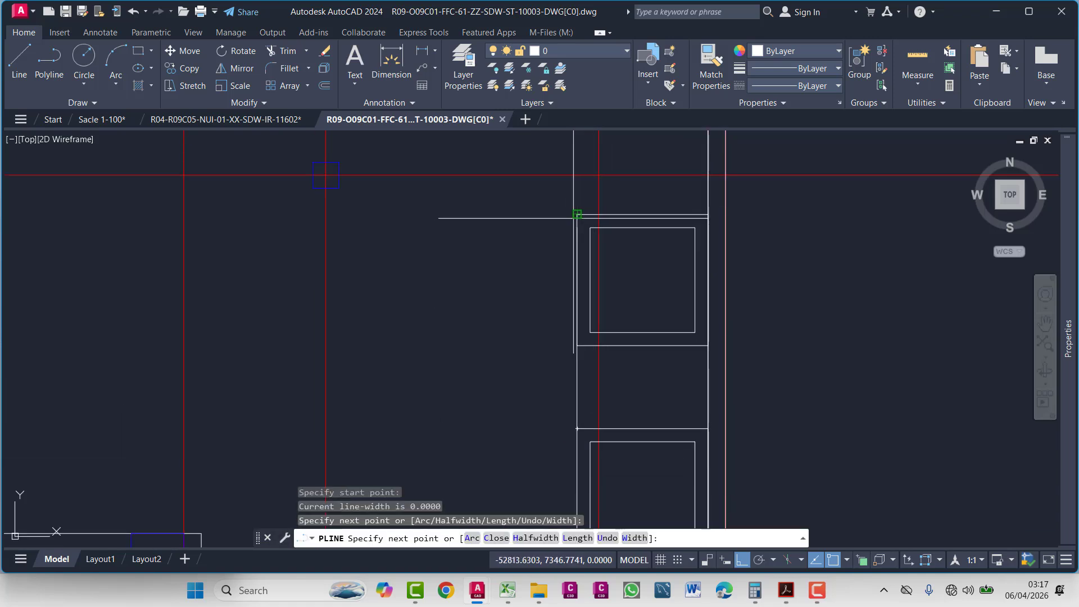
pyautogui.click(574, 217)
pyautogui.press('Escape')
pyautogui.scroll(-7, 642, 354)
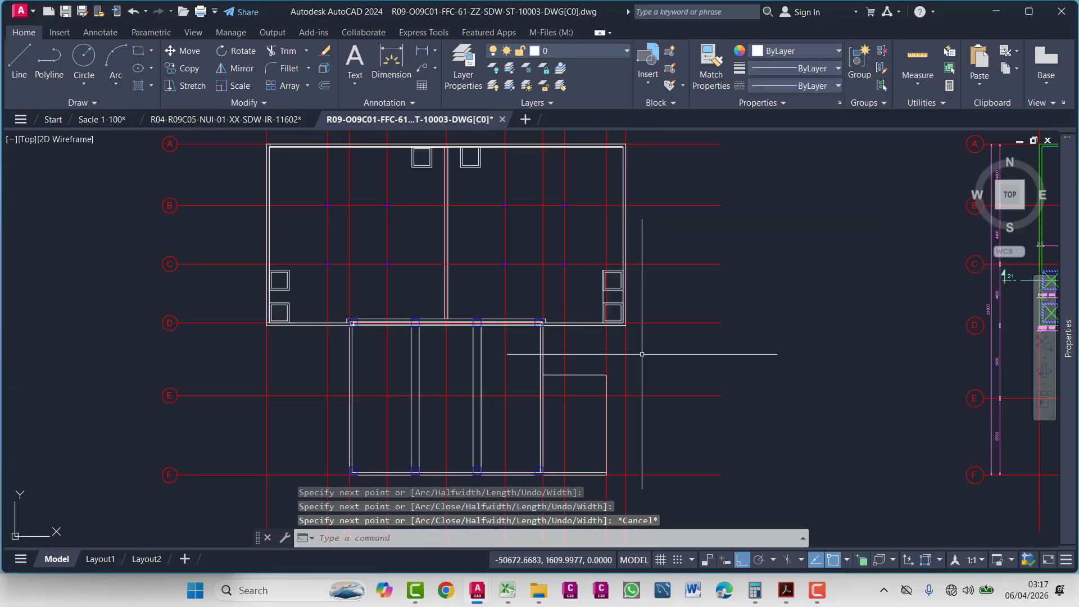
# - Compare the openings in the copied plan with those in the original roof layout plan
pyautogui.scroll(-3, 642, 354)
pyautogui.scroll(5, 703, 354)
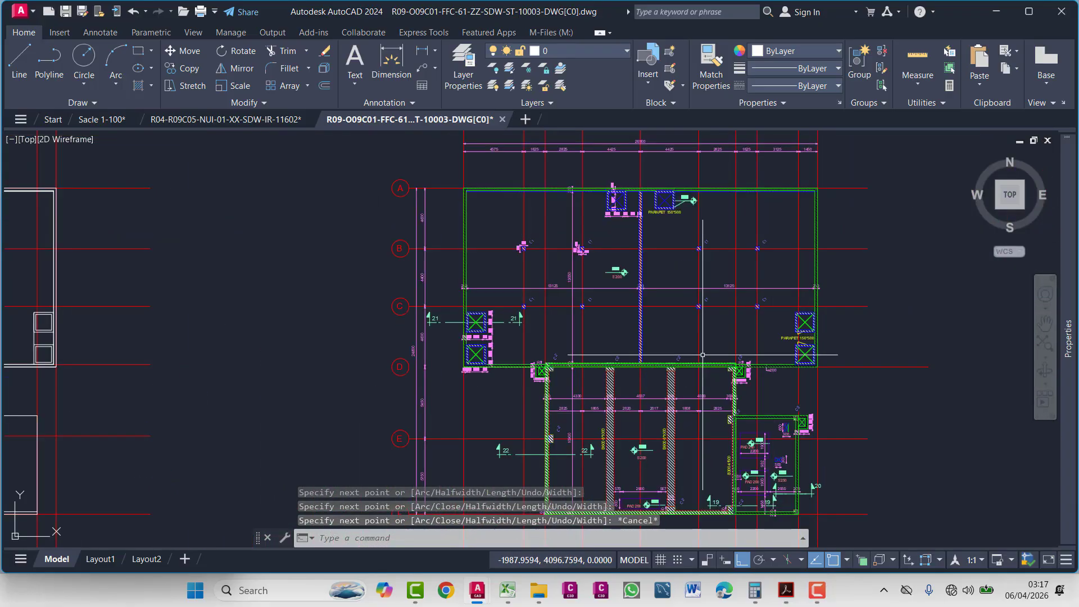
pyautogui.scroll(-3, 703, 355)
pyautogui.scroll(-1, 542, 304)
pyautogui.scroll(2, 541, 317)
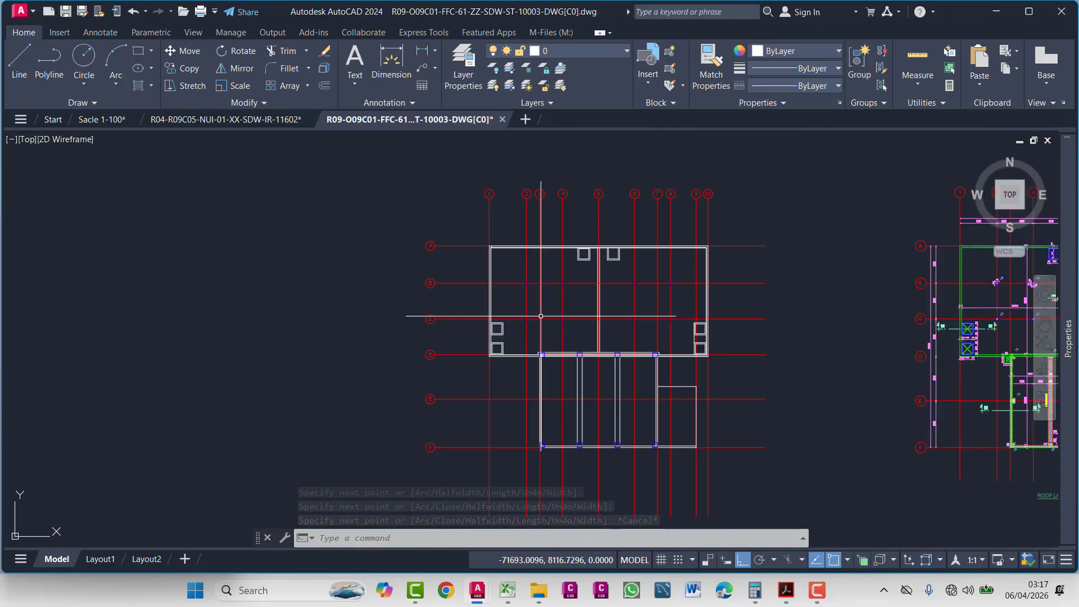
pyautogui.scroll(4, 541, 316)
pyautogui.scroll(-4, 540, 309)
pyautogui.scroll(4, 545, 337)
# - Select all objects similar to the southwest opening's inner outline and open their layer choices
pyautogui.click(550, 365)
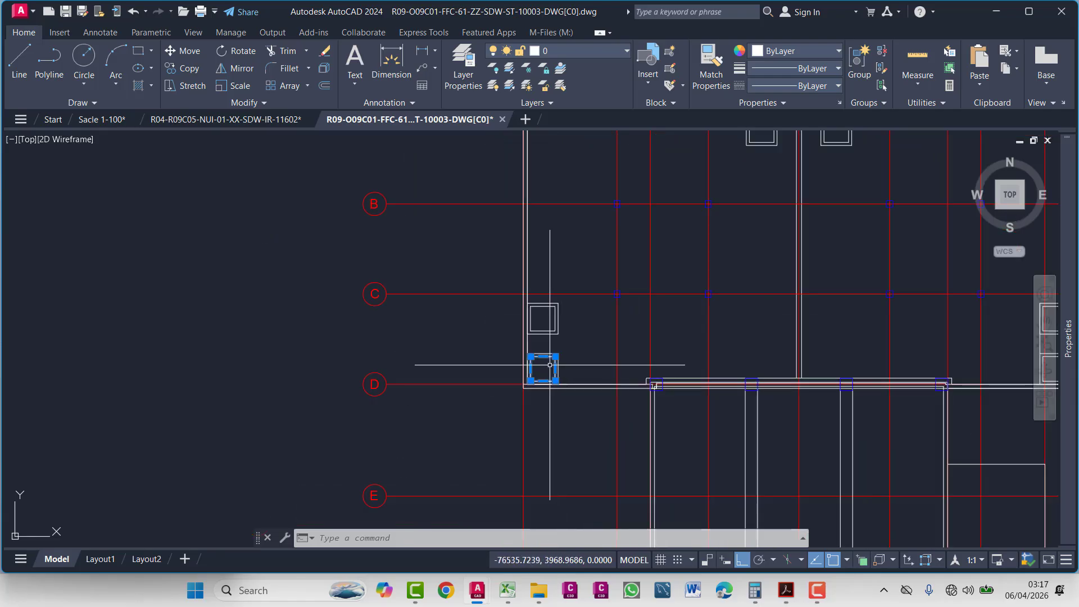
pyautogui.rightClick(550, 365)
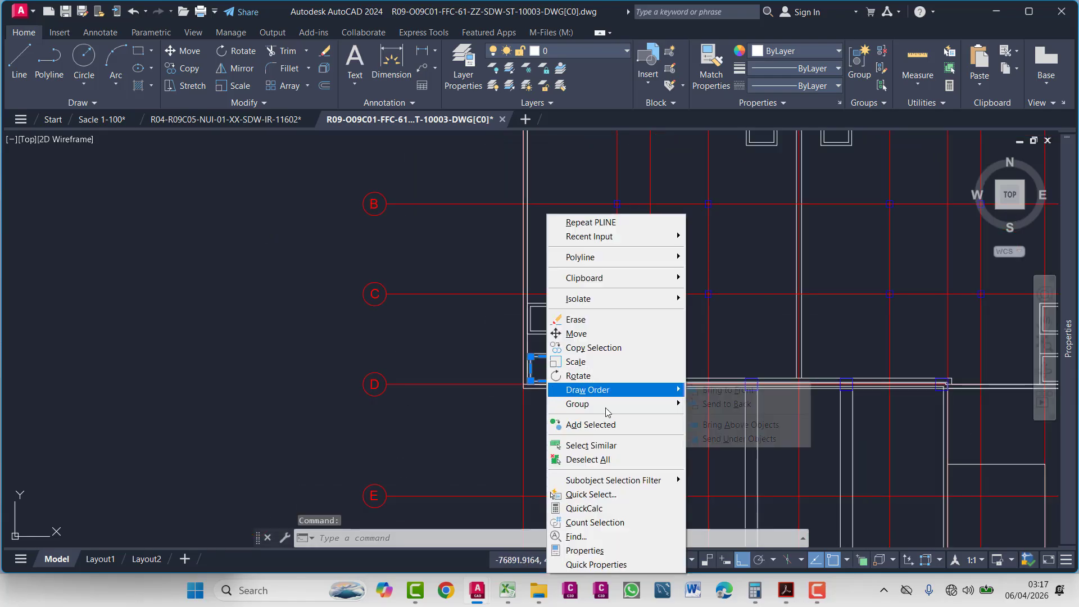
pyautogui.click(591, 446)
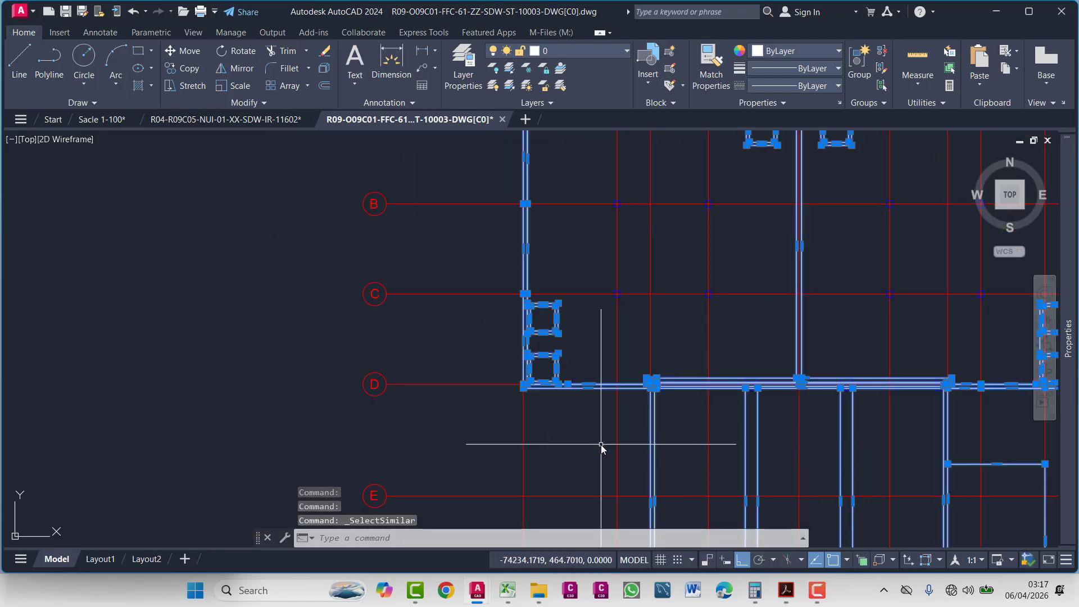
pyautogui.click(567, 53)
pyautogui.click(566, 70)
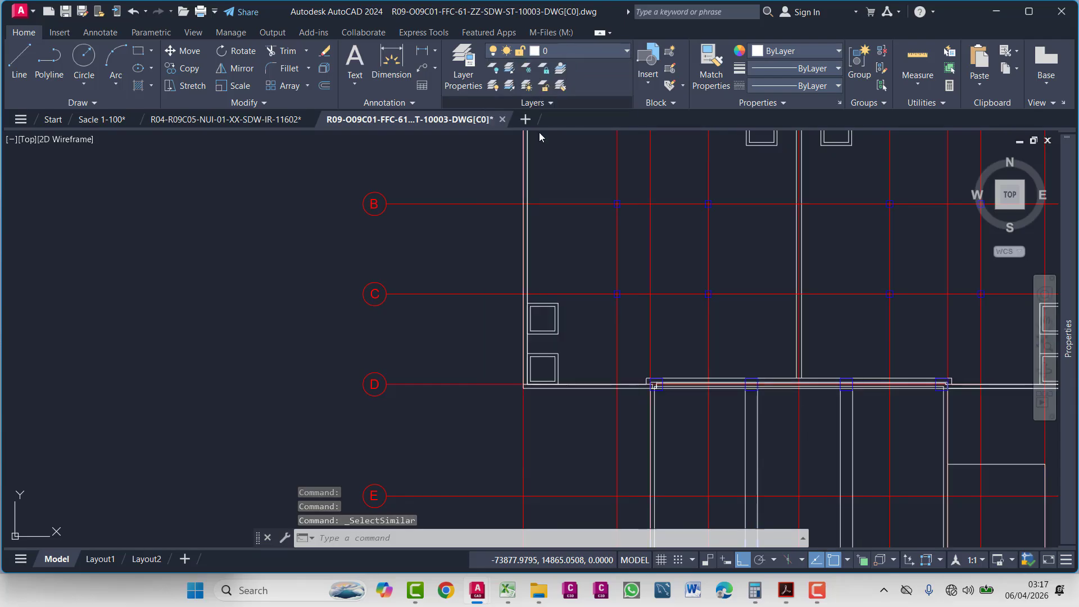
pyautogui.press('Escape')
pyautogui.press('Escape')
# - Check the redrawn walls and openings across the copied plan against the original layout
pyautogui.scroll(-8, 703, 355)
pyautogui.moveTo(787, 360); pyautogui.dragTo(625, 369, button='middle')
pyautogui.scroll(4, 611, 382)
pyautogui.moveTo(427, 427); pyautogui.dragTo(398, 430, button='middle')
pyautogui.scroll(4, 458, 395)
pyautogui.scroll(-2, 883, 328)
pyautogui.moveTo(881, 333)
pyautogui.mouseDown(button='middle')
pyautogui.moveTo(889, 321)
pyautogui.moveTo(815, 337)
pyautogui.mouseUp(button='middle')
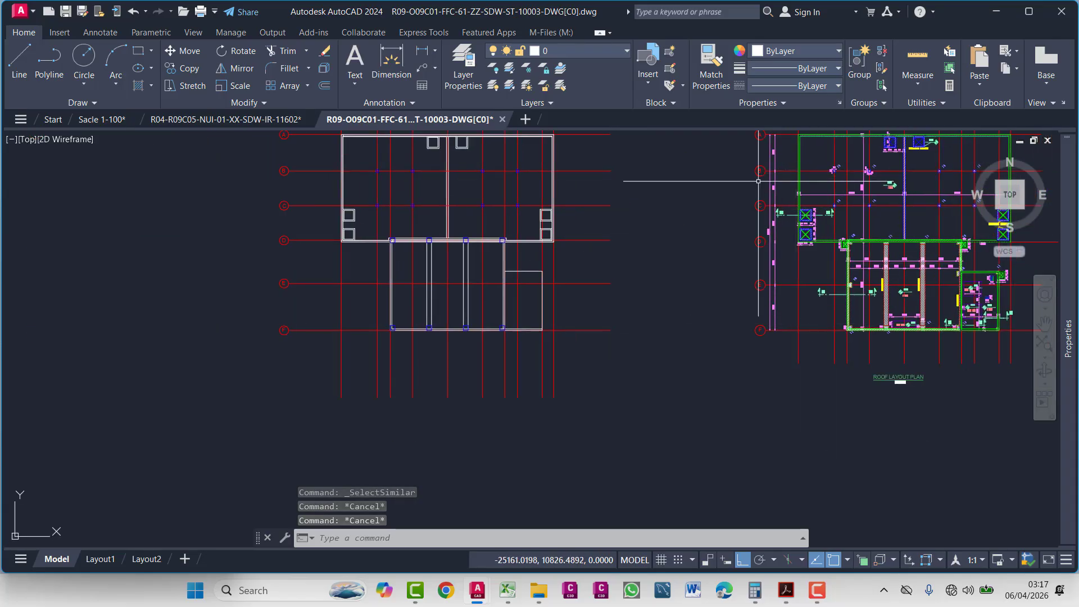
pyautogui.moveTo(604, 310); pyautogui.dragTo(570, 370, button='middle')
pyautogui.scroll(6, 339, 223)
pyautogui.scroll(-4, 470, 297)
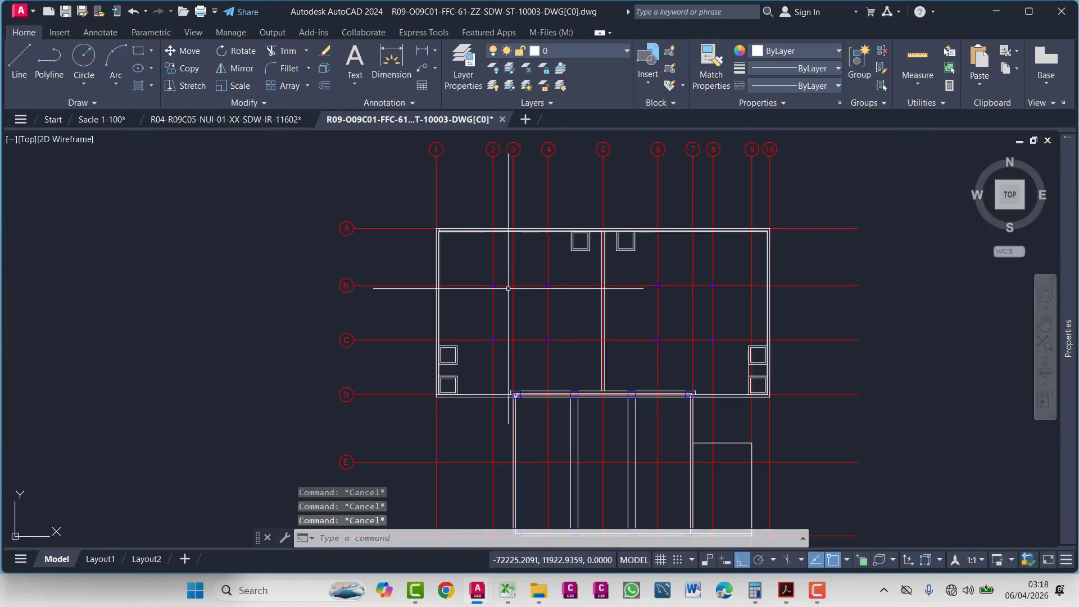
pyautogui.scroll(2, 508, 253)
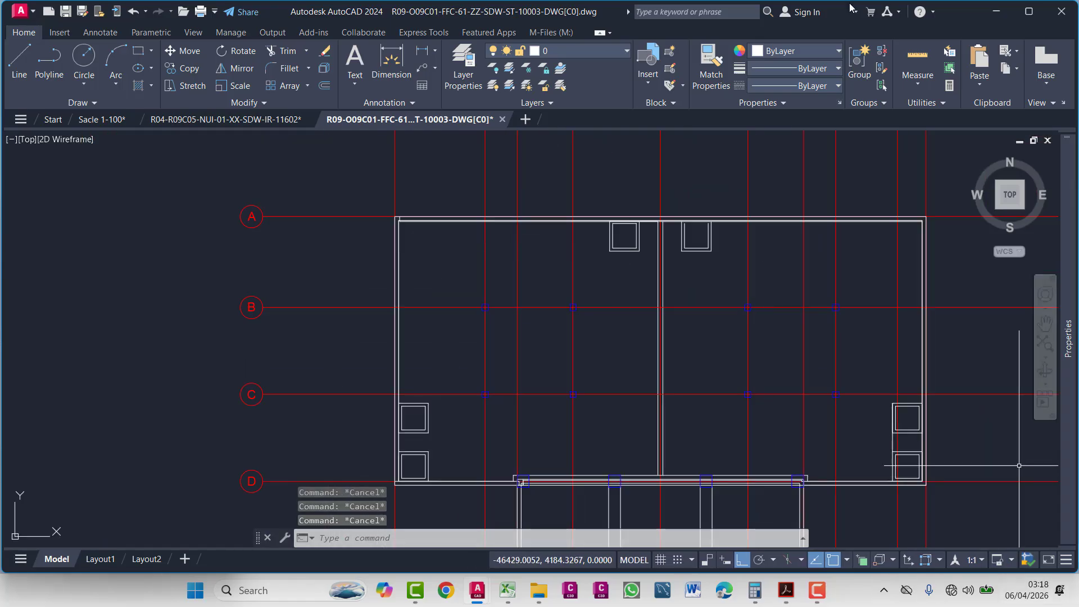
pyautogui.press('Escape')
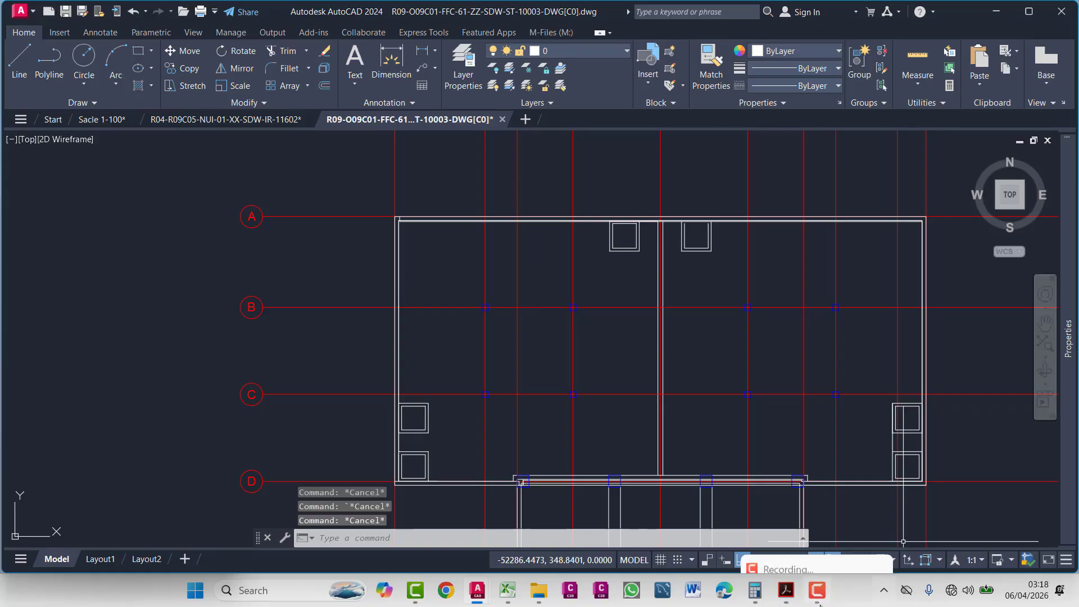
pyautogui.moveTo(817, 589)
pyautogui.click(820, 556)
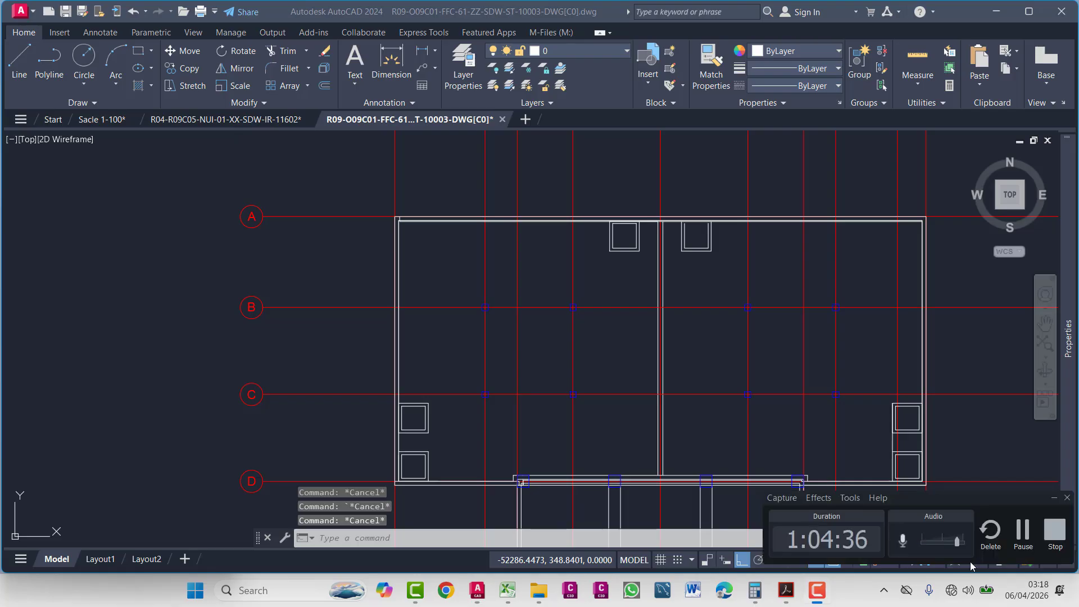
pyautogui.click(1051, 498)
# - Start creating a new dimension style in the Dimension Style Manager
pyautogui.moveTo(571, 296); pyautogui.dragTo(560, 379, button='middle')
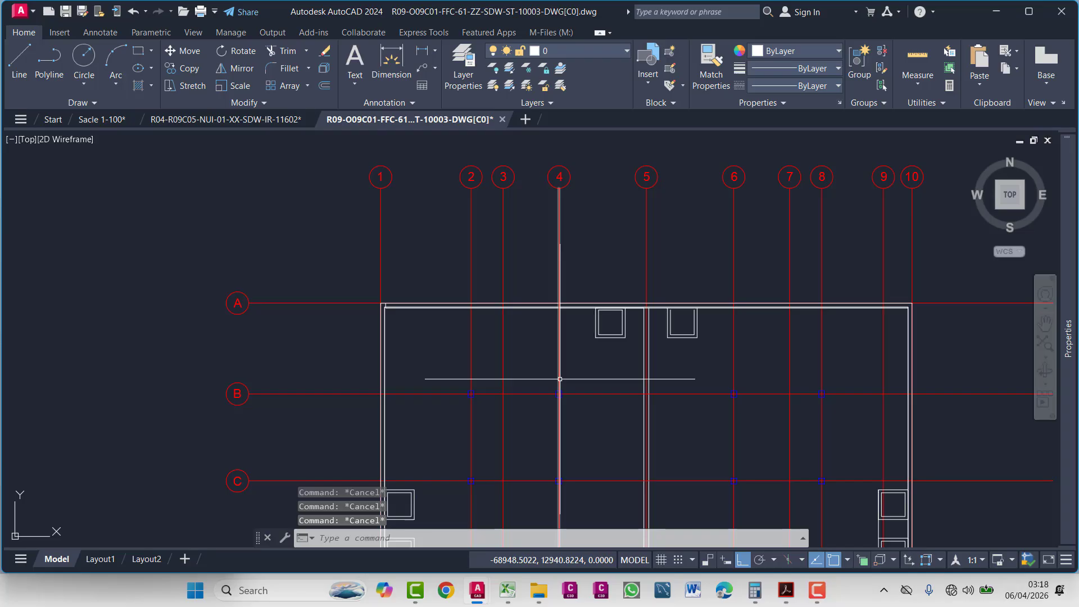
pyautogui.write('d')
pyautogui.press('Return')
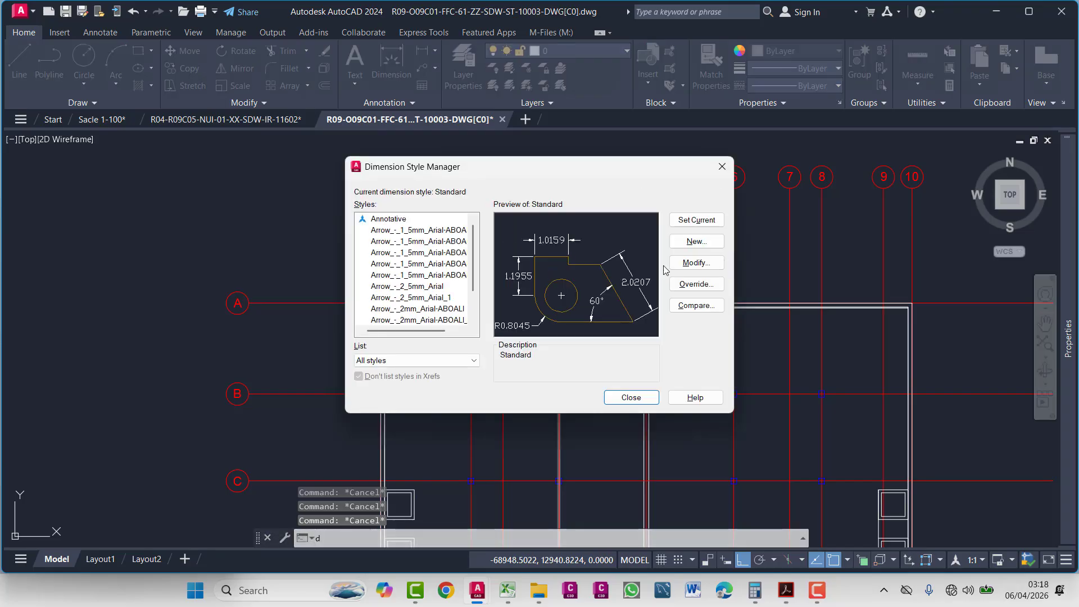
pyautogui.click(696, 241)
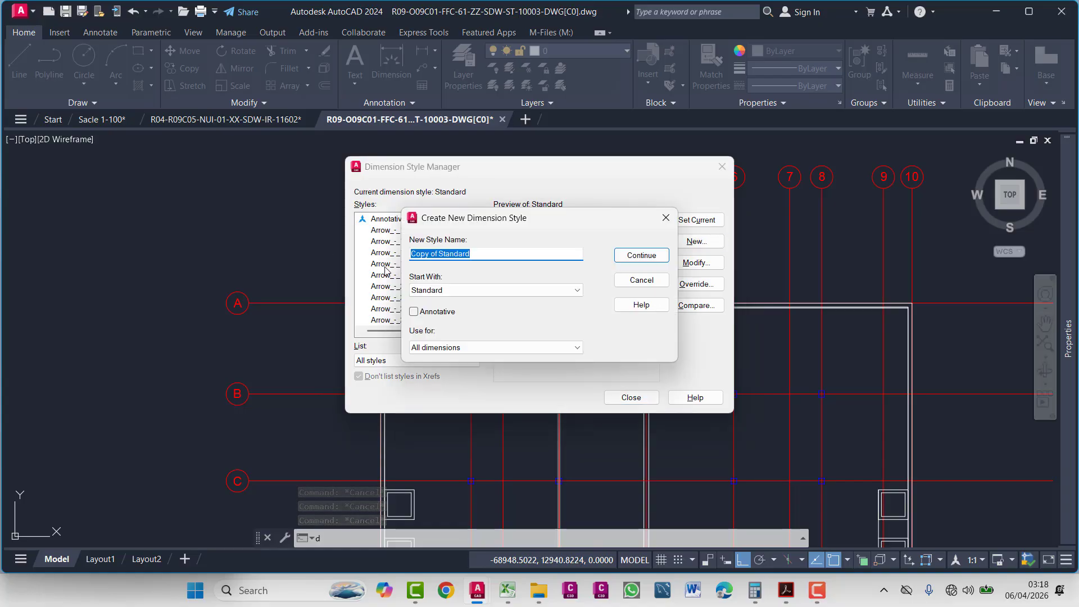
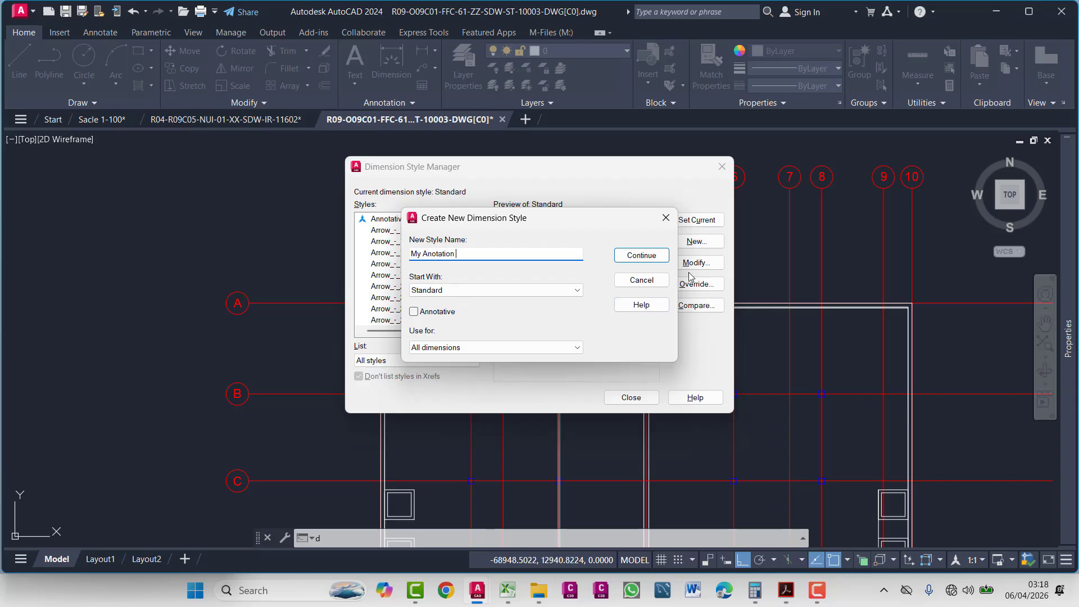
# - Create the "My Anotation" dimension style with Open 30 arrowheads and an arrow size of 250
pyautogui.click(655, 260)
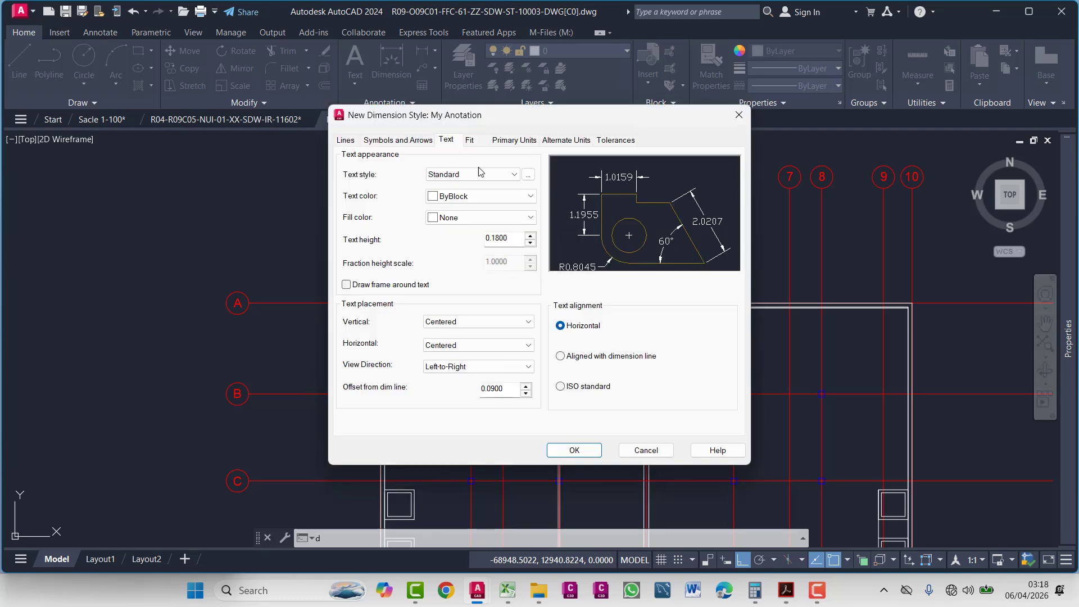
pyautogui.click(397, 140)
pyautogui.click(436, 182)
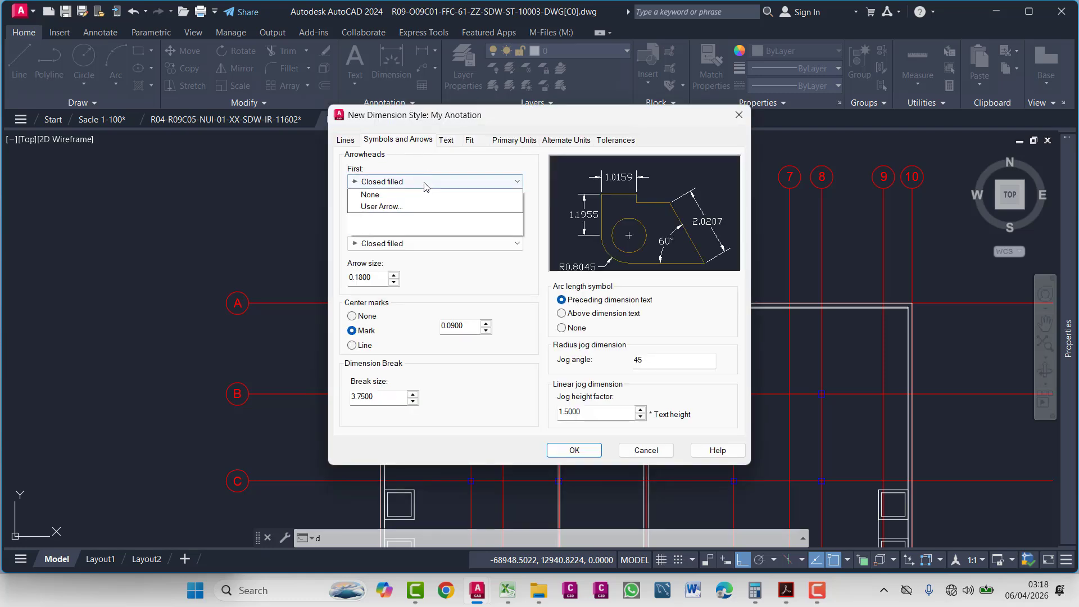
pyautogui.click(436, 182)
pyautogui.click(436, 181)
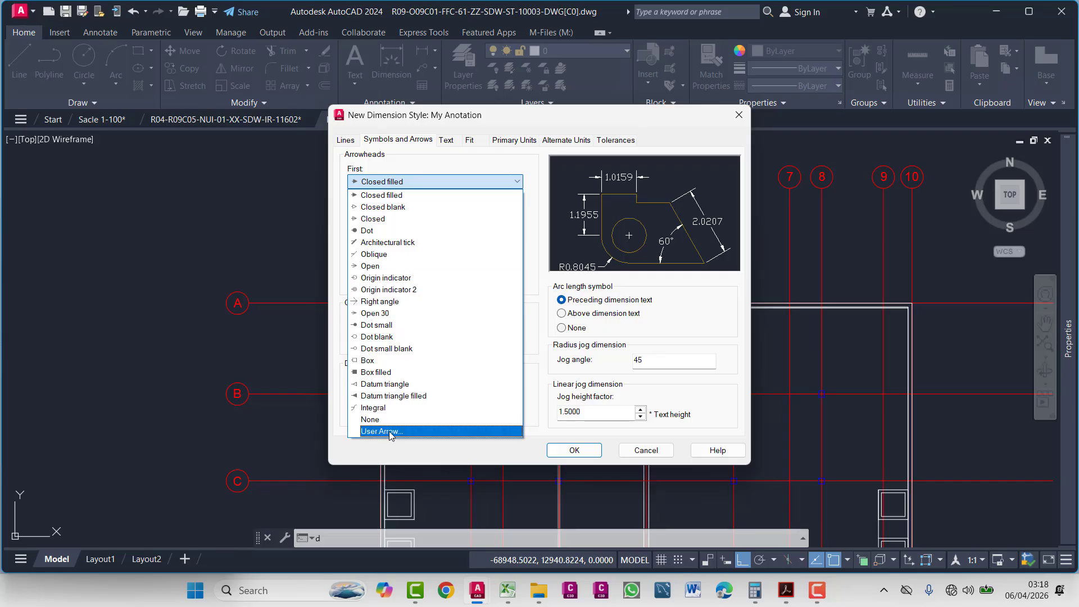
pyautogui.click(382, 314)
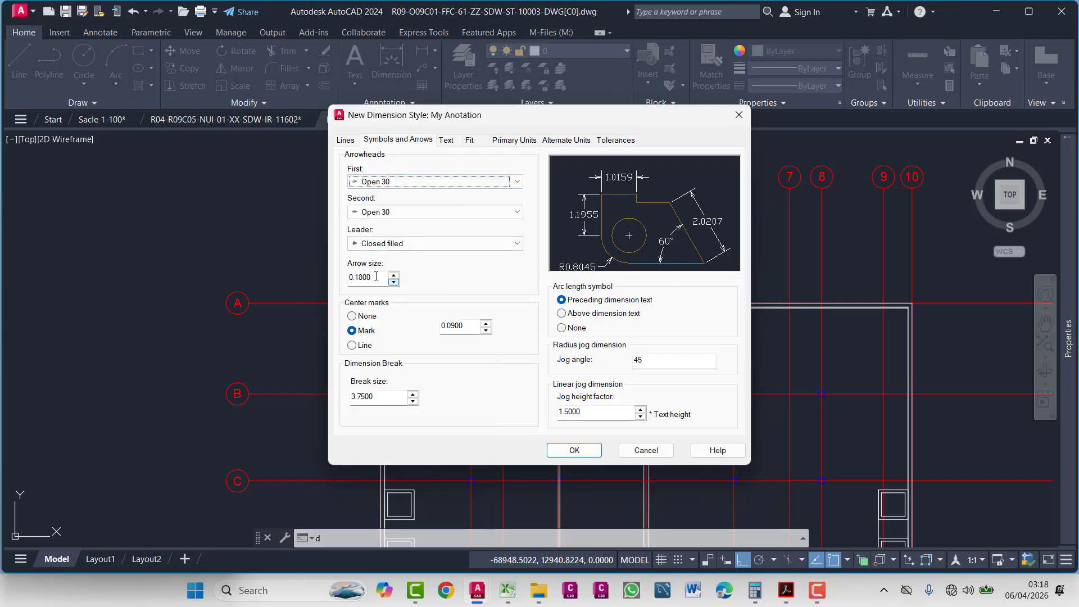
pyautogui.moveTo(377, 276); pyautogui.dragTo(279, 276)
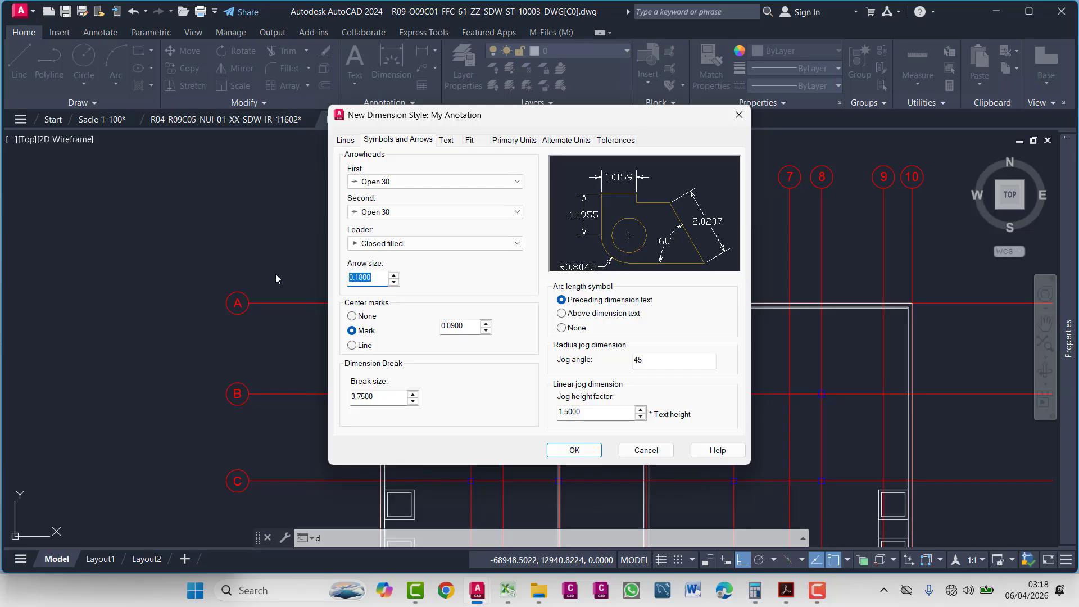
pyautogui.write('250')
# - Set the font of the Standard text style used by the new dimension style to ae2.shx
pyautogui.click(447, 140)
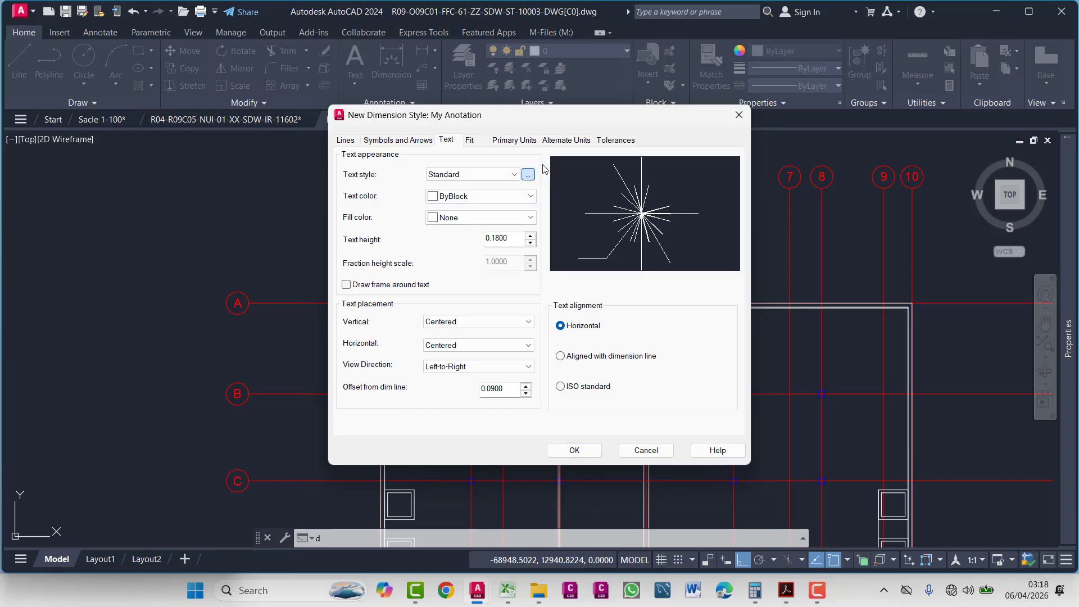
pyautogui.click(528, 174)
pyautogui.click(519, 228)
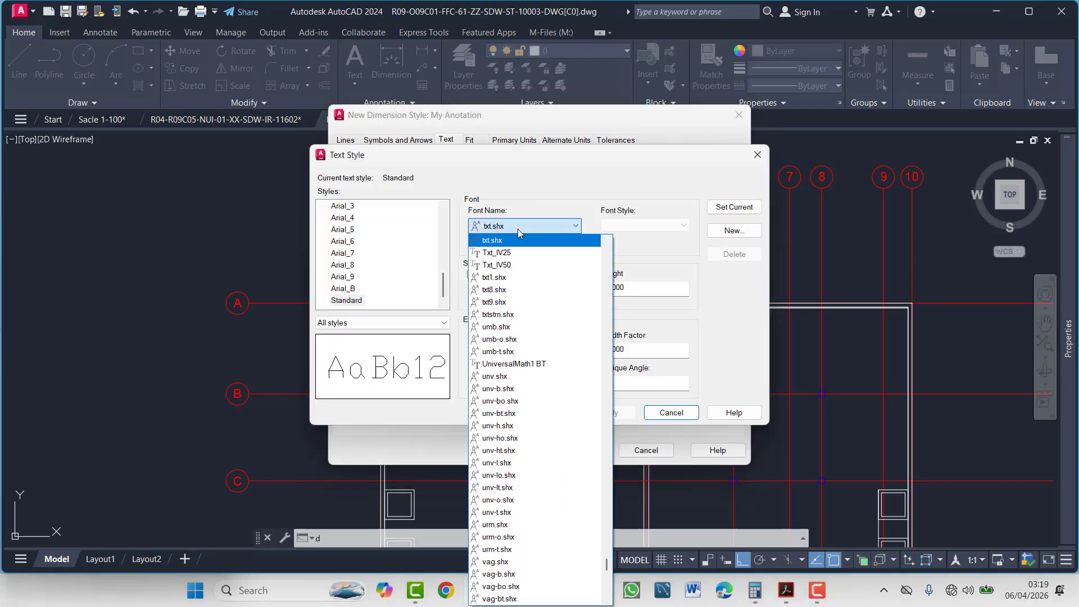
pyautogui.write('ae2')
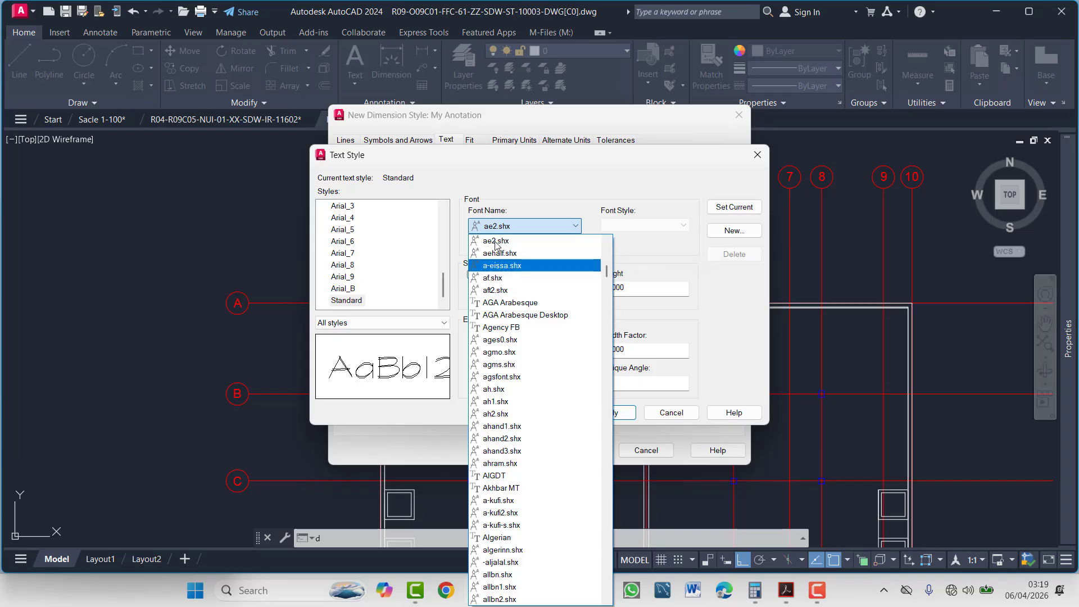
pyautogui.scroll(3, 357, 233)
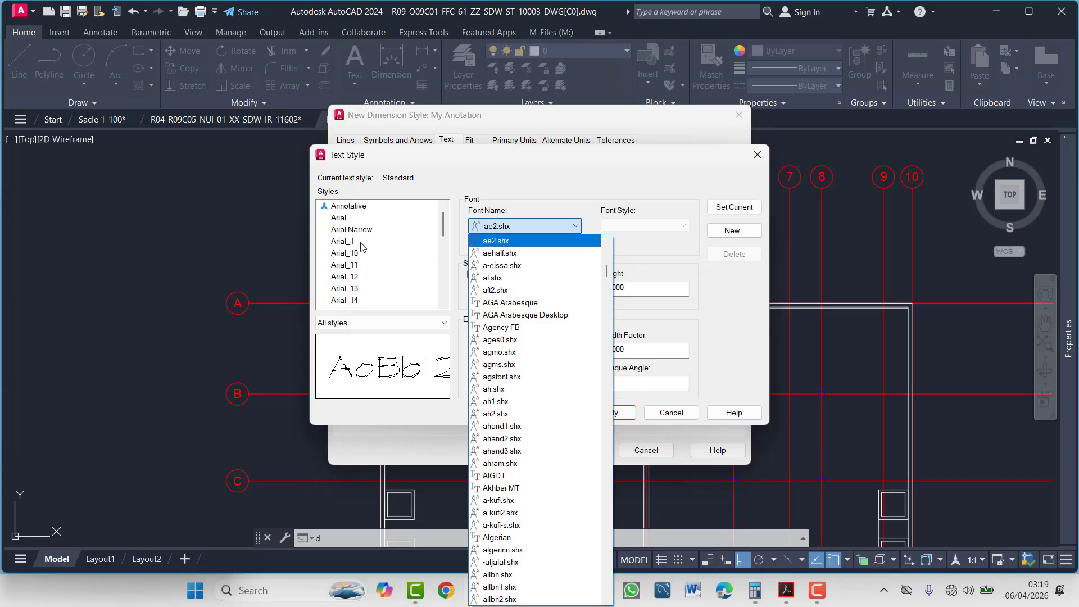
# - Save the font change, then apply a height of 250 to the Arial text style with annotative scaling off
pyautogui.click(354, 221)
pyautogui.click(377, 228)
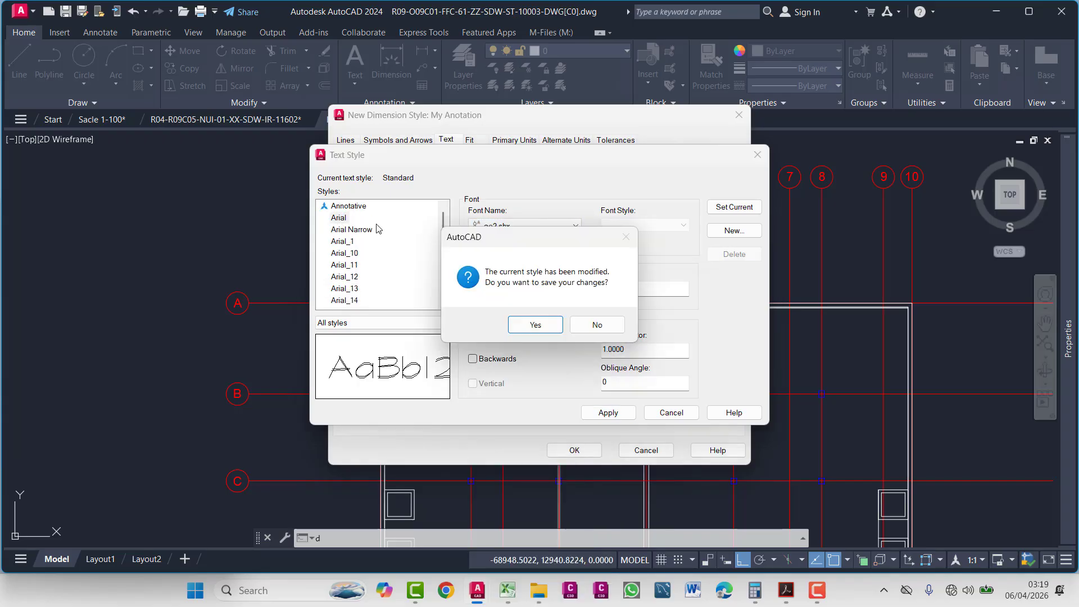
pyautogui.click(535, 324)
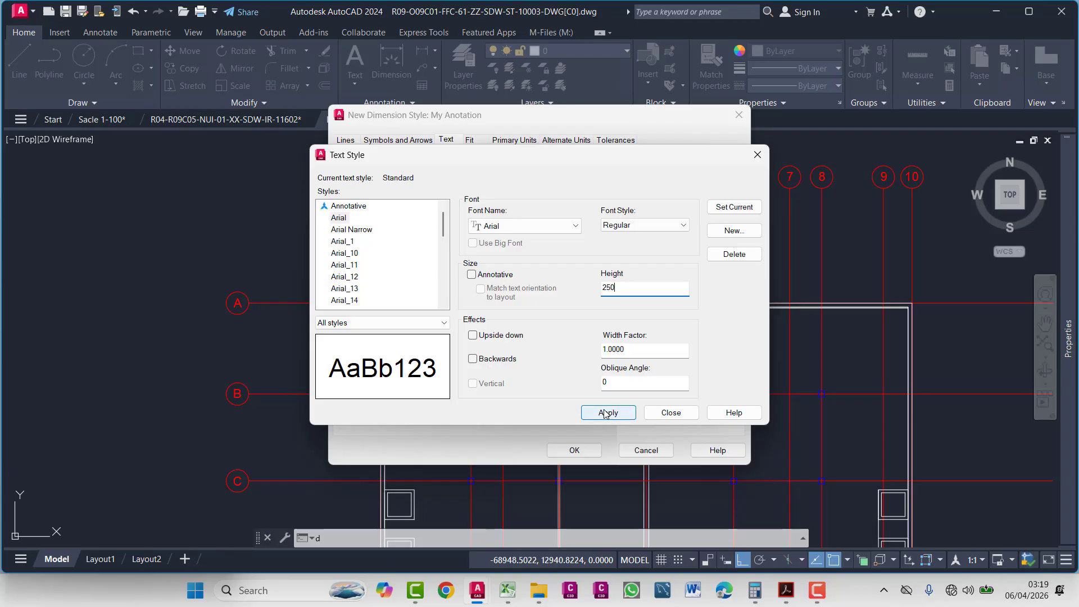
pyautogui.click(472, 275)
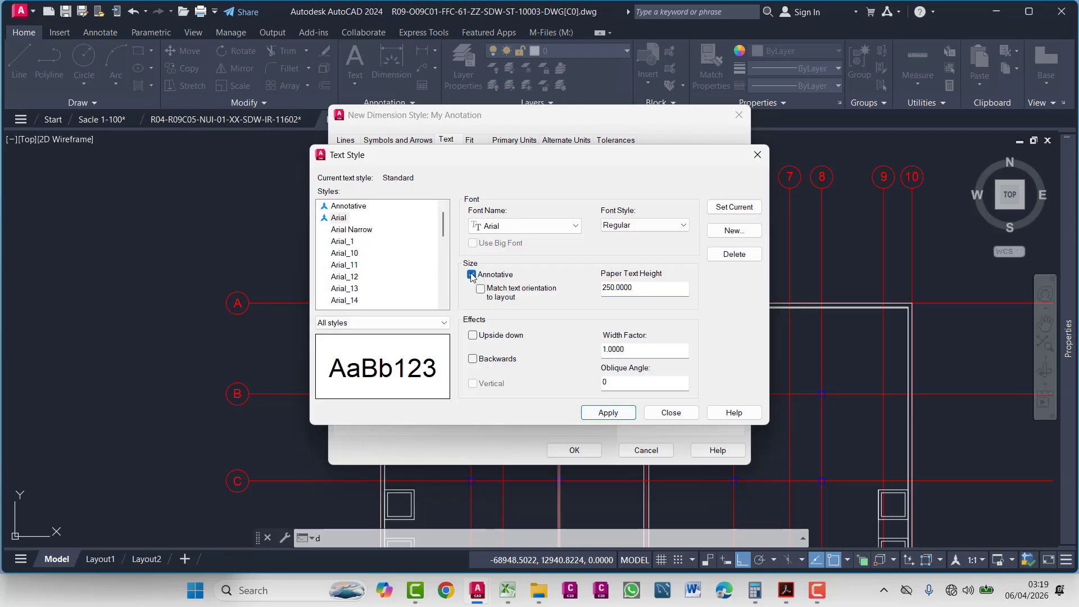
pyautogui.click(472, 275)
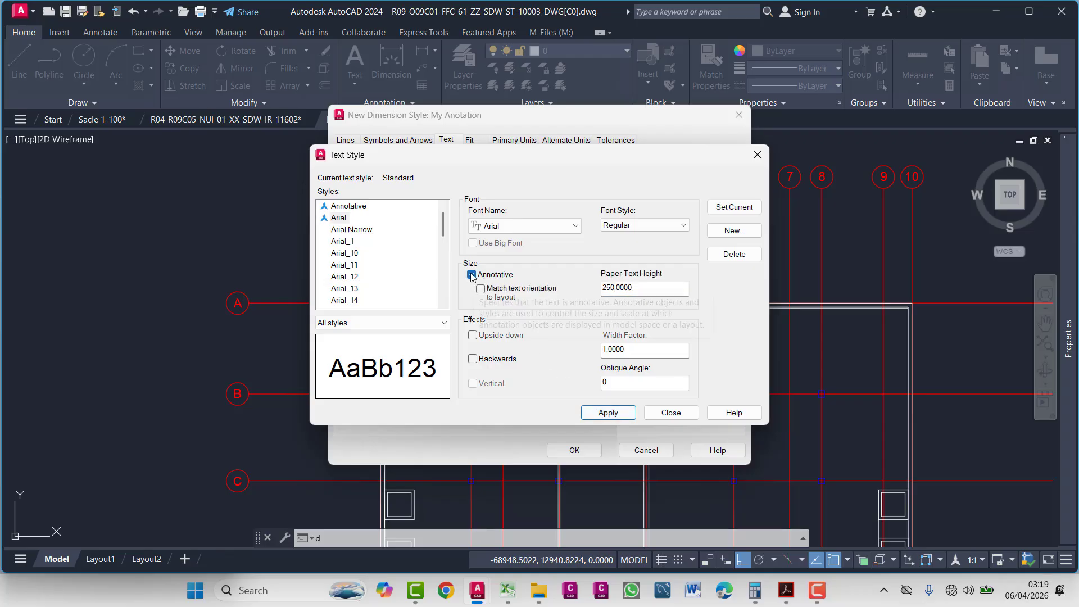
pyautogui.click(472, 275)
pyautogui.click(471, 275)
pyautogui.click(472, 275)
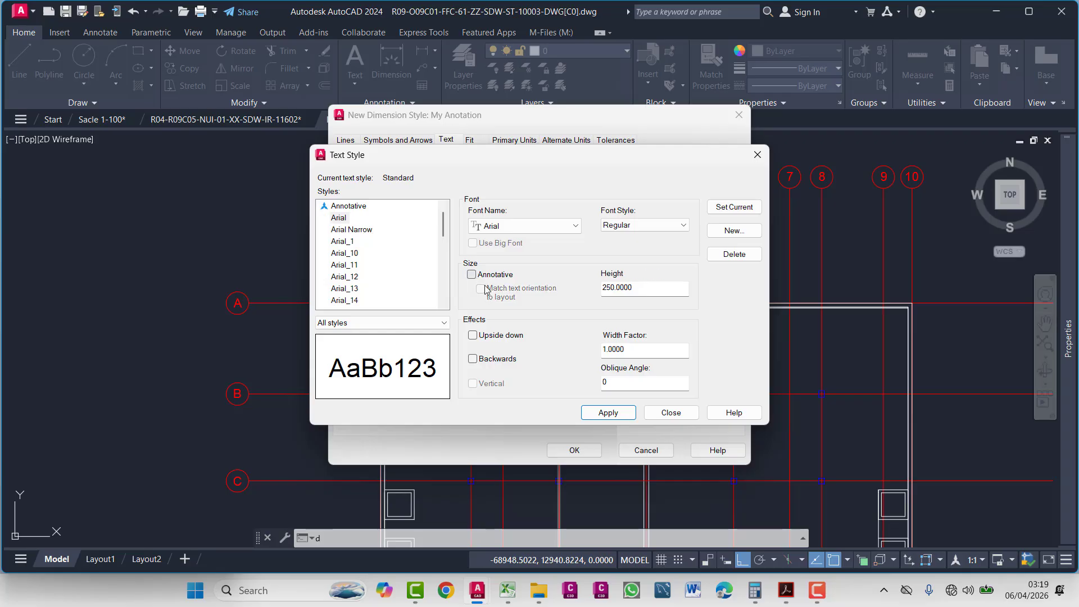
pyautogui.click(615, 415)
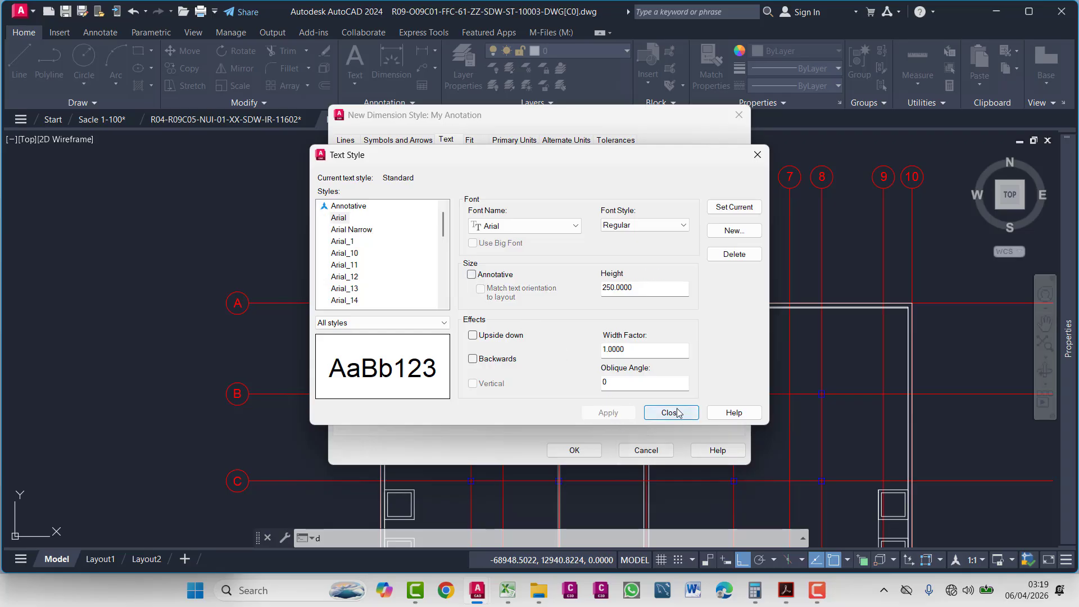
pyautogui.click(678, 414)
# - Save the "My Anotation" dimension style and make it the current style
pyautogui.click(589, 454)
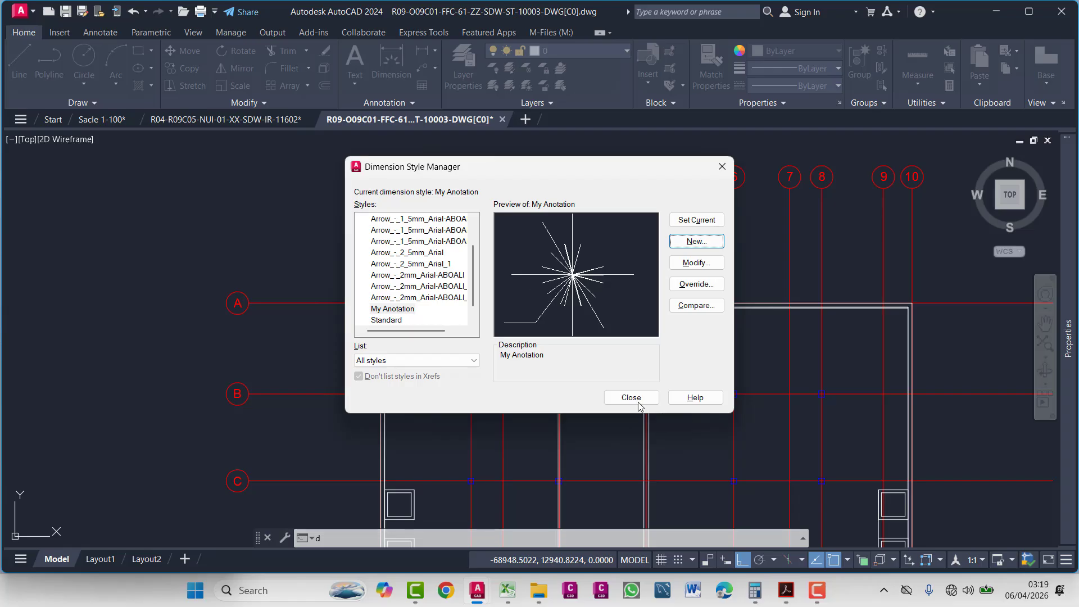
pyautogui.click(714, 220)
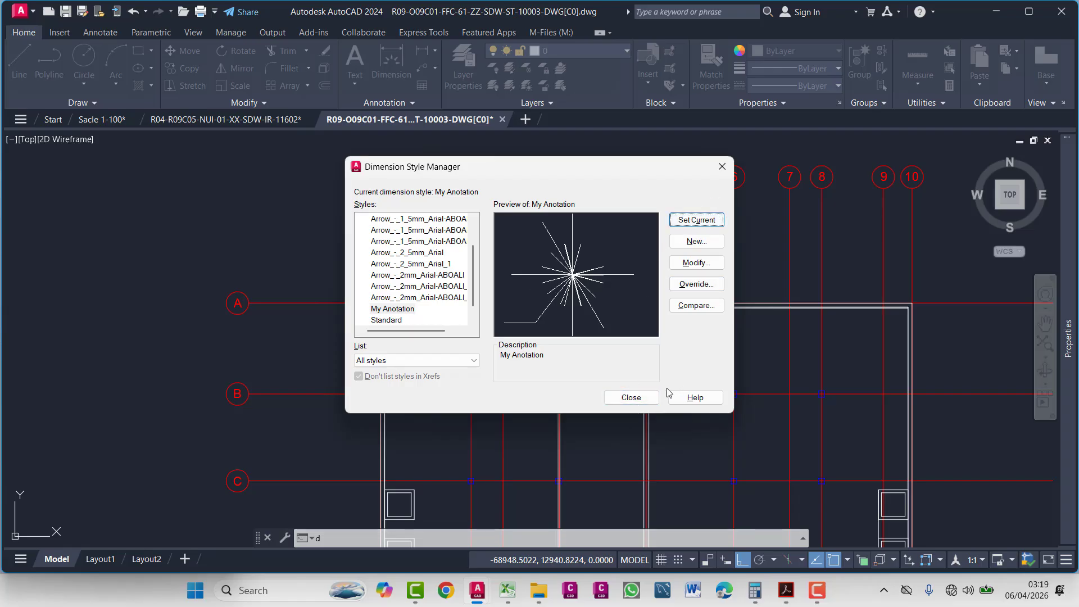
pyautogui.click(631, 397)
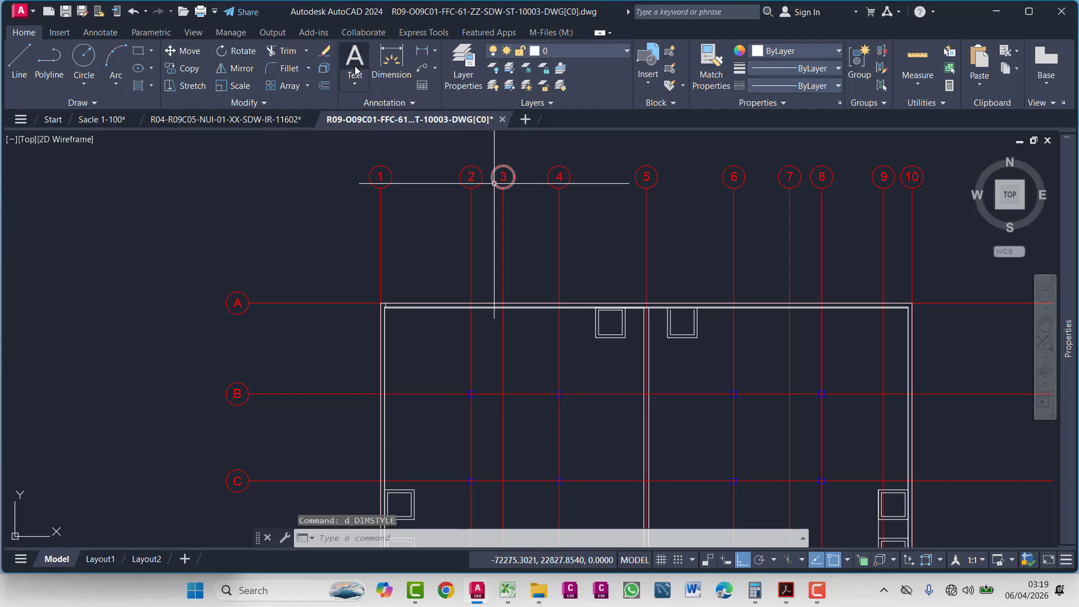
# - Add an overall linear dimension between grid lines 1 and 10, above the plan's upper wall
pyautogui.click(418, 54)
pyautogui.scroll(4, 392, 366)
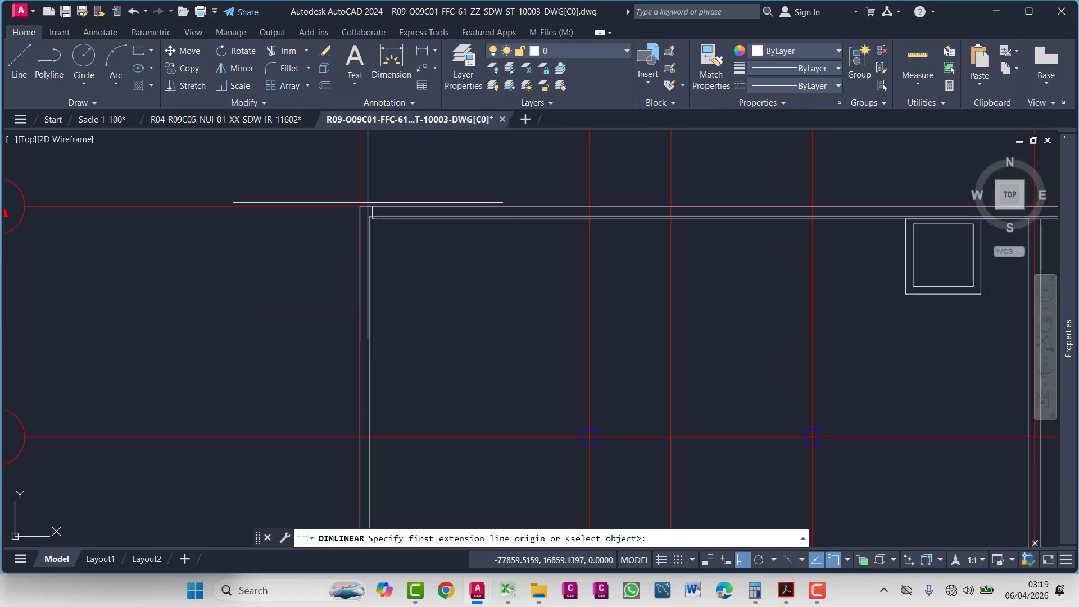
pyautogui.scroll(-2, 337, 270)
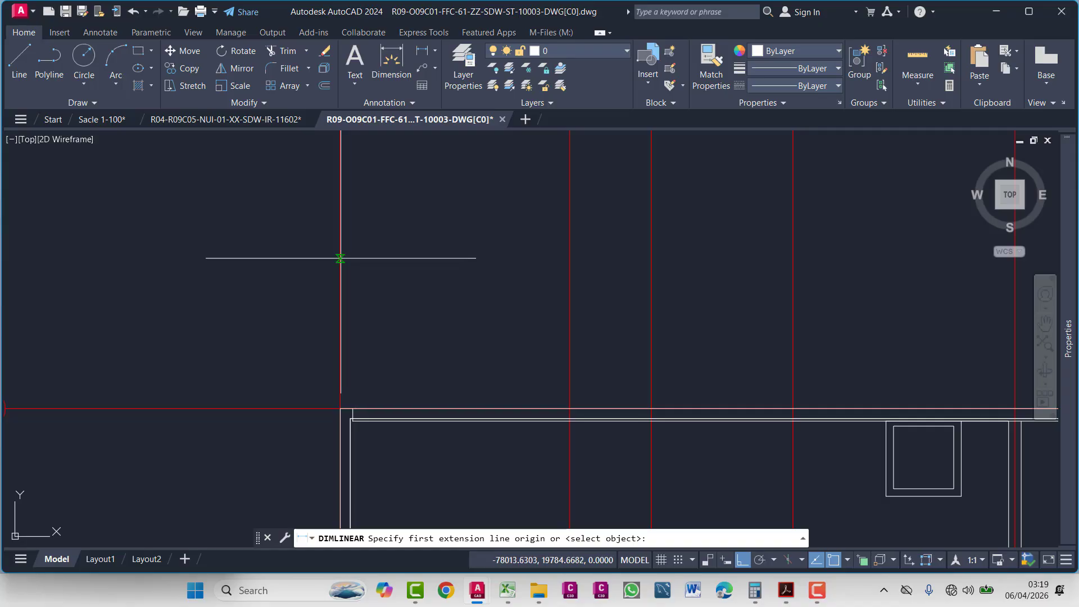
pyautogui.click(339, 257)
pyautogui.scroll(-5, 456, 317)
pyautogui.scroll(2, 568, 256)
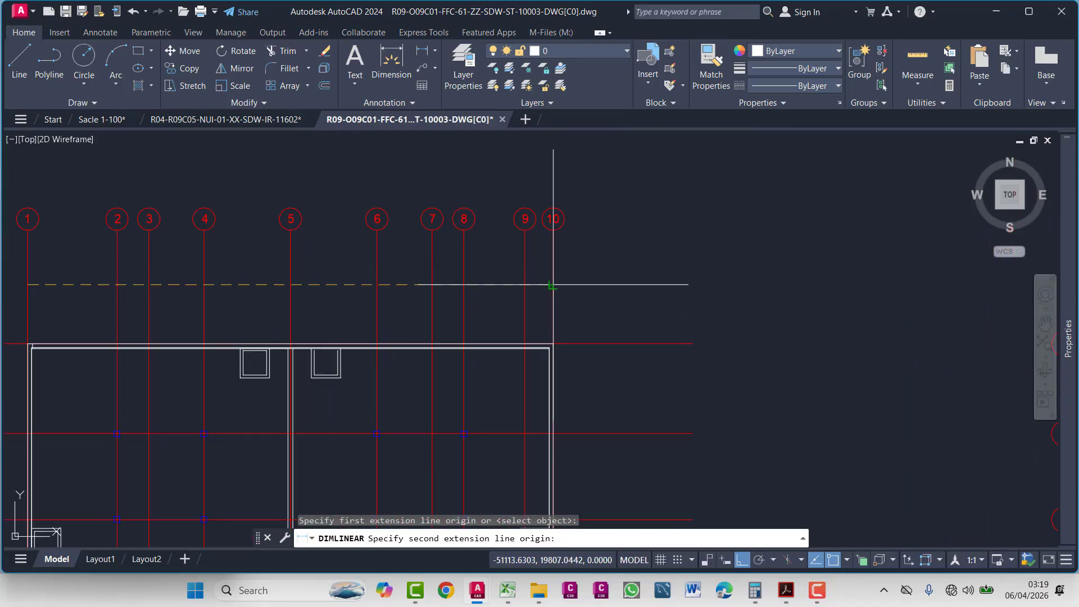
pyautogui.click(554, 344)
pyautogui.click(474, 268)
pyautogui.scroll(4, 380, 276)
pyautogui.press('Escape')
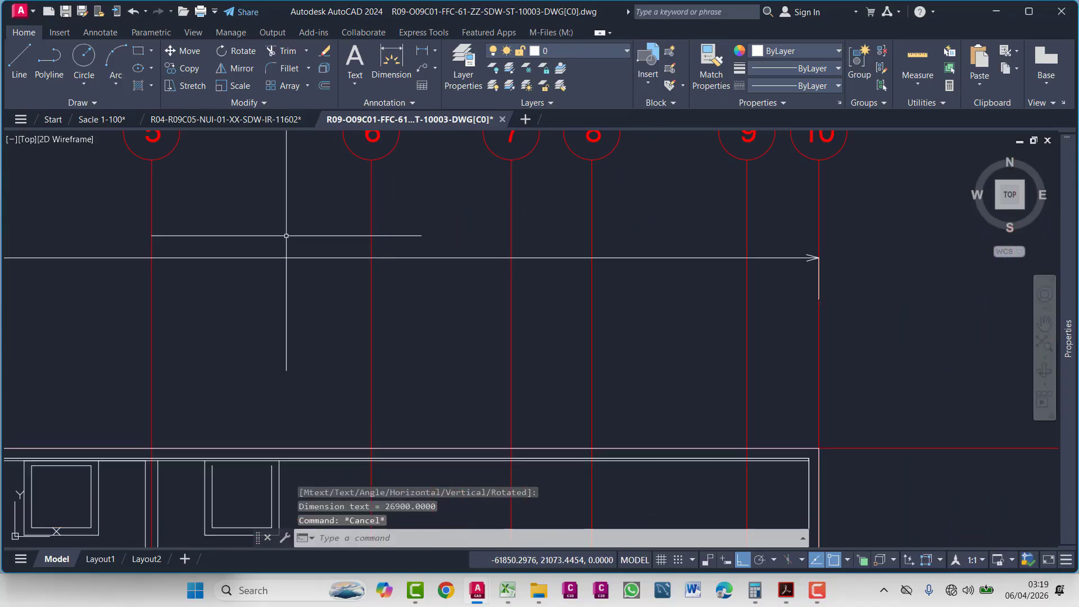
# - Select the overall dimension between grid lines 1 and 10 and examine its arrowheads and text
pyautogui.click(313, 242)
pyautogui.click(282, 290)
pyautogui.scroll(12, 151, 257)
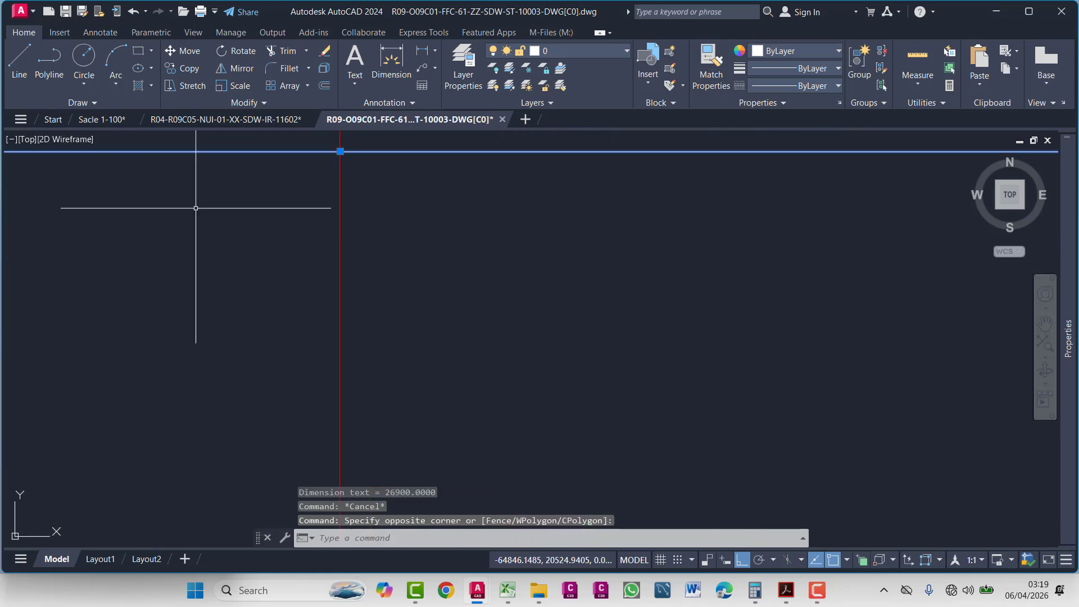
pyautogui.moveTo(323, 172); pyautogui.dragTo(557, 271, button='middle')
pyautogui.scroll(-3, 345, 317)
pyautogui.scroll(2, 354, 290)
pyautogui.press('Escape')
pyautogui.press('Escape')
pyautogui.click(572, 231)
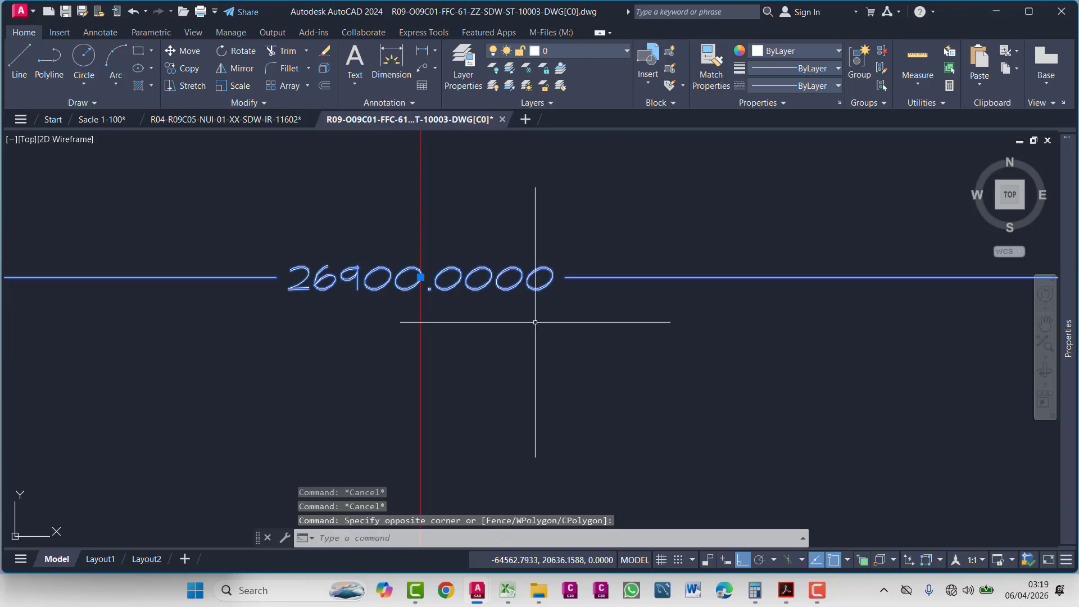
# - Modify the "My Anotation" dimension style, changing the font of its Standard text style to ar.shx
pyautogui.write('d')
pyautogui.press('Return')
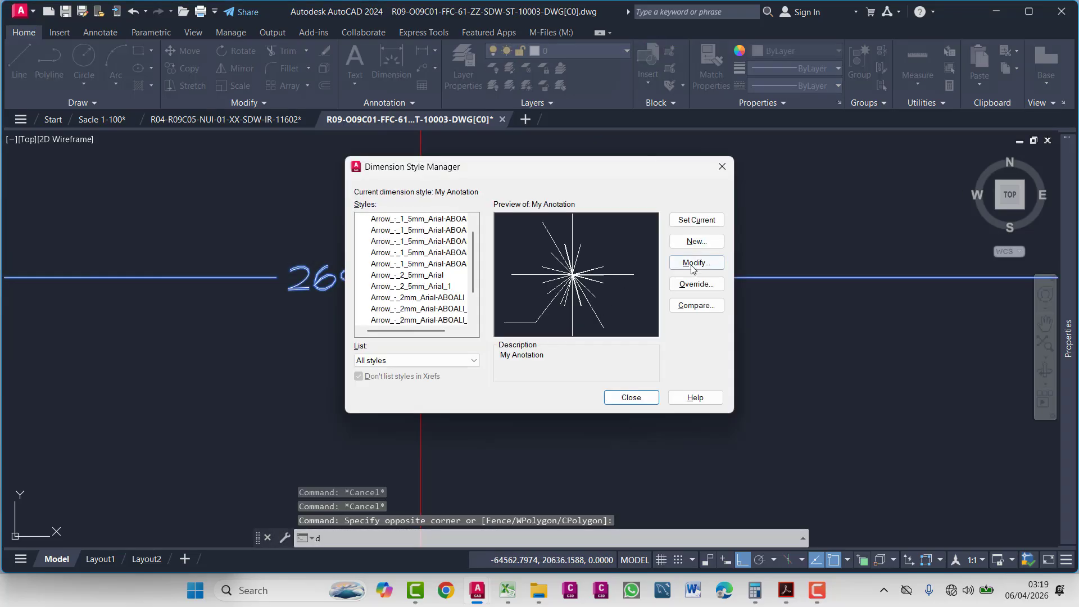
pyautogui.scroll(-1, 398, 303)
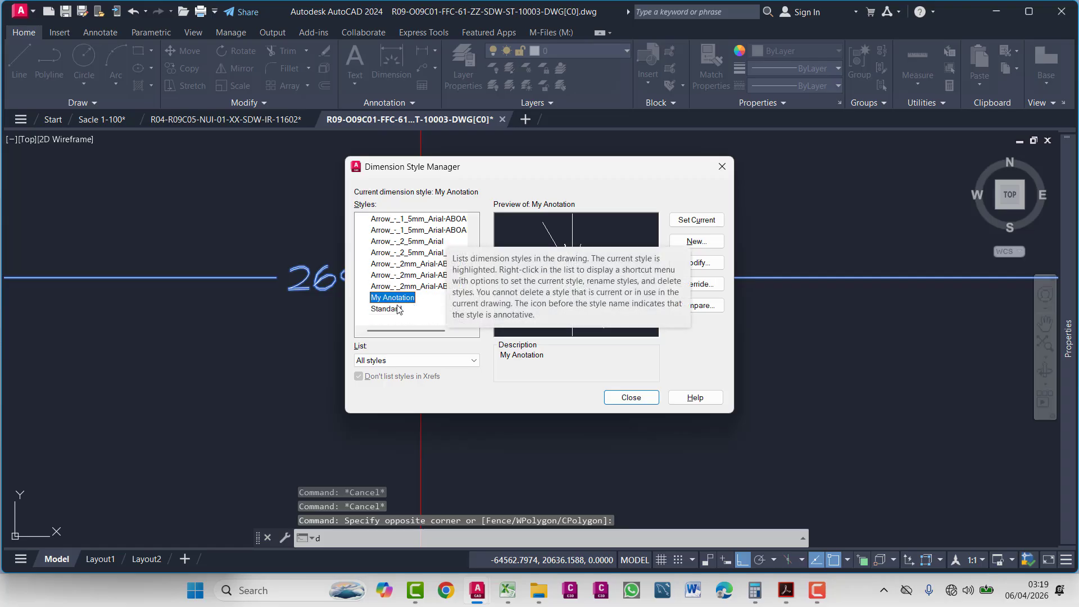
pyautogui.click(696, 264)
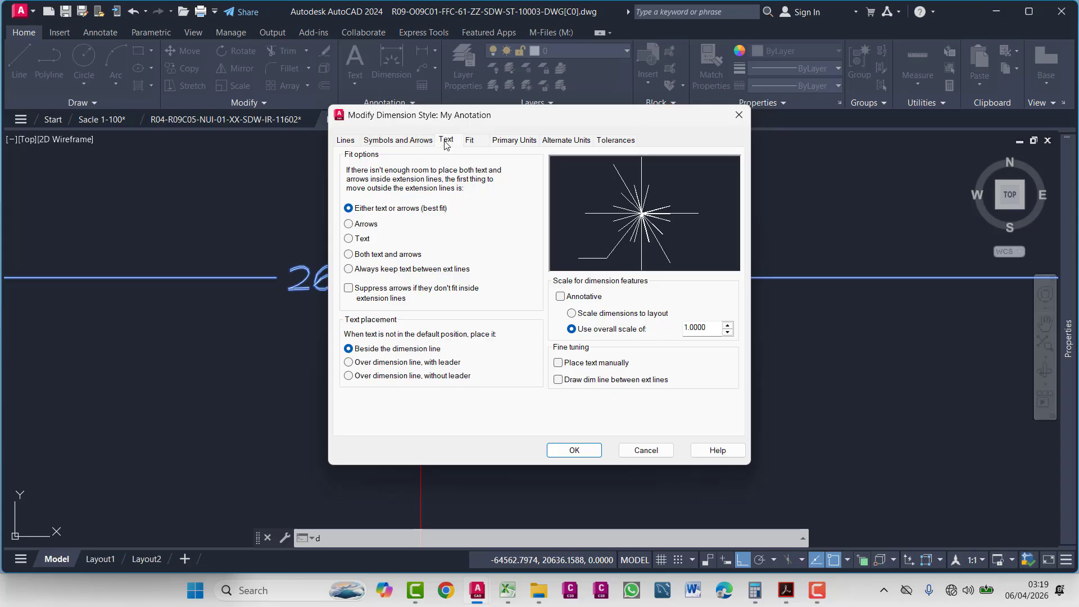
pyautogui.click(446, 142)
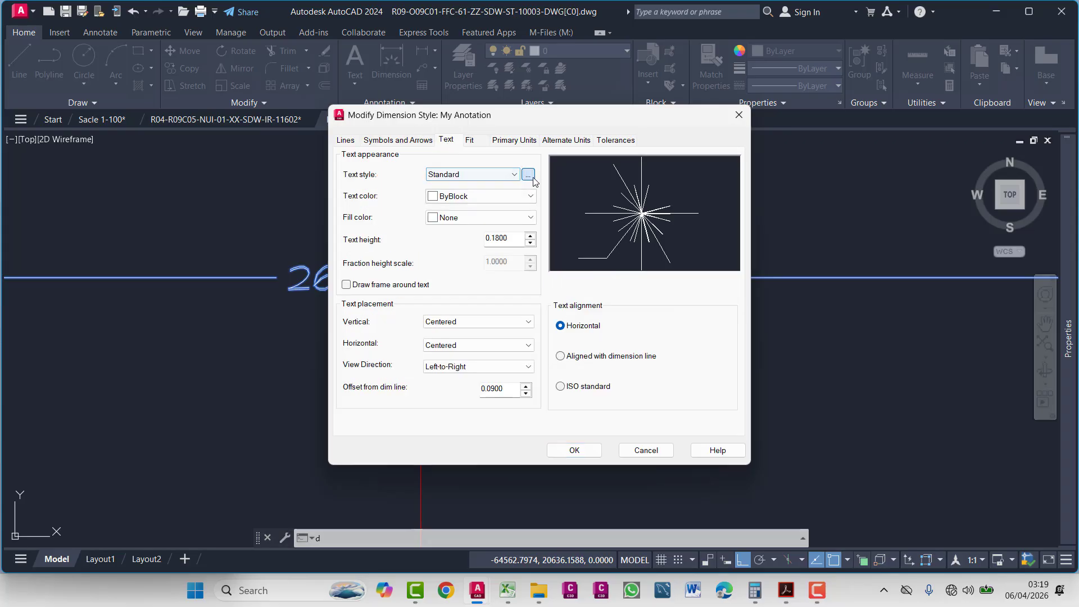
pyautogui.click(527, 176)
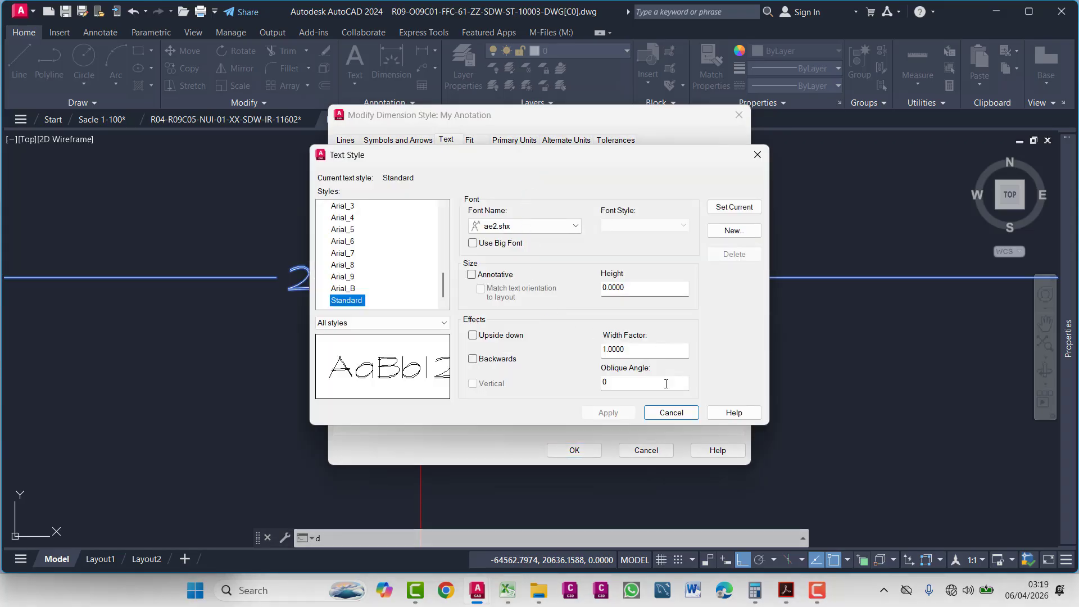
pyautogui.click(543, 227)
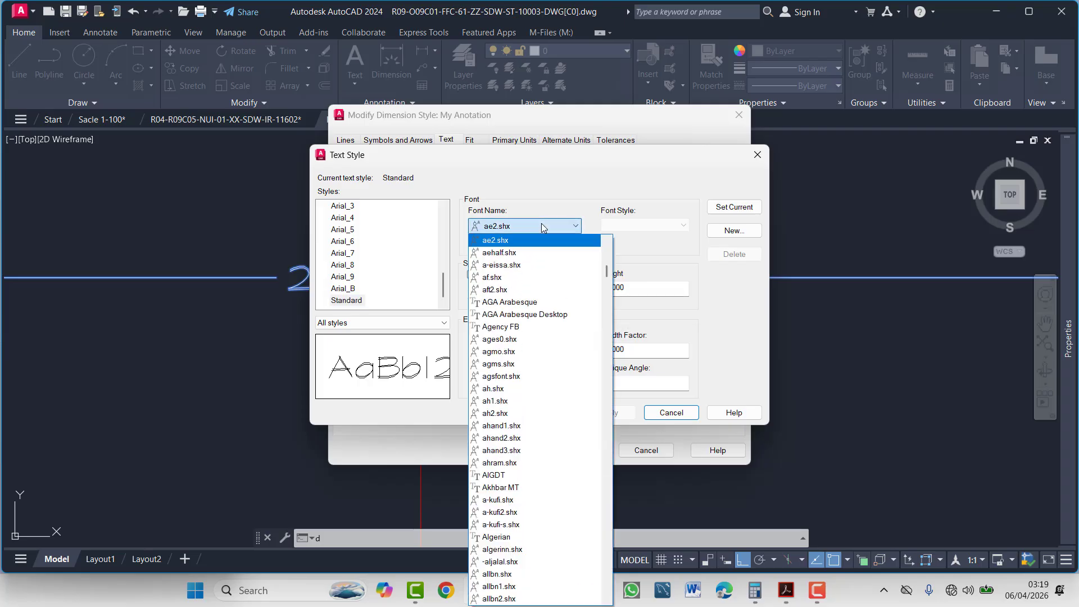
pyautogui.write('ar')
pyautogui.scroll(1, 353, 237)
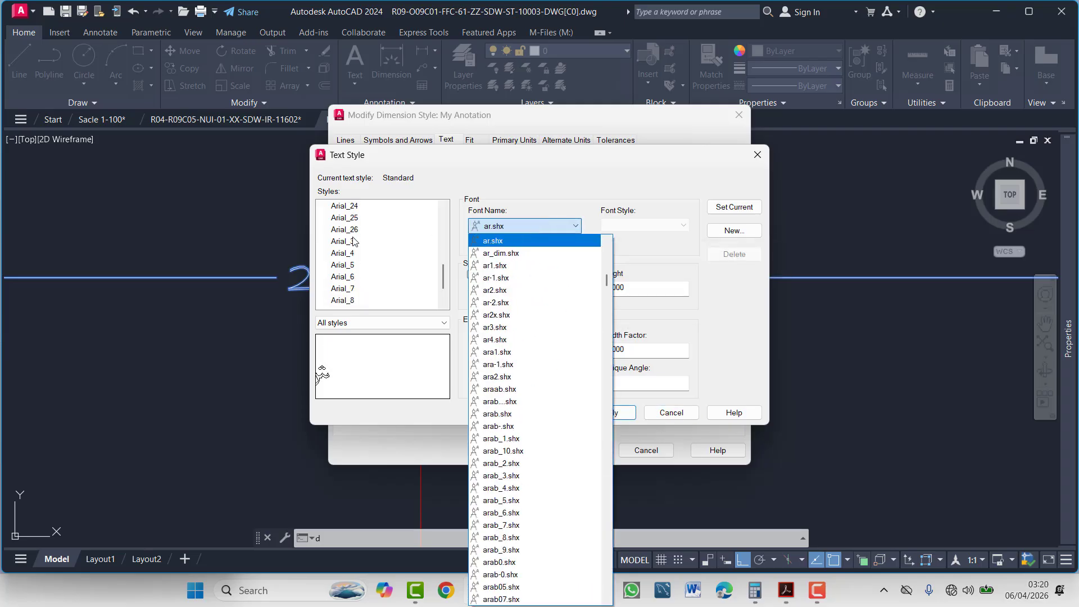
pyautogui.press('Return')
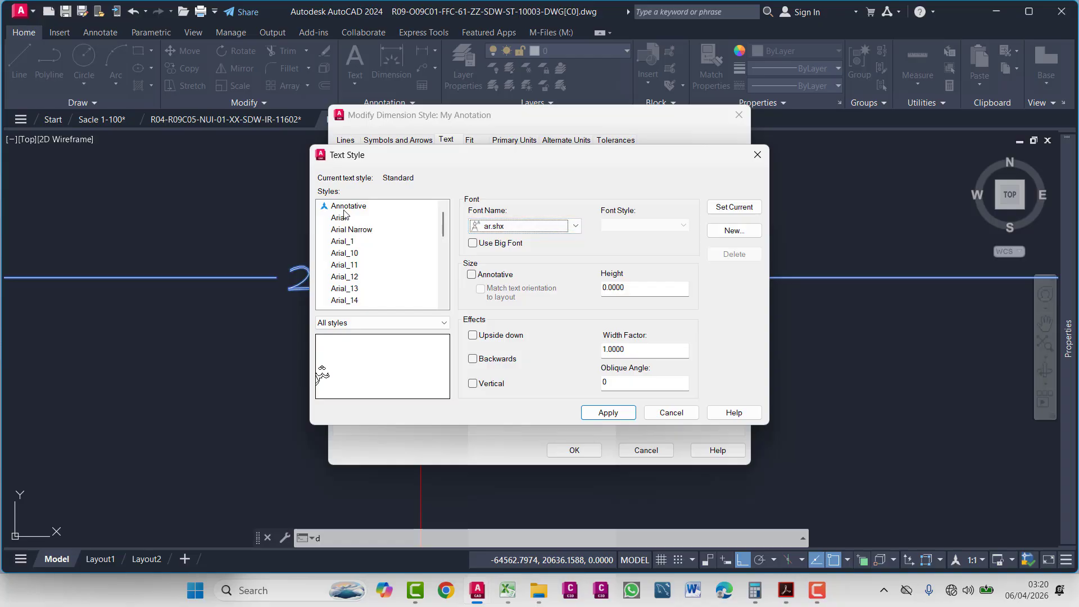
# - Save the font change and make the Arial text style annotative
pyautogui.click(340, 219)
pyautogui.click(551, 330)
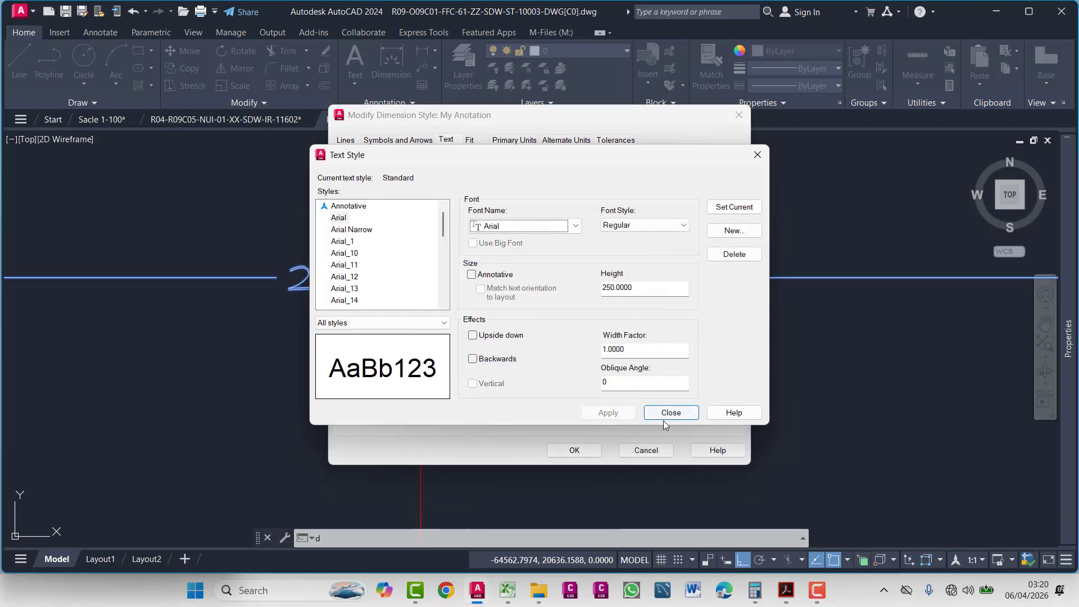
pyautogui.click(471, 275)
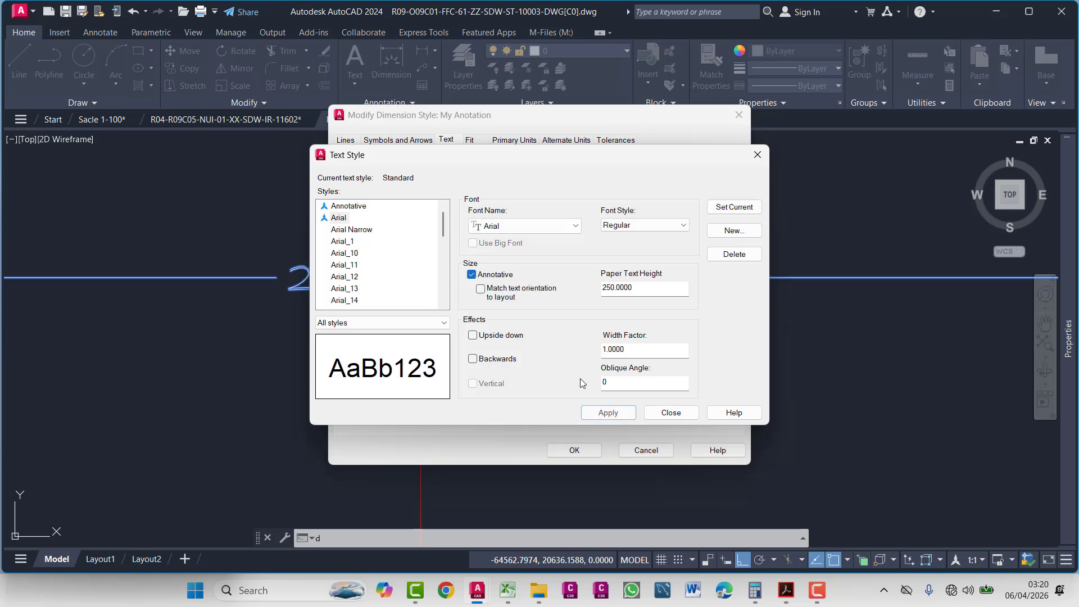
pyautogui.click(660, 416)
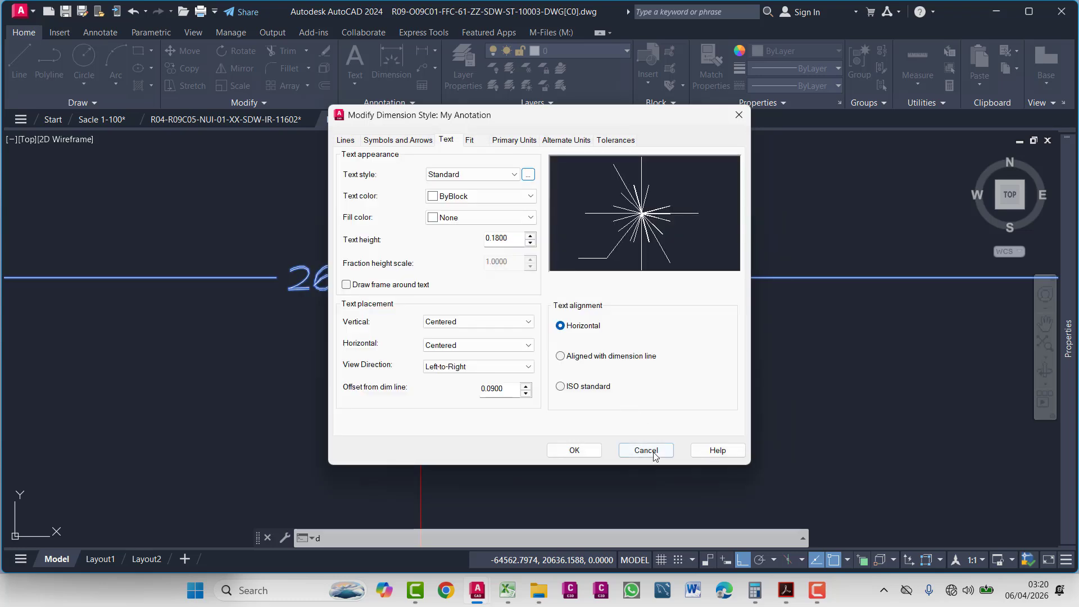
# - Set the text height of the "My Anotation" dimension style to 250 and make the style current
pyautogui.click(574, 451)
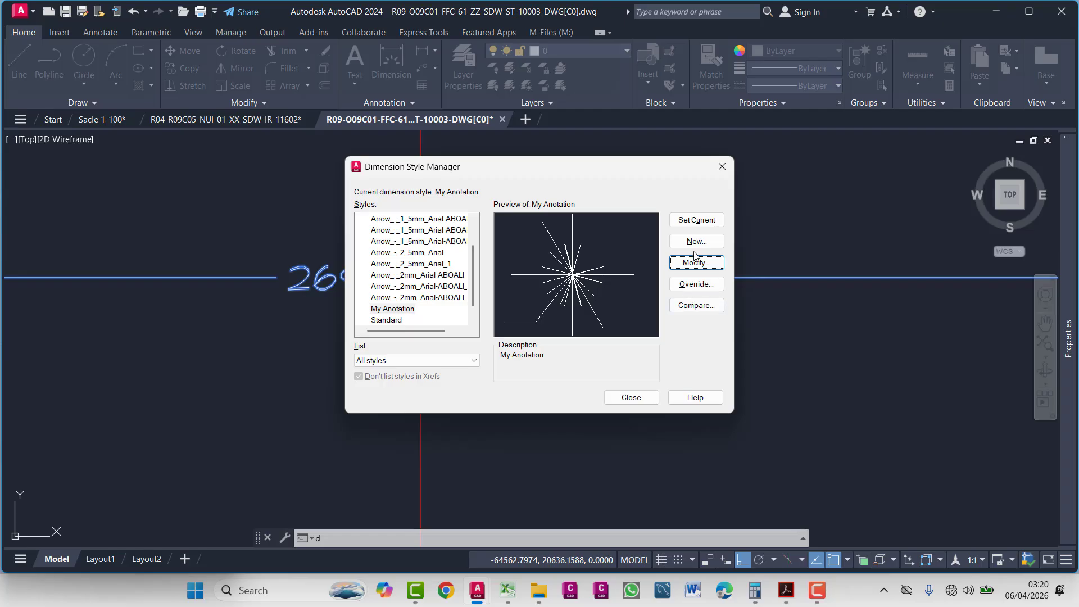
pyautogui.press('Return')
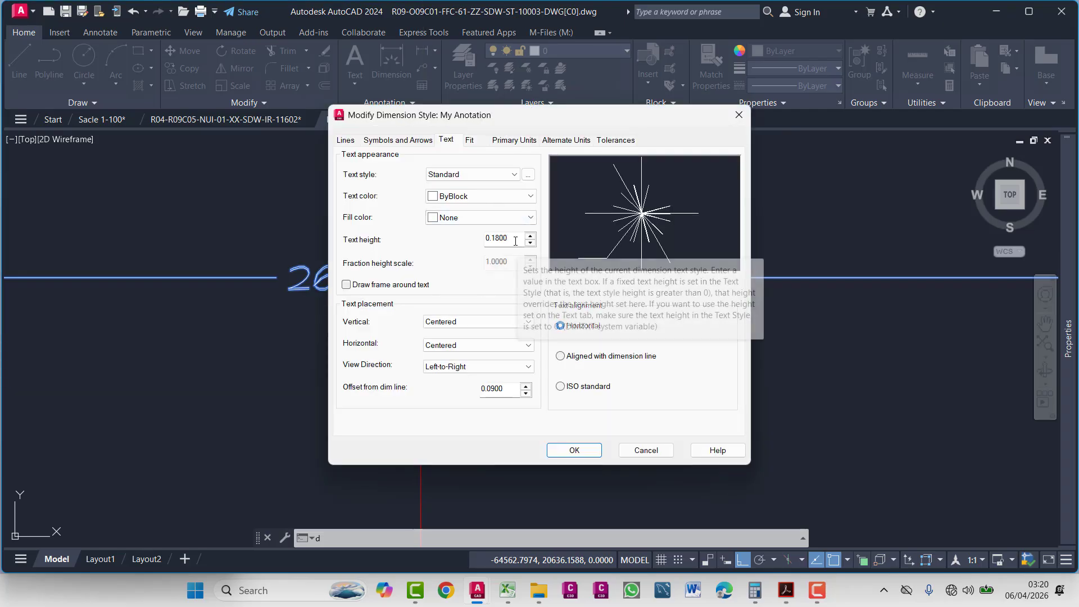
pyautogui.moveTo(515, 241); pyautogui.dragTo(466, 241)
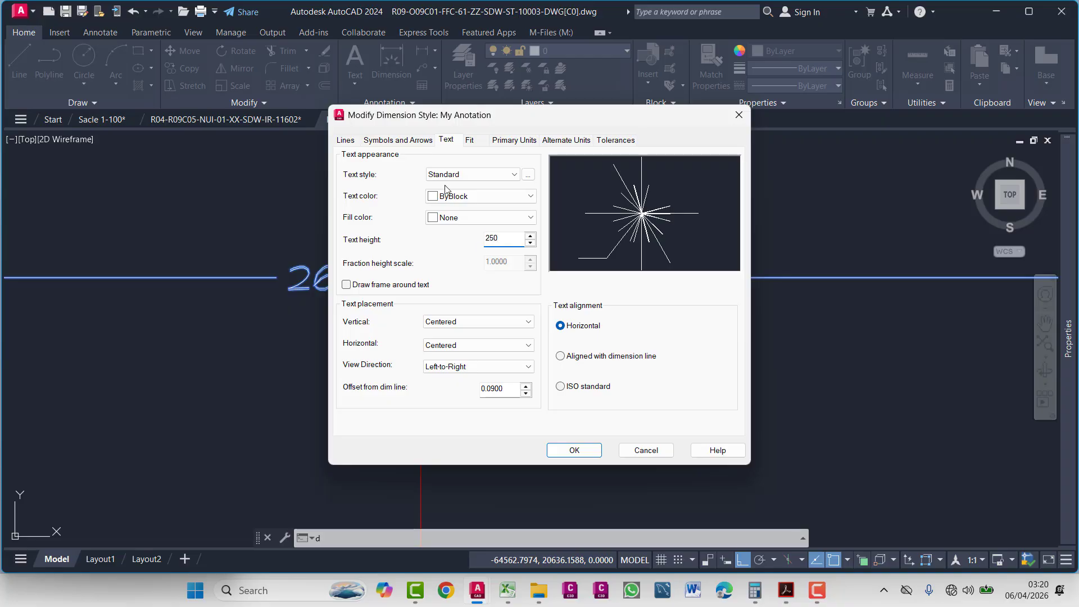
pyautogui.click(415, 141)
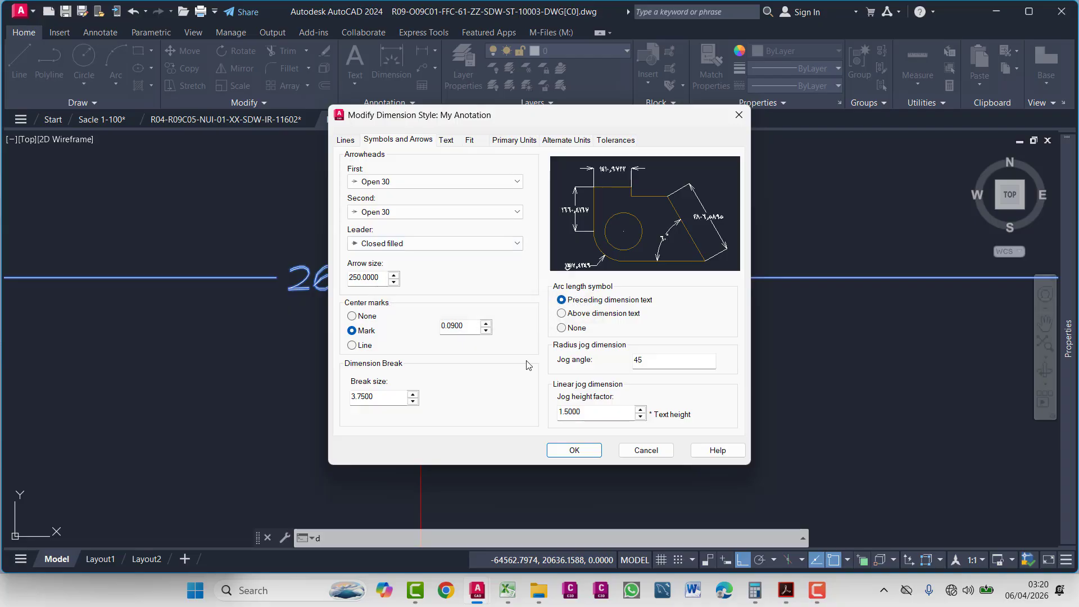
pyautogui.click(579, 450)
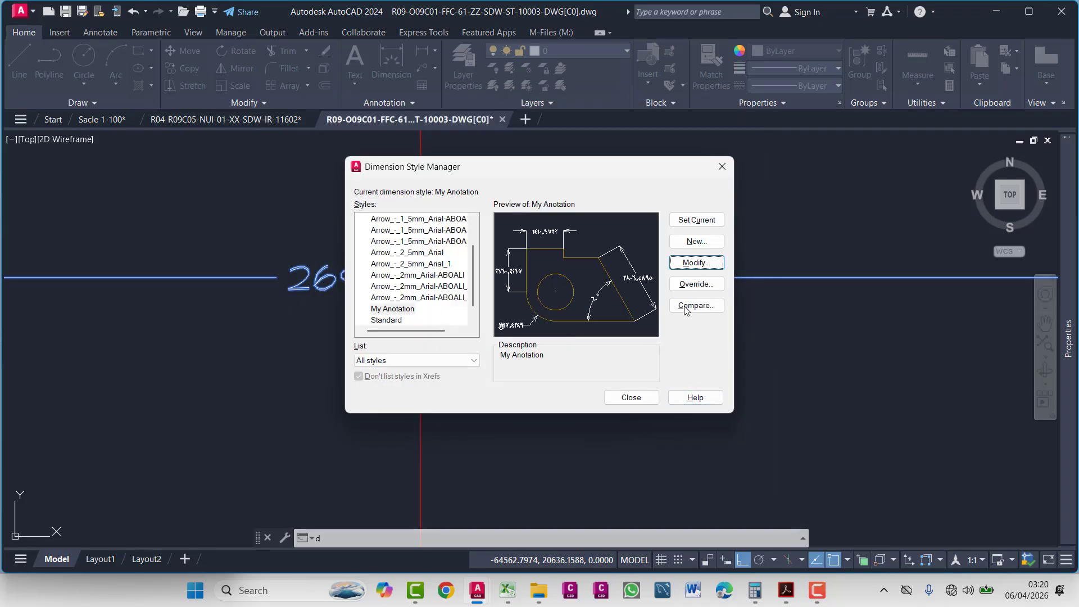
pyautogui.click(692, 221)
pyautogui.click(649, 400)
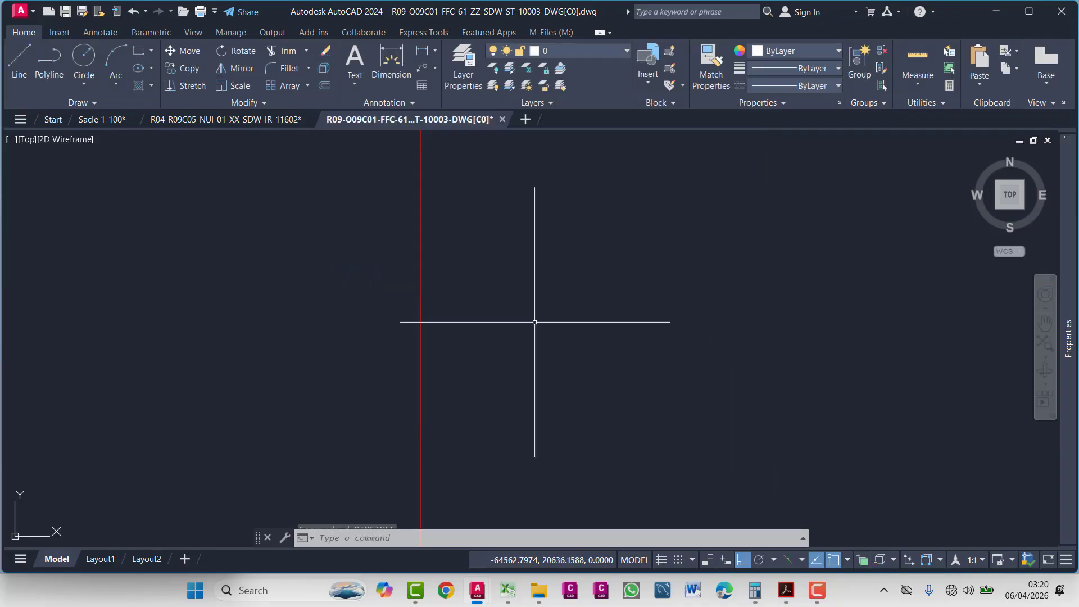
# - Inspect the text and arrowheads of the overall dimension between grid lines 1 and 10
pyautogui.scroll(-5, 543, 333)
pyautogui.scroll(-6, 542, 332)
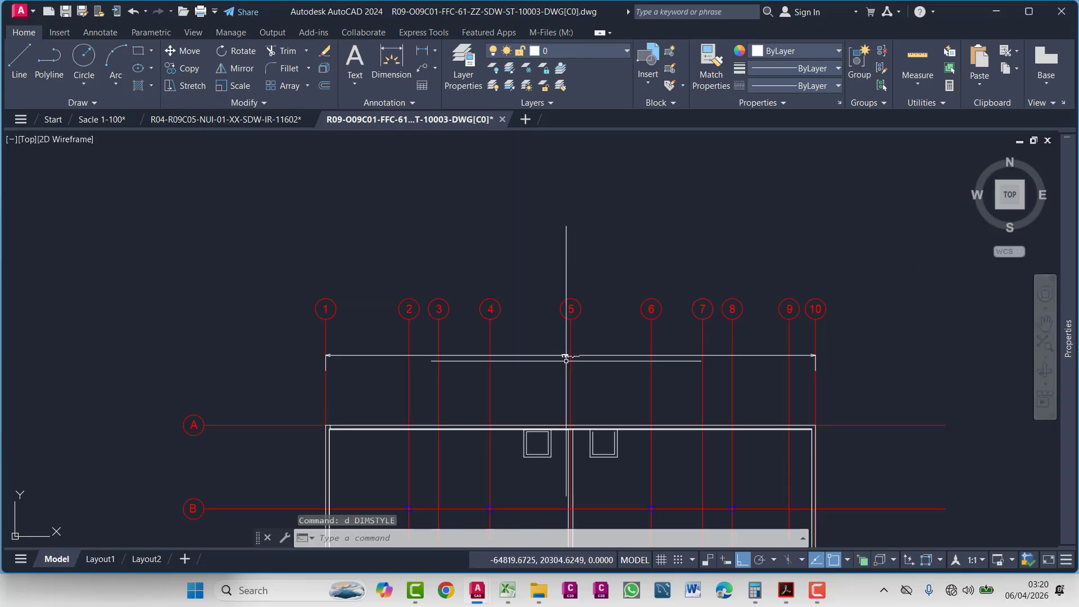
pyautogui.scroll(6, 501, 273)
pyautogui.click(499, 355)
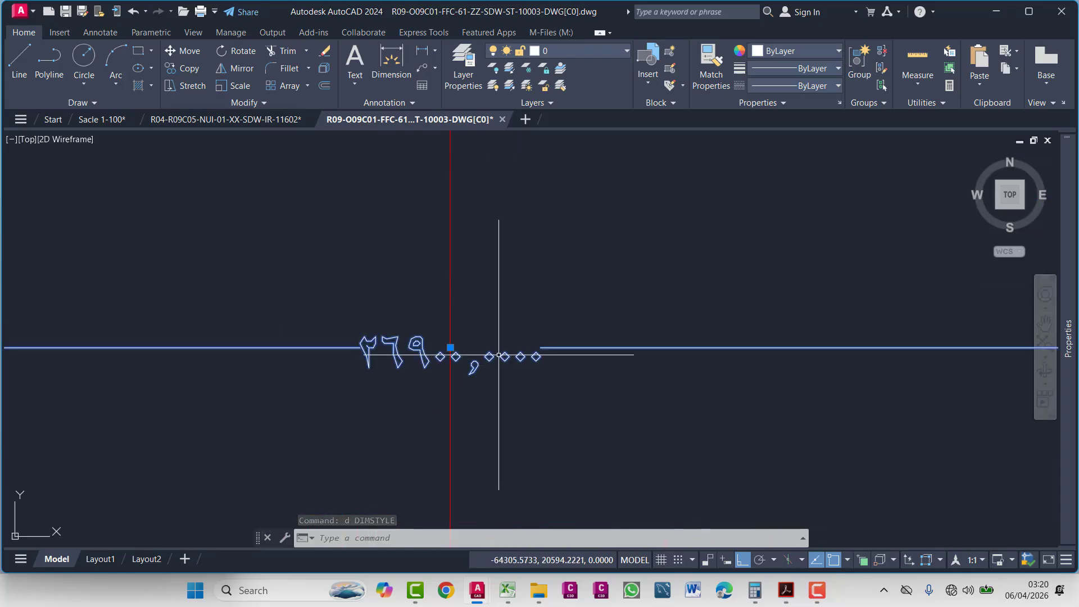
pyautogui.scroll(-8, 506, 414)
pyautogui.scroll(4, 136, 403)
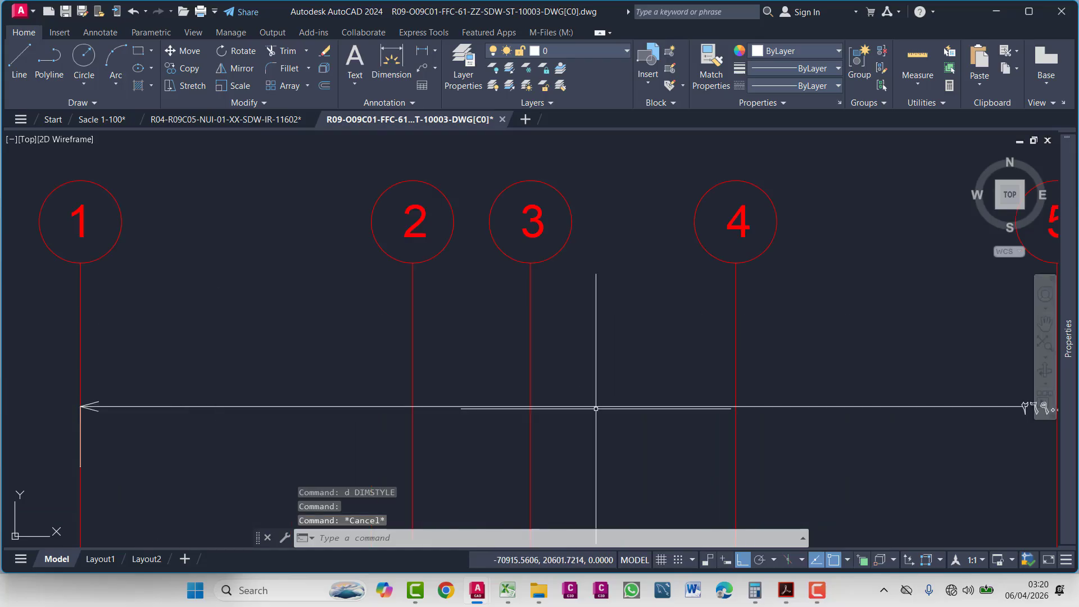
pyautogui.moveTo(947, 442); pyautogui.dragTo(601, 391, button='middle')
pyautogui.click(678, 356)
pyautogui.rightClick(665, 442)
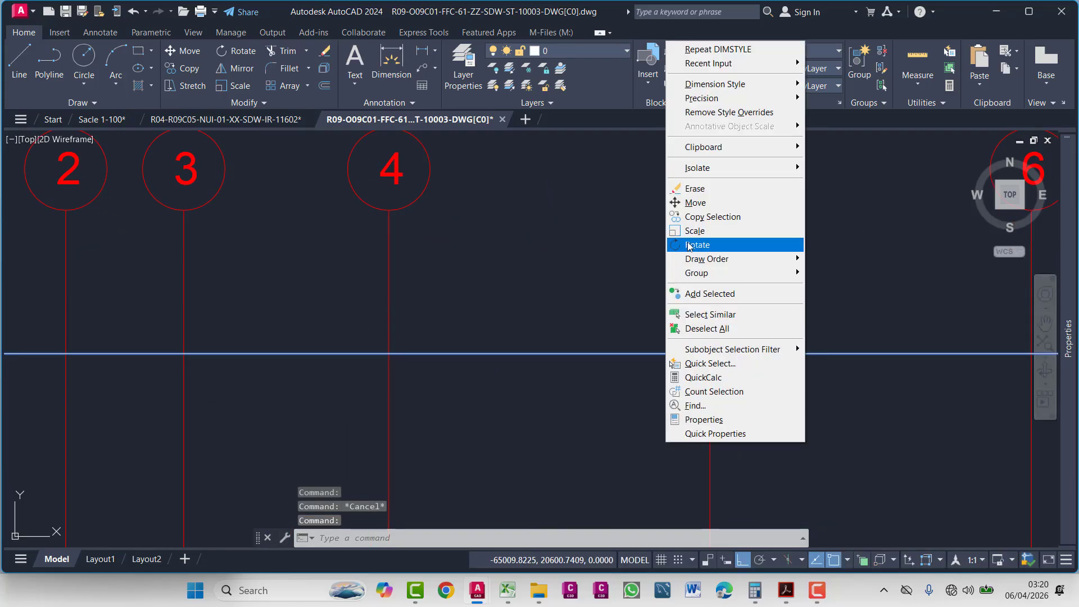
pyautogui.click(662, 285)
# - Open the Standard text style for editing from the text settings of the "My Anotation" dimension style
pyautogui.write('d')
pyautogui.press('Return')
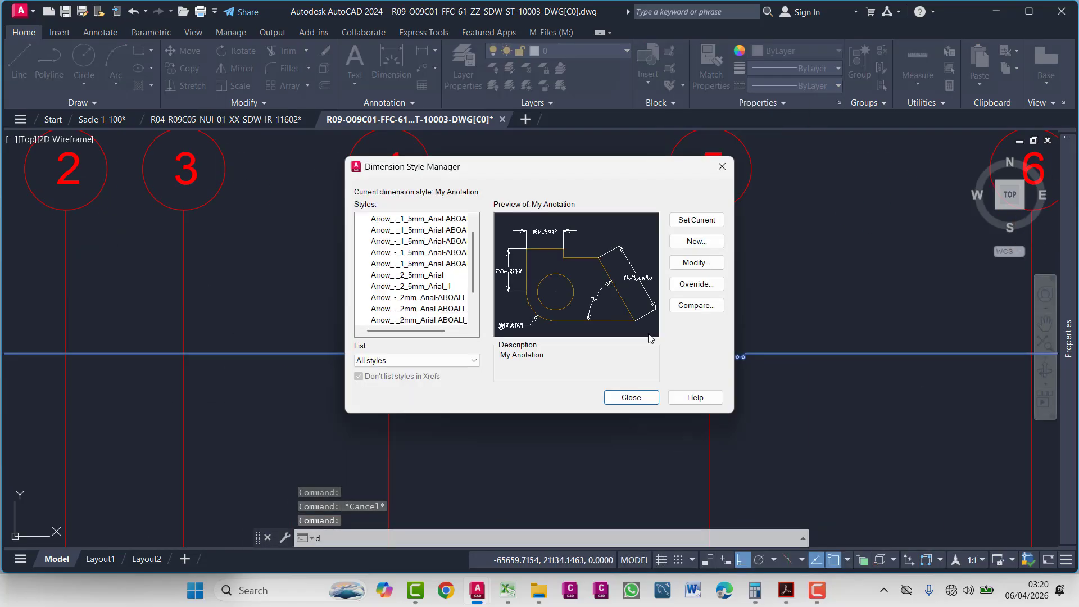
pyautogui.scroll(-1, 390, 322)
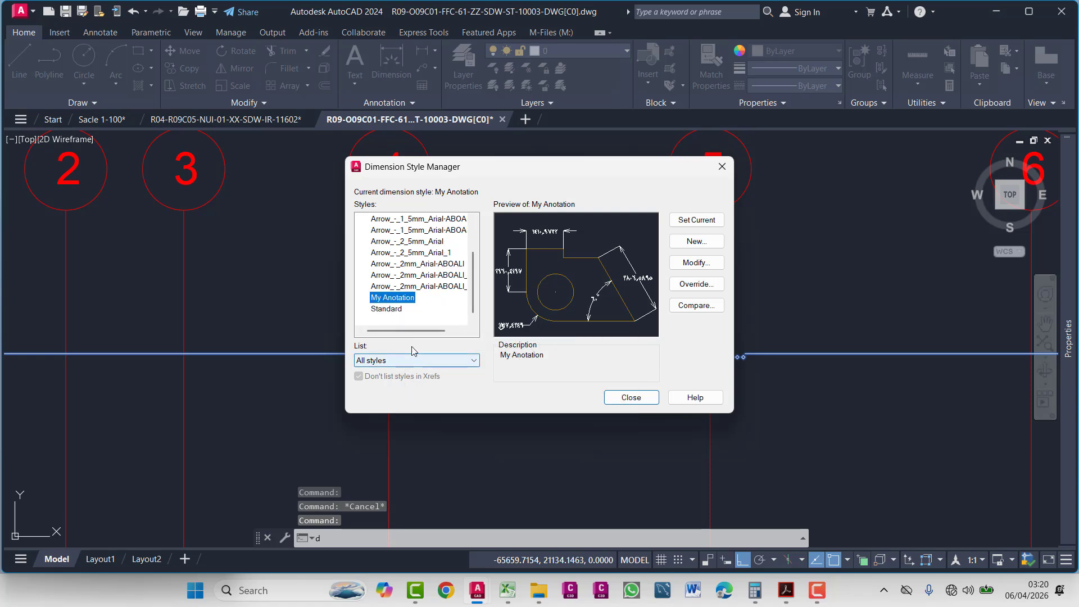
pyautogui.scroll(1, 412, 326)
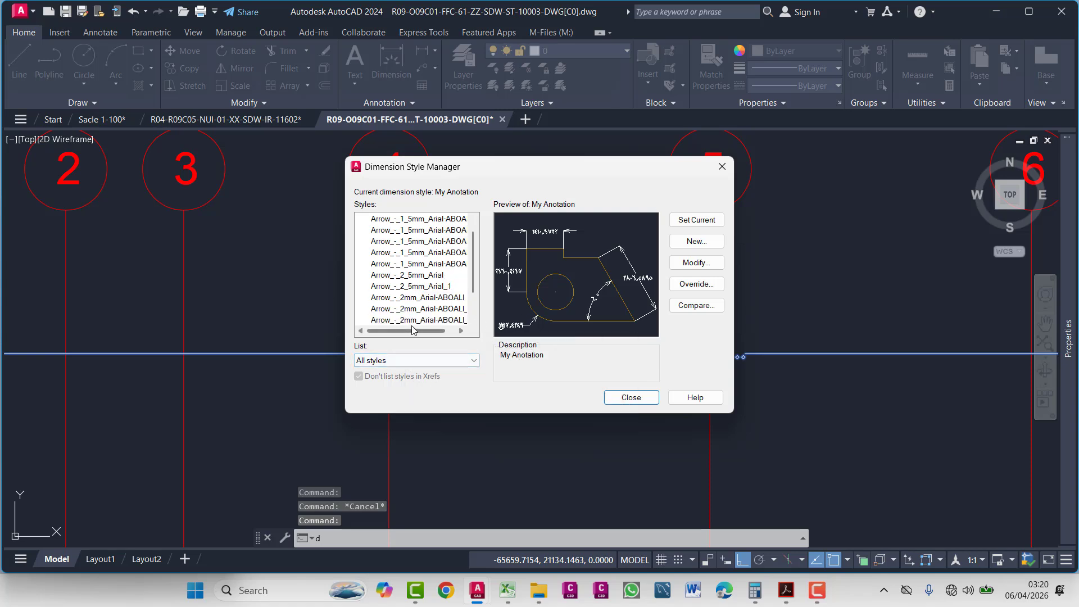
pyautogui.click(713, 265)
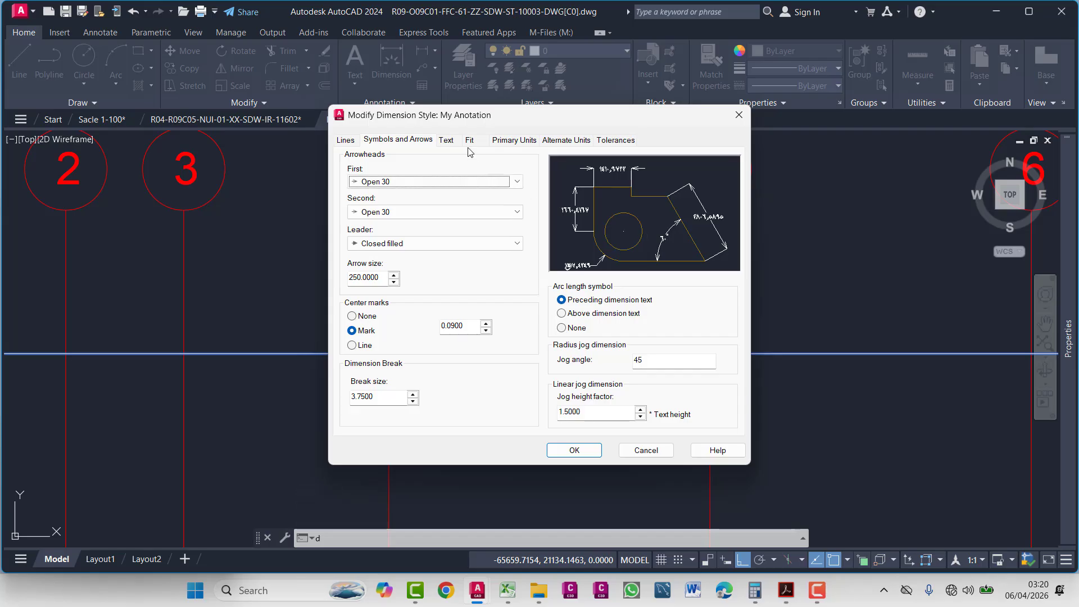
pyautogui.click(447, 140)
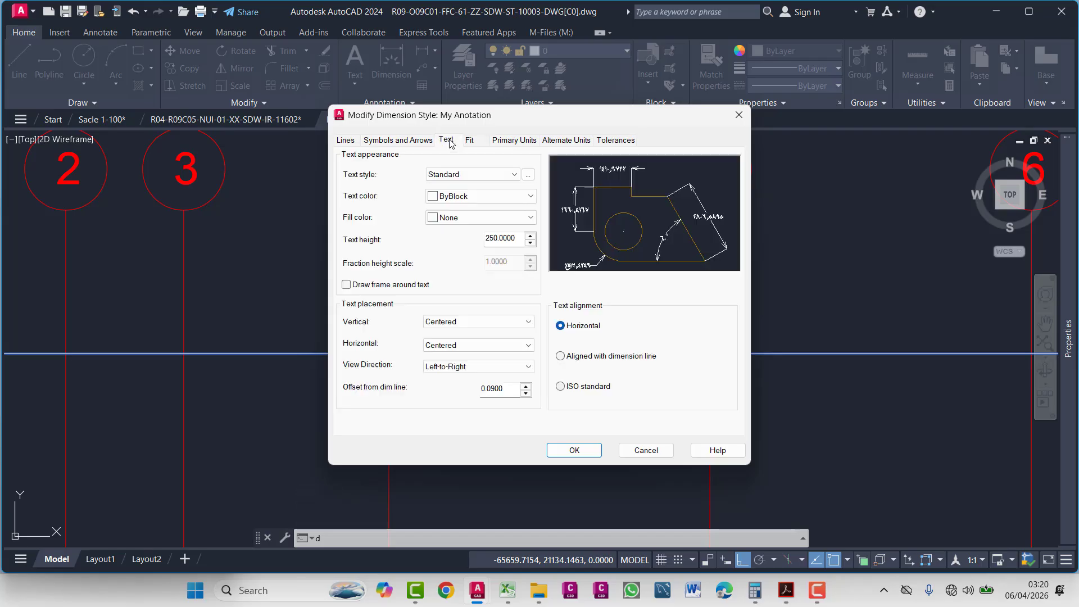
pyautogui.click(527, 175)
# - Change the Standard text style's font to Arial and save the "My Anotation" dimension style
pyautogui.click(528, 228)
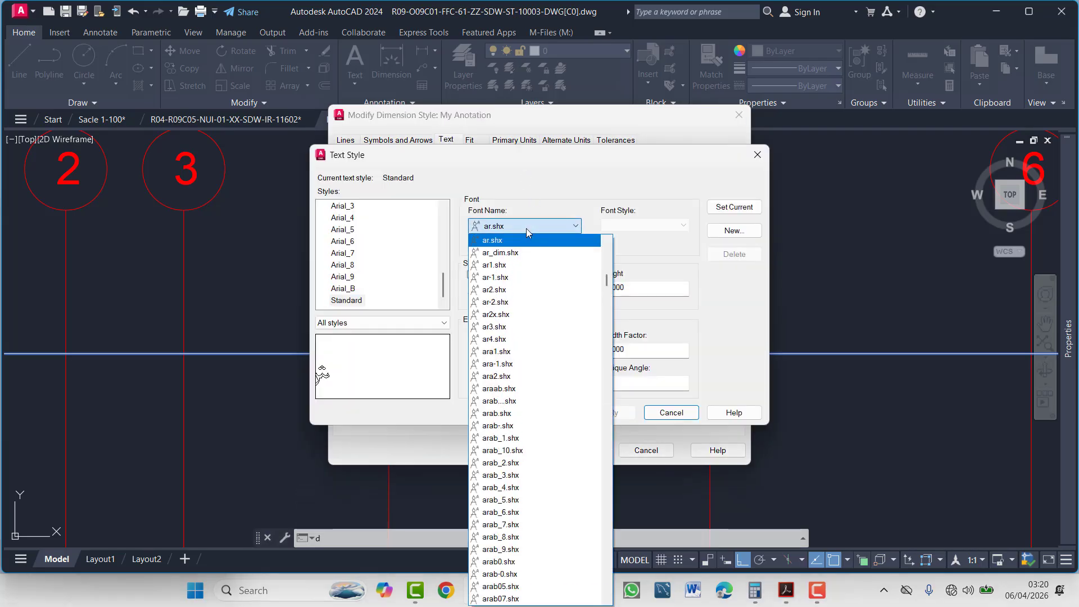
pyautogui.press('Home')
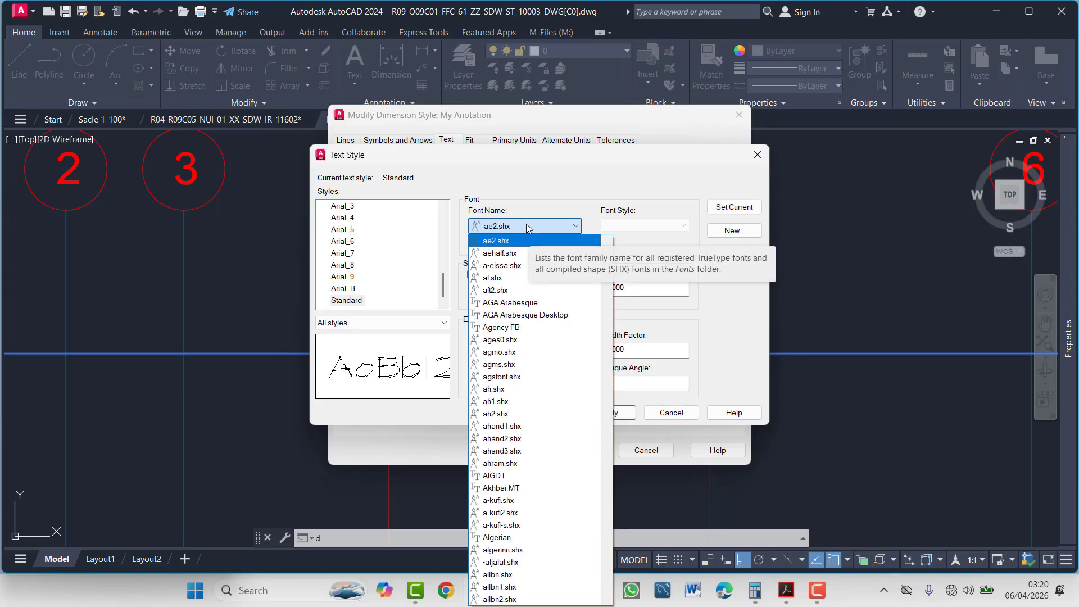
pyautogui.press('pageup')
pyautogui.press('pagedown')
pyautogui.press('pagedown')
pyautogui.press('pagedown')
pyautogui.press('r')
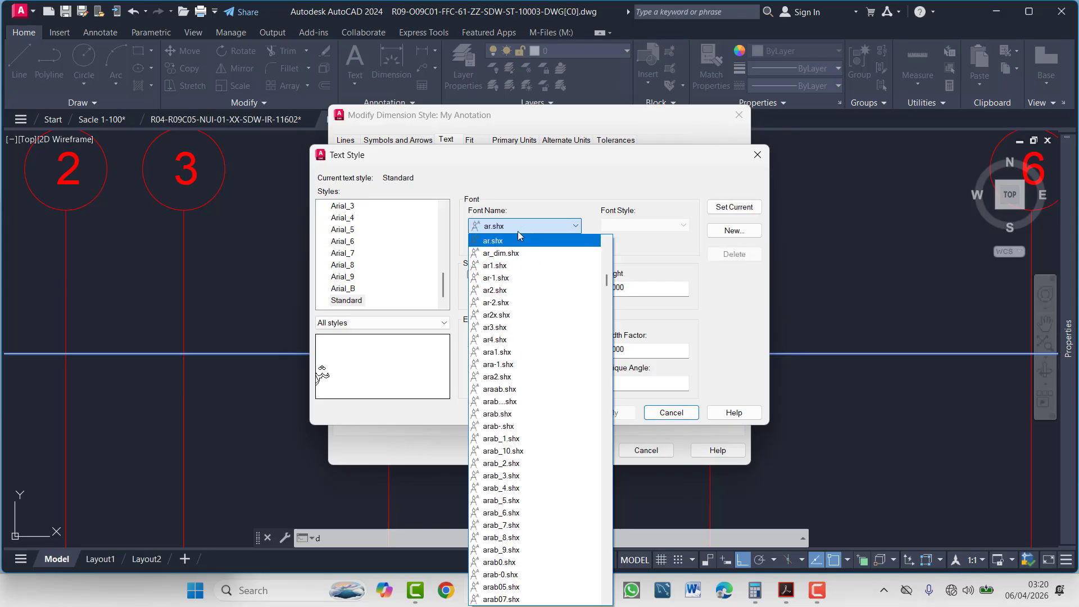
pyautogui.scroll(-13, 504, 317)
pyautogui.moveTo(604, 289); pyautogui.dragTo(606, 336)
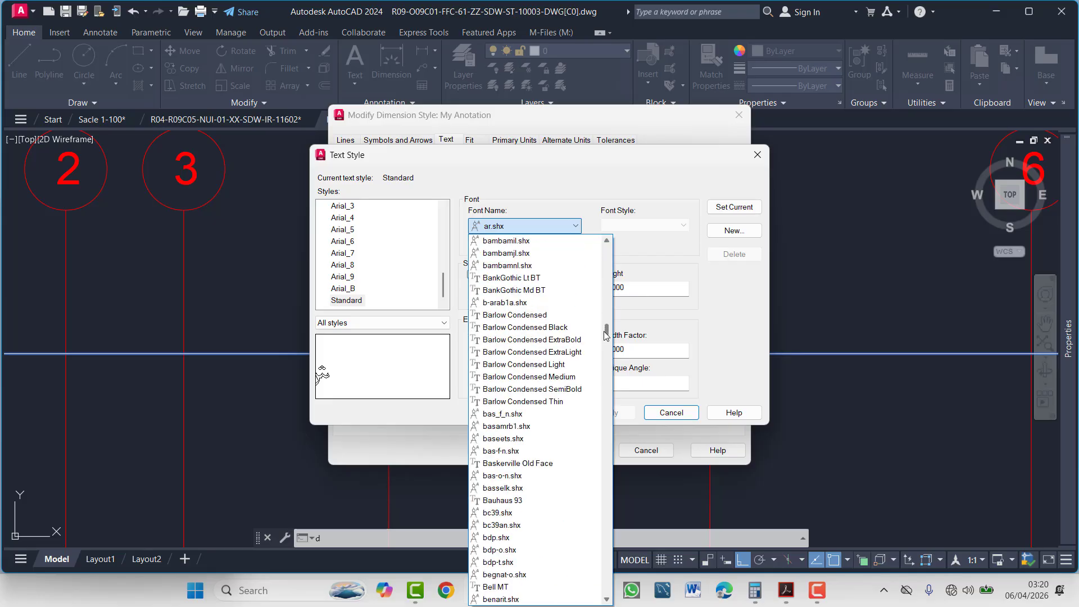
pyautogui.scroll(15, 547, 315)
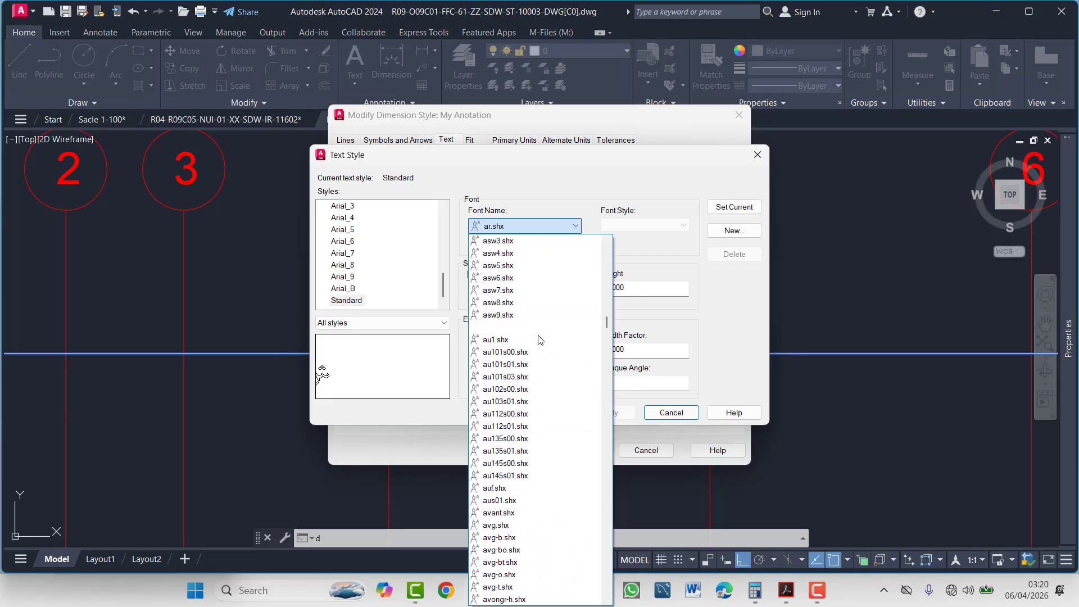
pyautogui.scroll(10, 534, 365)
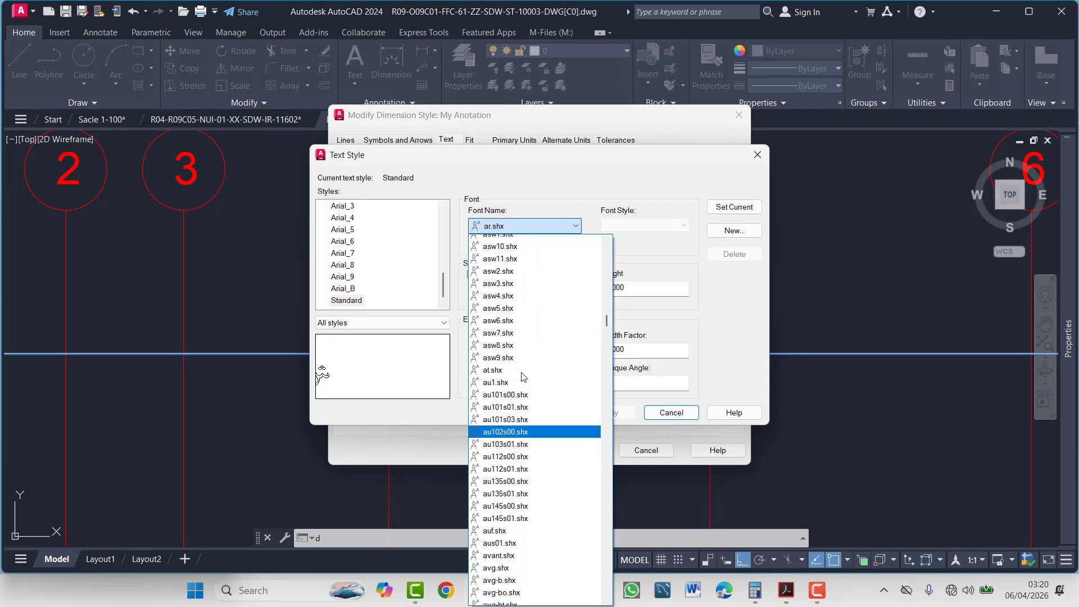
pyautogui.scroll(5, 523, 364)
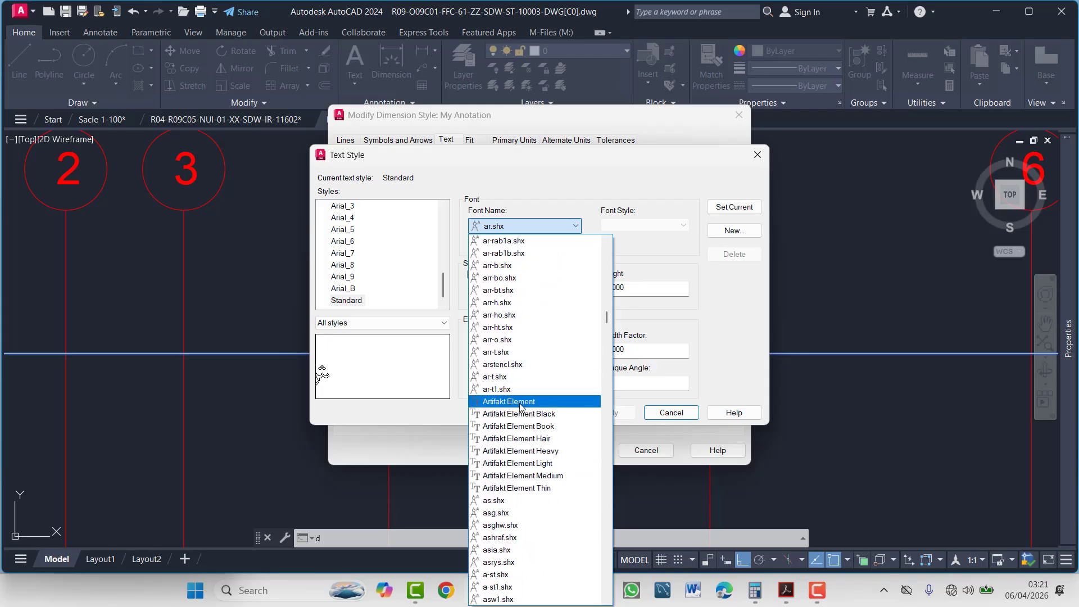
pyautogui.scroll(6, 505, 394)
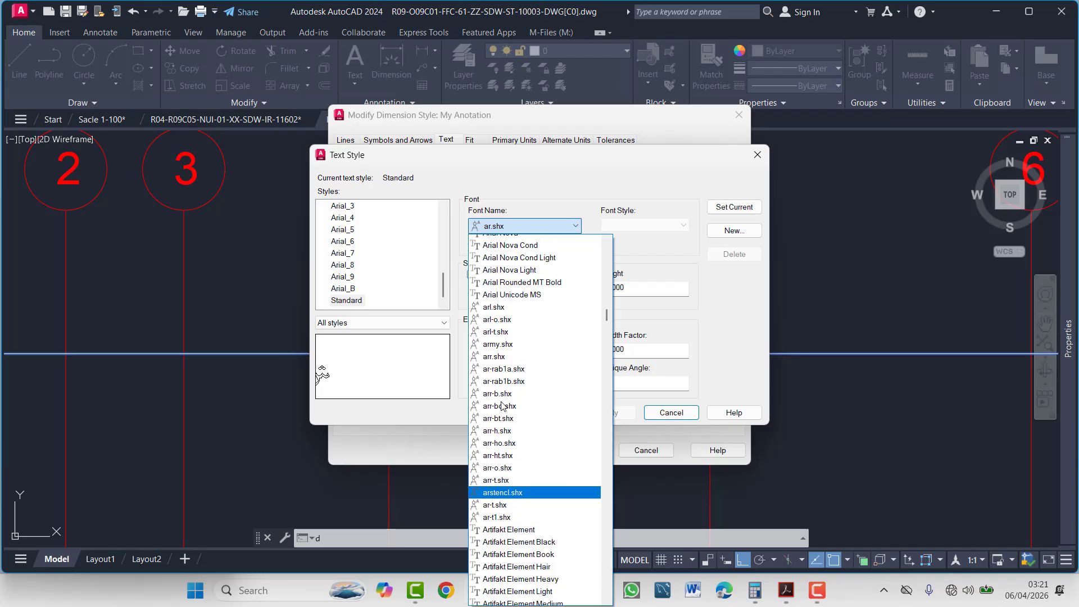
pyautogui.click(522, 290)
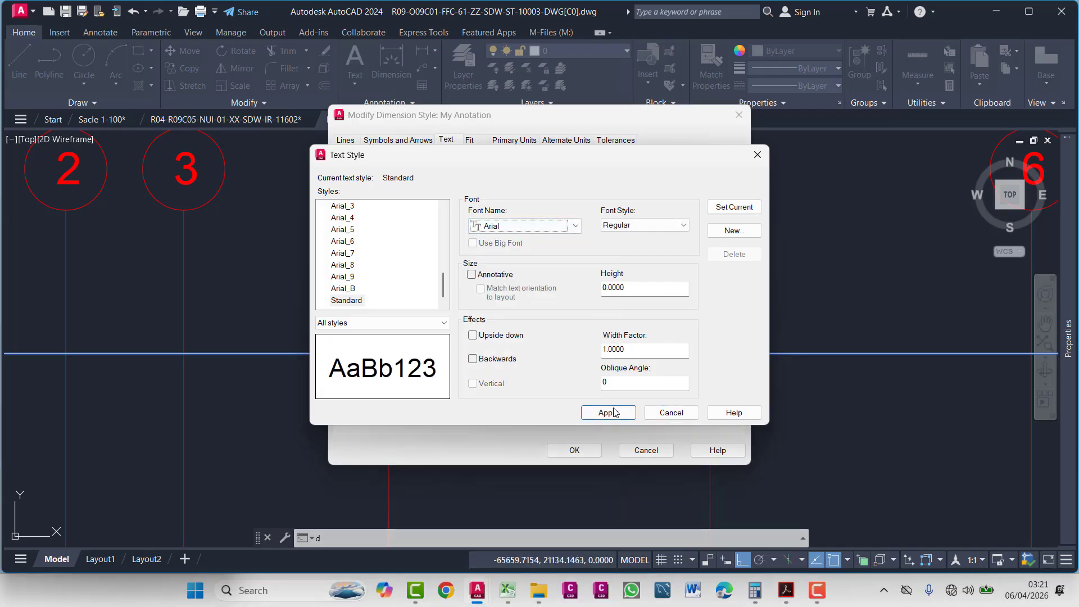
pyautogui.click(675, 415)
pyautogui.click(588, 451)
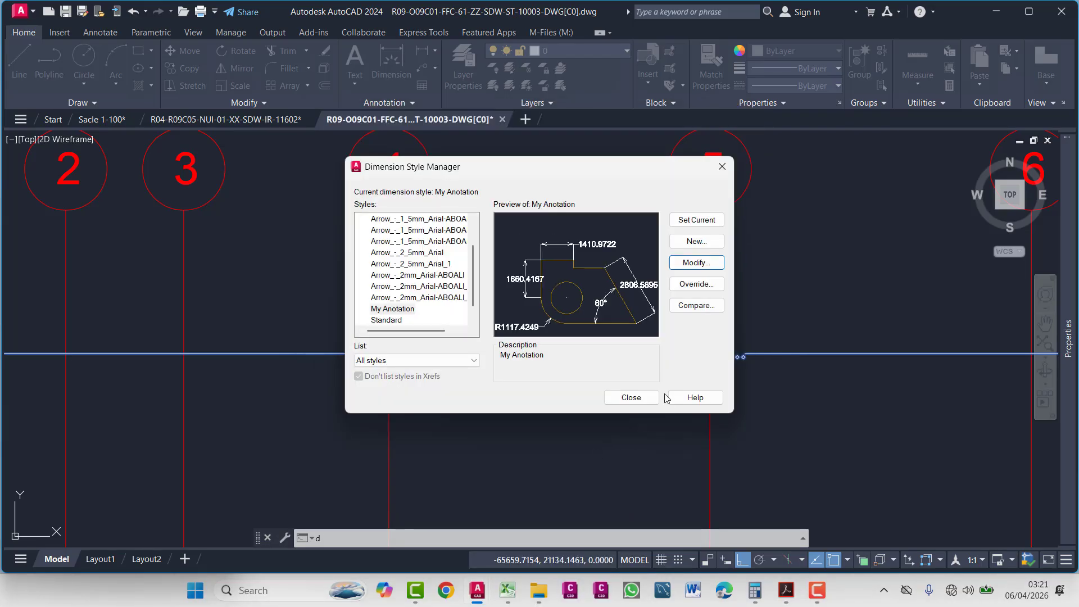
pyautogui.click(631, 397)
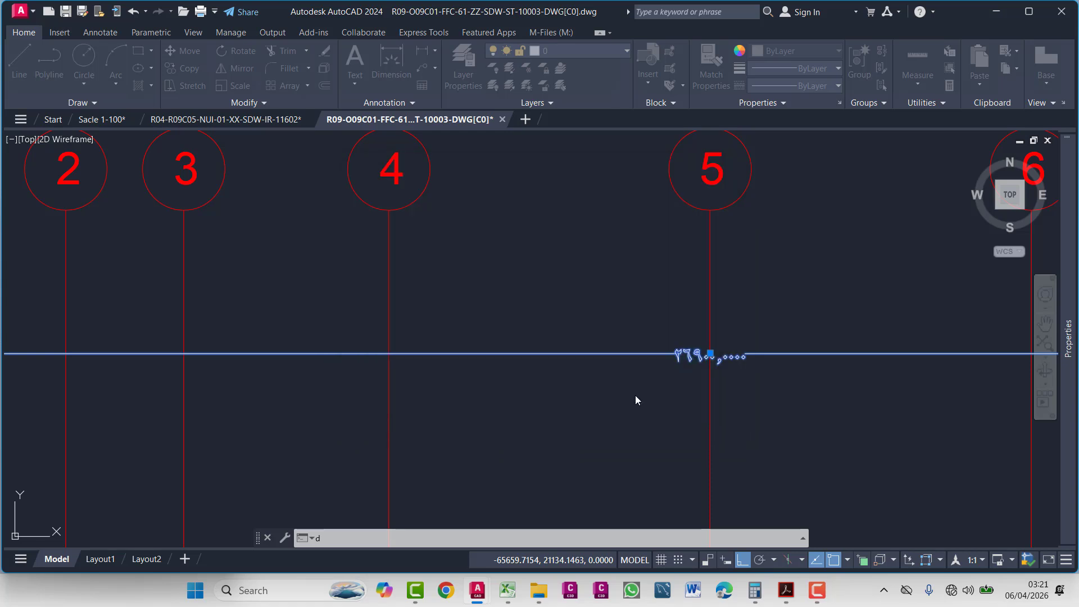
pyautogui.click(669, 342)
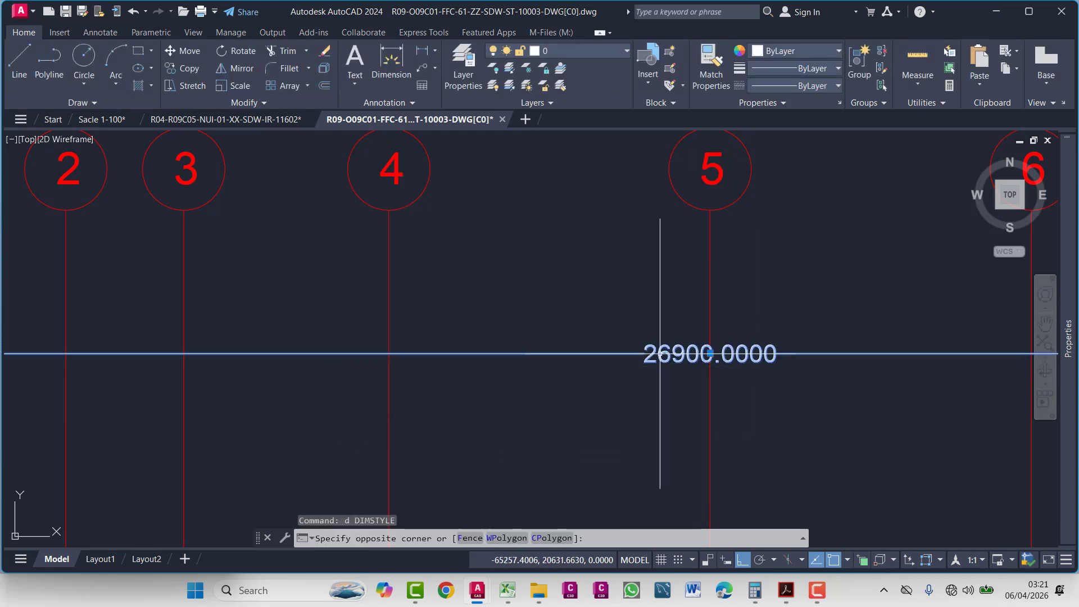
pyautogui.click(660, 355)
pyautogui.rightClick(660, 354)
pyautogui.press('Escape')
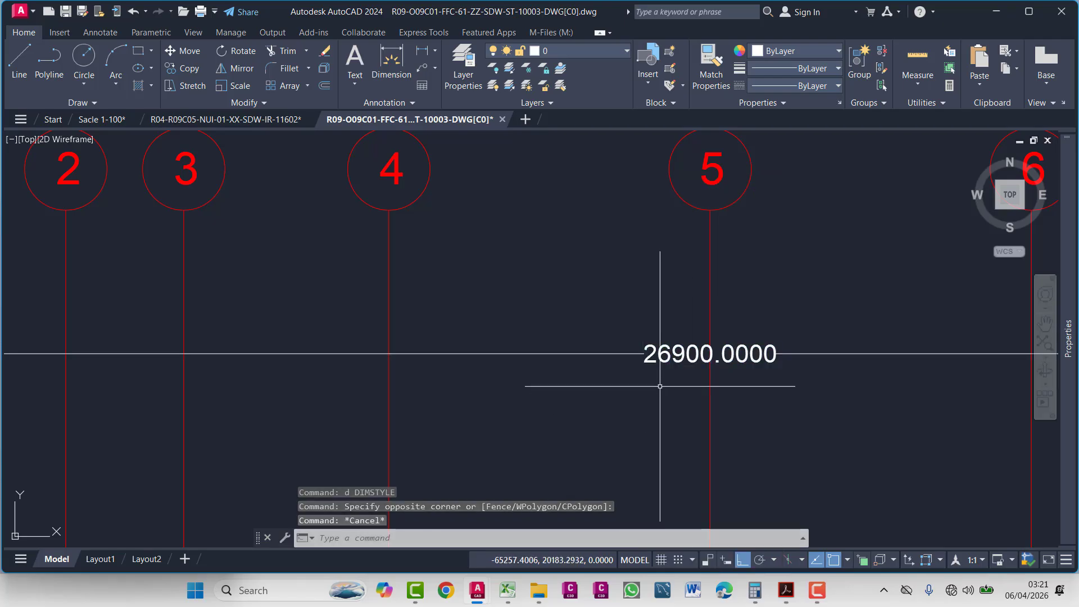
pyautogui.write('dc')
pyautogui.press('Escape')
# - Set the linear dimension precision of the "My Anotation" style to 0 and save the style
pyautogui.write('d')
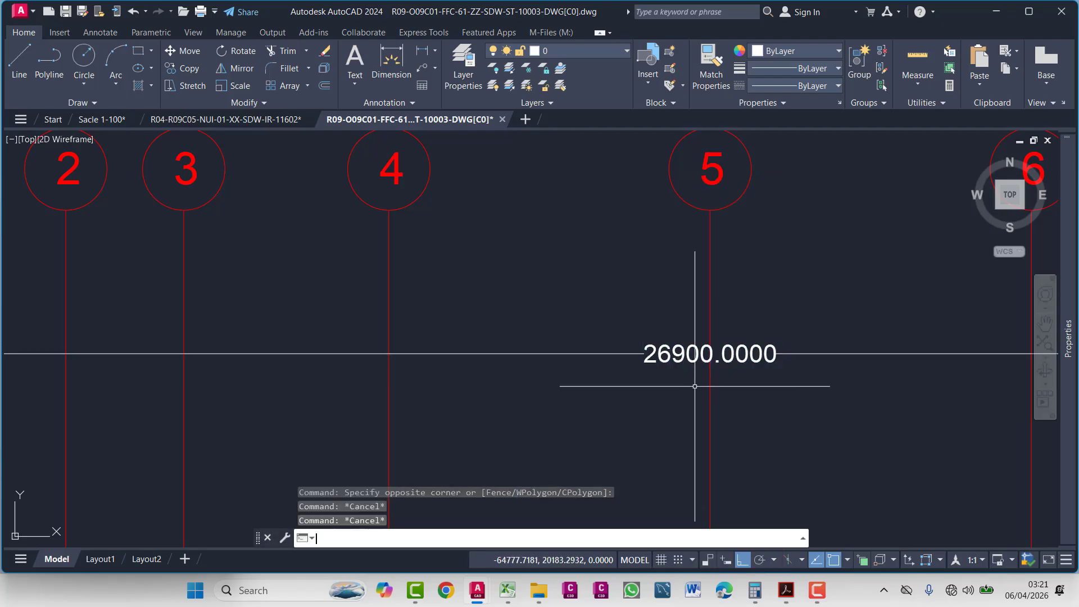
pyautogui.press('Return')
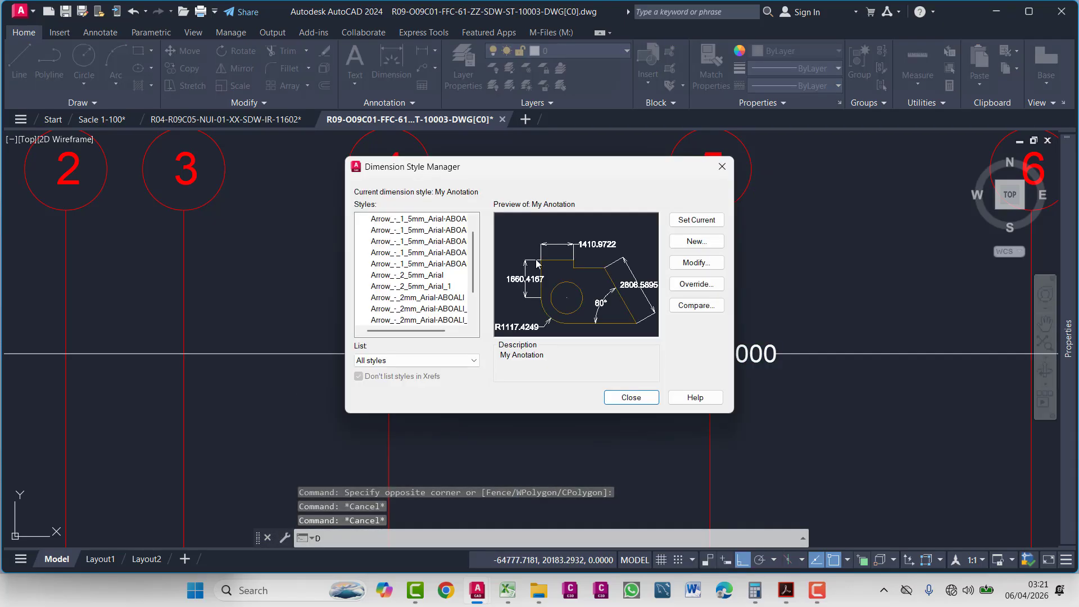
pyautogui.click(696, 263)
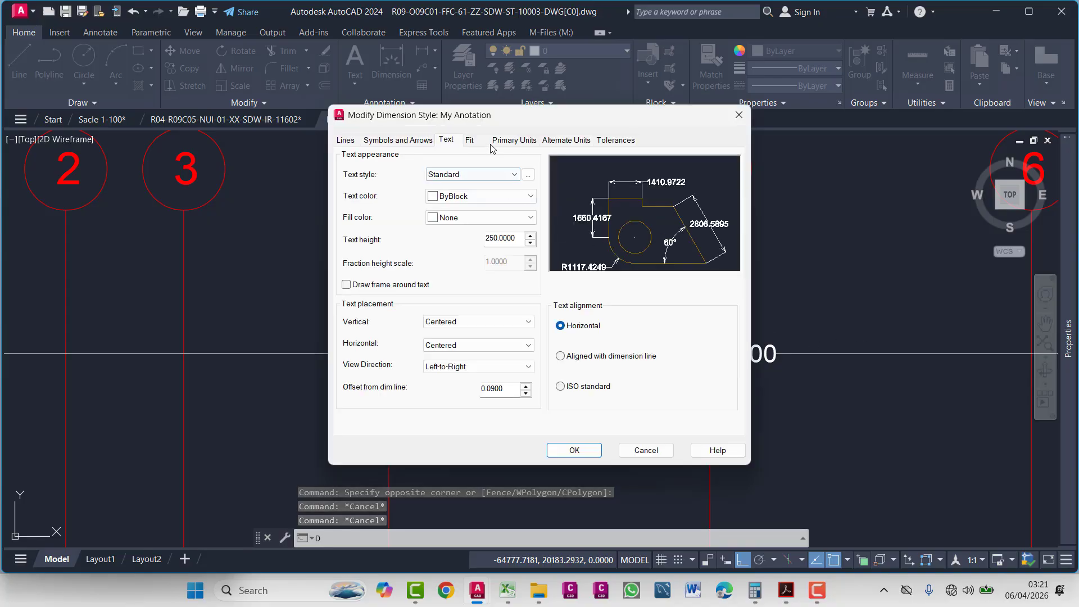
pyautogui.click(514, 140)
pyautogui.click(481, 188)
pyautogui.click(479, 202)
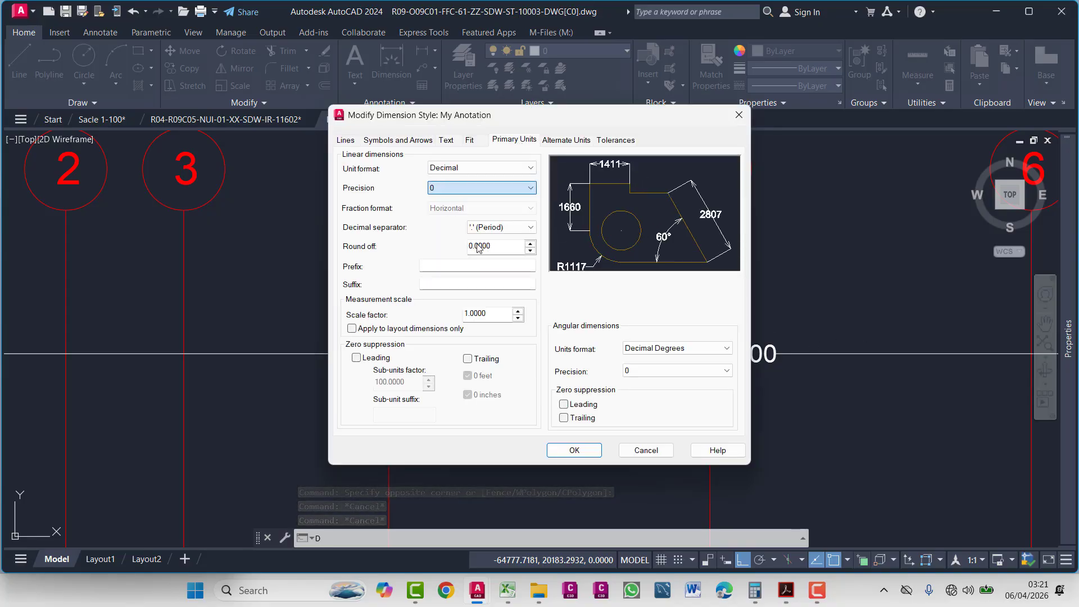
pyautogui.click(573, 452)
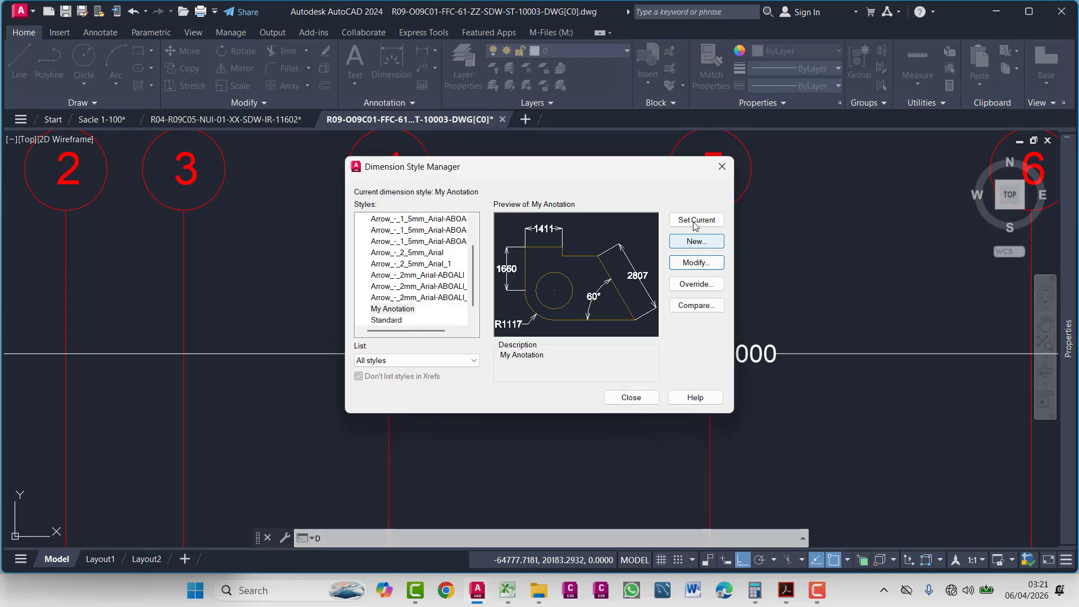
pyautogui.click(656, 395)
# - Check the size and readability of the overall dimension's text against the plan and the grid bubbles
pyautogui.scroll(-4, 650, 366)
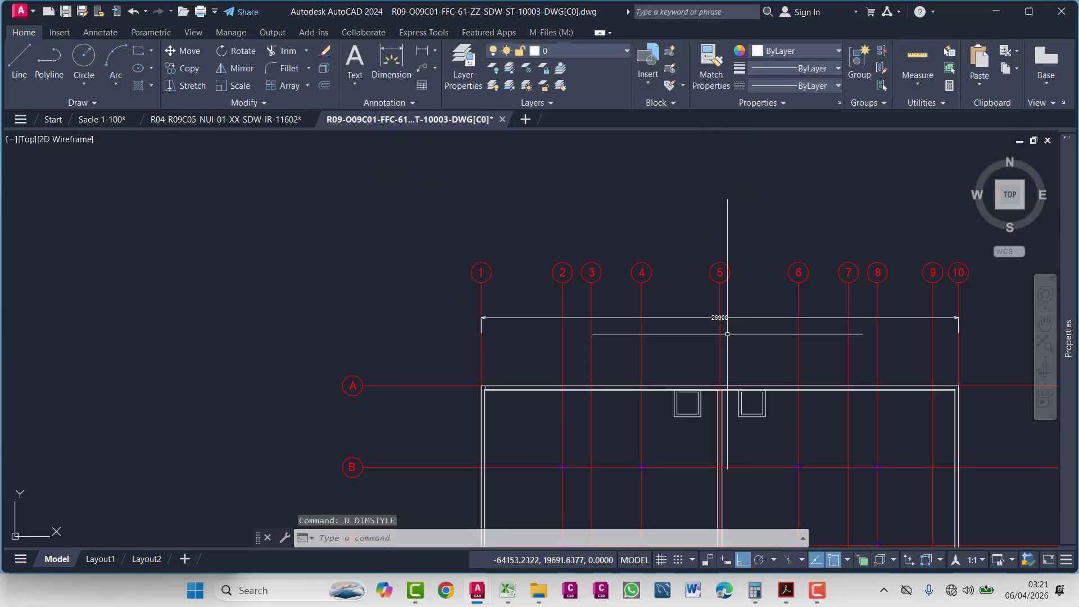
pyautogui.scroll(1, 553, 290)
pyautogui.scroll(3, 535, 293)
pyautogui.moveTo(508, 306)
pyautogui.mouseDown(button='middle')
pyautogui.moveTo(650, 345)
pyautogui.moveTo(605, 336)
pyautogui.moveTo(467, 348)
pyautogui.mouseUp(button='middle')
pyautogui.scroll(-2, 643, 318)
pyautogui.scroll(1, 485, 332)
pyautogui.scroll(3, 584, 307)
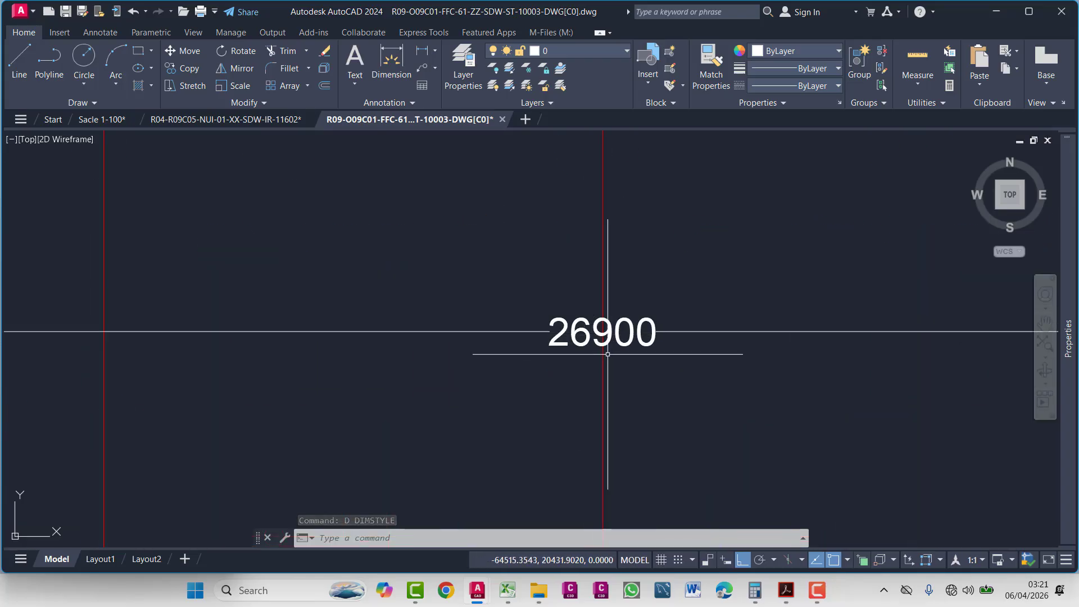
pyautogui.scroll(-2, 607, 354)
pyautogui.scroll(2, 631, 341)
pyautogui.click(665, 306)
pyautogui.click(600, 391)
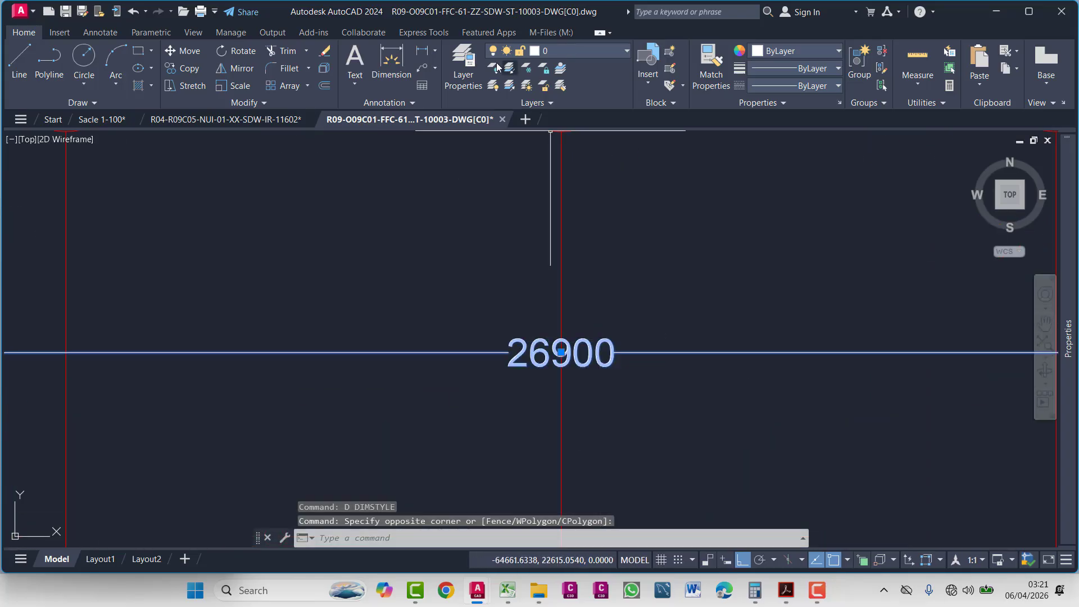
pyautogui.press('Escape')
# - Create a new layer named "03 DIM" for the dimensions
pyautogui.click(464, 67)
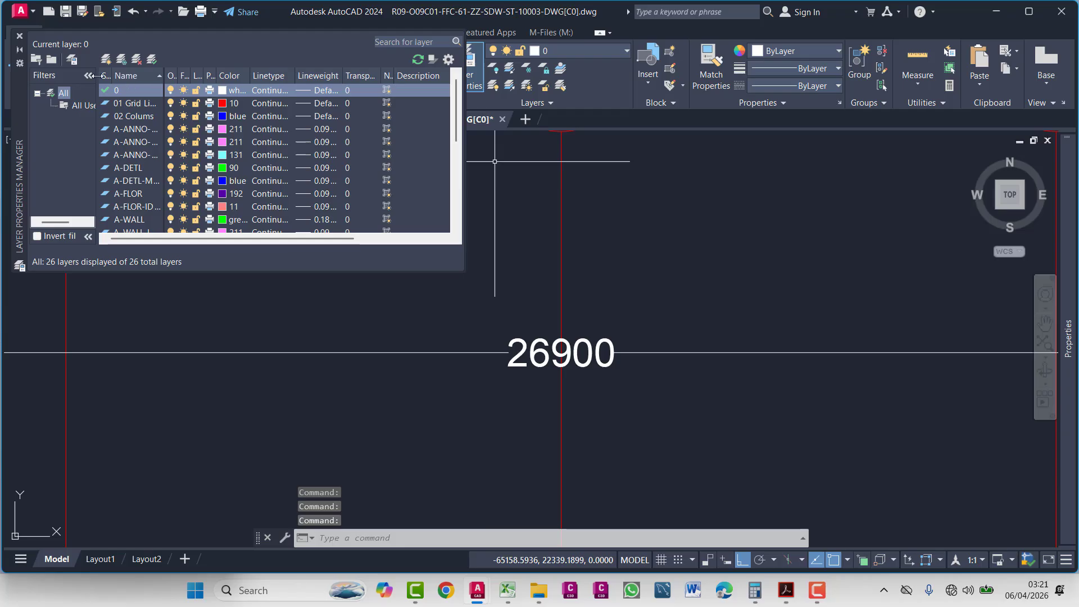
pyautogui.hotkey('alt', 'n')
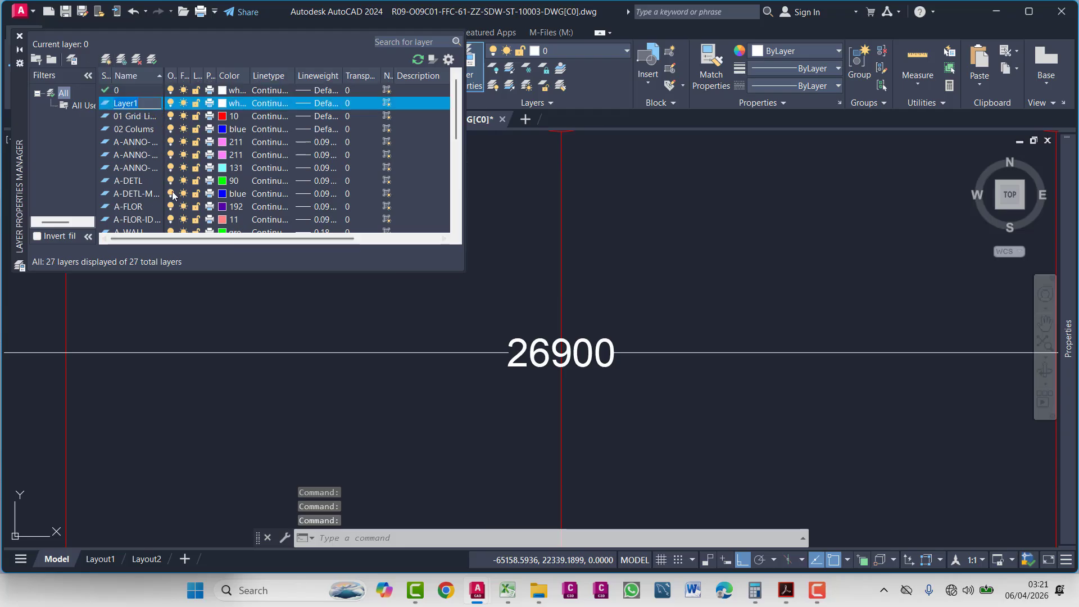
pyautogui.write('03')
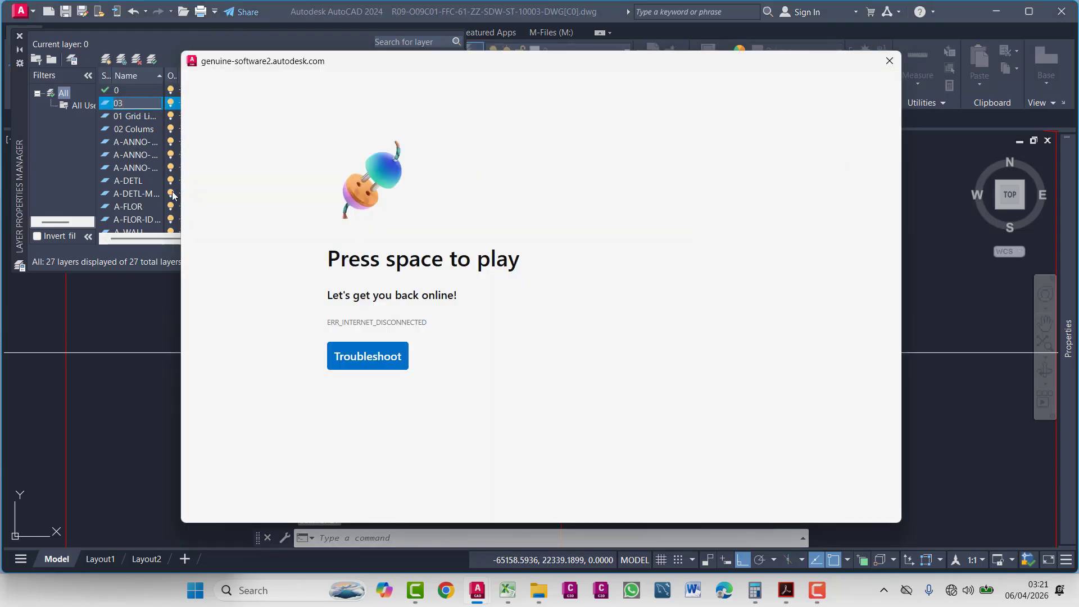
pyautogui.click(890, 63)
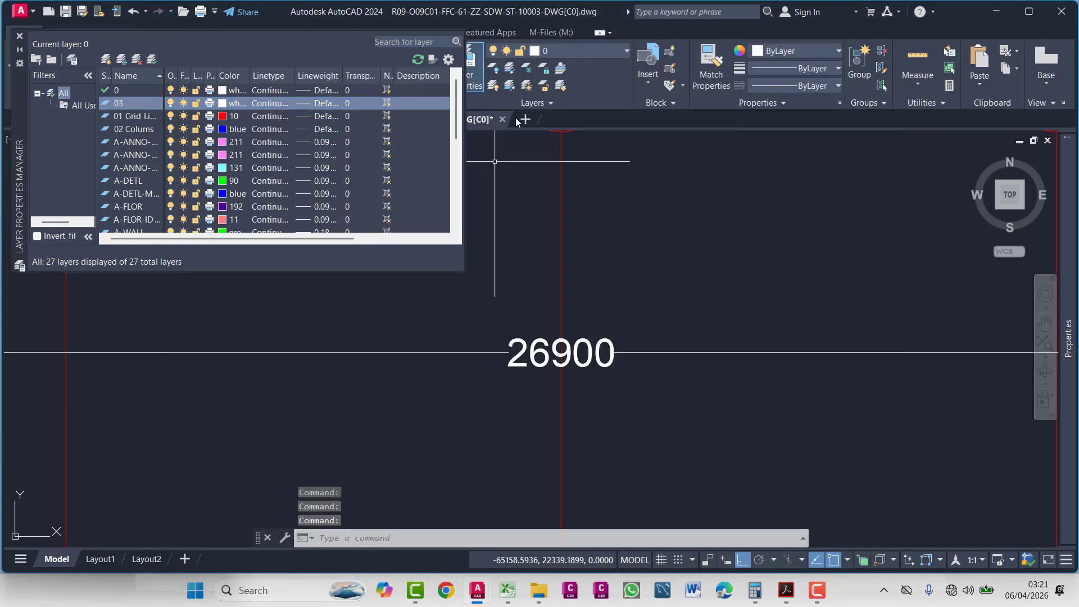
pyautogui.click(133, 103)
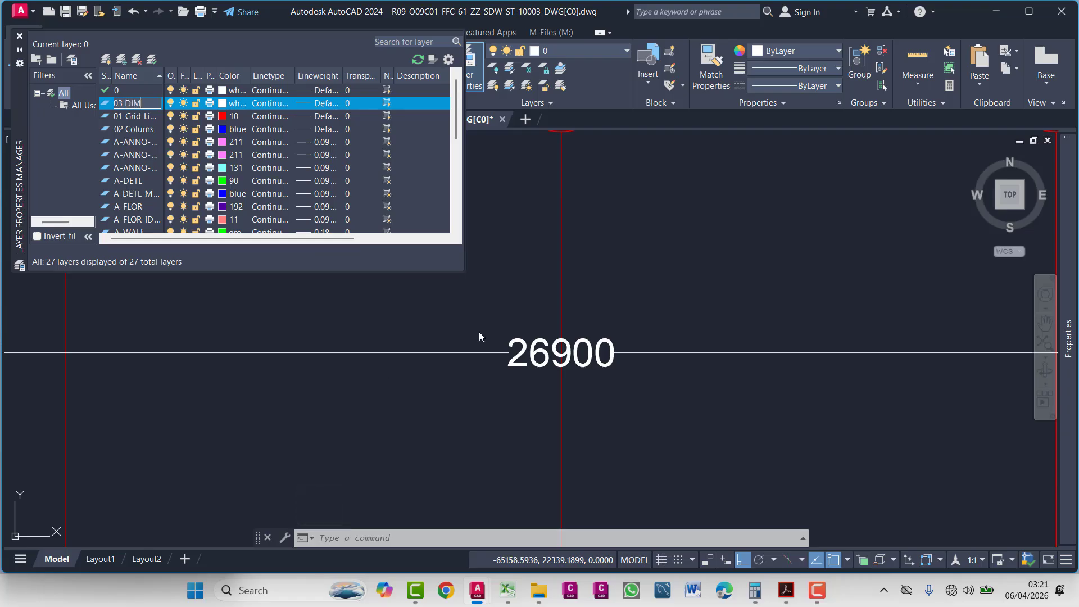
# - Set the colour of the "03 DIM" layer to magenta (index colour 6) and close the layer manager
pyautogui.click(223, 103)
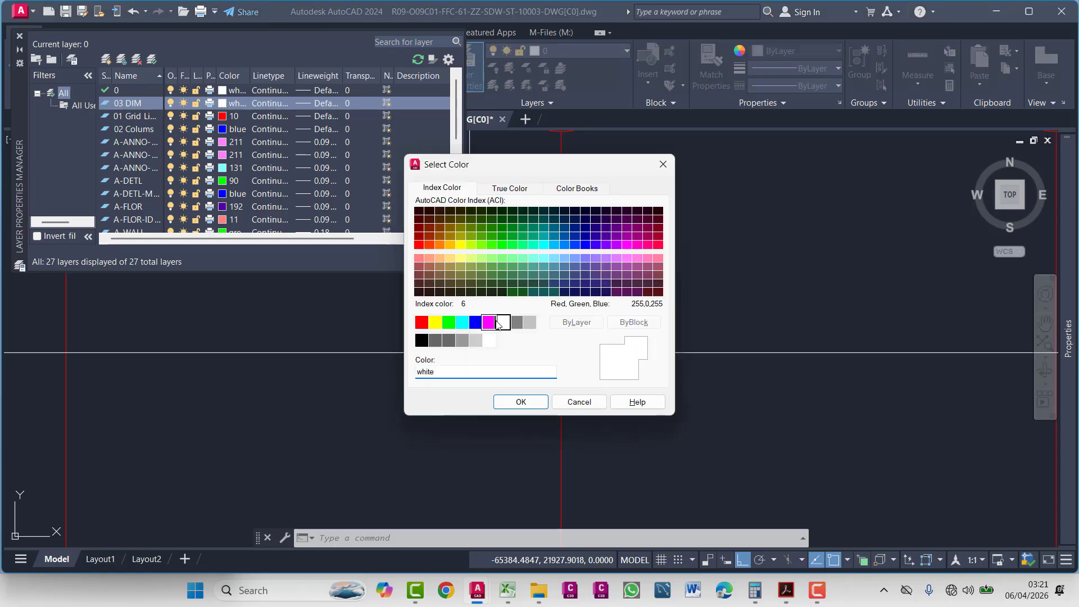
pyautogui.click(489, 323)
pyautogui.click(521, 402)
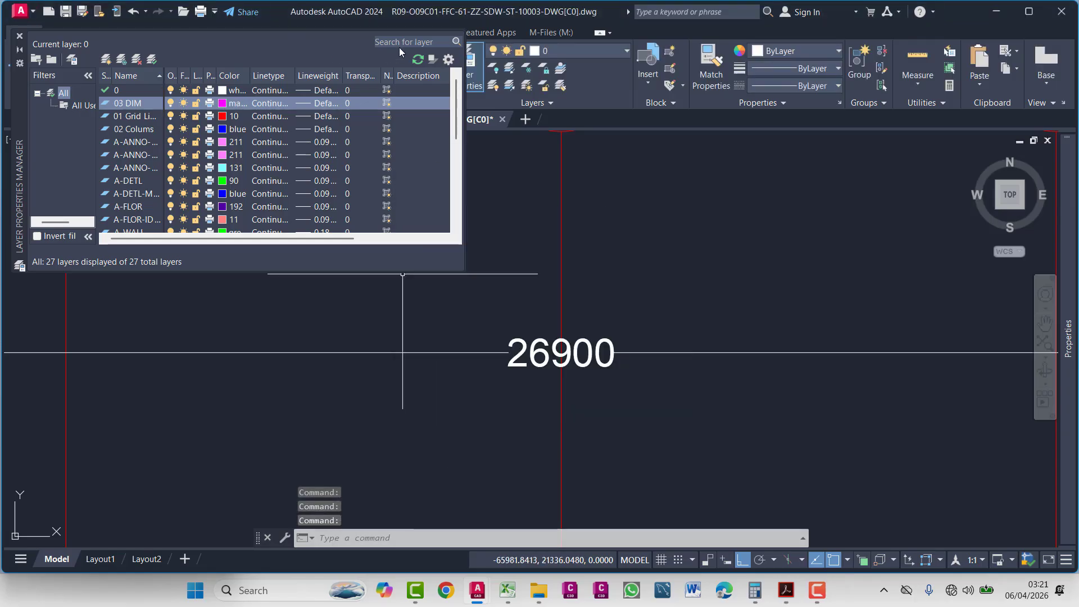
pyautogui.click(20, 36)
pyautogui.press('Escape')
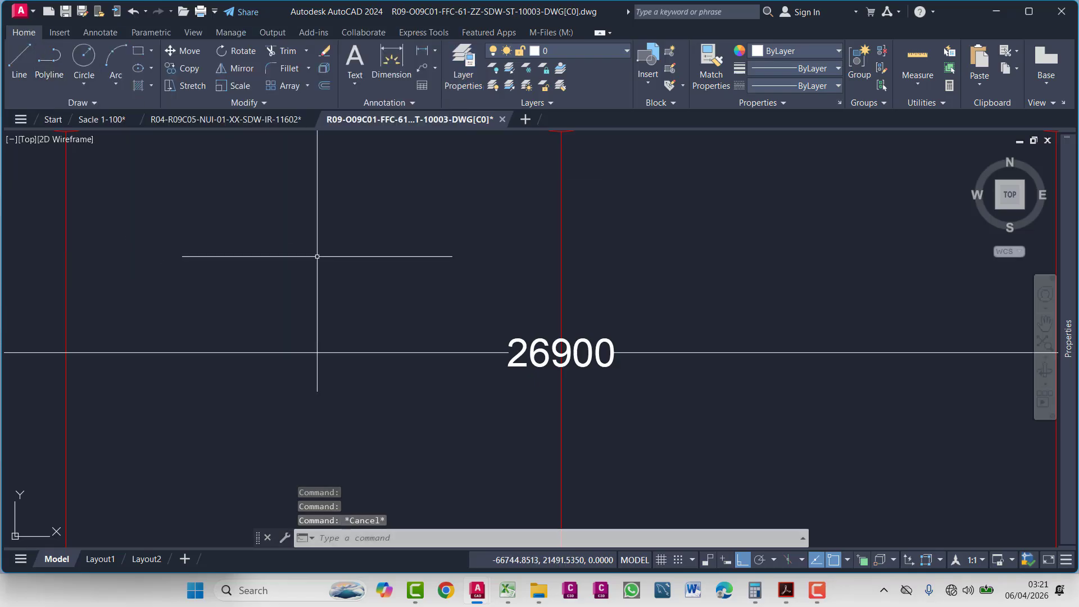
# - Move the overall dimension between grid lines 1 and 10 to the "03 DIM" layer
pyautogui.click(288, 379)
pyautogui.click(579, 55)
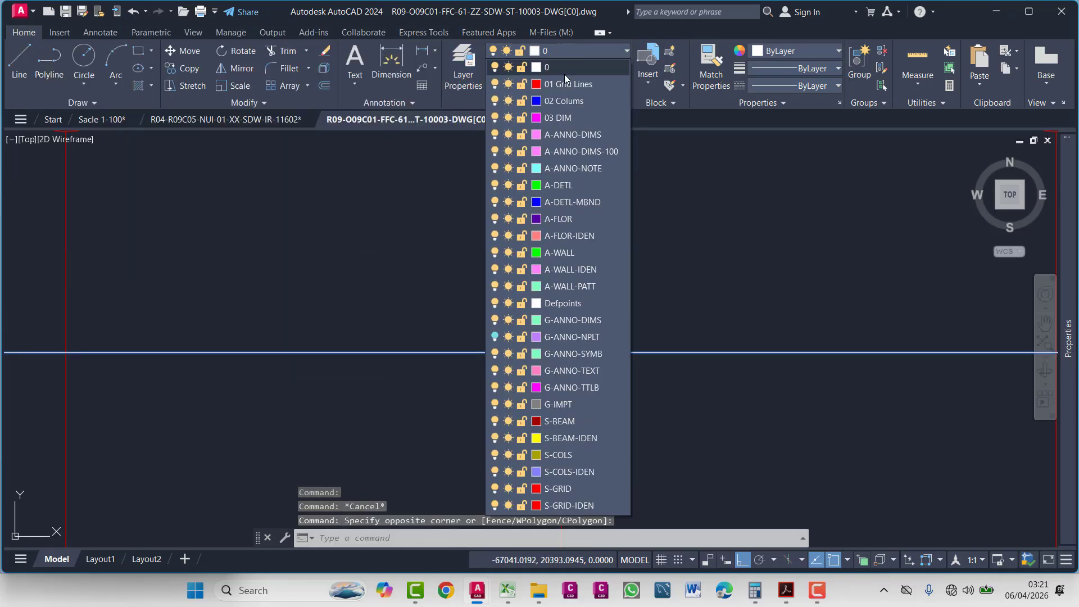
pyautogui.click(562, 108)
pyautogui.press('Escape')
# - Add aligned linear dimensions between grid lines 1–2 and 2–3, in a row between the overall dimension and the plan's upper edge
pyautogui.scroll(-6, 431, 251)
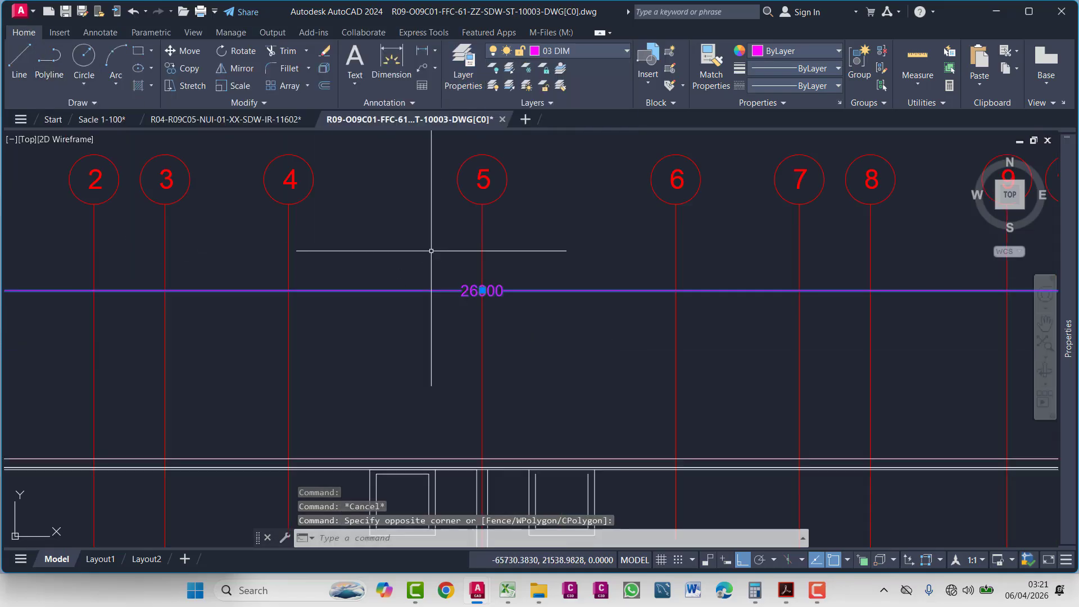
pyautogui.moveTo(434, 277); pyautogui.dragTo(727, 186, button='middle')
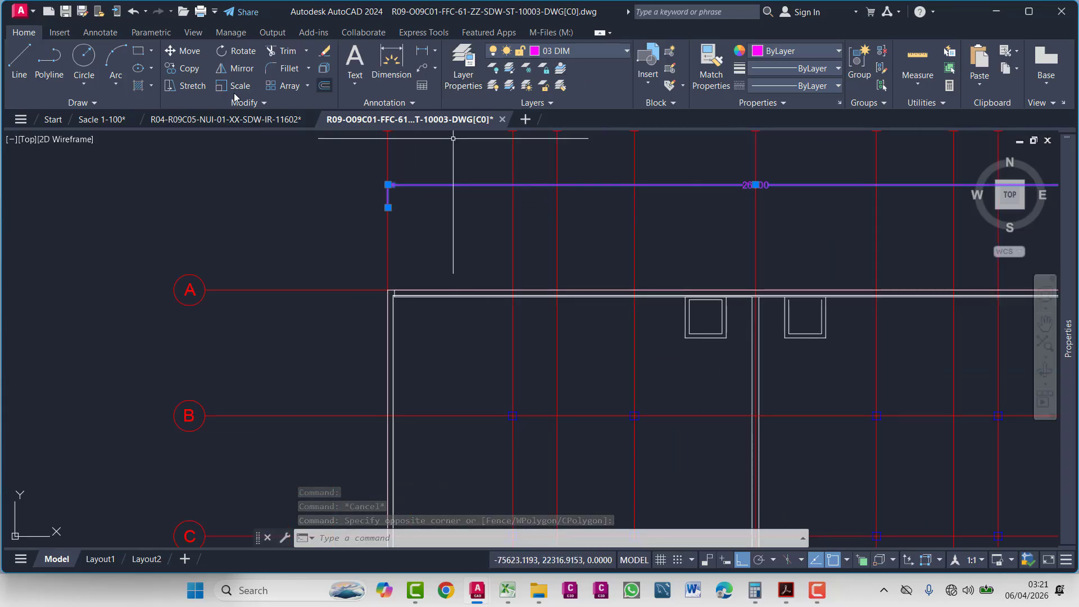
pyautogui.click(423, 51)
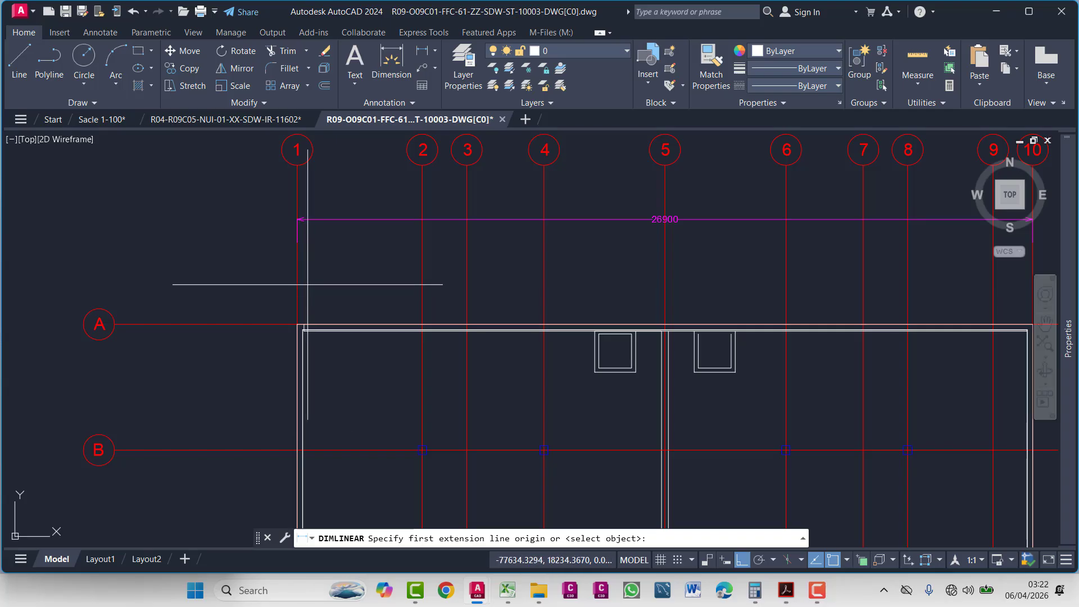
pyautogui.click(297, 290)
pyautogui.click(422, 290)
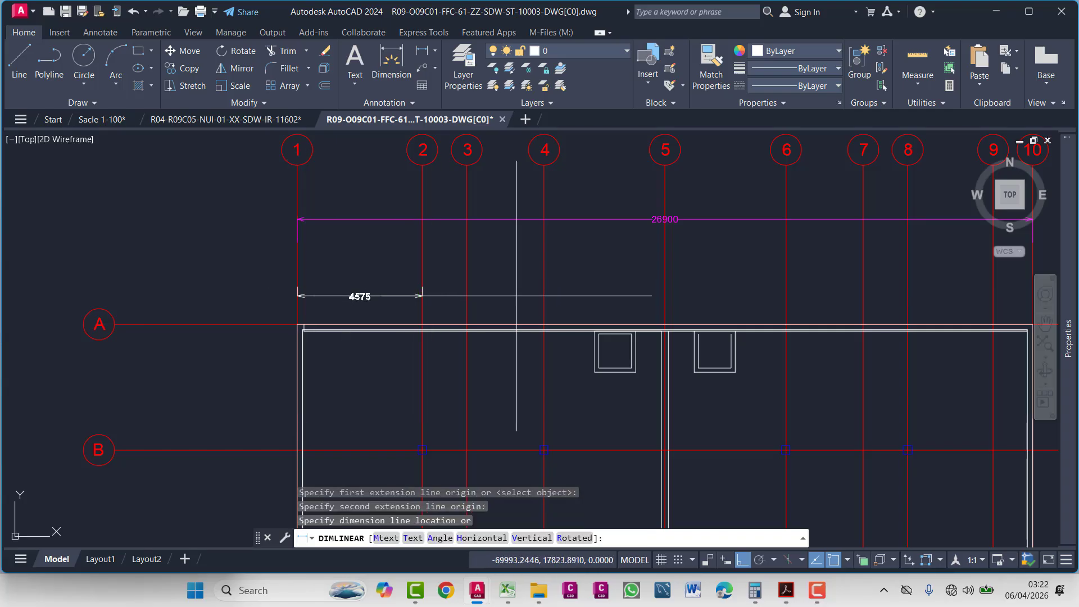
pyautogui.click(451, 273)
pyautogui.press('Return')
pyautogui.click(422, 287)
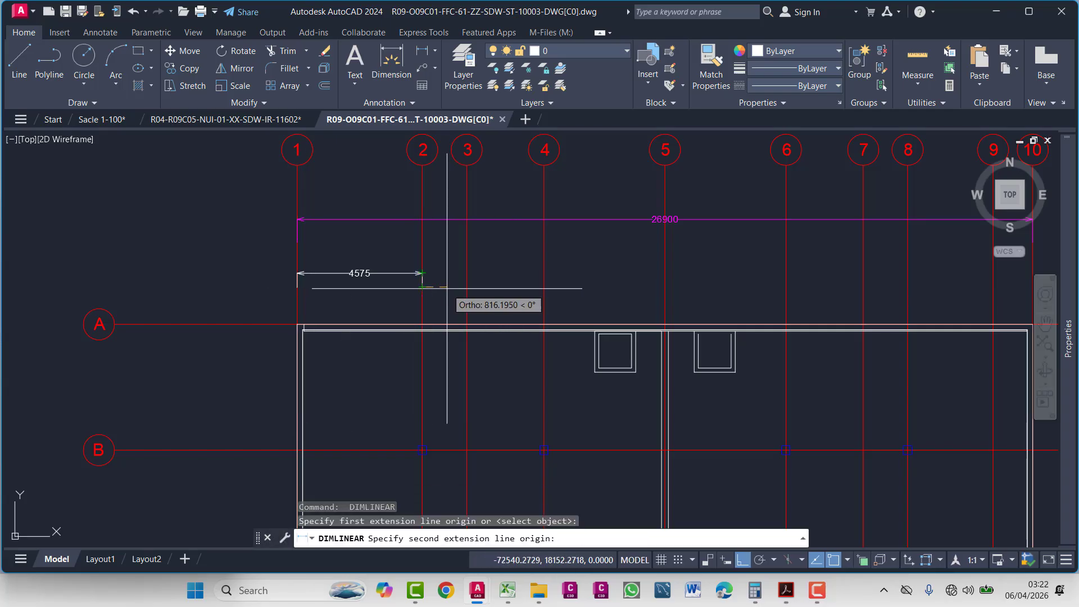
pyautogui.click(465, 287)
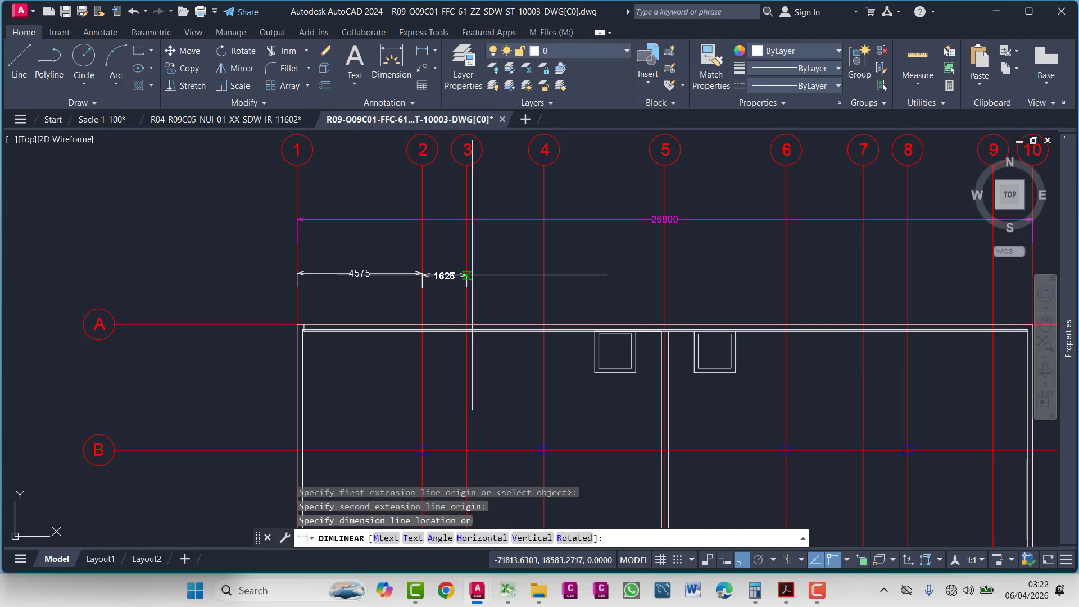
pyautogui.click(422, 273)
# - Continue the dimension row with linear dimensions between grid lines 3–4 and 4–5, in line with the previous ones
pyautogui.press('Return')
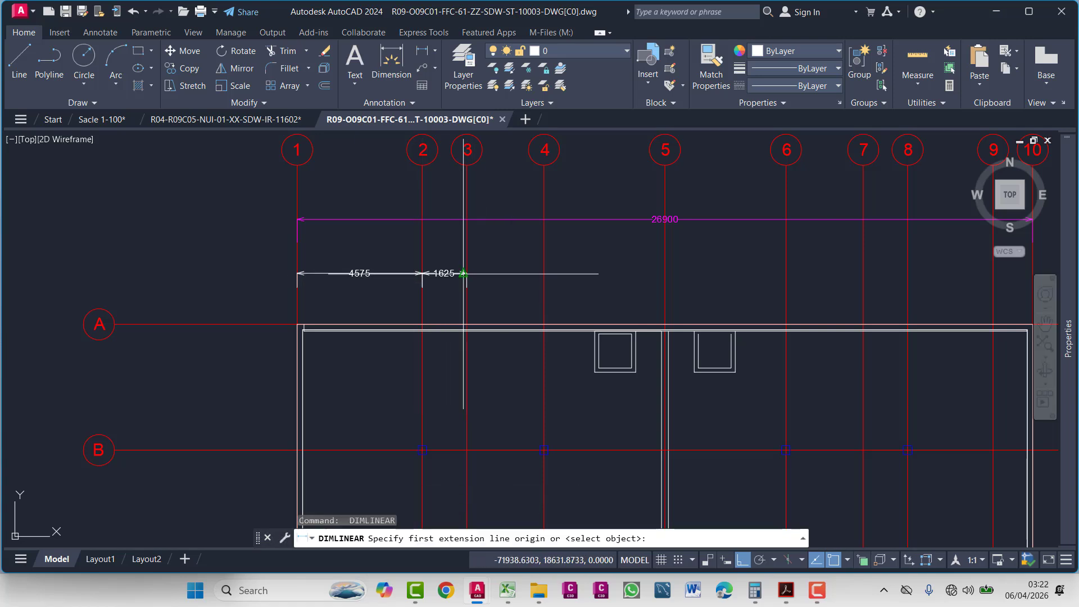
pyautogui.scroll(4, 464, 288)
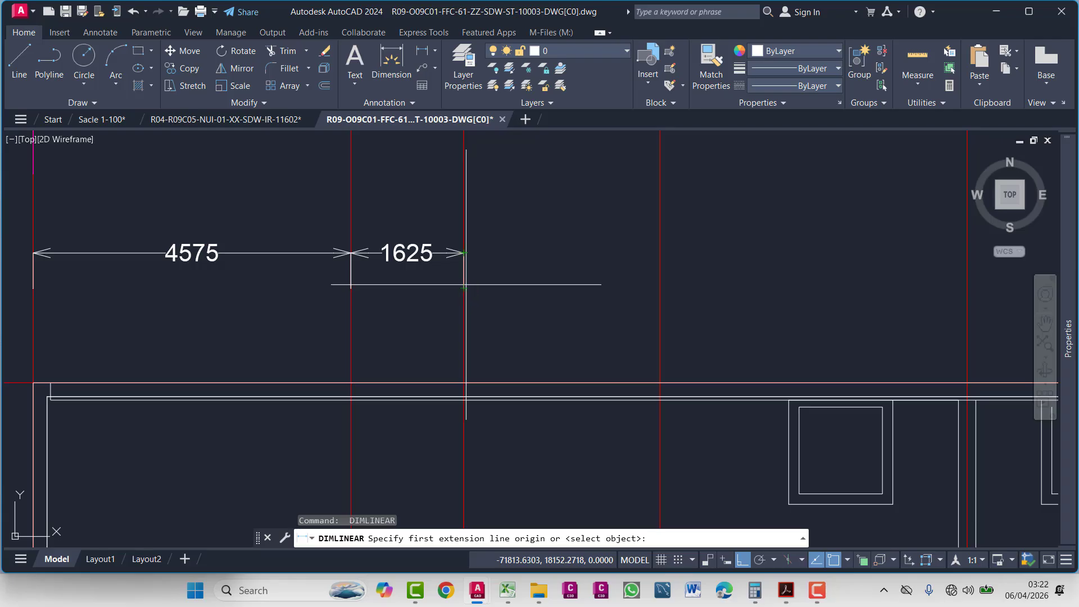
pyautogui.click(464, 288)
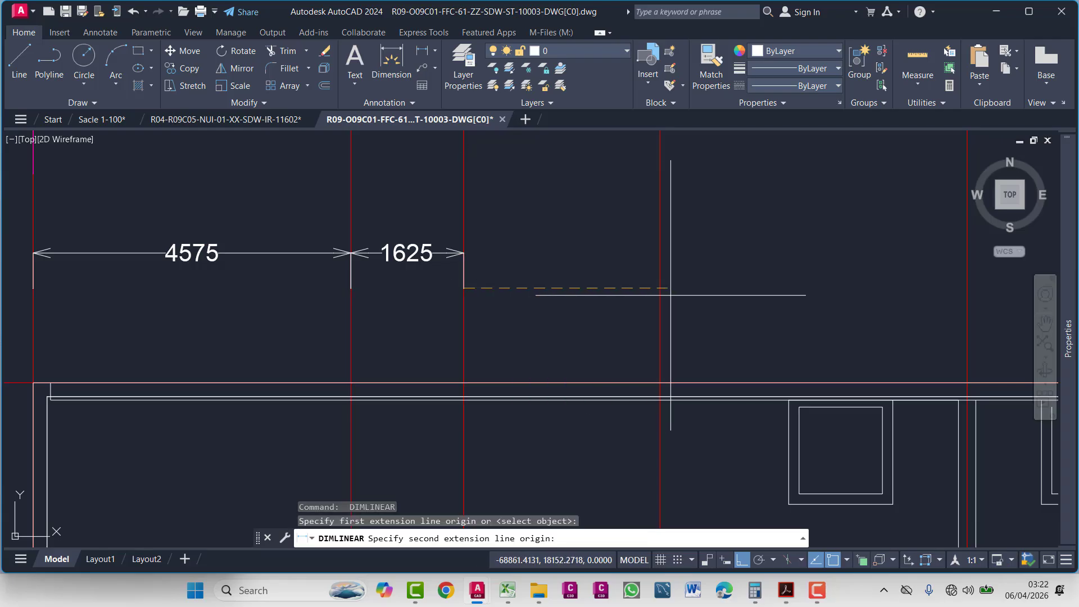
pyautogui.click(659, 289)
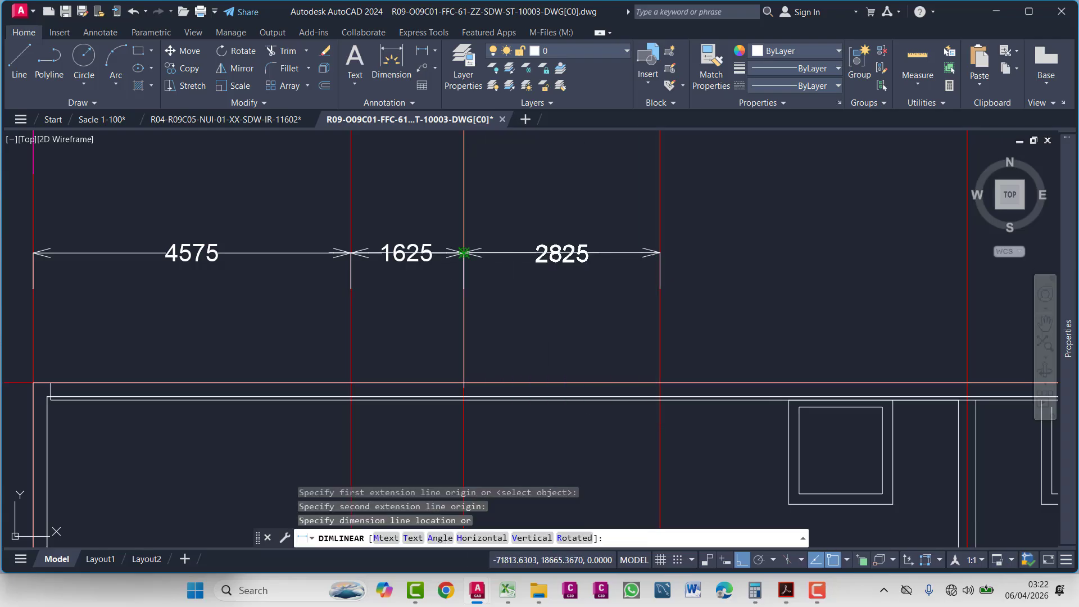
pyautogui.click(481, 253)
pyautogui.press('Return')
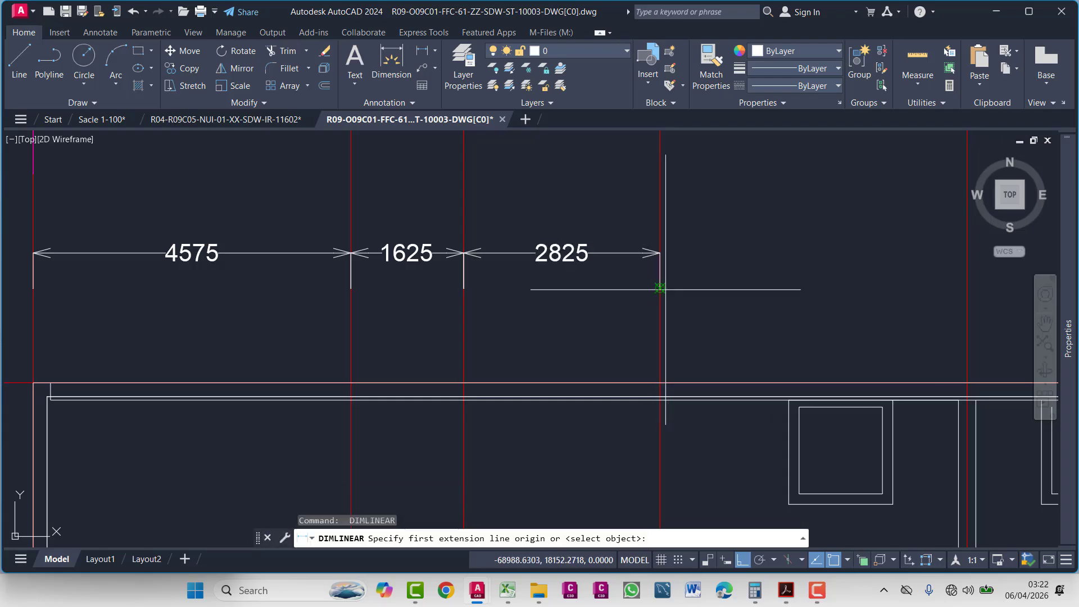
pyautogui.click(660, 288)
pyautogui.moveTo(810, 289); pyautogui.dragTo(600, 308, button='middle')
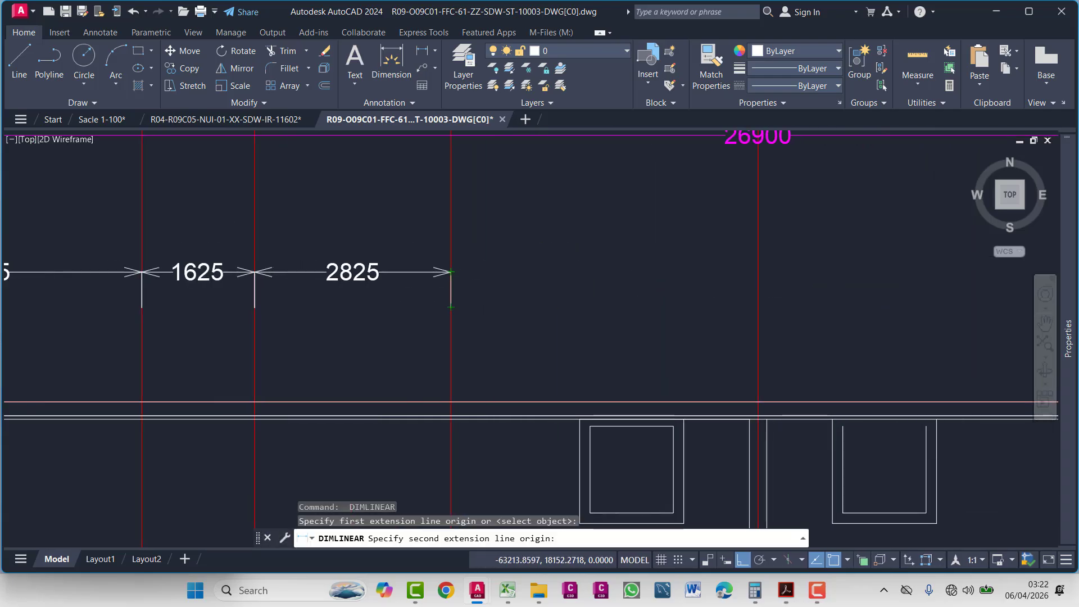
pyautogui.click(758, 308)
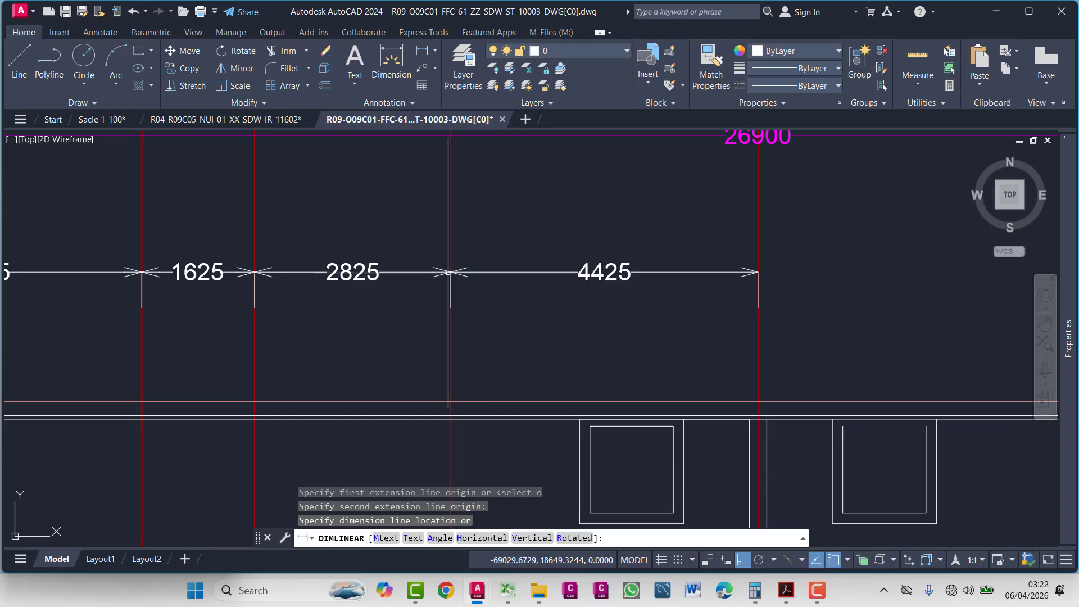
pyautogui.click(590, 272)
# - Add linear dimensions between grid lines 5–6 and 6–7, aligned with the existing grid-spacing row
pyautogui.moveTo(672, 327); pyautogui.dragTo(424, 332, button='middle')
pyautogui.press('Return')
pyautogui.click(510, 311)
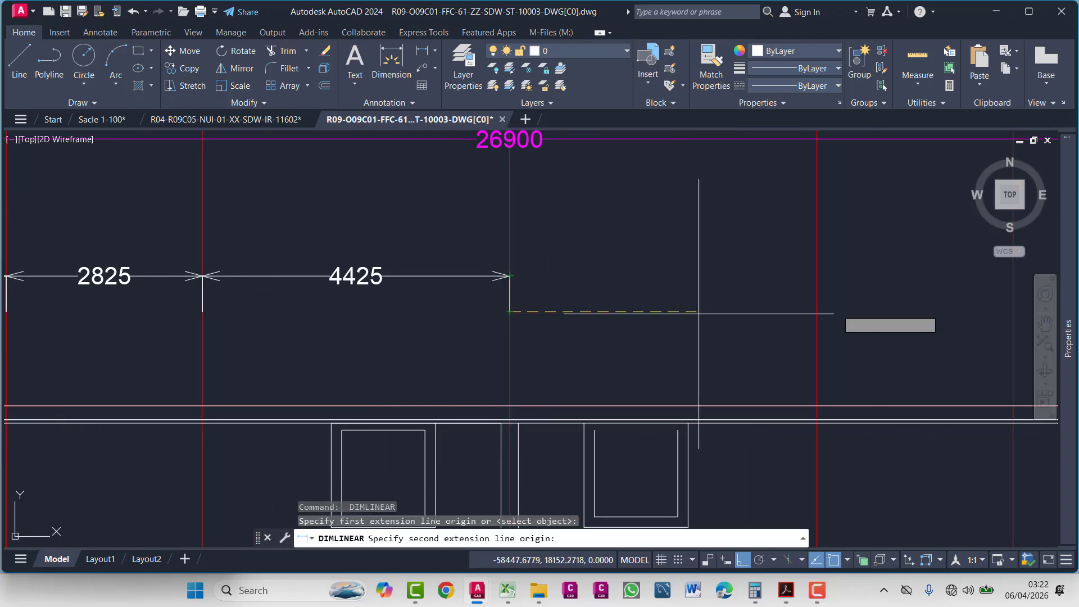
pyautogui.click(817, 312)
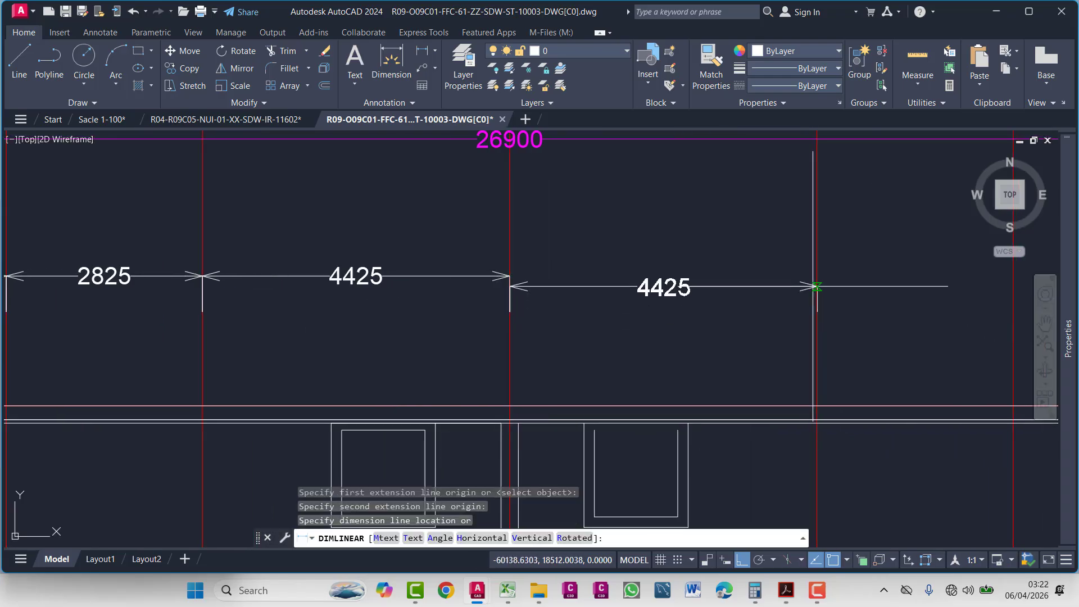
pyautogui.click(510, 276)
pyautogui.moveTo(715, 330); pyautogui.dragTo(429, 343, button='middle')
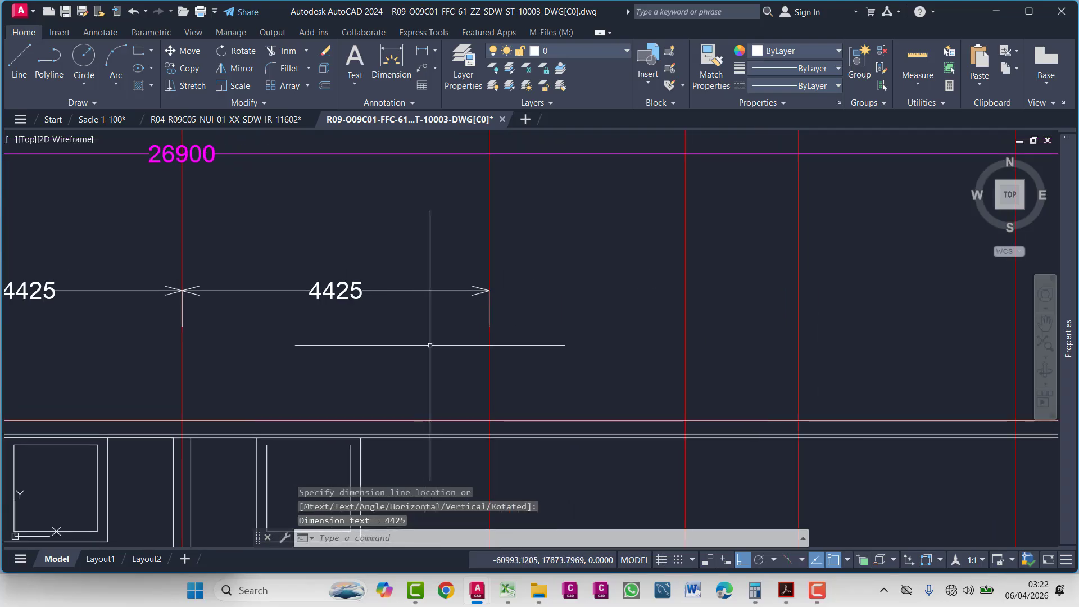
pyautogui.press('Return')
pyautogui.click(489, 325)
pyautogui.click(685, 326)
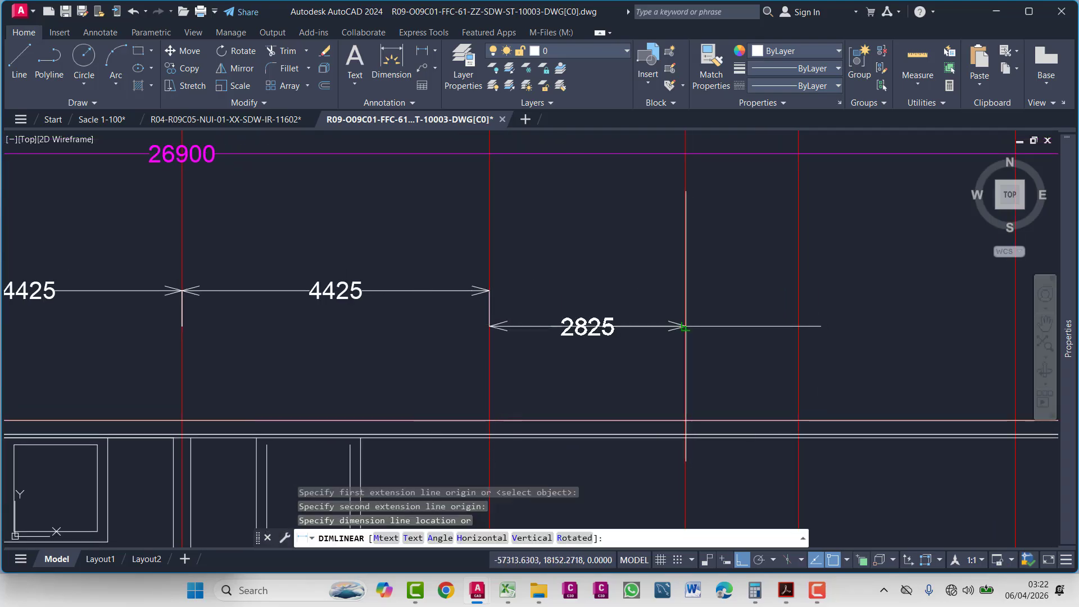
pyautogui.click(489, 290)
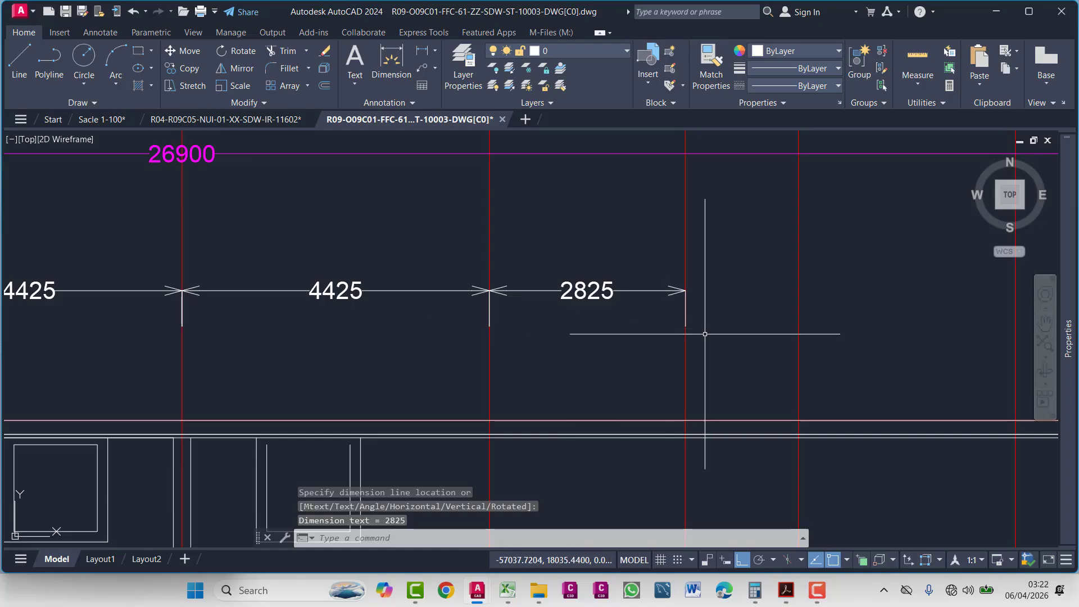
# - Add linear dimensions between grid lines 7–8 and 8–9 on the same dimension row
pyautogui.press('Return')
pyautogui.click(685, 326)
pyautogui.click(799, 325)
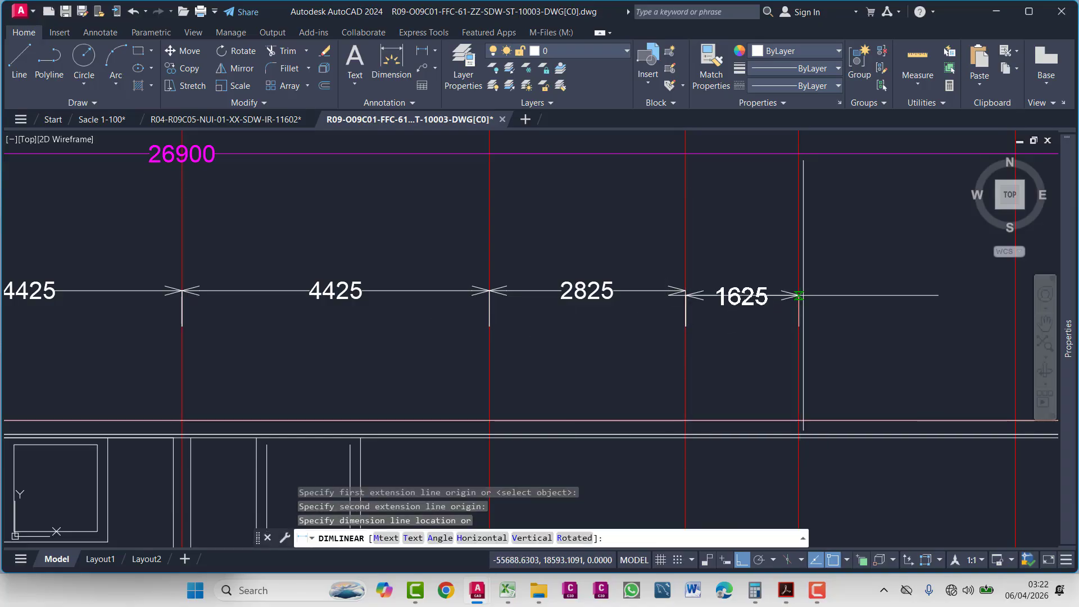
pyautogui.click(685, 291)
pyautogui.press('Return')
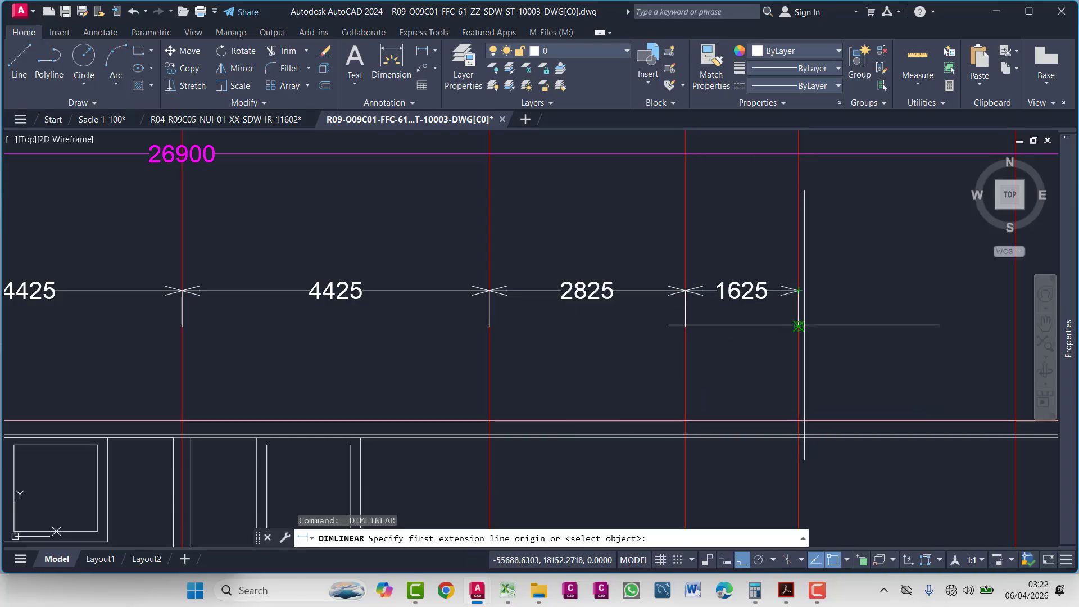
pyautogui.click(799, 325)
pyautogui.moveTo(799, 325); pyautogui.dragTo(451, 340, button='middle')
pyautogui.click(668, 340)
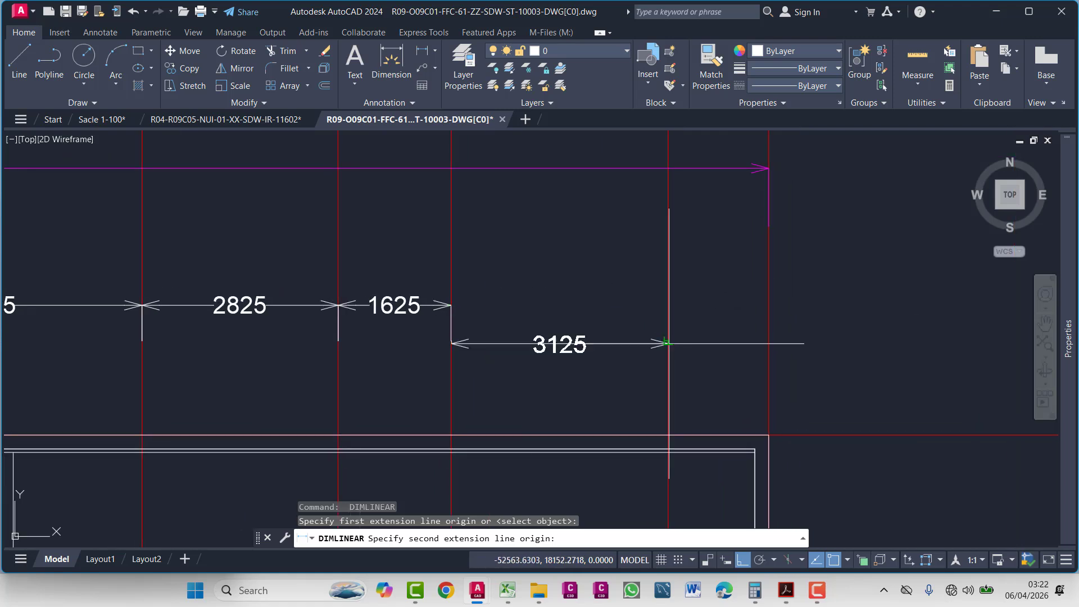
pyautogui.click(452, 306)
# - Complete the grid-spacing row with a linear dimension between grid lines 9 and 10
pyautogui.press('Return')
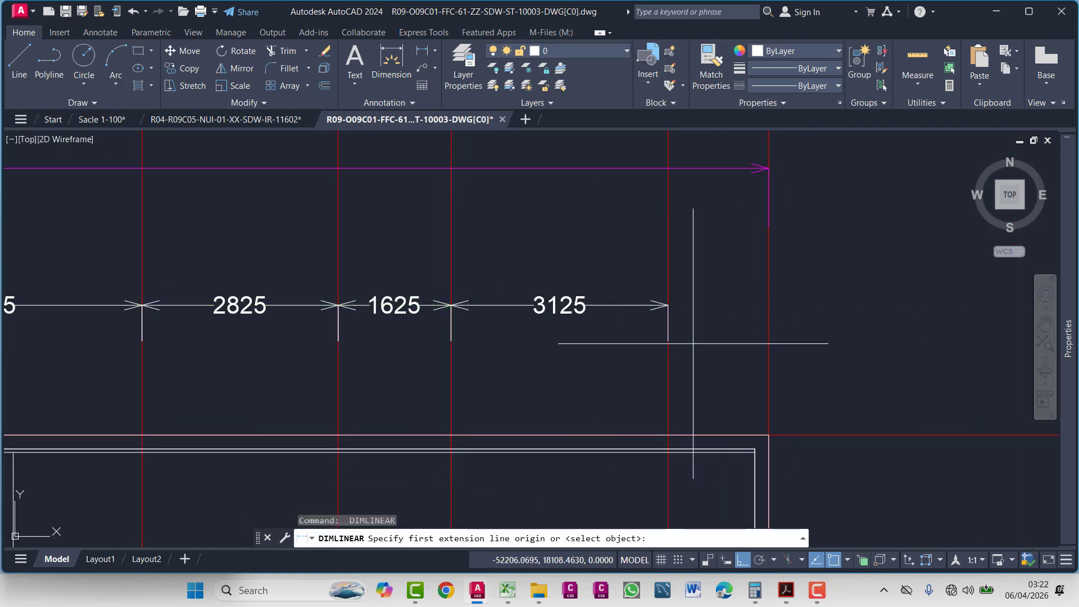
pyautogui.click(671, 340)
pyautogui.click(768, 340)
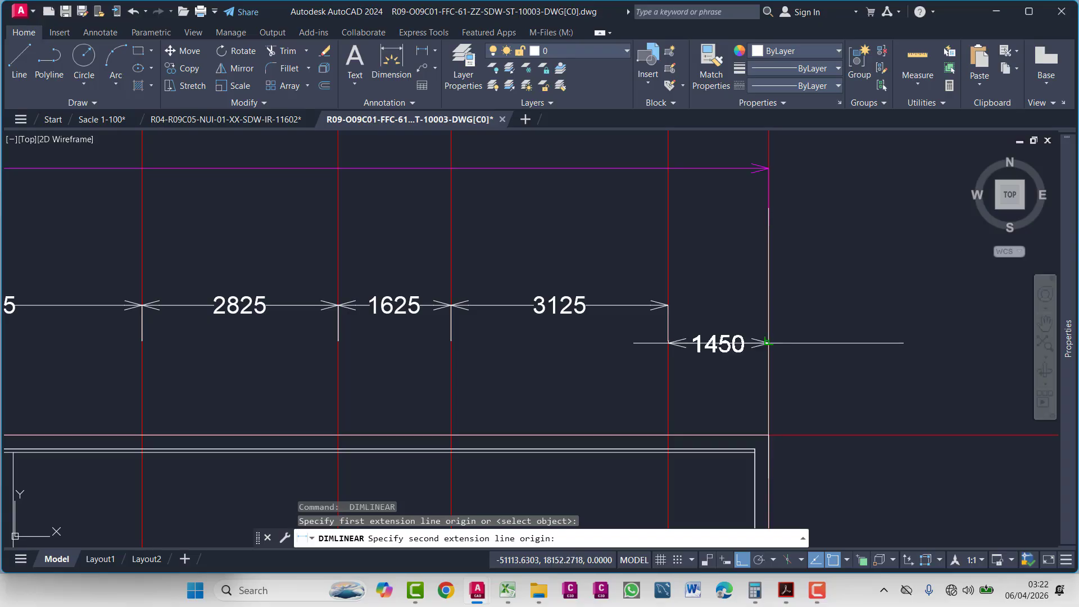
pyautogui.click(668, 305)
pyautogui.press('Escape')
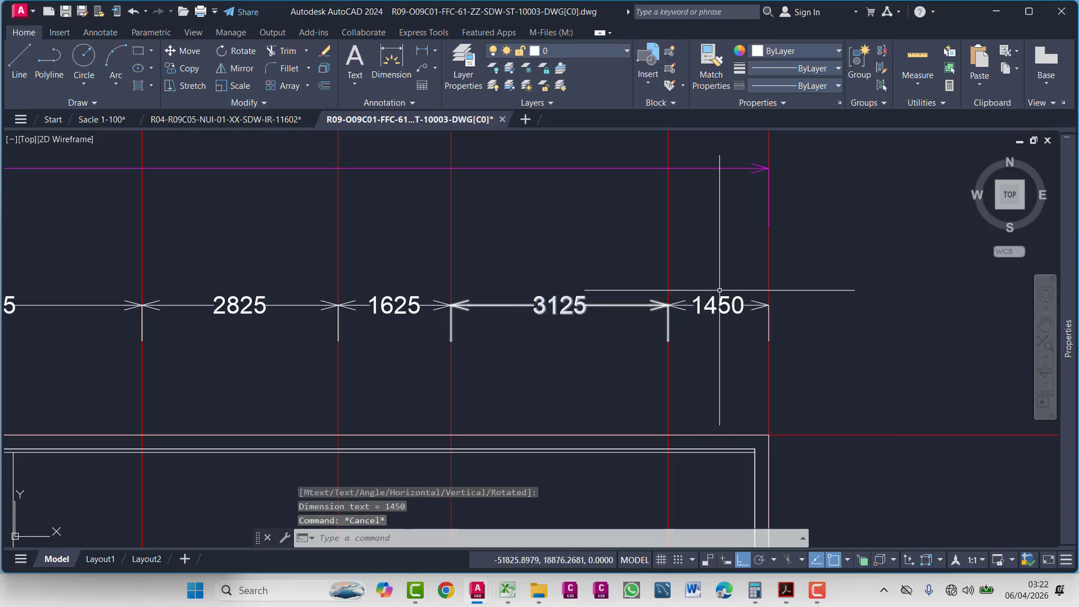
# - Move all nine grid-spacing dimensions between grid lines 1 and 10 to layer "03 DIM"
pyautogui.click(744, 285)
pyautogui.click(699, 344)
pyautogui.click(592, 260)
pyautogui.click(543, 330)
pyautogui.moveTo(410, 332); pyautogui.dragTo(721, 276, button='middle')
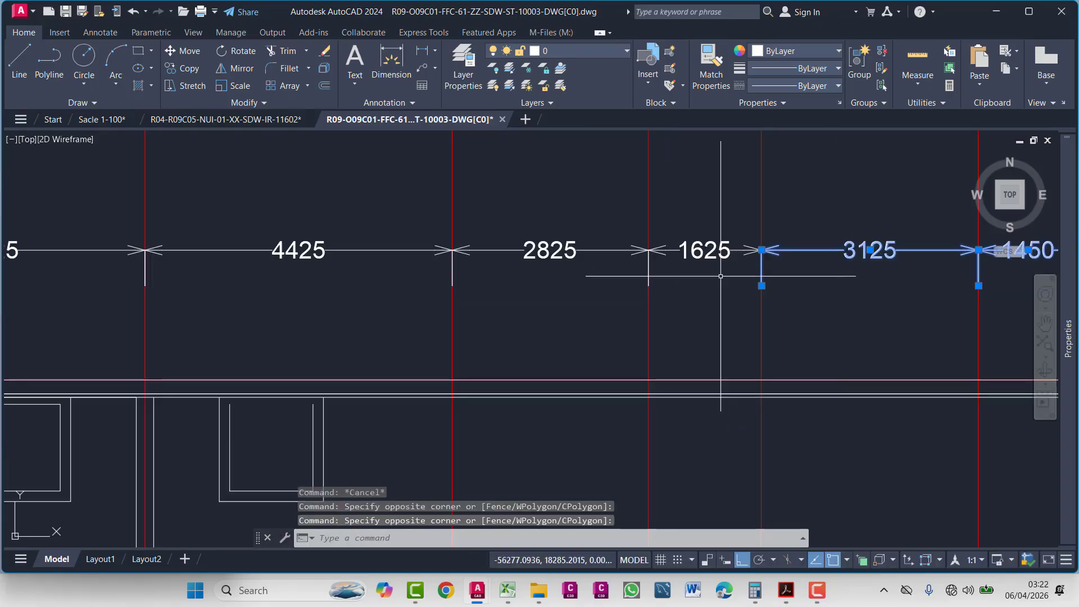
pyautogui.click(734, 205)
pyautogui.click(680, 287)
pyautogui.click(556, 203)
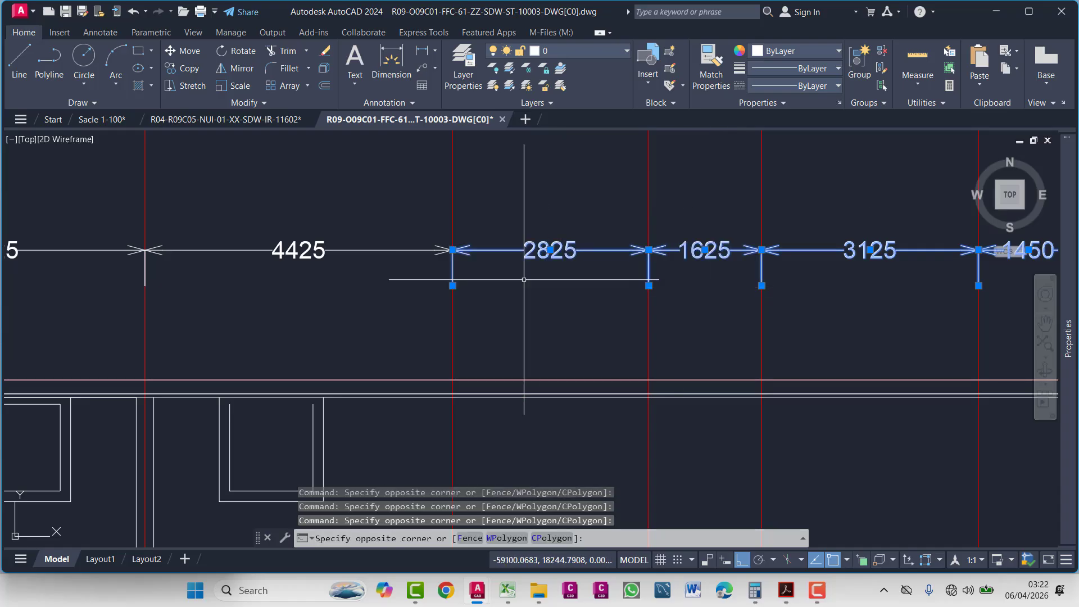
pyautogui.click(524, 279)
pyautogui.moveTo(304, 367); pyautogui.dragTo(596, 374, button='middle')
pyautogui.click(602, 197)
pyautogui.click(540, 312)
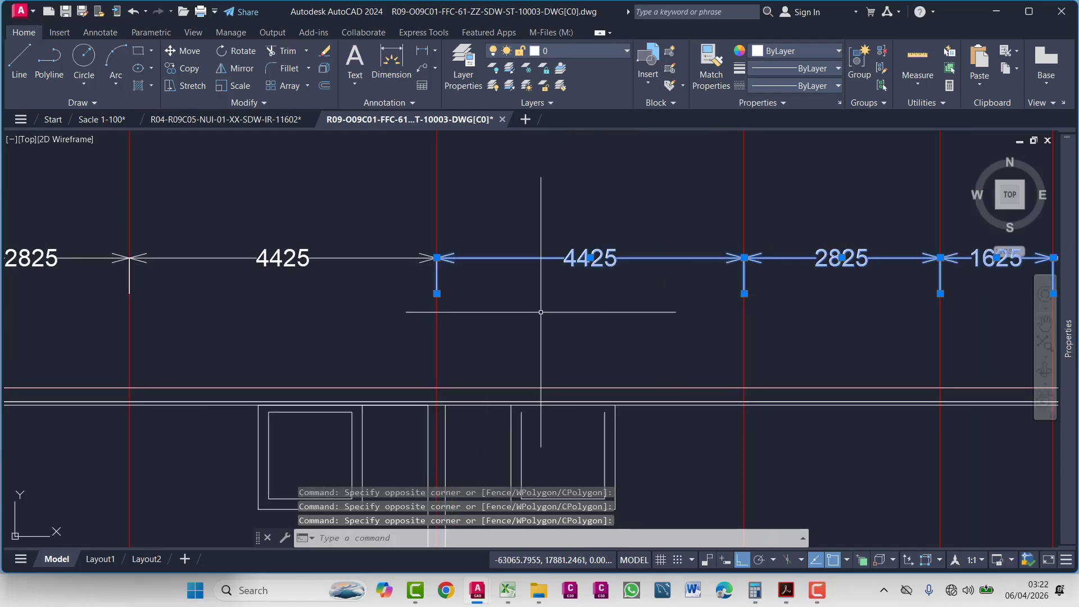
pyautogui.click(301, 220)
pyautogui.click(277, 272)
pyautogui.moveTo(141, 294); pyautogui.dragTo(611, 317, button='middle')
pyautogui.click(363, 243)
pyautogui.click(330, 331)
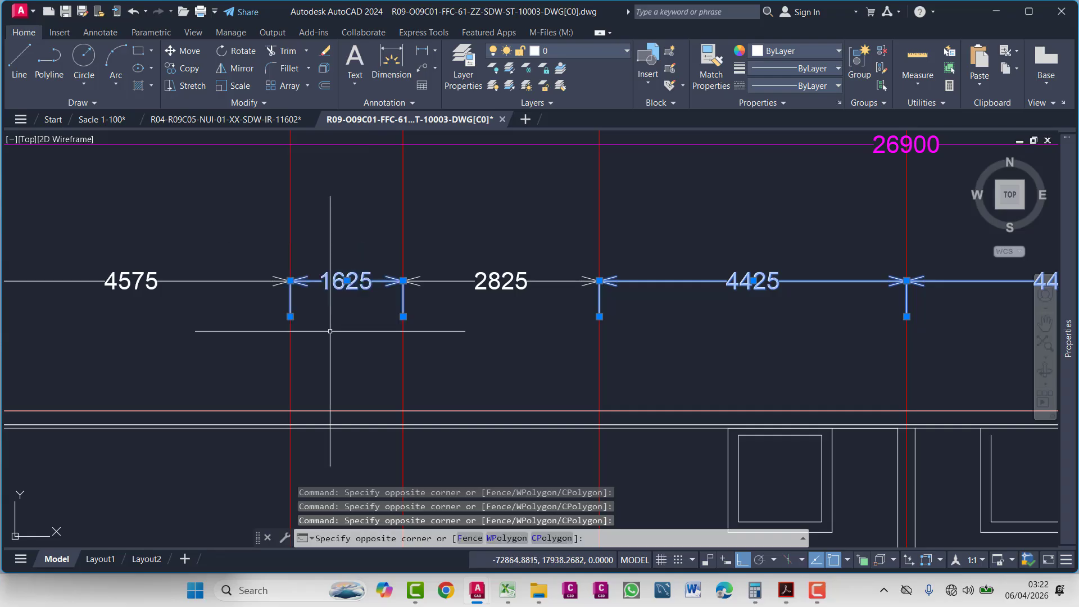
pyautogui.click(592, 218)
pyautogui.click(503, 330)
pyautogui.moveTo(513, 331); pyautogui.dragTo(845, 303, button='middle')
pyautogui.click(581, 232)
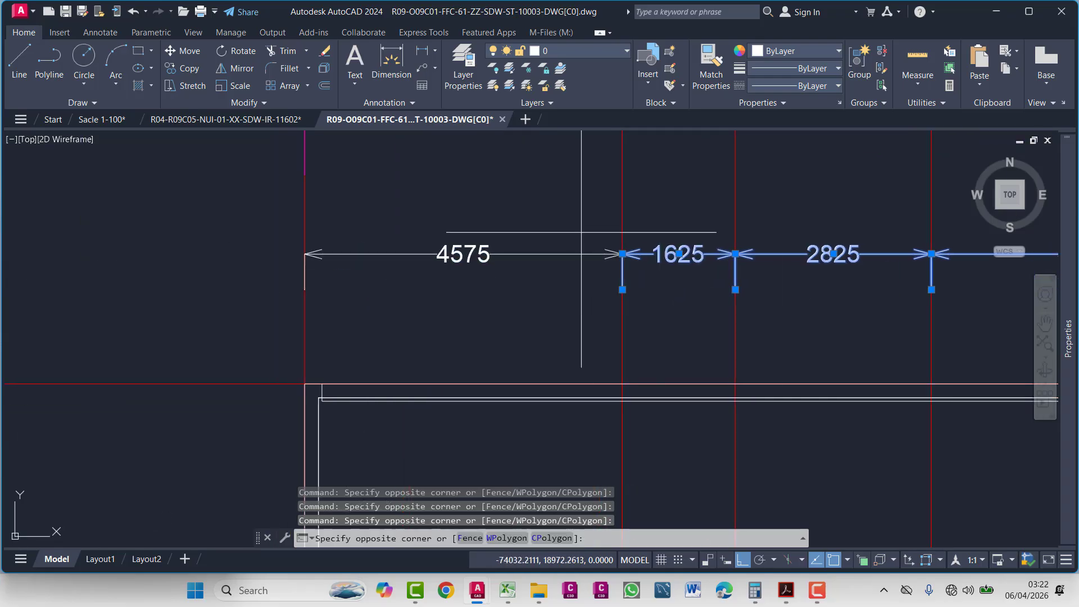
pyautogui.click(582, 231)
pyautogui.moveTo(581, 232); pyautogui.dragTo(575, 330, button='middle')
pyautogui.click(592, 50)
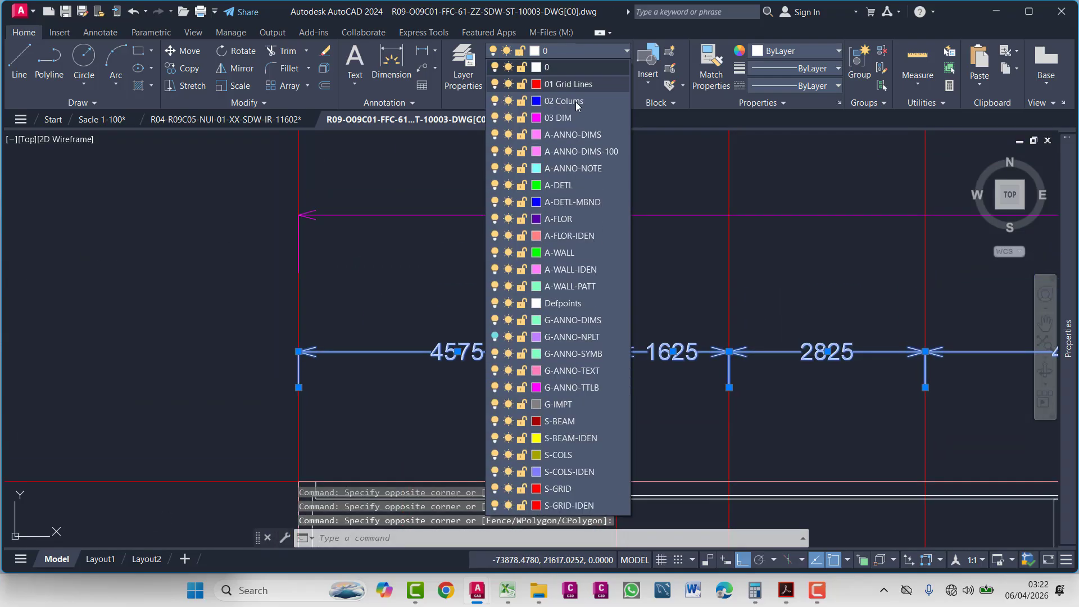
pyautogui.click(576, 103)
pyautogui.press('Escape')
pyautogui.press('Escape')
pyautogui.press('Escape')
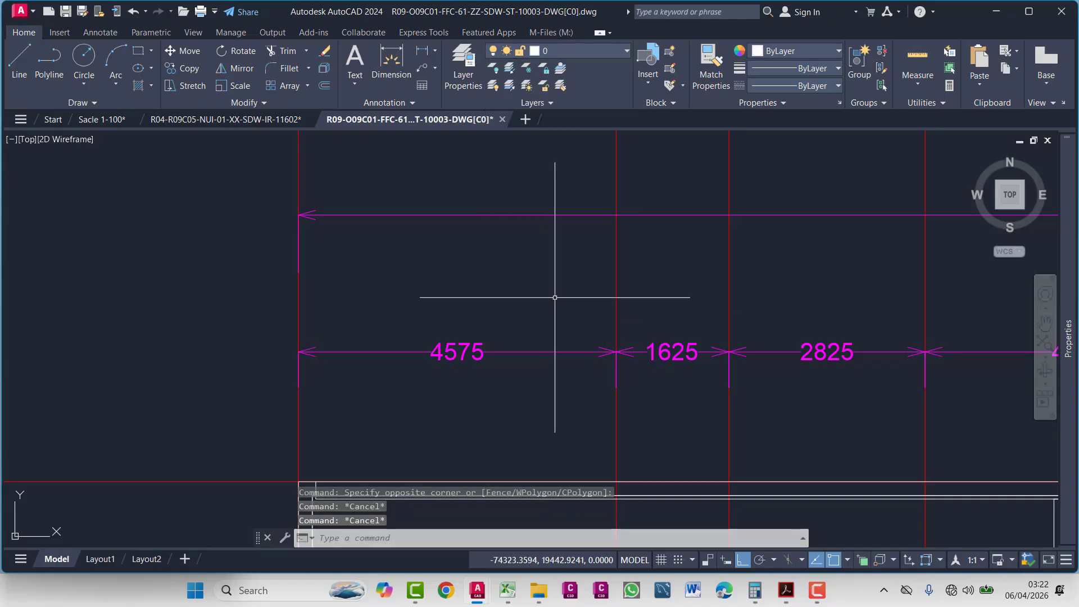
# - Open the "My Anotation" dimension style for modification and review its text, arrow, unit and line settings
pyautogui.scroll(-4, 556, 304)
pyautogui.write('d')
pyautogui.press('Return')
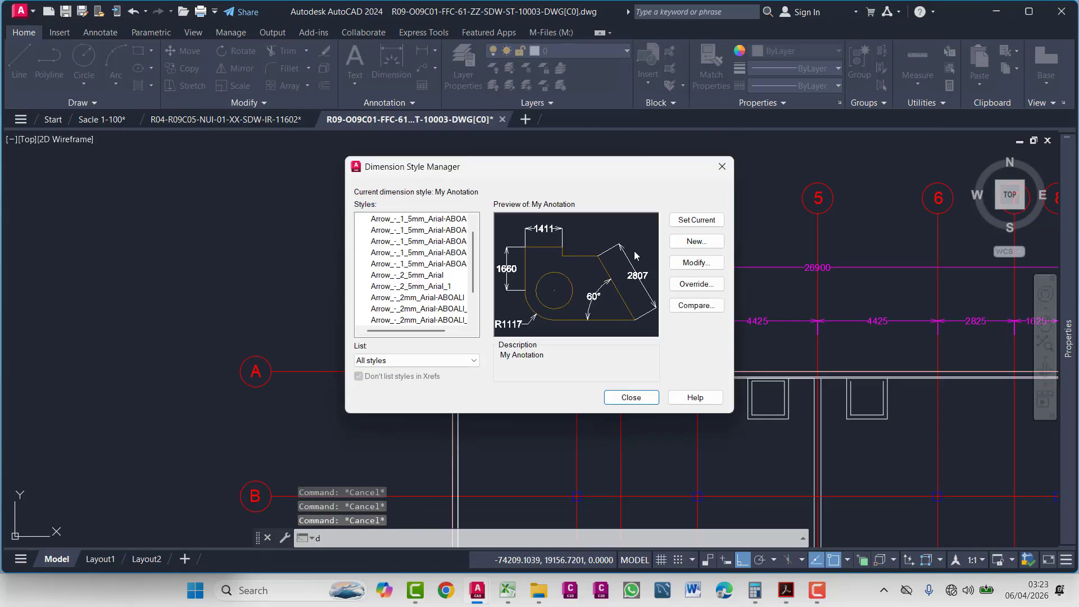
pyautogui.click(699, 263)
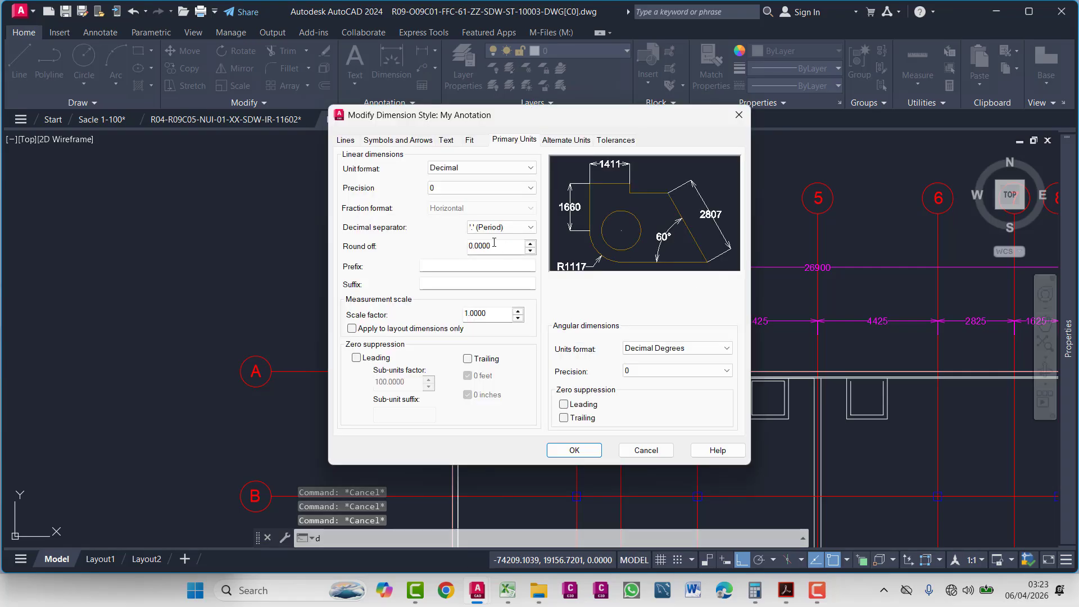
pyautogui.click(446, 141)
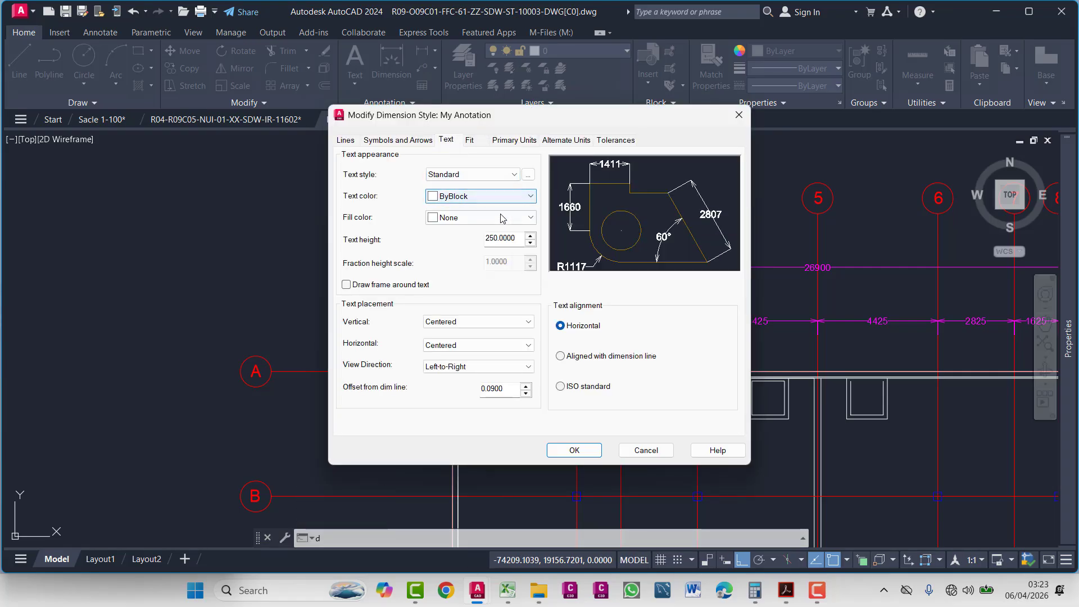
pyautogui.click(513, 202)
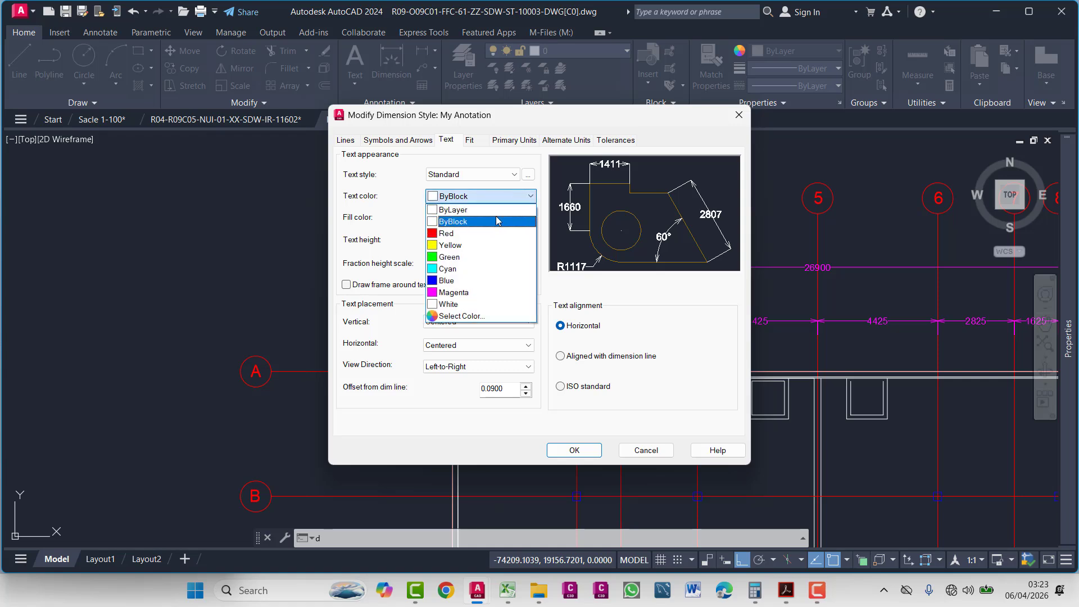
pyautogui.click(481, 197)
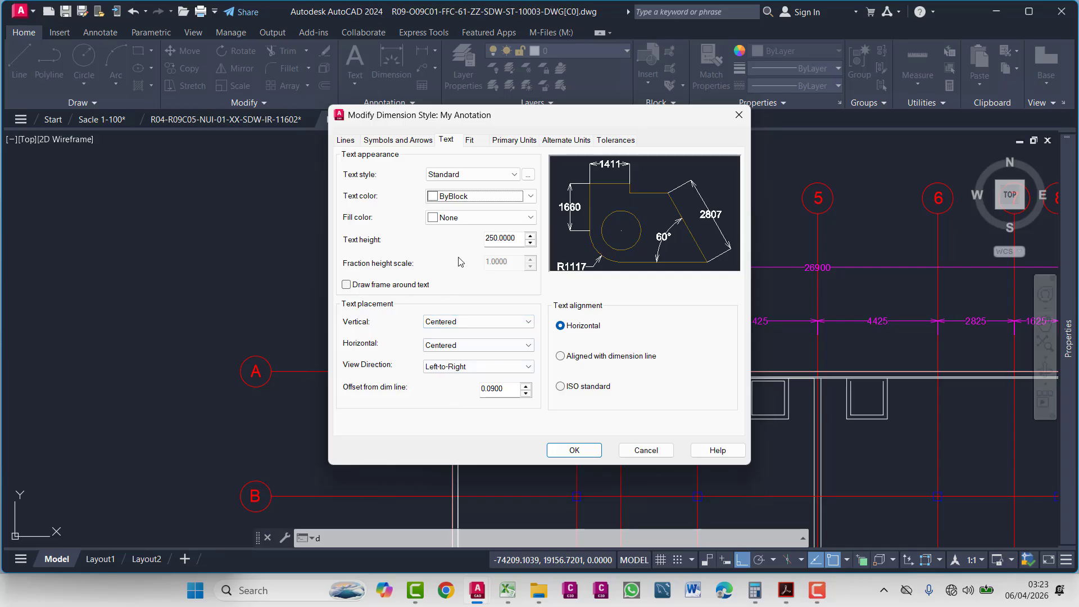
pyautogui.click(415, 143)
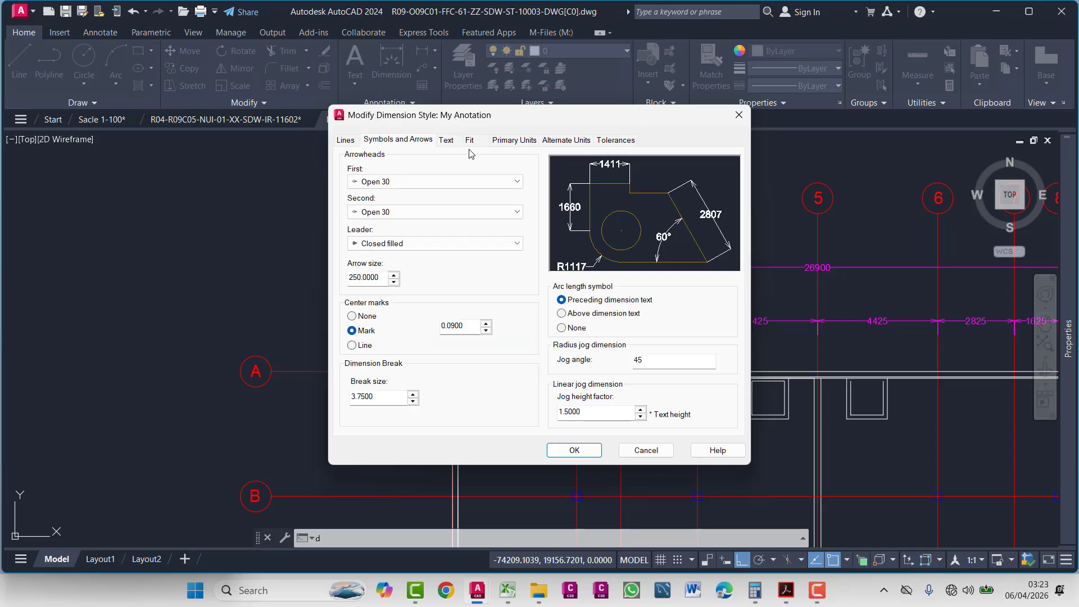
pyautogui.click(448, 142)
pyautogui.click(513, 175)
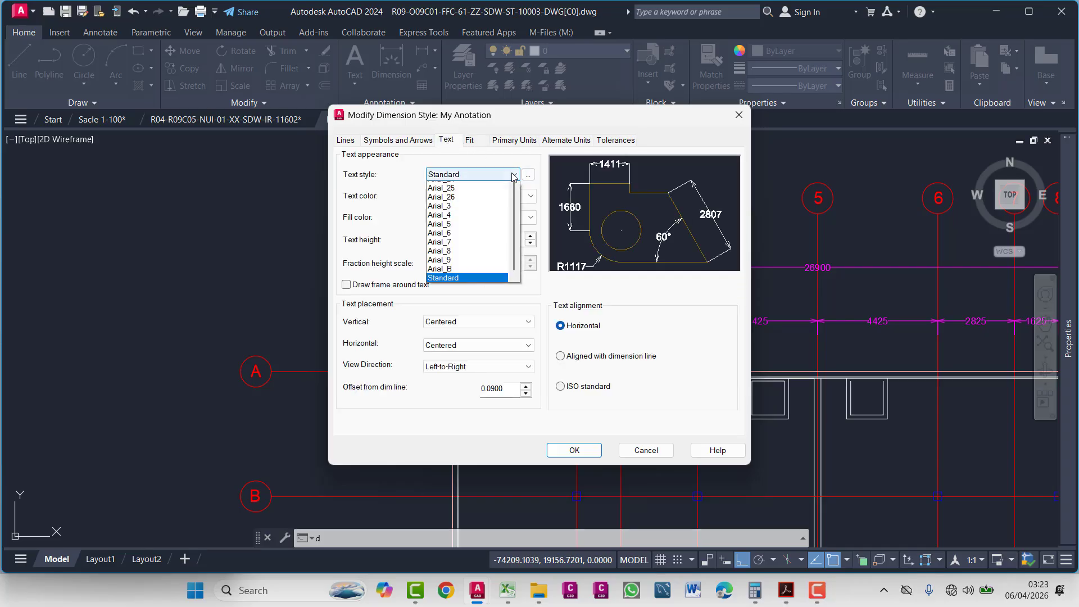
pyautogui.click(512, 176)
pyautogui.click(525, 139)
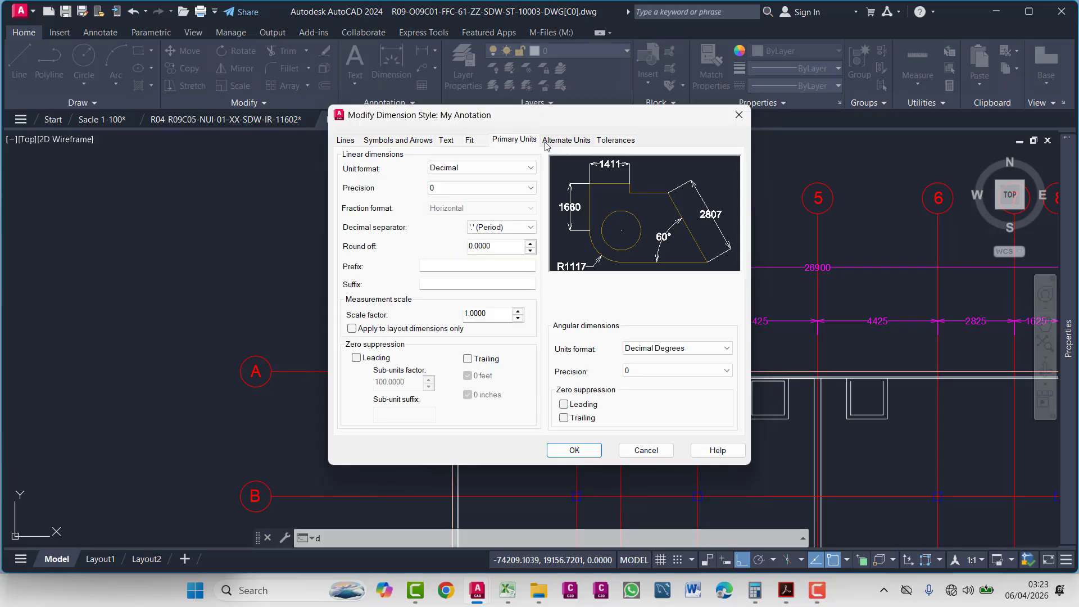
pyautogui.click(564, 143)
pyautogui.click(343, 142)
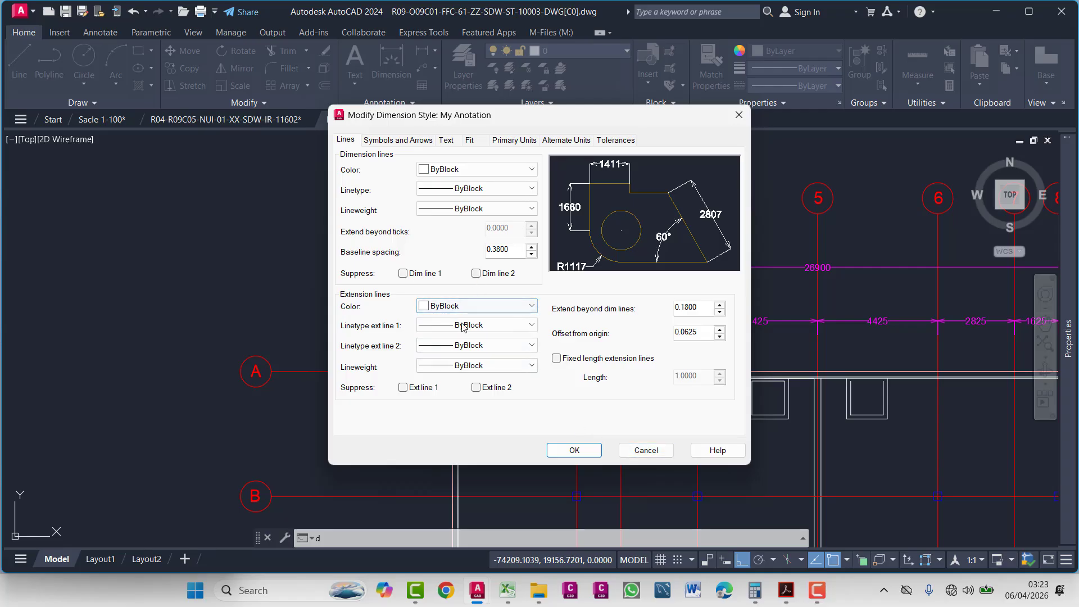
# - Set the "My Anotation" style's text alignment to Aligned with dimension line and save the style
pyautogui.click(446, 142)
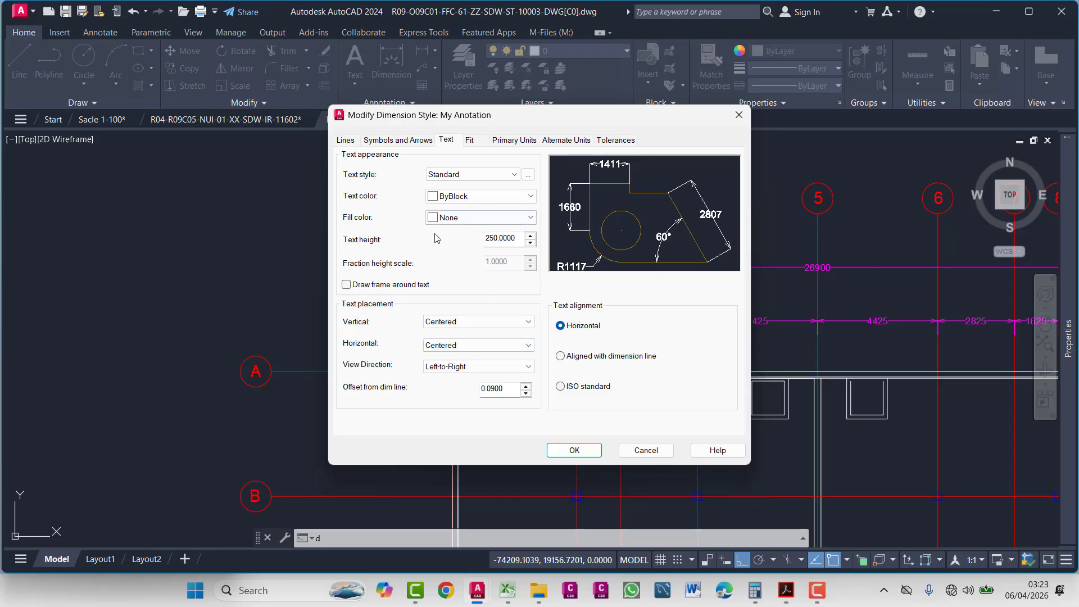
pyautogui.click(578, 364)
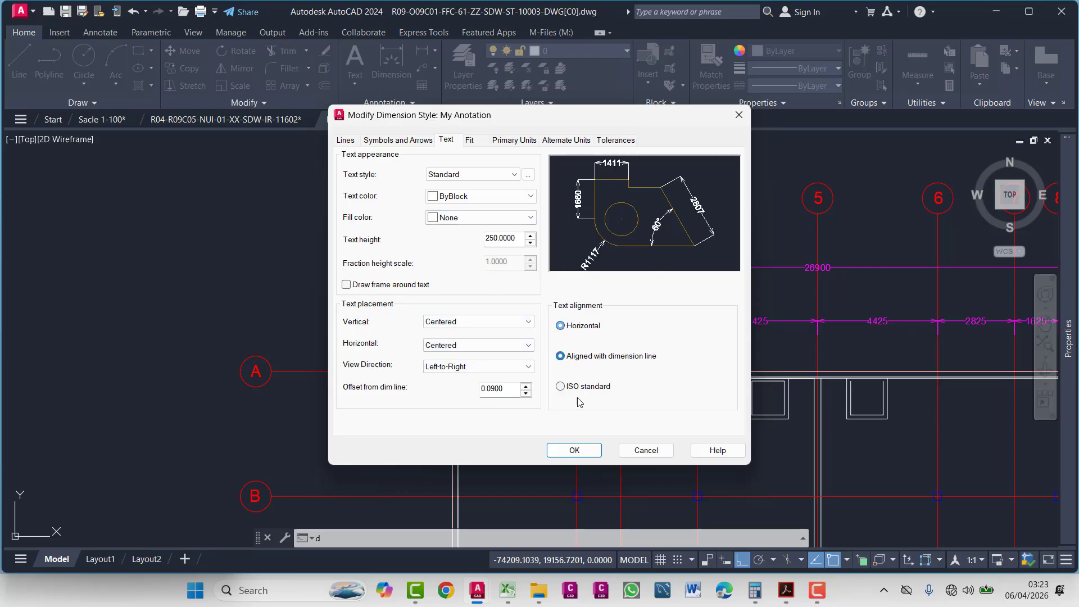
pyautogui.click(574, 450)
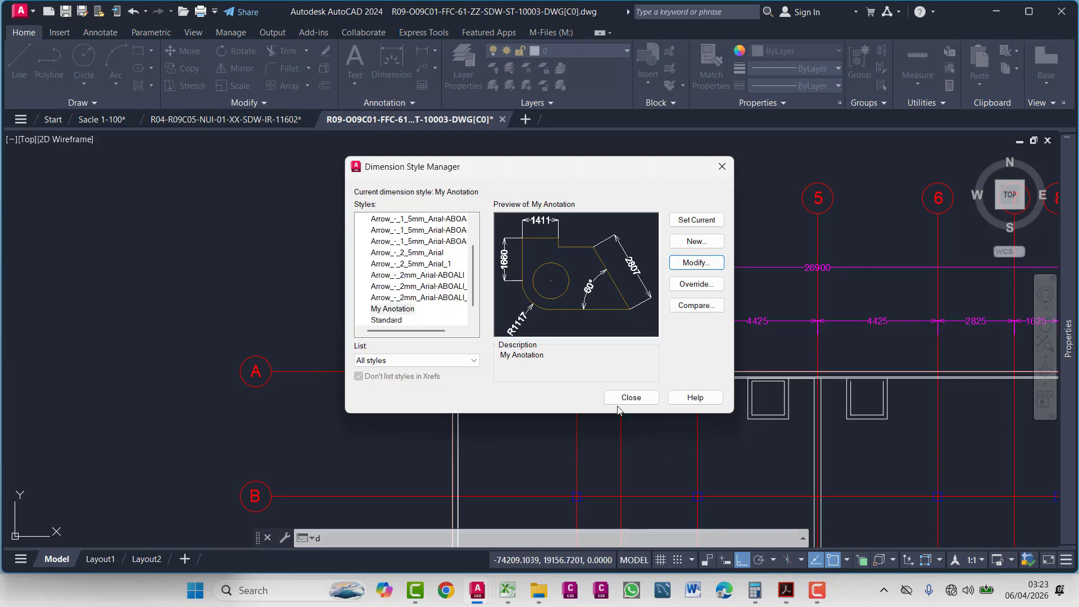
pyautogui.click(632, 404)
# - Add an overall vertical linear dimension from grid line A to grid line F, beside the grid bubbles
pyautogui.scroll(-3, 456, 360)
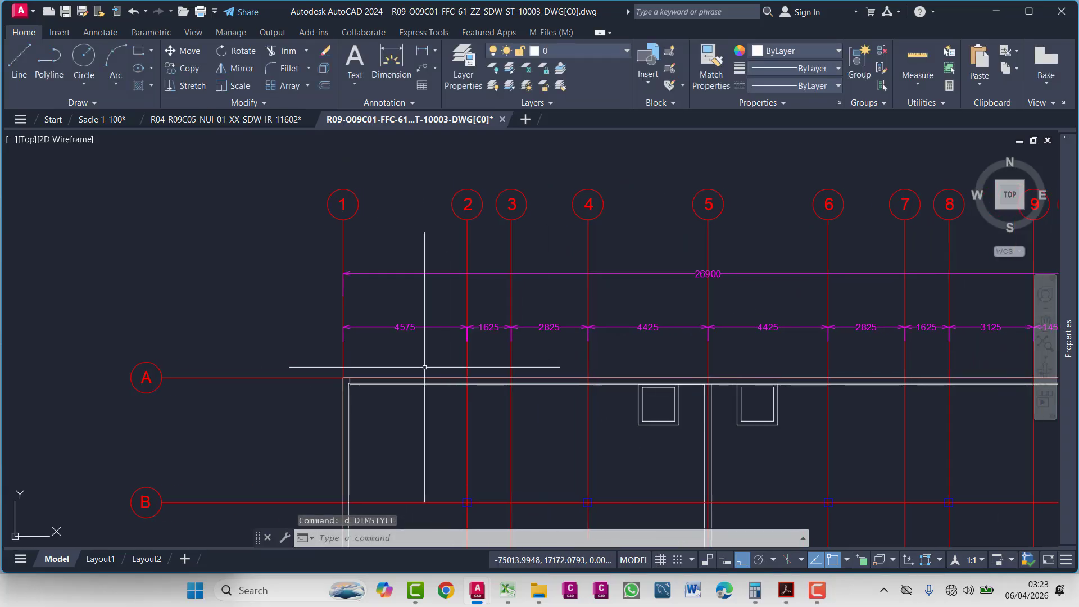
pyautogui.scroll(5, 530, 366)
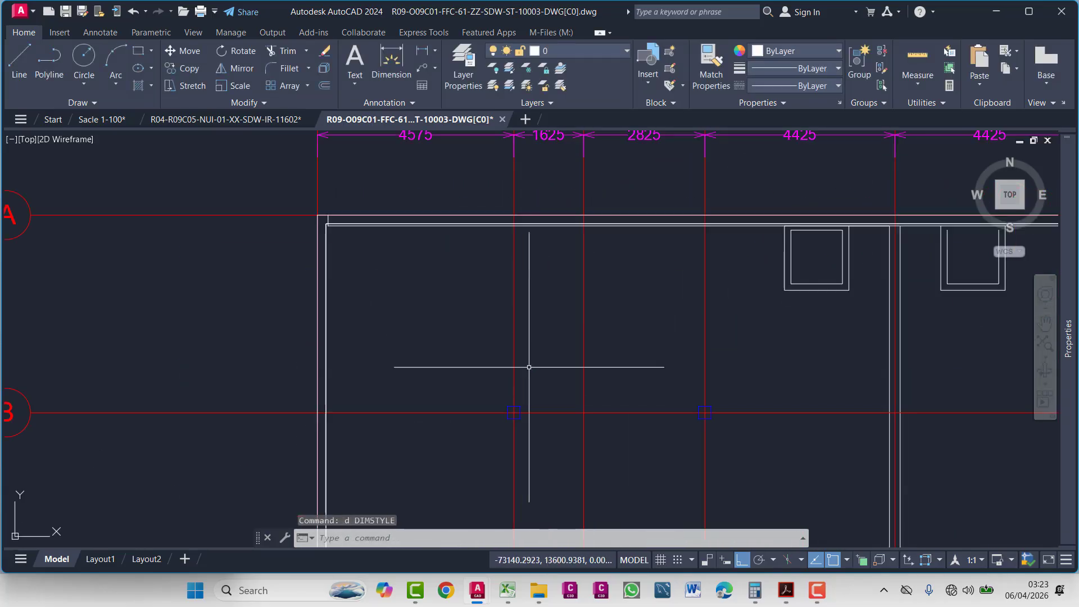
pyautogui.scroll(-6, 576, 365)
pyautogui.moveTo(552, 345); pyautogui.dragTo(558, 375, button='middle')
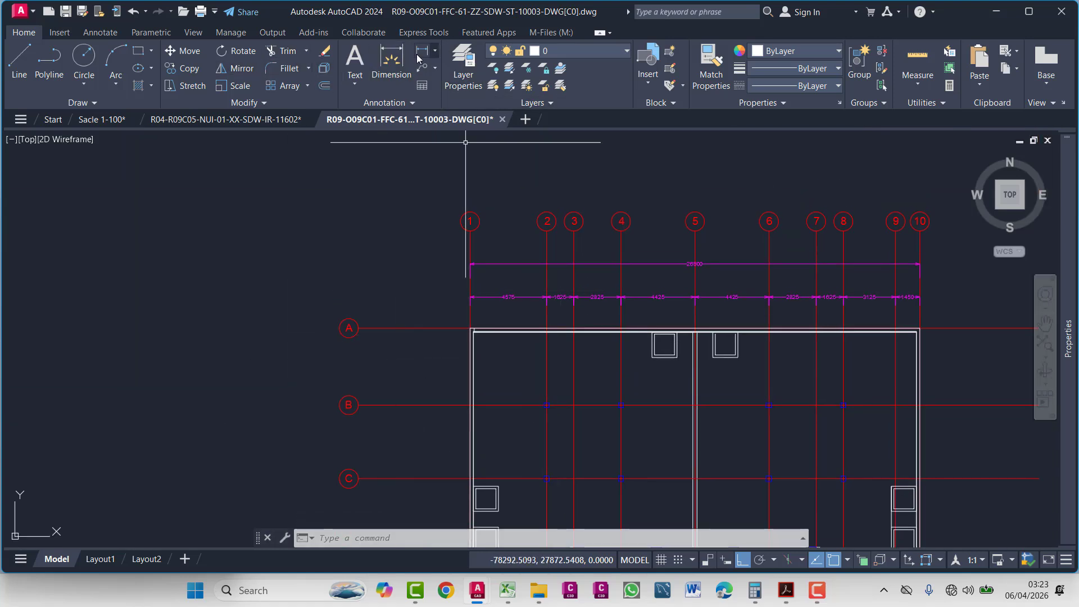
pyautogui.press('Return')
pyautogui.scroll(2, 444, 364)
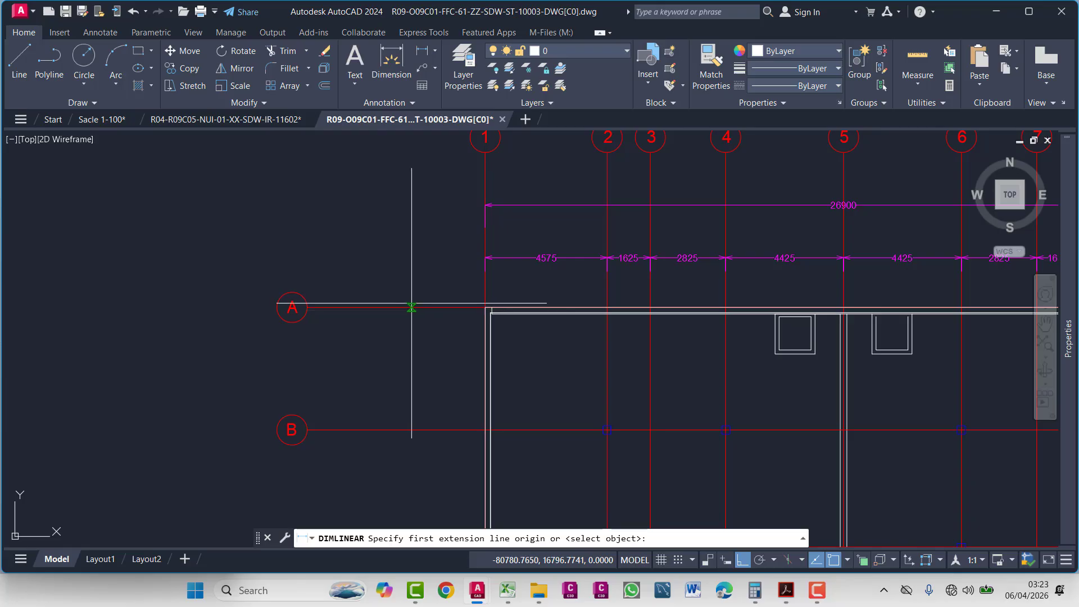
pyautogui.click(380, 307)
pyautogui.scroll(-3, 380, 308)
pyautogui.scroll(4, 399, 406)
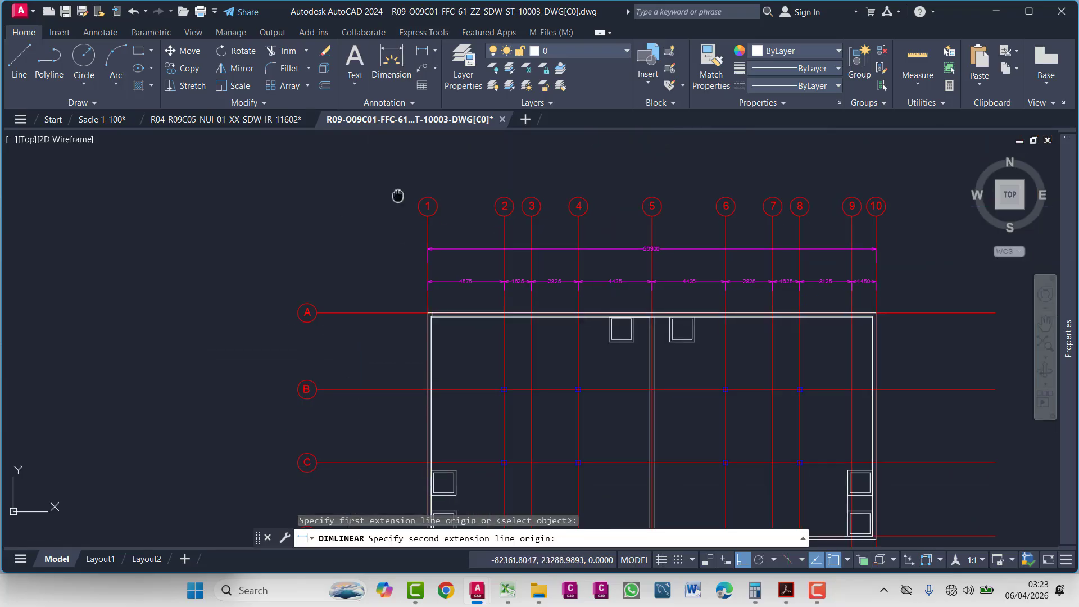
pyautogui.moveTo(398, 409); pyautogui.dragTo(379, 131, button='middle')
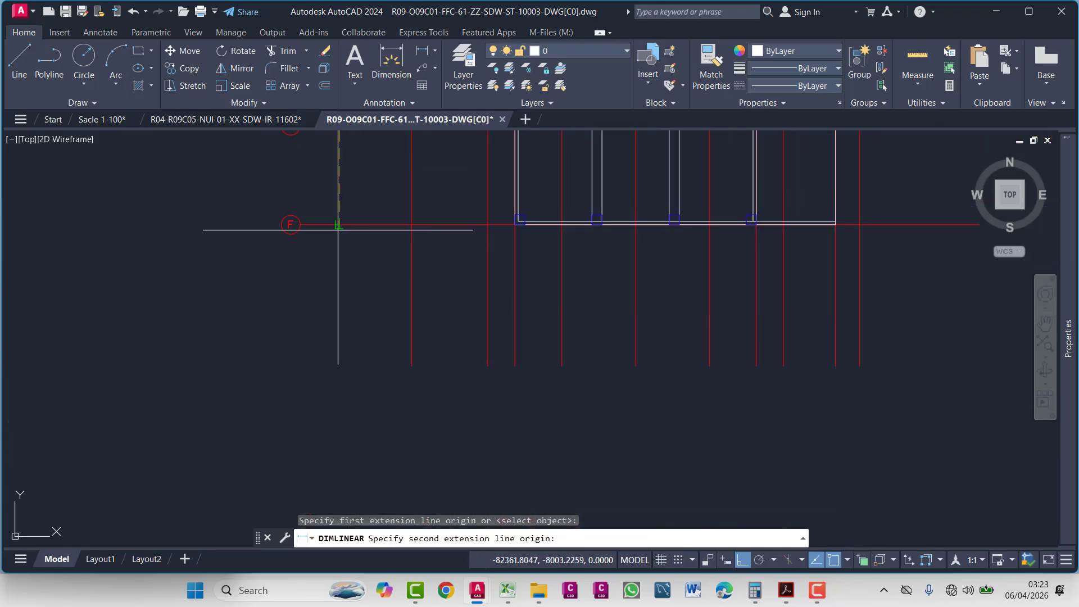
pyautogui.click(338, 225)
pyautogui.scroll(-3, 344, 424)
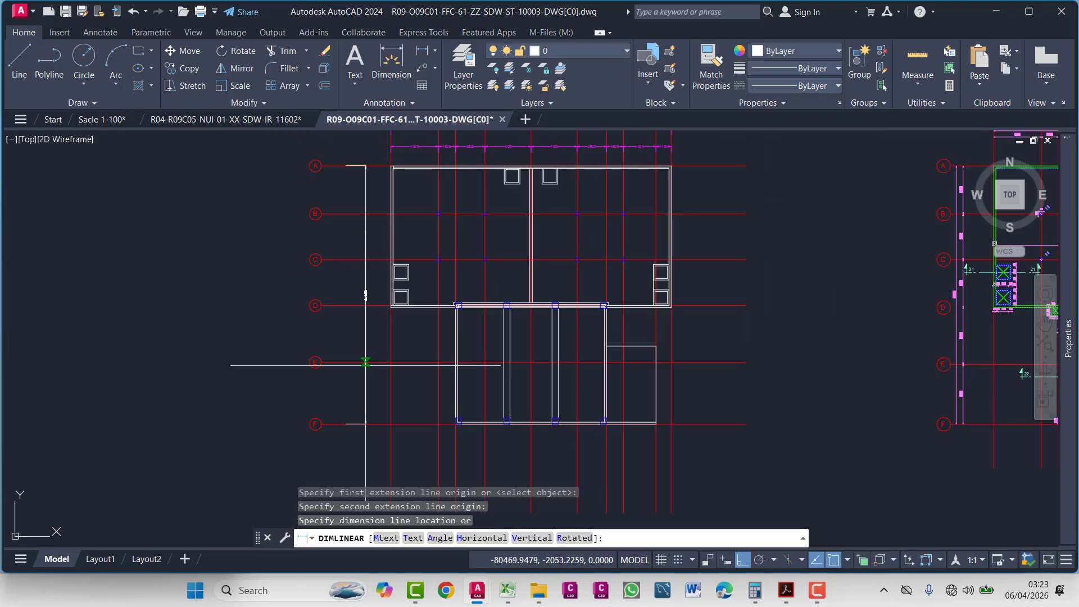
pyautogui.click(335, 306)
# - Add a vertical linear dimension between grid lines A and B, between the overall dimension and the building outline
pyautogui.moveTo(364, 307); pyautogui.dragTo(367, 380, button='middle')
pyautogui.scroll(4, 357, 248)
pyautogui.press('space')
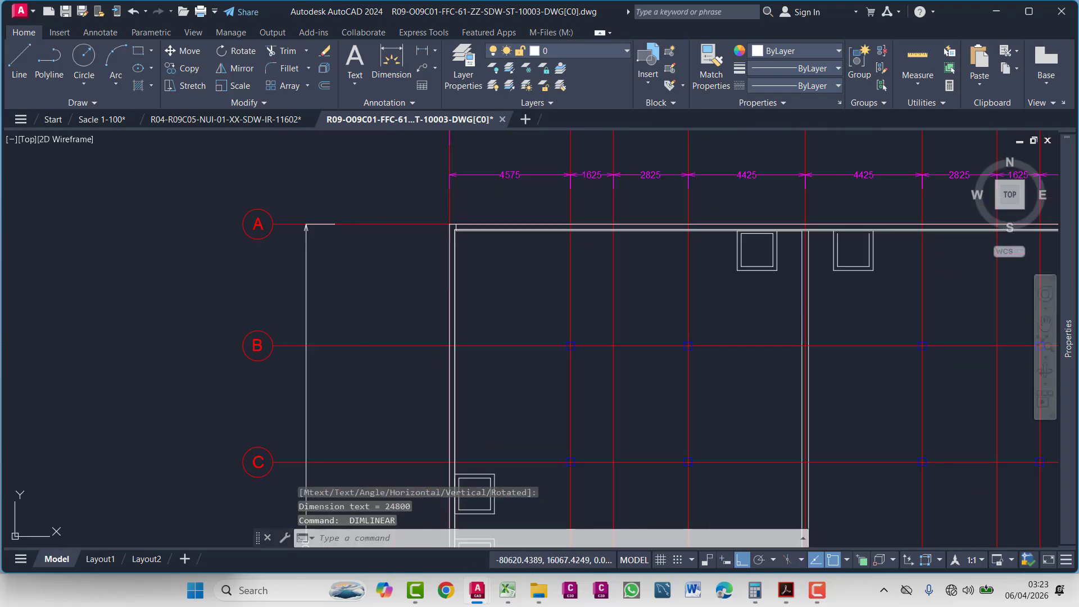
pyautogui.click(395, 225)
pyautogui.click(395, 345)
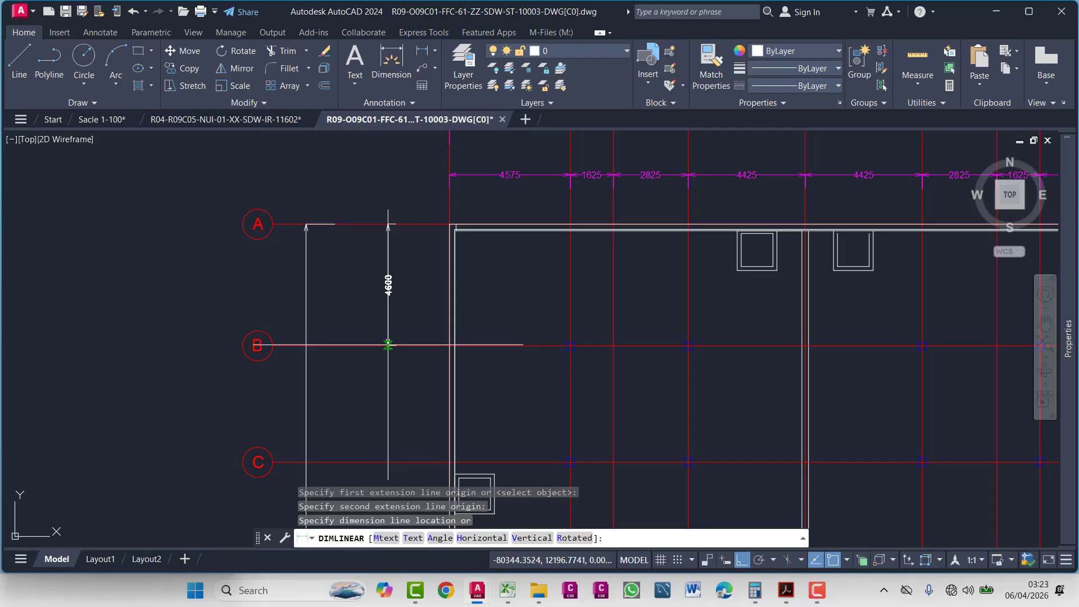
pyautogui.click(377, 345)
# - Add a vertical linear dimension between grid lines B and C, in line with the A–B dimension
pyautogui.press('Return')
pyautogui.click(396, 346)
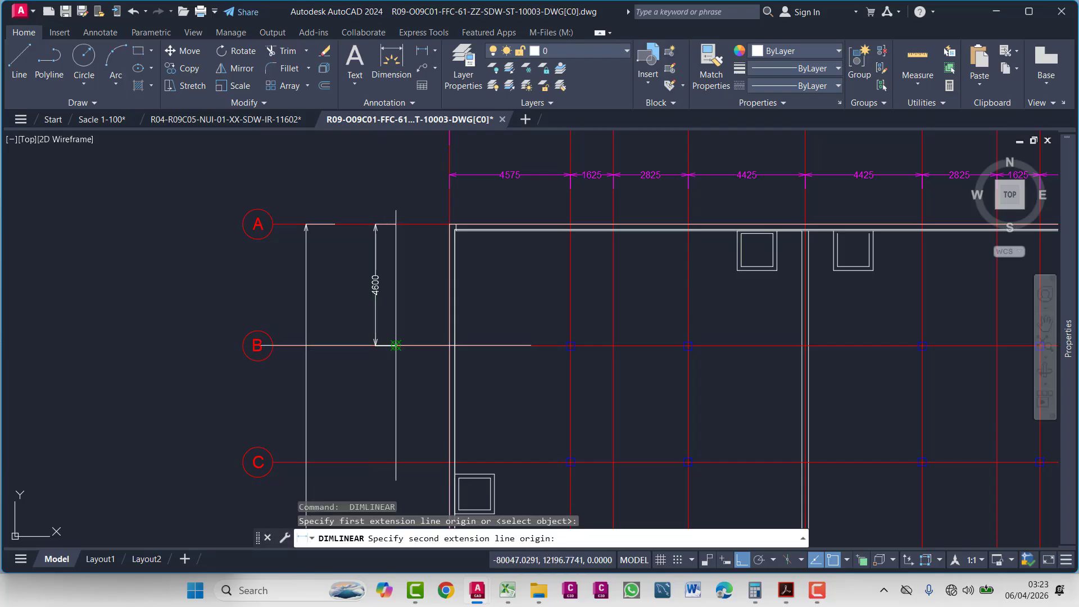
pyautogui.click(389, 462)
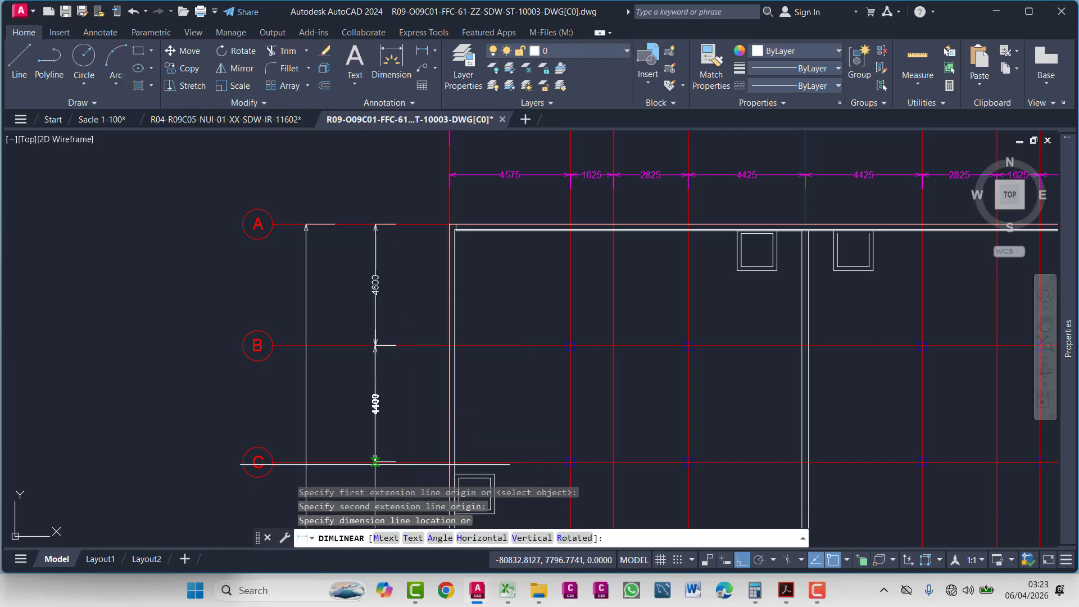
pyautogui.scroll(4, 376, 350)
pyautogui.click(377, 345)
pyautogui.scroll(-2, 376, 345)
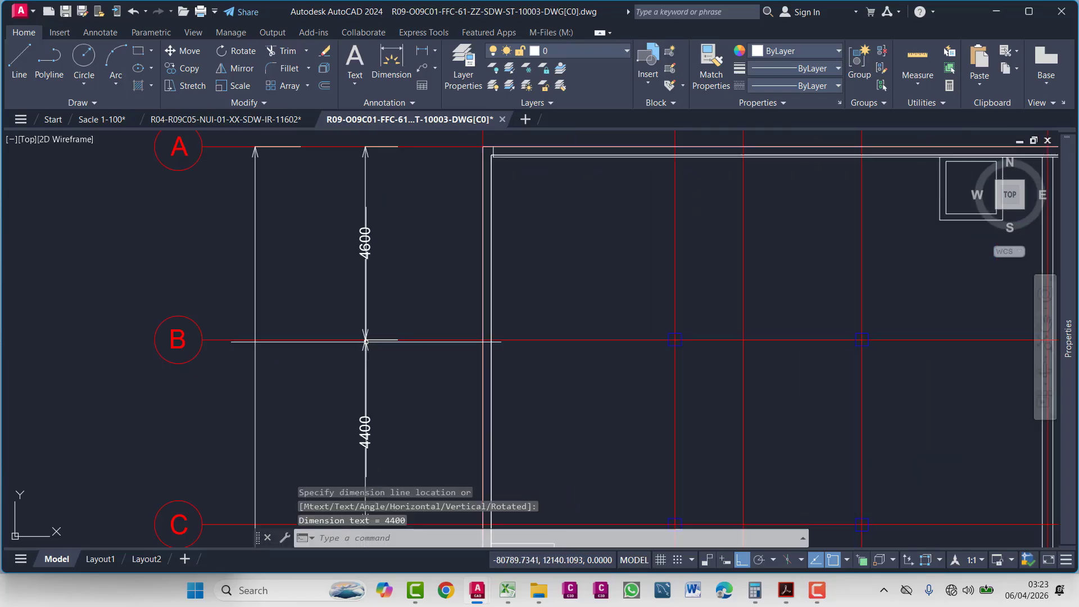
# - Continue the vertical dimension chain with a linear dimension between grid lines C and D
pyautogui.scroll(-2, 366, 342)
pyautogui.moveTo(370, 448); pyautogui.dragTo(403, 206, button='middle')
pyautogui.press('Return')
pyautogui.click(417, 215)
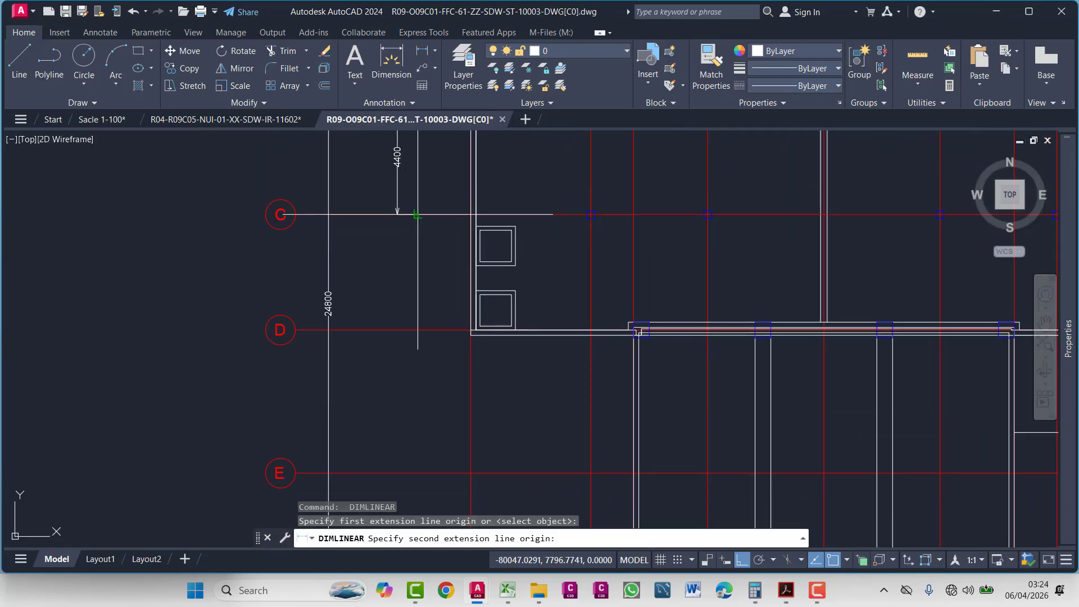
pyautogui.click(417, 330)
pyautogui.scroll(4, 410, 229)
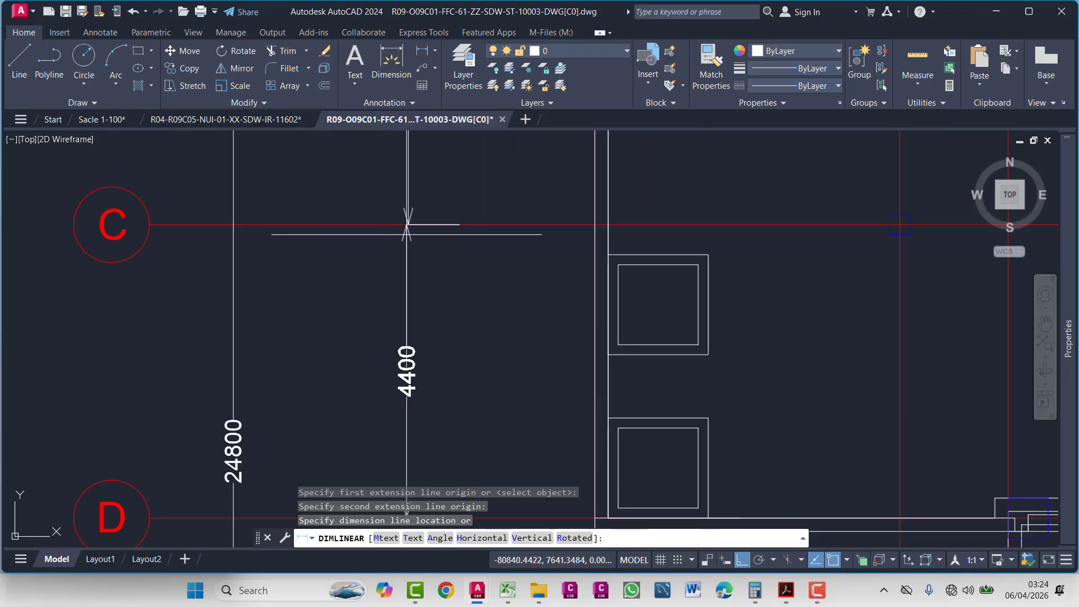
pyautogui.click(410, 229)
# - Add a vertical linear dimension between grid lines D and E, in line with the C–D dimension
pyautogui.scroll(-2, 410, 229)
pyautogui.moveTo(414, 364); pyautogui.dragTo(419, 187, button='middle')
pyautogui.press('Return')
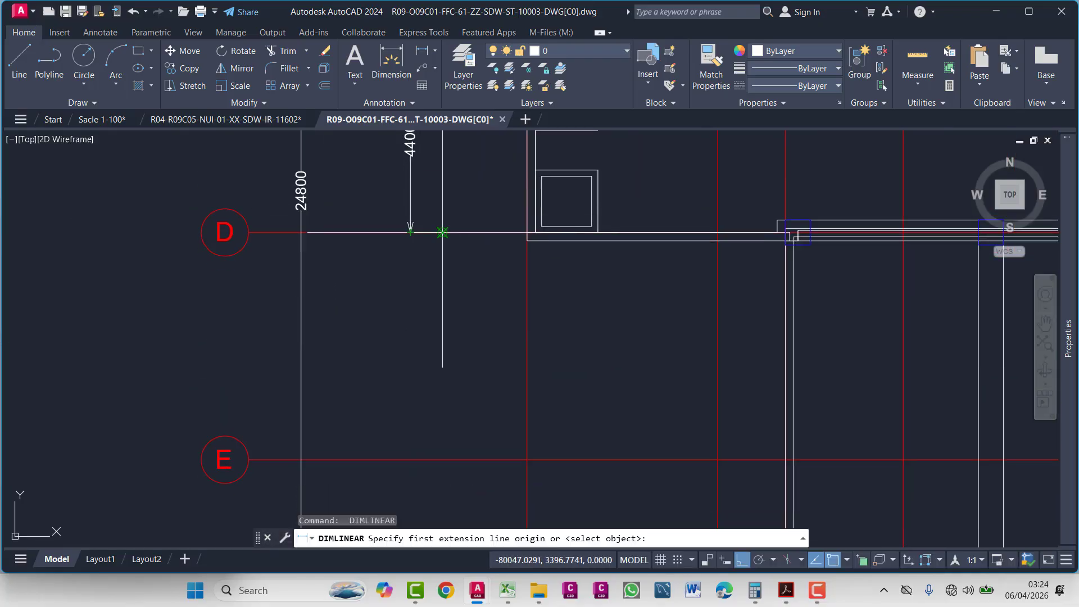
pyautogui.click(442, 232)
pyautogui.click(442, 460)
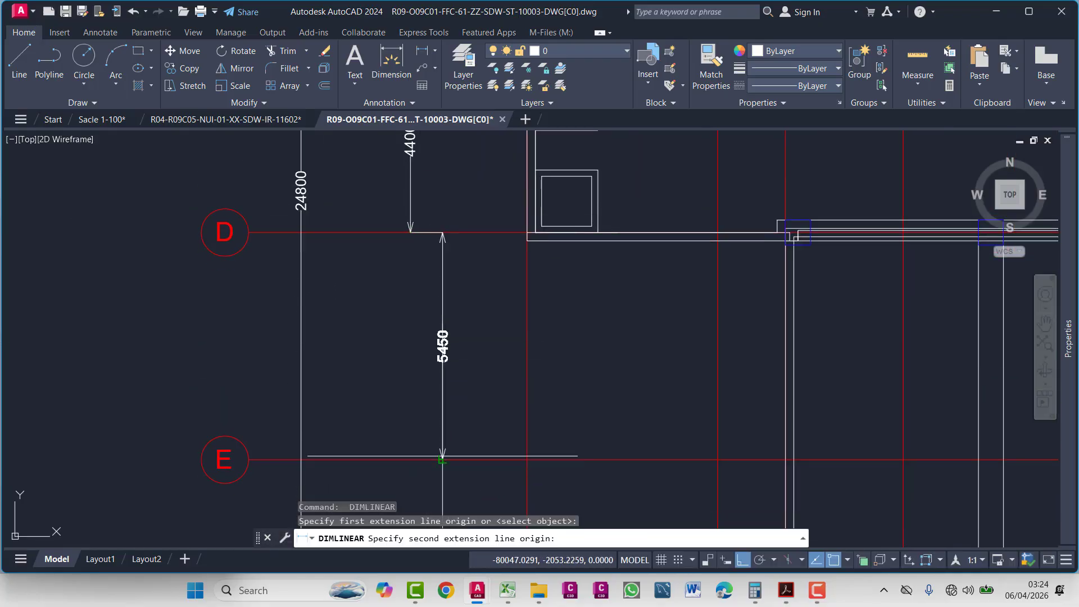
pyautogui.click(410, 242)
# - Complete the vertical dimension chain with a linear dimension between grid lines E and F
pyautogui.moveTo(443, 459); pyautogui.dragTo(412, 237, button='middle')
pyautogui.press('Return')
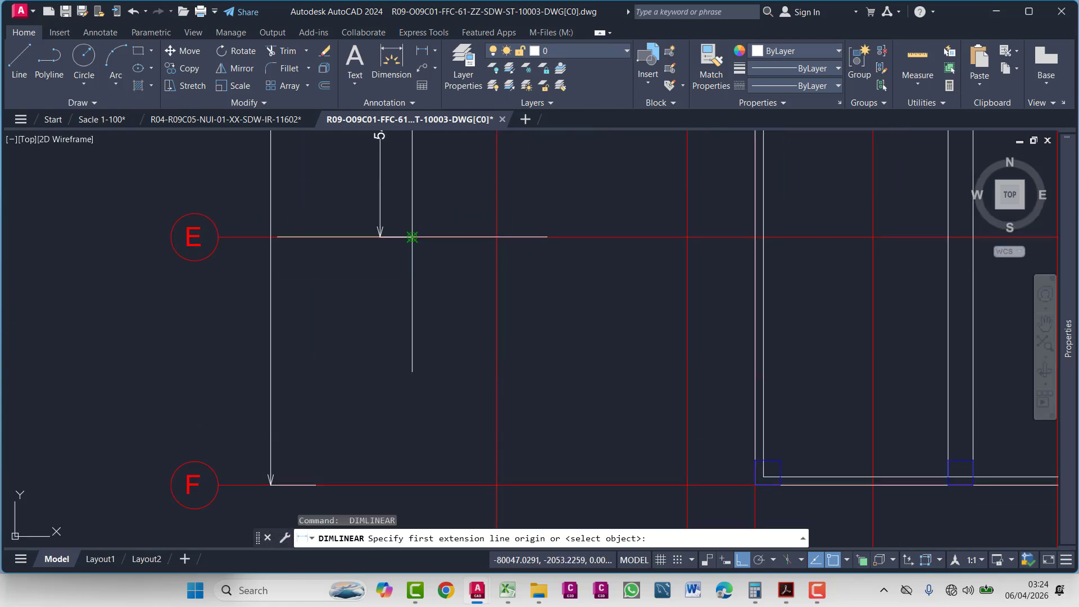
pyautogui.click(412, 237)
pyautogui.click(413, 484)
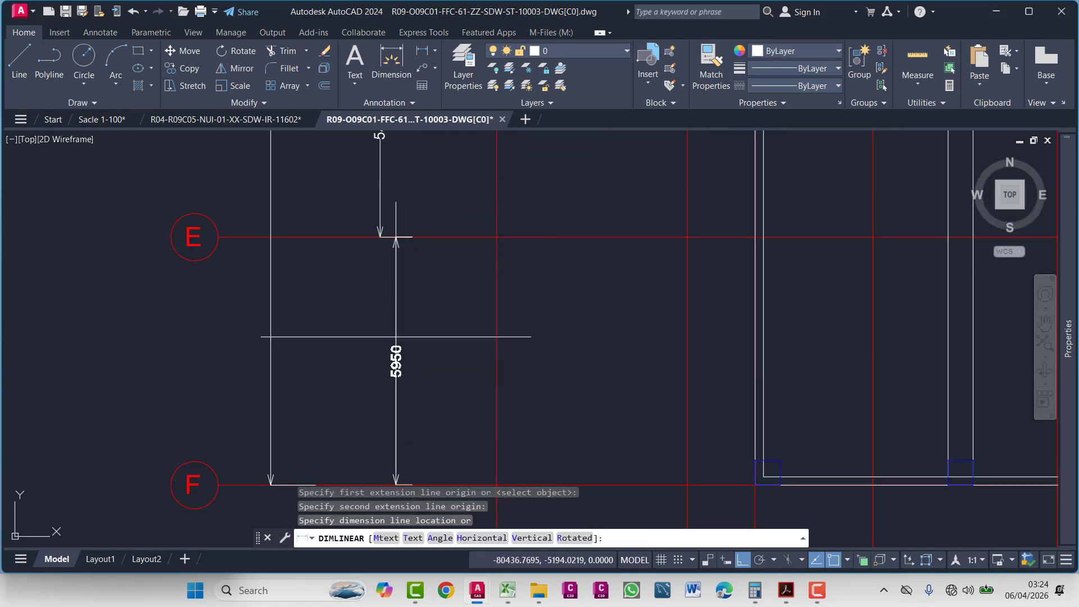
pyautogui.click(380, 237)
pyautogui.moveTo(388, 506); pyautogui.dragTo(424, 214, button='middle')
pyautogui.scroll(-2, 422, 253)
pyautogui.moveTo(421, 300); pyautogui.dragTo(415, 406, button='middle')
pyautogui.press('Escape')
# - Put the overall vertical dimension and all vertical chain dimensions from A to F on layer "03 DIM"
pyautogui.click(445, 234)
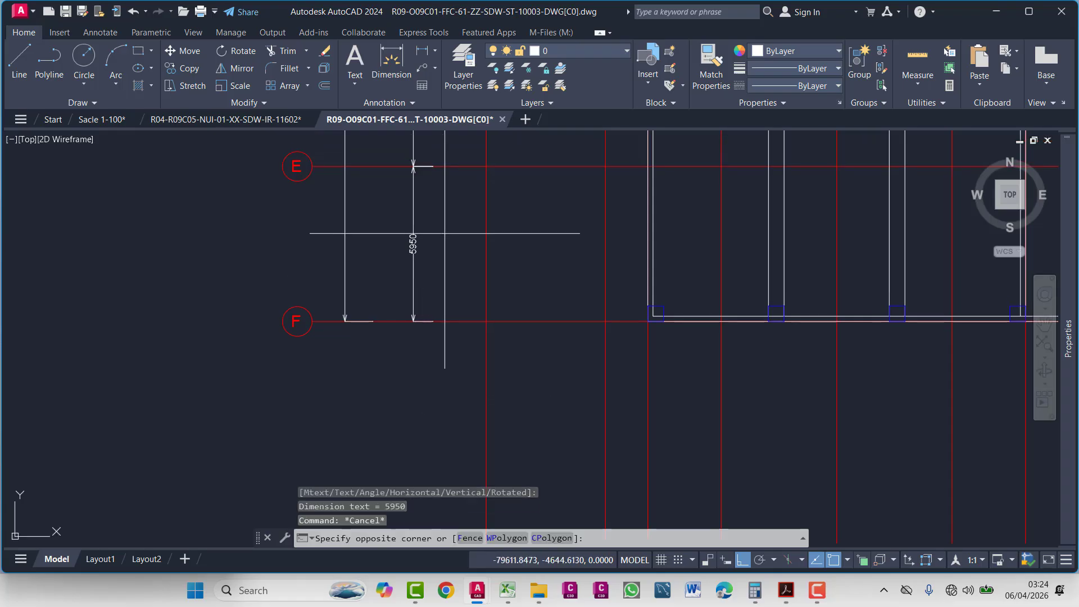
pyautogui.click(327, 241)
pyautogui.moveTo(329, 242); pyautogui.dragTo(371, 518, button='middle')
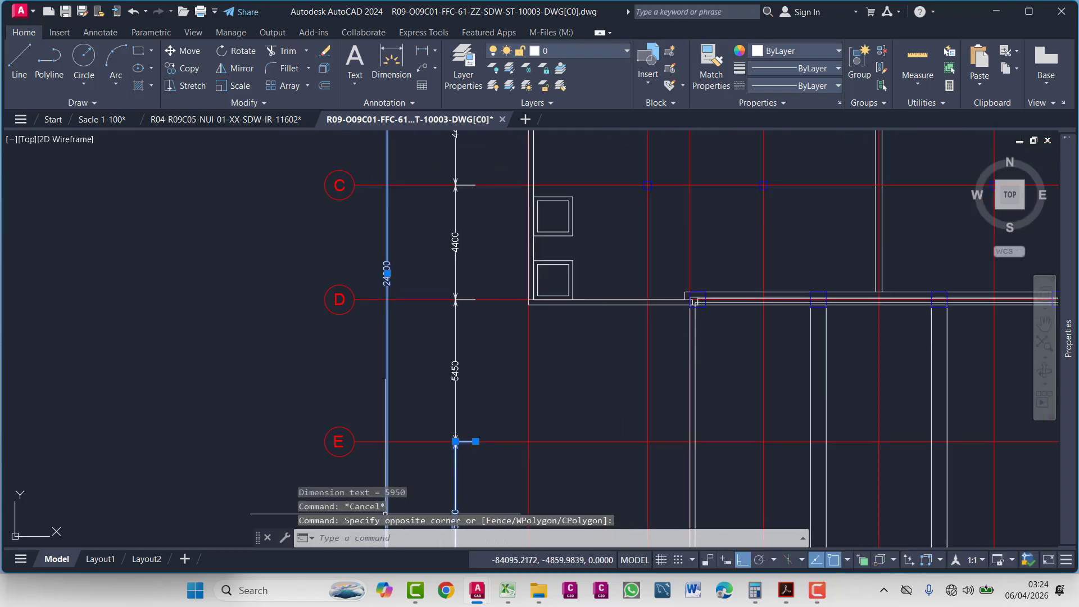
pyautogui.click(420, 384)
pyautogui.moveTo(500, 177); pyautogui.dragTo(449, 334, button='middle')
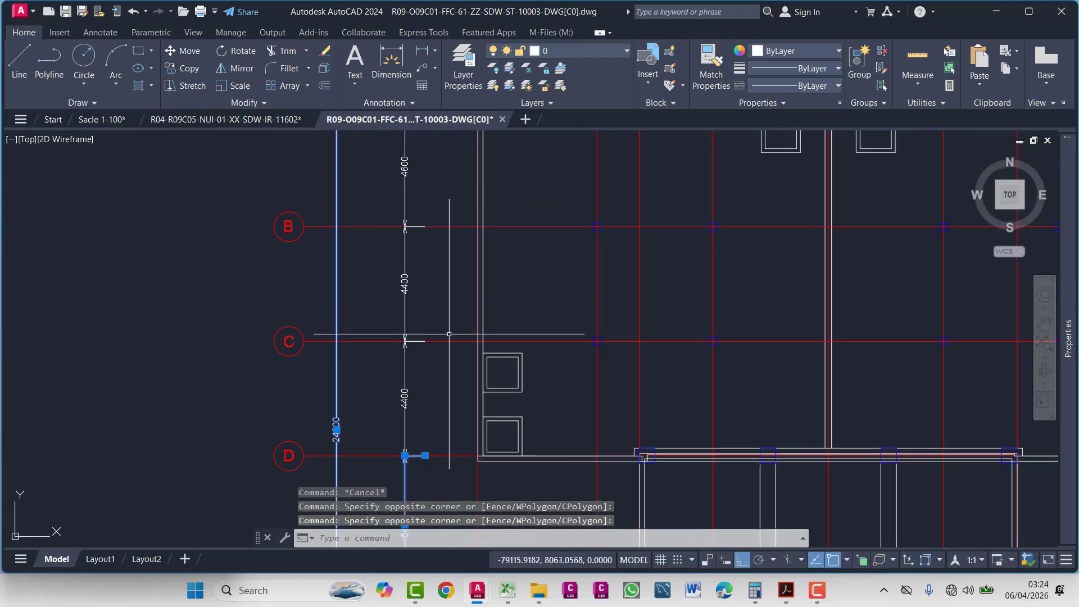
pyautogui.click(449, 242)
pyautogui.click(374, 290)
pyautogui.scroll(-2, 380, 287)
pyautogui.moveTo(384, 286); pyautogui.dragTo(366, 439, button='middle')
pyautogui.click(399, 350)
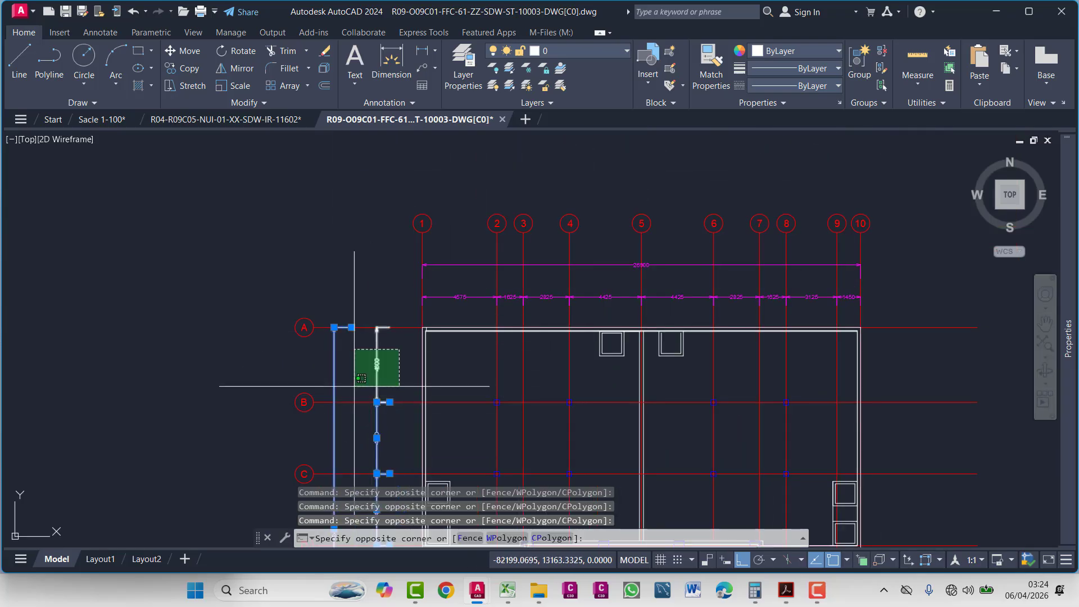
pyautogui.click(562, 50)
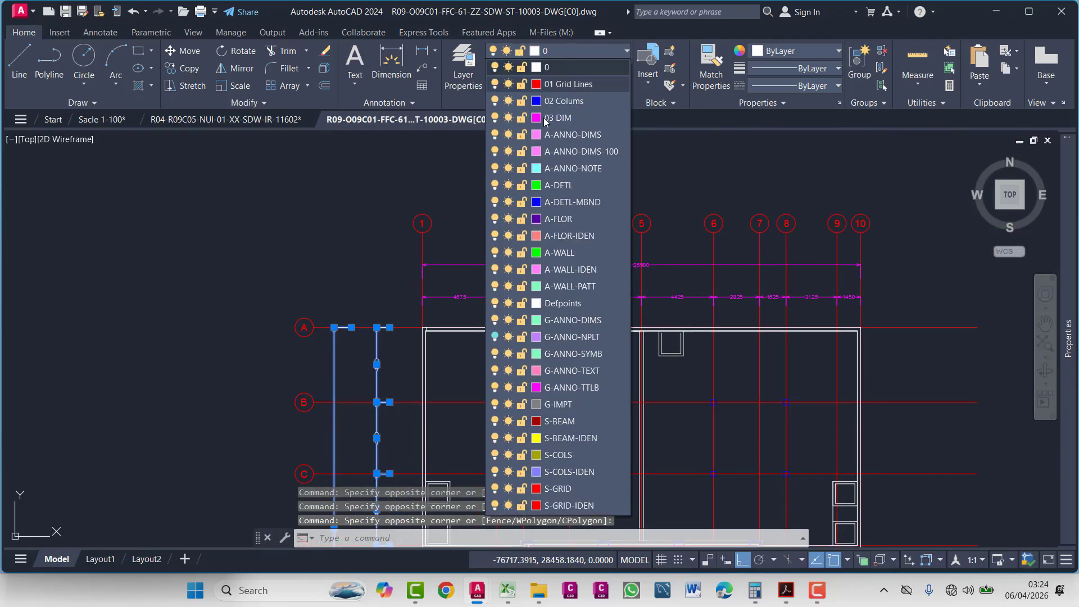
pyautogui.click(566, 118)
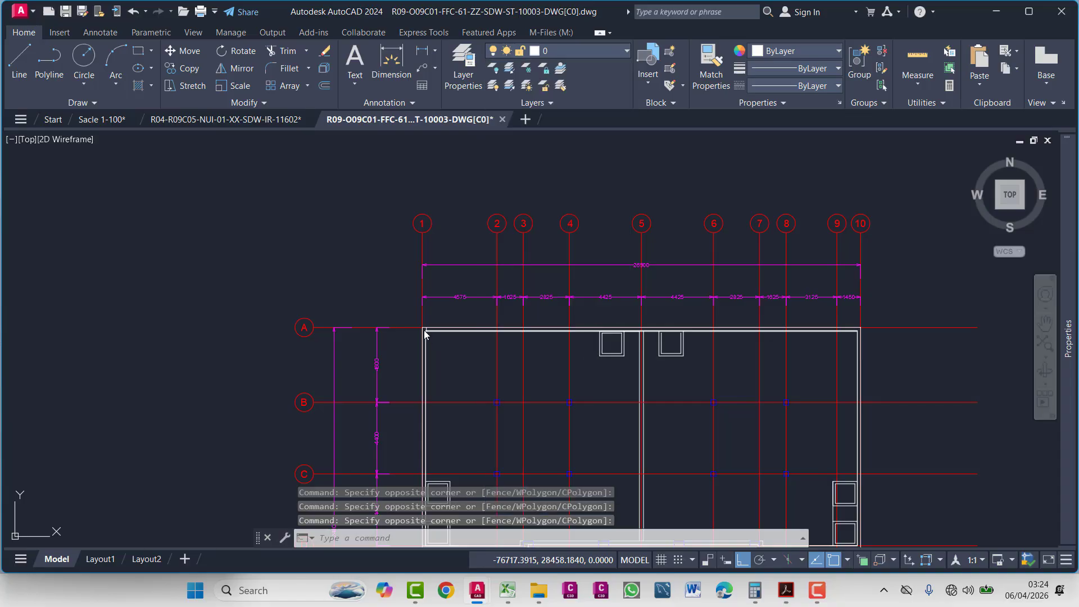
pyautogui.moveTo(427, 332); pyautogui.dragTo(357, 186, button='middle')
pyautogui.press('Escape')
pyautogui.press('Escape')
# - Inspect the redrawn plan and compare it with the original roof layout plan beside it
pyautogui.scroll(8, 388, 241)
pyautogui.moveTo(627, 364); pyautogui.dragTo(443, 294, button='middle')
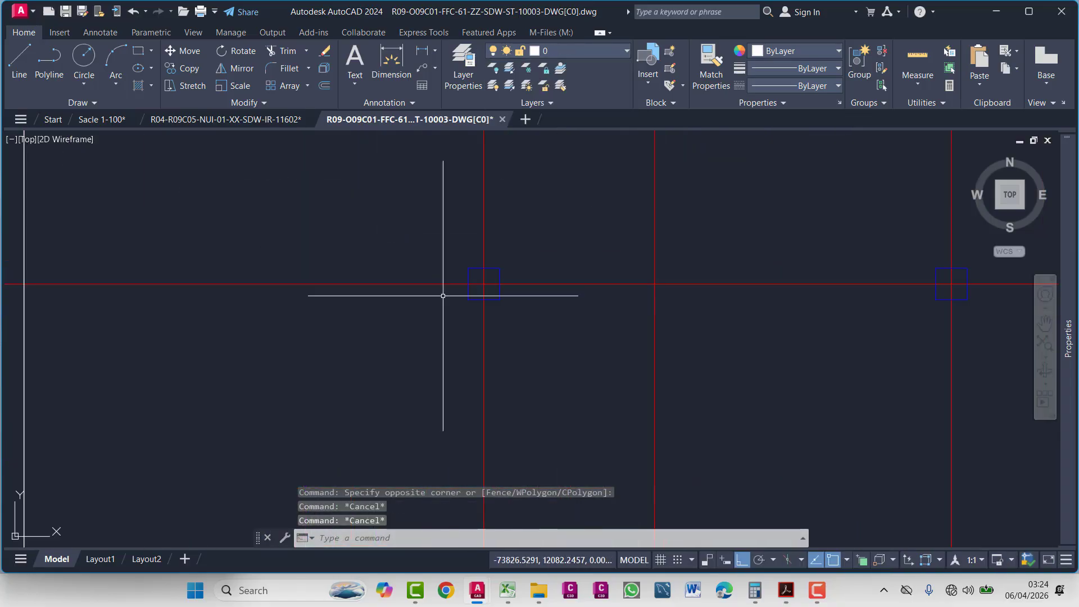
pyautogui.moveTo(506, 318); pyautogui.dragTo(487, 366, button='middle')
pyautogui.moveTo(468, 323)
pyautogui.mouseDown(button='middle')
pyautogui.moveTo(542, 340)
pyautogui.moveTo(428, 323)
pyautogui.mouseUp(button='middle')
pyautogui.scroll(-8, 541, 341)
pyautogui.scroll(-2, 460, 325)
pyautogui.moveTo(655, 310); pyautogui.dragTo(512, 277, button='middle')
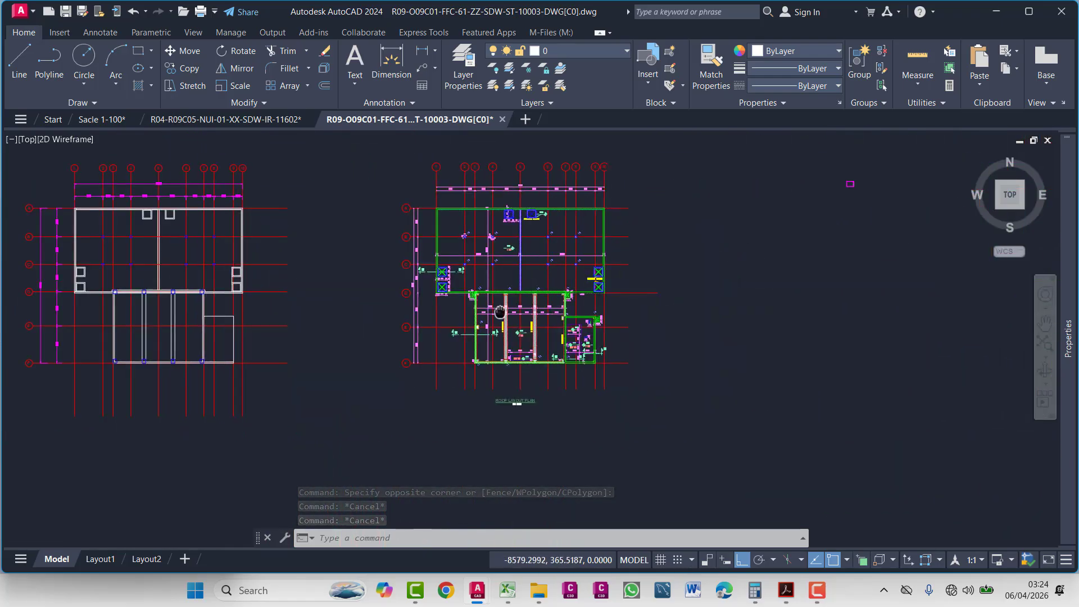
pyautogui.moveTo(602, 234); pyautogui.dragTo(578, 272, button='middle')
pyautogui.moveTo(537, 359); pyautogui.dragTo(550, 312, button='middle')
pyautogui.moveTo(603, 225); pyautogui.dragTo(569, 321, button='middle')
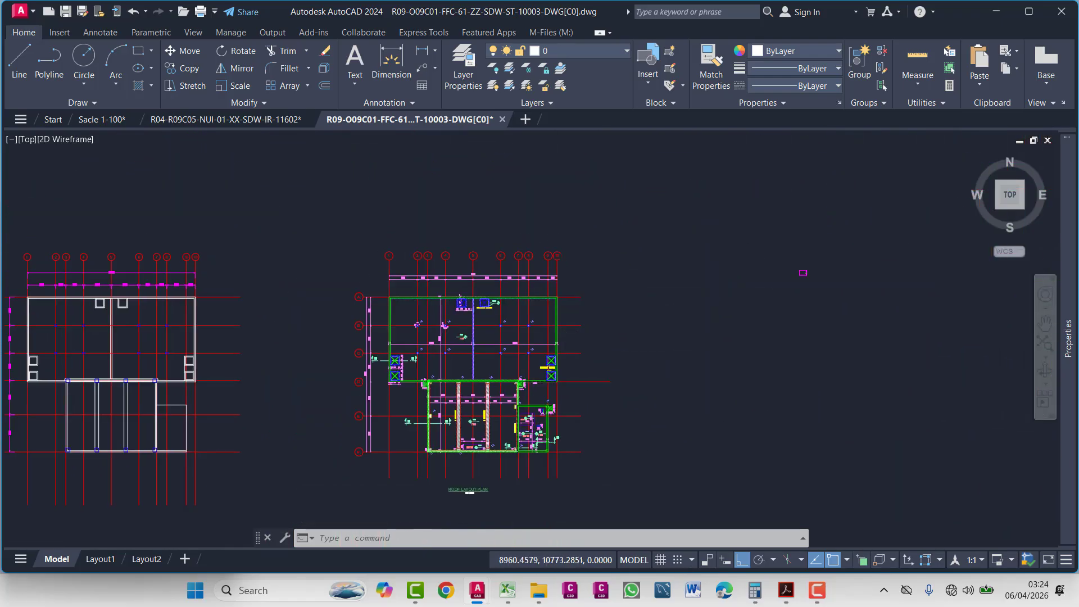
# - Erase the original roof layout plan, keeping only its "ROOF LAYOUT PLAN" title and scale text
pyautogui.click(628, 205)
pyautogui.moveTo(460, 436); pyautogui.dragTo(498, 318, button='middle')
pyautogui.click(499, 343)
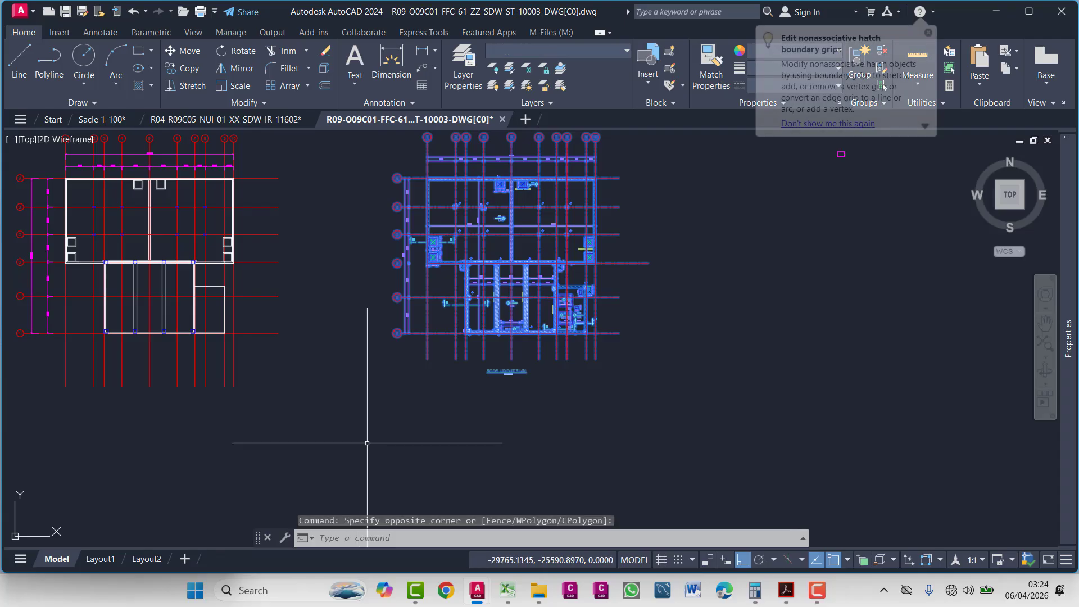
pyautogui.scroll(4, 504, 368)
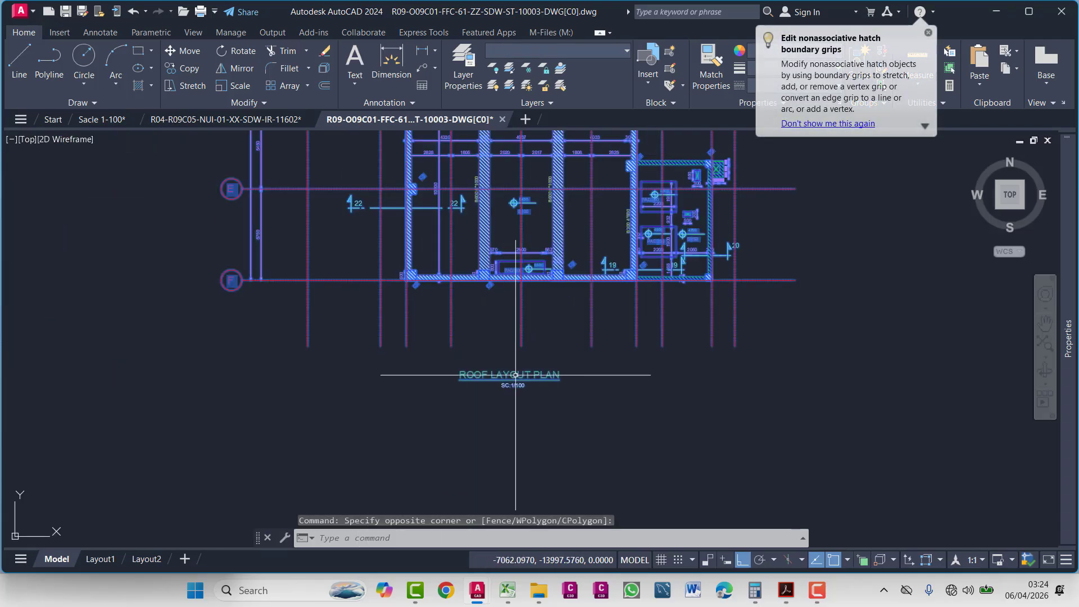
pyautogui.keyDown('shift'); pyautogui.click(531, 402); pyautogui.keyUp('shift')
pyautogui.keyDown('shift'); pyautogui.click(491, 355); pyautogui.keyUp('shift')
pyautogui.press('Delete')
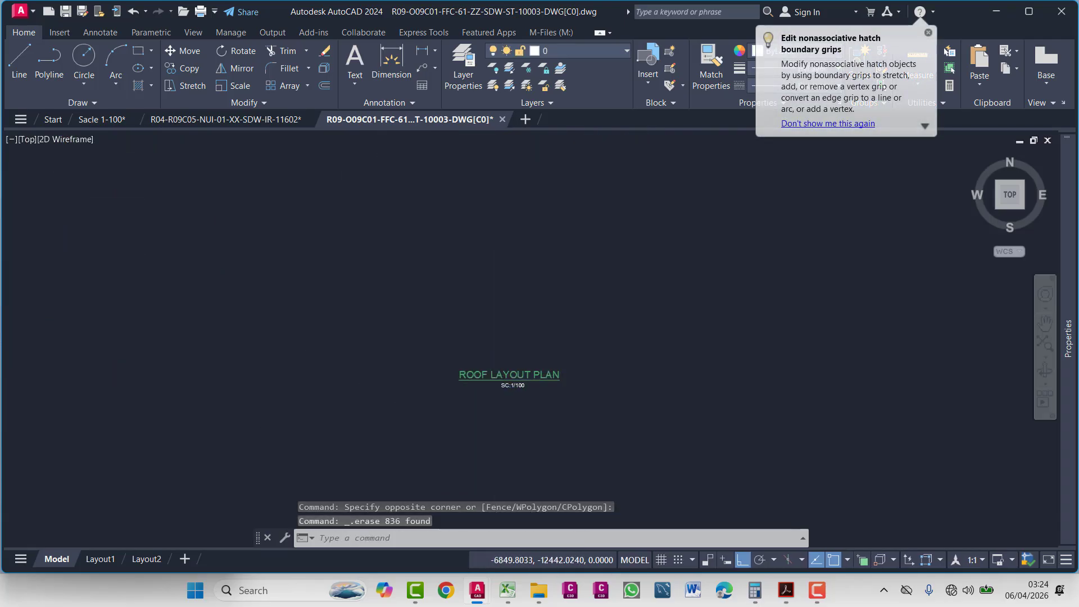
# - Move the "ROOF LAYOUT PLAN" title and its scale text beneath the redrawn plan, with Ortho off for free placement
pyautogui.scroll(-2, 520, 350)
pyautogui.click(555, 358)
pyautogui.click(487, 419)
pyautogui.write('m')
pyautogui.press('Return')
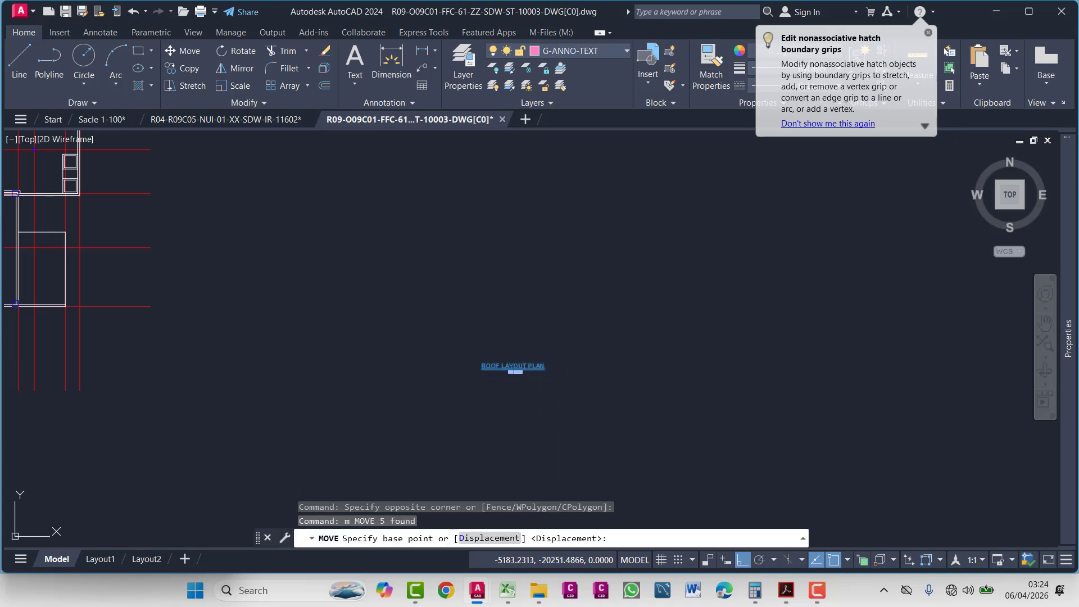
pyautogui.click(536, 428)
pyautogui.moveTo(537, 429); pyautogui.dragTo(829, 438, button='middle')
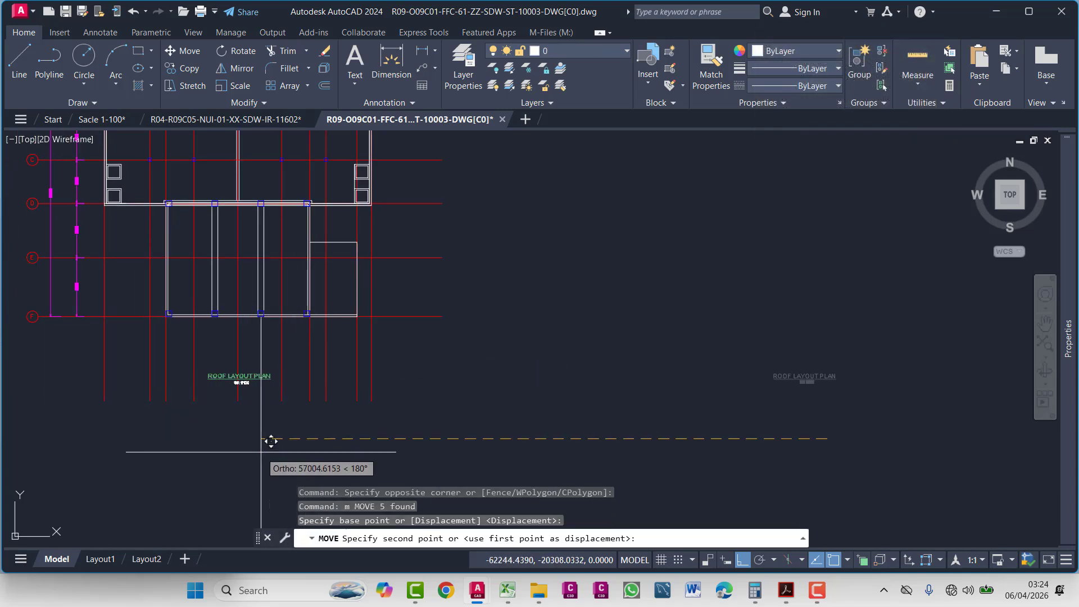
pyautogui.press('F8')
pyautogui.moveTo(264, 457); pyautogui.dragTo(283, 394, button='middle')
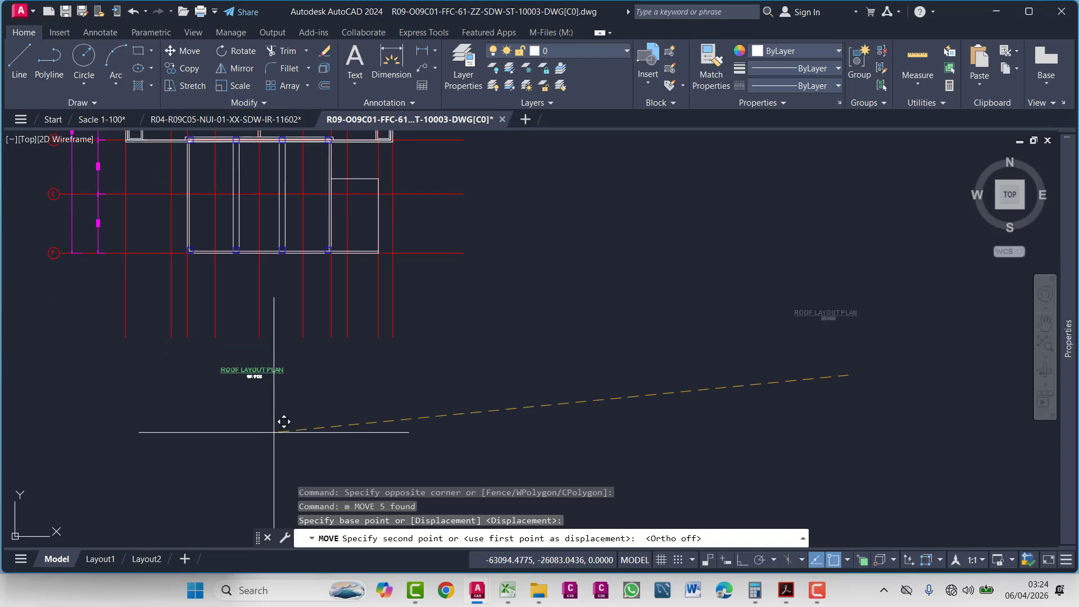
pyautogui.click(273, 432)
pyautogui.scroll(-2, 296, 359)
pyautogui.moveTo(295, 332); pyautogui.dragTo(297, 453, button='middle')
pyautogui.moveTo(301, 390); pyautogui.dragTo(350, 353, button='middle')
pyautogui.press('Escape')
pyautogui.press('Escape')
# - Draw a horizontal polyline across all vertical grid lines, between grid line F and the plan title, with Ortho on
pyautogui.write('pl')
pyautogui.press('Return')
pyautogui.scroll(4, 350, 353)
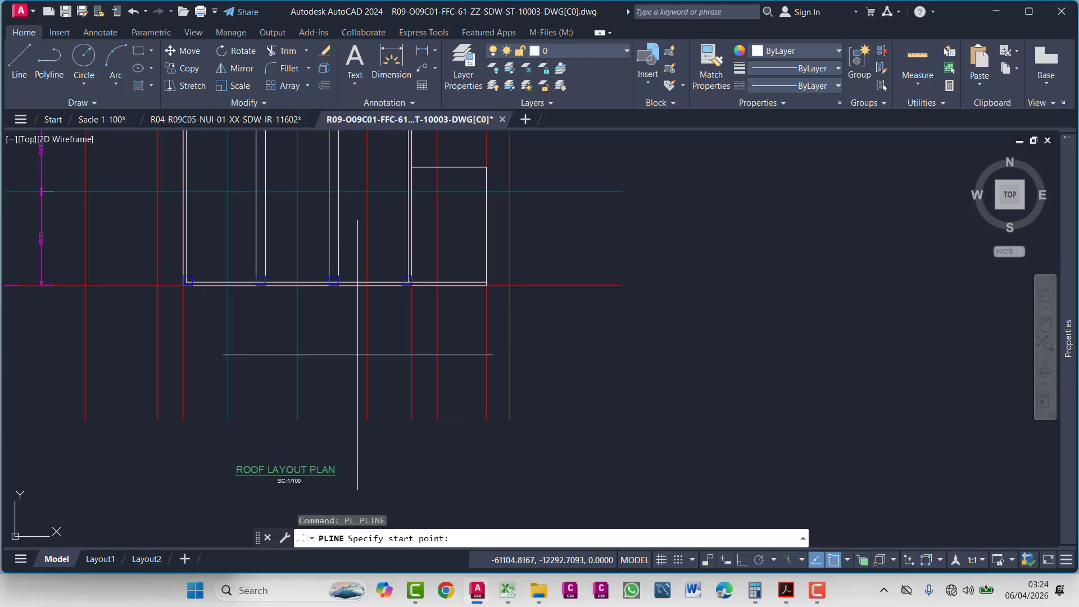
pyautogui.click(546, 339)
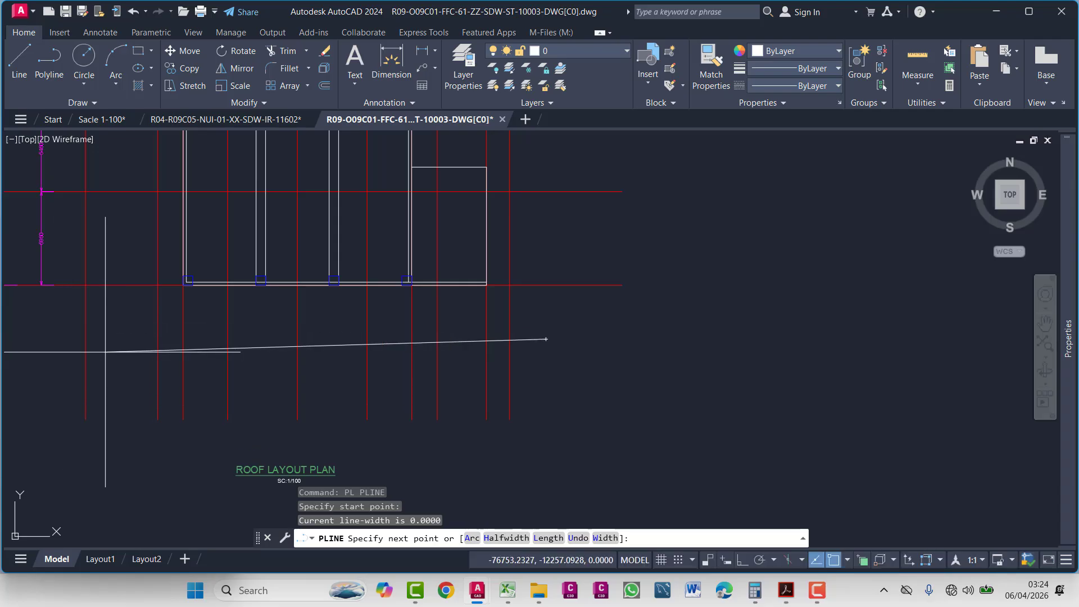
pyautogui.press('F8')
pyautogui.moveTo(105, 352); pyautogui.dragTo(353, 341, button='middle')
pyautogui.click(275, 348)
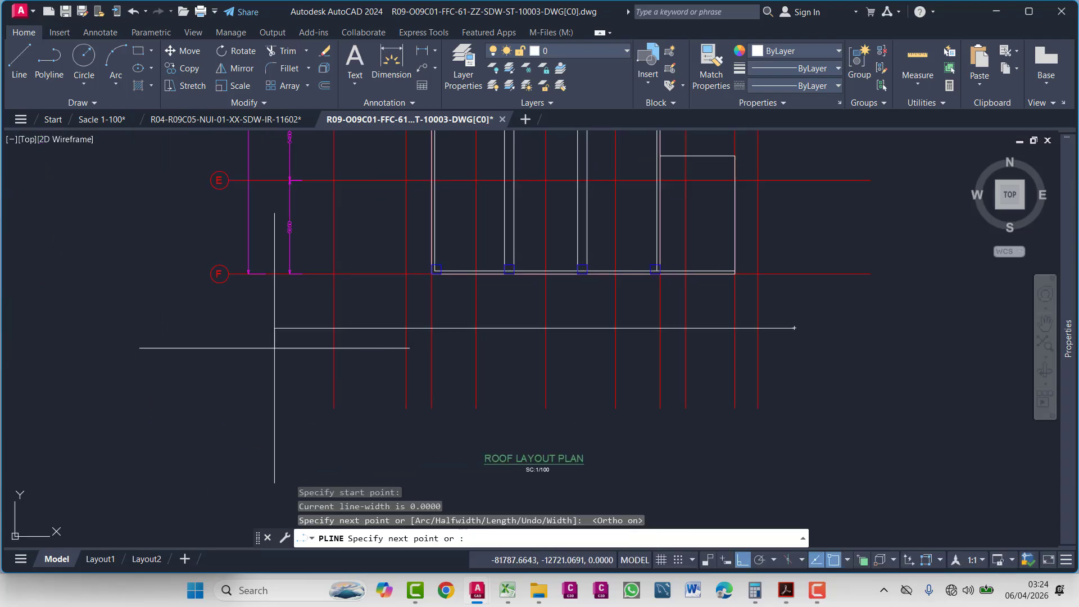
pyautogui.press('Escape')
pyautogui.press('Escape')
# - Trim the vertical grid lines below the horizontal polyline, and delete that polyline
pyautogui.write('t')
pyautogui.press('Return')
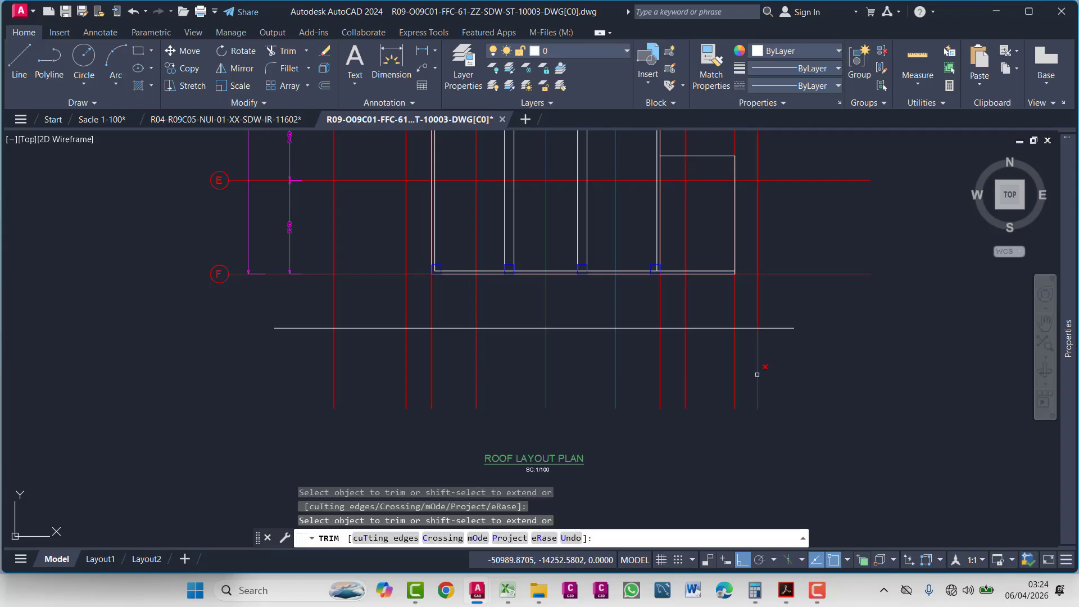
pyautogui.click(779, 362)
pyautogui.click(265, 374)
pyautogui.press('Escape')
pyautogui.click(376, 331)
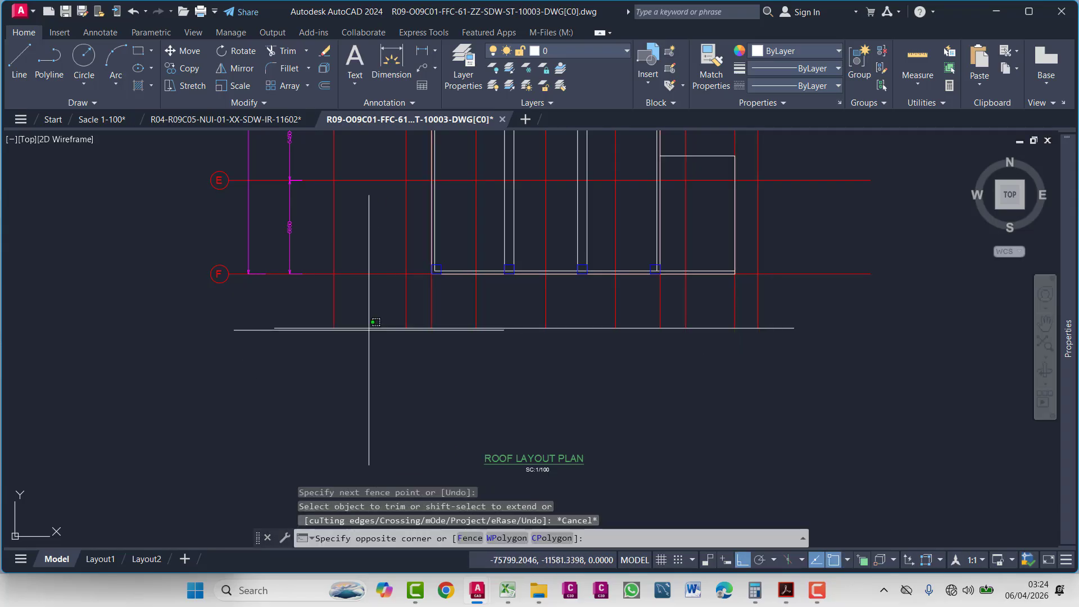
pyautogui.click(352, 325)
pyautogui.press('Delete')
# - Move the "ROOF LAYOUT PLAN" title straight up, closer to the lower ends of the grid lines
pyautogui.click(506, 395)
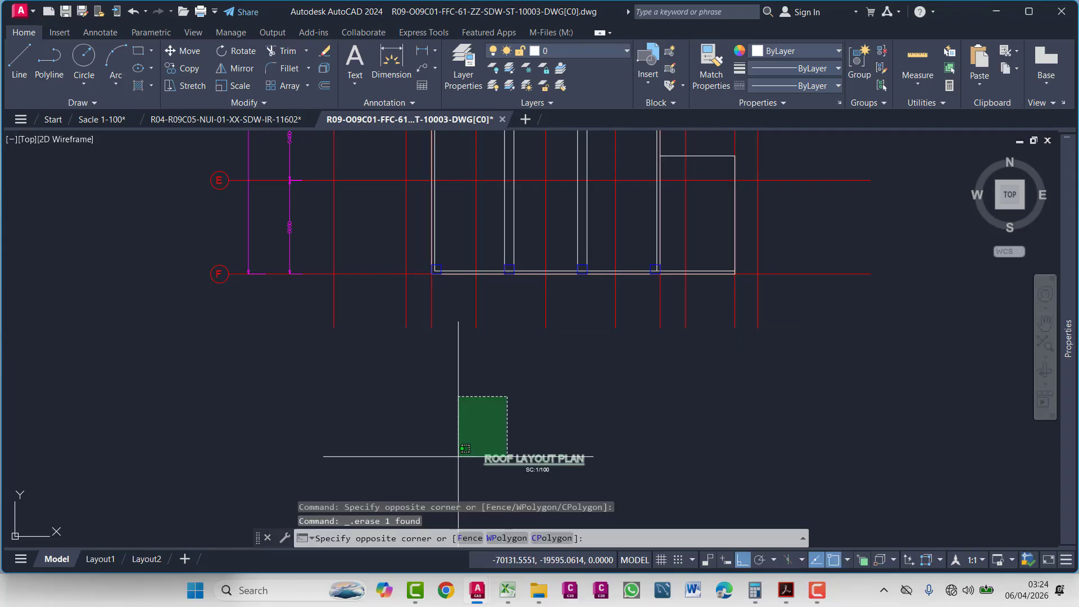
pyautogui.click(436, 477)
pyautogui.write('m')
pyautogui.press('Return')
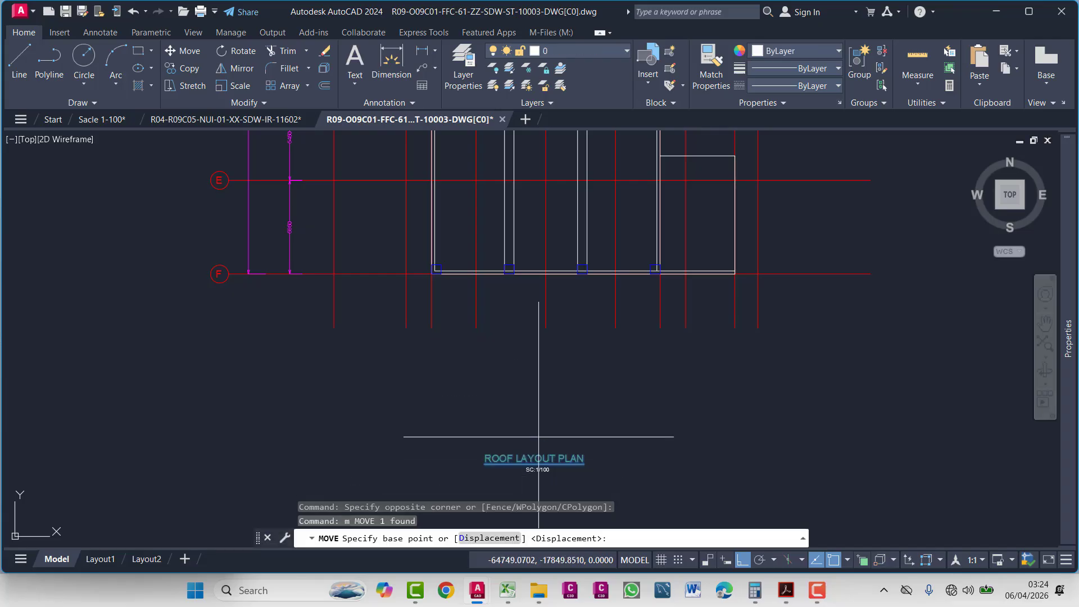
pyautogui.click(525, 425)
pyautogui.press('Escape')
# - Draw a roughly square rectangle in the empty area east of the redrawn plan
pyautogui.scroll(-2, 536, 342)
pyautogui.moveTo(536, 343); pyautogui.dragTo(368, 484, button='middle')
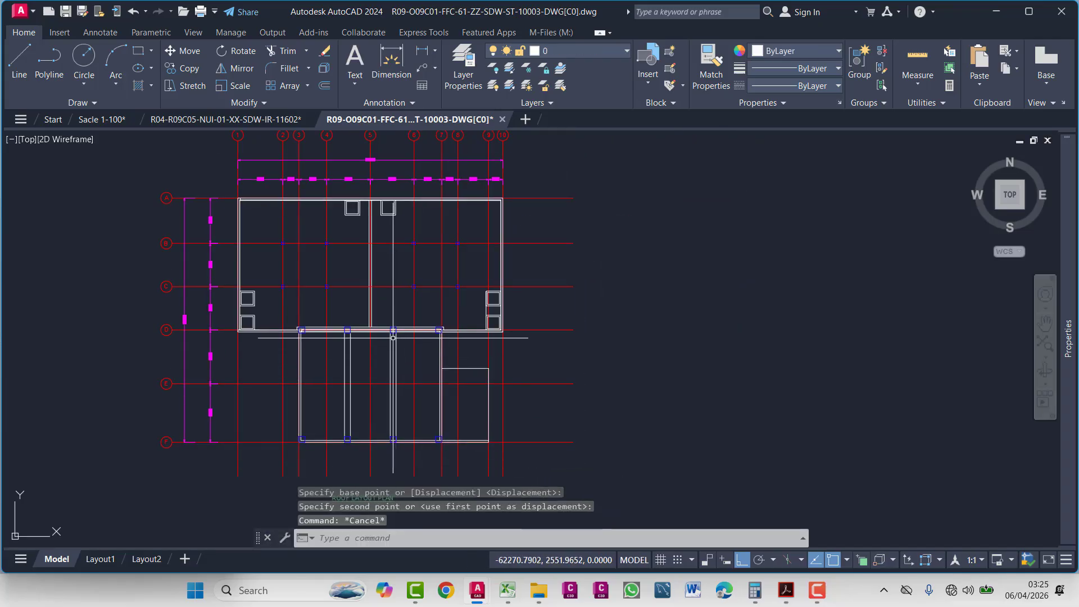
pyautogui.moveTo(393, 338); pyautogui.dragTo(277, 373, button='middle')
pyautogui.moveTo(532, 326); pyautogui.dragTo(454, 280, button='middle')
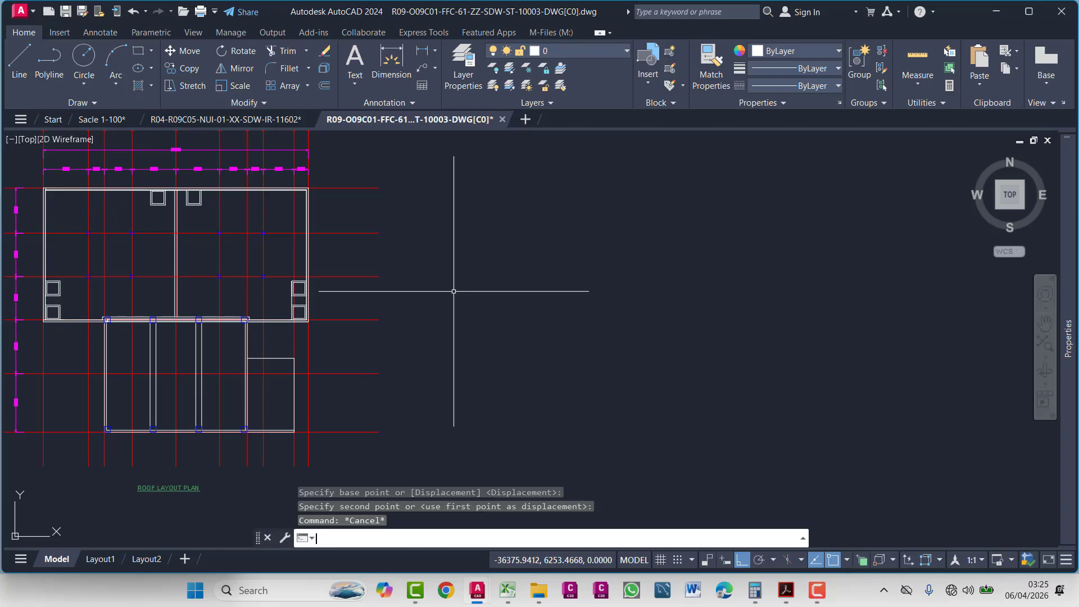
pyautogui.press('Return')
pyautogui.click(406, 210)
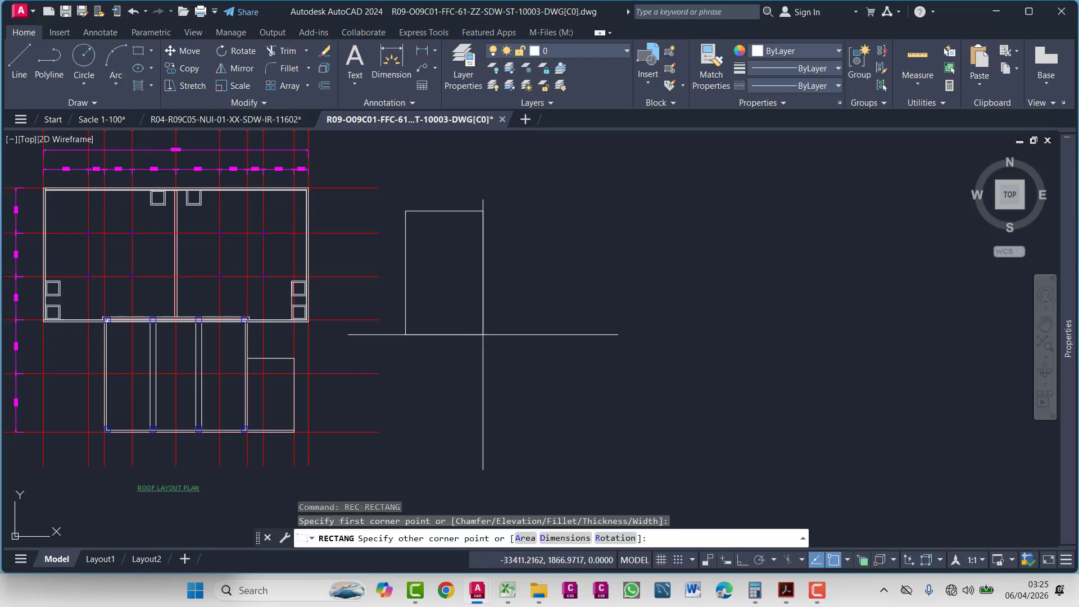
pyautogui.click(583, 387)
pyautogui.press('Escape')
# - Look over the new rectangle, the redrawn plan and the small magenta object farther east
pyautogui.scroll(2, 433, 237)
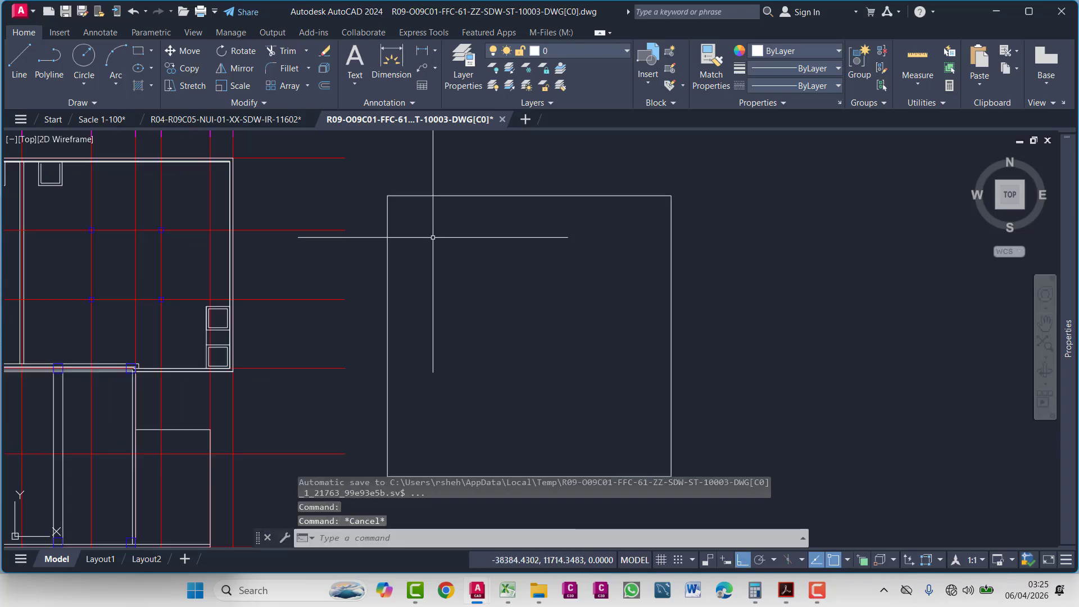
pyautogui.scroll(-2, 324, 295)
pyautogui.moveTo(324, 295); pyautogui.dragTo(364, 289, button='middle')
pyautogui.moveTo(236, 275); pyautogui.dragTo(361, 287, button='middle')
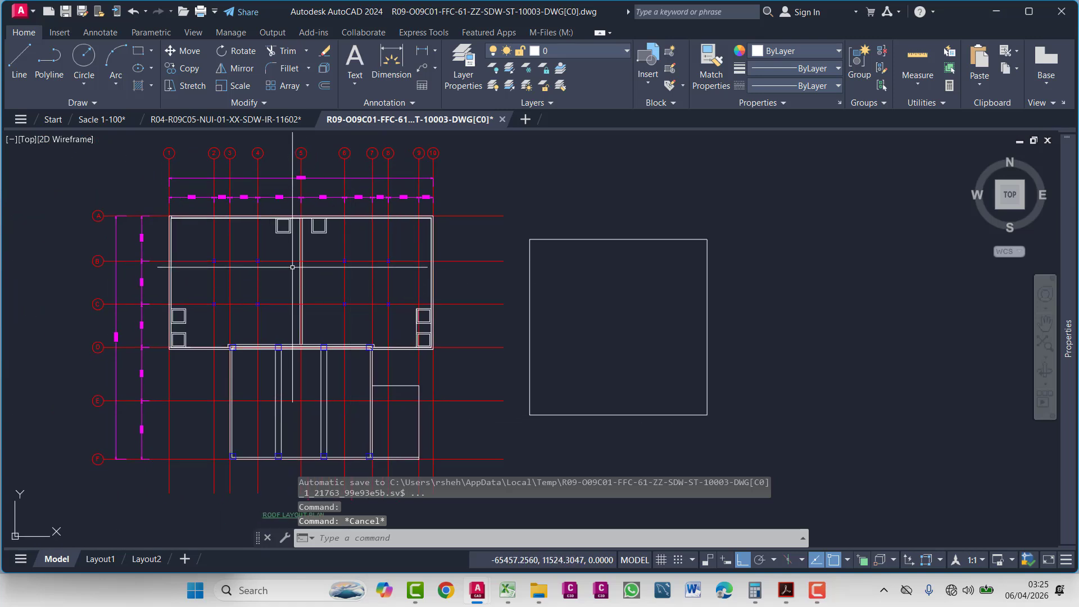
pyautogui.moveTo(480, 325); pyautogui.dragTo(330, 345, button='middle')
pyautogui.scroll(-6, 378, 281)
pyautogui.moveTo(556, 339); pyautogui.dragTo(357, 323, button='middle')
pyautogui.scroll(4, 339, 253)
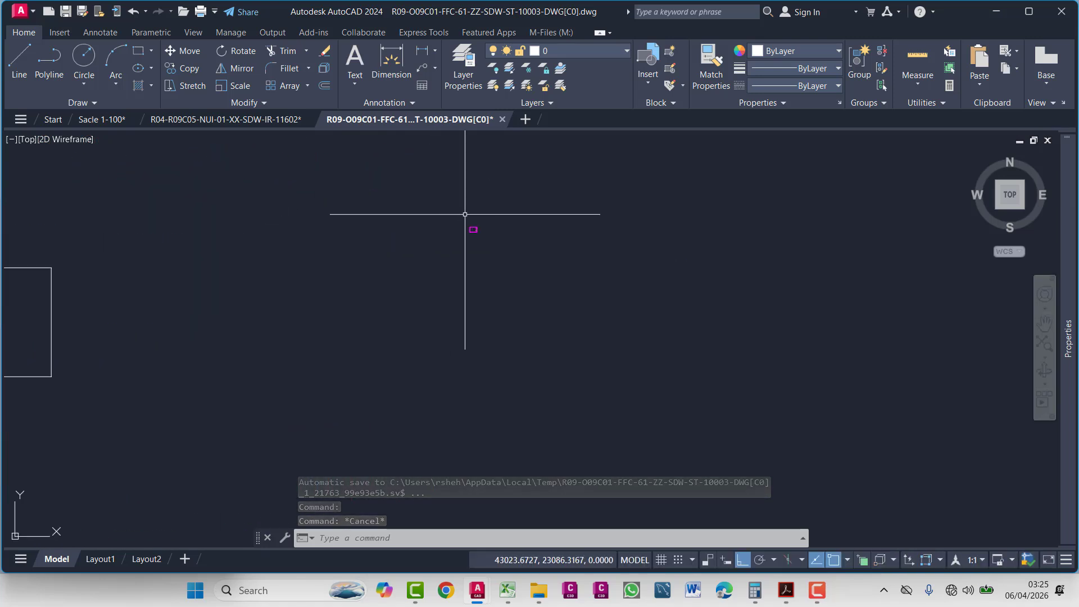
pyautogui.scroll(6, 466, 215)
pyautogui.scroll(-8, 429, 301)
pyautogui.moveTo(183, 369); pyautogui.dragTo(438, 328, button='middle')
pyautogui.scroll(4, 341, 255)
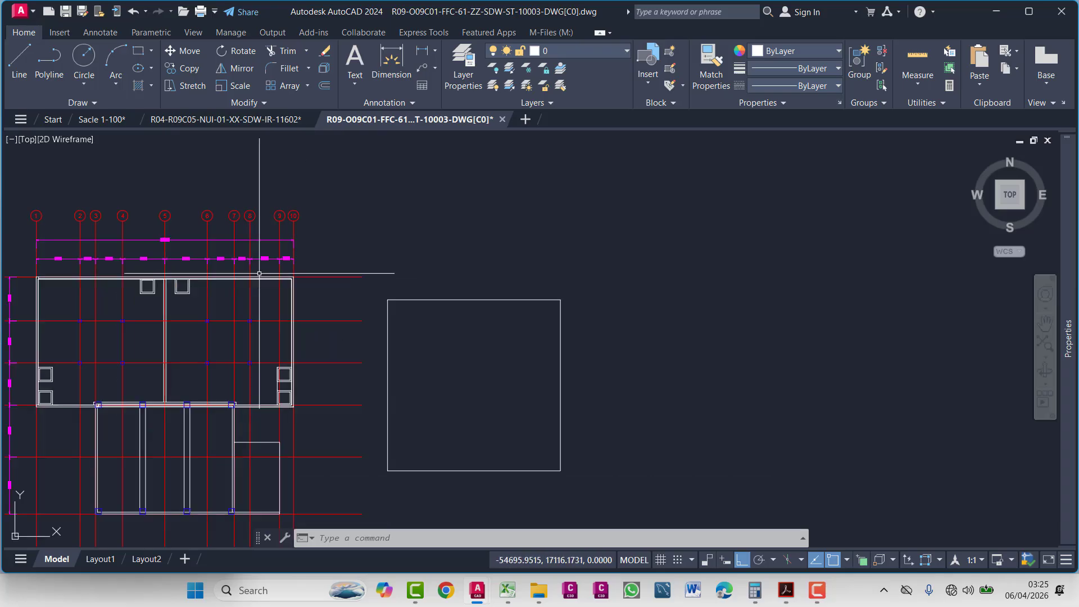
# - Copy the grid label "6" from its bubble to just inside the new rectangle's upper-left corner
pyautogui.scroll(6, 225, 242)
pyautogui.doubleClick(291, 174)
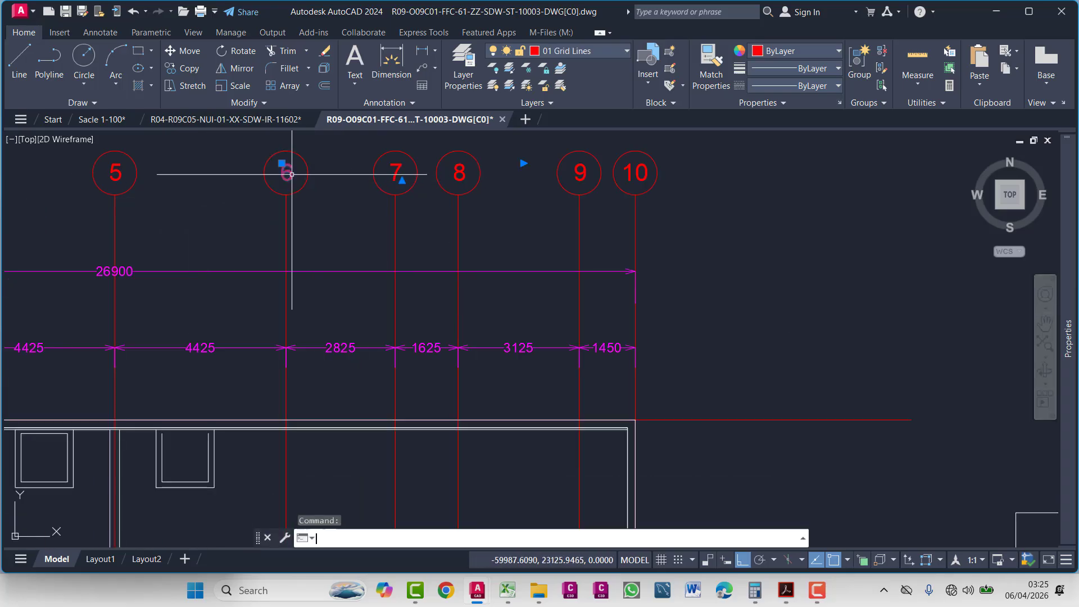
pyautogui.write('co')
pyautogui.press('Return')
pyautogui.click(300, 184)
pyautogui.moveTo(335, 255); pyautogui.dragTo(118, 230, button='middle')
pyautogui.moveTo(612, 332); pyautogui.dragTo(99, 147, button='middle')
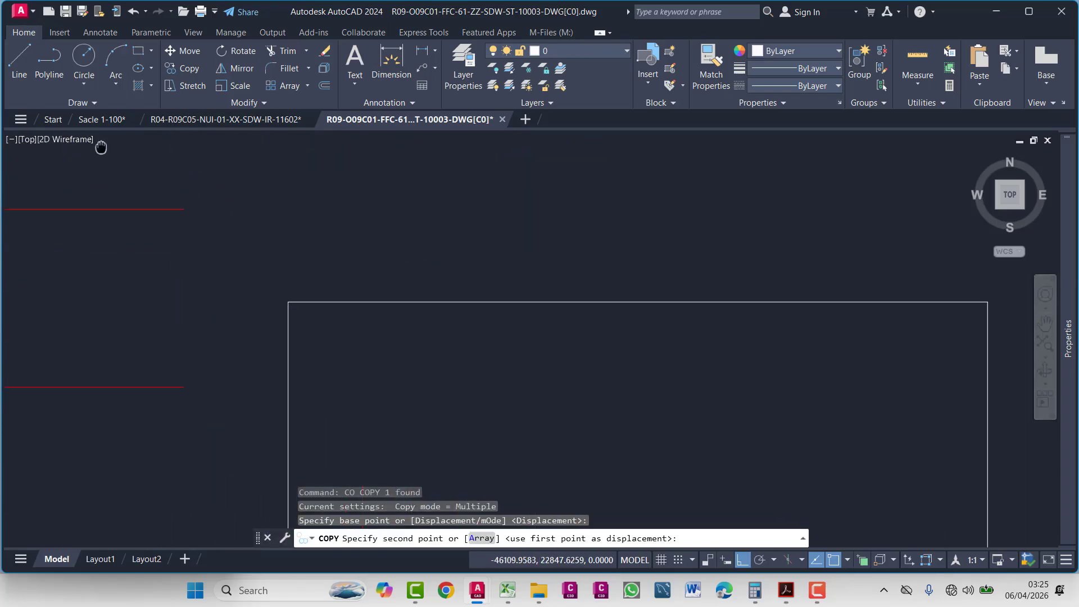
pyautogui.press('F8')
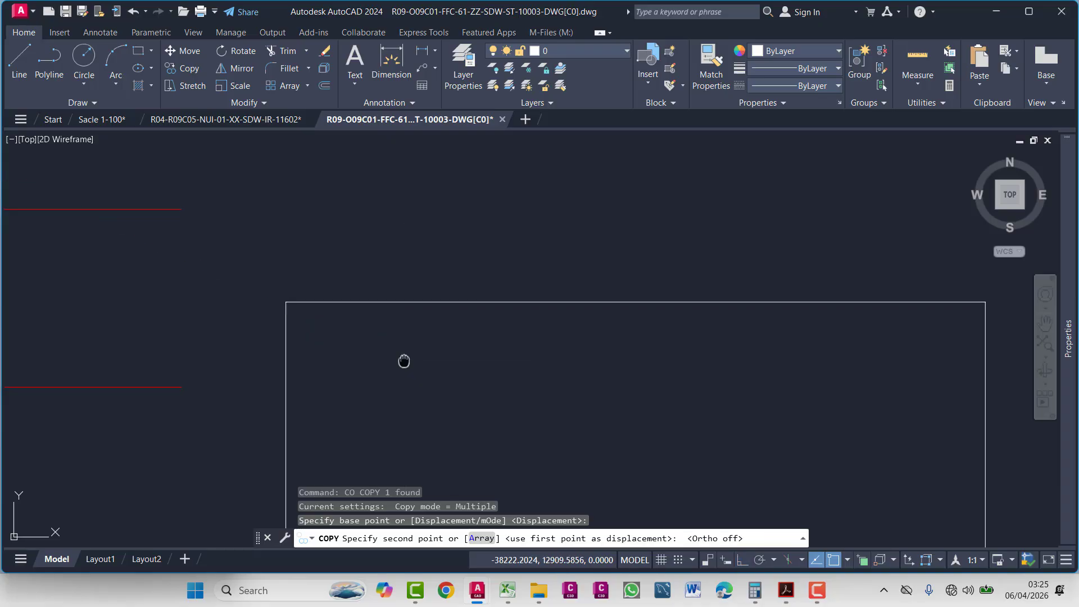
pyautogui.moveTo(405, 362); pyautogui.dragTo(383, 302, button='middle')
pyautogui.click(356, 299)
pyautogui.press('Escape')
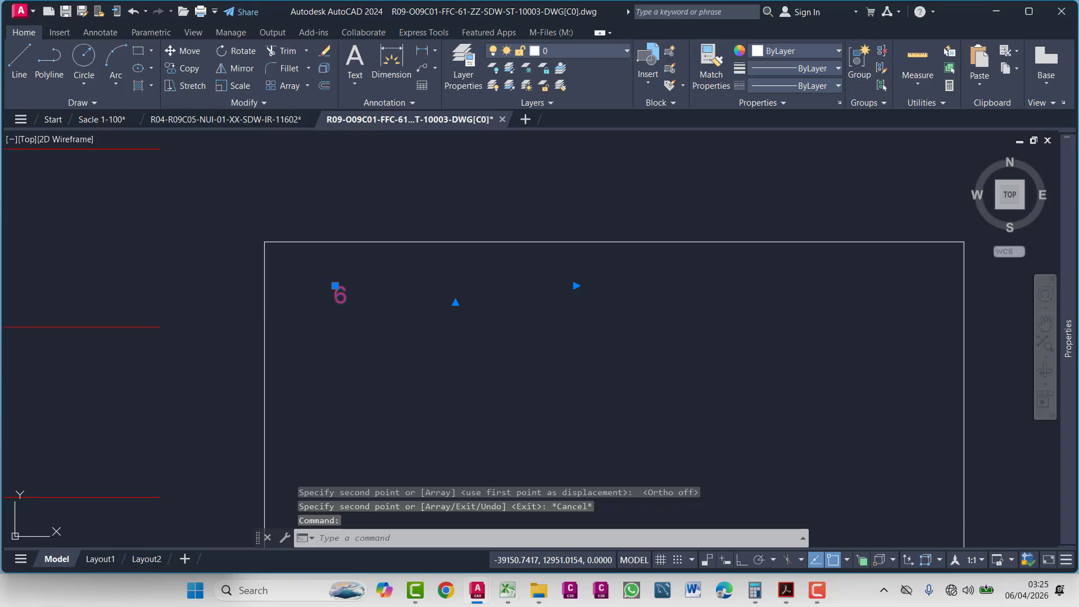
# - Replace the copied "6" label's text with "LEGENDS"
pyautogui.doubleClick(339, 294)
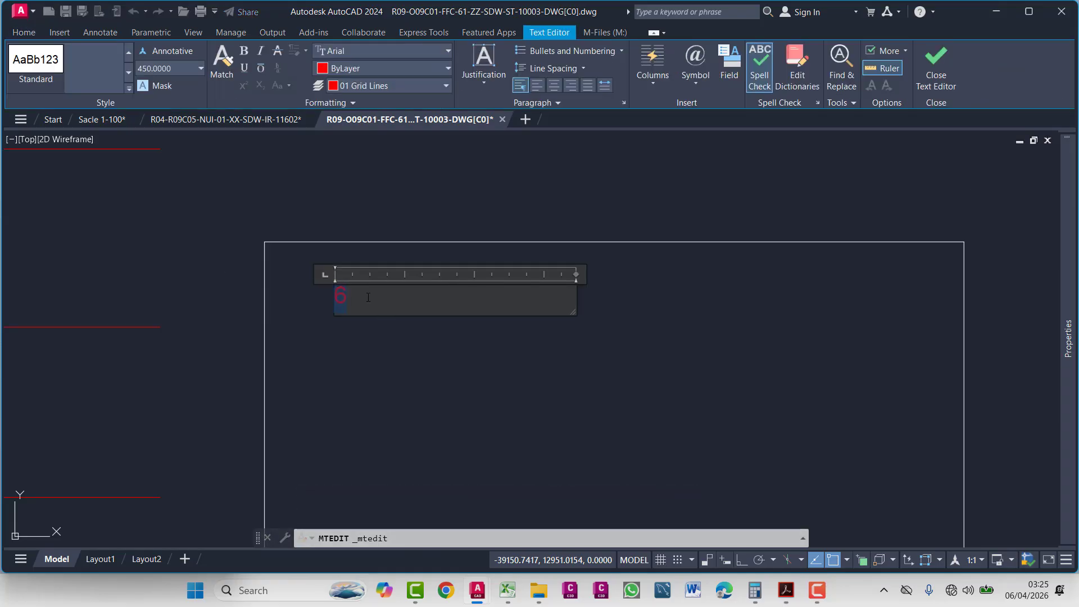
pyautogui.write('Le')
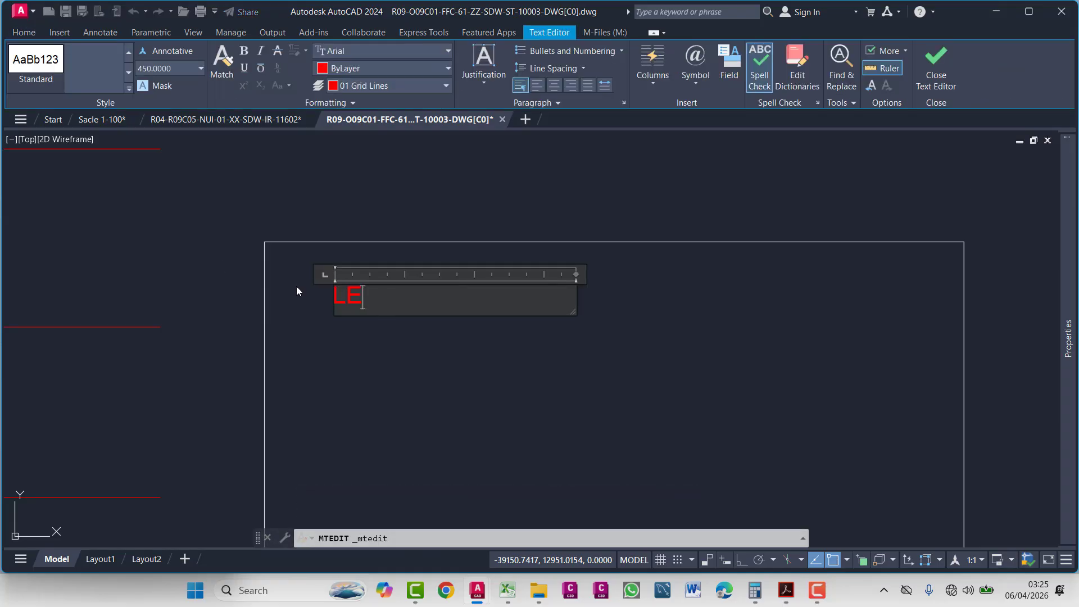
pyautogui.write('gend')
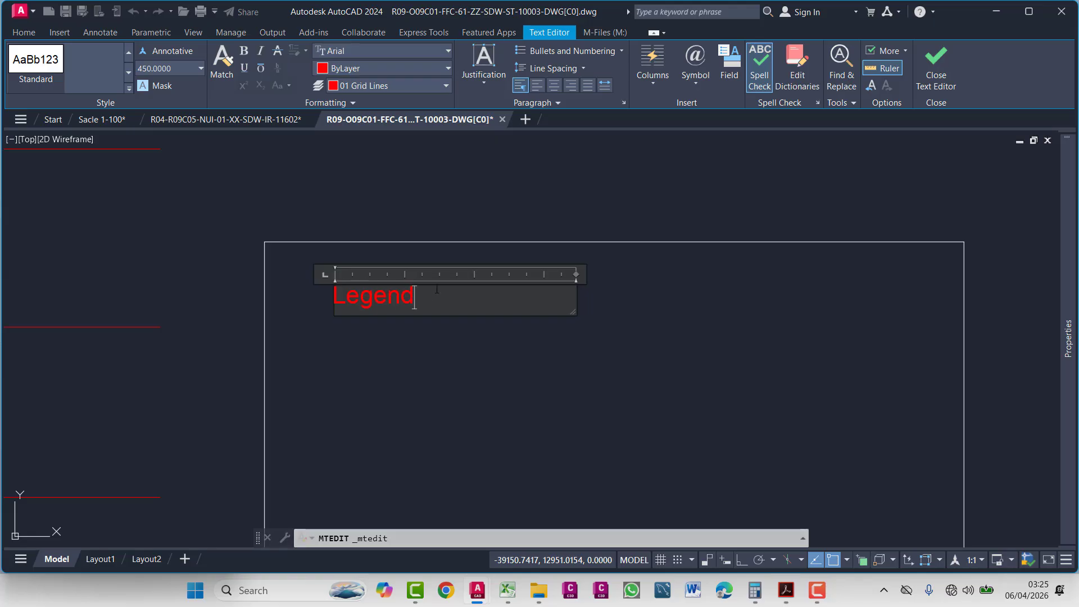
pyautogui.write('LEGEND')
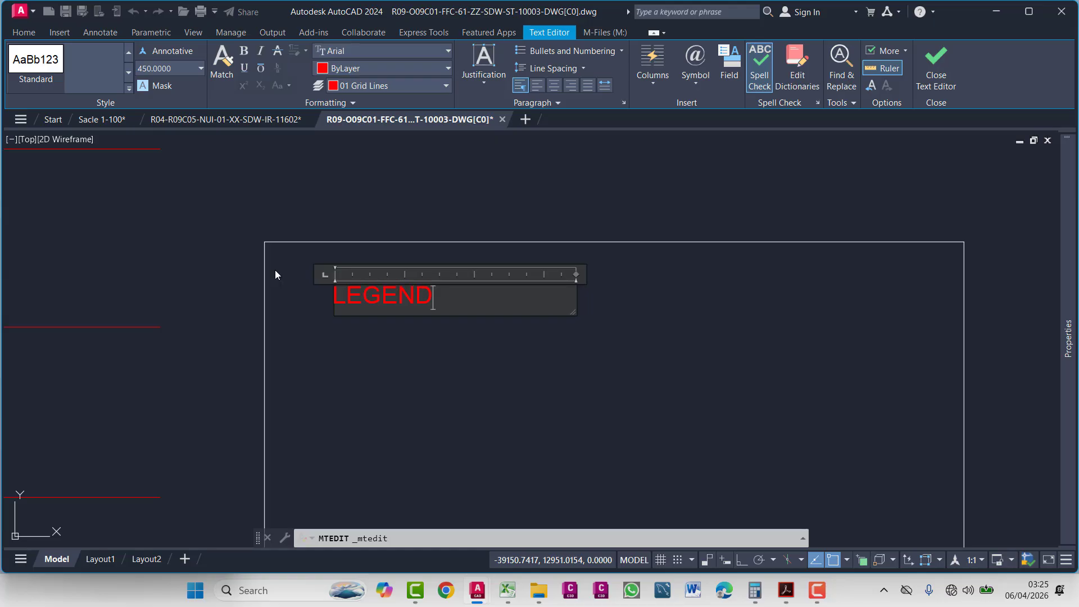
pyautogui.write('S')
pyautogui.click(357, 352)
pyautogui.click(324, 68)
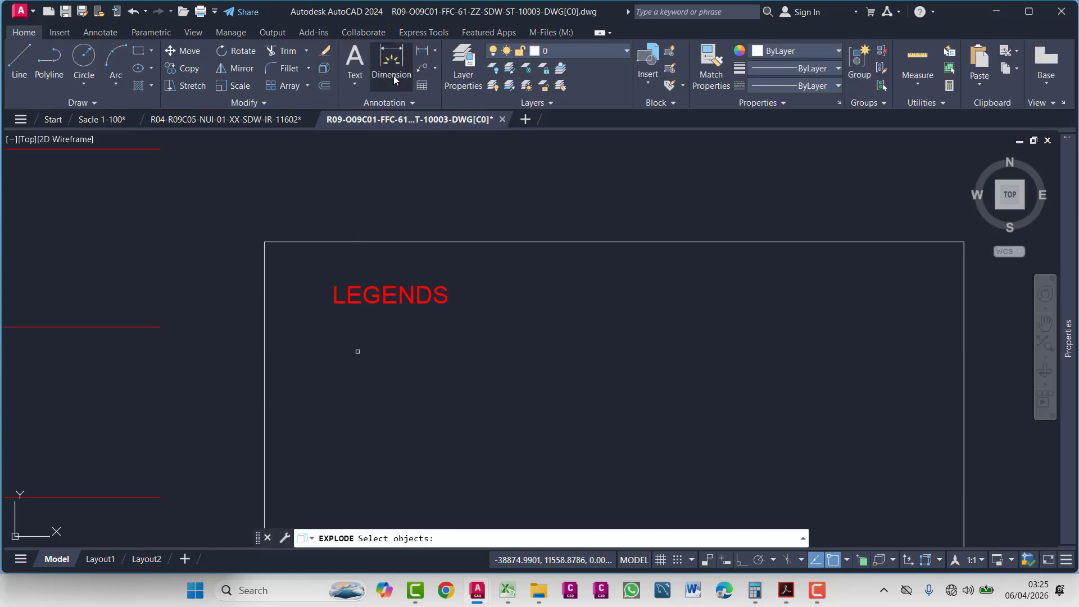
pyautogui.press('Escape')
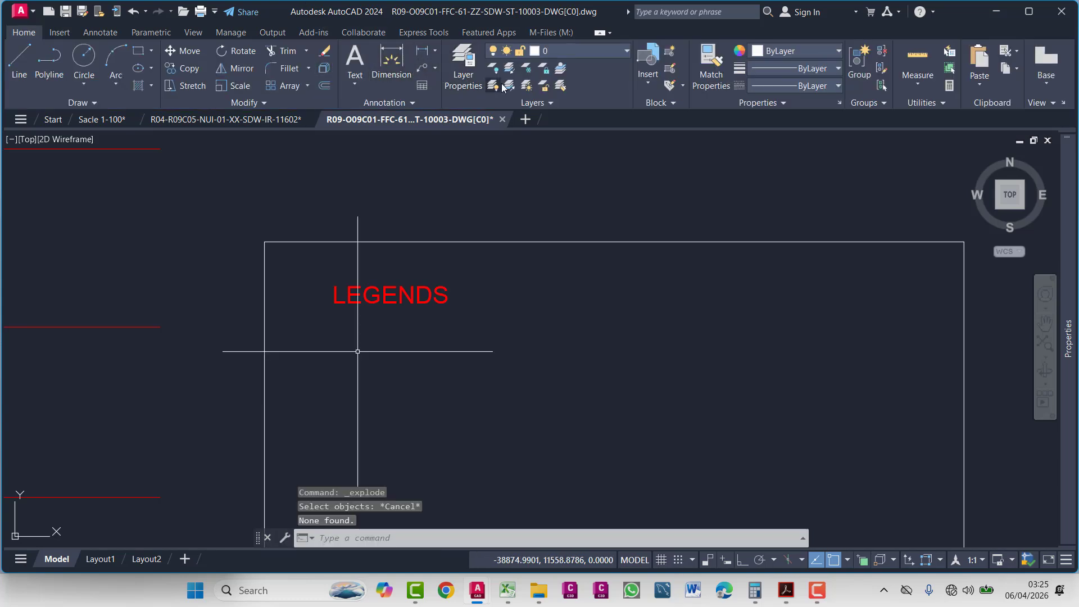
# - Create a new layer named "04 Text"
pyautogui.click(460, 72)
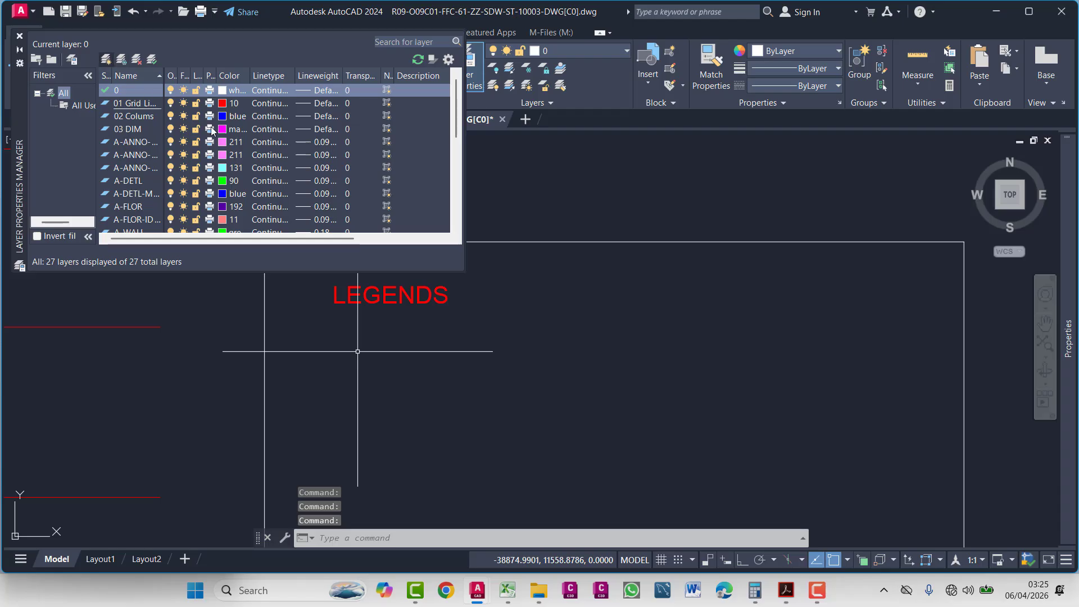
pyautogui.hotkey('alt', 'n')
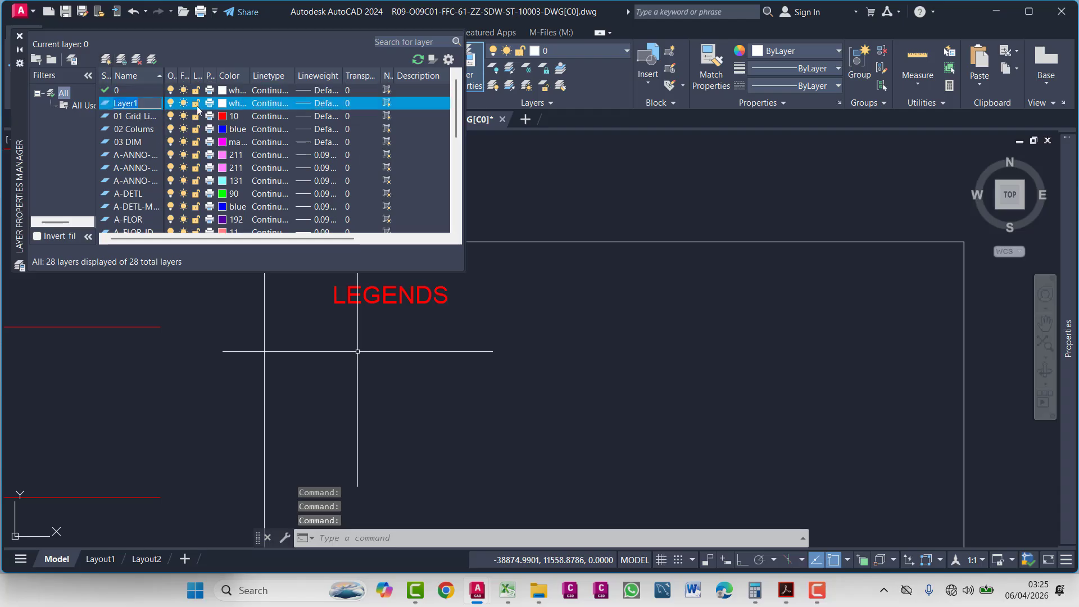
pyautogui.write('04')
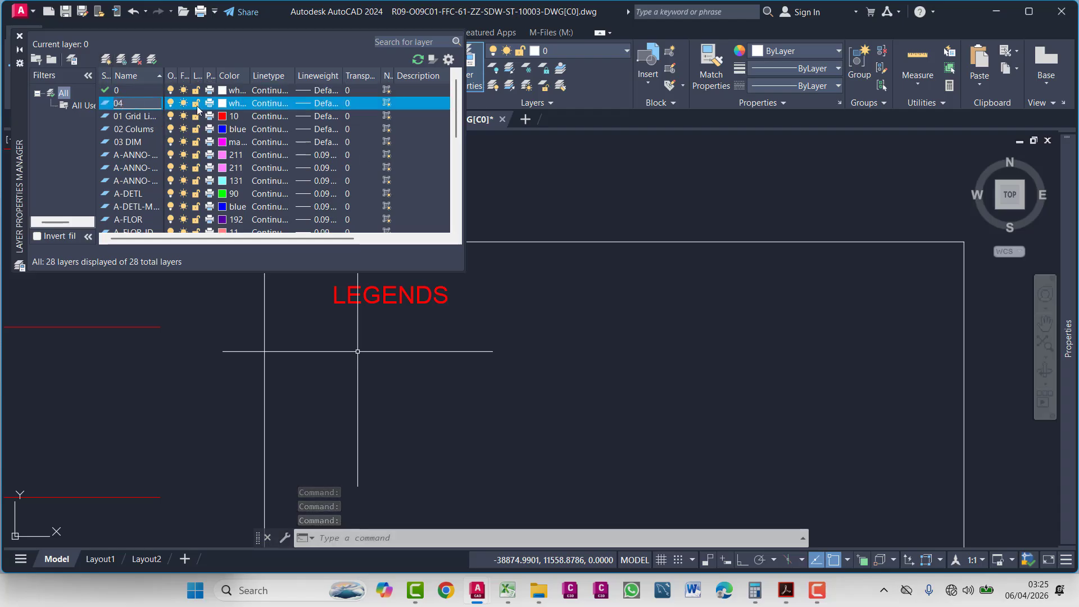
pyautogui.write(' Text')
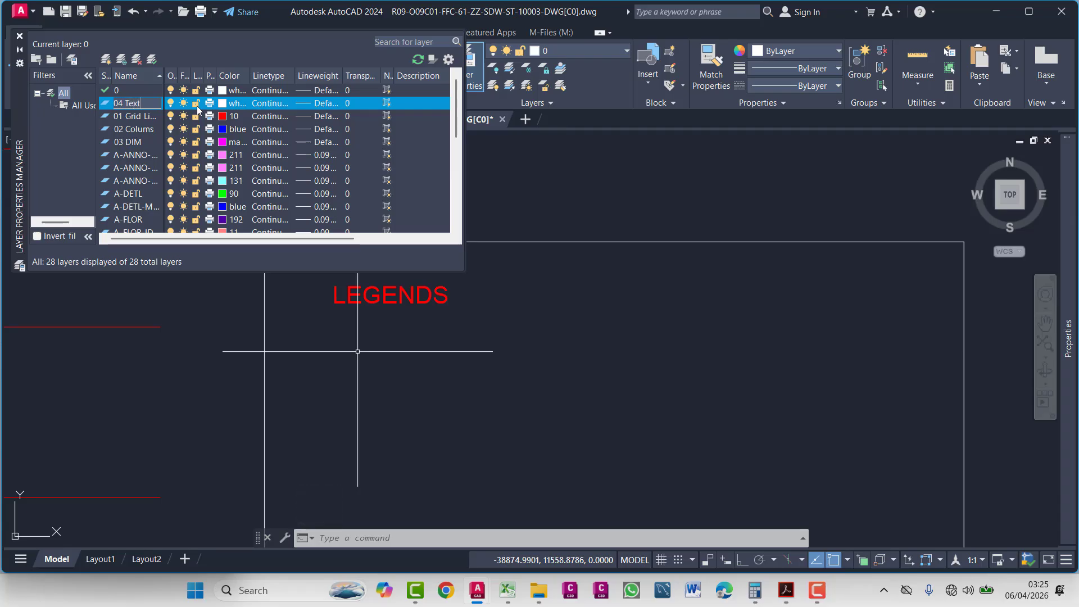
pyautogui.press('Return')
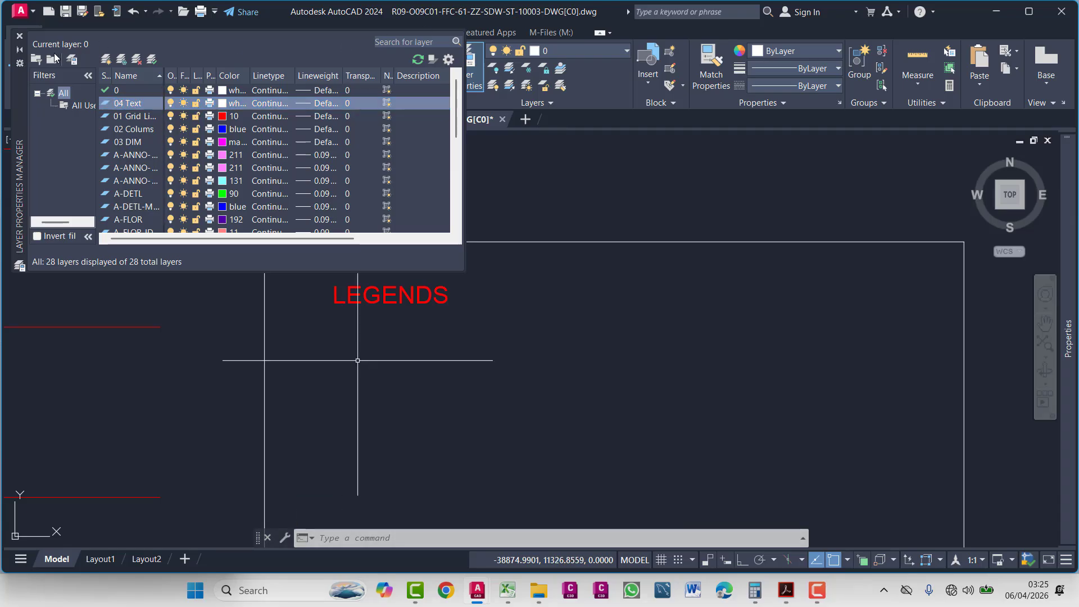
pyautogui.click(19, 36)
# - Reassign the "LEGENDS" heading from the grid lines layer to layer "0"
pyautogui.click(508, 289)
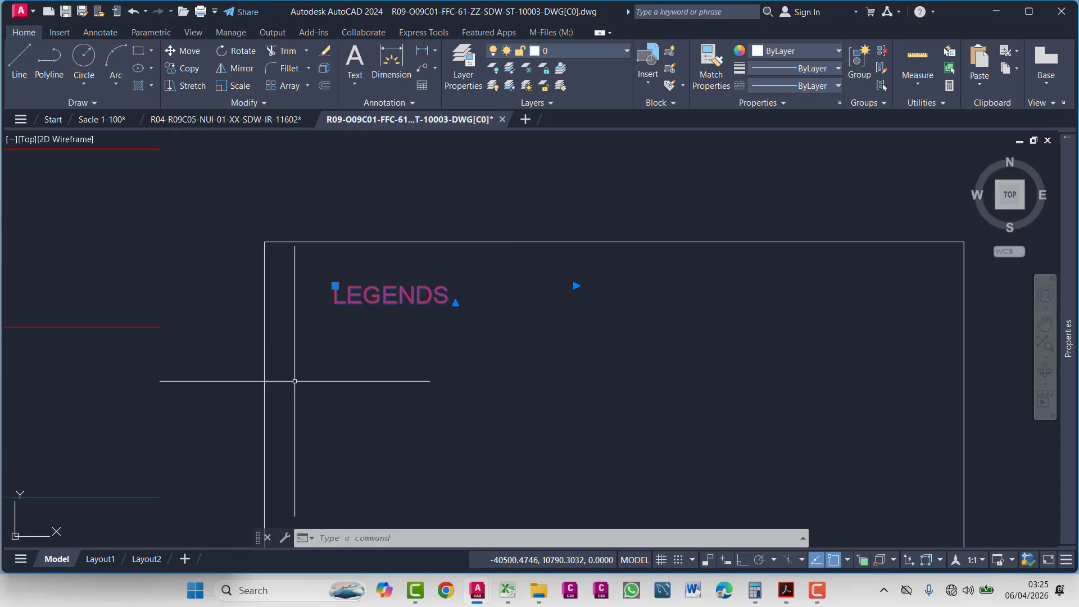
pyautogui.click(561, 55)
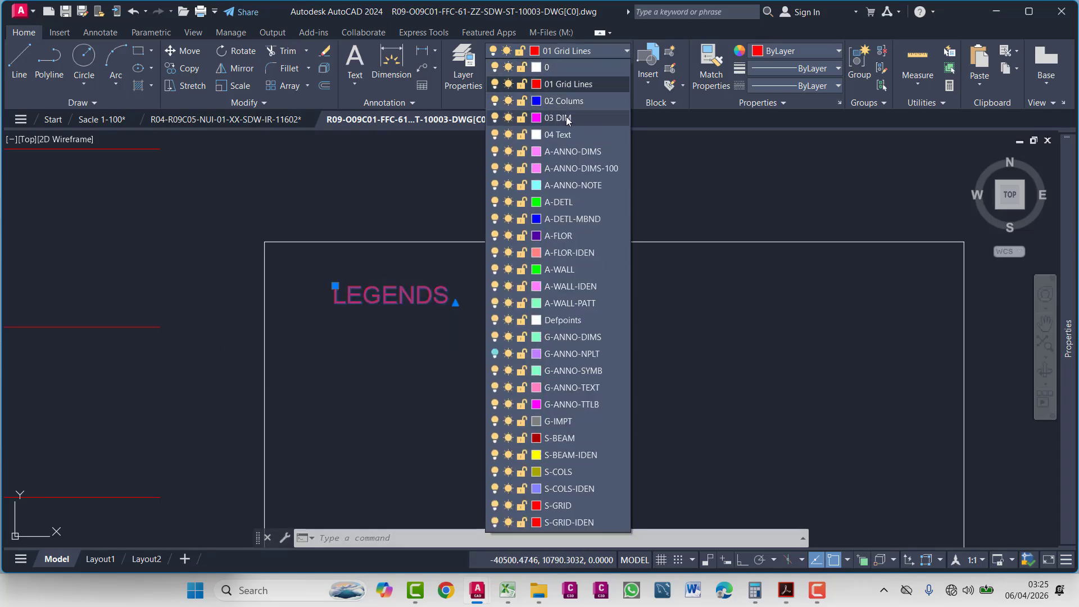
pyautogui.click(557, 67)
pyautogui.press('Escape')
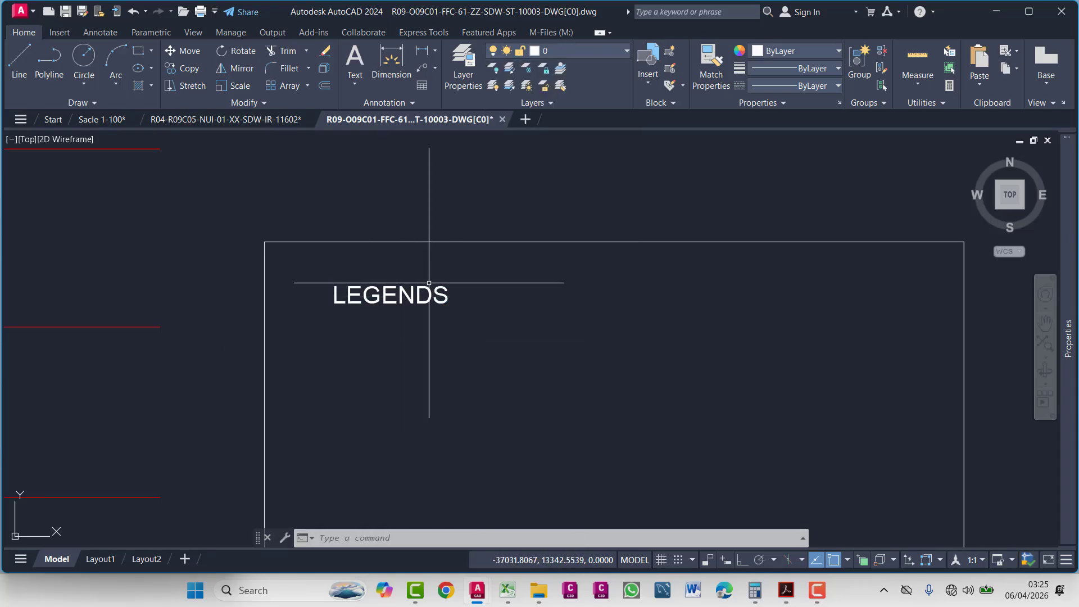
pyautogui.click(429, 282)
pyautogui.press('Escape')
# - Copy a small blue column square from the roof plan to just below the "LEGENDS" heading
pyautogui.scroll(-4, 435, 296)
pyautogui.moveTo(388, 319); pyautogui.dragTo(677, 374, button='middle')
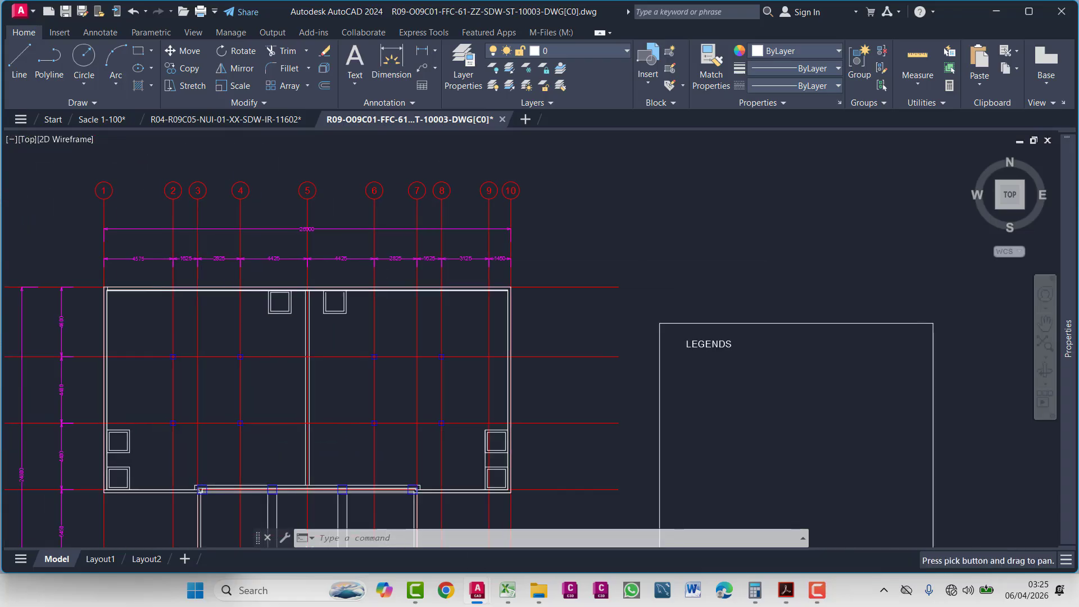
pyautogui.scroll(5, 415, 346)
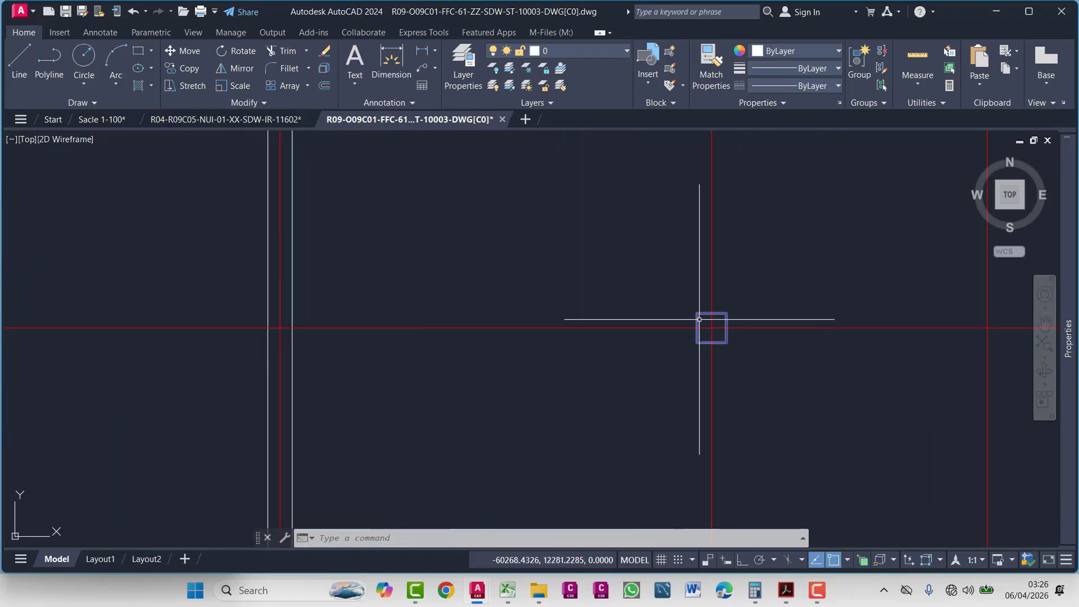
pyautogui.write('co')
pyautogui.press('Return')
pyautogui.click(687, 363)
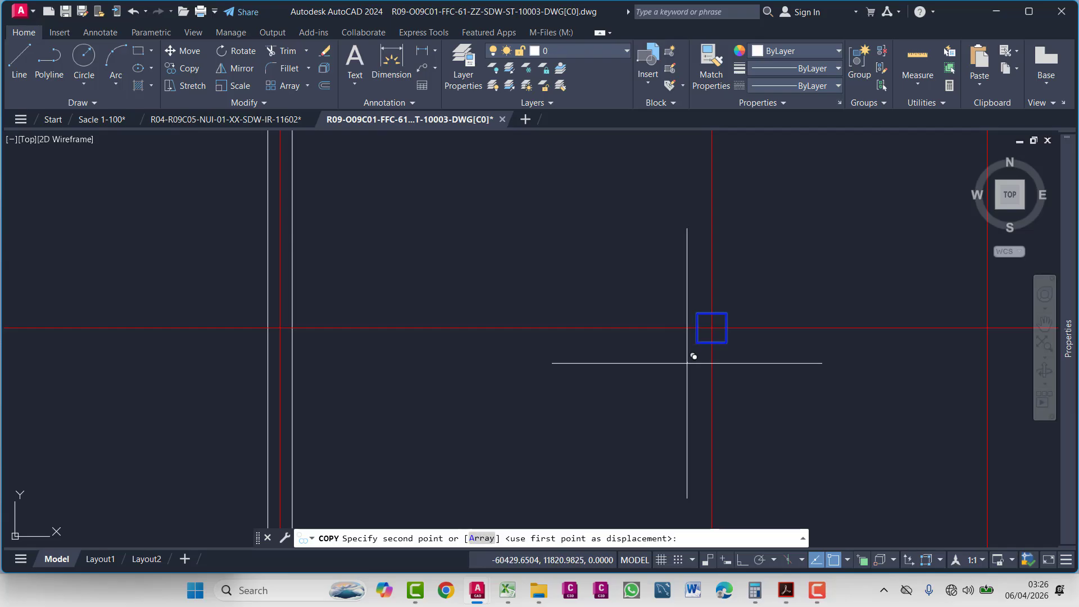
pyautogui.moveTo(663, 391); pyautogui.dragTo(270, 343, button='middle')
pyautogui.moveTo(944, 423); pyautogui.dragTo(245, 314, button='middle')
pyautogui.moveTo(909, 352)
pyautogui.mouseDown(button='middle')
pyautogui.moveTo(603, 311)
pyautogui.moveTo(475, 343)
pyautogui.mouseUp(button='middle')
pyautogui.scroll(-4, 618, 310)
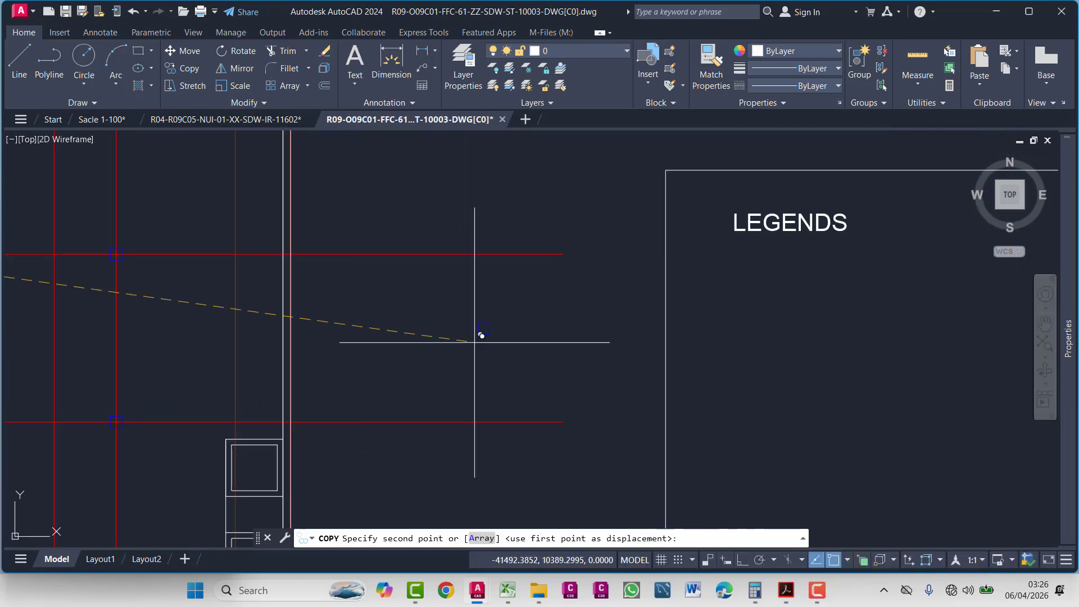
pyautogui.moveTo(876, 349); pyautogui.dragTo(441, 350, button='middle')
pyautogui.scroll(2, 439, 340)
pyautogui.click(348, 286)
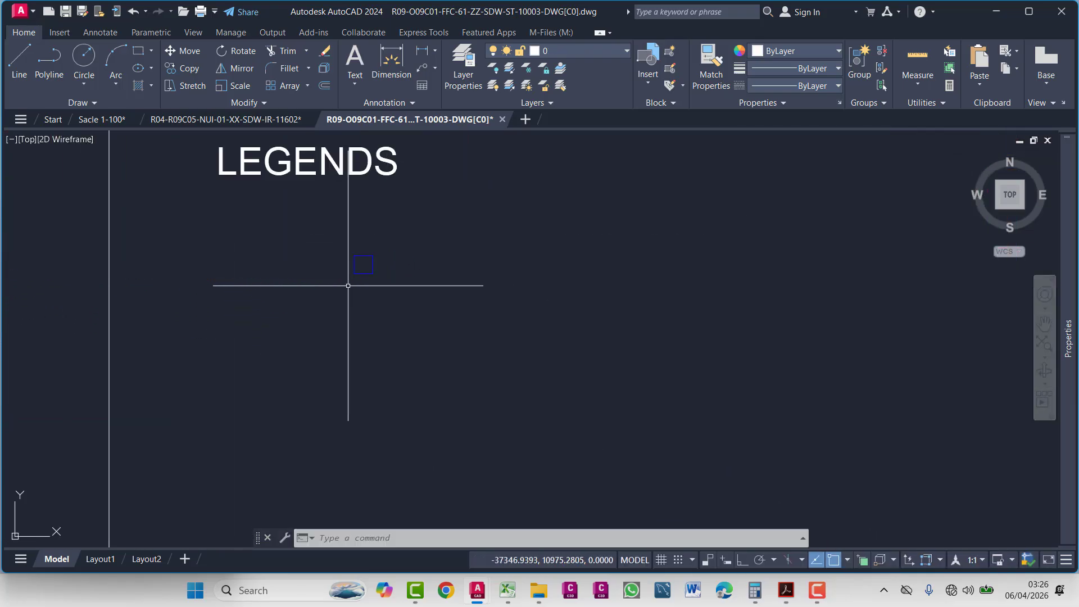
# - Hatch the inside of the copied column square with the ByLayer colour
pyautogui.scroll(-2, 510, 349)
pyautogui.scroll(4, 443, 308)
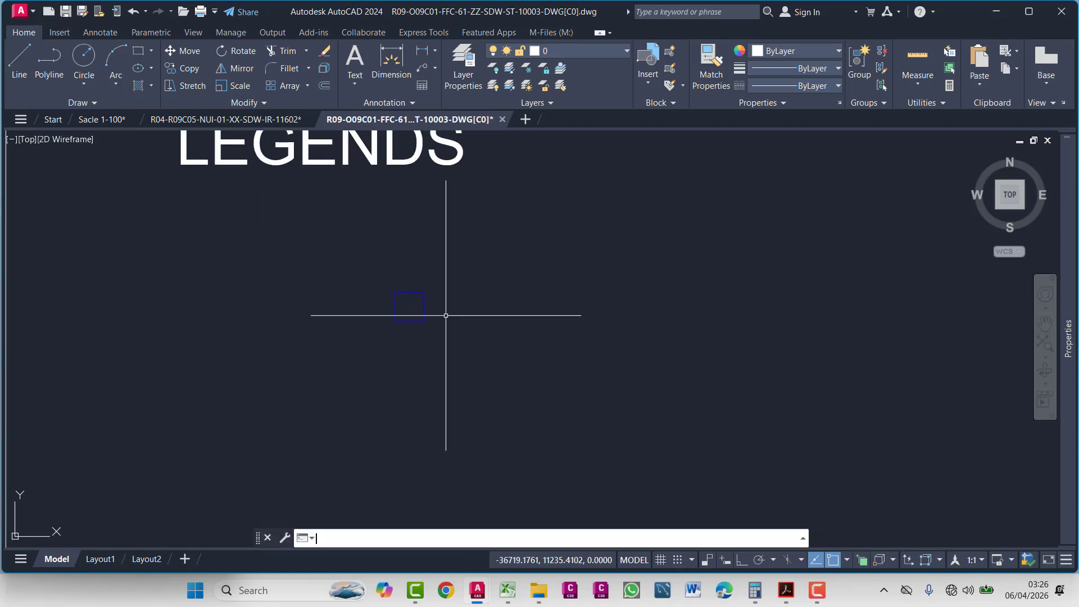
pyautogui.write('h')
pyautogui.press('Return')
pyautogui.scroll(2, 402, 306)
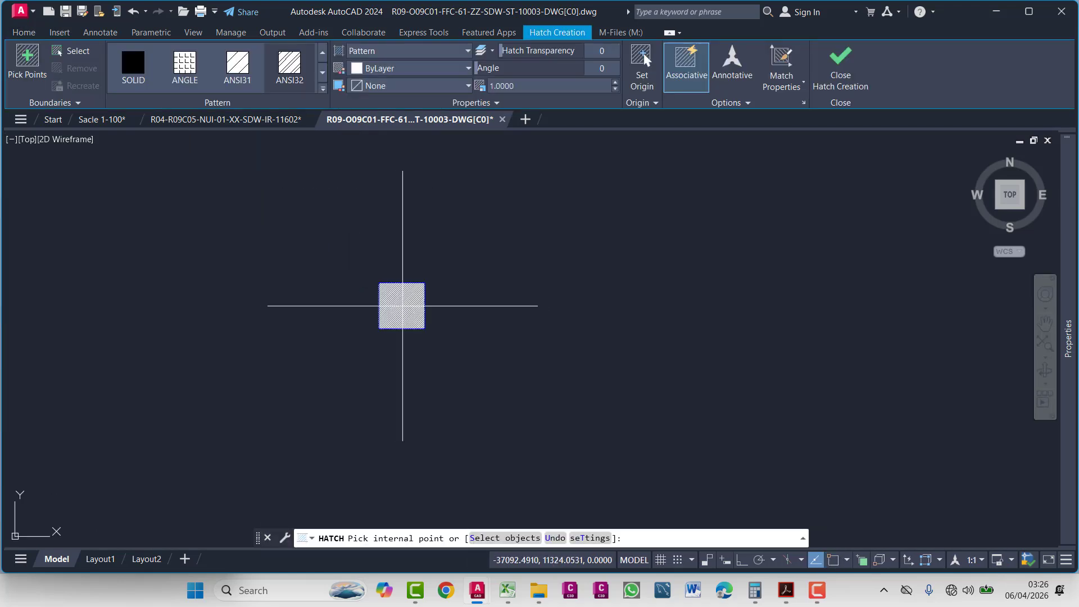
pyautogui.click(405, 74)
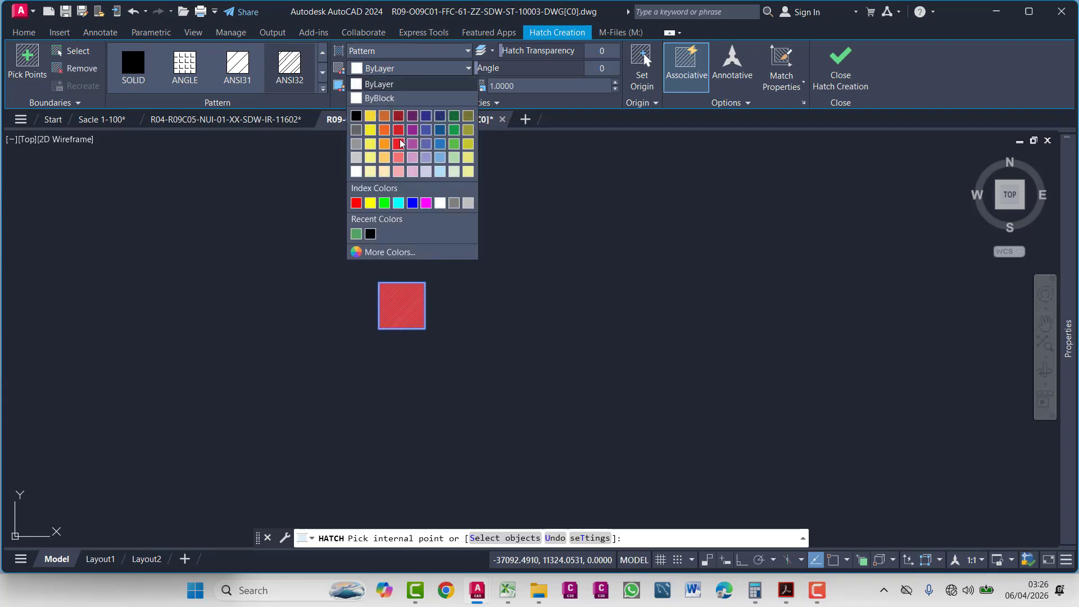
pyautogui.press('Escape')
pyautogui.press('Escape')
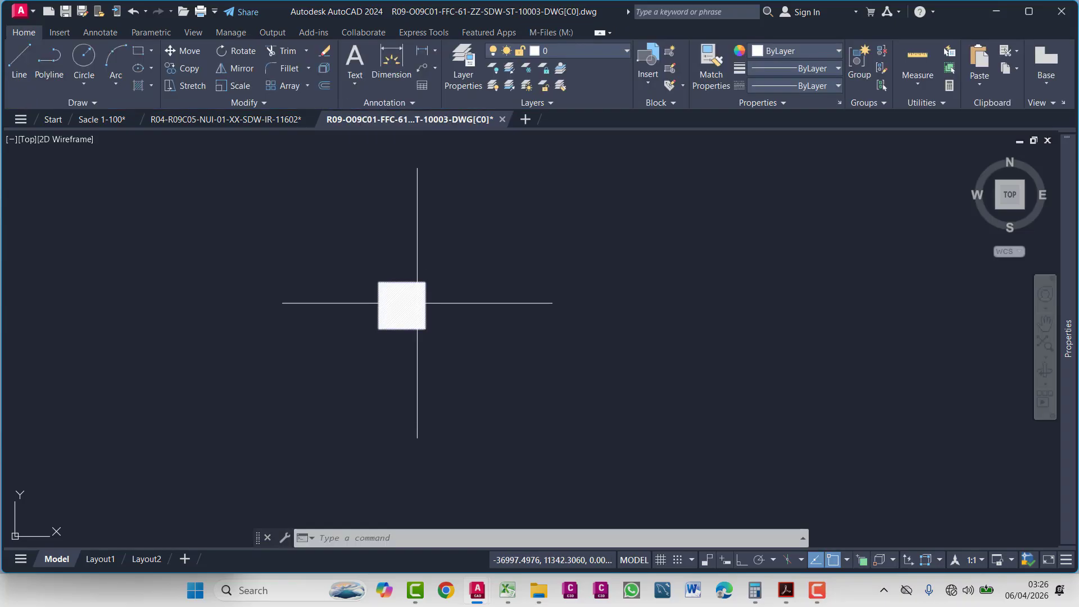
# - Try the SOLID pattern on the column square's hatch, and delete the hatch
pyautogui.click(415, 301)
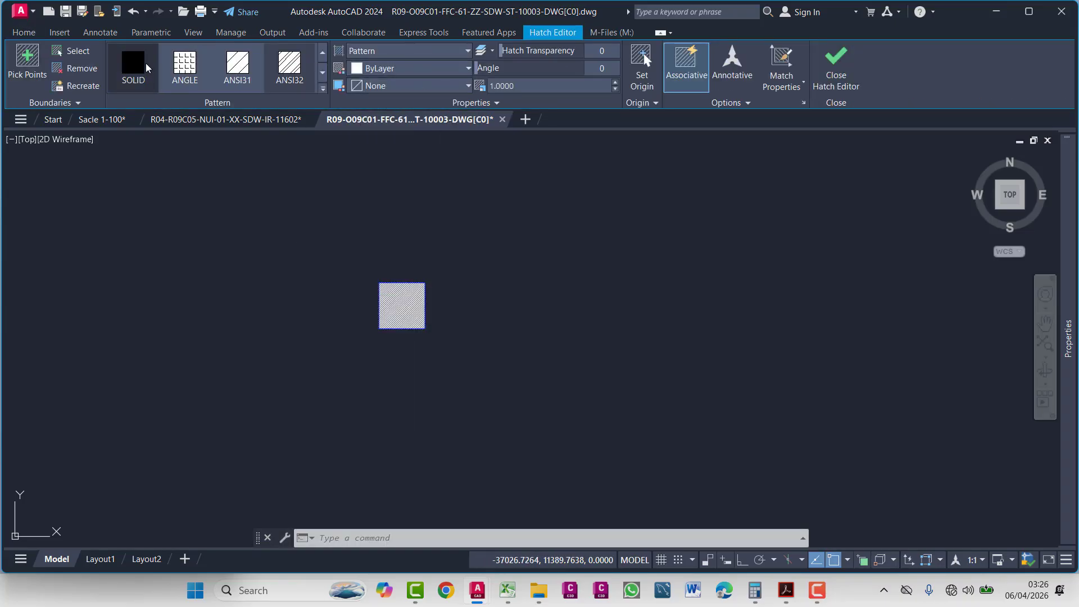
pyautogui.click(141, 64)
pyautogui.click(414, 68)
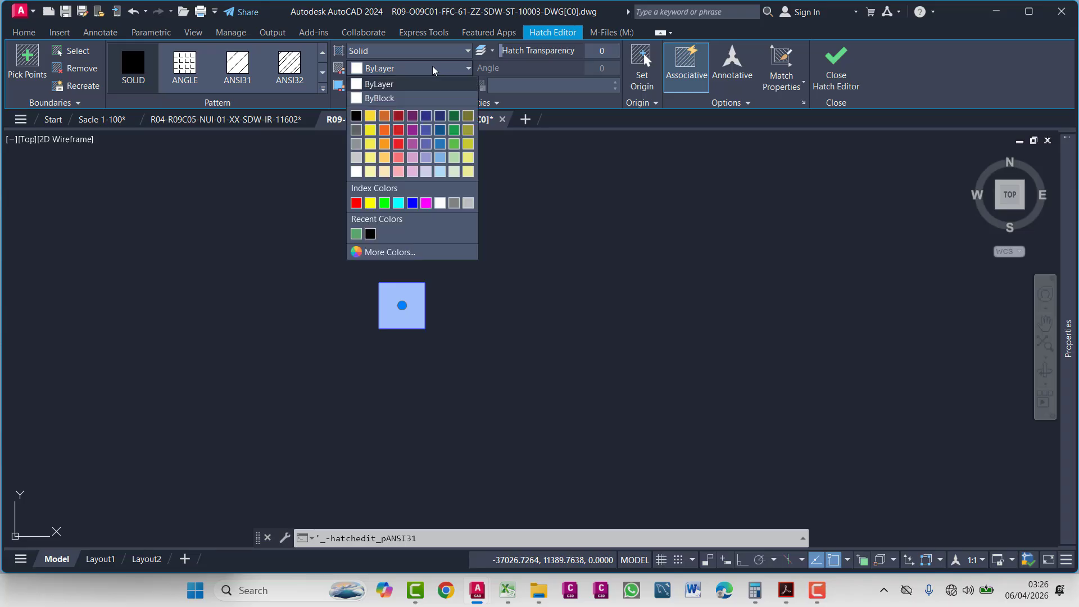
pyautogui.press('Escape')
pyautogui.click(405, 294)
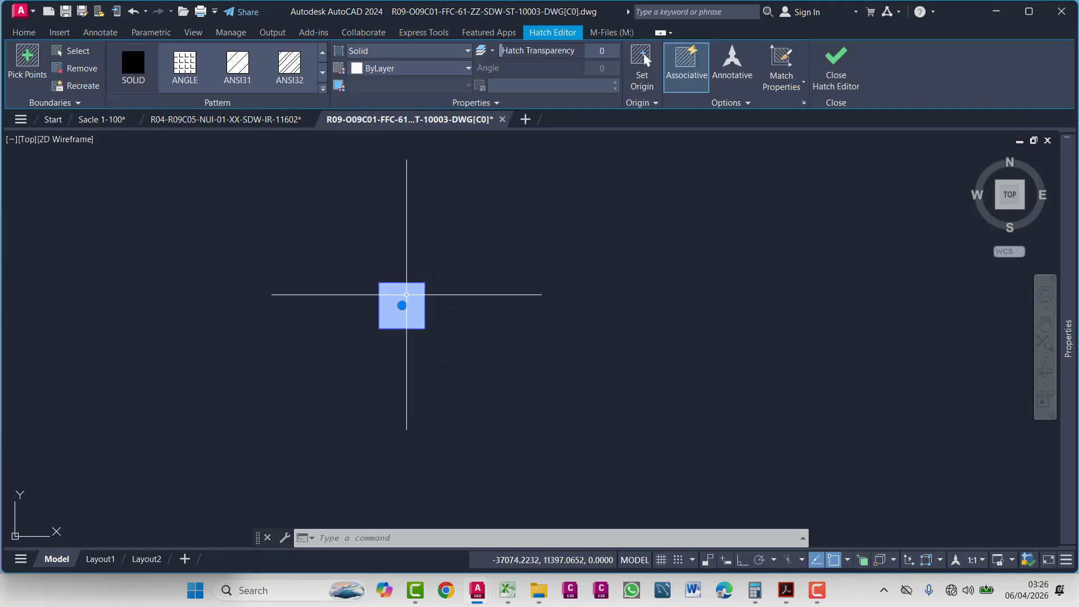
pyautogui.press('Delete')
# - Add a linear dimension for the width of the legend's column square, placed above its top edge
pyautogui.moveTo(503, 332)
pyautogui.mouseDown(button='middle')
pyautogui.moveTo(436, 333)
pyautogui.moveTo(495, 331)
pyautogui.mouseUp(button='middle')
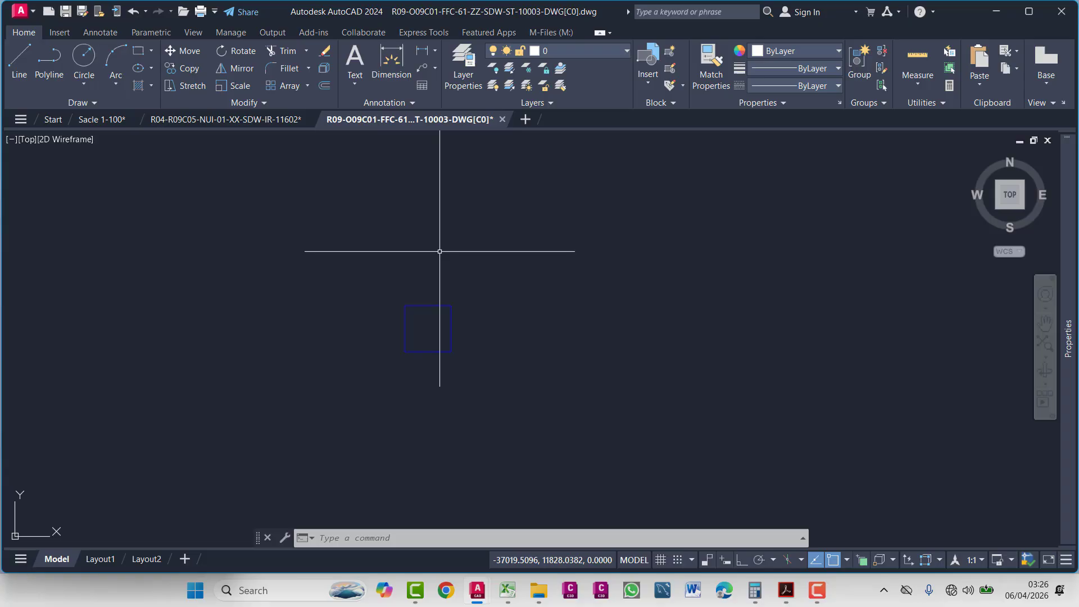
pyautogui.click(422, 51)
pyautogui.scroll(4, 422, 277)
pyautogui.click(384, 346)
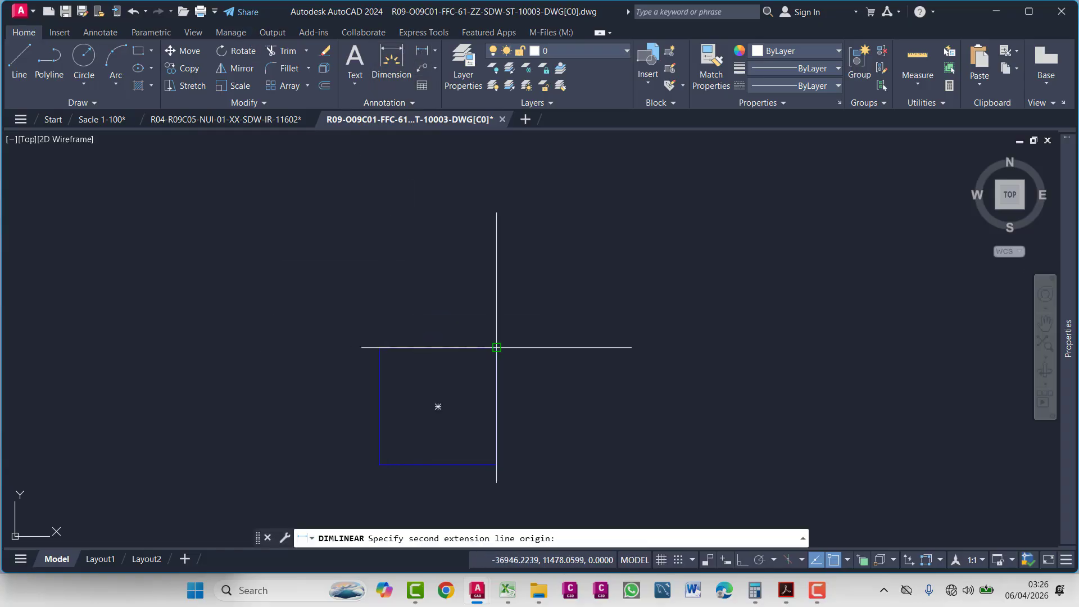
pyautogui.click(497, 348)
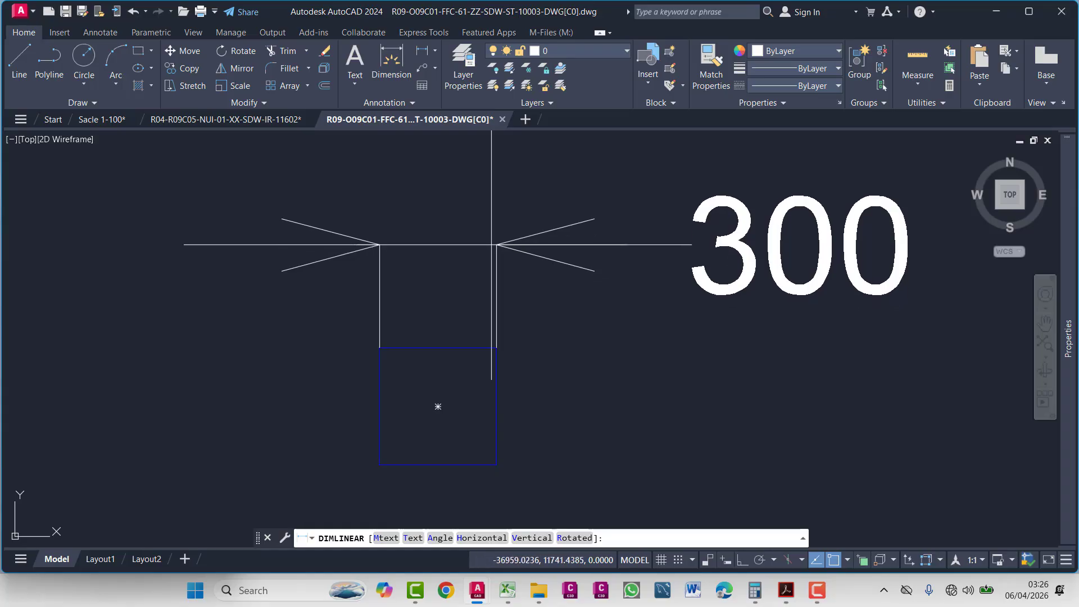
pyautogui.click(484, 244)
# - Add a linear dimension for the height of the legend's column square, placed just beyond its right edge
pyautogui.moveTo(484, 362); pyautogui.dragTo(492, 250, button='middle')
pyautogui.press('Return')
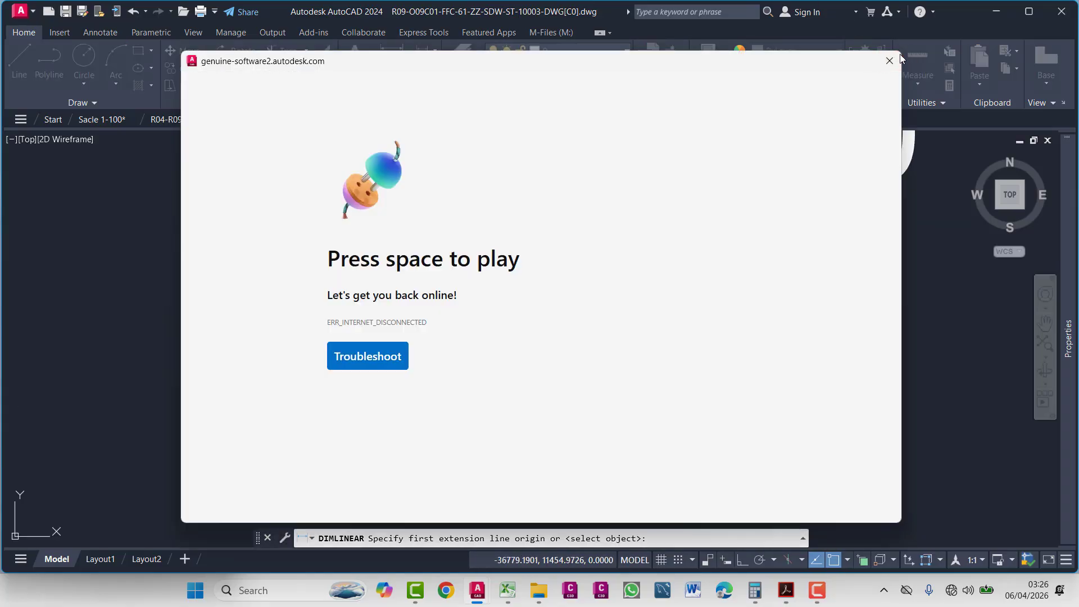
pyautogui.click(890, 61)
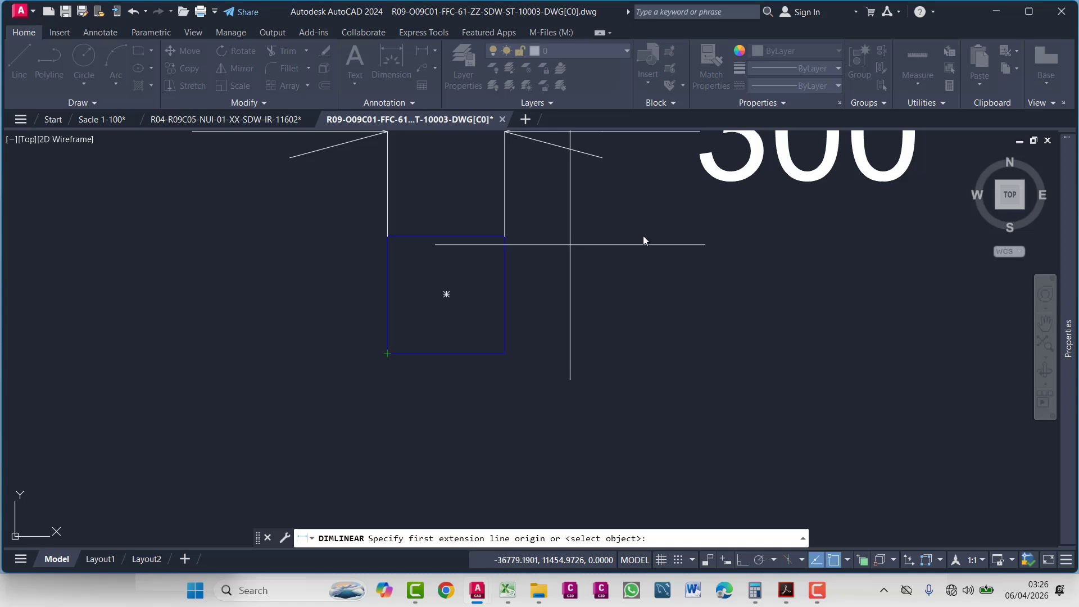
pyautogui.click(505, 236)
pyautogui.click(505, 353)
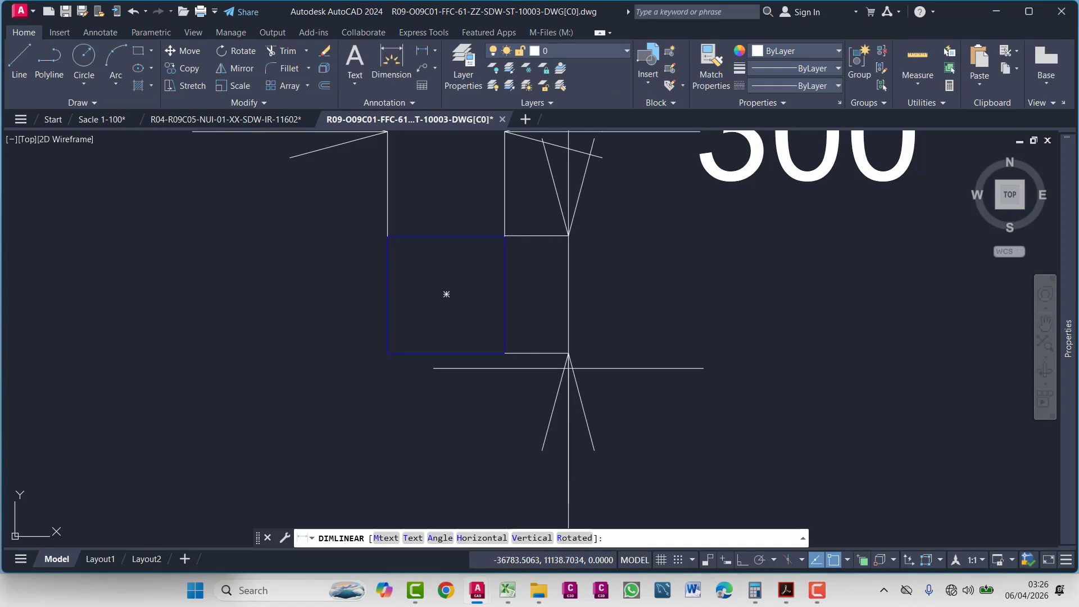
pyautogui.scroll(-4, 557, 371)
pyautogui.click(543, 364)
pyautogui.scroll(-2, 523, 354)
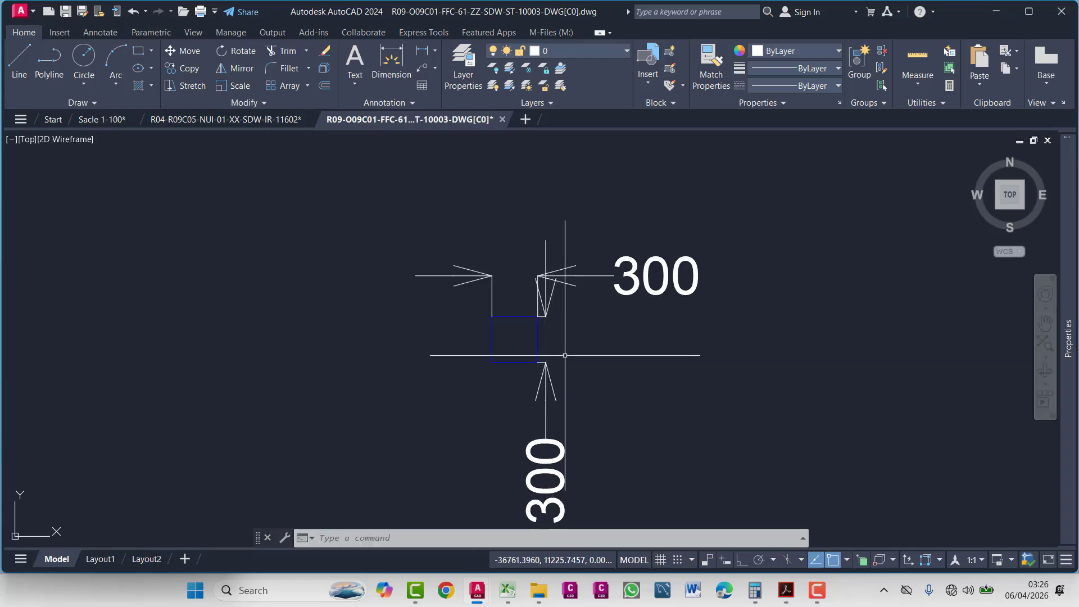
# - Delete both linear dimensions around the legend's column square
pyautogui.scroll(2, 508, 346)
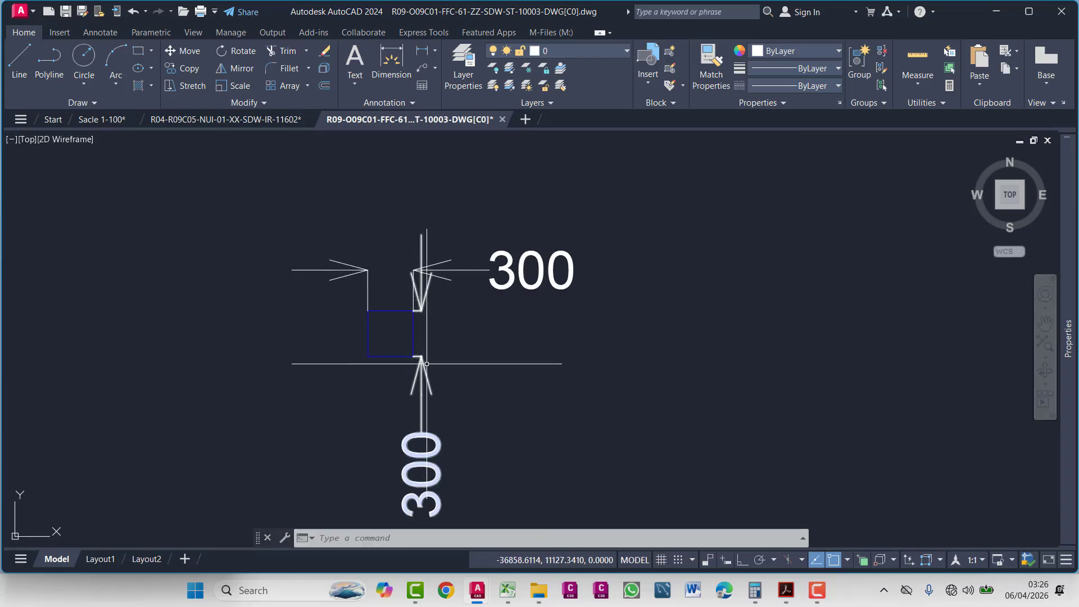
pyautogui.scroll(-2, 484, 350)
pyautogui.moveTo(479, 368); pyautogui.dragTo(486, 343, button='middle')
pyautogui.scroll(2, 481, 253)
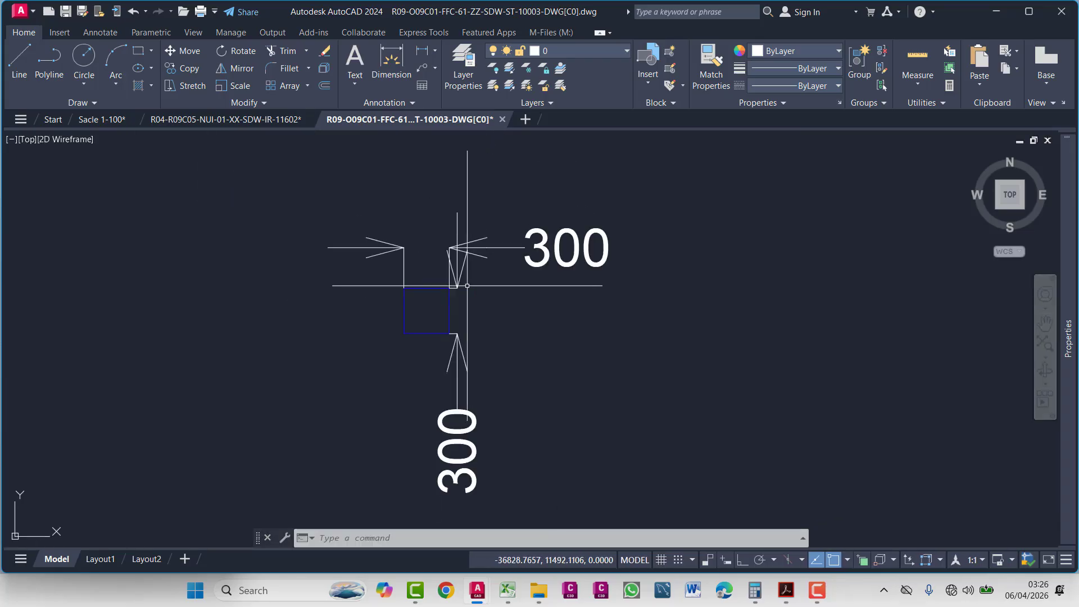
pyautogui.click(599, 220)
pyautogui.click(456, 324)
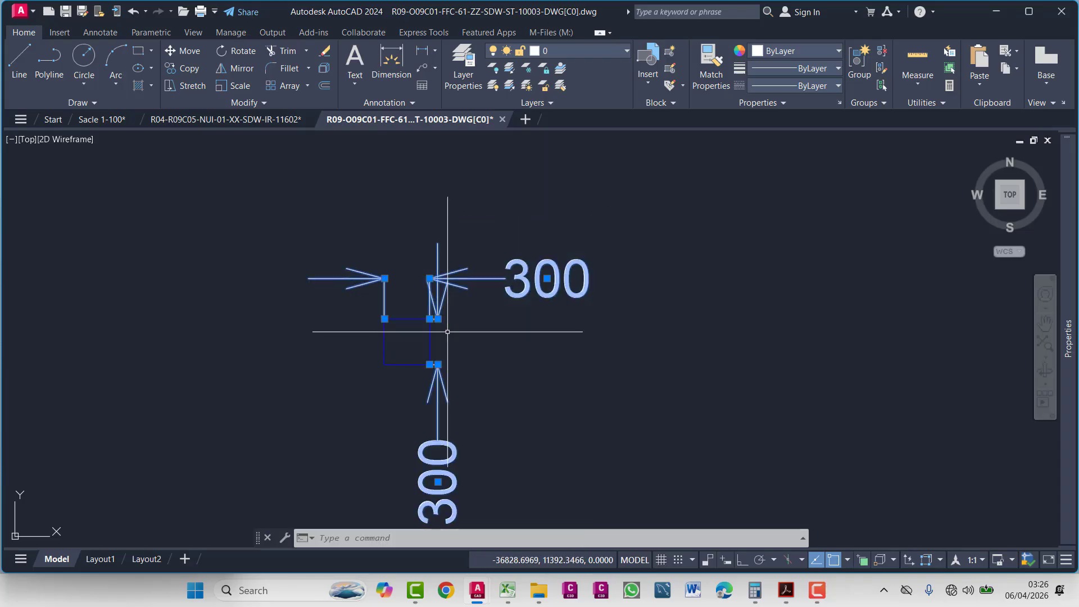
pyautogui.press('Delete')
# - Copy the "8" text from the roof plan's grid bubble into the legend box, beside the blue column square
pyautogui.moveTo(506, 377); pyautogui.dragTo(440, 366, button='middle')
pyautogui.scroll(-5, 425, 266)
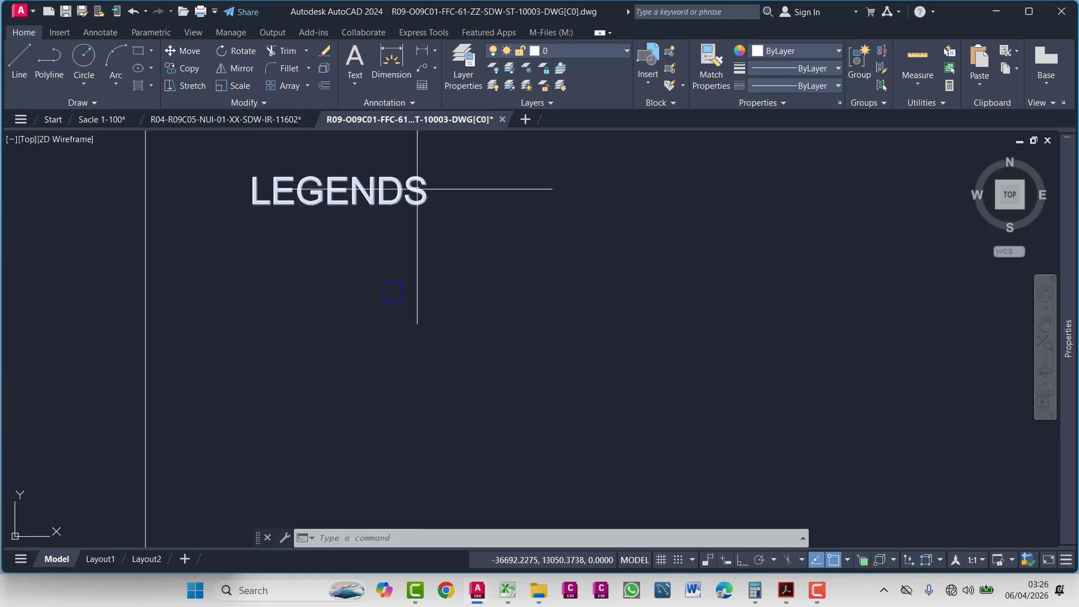
pyautogui.scroll(2, 343, 149)
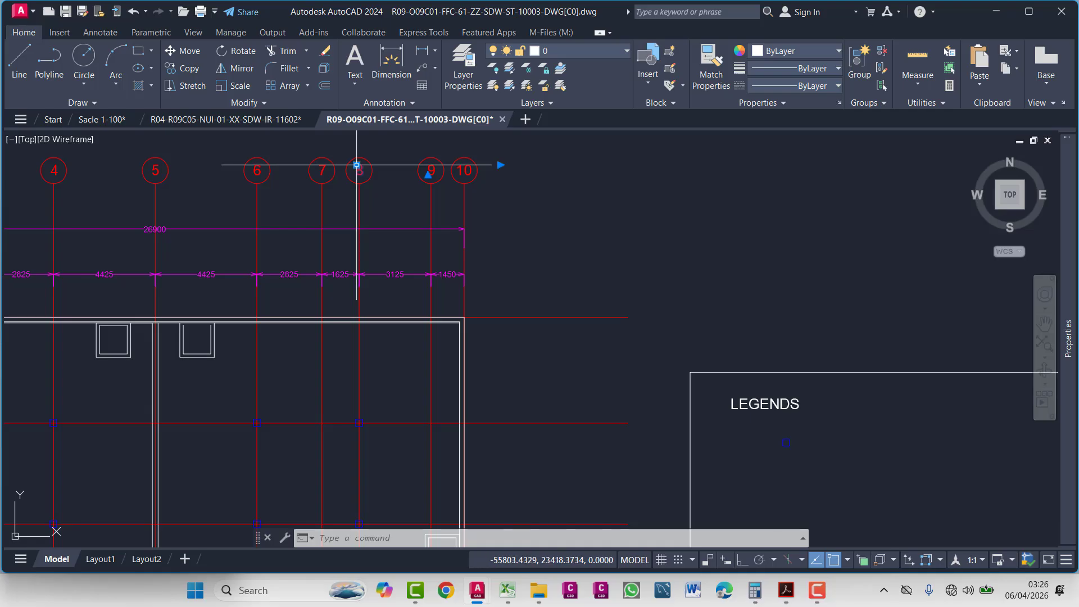
pyautogui.write('co')
pyautogui.press('Return')
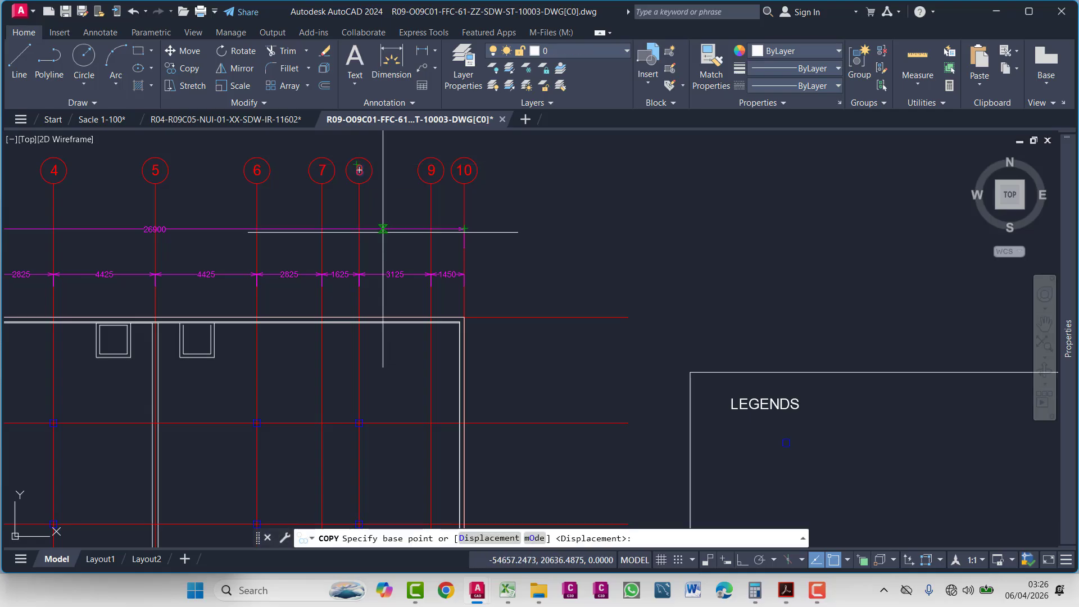
pyautogui.click(370, 205)
pyautogui.moveTo(809, 415); pyautogui.dragTo(511, 338, button='middle')
pyautogui.scroll(4, 525, 369)
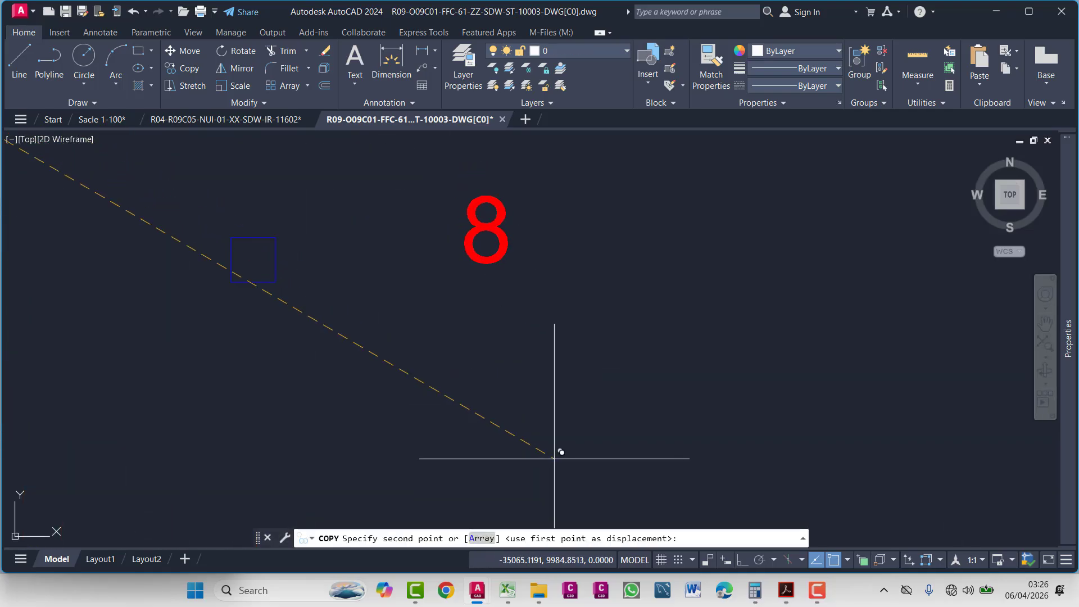
pyautogui.click(574, 483)
pyautogui.press('Escape')
pyautogui.scroll(-4, 448, 321)
pyautogui.moveTo(347, 233); pyautogui.dragTo(399, 274, button='middle')
pyautogui.scroll(4, 398, 272)
pyautogui.scroll(-2, 635, 430)
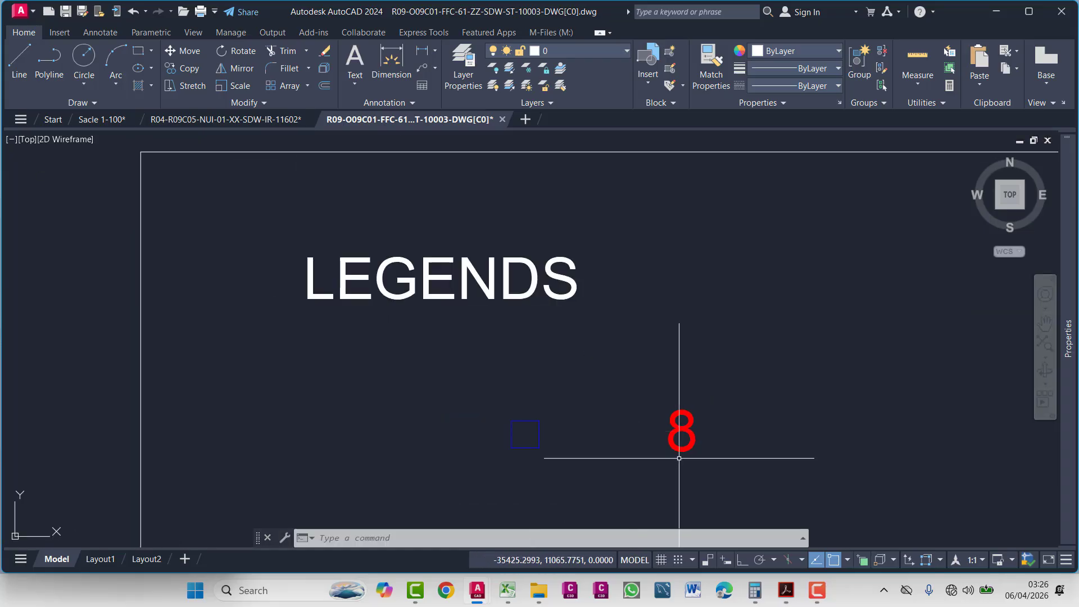
# - Change the copied grid number in the legend to "C1"
pyautogui.click(702, 401)
pyautogui.click(651, 473)
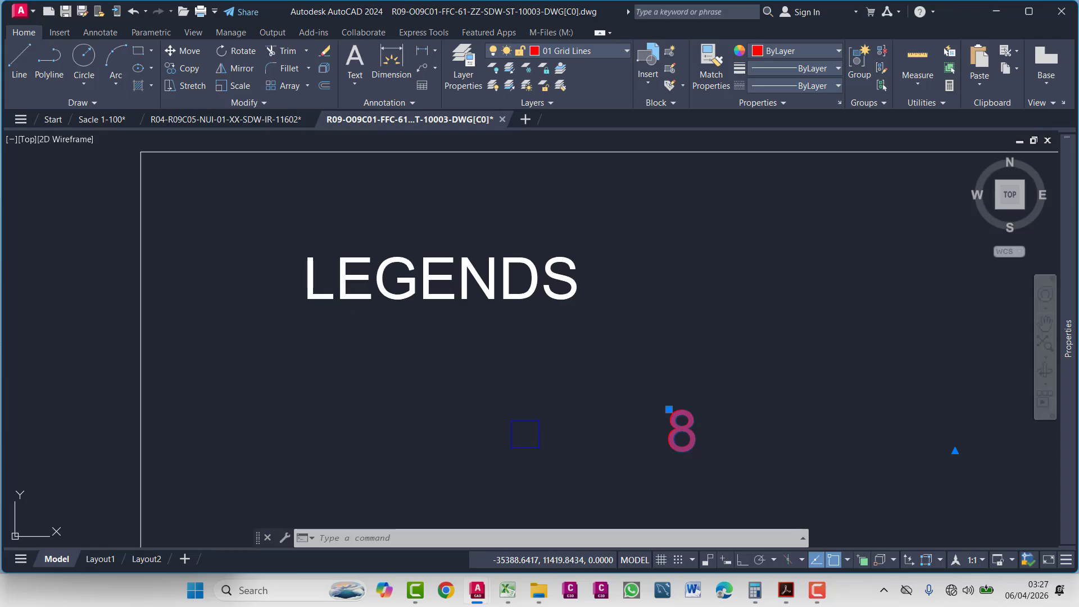
pyautogui.doubleClick(681, 431)
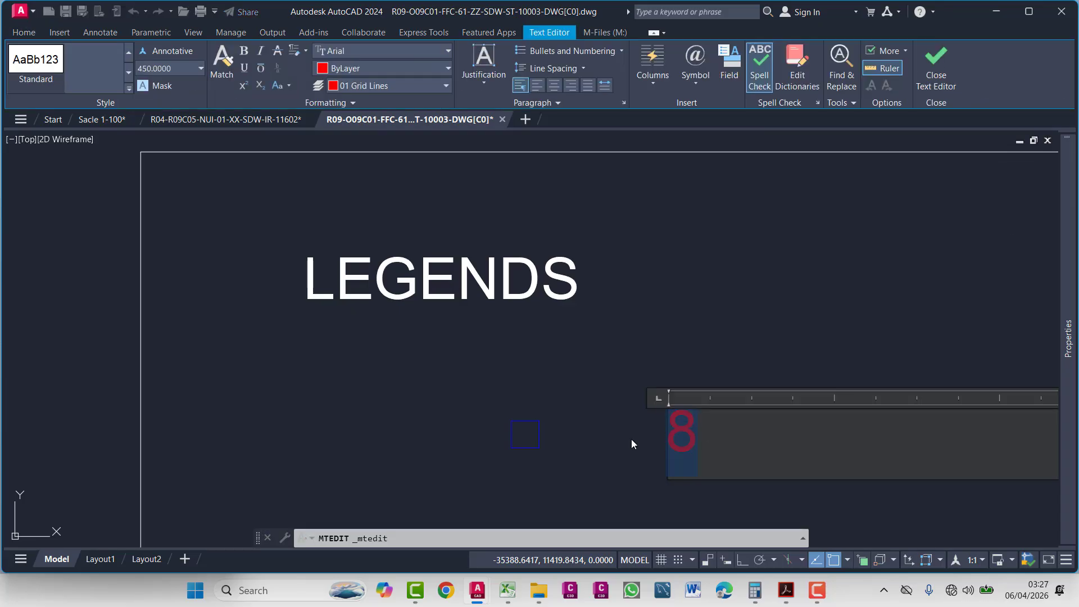
pyautogui.write('C1')
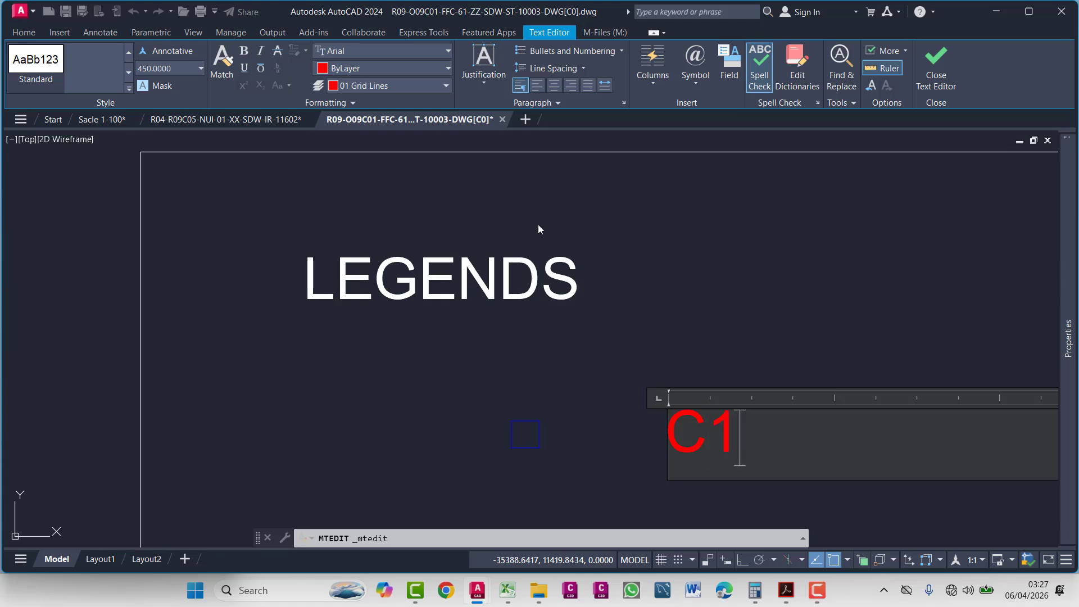
pyautogui.click(621, 250)
pyautogui.press('Escape')
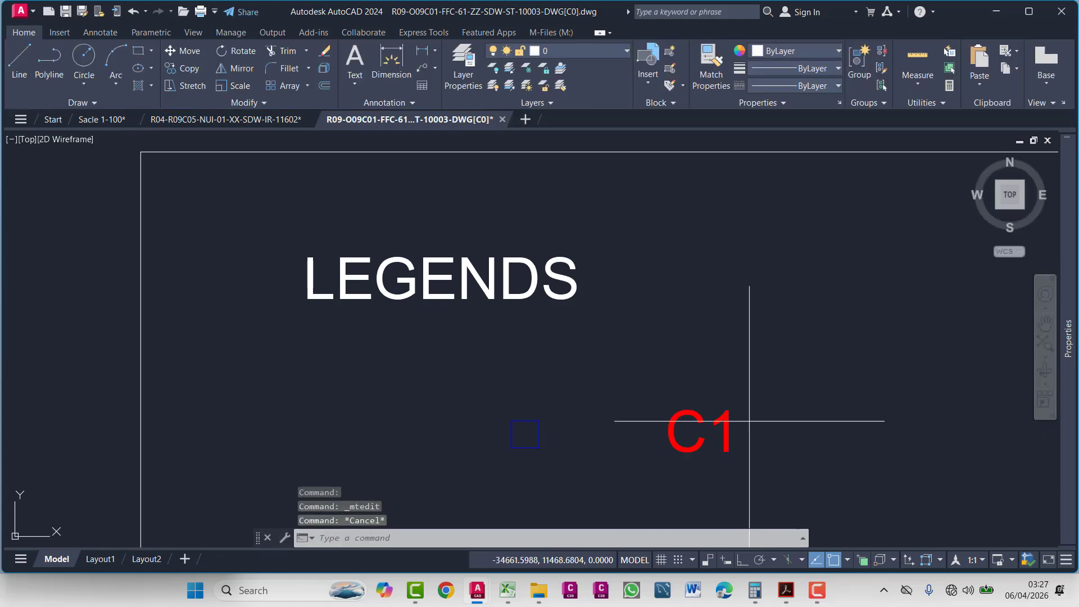
# - Scale the "C1" label down from its lower-left corner to a text height of about 80
pyautogui.click(751, 420)
pyautogui.click(679, 463)
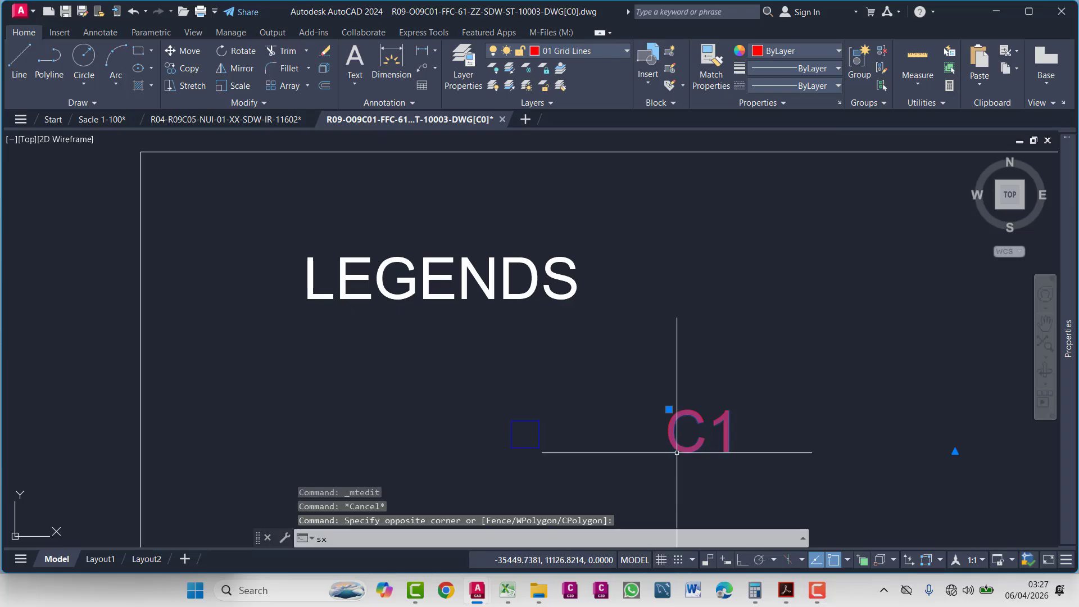
pyautogui.press('Escape')
pyautogui.press('Escape')
pyautogui.press('Escape')
pyautogui.click(729, 382)
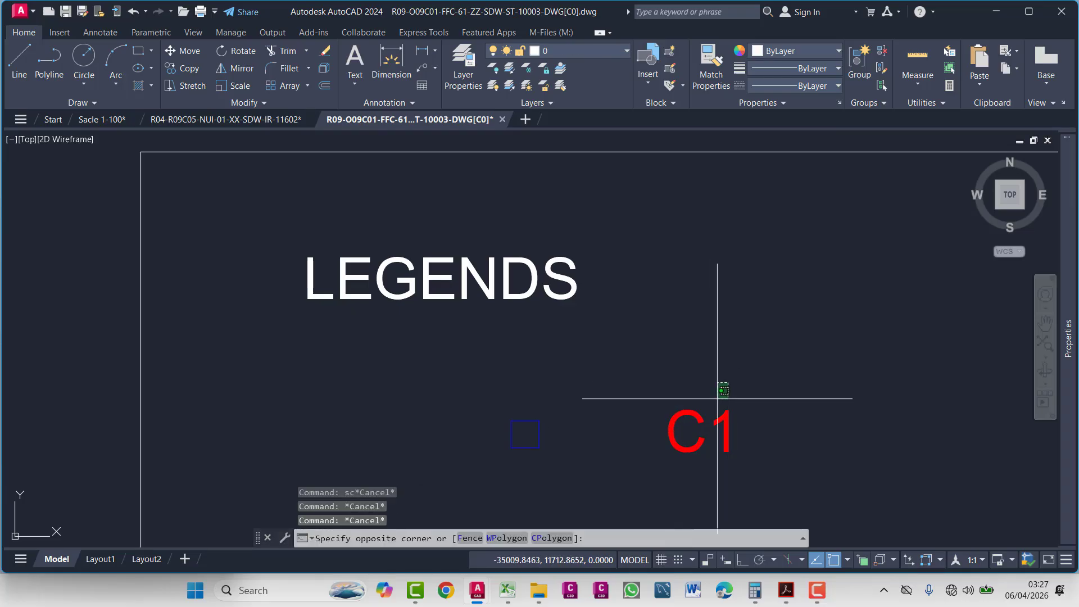
pyautogui.click(652, 451)
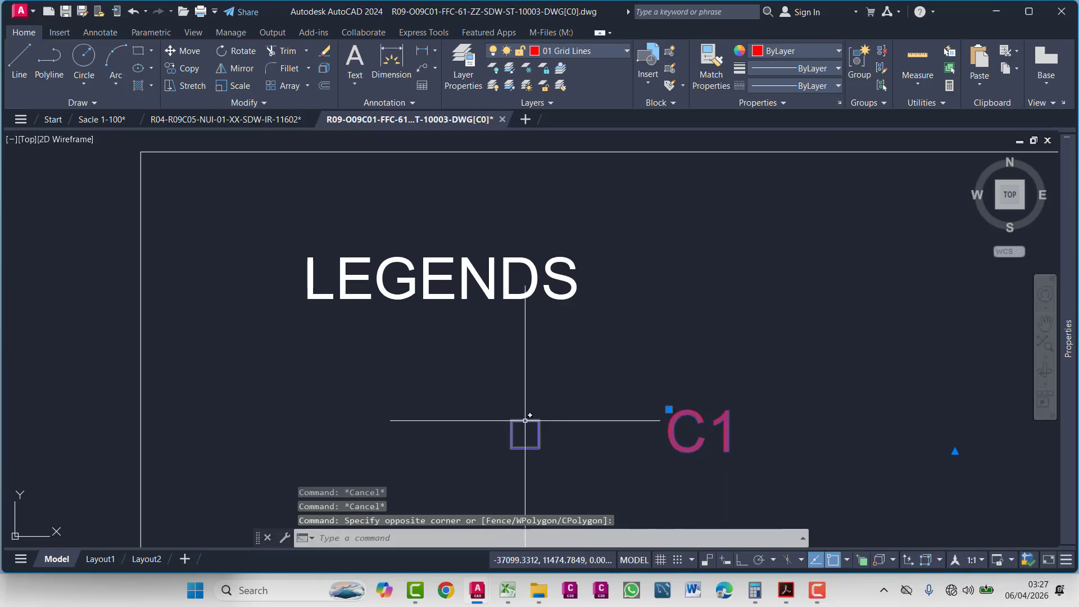
pyautogui.write('sc')
pyautogui.press('Return')
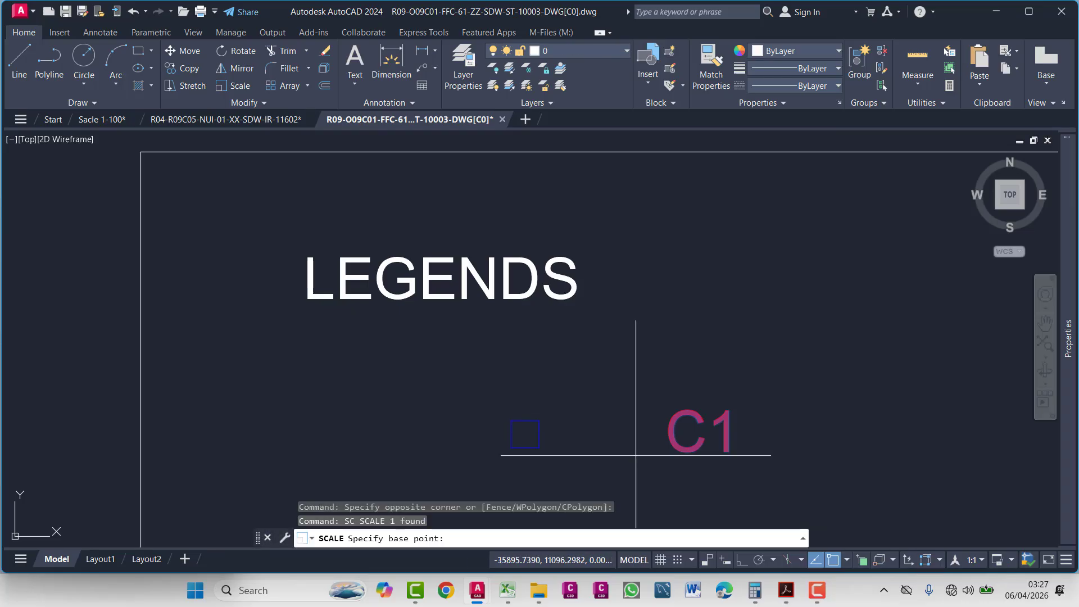
pyautogui.click(714, 466)
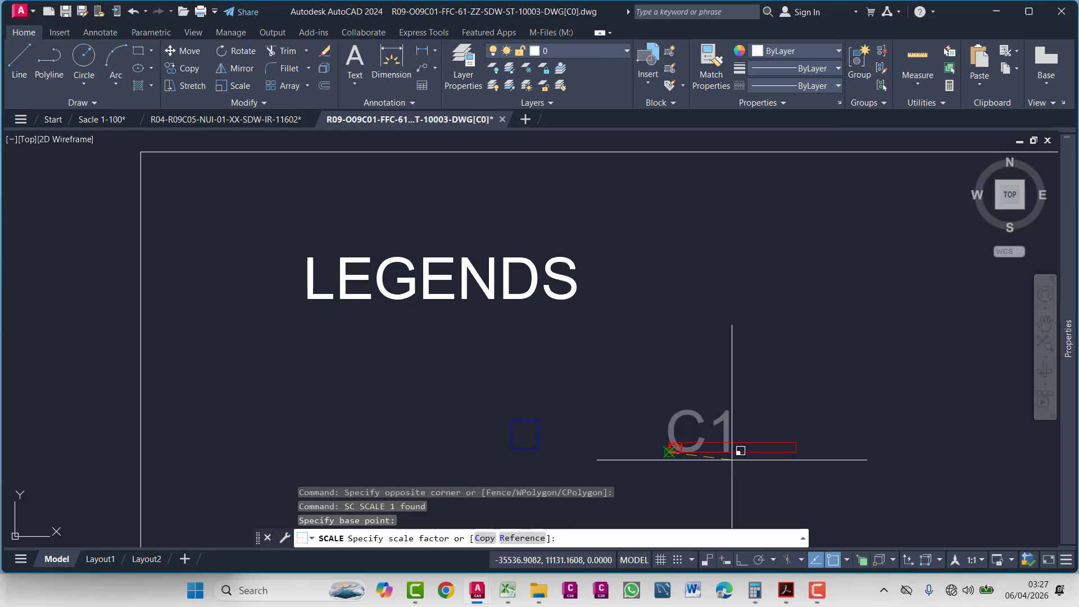
pyautogui.click(700, 457)
pyautogui.scroll(4, 701, 459)
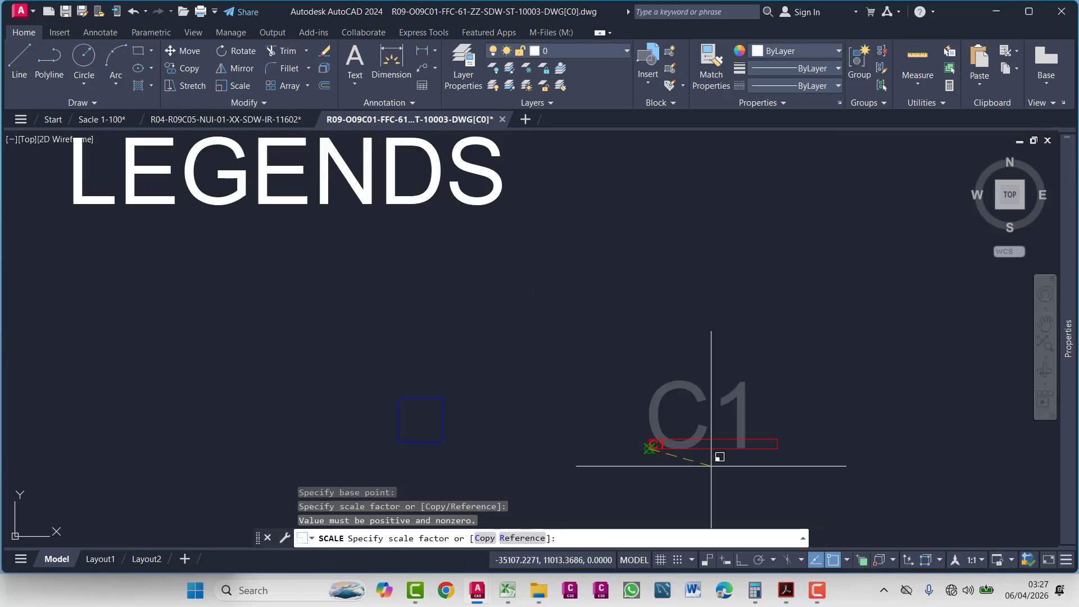
pyautogui.click(747, 475)
# - Rotate the "C1" label counterclockwise by about 24 degrees
pyautogui.click(607, 349)
pyautogui.click(524, 450)
pyautogui.write('r')
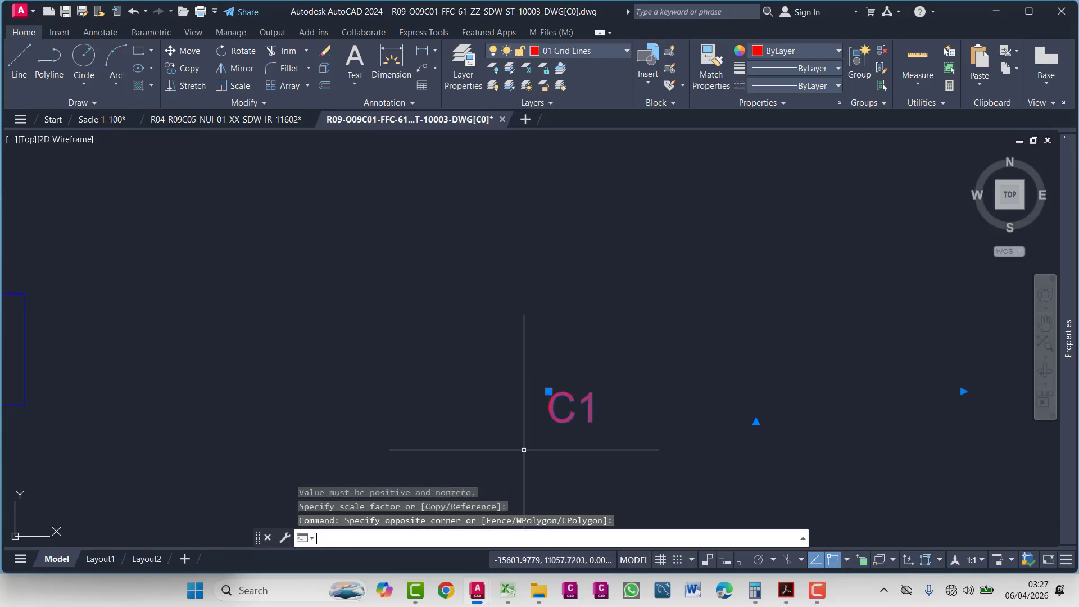
pyautogui.write('o')
pyautogui.press('Return')
pyautogui.click(642, 452)
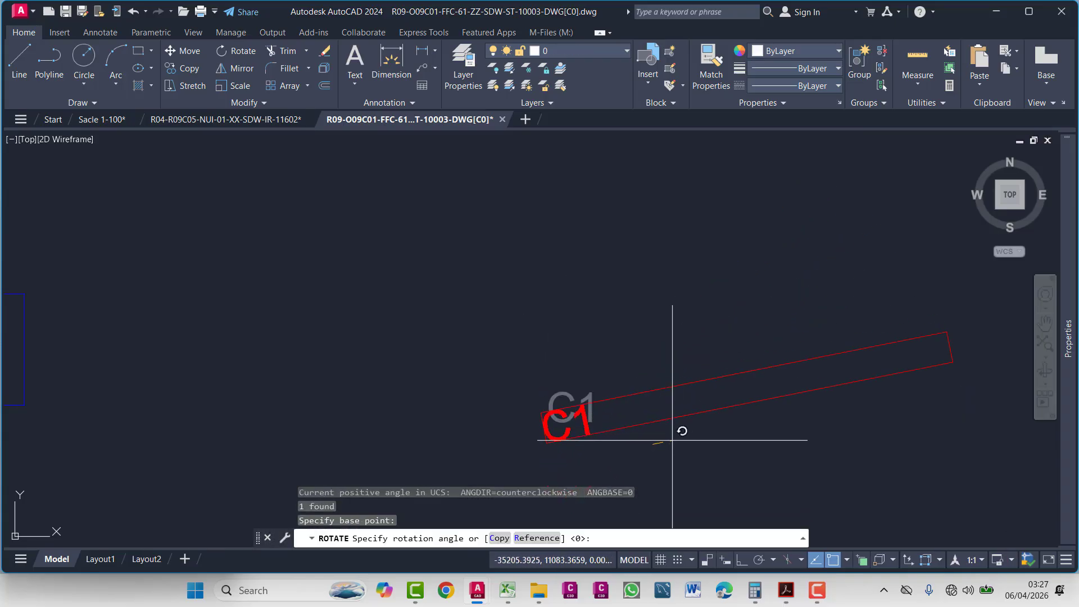
pyautogui.click(674, 433)
# - Move the tilted "C1" label to just above the top edge of the legend's column square
pyautogui.click(638, 470)
pyautogui.click(535, 417)
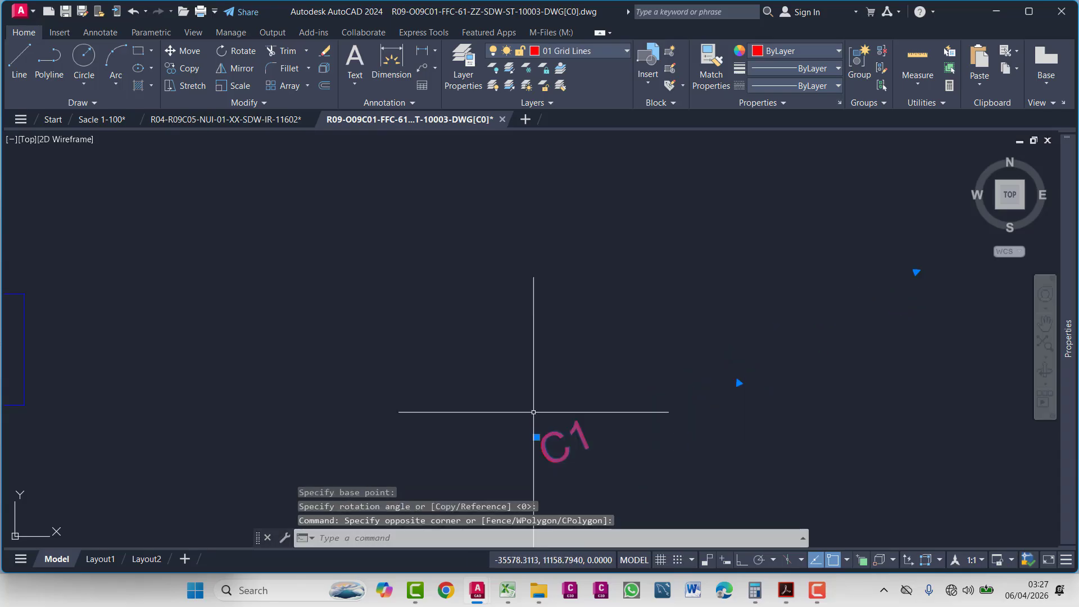
pyautogui.write('m')
pyautogui.press('Return')
pyautogui.click(621, 468)
pyautogui.moveTo(44, 319); pyautogui.dragTo(347, 332, button='middle')
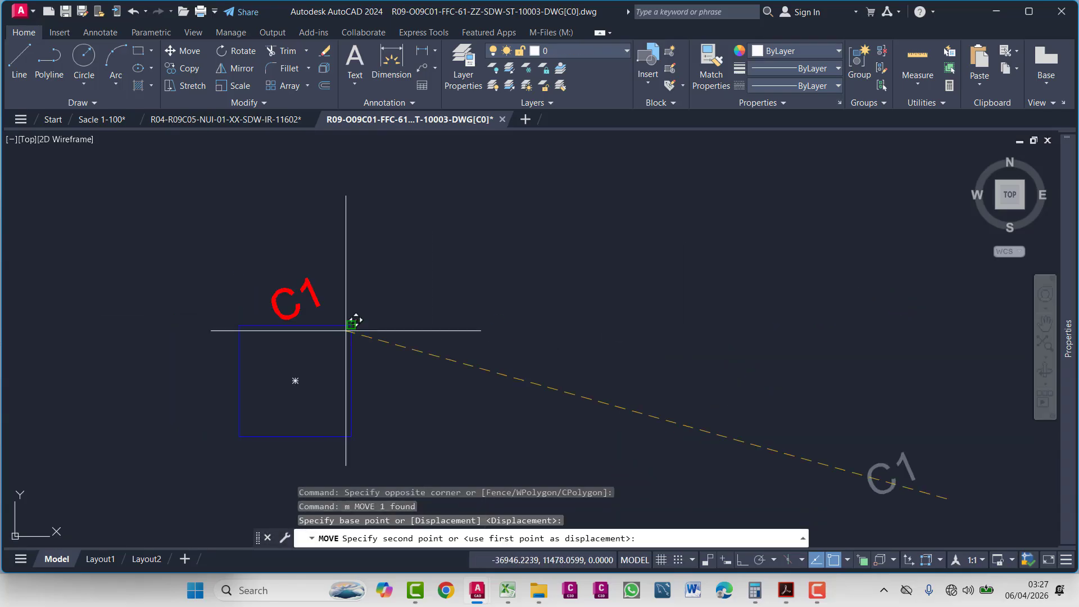
pyautogui.press('Escape')
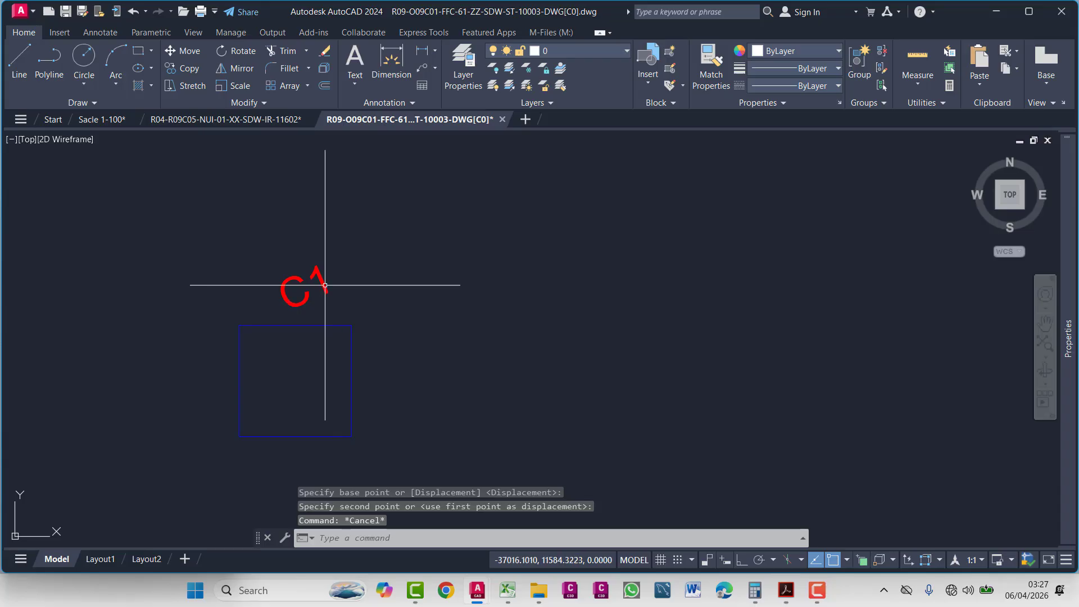
# - Match the "C1" label's properties to those of the blue column square
pyautogui.write('m')
pyautogui.press('Escape')
pyautogui.write('m')
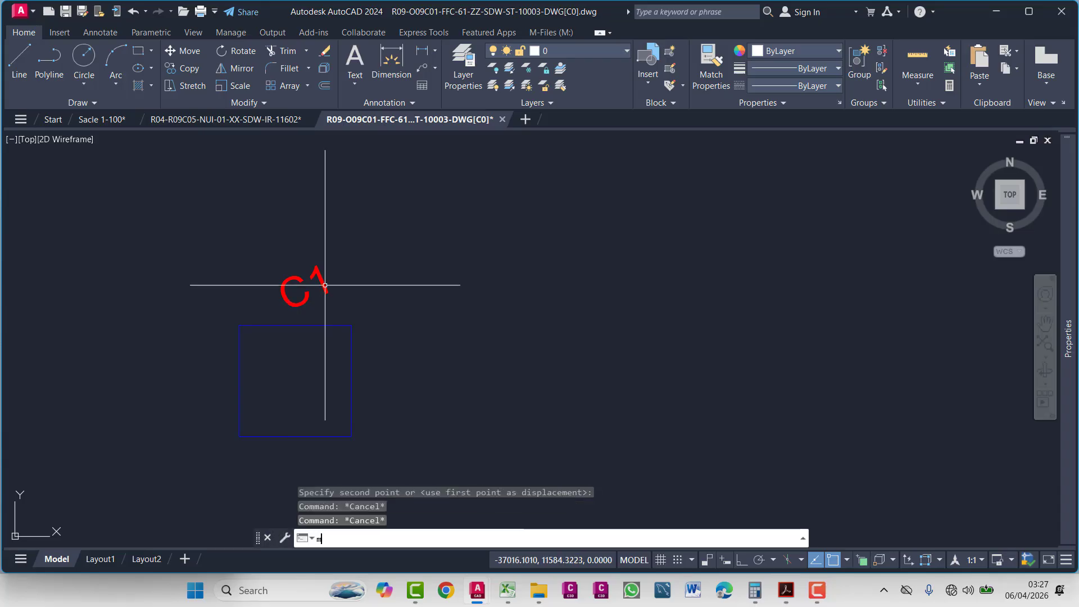
pyautogui.write('a')
pyautogui.press('Return')
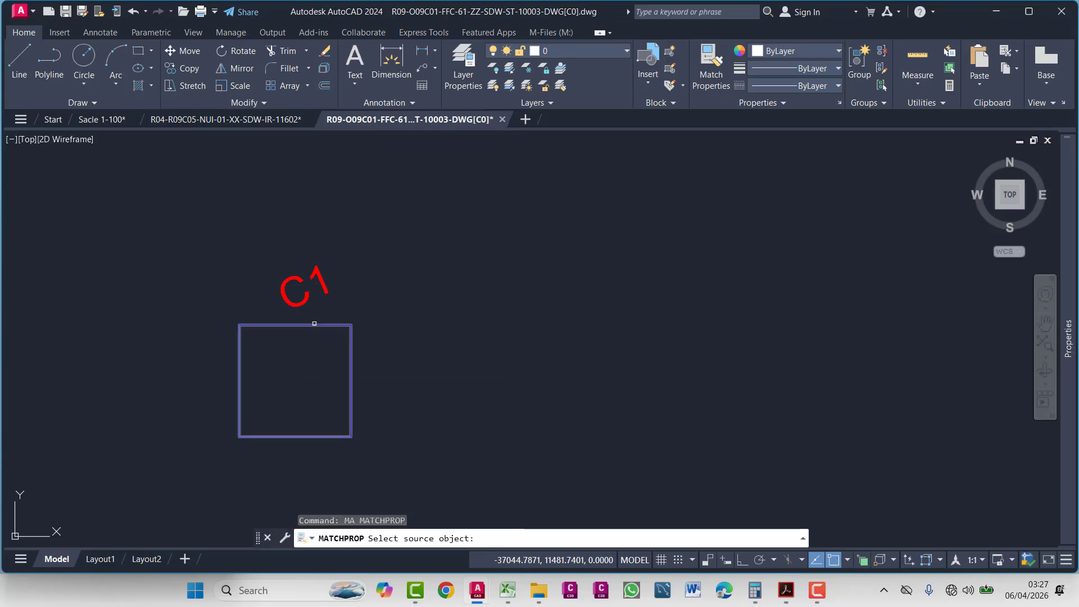
pyautogui.click(314, 323)
pyautogui.click(330, 275)
pyautogui.click(264, 305)
pyautogui.press('Escape')
pyautogui.press('Escape')
pyautogui.scroll(-2, 318, 298)
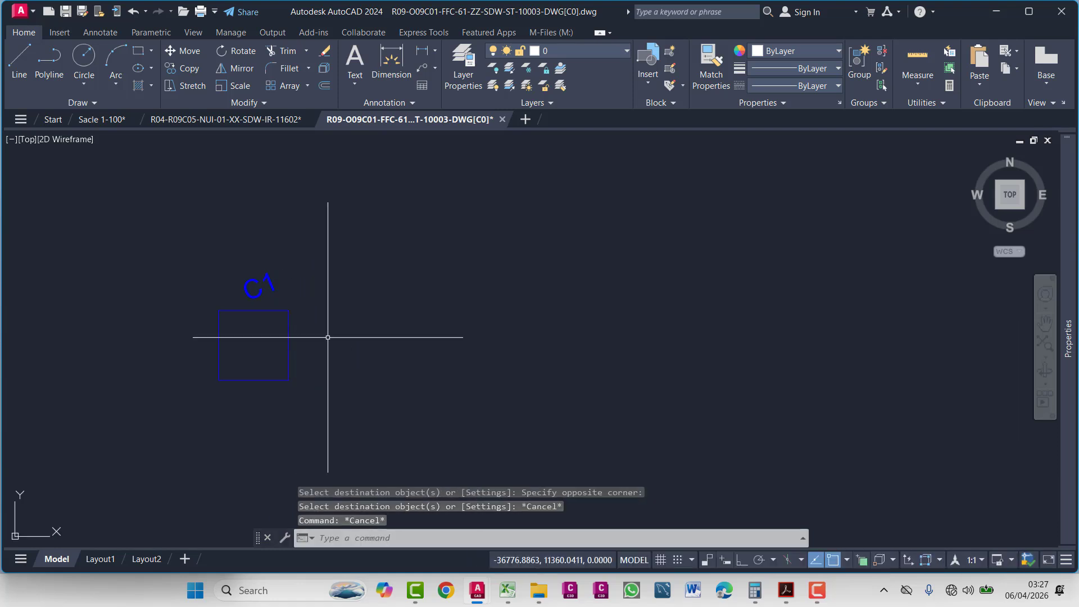
# - Copy the blue "C1" label to the right of the legend's column square
pyautogui.scroll(-1, 328, 337)
pyautogui.click(312, 310)
pyautogui.click(298, 318)
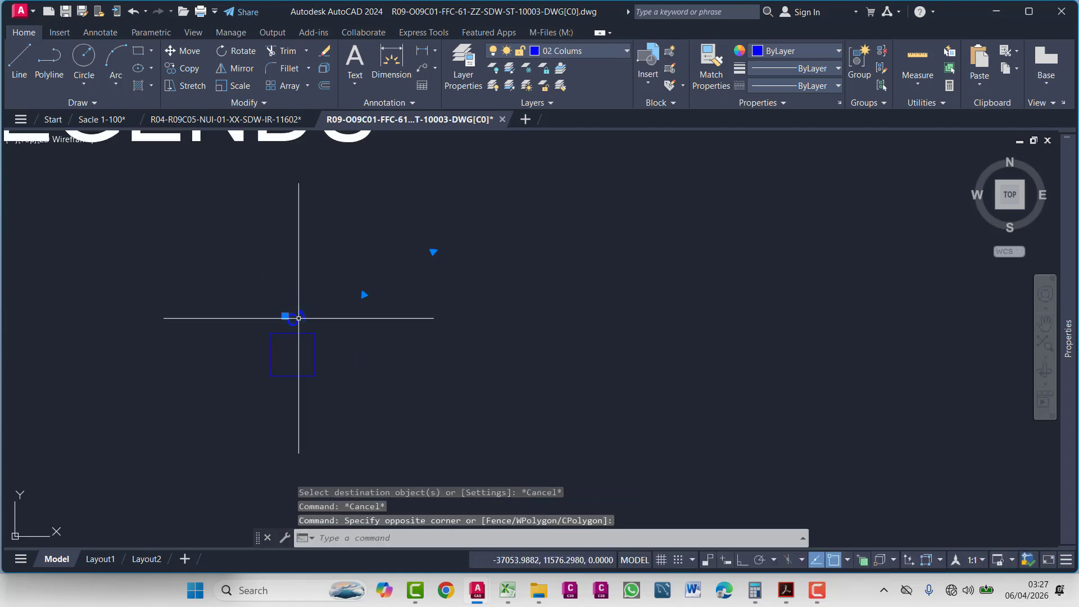
pyautogui.write('co')
pyautogui.press('Return')
pyautogui.click(291, 326)
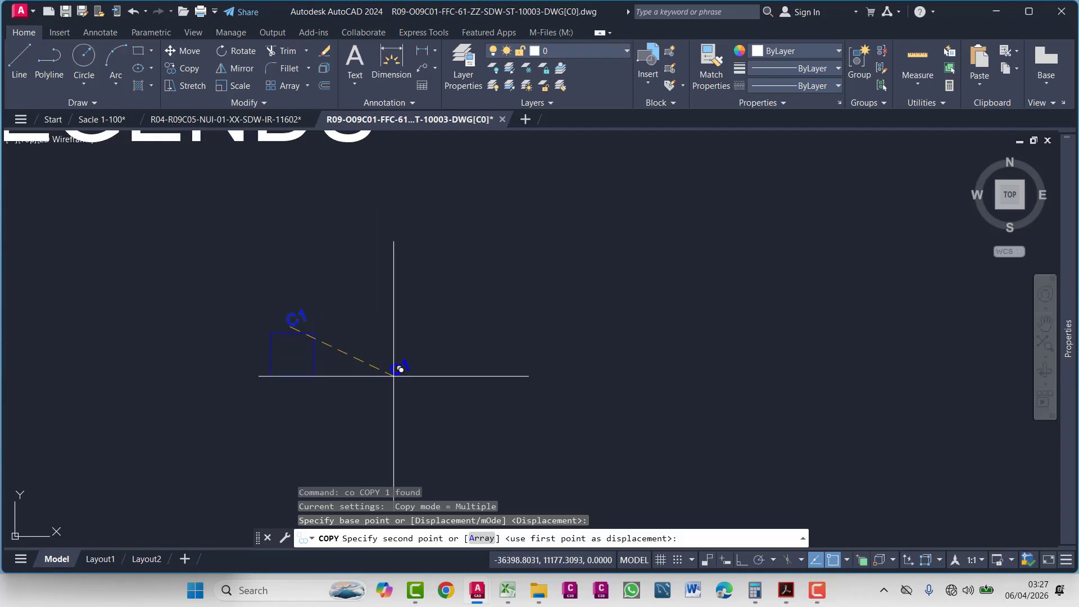
pyautogui.scroll(4, 379, 363)
pyautogui.click(368, 352)
pyautogui.press('Escape')
# - Set the rotation of the "C1" copy beside the column square to 0
pyautogui.click(406, 308)
pyautogui.click(366, 369)
pyautogui.moveTo(1074, 330)
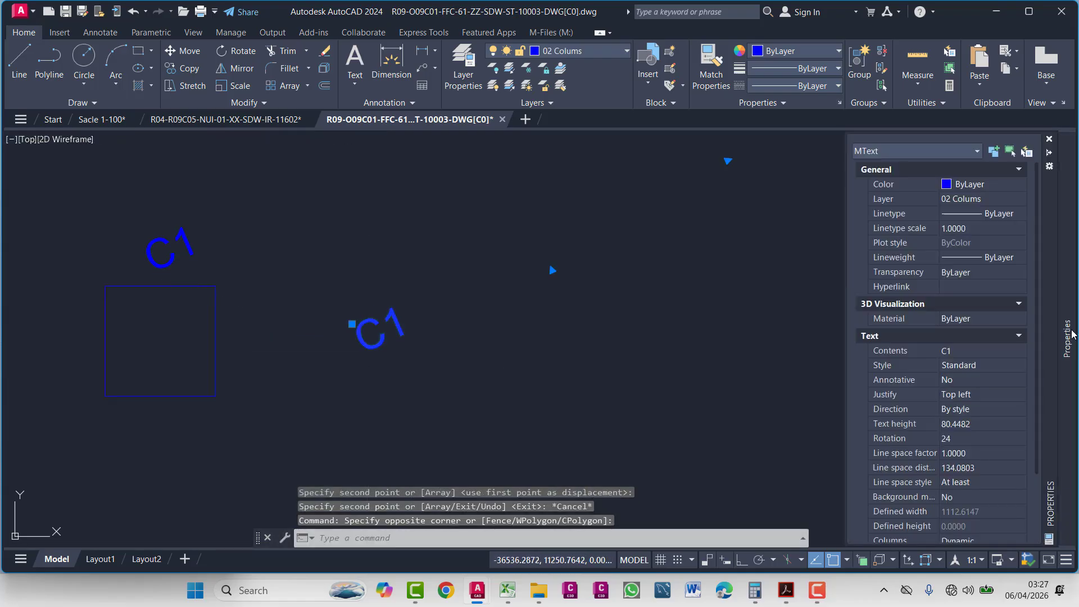
pyautogui.click(971, 438)
pyautogui.write('0')
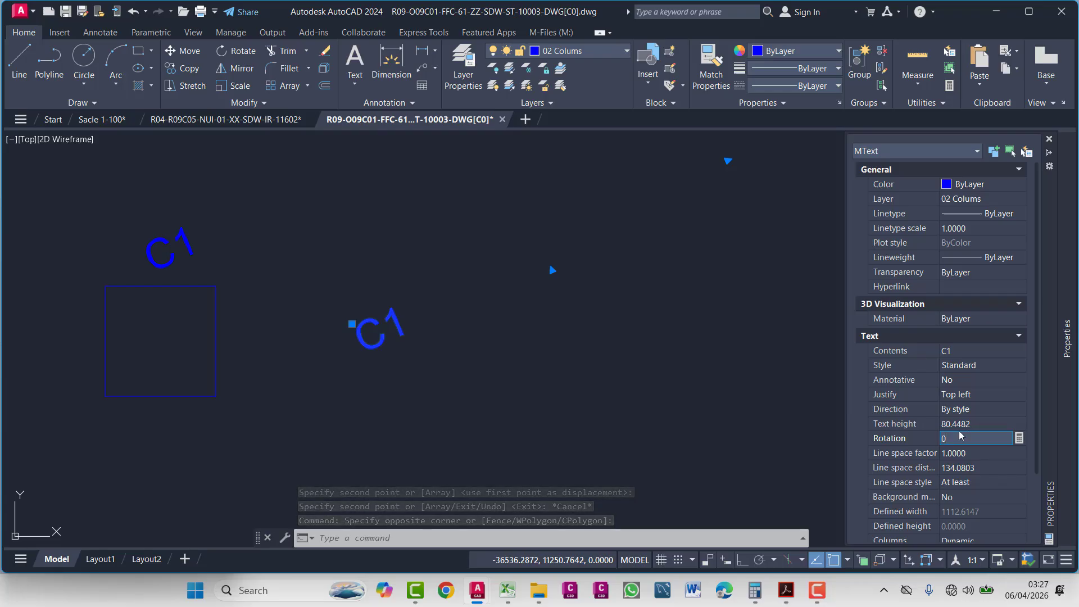
pyautogui.press('Return')
pyautogui.press('Escape')
pyautogui.press('Escape')
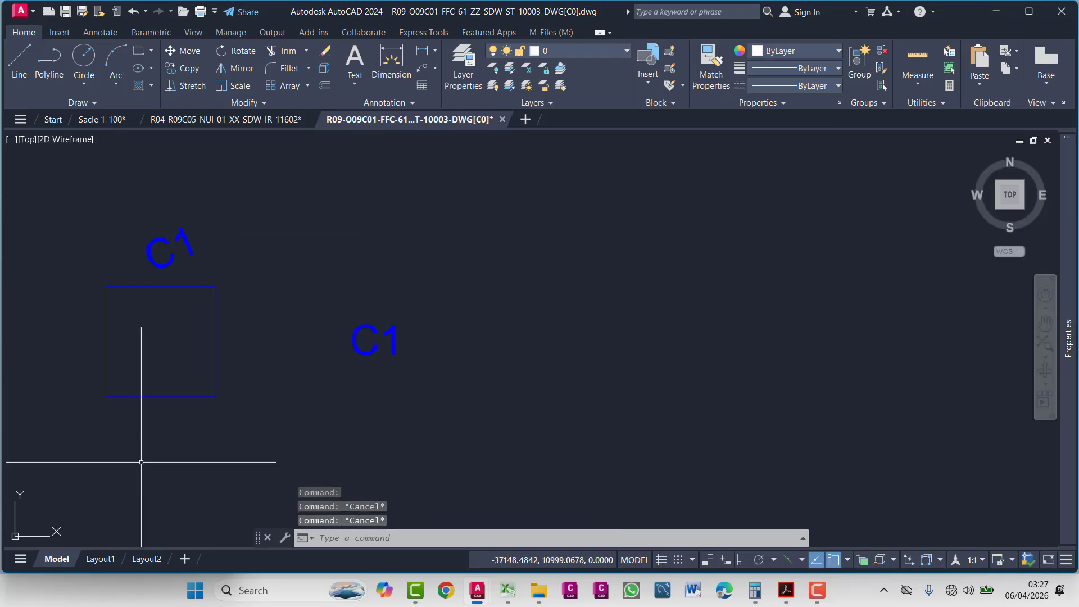
# - Change the copied "C1" label beside the legend's column square to read "C1 = 300x300"
pyautogui.click(388, 336)
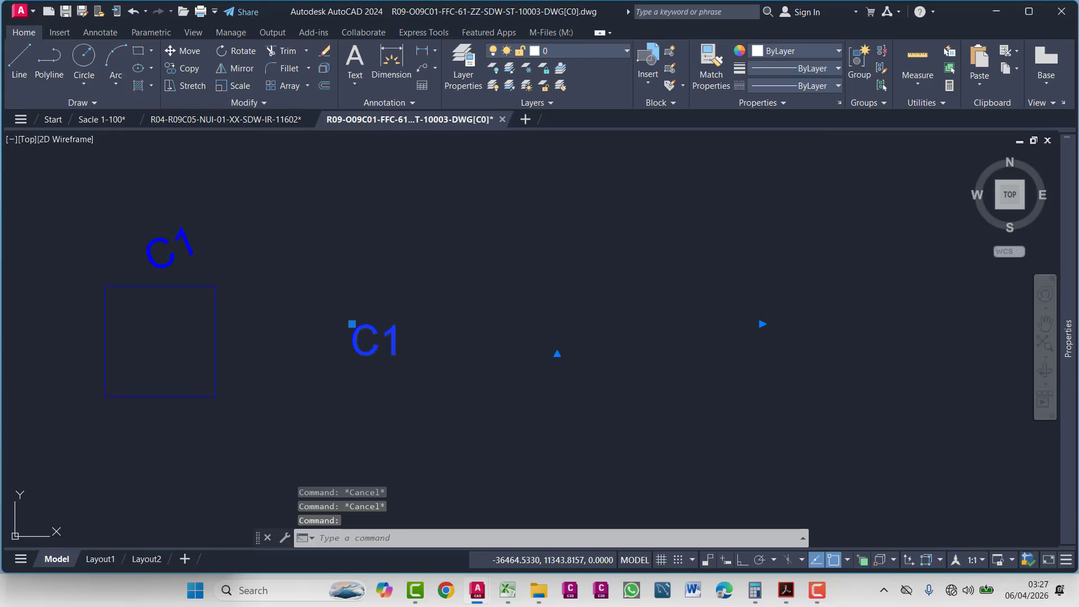
pyautogui.doubleClick(388, 337)
pyautogui.write('=')
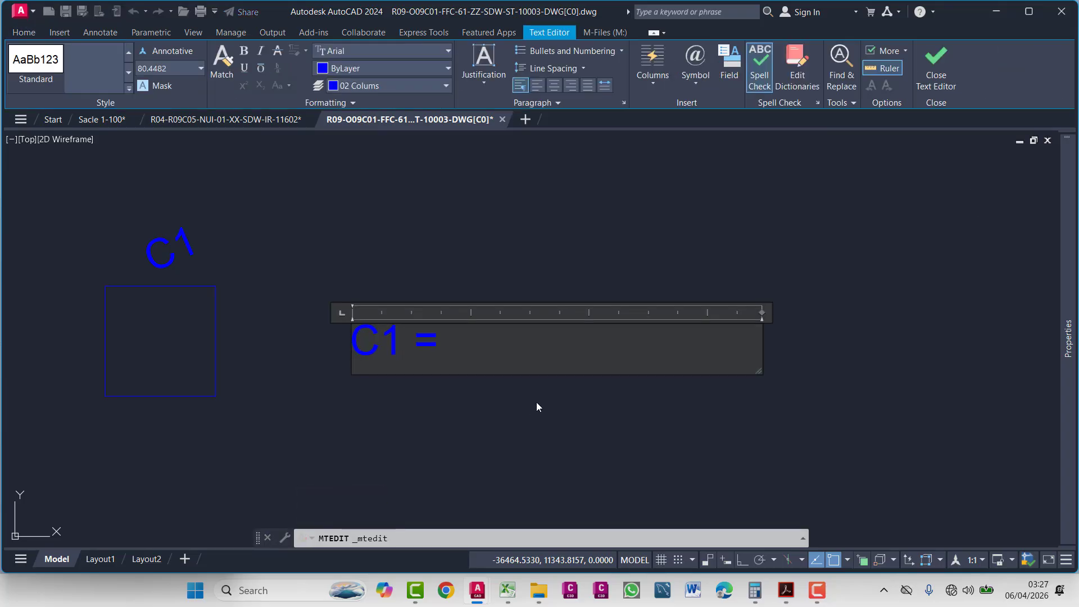
pyautogui.write(' 300')
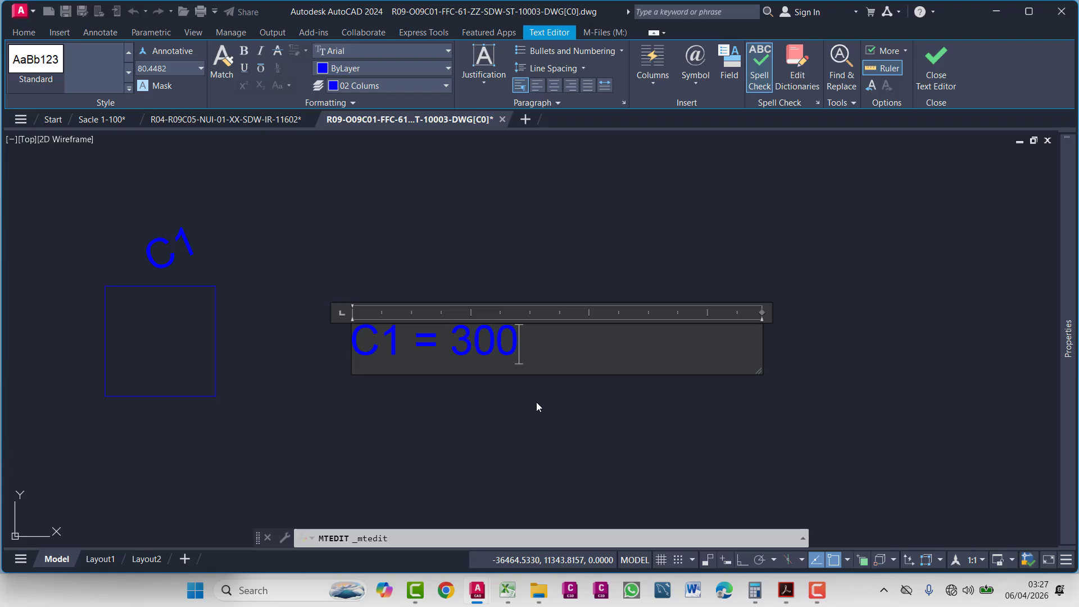
pyautogui.write('x300')
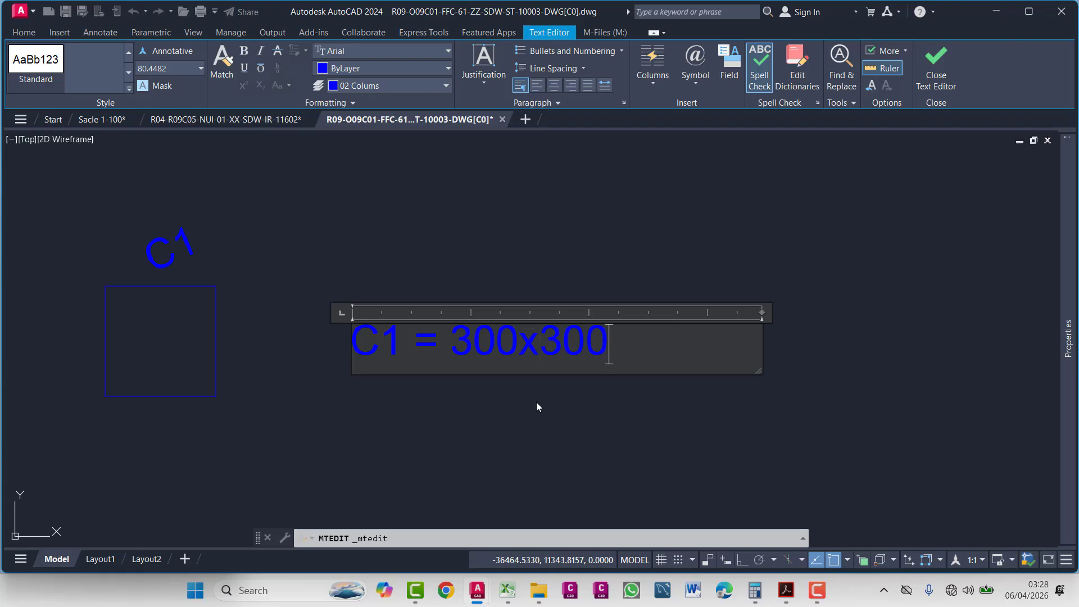
pyautogui.click(536, 407)
pyautogui.press('Escape')
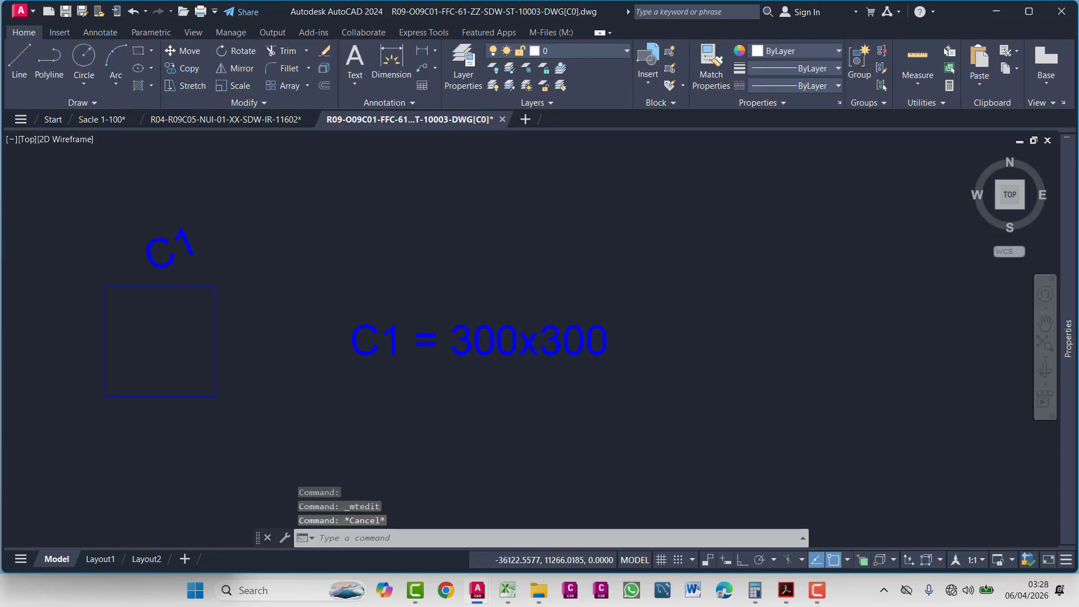
pyautogui.scroll(-5, 520, 364)
pyautogui.write('ma')
pyautogui.press('Return')
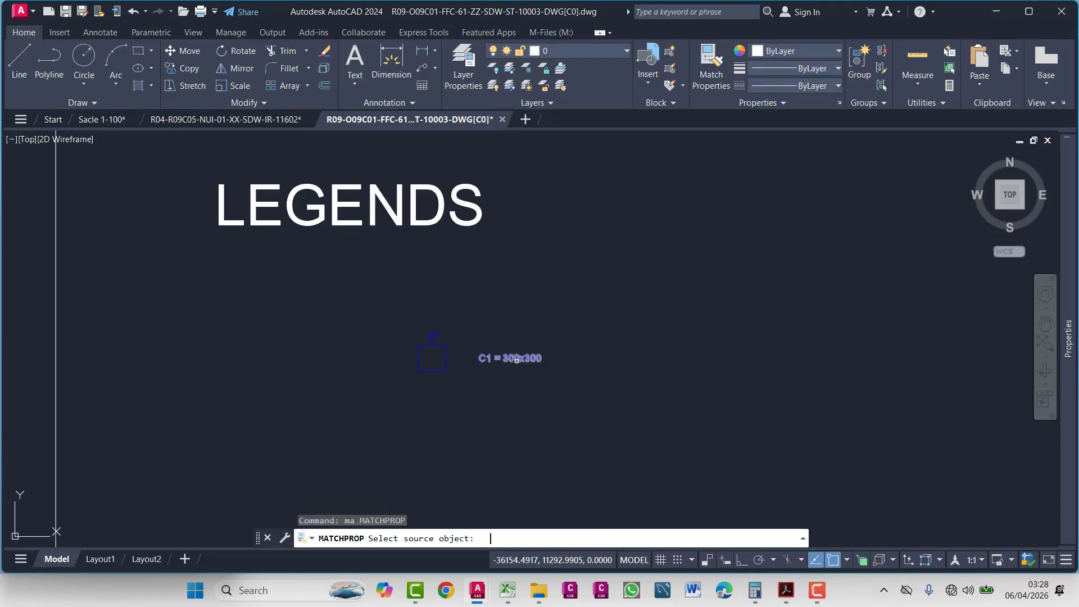
pyautogui.click(360, 206)
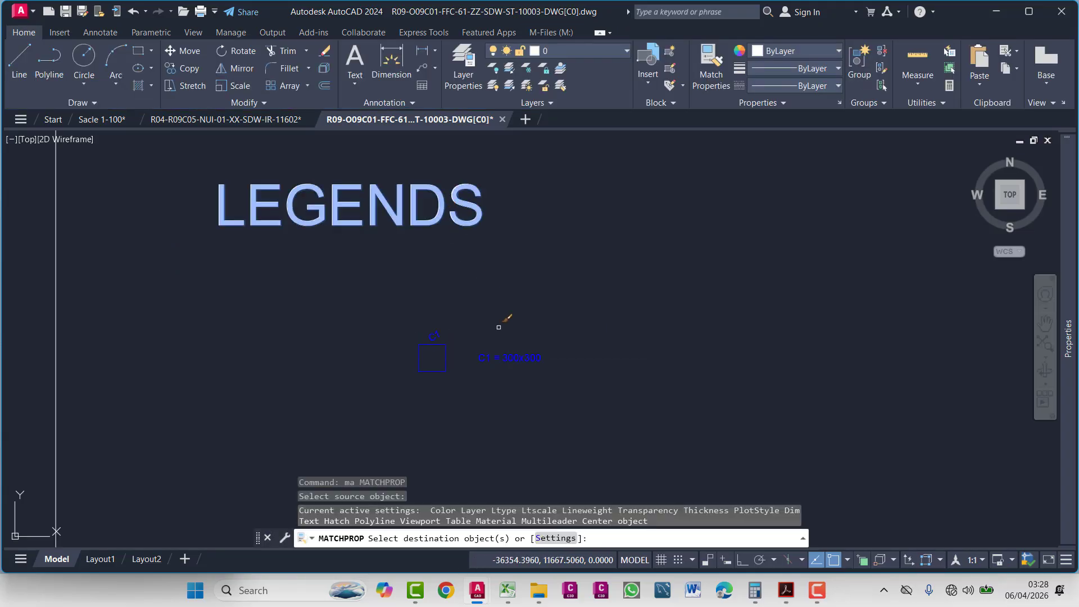
pyautogui.press('Escape')
# - Put the "C1 = 300x300" text on the 04 Text layer
pyautogui.click(520, 350)
pyautogui.click(511, 362)
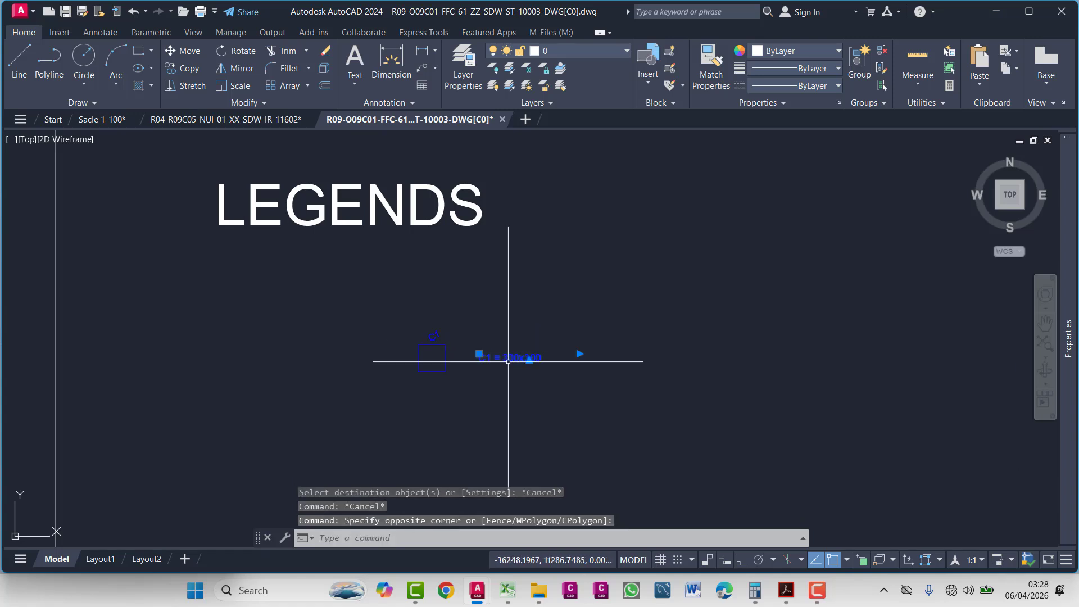
pyautogui.click(569, 56)
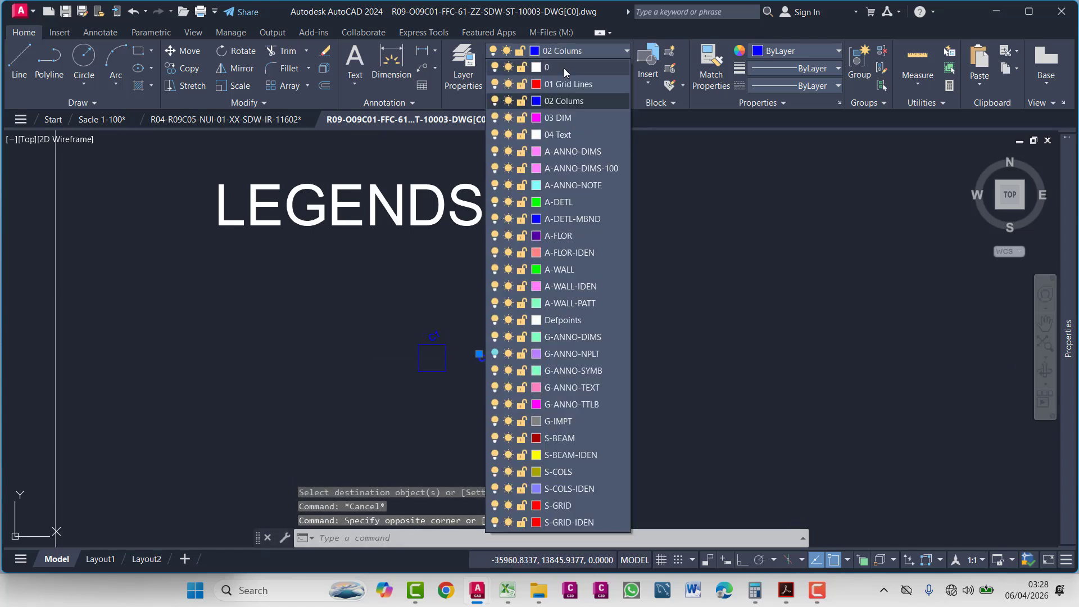
pyautogui.click(565, 134)
pyautogui.press('Escape')
# - Scale up the column square, its tilted "C1" label and the "C1 = 300x300" text together to nearly three times their size
pyautogui.scroll(-2, 458, 290)
pyautogui.click(540, 222)
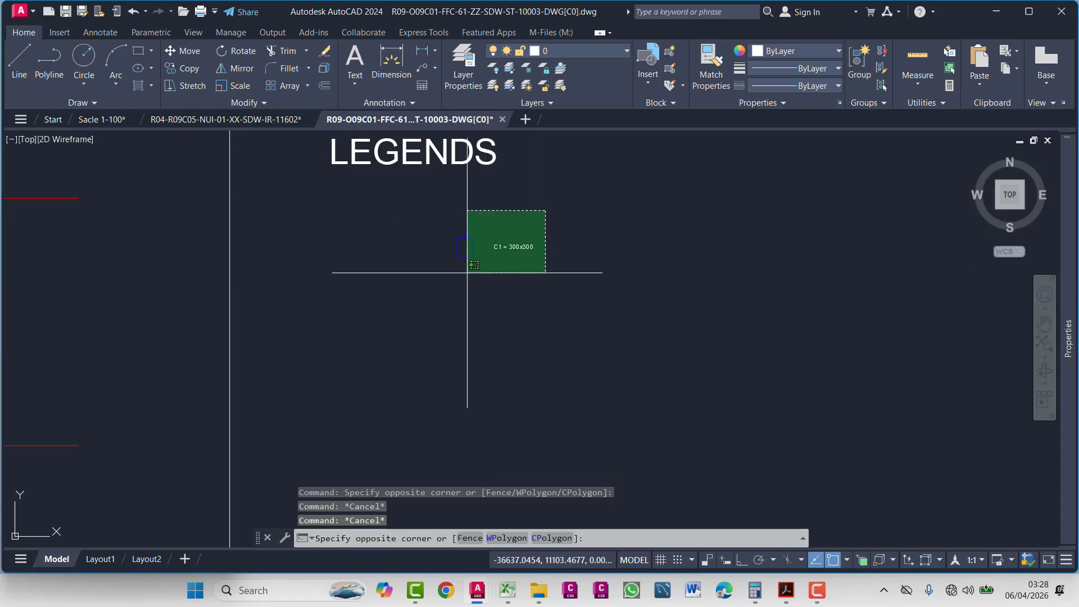
pyautogui.click(455, 279)
pyautogui.write('sc')
pyautogui.press('Return')
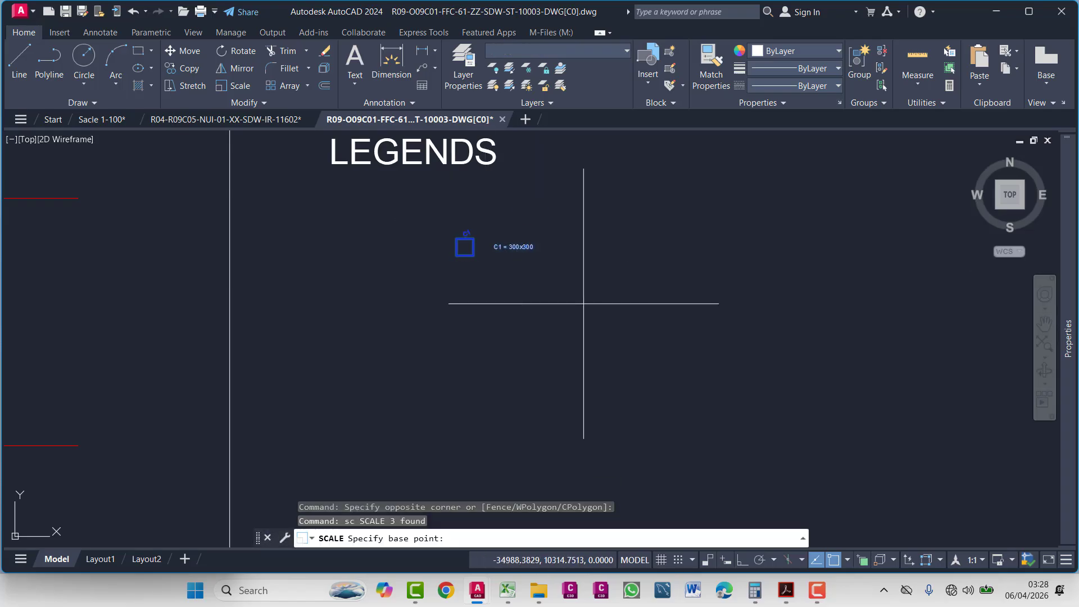
pyautogui.click(561, 304)
pyautogui.scroll(-2, 628, 364)
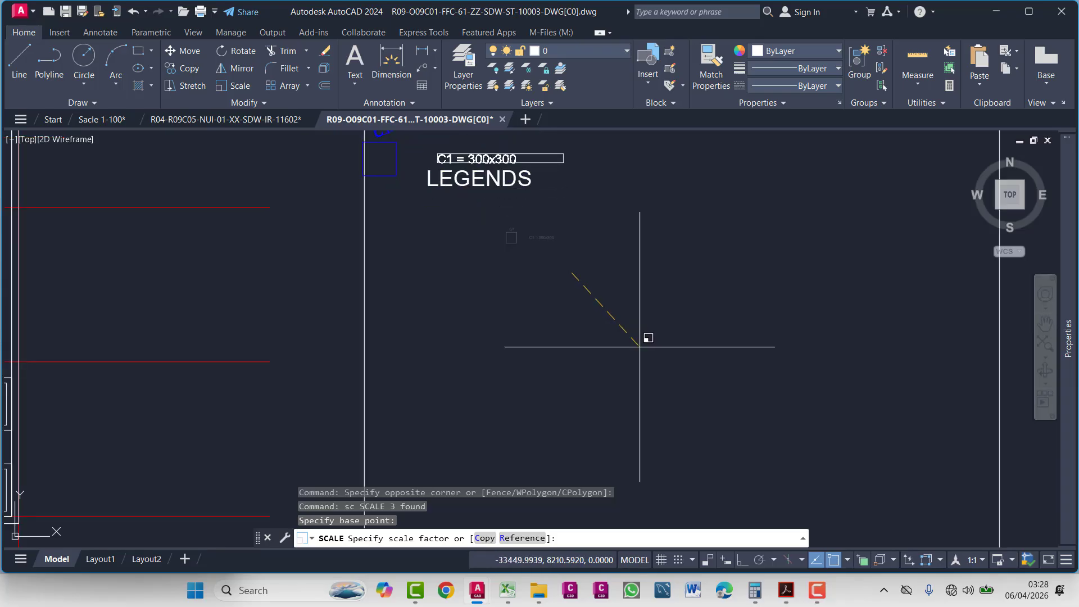
pyautogui.moveTo(640, 359); pyautogui.dragTo(693, 445, button='middle')
pyautogui.scroll(-2, 694, 443)
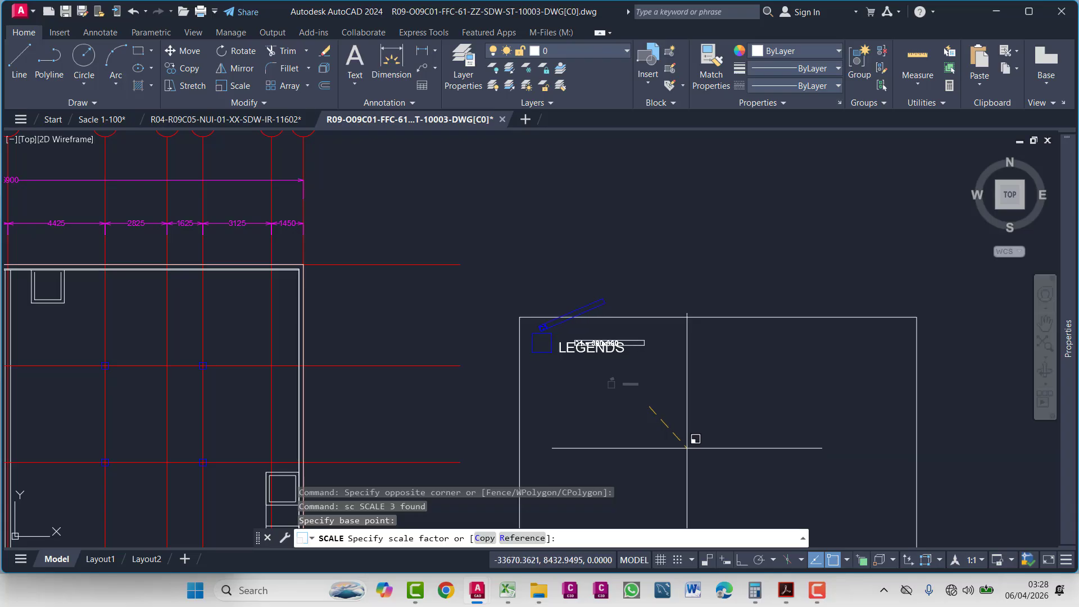
pyautogui.press('Escape')
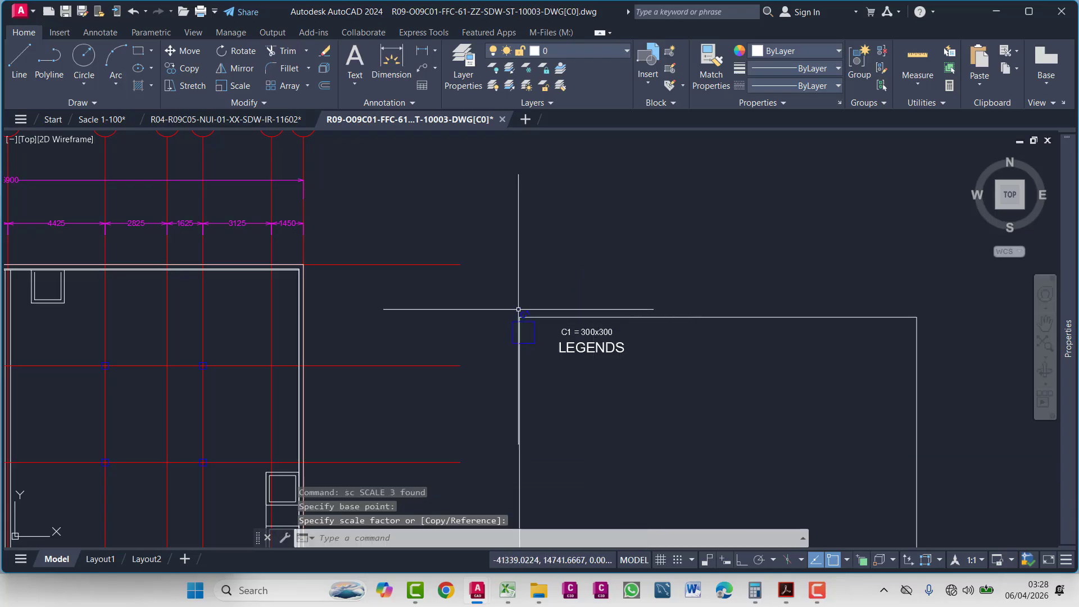
# - Move the enlarged column square and both its labels inside the legend box, below the "LEGENDS" title
pyautogui.click(493, 268)
pyautogui.click(604, 366)
pyautogui.scroll(4, 605, 366)
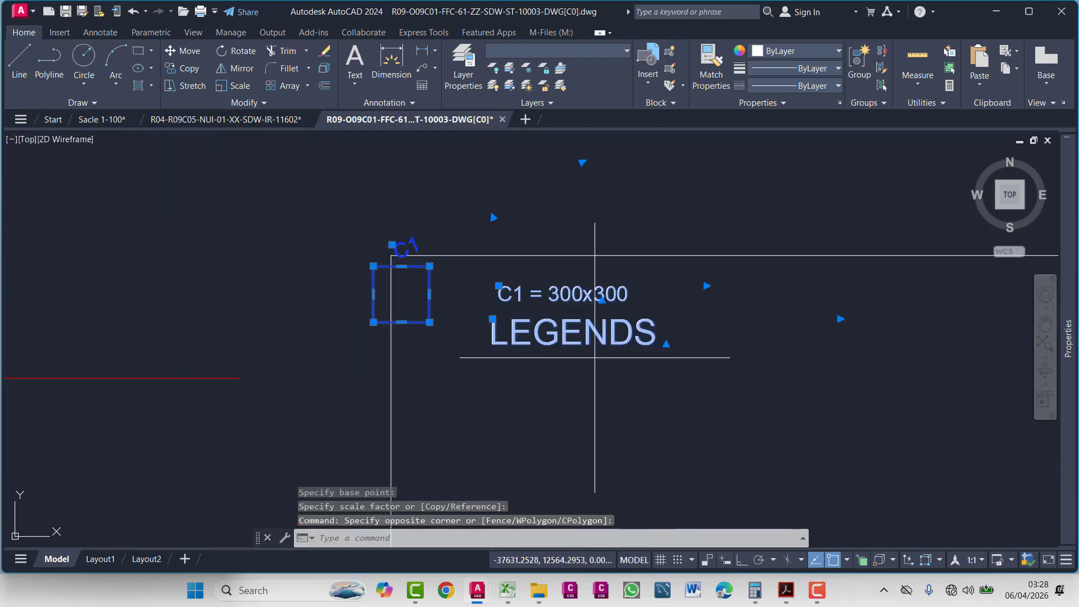
pyautogui.click(595, 357)
pyautogui.keyDown('shift'); pyautogui.click(558, 330); pyautogui.keyUp('shift')
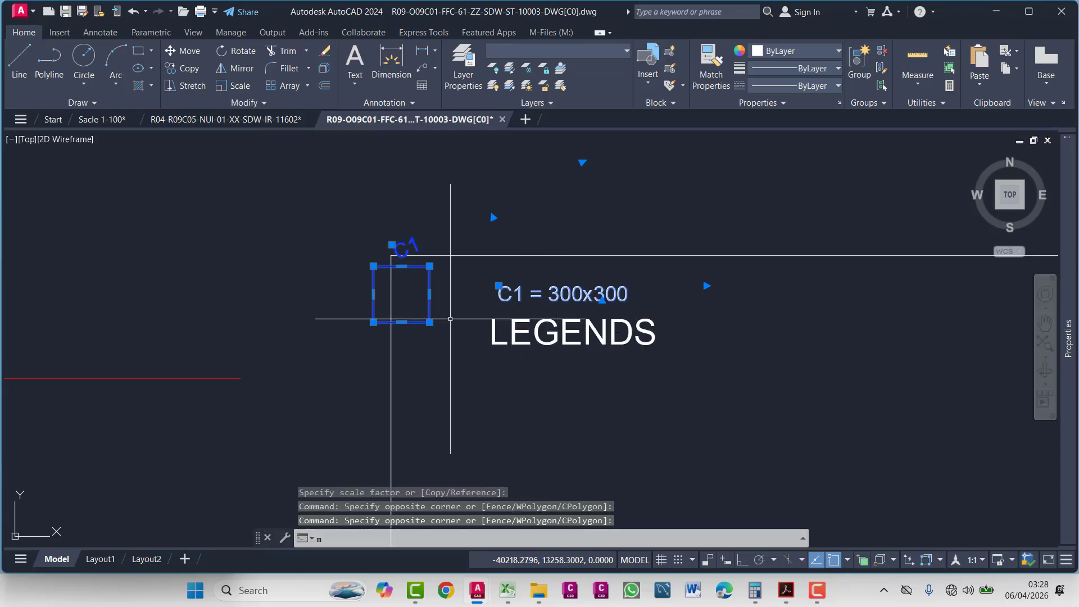
pyautogui.press('space')
pyautogui.click(456, 319)
pyautogui.moveTo(565, 510); pyautogui.dragTo(488, 363, button='middle')
pyautogui.click(509, 328)
pyautogui.press('Escape')
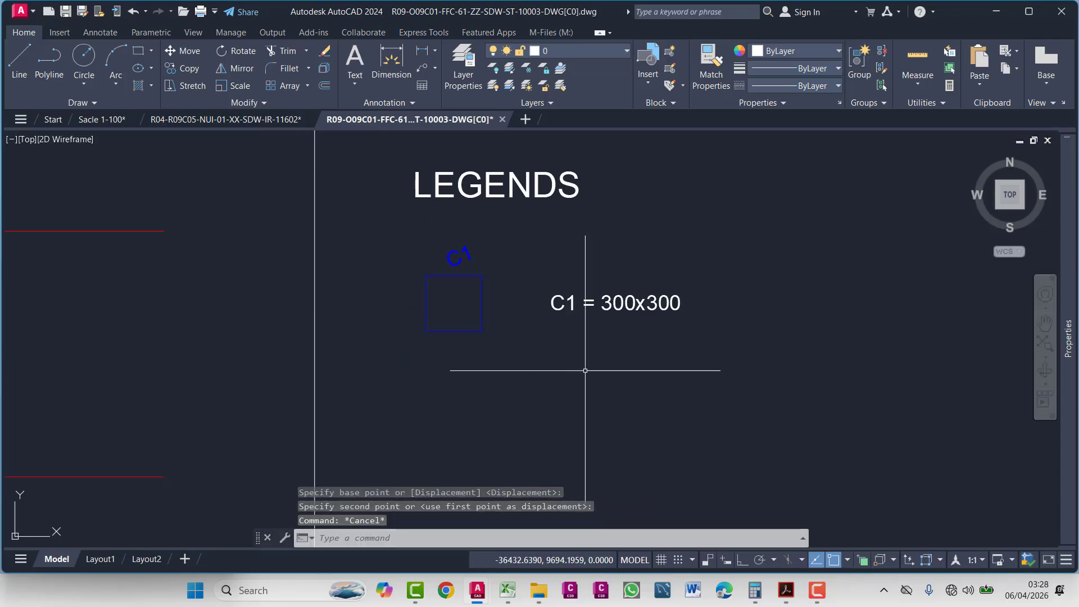
# - Copy the column square and its tilted "C1" label straight down below the originals, with Ortho on
pyautogui.click(501, 281)
pyautogui.click(423, 336)
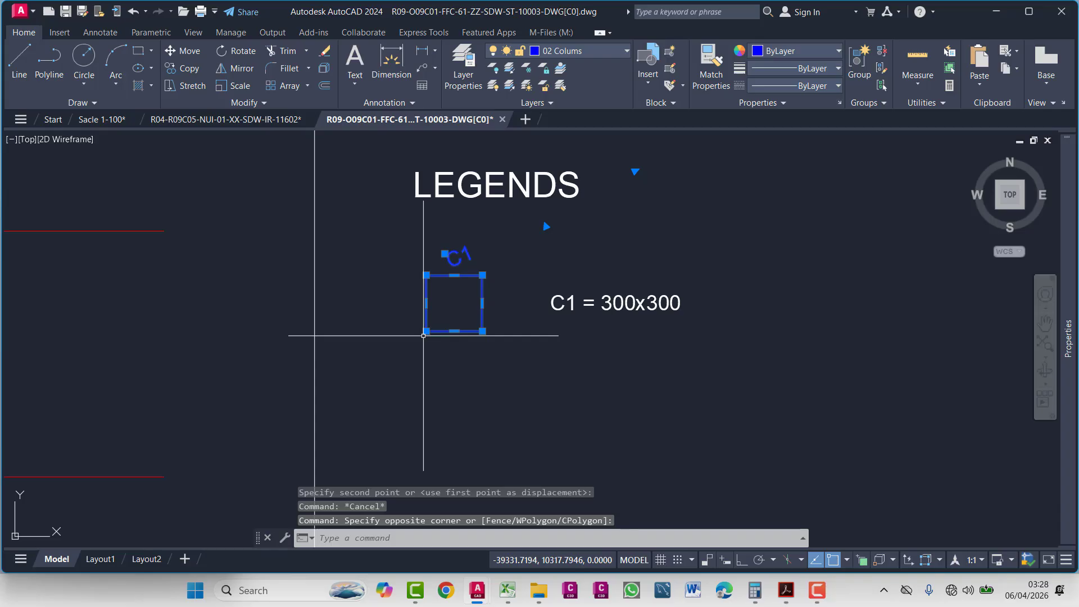
pyautogui.write('co')
pyautogui.press('space')
pyautogui.click(450, 372)
pyautogui.moveTo(453, 471); pyautogui.dragTo(448, 396, button='middle')
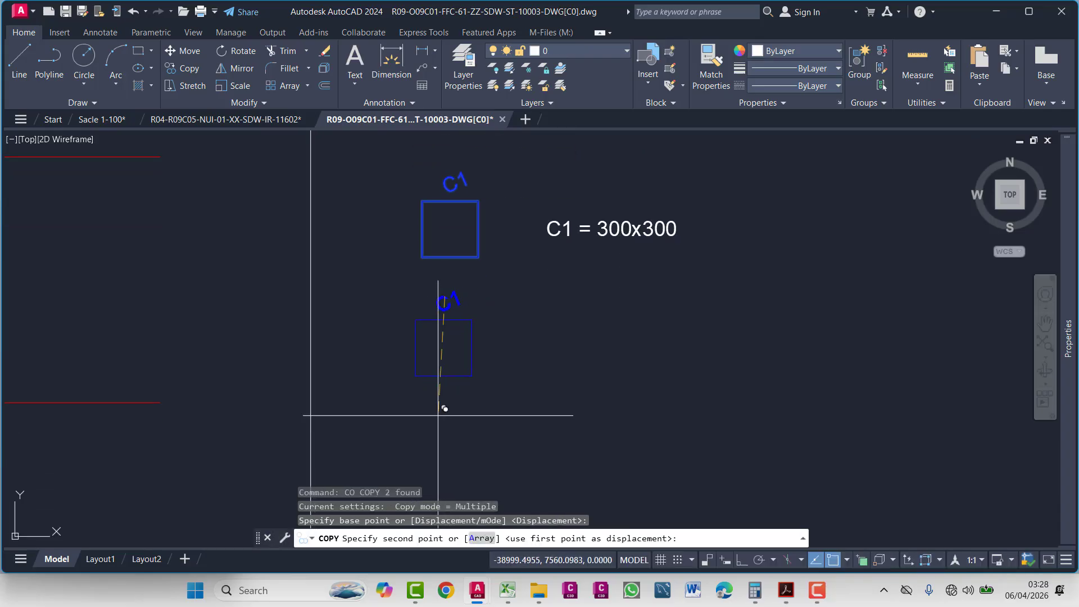
pyautogui.press('F8')
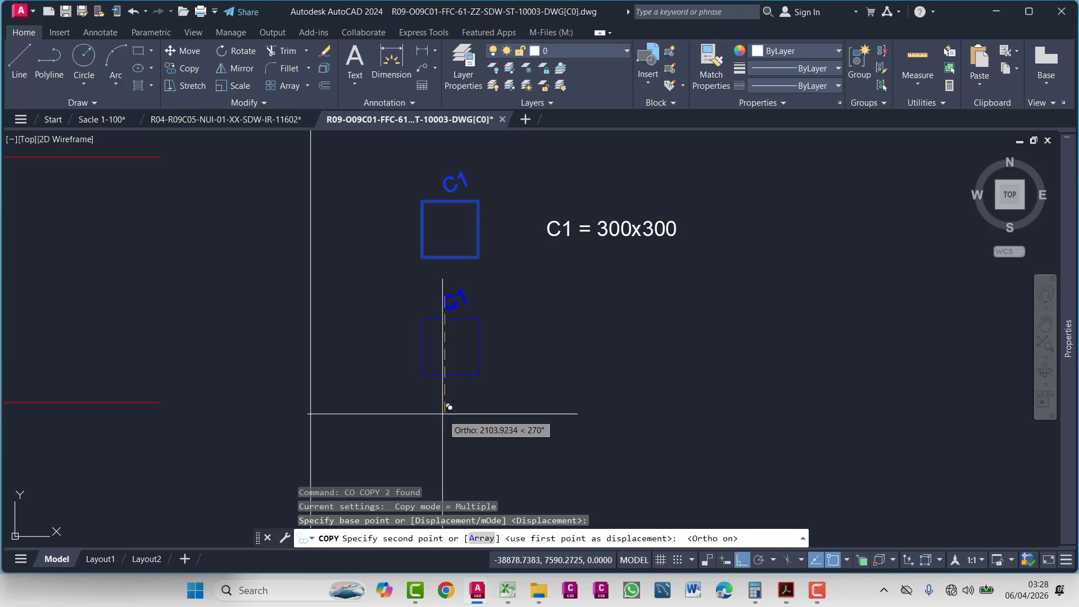
pyautogui.click(443, 421)
pyautogui.press('Escape')
# - Delete the copied column square, keeping the copied "C1" label
pyautogui.click(516, 334)
pyautogui.click(468, 364)
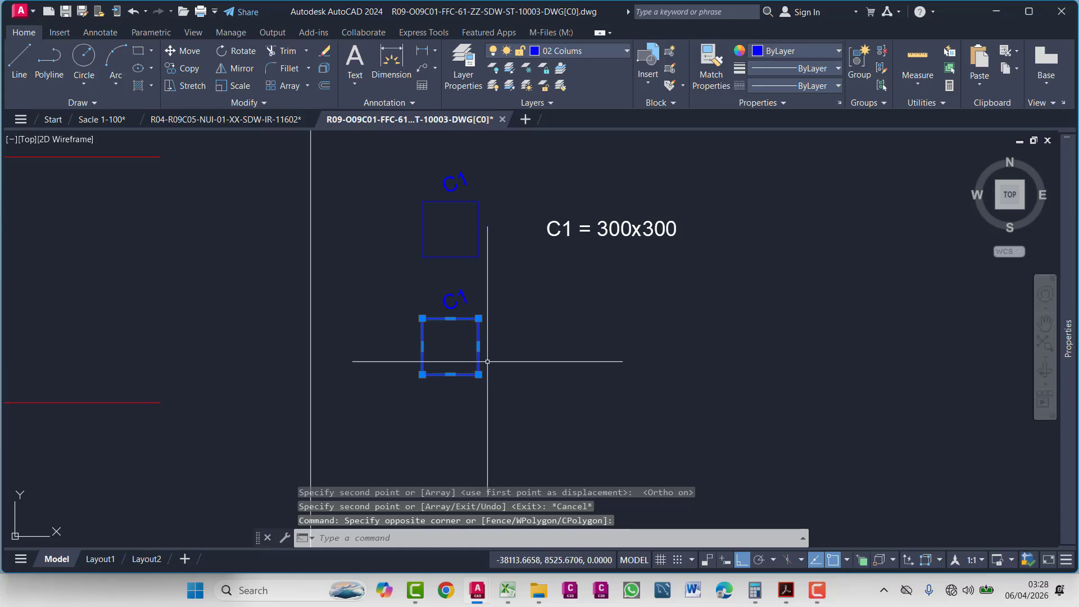
pyautogui.press('Delete')
# - Draw a 600 by 600 rectangle below the copied "C1" label
pyautogui.write('rec')
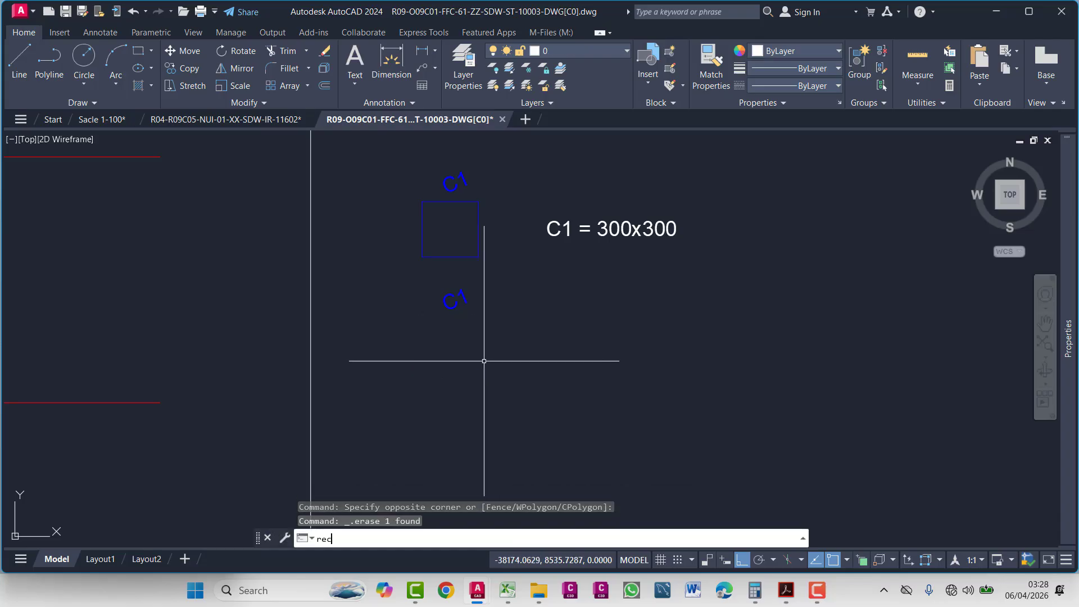
pyautogui.press('Return')
pyautogui.click(443, 367)
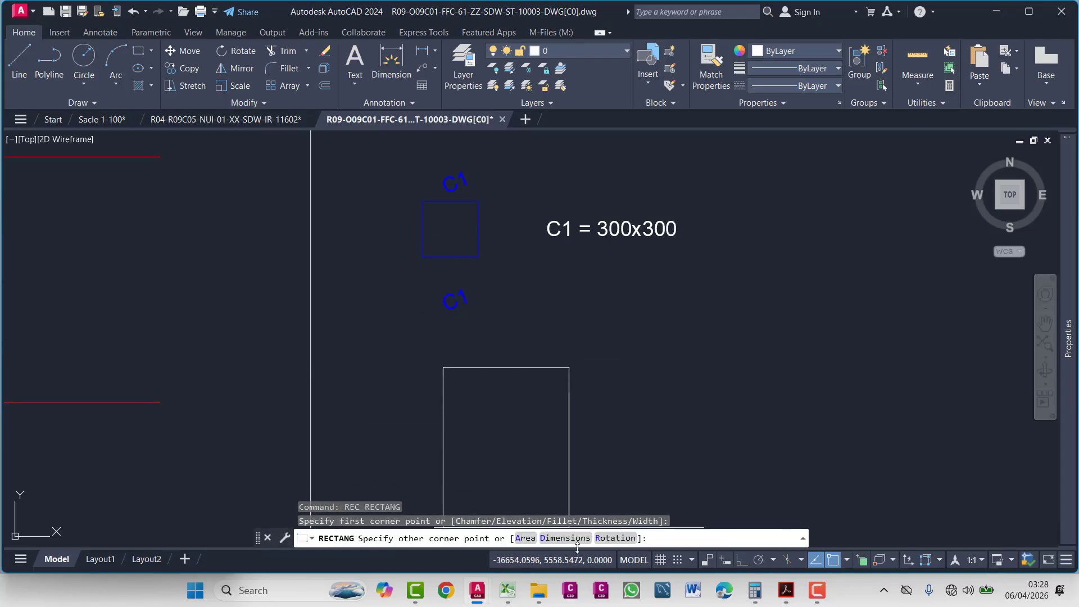
pyautogui.write('d')
pyautogui.press('Return')
pyautogui.write('600')
pyautogui.press('Return')
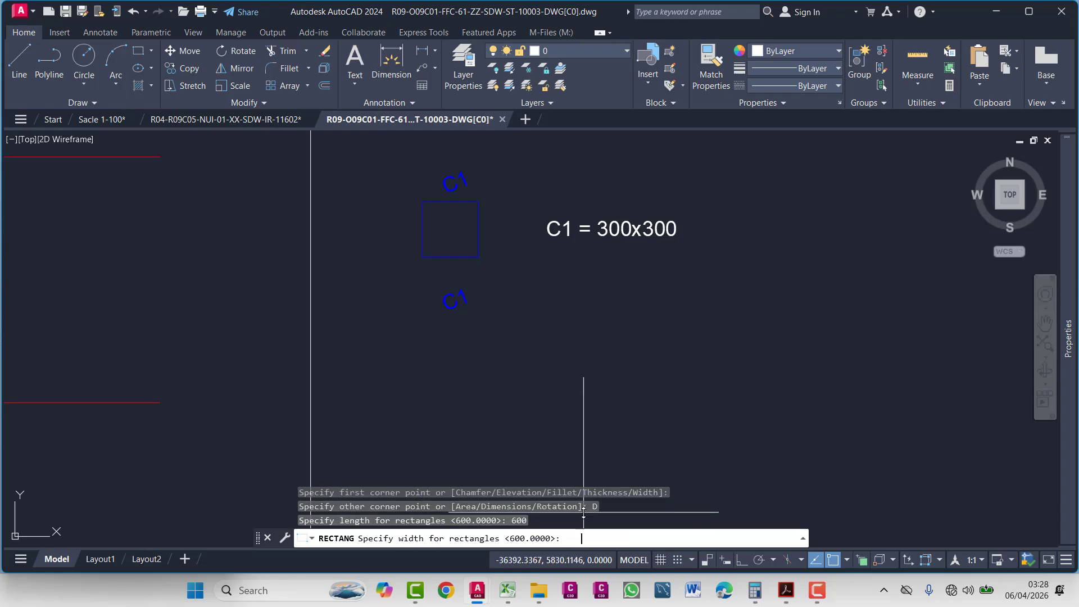
pyautogui.press('Return')
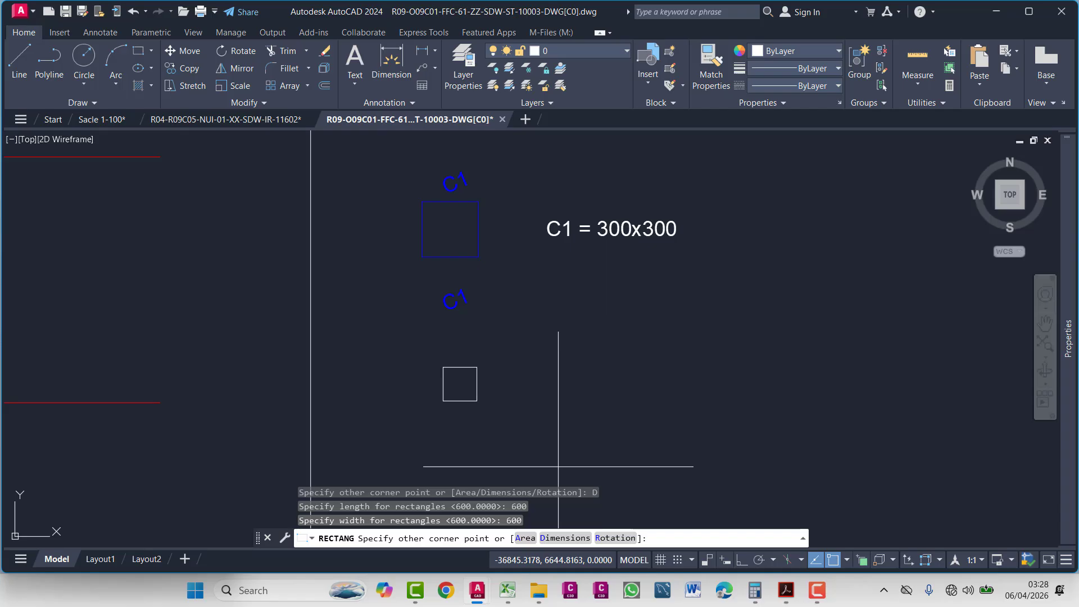
pyautogui.press('Escape')
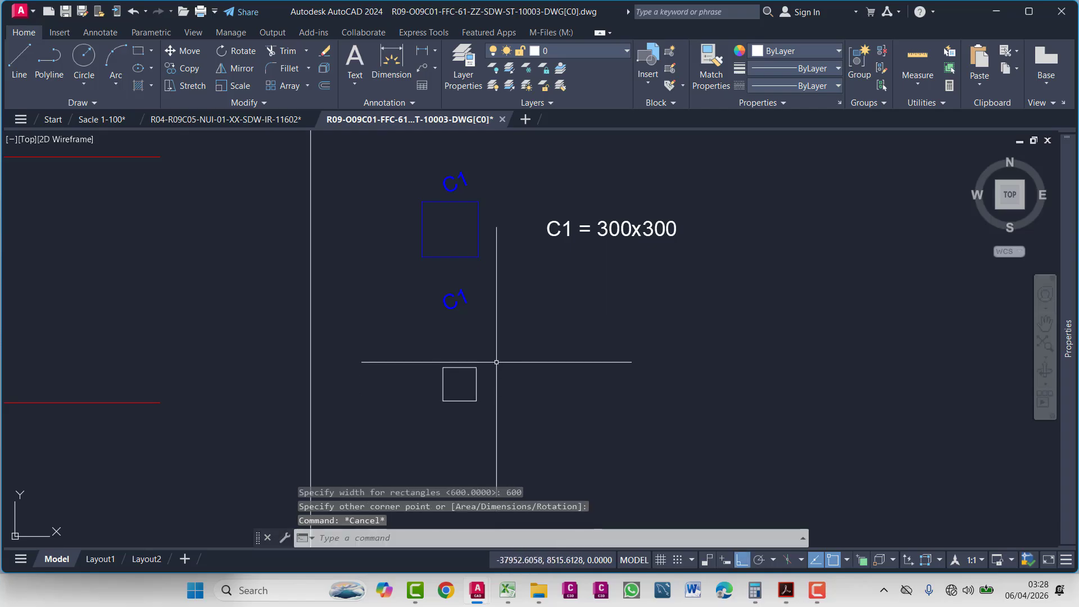
# - Scale up the 600 by 600 square so it is larger than the C1 column square
pyautogui.click(438, 404)
pyautogui.write('sc')
pyautogui.press('Return')
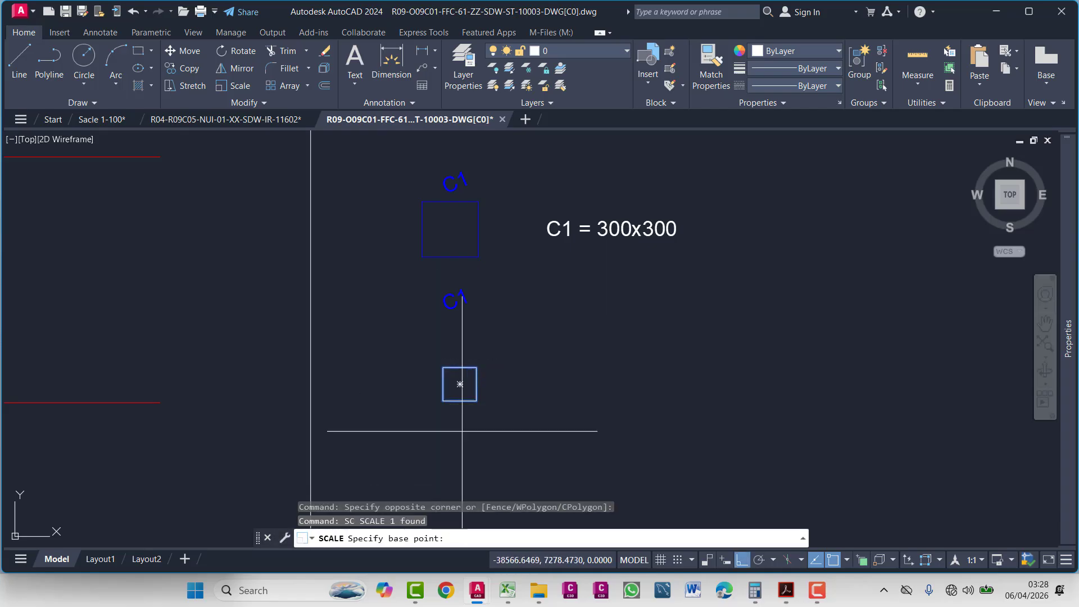
pyautogui.click(471, 437)
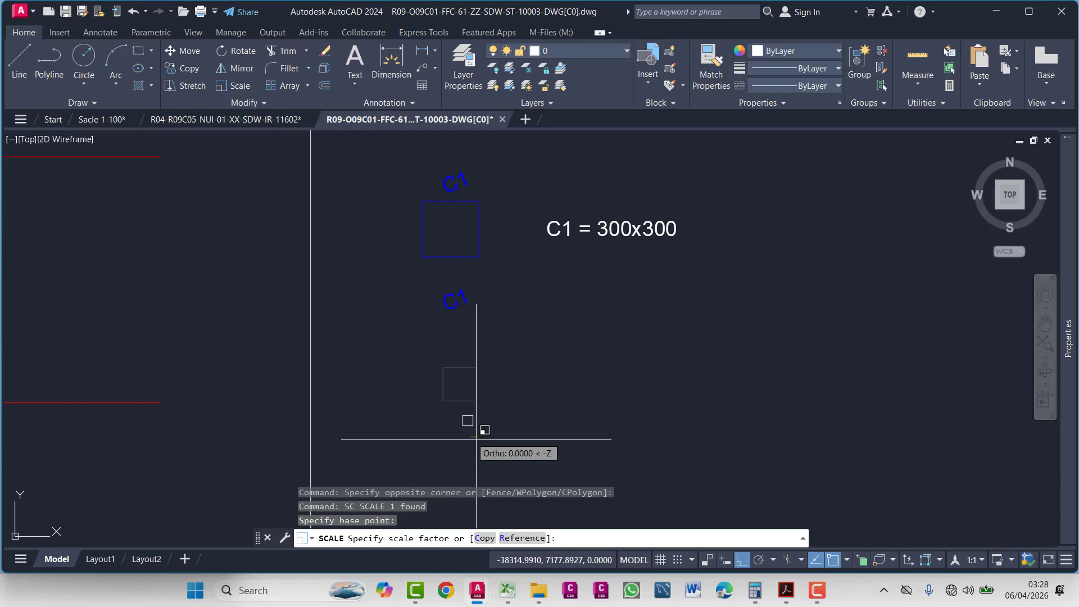
pyautogui.click(518, 454)
# - Move the enlarged white square to just below the copied "C1" label, with Ortho off
pyautogui.click(410, 338)
pyautogui.click(392, 363)
pyautogui.write('m')
pyautogui.press('Return')
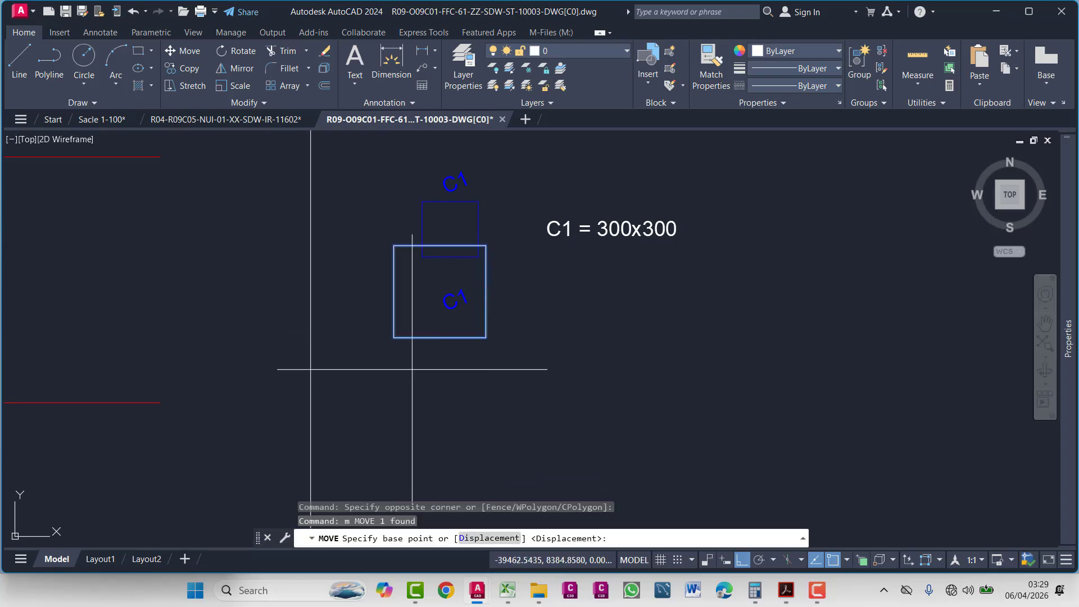
pyautogui.click(416, 372)
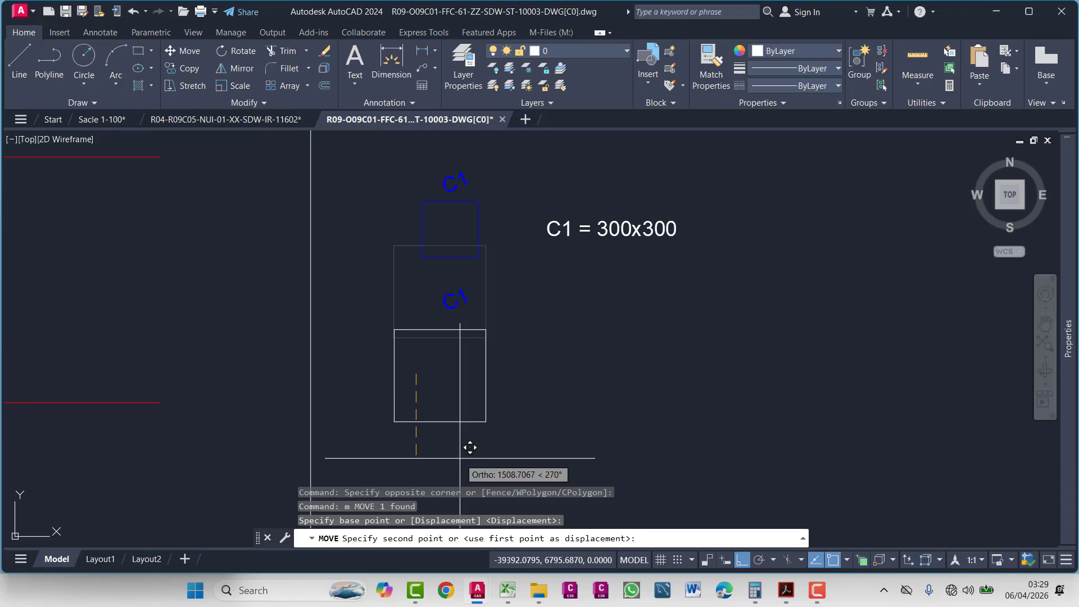
pyautogui.press('F8')
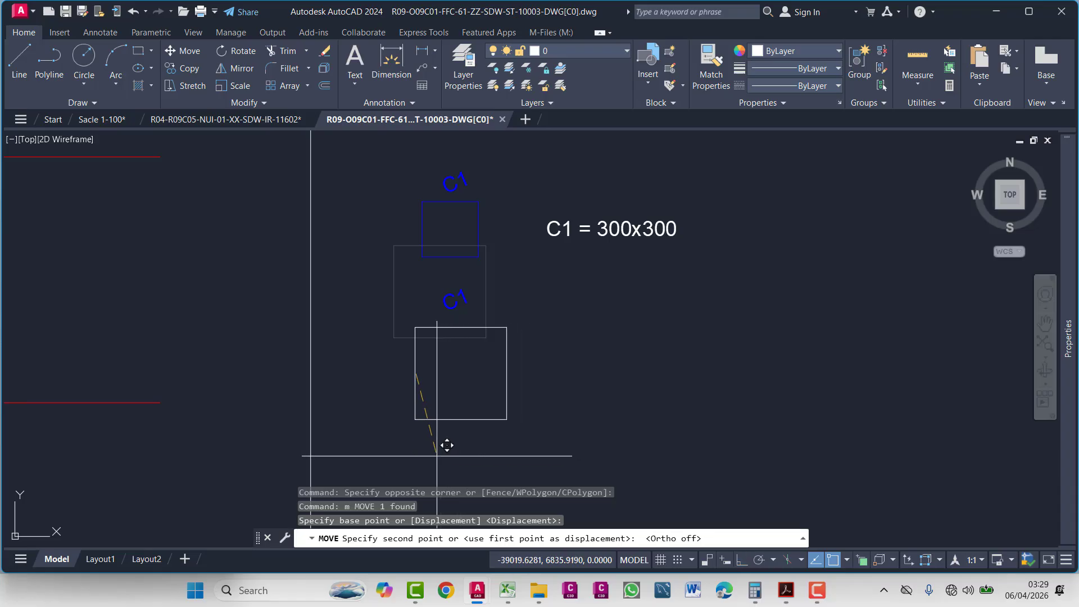
pyautogui.click(444, 447)
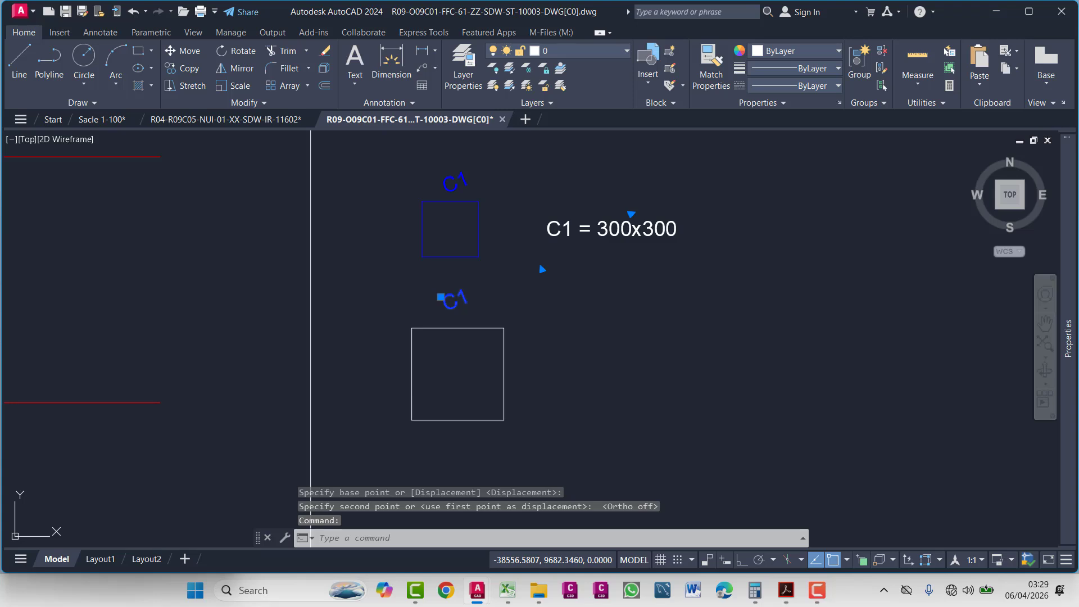
# - Change the copied label above the white square to "C2"
pyautogui.doubleClick(463, 315)
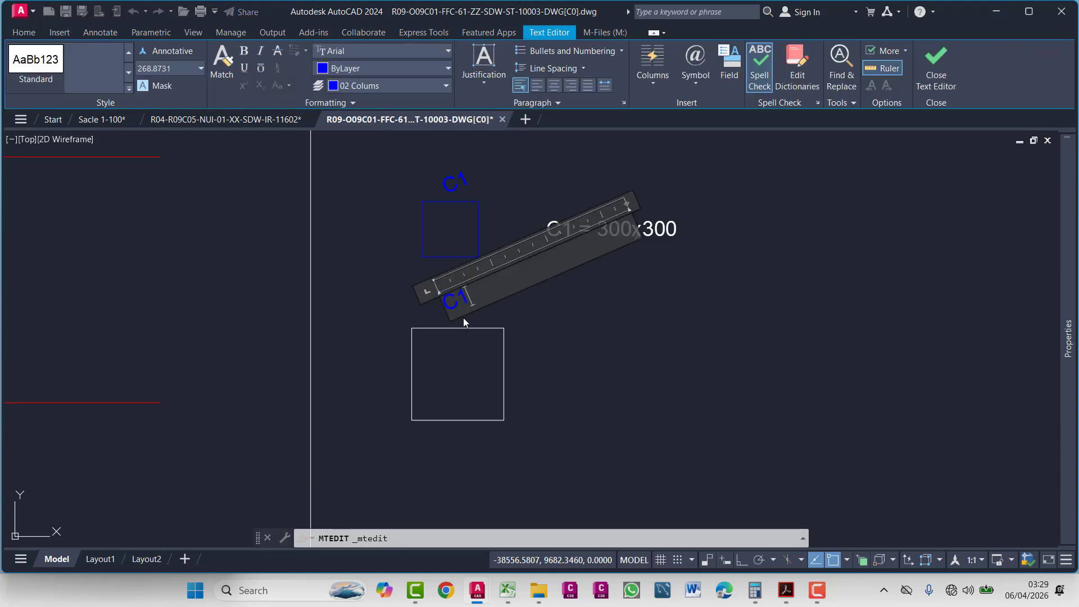
pyautogui.click(516, 324)
pyautogui.press('Escape')
# - Put the white square below the "C2" label on the "02 Colums" layer and clear the selection
pyautogui.click(490, 329)
pyautogui.click(454, 138)
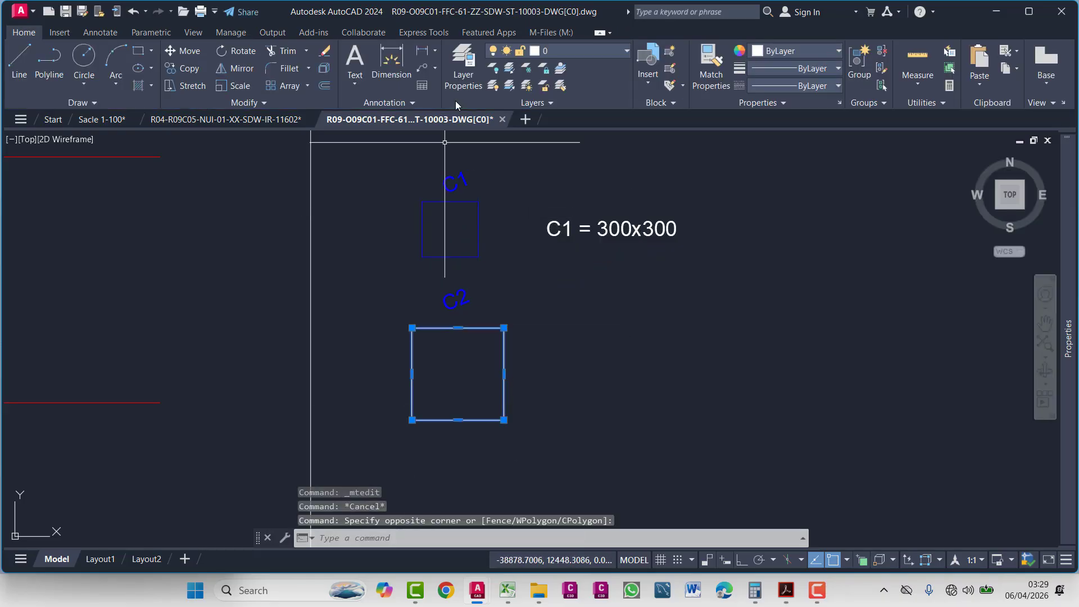
pyautogui.click(578, 49)
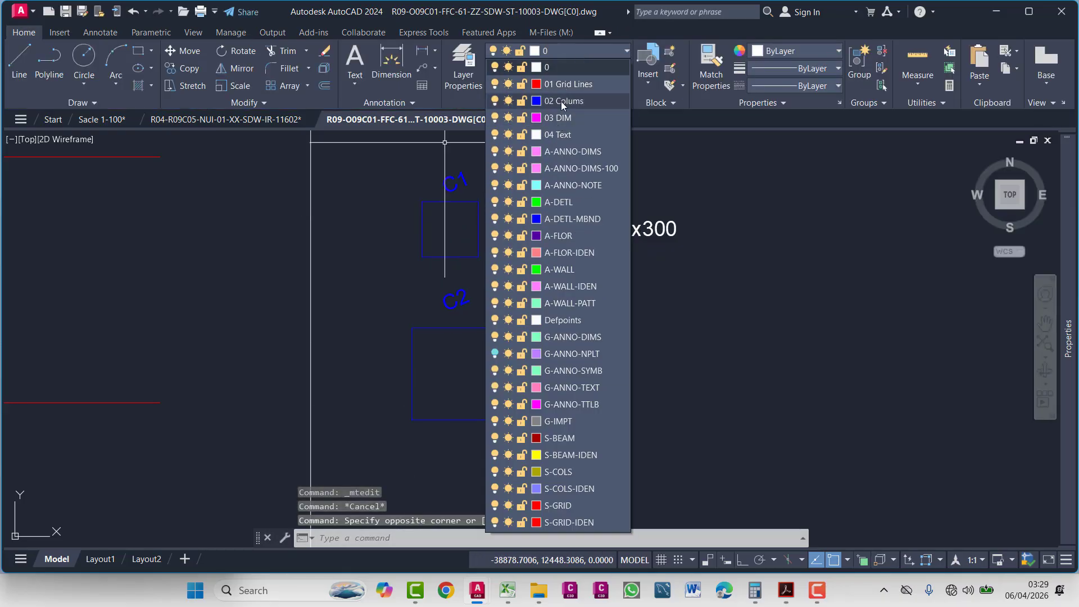
pyautogui.click(561, 103)
pyautogui.press('Escape')
pyautogui.press('Escape')
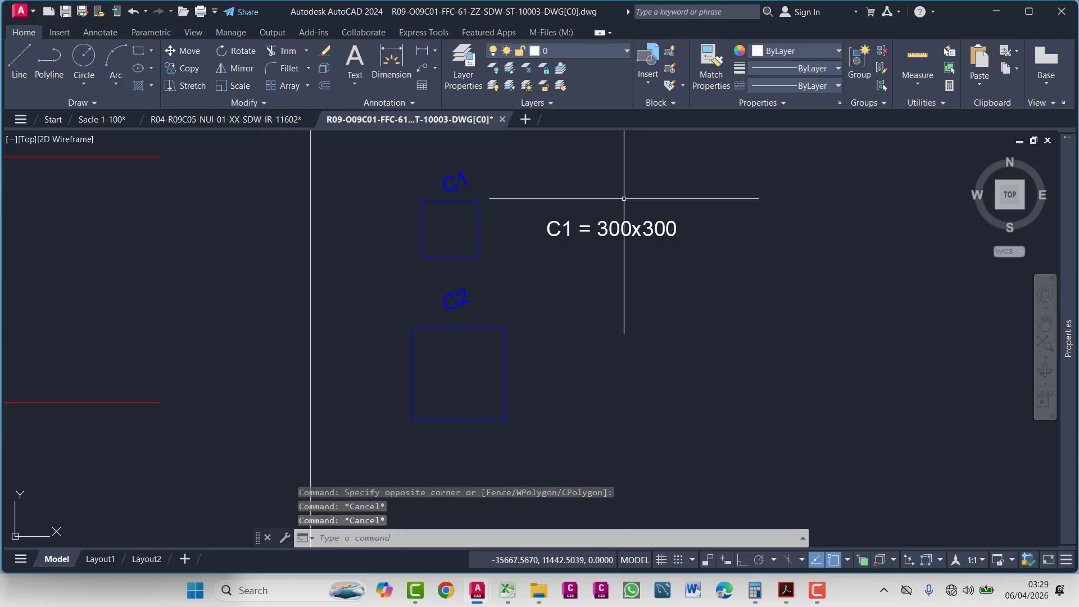
# - Copy the "C1 = 300x300" text straight down beside the C2 square, with Ortho on
pyautogui.click(624, 198)
pyautogui.click(600, 253)
pyautogui.write('co')
pyautogui.press('Return')
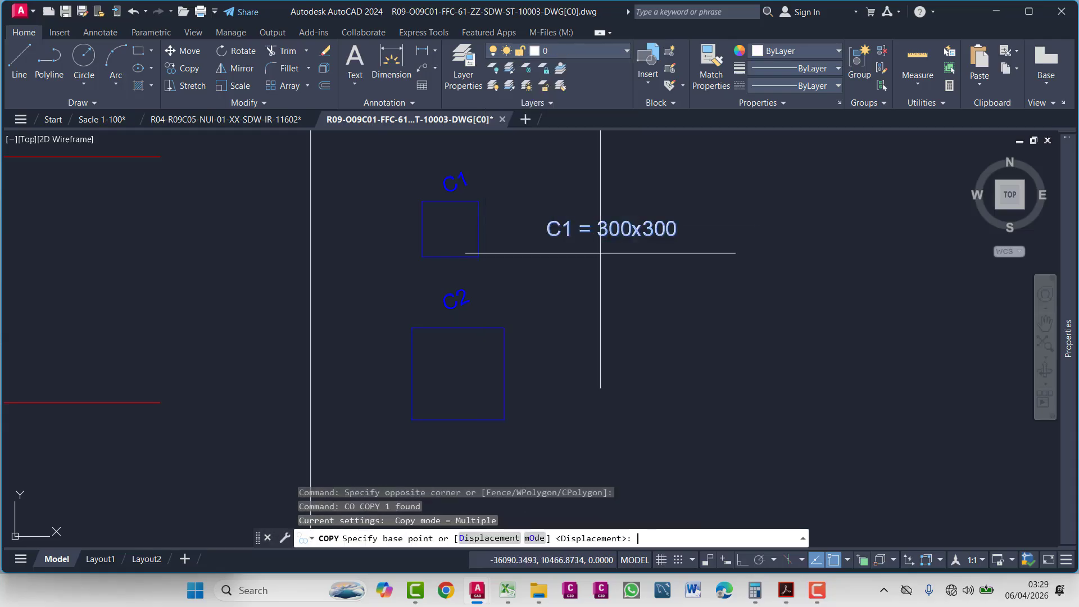
pyautogui.click(600, 253)
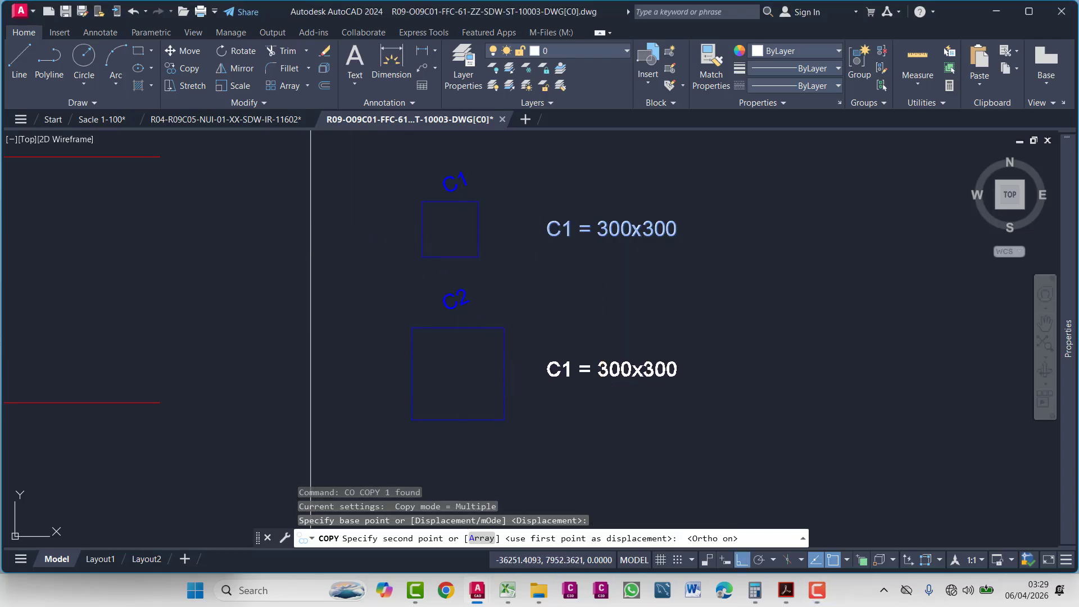
pyautogui.press('F8')
pyautogui.click(595, 388)
pyautogui.press('Escape')
# - Open the copied "C1 = 300x300" text beside the C2 square for editing
pyautogui.click(566, 373)
pyautogui.press('Escape')
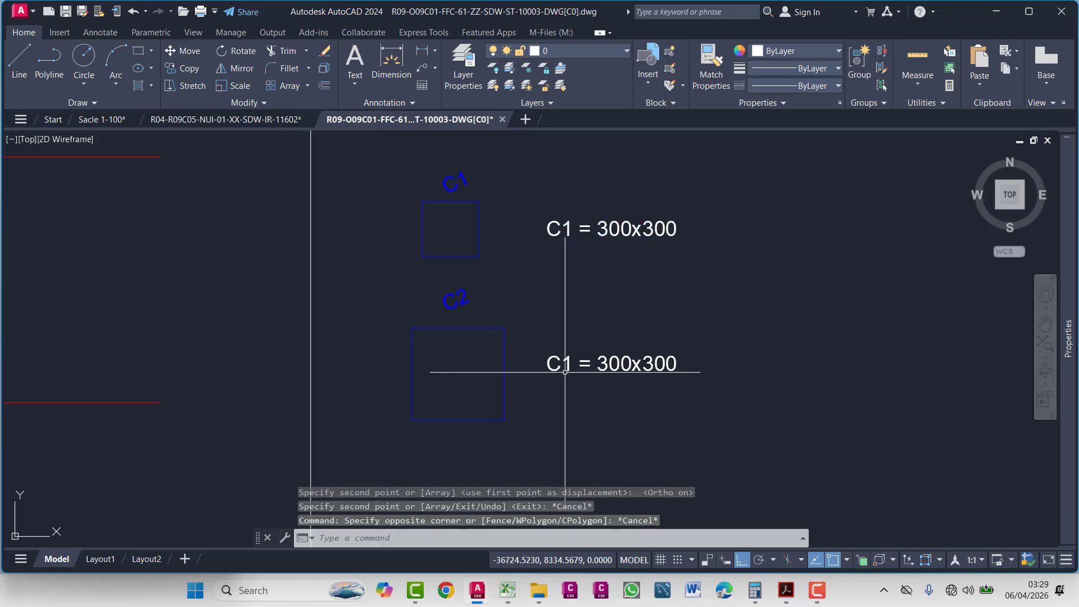
pyautogui.click(561, 371)
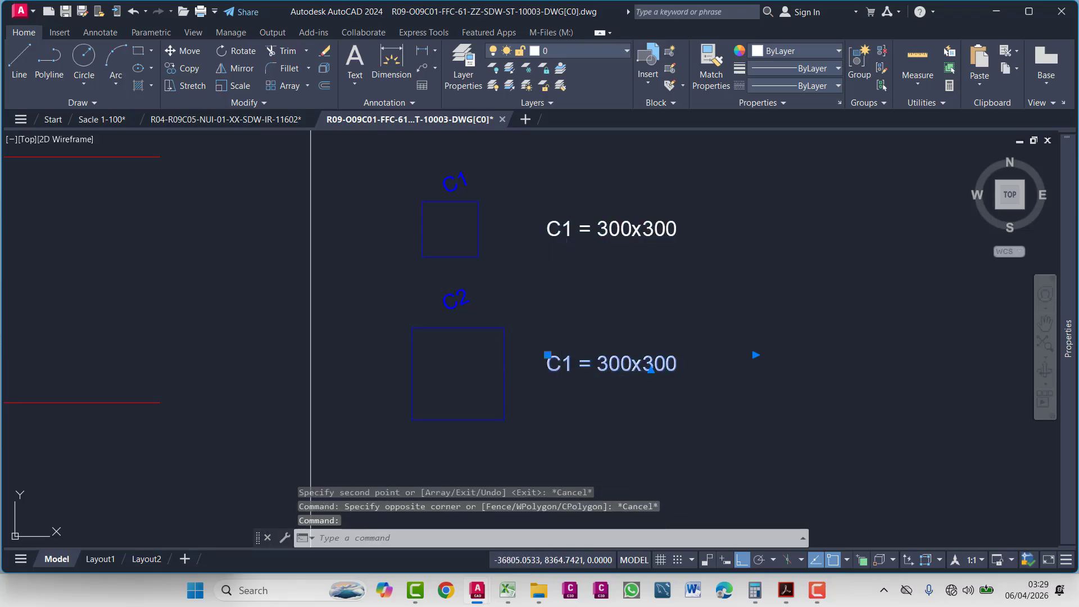
pyautogui.doubleClick(575, 374)
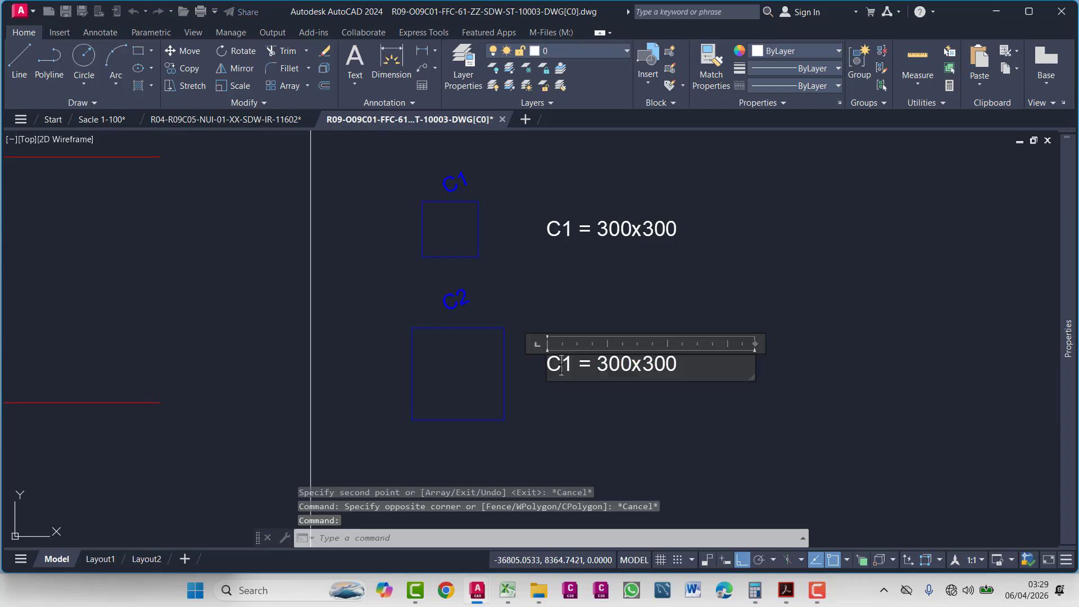
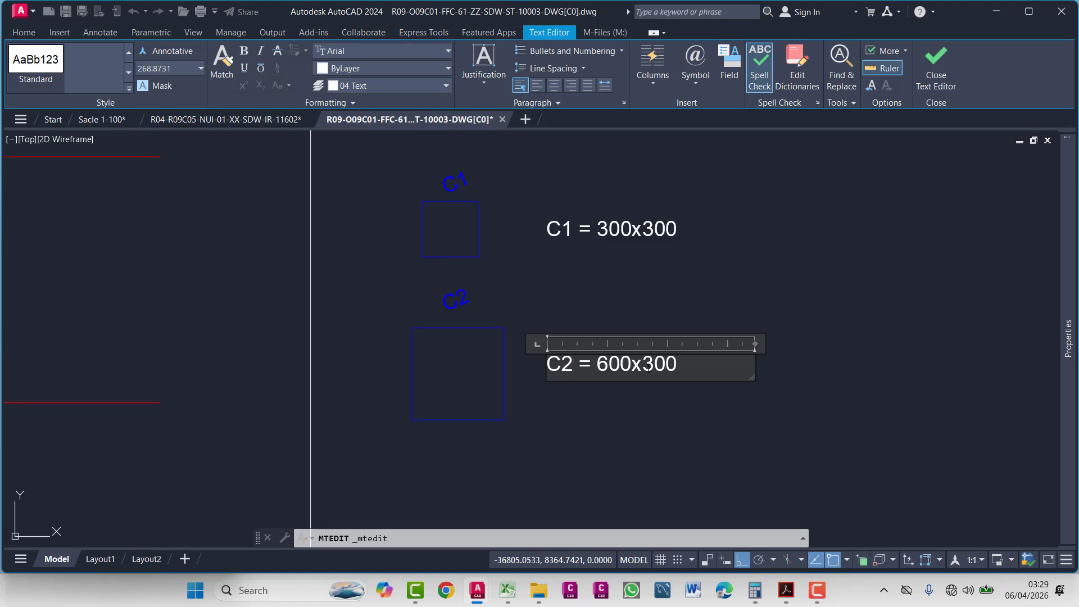
# - Correct the second column label in the legend to read "C2 = 600x600"
pyautogui.click(639, 318)
pyautogui.press('Escape')
pyautogui.scroll(-5, 608, 381)
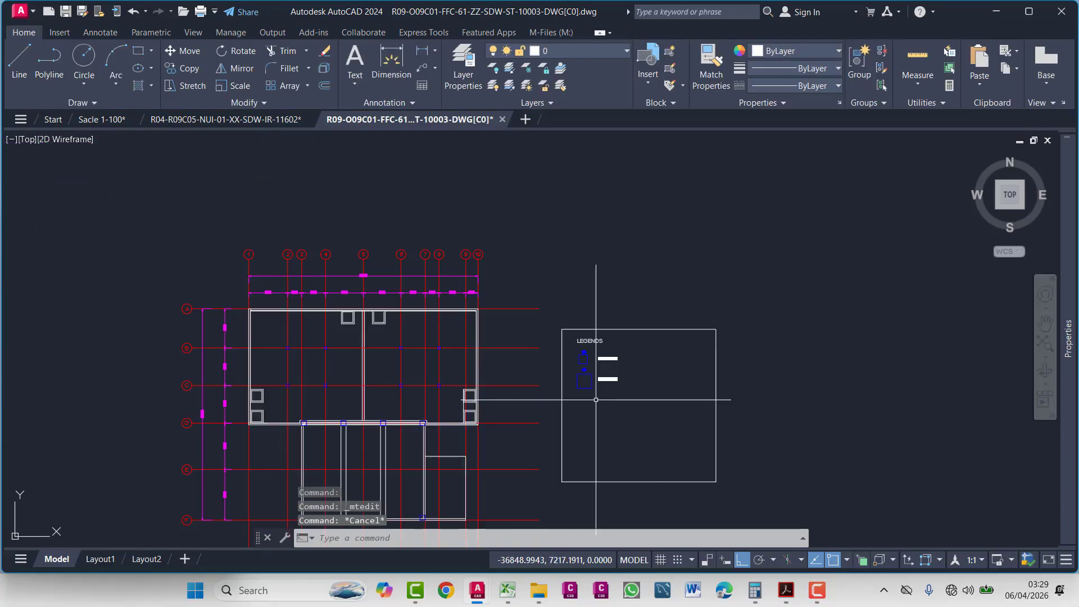
# - Narrow the legend frame by stretching its right edge inward towards the column labels
pyautogui.moveTo(614, 425); pyautogui.dragTo(607, 371, button='middle')
pyautogui.click(742, 354)
pyautogui.click(700, 413)
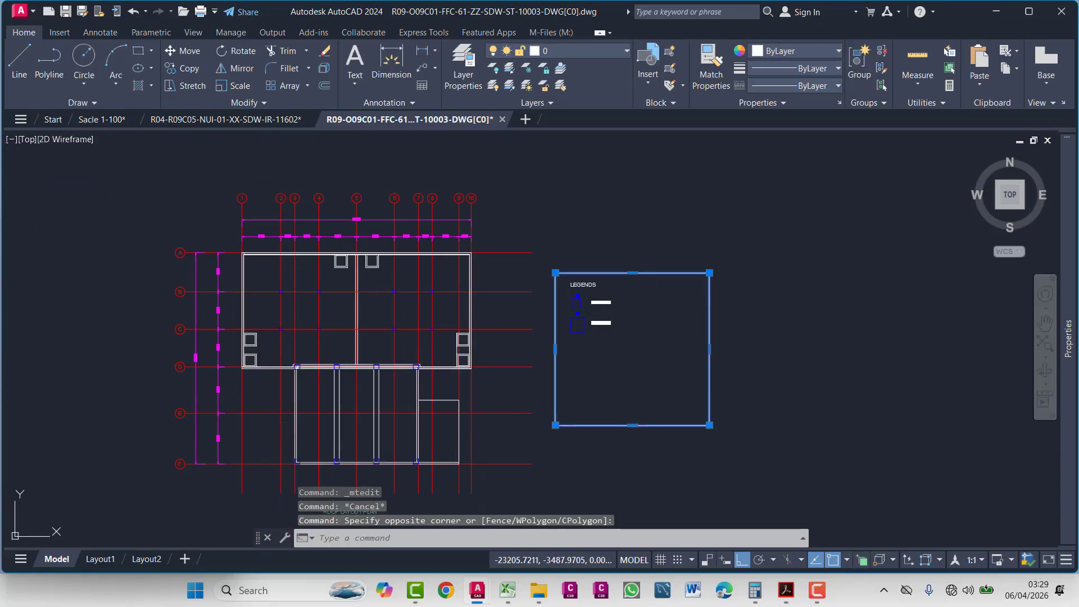
pyautogui.click(710, 425)
pyautogui.press('Escape')
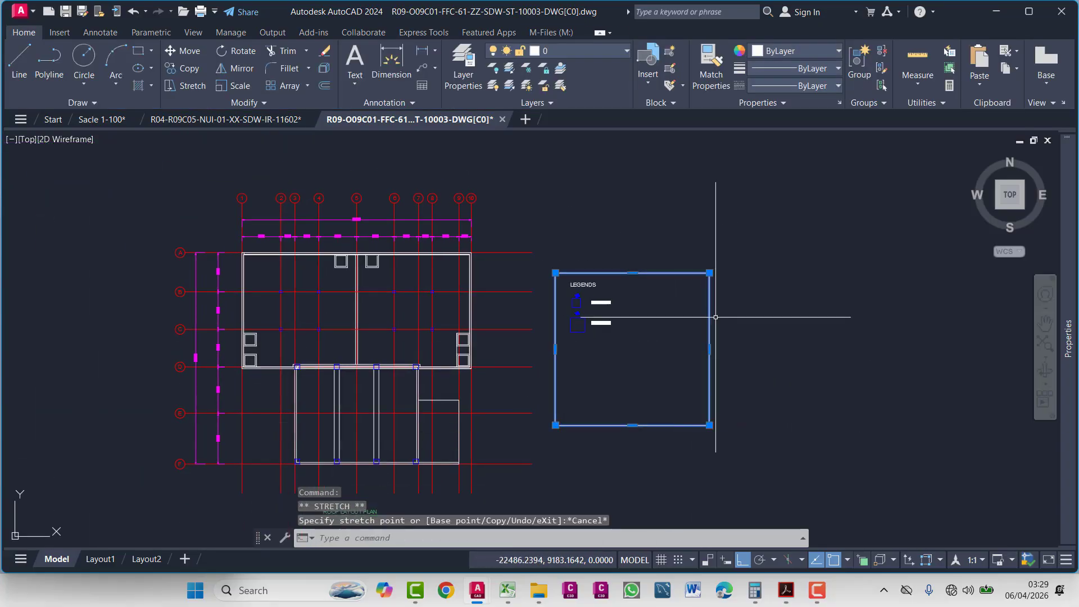
pyautogui.click(710, 349)
pyautogui.click(653, 353)
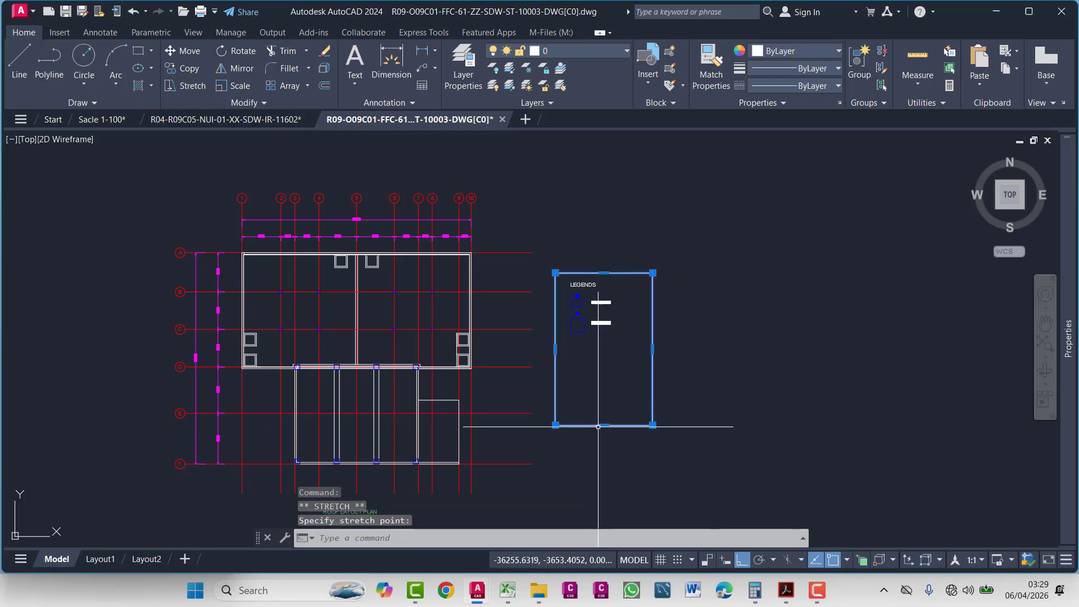
# - Shorten the legend frame by stretching its bottom edge upward, then clear the selection
pyautogui.click(604, 425)
pyautogui.click(604, 397)
pyautogui.scroll(4, 597, 373)
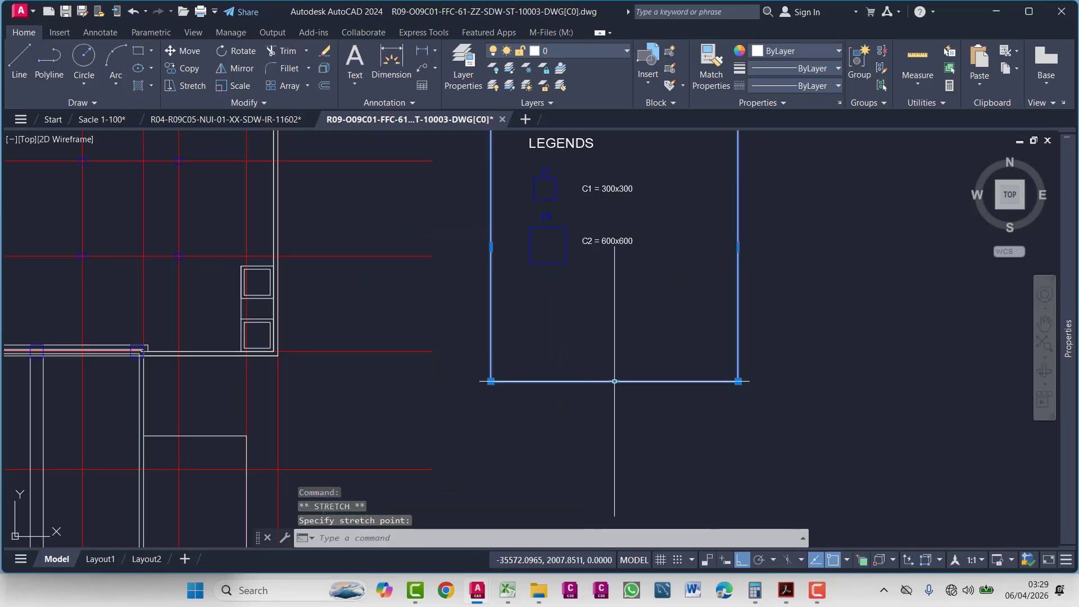
pyautogui.scroll(-4, 539, 359)
pyautogui.press('Escape')
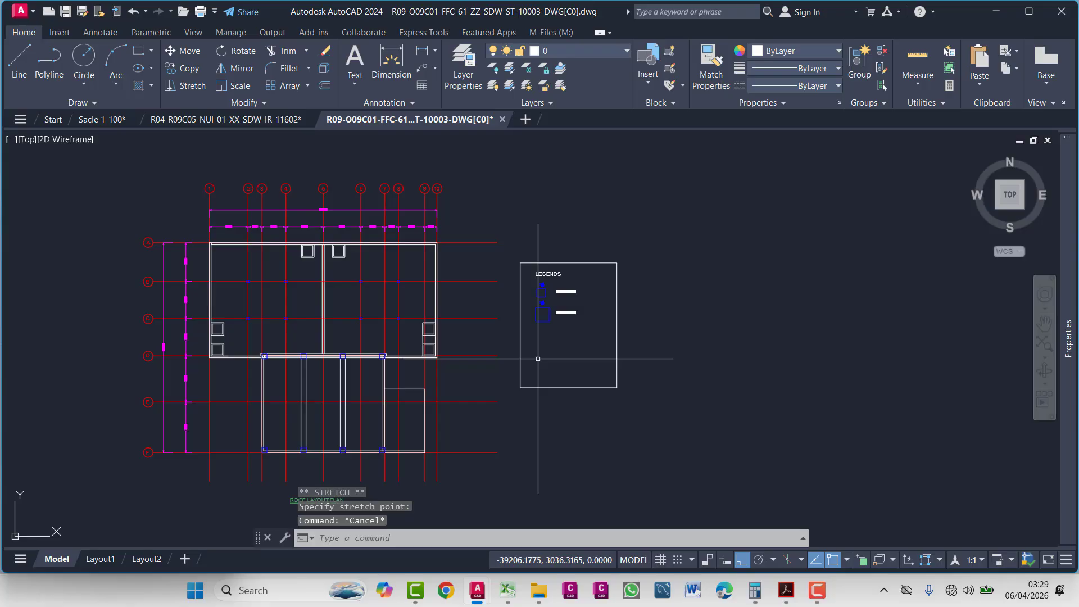
# - Draw a short horizontal polyline inside the legend frame, below the C2 column symbol
pyautogui.write('pl')
pyautogui.press('Return')
pyautogui.scroll(5, 541, 337)
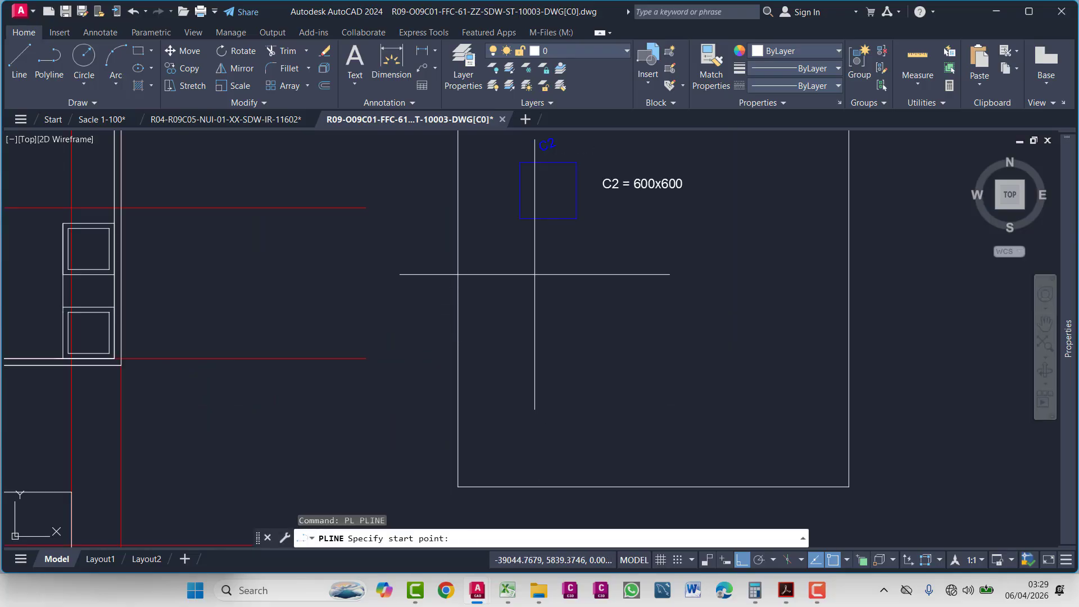
pyautogui.click(534, 274)
pyautogui.click(650, 274)
pyautogui.press('Escape')
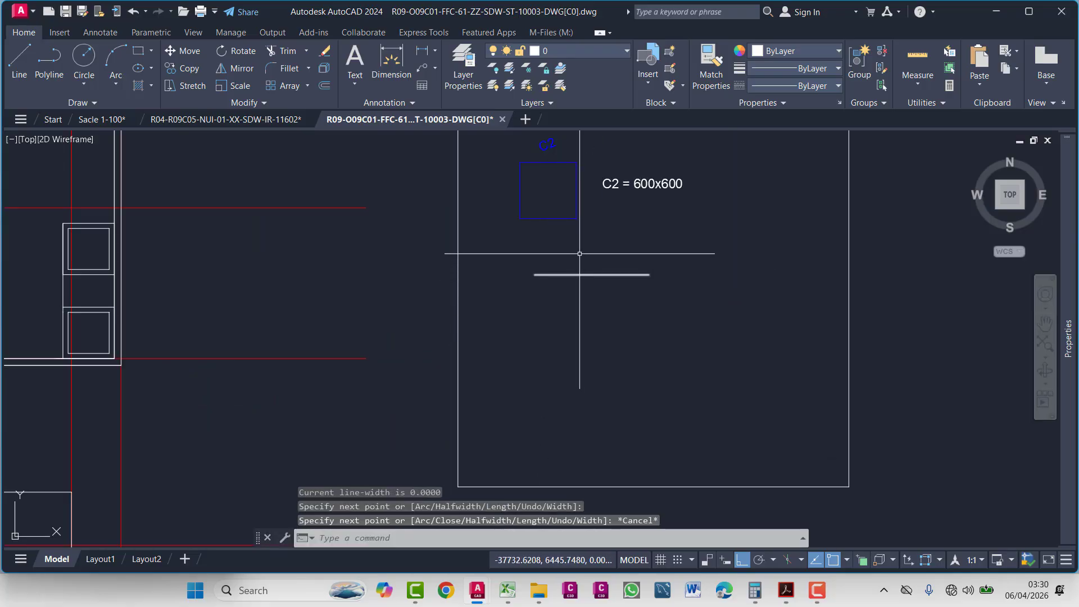
# - Move the new legend line about 1017 units to the left so it sits under the column symbols
pyautogui.moveTo(580, 254); pyautogui.dragTo(551, 305)
pyautogui.write('m')
pyautogui.press('Return')
pyautogui.click(600, 327)
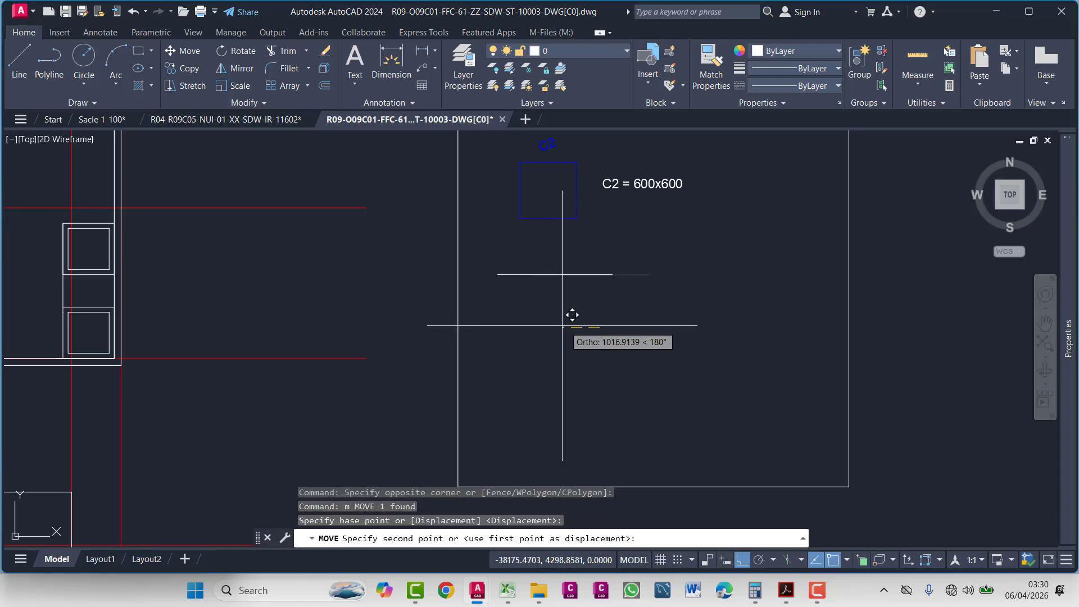
pyautogui.click(563, 325)
pyautogui.press('Escape')
# - Match the properties of a red grid line from the plan onto the new legend line
pyautogui.write('ma')
pyautogui.press('Return')
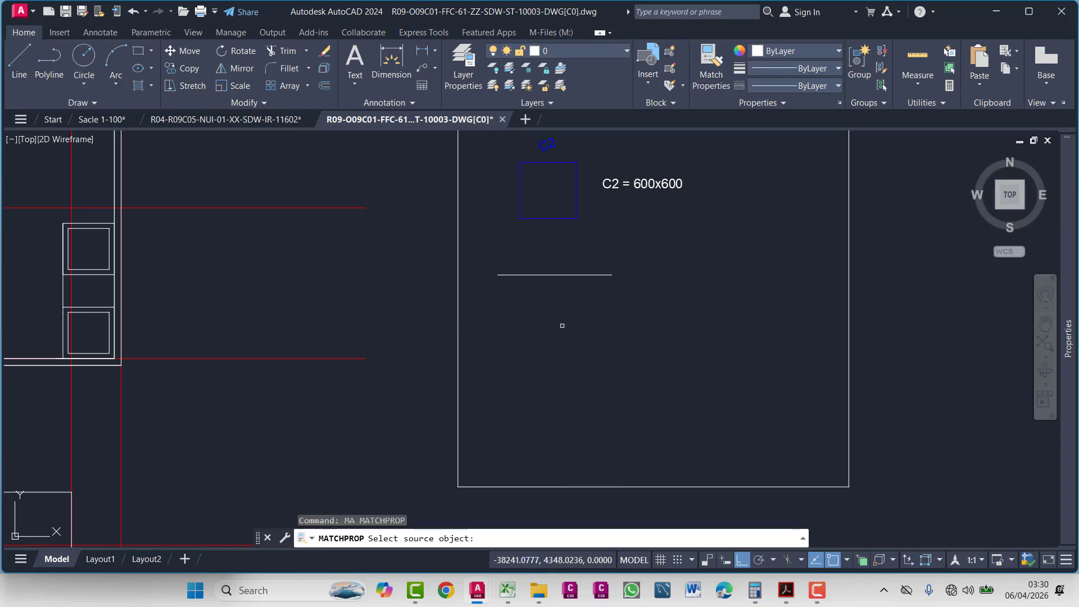
pyautogui.click(323, 207)
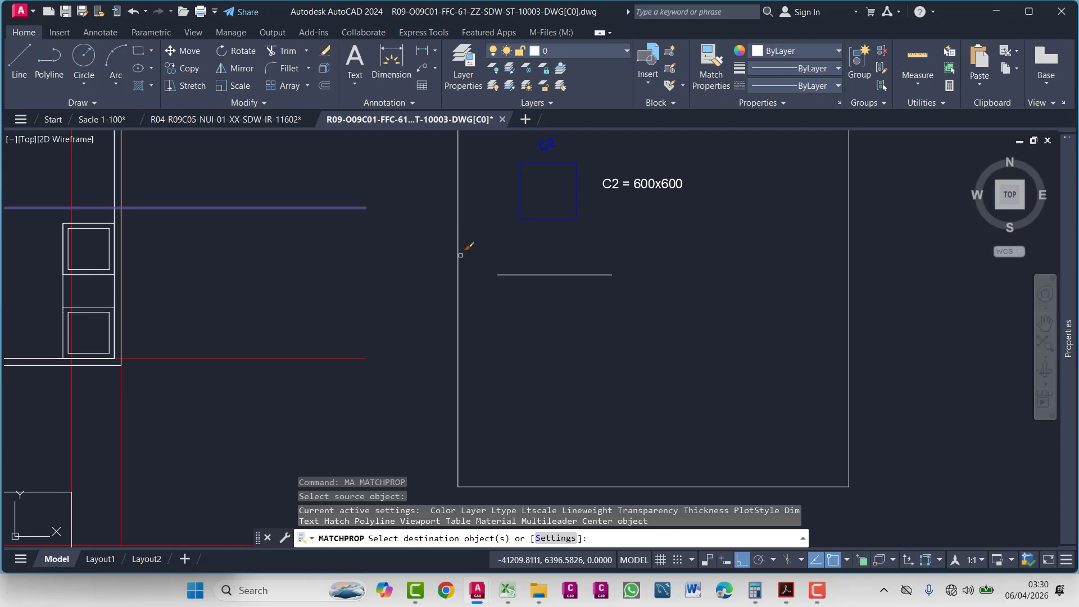
pyautogui.click(541, 254)
pyautogui.press('Escape')
# - Copy the "C2 = 600x600" label to the right of the red legend line, with Ortho off
pyautogui.click(680, 225)
pyautogui.click(644, 169)
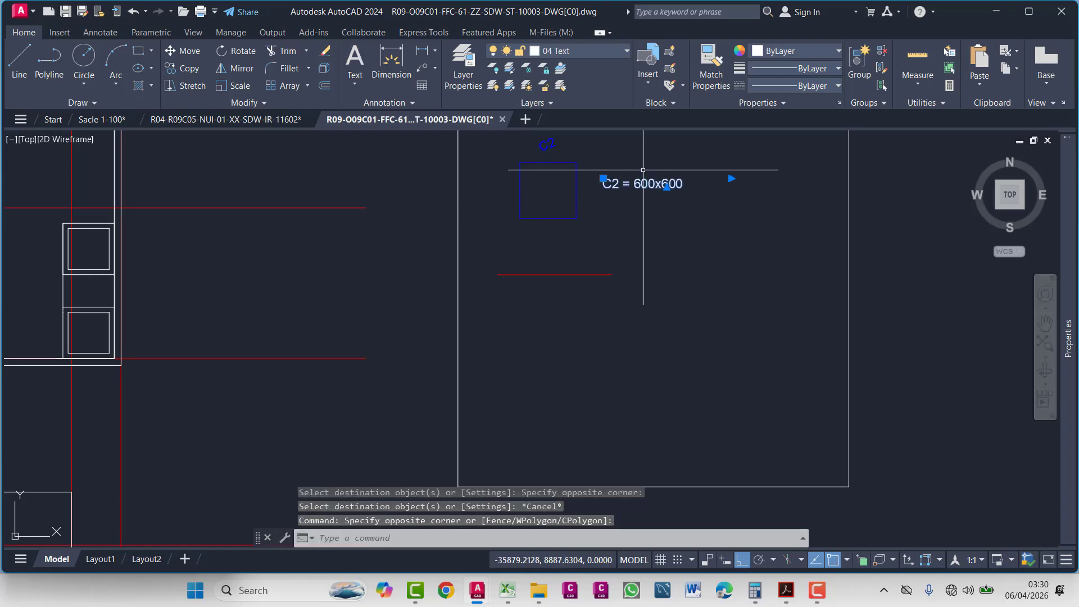
pyautogui.write('co')
pyautogui.press('Return')
pyautogui.click(641, 219)
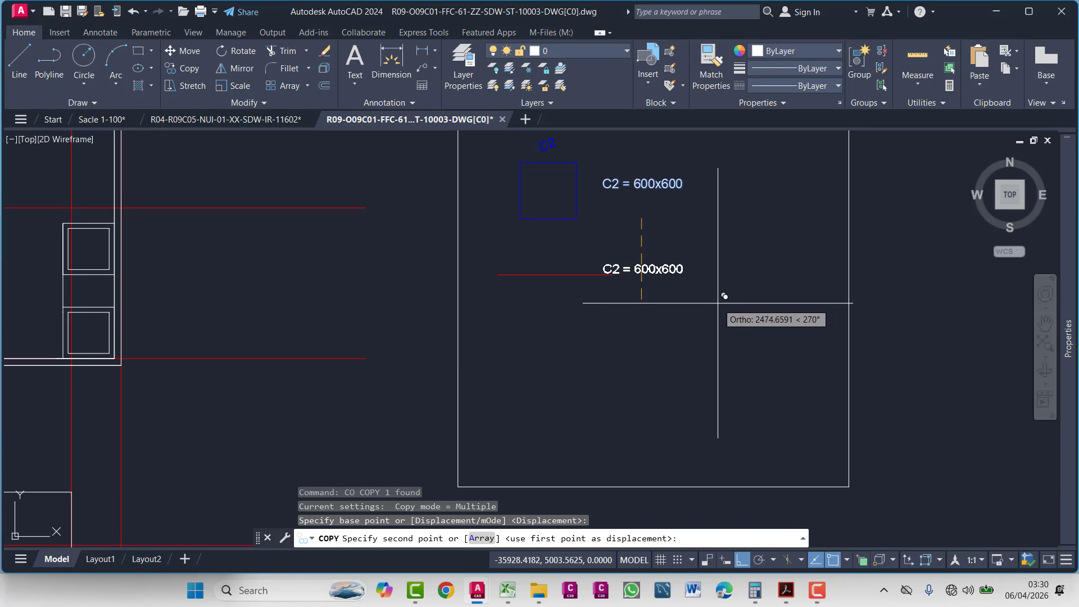
pyautogui.press('F8')
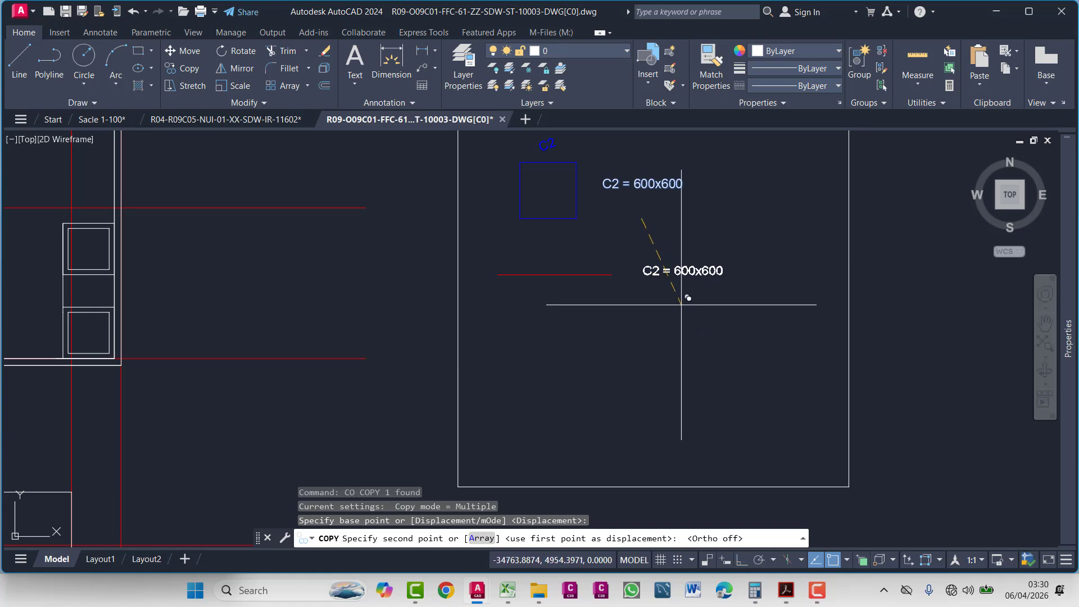
pyautogui.click(681, 305)
pyautogui.press('Escape')
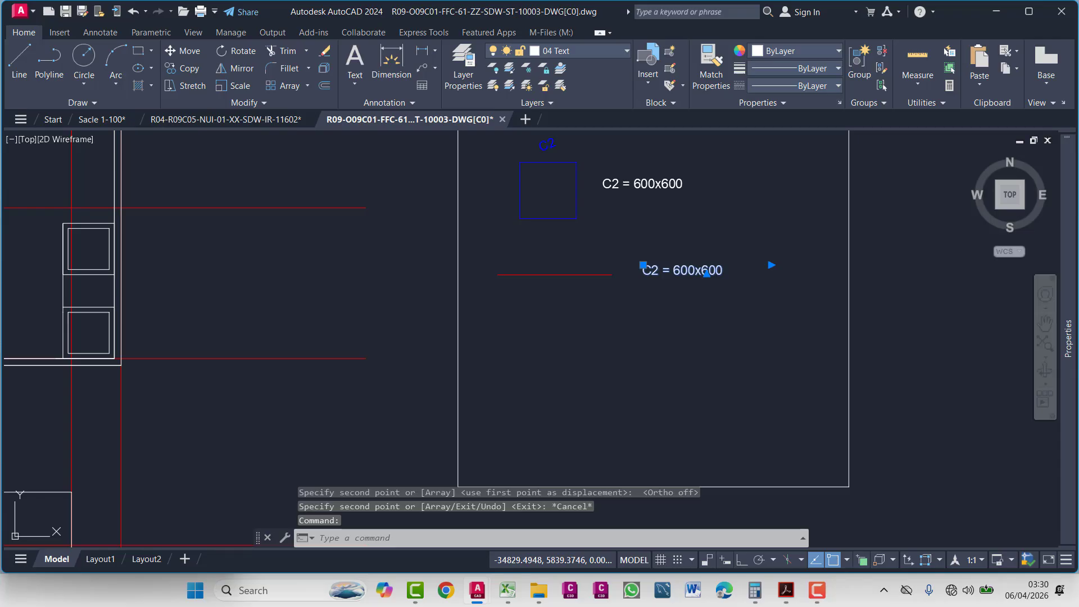
# - Change the copied label beside the red legend line to "Grid Line"
pyautogui.doubleClick(729, 273)
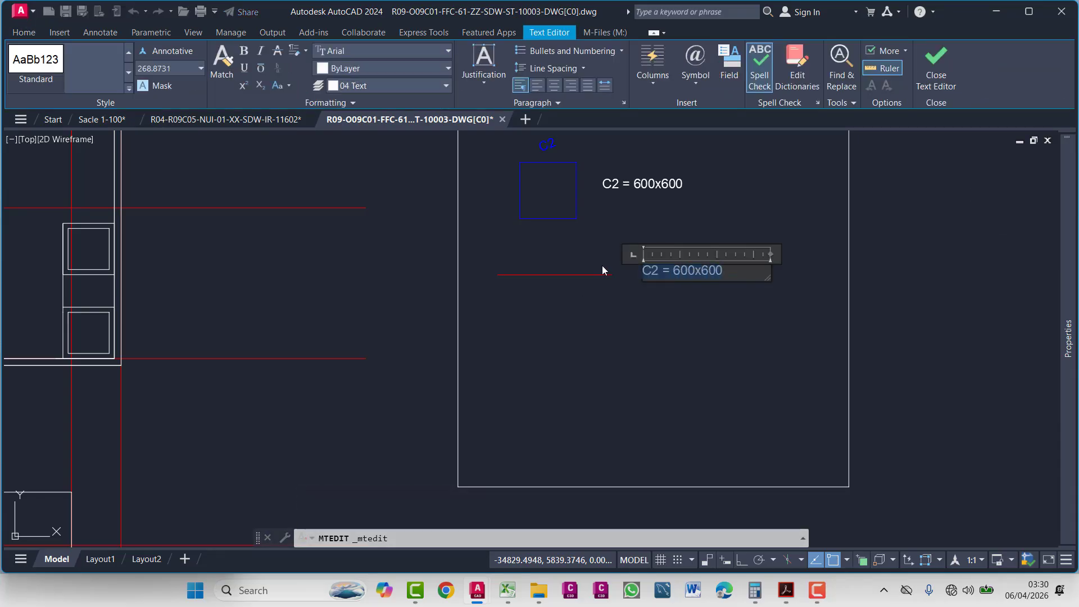
pyautogui.write('Grid')
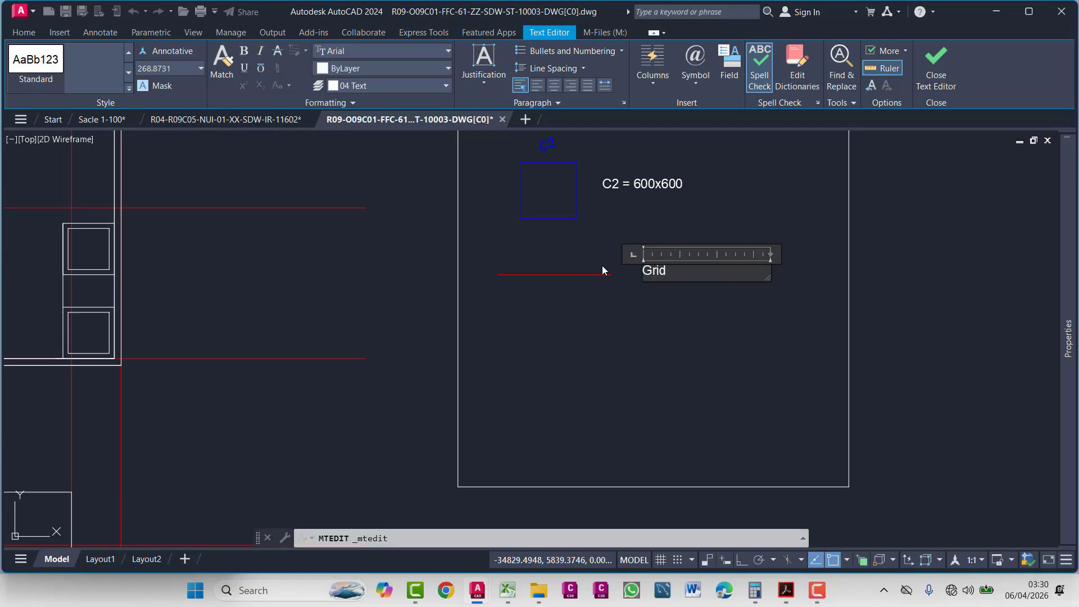
pyautogui.write(' Line')
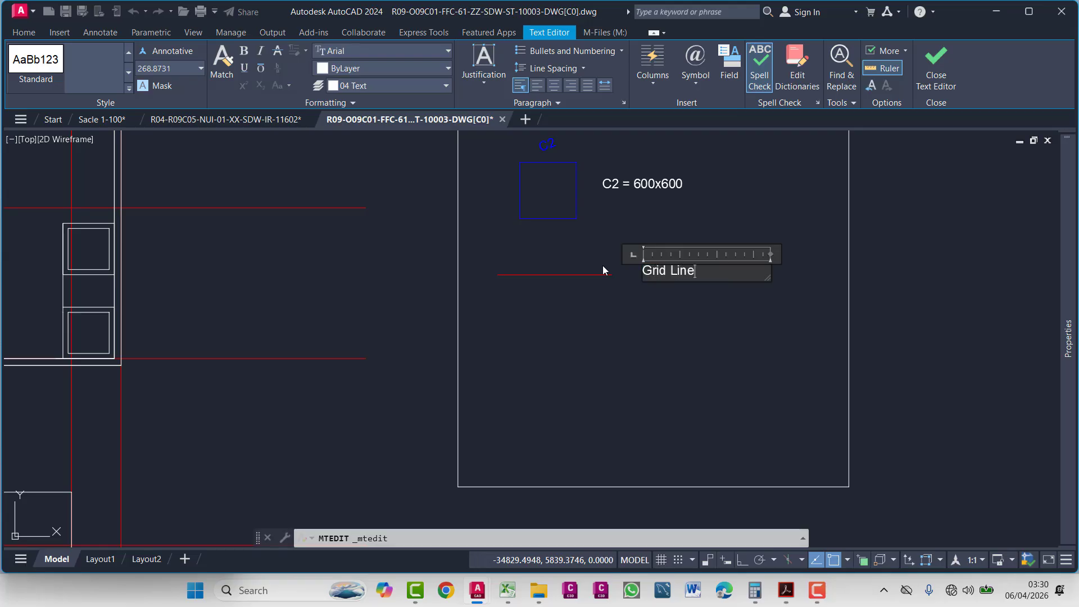
pyautogui.press('Escape')
# - Move the "SC:1/100" scale text up to just beneath the ROOF LAYOUT PLAN title
pyautogui.scroll(-3, 704, 226)
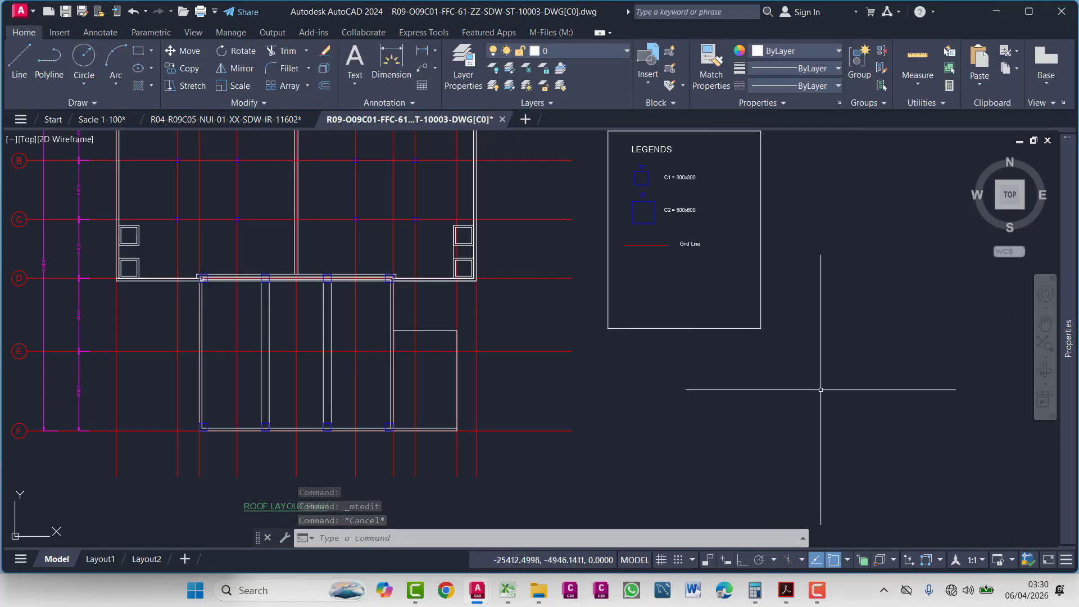
pyautogui.scroll(-3, 820, 389)
pyautogui.scroll(2, 533, 324)
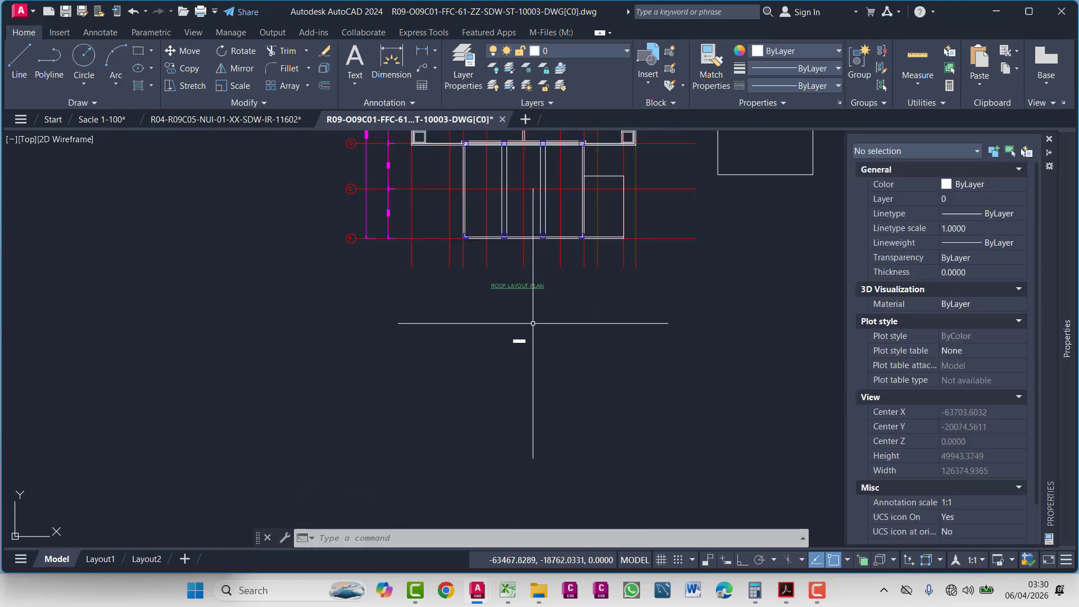
pyautogui.click(533, 316)
pyautogui.click(486, 387)
pyautogui.write('m')
pyautogui.press('space')
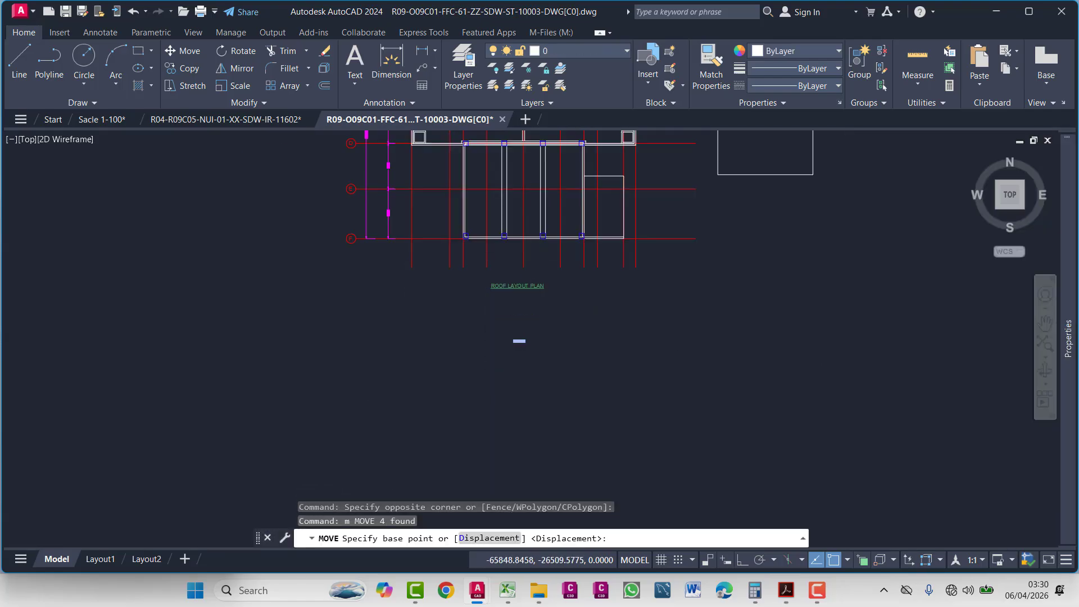
pyautogui.scroll(4, 515, 389)
pyautogui.click(515, 372)
pyautogui.moveTo(505, 263); pyautogui.dragTo(483, 395, button='middle')
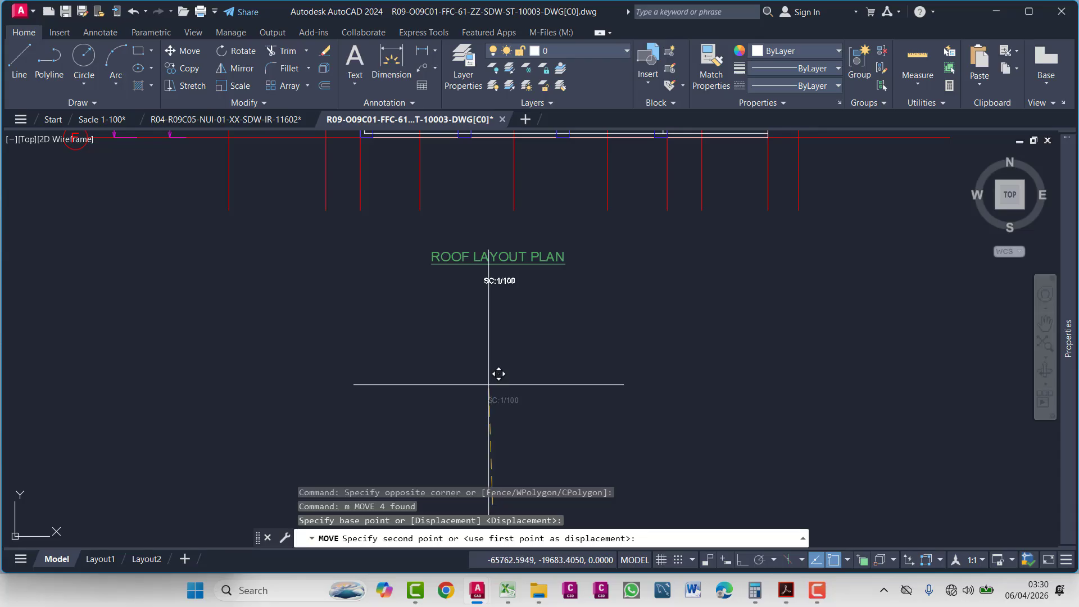
pyautogui.click(492, 384)
# - Review the whole roof layout plan with its grid, legend, title and scale text
pyautogui.scroll(-5, 551, 320)
pyautogui.scroll(2, 551, 320)
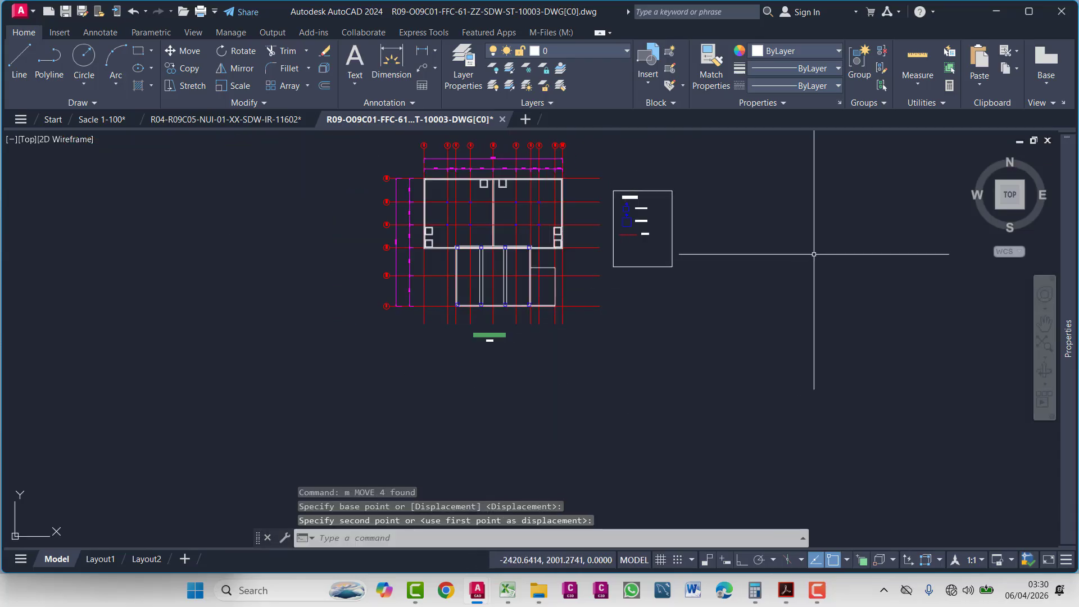
pyautogui.moveTo(819, 266); pyautogui.dragTo(611, 329, button='middle')
pyautogui.scroll(-2, 417, 256)
pyautogui.moveTo(385, 287); pyautogui.dragTo(400, 280, button='middle')
pyautogui.scroll(4, 363, 246)
pyautogui.moveTo(363, 244); pyautogui.dragTo(467, 230, button='middle')
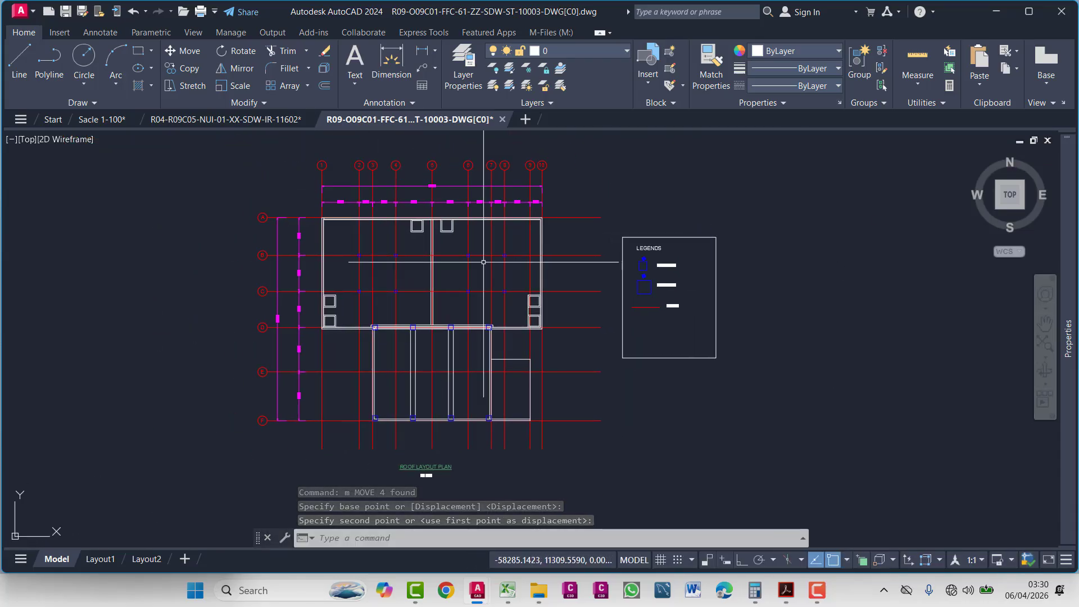
pyautogui.moveTo(459, 280); pyautogui.dragTo(508, 254, button='middle')
pyautogui.press('Escape')
pyautogui.scroll(6, 475, 453)
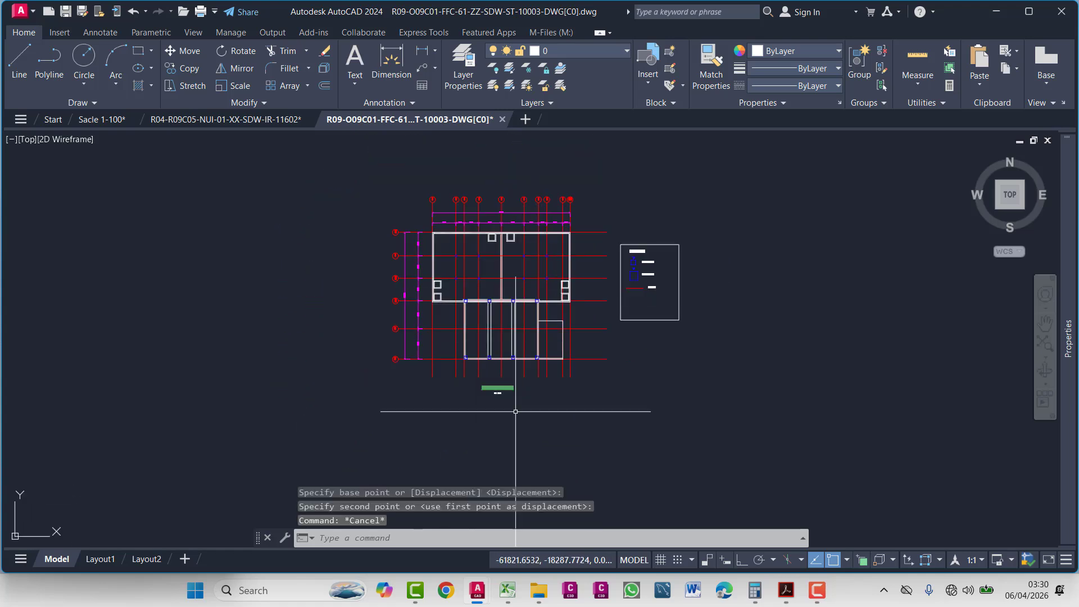
pyautogui.scroll(2, 468, 364)
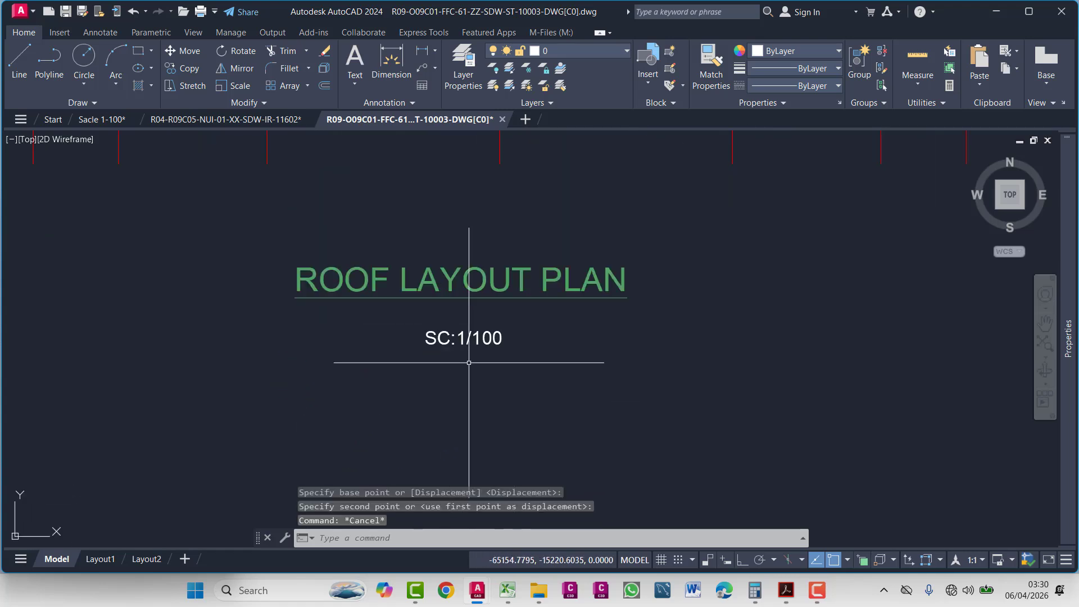
# - Switch to Layout1 and erase the border and title block from its sheet
pyautogui.click(97, 560)
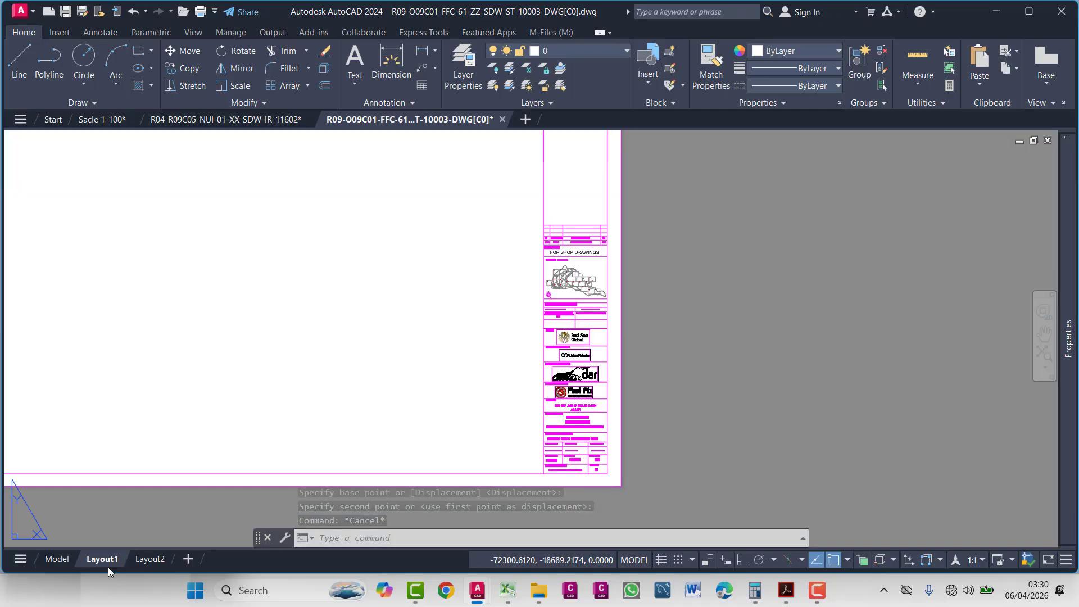
pyautogui.scroll(-4, 585, 410)
pyautogui.click(665, 234)
pyautogui.click(421, 475)
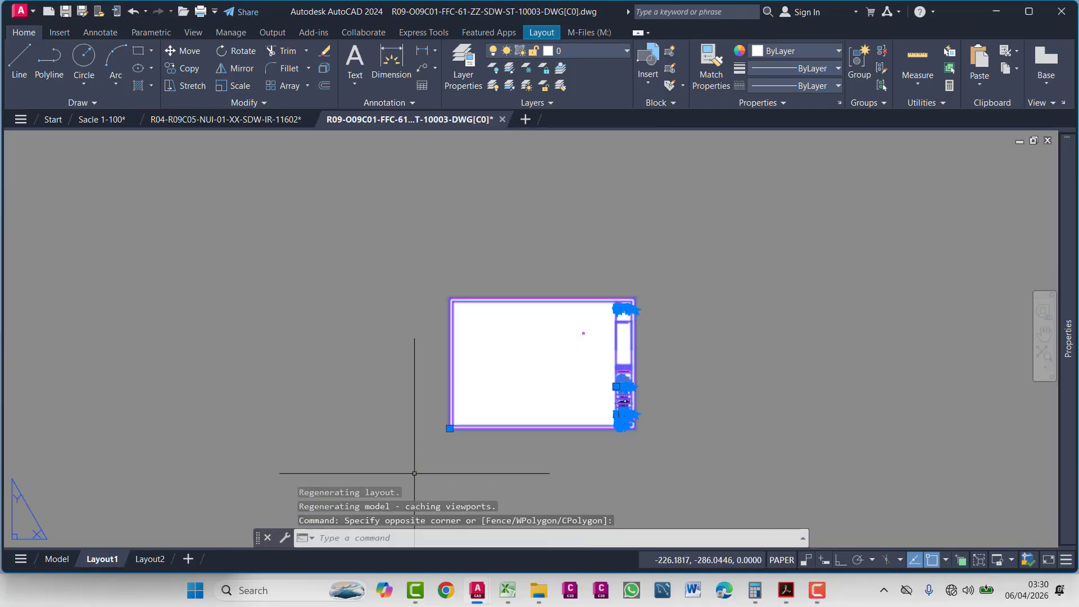
pyautogui.press('Delete')
# - Inspect the small object left on the empty Layout1 sheet
pyautogui.click(598, 315)
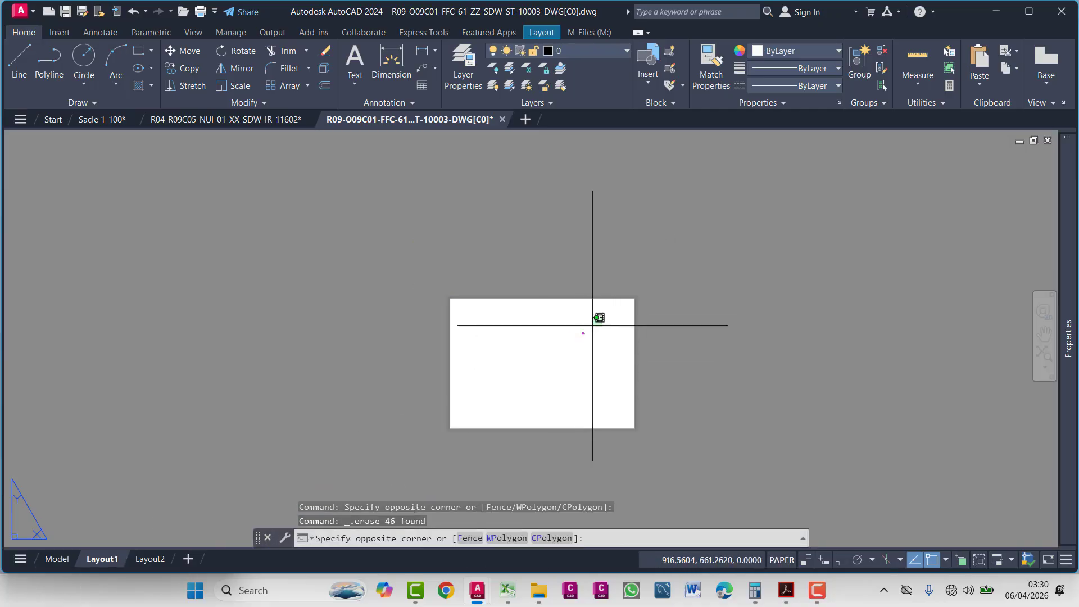
pyautogui.click(581, 337)
pyautogui.scroll(5, 581, 338)
pyautogui.scroll(-7, 585, 301)
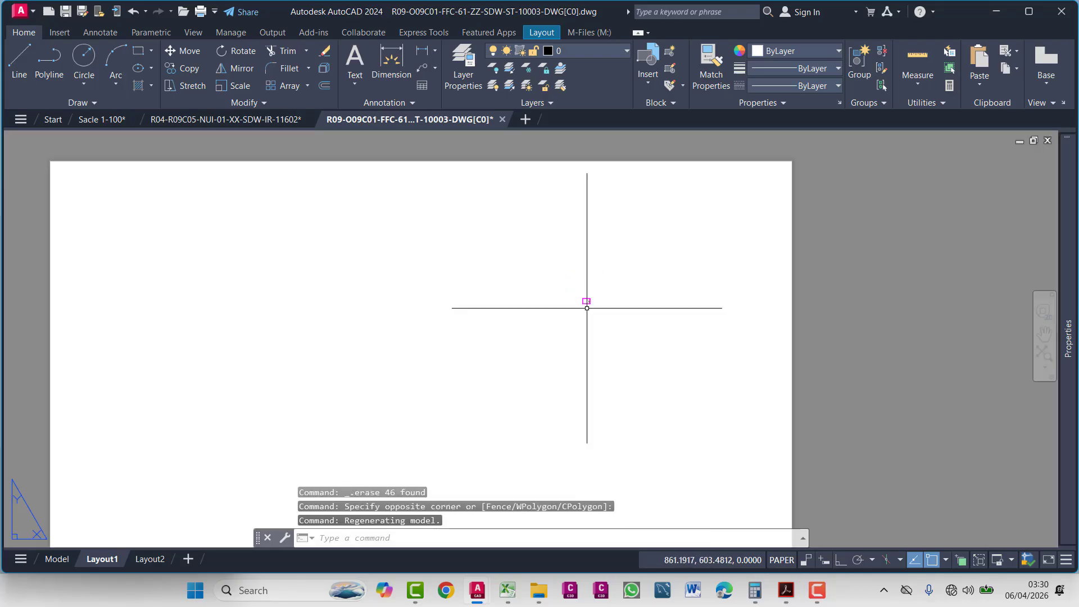
pyautogui.moveTo(562, 339); pyautogui.dragTo(588, 298, button='middle')
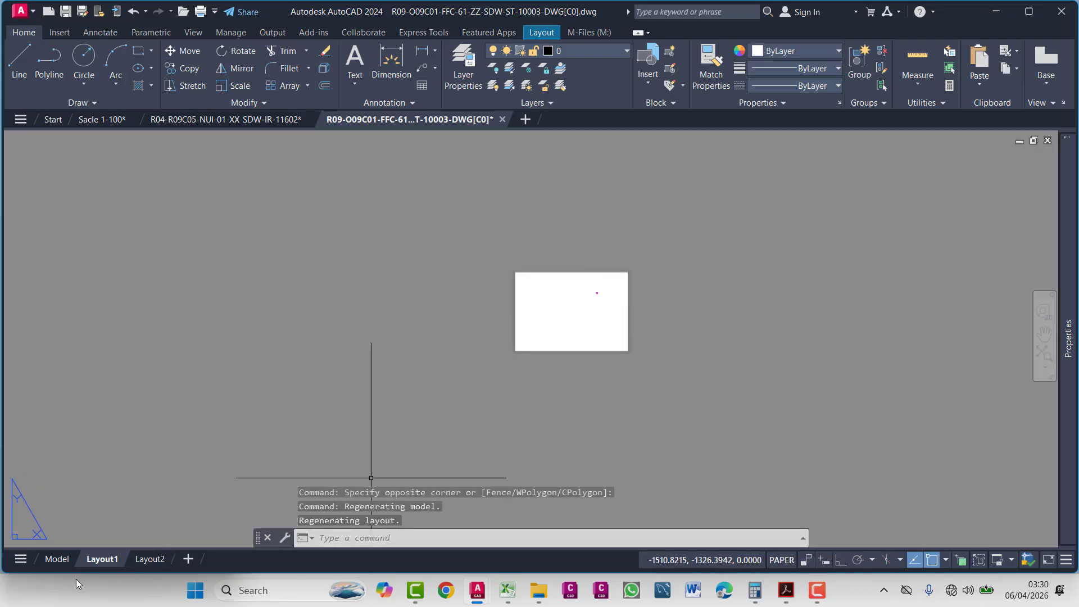
# - Delete Layout1 from the drawing
pyautogui.rightClick(102, 559)
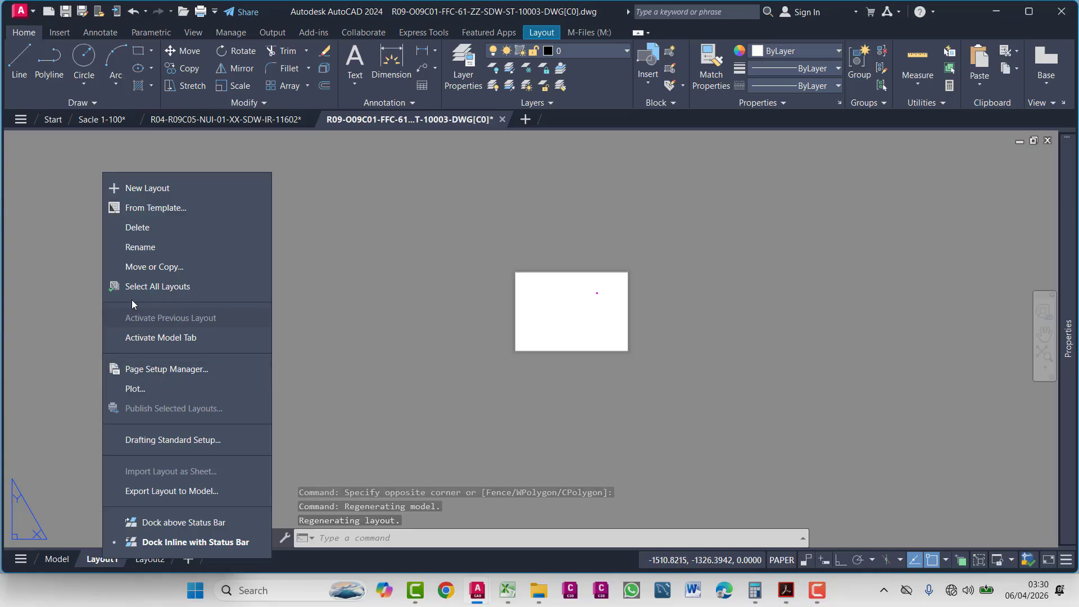
pyautogui.click(157, 229)
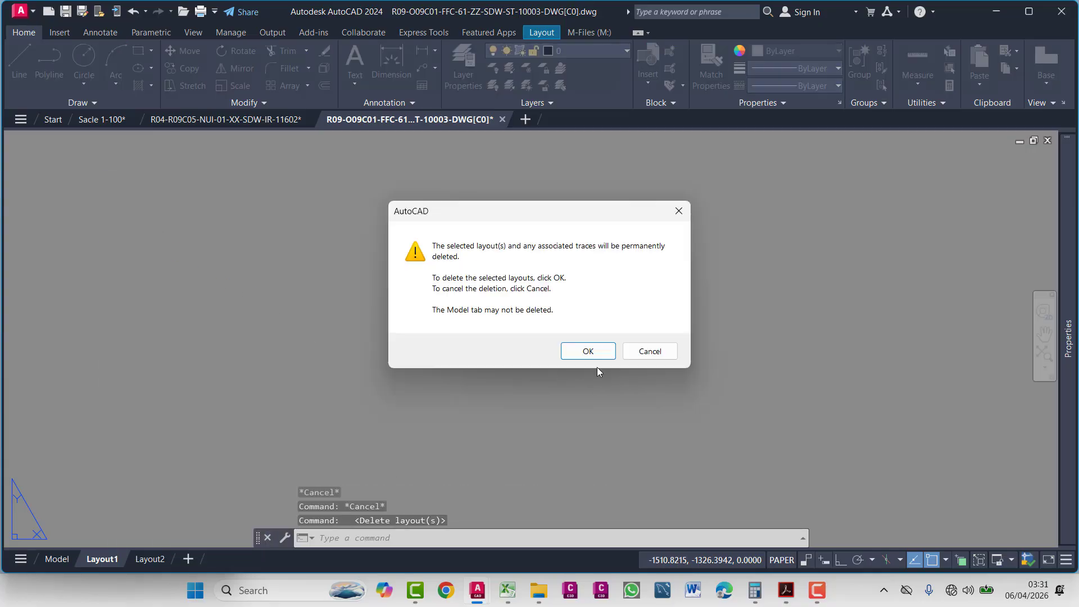
pyautogui.press('Escape')
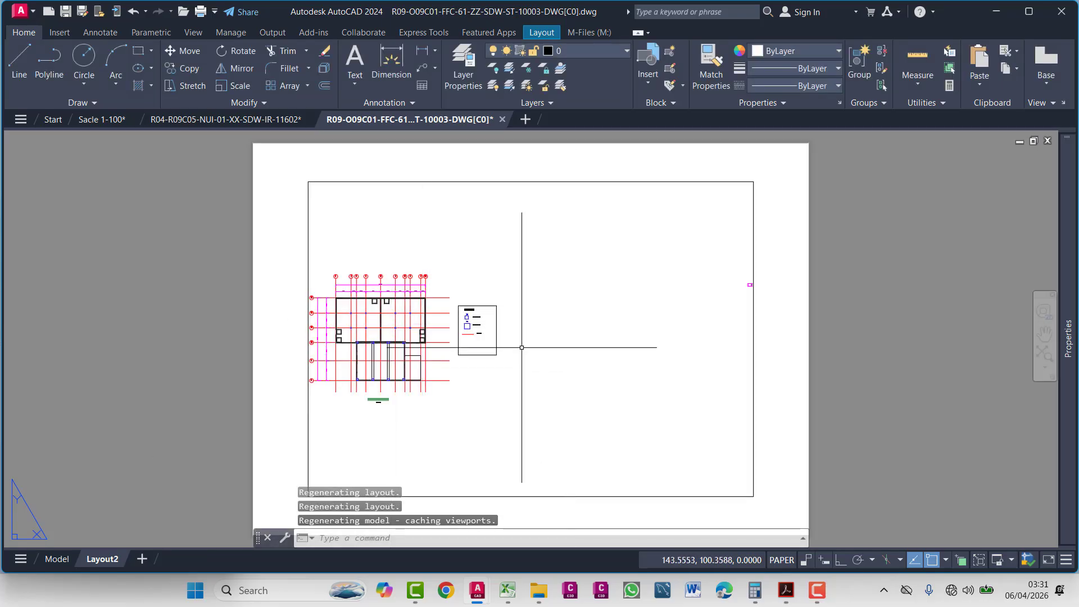
# - Erase the viewport showing the roof plan from the Layout2 sheet
pyautogui.click(622, 243)
pyautogui.click(602, 258)
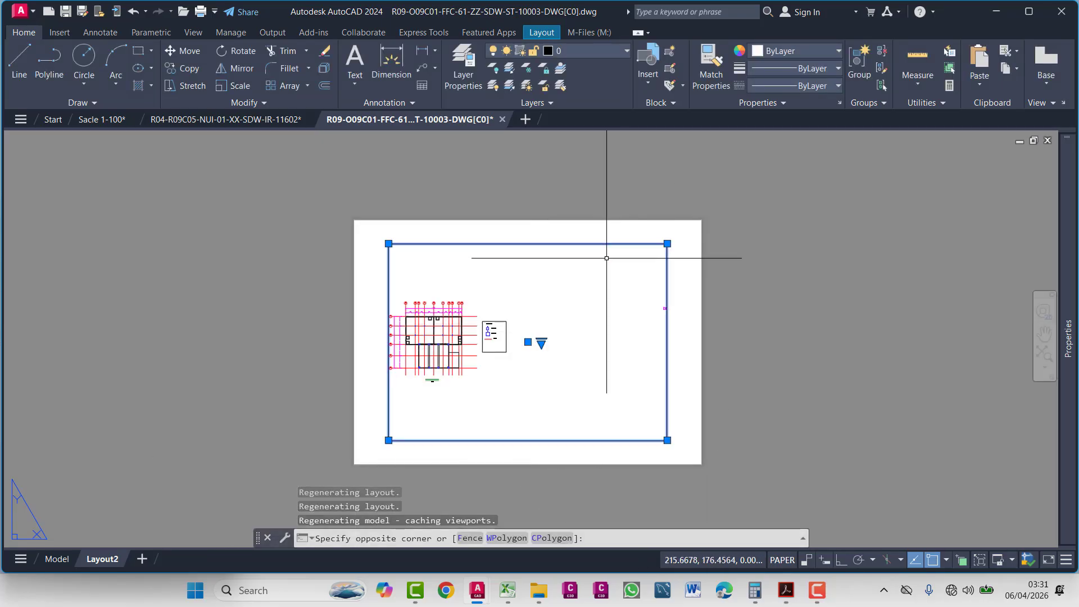
pyautogui.press('Delete')
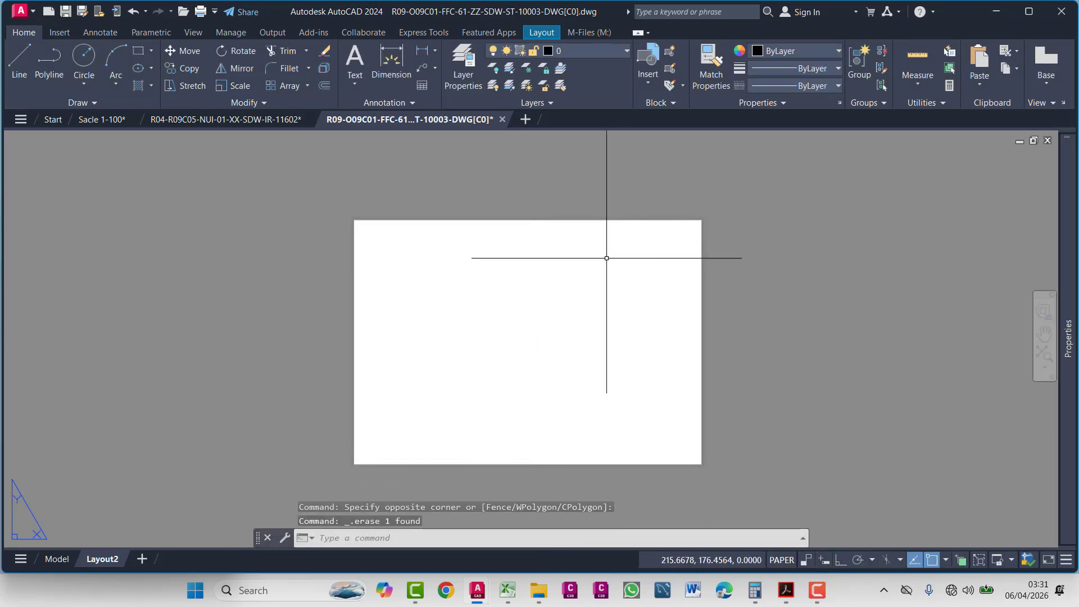
pyautogui.rightClick(90, 557)
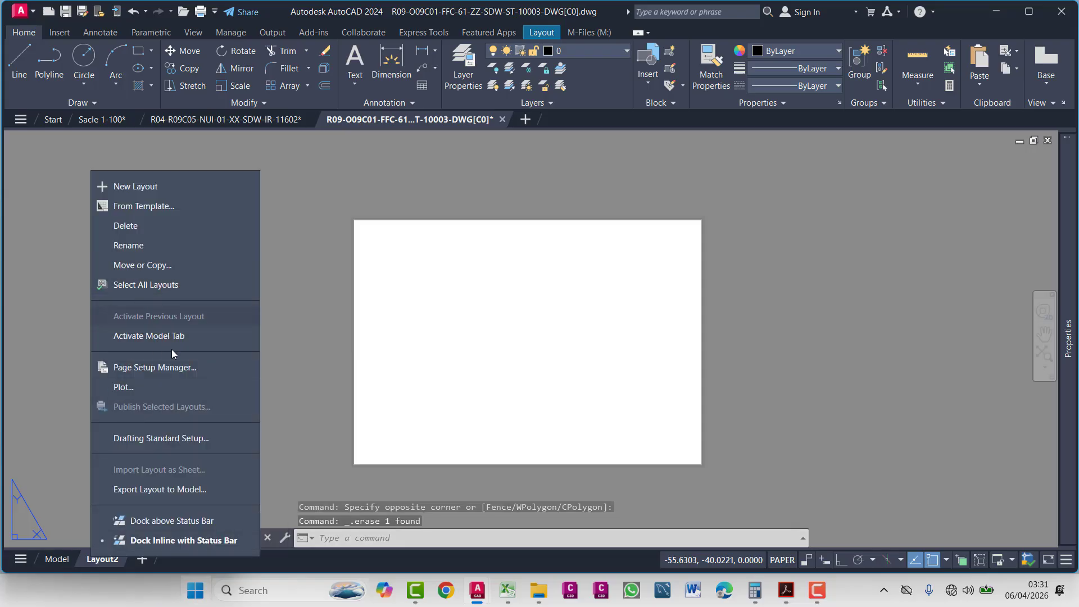
pyautogui.click(167, 368)
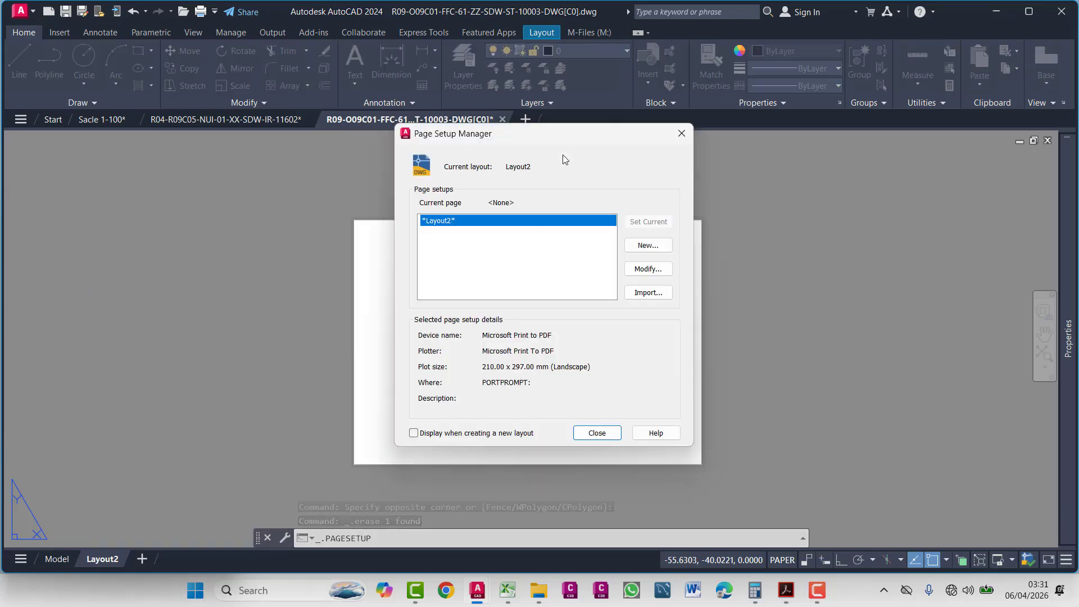
pyautogui.click(647, 270)
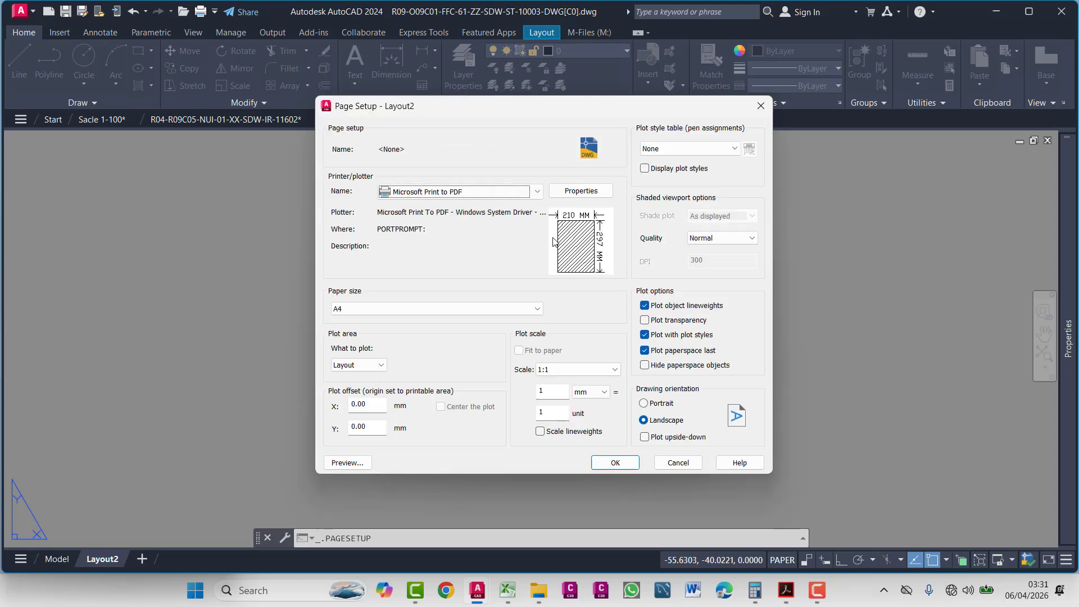
pyautogui.click(472, 191)
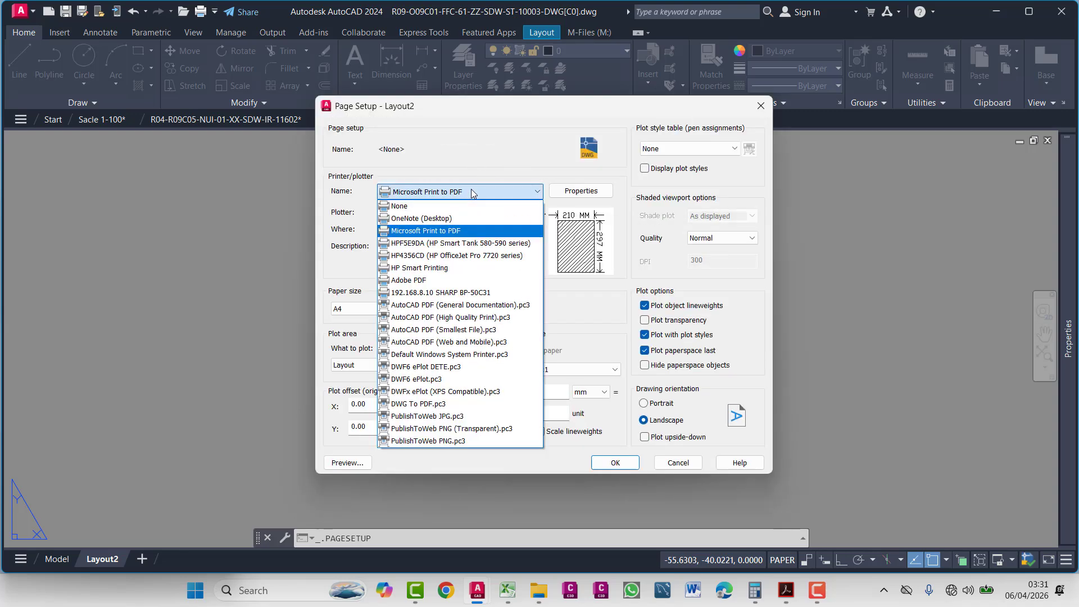
pyautogui.click(408, 280)
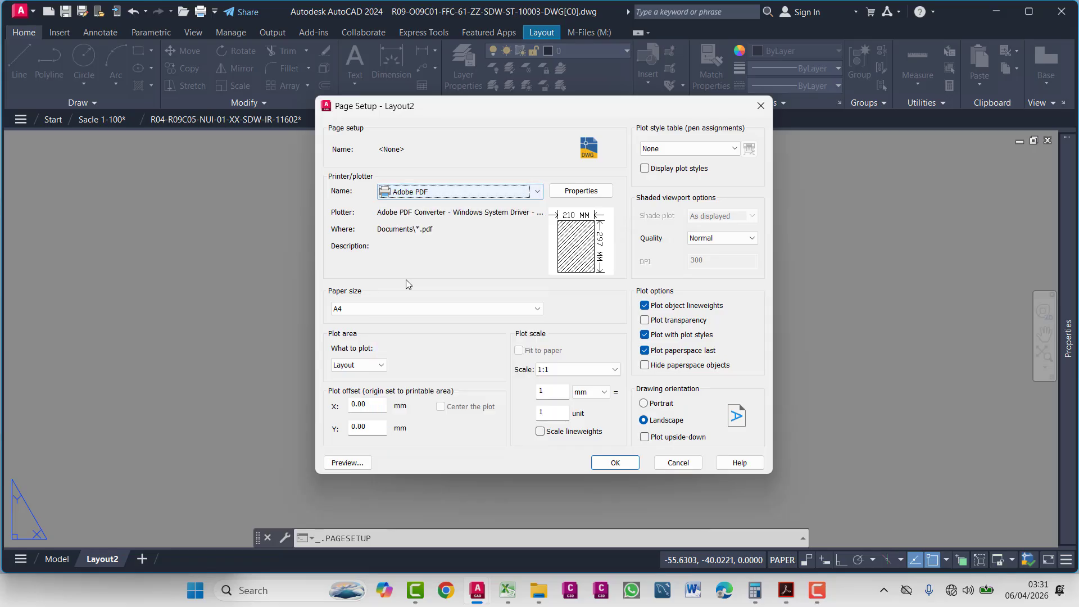
pyautogui.click(383, 309)
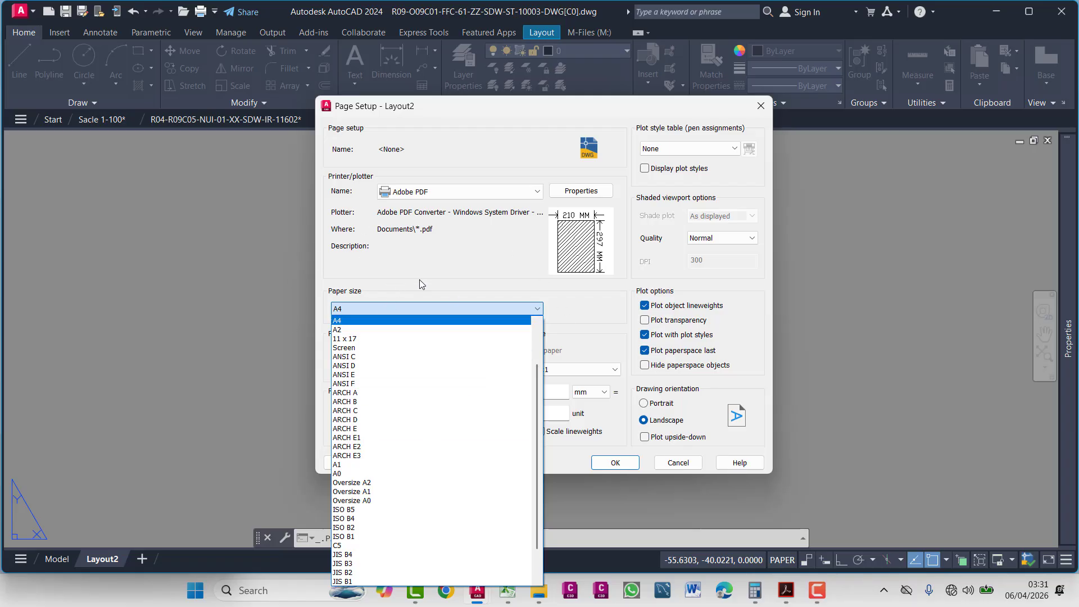
pyautogui.click(360, 320)
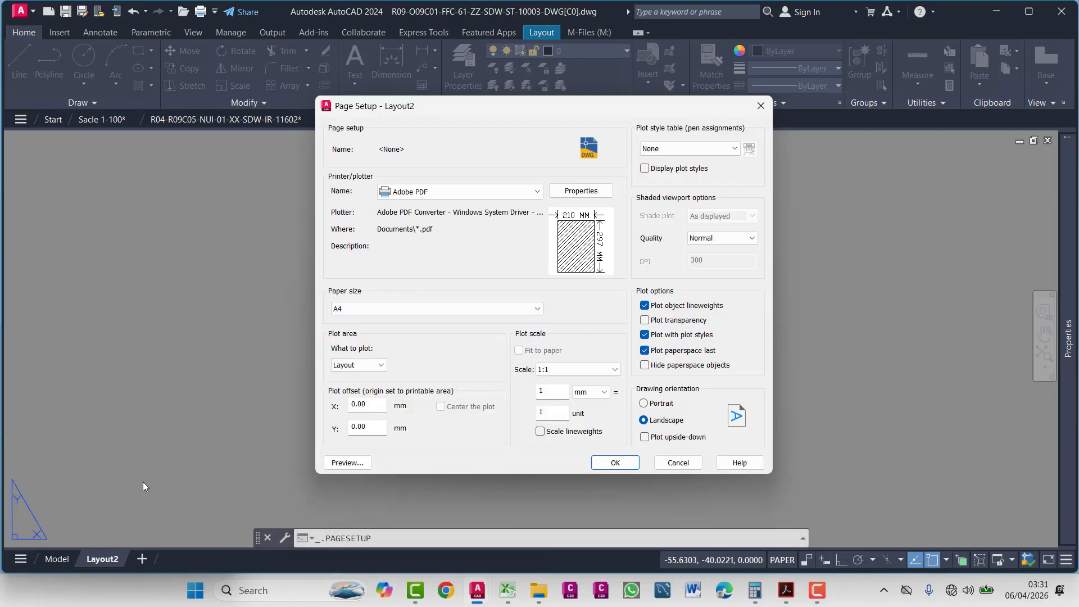
pyautogui.press('Escape')
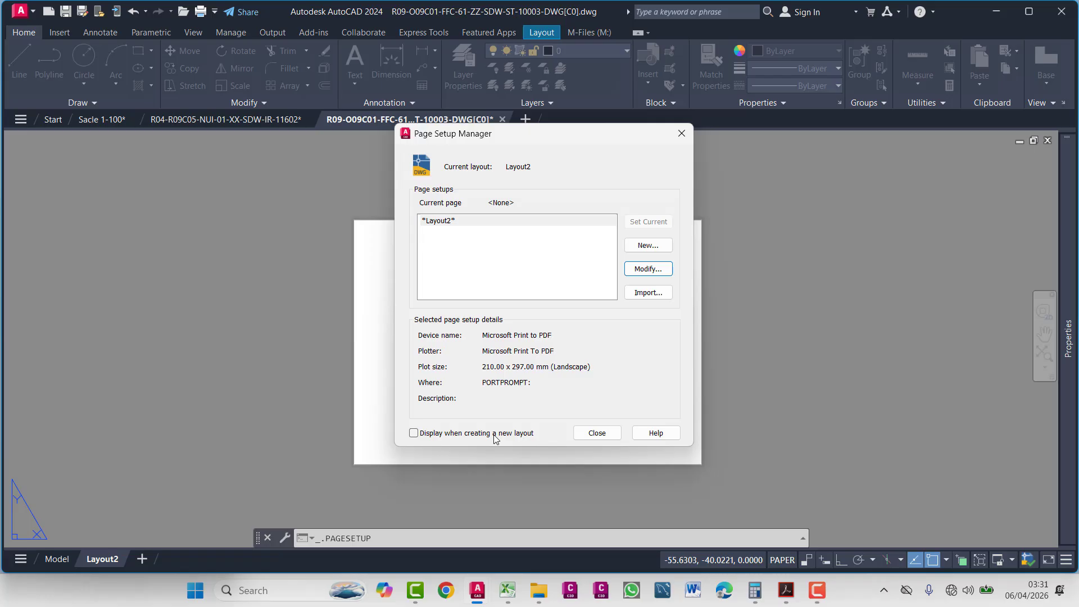
pyautogui.click(594, 428)
pyautogui.click(596, 432)
# - Return to model space with the whole roof plan and legend in view, and dismiss the offline web window
pyautogui.click(57, 559)
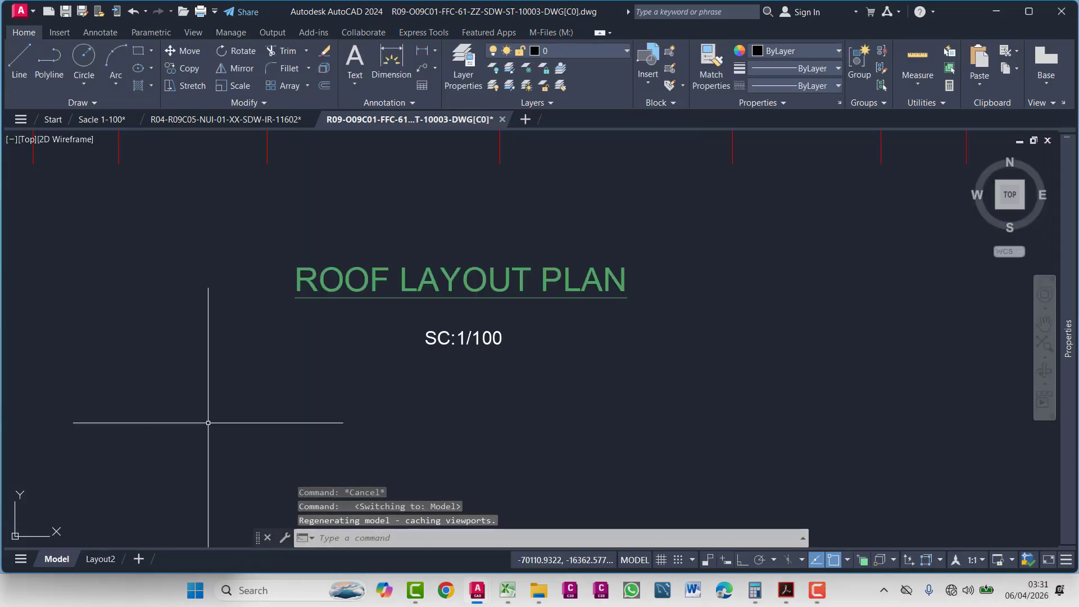
pyautogui.scroll(-6, 423, 295)
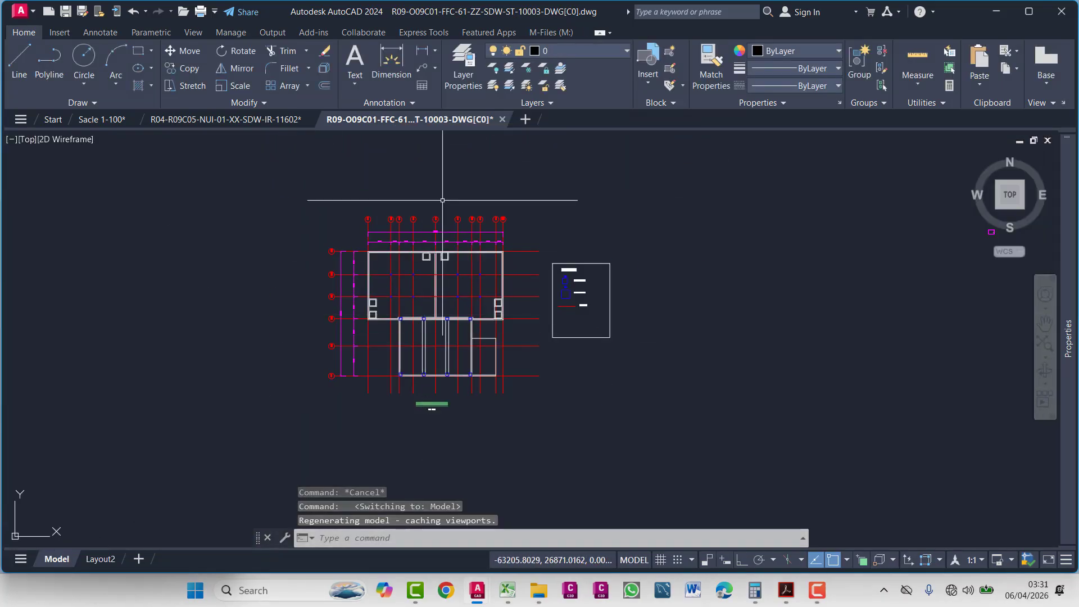
pyautogui.scroll(2, 557, 234)
pyautogui.scroll(-4, 362, 241)
pyautogui.moveTo(556, 334); pyautogui.dragTo(482, 303, button='middle')
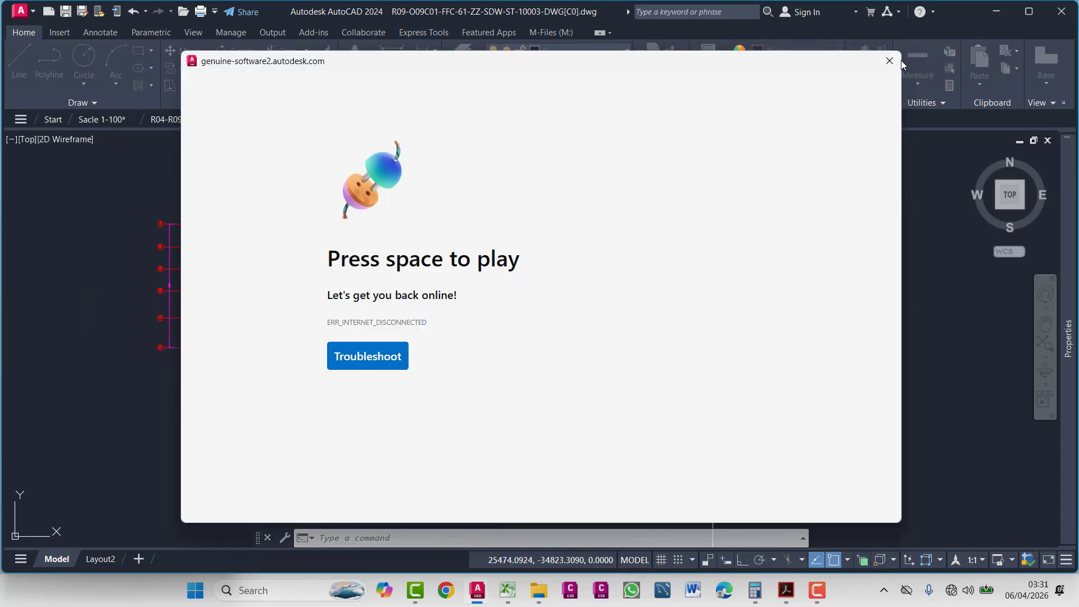
pyautogui.click(891, 61)
pyautogui.scroll(1, 549, 298)
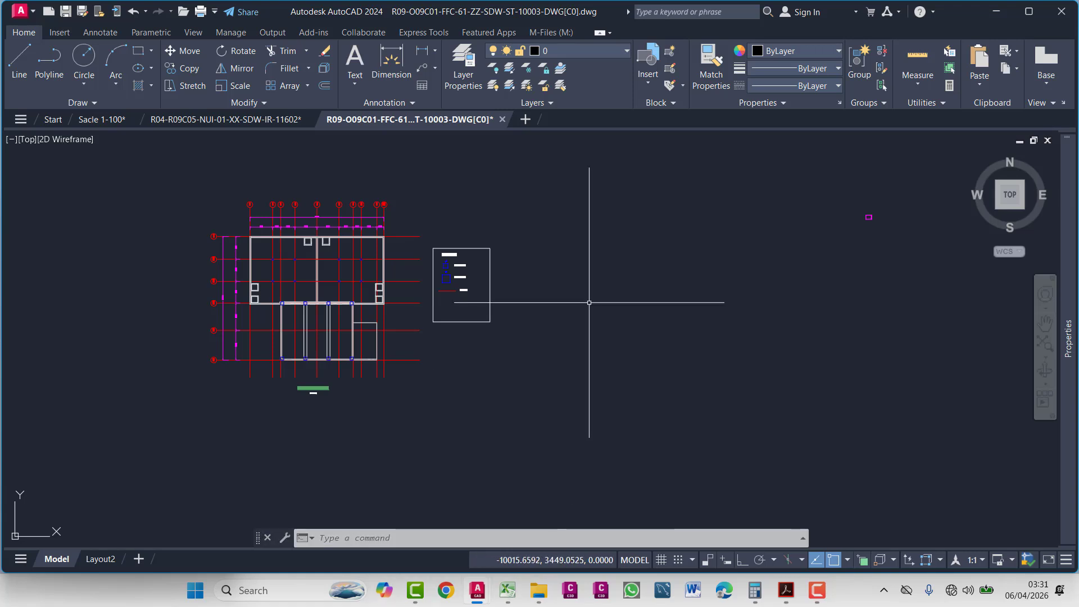
pyautogui.moveTo(609, 395); pyautogui.dragTo(581, 384, button='middle')
pyautogui.press('Escape')
pyautogui.press('Escape')
pyautogui.press('Escape')
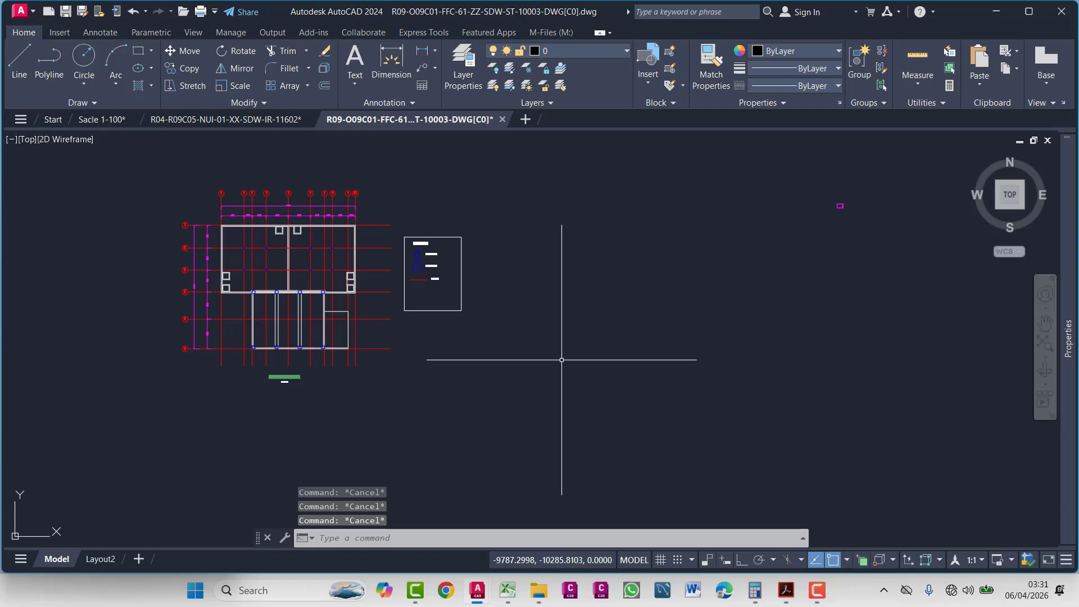
pyautogui.moveTo(819, 592)
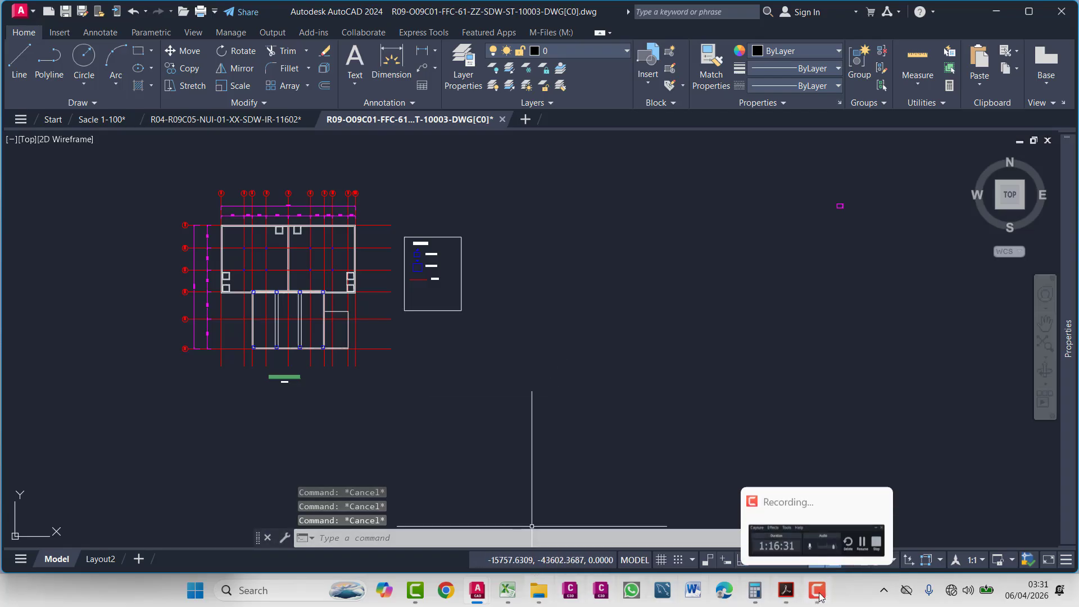
pyautogui.moveTo(847, 546)
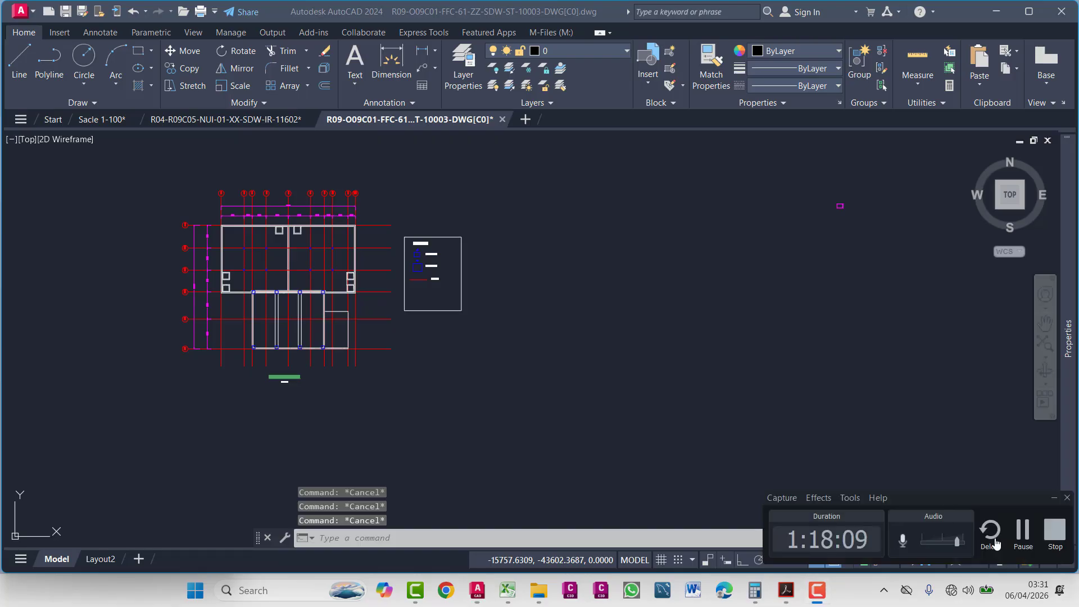
pyautogui.click(1023, 537)
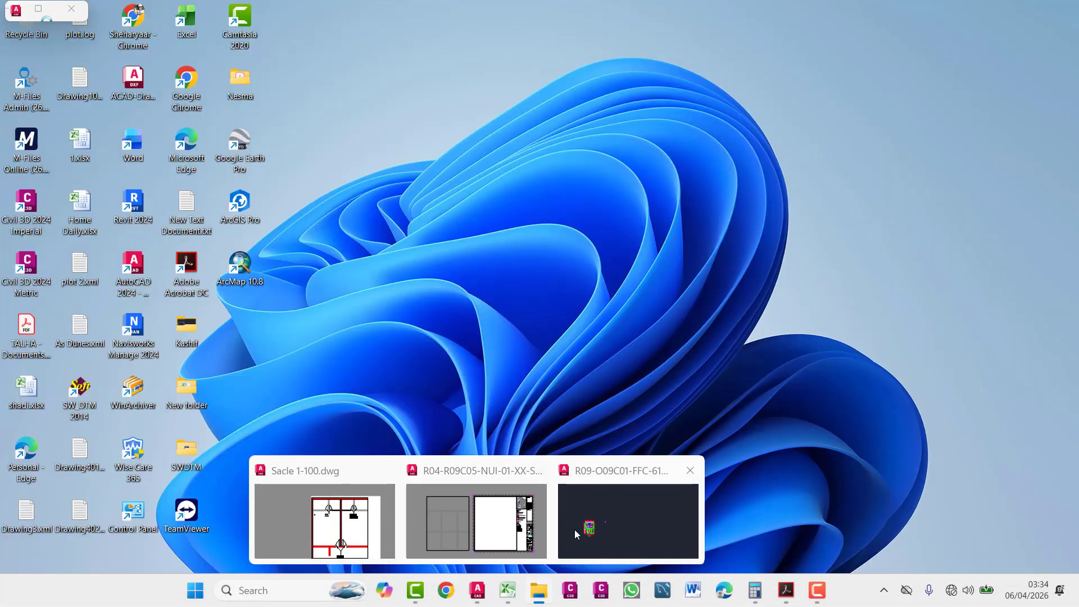
pyautogui.click(574, 530)
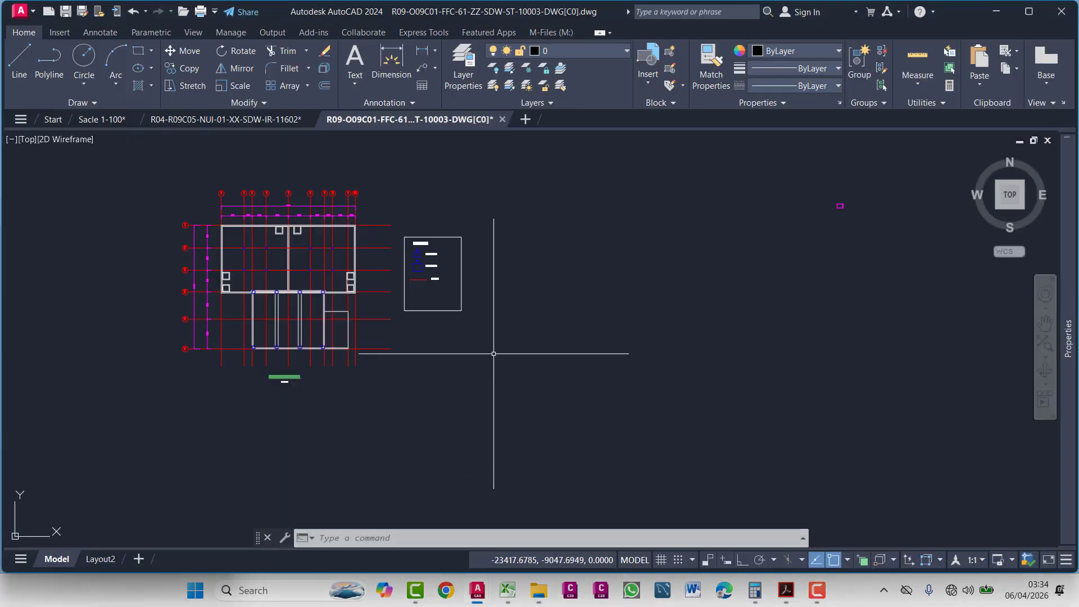
# - Check the text height of the LEGENDS heading in the legend box
pyautogui.scroll(6, 354, 212)
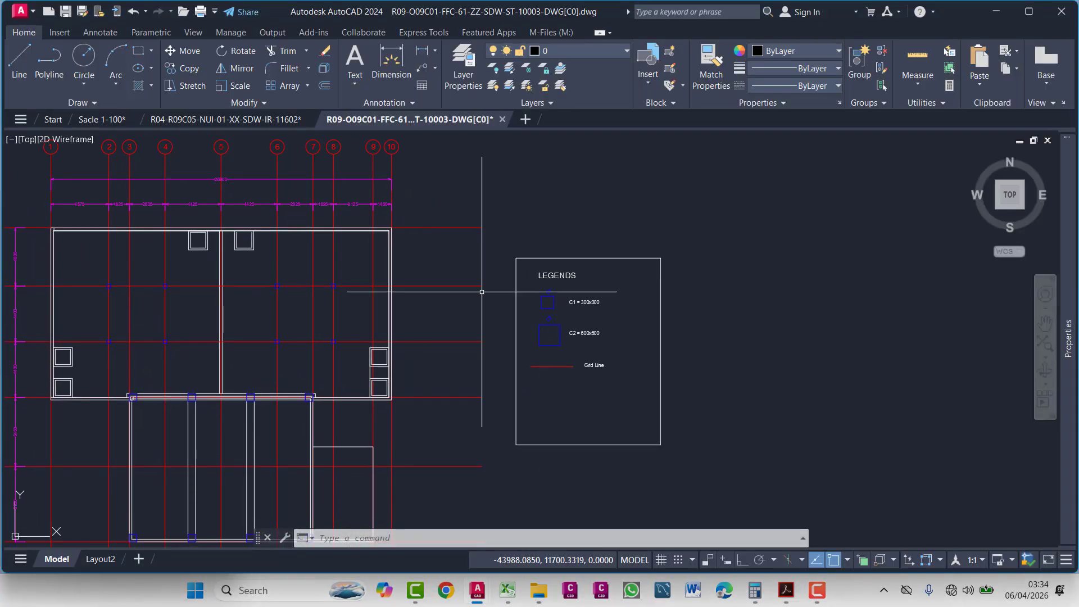
pyautogui.moveTo(560, 294); pyautogui.dragTo(740, 241, button='middle')
pyautogui.moveTo(648, 281); pyautogui.dragTo(590, 296, button='middle')
pyautogui.moveTo(701, 225); pyautogui.dragTo(584, 245, button='middle')
pyautogui.scroll(4, 583, 244)
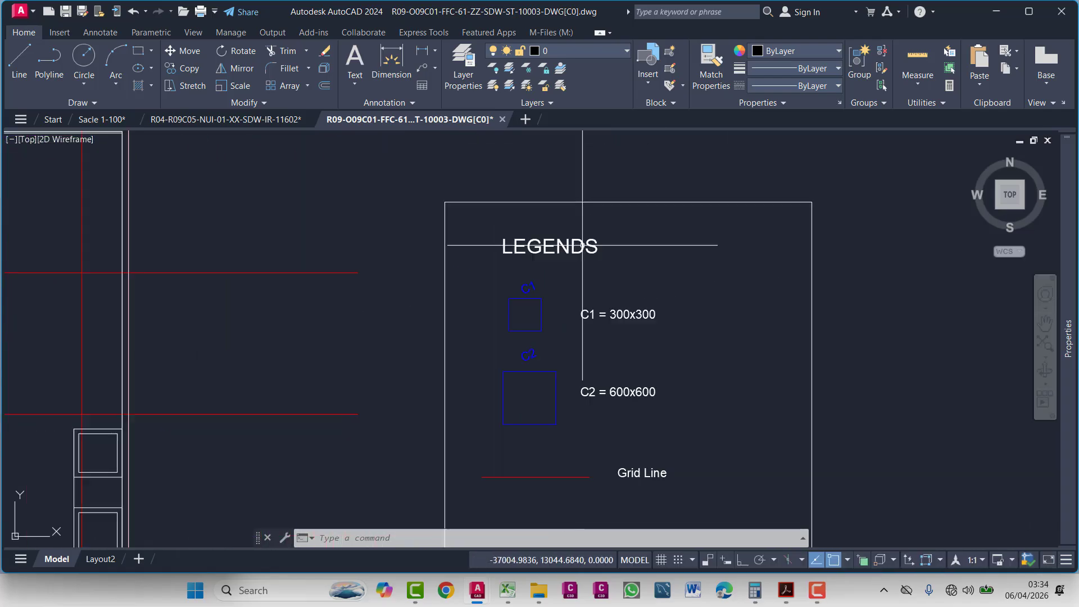
pyautogui.click(575, 251)
pyautogui.click(576, 226)
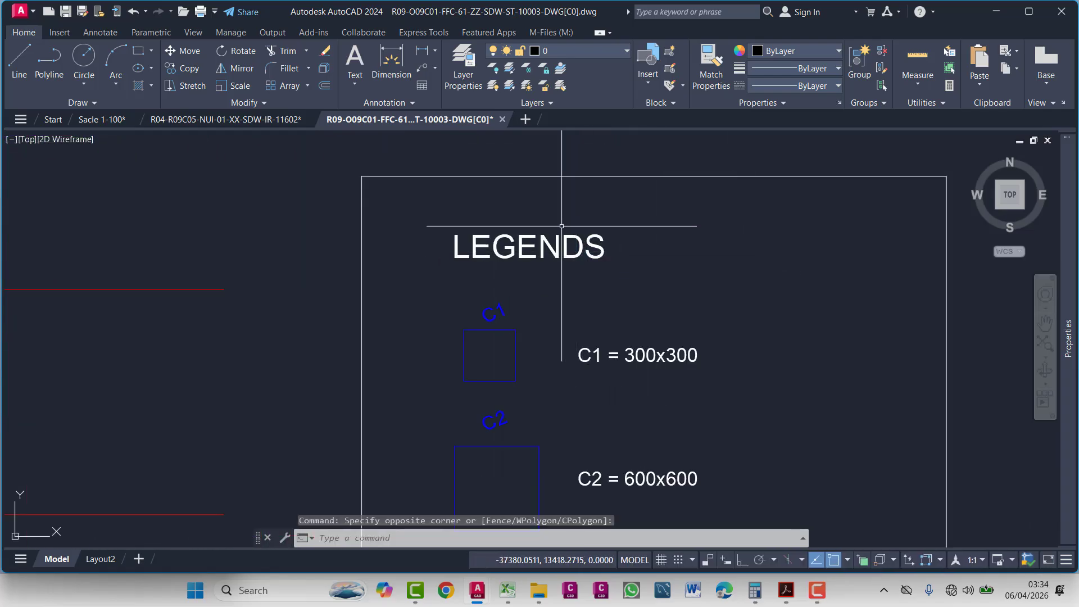
pyautogui.click(562, 227)
pyautogui.click(503, 285)
pyautogui.moveTo(1073, 297)
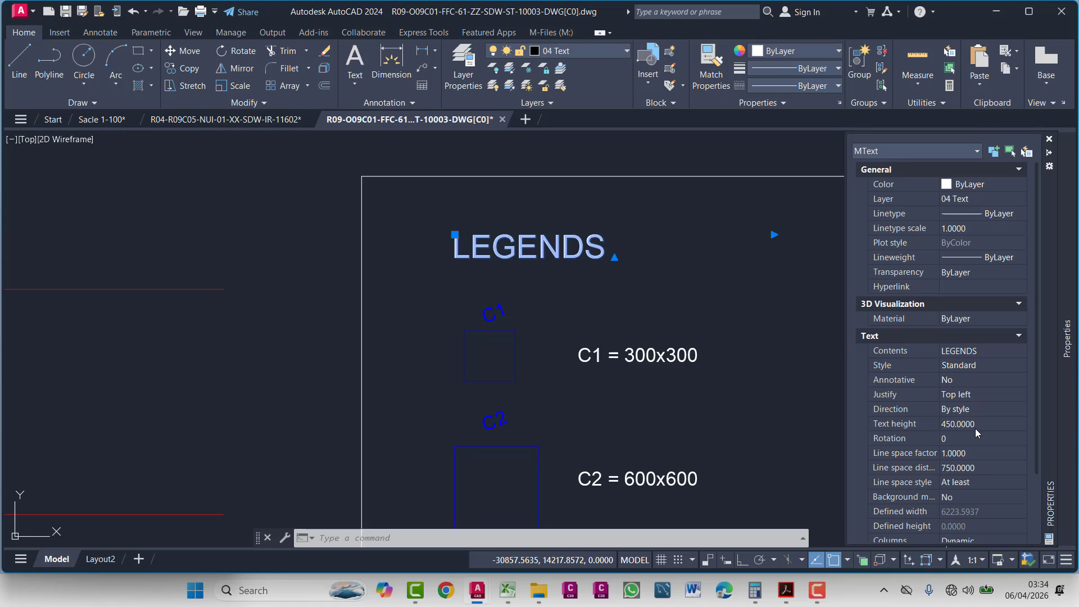
pyautogui.press('Escape')
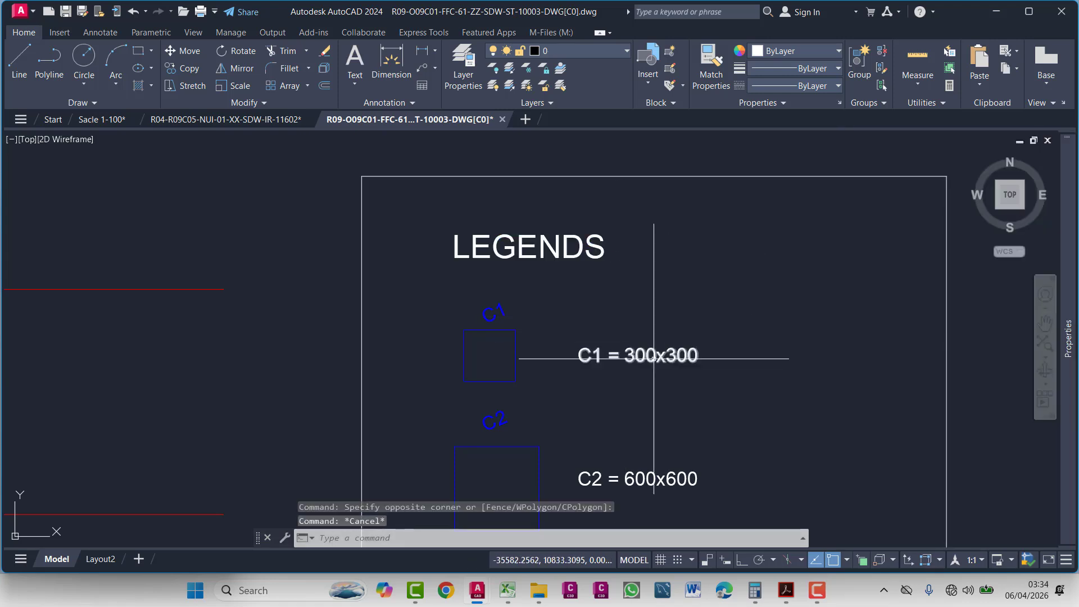
# - Check the text height of the "C1 = 300x300" label in the legend
pyautogui.click(654, 358)
pyautogui.moveTo(1068, 337)
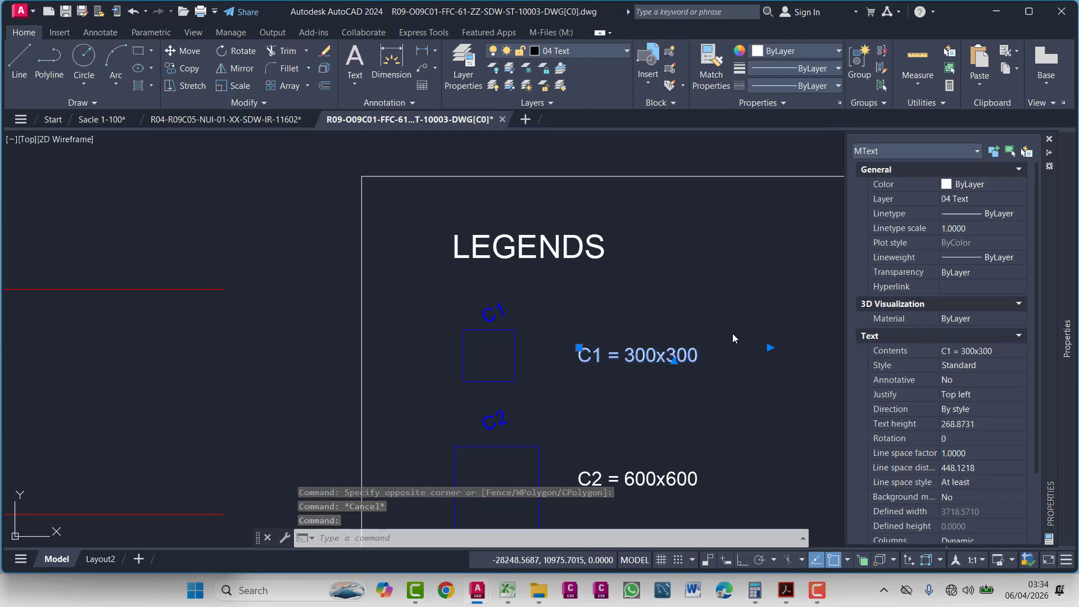
pyautogui.press('Escape')
# - Examine the dimension between grid lines 3 and 4 above the roof plan
pyautogui.scroll(-5, 656, 301)
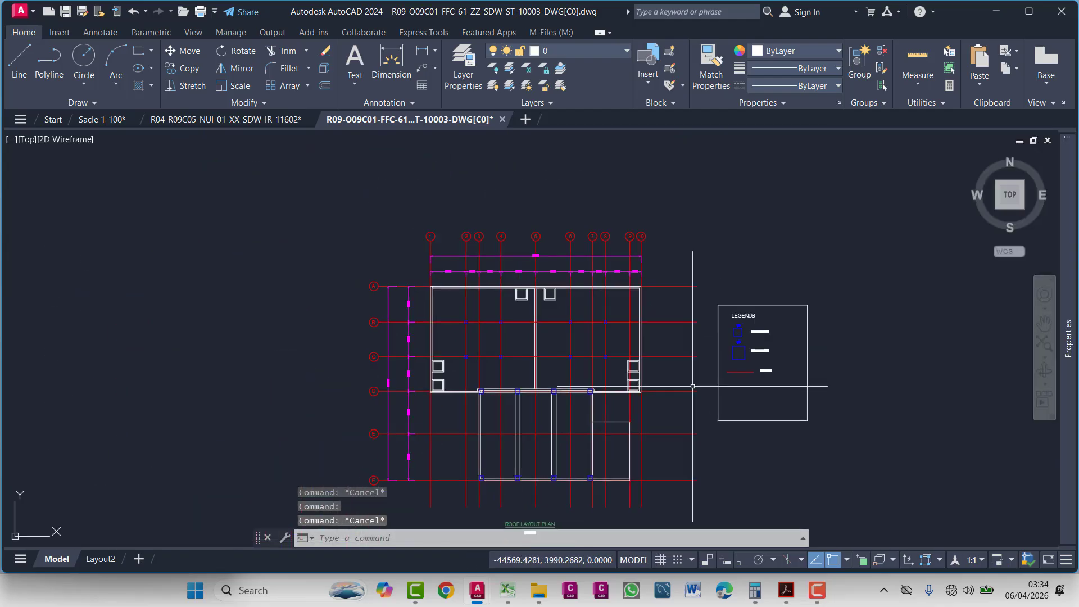
pyautogui.scroll(8, 478, 260)
pyautogui.click(479, 269)
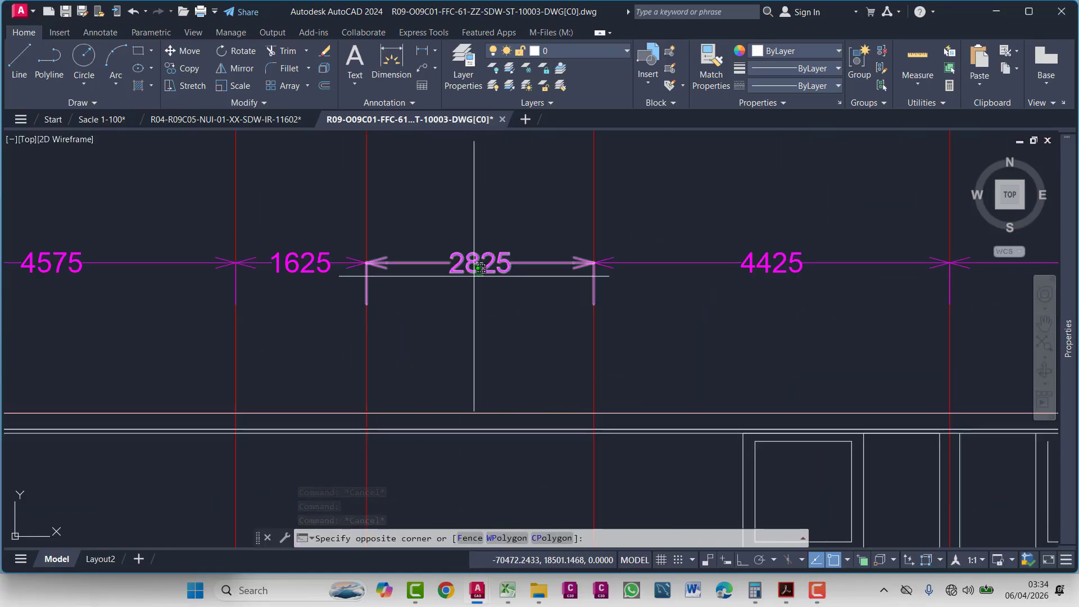
pyautogui.click(478, 306)
pyautogui.scroll(-4, 483, 326)
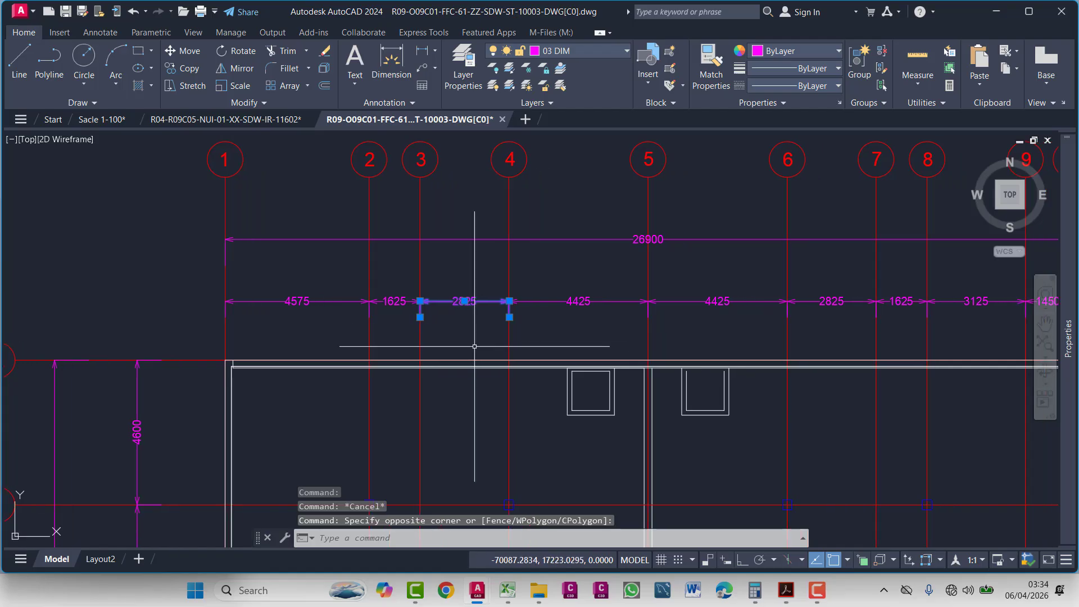
pyautogui.press('Escape')
# - Open scale_calculator.xlsx from New Volume (D:) in Excel, agreeing to reopen the workbook
pyautogui.moveTo(538, 590)
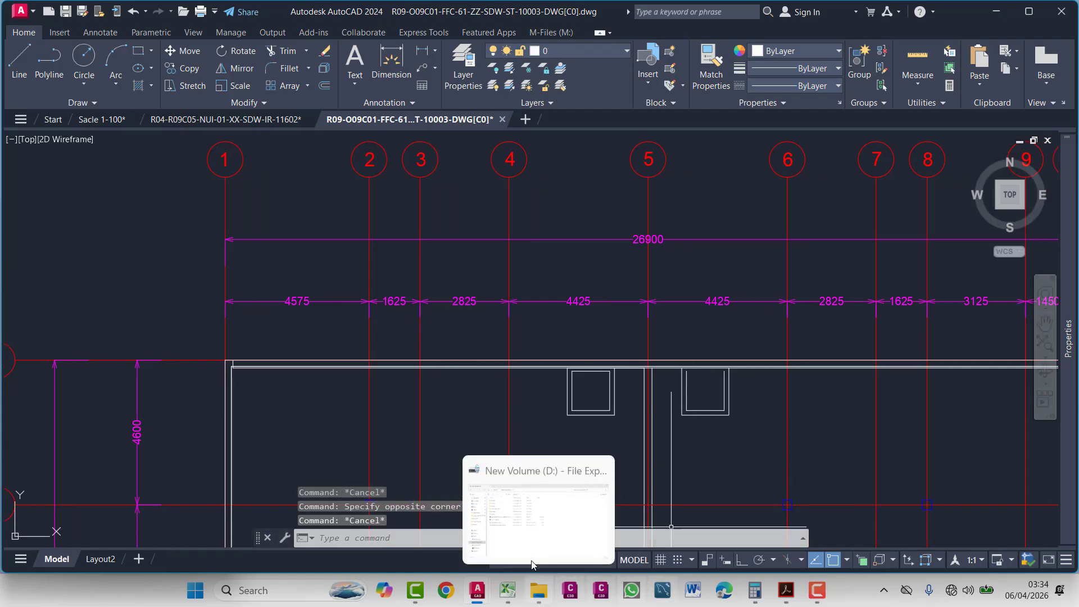
pyautogui.click(513, 495)
pyautogui.doubleClick(233, 295)
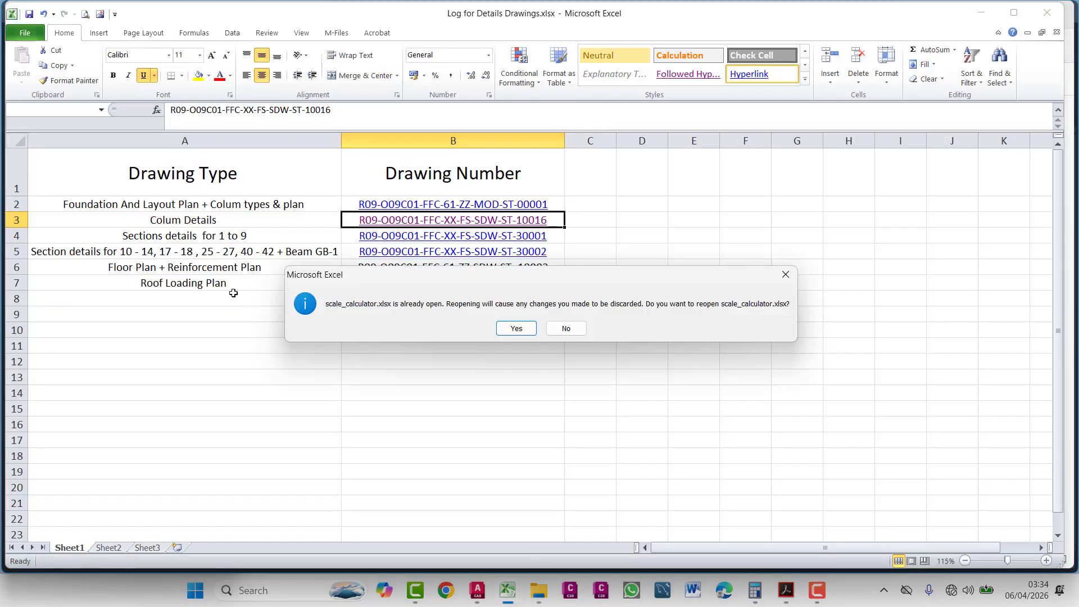
pyautogui.click(517, 328)
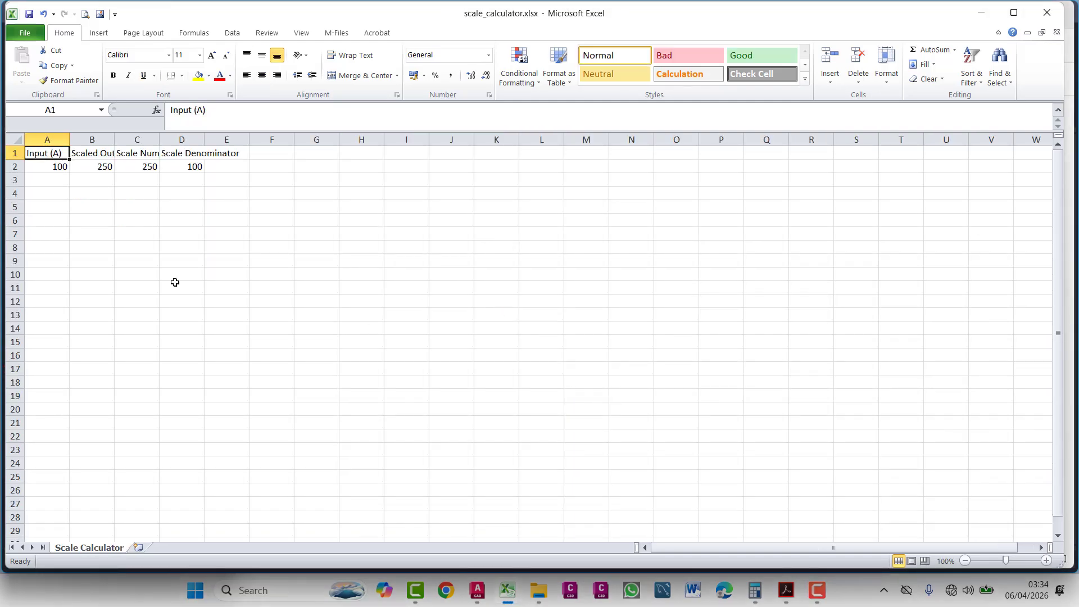
# - Select cell A2 and widen column B to fit the "Scaled Output (B)" heading
pyautogui.click(43, 167)
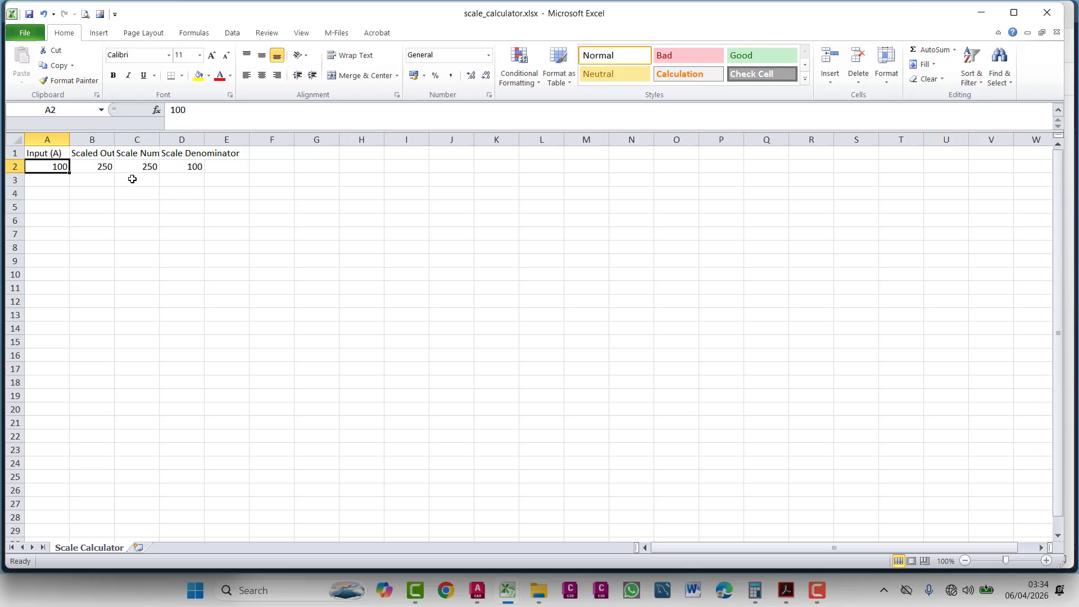
pyautogui.moveTo(114, 140); pyautogui.dragTo(252, 140)
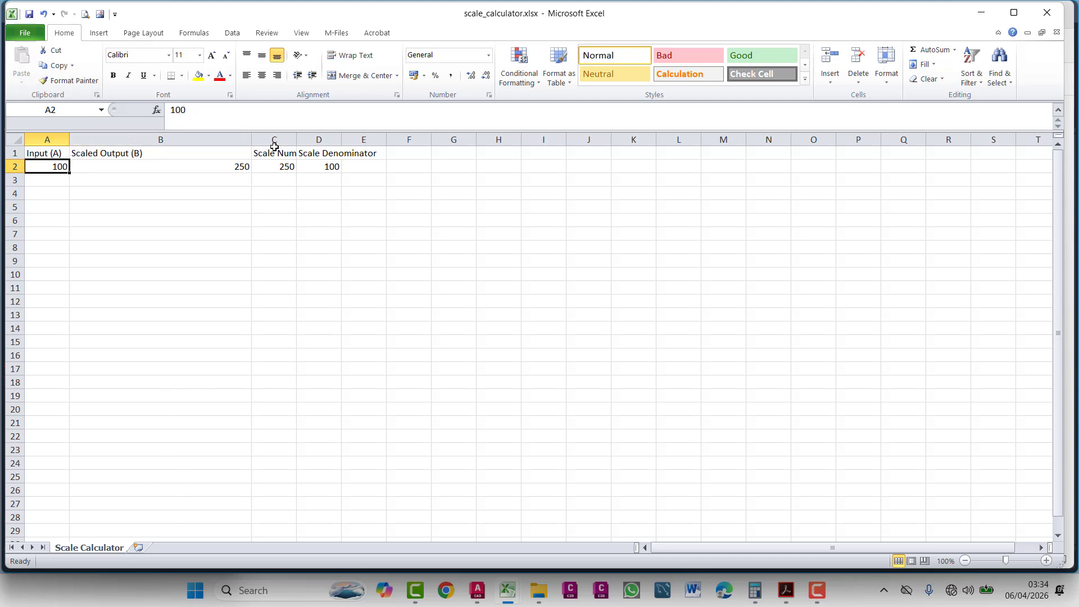
pyautogui.moveTo(254, 137); pyautogui.dragTo(212, 145)
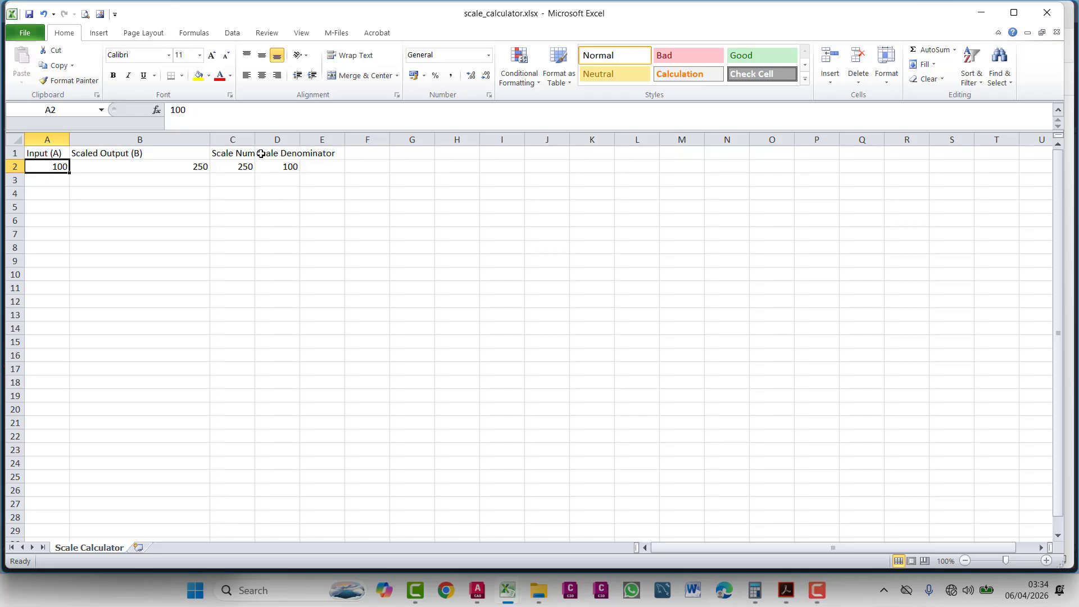
pyautogui.moveTo(507, 590)
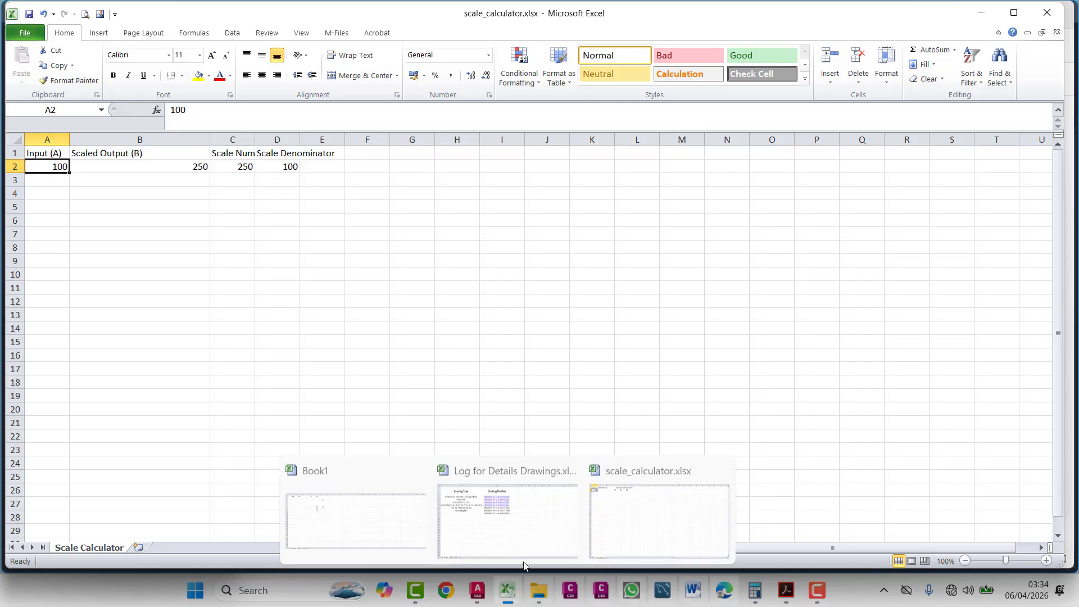
pyautogui.moveTo(478, 522)
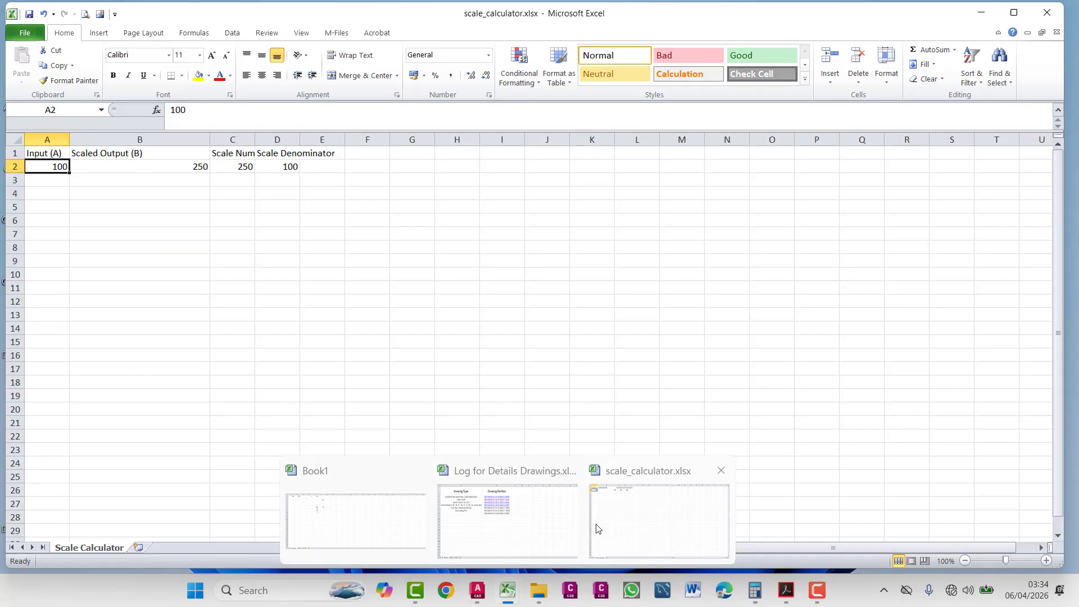
pyautogui.click(628, 529)
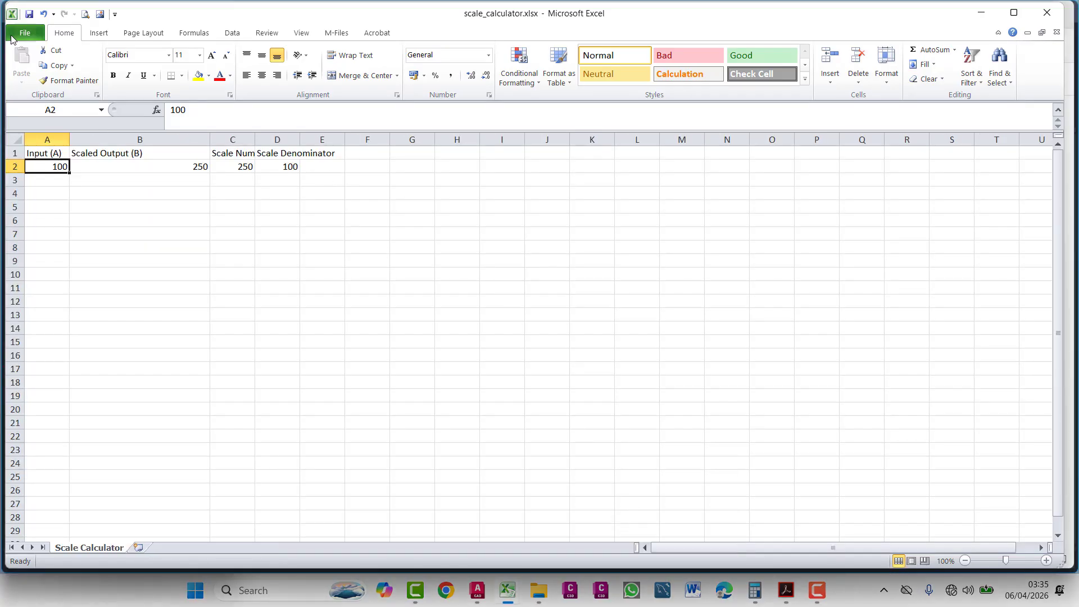
pyautogui.click(43, 33)
pyautogui.click(51, 245)
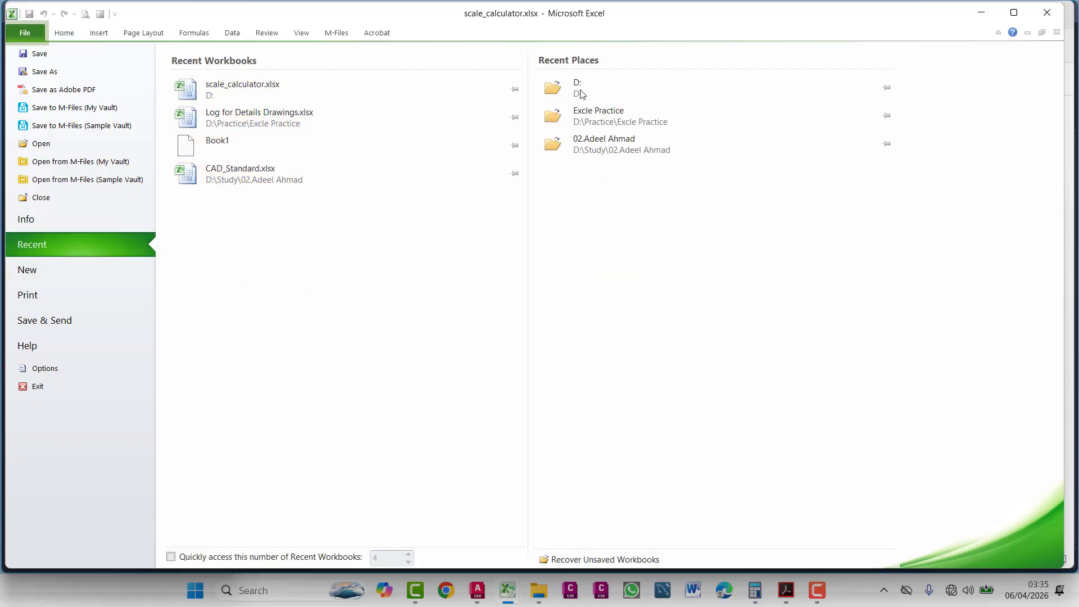
pyautogui.click(991, 11)
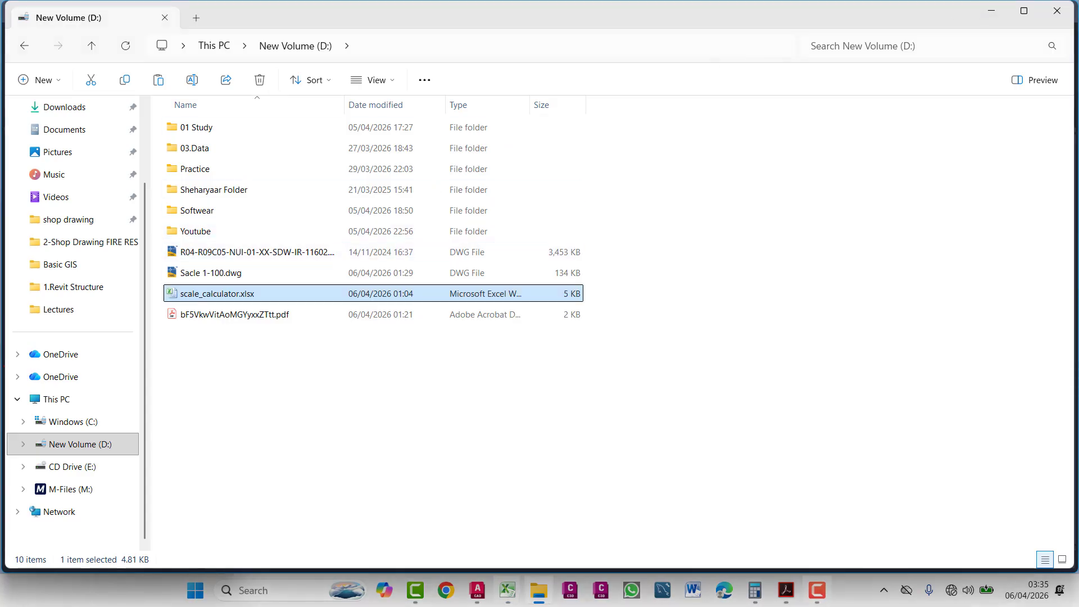
pyautogui.click(501, 534)
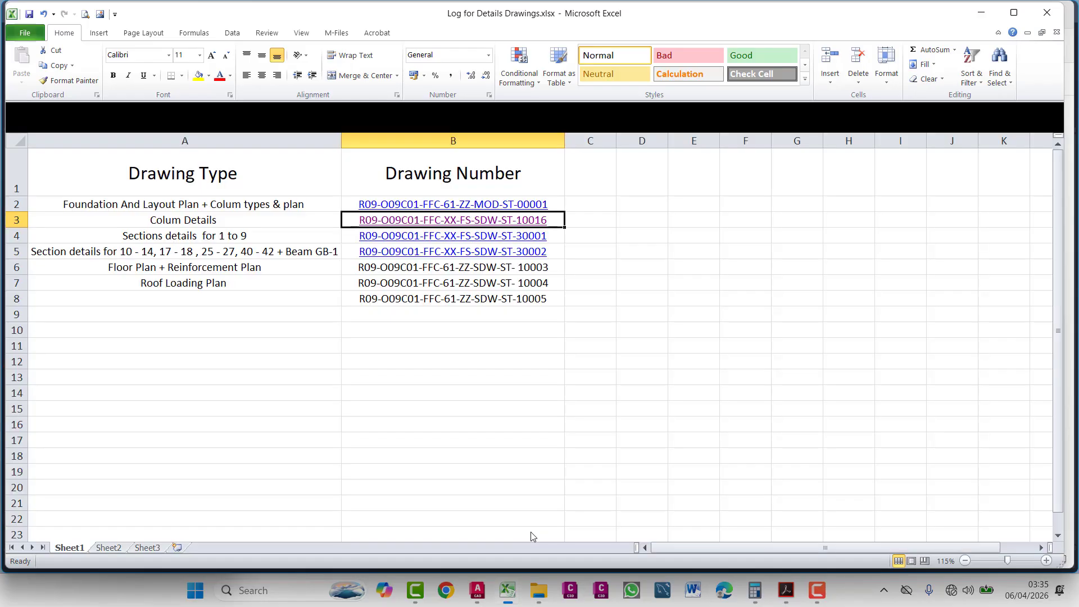
pyautogui.moveTo(506, 590)
pyautogui.click(657, 517)
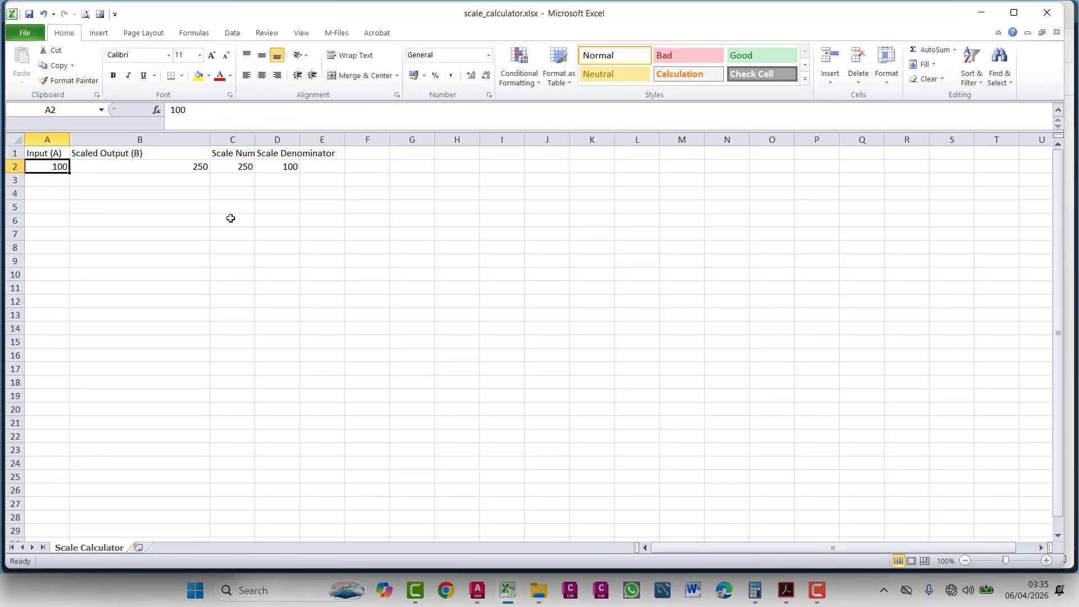
# - Narrow column B to fit its heading more closely and centre the contents of columns A through E
pyautogui.click(44, 153)
pyautogui.click(99, 157)
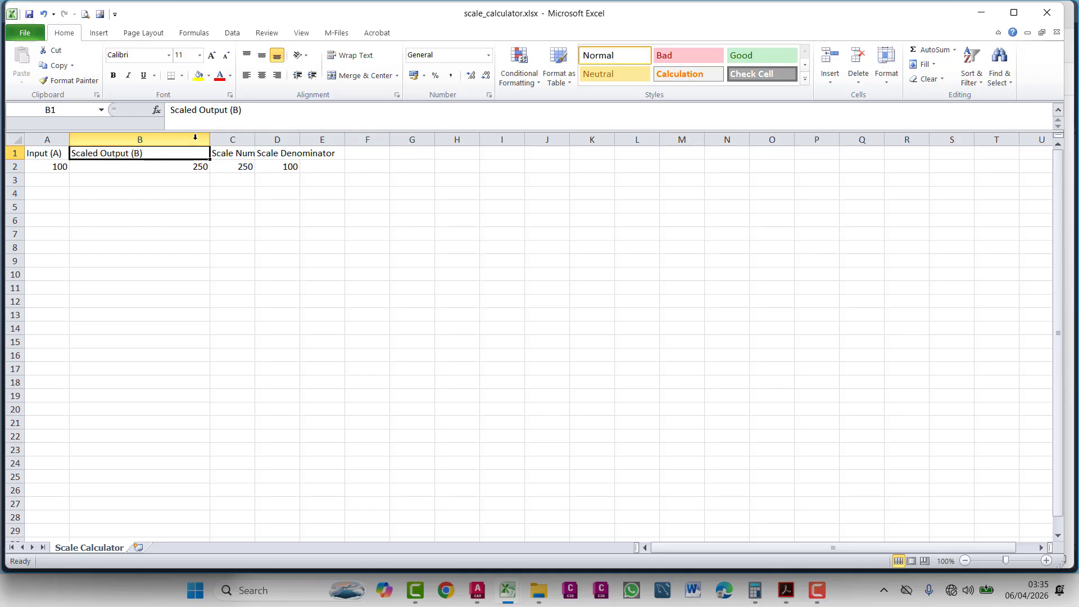
pyautogui.moveTo(207, 142); pyautogui.dragTo(179, 141)
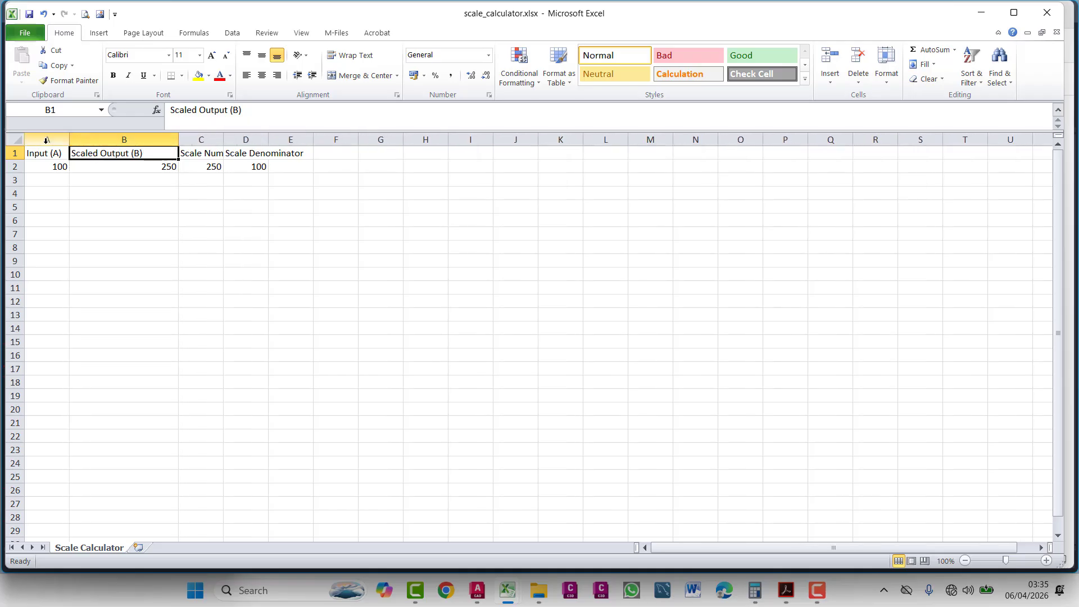
pyautogui.moveTo(48, 139); pyautogui.dragTo(291, 107)
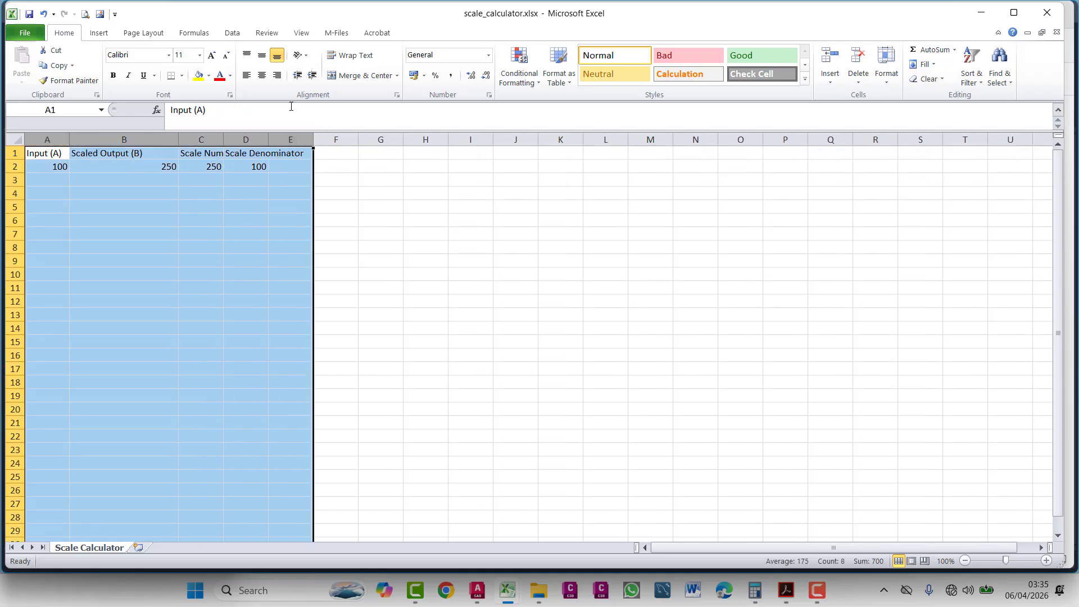
pyautogui.click(262, 75)
pyautogui.click(140, 310)
# - Rename the heading in B1 to "Text Height" and the heading in A1 to "Scale Factor"
pyautogui.click(129, 155)
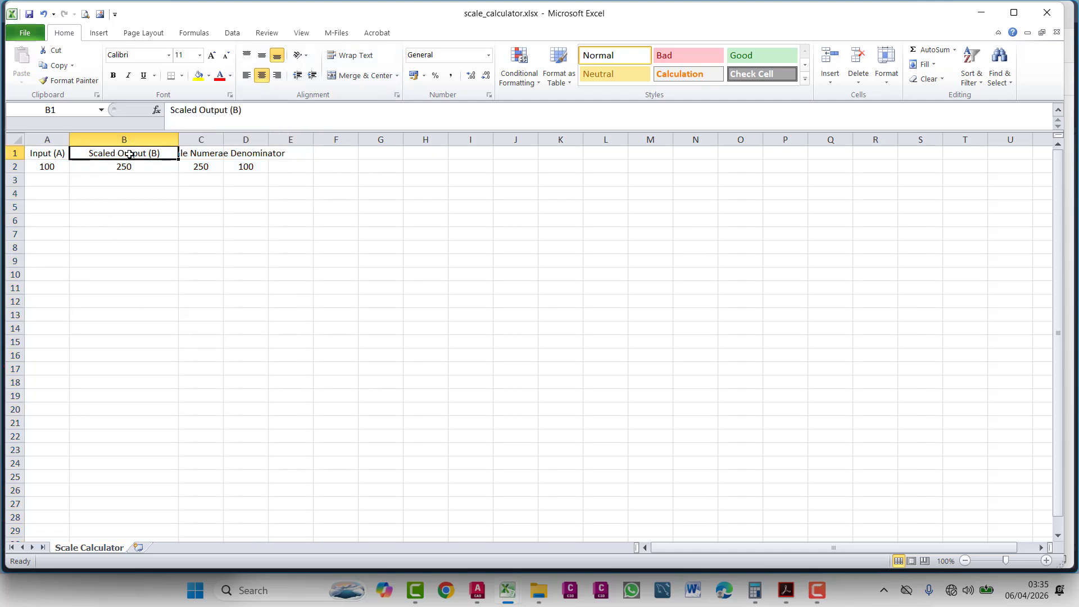
pyautogui.write('Text Height')
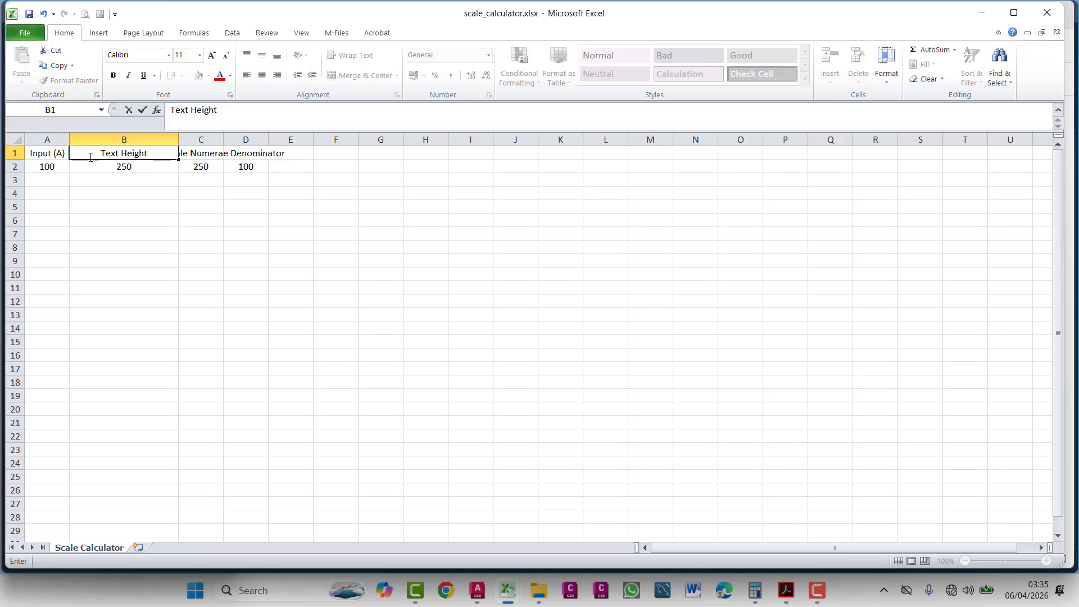
pyautogui.click(40, 158)
pyautogui.write('S')
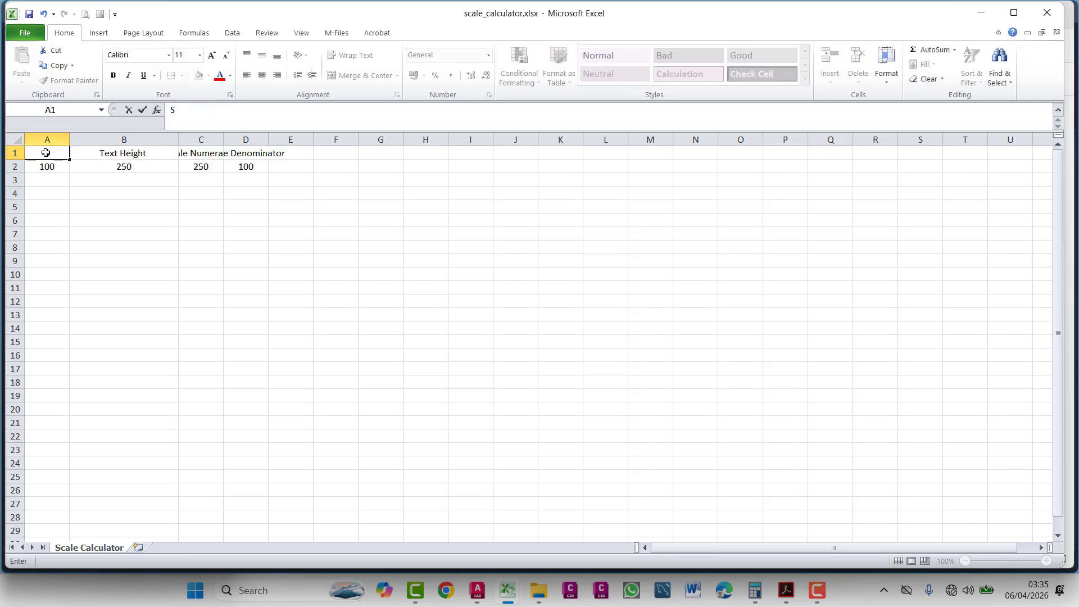
pyautogui.write('cale Factor')
pyautogui.click(156, 203)
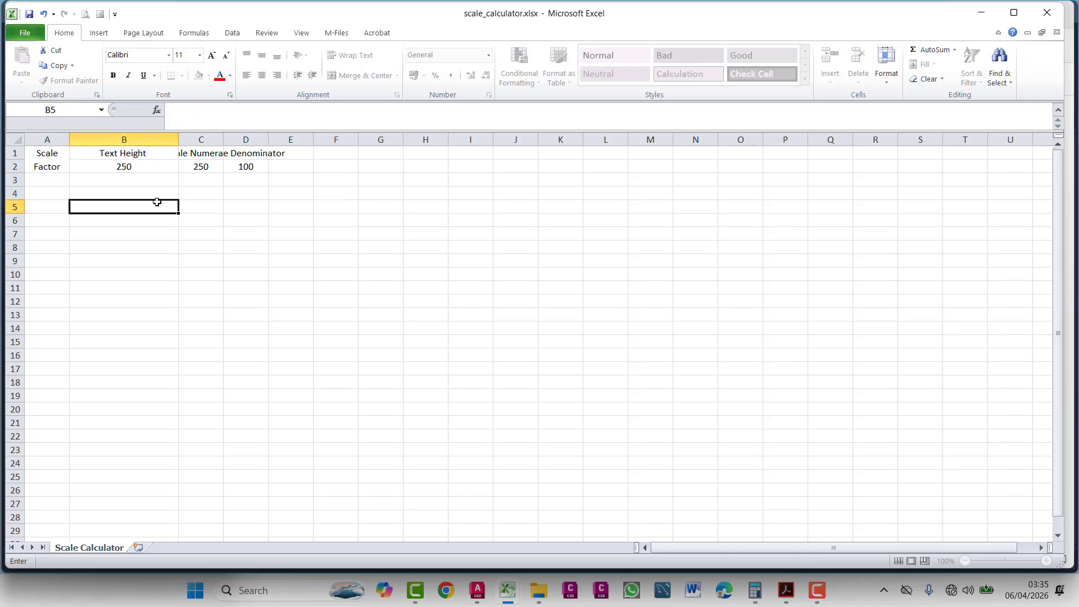
# - Widen columns A, C and D so that the Scale Factor, Scale Numerator and Scale Denominator headings fit
pyautogui.moveTo(228, 139); pyautogui.dragTo(360, 144)
pyautogui.click(212, 203)
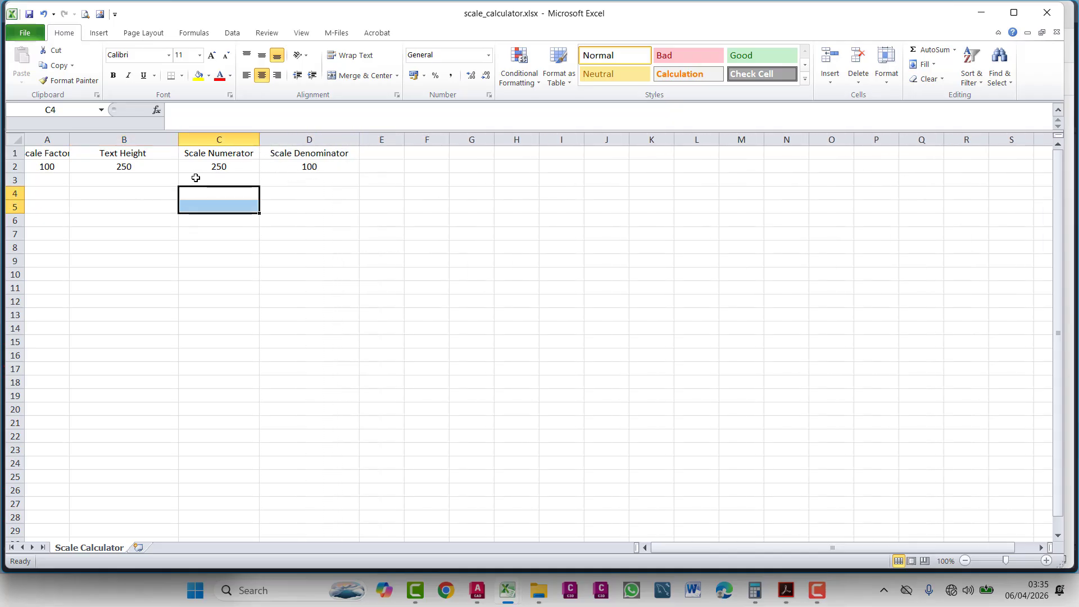
pyautogui.click(102, 233)
pyautogui.click(55, 164)
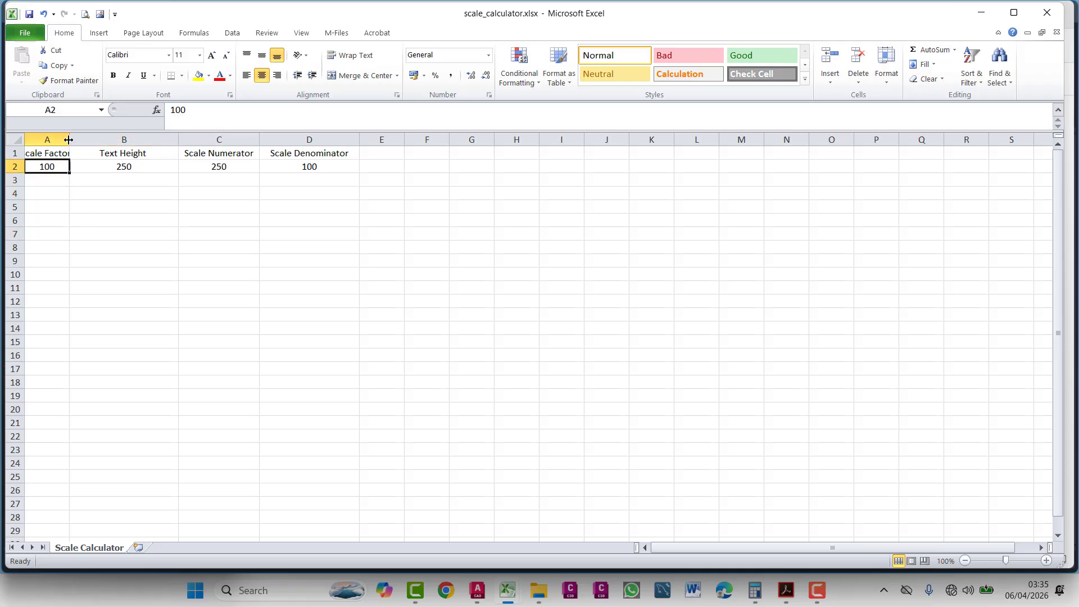
pyautogui.moveTo(68, 139); pyautogui.dragTo(128, 139)
pyautogui.click(99, 208)
# - Test the text height formula by setting the Scale Factor in A2 to 50 and returning it to 100
pyautogui.click(85, 164)
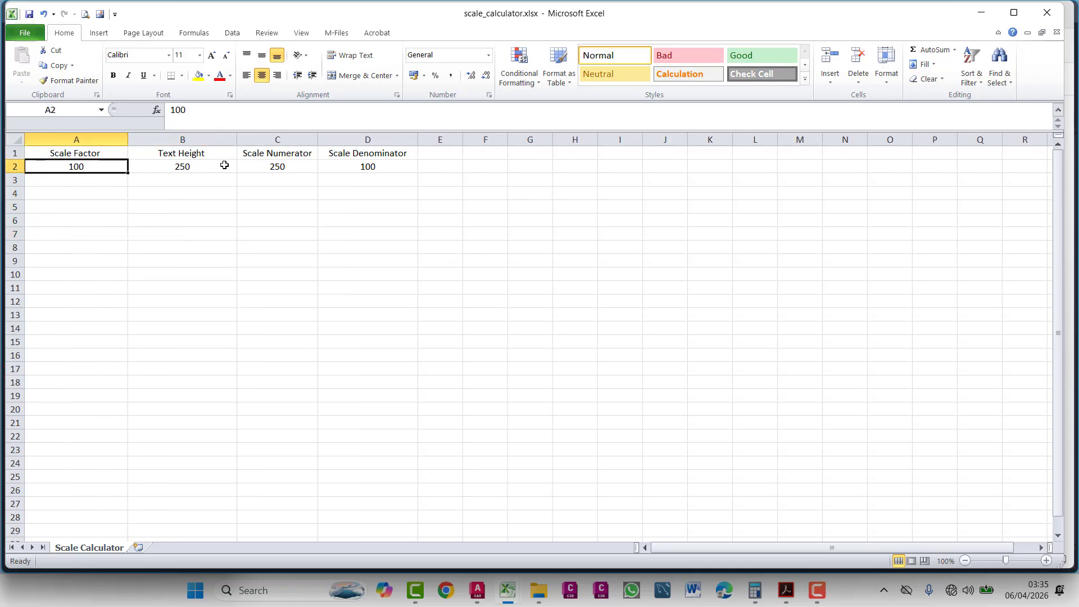
pyautogui.click(204, 172)
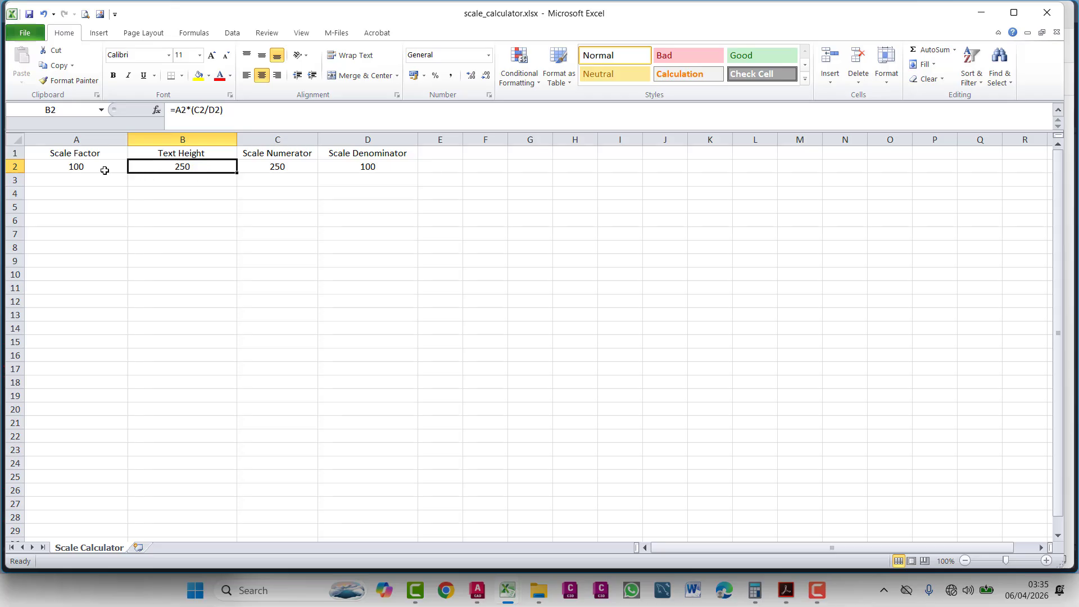
pyautogui.click(55, 168)
pyautogui.write('50')
pyautogui.press('Return')
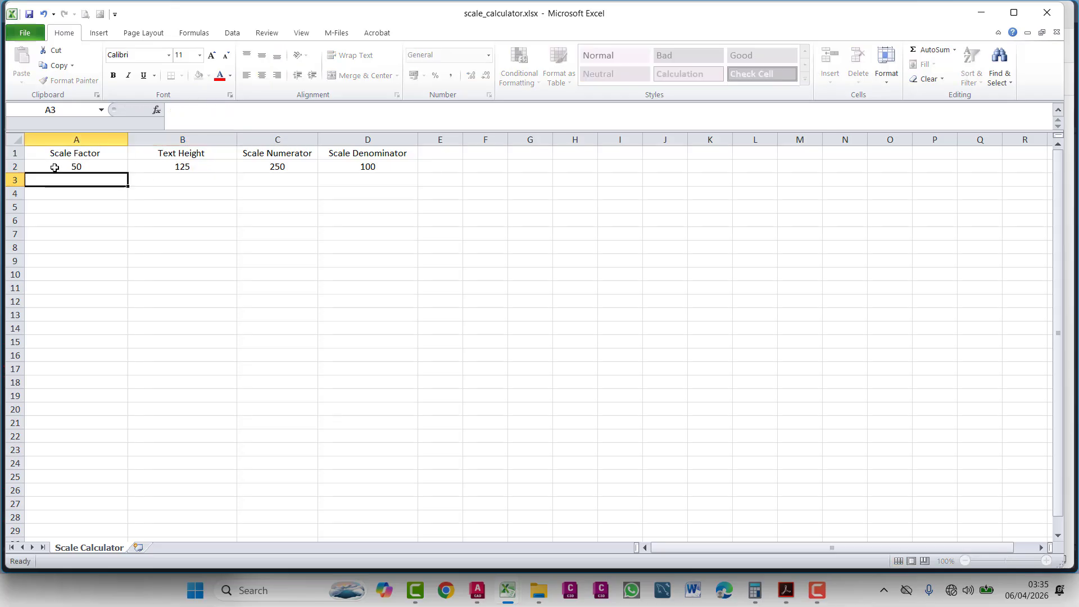
pyautogui.click(176, 170)
pyautogui.click(108, 163)
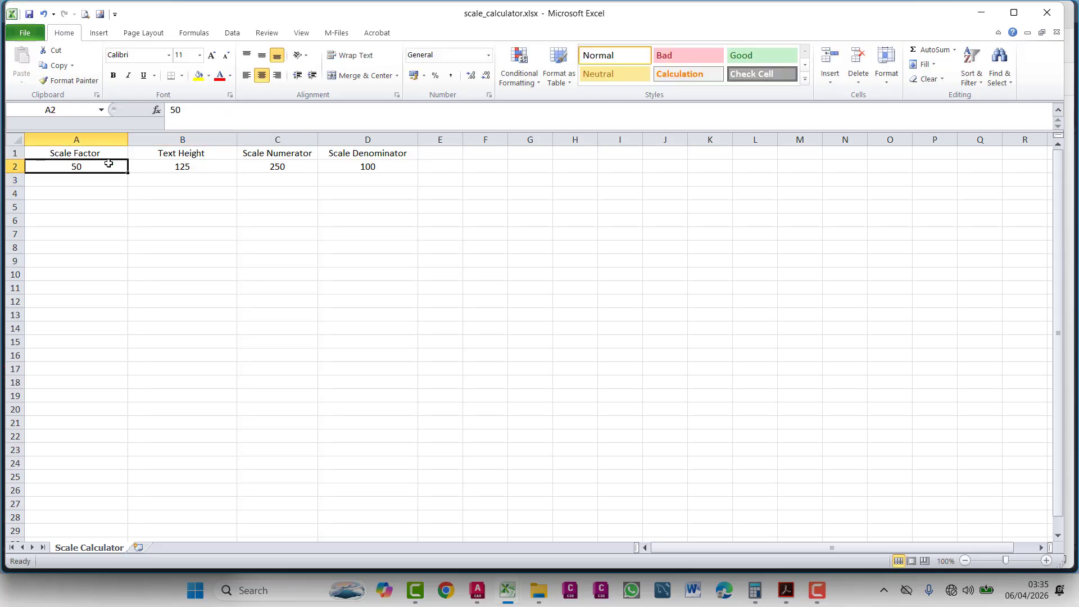
pyautogui.write('100')
pyautogui.press('Return')
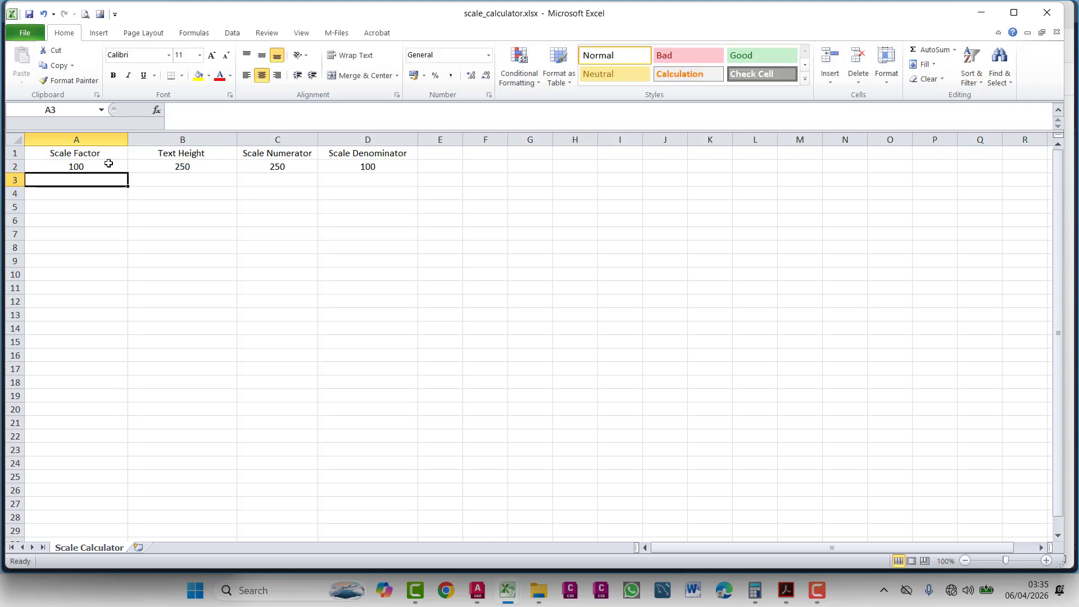
# - Rename the Scale Calculator worksheet to "Scale Drawing Text"
pyautogui.rightClick(81, 552)
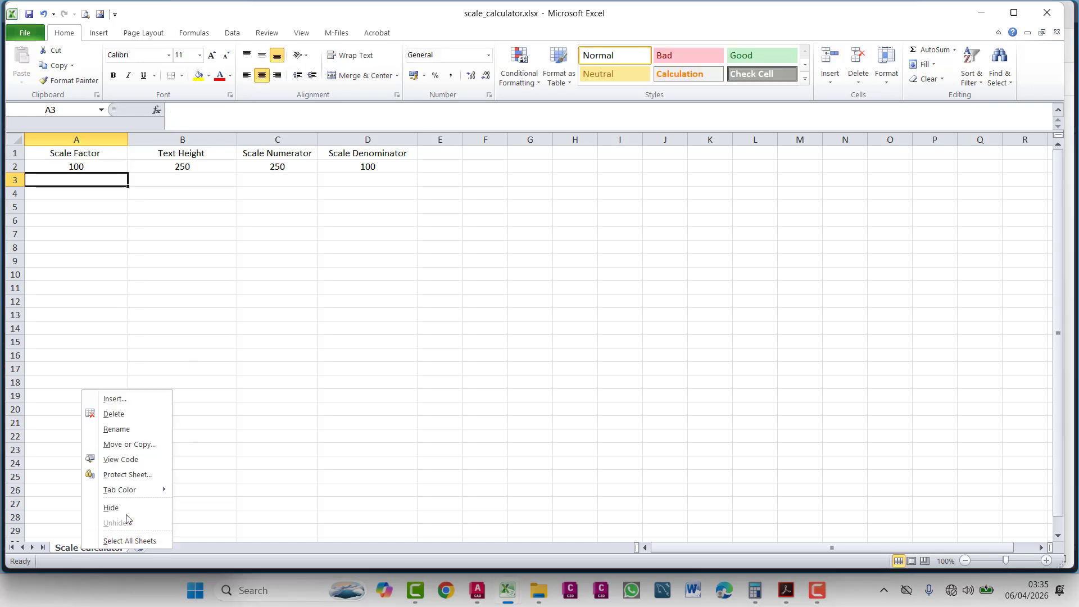
pyautogui.click(115, 431)
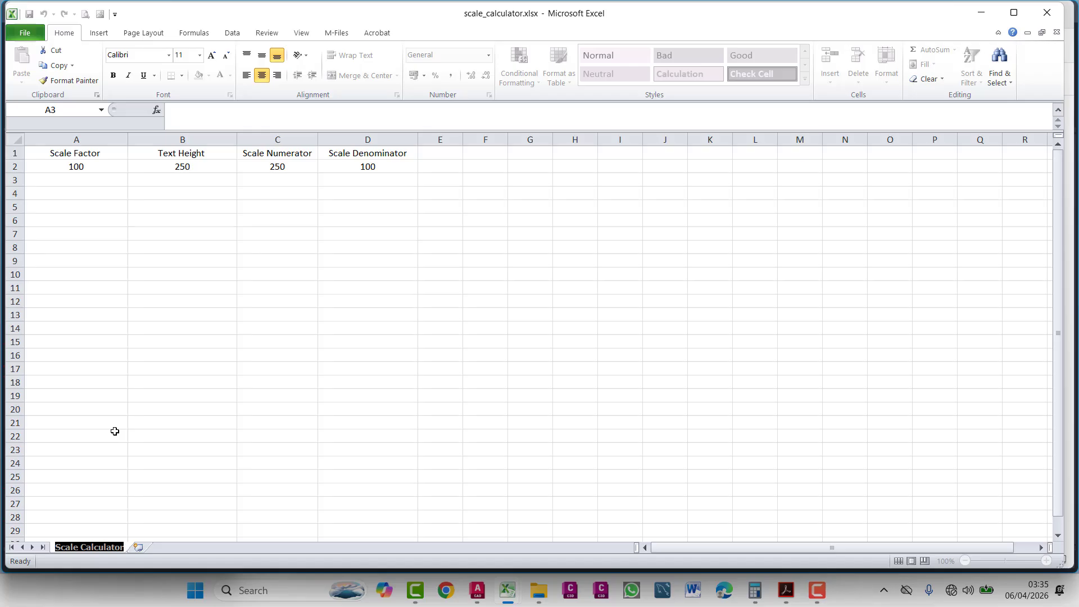
pyautogui.press('End')
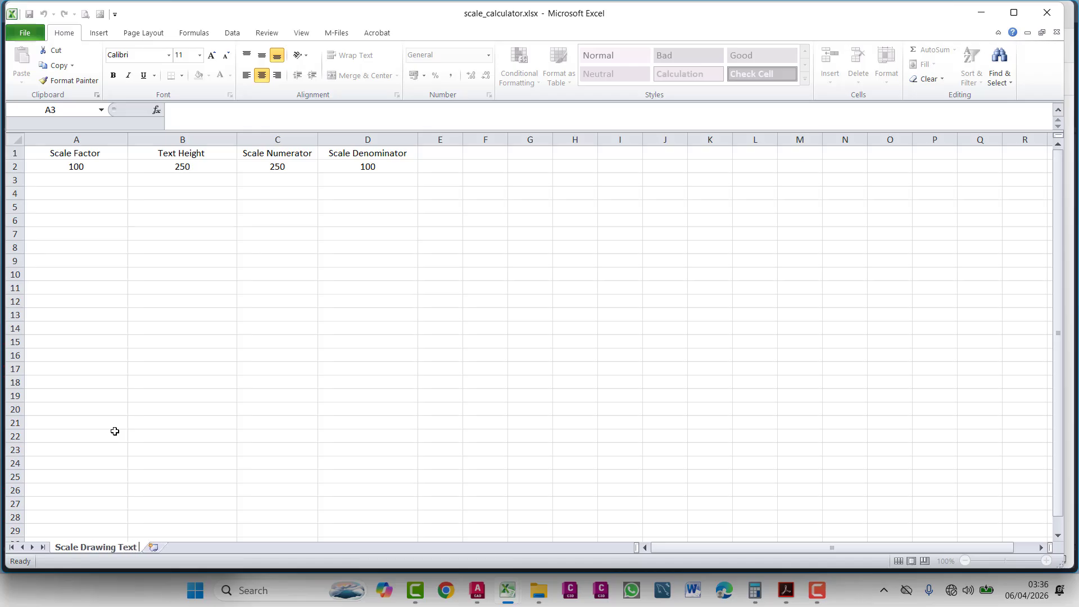
pyautogui.click(103, 407)
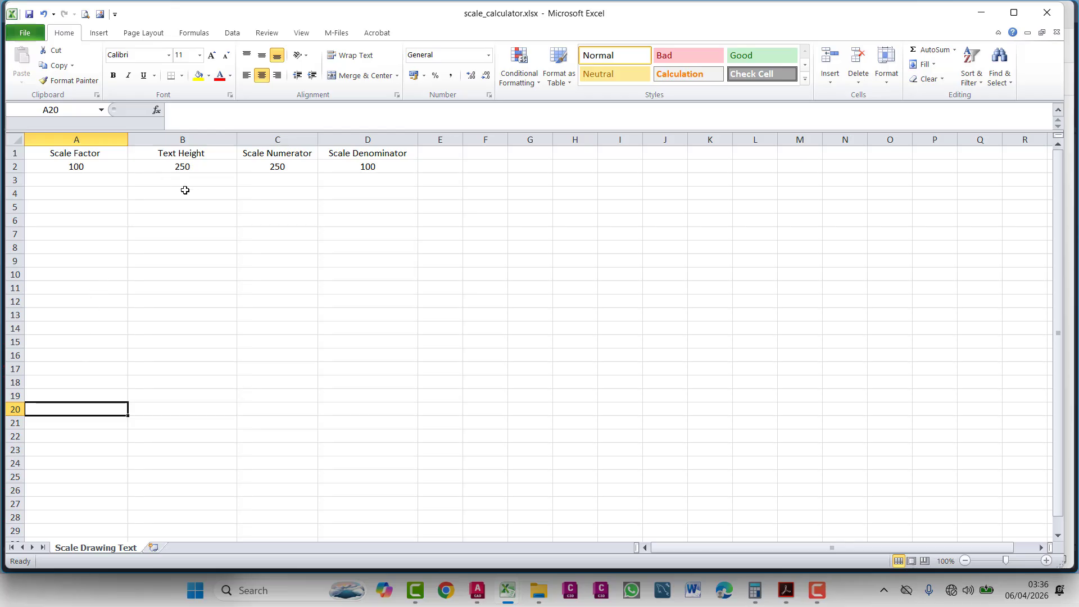
# - Switch to the R09-O09C01-FFC-61-ZZ-SDW-ST-10003 drawing in AutoCAD and bring the dimensions above the roof plan into view
pyautogui.click(182, 168)
pyautogui.click(88, 170)
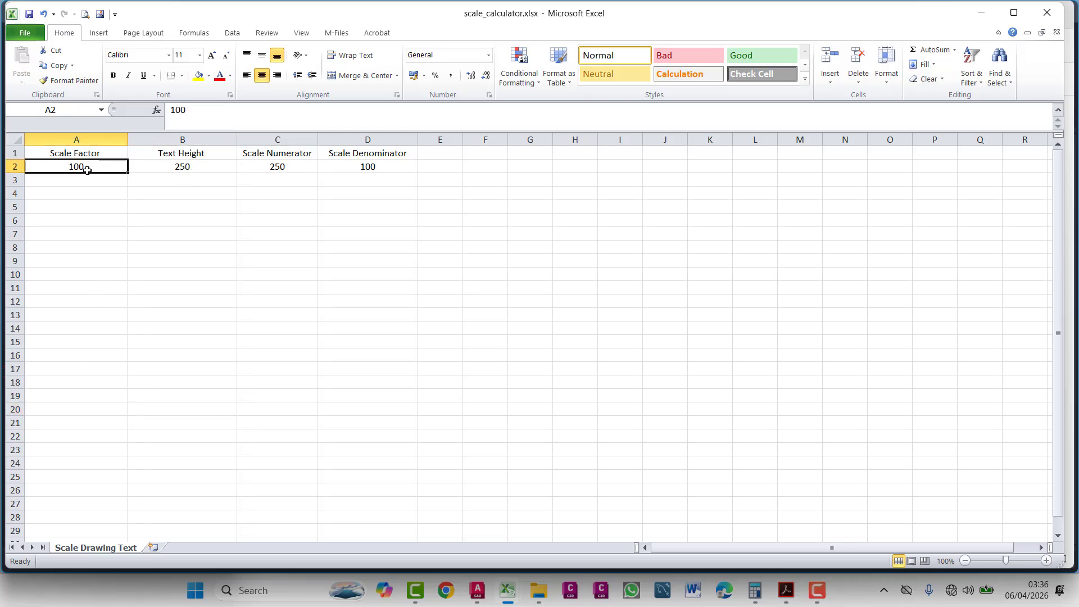
pyautogui.click(989, 15)
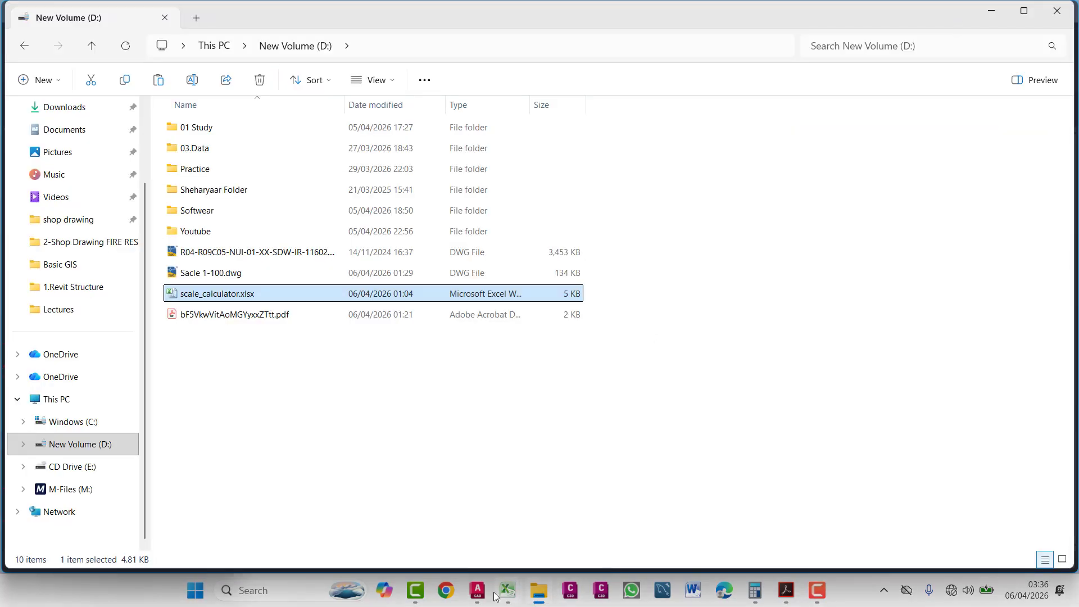
pyautogui.moveTo(477, 590)
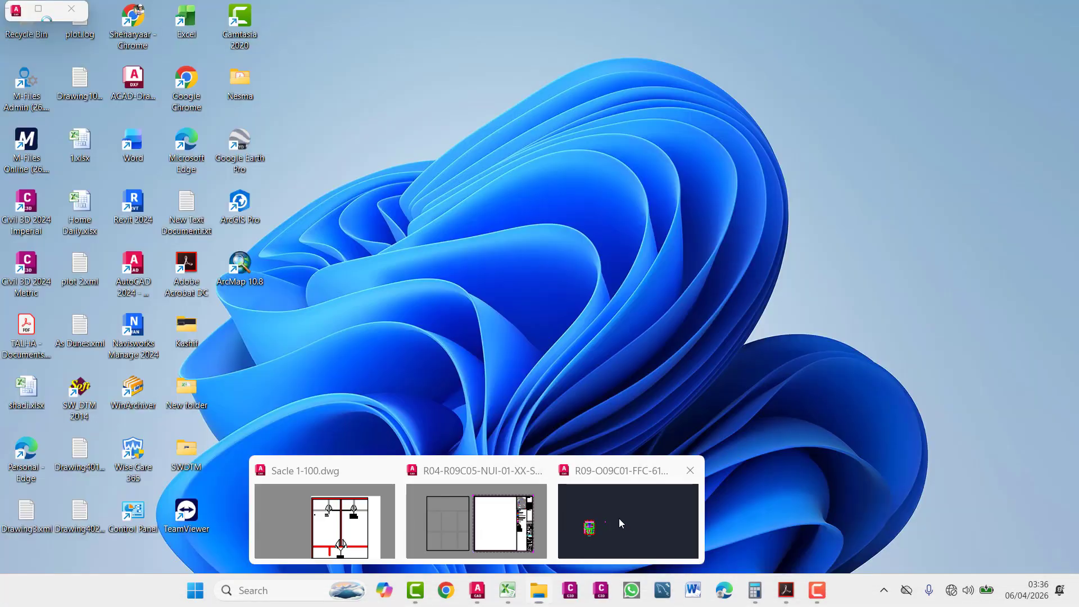
pyautogui.click(619, 518)
pyautogui.scroll(-4, 351, 306)
pyautogui.moveTo(389, 353)
pyautogui.mouseDown(button='middle')
pyautogui.moveTo(404, 263)
pyautogui.moveTo(405, 310)
pyautogui.mouseUp(button='middle')
pyautogui.scroll(2, 409, 253)
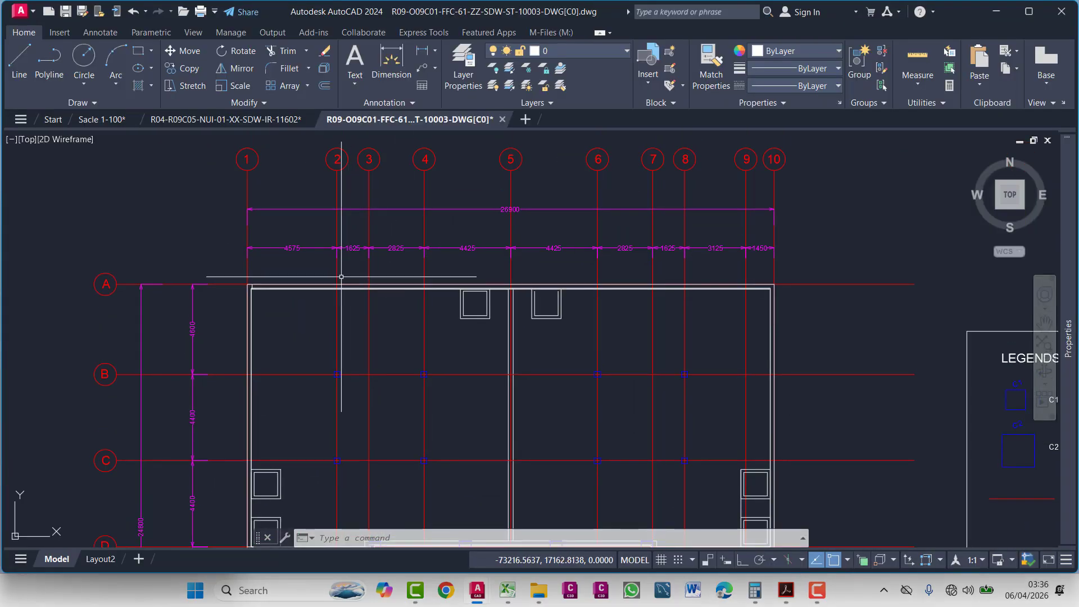
pyautogui.scroll(2, 342, 276)
pyautogui.click(298, 230)
pyautogui.rightClick(381, 172)
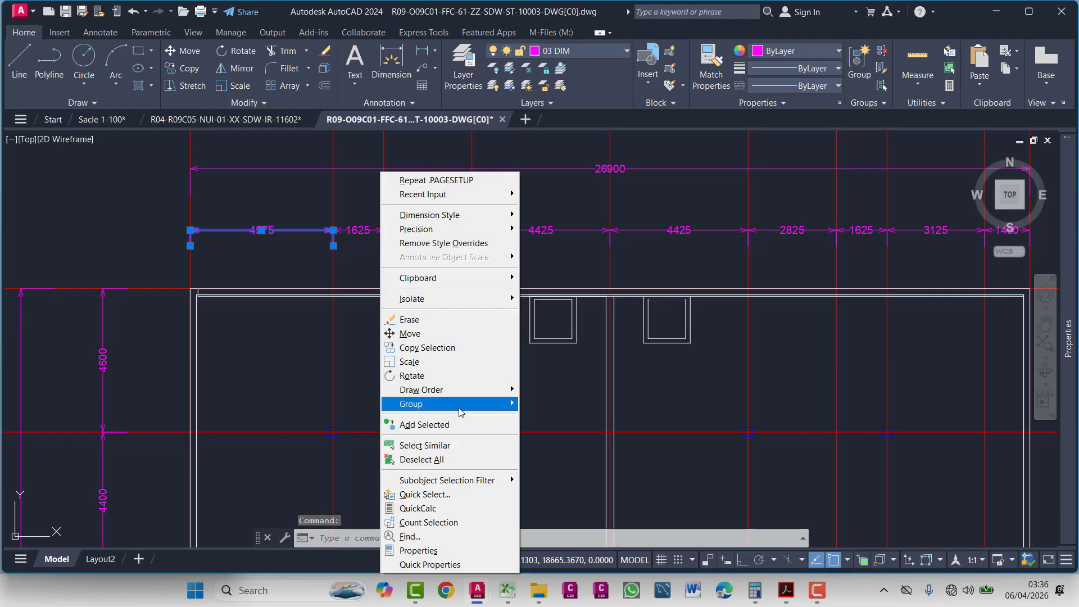
pyautogui.press('Escape')
pyautogui.press('Escape')
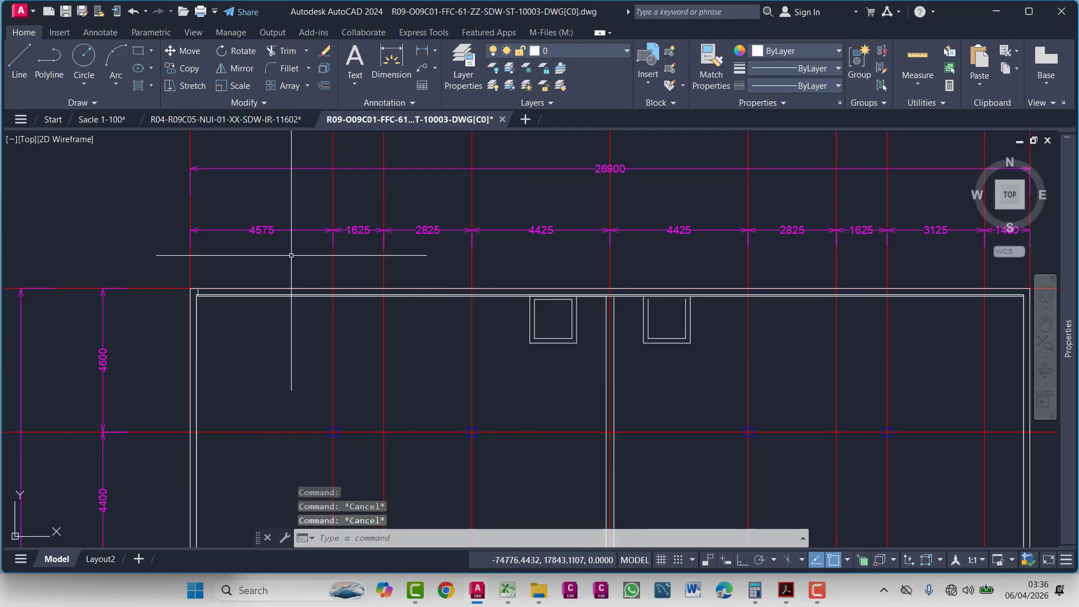
# - Check the text height of the current "My Anotation" dimension style and leave the style settings without changes
pyautogui.write('d')
pyautogui.press('Return')
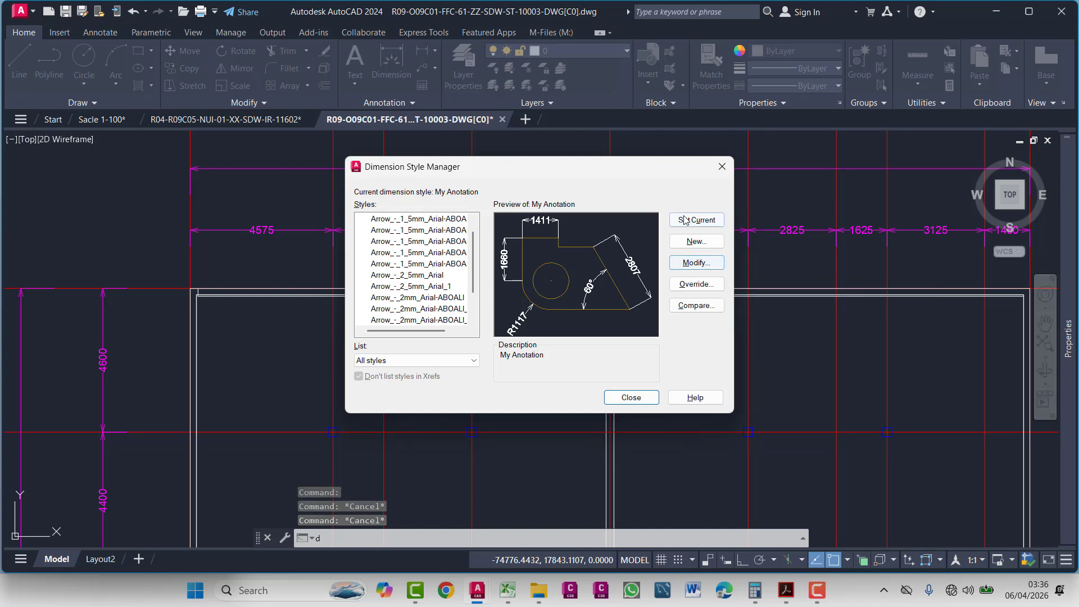
pyautogui.click(696, 264)
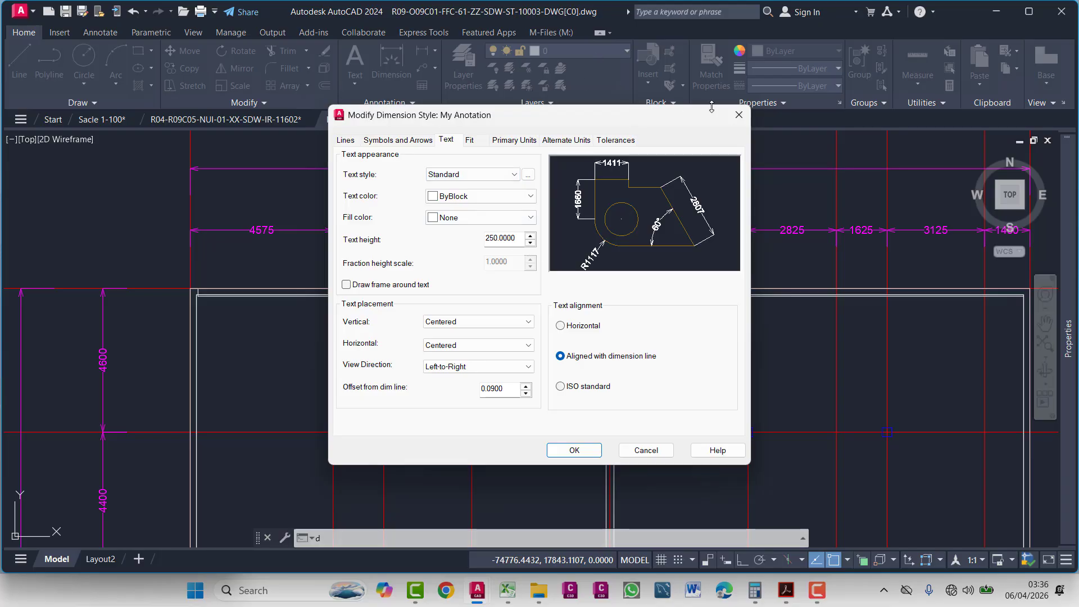
pyautogui.click(739, 115)
pyautogui.press('Escape')
# - Check the text height of the "LEGENDS" title in its properties
pyautogui.scroll(-5, 601, 345)
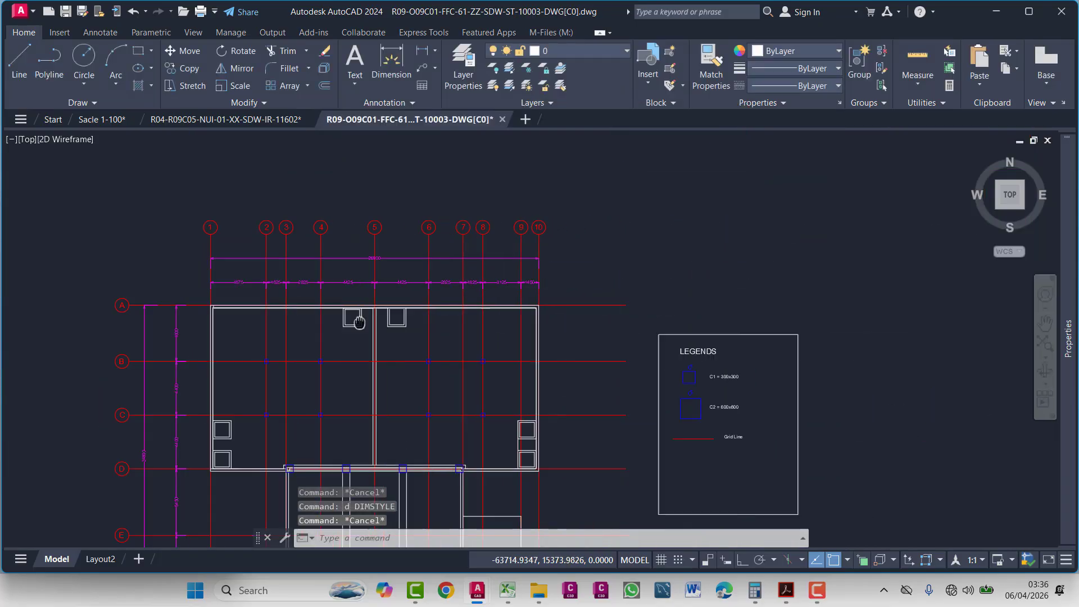
pyautogui.scroll(4, 601, 345)
pyautogui.click(585, 302)
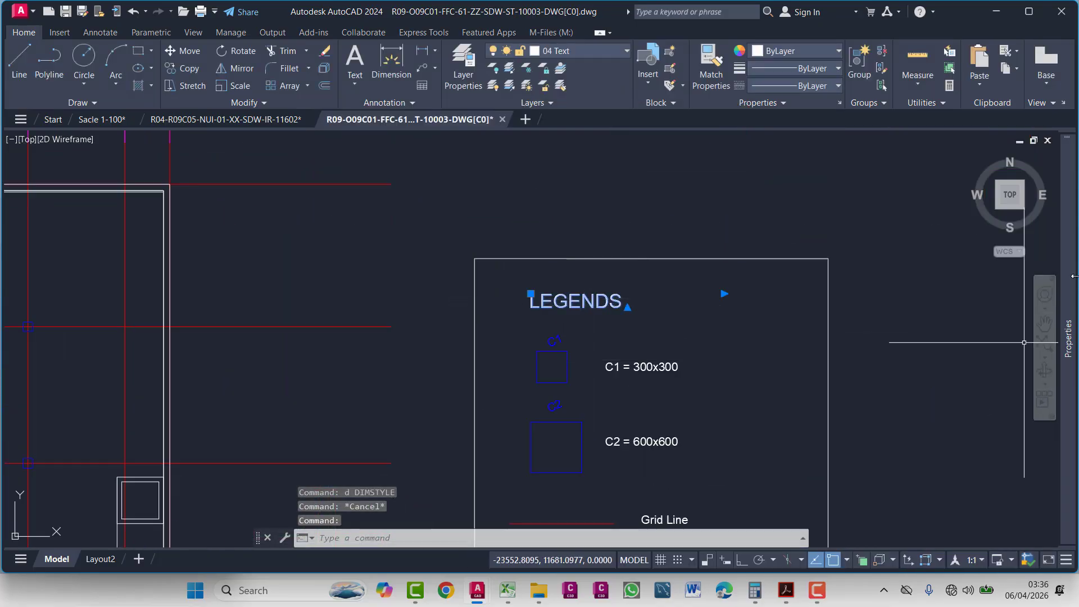
pyautogui.moveTo(1074, 314)
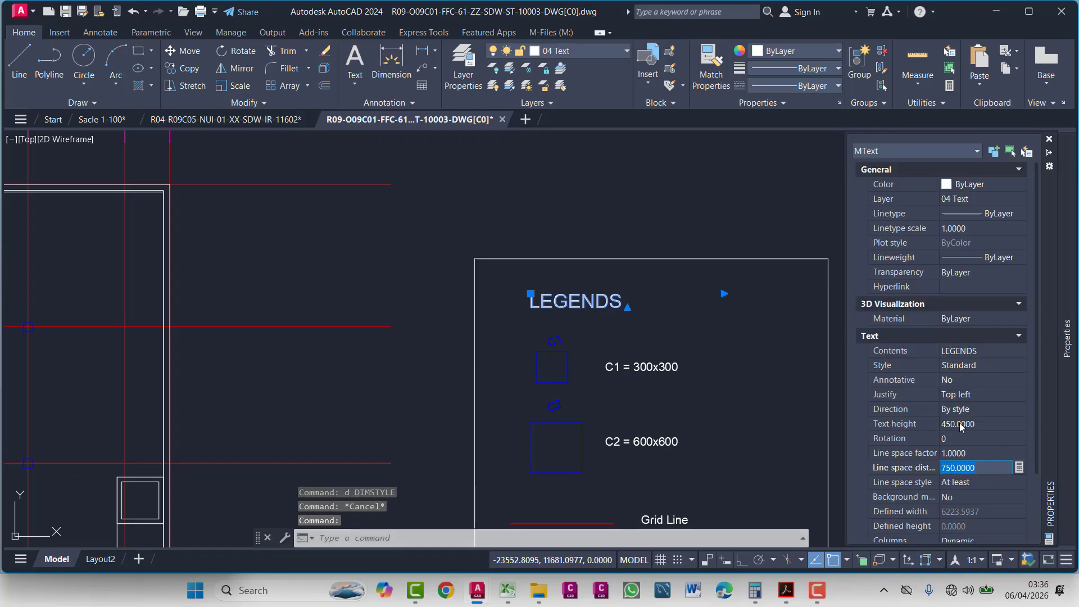
# - Set the text height of the "LEGENDS" title to 400 and deselect it
pyautogui.click(977, 424)
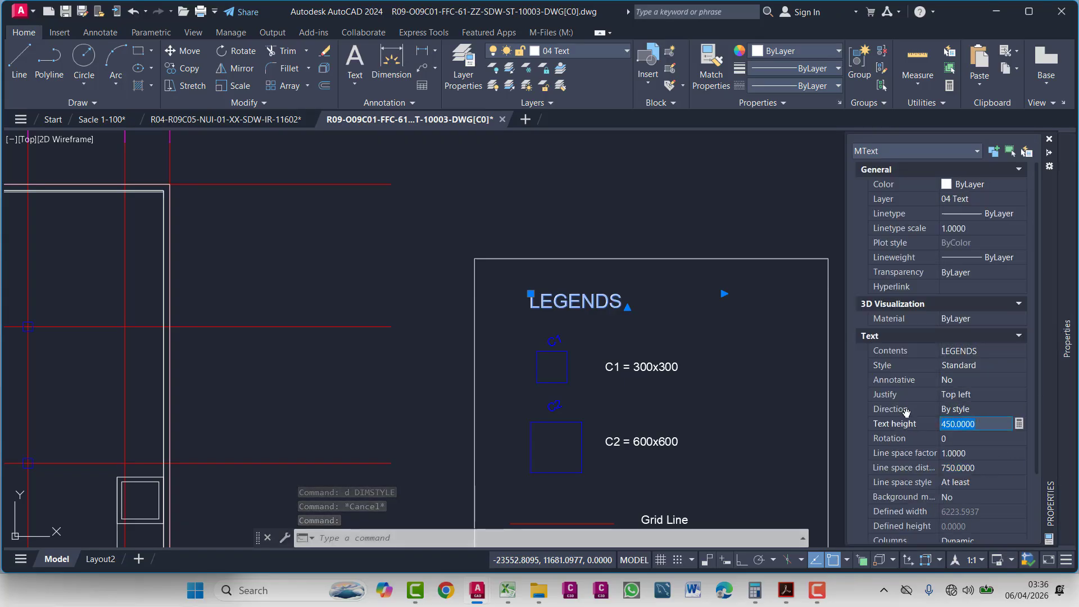
pyautogui.write('400')
pyautogui.press('Return')
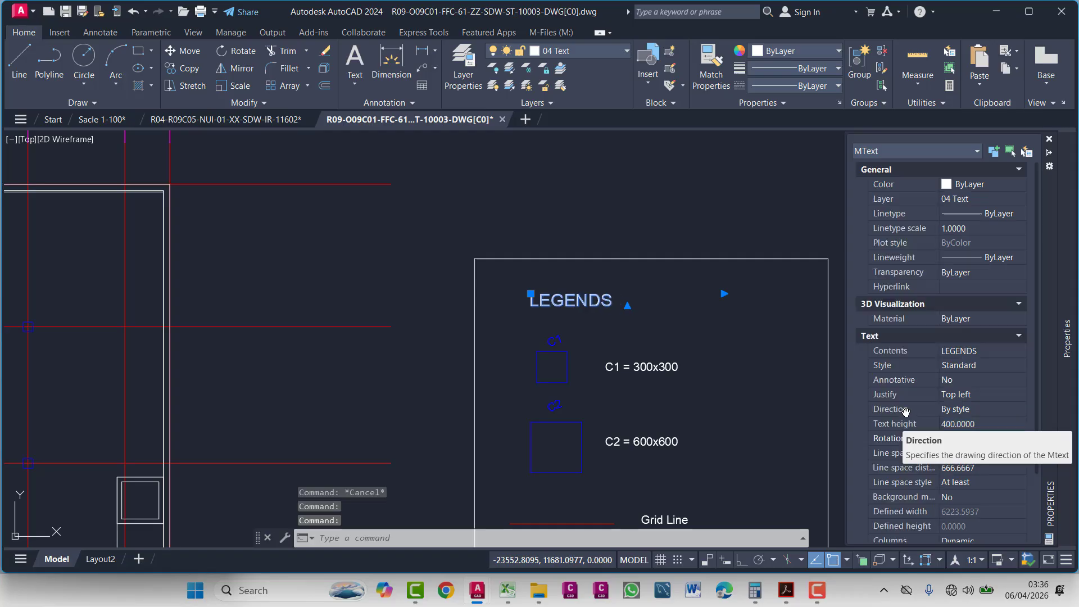
pyautogui.click(677, 354)
pyautogui.press('Escape')
pyautogui.press('Escape')
pyautogui.press('Escape')
# - Set the text height of the C1, C2, C1 = 300x300, C2 = 600x600 and Grid Line legend texts to 250
pyautogui.click(678, 343)
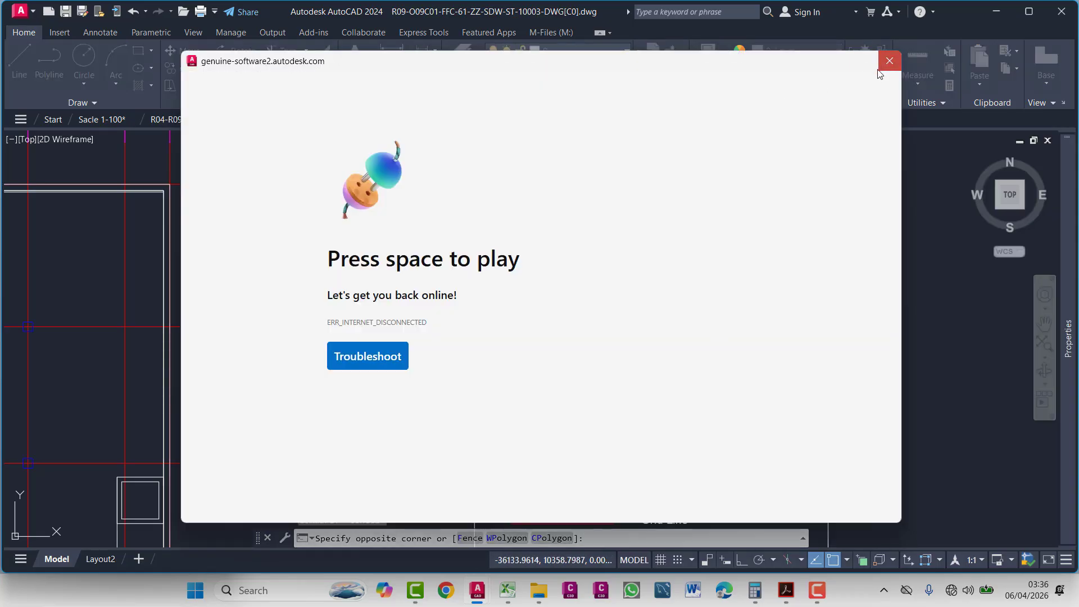
pyautogui.click(885, 65)
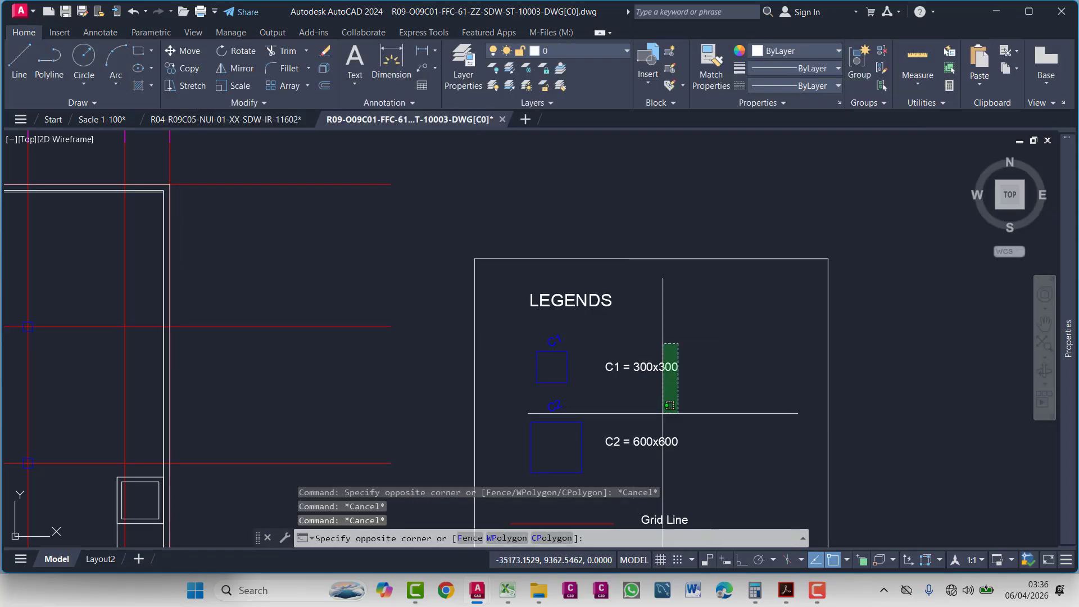
pyautogui.click(650, 382)
pyautogui.click(661, 427)
pyautogui.click(626, 485)
pyautogui.moveTo(625, 485); pyautogui.dragTo(613, 382, button='middle')
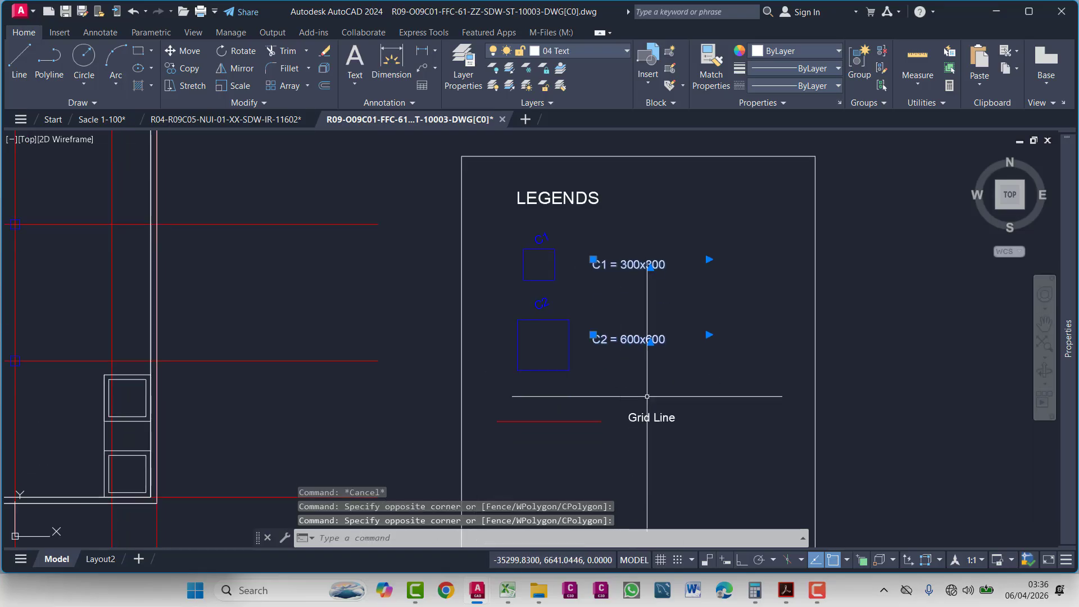
pyautogui.click(682, 433)
pyautogui.click(621, 409)
pyautogui.click(549, 306)
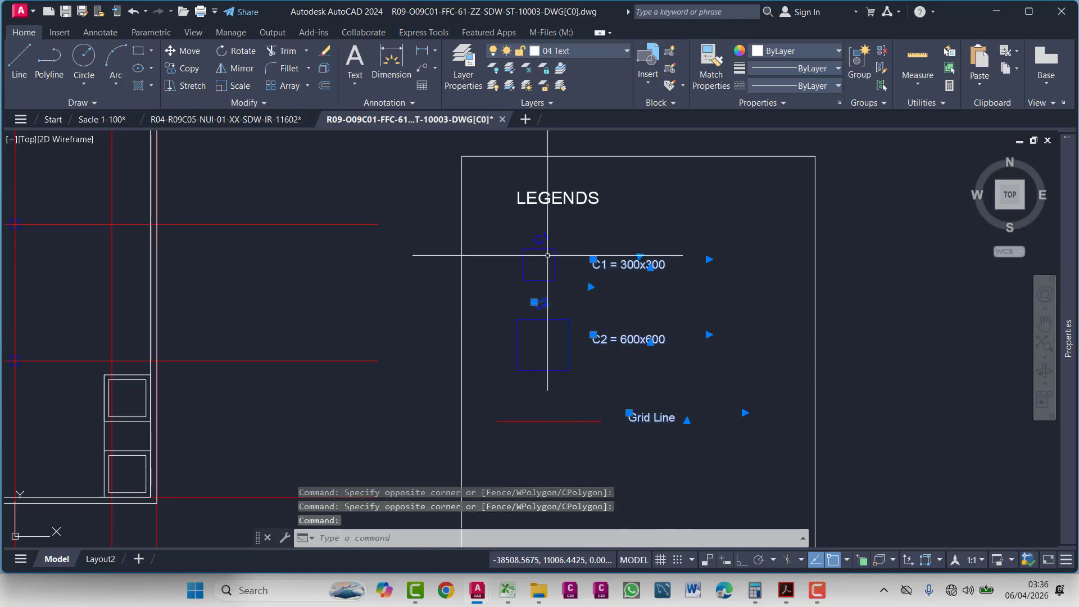
pyautogui.click(541, 238)
pyautogui.moveTo(1074, 331)
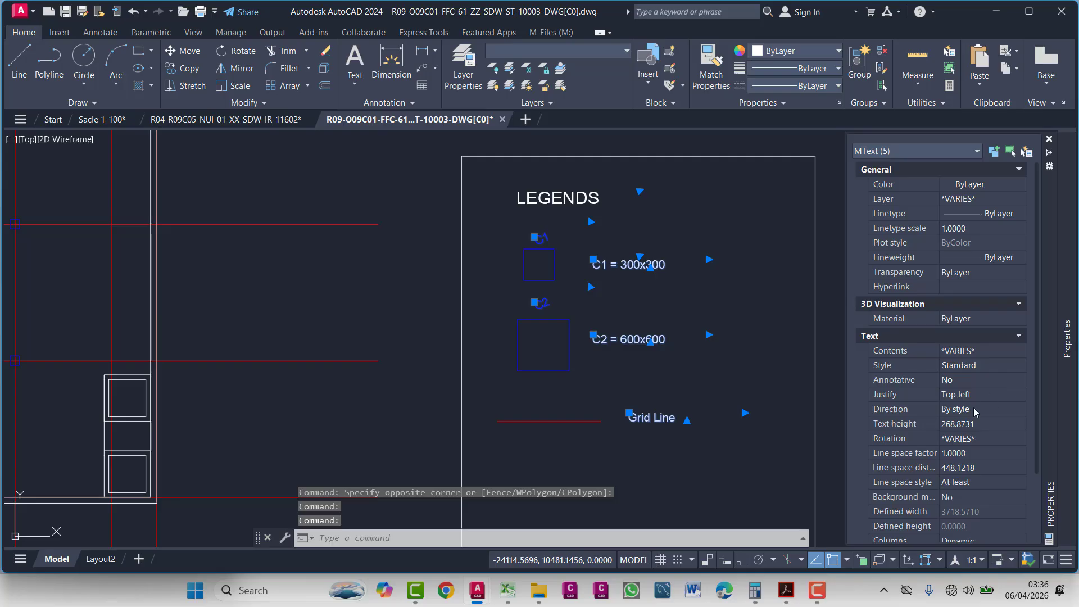
pyautogui.click(933, 425)
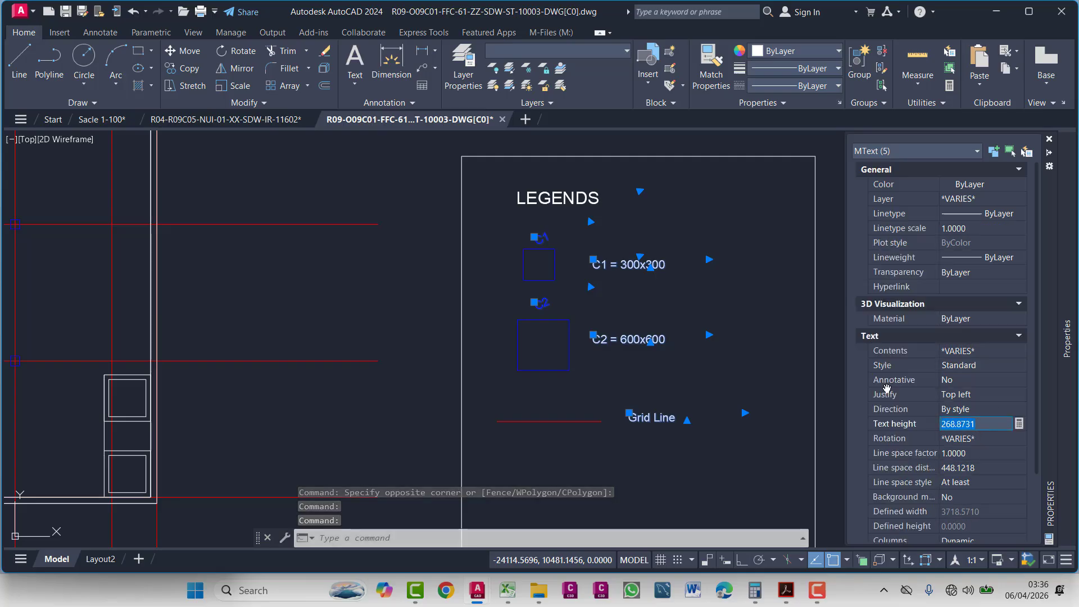
pyautogui.write('250')
pyautogui.press('Return')
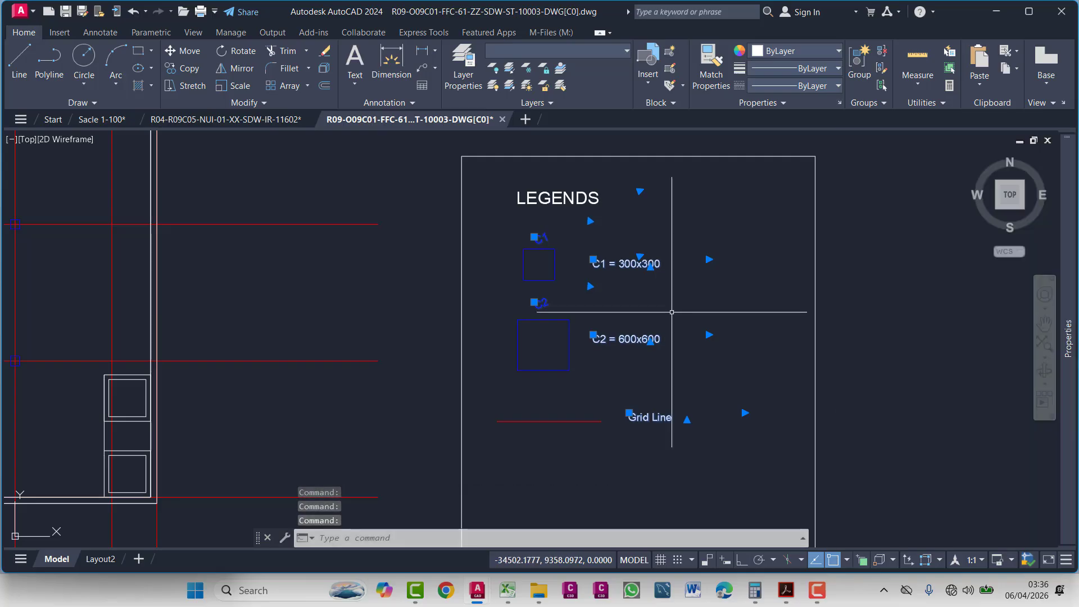
pyautogui.click(673, 312)
pyautogui.press('Escape')
pyautogui.press('Escape')
pyautogui.click(580, 319)
pyautogui.click(513, 374)
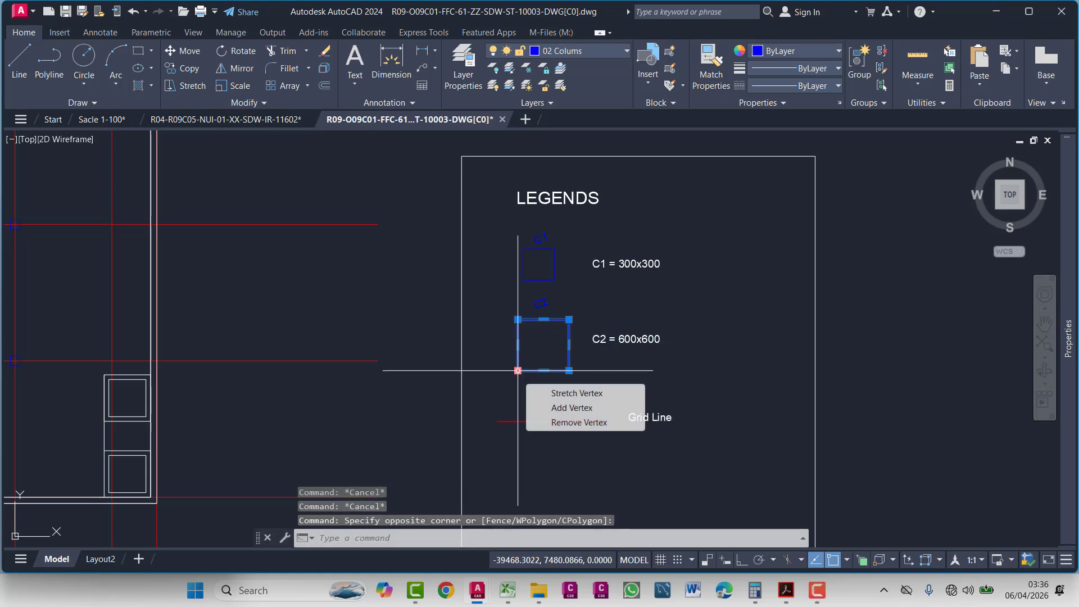
pyautogui.click(518, 370)
pyautogui.write('c')
pyautogui.press('Return')
pyautogui.press('Escape')
pyautogui.press('Escape')
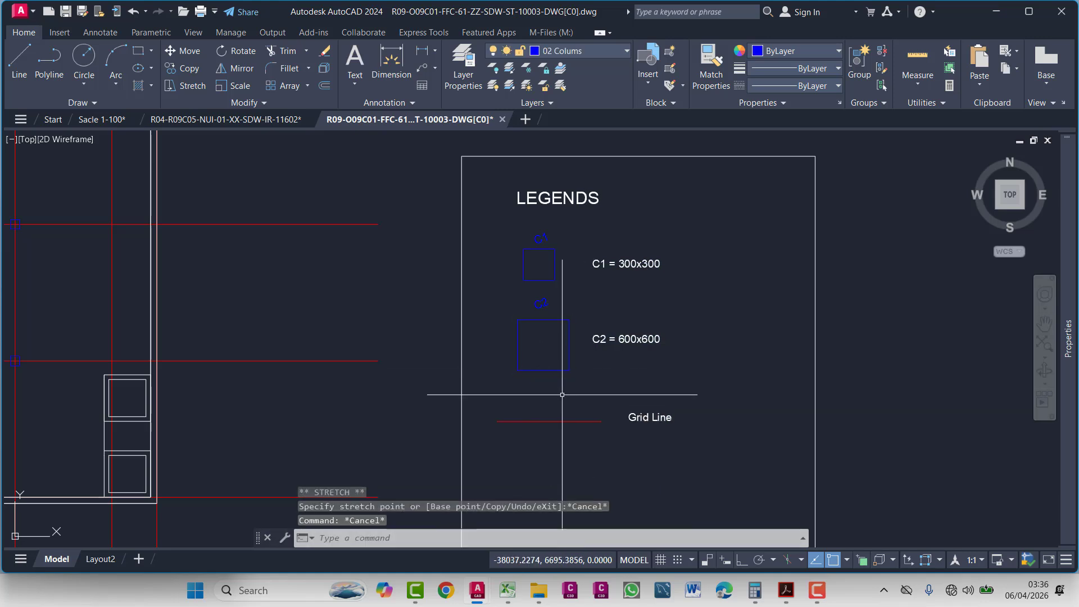
pyautogui.write('SC')
pyautogui.press('Escape')
pyautogui.press('Escape')
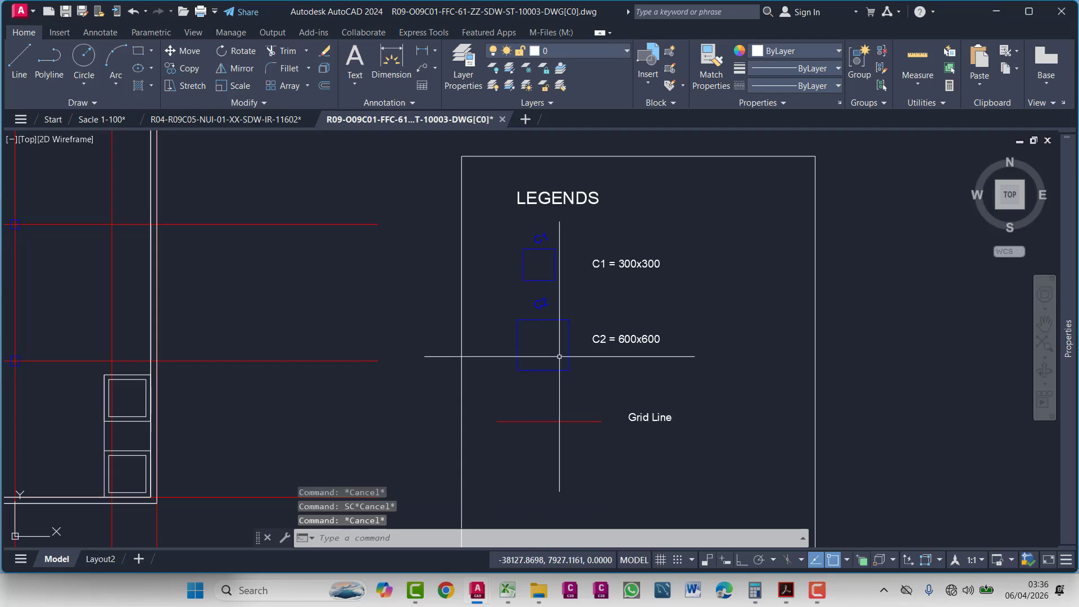
pyautogui.click(577, 340)
pyautogui.click(518, 389)
pyautogui.write('sc')
pyautogui.press('Return')
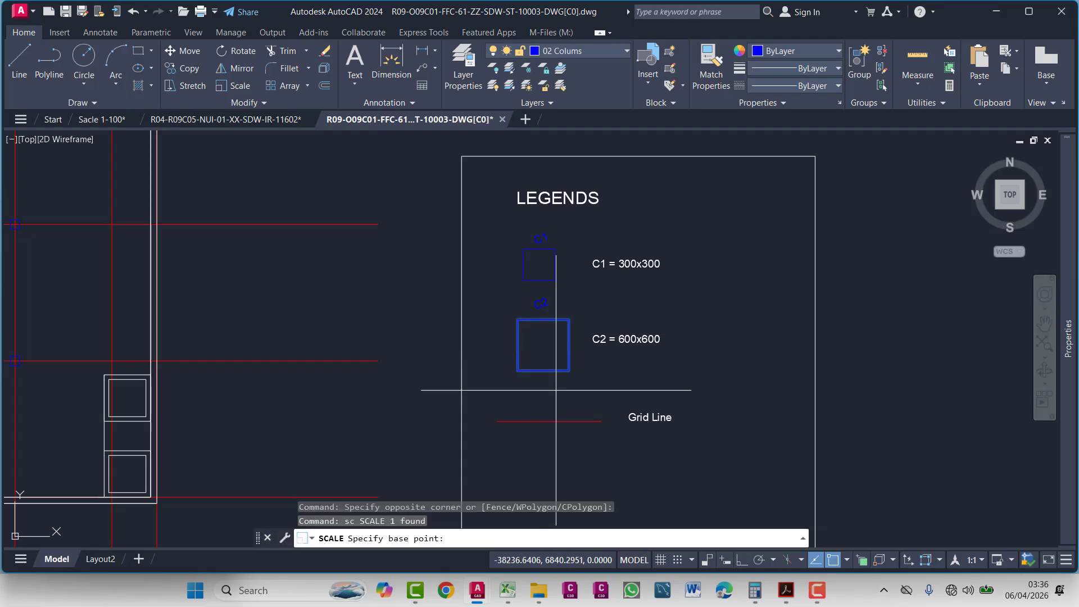
pyautogui.click(562, 389)
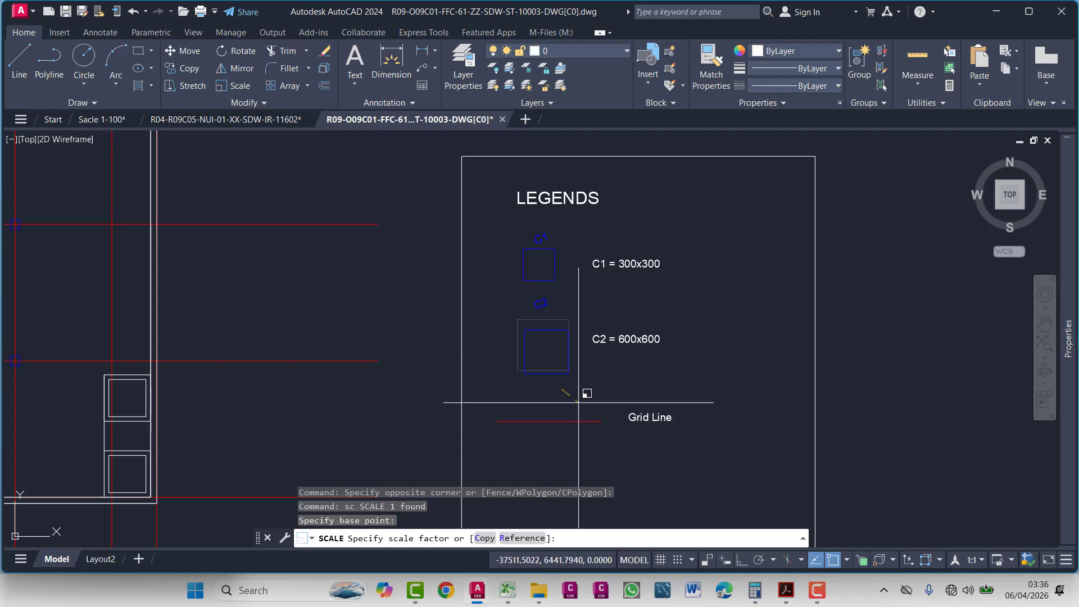
pyautogui.press('Escape')
# - Start copying the legend's C1 label with object snap off, placing the first copy above the upper row's leftmost 300x300 column
pyautogui.moveTo(617, 371)
pyautogui.mouseDown(button='middle')
pyautogui.moveTo(559, 344)
pyautogui.moveTo(584, 333)
pyautogui.moveTo(569, 372)
pyautogui.moveTo(601, 314)
pyautogui.mouseUp(button='middle')
pyautogui.moveTo(553, 276)
pyautogui.mouseDown(button='middle')
pyautogui.moveTo(554, 332)
pyautogui.moveTo(654, 295)
pyautogui.moveTo(693, 337)
pyautogui.mouseUp(button='middle')
pyautogui.scroll(2, 677, 246)
pyautogui.click(650, 249)
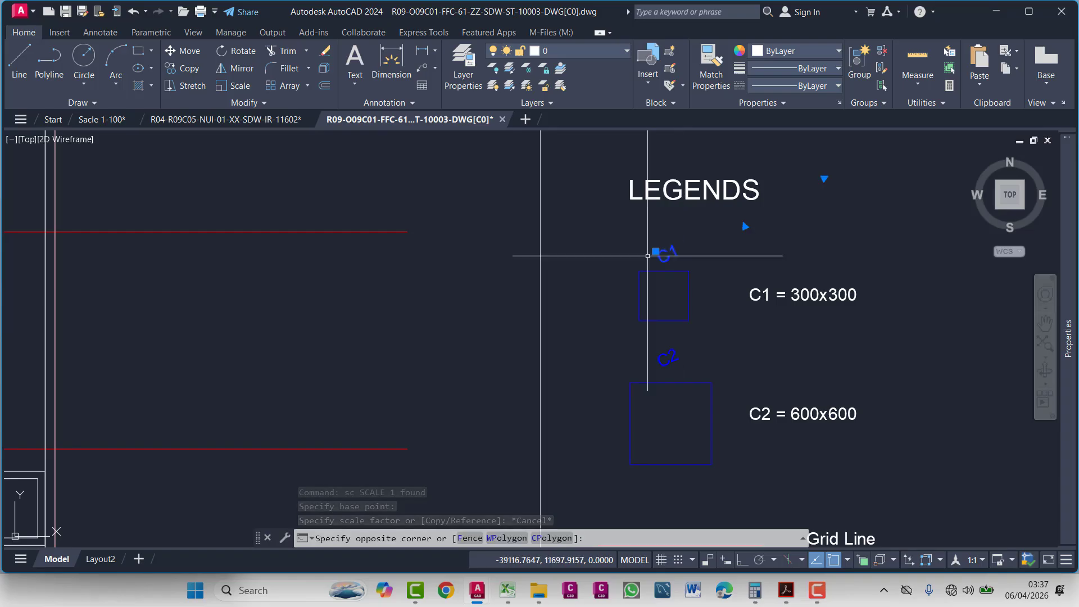
pyautogui.write('co')
pyautogui.press('space')
pyautogui.click(666, 263)
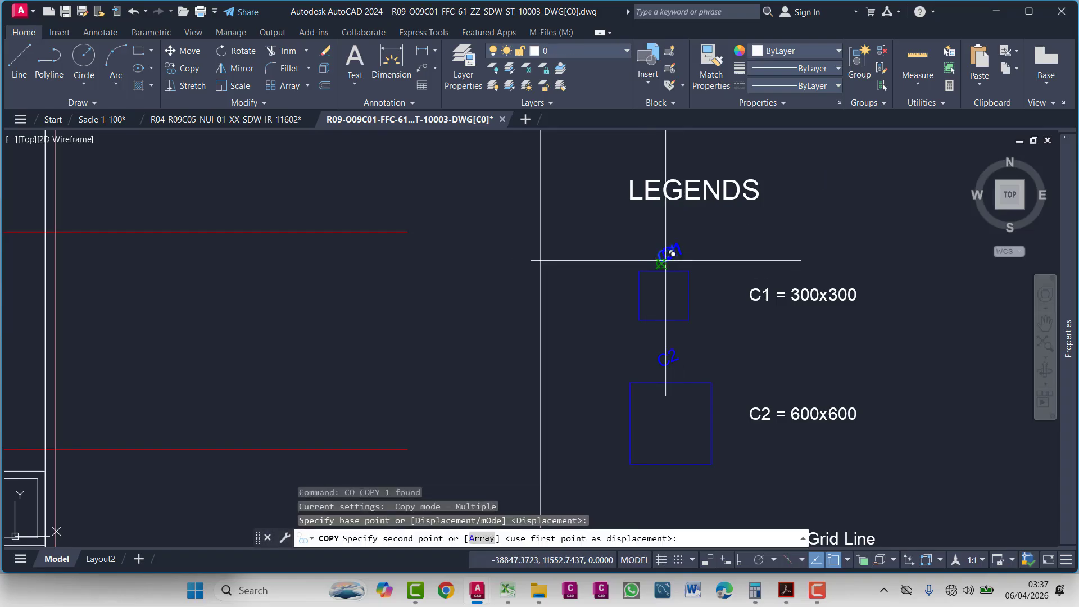
pyautogui.scroll(-2, 664, 260)
pyautogui.moveTo(535, 282); pyautogui.dragTo(883, 284, button='middle')
pyautogui.moveTo(158, 309); pyautogui.dragTo(822, 328, button='middle')
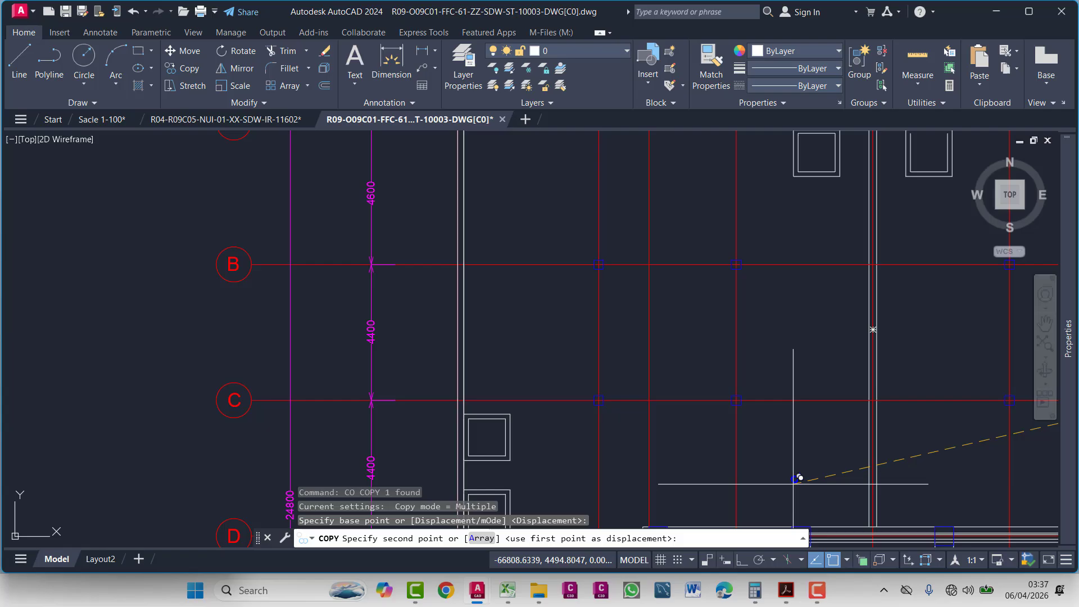
pyautogui.click(833, 561)
pyautogui.scroll(-2, 499, 284)
pyautogui.scroll(5, 499, 285)
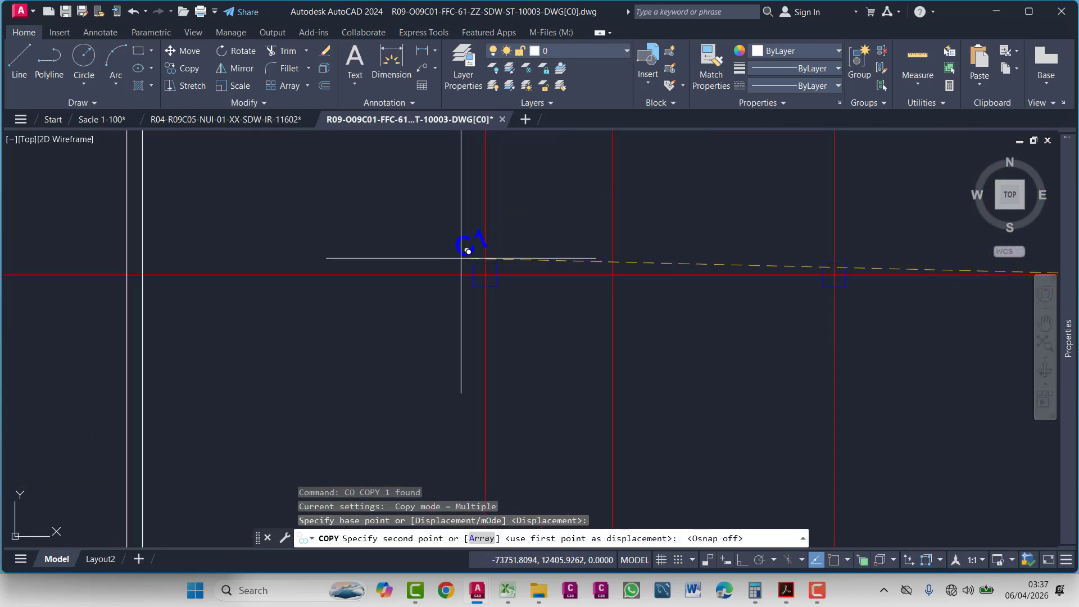
pyautogui.click(468, 252)
# - Place further copies of the C1 label above the remaining columns in the plan's upper row
pyautogui.moveTo(766, 222); pyautogui.dragTo(562, 233, button='middle')
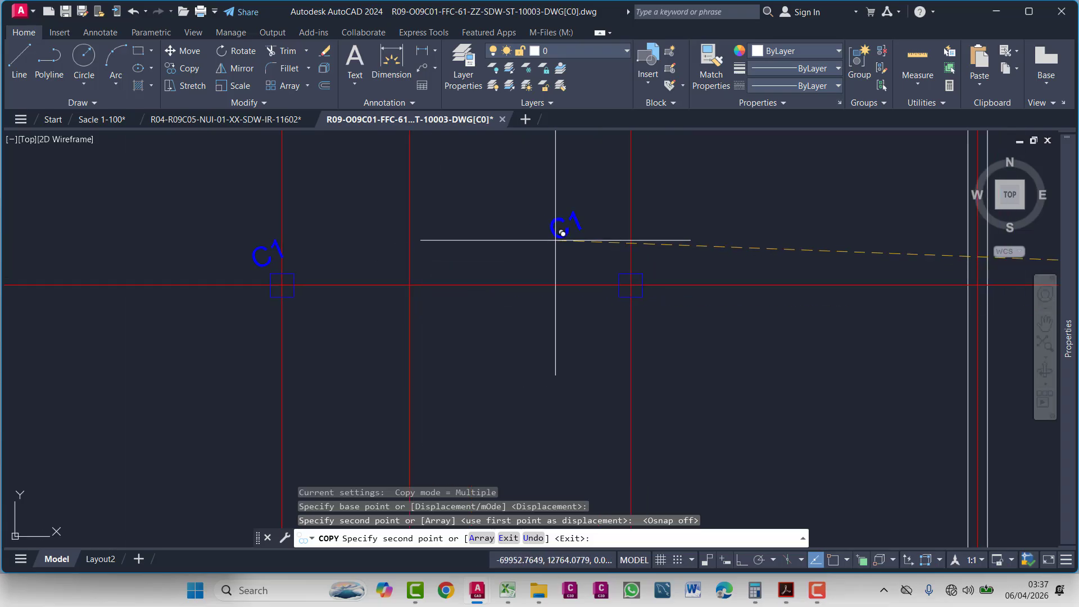
pyautogui.click(615, 264)
pyautogui.moveTo(758, 335); pyautogui.dragTo(303, 265, button='middle')
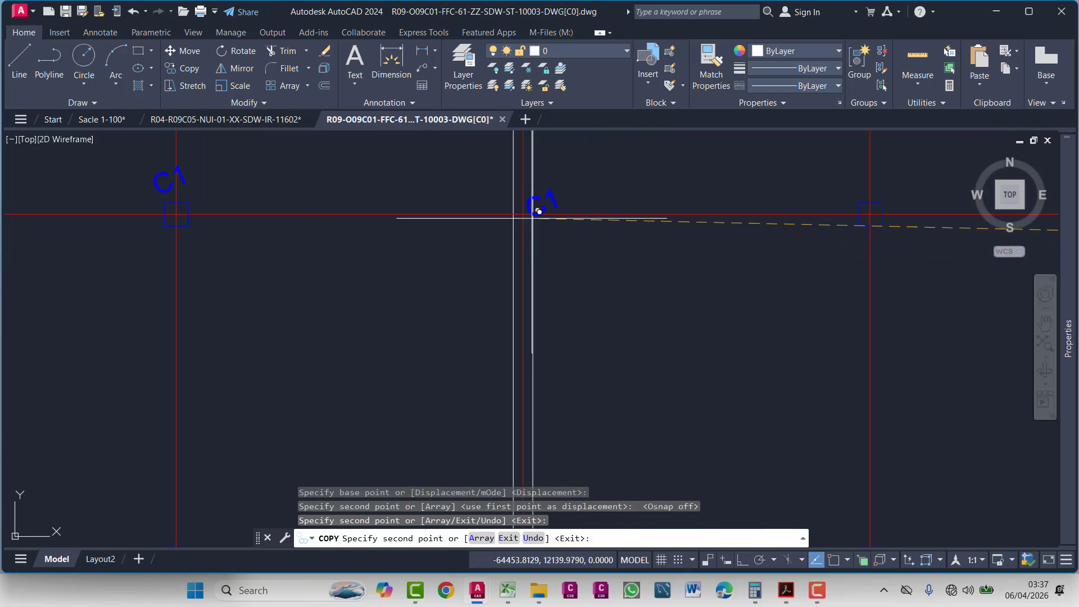
pyautogui.moveTo(815, 169); pyautogui.dragTo(378, 316, button='middle')
pyautogui.click(630, 268)
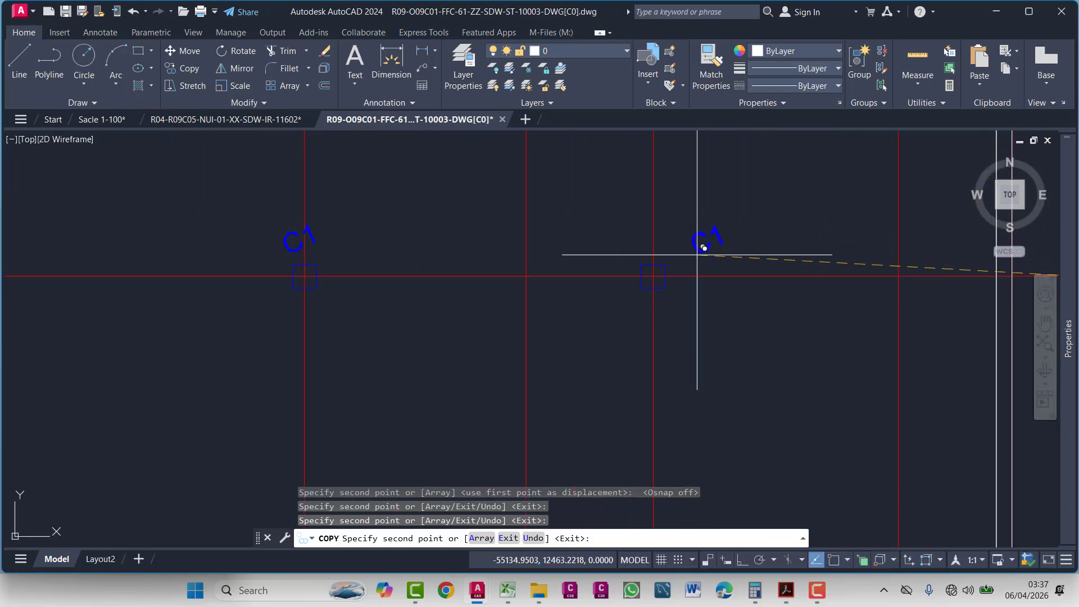
# - Place C1 labels above the 300x300 columns in the next row down and end the copying
pyautogui.scroll(-2, 641, 264)
pyautogui.moveTo(611, 383); pyautogui.dragTo(1077, 257, button='middle')
pyautogui.scroll(1, 773, 153)
pyautogui.scroll(2, 712, 274)
pyautogui.click(702, 272)
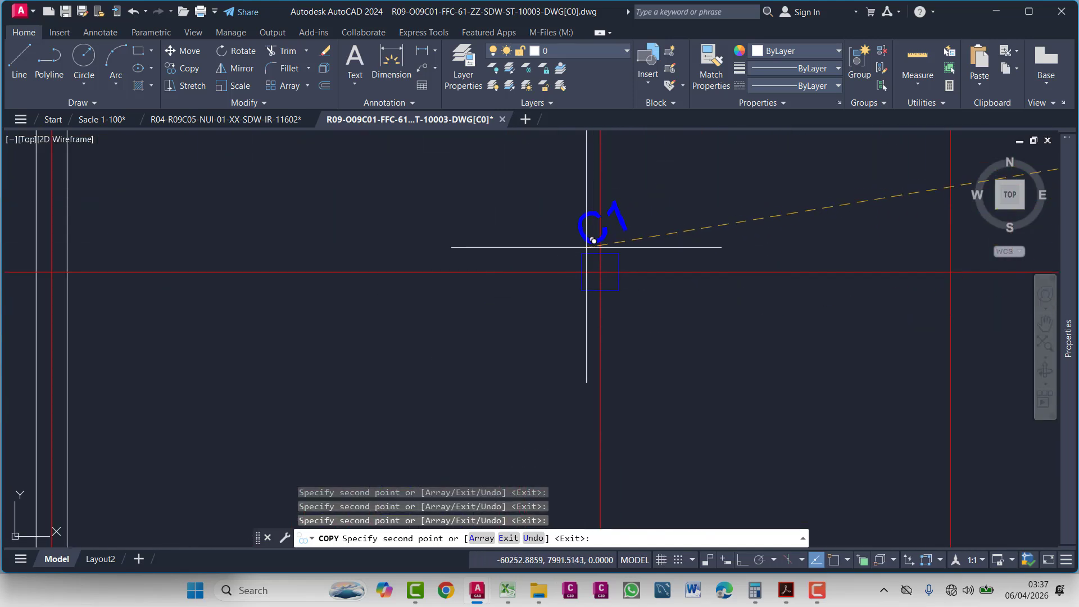
pyautogui.click(587, 248)
pyautogui.moveTo(281, 290); pyautogui.dragTo(792, 314, button='middle')
pyautogui.scroll(-2, 275, 348)
pyautogui.moveTo(265, 354); pyautogui.dragTo(705, 335, button='middle')
pyautogui.scroll(2, 548, 298)
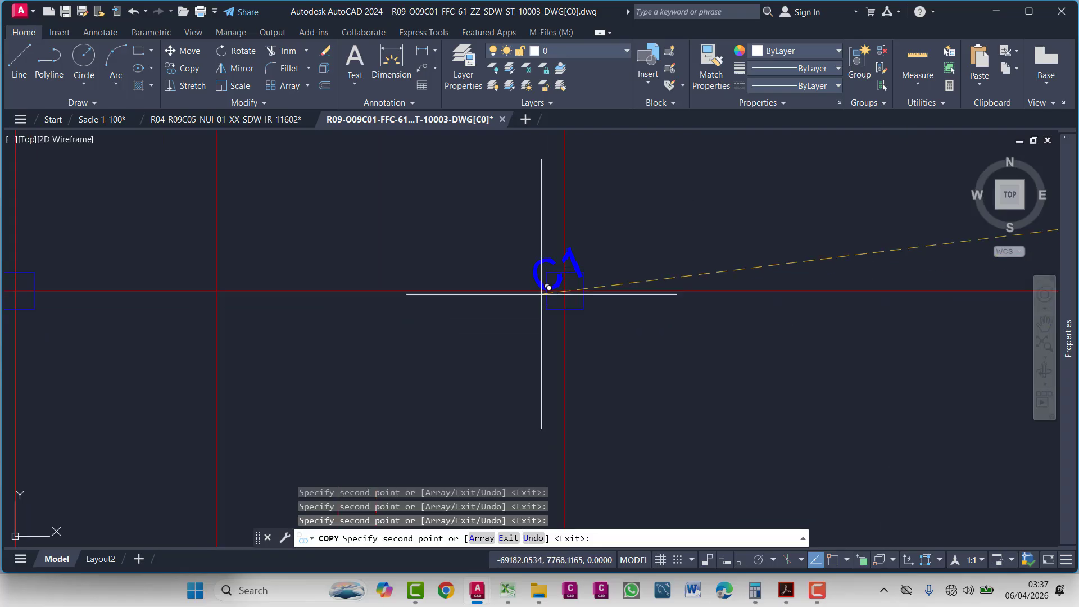
pyautogui.moveTo(276, 313); pyautogui.dragTo(666, 325, button='middle')
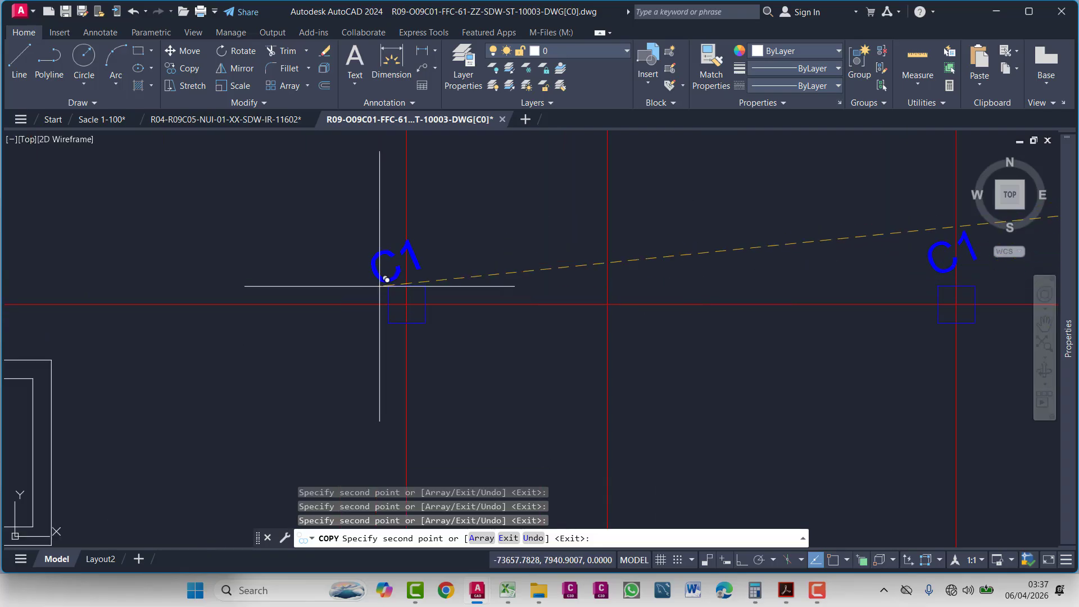
pyautogui.scroll(-5, 390, 275)
pyautogui.moveTo(524, 449); pyautogui.dragTo(548, 312, button='middle')
pyautogui.moveTo(532, 358); pyautogui.dragTo(451, 341, button='middle')
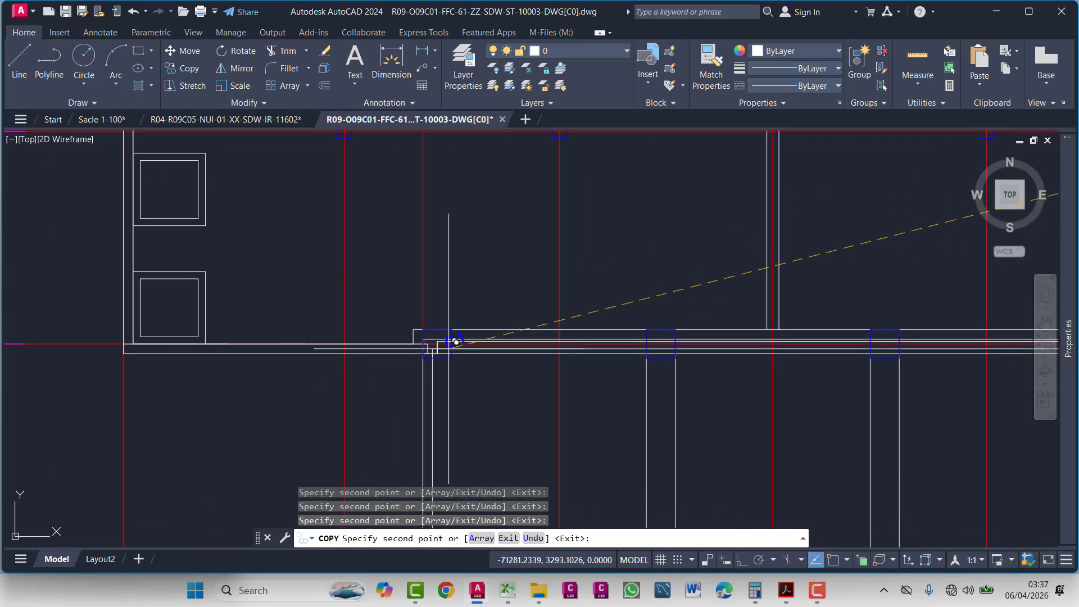
pyautogui.press('Escape')
# - Start copying the legend's C2 label, placing the first copy below the leftmost 600x600 column on the upper wall
pyautogui.scroll(-5, 450, 340)
pyautogui.moveTo(638, 384); pyautogui.dragTo(236, 388, button='middle')
pyautogui.scroll(6, 624, 254)
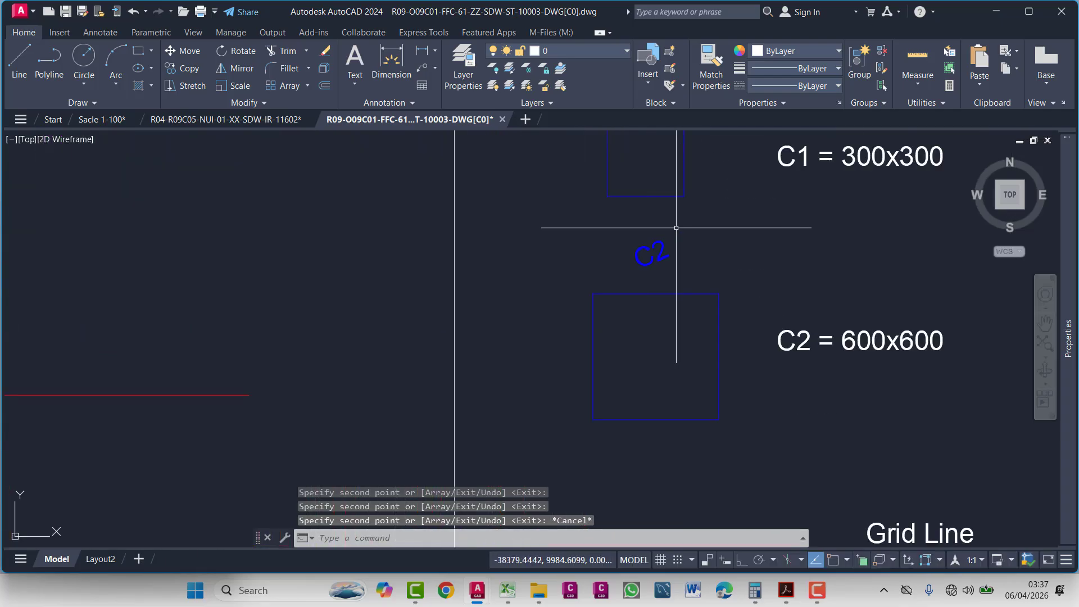
pyautogui.click(624, 254)
pyautogui.write('co')
pyautogui.press('Return')
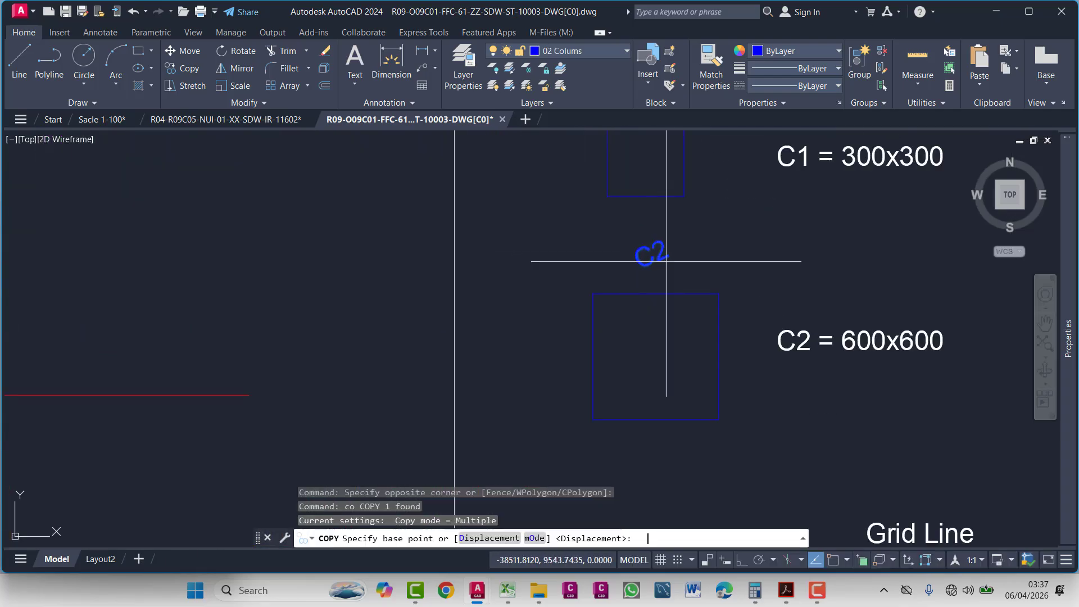
pyautogui.click(666, 261)
pyautogui.scroll(-5, 672, 253)
pyautogui.scroll(6, 447, 241)
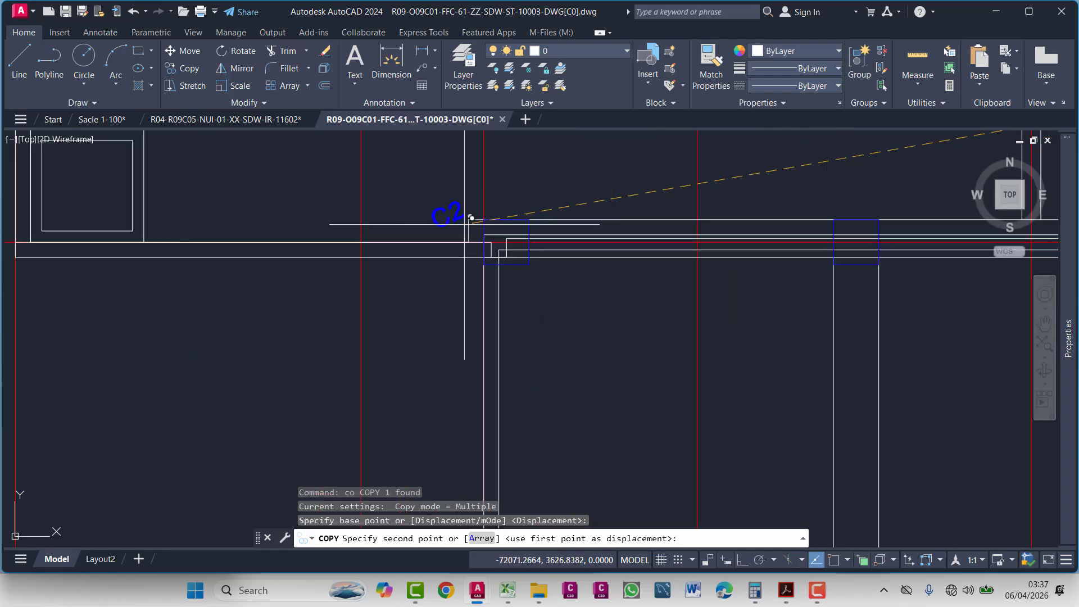
pyautogui.click(600, 344)
# - Place C2 labels just below the lower-right corners of the other three columns along the upper wall
pyautogui.moveTo(637, 354); pyautogui.dragTo(263, 313, button='middle')
pyautogui.scroll(-4, 479, 368)
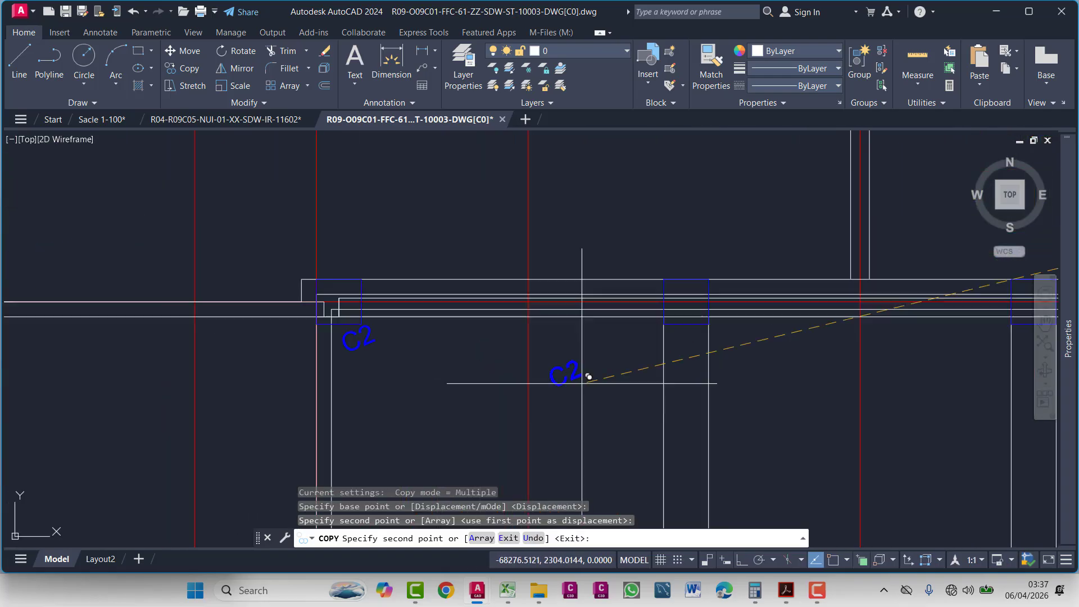
pyautogui.scroll(4, 715, 357)
pyautogui.click(735, 337)
pyautogui.scroll(-4, 734, 338)
pyautogui.moveTo(869, 427); pyautogui.dragTo(344, 375, button='middle')
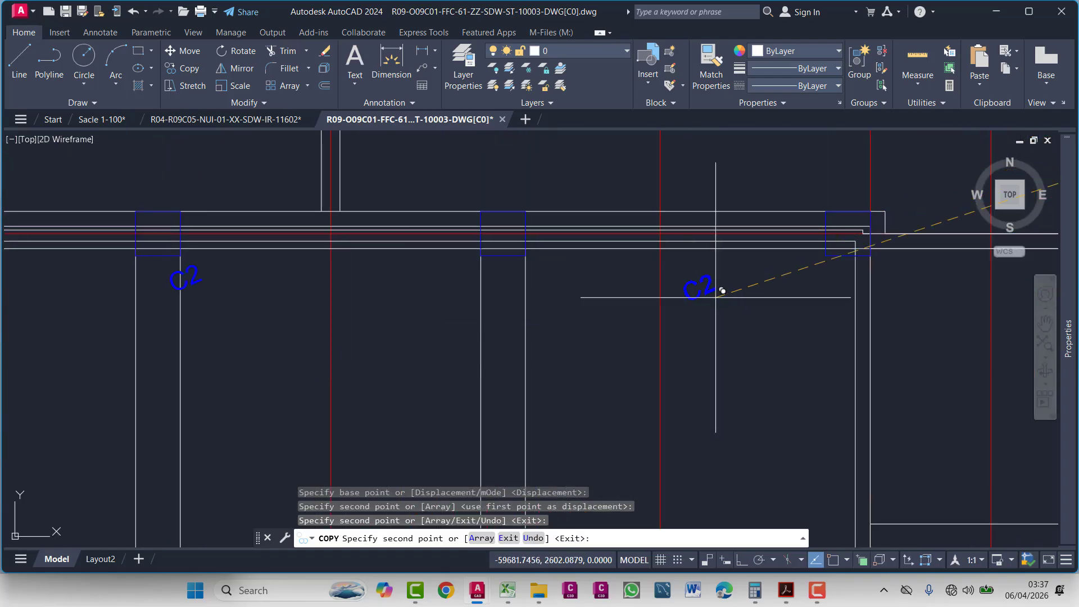
pyautogui.scroll(2, 550, 272)
pyautogui.click(545, 291)
pyautogui.moveTo(980, 300); pyautogui.dragTo(584, 308, button='middle')
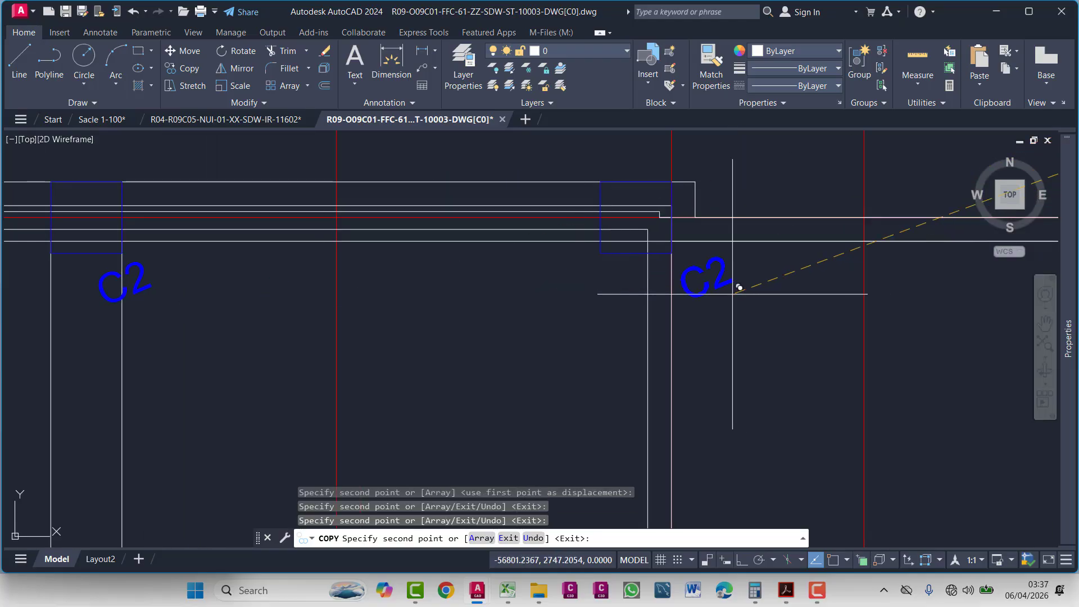
pyautogui.click(725, 292)
# - Place C2 labels just above the first two 600x600 columns from the left on the plan's bottom wall
pyautogui.scroll(-4, 675, 320)
pyautogui.scroll(5, 499, 309)
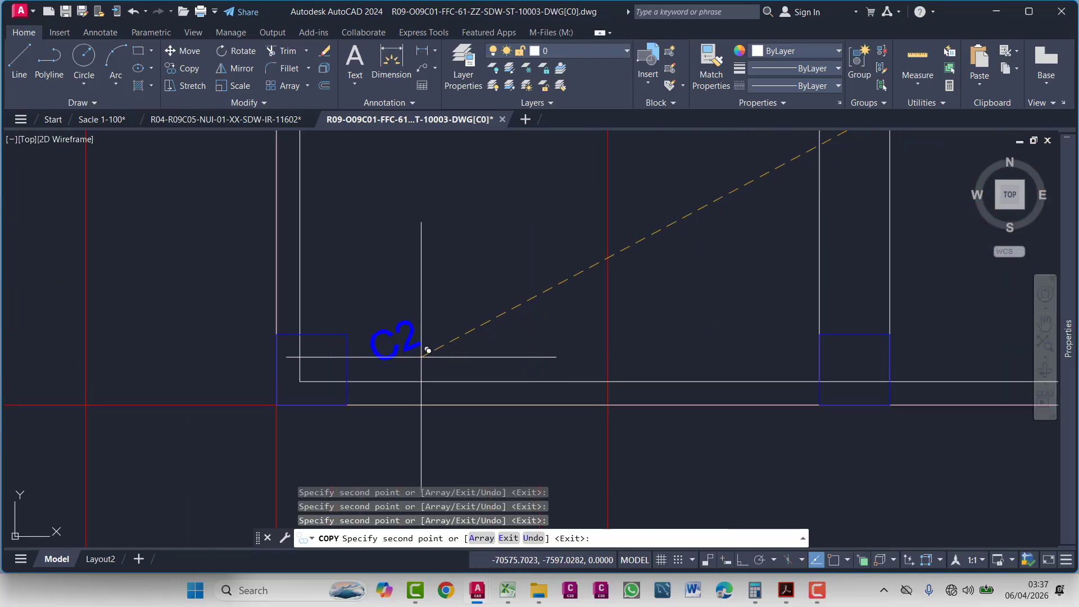
pyautogui.click(370, 331)
pyautogui.moveTo(508, 337); pyautogui.dragTo(332, 345, button='middle')
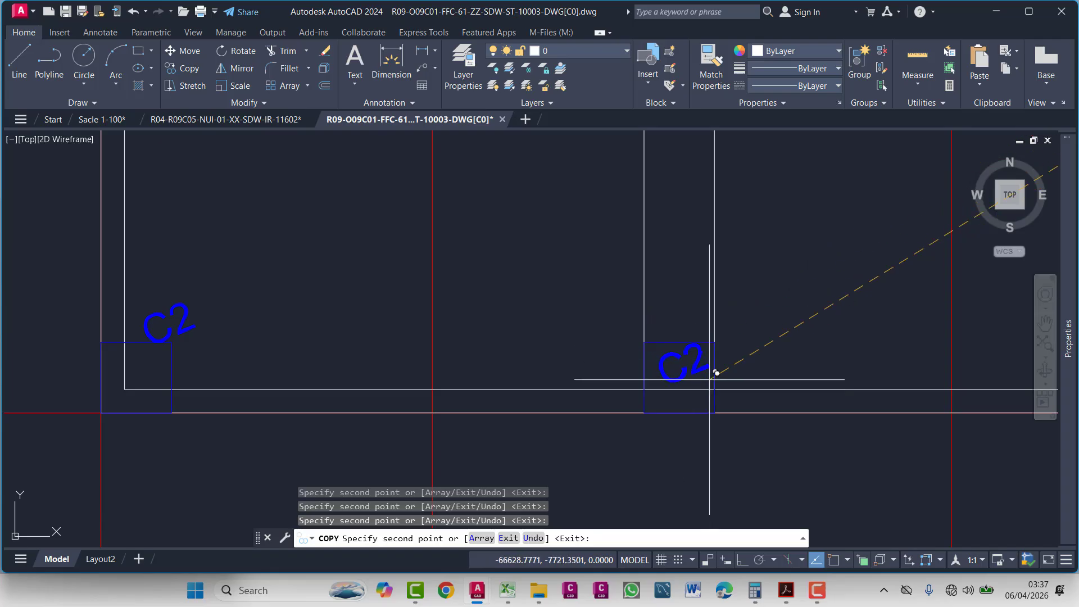
pyautogui.click(705, 335)
pyautogui.moveTo(841, 340); pyautogui.dragTo(202, 327, button='middle')
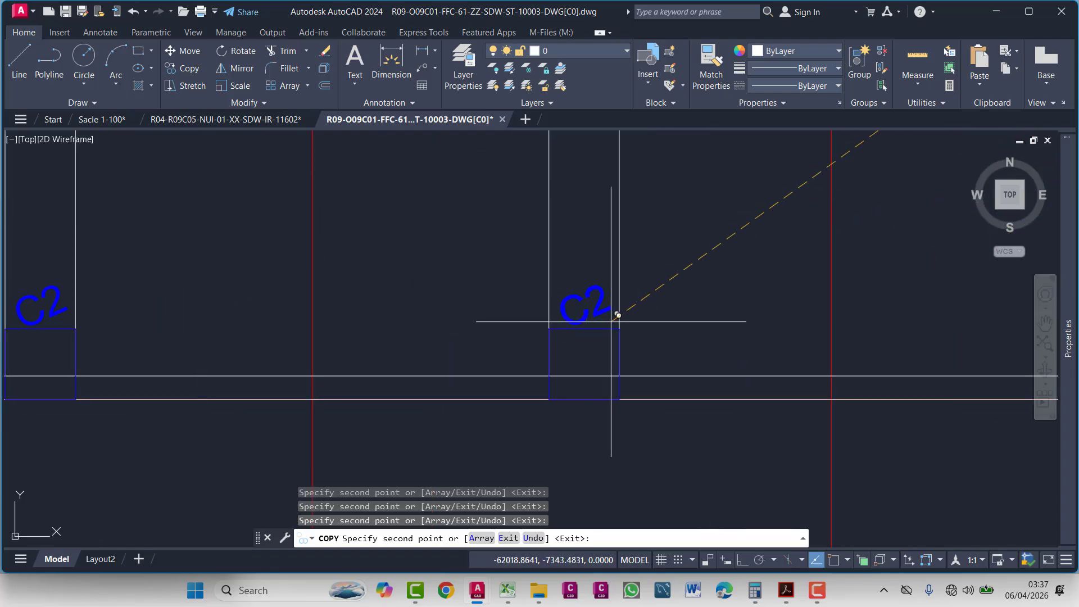
# - Place C2 labels above the remaining two 600x600 columns on the bottom wall and end the copying
pyautogui.scroll(2, 630, 317)
pyautogui.click(613, 322)
pyautogui.scroll(-4, 655, 313)
pyautogui.moveTo(821, 343); pyautogui.dragTo(455, 372, button='middle')
pyautogui.scroll(2, 611, 341)
pyautogui.scroll(2, 612, 340)
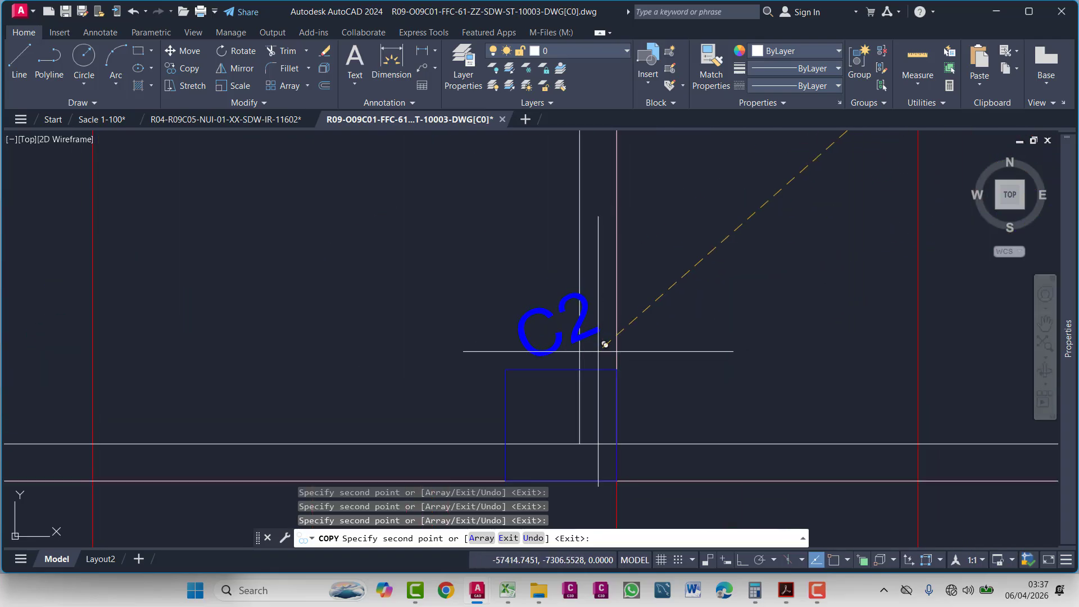
pyautogui.scroll(-5, 598, 351)
pyautogui.press('Escape')
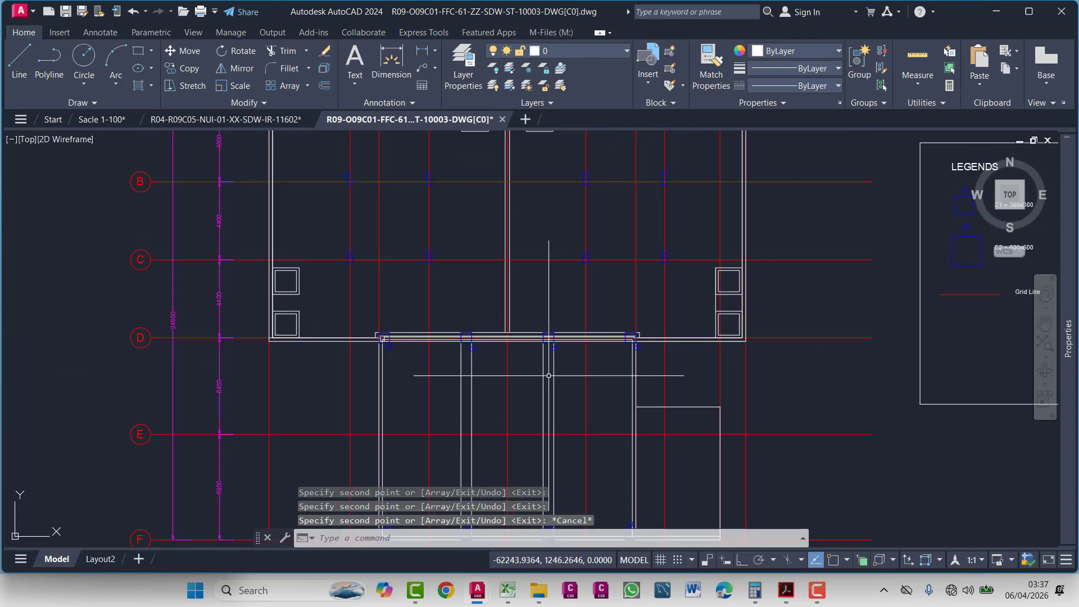
pyautogui.scroll(-5, 549, 376)
pyautogui.scroll(3, 524, 283)
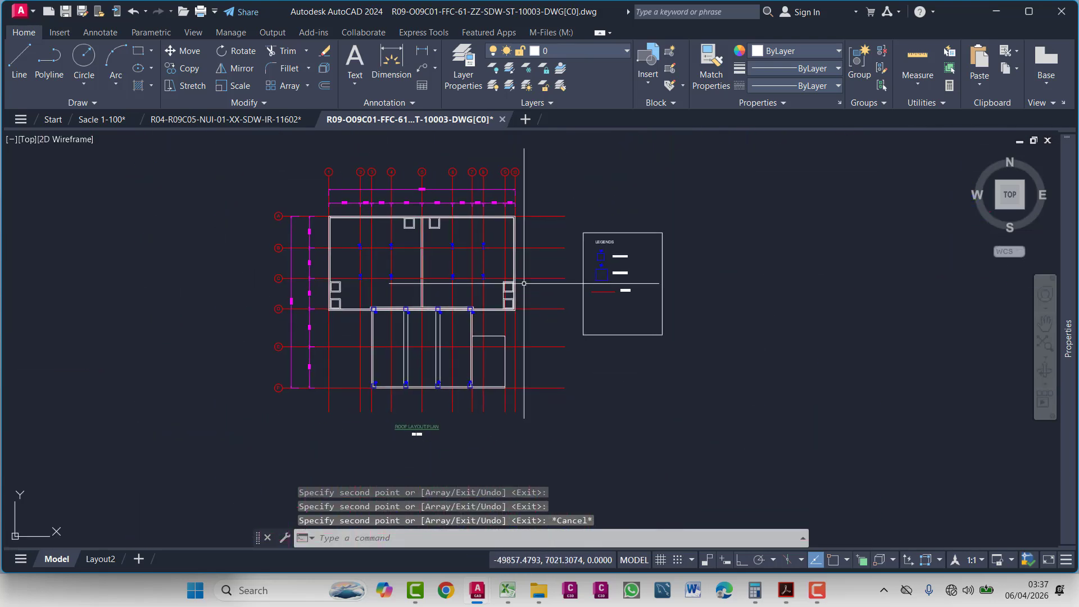
pyautogui.scroll(2, 386, 250)
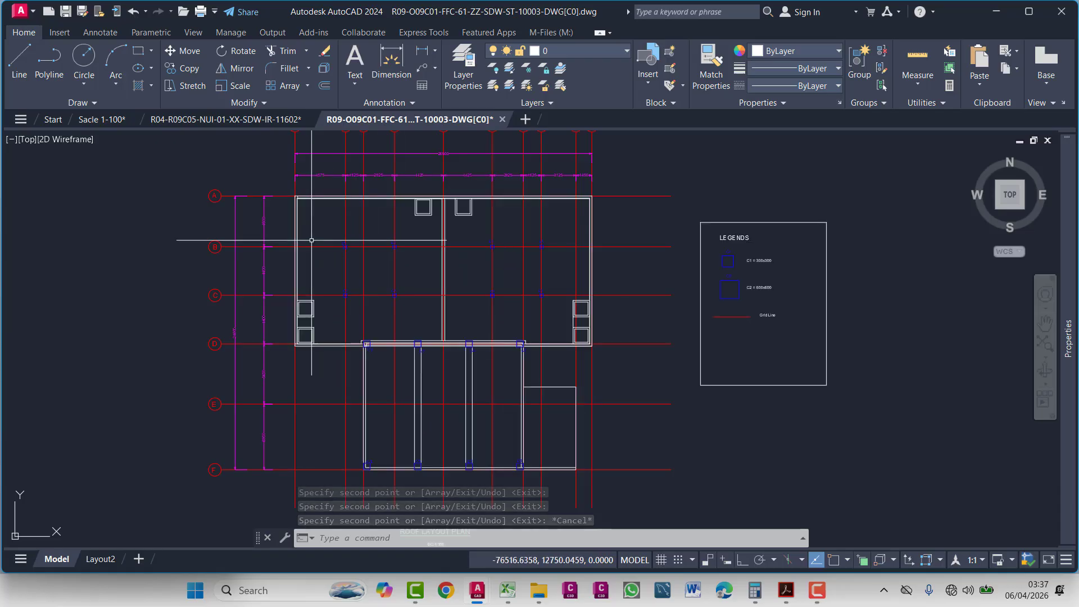
pyautogui.scroll(2, 370, 242)
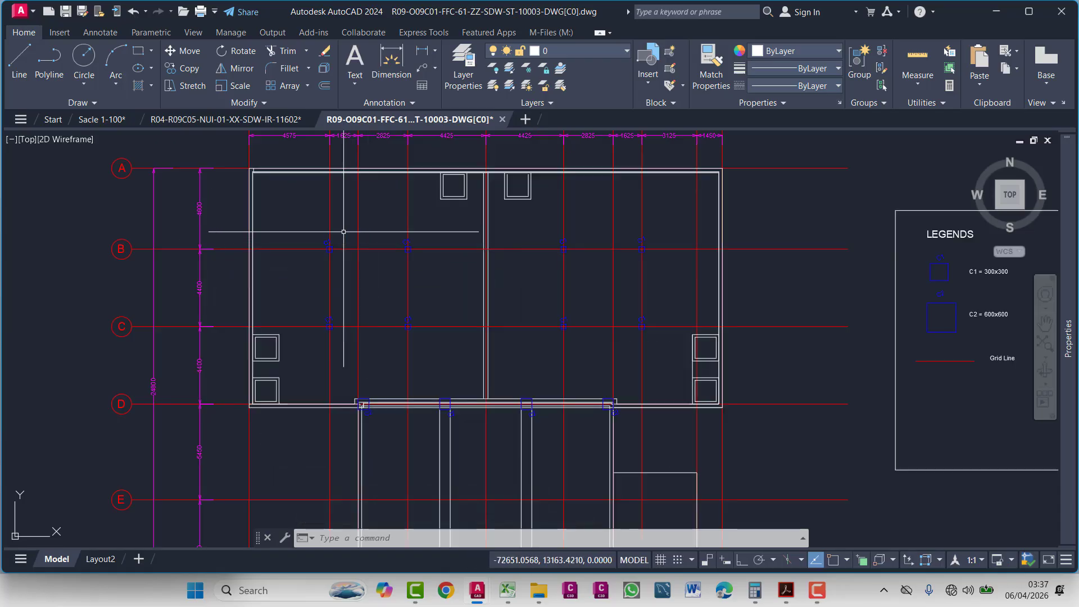
pyautogui.scroll(6, 343, 232)
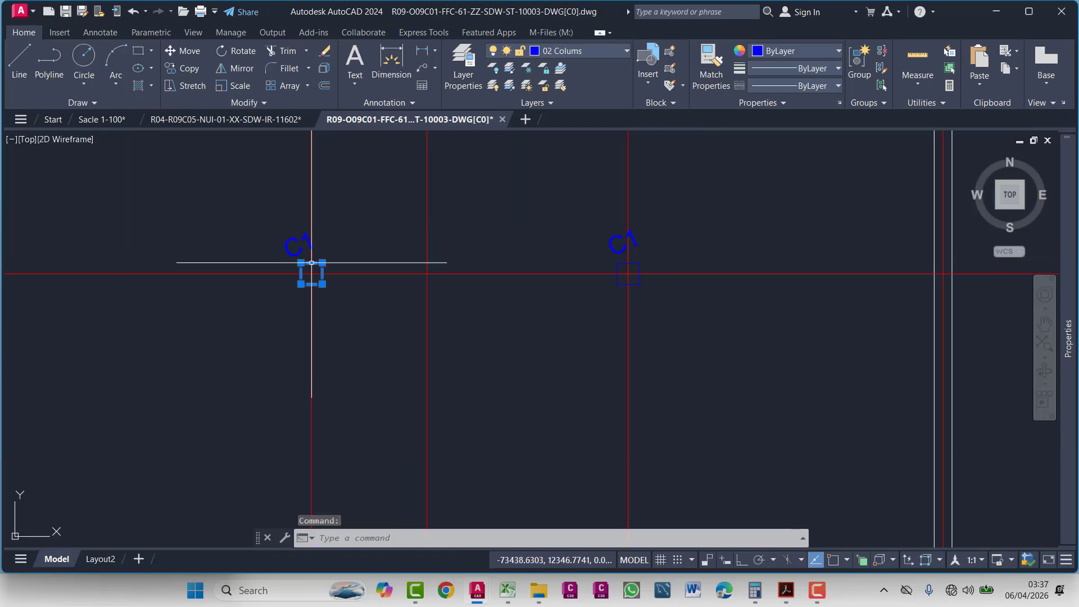
pyautogui.moveTo(312, 263)
pyautogui.write('layiso')
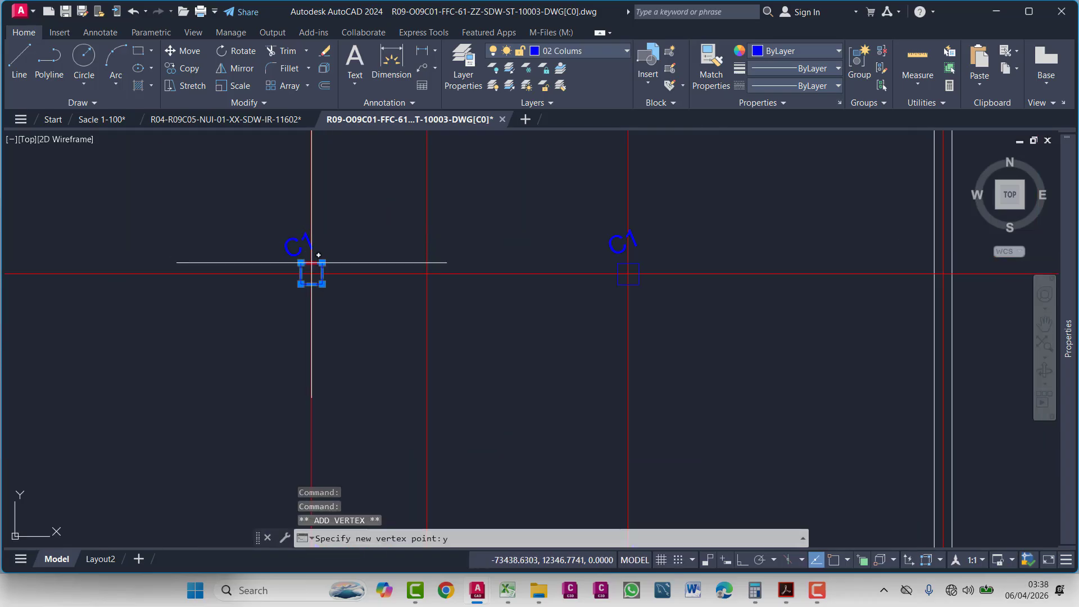
pyautogui.press('Return')
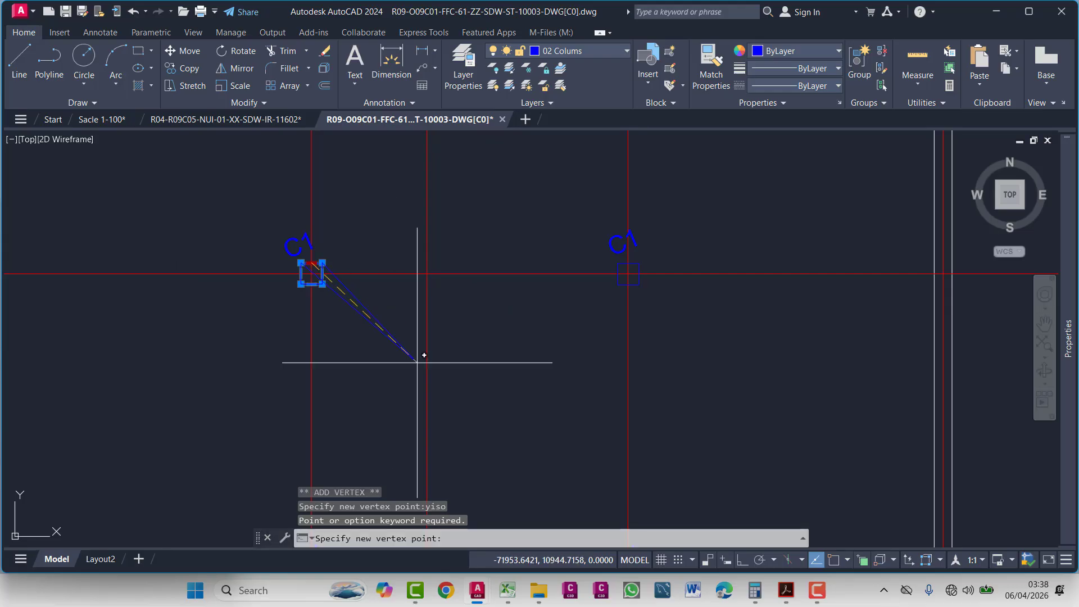
pyautogui.press('Escape')
pyautogui.press('Escape')
pyautogui.press('Escape')
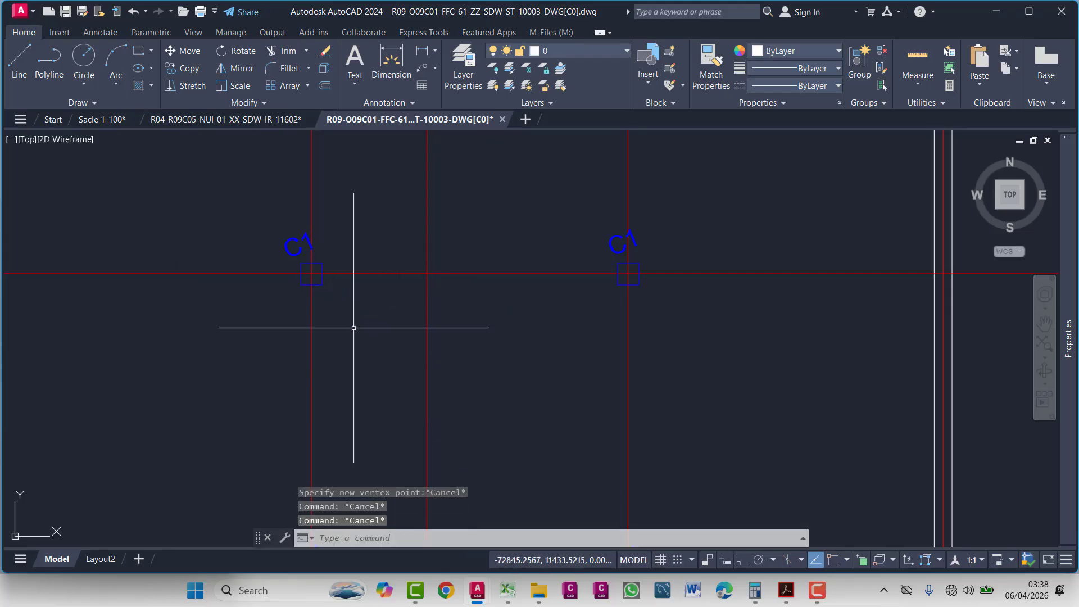
pyautogui.scroll(4, 354, 327)
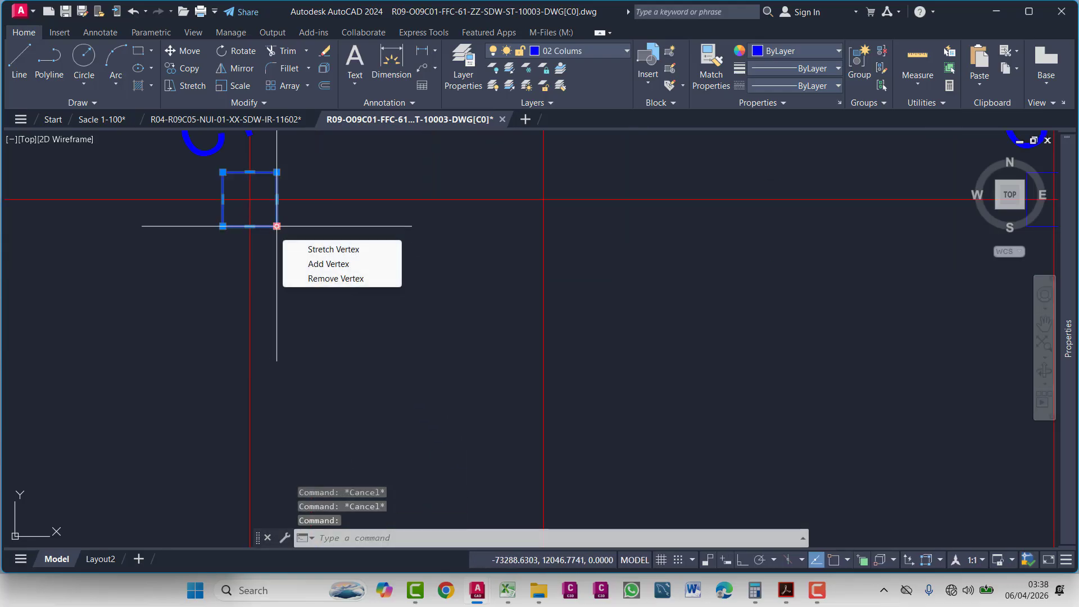
pyautogui.click(277, 226)
pyautogui.press('Escape')
pyautogui.press('Escape')
pyautogui.press('Escape')
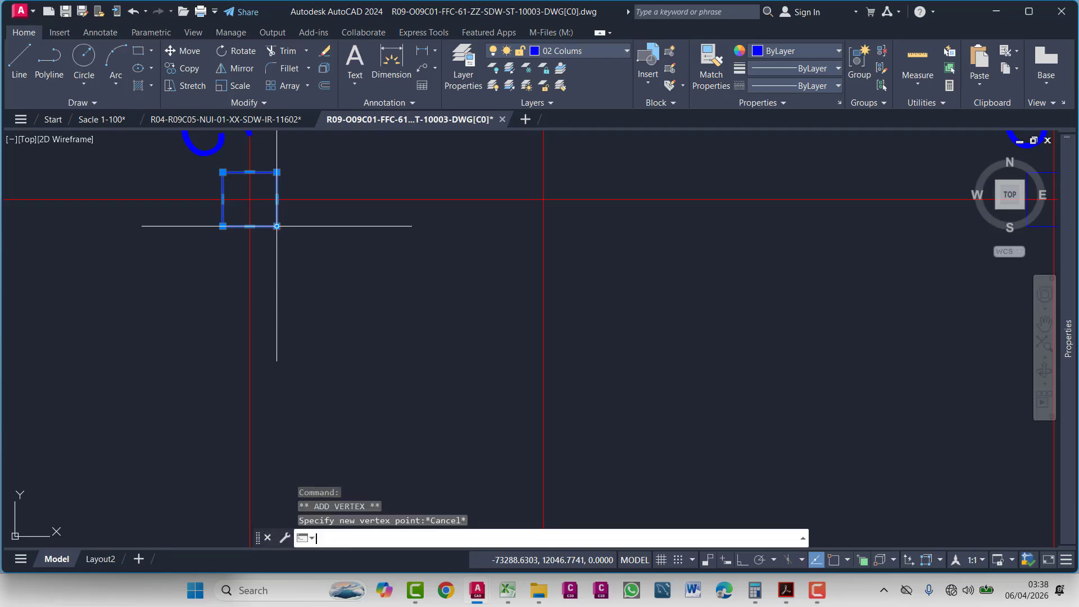
# - Isolate the 02 Colums layer using the 300x300 column at the upper-left of the plan
pyautogui.click(269, 226)
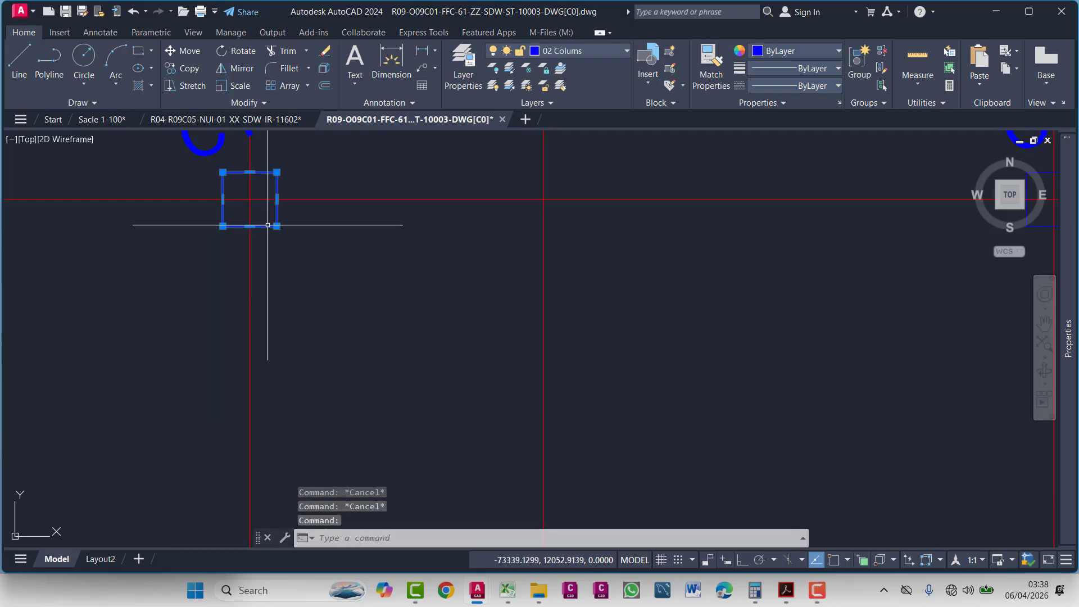
pyautogui.write('LAY')
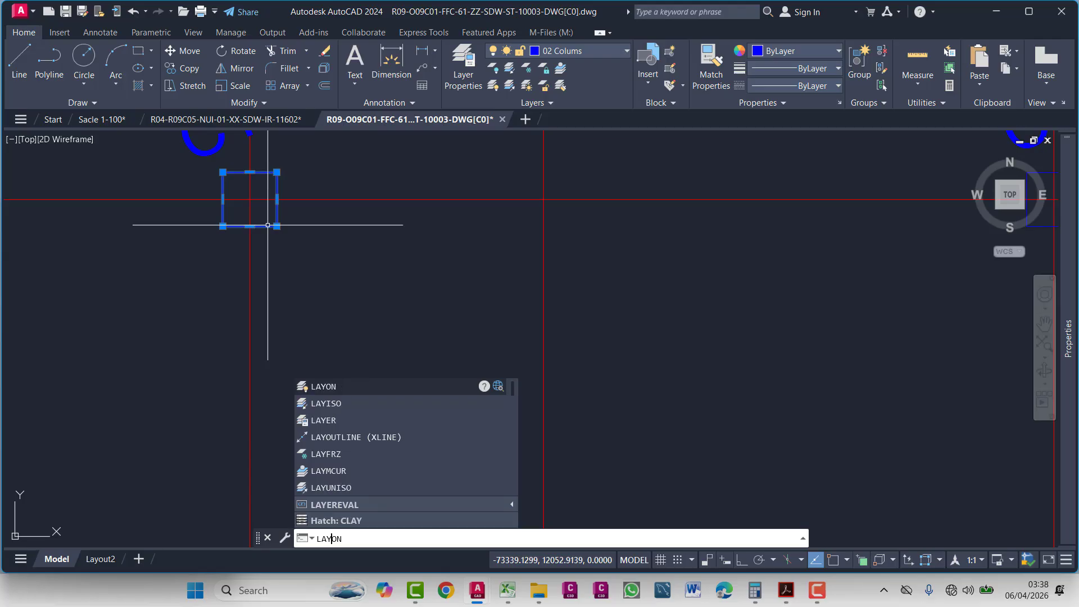
pyautogui.write('ISO')
pyautogui.press('Return')
pyautogui.moveTo(285, 260); pyautogui.dragTo(465, 356, button='middle')
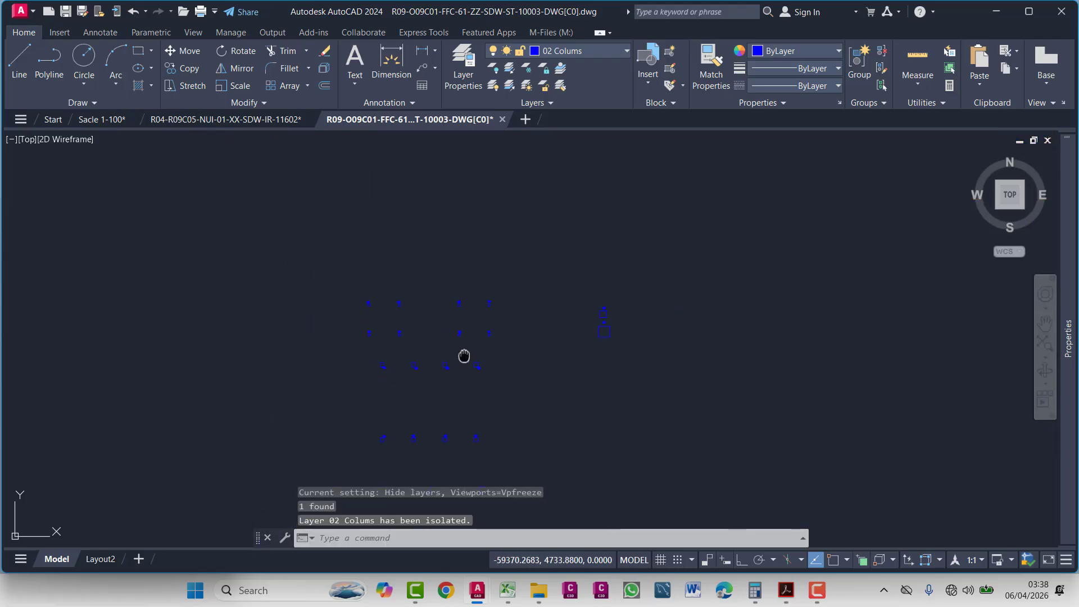
# - Examine the isolated columns and their C1 and C2 labels across the plan
pyautogui.scroll(2, 270, 269)
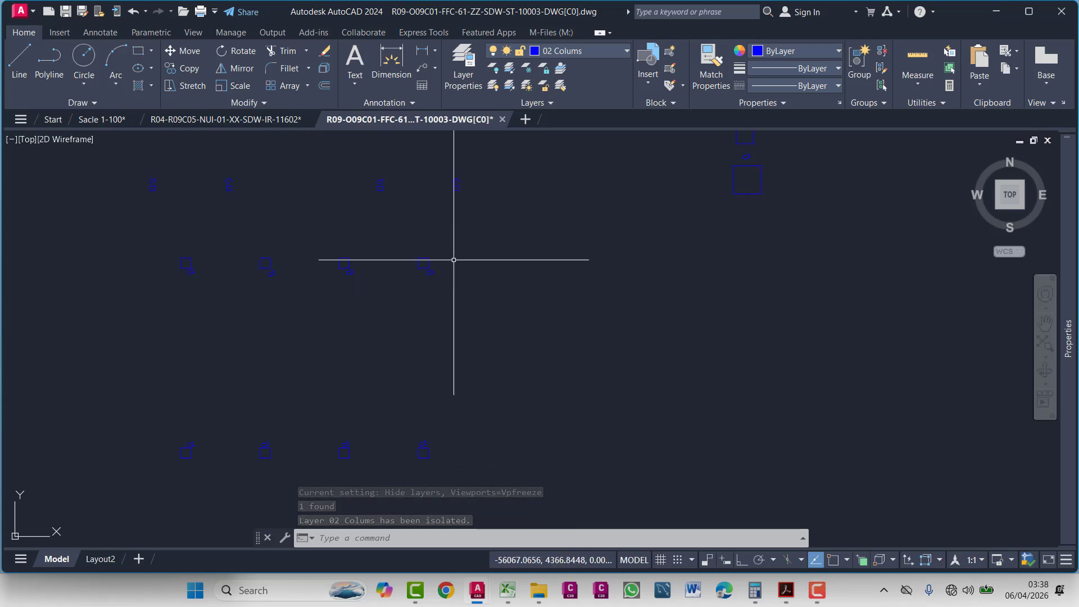
pyautogui.moveTo(453, 259); pyautogui.dragTo(461, 322, button='middle')
pyautogui.scroll(4, 233, 350)
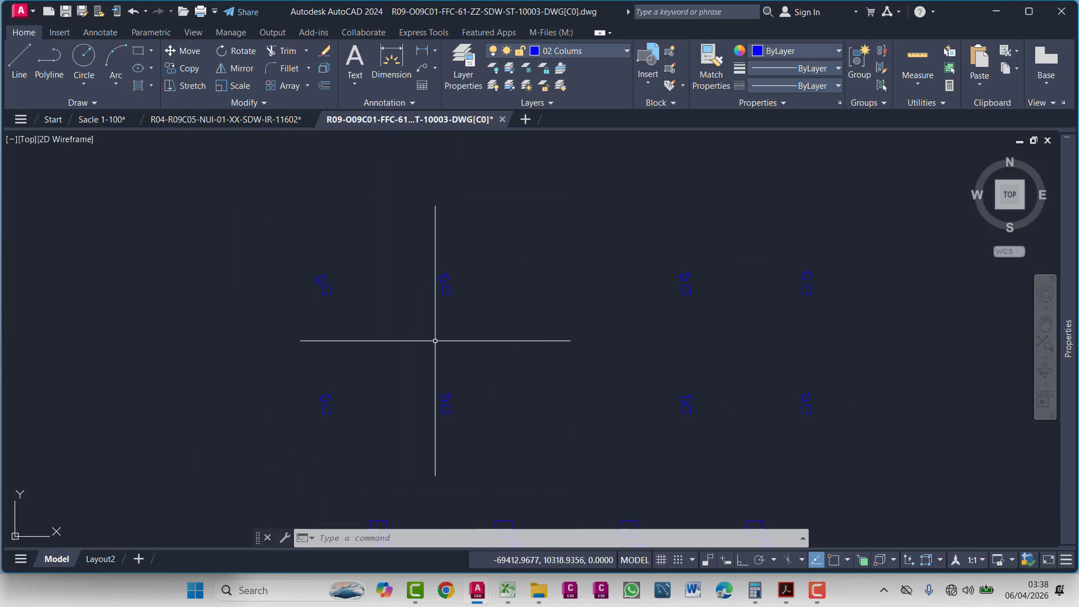
pyautogui.moveTo(321, 266); pyautogui.dragTo(339, 207, button='middle')
pyautogui.moveTo(330, 373); pyautogui.dragTo(364, 481, button='middle')
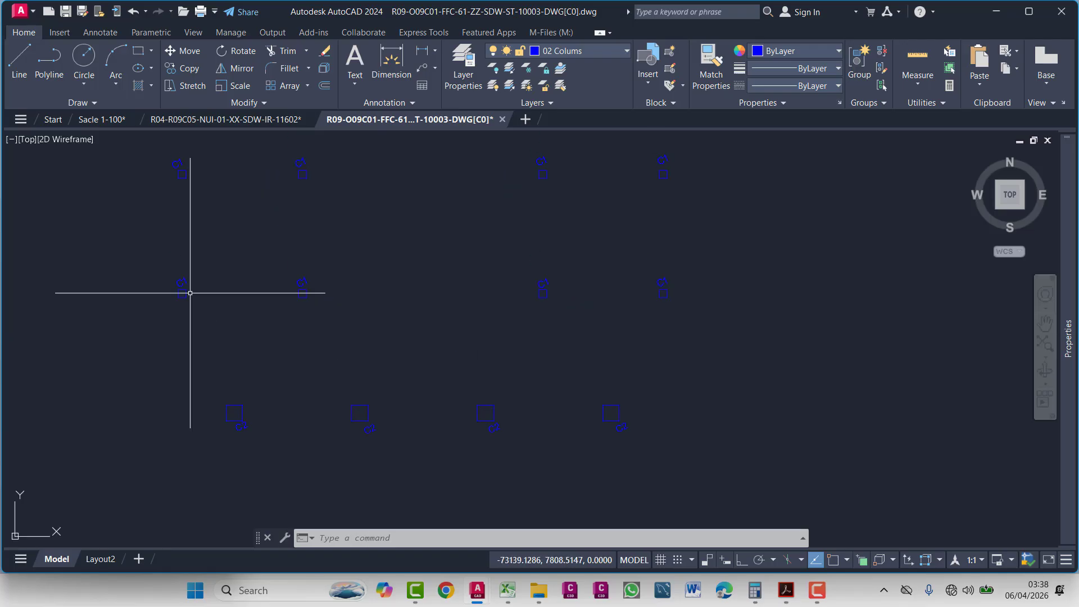
pyautogui.moveTo(190, 293); pyautogui.dragTo(231, 350, button='middle')
pyautogui.scroll(2, 217, 210)
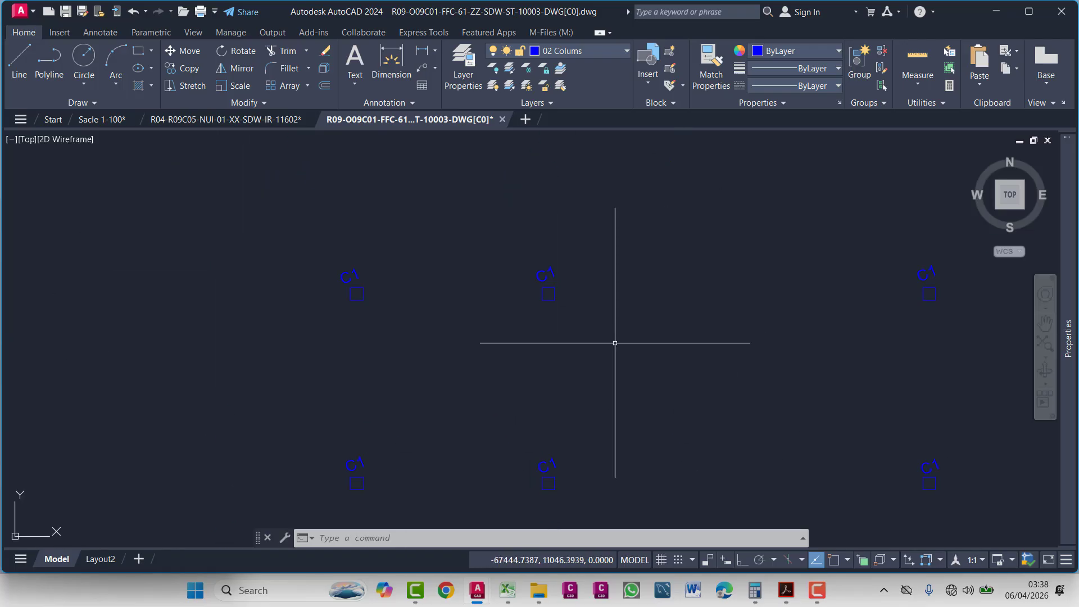
pyautogui.scroll(-2, 658, 323)
pyautogui.scroll(-2, 605, 306)
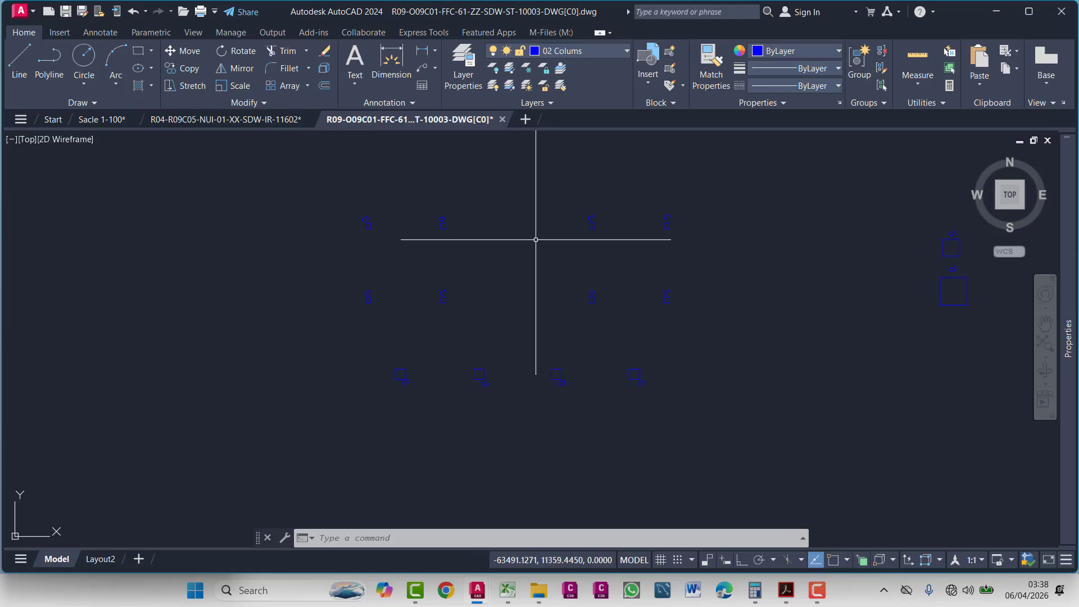
# - Turn all layers of the drawing back on
pyautogui.write('layon')
pyautogui.press('Return')
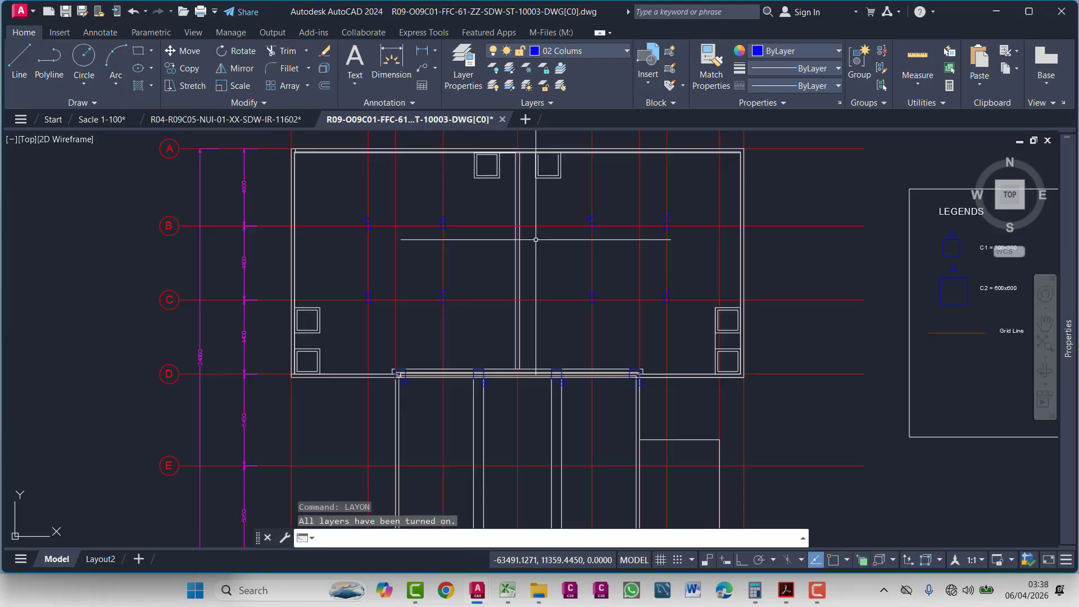
pyautogui.press('Escape')
# - Isolate the 01 Grid Lines layer using grid A's bubble to check its contents, and undo the isolation
pyautogui.scroll(-5, 535, 240)
pyautogui.scroll(5, 416, 236)
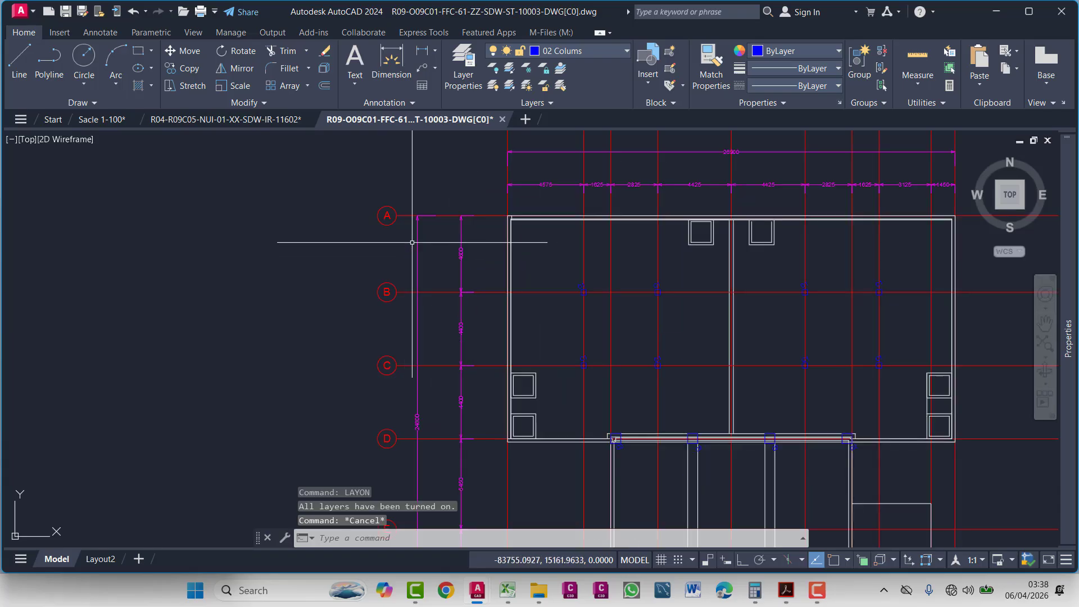
pyautogui.click(388, 201)
pyautogui.click(346, 260)
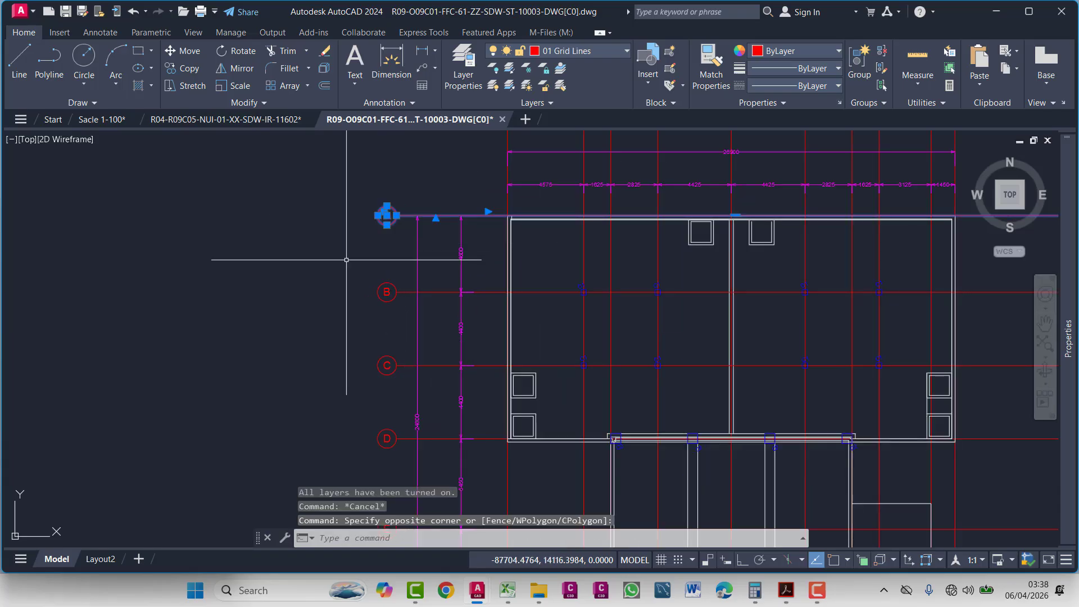
pyautogui.write('layiso')
pyautogui.press('Return')
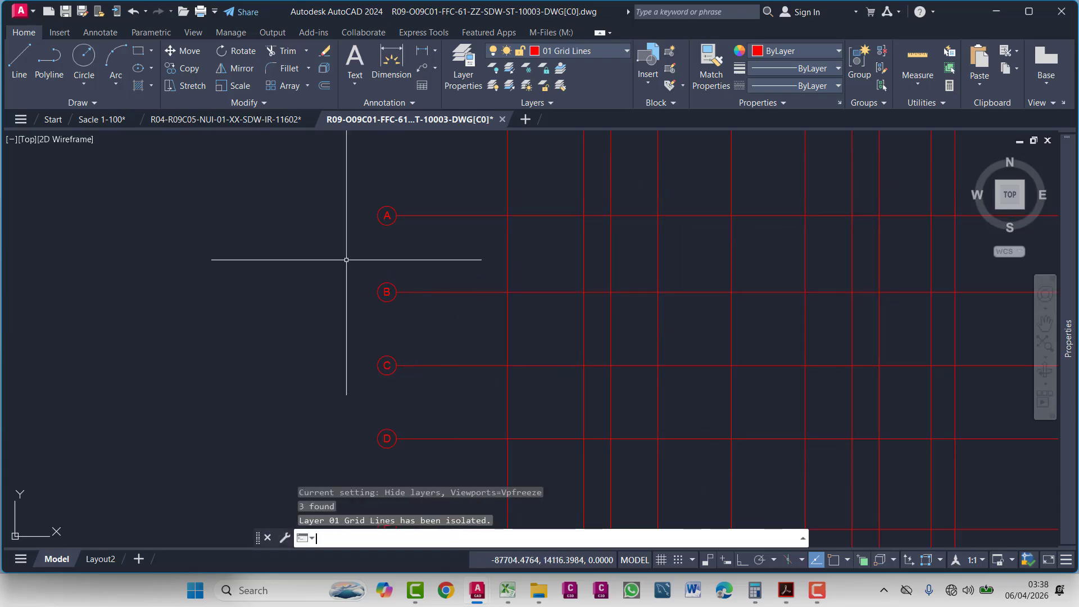
pyautogui.scroll(-4, 411, 282)
pyautogui.scroll(10, 506, 301)
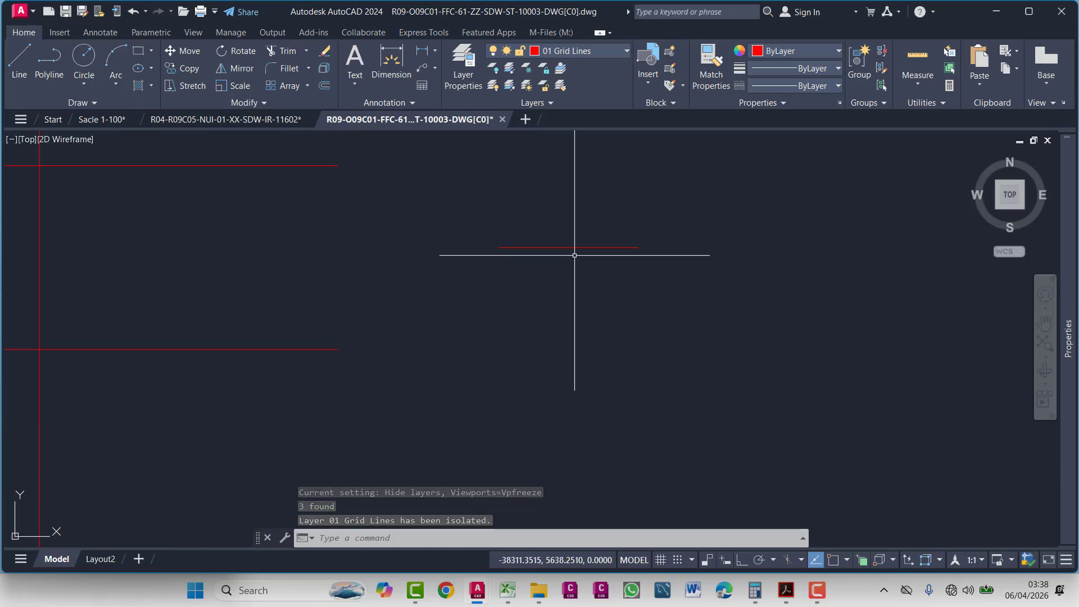
pyautogui.hotkey('ctrl', 'z')
pyautogui.hotkey('ctrl', 'z')
# - Isolate the 04 Text layer using the legend's C2 = 600x600 text to check its contents, and undo the isolation
pyautogui.scroll(-3, 562, 261)
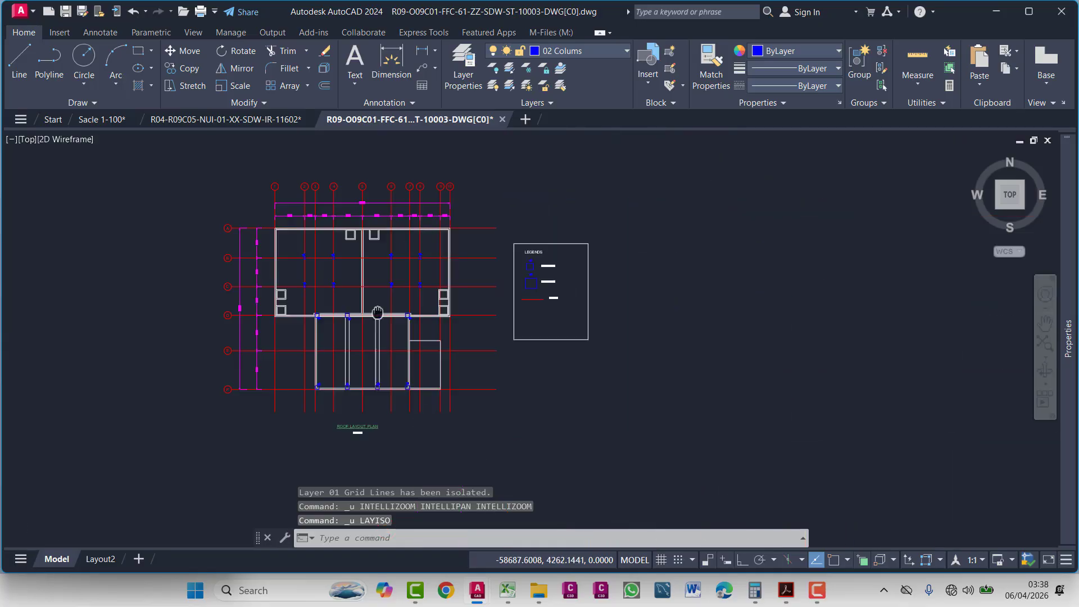
pyautogui.scroll(4, 518, 269)
pyautogui.scroll(4, 534, 250)
pyautogui.click(655, 212)
pyautogui.click(601, 283)
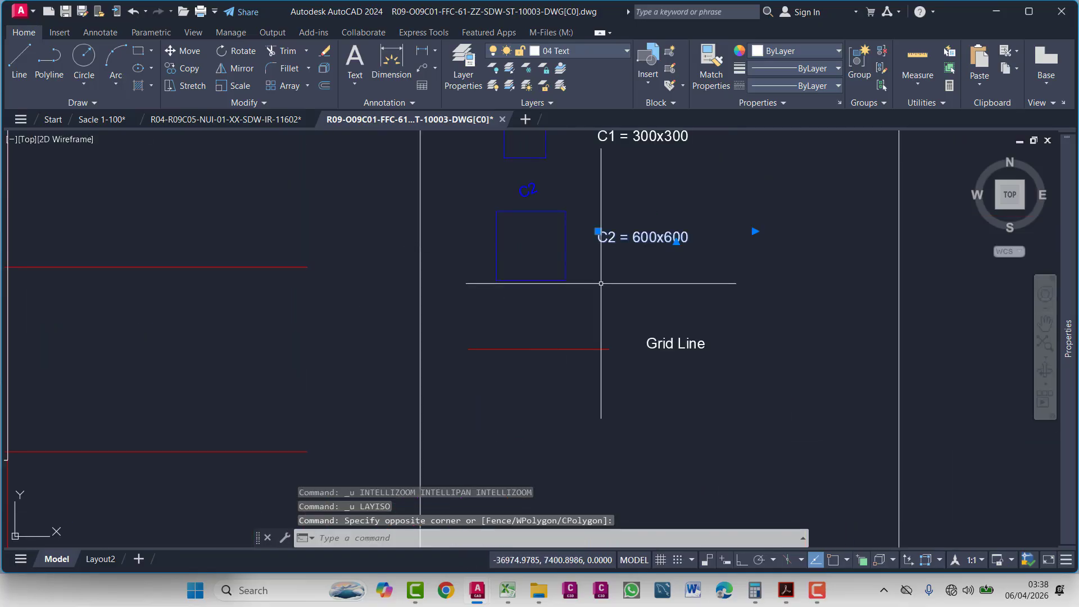
pyautogui.write('LAYISO')
pyautogui.press('Return')
pyautogui.scroll(-5, 614, 289)
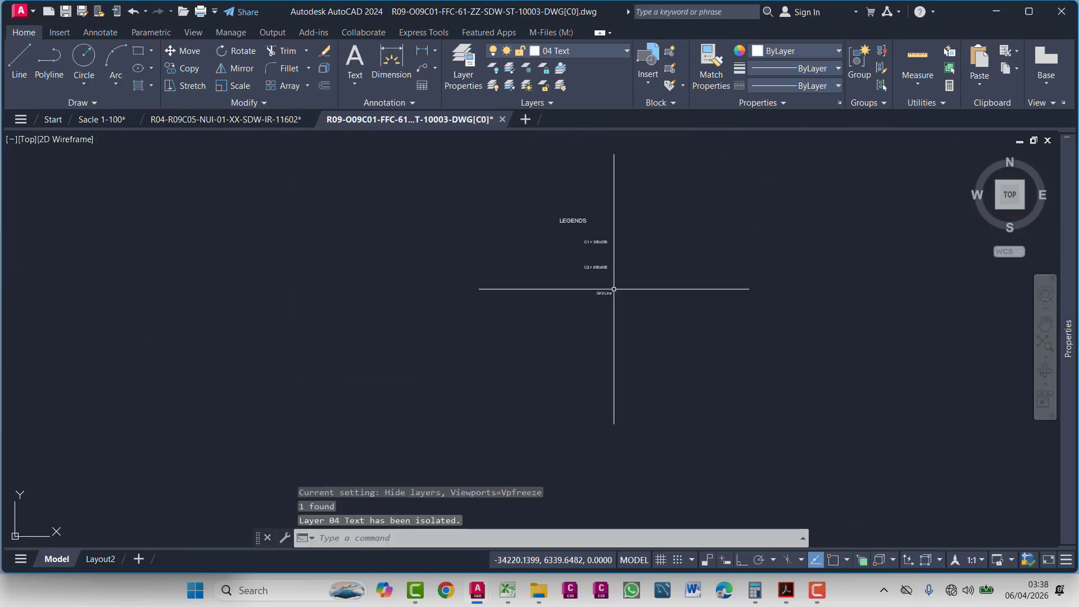
pyautogui.scroll(-3, 600, 282)
pyautogui.hotkey('ctrl', 'z')
pyautogui.hotkey('ctrl', 'z')
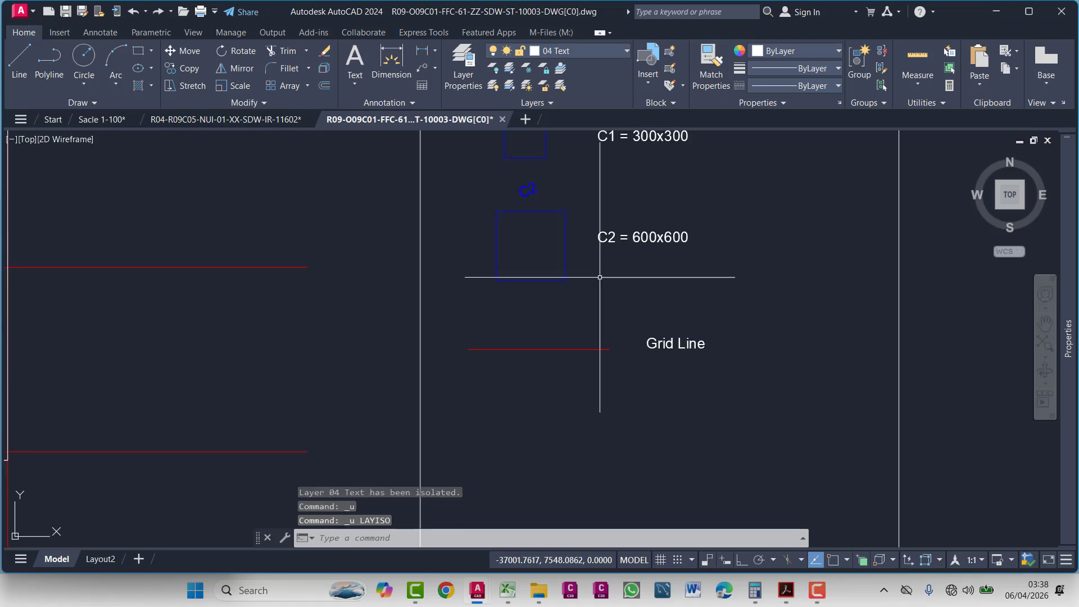
# - Isolate the 03 DIM layer using the 2825 dimension above the plan to check its contents, and undo the isolation
pyautogui.scroll(-5, 524, 305)
pyautogui.moveTo(459, 288); pyautogui.dragTo(532, 336, button='middle')
pyautogui.scroll(5, 386, 226)
pyautogui.click(390, 233)
pyautogui.click(381, 266)
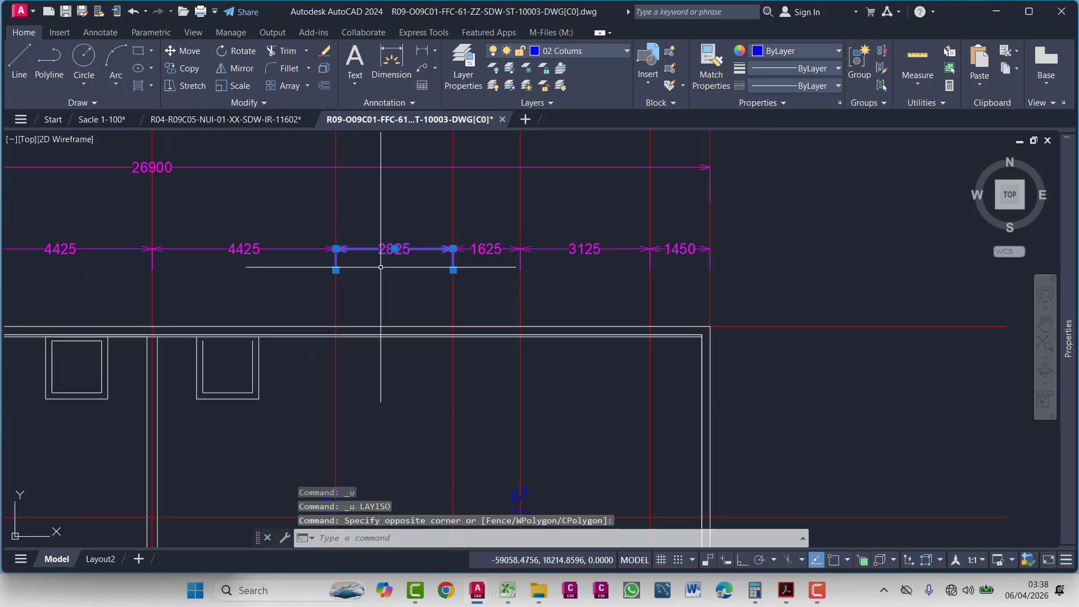
pyautogui.write('LAYISO')
pyautogui.press('Return')
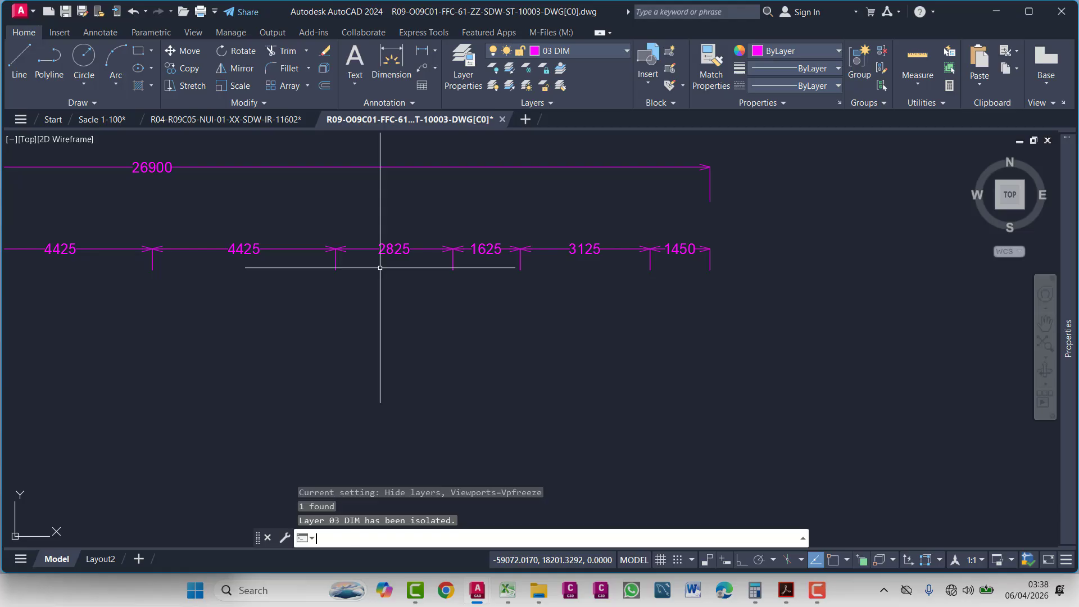
pyautogui.scroll(-6, 380, 268)
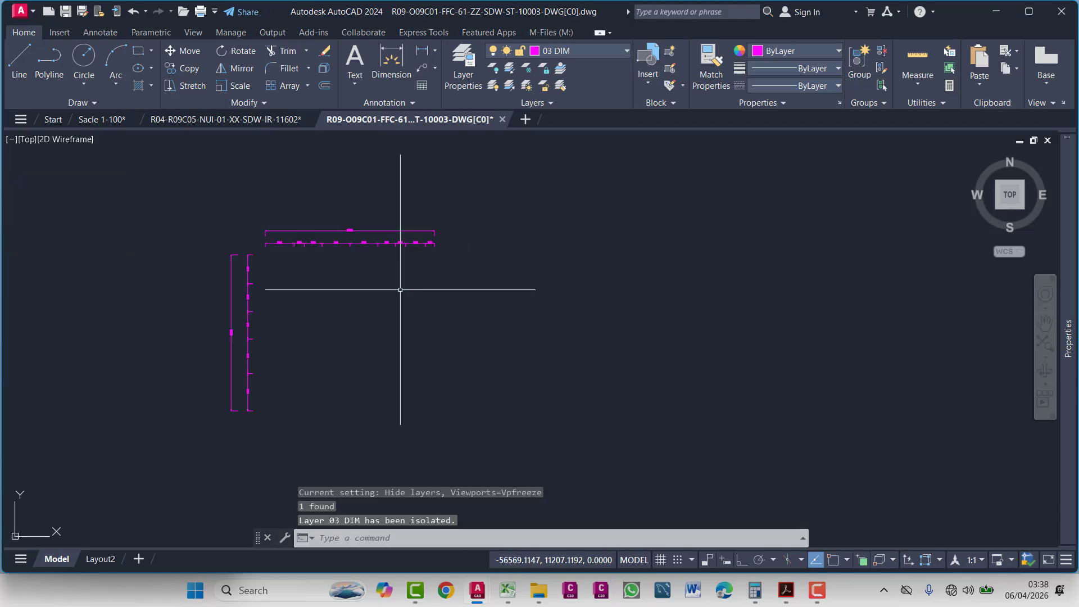
pyautogui.hotkey('ctrl', 'z')
pyautogui.hotkey('ctrl', 'z')
pyautogui.scroll(-4, 458, 298)
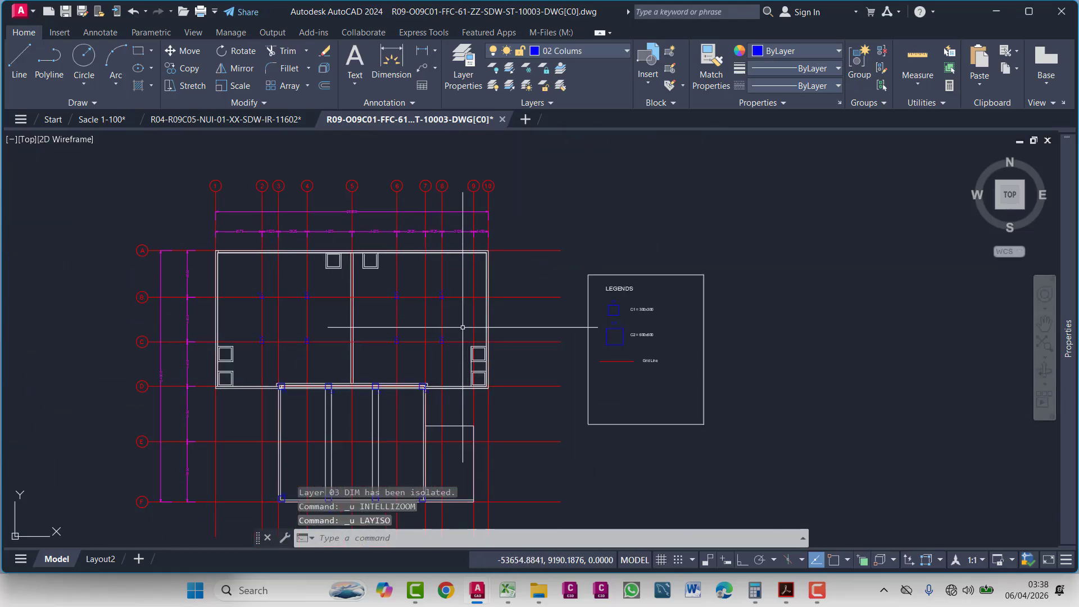
# - Examine the roof plan, the Layout2 sheet, the scale note under the plan title, and the legend
pyautogui.moveTo(446, 319); pyautogui.dragTo(445, 239, button='middle')
pyautogui.moveTo(339, 304); pyautogui.dragTo(343, 255, button='middle')
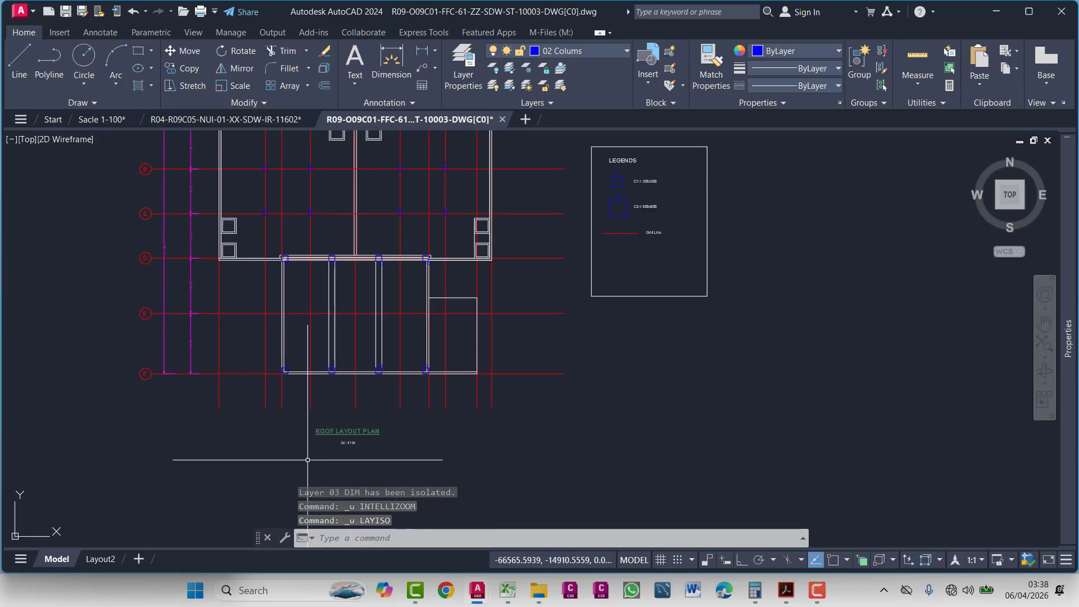
pyautogui.click(109, 560)
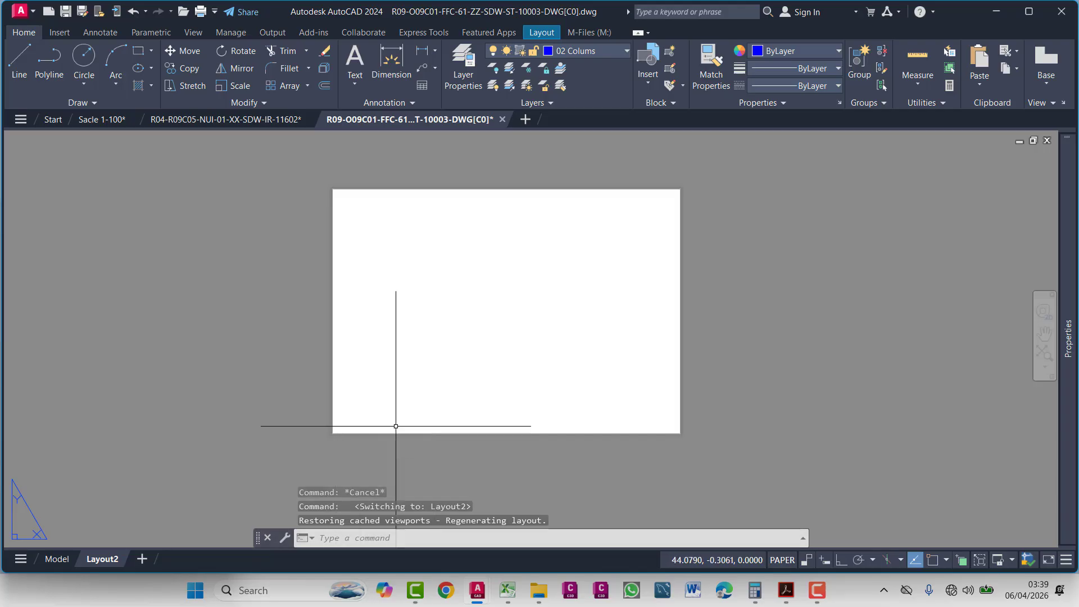
pyautogui.click(52, 563)
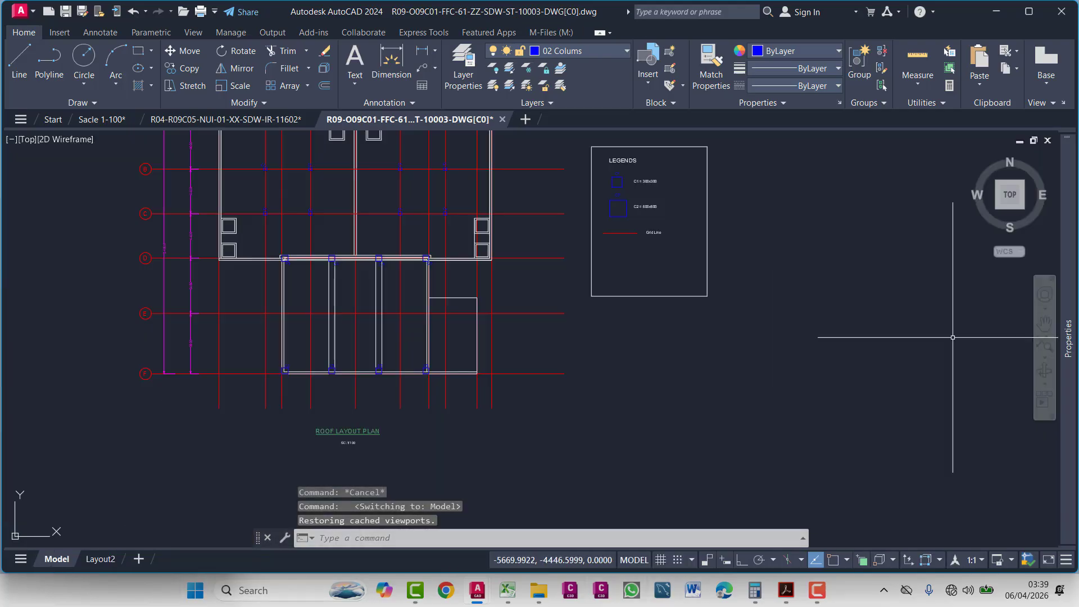
pyautogui.scroll(8, 351, 441)
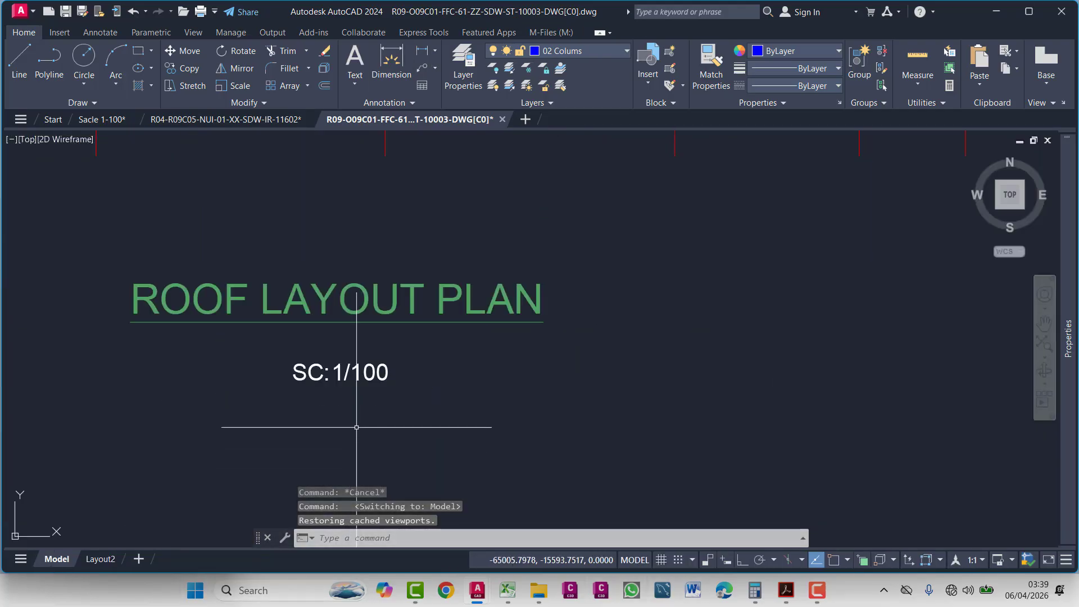
pyautogui.scroll(-4, 373, 378)
pyautogui.scroll(-6, 374, 378)
pyautogui.scroll(5, 475, 229)
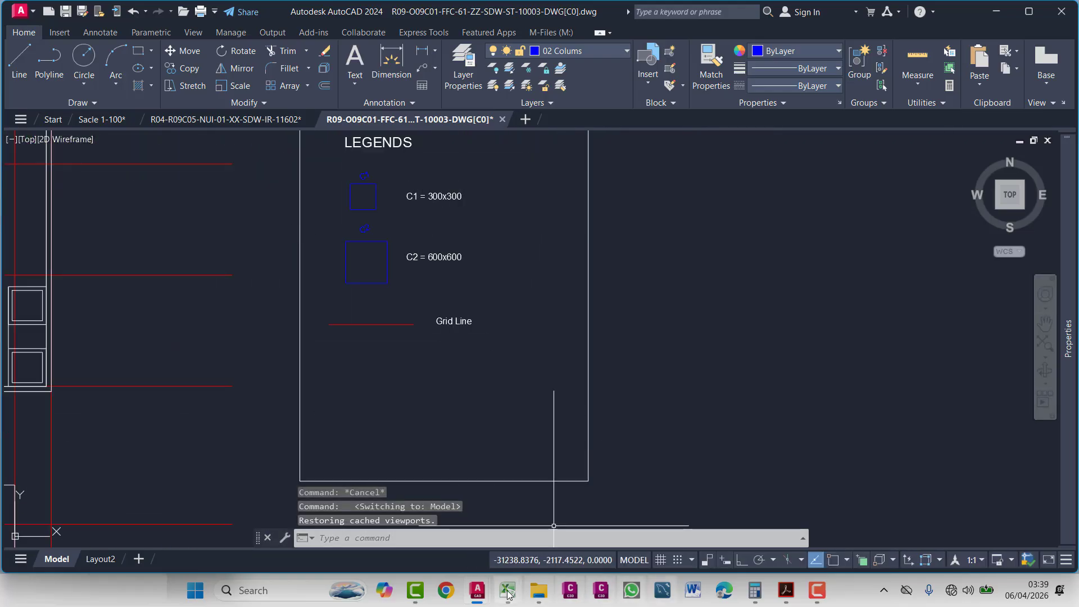
# - Switch to the scale_calculator.xlsx workbook in Excel and enter 29600 in cell C7
pyautogui.moveTo(507, 591)
pyautogui.click(624, 506)
pyautogui.click(416, 232)
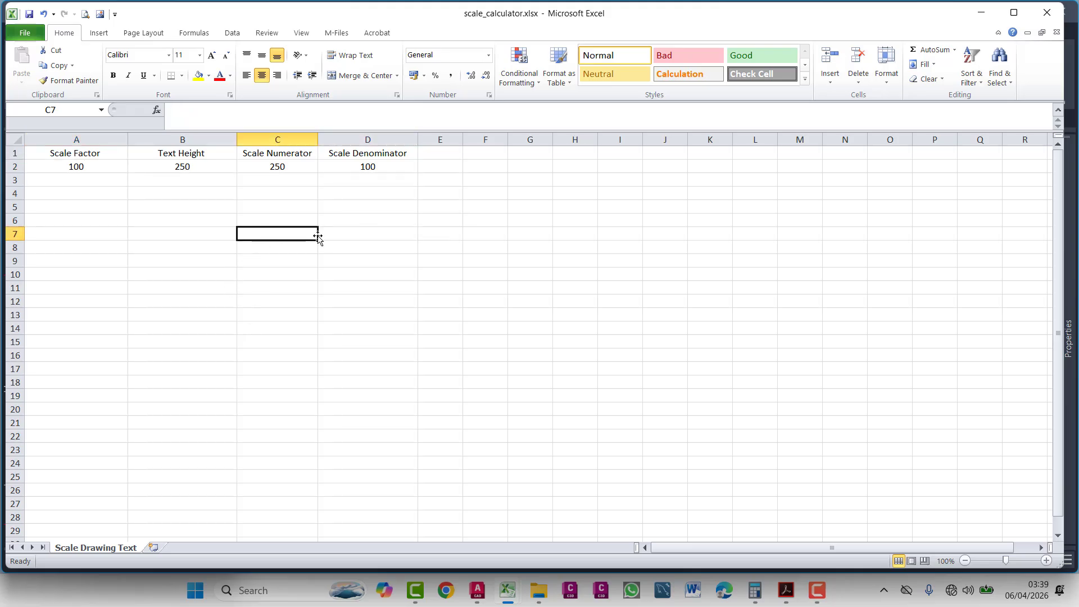
pyautogui.write('29600')
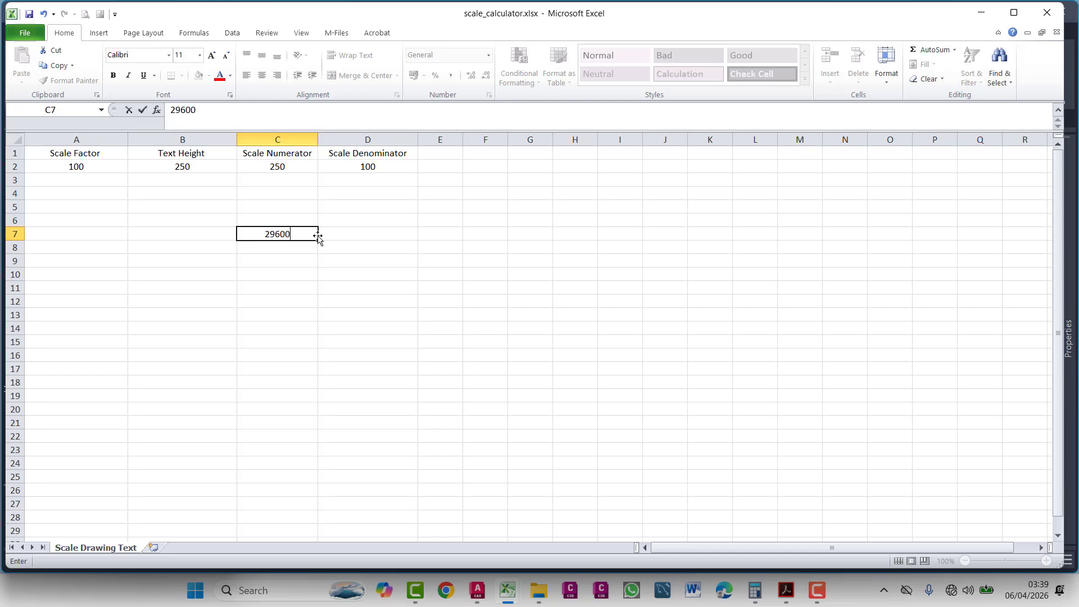
pyautogui.click(331, 311)
# - Return to the AutoCAD drawing and read the overall dimensions above and beside the roof plan
pyautogui.click(994, 14)
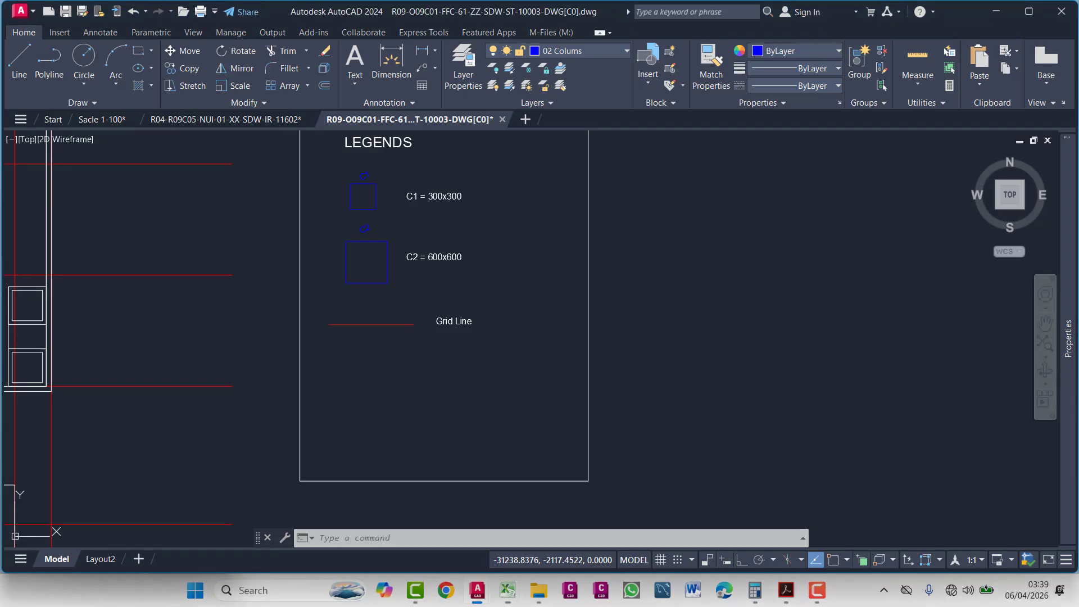
pyautogui.scroll(-5, 590, 253)
pyautogui.scroll(3, 350, 173)
pyautogui.scroll(2, 496, 274)
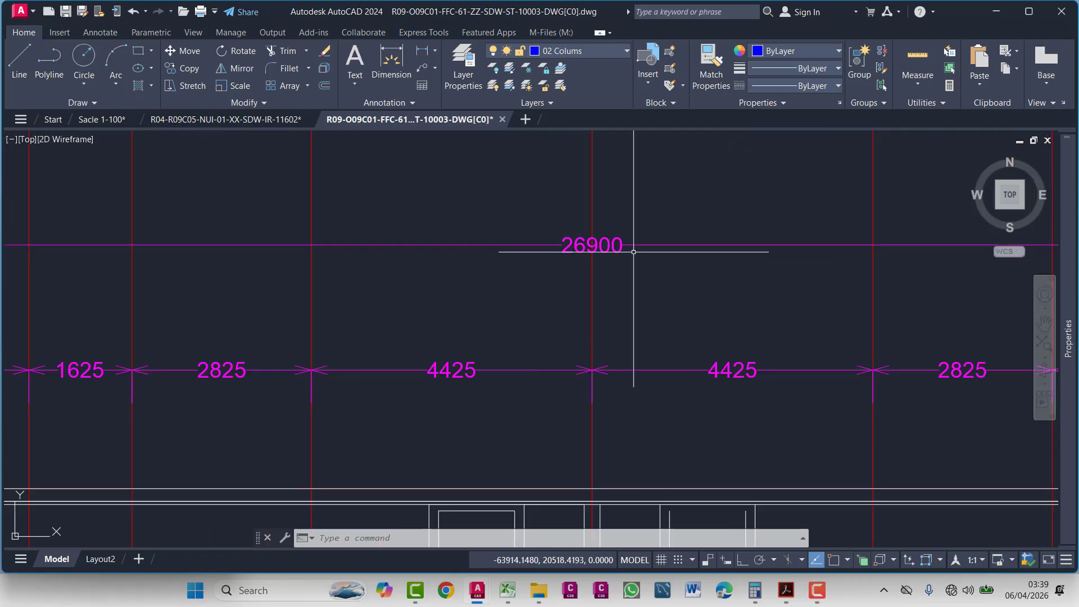
pyautogui.scroll(-8, 631, 252)
pyautogui.moveTo(555, 315)
pyautogui.mouseDown(button='middle')
pyautogui.moveTo(616, 170)
pyautogui.moveTo(561, 303)
pyautogui.mouseUp(button='middle')
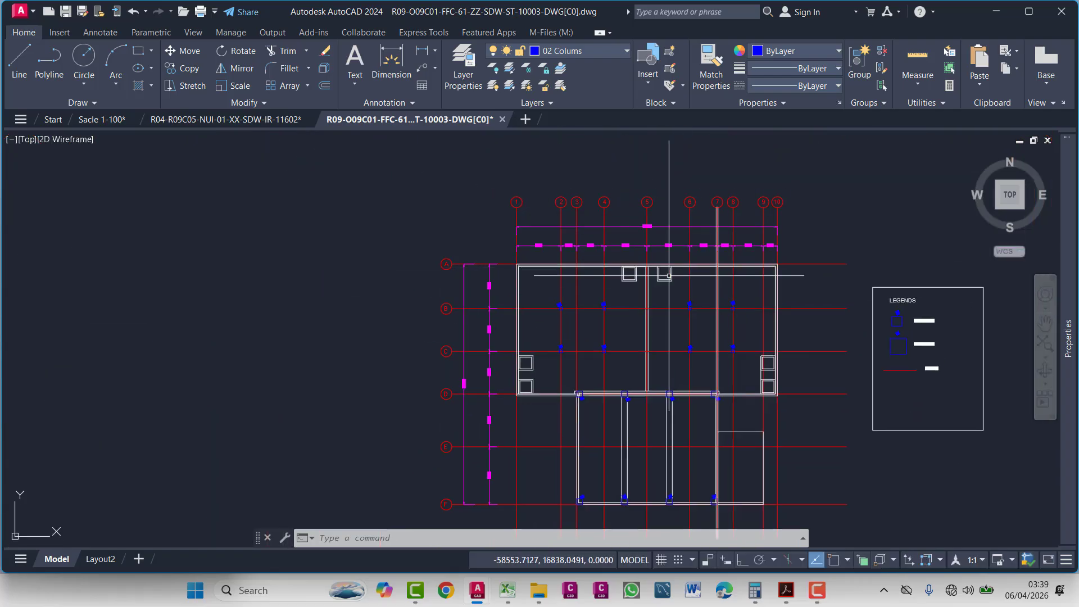
pyautogui.moveTo(669, 275); pyautogui.dragTo(664, 222, button='middle')
pyautogui.moveTo(474, 442); pyautogui.dragTo(487, 347, button='middle')
pyautogui.scroll(2, 484, 261)
pyautogui.scroll(5, 475, 243)
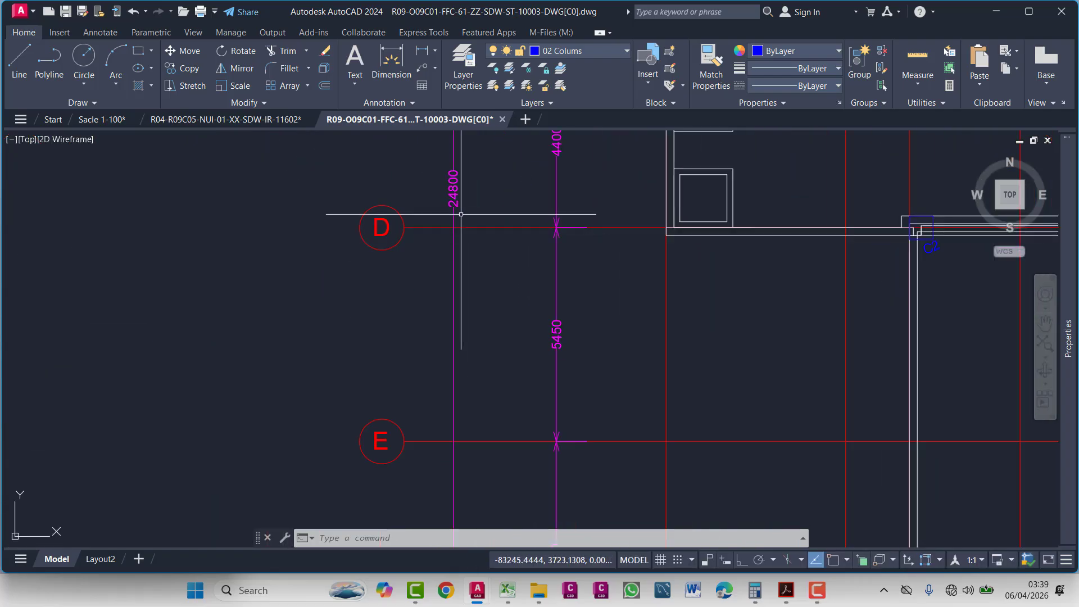
pyautogui.moveTo(453, 280); pyautogui.dragTo(448, 366, button='middle')
# - Switch back to the scale_calculator.xlsx workbook in Excel and enter 24800 in cell D7
pyautogui.click(990, 11)
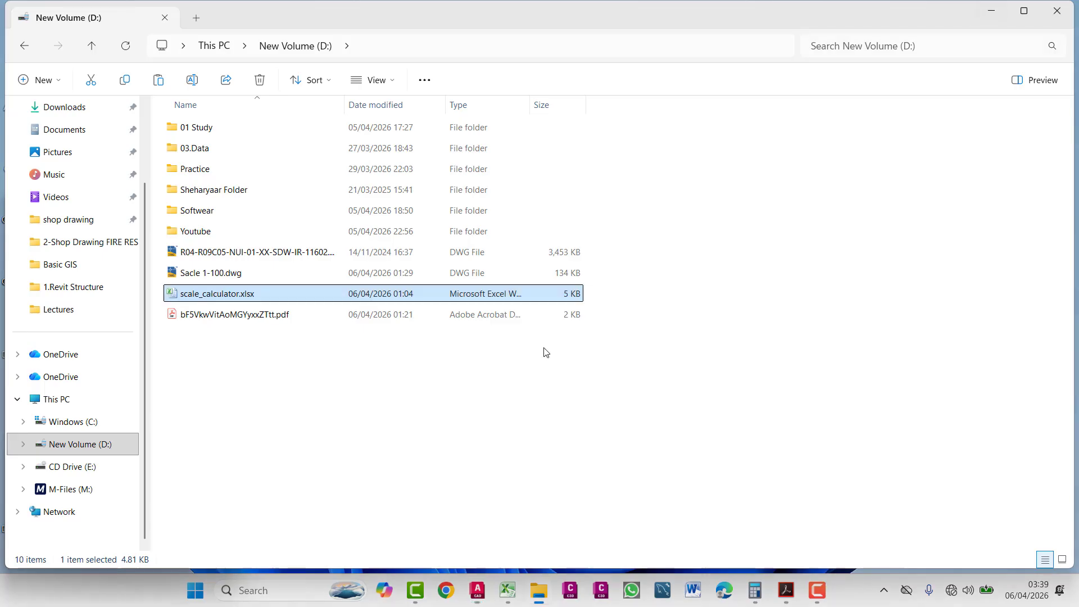
pyautogui.moveTo(508, 590)
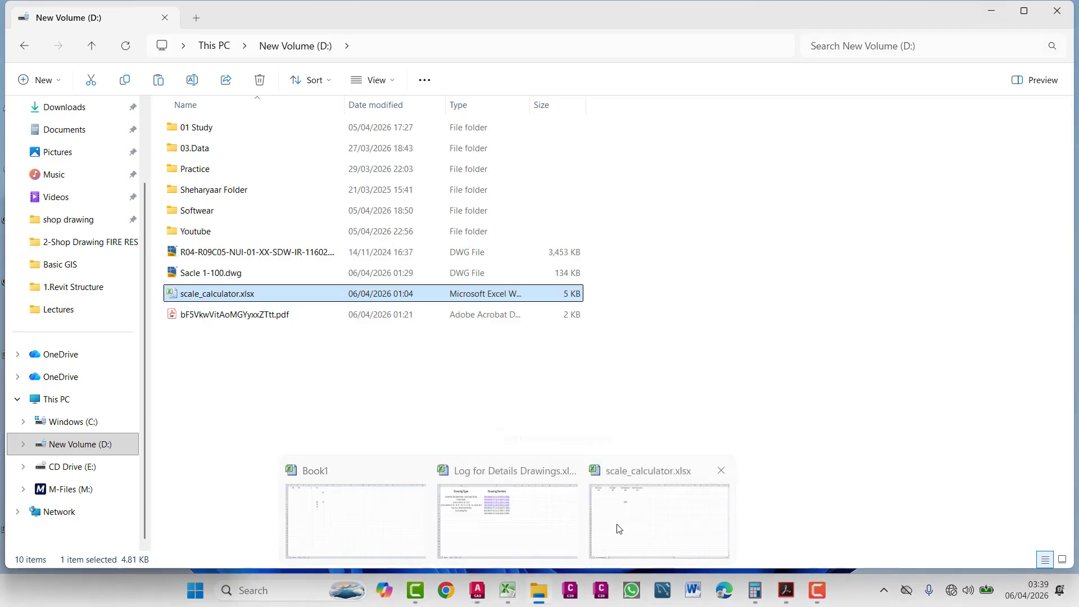
pyautogui.click(658, 522)
pyautogui.click(331, 234)
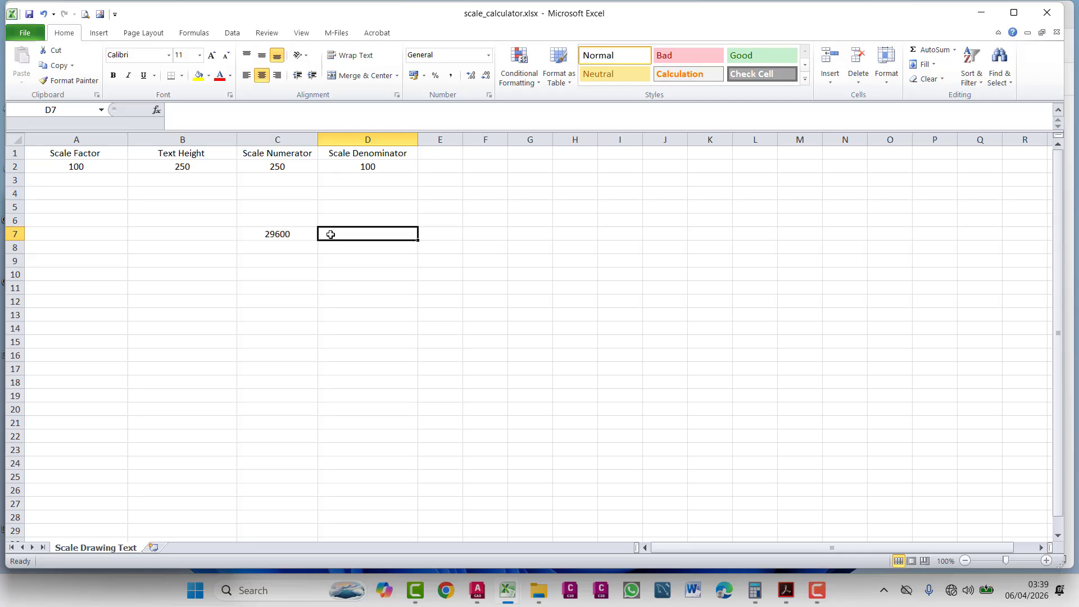
pyautogui.write('24800')
pyautogui.press('Return')
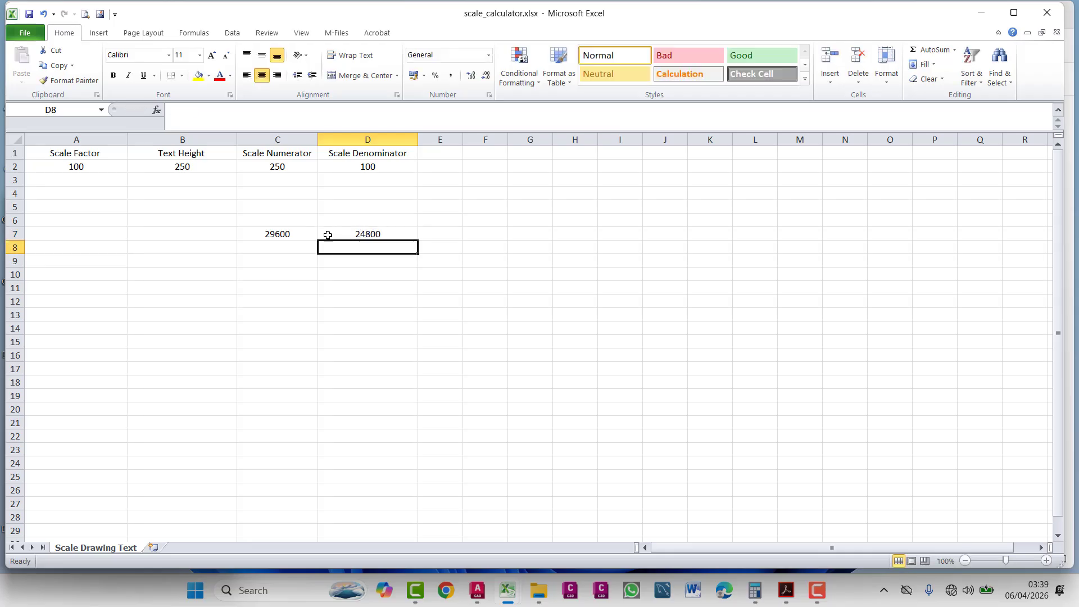
# - Label the two dimension values with W in cell C6 and L in cell D6
pyautogui.click(305, 222)
pyautogui.write('W')
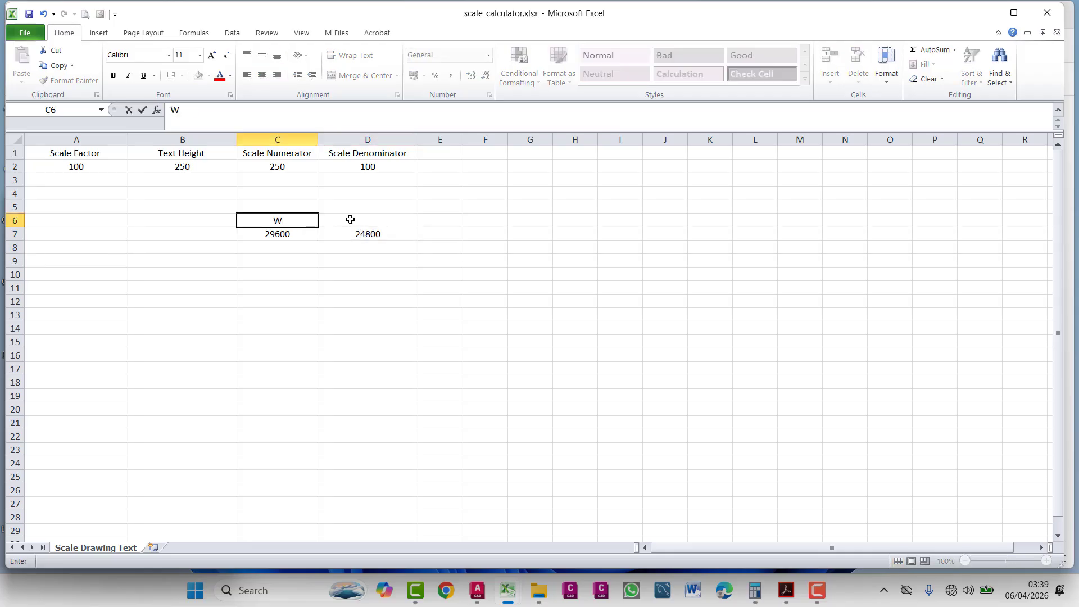
pyautogui.click(369, 219)
pyautogui.write('L')
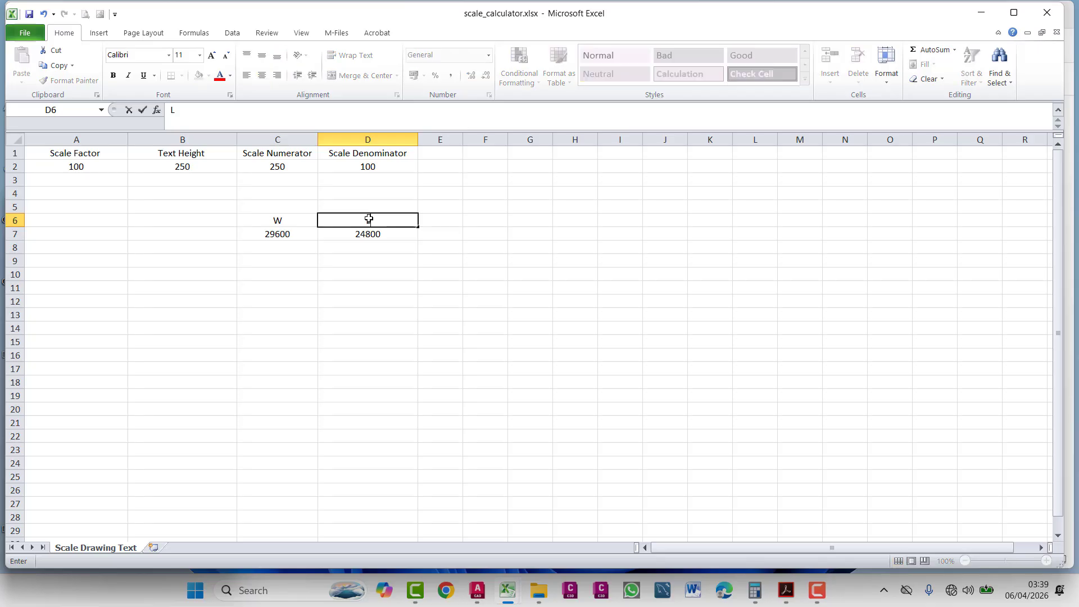
pyautogui.click(441, 362)
# - Try a formula in cell D10 that multiplies C7 by D7, and clear it from the cell
pyautogui.click(356, 274)
pyautogui.write('=')
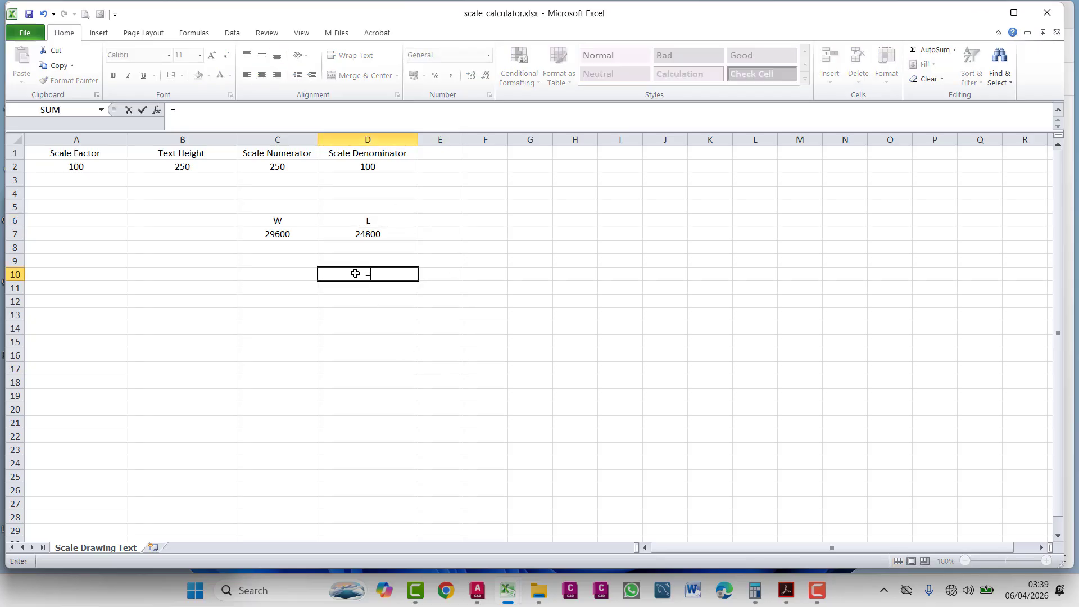
pyautogui.click(286, 236)
pyautogui.write('*')
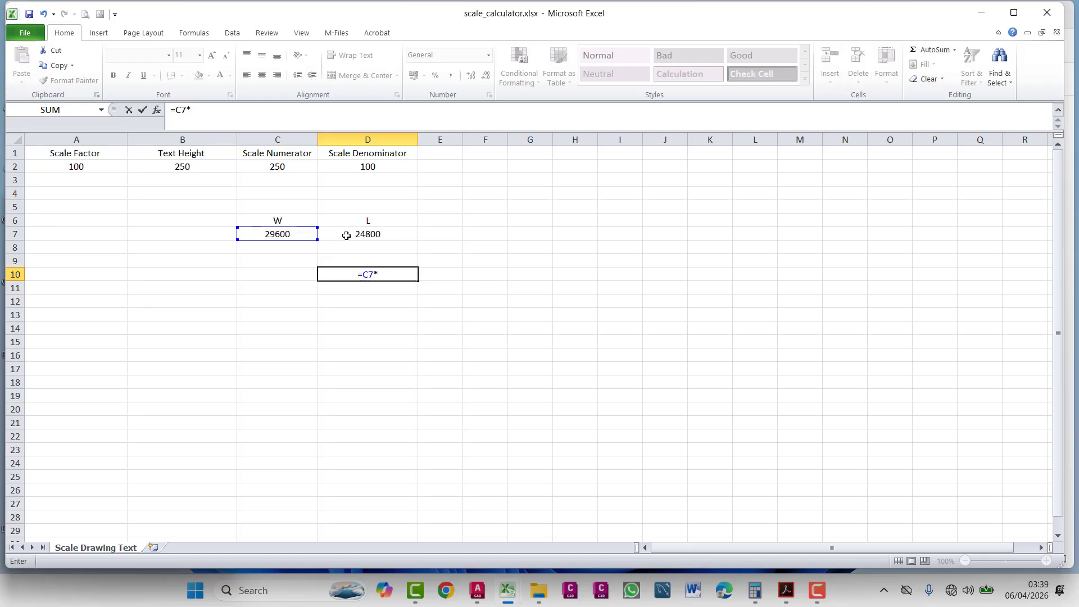
pyautogui.click(346, 235)
pyautogui.press('Return')
pyautogui.click(396, 278)
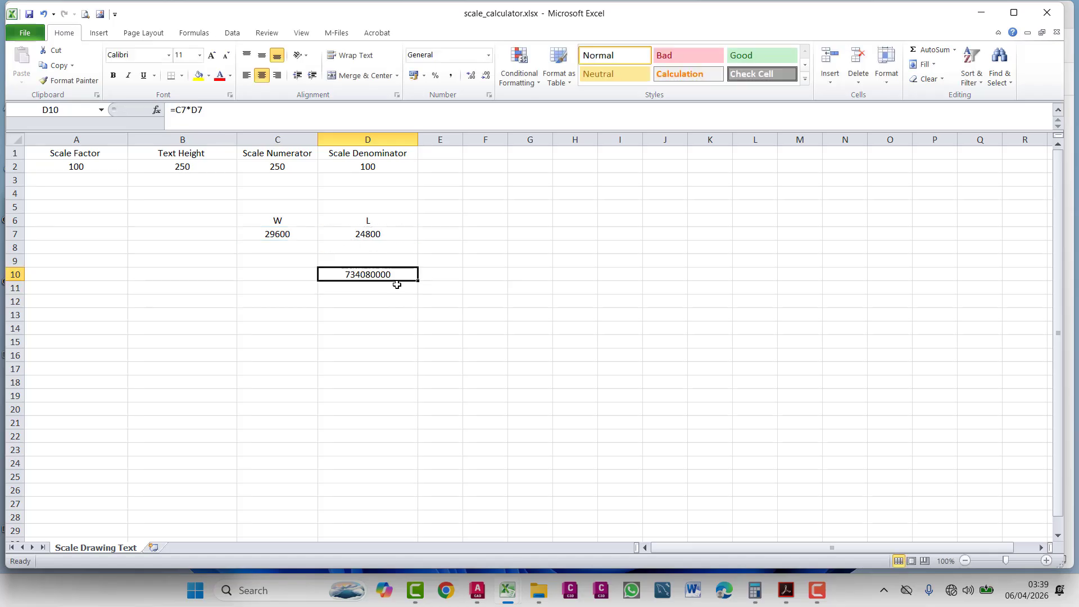
pyautogui.click(386, 315)
pyautogui.click(373, 275)
pyautogui.write('=')
pyautogui.press('Escape')
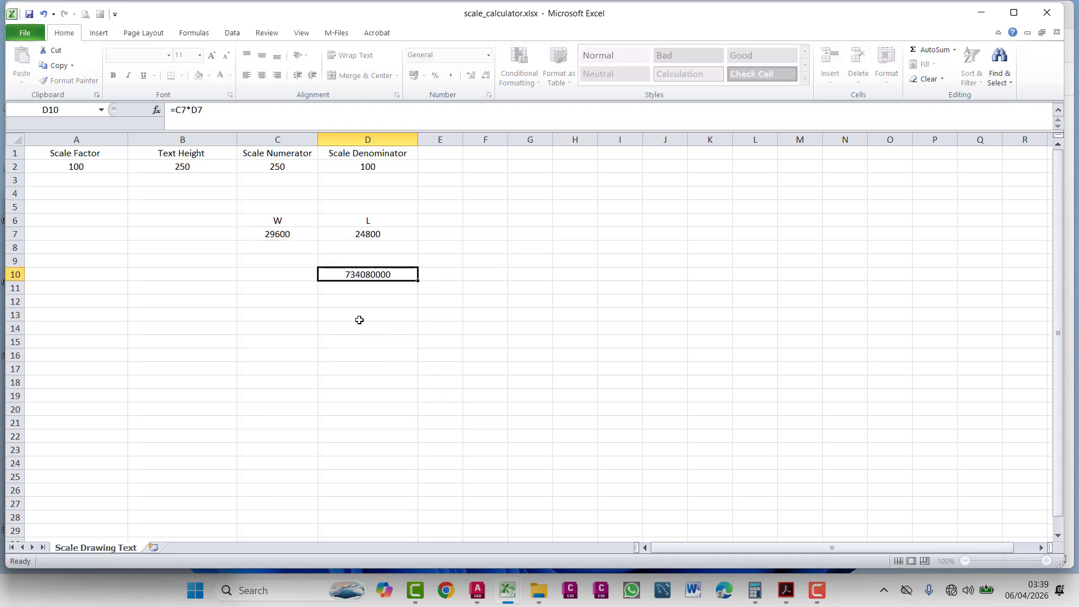
# - Divide the W value by 100 in cell C8 with the formula =C7/100
pyautogui.click(275, 239)
pyautogui.click(362, 234)
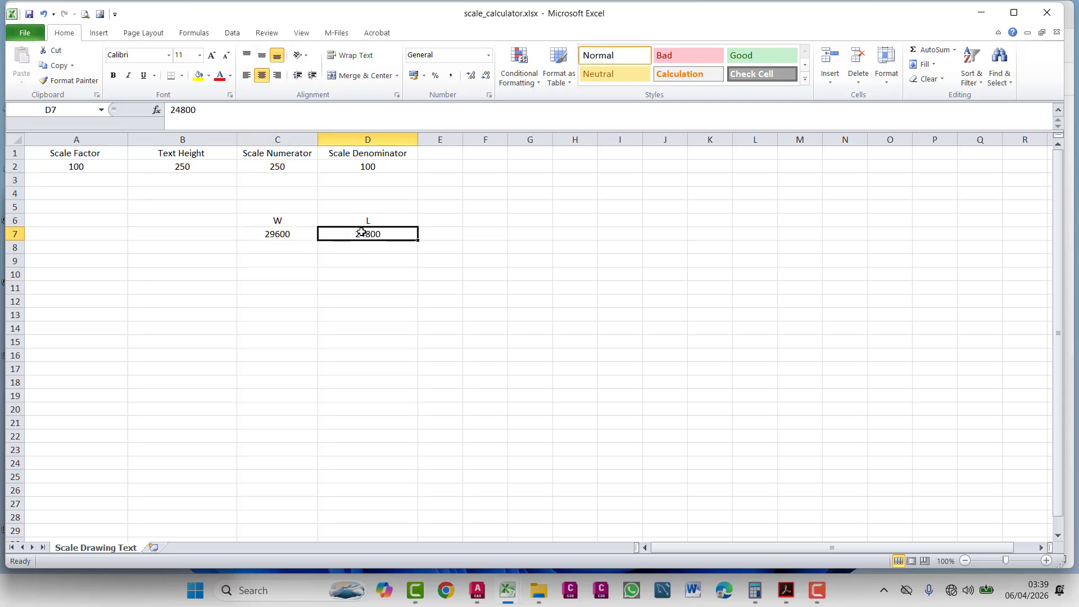
pyautogui.click(275, 251)
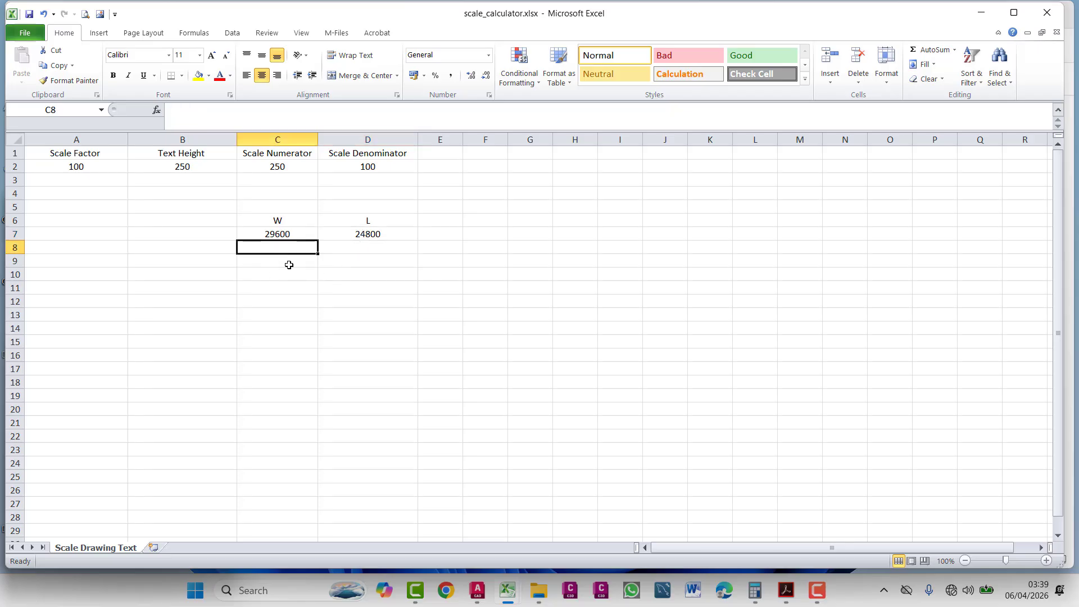
pyautogui.write('=')
pyautogui.click(276, 232)
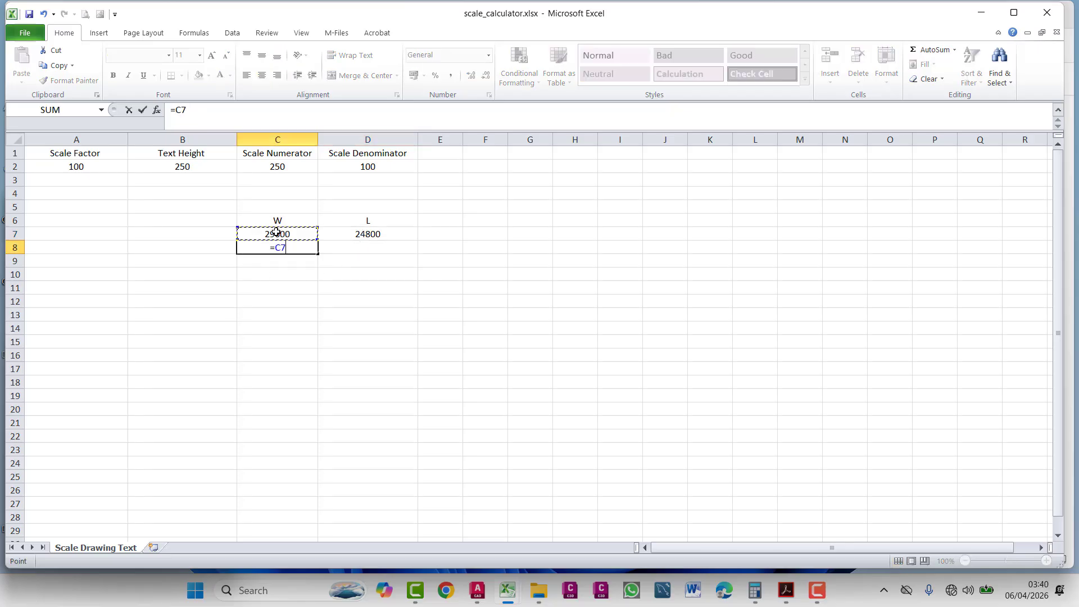
pyautogui.write('/100')
pyautogui.press('Return')
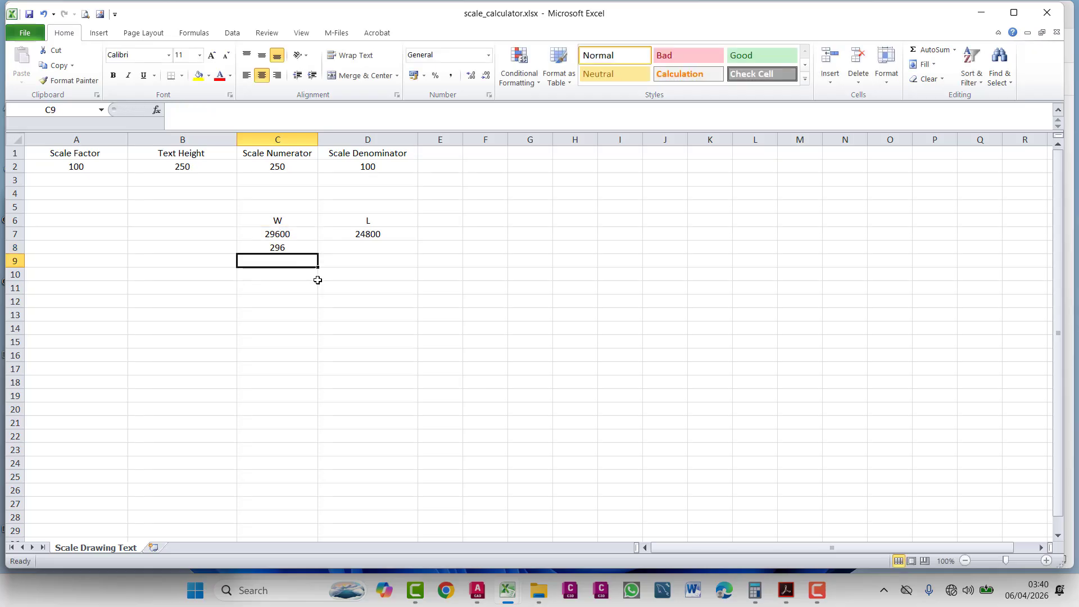
# - Divide the L value by 100 in cell D8 with the formula =D7/100
pyautogui.write('=')
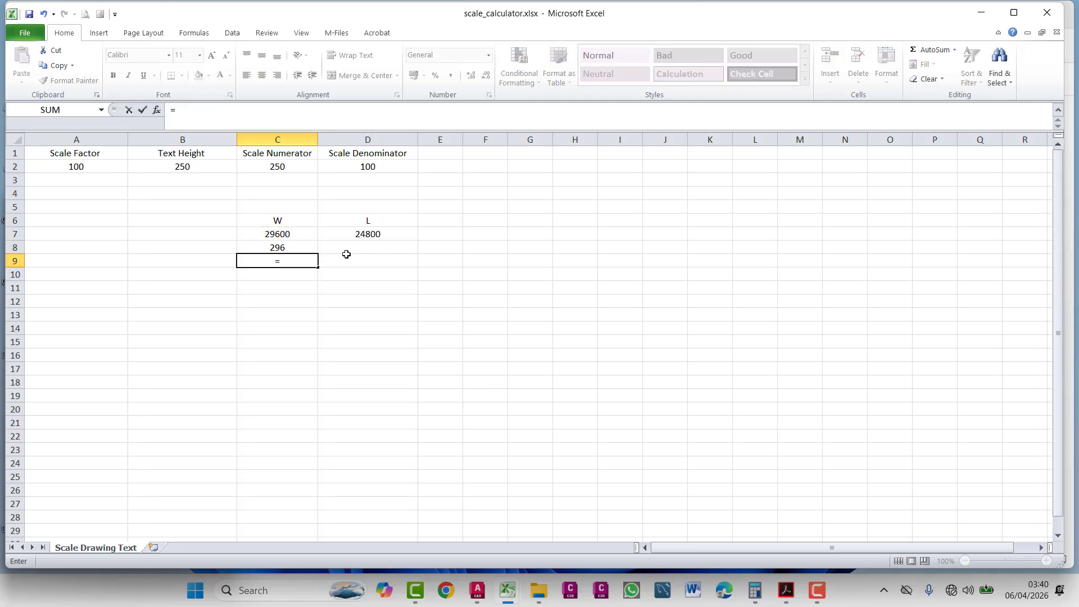
pyautogui.press('Escape')
pyautogui.click(344, 248)
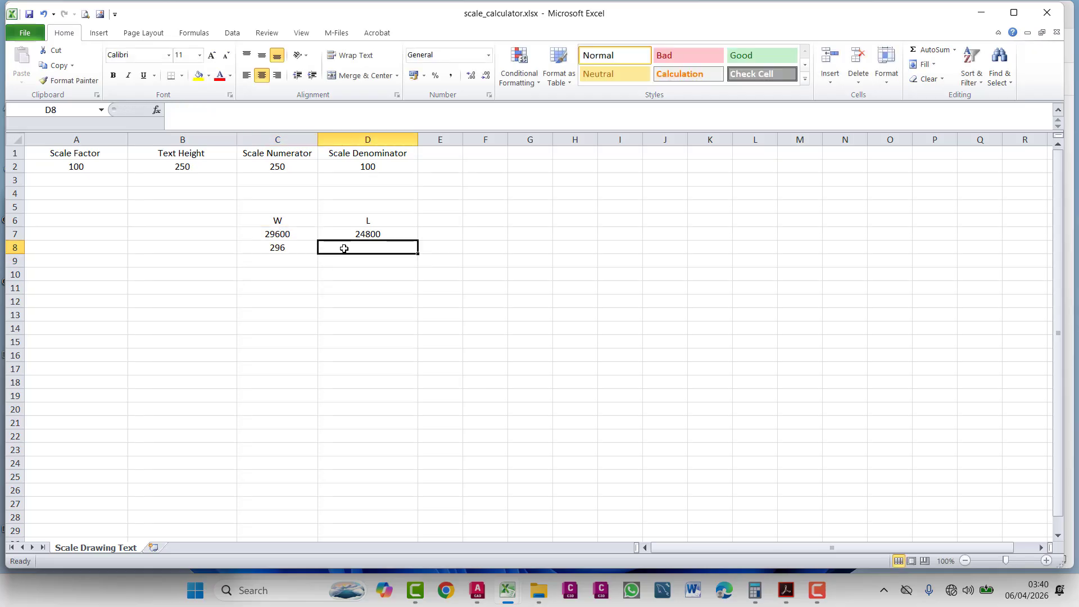
pyautogui.write('=')
pyautogui.click(346, 235)
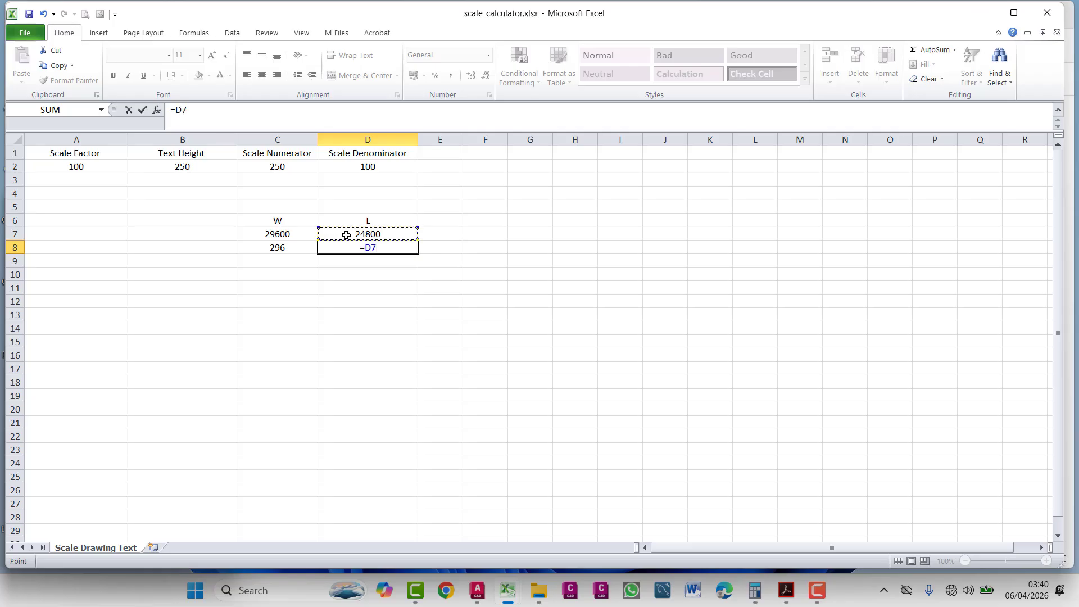
pyautogui.write('/100')
pyautogui.press('Return')
pyautogui.click(381, 290)
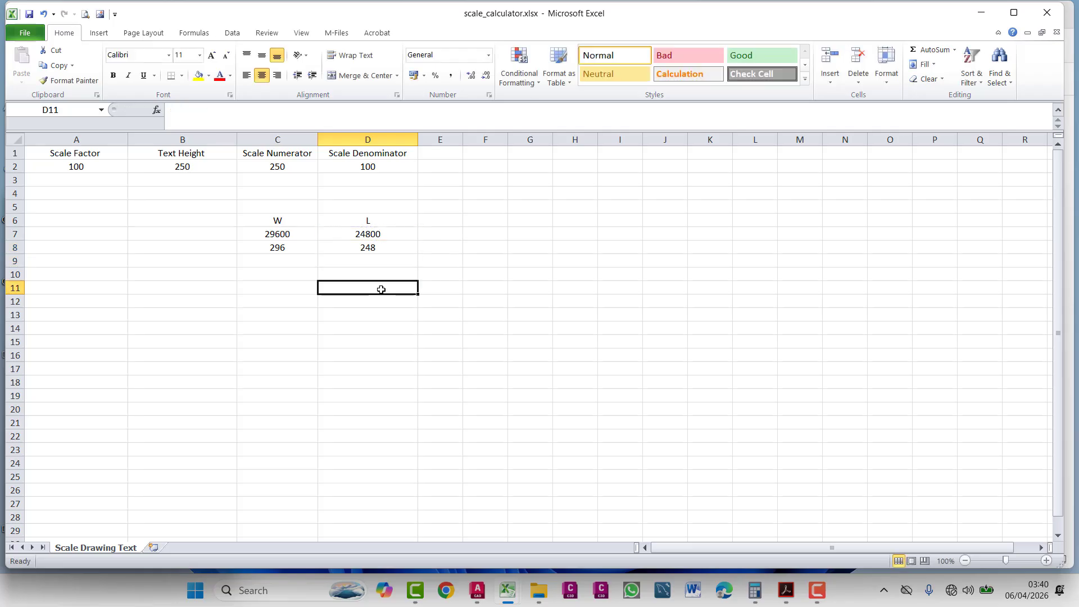
# - Compare the scaled W and L values in cells C8 and D8
pyautogui.click(273, 249)
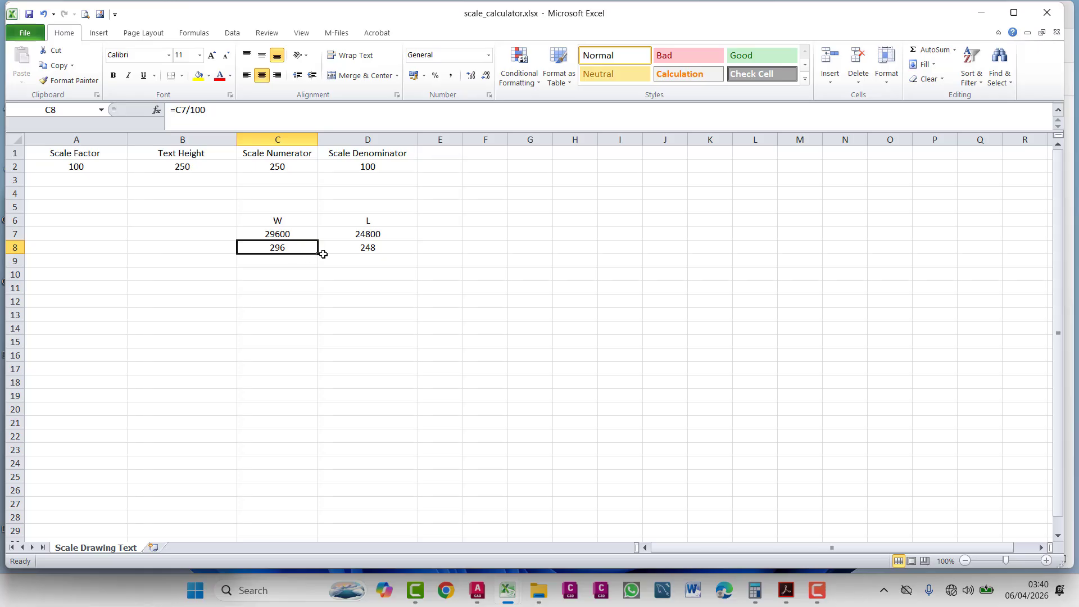
pyautogui.click(383, 253)
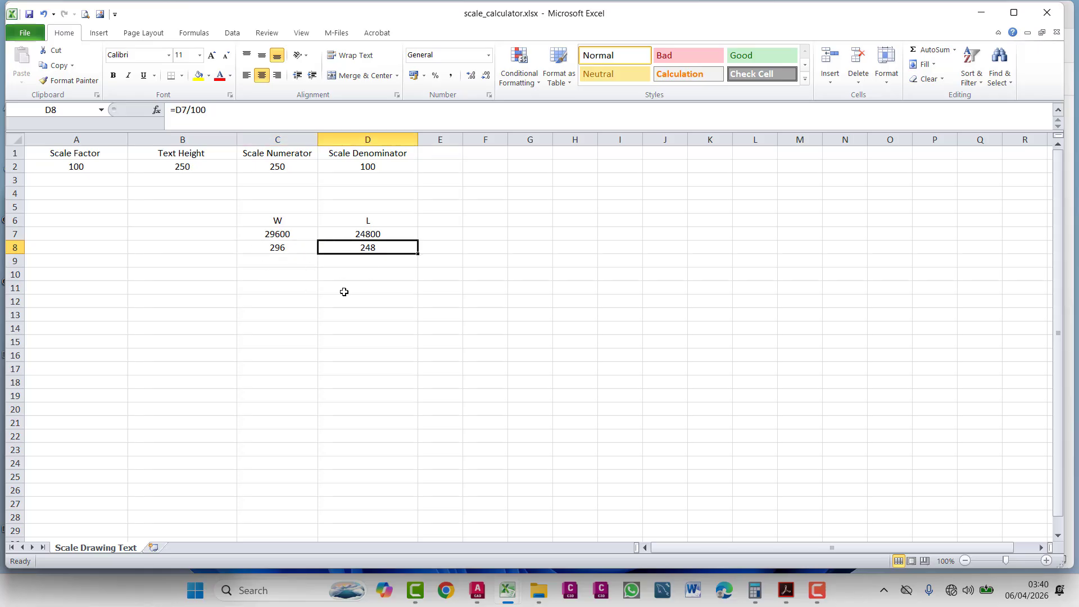
pyautogui.click(289, 247)
pyautogui.click(338, 252)
pyautogui.click(274, 249)
pyautogui.click(376, 246)
pyautogui.click(256, 245)
pyautogui.click(353, 246)
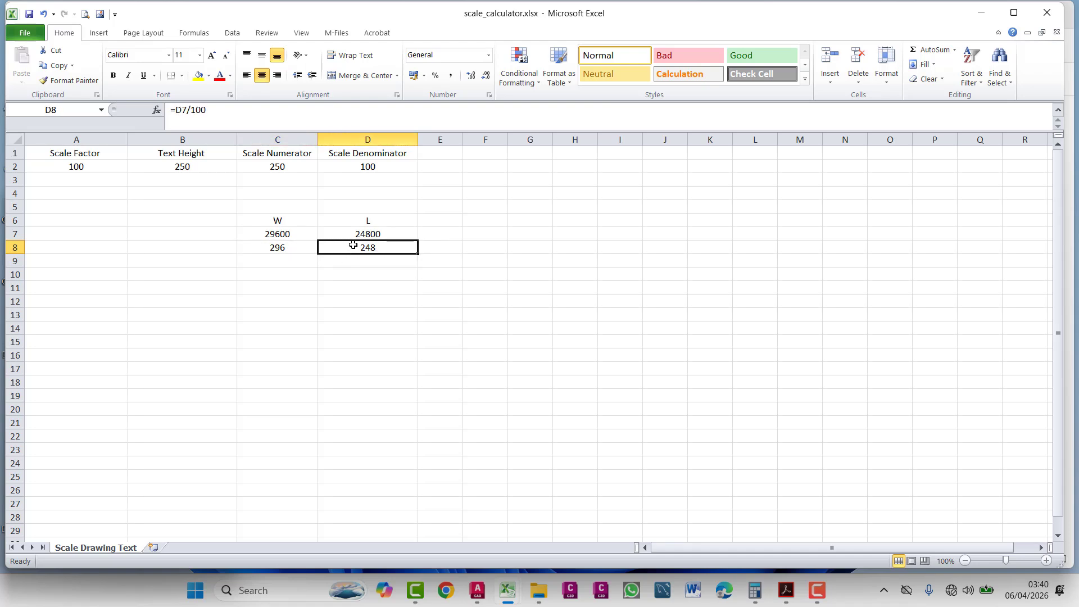
# - Open the PDF on drive D: and check its table of drawing scales against the A4, A3, A1 and A0 paper sizes
pyautogui.click(533, 568)
pyautogui.doubleClick(246, 315)
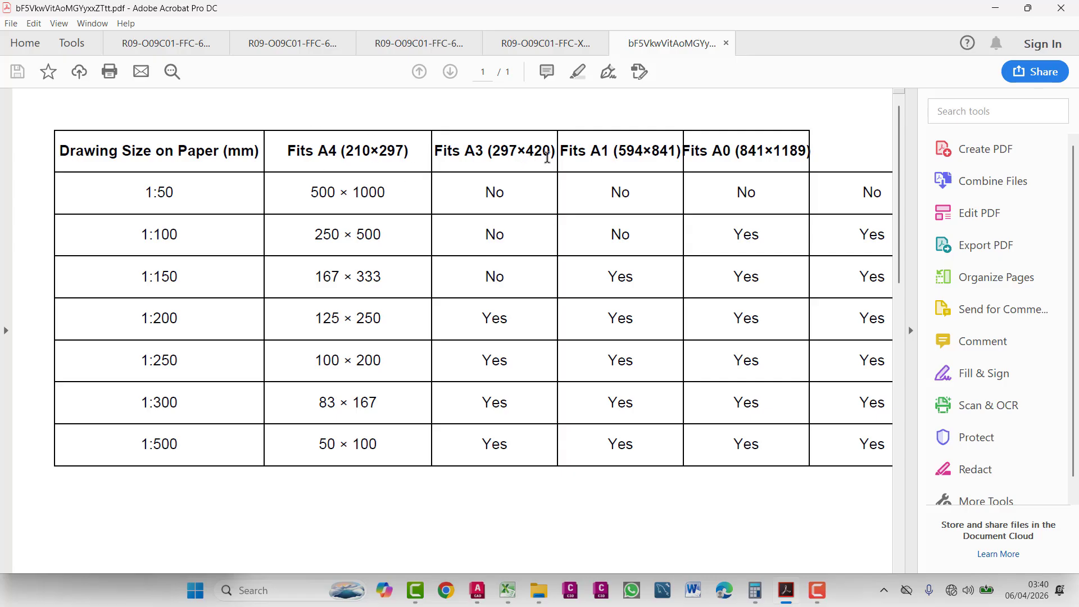
pyautogui.click(996, 9)
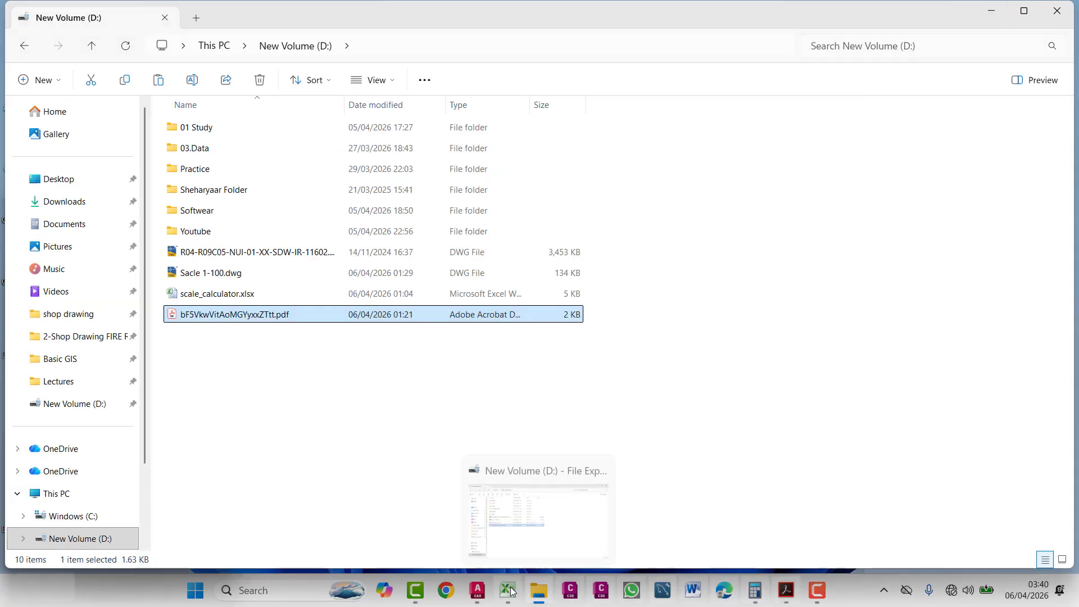
# - Switch to the scale_calculator.xlsx workbook in Excel and enter 297 in cell C9 and 420 in cell D9
pyautogui.moveTo(508, 591)
pyautogui.click(637, 507)
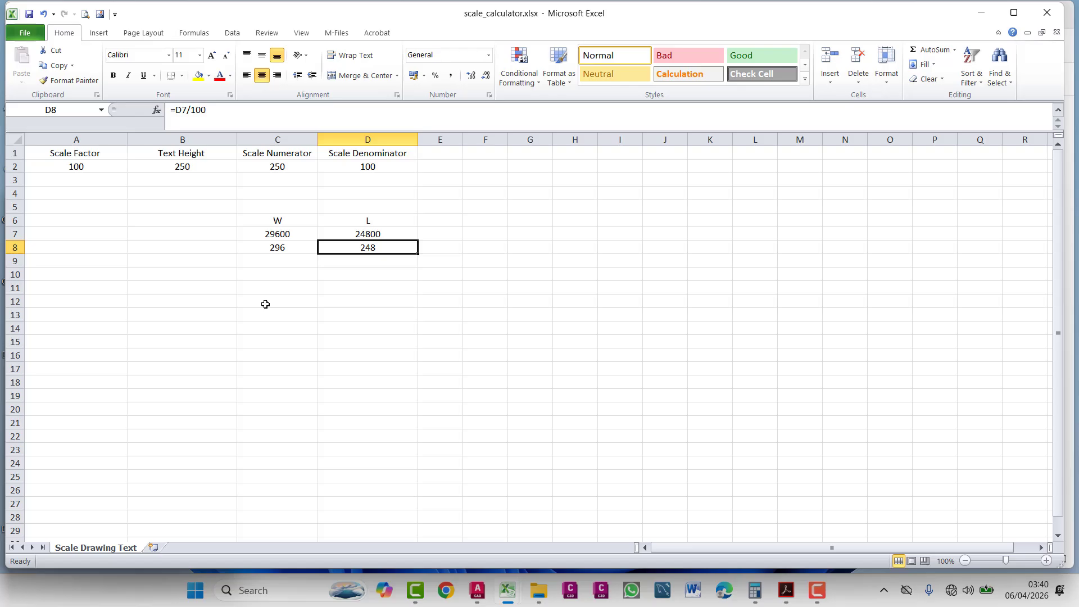
pyautogui.click(286, 261)
pyautogui.write('297')
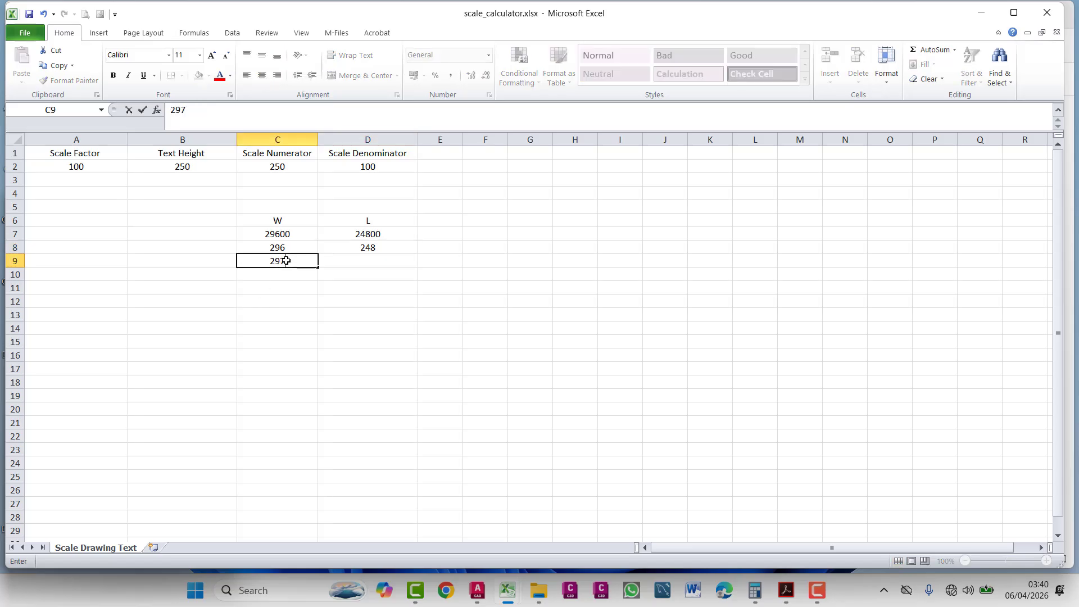
pyautogui.click(349, 262)
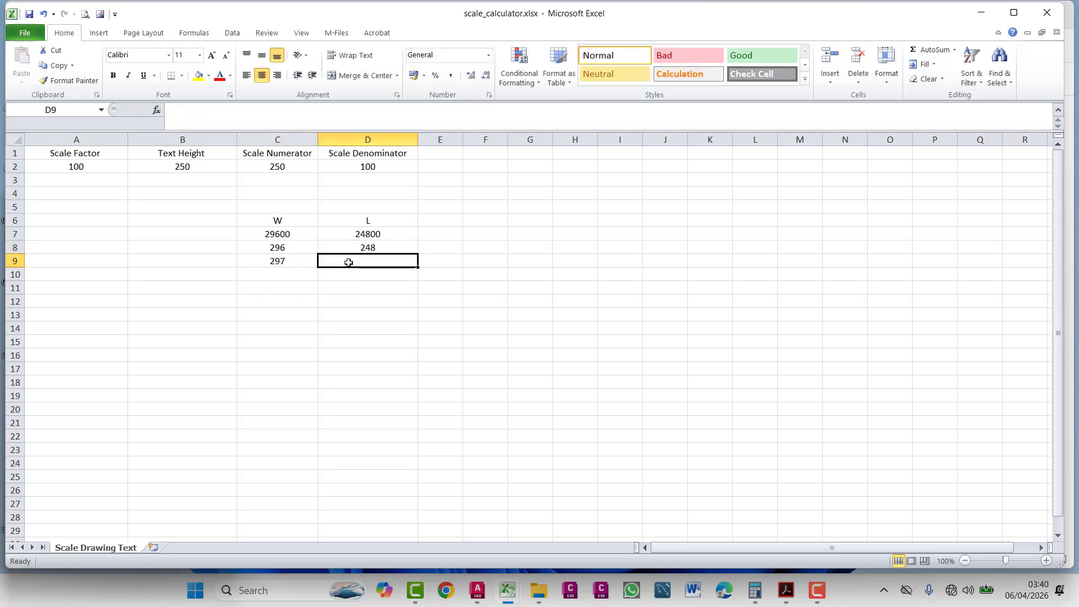
pyautogui.write('420')
pyautogui.click(389, 277)
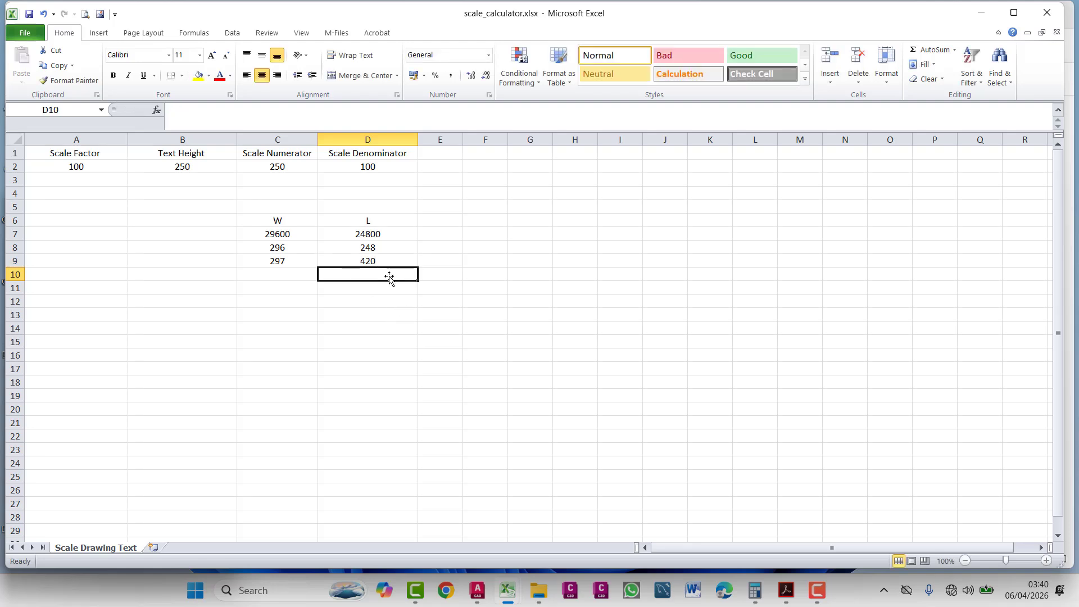
# - Label the row of paper dimensions as A3 in cell B9
pyautogui.click(208, 266)
pyautogui.write('A')
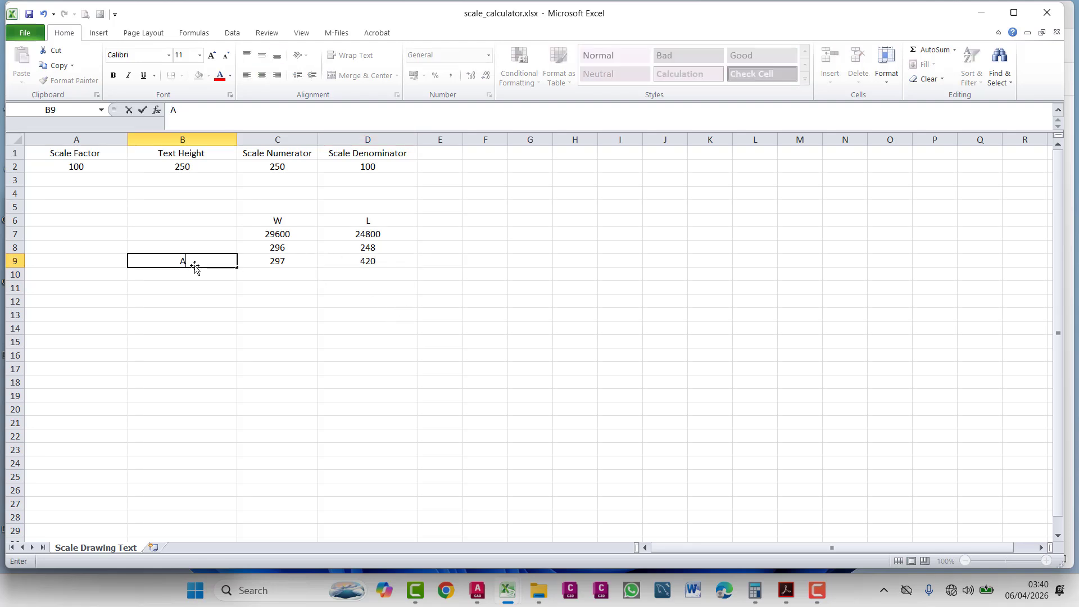
pyautogui.write('£')
pyautogui.click(440, 369)
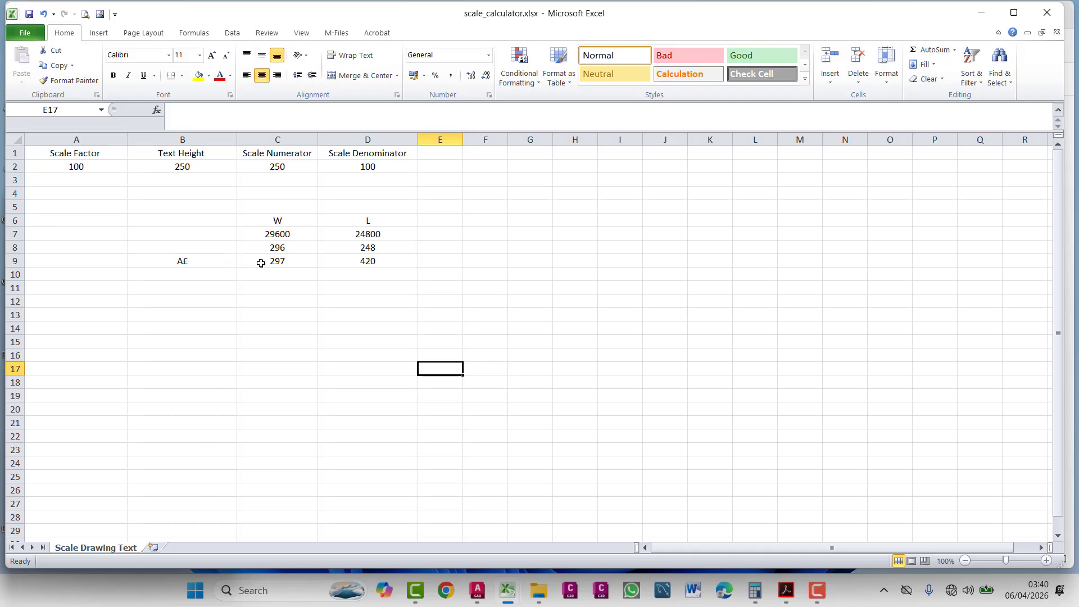
pyautogui.click(260, 263)
pyautogui.click(214, 267)
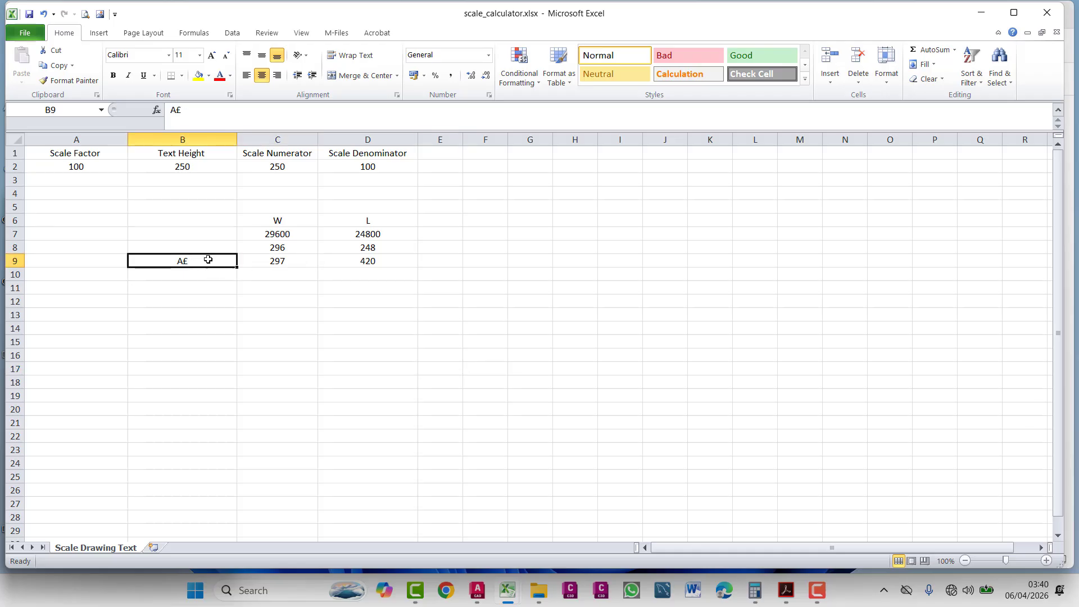
pyautogui.doubleClick(208, 260)
pyautogui.write('3')
pyautogui.click(243, 315)
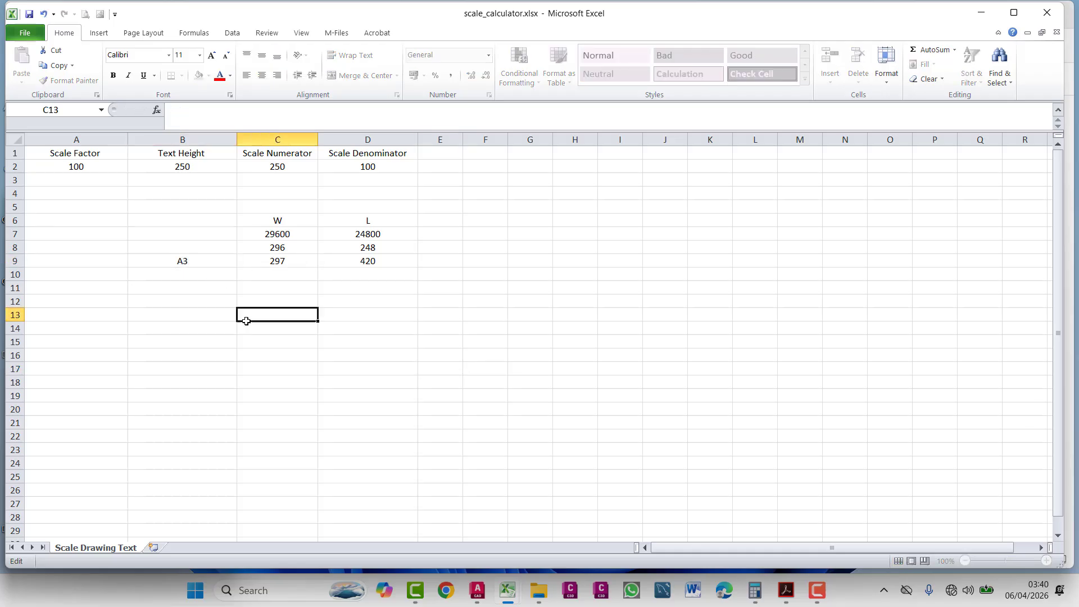
pyautogui.click(278, 256)
pyautogui.click(310, 353)
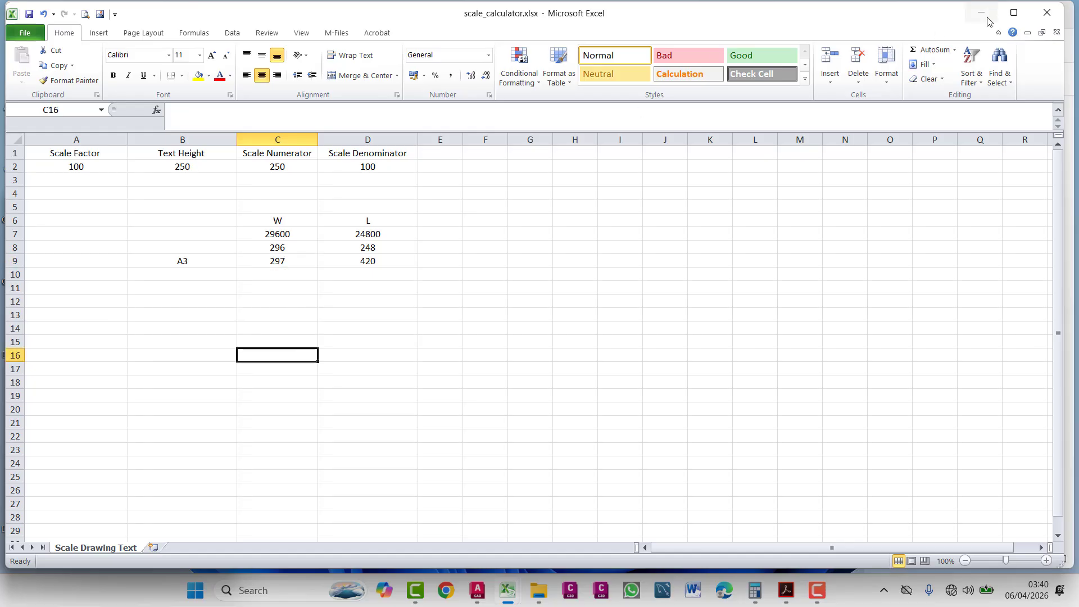
pyautogui.moveTo(786, 591)
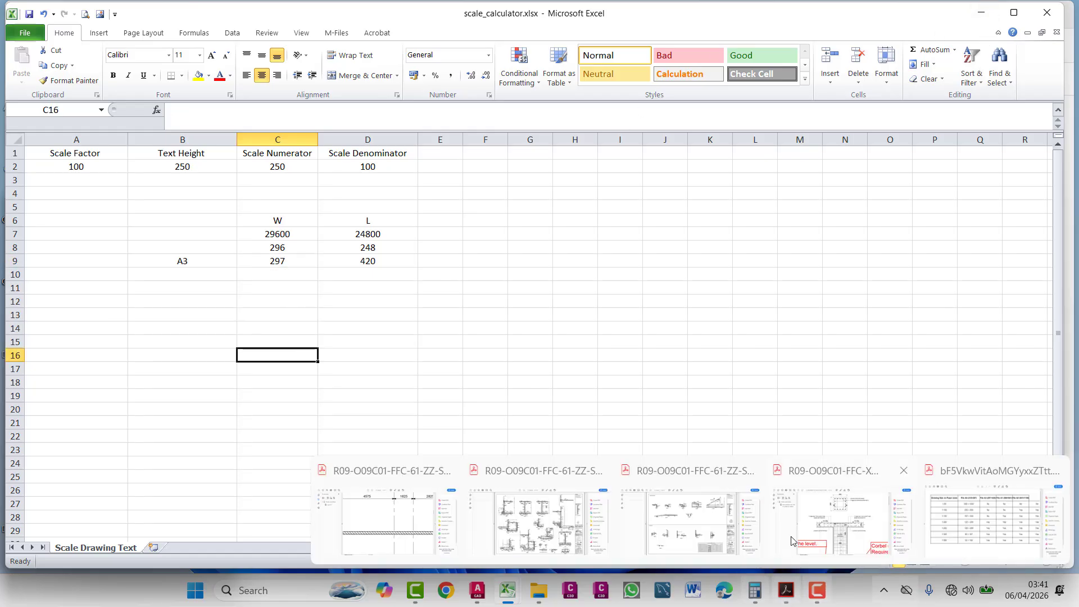
pyautogui.moveTo(932, 484)
pyautogui.click(578, 396)
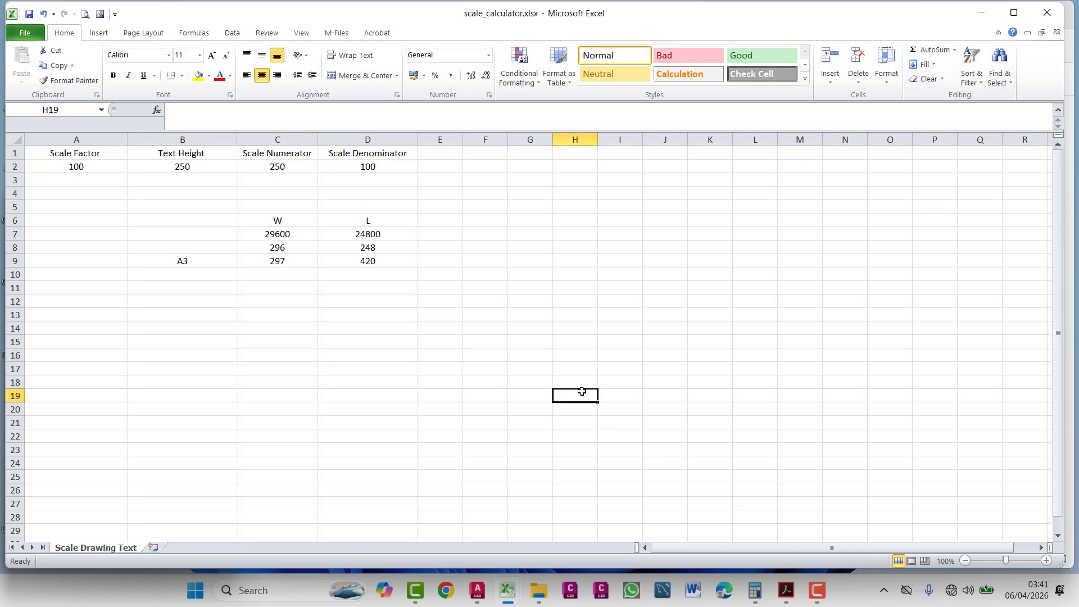
pyautogui.rightClick(579, 395)
# - Try to insert the drawing scales PDF from drive D: as a picture at cell F6, and delete the inserted picture
pyautogui.rightClick(485, 221)
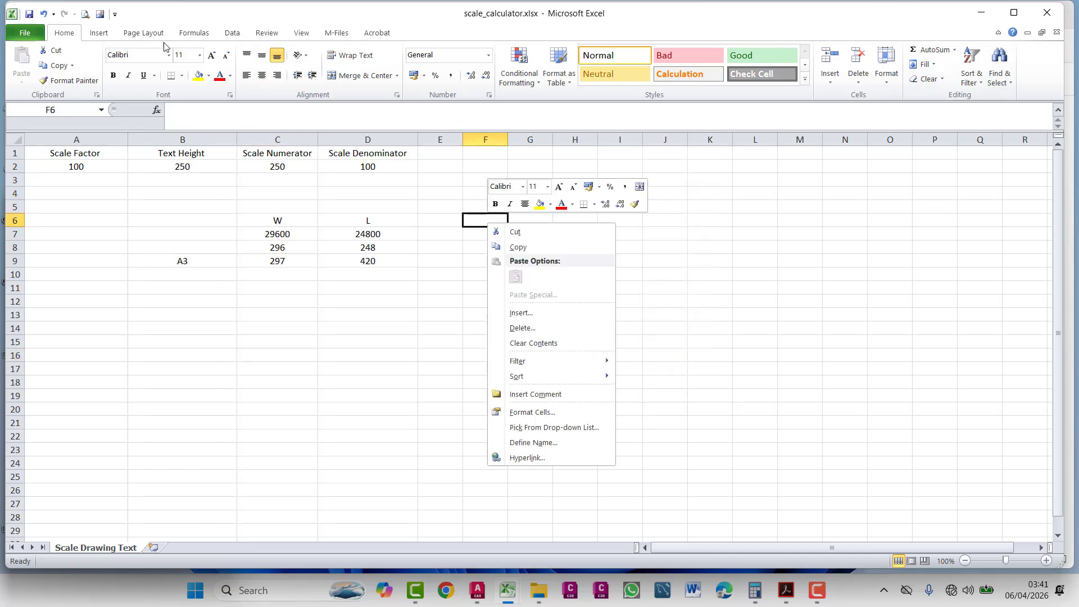
pyautogui.click(98, 32)
pyautogui.click(91, 63)
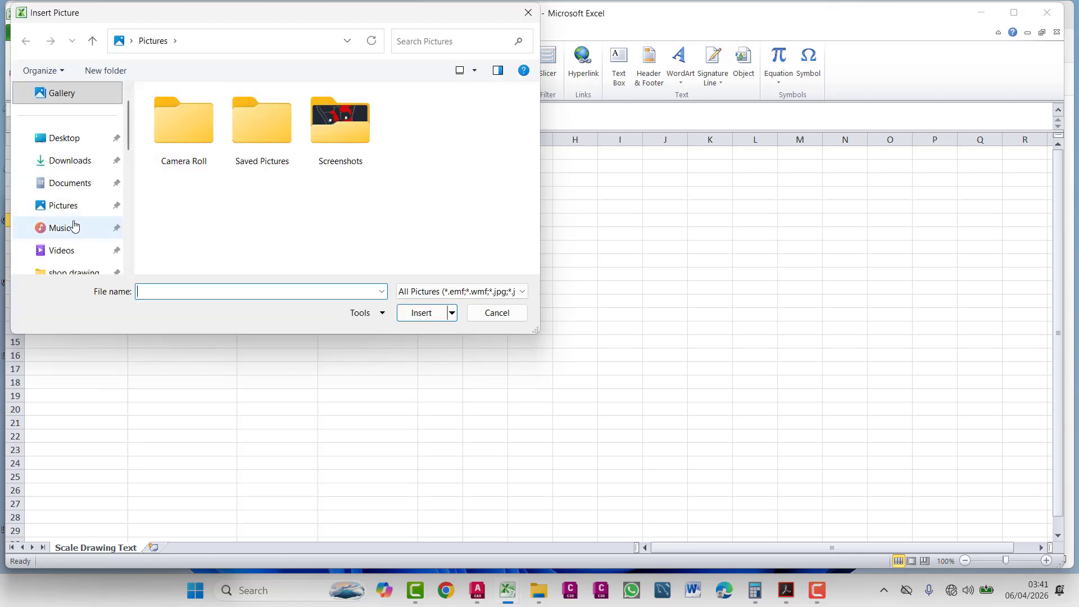
pyautogui.scroll(-5, 80, 207)
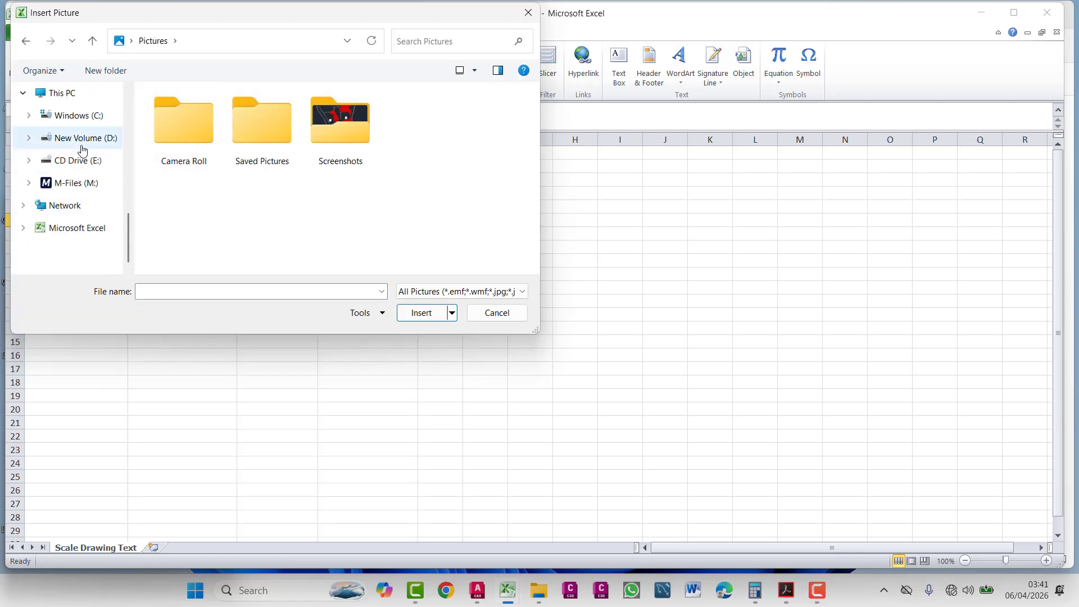
pyautogui.click(82, 147)
pyautogui.click(437, 293)
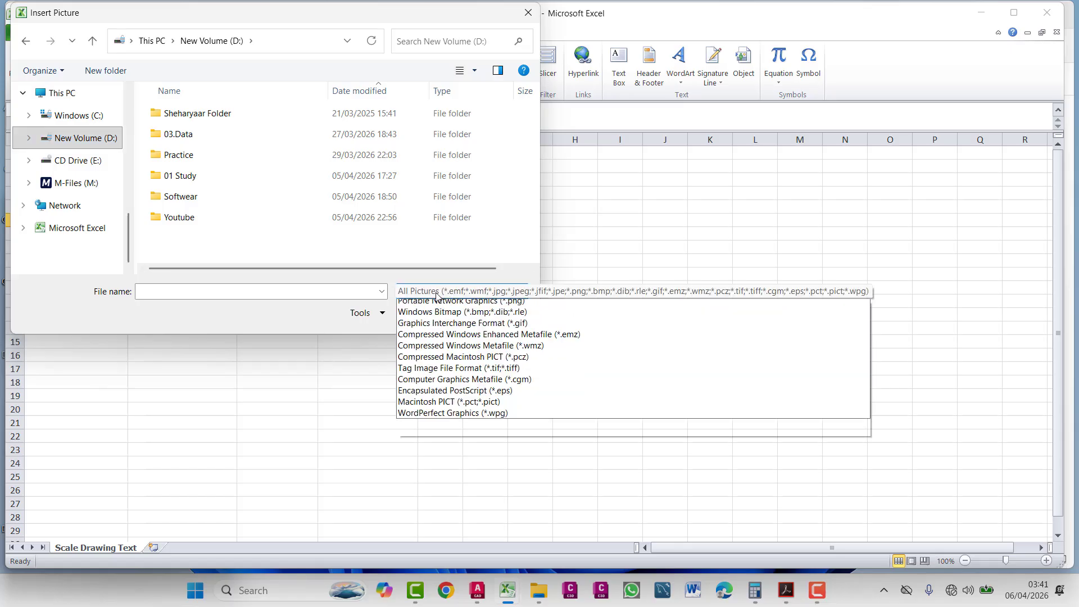
pyautogui.click(438, 304)
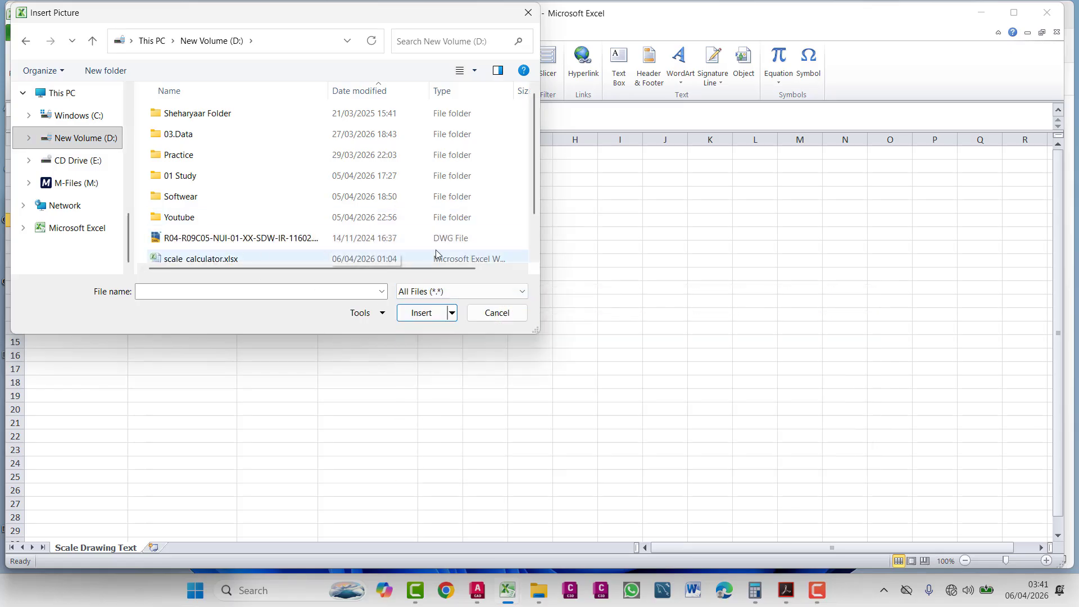
pyautogui.scroll(-2, 534, 207)
pyautogui.click(298, 233)
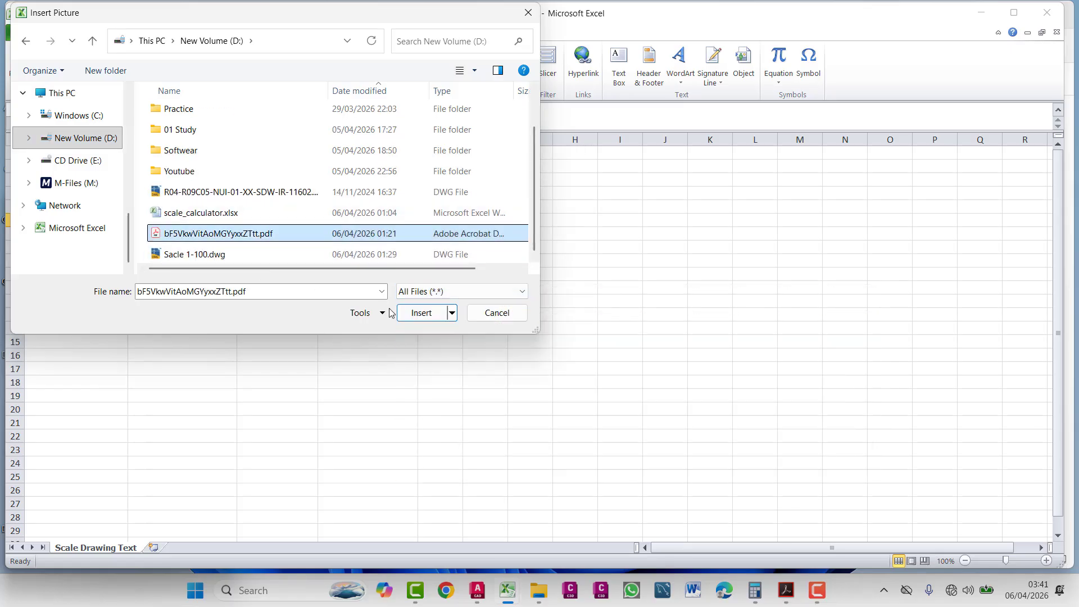
pyautogui.click(421, 313)
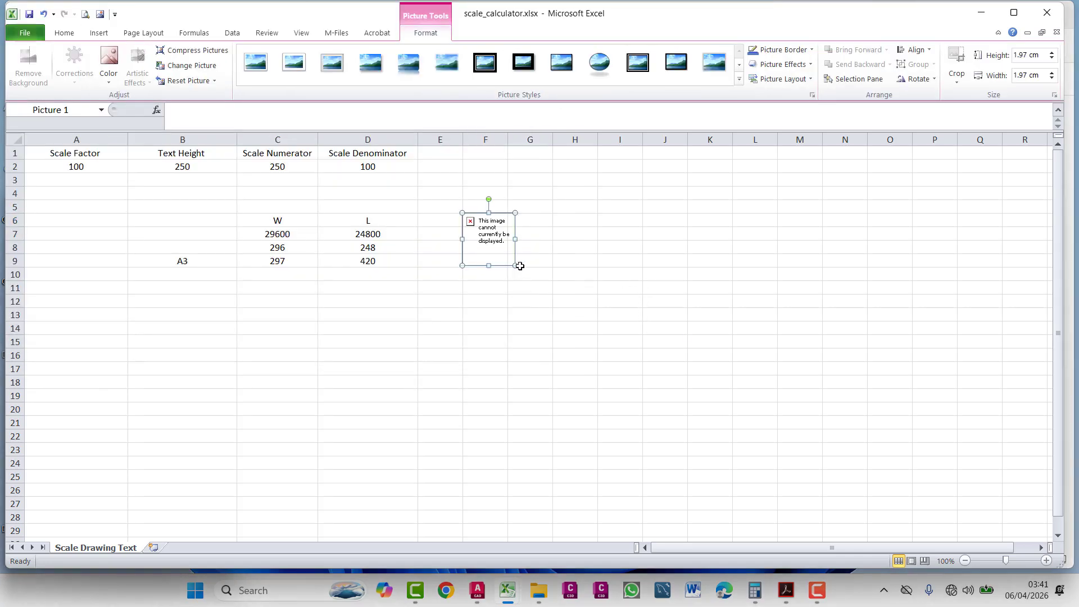
pyautogui.moveTo(515, 266); pyautogui.dragTo(784, 377)
pyautogui.press('Delete')
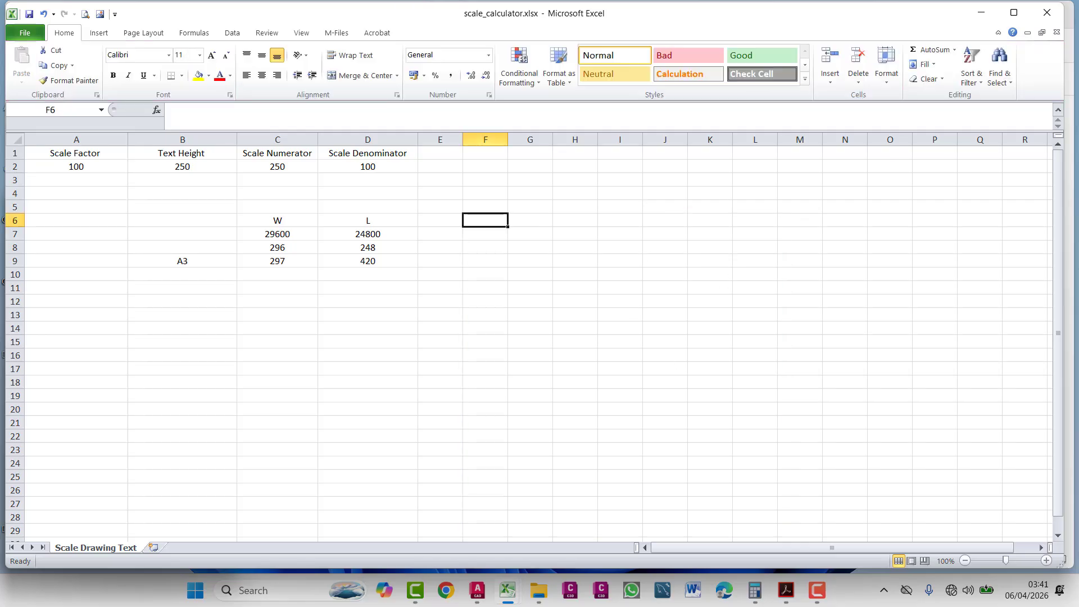
# - Minimize the Excel and File Explorer windows, switch to the roof layout drawing in AutoCAD, and open Layout2
pyautogui.click(981, 12)
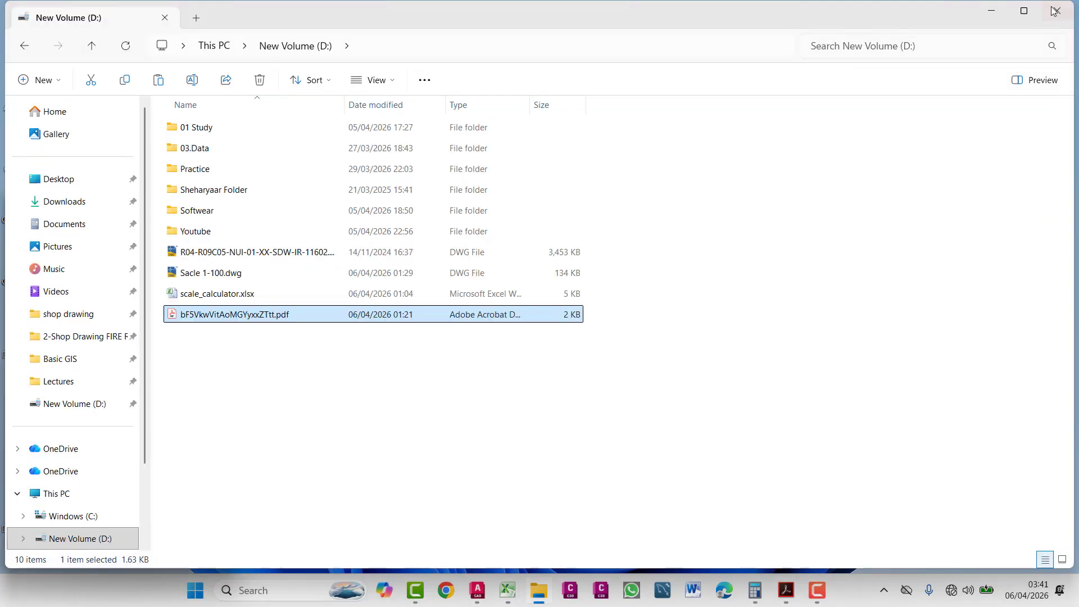
pyautogui.click(991, 11)
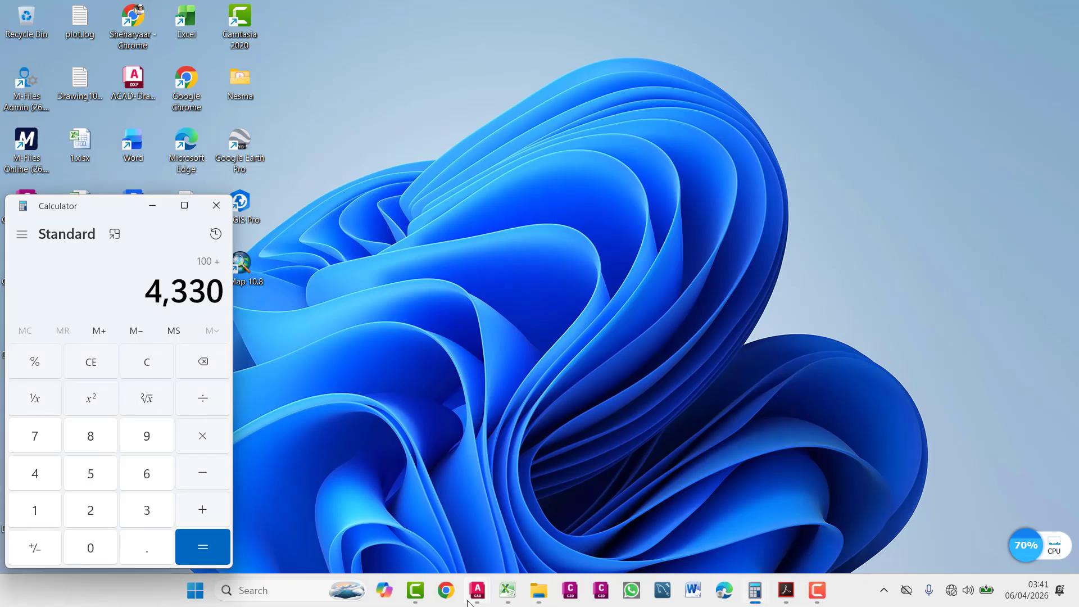
pyautogui.moveTo(477, 590)
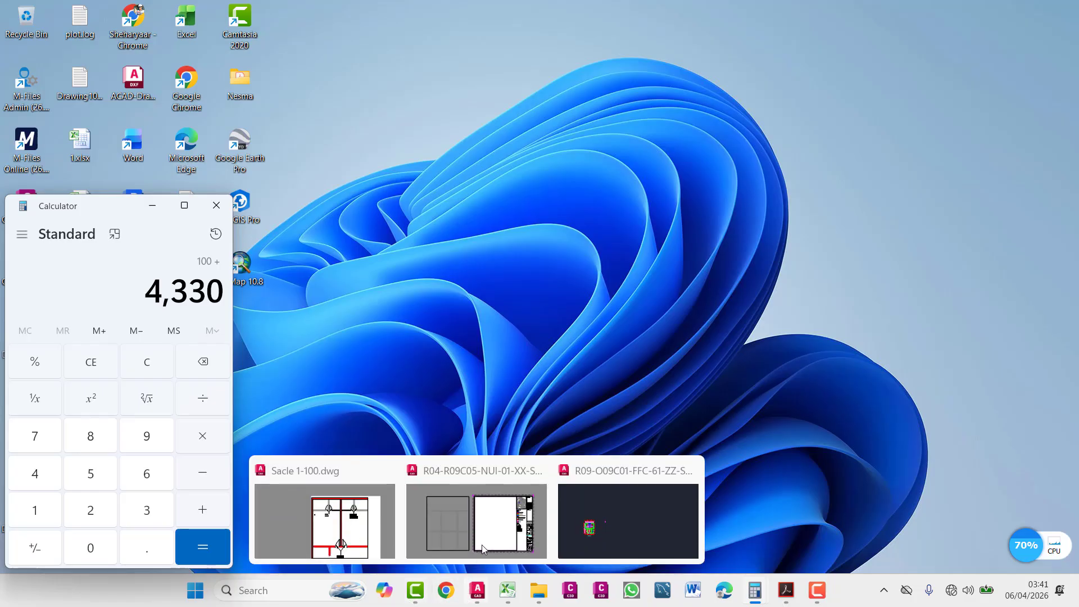
pyautogui.click(639, 535)
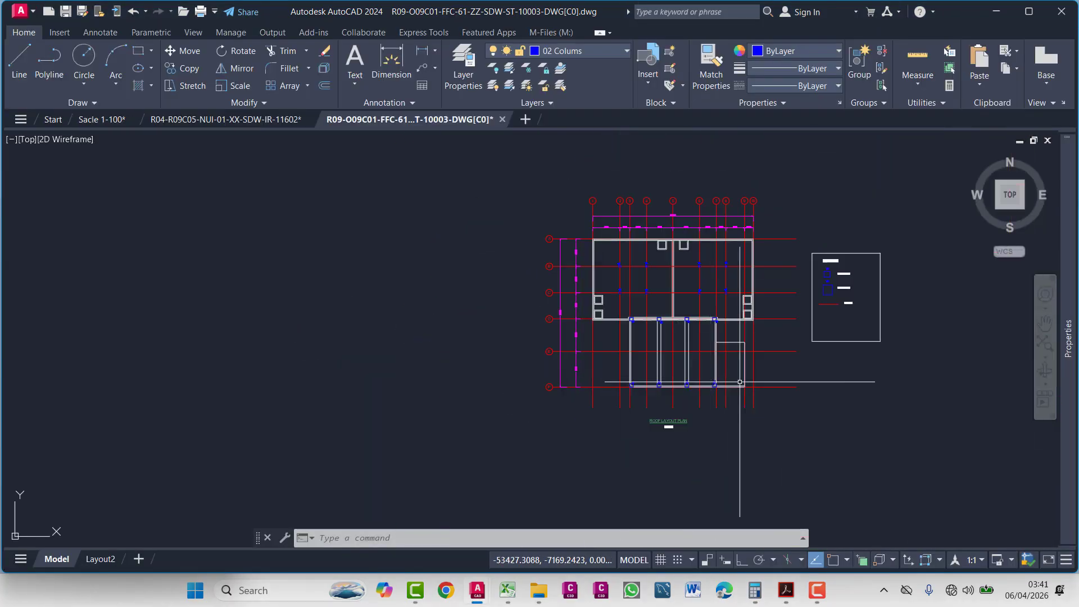
pyautogui.scroll(4, 740, 382)
pyautogui.scroll(-6, 576, 243)
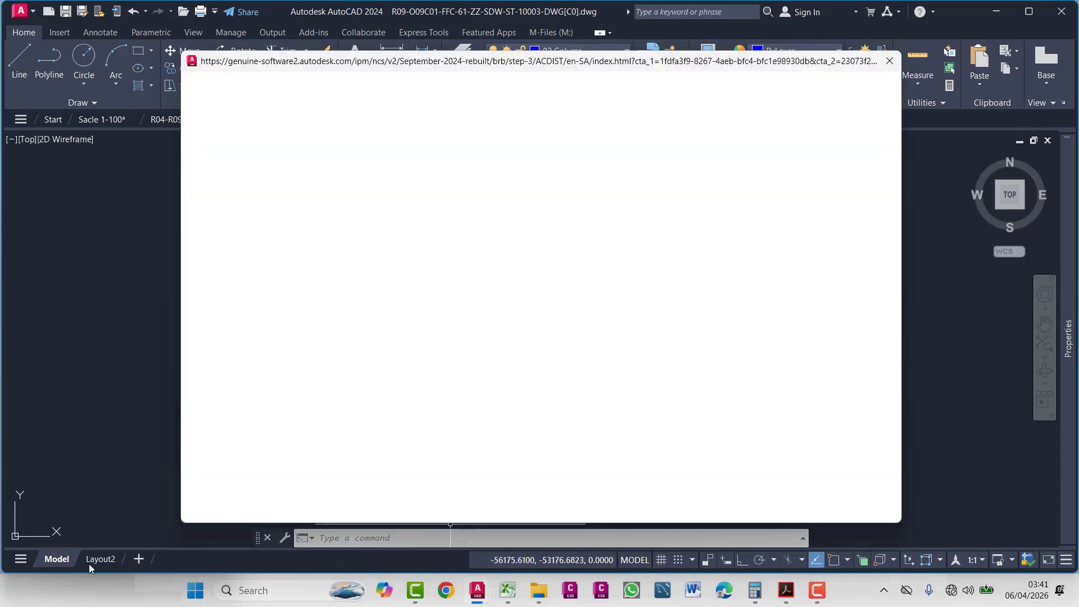
pyautogui.click(889, 60)
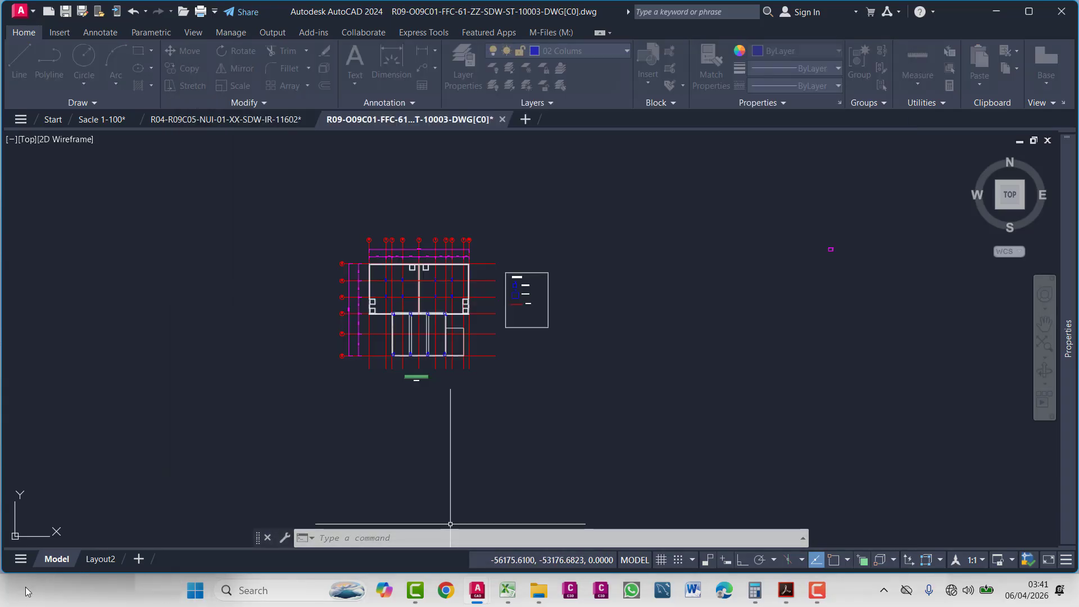
pyautogui.click(97, 560)
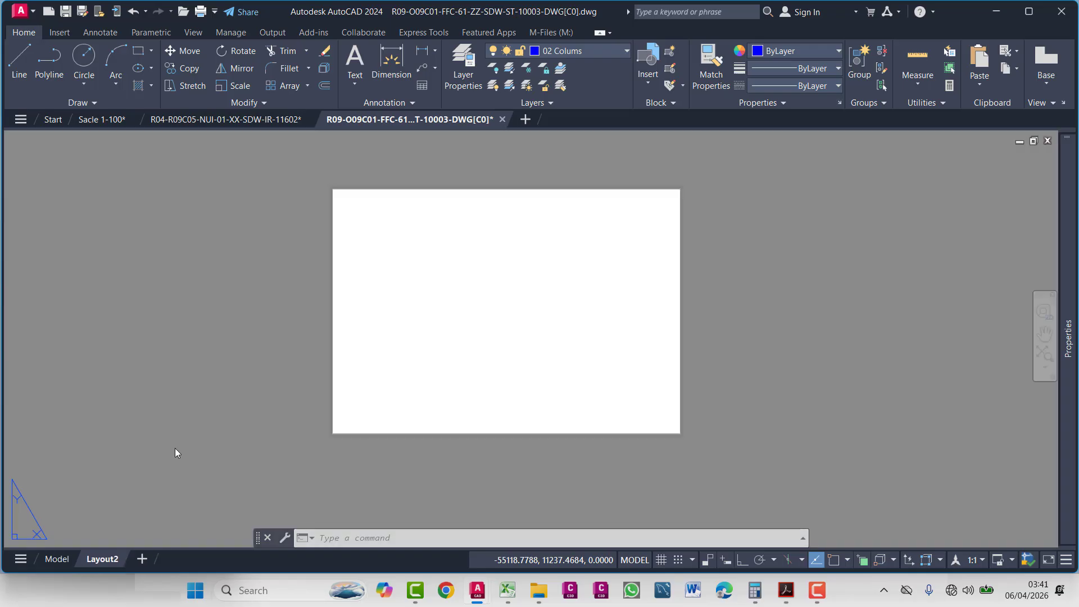
# - Modify the page setup of Layout2 to use Adobe PDF as the printer
pyautogui.rightClick(84, 558)
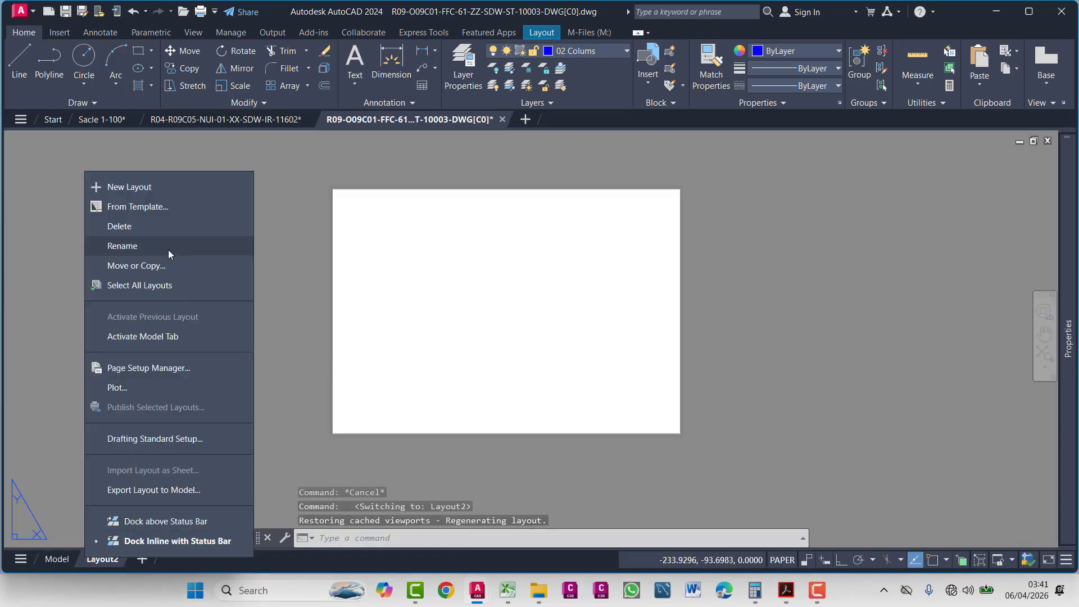
pyautogui.click(153, 368)
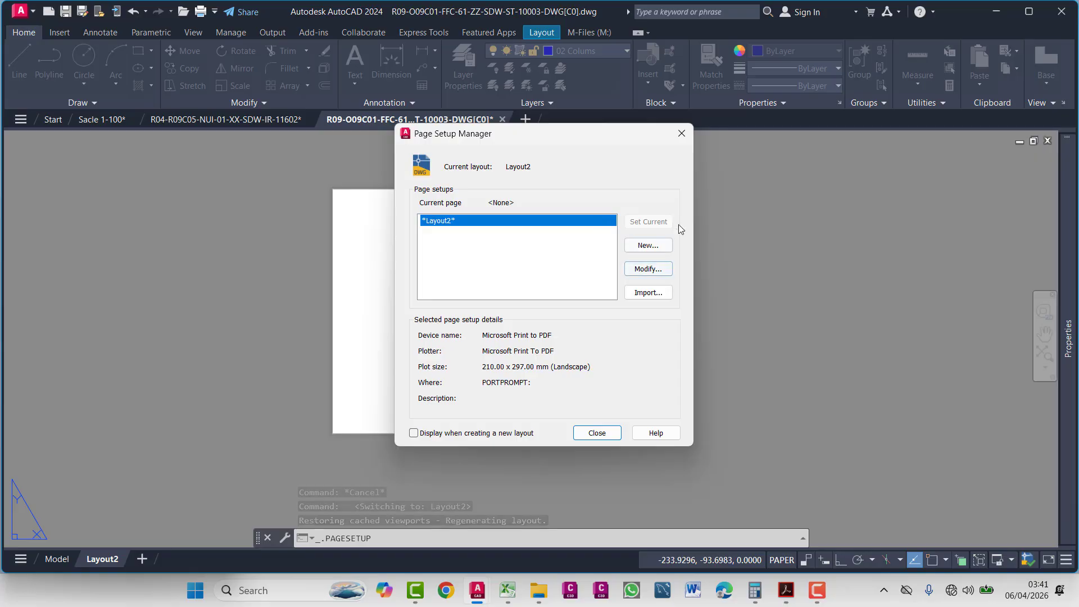
pyautogui.click(648, 268)
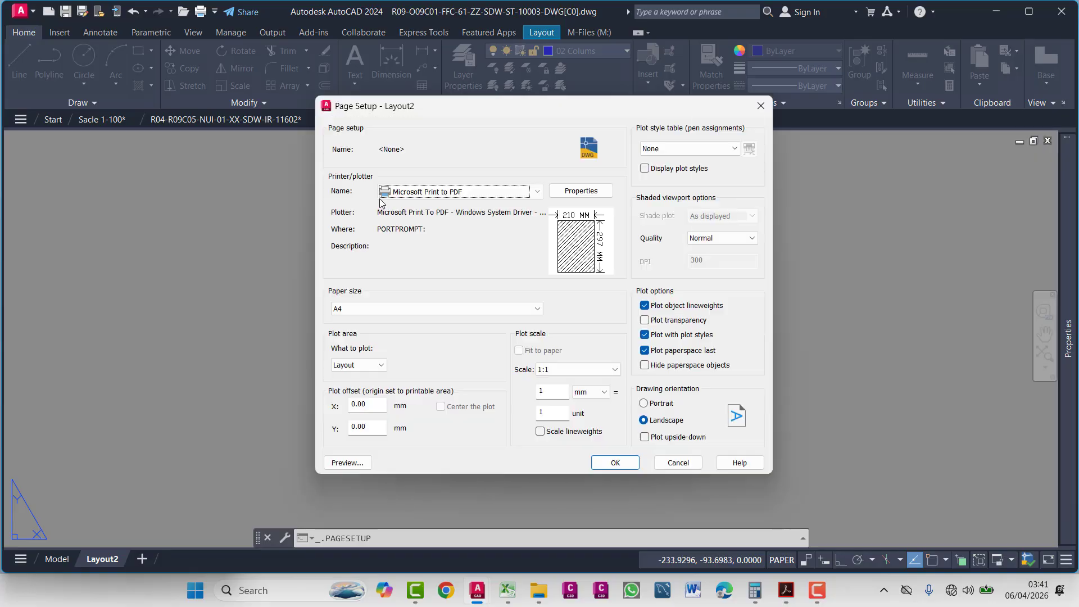
pyautogui.click(413, 192)
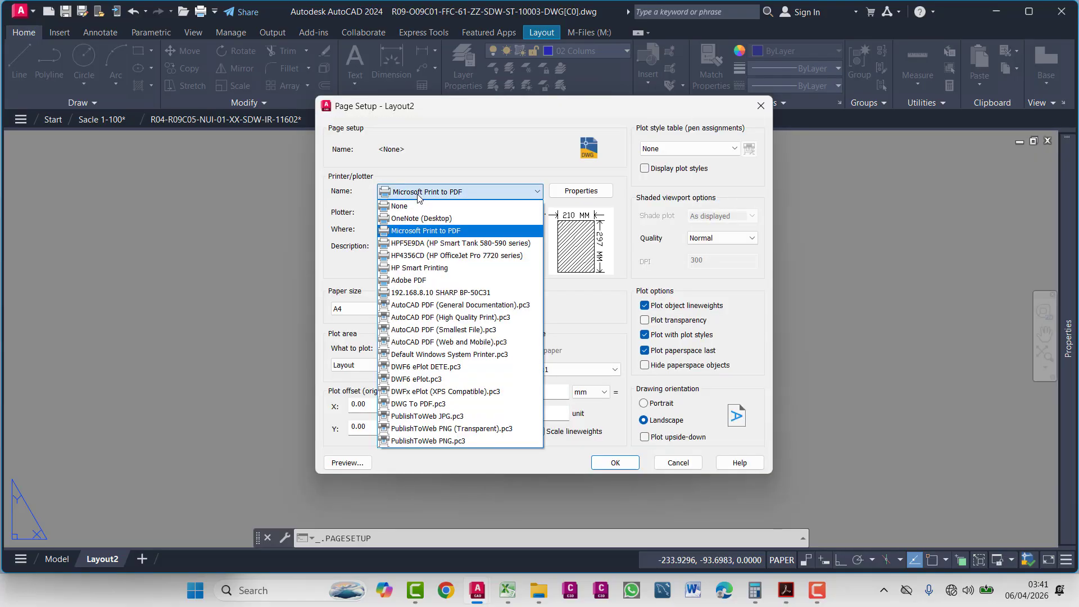
pyautogui.click(421, 281)
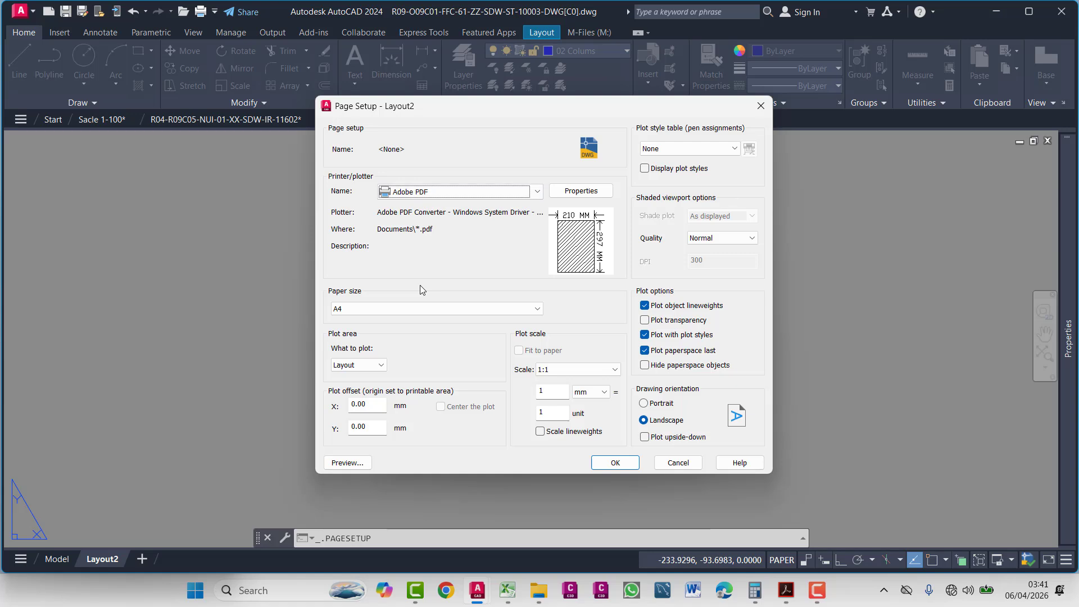
# - Set the Layout2 paper size to A3 with a 1:1 plot scale in millimetres
pyautogui.click(407, 309)
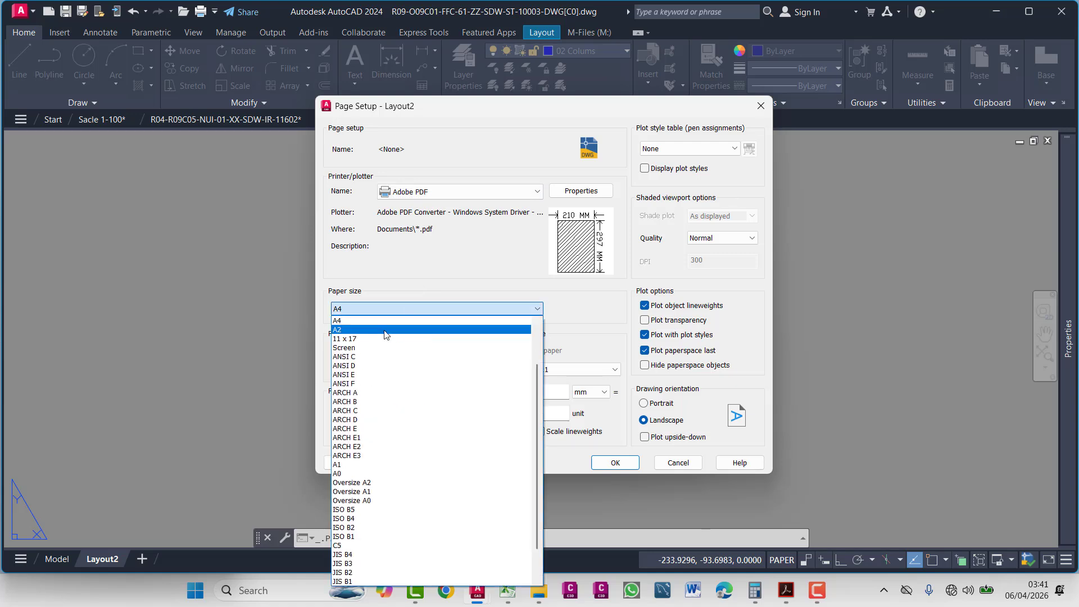
pyautogui.scroll(1, 362, 345)
pyautogui.click(362, 340)
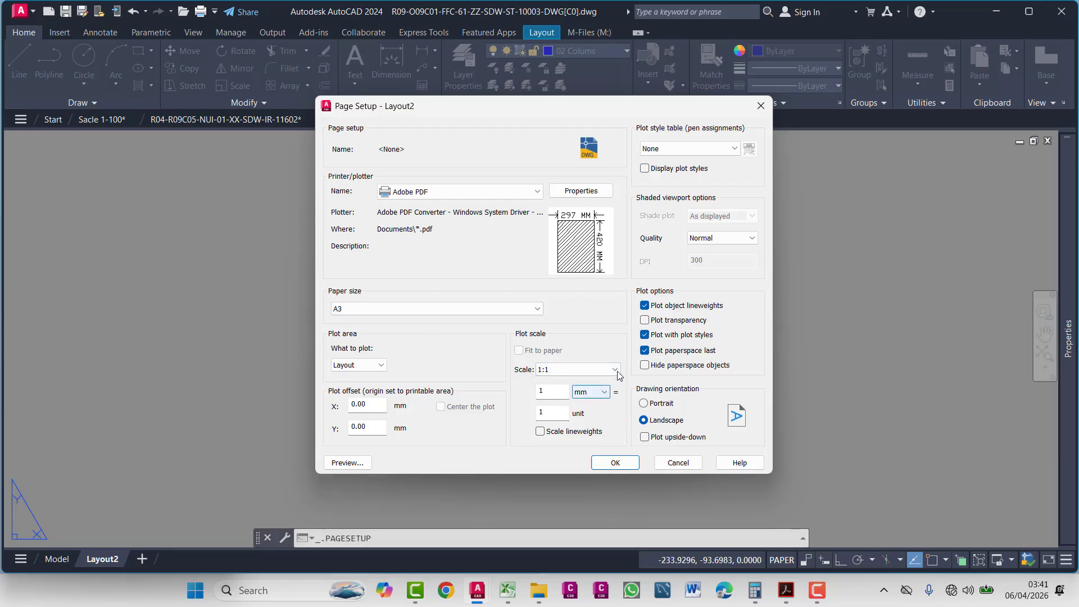
pyautogui.click(560, 371)
pyautogui.click(548, 390)
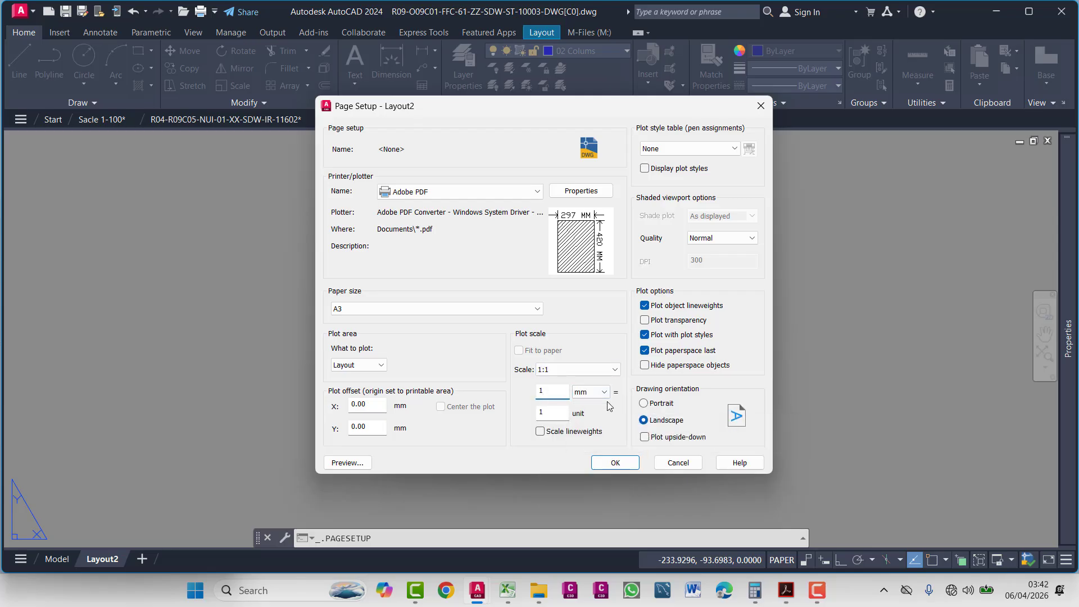
# - Assign the acad.ctb plot style table to Layout2 and accept the page setup
pyautogui.click(689, 149)
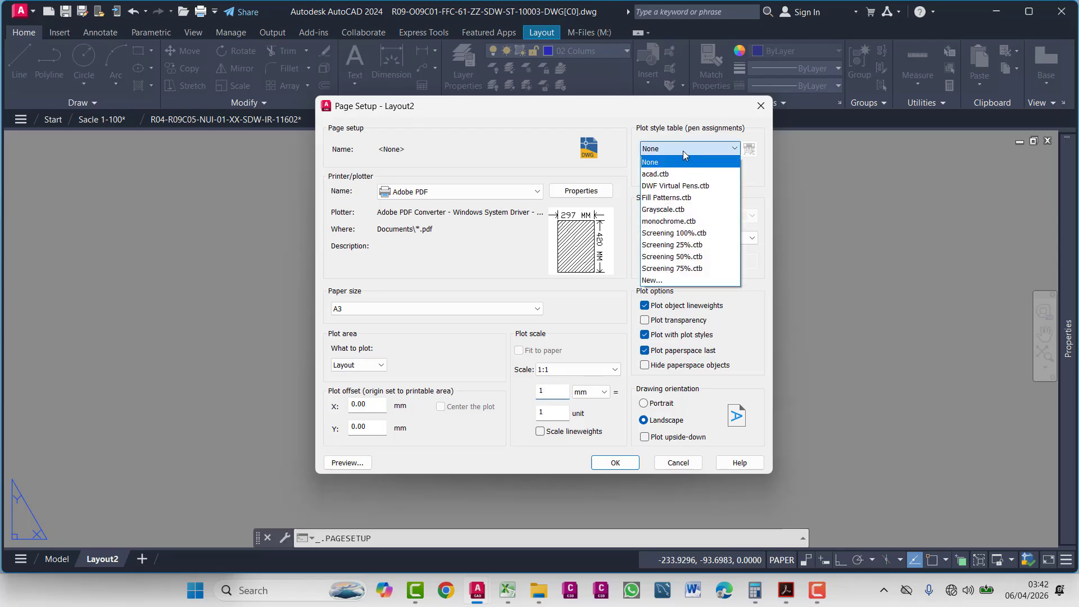
pyautogui.click(655, 175)
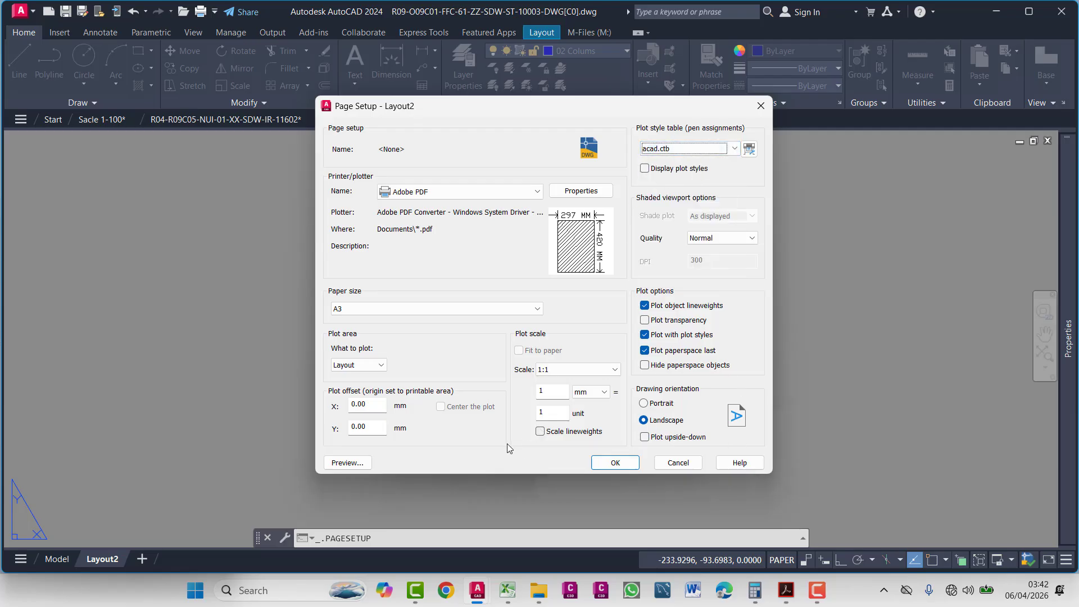
pyautogui.click(606, 467)
pyautogui.click(597, 433)
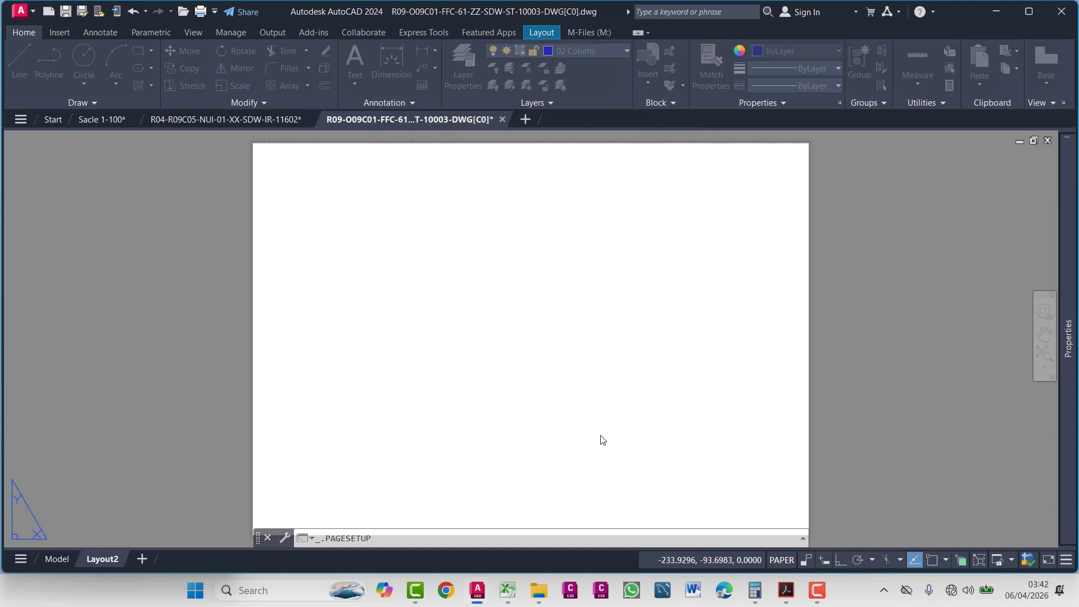
# - Create a rectangular viewport covering nearly the whole Layout2 sheet, activate it and shift the roof plan toward the sheet's middle
pyautogui.scroll(-3, 542, 304)
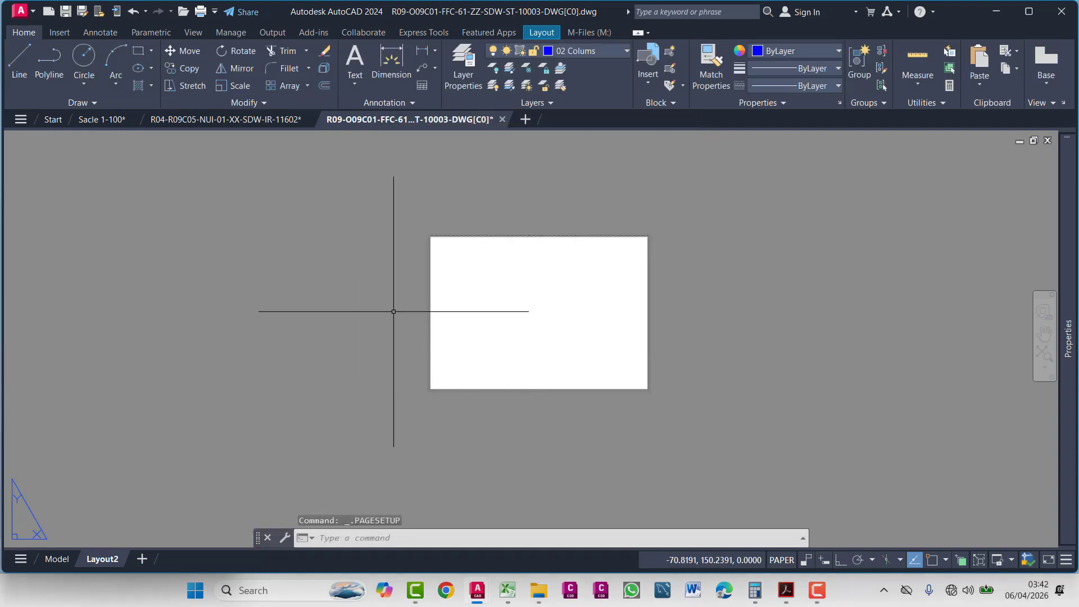
pyautogui.write('mv')
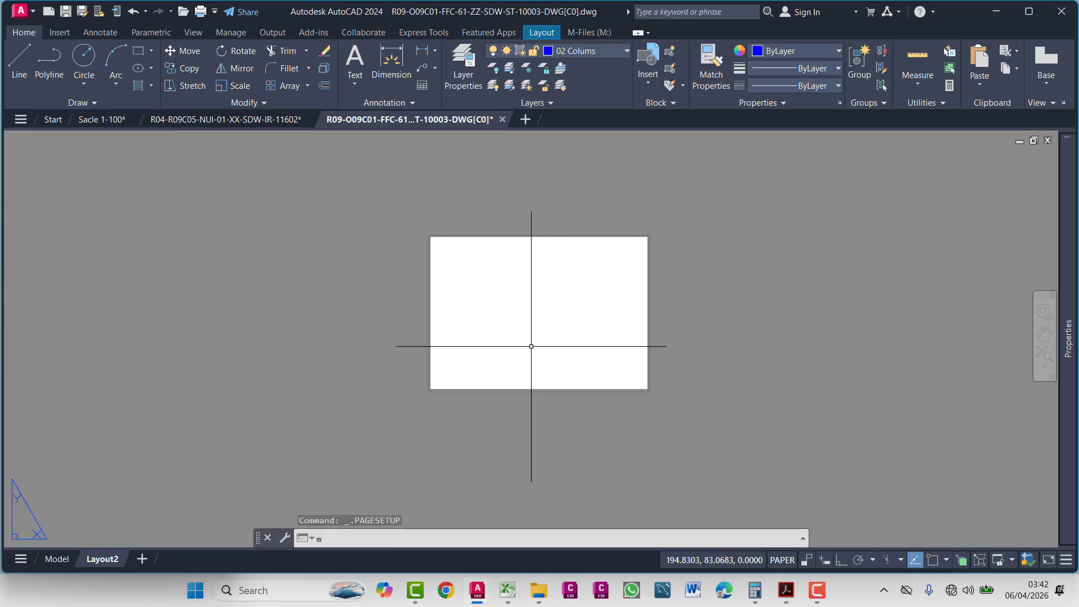
pyautogui.press('Return')
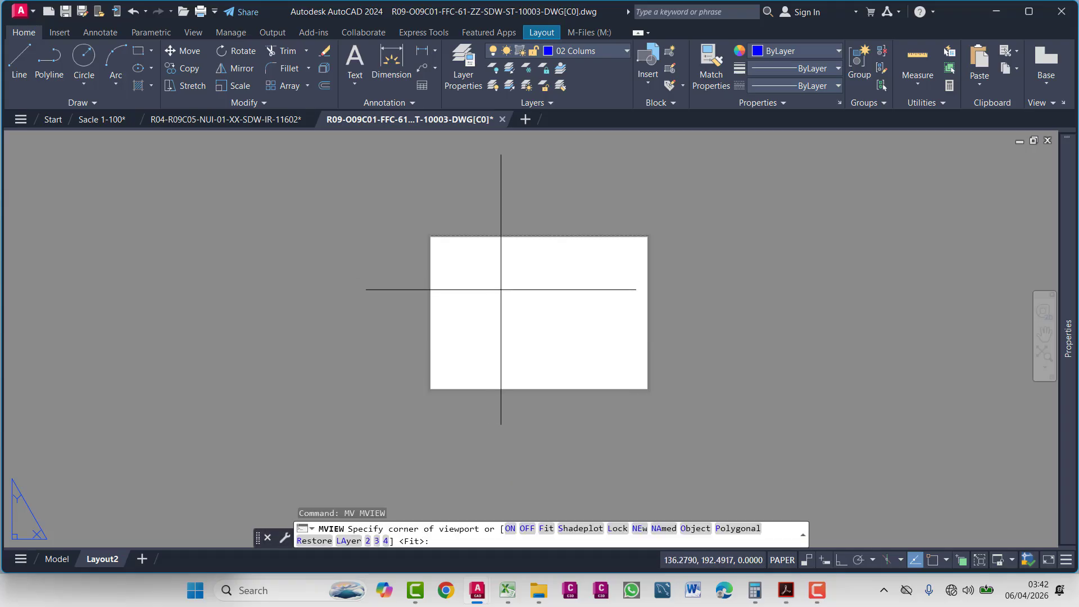
pyautogui.click(434, 239)
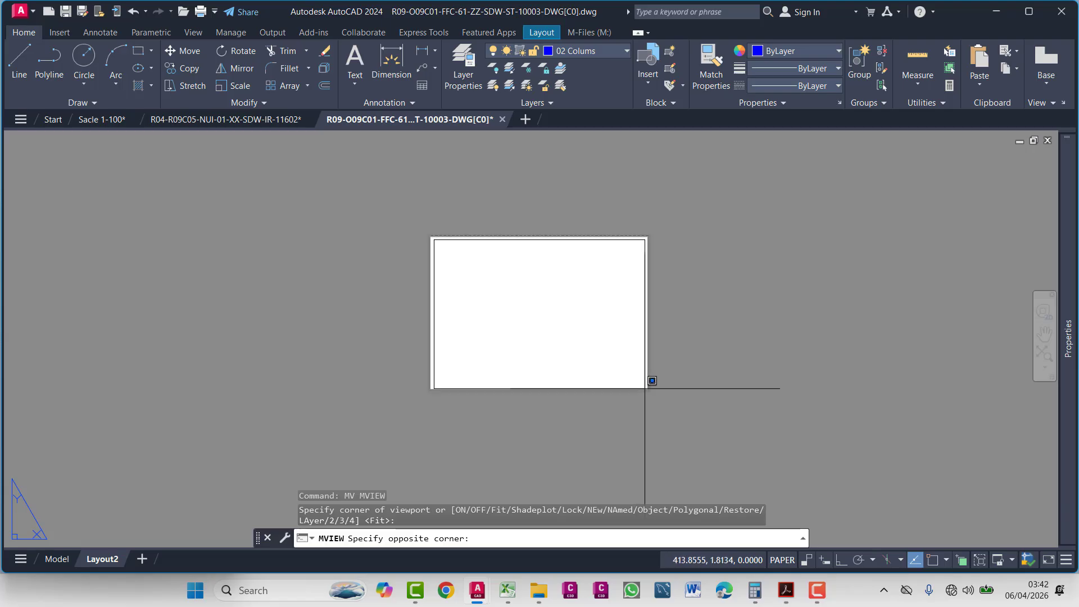
pyautogui.click(646, 385)
pyautogui.doubleClick(503, 345)
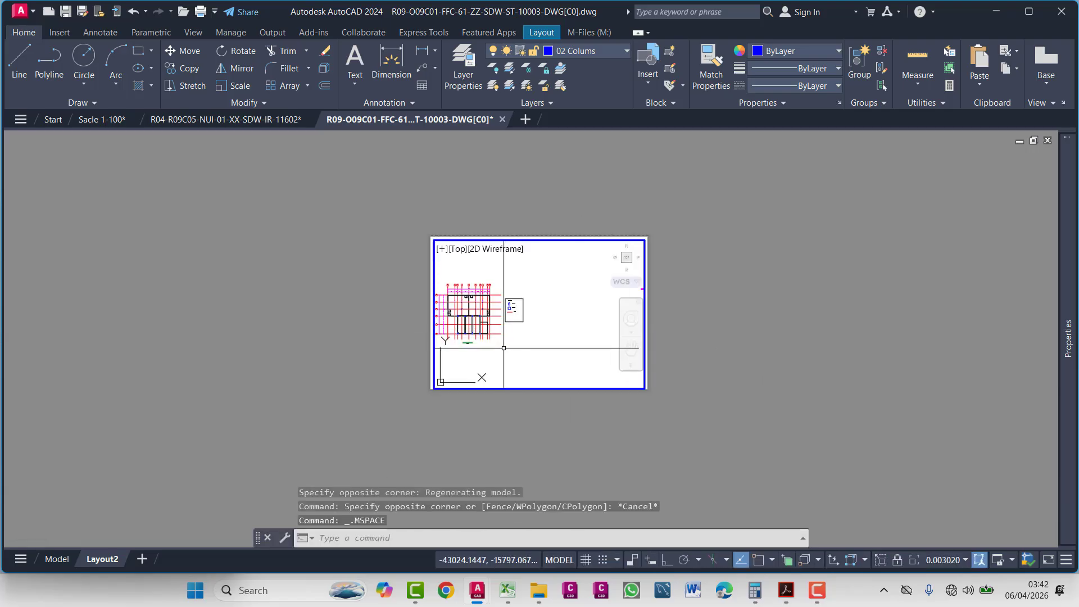
pyautogui.moveTo(507, 349); pyautogui.dragTo(534, 350, button='middle')
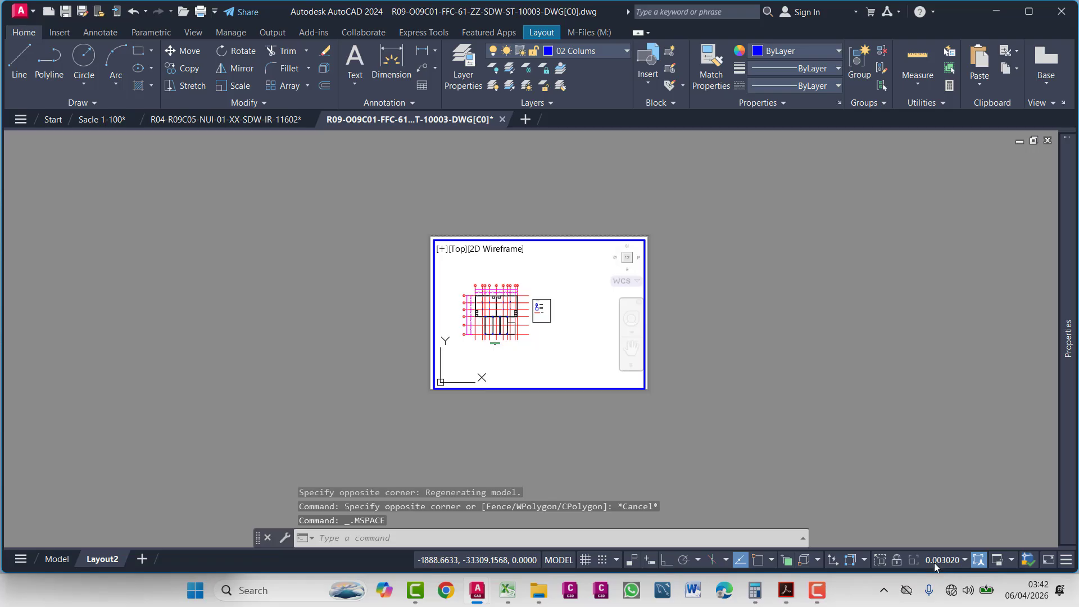
# - Turn on percentages in the viewport scale list and look through the available scales
pyautogui.click(936, 561)
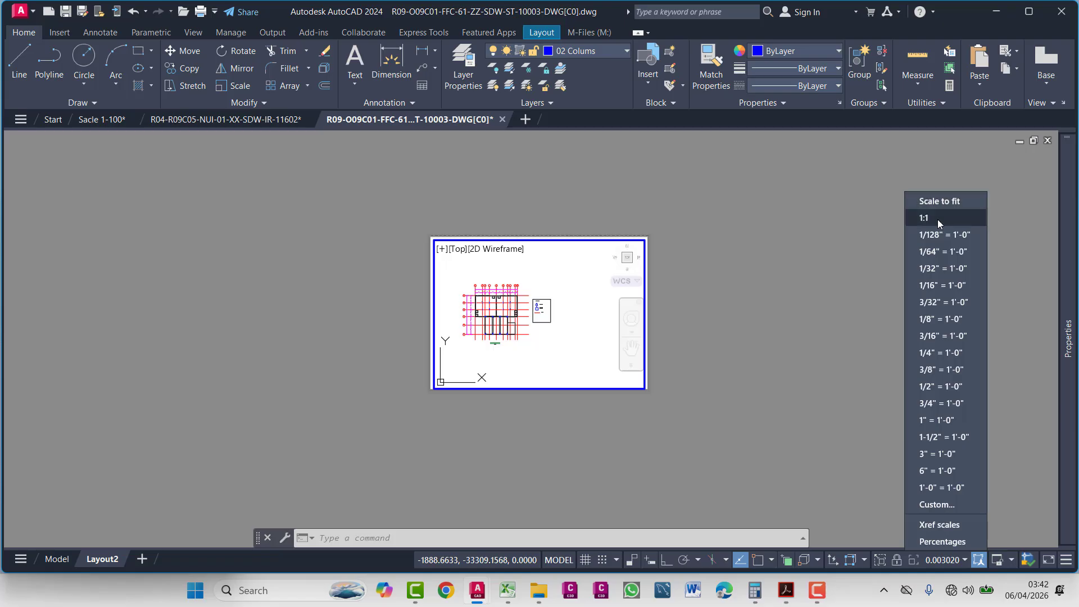
pyautogui.click(937, 542)
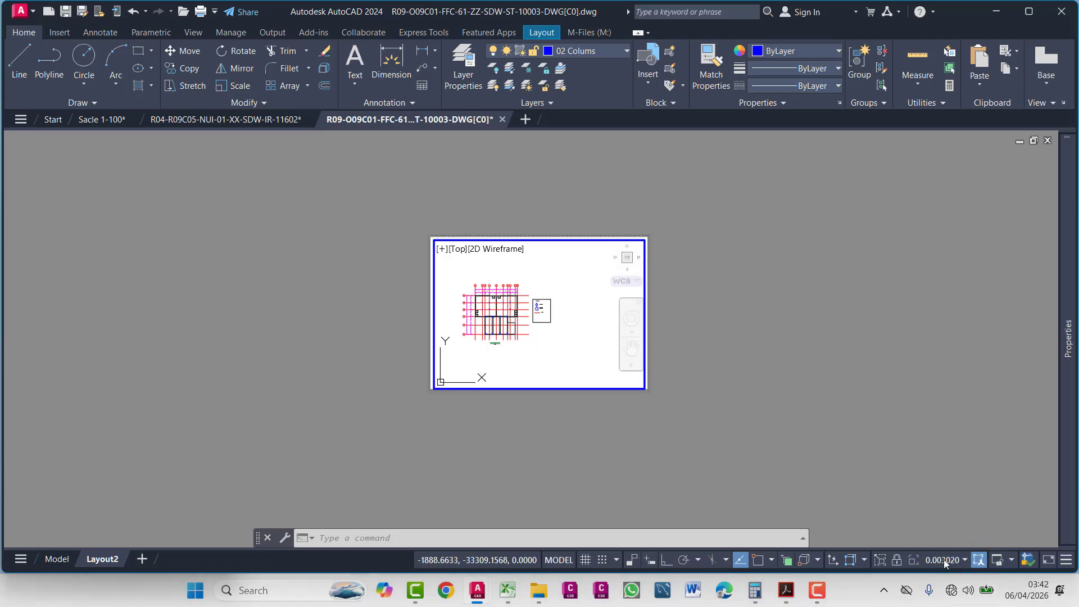
pyautogui.click(944, 558)
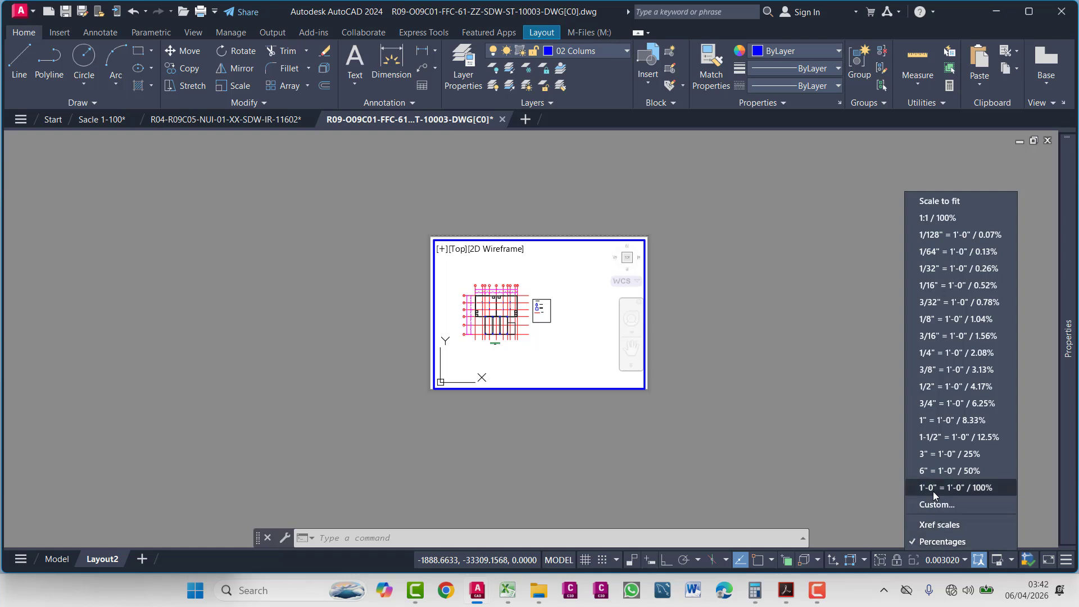
pyautogui.click(936, 219)
pyautogui.press('Escape')
pyautogui.press('Escape')
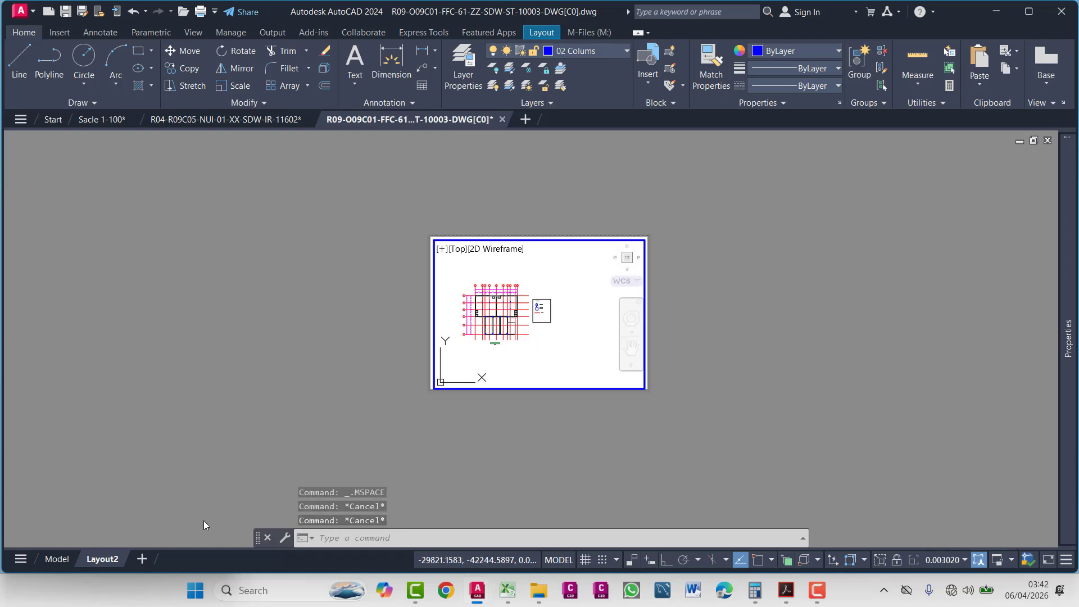
# - Create a new drawing and copy the roof layout plan with its legend from the original drawing's model space
pyautogui.click(527, 119)
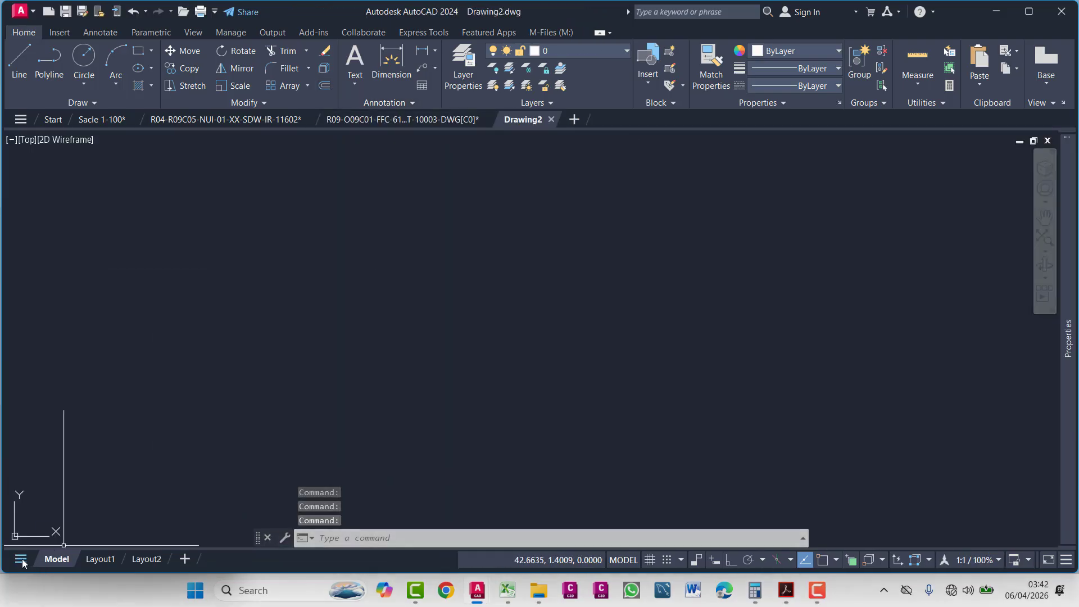
pyautogui.click(400, 119)
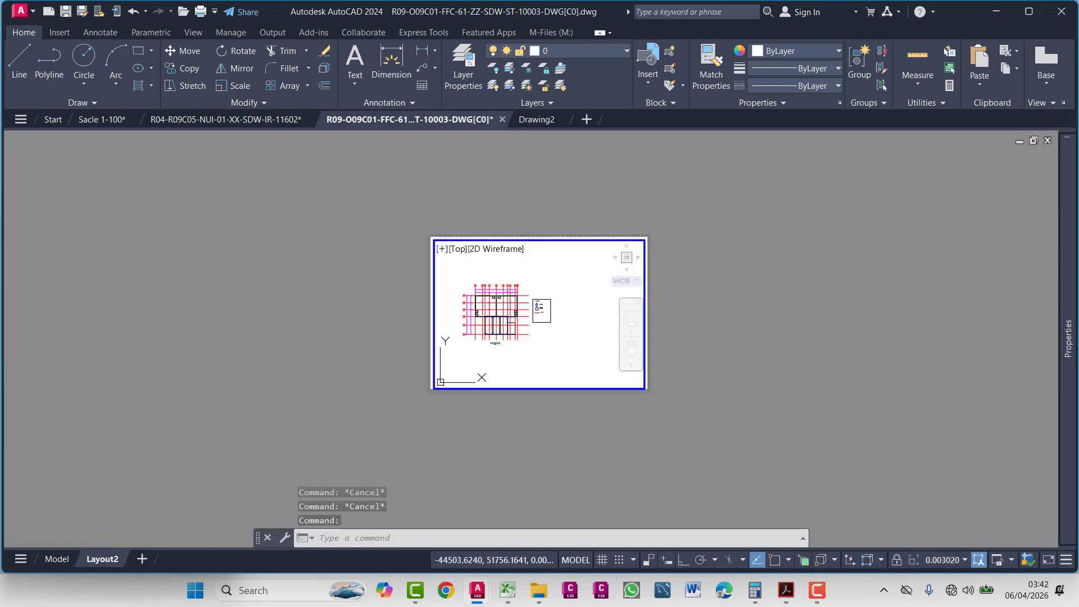
pyautogui.click(54, 558)
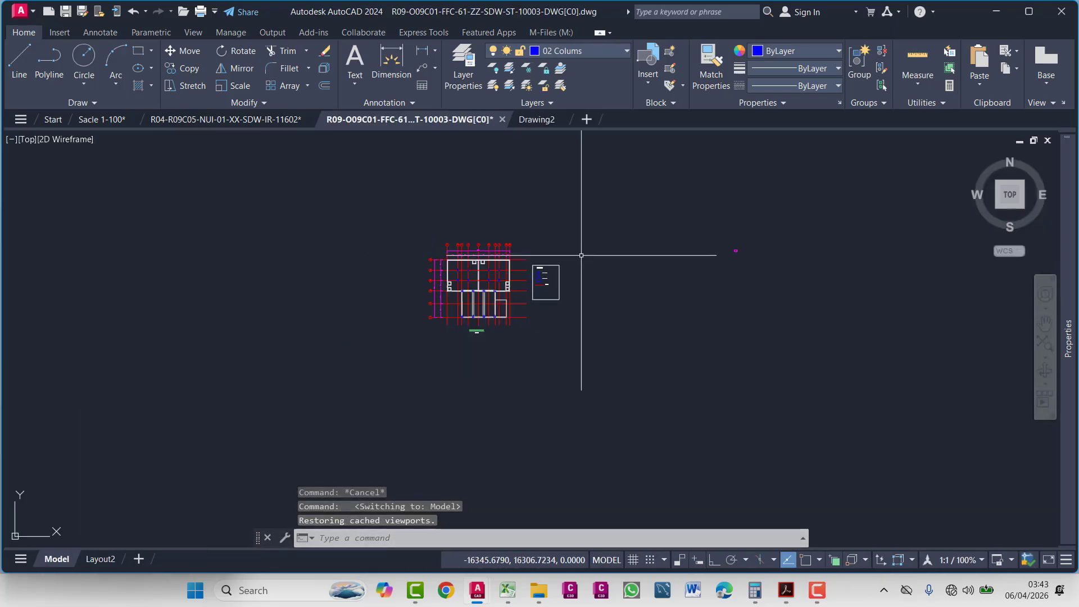
pyautogui.click(656, 198)
pyautogui.click(323, 429)
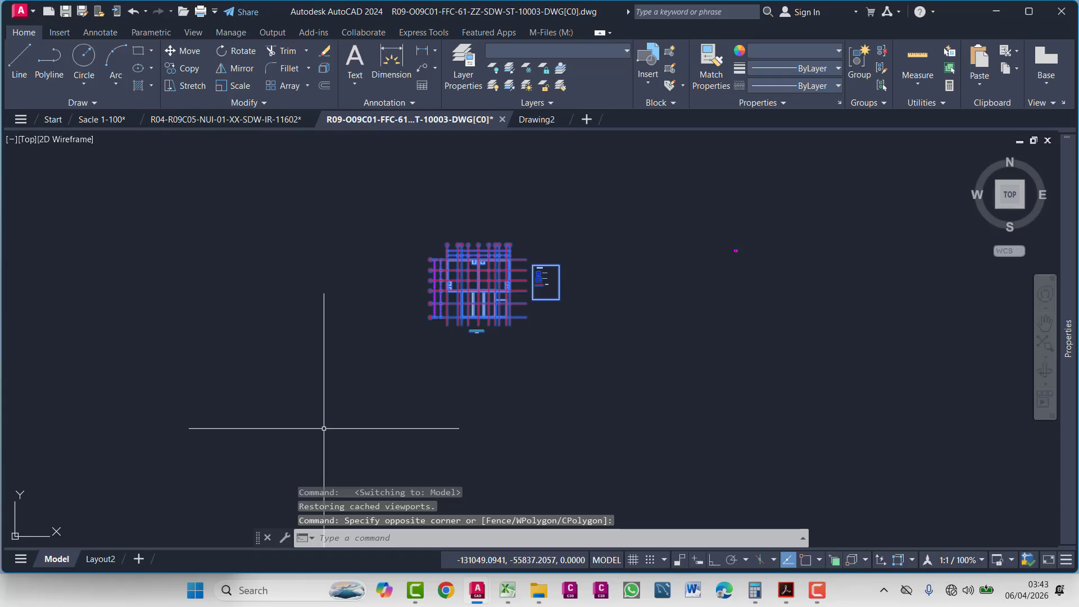
pyautogui.hotkey('ctrl', 'c')
# - Paste the copied roof plan and legend into Drawing2's model space and zoom to the extents
pyautogui.click(533, 118)
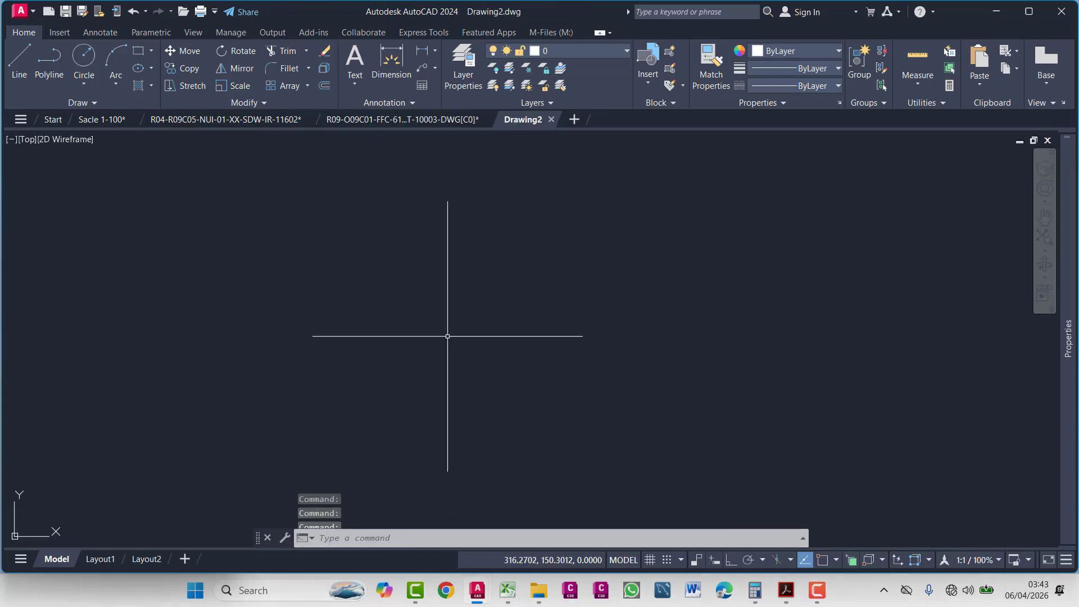
pyautogui.hotkey('ctrl', 'v')
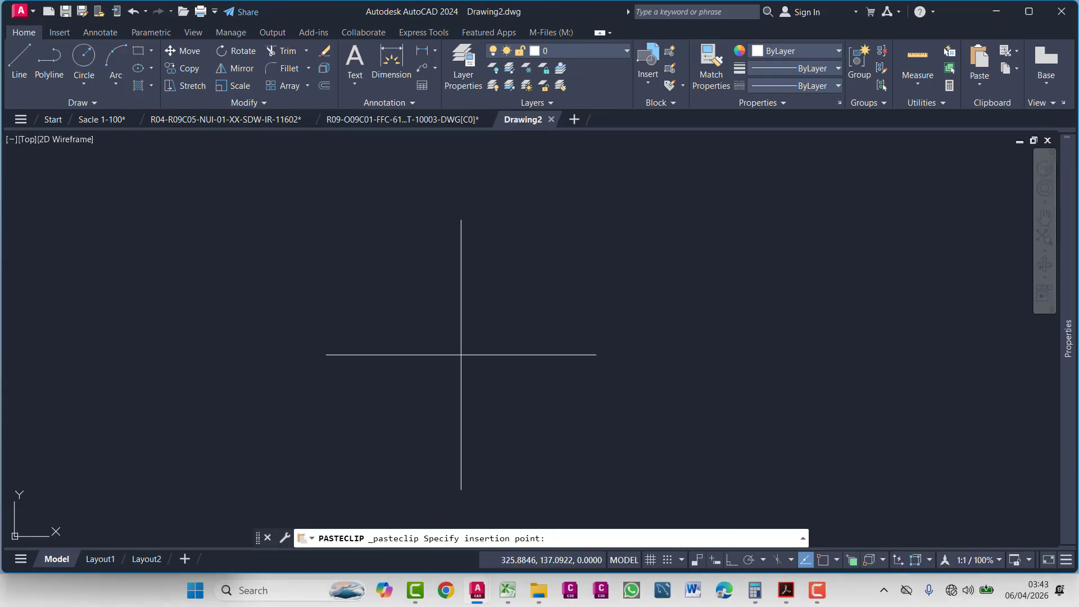
pyautogui.click(467, 357)
pyautogui.write('z')
pyautogui.press('Return')
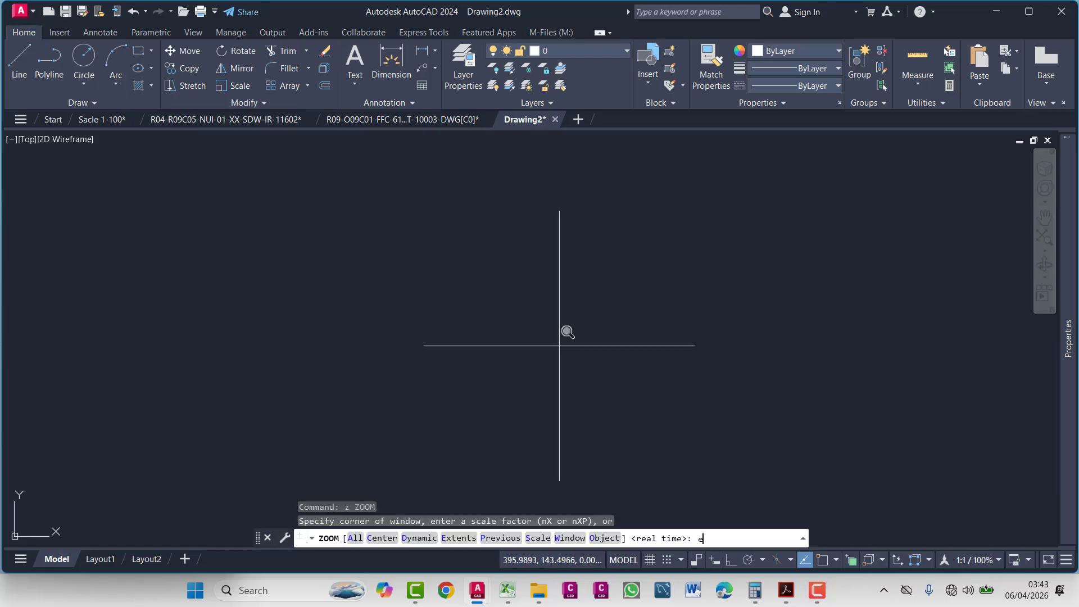
pyautogui.write('e')
pyautogui.press('Return')
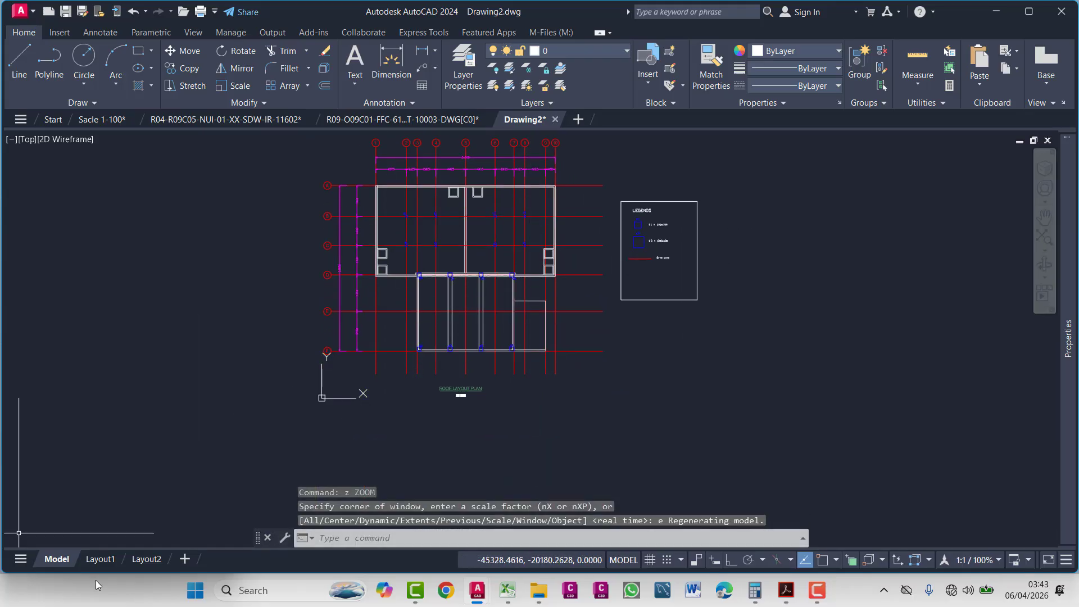
# - Open Layout1 of the new drawing and modify its page setup to use the Adobe PDF printer
pyautogui.click(102, 560)
pyautogui.rightClick(108, 565)
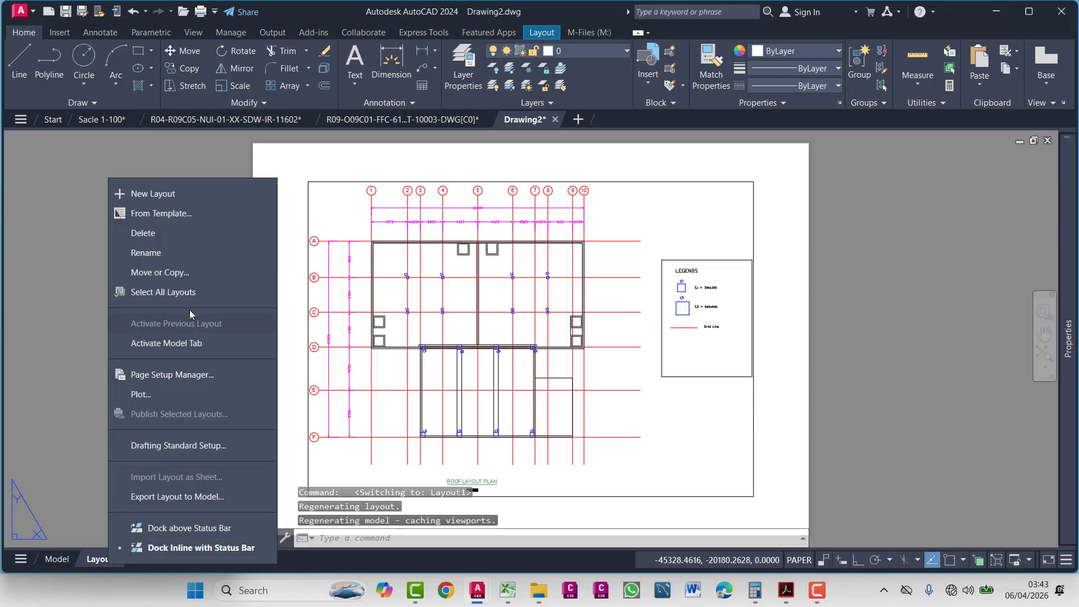
pyautogui.click(172, 375)
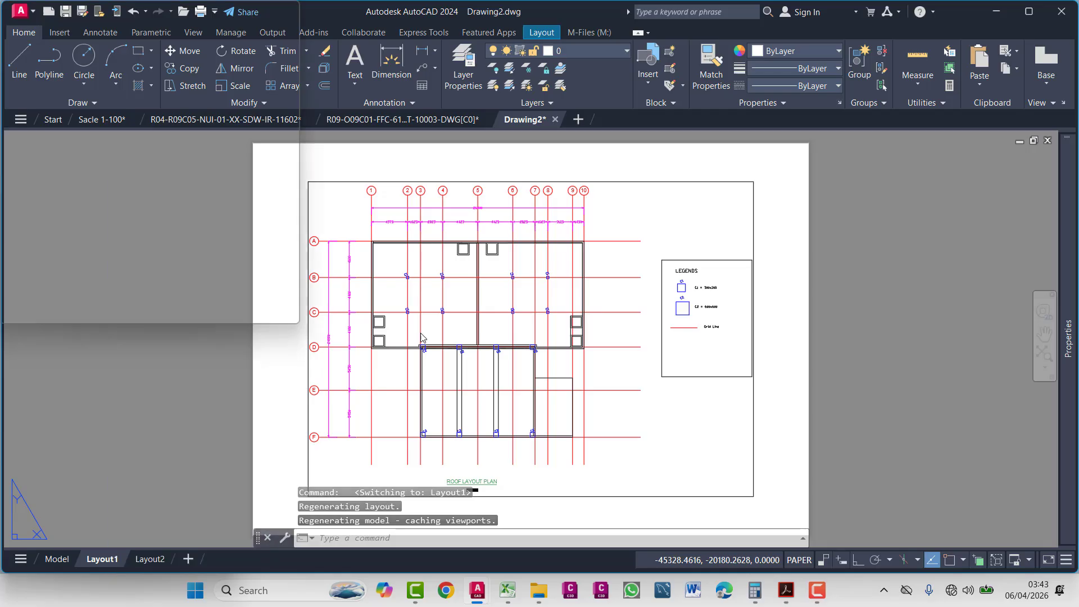
pyautogui.click(648, 269)
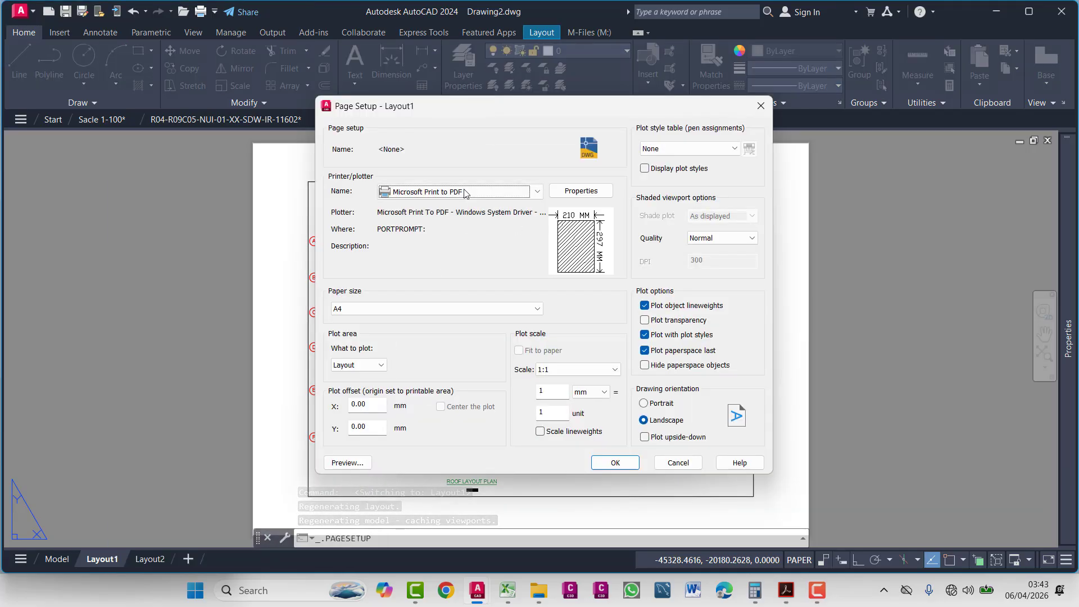
pyautogui.click(458, 192)
pyautogui.click(410, 277)
# - Set the Layout1 paper size to A3
pyautogui.click(387, 320)
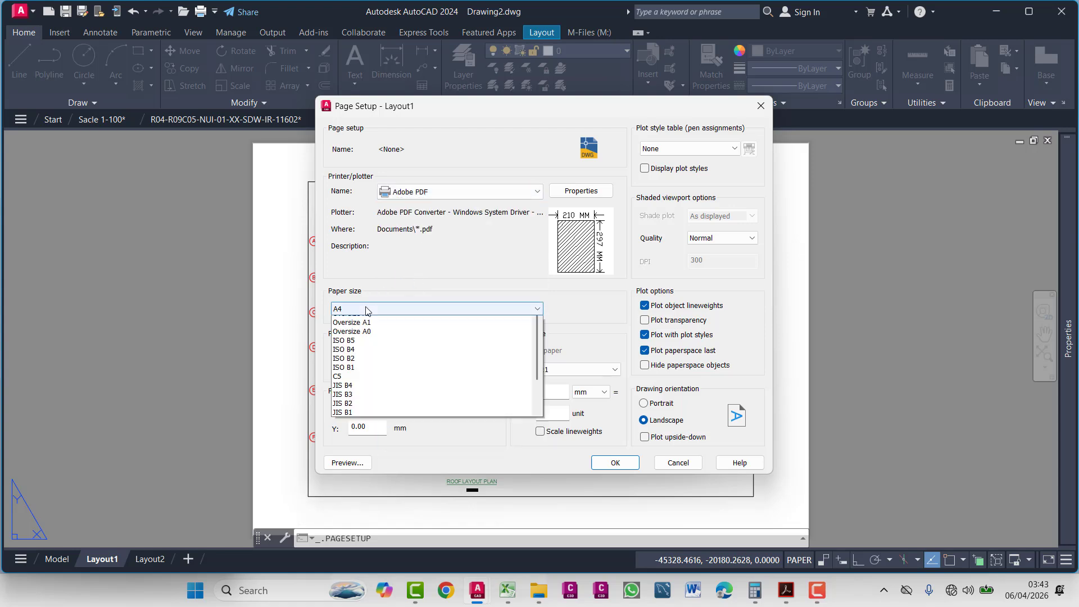
pyautogui.scroll(1, 337, 340)
pyautogui.click(334, 340)
pyautogui.scroll(1, 335, 340)
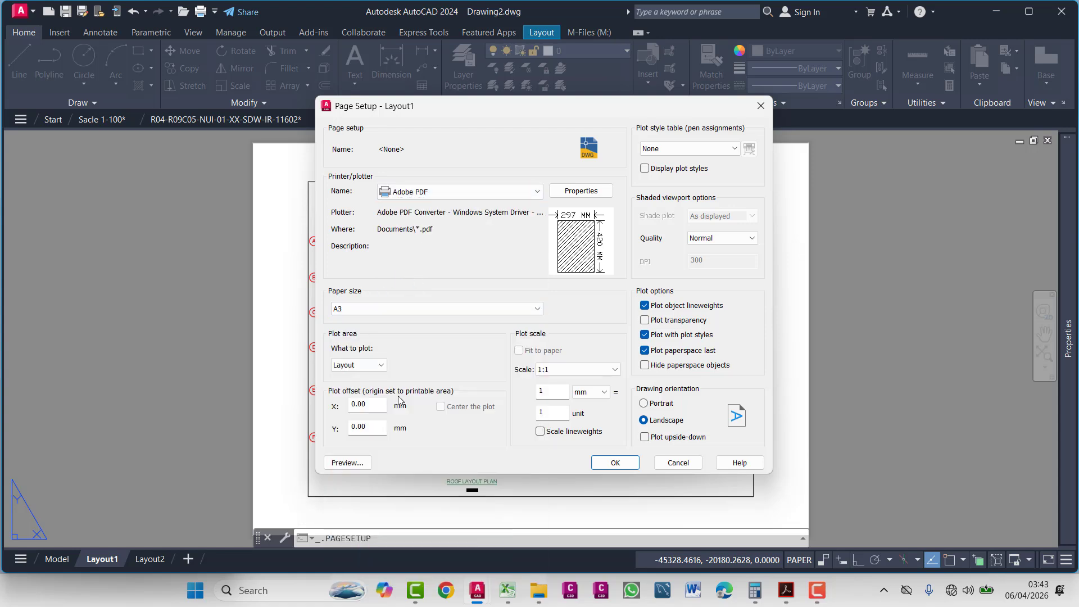
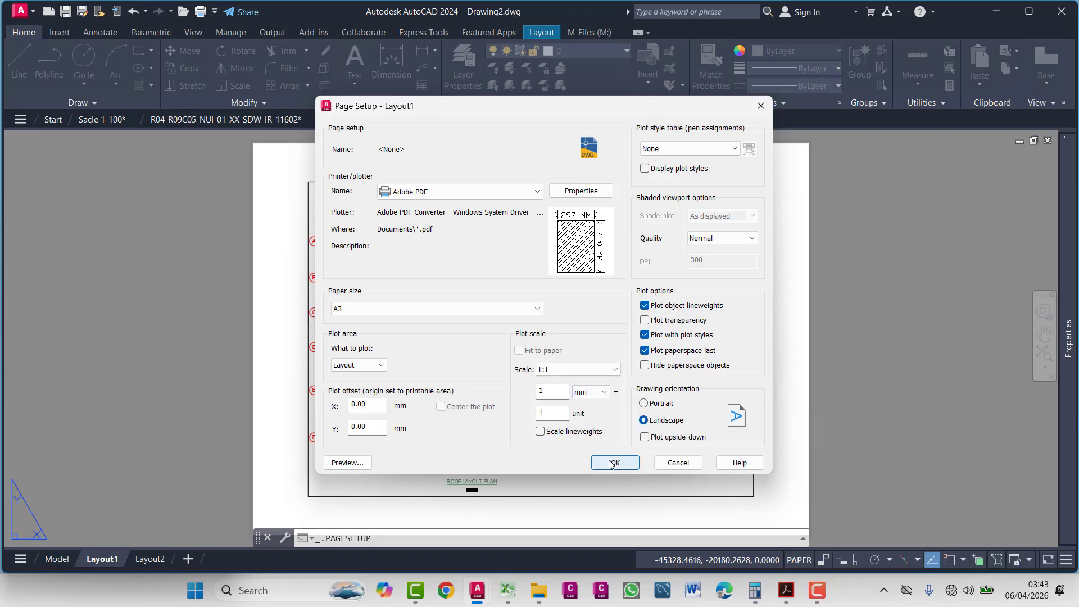
# - Apply the A3 landscape page setup to Layout1
pyautogui.click(611, 463)
pyautogui.click(598, 432)
pyautogui.scroll(-2, 618, 378)
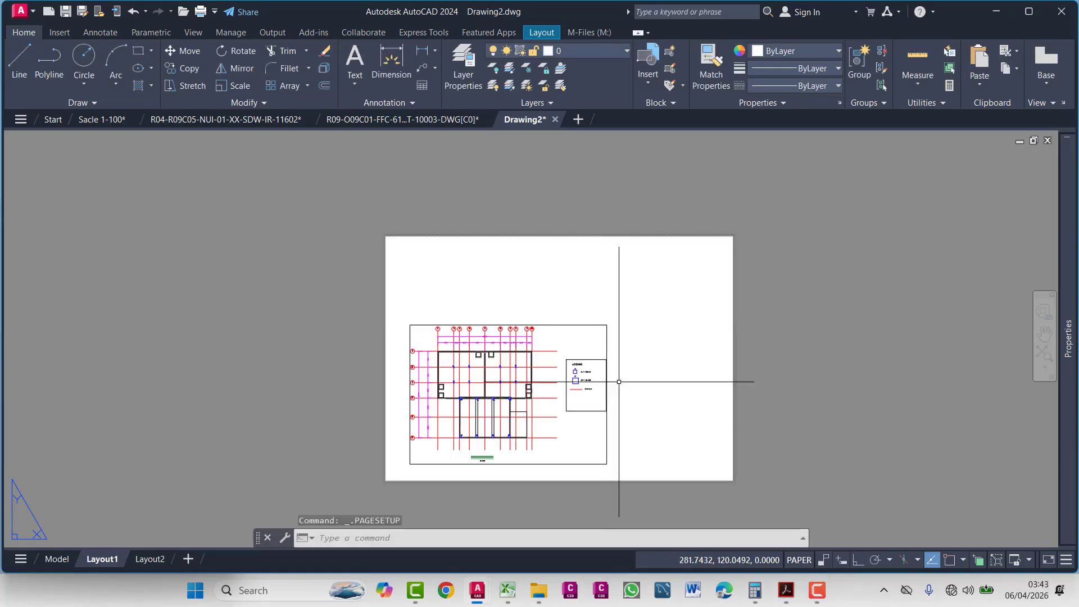
pyautogui.press('Escape')
pyautogui.press('Escape')
pyautogui.press('Escape')
# - Enlarge the Layout1 viewport by stretching its upper-right corner outward and set the viewport scale to 1:100
pyautogui.click(599, 433)
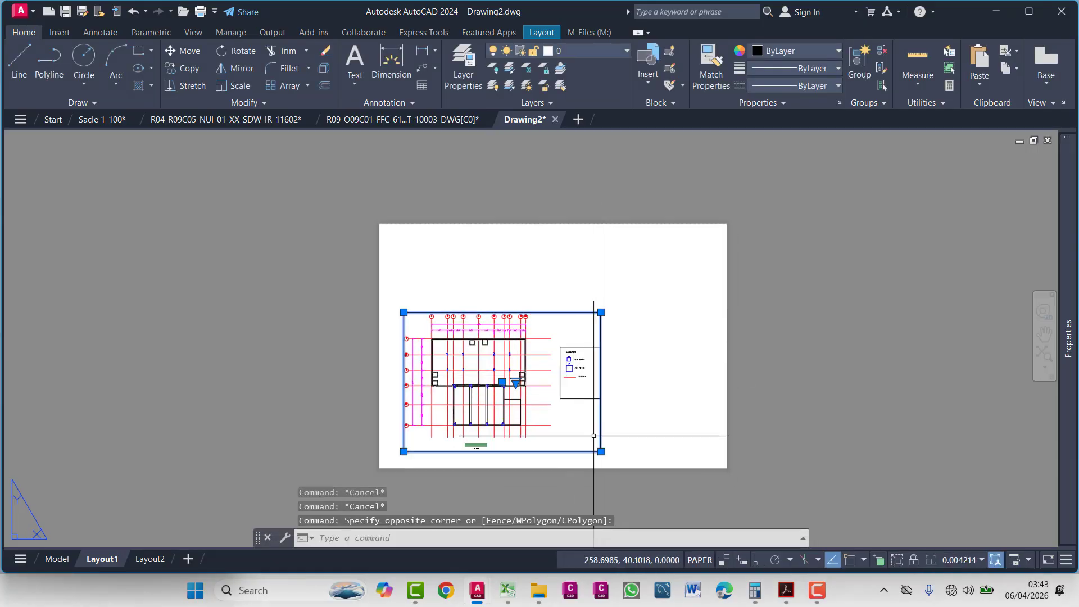
pyautogui.click(600, 310)
pyautogui.click(601, 312)
pyautogui.click(640, 250)
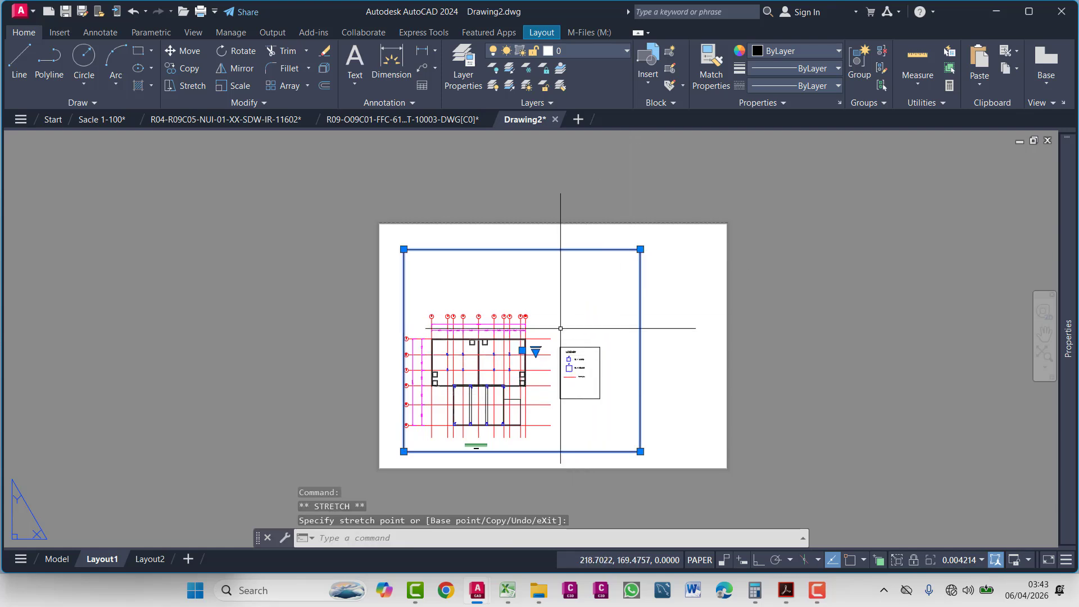
pyautogui.click(958, 561)
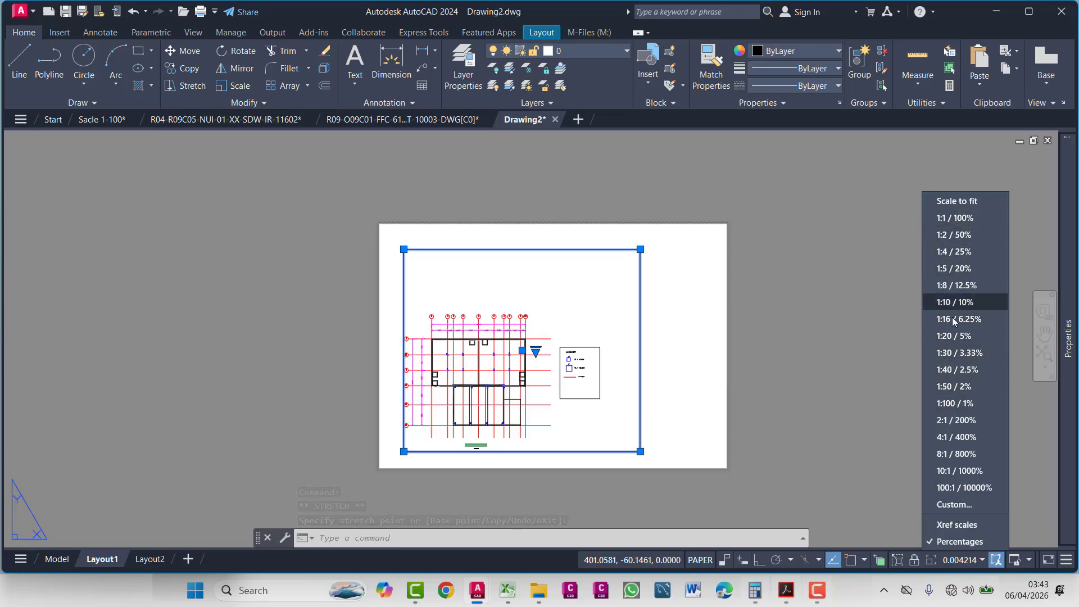
pyautogui.click(950, 406)
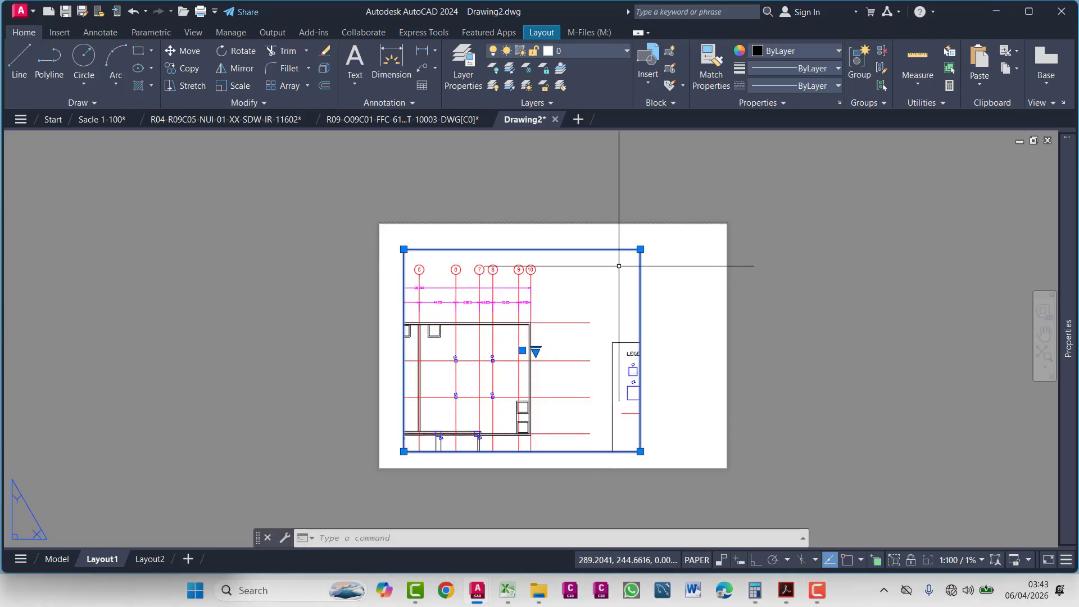
# - Stretch the viewport's upper-right and lower-left corners so its frame sits just inside the A3 sheet edges
pyautogui.click(641, 249)
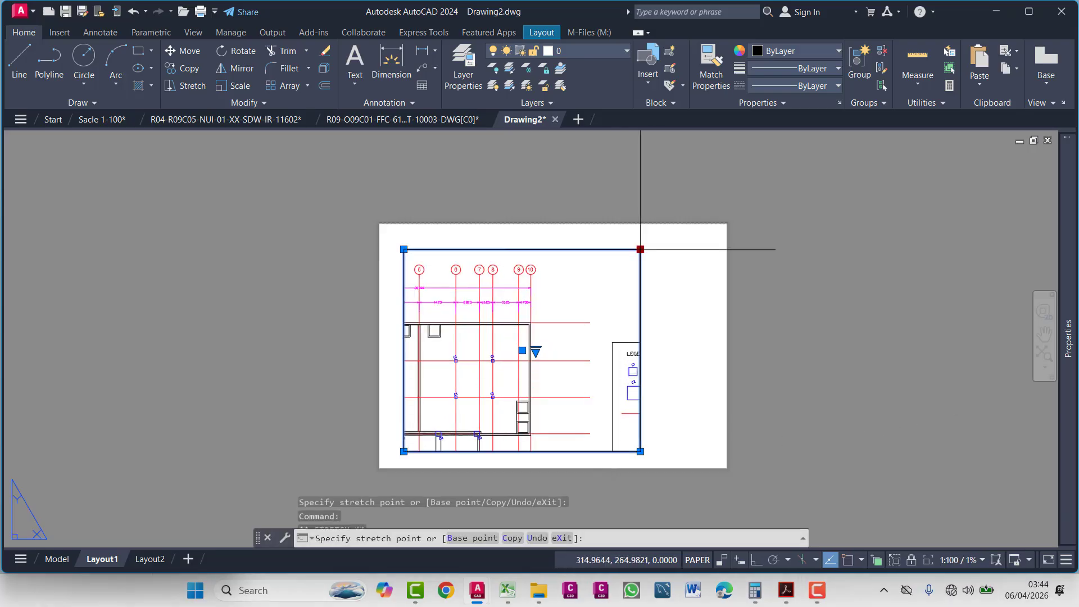
pyautogui.click(715, 231)
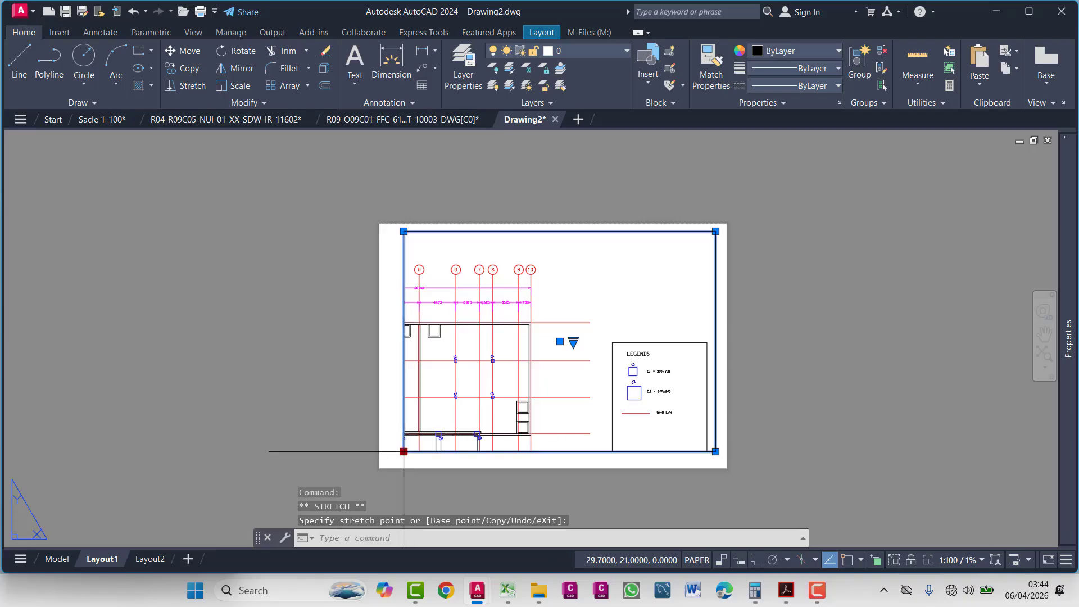
pyautogui.click(389, 462)
pyautogui.scroll(-4, 430, 394)
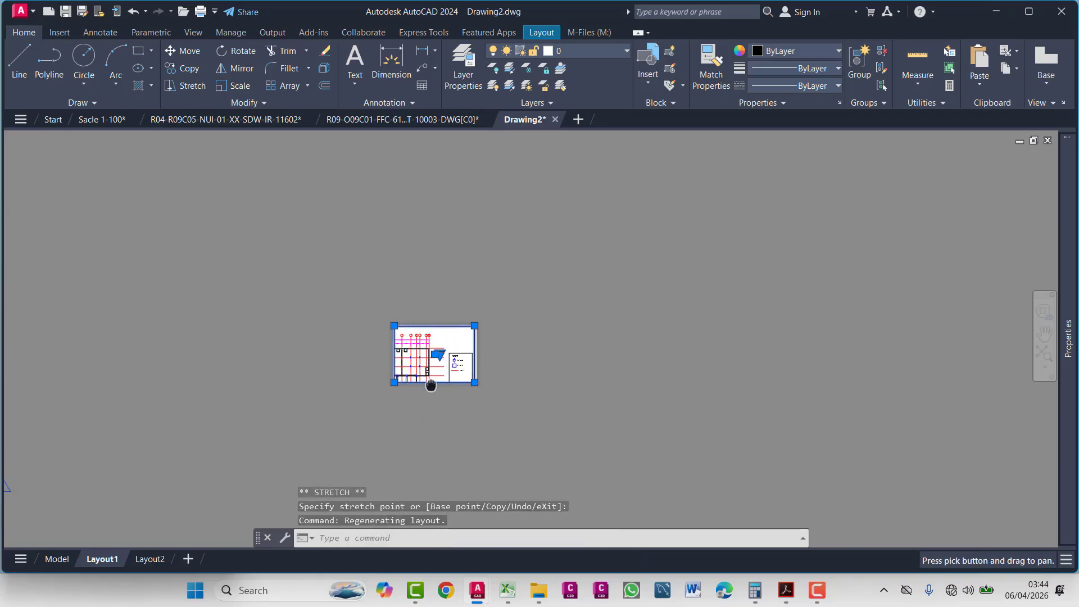
pyautogui.scroll(4, 430, 385)
pyautogui.click(487, 434)
pyautogui.press('Escape')
pyautogui.press('Escape')
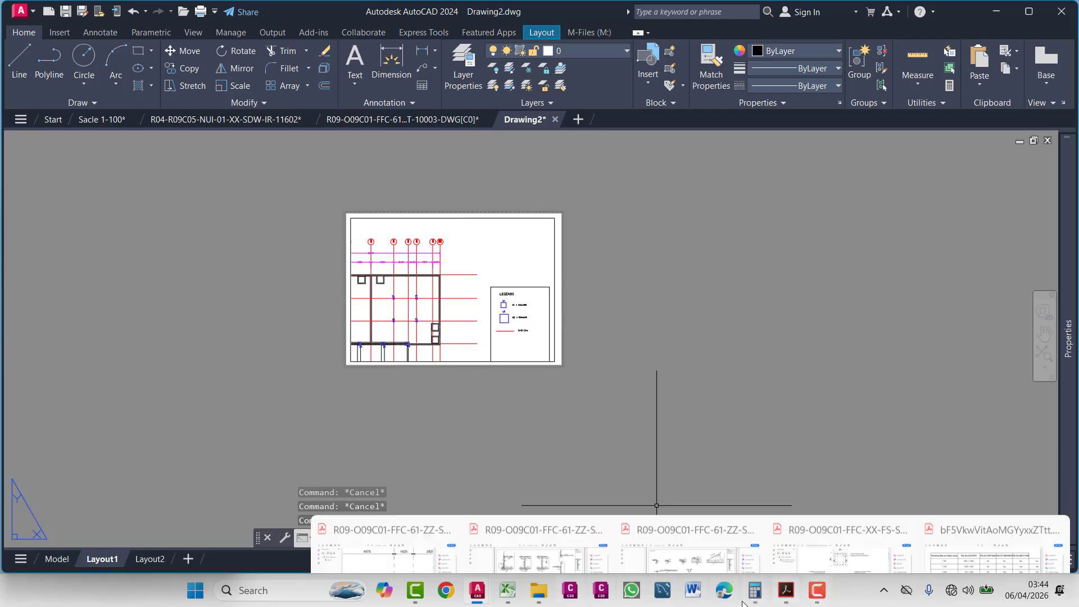
# - Switch to scale_calculator.xlsx in Excel and compare the plan's W and L values with the A3 sheet size
pyautogui.moveTo(508, 590)
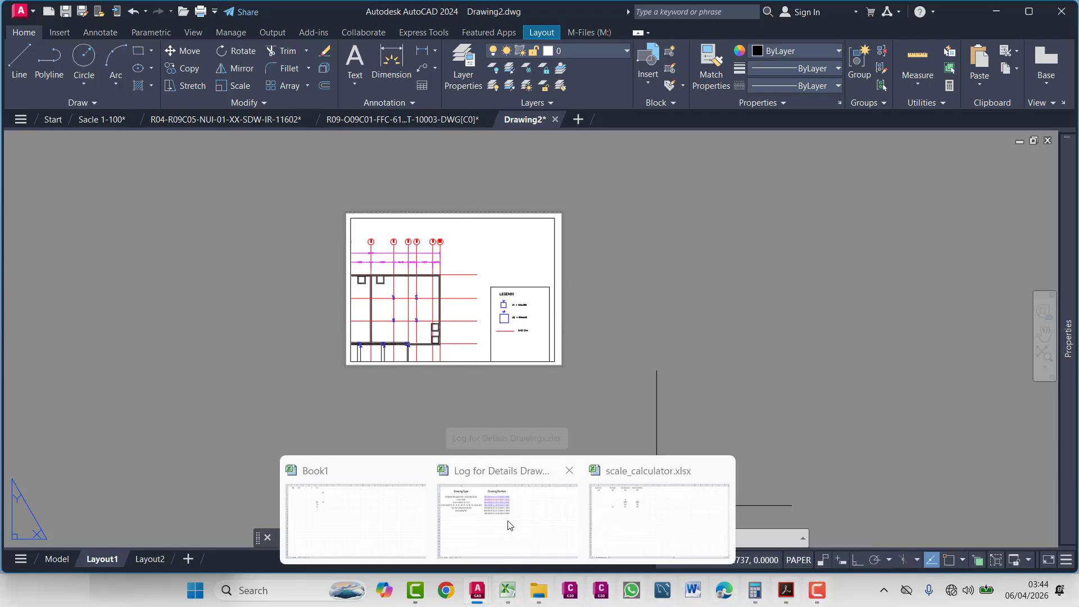
pyautogui.click(506, 522)
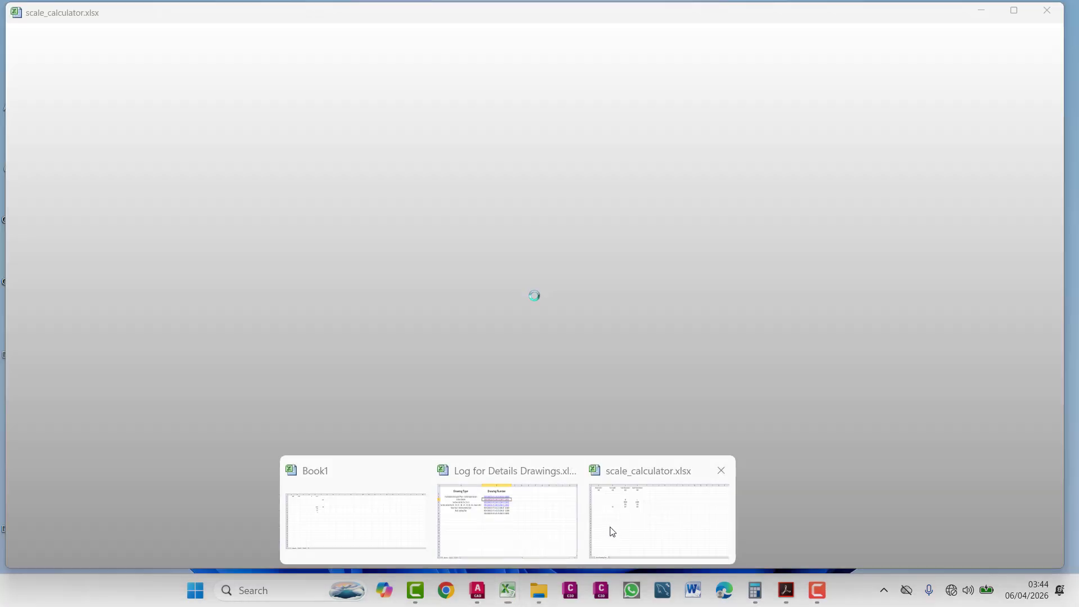
pyautogui.click(610, 531)
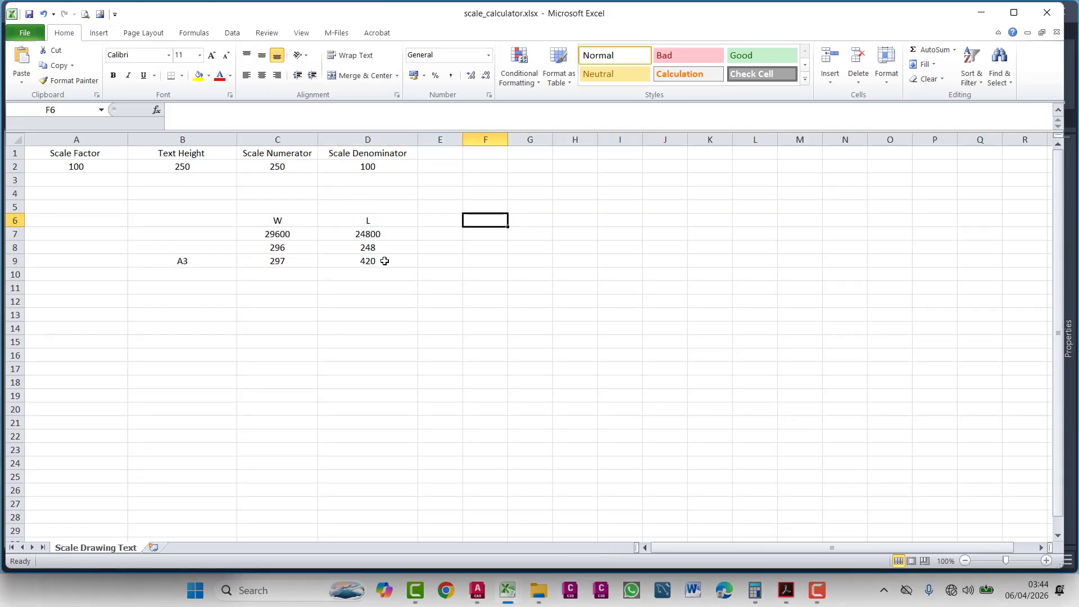
pyautogui.click(365, 274)
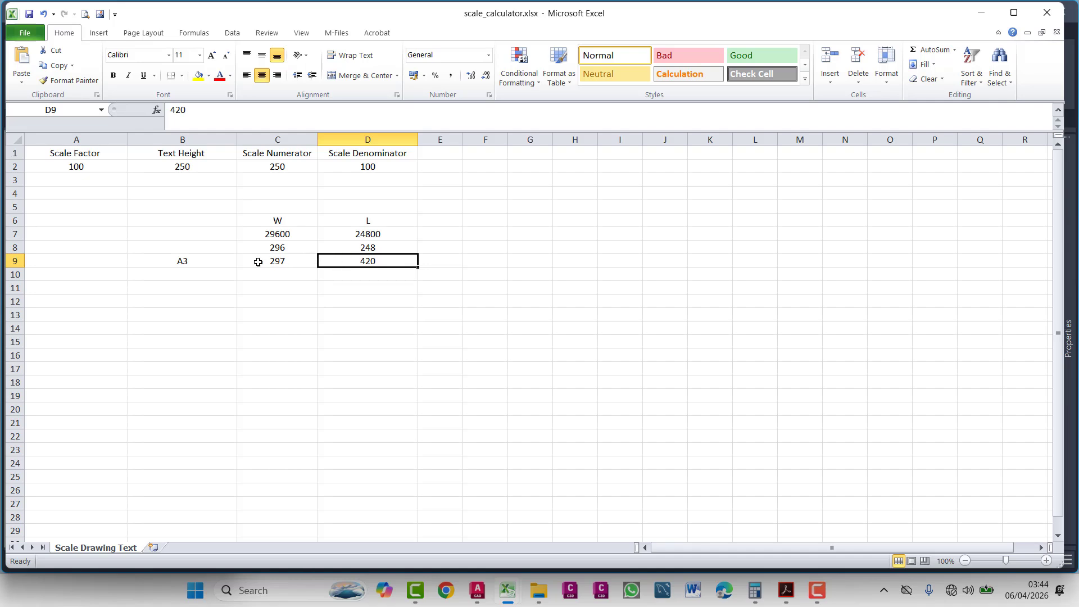
pyautogui.click(176, 262)
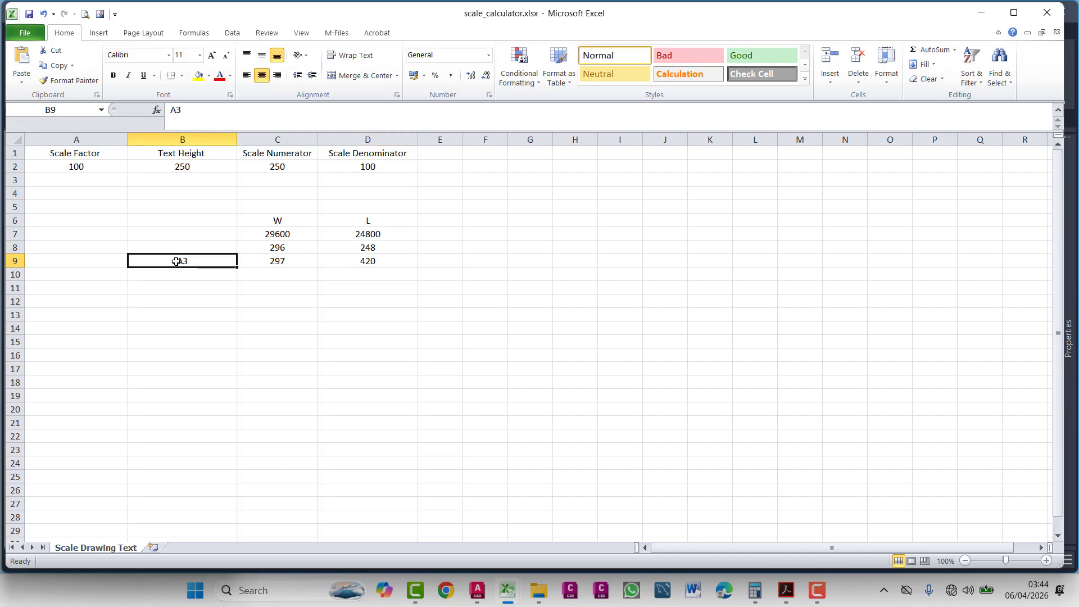
pyautogui.click(378, 262)
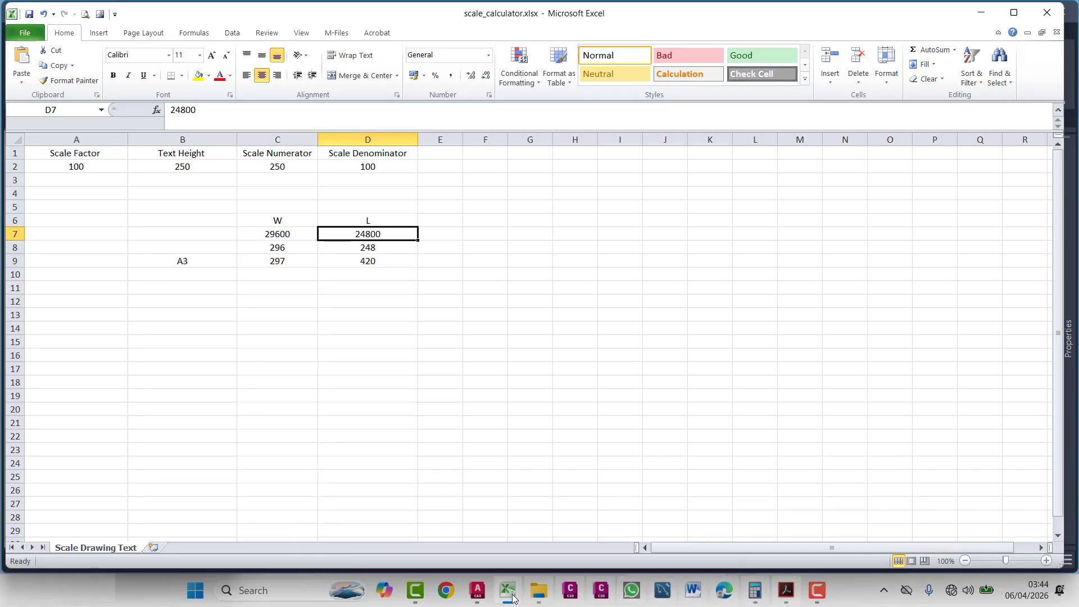
# - Return to Drawing2 in AutoCAD and read the roof plan's overall dimension along grids A to F in model space
pyautogui.moveTo(478, 590)
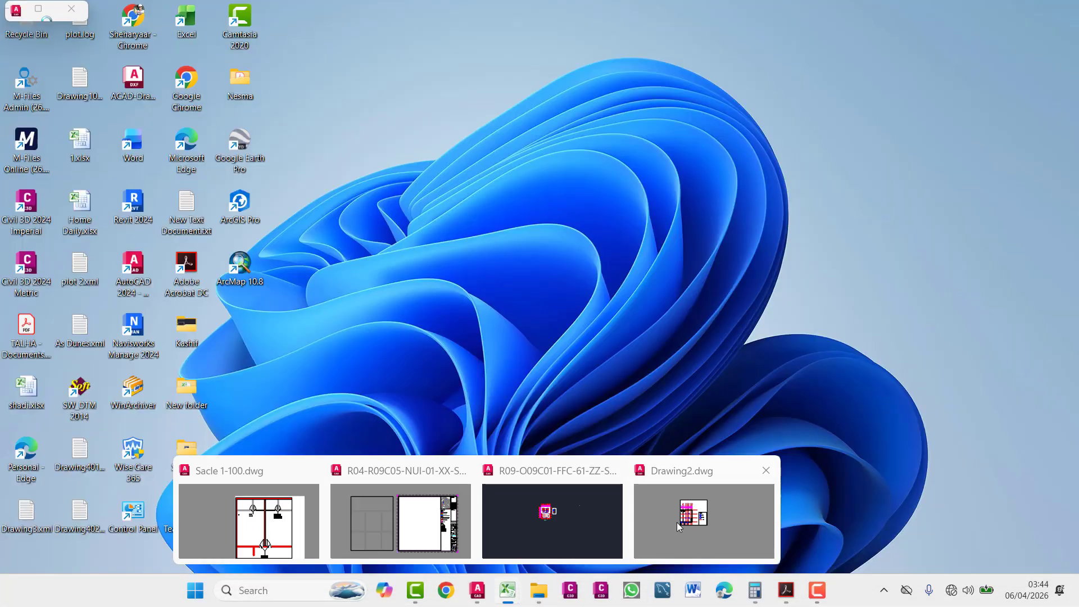
pyautogui.click(679, 527)
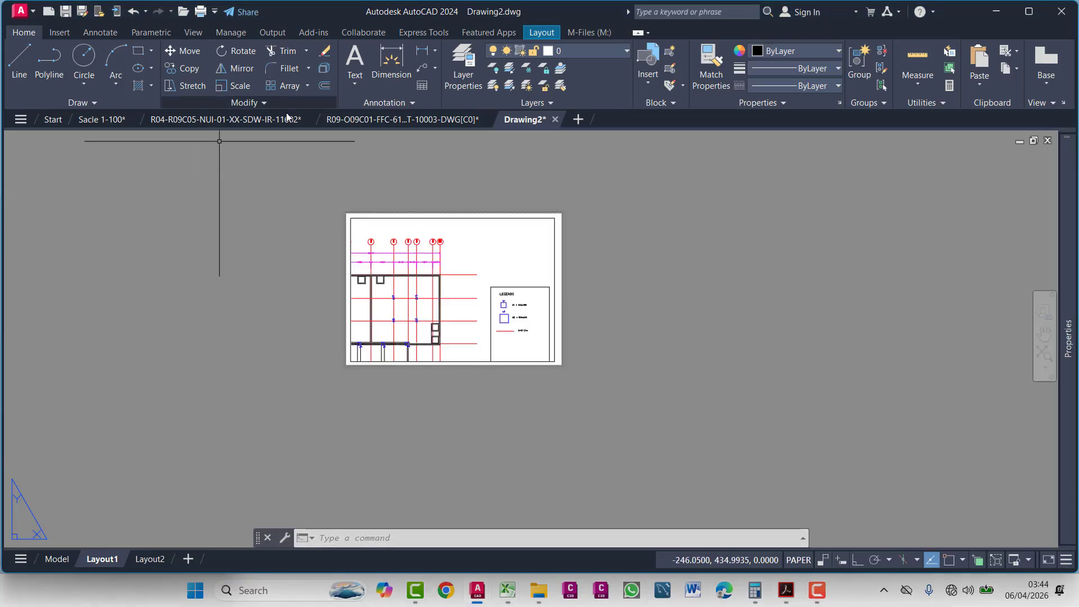
pyautogui.click(363, 122)
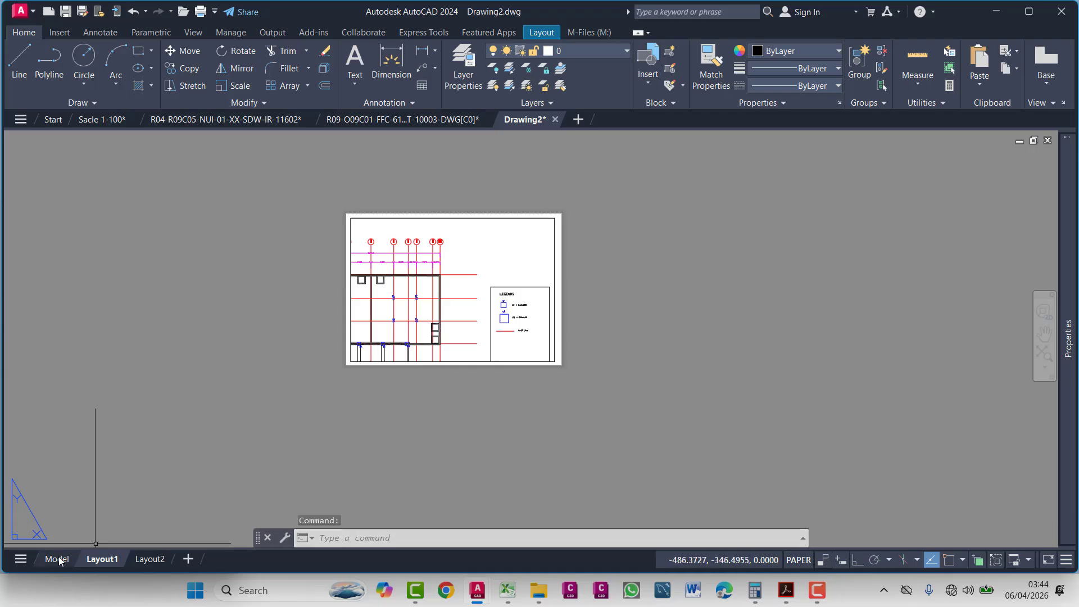
pyautogui.click(56, 560)
pyautogui.scroll(5, 286, 265)
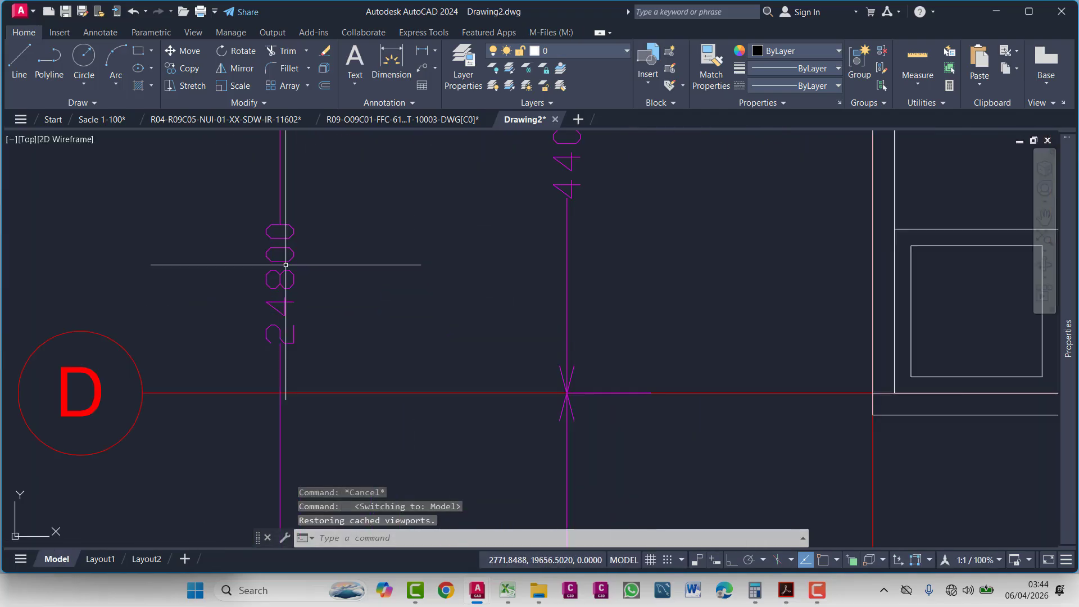
pyautogui.scroll(-5, 286, 264)
pyautogui.scroll(3, 308, 371)
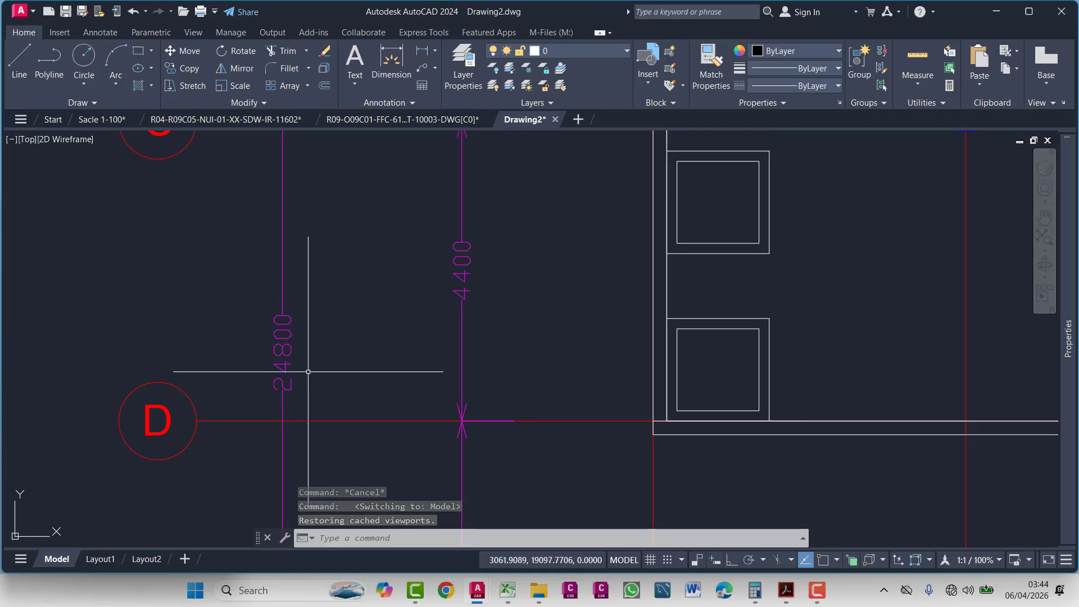
pyautogui.scroll(-4, 308, 371)
# - Read the roof plan's overall dimension across grids 1 to 10
pyautogui.scroll(5, 506, 193)
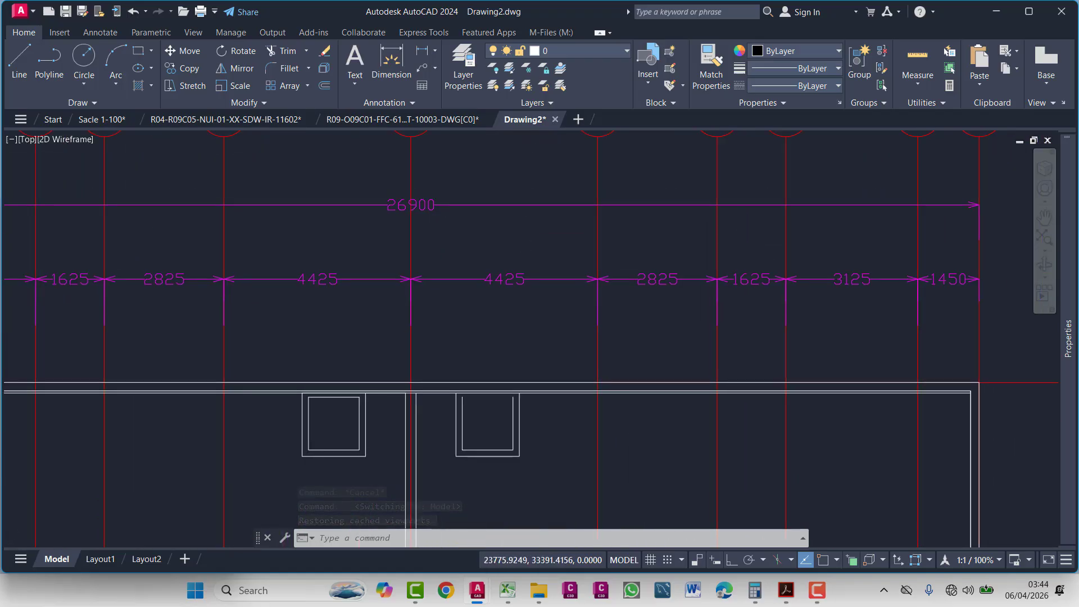
pyautogui.scroll(-5, 478, 324)
pyautogui.scroll(2, 479, 324)
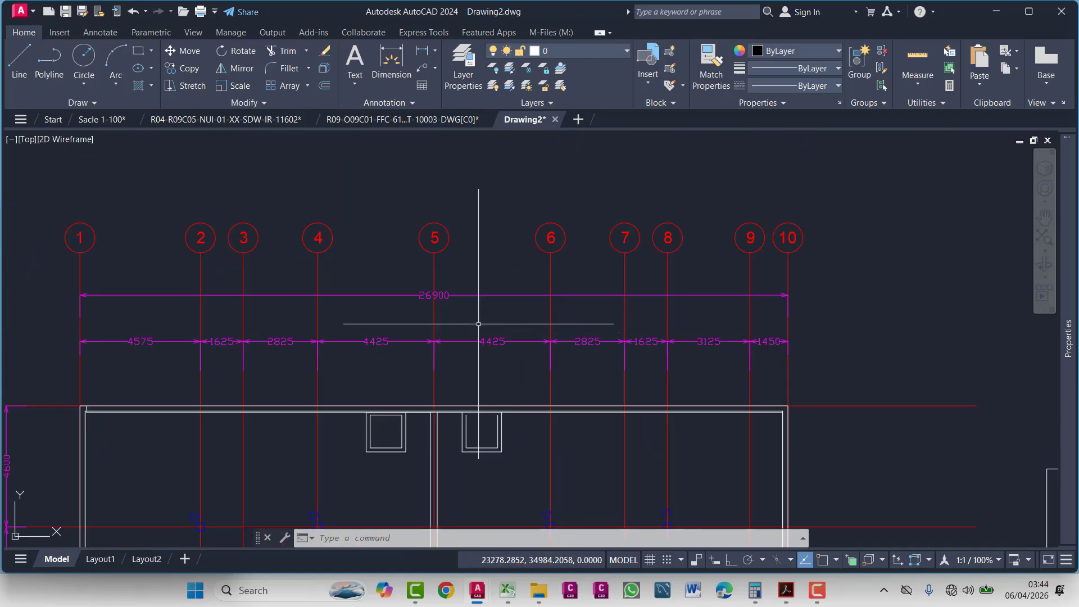
pyautogui.scroll(4, 478, 324)
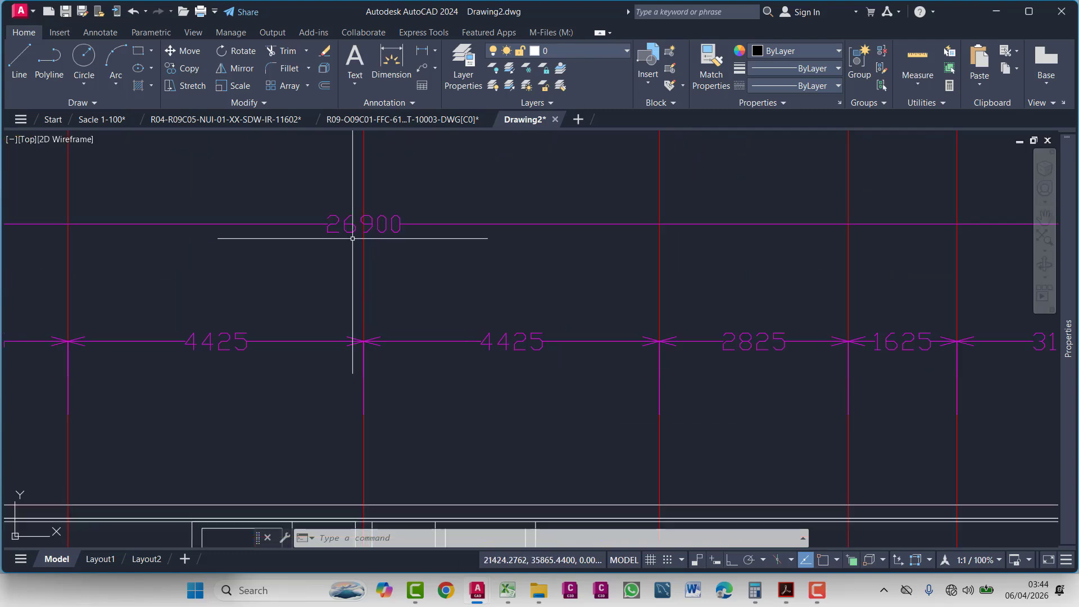
pyautogui.scroll(-3, 352, 238)
pyautogui.scroll(-2, 398, 302)
pyautogui.scroll(1, 305, 341)
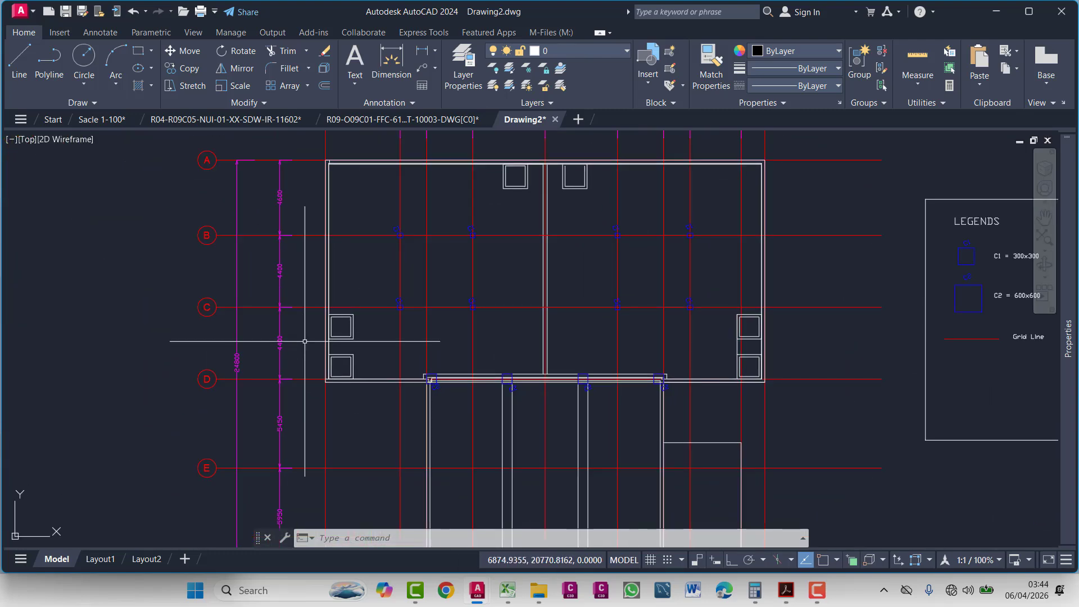
# - Recheck the overall dimension along grids A to F and review the whole plan with its legend
pyautogui.scroll(-3, 304, 341)
pyautogui.scroll(1, 253, 242)
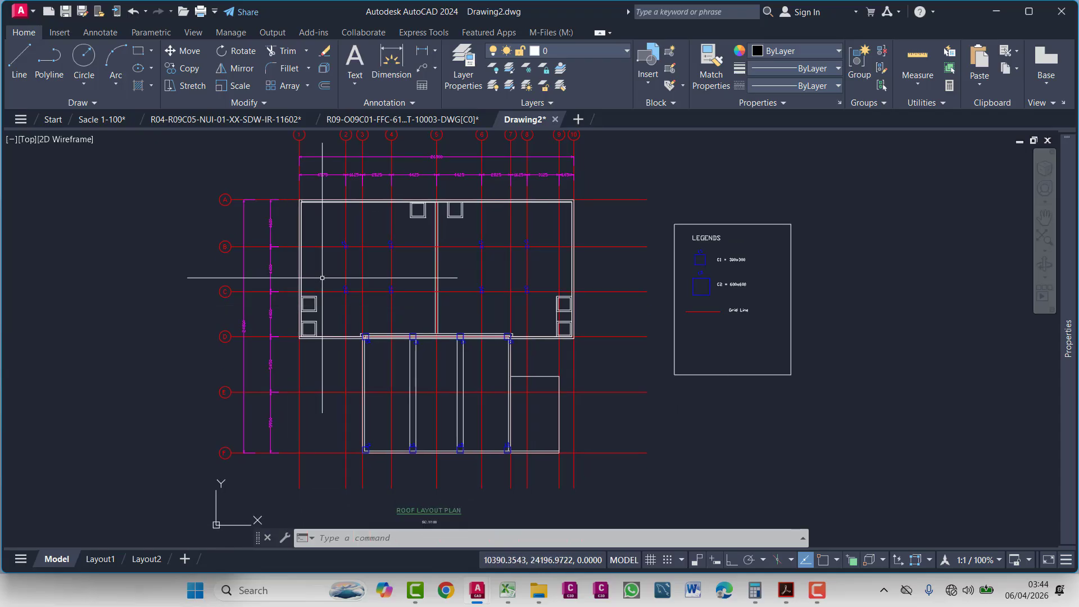
pyautogui.scroll(3, 239, 341)
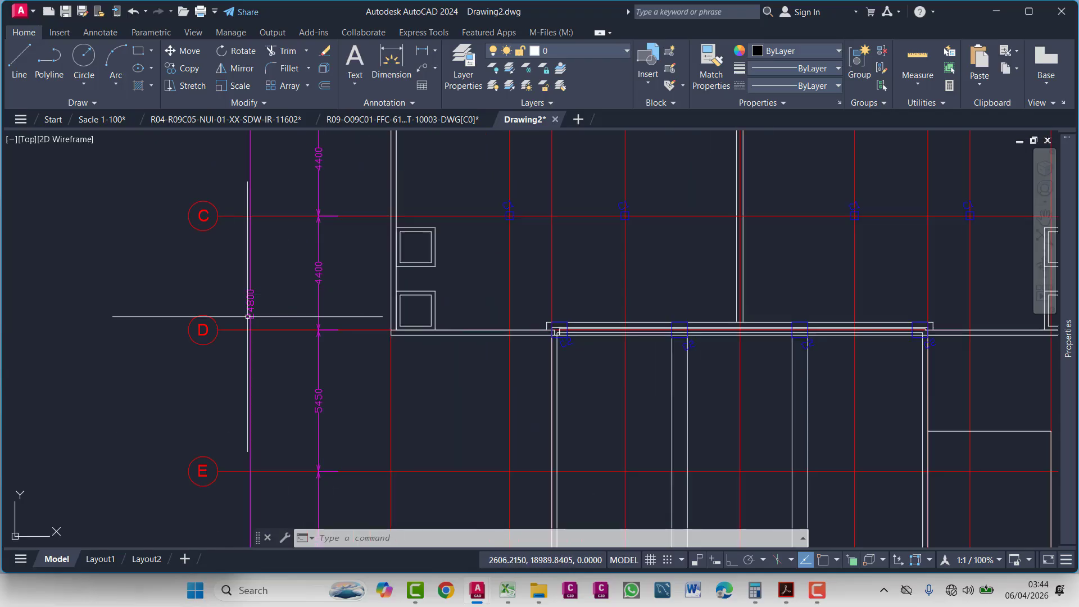
pyautogui.scroll(3, 261, 337)
pyautogui.scroll(-6, 272, 310)
pyautogui.moveTo(279, 306); pyautogui.dragTo(258, 355, button='middle')
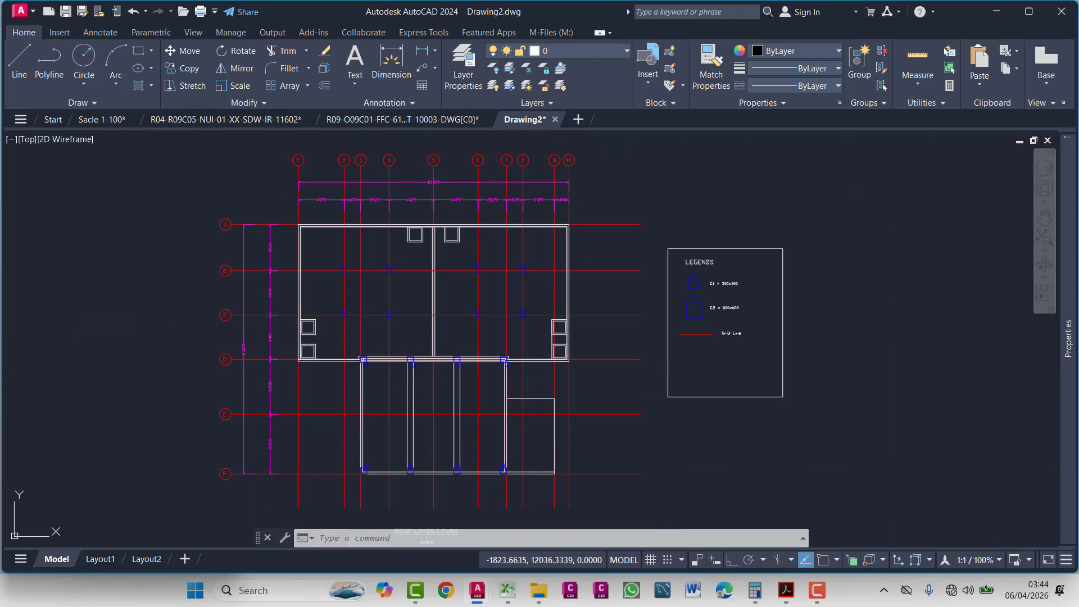
pyautogui.moveTo(308, 406); pyautogui.dragTo(254, 386, button='middle')
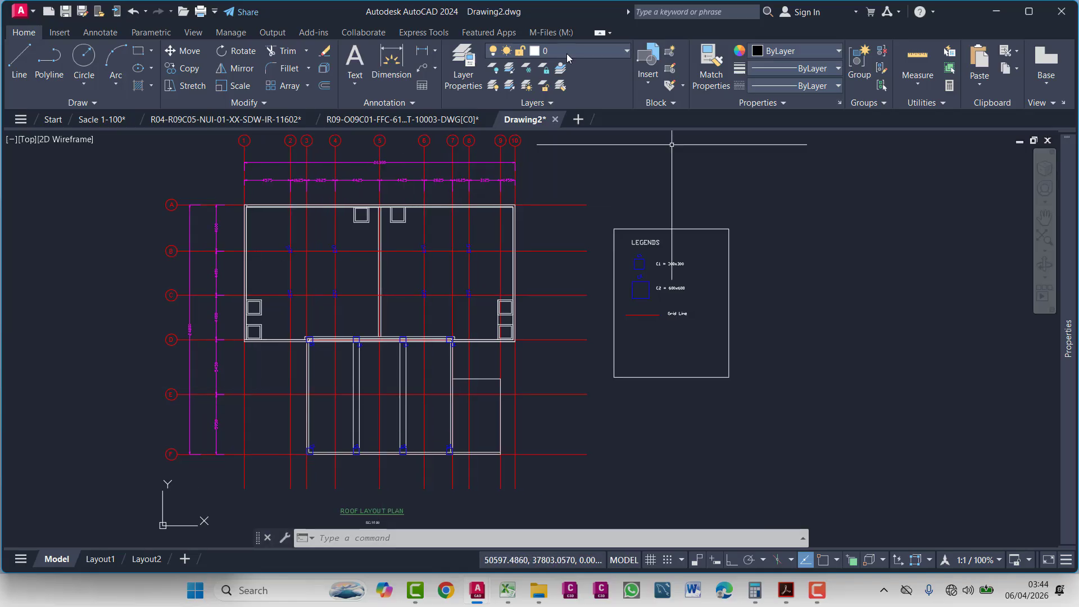
# - Switch back to scale_calculator.xlsx and set the plan's W value in cell C7 to 26900
pyautogui.click(1009, 13)
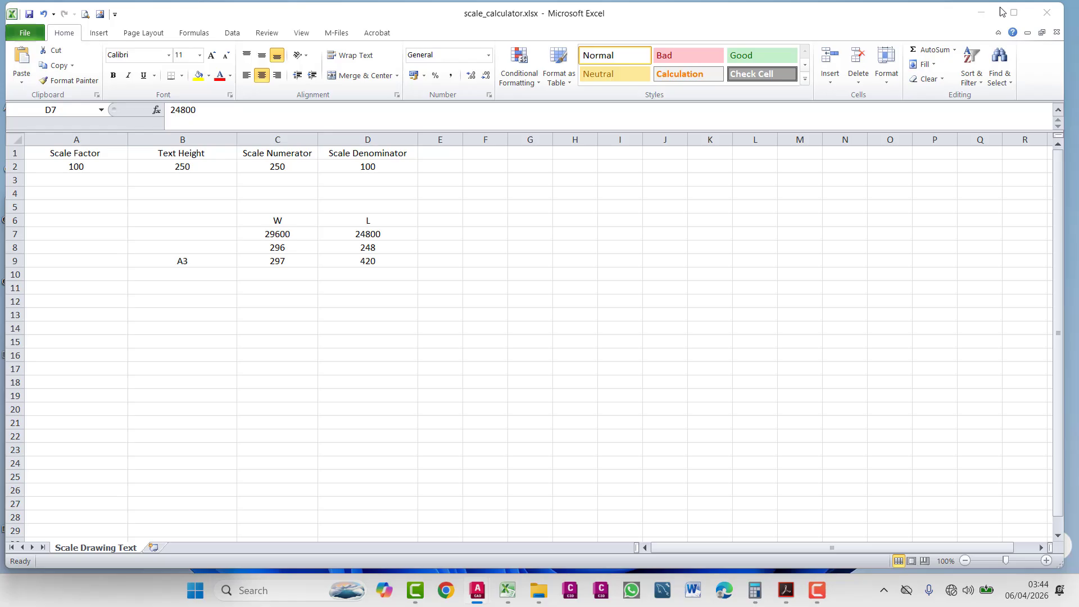
pyautogui.doubleClick(273, 233)
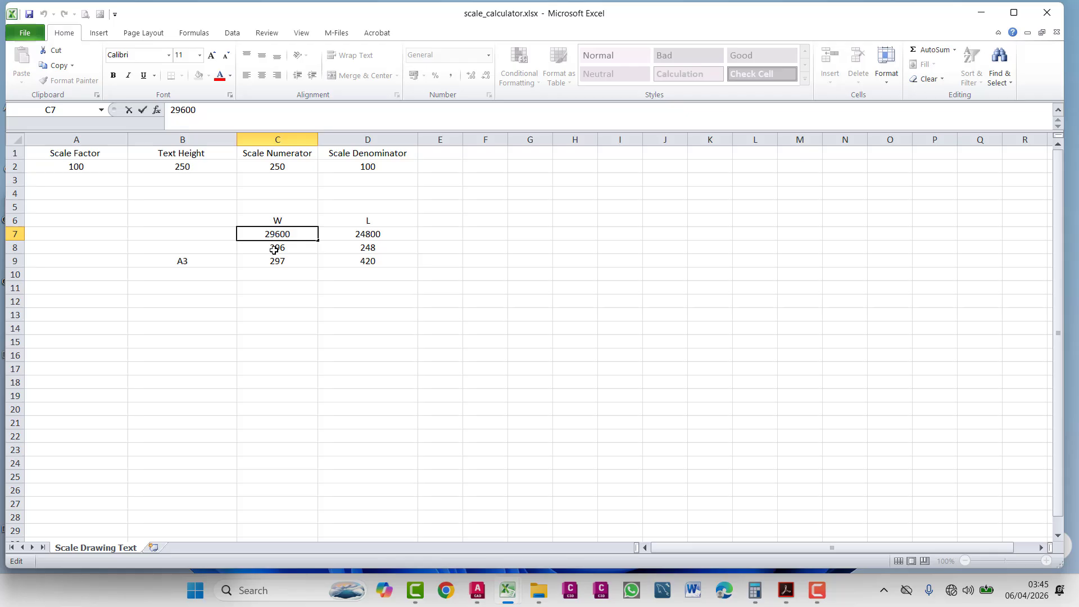
pyautogui.click(313, 337)
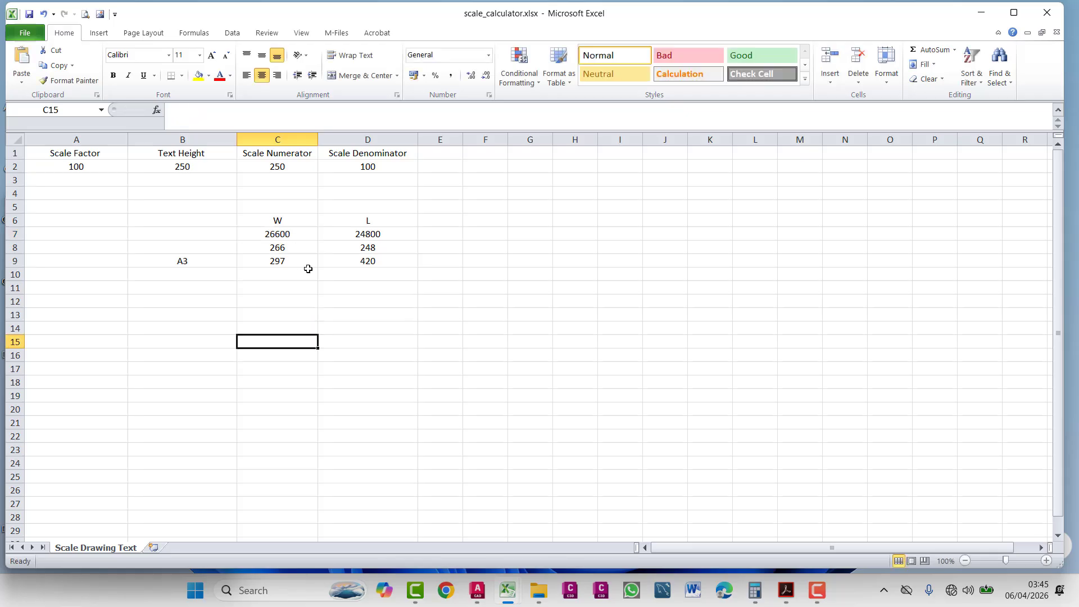
pyautogui.click(360, 236)
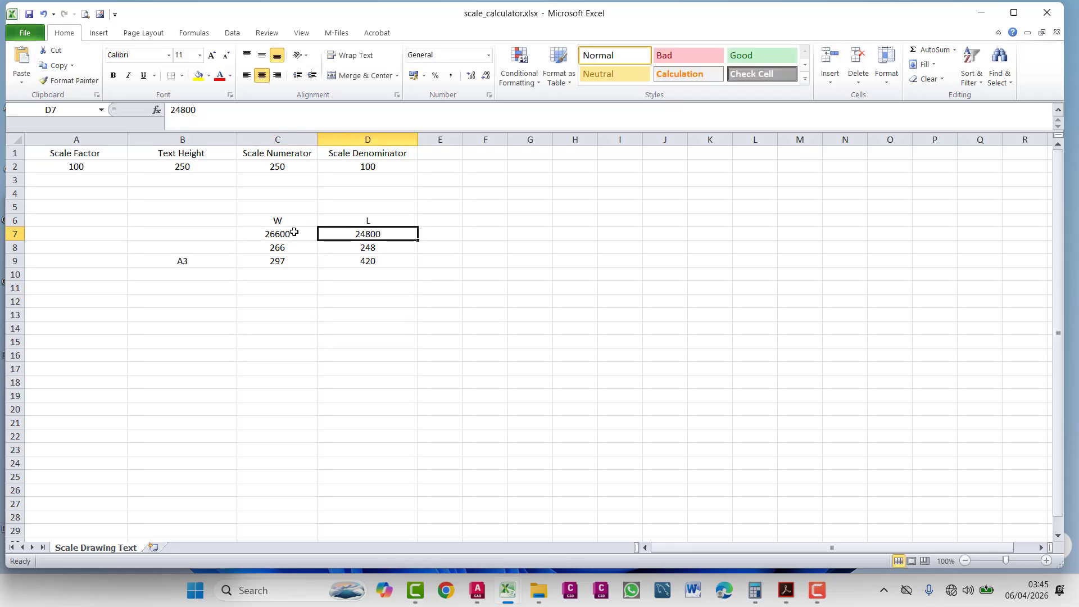
pyautogui.doubleClick(276, 234)
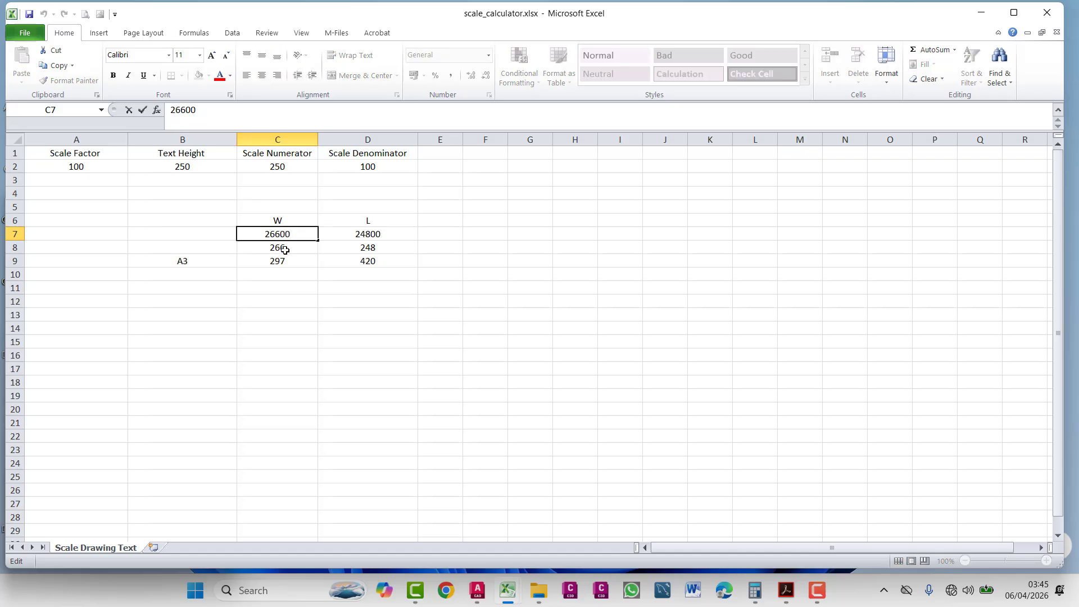
pyautogui.click(331, 303)
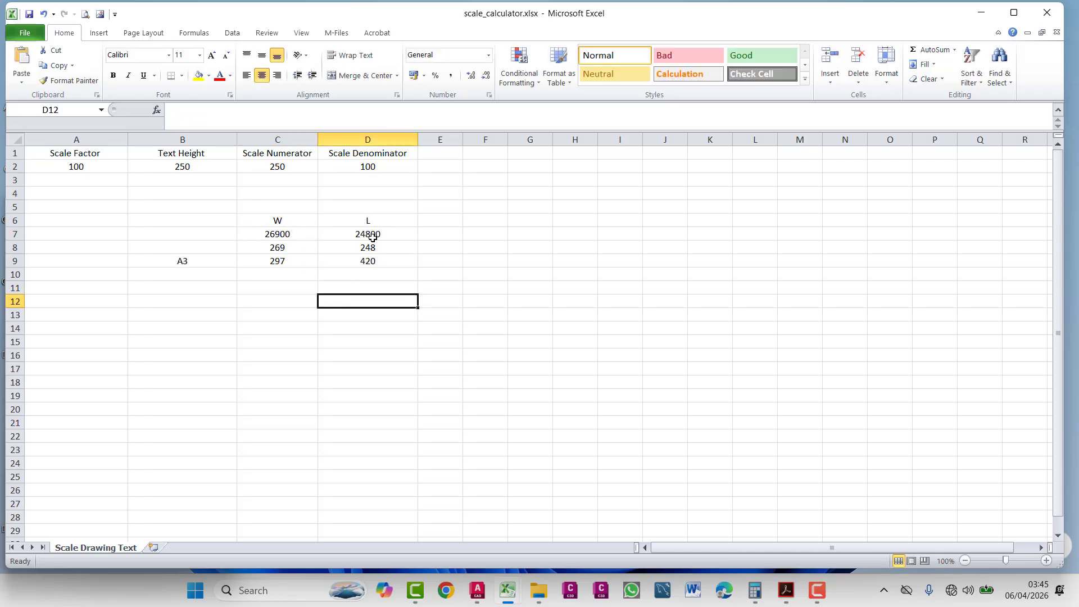
pyautogui.click(353, 287)
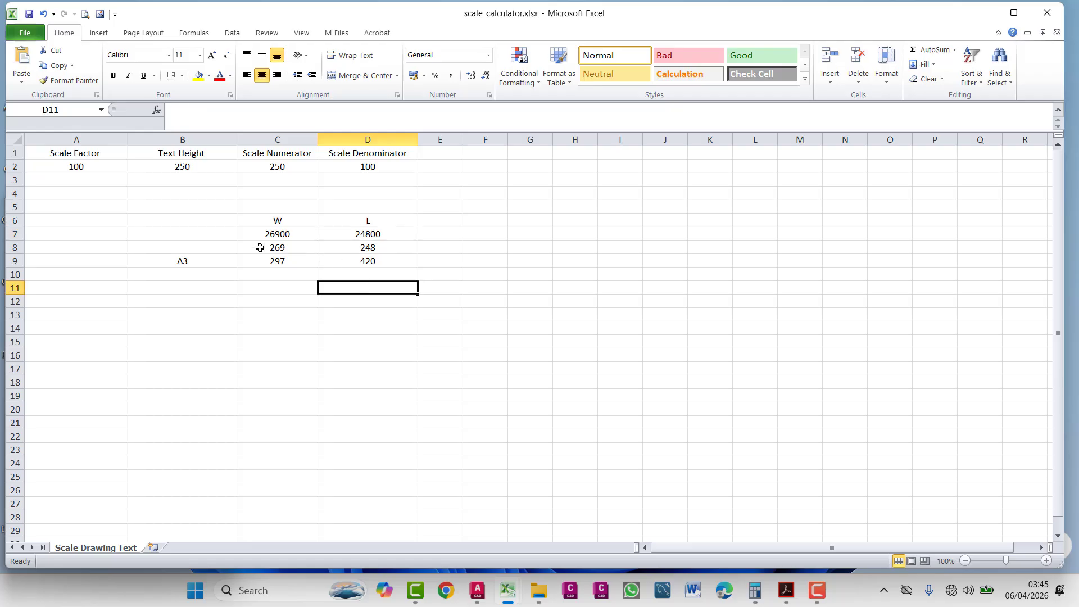
# - Compare the plan's scaled W and L values with the A3 dimensions, then return to the roof plan in Drawing2 in AutoCAD
pyautogui.click(290, 256)
pyautogui.click(373, 248)
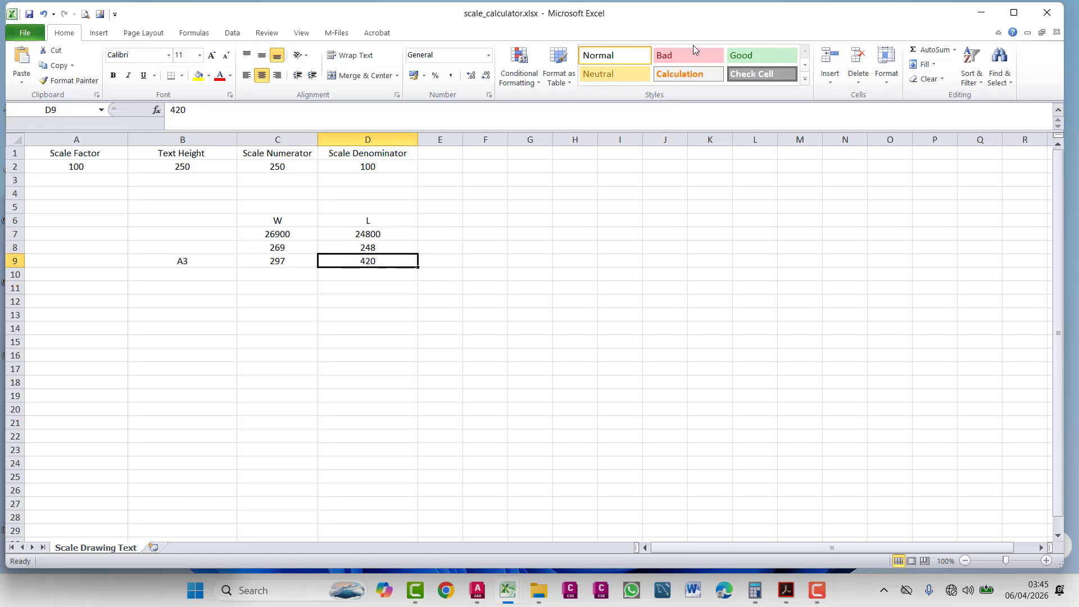
pyautogui.click(986, 12)
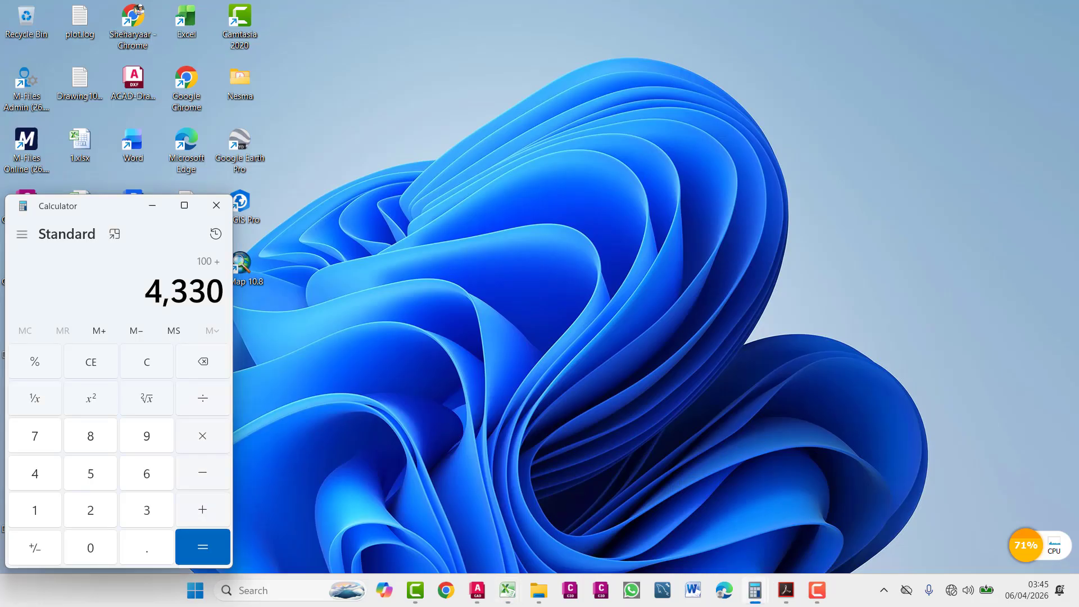
pyautogui.moveTo(477, 590)
pyautogui.click(670, 506)
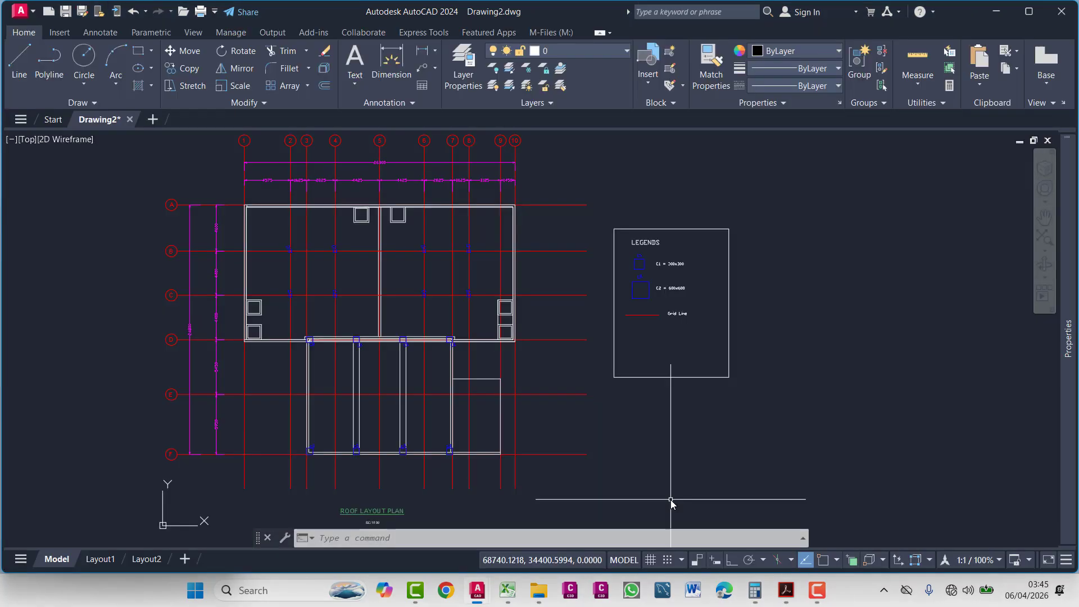
pyautogui.scroll(2, 273, 206)
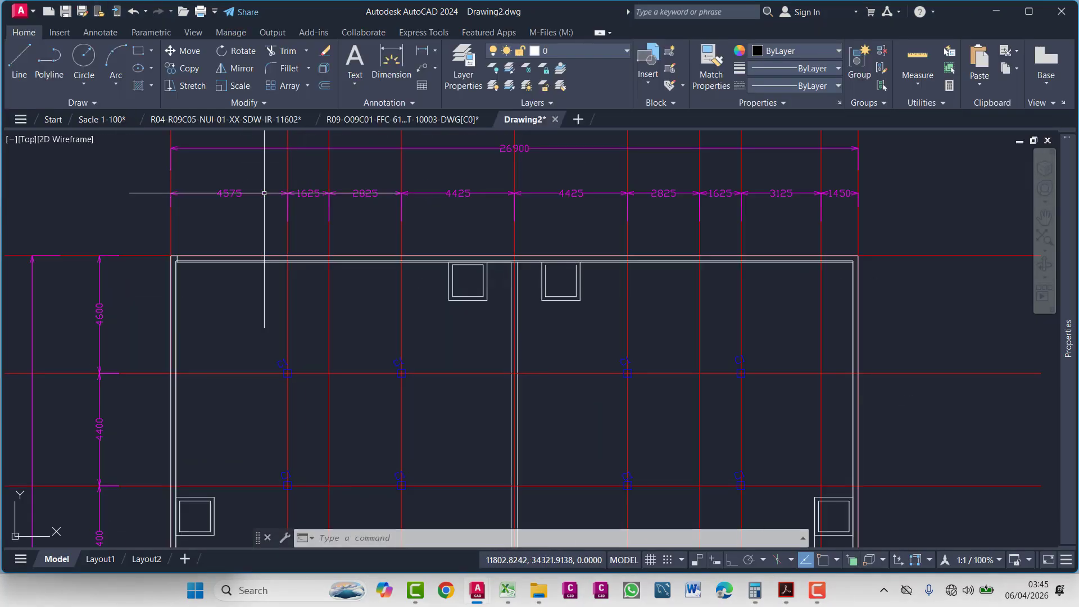
# - Open Layout1 and select its viewport showing the roof plan
pyautogui.click(100, 559)
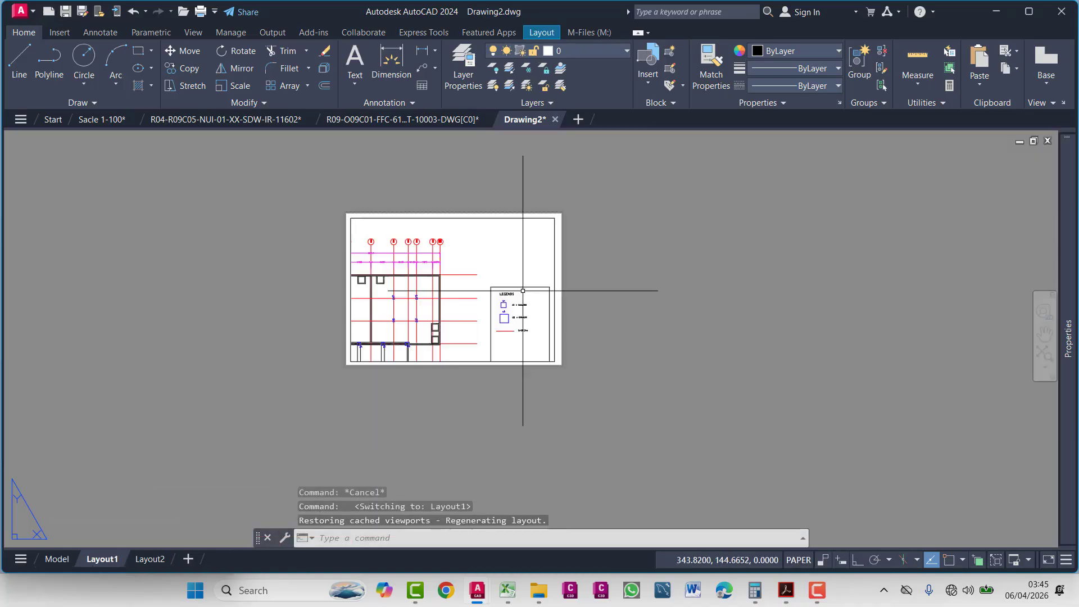
pyautogui.click(555, 236)
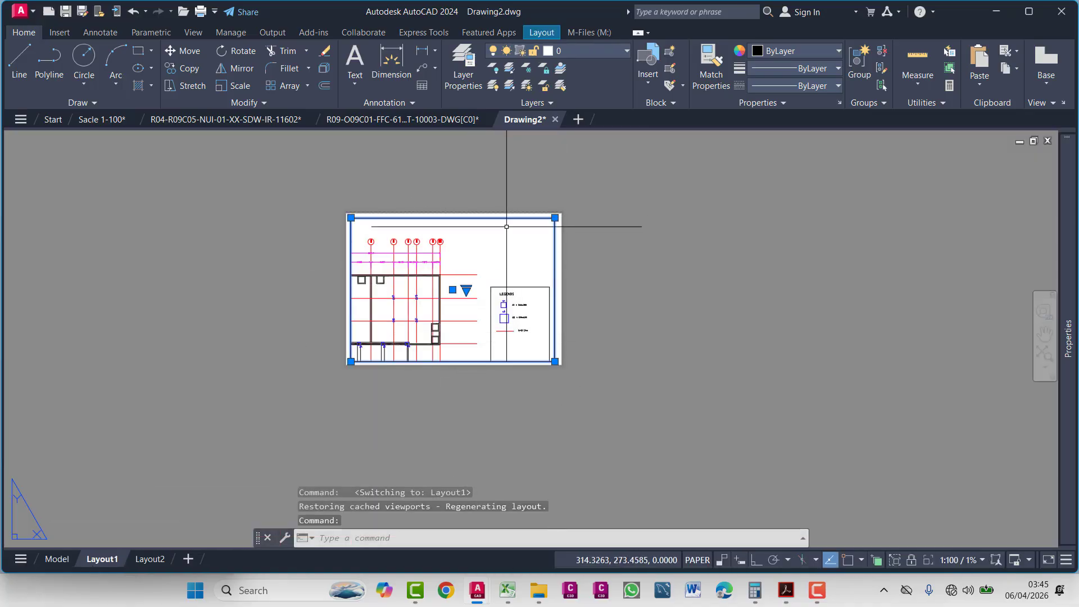
pyautogui.rightClick(508, 259)
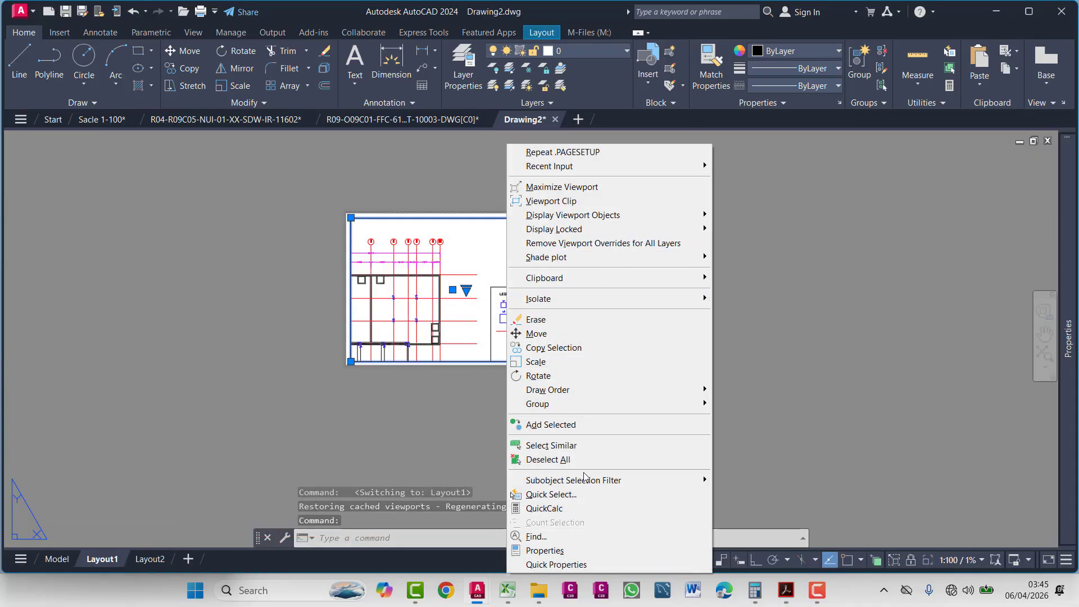
pyautogui.click(283, 442)
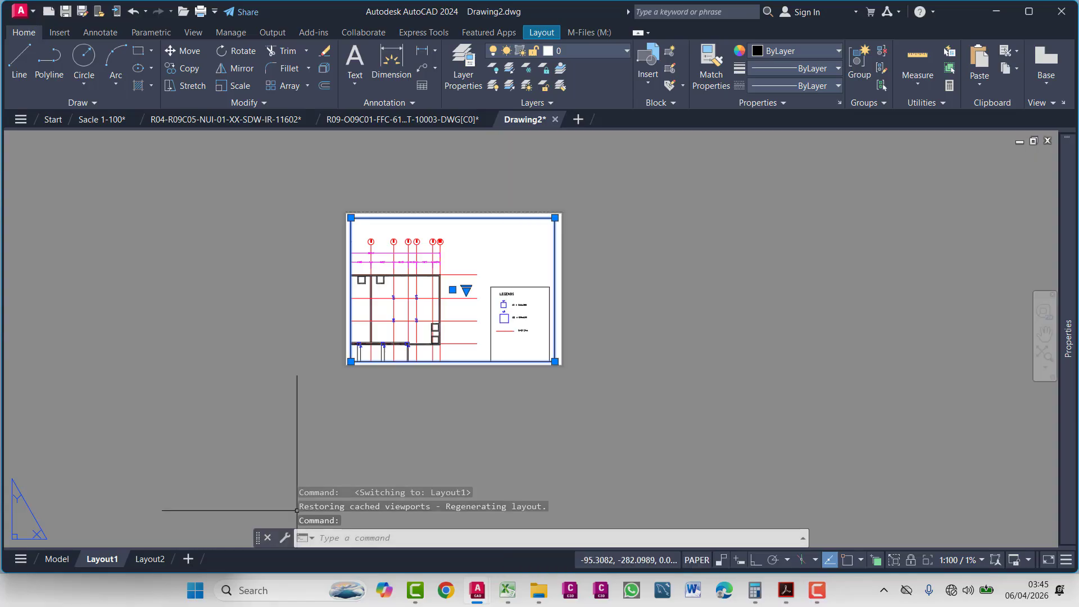
pyautogui.rightClick(103, 563)
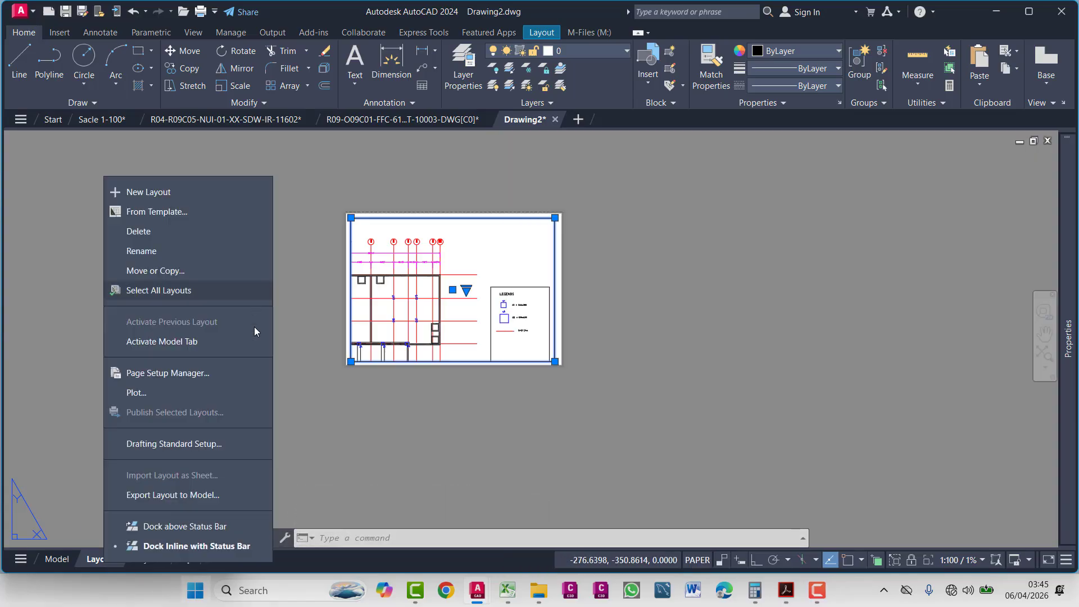
# - Hide percentages in the viewport scale list and set the Layout1 viewport scale to 1:100
pyautogui.click(975, 561)
pyautogui.click(975, 561)
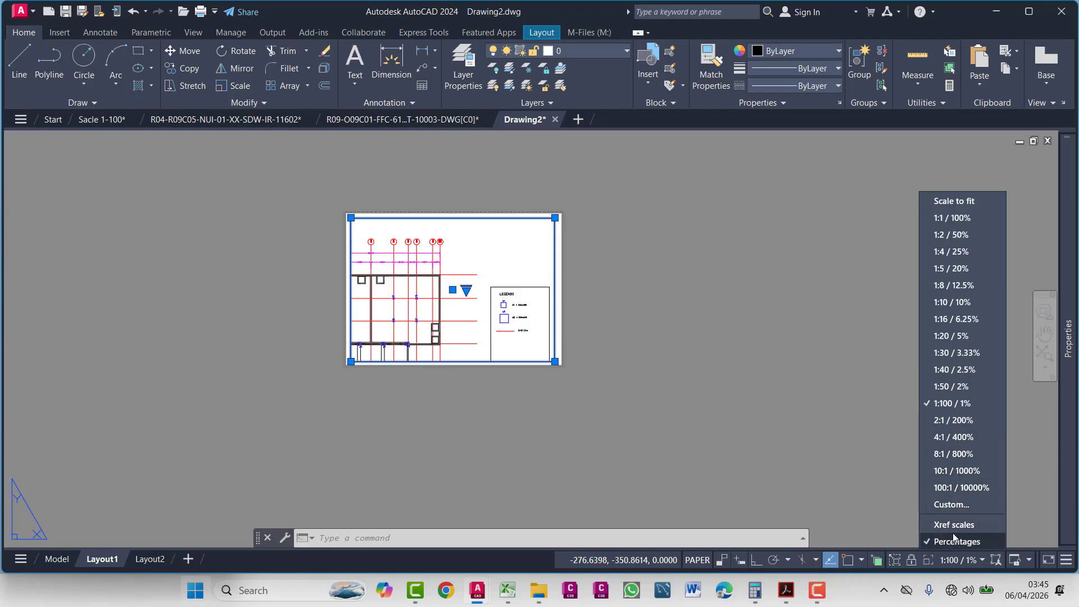
pyautogui.click(939, 525)
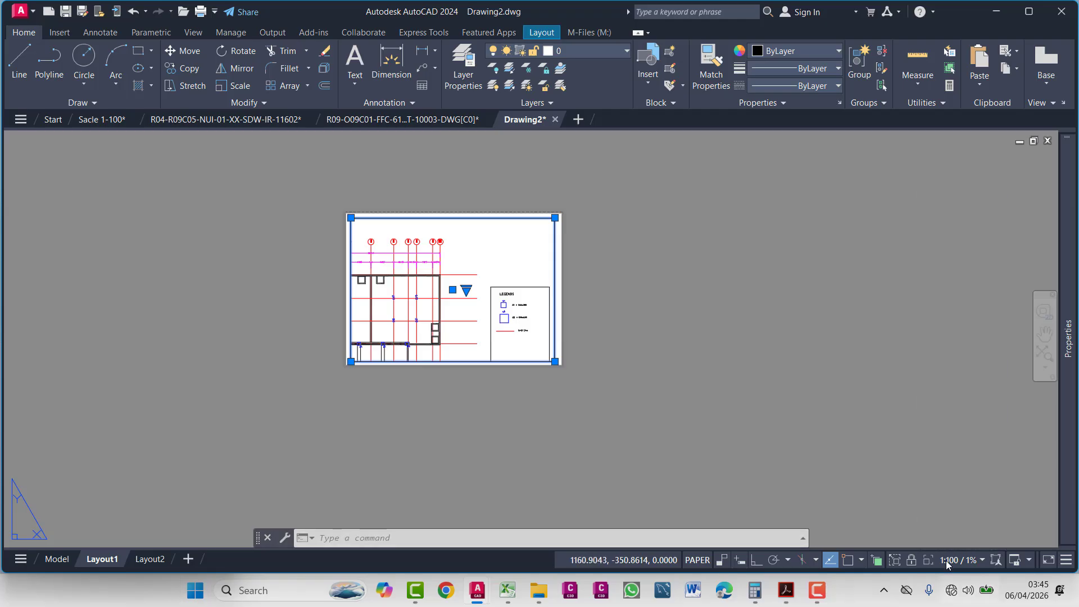
pyautogui.click(957, 561)
pyautogui.click(932, 542)
pyautogui.click(966, 561)
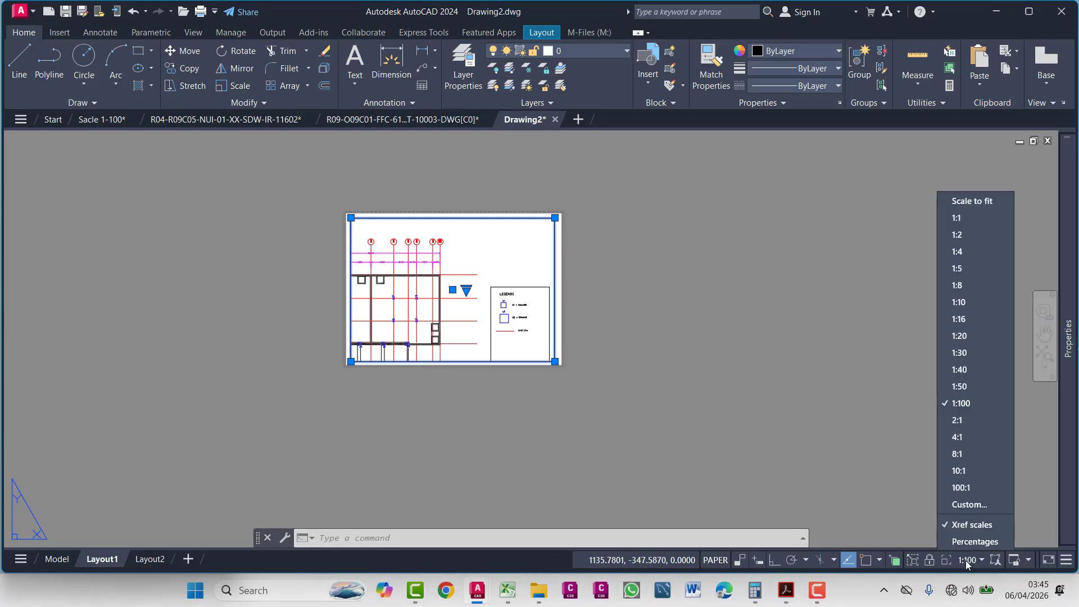
pyautogui.click(949, 523)
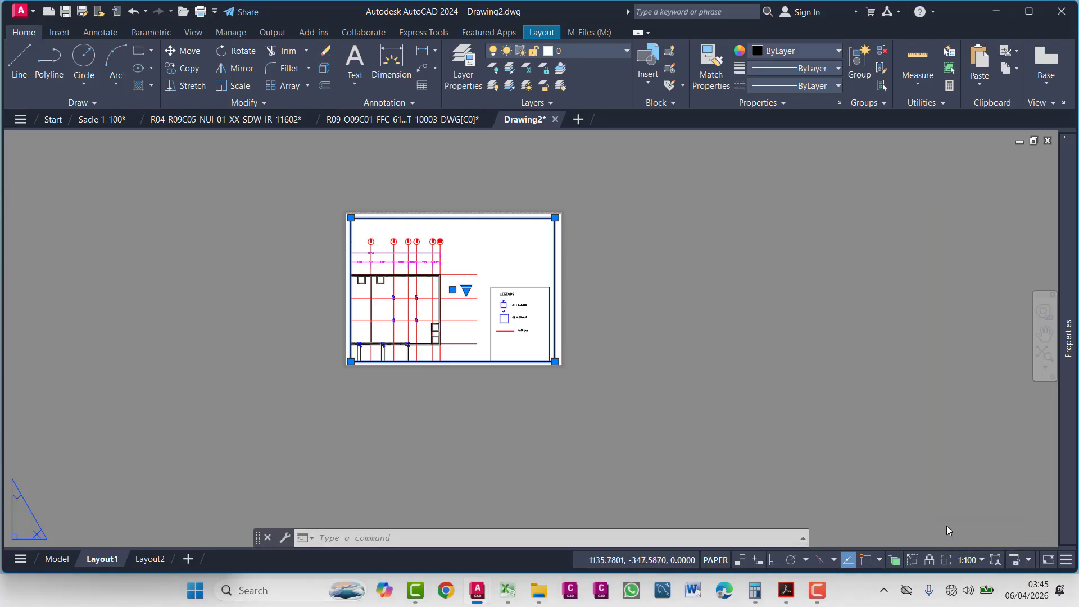
pyautogui.click(967, 560)
pyautogui.click(965, 405)
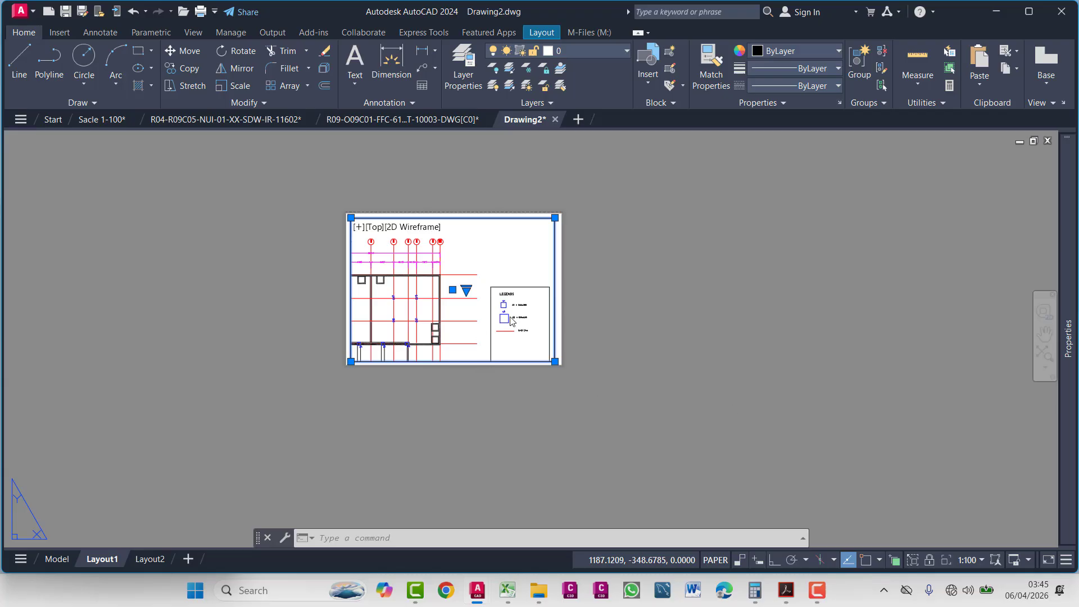
# - Zoom out inside the Layout1 viewport to show the whole plan and legend, then reapply the 1:100 viewport scale
pyautogui.click(449, 425)
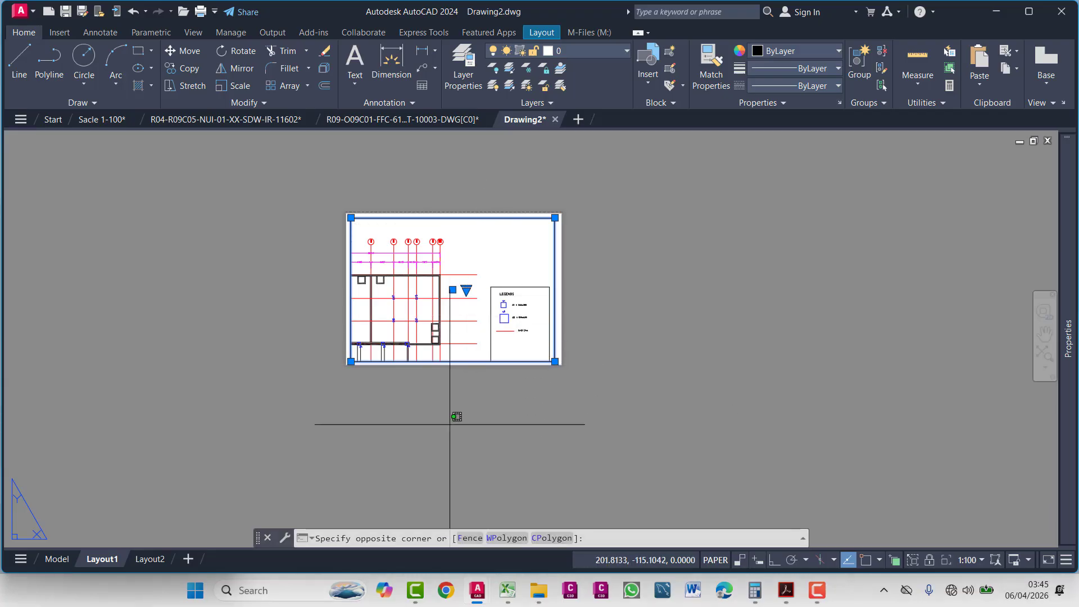
pyautogui.press('Escape')
pyautogui.doubleClick(444, 311)
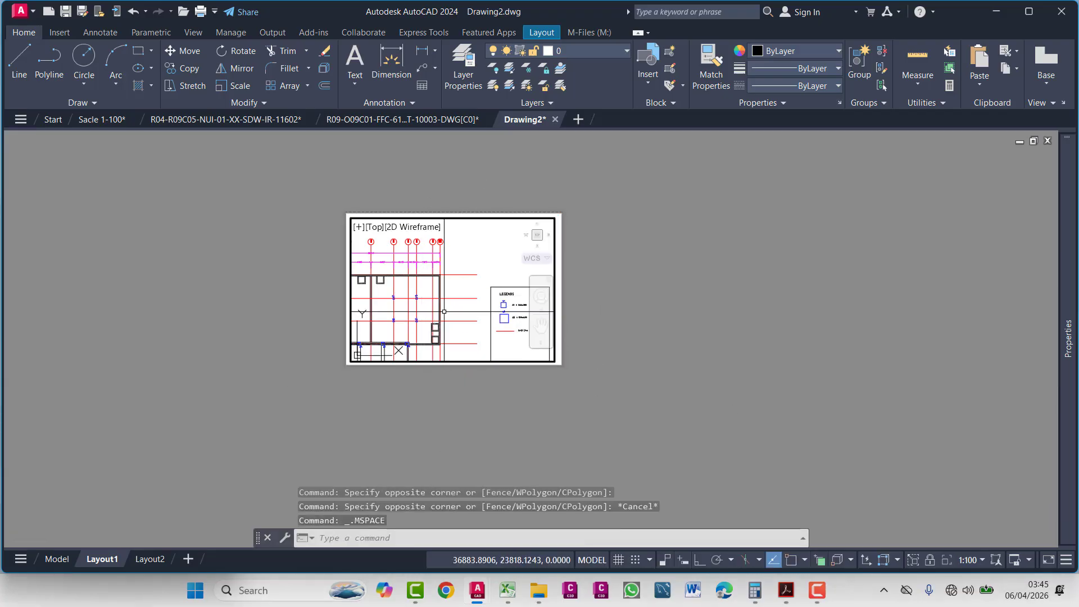
pyautogui.scroll(-4, 427, 303)
pyautogui.doubleClick(619, 257)
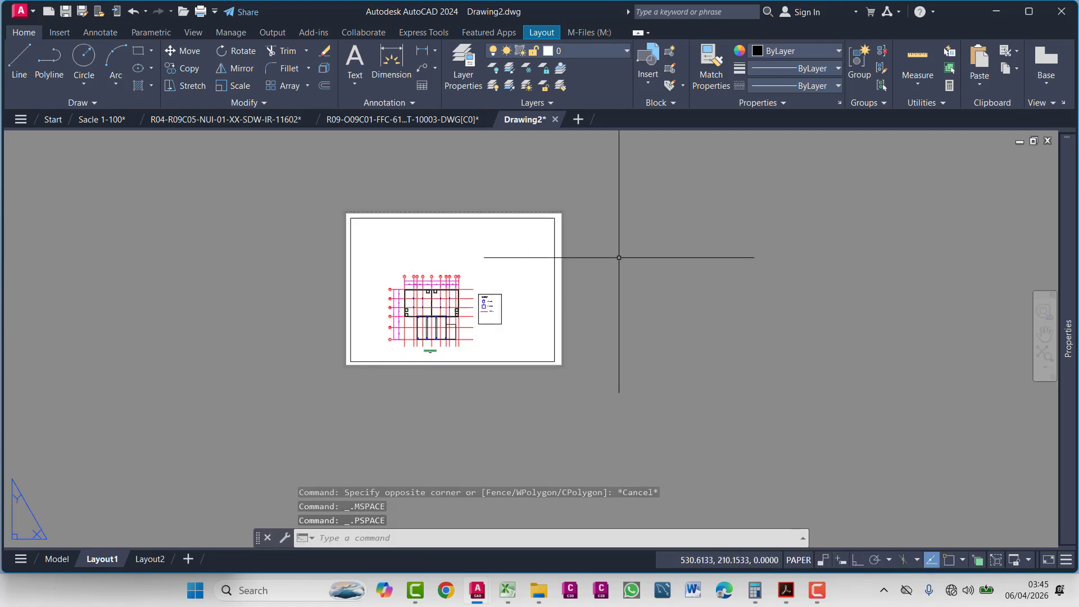
pyautogui.click(525, 361)
pyautogui.click(963, 560)
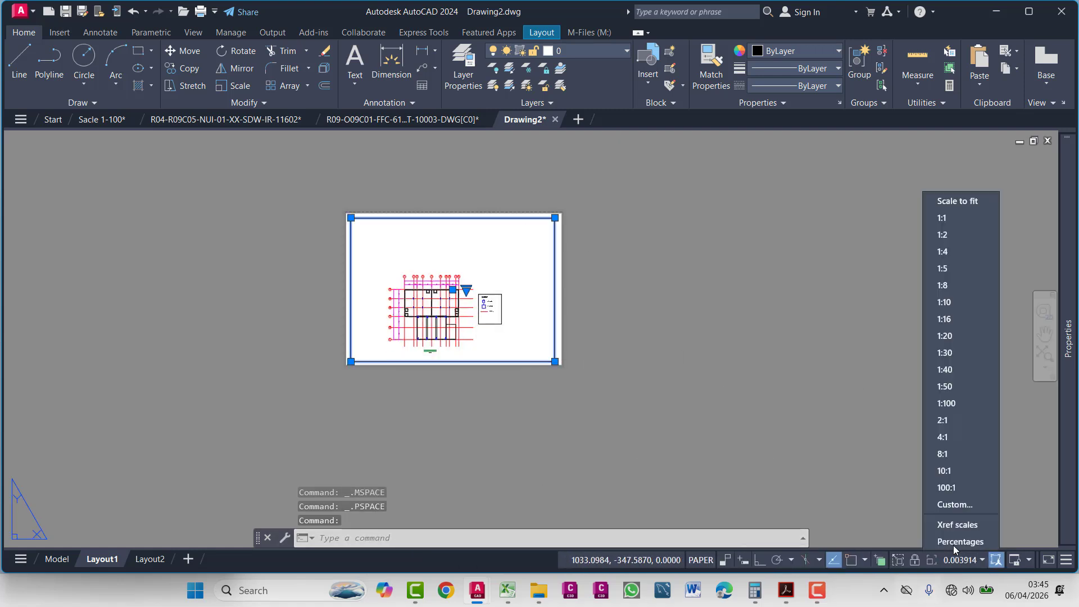
pyautogui.click(957, 404)
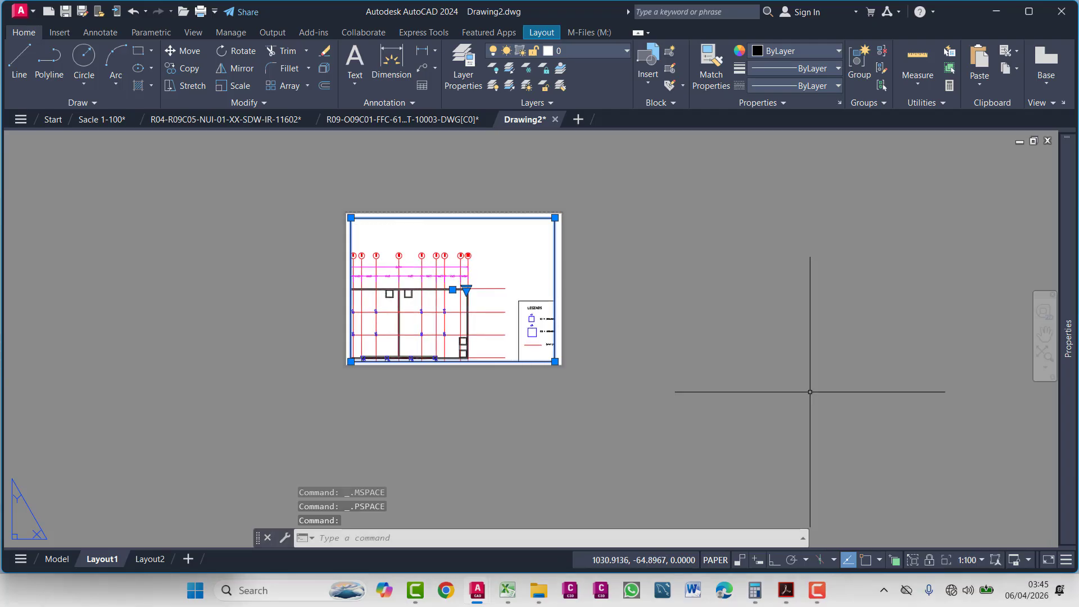
# - Refit the roof plan and legend within the viewport, set its scale to 1:100 again and return to paper space
pyautogui.moveTo(466, 316)
pyautogui.mouseDown(button='middle')
pyautogui.moveTo(491, 276)
pyautogui.moveTo(449, 357)
pyautogui.moveTo(463, 342)
pyautogui.moveTo(456, 311)
pyautogui.mouseUp(button='middle')
pyautogui.doubleClick(472, 352)
pyautogui.scroll(-2, 448, 354)
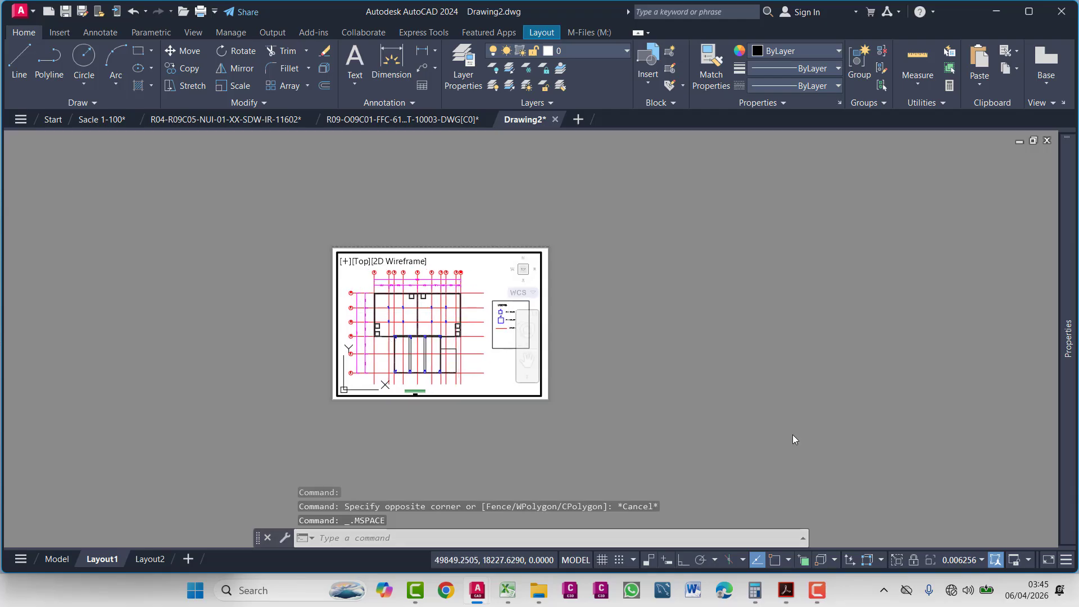
pyautogui.click(981, 560)
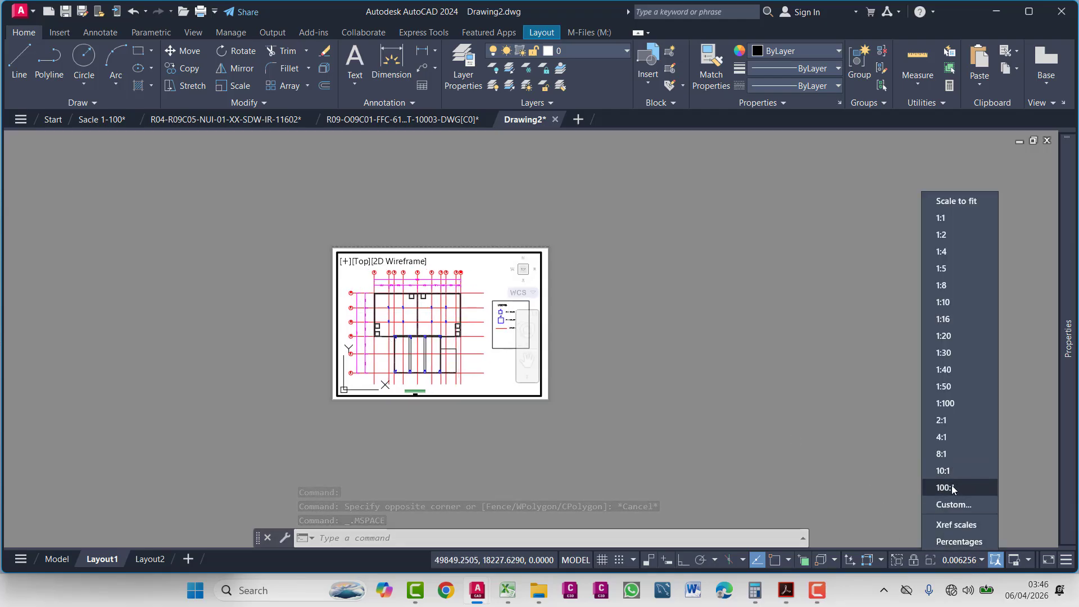
pyautogui.scroll(2, 518, 396)
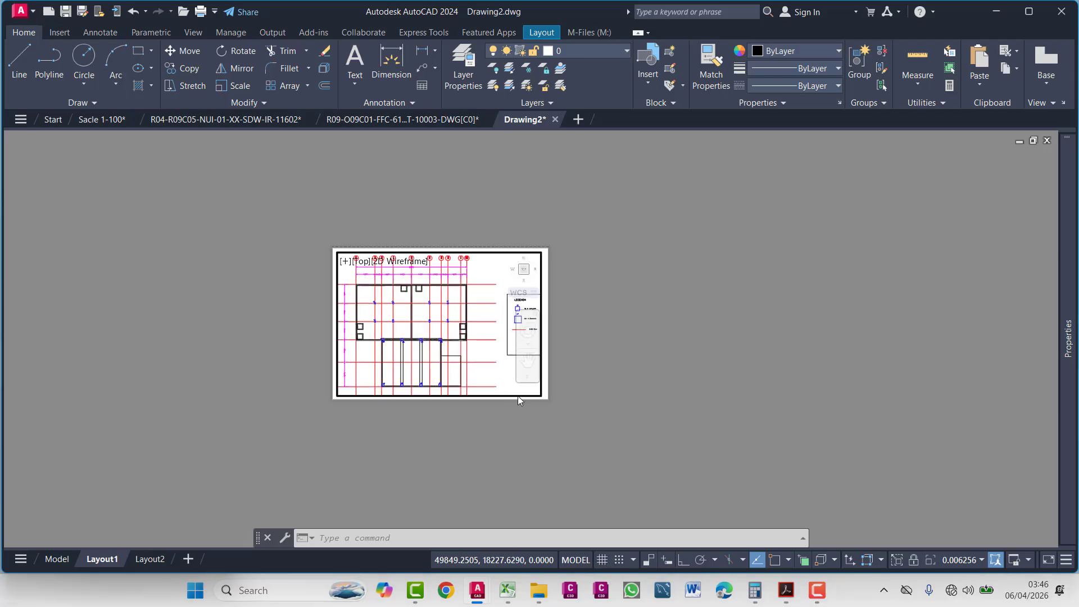
pyautogui.doubleClick(515, 449)
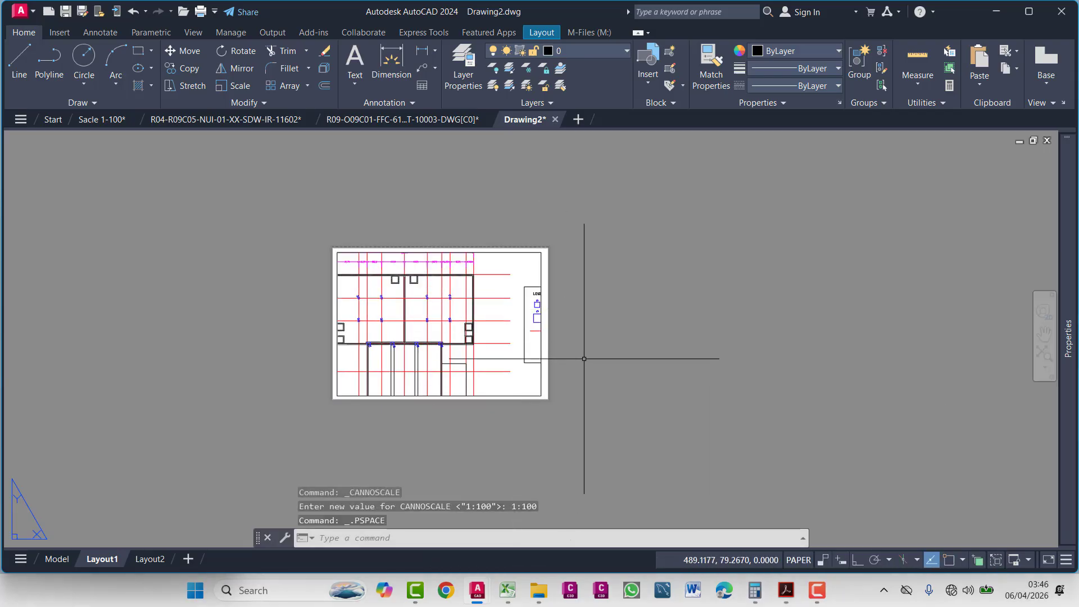
pyautogui.press('Escape')
pyautogui.press('Escape')
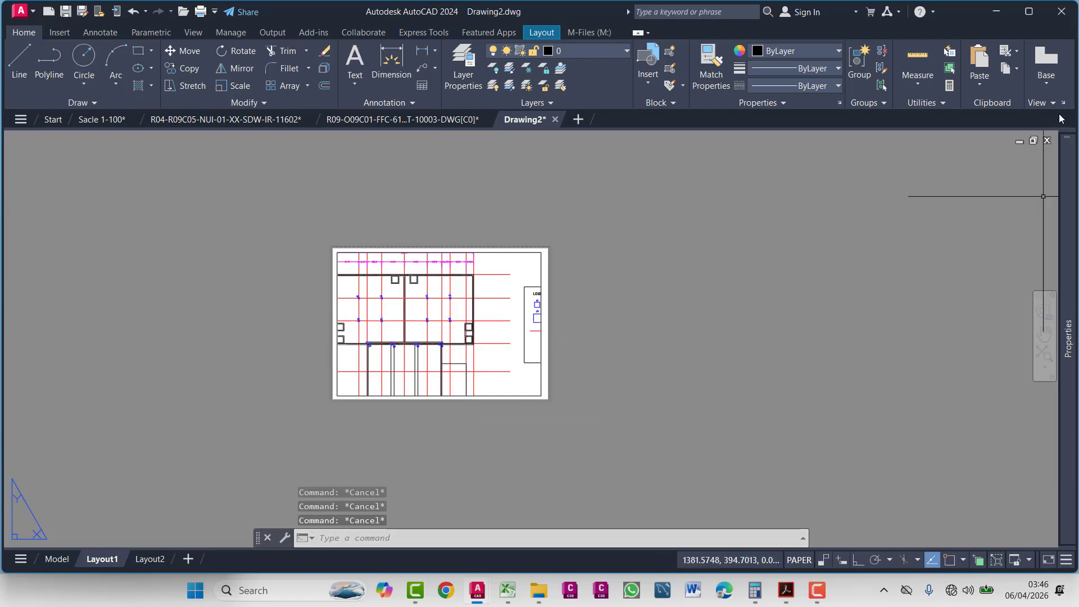
# - Modify the Layout1 page setup to use A1 paper instead of A3
pyautogui.rightClick(98, 559)
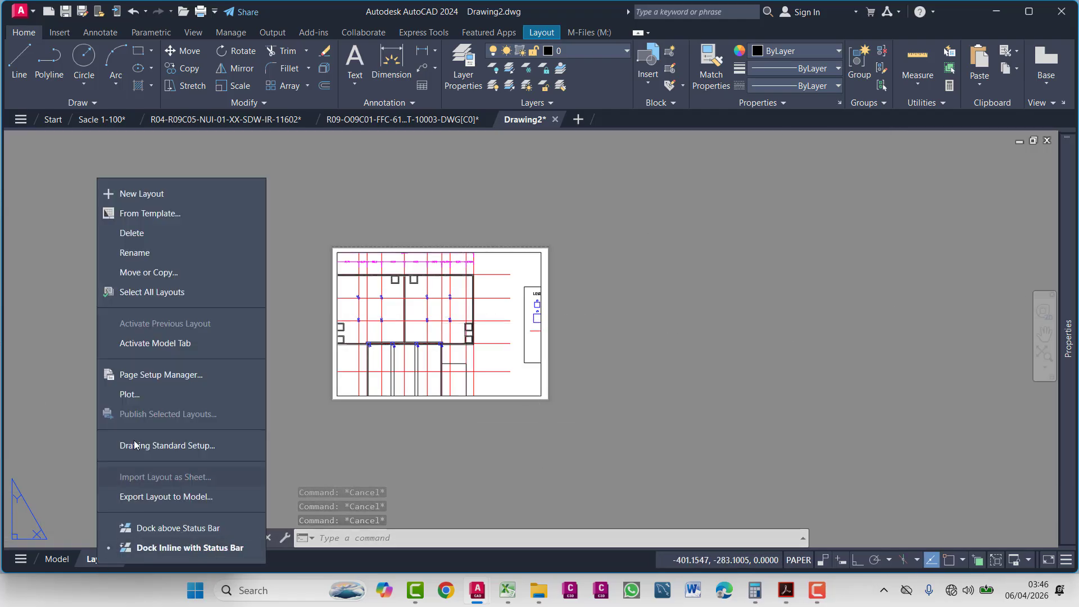
pyautogui.click(165, 379)
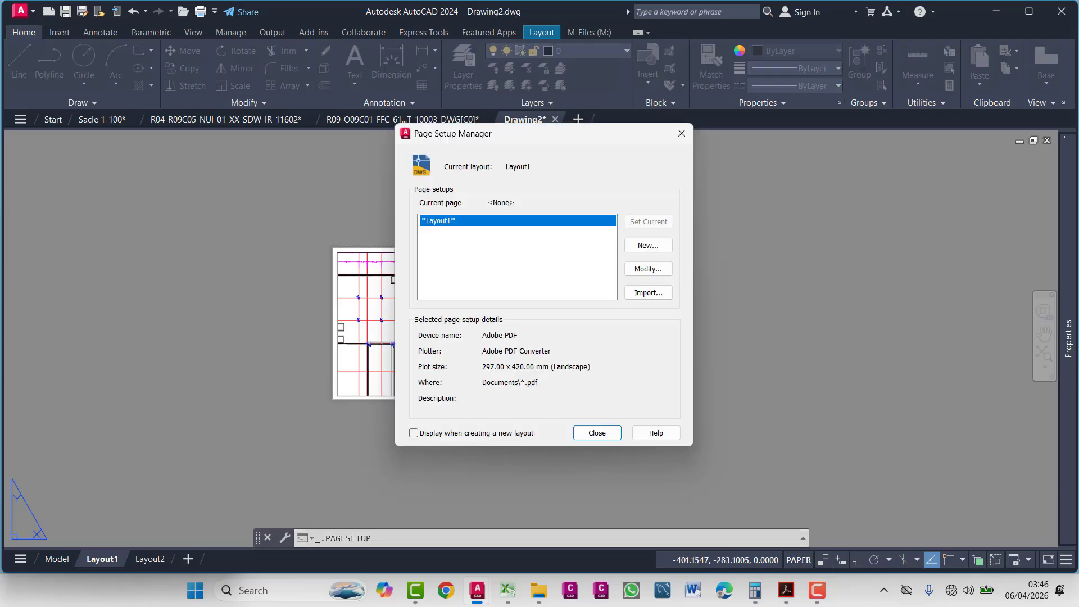
pyautogui.click(649, 268)
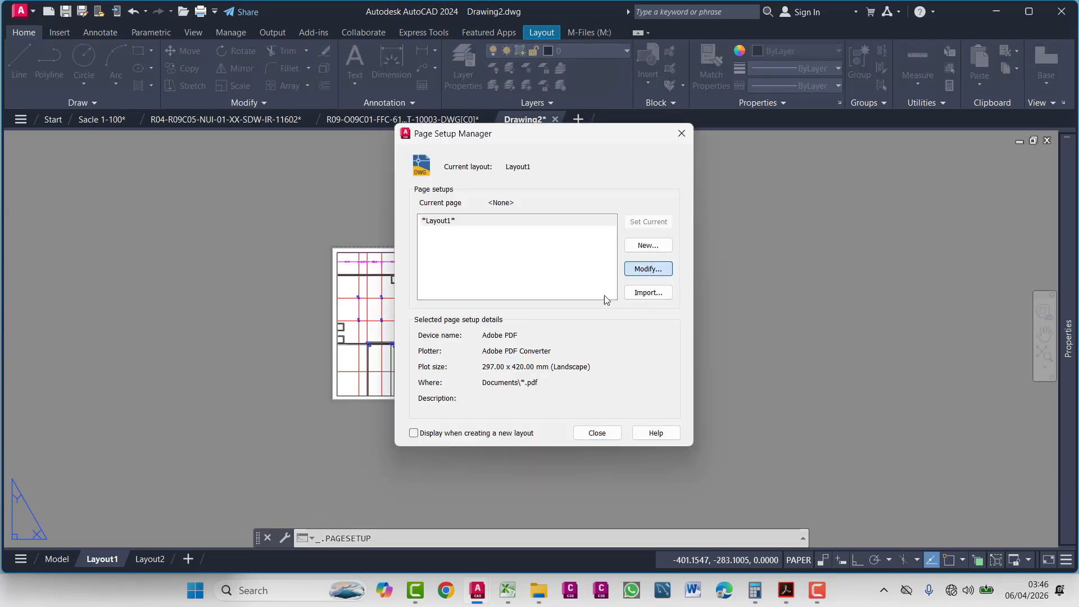
pyautogui.click(343, 310)
pyautogui.scroll(2, 341, 359)
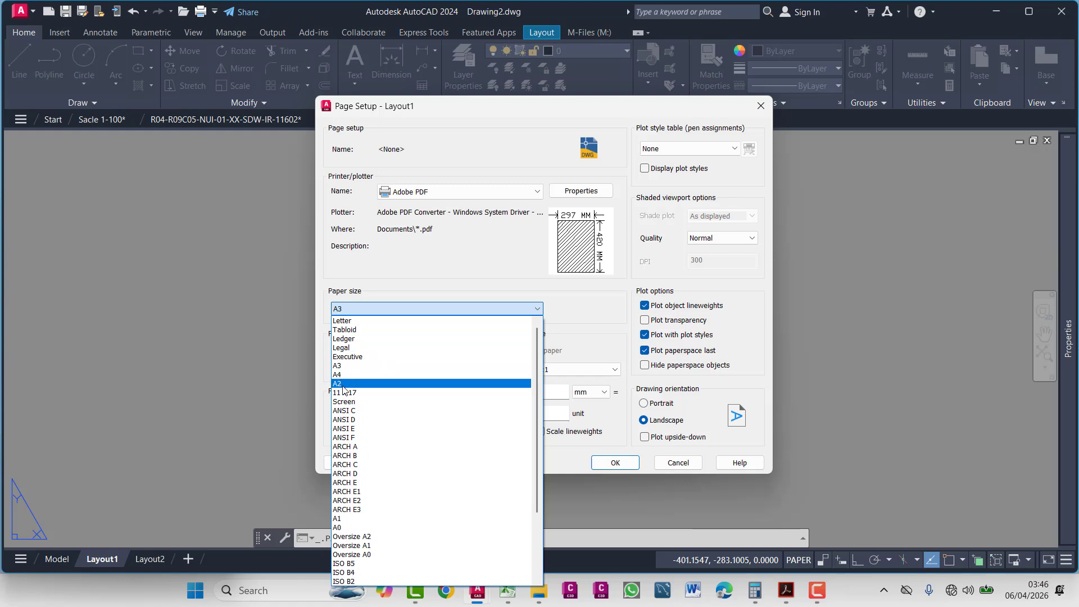
pyautogui.scroll(-3, 345, 393)
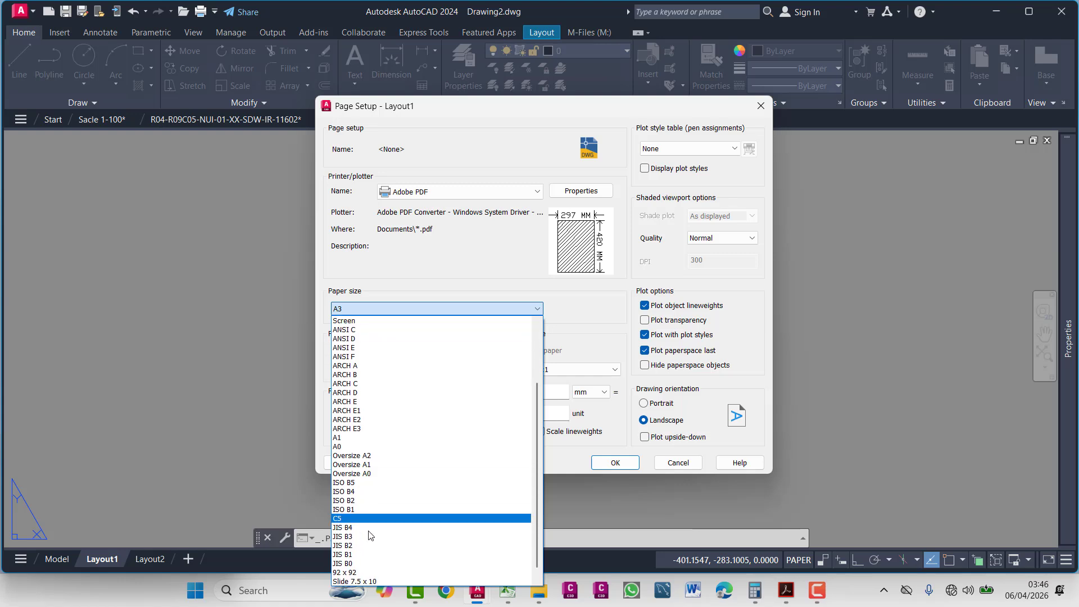
pyautogui.click(350, 438)
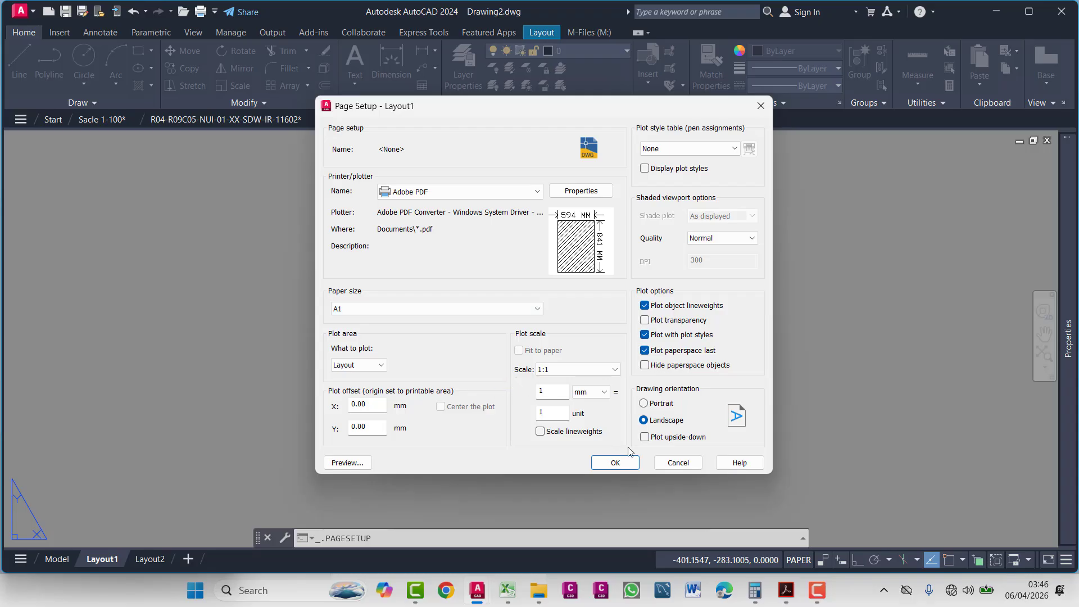
pyautogui.click(616, 463)
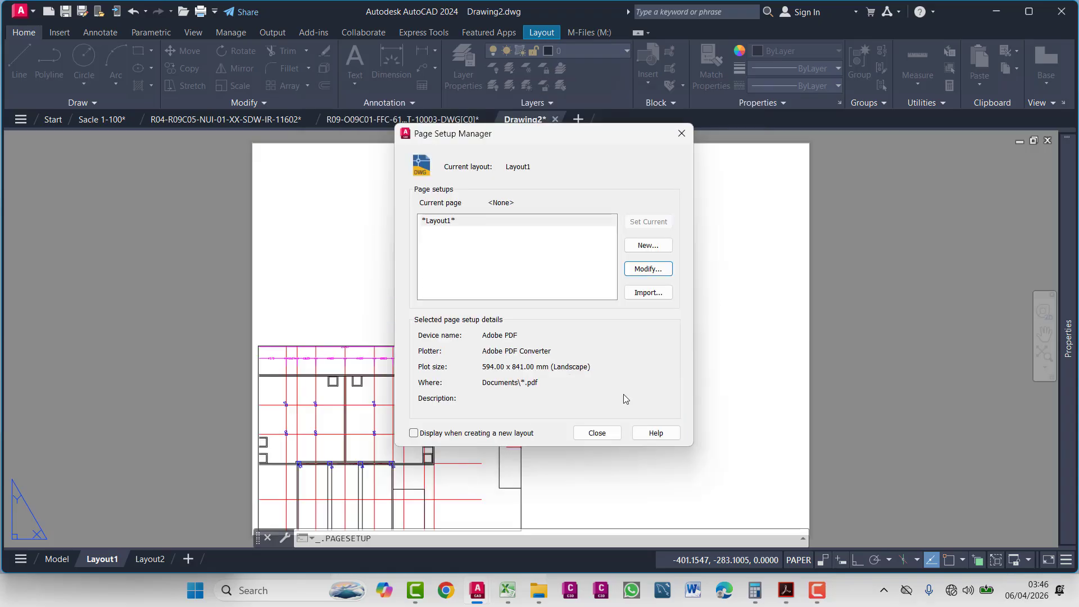
pyautogui.click(597, 433)
# - Stretch the upper-right corner of the Layout1 viewport outward on the A1 sheet to include the grid bubbles and full legend
pyautogui.scroll(-4, 528, 354)
pyautogui.click(580, 354)
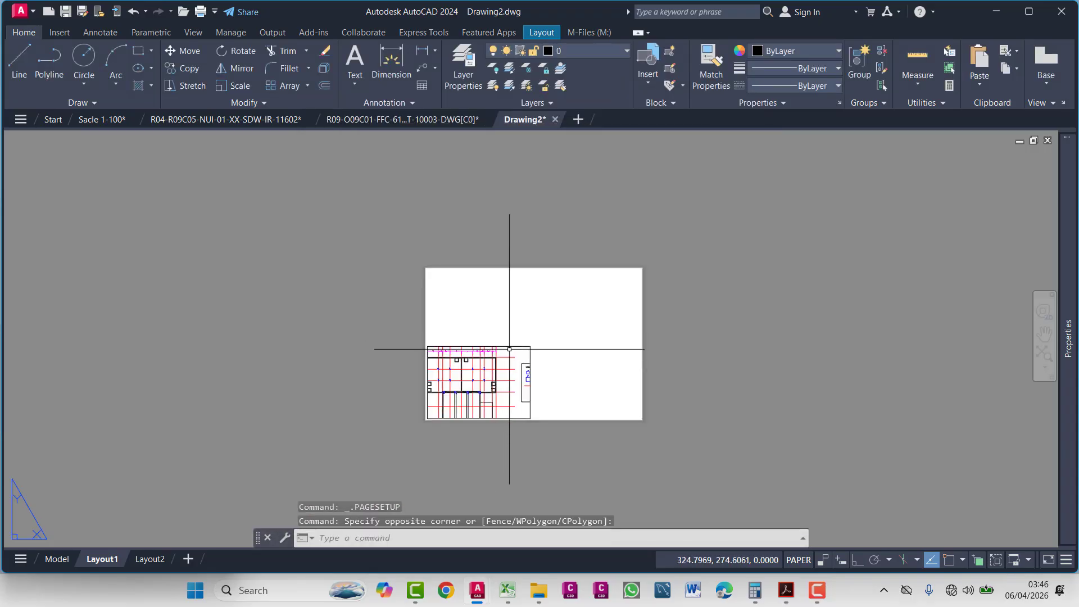
pyautogui.click(516, 347)
pyautogui.click(530, 345)
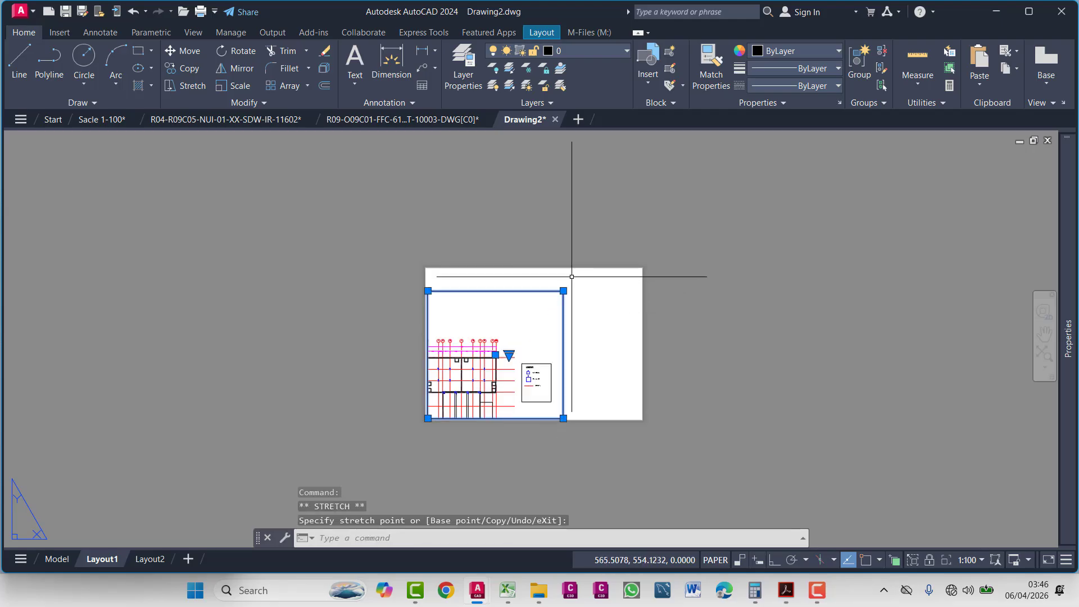
pyautogui.press('Escape')
# - Activate the enlarged viewport's model space and apply the 1:100 scale to it
pyautogui.doubleClick(525, 320)
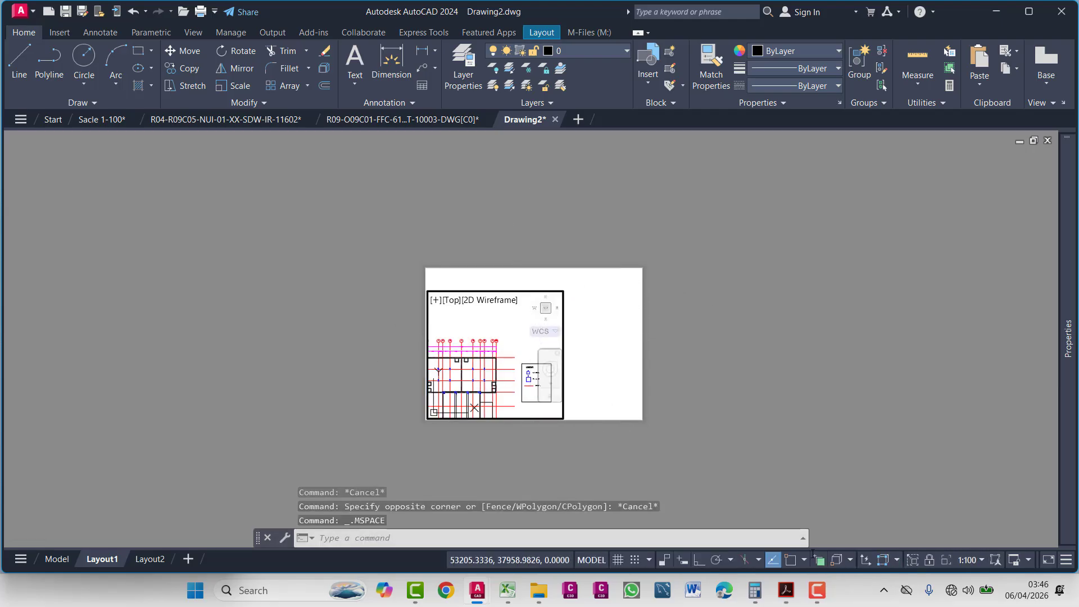
pyautogui.click(960, 565)
pyautogui.click(963, 405)
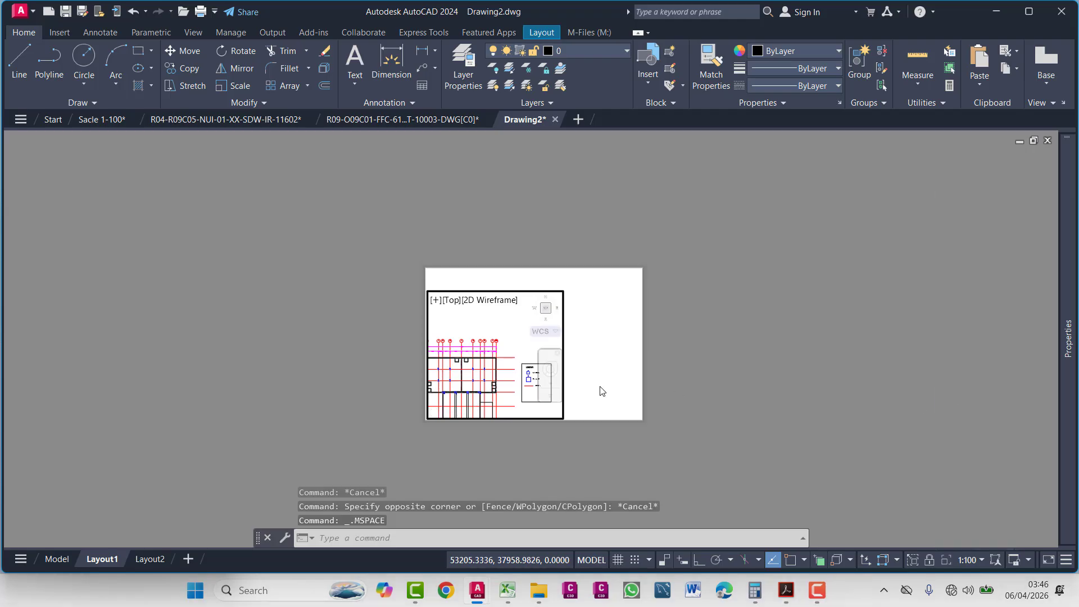
# - Dismiss the web pop-up, shift the roof plan so all its grid bubbles and title fit inside the viewport, and return to paper space
pyautogui.click(488, 333)
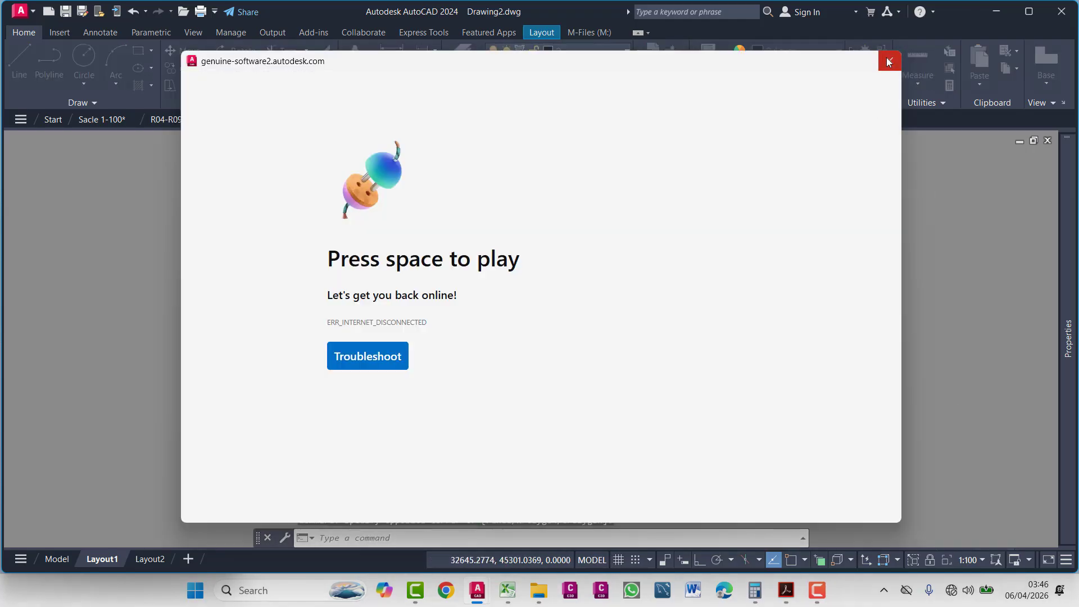
pyautogui.click(887, 62)
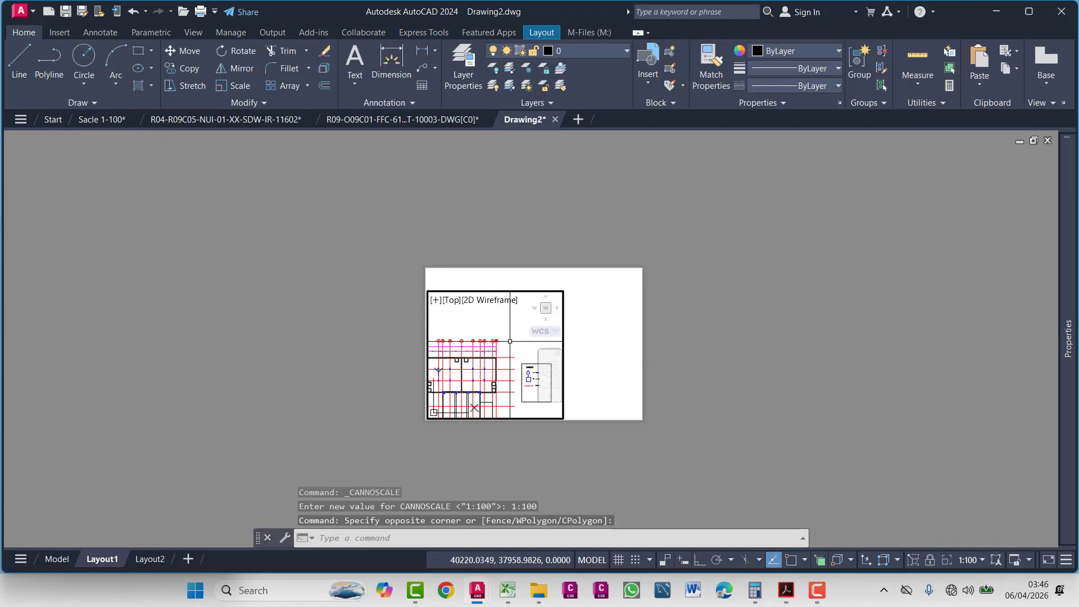
pyautogui.moveTo(510, 341); pyautogui.dragTo(540, 315, button='middle')
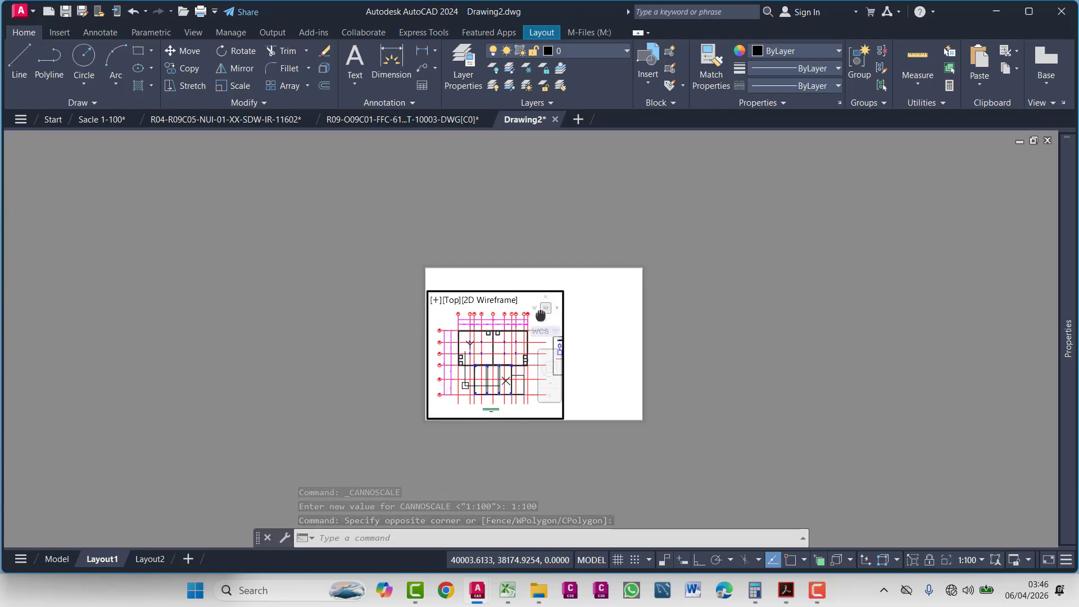
pyautogui.doubleClick(768, 312)
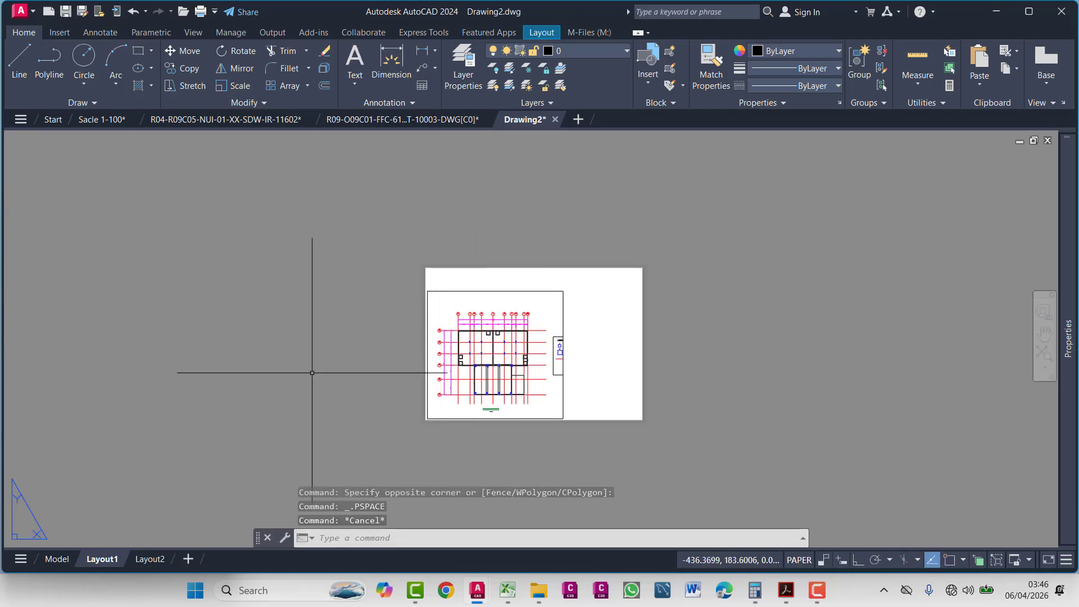
pyautogui.scroll(4, 314, 360)
pyautogui.moveTo(349, 338); pyautogui.dragTo(198, 304, button='middle')
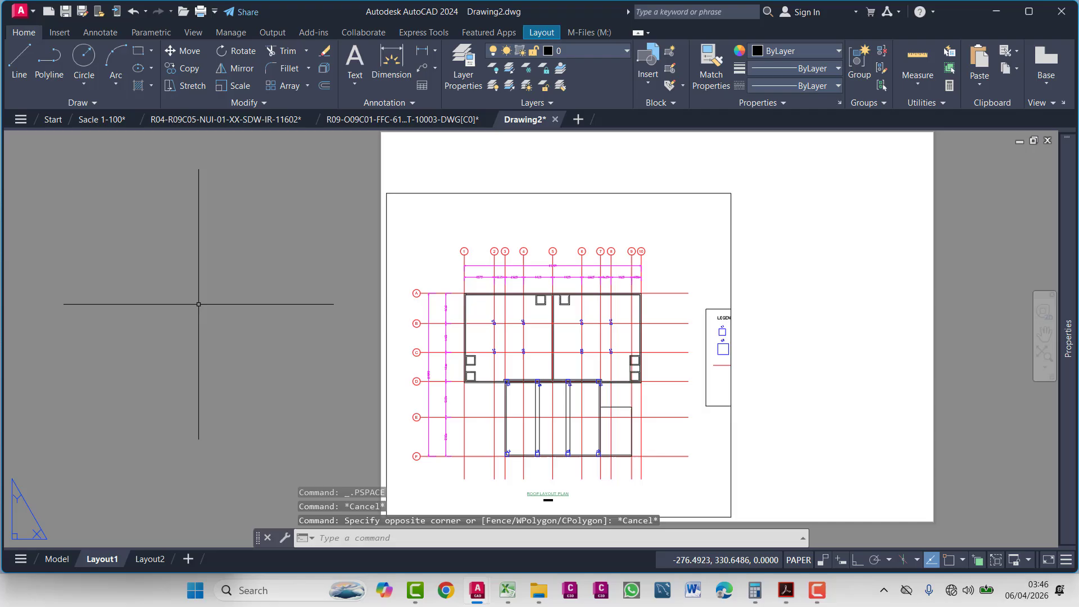
# - Stretch the upper-right corner of the Layout1 viewport up and to the right to reveal the legend texts
pyautogui.click(478, 195)
pyautogui.moveTo(629, 169); pyautogui.dragTo(524, 220, button='middle')
pyautogui.click(626, 244)
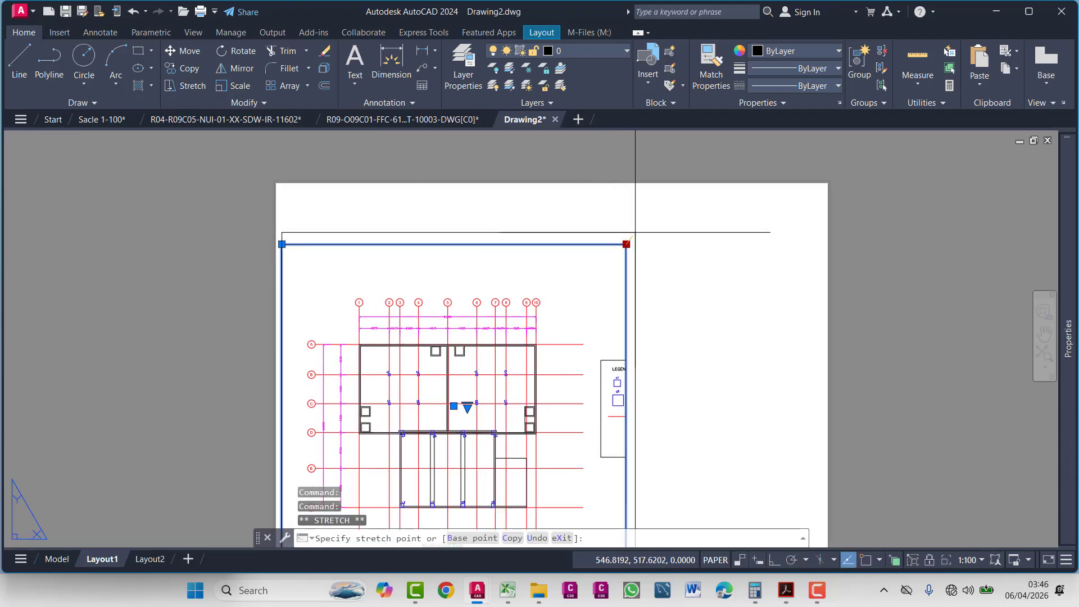
pyautogui.moveTo(515, 257); pyautogui.dragTo(503, 224, button='middle')
pyautogui.moveTo(418, 384); pyautogui.dragTo(470, 281, button='middle')
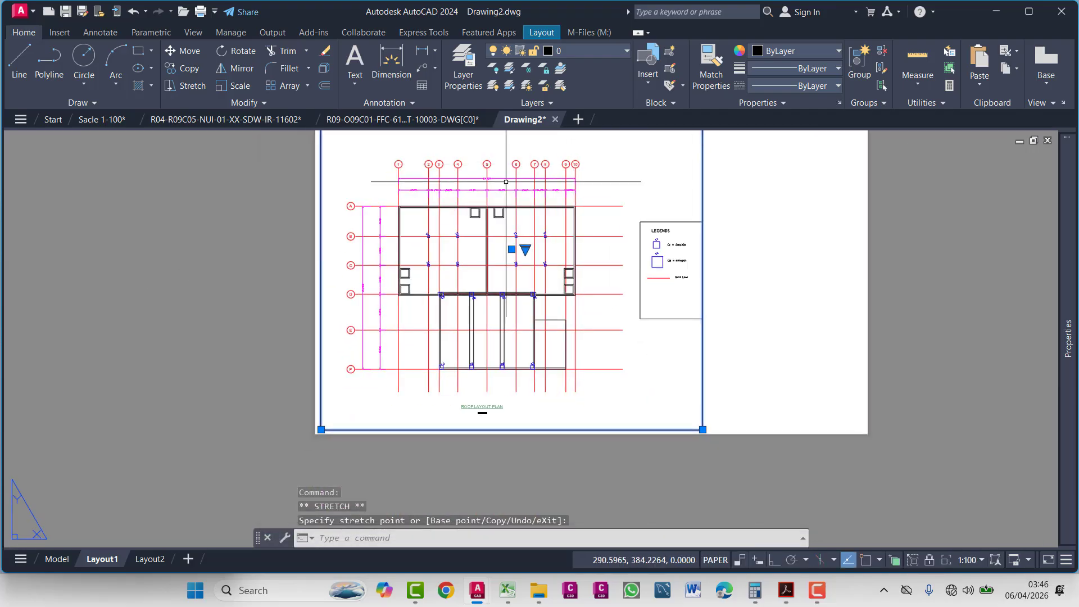
# - Extend the viewport's upper-right corner up near the sheet's top edge and right past the legend box, then deselect the viewport
pyautogui.moveTo(504, 192); pyautogui.dragTo(406, 332, button='middle')
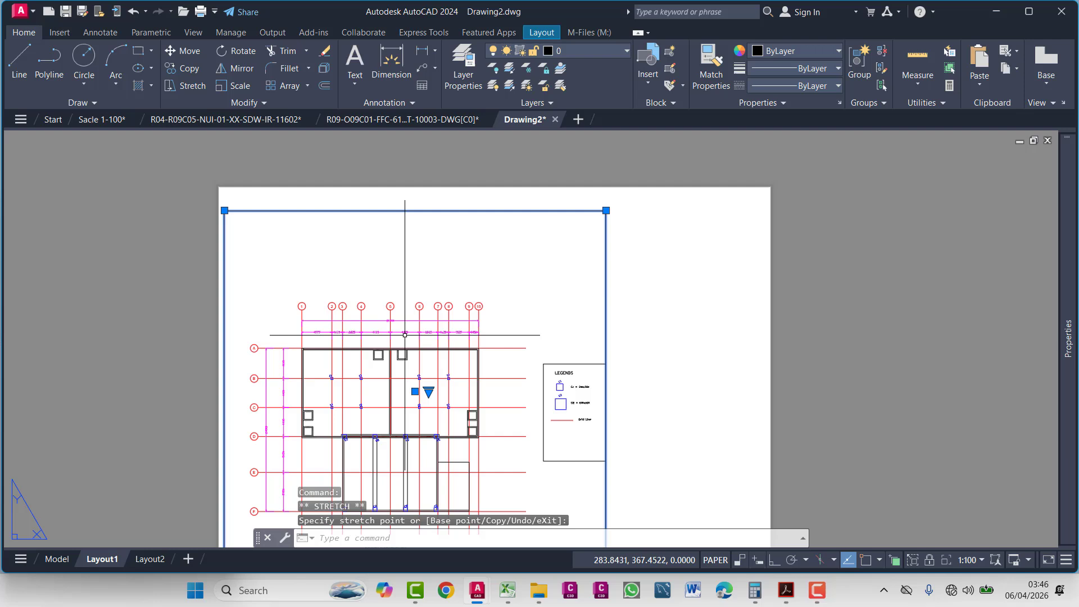
pyautogui.click(612, 195)
pyautogui.click(606, 195)
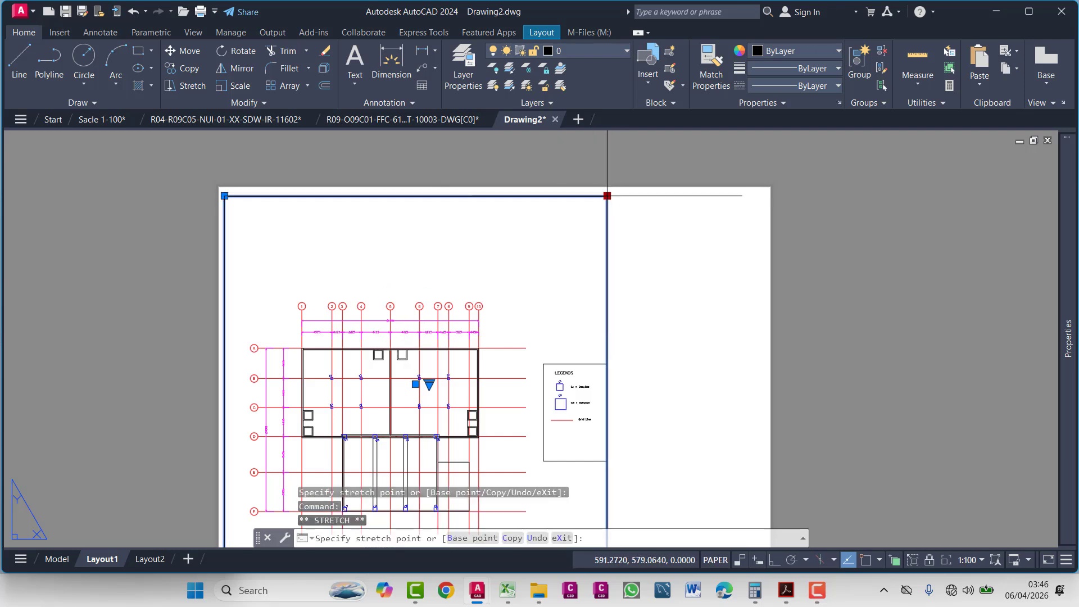
pyautogui.click(643, 196)
pyautogui.scroll(-4, 612, 261)
pyautogui.moveTo(595, 341); pyautogui.dragTo(603, 286, button='middle')
pyautogui.press('Escape')
pyautogui.scroll(4, 533, 304)
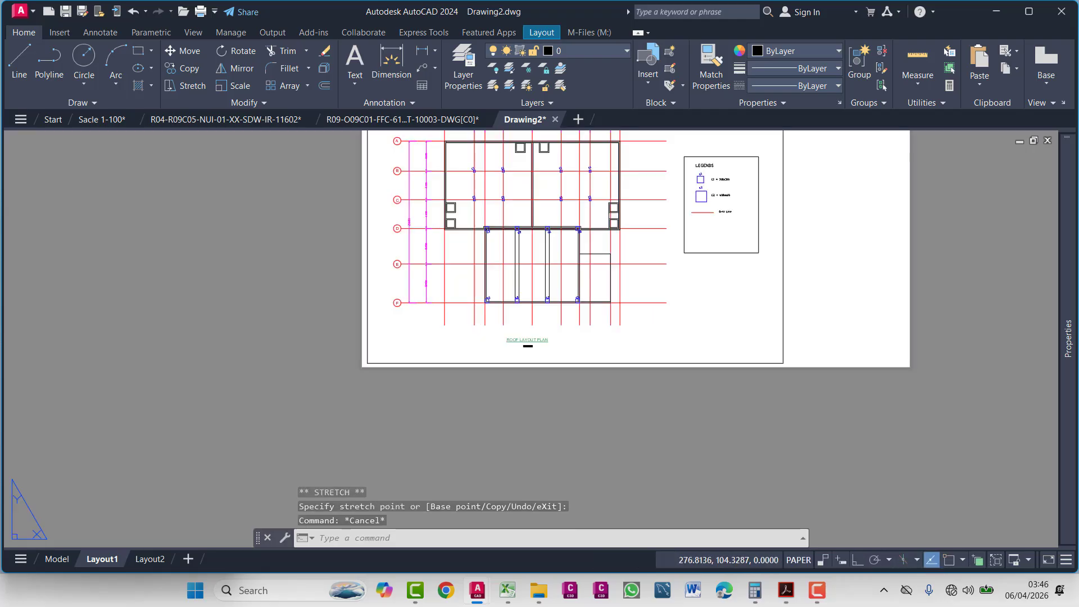
# - Examine the roof layout plan, its dimensions, title and legend within the viewport on the A1 sheet
pyautogui.moveTo(498, 272); pyautogui.dragTo(448, 405, button='middle')
pyautogui.scroll(4, 467, 312)
pyautogui.scroll(-4, 471, 311)
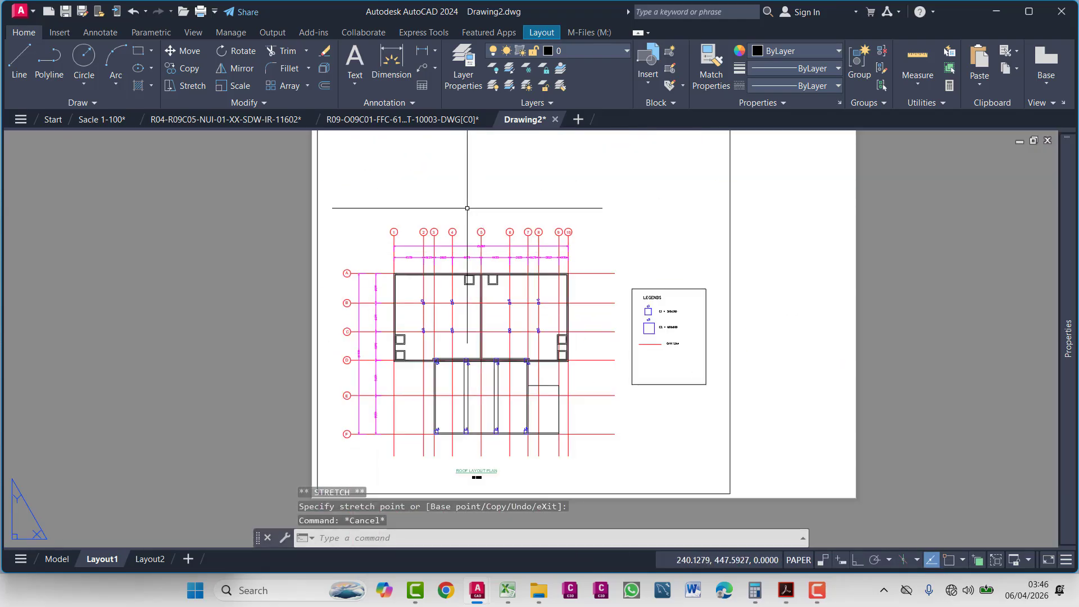
pyautogui.scroll(4, 450, 284)
pyautogui.scroll(-5, 523, 236)
pyautogui.scroll(3, 539, 356)
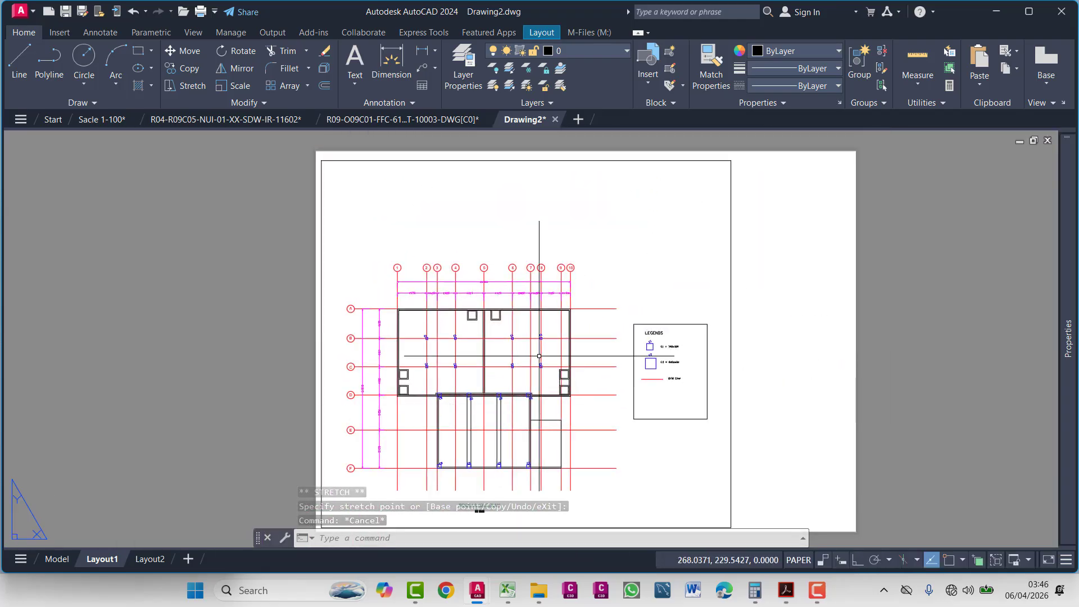
pyautogui.scroll(-2, 539, 356)
pyautogui.scroll(10, 457, 397)
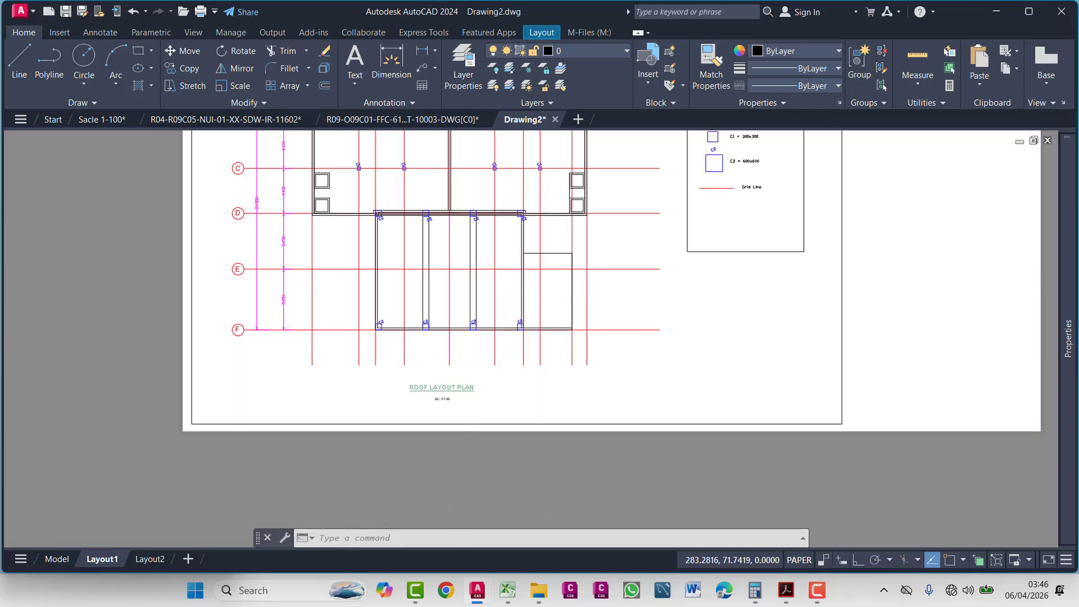
pyautogui.scroll(-10, 475, 424)
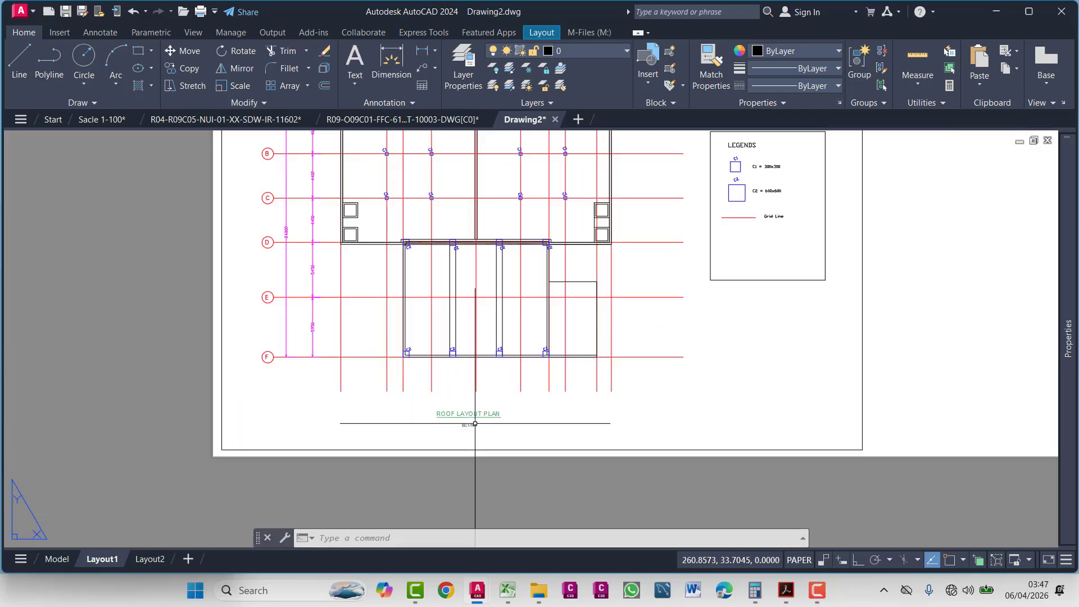
# - Lock the display of the Layout1 viewport at 1:100 and clear the selection
pyautogui.press('Escape')
pyautogui.press('Escape')
pyautogui.press('Escape')
pyautogui.click(651, 425)
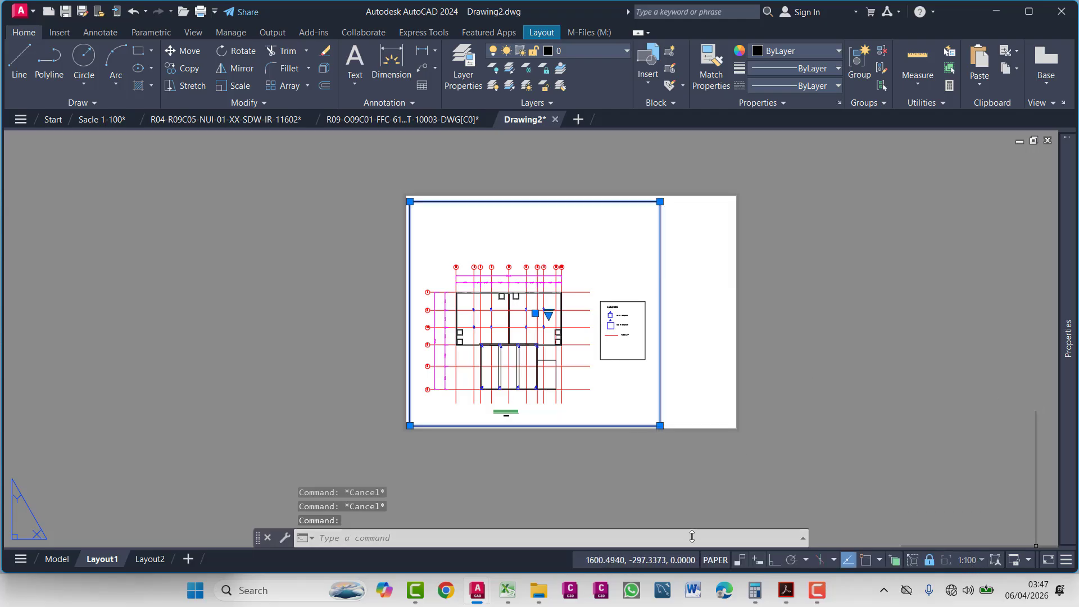
pyautogui.click(503, 473)
pyautogui.press('Escape')
pyautogui.press('Escape')
pyautogui.press('Escape')
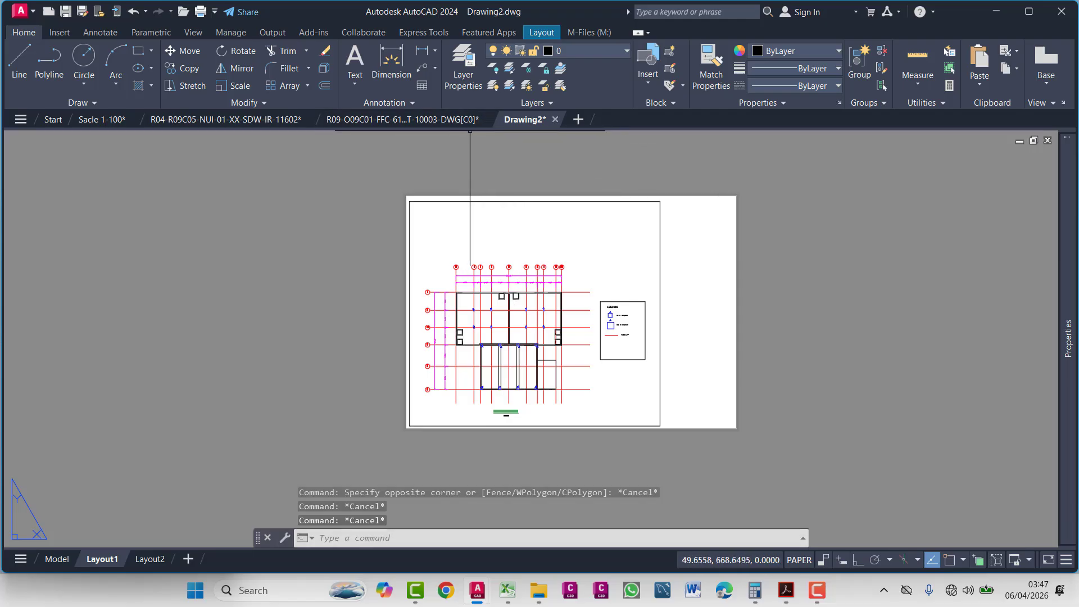
pyautogui.click(57, 559)
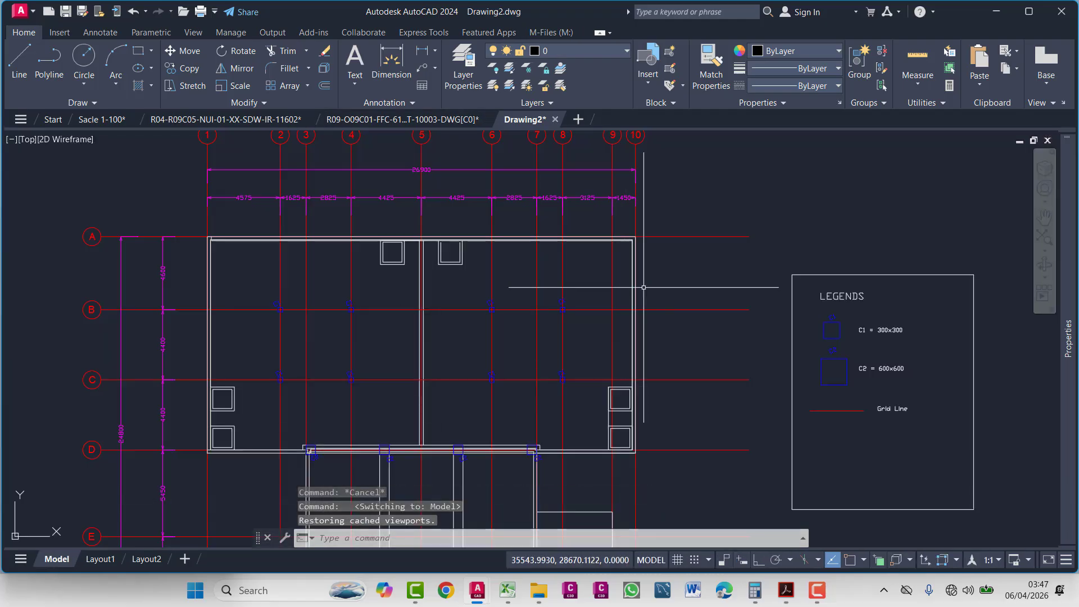
pyautogui.scroll(-5, 743, 311)
pyautogui.scroll(-2, 743, 311)
pyautogui.moveTo(742, 311); pyautogui.dragTo(473, 365, button='middle')
pyautogui.scroll(-4, 508, 351)
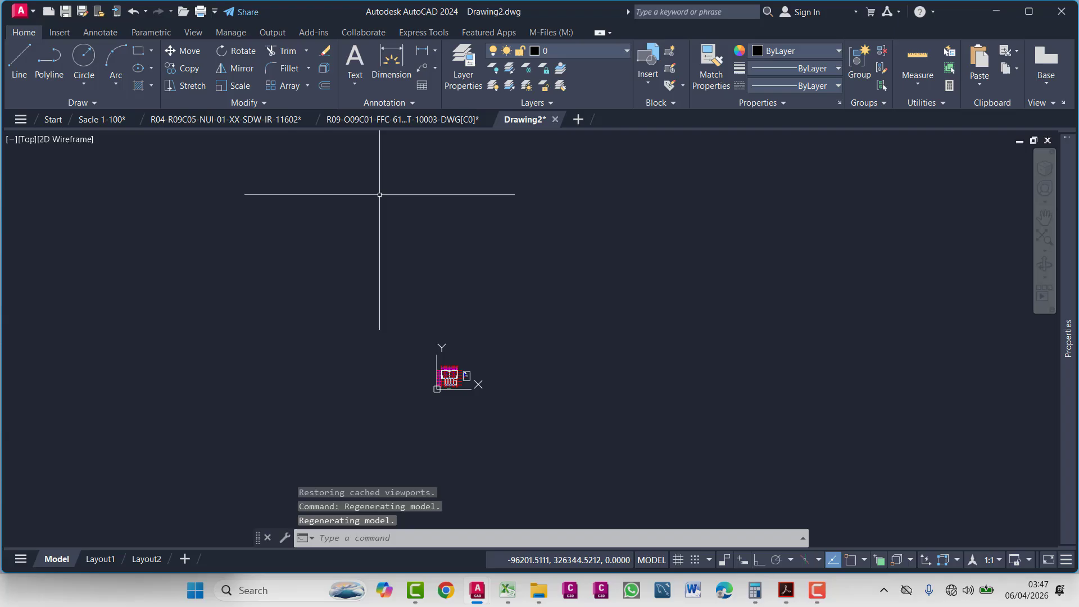
# - Switch to the R09-O09C01-FFC-61-ZZ-SDW-ST-10003-DWG[C0] drawing and explode its entire sheet border and title block
pyautogui.click(396, 120)
pyautogui.scroll(5, 735, 245)
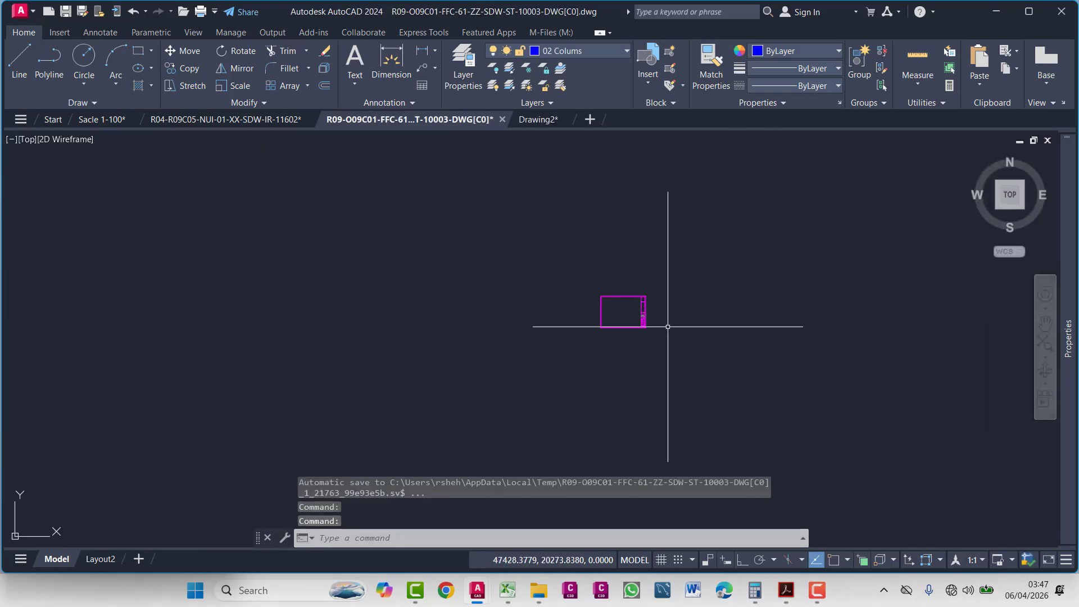
pyautogui.scroll(10, 619, 315)
pyautogui.scroll(-3, 682, 332)
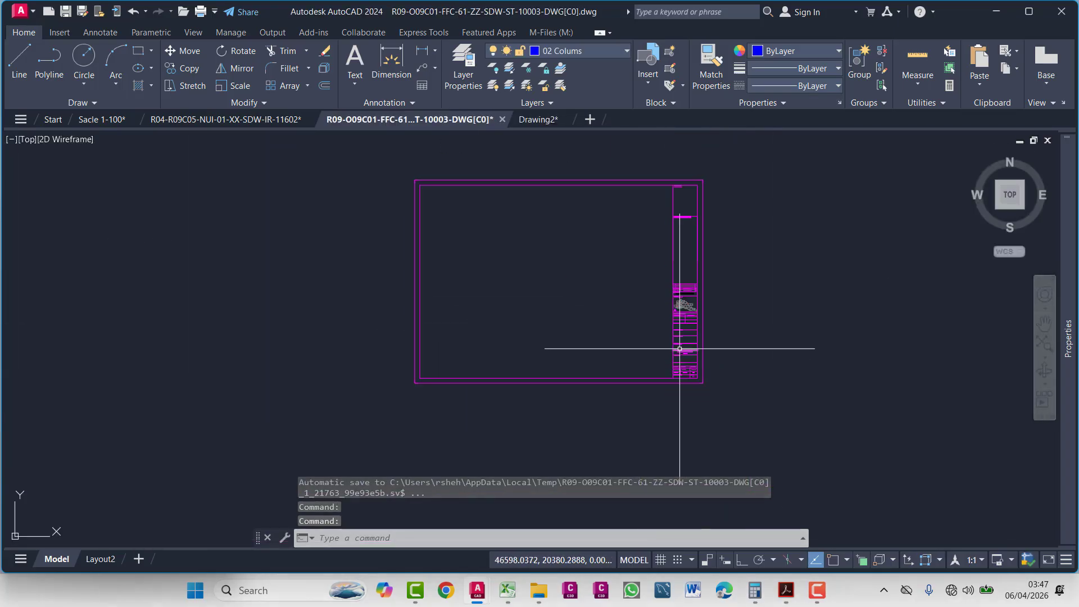
pyautogui.scroll(4, 680, 349)
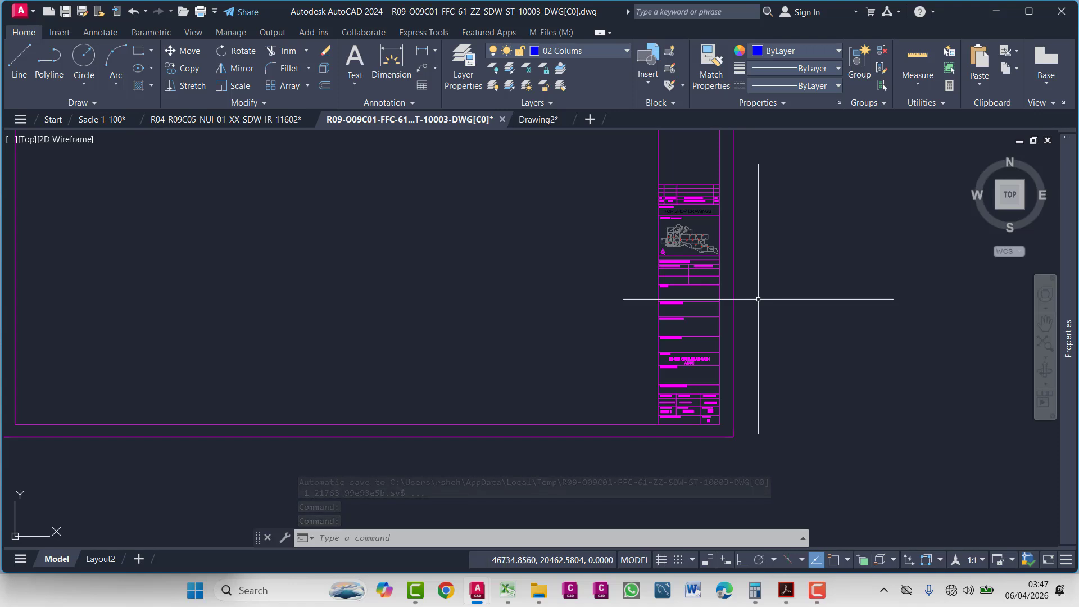
pyautogui.scroll(-3, 759, 299)
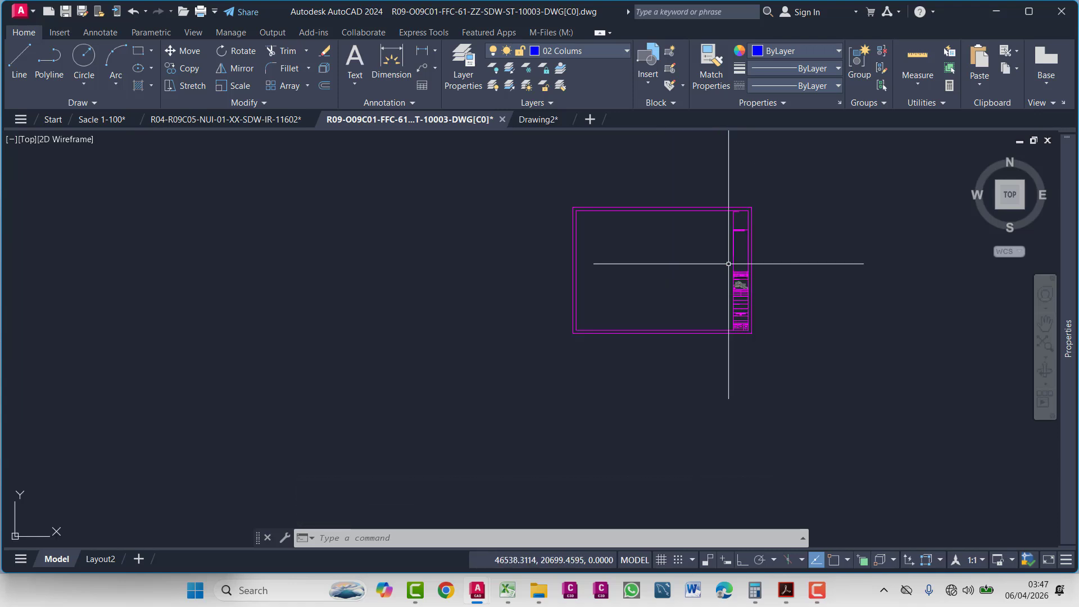
pyautogui.click(778, 181)
pyautogui.click(410, 440)
pyautogui.write('x')
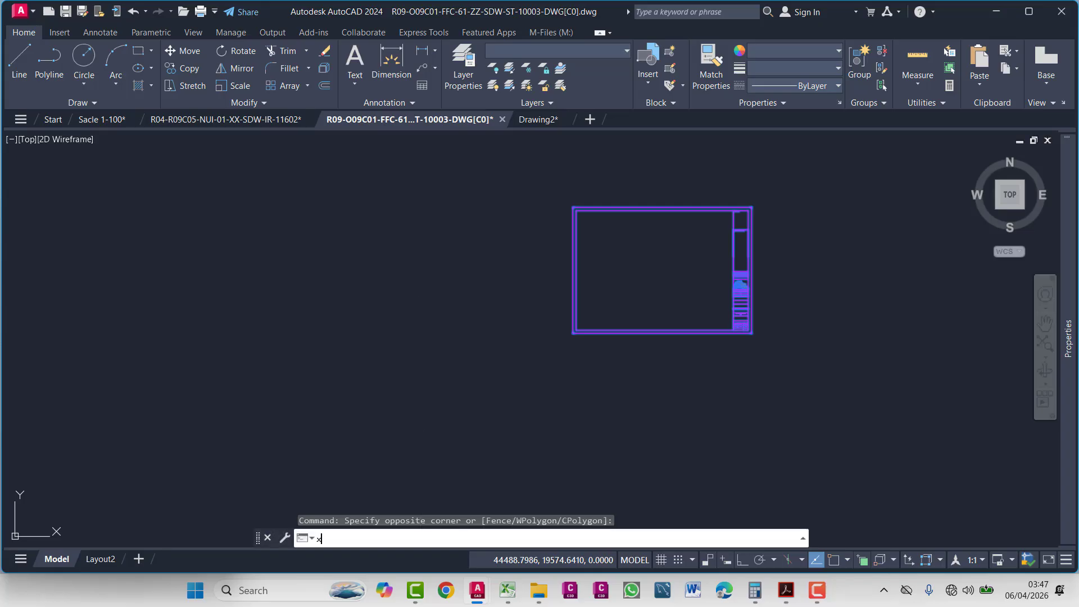
pyautogui.press('Return')
# - Examine the exploded title block up close, test-selecting its outer and inner border lines, and clear the selection
pyautogui.scroll(5, 861, 290)
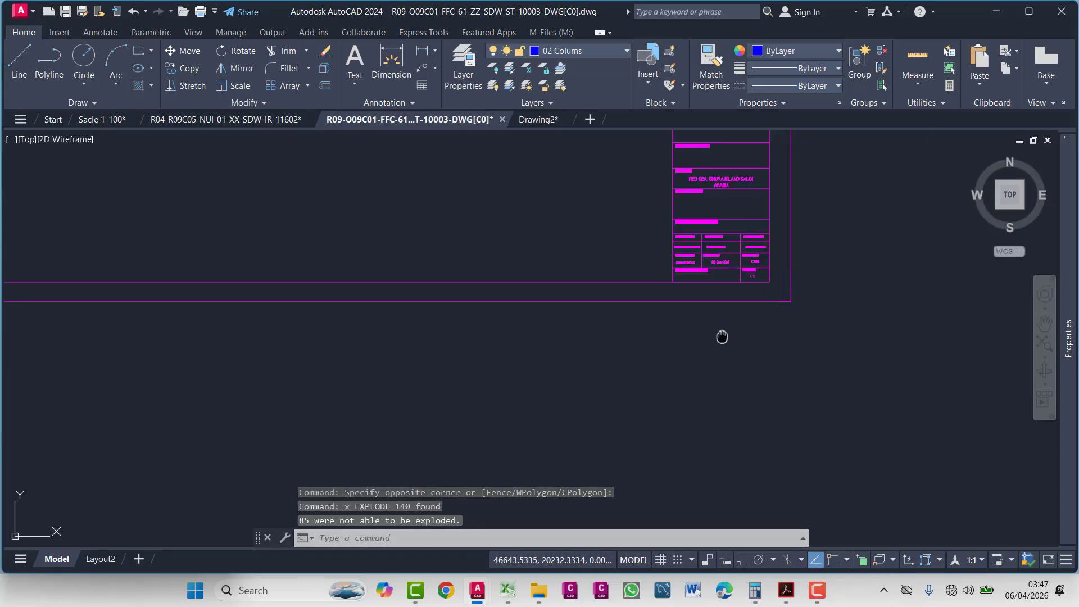
pyautogui.click(482, 393)
pyautogui.click(425, 429)
pyautogui.moveTo(573, 366); pyautogui.dragTo(550, 436, button='middle')
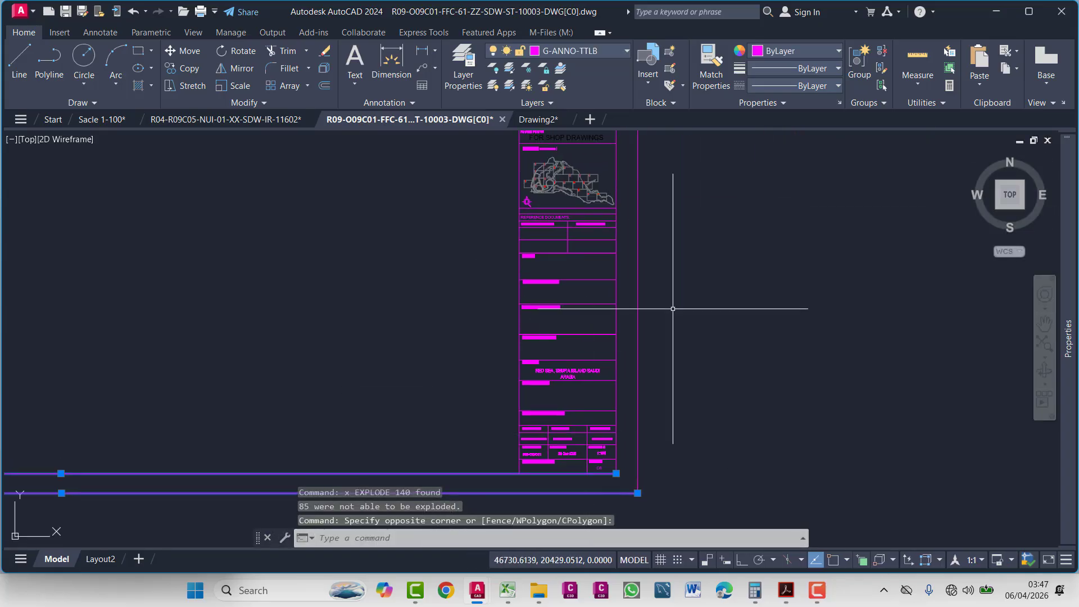
pyautogui.click(674, 309)
pyautogui.click(628, 357)
pyautogui.moveTo(607, 354)
pyautogui.mouseDown(button='middle')
pyautogui.moveTo(573, 452)
pyautogui.moveTo(590, 244)
pyautogui.mouseUp(button='middle')
pyautogui.moveTo(614, 144); pyautogui.dragTo(609, 277, button='middle')
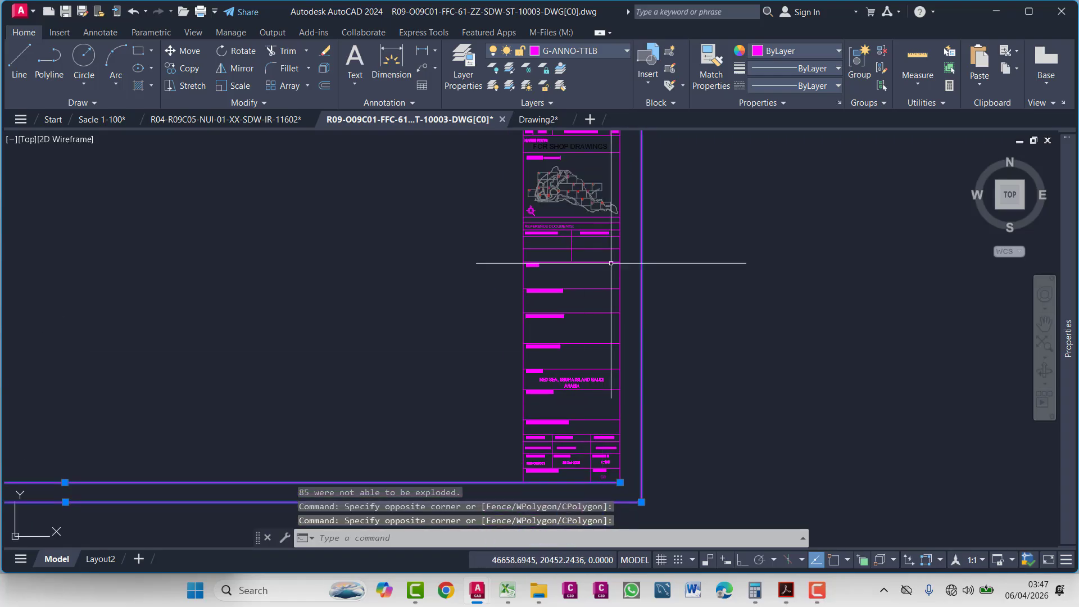
pyautogui.moveTo(610, 226); pyautogui.dragTo(581, 352, button='middle')
pyautogui.scroll(-2, 575, 247)
pyautogui.scroll(-3, 561, 255)
pyautogui.press('Escape')
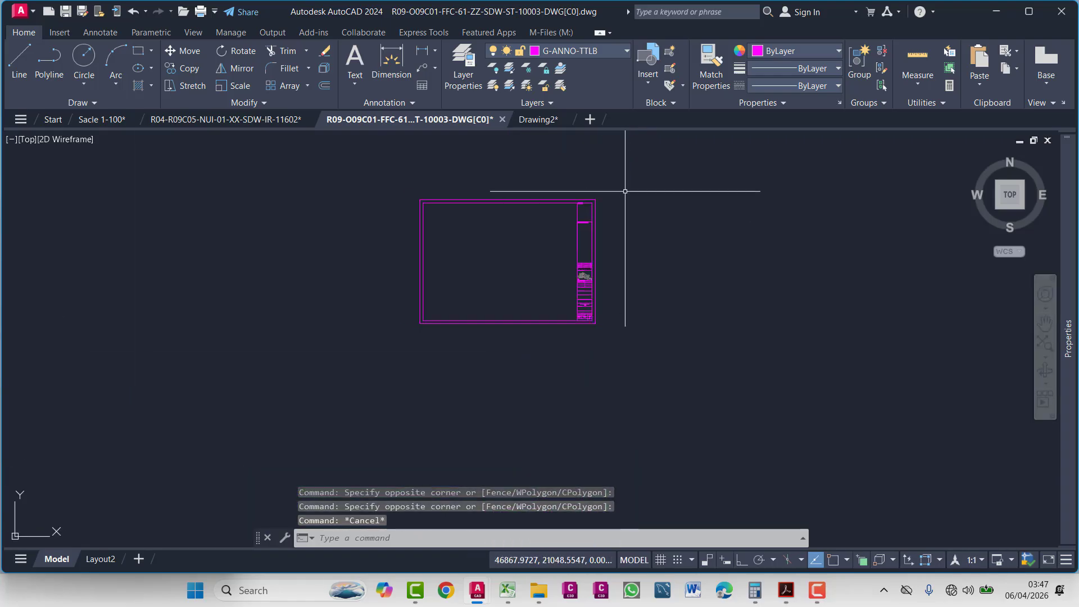
# - Select the whole sheet border with its title block and copy it to the clipboard
pyautogui.click(626, 183)
pyautogui.click(375, 326)
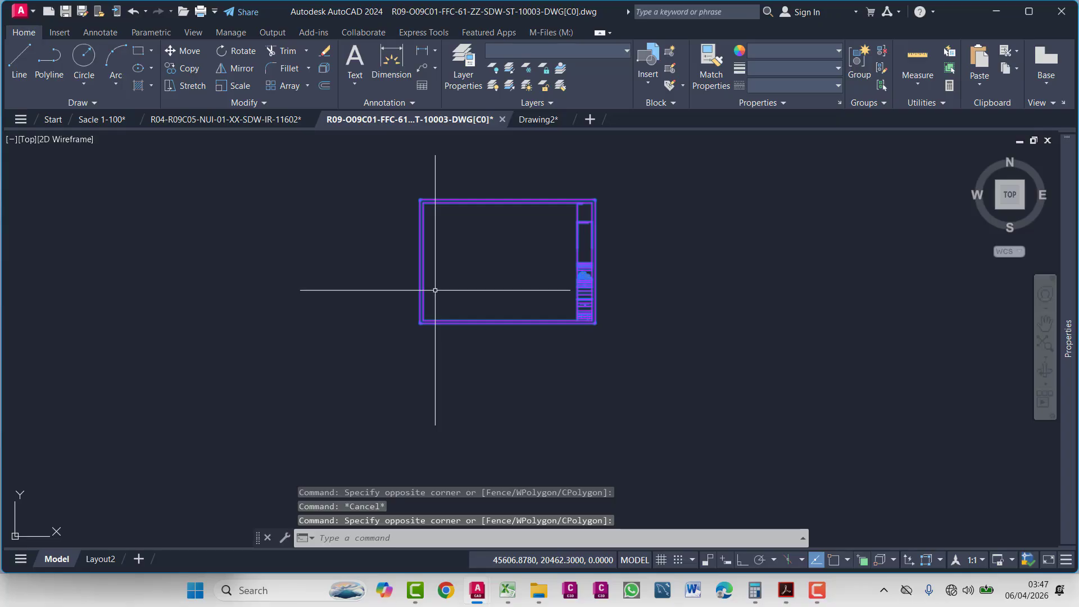
pyautogui.hotkey('ctrl', 'c')
# - Paste the copied sheet border and title block into Drawing2's Layout1, in the empty paper space to the right of the A1 sheet
pyautogui.click(550, 118)
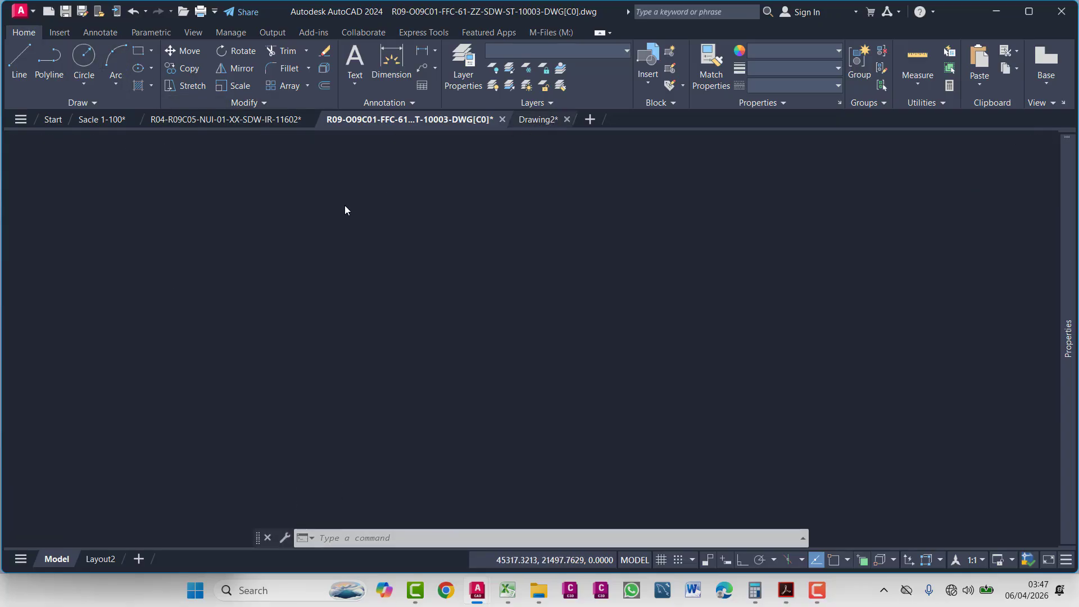
pyautogui.click(100, 559)
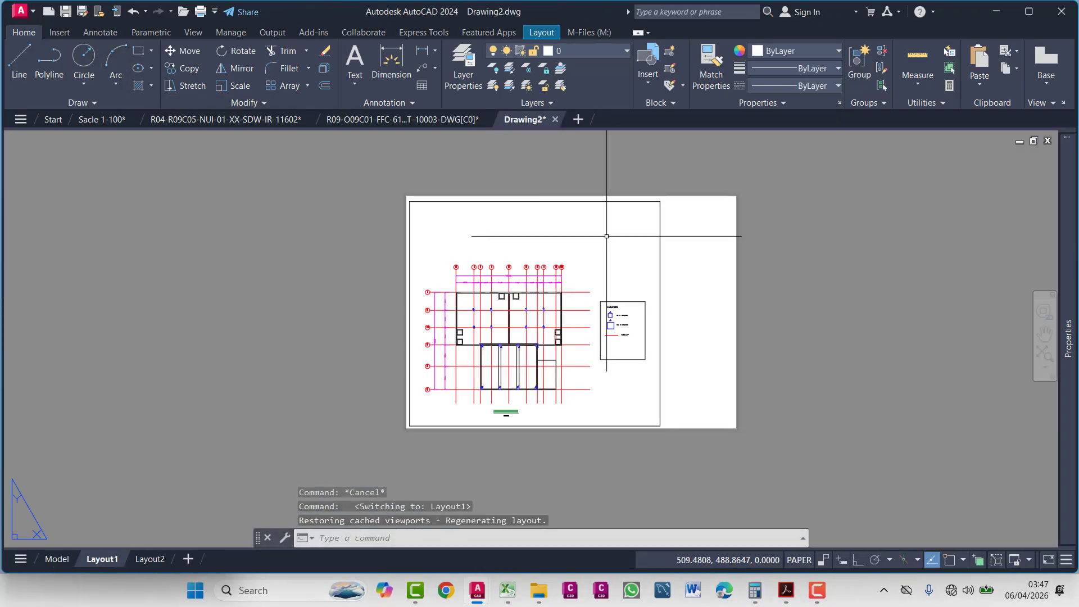
pyautogui.hotkey('ctrl', 'v')
pyautogui.scroll(-5, 458, 396)
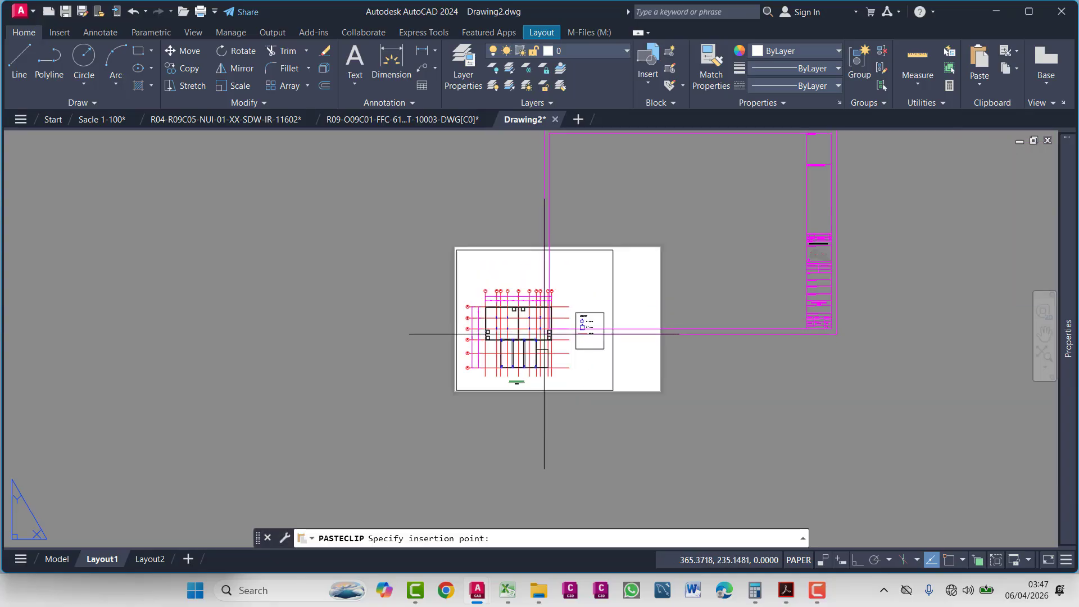
pyautogui.scroll(4, 446, 375)
pyautogui.moveTo(447, 376); pyautogui.dragTo(298, 407, button='middle')
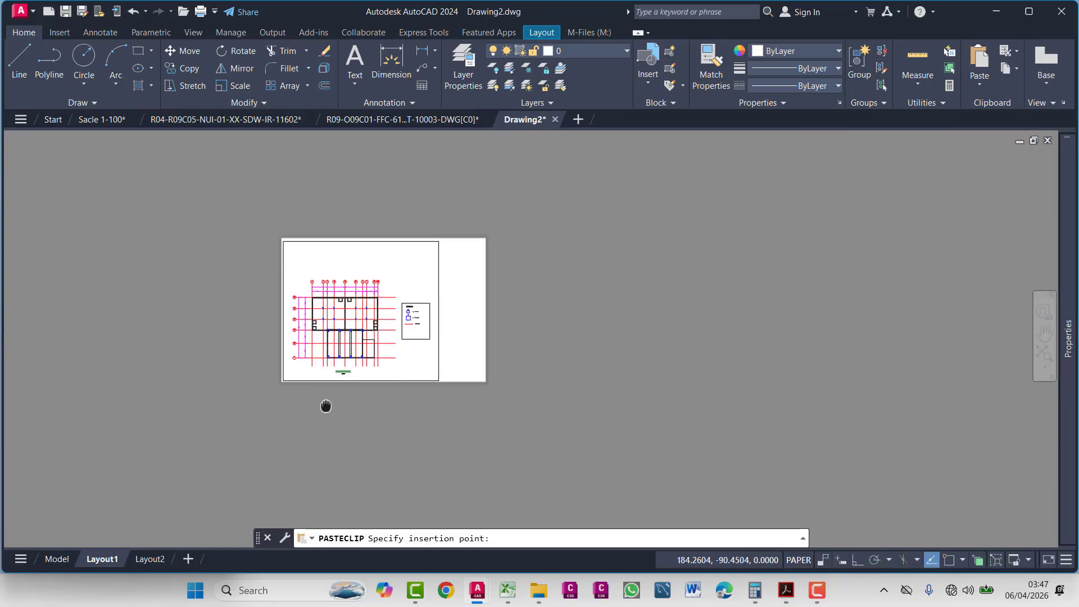
pyautogui.click(584, 382)
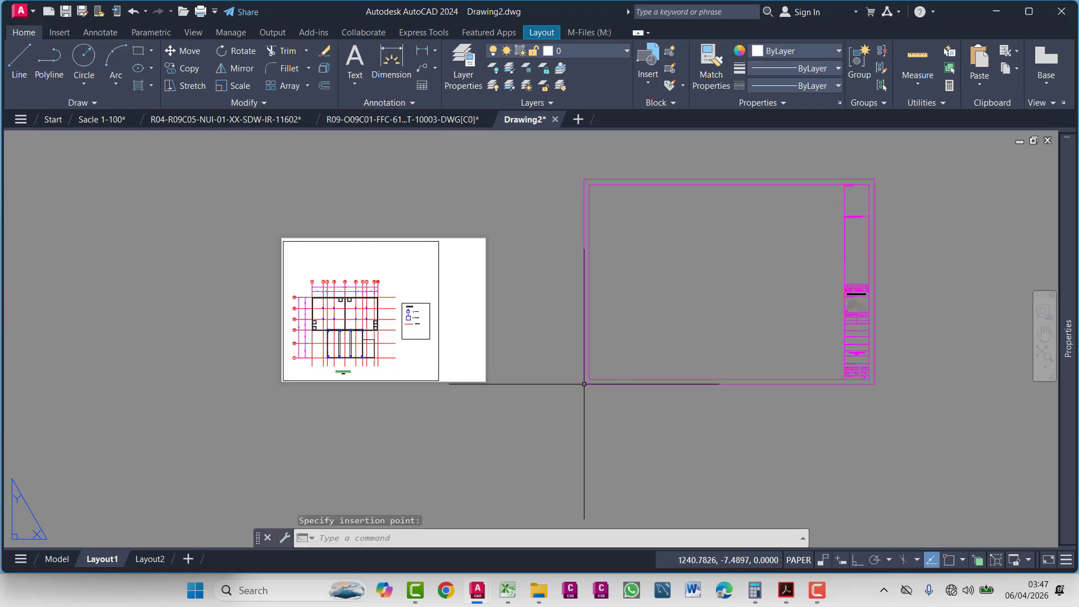
pyautogui.scroll(-2, 638, 301)
pyautogui.press('Escape')
pyautogui.press('Escape')
pyautogui.press('Escape')
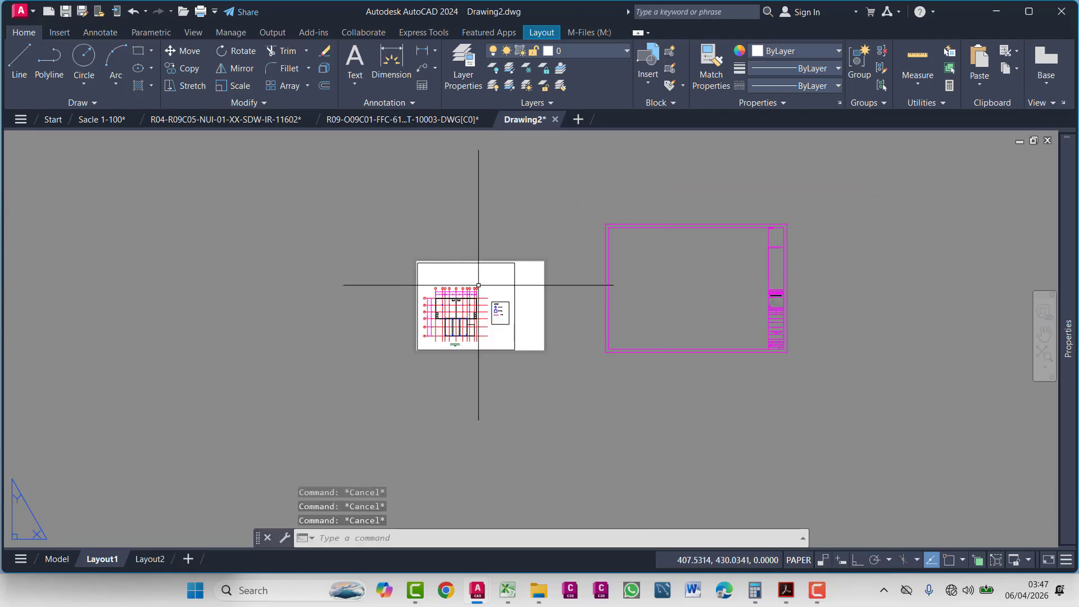
# - Draw a rectangle just inside the pasted border's inner frame, spanning the drawing area left of the title block
pyautogui.write('re')
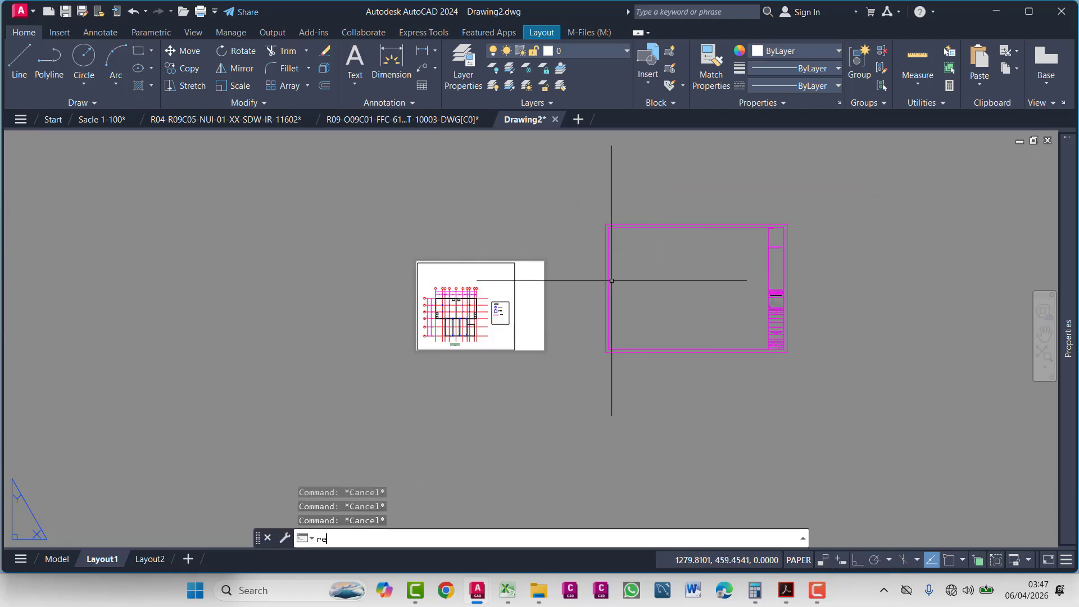
pyautogui.press('Return')
pyautogui.scroll(4, 638, 243)
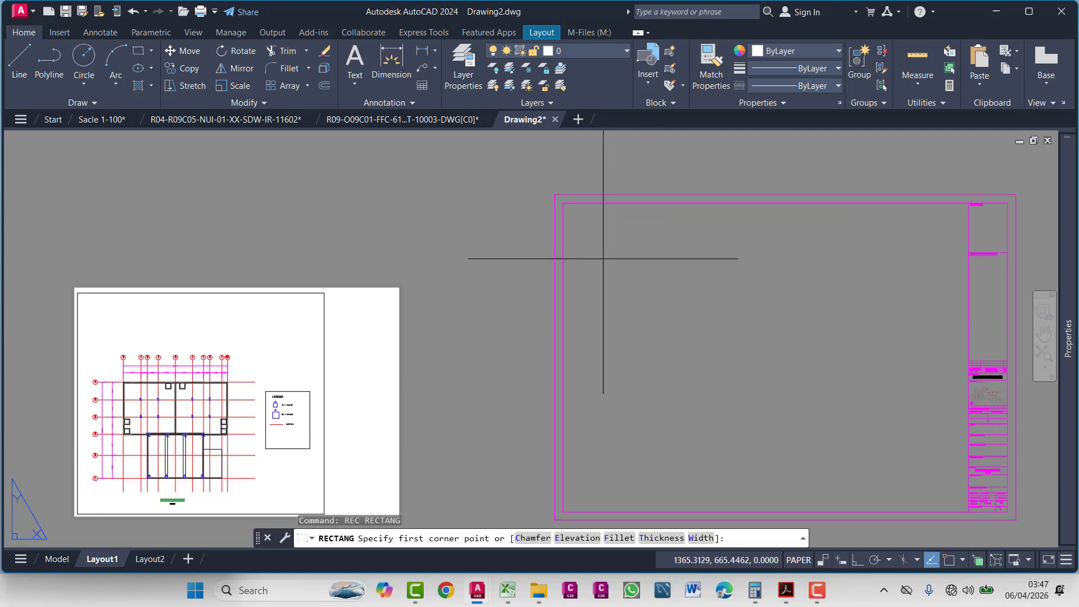
pyautogui.click(572, 220)
pyautogui.moveTo(831, 443); pyautogui.dragTo(701, 322, button='middle')
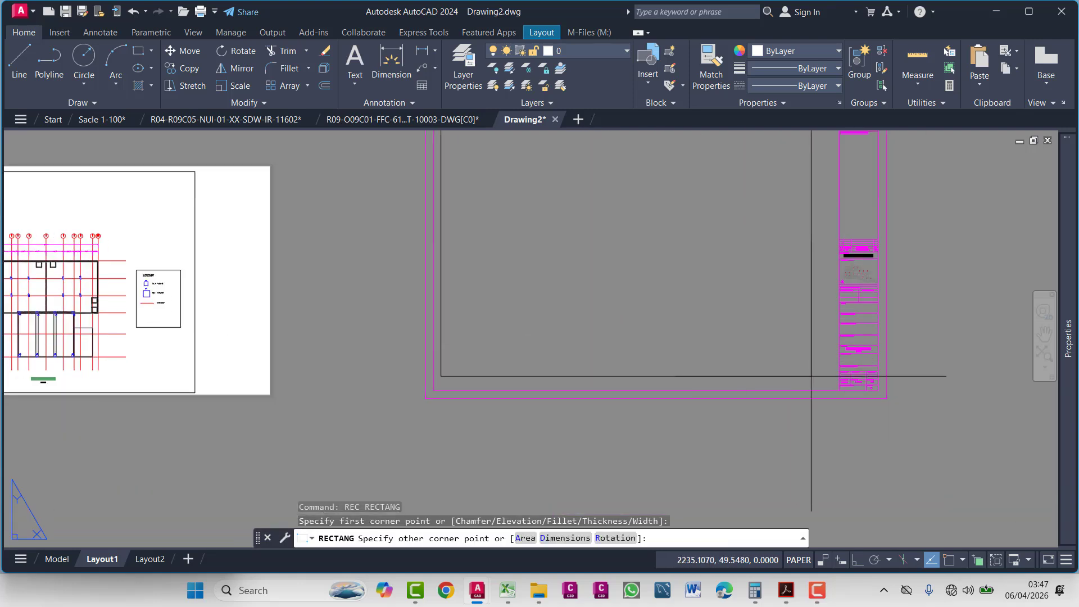
pyautogui.click(831, 387)
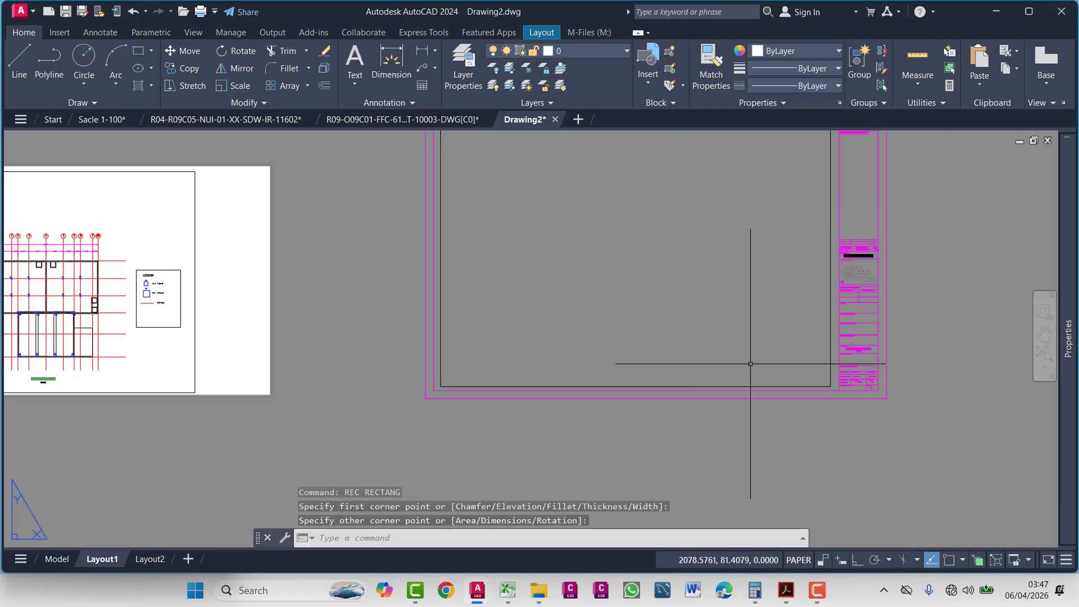
pyautogui.scroll(-2, 751, 366)
pyautogui.press('Escape')
pyautogui.press('Escape')
pyautogui.press('Escape')
pyautogui.moveTo(696, 300); pyautogui.dragTo(674, 352, button='middle')
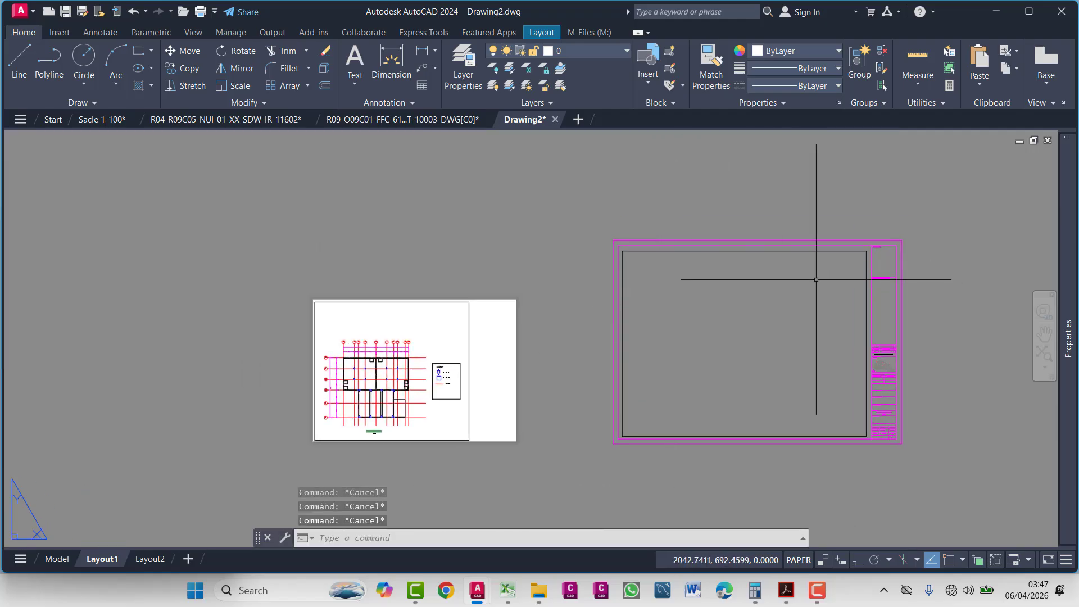
# - Stretch the new rectangle's right edge inward, leaving a wider gap beside the title block
pyautogui.scroll(2, 866, 280)
pyautogui.press('Escape')
pyautogui.click(862, 249)
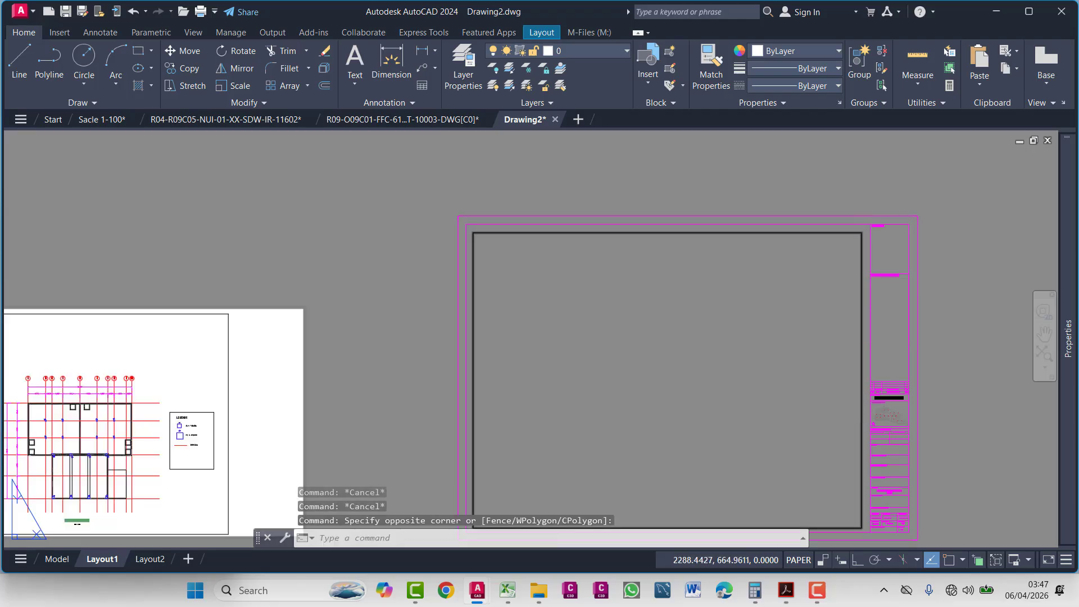
pyautogui.click(861, 380)
pyautogui.click(822, 380)
pyautogui.scroll(-4, 825, 284)
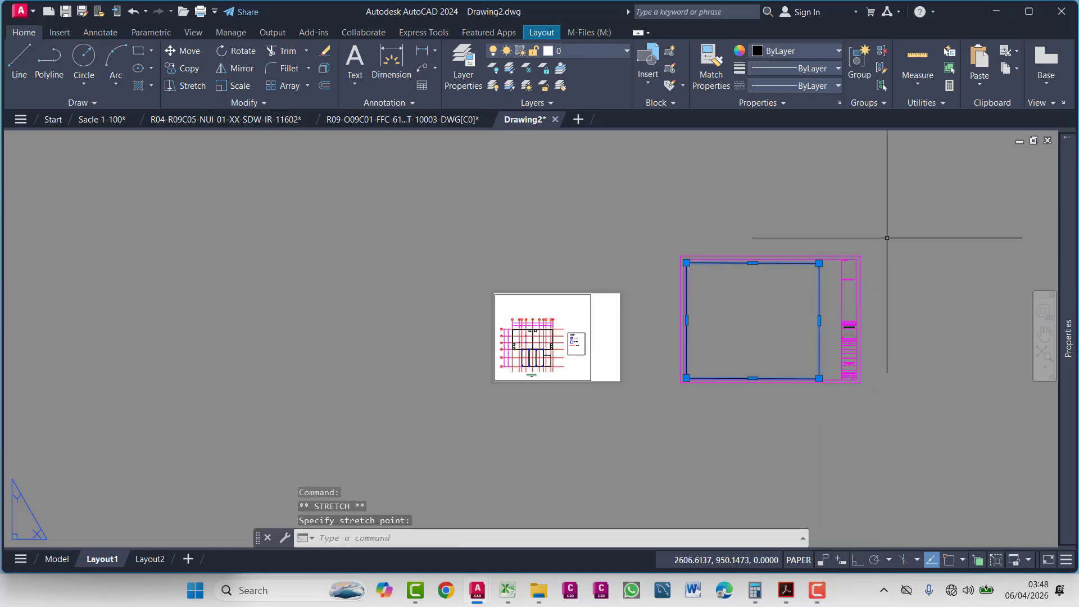
pyautogui.click(863, 229)
pyautogui.click(659, 426)
pyautogui.write('al')
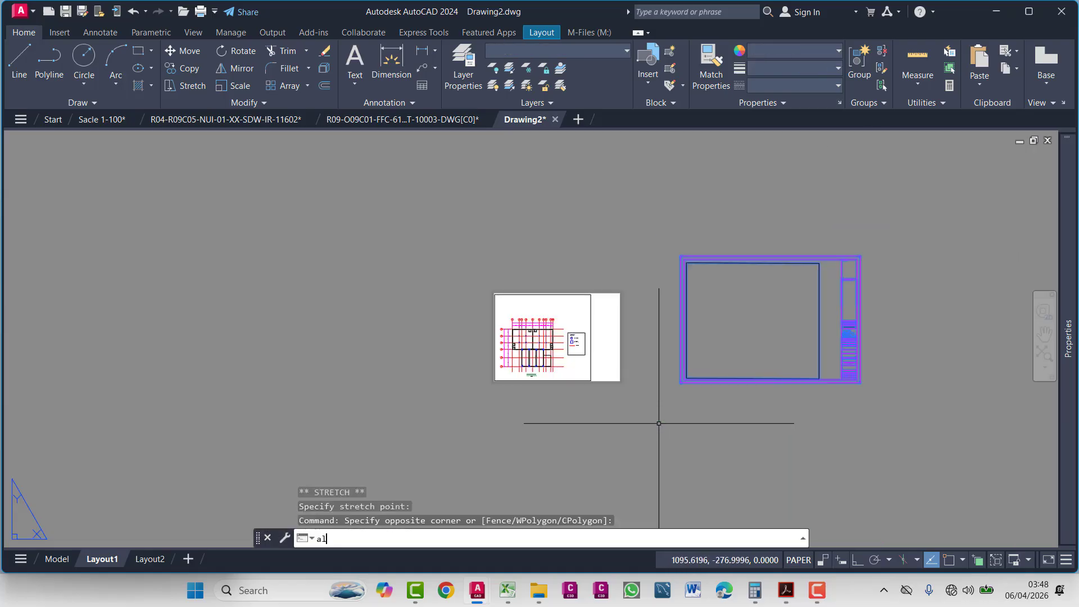
pyautogui.press('Return')
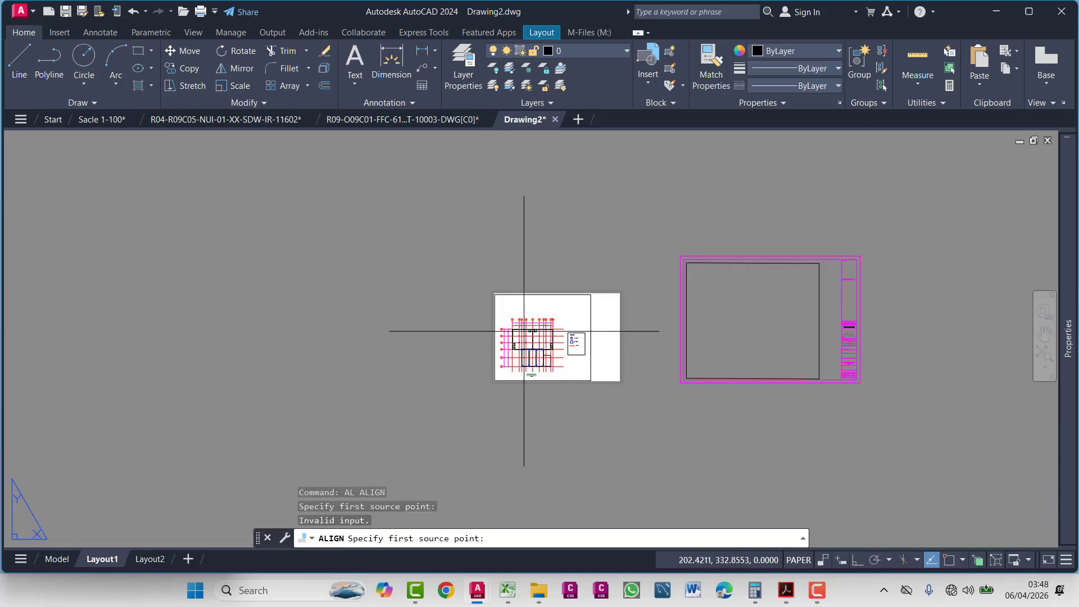
pyautogui.scroll(1, 523, 365)
pyautogui.scroll(5, 447, 287)
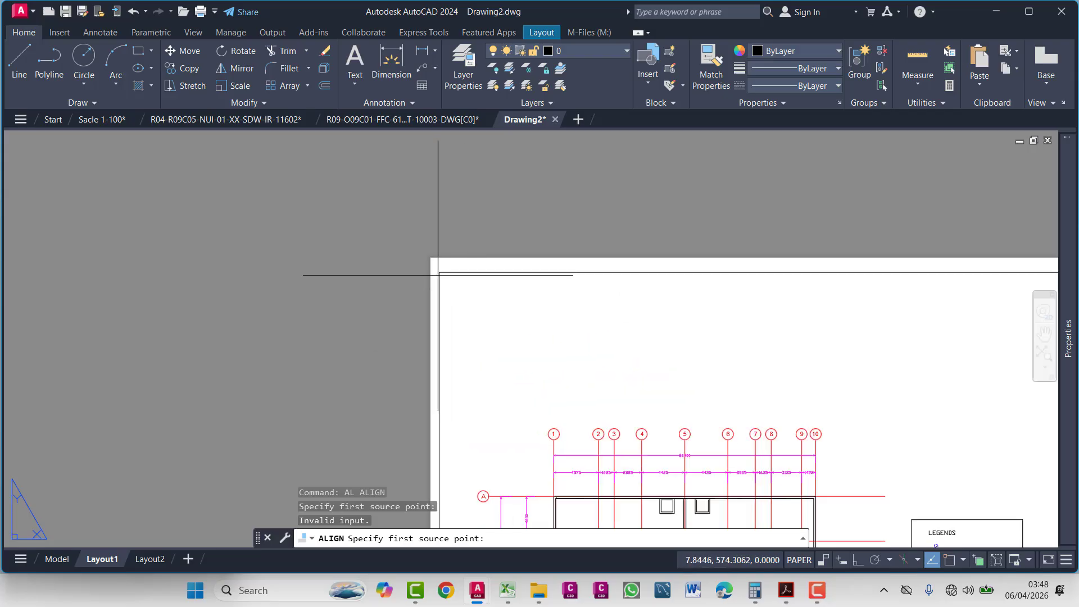
pyautogui.press('Escape')
pyautogui.scroll(-6, 527, 315)
# - Align the pasted border, title block and rectangle by matching the rectangle's two upper corners to the plan viewport's, with scaling enabled
pyautogui.click(653, 254)
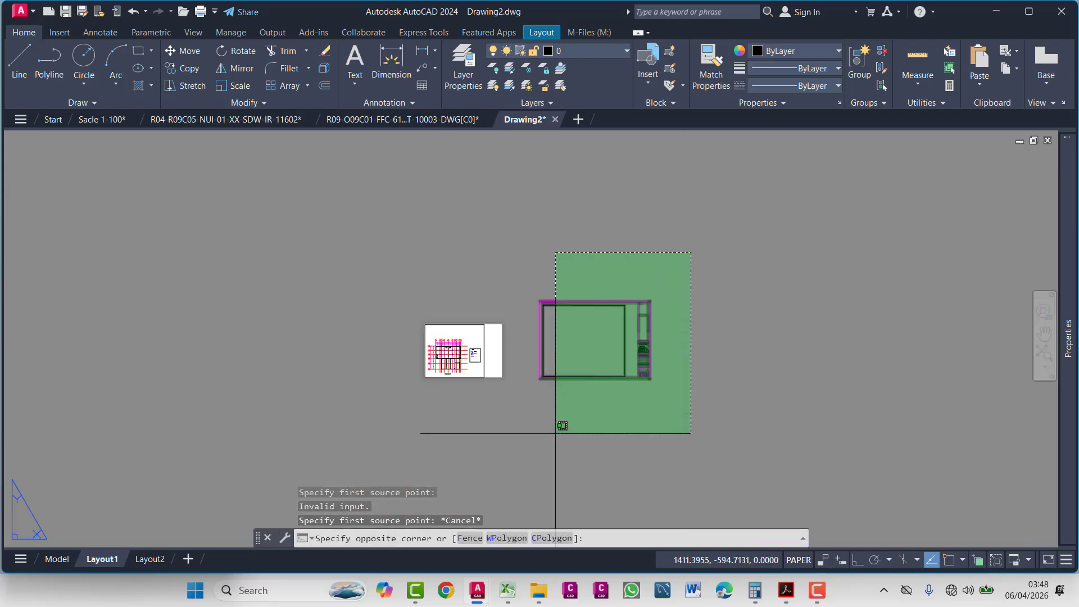
pyautogui.click(522, 433)
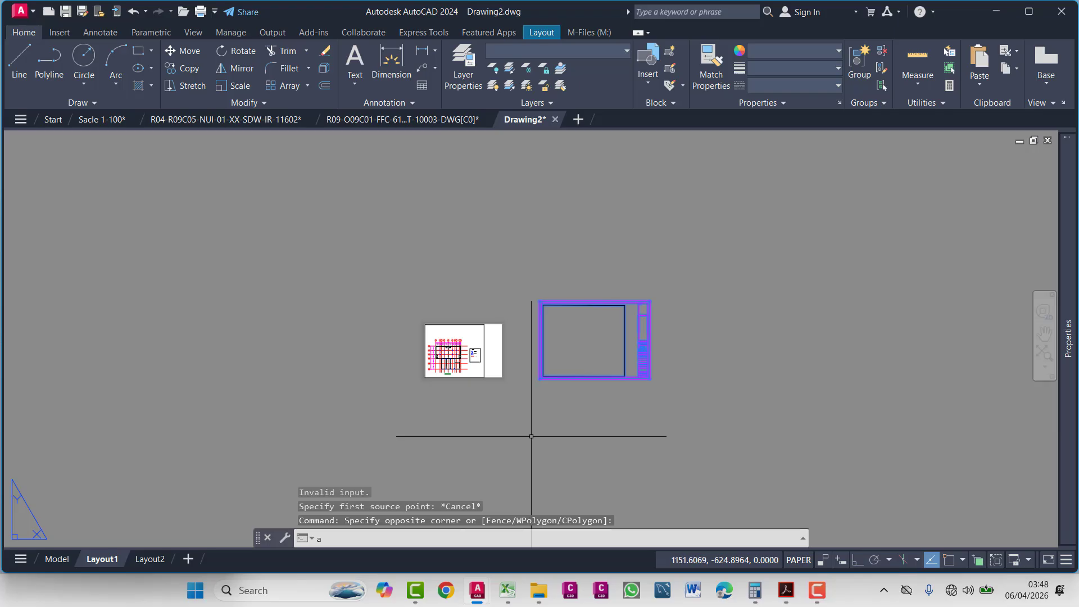
pyautogui.write('al')
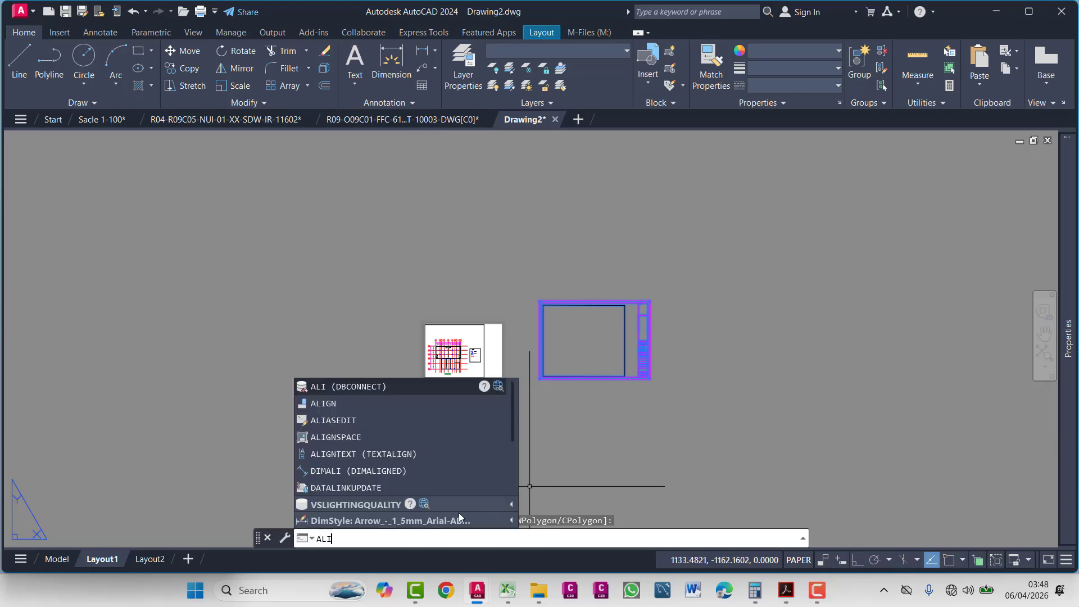
pyautogui.click(352, 404)
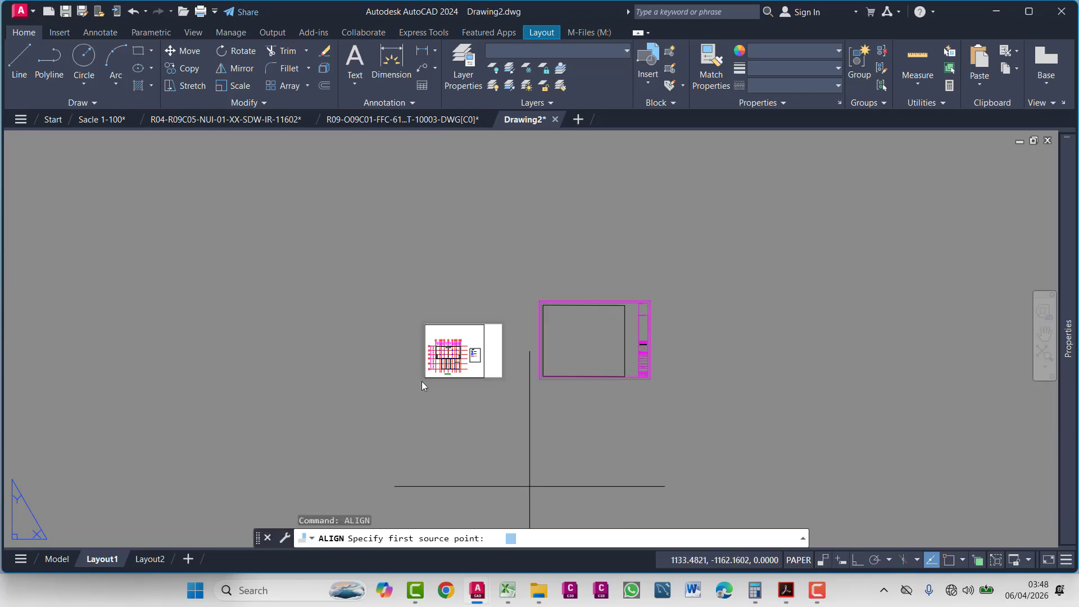
pyautogui.scroll(6, 516, 321)
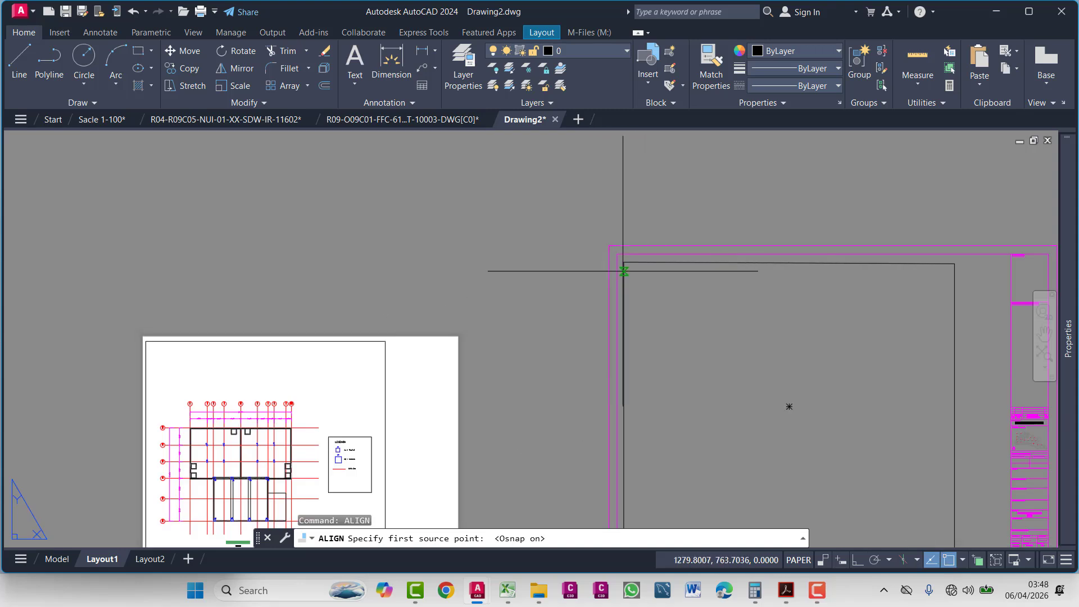
pyautogui.click(624, 262)
pyautogui.click(147, 341)
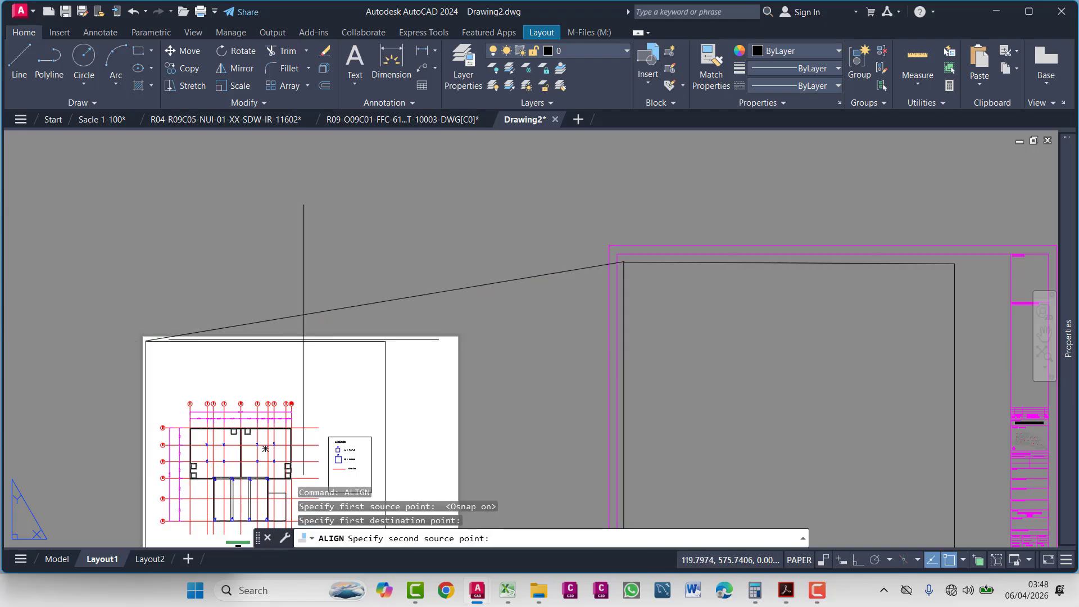
pyautogui.click(953, 263)
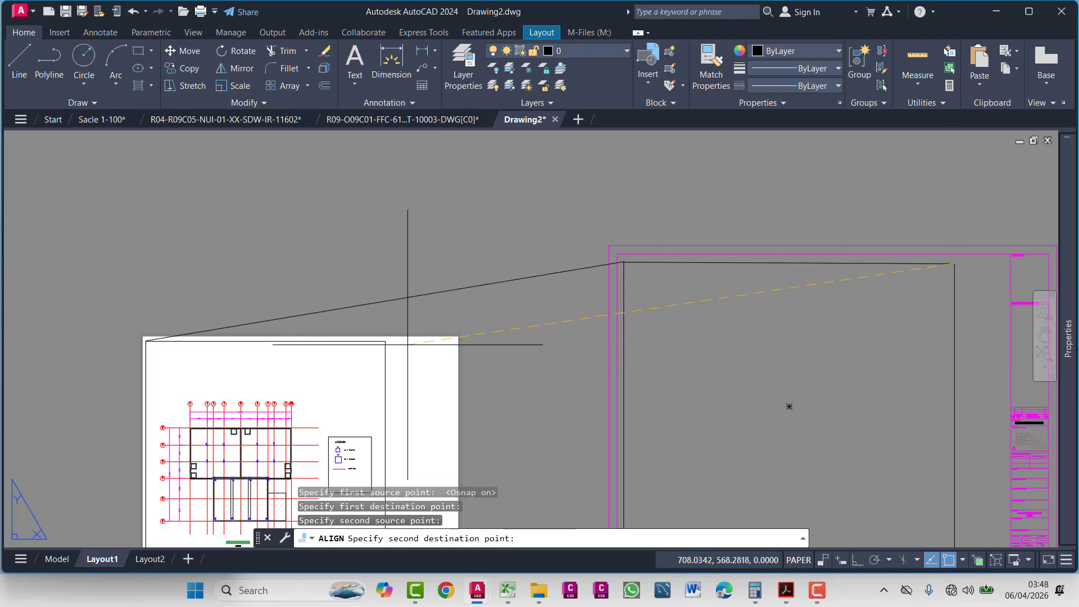
pyautogui.click(385, 341)
pyautogui.press('Return')
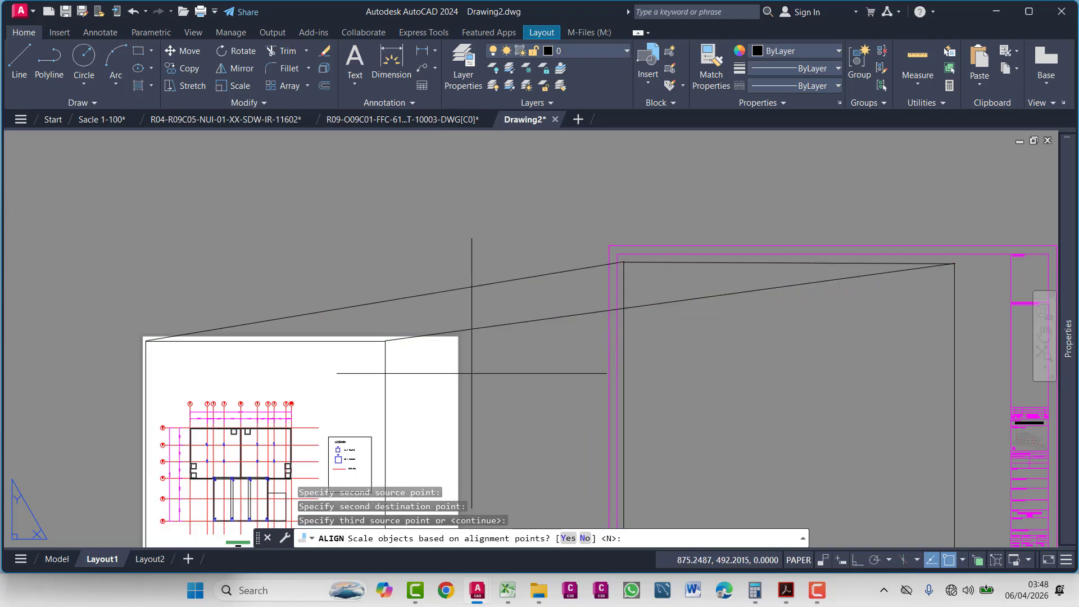
pyautogui.write('Y')
pyautogui.press('Return')
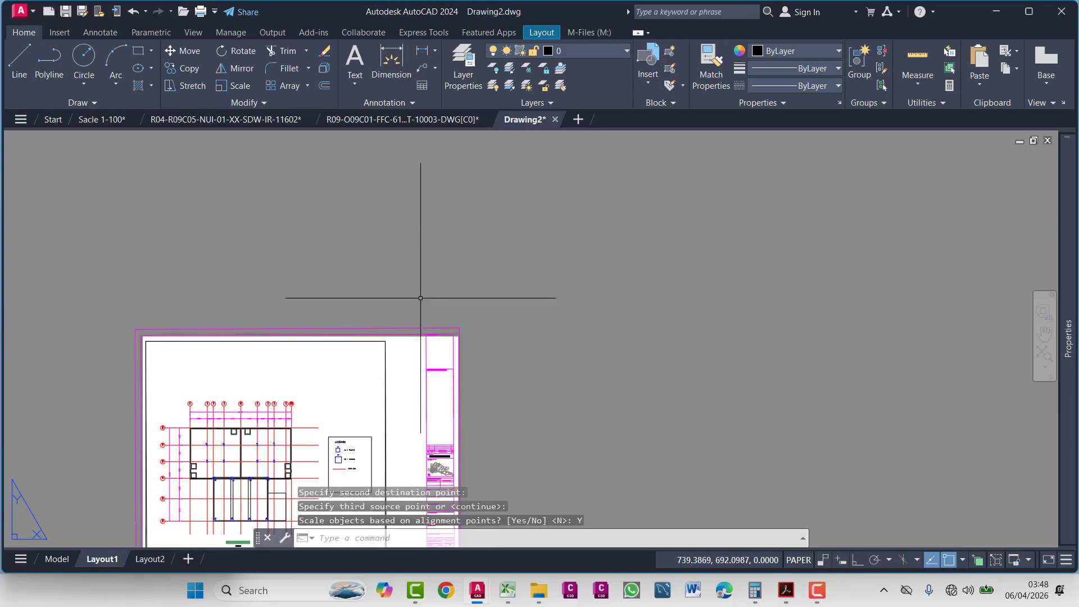
# - Inspect the alignment around the sheet, erase the plan viewport and undo that erasure
pyautogui.scroll(-3, 518, 224)
pyautogui.scroll(5, 437, 268)
pyautogui.scroll(-2, 496, 321)
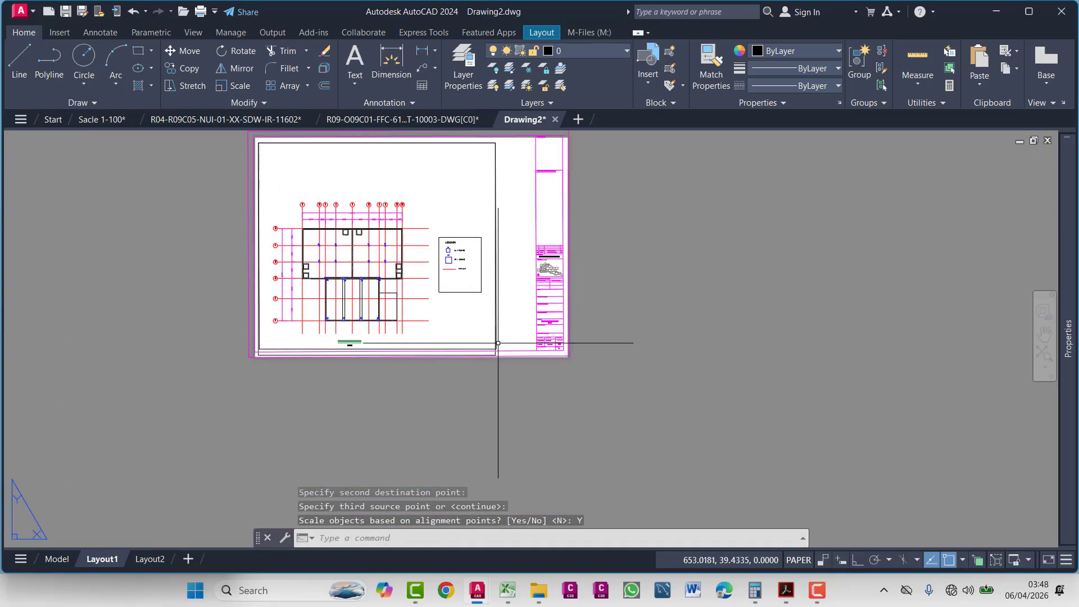
pyautogui.scroll(4, 506, 337)
pyautogui.scroll(-2, 476, 398)
pyautogui.scroll(5, 472, 392)
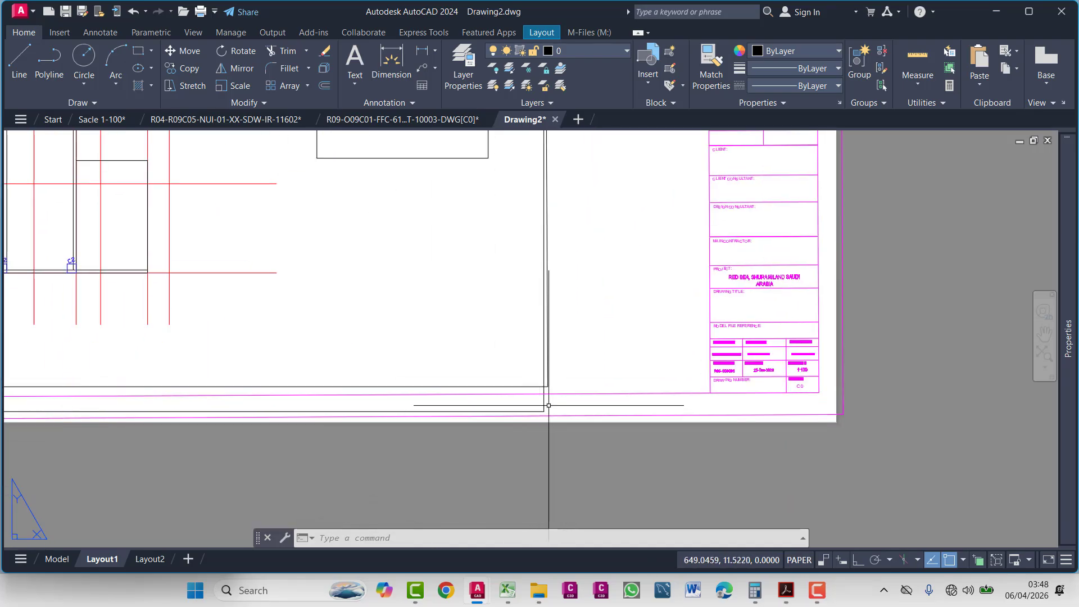
pyautogui.click(552, 394)
pyautogui.press('Escape')
pyautogui.click(542, 411)
pyautogui.scroll(-5, 536, 412)
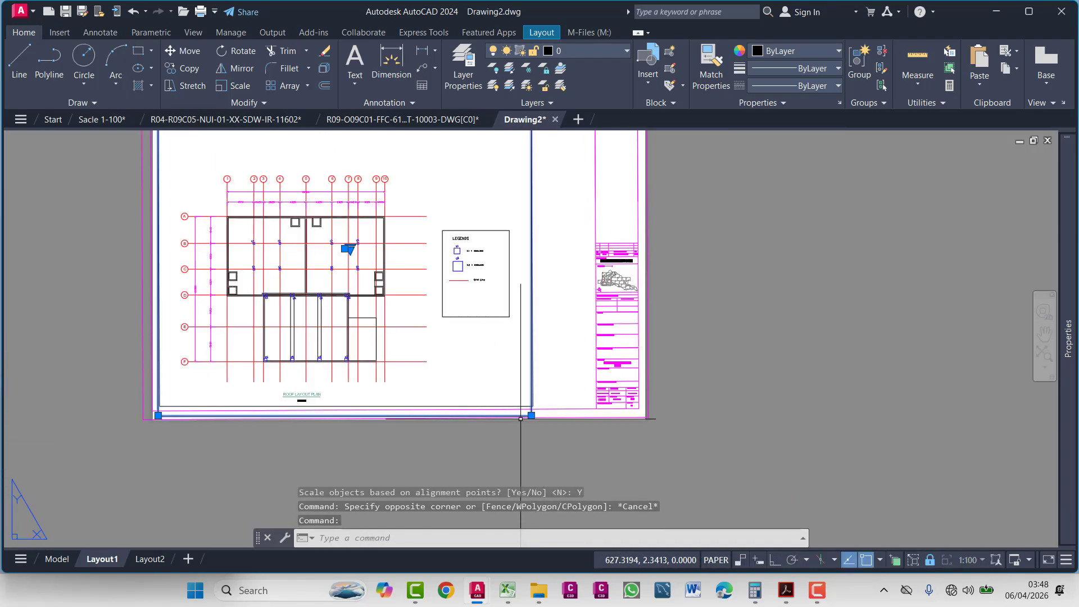
pyautogui.press('Delete')
pyautogui.hotkey('ctrl', 'z')
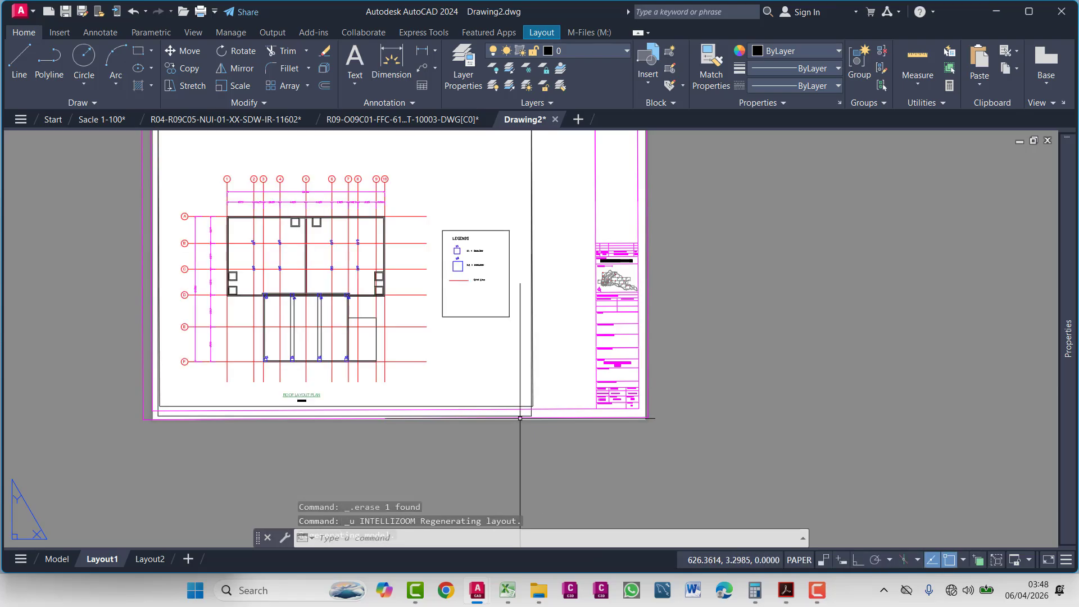
# - Erase the drawn rectangle and stretch the plan viewport's lower edge upward inside the sheet border
pyautogui.scroll(9, 520, 418)
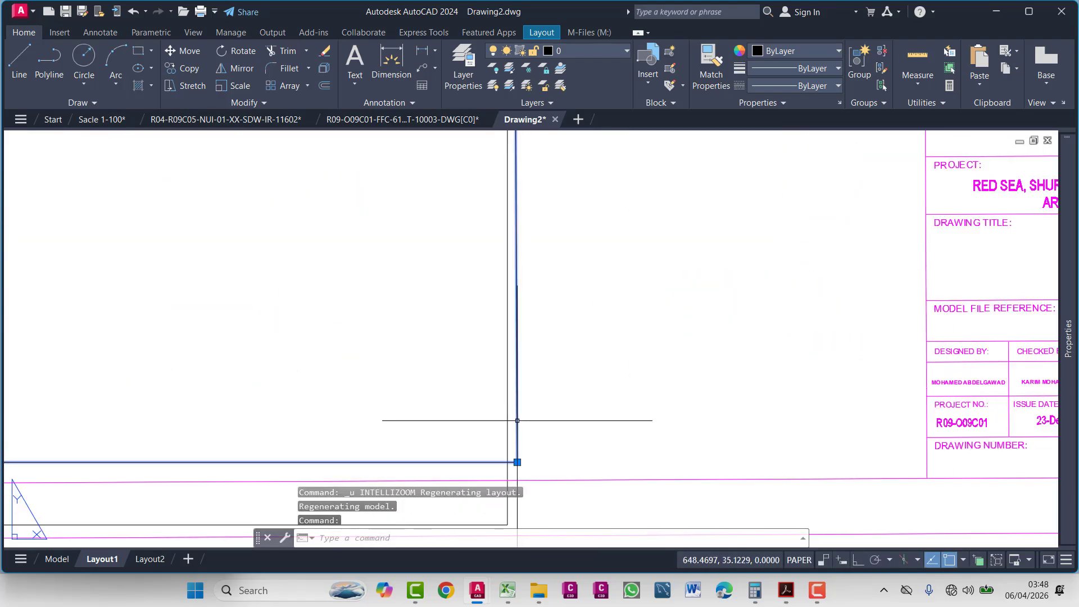
pyautogui.scroll(-5, 514, 424)
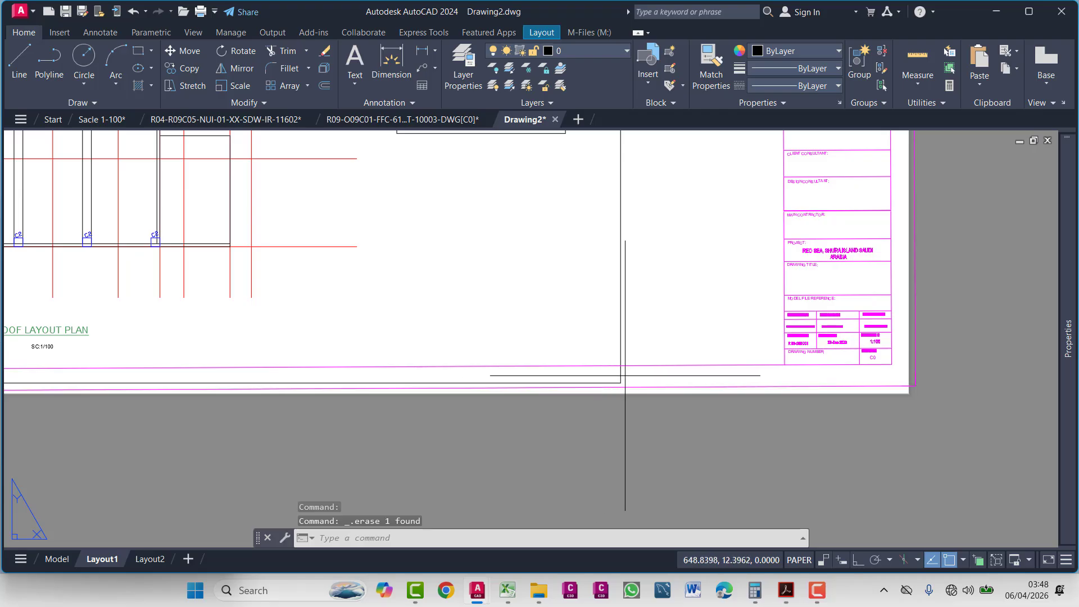
pyautogui.click(617, 374)
pyautogui.scroll(-5, 618, 373)
pyautogui.click(381, 382)
pyautogui.scroll(8, 339, 377)
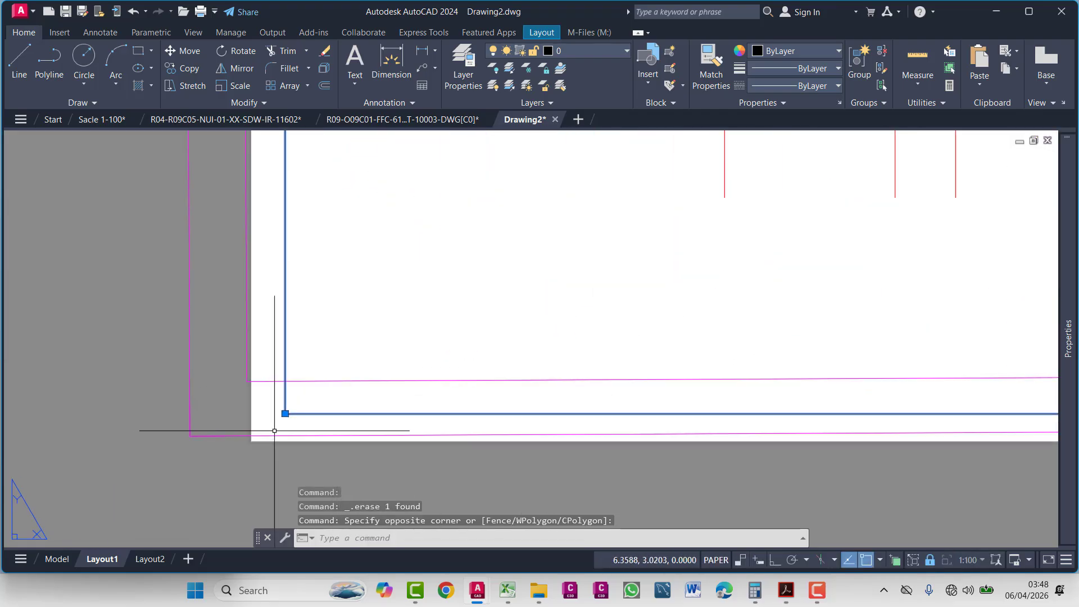
pyautogui.click(285, 414)
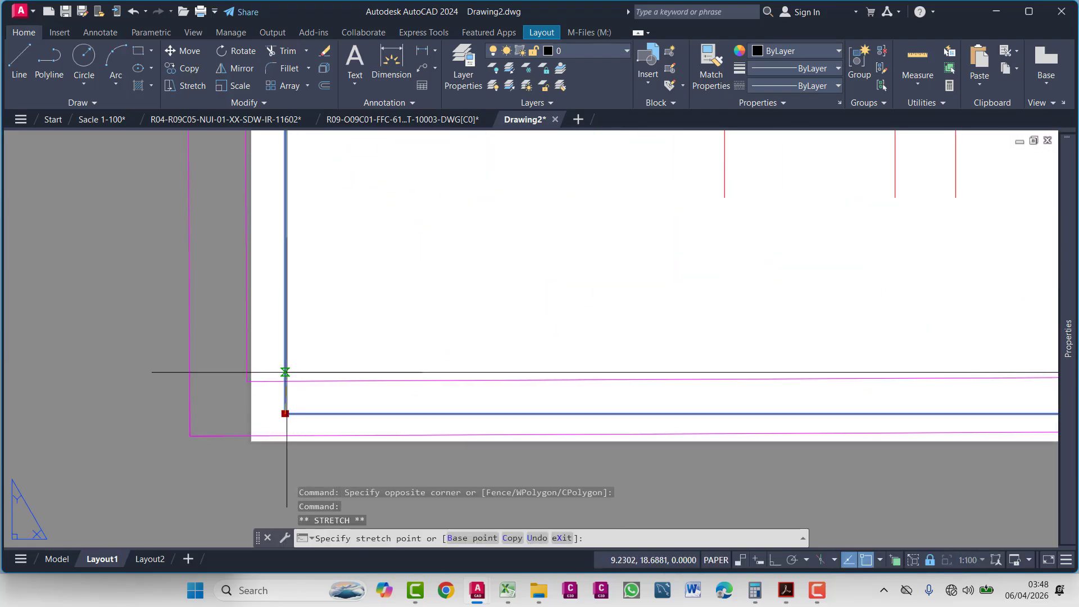
pyautogui.scroll(-8, 287, 375)
pyautogui.moveTo(572, 281); pyautogui.dragTo(519, 313, button='middle')
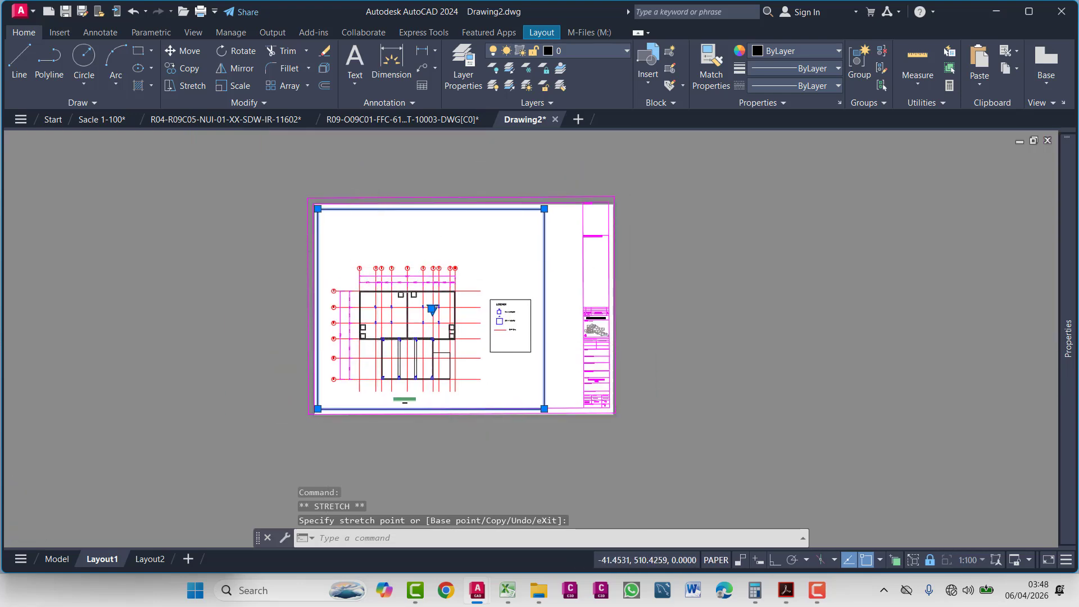
pyautogui.scroll(4, 323, 185)
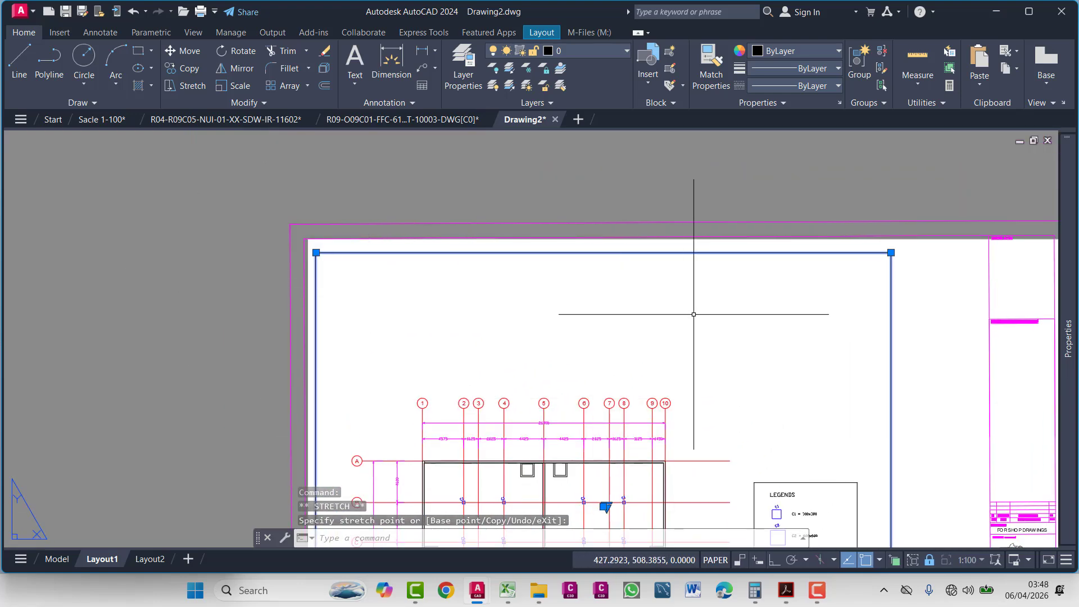
pyautogui.scroll(-6, 666, 279)
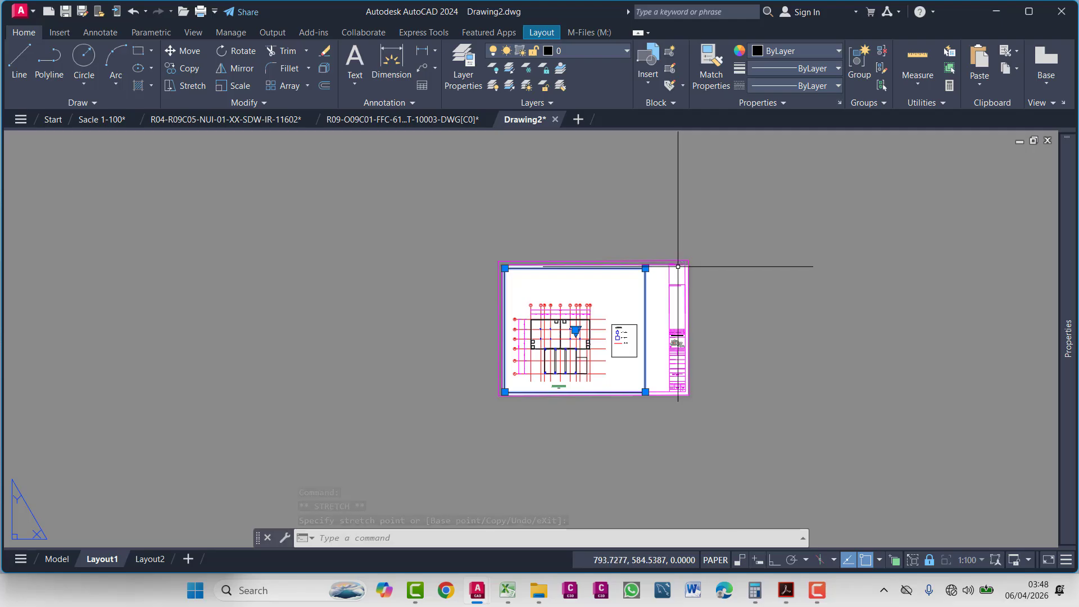
# - Undo the viewport stretch, the rectangle erasure and the alignment, returning the border to its place beside the sheet
pyautogui.press('Escape')
pyautogui.hotkey('ctrl', 'z')
pyautogui.hotkey('ctrl', 'z')
pyautogui.hotkey('ctrl', 'z')
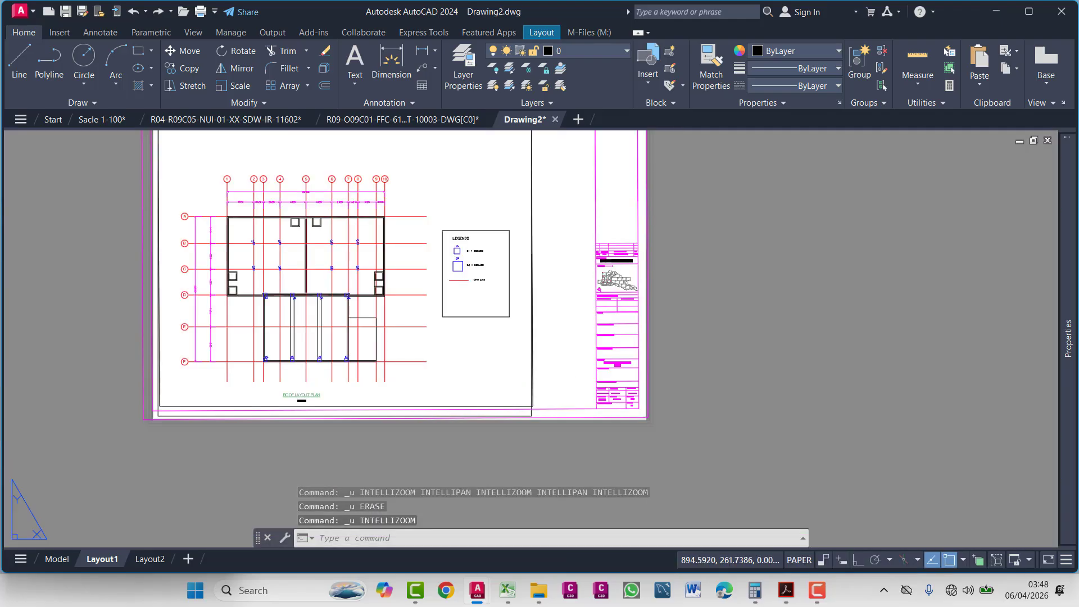
pyautogui.hotkey('ctrl', 'z')
pyautogui.hotkey('ctrl', 'z')
pyautogui.hotkey('ctrl', 'z')
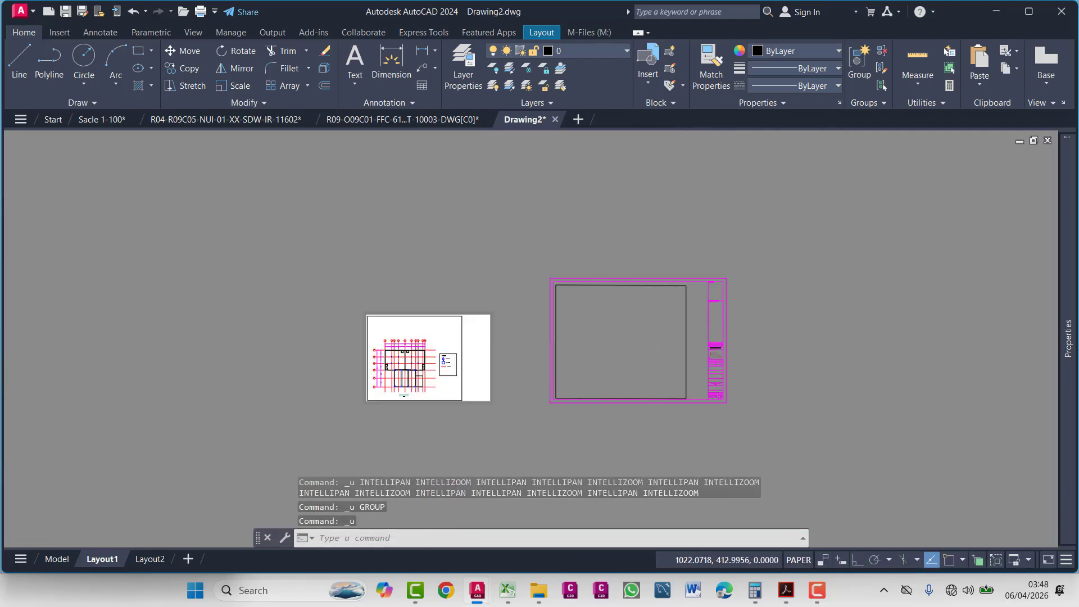
# - Draw a rectangle along the white A1 sheet's edges, from its upper-left corner to its lower-right corner
pyautogui.scroll(2, 518, 340)
pyautogui.write('REC')
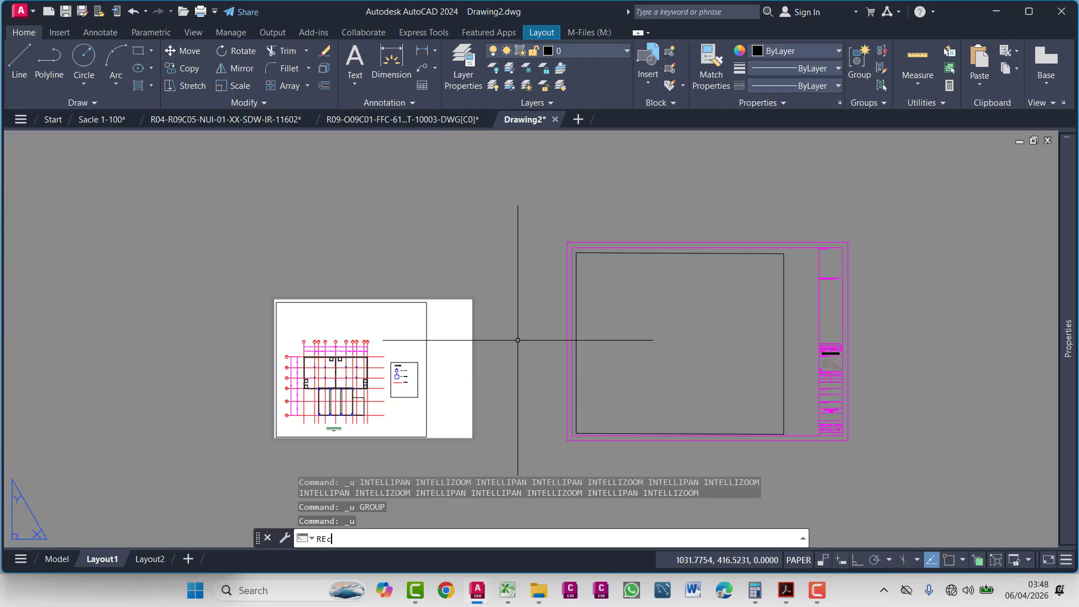
pyautogui.press('Return')
pyautogui.scroll(2, 327, 293)
pyautogui.click(239, 300)
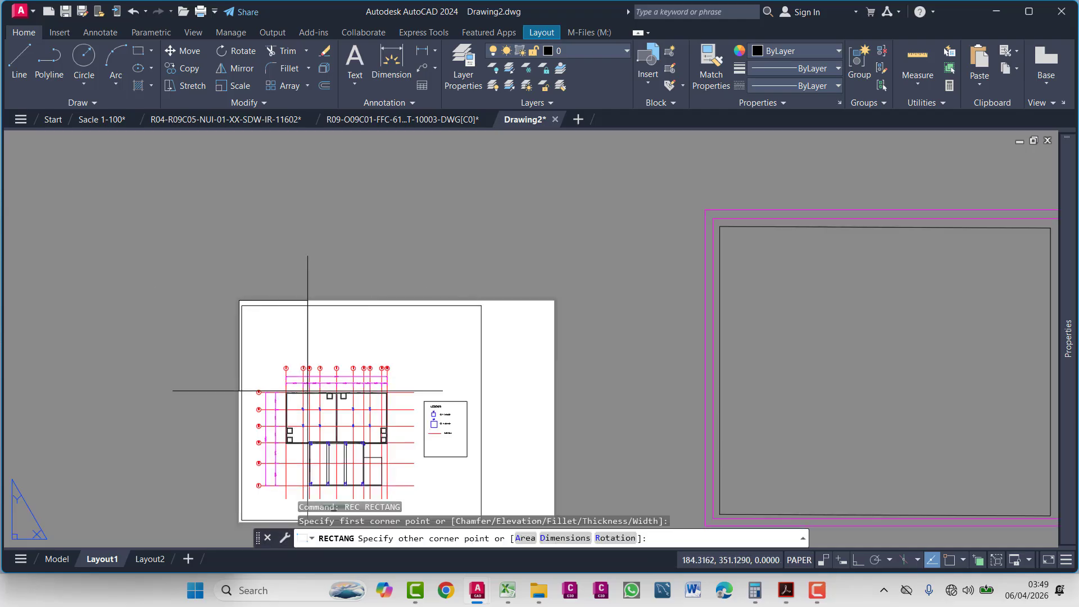
pyautogui.scroll(5, 545, 402)
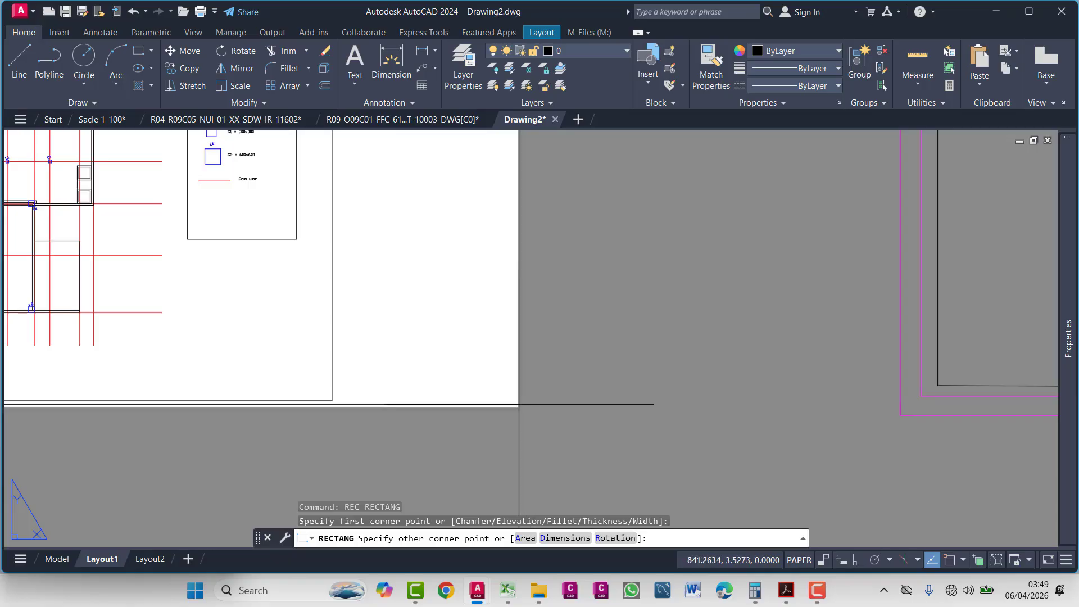
pyautogui.press('Escape')
pyautogui.scroll(-4, 394, 433)
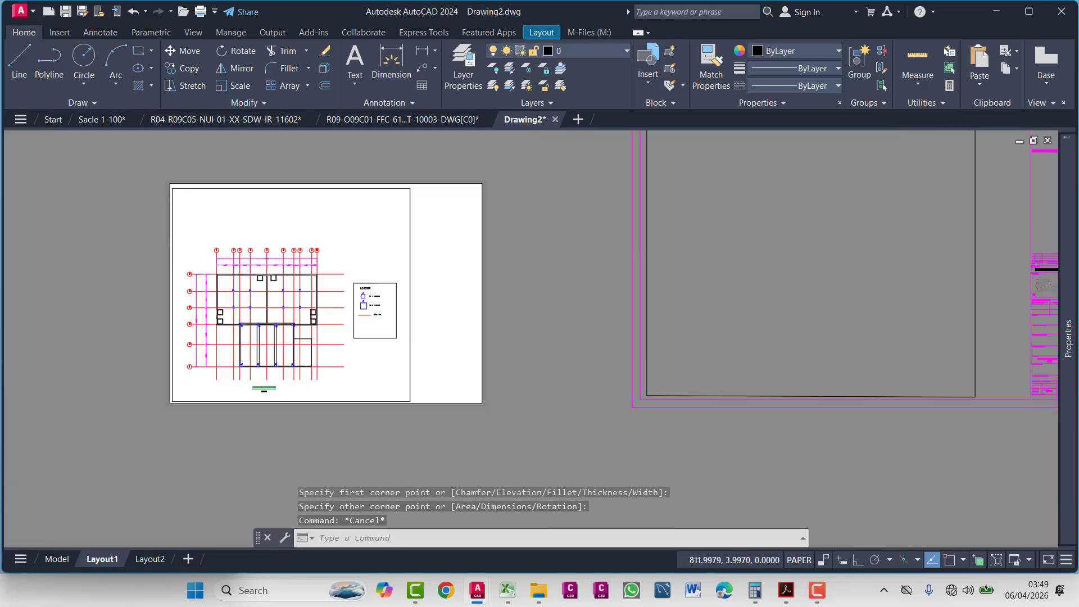
pyautogui.click(835, 187)
pyautogui.click(476, 472)
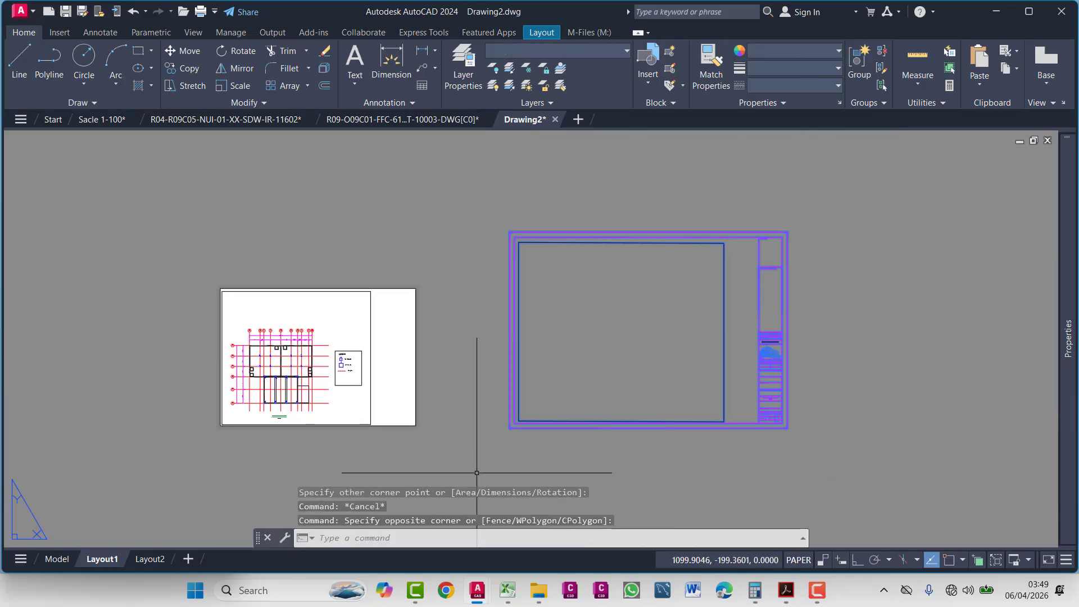
pyautogui.press('Escape')
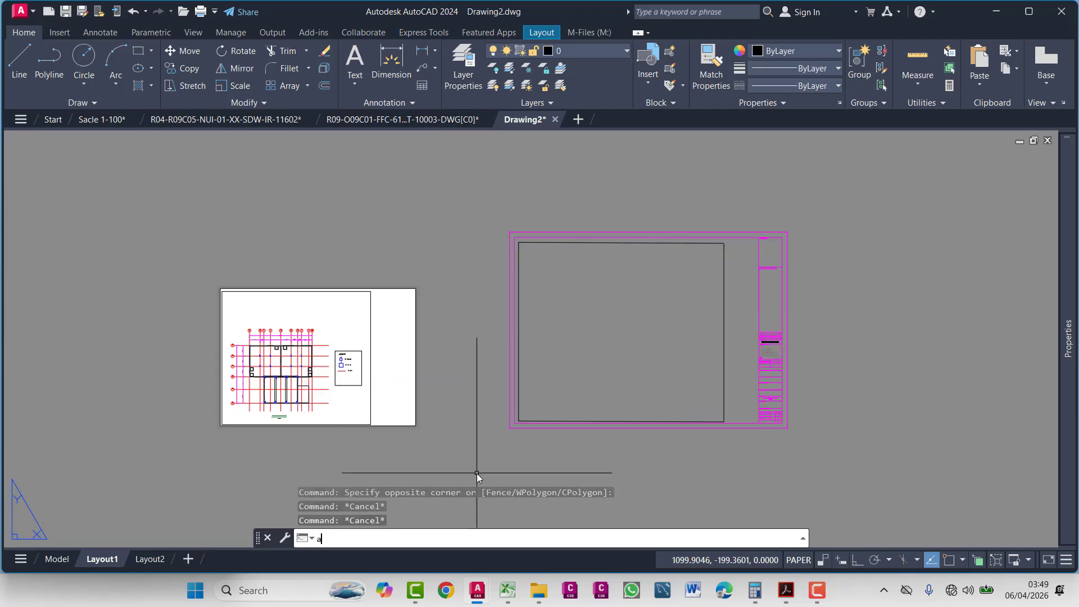
pyautogui.write('AL')
pyautogui.click(336, 420)
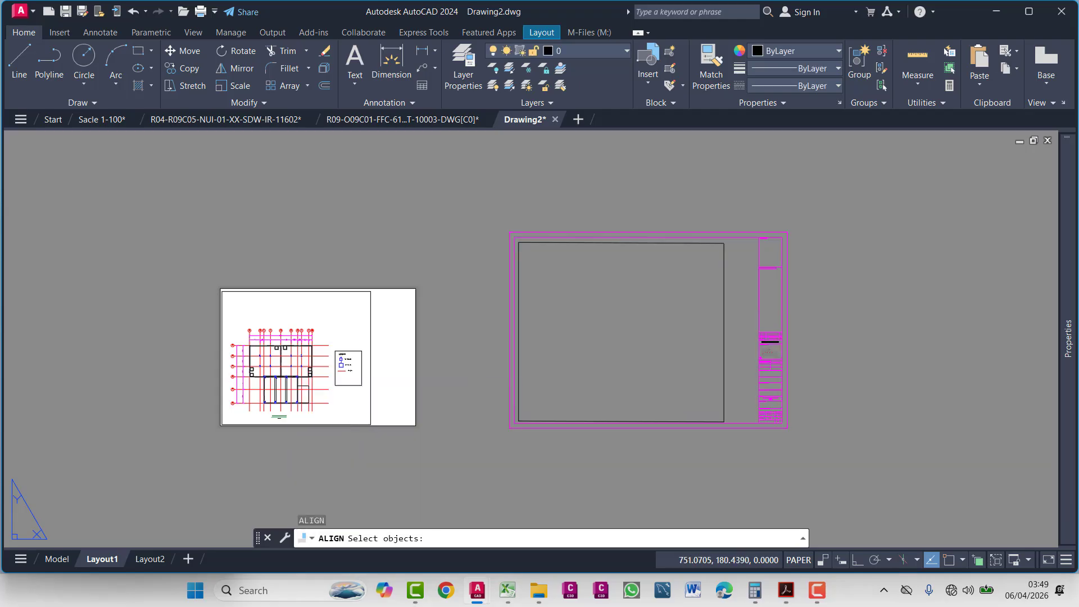
pyautogui.scroll(10, 514, 239)
pyautogui.scroll(-12, 785, 283)
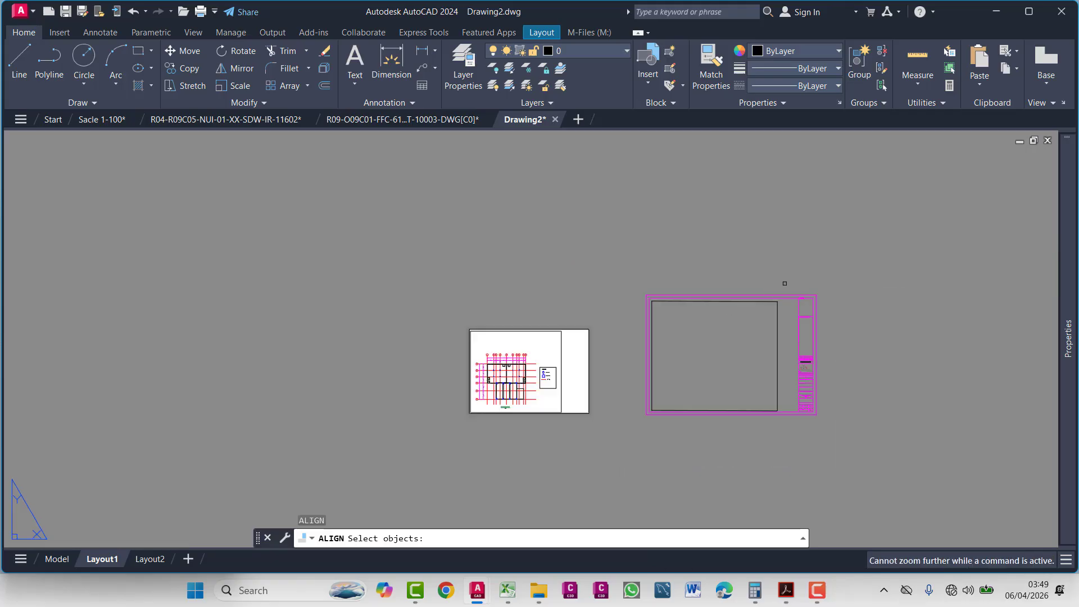
pyautogui.click(641, 431)
pyautogui.press('Return')
pyautogui.scroll(4, 664, 326)
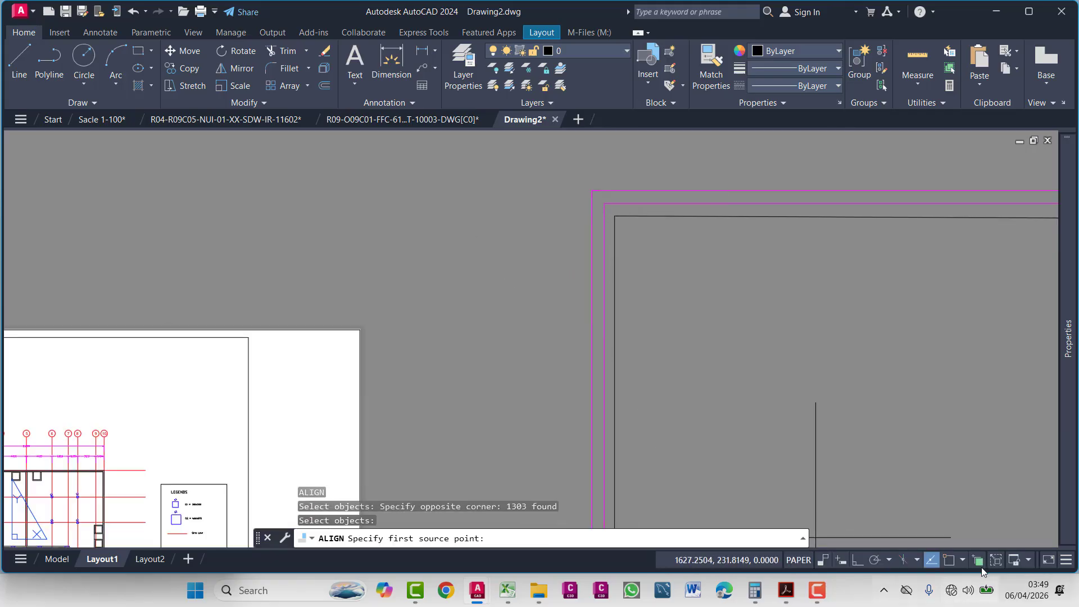
pyautogui.click(592, 190)
pyautogui.scroll(8, 592, 190)
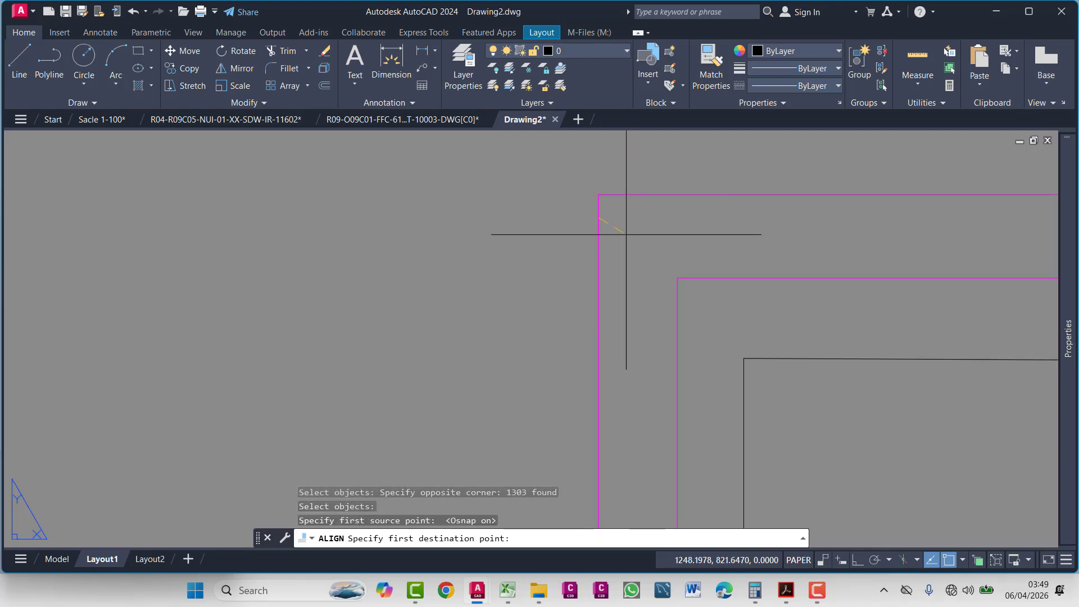
pyautogui.hotkey('ctrl', 'z')
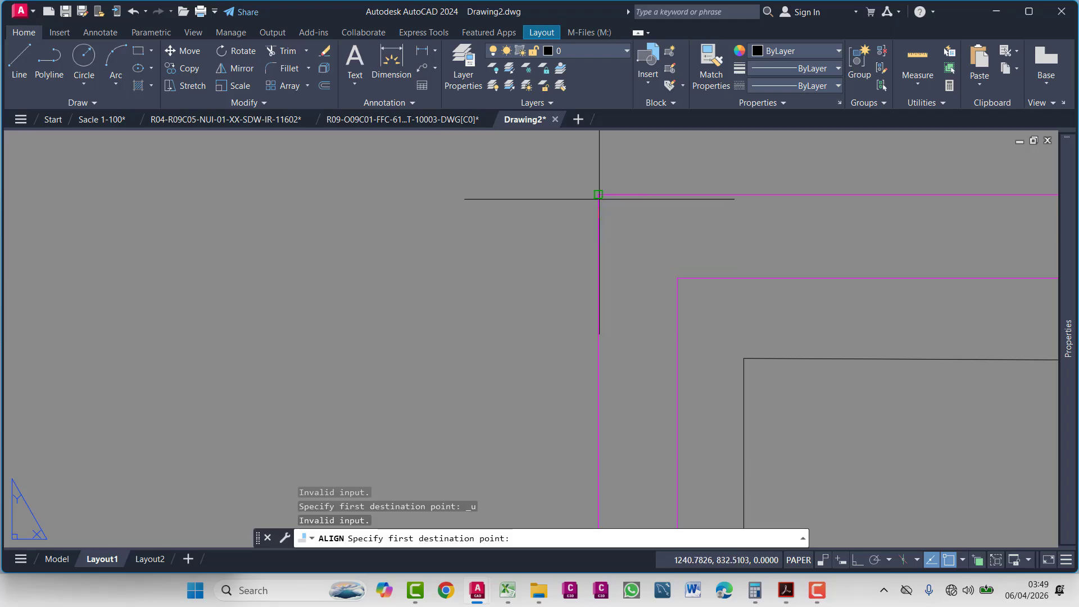
pyautogui.click(599, 194)
pyautogui.scroll(-5, 567, 299)
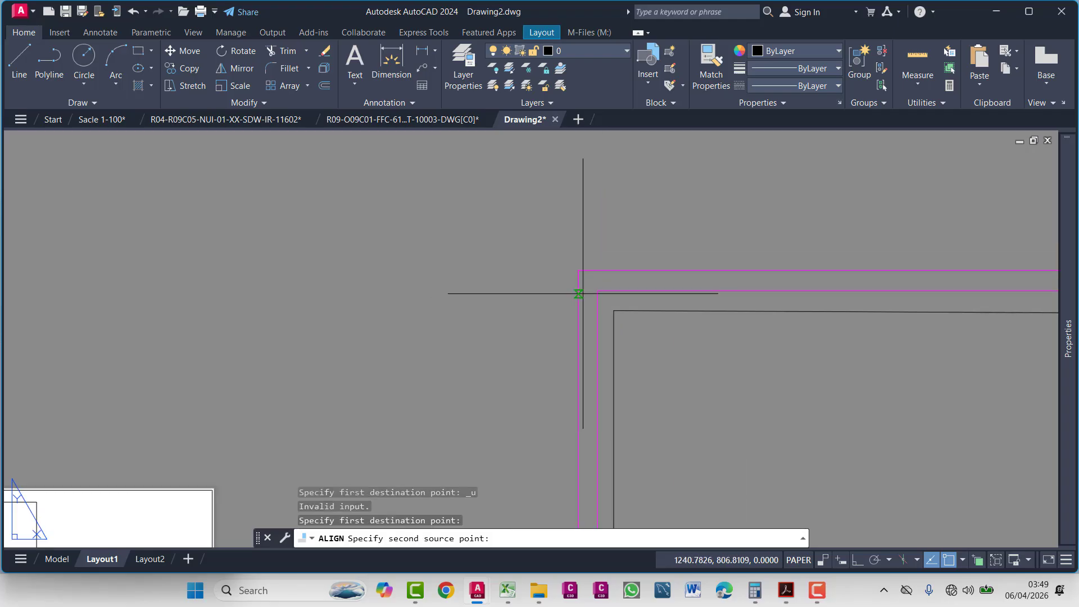
pyautogui.press('Escape')
# - Align the pasted border, title block and inner rectangle, matching the border's outer upper-left corner to the sheet rectangle's upper-left corner
pyautogui.scroll(-5, 579, 292)
pyautogui.click(797, 270)
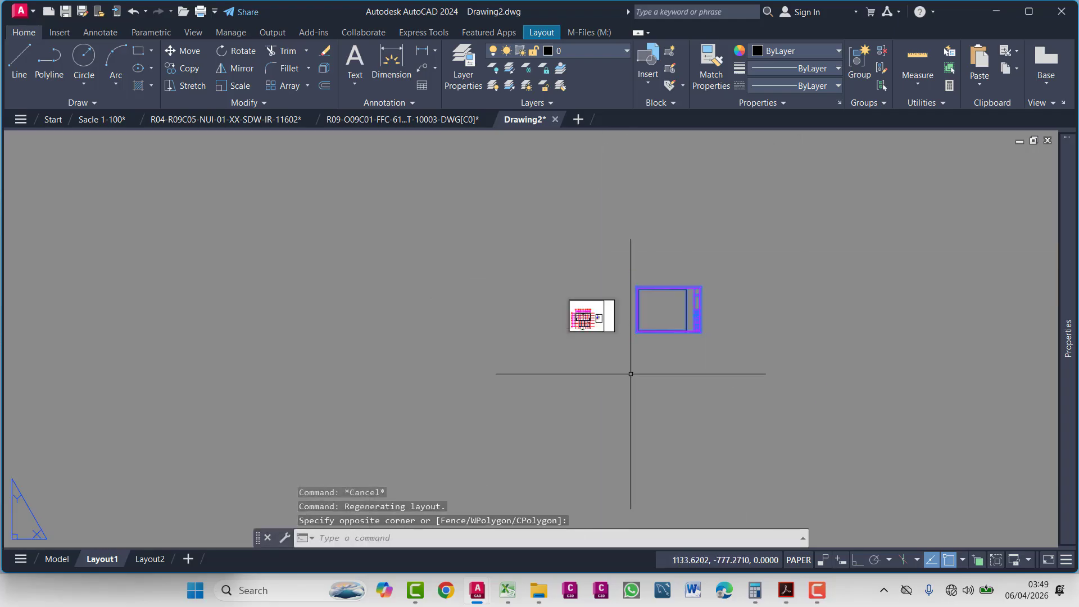
pyautogui.write('align')
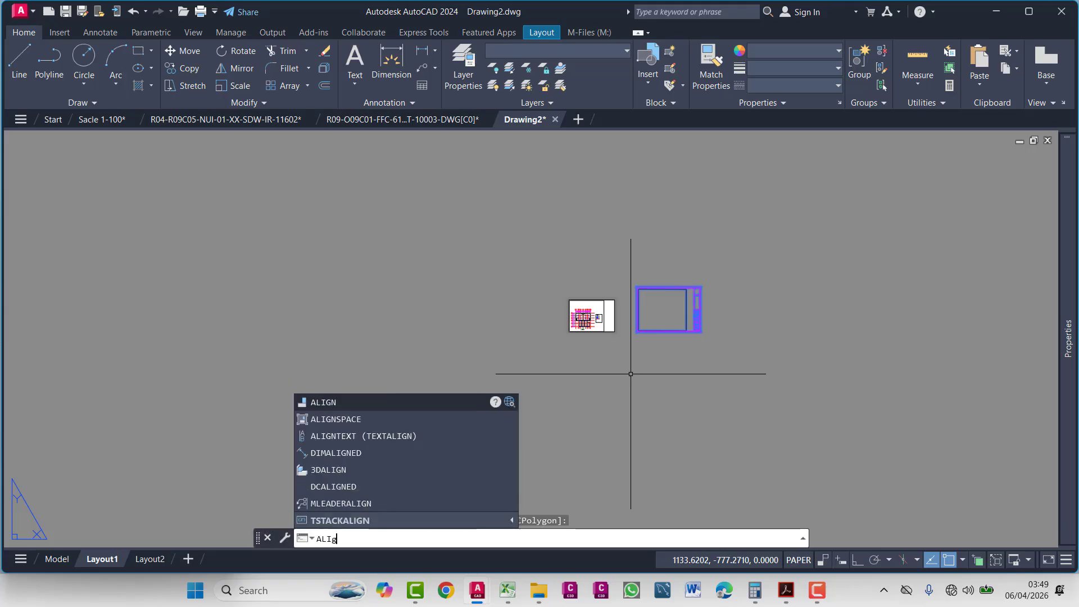
pyautogui.click(349, 403)
pyautogui.scroll(10, 601, 289)
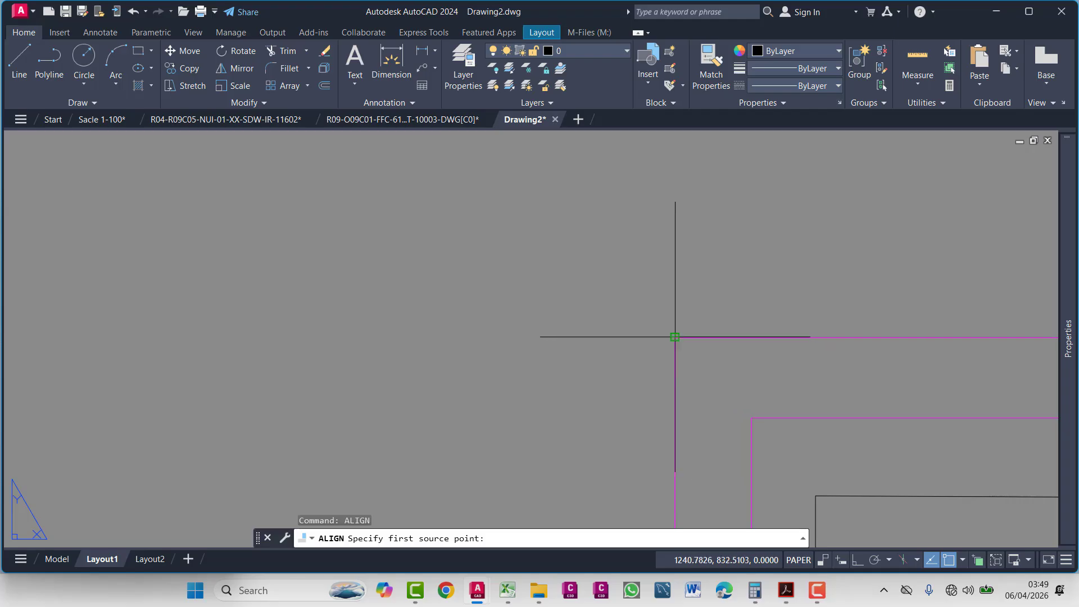
pyautogui.scroll(-5, 433, 385)
pyautogui.scroll(6, 711, 373)
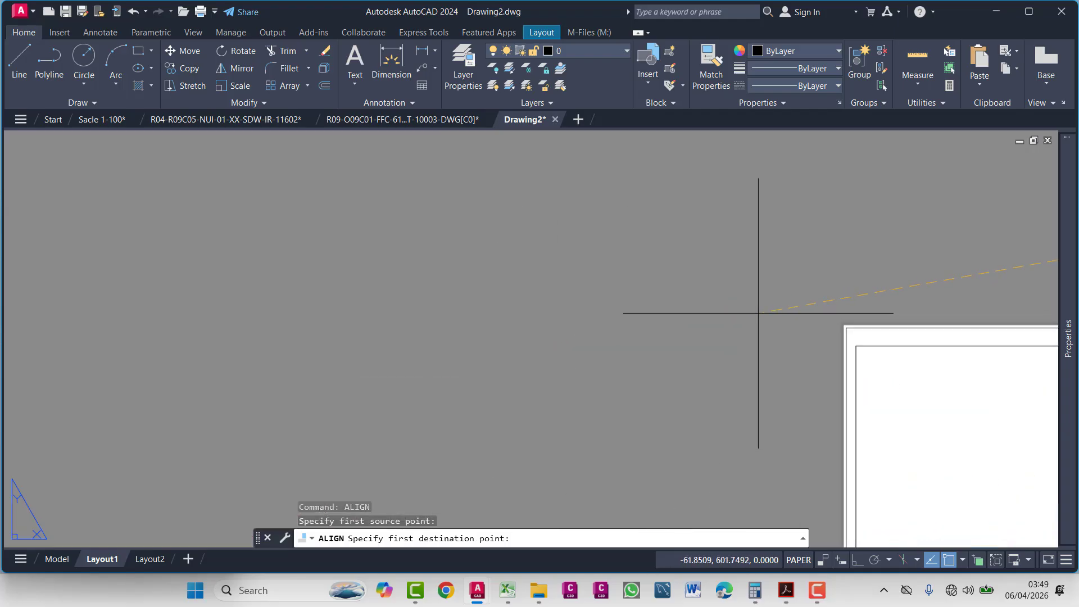
pyautogui.click(823, 356)
# - Match the border's outer upper-right corner to the sheet rectangle's upper-right corner and scale the objects to the alignment points
pyautogui.scroll(-5, 824, 356)
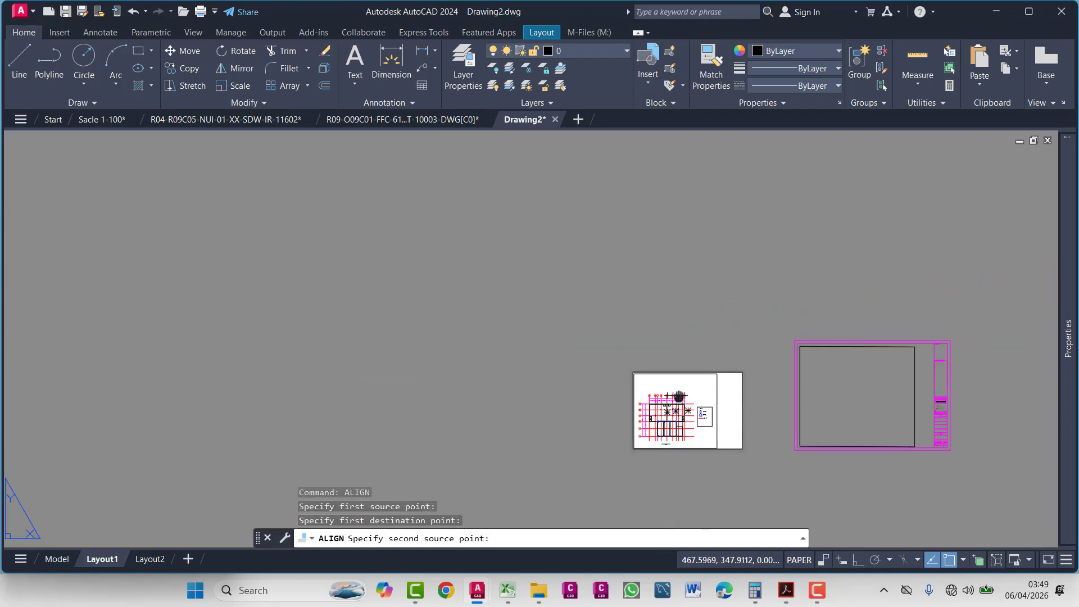
pyautogui.scroll(6, 697, 326)
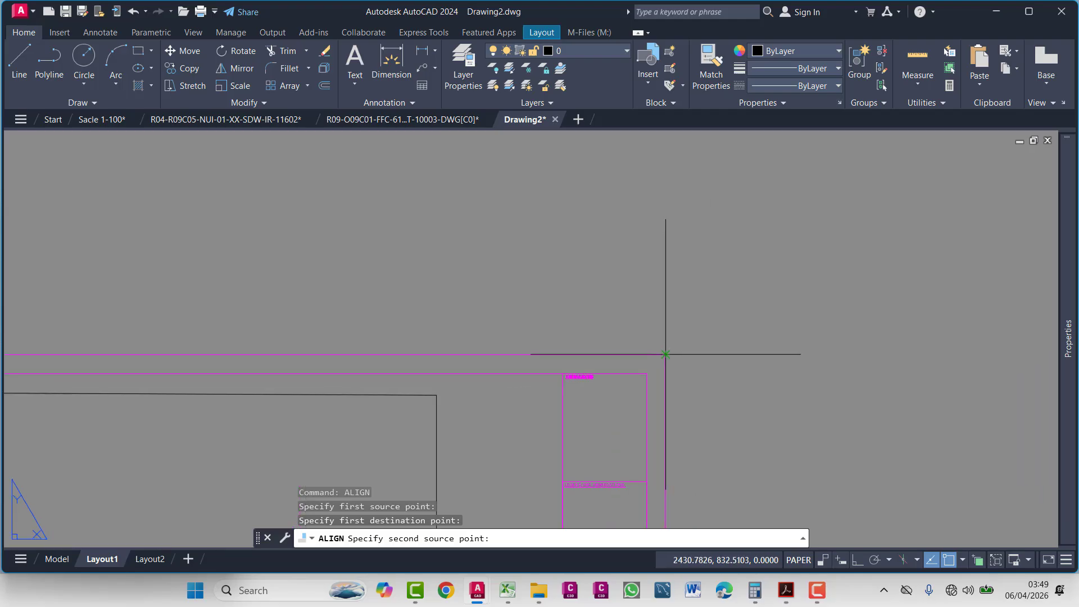
pyautogui.scroll(4, 666, 354)
pyautogui.scroll(-5, 667, 356)
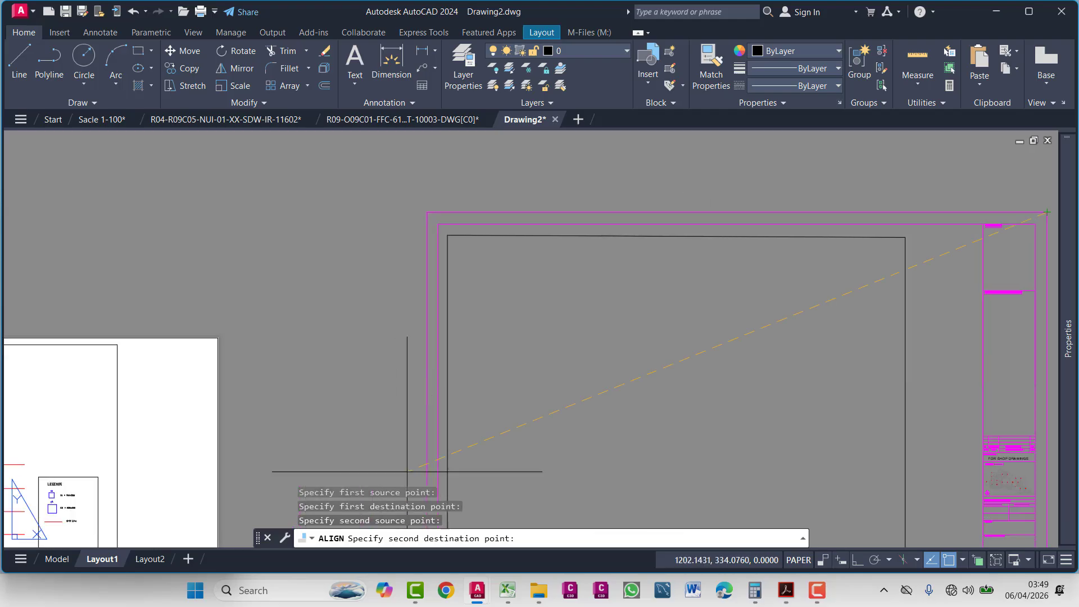
pyautogui.scroll(6, 362, 350)
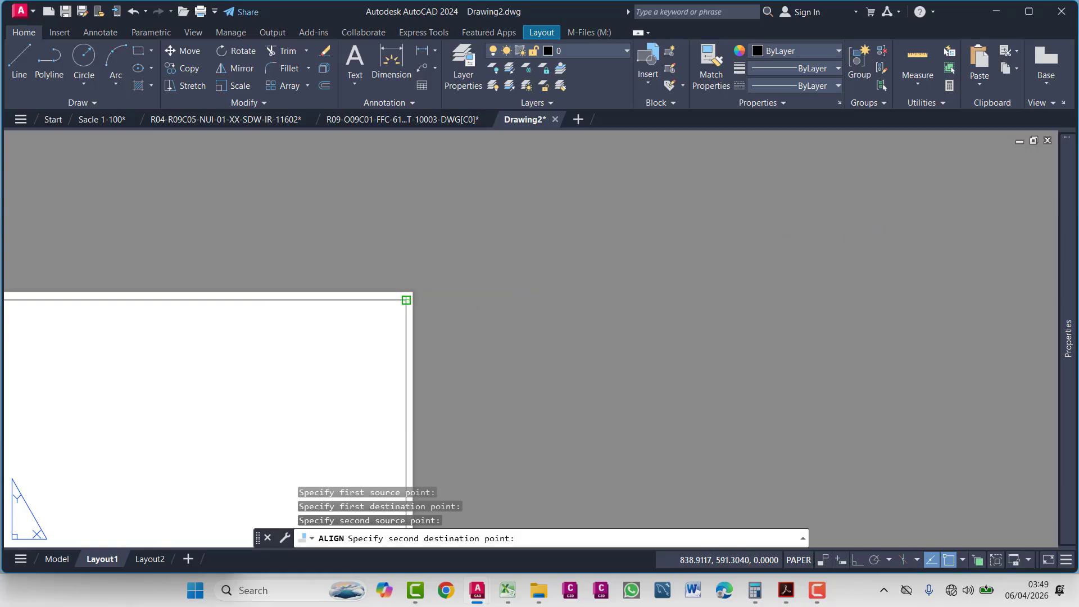
pyautogui.click(406, 300)
pyautogui.scroll(-5, 495, 313)
pyautogui.press('Return')
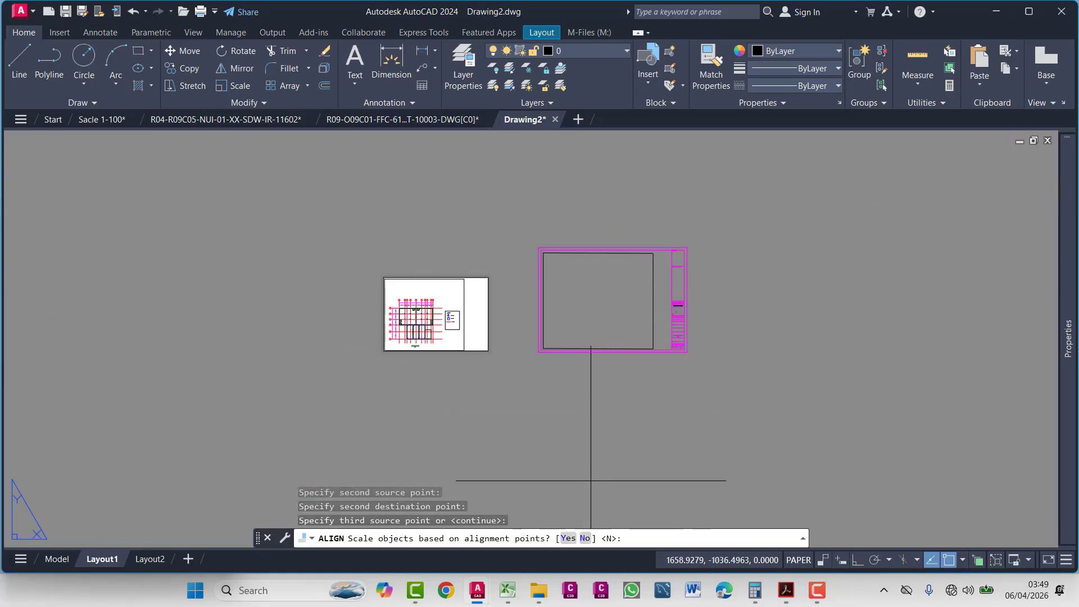
pyautogui.click(569, 538)
pyautogui.scroll(-1, 410, 354)
pyautogui.scroll(5, 433, 308)
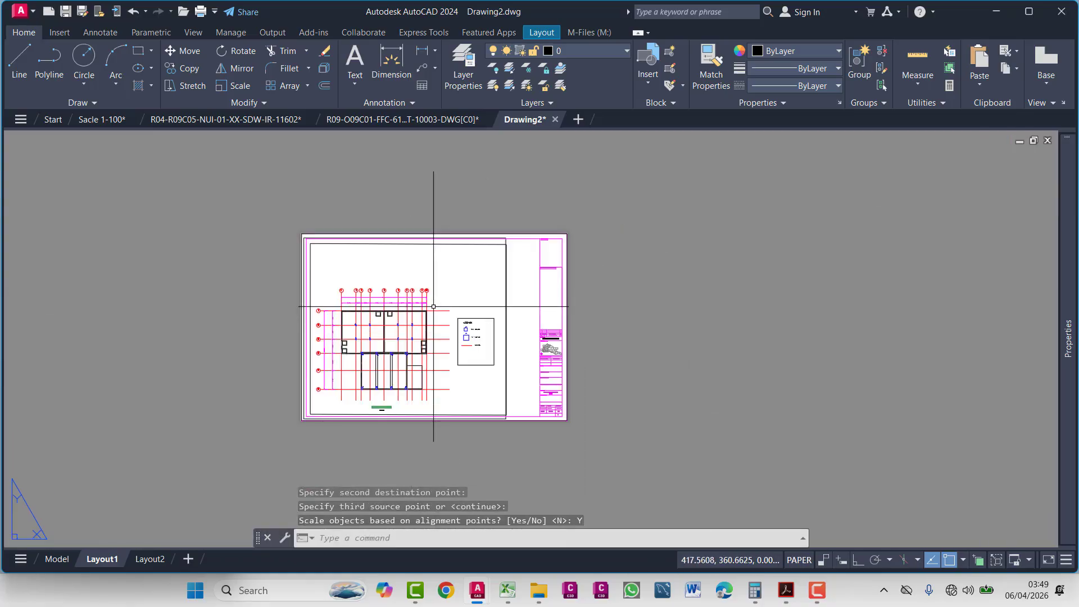
pyautogui.press('Escape')
# - Erase the plan viewport and undo that erasure
pyautogui.scroll(3, 601, 400)
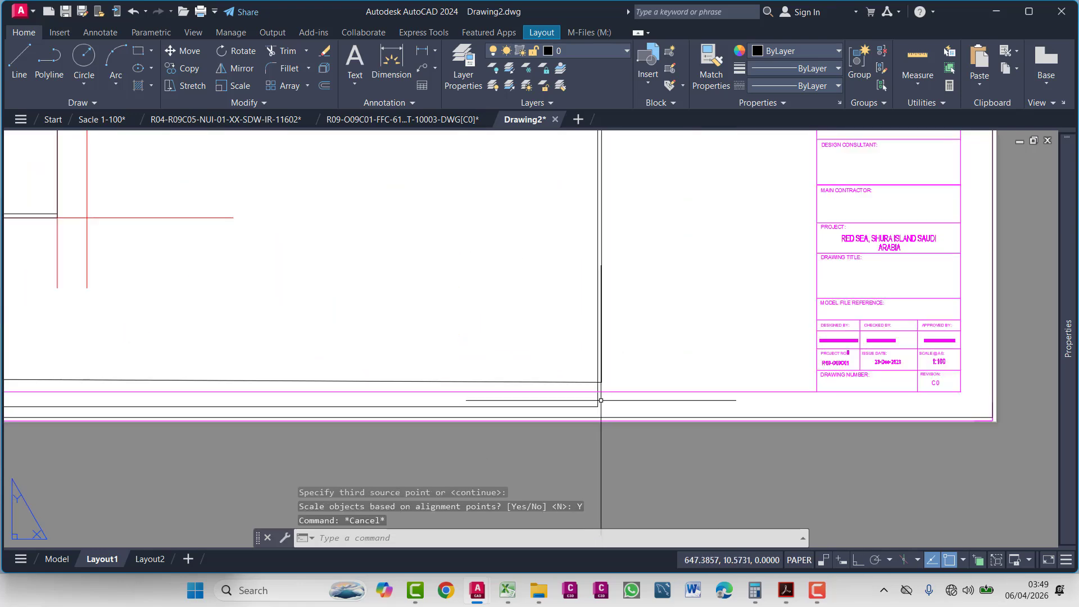
pyautogui.click(596, 406)
pyautogui.scroll(-5, 593, 405)
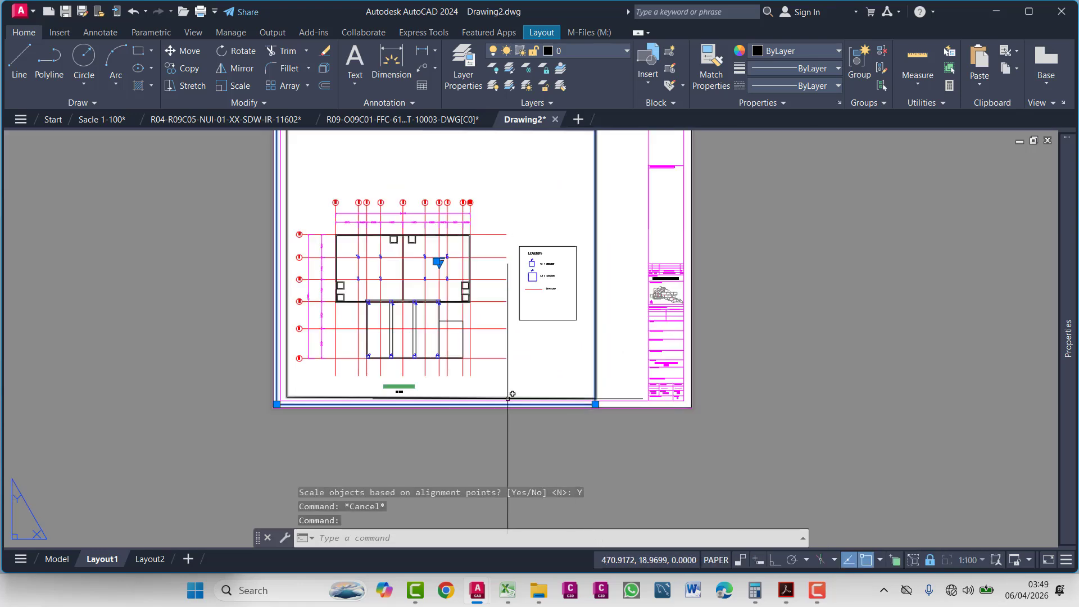
pyautogui.press('Delete')
pyautogui.hotkey('ctrl', 'z')
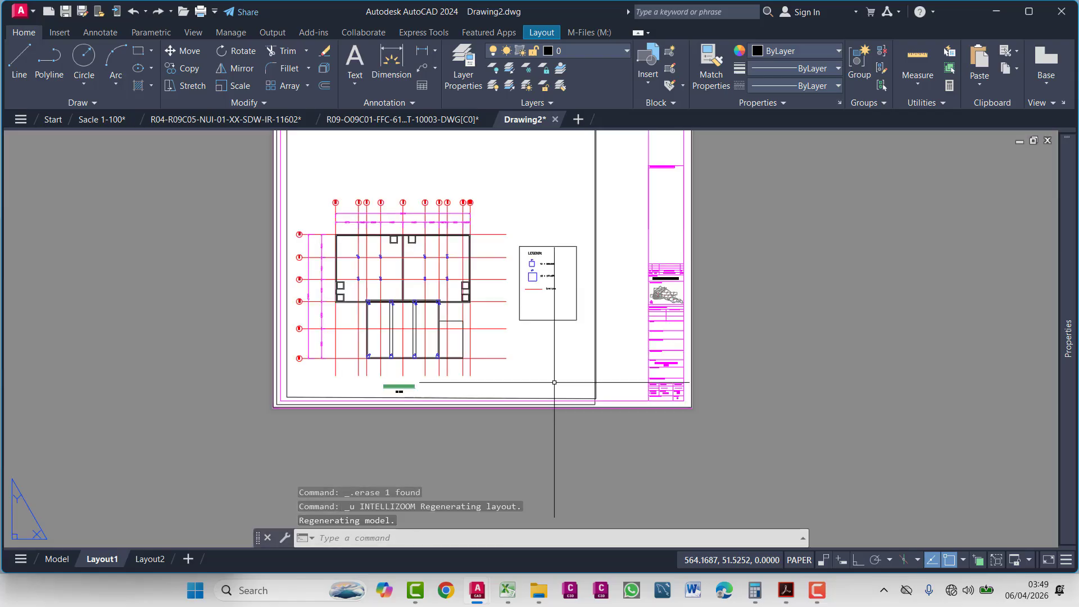
# - Erase the slightly skewed rectangle that was pasted inside the border
pyautogui.scroll(8, 585, 405)
pyautogui.click(415, 373)
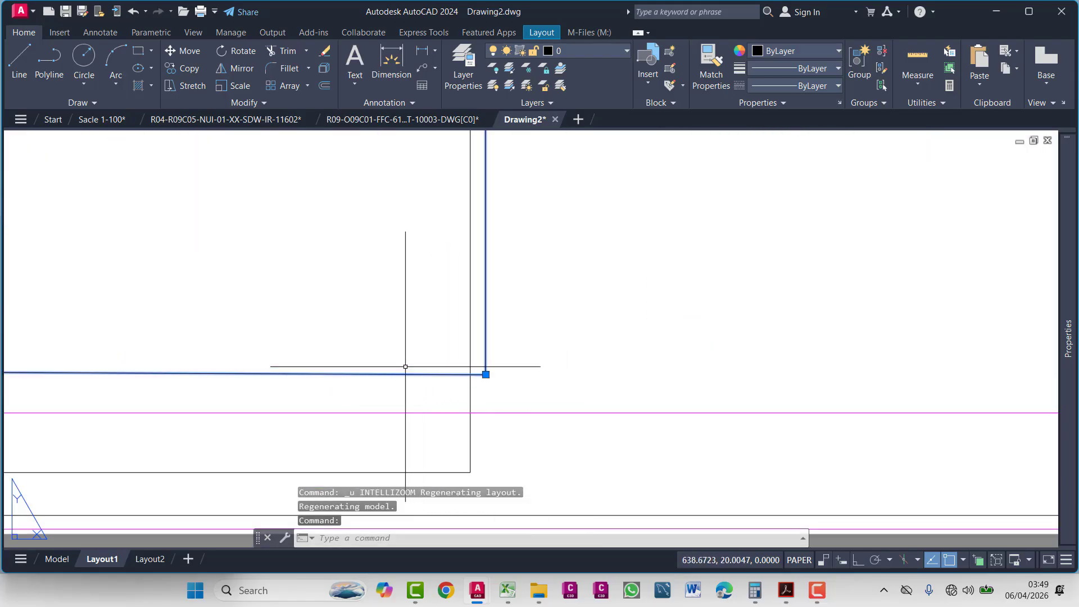
pyautogui.scroll(-5, 447, 406)
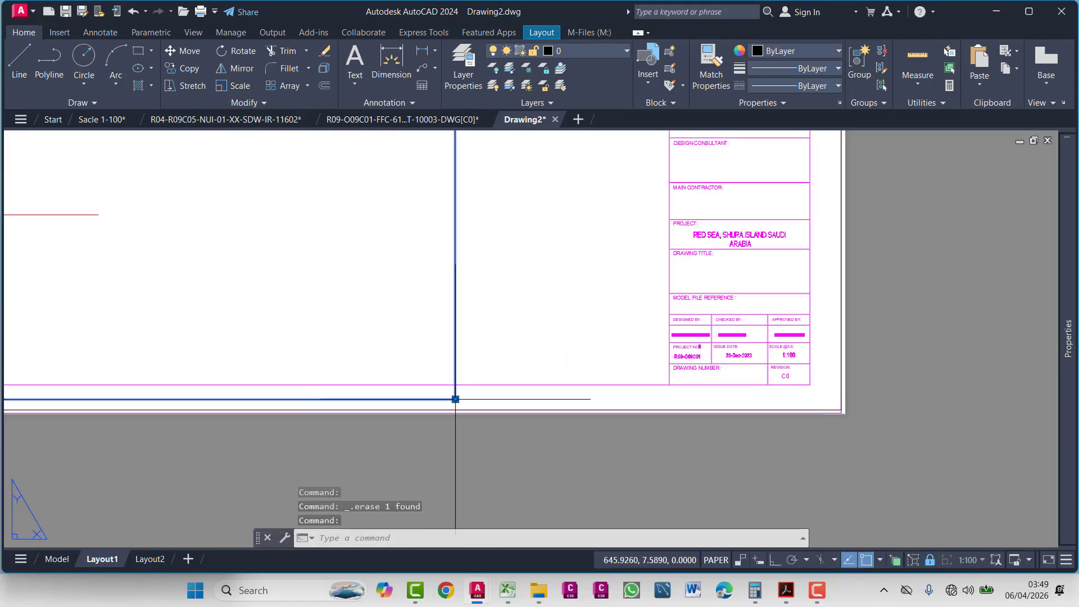
# - Stretch the plan viewport's lower edge up inside the sheet border and its right edge inward to crop out the legend
pyautogui.click(455, 400)
pyautogui.click(452, 376)
pyautogui.scroll(-5, 447, 355)
pyautogui.moveTo(346, 308); pyautogui.dragTo(513, 359, button='middle')
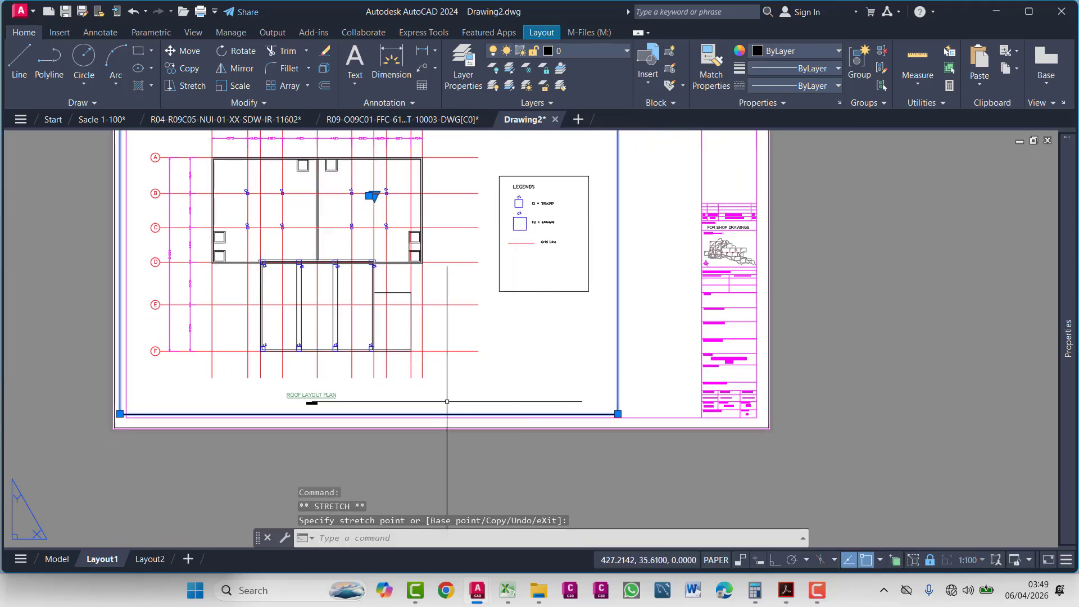
pyautogui.scroll(-4, 517, 383)
pyautogui.scroll(4, 563, 393)
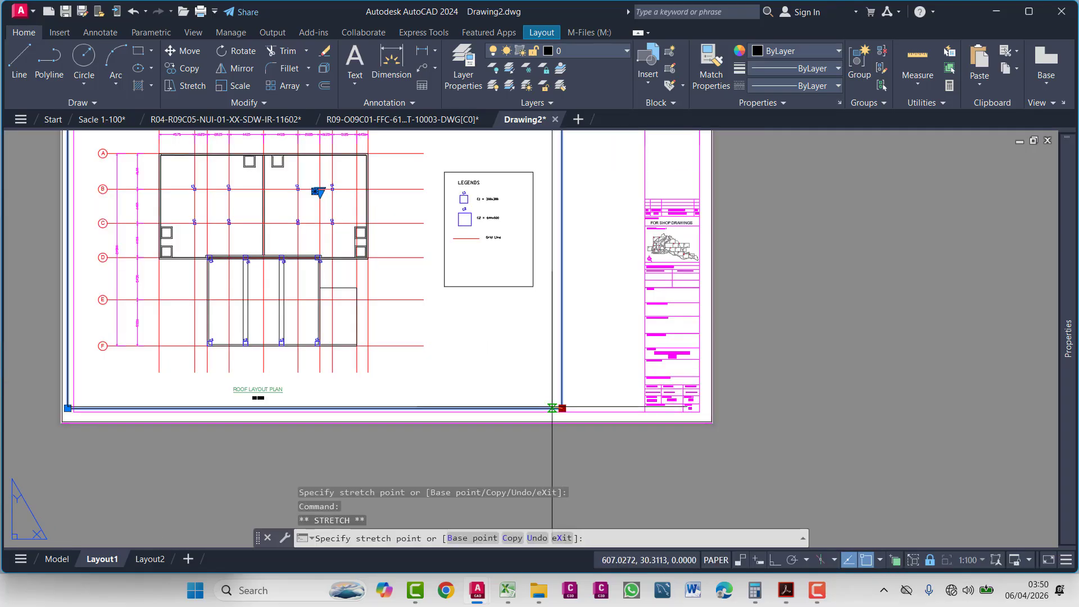
pyautogui.scroll(-4, 474, 332)
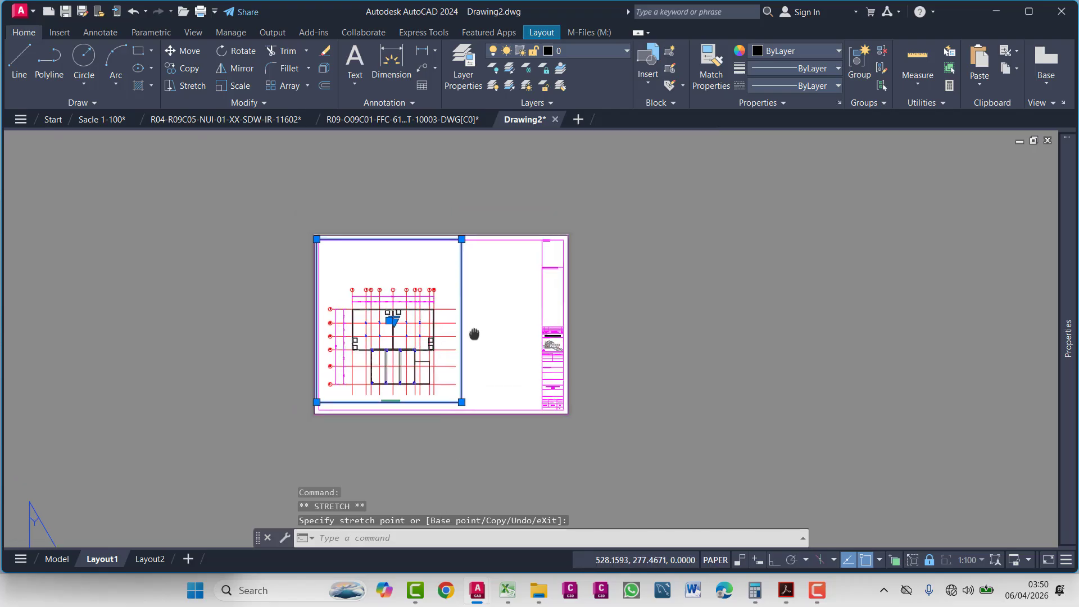
# - Move the plan viewport to the right, towards the middle of the space between the border's left side and the title block
pyautogui.scroll(4, 474, 333)
pyautogui.press('Escape')
pyautogui.write('m')
pyautogui.press('Return')
pyautogui.click(548, 372)
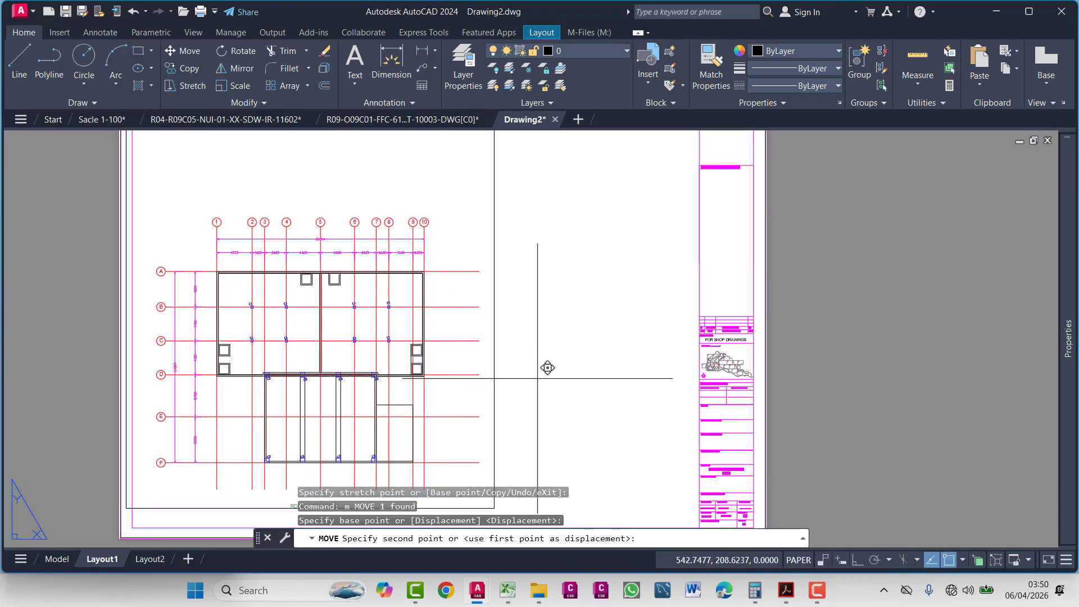
pyautogui.scroll(-4, 604, 374)
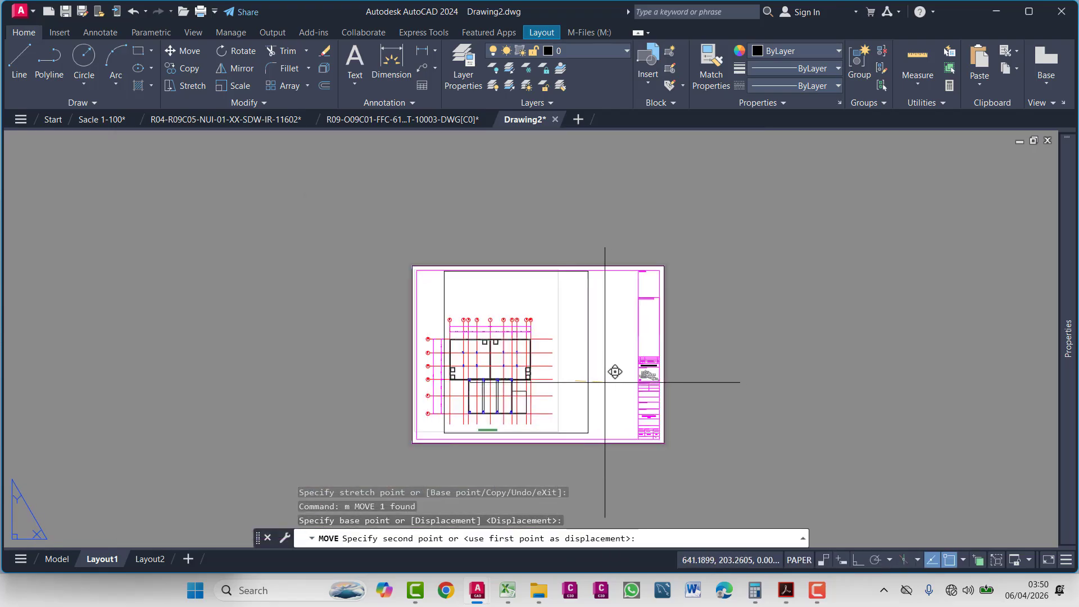
pyautogui.click(614, 369)
pyautogui.scroll(-3, 562, 369)
pyautogui.scroll(3, 499, 349)
pyautogui.press('Escape')
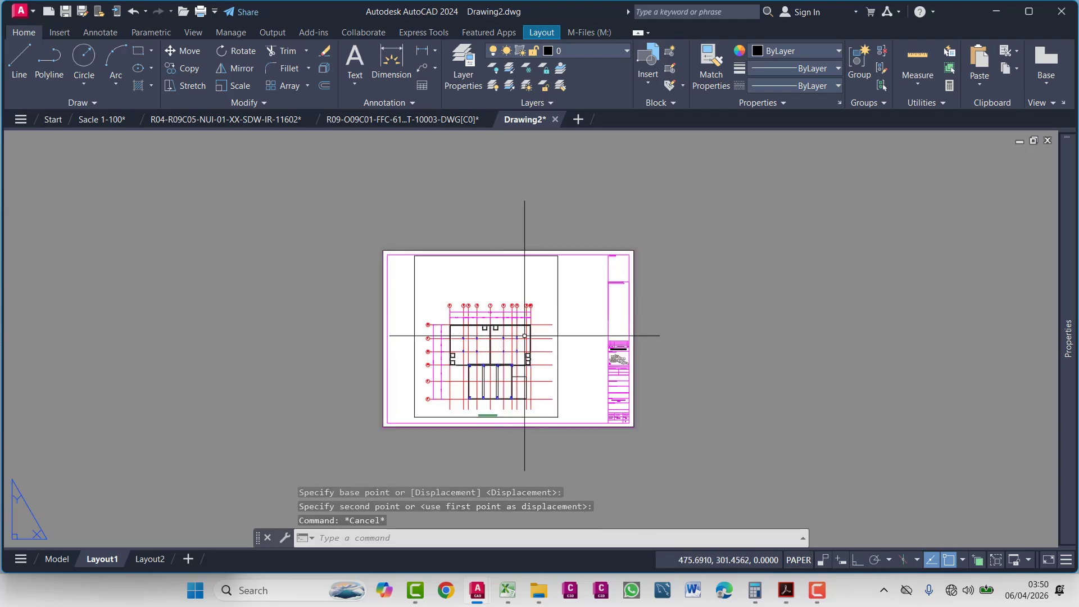
# - Switch the plan viewport's scale to 1:50 and set it back to 1:100
pyautogui.doubleClick(523, 332)
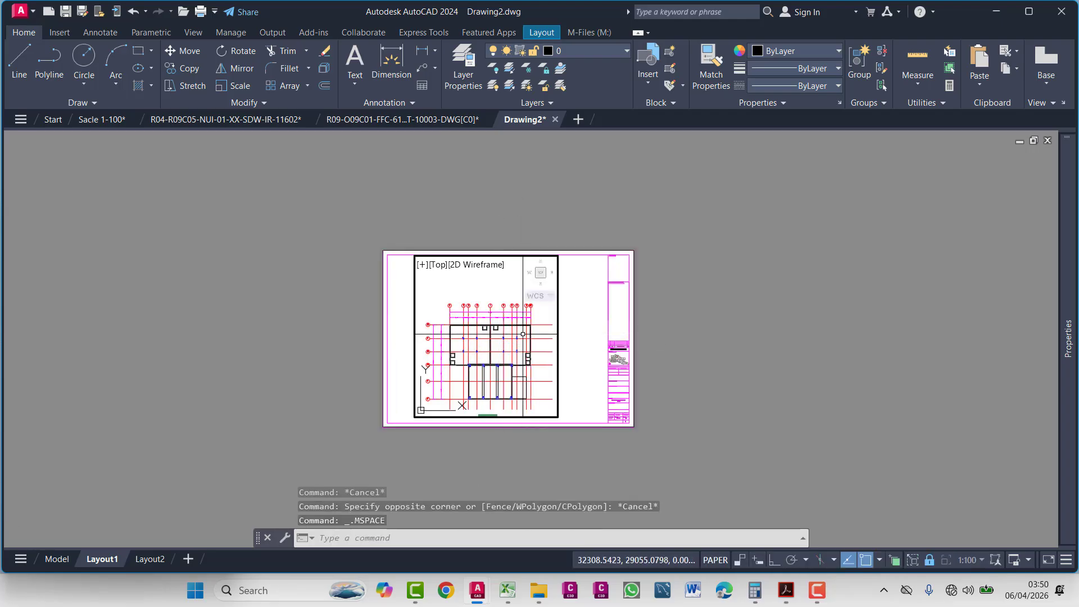
pyautogui.click(975, 559)
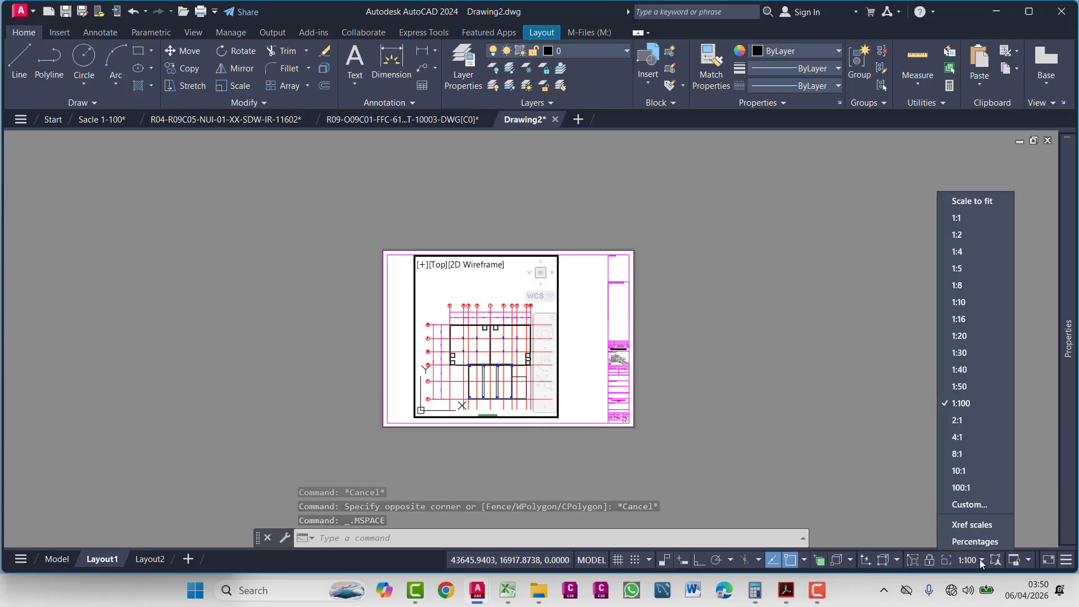
pyautogui.click(969, 387)
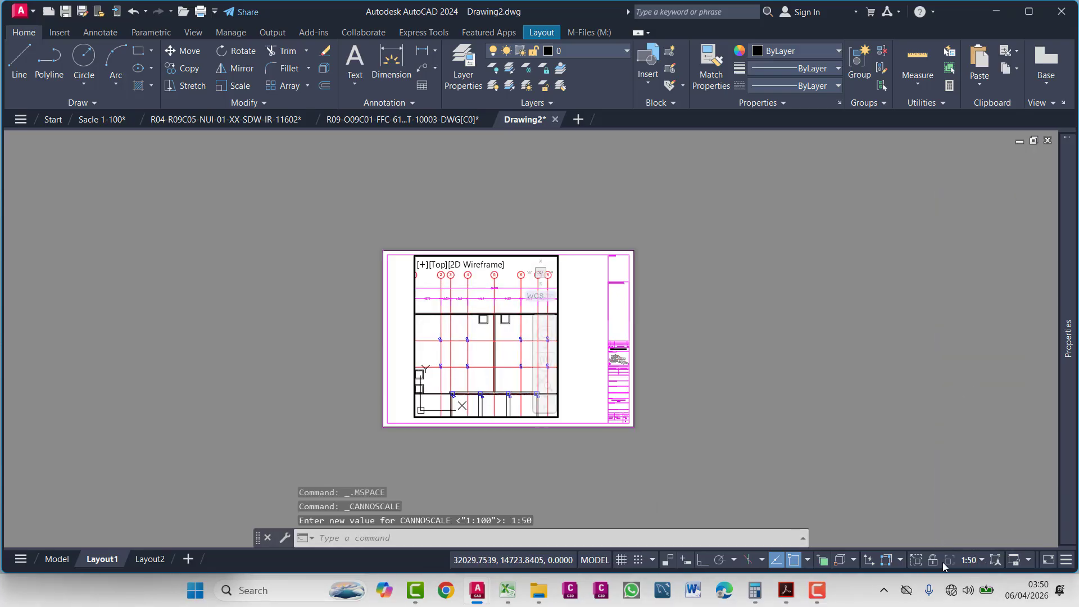
pyautogui.click(976, 559)
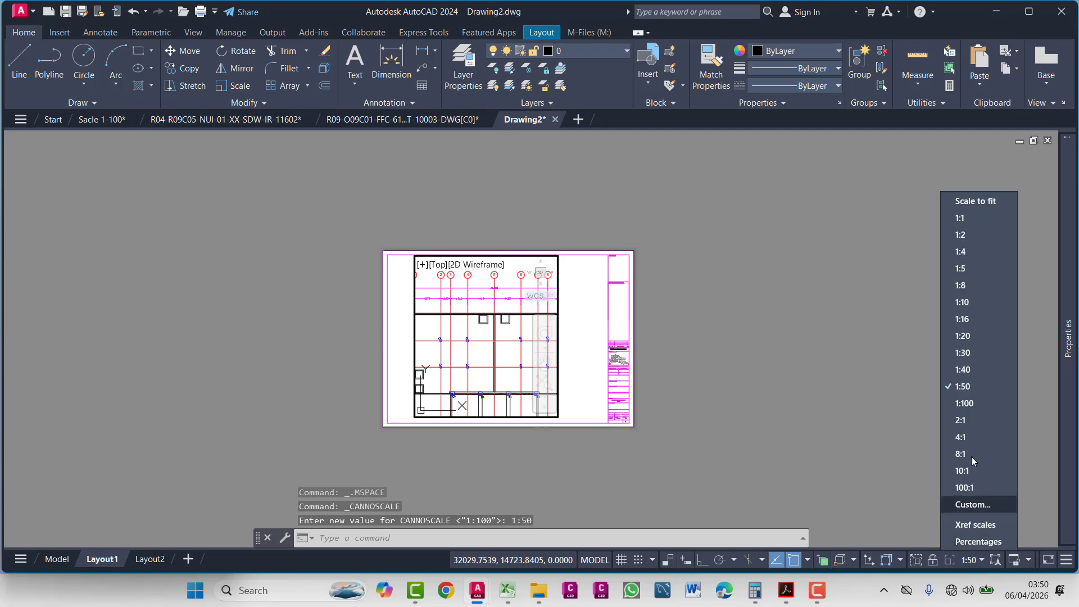
pyautogui.click(964, 404)
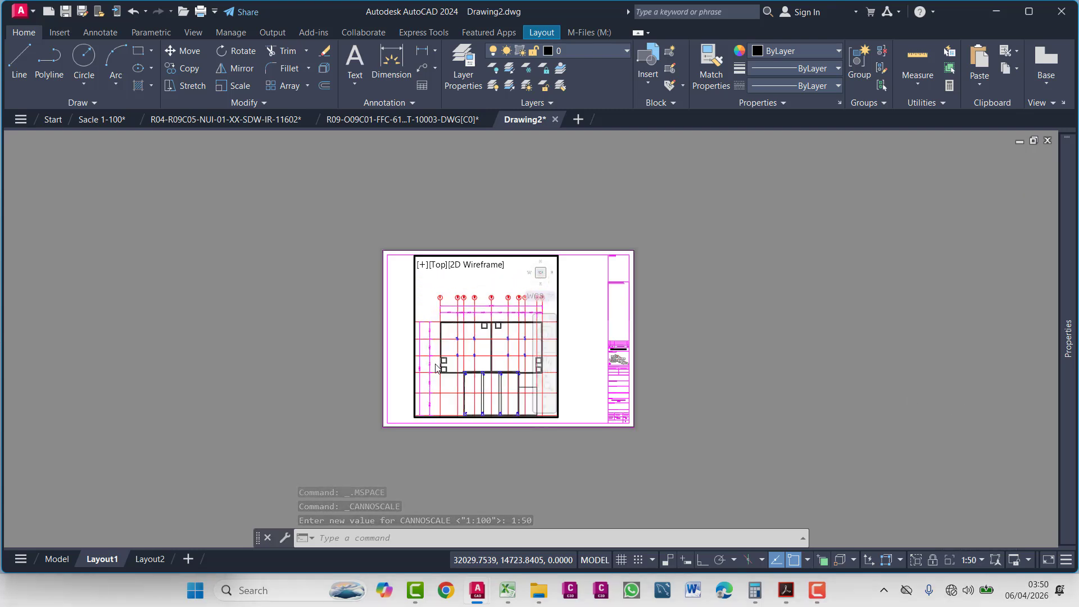
pyautogui.doubleClick(289, 400)
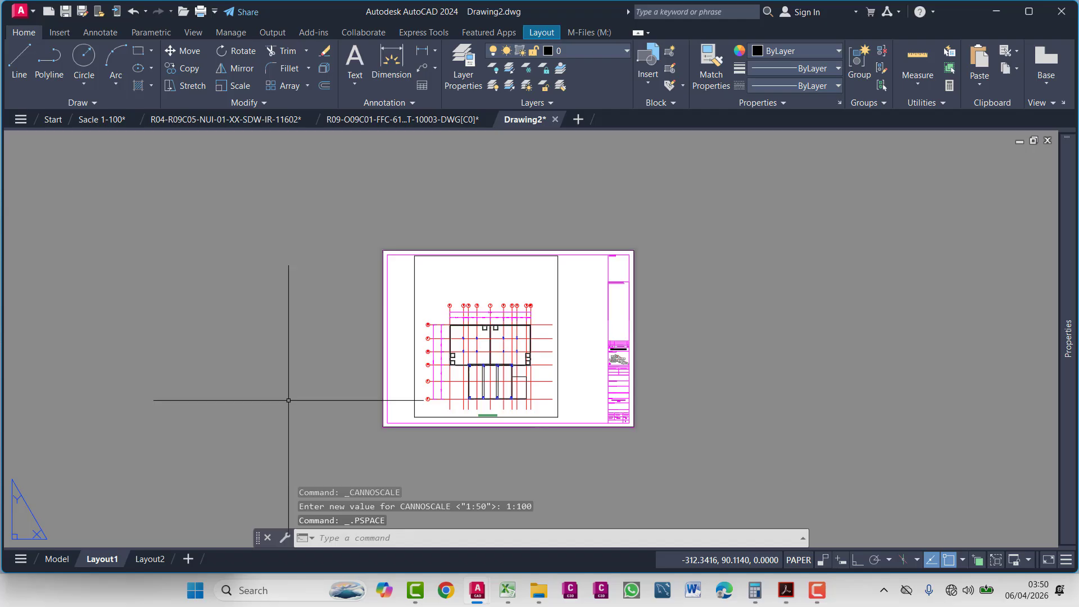
# - Shift the plan upward within its viewport so its title clears the lower edge, and return to paper space
pyautogui.doubleClick(439, 358)
pyautogui.moveTo(453, 364); pyautogui.dragTo(450, 344, button='middle')
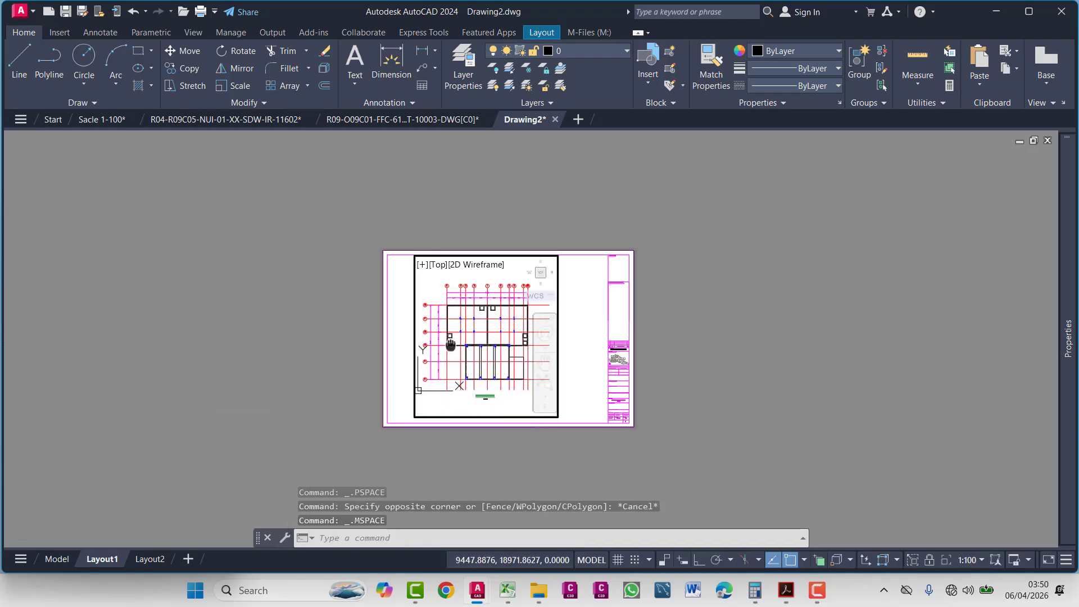
pyautogui.doubleClick(345, 427)
pyautogui.press('Escape')
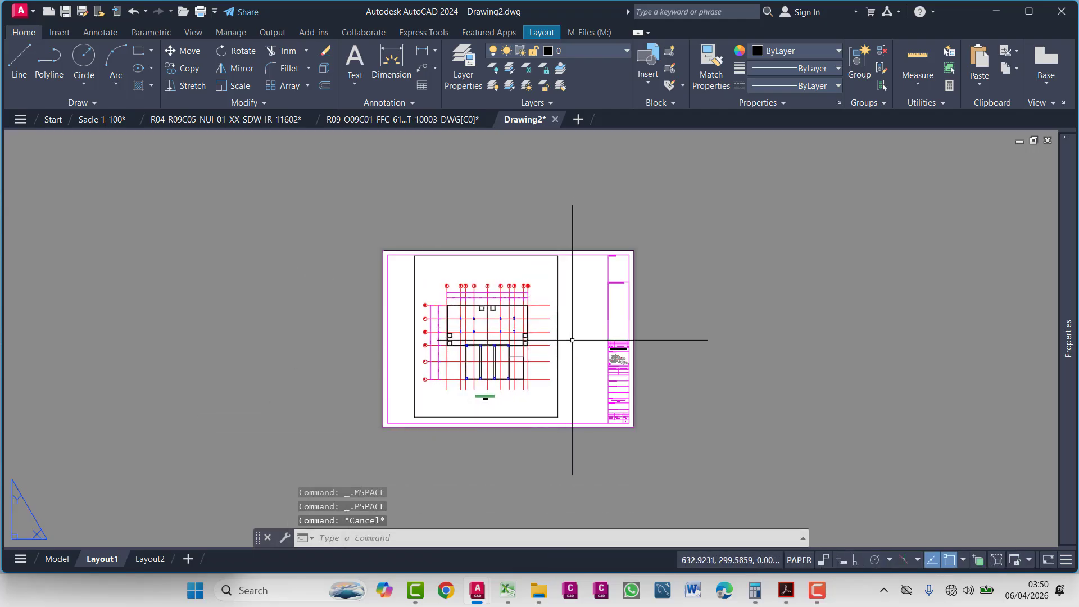
pyautogui.click(560, 354)
pyautogui.click(580, 346)
pyautogui.click(535, 381)
pyautogui.press('Escape')
pyautogui.press('Escape')
pyautogui.press('Escape')
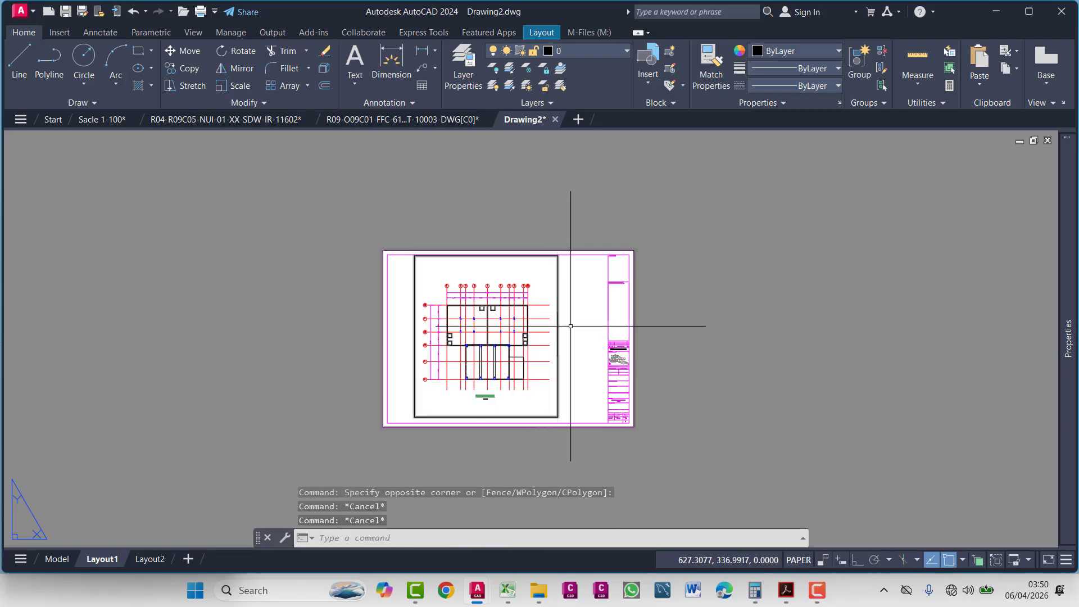
# - Examine the sheet's overall arrangement and the plan's grid bubbles and dimensions at close range
pyautogui.scroll(7, 561, 341)
pyautogui.scroll(-5, 583, 357)
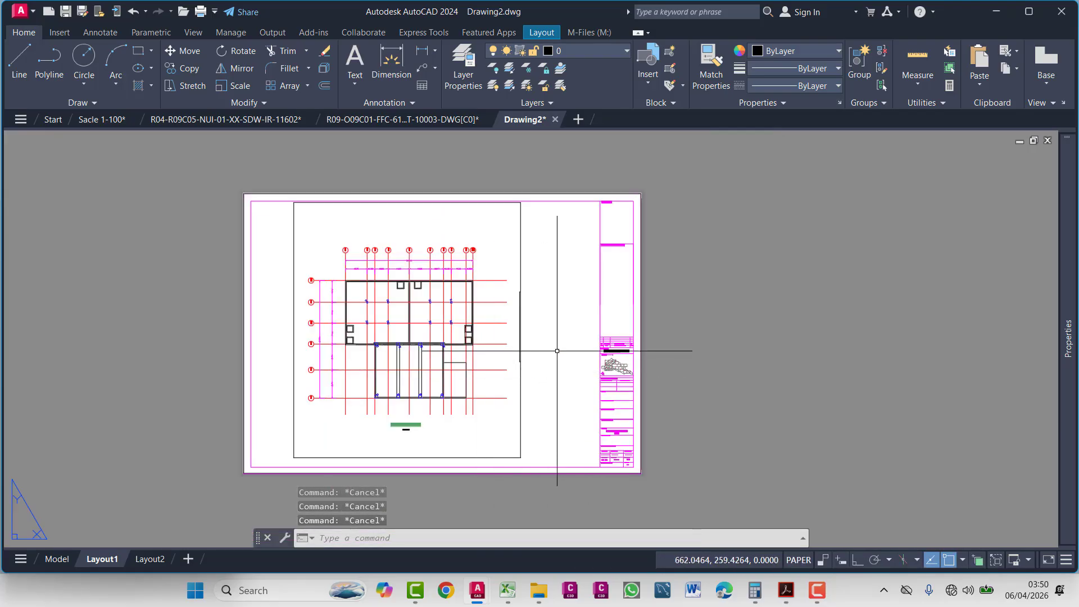
pyautogui.scroll(2, 601, 298)
pyautogui.scroll(-2, 610, 304)
pyautogui.moveTo(561, 343); pyautogui.dragTo(552, 313, button='middle')
pyautogui.scroll(6, 438, 298)
pyautogui.moveTo(386, 273); pyautogui.dragTo(485, 344, button='middle')
pyautogui.scroll(2, 262, 265)
pyautogui.scroll(-2, 140, 319)
pyautogui.moveTo(172, 325); pyautogui.dragTo(416, 477, button='middle')
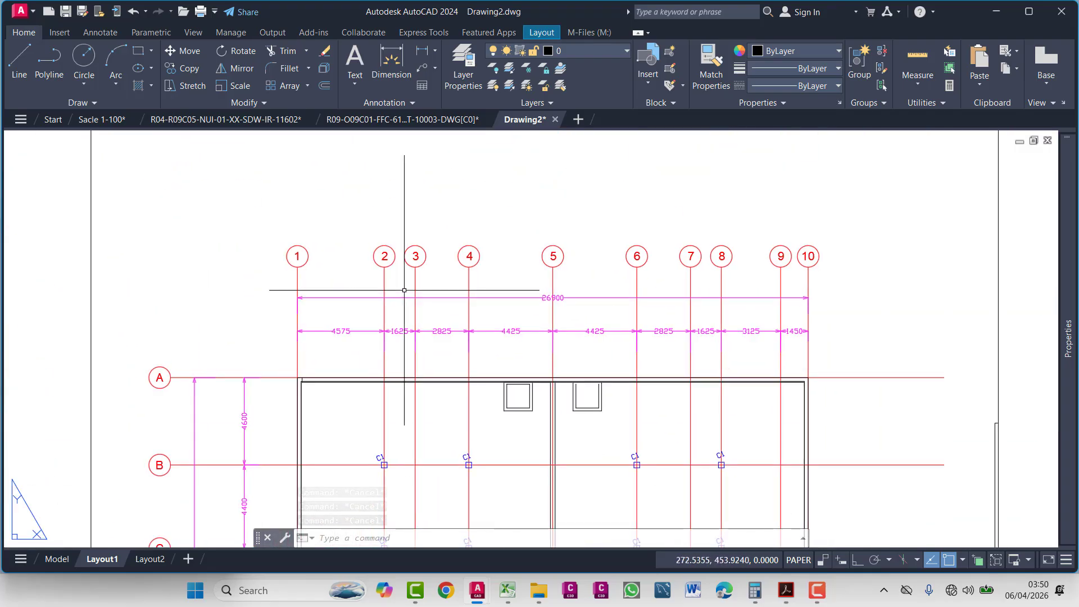
pyautogui.scroll(2, 405, 291)
pyautogui.scroll(-6, 338, 386)
pyautogui.scroll(2, 511, 272)
pyautogui.scroll(-3, 511, 272)
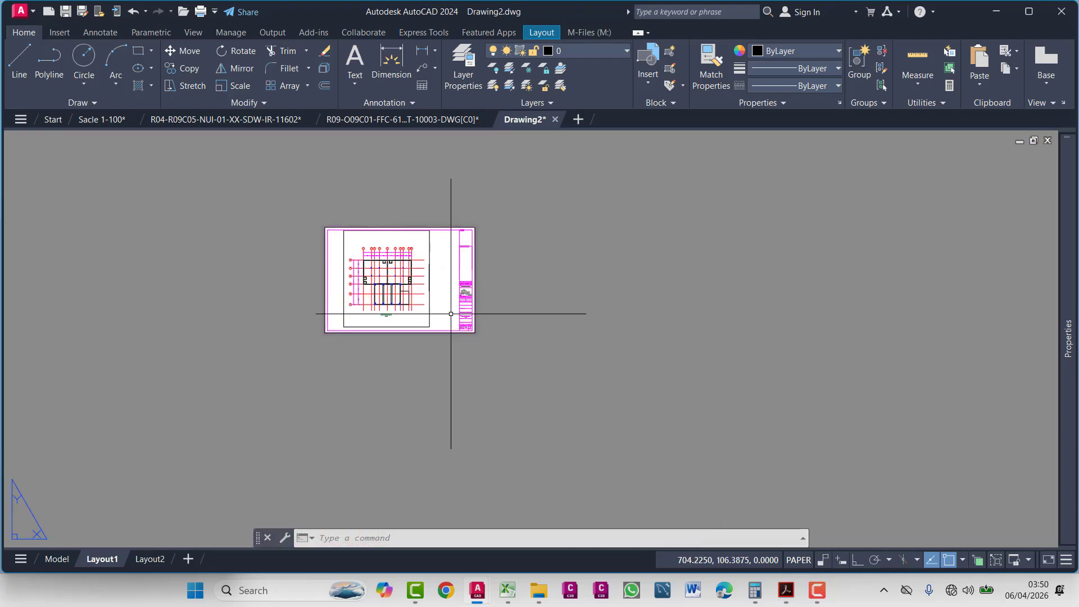
pyautogui.scroll(4, 451, 314)
pyautogui.scroll(-3, 434, 290)
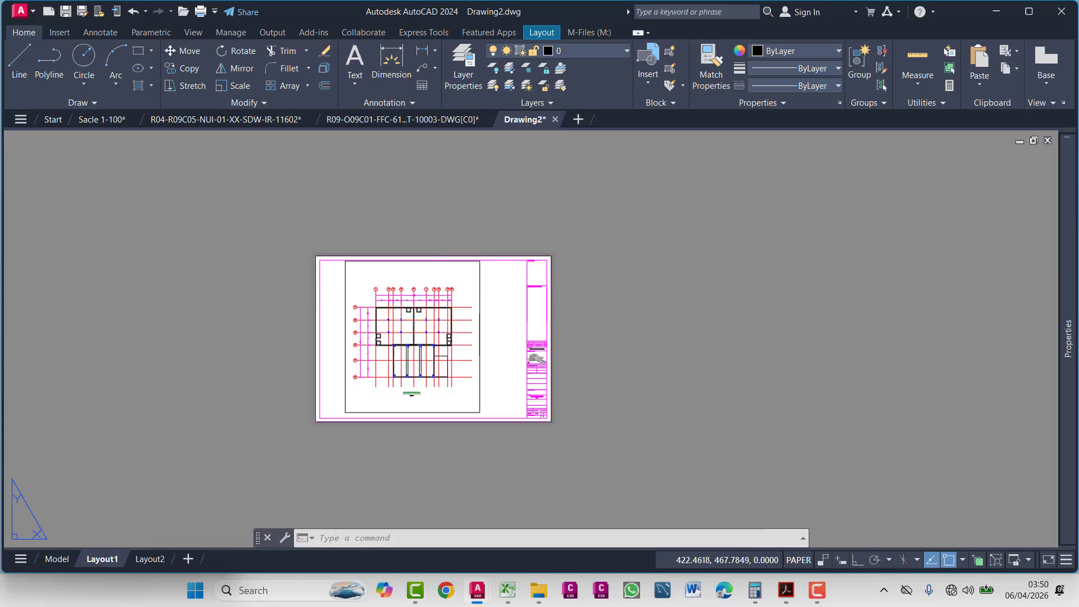
# - Start a plot of Layout1 with no page setup, the Adobe PDF printer and the acad.ctb plot style table
pyautogui.hotkey('ctrl', 'p')
pyautogui.press('Return')
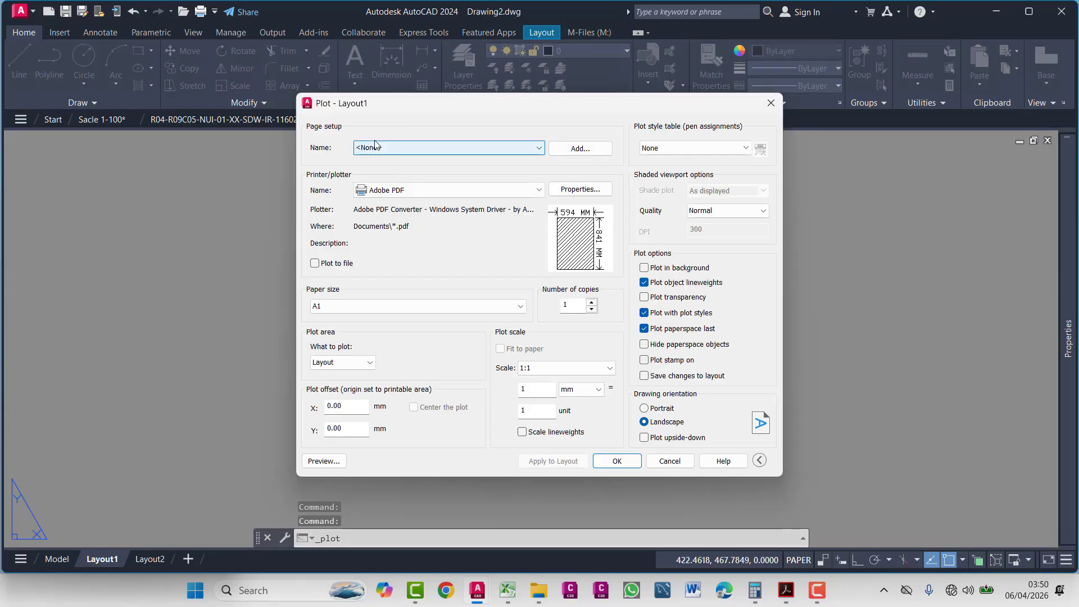
pyautogui.click(376, 146)
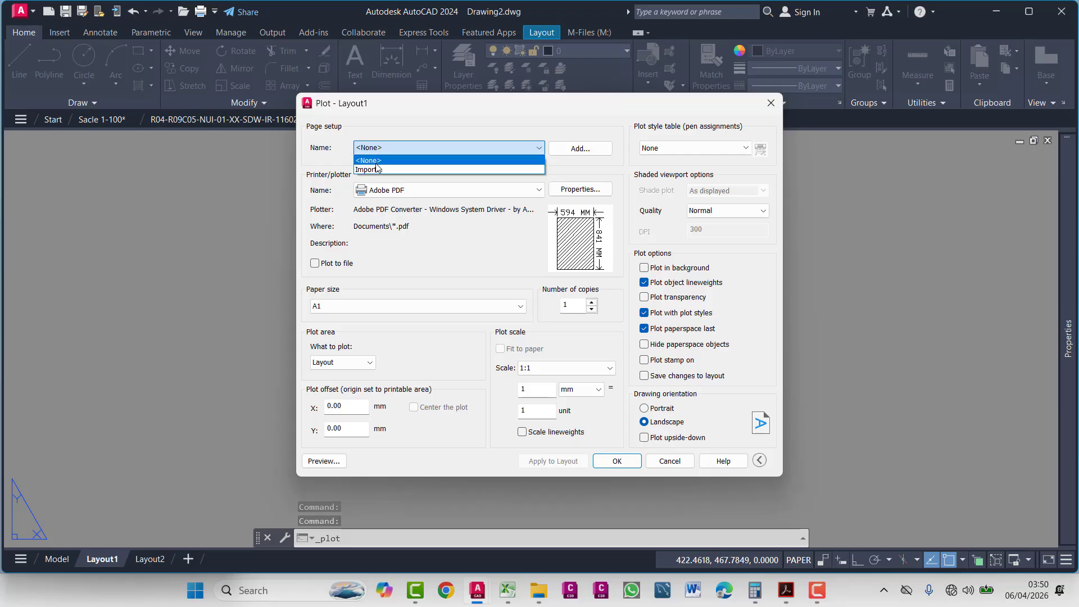
pyautogui.click(383, 162)
pyautogui.click(421, 194)
pyautogui.click(420, 196)
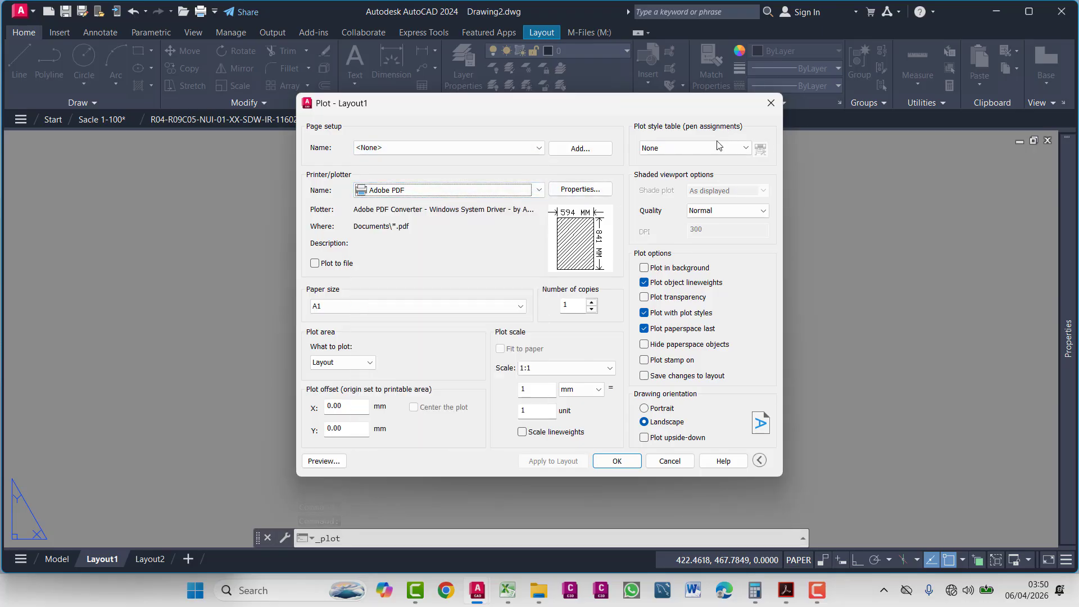
pyautogui.click(698, 148)
pyautogui.click(660, 161)
# - Keep the A1 paper size, define a plot window around the whole sheet and open the plot preview
pyautogui.click(394, 306)
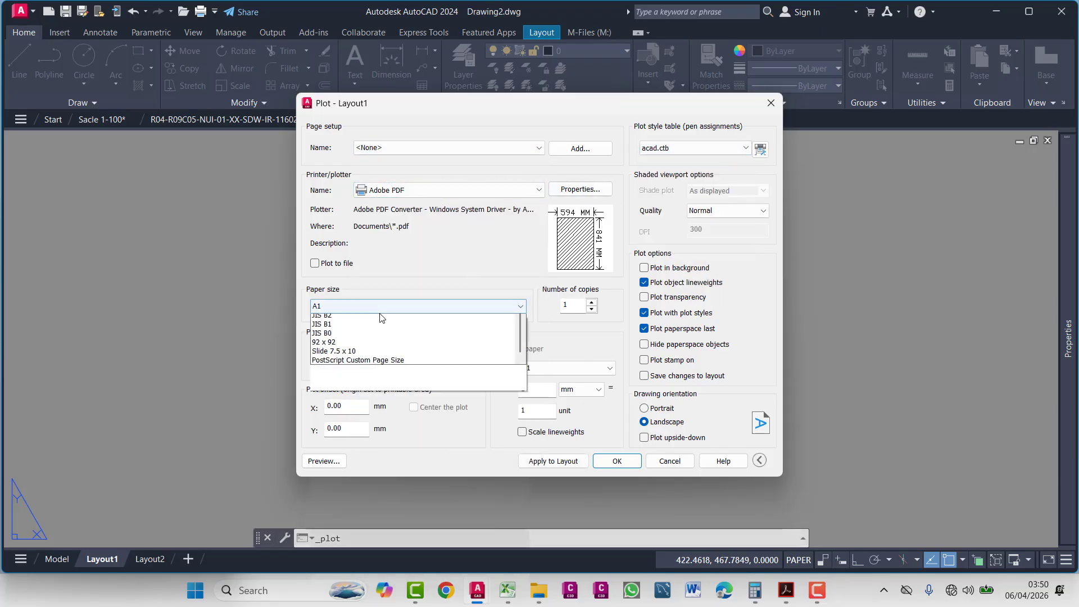
pyautogui.click(366, 313)
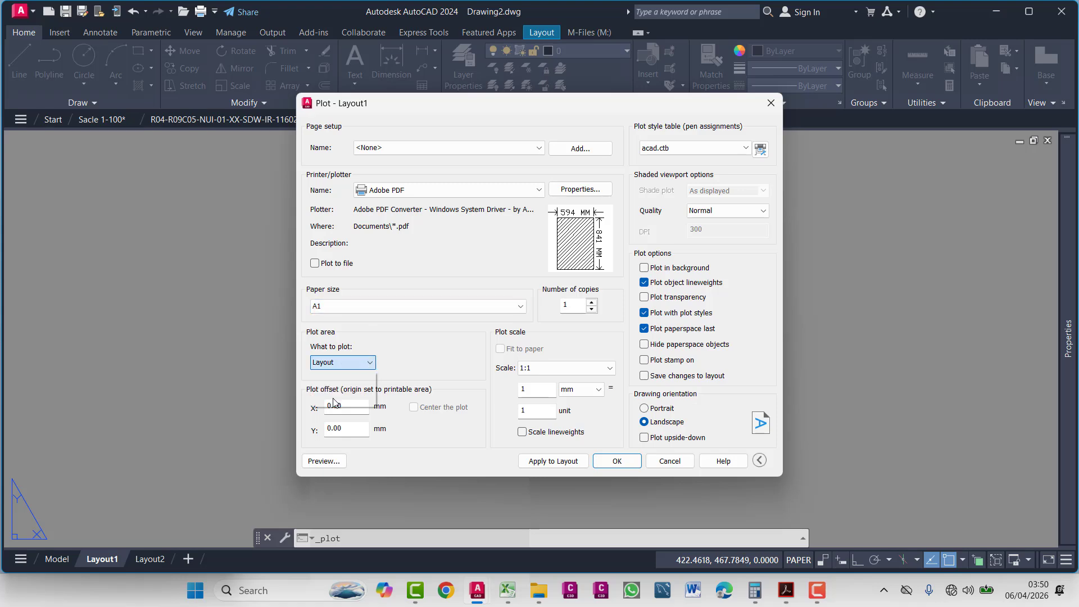
pyautogui.click(334, 400)
pyautogui.click(318, 255)
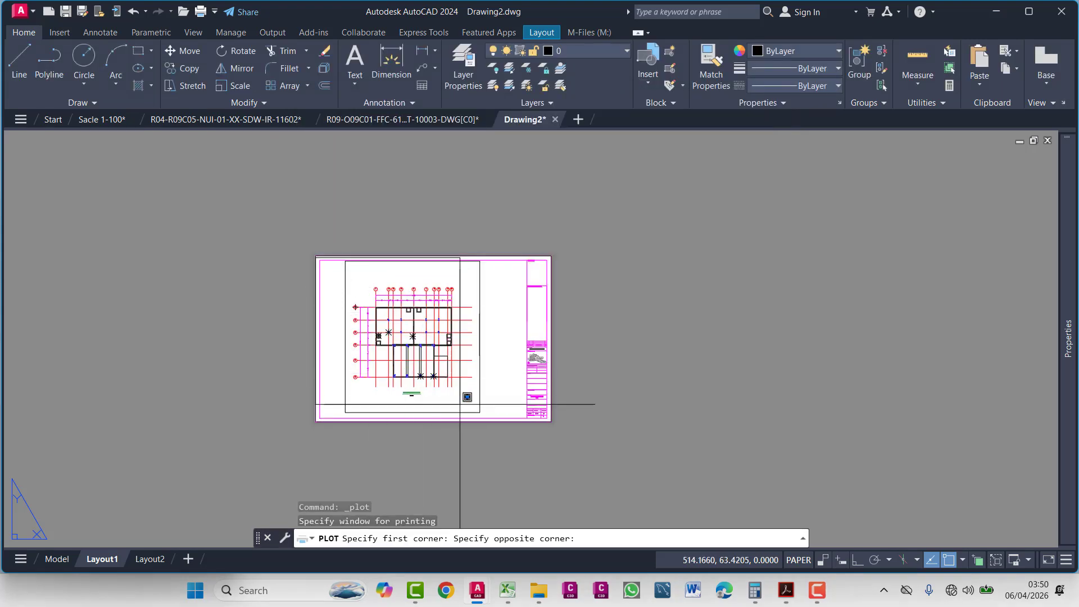
pyautogui.click(574, 422)
pyautogui.click(340, 461)
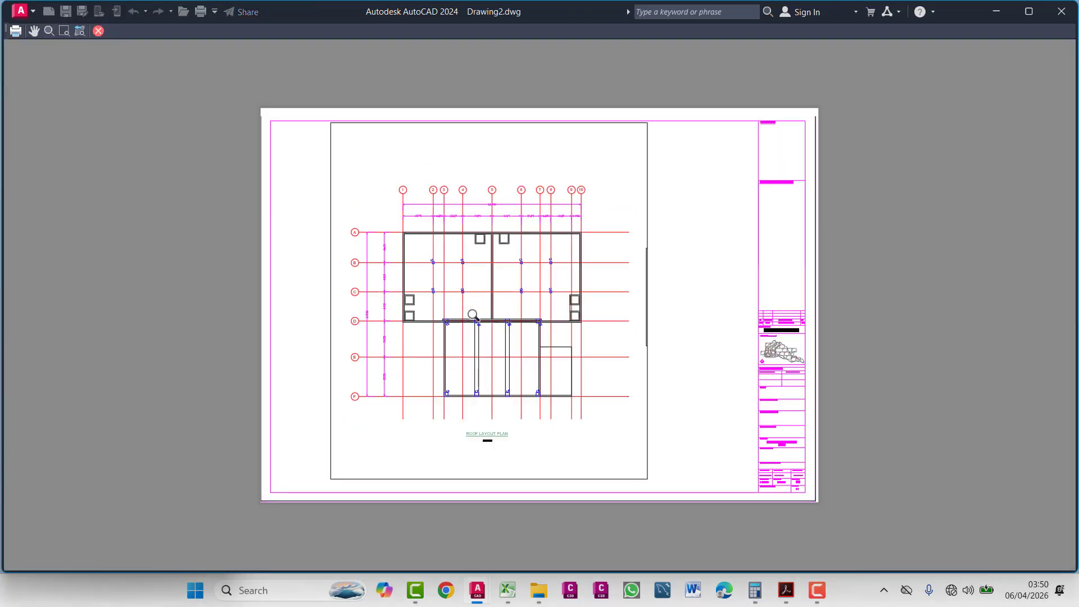
# - Examine the title block, plan layout and dimension text in the plot preview, and close the preview
pyautogui.scroll(1, 472, 315)
pyautogui.moveTo(728, 123); pyautogui.dragTo(528, 265, button='middle')
pyautogui.scroll(-1, 517, 275)
pyautogui.moveTo(587, 305); pyautogui.dragTo(472, 238, button='middle')
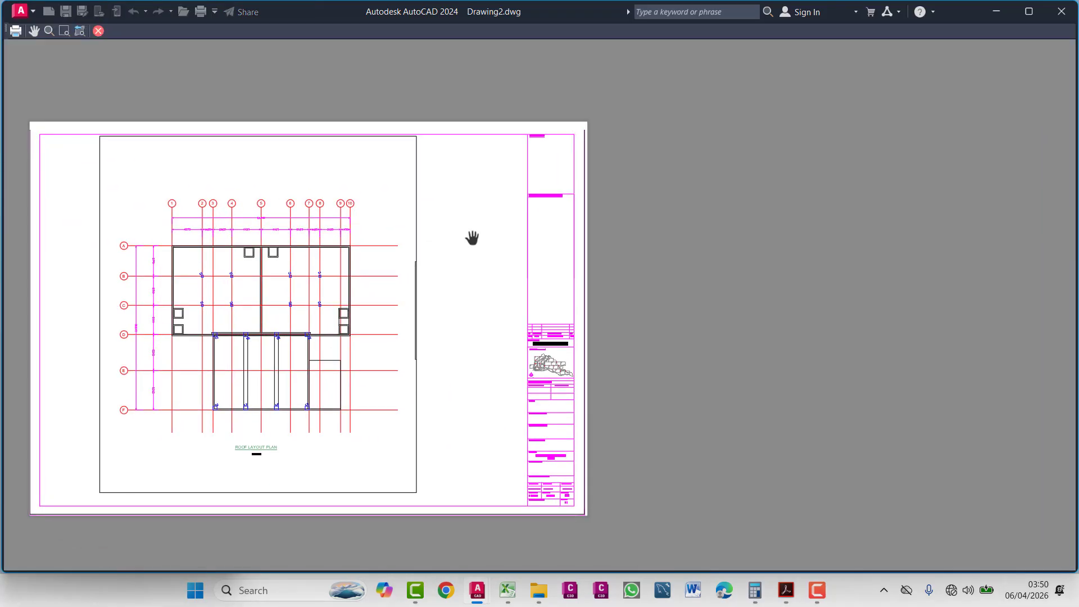
pyautogui.scroll(1, 472, 238)
pyautogui.moveTo(480, 459); pyautogui.dragTo(601, 397, button='middle')
pyautogui.scroll(3, 330, 221)
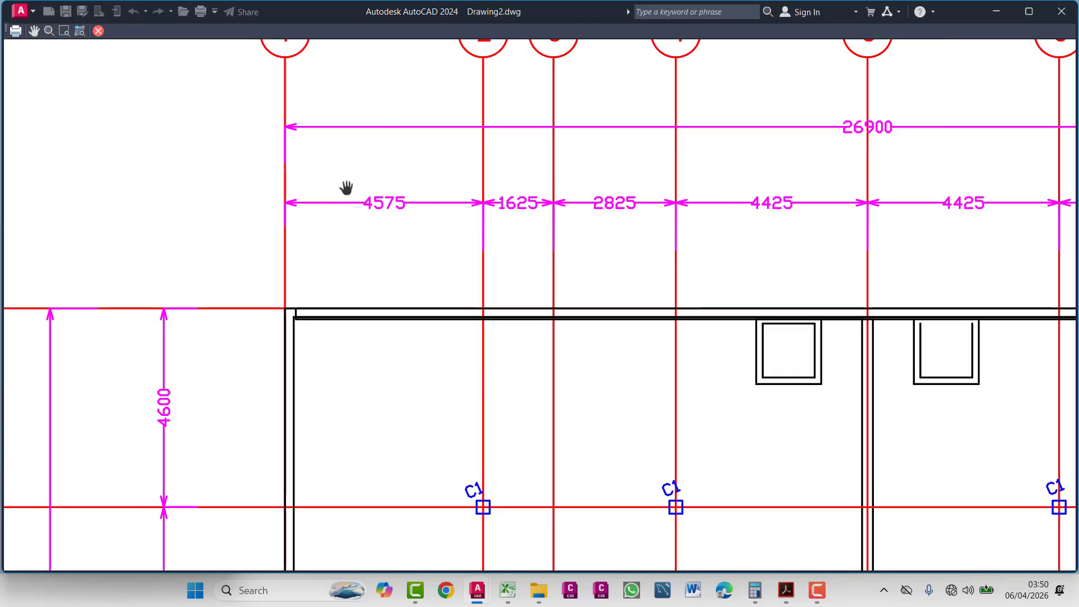
pyautogui.scroll(-3, 347, 188)
pyautogui.moveTo(458, 224); pyautogui.dragTo(411, 287, button='middle')
pyautogui.scroll(-2, 545, 229)
pyautogui.press('Escape')
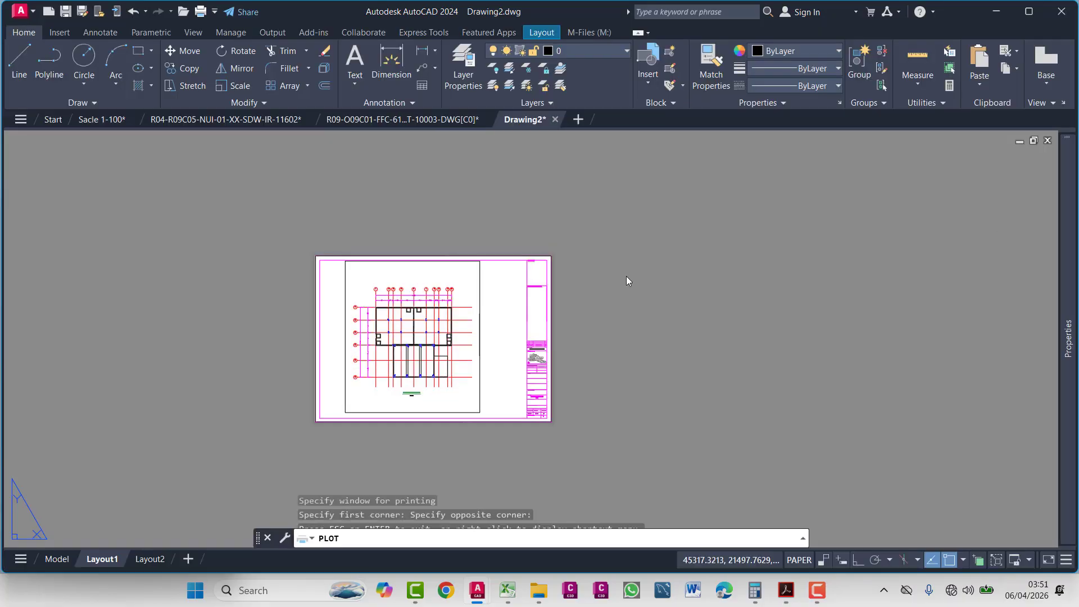
# - Select all lines similar to the title block's upper border line and set their color to Magenta
pyautogui.scroll(4, 539, 309)
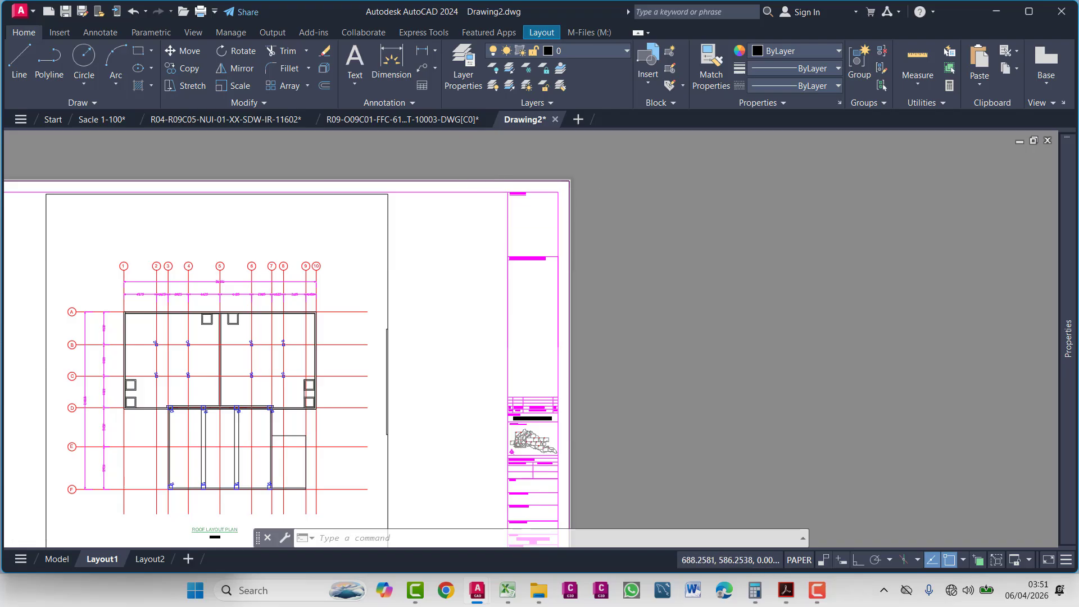
pyautogui.scroll(4, 465, 185)
pyautogui.click(477, 205)
pyautogui.rightClick(473, 236)
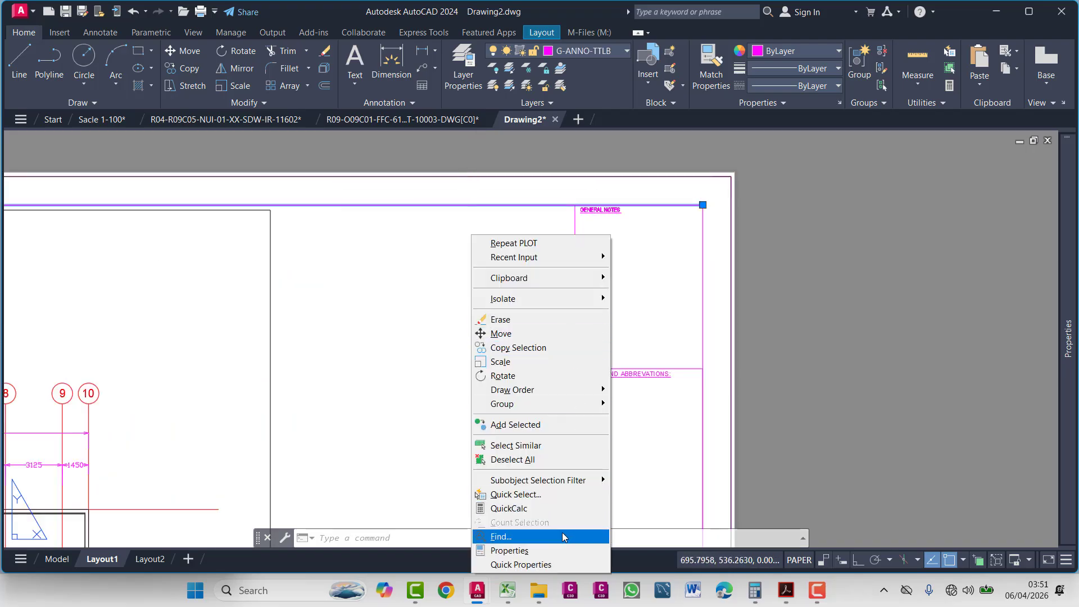
pyautogui.click(562, 445)
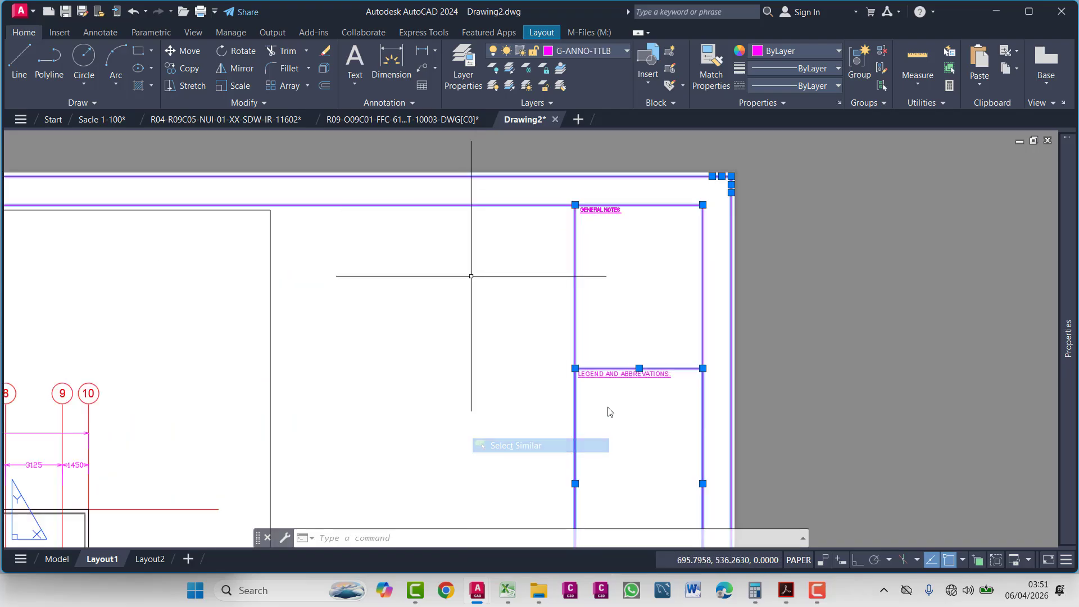
pyautogui.scroll(-5, 610, 412)
pyautogui.moveTo(1068, 270)
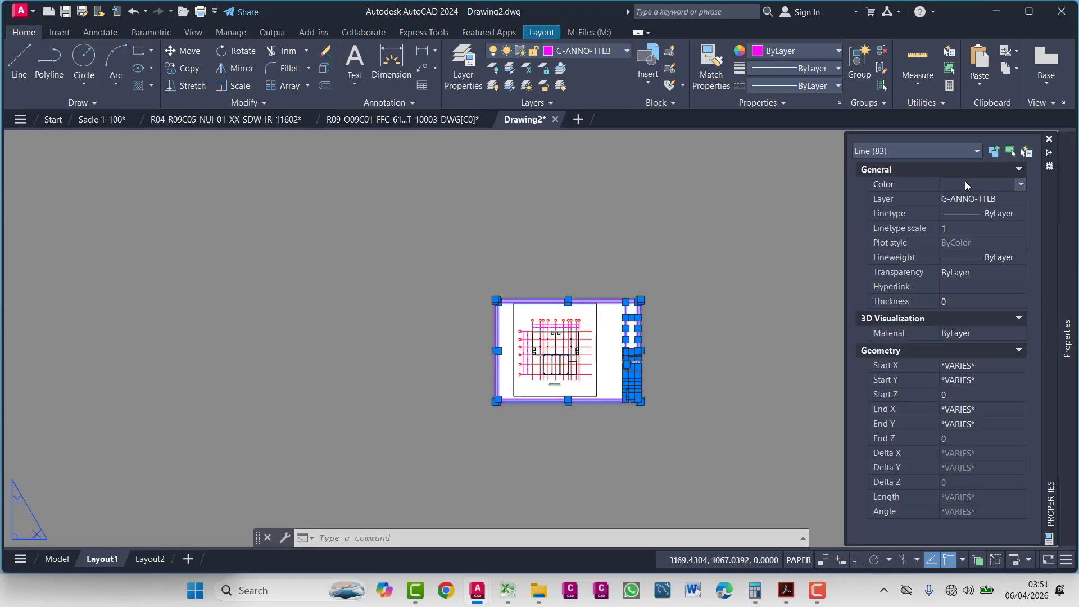
pyautogui.click(972, 274)
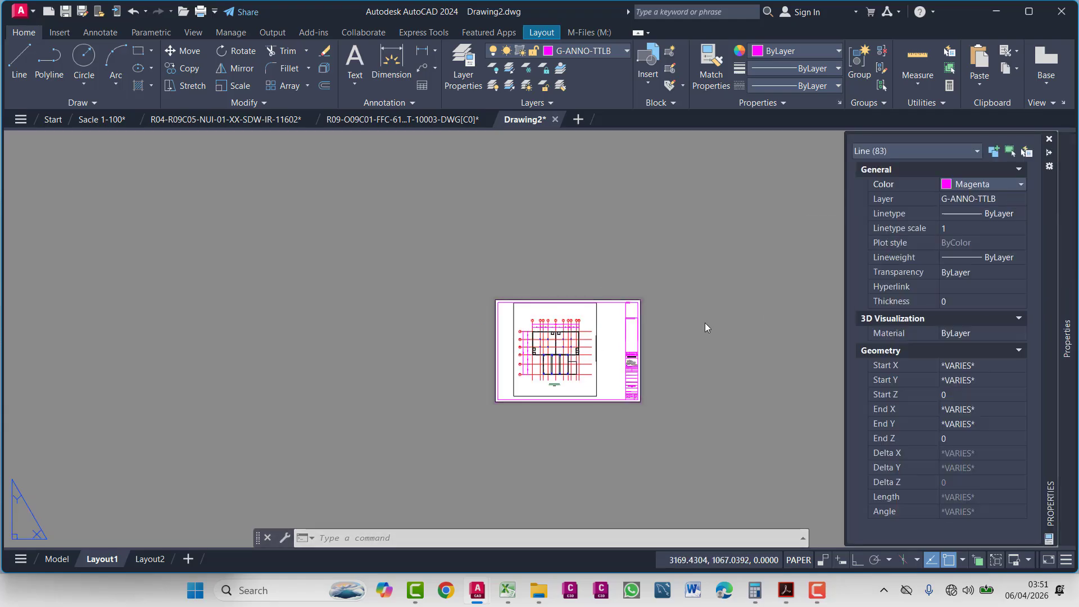
pyautogui.scroll(8, 634, 366)
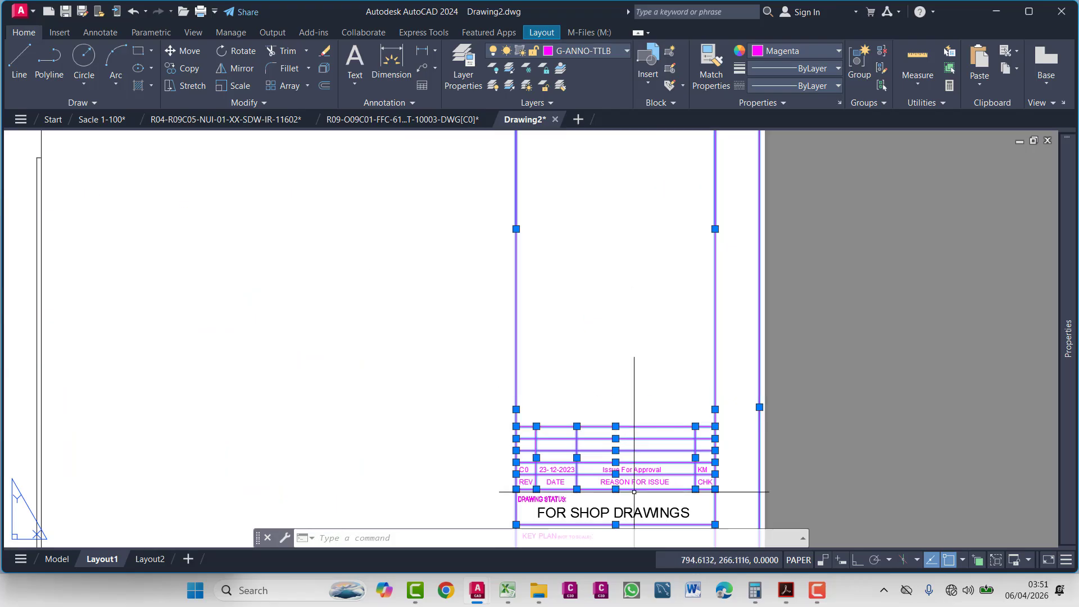
pyautogui.press('Escape')
# - Recolor all title block text similar to the REASON FOR ISSUE label, trying White and settling on Magenta
pyautogui.click(585, 239)
pyautogui.rightClick(585, 239)
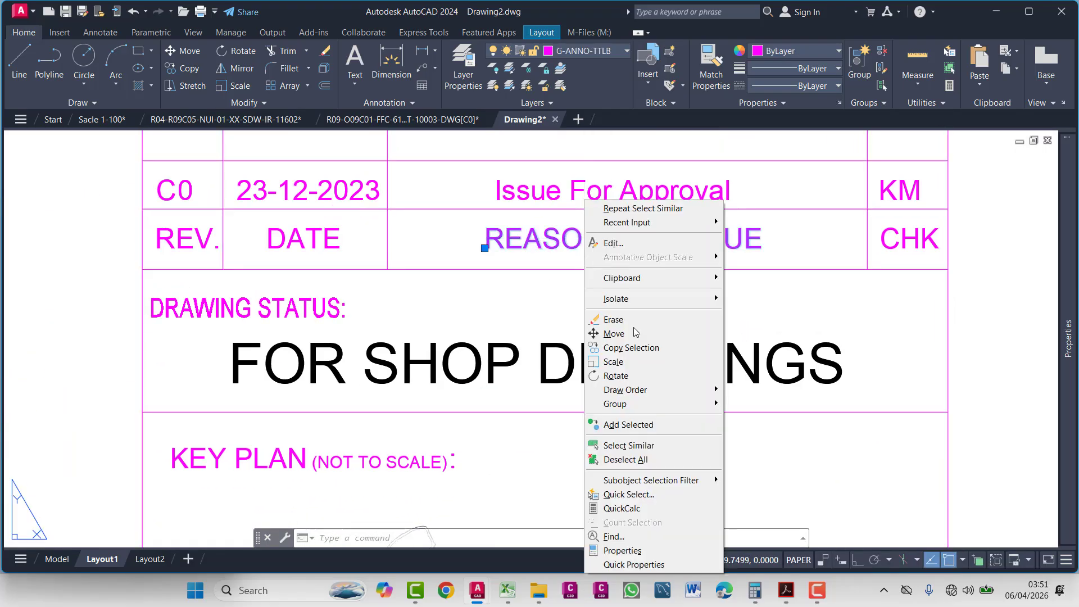
pyautogui.click(628, 446)
pyautogui.moveTo(1065, 266)
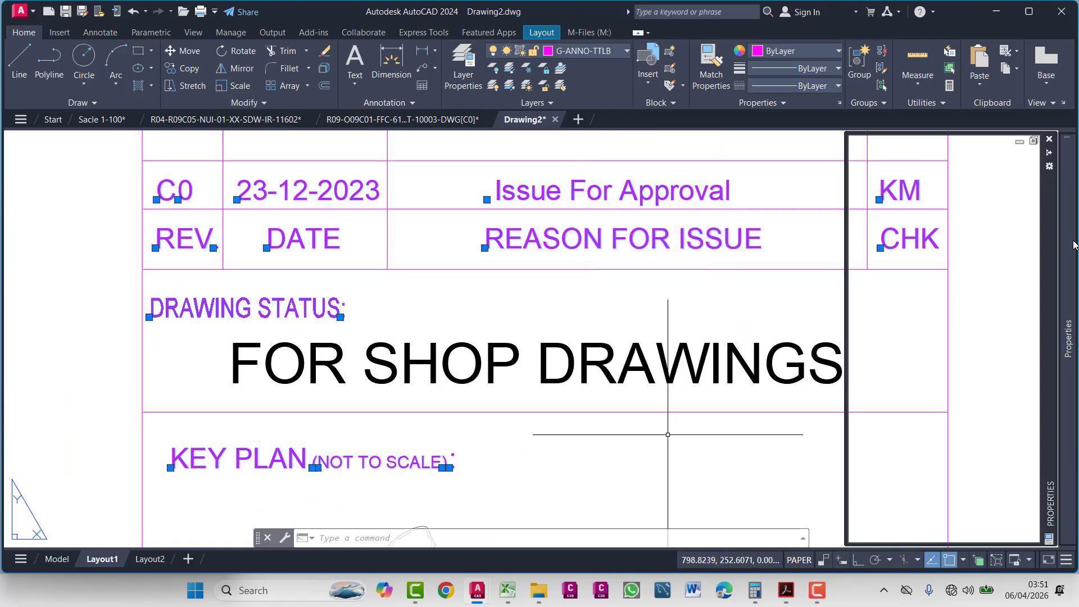
pyautogui.click(984, 187)
pyautogui.click(980, 286)
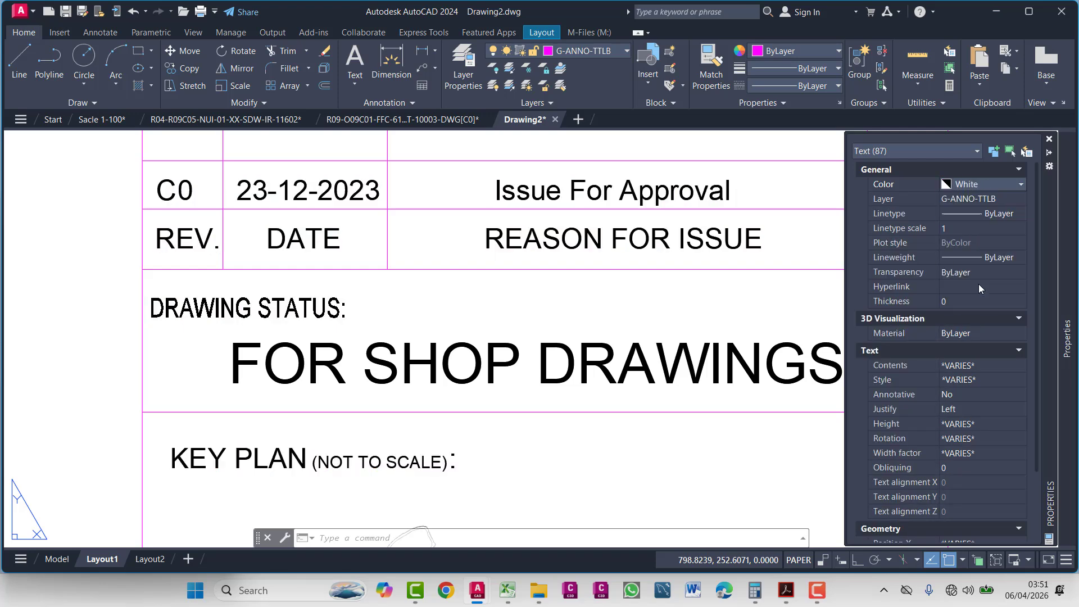
pyautogui.click(989, 186)
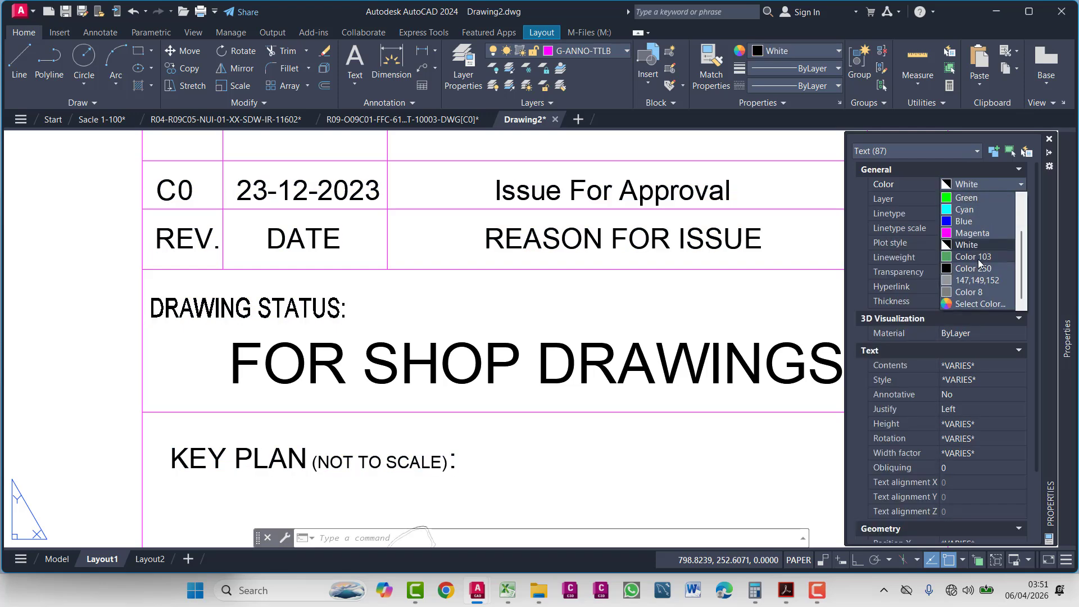
pyautogui.click(972, 233)
pyautogui.press('Escape')
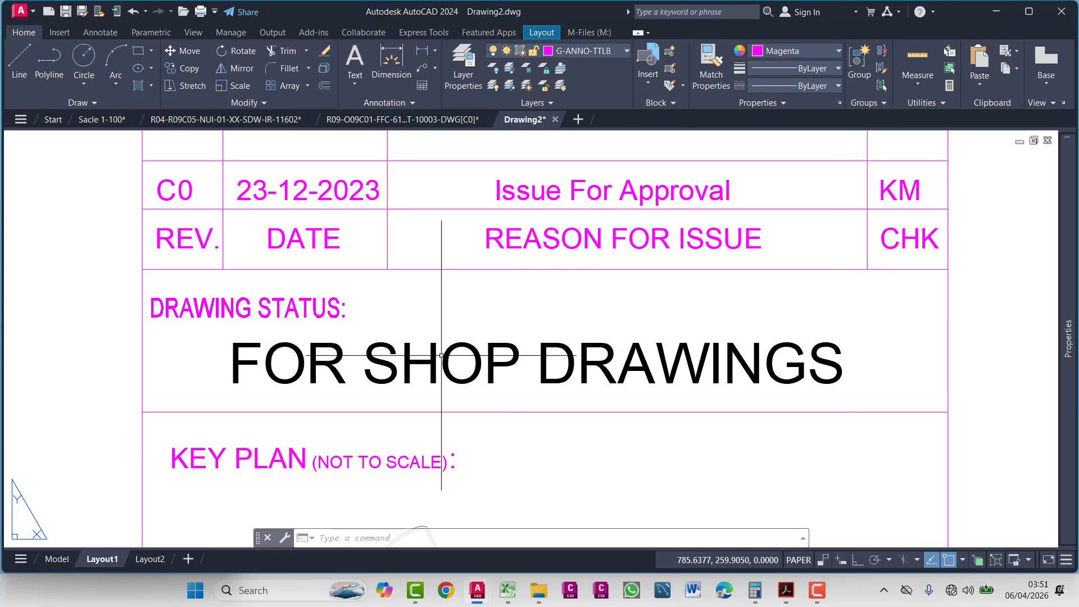
pyautogui.scroll(-10, 388, 382)
pyautogui.scroll(3, 498, 281)
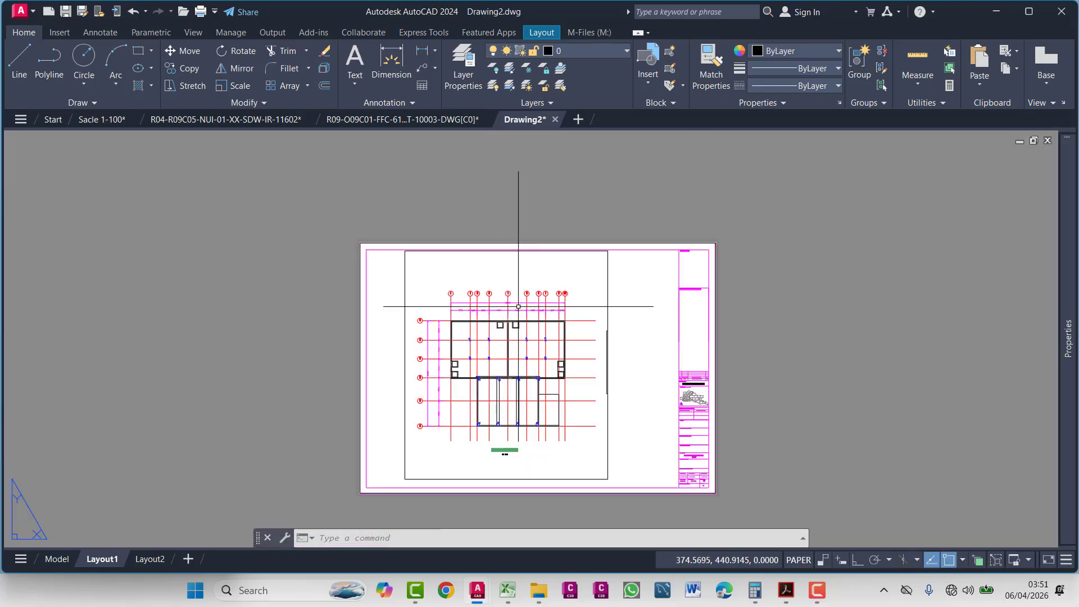
# - Switch to model space and set the color of the 01 Grid Lines layer to index color 1 (red)
pyautogui.scroll(3, 506, 284)
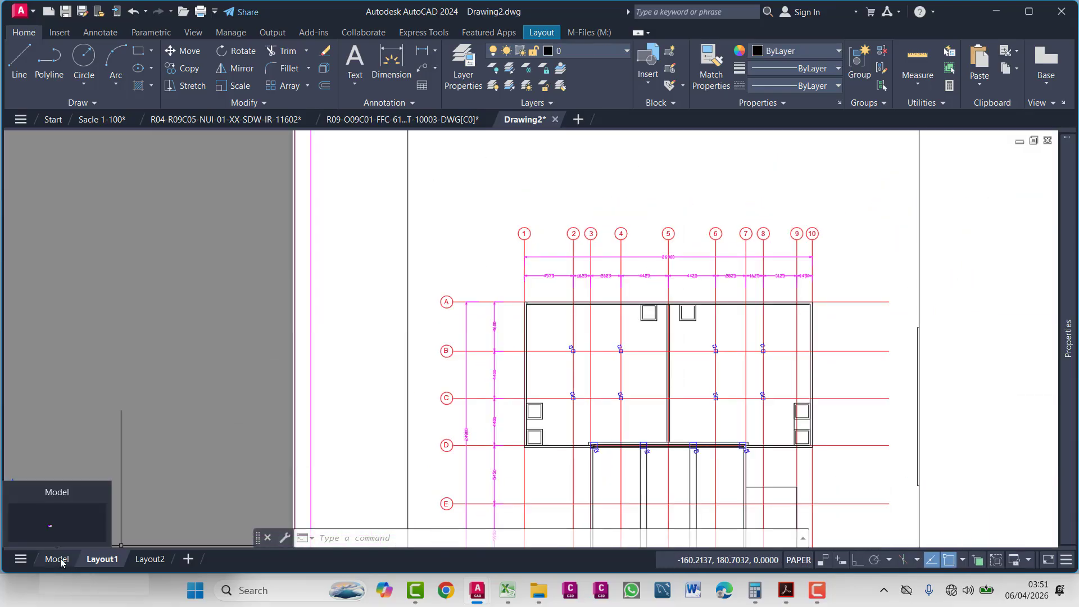
pyautogui.click(57, 559)
pyautogui.scroll(4, 532, 368)
pyautogui.scroll(5, 367, 306)
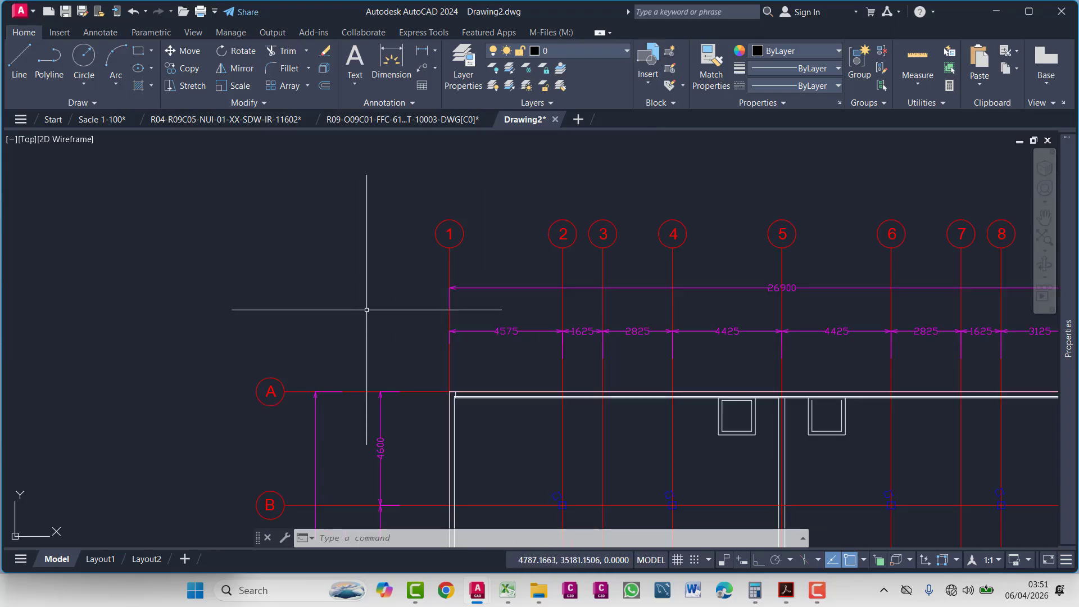
pyautogui.click(482, 253)
pyautogui.click(447, 264)
pyautogui.moveTo(1062, 250)
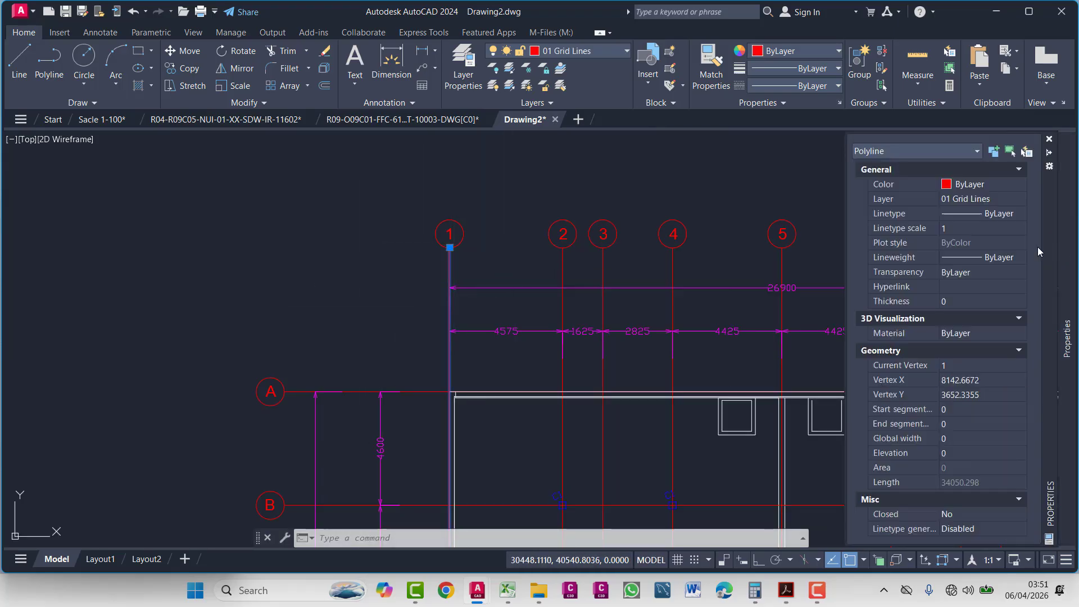
pyautogui.click(561, 53)
pyautogui.click(543, 88)
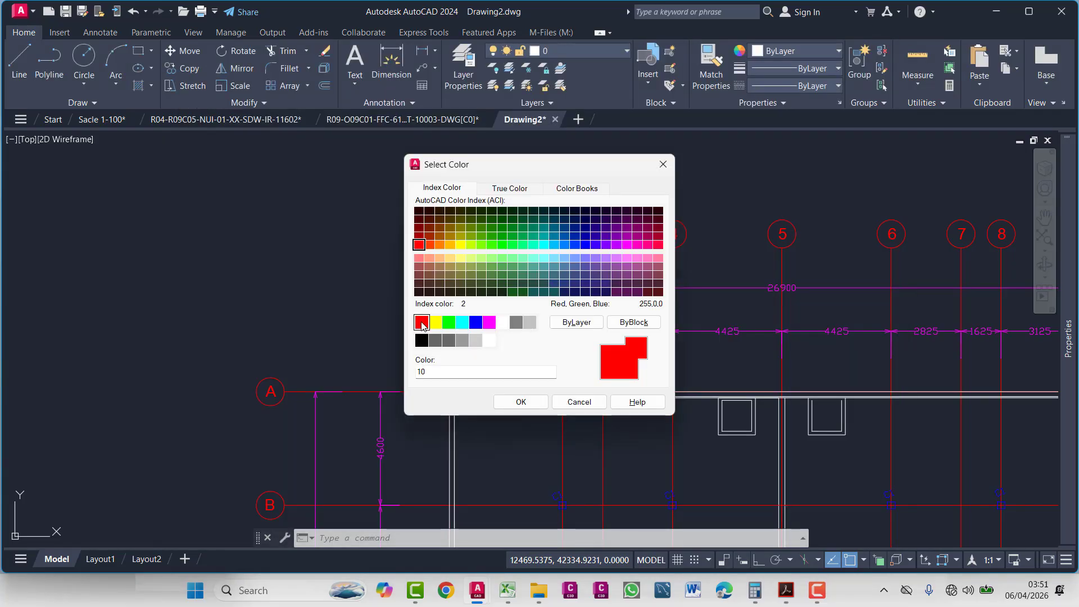
pyautogui.click(509, 403)
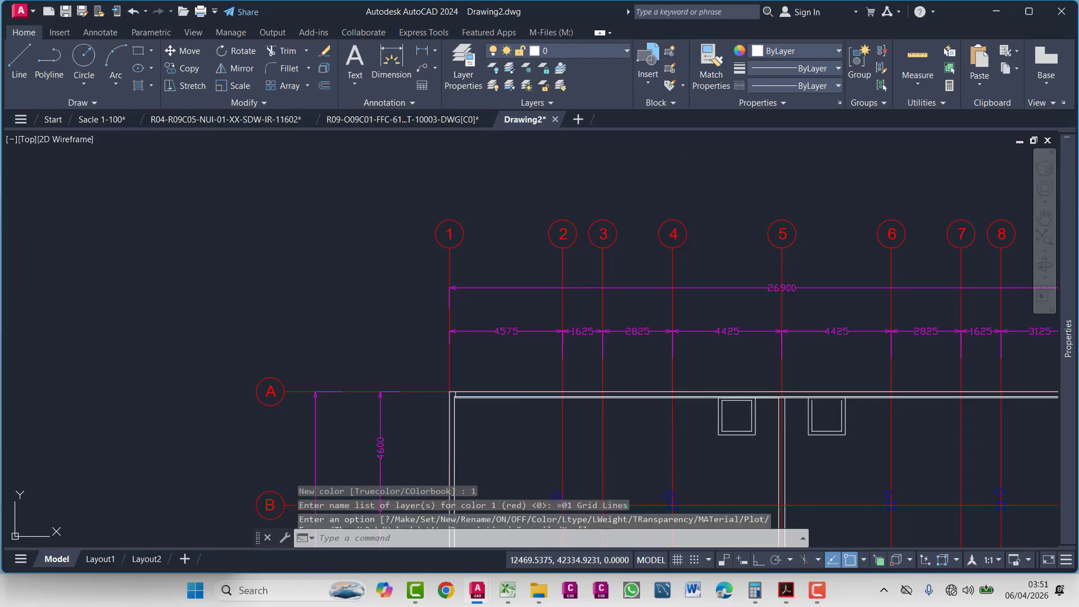
pyautogui.press('Escape')
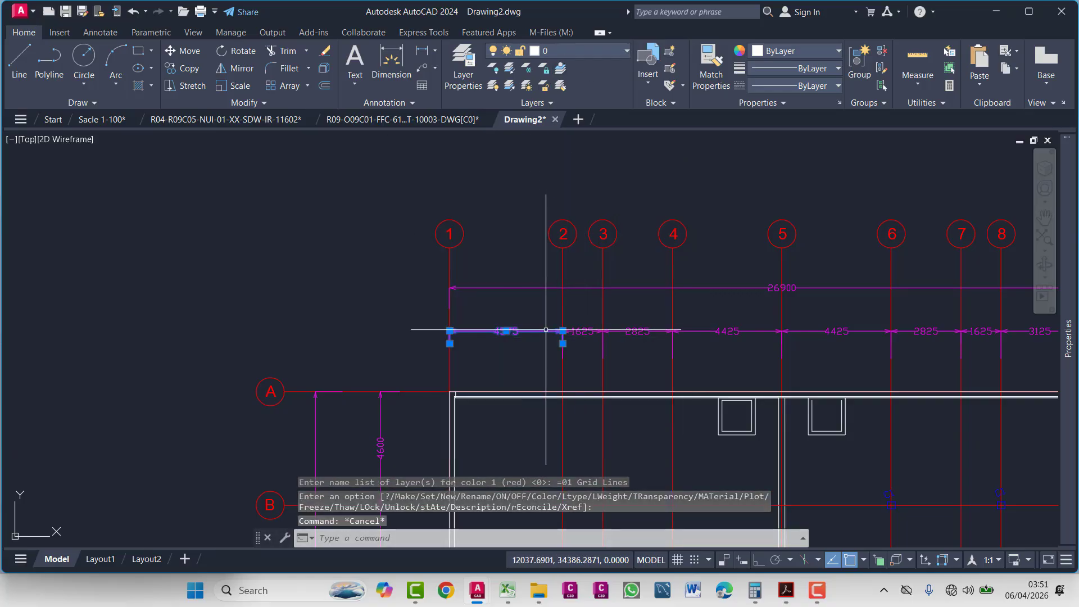
# - Set the color of the 03 DIM layer to magenta, index color 6
pyautogui.click(570, 56)
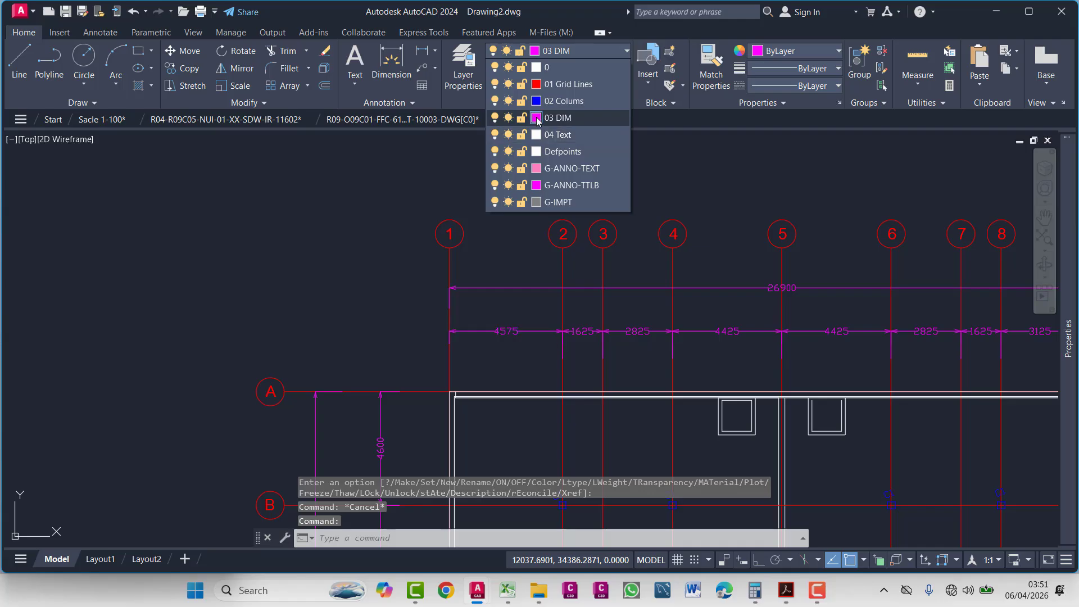
pyautogui.click(540, 125)
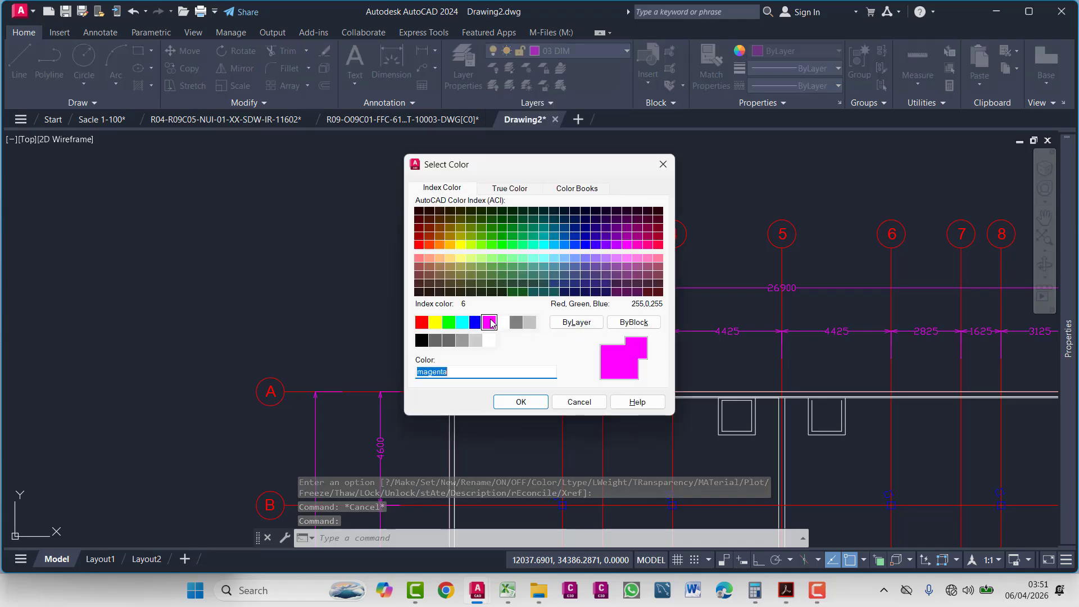
pyautogui.click(542, 408)
pyautogui.press('Escape')
pyautogui.scroll(-10, 614, 302)
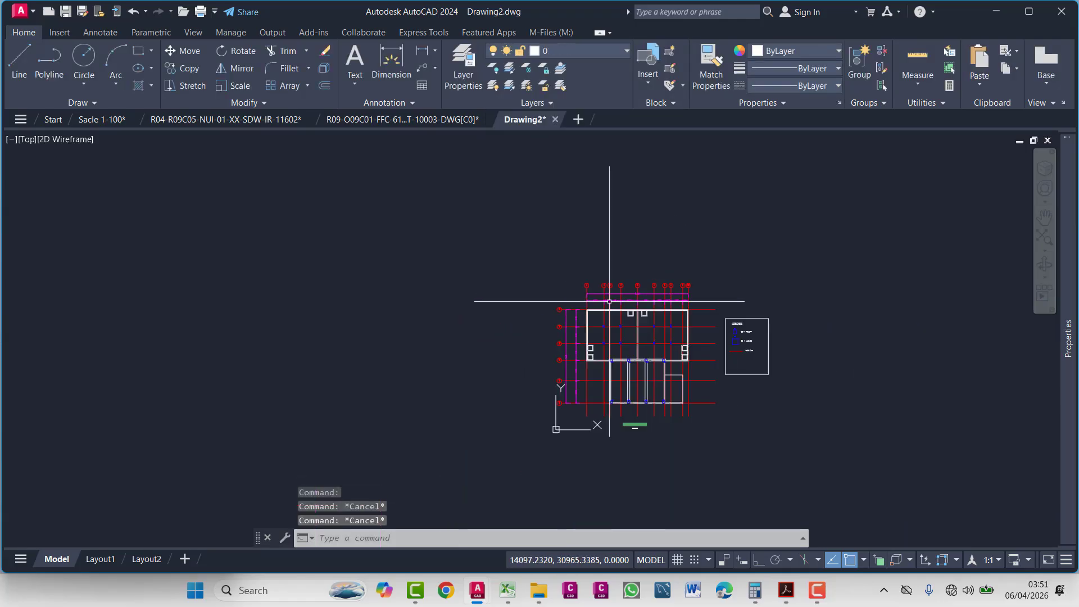
# - Return to Layout1 and open its plot settings
pyautogui.click(96, 559)
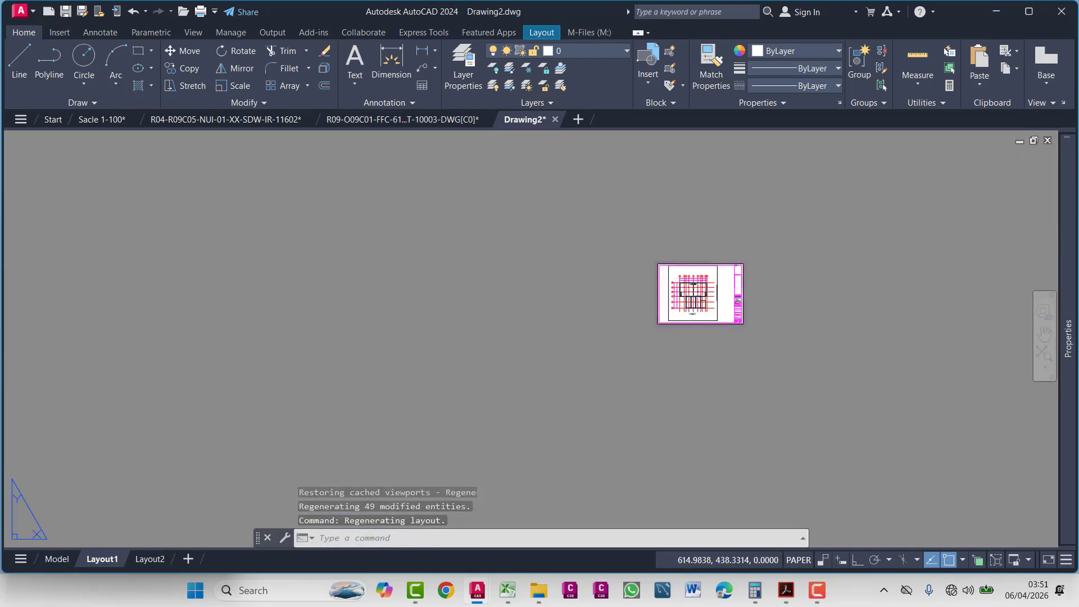
pyautogui.hotkey('ctrl', 'p')
pyautogui.click(560, 327)
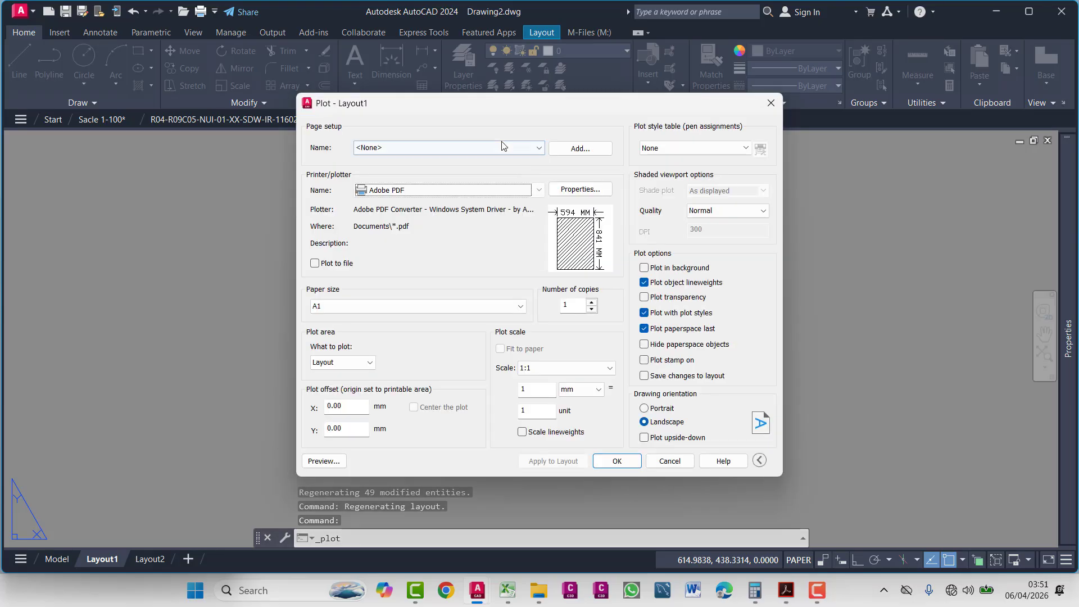
pyautogui.click(450, 145)
pyautogui.click(438, 171)
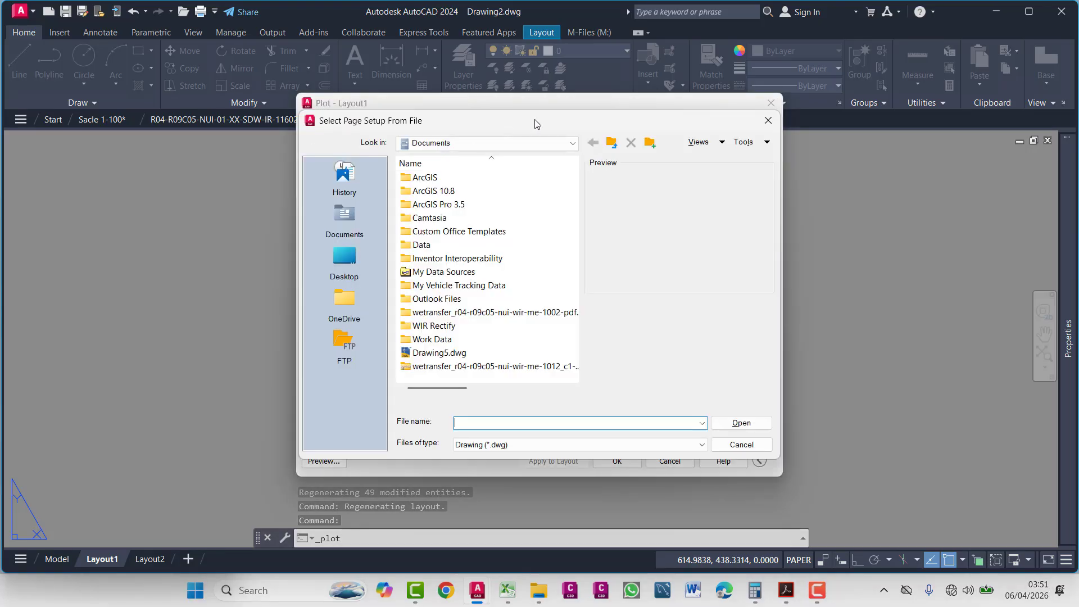
pyautogui.press('Escape')
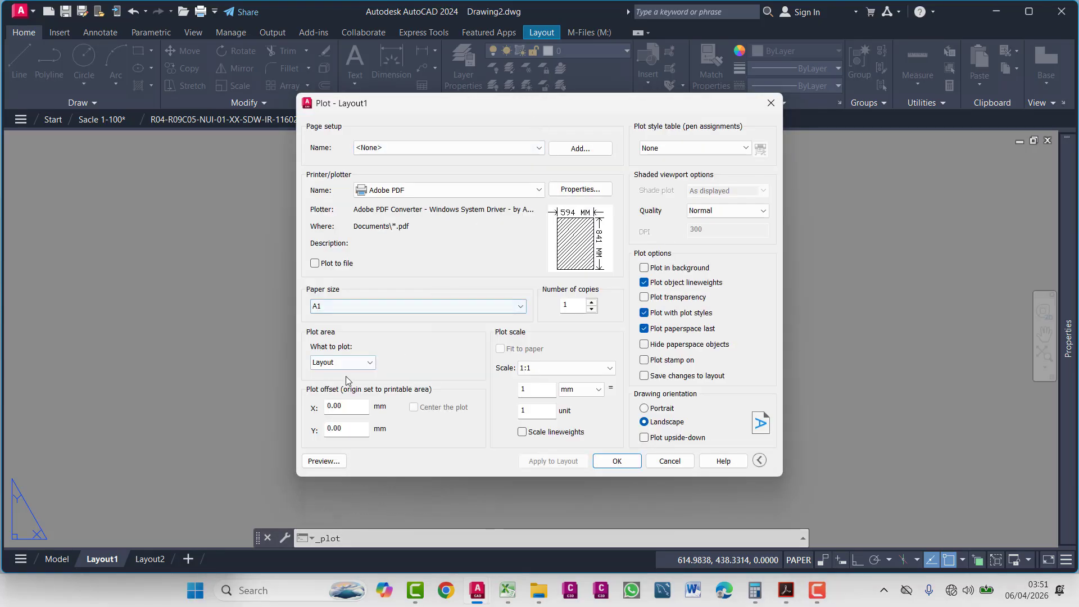
# - Set the plot area to a window spanning the sheet's upper-left to lower-right corner
pyautogui.click(347, 402)
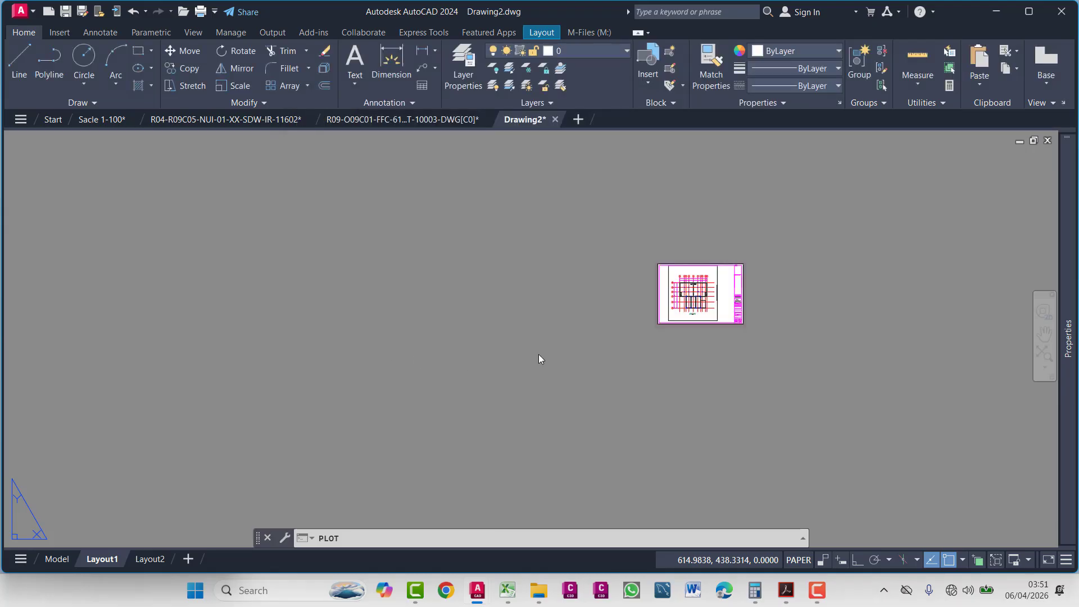
pyautogui.scroll(8, 689, 222)
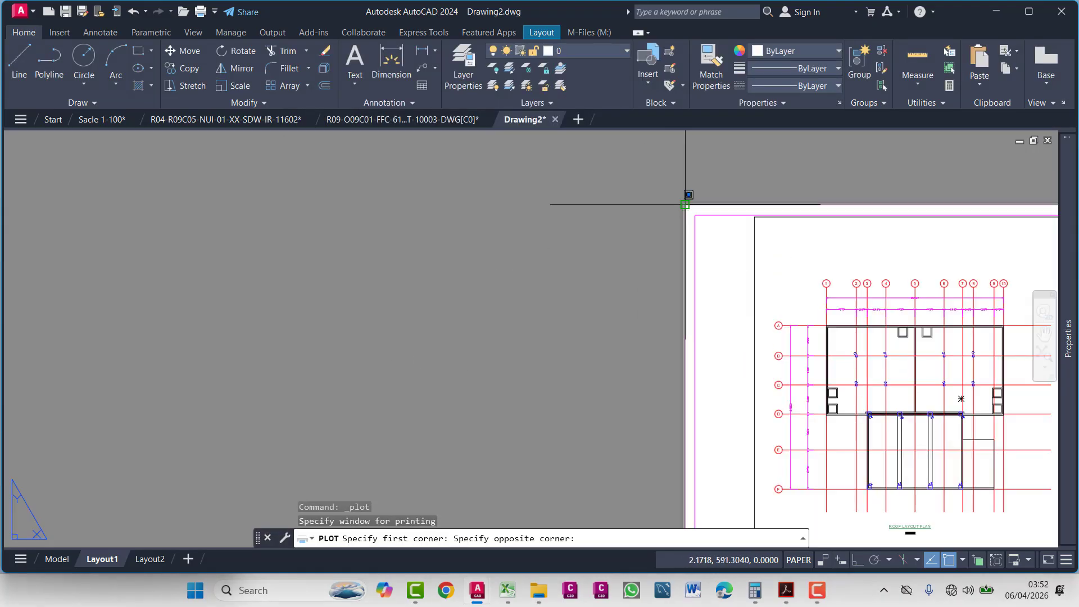
pyautogui.moveTo(732, 294); pyautogui.dragTo(301, 234, button='middle')
pyautogui.moveTo(676, 465); pyautogui.dragTo(641, 326, button='middle')
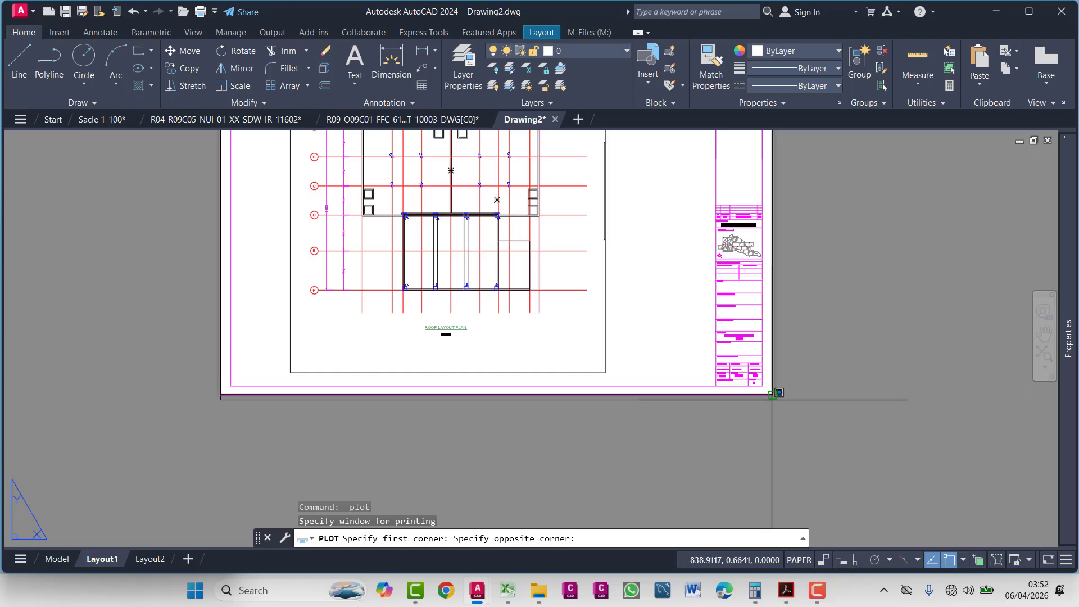
pyautogui.click(772, 400)
# - Assign the monochrome.ctb plot style table and set its Color 1 style to plot in Red
pyautogui.click(742, 147)
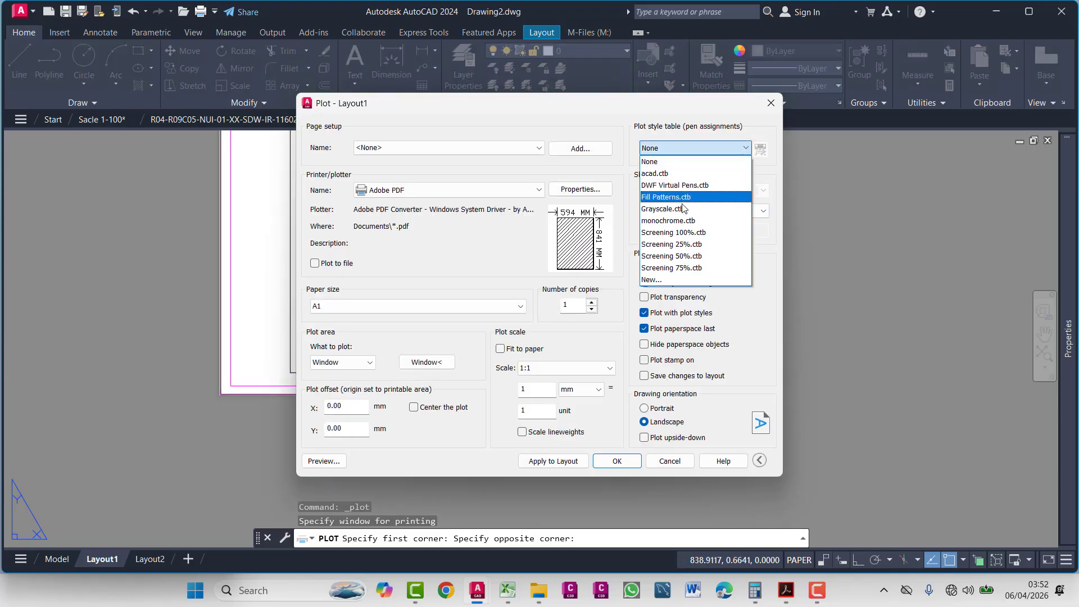
pyautogui.click(683, 224)
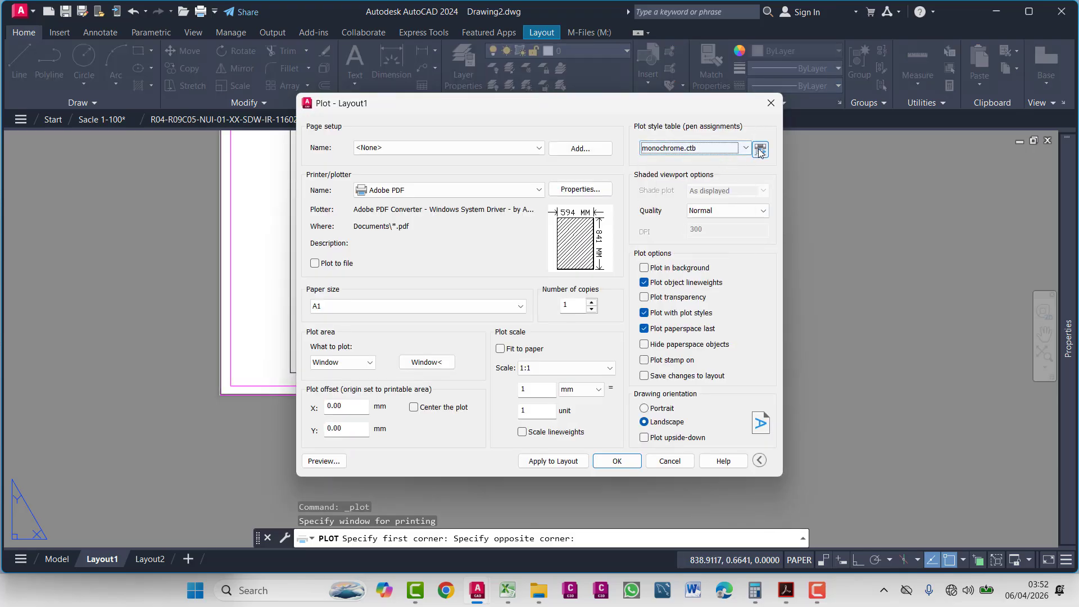
pyautogui.click(761, 149)
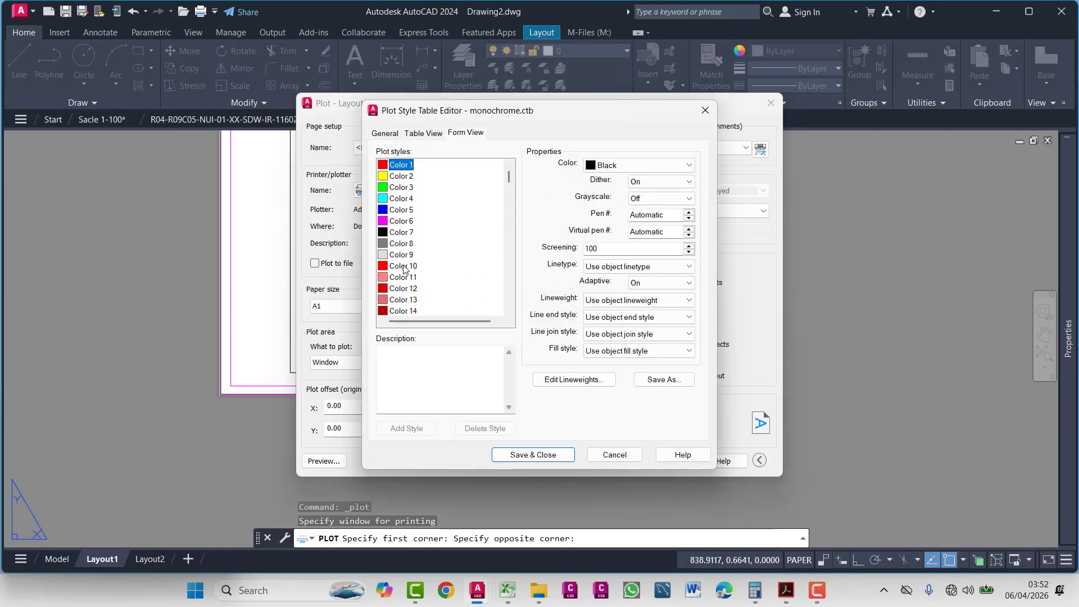
pyautogui.click(409, 169)
pyautogui.click(636, 165)
pyautogui.click(613, 187)
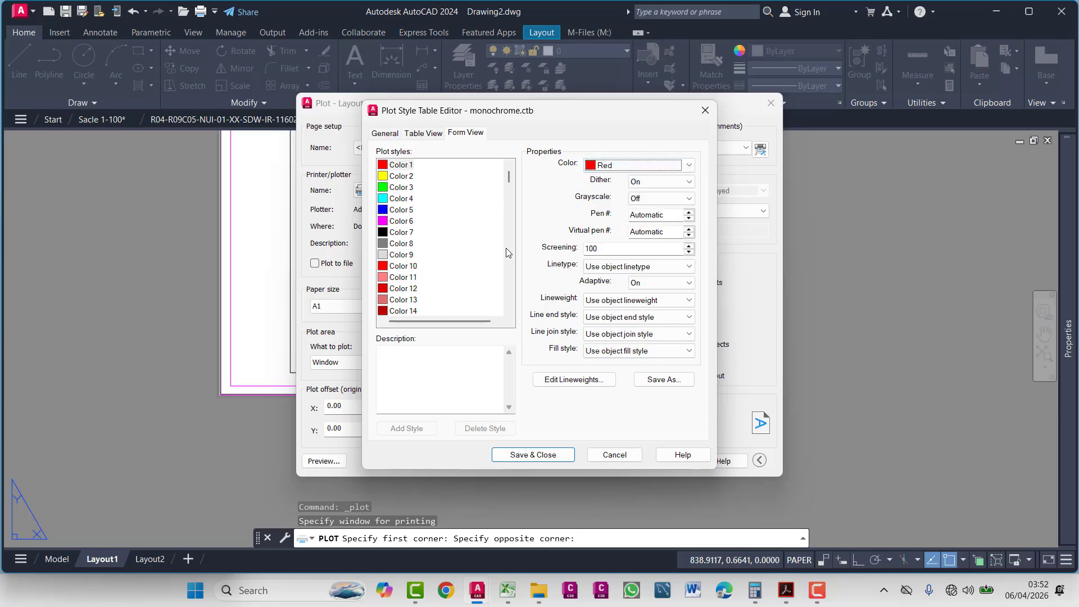
# - Keep the object end style and lineweight for Color 1, set its linetype to ISO Long Dash Short Dash and save the plot style table
pyautogui.click(629, 320)
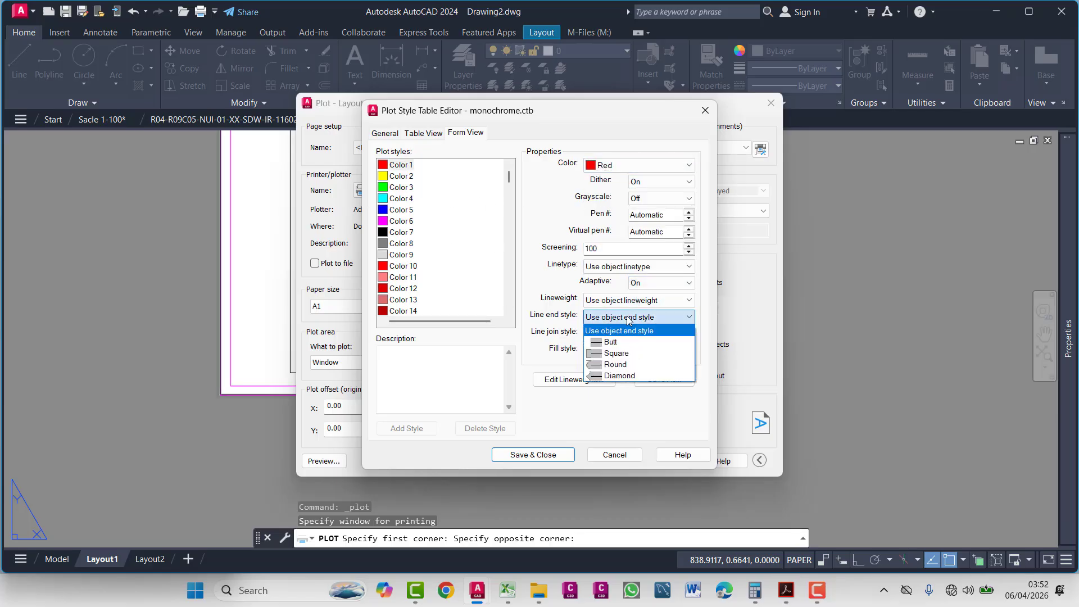
pyautogui.click(613, 331)
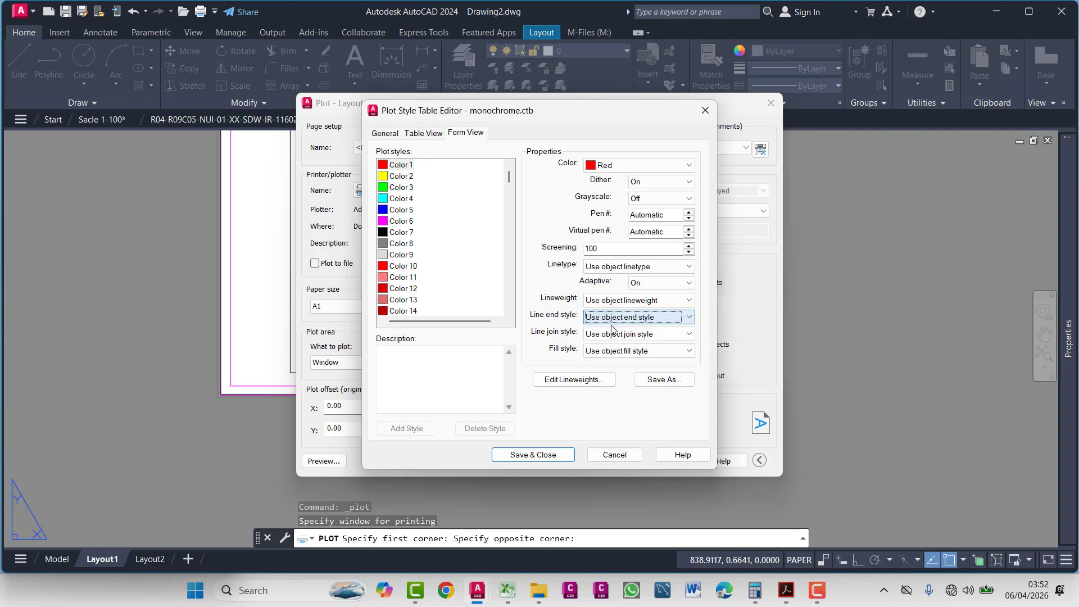
pyautogui.click(601, 300)
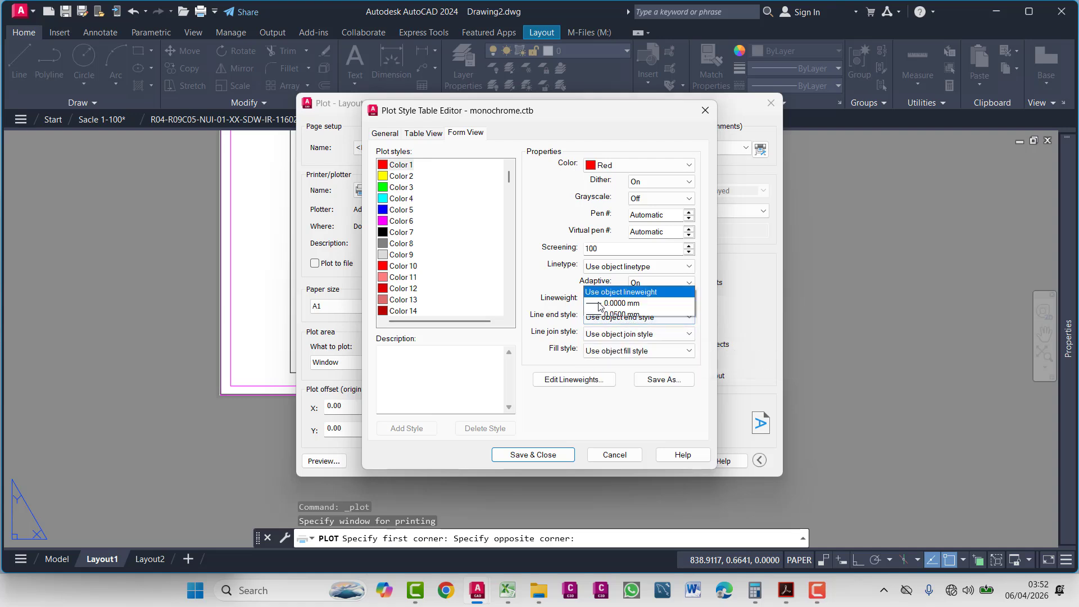
pyautogui.click(543, 280)
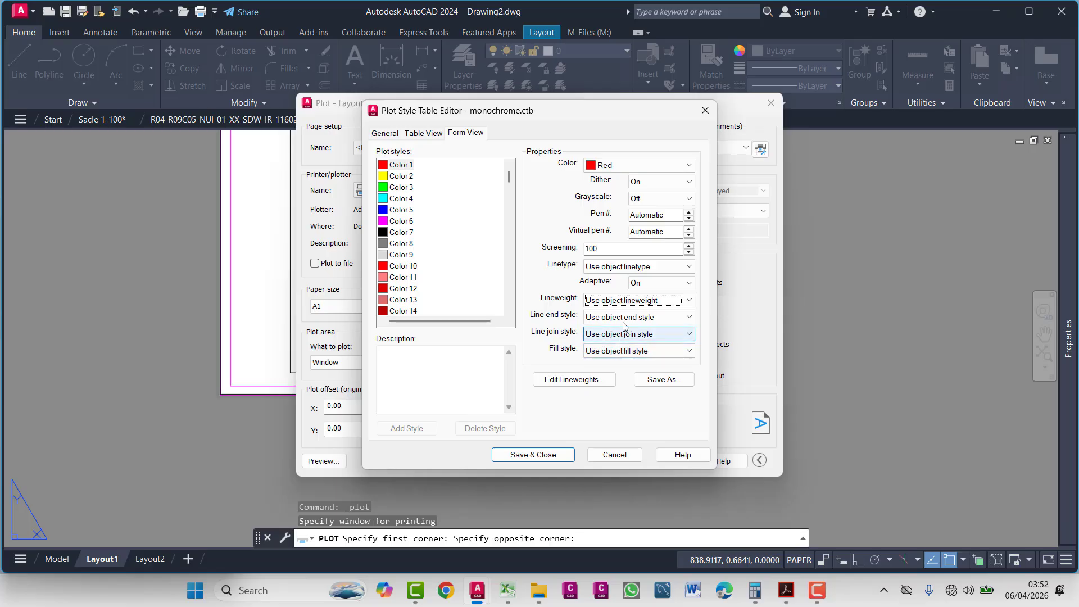
pyautogui.click(640, 270)
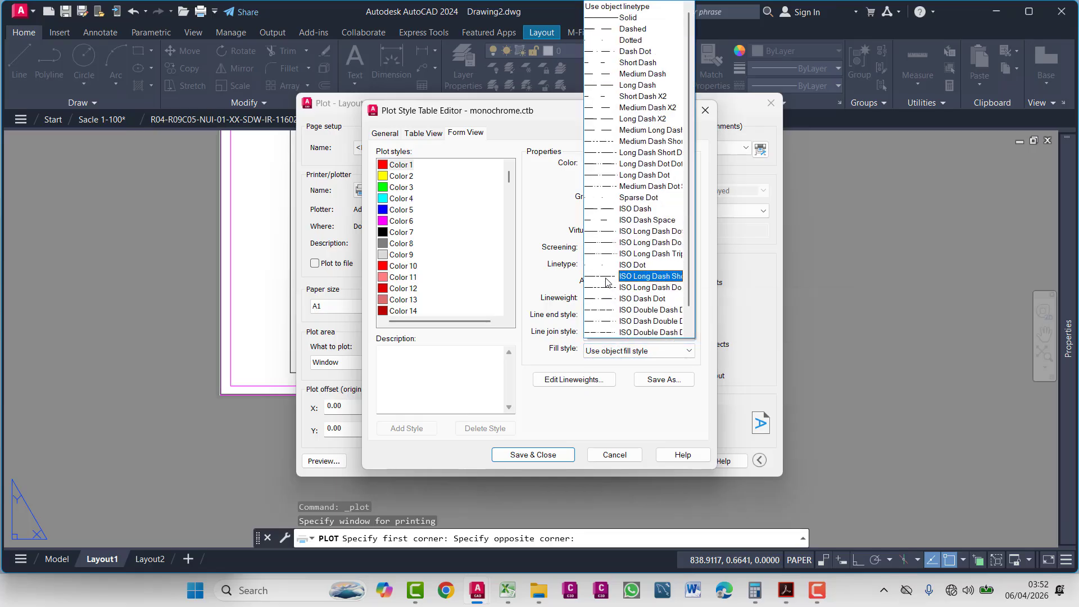
pyautogui.click(612, 277)
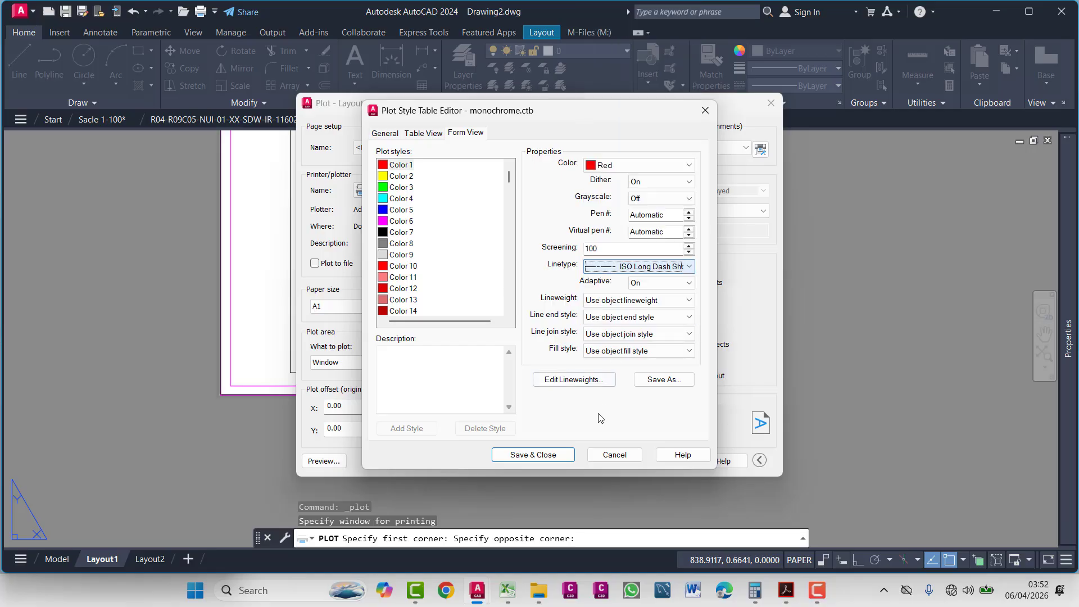
pyautogui.click(545, 456)
# - Open the plot preview, examine the grid lines, dimensions and columns of the roof plan, and close the preview
pyautogui.click(324, 461)
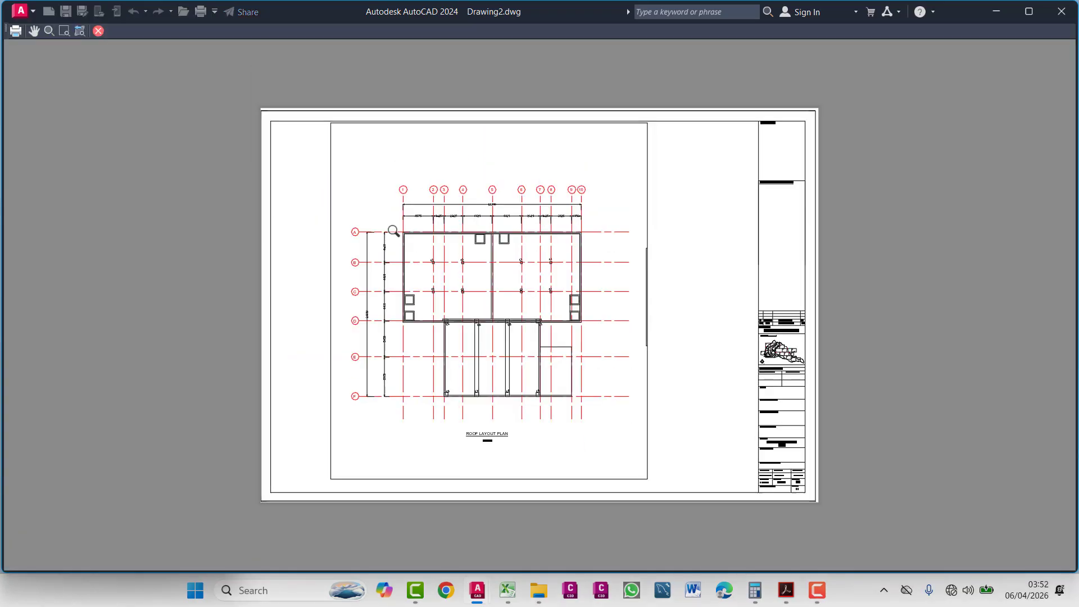
pyautogui.scroll(5, 413, 197)
pyautogui.moveTo(342, 378); pyautogui.dragTo(339, 219)
pyautogui.moveTo(330, 362); pyautogui.dragTo(359, 257)
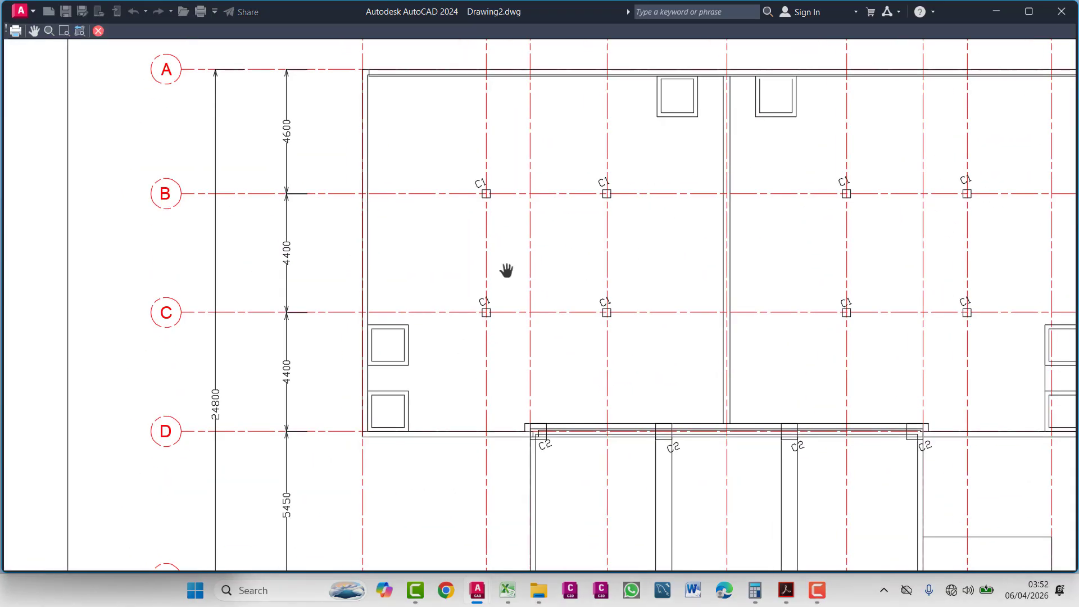
pyautogui.moveTo(527, 285); pyautogui.dragTo(431, 410)
pyautogui.moveTo(467, 309); pyautogui.dragTo(436, 444)
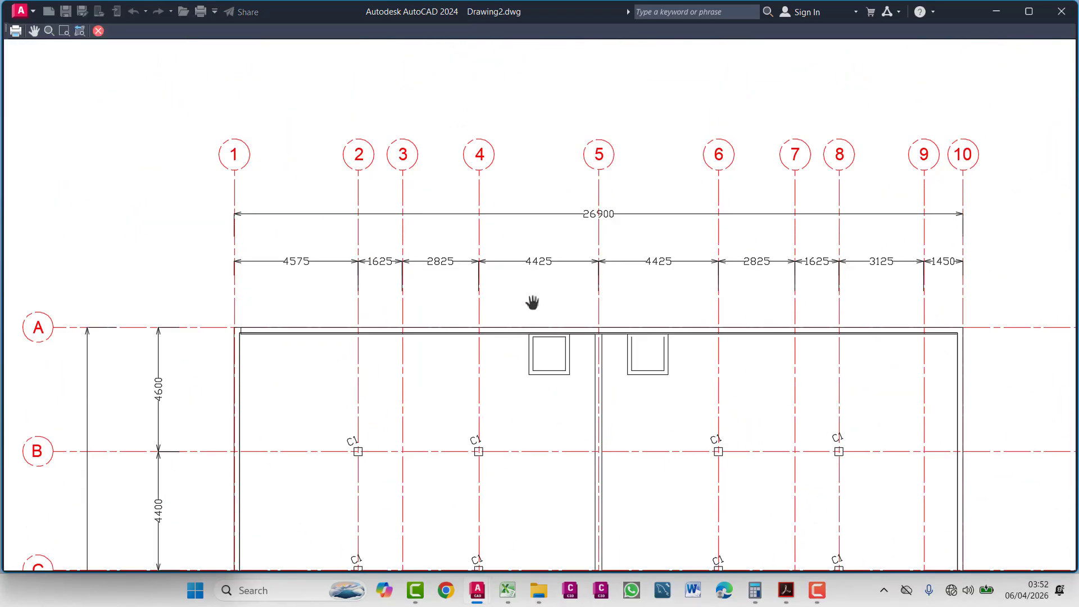
pyautogui.moveTo(531, 303); pyautogui.dragTo(465, 296)
pyautogui.press('Escape')
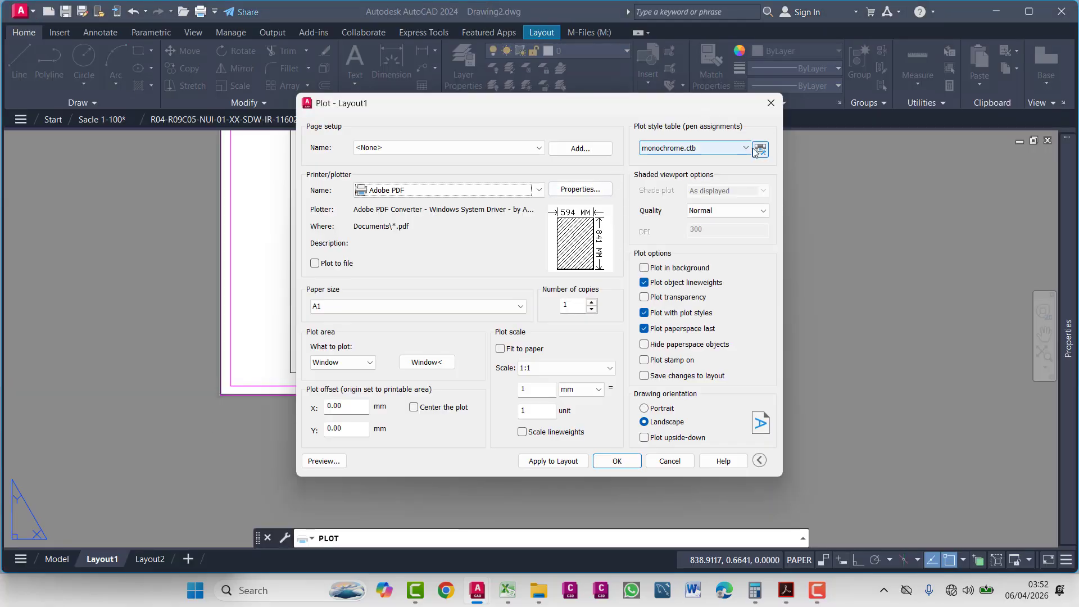
# - Set the Color 5 style in monochrome.ctb to plot in Blue, save the table and preview the plot
pyautogui.click(760, 148)
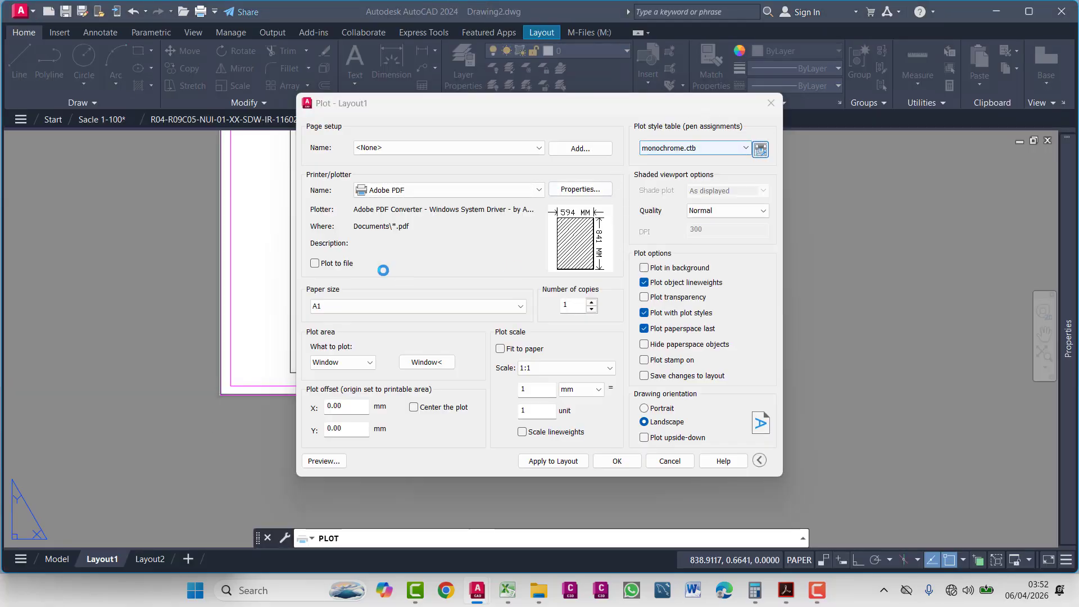
pyautogui.click(603, 170)
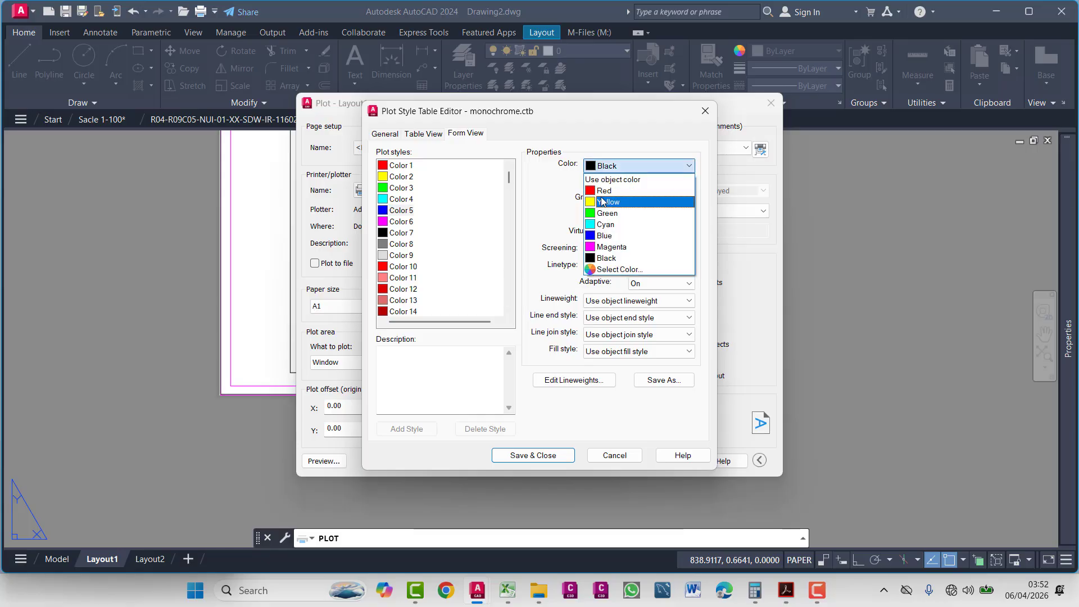
pyautogui.click(614, 236)
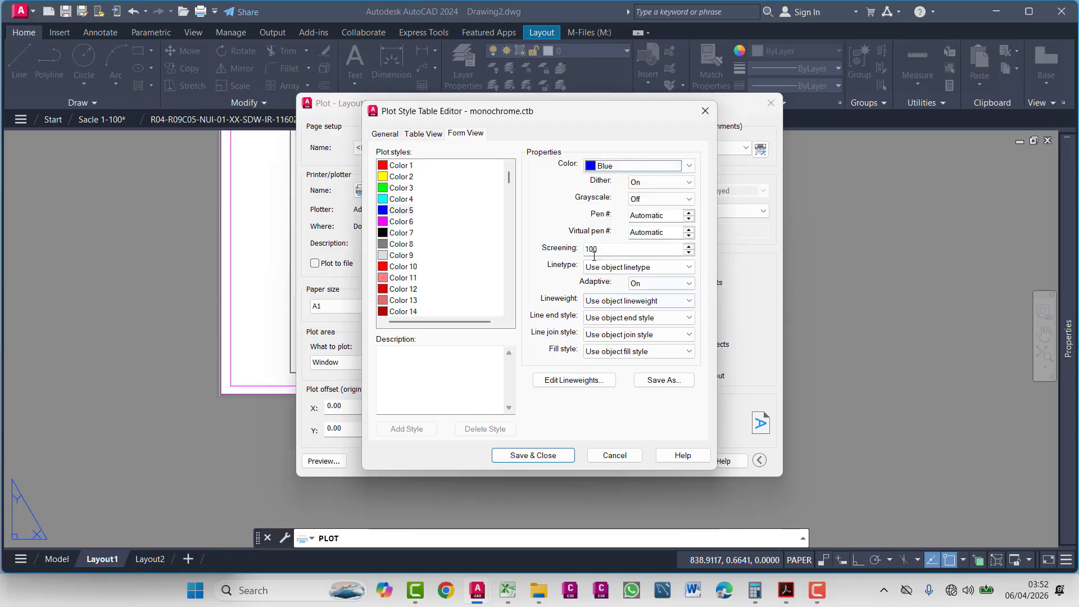
pyautogui.click(571, 460)
pyautogui.press('Escape')
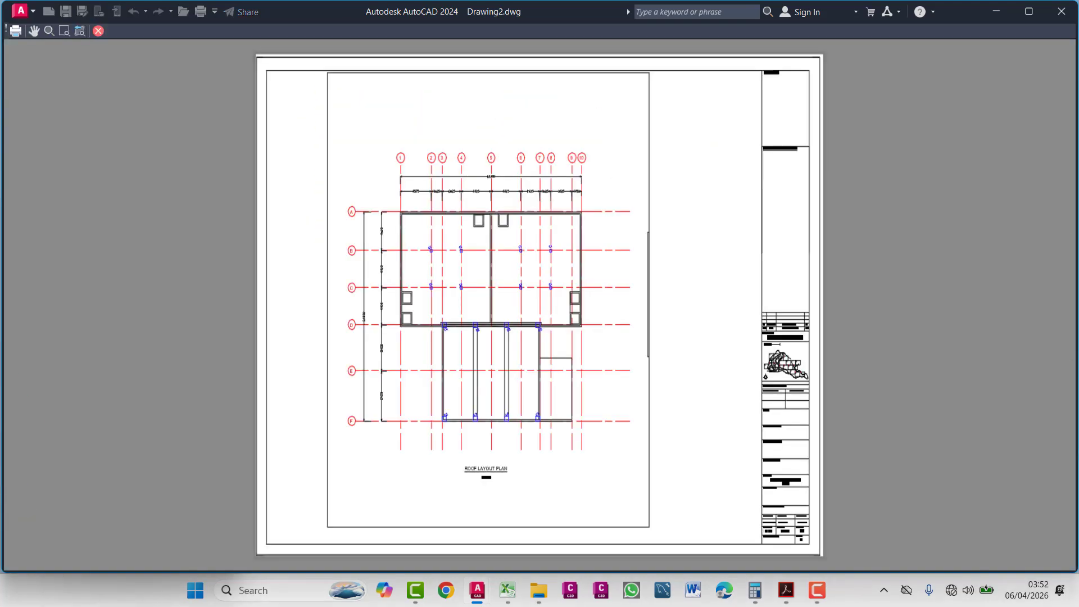
# - Examine the blue columns, grid lines and dimensions of the roof plan in the plot preview, and close the preview
pyautogui.scroll(5, 368, 185)
pyautogui.scroll(3, 596, 499)
pyautogui.scroll(-4, 531, 366)
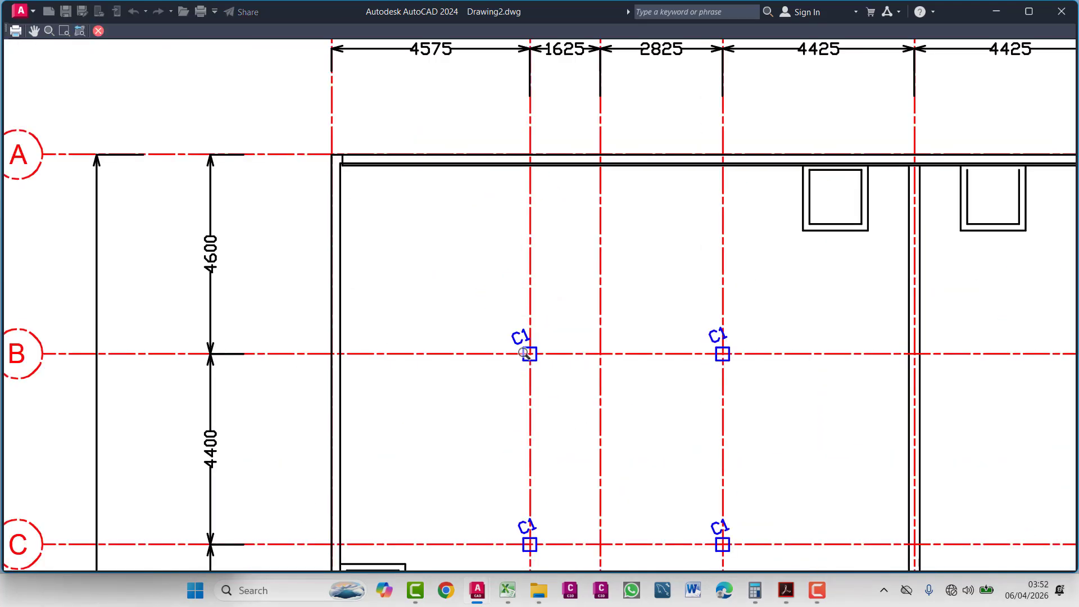
pyautogui.moveTo(531, 362); pyautogui.dragTo(439, 350, button='middle')
pyautogui.scroll(2, 389, 287)
pyautogui.press('Escape')
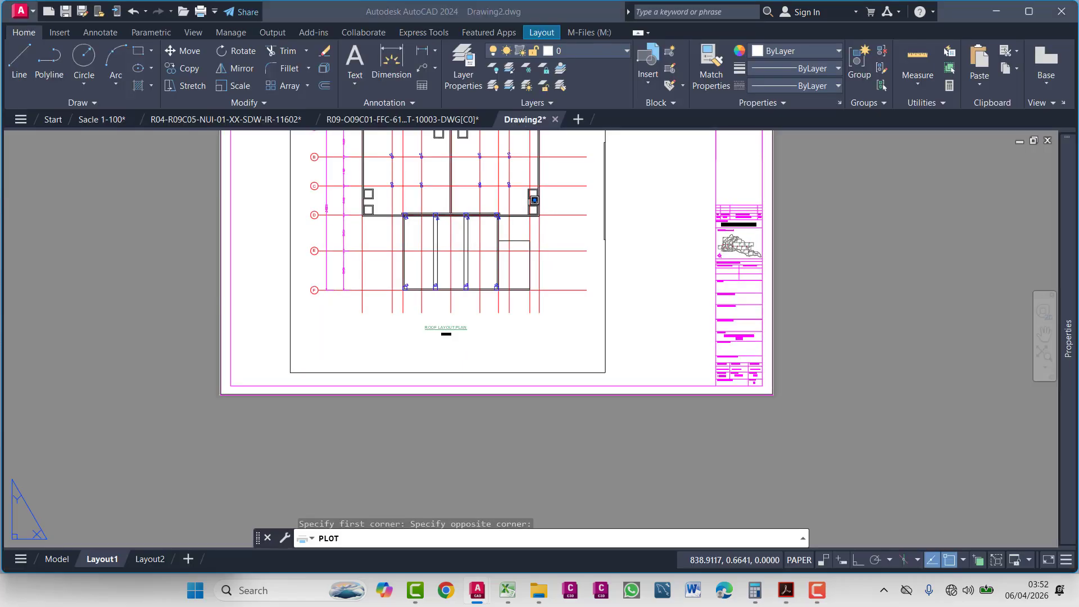
# - Set the Color 6 style in monochrome.ctb to plot in Magenta, save the table and preview the plot
pyautogui.click(761, 149)
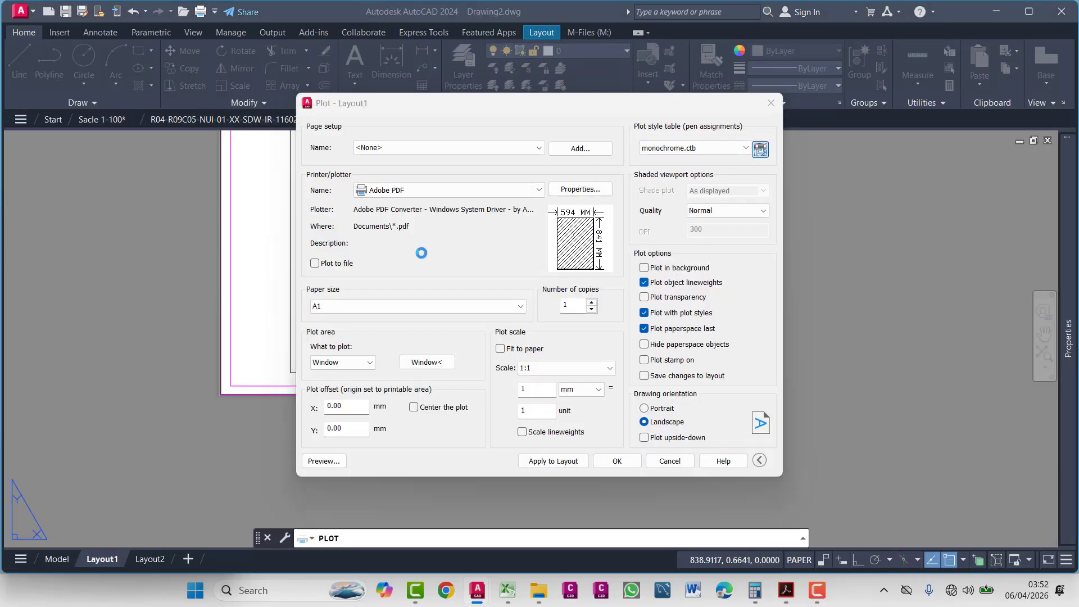
pyautogui.click(404, 223)
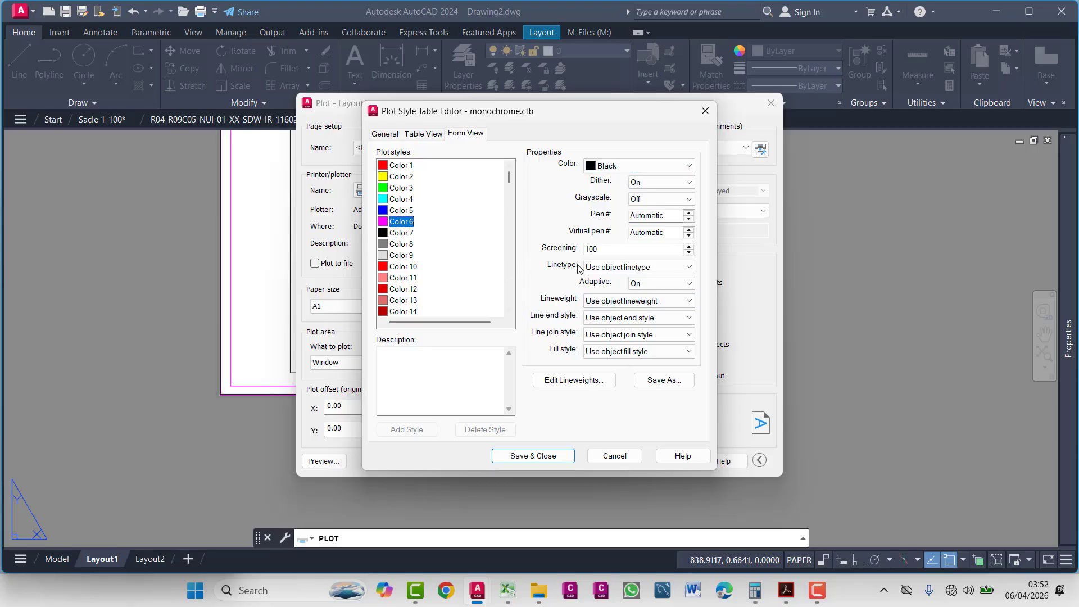
pyautogui.click(618, 166)
pyautogui.click(600, 252)
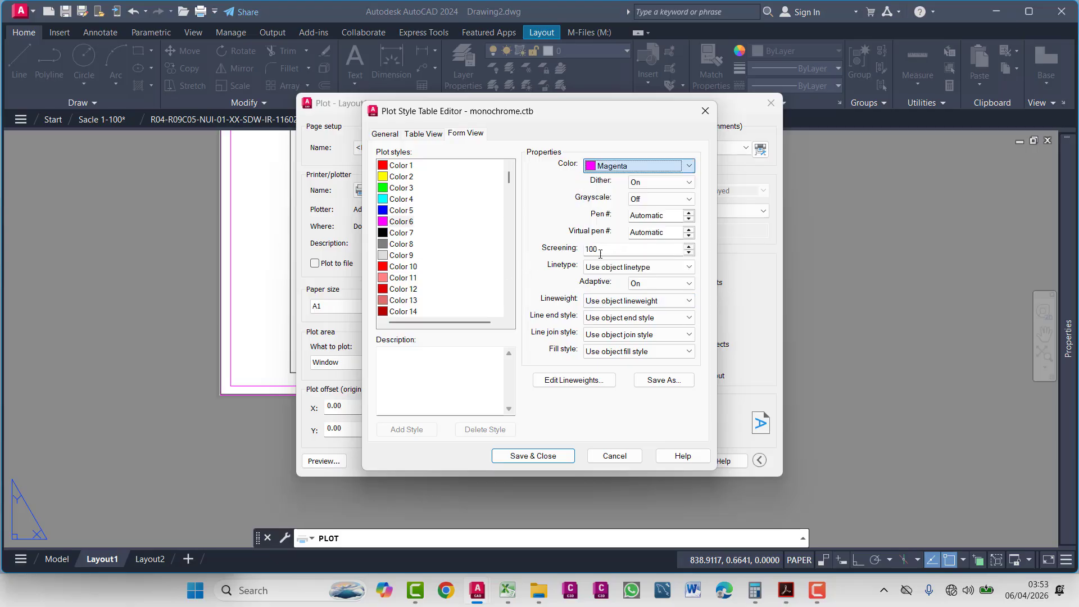
pyautogui.click(533, 456)
pyautogui.click(323, 461)
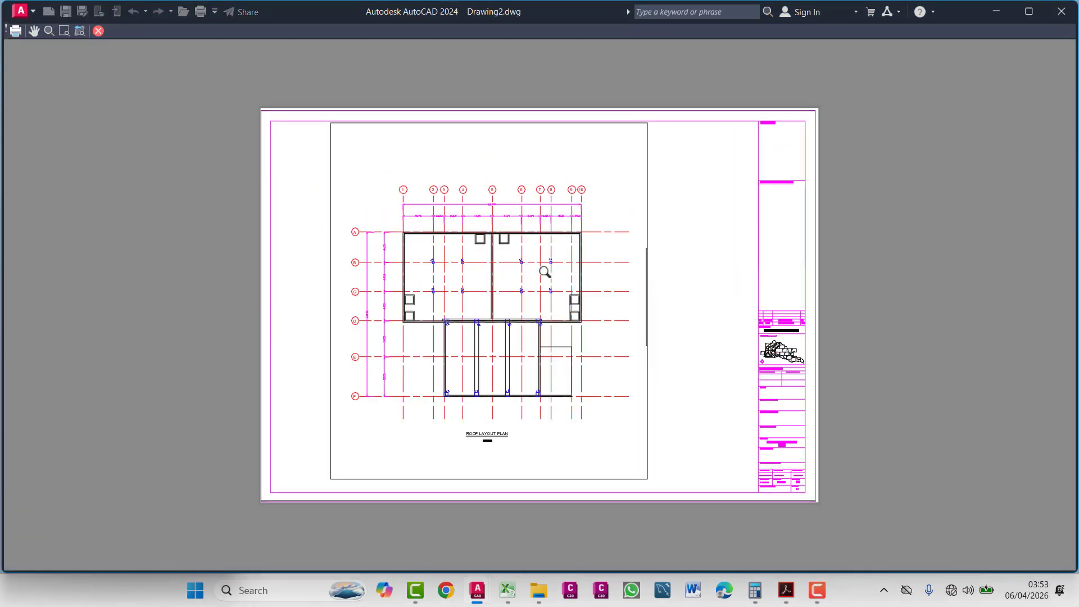
# - Examine the title block, sheet border and roof plan colors across the sheet in the plot preview
pyautogui.scroll(4, 544, 259)
pyautogui.scroll(-5, 578, 239)
pyautogui.moveTo(671, 296); pyautogui.dragTo(555, 258, button='middle')
pyautogui.scroll(2, 555, 258)
pyautogui.moveTo(538, 336); pyautogui.dragTo(631, 265, button='middle')
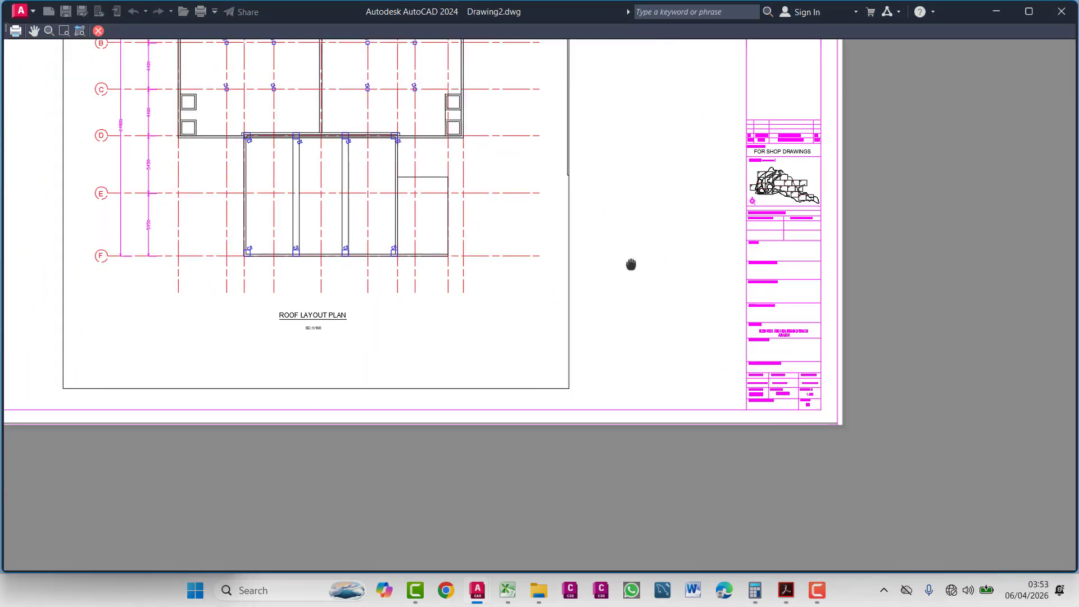
pyautogui.moveTo(292, 185); pyautogui.dragTo(474, 458, button='middle')
pyautogui.scroll(8, 475, 270)
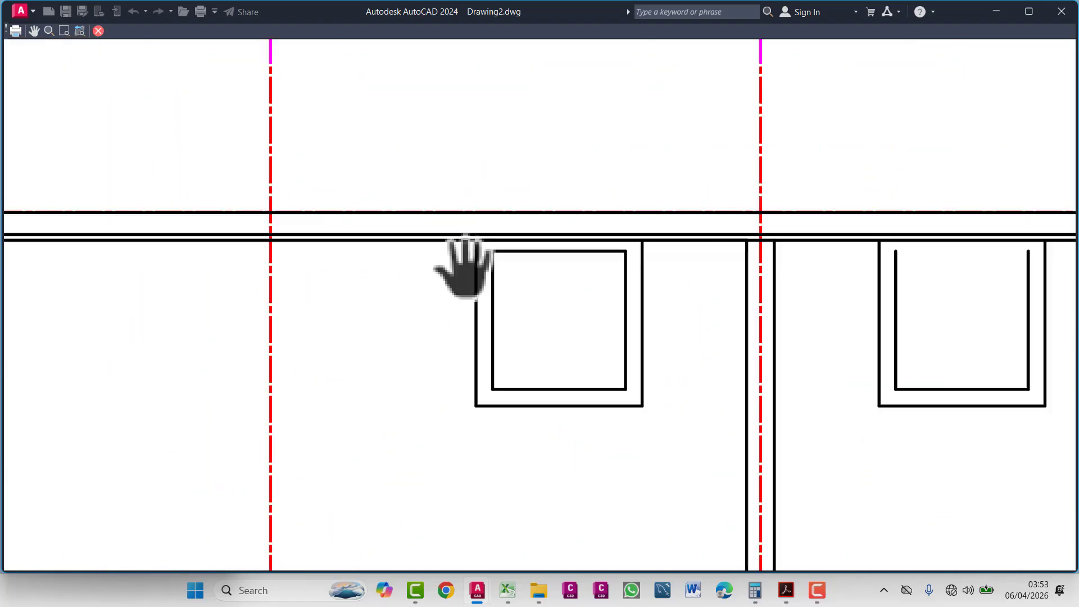
pyautogui.scroll(-12, 569, 137)
pyautogui.scroll(5, 655, 348)
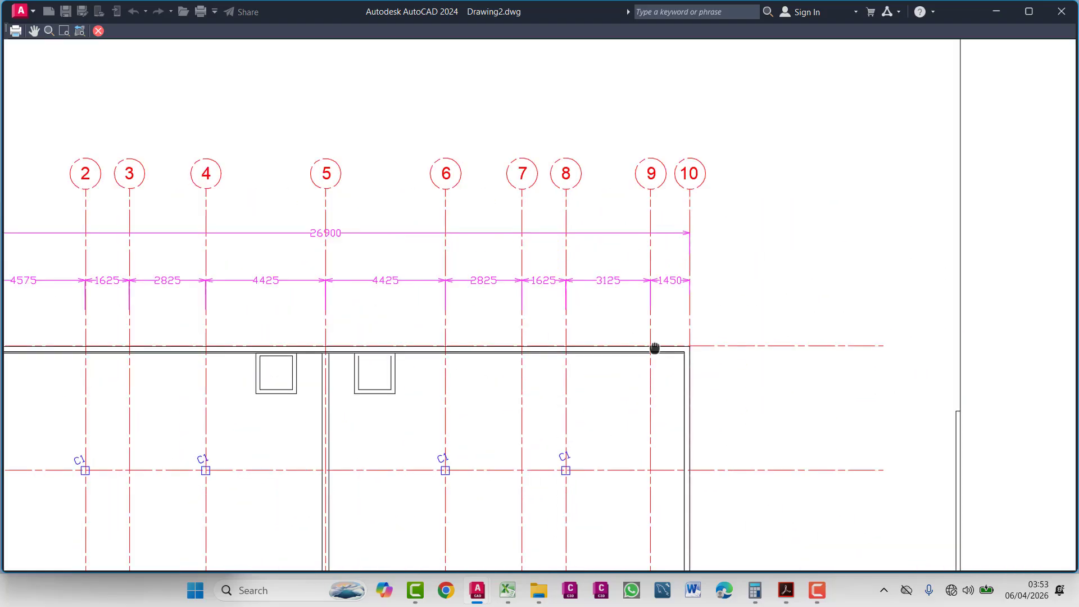
pyautogui.scroll(-2, 655, 348)
pyautogui.moveTo(655, 349); pyautogui.dragTo(667, 184, button='middle')
pyautogui.moveTo(624, 333); pyautogui.dragTo(350, 120, button='middle')
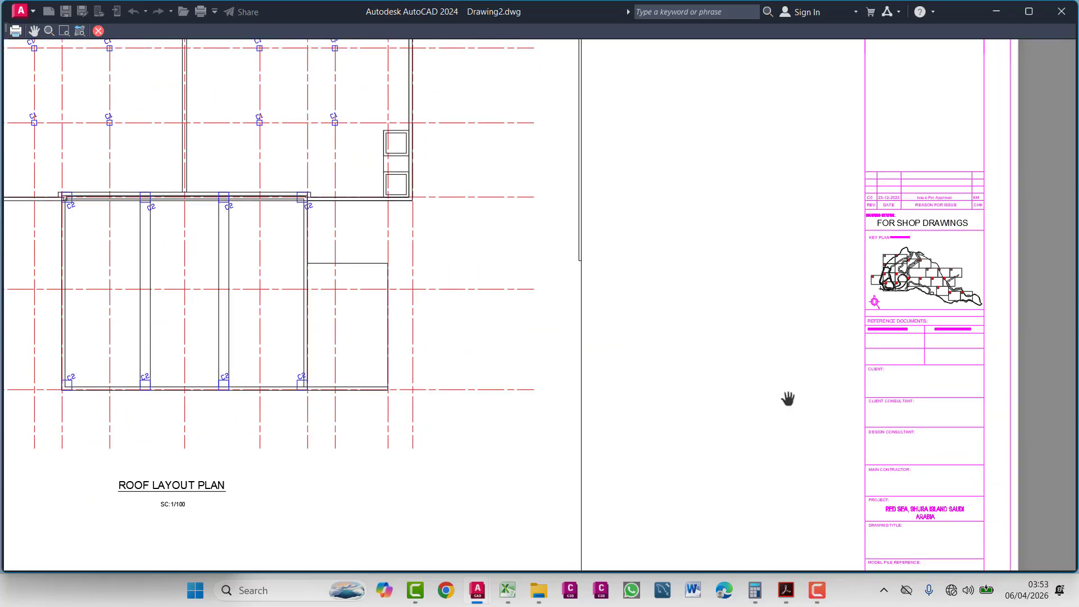
pyautogui.moveTo(789, 399); pyautogui.dragTo(493, 248, button='middle')
pyautogui.moveTo(767, 343); pyautogui.dragTo(723, 310, button='middle')
pyautogui.scroll(-2, 731, 351)
pyautogui.scroll(-4, 647, 375)
pyautogui.moveTo(609, 363); pyautogui.dragTo(691, 414, button='middle')
pyautogui.scroll(2, 553, 331)
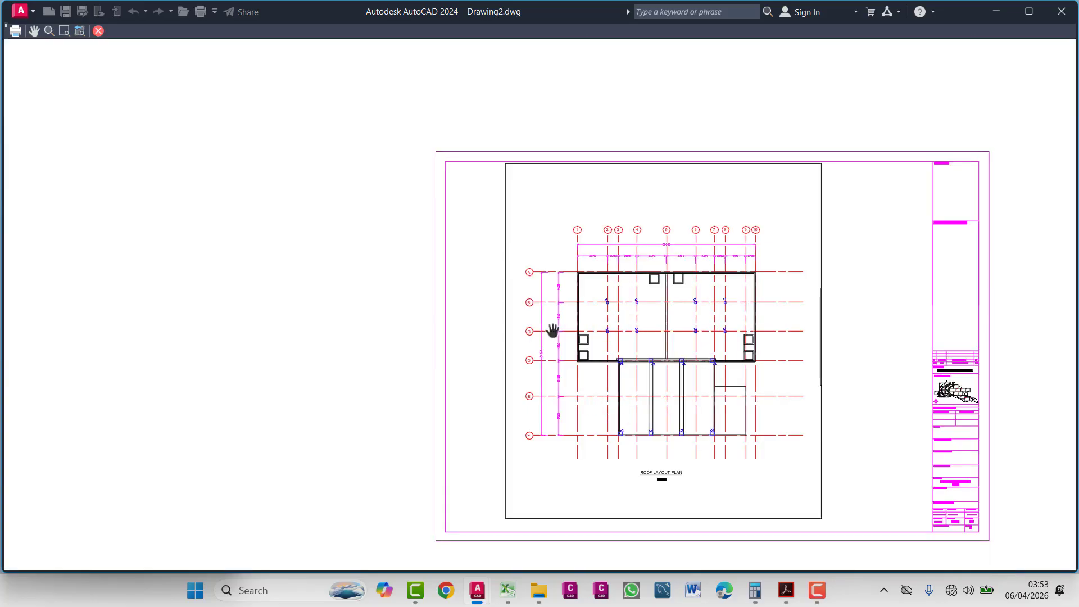
# - Examine the magenta dimensions, red grid lines and blue columns of the roof plan up close, and close the preview
pyautogui.scroll(8, 552, 331)
pyautogui.moveTo(694, 294); pyautogui.dragTo(554, 349, button='middle')
pyautogui.moveTo(783, 284); pyautogui.dragTo(485, 347, button='middle')
pyautogui.scroll(-2, 742, 253)
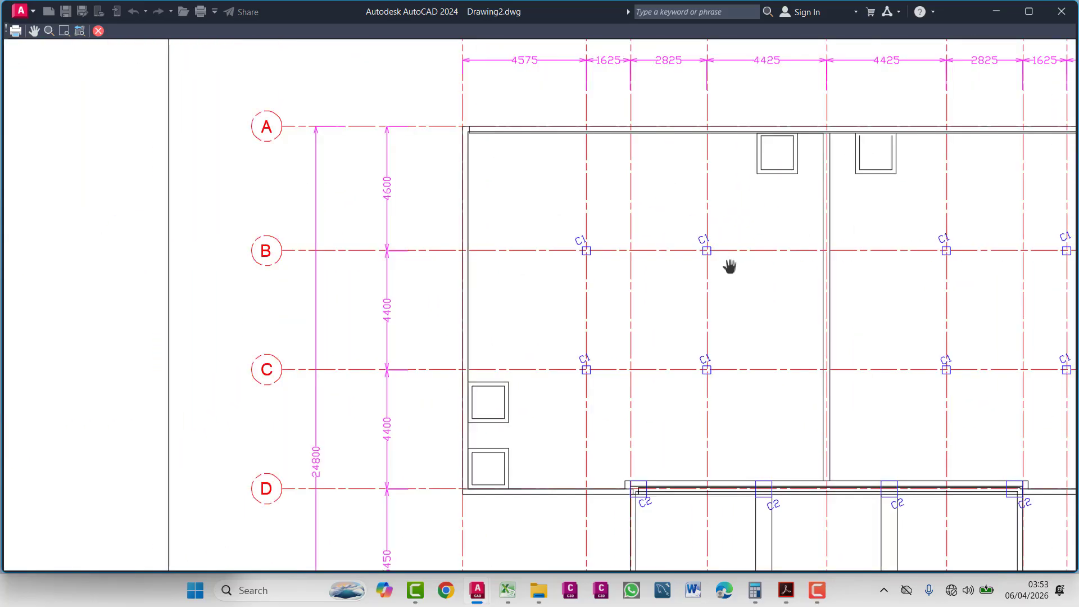
pyautogui.scroll(8, 730, 264)
pyautogui.scroll(-10, 693, 240)
pyautogui.moveTo(849, 284); pyautogui.dragTo(645, 296, button='middle')
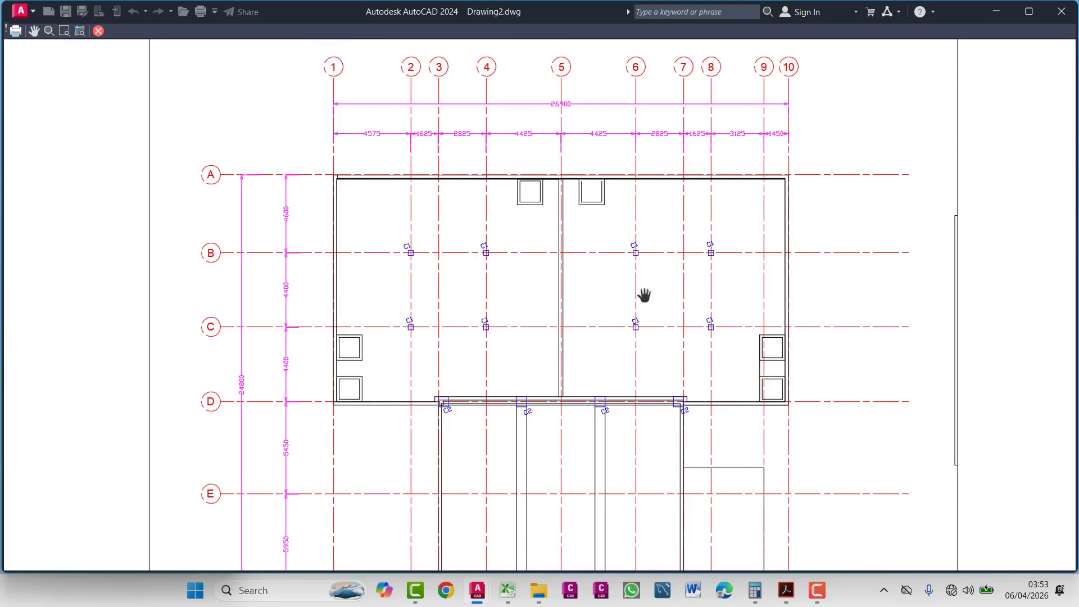
pyautogui.scroll(-6, 562, 330)
pyautogui.scroll(7, 480, 272)
pyautogui.scroll(-4, 568, 278)
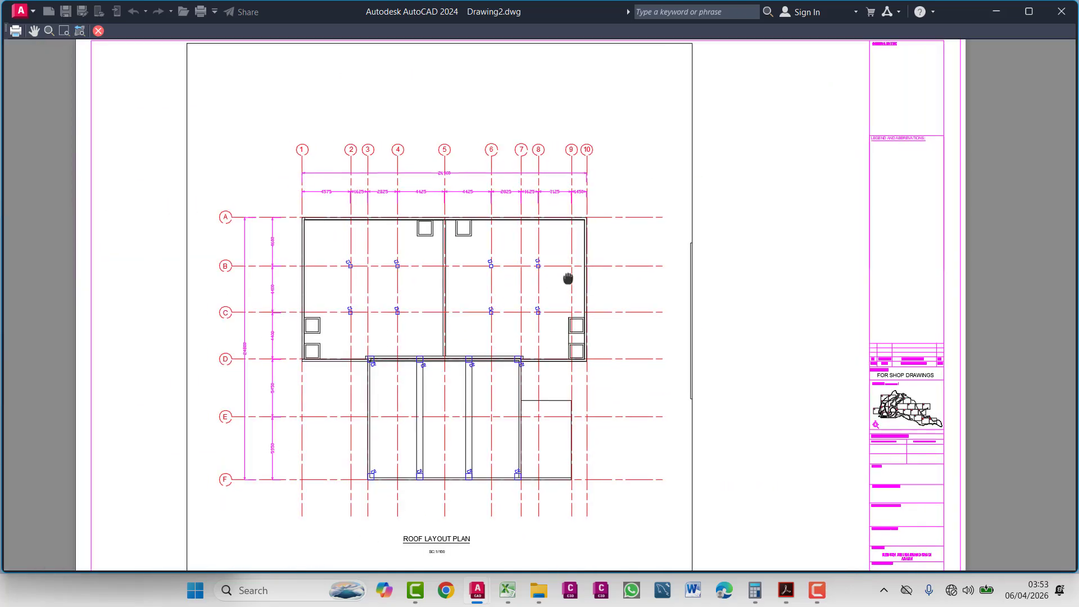
pyautogui.moveTo(568, 279); pyautogui.dragTo(686, 264, button='middle')
pyautogui.scroll(2, 598, 282)
pyautogui.moveTo(679, 53); pyautogui.dragTo(651, 130, button='middle')
pyautogui.scroll(4, 515, 203)
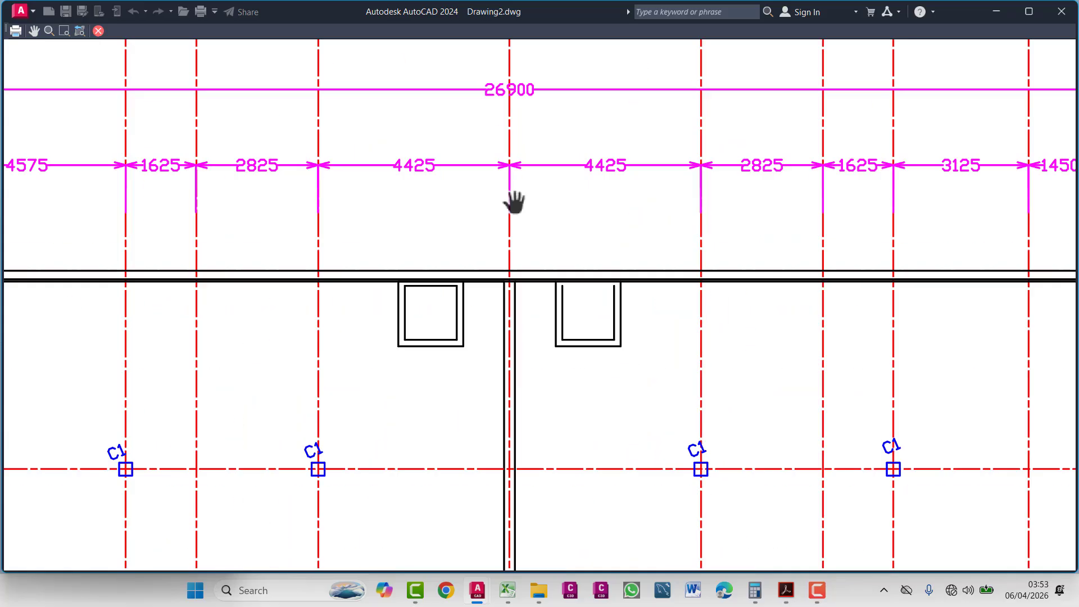
pyautogui.scroll(2, 525, 282)
pyautogui.scroll(-5, 525, 282)
pyautogui.press('Escape')
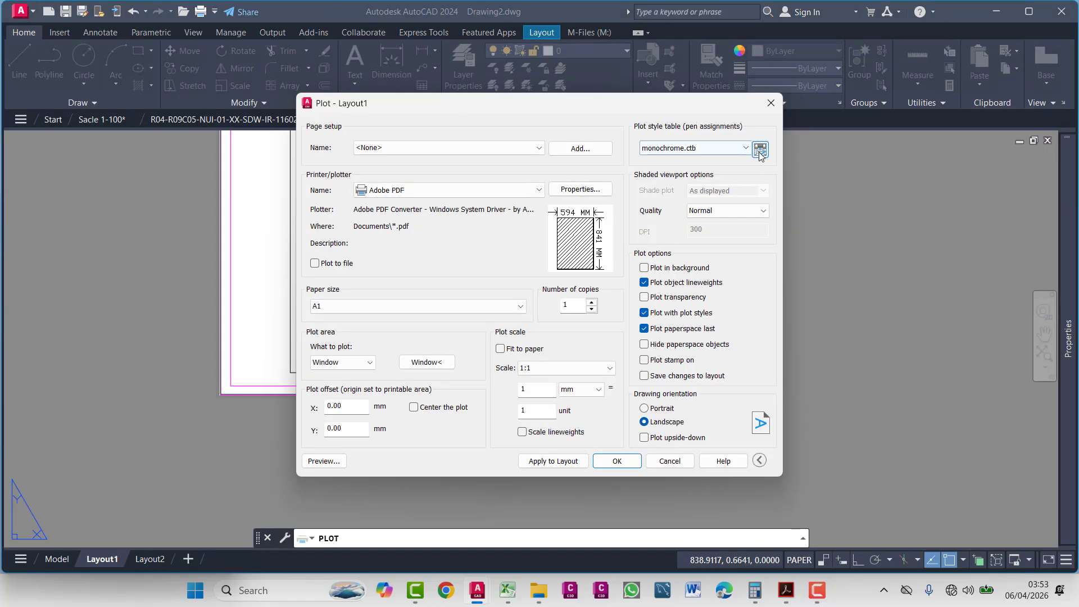
# - Set the Color 1 style's screening to 50, save the table, check the grid lines in the plot preview and close it
pyautogui.click(760, 149)
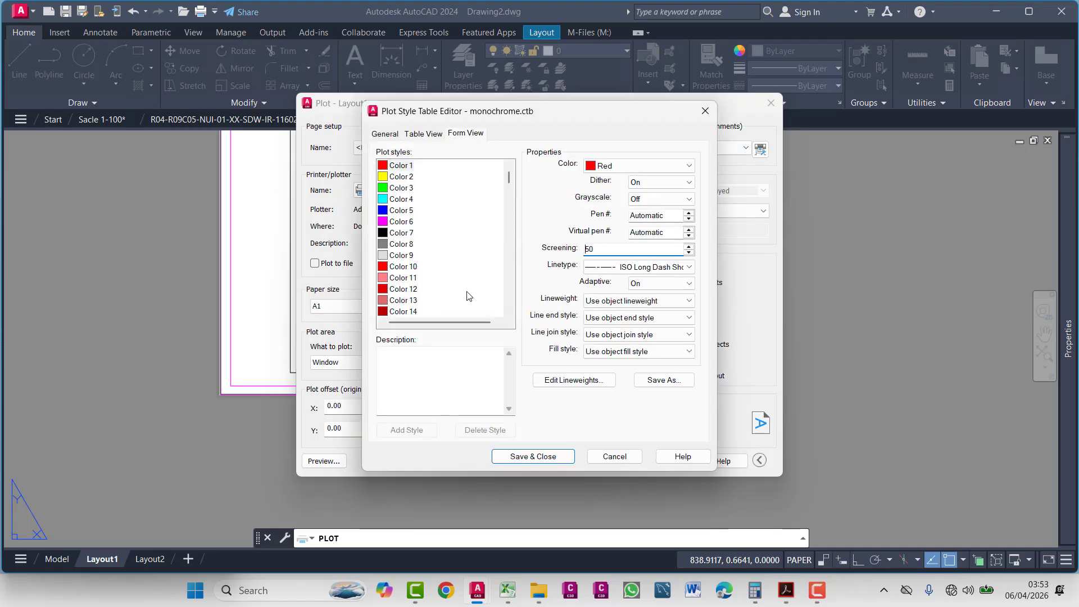
pyautogui.click(533, 456)
pyautogui.click(324, 461)
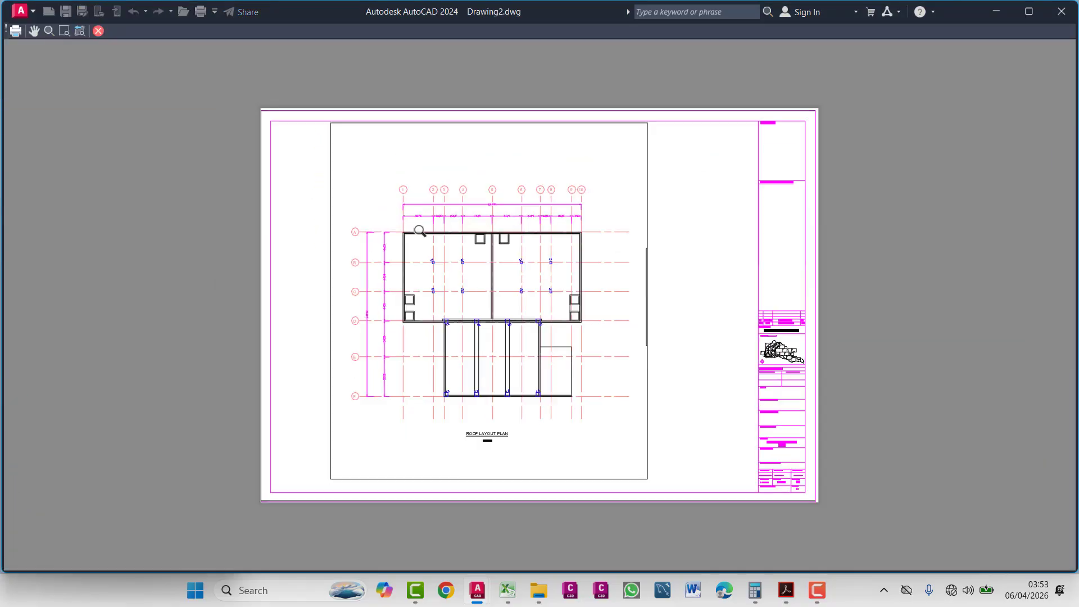
pyautogui.scroll(3, 415, 224)
pyautogui.scroll(10, 393, 241)
pyautogui.scroll(-12, 399, 216)
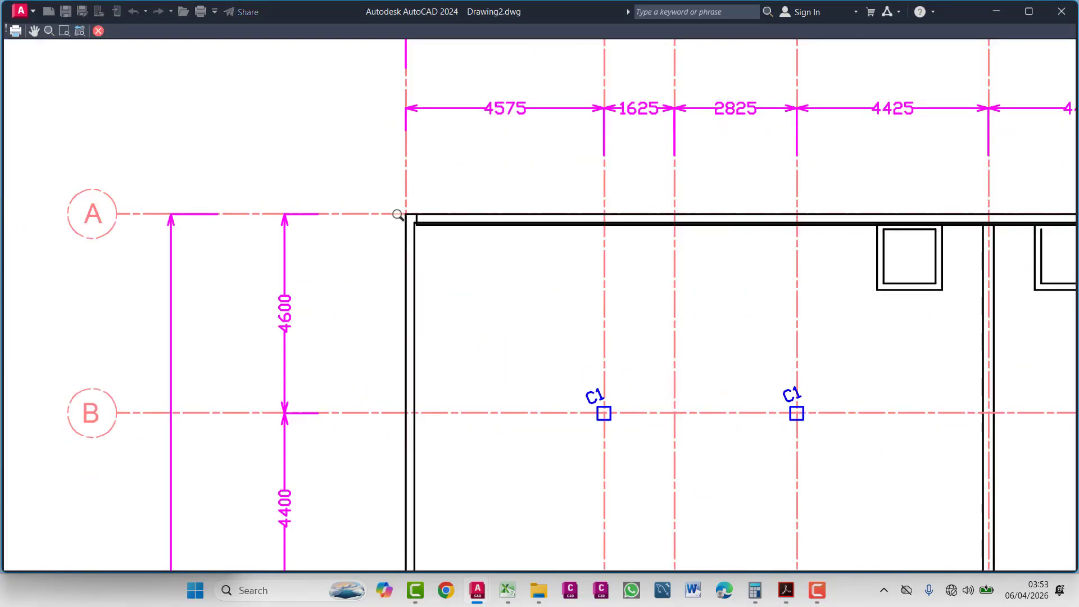
pyautogui.moveTo(476, 274); pyautogui.dragTo(415, 235, button='middle')
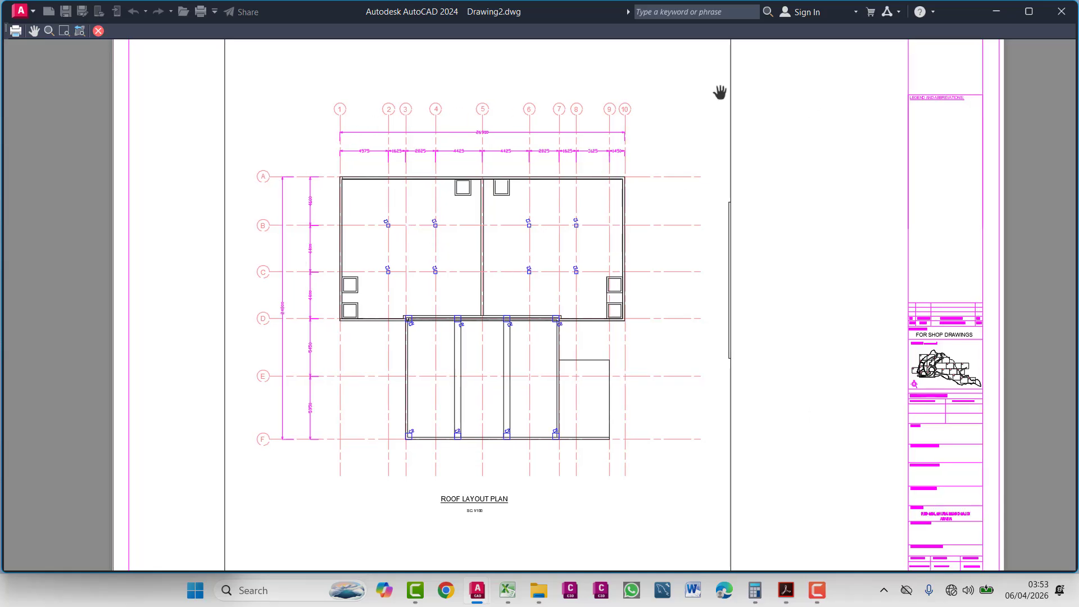
pyautogui.press('Escape')
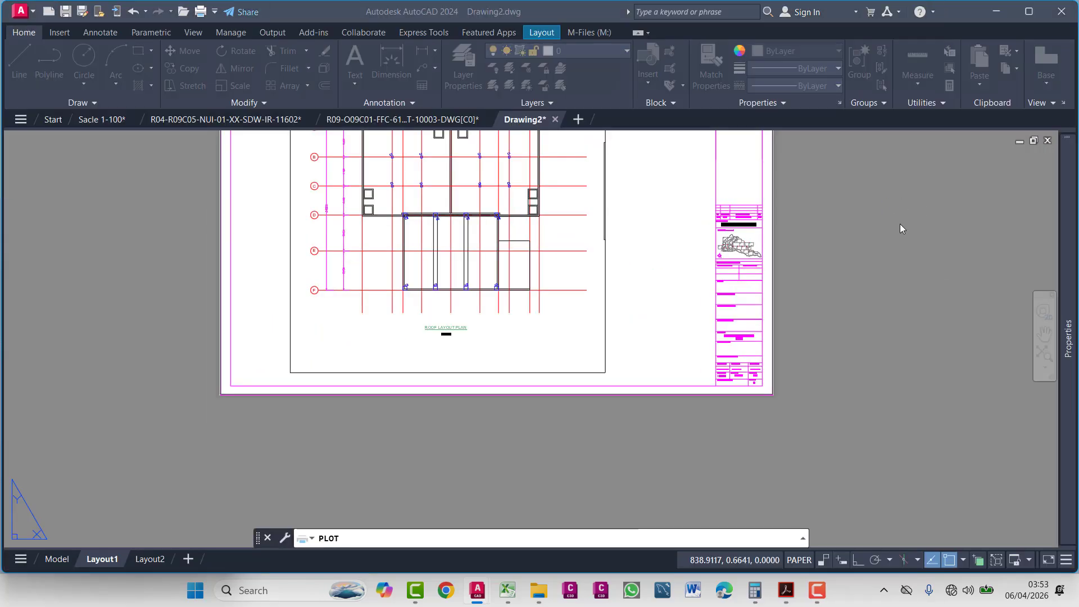
# - Set the Color 1 style's screening to 100, save the plot style table and start plotting Layout1 to PDF
pyautogui.click(760, 149)
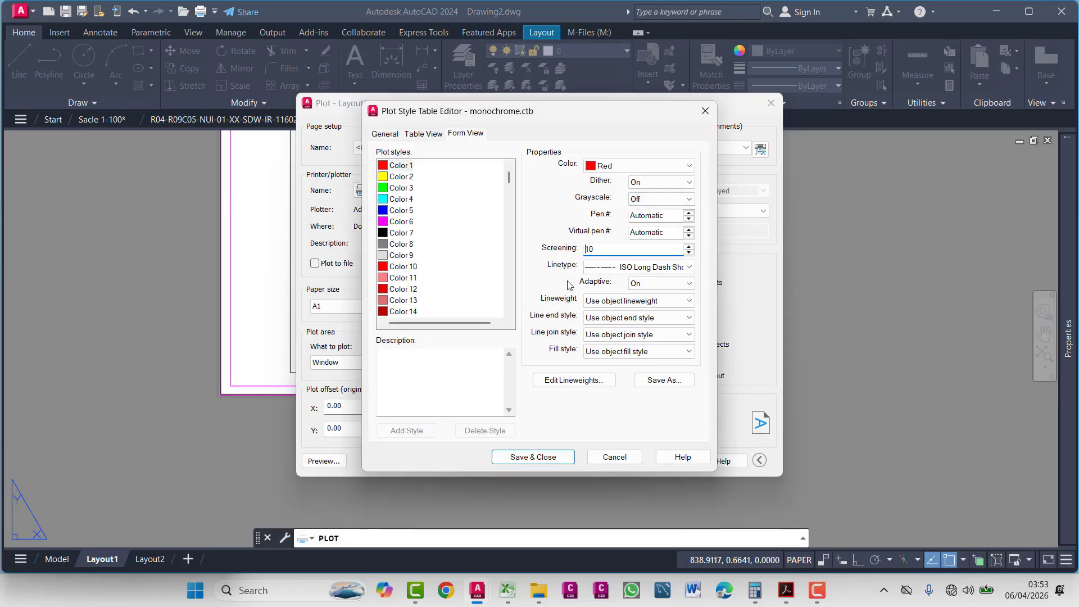
pyautogui.click(542, 457)
pyautogui.click(615, 461)
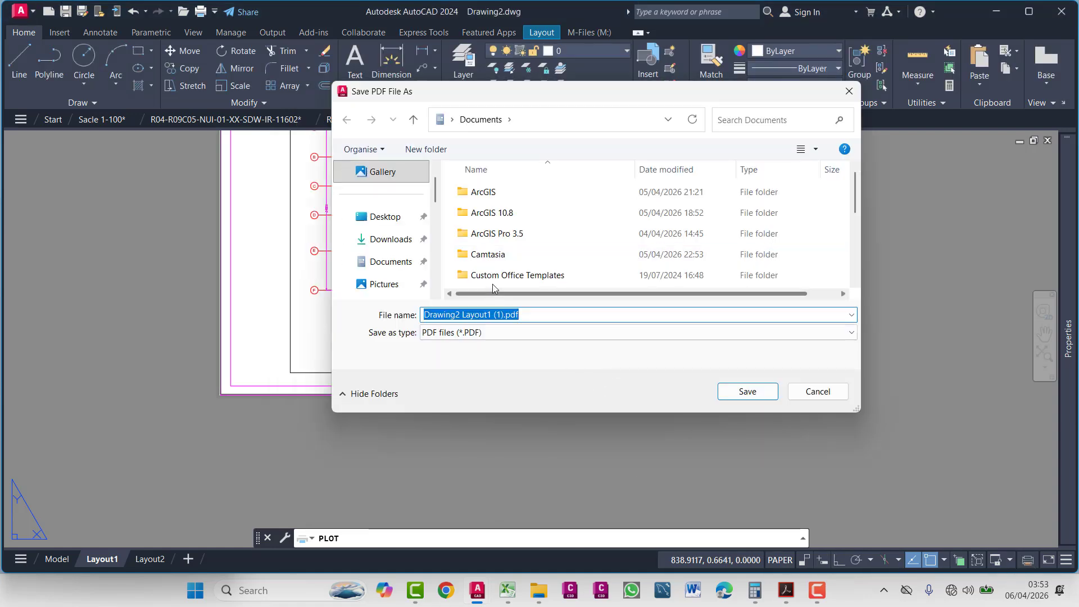
# - Choose the Practice Lectures folder inside Youtube on New Volume (D:) as the location for the PDF
pyautogui.scroll(-5, 406, 242)
pyautogui.scroll(-5, 405, 243)
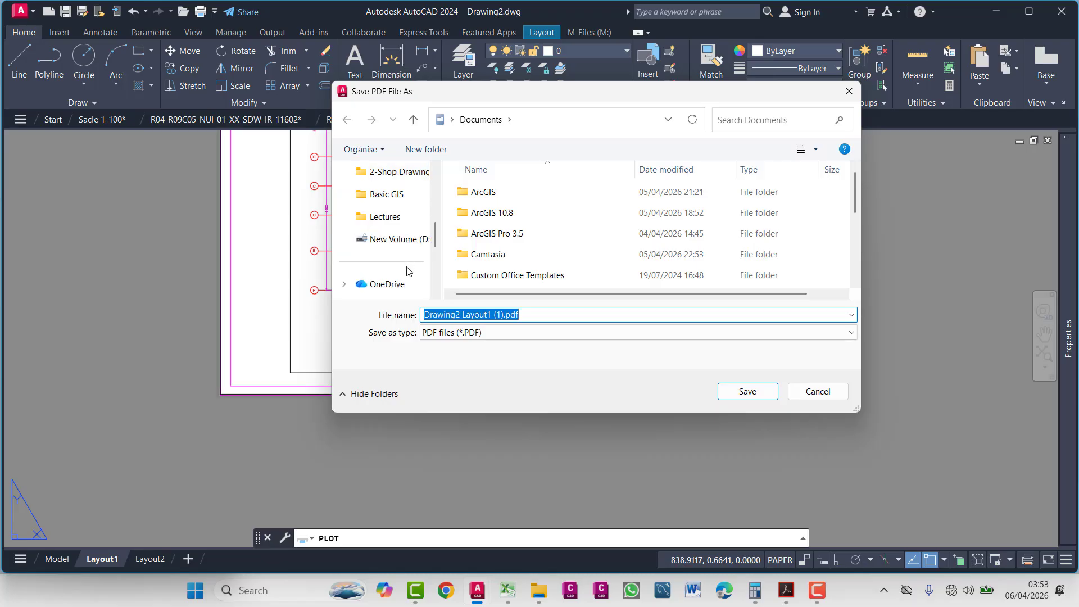
pyautogui.click(399, 239)
pyautogui.click(534, 319)
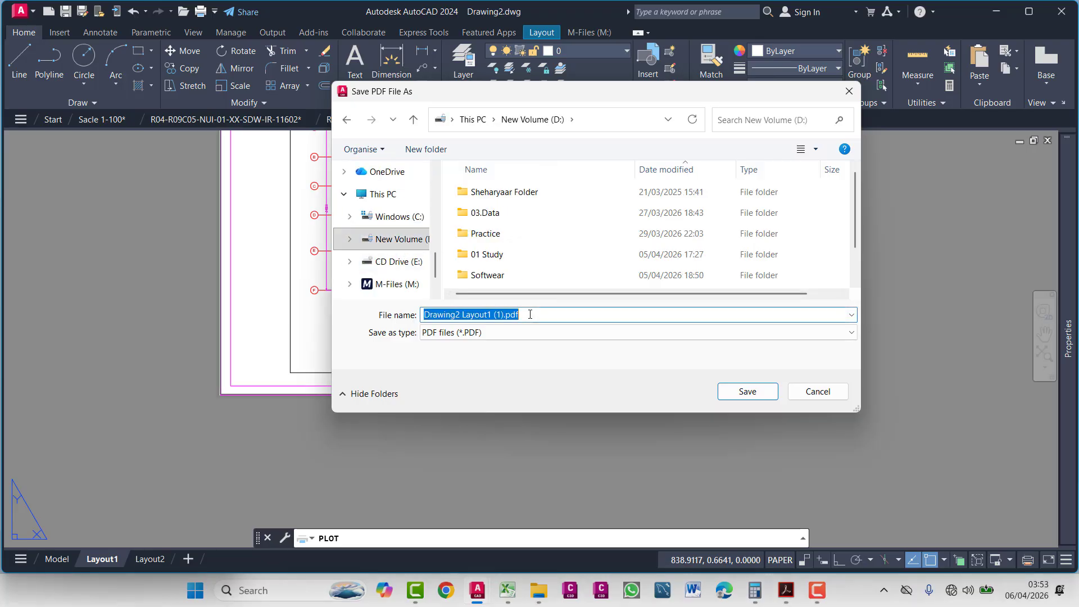
pyautogui.scroll(-1, 497, 226)
pyautogui.doubleClick(485, 258)
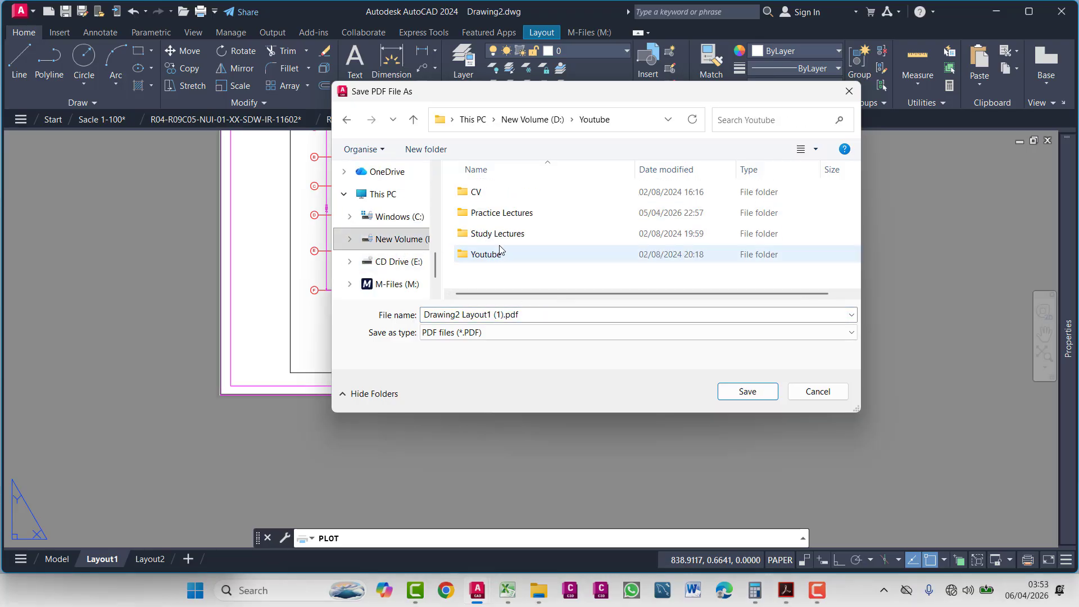
pyautogui.doubleClick(495, 213)
# - Create a folder named Drawing Scale, open it and save the plotted PDF there as Drawing Scale
pyautogui.rightClick(487, 231)
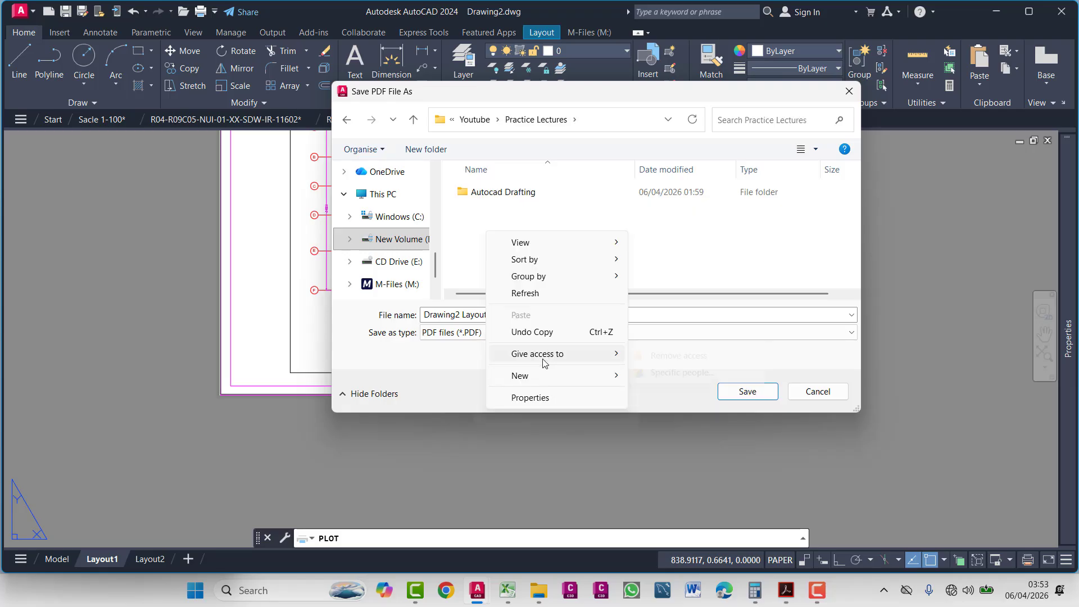
pyautogui.moveTo(610, 374)
pyautogui.click(662, 373)
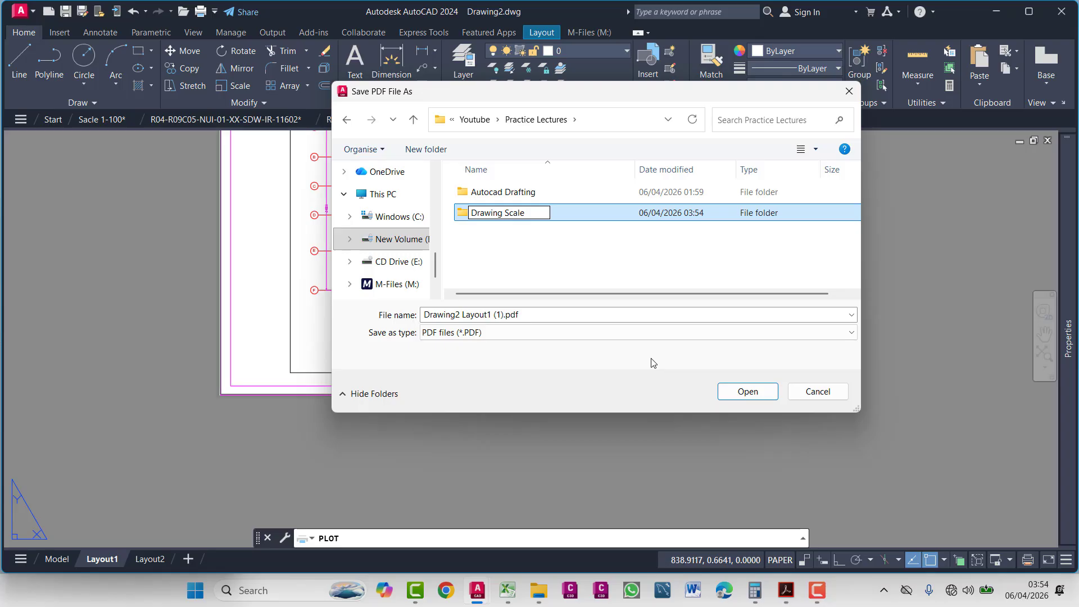
pyautogui.press('Return')
pyautogui.doubleClick(534, 217)
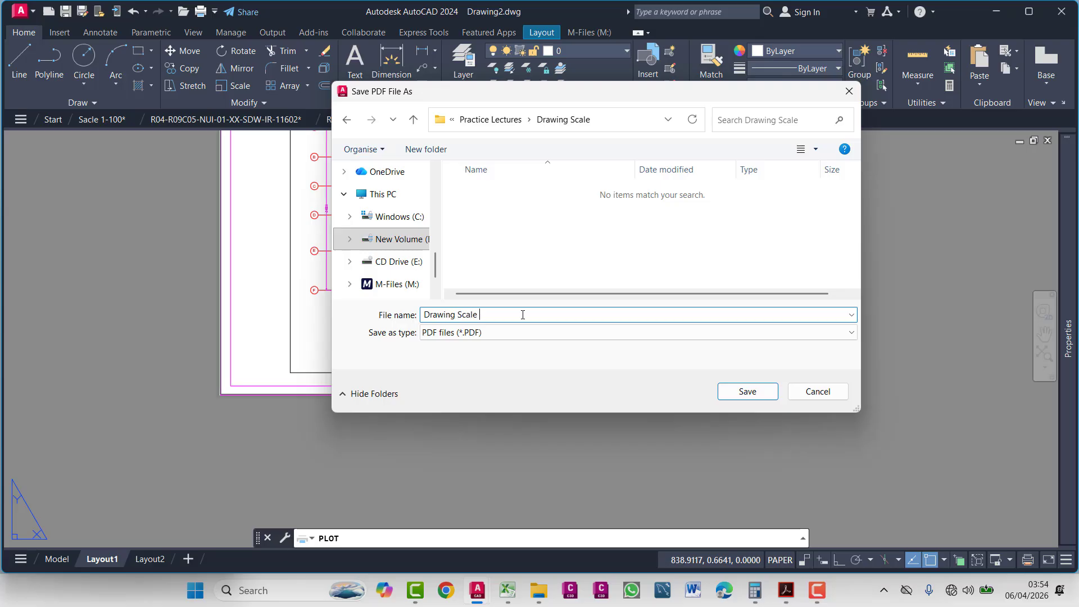
pyautogui.click(747, 392)
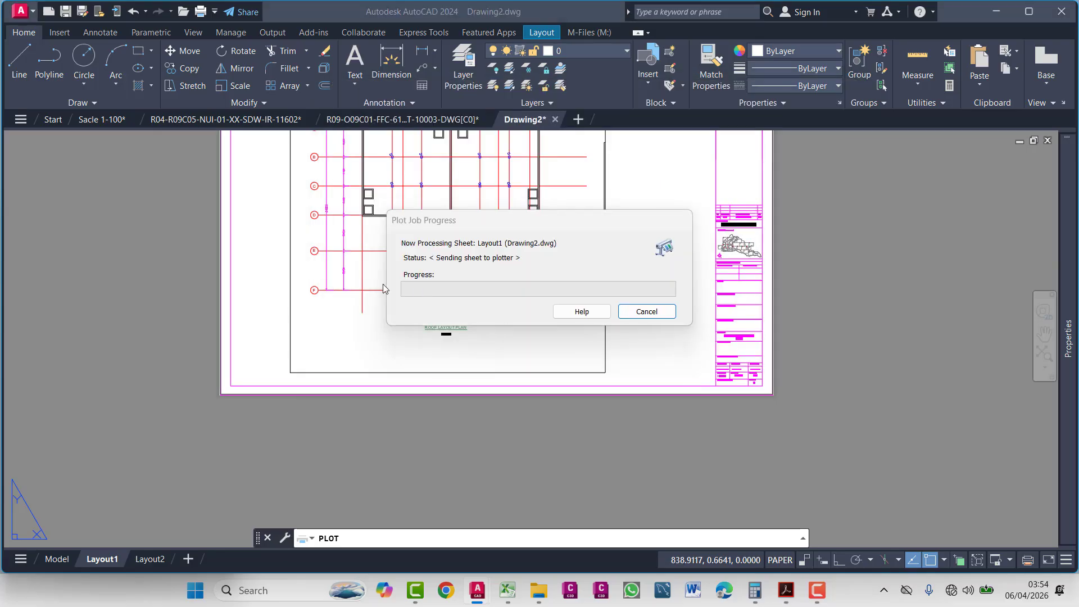
# - Switch to File Explorer, show New Volume (D:) and copy bF5VkwVitAoMGYyxxZTtt.pdf together with scale_calculator.xlsx
pyautogui.click(533, 565)
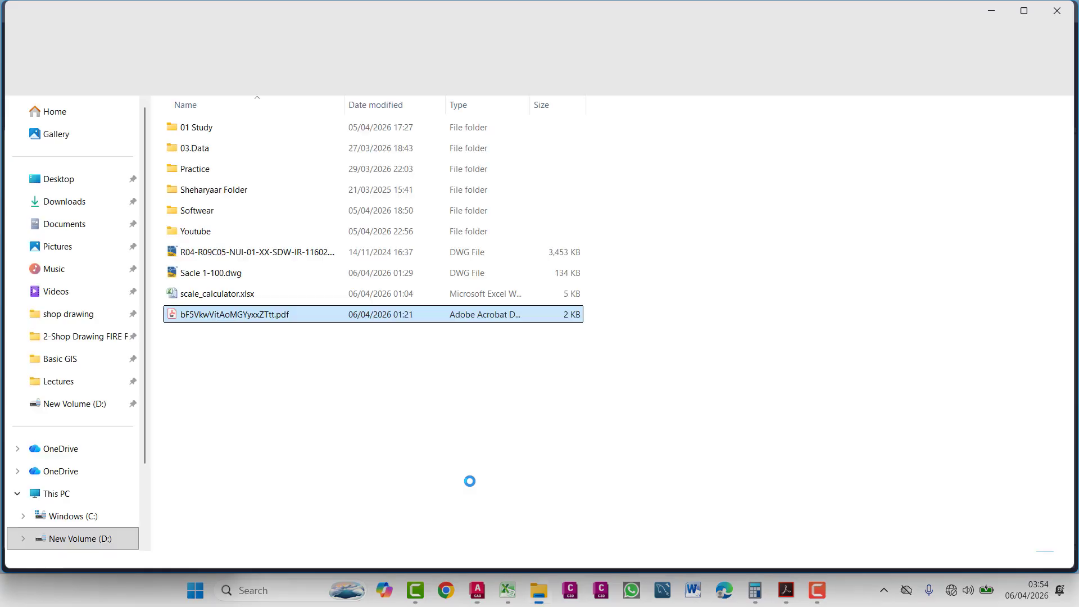
pyautogui.click(105, 410)
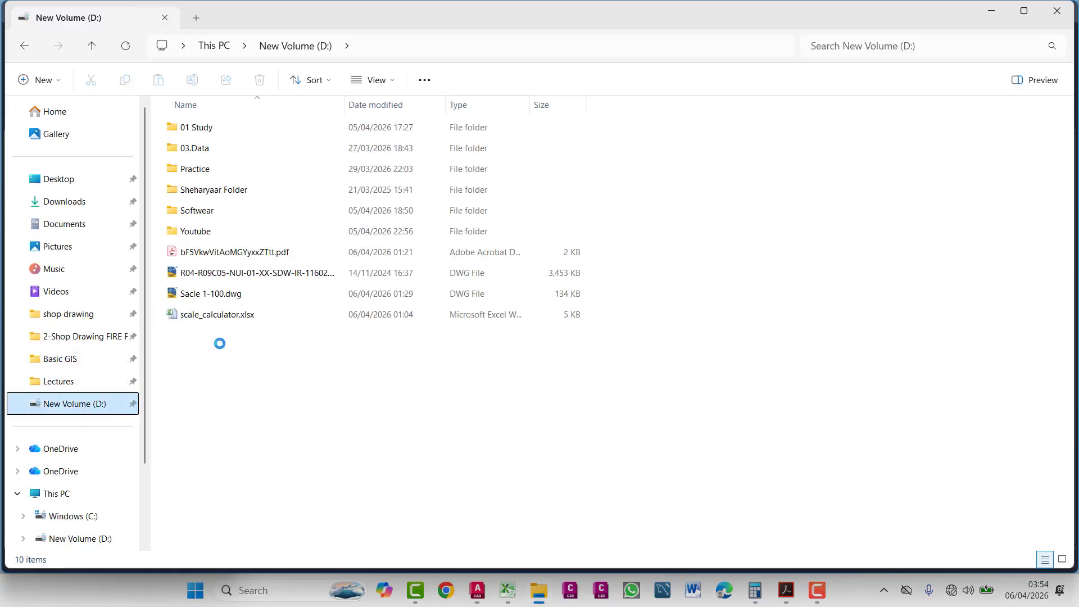
pyautogui.moveTo(220, 344); pyautogui.dragTo(201, 294)
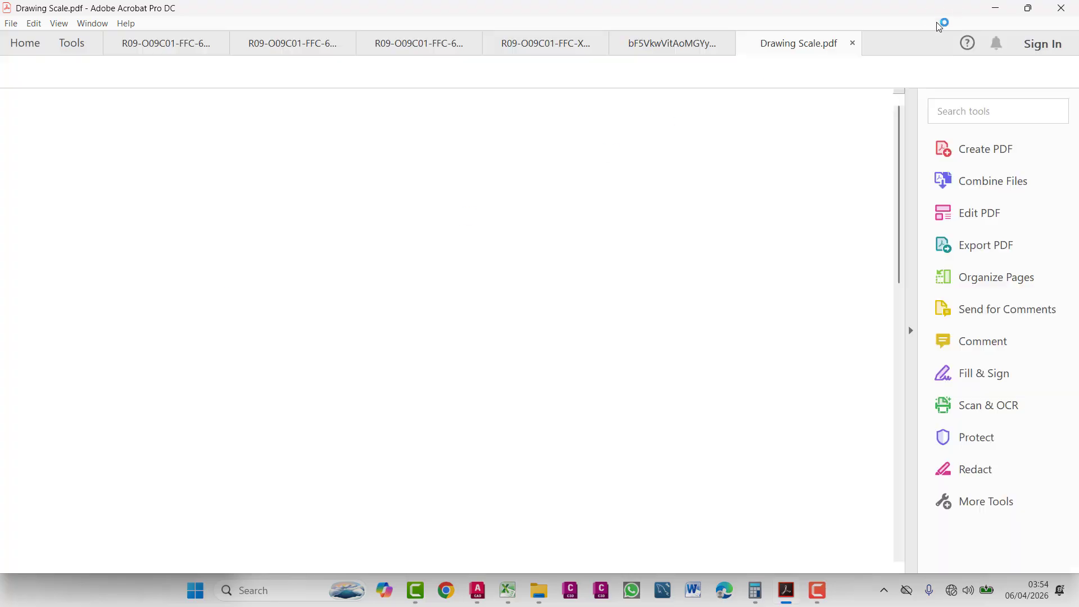
pyautogui.click(999, 10)
pyautogui.click(198, 315)
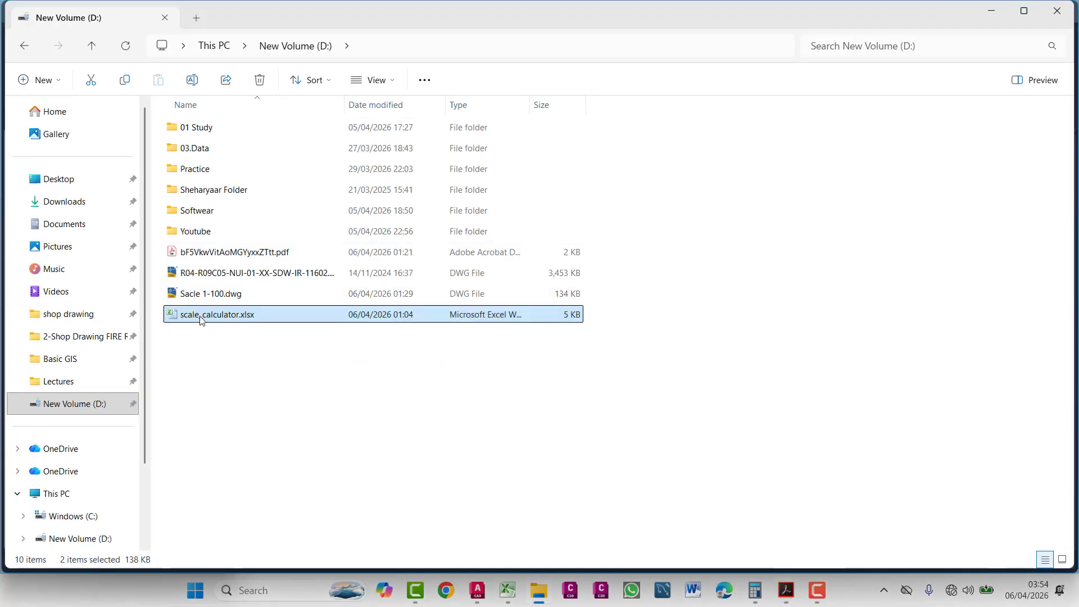
pyautogui.keyDown('ctrl'); pyautogui.click(187, 252); pyautogui.keyUp('ctrl')
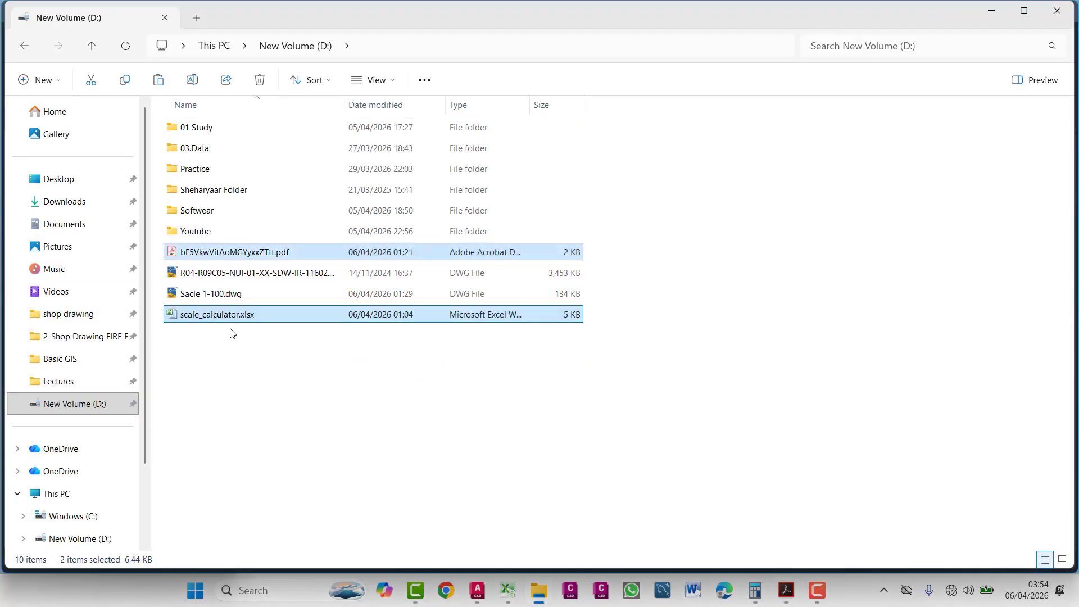
# - Clear cells B6:E13 in the scale_calculator.xlsx workbook, save and close it, and return to File Explorer
pyautogui.moveTo(511, 599)
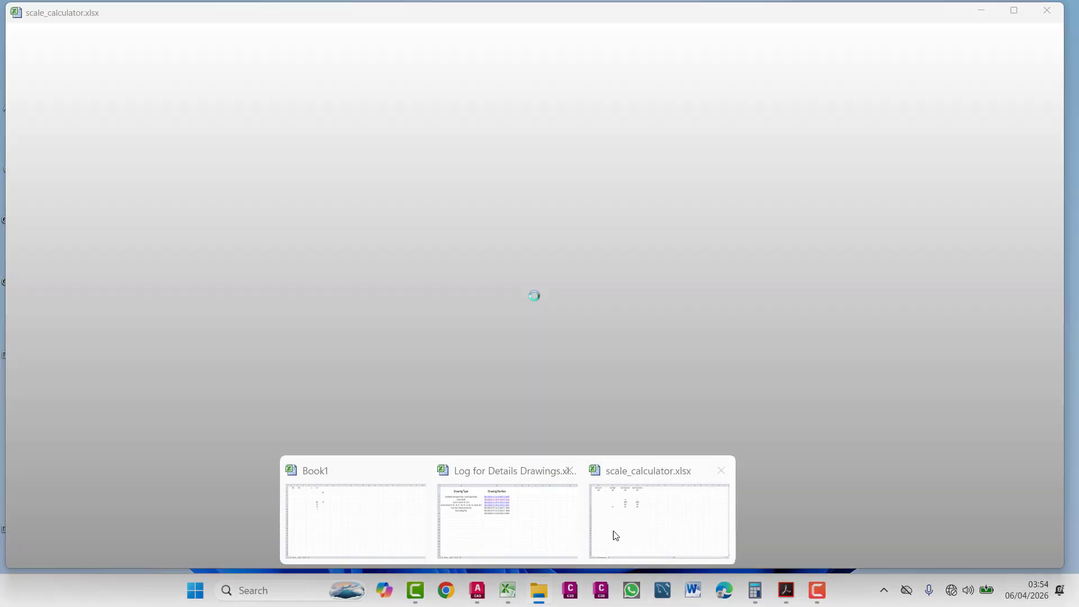
pyautogui.click(612, 532)
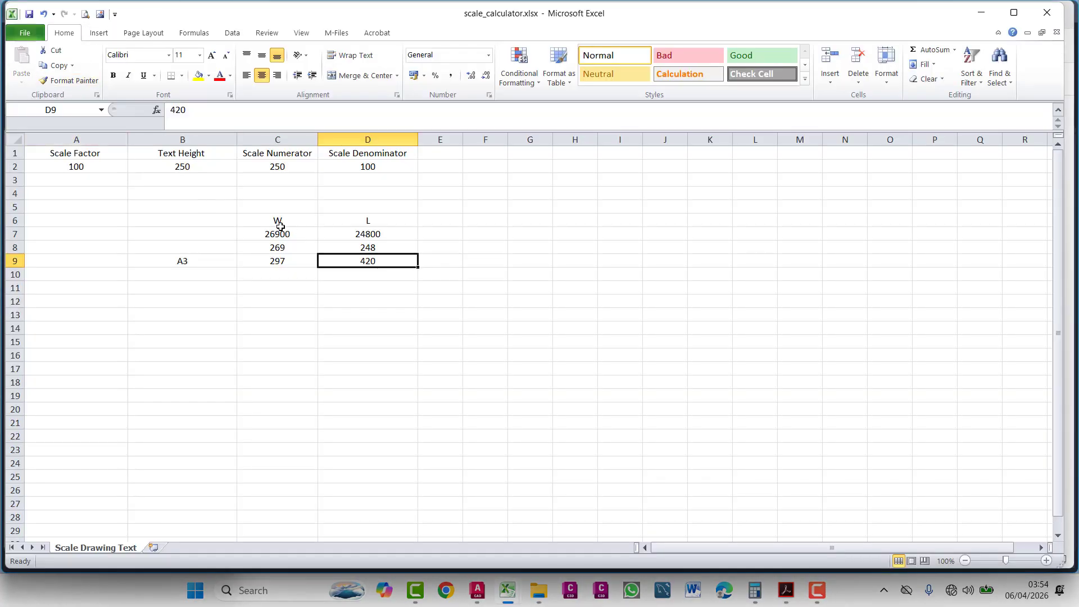
pyautogui.moveTo(186, 226); pyautogui.dragTo(440, 311)
pyautogui.press('Delete')
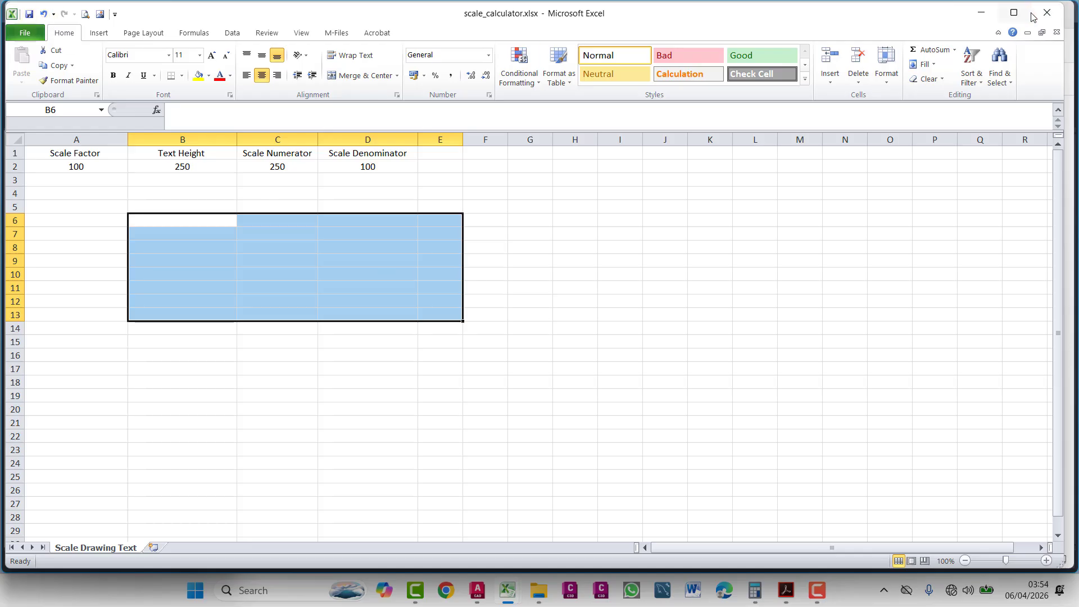
pyautogui.hotkey('ctrl', 'Tab')
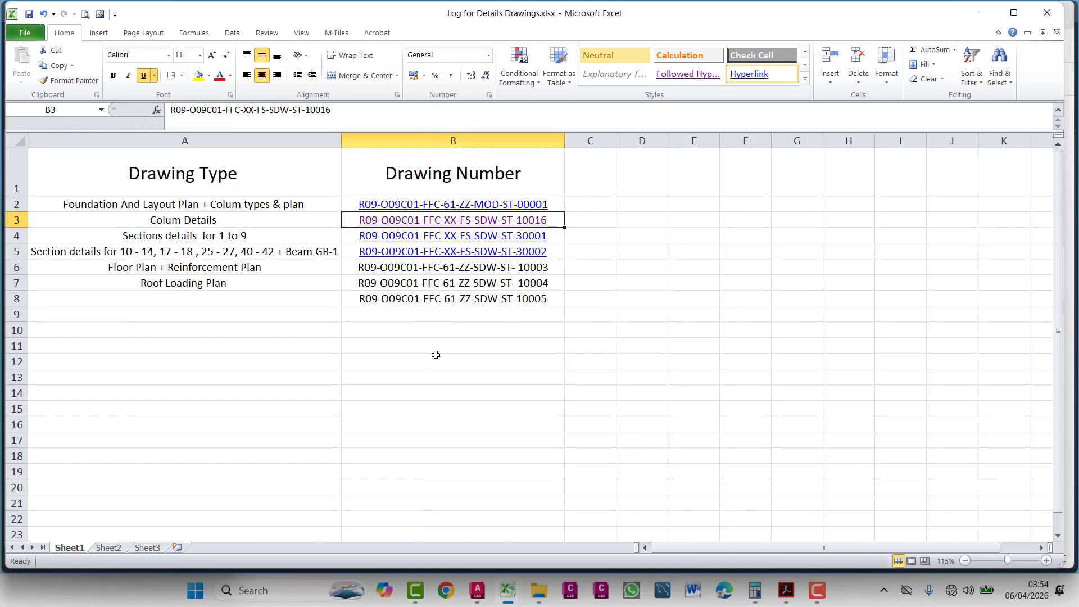
pyautogui.click(971, 11)
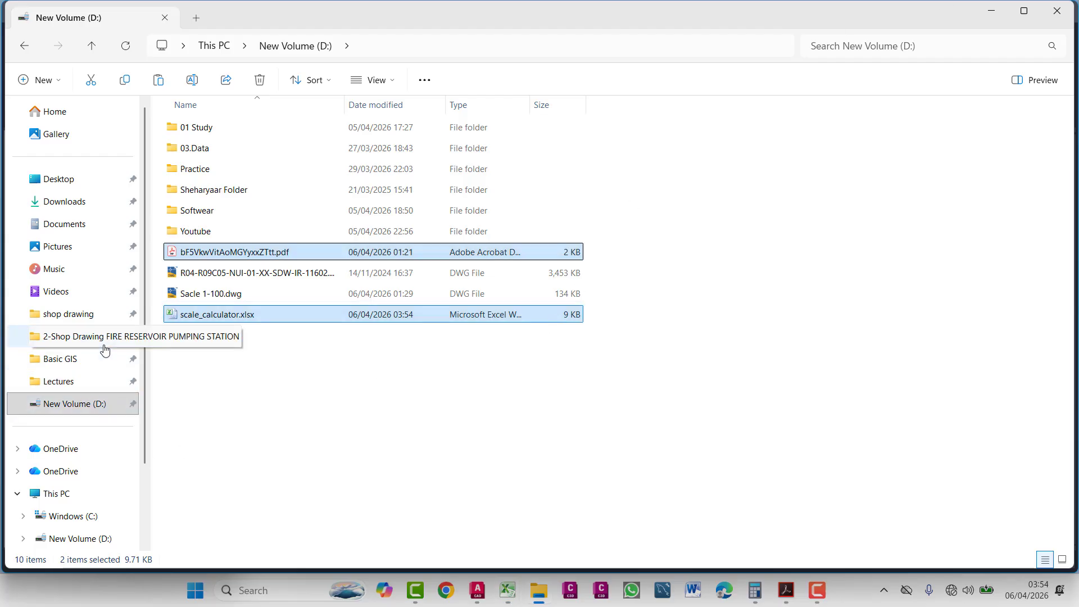
# - Open the Youtube folder on New Volume (D:)
pyautogui.click(93, 538)
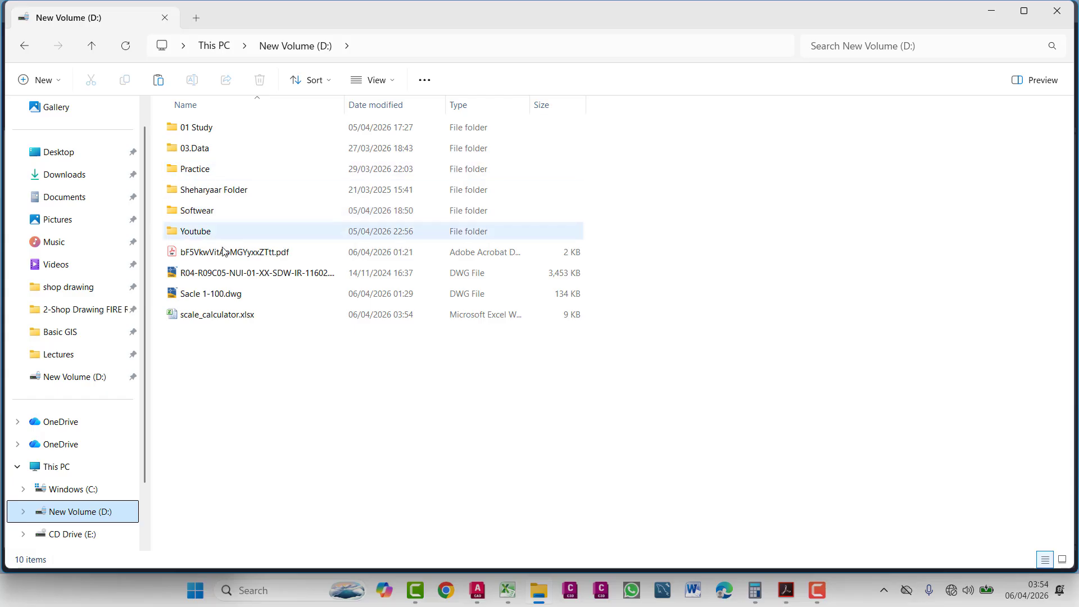
pyautogui.doubleClick(203, 232)
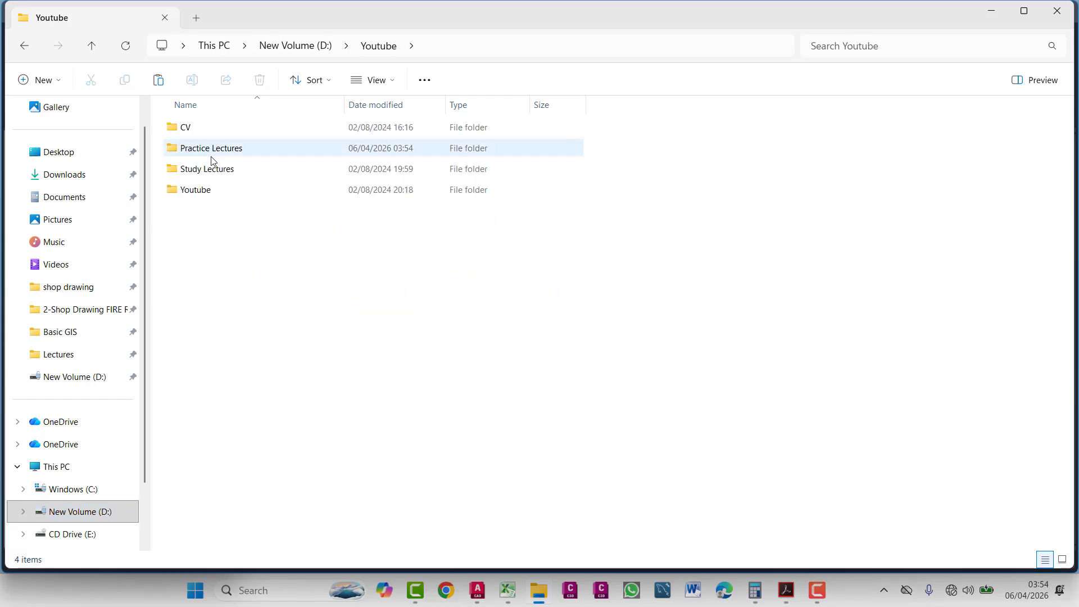
pyautogui.click(209, 190)
pyautogui.doubleClick(210, 189)
pyautogui.click(225, 127)
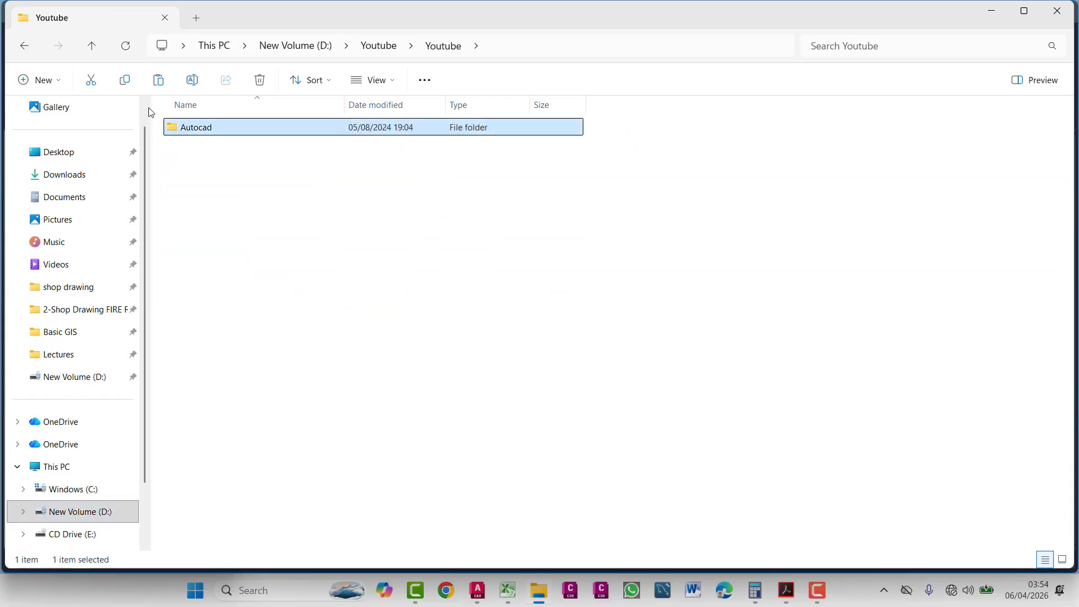
pyautogui.click(90, 45)
# - Open the Drawing Scale folder inside Practice Lectures and paste the copied PDF and scale_calculator.xlsx there
pyautogui.click(225, 148)
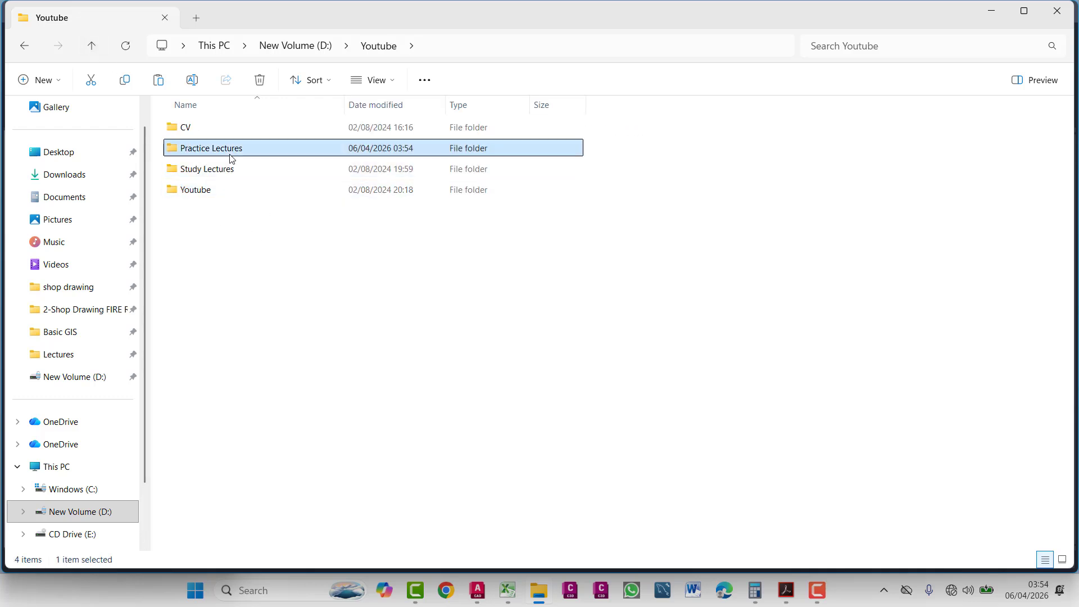
pyautogui.doubleClick(222, 148)
pyautogui.click(205, 148)
pyautogui.doubleClick(208, 149)
pyautogui.rightClick(222, 226)
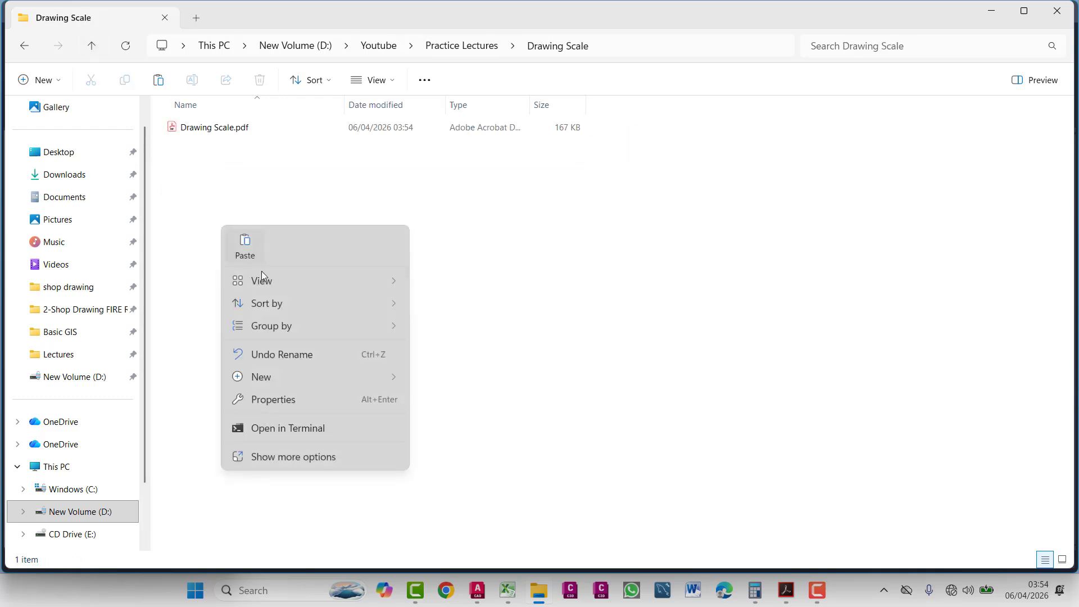
pyautogui.click(380, 199)
pyautogui.hotkey('ctrl', 'v')
pyautogui.click(234, 270)
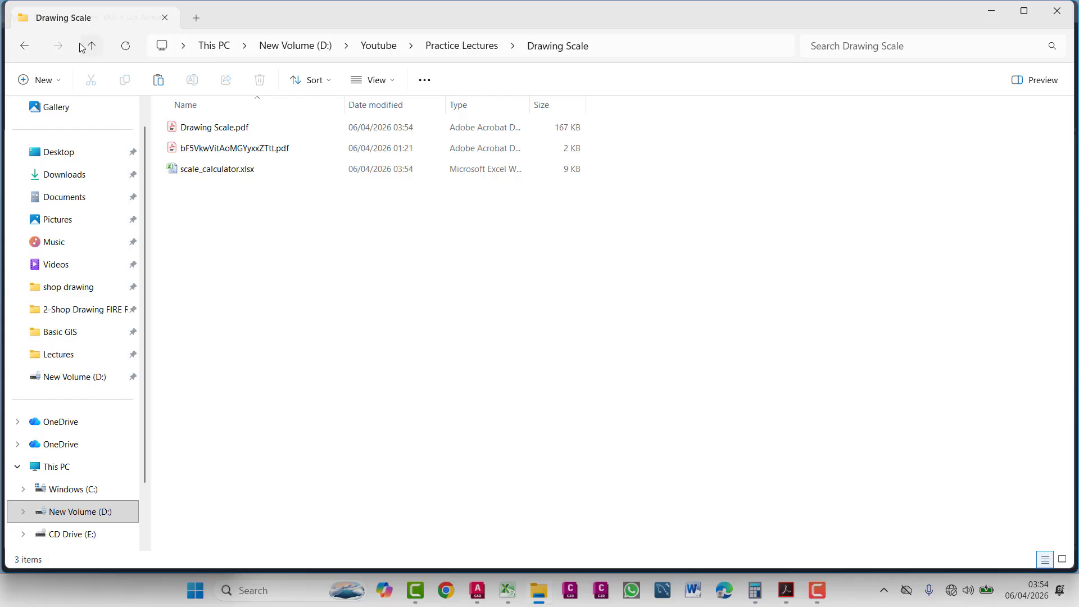
pyautogui.click(817, 590)
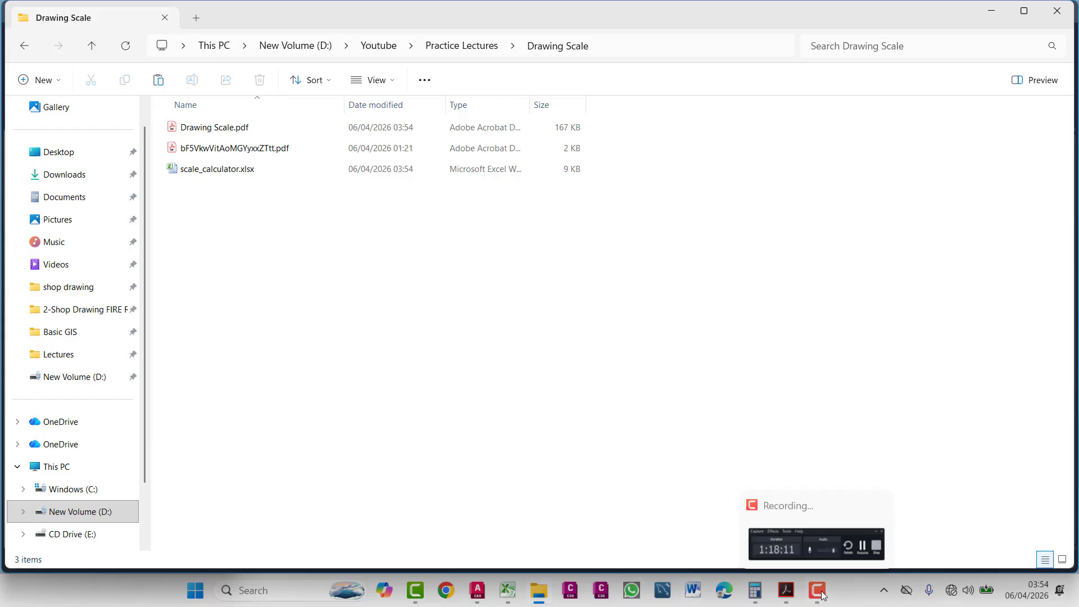